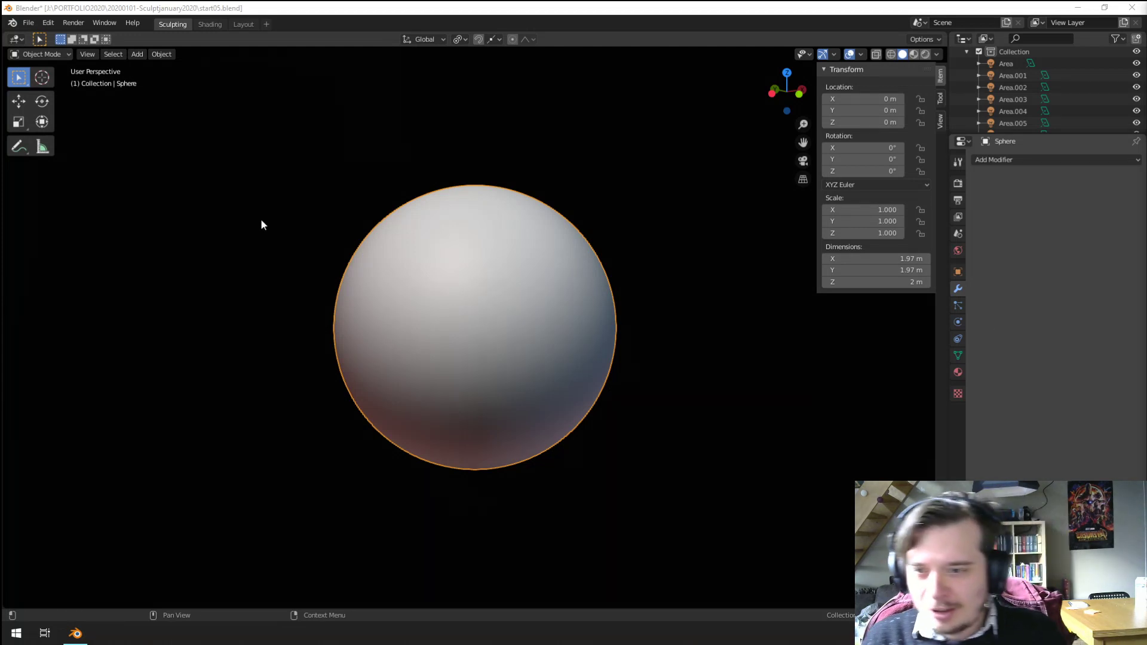
Step: Save the file and switch the sphere to Sculpt Mode
click(28, 23)
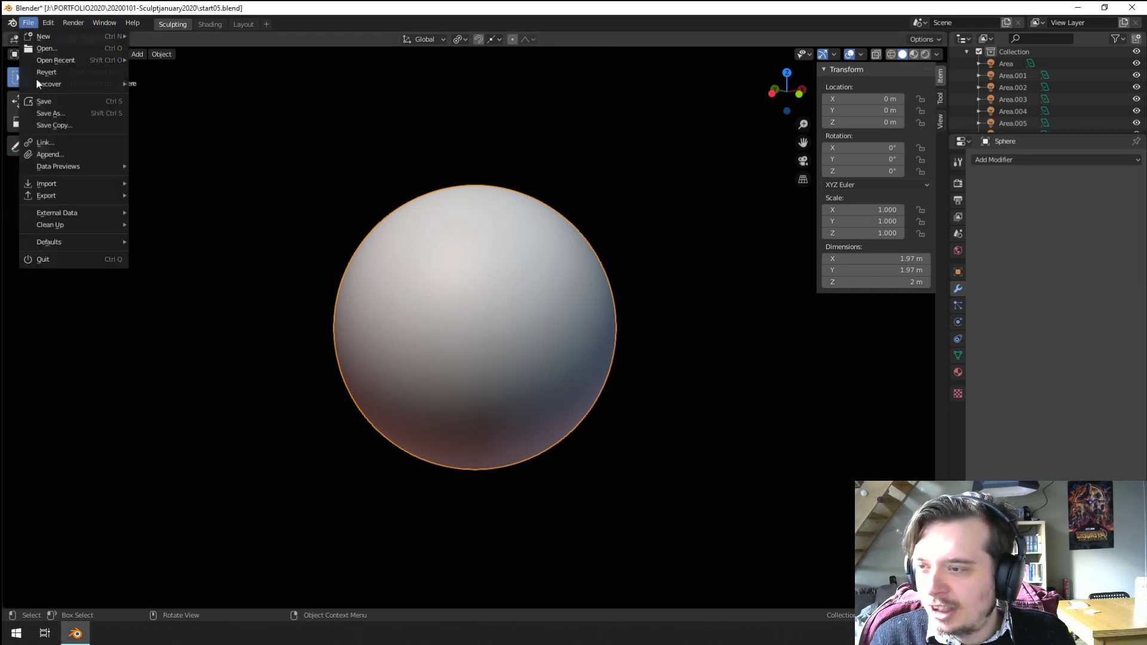
click(44, 101)
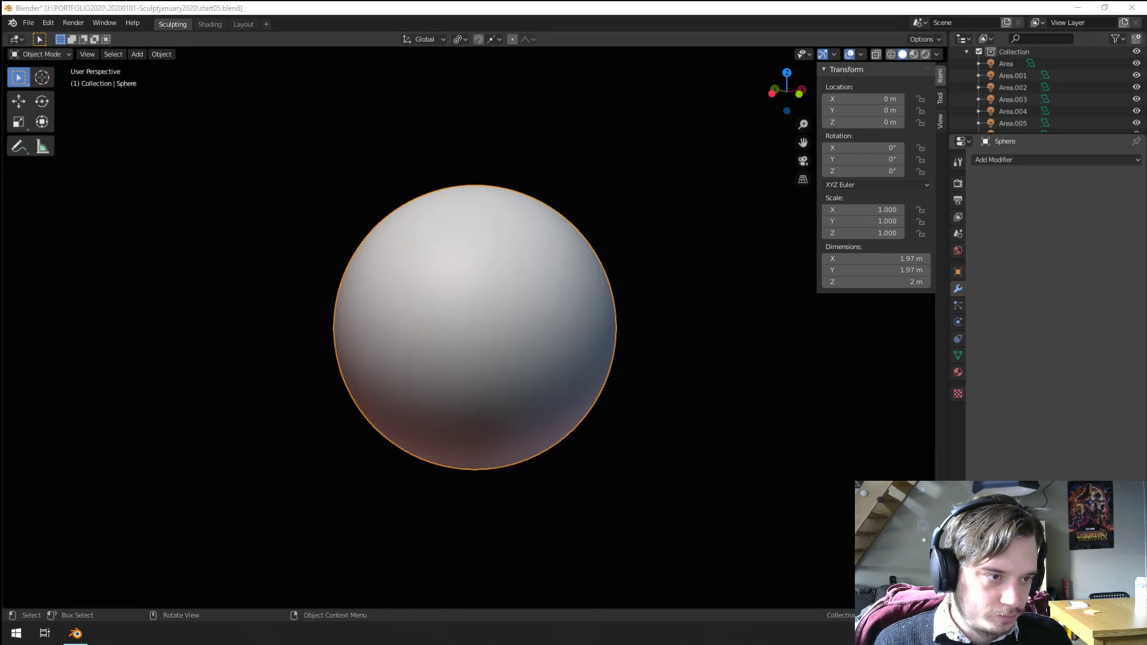
key(alt+a)
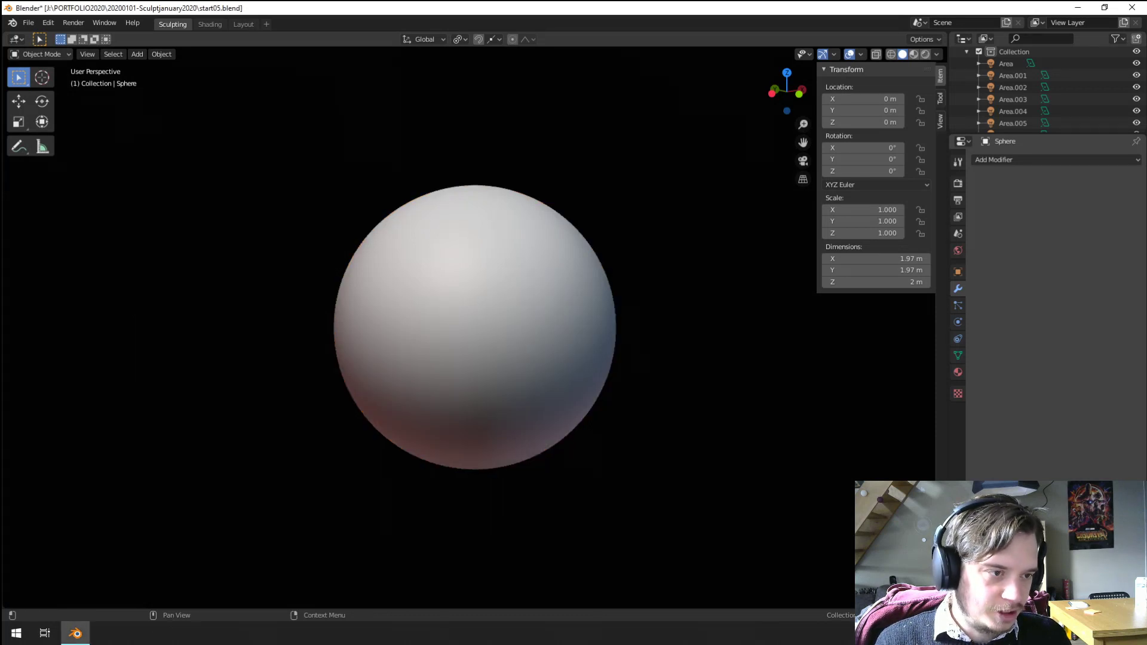
scroll(514, 286, up, 2)
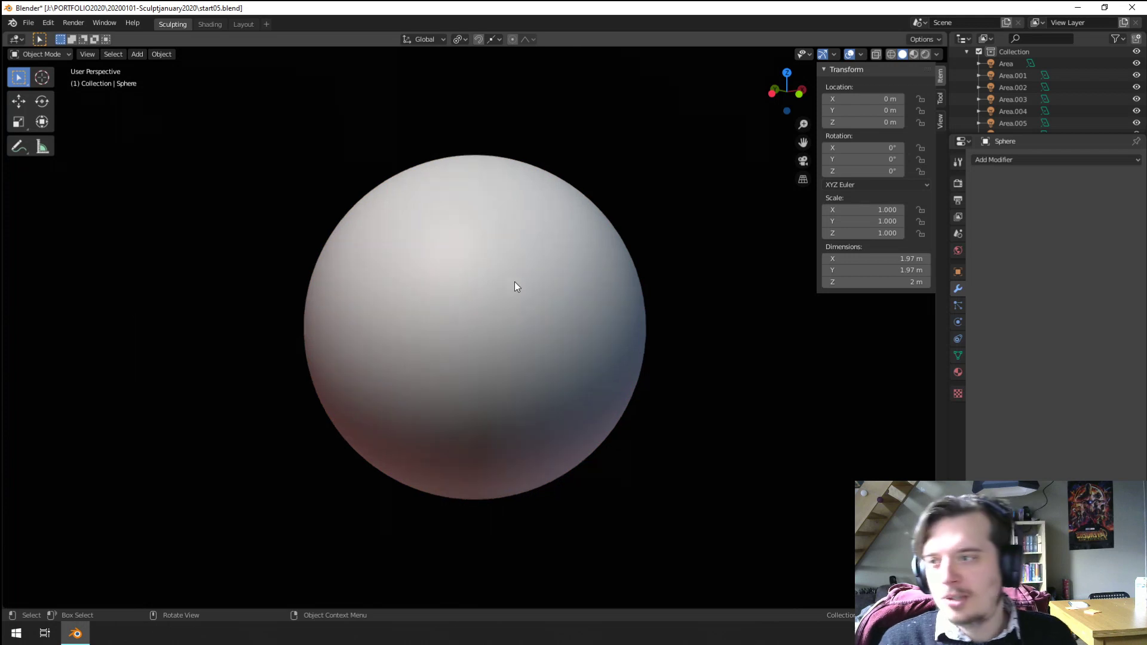
click(400, 264)
click(43, 54)
click(43, 95)
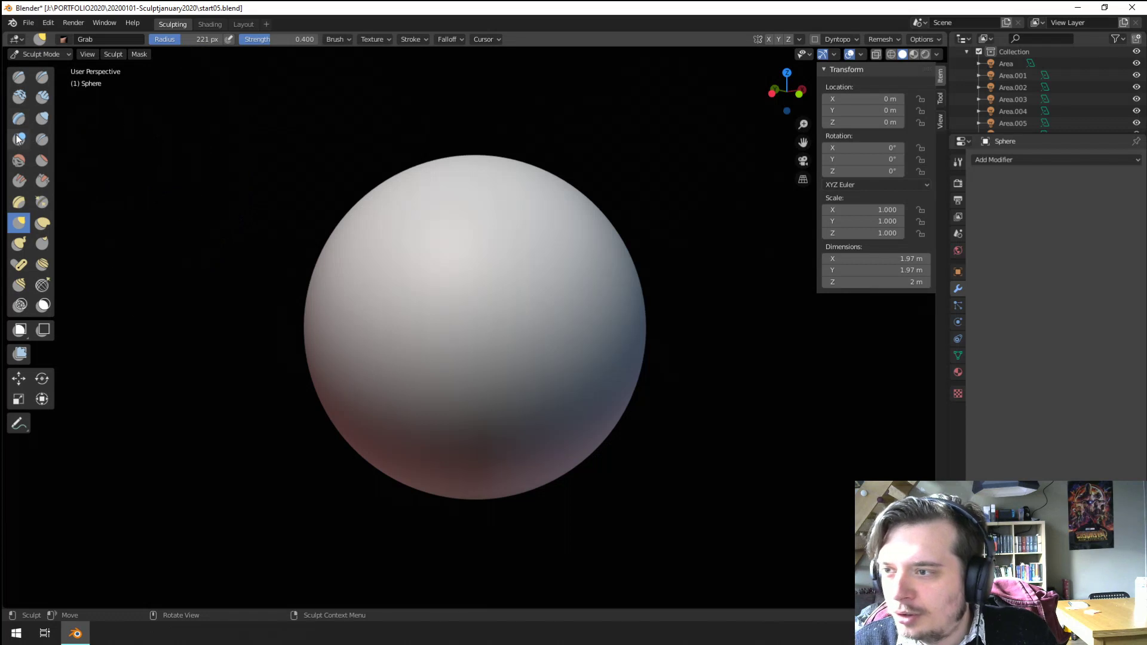
Step: Choose the AJ Orb_Line_Large brush for the Draw sculpting tool
click(19, 139)
click(64, 39)
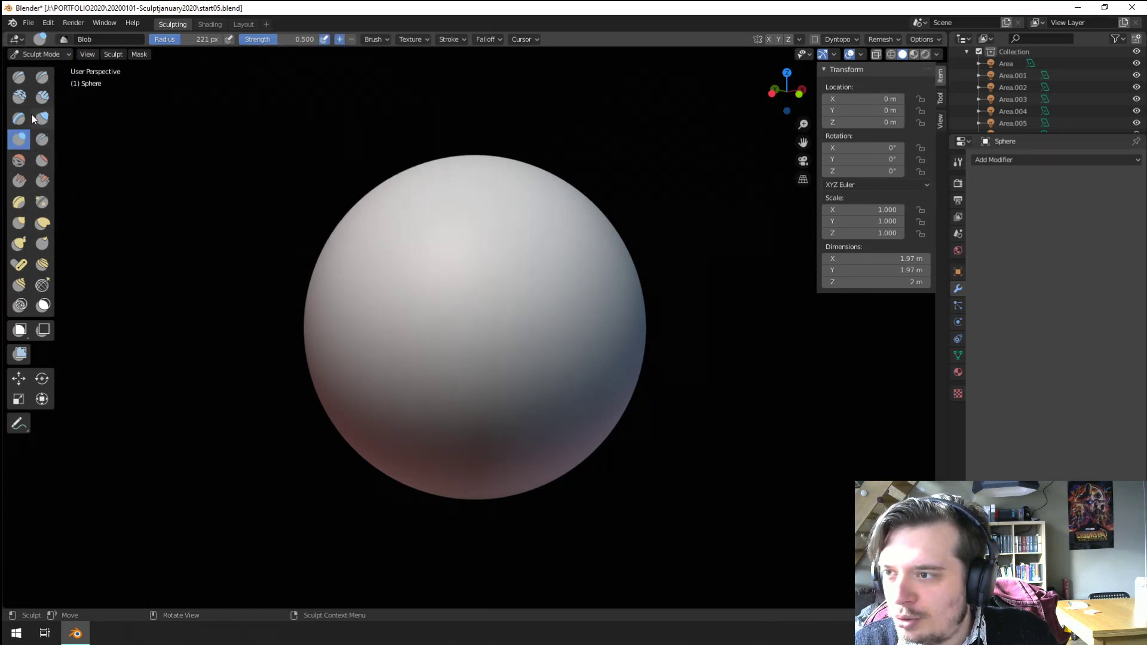
click(18, 77)
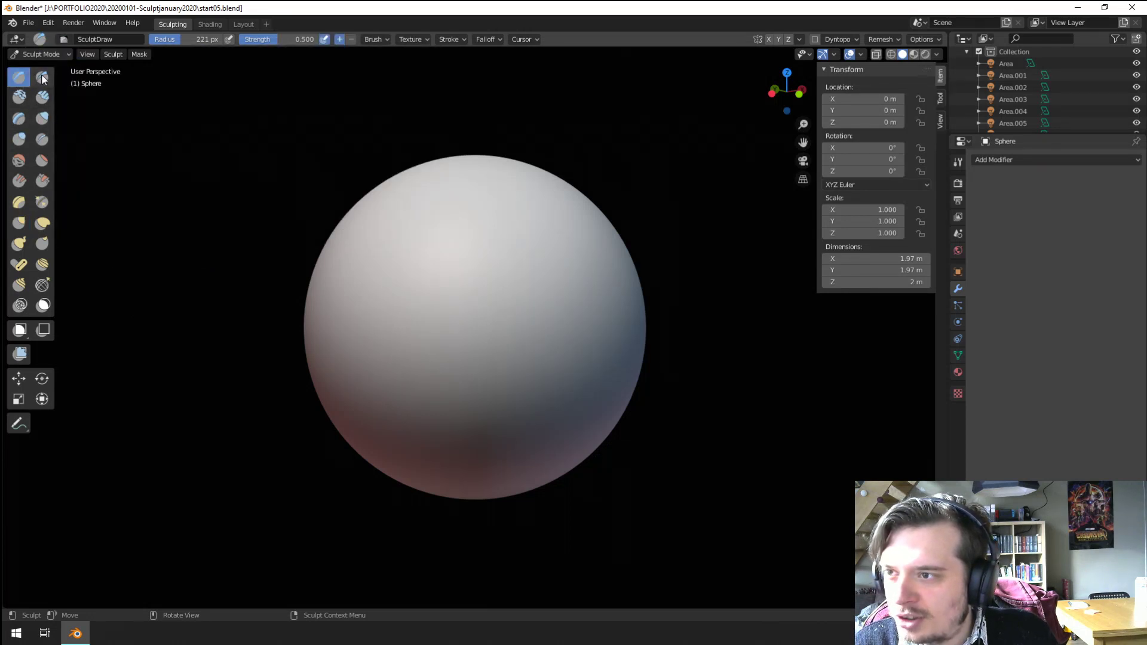
click(64, 39)
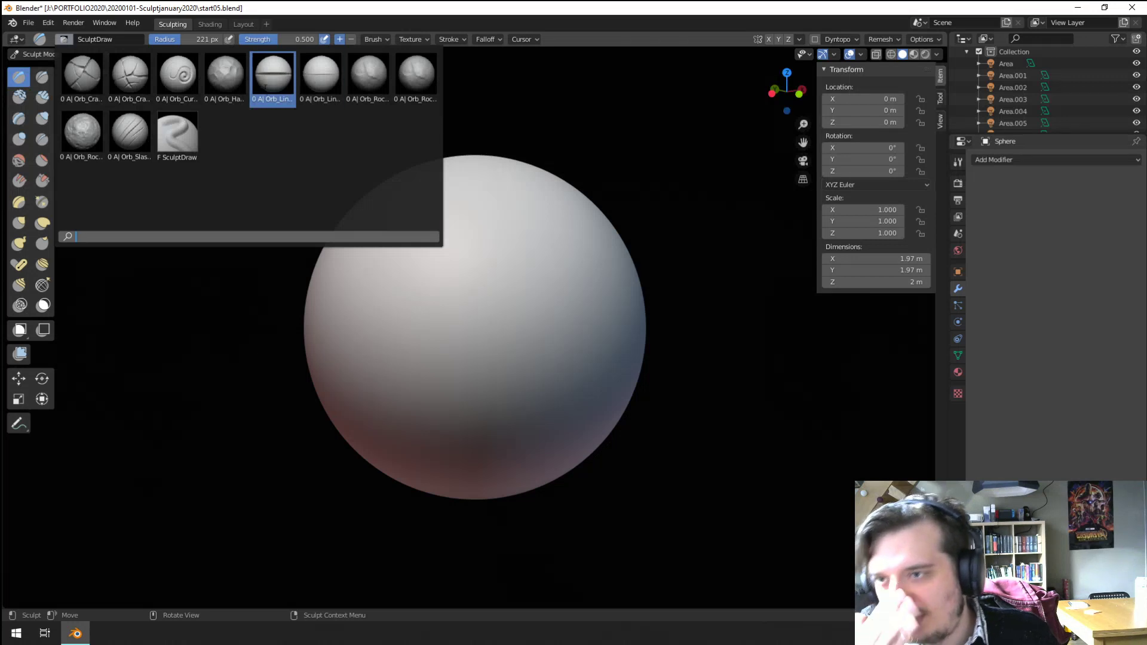
click(281, 77)
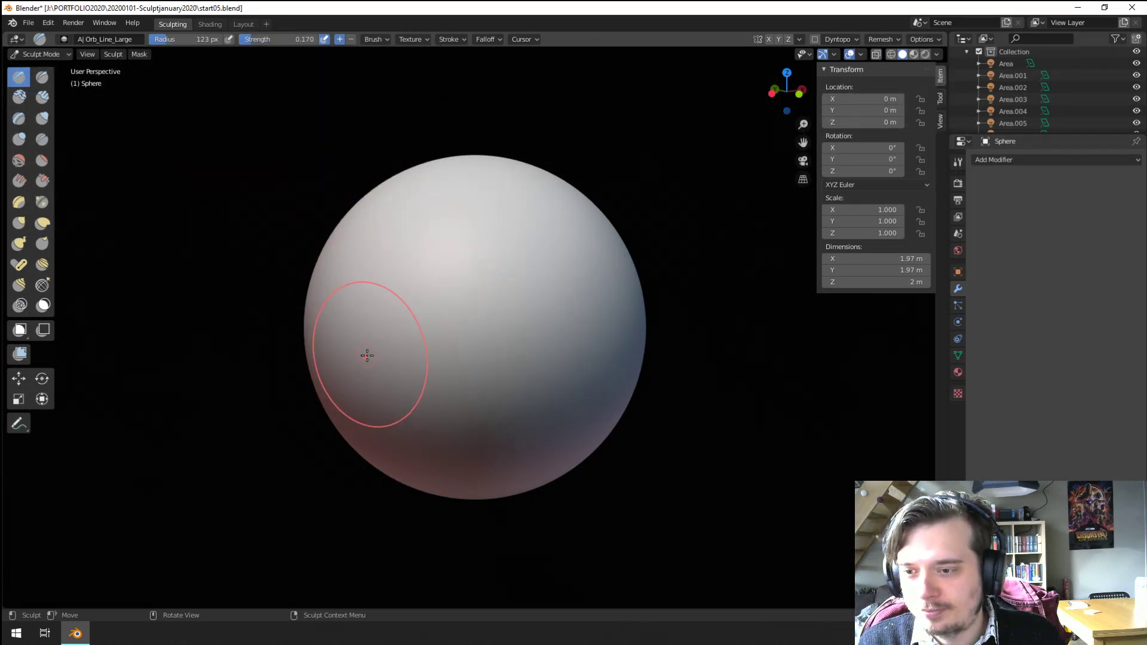
Step: Try a short Orb_Line_Large stroke across the sphere's front and undo it
click(328, 358)
drag(412, 317, 461, 305)
key(ctrl+z)
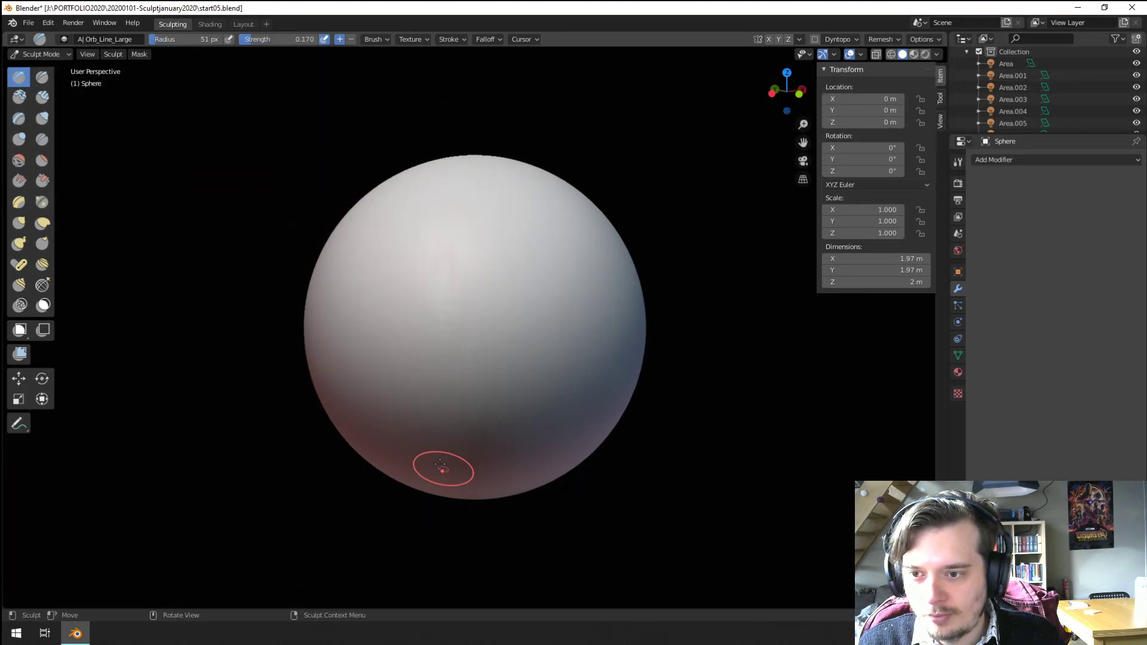
Step: Remesh the sphere with a voxel size of 0.02 m
click(881, 39)
click(908, 62)
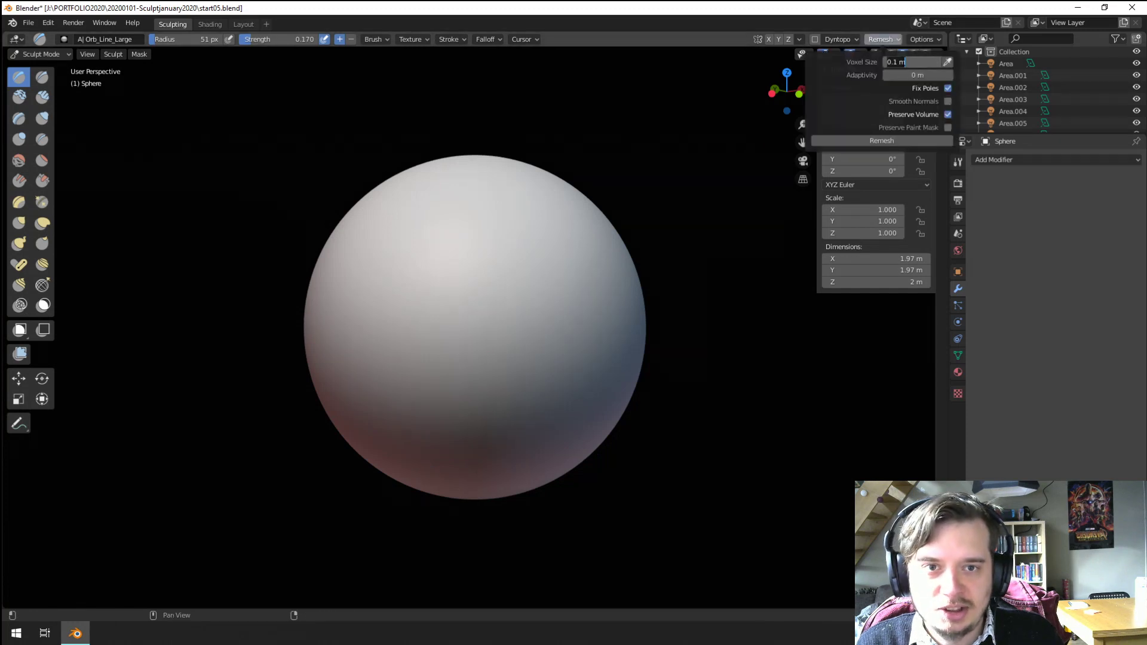
text(.02)
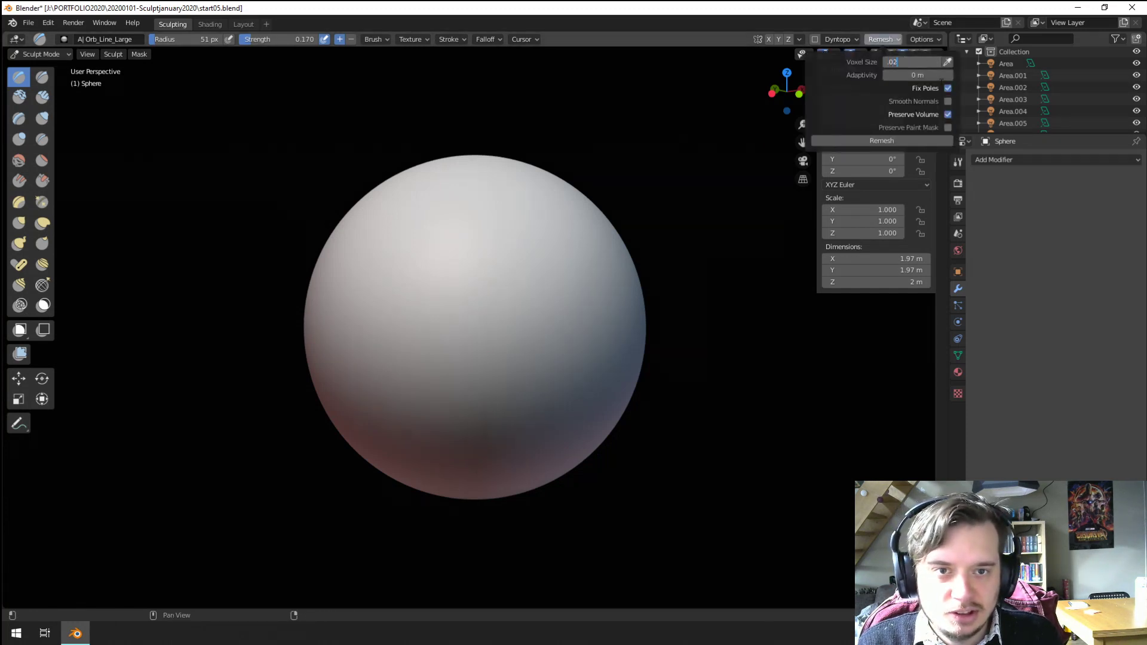
key(Return)
click(890, 141)
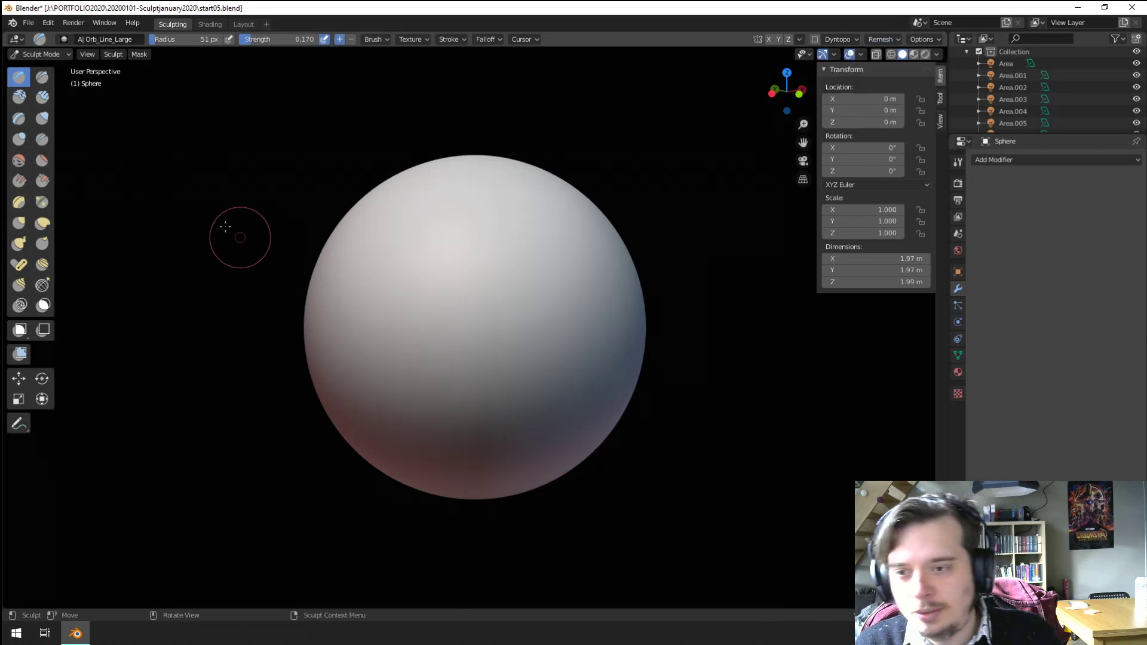
Step: Try Orb_Line_Large groove strokes on the sphere's front with a 94 px brush radius and undo them
key(f)
click(474, 317)
drag(441, 296, 508, 373)
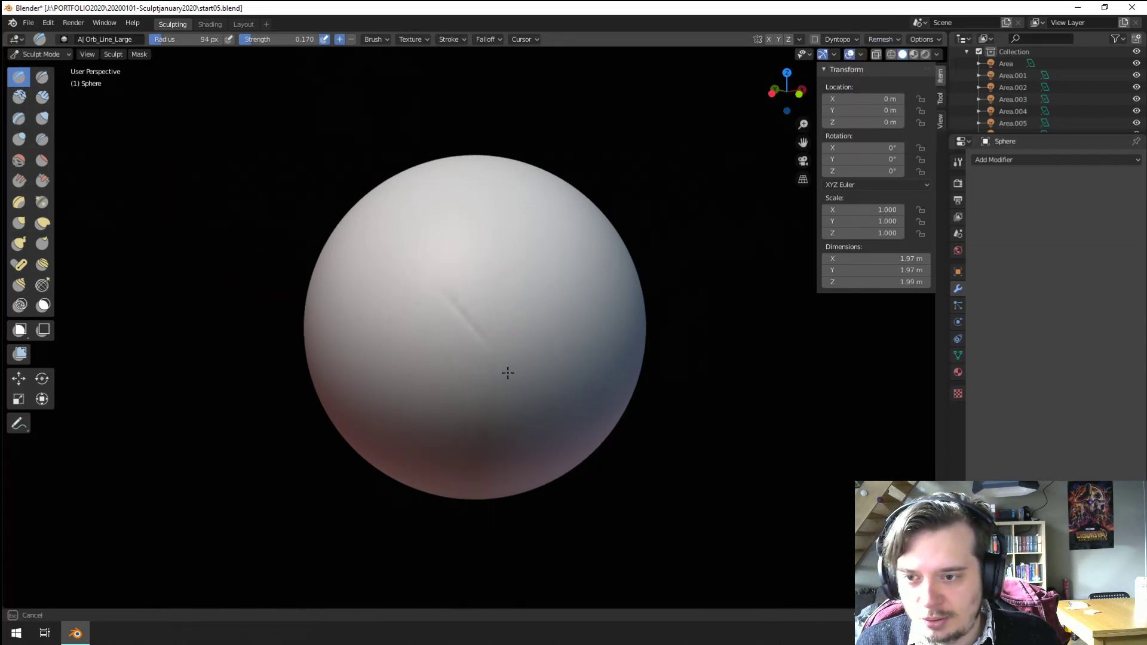
mouse_move(456, 221)
mouse_down()
mouse_move(460, 394)
mouse_move(460, 378)
mouse_up()
mouse_move(461, 379)
middle_down()
mouse_move(415, 358)
mouse_move(427, 443)
middle_up()
scroll(426, 436, down, 3)
mouse_move(427, 444)
middle_down()
mouse_move(495, 441)
mouse_move(428, 438)
middle_up()
ctrl+middle_drag(427, 439, 475, 295)
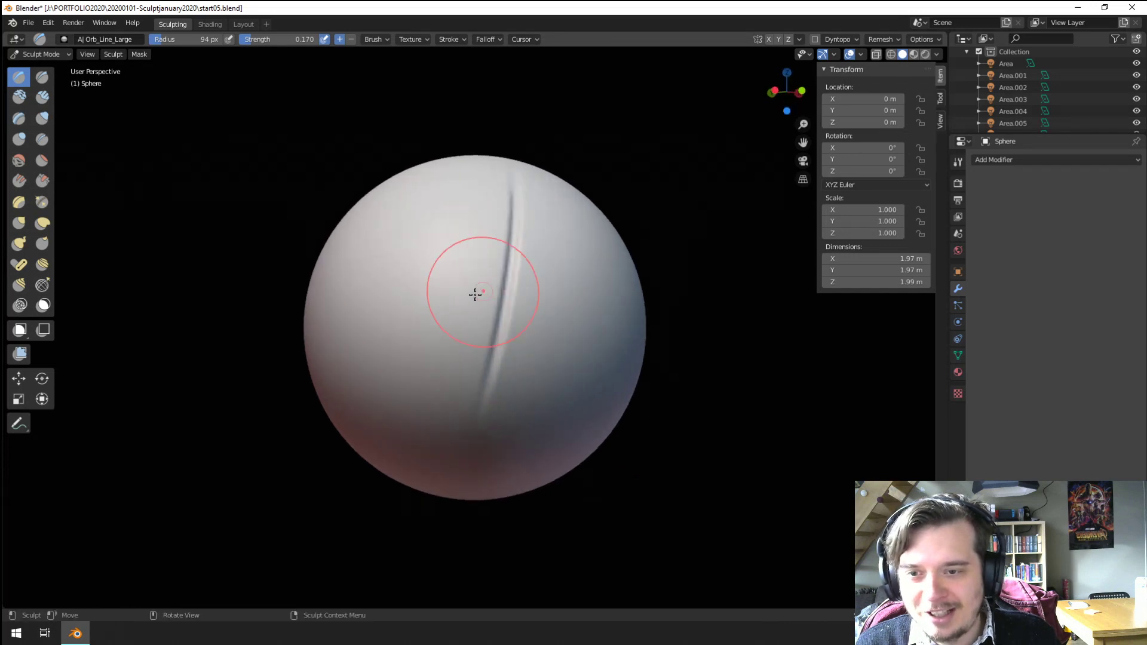
key(ctrl+z)
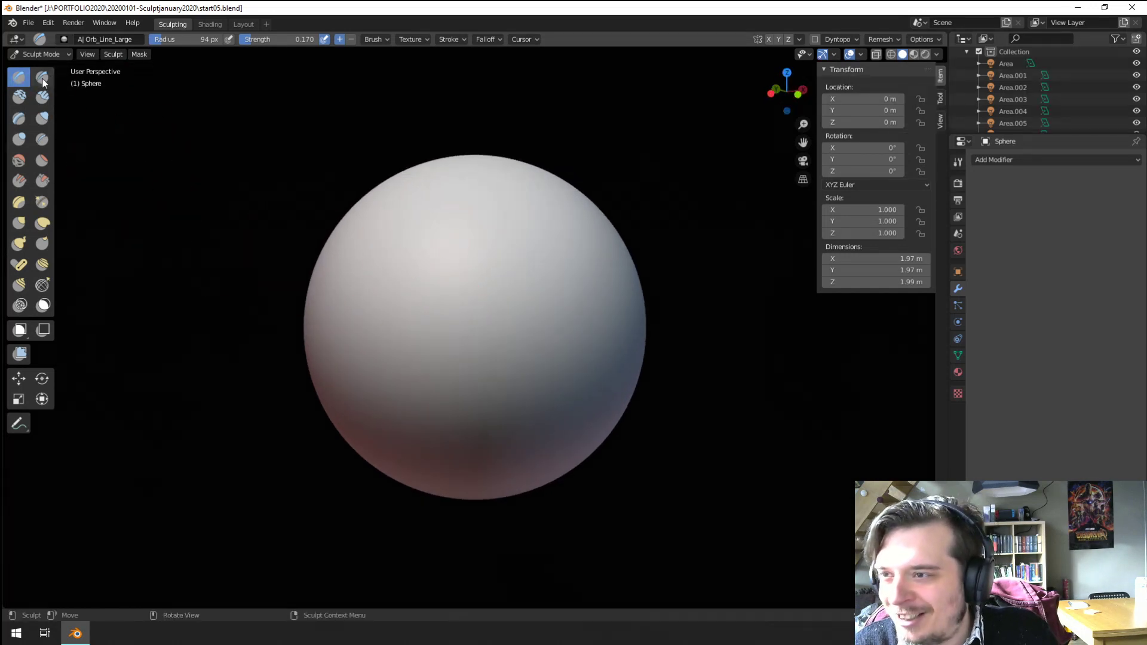
Step: Choose the AJOrb_Flatten_Edge brush for the Scrape tool
click(64, 40)
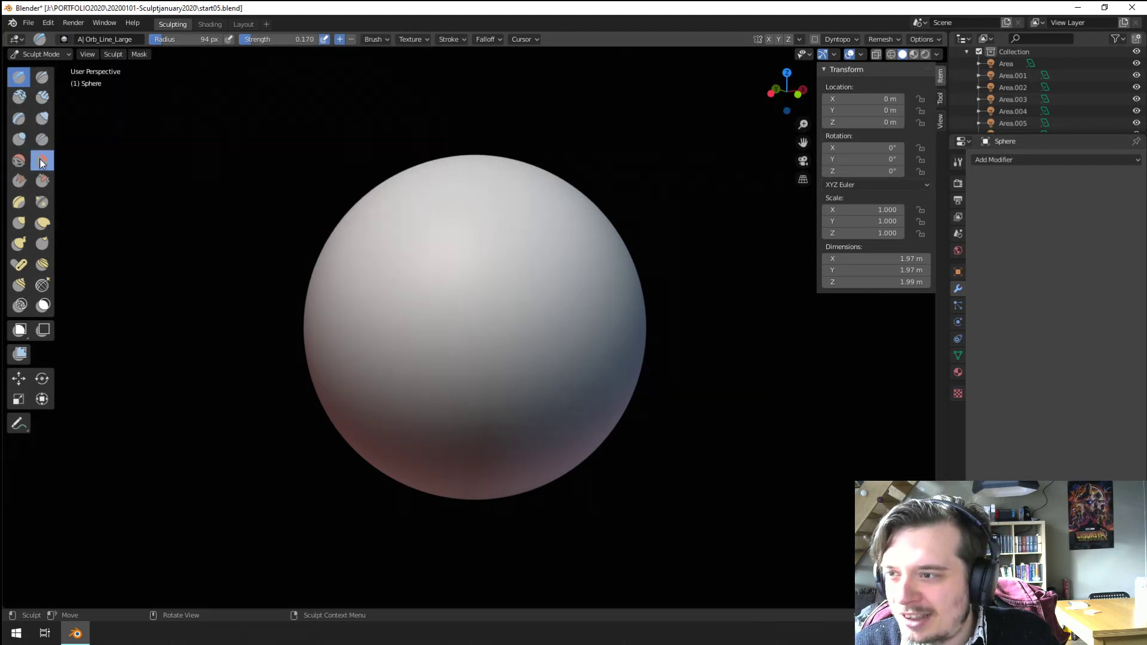
click(64, 39)
click(41, 180)
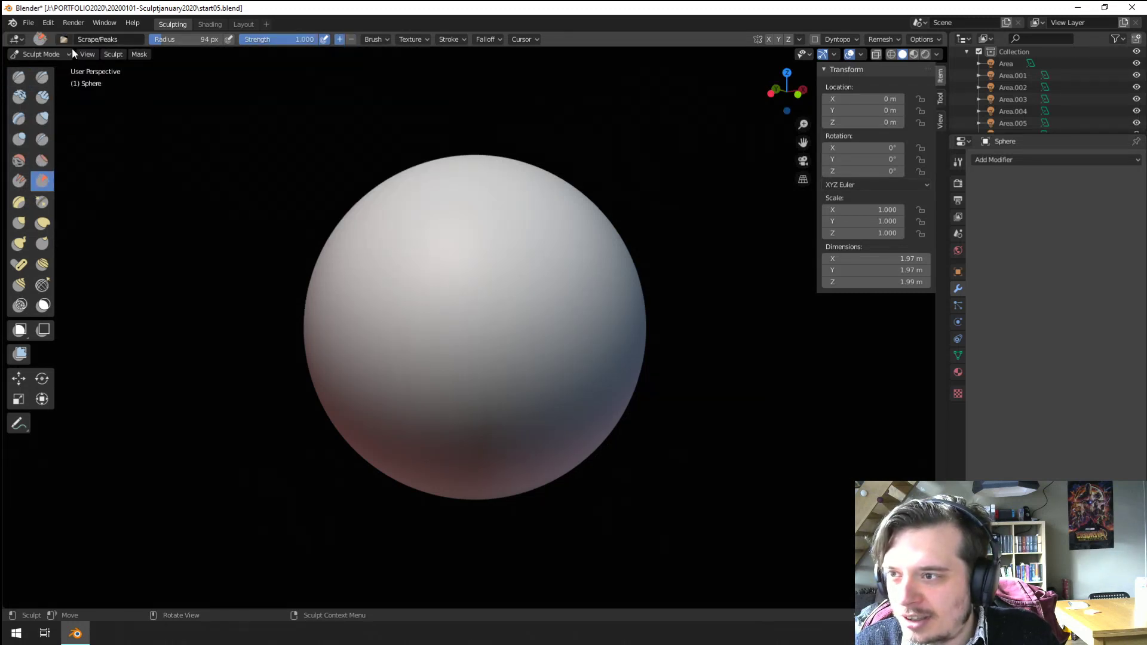
click(64, 39)
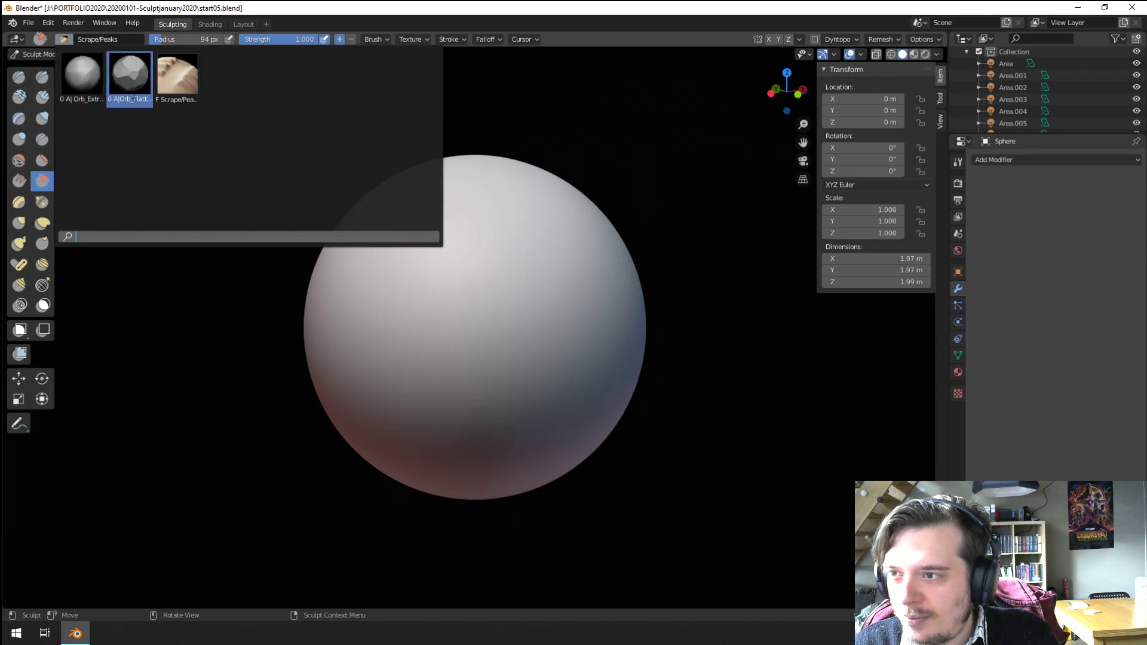
click(130, 73)
Step: Scrape flat planes into the sphere's front with the Flatten Edge brush, adjusting the brush radius between strokes
mouse_move(373, 287)
mouse_down()
mouse_move(455, 302)
mouse_move(446, 366)
mouse_move(511, 289)
mouse_up()
scroll(477, 317, down, 3)
middle_drag(462, 328, 496, 338)
key(f)
click(617, 342)
mouse_move(545, 317)
mouse_down()
mouse_move(561, 309)
mouse_move(494, 382)
mouse_move(543, 286)
mouse_up()
middle_drag(541, 269, 486, 289)
Step: Extend the flattened band diagonally across the sphere with more Flatten Edge strokes and set the brush radius to 106 px
key(f)
click(473, 293)
mouse_move(472, 334)
mouse_down()
mouse_move(511, 313)
mouse_move(424, 353)
mouse_move(522, 311)
mouse_up()
mouse_move(536, 317)
middle_down()
mouse_move(489, 340)
mouse_move(507, 328)
middle_up()
key(f)
click(491, 289)
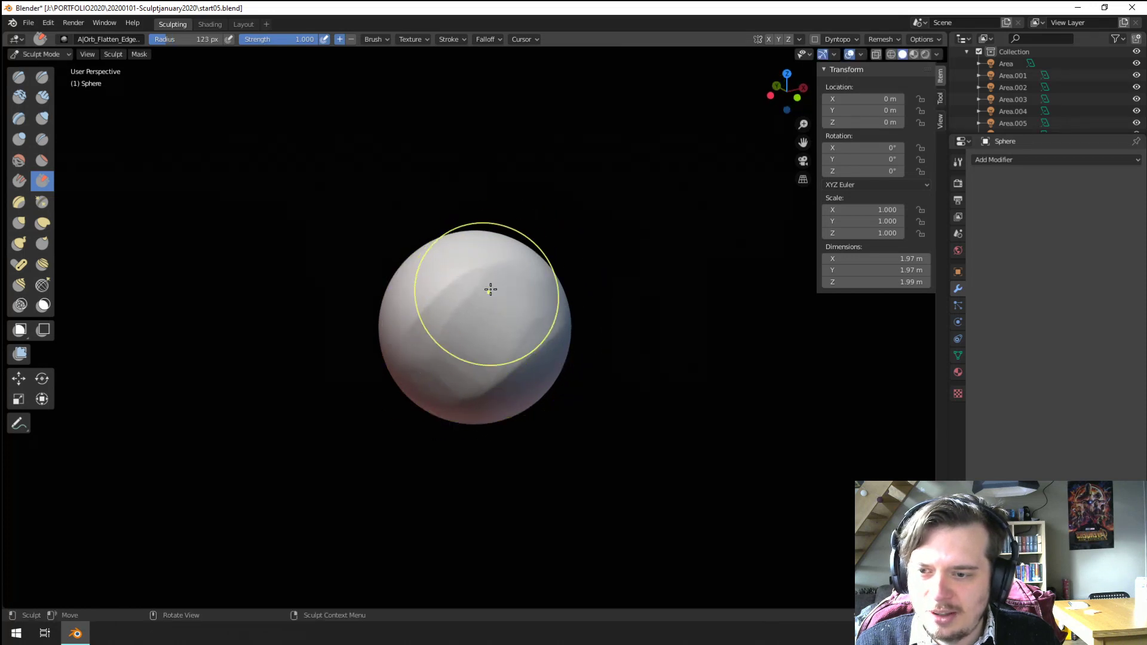
mouse_move(490, 289)
middle_down()
mouse_move(514, 299)
mouse_move(399, 295)
mouse_move(497, 284)
middle_up()
key(f)
click(517, 296)
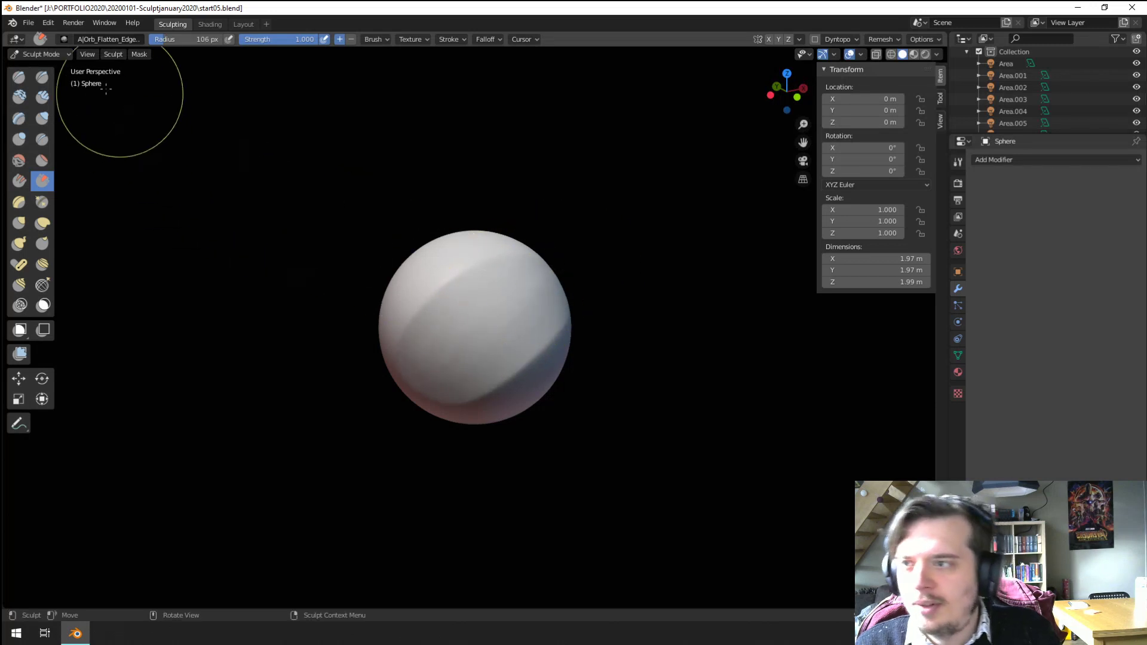
Step: Polish the flattened area and carve its edges with the AJ Orb_Extrem_Polish brush
click(107, 39)
click(127, 79)
click(494, 348)
mouse_move(496, 312)
mouse_down()
mouse_move(492, 322)
mouse_move(530, 320)
mouse_move(514, 328)
mouse_up()
middle_drag(458, 331, 422, 342)
mouse_move(422, 343)
mouse_down()
mouse_move(431, 313)
mouse_move(437, 326)
mouse_up()
middle_drag(437, 325, 450, 342)
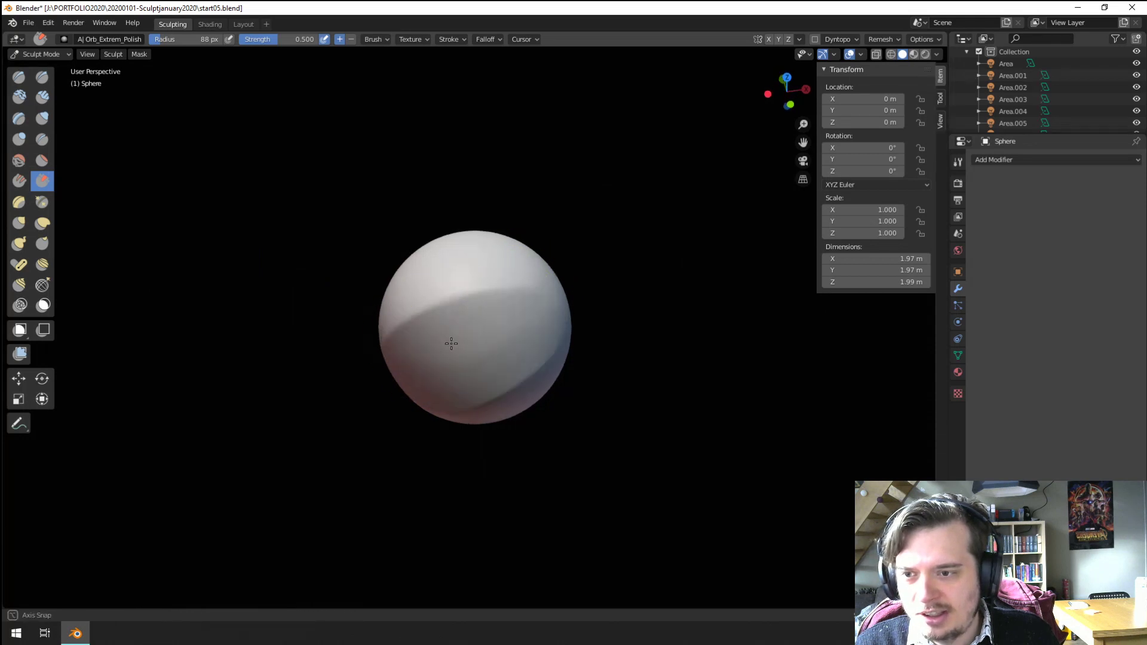
mouse_move(390, 382)
mouse_down()
mouse_move(545, 292)
mouse_move(476, 305)
mouse_move(511, 301)
mouse_up()
mouse_move(511, 301)
middle_down()
mouse_move(465, 285)
mouse_move(512, 305)
middle_up()
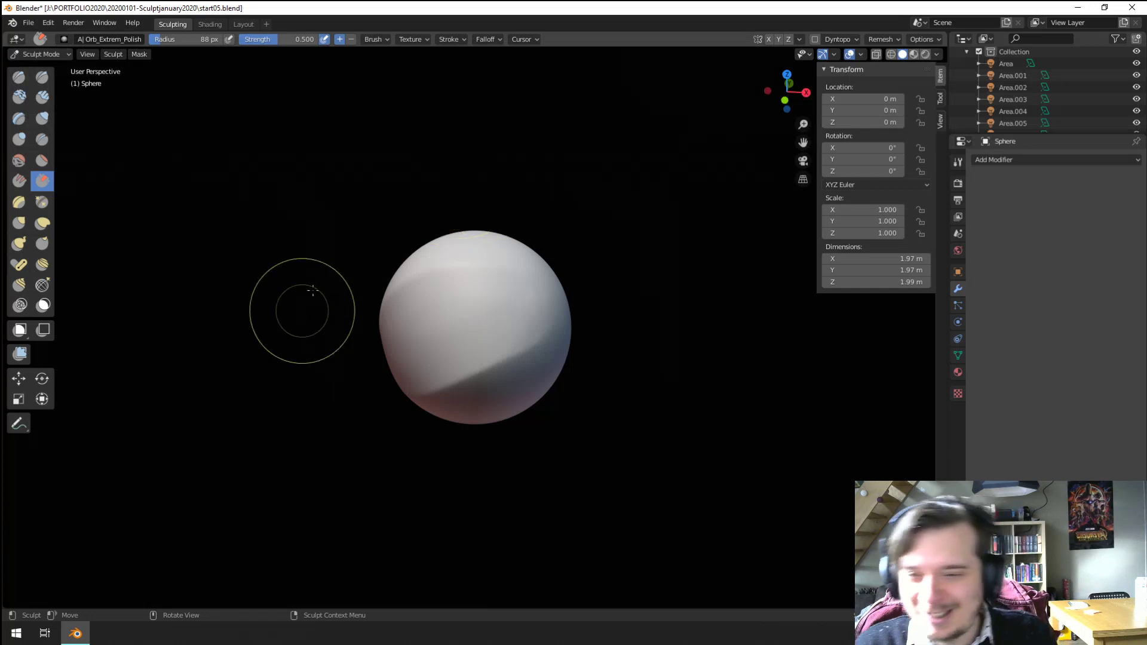
mouse_move(302, 309)
middle_down()
mouse_move(453, 289)
mouse_move(463, 353)
mouse_move(513, 318)
mouse_move(378, 335)
mouse_move(384, 487)
mouse_move(480, 321)
mouse_move(532, 340)
mouse_move(401, 323)
mouse_move(512, 282)
mouse_move(511, 338)
mouse_move(476, 325)
mouse_move(299, 358)
mouse_move(464, 307)
mouse_move(470, 277)
middle_up()
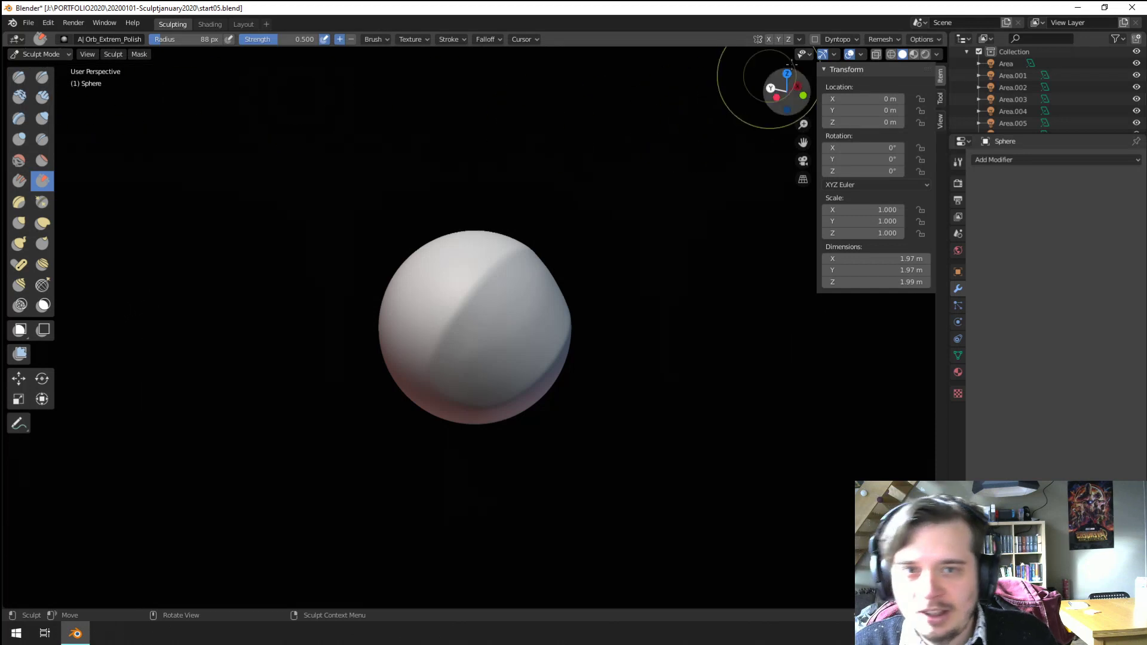
Step: Symmetrize the sphere from -X to +X with Dyntopo temporarily enabled, and turn on X-axis mirroring
click(836, 40)
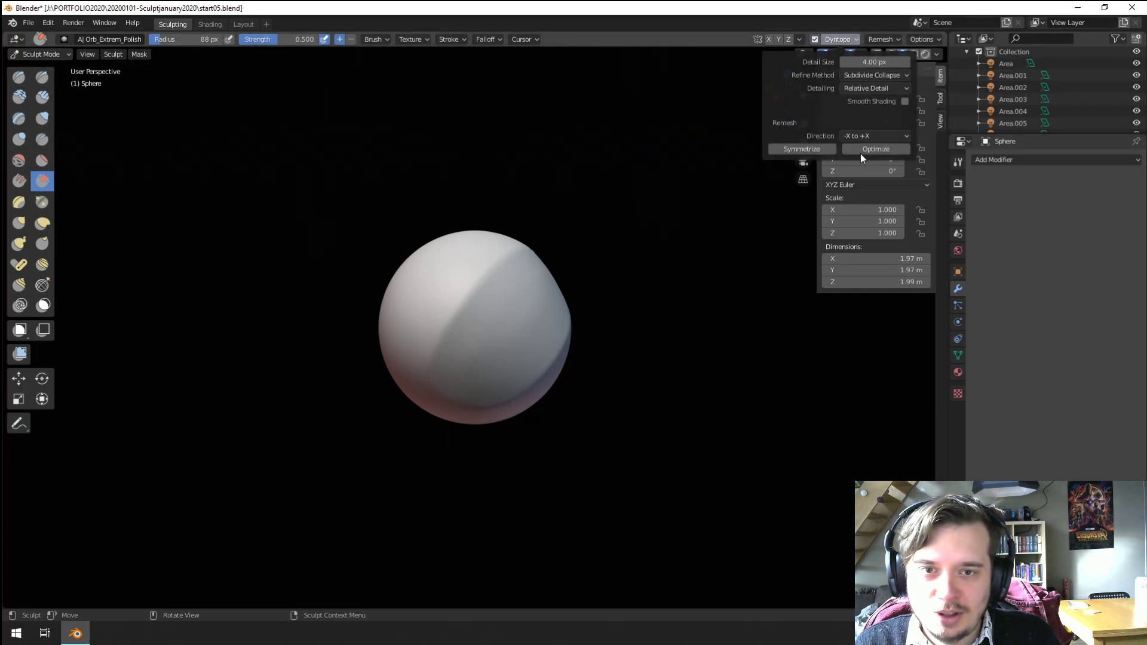
click(821, 150)
click(815, 40)
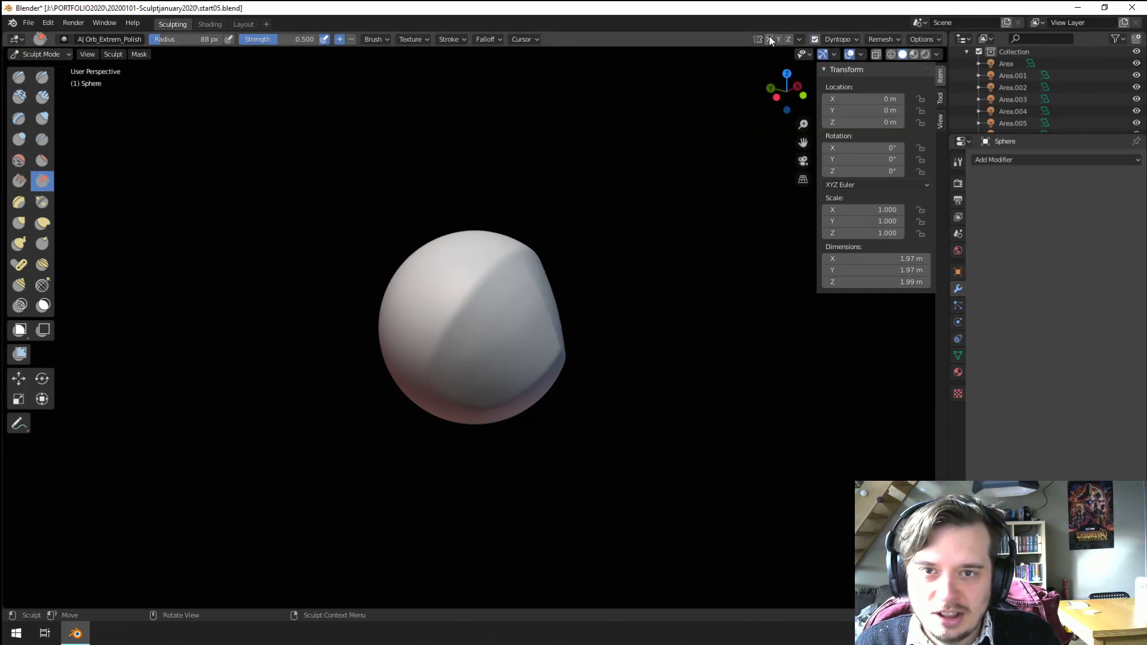
click(769, 39)
click(814, 40)
Step: Remesh the symmetrized sphere with the existing voxel settings
click(883, 40)
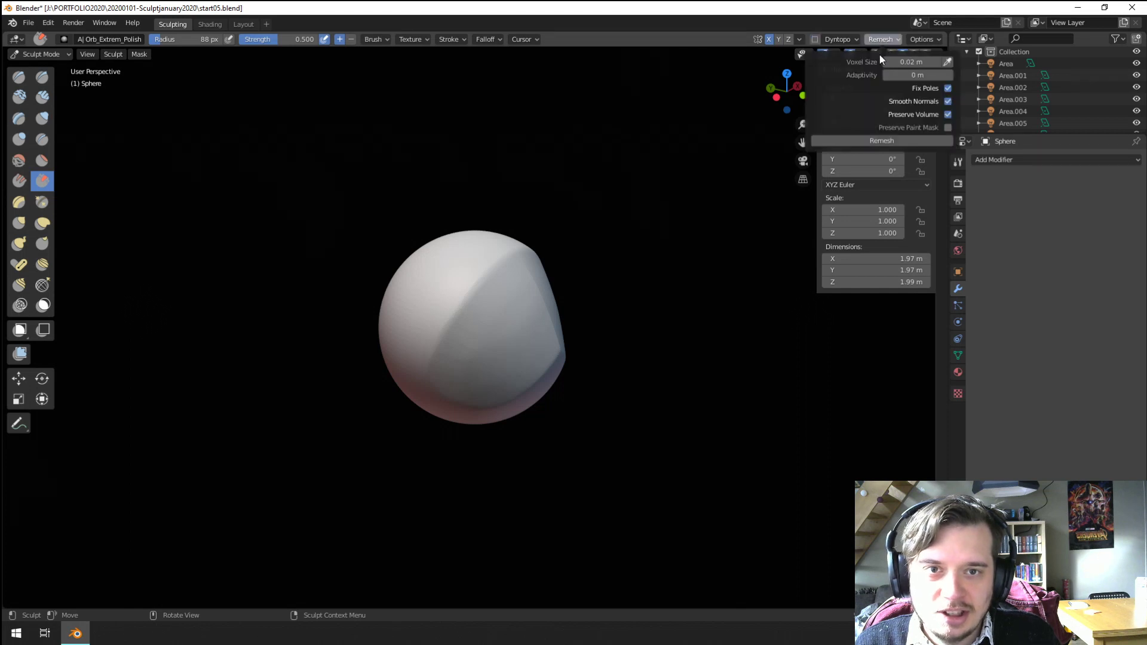
click(862, 142)
middle_drag(583, 294, 512, 315)
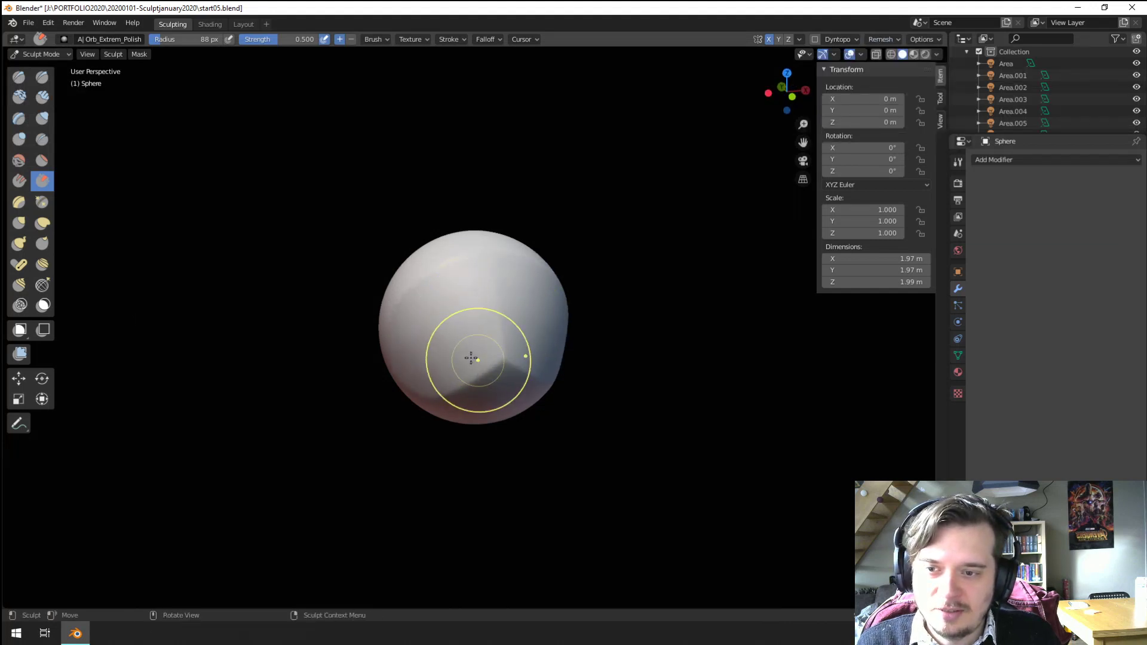
middle_drag(470, 358, 388, 333)
click(20, 244)
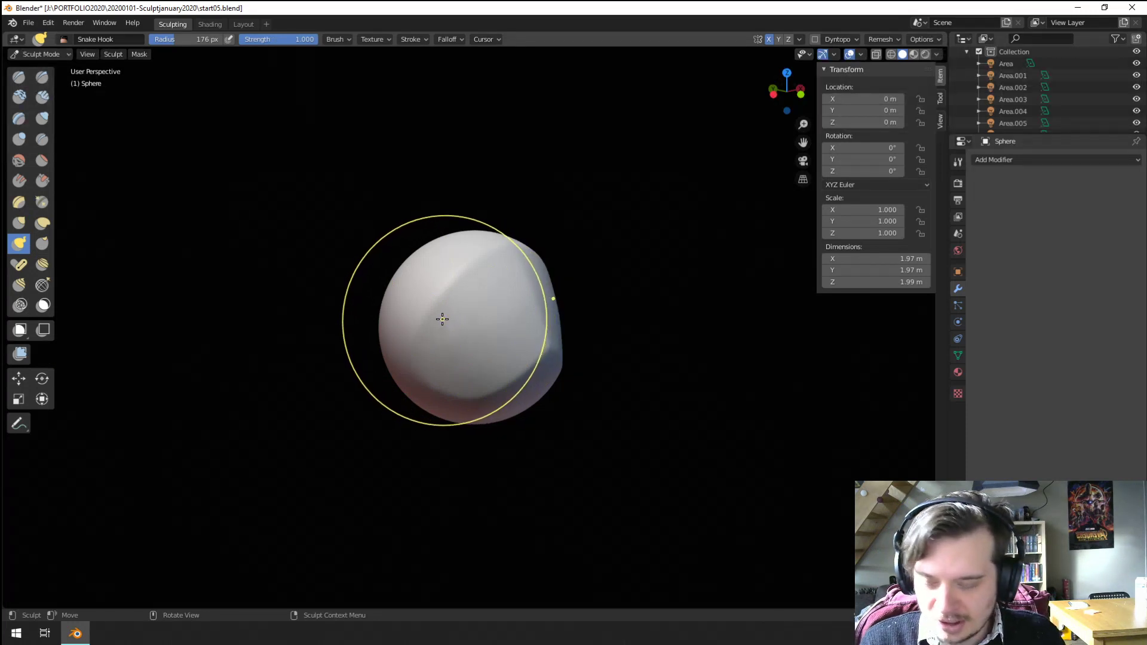
key(s)
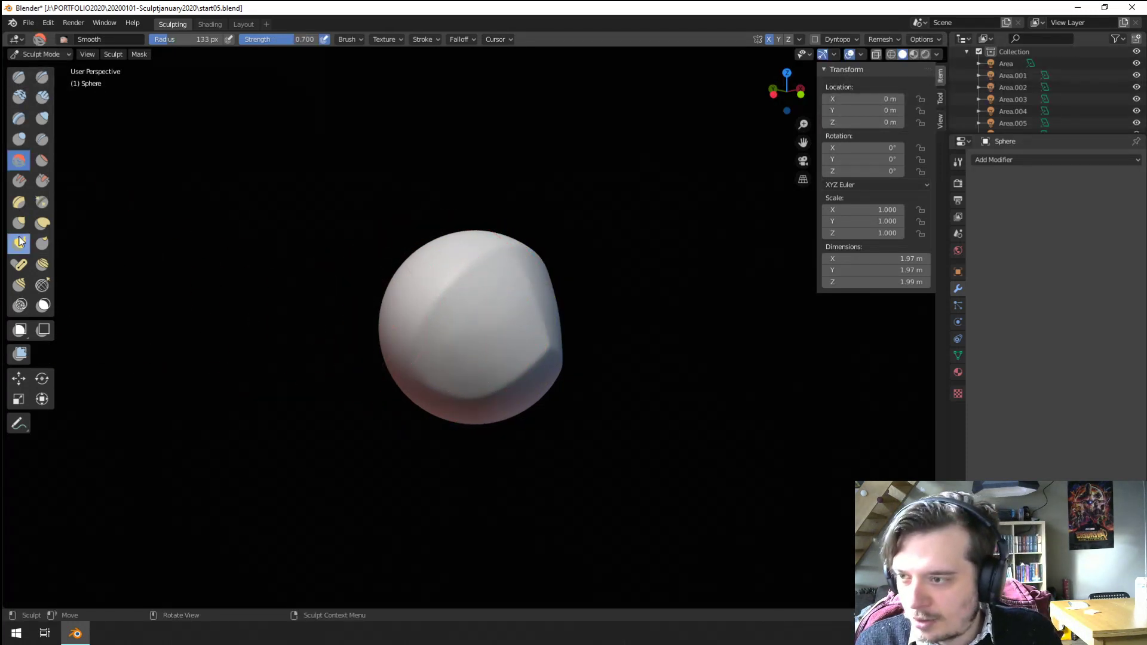
click(19, 242)
key(s)
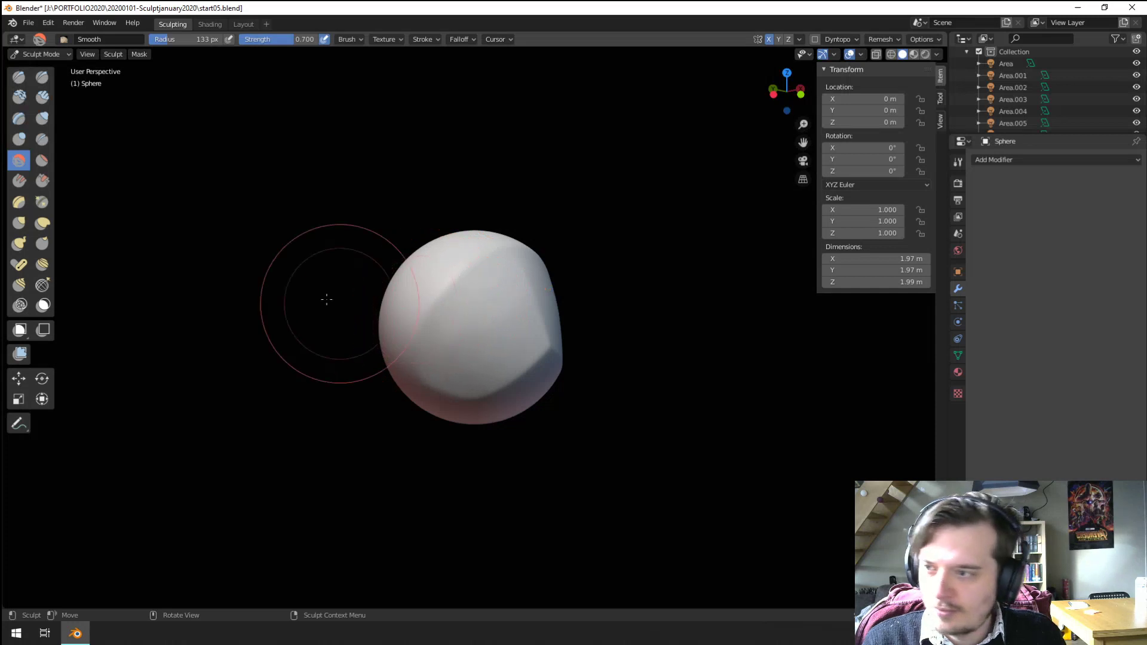
click(19, 243)
key(s)
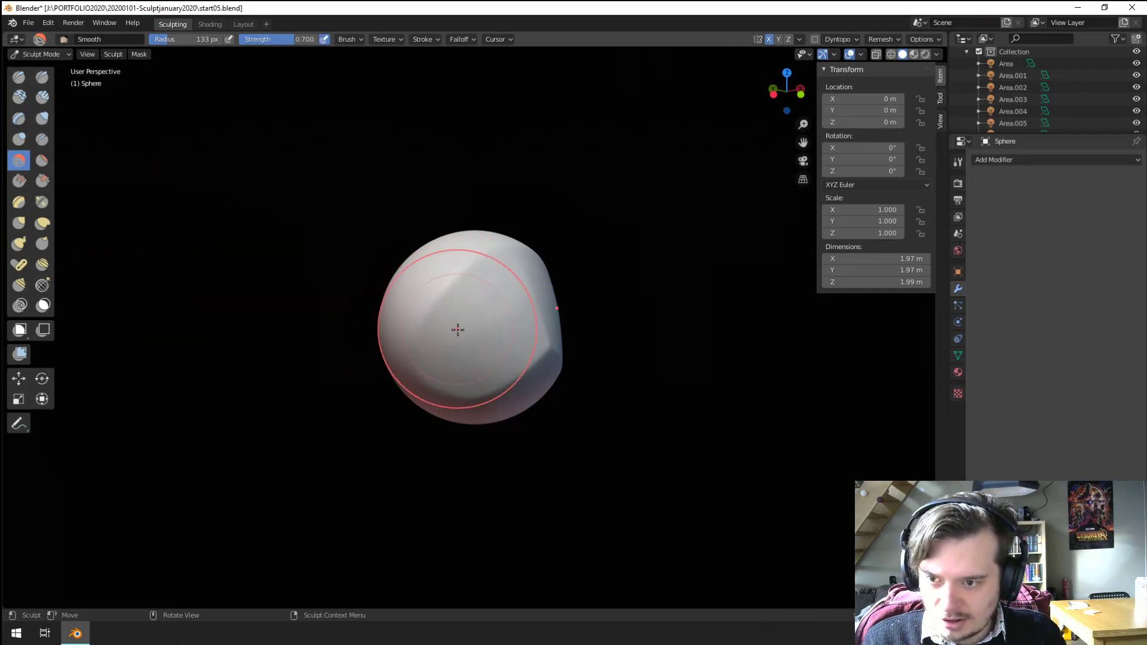
Step: Pull mirrored rounded lobes out of the sphere's sides with the Snake Hook brush and set its radius to 162 px
click(20, 243)
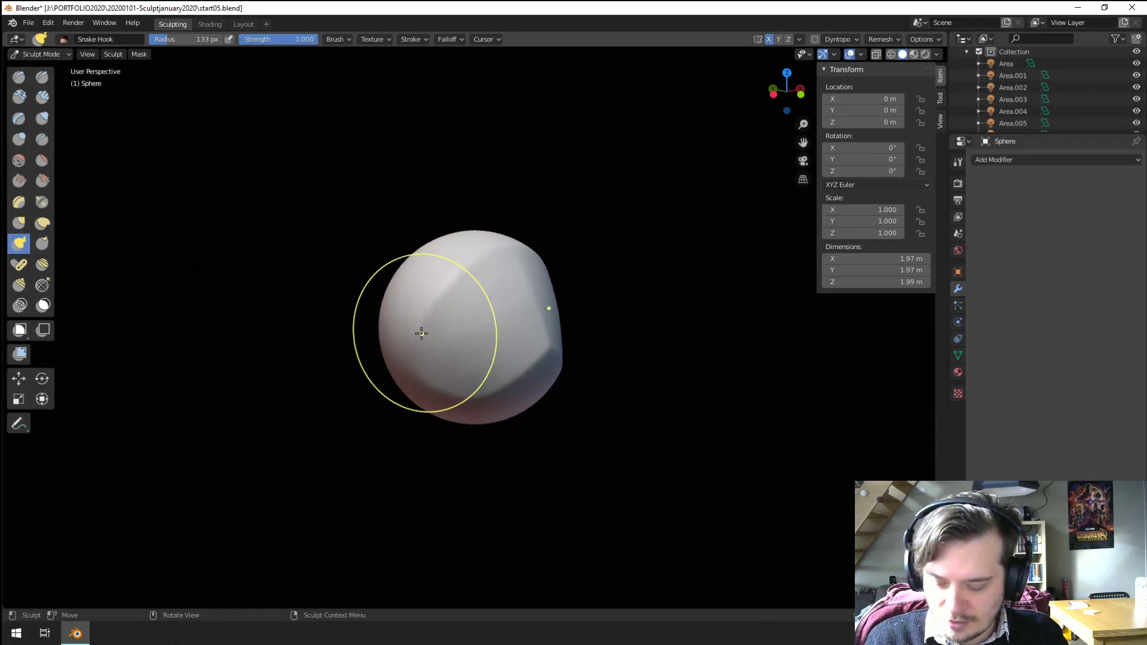
key(f)
click(459, 332)
key(f)
click(430, 325)
mouse_move(421, 325)
mouse_down()
mouse_move(385, 290)
mouse_move(399, 287)
mouse_up()
mouse_move(421, 300)
middle_down()
mouse_move(340, 301)
mouse_move(445, 310)
mouse_move(450, 282)
middle_up()
key(f)
click(379, 304)
middle_drag(471, 223, 561, 275)
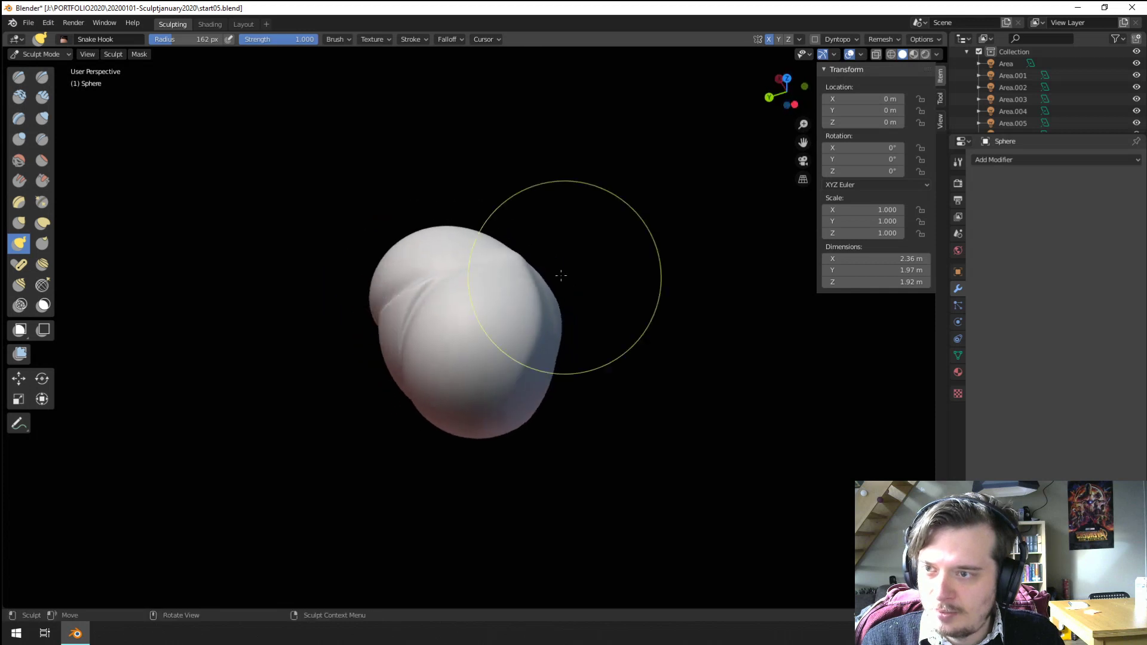
mouse_move(454, 262)
middle_down()
mouse_move(525, 266)
mouse_move(442, 256)
middle_up()
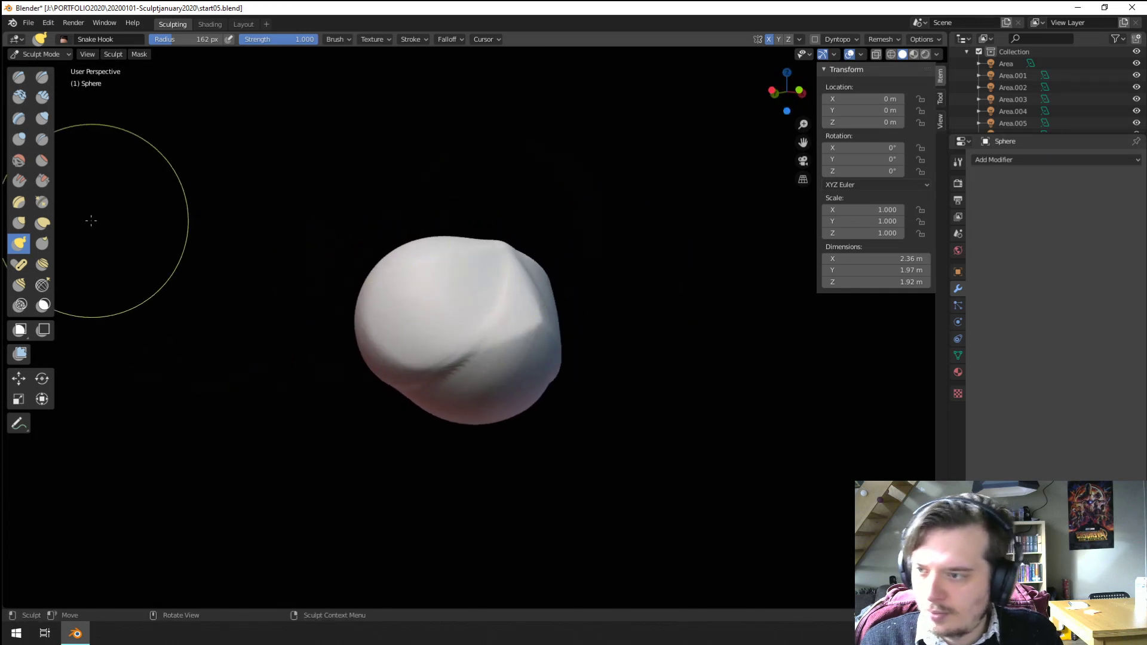
Step: Pull the lower front of the form outward with the Snake Hook brush at a radius of 112 px
key(f)
click(437, 317)
mouse_move(494, 327)
middle_down()
mouse_move(573, 337)
mouse_move(550, 362)
middle_up()
key(f)
click(509, 362)
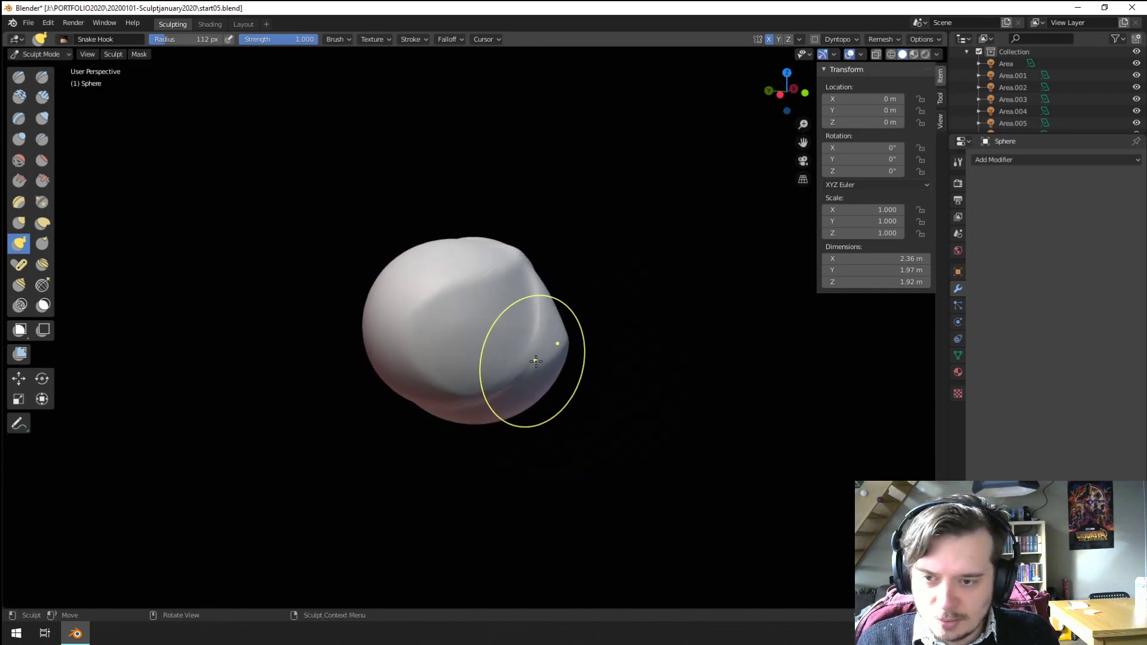
drag(536, 362, 559, 372)
Step: Extend the lower front lobes further forward with the Snake Hook brush at a radius of 94 px
key(f)
click(520, 410)
middle_drag(520, 410, 522, 449)
middle_drag(501, 407, 503, 429)
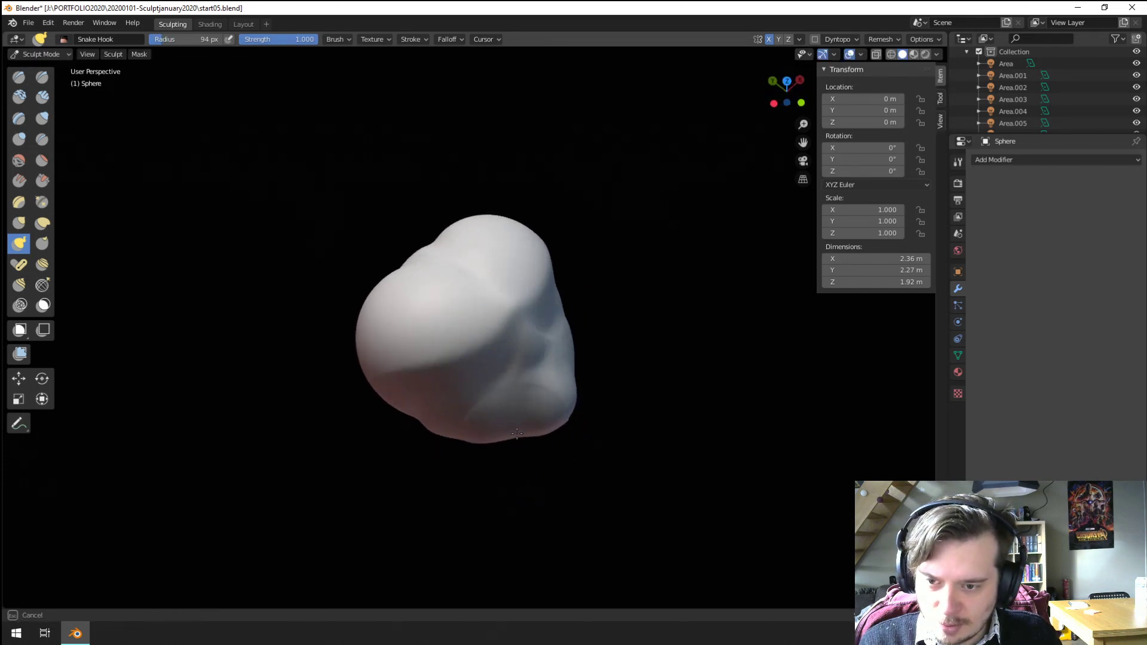
drag(516, 433, 520, 450)
middle_drag(540, 334, 516, 298)
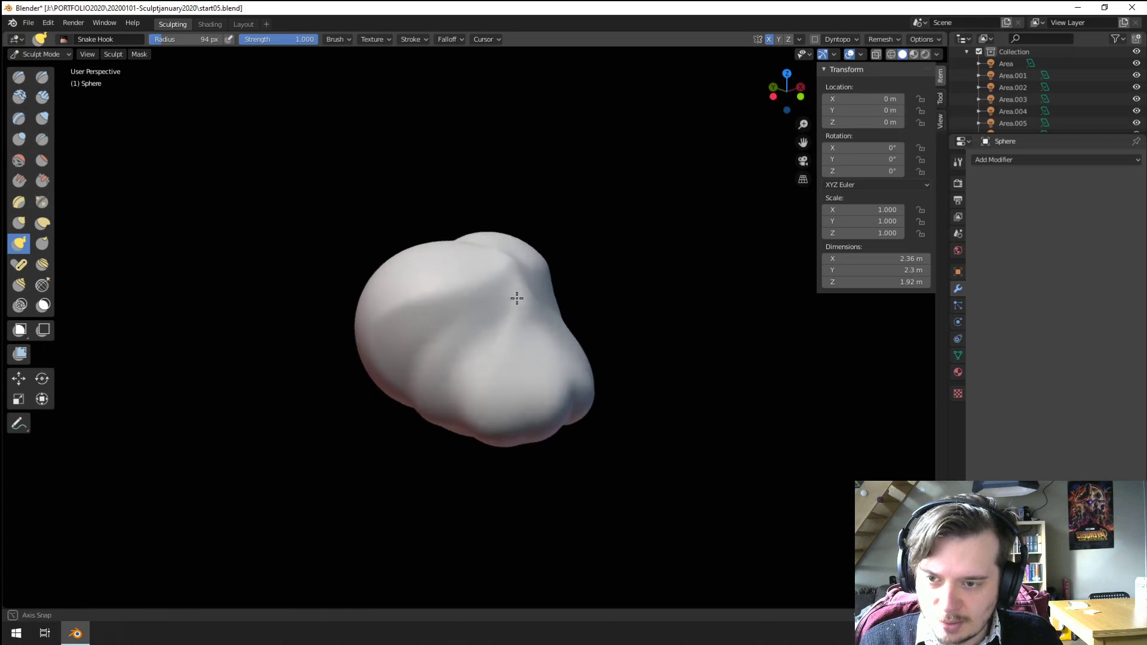
Step: Scrape flat planes across the upper front and sides with the Scrape/Peaks brush, enlarging its radius to 103 px
click(42, 160)
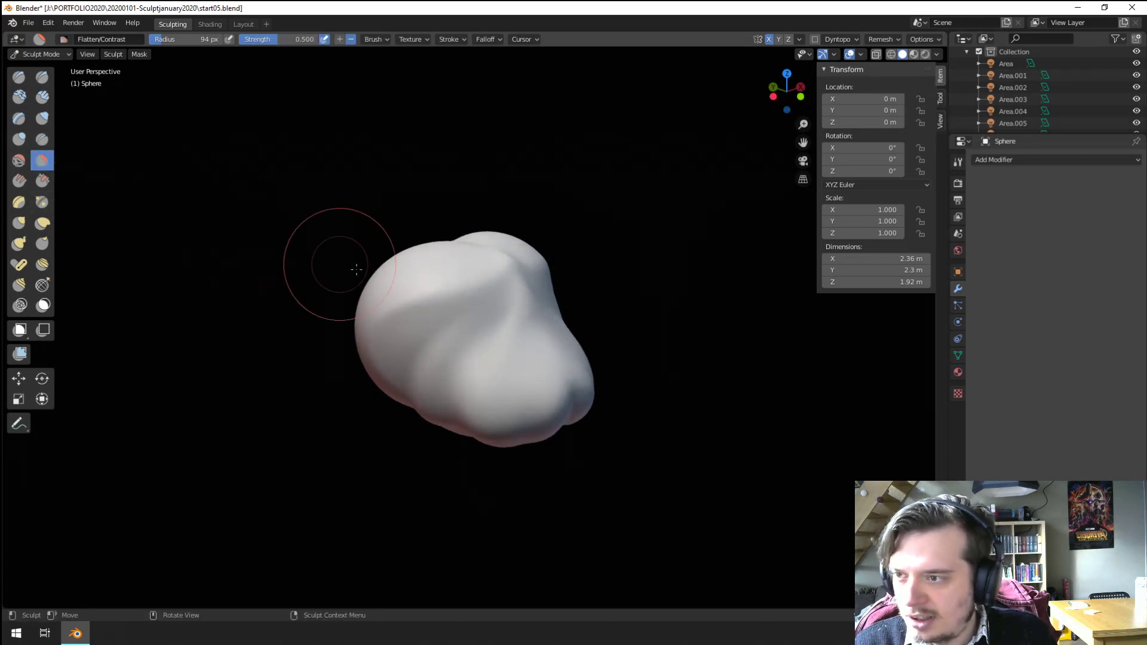
click(43, 181)
click(64, 39)
click(168, 79)
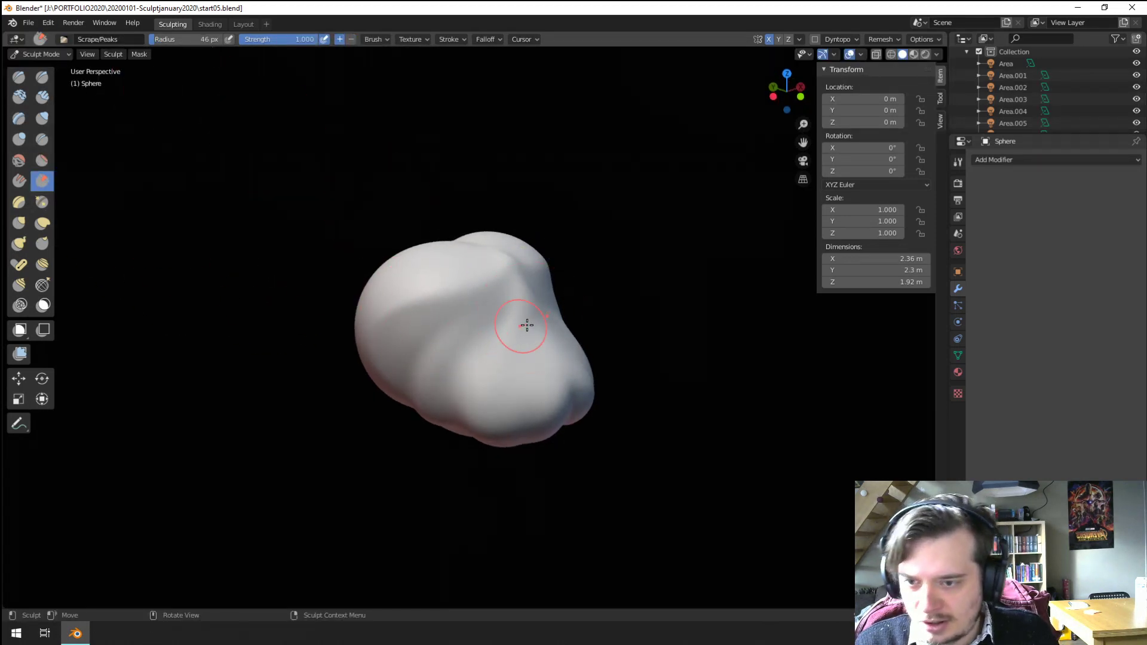
middle_drag(499, 314, 417, 350)
drag(418, 351, 529, 290)
key(f)
middle_drag(532, 264, 441, 333)
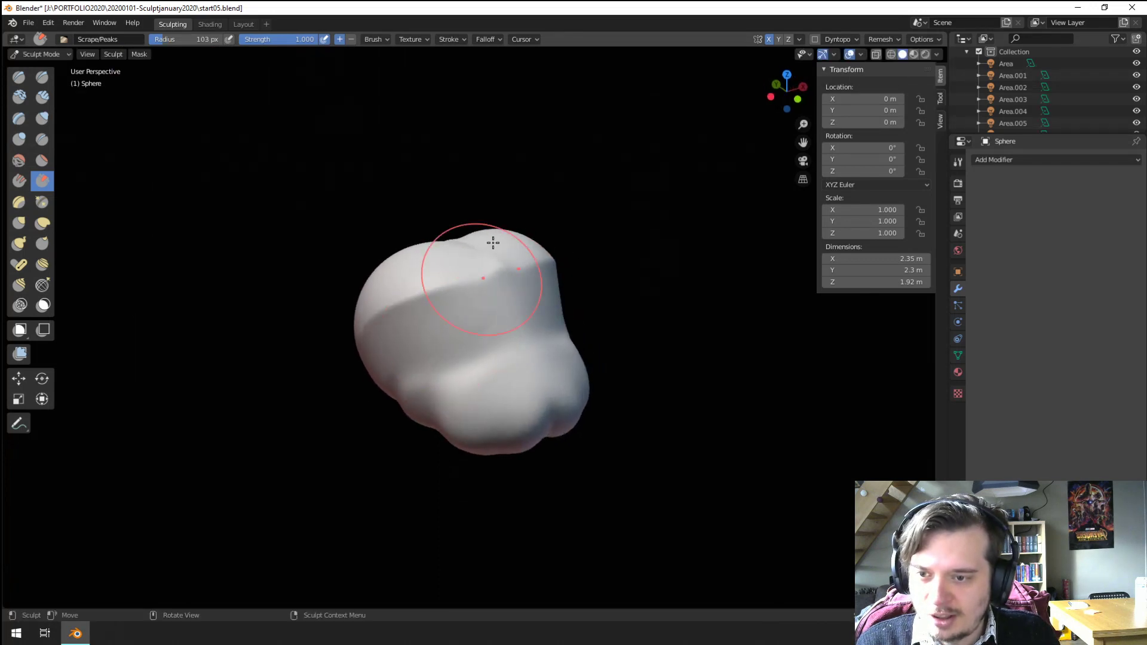
middle_drag(456, 287, 405, 312)
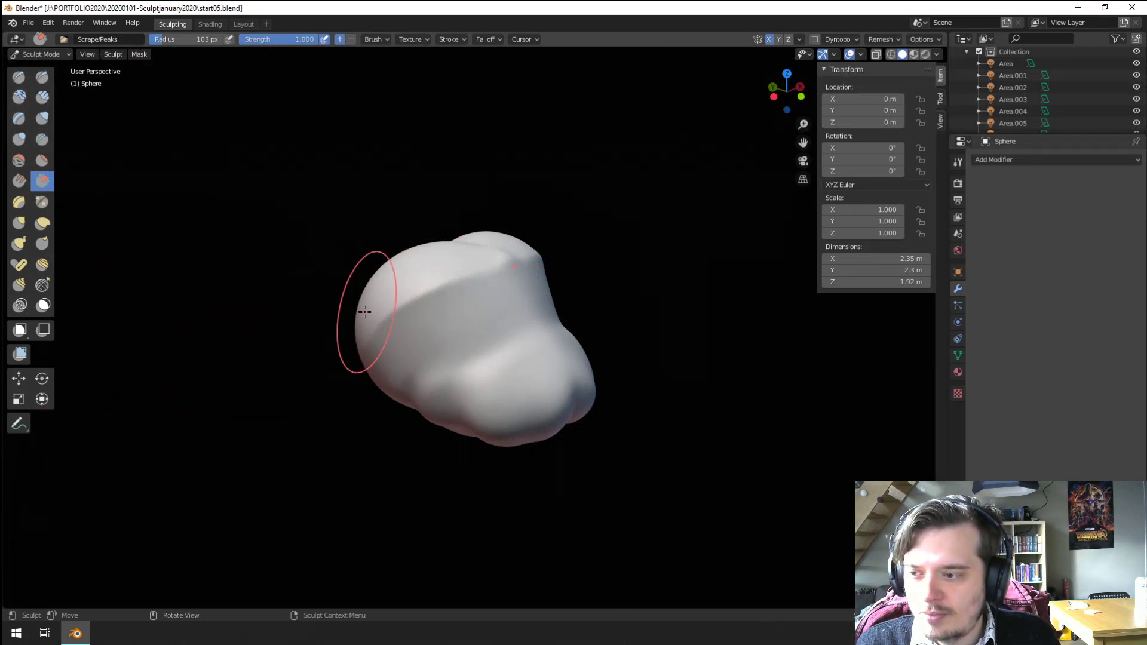
Step: Scrape the lower front lobes and their underside into flatter planes with the Scrape/Peaks brush
mouse_move(434, 363)
mouse_down()
mouse_move(514, 400)
mouse_move(556, 397)
mouse_move(537, 410)
mouse_move(578, 381)
mouse_move(604, 400)
mouse_up()
middle_drag(603, 399, 501, 340)
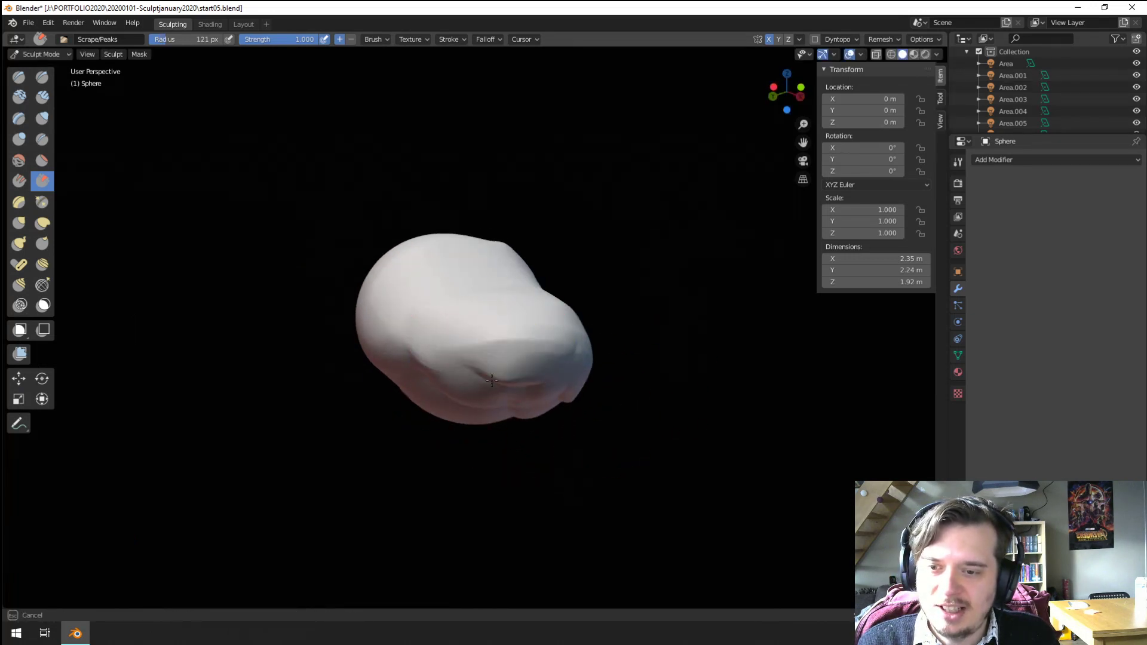
key(f)
click(614, 376)
mouse_move(556, 364)
mouse_down()
mouse_move(492, 374)
mouse_move(513, 391)
mouse_up()
middle_drag(491, 378, 518, 356)
drag(561, 364, 412, 337)
middle_drag(376, 329, 284, 389)
Step: Widen the lower sides of the form with the Grab brush at a radius of 226 px
key(g)
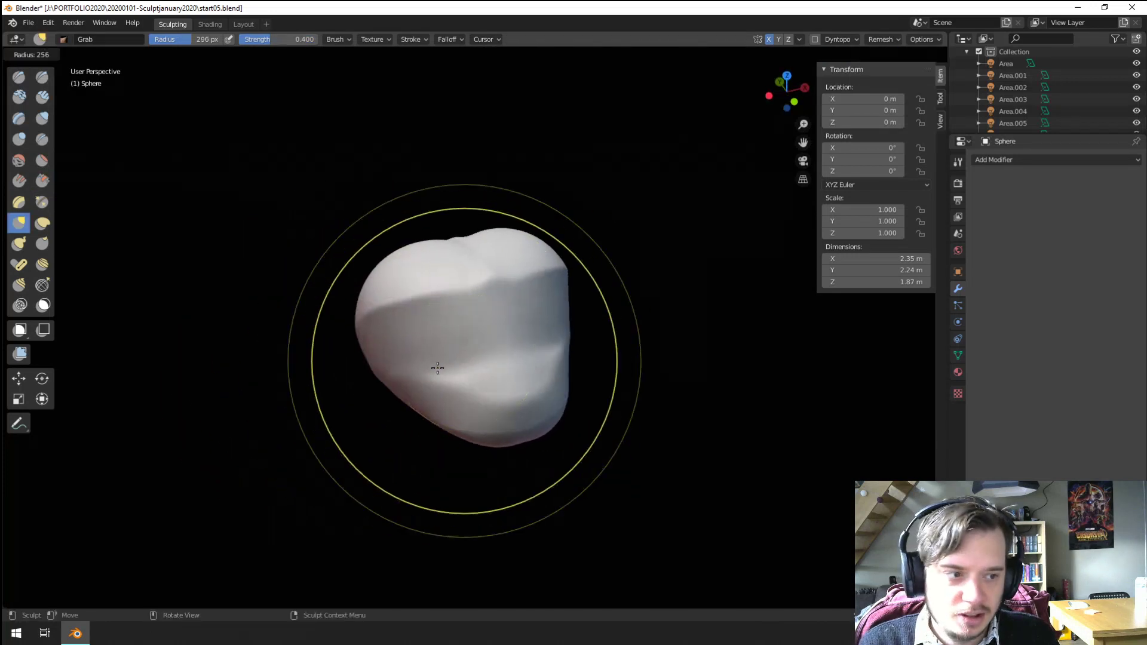
key(f)
click(471, 415)
drag(445, 414, 357, 432)
middle_drag(378, 429, 386, 427)
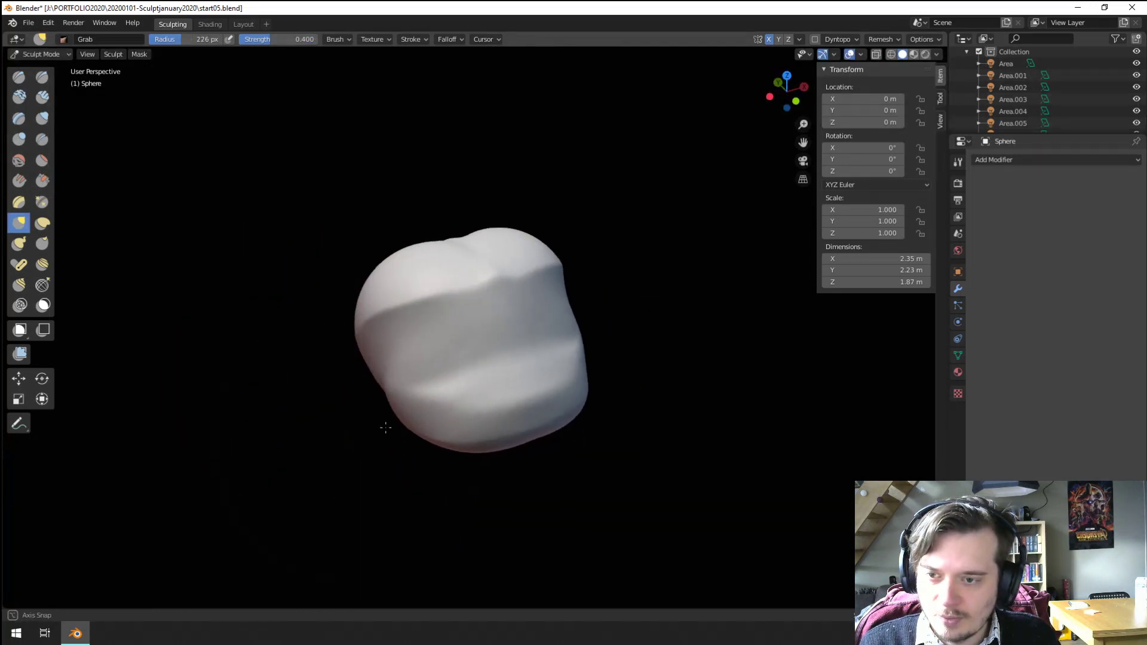
Step: Resize the Grab brush and raise the top of the form with it
key(f)
click(397, 407)
middle_drag(408, 335, 396, 320)
key(f)
click(574, 267)
drag(468, 246, 458, 211)
Step: Flatten the raised top with the Flatten/Contrast brush at a radius of 214 px
click(42, 161)
middle_drag(299, 224, 365, 229)
key(f)
click(382, 233)
drag(507, 235, 436, 243)
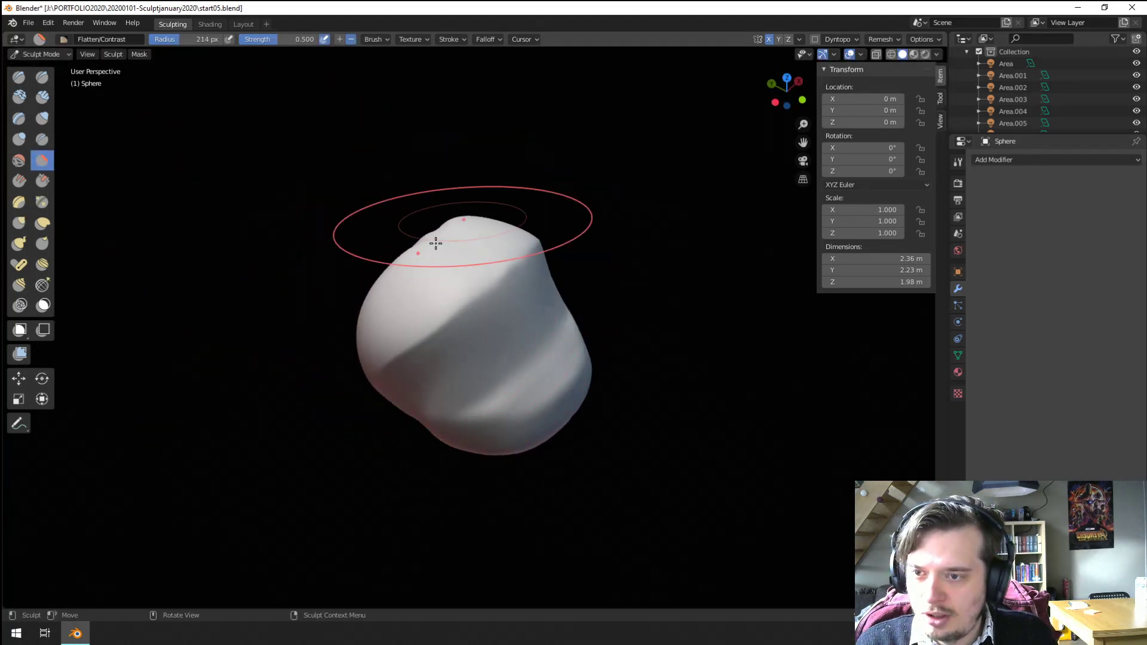
middle_drag(305, 334, 383, 310)
Step: Pull the back of the form outward with an enlarged Grab brush
key(g)
key(f)
click(577, 305)
drag(392, 303, 302, 269)
middle_drag(349, 302, 338, 385)
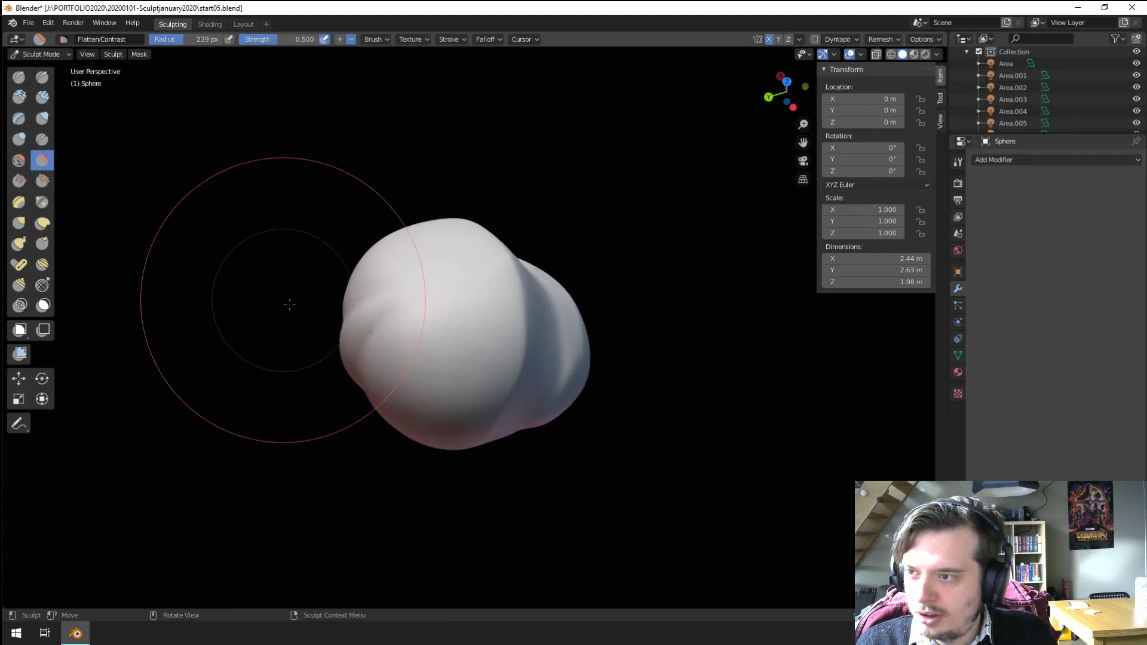
Step: Scrape the rear side of the form flatter with the Scrape/Peaks brush
click(43, 179)
key(f)
click(296, 339)
drag(295, 339, 418, 338)
middle_drag(417, 338, 384, 282)
Step: Extend the back of the form up and outward with the Grab brush at a radius of 319 px
key(g)
key(f)
drag(377, 286, 315, 256)
middle_drag(315, 255, 257, 252)
middle_drag(75, 176, 322, 222)
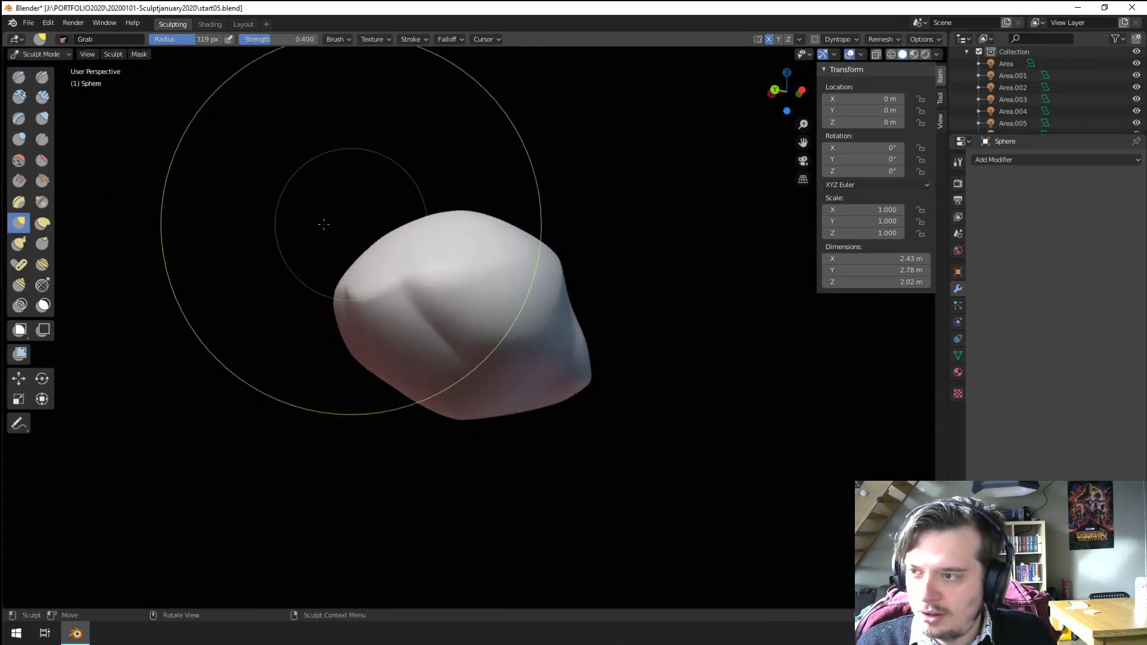
Step: Flatten the side creases with the Flatten/Contrast brush at 186 px and adjust the sides with Grab at 237 px
click(47, 160)
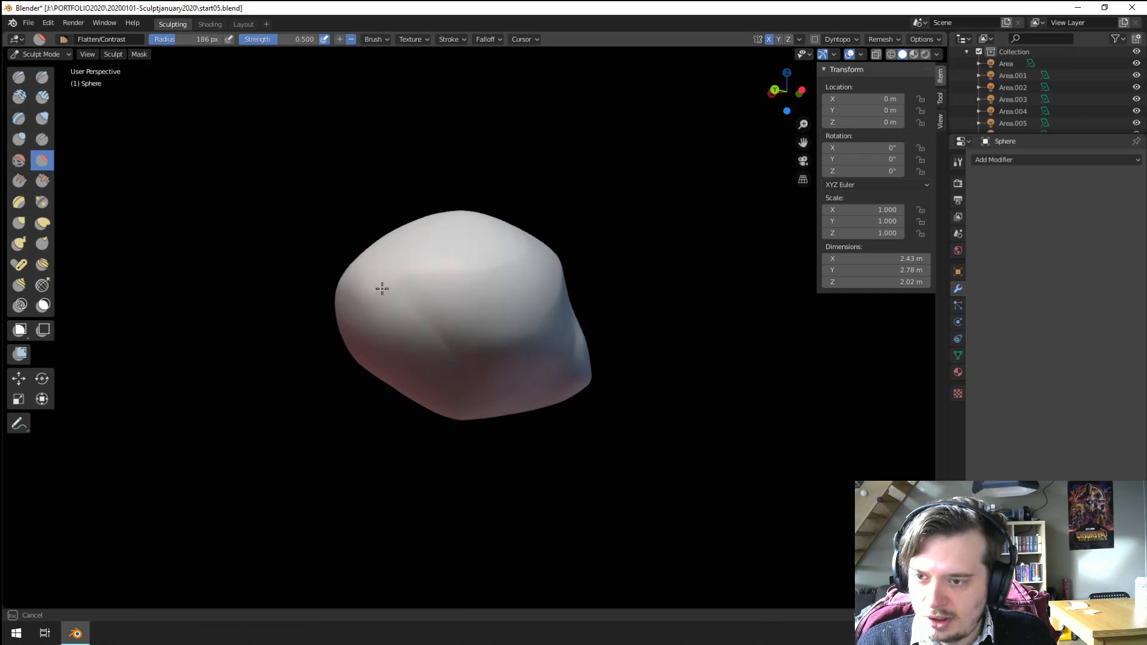
middle_drag(524, 328, 443, 354)
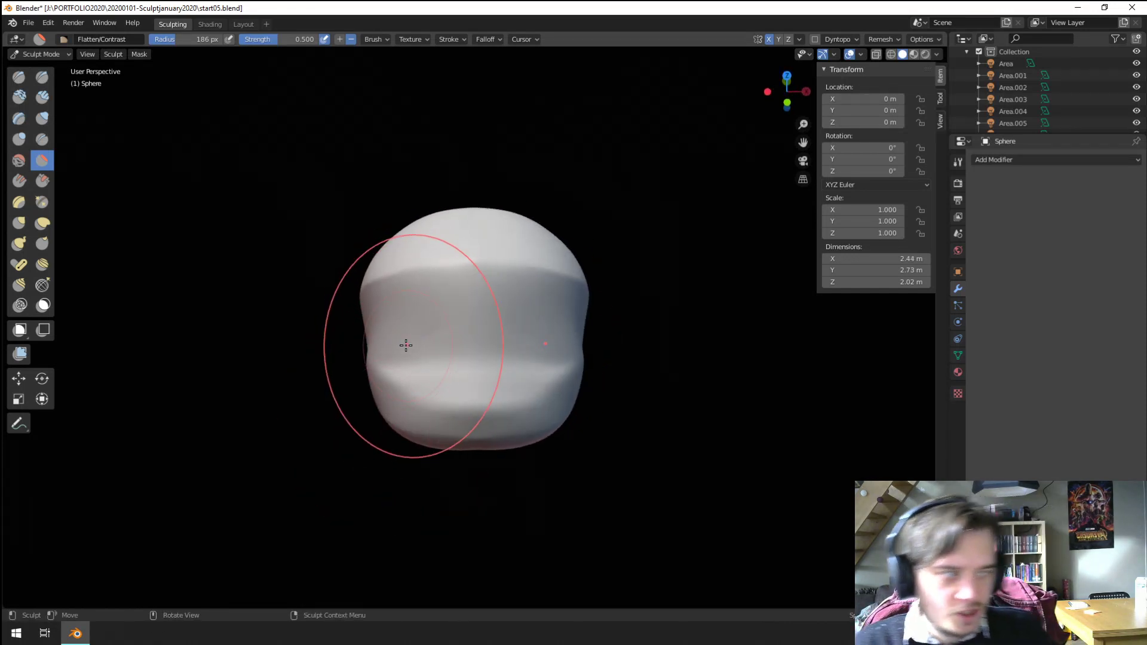
key(g)
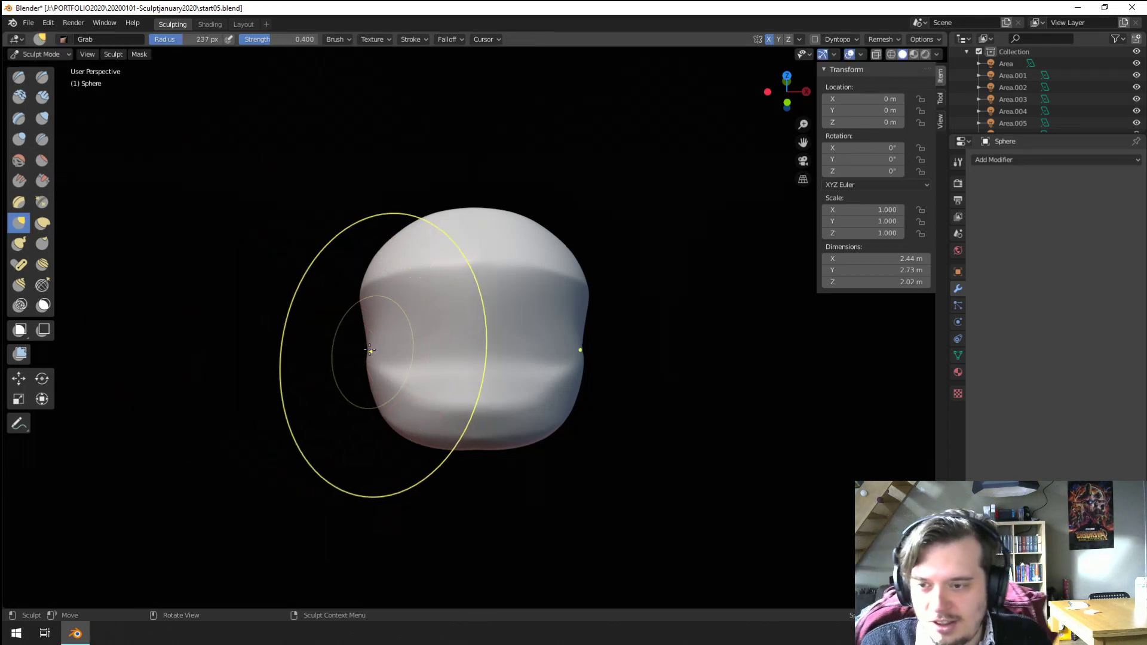
drag(383, 350, 371, 358)
mouse_move(371, 358)
middle_down()
mouse_move(423, 324)
mouse_move(430, 270)
middle_up()
Step: Raise the upper side of the head with the Grab brush at a radius of 276 px
key(f)
click(409, 266)
drag(412, 264, 405, 199)
key(f)
click(413, 227)
middle_drag(411, 229, 402, 268)
Step: Reshape the back, crown and brow of the head with Grab strokes, reducing the radius to 207 px
key(f)
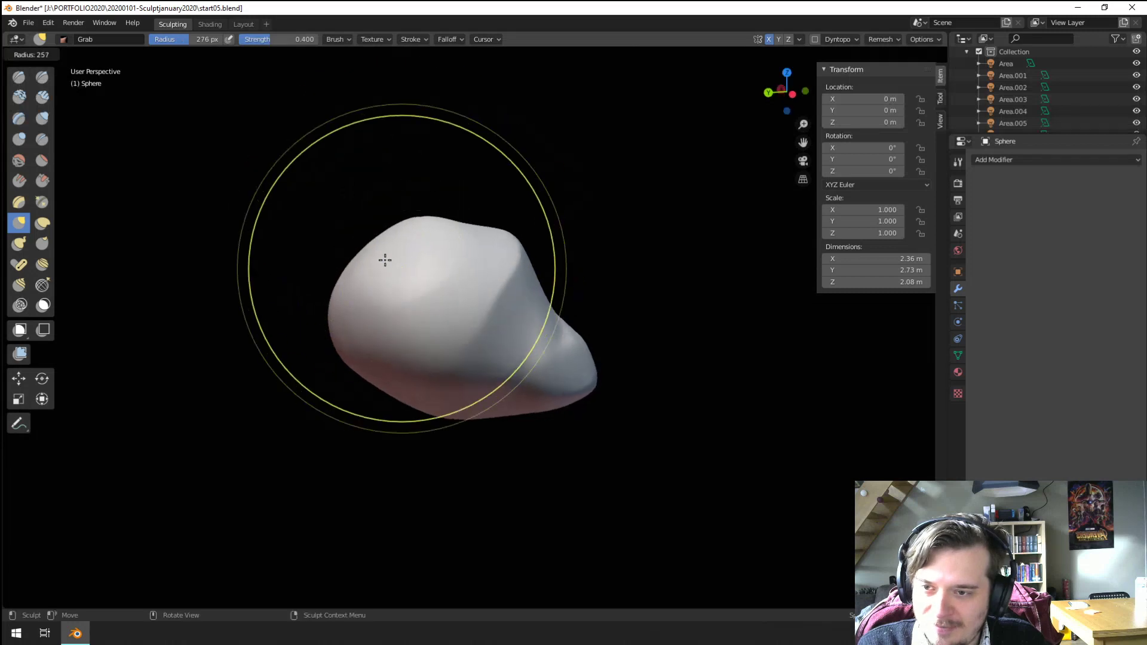
click(386, 258)
drag(388, 256, 370, 236)
key(f)
click(411, 267)
key(f)
click(440, 251)
drag(463, 241, 485, 211)
middle_drag(485, 235, 486, 224)
drag(461, 237, 440, 223)
middle_drag(467, 281, 465, 254)
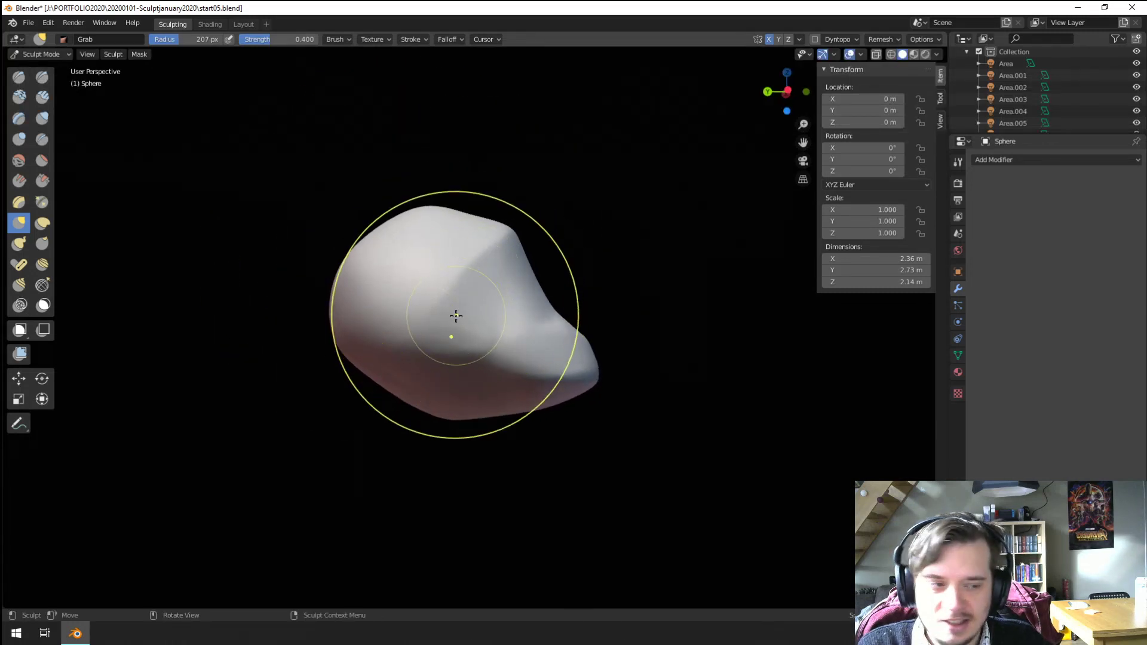
Step: Pull the lower back of the head outward and down with the Grab brush
middle_drag(455, 315, 456, 294)
key(f)
click(469, 338)
mouse_move(469, 337)
mouse_down()
mouse_move(409, 325)
mouse_move(392, 366)
mouse_up()
Step: Pull a neck down from the underside of the head with the Snake Hook brush at a radius of 188 px
click(19, 243)
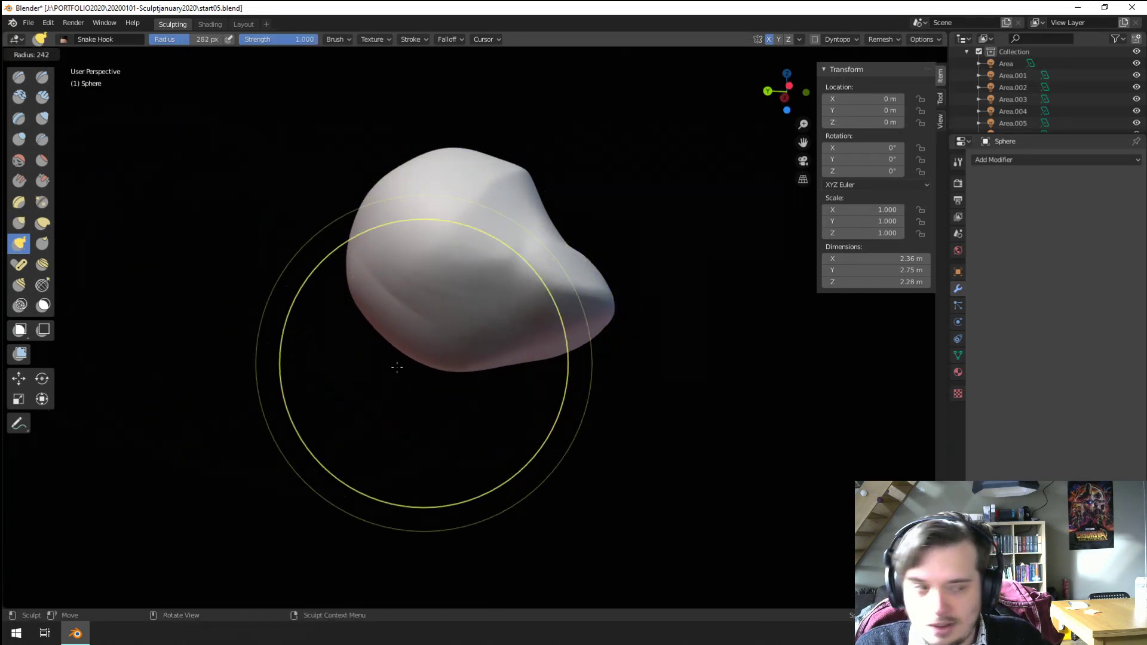
drag(404, 341, 382, 375)
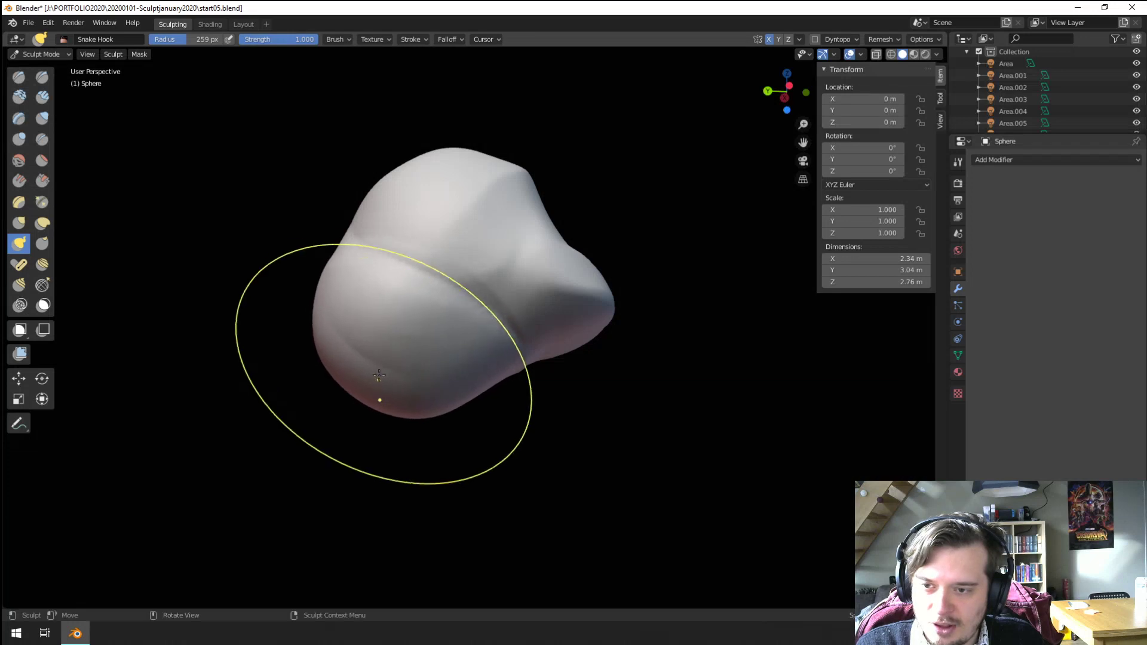
key(ctrl+z)
key(f)
middle_drag(399, 370, 277, 379)
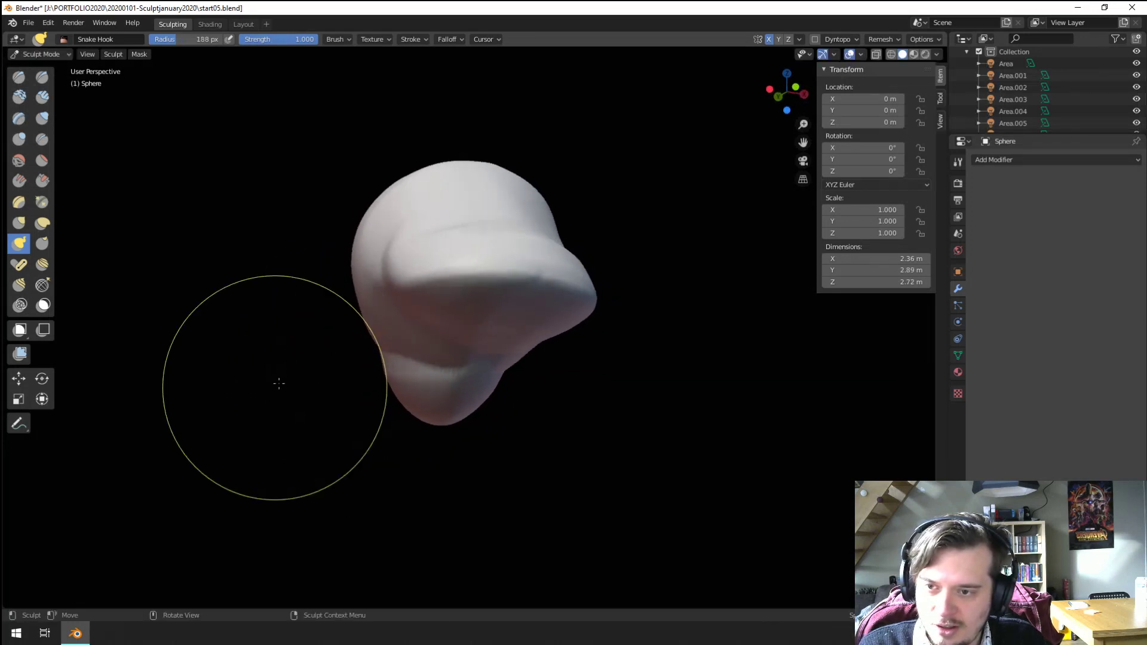
Step: Pull mirrored shoulder lobes outward from the base of the neck with a smaller Snake Hook brush
key(bracketleft)
key(bracketleft)
drag(348, 407, 236, 452)
key(f)
click(290, 434)
middle_drag(298, 439, 392, 446)
Step: Pull the chest and lower torso downward beneath the neck with the Snake Hook brush
drag(404, 411, 424, 463)
middle_drag(386, 434, 312, 441)
key(f)
click(449, 451)
drag(437, 446, 454, 478)
middle_drag(442, 472, 370, 475)
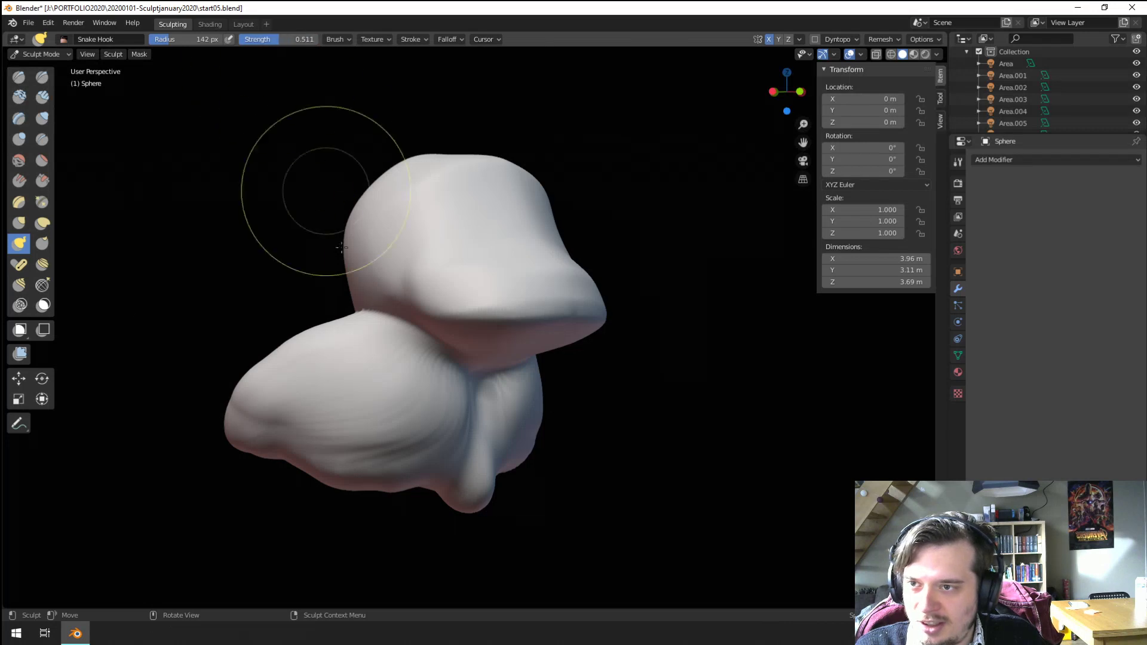
Step: Lengthen the torso downward with the Snake Hook brush at a radius of 217 px and strength 0.511
key(f)
click(442, 434)
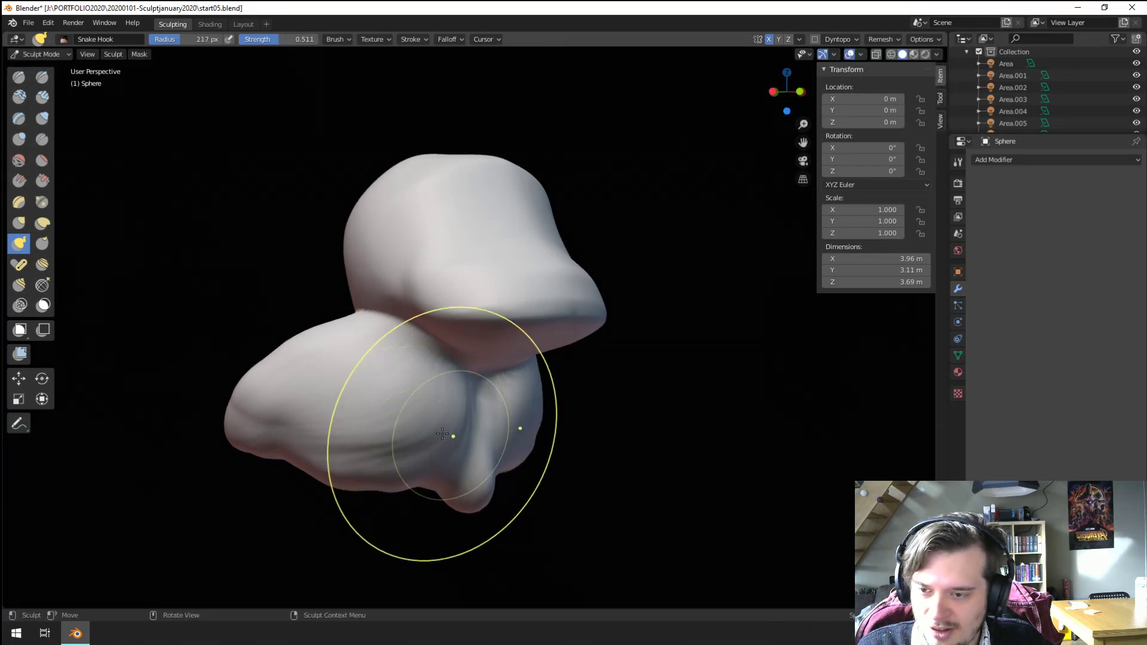
drag(442, 434, 457, 448)
mouse_move(299, 459)
middle_down()
mouse_move(246, 473)
mouse_move(379, 464)
middle_up()
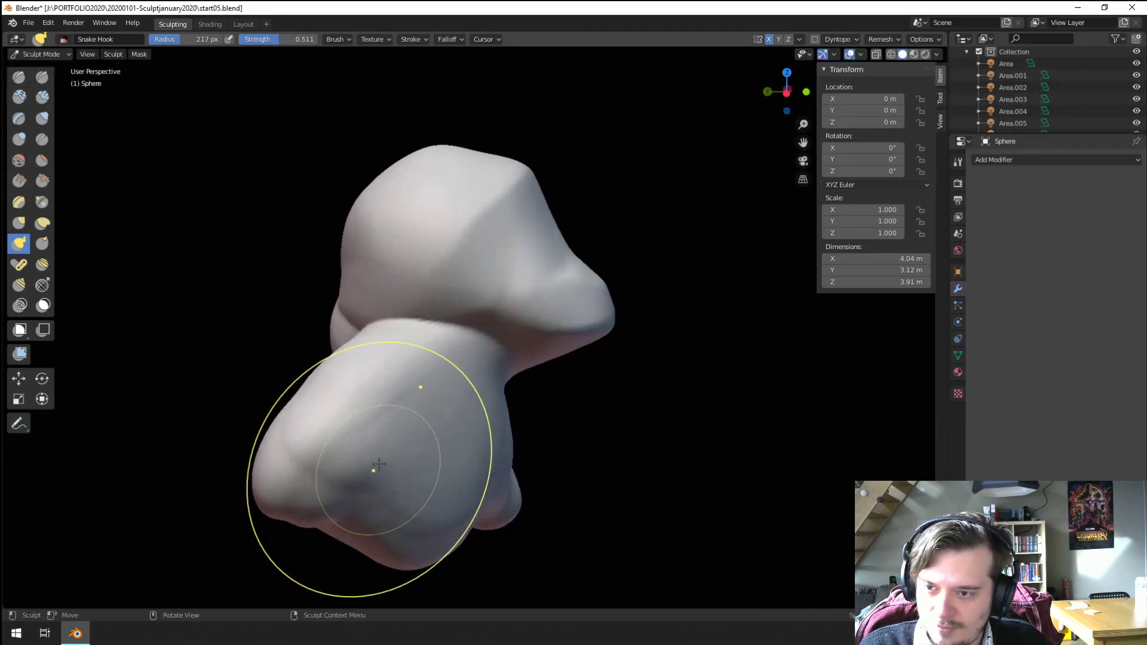
Step: Push the tops of the shoulders in toward the neck with a large Grab brush
key(g)
middle_drag(374, 397, 287, 357)
key(f)
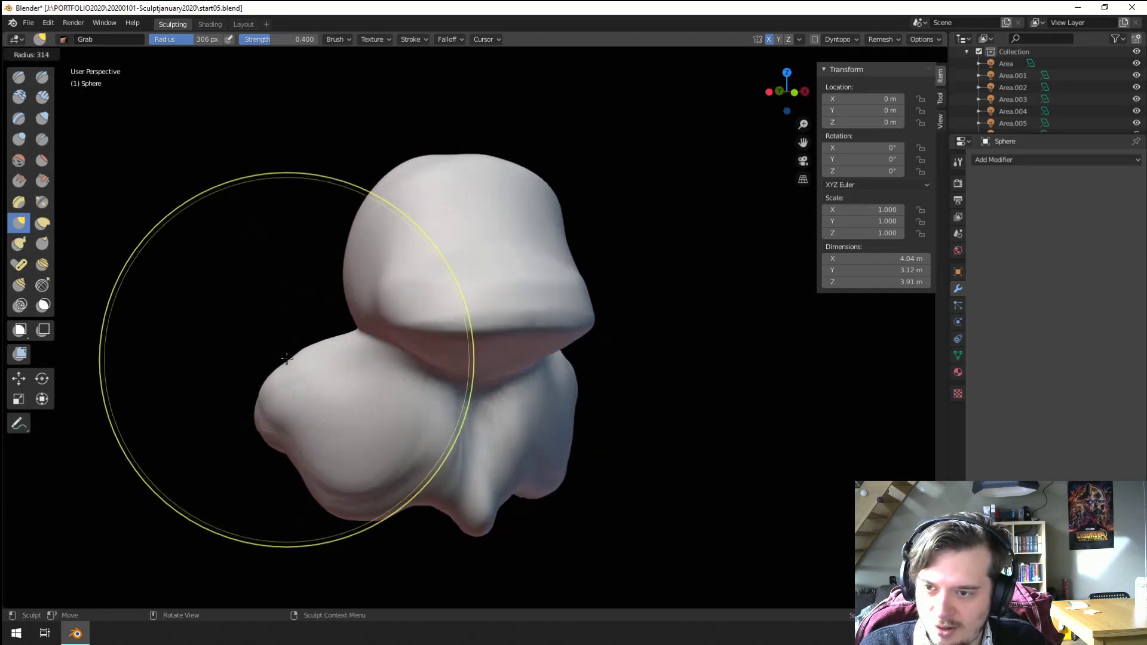
click(286, 357)
drag(330, 353, 378, 342)
middle_drag(379, 347, 384, 396)
drag(384, 396, 420, 347)
Step: Adjust the shape of the upper torso with the Grab brush at a radius of 203 px
mouse_move(427, 357)
middle_down()
mouse_move(461, 305)
mouse_move(538, 294)
middle_up()
key(f)
click(535, 348)
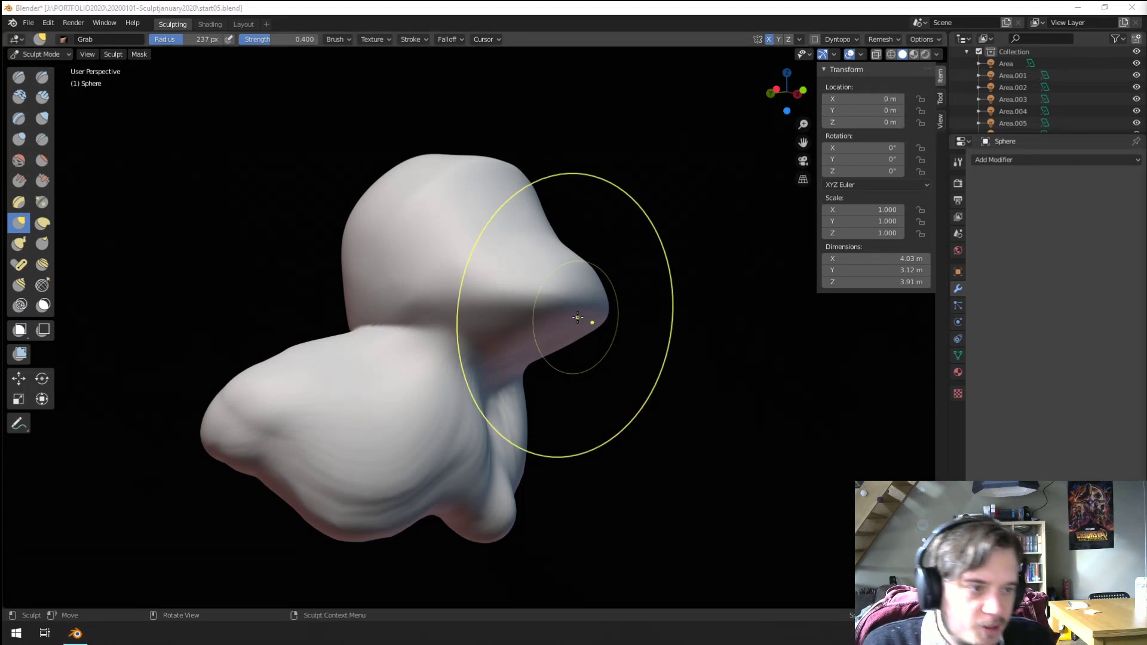
mouse_move(576, 317)
middle_down()
mouse_move(571, 399)
mouse_move(584, 384)
middle_up()
scroll(537, 400, down, 2)
key(f)
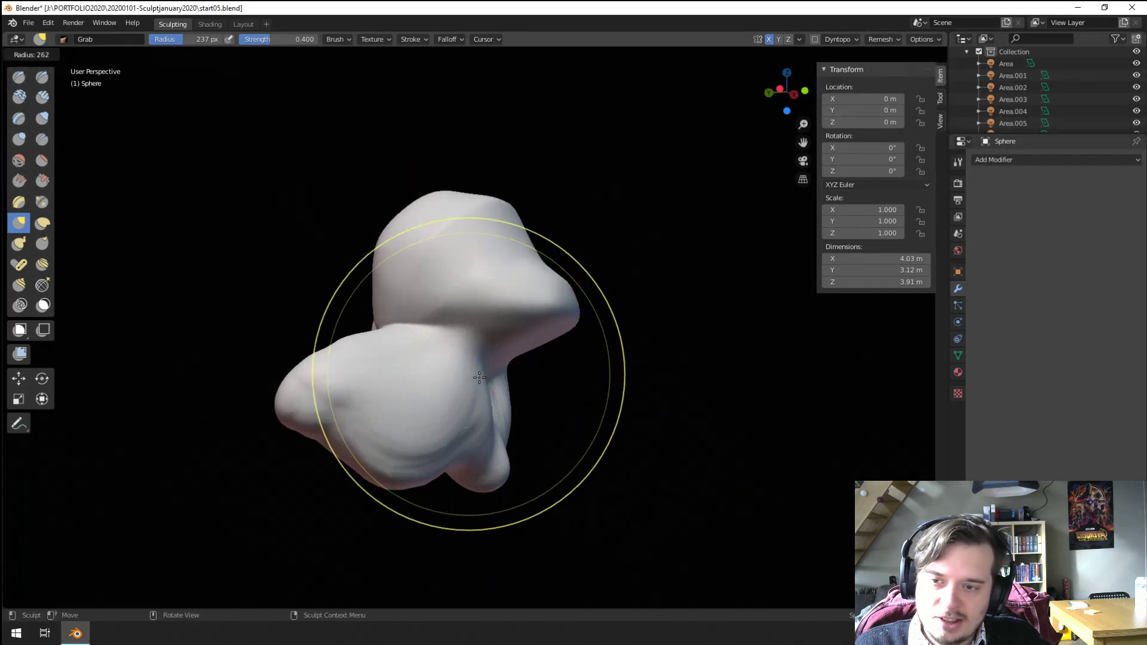
click(390, 366)
middle_drag(390, 366, 412, 406)
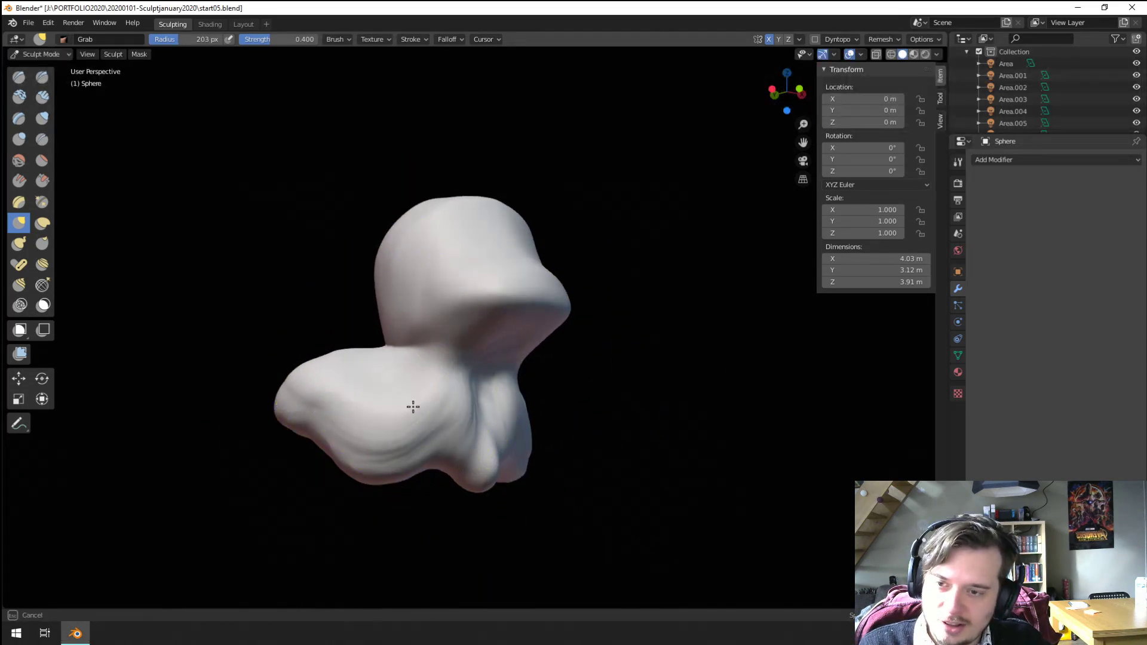
drag(412, 406, 416, 398)
drag(421, 390, 453, 389)
middle_drag(453, 385, 401, 349)
Step: Push the back of the neck inward where it meets the shoulders with a resized Grab brush
key(f)
click(391, 352)
drag(418, 342, 439, 335)
middle_drag(439, 336, 486, 333)
drag(487, 333, 499, 323)
Step: Push the protruding snout back toward the head with the Grab brush at a radius of 172 px
middle_drag(529, 300, 591, 303)
key(f)
click(681, 320)
drag(563, 318, 552, 313)
middle_drag(531, 297, 559, 286)
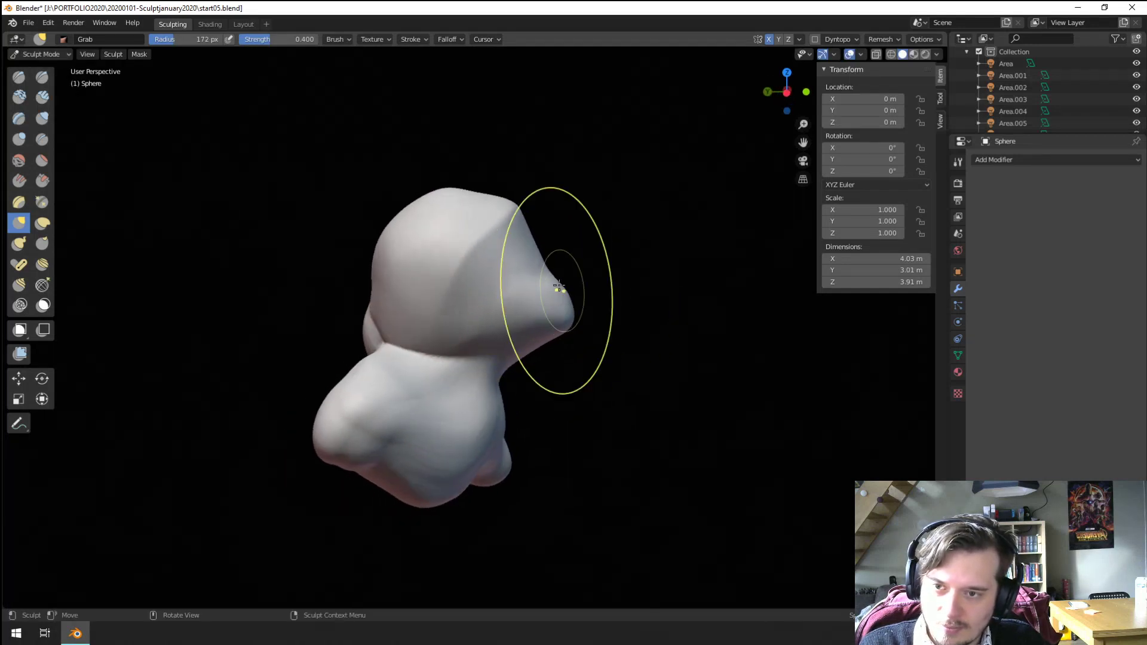
Step: Lower the top of the head with the Grab brush and set its radius to 178 px
key(f)
click(629, 217)
drag(470, 192, 470, 211)
middle_drag(434, 220, 419, 223)
key(f)
click(557, 269)
mouse_move(531, 263)
middle_down()
mouse_move(565, 270)
mouse_move(430, 276)
mouse_move(489, 276)
mouse_move(460, 317)
mouse_move(496, 281)
mouse_move(407, 327)
mouse_move(201, 303)
middle_up()
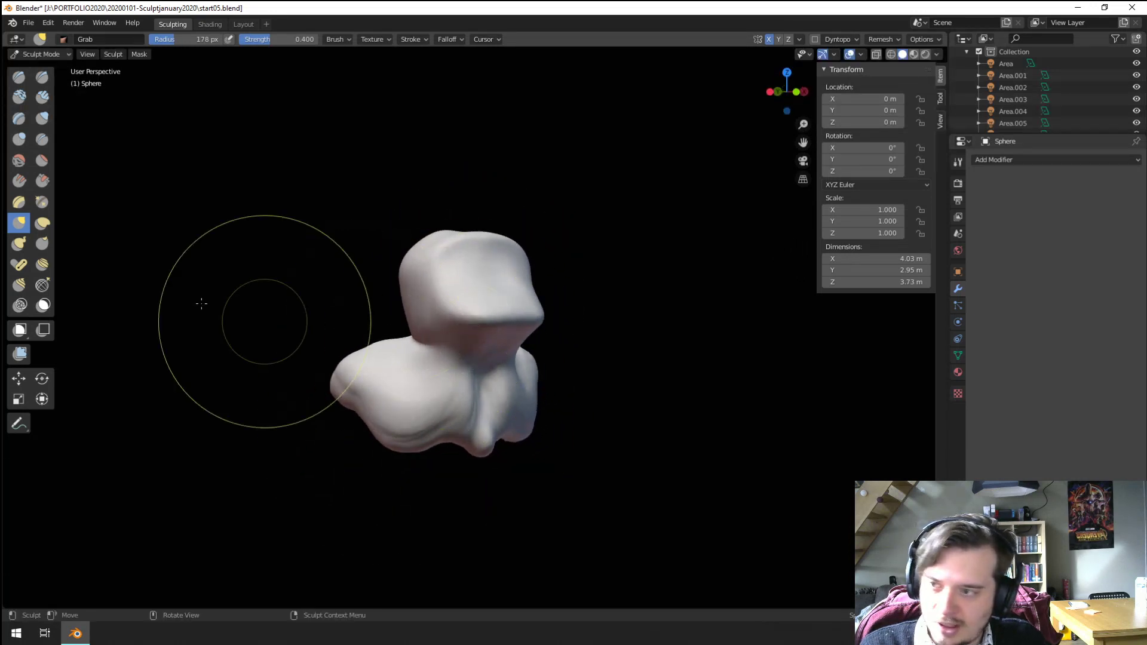
Step: Flatten the snout with the Flatten/Contrast brush at 87 px and adjust the sides of the head with Grab
click(49, 159)
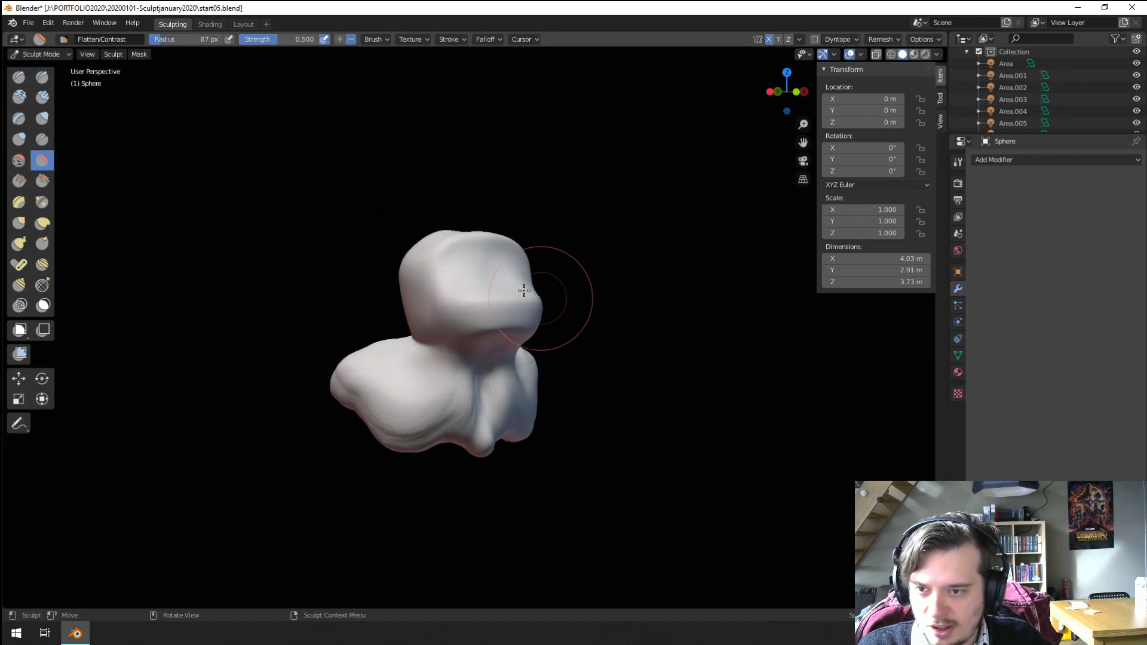
mouse_move(524, 291)
middle_down()
mouse_move(575, 286)
mouse_move(421, 322)
middle_up()
key(g)
key(f)
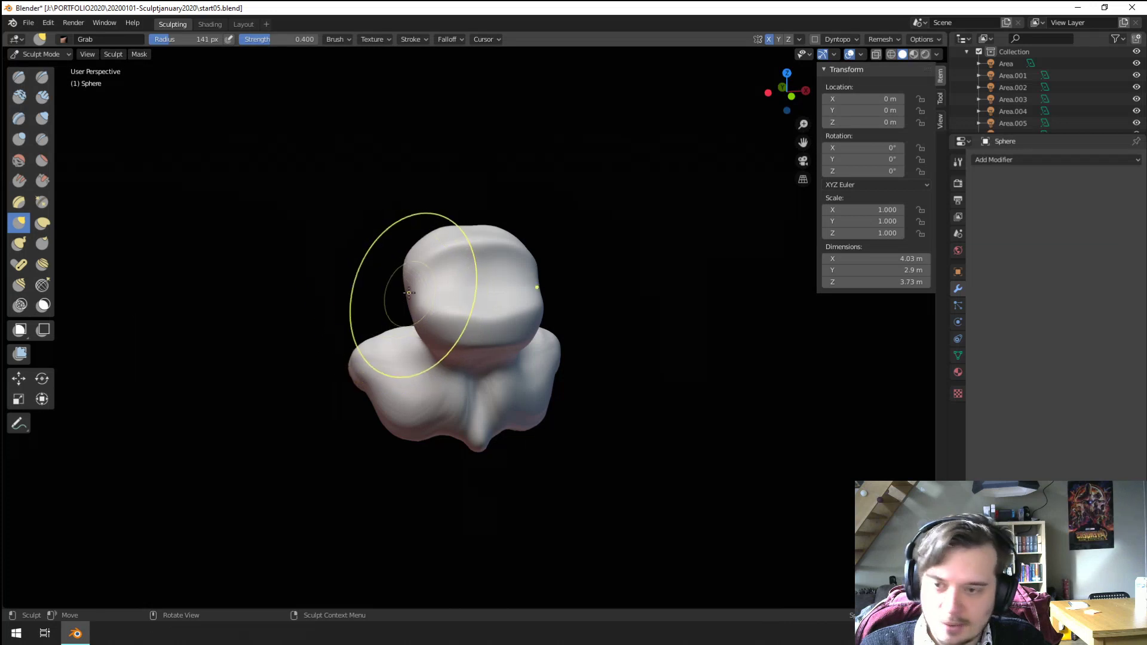
click(425, 256)
mouse_move(425, 255)
middle_down()
mouse_move(378, 243)
mouse_move(482, 378)
mouse_move(404, 388)
middle_up()
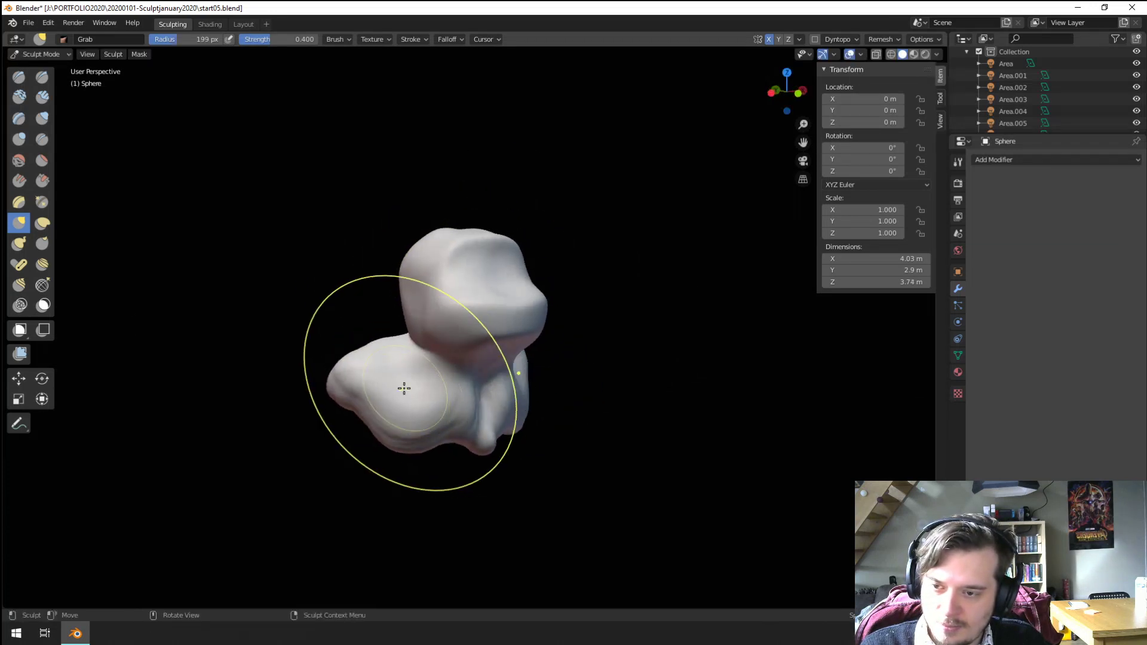
Step: Pull the mirrored shoulders outward with the Grab brush and set its radius to 159 px
key(f)
click(362, 377)
drag(353, 377, 282, 324)
mouse_move(282, 323)
middle_down()
mouse_move(365, 350)
mouse_move(472, 358)
middle_up()
key(f)
click(439, 359)
middle_drag(384, 345, 440, 335)
key(f)
click(379, 328)
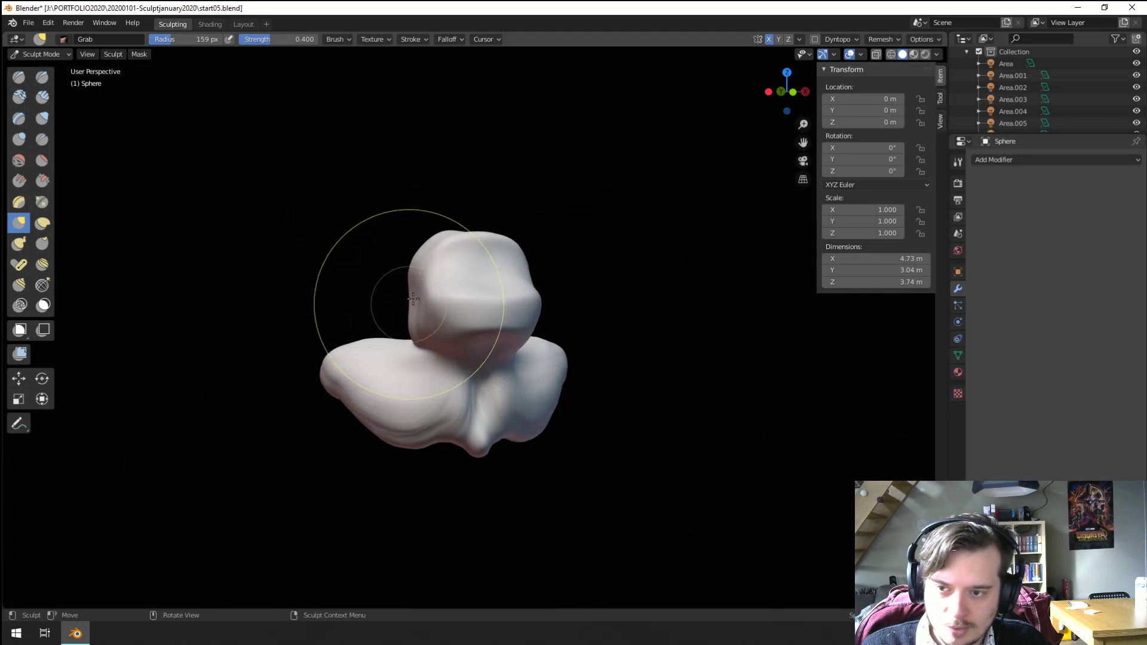
click(536, 268)
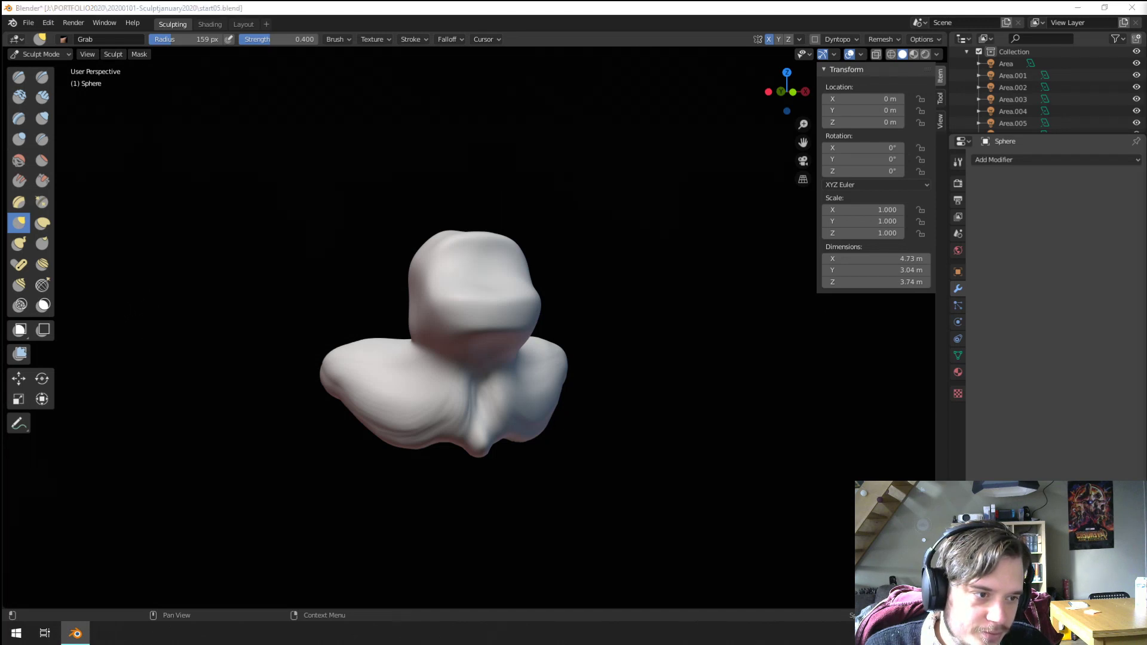
Step: Flatten the side of the head and smooth the shoulders and chest, using the Flatten/Contrast brush at 117 px
middle_drag(399, 312, 402, 353)
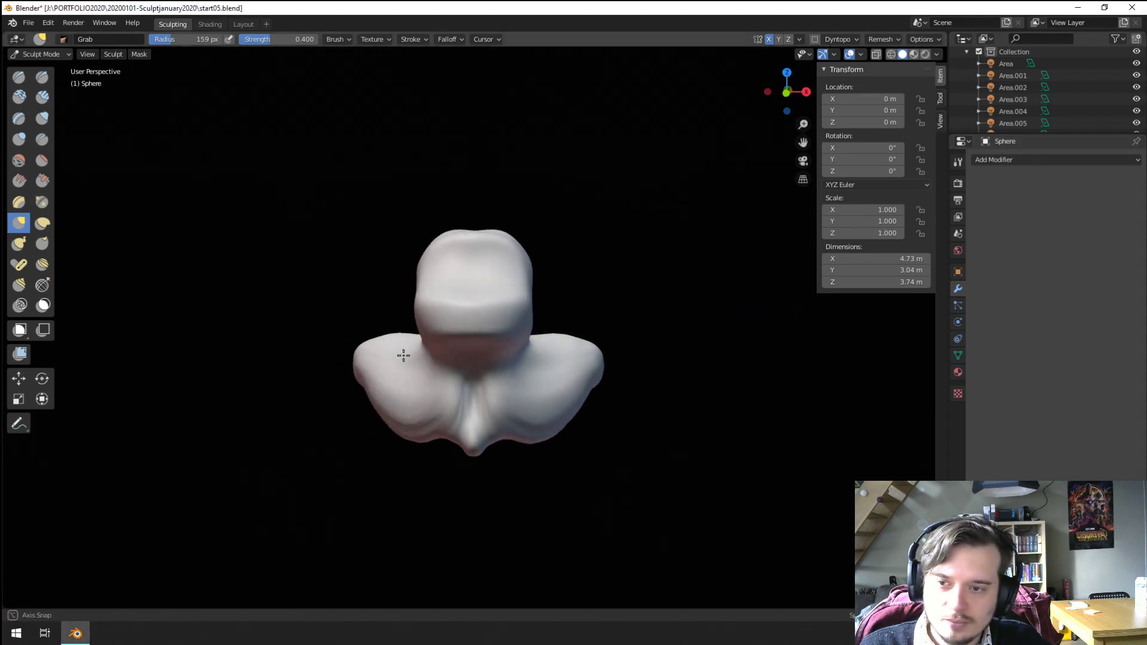
middle_drag(410, 281, 224, 253)
click(42, 160)
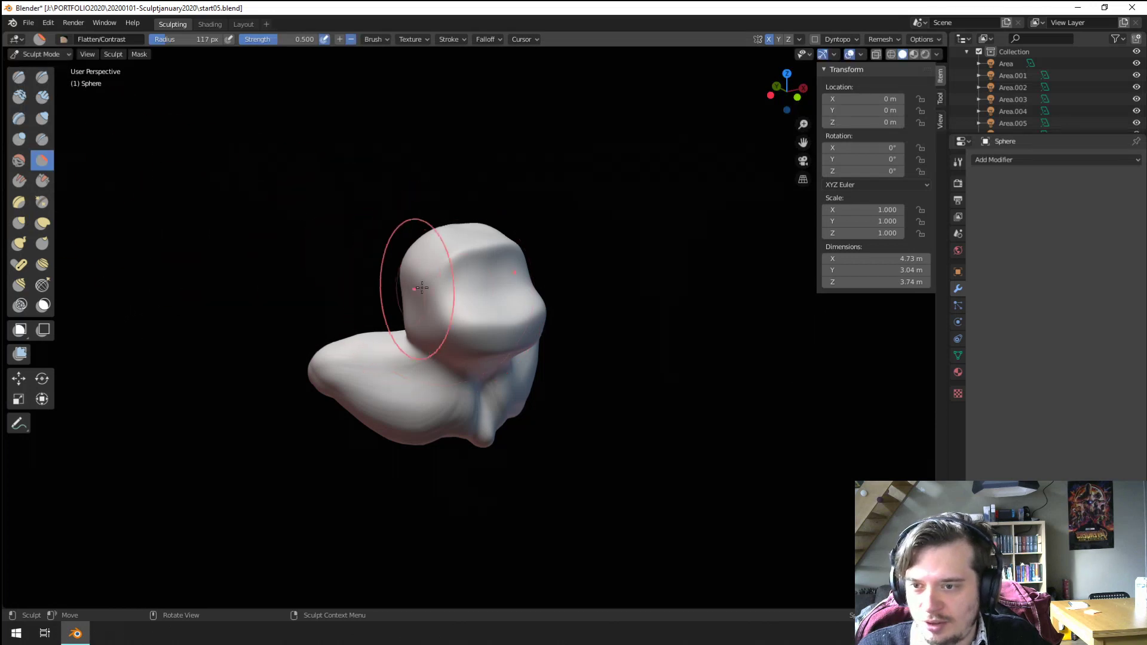
middle_drag(534, 226, 436, 245)
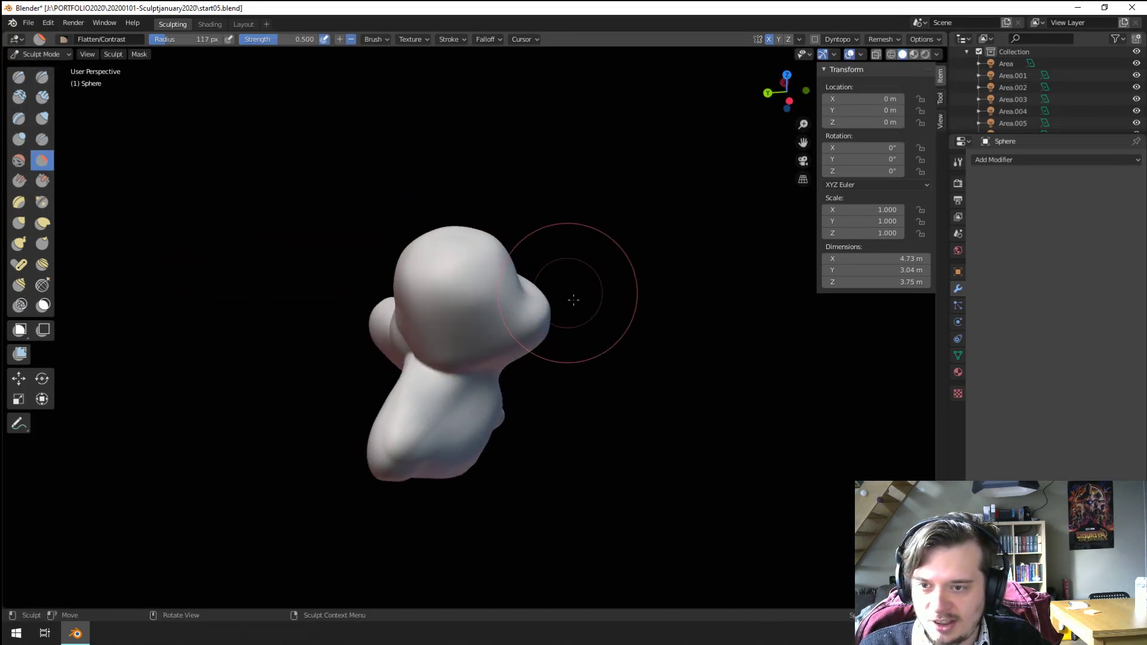
middle_drag(573, 299, 445, 297)
middle_drag(536, 336, 486, 297)
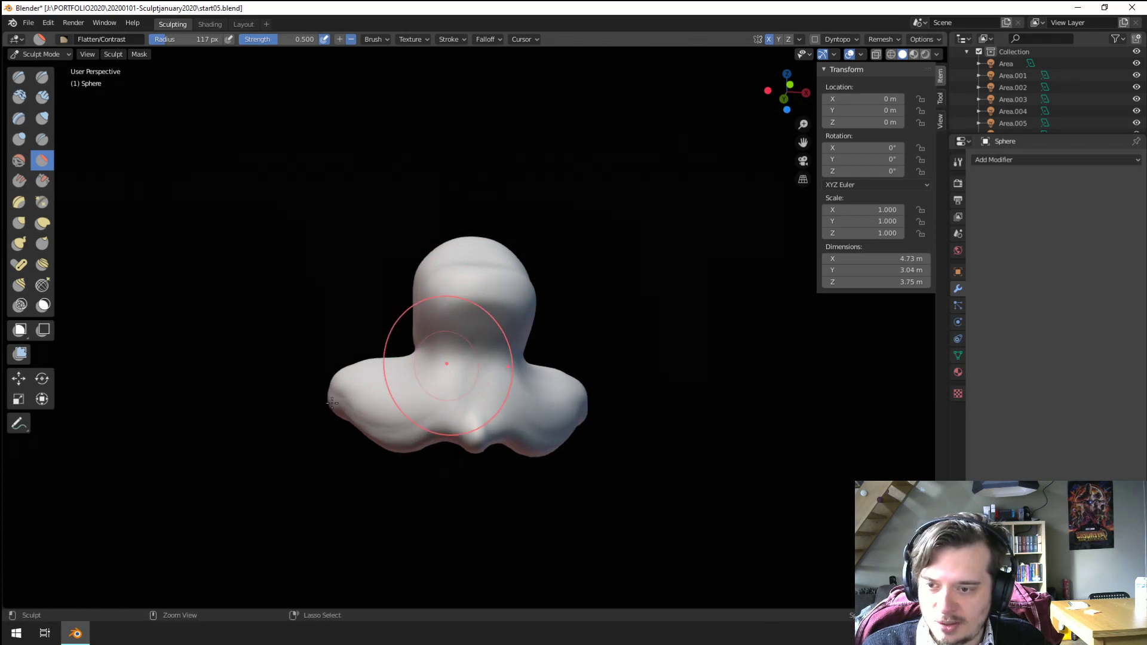
shift+drag(379, 422, 409, 369)
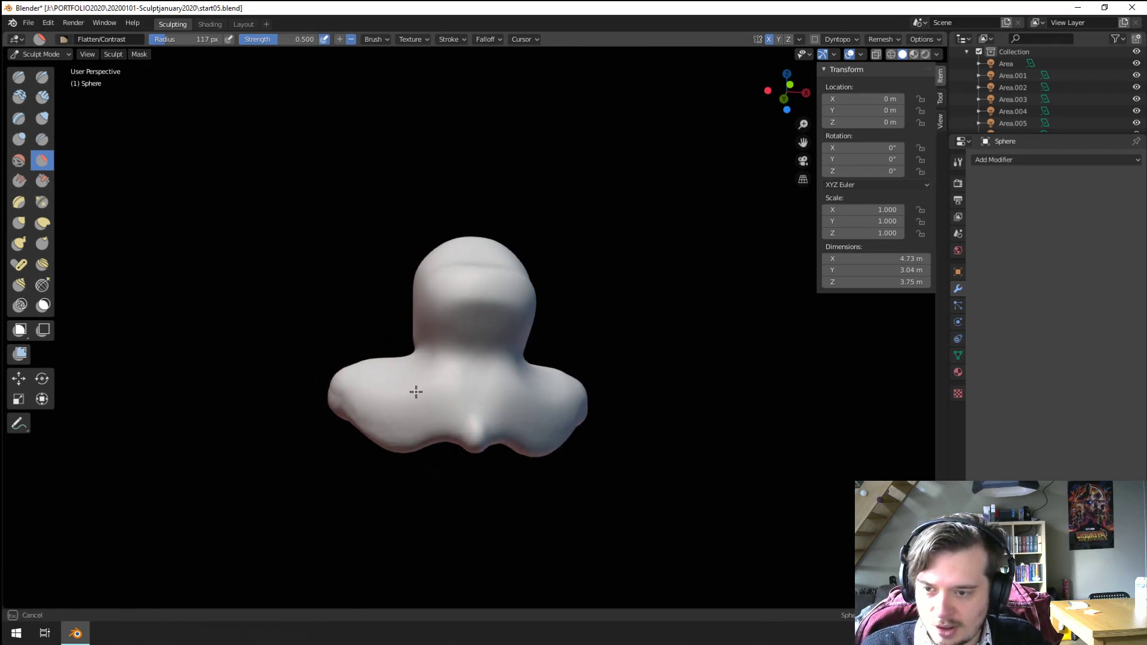
Step: Reshape the mirrored shoulders and upper back with the Grab brush, setting its radius to 246 px
mouse_move(416, 391)
middle_down()
mouse_move(522, 382)
mouse_move(523, 417)
mouse_move(454, 418)
middle_up()
key(g)
key(f)
click(537, 411)
drag(519, 415, 538, 469)
key(f)
mouse_move(538, 469)
middle_down()
mouse_move(602, 399)
mouse_move(586, 415)
mouse_move(591, 371)
middle_up()
click(656, 398)
drag(582, 373, 597, 357)
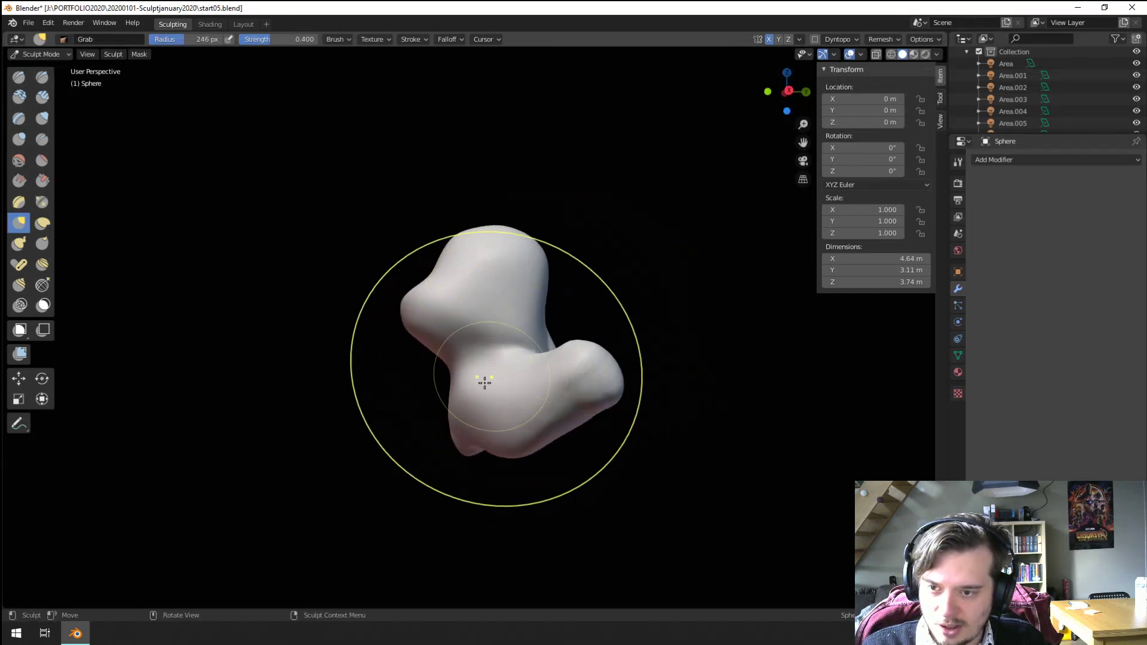
Step: Adjust the lower chest with the Grab brush and reshape the neck under the jaw at a radius of 123 px
key(f)
click(440, 412)
drag(465, 425, 457, 415)
middle_drag(471, 412, 518, 445)
key(f)
click(506, 415)
drag(496, 352, 487, 328)
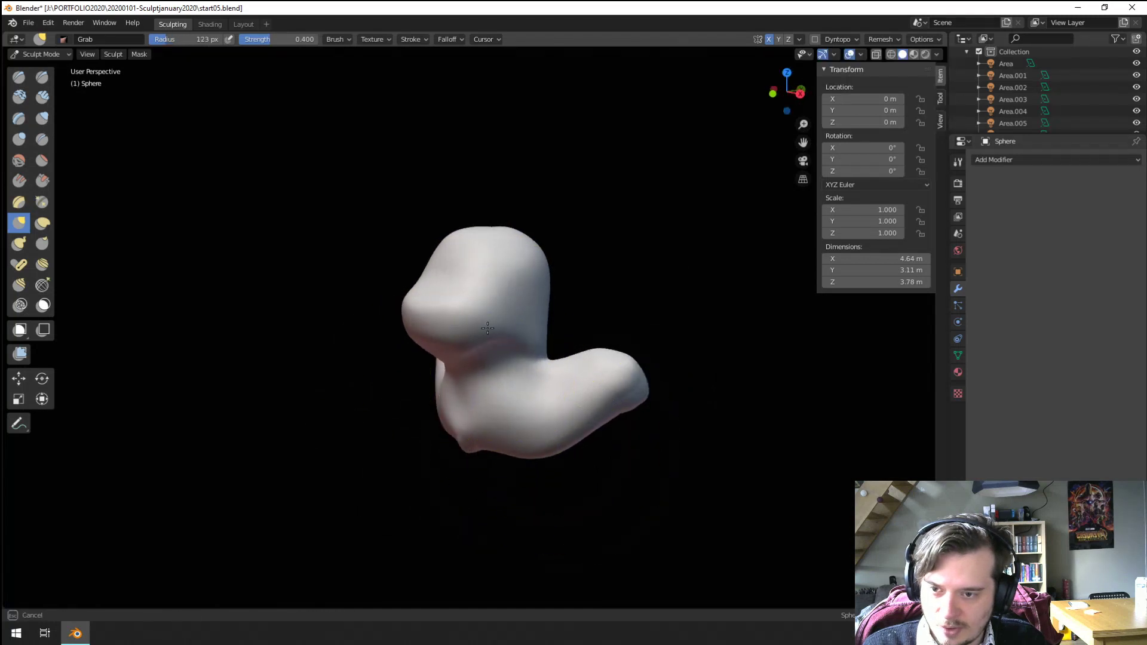
Step: Pull out the shoulders with Grab at 173 px and shift them forward at a radius of 231 px
mouse_move(552, 341)
middle_down()
mouse_move(532, 358)
mouse_move(623, 323)
middle_up()
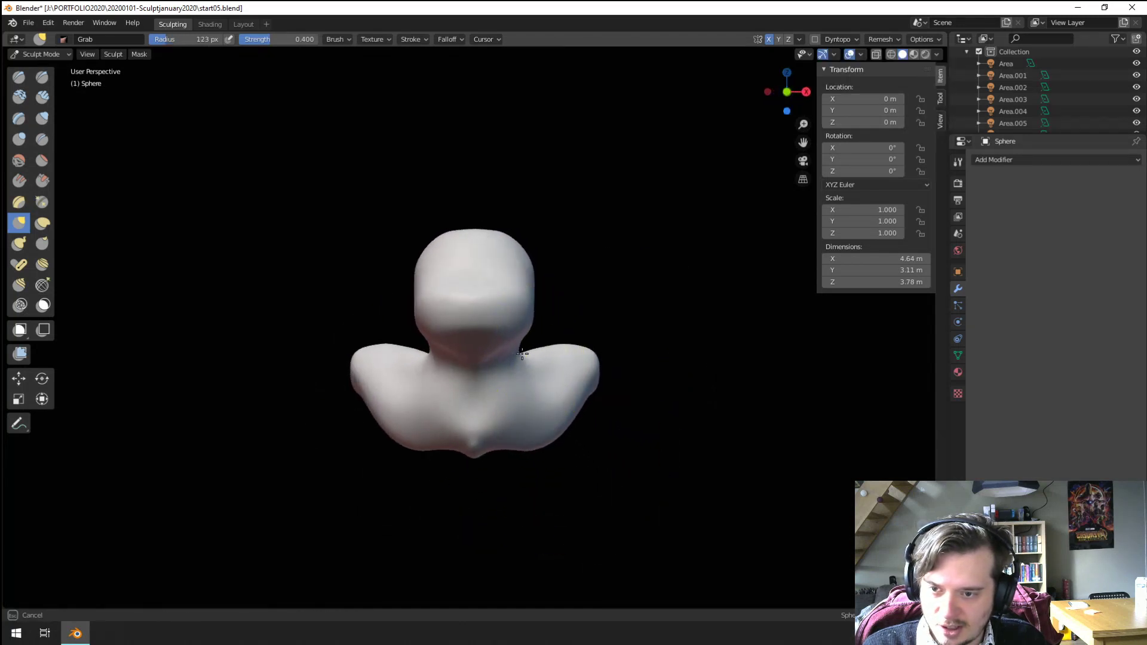
alt+middle_drag(522, 353, 526, 351)
key(f)
click(455, 384)
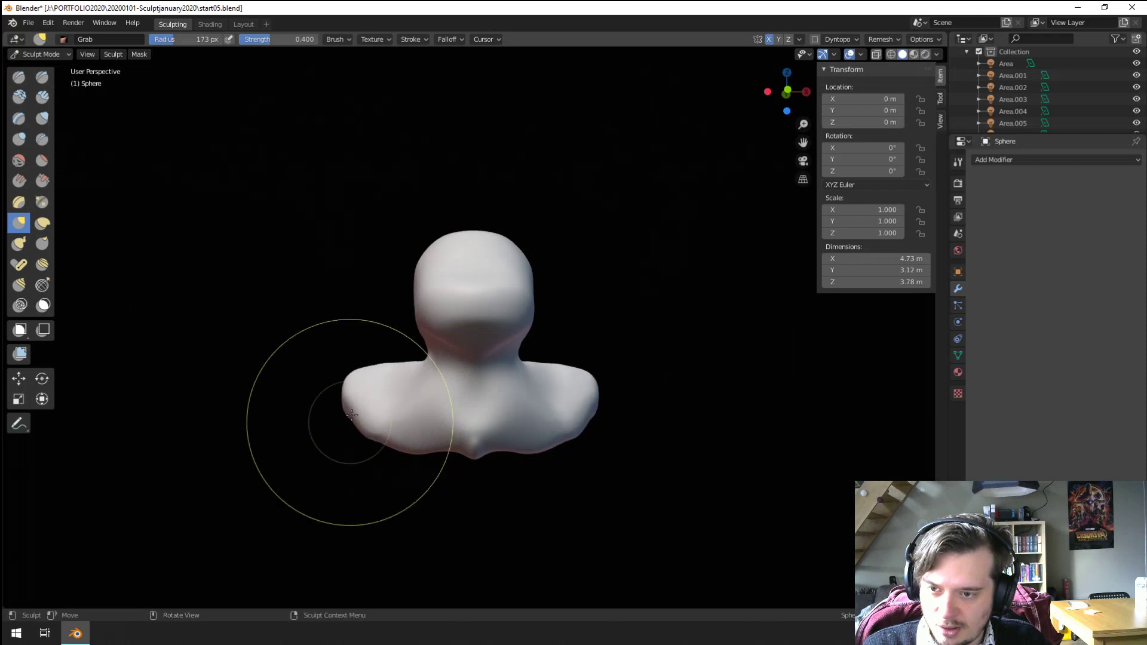
middle_drag(351, 414, 466, 434)
key(f)
click(442, 499)
drag(376, 461, 463, 502)
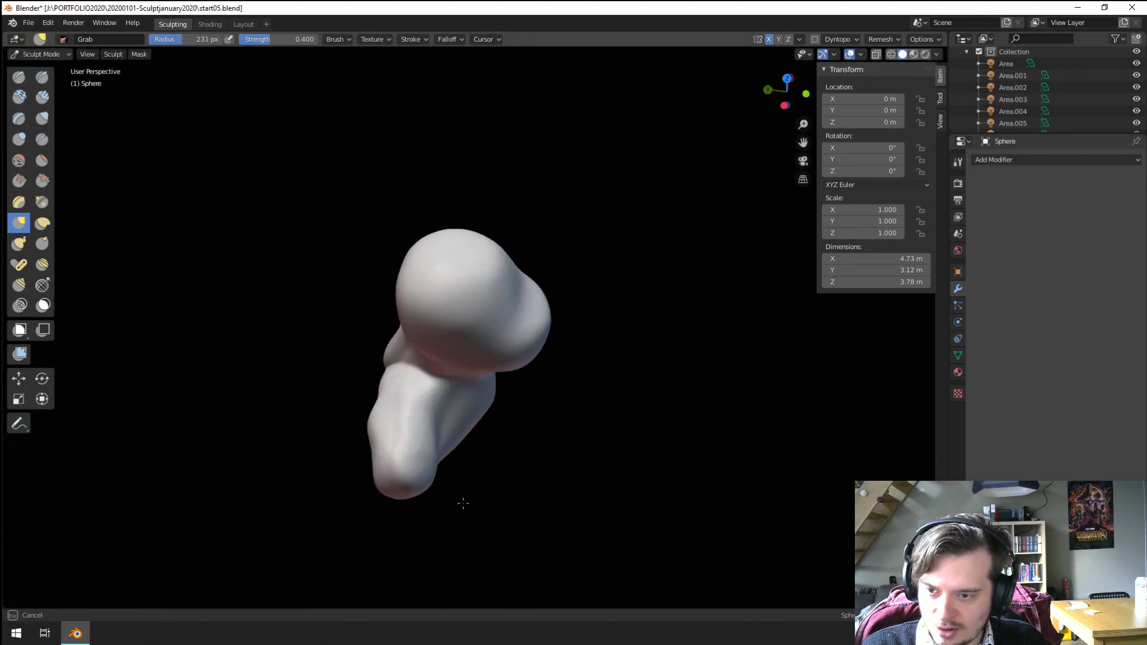
Step: Lower the mirrored shoulders with the Grab brush at a radius of 273 px
middle_drag(463, 501, 364, 466)
mouse_move(384, 414)
middle_down()
mouse_move(433, 388)
mouse_move(360, 385)
middle_up()
key(f)
click(459, 385)
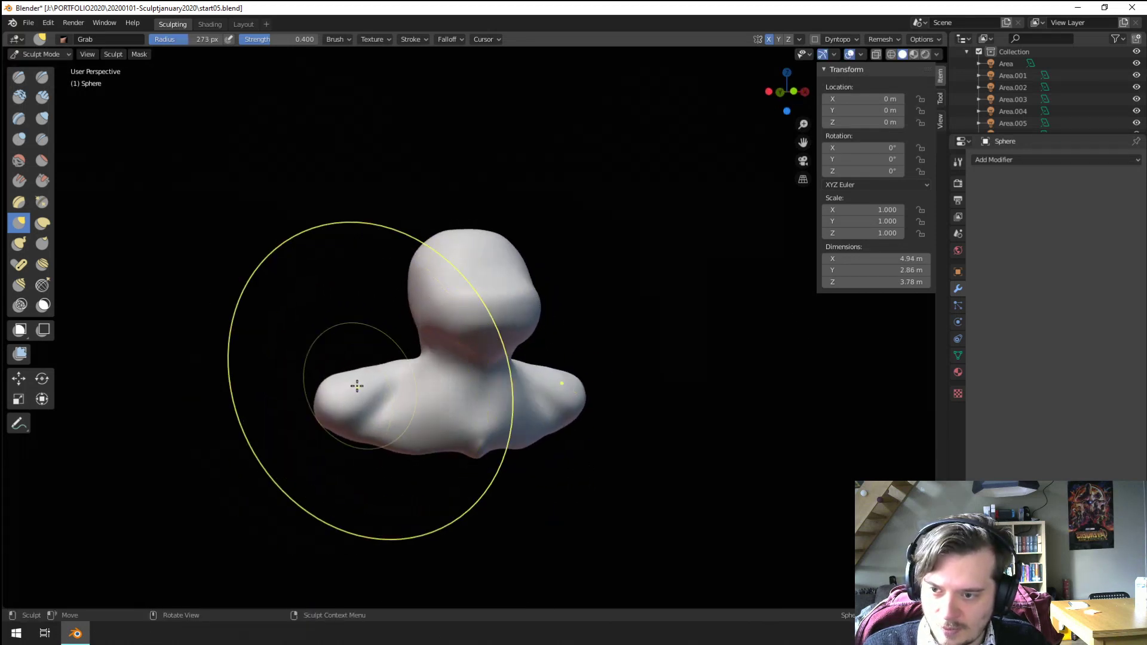
drag(356, 387, 362, 412)
middle_drag(362, 418, 363, 439)
Step: Push the area behind the shoulders and neck base inward with the Grab brush, reducing its radius to 136 px
key(f)
click(394, 387)
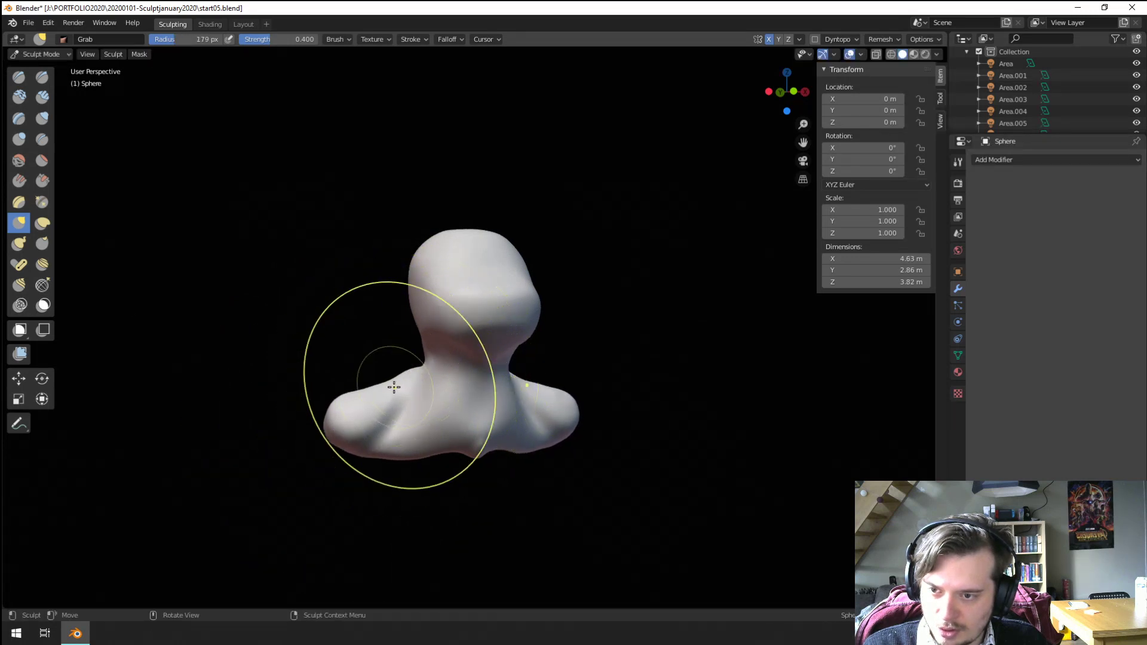
mouse_move(398, 370)
middle_down()
mouse_move(622, 358)
mouse_move(476, 379)
mouse_move(420, 413)
mouse_move(370, 391)
middle_up()
key(f)
click(440, 396)
drag(370, 389, 427, 380)
middle_drag(427, 381, 392, 373)
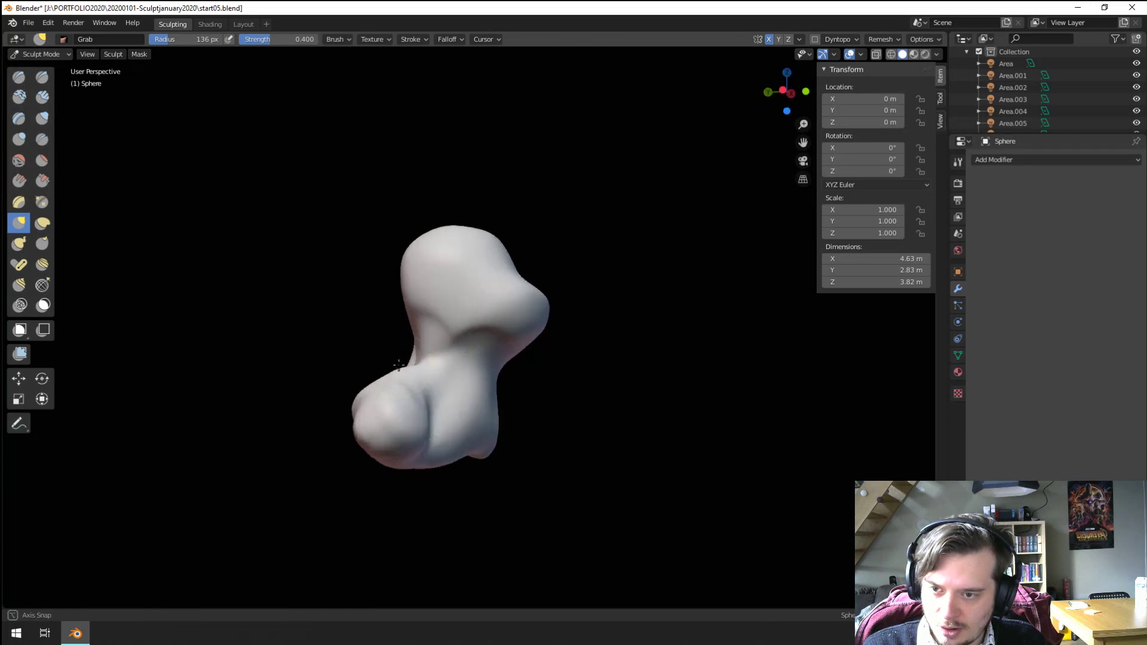
Step: Shift the head and neck forward over the shoulders with the Grab brush at a radius of 281 px
key(f)
click(447, 357)
click(532, 328)
mouse_move(478, 289)
middle_down()
mouse_move(491, 307)
mouse_move(397, 361)
middle_up()
drag(411, 348, 445, 323)
mouse_move(445, 323)
middle_down()
mouse_move(550, 279)
mouse_move(523, 288)
mouse_move(484, 331)
mouse_move(457, 307)
middle_up()
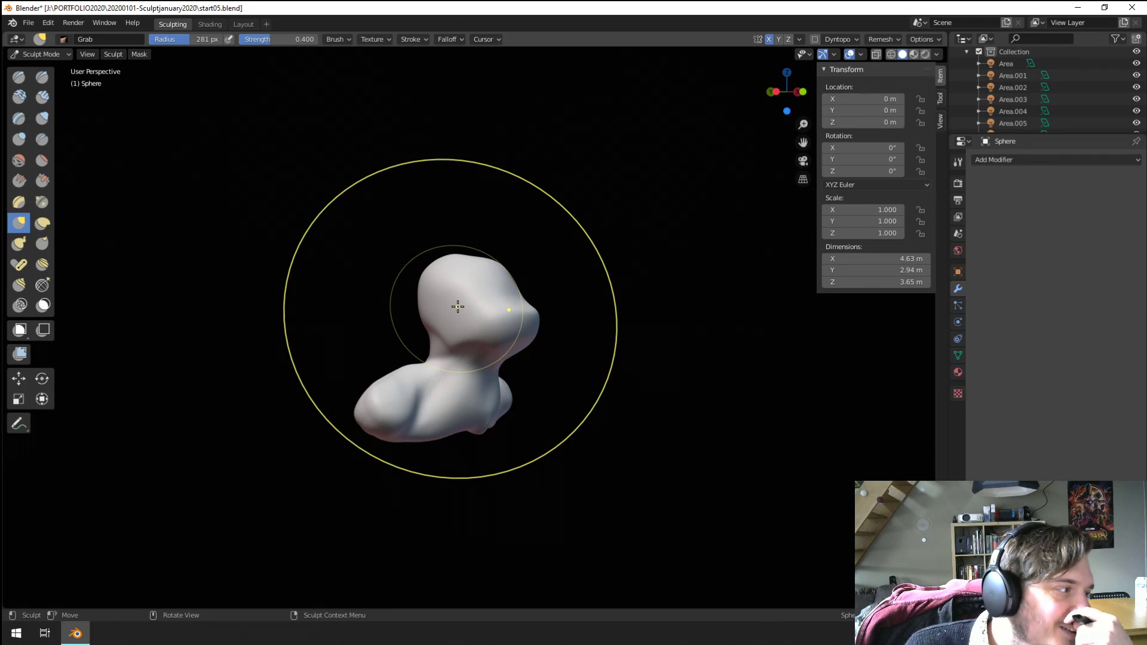
mouse_move(458, 306)
middle_down()
mouse_move(366, 289)
mouse_move(457, 303)
middle_up()
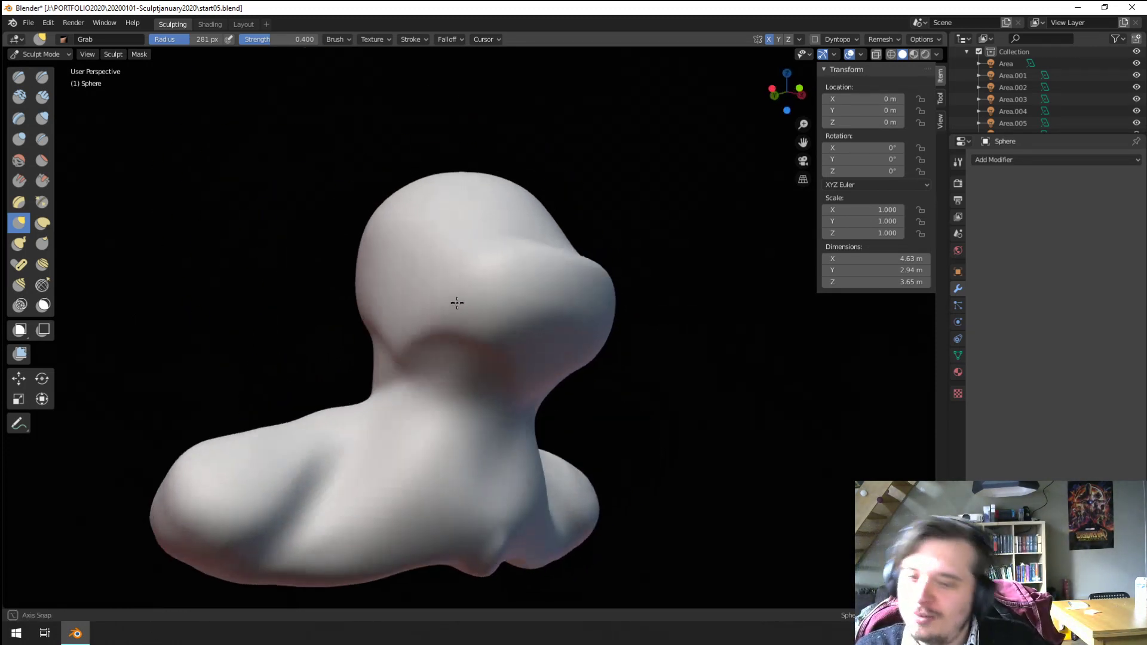
Step: Flatten the back of the neck and the upper back with the Flatten/Contrast brush at 113 px
click(41, 160)
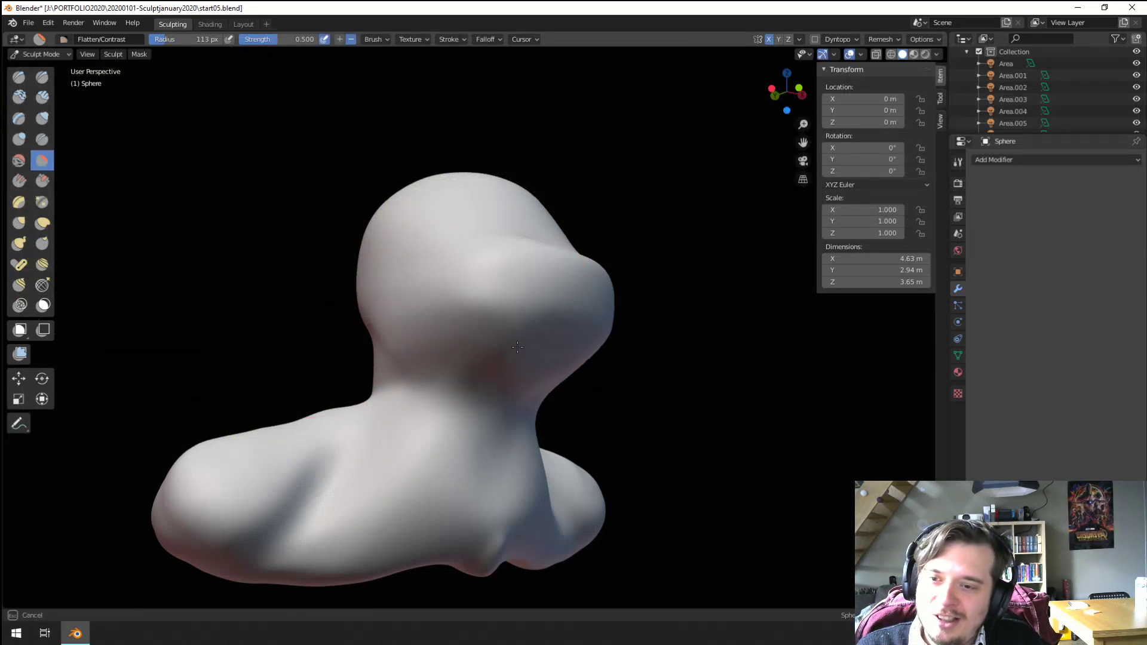
mouse_move(518, 347)
middle_down()
mouse_move(465, 338)
mouse_move(384, 440)
middle_up()
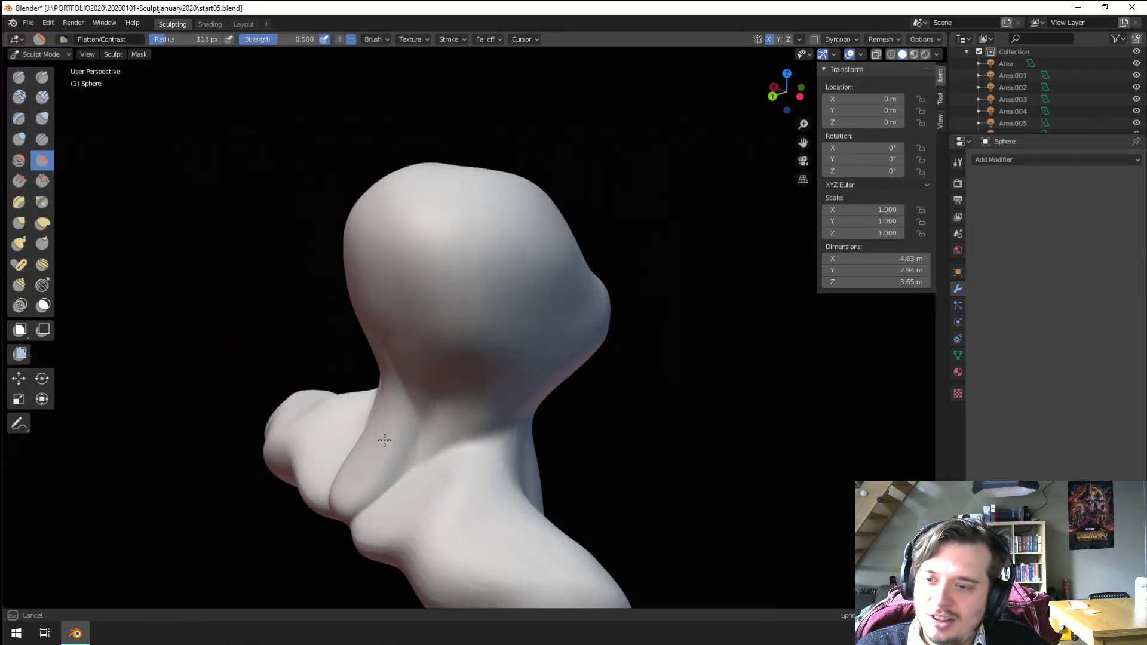
drag(384, 440, 401, 481)
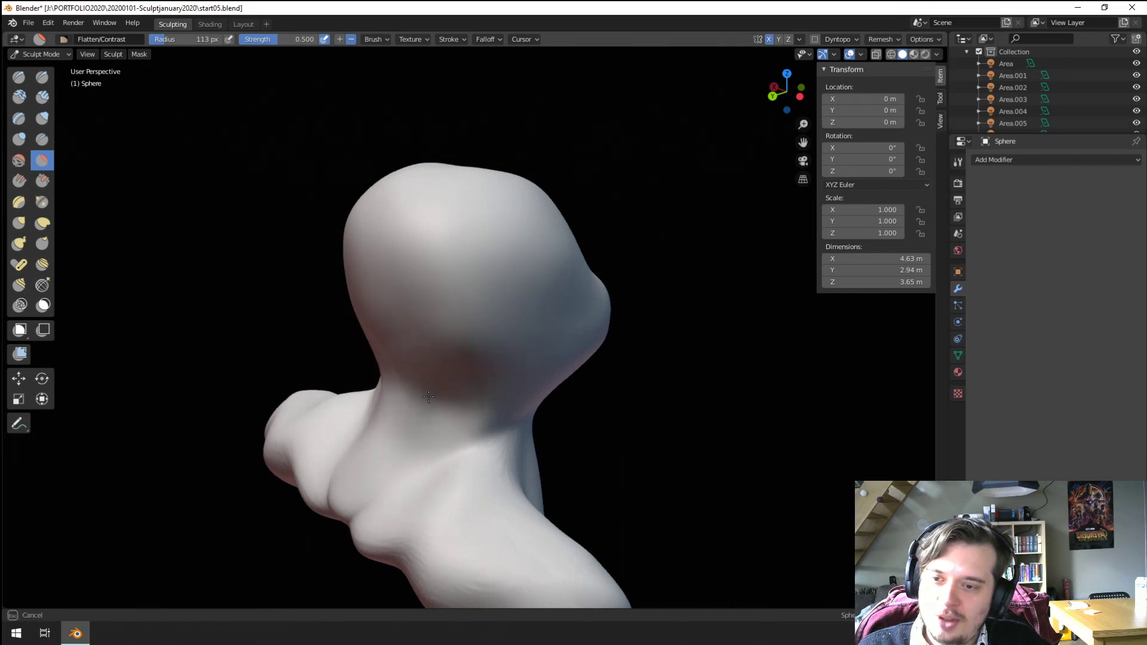
mouse_move(428, 396)
middle_down()
mouse_move(404, 445)
mouse_move(436, 460)
mouse_move(420, 465)
middle_up()
Step: Reshape the back contour of the shoulders with the Grab brush at a radius of 142 px
key(g)
drag(332, 422, 321, 410)
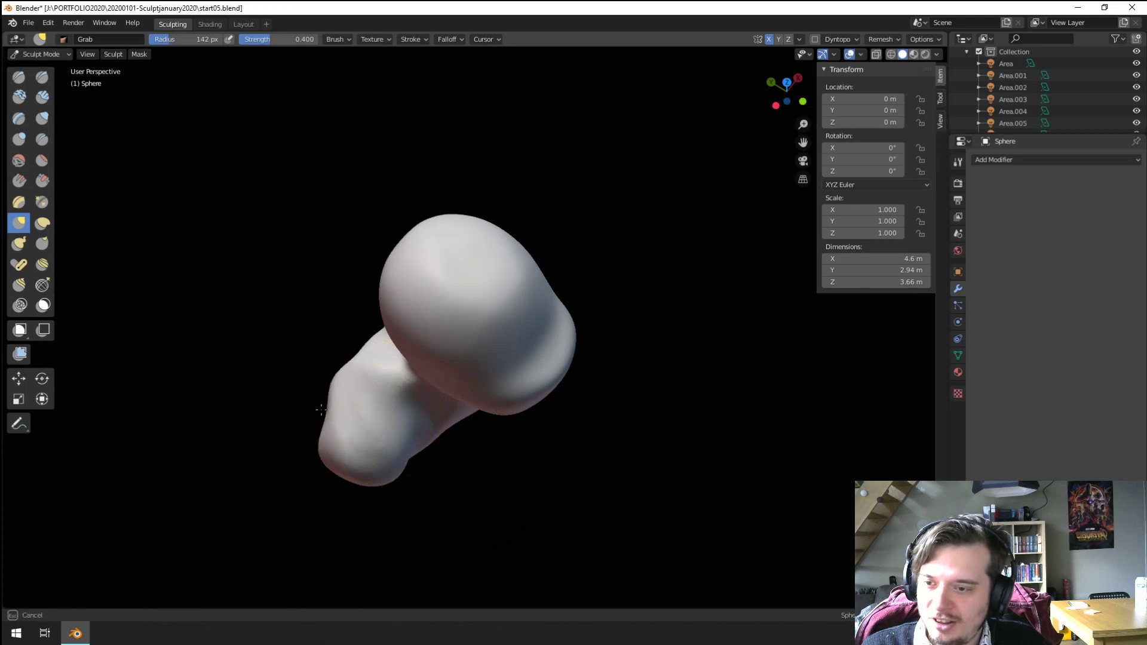
drag(344, 361, 353, 370)
scroll(384, 445, down, 1)
mouse_move(384, 444)
middle_down()
mouse_move(390, 376)
mouse_move(469, 392)
middle_up()
Step: Adjust the underside of the chest beside the shoulder with the Grab brush at 179 px
key(f)
click(458, 456)
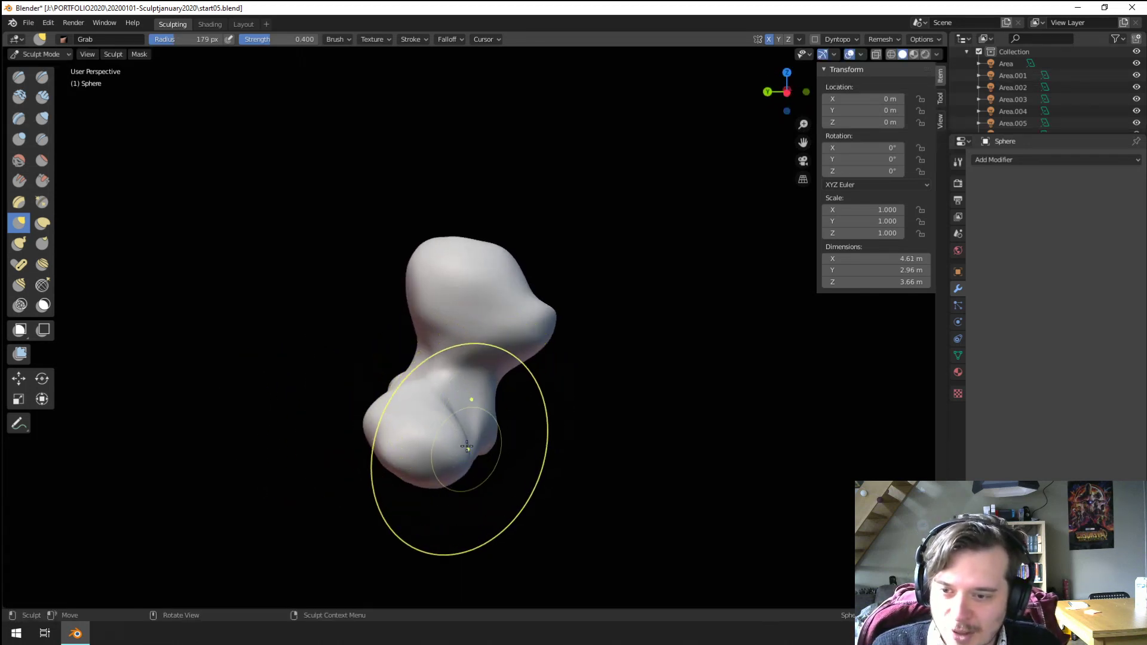
drag(458, 455, 468, 461)
mouse_move(468, 460)
middle_down()
mouse_move(436, 369)
mouse_move(503, 382)
middle_up()
Step: Narrow the sides of the neck with the Grab brush at a radius of 131 px
key(f)
click(473, 394)
drag(502, 388, 492, 384)
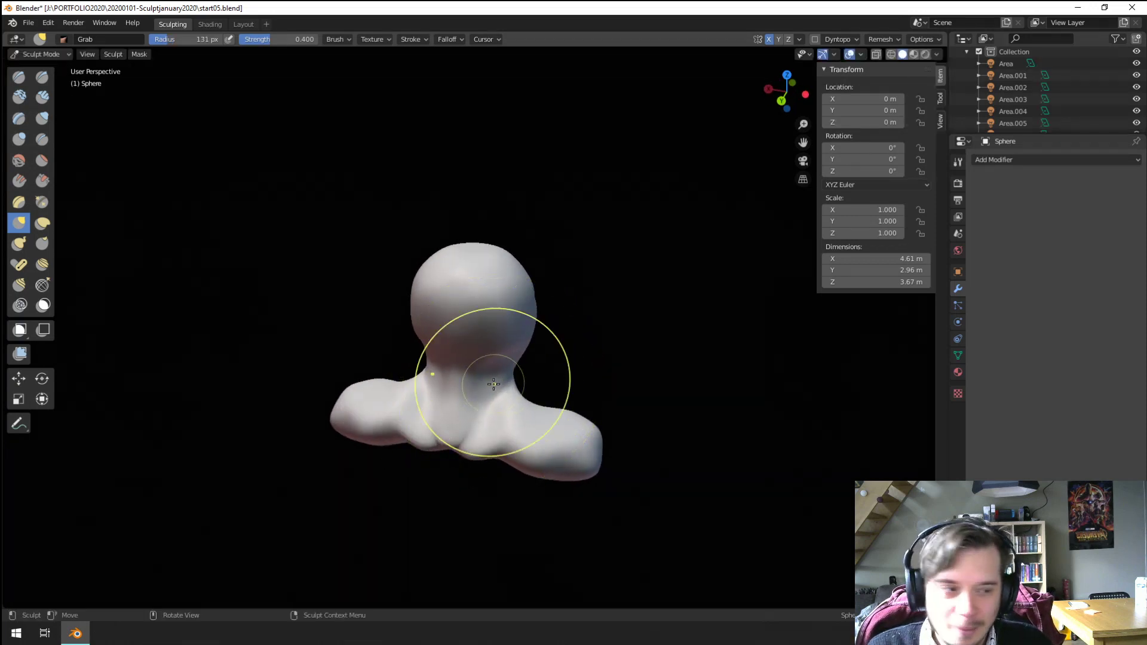
middle_drag(493, 384, 464, 372)
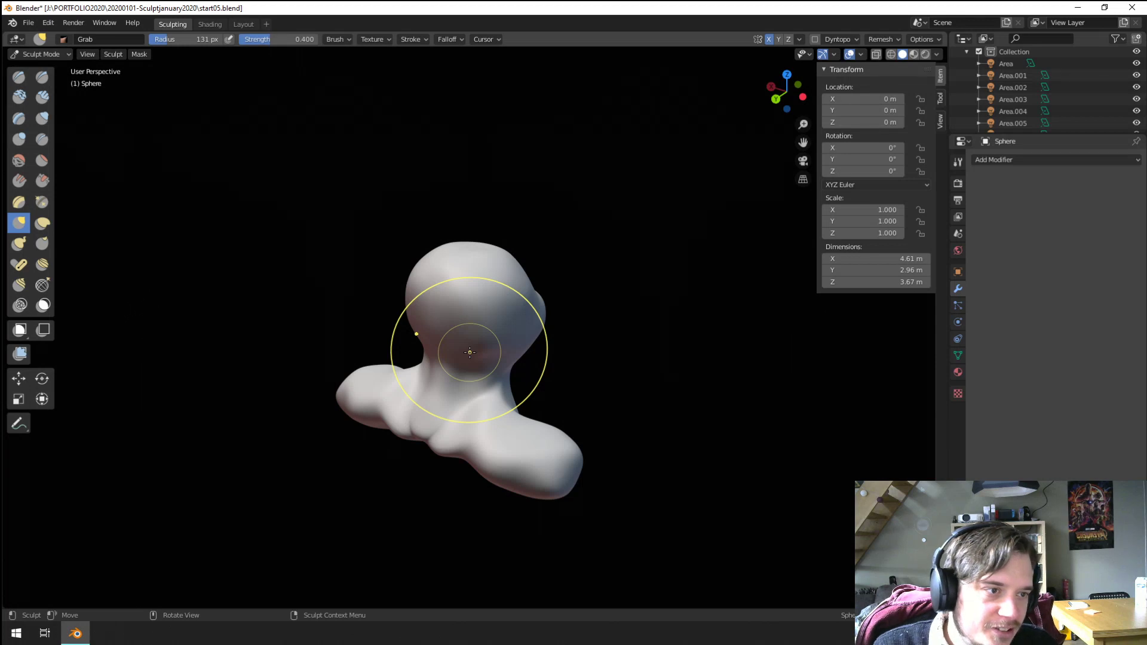
Step: Build up the chest with the Blob brush at 124 px and thicken the neck-to-shoulder transition at 157 px
mouse_move(635, 423)
middle_down()
mouse_move(558, 353)
mouse_move(343, 328)
middle_up()
click(21, 141)
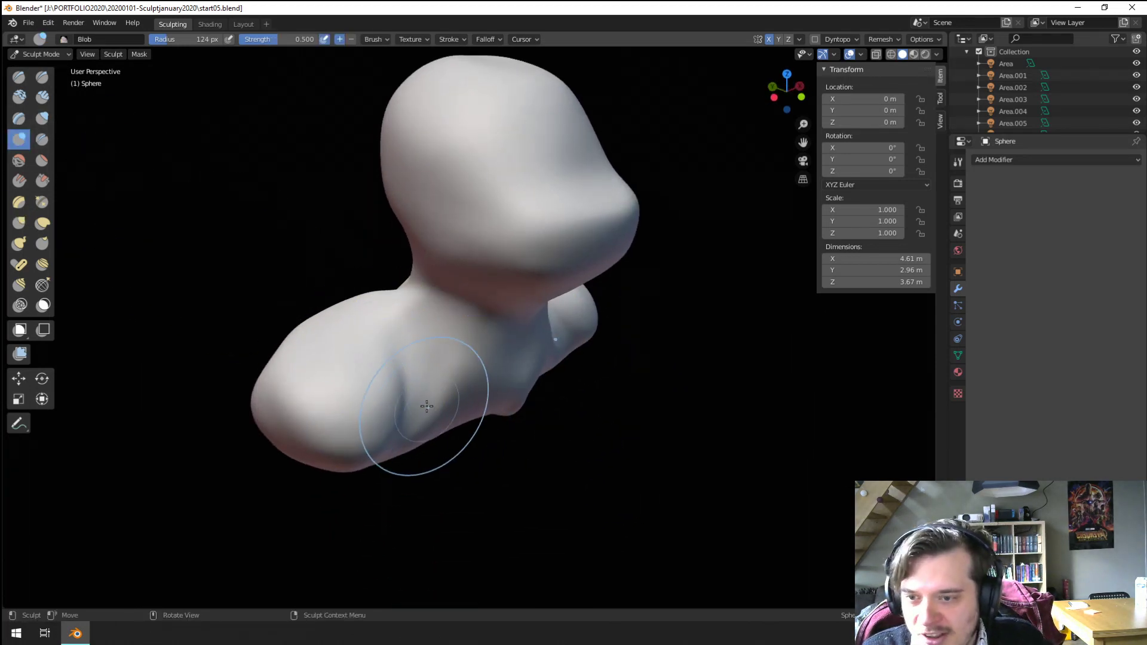
mouse_move(478, 405)
mouse_down()
mouse_move(440, 399)
mouse_move(471, 393)
mouse_up()
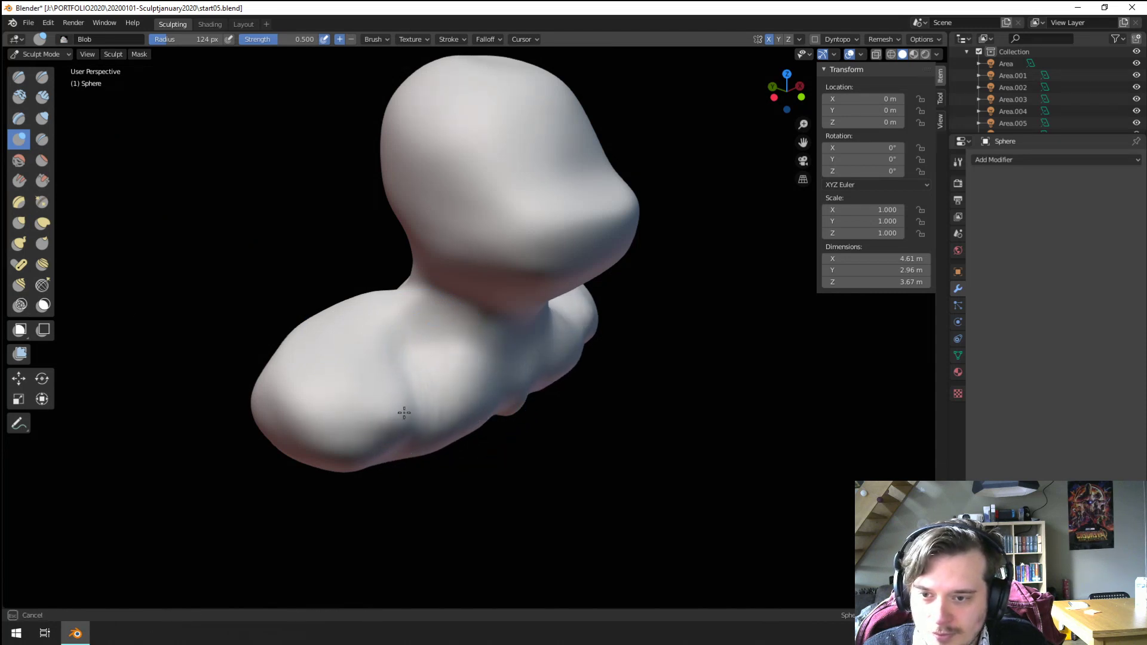
mouse_move(404, 413)
middle_down()
mouse_move(369, 307)
mouse_move(420, 299)
middle_up()
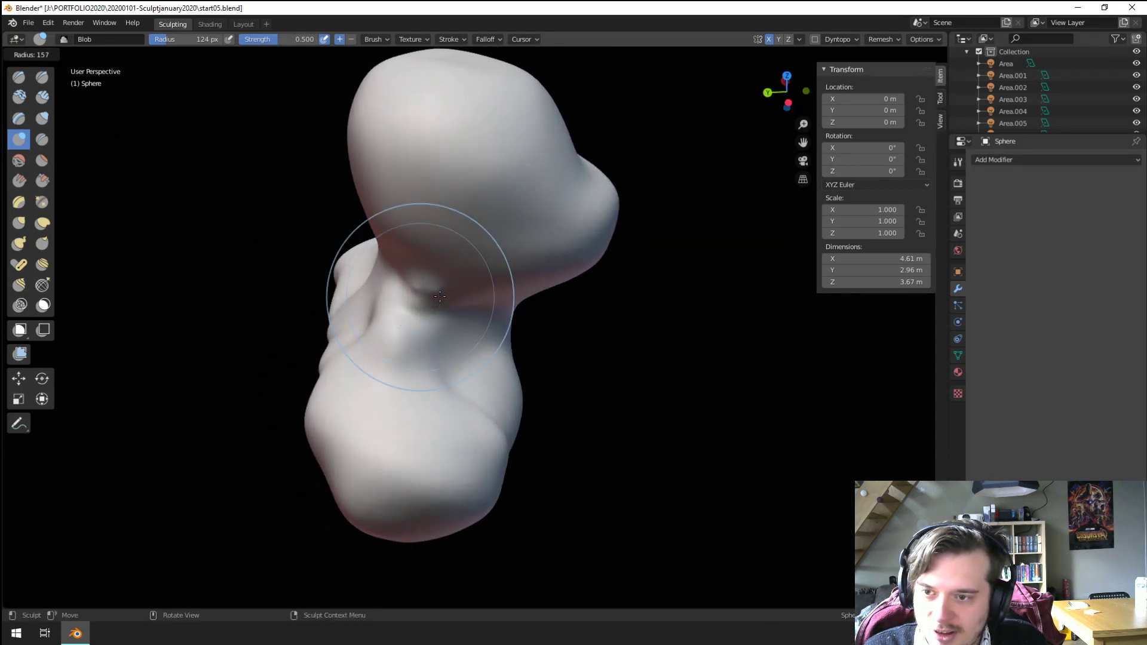
mouse_move(420, 299)
mouse_down()
mouse_move(368, 251)
mouse_move(367, 353)
mouse_up()
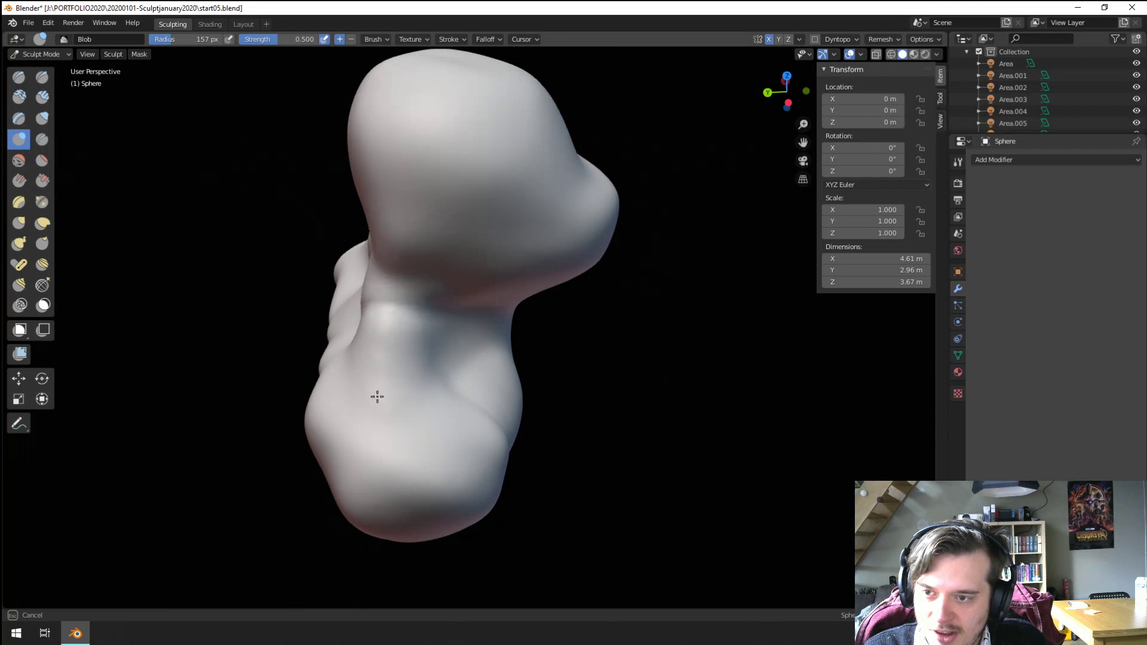
Step: Flatten the built-up neck and upper back with the Flatten/Contrast brush, reducing its radius from 184 px to 145 px
key(f)
mouse_move(377, 397)
middle_down()
mouse_move(430, 299)
mouse_move(505, 295)
mouse_move(368, 302)
mouse_move(414, 292)
middle_up()
click(436, 302)
click(42, 160)
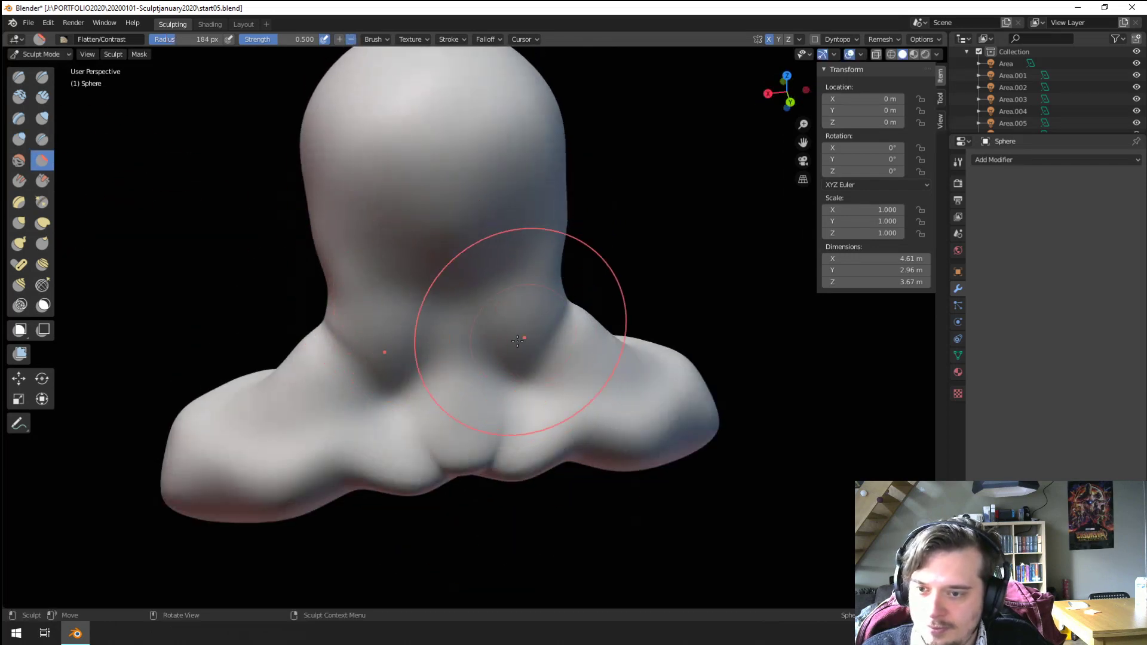
middle_drag(488, 425, 406, 366)
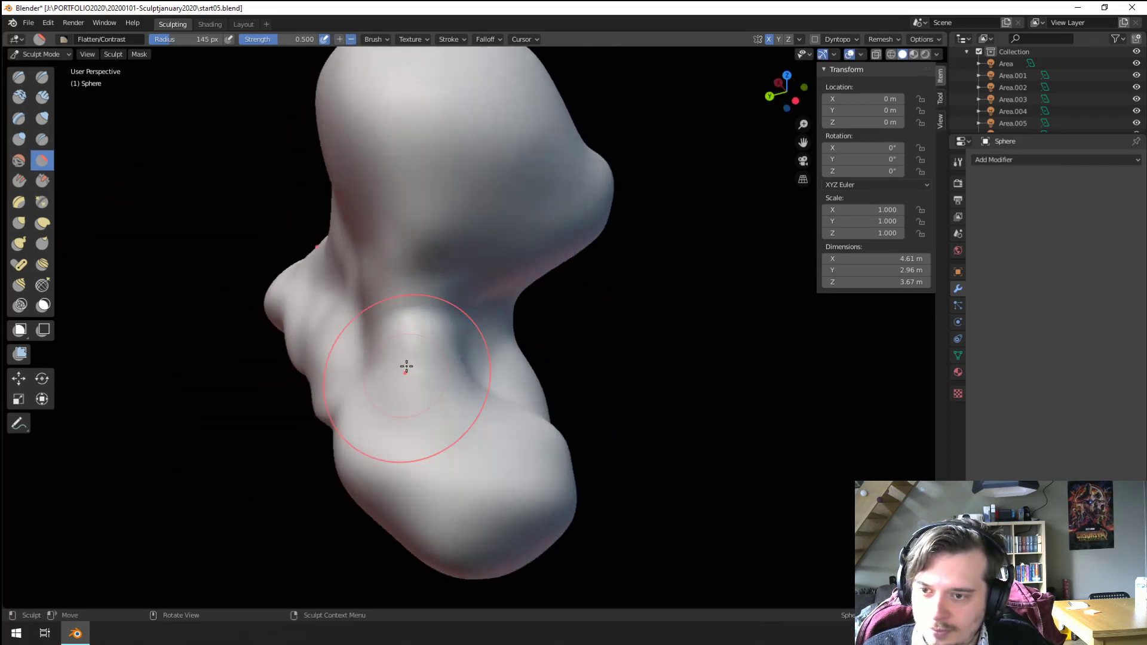
middle_drag(462, 441, 442, 334)
Step: Carve a groove down the middle of the upper back and define the nape with the Crease brush at 137 px
click(42, 139)
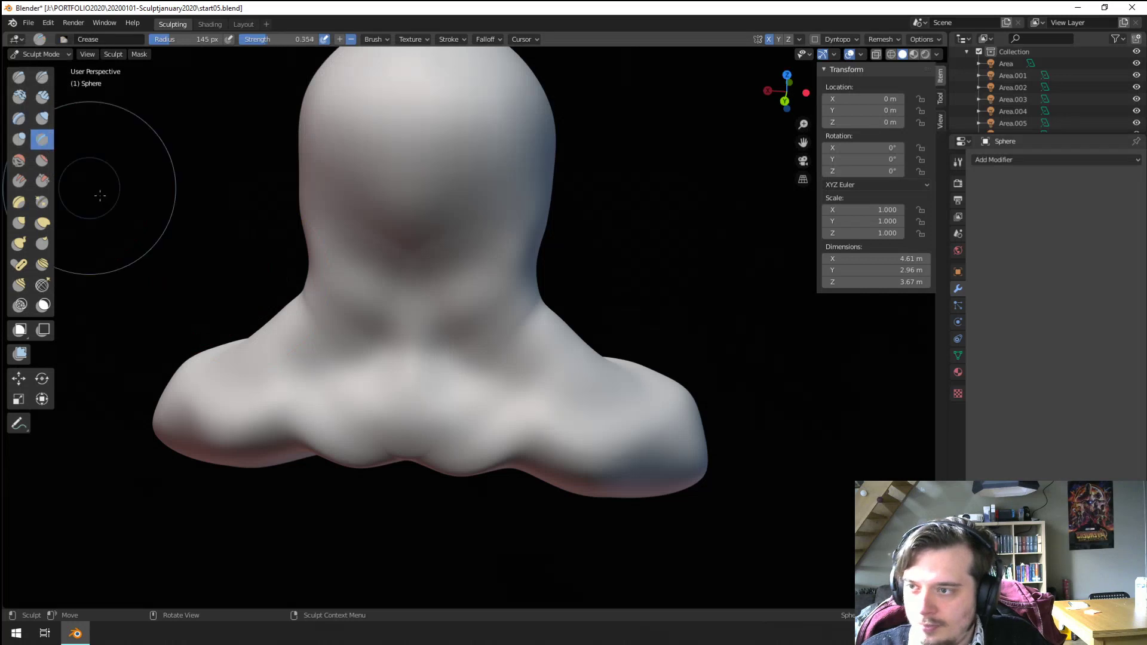
drag(413, 281, 402, 467)
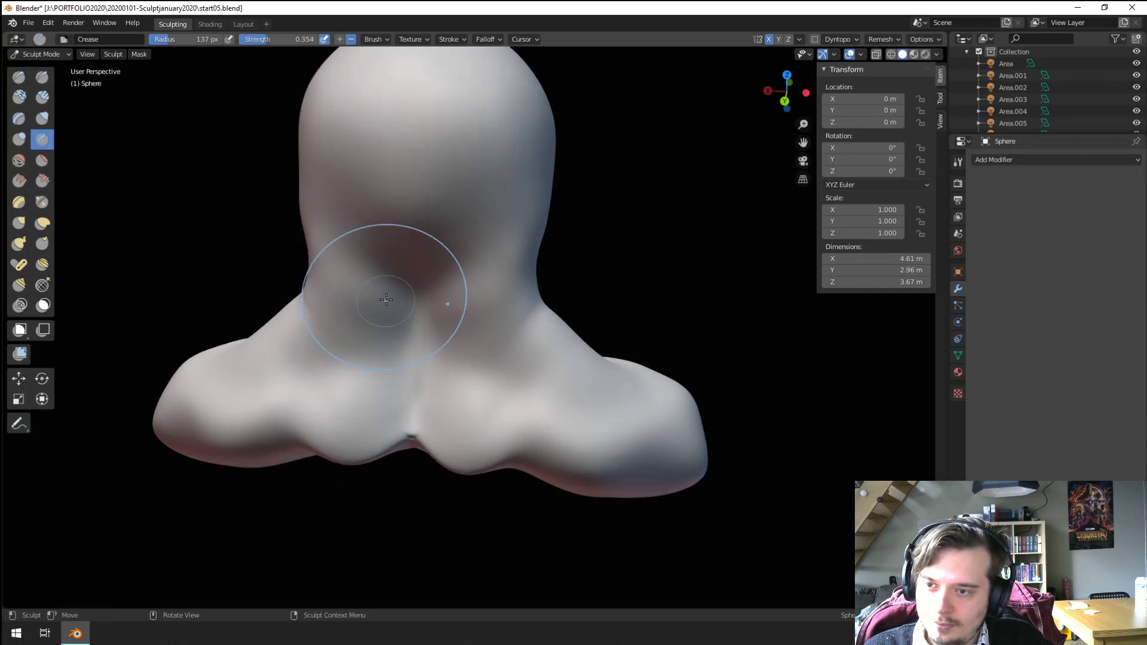
drag(341, 225, 564, 205)
Step: Switch to the Grab brush and set its radius to 229 px over the back of the neck
mouse_move(563, 204)
middle_down()
mouse_move(389, 223)
mouse_move(373, 235)
mouse_move(405, 279)
mouse_move(294, 290)
mouse_move(418, 251)
middle_up()
key(g)
key(f)
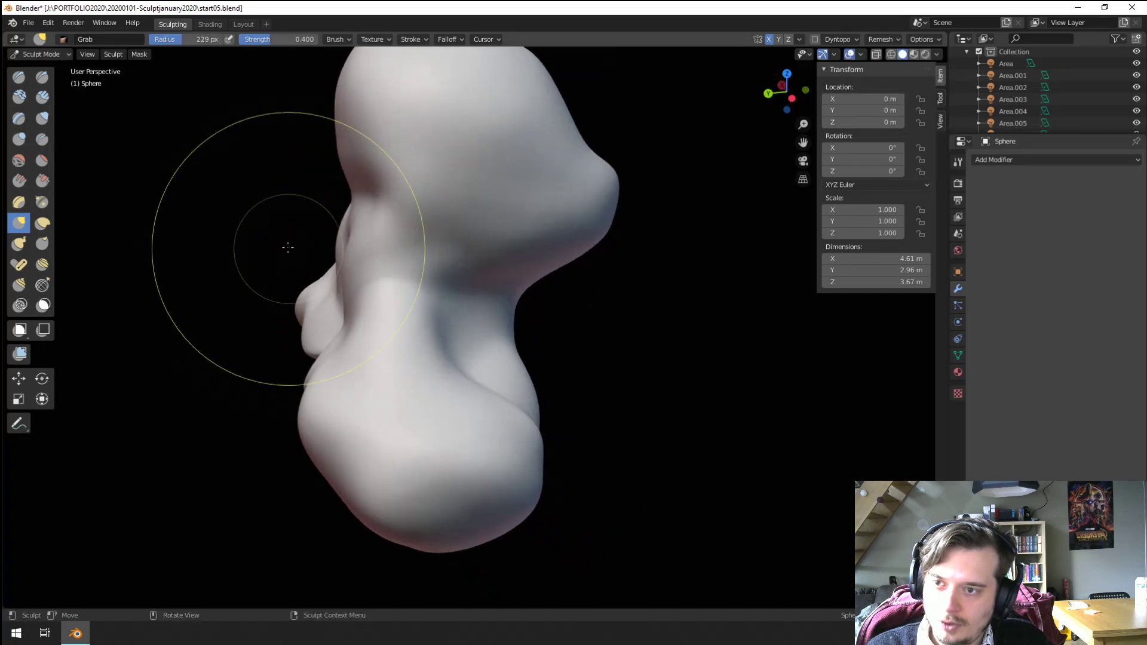
click(424, 249)
middle_drag(365, 192, 334, 197)
scroll(164, 169, up, 6)
Step: Switch to the Crease brush and reduce its radius from 133 px to 78 px over the side of the neck
key(shift+c)
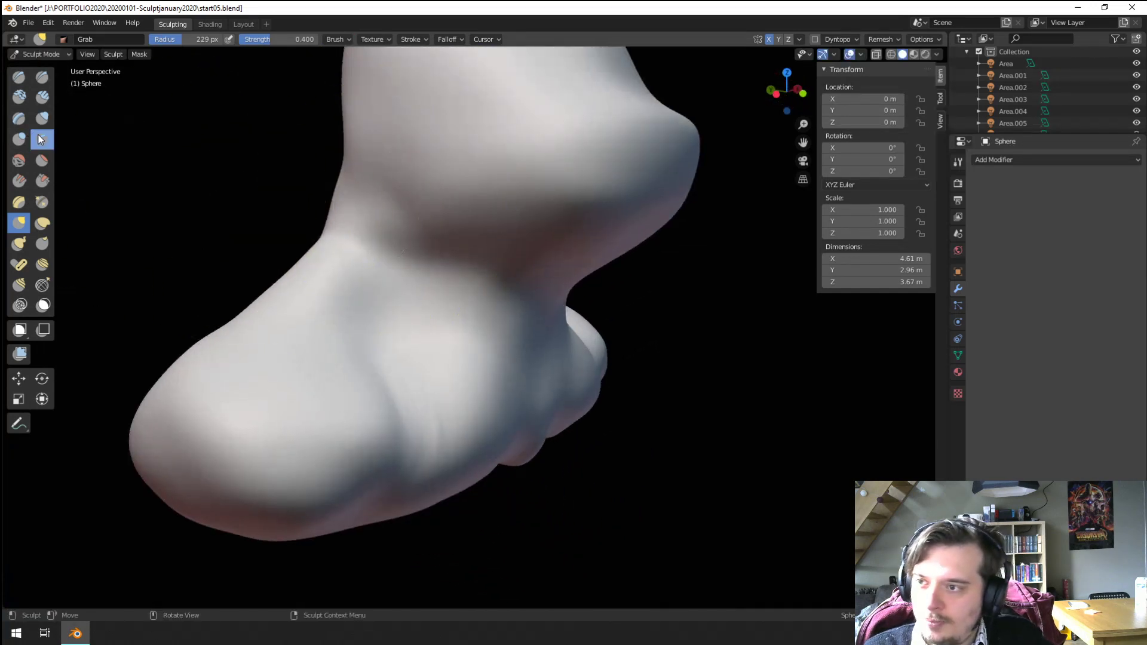
scroll(330, 243, down, 5)
middle_drag(384, 239, 454, 227)
key(f)
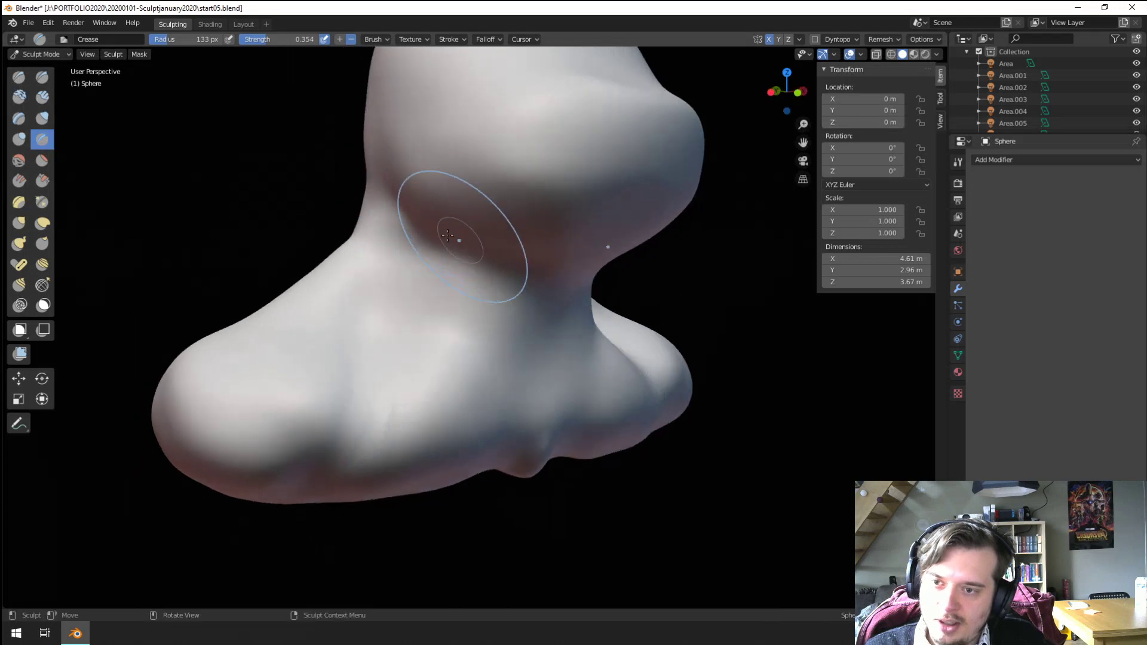
click(469, 297)
mouse_move(470, 297)
middle_down()
mouse_move(440, 305)
mouse_move(450, 307)
middle_up()
key(f)
click(441, 311)
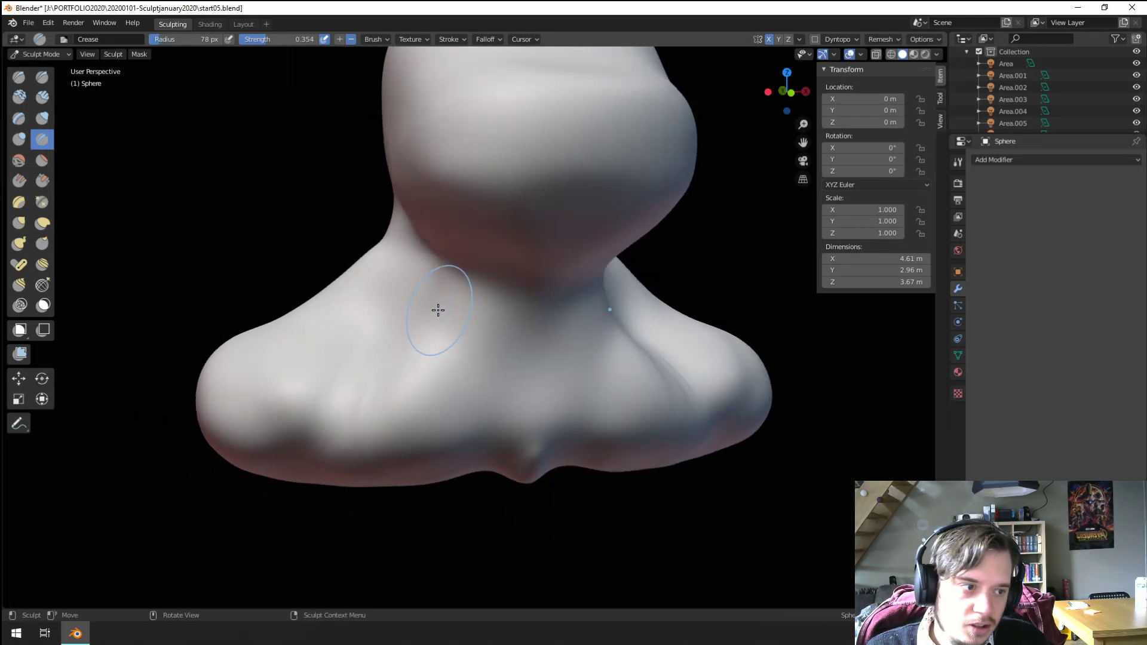
Step: Carve the neck muscles, collarbones and upper-chest grooves with the Crease brush, enlarging its radius from 99 px to 113 px
key(f)
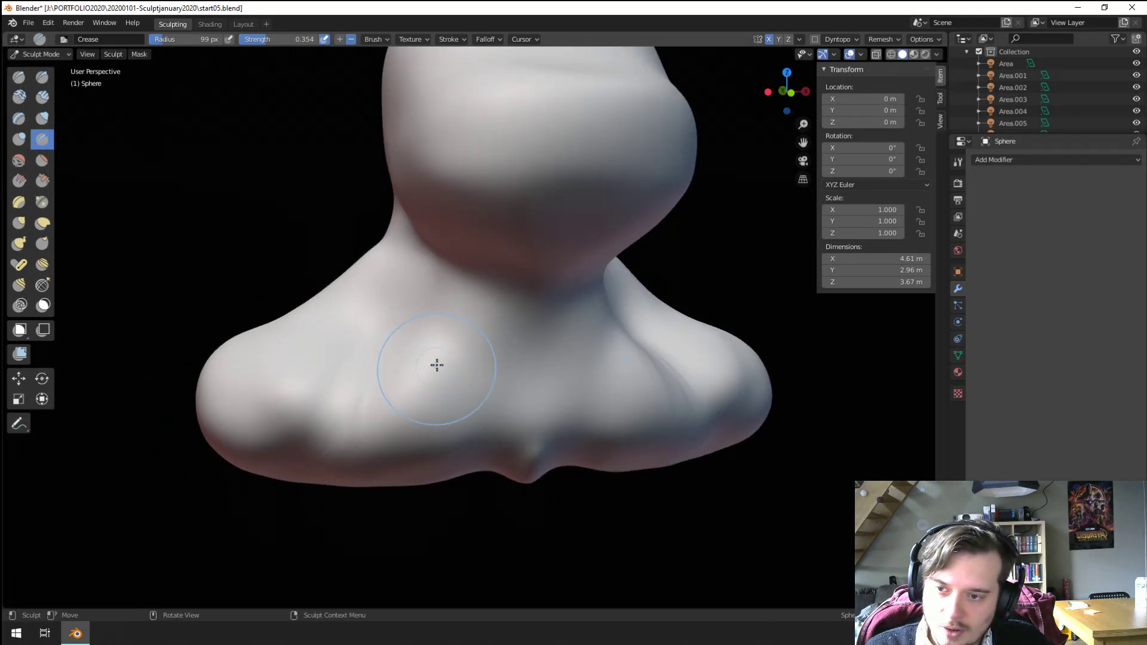
click(448, 326)
drag(448, 326, 508, 388)
key(f)
click(509, 377)
mouse_move(418, 347)
mouse_down()
mouse_move(445, 421)
mouse_move(468, 443)
mouse_up()
mouse_move(353, 351)
mouse_down()
mouse_move(410, 490)
mouse_move(409, 472)
mouse_up()
scroll(394, 448, down, 3)
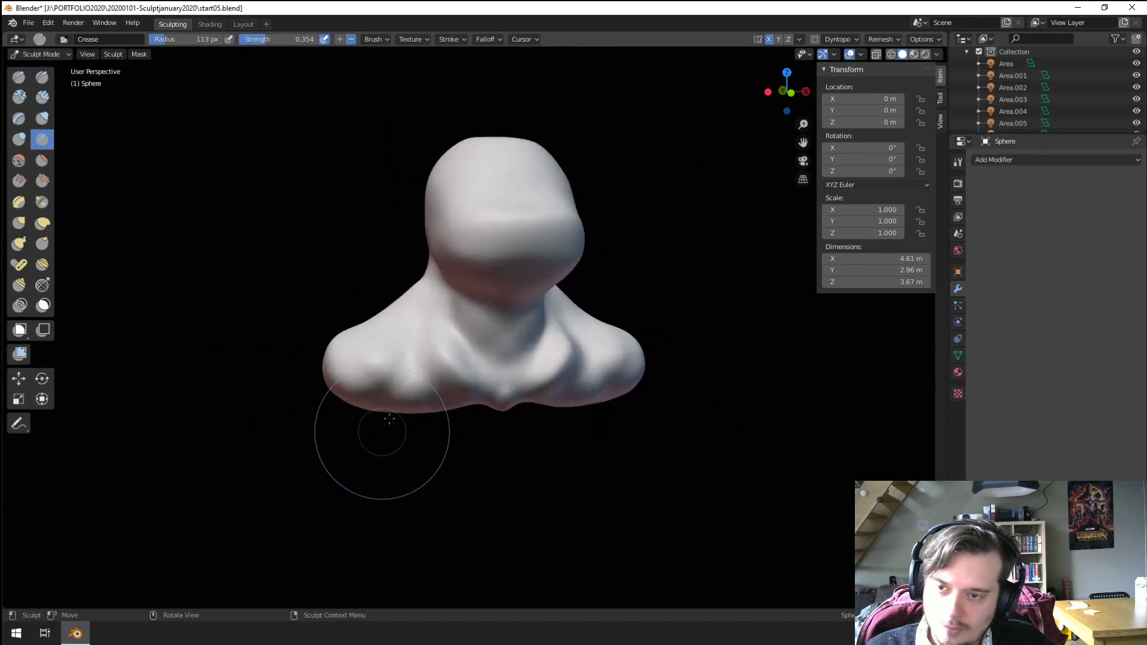
Step: Adjust the slope between neck and shoulder with the Grab brush at 114 px
middle_drag(382, 432, 363, 431)
key(g)
middle_drag(358, 352, 379, 337)
key(f)
click(394, 325)
mouse_move(396, 325)
mouse_down()
mouse_move(437, 302)
mouse_move(399, 301)
mouse_up()
mouse_move(399, 301)
middle_down()
mouse_move(342, 305)
mouse_move(401, 295)
middle_up()
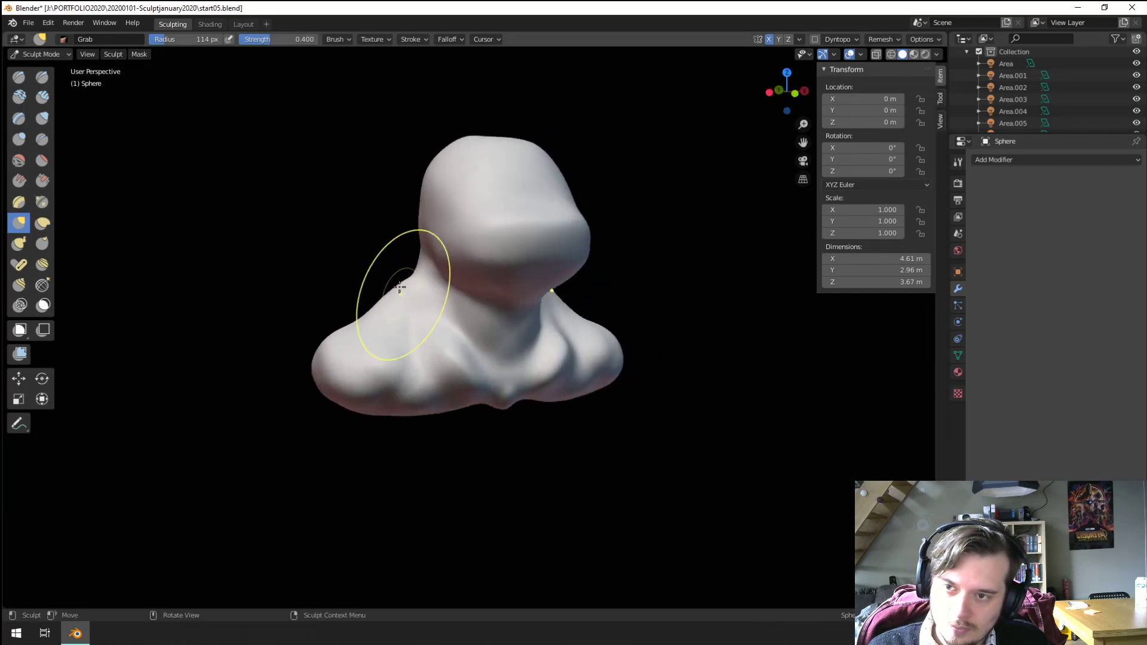
Step: Lower the crown of the head slightly with the Grab brush at 241 px
key(f)
click(499, 280)
drag(457, 136, 463, 149)
middle_drag(462, 149, 525, 179)
Step: Reshape the protruding front of the face with the Grab brush and set its radius to 156 px
key(f)
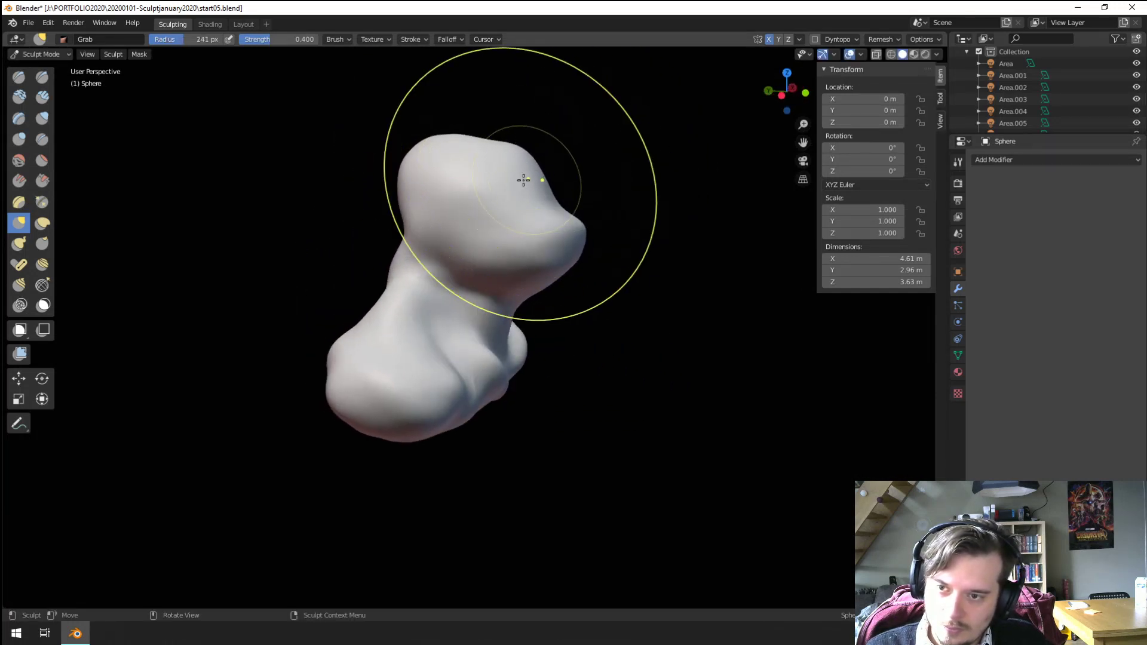
click(567, 236)
drag(566, 236, 572, 247)
key(f)
mouse_move(572, 247)
middle_down()
mouse_move(456, 294)
mouse_move(430, 248)
mouse_move(368, 227)
mouse_move(479, 255)
middle_up()
click(478, 267)
key(f)
click(378, 226)
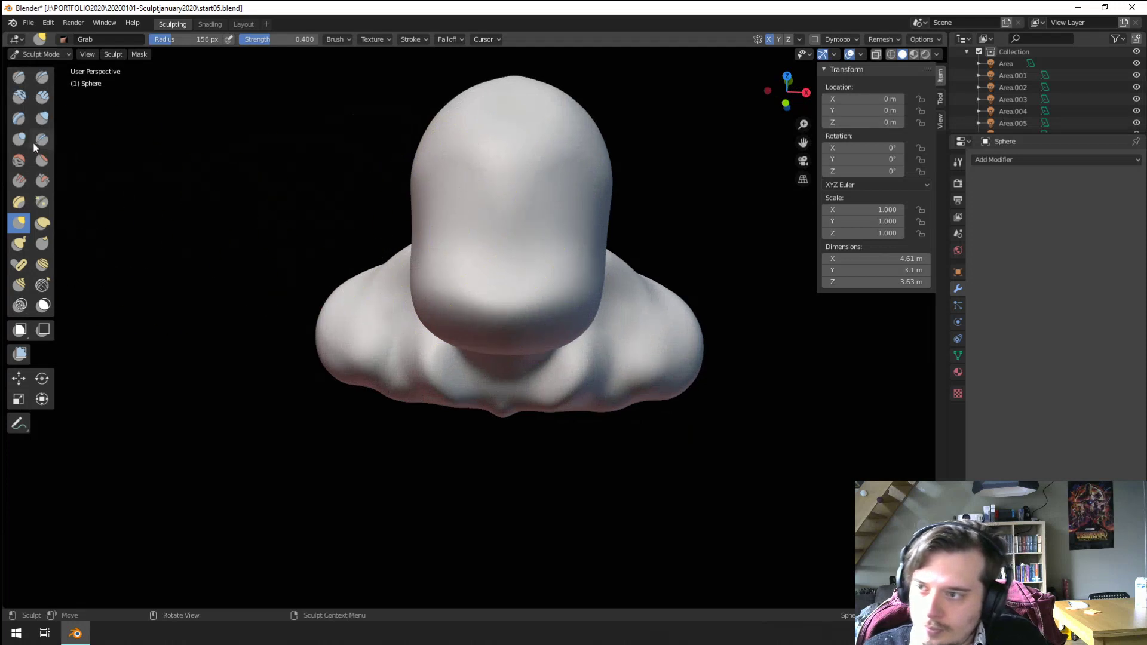
Step: Carve a groove across the face between brow and muzzle with the Crease brush at 58 px
click(41, 139)
middle_drag(340, 184, 540, 294)
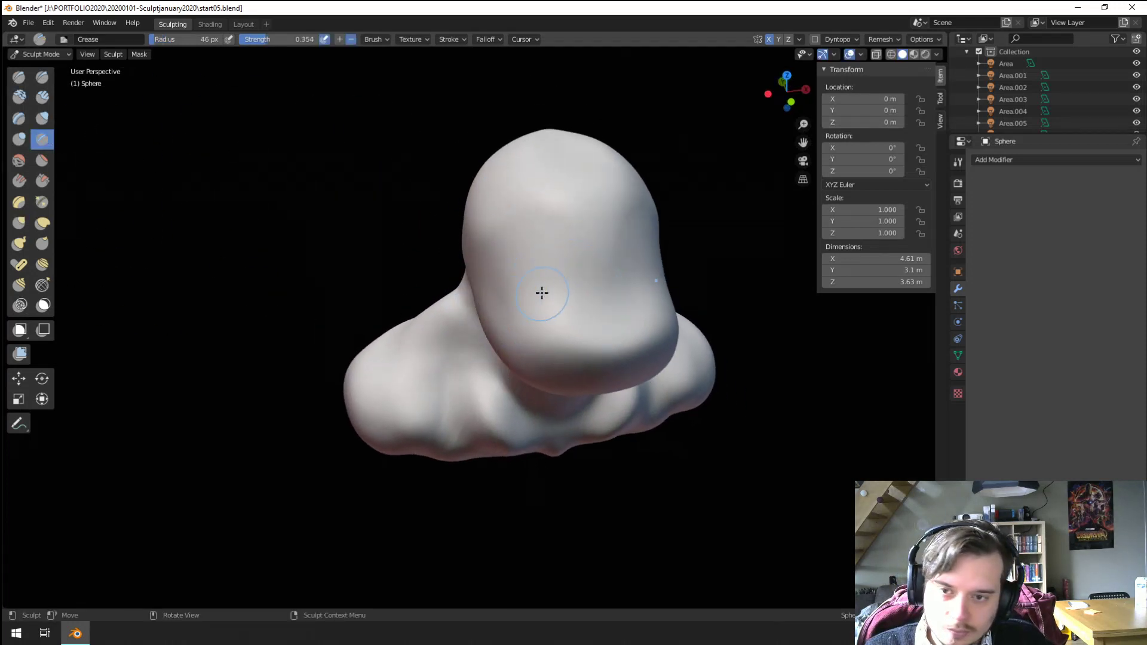
key(f)
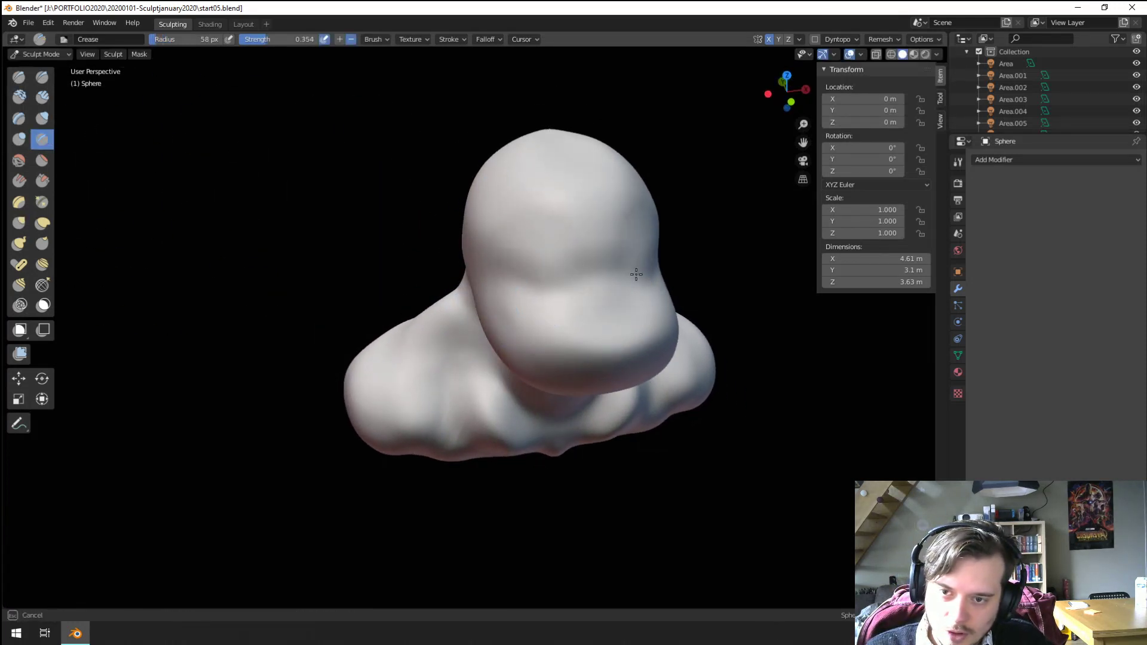
mouse_move(532, 282)
middle_down()
mouse_move(529, 245)
mouse_move(565, 274)
mouse_move(580, 272)
middle_up()
Step: Nudge the tip of the muzzle back with the Grab brush at 180 px
key(g)
key(f)
click(619, 269)
drag(652, 266, 640, 269)
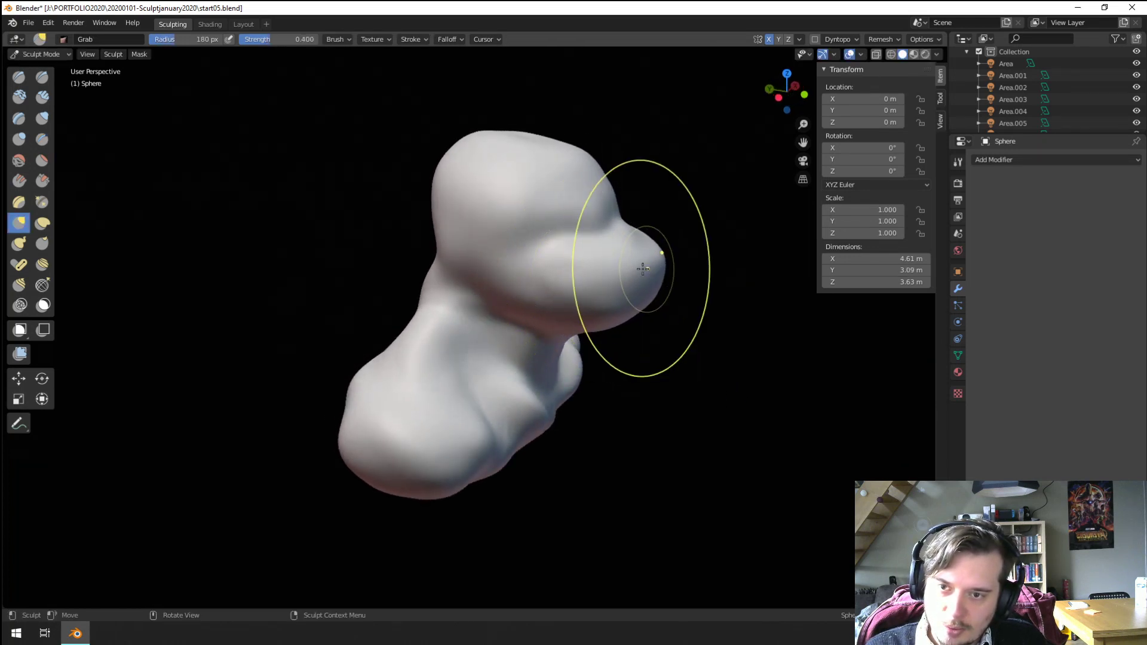
Step: Build up the brow ridges and the temples with the Clay Strips brush at 87 px
mouse_move(562, 277)
middle_down()
mouse_move(493, 280)
mouse_move(510, 267)
mouse_move(450, 241)
mouse_move(412, 264)
mouse_move(468, 258)
mouse_move(448, 293)
middle_up()
scroll(472, 281, up, 3)
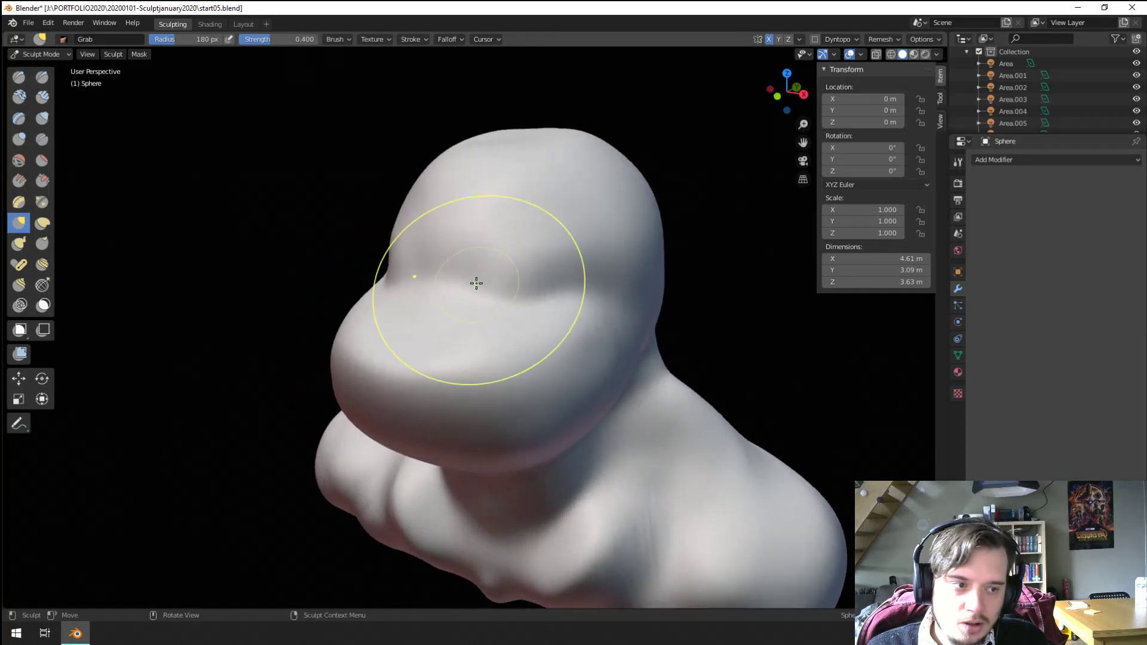
click(42, 97)
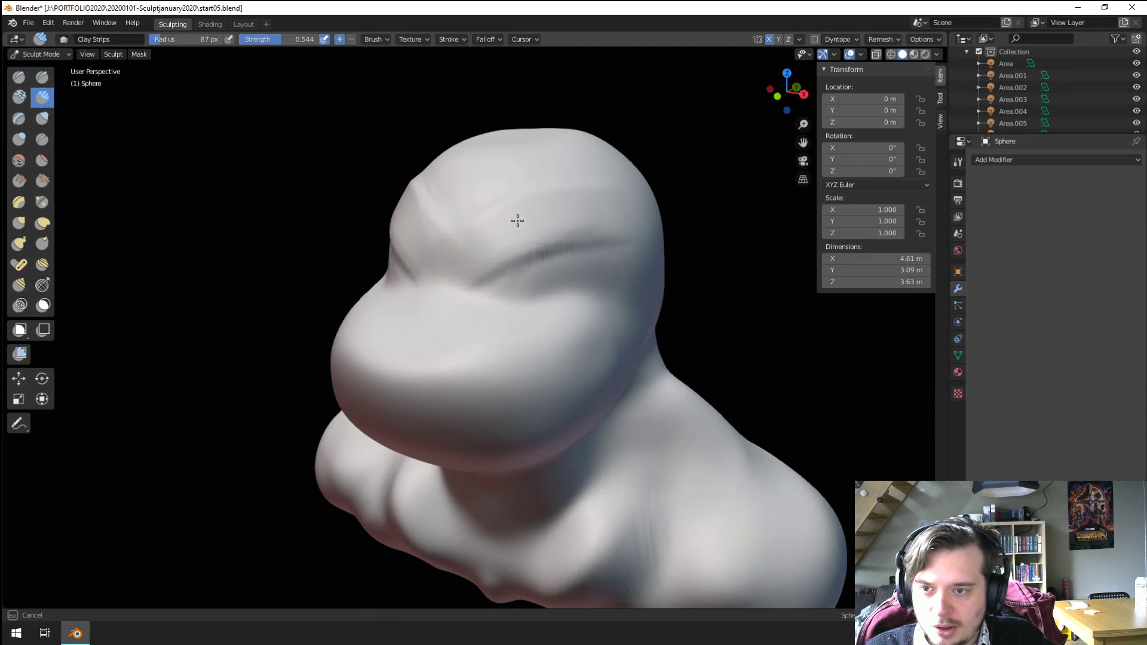
mouse_move(442, 258)
middle_down()
mouse_move(599, 218)
mouse_move(550, 213)
mouse_move(559, 238)
mouse_move(574, 213)
middle_up()
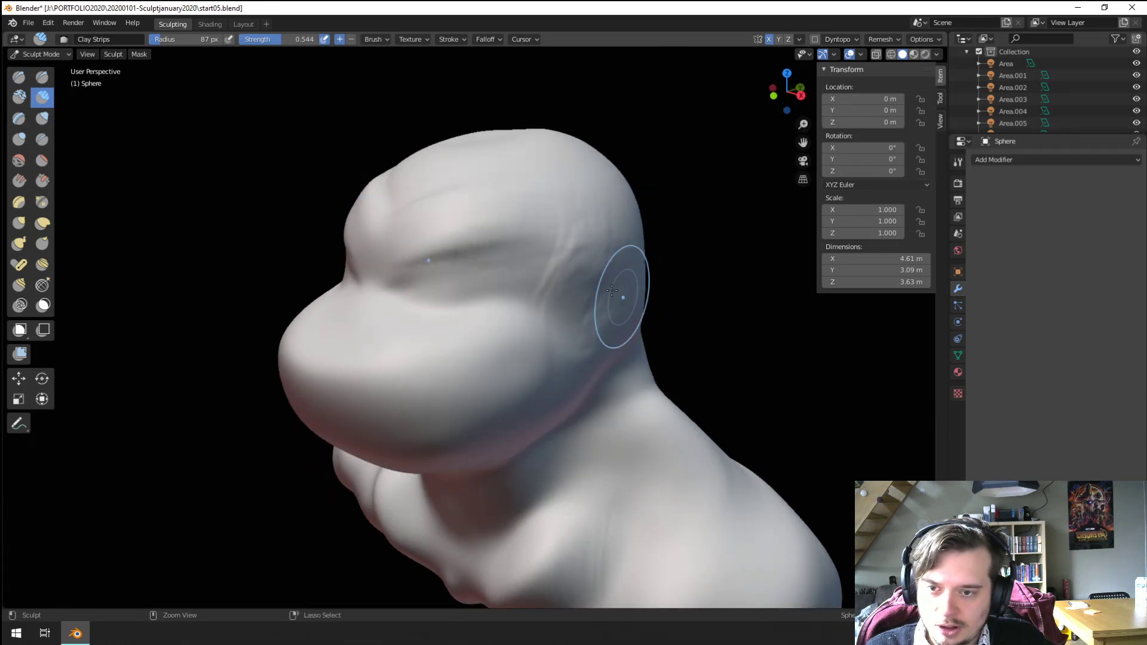
Step: Add volume along the jaw and cheeks with the Clay Strips brush at 125 px
mouse_move(611, 290)
middle_down()
mouse_move(634, 263)
mouse_move(589, 254)
middle_up()
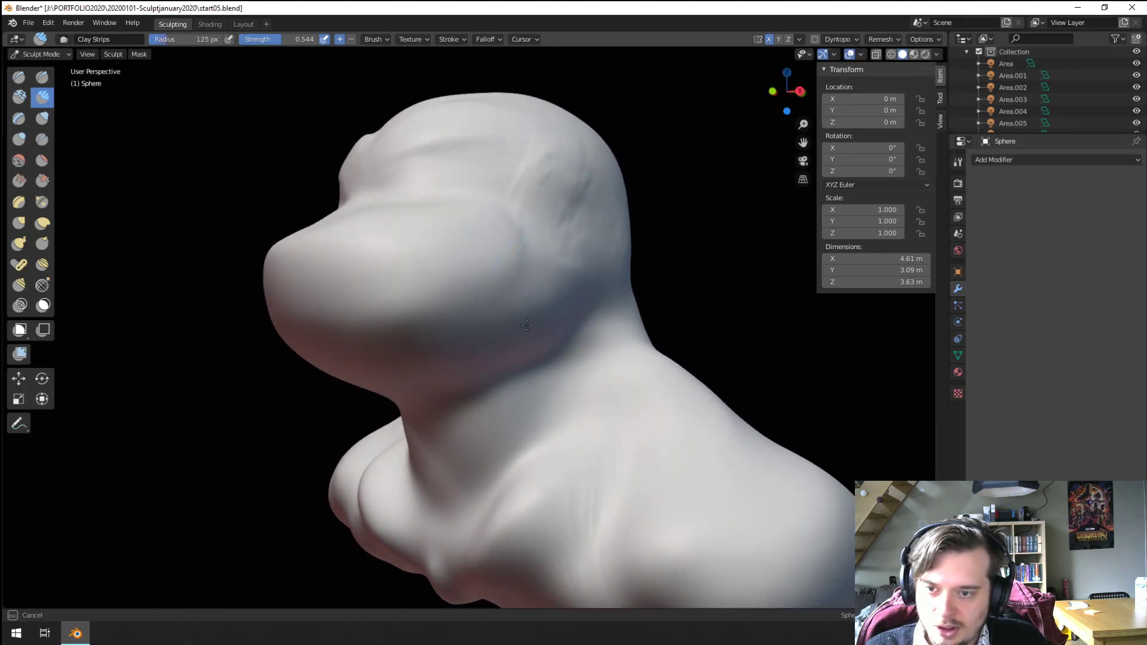
drag(483, 350, 469, 362)
scroll(469, 362, down, 4)
mouse_move(469, 358)
middle_down()
mouse_move(559, 353)
mouse_move(450, 343)
middle_up()
scroll(484, 351, up, 3)
drag(478, 305, 468, 244)
scroll(468, 243, down, 4)
middle_drag(469, 243, 515, 310)
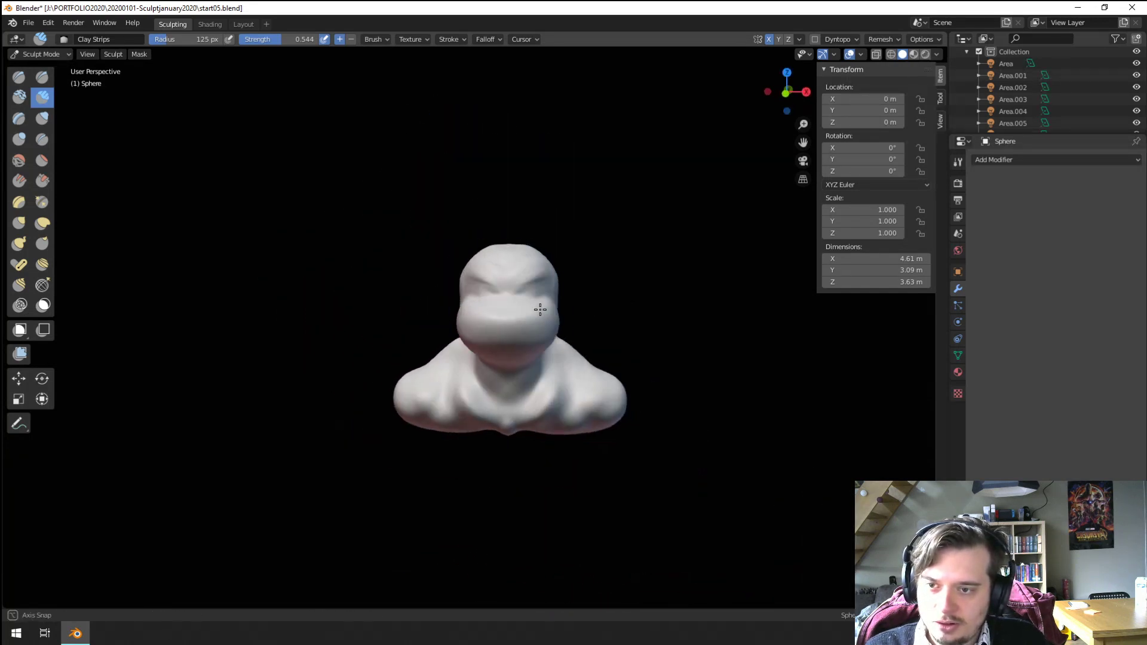
Step: Adjust the head outline and crown with the Grab brush at 169 px
scroll(515, 310, up, 2)
key(g)
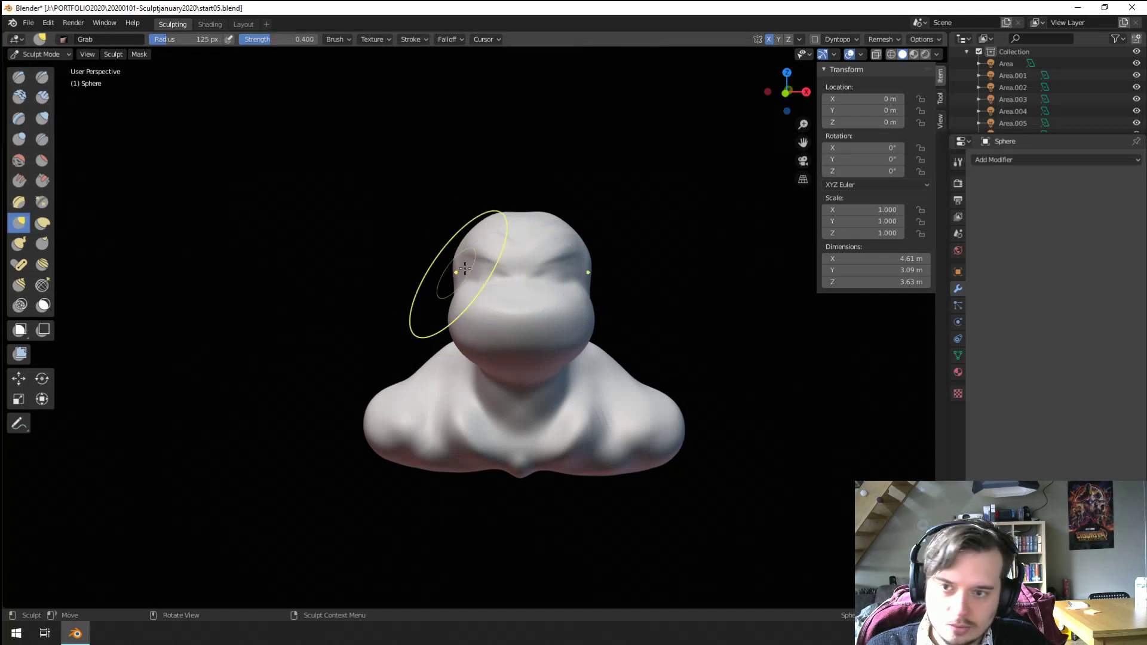
key(f)
click(512, 218)
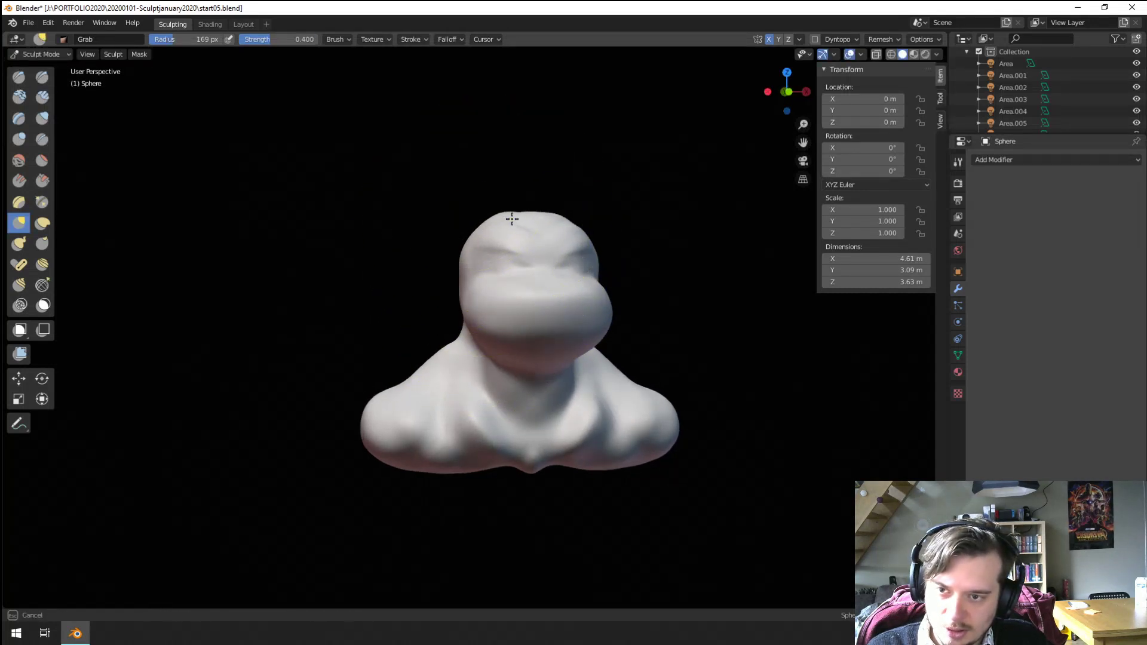
drag(510, 228, 507, 235)
key(f)
click(502, 279)
Step: Pull the shoulders outward with the Grab brush to widen the bust
key(f)
click(435, 402)
drag(385, 418, 343, 422)
key(f)
click(345, 422)
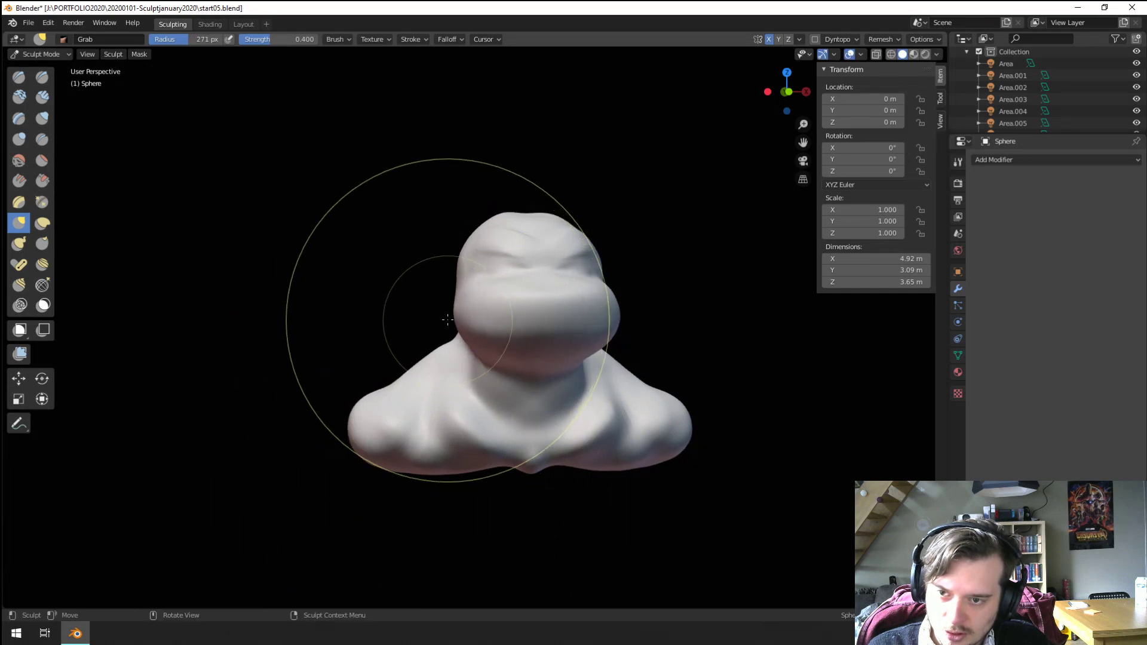
Step: Widen the cheeks and the side of the head with the Grab brush and set its radius to 197 px
mouse_move(384, 333)
middle_down()
mouse_move(460, 376)
mouse_move(465, 366)
middle_up()
key(f)
click(485, 341)
drag(466, 326, 447, 310)
mouse_move(446, 309)
middle_down()
mouse_move(495, 259)
mouse_move(410, 307)
mouse_move(409, 295)
mouse_move(493, 294)
mouse_move(563, 423)
middle_up()
key(f)
click(475, 276)
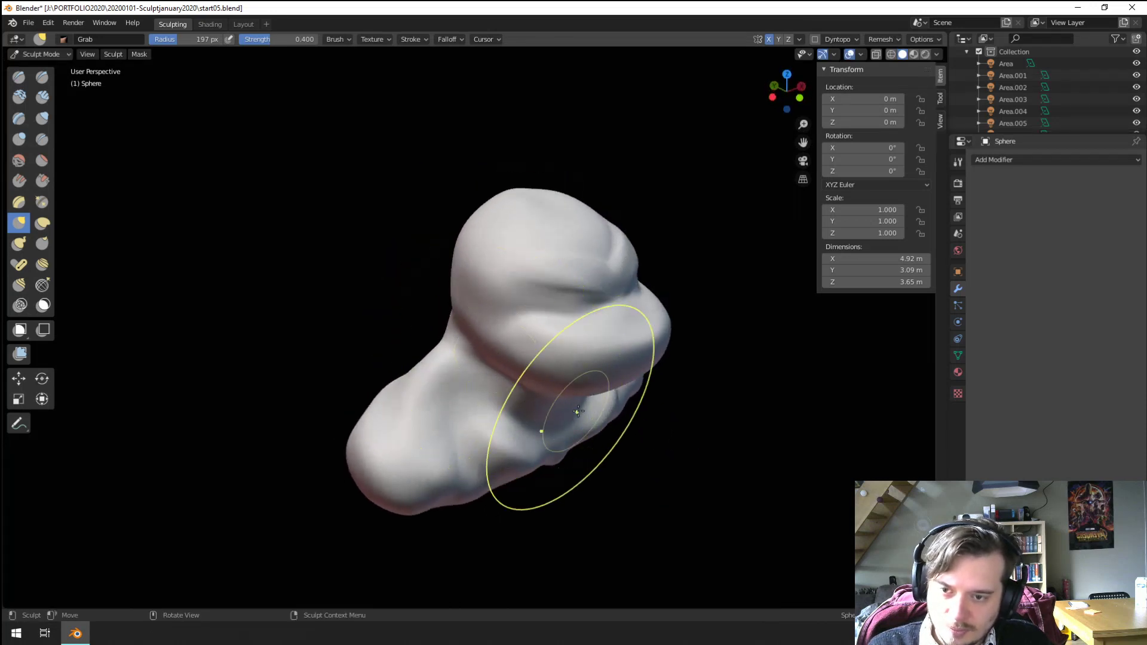
Step: Push up the underside of the muzzle with the Grab brush at 167 px
key(f)
click(560, 426)
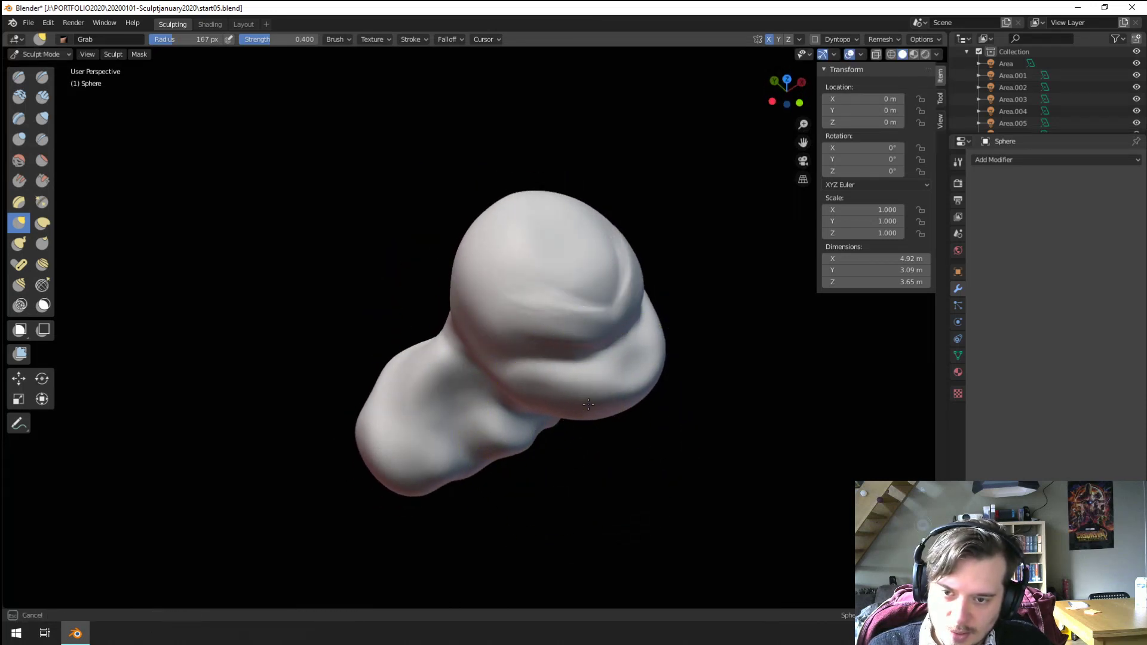
drag(588, 404, 590, 393)
mouse_move(590, 390)
middle_down()
mouse_move(624, 334)
mouse_move(541, 341)
mouse_move(564, 314)
middle_up()
mouse_move(574, 316)
middle_down()
mouse_move(624, 307)
mouse_move(604, 302)
mouse_move(601, 351)
mouse_move(629, 324)
middle_up()
Step: Pull the muzzle forward and shape its upper edge with the Grab brush, enlarging its radius from 189 px to 224 px
key(f)
click(601, 308)
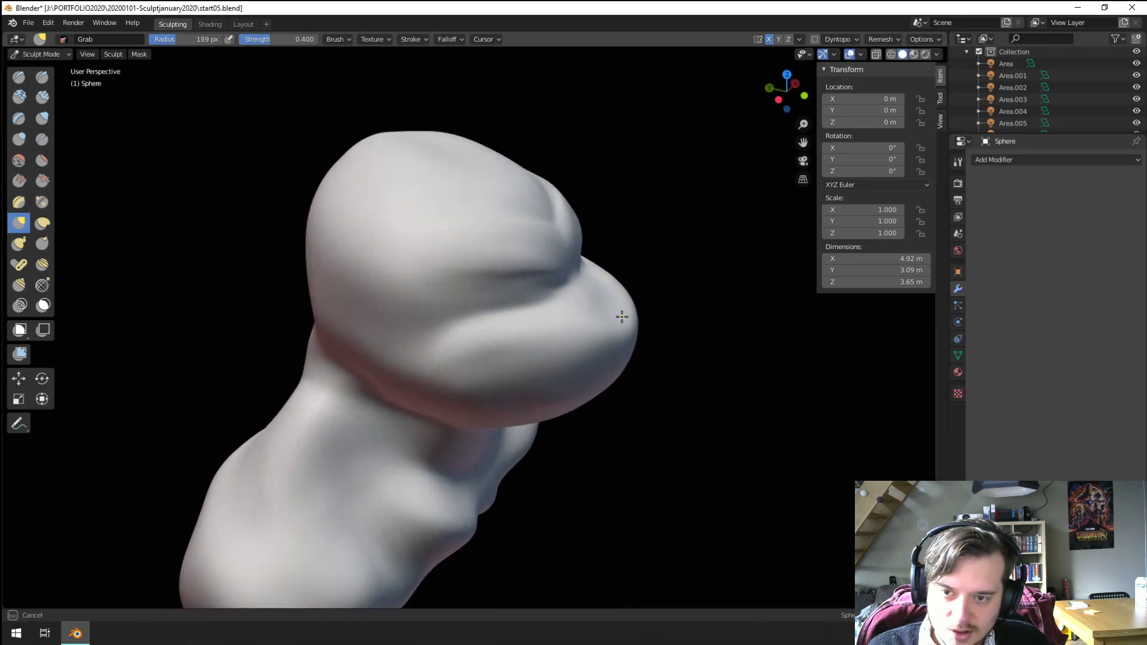
mouse_move(650, 284)
middle_down()
mouse_move(632, 299)
mouse_move(461, 285)
mouse_move(460, 307)
mouse_move(410, 306)
mouse_move(468, 297)
mouse_move(325, 340)
mouse_move(382, 311)
mouse_move(561, 310)
mouse_move(539, 300)
middle_up()
key(f)
click(411, 305)
scroll(507, 297, up, 3)
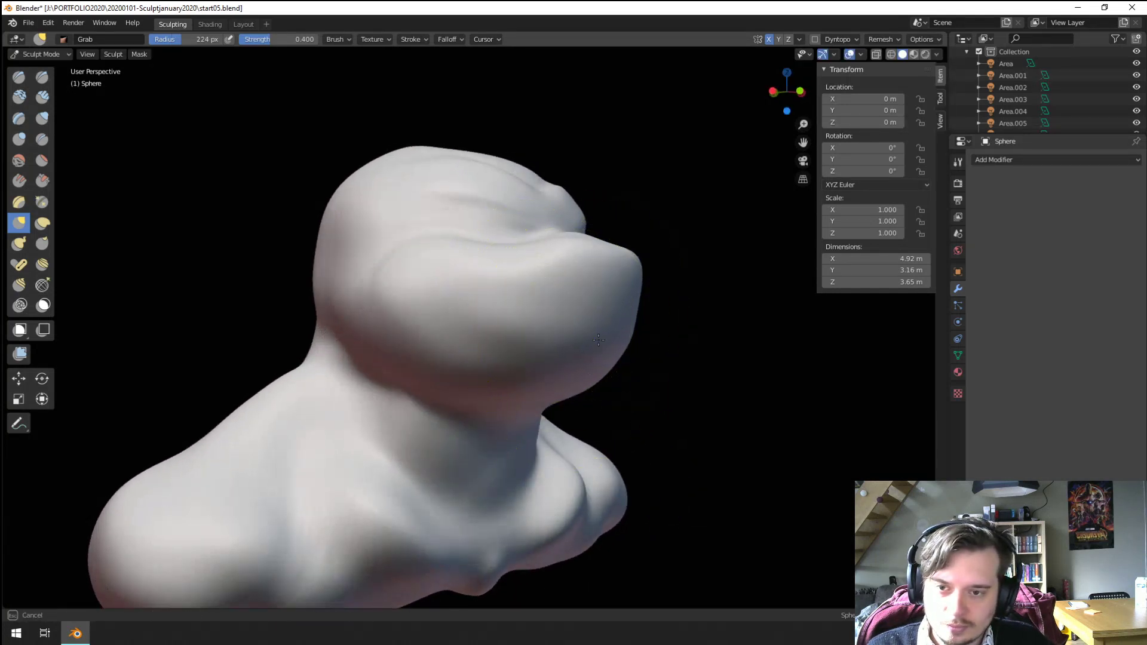
Step: Carve the mouth line across the front of the muzzle with the Crease brush at 34 px
click(42, 139)
mouse_move(358, 251)
middle_down()
mouse_move(501, 281)
mouse_move(471, 325)
middle_up()
click(436, 327)
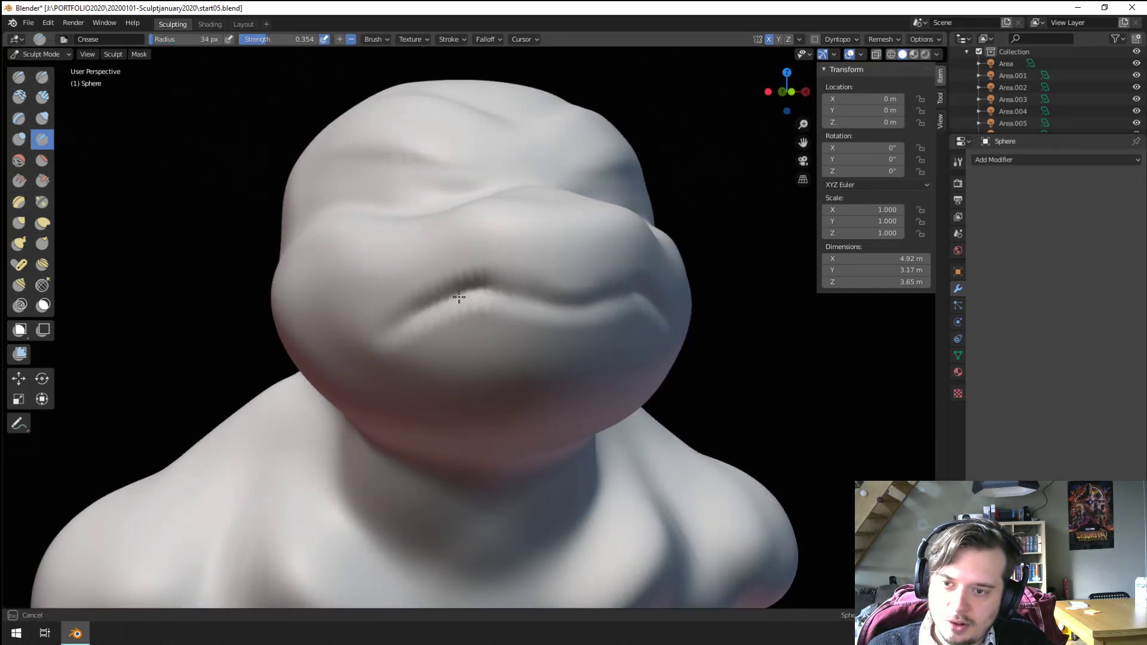
click(459, 297)
Step: Reshape the muzzle around the mouth line with the Grab brush at 153 px
scroll(459, 297, down, 5)
mouse_move(404, 379)
middle_down()
mouse_move(512, 320)
mouse_move(509, 294)
mouse_move(527, 275)
middle_up()
scroll(511, 320, up, 4)
key(g)
mouse_move(460, 244)
middle_down()
mouse_move(417, 323)
mouse_move(502, 271)
mouse_move(465, 311)
middle_up()
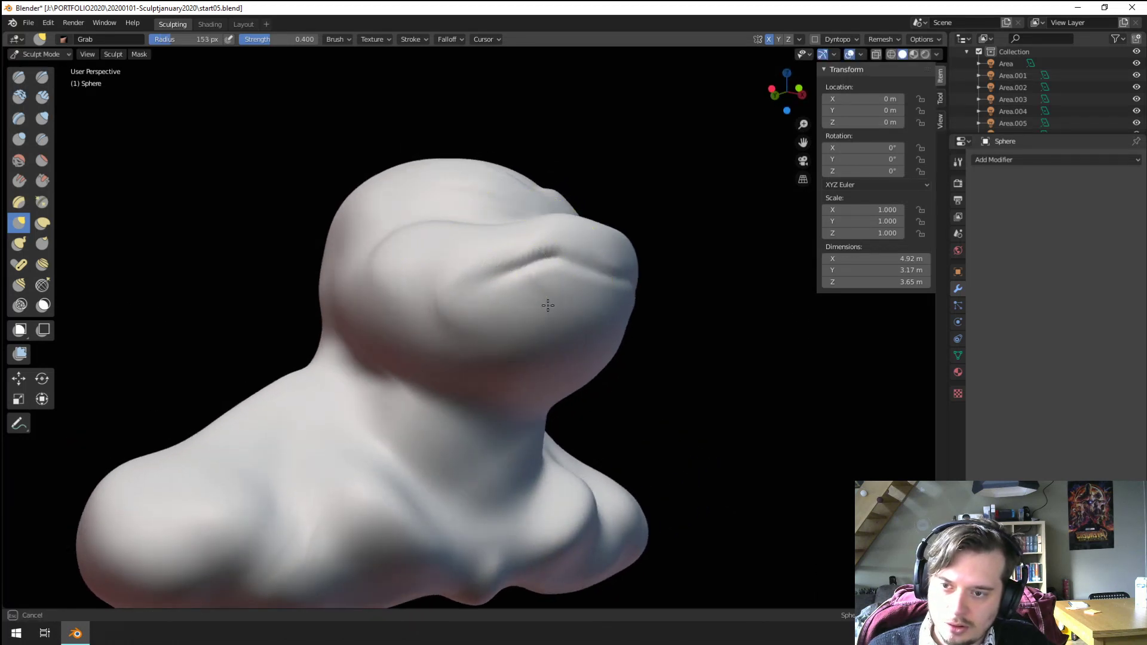
middle_drag(547, 305, 509, 326)
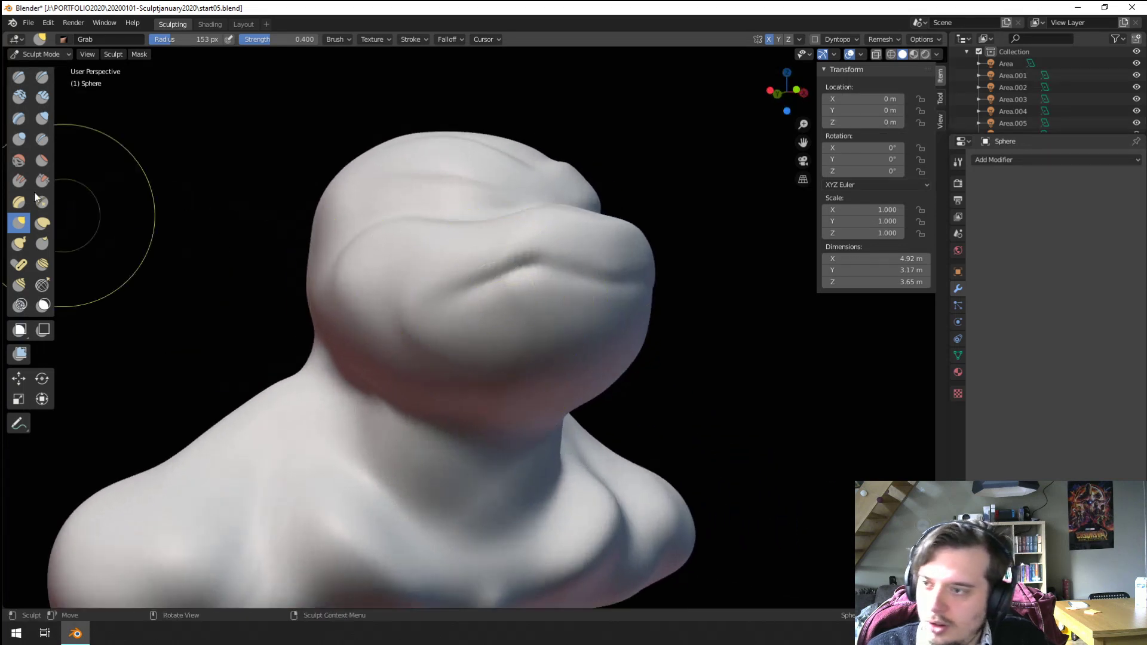
Step: Deepen the mouth line and extend its corners with the Crease brush at 42 px
click(43, 139)
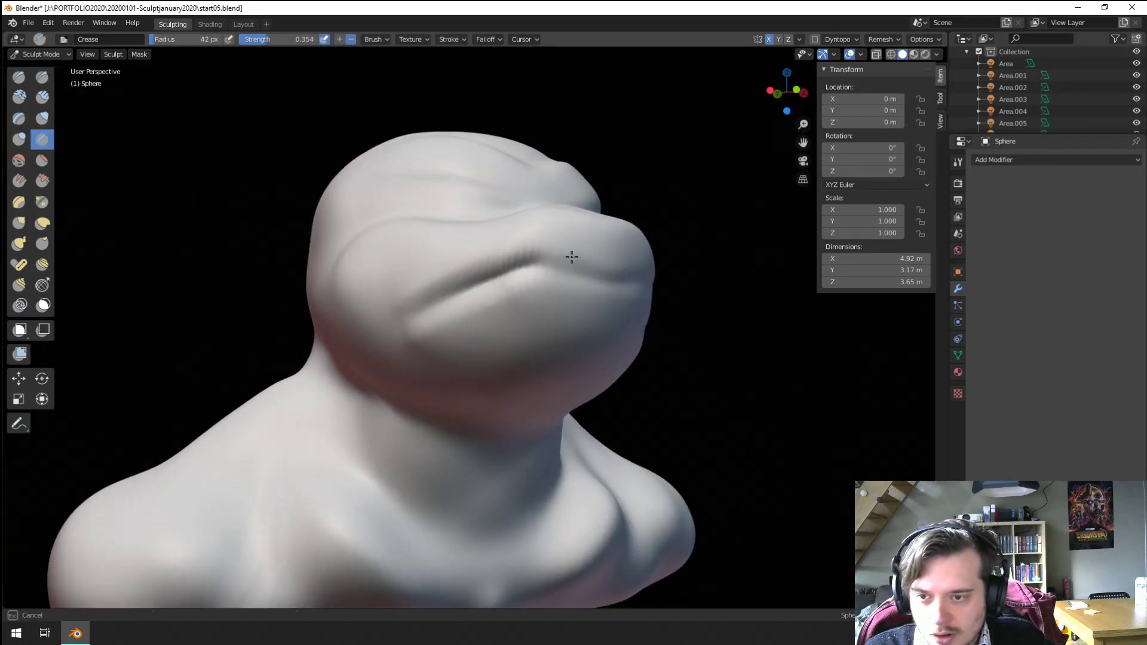
scroll(578, 282, down, 3)
mouse_move(578, 282)
middle_down()
mouse_move(490, 299)
mouse_move(538, 310)
mouse_move(508, 318)
middle_up()
Step: Adjust the lips and the middle of the mouth with the Grab brush, enlarging its radius from 113 px to 171 px
key(g)
key(f)
click(508, 318)
scroll(508, 318, up, 3)
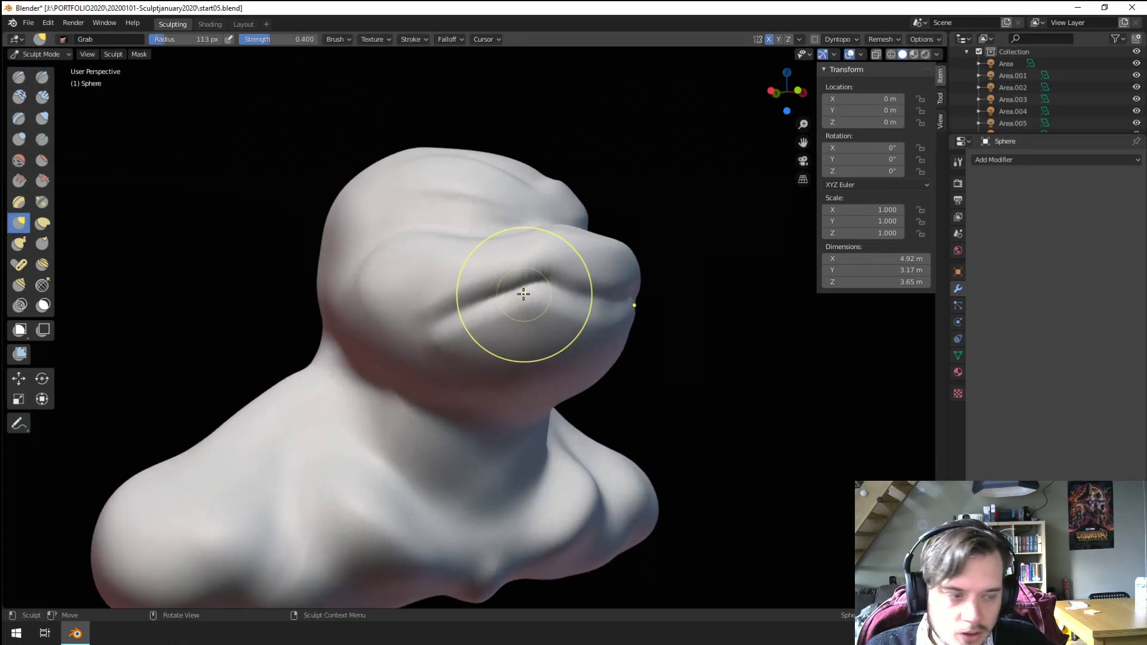
key(f)
click(567, 293)
drag(549, 291, 590, 317)
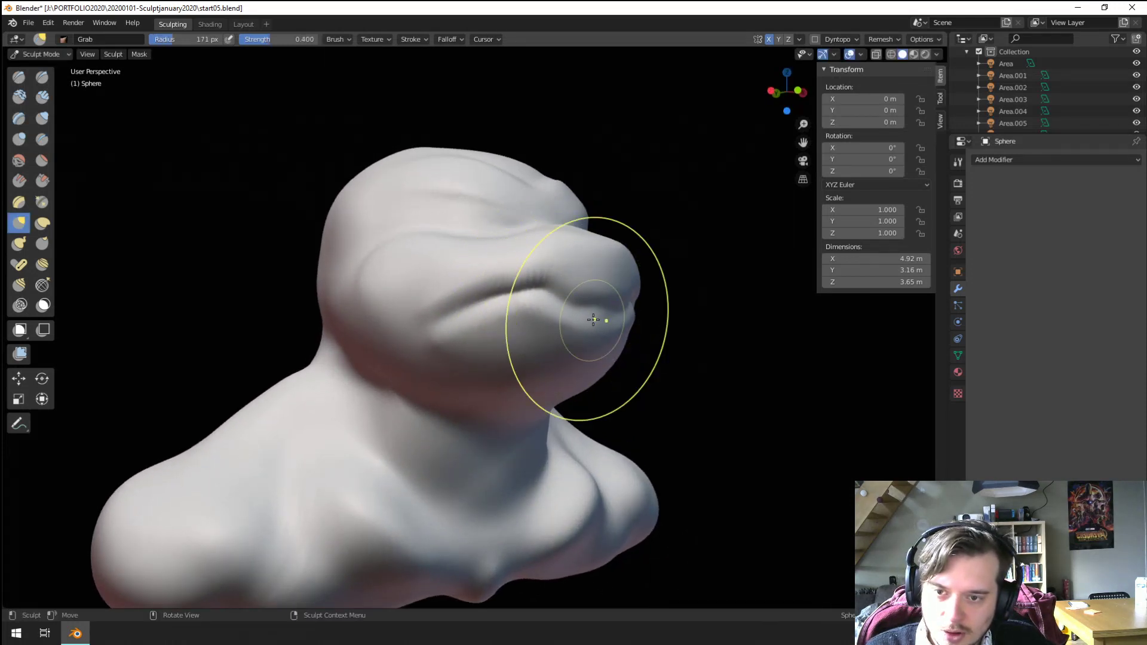
Step: Tighten the mouth line with the Pinch/Magnify brush at 140 px
scroll(574, 299, up, 2)
middle_drag(563, 328, 537, 337)
click(42, 204)
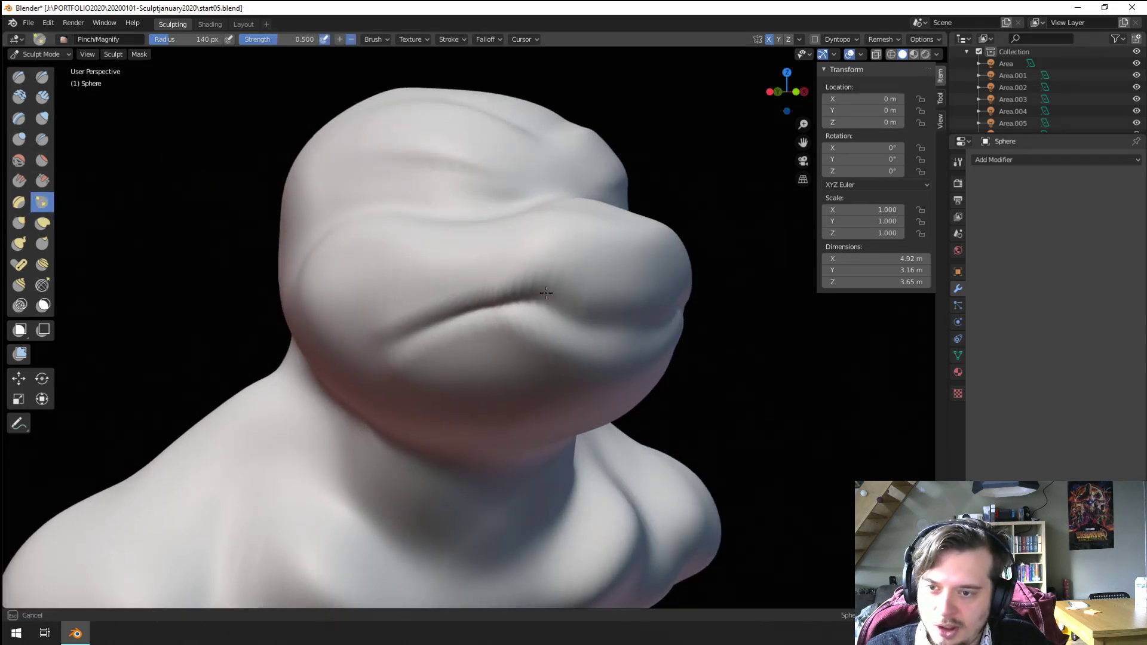
scroll(622, 248, down, 5)
mouse_move(485, 322)
middle_down()
mouse_move(338, 351)
mouse_move(481, 339)
mouse_move(480, 306)
middle_up()
scroll(481, 337, up, 4)
middle_drag(479, 305, 460, 362)
mouse_move(460, 361)
ctrl+middle_down()
mouse_move(448, 328)
mouse_move(430, 397)
ctrl+middle_up()
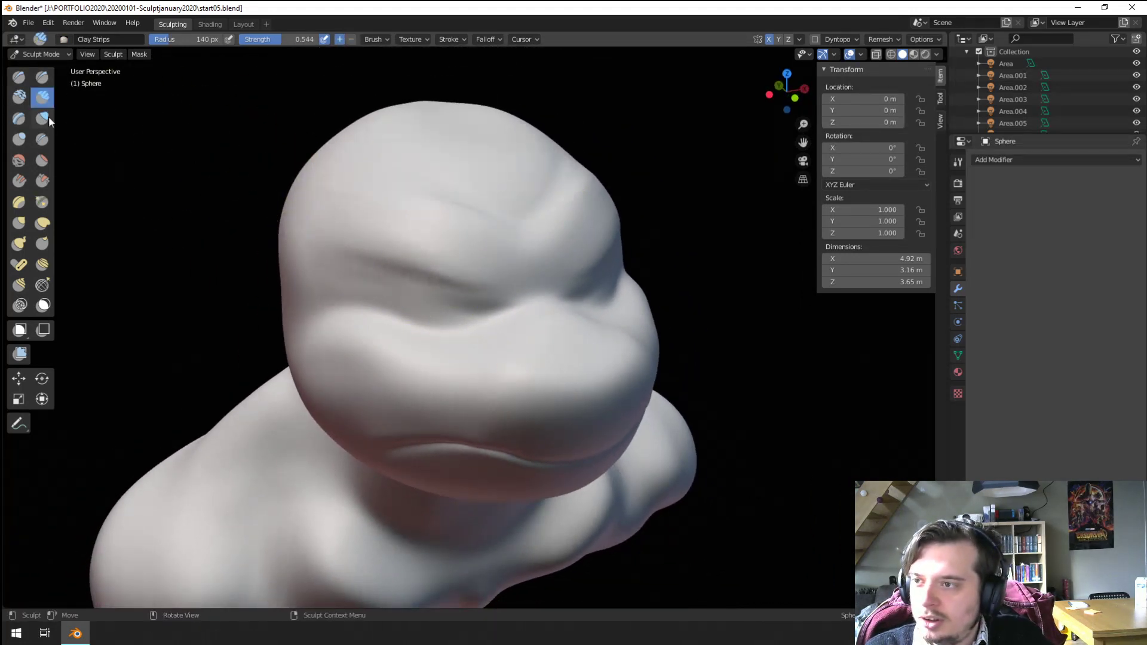
Step: Go over the brow with the Crease brush at 79 px and pull up the crown with the Grab brush at 223 px
click(42, 139)
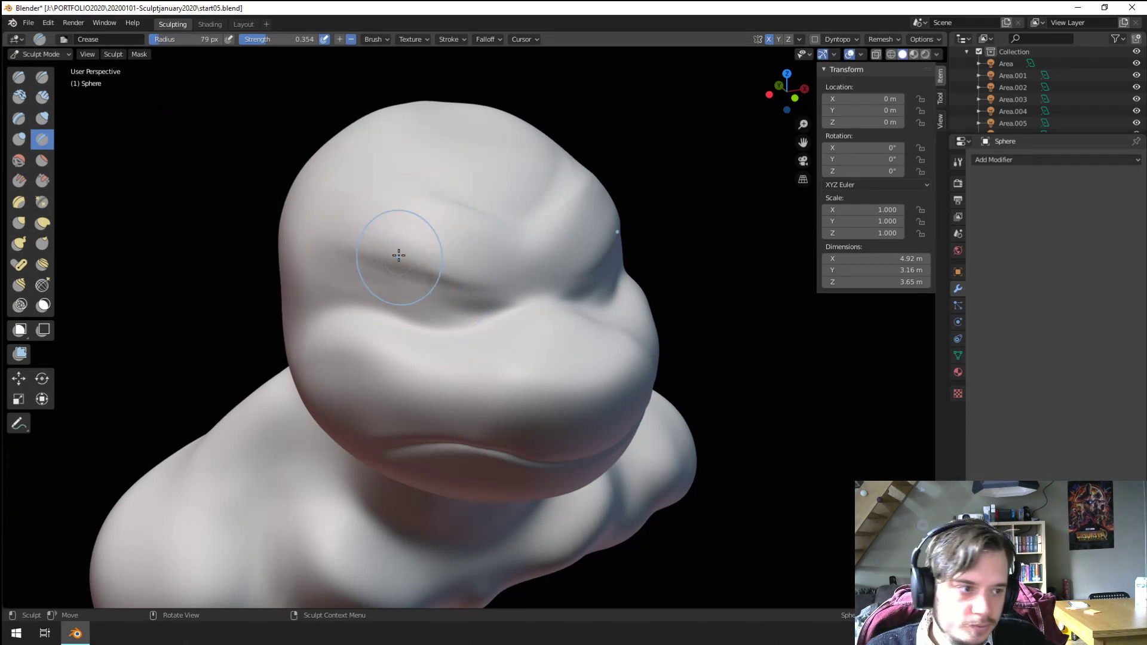
mouse_move(410, 227)
middle_down()
mouse_move(384, 253)
mouse_move(358, 179)
mouse_move(415, 206)
mouse_move(478, 290)
mouse_move(370, 197)
mouse_move(385, 201)
middle_up()
key(g)
key(f)
click(465, 200)
mouse_move(464, 197)
mouse_down()
mouse_move(456, 162)
mouse_move(496, 156)
mouse_move(475, 90)
mouse_up()
mouse_move(472, 95)
ctrl+middle_down()
mouse_move(442, 204)
mouse_move(368, 201)
mouse_move(555, 182)
ctrl+middle_up()
mouse_move(555, 182)
ctrl+middle_down()
mouse_move(564, 165)
mouse_move(558, 328)
mouse_move(597, 328)
mouse_move(541, 288)
mouse_move(540, 262)
ctrl+middle_up()
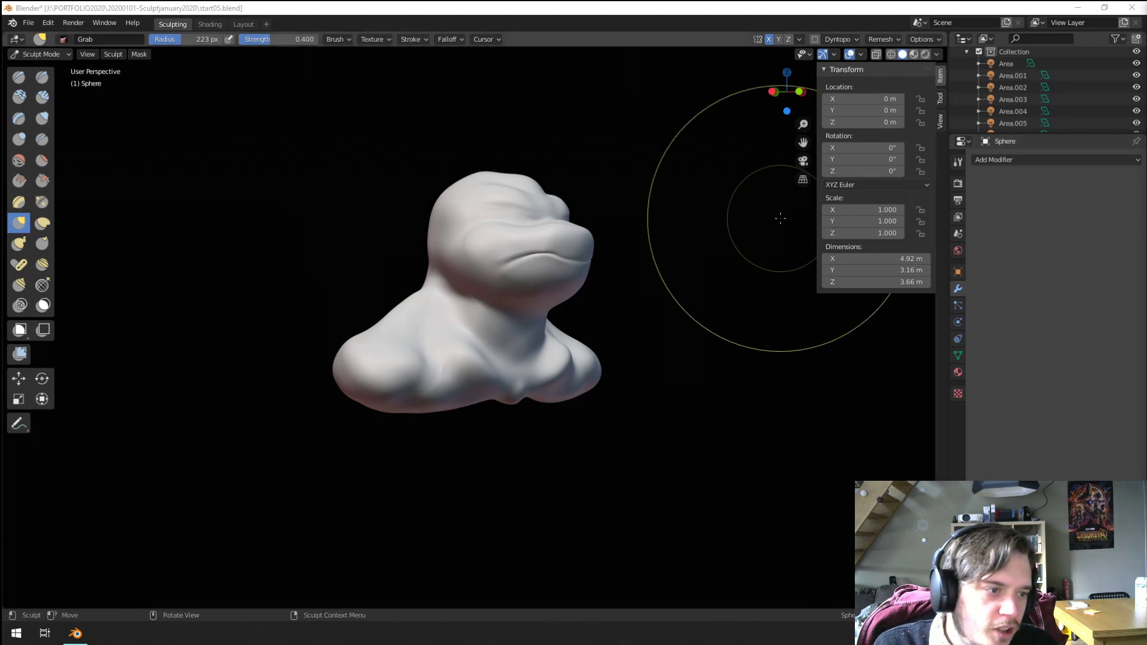
Step: Undo the last change and set the Grab brush radius to 190 px over the side of the neck
drag(493, 327, 409, 256)
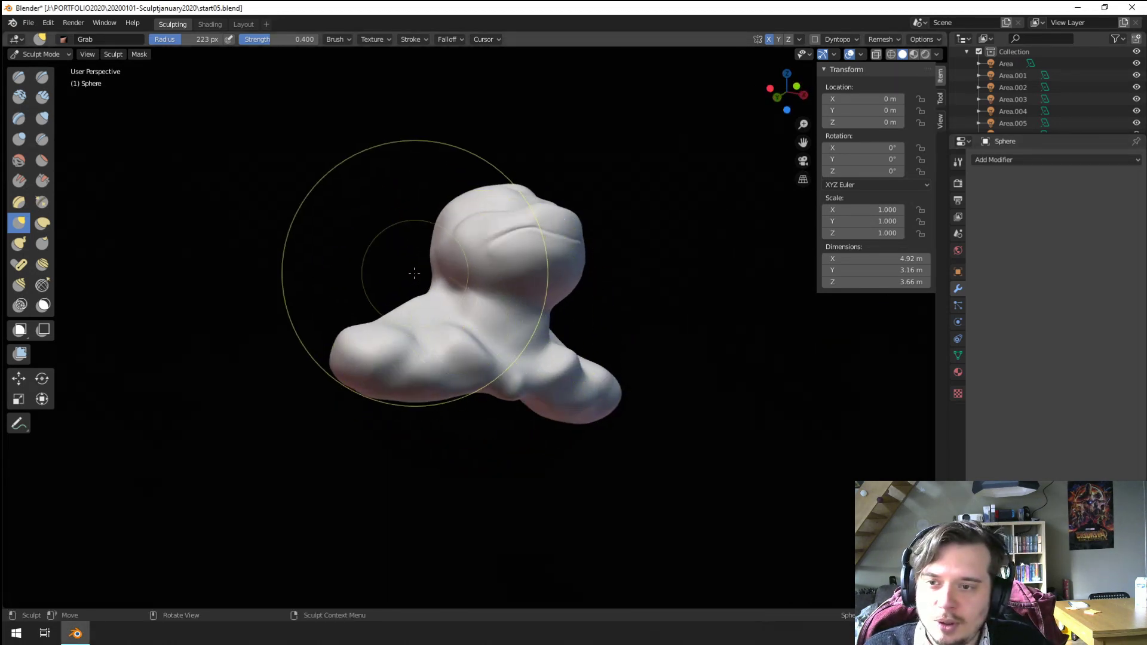
key(ctrl+z)
mouse_move(440, 331)
ctrl+middle_down()
mouse_move(454, 254)
mouse_move(445, 262)
ctrl+middle_up()
mouse_move(445, 262)
middle_down()
mouse_move(472, 252)
mouse_move(386, 218)
mouse_move(472, 225)
mouse_move(373, 254)
middle_up()
key(f)
click(440, 252)
key(f)
click(538, 228)
ctrl+middle_drag(373, 254, 390, 232)
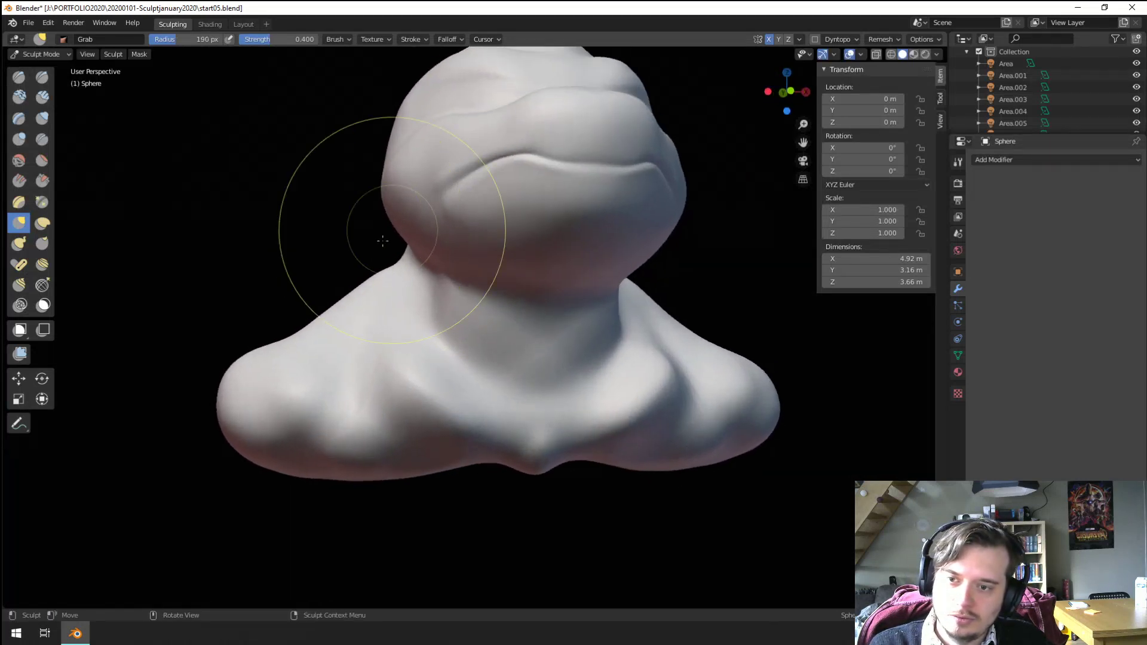
Step: Carve symmetrical folds down the front of the neck to the throat notch with the Crease brush, ending at a 71 px radius
key(shift+c)
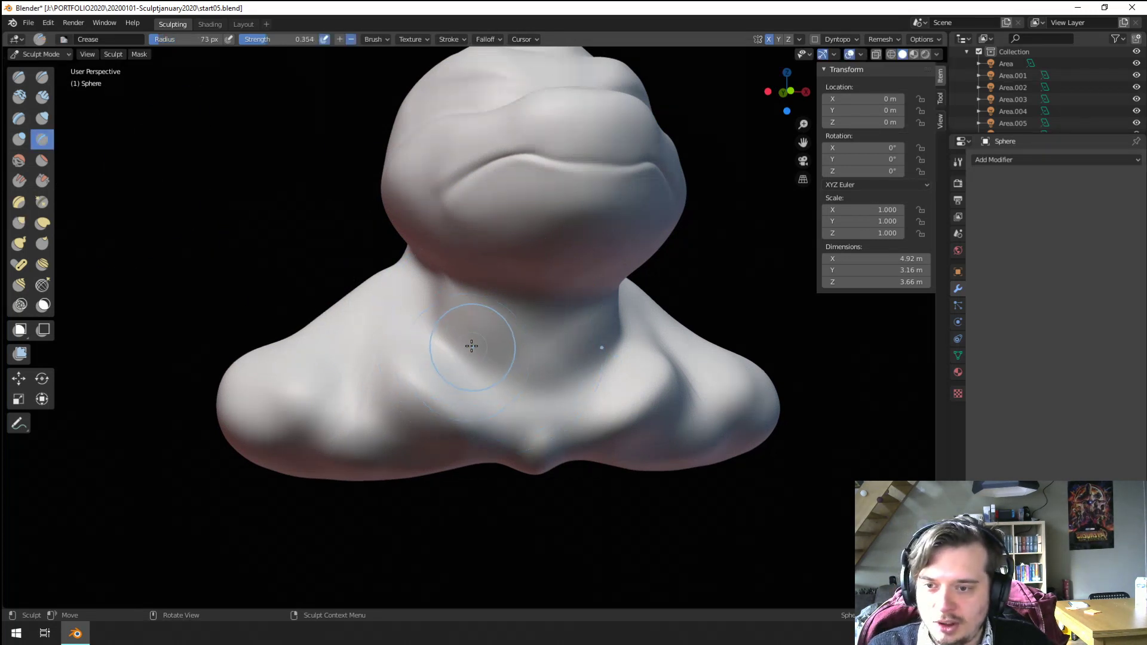
drag(475, 317, 518, 418)
key(f)
click(501, 350)
drag(507, 322, 531, 436)
key(f)
click(492, 388)
drag(482, 377, 512, 424)
key(f)
click(526, 382)
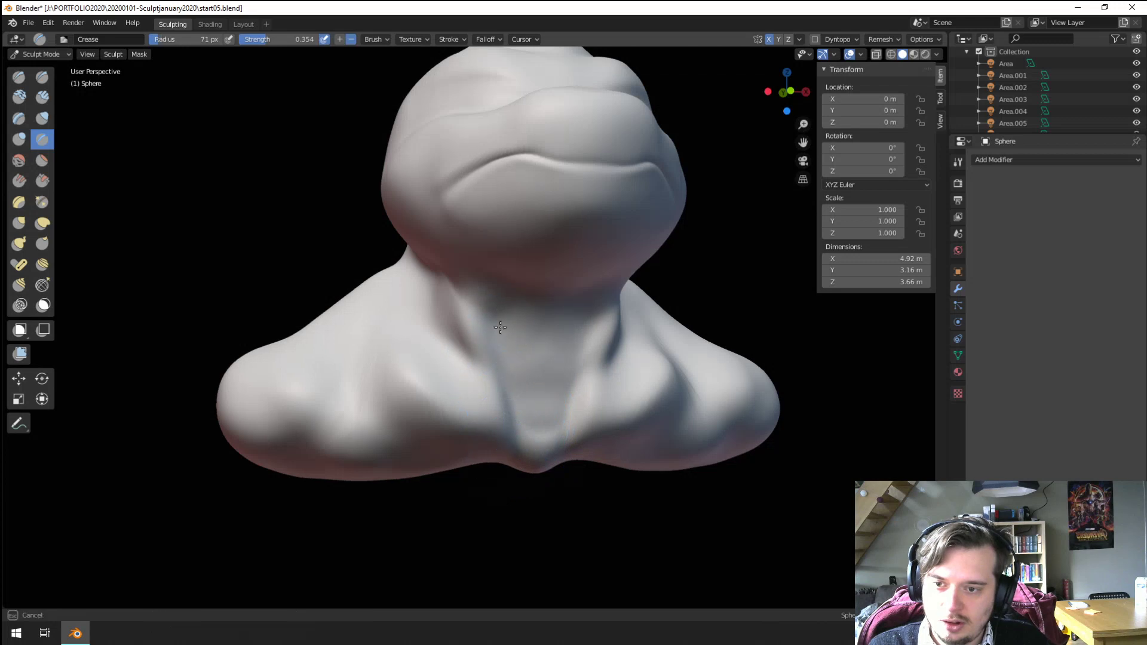
drag(526, 382, 536, 439)
Step: Swell the neck muscles beside the throat with the Inflate/Deflate brush
click(40, 118)
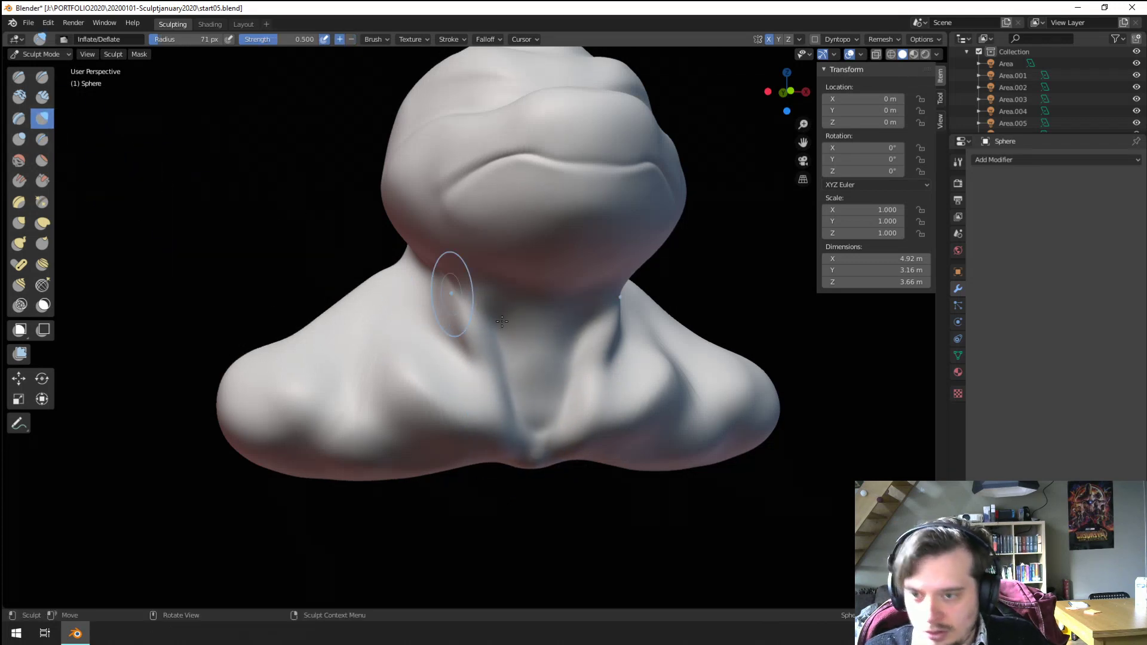
mouse_move(486, 359)
mouse_down()
mouse_move(455, 295)
mouse_move(503, 433)
mouse_up()
scroll(502, 433, down, 3)
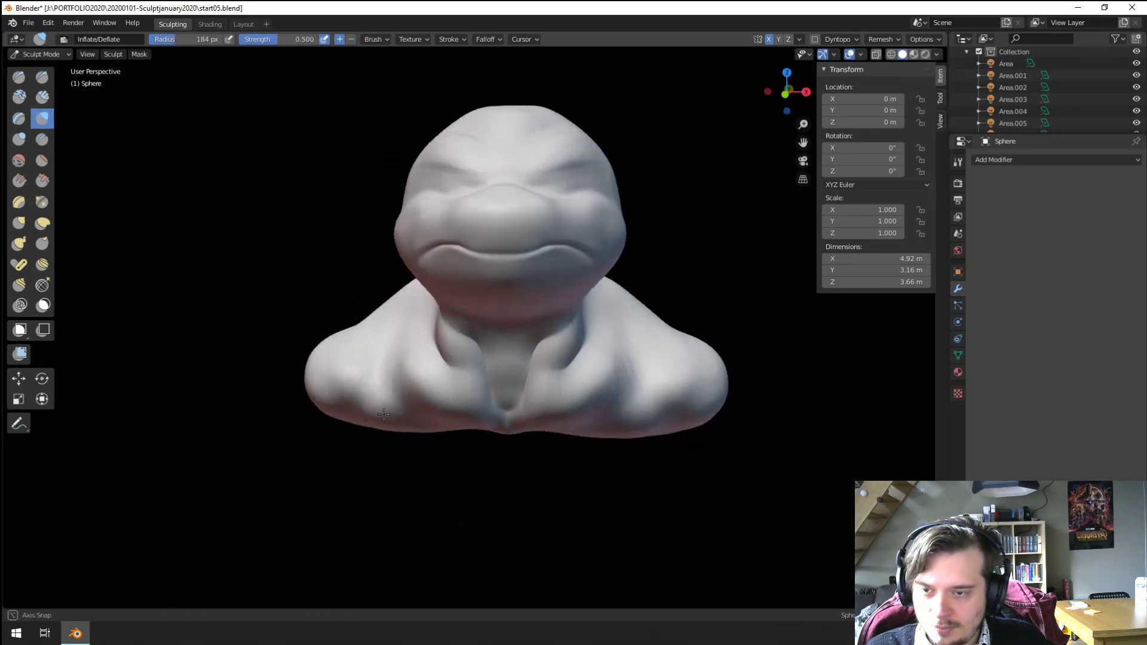
mouse_move(454, 383)
middle_down()
mouse_move(472, 377)
mouse_move(358, 334)
mouse_move(153, 192)
middle_up()
Step: Build up the upper chest and collarbone area with the Clay Strips brush, reducing its radius from 118 px to 68 px
click(42, 97)
key(f)
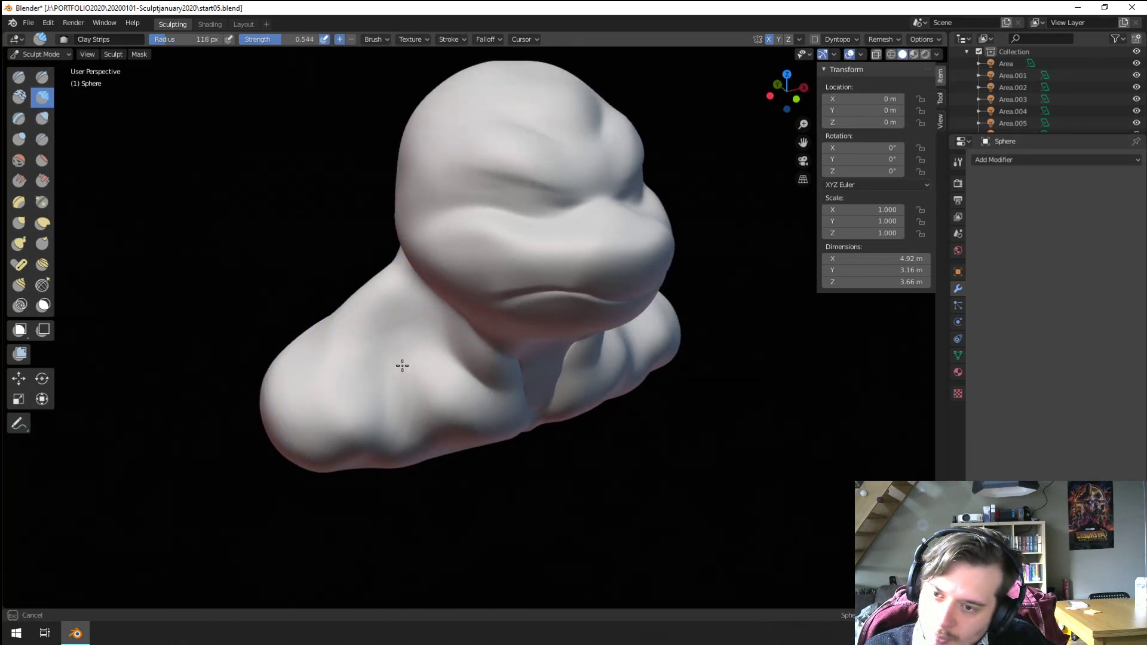
click(379, 379)
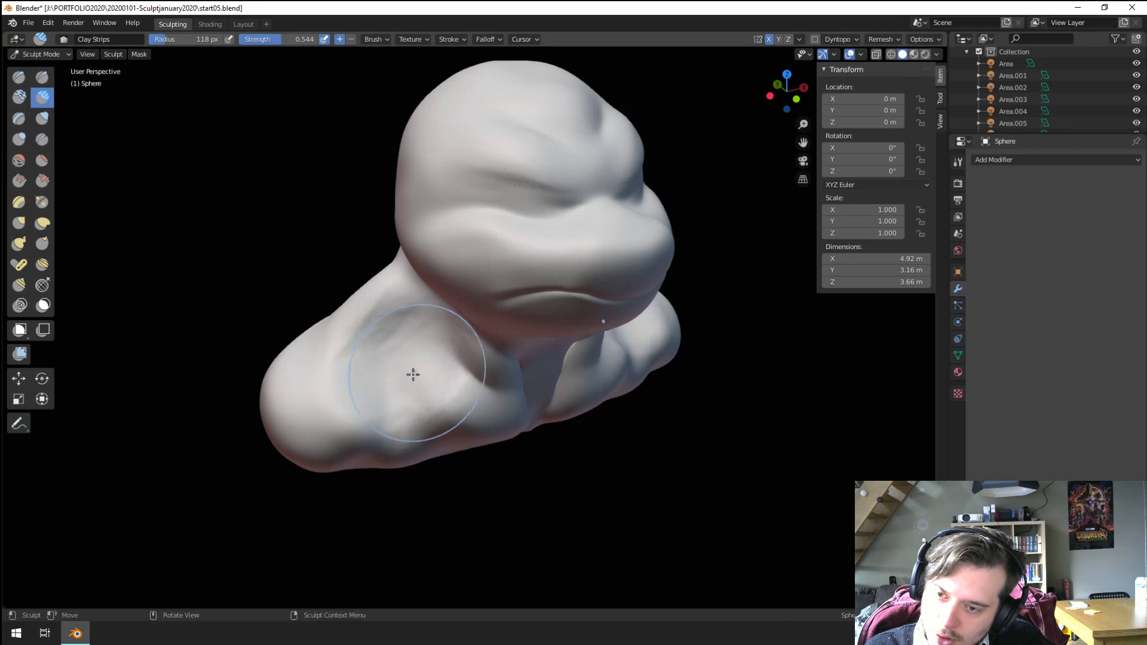
mouse_move(361, 438)
mouse_down()
mouse_move(485, 433)
mouse_move(478, 418)
mouse_up()
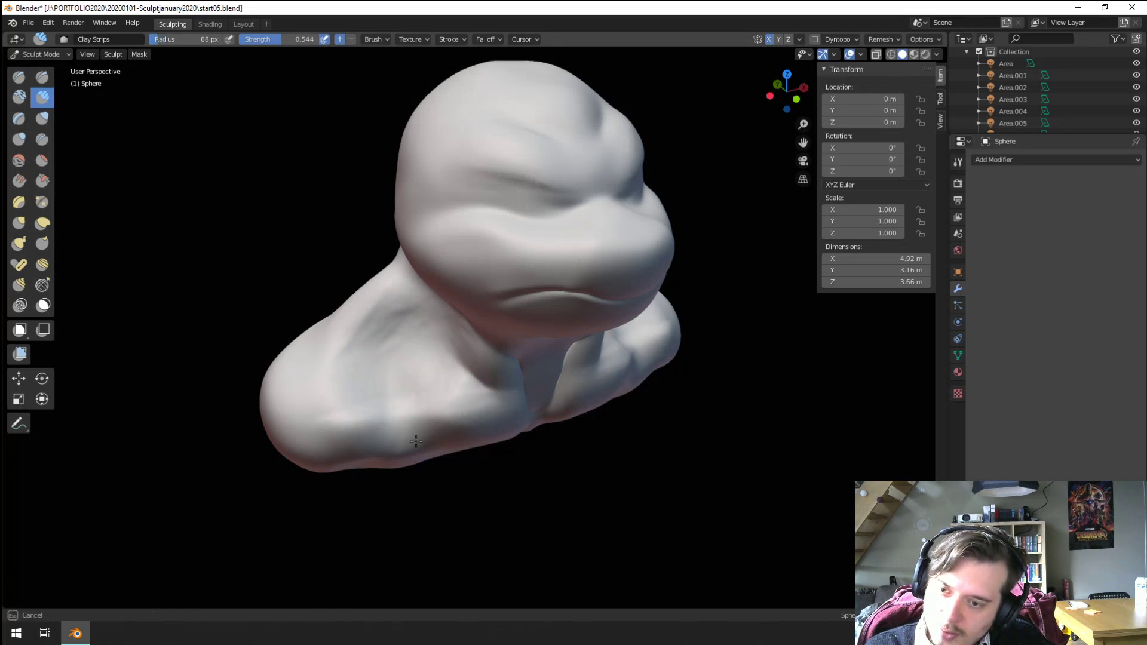
scroll(414, 450, down, 3)
middle_drag(415, 450, 415, 333)
scroll(415, 332, up, 2)
Step: Look through the brush variants and choose the Orb_ClayTubes brush
click(64, 39)
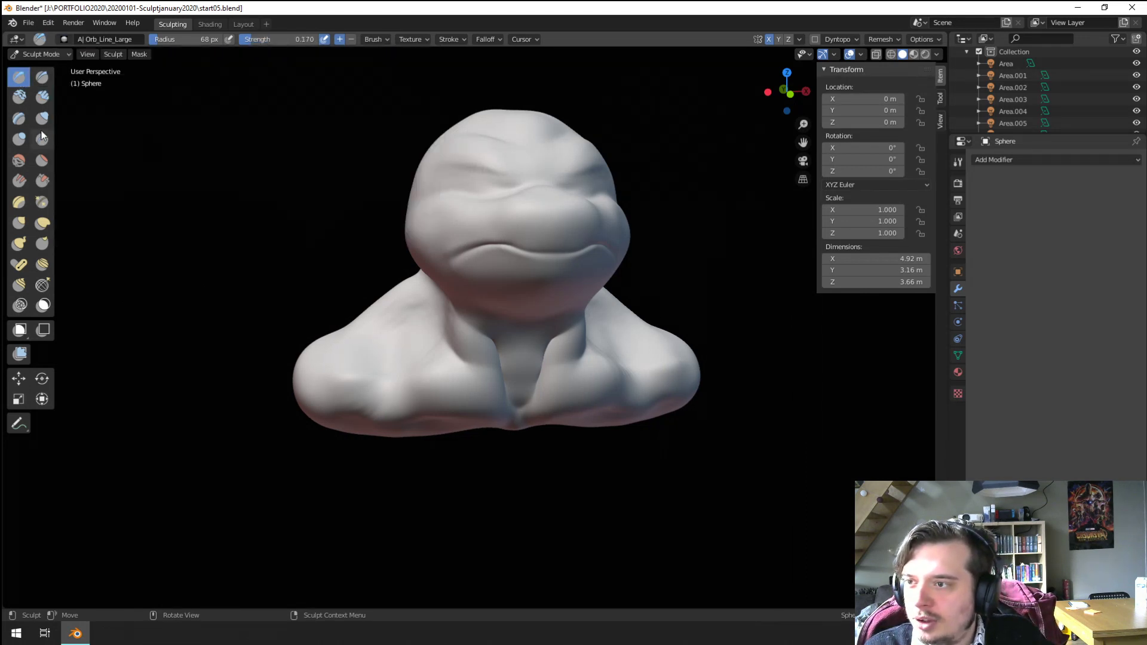
click(42, 118)
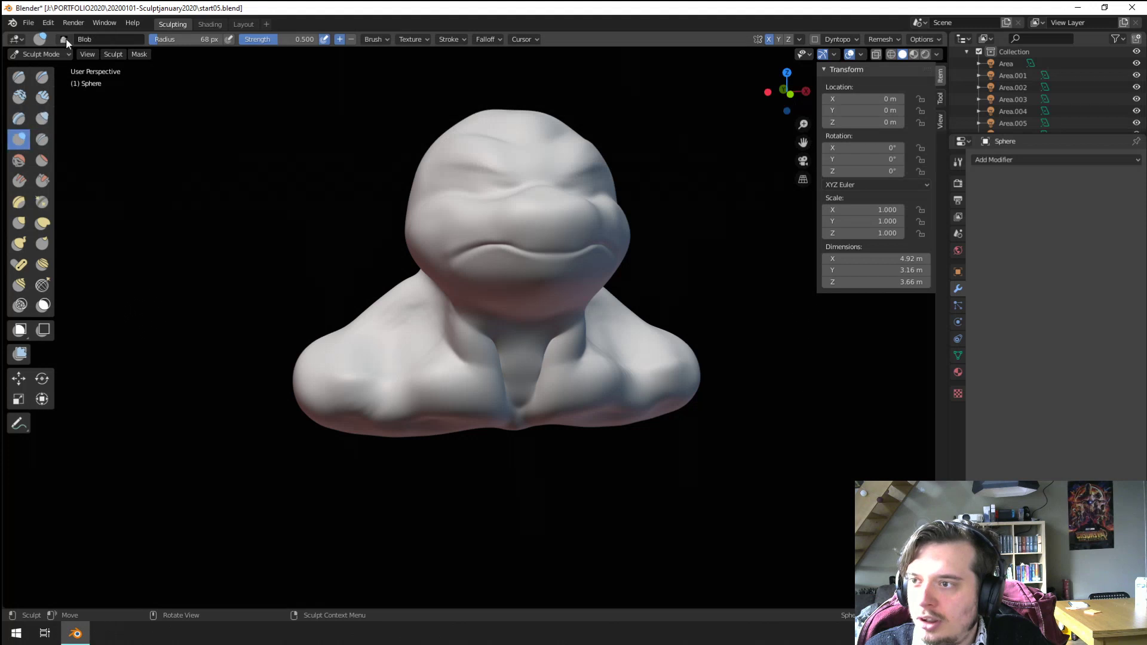
click(65, 39)
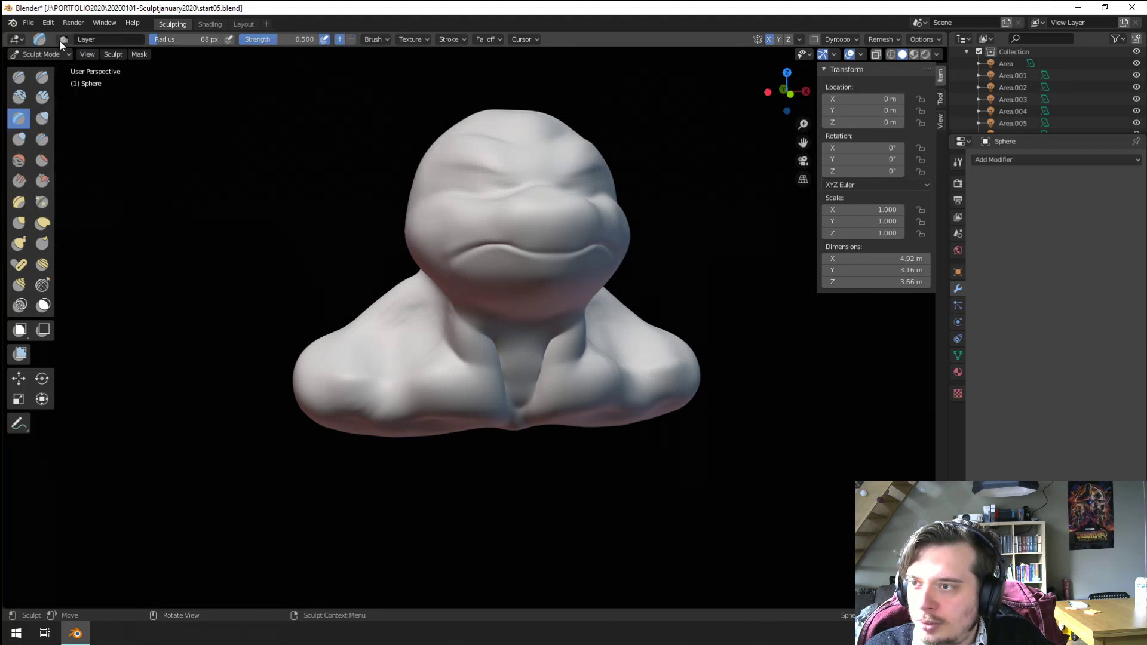
click(65, 39)
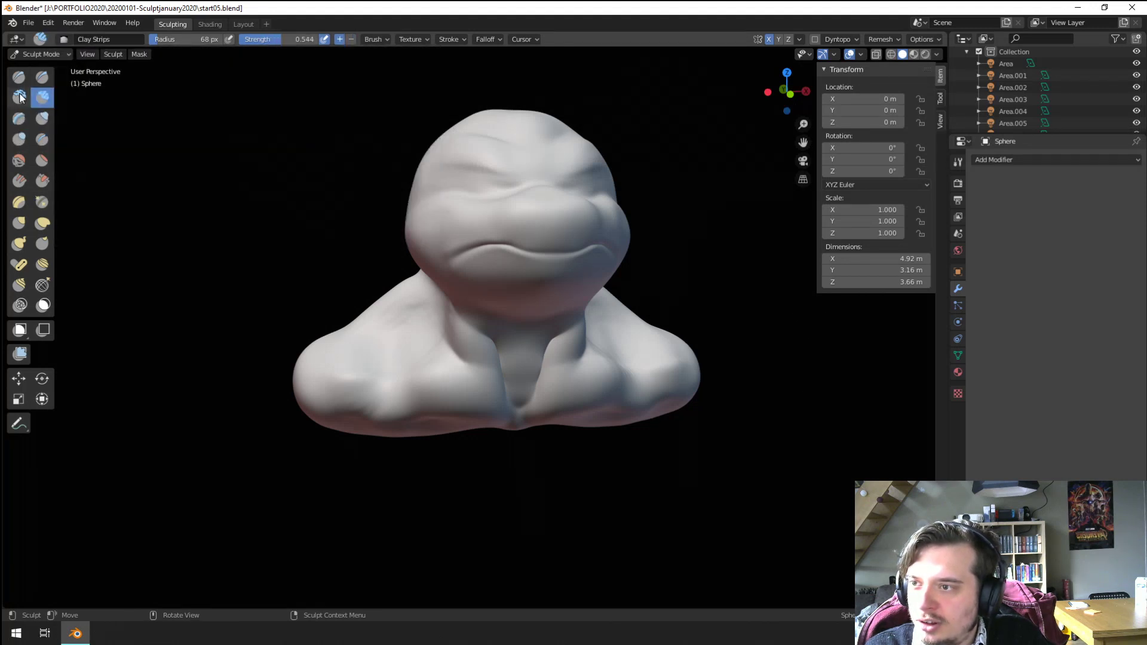
click(63, 39)
click(82, 75)
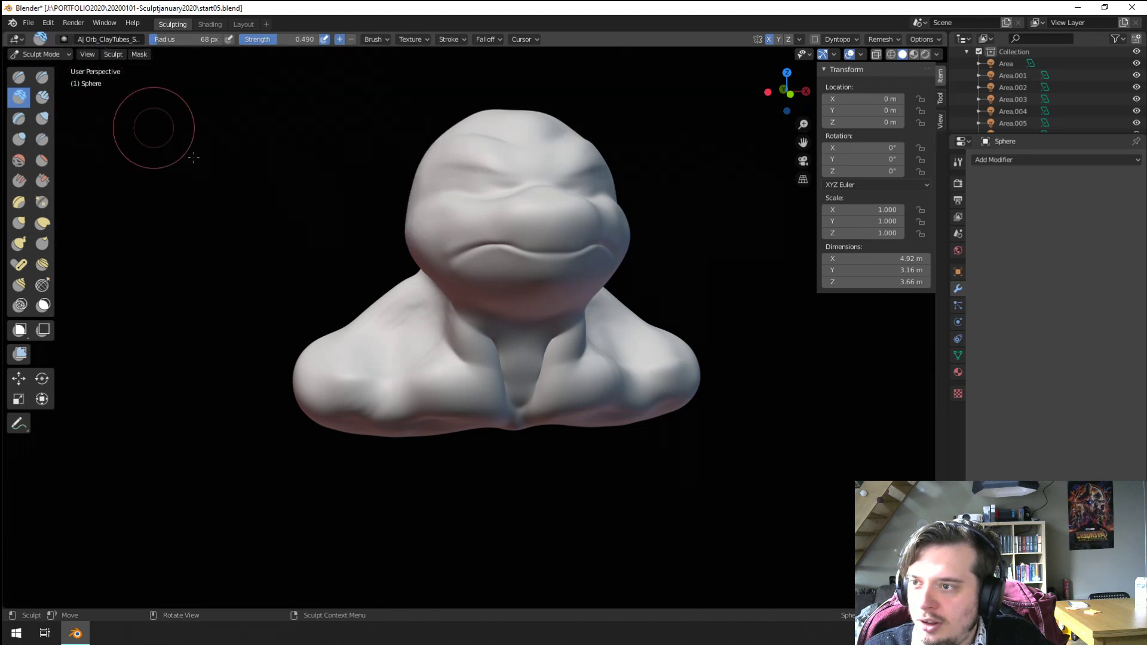
mouse_move(153, 120)
middle_down()
mouse_move(499, 262)
mouse_move(360, 178)
middle_up()
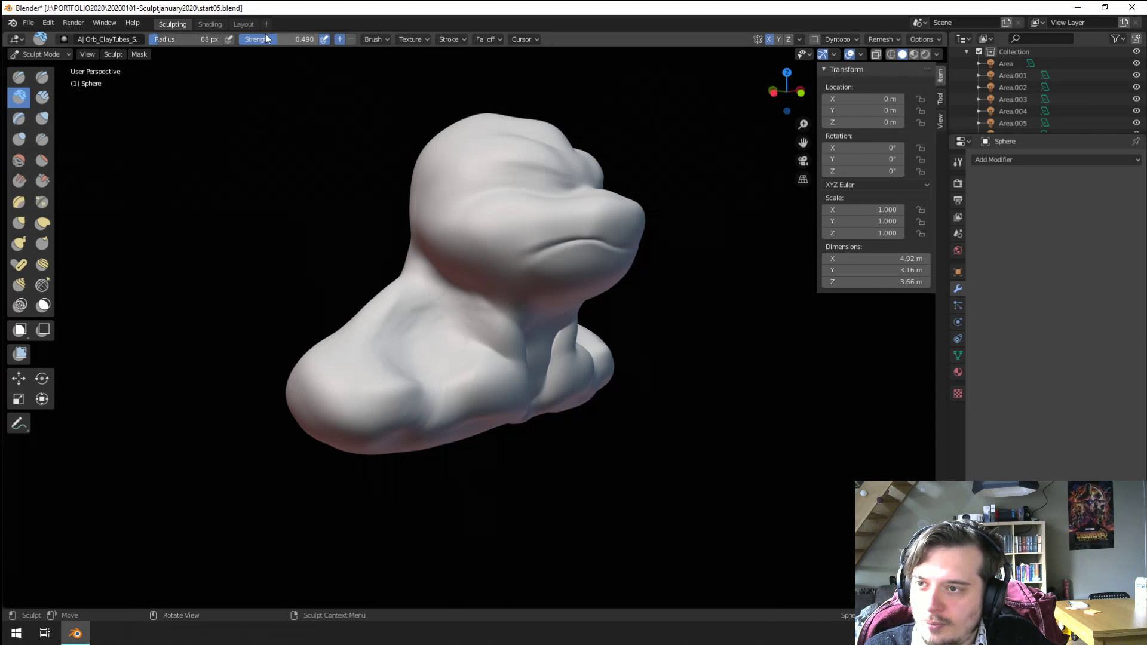
Step: Shape the hollow between neck and shoulder and the collarbone with the Orb_ClayTubes brush at 60 px and strength 0.631
middle_drag(433, 265, 333, 366)
drag(439, 325, 429, 362)
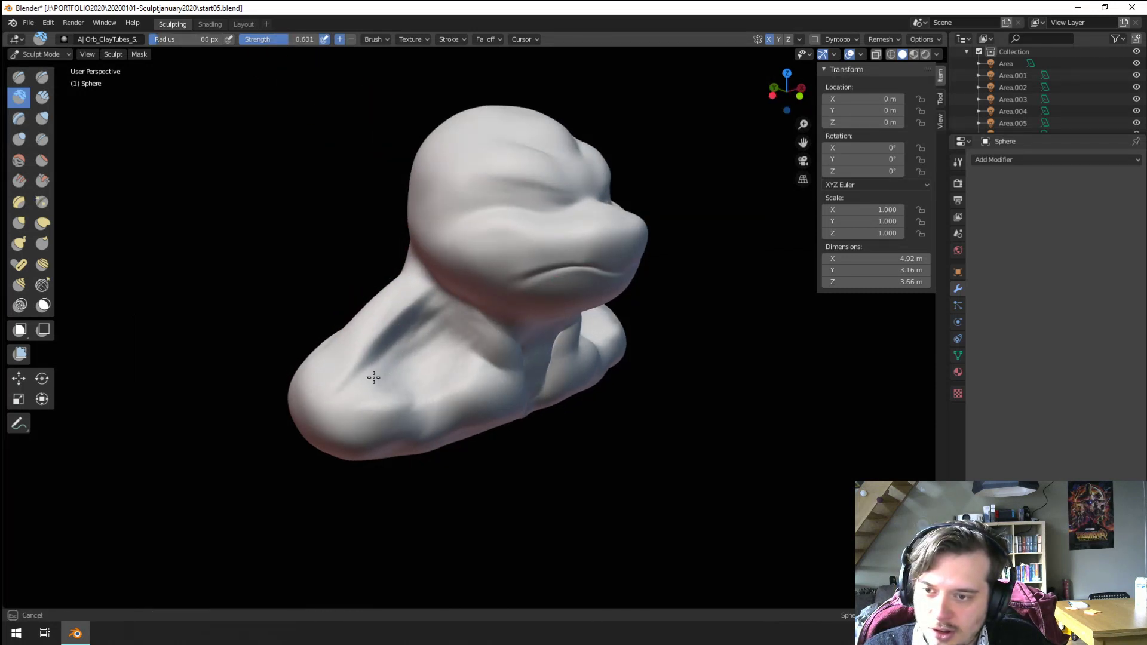
middle_drag(439, 316, 444, 315)
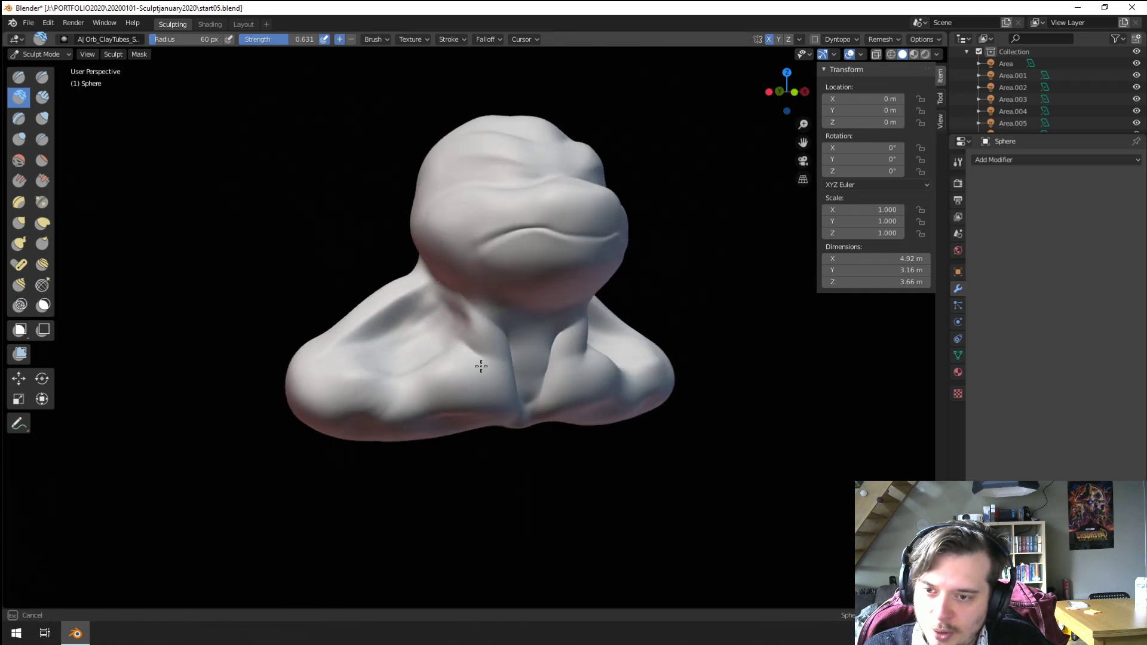
middle_drag(461, 359, 502, 398)
mouse_move(475, 310)
middle_down()
mouse_move(512, 320)
mouse_move(530, 307)
middle_up()
Step: Pull the side of the neck below the jaw into shape with the Grab brush at 133 px
key(g)
key(f)
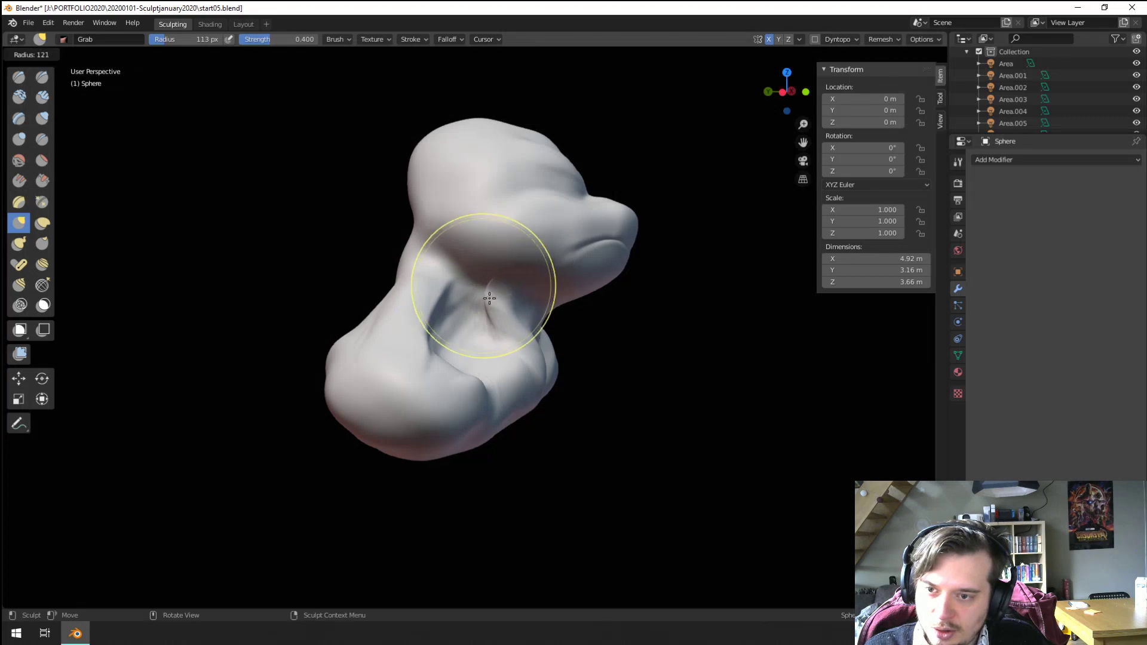
click(473, 289)
drag(452, 285, 438, 274)
middle_drag(448, 277, 431, 276)
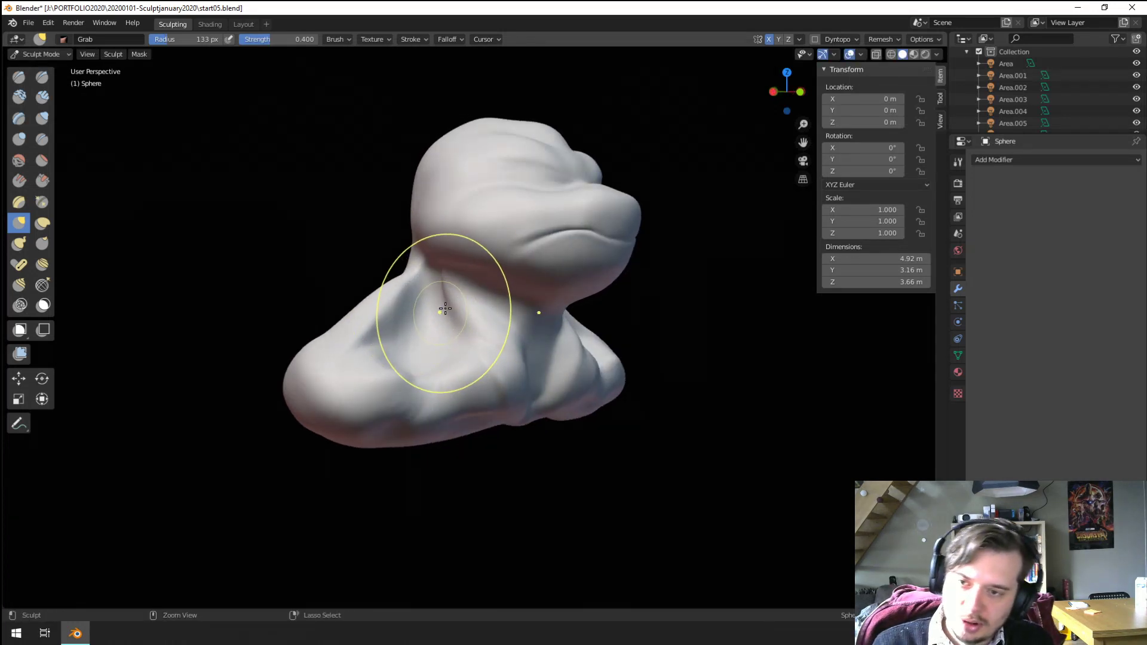
Step: Refine the neck muscles and collarbone with the Grab brush, varying its radius between 114 px and 203 px
middle_drag(453, 310, 467, 293)
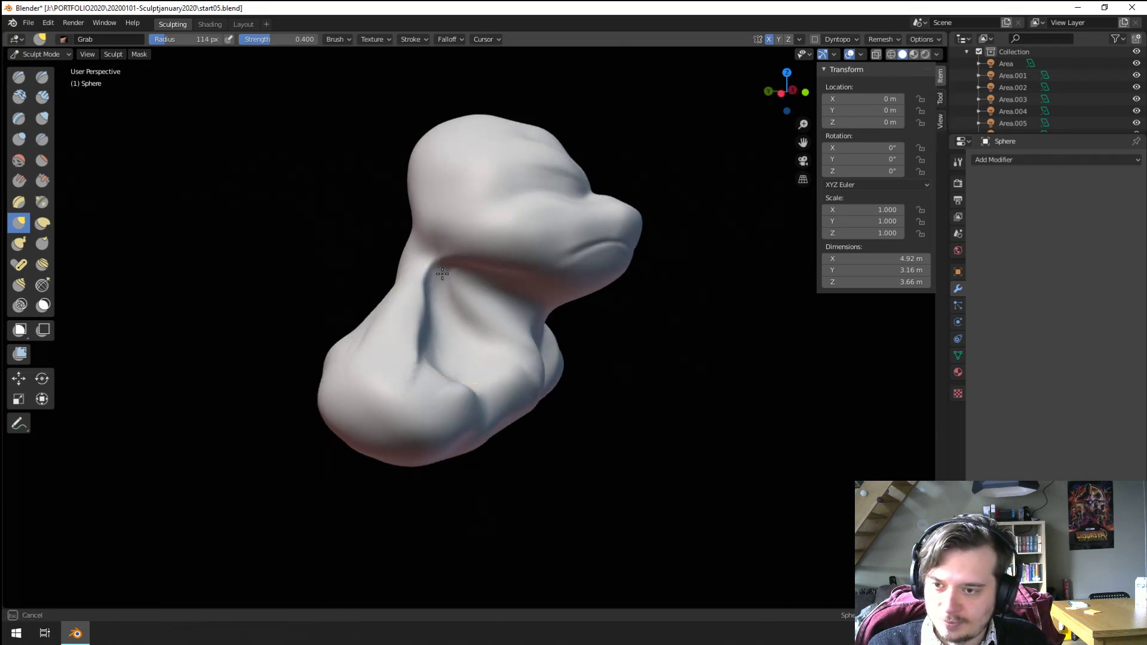
click(441, 281)
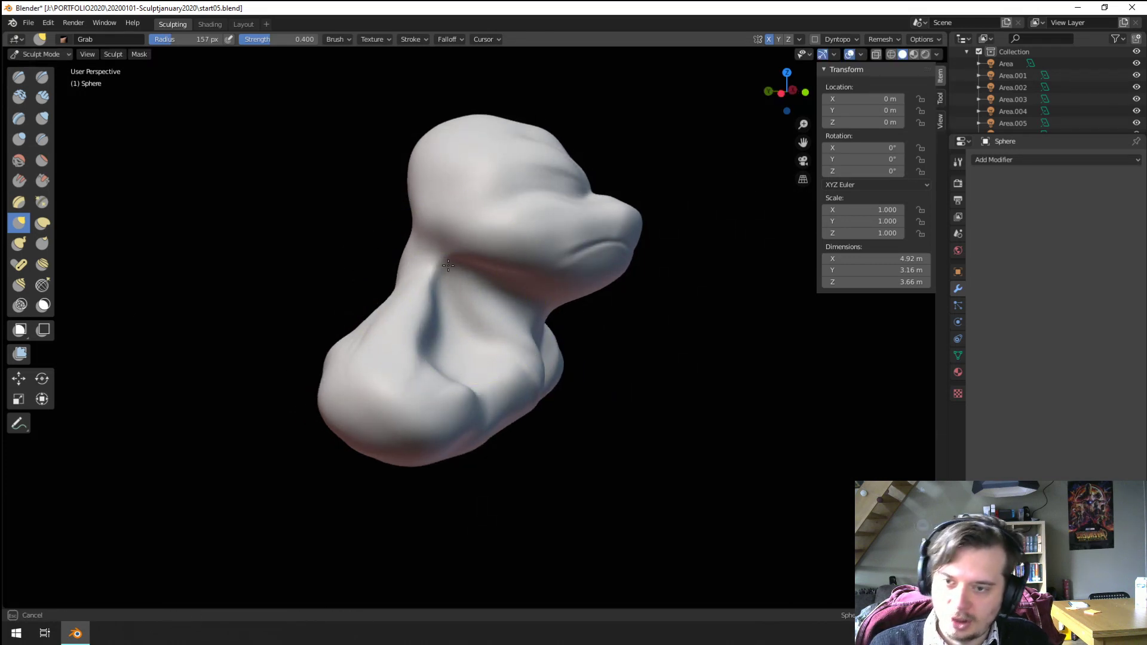
mouse_move(448, 265)
middle_down()
mouse_move(401, 297)
mouse_move(497, 325)
middle_up()
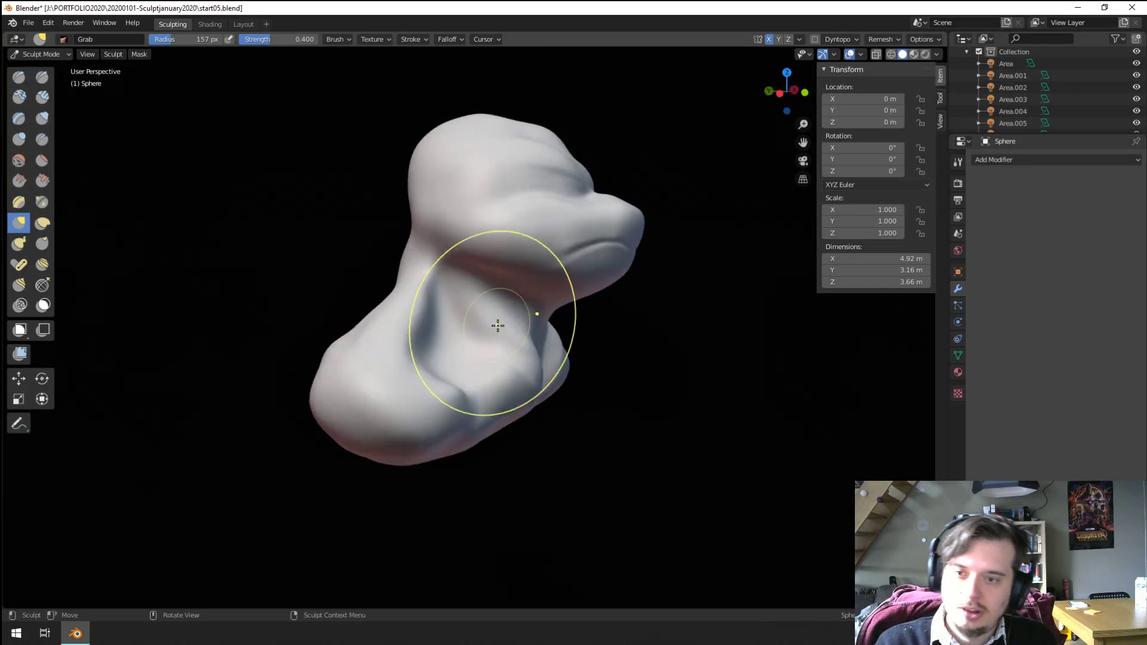
key(f)
click(501, 333)
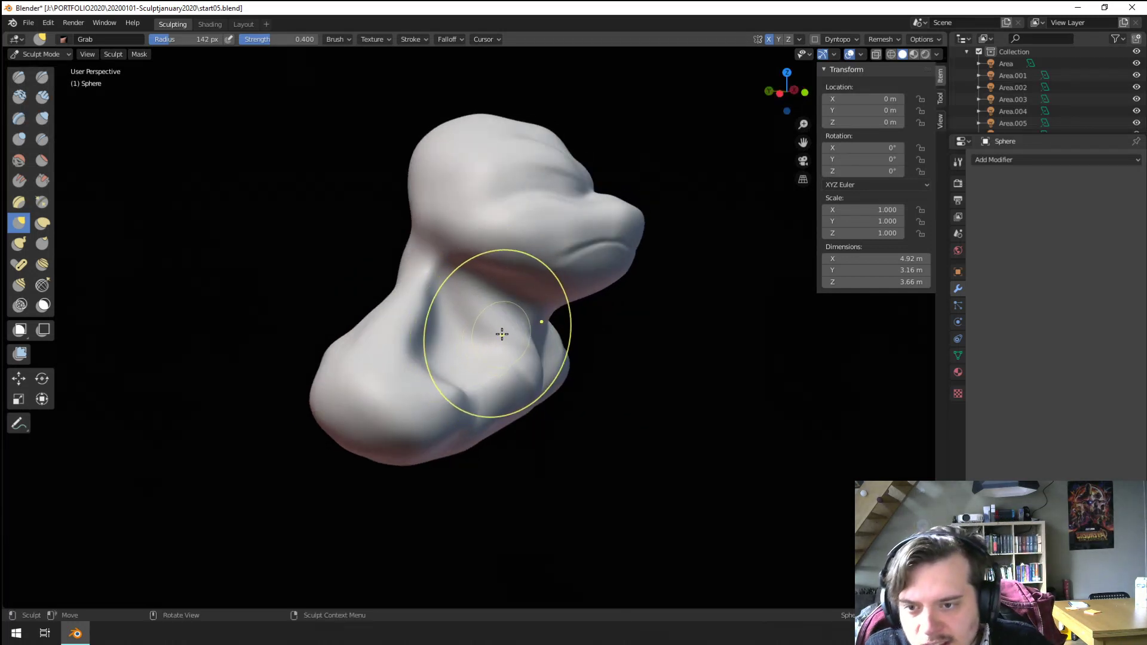
mouse_move(511, 318)
middle_down()
mouse_move(410, 294)
mouse_move(499, 386)
mouse_move(474, 435)
mouse_move(456, 389)
mouse_move(327, 403)
mouse_move(371, 420)
mouse_move(412, 417)
middle_up()
key(f)
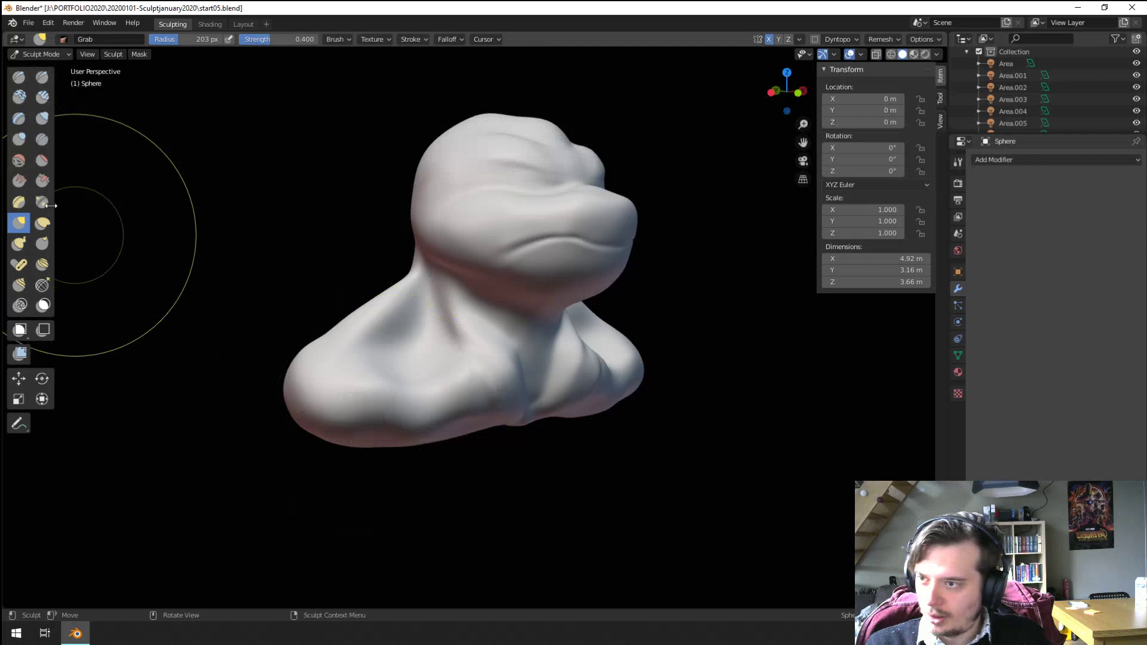
Step: Add volume to the tops and outer sides of the shoulders with the Orb_ClayTubes brush at radii between 91 px and 119 px
click(20, 98)
key(f)
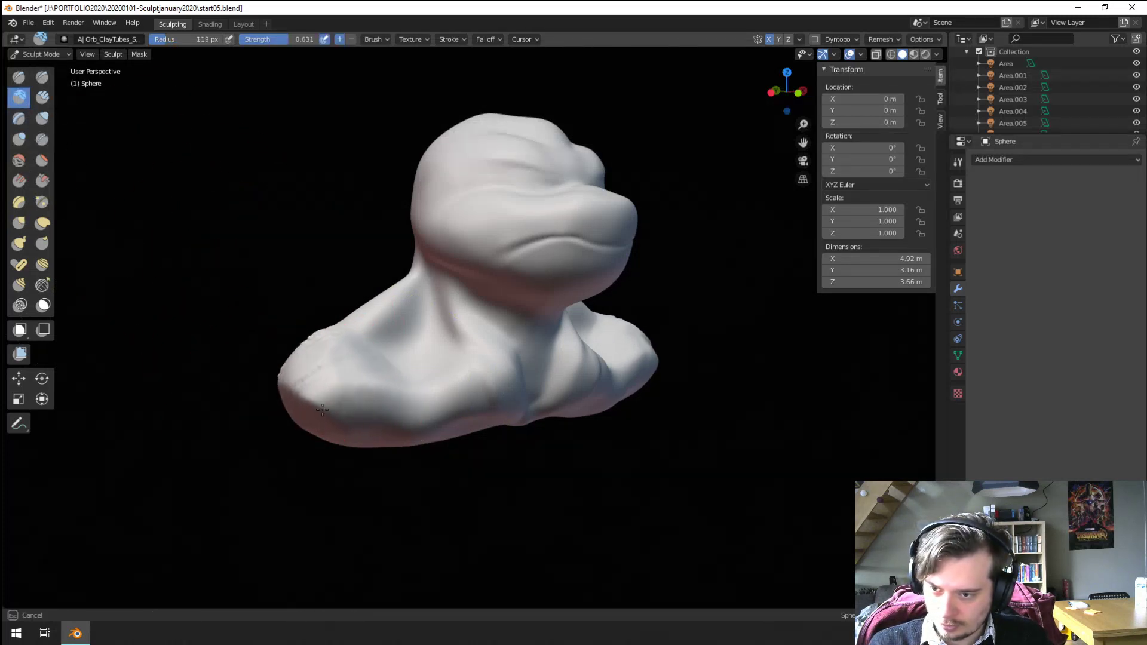
click(322, 409)
mouse_move(322, 409)
middle_down()
mouse_move(352, 375)
mouse_move(431, 378)
middle_up()
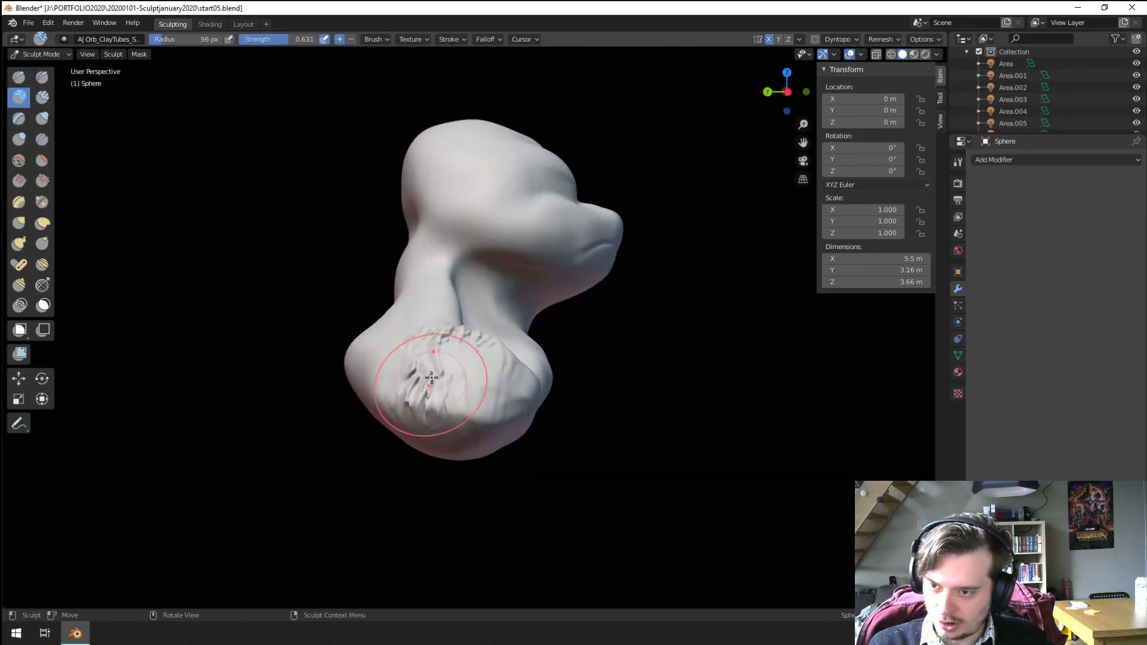
mouse_move(452, 338)
middle_down()
mouse_move(380, 425)
mouse_move(369, 474)
middle_up()
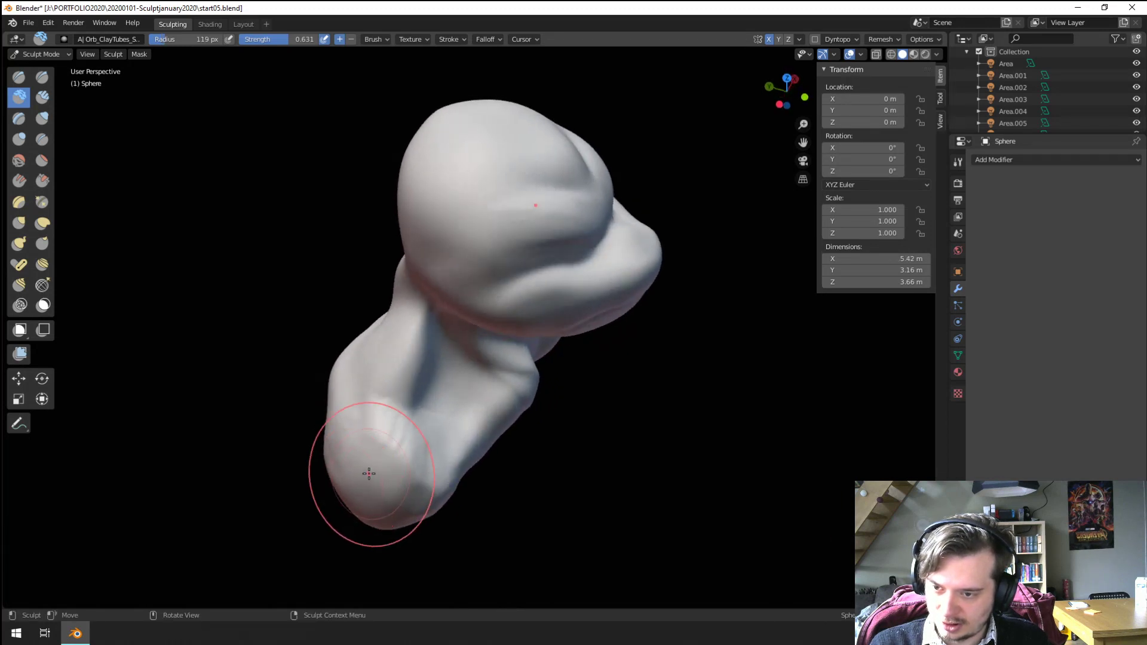
click(357, 419)
mouse_move(357, 420)
middle_down()
mouse_move(464, 348)
mouse_move(445, 431)
middle_up()
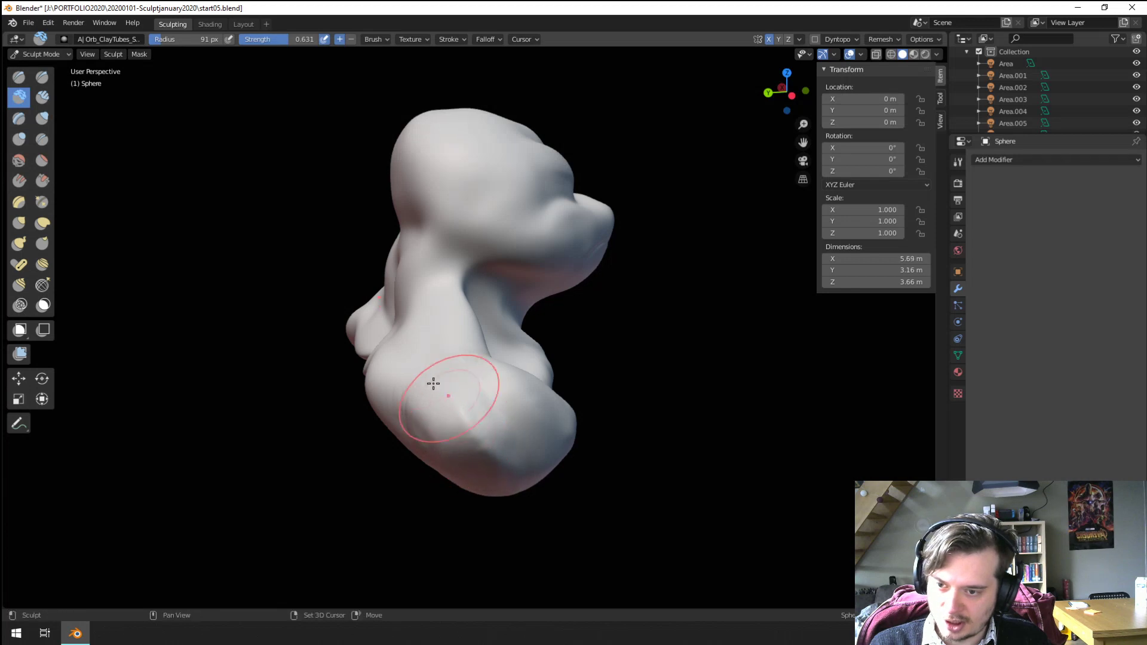
Step: Reshape the shoulders from the side and above with the Grab brush, enlarging its radius to 289 px
mouse_move(483, 349)
middle_down()
mouse_move(302, 353)
mouse_move(430, 356)
mouse_move(543, 320)
middle_up()
key(g)
mouse_move(543, 319)
mouse_down()
mouse_move(619, 312)
mouse_move(607, 256)
mouse_up()
middle_drag(607, 256, 334, 319)
drag(335, 320, 358, 333)
mouse_move(358, 332)
middle_down()
mouse_move(338, 359)
mouse_move(440, 409)
mouse_move(438, 475)
mouse_move(416, 448)
middle_up()
key(f)
click(353, 370)
key(f)
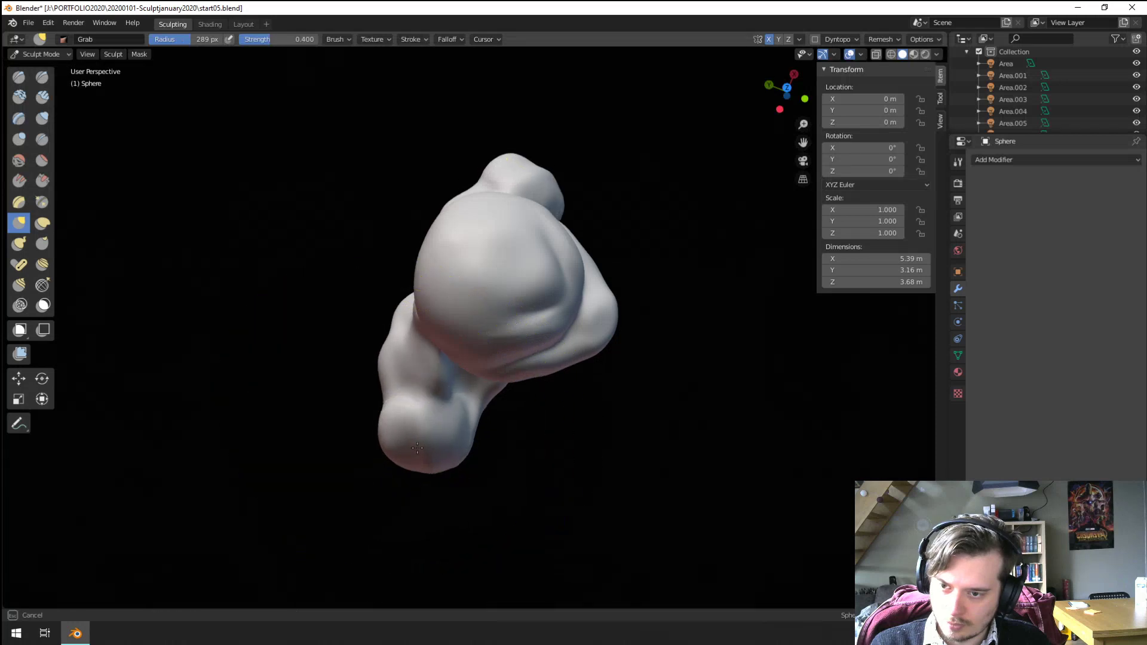
Step: Adjust the shoulder mass and its lower edge with the Grab brush, reducing its radius from 226 px to 193 px
mouse_move(366, 396)
middle_down()
mouse_move(442, 339)
mouse_move(485, 367)
middle_up()
key(f)
click(454, 347)
key(f)
click(484, 377)
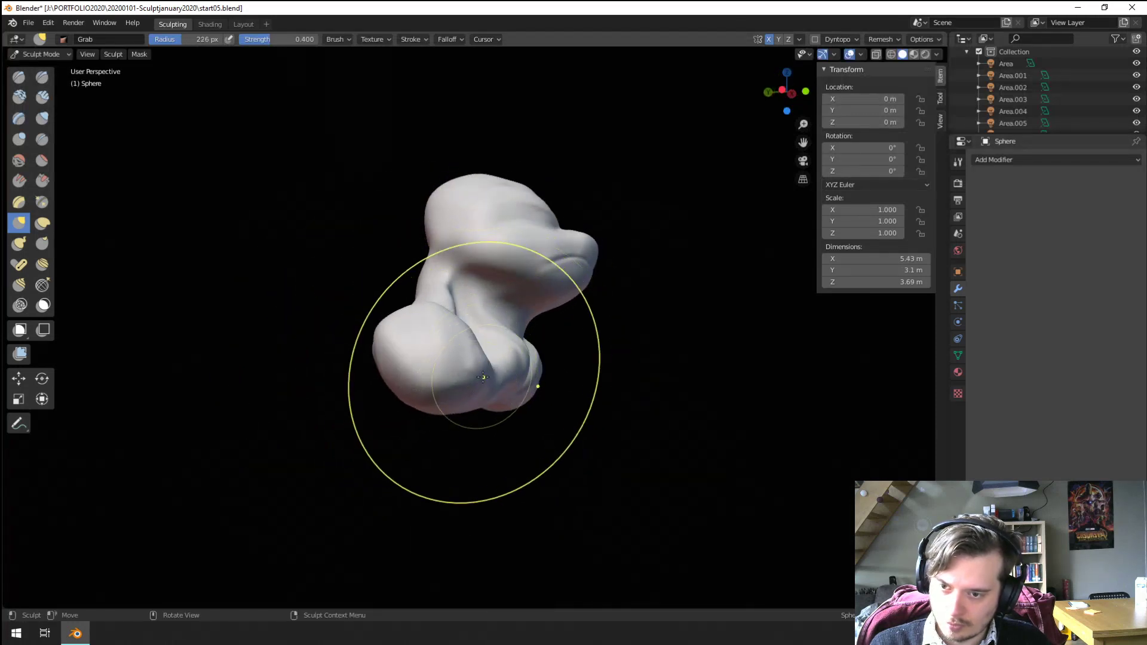
mouse_move(466, 283)
middle_down()
mouse_move(513, 328)
mouse_move(384, 328)
middle_up()
key(f)
click(513, 327)
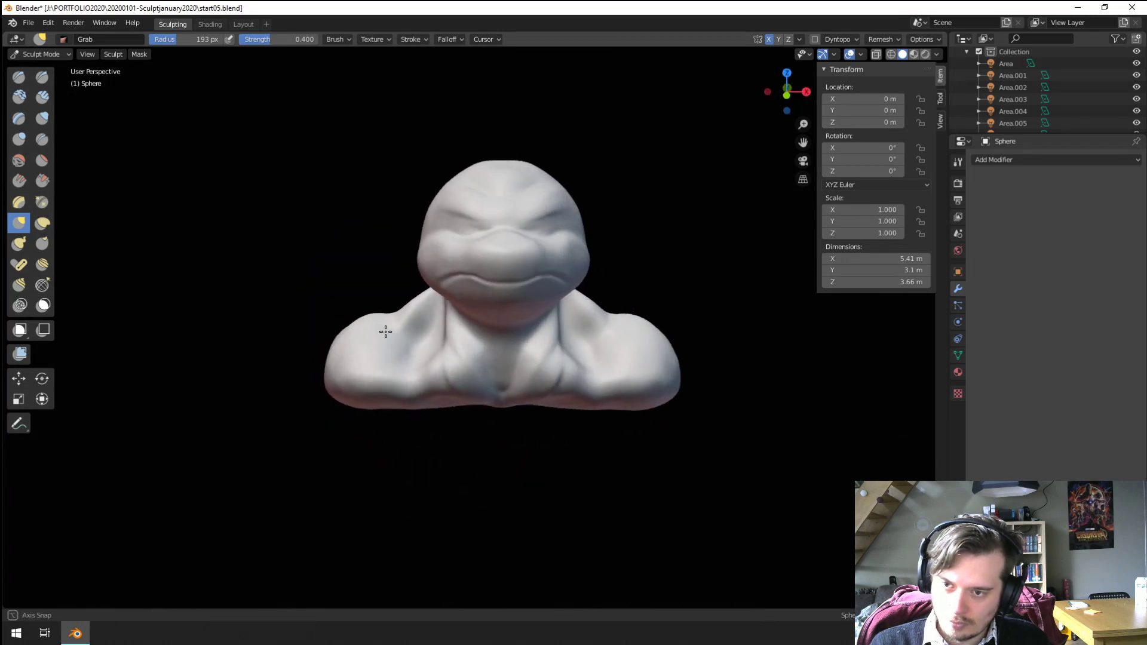
Step: Narrow the shoulders and draw the upper arms downward with the Grab brush, starting at a 266 px radius
key(f)
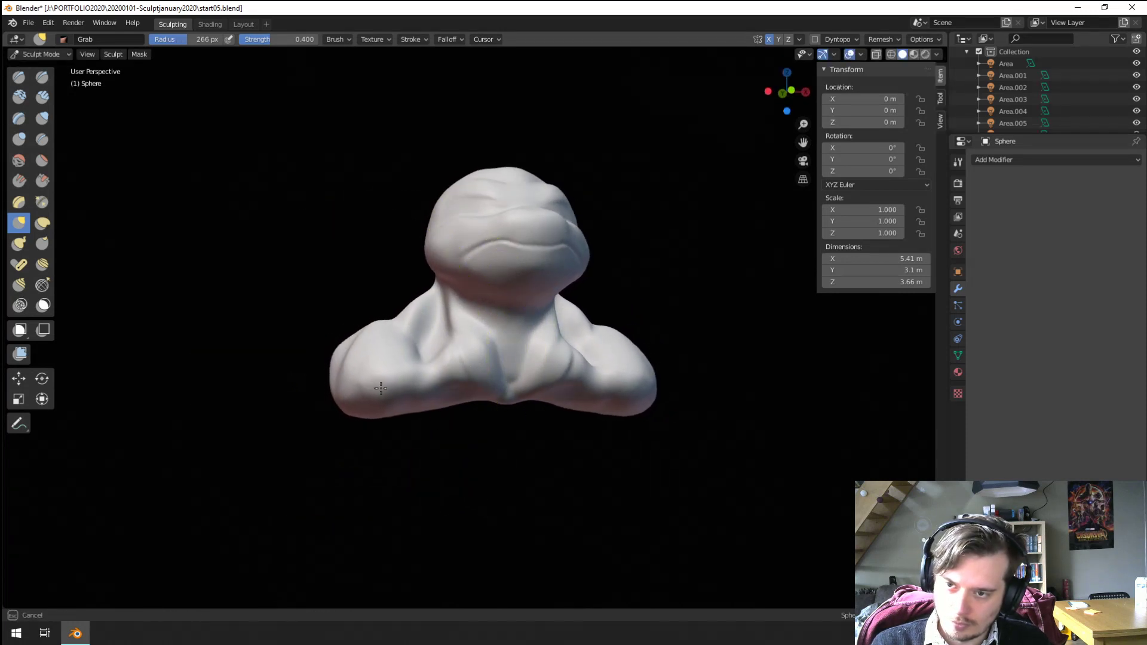
click(380, 388)
mouse_move(381, 389)
middle_down()
mouse_move(331, 411)
mouse_move(417, 373)
mouse_move(364, 389)
mouse_move(499, 362)
mouse_move(468, 376)
mouse_move(378, 355)
mouse_move(396, 289)
mouse_move(311, 257)
mouse_move(365, 281)
middle_up()
key(f)
click(484, 384)
key(f)
click(468, 376)
key(f)
click(378, 355)
Step: Adjust the forehead and the sides of the head with the Grab brush at 223 px
scroll(396, 257, up, 5)
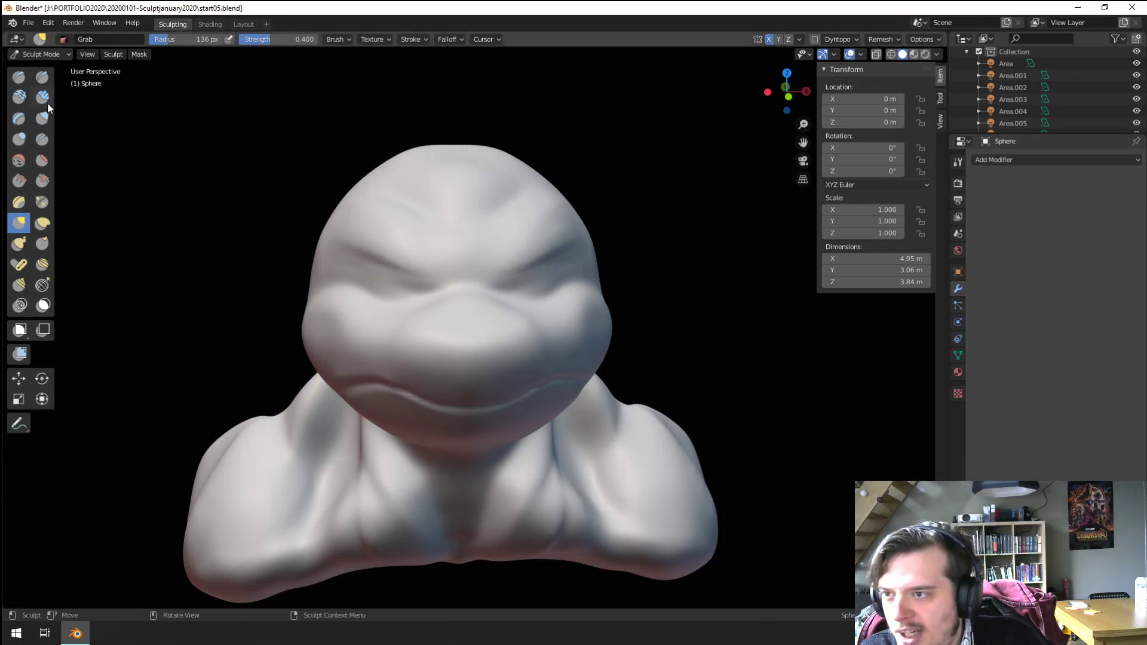
key(f)
click(455, 228)
middle_drag(402, 232, 397, 274)
key(f)
click(397, 274)
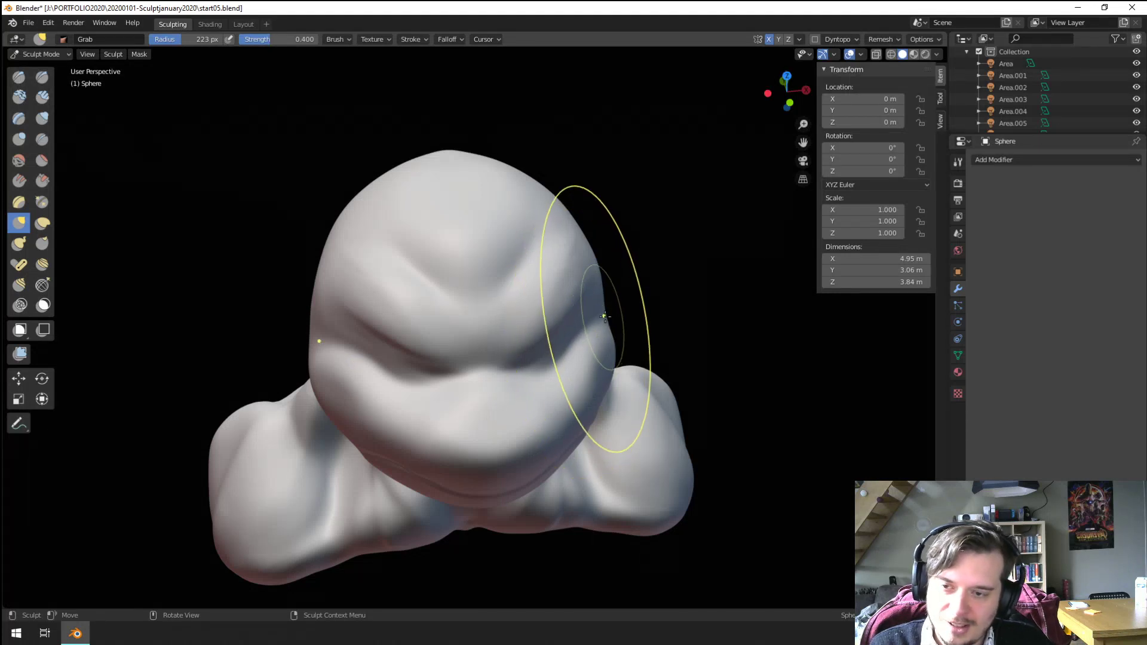
middle_drag(589, 340, 580, 338)
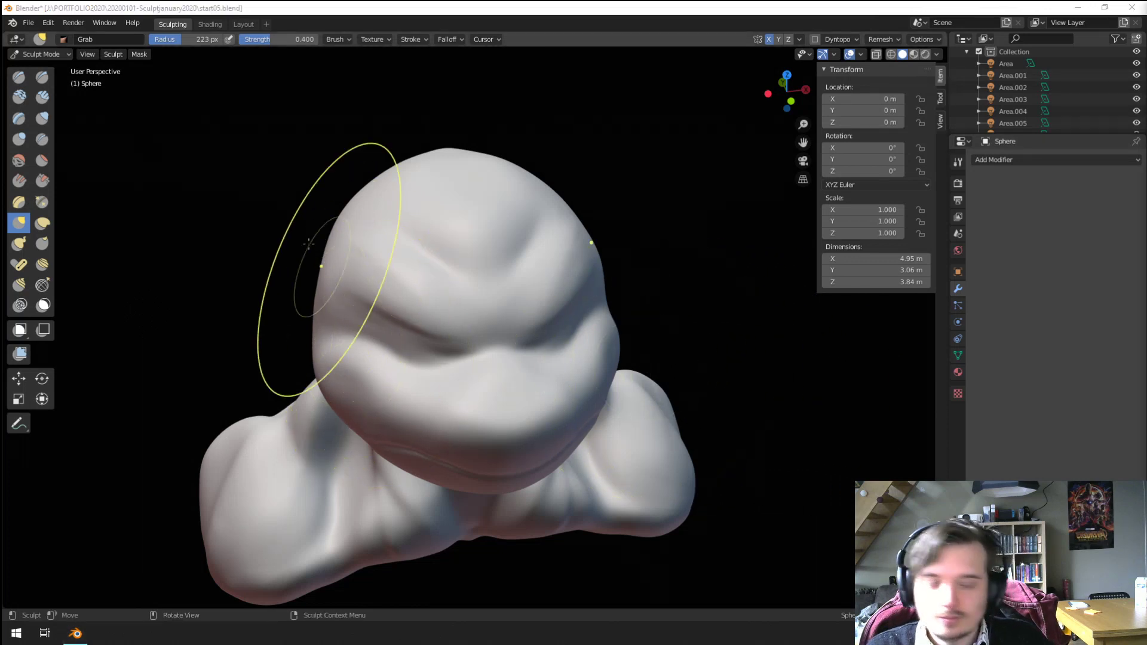
Step: Lift the brow and hollow the eye sockets with the Grab brush, reducing its radius from 143 px to 115 px
click(41, 96)
key(f)
click(413, 309)
key(g)
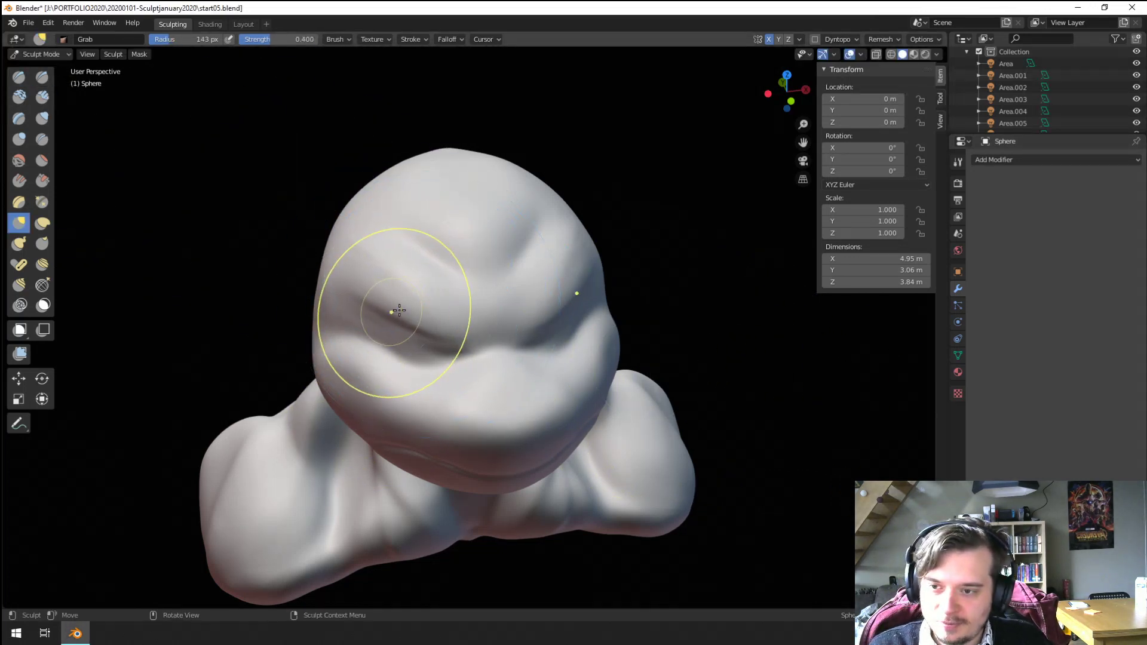
middle_drag(397, 303, 405, 314)
mouse_move(404, 315)
mouse_down()
mouse_move(427, 258)
mouse_move(443, 262)
mouse_up()
key(f)
click(497, 271)
drag(405, 288, 393, 271)
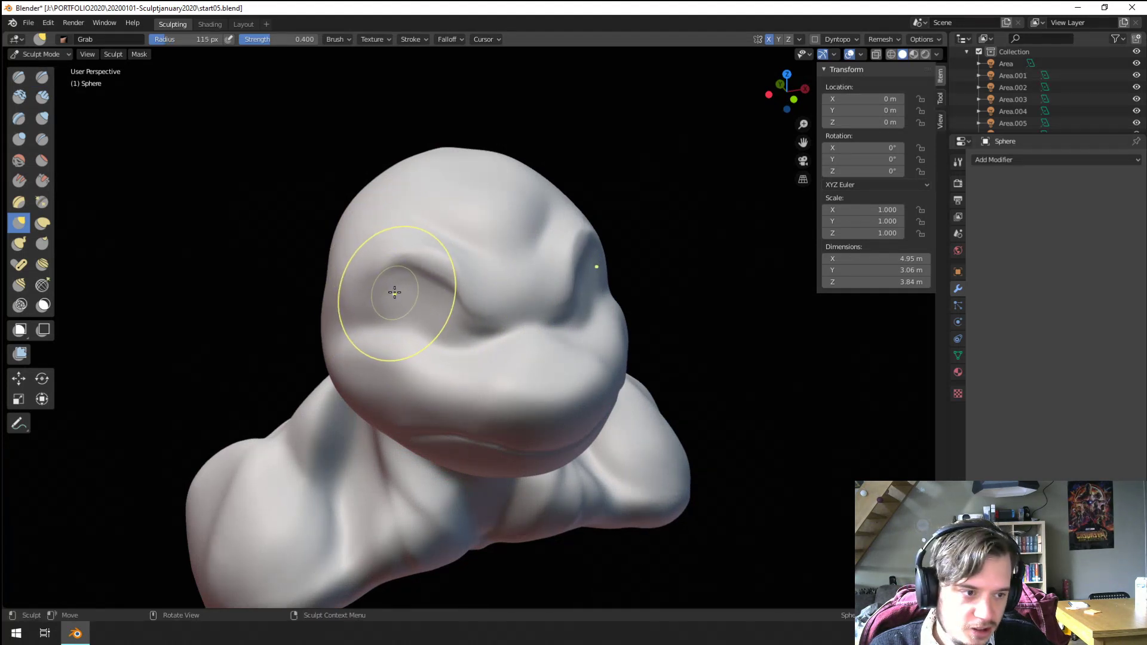
Step: Lift the brow ridges over the eye sockets with the Grab brush at 115 px
middle_drag(397, 289, 423, 269)
drag(423, 268, 406, 258)
middle_drag(411, 257, 474, 261)
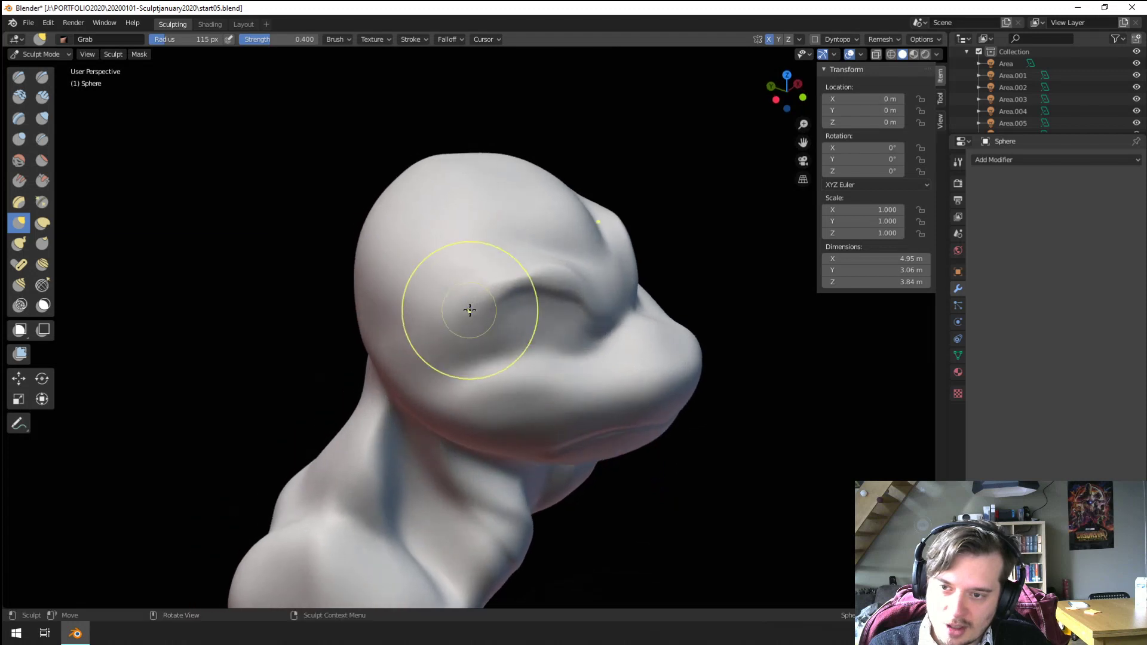
drag(538, 284, 546, 264)
mouse_move(545, 264)
middle_down()
mouse_move(464, 255)
mouse_move(429, 290)
middle_up()
Step: Build up the brow ridge and sharpen its lower edge with Clay Strips at 56 px and the Orb_ClayTubes brush at 71 px
click(42, 97)
key(f)
click(400, 287)
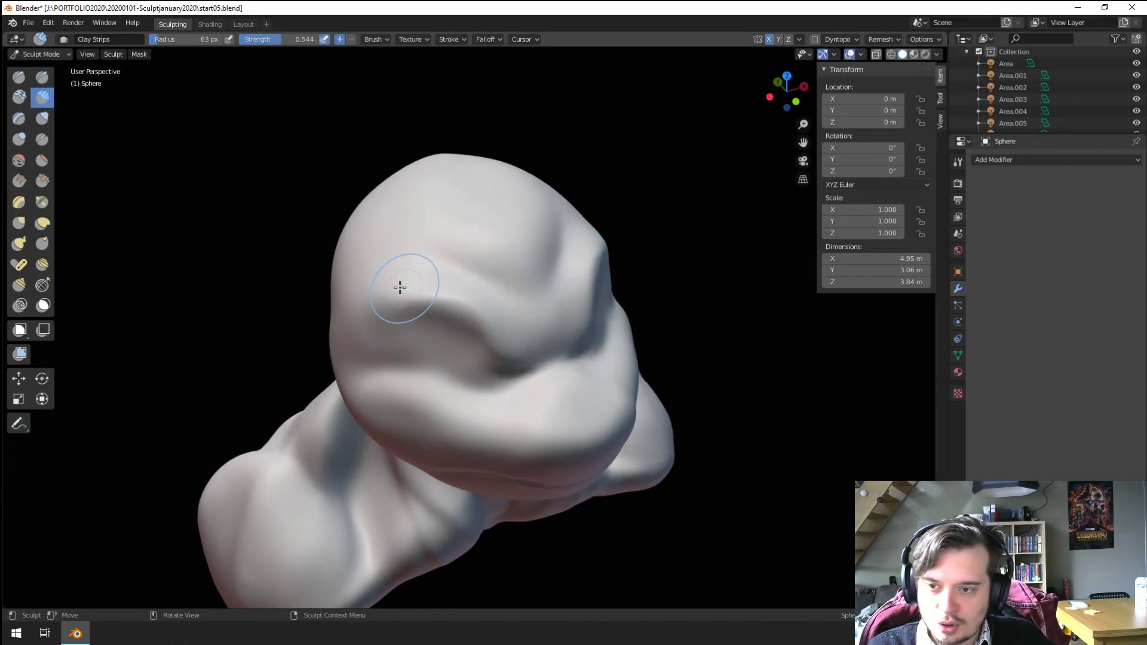
click(77, 141)
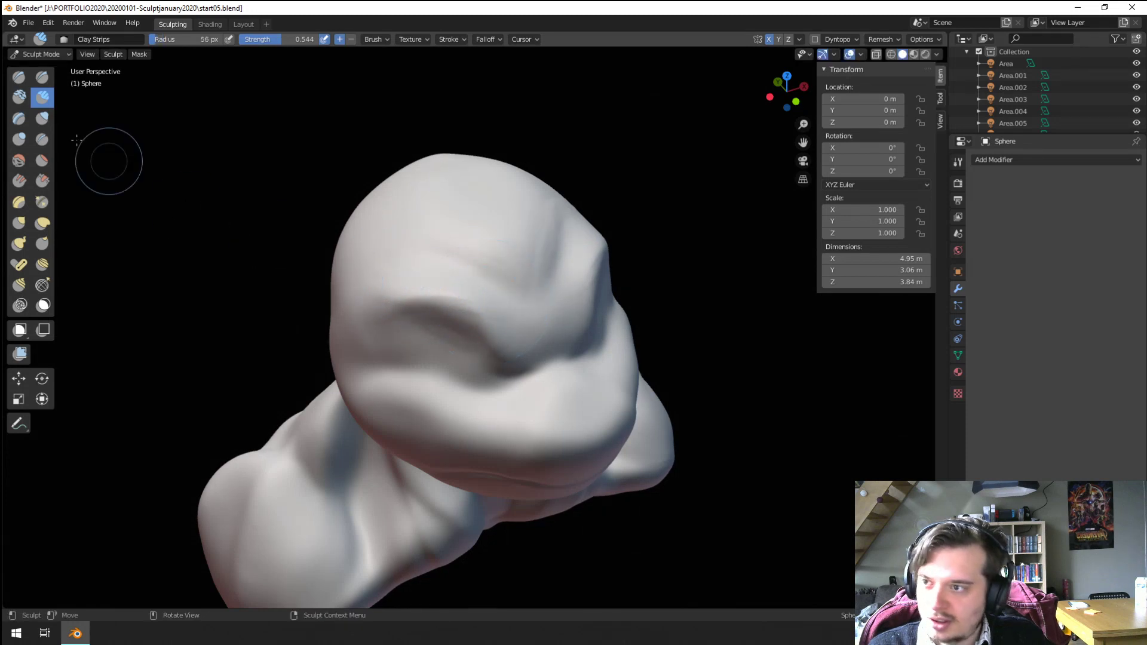
key(f)
click(371, 310)
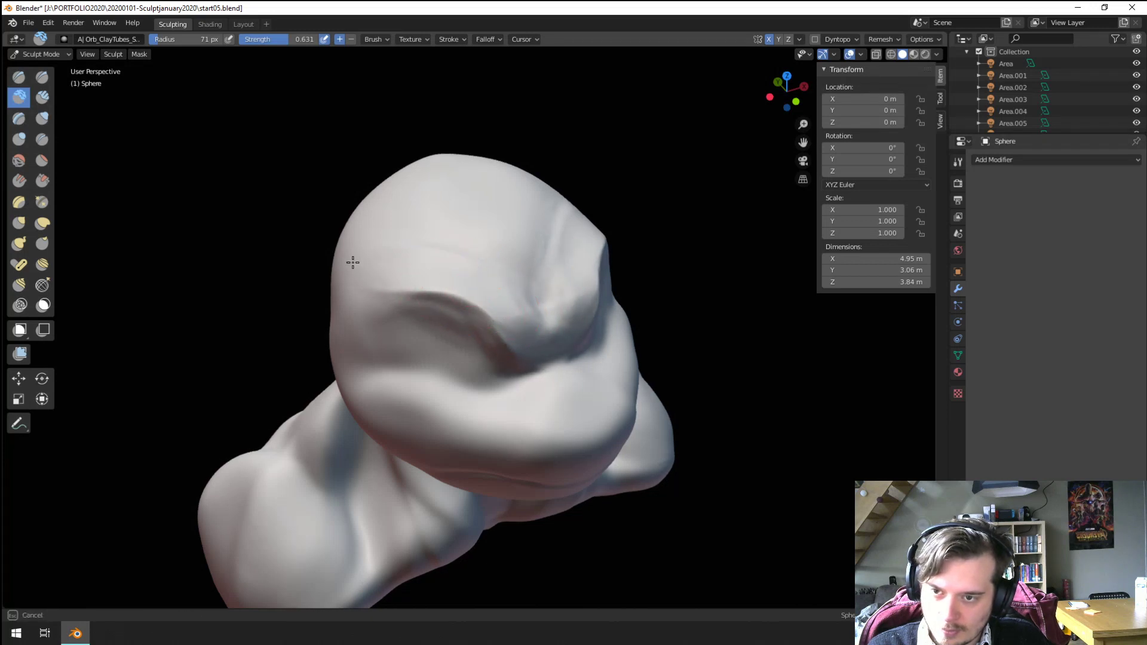
Step: Pull the inner ends of the brows toward the nose bridge with the Grab brush at 122 px
mouse_move(528, 317)
middle_down()
mouse_move(514, 271)
mouse_move(436, 212)
mouse_move(461, 241)
mouse_move(497, 248)
mouse_move(407, 241)
mouse_move(397, 221)
mouse_move(417, 206)
middle_up()
key(g)
key(f)
click(392, 221)
drag(427, 246, 432, 260)
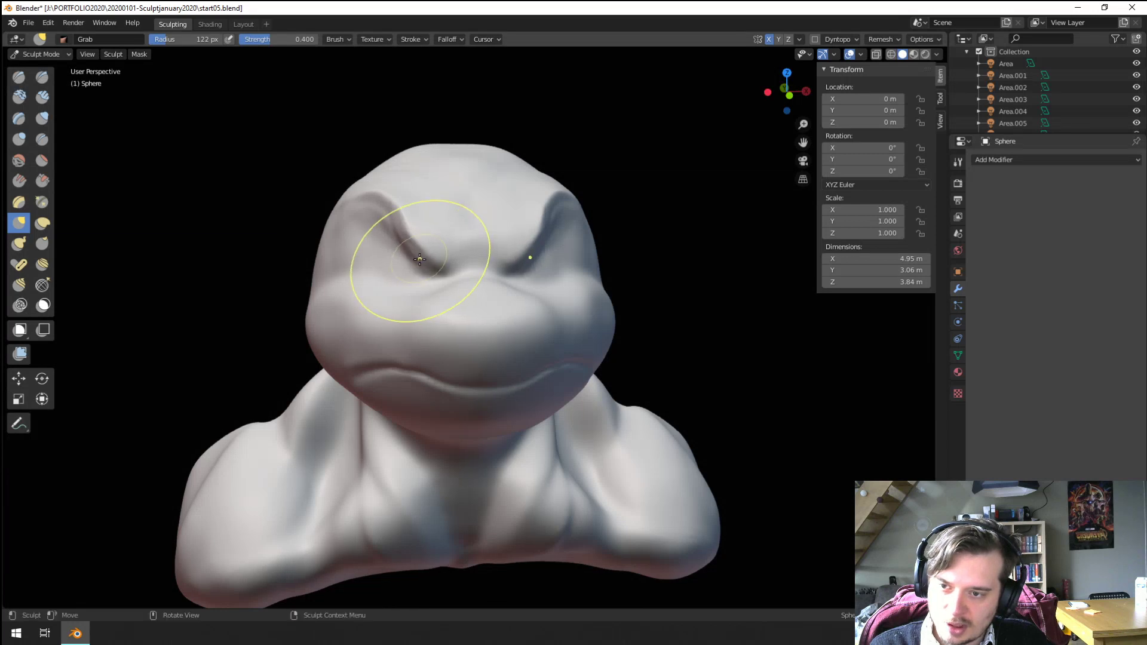
Step: Reshape the brow profile and forehead with the Grab brush from the side and front, raising its radius to 189 px
mouse_move(425, 256)
middle_down()
mouse_move(404, 249)
mouse_move(407, 266)
mouse_move(430, 248)
mouse_move(396, 234)
mouse_move(585, 235)
middle_up()
key(f)
click(404, 268)
click(448, 266)
click(468, 265)
key(f)
click(619, 234)
drag(603, 233, 588, 235)
mouse_move(567, 239)
middle_down()
mouse_move(463, 277)
mouse_move(412, 233)
mouse_move(373, 269)
mouse_move(344, 272)
mouse_move(410, 293)
middle_up()
key(f)
click(436, 270)
click(478, 247)
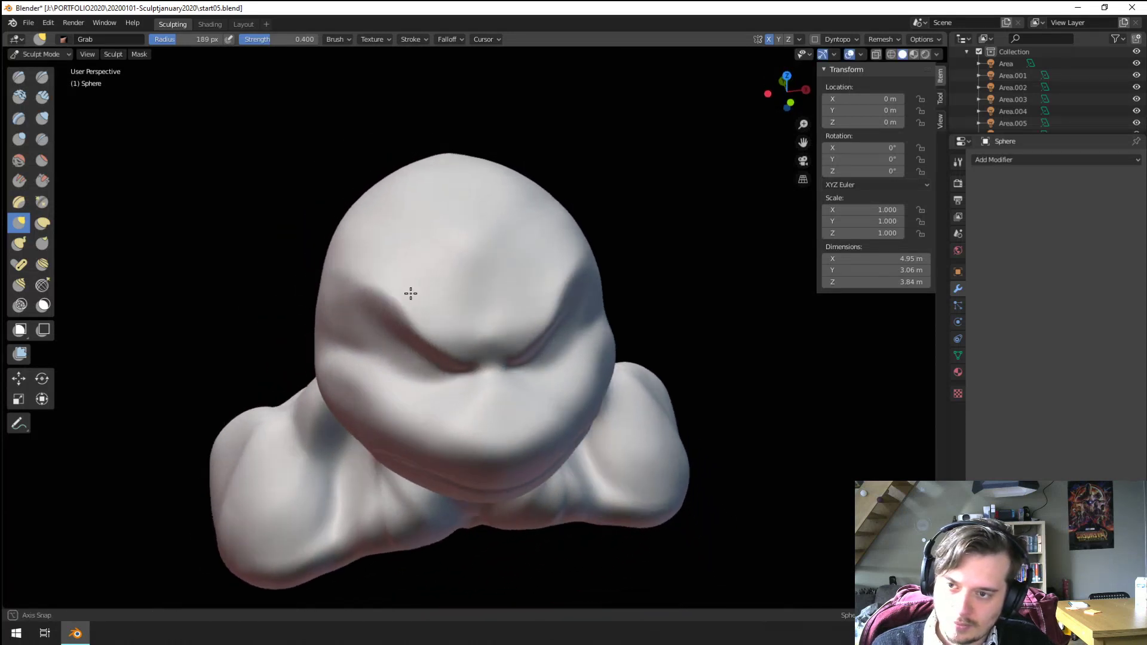
Step: Sculpt vertical frown folds between the brows with the Orb_ClayTubes brush at 54 px
scroll(411, 293, up, 3)
click(19, 96)
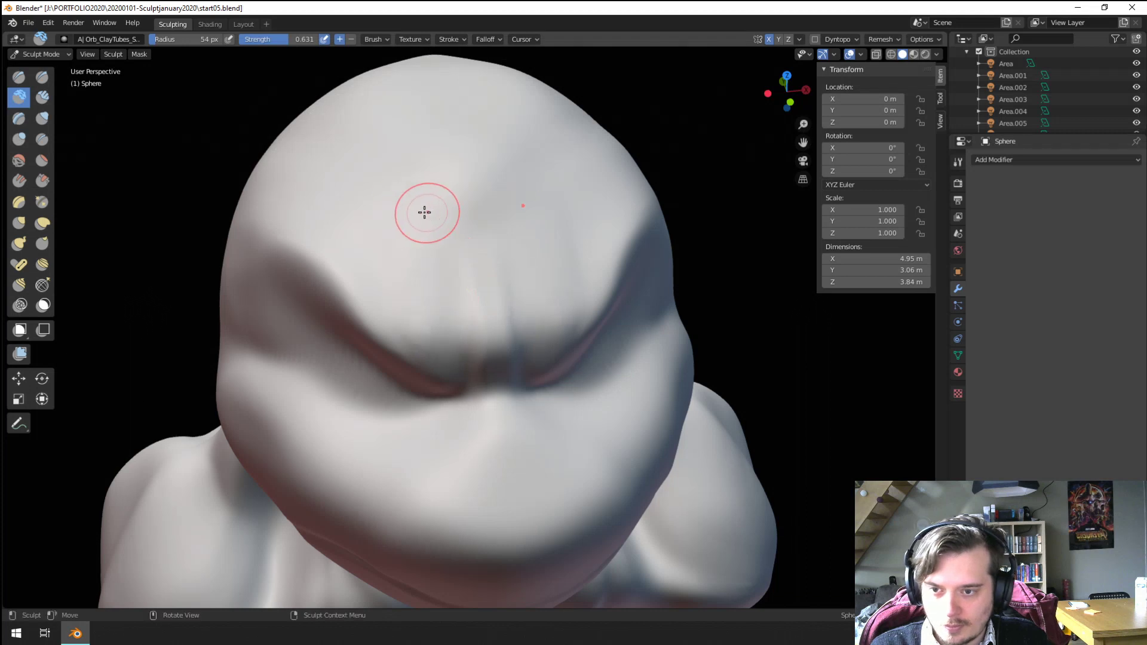
scroll(424, 213, down, 4)
mouse_move(418, 325)
middle_down()
mouse_move(360, 305)
mouse_move(402, 315)
mouse_move(421, 338)
middle_up()
scroll(455, 234, up, 2)
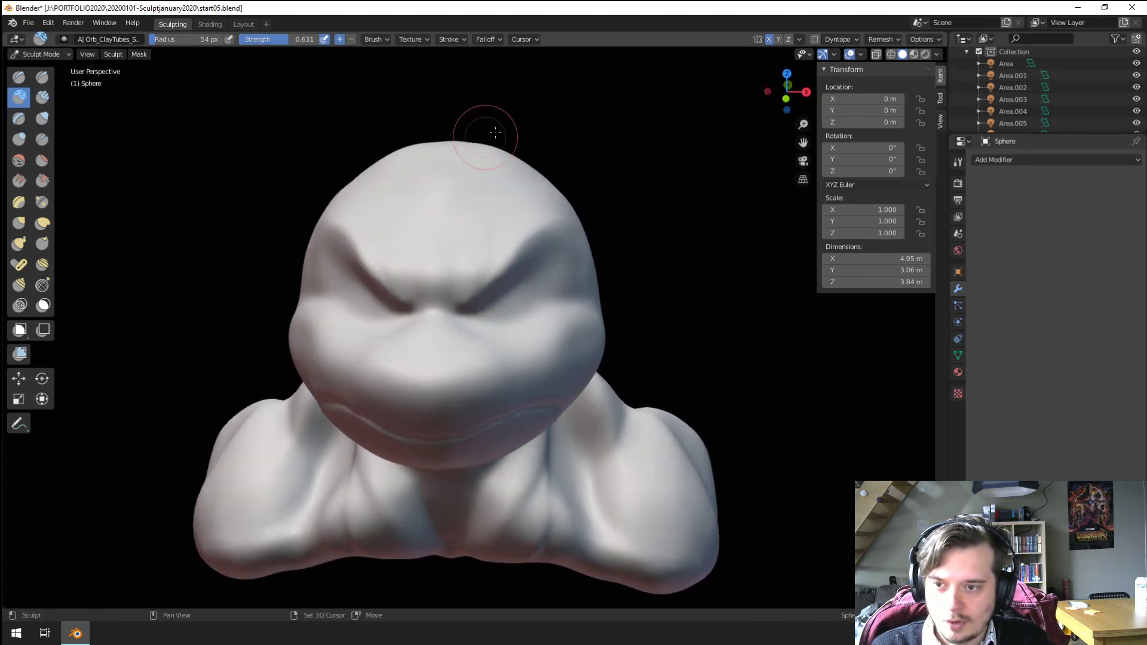
Step: Build up the snout's tip and sides with the Orb_ClayTubes brush, reducing its radius from 144 px to 103 px
mouse_move(495, 132)
middle_down()
mouse_move(535, 191)
mouse_move(463, 328)
mouse_move(502, 305)
middle_up()
middle_drag(584, 366, 588, 376)
key(f)
click(642, 376)
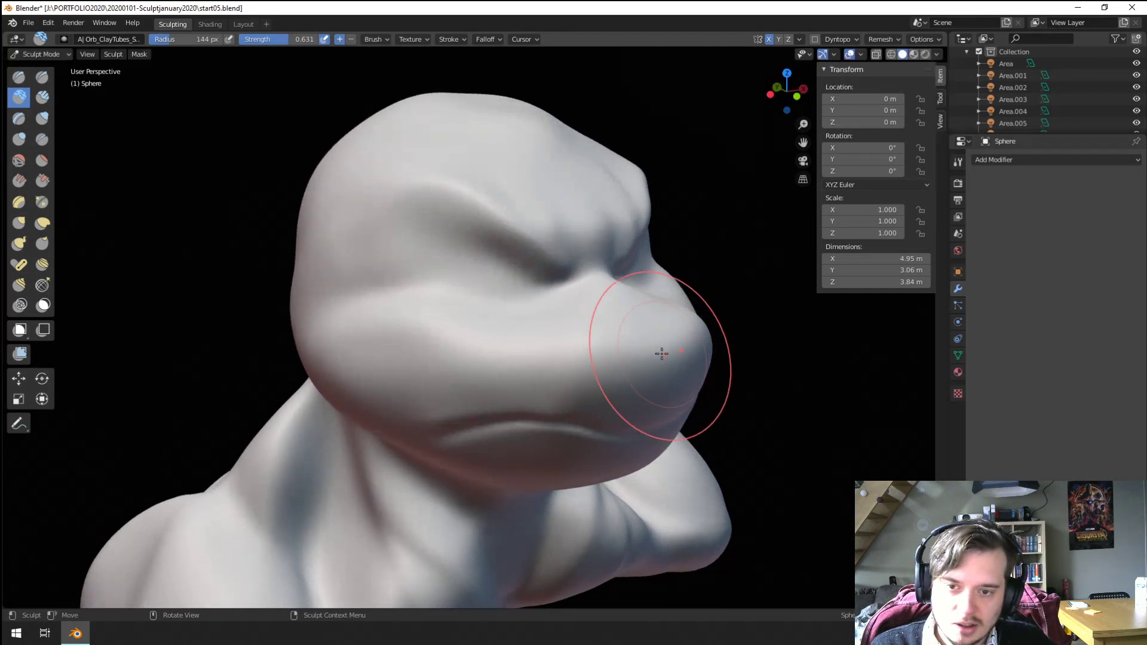
key(f)
click(637, 356)
drag(632, 359, 593, 358)
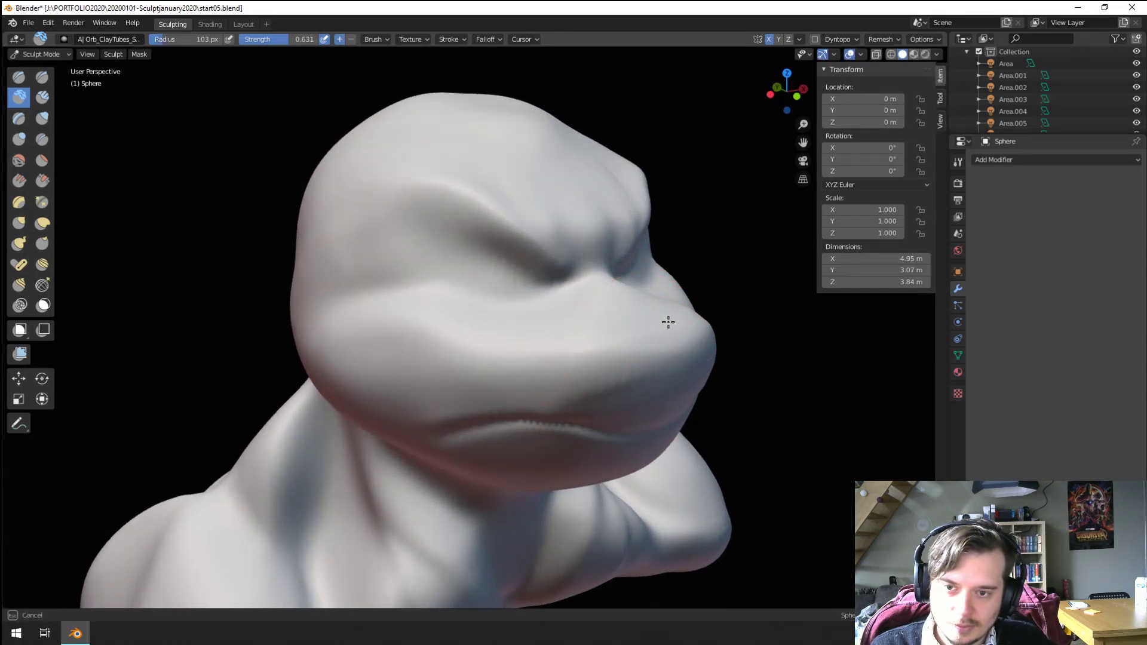
drag(667, 323, 588, 371)
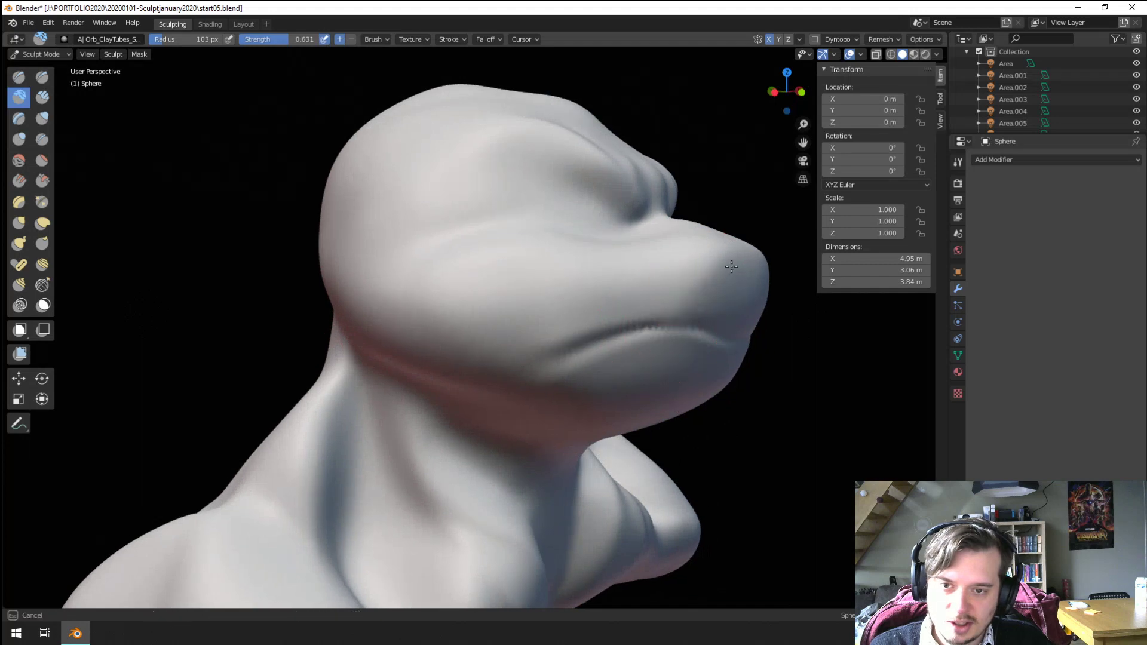
Step: Adjust the shape of the snout with the Grab brush, raising its radius from 103 px to 128 px
scroll(627, 323, down, 3)
middle_drag(601, 320, 526, 353)
scroll(526, 352, up, 3)
key(g)
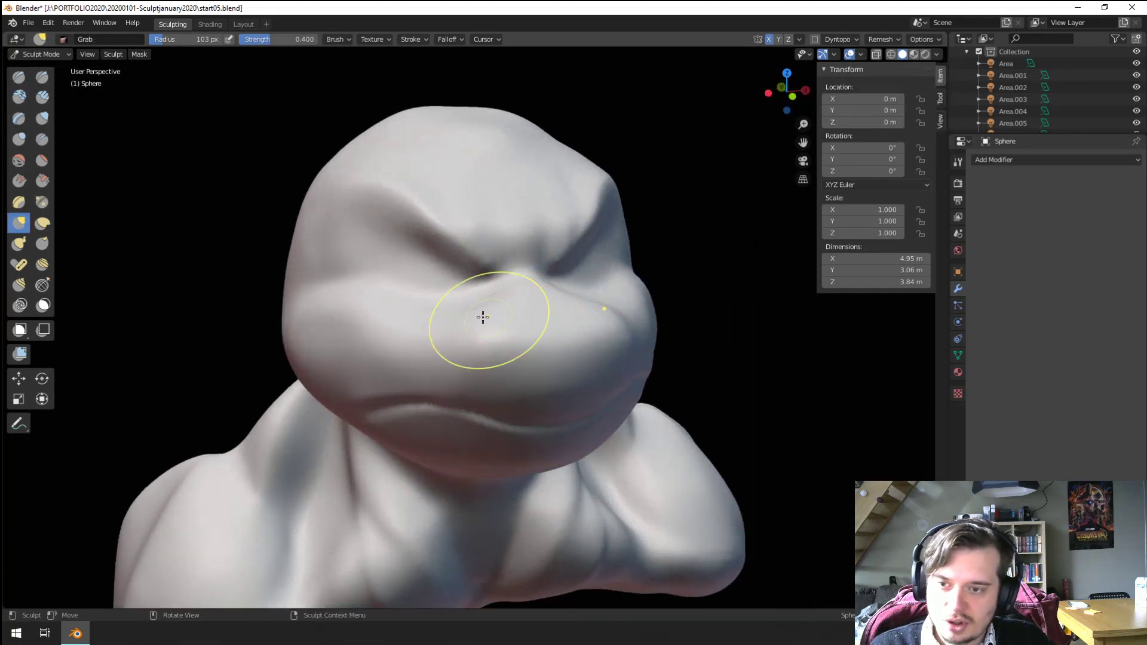
middle_drag(506, 294, 563, 300)
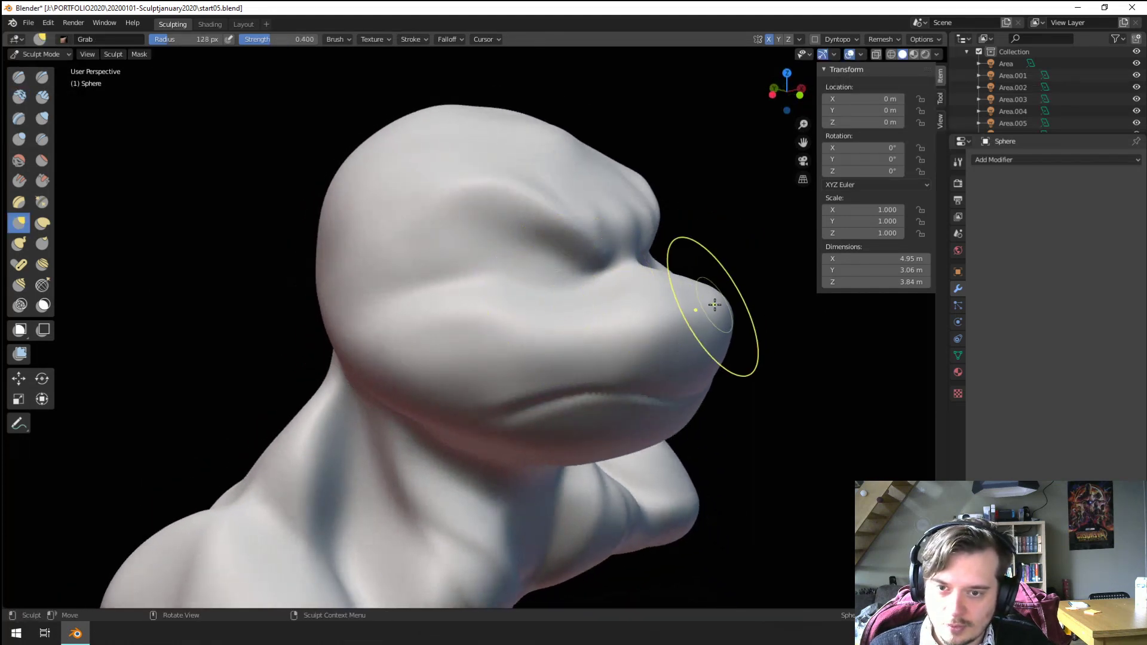
middle_drag(720, 294, 624, 276)
Step: Carve a crease along the upper side of the muzzle with the Crease brush, starting at a 32 px radius
click(41, 139)
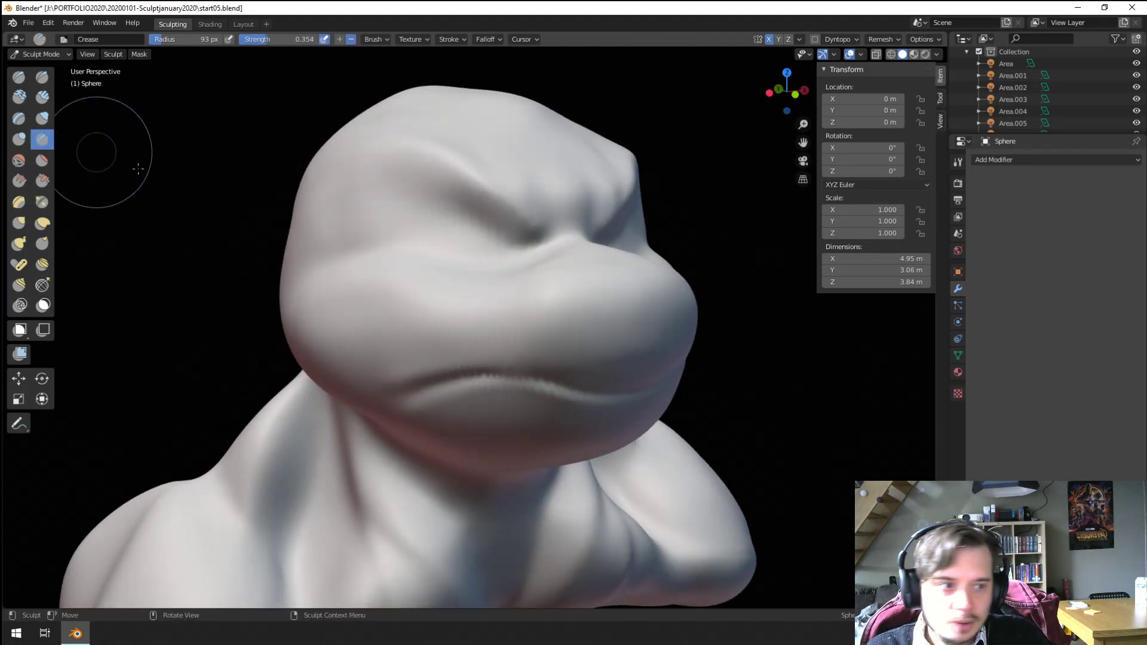
key(f)
click(488, 313)
ctrl+middle_drag(505, 301, 518, 338)
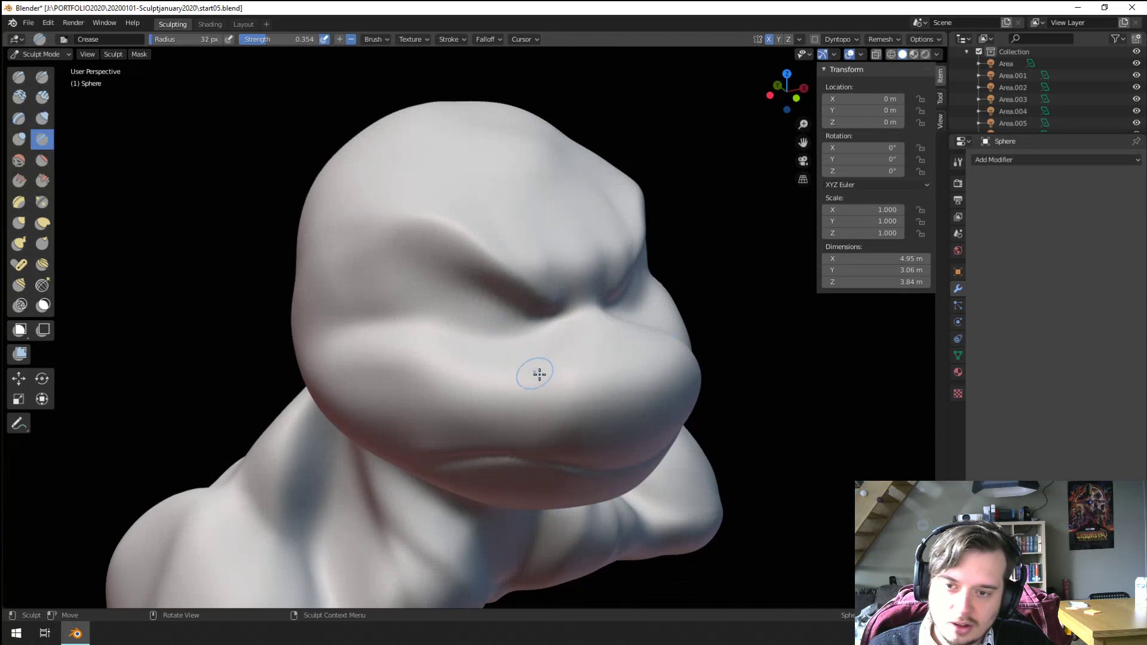
key(f)
click(558, 384)
Step: Define the fold between the muzzle and the cheeks with the Crease brush, raising its radius from 41 px to 69 px
mouse_move(671, 307)
middle_down()
mouse_move(523, 289)
mouse_move(379, 325)
middle_up()
key(f)
click(295, 302)
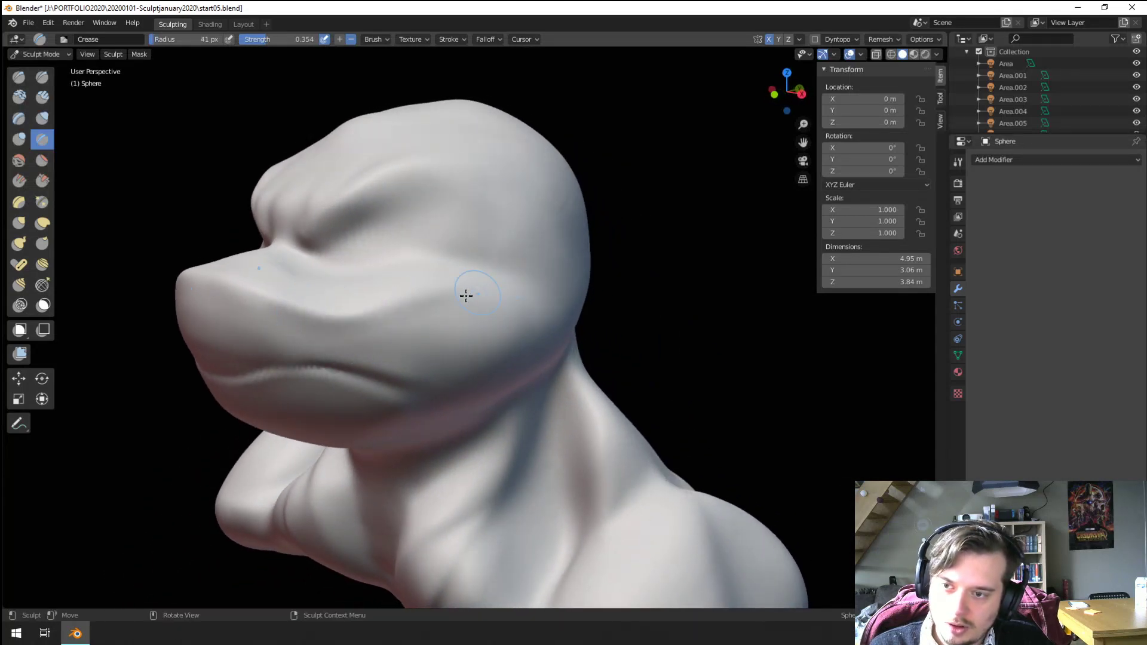
middle_drag(466, 295, 510, 312)
key(f)
click(475, 321)
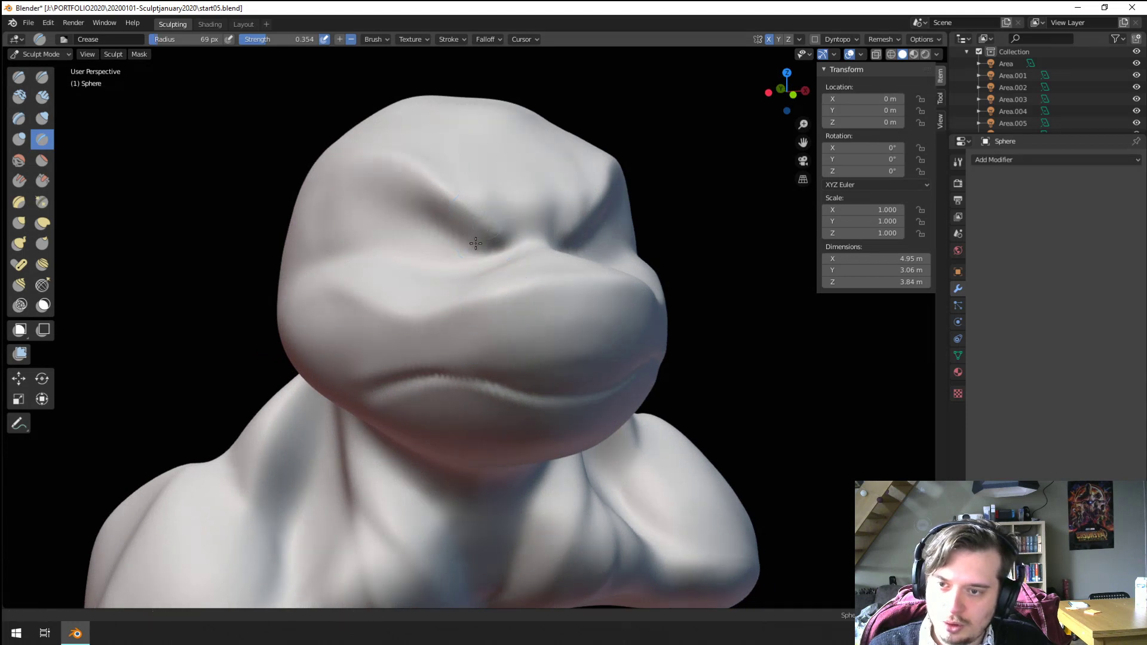
Step: Switch the bust to Object Mode and add a UV sphere for the eye
scroll(475, 243, down, 5)
mouse_move(476, 243)
middle_down()
mouse_move(320, 335)
mouse_move(276, 332)
mouse_move(382, 308)
middle_up()
scroll(406, 299, up, 3)
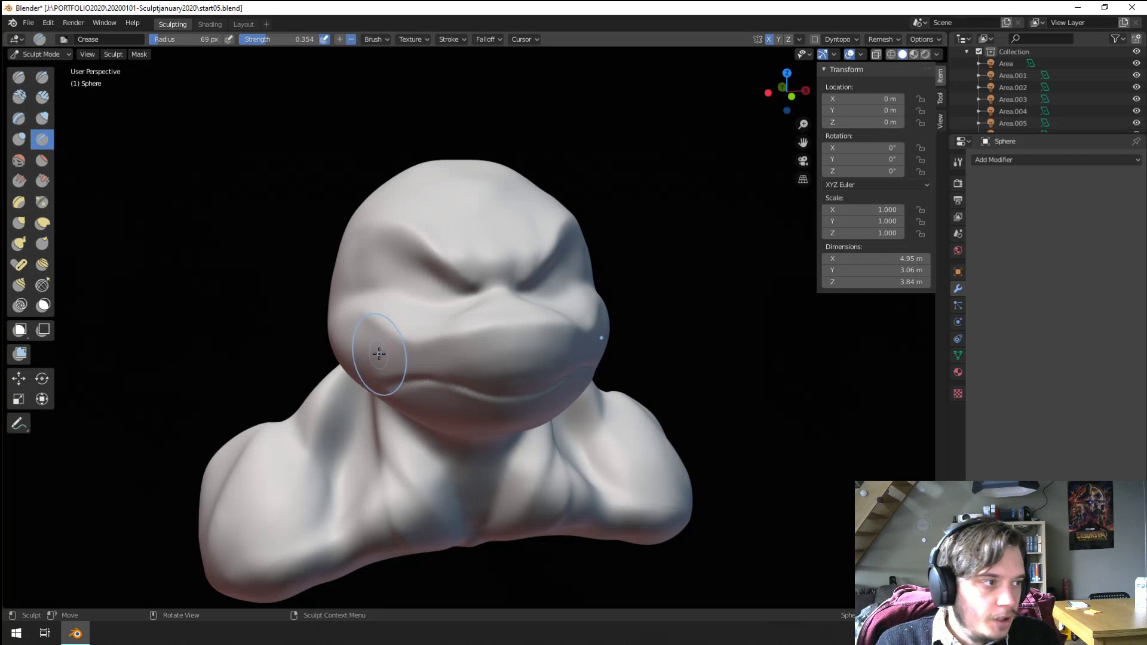
mouse_move(378, 354)
middle_down()
mouse_move(399, 312)
mouse_move(389, 310)
mouse_move(389, 336)
mouse_move(387, 324)
middle_up()
scroll(388, 310, up, 3)
click(40, 55)
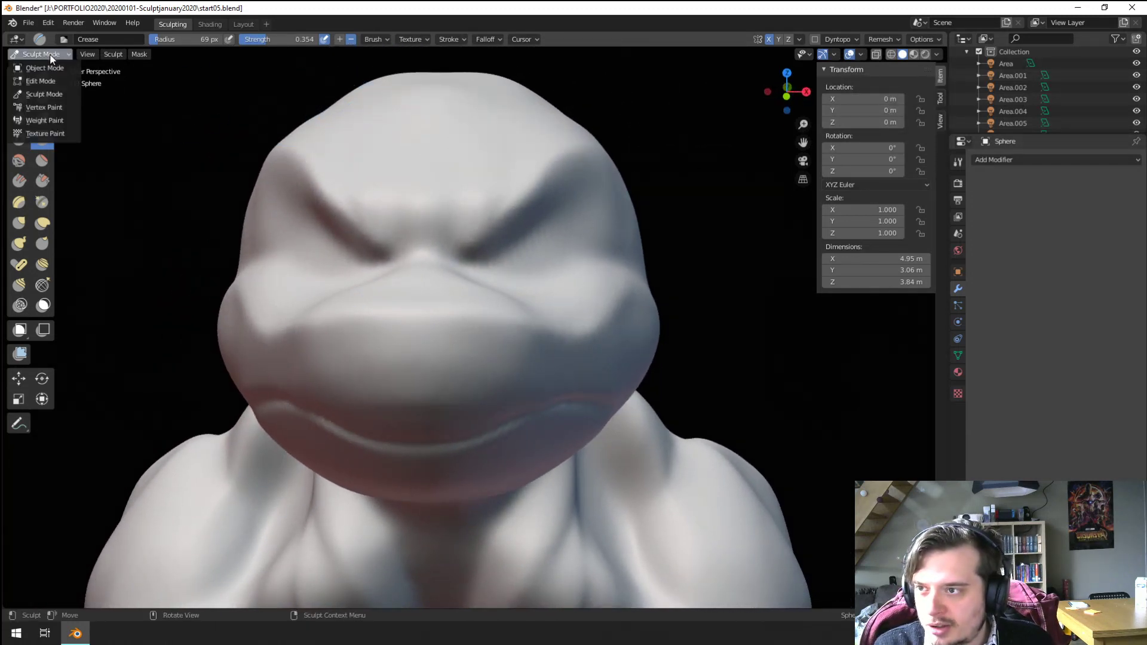
key(Return)
key(shift+a)
mouse_move(535, 264)
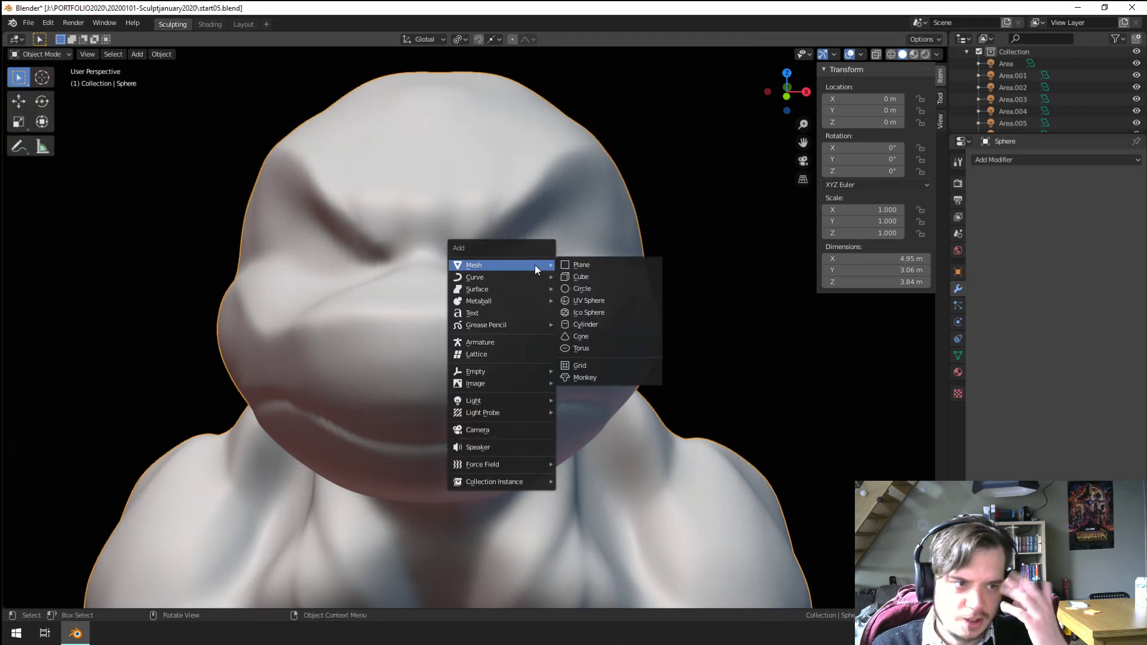
click(587, 300)
Step: Rotate the new sphere 90° about the X axis and scale it down to 0.560
scroll(585, 299, down, 4)
middle_drag(585, 299, 492, 310)
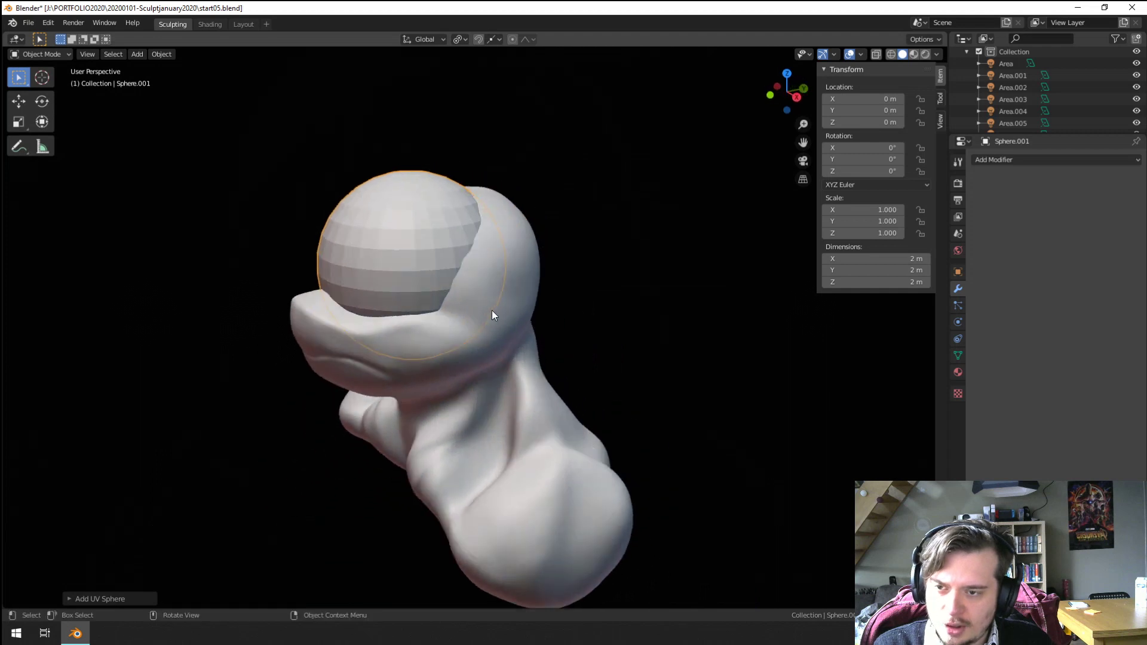
text(ryx90)
key(Return)
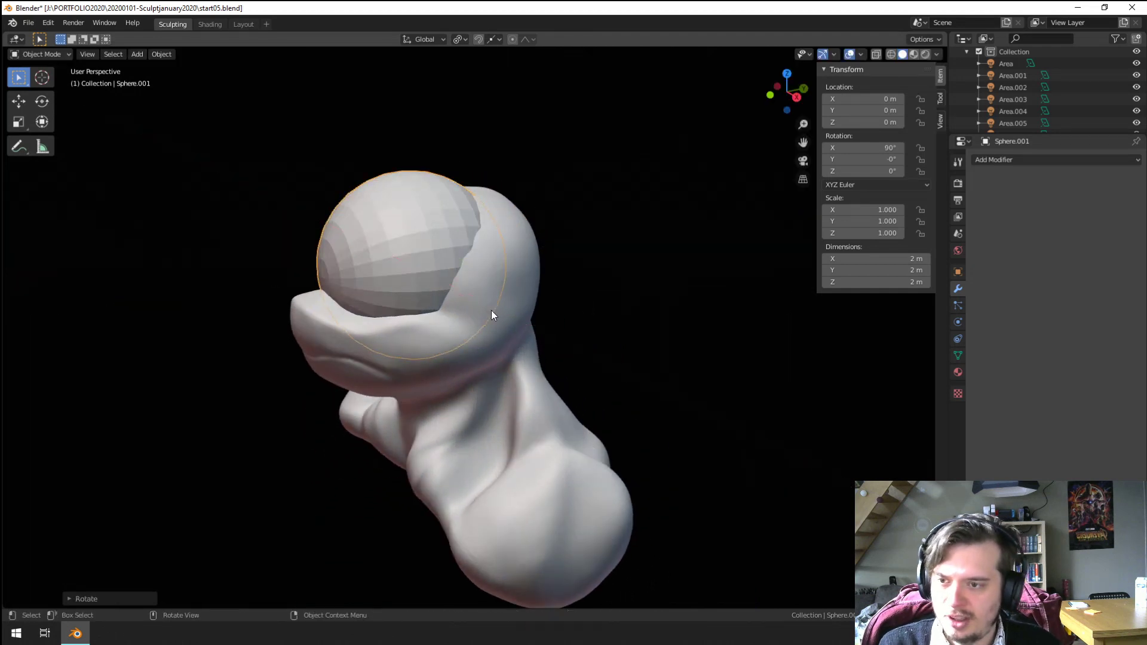
key(s)
click(435, 310)
Step: Shrink the eye sphere to a scale of 0.221 and place it in the socket at about X 0.46, Y -0.37, Z -0.12 m
middle_drag(436, 311, 526, 308)
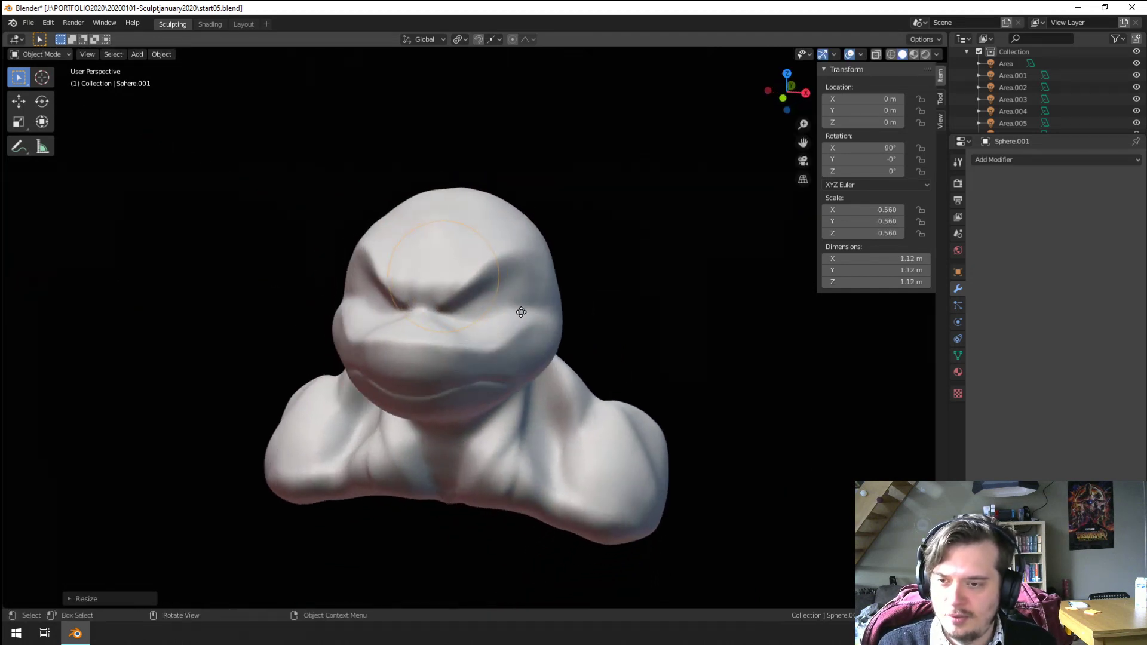
key(g)
click(589, 341)
middle_drag(589, 341, 605, 303)
key(s)
click(539, 338)
key(g)
click(471, 303)
key(g)
click(578, 317)
click(580, 313)
key(g)
click(531, 414)
Step: Add a Mirror modifier on the X axis to the eye, with the bust object Sphere as the mirror object
scroll(604, 304, up, 5)
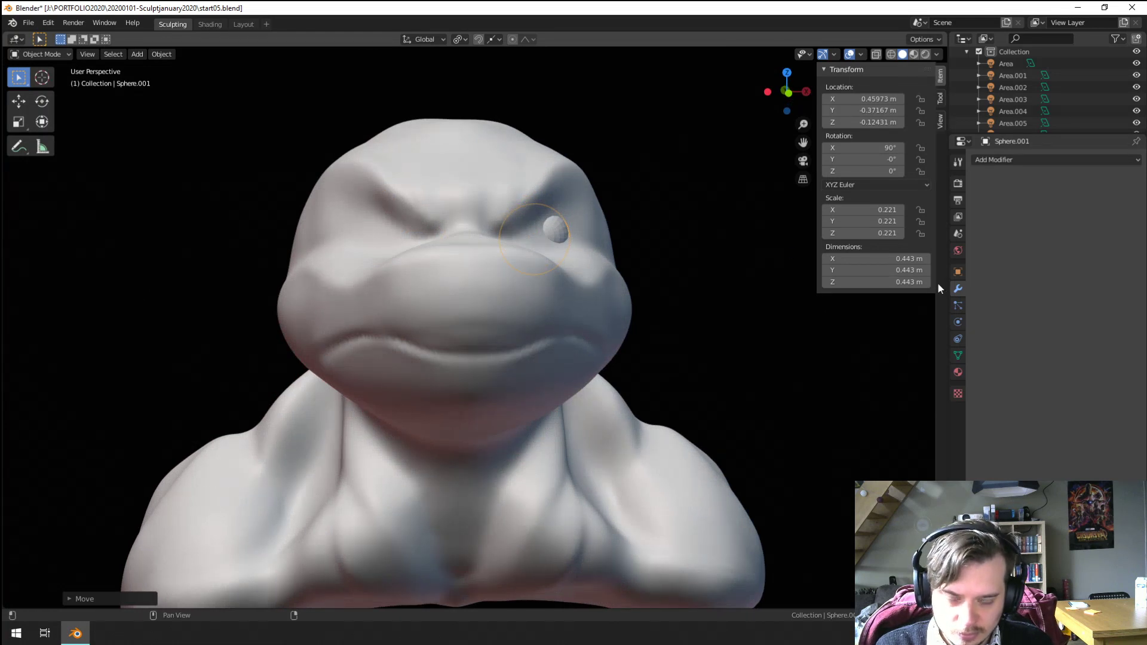
click(1005, 160)
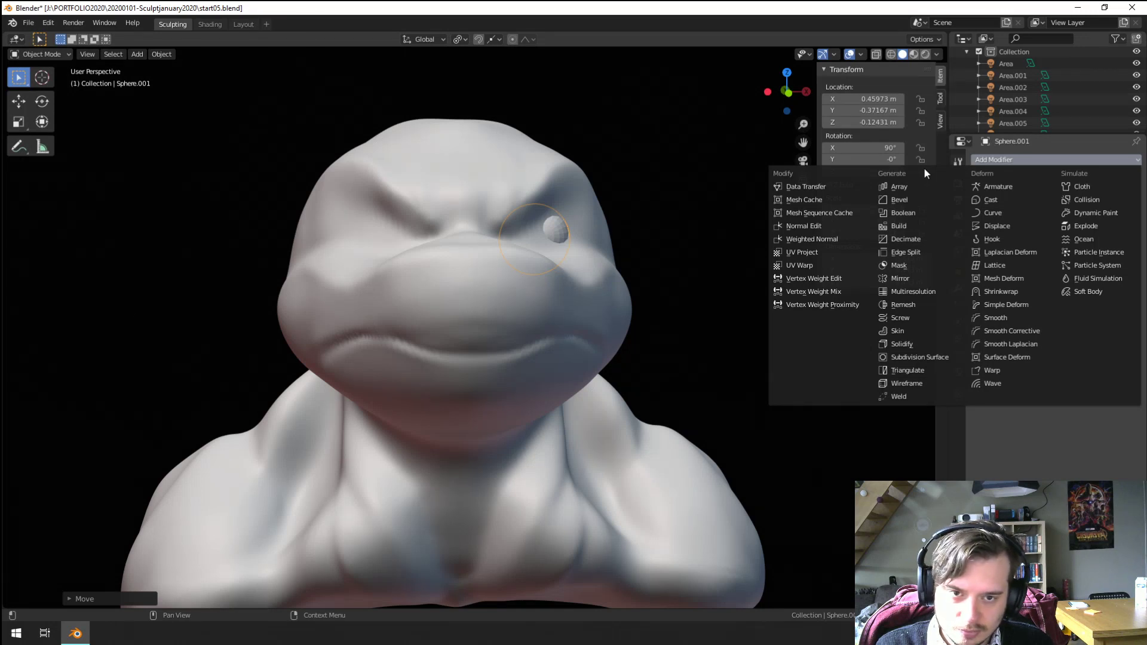
click(908, 280)
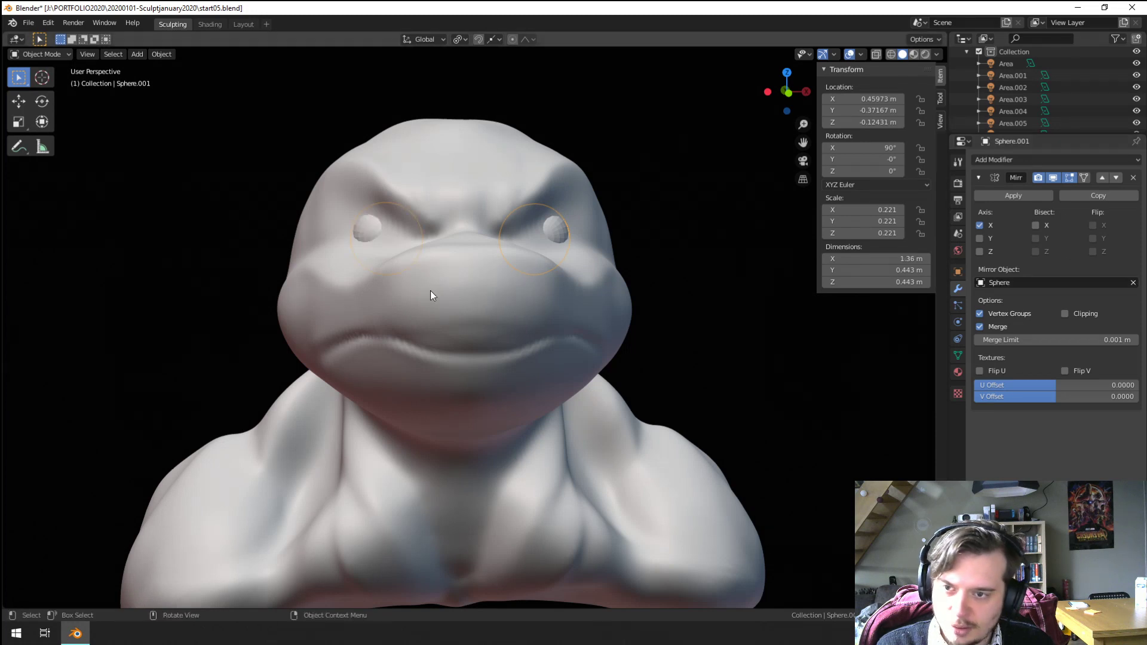
Step: Select the bust and return it to Sculpt Mode
scroll(430, 291, down, 3)
middle_drag(387, 363, 477, 368)
click(483, 365)
scroll(483, 364, up, 3)
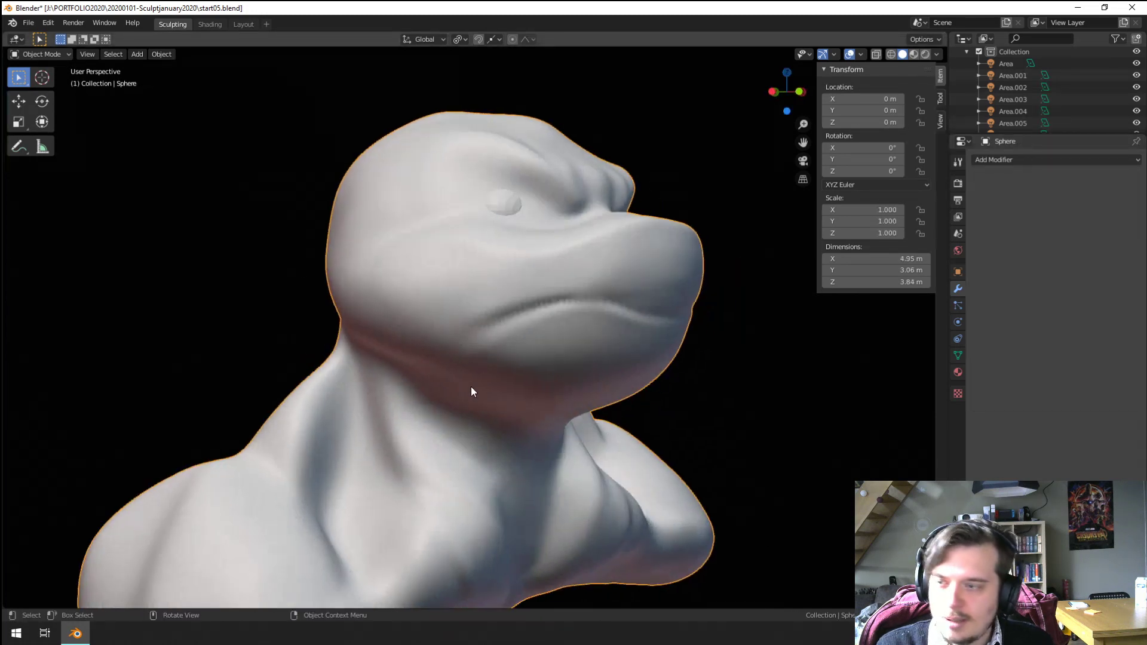
click(42, 55)
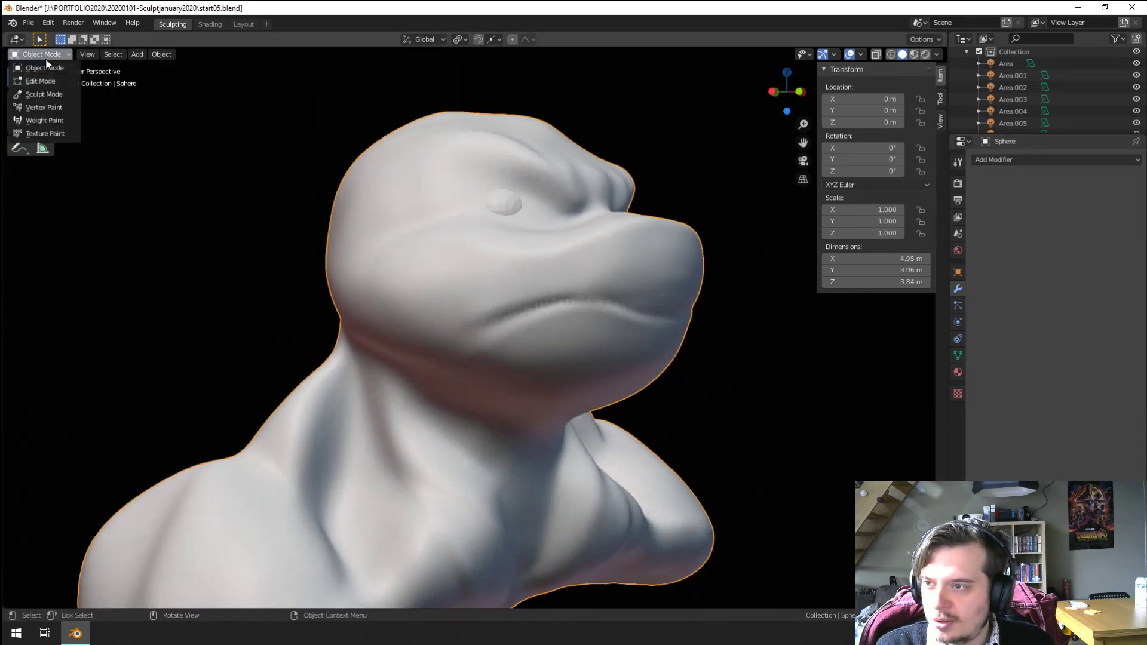
click(49, 97)
Step: Reshape the rear jaw and the corner of the mouth with the Grab brush, using a radius up to 175 px
key(g)
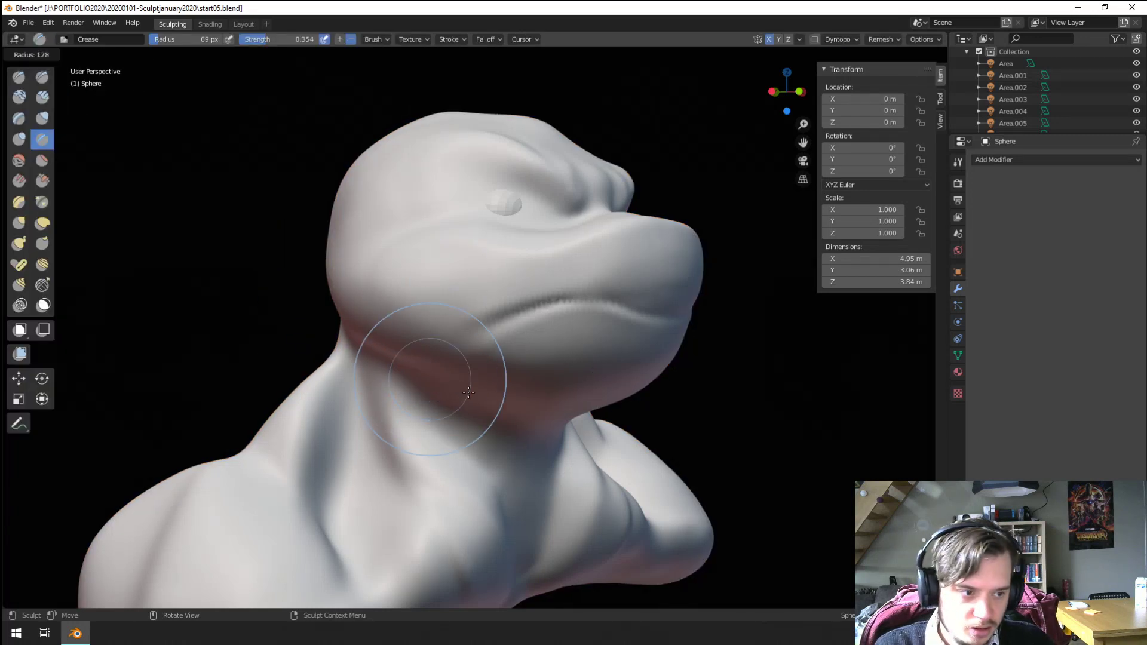
mouse_move(409, 371)
mouse_down()
mouse_move(486, 376)
mouse_move(447, 350)
mouse_up()
middle_drag(447, 351, 432, 345)
drag(444, 327, 423, 326)
mouse_move(422, 326)
middle_down()
mouse_move(389, 356)
mouse_move(445, 358)
middle_up()
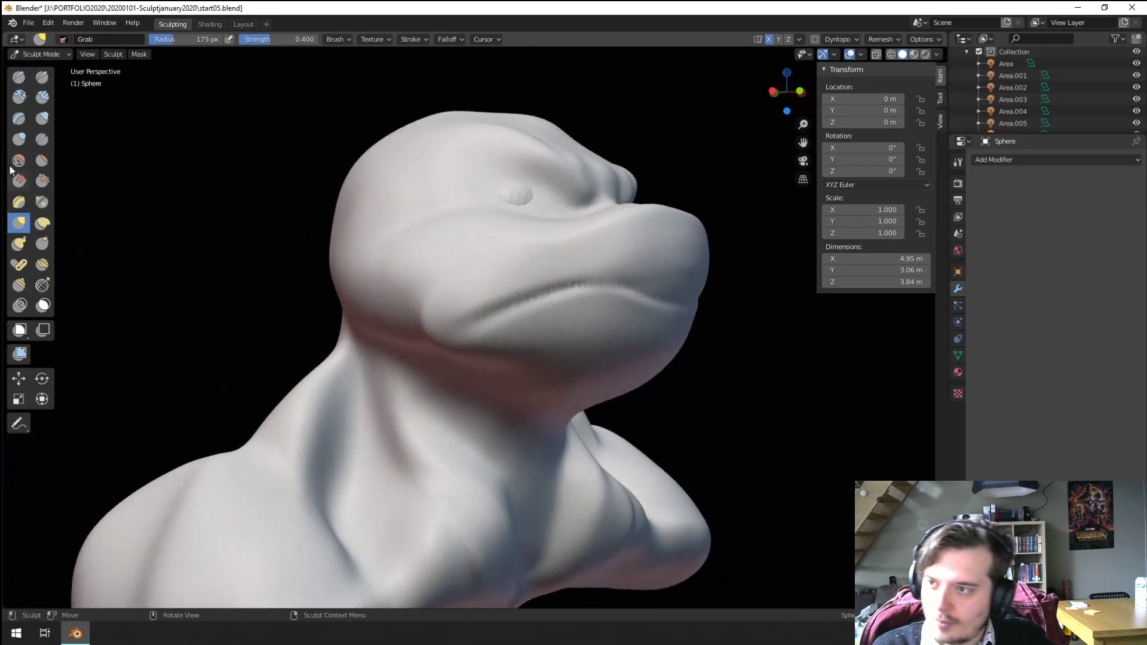
Step: Build up the jaw and the folds behind the mouth corners with the Orb_ClayTubes brush, raising its radius from 71 px to 80 px
click(17, 100)
key(f)
click(388, 323)
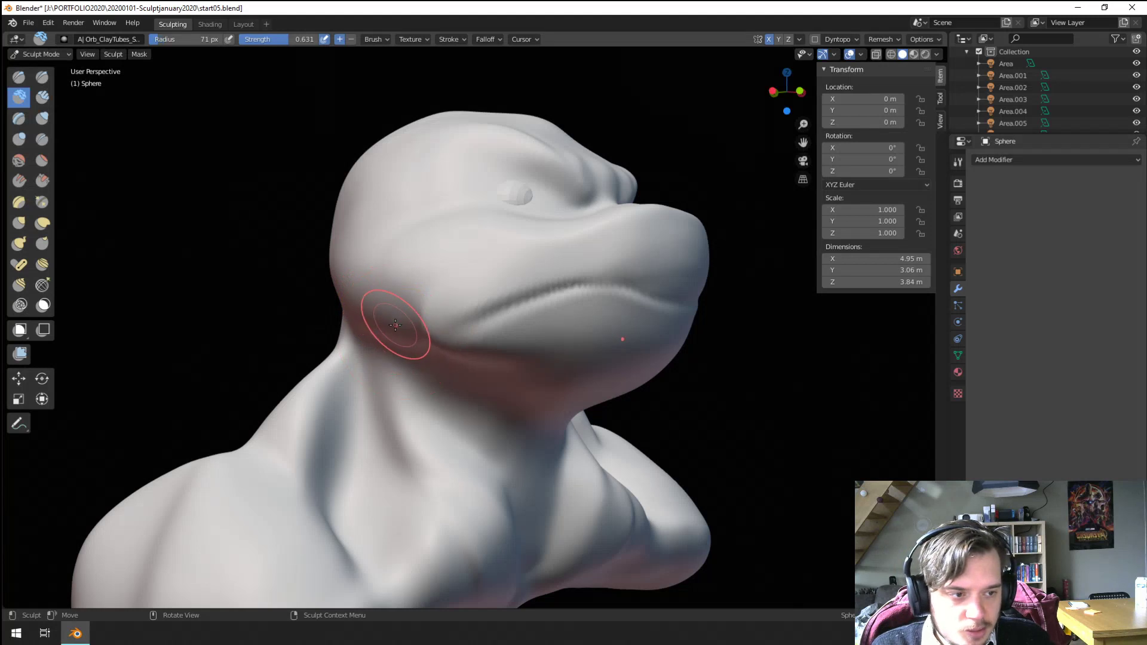
middle_drag(389, 323, 435, 318)
mouse_move(473, 305)
mouse_down()
mouse_move(430, 298)
mouse_move(473, 333)
mouse_move(538, 311)
mouse_move(510, 306)
mouse_move(470, 321)
mouse_up()
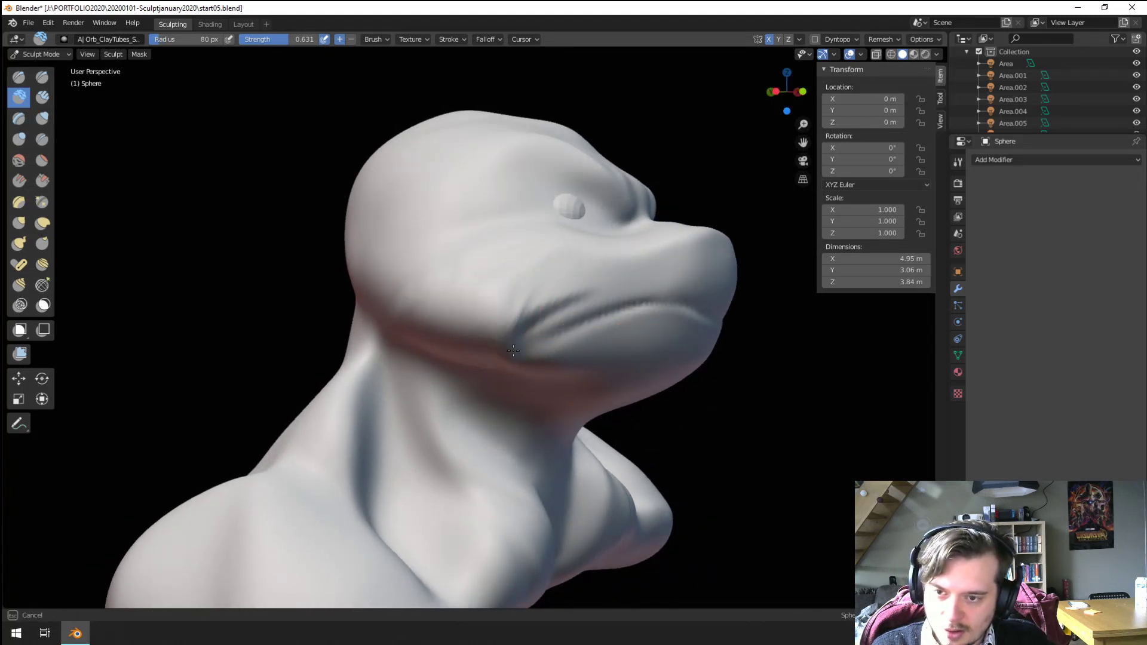
Step: Pull the jaw corners outward and down with an enlarged Grab brush
mouse_move(513, 350)
middle_down()
mouse_move(425, 287)
mouse_move(397, 346)
mouse_move(407, 345)
middle_up()
key(g)
key(f)
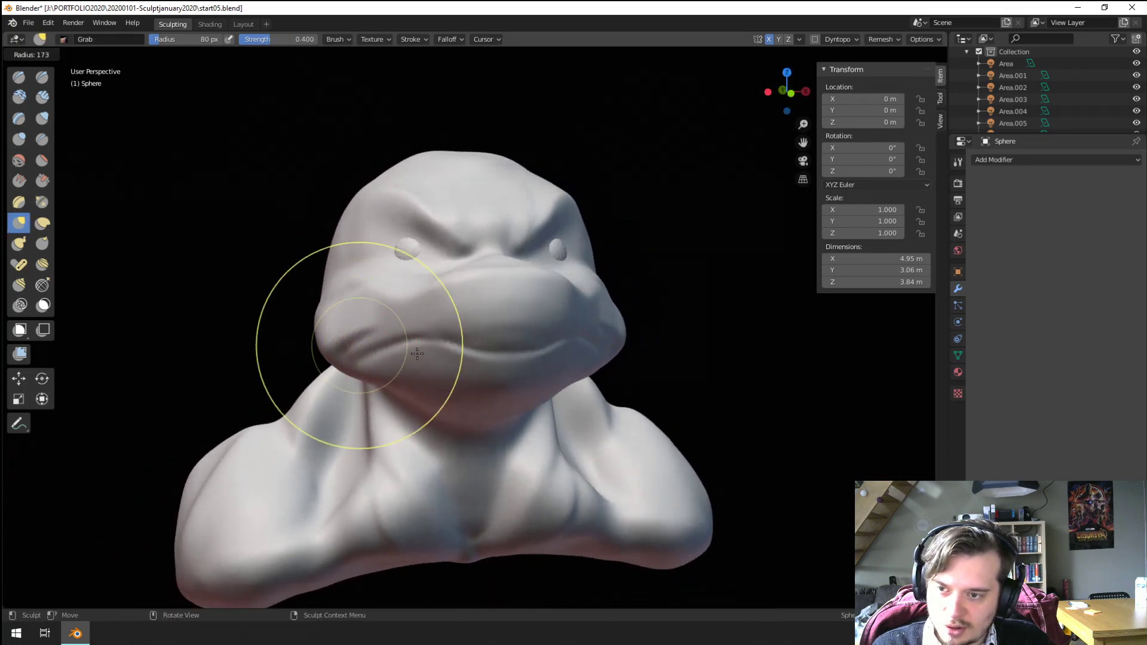
click(417, 354)
drag(417, 354, 398, 372)
Step: Adjust the jaw corners and cheeks from the side with the Grab brush, raising its radius from 195 px to 216 px
mouse_move(365, 362)
middle_down()
mouse_move(550, 235)
mouse_move(422, 190)
mouse_move(469, 346)
mouse_move(485, 360)
mouse_move(477, 354)
middle_up()
key(f)
click(550, 235)
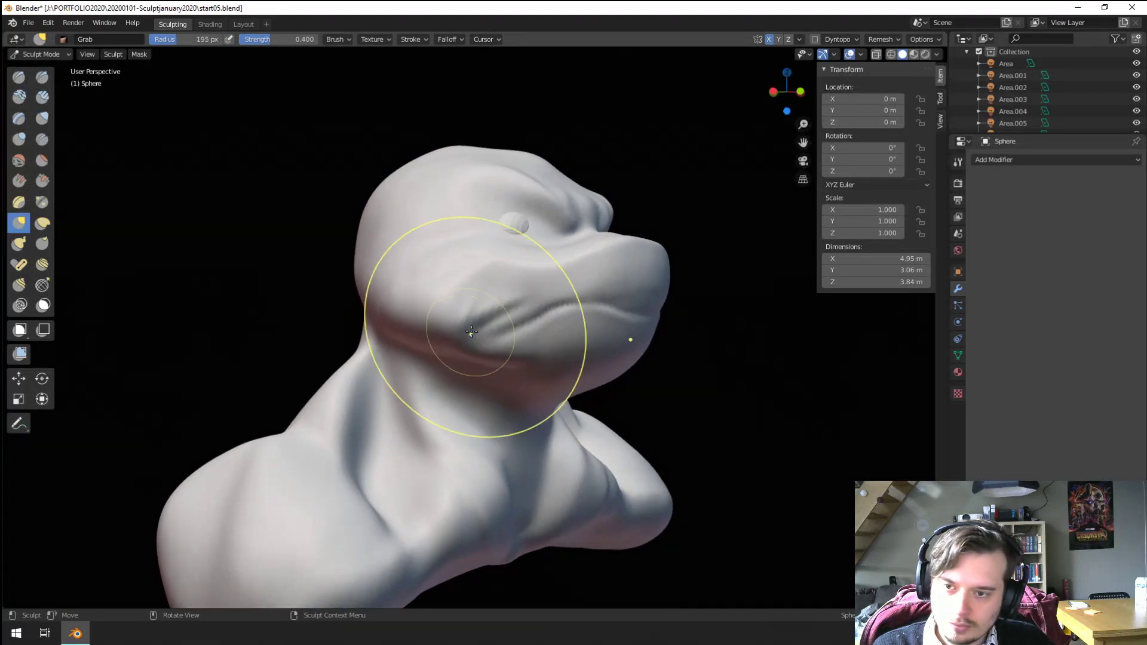
drag(471, 332, 485, 314)
middle_drag(497, 316, 382, 325)
key(f)
click(436, 319)
scroll(382, 325, up, 2)
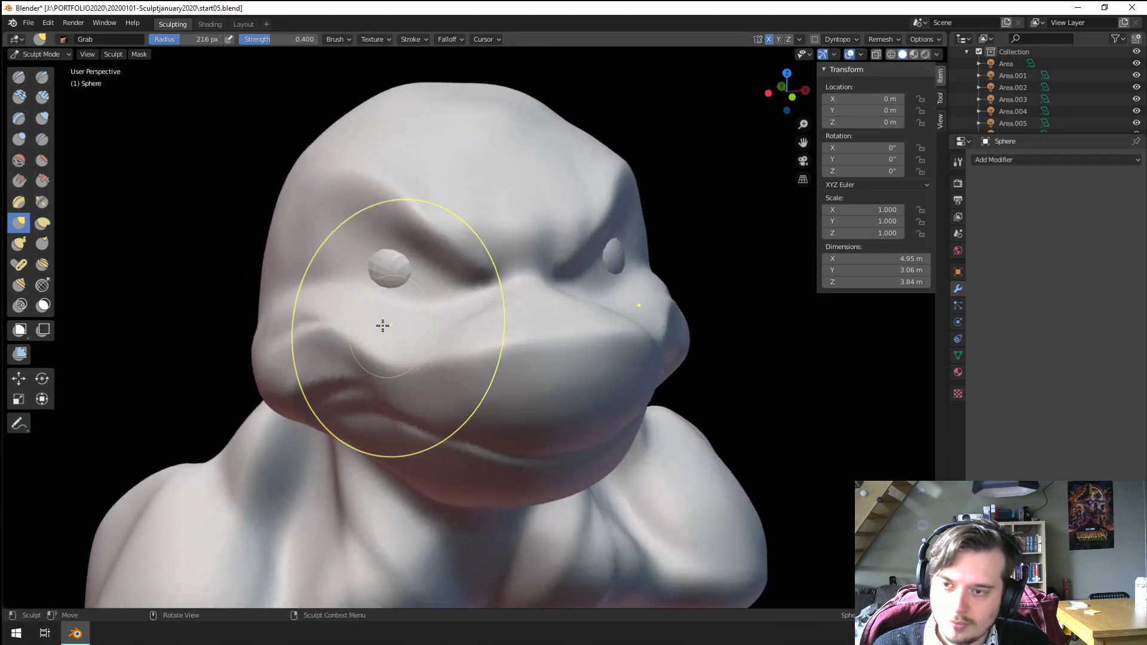
Step: Try to build up upper eyelid ridges around the eyes with the Blob brush
click(42, 118)
click(24, 139)
scroll(333, 333, up, 3)
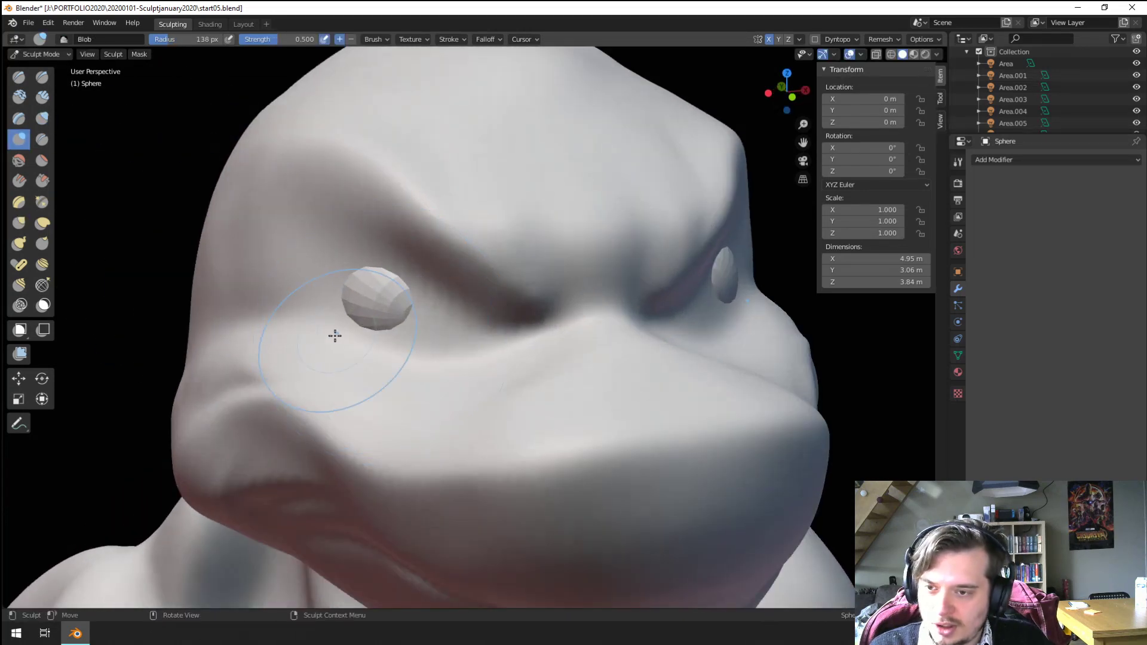
key(f)
drag(379, 313, 403, 303)
mouse_move(320, 311)
mouse_down()
mouse_move(345, 288)
mouse_move(425, 279)
mouse_up()
drag(310, 315, 313, 313)
Step: Reshape the eye openings from the front and side with the Grab brush, using a radius of 181 px
scroll(313, 313, down, 3)
mouse_move(313, 313)
middle_down()
mouse_move(315, 266)
mouse_move(345, 281)
mouse_move(366, 328)
middle_up()
key(g)
mouse_move(367, 327)
mouse_down()
mouse_move(375, 387)
mouse_move(384, 370)
mouse_up()
middle_drag(384, 371, 504, 346)
drag(504, 346, 537, 330)
middle_drag(538, 330, 486, 320)
key(f)
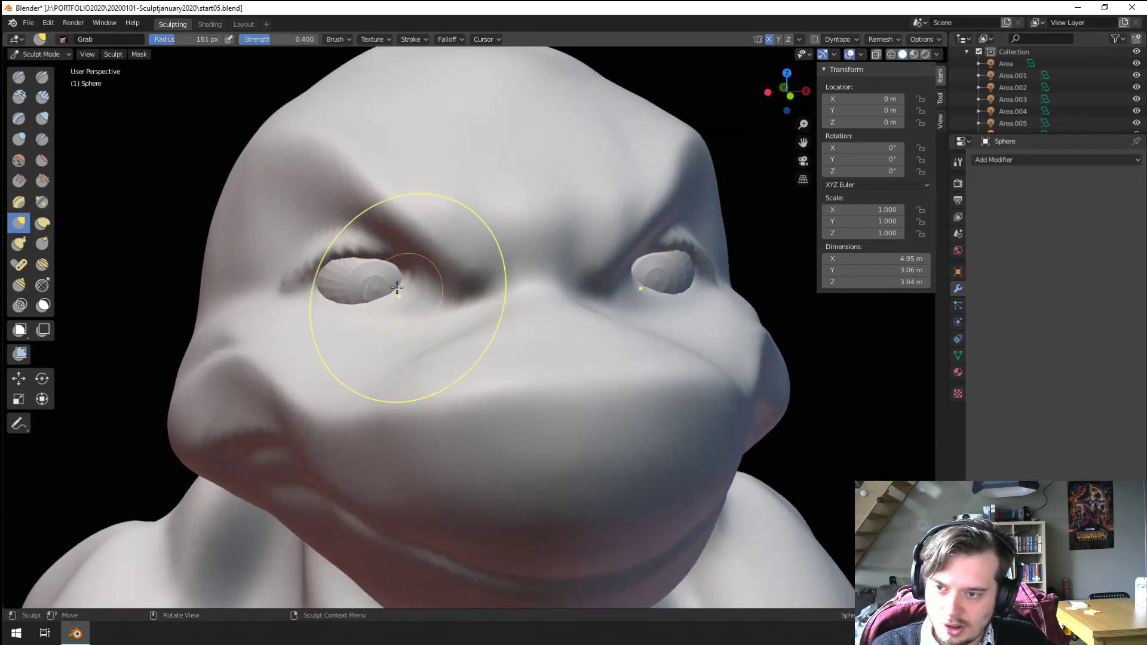
drag(410, 286, 409, 292)
middle_drag(410, 293, 470, 322)
scroll(470, 323, down, 3)
drag(665, 358, 640, 359)
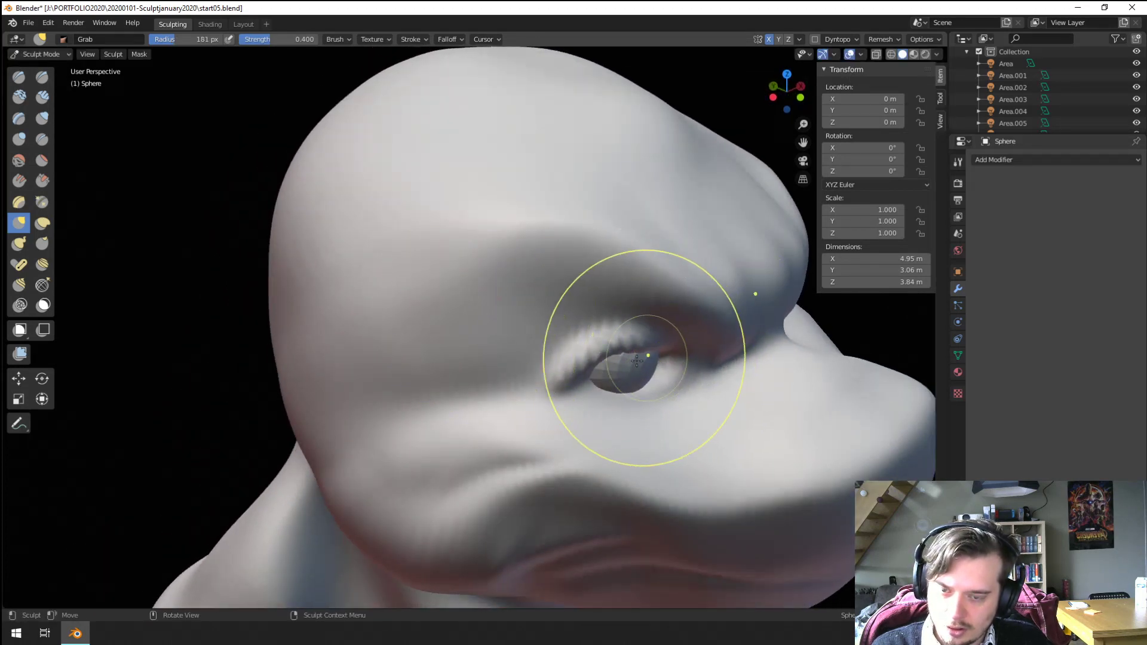
middle_drag(640, 358, 604, 312)
Step: Shade the eyeballs smooth in Object Mode, reselect the head and return it to Sculpt Mode
click(38, 54)
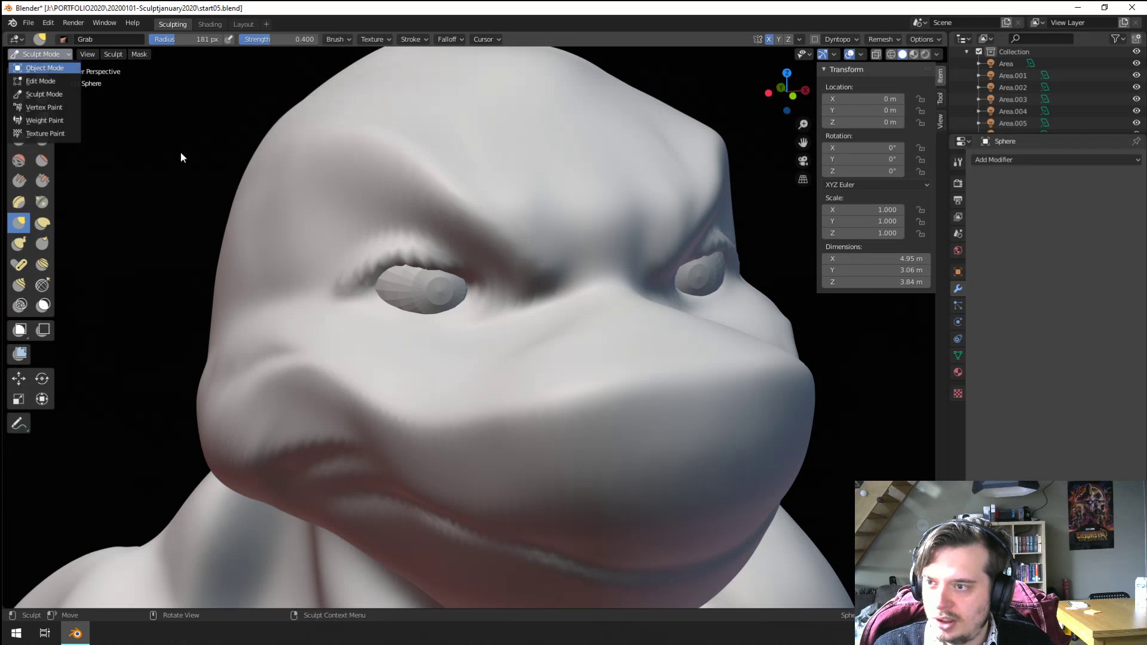
click(44, 67)
click(425, 298)
right_click(425, 299)
click(419, 295)
click(452, 359)
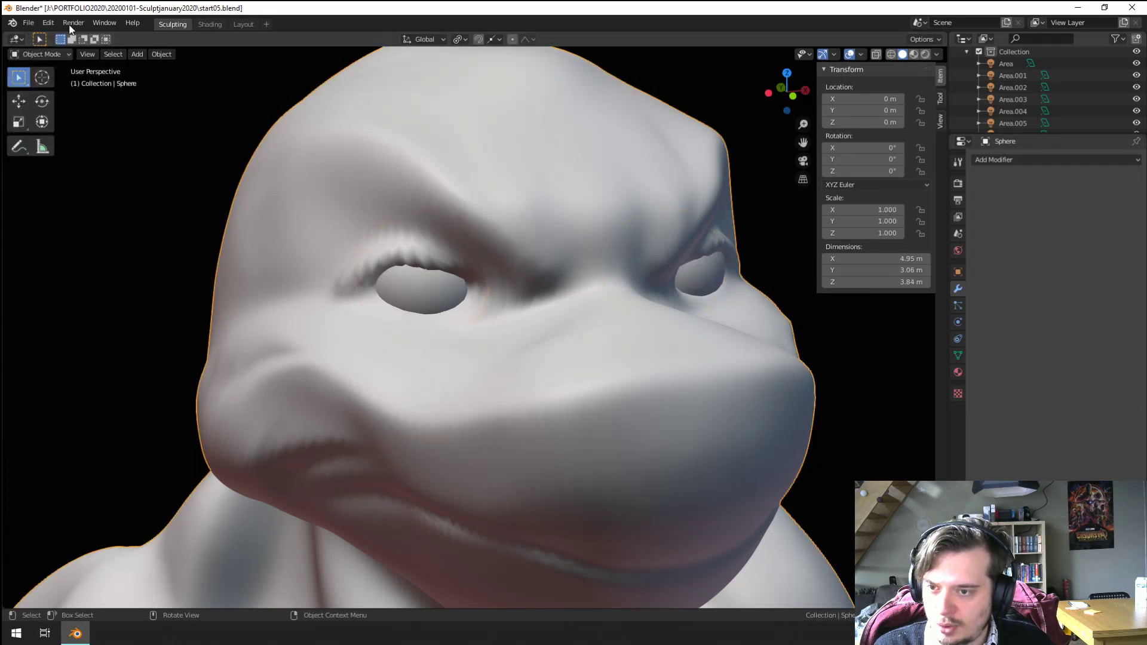
click(40, 54)
click(43, 94)
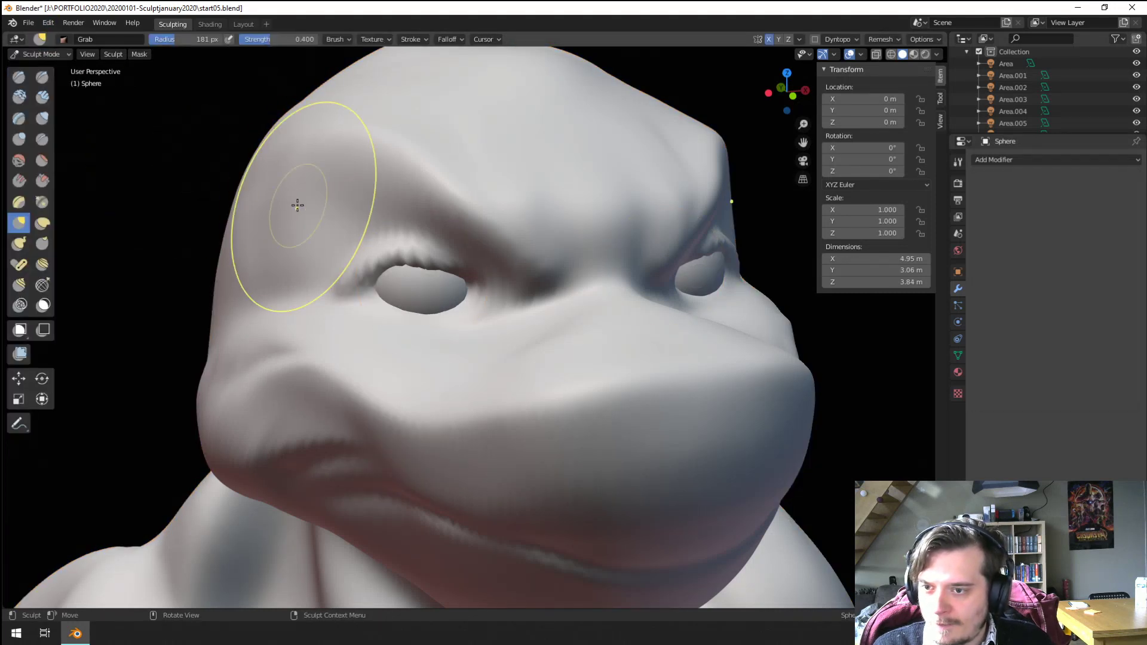
Step: Undo the last stroke and smooth away the rough eyelid ridges above the eyes
click(172, 186)
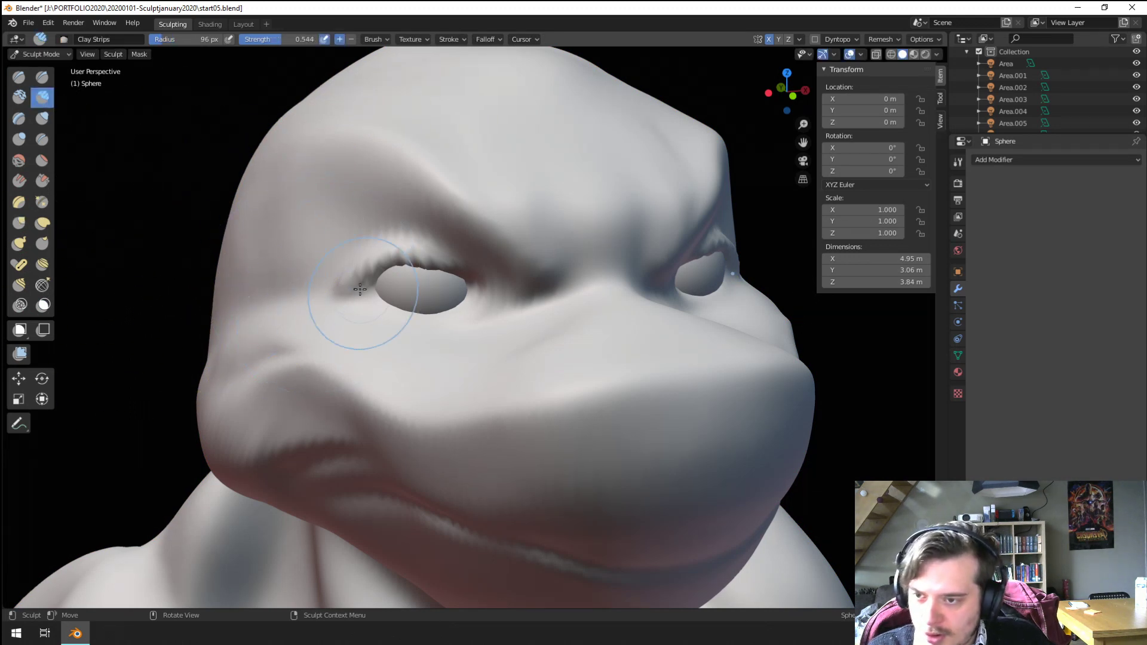
key(ctrl+z)
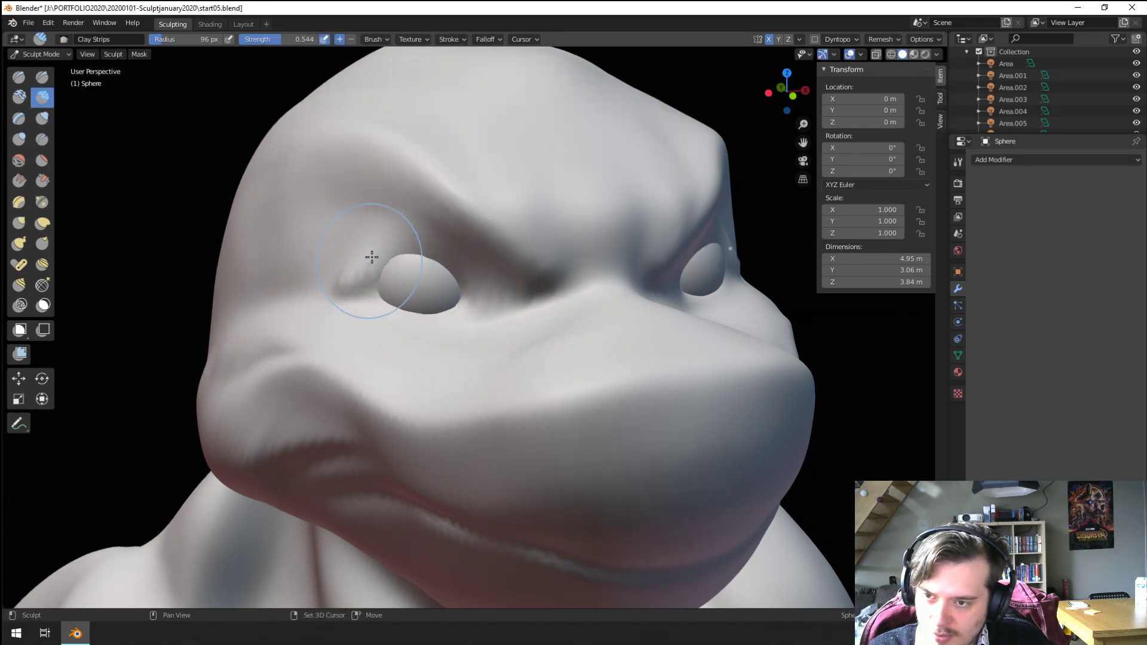
shift+drag(371, 257, 366, 275)
Step: Move the surface behind the eye from the side with the Grab brush at a radius of 154 px
scroll(366, 274, down, 4)
mouse_move(366, 274)
middle_down()
mouse_move(304, 323)
mouse_move(546, 374)
middle_up()
key(g)
key(f)
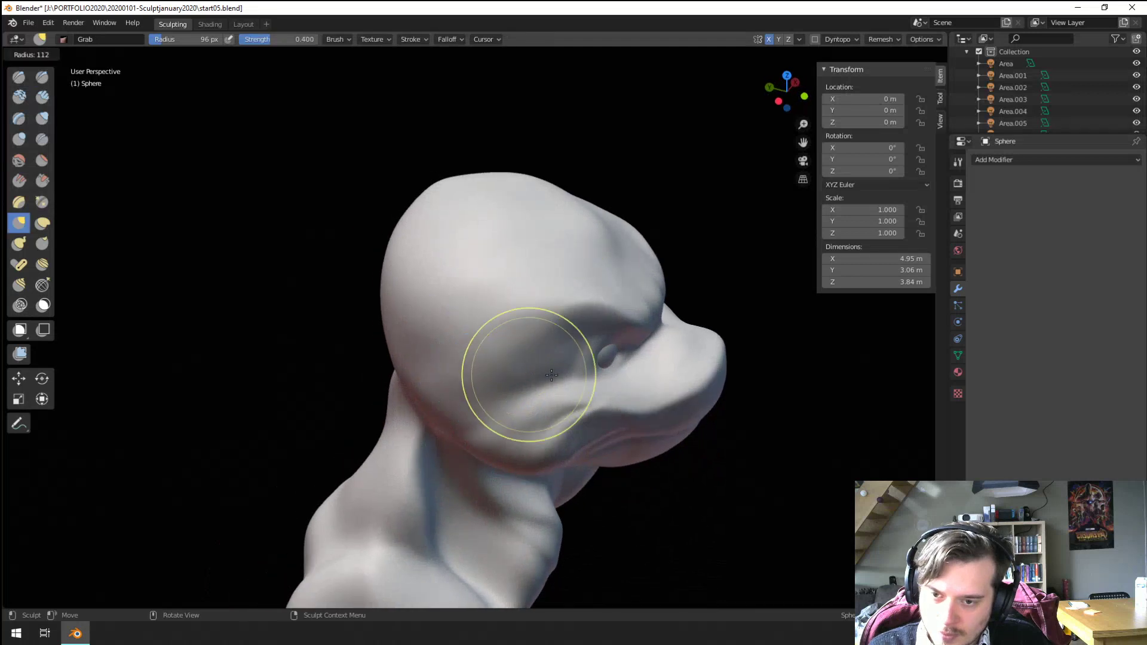
click(576, 375)
drag(564, 368, 578, 389)
Step: Rework the brow and eye sockets with the Grab brush, raising its radius to about 199 px
middle_drag(575, 388, 511, 389)
mouse_move(511, 388)
ctrl+middle_down()
mouse_move(492, 348)
mouse_move(421, 303)
ctrl+middle_up()
ctrl+middle_drag(421, 304, 381, 286)
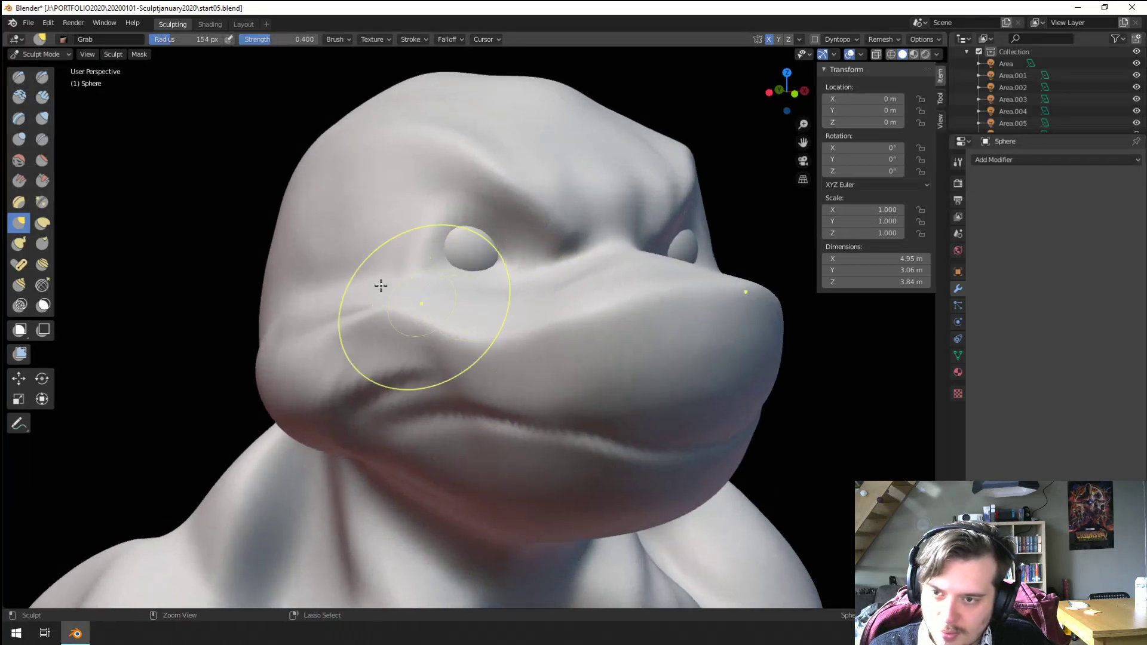
click(19, 139)
mouse_move(89, 166)
middle_down()
mouse_move(455, 301)
mouse_move(483, 356)
mouse_move(450, 309)
mouse_move(461, 333)
middle_up()
scroll(484, 356, down, 4)
scroll(449, 309, down, 2)
key(g)
key(f)
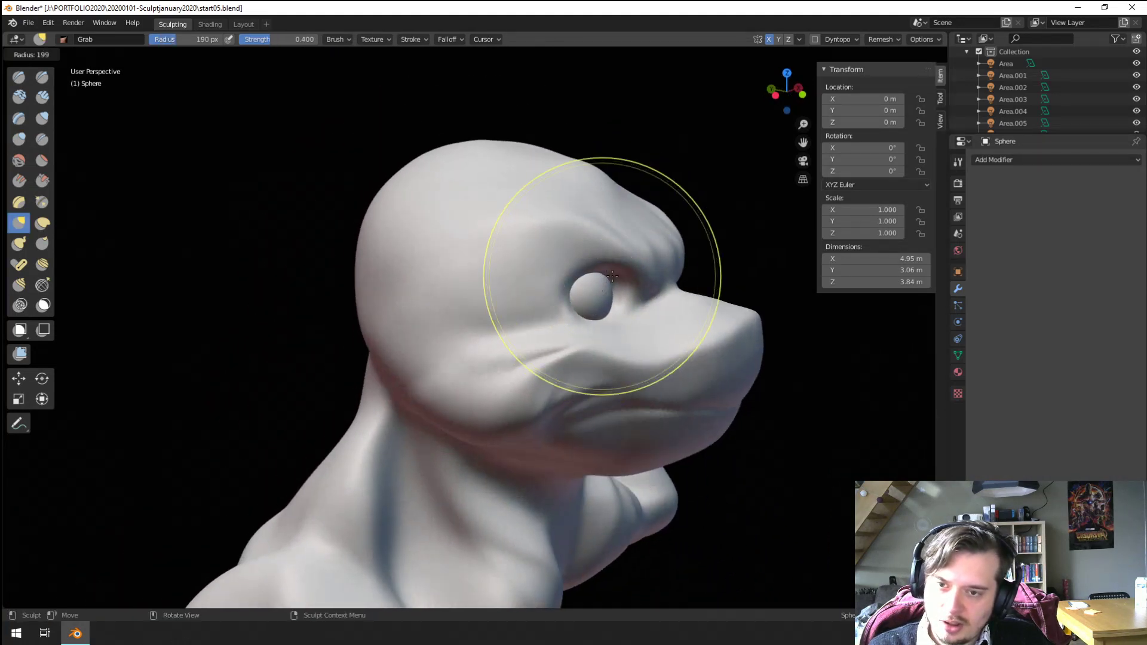
click(615, 276)
middle_drag(603, 286, 472, 318)
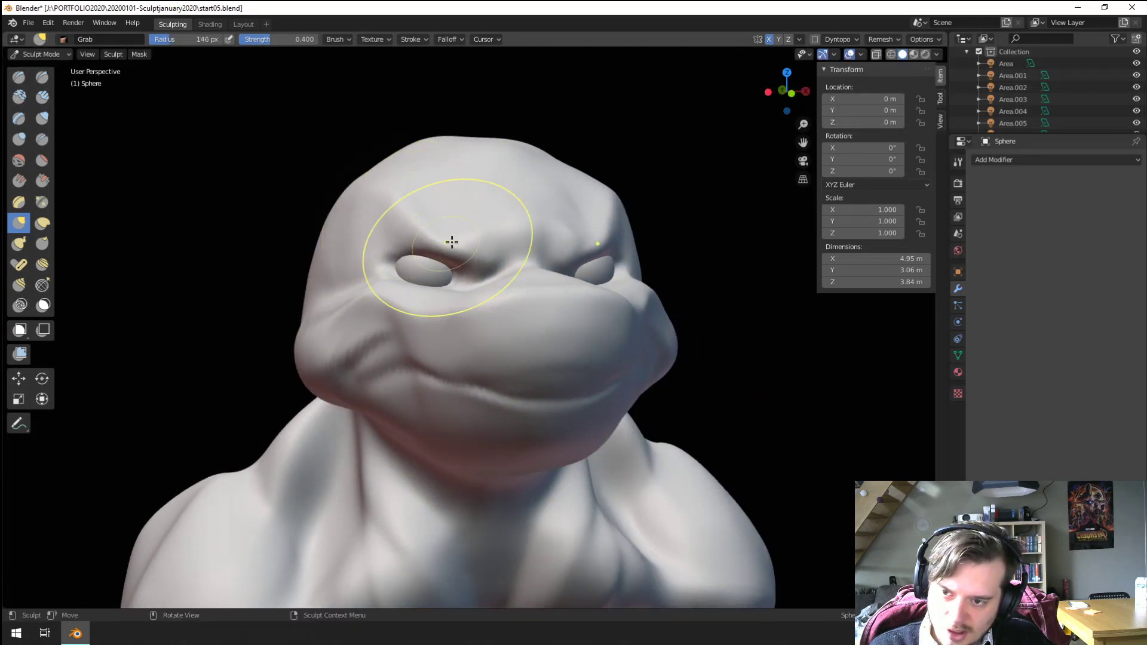
Step: Pull the brow forward over the eye from the side with the Grab brush at a radius of 146 px
middle_drag(452, 242, 621, 306)
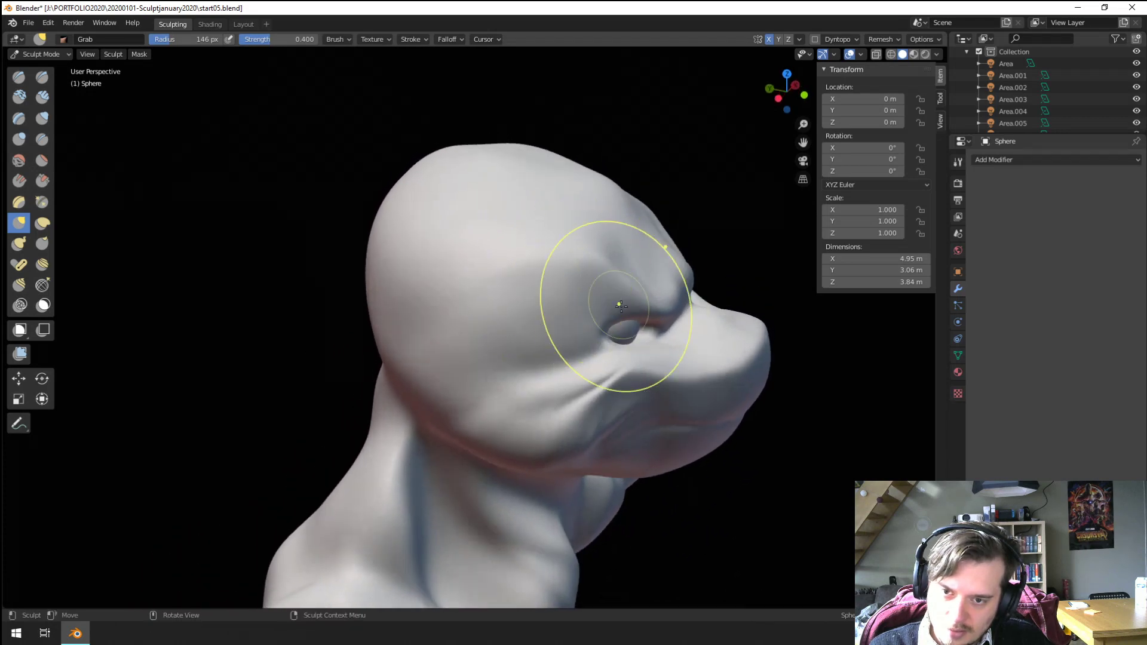
drag(621, 306, 660, 303)
mouse_move(662, 305)
middle_down()
mouse_move(540, 304)
mouse_move(550, 307)
middle_up()
scroll(550, 307, up, 2)
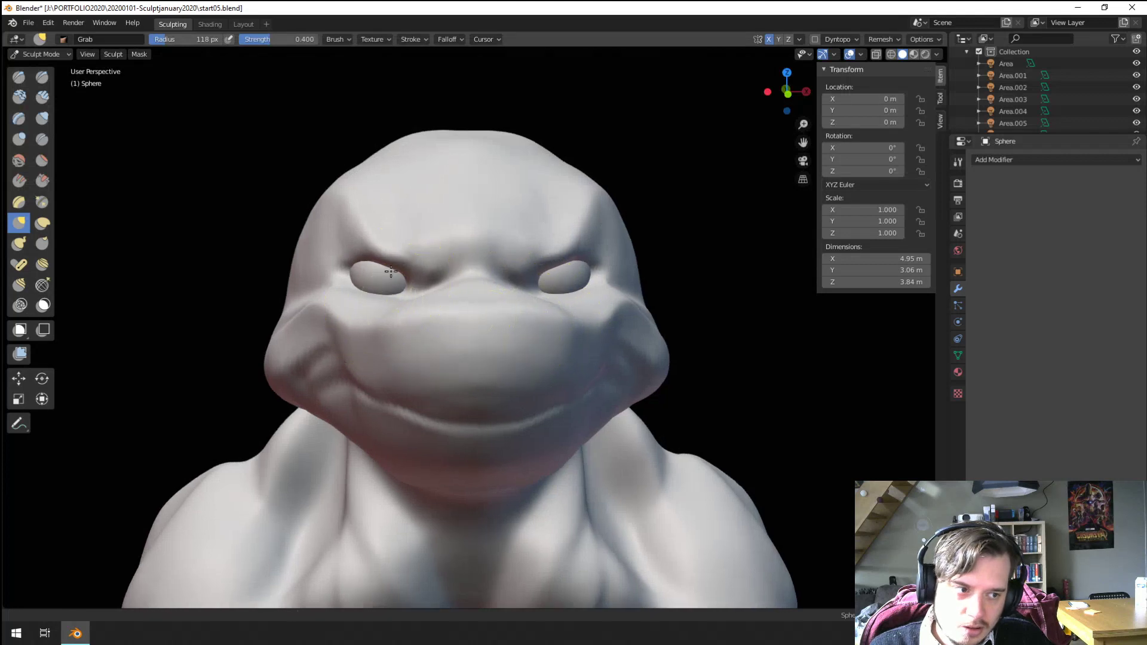
Step: Refine the inner eye corners with the Grab brush, varying its radius from 96 px to 169 px
key(f)
click(418, 260)
middle_drag(418, 261, 407, 310)
key(f)
click(374, 332)
drag(387, 381, 400, 377)
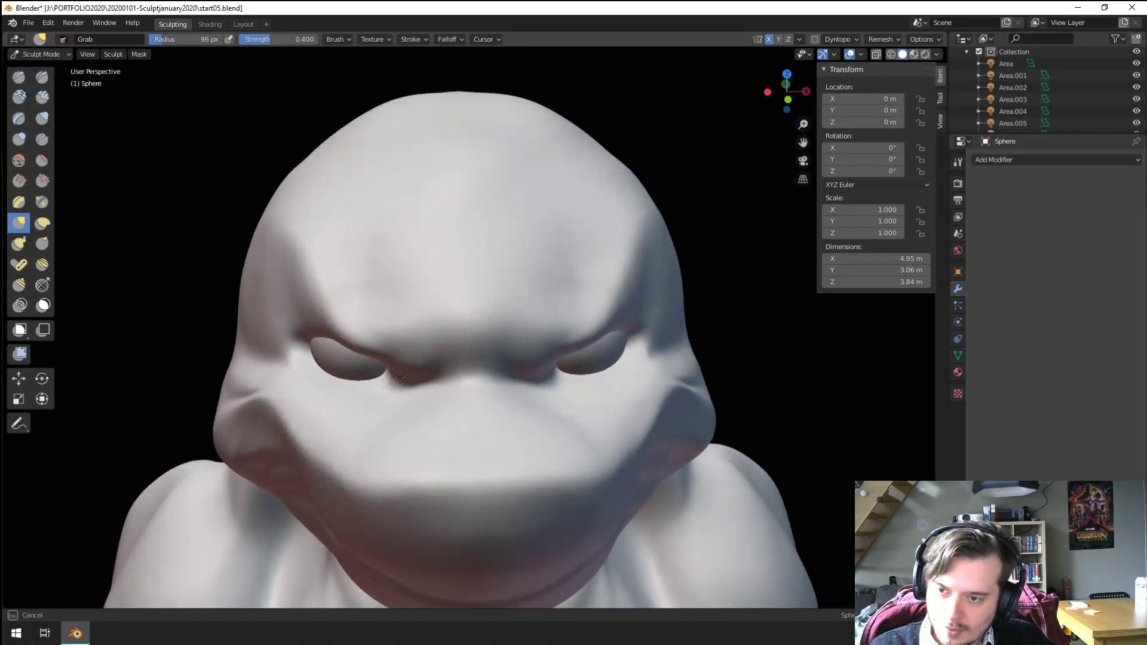
middle_drag(414, 365, 477, 313)
key(f)
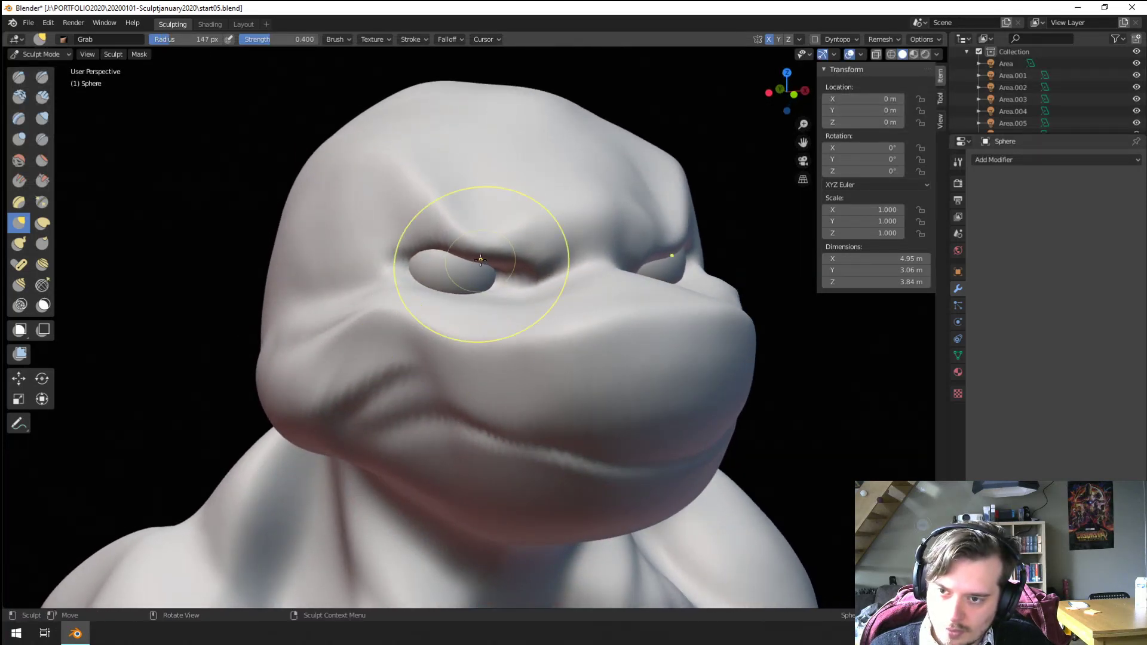
click(505, 266)
mouse_move(505, 265)
middle_down()
mouse_move(465, 261)
mouse_move(461, 274)
middle_up()
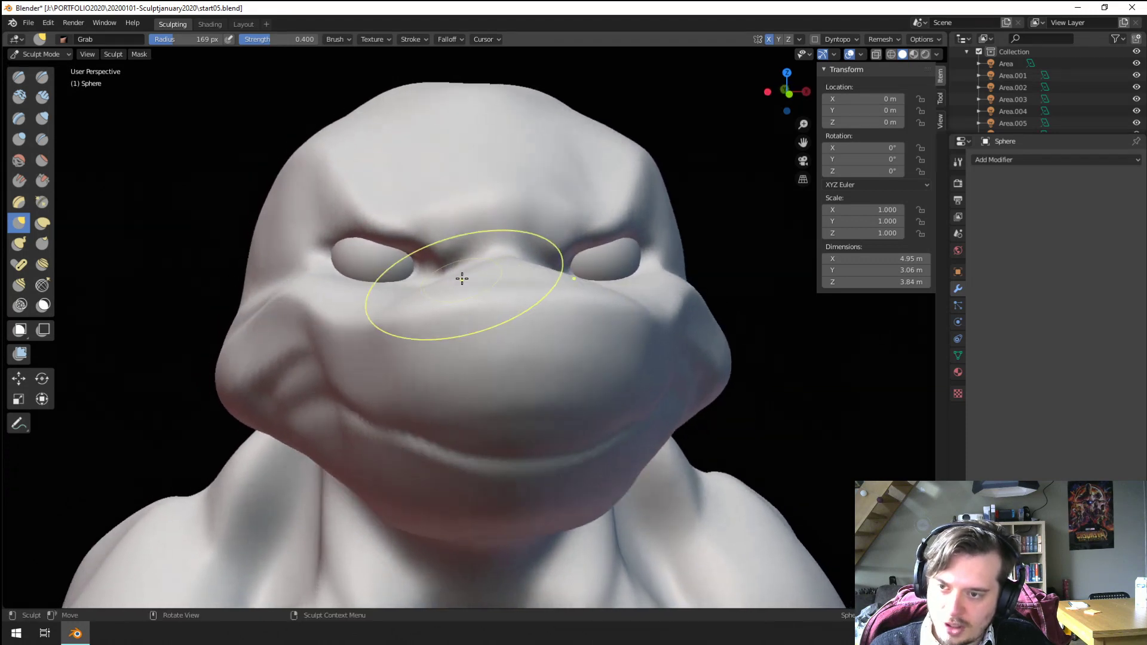
Step: Build up heavy brow bulges above both eyes with the Blob brush, using radii from 112 px to 149 px
click(43, 97)
click(18, 139)
key(f)
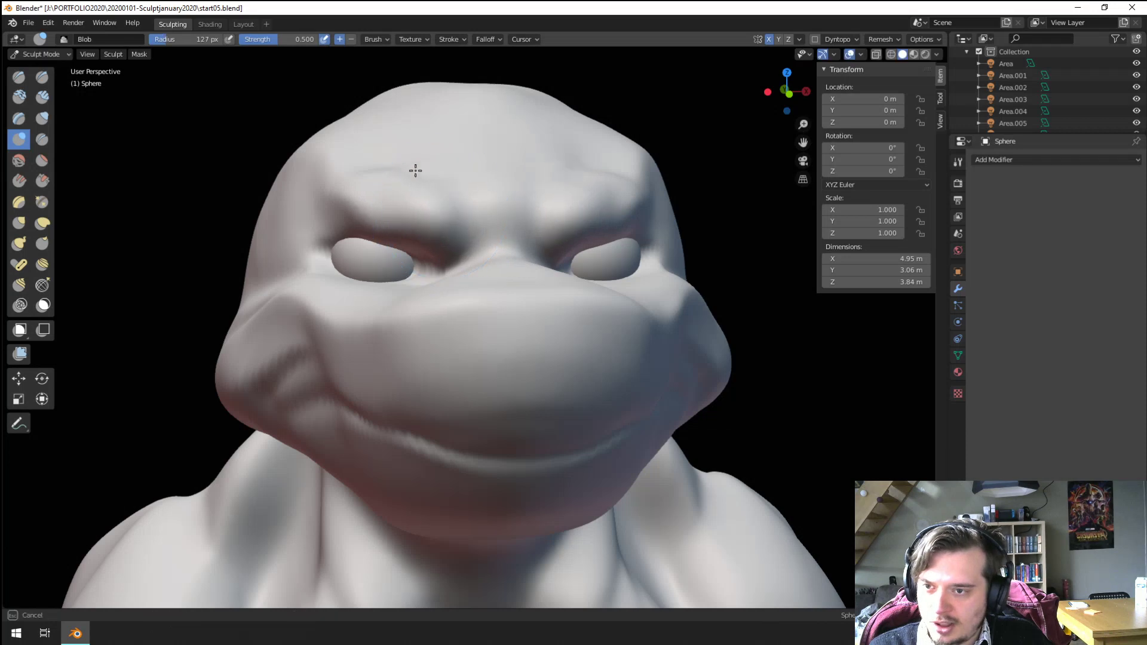
click(371, 192)
middle_drag(371, 191, 356, 205)
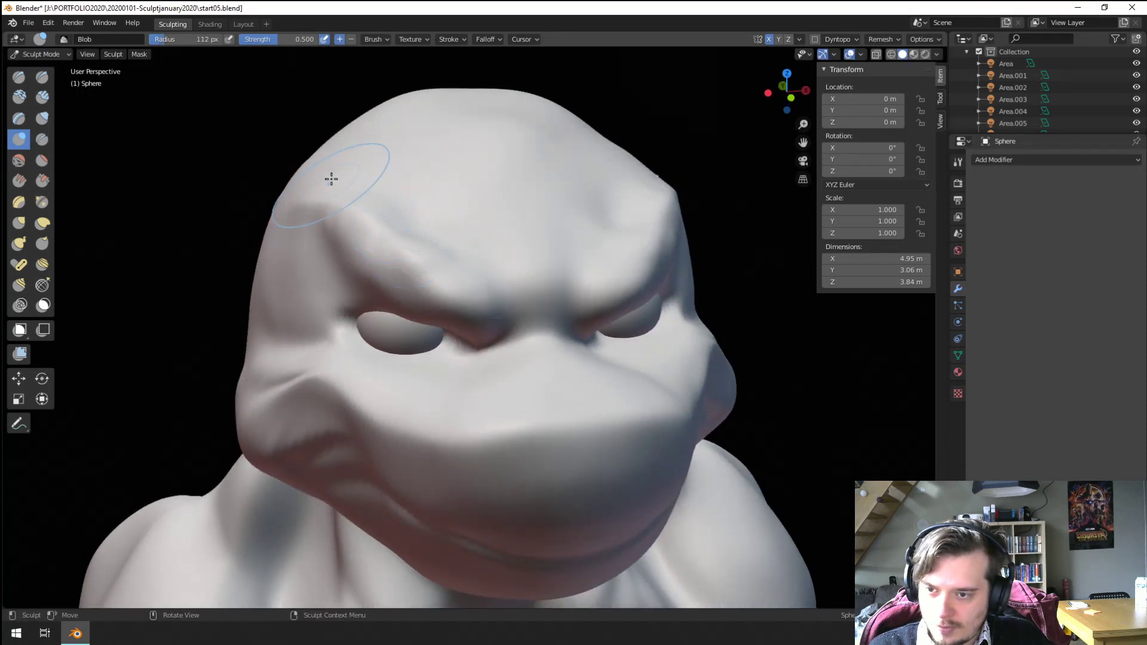
drag(462, 224, 476, 280)
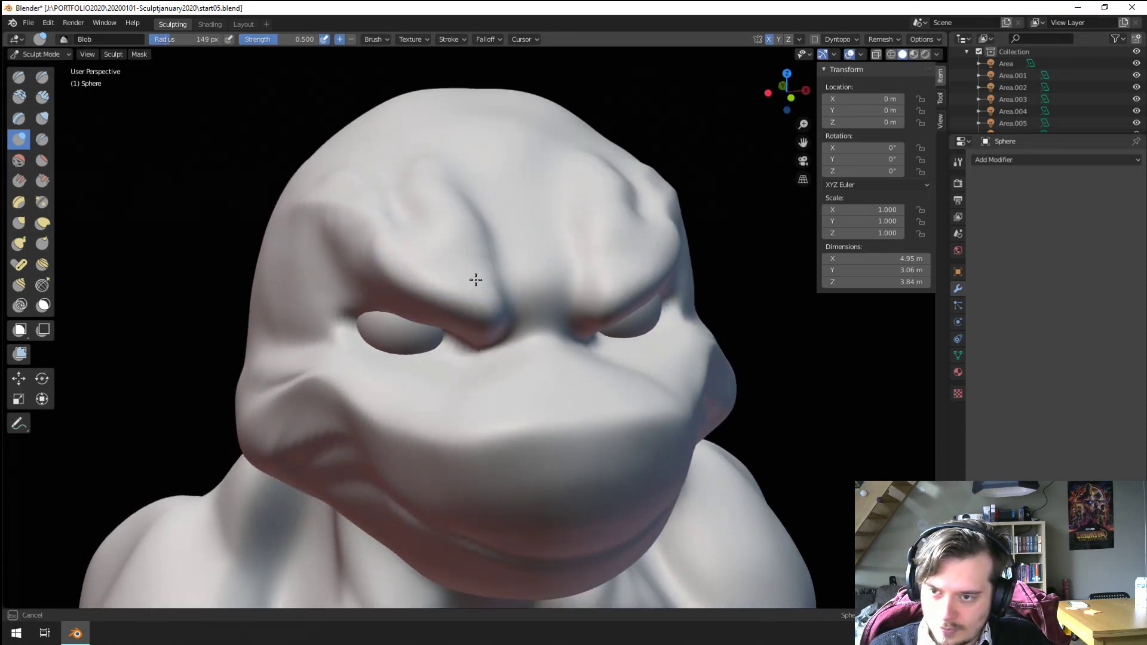
Step: Shape the brow bulges from the front and side with the Grab brush, lowering its radius from 175 px to 130 px
key(g)
mouse_move(374, 236)
middle_down()
mouse_move(412, 200)
mouse_move(382, 221)
middle_up()
drag(439, 209, 452, 205)
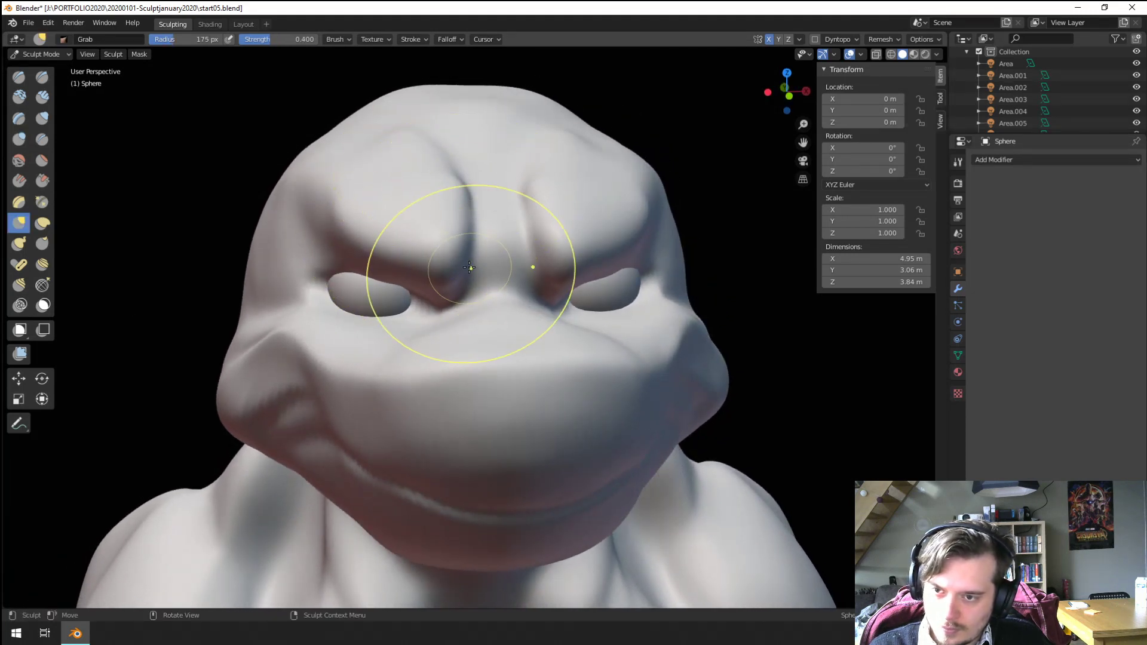
mouse_move(491, 251)
middle_down()
mouse_move(478, 205)
mouse_move(693, 210)
mouse_move(710, 250)
middle_up()
mouse_move(694, 237)
mouse_down()
mouse_move(670, 239)
mouse_move(661, 211)
mouse_move(657, 223)
mouse_up()
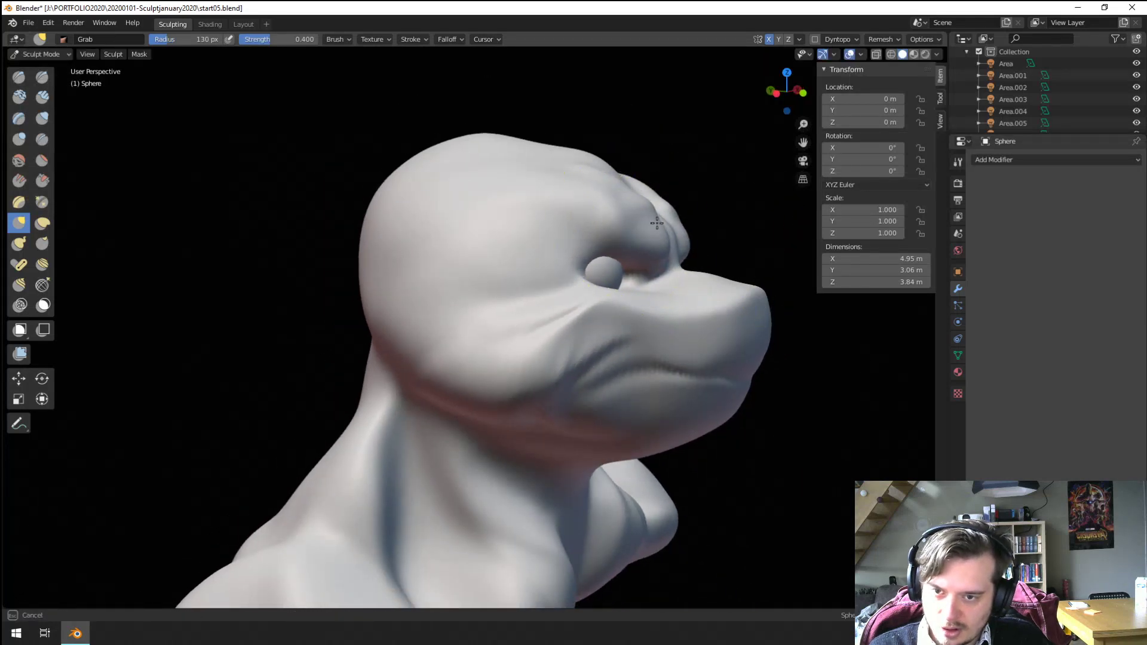
drag(586, 192, 550, 191)
Step: Adjust the socket edge beside the eyeball from the side with the Grab brush at a radius of 108 px
mouse_move(550, 192)
middle_down()
mouse_move(453, 236)
mouse_move(476, 281)
middle_up()
scroll(474, 218, up, 3)
scroll(453, 235, down, 3)
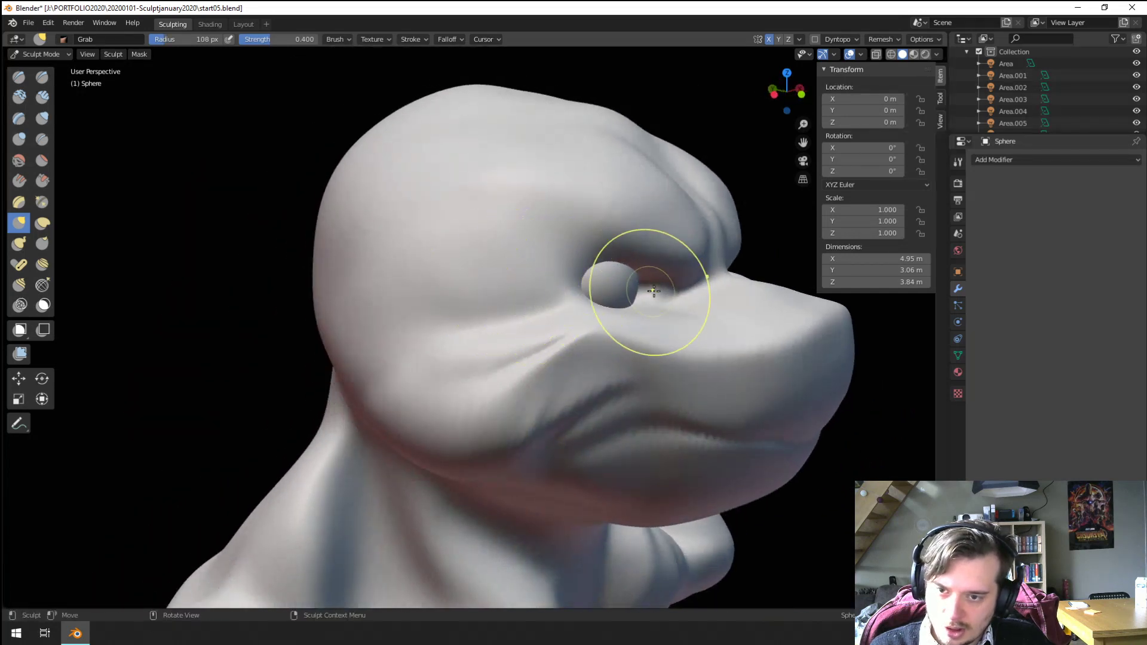
drag(631, 290, 625, 290)
Step: Build up the upper and lower eyelids around the eye with the Blob brush at a radius of 73 px
mouse_move(609, 284)
middle_down()
mouse_move(536, 277)
mouse_move(481, 345)
middle_up()
middle_drag(482, 345, 537, 356)
mouse_move(538, 356)
ctrl+middle_down()
mouse_move(525, 278)
mouse_move(473, 278)
ctrl+middle_up()
click(19, 140)
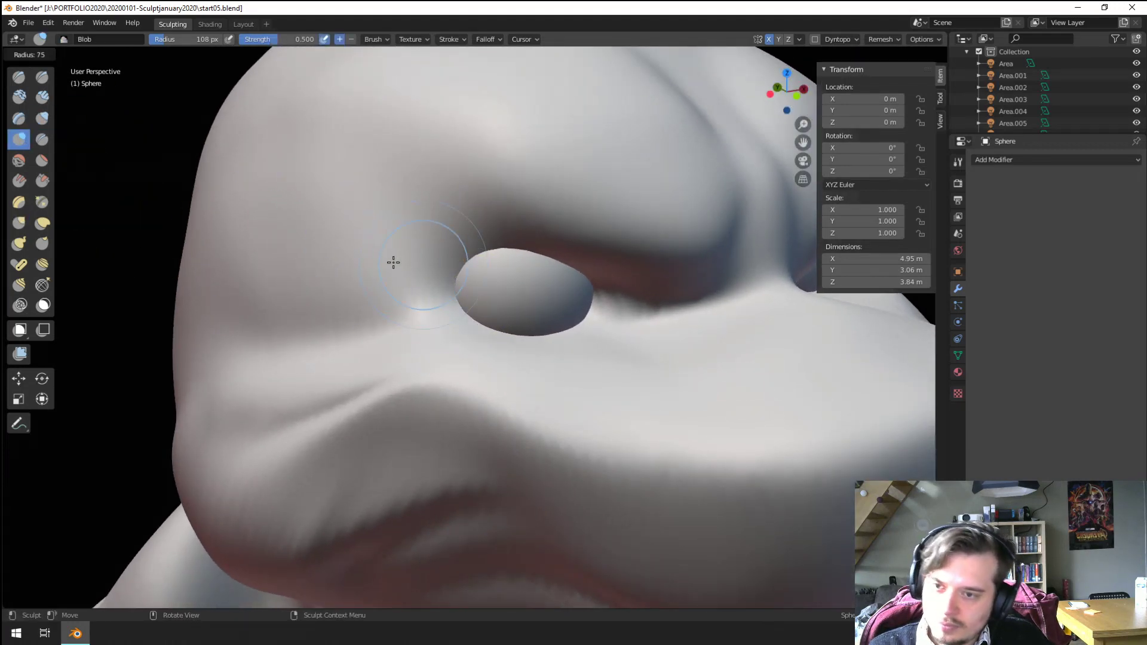
mouse_move(434, 261)
mouse_down()
mouse_move(574, 275)
mouse_move(456, 262)
mouse_move(609, 299)
mouse_move(431, 280)
mouse_move(508, 334)
mouse_move(595, 324)
mouse_up()
drag(514, 317, 618, 306)
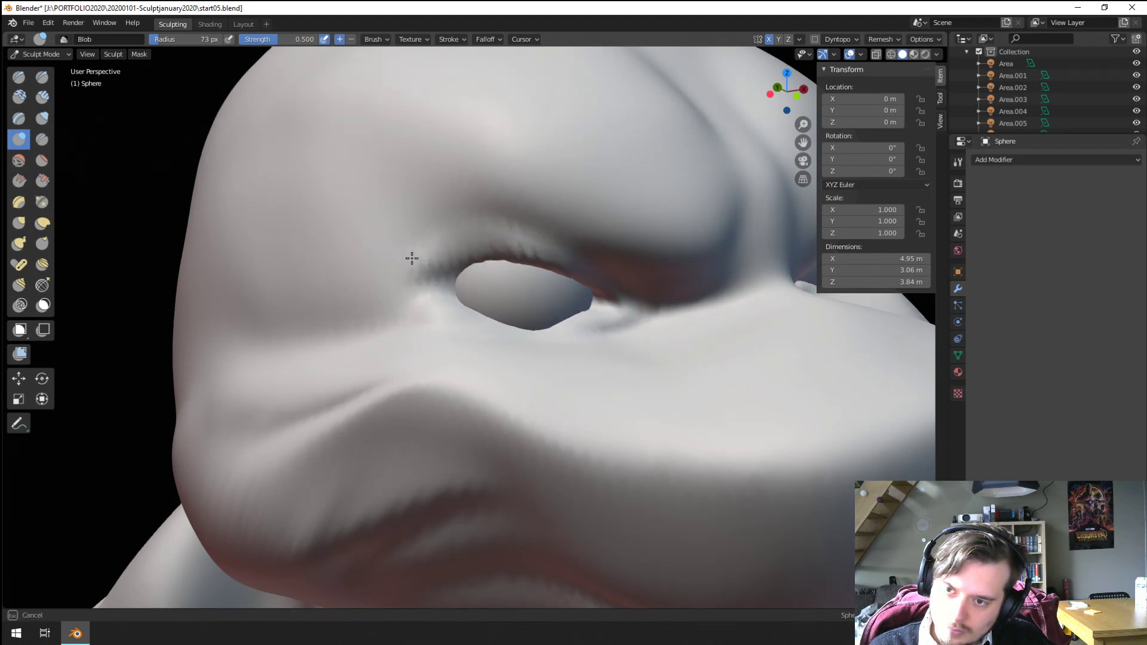
Step: Enter a new Remesh voxel size and sharpen the upper eyelid line with the Crease brush
click(884, 39)
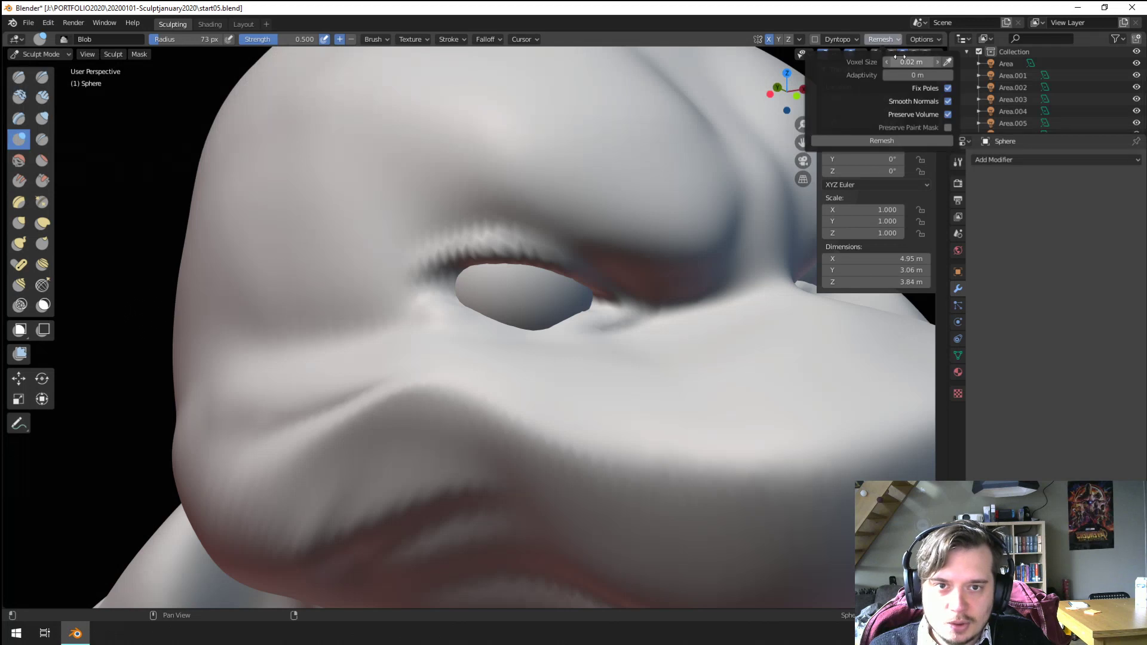
click(914, 62)
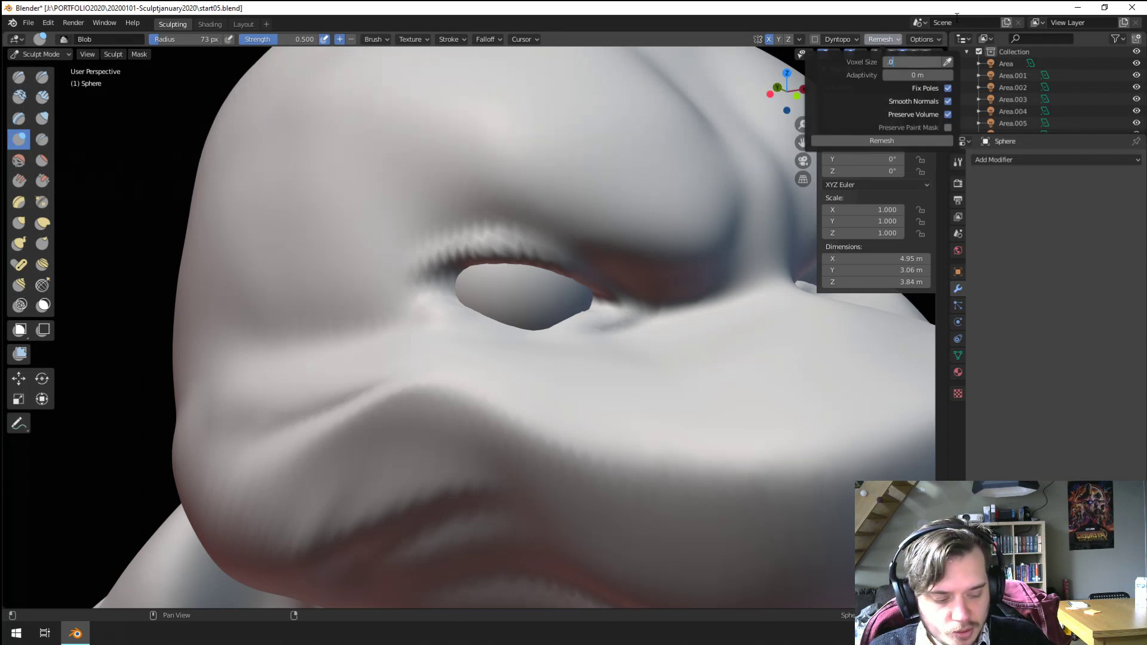
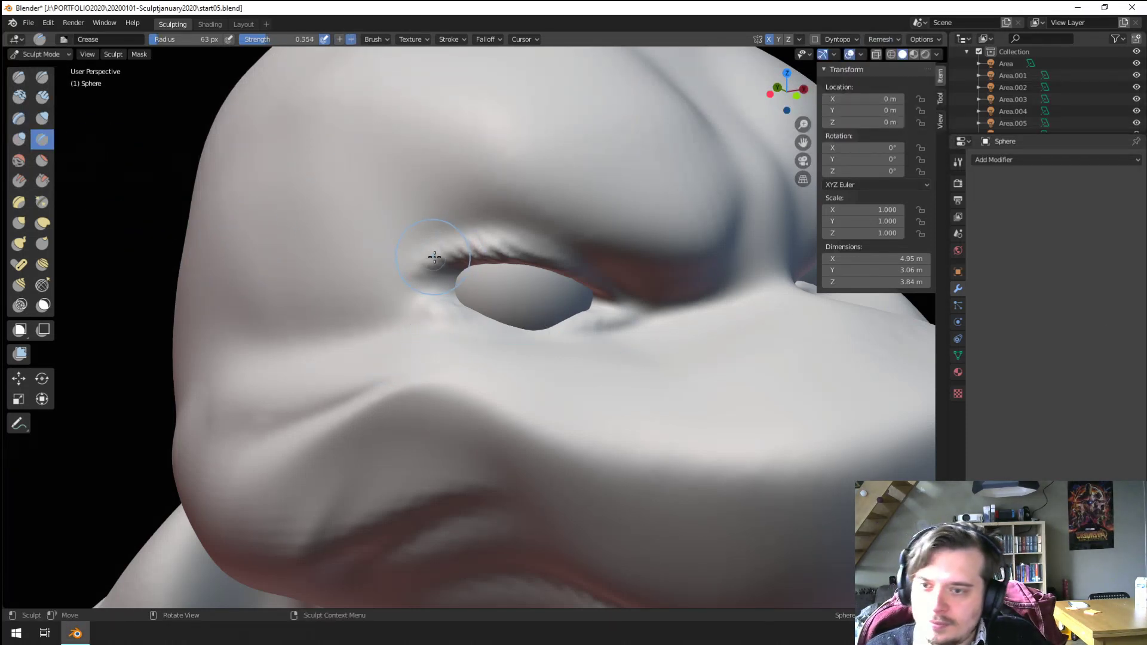
mouse_move(424, 267)
mouse_down()
mouse_move(567, 286)
mouse_move(392, 253)
mouse_move(597, 273)
mouse_move(634, 289)
mouse_move(379, 262)
mouse_move(594, 295)
mouse_up()
scroll(593, 294, down, 8)
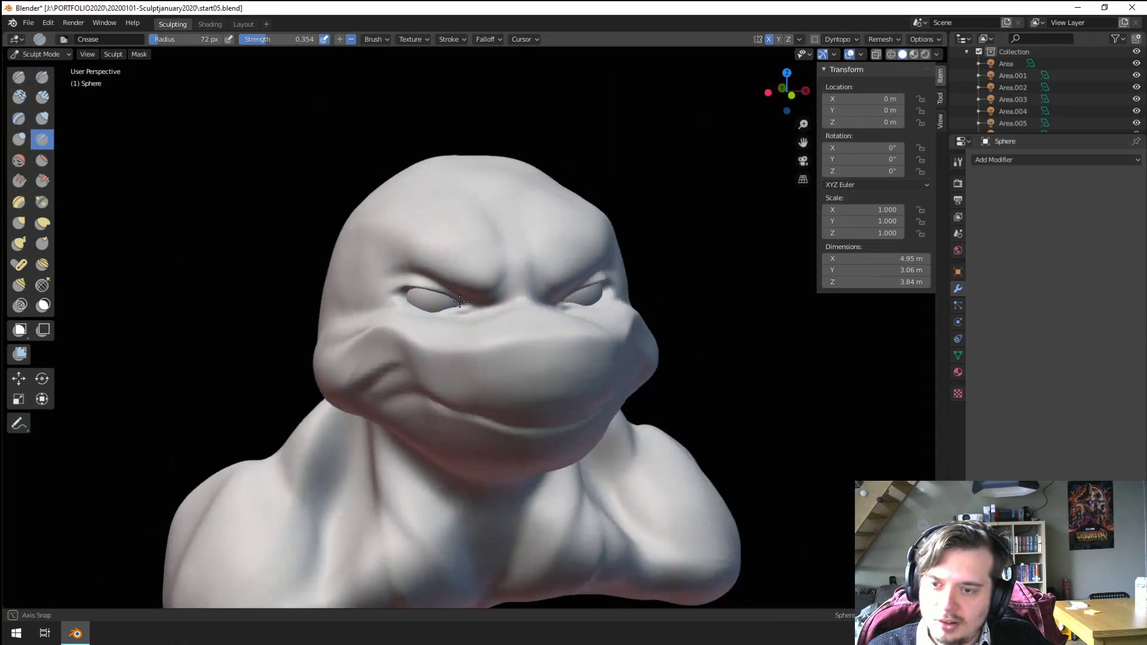
Step: Adjust the lower eyelid near the inner eye corner with the Grab brush, reducing its radius to 60 px
mouse_move(430, 287)
middle_down()
mouse_move(448, 287)
mouse_move(377, 238)
middle_up()
key(g)
key(f)
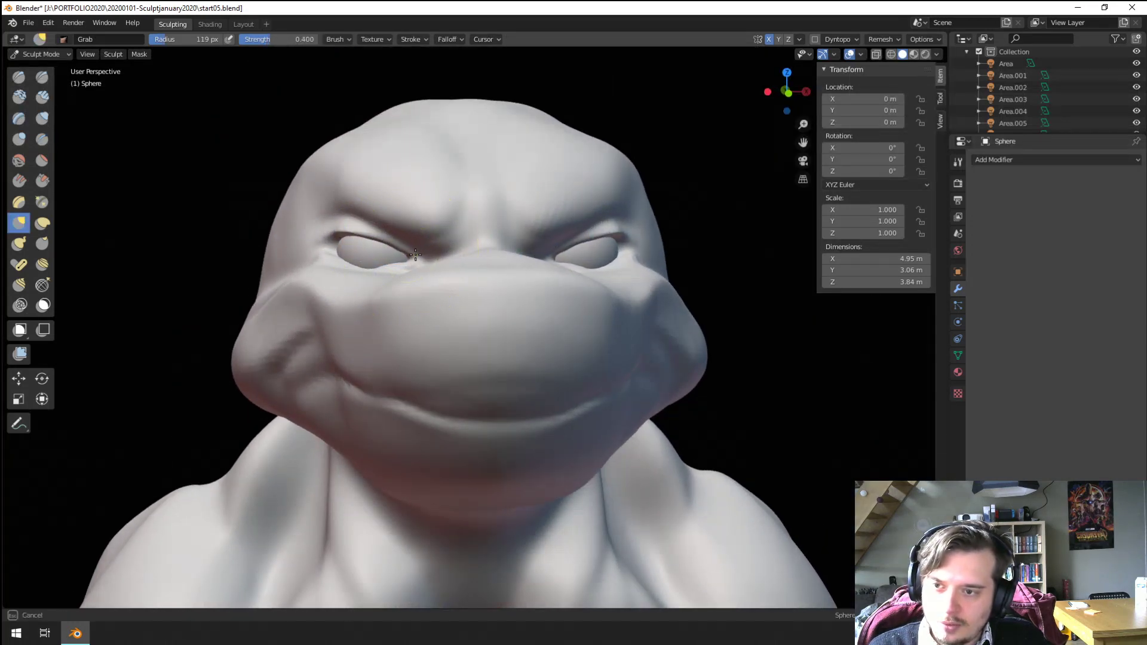
click(412, 291)
drag(448, 333, 448, 320)
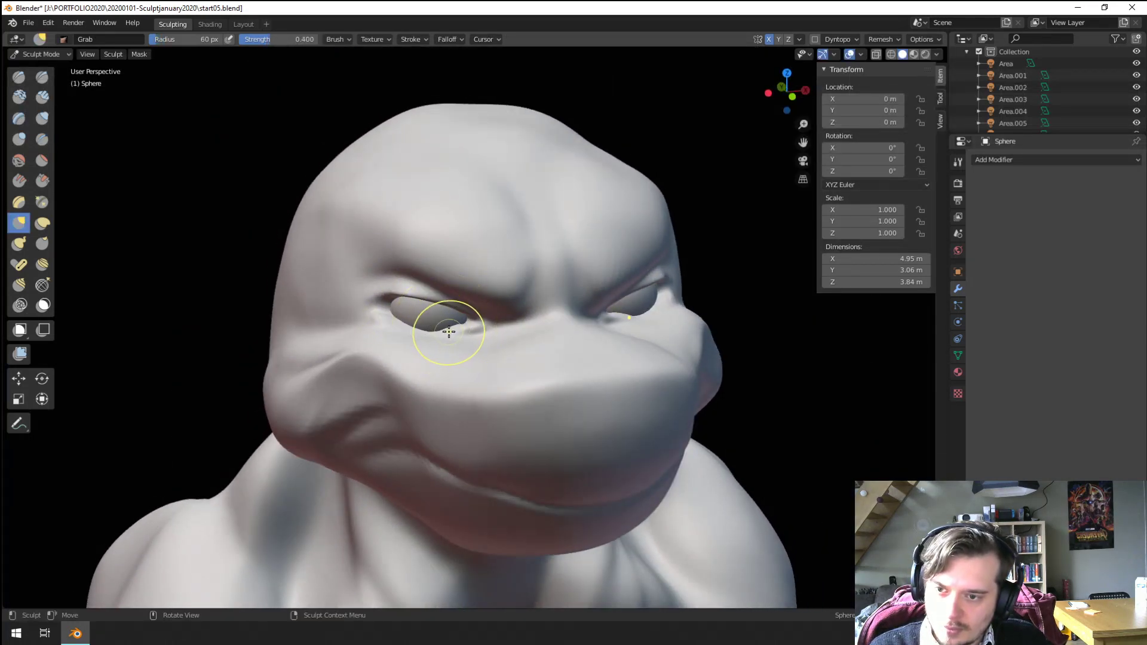
middle_drag(448, 320, 456, 325)
Step: Add volume to the eyelids at the inner eye corner with the Blob brush
scroll(457, 325, up, 5)
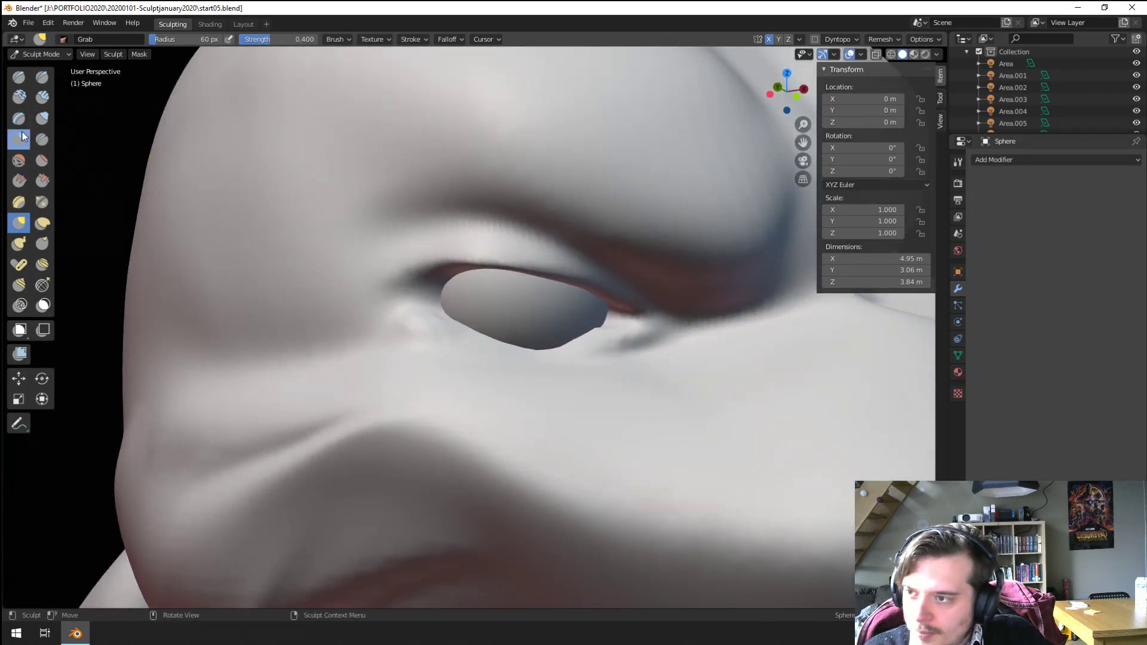
click(22, 137)
mouse_move(620, 327)
mouse_down()
mouse_move(602, 328)
mouse_move(602, 339)
mouse_move(597, 328)
mouse_move(620, 317)
mouse_move(640, 326)
mouse_up()
scroll(530, 376, down, 8)
middle_drag(529, 376, 560, 325)
scroll(561, 325, up, 2)
scroll(316, 310, up, 6)
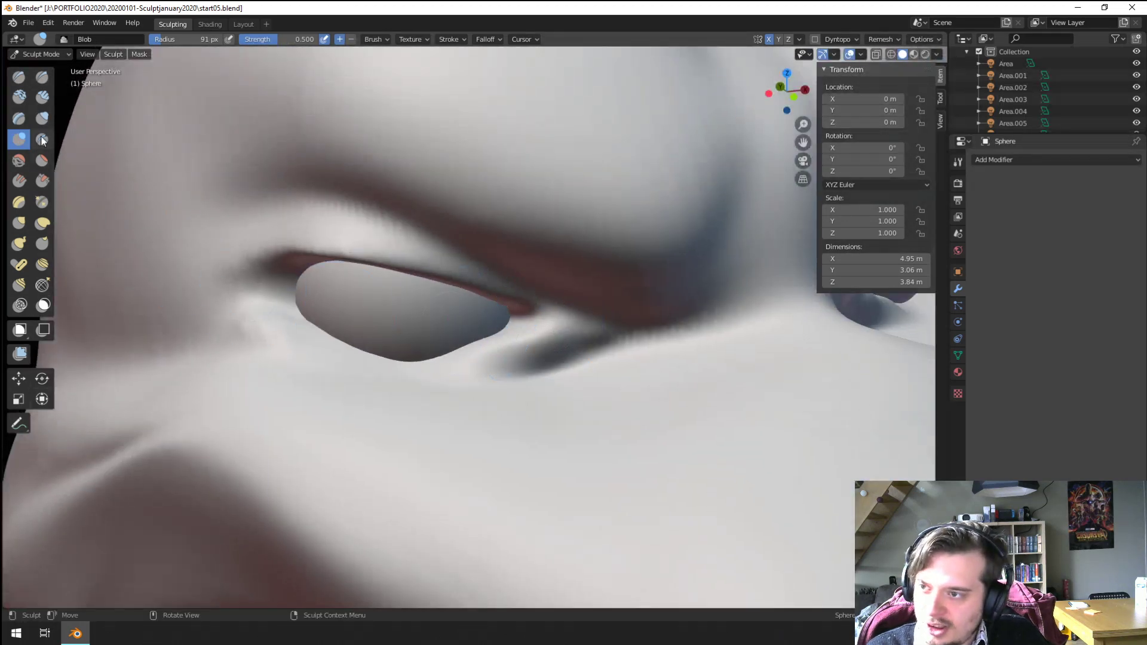
Step: Define the inner eye corner and the lid fold above it with normal and inverted Crease strokes at 64 px
click(42, 139)
drag(586, 326, 524, 354)
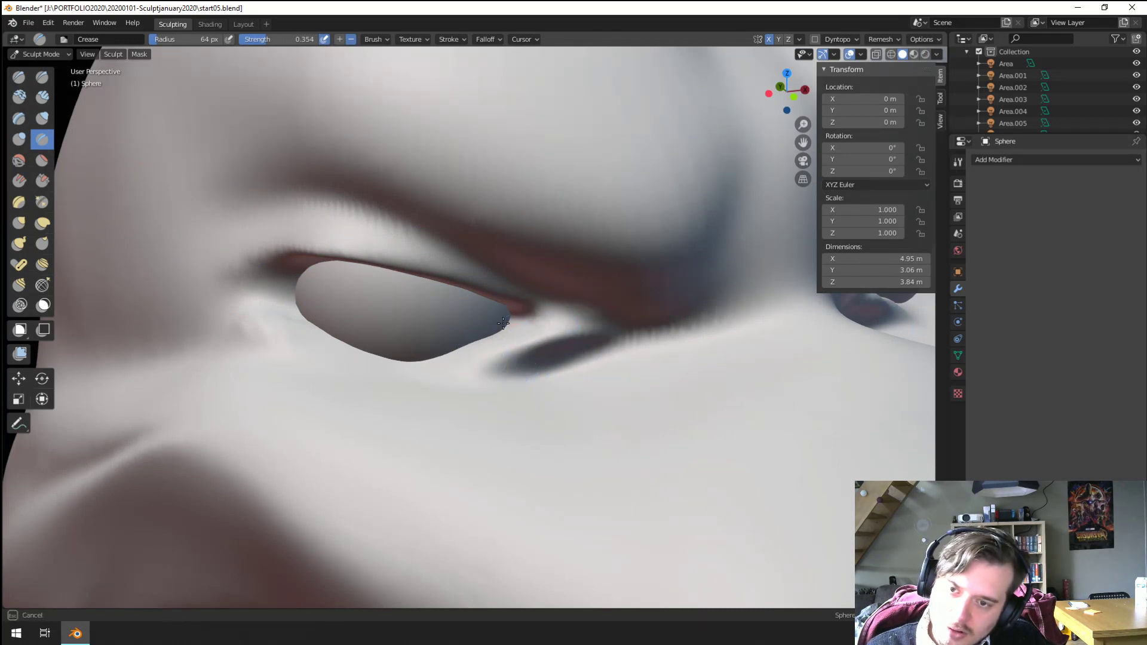
ctrl+drag(590, 320, 600, 326)
ctrl+drag(486, 271, 620, 333)
ctrl+drag(532, 292, 619, 335)
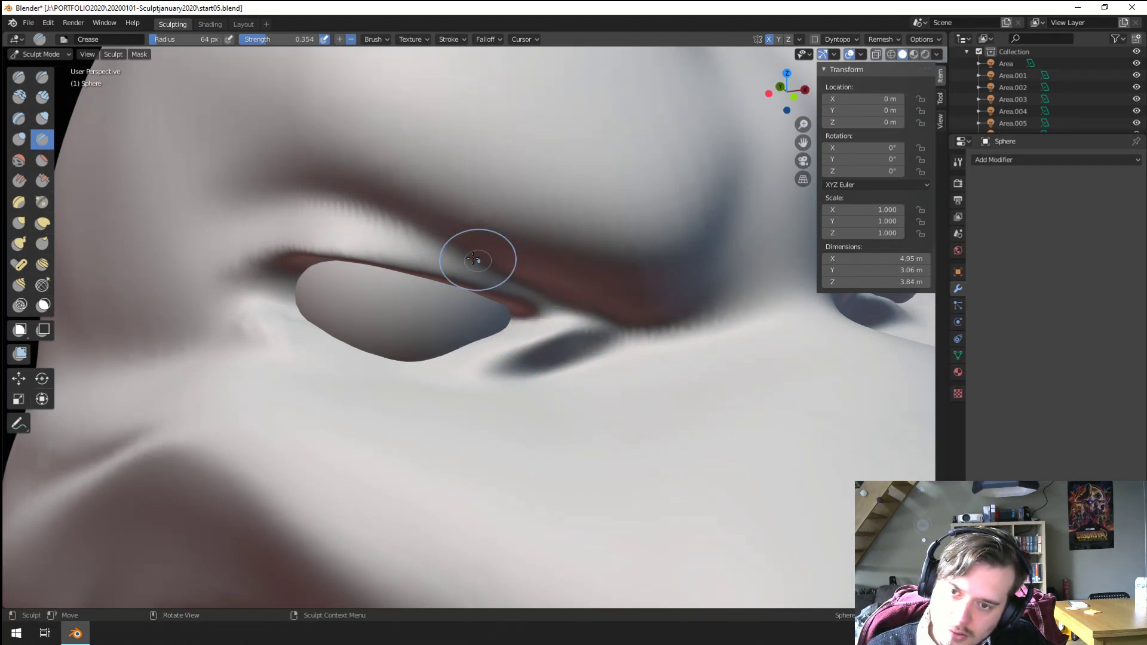
Step: Accentuate the fold above the eyelid and the brow with inverted Crease strokes, using a 79 px radius on the brow
ctrl+drag(479, 259, 618, 332)
scroll(592, 293, down, 5)
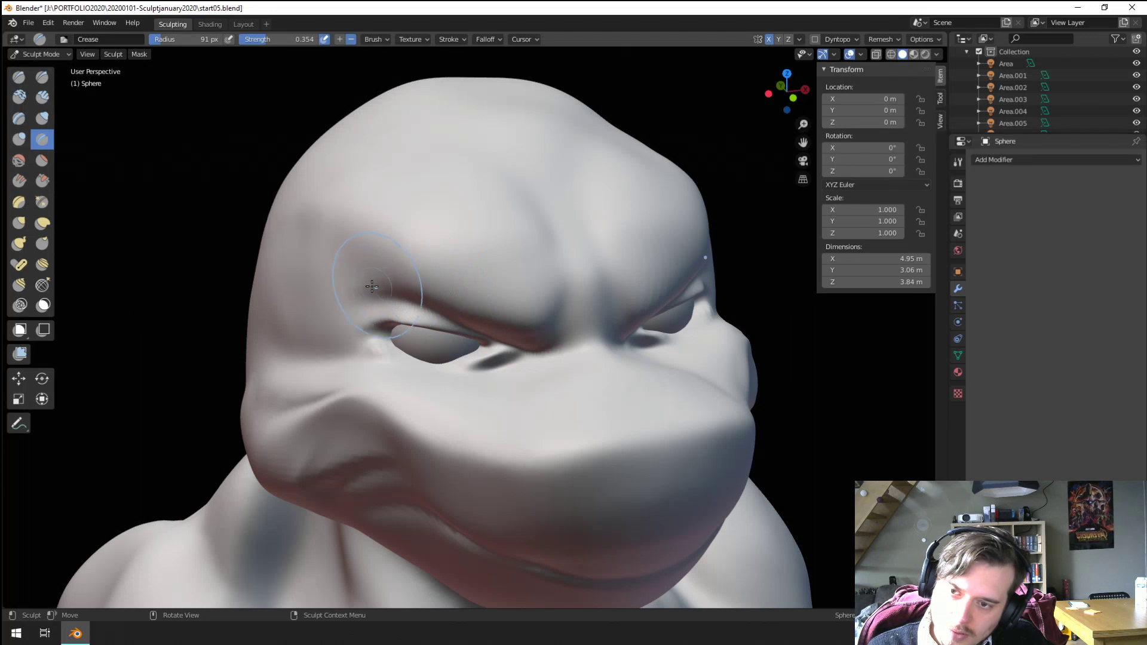
key(f)
click(338, 283)
mouse_move(333, 284)
ctrl+mouse_down()
mouse_move(367, 273)
mouse_move(502, 300)
ctrl+mouse_up()
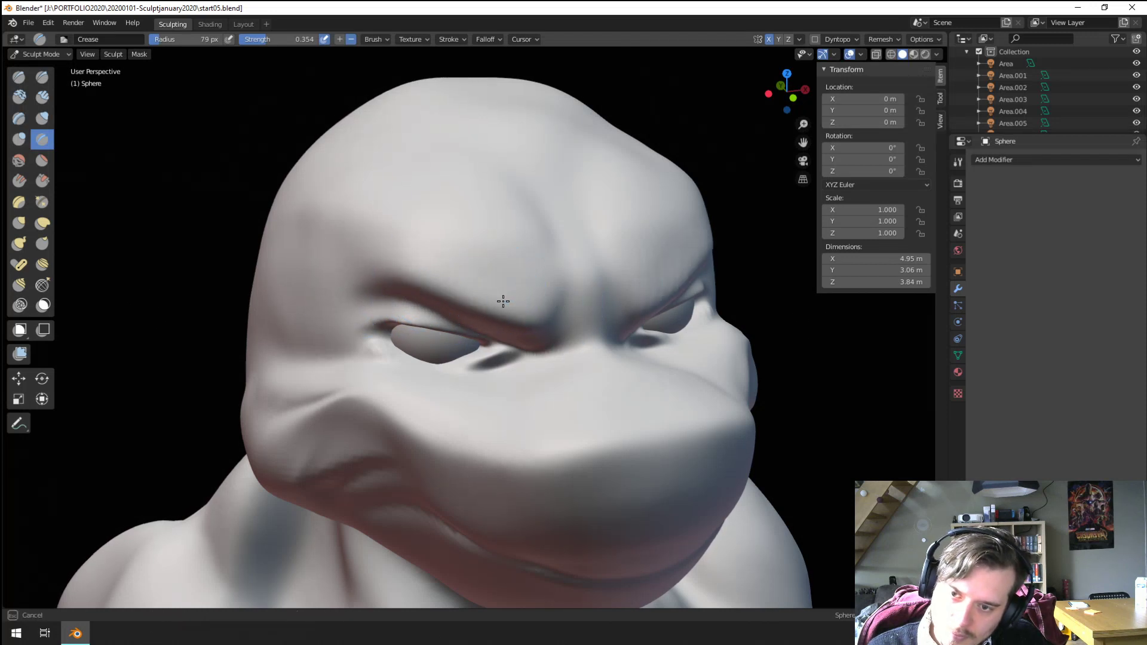
scroll(446, 294, down, 5)
scroll(448, 287, up, 3)
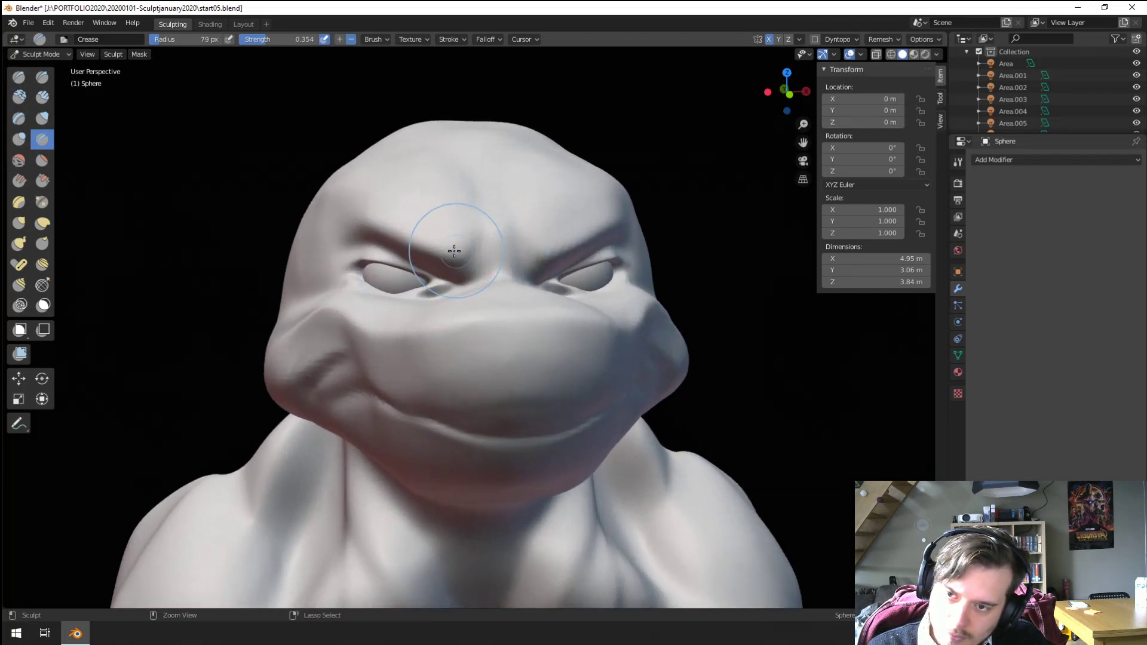
Step: Deepen the hollow at the outer end of the brow, beside the temple, with the Crease brush
middle_drag(475, 238, 489, 298)
middle_drag(430, 269, 461, 225)
drag(486, 257, 508, 287)
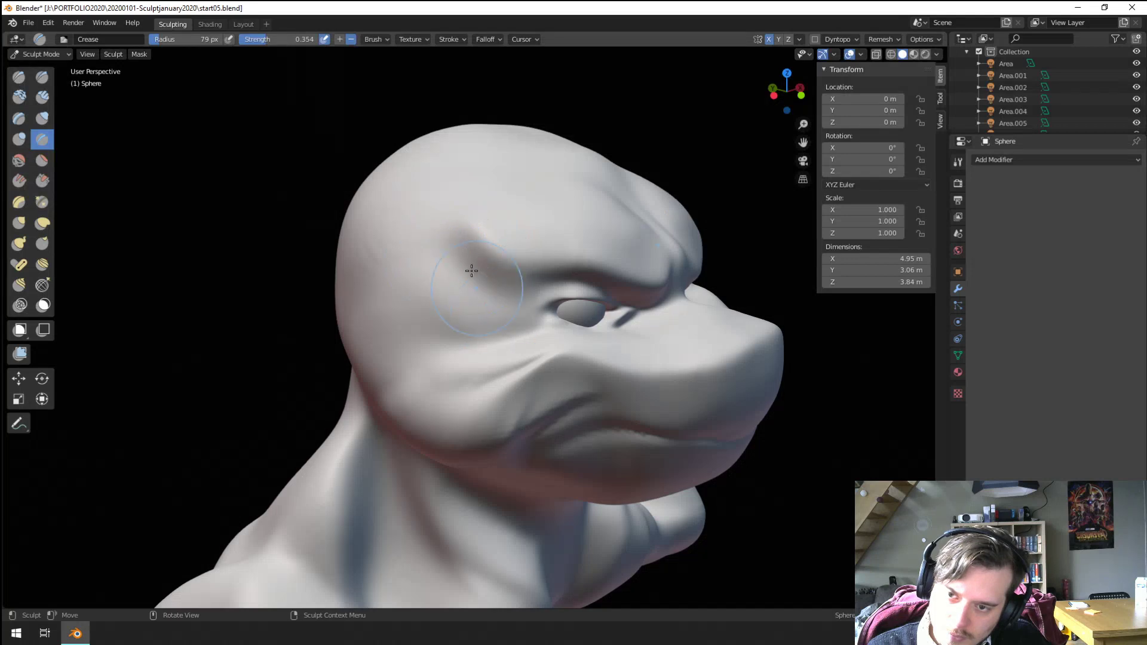
middle_drag(494, 312, 477, 337)
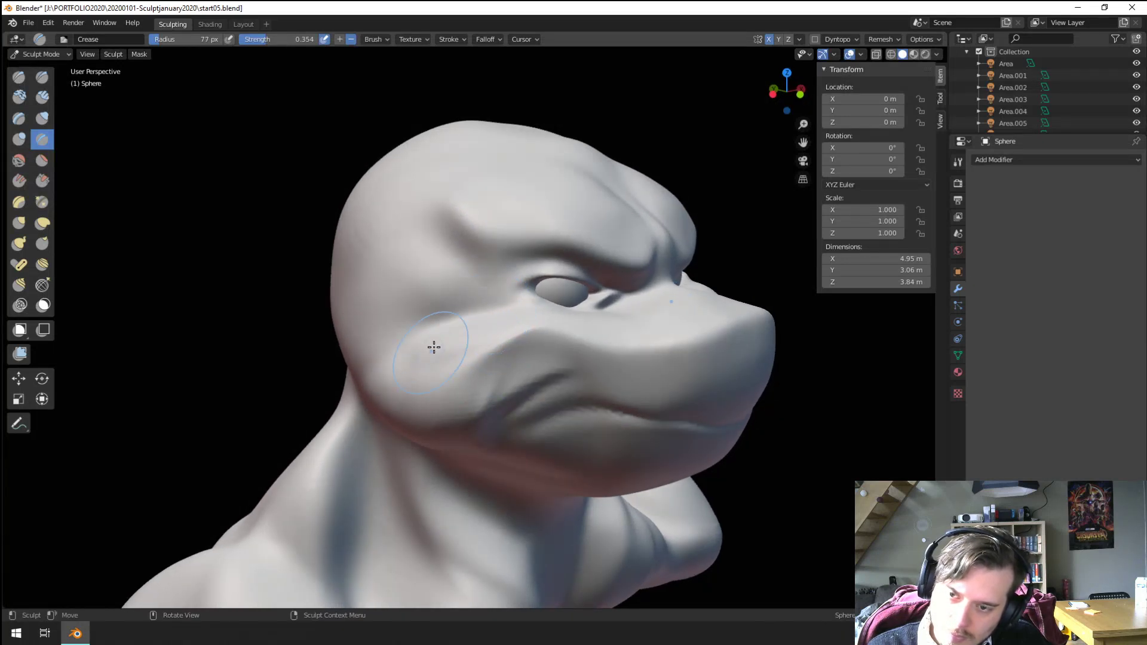
Step: Pull the cheekbone area up and back with the Grab brush at a 176 px radius
middle_drag(433, 347, 461, 321)
key(g)
drag(460, 320, 427, 295)
mouse_move(425, 297)
middle_down()
mouse_move(366, 299)
mouse_move(389, 299)
mouse_move(432, 412)
middle_up()
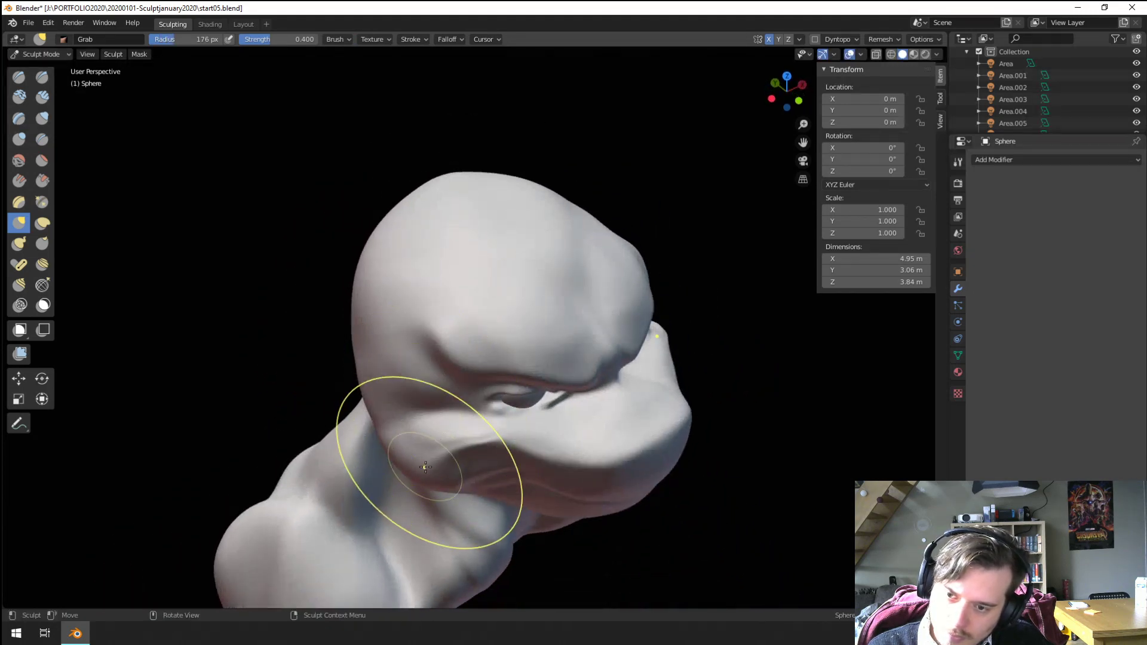
mouse_move(447, 469)
middle_down()
mouse_move(400, 409)
mouse_move(411, 353)
middle_up()
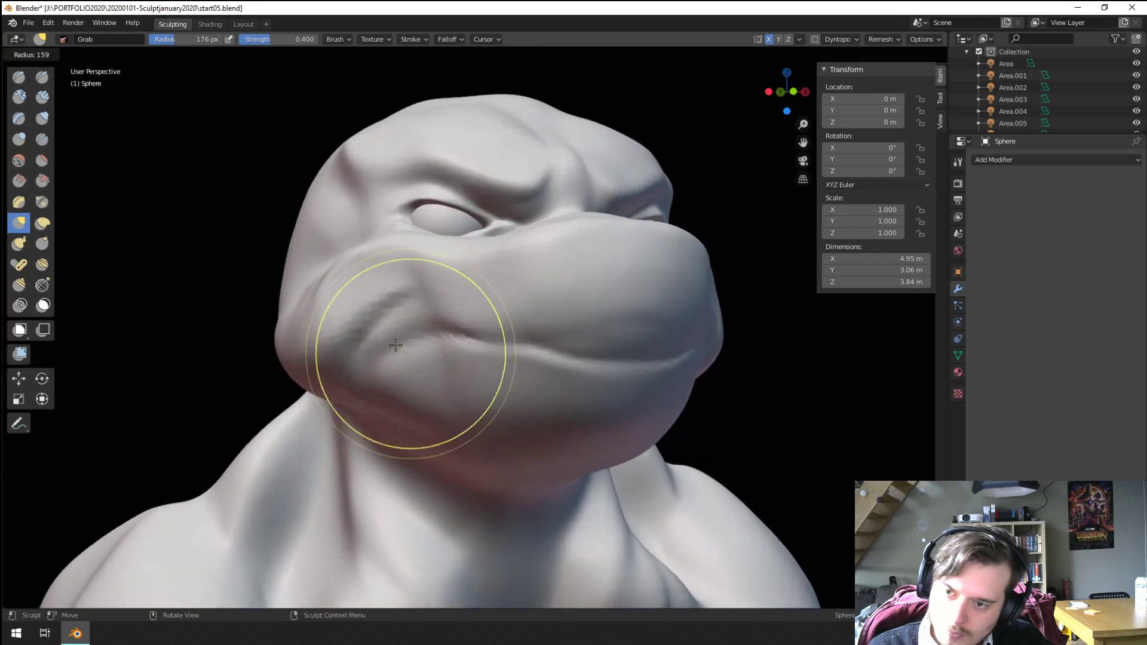
Step: Adjust the cheek folds near the mouth corner with the Grab brush at a 120 px radius
key(f)
click(377, 352)
drag(397, 304, 402, 311)
middle_drag(410, 310, 452, 306)
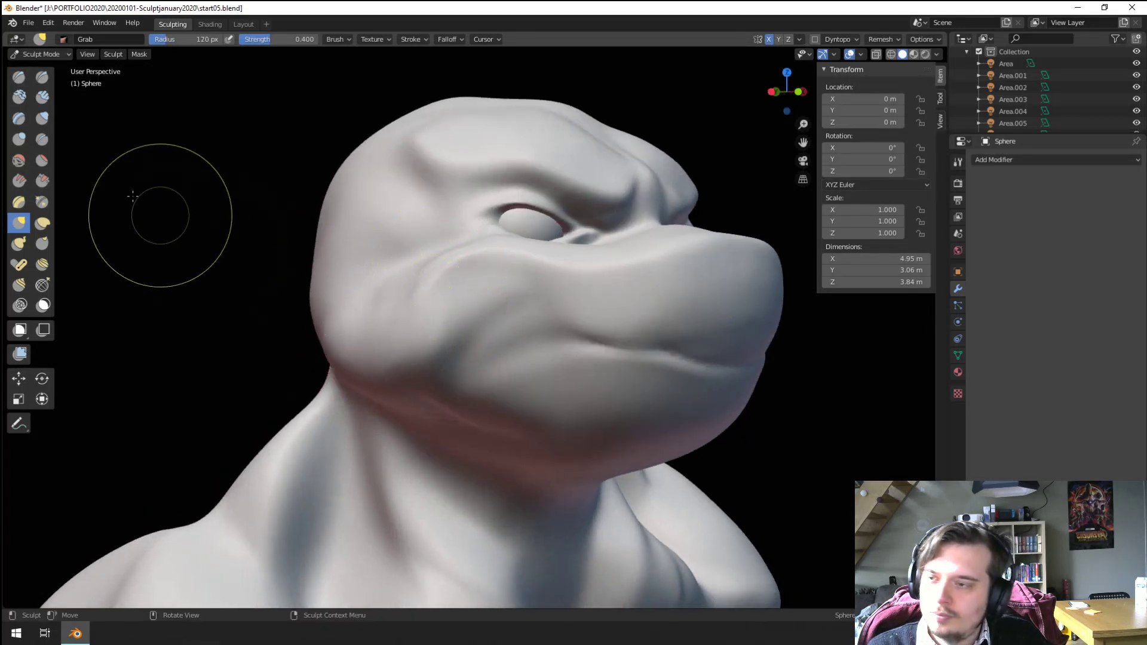
Step: Sharpen the mouth line between the upper and lower lips with the Crease brush at a 23 px radius
click(50, 141)
mouse_move(469, 353)
mouse_down()
mouse_move(571, 338)
mouse_move(736, 360)
mouse_up()
scroll(545, 366, down, 3)
mouse_move(545, 366)
middle_down()
mouse_move(573, 370)
mouse_move(510, 378)
mouse_move(537, 375)
middle_up()
scroll(486, 328, up, 3)
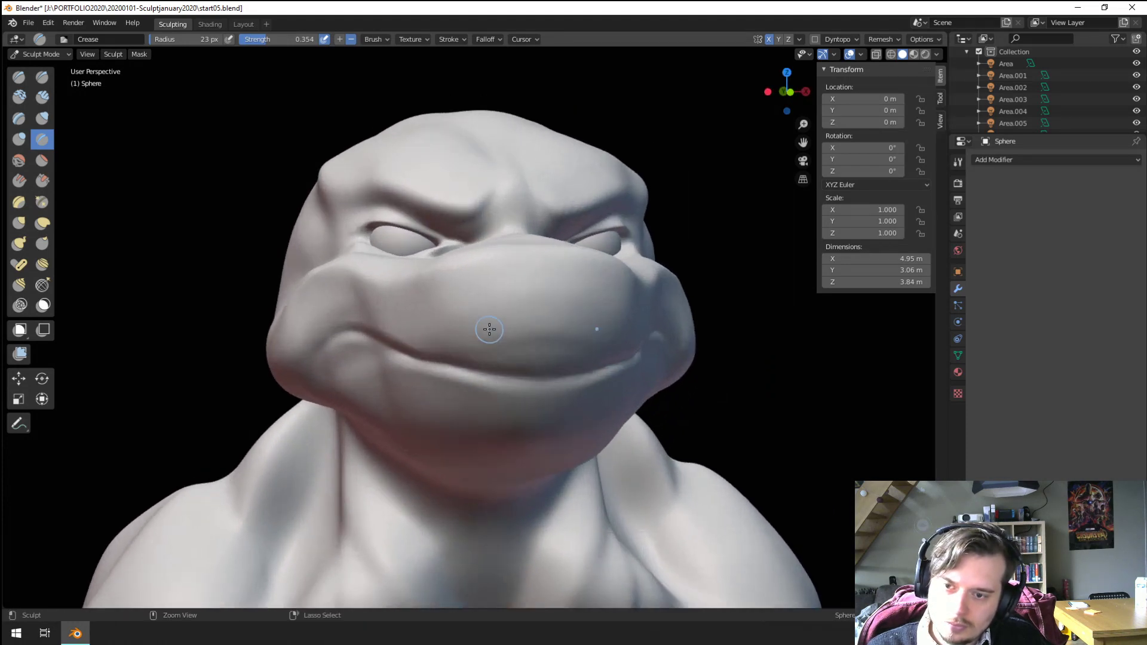
mouse_move(440, 358)
mouse_down()
mouse_move(570, 342)
mouse_move(440, 380)
mouse_up()
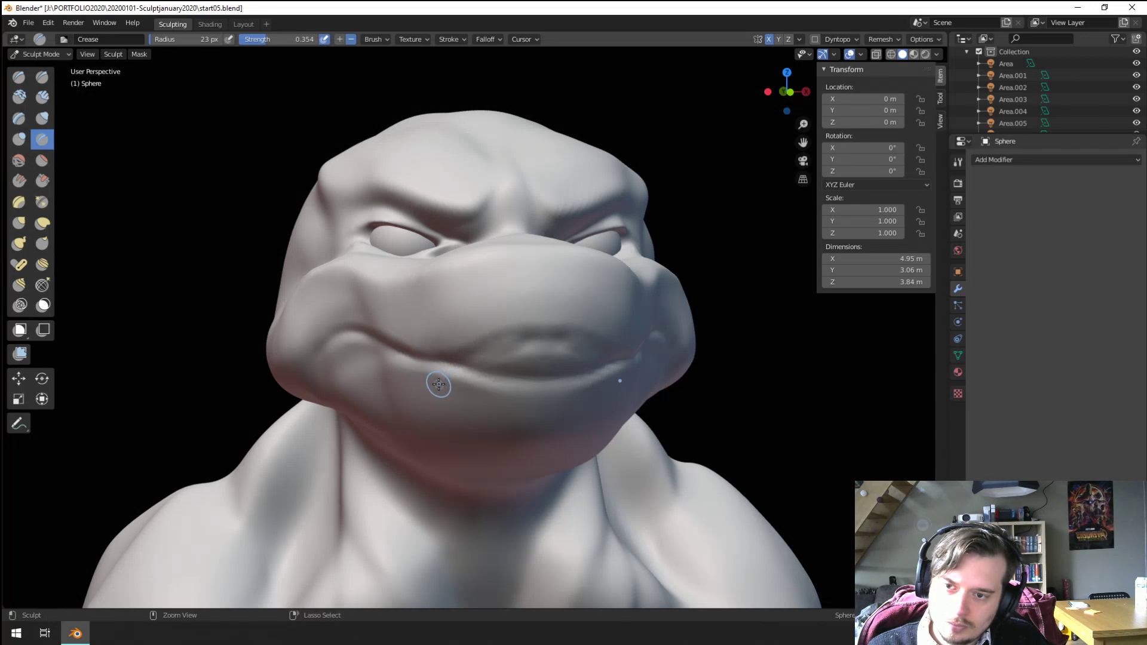
key(ctrl+z)
key(ctrl+z)
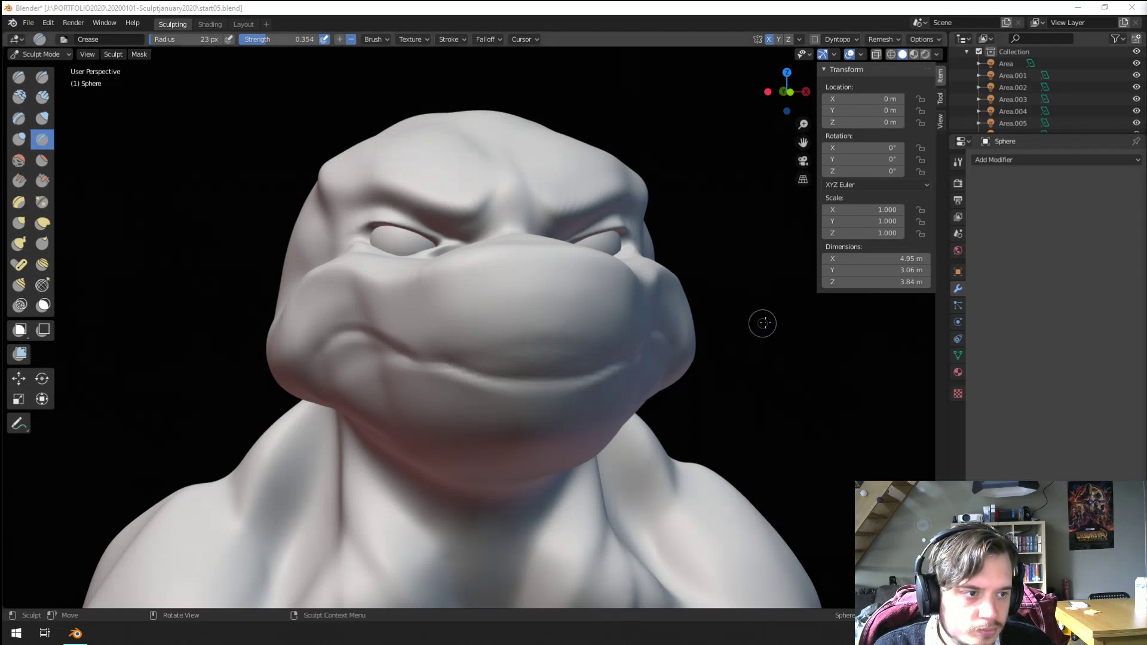
Step: Pull the upper eyelid slightly down over the eyeball with the Grab brush
key(ctrl+s)
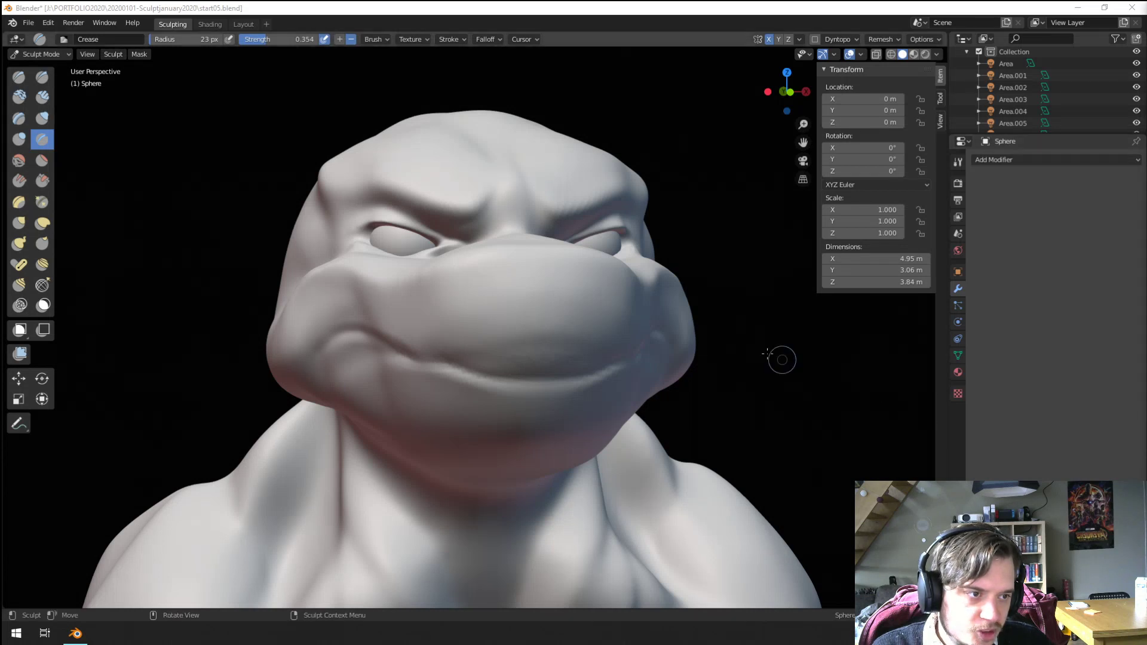
middle_drag(491, 327, 454, 293)
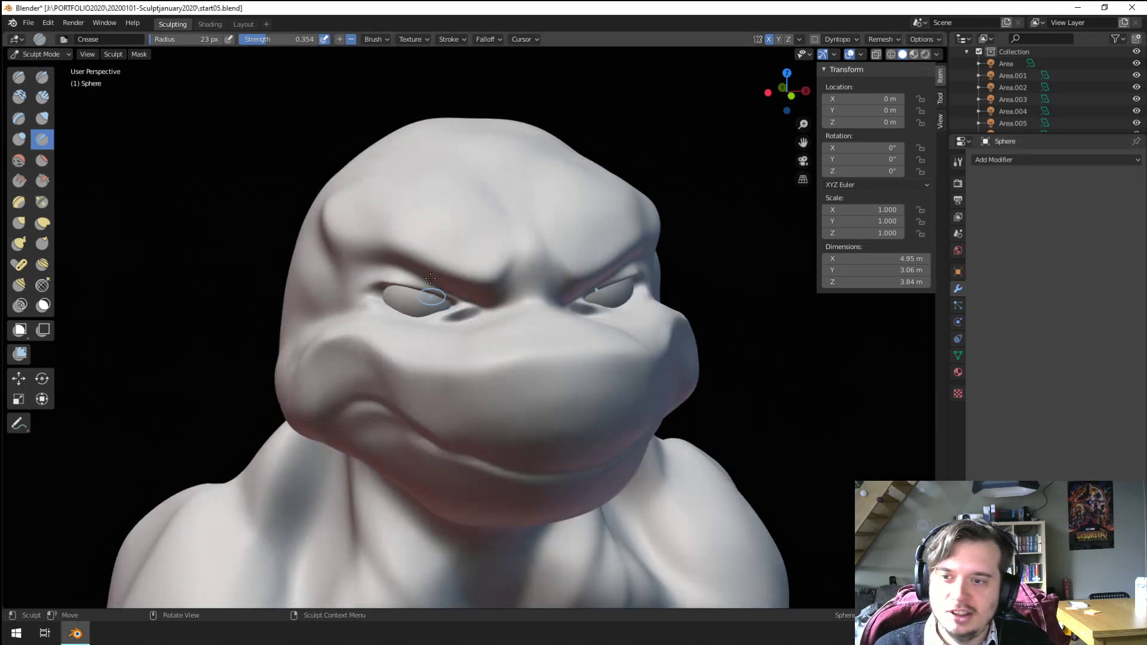
key(g)
key(f)
click(433, 285)
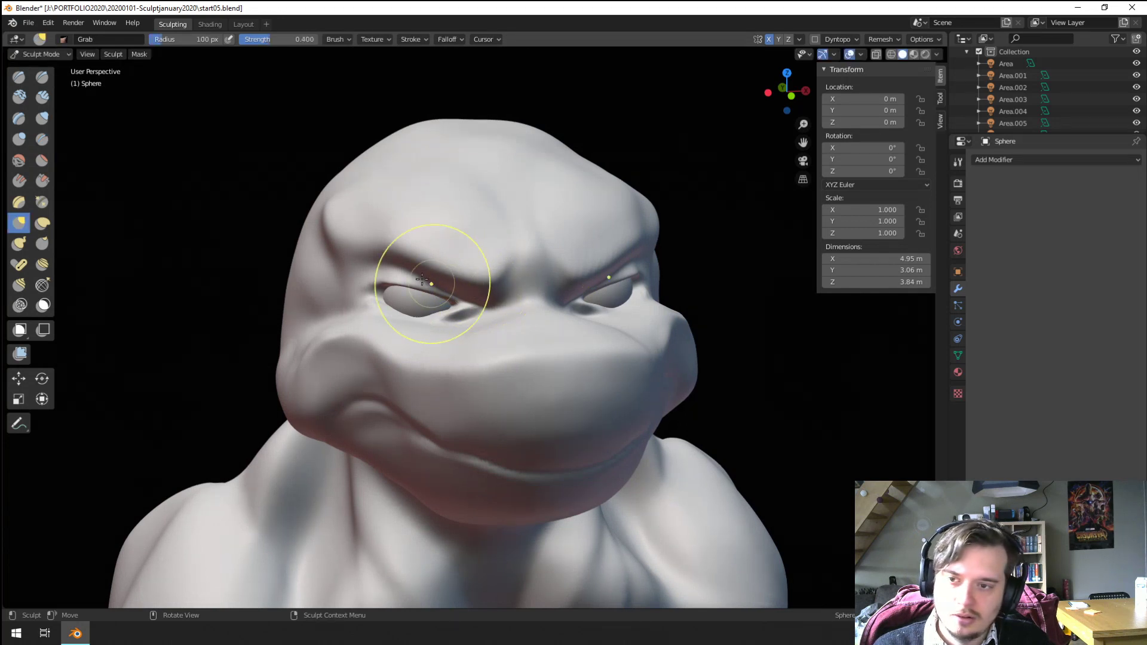
key(f)
click(441, 273)
drag(439, 272, 435, 283)
Step: Shift the outer part of the brow slightly inward with the Grab brush, enlarging its radius to 133 px
key(f)
click(370, 253)
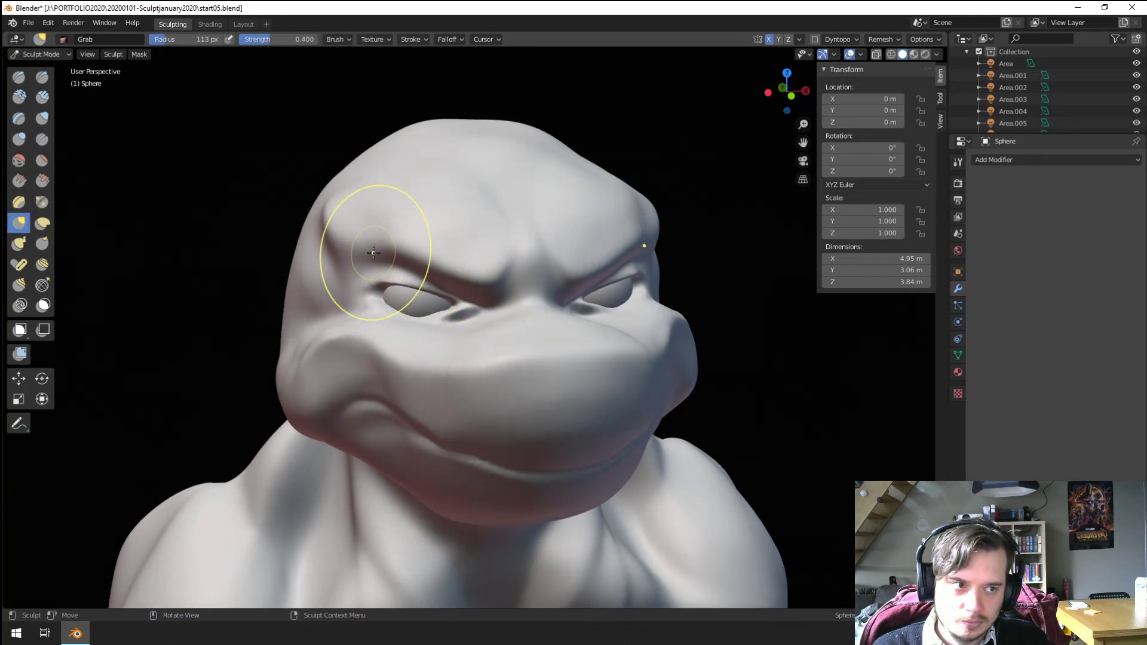
middle_drag(377, 248, 393, 255)
key(f)
click(403, 254)
drag(384, 253, 395, 253)
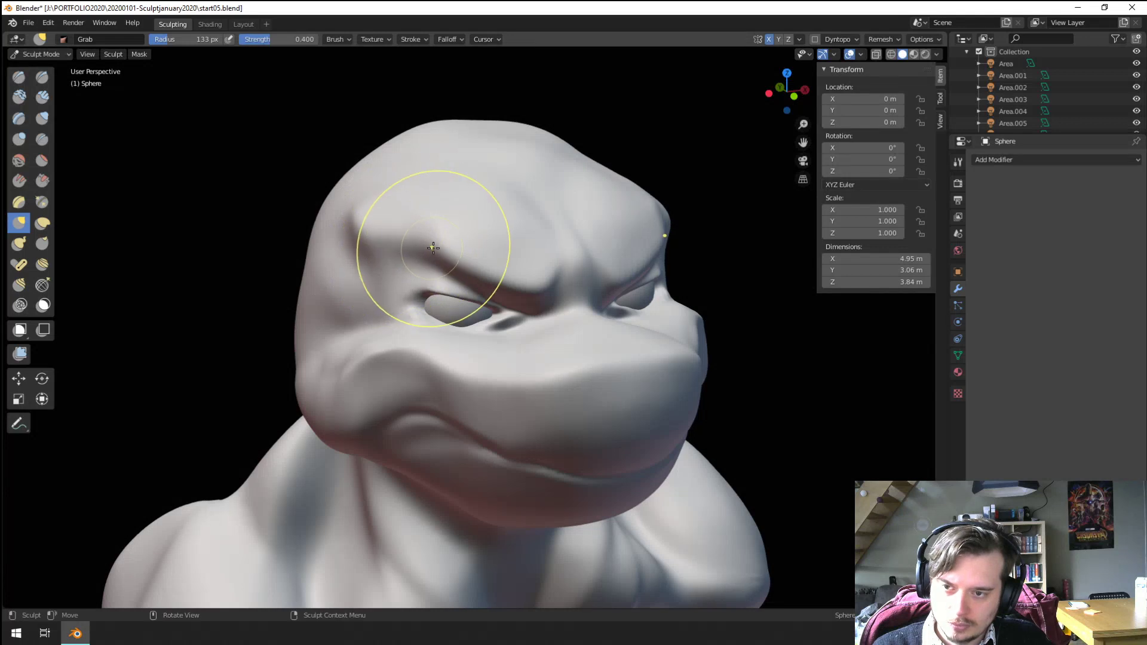
Step: Flatten the temple and the side of the head with the Flatten/Contrast brush at 0.500 strength
mouse_move(440, 235)
middle_down()
mouse_move(455, 250)
mouse_move(417, 253)
mouse_move(443, 253)
middle_up()
key(f)
click(66, 139)
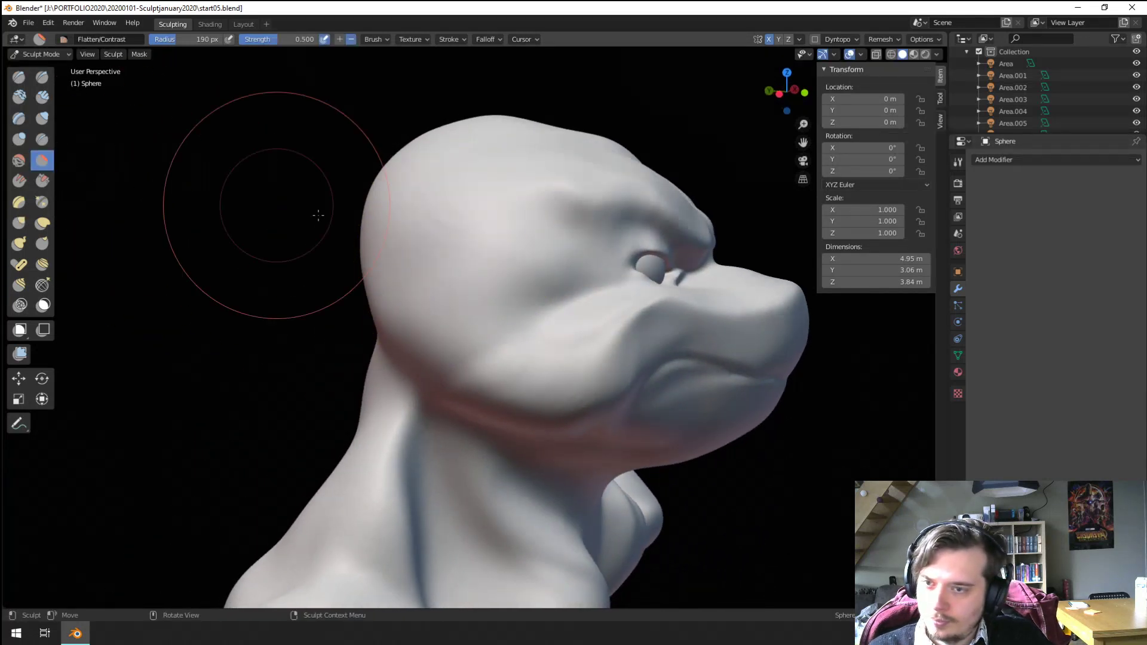
key(shift+t)
key(f)
mouse_move(440, 260)
mouse_down()
mouse_move(476, 258)
mouse_move(392, 261)
mouse_up()
key(f)
click(436, 258)
middle_drag(436, 259, 477, 255)
drag(481, 252, 486, 249)
mouse_move(486, 249)
middle_down()
mouse_move(374, 225)
mouse_move(405, 274)
middle_up()
Step: Raise the crown of the head with the Grab brush at a 272 px radius
key(g)
key(f)
click(439, 212)
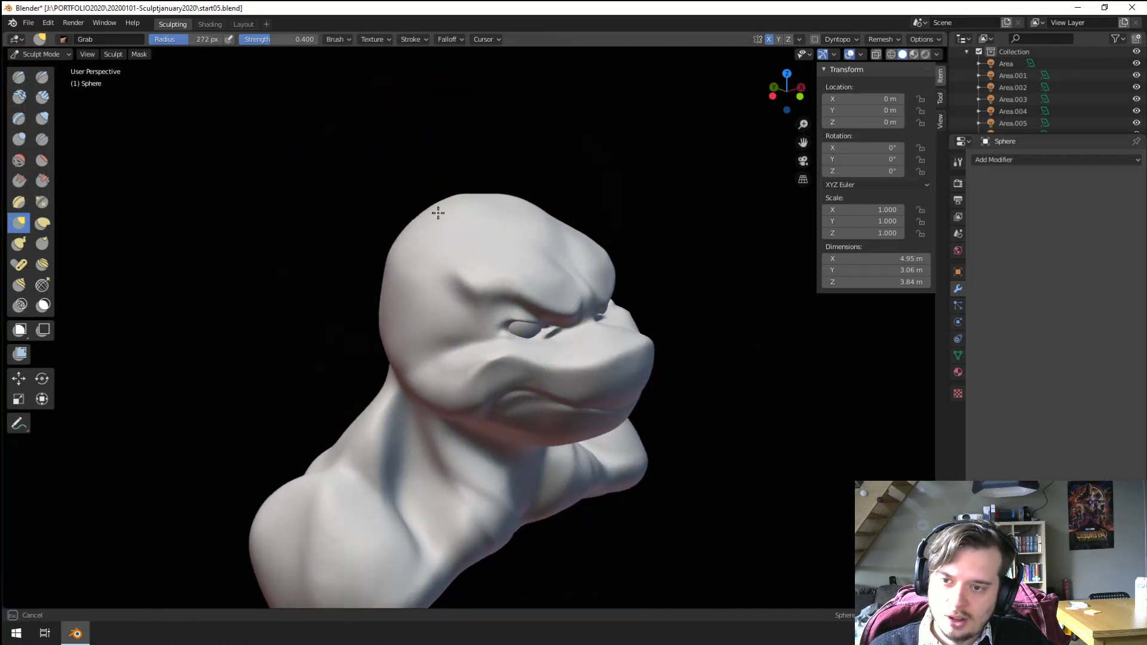
mouse_move(441, 210)
middle_down()
mouse_move(525, 219)
mouse_move(382, 260)
mouse_move(364, 292)
mouse_move(231, 297)
mouse_move(388, 265)
mouse_move(397, 307)
mouse_move(506, 321)
mouse_move(523, 342)
mouse_move(473, 422)
mouse_move(512, 302)
mouse_move(635, 358)
mouse_move(669, 294)
middle_up()
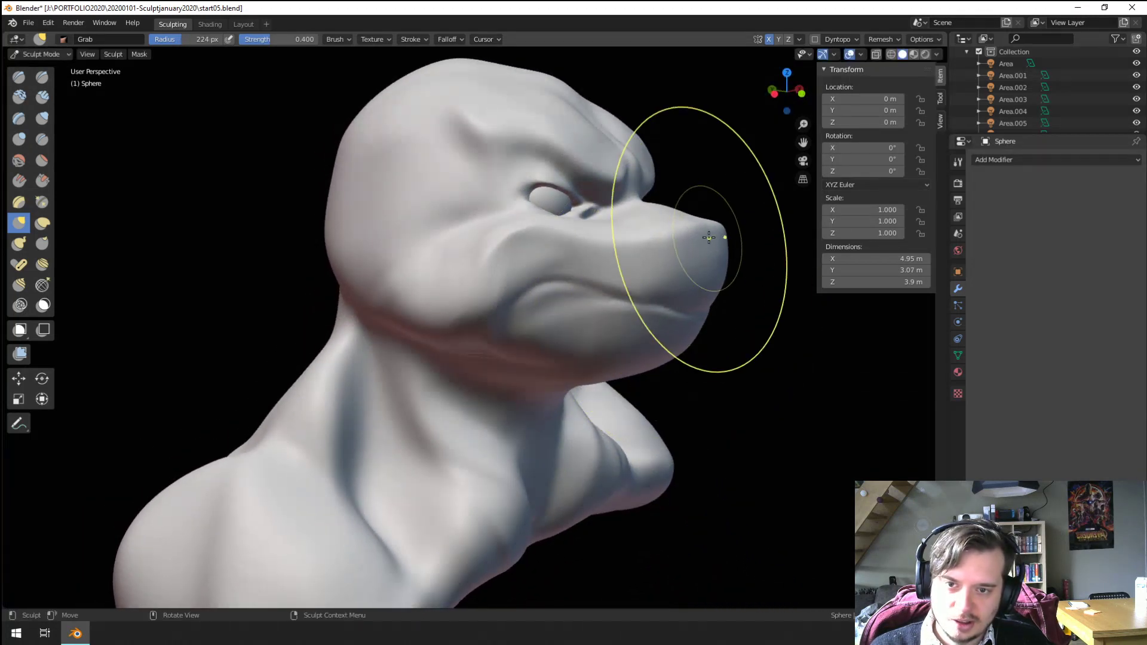
Step: Shorten the snout and rebalance the muzzle with the Grab brush, varying its radius between 330 px and 261 px
mouse_move(711, 236)
middle_down()
mouse_move(643, 264)
mouse_move(378, 310)
mouse_move(522, 292)
mouse_move(604, 393)
mouse_move(504, 340)
mouse_move(581, 352)
middle_up()
key(f)
click(668, 393)
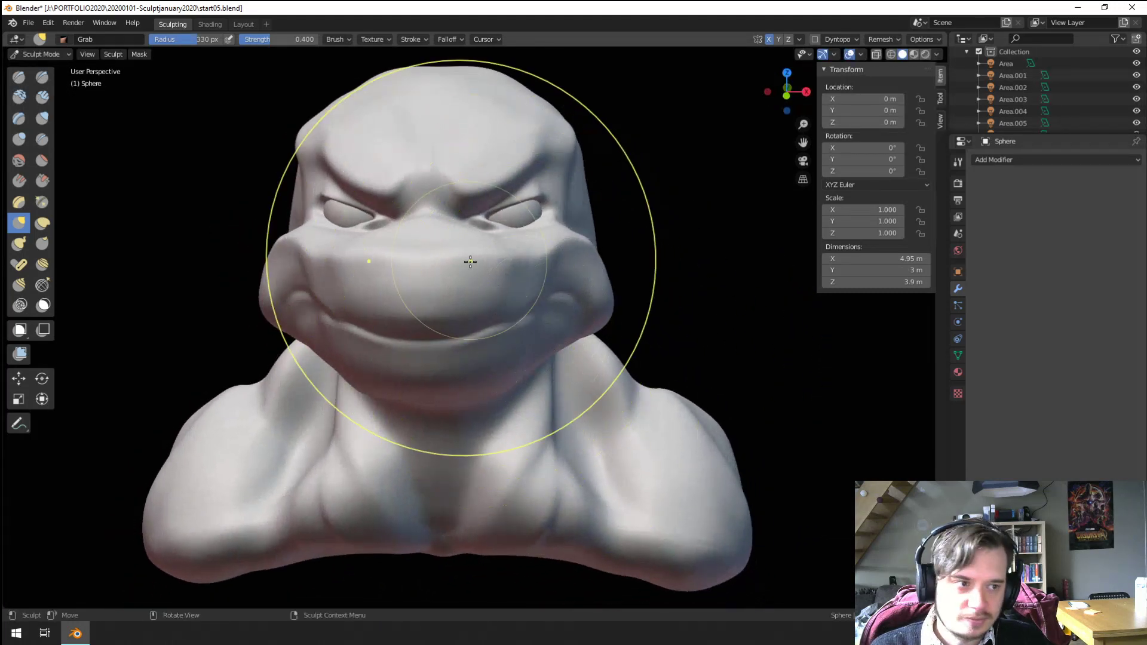
middle_drag(439, 267, 490, 281)
key(f)
click(468, 278)
key(f)
click(476, 253)
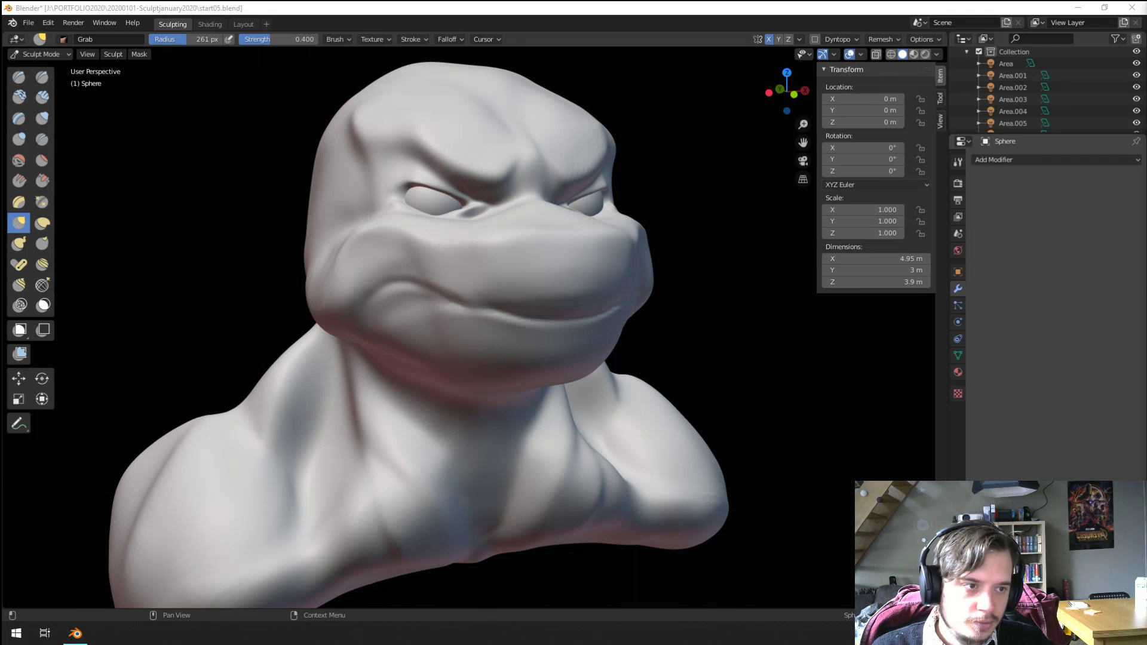
drag(482, 313, 561, 362)
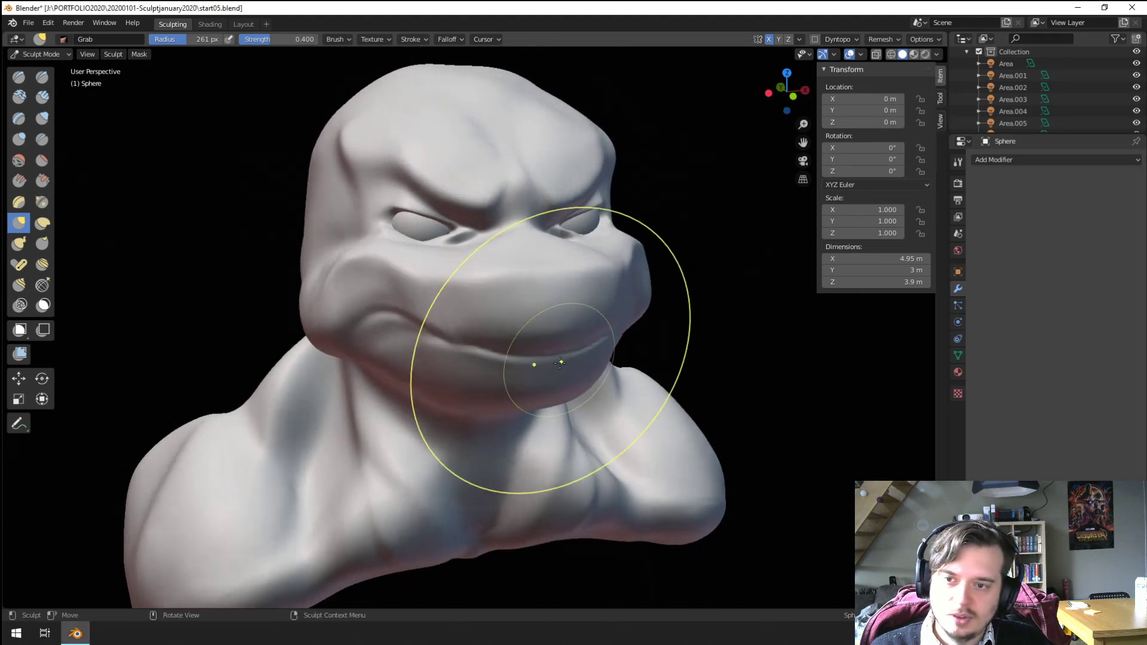
key(ctrl+z)
key(bracketleft)
key(bracketleft)
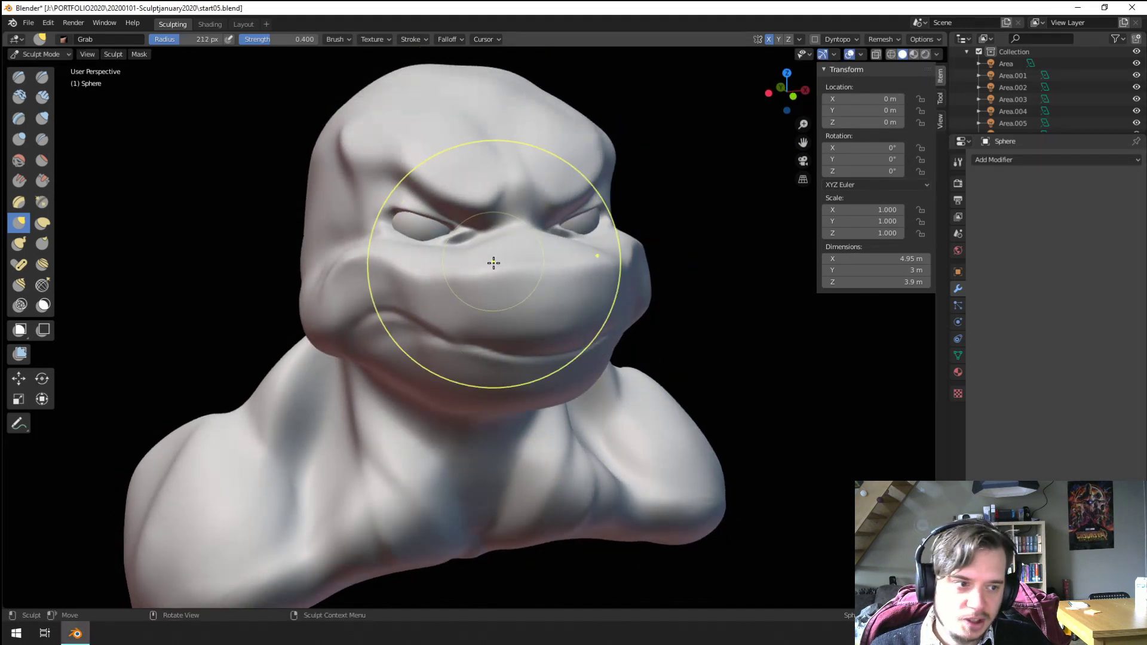
Step: Deepen the mouth corner and the line between the lips with the Crease brush at a 67 px radius
mouse_move(493, 263)
middle_down()
mouse_move(509, 248)
mouse_move(192, 289)
middle_up()
click(42, 139)
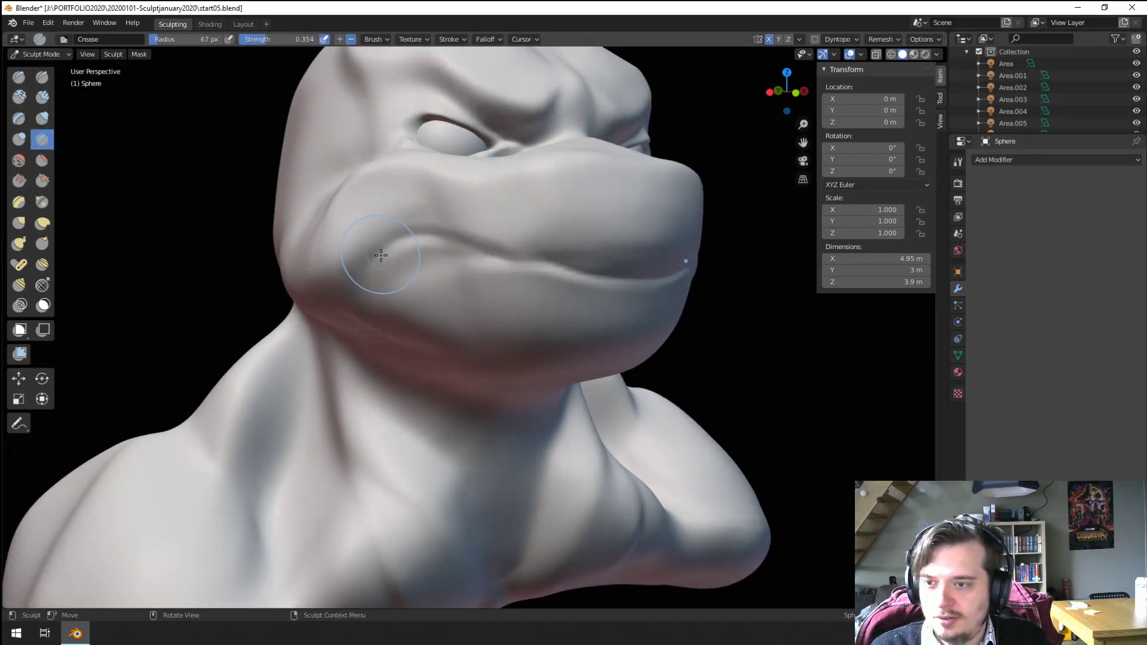
drag(371, 255, 514, 256)
drag(437, 238, 624, 292)
mouse_move(494, 258)
mouse_down()
mouse_move(648, 285)
mouse_move(417, 264)
mouse_move(536, 258)
mouse_up()
Step: Sharpen the mouth line further toward the front of the snout with the Crease brush at a 35 px radius
key(f)
click(404, 264)
drag(442, 233, 600, 284)
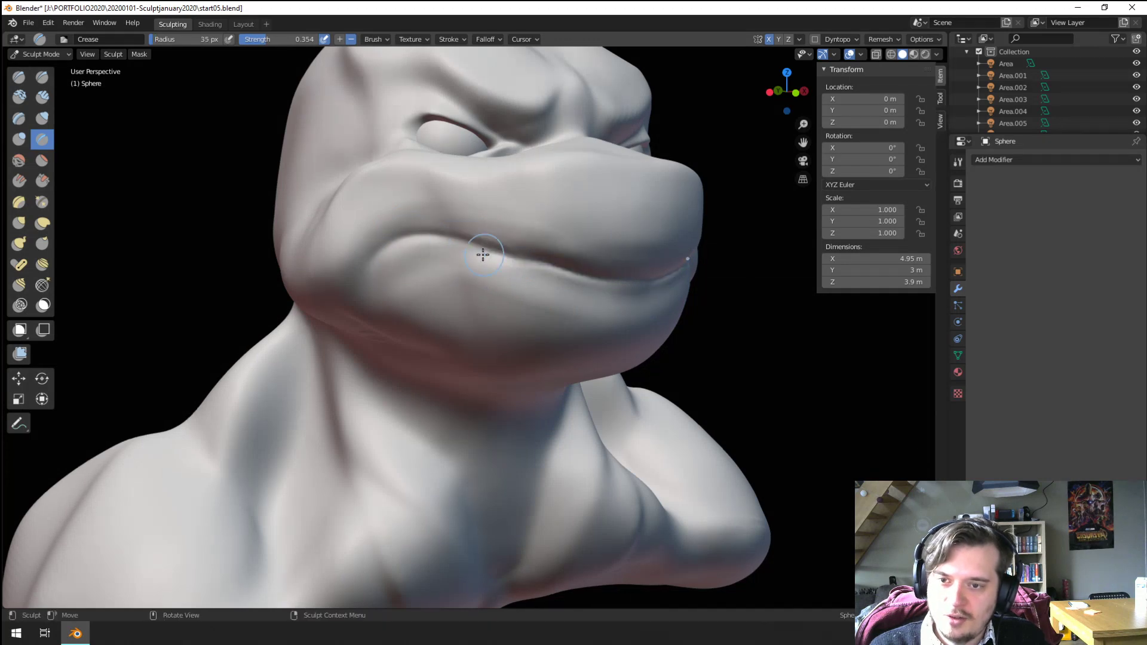
drag(481, 250, 663, 286)
Step: Adjust the overall shape of the shoulders and the back of the head with the Grab brush, enlarging its radius to 286 px
mouse_move(468, 248)
ctrl+middle_down()
mouse_move(465, 364)
mouse_move(276, 346)
mouse_move(335, 335)
mouse_move(333, 310)
ctrl+middle_up()
key(g)
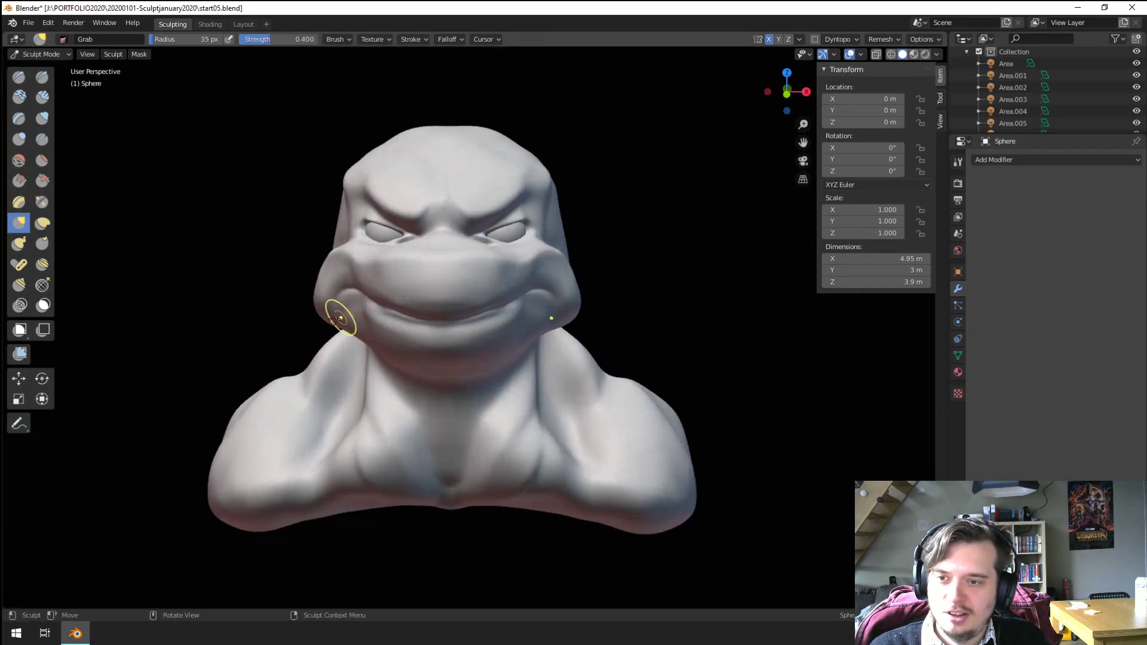
scroll(314, 412, down, 3)
middle_drag(302, 400, 499, 312)
key(f)
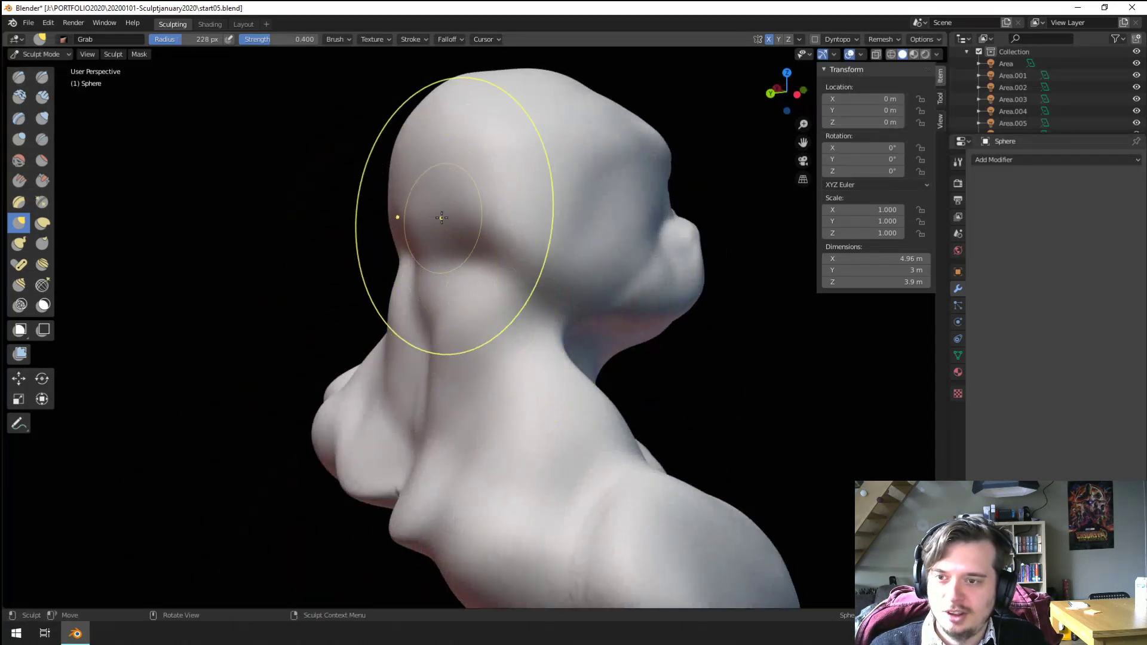
click(452, 224)
middle_drag(436, 218, 398, 263)
scroll(402, 276, up, 3)
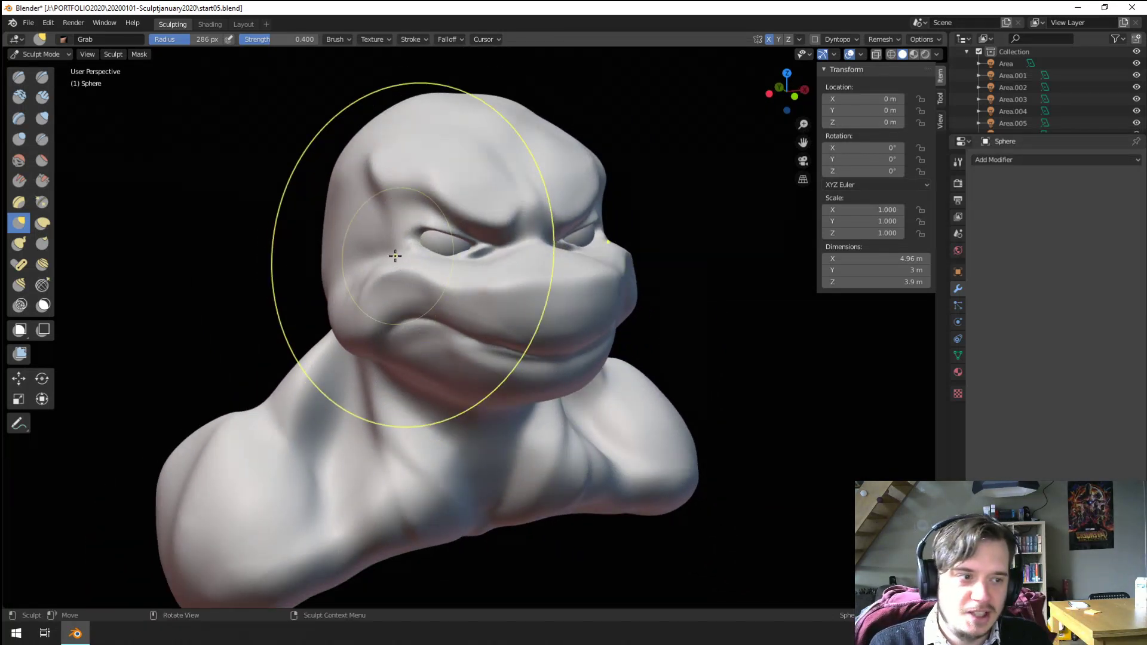
Step: Make a small correction to the face shape with the Grab brush at a 168 px radius
scroll(448, 332, down, 3)
middle_drag(448, 333, 421, 358)
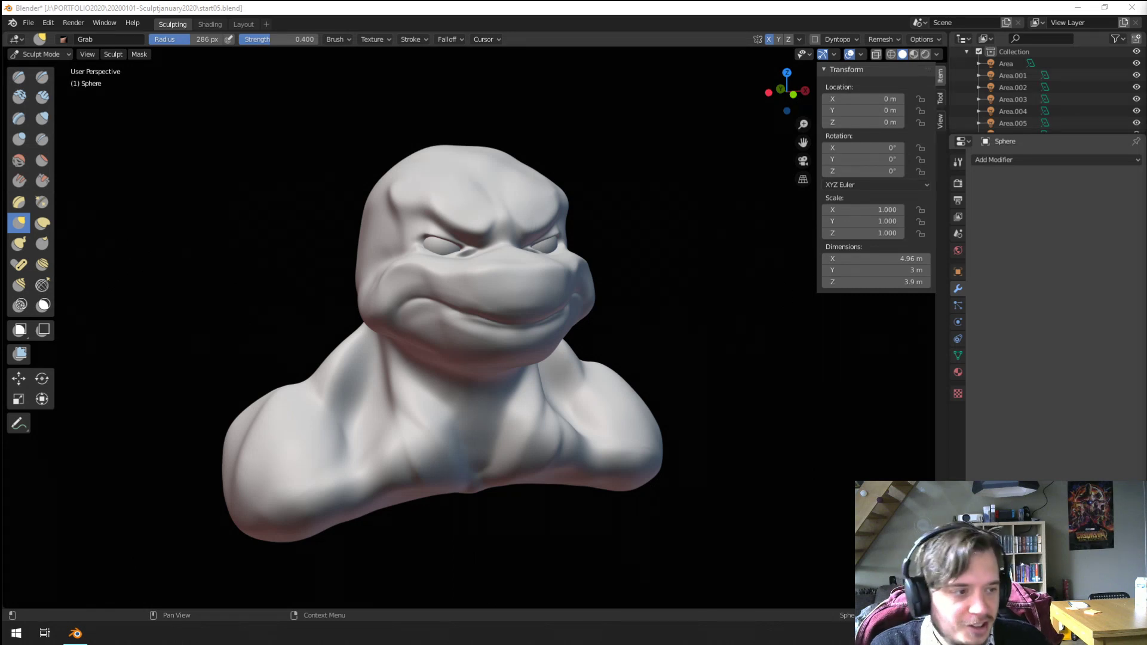
middle_drag(526, 281, 550, 294)
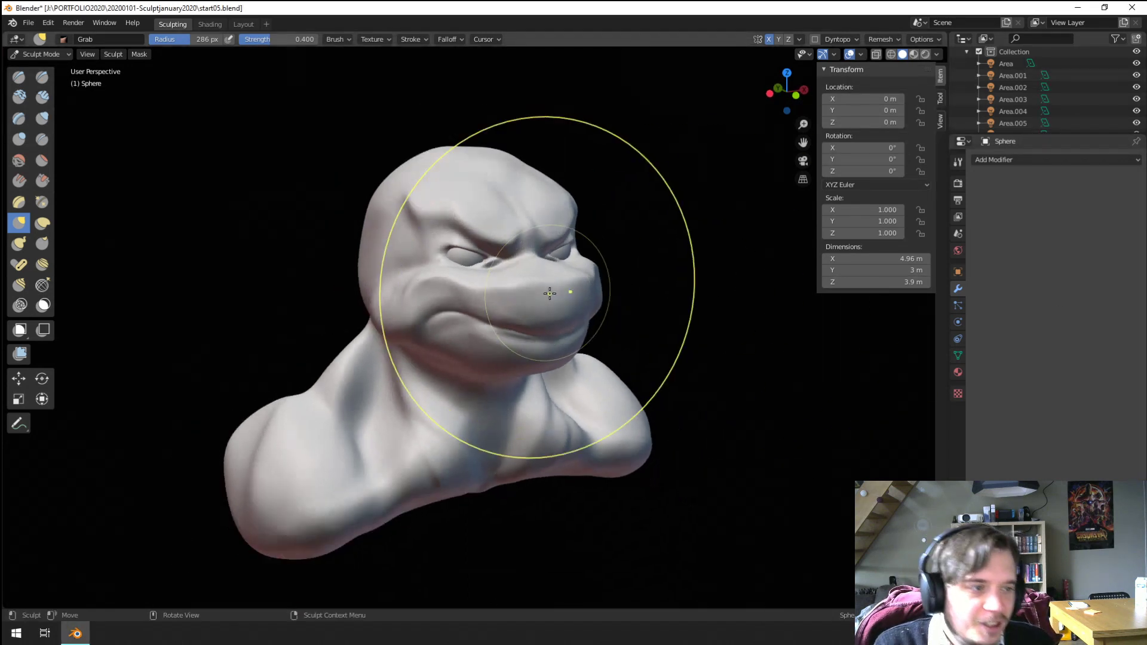
mouse_move(353, 190)
middle_down()
mouse_move(461, 320)
mouse_move(448, 282)
mouse_move(485, 324)
mouse_move(509, 305)
mouse_move(468, 281)
mouse_move(553, 282)
mouse_move(483, 285)
middle_up()
key(f)
click(682, 259)
drag(554, 284, 545, 282)
mouse_move(555, 285)
middle_down()
mouse_move(504, 269)
mouse_move(380, 286)
mouse_move(379, 333)
mouse_move(441, 342)
middle_up()
scroll(440, 342, up, 2)
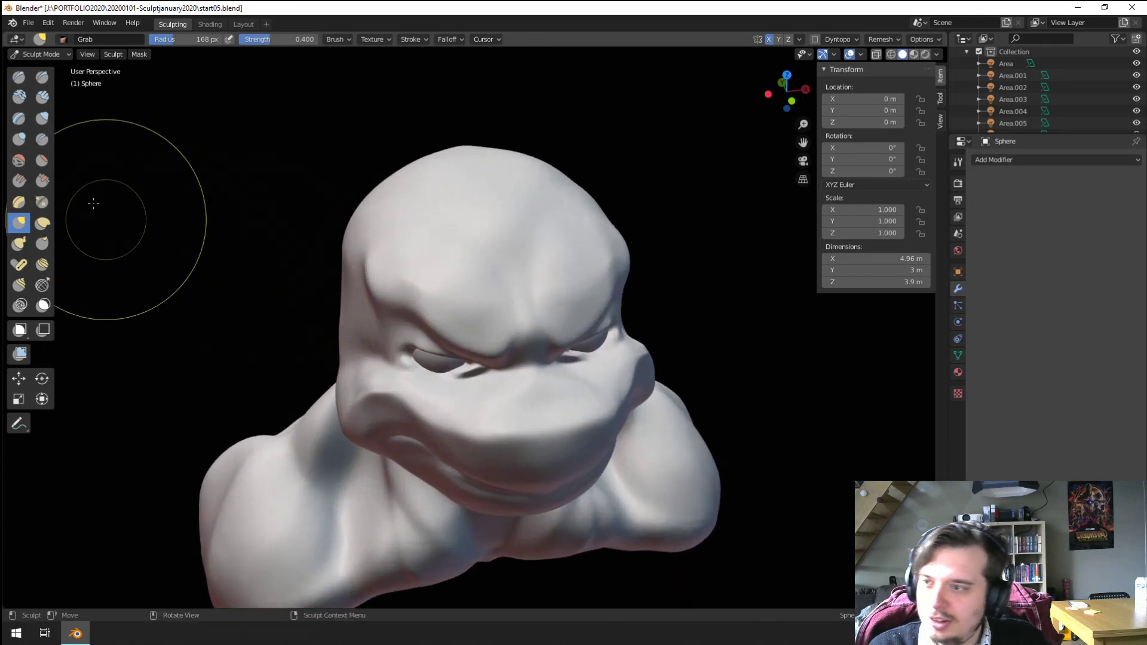
Step: Build up the brow and forehead with Clay Strips at 71 px, and switch to the Grab brush at 153 px
click(40, 99)
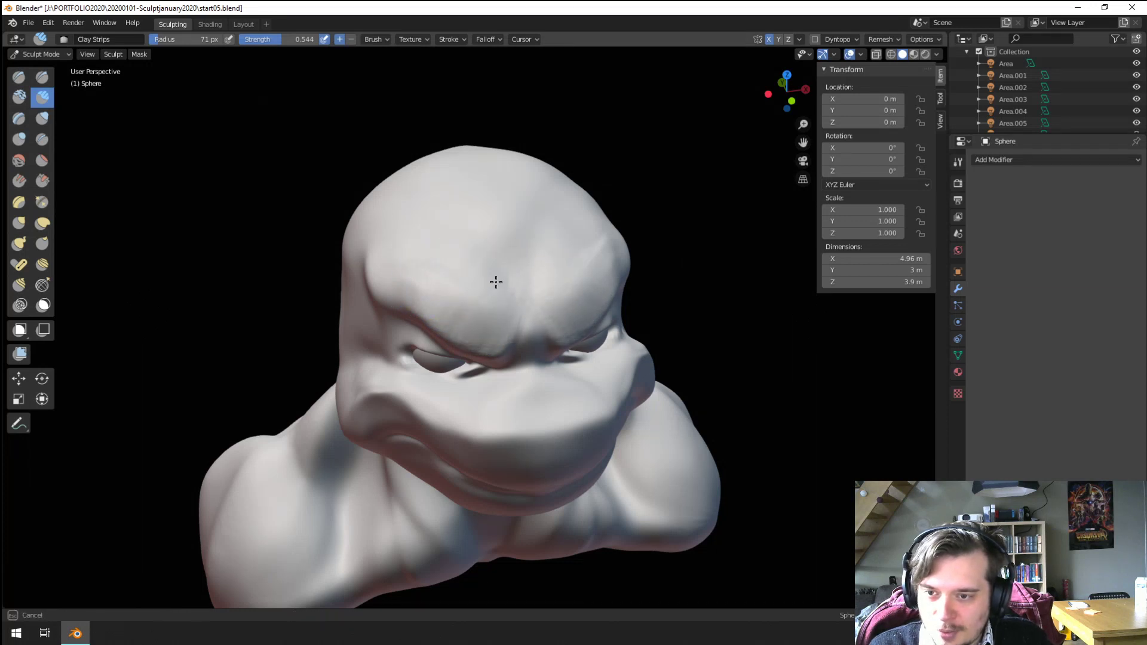
mouse_move(464, 245)
middle_down()
mouse_move(396, 222)
mouse_move(469, 270)
middle_up()
key(g)
key(f)
click(453, 251)
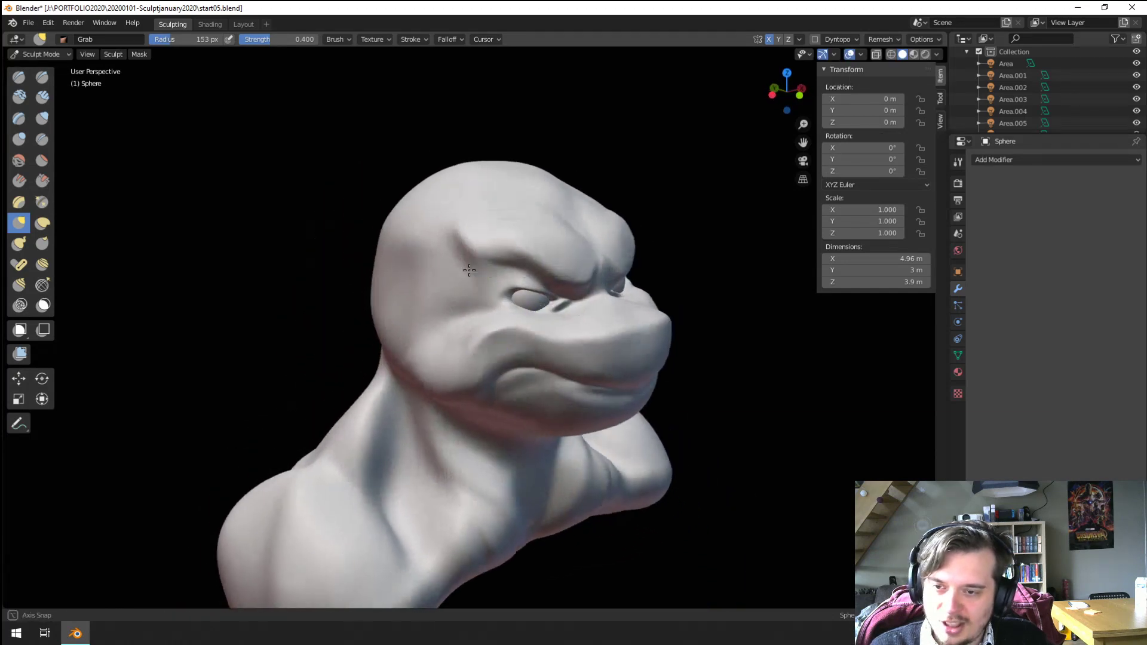
Step: Adjust the side and back of the head with the Grab brush enlarged to a 216 px radius
scroll(469, 270, up, 2)
key(f)
click(166, 179)
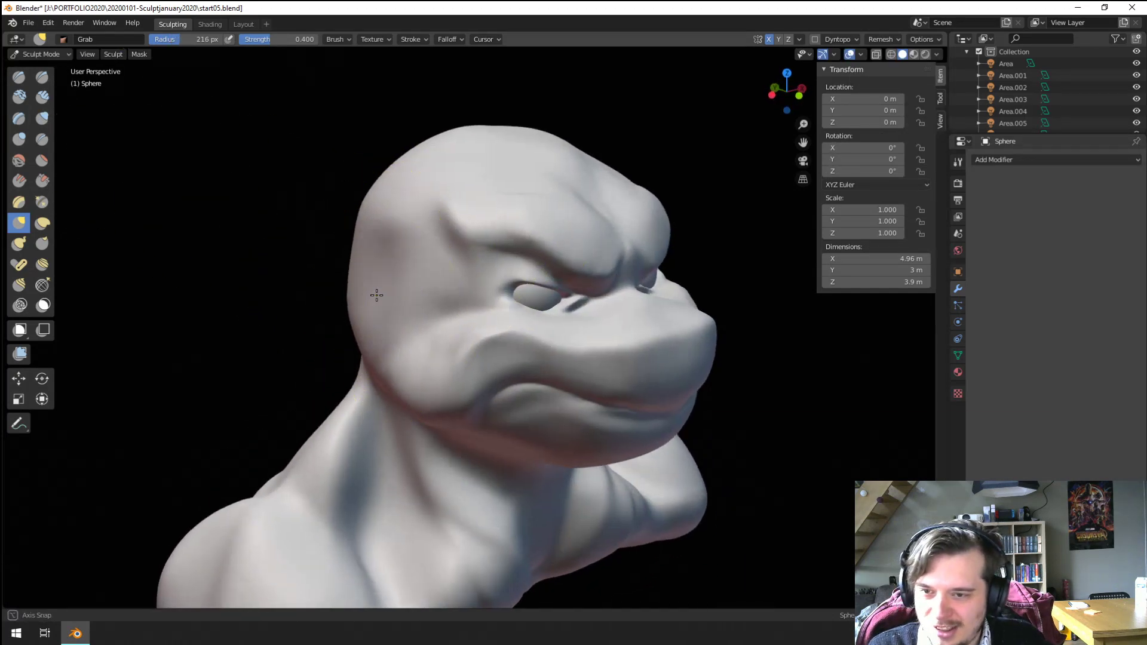
middle_drag(377, 294, 379, 256)
scroll(378, 256, up, 3)
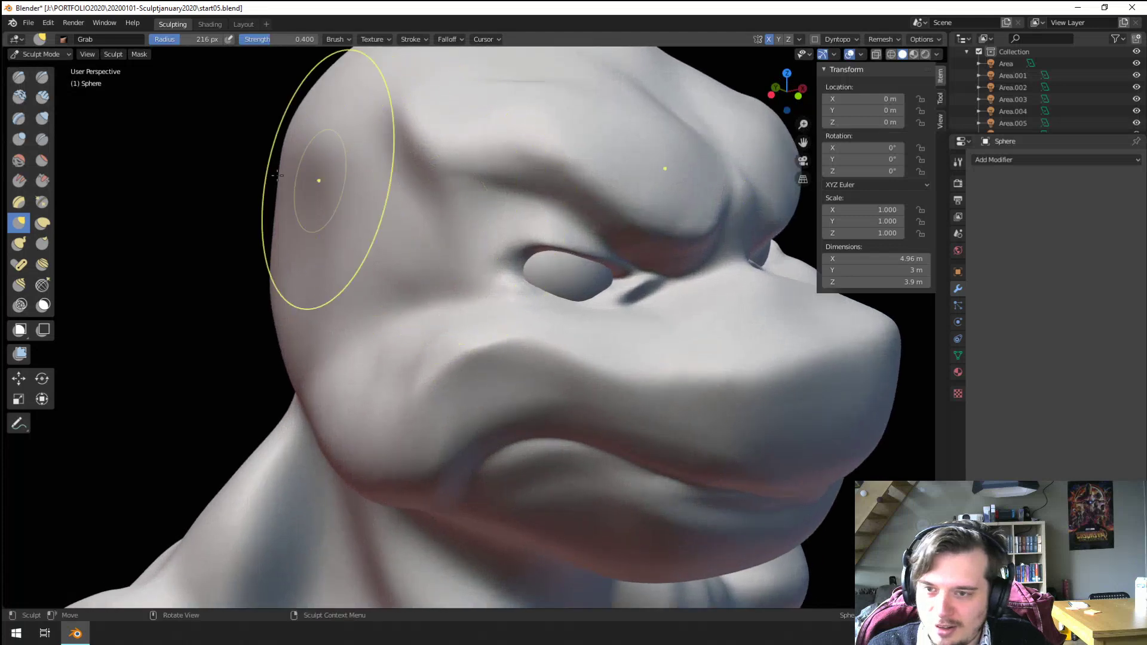
Step: Puff up the upper eyelid and outer eye corner with the Inflate/Deflate brush at 120 px
click(42, 119)
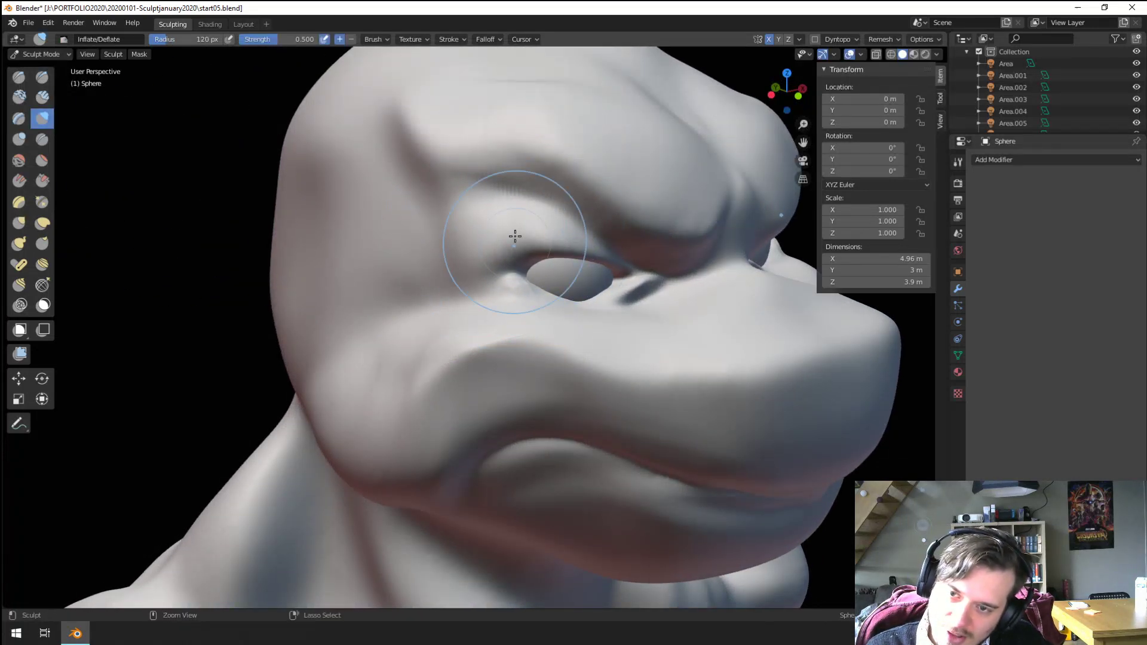
scroll(515, 237, down, 4)
middle_drag(389, 307, 379, 271)
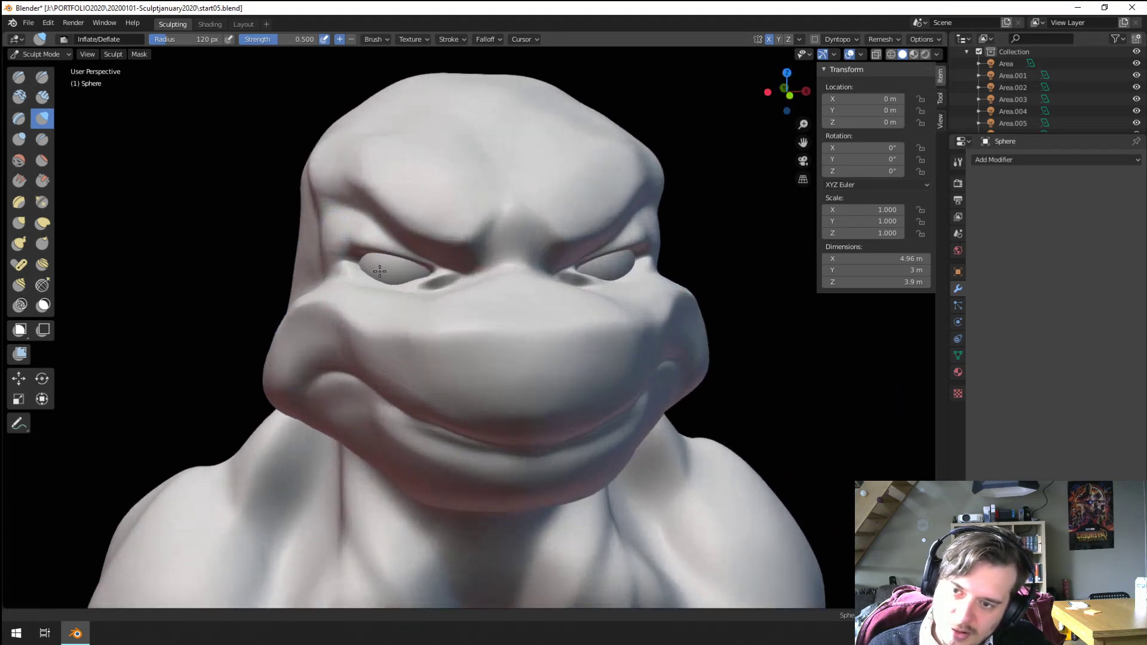
scroll(379, 271, up, 2)
Step: Reshape the front of the brow from the side with the Grab brush at about 125 px
key(g)
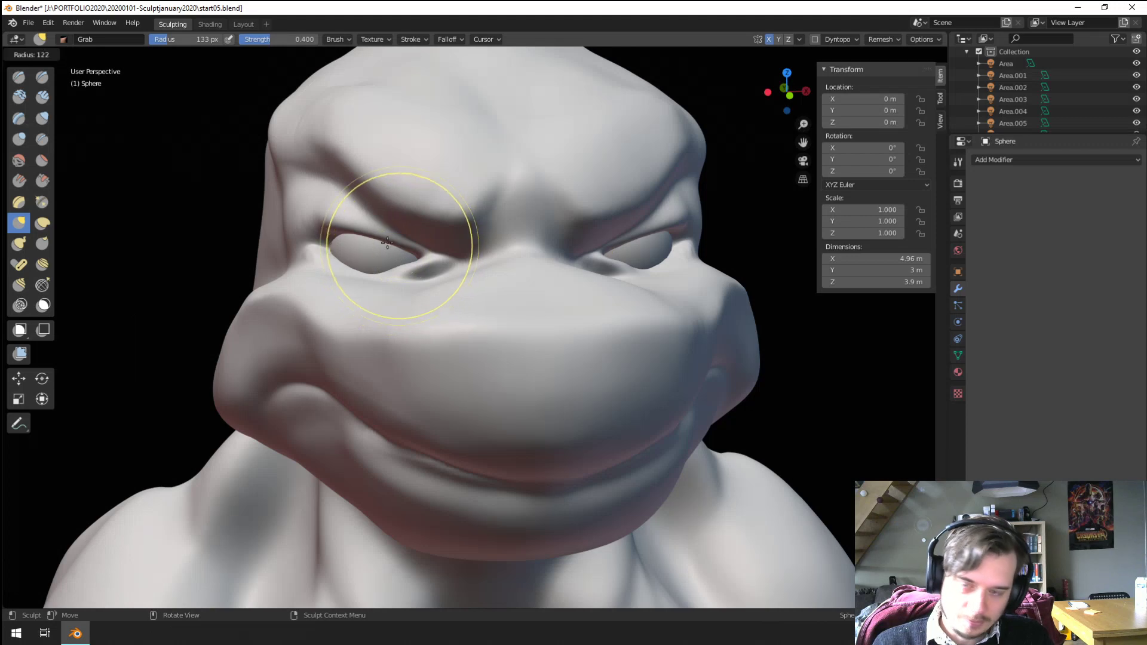
mouse_move(397, 256)
middle_down()
mouse_move(396, 217)
mouse_move(502, 224)
mouse_move(724, 200)
mouse_move(661, 226)
middle_up()
key(f)
drag(653, 218, 678, 218)
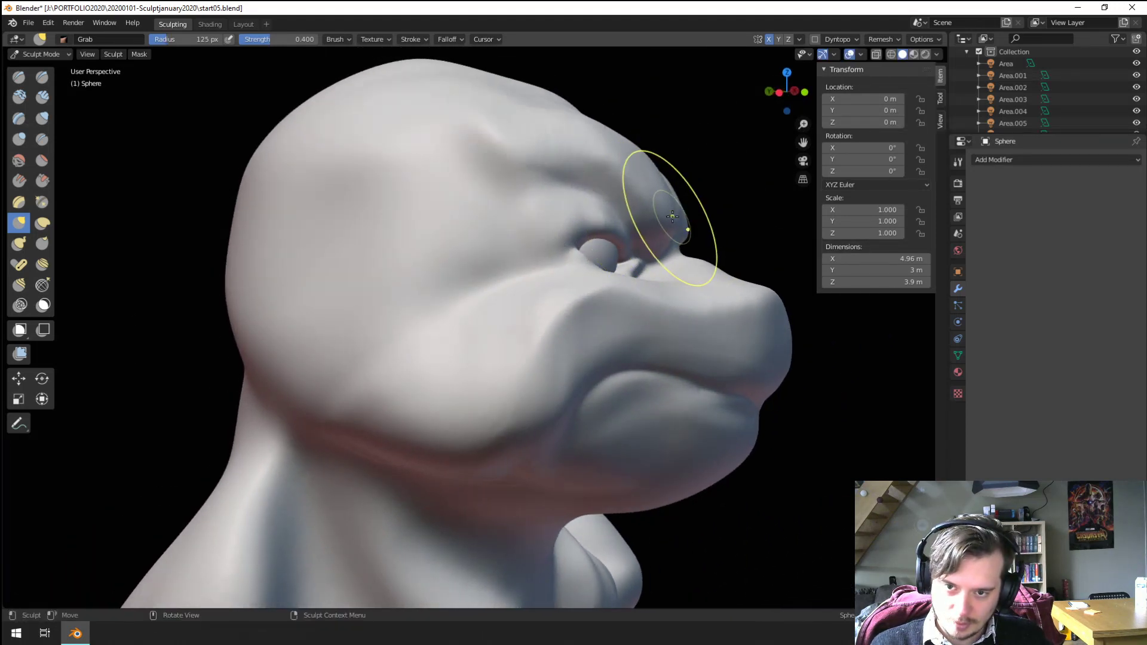
mouse_move(679, 217)
middle_down()
mouse_move(584, 241)
mouse_move(476, 297)
mouse_move(604, 260)
mouse_move(627, 225)
mouse_move(509, 263)
middle_up()
key(f)
key(f)
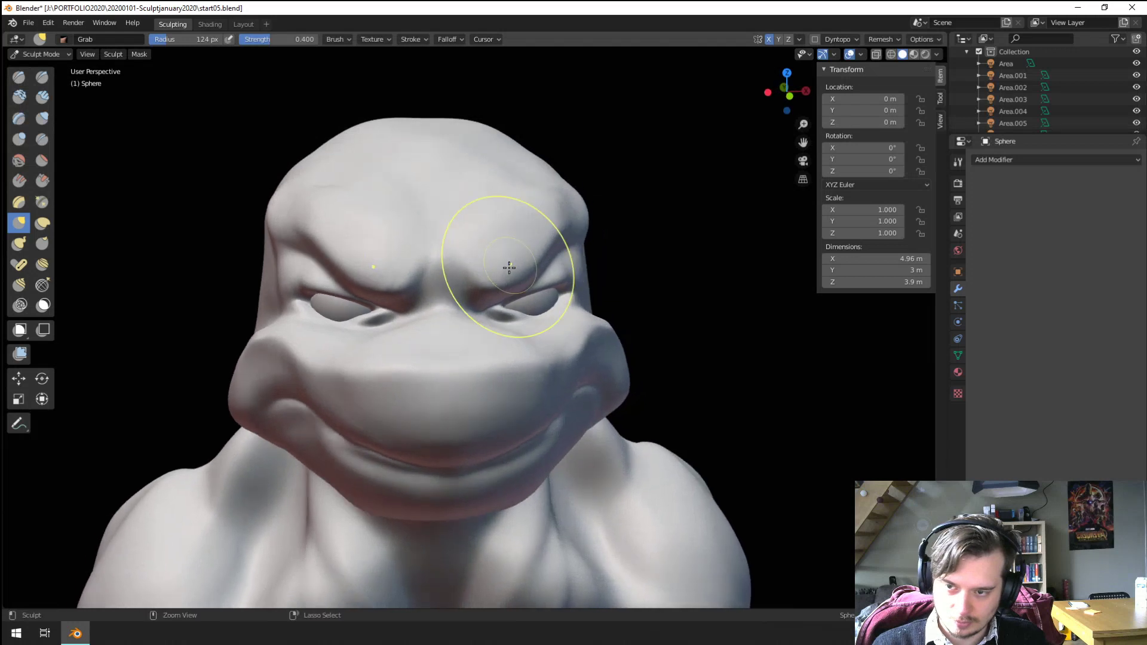
Step: Define the inner brow and the fold between the brows with the Crease brush, using radii of 54 and 65 px
scroll(509, 264, up, 4)
key(shift+c)
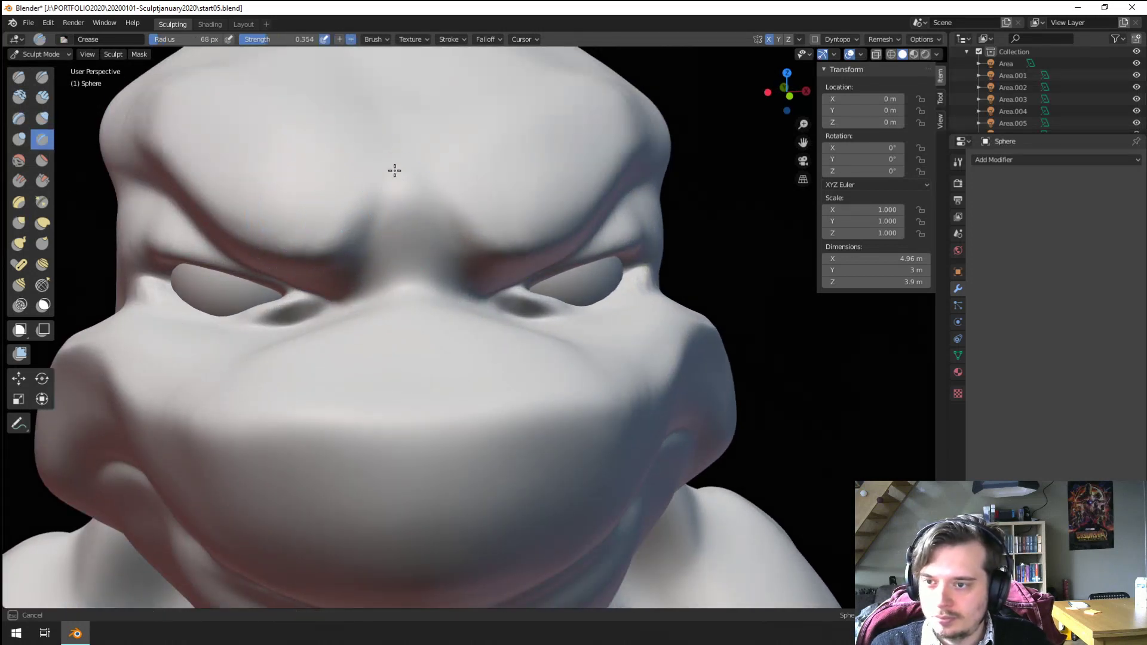
click(267, 263)
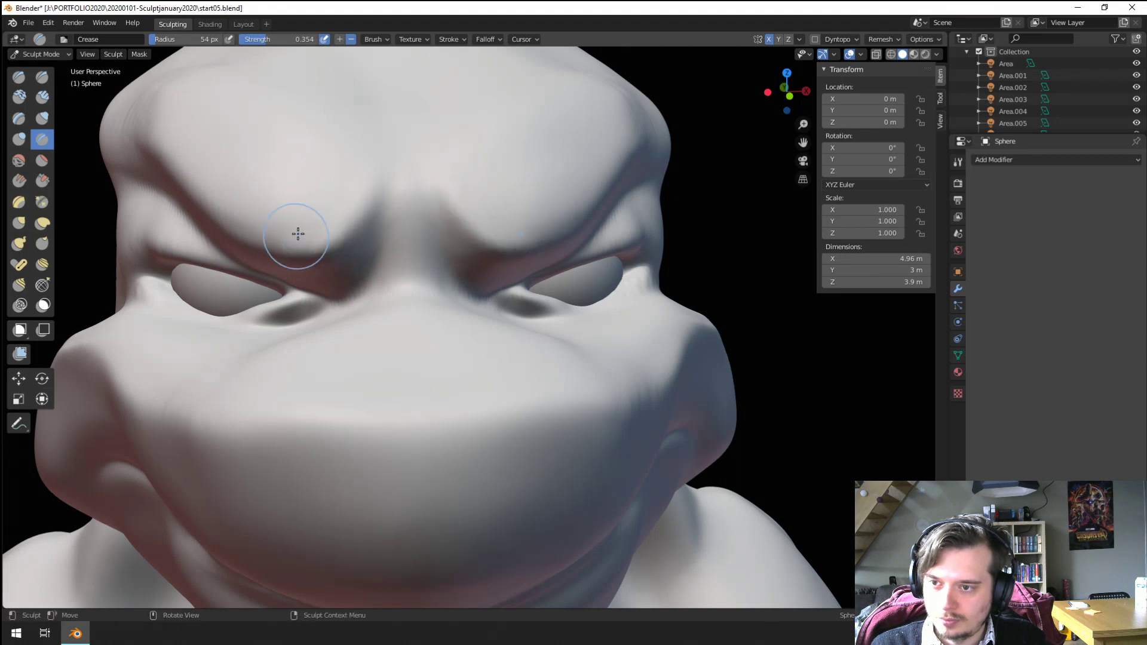
middle_drag(298, 233, 366, 205)
drag(303, 144, 391, 205)
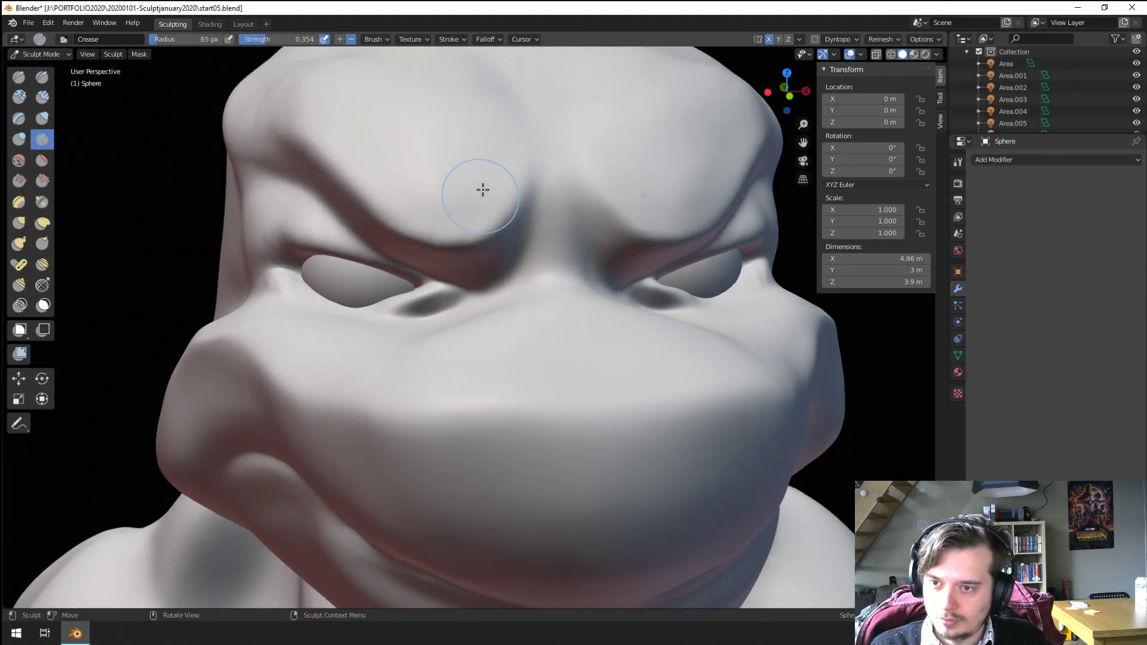
Step: Deepen the crease under the brow ridge out to the temple with the Crease brush, reducing its radius to 59 px
scroll(418, 215, down, 3)
middle_drag(430, 238, 438, 225)
scroll(453, 203, up, 3)
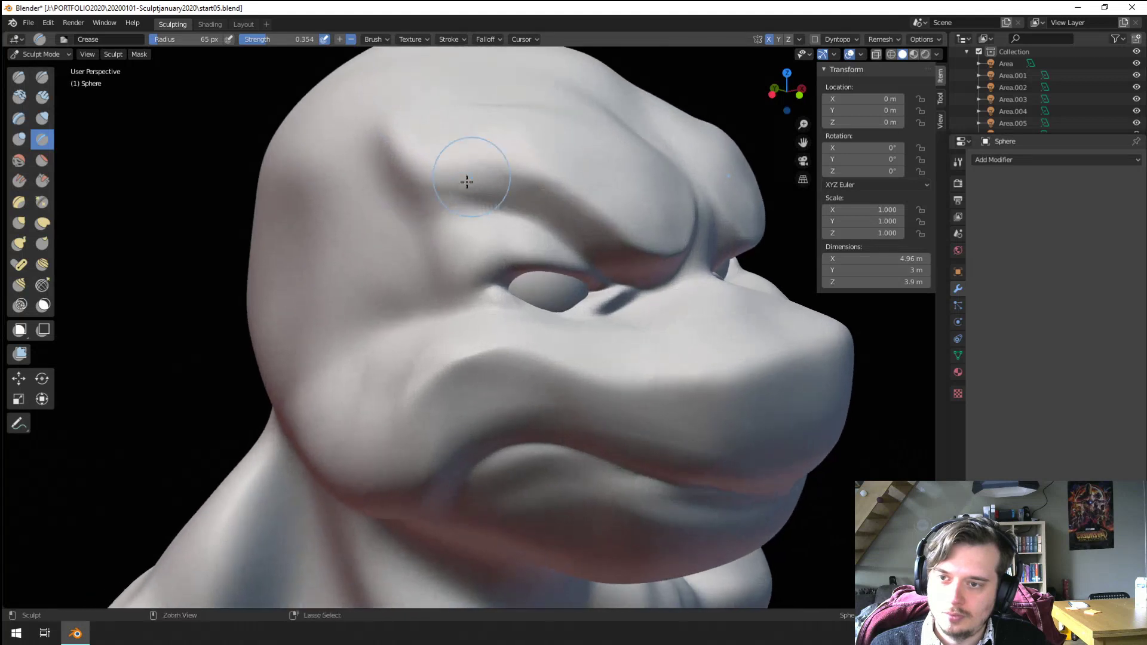
mouse_move(457, 183)
mouse_down()
mouse_move(546, 192)
mouse_move(568, 225)
mouse_up()
key(f)
click(504, 197)
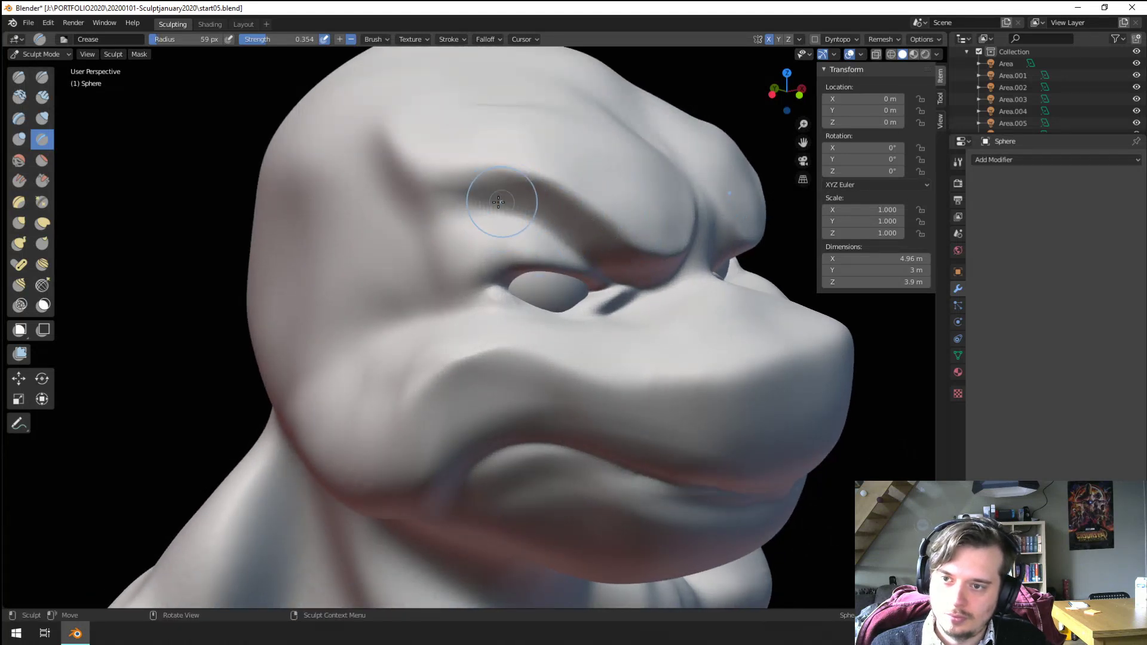
drag(504, 197, 517, 205)
mouse_move(399, 146)
mouse_down()
mouse_move(422, 171)
mouse_move(514, 215)
mouse_up()
scroll(563, 217, down, 3)
middle_drag(563, 218, 442, 251)
scroll(472, 209, up, 3)
scroll(436, 225, down, 2)
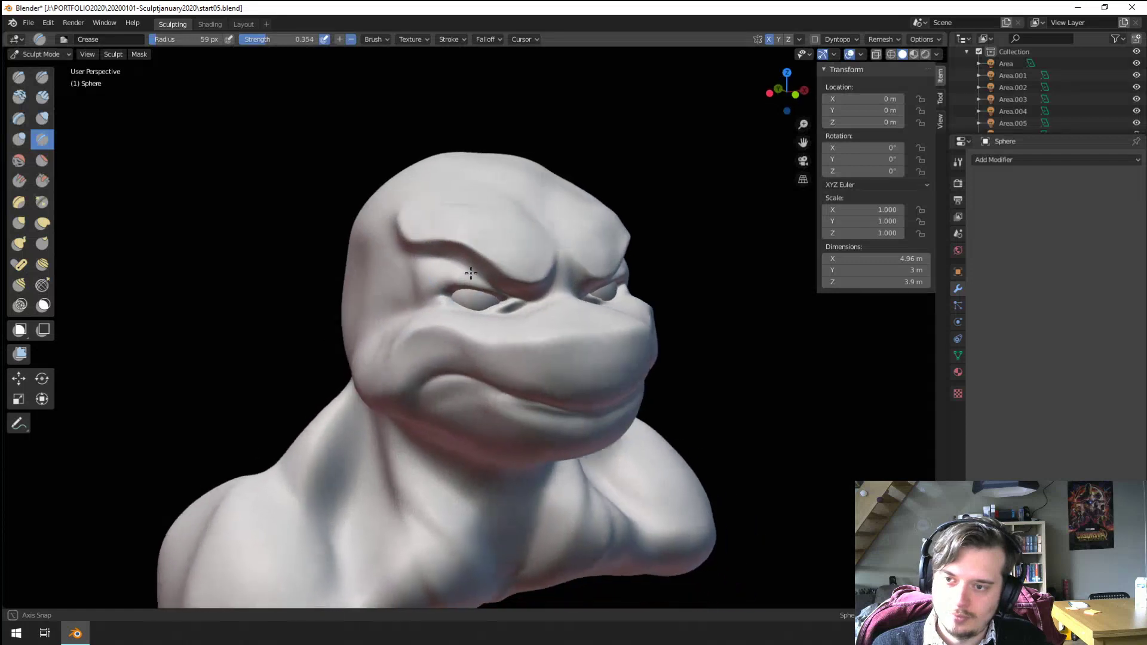
scroll(442, 251, up, 3)
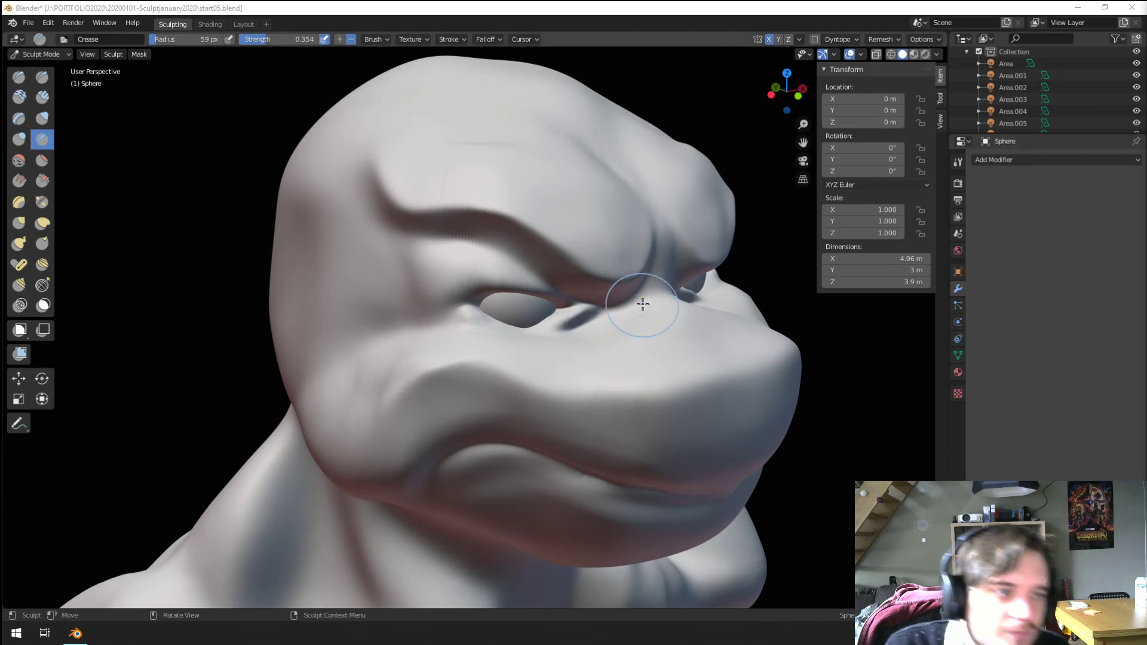
Step: Reshape the temple beside the eye with the Grab brush at 114 px, and enlarge the radius to 149 px
key(g)
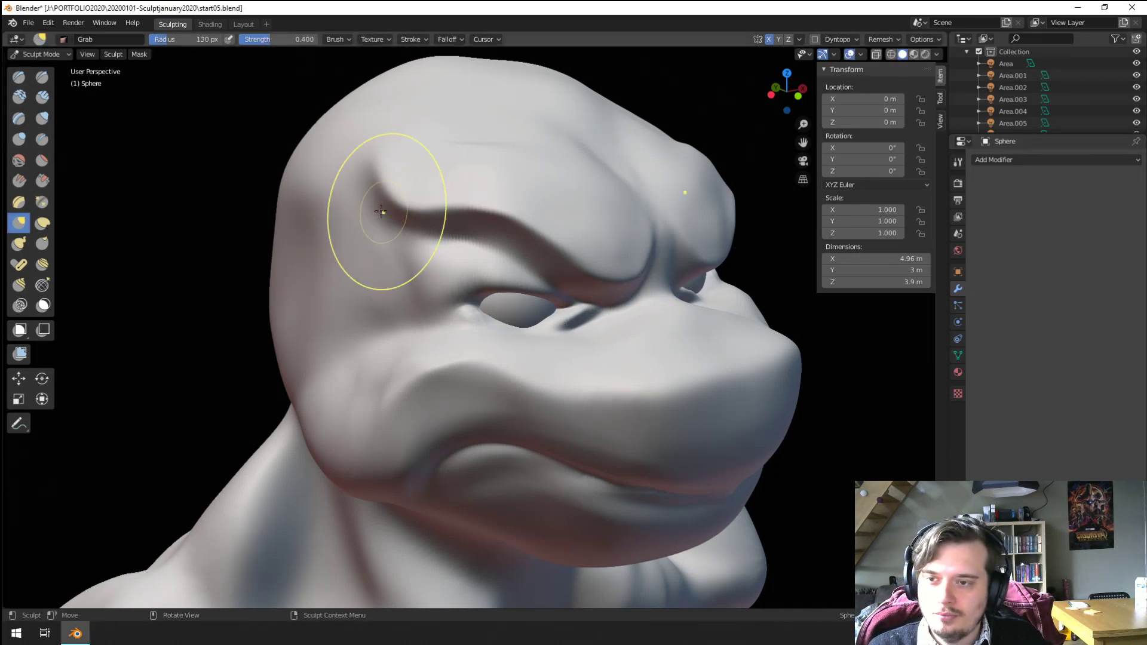
mouse_move(382, 213)
middle_down()
mouse_move(294, 217)
mouse_move(290, 258)
mouse_move(302, 256)
middle_up()
scroll(303, 256, up, 2)
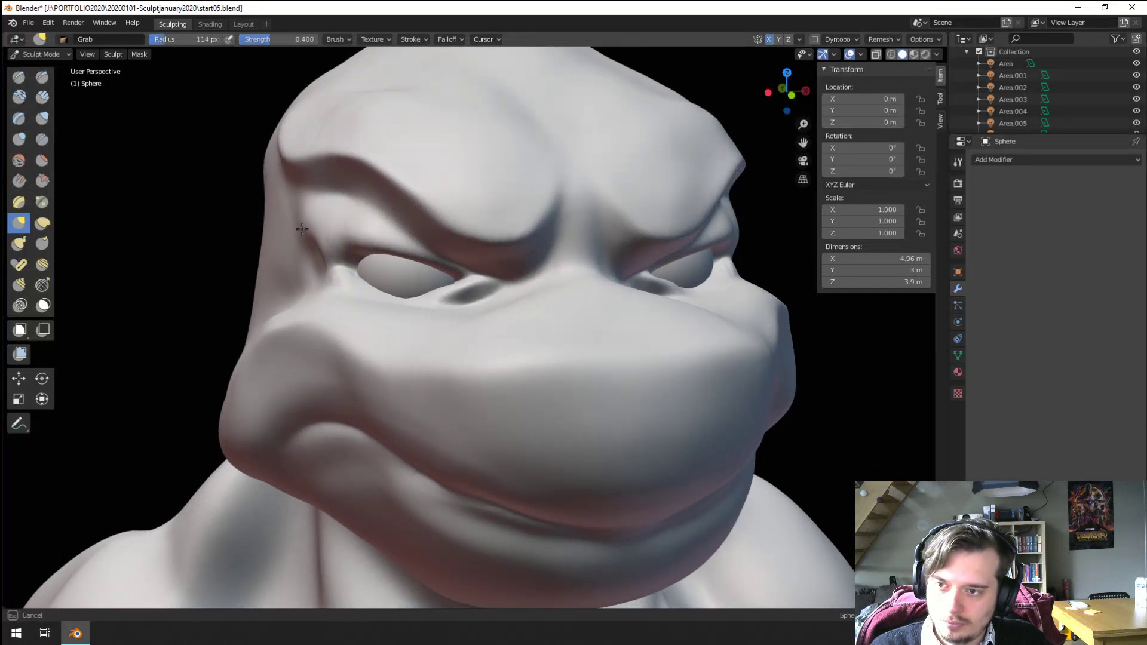
drag(302, 230, 322, 235)
mouse_move(335, 271)
middle_down()
mouse_move(320, 269)
mouse_move(396, 221)
middle_up()
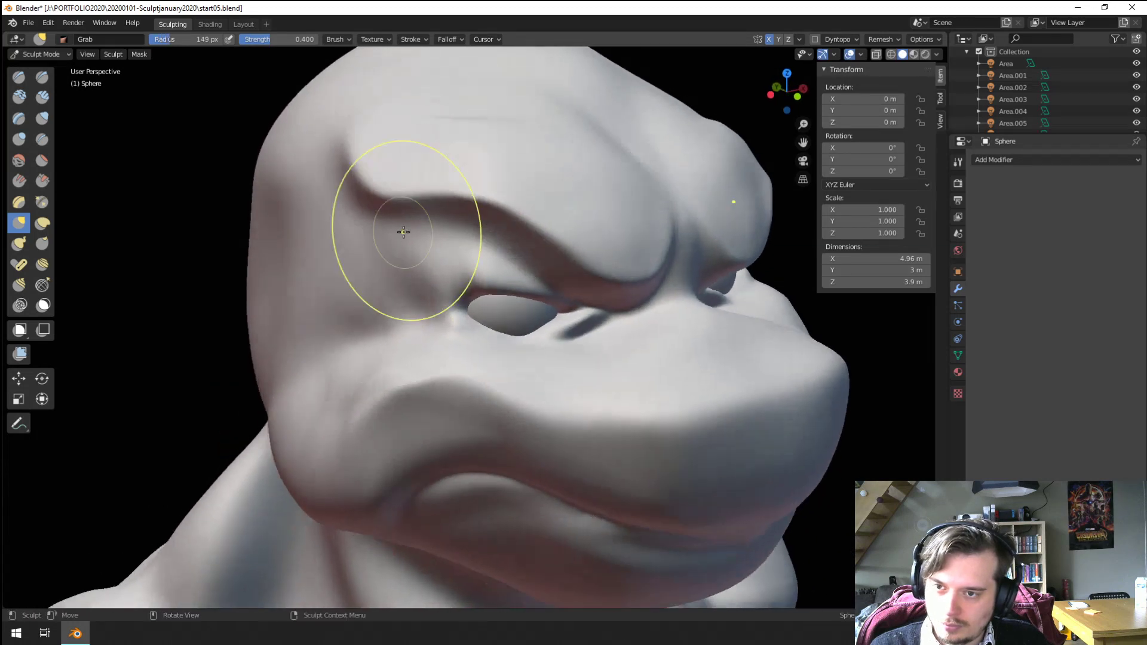
Step: Carve the hollow between the temple and the upper eyelid with the Crease brush at 80 px
key(shift+c)
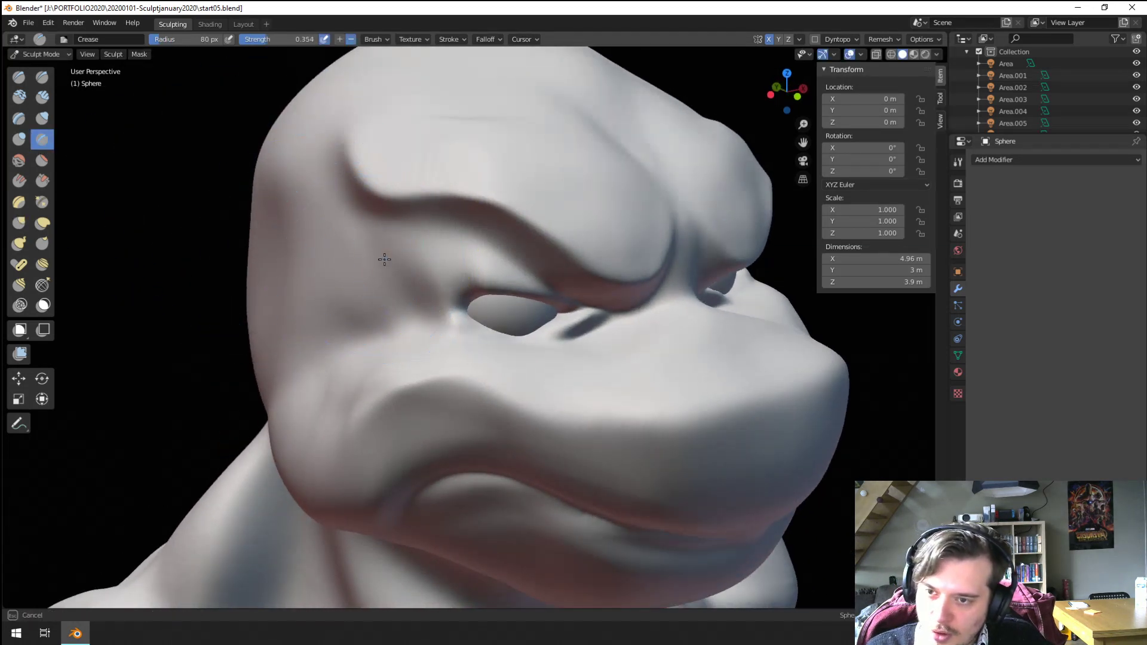
mouse_move(384, 259)
mouse_down()
mouse_move(473, 243)
mouse_move(372, 323)
mouse_move(449, 232)
mouse_up()
scroll(445, 232, down, 2)
mouse_move(413, 238)
middle_down()
mouse_move(365, 250)
mouse_move(451, 266)
mouse_move(409, 295)
middle_up()
Step: Adjust the shape of the cheek below the eye with the Grab brush at a 135 px radius
key(g)
key(f)
mouse_move(361, 353)
middle_down()
mouse_move(328, 371)
mouse_move(465, 312)
middle_up()
key(f)
click(314, 382)
middle_drag(621, 310, 504, 366)
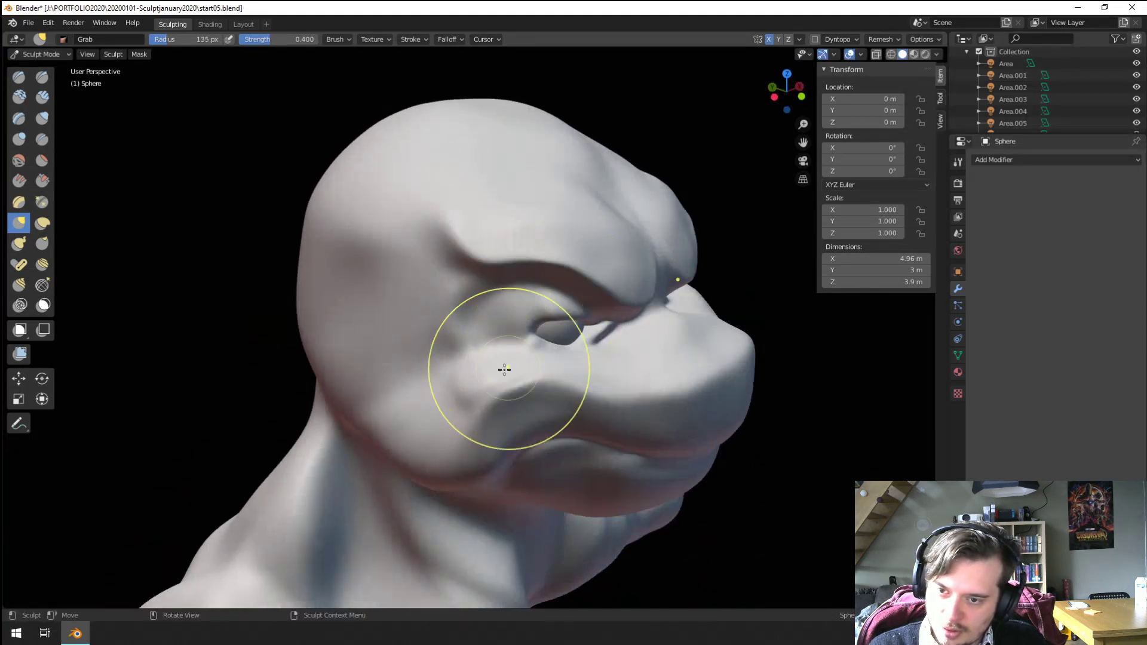
key(f)
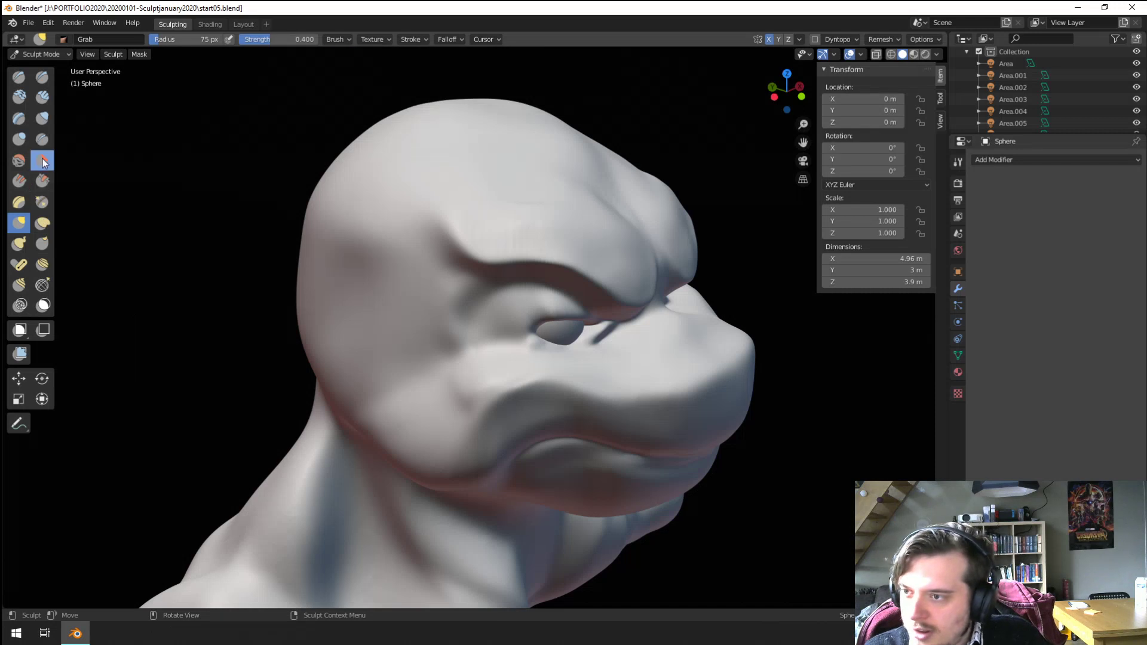
Step: Flatten the temple, cheek and brow underside with the Scrape/Peaks brush, using radii of 108 and 59 px
click(42, 180)
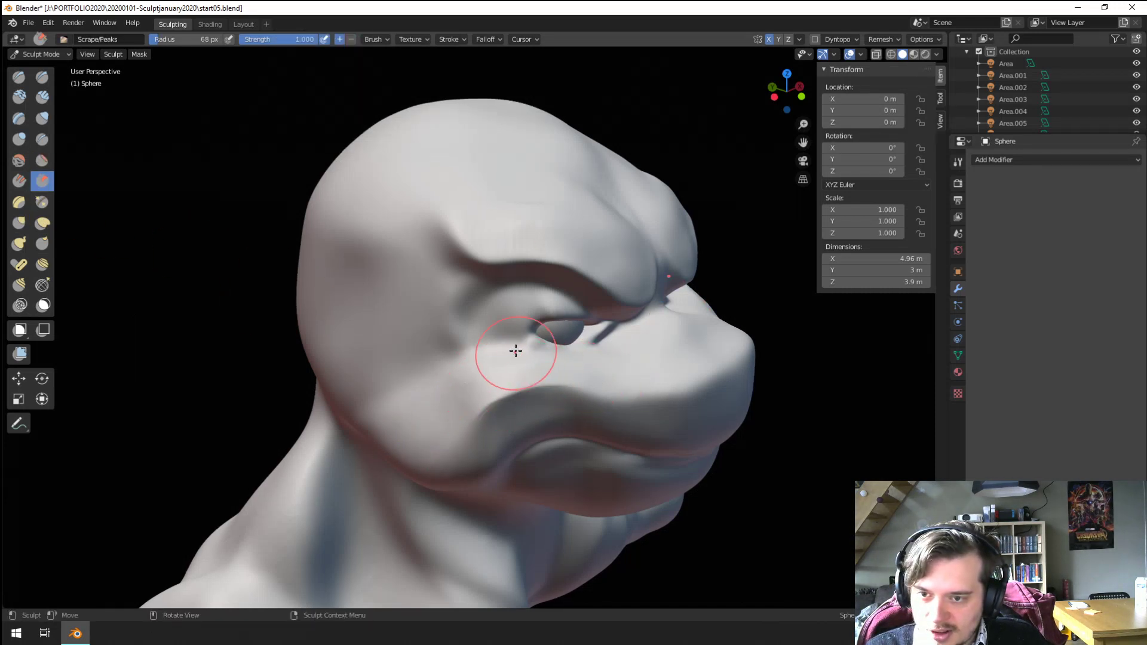
middle_drag(515, 351, 468, 304)
key(f)
click(468, 305)
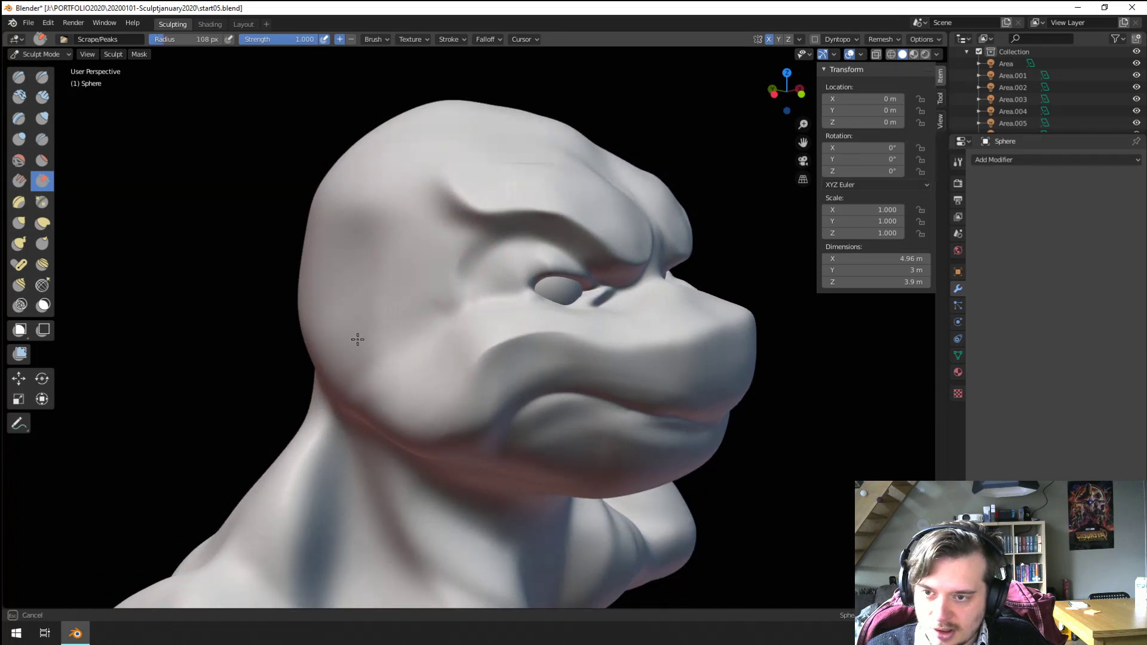
key(f)
click(469, 284)
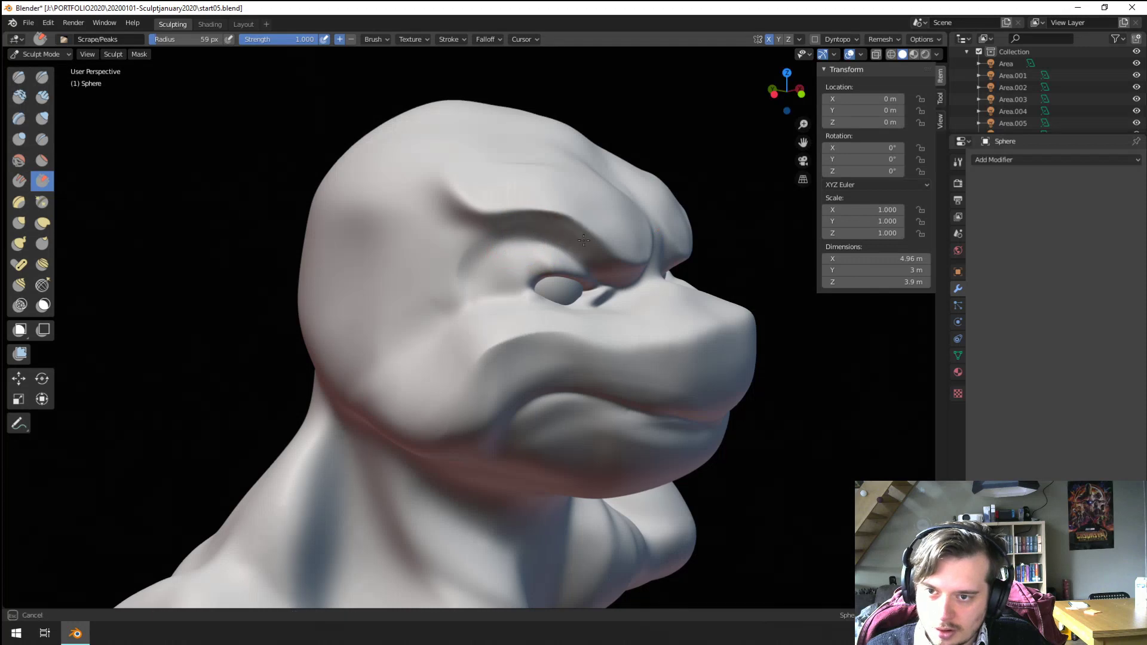
mouse_move(625, 284)
middle_down()
mouse_move(530, 235)
mouse_move(477, 233)
middle_up()
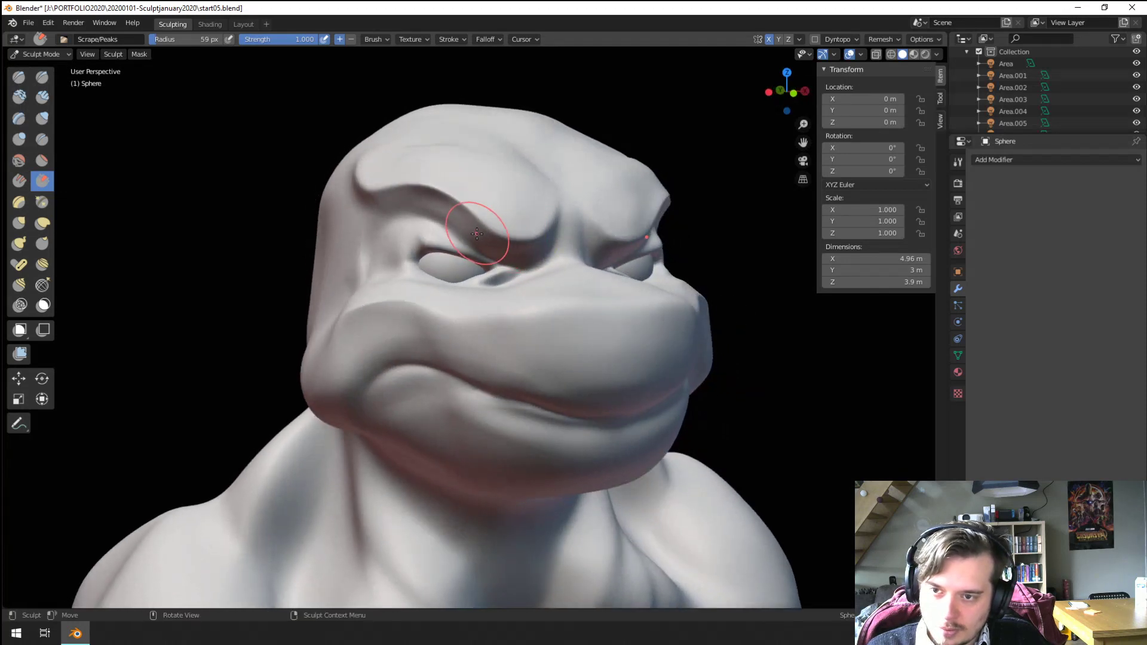
middle_drag(565, 217, 373, 310)
Step: Flatten the planes of the snout and lower jaw with the Scrape/Peaks brush at 117 to 129 px
key(f)
click(418, 296)
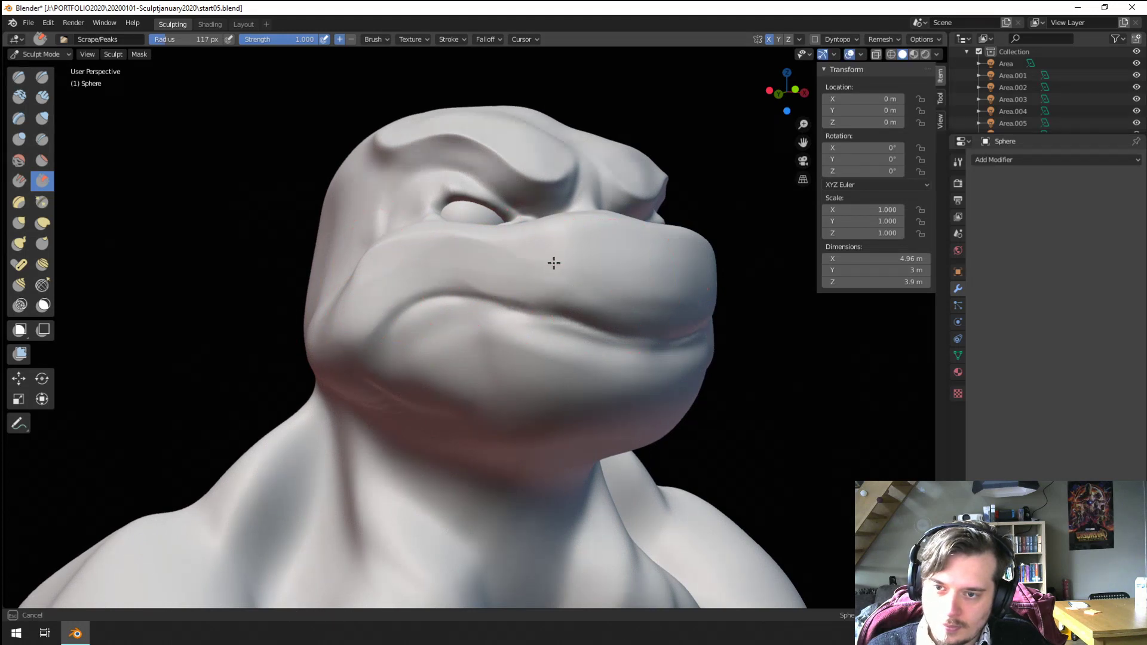
mouse_move(607, 295)
middle_down()
mouse_move(588, 303)
mouse_move(637, 329)
mouse_move(581, 294)
middle_up()
middle_drag(647, 345, 547, 317)
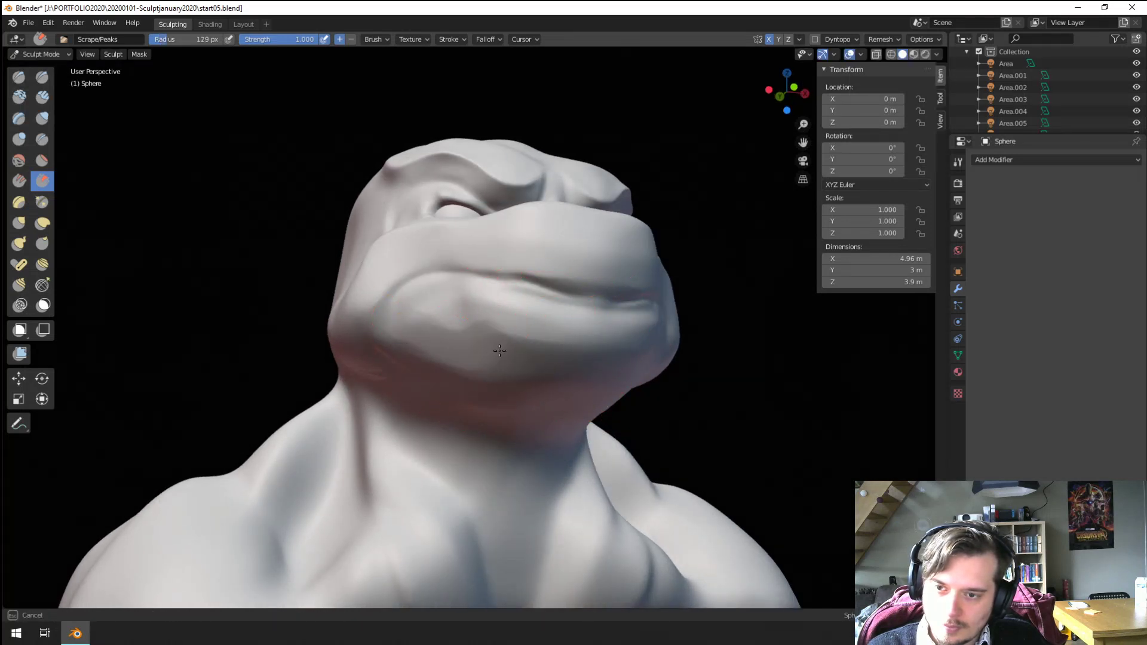
middle_drag(441, 308, 453, 323)
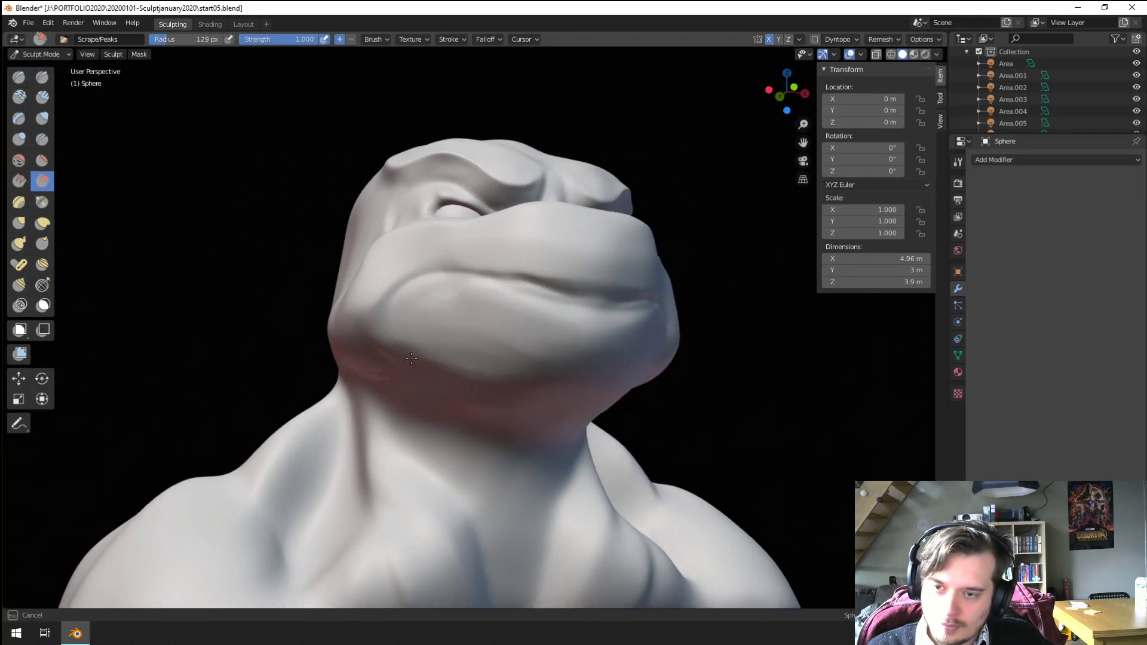
mouse_move(589, 369)
middle_down()
mouse_move(436, 347)
mouse_move(431, 299)
middle_up()
Step: Tighten the mouth line between the lips with the Pinch/Magnify brush at 101 px and strength 0.500
click(34, 204)
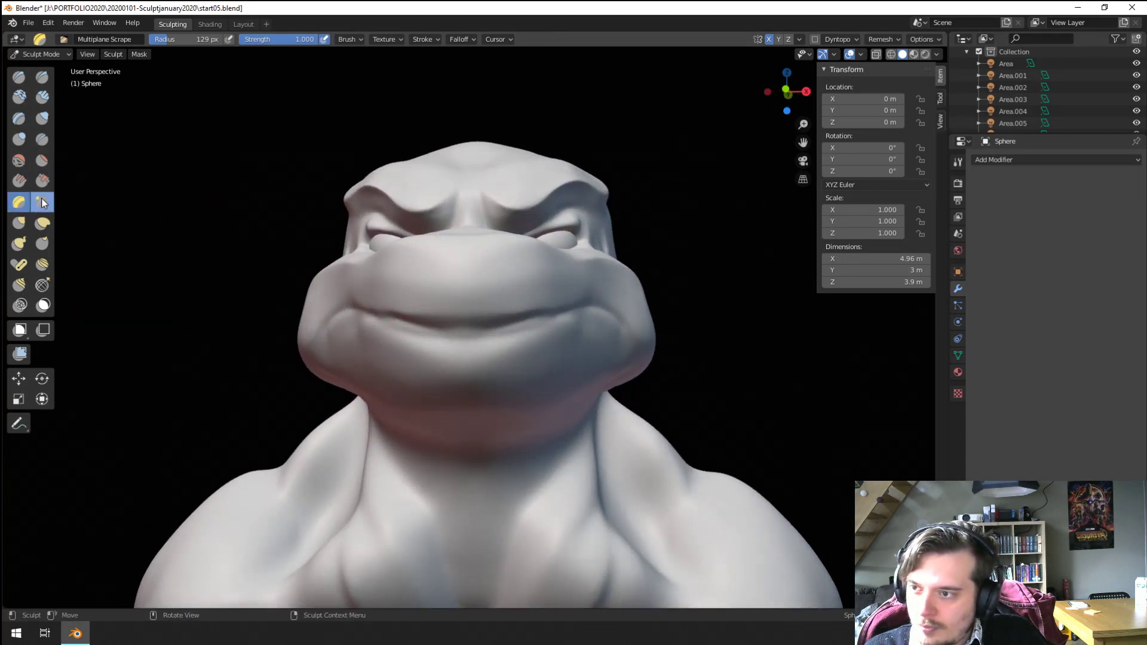
drag(388, 328, 436, 336)
middle_drag(436, 337, 341, 332)
drag(341, 333, 414, 311)
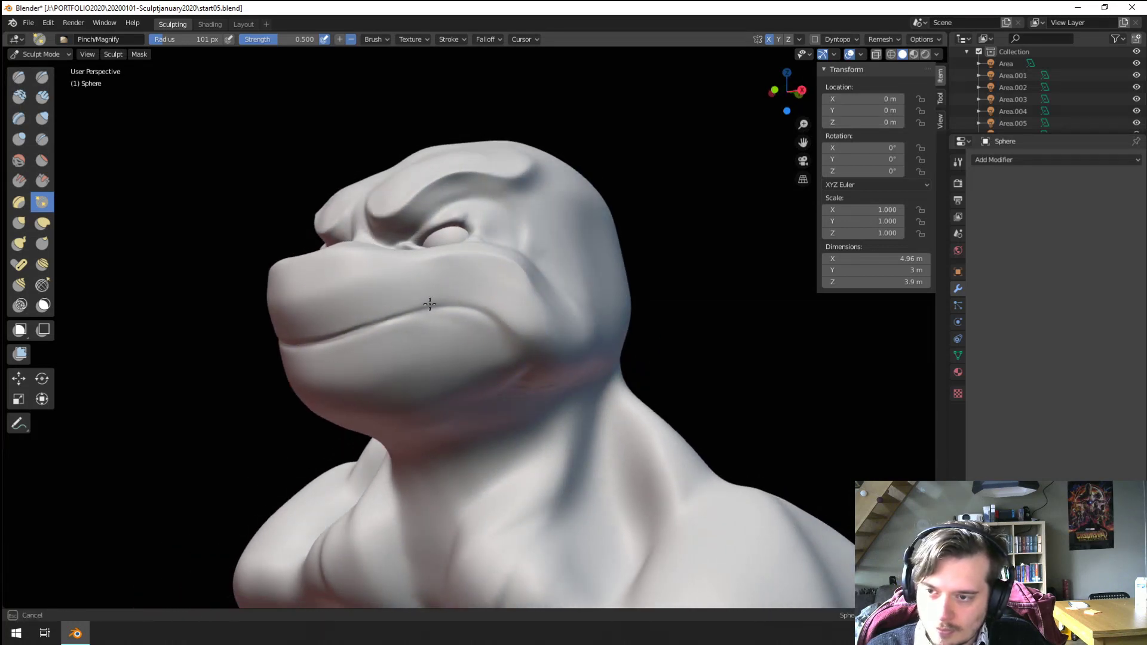
mouse_move(429, 304)
middle_down()
mouse_move(540, 299)
mouse_move(457, 357)
mouse_move(476, 307)
middle_up()
scroll(476, 307, up, 2)
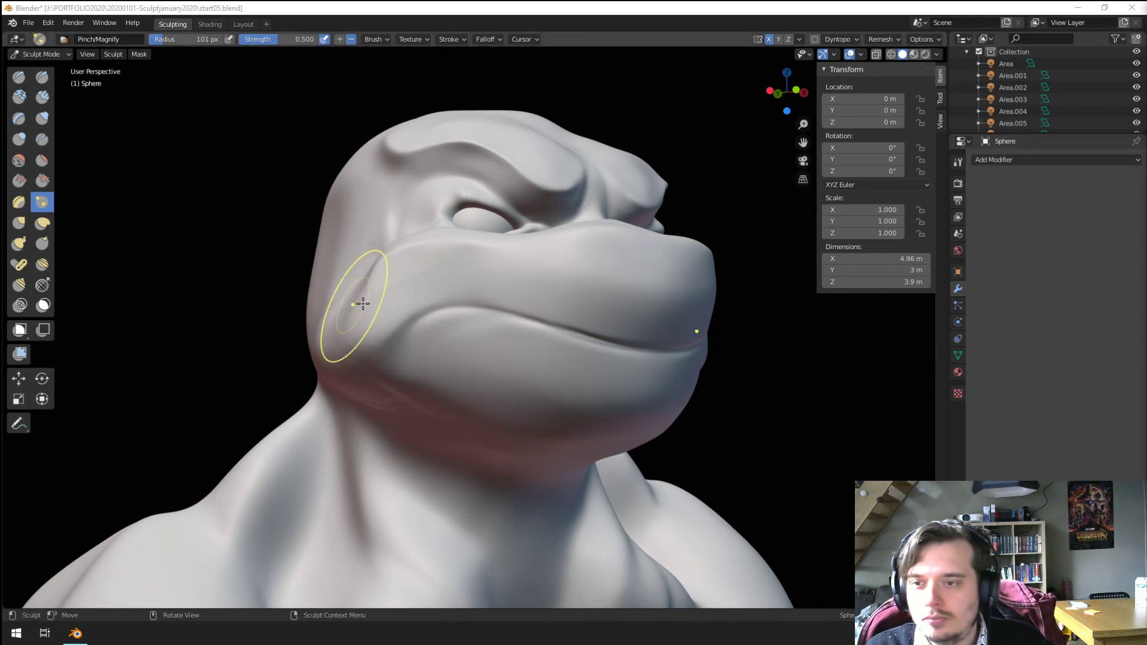
Step: Push the back edge of the cheek outward with the Grab brush at a 93 px radius
key(g)
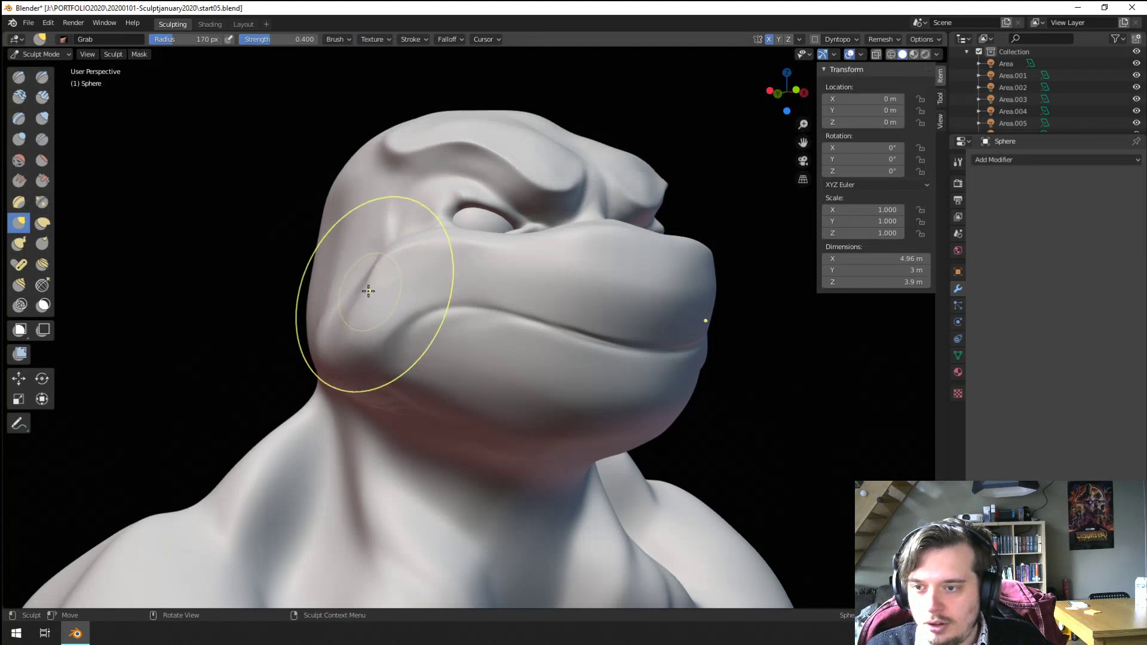
key(f)
click(343, 269)
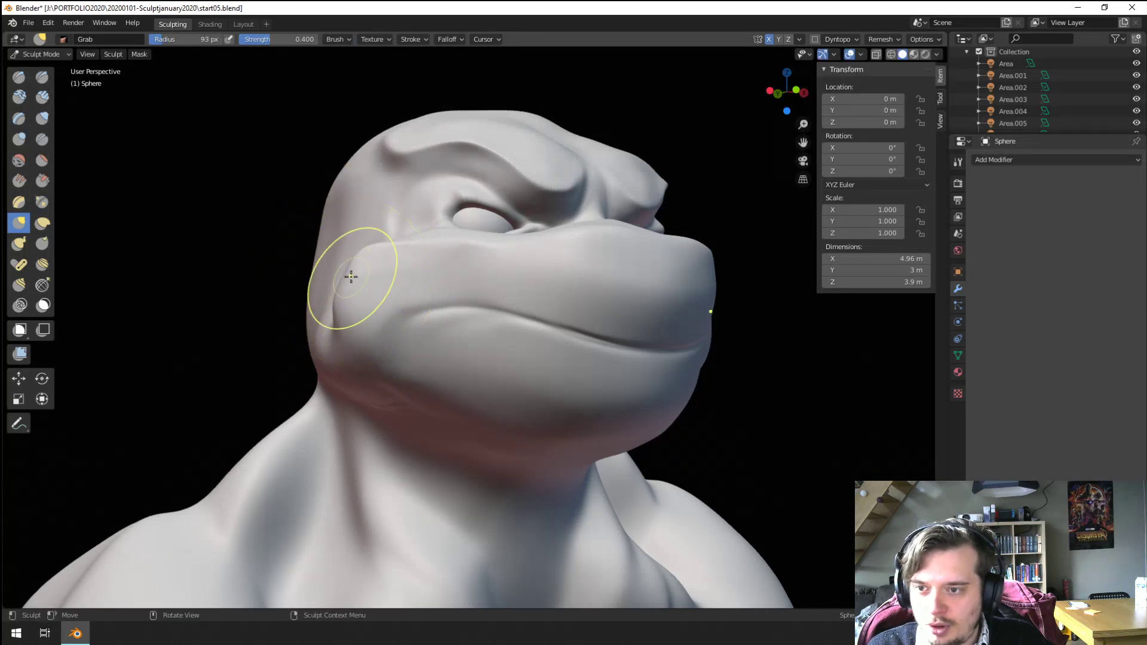
drag(350, 276, 335, 270)
key(f)
click(437, 290)
Step: Pull the cheek back toward the jaw from a high viewpoint with an enlarged Grab brush
mouse_move(357, 325)
middle_down()
mouse_move(323, 301)
mouse_move(357, 292)
mouse_move(335, 335)
mouse_move(301, 328)
mouse_move(442, 369)
mouse_move(480, 422)
middle_up()
scroll(327, 353, down, 1)
key(f)
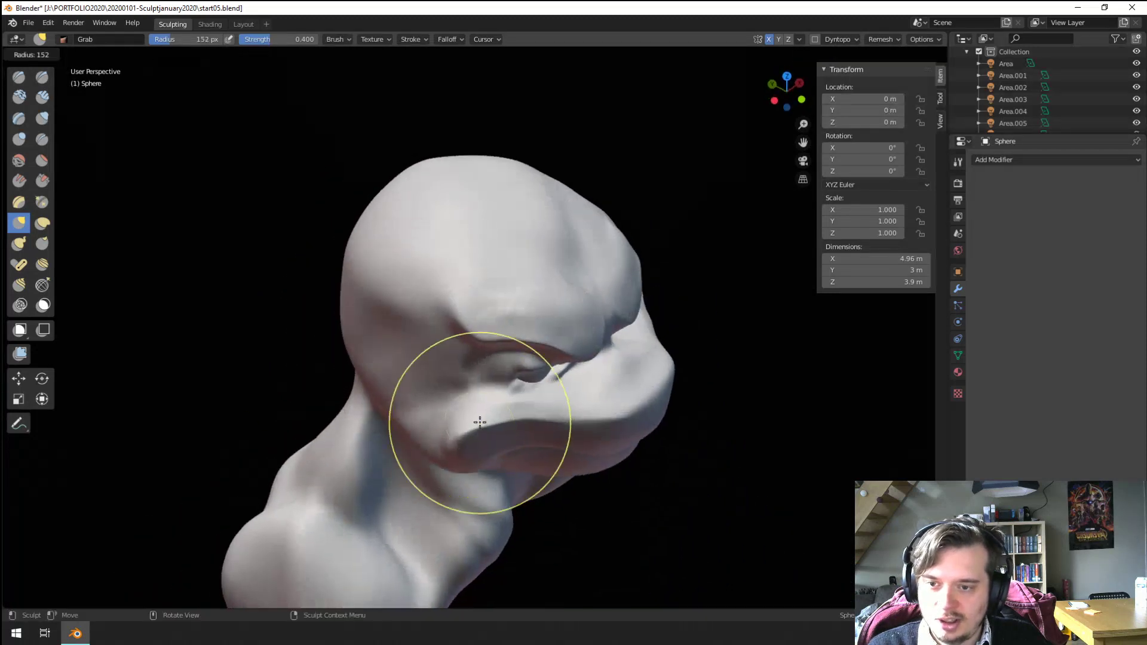
click(508, 424)
drag(491, 438, 455, 425)
mouse_move(421, 431)
middle_down()
mouse_move(359, 387)
mouse_move(422, 371)
mouse_move(440, 378)
mouse_move(311, 299)
middle_up()
Step: Flatten the rear edge of the cheek by the mouth corner with the Scrape/Peaks brush
click(41, 180)
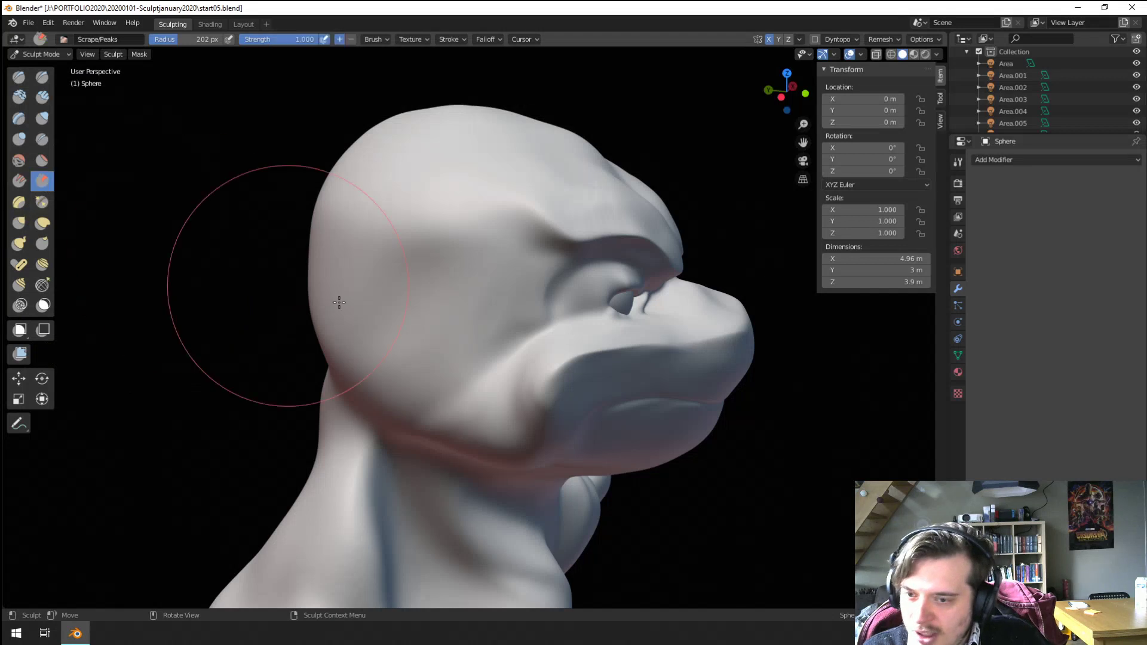
key(f)
click(476, 410)
mouse_move(541, 406)
mouse_down()
mouse_move(627, 343)
mouse_move(550, 439)
mouse_up()
key(f)
click(640, 345)
Step: Flatten the cheek's lower edge and the jaw plane beneath it with the Scrape/Peaks brush, reducing the radius to 61 px
mouse_move(548, 383)
middle_down()
mouse_move(535, 298)
mouse_move(585, 367)
middle_up()
key(f)
click(549, 293)
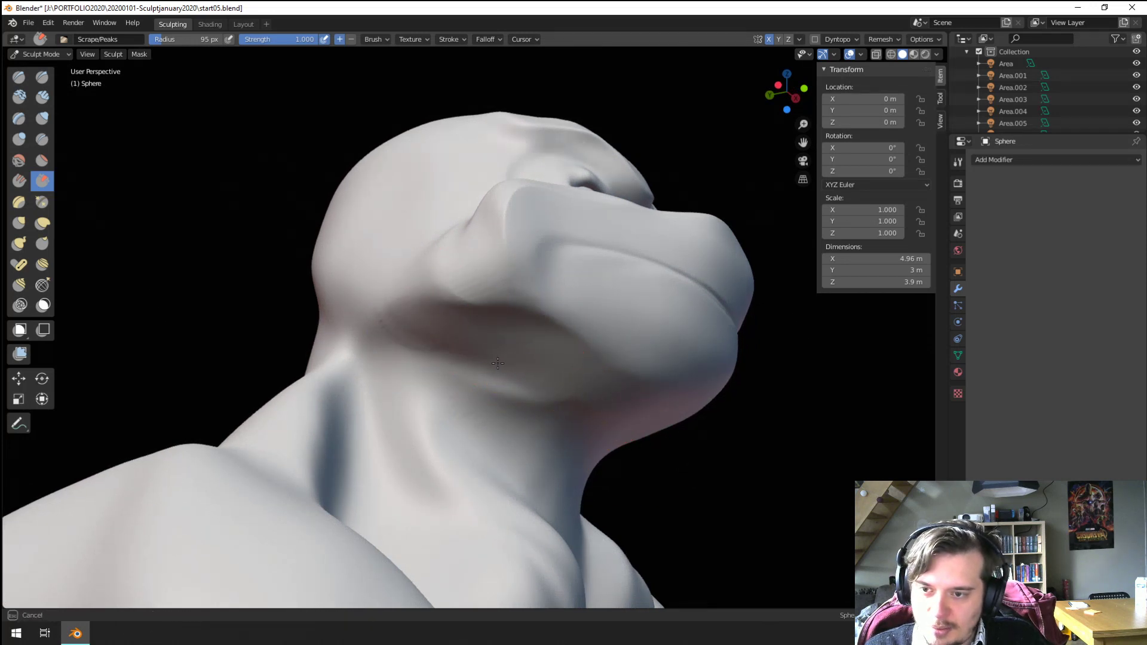
middle_drag(498, 363, 463, 333)
key(f)
click(470, 315)
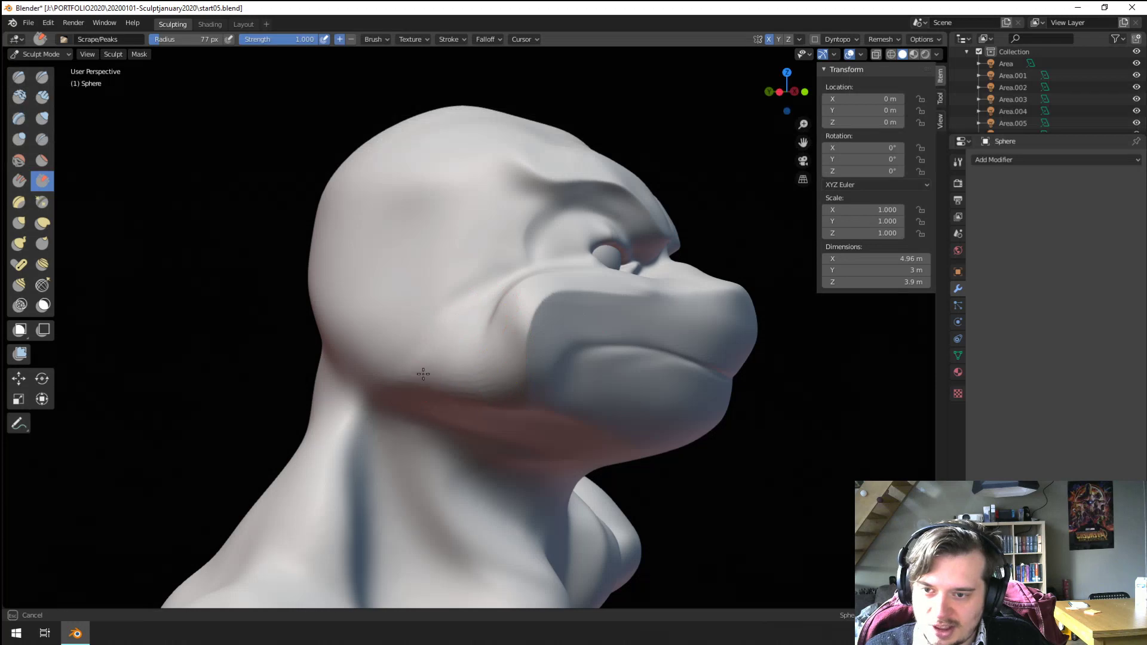
mouse_move(479, 289)
middle_down()
mouse_move(402, 325)
mouse_move(418, 328)
mouse_move(422, 302)
mouse_move(473, 316)
mouse_move(481, 297)
middle_up()
key(f)
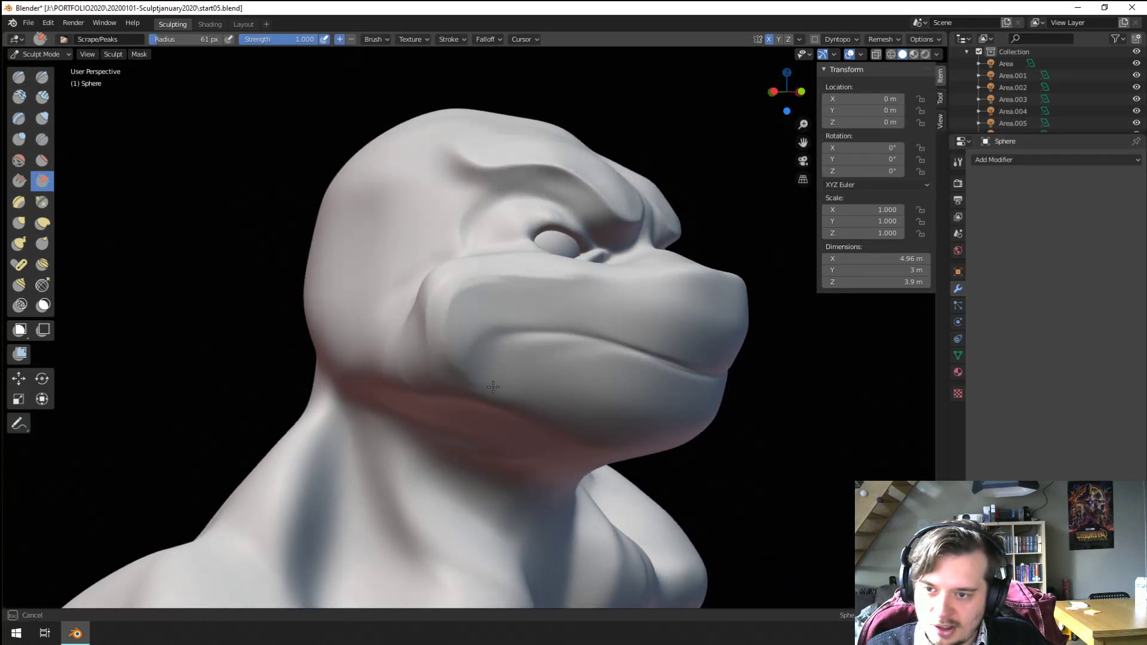
Step: Nudge the outer cheek contour inward beside the mouth corner with the Grab brush
mouse_move(495, 354)
middle_down()
mouse_move(532, 338)
mouse_move(593, 356)
mouse_move(406, 394)
mouse_move(489, 373)
mouse_move(413, 364)
middle_up()
key(g)
key(f)
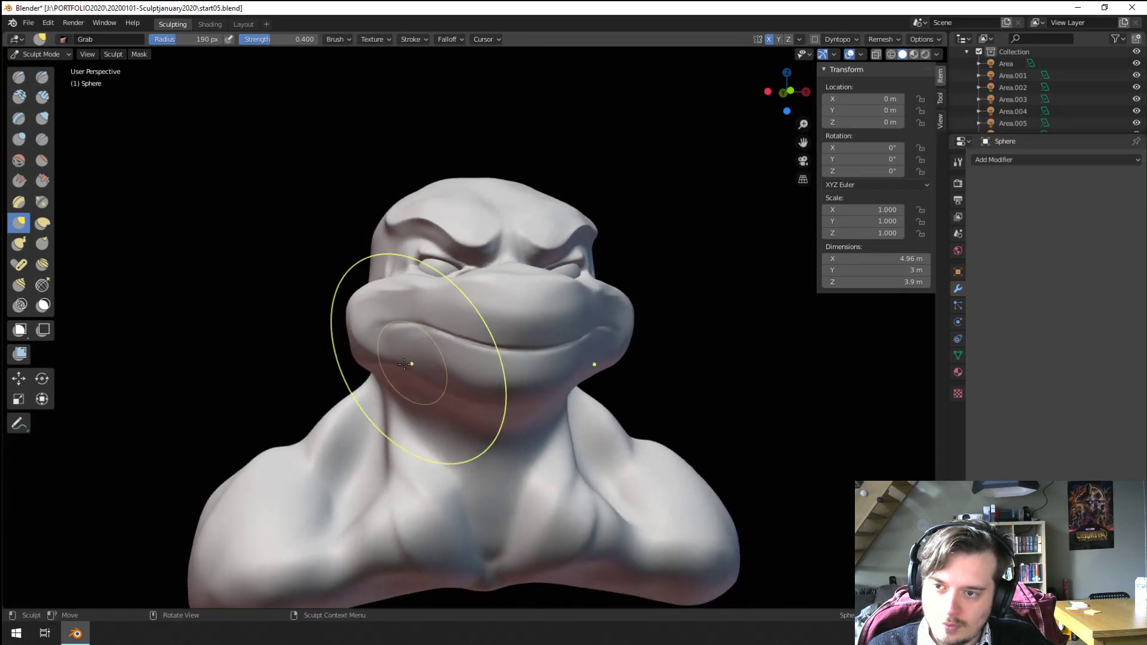
key(f)
click(360, 332)
drag(364, 327, 372, 323)
Step: Reshape the crown and the side of the forehead above the brow with the Grab brush at a 228 px radius
middle_drag(378, 239, 364, 254)
key(f)
click(356, 261)
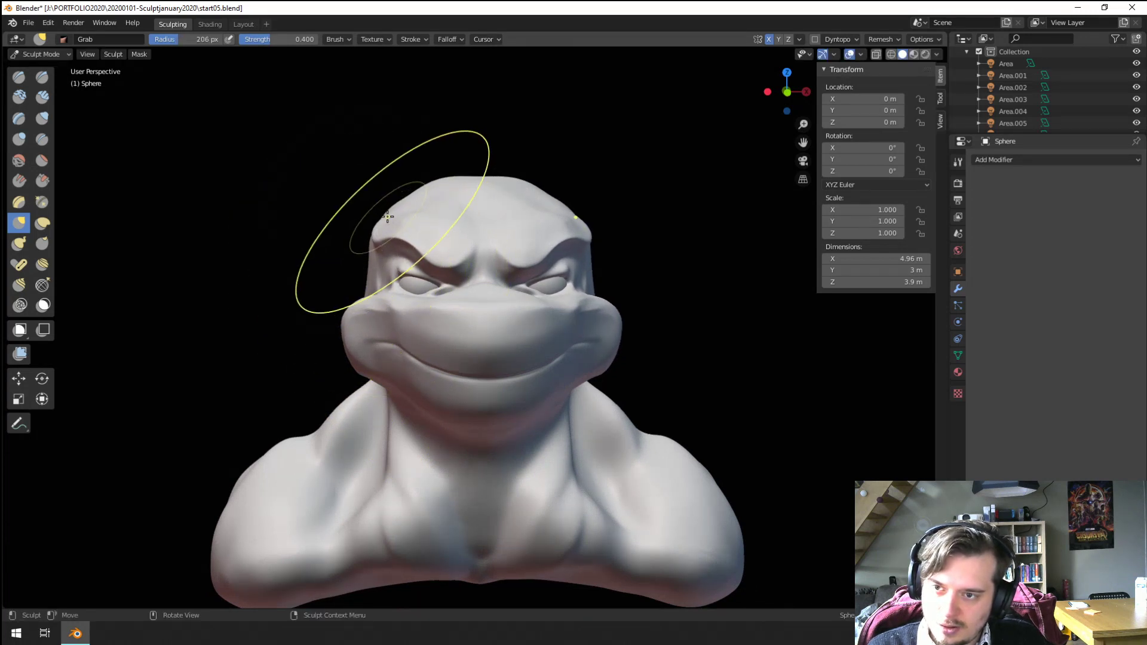
mouse_move(387, 217)
middle_down()
mouse_move(435, 225)
mouse_move(384, 153)
mouse_move(445, 221)
mouse_move(346, 261)
mouse_move(440, 221)
mouse_move(507, 228)
mouse_move(438, 222)
mouse_move(455, 218)
mouse_move(349, 248)
middle_up()
key(f)
click(471, 194)
key(f)
scroll(440, 220, up, 4)
scroll(507, 228, up, 1)
mouse_move(323, 224)
mouse_down()
mouse_move(392, 192)
mouse_move(415, 199)
mouse_up()
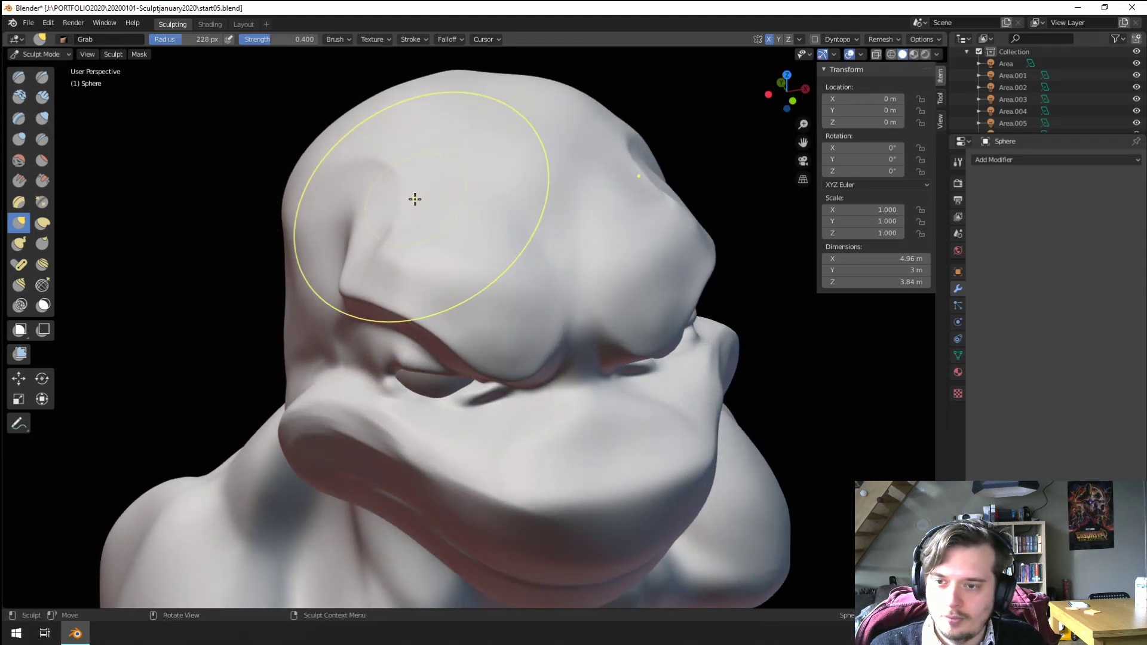
Step: Pull the forehead surface above the brow ridge upward with the Grab brush at a 156 px radius
mouse_move(414, 199)
middle_down()
mouse_move(423, 164)
mouse_move(428, 197)
mouse_move(407, 184)
mouse_move(446, 180)
mouse_move(514, 203)
middle_up()
key(bracketright)
key(f)
click(529, 197)
drag(515, 202, 525, 154)
middle_drag(524, 153, 435, 185)
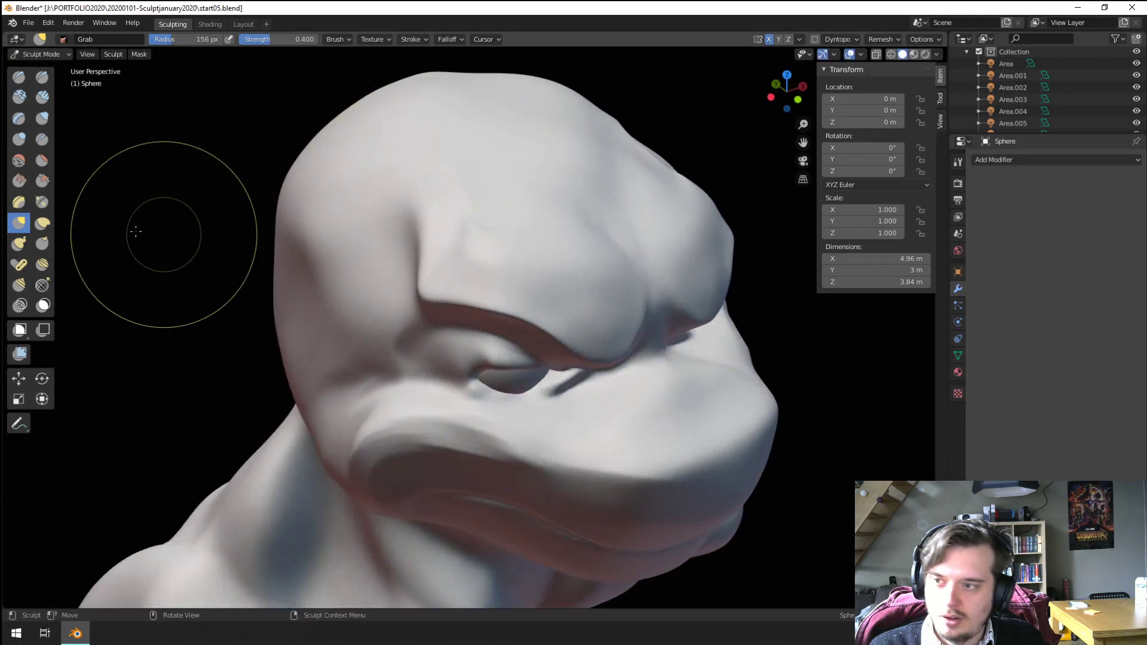
Step: Flatten the outer brow with Scrape/Peaks at 109 px and cut the temple hollow behind it with the Crease brush at 78 px
click(42, 180)
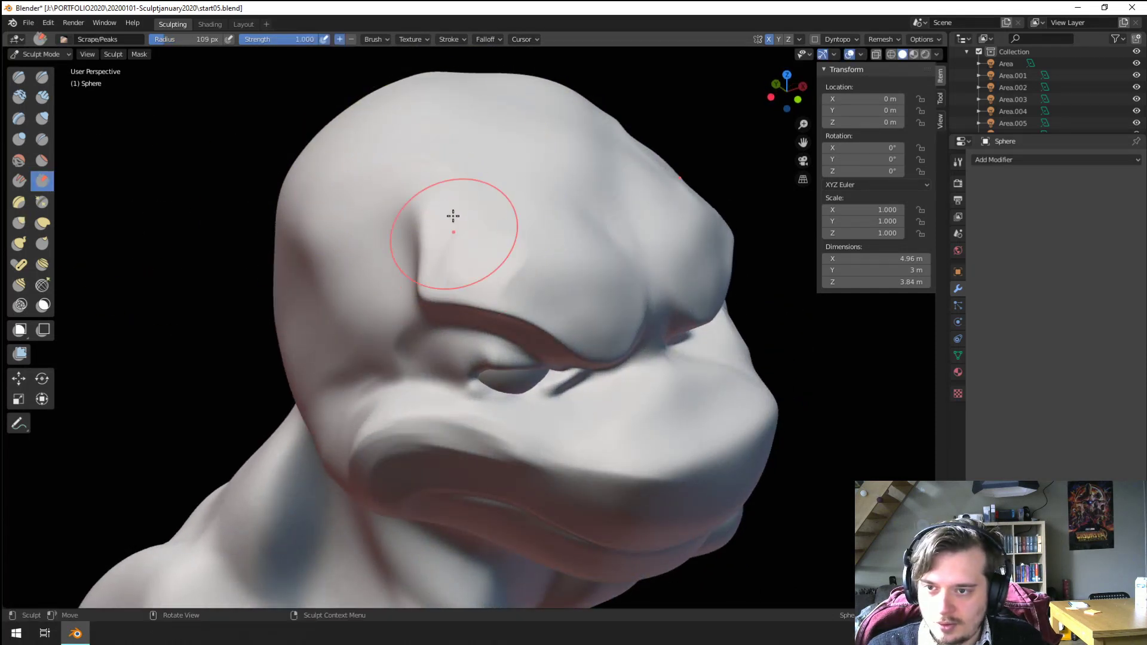
middle_drag(517, 242, 571, 224)
click(42, 139)
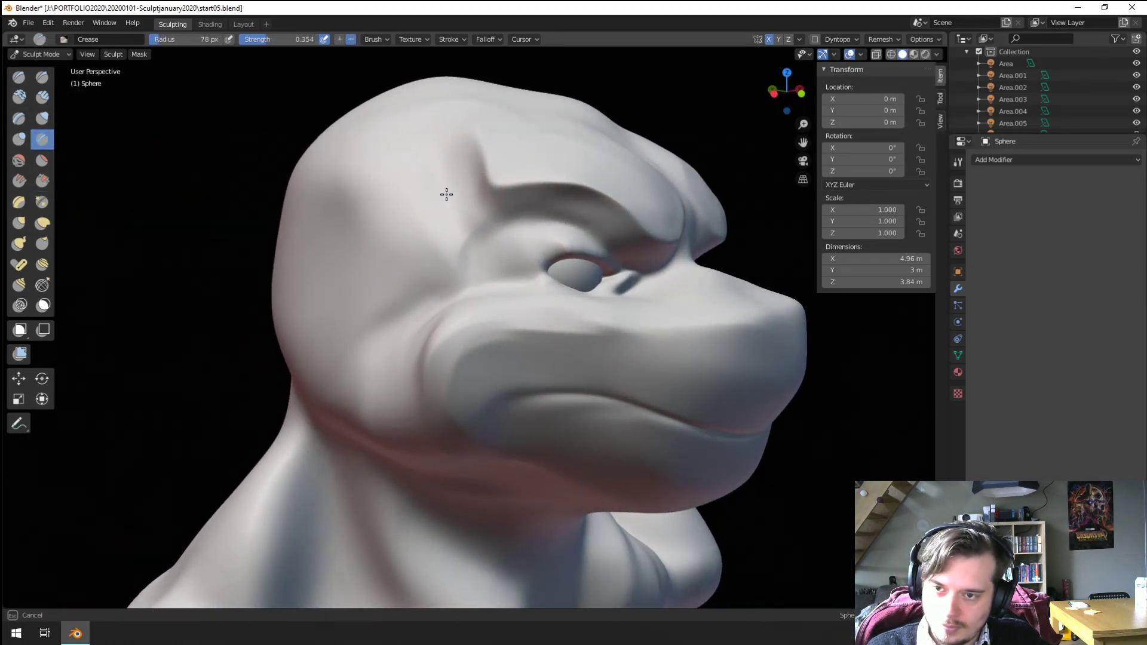
drag(446, 194, 560, 223)
Step: Even out the temple and the side of the head with the Flatten/Contrast brush at 137 px and strength 0.500
mouse_move(447, 148)
middle_down()
mouse_move(468, 263)
mouse_move(402, 222)
mouse_move(335, 260)
mouse_move(435, 263)
middle_up()
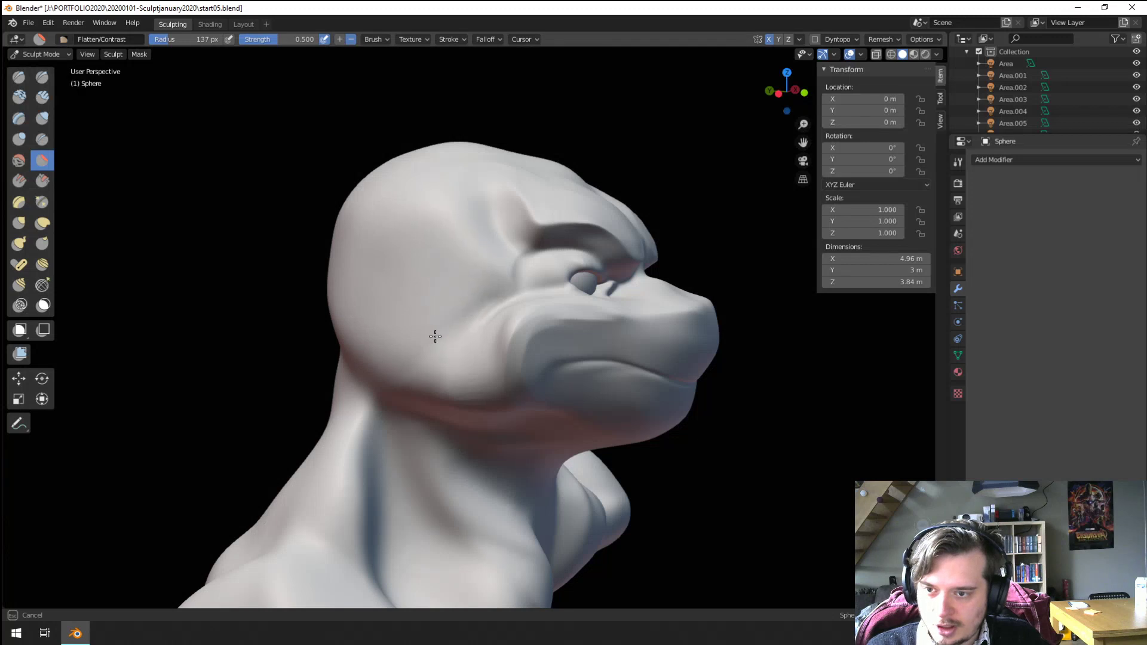
middle_drag(461, 333, 476, 372)
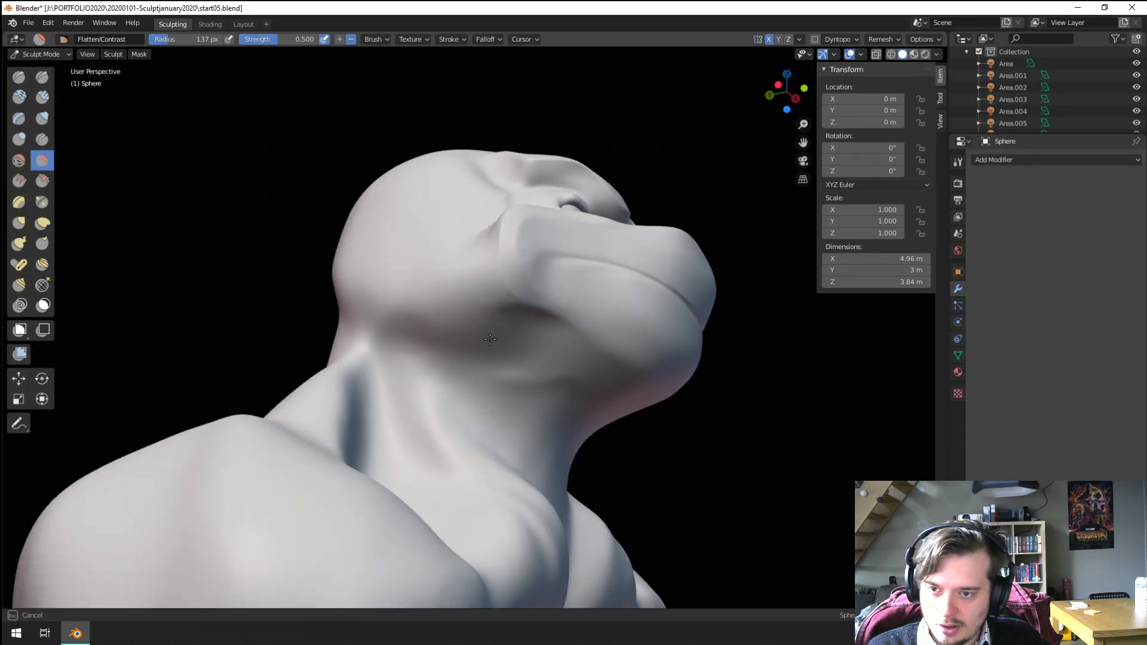
mouse_move(443, 263)
middle_down()
mouse_move(405, 287)
mouse_move(378, 272)
middle_up()
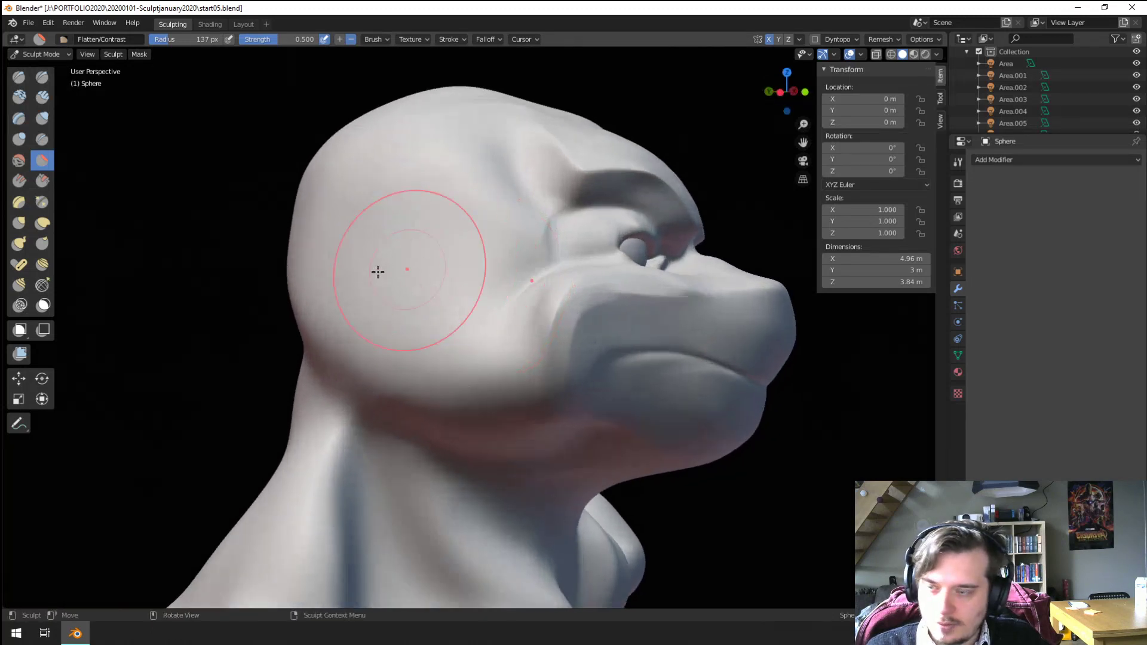
Step: Carve a crease behind the cheek down to the jaw edge with the Crease brush
click(42, 139)
middle_drag(473, 400, 564, 352)
mouse_move(521, 412)
middle_down()
mouse_move(431, 351)
mouse_move(472, 367)
mouse_move(397, 406)
mouse_move(383, 436)
mouse_move(154, 199)
middle_up()
Step: Build up the jaw muscle behind the cheek and the front neck tendons with the ClayTubes brush at 74 px and strength 0.631
key(g)
click(19, 96)
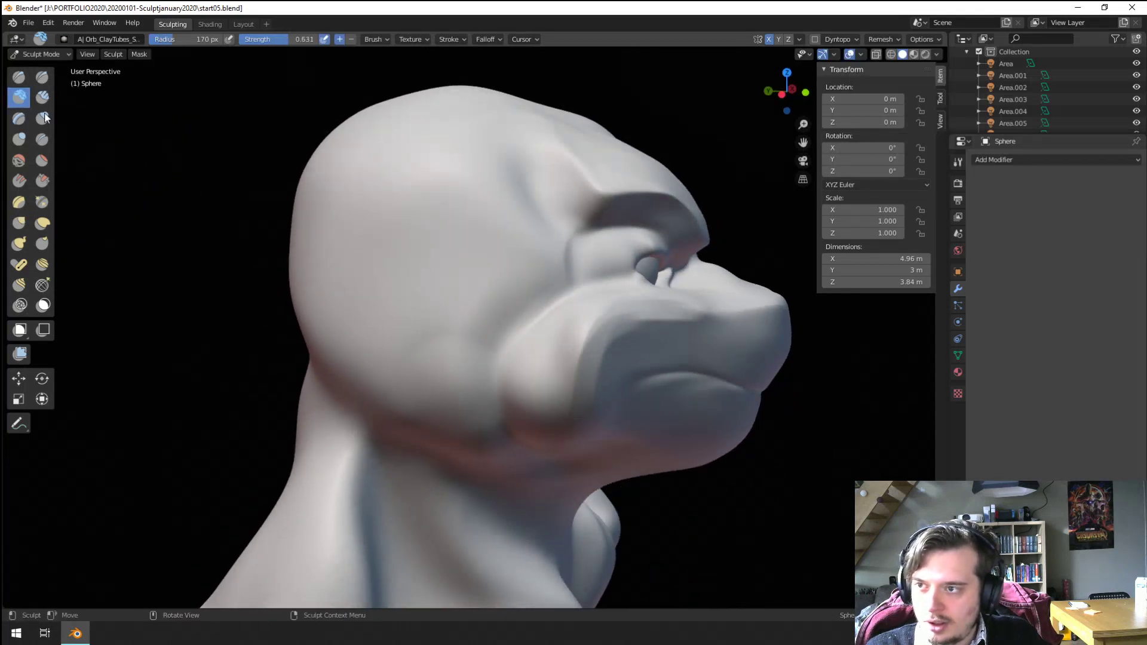
key(f)
click(527, 271)
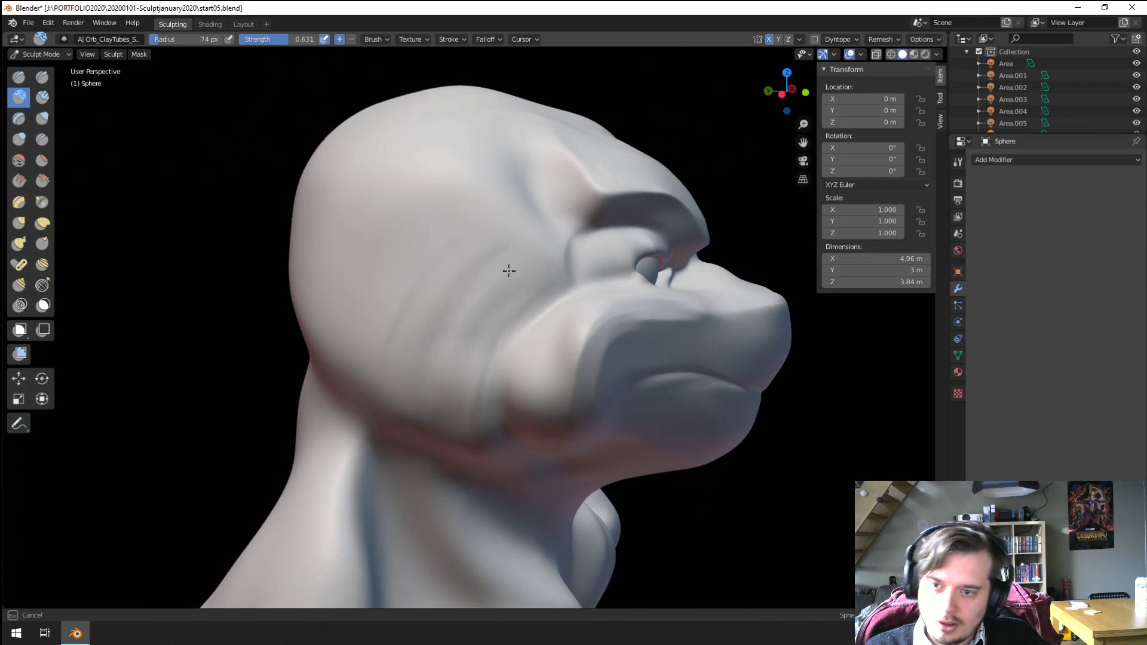
scroll(489, 301, down, 4)
mouse_move(489, 301)
middle_down()
mouse_move(333, 379)
mouse_move(424, 366)
mouse_move(446, 414)
mouse_move(351, 418)
mouse_move(485, 455)
mouse_move(495, 509)
middle_up()
key(bracketleft)
key(bracketleft)
Step: Reshape the lower ends of the neck tendons at the chest with the Grab brush at a 196 px radius
key(g)
key(f)
click(396, 461)
key(f)
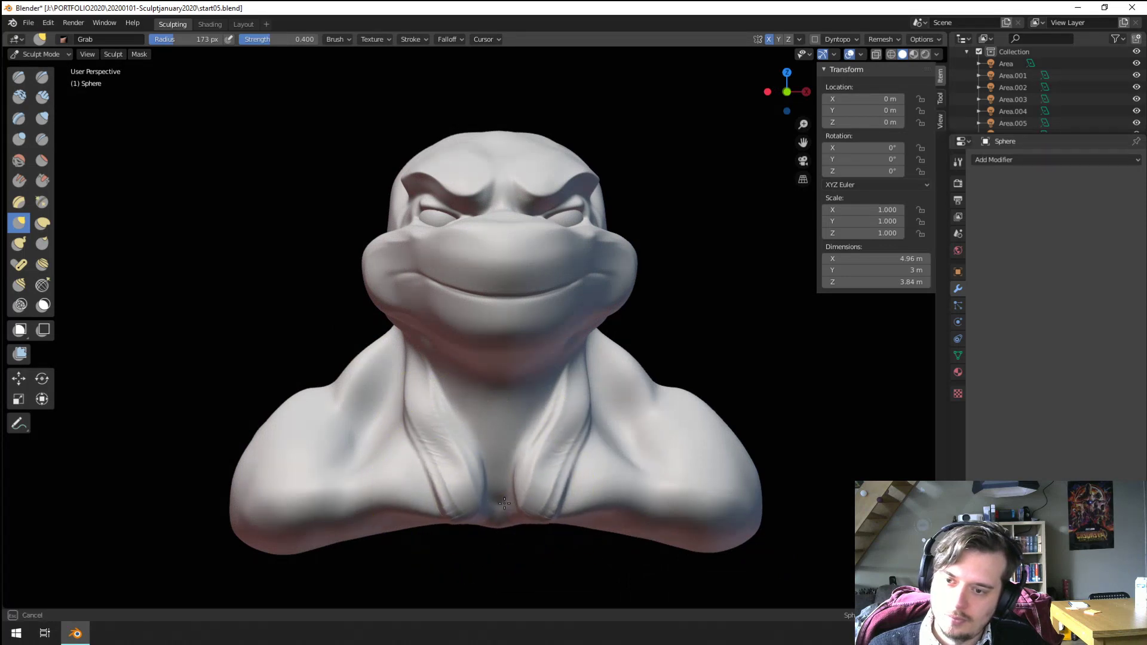
click(378, 499)
middle_drag(379, 499, 390, 453)
mouse_move(391, 453)
mouse_down()
mouse_move(318, 456)
mouse_move(444, 451)
mouse_up()
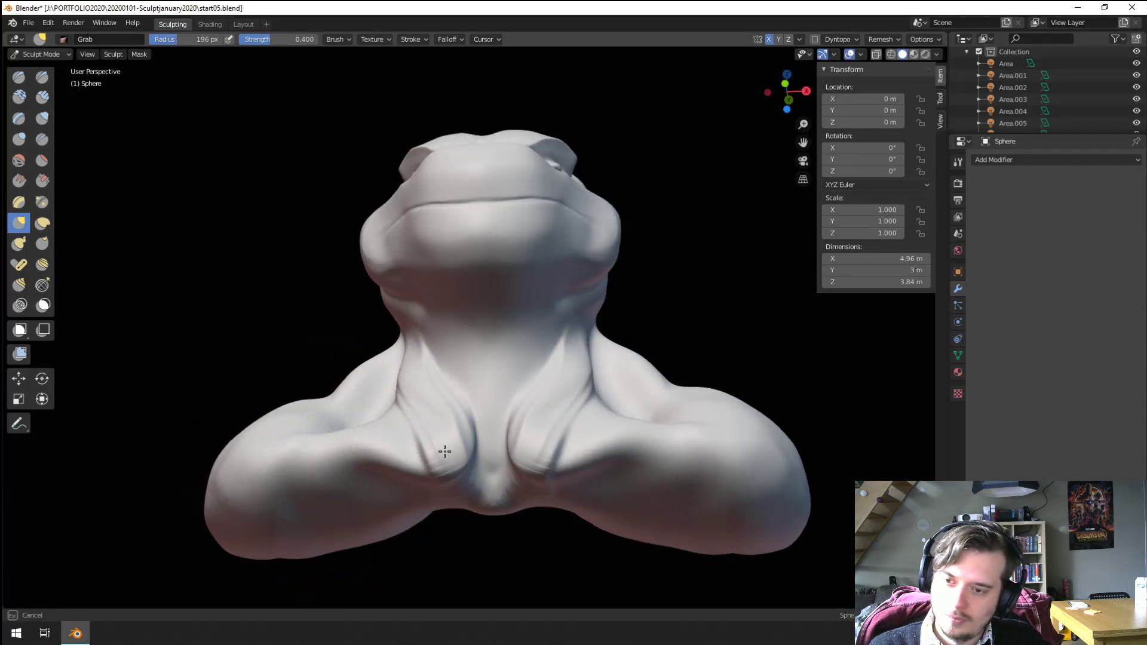
Step: Adjust the neck base and the bust's lower chest edge with the Grab brush at about 160 px
middle_drag(444, 466, 494, 430)
drag(494, 430, 546, 490)
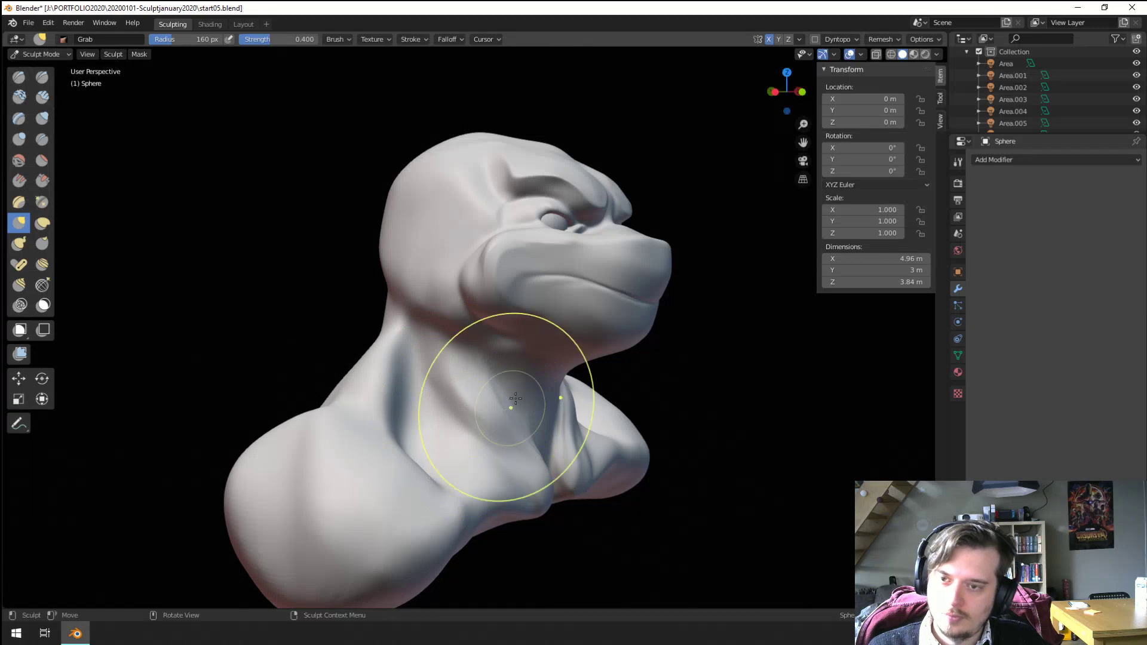
mouse_move(515, 399)
middle_down()
mouse_move(448, 474)
mouse_move(430, 358)
middle_up()
mouse_move(430, 359)
mouse_down()
mouse_move(438, 334)
mouse_move(446, 338)
mouse_up()
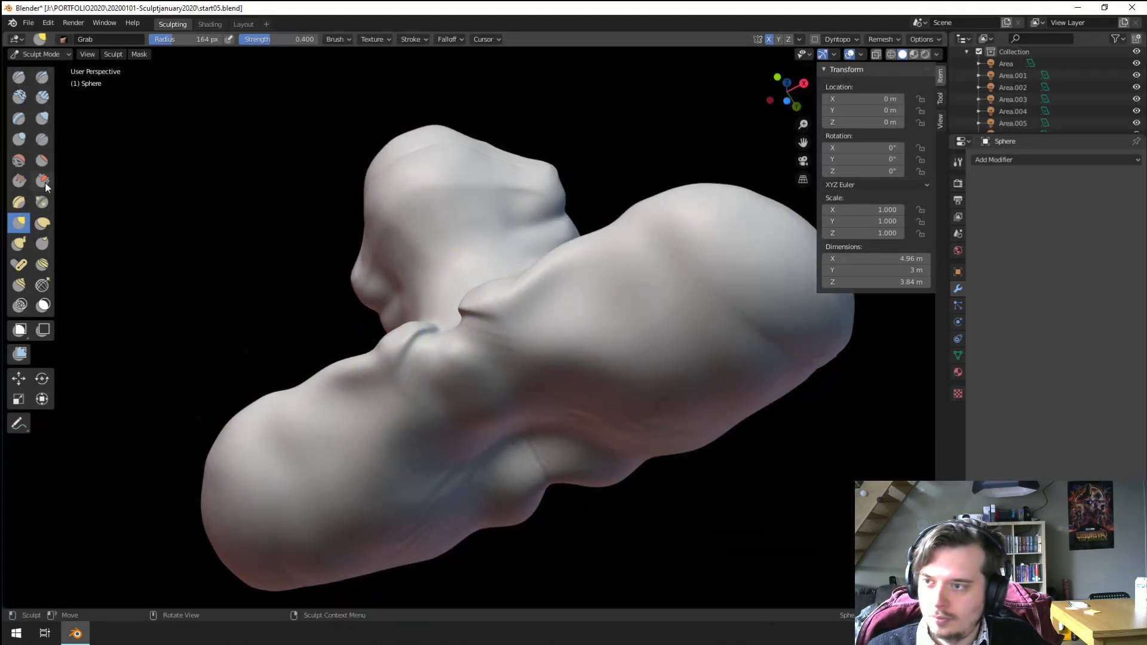
Step: Scrape the bumps off the underside of the chest with the Scrape/Peaks brush at a 145 px radius
click(42, 181)
drag(401, 395, 575, 354)
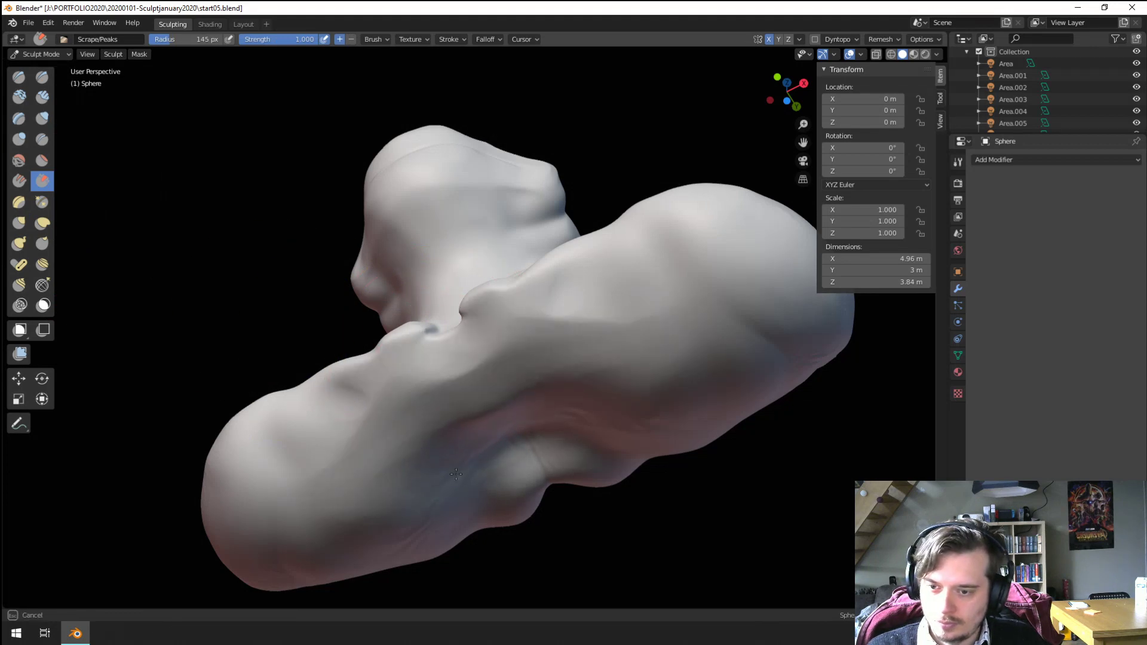
mouse_move(475, 358)
alt+middle_down()
mouse_move(509, 475)
mouse_move(501, 469)
alt+middle_up()
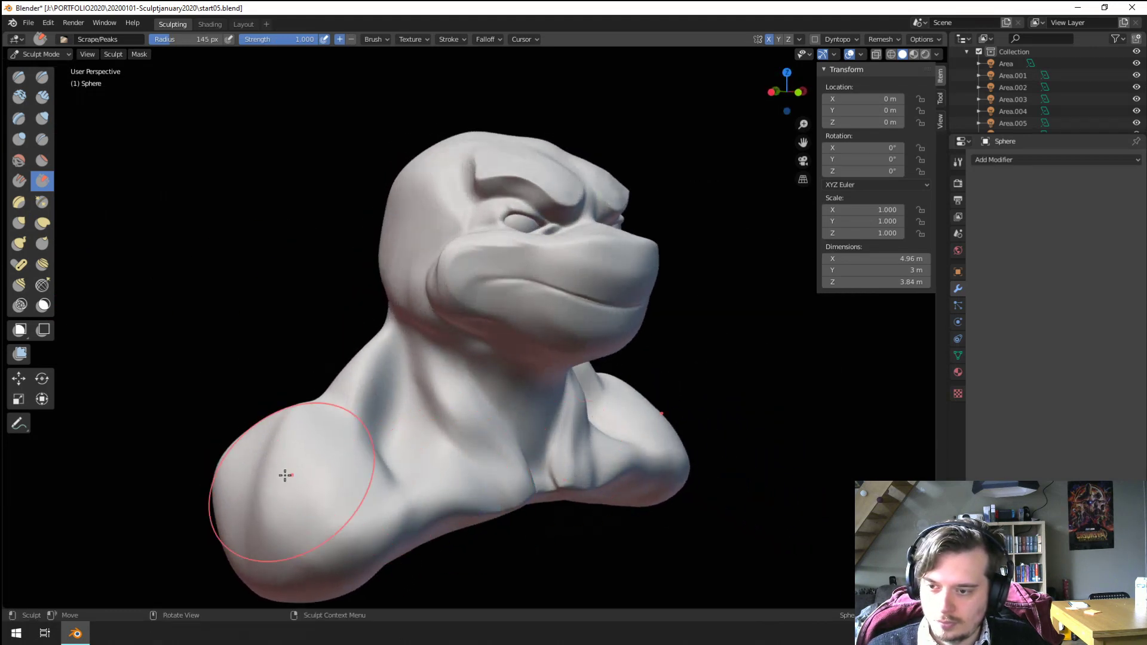
Step: Flatten the front and outer planes of the shoulders with the Scrape/Peaks brush at a 159 px radius
key(bracketleft)
drag(296, 512, 298, 565)
mouse_move(298, 556)
alt+middle_down()
mouse_move(269, 472)
mouse_move(275, 445)
alt+middle_up()
key(f)
click(299, 428)
drag(300, 428, 288, 511)
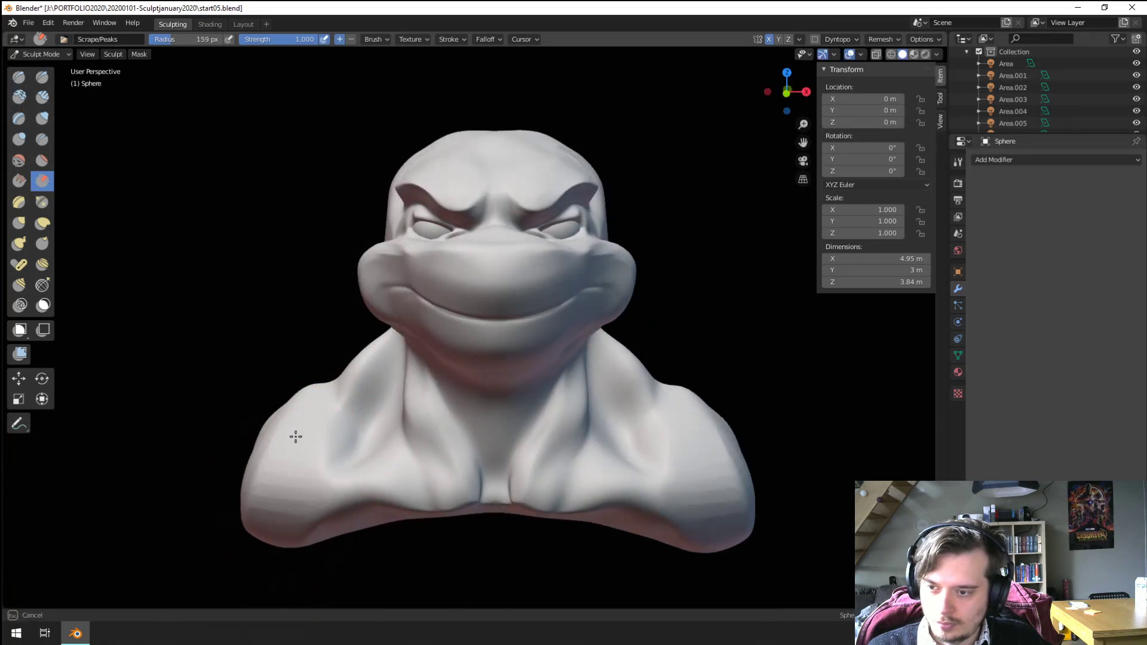
Step: Pull the shoulders outward with the Grab brush at a 217 px radius
mouse_move(294, 435)
middle_down()
mouse_move(335, 454)
mouse_move(287, 481)
mouse_move(258, 481)
middle_up()
key(g)
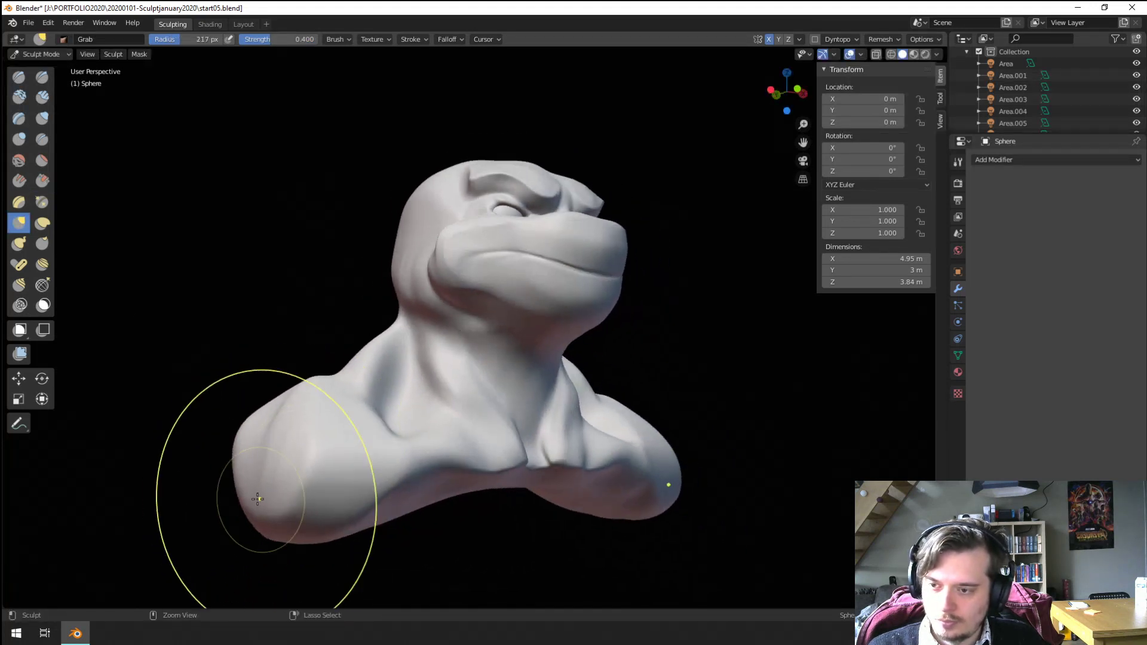
drag(258, 496, 206, 466)
middle_drag(245, 460, 227, 448)
Step: Push the outer shoulder contour back inward with the Grab brush at a 202 px radius
key(f)
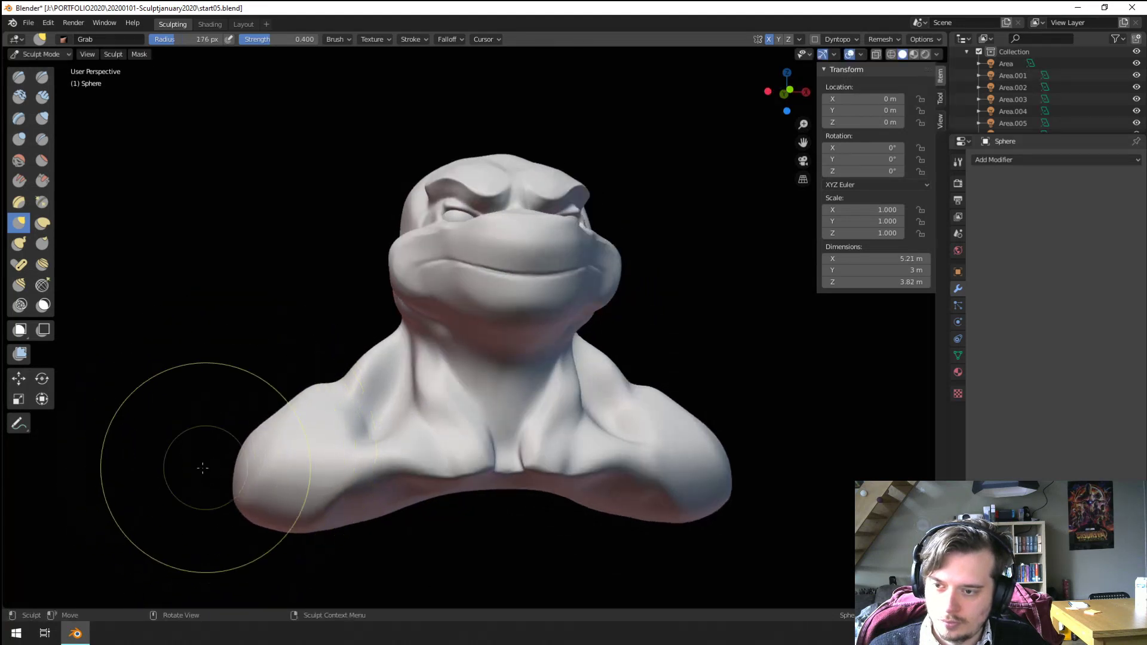
click(203, 466)
mouse_move(250, 459)
mouse_down()
mouse_move(239, 435)
mouse_move(270, 438)
mouse_up()
click(277, 408)
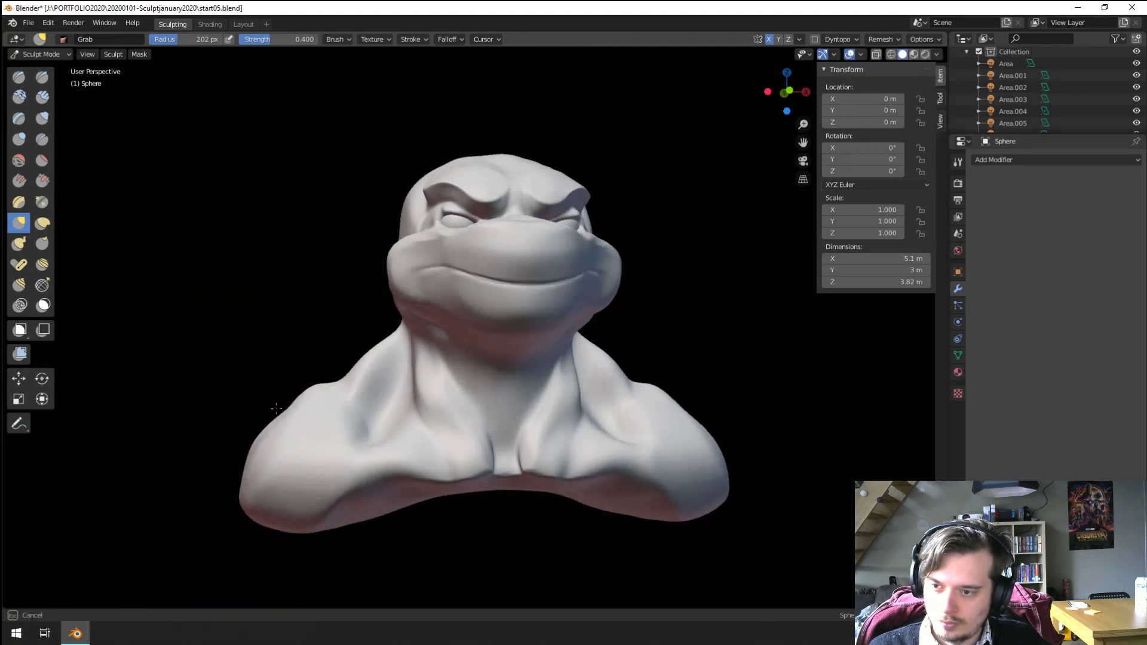
Step: Fill the hollow in the middle of the bust's underside with the Inflate/Deflate brush, reducing the radius to 115 px
mouse_move(205, 359)
middle_down()
mouse_move(332, 379)
mouse_move(491, 366)
mouse_move(499, 323)
mouse_move(527, 318)
mouse_move(504, 287)
middle_up()
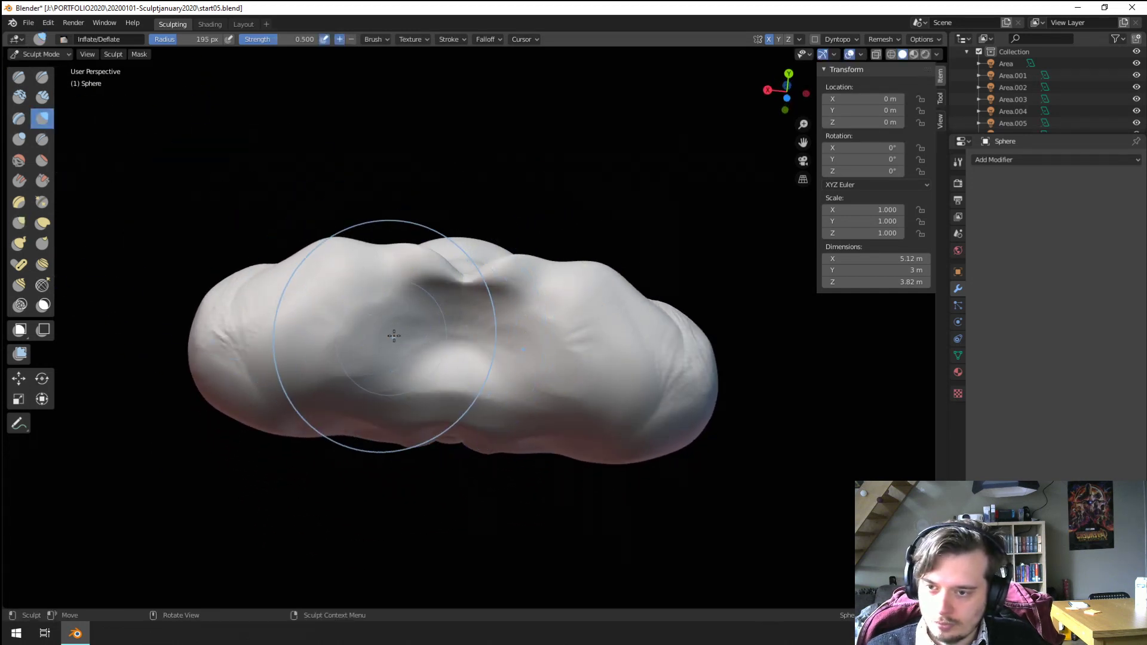
key(i)
mouse_move(476, 323)
mouse_down()
mouse_move(516, 357)
mouse_move(459, 355)
mouse_up()
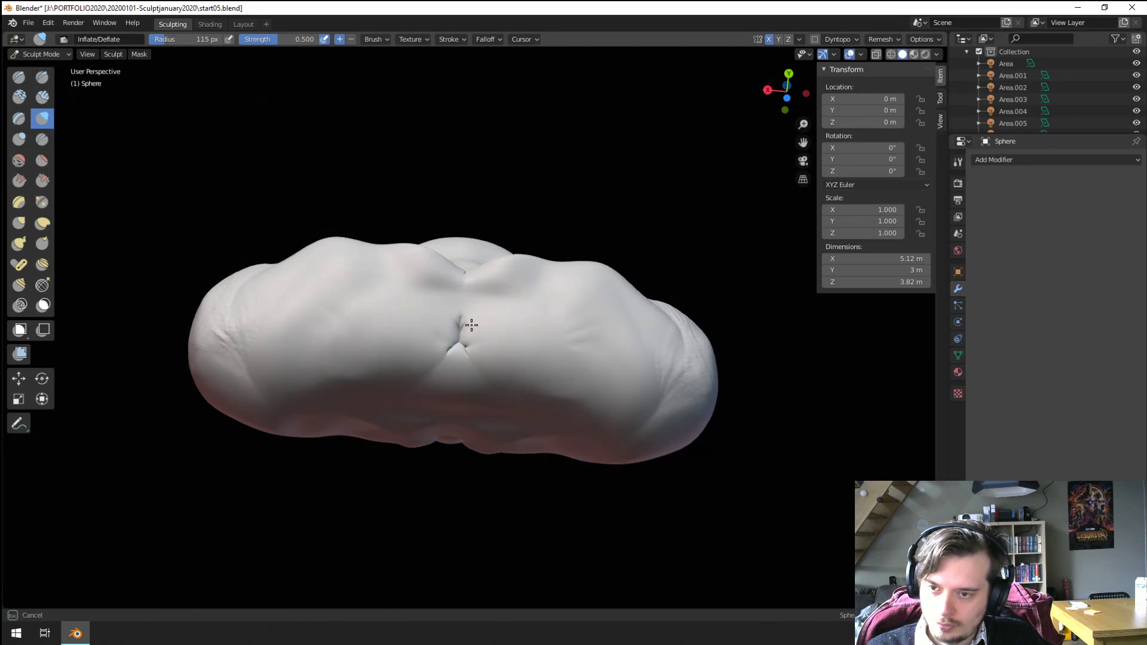
middle_drag(471, 325, 414, 282)
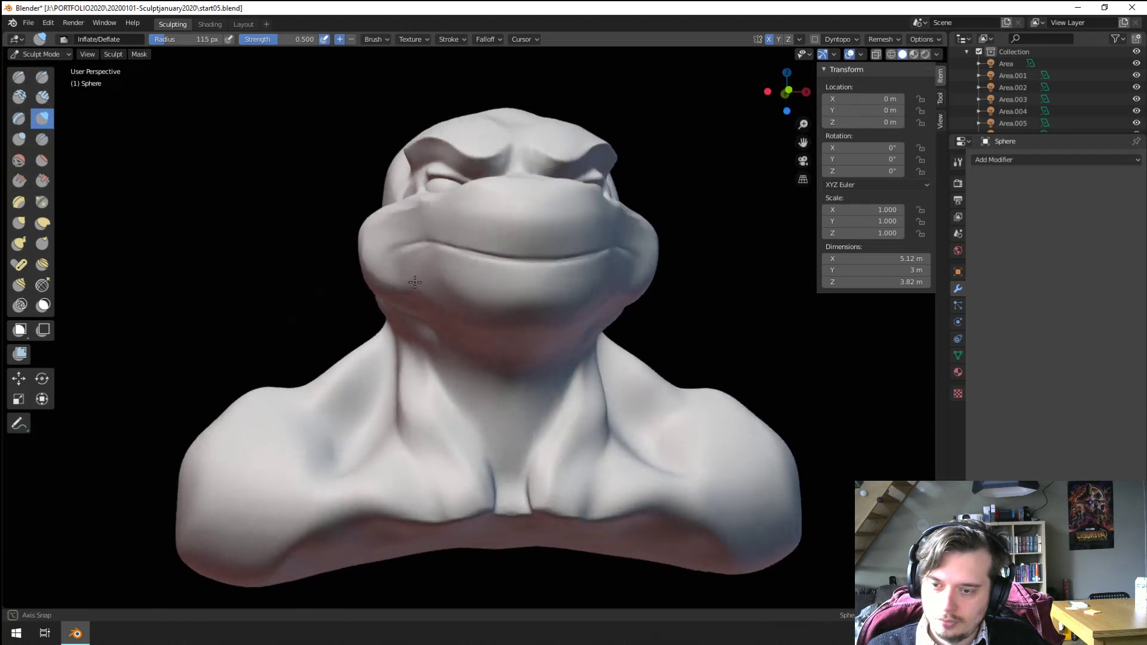
Step: Push the underside of the bust upward with an enlarged Grab brush
key(g)
scroll(404, 430, down, 2)
middle_drag(404, 430, 458, 443)
key(f)
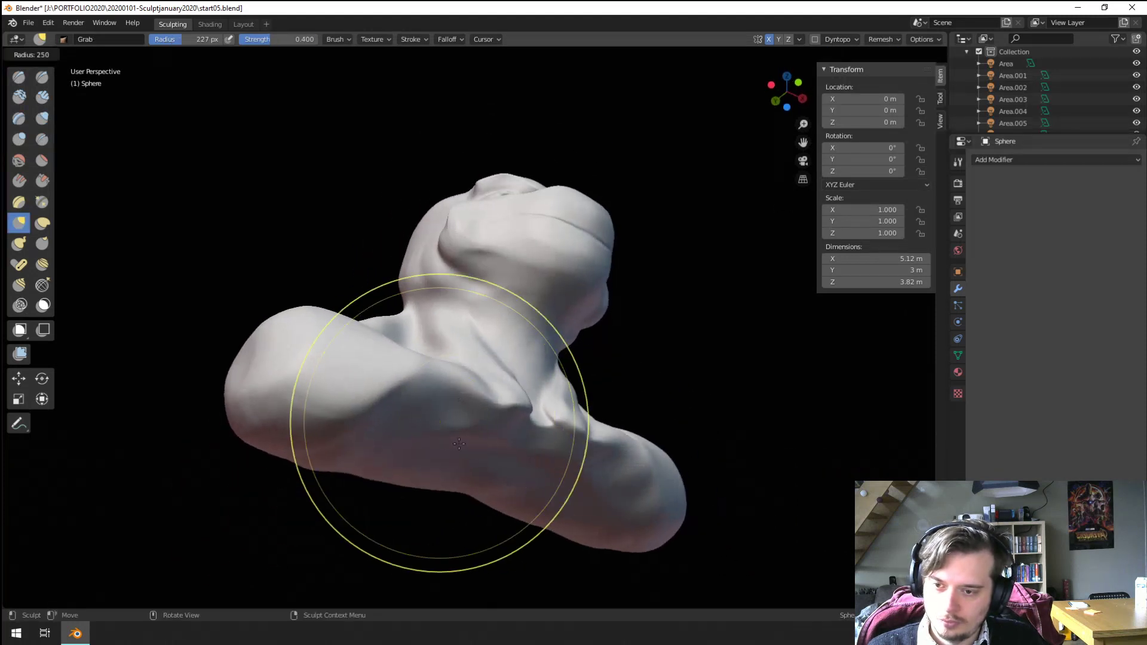
click(462, 444)
drag(387, 475, 362, 427)
Step: Raise the bottom of the shoulders to level the base of the bust with the Grab brush at a 309 px radius
middle_drag(362, 428, 308, 466)
key(f)
click(310, 472)
mouse_move(286, 497)
mouse_down()
mouse_move(278, 485)
mouse_move(291, 467)
mouse_up()
middle_drag(291, 467, 292, 494)
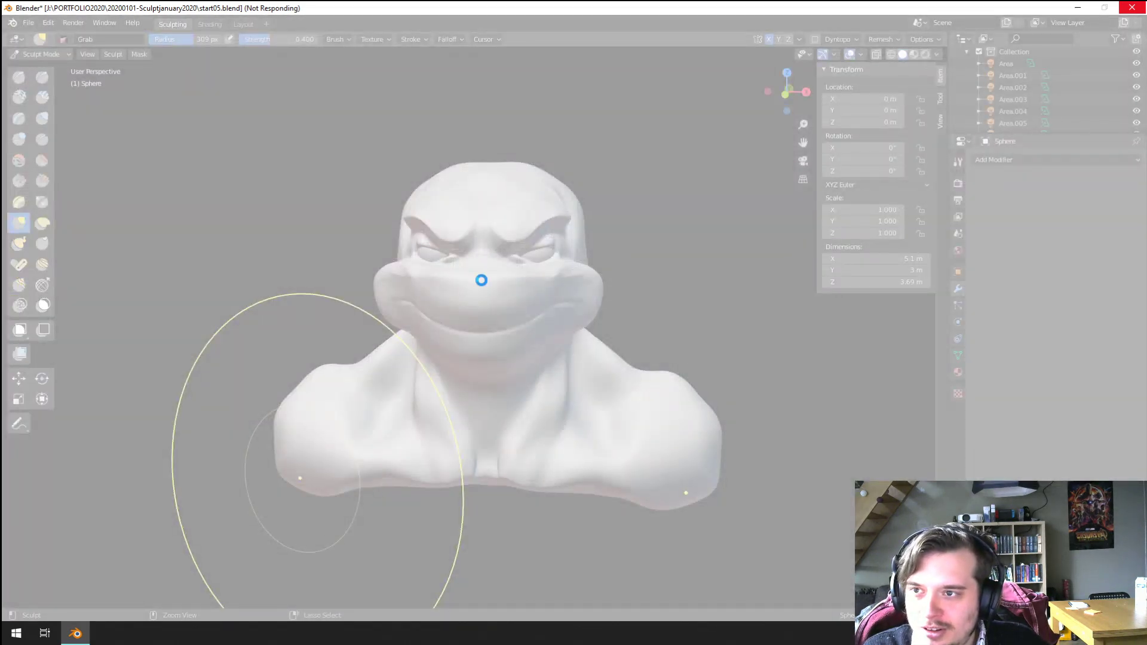
Step: Save the file as tool01.blend in the 20-tool folder
scroll(481, 289, down, 2)
scroll(481, 297, up, 2)
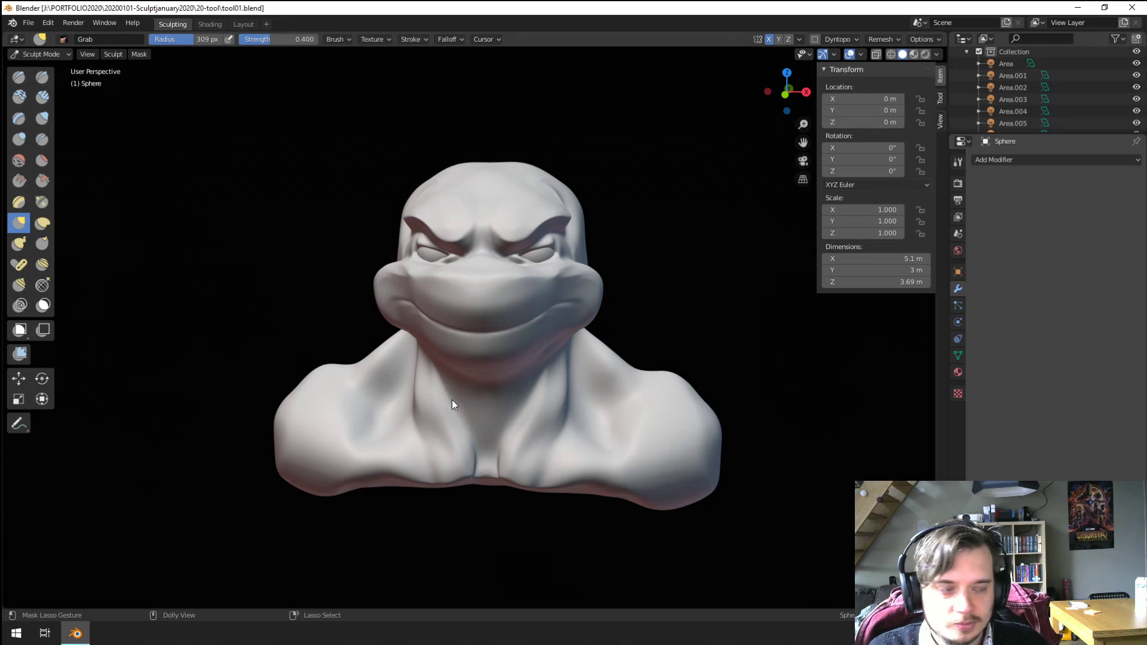
Step: Pull the top of the head slightly upward with the Grab brush at a 190 px radius
middle_drag(443, 397, 514, 404)
mouse_move(332, 366)
middle_down()
mouse_move(364, 378)
mouse_move(463, 359)
mouse_move(440, 266)
mouse_move(311, 272)
mouse_move(440, 235)
mouse_move(460, 255)
mouse_move(434, 286)
mouse_move(414, 278)
middle_up()
drag(458, 213, 455, 201)
mouse_move(418, 221)
middle_down()
mouse_move(459, 219)
mouse_move(403, 229)
mouse_move(409, 236)
middle_up()
mouse_move(429, 281)
middle_down()
mouse_move(262, 295)
mouse_move(295, 300)
mouse_move(293, 289)
mouse_move(321, 277)
mouse_move(379, 270)
mouse_move(289, 267)
mouse_move(274, 226)
mouse_move(371, 289)
mouse_move(317, 274)
middle_up()
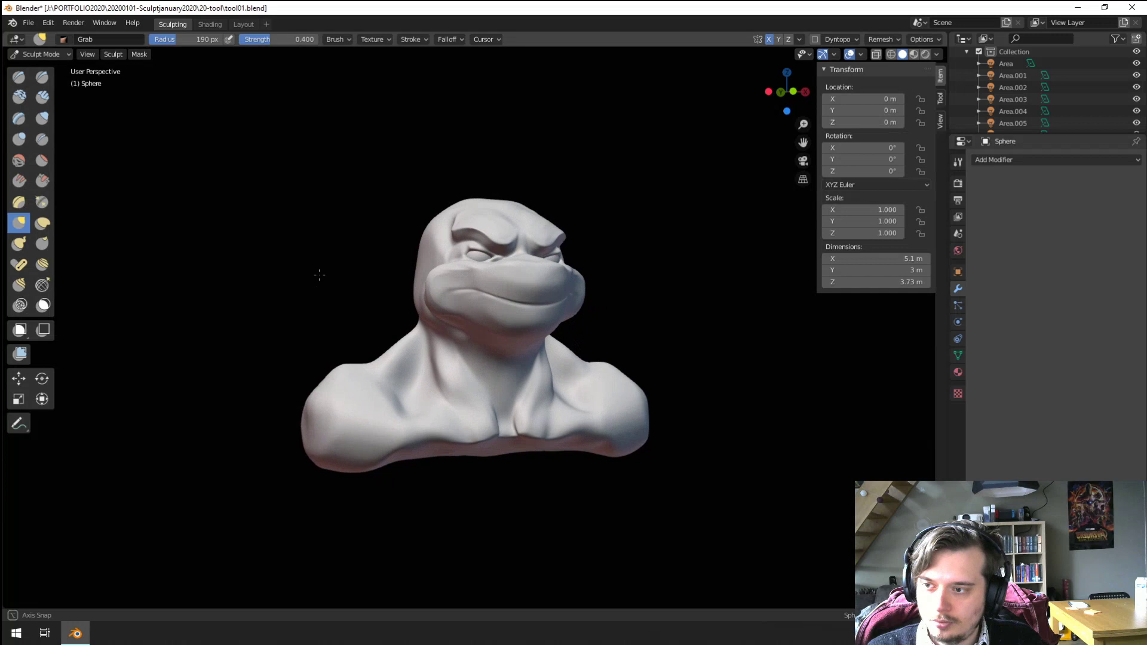
Step: Switch the bust to Edit Mode and set the viewport shading to Wireframe
click(52, 55)
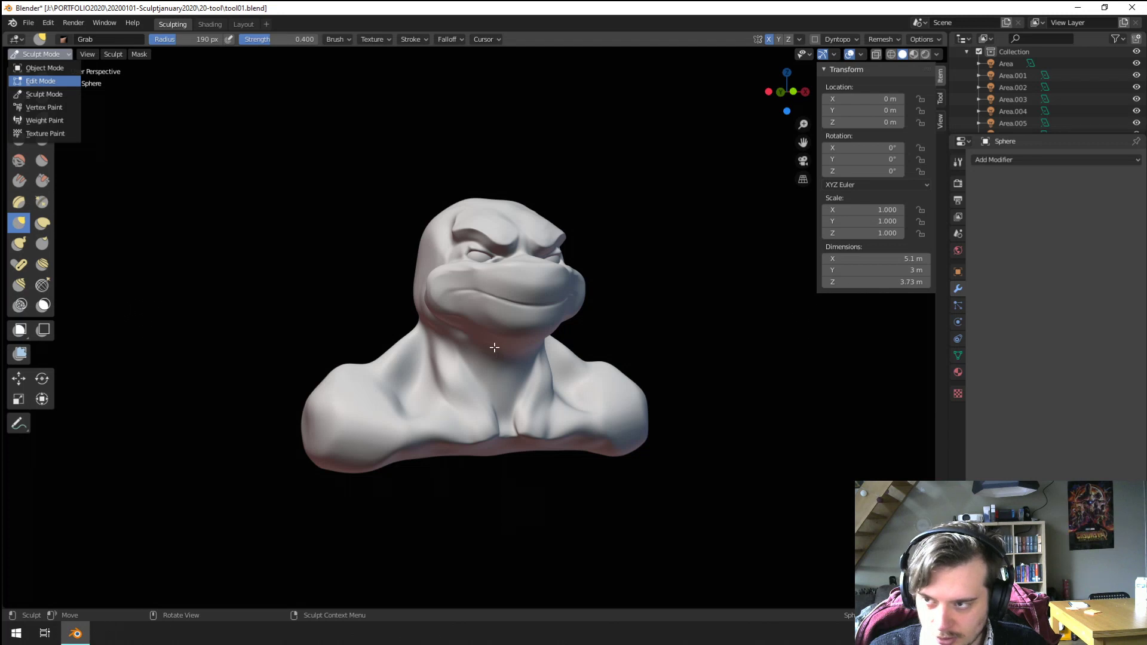
key(Tab)
key(z)
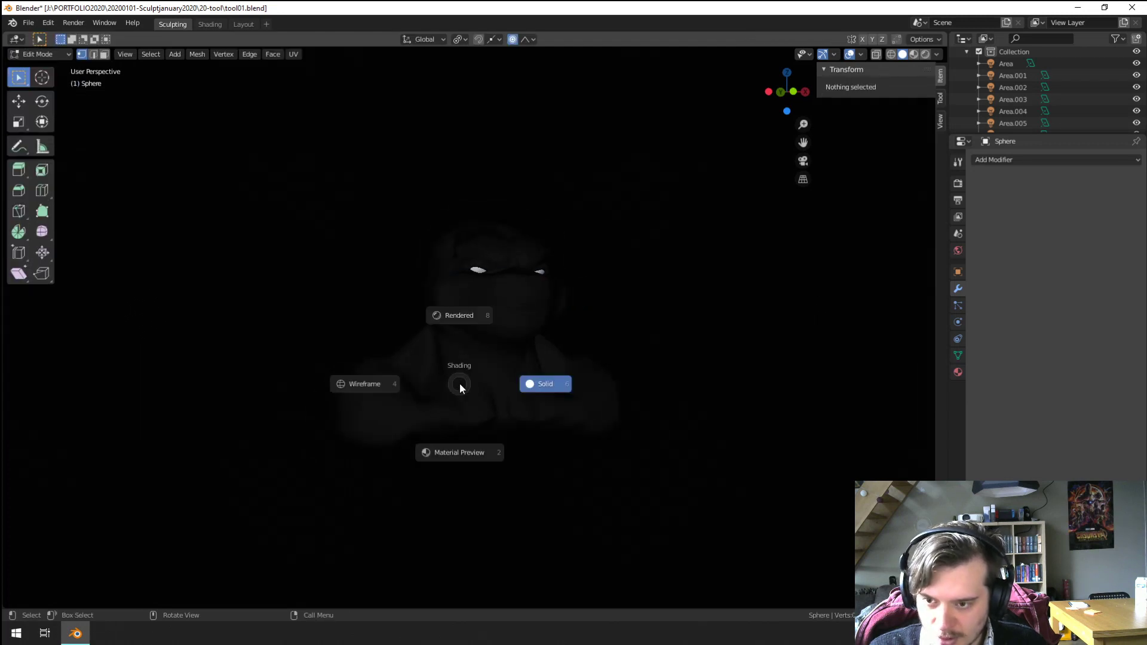
click(395, 384)
Step: Select the entire shoulder and chest area with a circle selection and separate it from the head as its own object
key(c)
scroll(366, 387, down, 4)
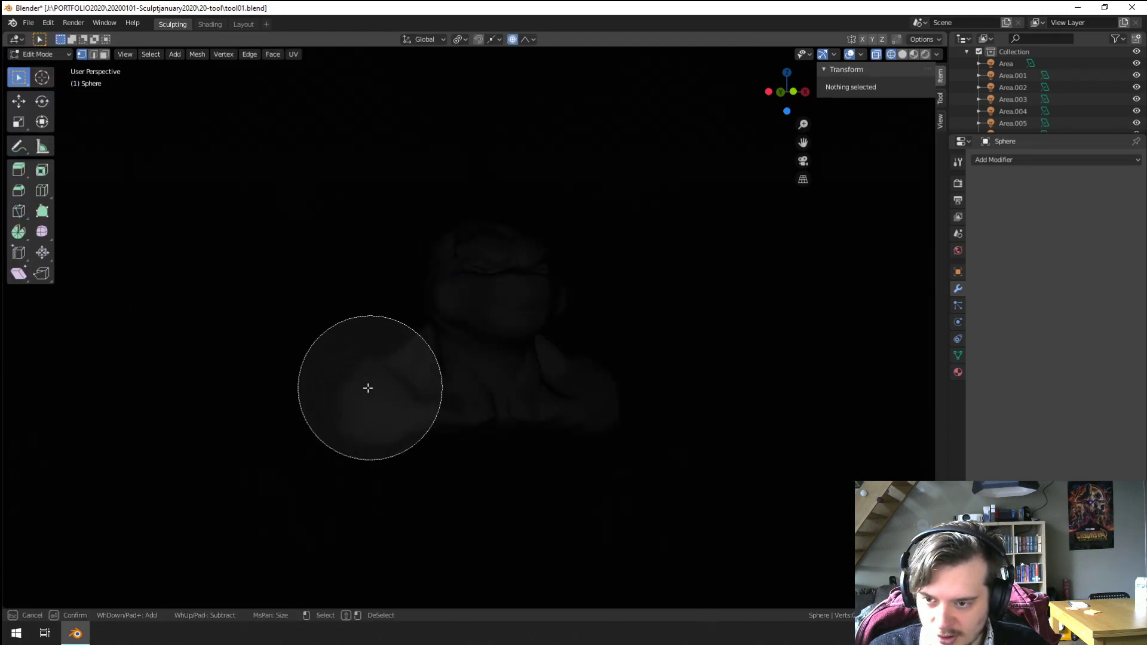
mouse_move(366, 387)
mouse_down()
mouse_move(386, 400)
mouse_move(555, 425)
mouse_move(594, 397)
mouse_move(481, 423)
mouse_move(417, 407)
mouse_up()
right_click(417, 407)
middle_drag(417, 407, 474, 440)
key(c)
mouse_move(473, 440)
mouse_down()
mouse_move(448, 440)
mouse_move(576, 376)
mouse_up()
right_click(530, 453)
middle_drag(530, 453, 390, 378)
key(p)
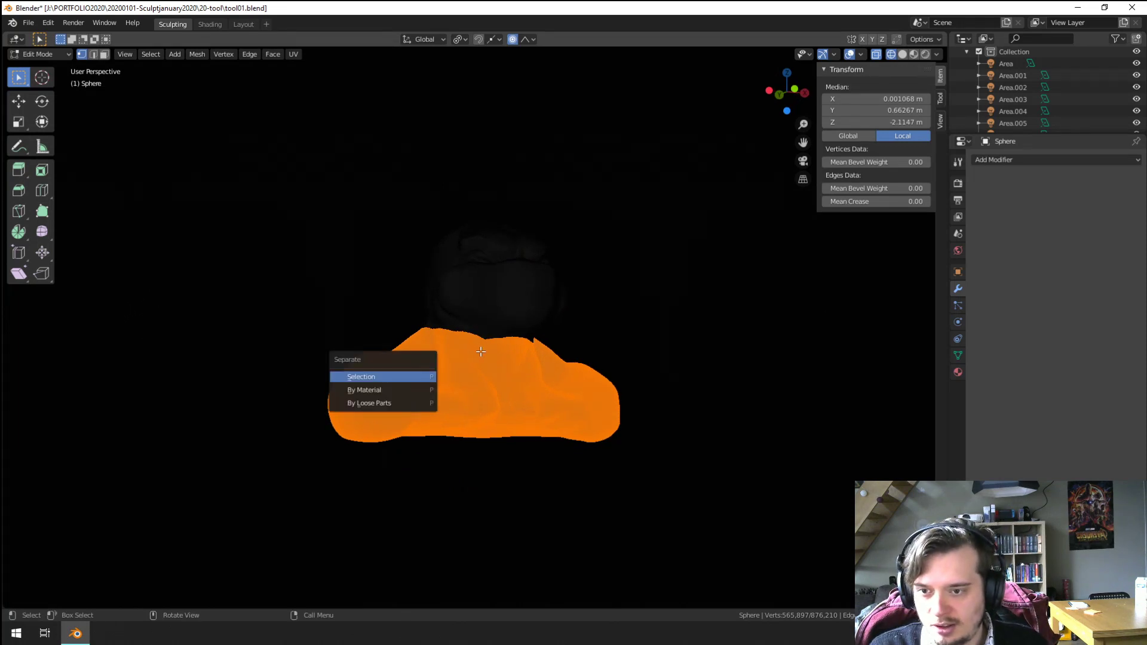
key(Return)
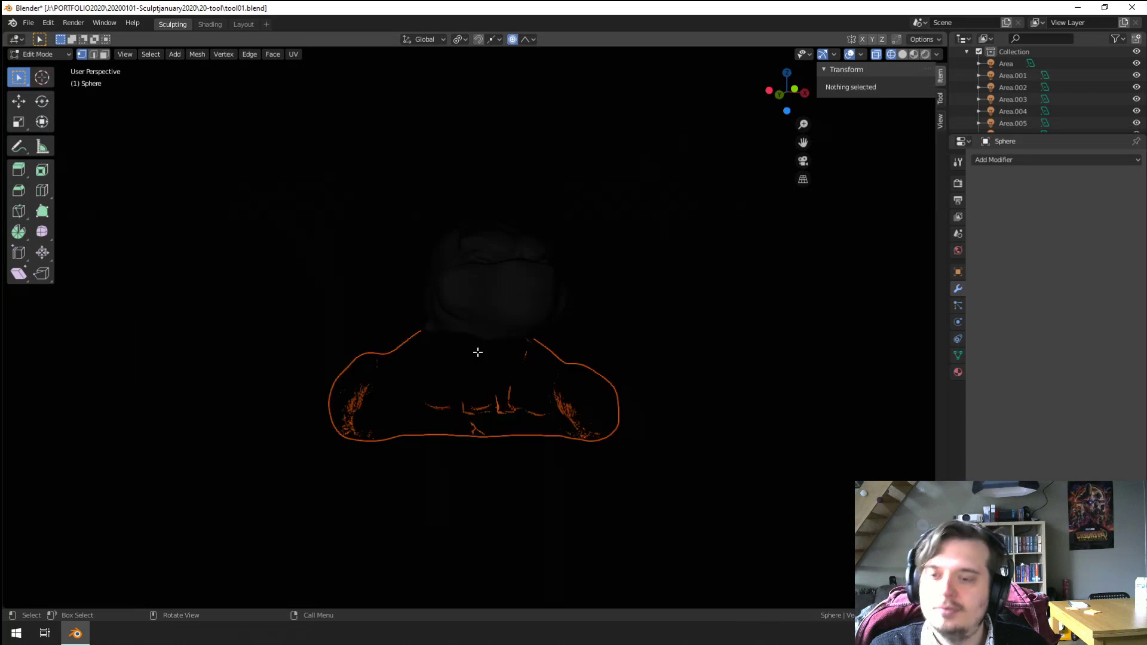
Step: Select the open boundary edge loop at the base of the head's neck
scroll(476, 351, up, 8)
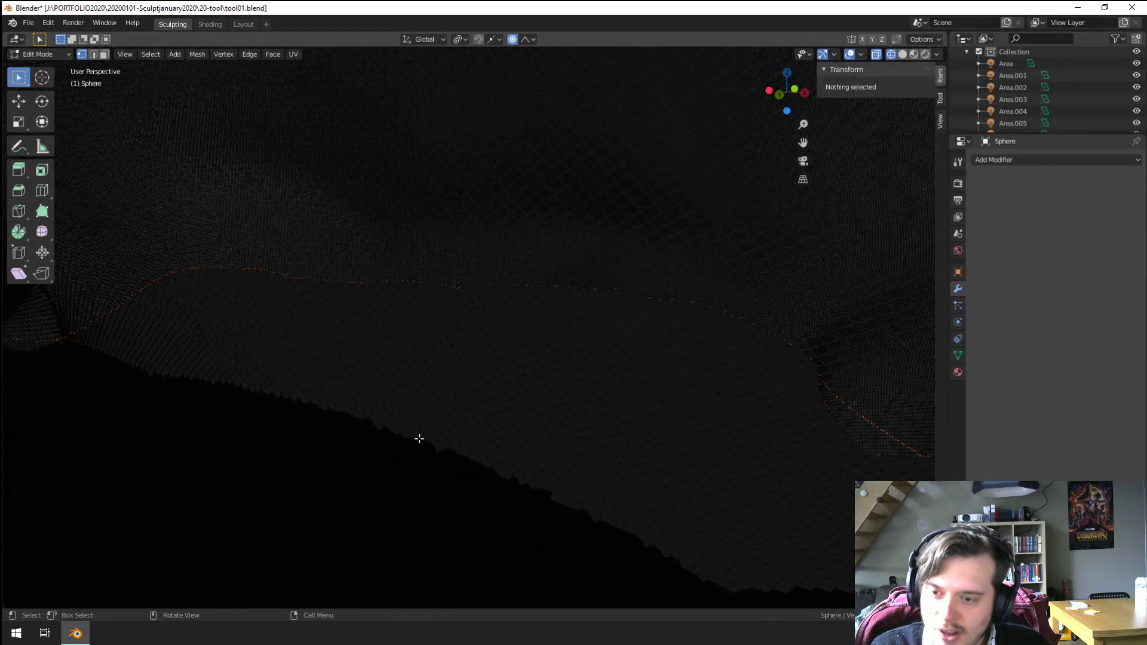
alt+click(423, 439)
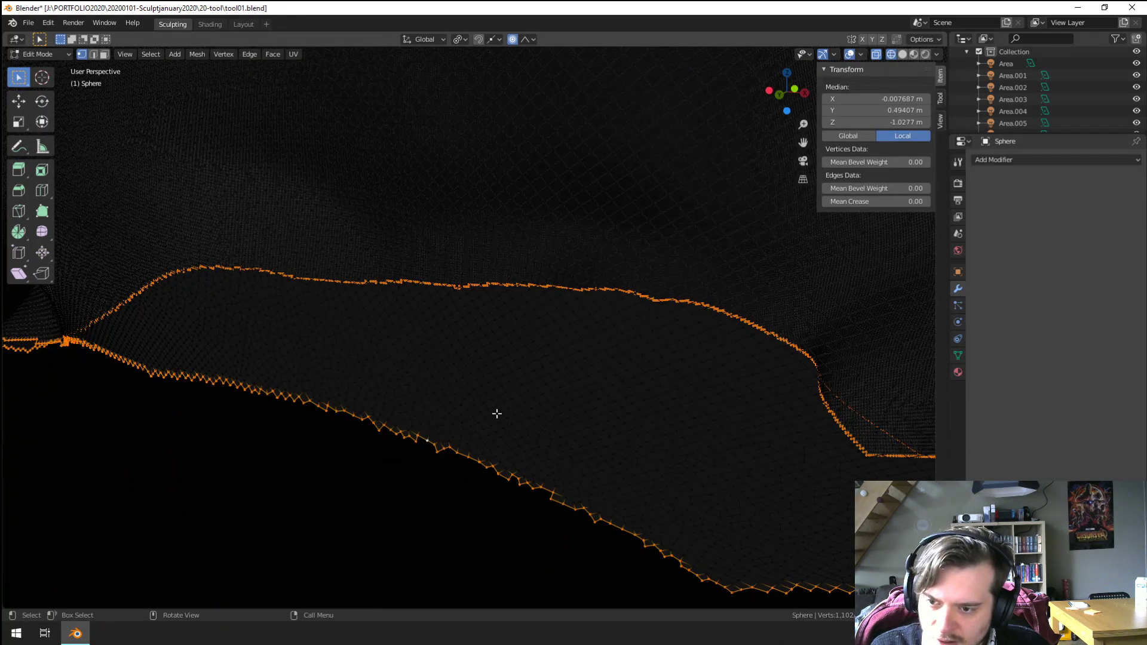
scroll(514, 348, down, 6)
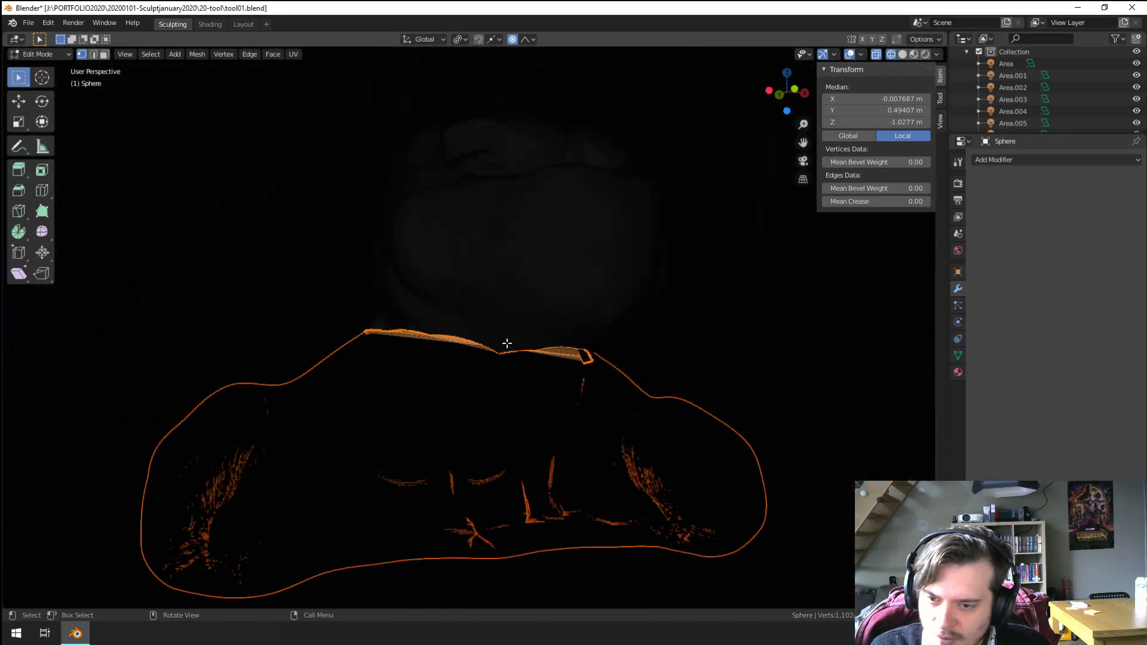
Step: Return to Object Mode, deselect everything, and open only the separated shoulders object in Edit Mode
key(Tab)
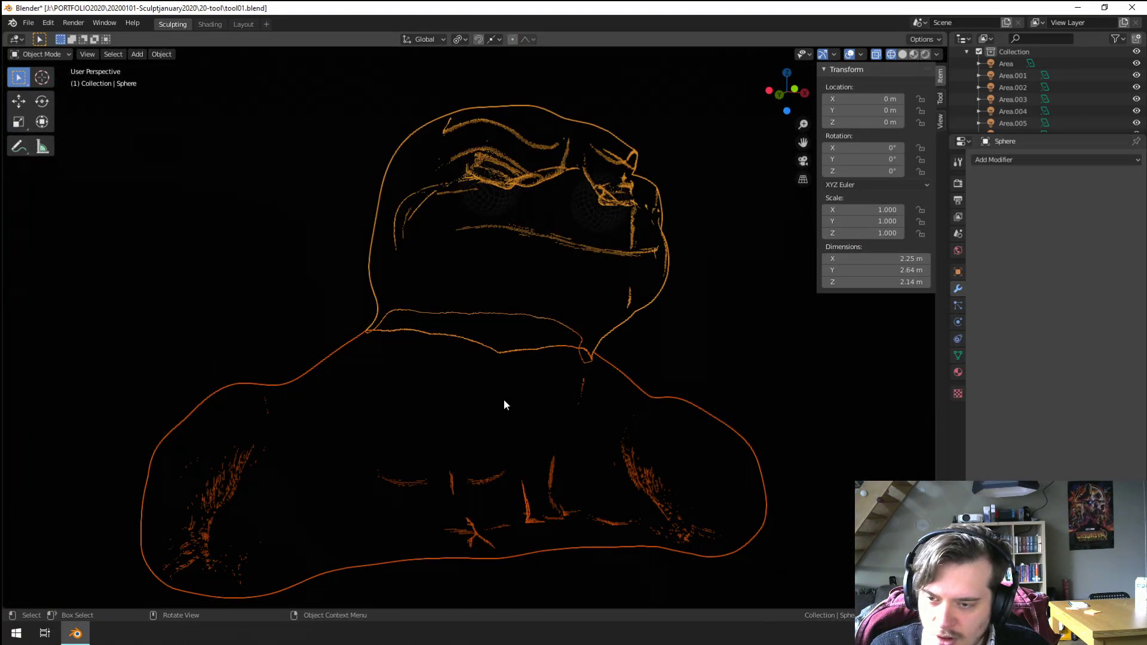
key(alt+a)
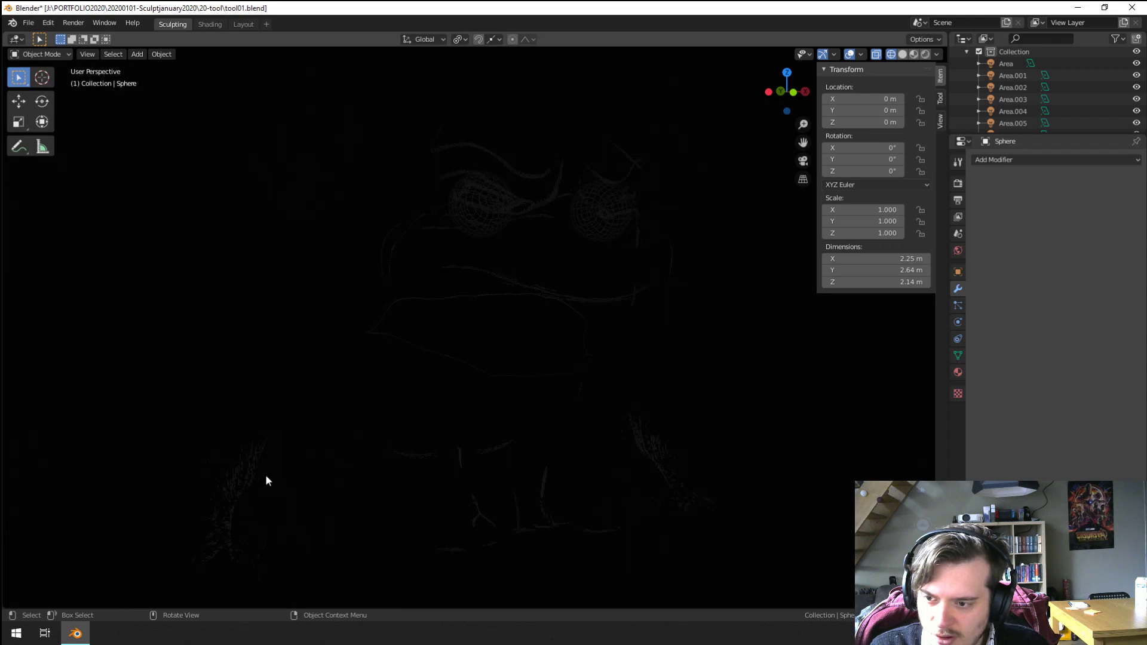
click(251, 481)
key(Tab)
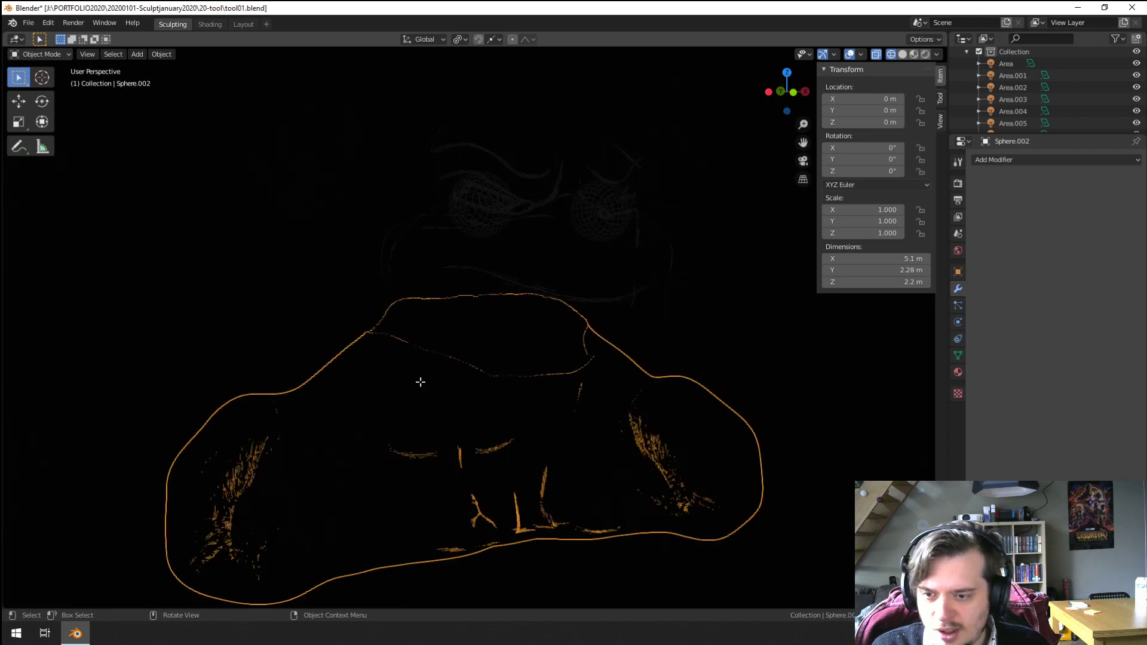
Step: Try to select the open boundary edge loop around the neck opening of the shoulders object
scroll(385, 394, up, 2)
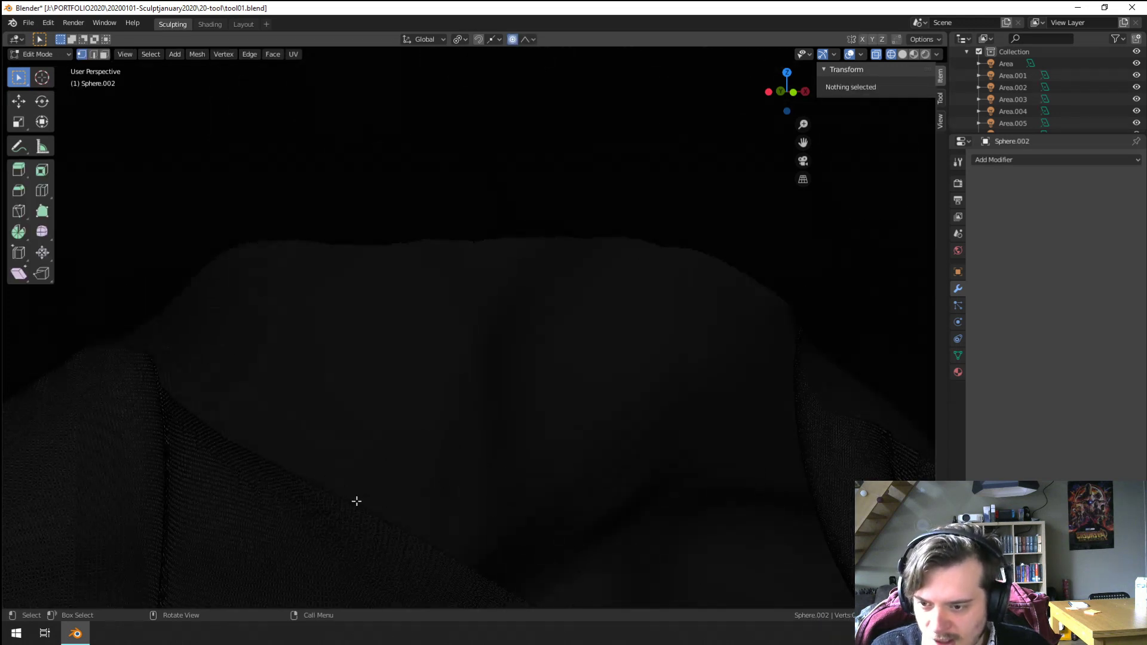
scroll(356, 501, up, 3)
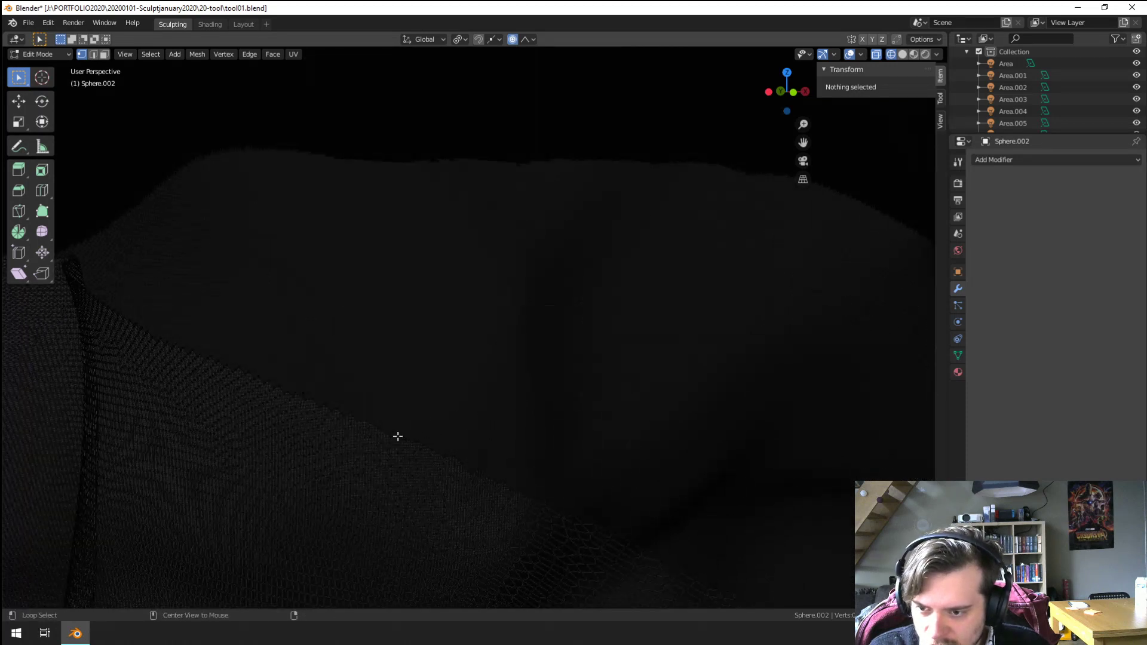
alt+click(397, 436)
alt+click(398, 436)
alt+click(387, 434)
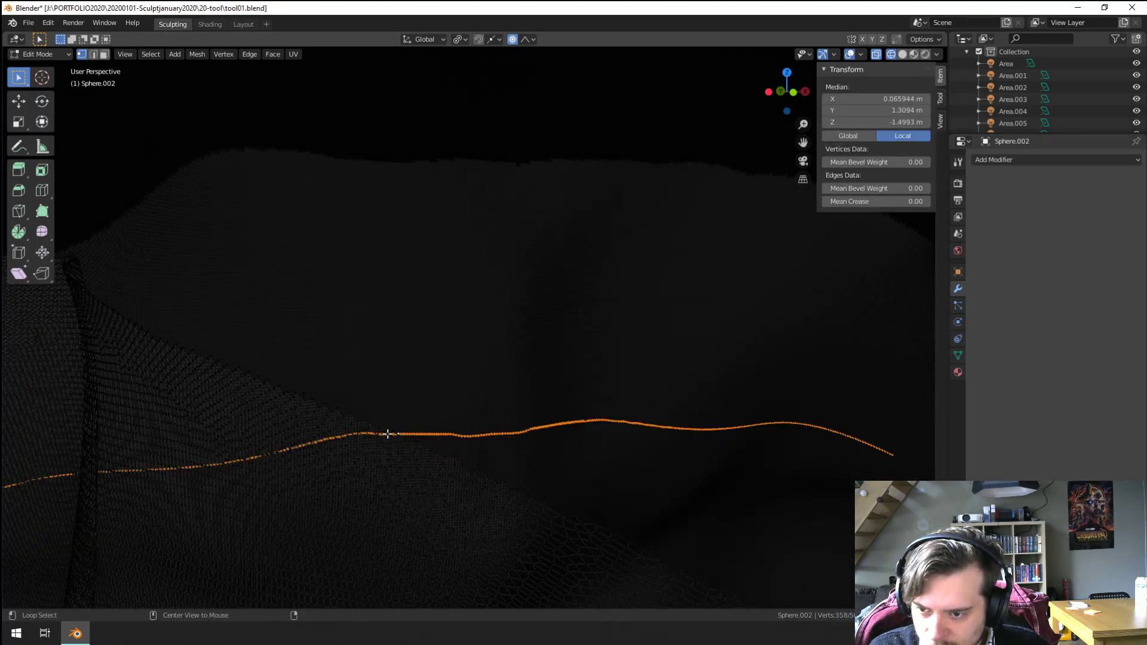
alt+click(384, 423)
alt+click(421, 411)
middle_drag(421, 411, 407, 381)
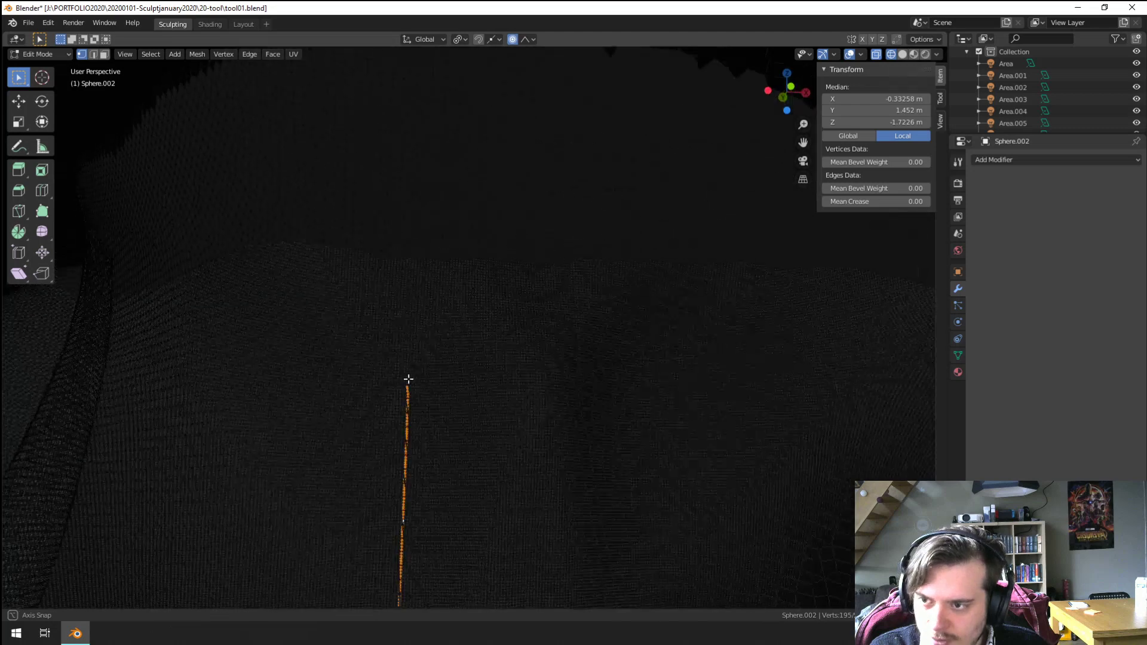
middle_drag(197, 189, 257, 229)
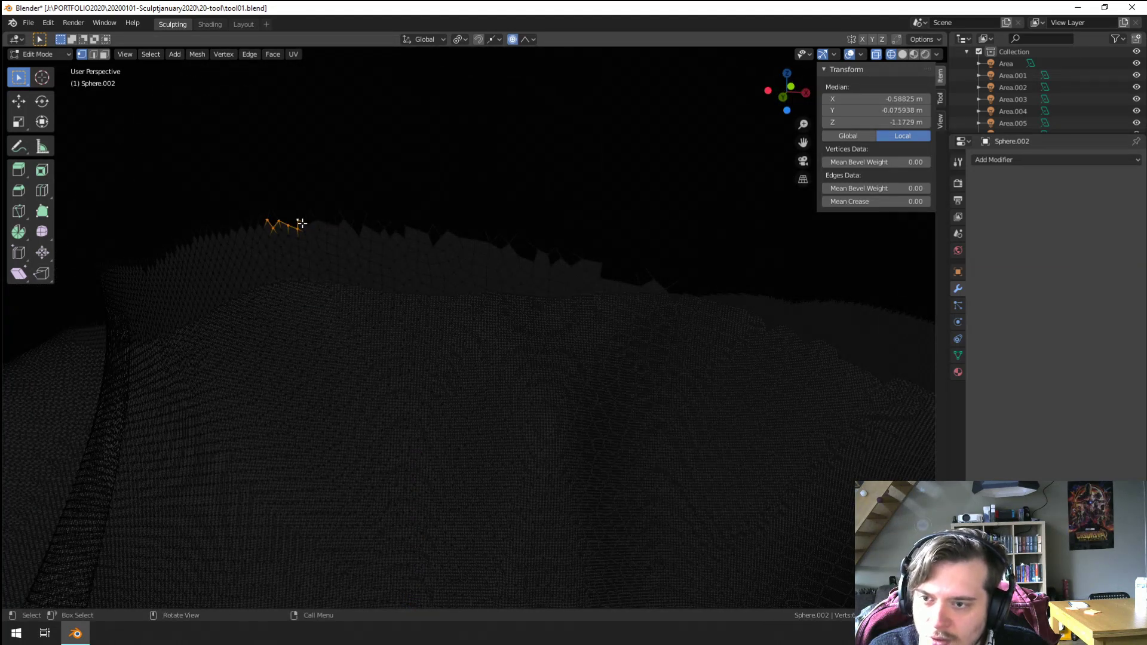
Step: Try to loop-select the jagged open border at the neck of Sphere.002 using edge selection mode
alt+click(289, 228)
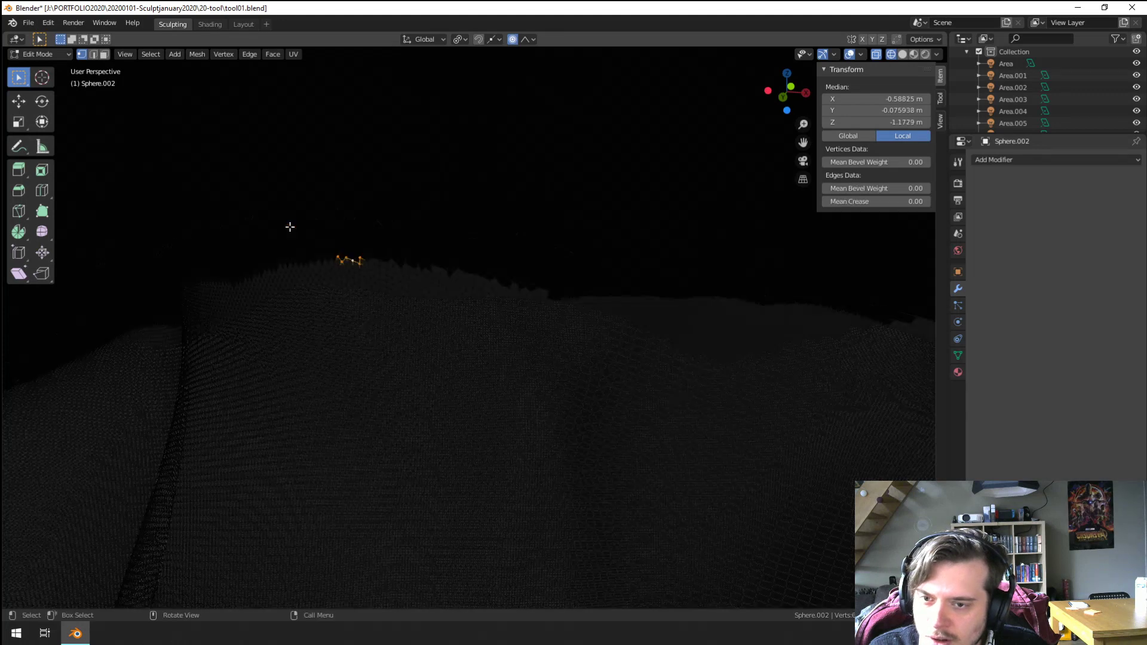
middle_drag(289, 225, 359, 310)
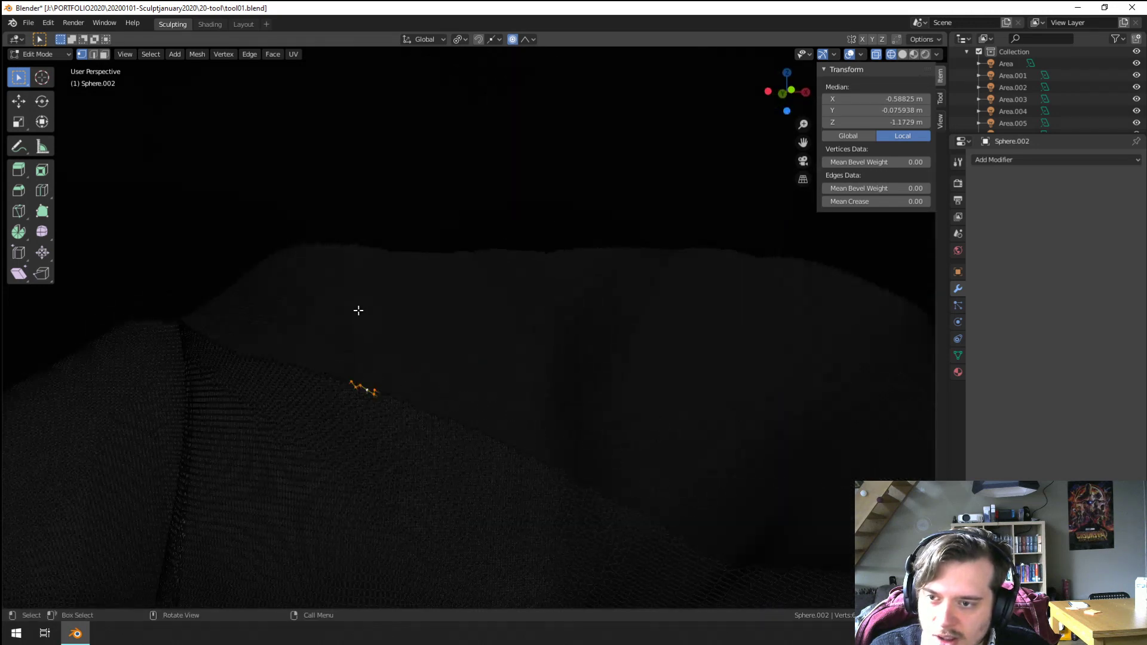
scroll(356, 308, up, 4)
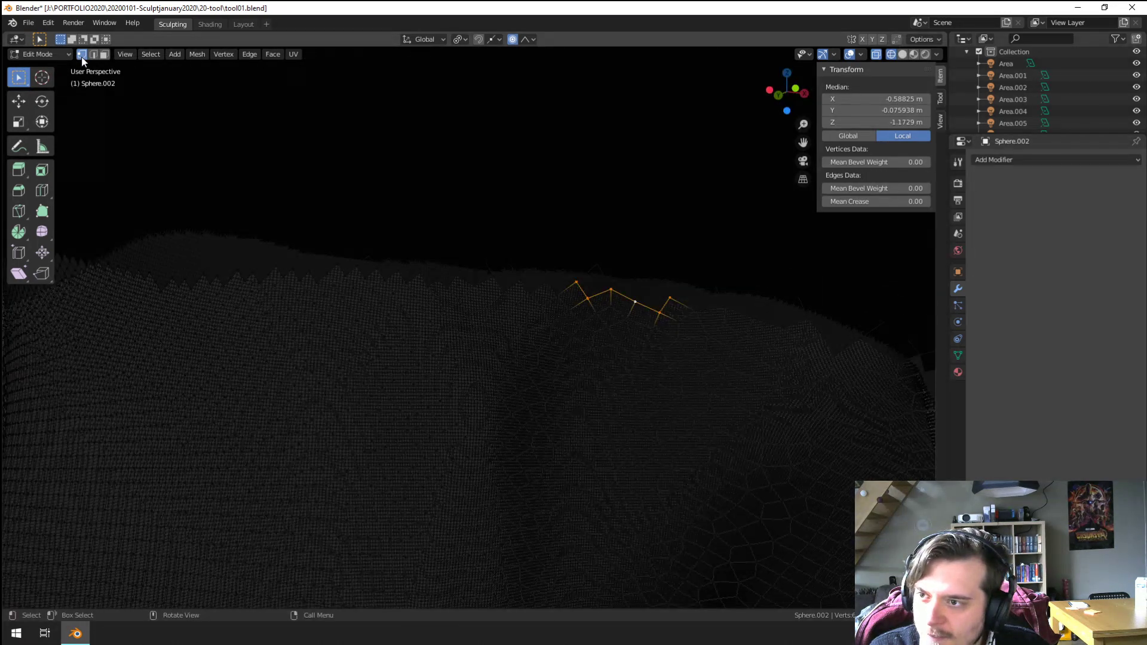
scroll(383, 270, up, 4)
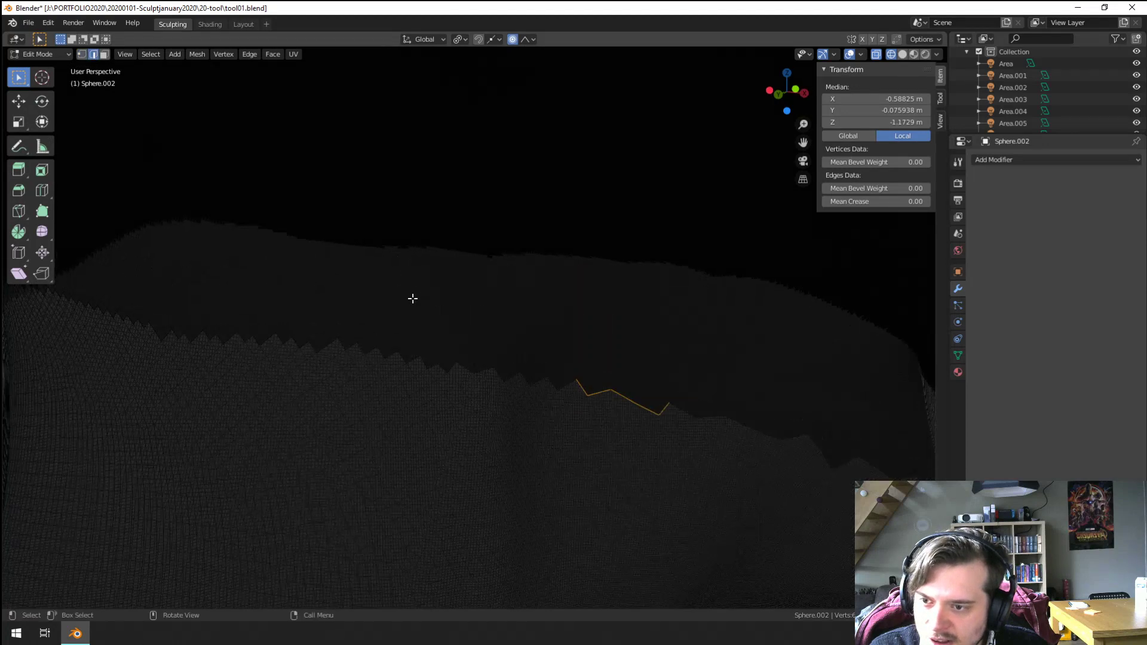
alt+click(381, 372)
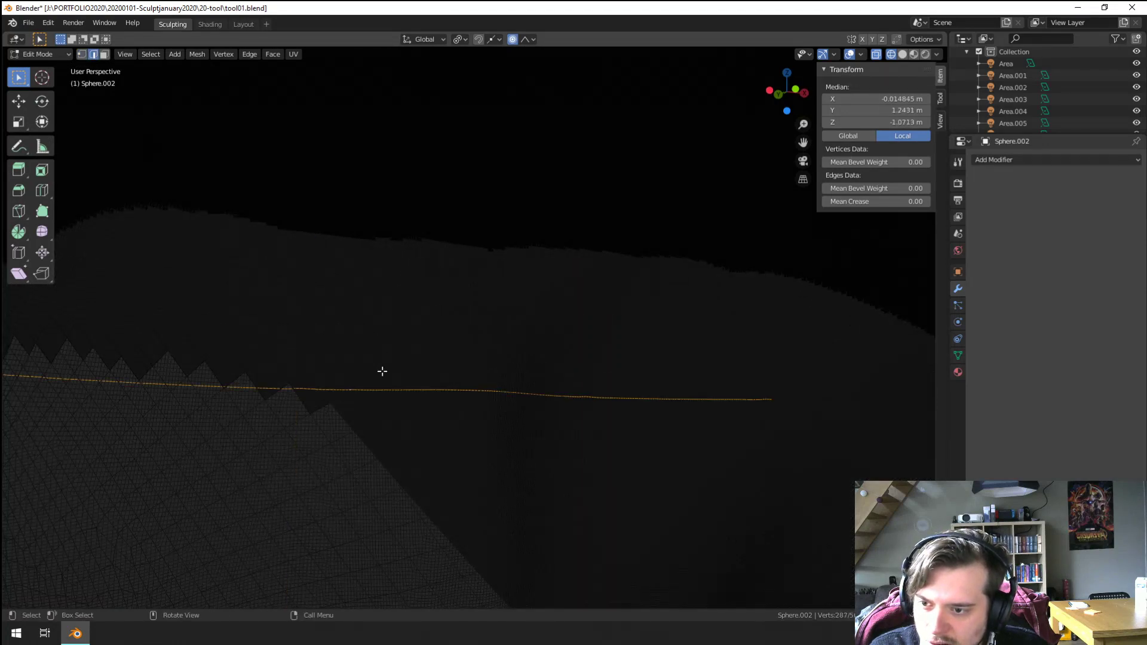
scroll(415, 325, down, 4)
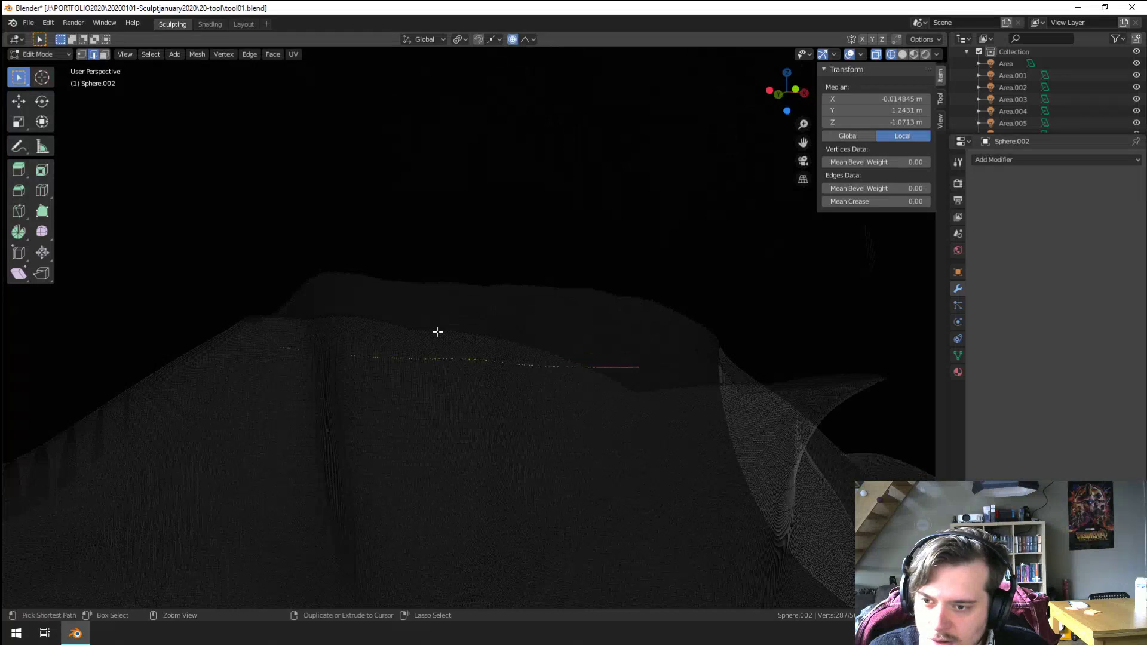
key(g)
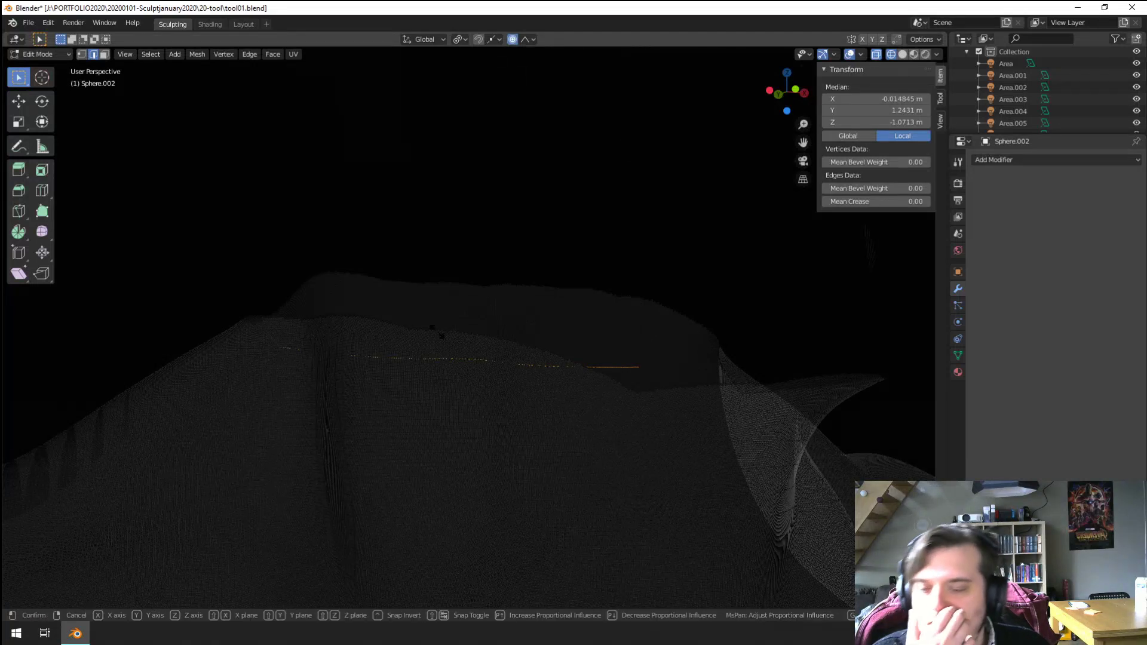
key(s)
click(407, 301)
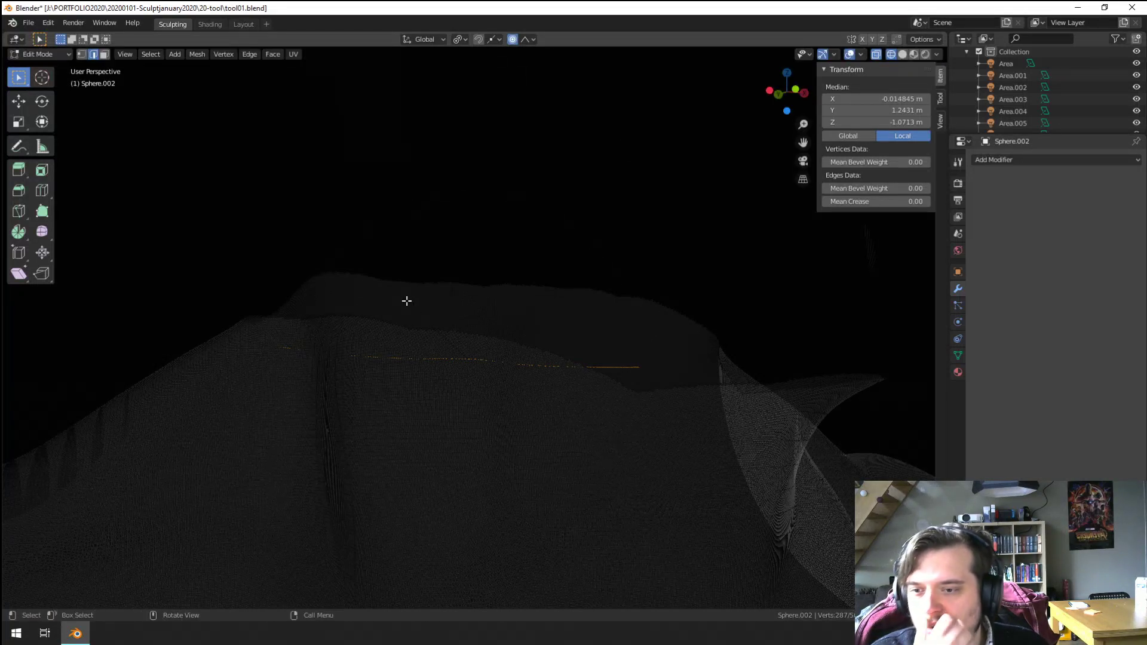
Step: Select the whole mesh in vertex selection mode and try to dissolve its vertices
key(a)
scroll(406, 301, up, 3)
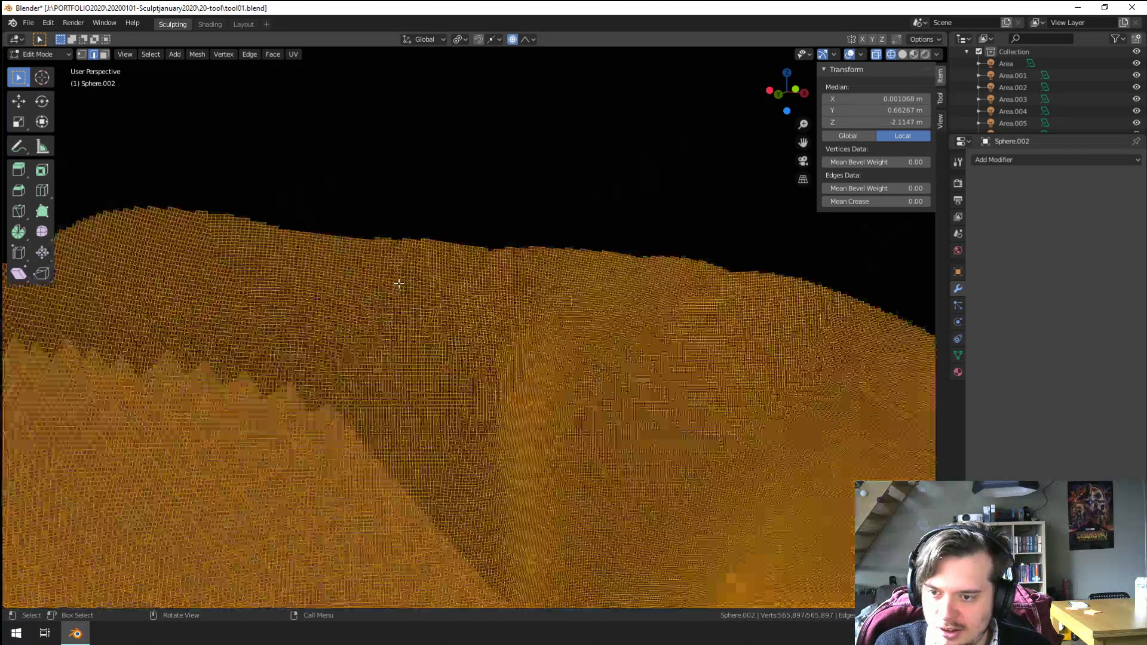
click(82, 54)
right_click(242, 382)
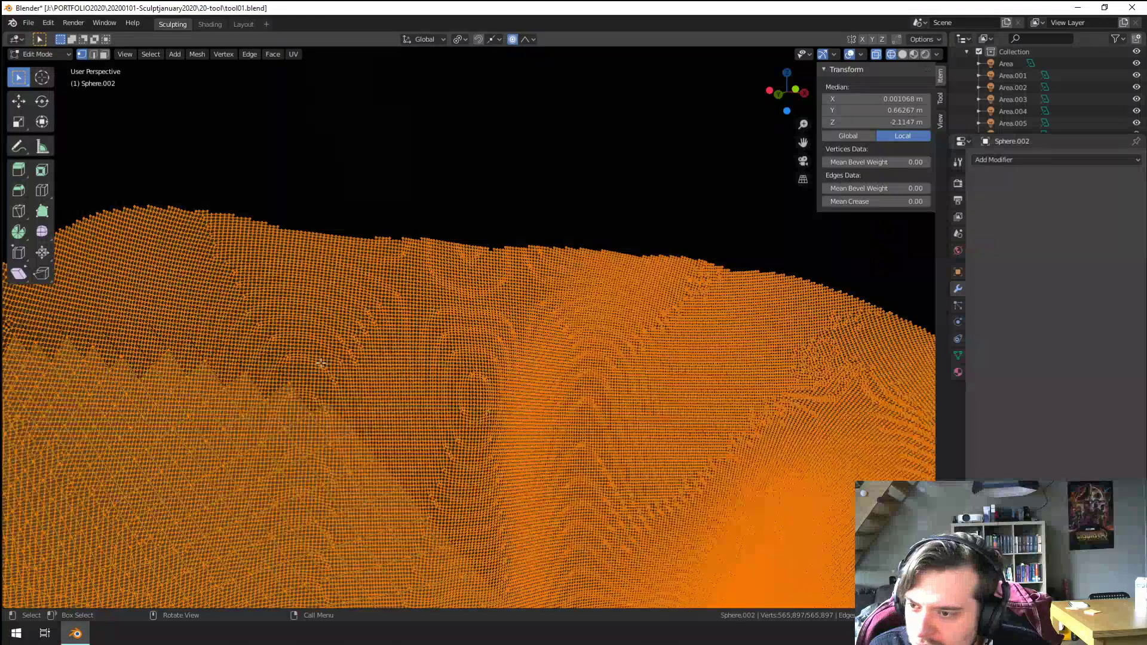
right_click(249, 377)
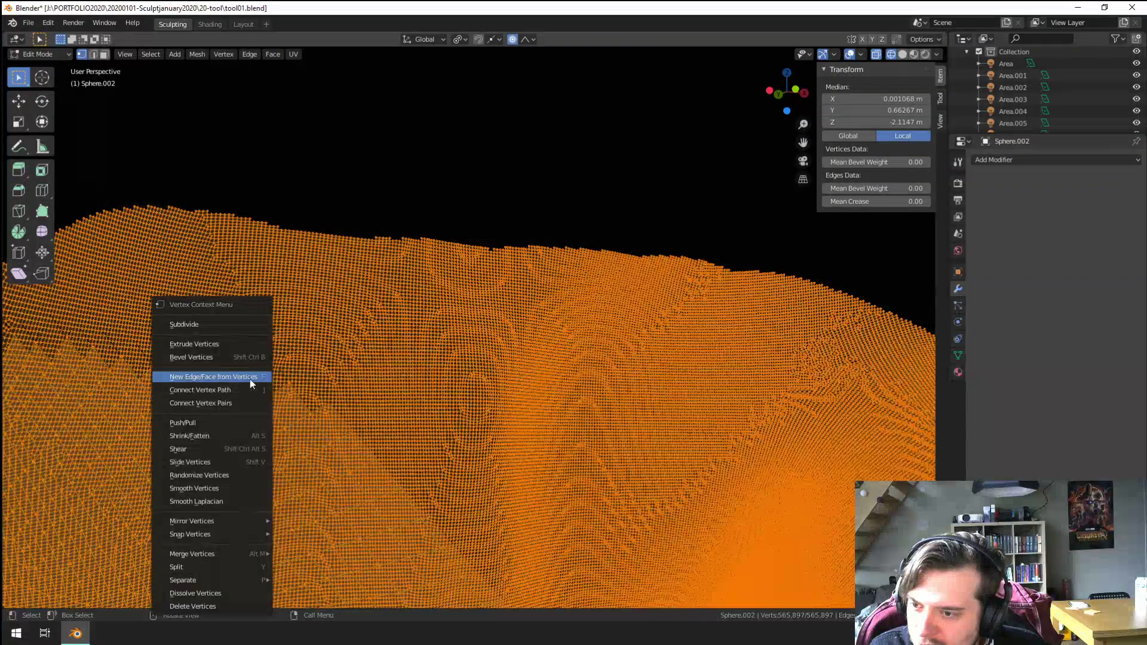
mouse_move(212, 559)
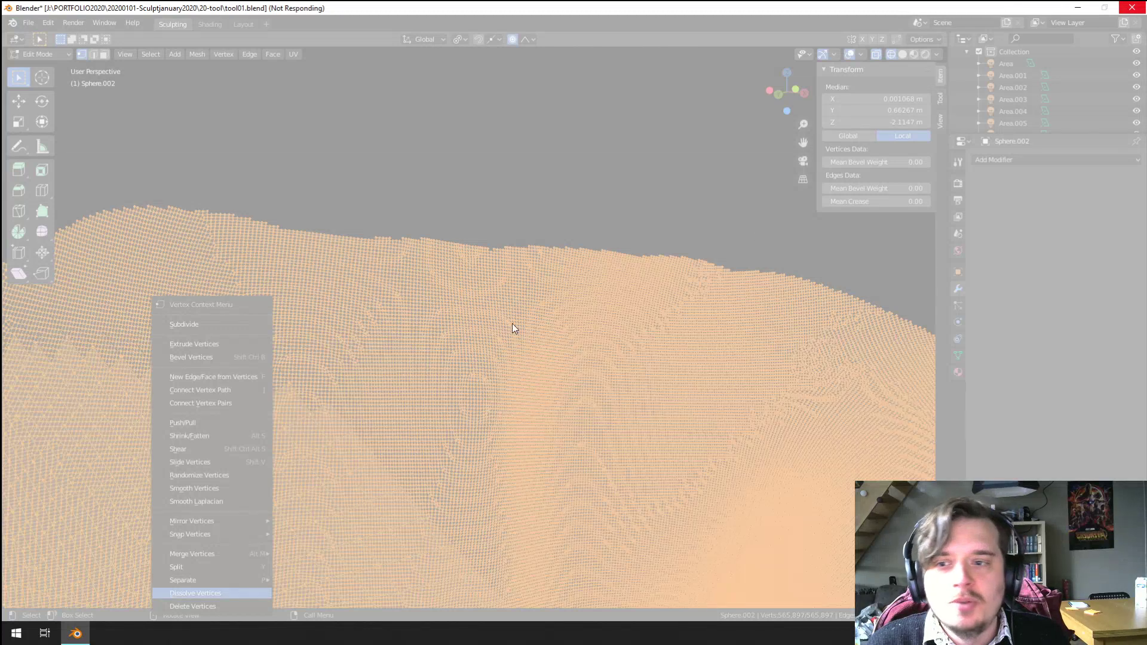
Step: Force-close the unresponsive Blender, relaunch it and reopen tool01.blend
click(1125, 11)
click(586, 331)
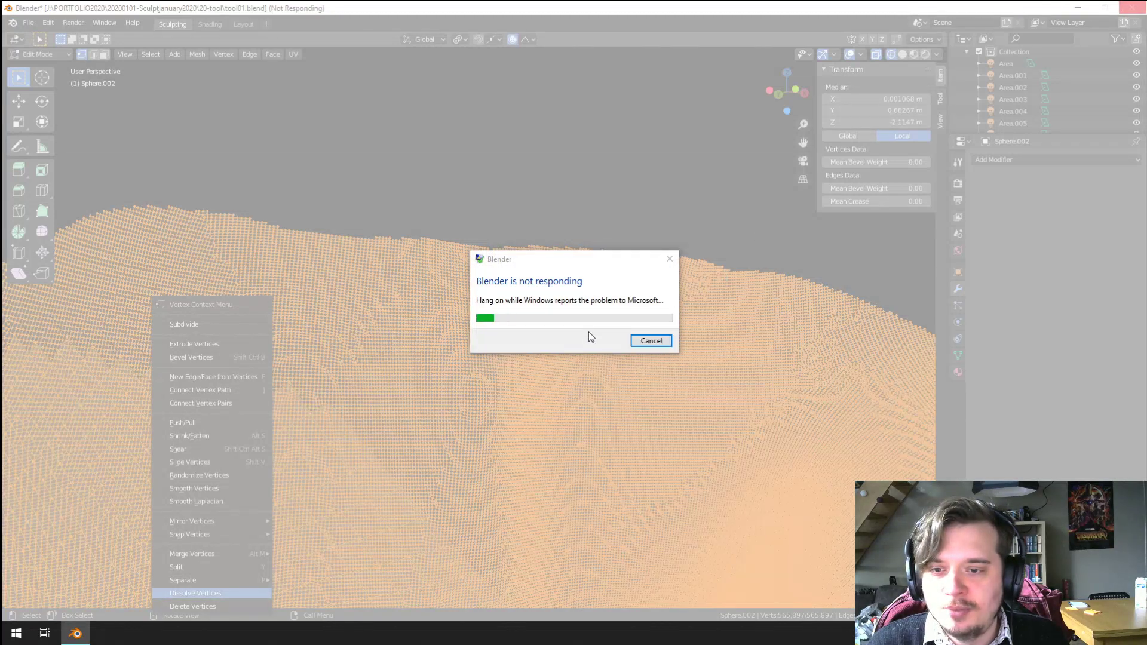
click(669, 339)
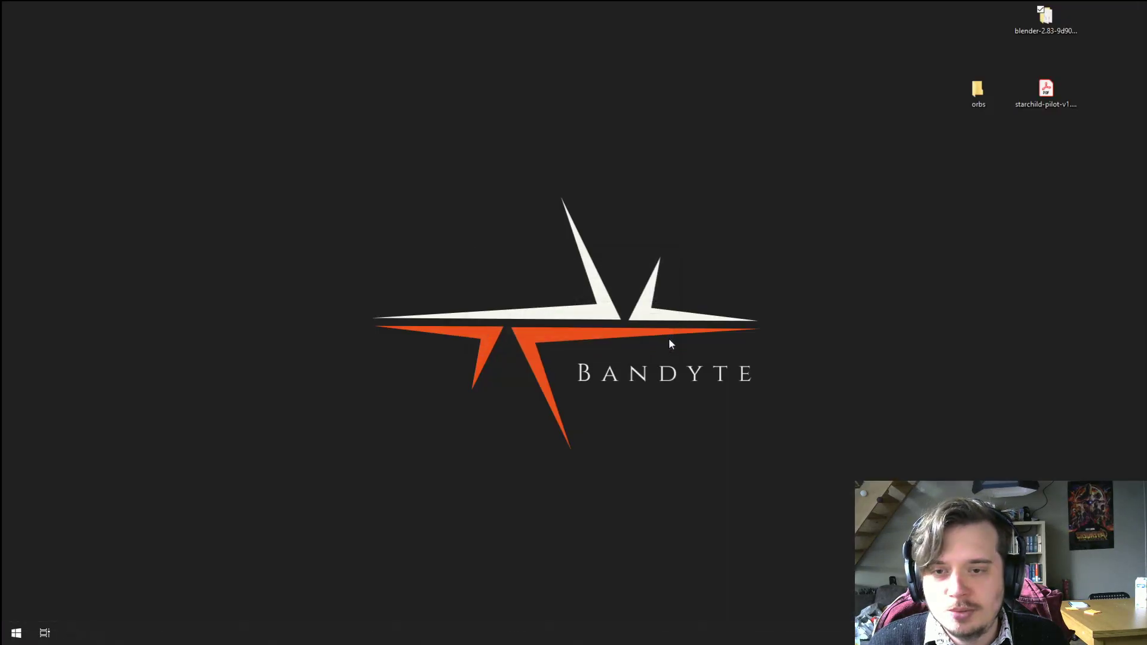
double_click(1053, 25)
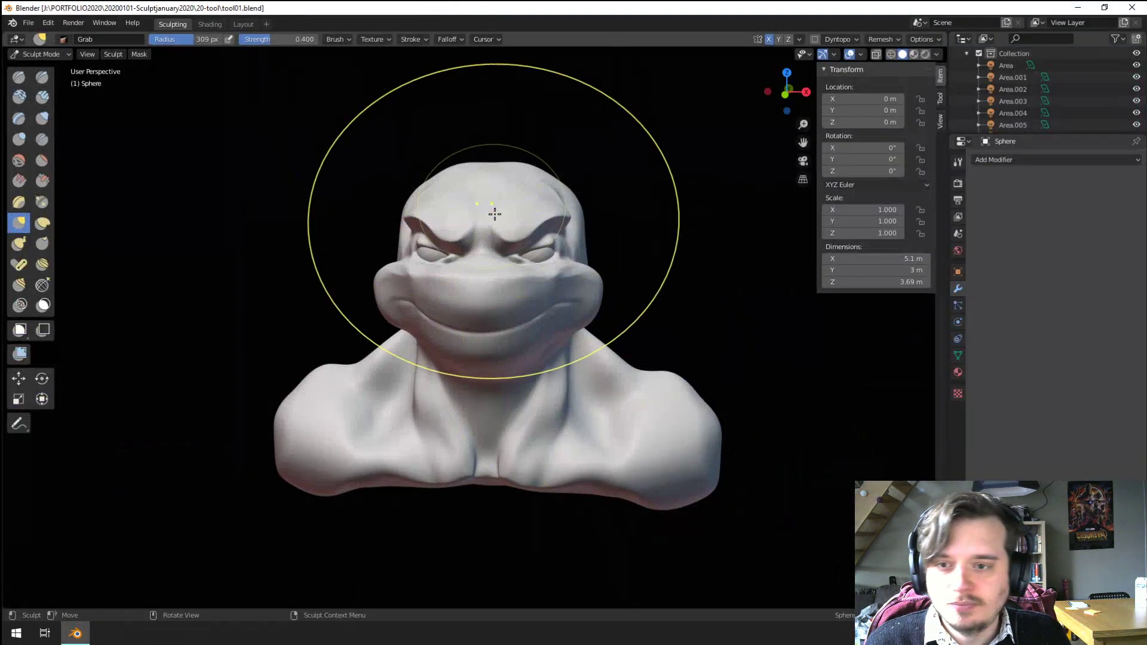
Step: Switch the bust from Sculpt Mode to Object Mode and enter Edit Mode on it
mouse_move(494, 217)
middle_down()
mouse_move(492, 374)
mouse_move(455, 349)
mouse_move(583, 425)
mouse_move(511, 375)
middle_up()
click(49, 54)
click(55, 69)
scroll(496, 358, up, 3)
scroll(508, 380, down, 2)
scroll(478, 394, down, 2)
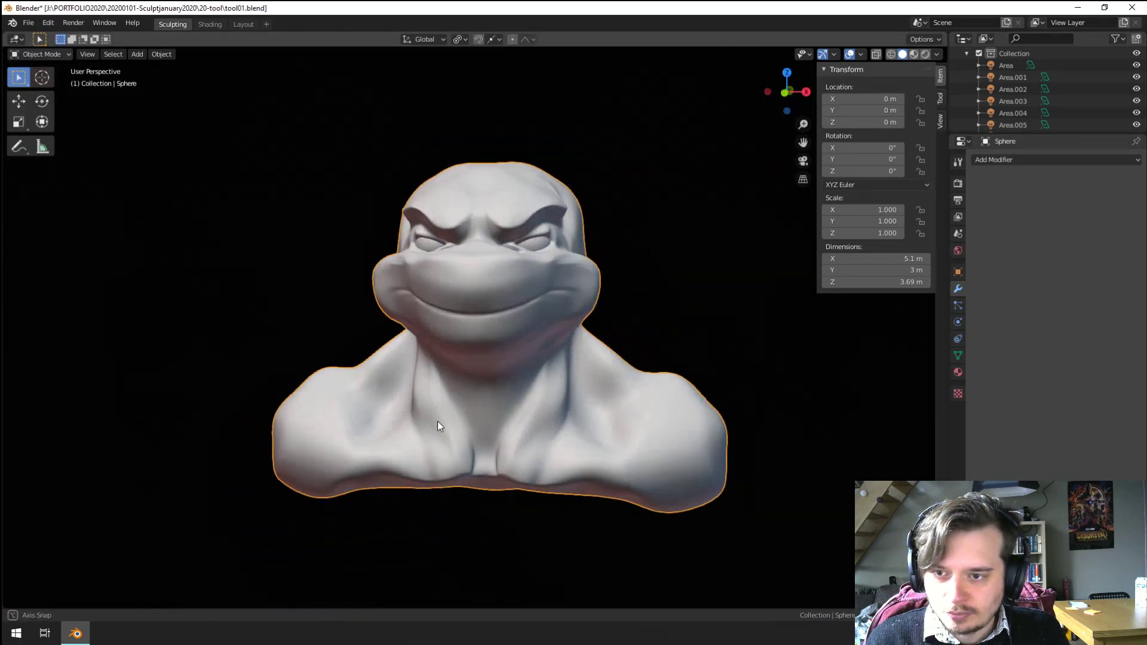
middle_drag(438, 421, 518, 397)
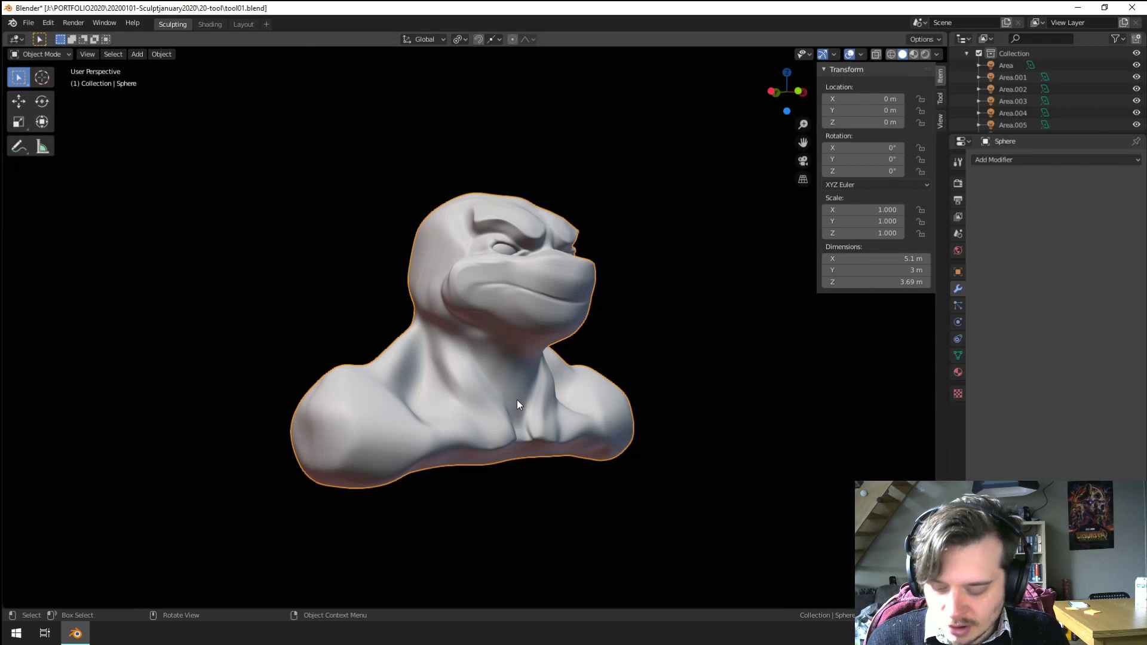
key(Tab)
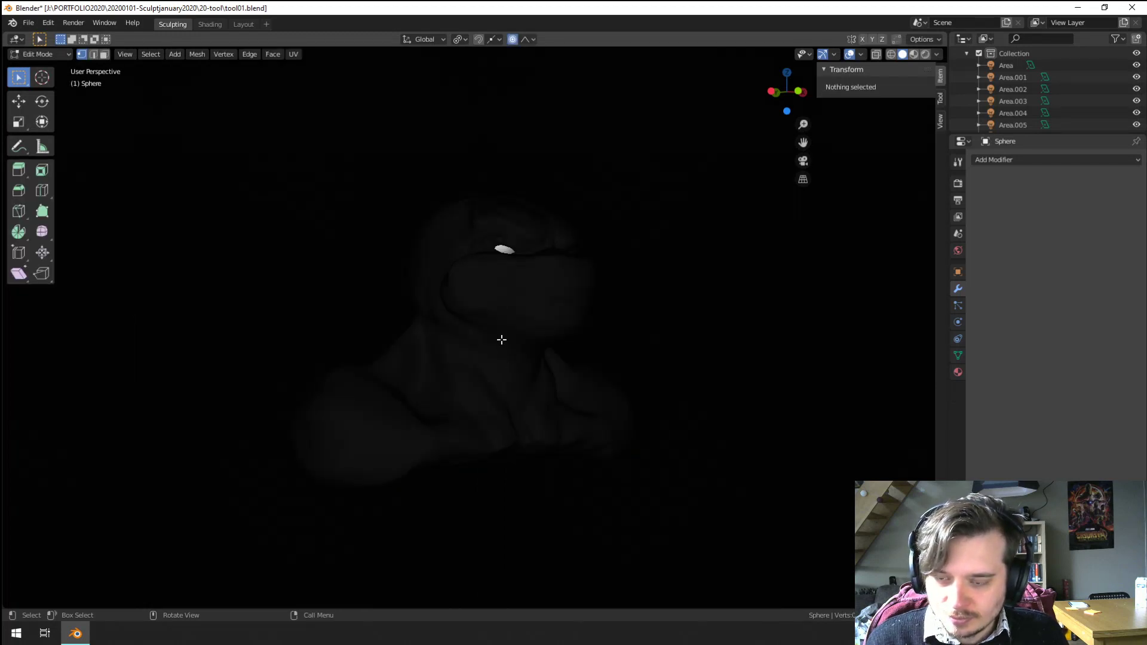
Step: Circle-select the vertices of the head from the front in solid shading
middle_drag(501, 339, 443, 313)
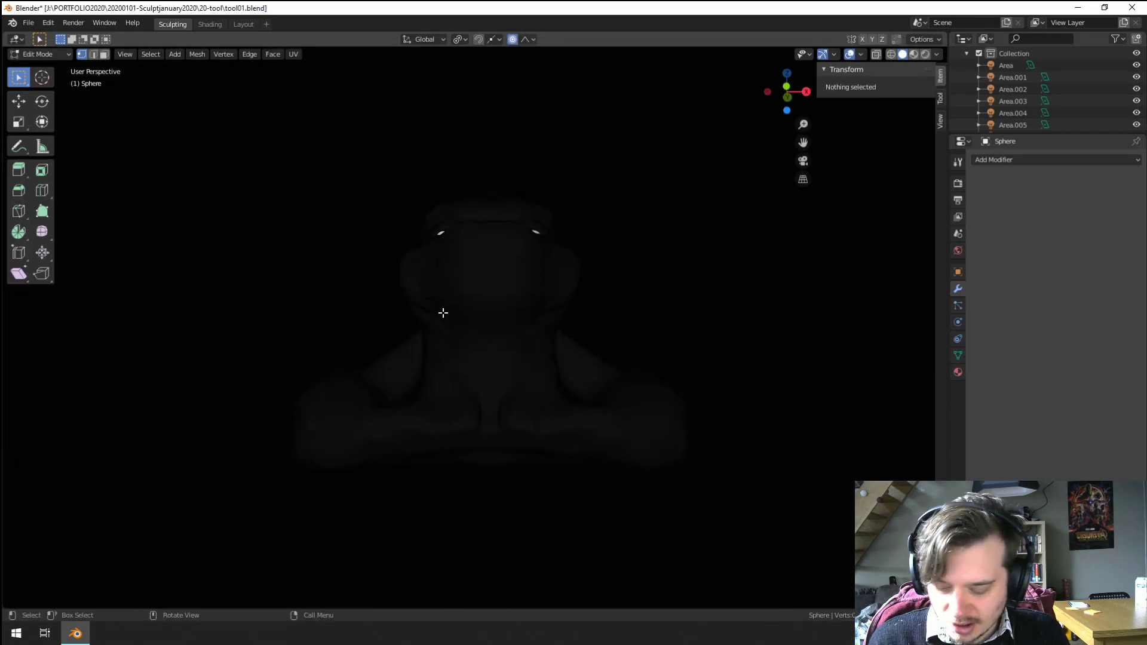
key(c)
scroll(402, 238, down, 5)
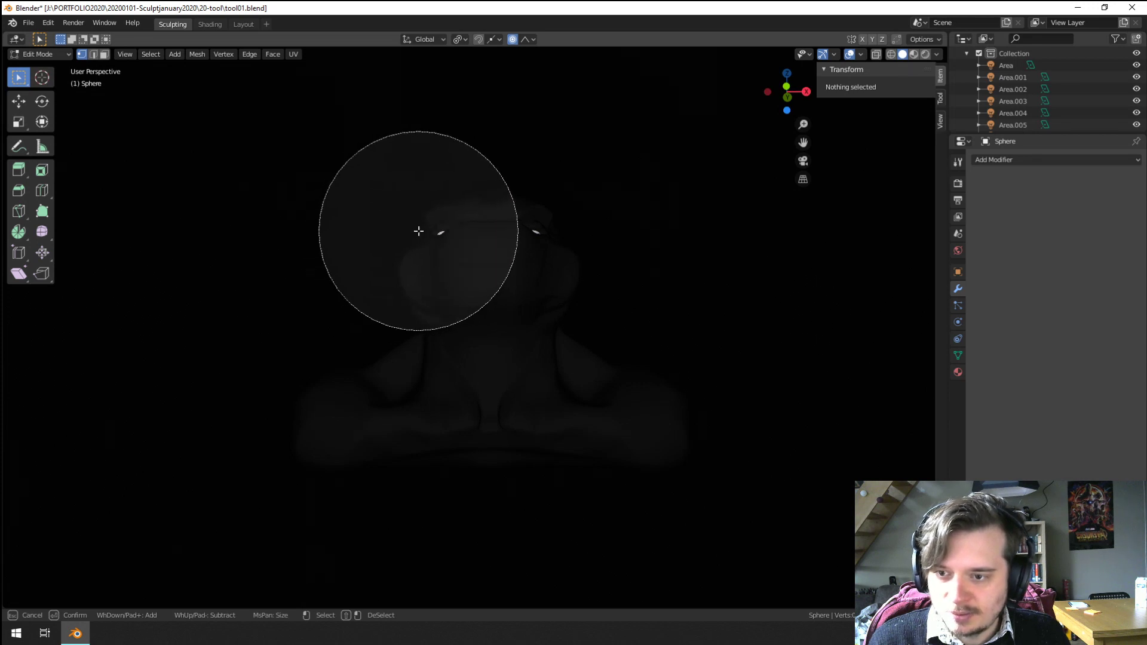
drag(419, 231, 563, 231)
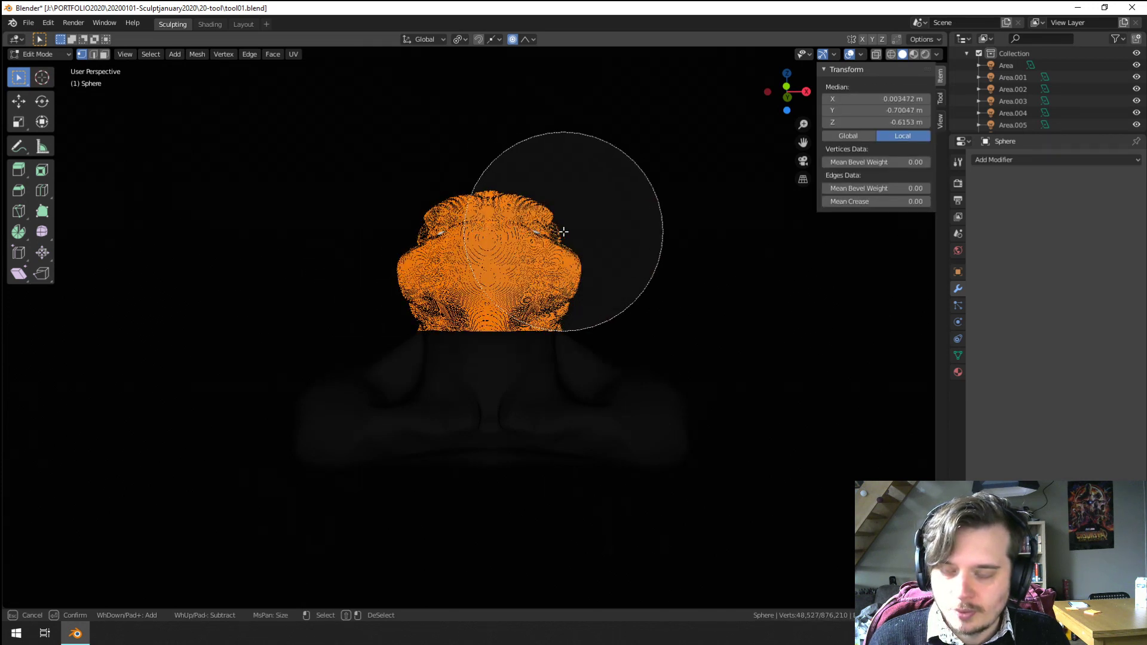
key(Escape)
Step: Set the bust's mesh to face selection mode and change the viewport shading to wireframe
click(106, 55)
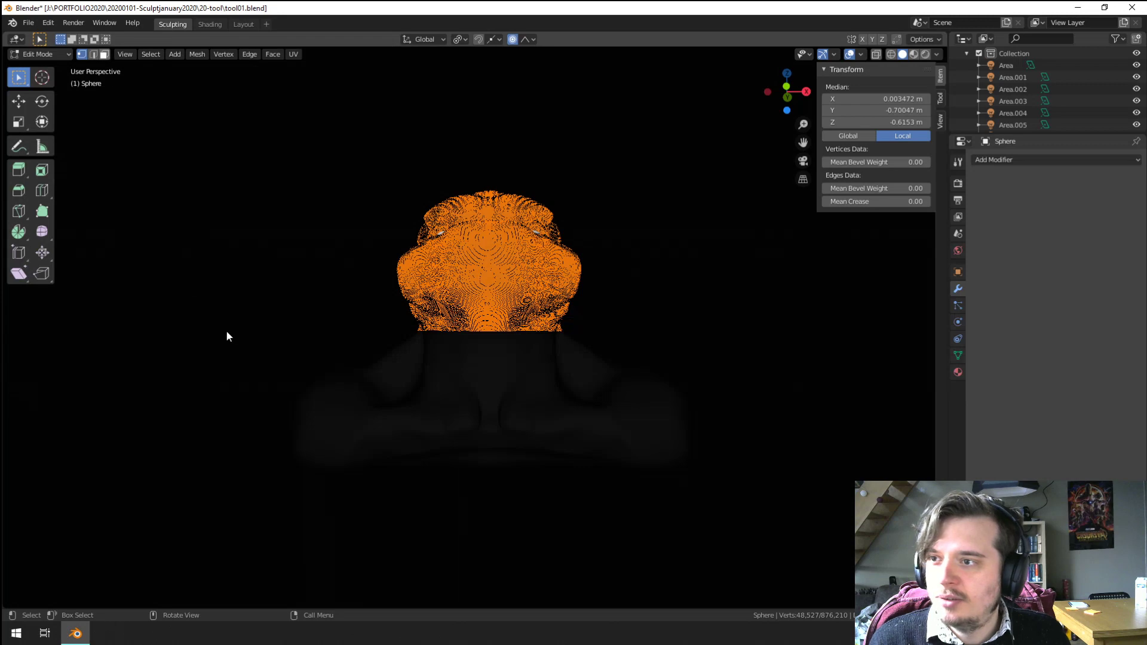
middle_drag(418, 323, 509, 358)
scroll(476, 349, up, 6)
scroll(476, 349, down, 8)
key(z)
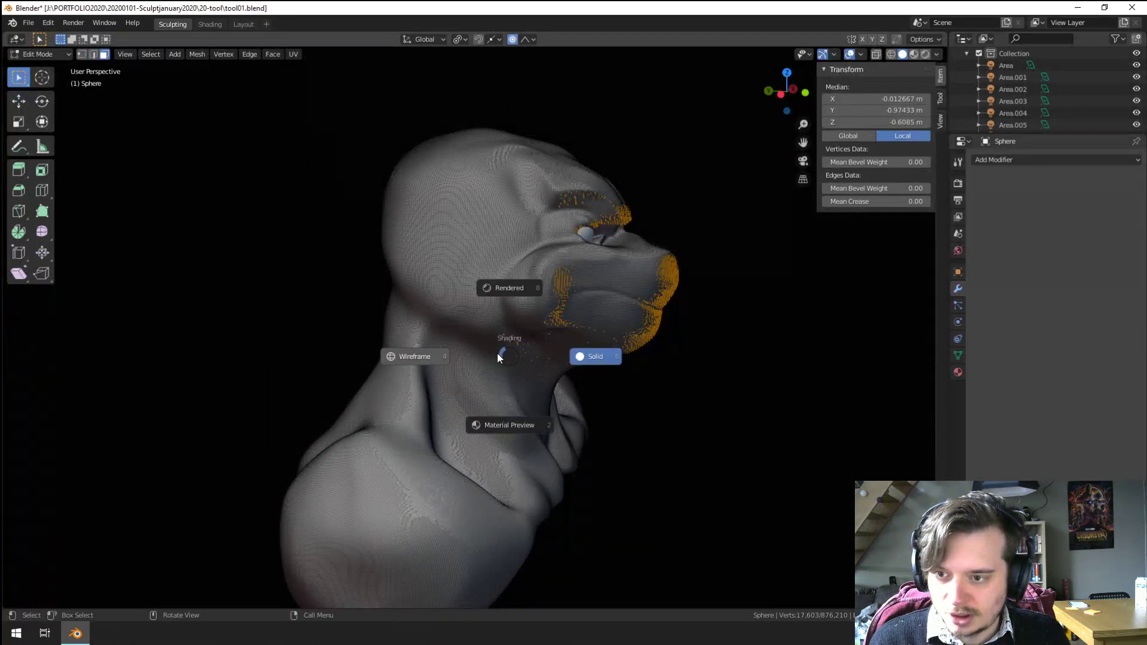
click(467, 356)
Step: Circle-select all faces of the head through the mesh in wireframe shading
mouse_move(584, 366)
middle_down()
mouse_move(378, 295)
mouse_move(463, 330)
mouse_move(450, 299)
middle_up()
key(c)
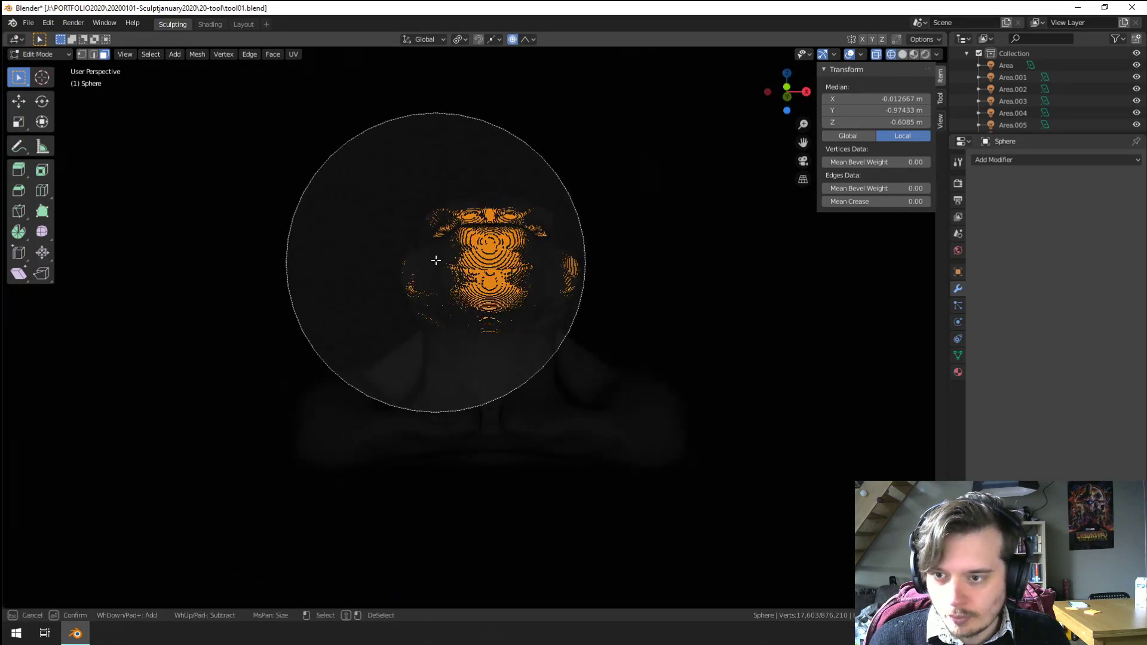
mouse_move(454, 234)
mouse_down()
mouse_move(534, 238)
mouse_move(457, 242)
mouse_up()
key(Escape)
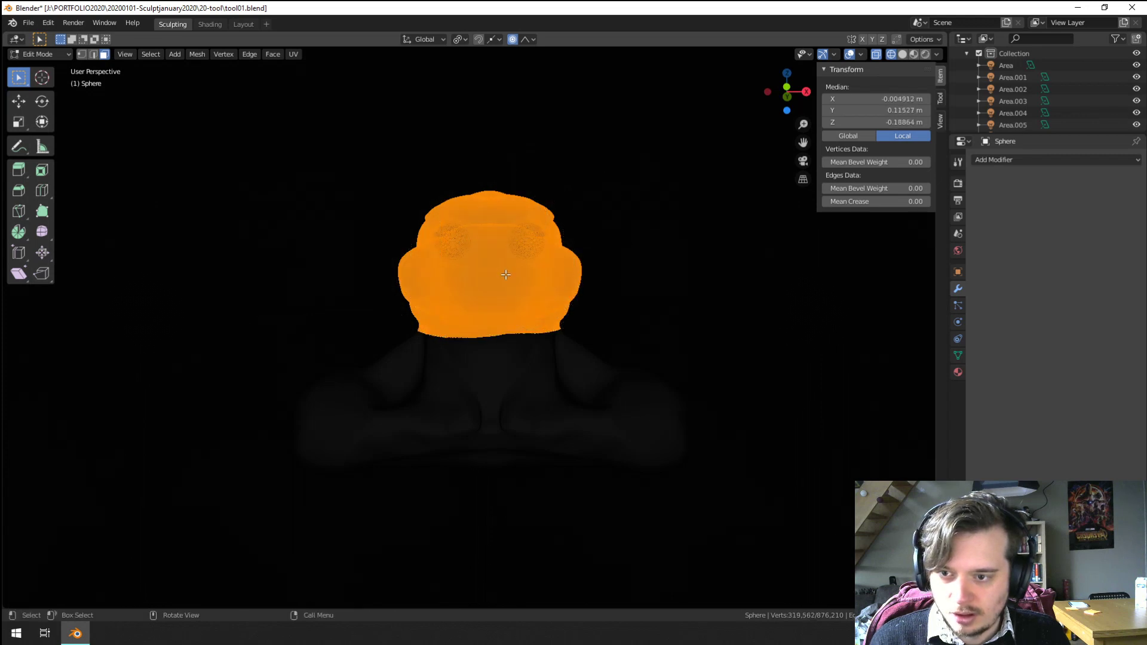
key(a)
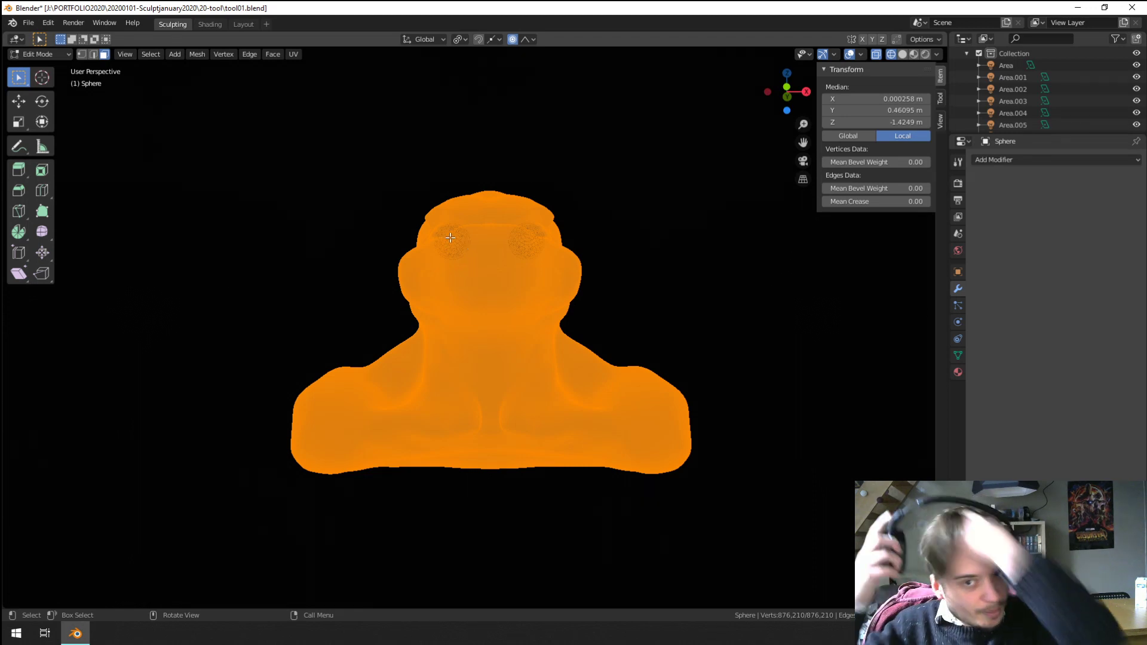
scroll(465, 273, down, 2)
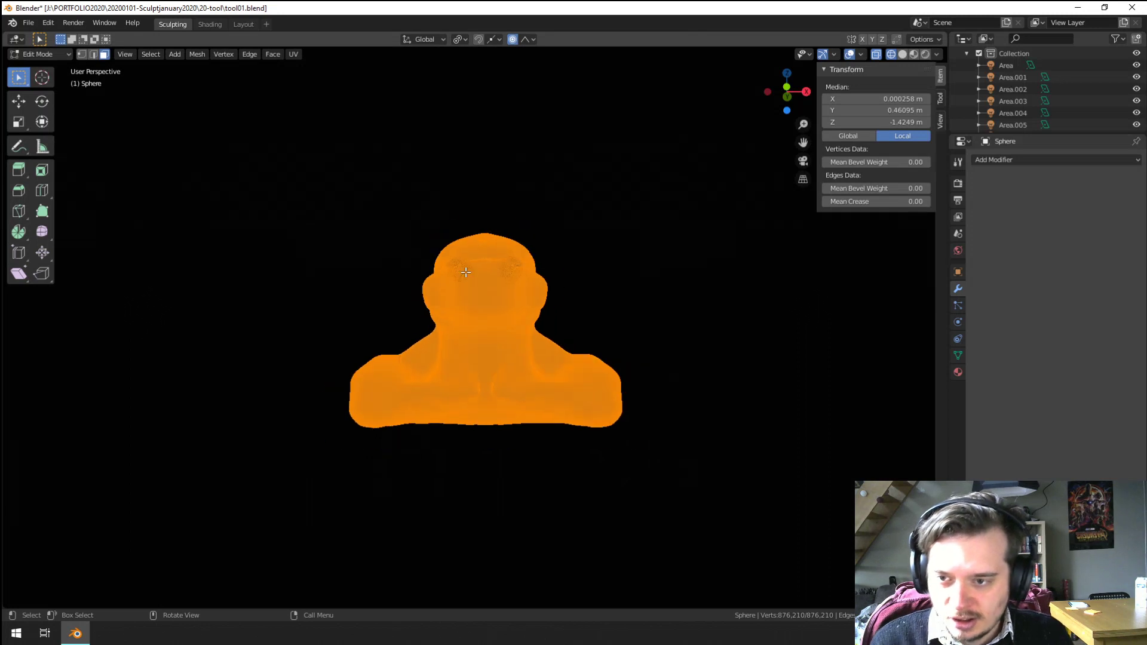
scroll(466, 272, up, 2)
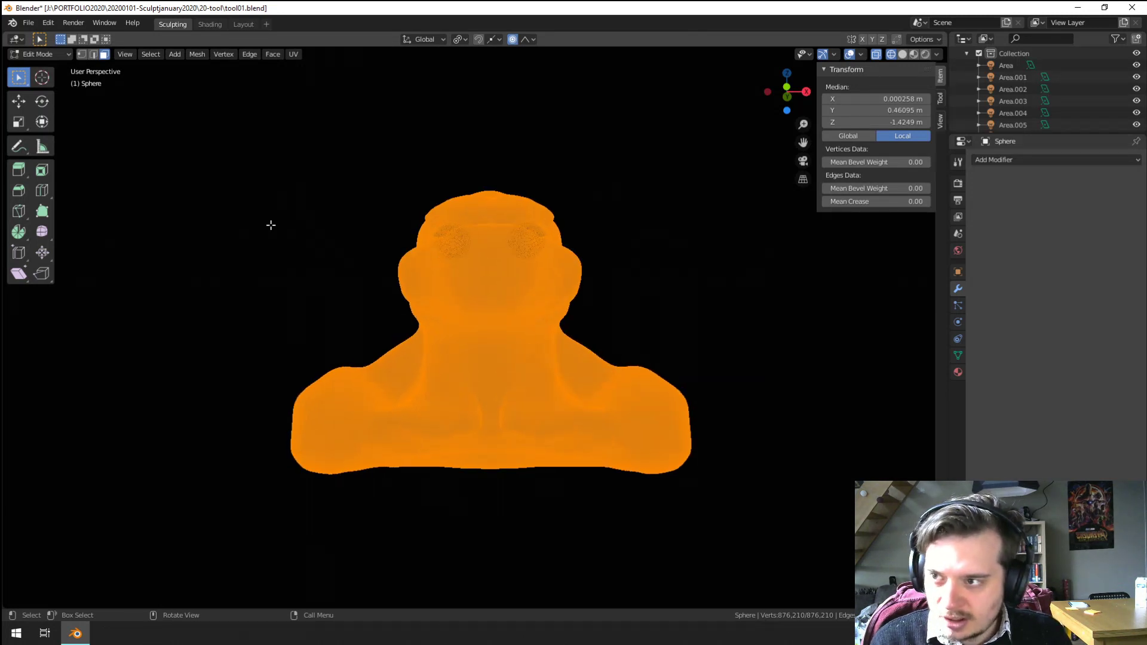
right_click(457, 344)
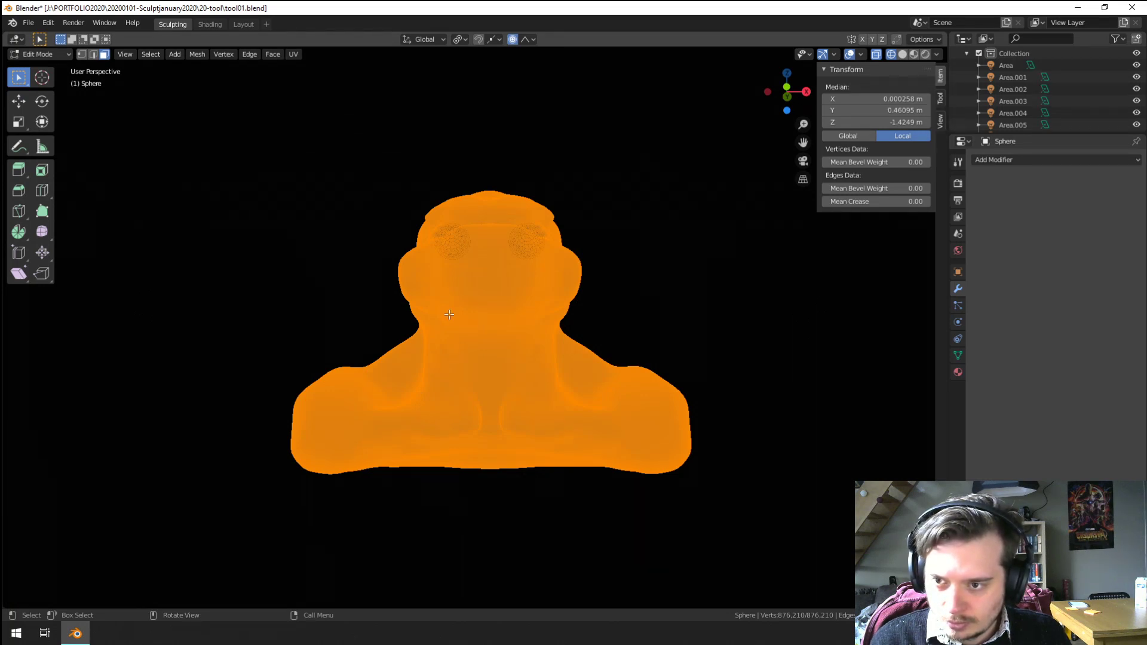
middle_drag(449, 314, 635, 361)
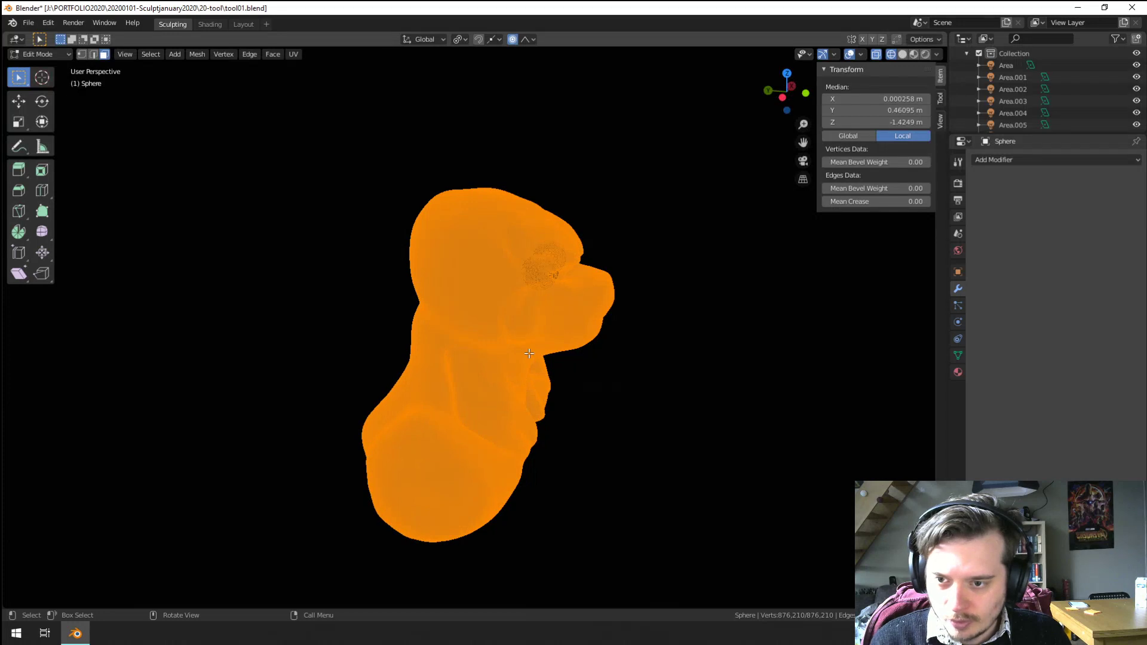
click(556, 353)
Step: Box-select all faces of the head down to the upper neck and separate the selection into its own object
middle_drag(589, 345, 509, 258)
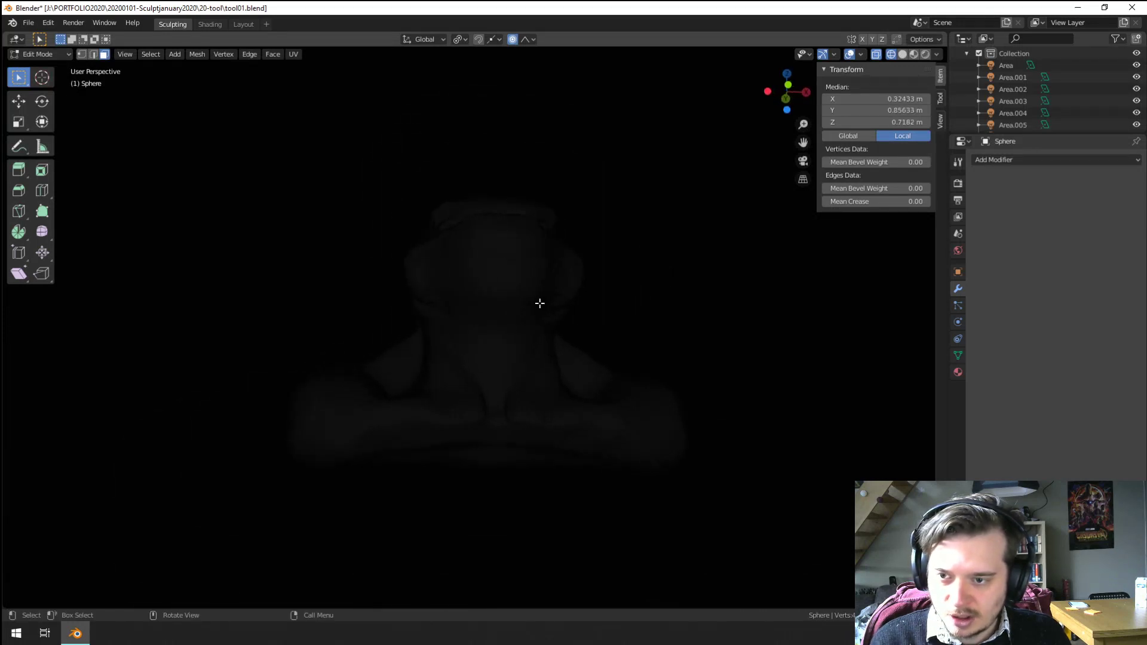
key(b)
drag(338, 158, 632, 334)
middle_drag(371, 309, 512, 381)
key(p)
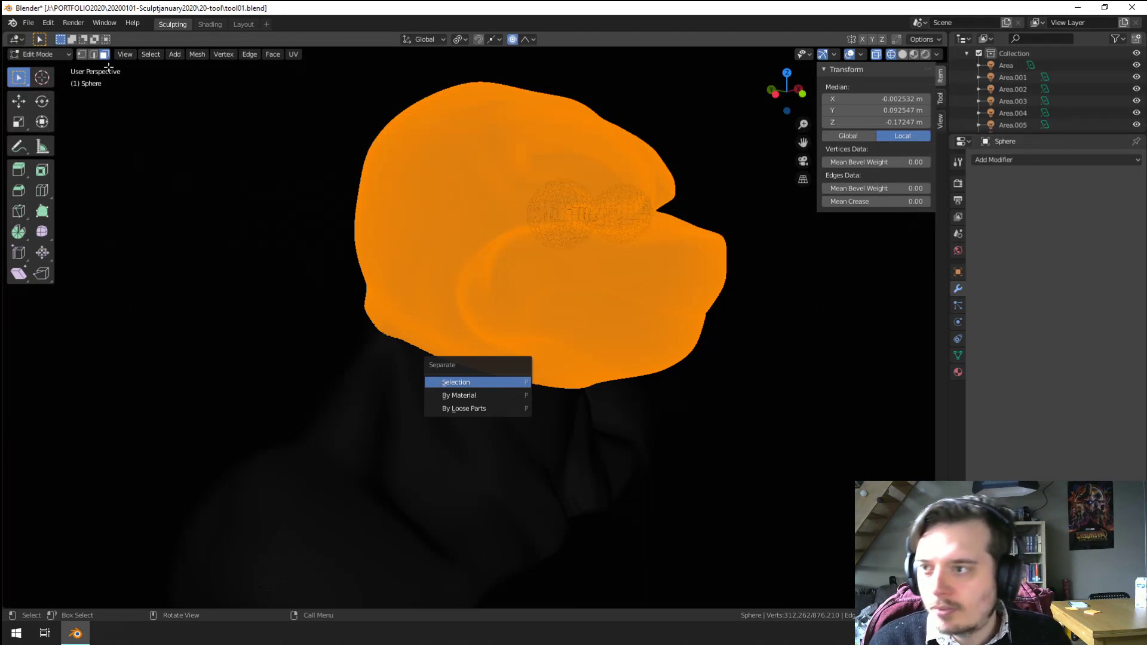
key(Return)
Step: Switch the body mesh to edge selection and select the open edge loop around the neck cut
click(94, 54)
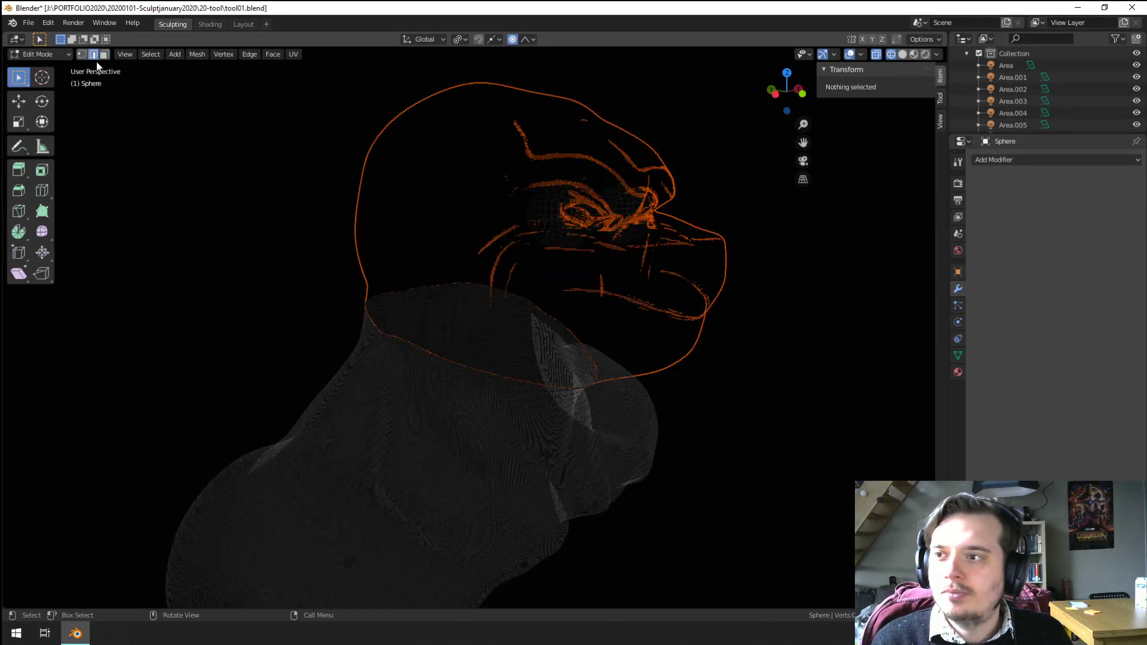
scroll(416, 463, up, 5)
scroll(345, 472, up, 3)
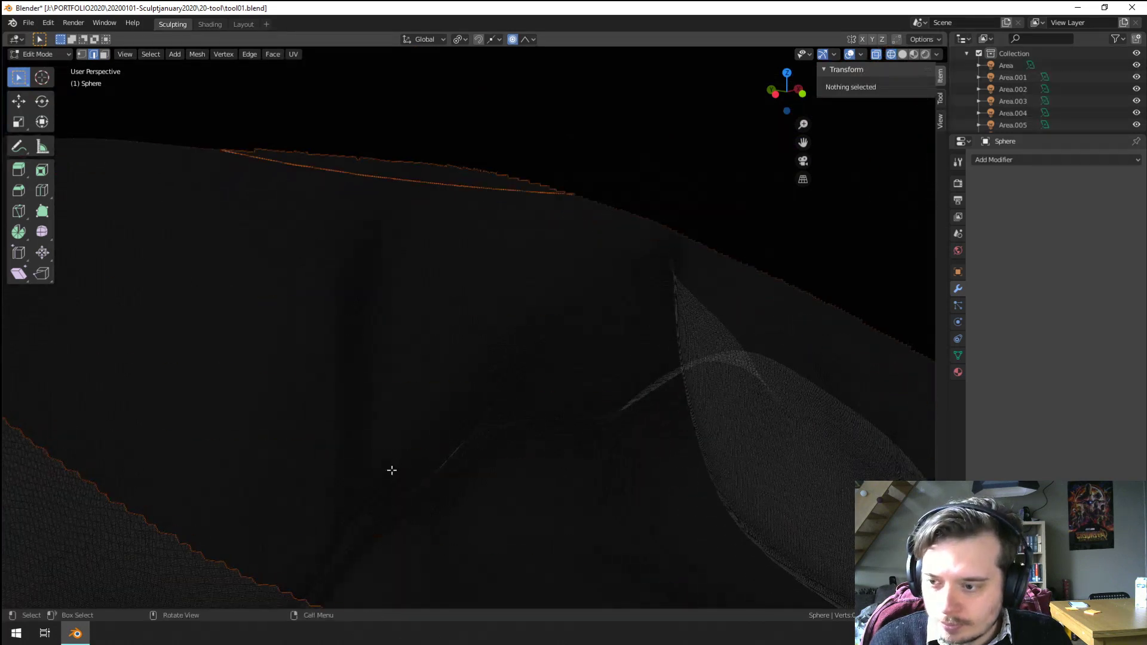
alt+click(185, 543)
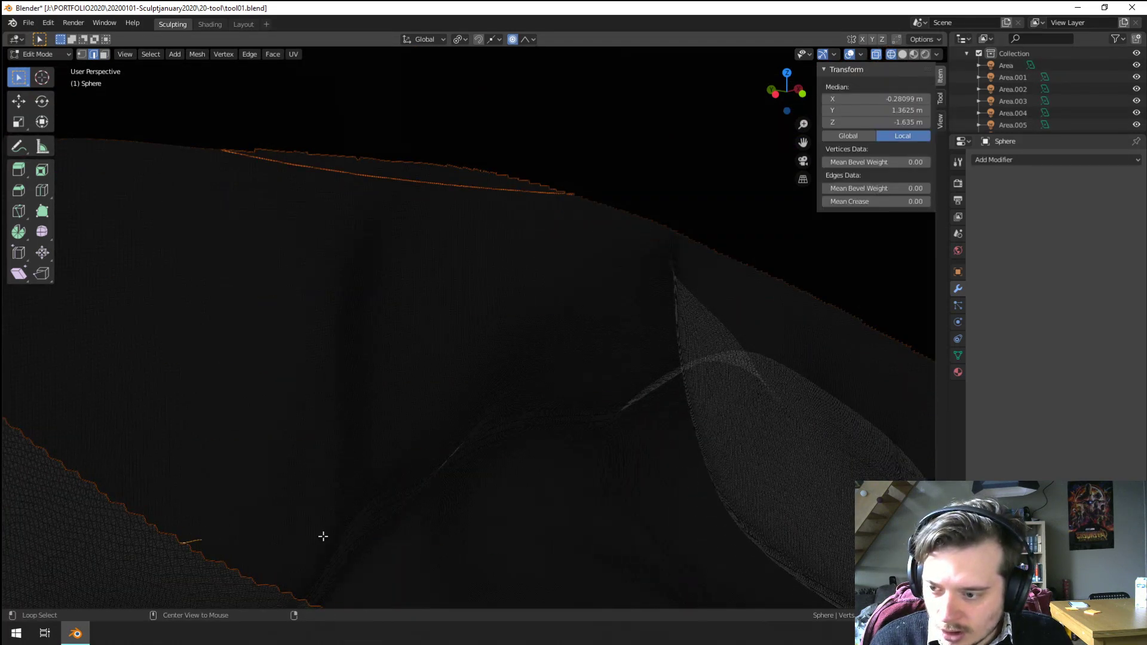
shift+middle_drag(352, 385, 581, 430)
scroll(577, 424, up, 1)
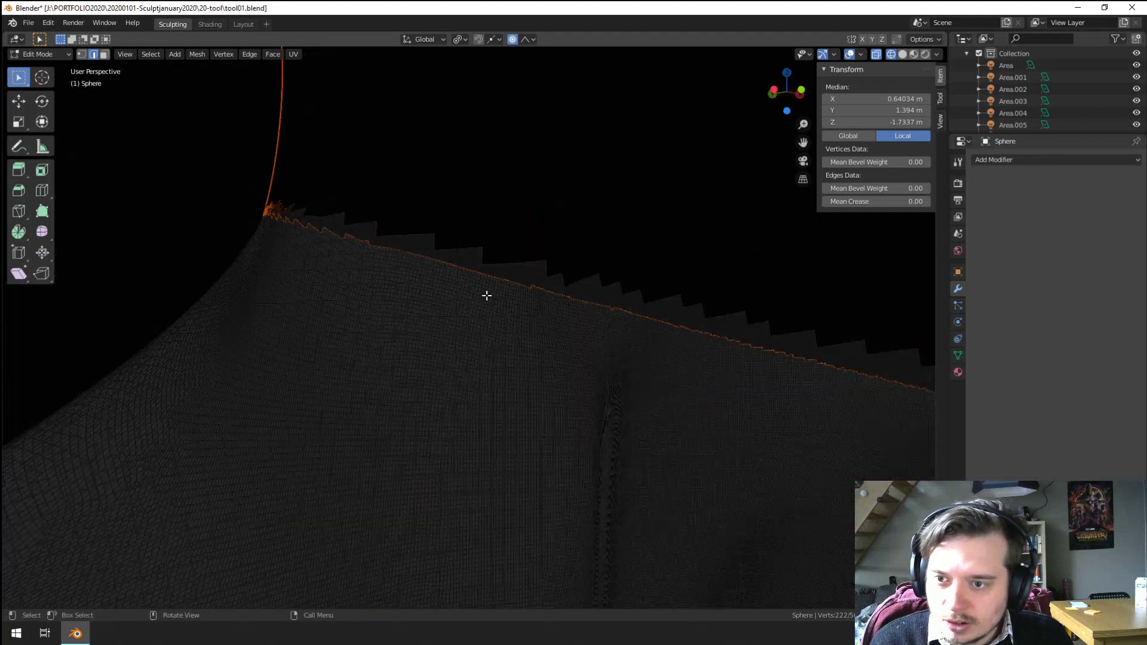
alt+click(479, 254)
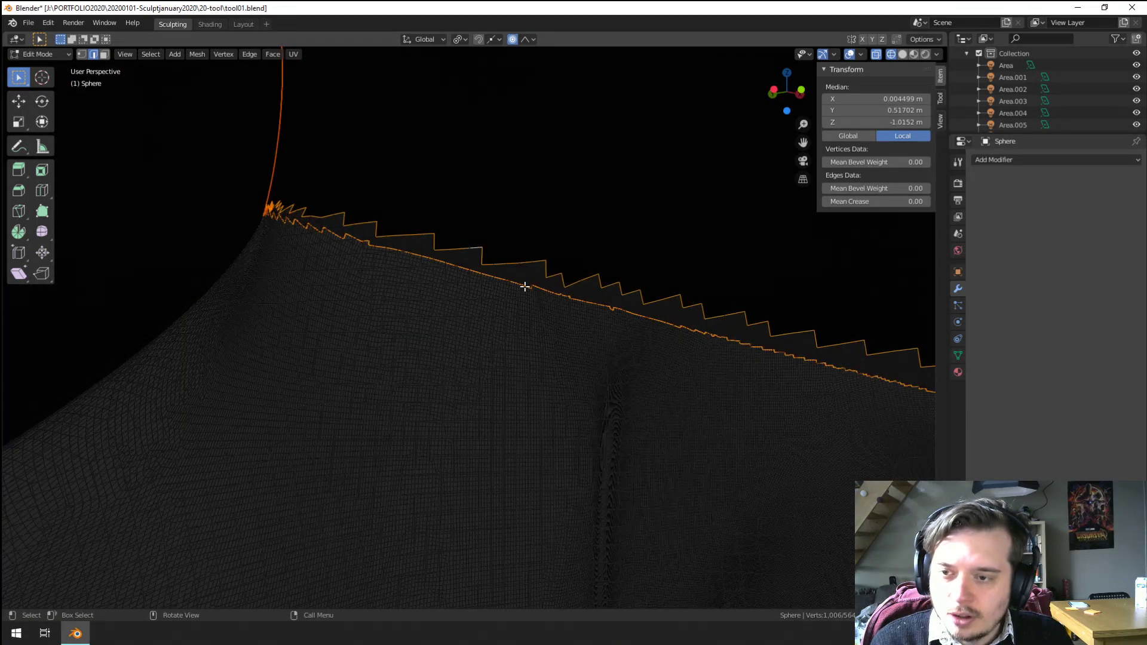
scroll(524, 287, down, 5)
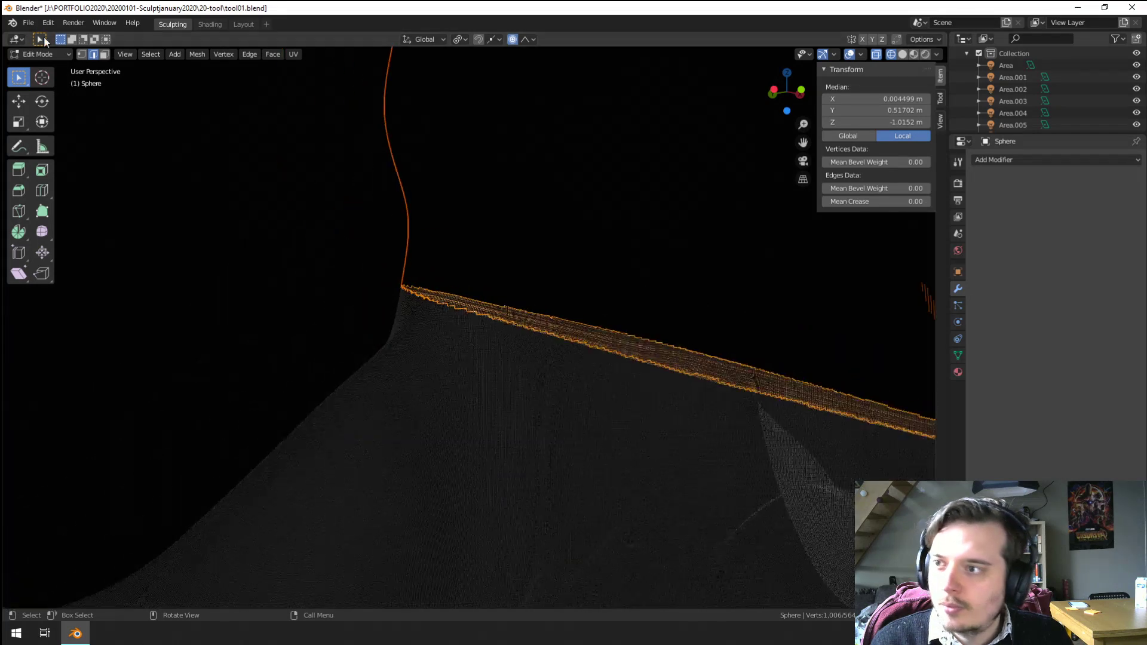
Step: Select the separated head object and, in Edit Mode, select the open edge loop around its neck cut
click(38, 54)
key(Return)
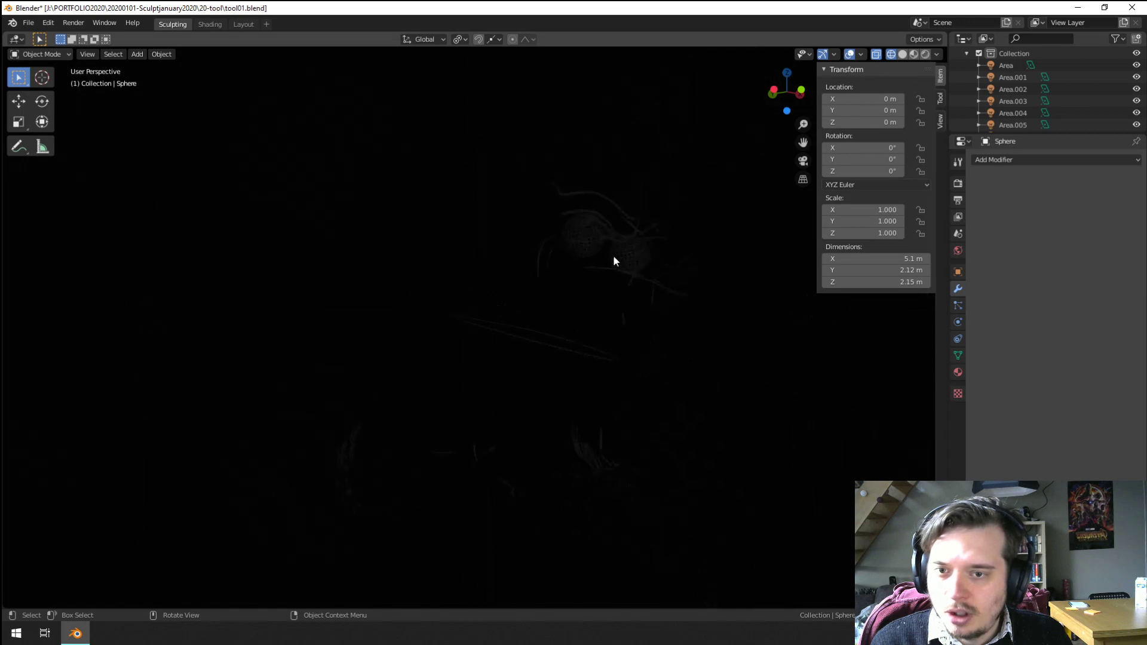
click(646, 263)
click(657, 281)
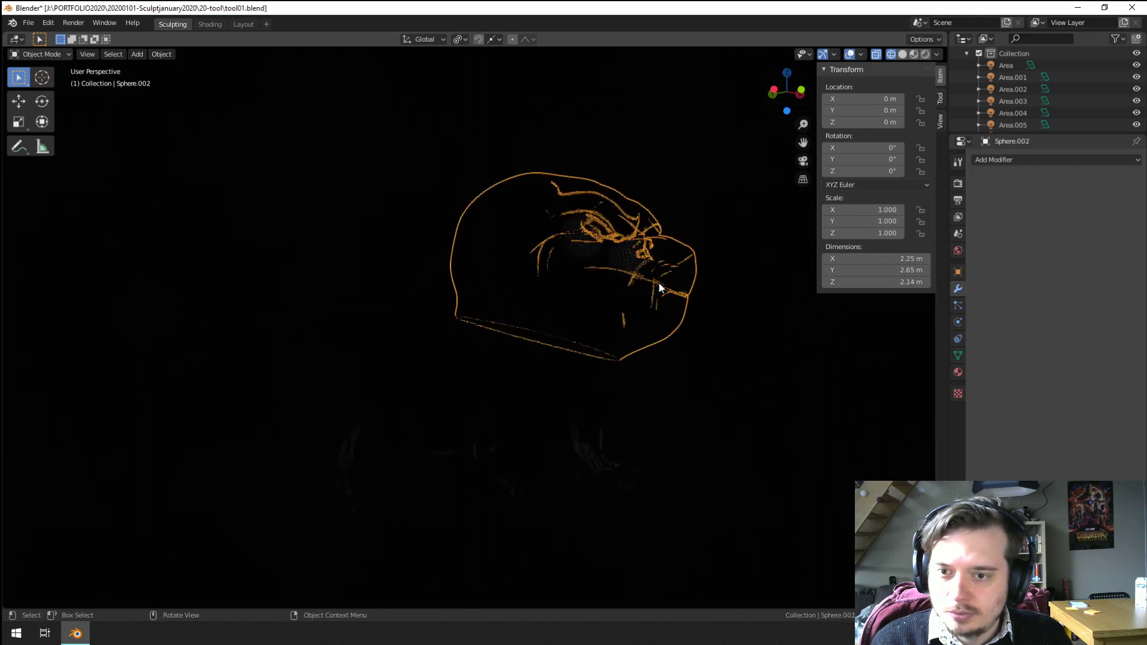
scroll(576, 292, up, 6)
key(Tab)
scroll(464, 284, down, 3)
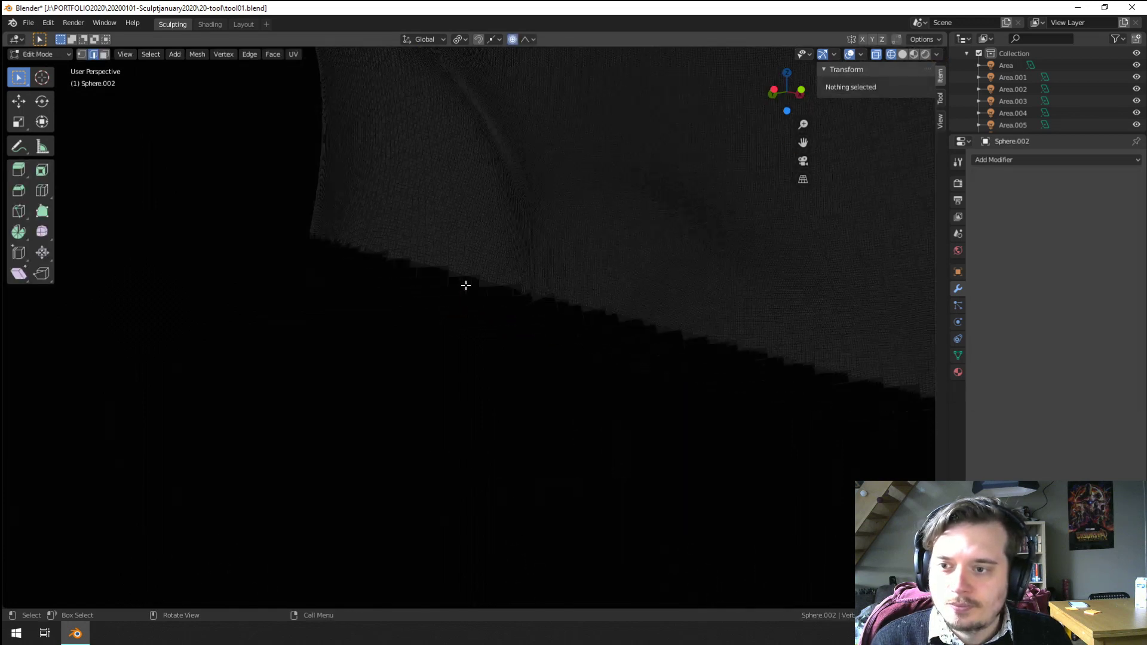
alt+click(479, 182)
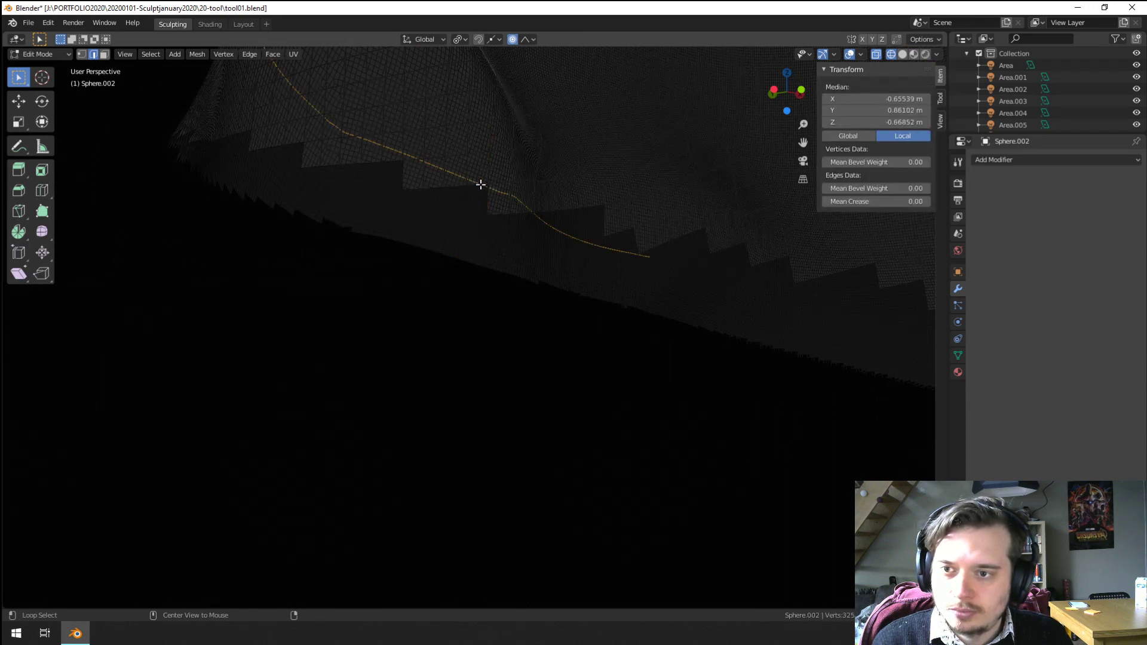
middle_drag(481, 185, 482, 222)
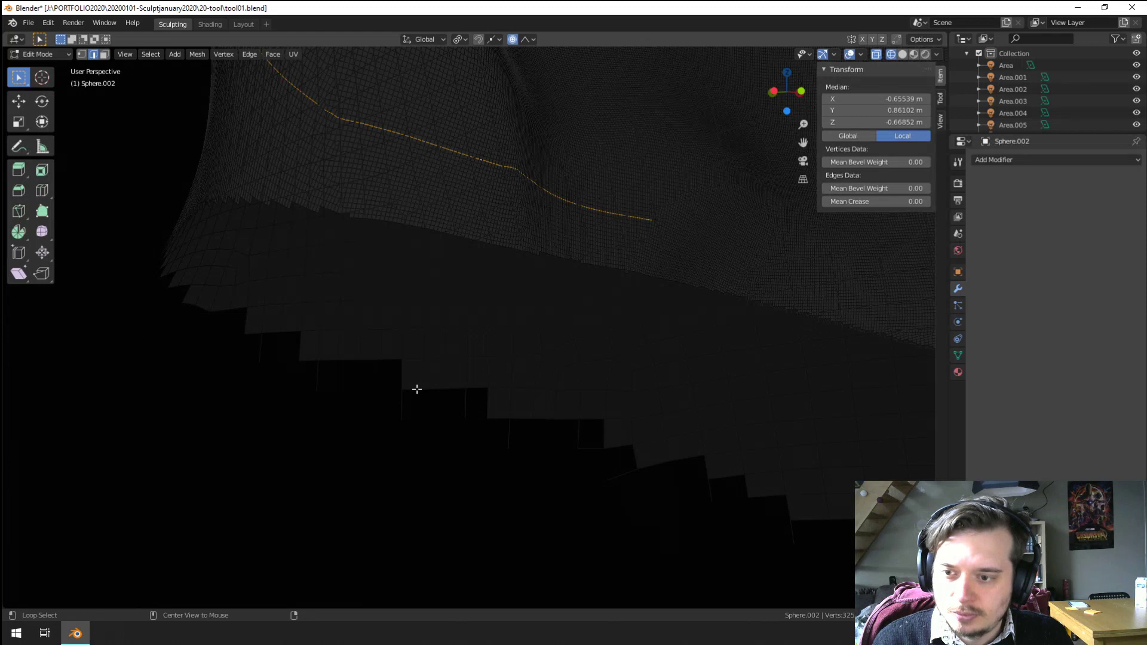
alt+click(452, 388)
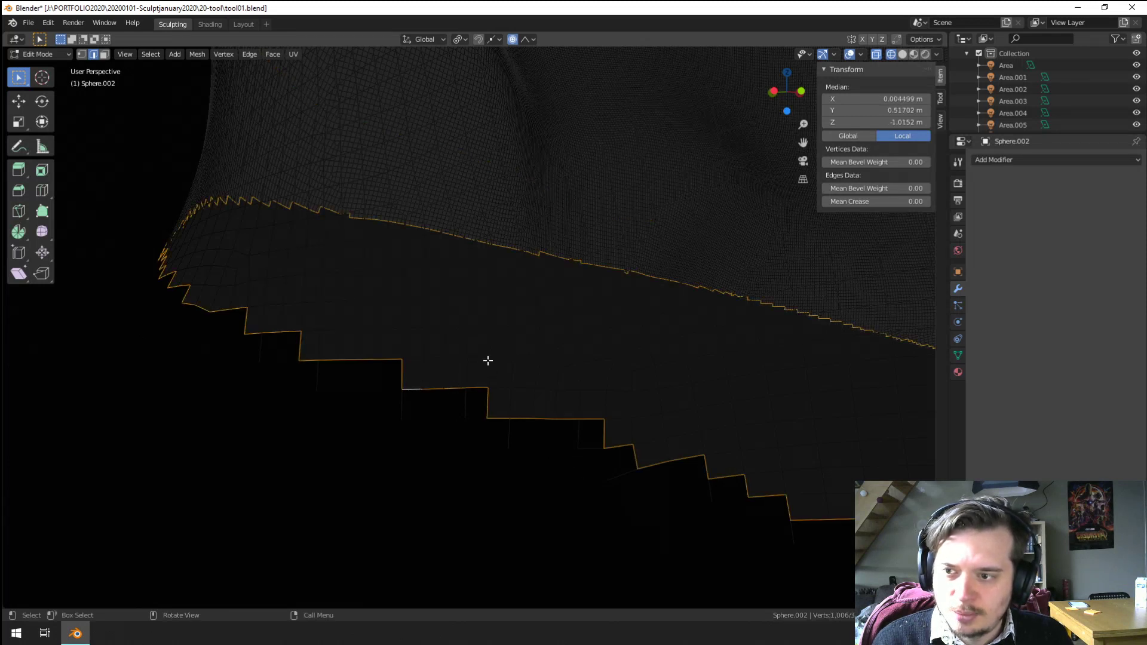
scroll(488, 360, down, 10)
Step: Return the head to Object Mode and switch the viewport shading to solid
key(Tab)
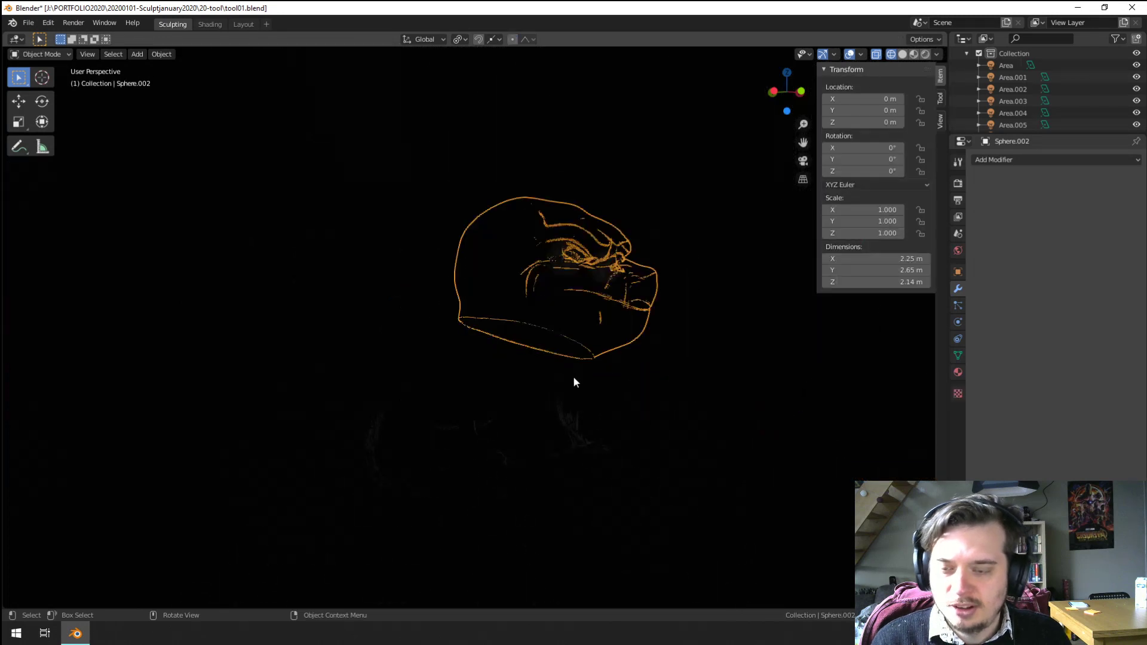
key(z)
click(657, 379)
mouse_move(657, 379)
middle_down()
mouse_move(616, 397)
mouse_move(504, 399)
mouse_move(491, 455)
middle_up()
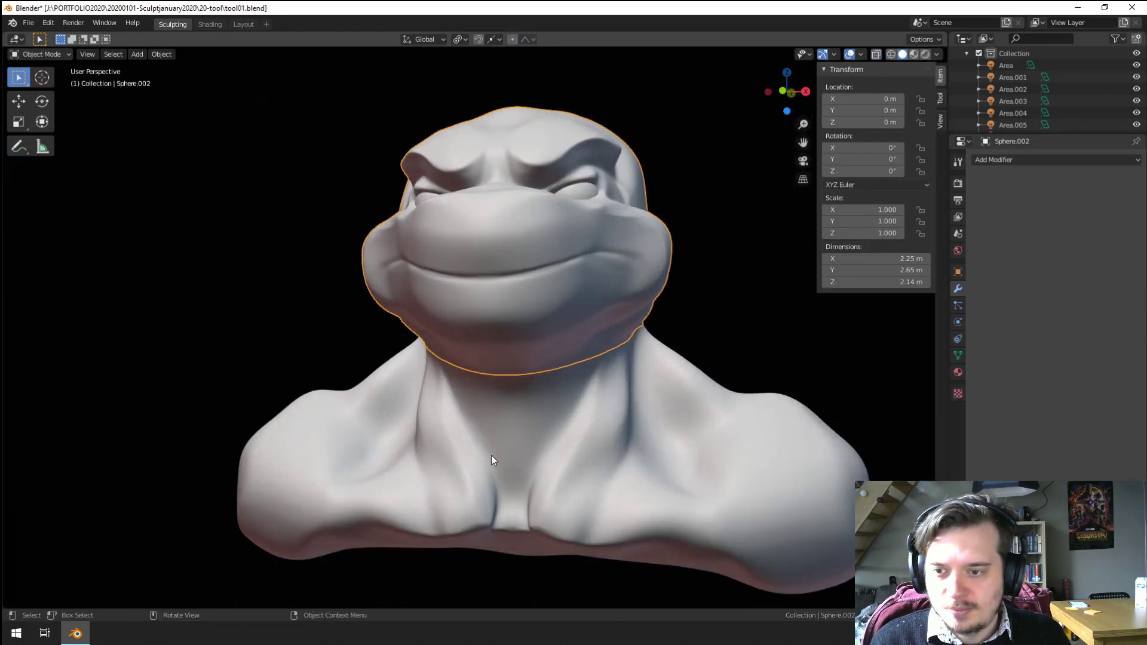
click(491, 456)
scroll(491, 456, down, 5)
key(r)
key(z)
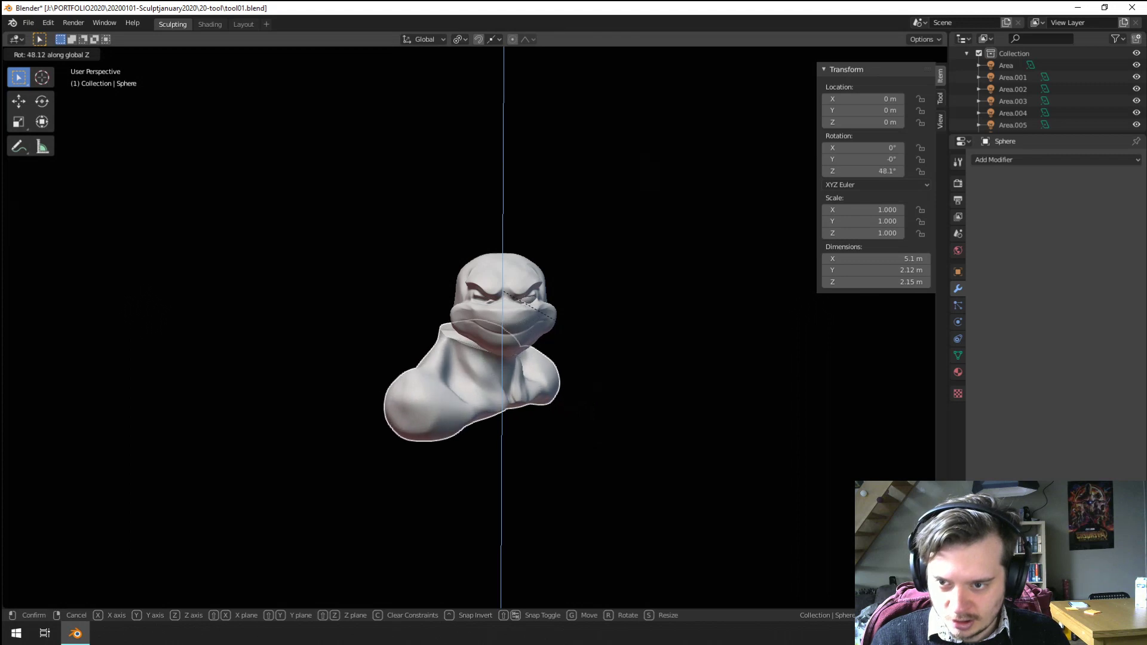
key(Escape)
Step: Set the head as the mirror object of the eye's Mirror modifier and parent the eye to the head
scroll(514, 299, up, 5)
click(550, 176)
click(550, 175)
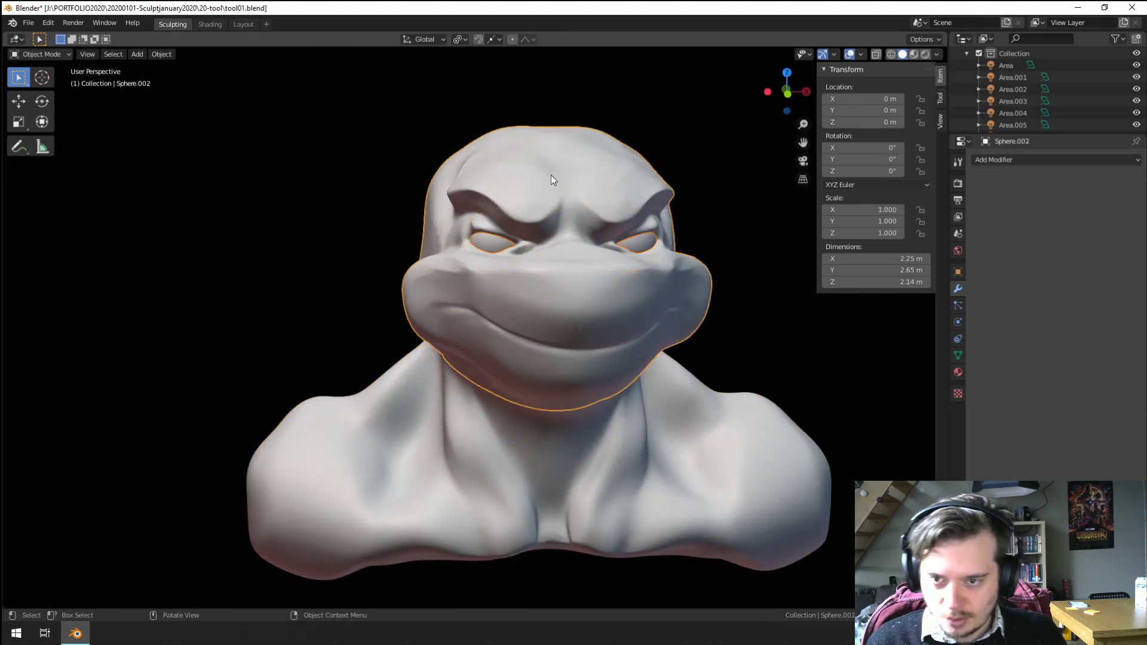
click(644, 241)
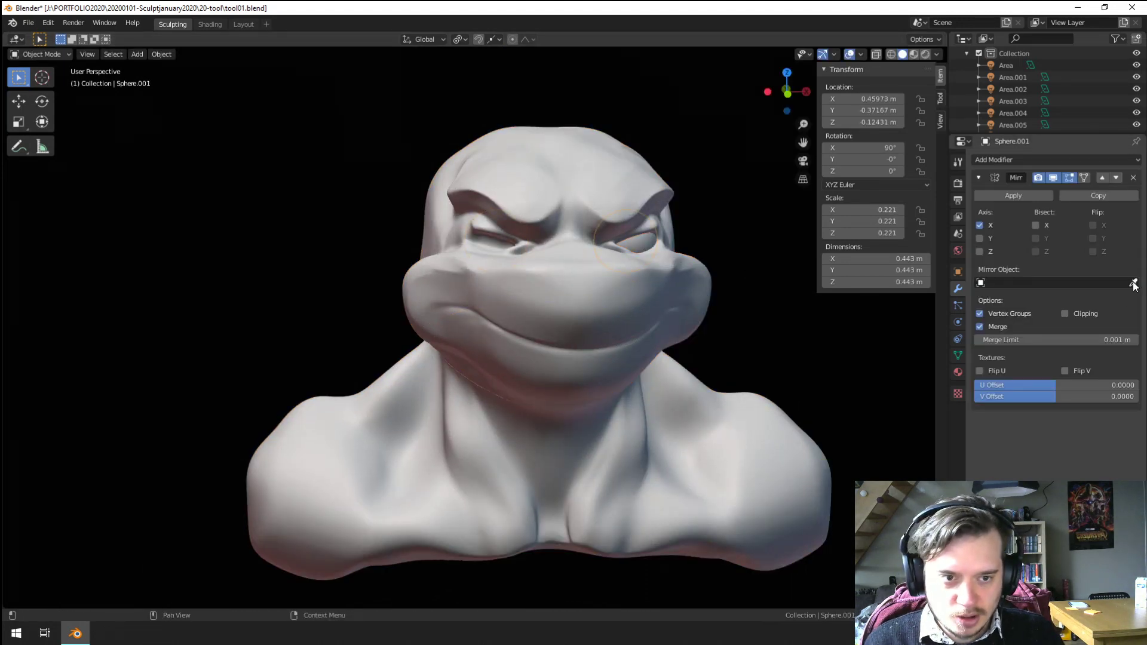
click(582, 291)
shift+click(598, 200)
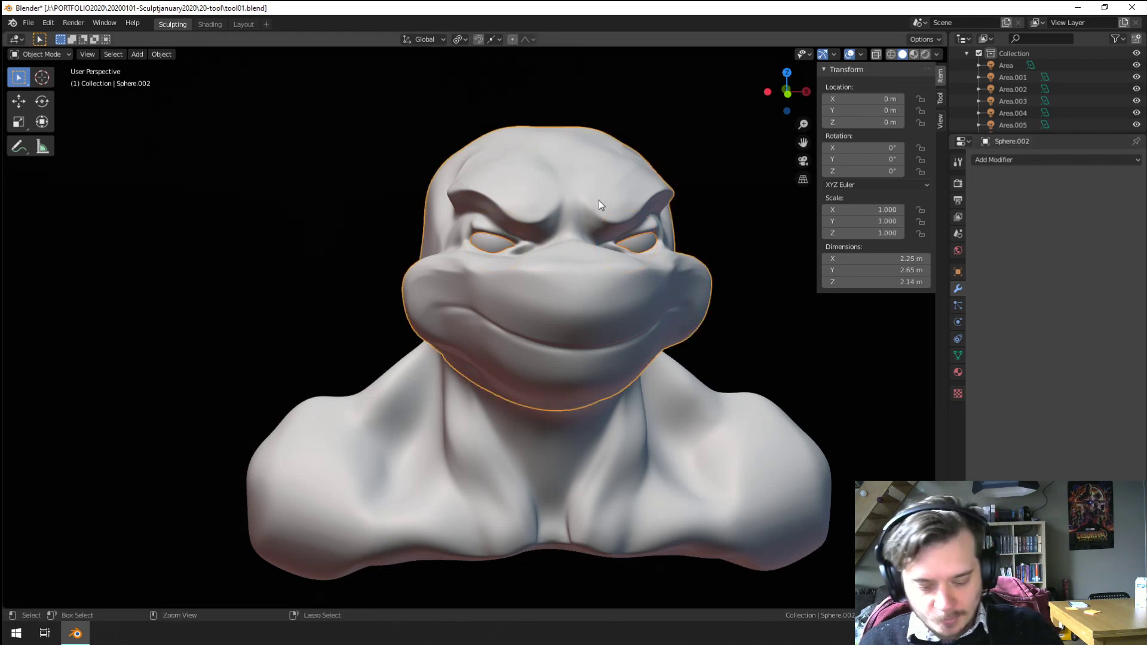
key(ctrl+p)
click(598, 201)
click(481, 553)
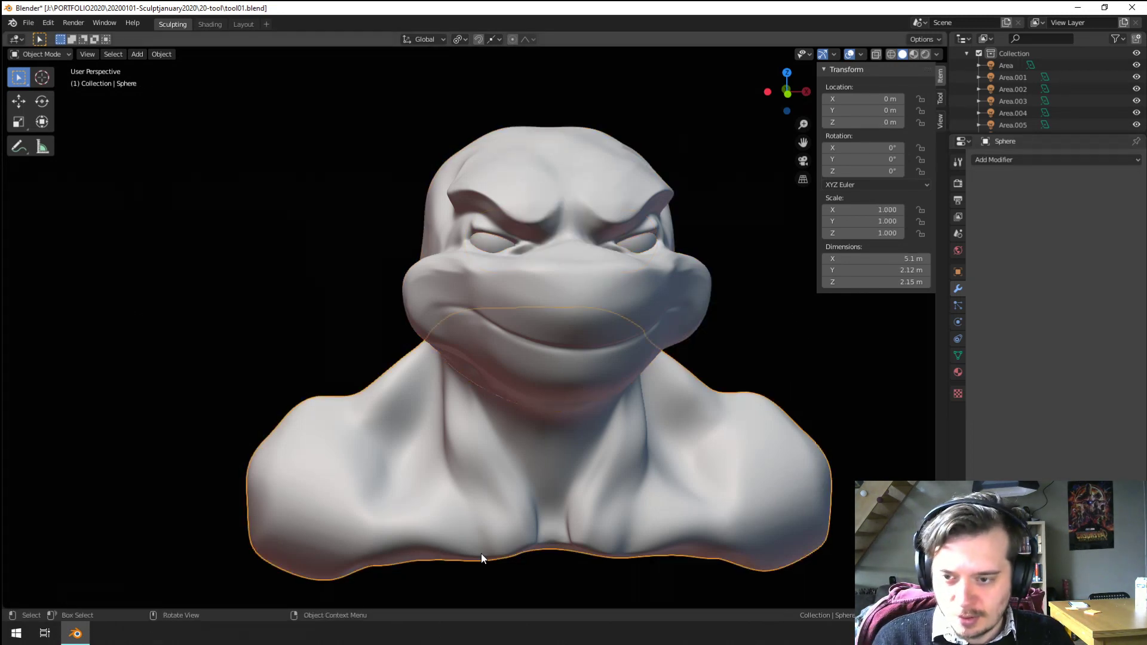
key(r)
key(r)
key(Escape)
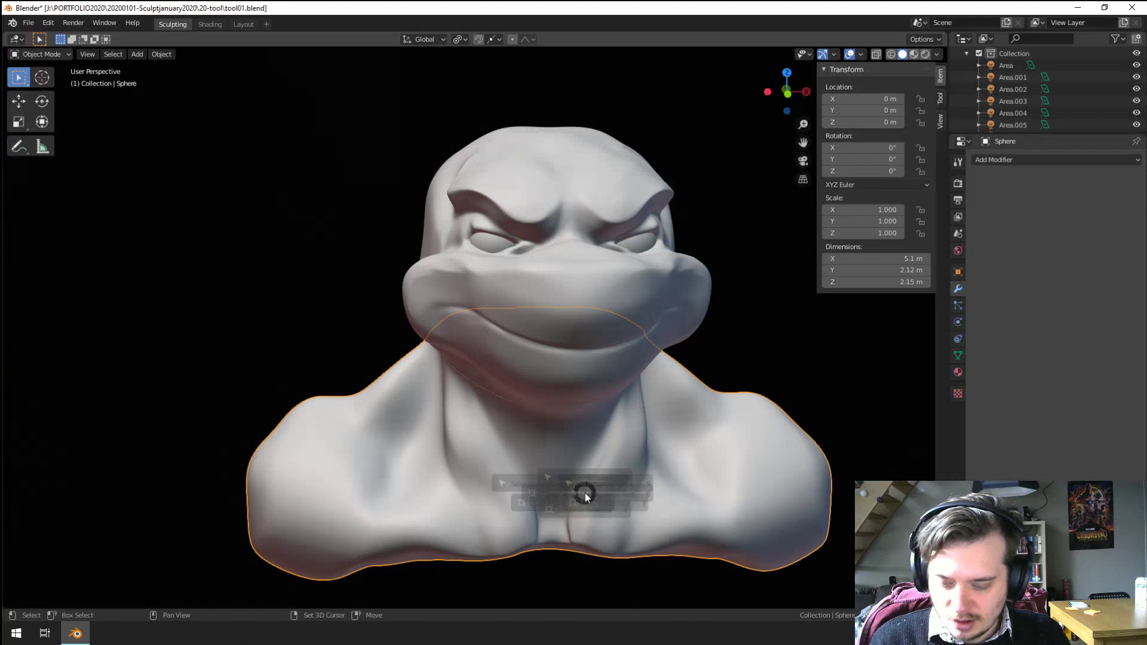
Step: Set the body's origin to Center of Mass (Surface) and trackball-rotate the body to about 31° around Z
right_click(535, 410)
mouse_move(549, 445)
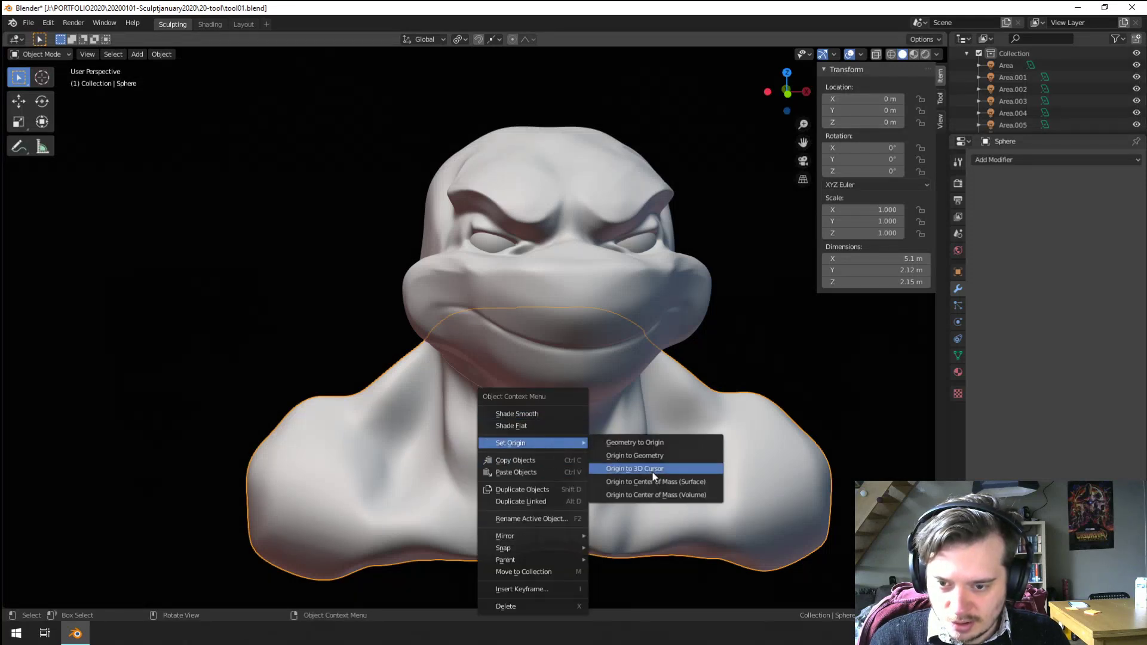
click(635, 482)
key(r)
key(r)
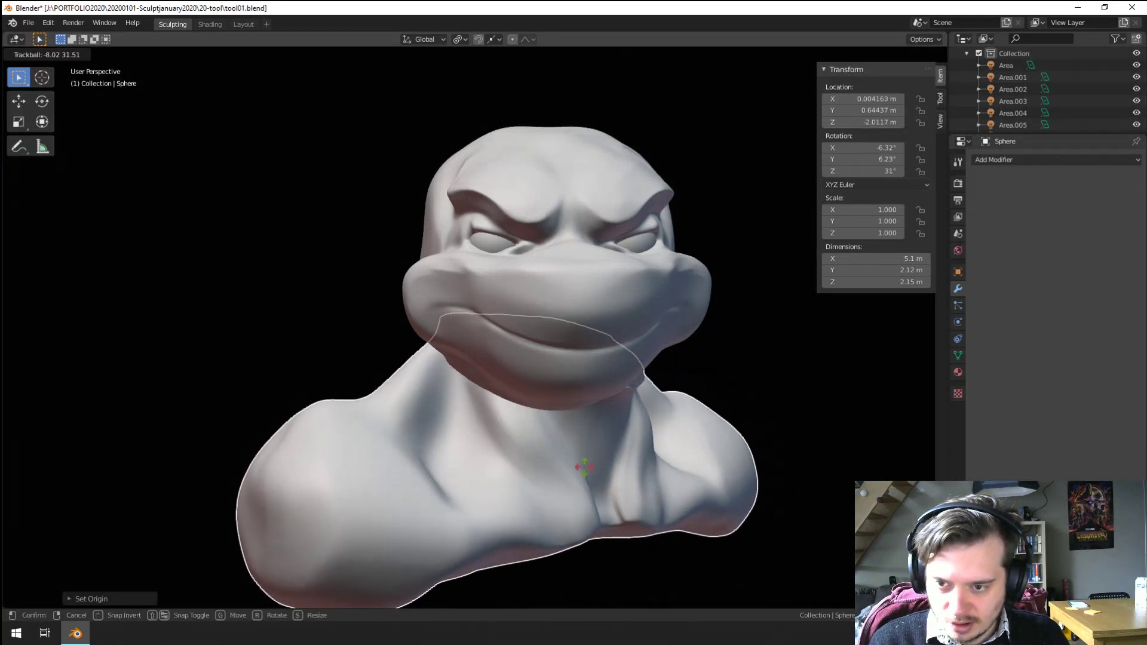
click(587, 479)
scroll(591, 475, down, 3)
Step: Trackball-rotate the head to about 5° around X and move it slightly down over the neck
click(565, 326)
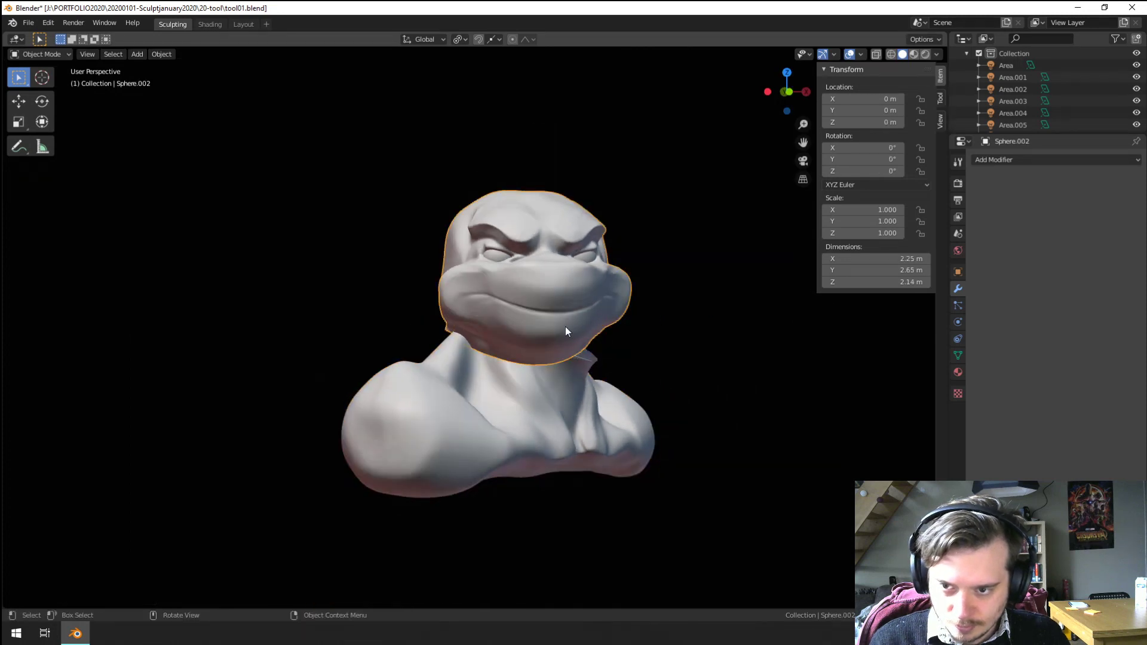
key(r)
key(r)
click(574, 335)
key(g)
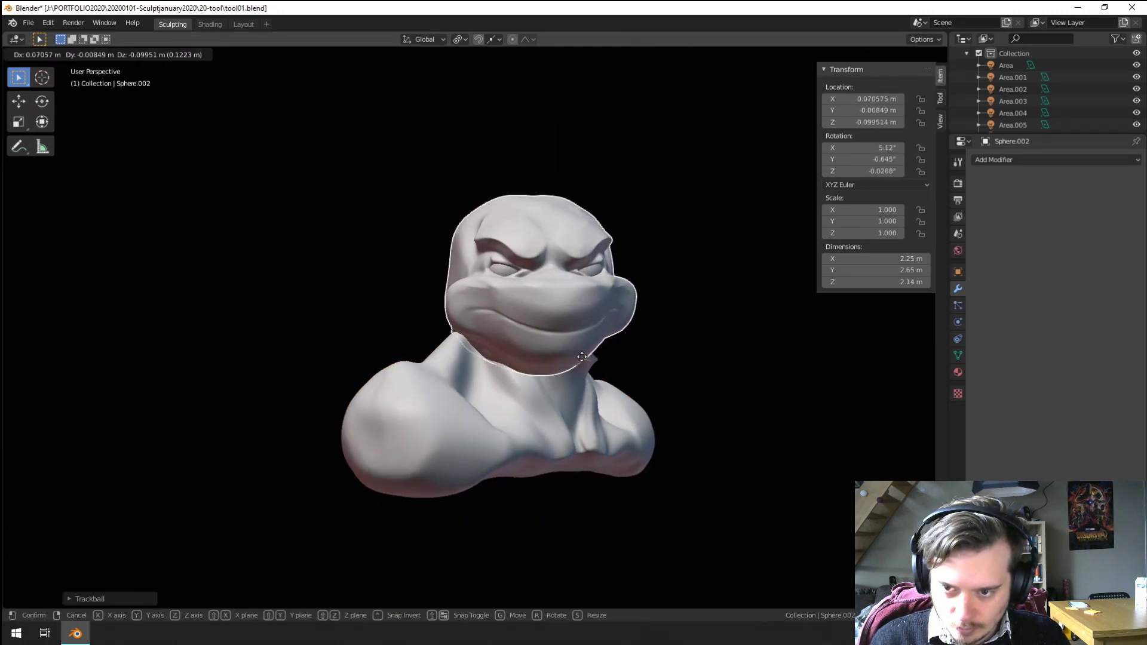
click(594, 352)
Step: Reposition the head to about X 0.205, Y -0.025, Z -0.135 m and trackball-rotate it to about 10.6°, -4.9°, -5.4°
middle_drag(594, 351, 517, 383)
key(g)
key(r)
key(r)
click(629, 384)
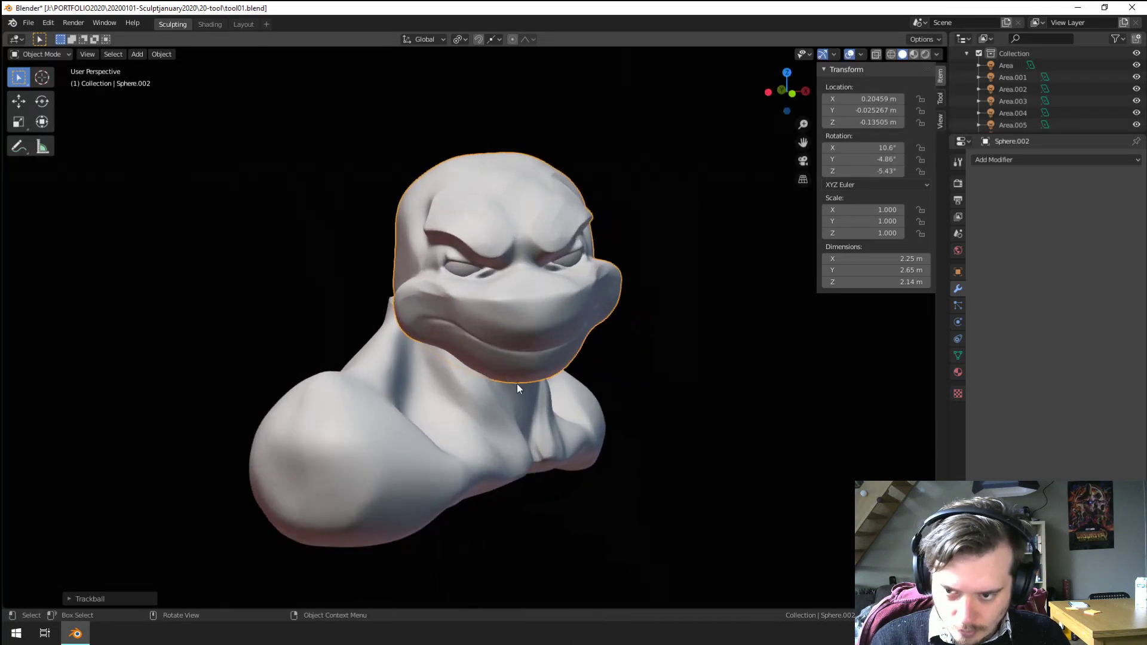
Step: Trackball-rotate the body to about 47° around Z and move it to about X 0.092, Y 0.618, Z -1.875 m
click(442, 464)
key(r)
key(r)
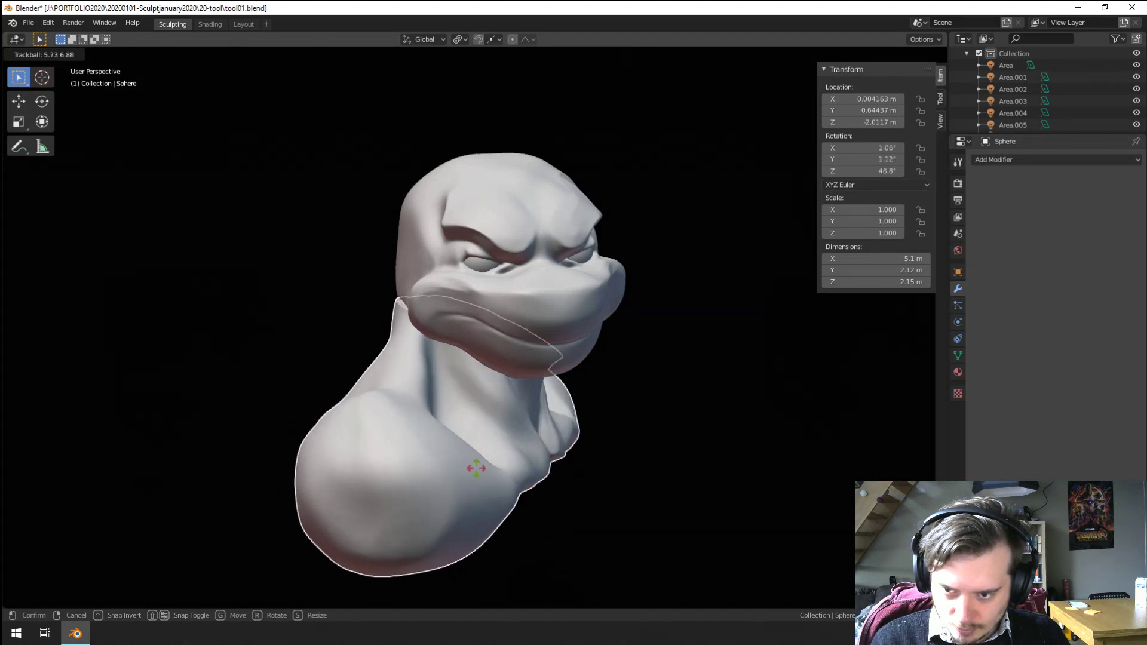
click(475, 471)
key(g)
click(522, 407)
mouse_move(523, 411)
middle_down()
mouse_move(487, 431)
mouse_move(424, 425)
mouse_move(551, 424)
mouse_move(364, 425)
mouse_move(463, 417)
mouse_move(467, 392)
middle_up()
scroll(467, 392, up, 3)
Step: Rotate the head to about 9.3°, -0.6°, -4.8° and move it to about X 0.233, Y -0.279, Z -0.112 m
click(526, 298)
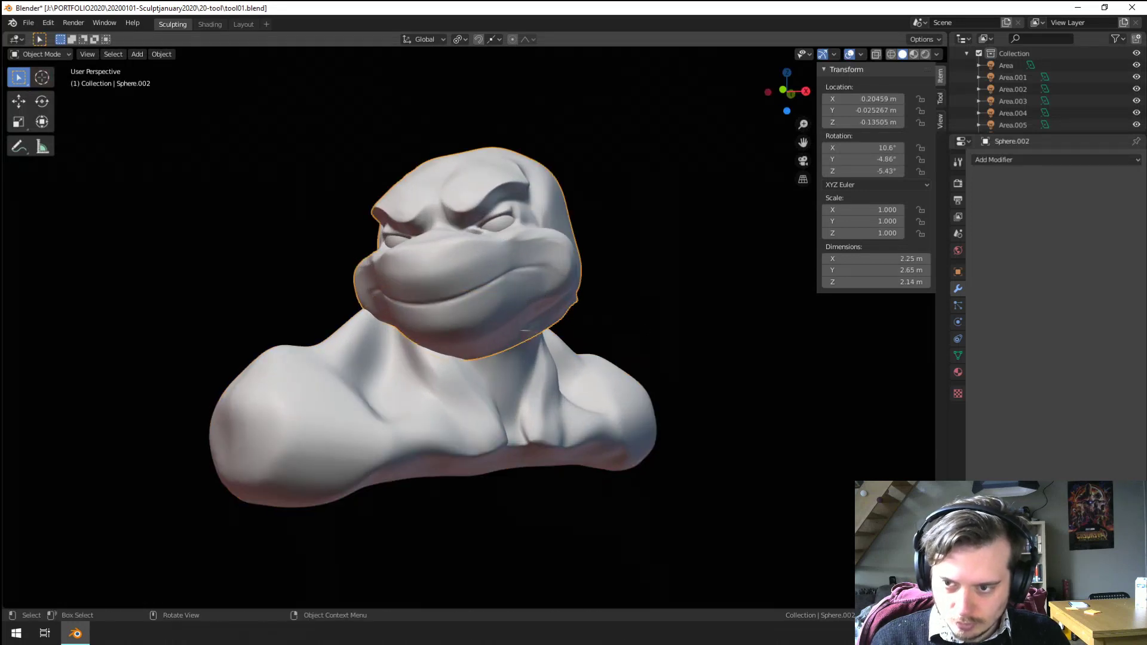
key(r)
click(642, 343)
middle_drag(642, 342, 644, 369)
key(g)
click(765, 378)
key(g)
click(637, 372)
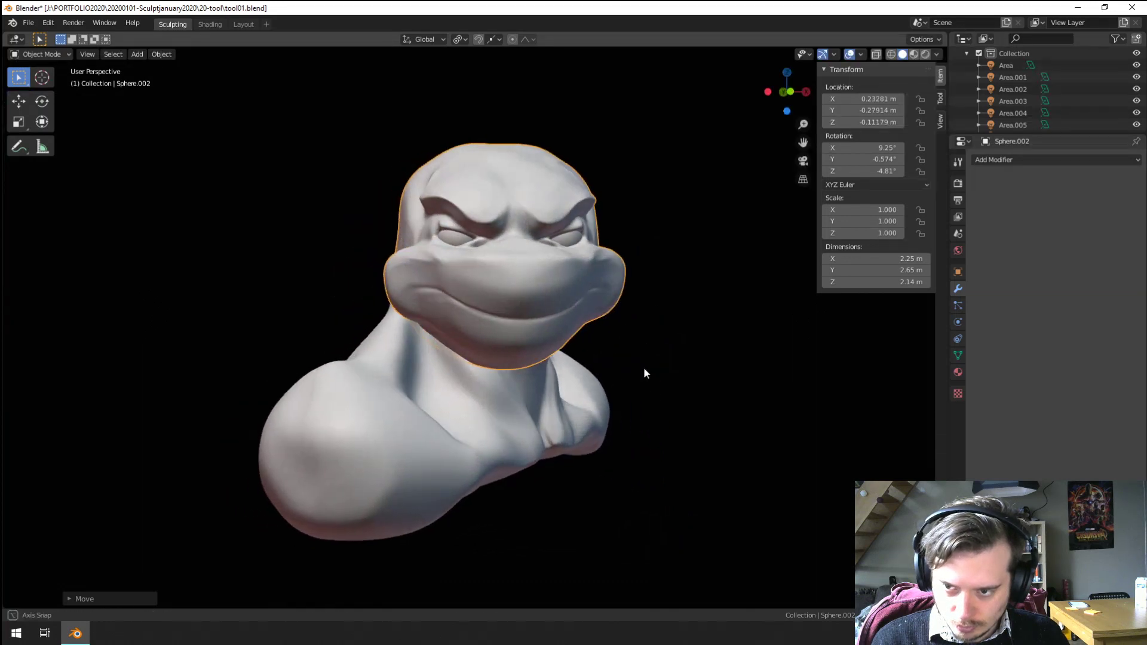
Step: Rotate the body to tilt the shoulders to about 2.4°, 5.7°, 47.6° beneath the head
scroll(644, 368, down, 1)
click(579, 420)
middle_drag(580, 421, 484, 409)
click(484, 409)
key(r)
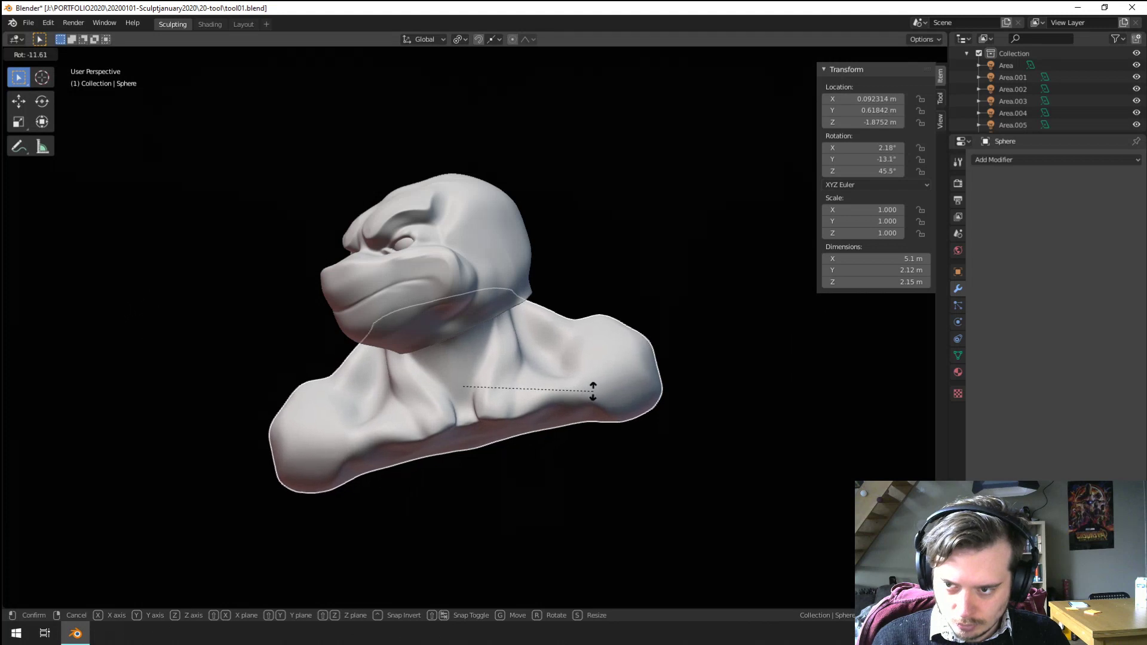
click(588, 436)
middle_drag(588, 436, 654, 444)
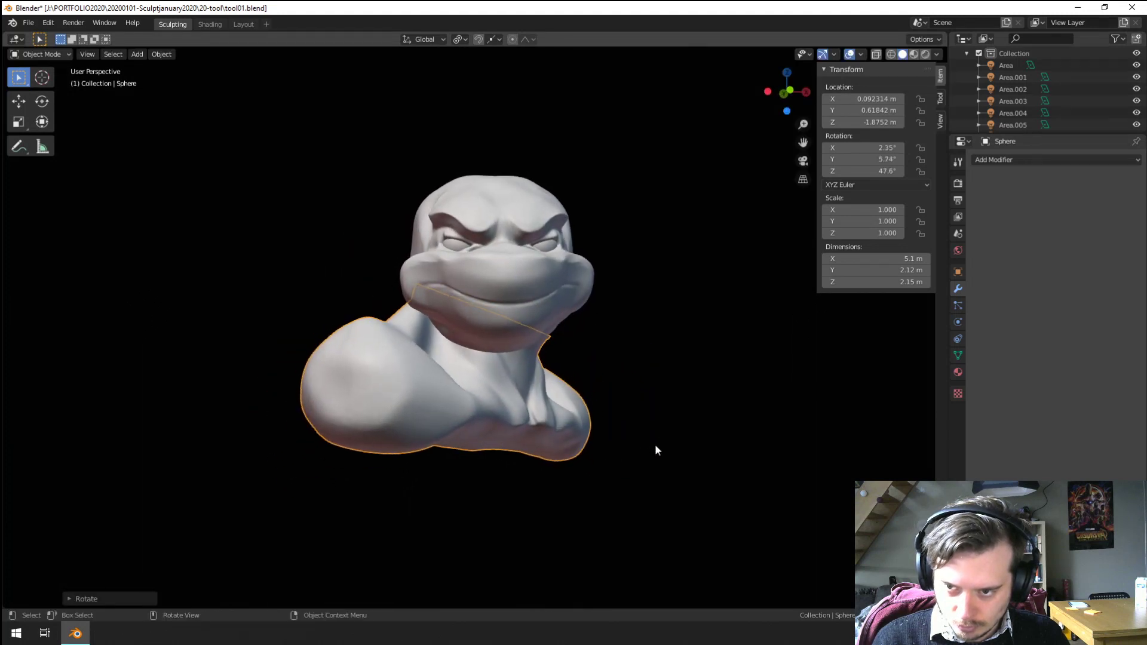
scroll(643, 441, up, 1)
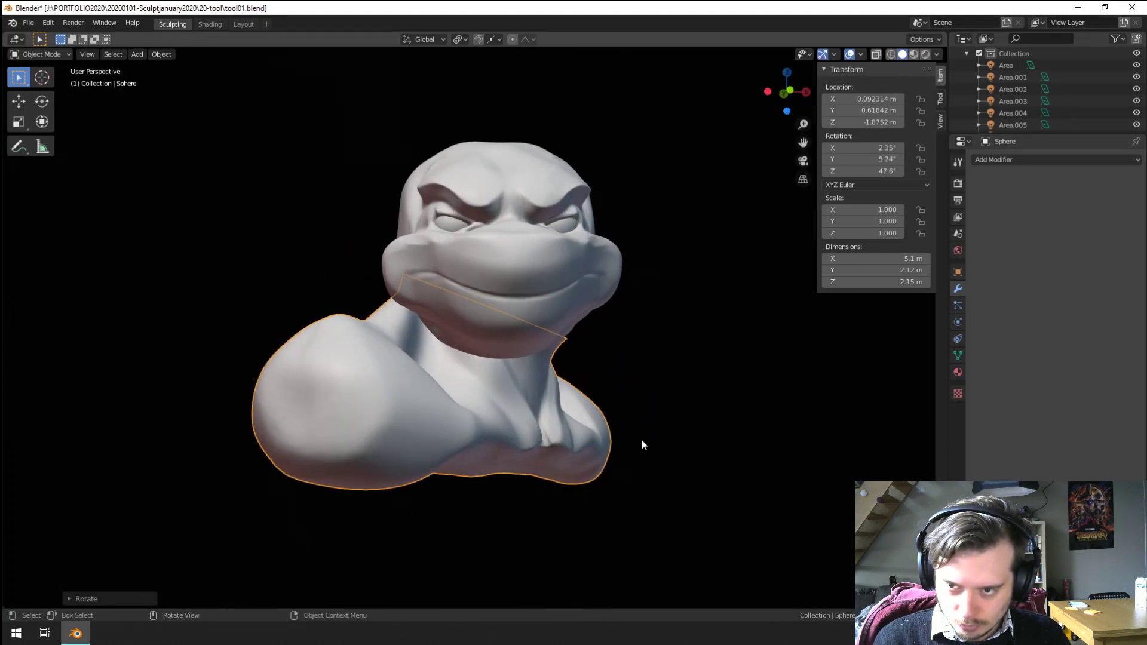
scroll(650, 468, down, 1)
Step: Try trackball-rotating the body to about 12° around Z, and move it to about X 0.145, Y 0.570, Z -1.869 m
click(645, 466)
middle_drag(633, 464, 545, 472)
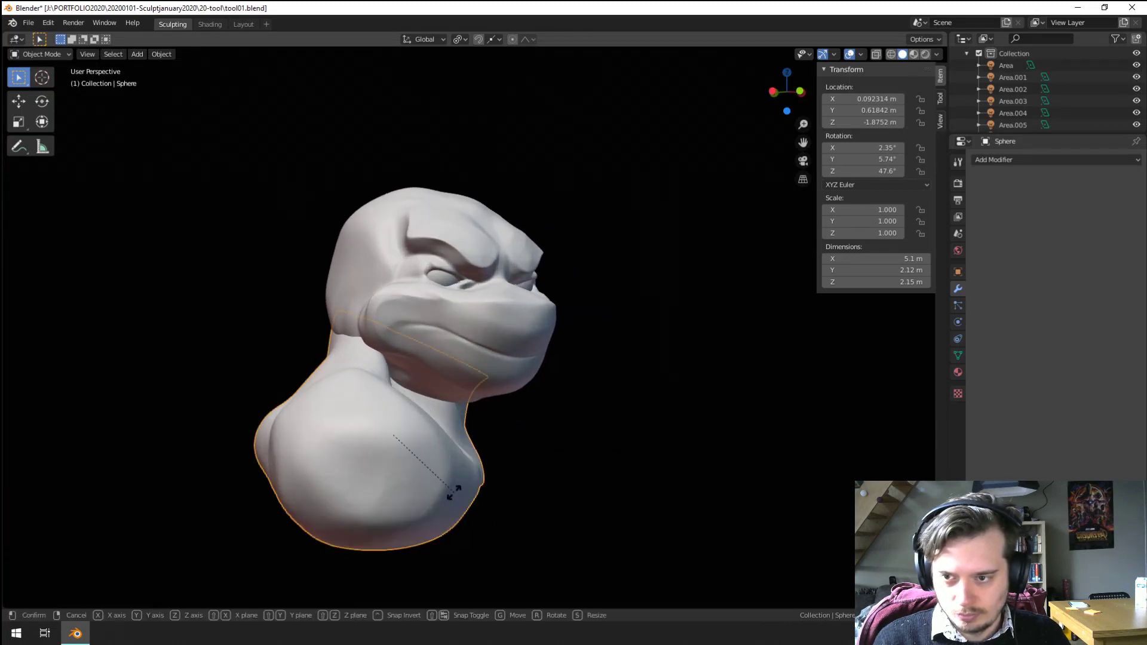
key(r)
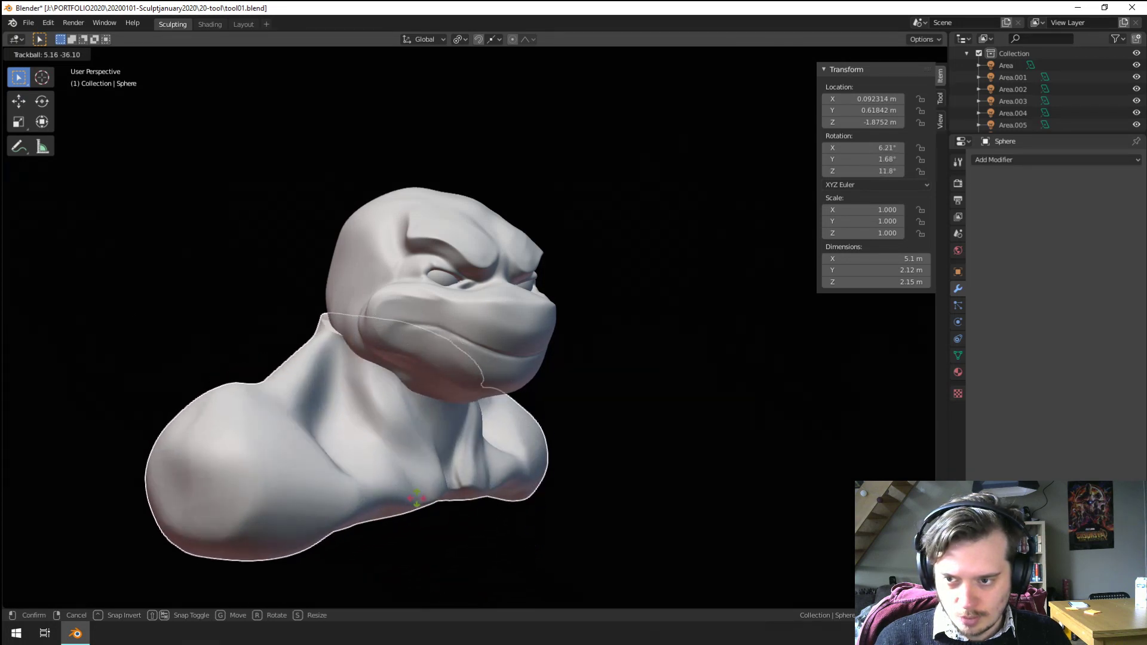
click(400, 495)
key(r)
key(r)
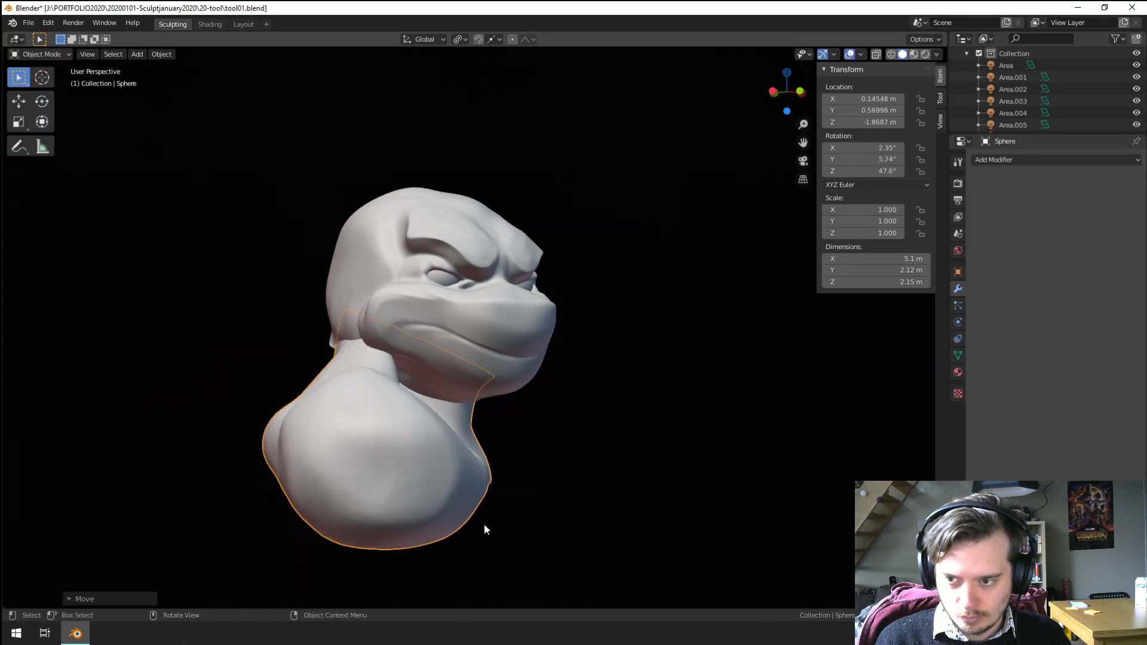
Step: Trackball-rotate the body to about 4.6°, 0.3°, 28.8° and move it to about X 0.182, Y 0.559, Z -1.940 m
right_click(464, 530)
key(r)
key(r)
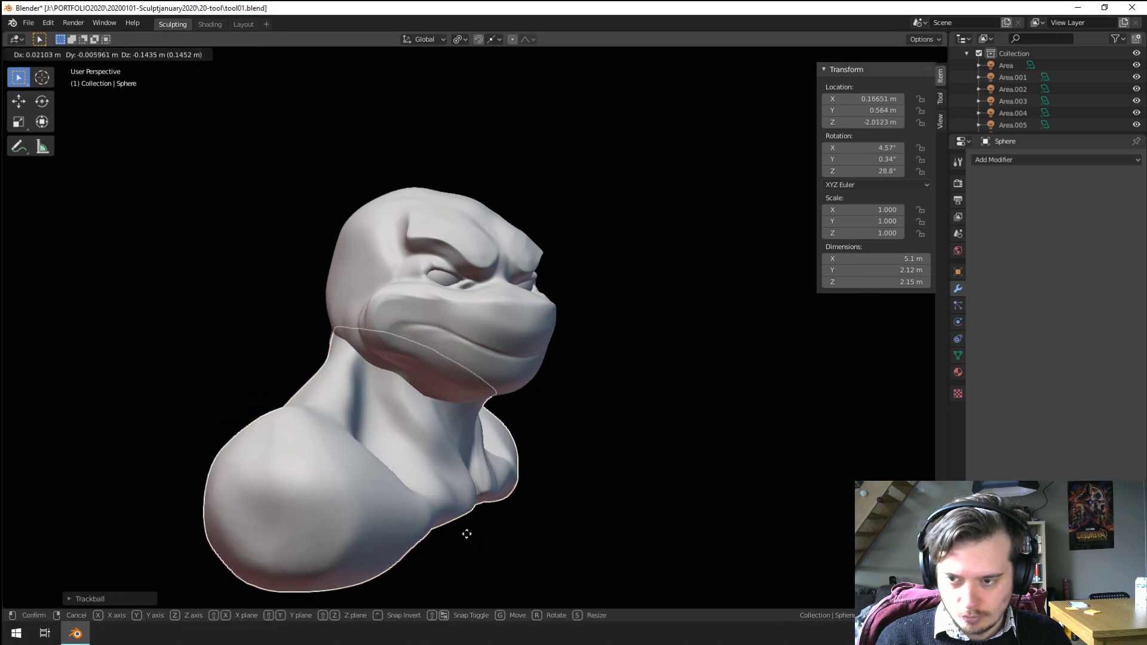
right_click(463, 526)
middle_drag(473, 523, 512, 517)
scroll(511, 513, up, 4)
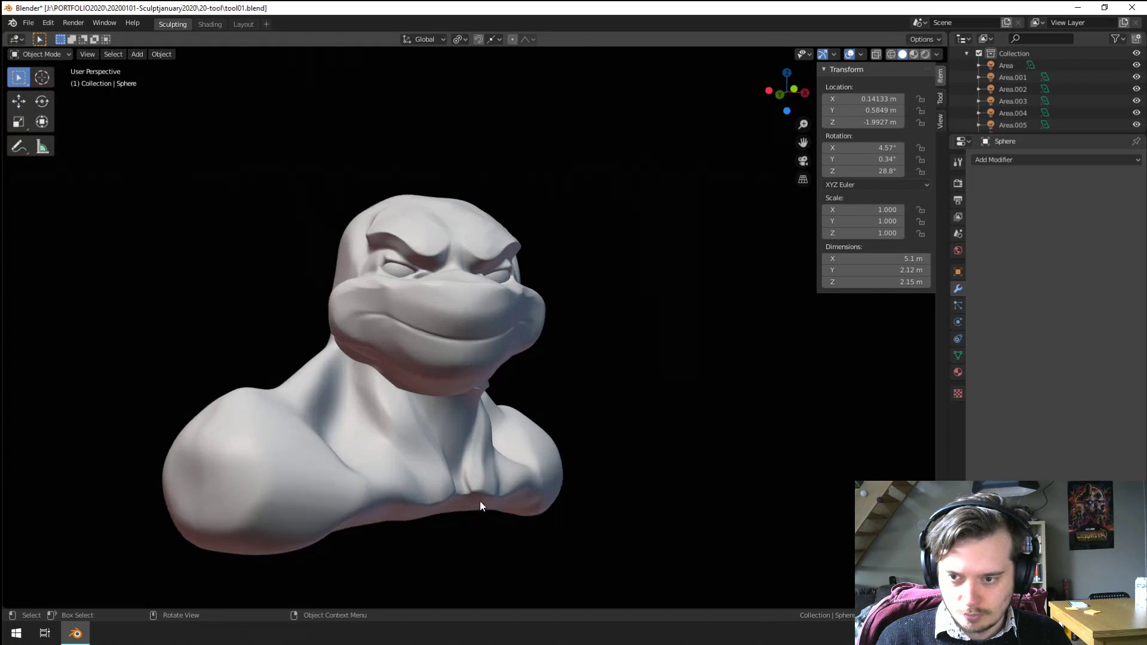
click(463, 486)
key(g)
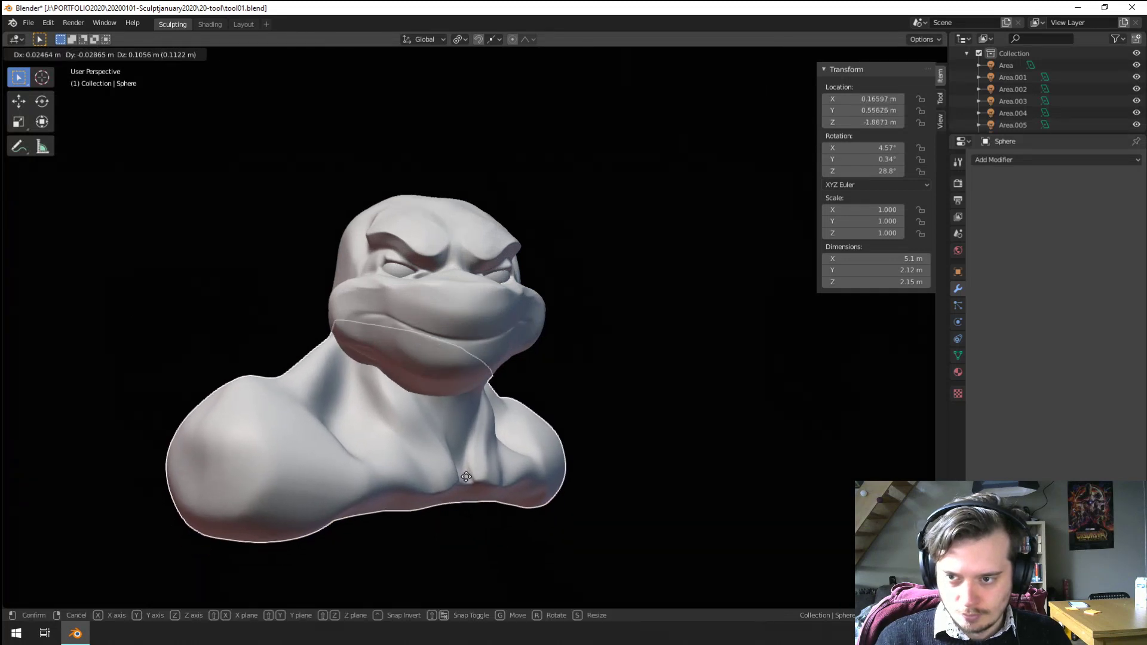
click(467, 485)
scroll(467, 485, down, 2)
click(479, 346)
key(s)
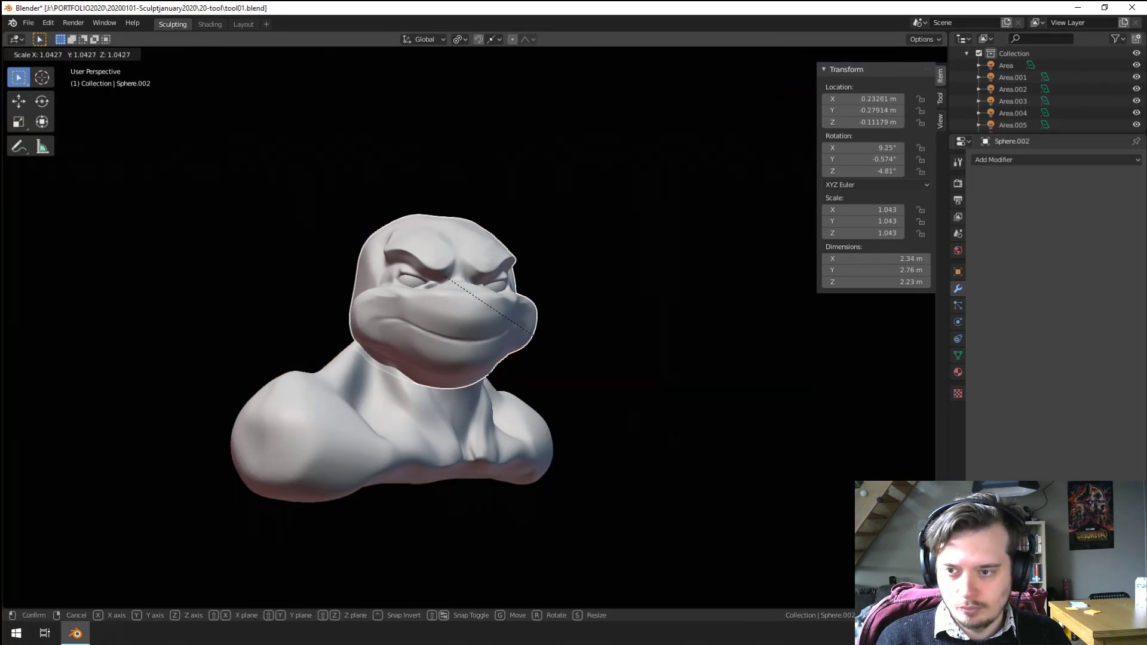
click(526, 358)
click(557, 424)
key(s)
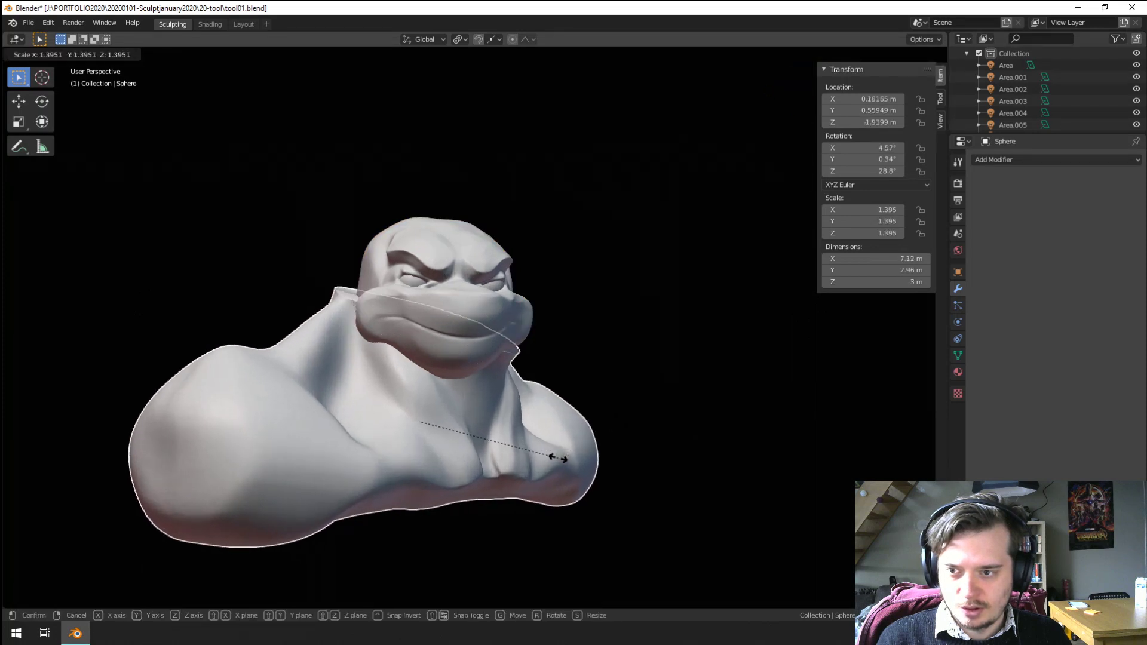
key(Escape)
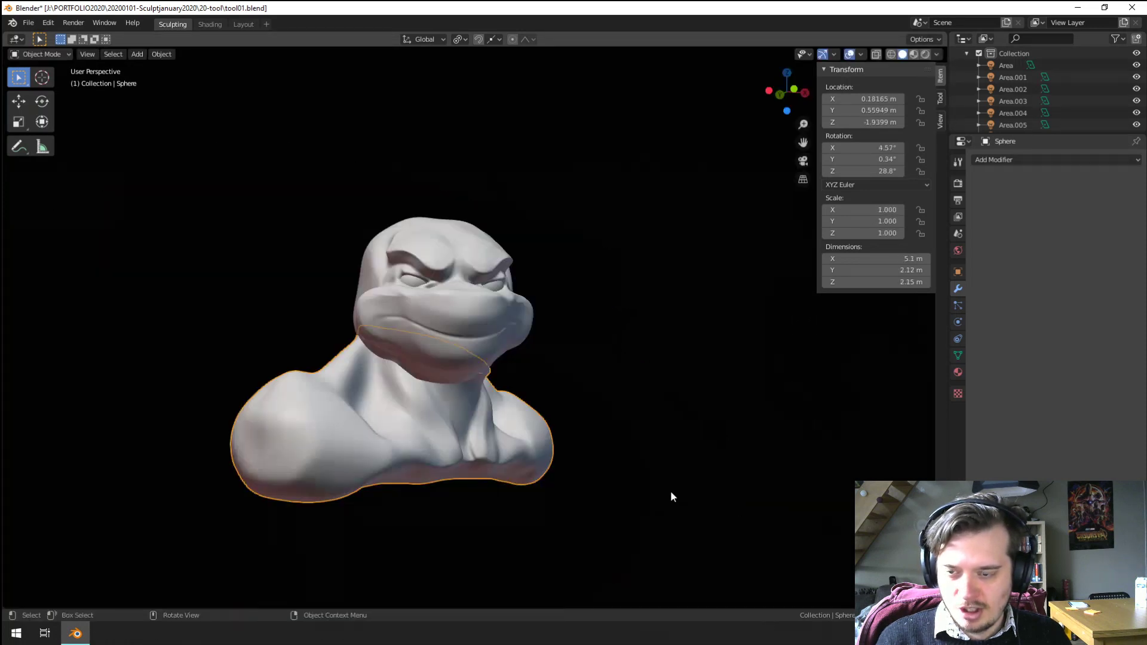
key(s)
key(x)
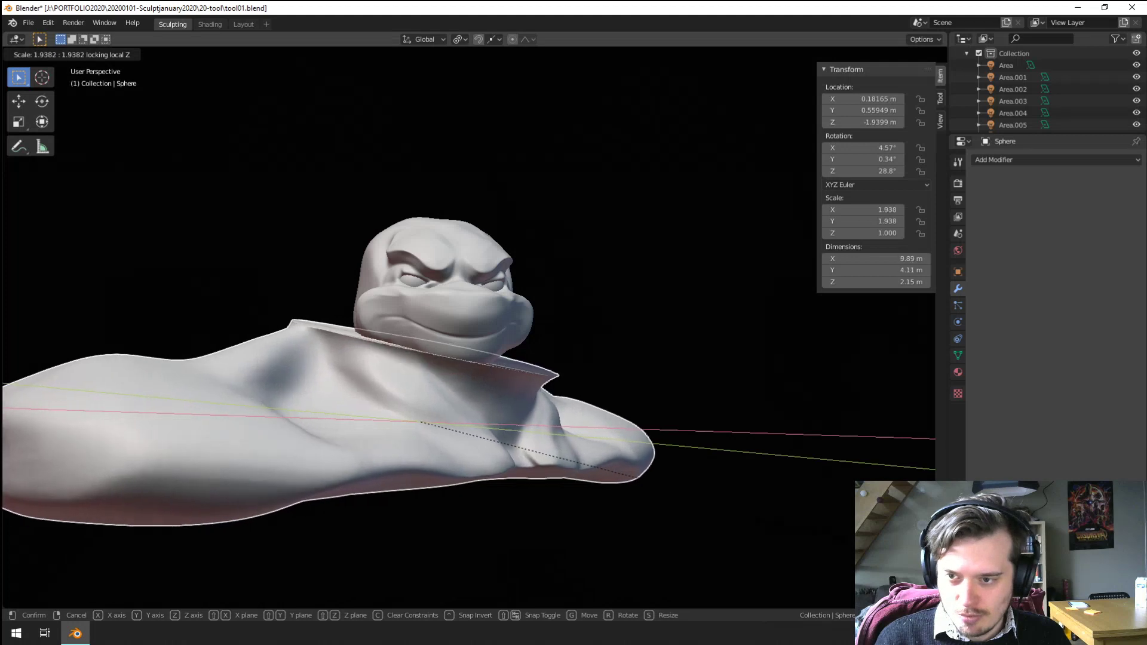
key(Escape)
Step: Rotate the head to about 19.4°, -6.6°, -8.4° and move it to about X 0.310, Y -0.484, Z -0.246 m
scroll(355, 505, up, 5)
click(355, 506)
scroll(396, 537, down, 5)
middle_drag(396, 538, 391, 562)
scroll(390, 562, up, 2)
click(423, 331)
key(r)
key(r)
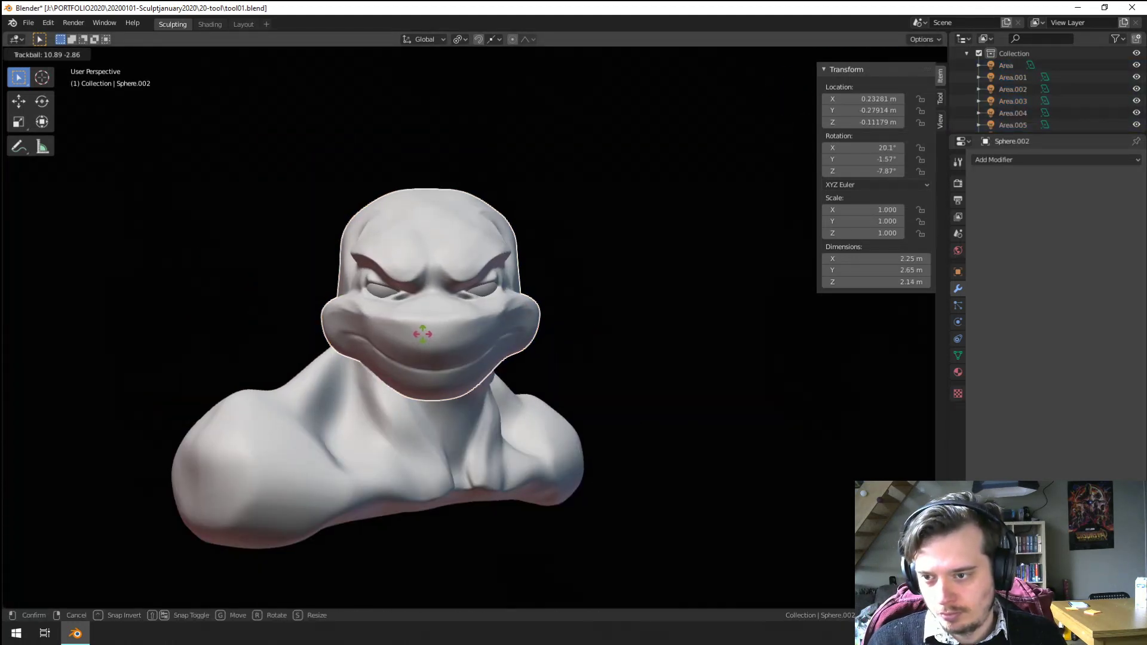
click(441, 347)
middle_drag(450, 351, 571, 393)
key(g)
click(572, 375)
key(r)
key(r)
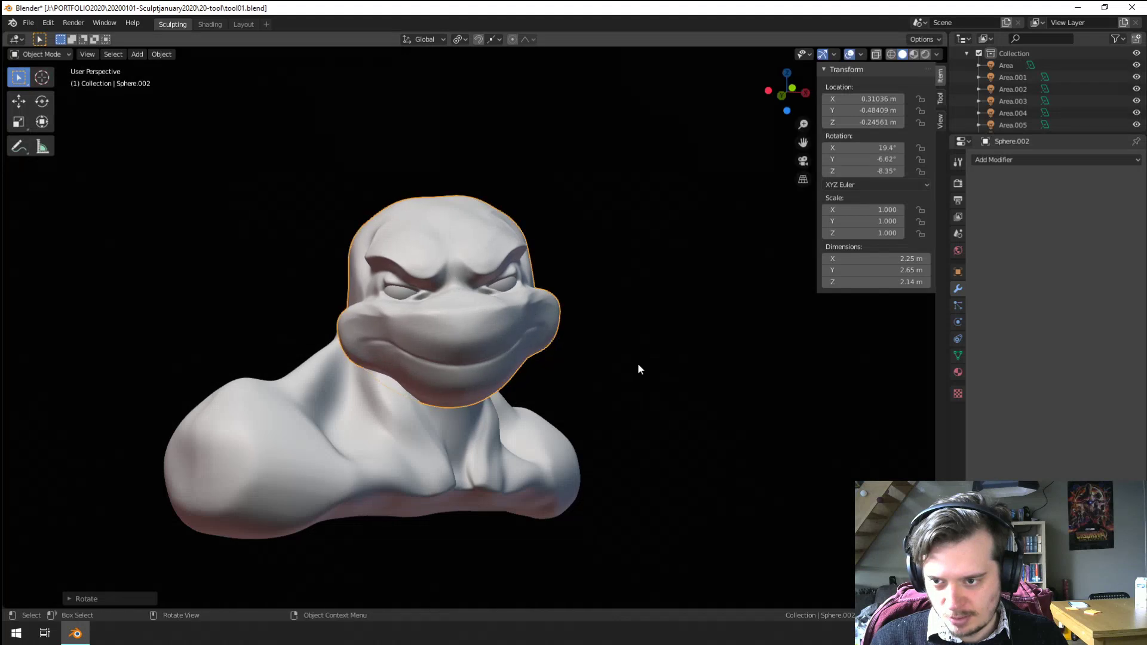
click(624, 365)
Step: Move the head over the neck to about X 0.190, Y -0.456, Z -0.215 m
key(a)
key(a)
scroll(547, 453, down, 2)
mouse_move(547, 453)
middle_down()
mouse_move(536, 461)
mouse_move(560, 458)
mouse_move(358, 463)
mouse_move(507, 457)
mouse_move(392, 454)
mouse_move(450, 458)
mouse_move(457, 442)
mouse_move(430, 415)
mouse_move(615, 464)
mouse_move(446, 371)
middle_up()
scroll(536, 461, up, 2)
click(445, 371)
scroll(141, 276, up, 3)
middle_drag(141, 276, 72, 119)
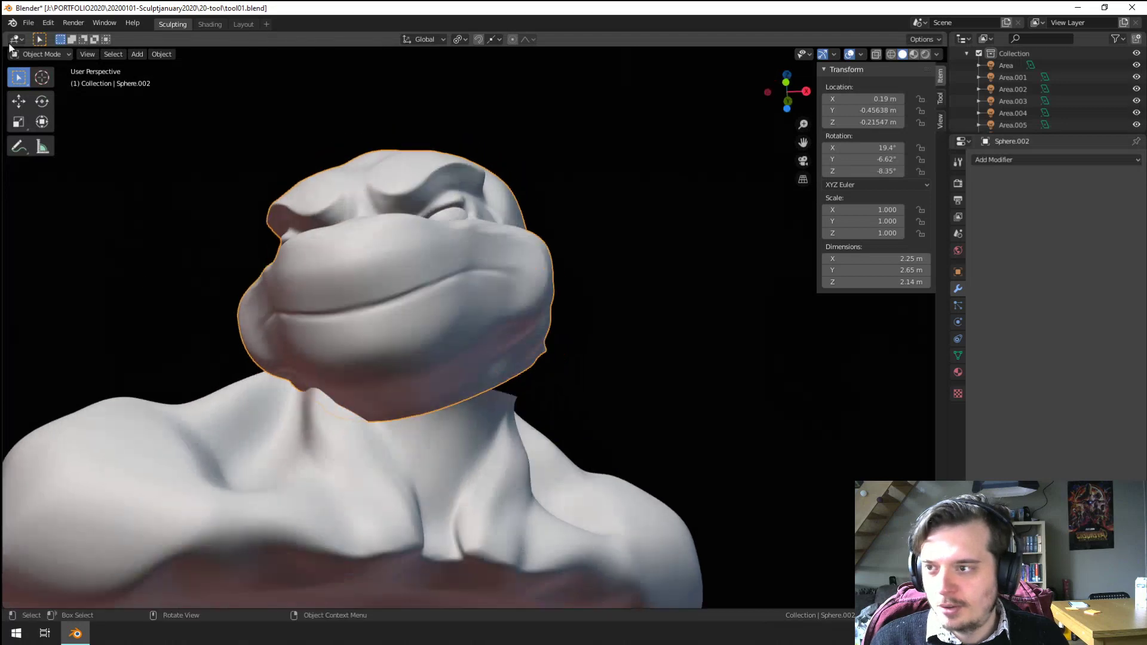
Step: Switch the head to Sculpt Mode and set the Grab brush radius to about 250 px
click(39, 54)
click(43, 94)
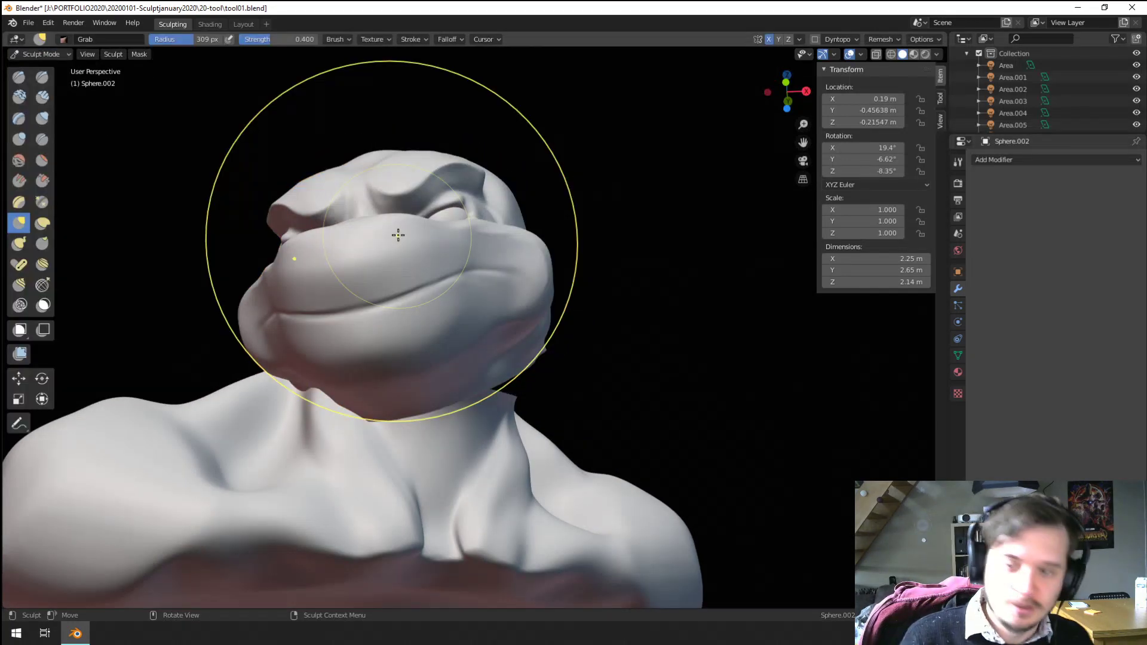
mouse_move(398, 235)
middle_down()
mouse_move(445, 301)
mouse_move(389, 305)
mouse_move(346, 326)
mouse_move(363, 350)
middle_up()
key(f)
click(448, 307)
key(f)
click(364, 293)
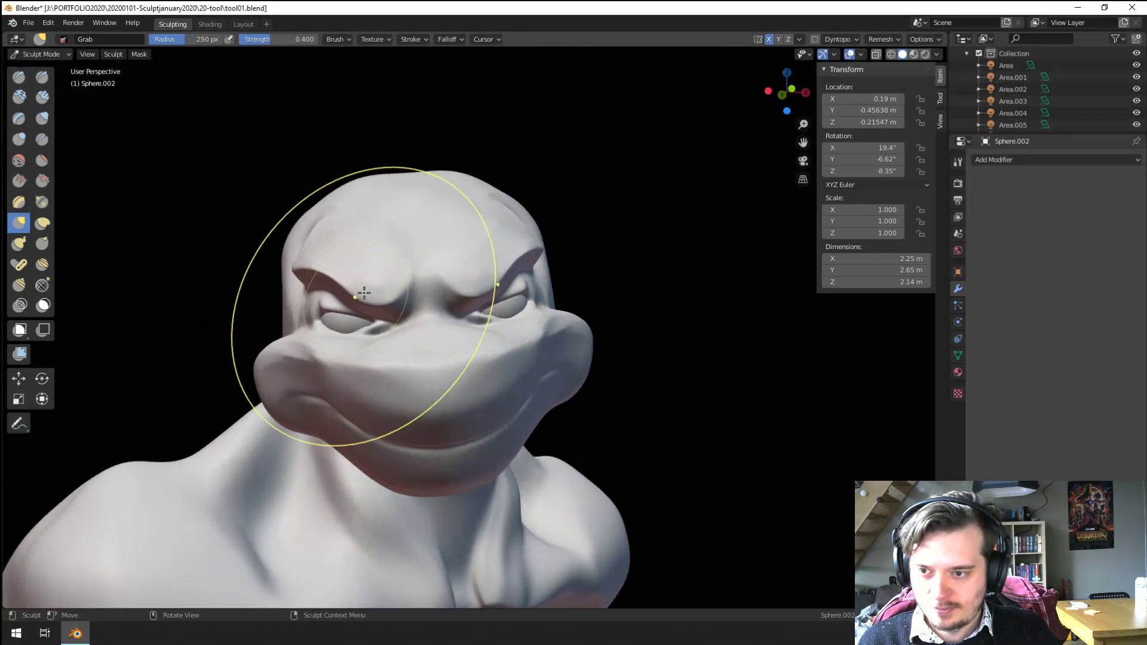
Step: Adjust the eyelids around the eyes with the Grab brush at a radius of about 129 px
key(f)
click(378, 294)
mouse_move(378, 295)
middle_down()
mouse_move(385, 343)
mouse_move(414, 310)
middle_up()
key(f)
click(366, 343)
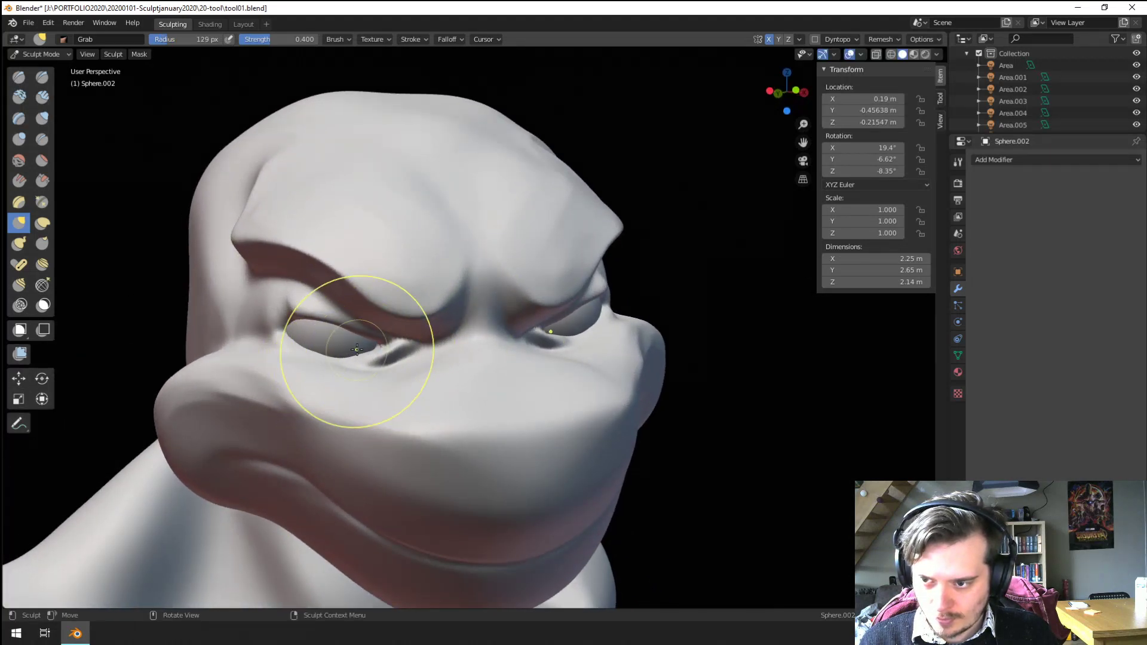
Step: Thicken the upper eyelids with the Inflate/Deflate brush at a radius of about 133 px
mouse_move(281, 319)
middle_down()
mouse_move(275, 347)
mouse_move(88, 173)
middle_up()
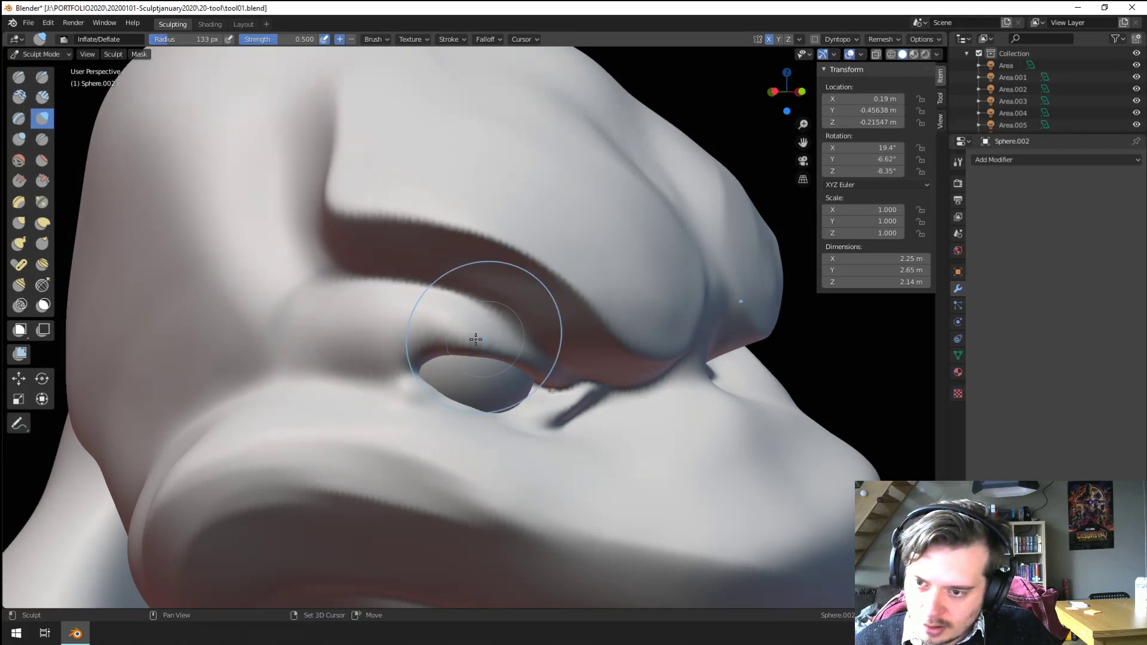
scroll(418, 358, down, 4)
mouse_move(371, 377)
middle_down()
mouse_move(310, 359)
mouse_move(320, 329)
middle_up()
scroll(321, 351, up, 2)
Step: Deepen the folds at the outer eye corners with the Crease brush at a radius of about 47 px
middle_drag(221, 268, 234, 275)
key(f)
click(247, 320)
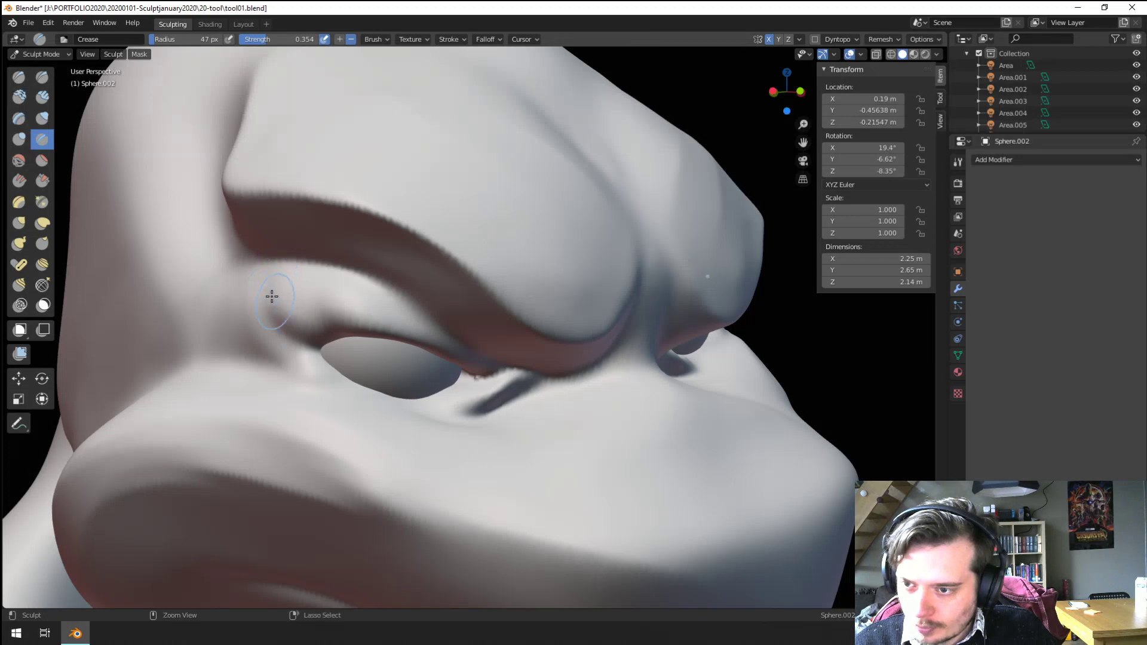
ctrl+middle_drag(408, 333, 389, 387)
mouse_move(389, 387)
ctrl+middle_down()
mouse_move(365, 329)
mouse_move(382, 341)
ctrl+middle_up()
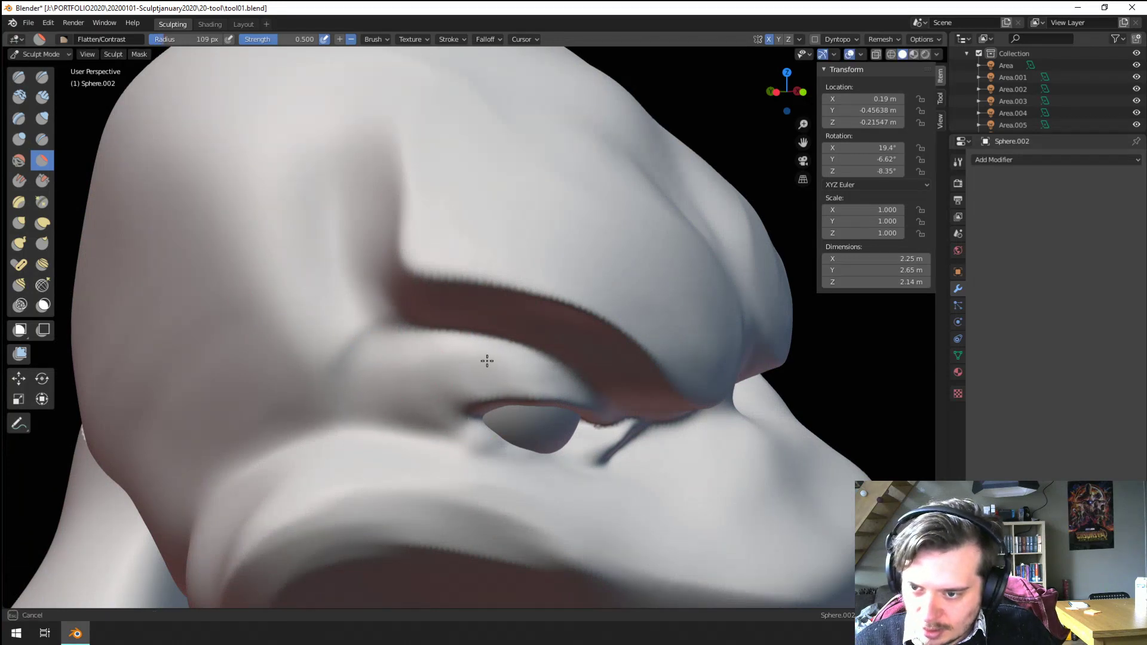
Step: Flatten the area beside the eyes with Flatten/Contrast at about 109 px, and adjust the inner brows with Grab at about 137 px
mouse_move(400, 395)
ctrl+middle_down()
mouse_move(382, 454)
mouse_move(301, 341)
ctrl+middle_up()
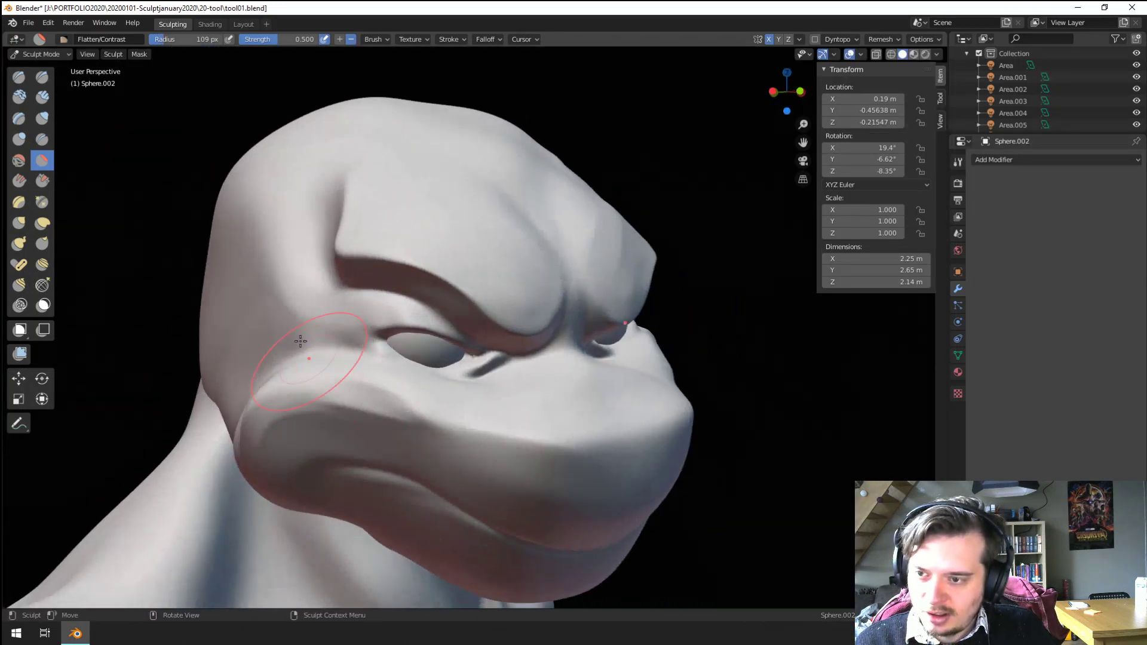
mouse_move(345, 272)
middle_down()
mouse_move(299, 269)
mouse_move(339, 297)
middle_up()
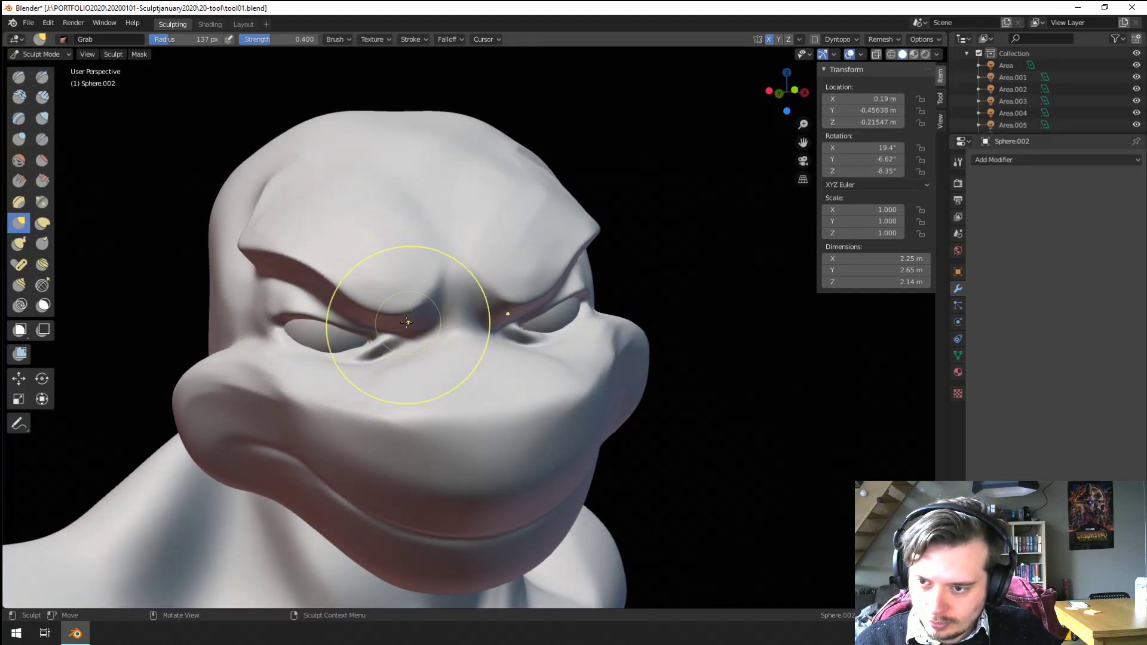
mouse_move(427, 292)
middle_down()
mouse_move(401, 298)
mouse_move(397, 251)
mouse_move(374, 256)
middle_up()
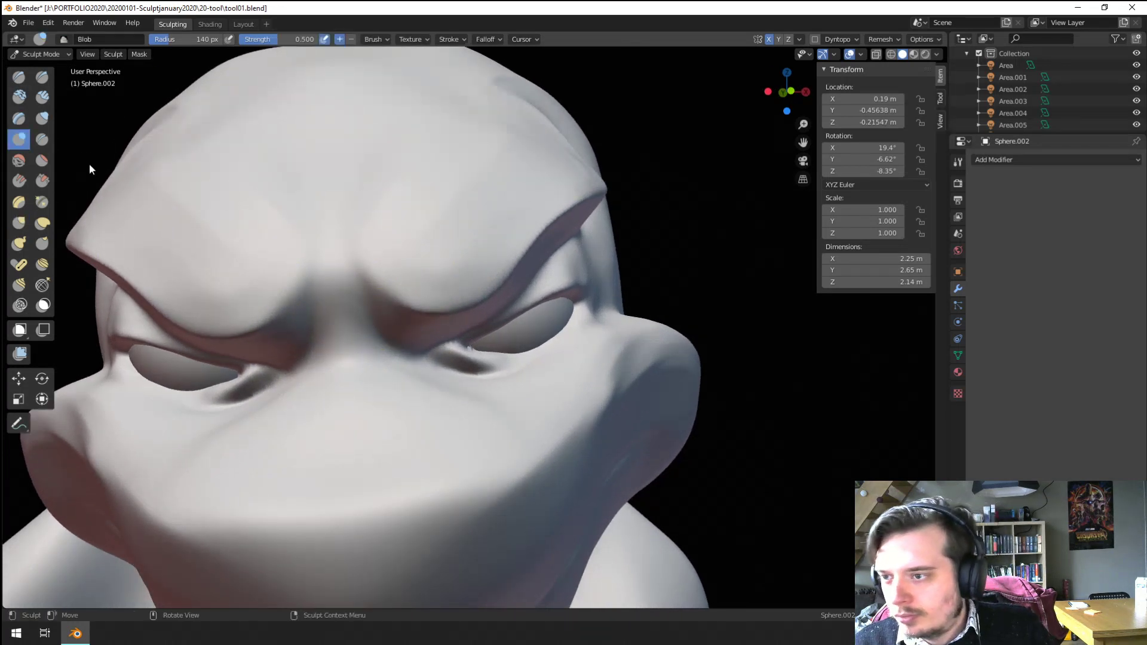
Step: Build a vertical ridge between the brows with the Blob brush and even it out with Flatten/Contrast at about 100 px
click(347, 323)
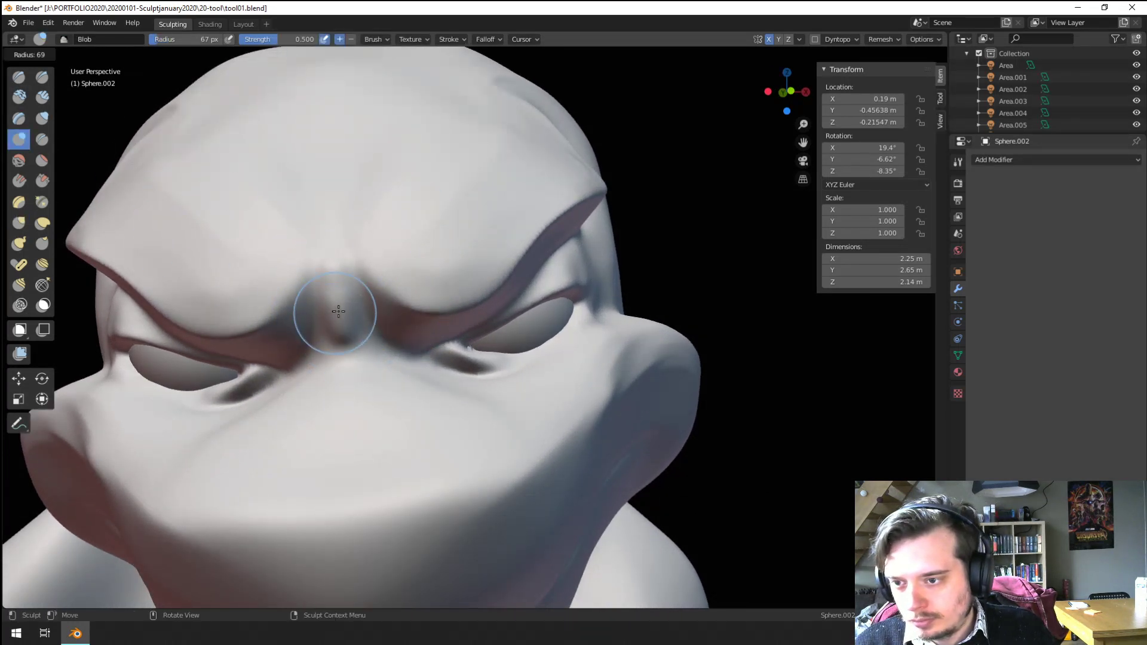
drag(333, 340, 332, 249)
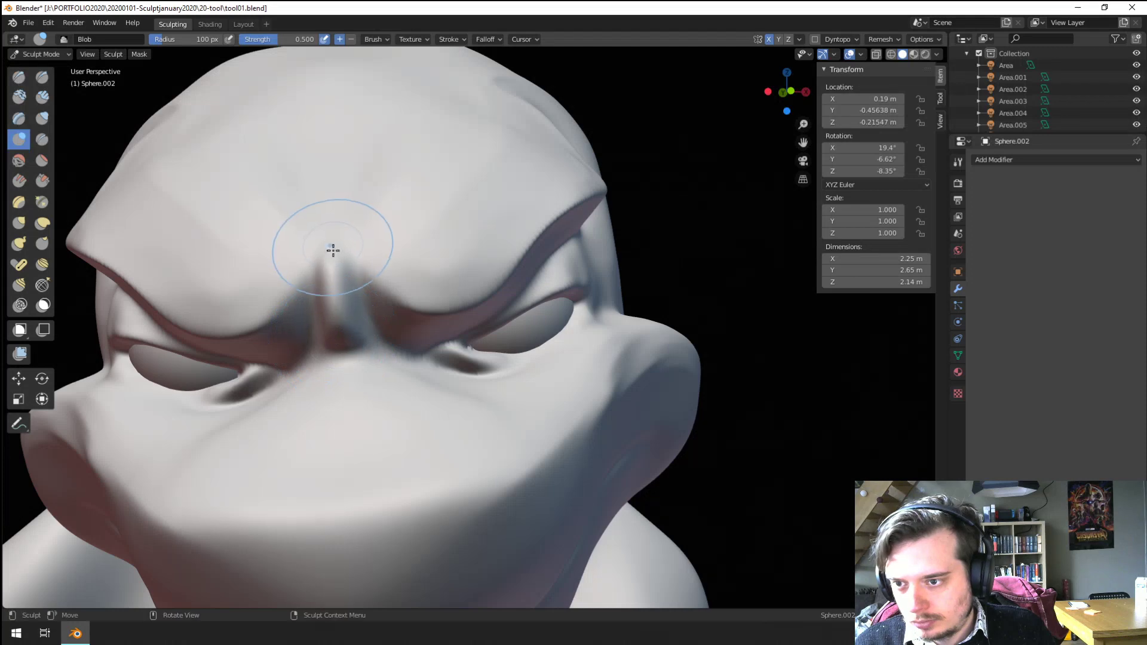
click(42, 160)
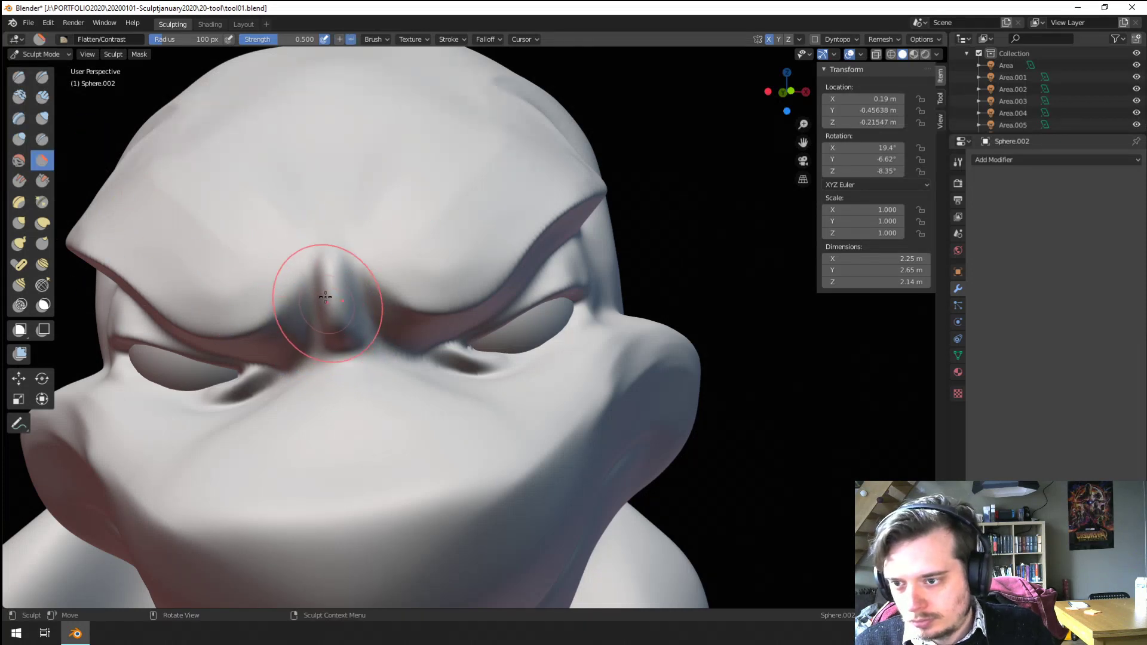
mouse_move(325, 334)
middle_down()
mouse_move(253, 321)
mouse_move(243, 256)
mouse_move(161, 269)
mouse_move(167, 299)
mouse_move(193, 308)
middle_up()
Step: Reshape the brow ridges and forehead with the Grab brush at a radius of about 124 px
key(f)
click(243, 257)
key(g)
key(f)
click(193, 309)
mouse_move(192, 308)
mouse_down()
mouse_move(170, 284)
mouse_move(177, 300)
mouse_move(154, 313)
mouse_up()
key(f)
click(171, 327)
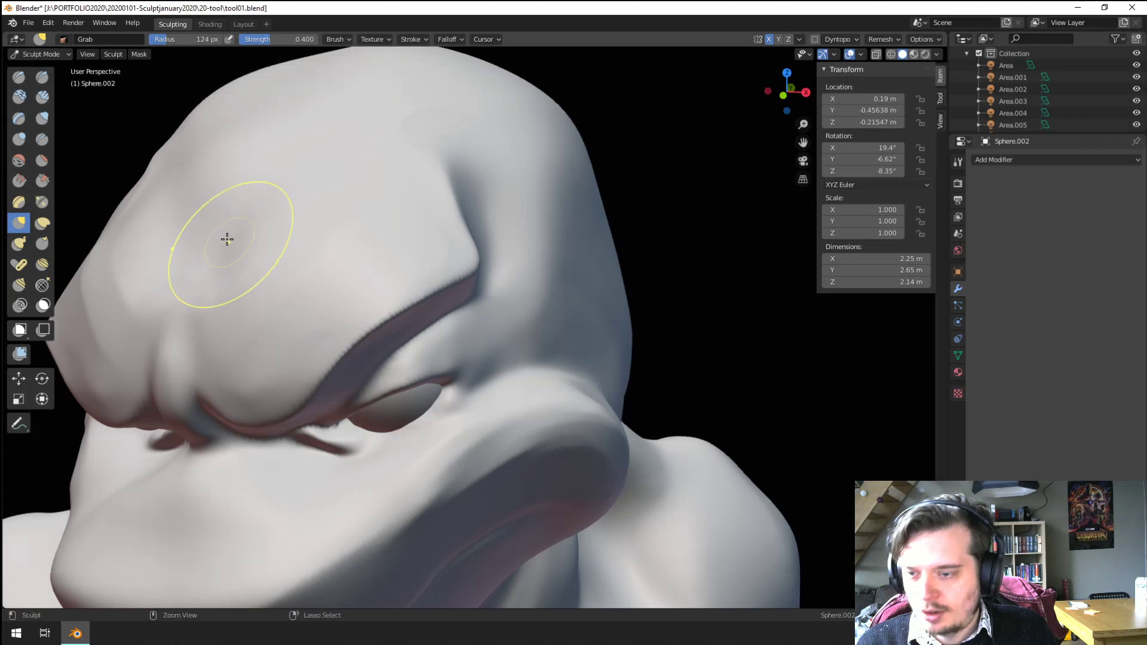
scroll(225, 238, down, 4)
mouse_move(248, 322)
middle_down()
mouse_move(280, 316)
mouse_move(360, 358)
middle_up()
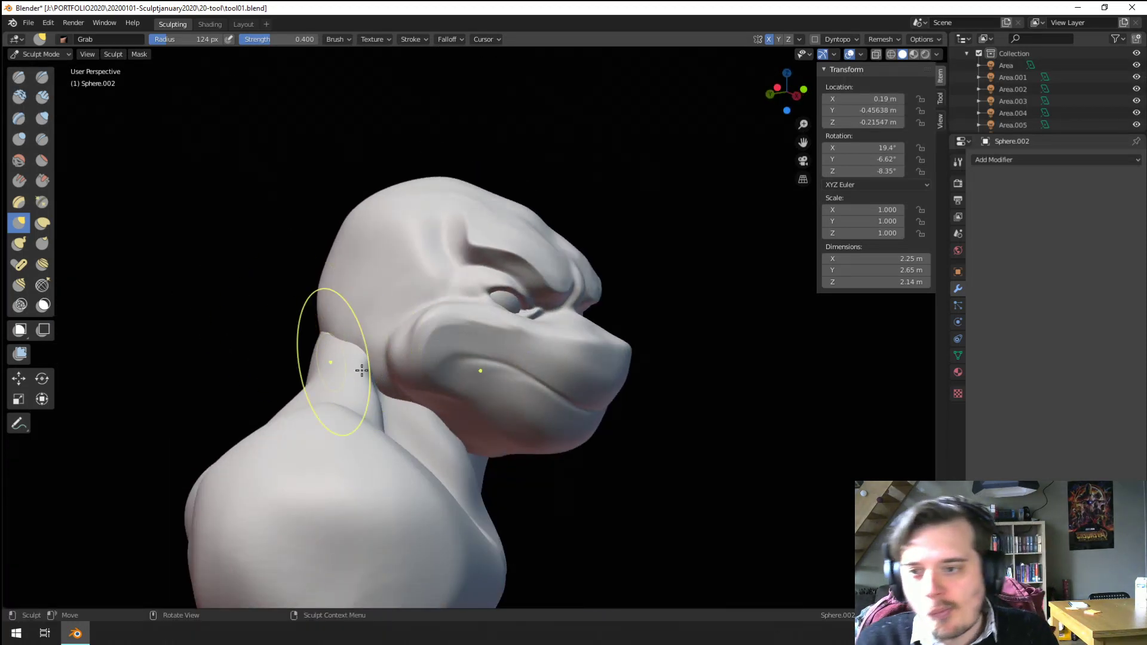
Step: Pull the mouth corners inward with the Grab brush at a radius of about 189 px
mouse_move(361, 370)
middle_down()
mouse_move(379, 346)
mouse_move(341, 309)
mouse_move(384, 294)
mouse_move(421, 314)
mouse_move(409, 340)
mouse_move(401, 297)
mouse_move(320, 317)
mouse_move(333, 325)
middle_up()
scroll(384, 295, down, 4)
scroll(400, 302, up, 4)
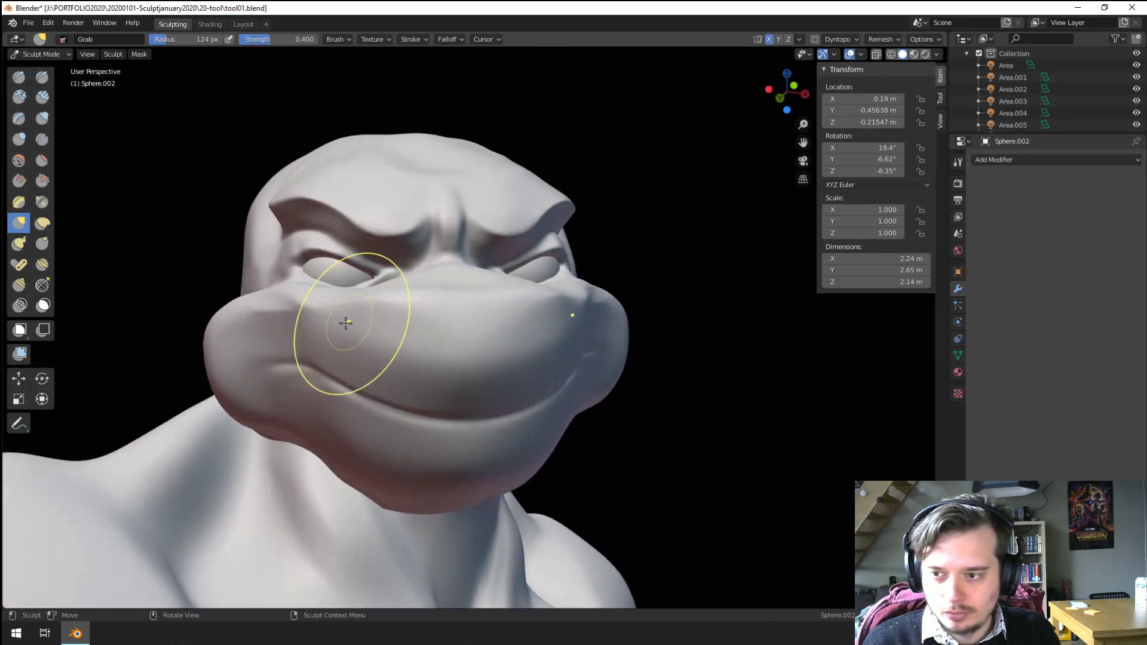
key(Escape)
key(f)
click(374, 367)
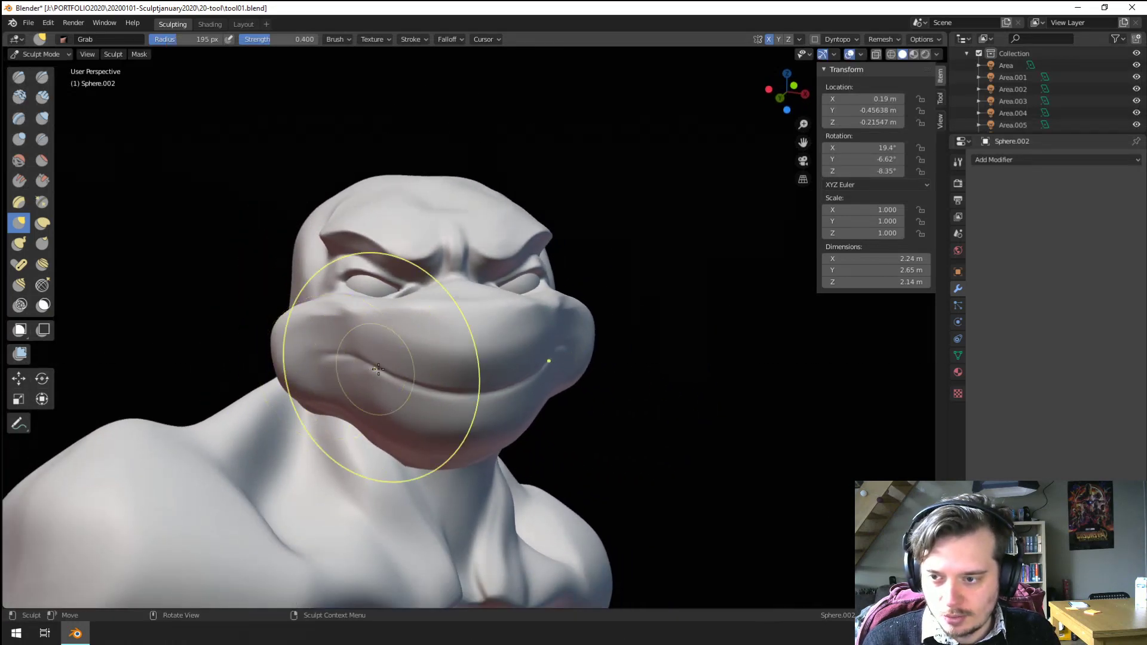
key(f)
click(359, 362)
mouse_move(318, 361)
mouse_down()
mouse_move(323, 380)
mouse_move(378, 362)
mouse_up()
key(f)
click(288, 383)
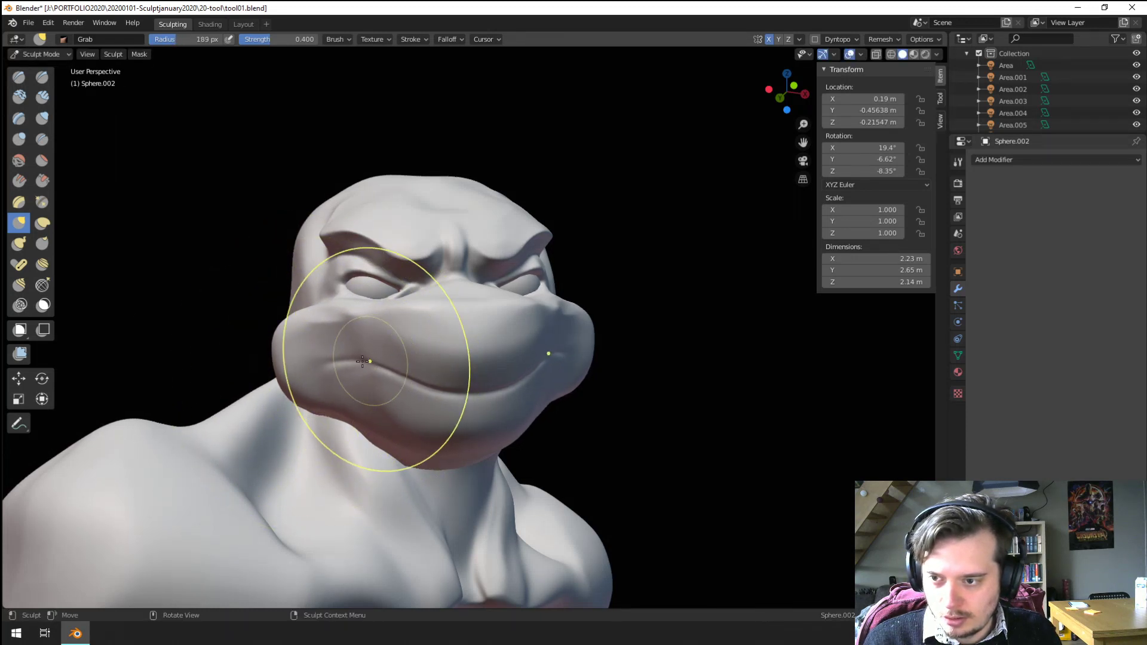
Step: Push the cheeks inward with the Grab brush at about 231 px, narrowing the head to about 2.15 m in X
key(f)
click(303, 378)
drag(304, 378, 323, 380)
middle_drag(326, 389, 217, 404)
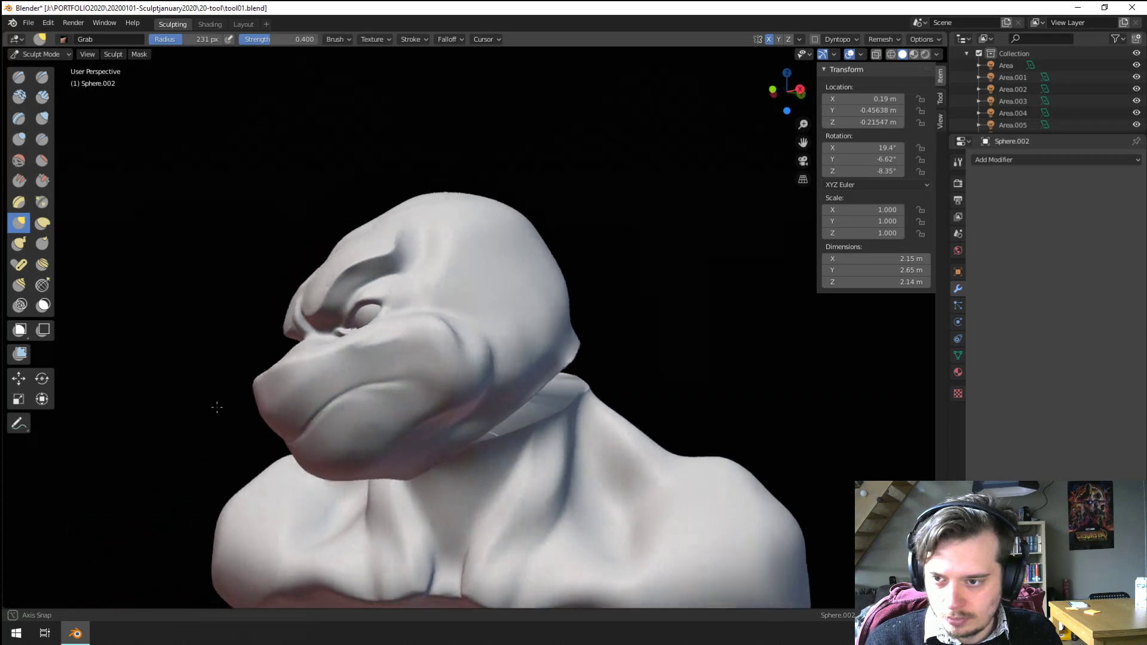
Step: Reshape the mouth corners and lips into a grimmer expression with the Grab brush, reducing its radius to about 116 px
key(f)
click(440, 384)
mouse_move(440, 384)
middle_down()
mouse_move(420, 382)
mouse_move(452, 356)
mouse_move(435, 358)
middle_up()
key(f)
click(412, 377)
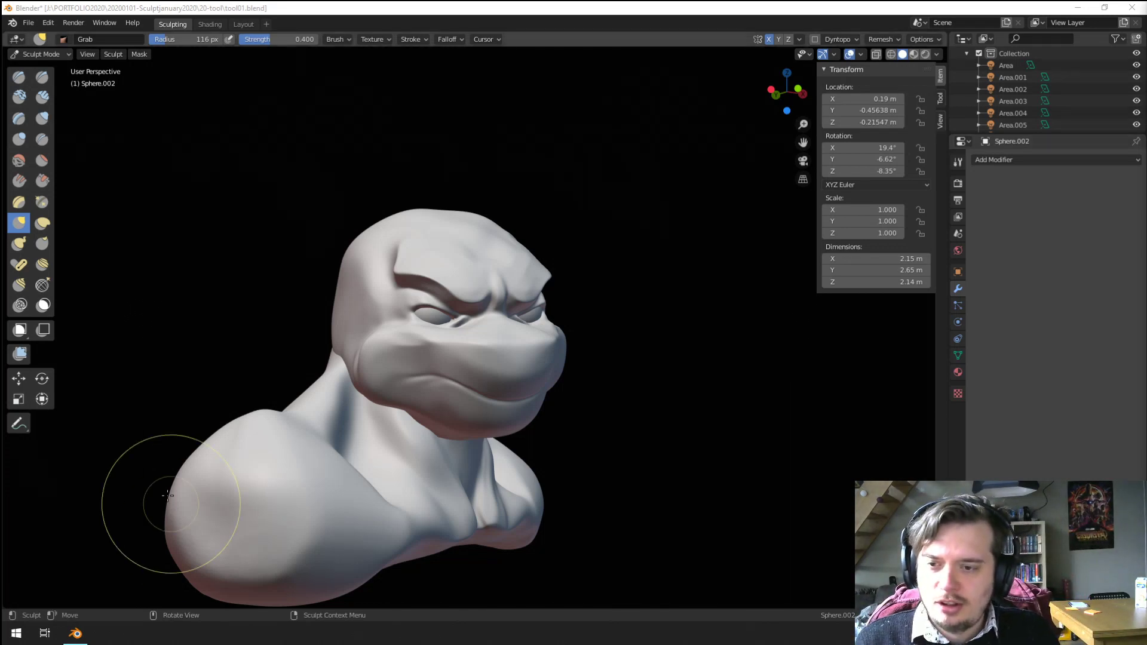
Step: Sculpt diagonal muscle ridges across the brows with the Clay Strips brush and the Orb_ClayTubes brush at about 114 px
mouse_move(358, 410)
middle_down()
mouse_move(295, 418)
mouse_move(350, 374)
mouse_move(366, 335)
middle_up()
scroll(295, 417, up, 3)
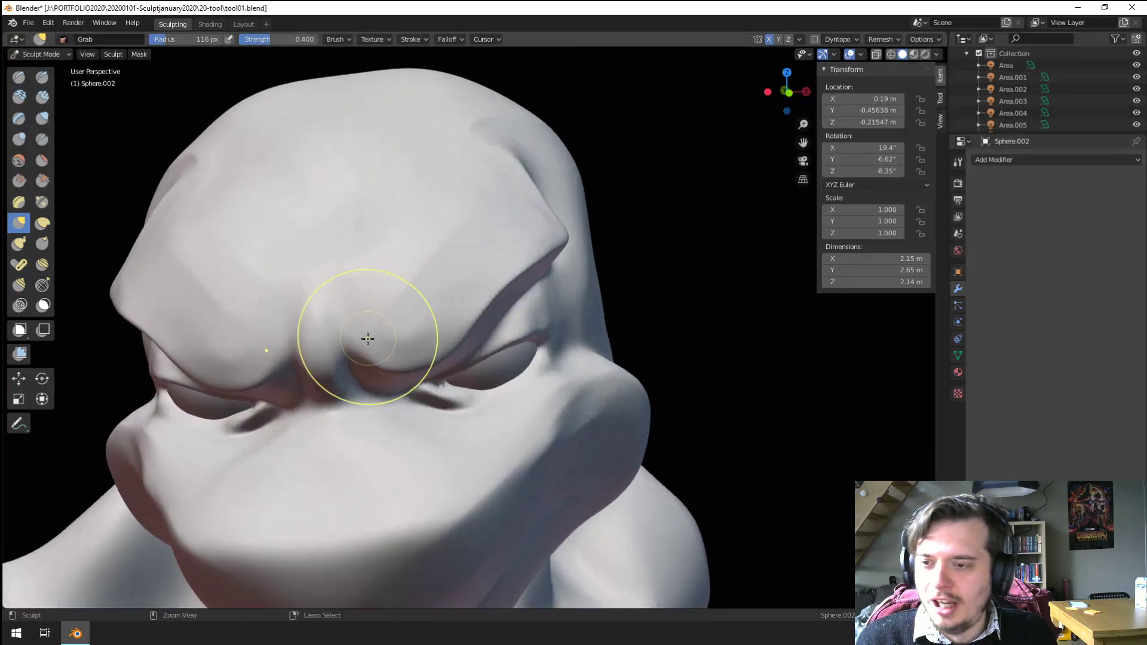
scroll(263, 333, up, 2)
click(41, 96)
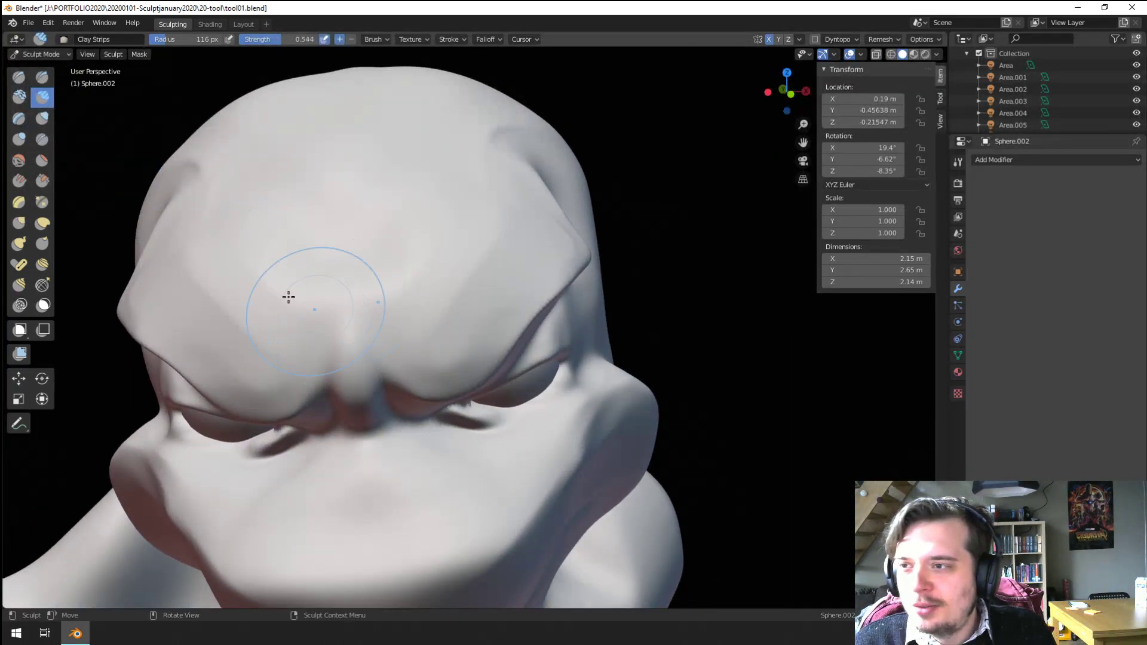
click(19, 96)
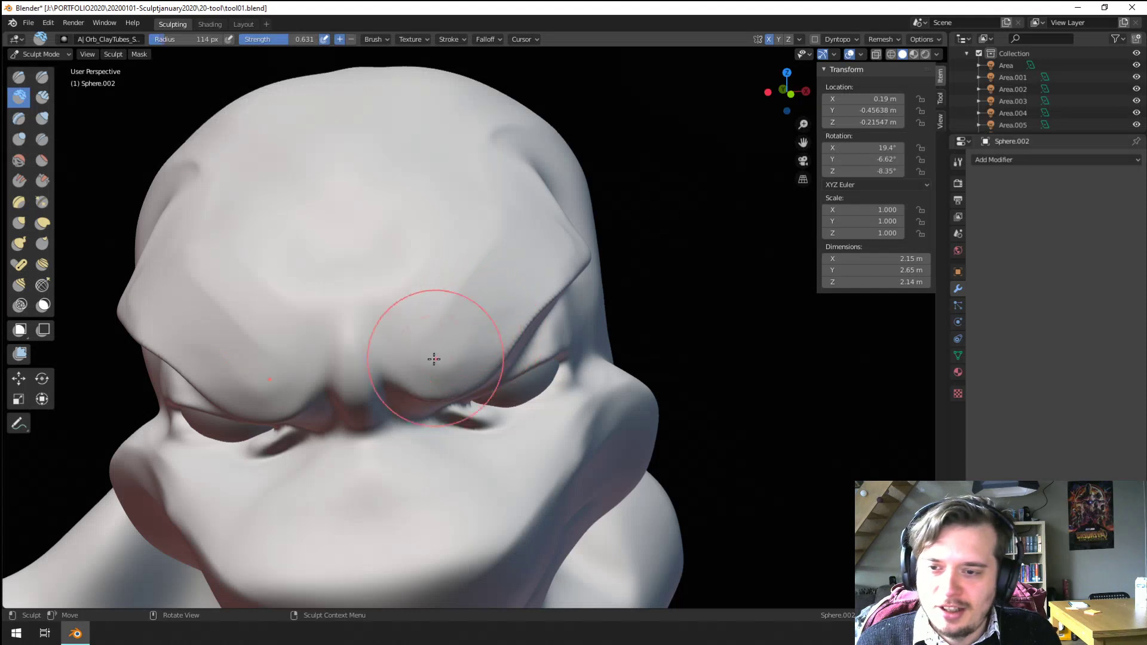
key(f)
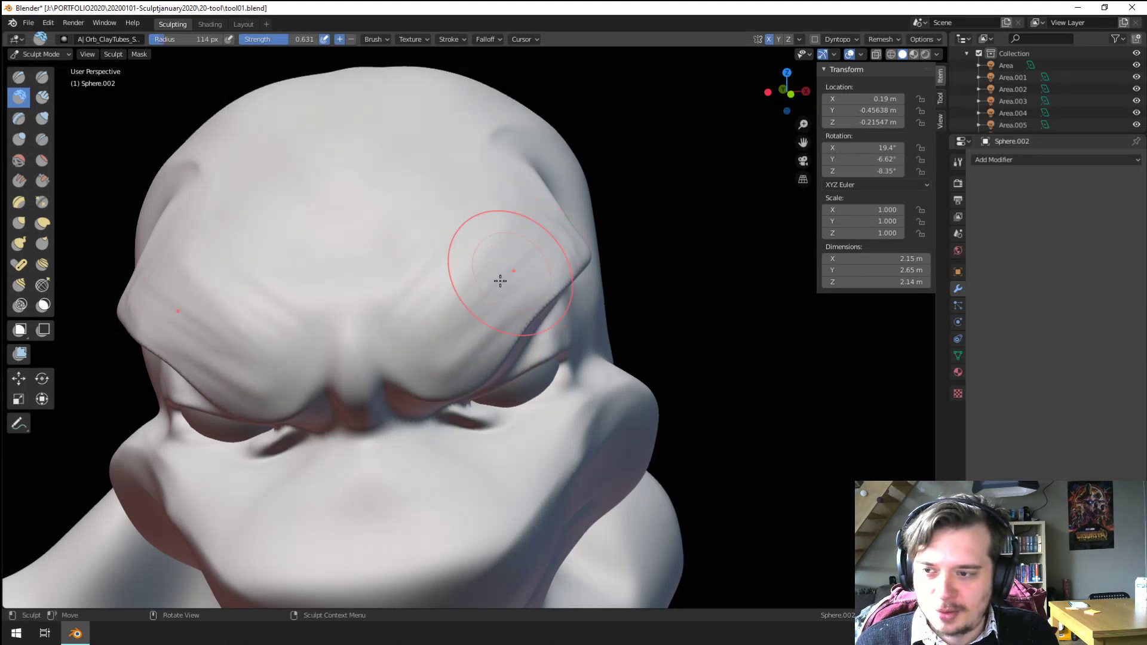
Step: Sculpt muscle ridges on the side of the head behind the temple with the Orb_ClayTubes brush at about 88 px
click(531, 200)
mouse_move(531, 200)
middle_down()
mouse_move(478, 223)
mouse_move(521, 197)
mouse_move(525, 215)
mouse_move(480, 250)
mouse_move(443, 223)
mouse_move(433, 243)
mouse_move(432, 161)
mouse_move(372, 241)
mouse_move(407, 276)
mouse_move(469, 233)
mouse_move(382, 300)
middle_up()
drag(325, 284, 378, 356)
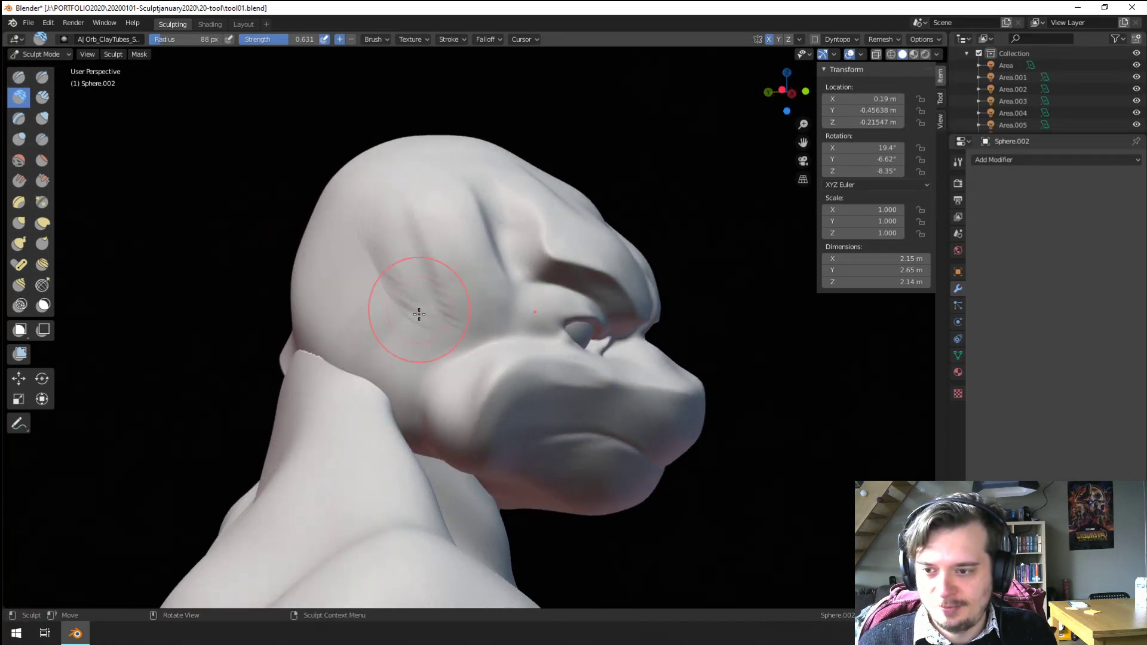
mouse_move(418, 314)
mouse_down()
mouse_move(429, 329)
mouse_move(438, 267)
mouse_up()
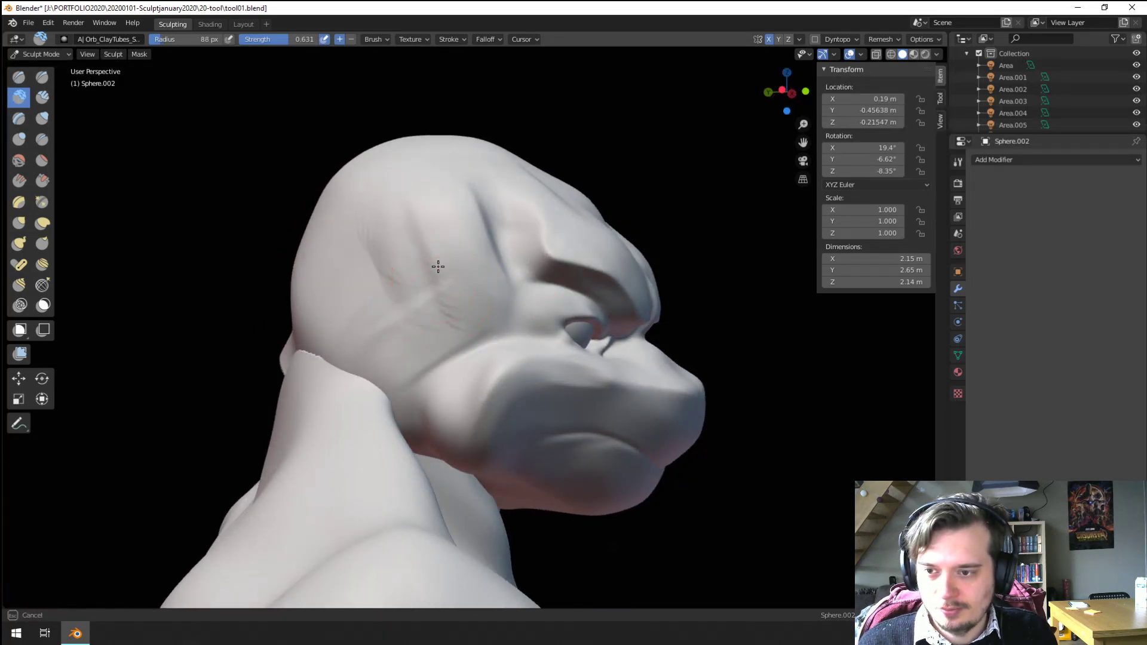
drag(368, 261, 385, 287)
mouse_move(434, 248)
middle_down()
mouse_move(343, 261)
mouse_move(406, 254)
middle_up()
mouse_move(364, 263)
mouse_down()
mouse_move(335, 315)
mouse_move(375, 251)
mouse_up()
mouse_move(358, 254)
middle_down()
mouse_move(297, 274)
mouse_move(262, 252)
middle_up()
Step: Pull the temples outward with the Grab brush, using radii of about 126 and 161 px
key(g)
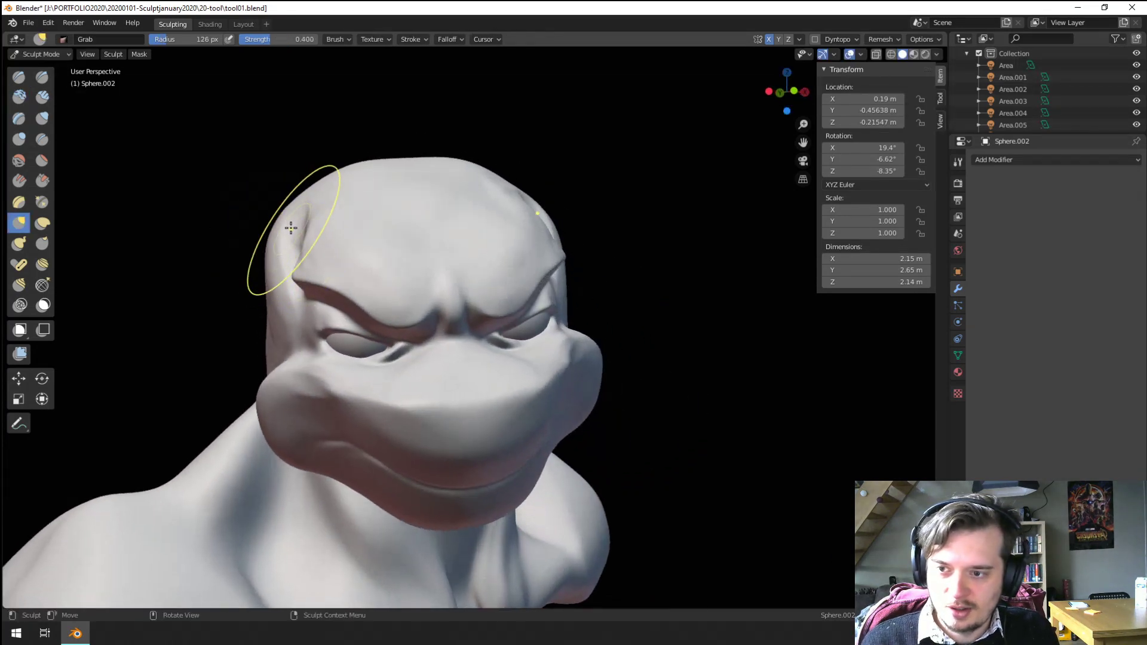
drag(292, 228, 272, 225)
middle_drag(260, 241, 292, 237)
key(f)
click(309, 266)
drag(308, 267, 292, 272)
mouse_move(291, 280)
middle_down()
mouse_move(251, 299)
mouse_move(235, 394)
mouse_move(284, 402)
mouse_move(332, 307)
mouse_move(364, 314)
middle_up()
scroll(333, 307, up, 3)
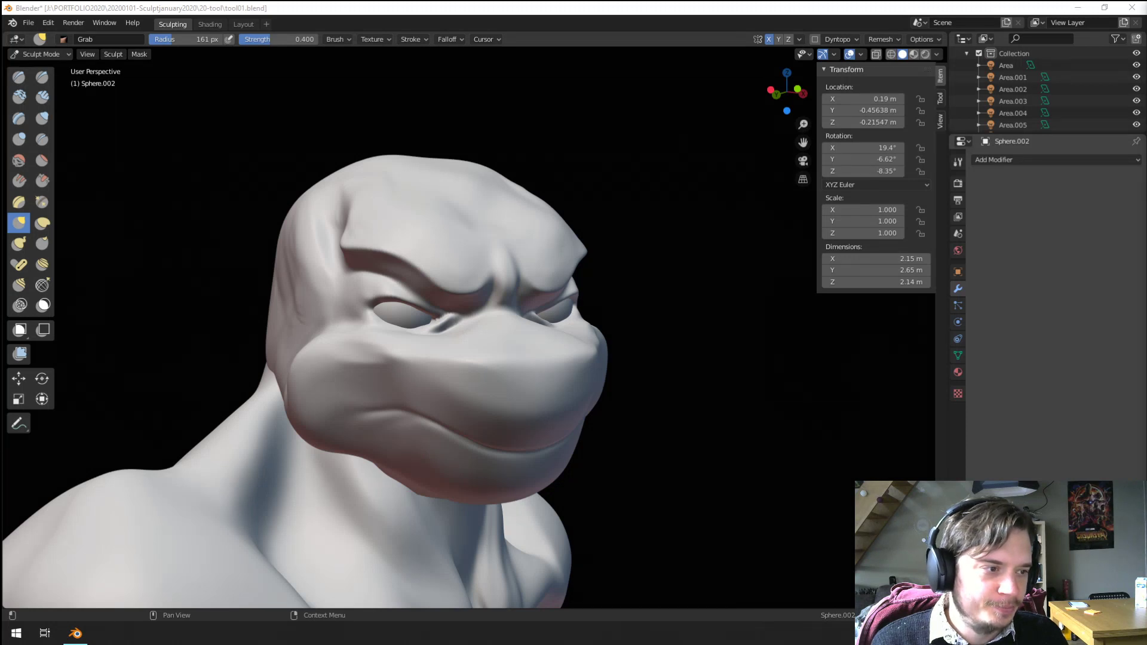
Step: Reshape the outer eye corners with the Grab brush, reducing its radius to about 138 px
middle_drag(378, 414, 410, 410)
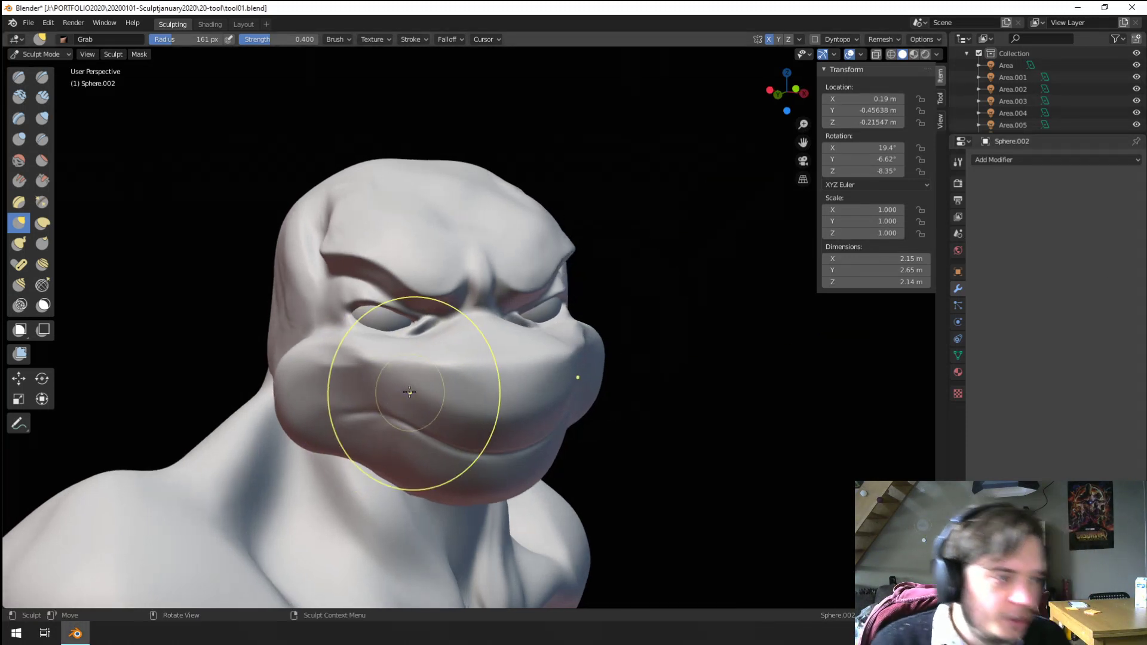
mouse_move(546, 307)
middle_down()
mouse_move(455, 289)
mouse_move(439, 309)
mouse_move(364, 338)
mouse_move(352, 330)
mouse_move(366, 350)
mouse_move(338, 359)
mouse_move(307, 320)
mouse_move(355, 314)
mouse_move(338, 322)
middle_up()
key(f)
click(394, 332)
key(f)
click(328, 330)
key(f)
click(366, 350)
key(f)
click(352, 320)
key(f)
click(353, 316)
Step: Pull the outer part of the upper eyelids downward with the Grab brush at about 101 px
key(f)
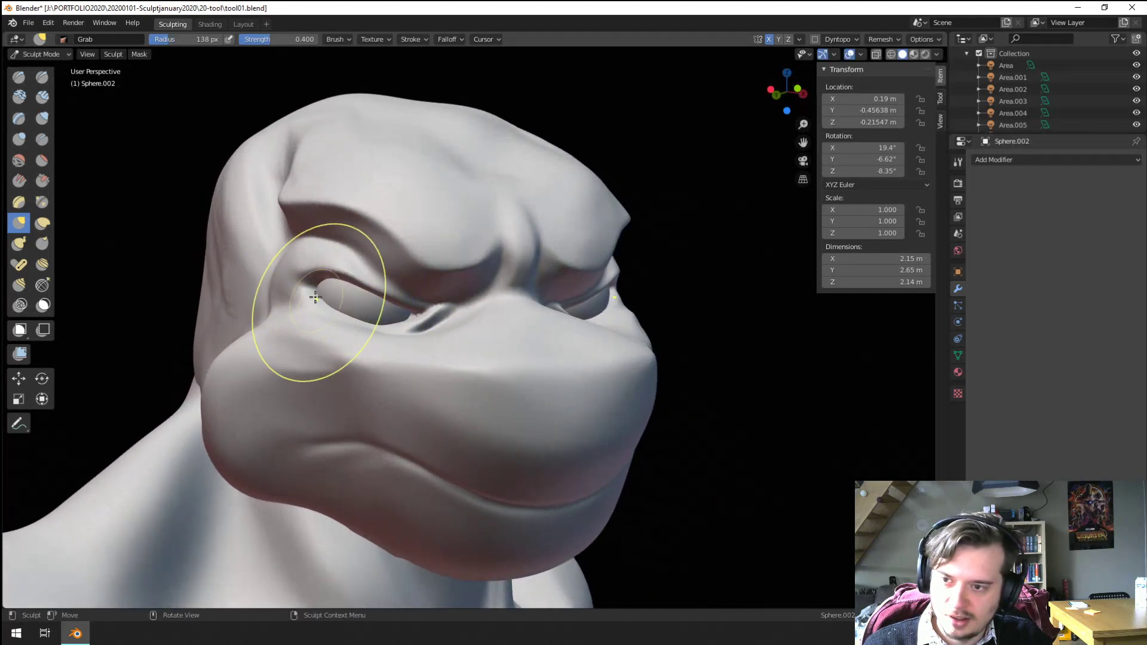
click(316, 277)
key(f)
click(317, 279)
key(f)
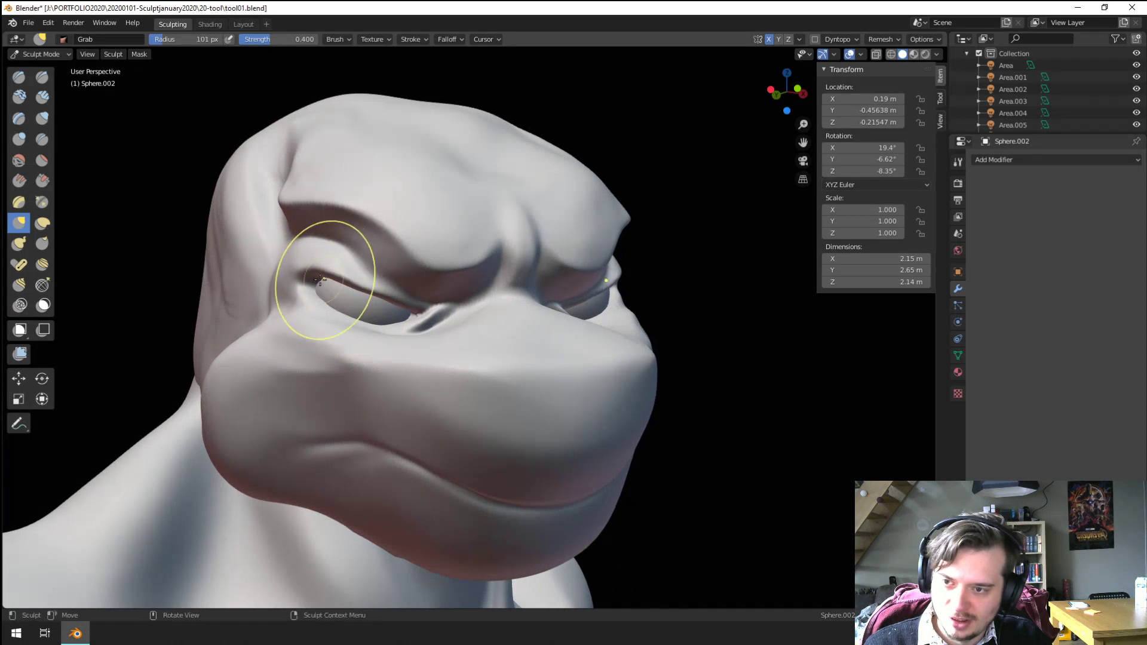
click(317, 281)
middle_drag(317, 281, 324, 291)
Step: Adjust the lower eyelids near the outer corners with the Grab brush at about 126 px and undo the last stroke
key(f)
click(339, 314)
drag(339, 317, 335, 327)
key(f)
click(323, 326)
key(ctrl+z)
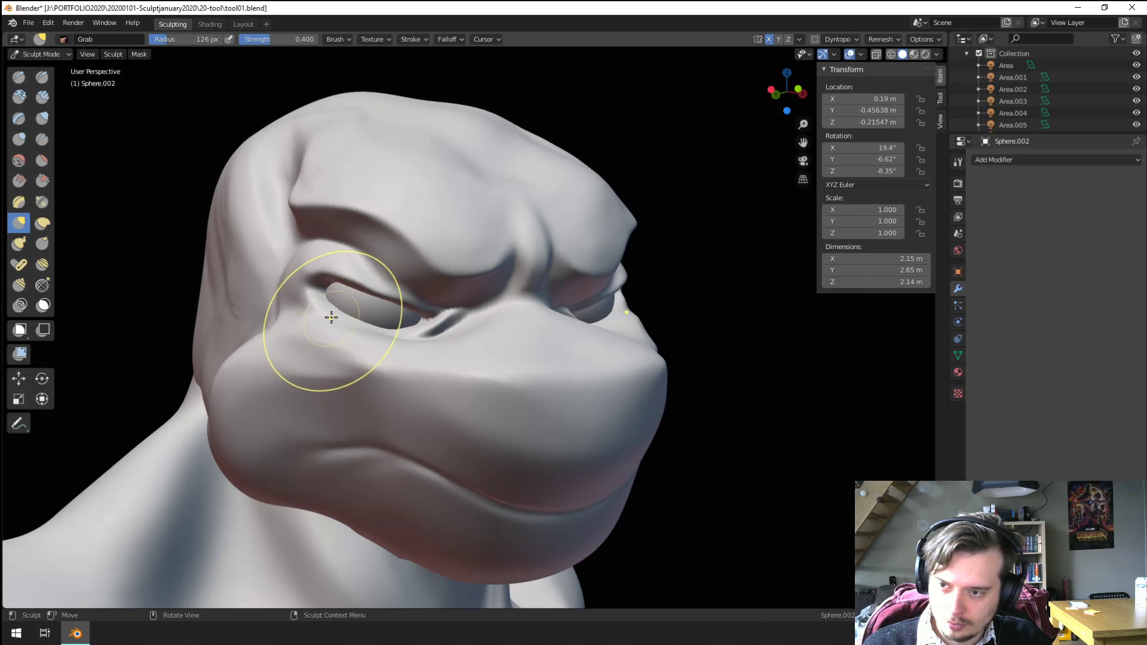
Step: Refine the outer eye corners with the Grab brush, using radii of about 75 and 164 px
key(f)
click(335, 309)
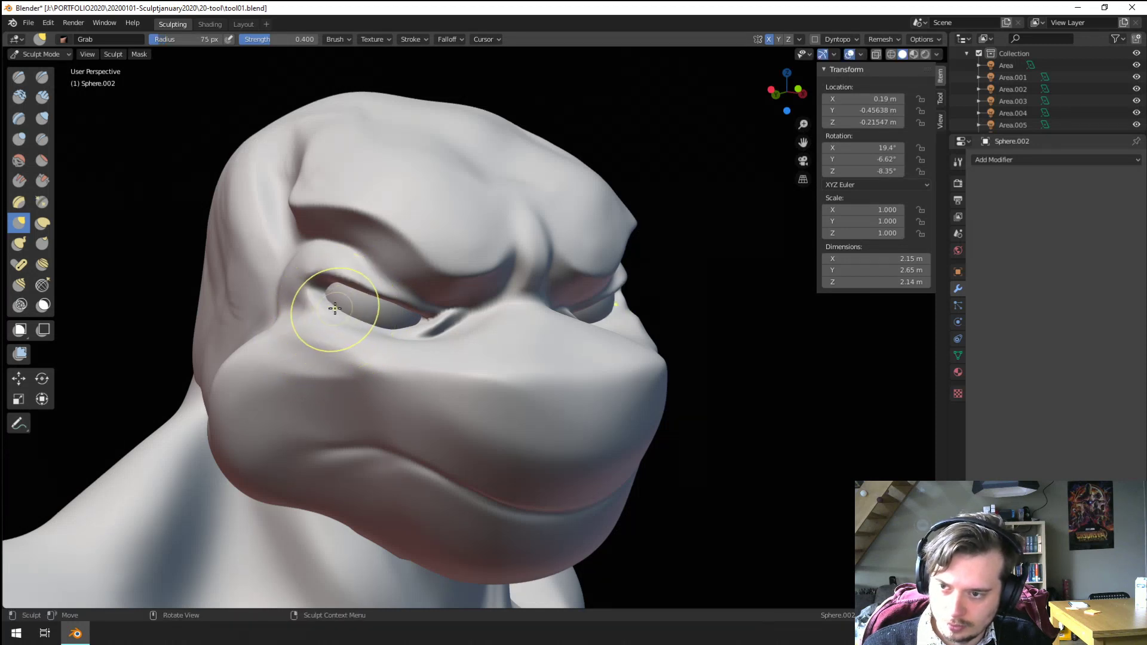
middle_drag(350, 320, 317, 306)
key(f)
click(314, 303)
drag(234, 282, 261, 285)
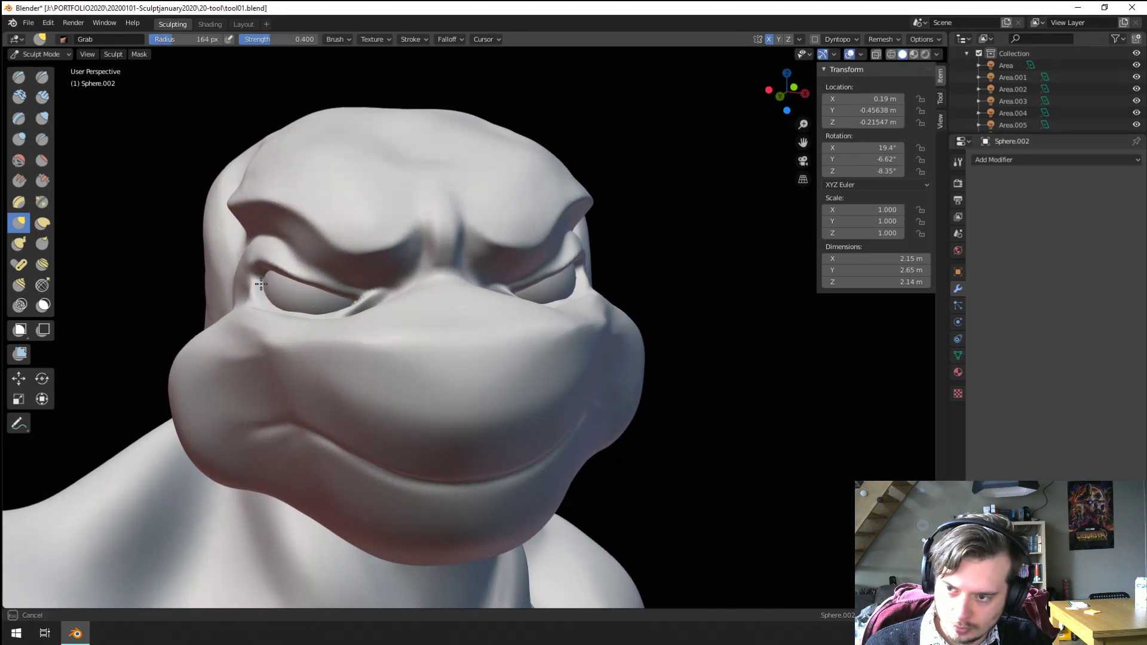
Step: Reshape the upper eyelid folds under the brows with the Grab brush at about 108 px
key(f)
click(234, 281)
middle_drag(235, 281, 269, 285)
drag(305, 285, 348, 286)
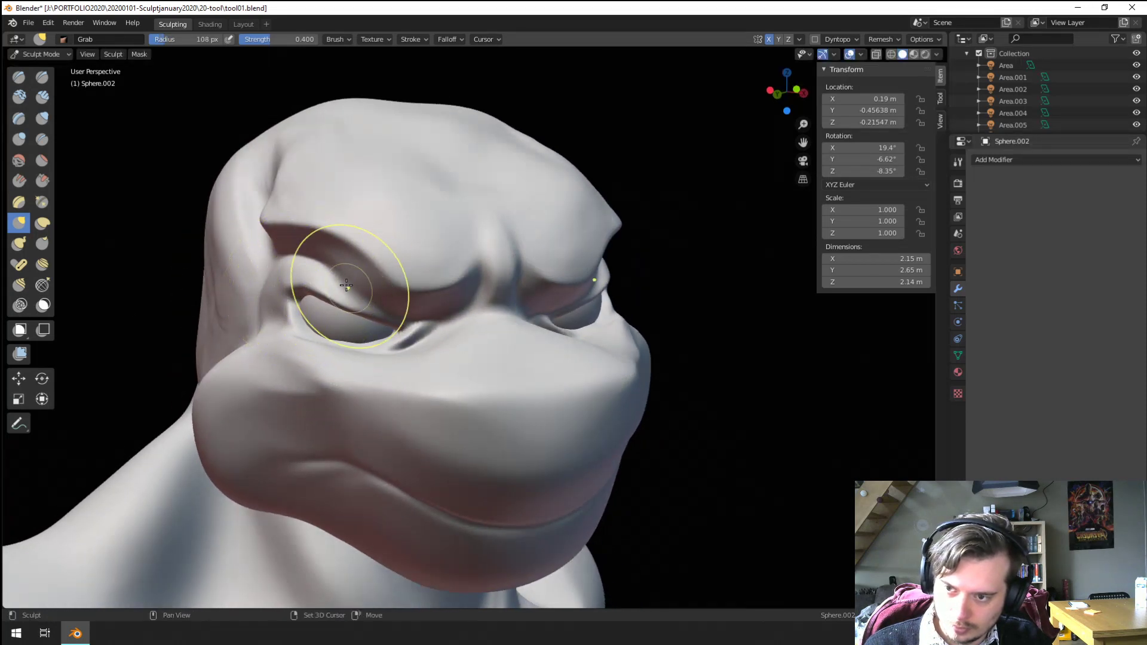
mouse_move(325, 289)
ctrl+middle_down()
mouse_move(299, 345)
mouse_move(230, 302)
mouse_move(254, 299)
ctrl+middle_up()
scroll(253, 299, up, 3)
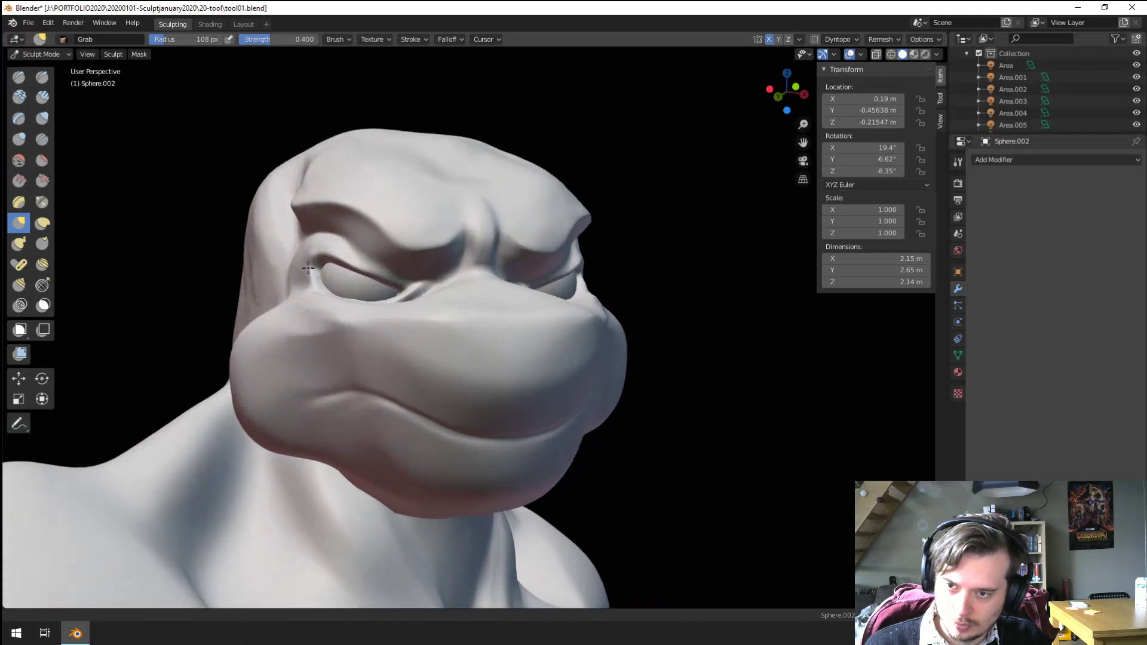
Step: Adjust the inner eye corners and the brow edges with the Grab brush, using radii of about 192 and 134 px
key(f)
click(365, 324)
middle_drag(366, 325, 359, 317)
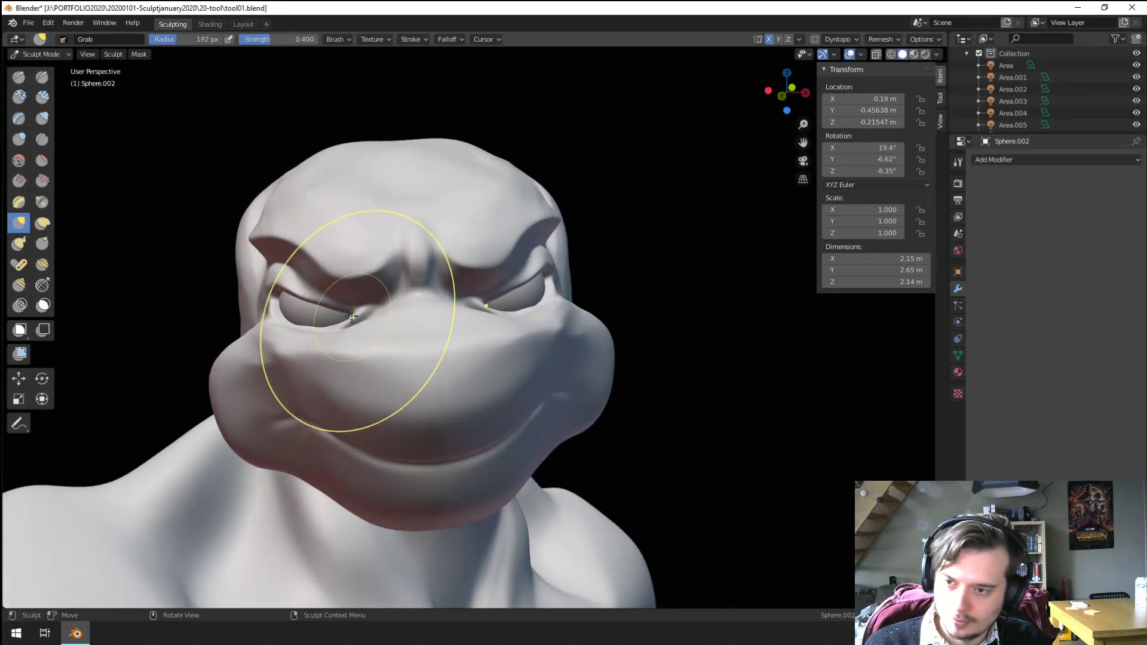
drag(359, 317, 369, 315)
key(f)
click(336, 275)
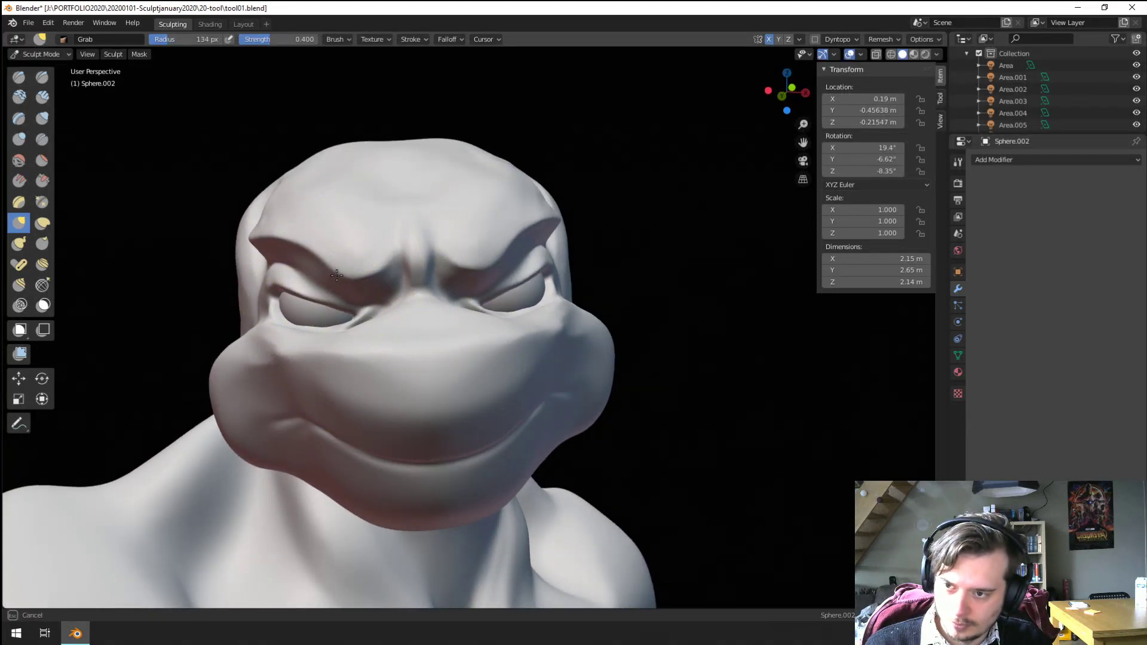
Step: Lift the outer brow and temple area with the Grab brush at about 179 px
mouse_move(333, 273)
middle_down()
mouse_move(391, 268)
mouse_move(288, 227)
middle_up()
key(f)
click(345, 247)
key(f)
click(336, 270)
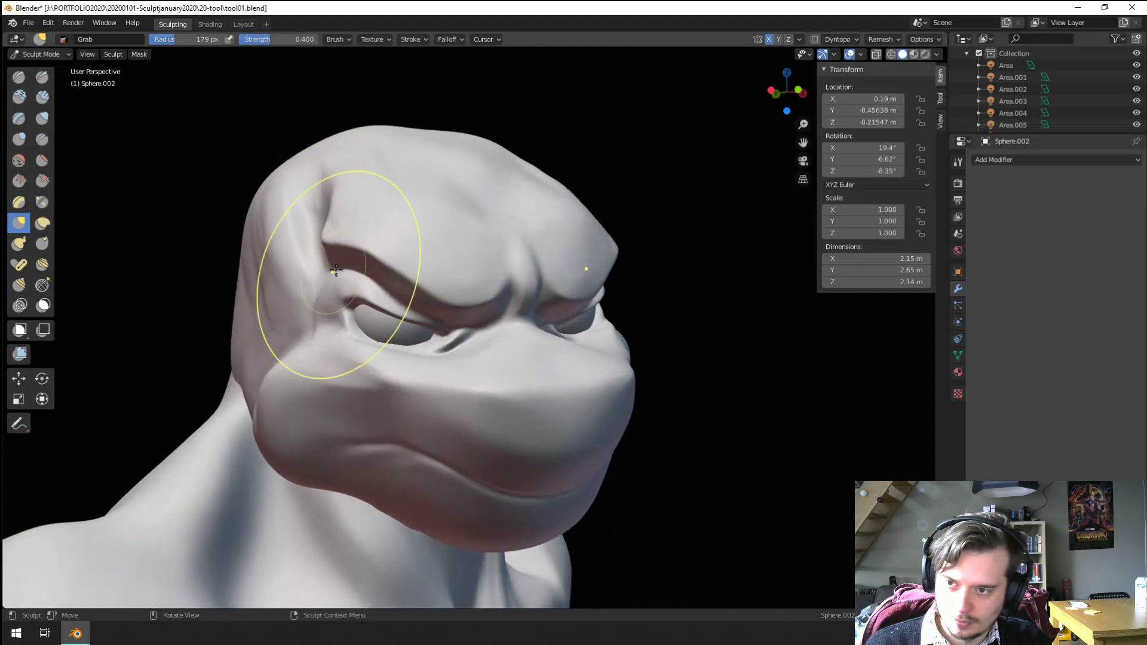
drag(338, 264, 354, 245)
middle_drag(353, 245, 344, 243)
Step: Refine the outer brow tips with the Grab brush and set its radius to about 154 px
key(f)
click(325, 244)
drag(325, 243, 323, 234)
mouse_move(335, 246)
middle_down()
mouse_move(290, 233)
mouse_move(294, 249)
middle_up()
key(f)
click(329, 260)
middle_drag(367, 261, 307, 251)
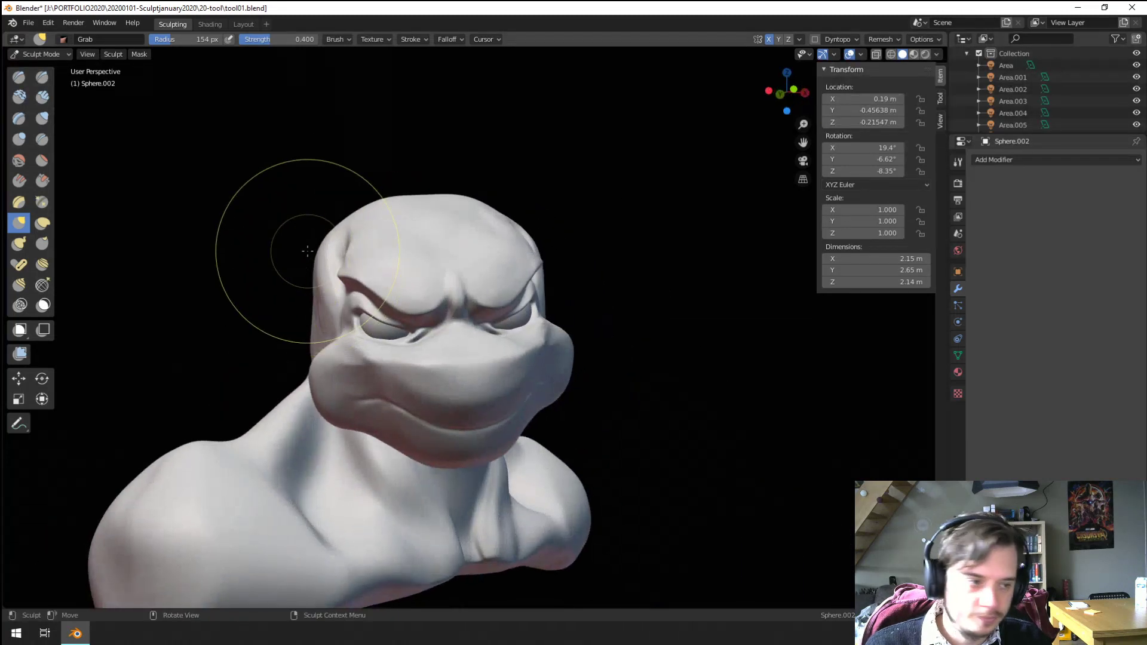
Step: Reshape the rear cheek and jaw corners with the Grab brush, reducing its radius to about 109 px
mouse_move(358, 341)
middle_down()
mouse_move(502, 353)
mouse_move(485, 333)
mouse_move(471, 384)
middle_up()
scroll(485, 330, up, 3)
drag(437, 436, 526, 421)
scroll(466, 367, down, 5)
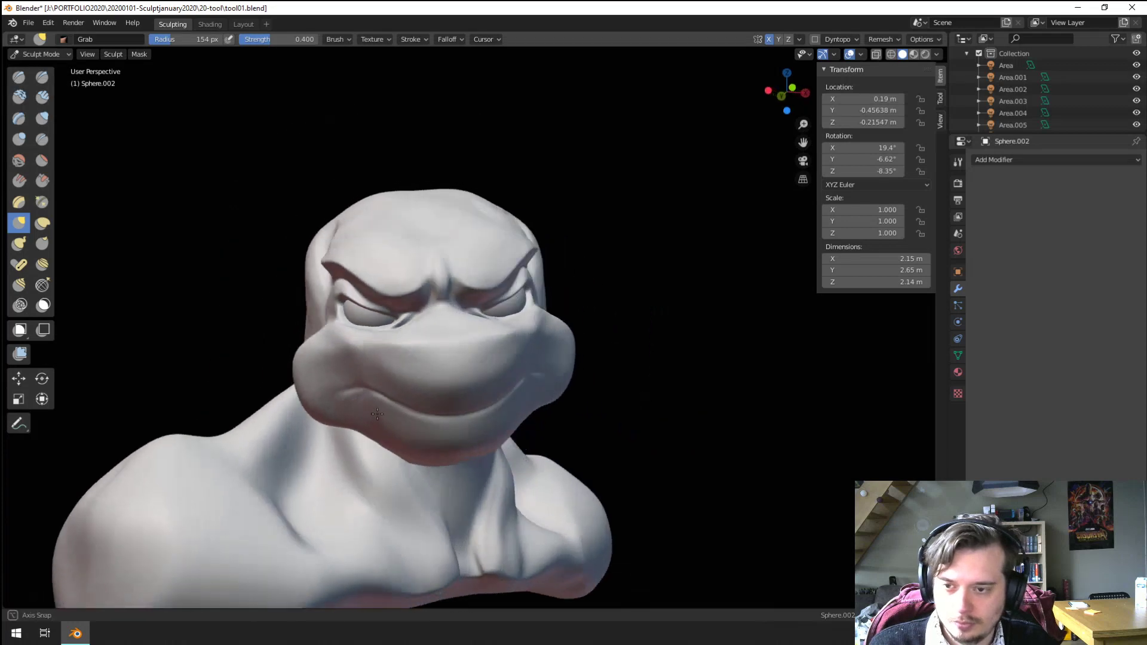
middle_drag(465, 367, 381, 357)
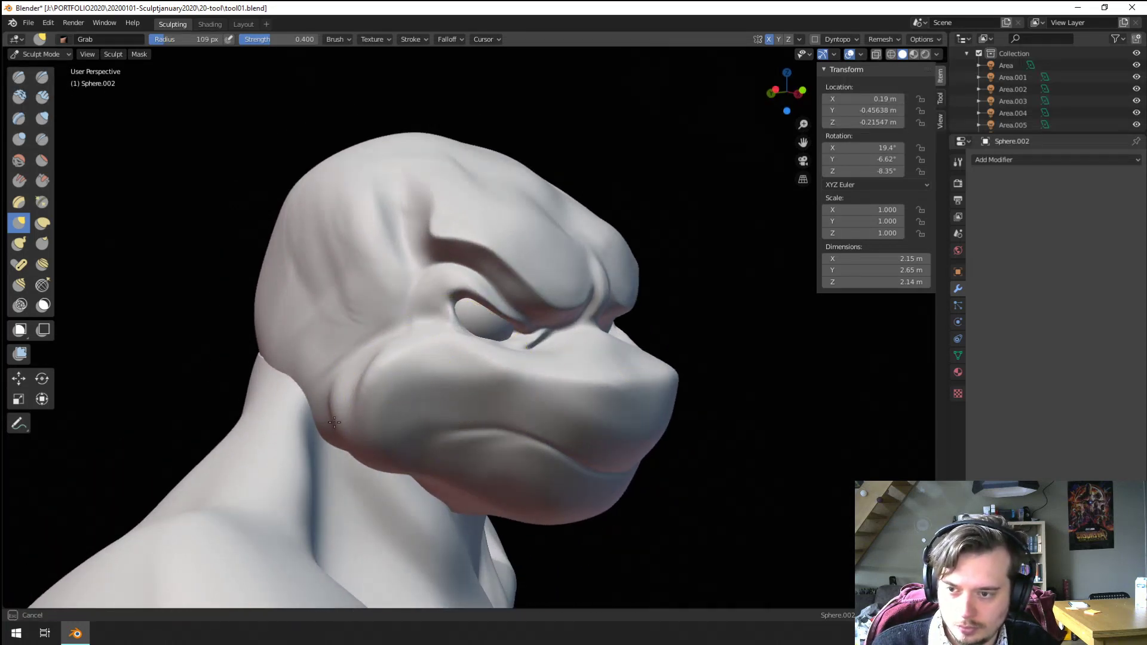
Step: Flatten the cheek bulges with the Flatten/Contrast brush, using radii of about 72 and 104 px
click(42, 160)
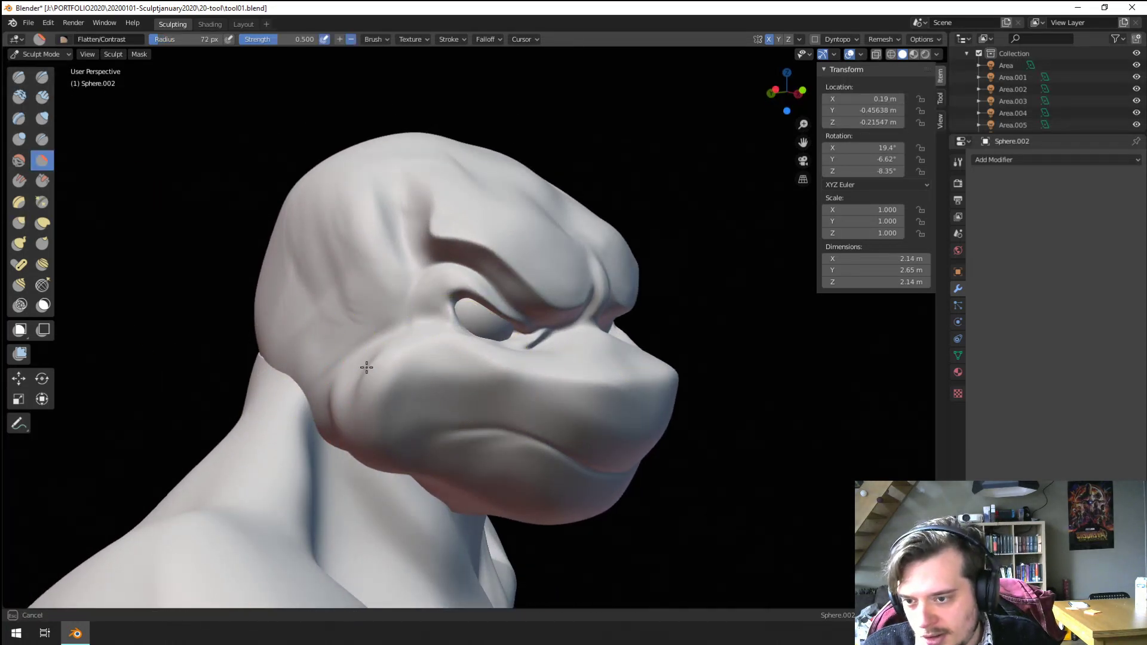
drag(380, 379, 386, 432)
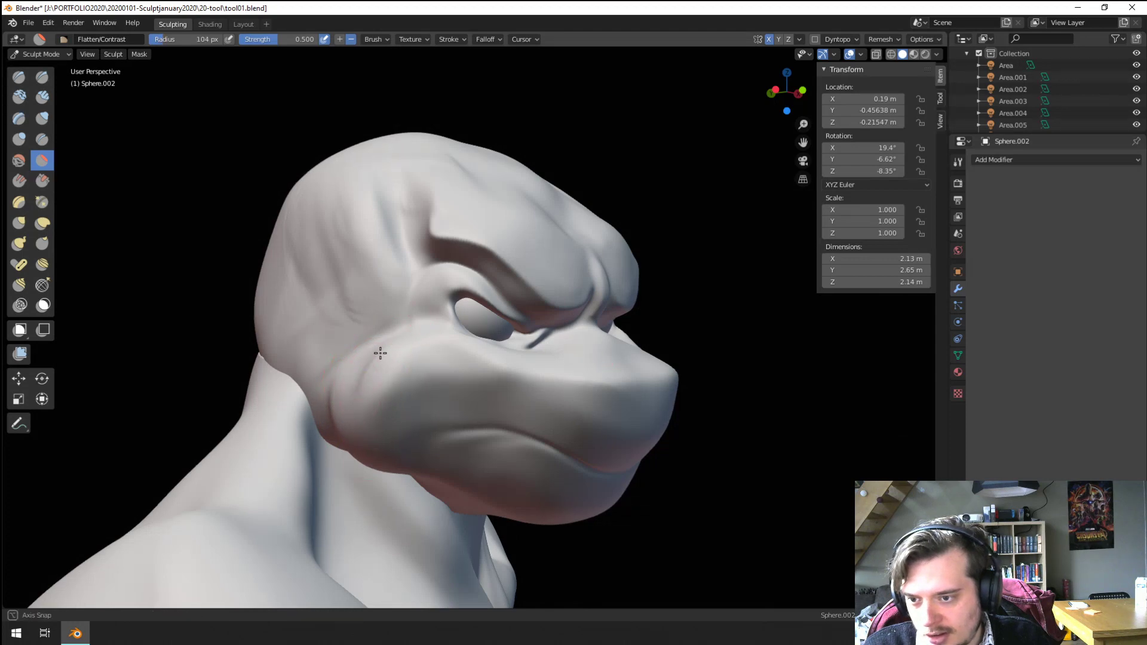
middle_drag(380, 353, 490, 308)
drag(429, 356, 483, 324)
mouse_move(483, 324)
middle_down()
mouse_move(458, 315)
mouse_move(400, 326)
middle_up()
Step: Flatten the area around the mouth corners with the Flatten/Contrast brush at radii of about 28 and 49 px
mouse_move(620, 348)
middle_down()
mouse_move(517, 321)
mouse_move(472, 322)
middle_up()
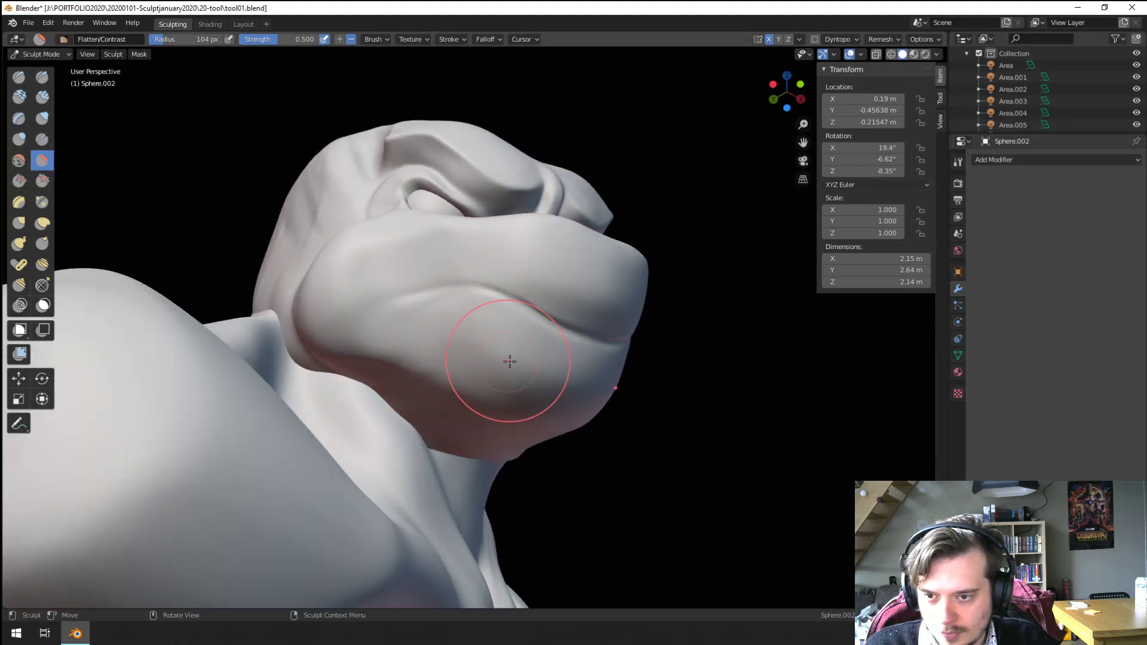
middle_drag(510, 361, 370, 430)
key(f)
click(369, 409)
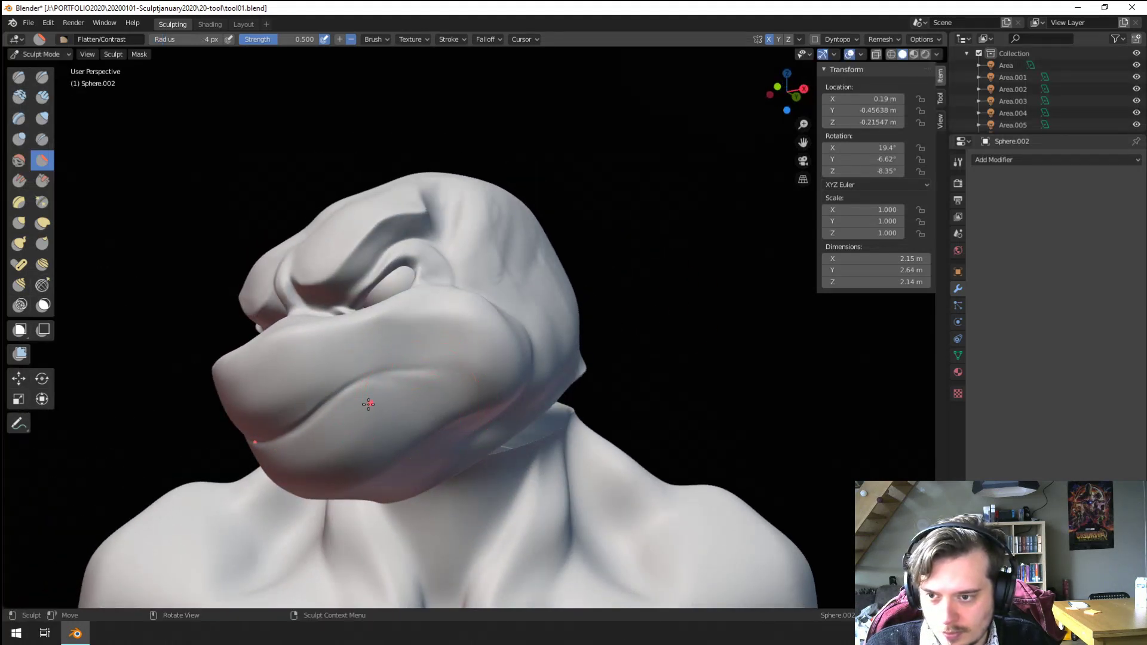
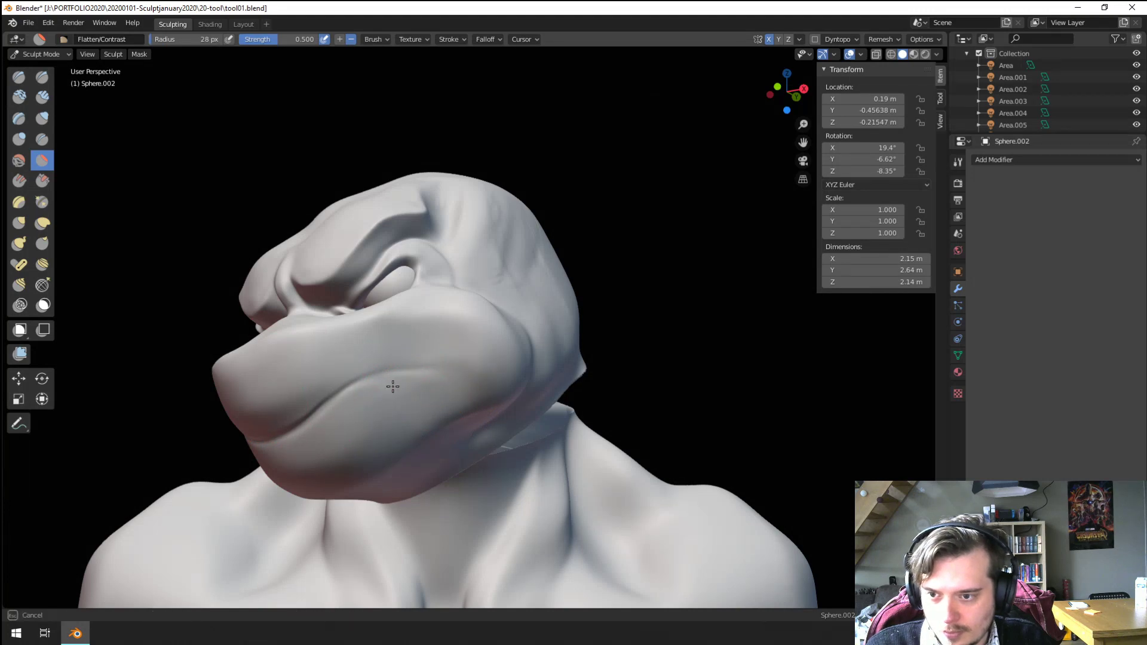
ctrl+middle_drag(465, 341, 462, 412)
middle_drag(412, 365, 538, 359)
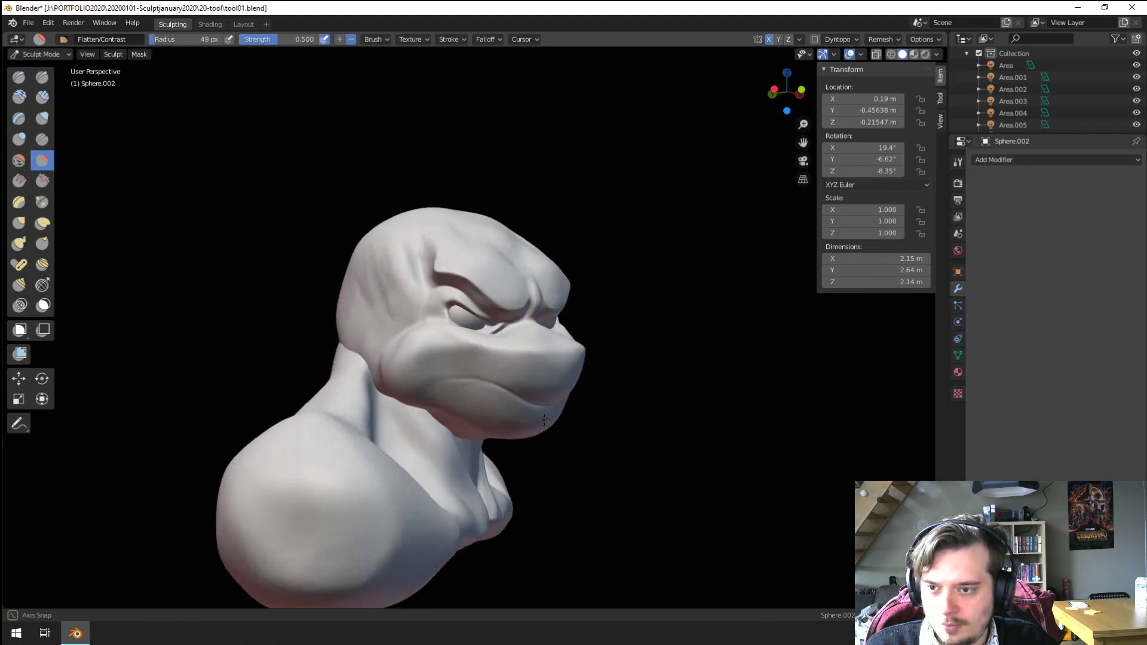
mouse_move(478, 383)
ctrl+middle_down()
mouse_move(475, 329)
mouse_move(502, 340)
mouse_move(430, 328)
mouse_move(471, 334)
mouse_move(438, 297)
ctrl+middle_up()
Step: Flatten the temples and upper forehead with the Flatten/Contrast brush, using a radius of about 133 px and then a larger one
key(f)
click(471, 338)
key(f)
click(421, 294)
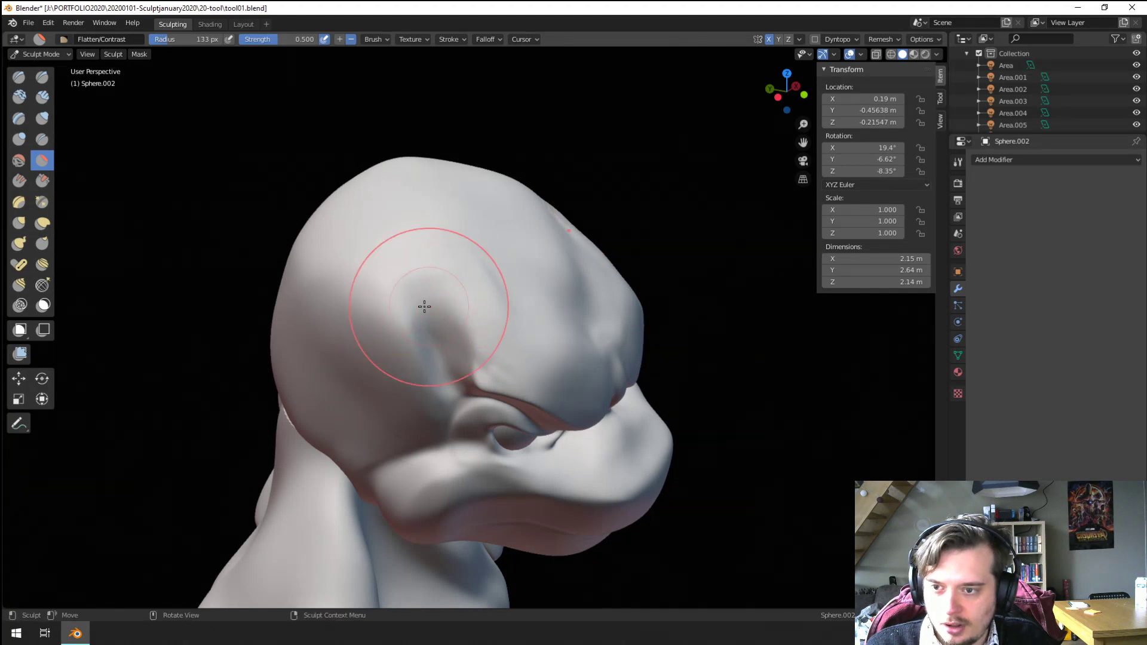
middle_drag(492, 254, 472, 260)
key(f)
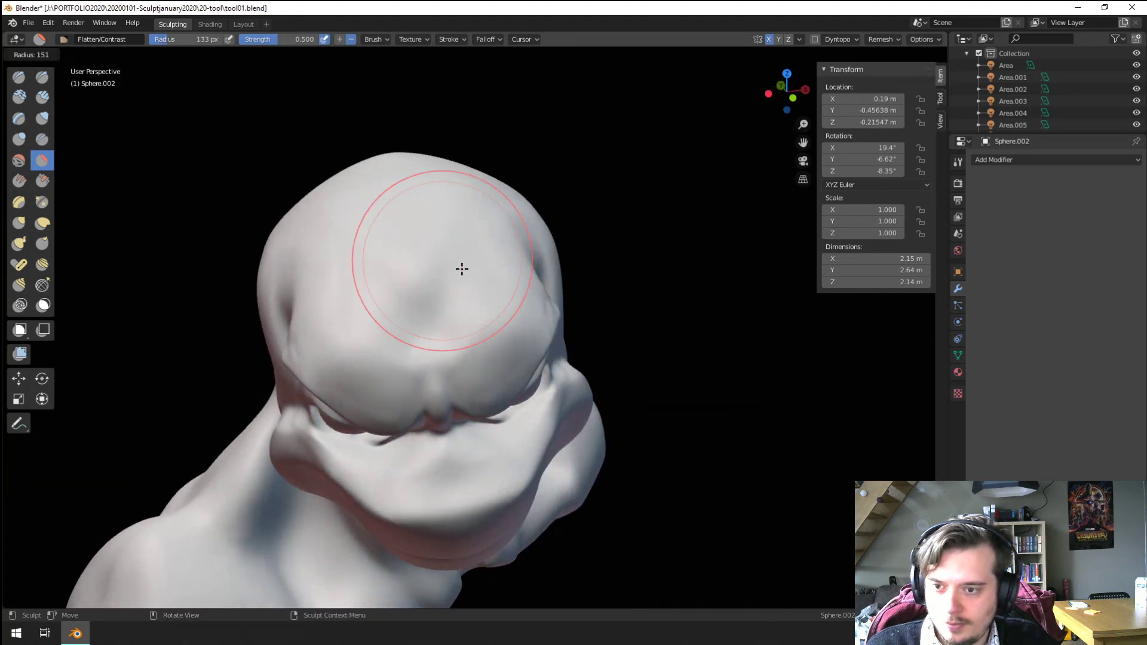
click(445, 255)
drag(357, 254, 377, 243)
Step: Even out the middle of the forehead with the Flatten/Contrast brush at about 116 px
mouse_move(439, 230)
middle_down()
mouse_move(458, 223)
mouse_move(478, 239)
middle_up()
key(f)
click(421, 271)
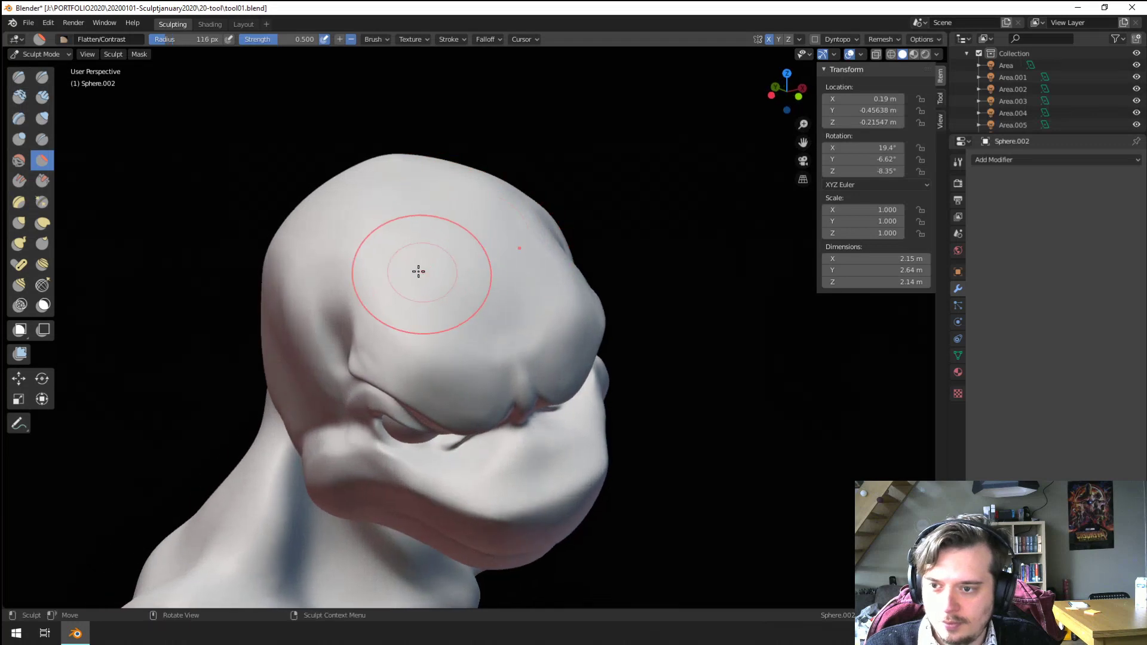
middle_drag(422, 271, 500, 280)
mouse_move(496, 295)
ctrl+middle_down()
mouse_move(463, 271)
mouse_move(408, 303)
ctrl+middle_up()
Step: Flatten the planes of the brows with the Flatten/Contrast brush, starting at a radius of about 85 px
key(f)
click(499, 282)
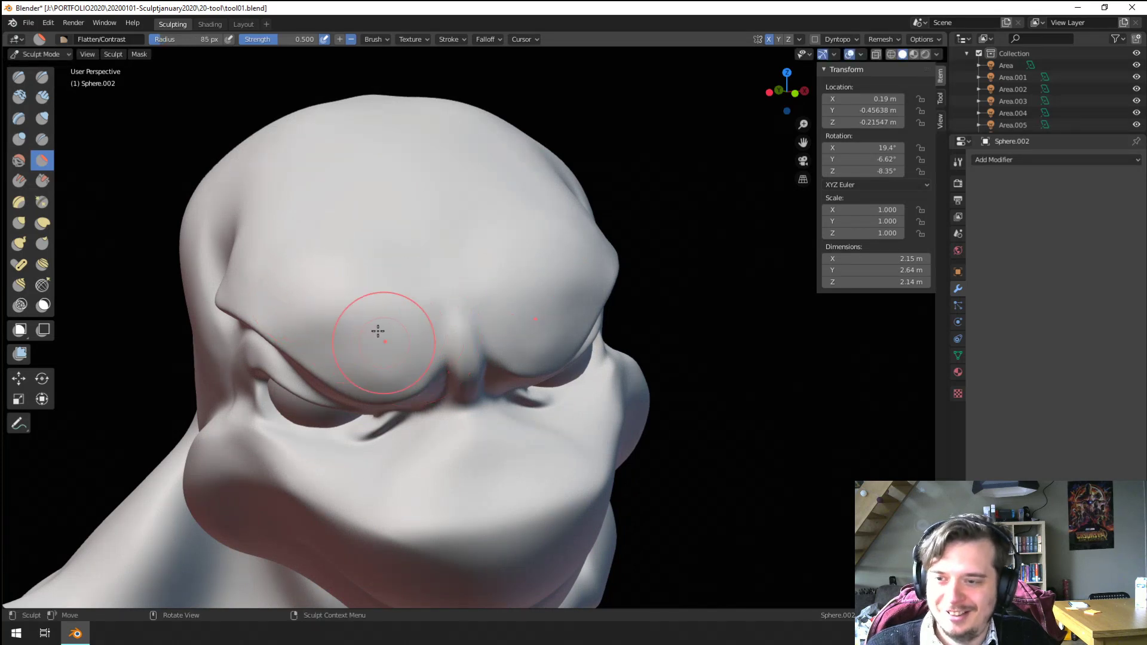
key(f)
click(287, 284)
mouse_move(287, 285)
middle_down()
mouse_move(397, 332)
mouse_move(337, 298)
mouse_move(387, 324)
mouse_move(405, 312)
mouse_move(371, 330)
middle_up()
scroll(387, 325, up, 5)
Step: Try carving diagonal frown furrows above the inner brows with the Crease brush, reducing its radius to about 35 px
key(shift+c)
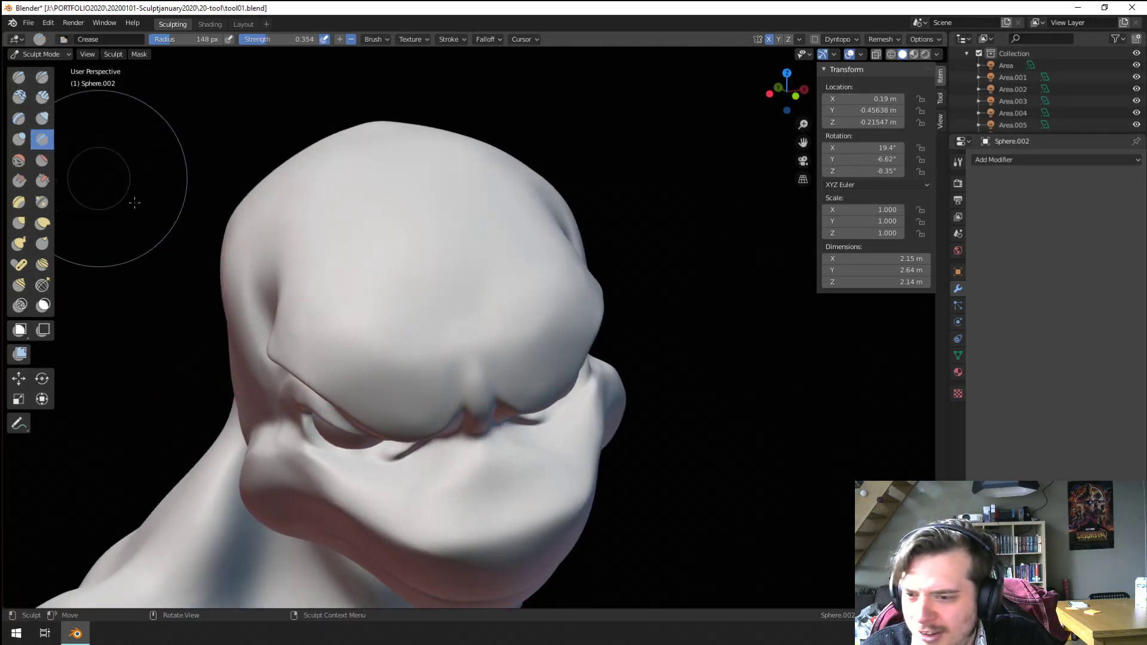
click(134, 203)
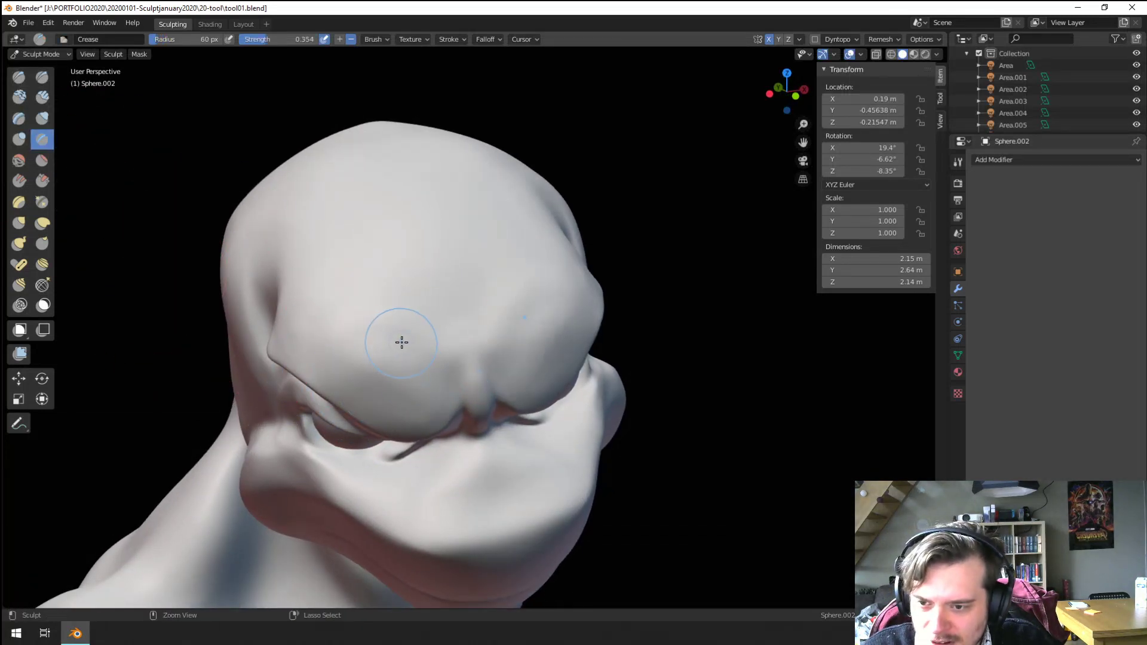
key(bracketleft)
key(bracketleft)
key(bracketleft)
key(bracketleft)
key(bracketleft)
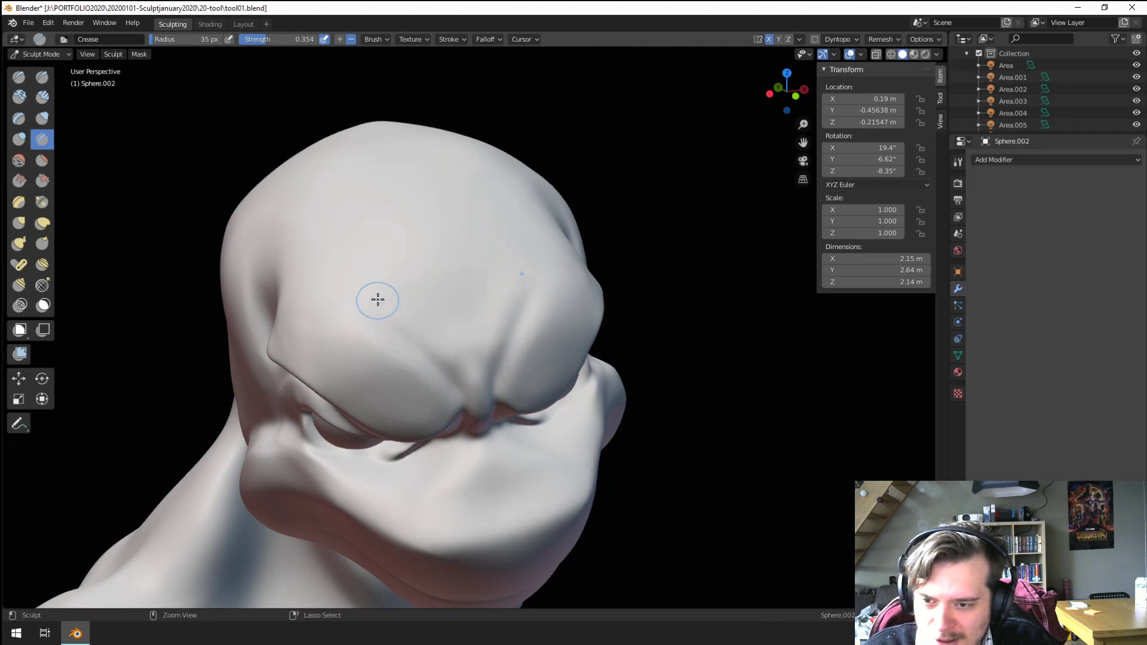
middle_drag(402, 310, 408, 312)
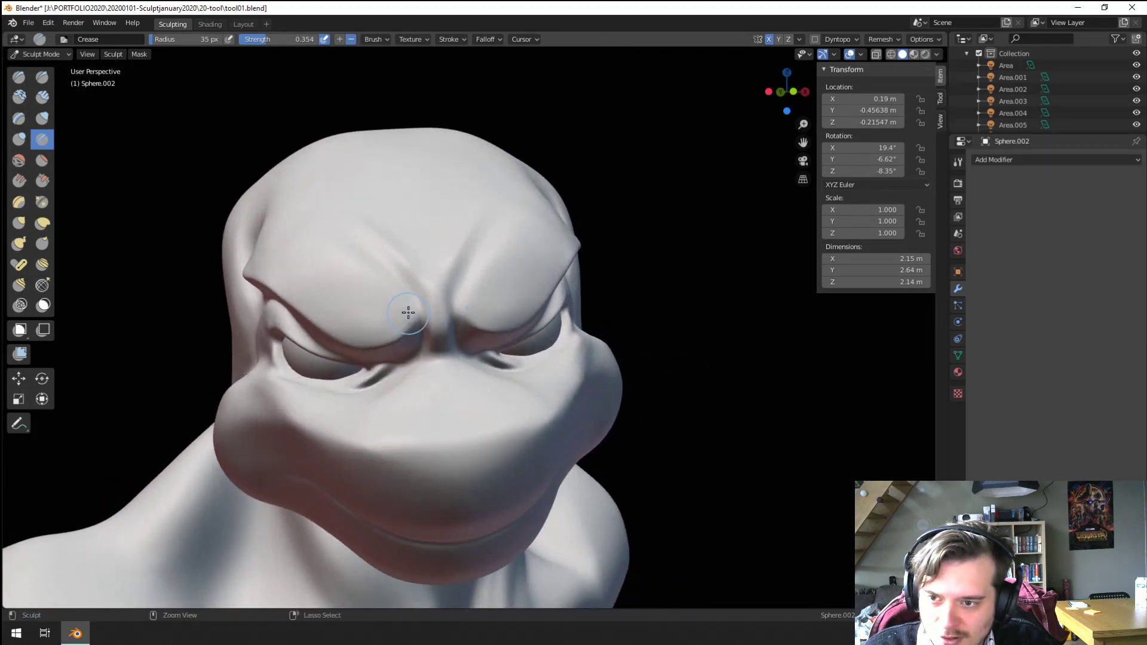
Step: Try pulling the inner brows into a stronger frown with the Grab brush at about 128 px
key(g)
drag(406, 300, 406, 301)
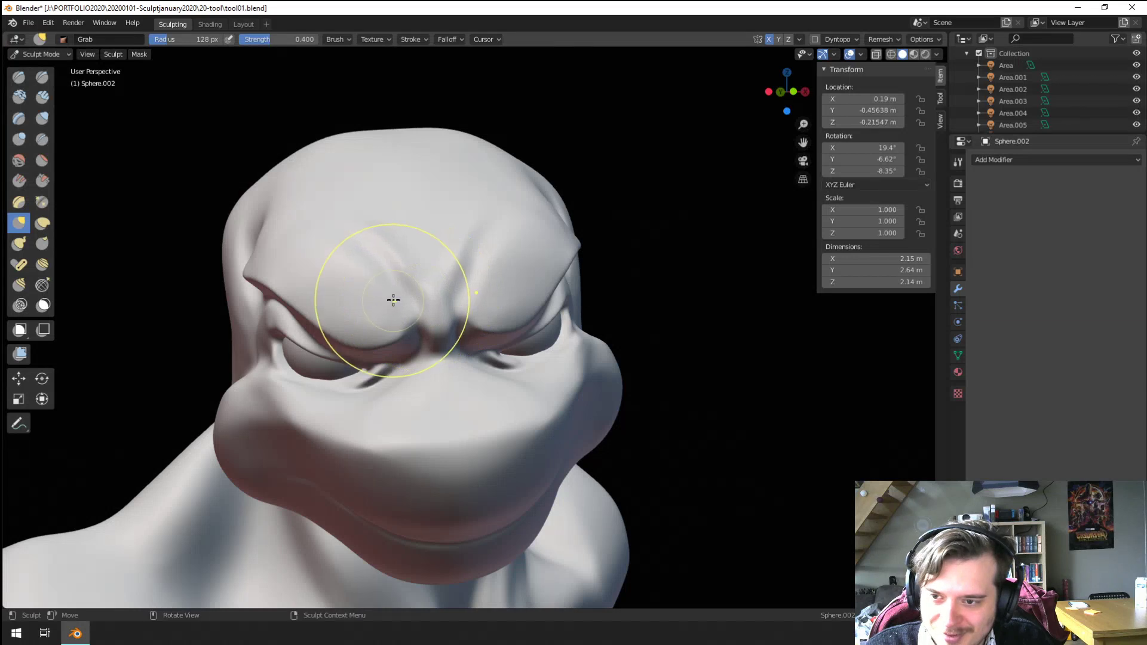
middle_drag(401, 293, 401, 303)
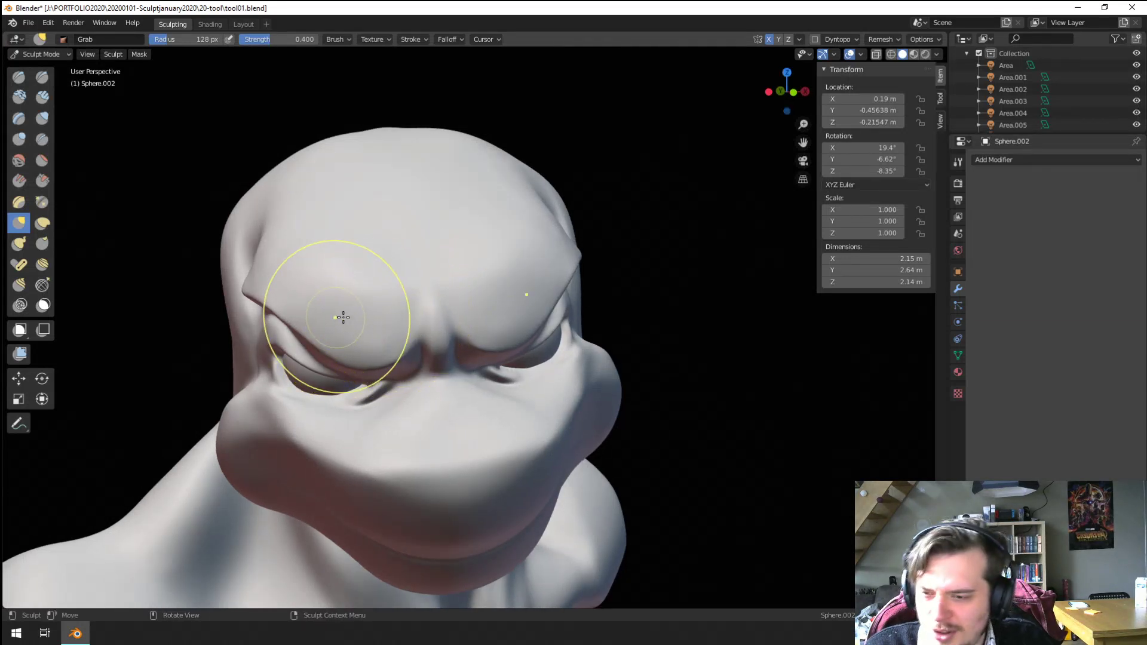
Step: Carve a diagonal frown furrow above each inner brow with the Crease brush at about 47 px, deepening it at about 75 px
click(42, 139)
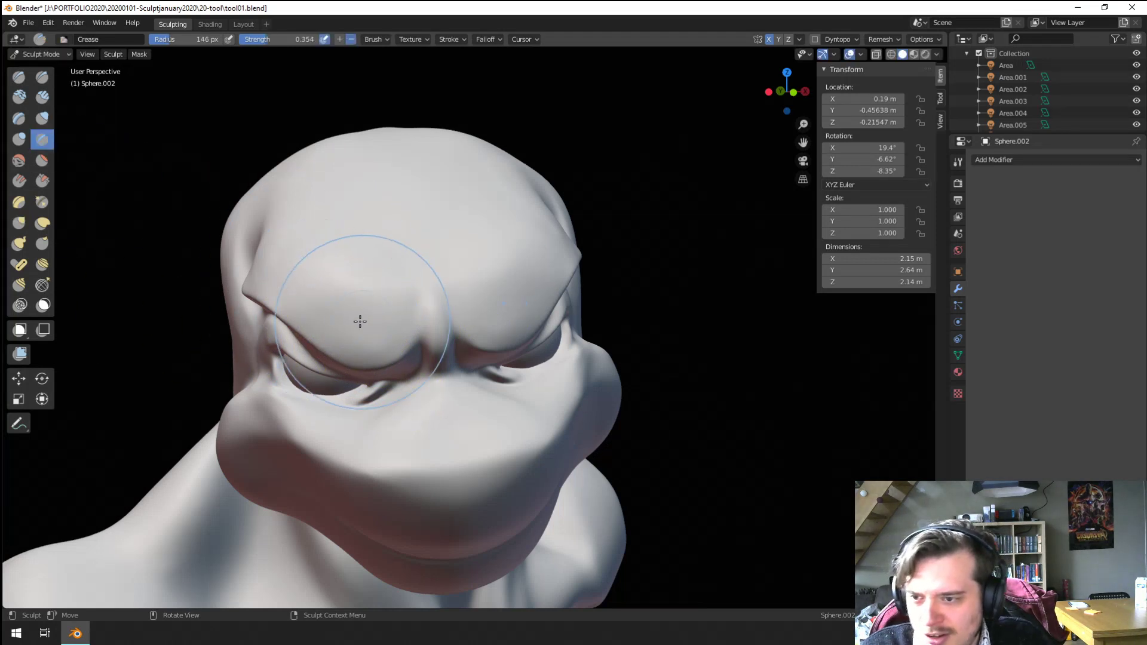
key(f)
click(327, 268)
drag(333, 268, 399, 348)
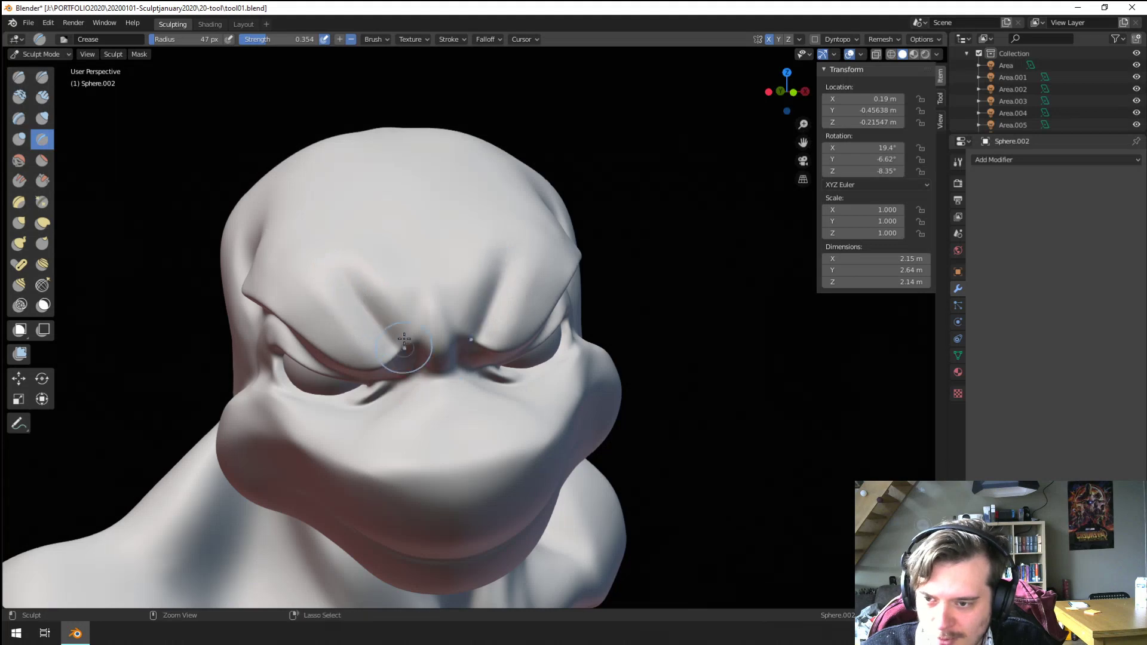
mouse_move(402, 340)
middle_down()
mouse_move(466, 378)
mouse_move(435, 374)
mouse_move(399, 342)
middle_up()
key(f)
click(361, 283)
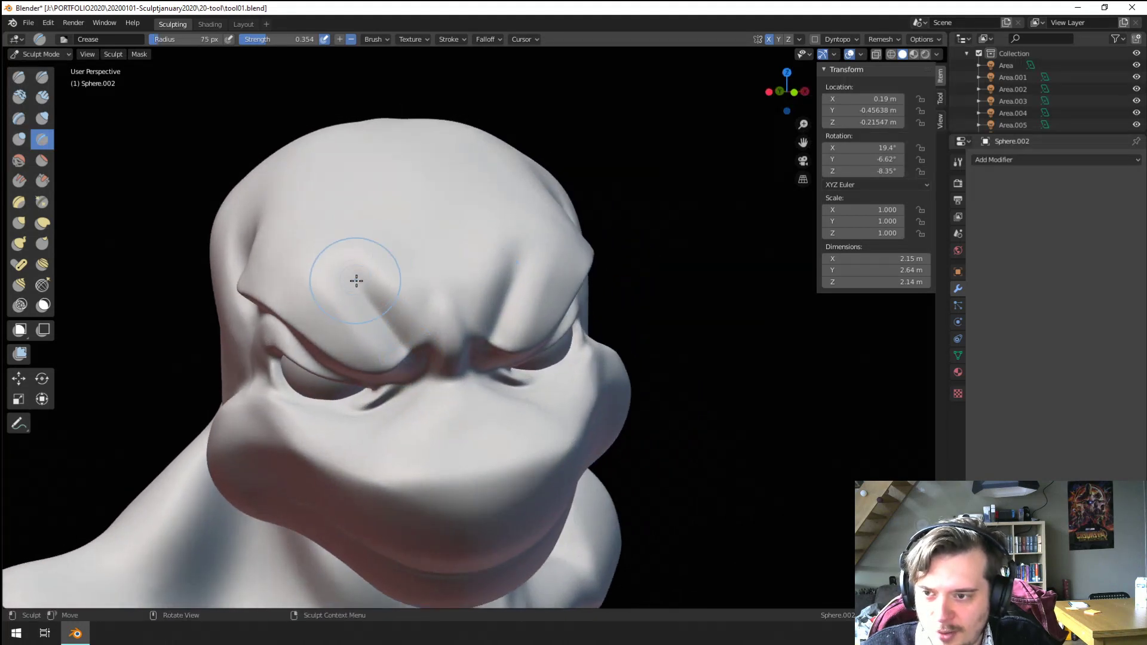
drag(412, 323, 417, 334)
Step: Add a second, shallower diagonal furrow across each brow with the Crease brush at about 59 px
key(f)
click(303, 261)
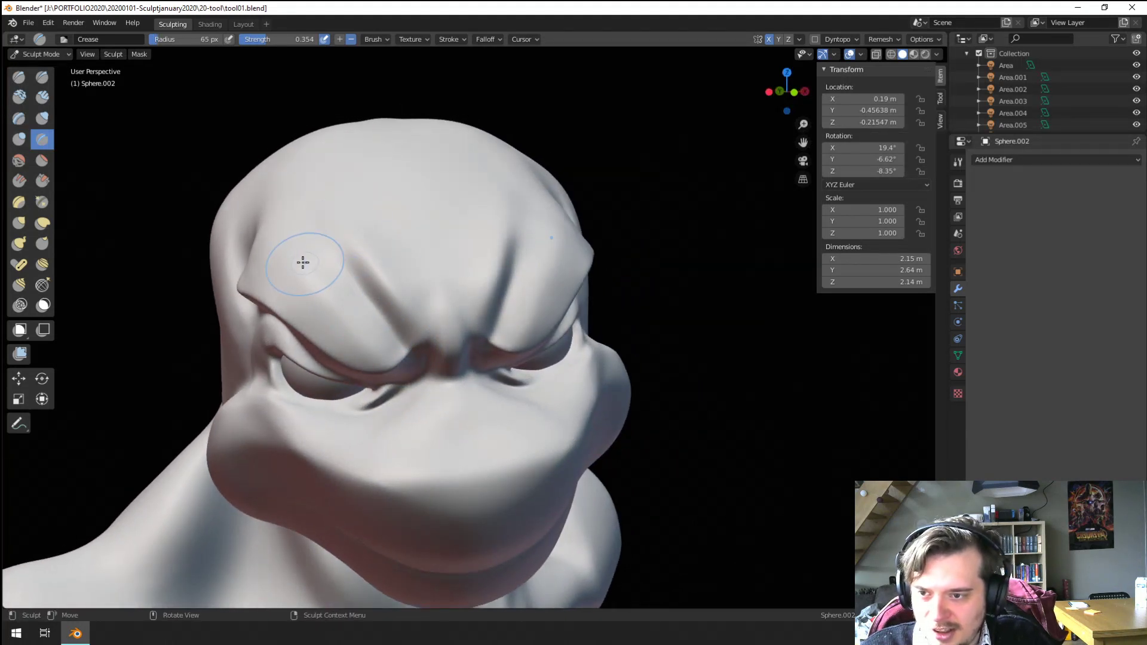
key(f)
click(291, 264)
drag(299, 260, 346, 316)
drag(299, 257, 302, 259)
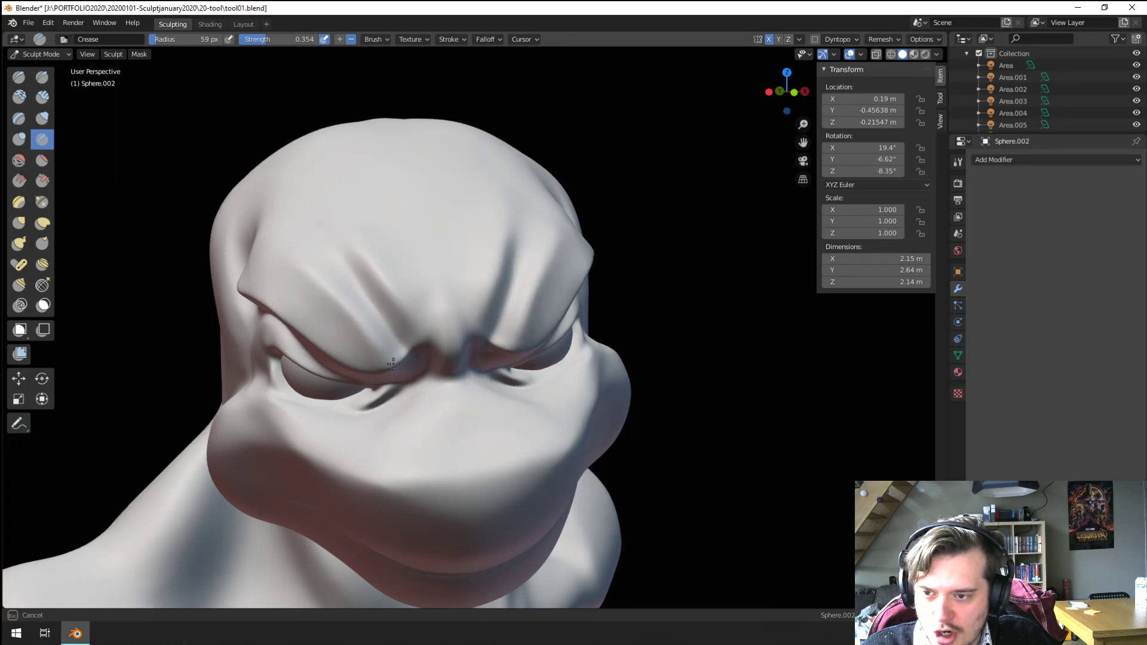
Step: Tighten the inner ends of the brows toward the nose bridge with the Grab brush at about 150 px
middle_drag(300, 255, 385, 292)
scroll(385, 291, up, 3)
scroll(385, 291, down, 4)
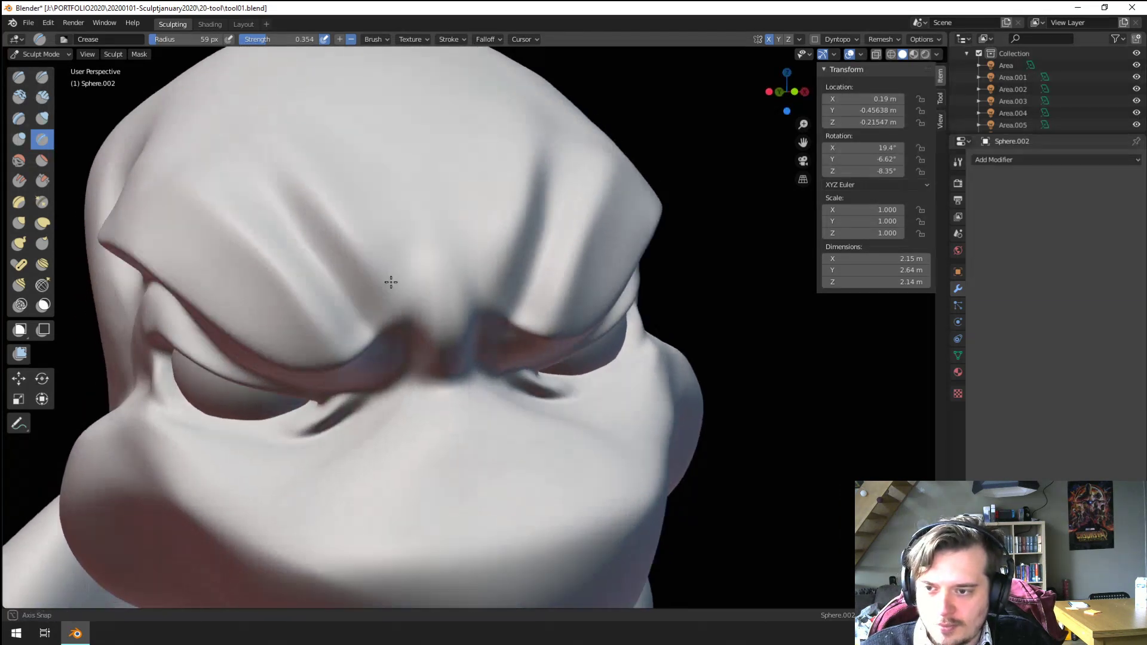
key(g)
key(f)
click(417, 311)
key(f)
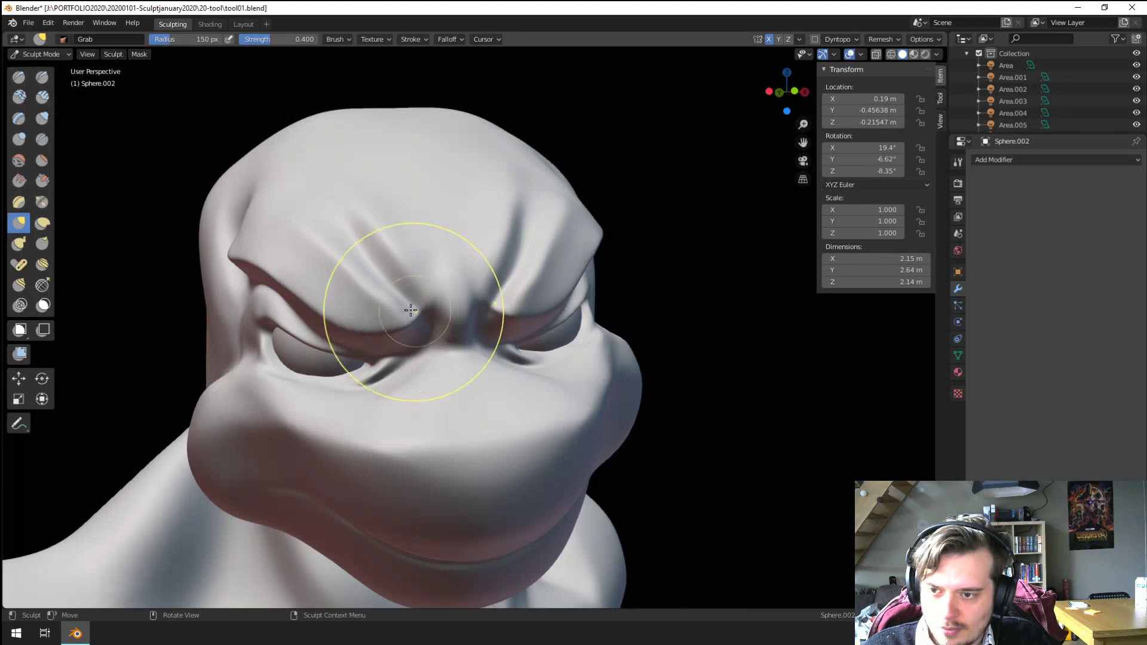
click(425, 311)
scroll(358, 322, down, 3)
Step: Reshape the forehead folds between the frown furrows with the Grab brush, reducing its radius from 150 to about 110 px
mouse_move(359, 323)
middle_down()
mouse_move(306, 334)
mouse_move(281, 323)
mouse_move(385, 281)
mouse_move(379, 296)
middle_up()
scroll(386, 280, up, 3)
drag(422, 261, 412, 222)
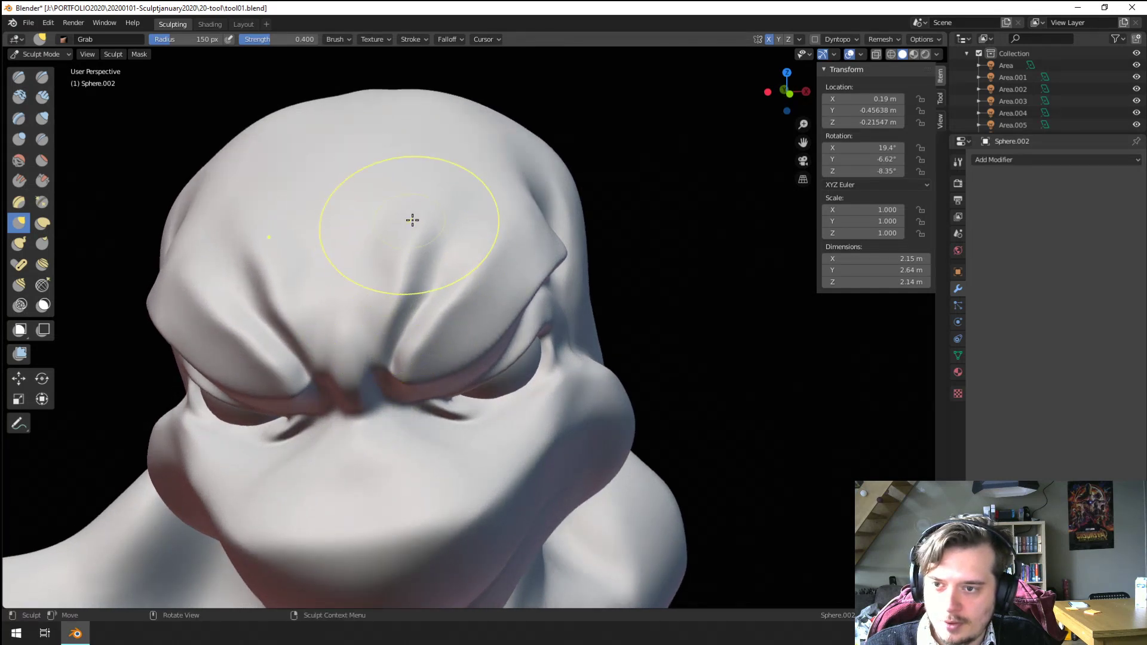
drag(404, 292, 381, 291)
drag(422, 251, 399, 276)
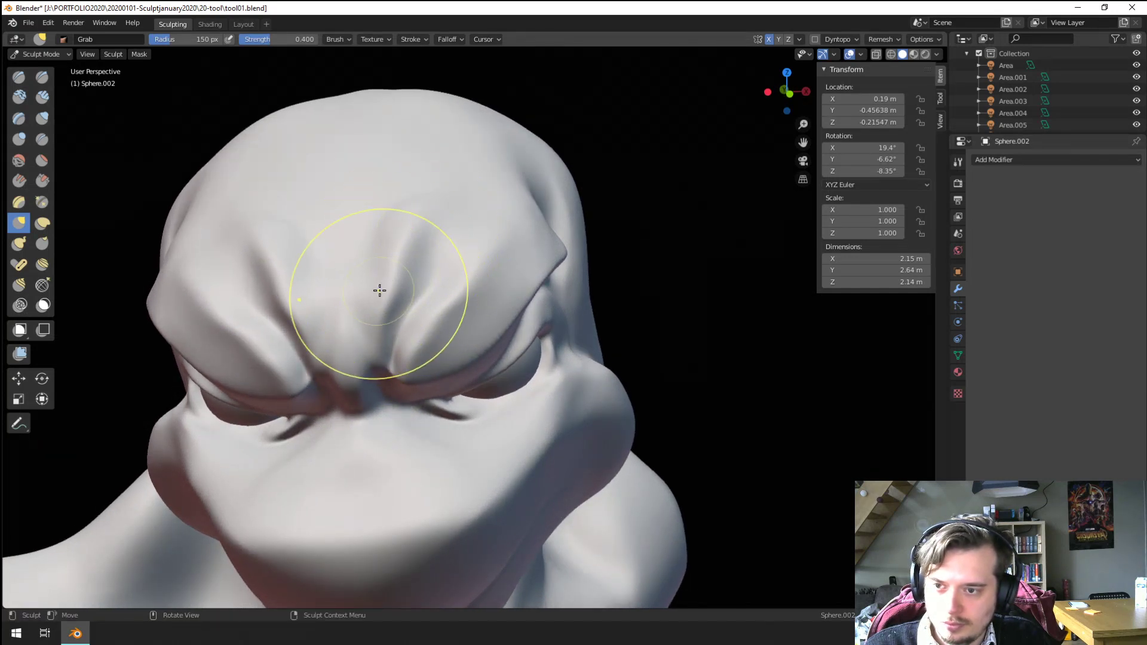
key(f)
click(391, 288)
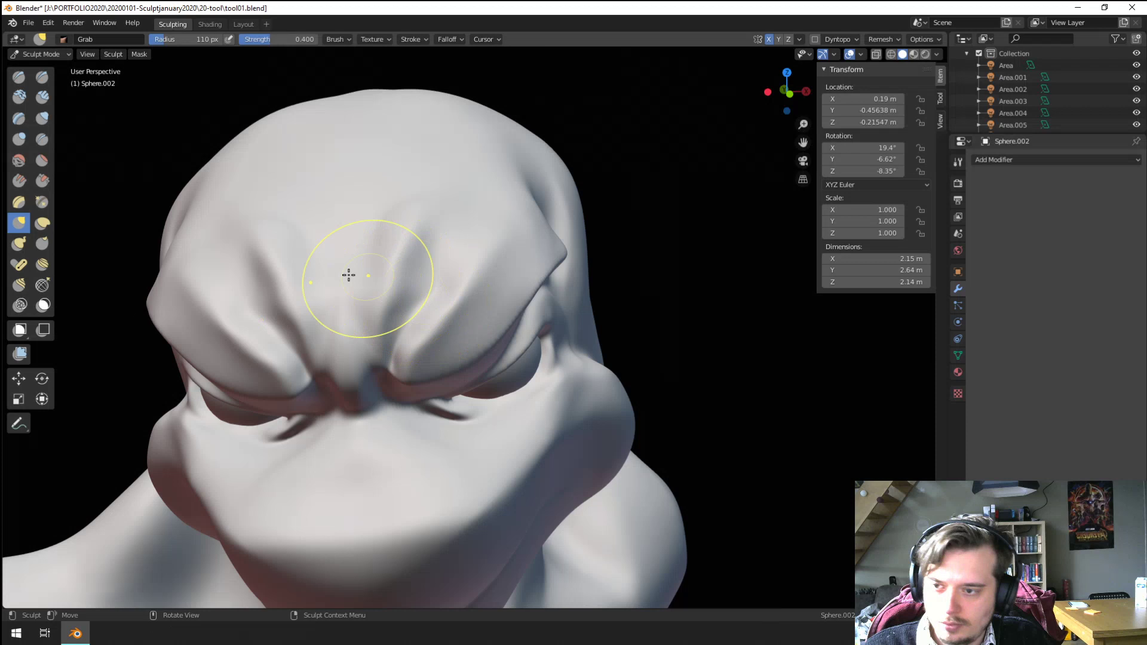
Step: Set the Crease brush's falloff curve to Sharper
click(42, 139)
click(373, 39)
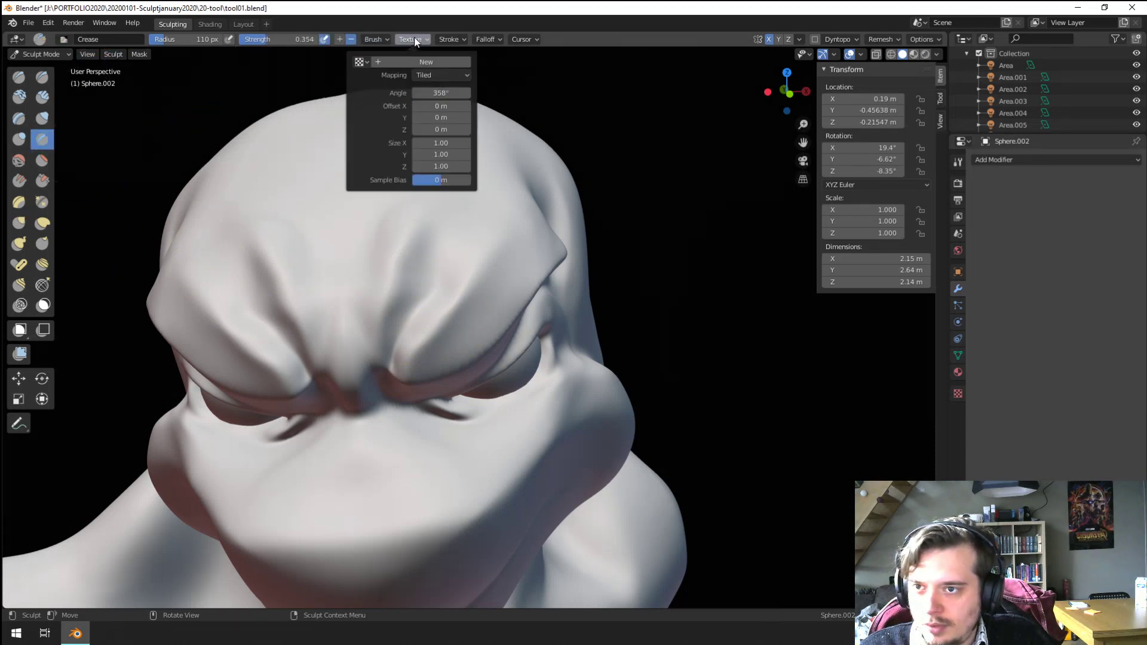
mouse_move(485, 39)
click(486, 61)
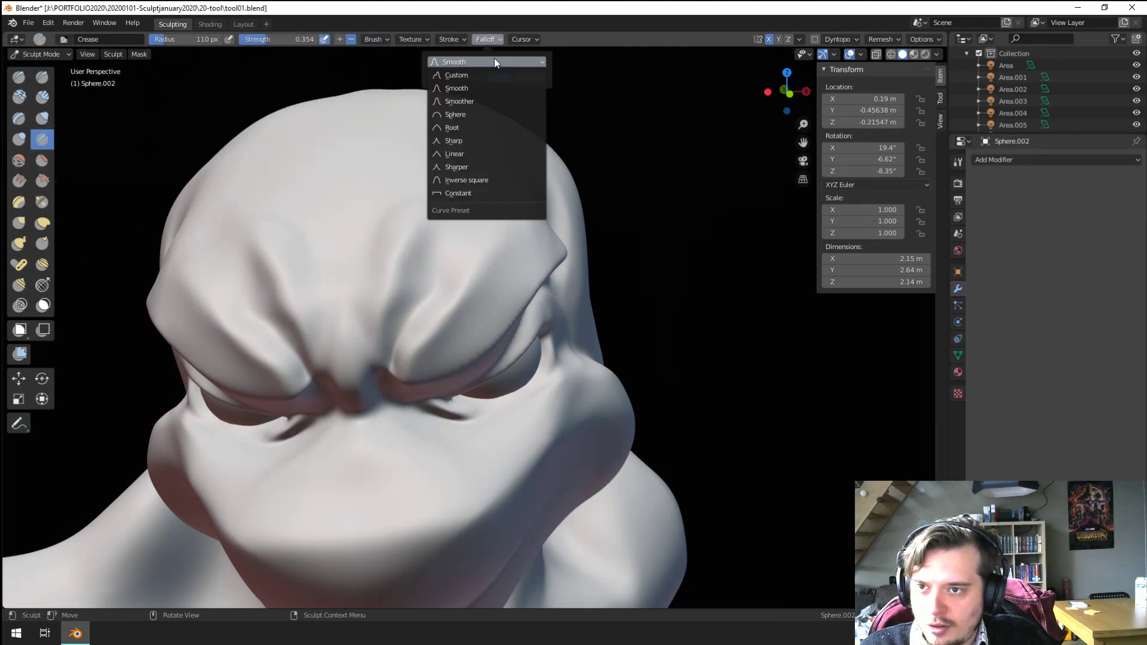
click(454, 166)
Step: Sharpen and deepen the diagonal furrows beside the brows with the Crease brush, starting at a radius of about 46 px
key(f)
click(398, 337)
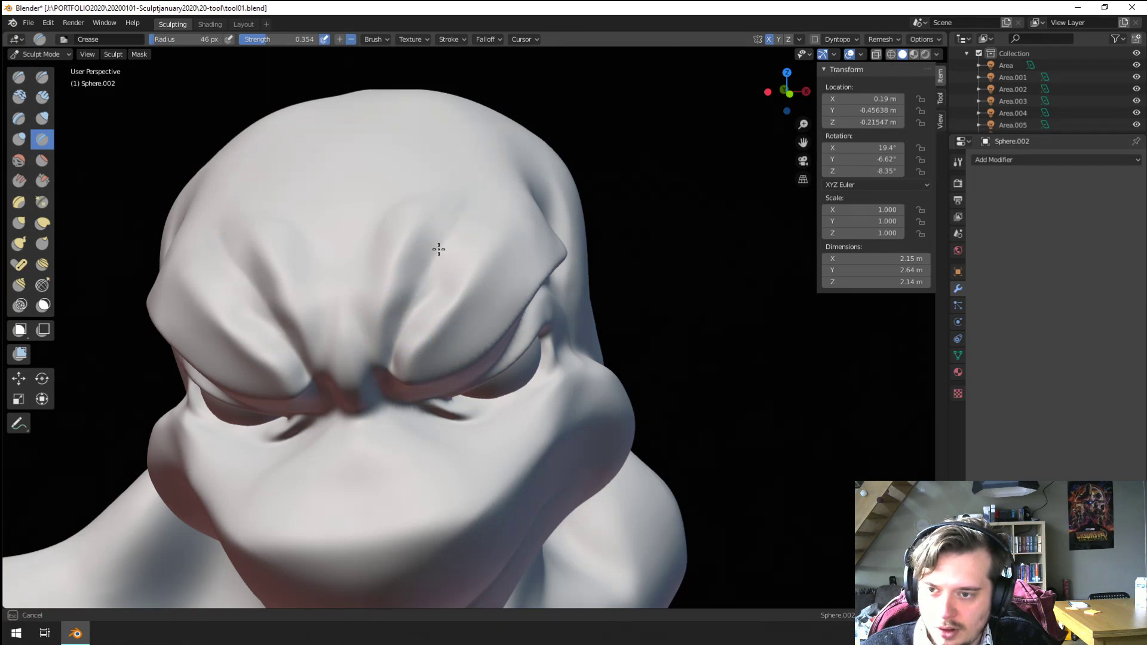
drag(437, 249, 417, 333)
key(f)
drag(502, 227, 417, 353)
scroll(366, 336, down, 3)
mouse_move(367, 341)
middle_down()
mouse_move(309, 319)
mouse_move(365, 311)
middle_up()
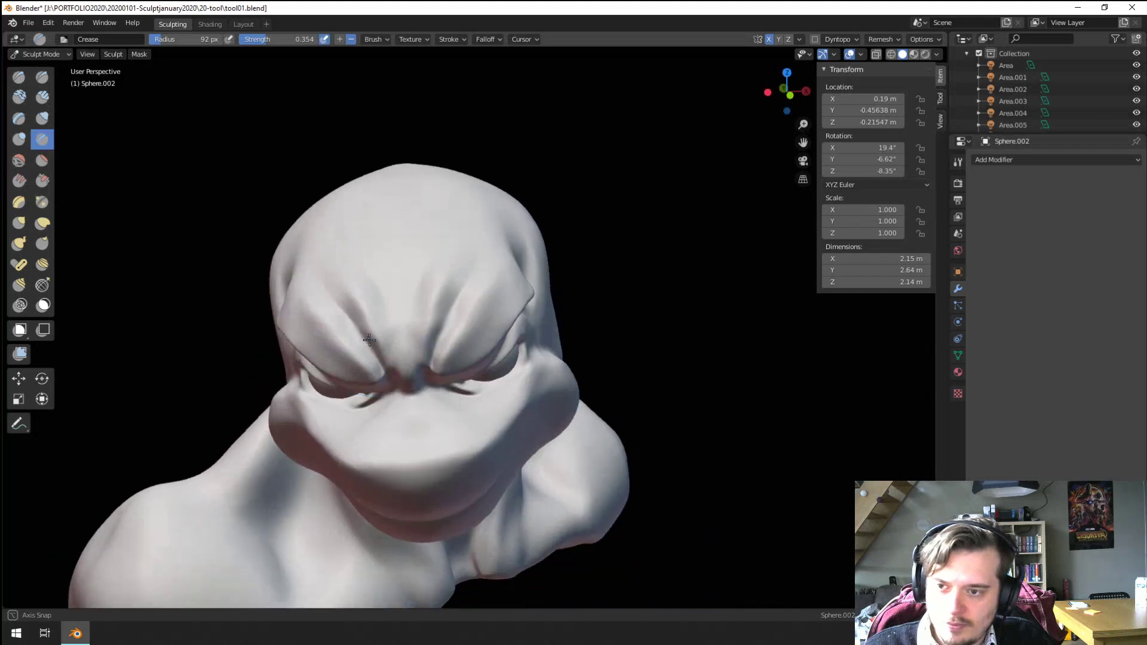
scroll(371, 306, up, 3)
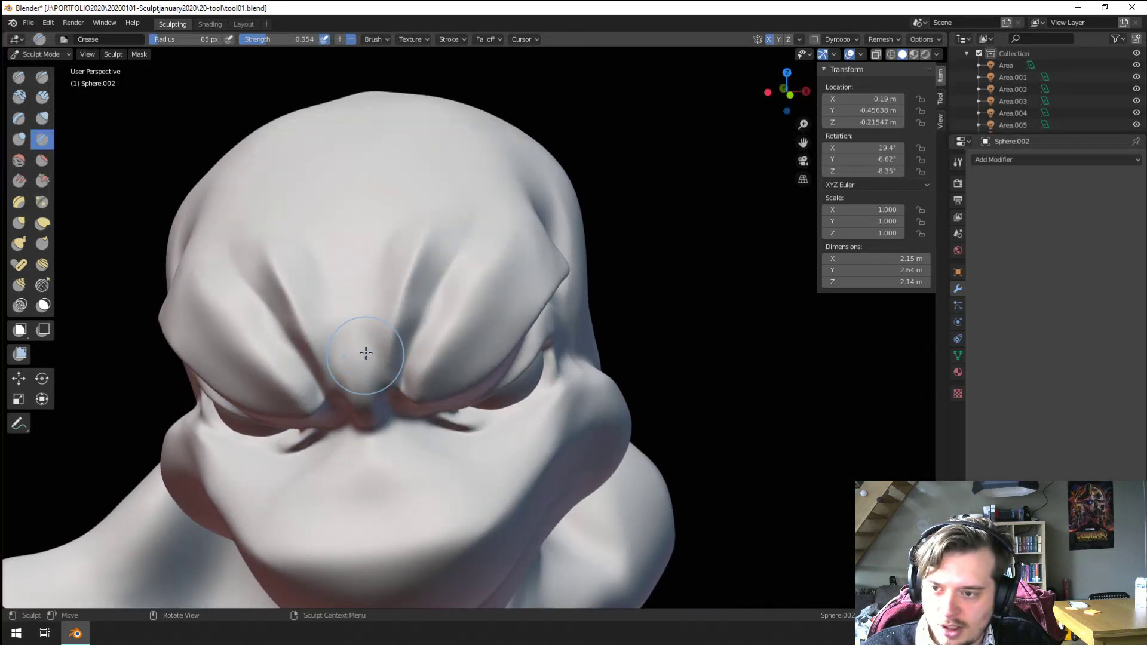
Step: Carve an inner pair of furrows down the middle of the forehead with the Crease brush, refining the folds at about 76 to 108 px
key(f)
click(384, 288)
key(bracketleft)
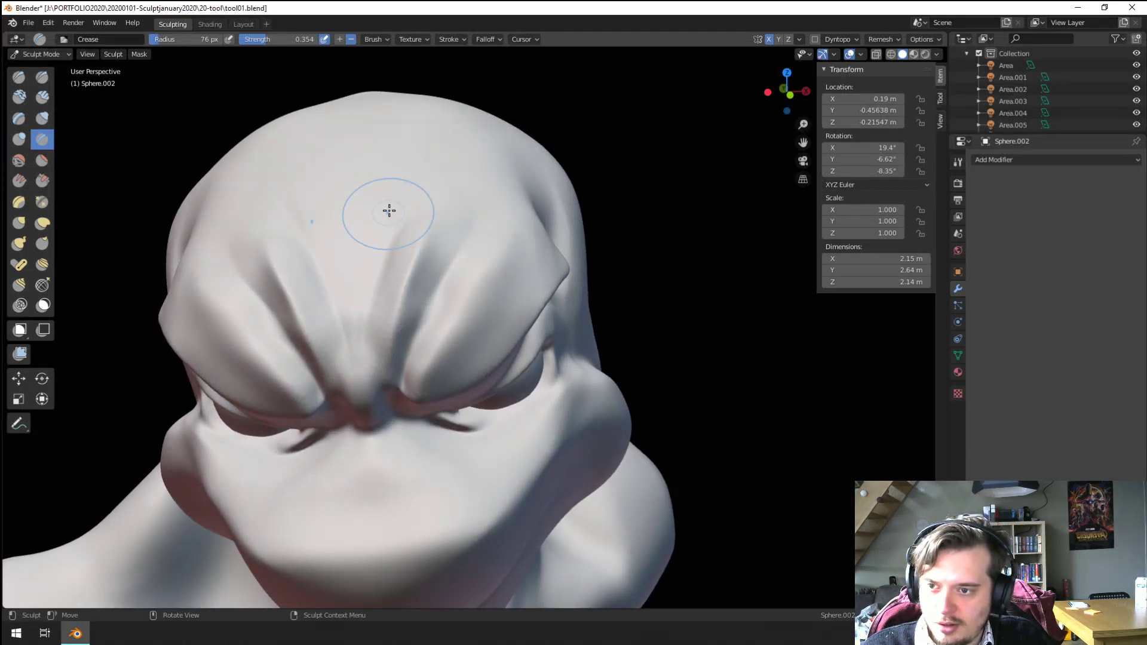
scroll(397, 179, down, 3)
mouse_move(396, 180)
middle_down()
mouse_move(385, 327)
mouse_move(392, 300)
middle_up()
scroll(392, 300, up, 2)
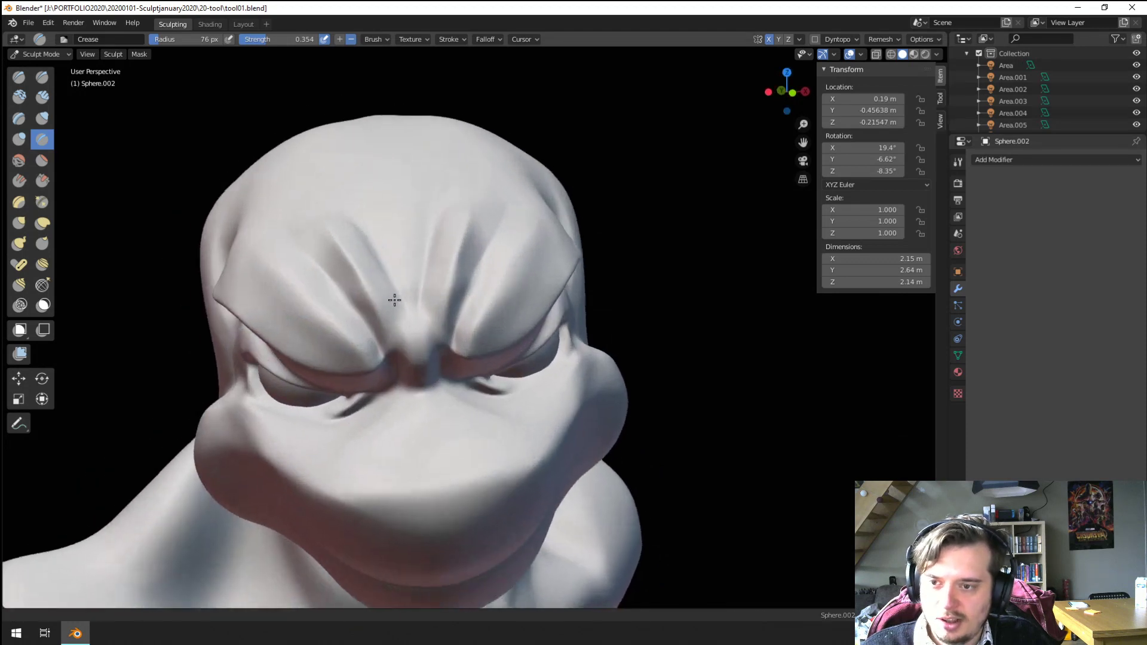
key(f)
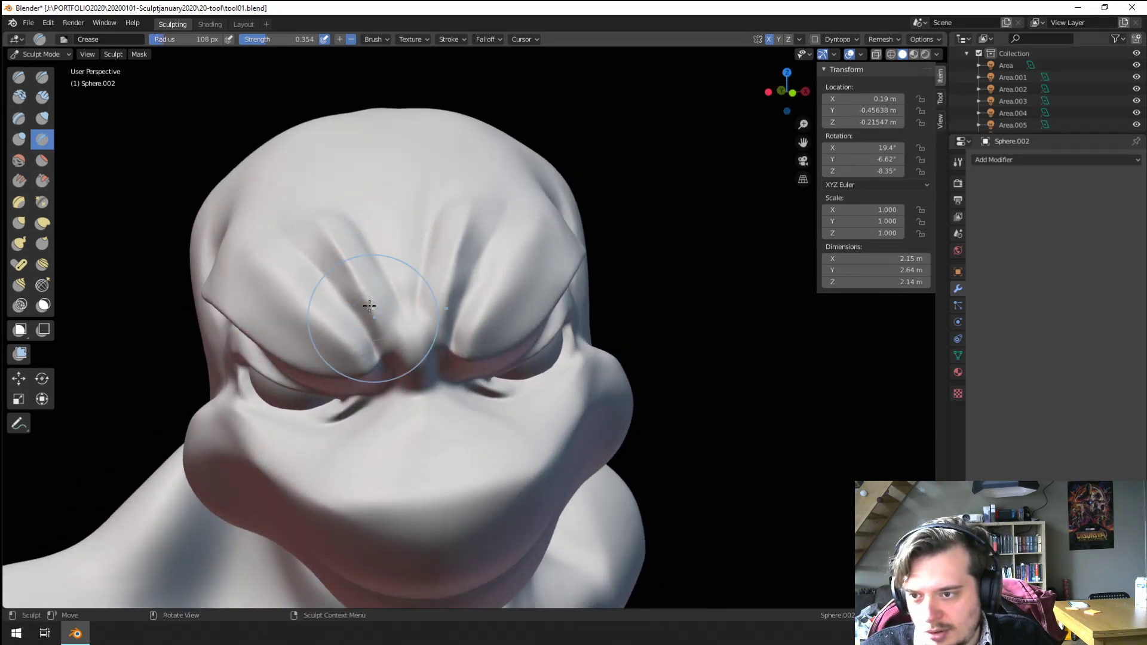
click(355, 266)
ctrl+drag(344, 252, 215, 222)
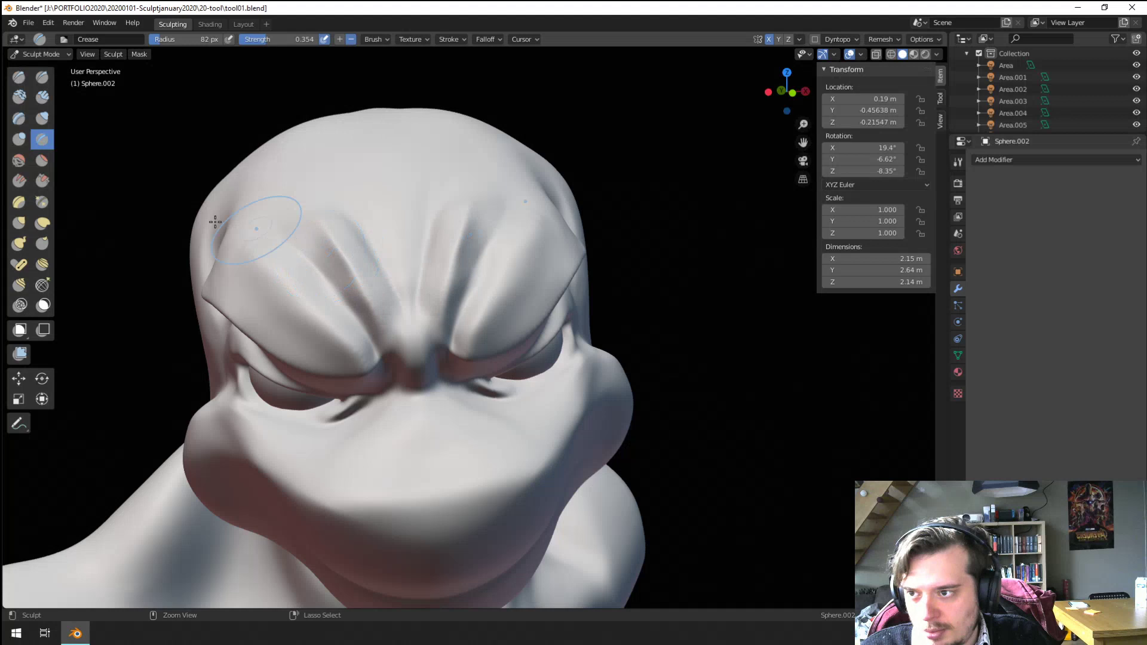
Step: Flatten the ridges between the forehead furrows with the Scrape/Peaks brush at about 56 px
click(43, 161)
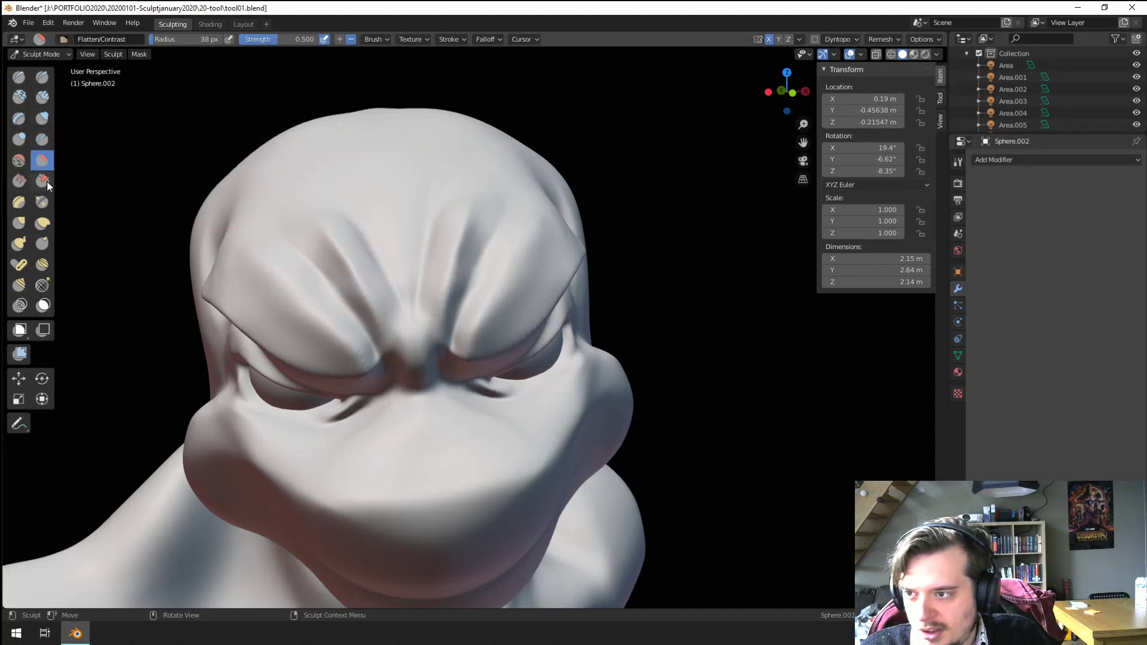
click(43, 180)
mouse_move(320, 225)
mouse_down()
mouse_move(328, 212)
mouse_move(344, 224)
mouse_move(361, 284)
mouse_up()
scroll(361, 293, up, 3)
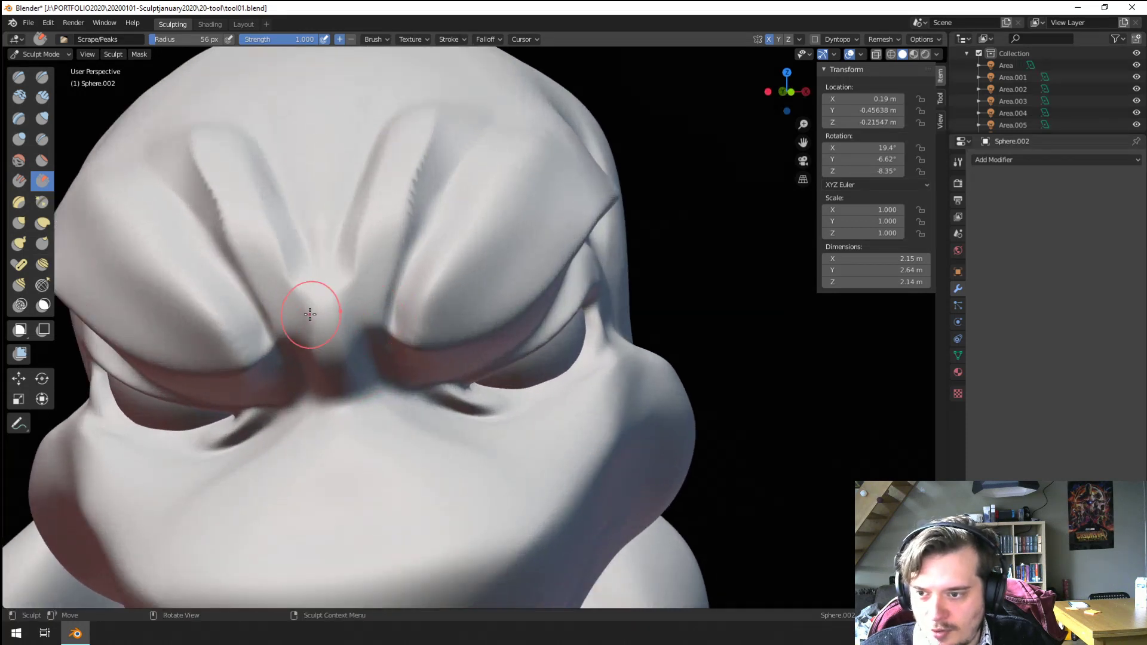
scroll(335, 343, up, 1)
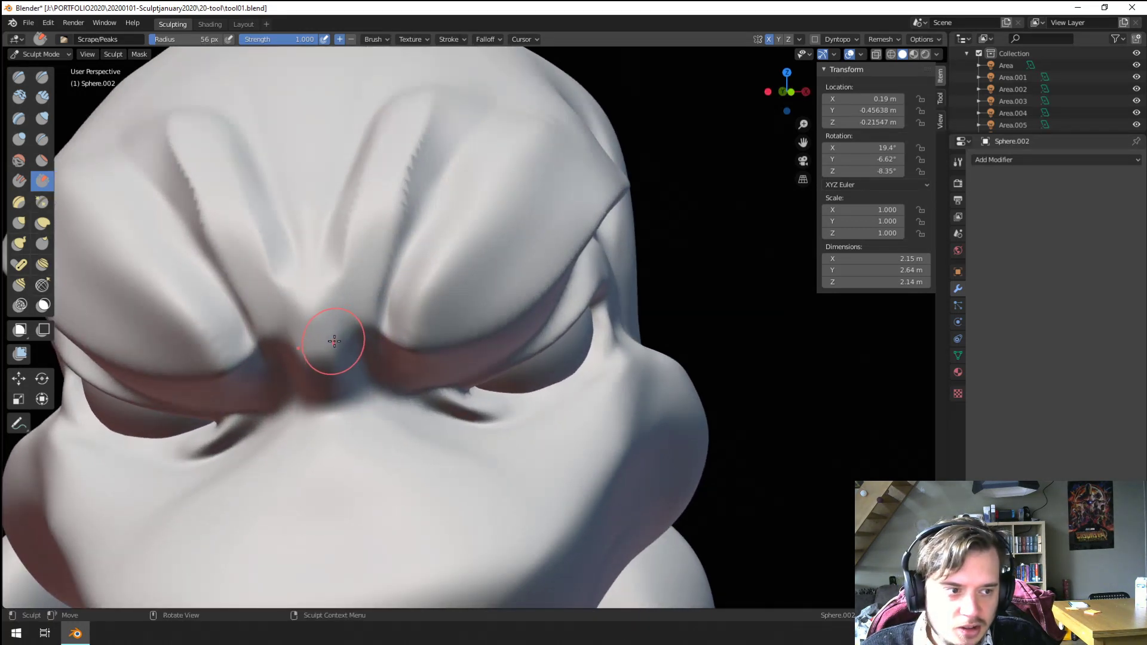
Step: Carve two narrow converging creases above the nose bridge with the Crease brush at about 44 px, then smooth and scrape around them
click(42, 139)
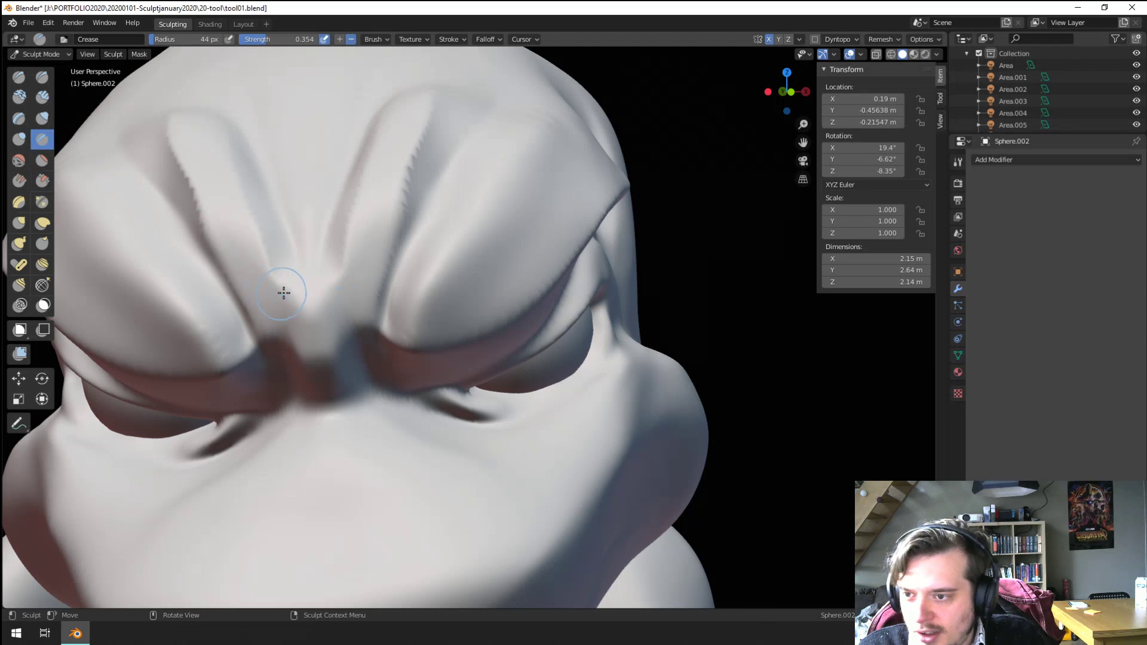
drag(286, 241, 307, 369)
mouse_move(278, 230)
mouse_down()
mouse_move(298, 368)
mouse_move(337, 366)
mouse_move(322, 379)
mouse_up()
key(f)
click(353, 384)
shift+drag(317, 381, 333, 381)
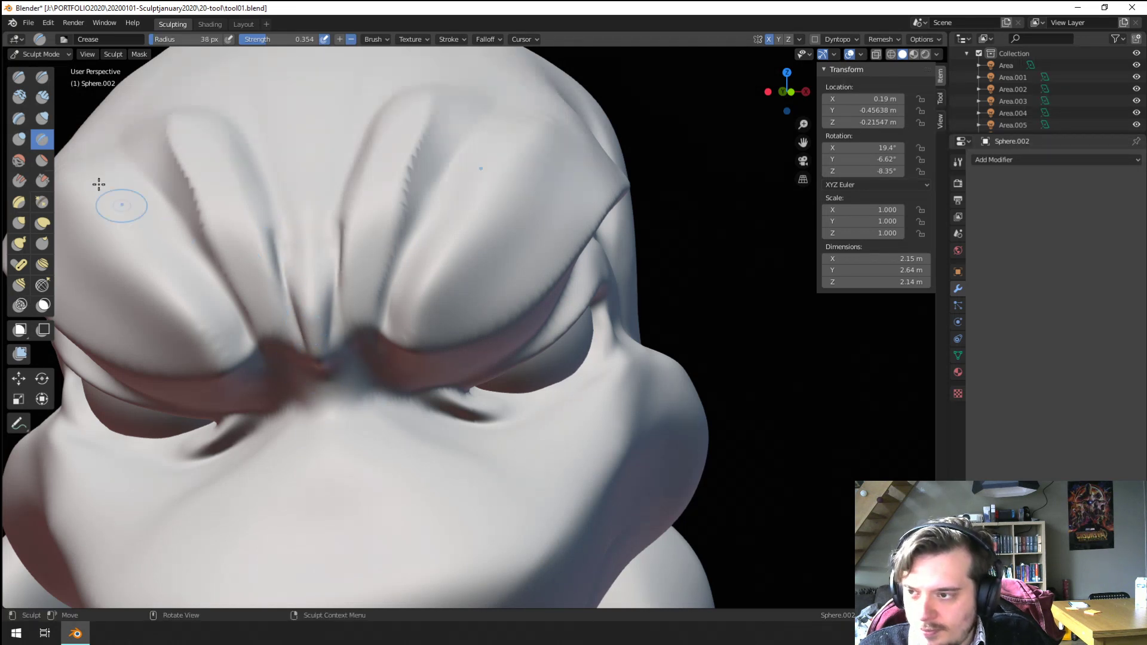
click(44, 178)
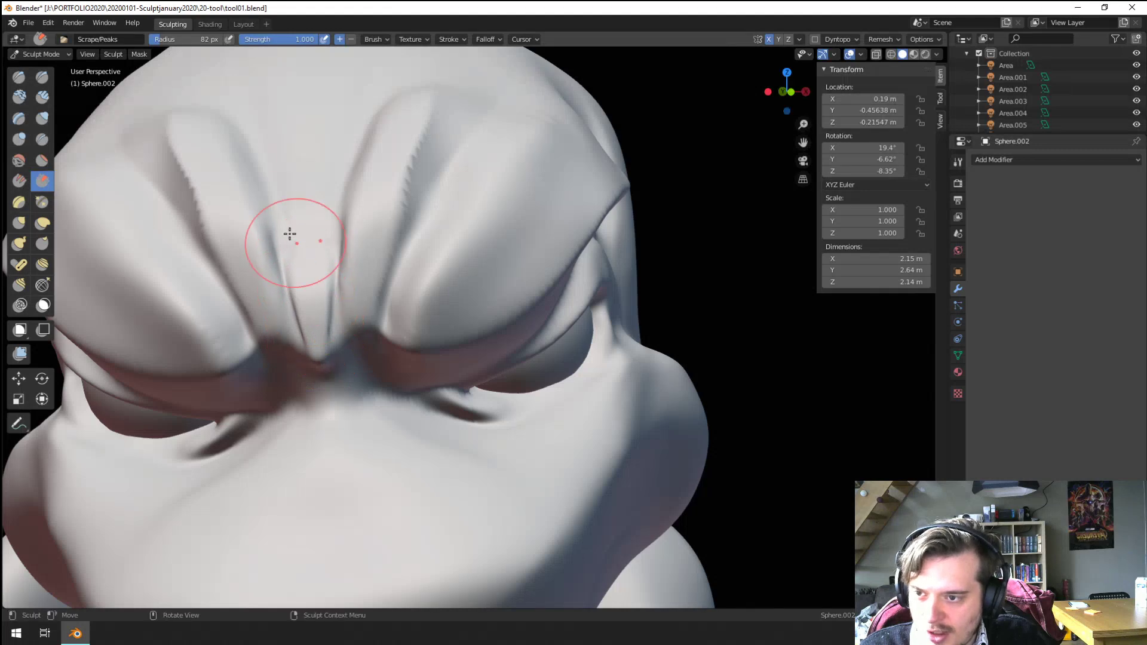
Step: Pull the forehead folds above the furrows into rounded bulges with the Grab brush, reducing its radius from 144 to about 85 px
scroll(263, 335, down, 5)
mouse_move(256, 353)
middle_down()
mouse_move(283, 343)
mouse_move(242, 306)
middle_up()
key(g)
mouse_move(317, 254)
middle_down()
mouse_move(392, 209)
mouse_move(346, 268)
mouse_move(430, 221)
mouse_move(370, 287)
middle_up()
key(f)
click(350, 293)
scroll(363, 278, up, 4)
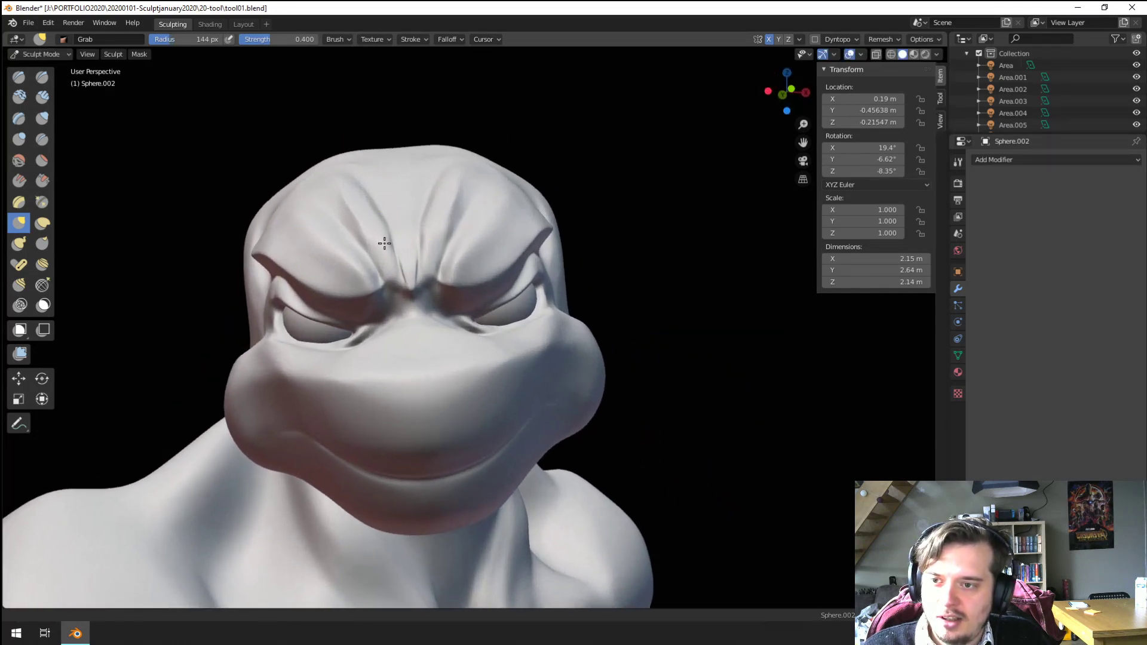
drag(334, 257, 352, 236)
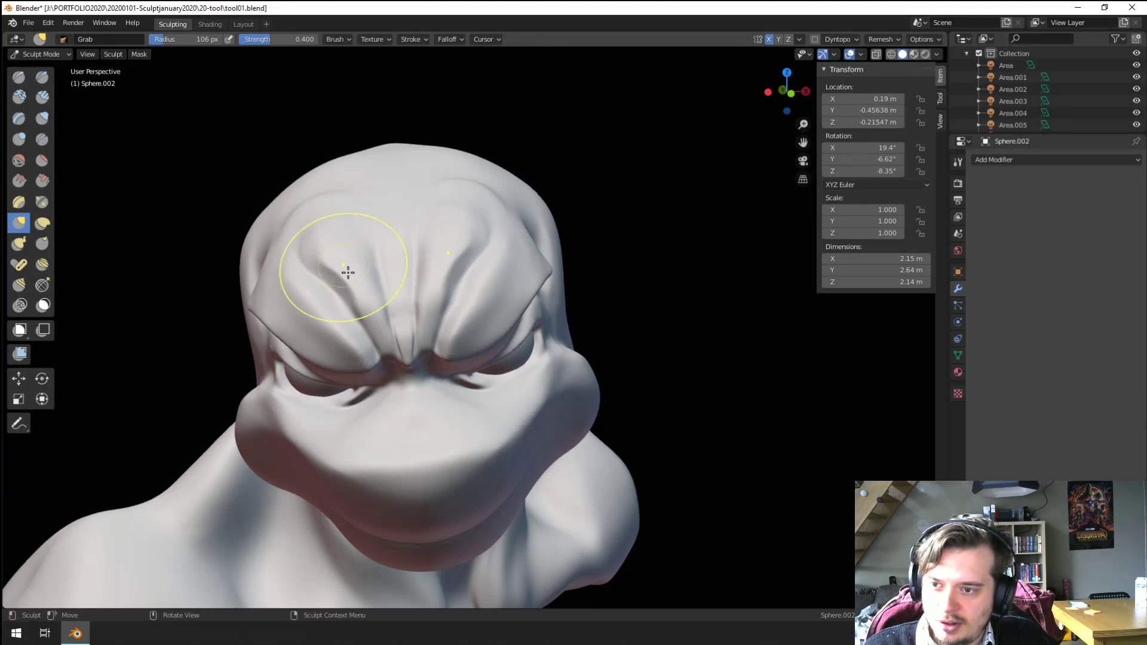
key(bracketleft)
key(bracketleft)
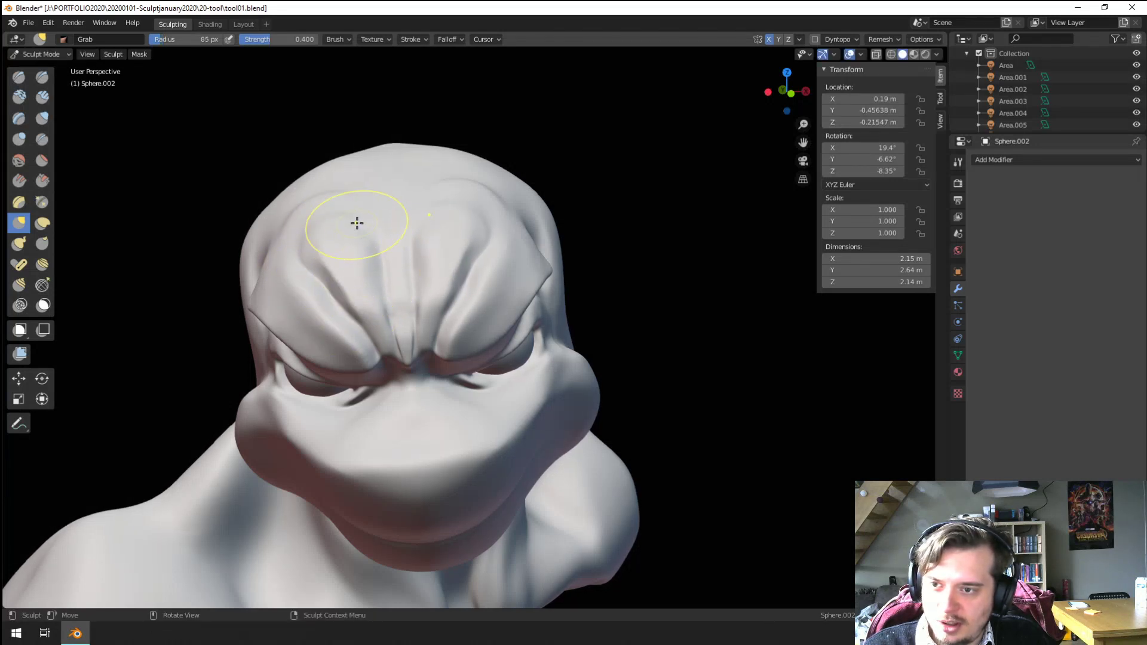
scroll(361, 282, up, 4)
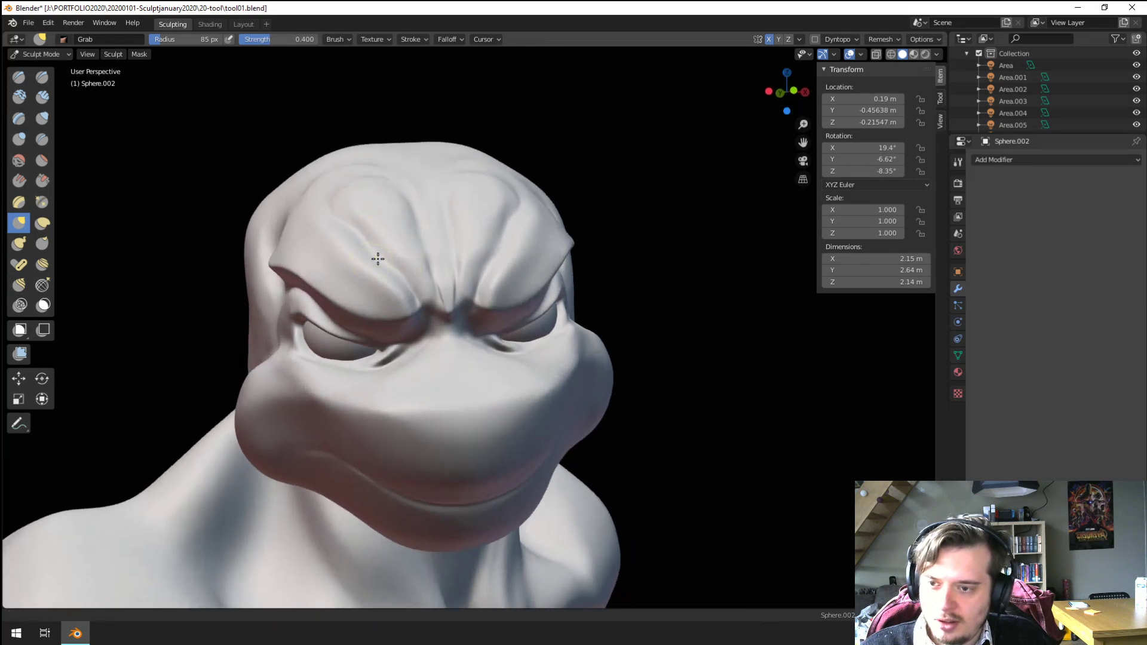
Step: Tighten the outer edges of the forehead folds along the frown furrows with the Pinch/Magnify brush at about 142 px
click(42, 200)
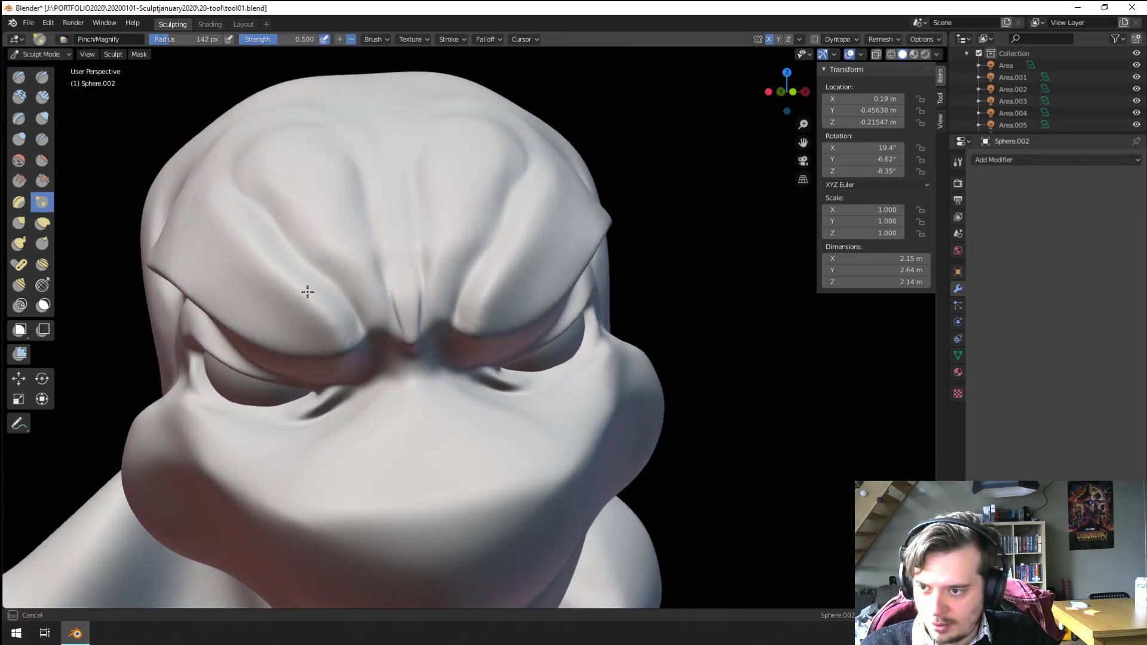
drag(250, 144, 342, 314)
mouse_move(328, 265)
ctrl+middle_down()
mouse_move(307, 339)
mouse_move(264, 318)
mouse_move(291, 291)
mouse_move(396, 263)
mouse_move(163, 223)
ctrl+middle_up()
Step: Flatten the surfaces of the forehead folds between the brows with the Scrape/Peaks brush at about 114 px
click(41, 181)
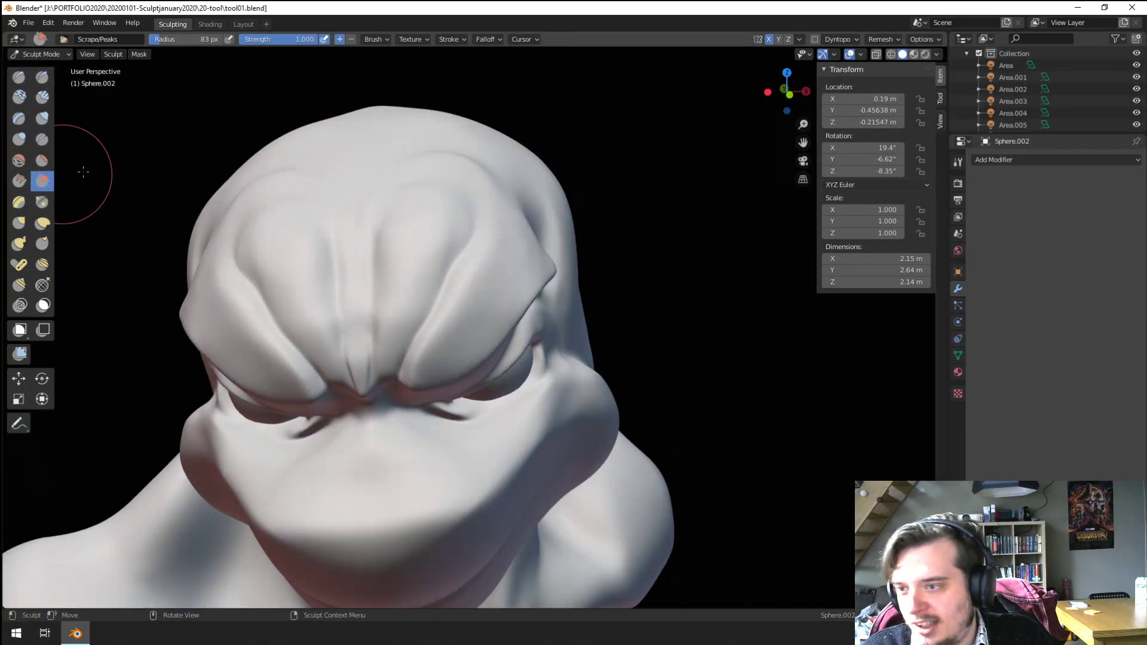
key(f)
click(384, 289)
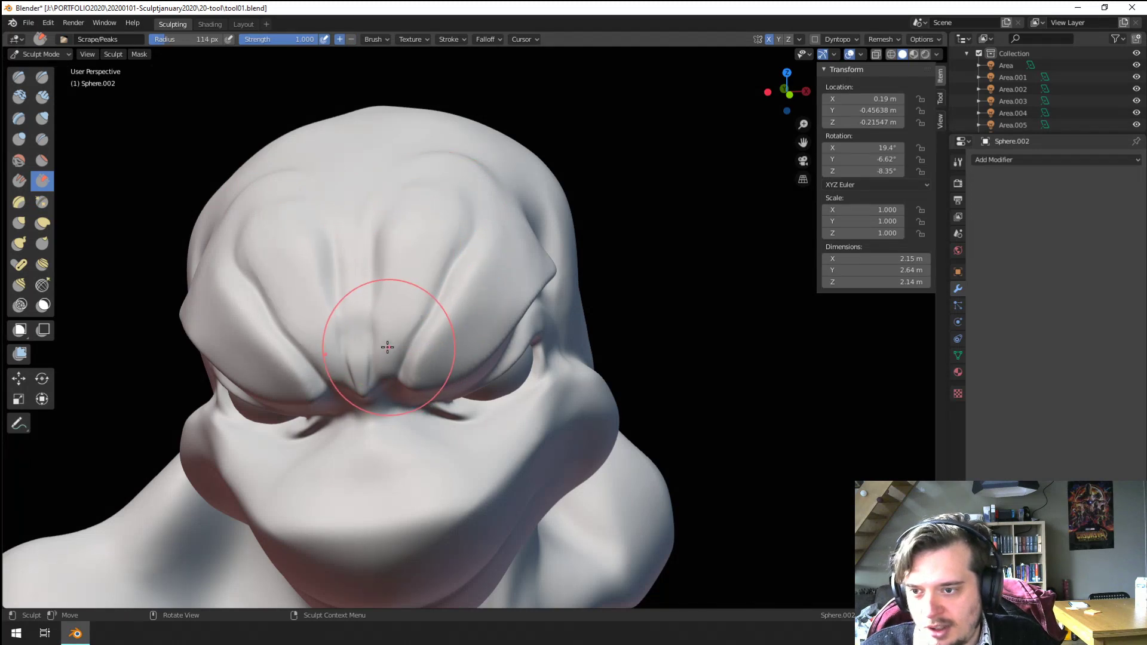
mouse_move(384, 346)
middle_down()
mouse_move(397, 320)
mouse_move(416, 315)
mouse_move(428, 210)
mouse_move(414, 283)
mouse_move(417, 263)
middle_up()
middle_drag(417, 262, 422, 281)
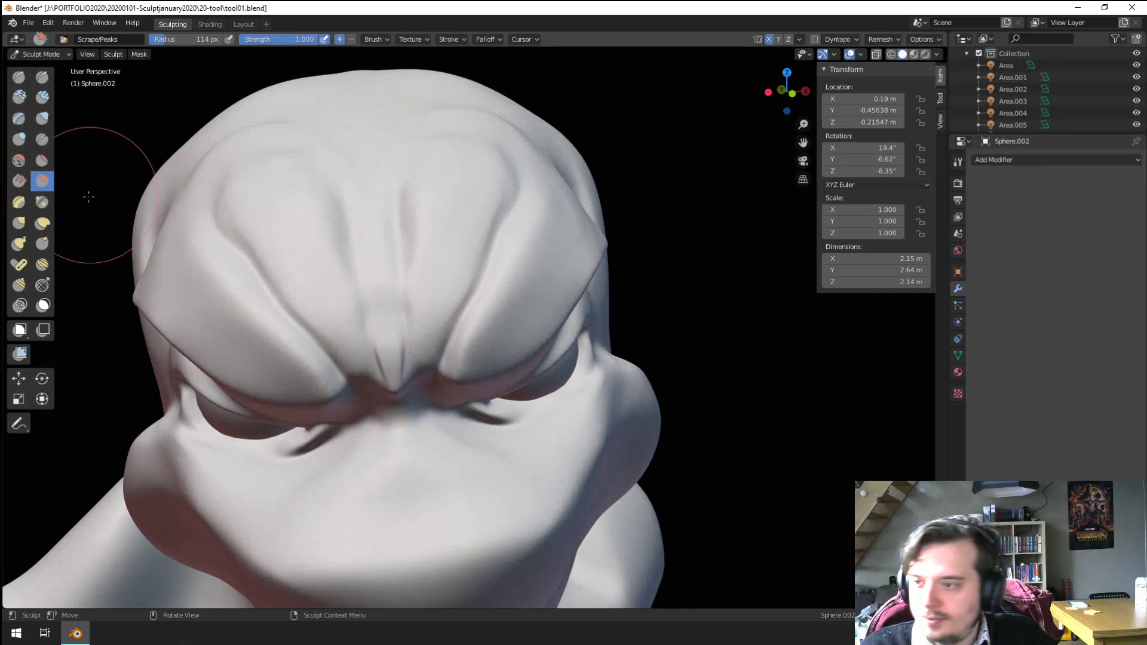
Step: Carve long converging creases down the forehead folds to the nose bridge with the Crease brush at about 76 px, then 62 px
click(42, 142)
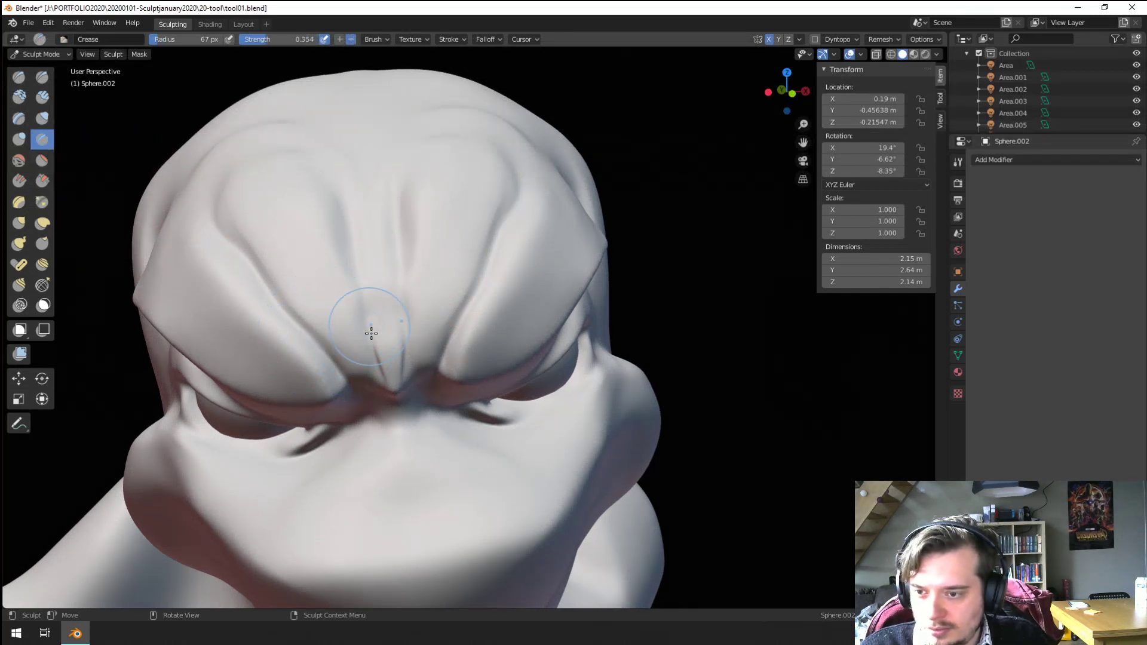
key(f)
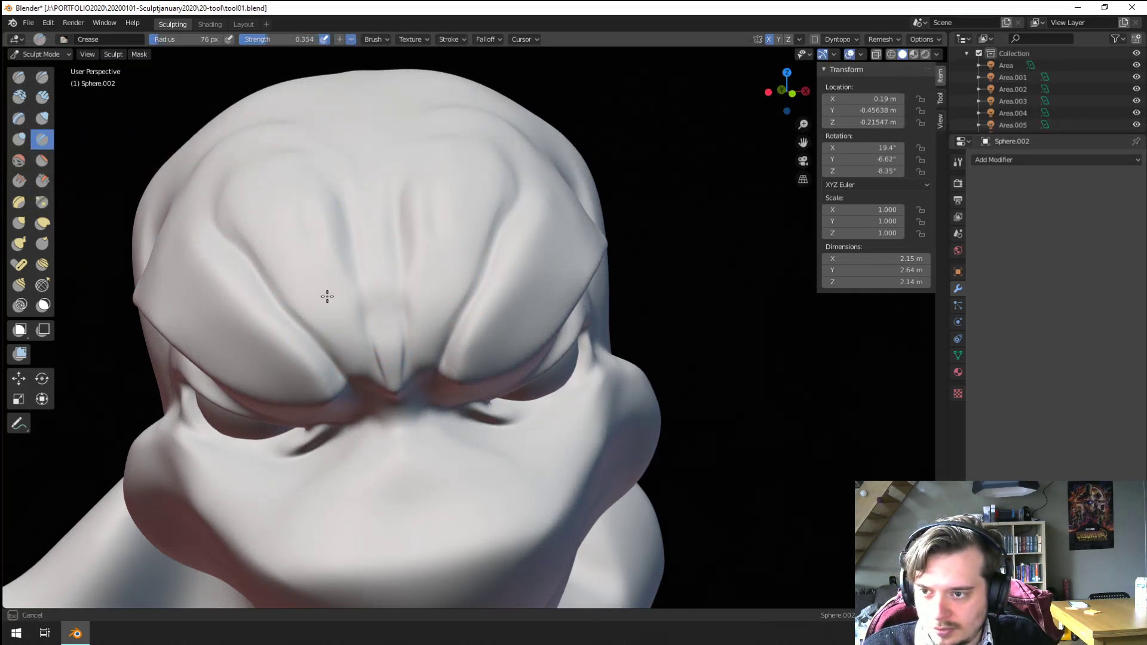
click(296, 172)
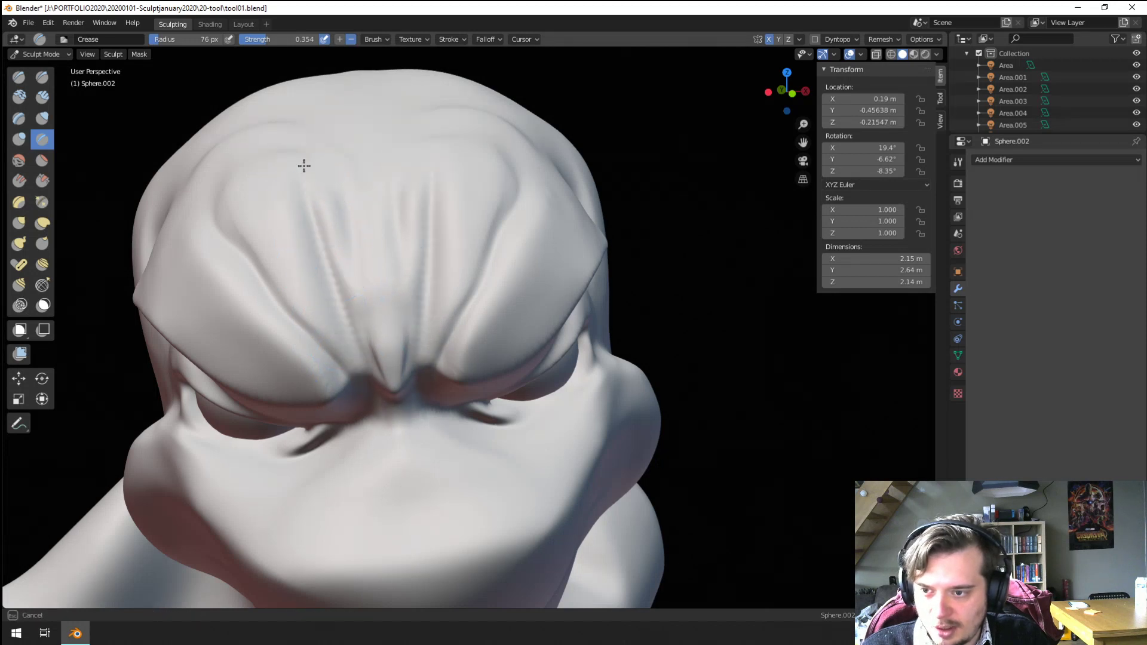
mouse_move(372, 318)
middle_down()
mouse_move(373, 330)
mouse_move(354, 289)
middle_up()
key(f)
click(345, 289)
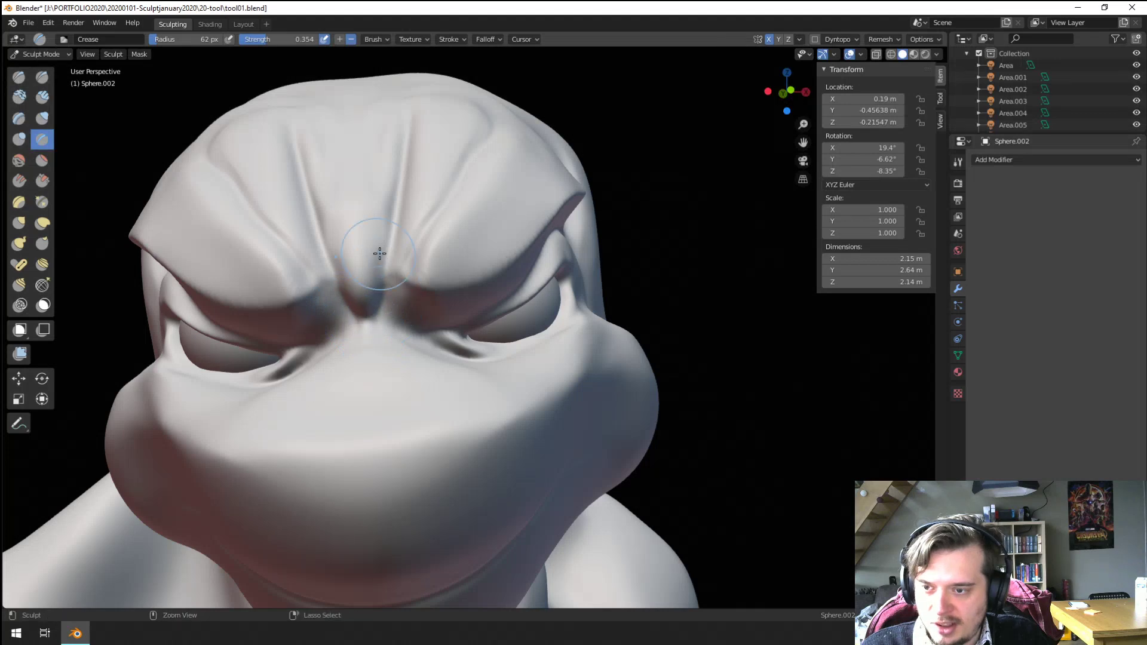
Step: Adjust the central forehead folds with the Grab brush at about 83 px, then flatten the brow with Flatten/Contrast at about 94 px
ctrl+middle_drag(379, 253, 370, 304)
mouse_move(369, 305)
middle_down()
mouse_move(314, 308)
mouse_move(355, 366)
mouse_move(364, 344)
middle_up()
key(g)
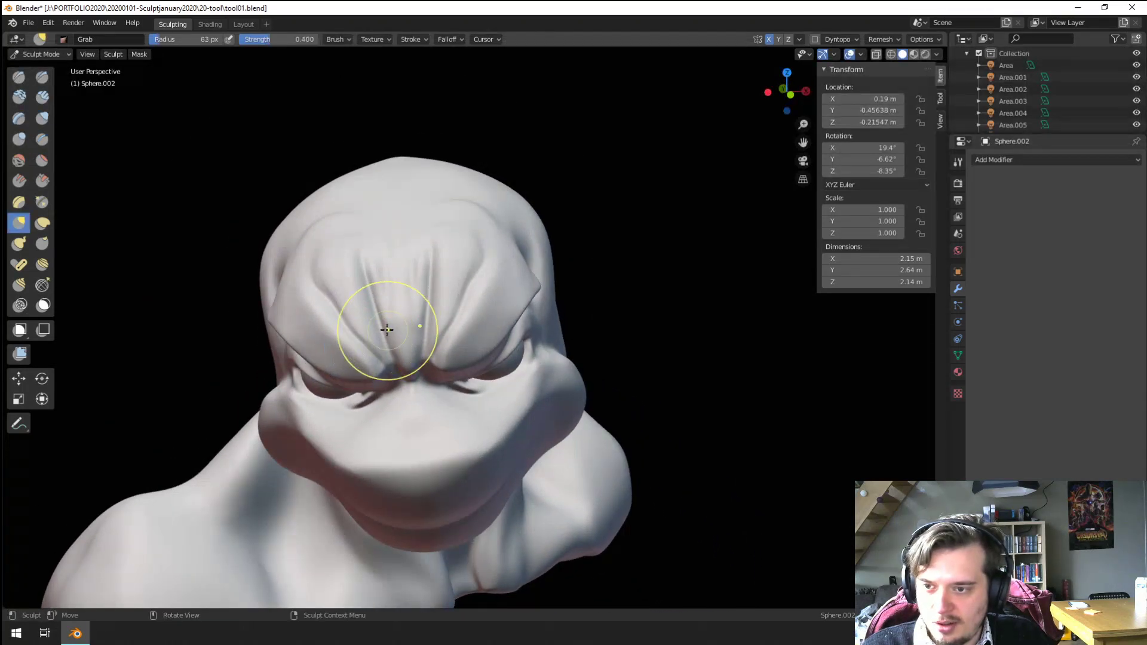
middle_drag(365, 269, 389, 302)
click(42, 160)
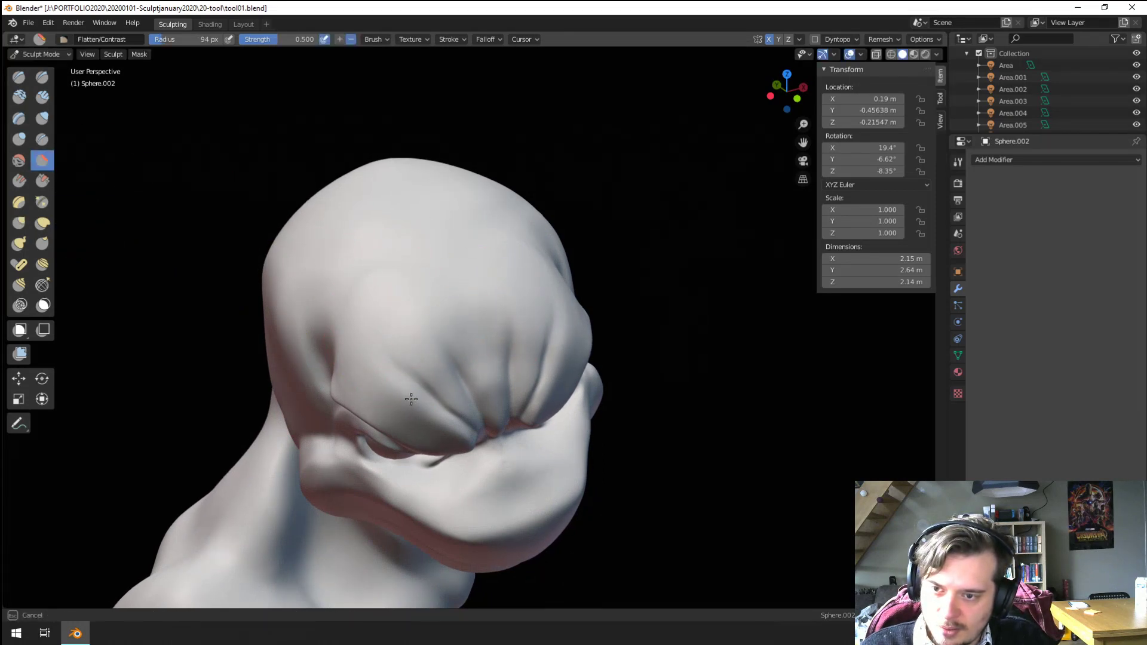
mouse_move(411, 399)
middle_down()
mouse_move(402, 302)
mouse_move(336, 289)
mouse_move(371, 302)
mouse_move(464, 301)
mouse_move(315, 320)
mouse_move(419, 308)
mouse_move(418, 271)
mouse_move(460, 271)
mouse_move(427, 291)
mouse_move(435, 320)
mouse_move(461, 325)
middle_up()
scroll(429, 272, up, 1)
scroll(431, 274, up, 2)
Step: Reshape the side of the head behind the brow with the Grab brush, raising its radius from 158 to about 236 px
key(g)
scroll(435, 320, down, 3)
scroll(461, 323, up, 3)
scroll(487, 259, up, 2)
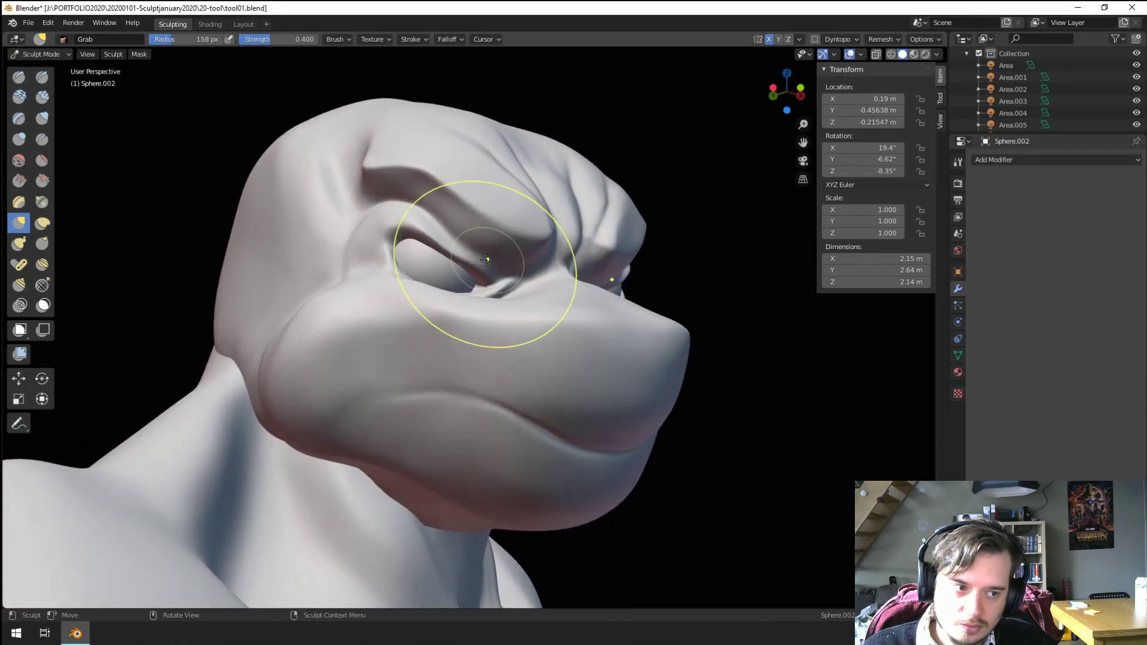
ctrl+middle_drag(469, 264, 435, 282)
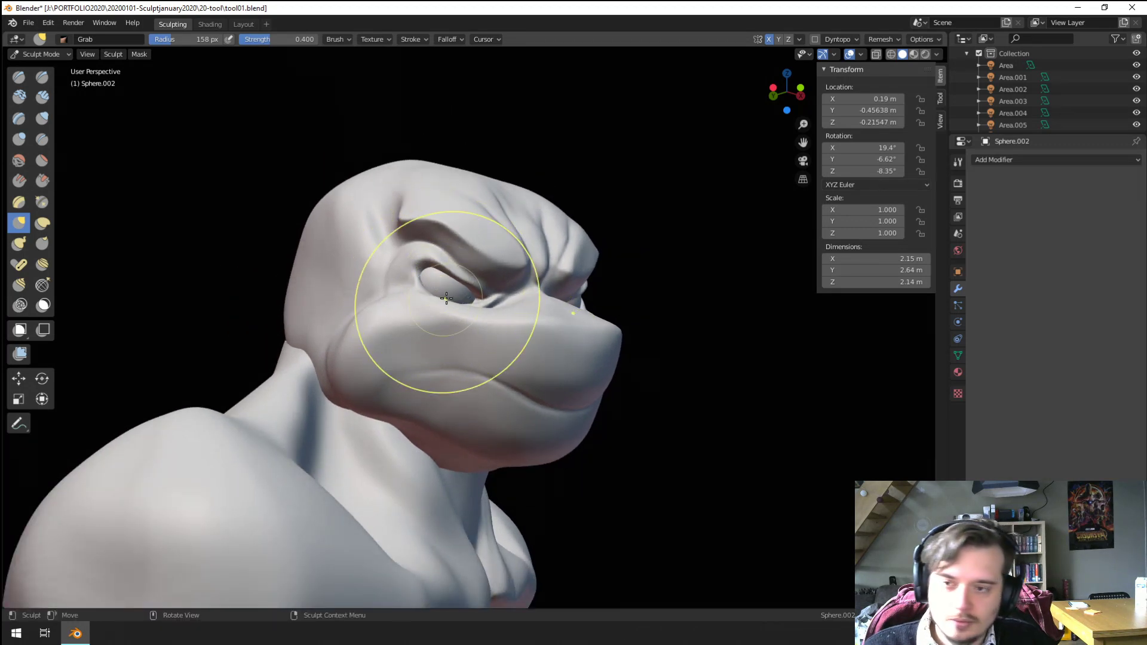
mouse_move(446, 298)
middle_down()
mouse_move(382, 285)
mouse_move(435, 285)
middle_up()
key(f)
click(385, 261)
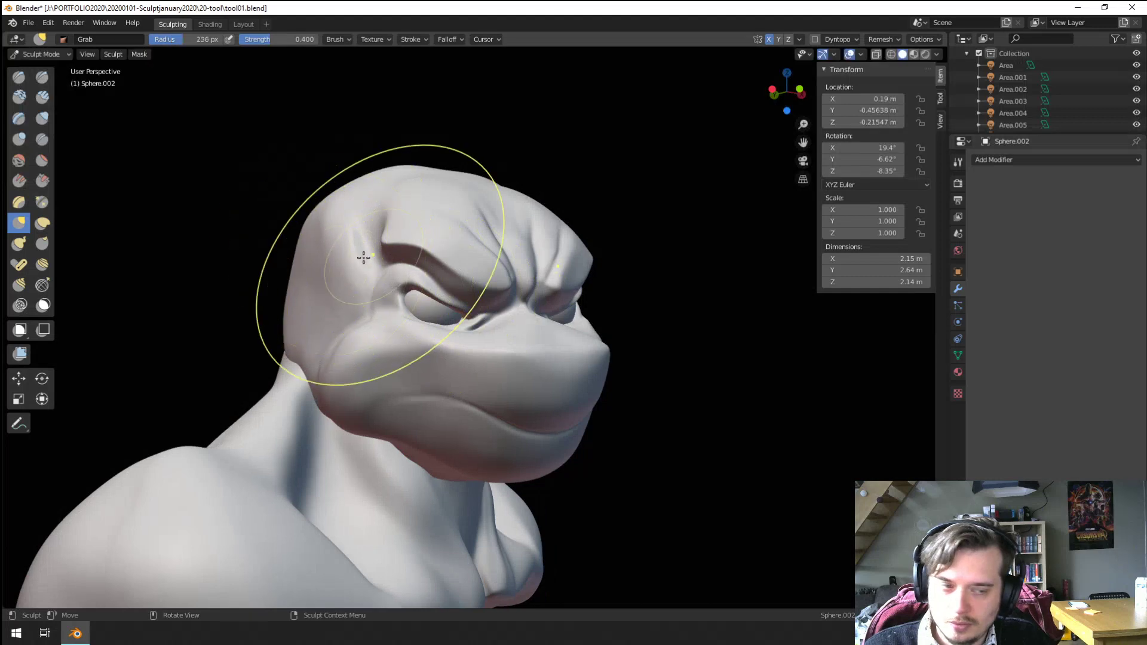
Step: Pull the side of the head above the cheek outward and lift the temple with the Grab brush, adjusting its radius between strokes
middle_drag(349, 269, 379, 332)
key(f)
click(394, 320)
drag(383, 321, 356, 317)
middle_drag(362, 314, 287, 265)
key(f)
click(267, 260)
drag(302, 235, 325, 226)
key(f)
click(326, 239)
mouse_move(326, 239)
middle_down()
mouse_move(339, 380)
mouse_move(257, 364)
mouse_move(179, 304)
middle_up()
Step: Flatten the side of the head with Flatten/Contrast at about 95 px, then pull the rear cheek outward with Grab at about 157 px
click(42, 159)
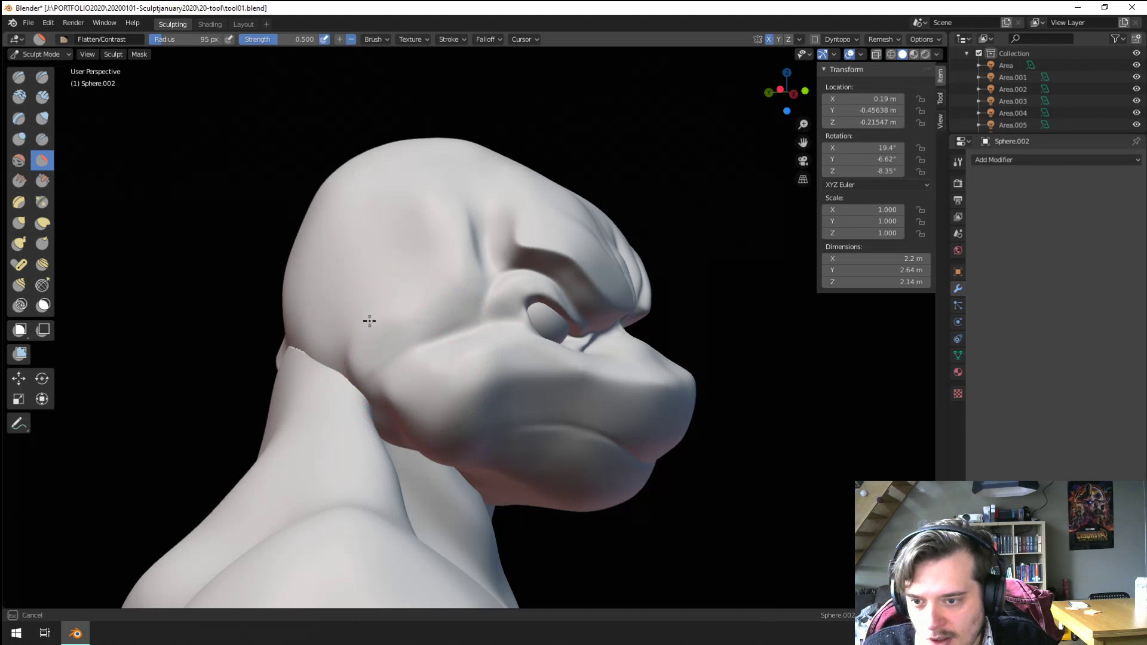
middle_drag(417, 400, 326, 448)
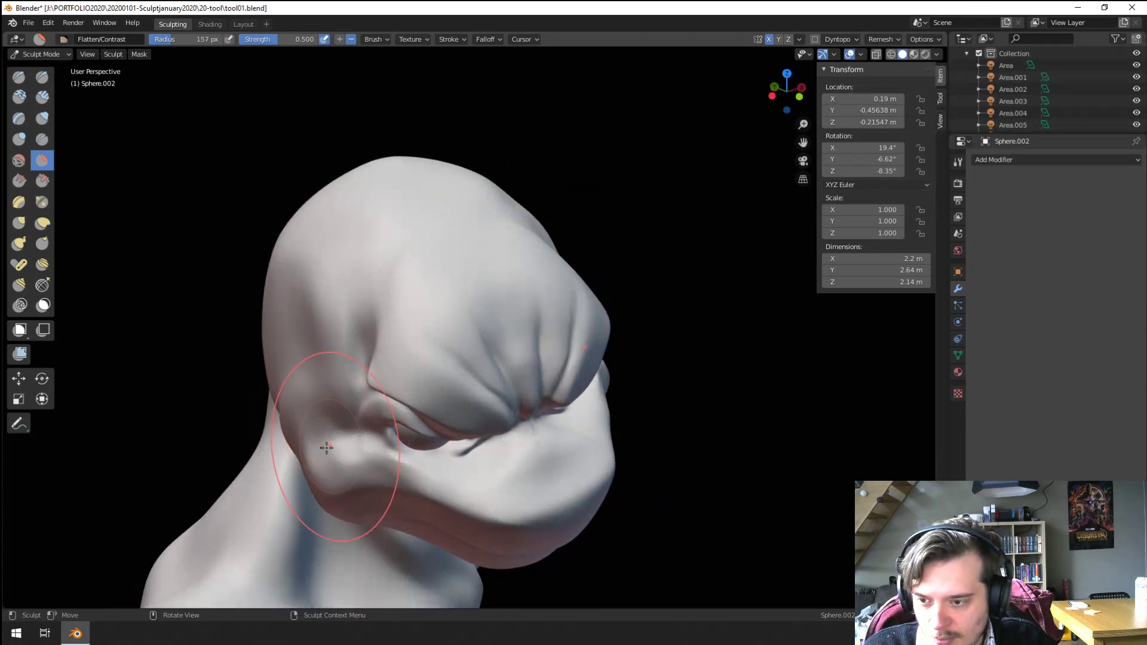
key(g)
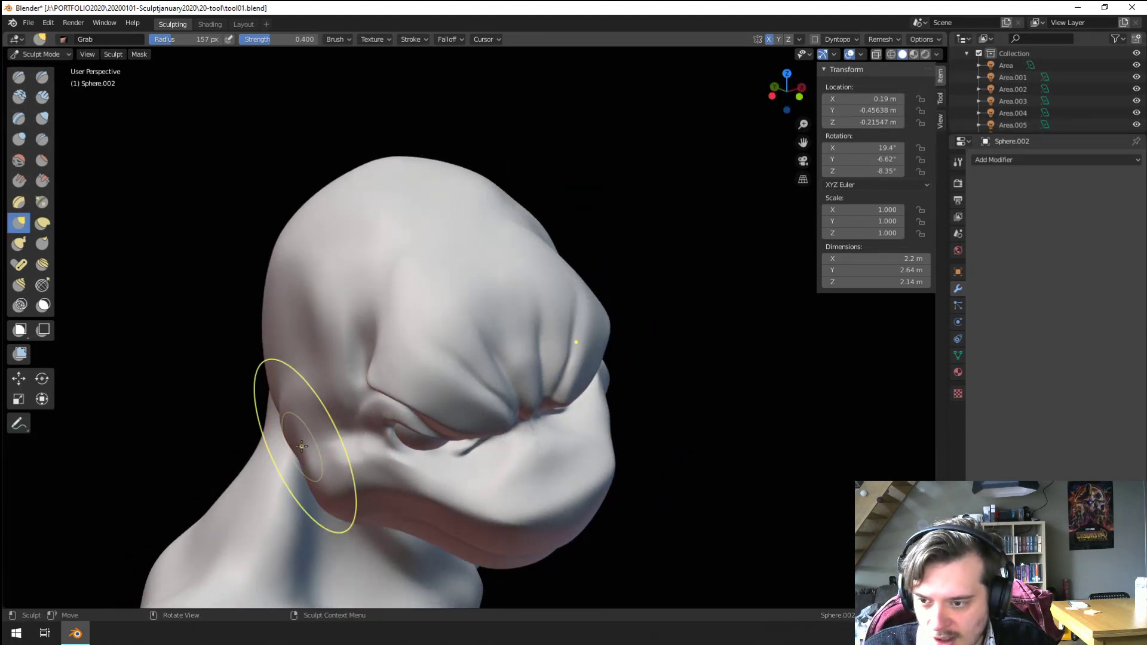
mouse_move(305, 437)
mouse_down()
mouse_move(304, 466)
mouse_move(298, 410)
mouse_up()
mouse_move(298, 409)
middle_down()
mouse_move(323, 322)
mouse_move(274, 333)
mouse_move(333, 340)
mouse_move(284, 327)
mouse_move(328, 320)
mouse_move(174, 256)
middle_up()
Step: Flatten the cheek and the area behind it with the Flatten/Contrast brush at about 140 px
scroll(173, 257, up, 2)
click(42, 160)
key(f)
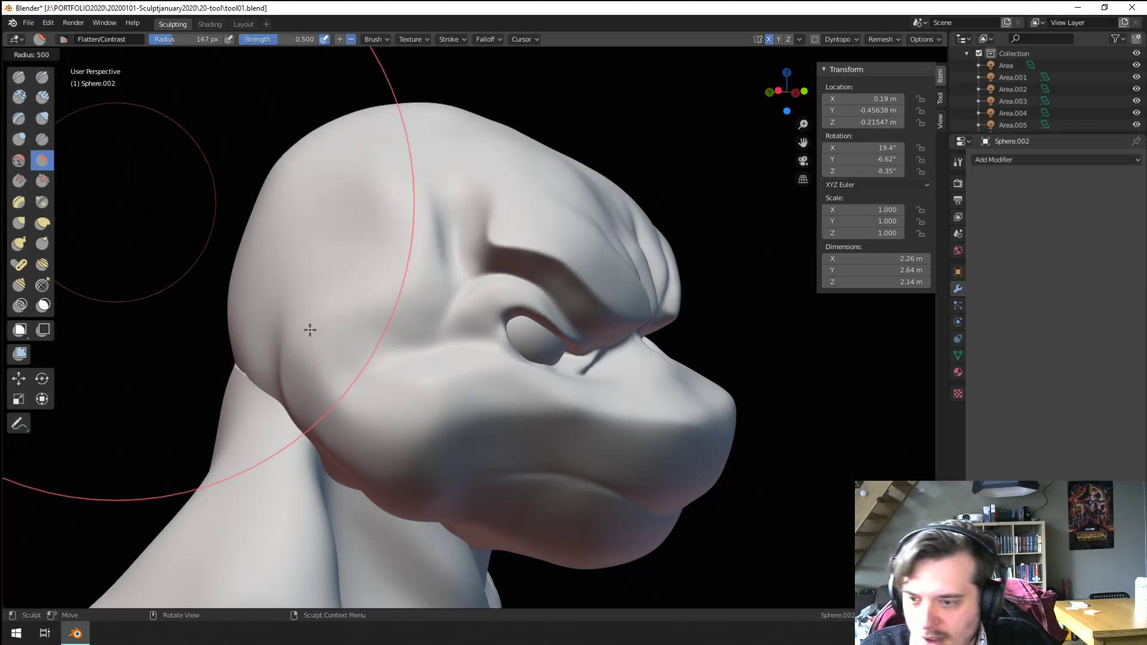
click(356, 374)
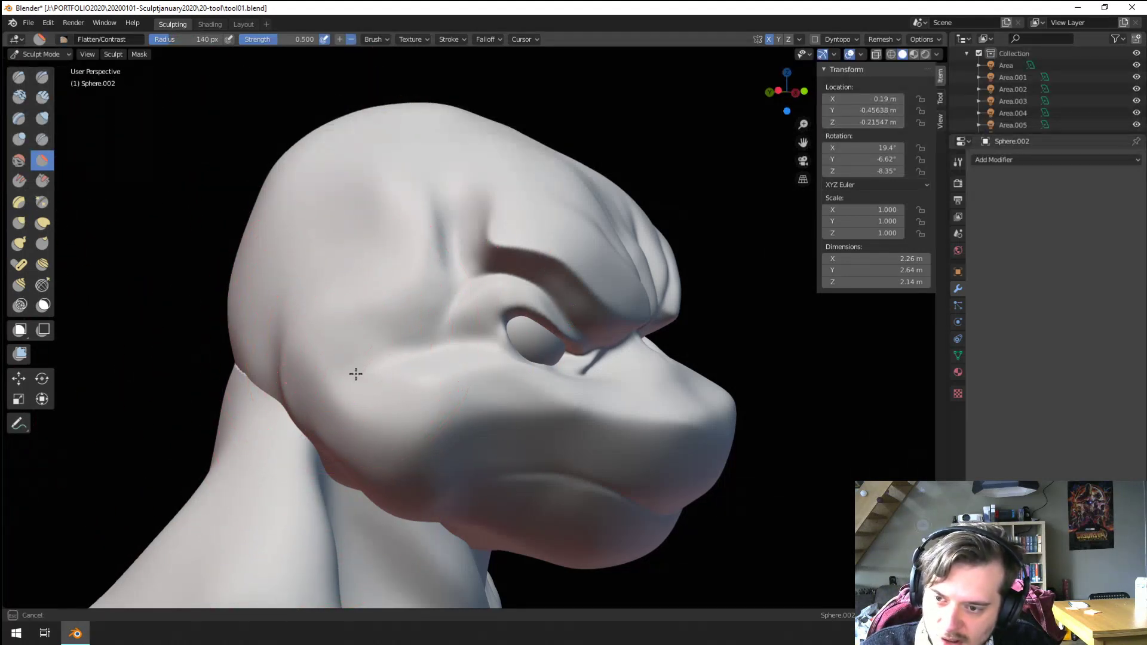
middle_drag(442, 384, 335, 389)
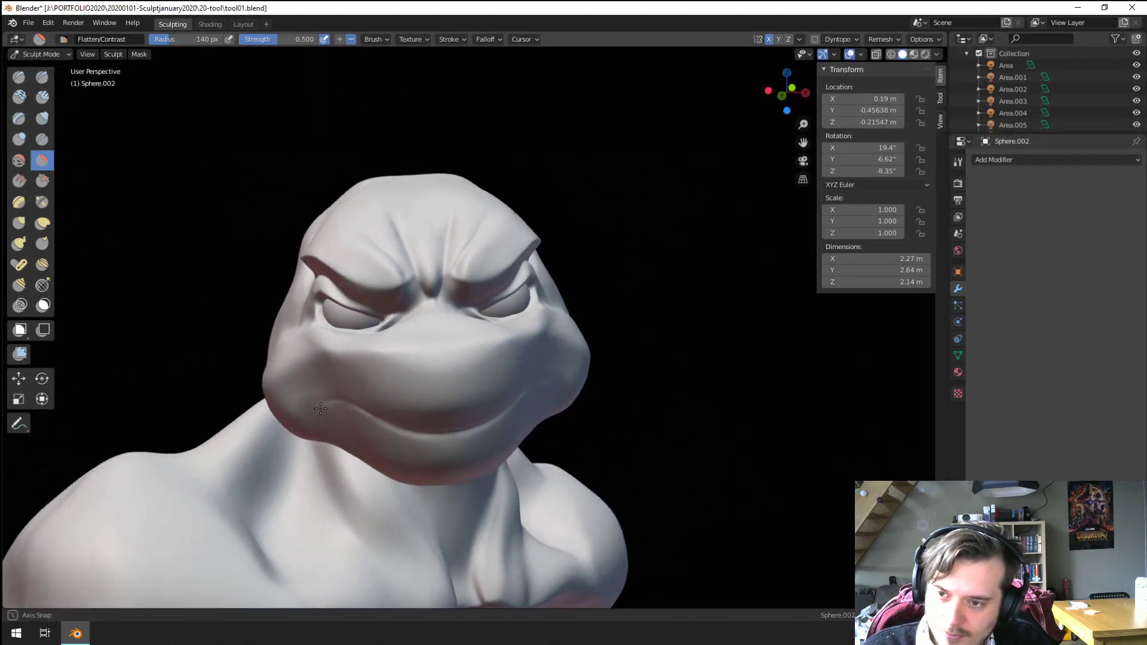
Step: Reshape the temple and upper cheek contour with the Grab brush at about 92 and 112 px, then flatten them with Flatten/Contrast at about 123 px
key(g)
key(f)
click(279, 305)
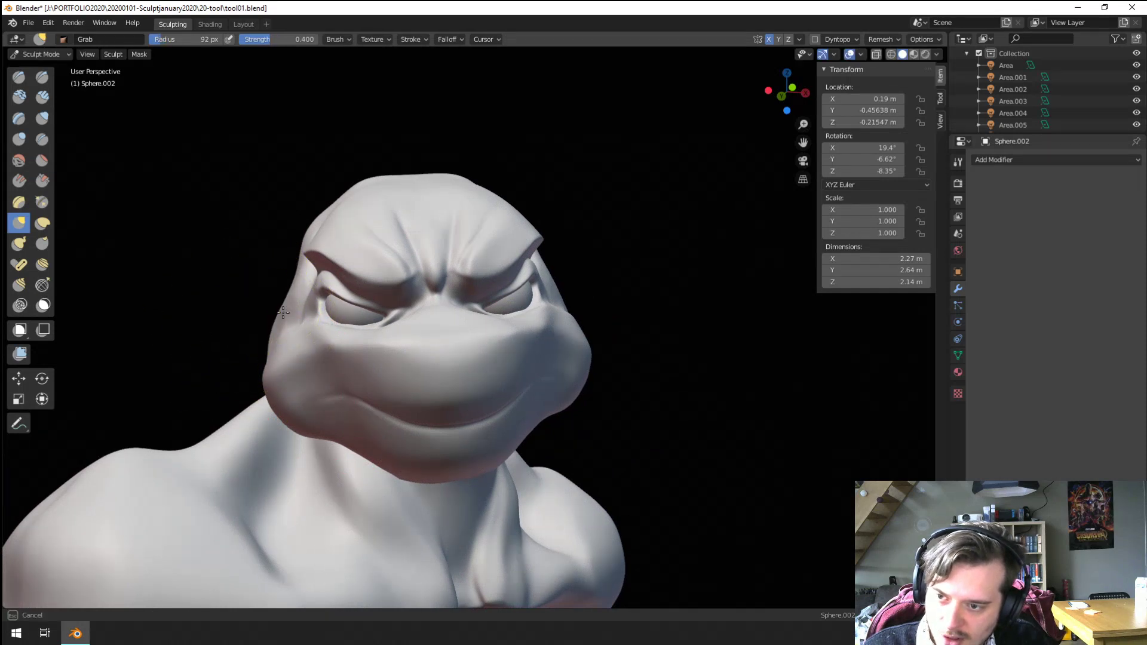
key(f)
click(296, 306)
middle_drag(295, 305, 312, 302)
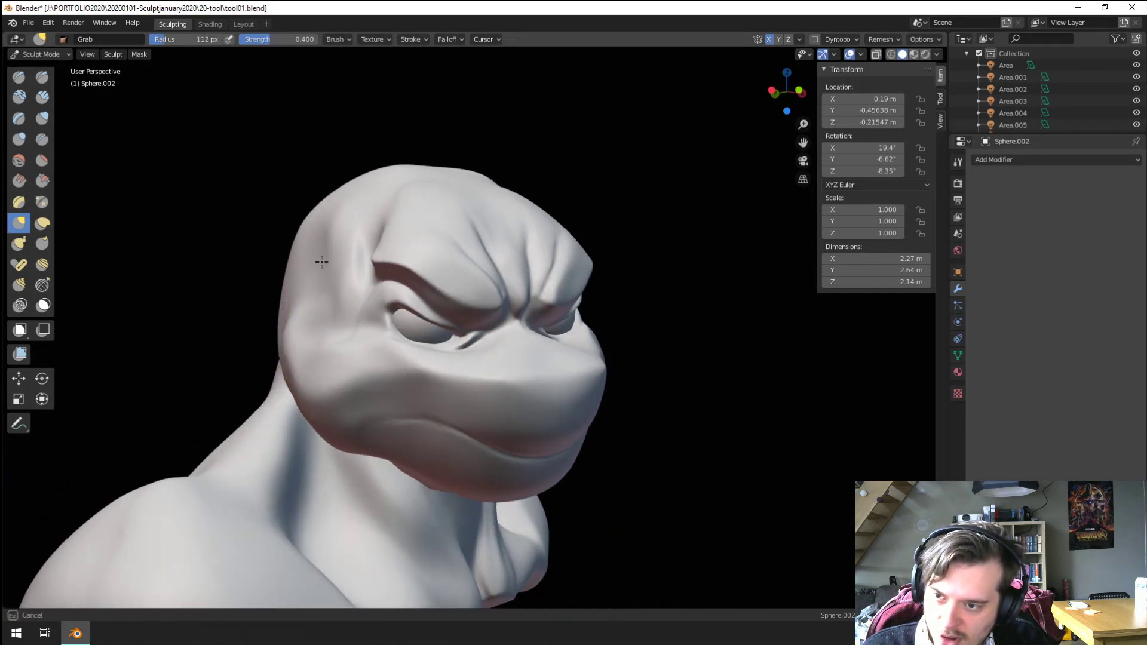
middle_drag(322, 262, 301, 263)
click(42, 160)
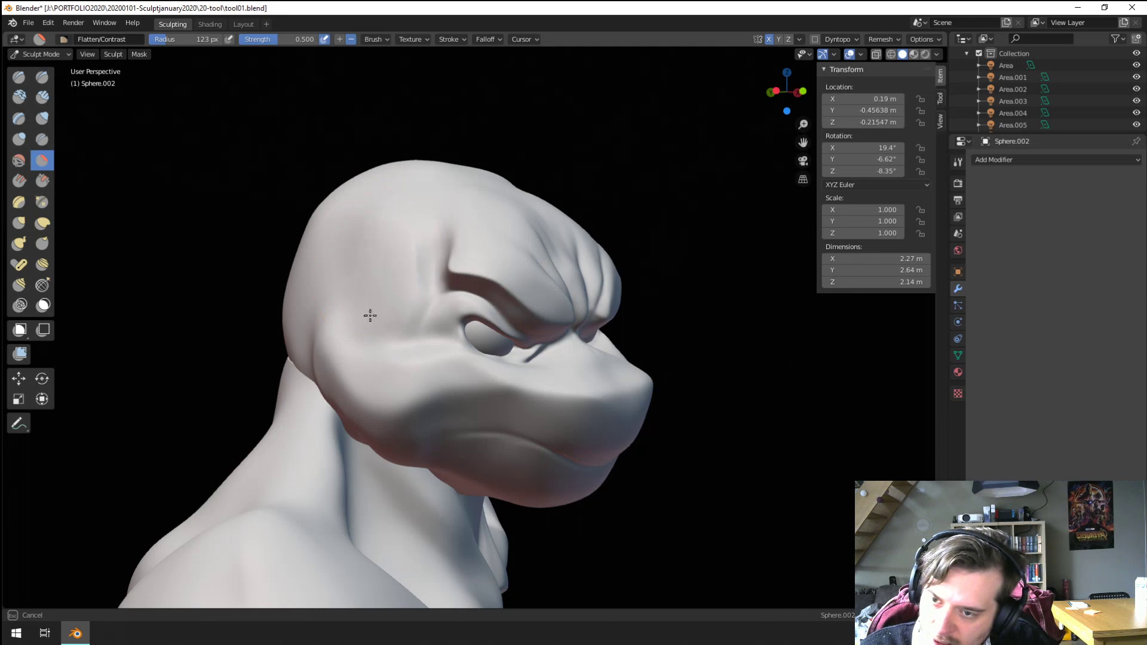
mouse_move(374, 428)
middle_down()
mouse_move(359, 397)
mouse_move(238, 397)
mouse_move(484, 402)
mouse_move(443, 376)
middle_up()
Step: Pull the open lower edge at the back of the head down toward the neck with the Grab brush, reducing its radius from 174 to about 125 px
key(g)
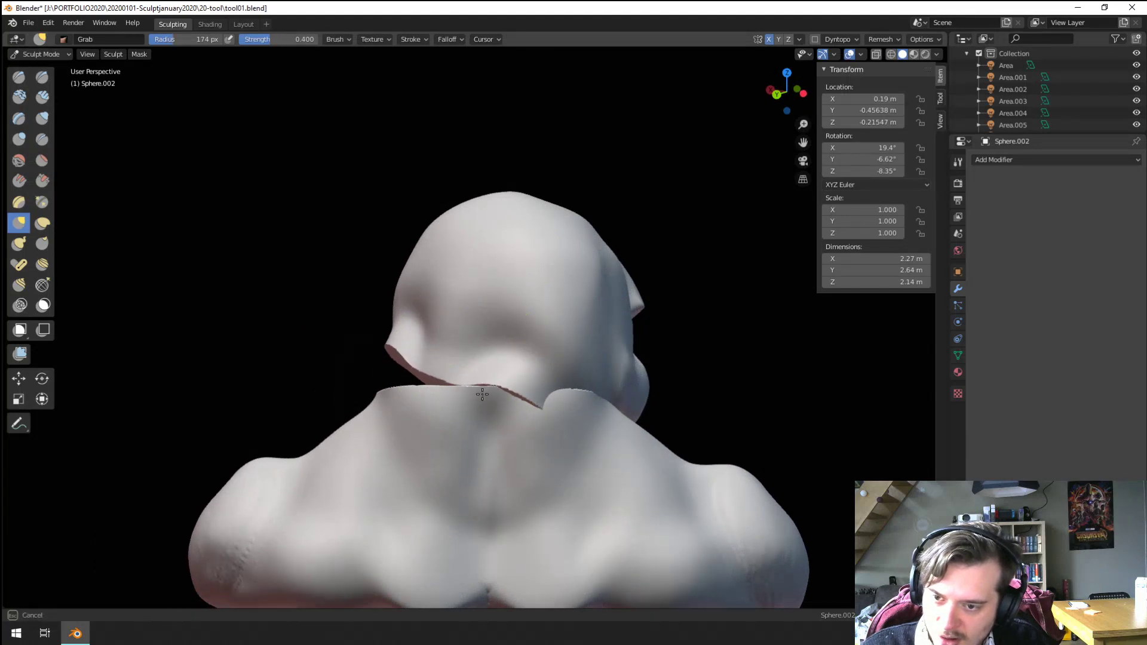
middle_drag(492, 424, 431, 443)
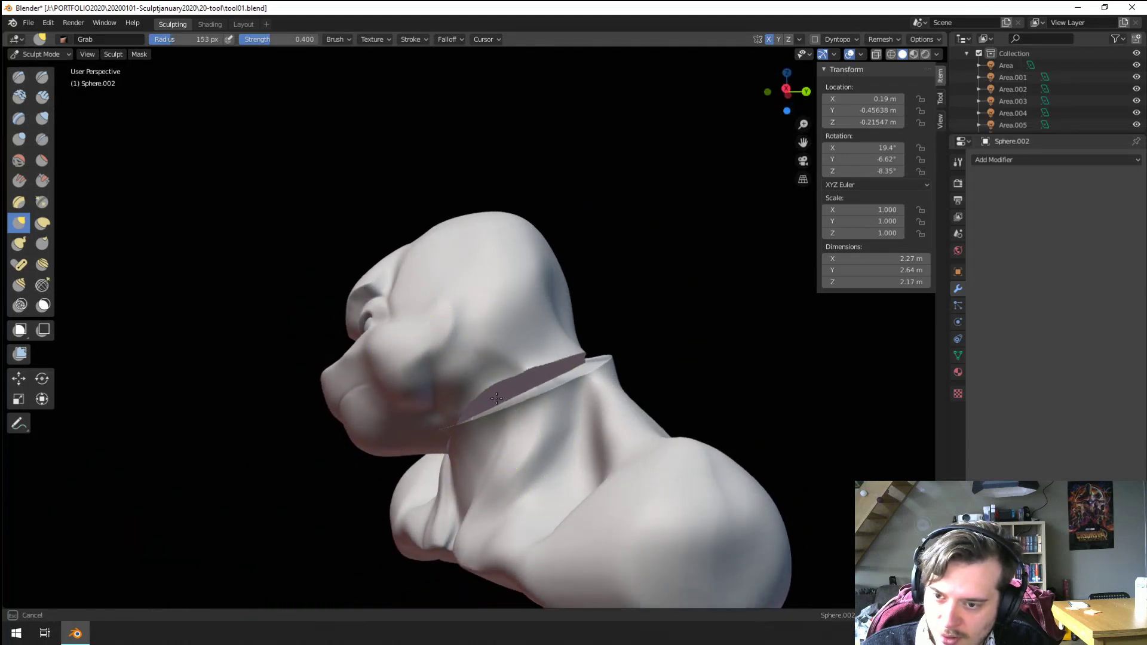
mouse_move(525, 384)
middle_down()
mouse_move(639, 341)
mouse_move(568, 374)
mouse_move(591, 361)
mouse_move(478, 369)
mouse_move(505, 368)
mouse_move(493, 382)
mouse_move(525, 384)
mouse_move(548, 428)
mouse_move(543, 471)
mouse_move(587, 425)
mouse_move(505, 433)
mouse_move(507, 406)
mouse_move(439, 341)
middle_up()
key(f)
key(f)
click(501, 436)
scroll(525, 415, down, 3)
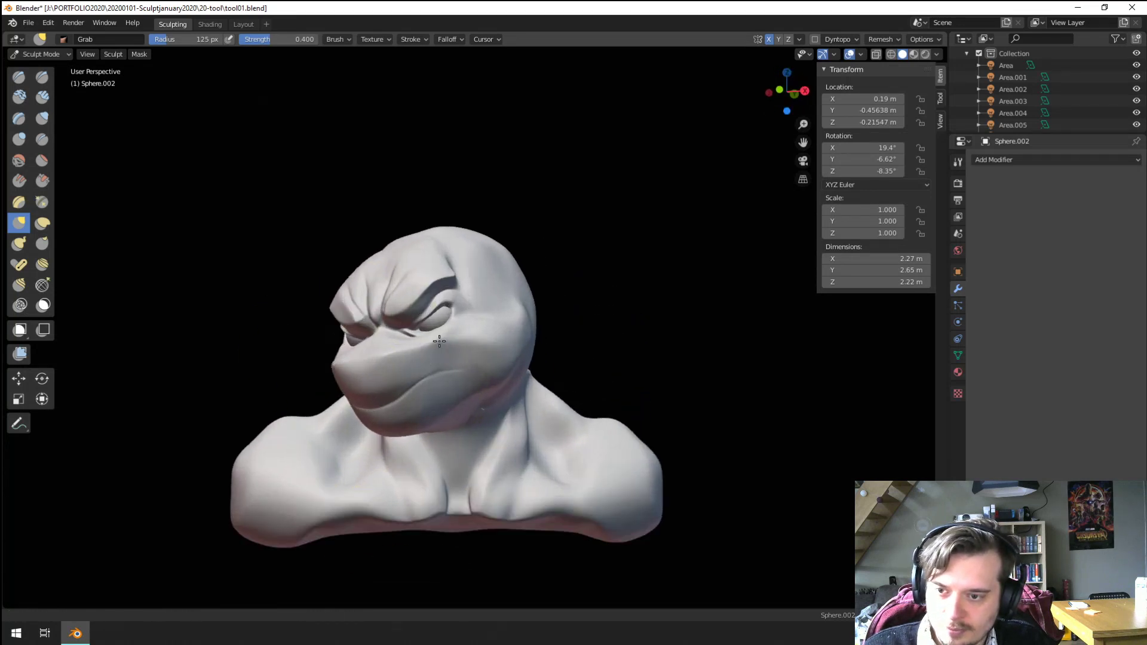
Step: Carve a crease along the underside of the brow ridge above the eye with the Crease brush at about 54 px
scroll(439, 341, up, 4)
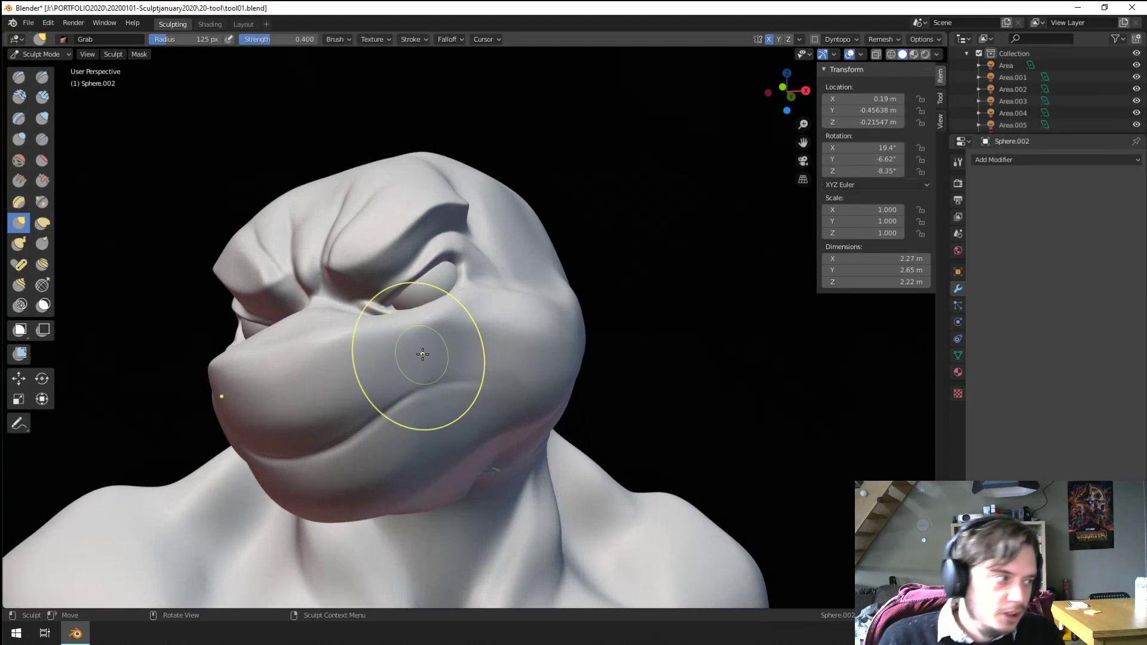
mouse_move(422, 354)
middle_down()
mouse_move(525, 338)
mouse_move(499, 358)
mouse_move(481, 328)
mouse_move(430, 362)
mouse_move(207, 251)
middle_up()
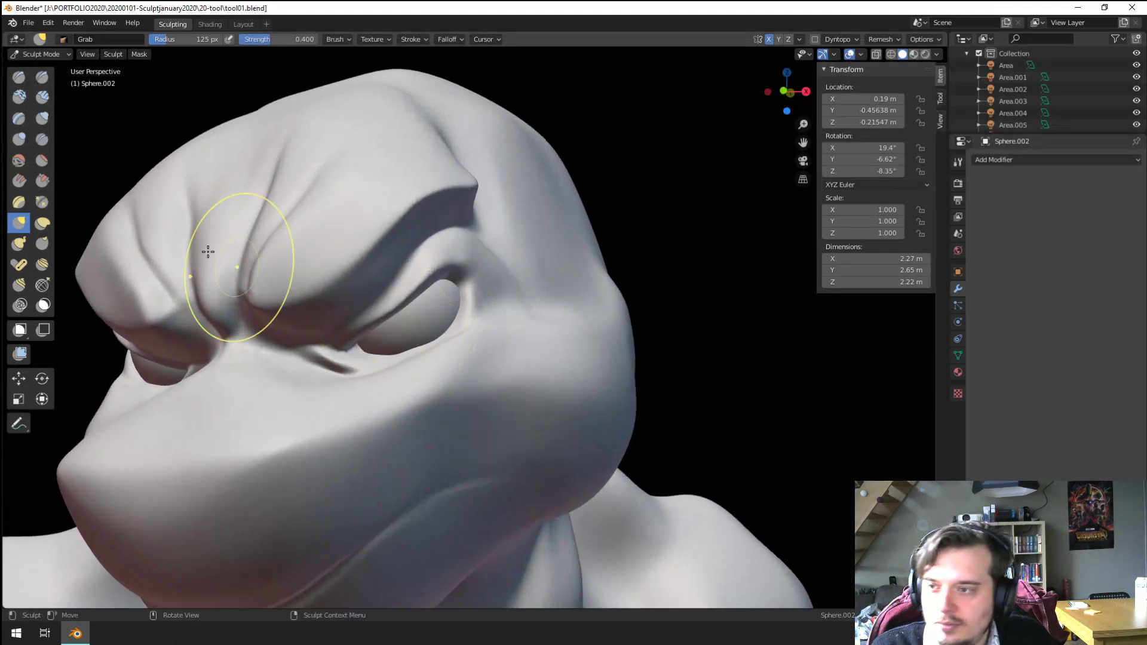
click(41, 139)
middle_drag(307, 358, 299, 333)
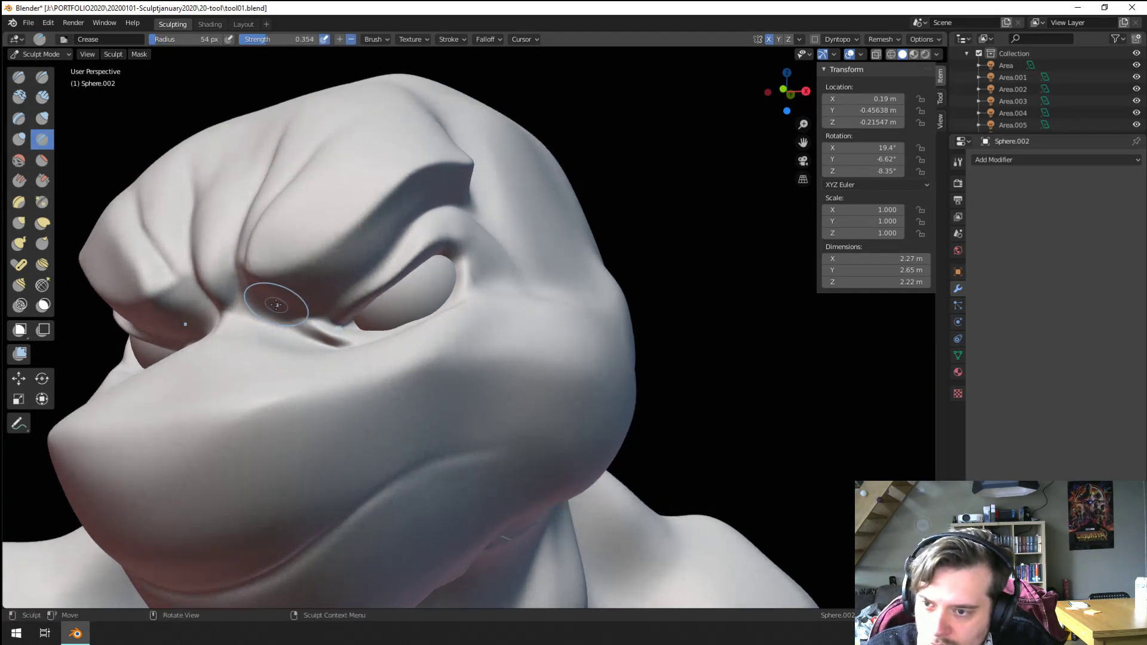
drag(337, 282, 441, 202)
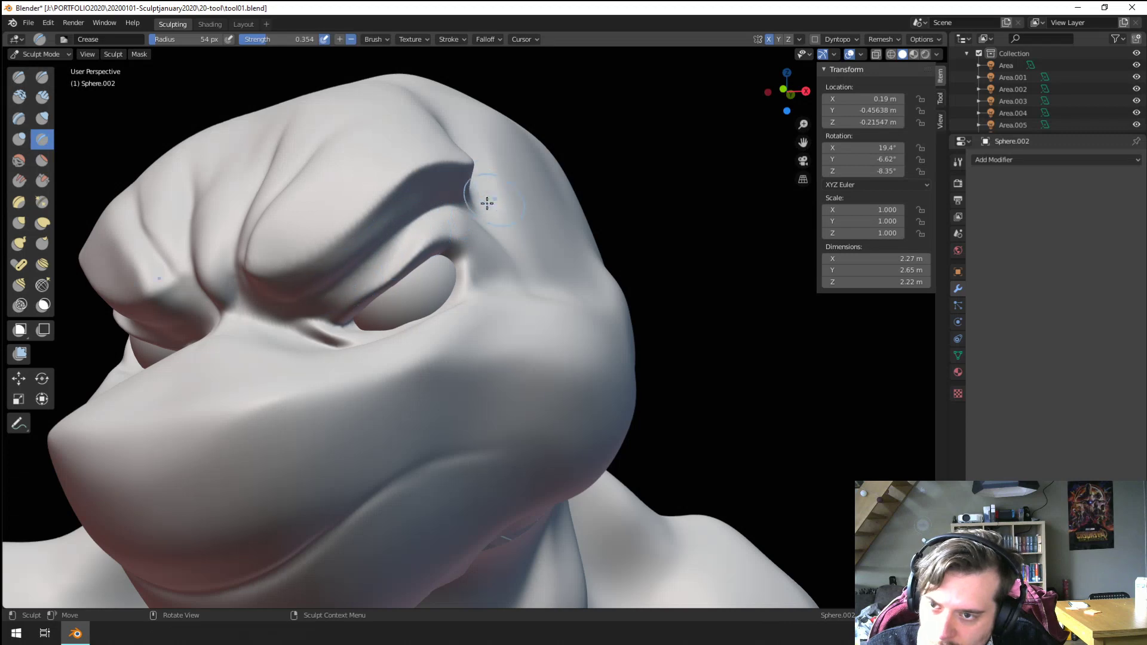
ctrl+middle_drag(443, 198, 362, 269)
Step: Flatten the underside of the brow ridge into a clean plane with the Scrape/Peaks brush at about 71 px, then 49 px
ctrl+middle_drag(362, 358, 248, 250)
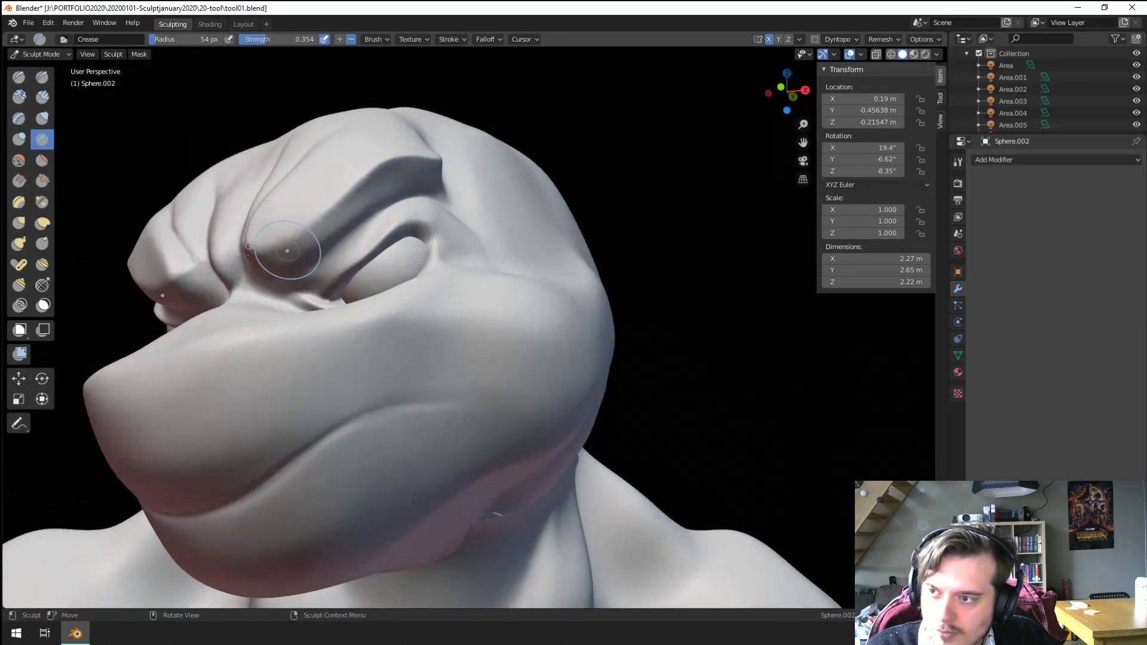
click(42, 181)
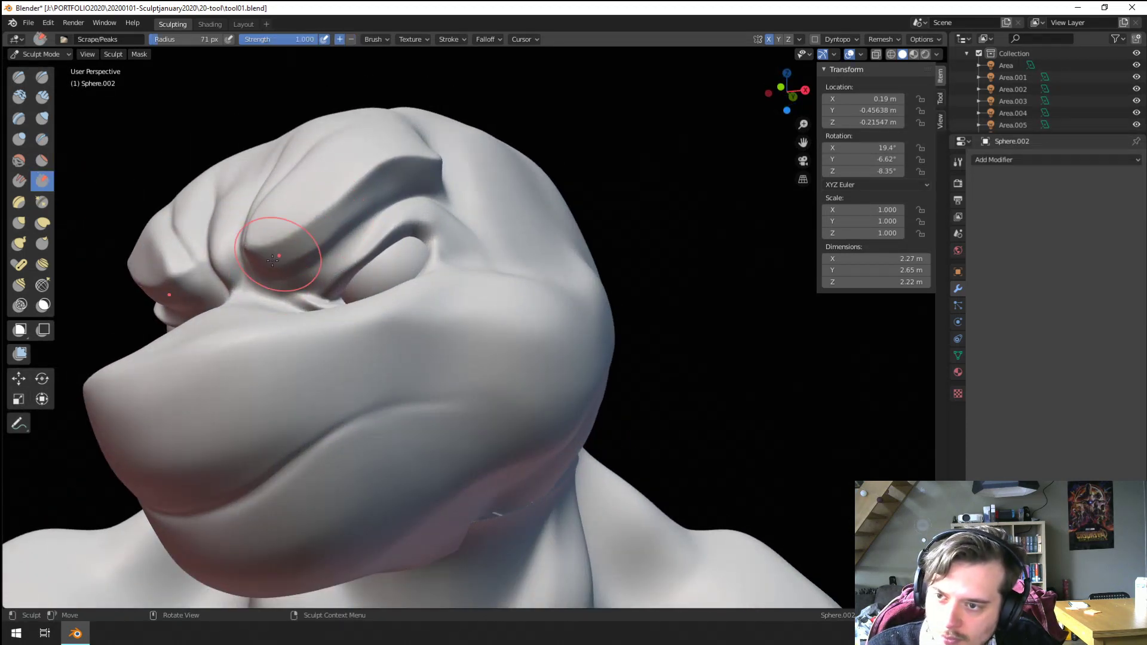
drag(291, 254, 443, 175)
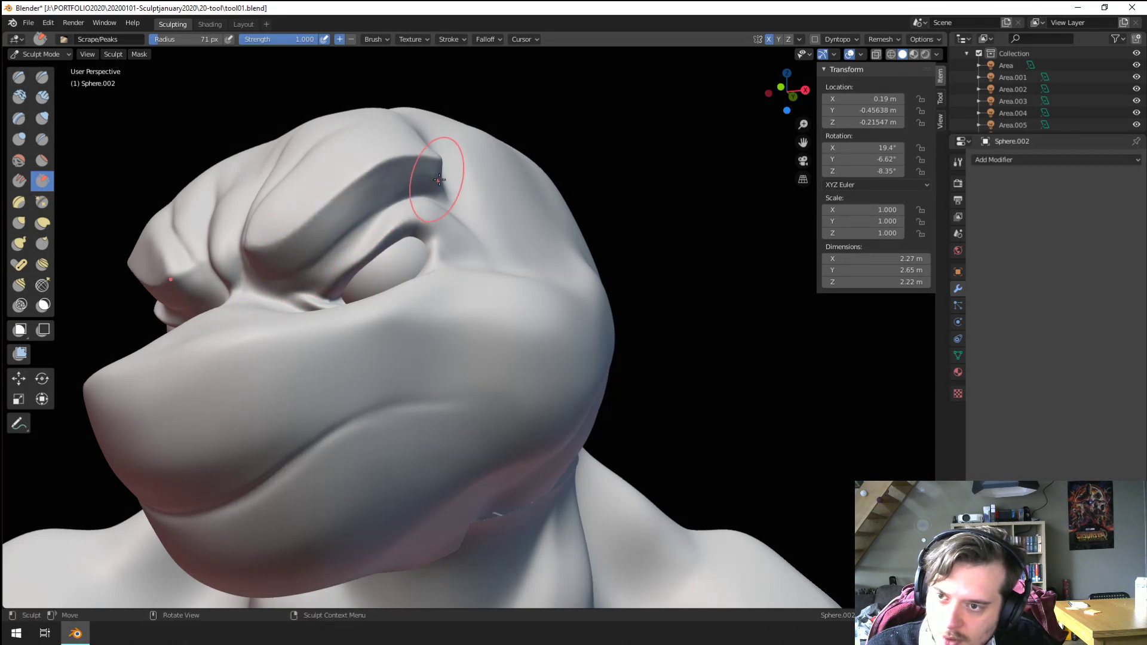
middle_drag(312, 248, 333, 249)
key(f)
click(319, 249)
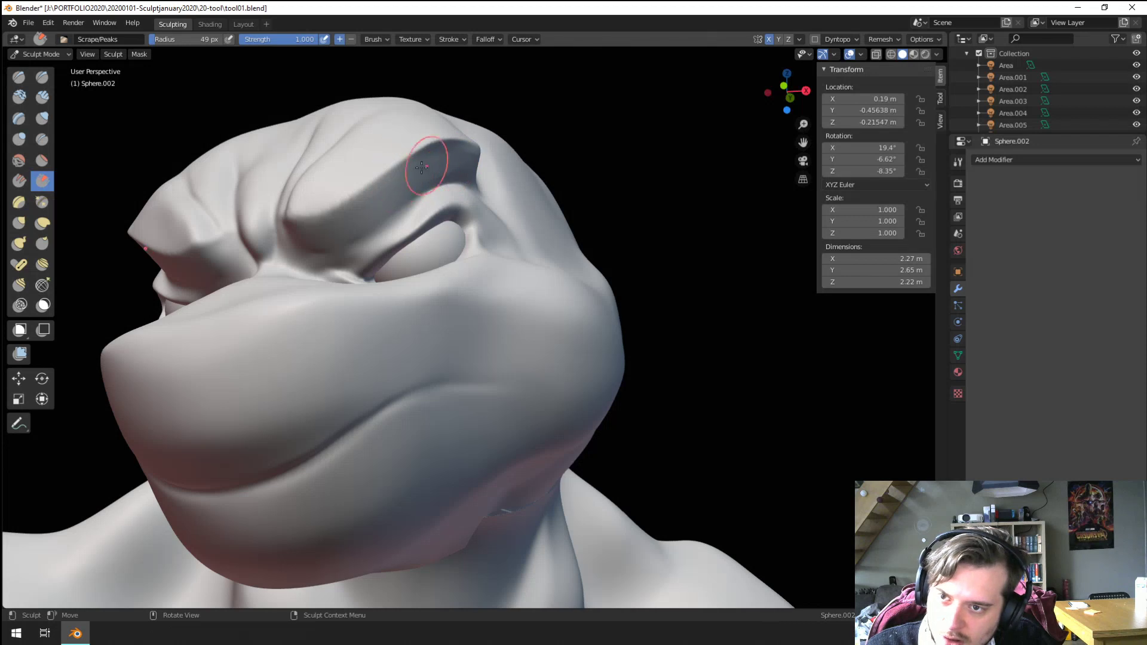
Step: Nudge the inner end of the brow beside the nose bridge upward with the Grab brush at about 91 px
ctrl+middle_drag(487, 119, 472, 230)
mouse_move(403, 224)
middle_down()
mouse_move(464, 225)
mouse_move(449, 233)
middle_up()
ctrl+middle_drag(451, 236, 457, 200)
mouse_move(394, 224)
middle_down()
mouse_move(436, 225)
mouse_move(441, 281)
middle_up()
key(g)
key(f)
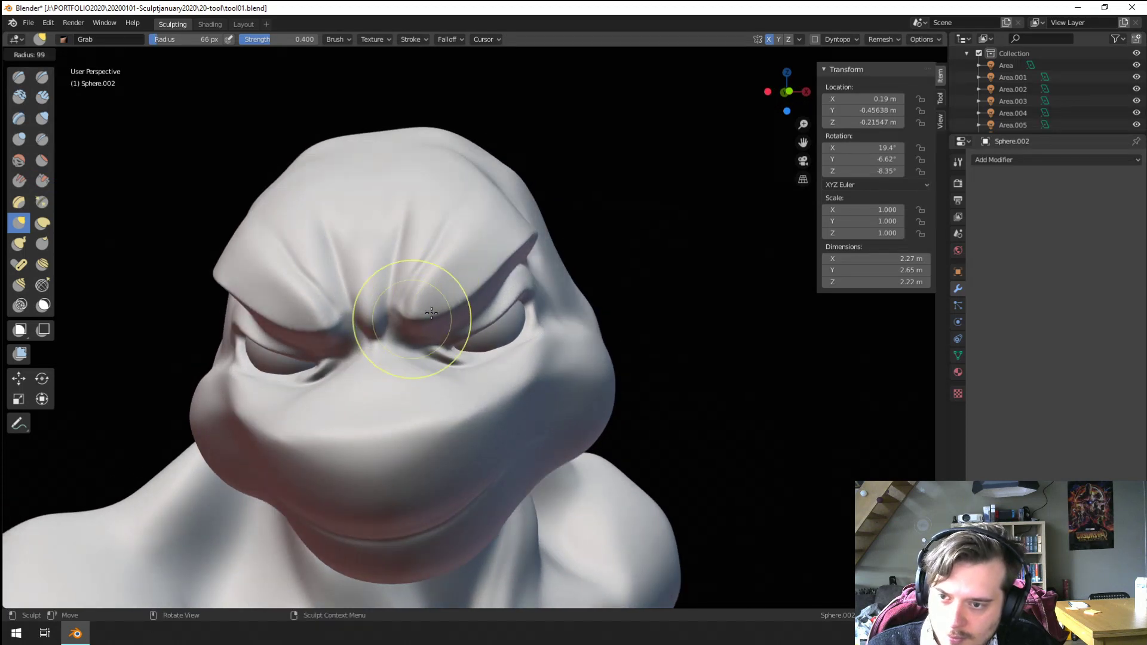
drag(423, 336, 422, 332)
middle_drag(422, 332, 396, 325)
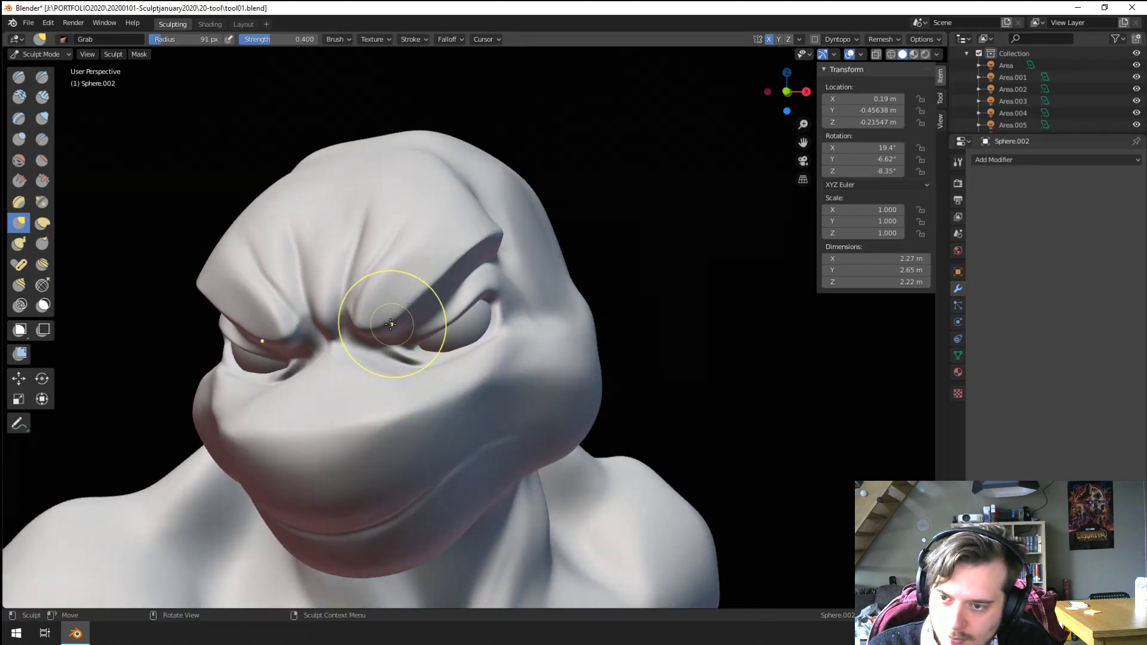
Step: Raise the lower brow fold above the inner eye corner with the Grab brush, enlarging its radius to about 183 px
key(f)
click(408, 323)
drag(409, 323, 405, 311)
mouse_move(407, 310)
middle_down()
mouse_move(429, 284)
mouse_move(227, 370)
mouse_move(292, 359)
middle_up()
key(f)
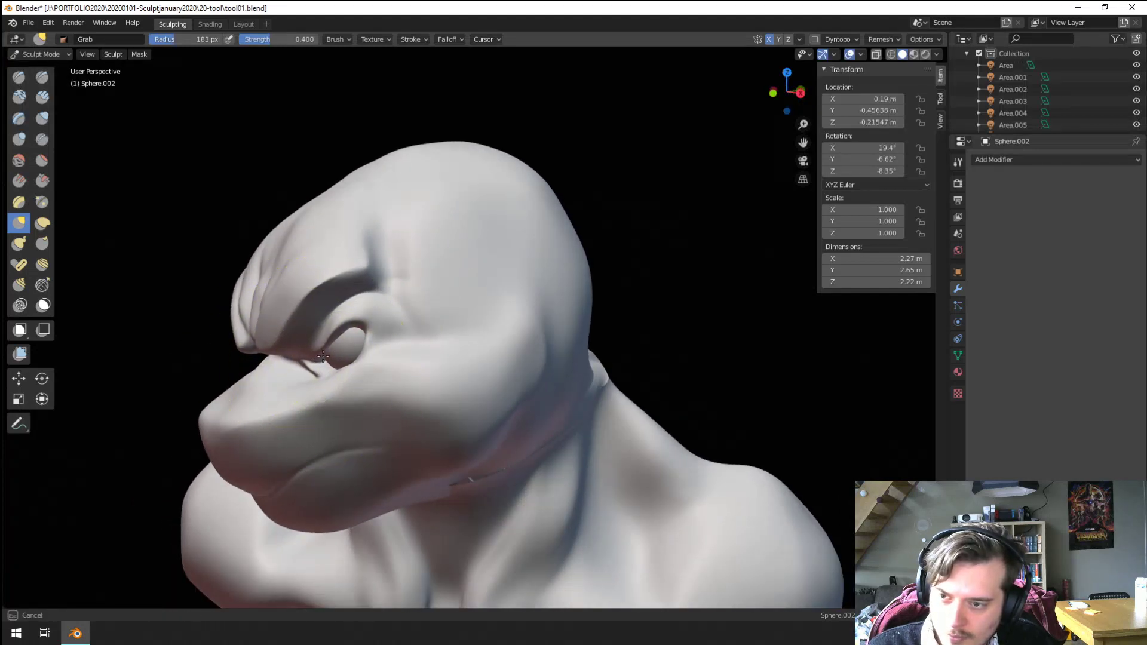
drag(322, 356, 321, 353)
mouse_move(321, 354)
middle_down()
mouse_move(359, 332)
mouse_move(400, 252)
middle_up()
Step: Sharpen the crease along the upper eyelid's lower edge with the Crease brush, reducing its radius to about 76 px
click(42, 139)
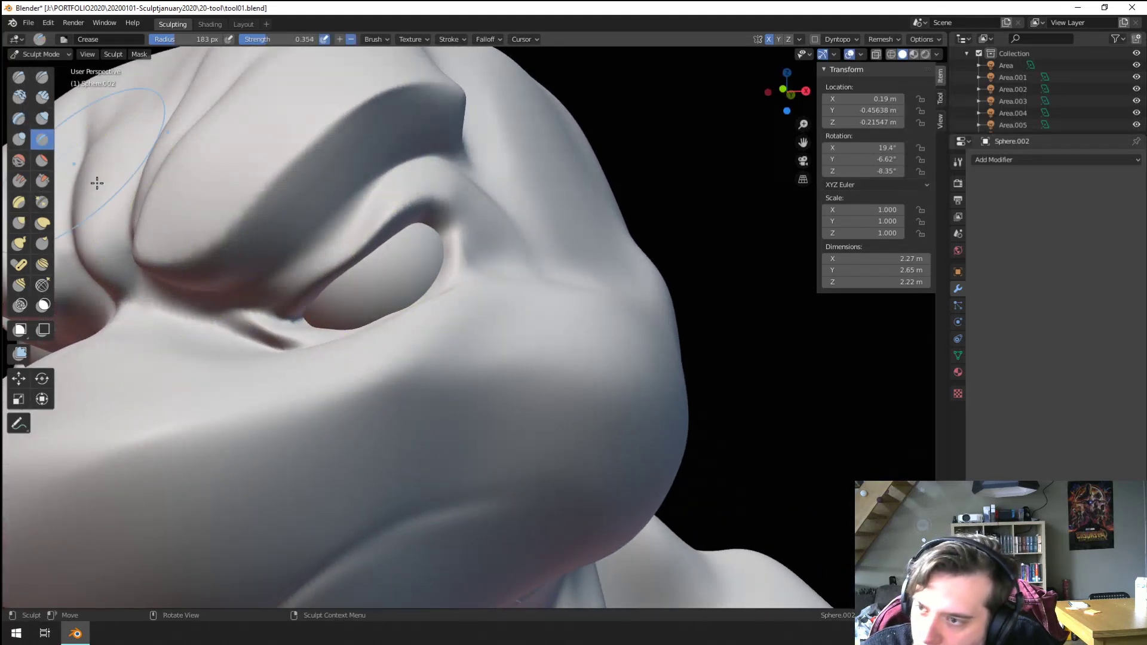
middle_drag(97, 183, 315, 302)
key(f)
click(389, 77)
click(493, 42)
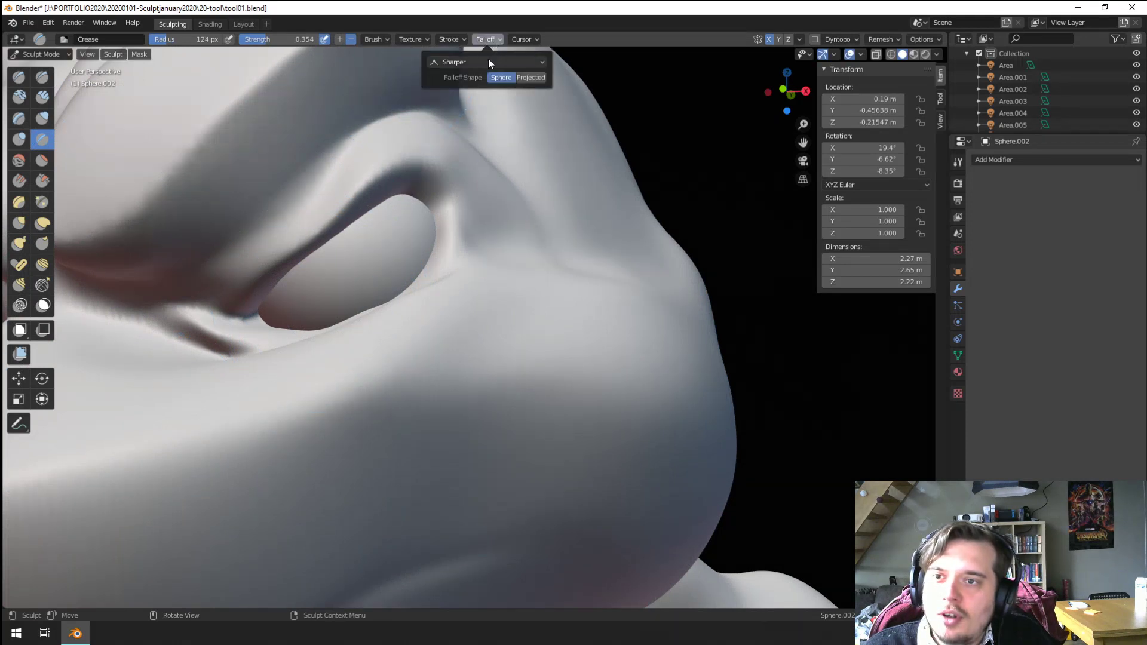
click(487, 62)
click(463, 154)
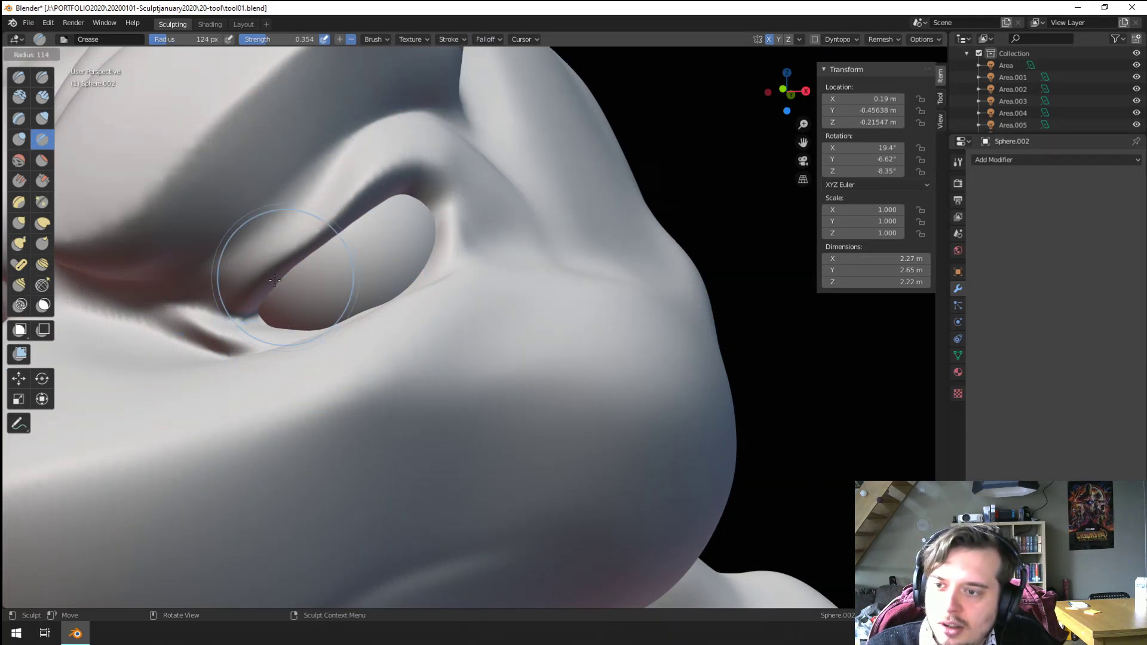
key(f)
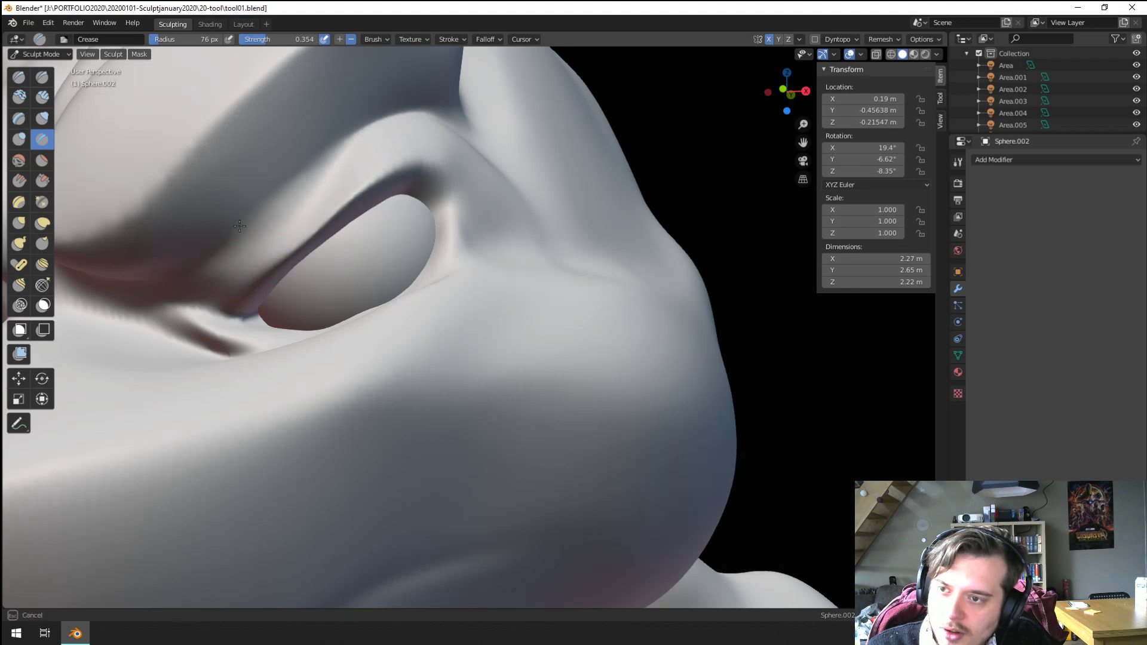
click(240, 226)
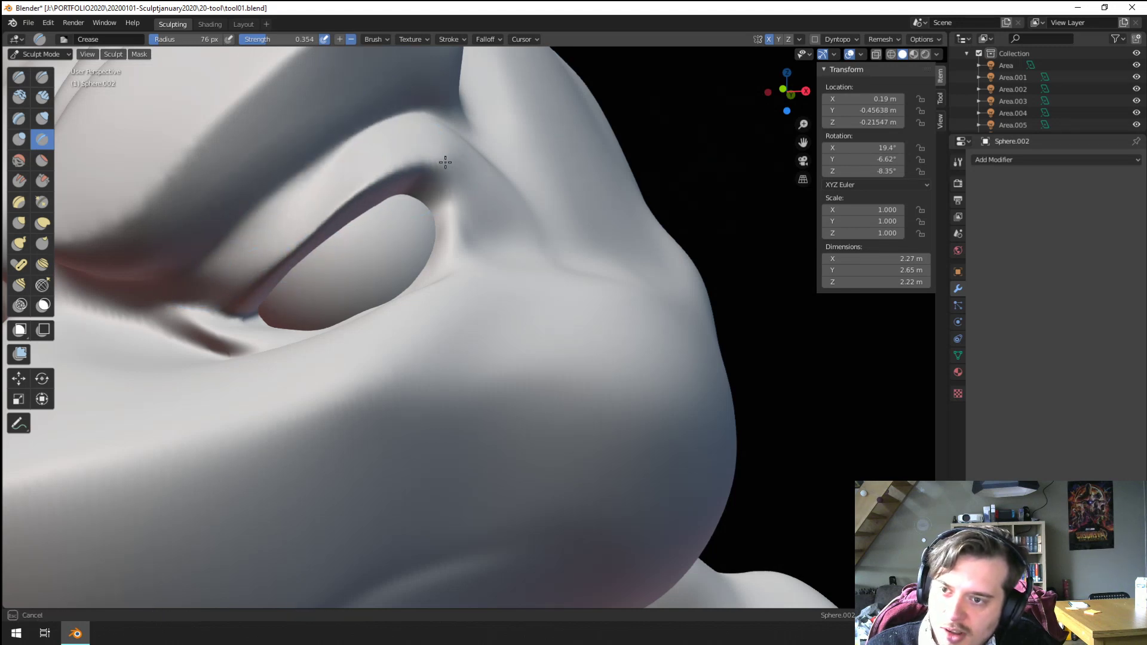
drag(445, 162, 444, 163)
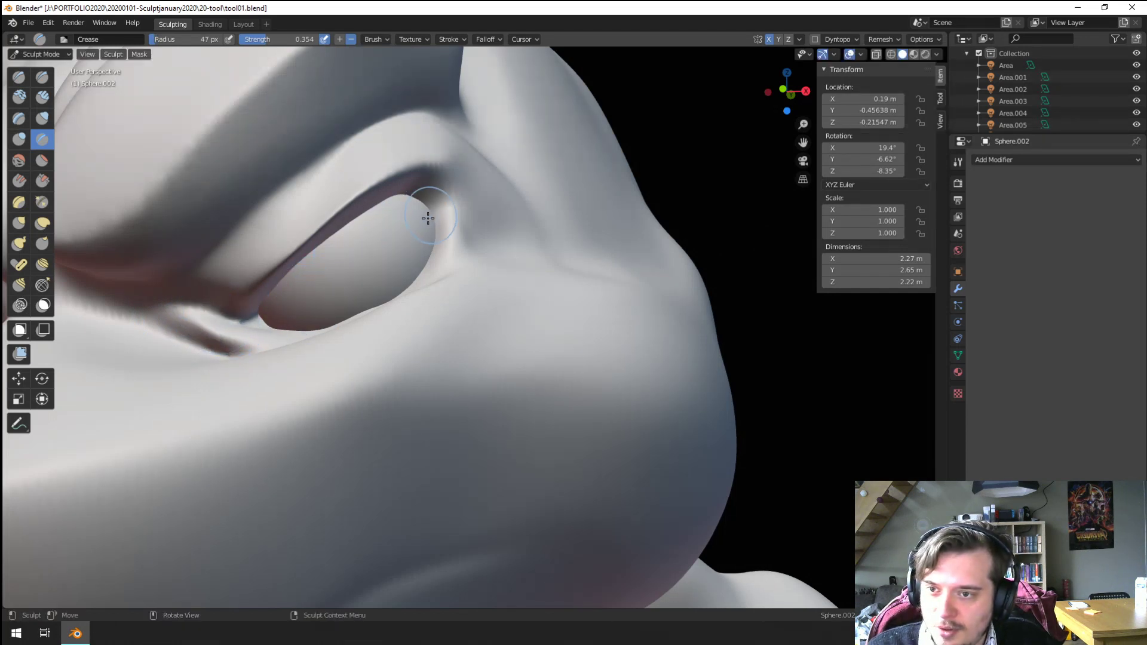
Step: Extend the upper eyelid crease past the outer eye corner with the Crease brush at about 47 px
drag(428, 218, 409, 214)
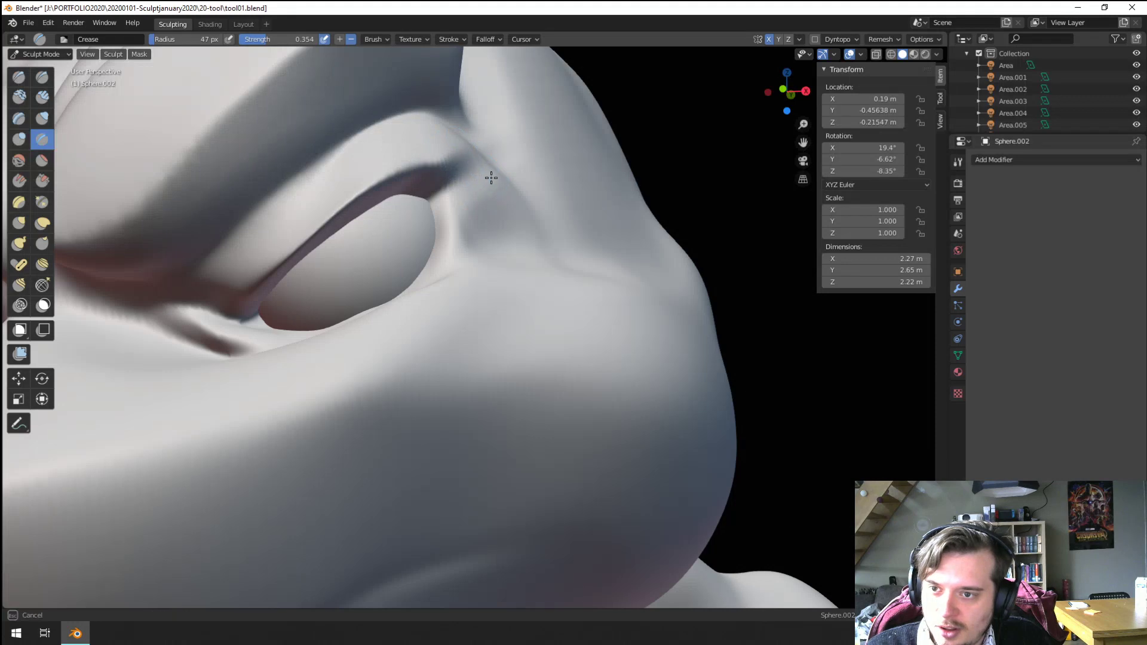
scroll(411, 279, down, 6)
mouse_move(313, 373)
middle_down()
mouse_move(397, 340)
mouse_move(374, 312)
middle_up()
scroll(374, 313, up, 3)
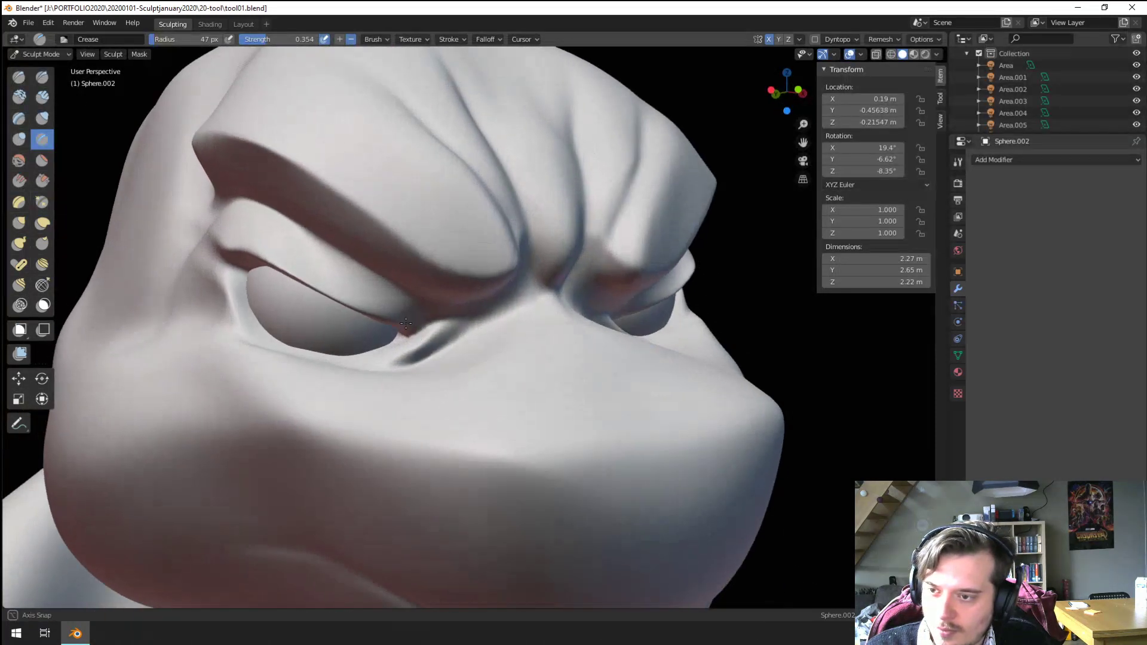
drag(222, 358, 227, 360)
mouse_move(227, 359)
middle_down()
mouse_move(289, 345)
mouse_move(257, 310)
middle_up()
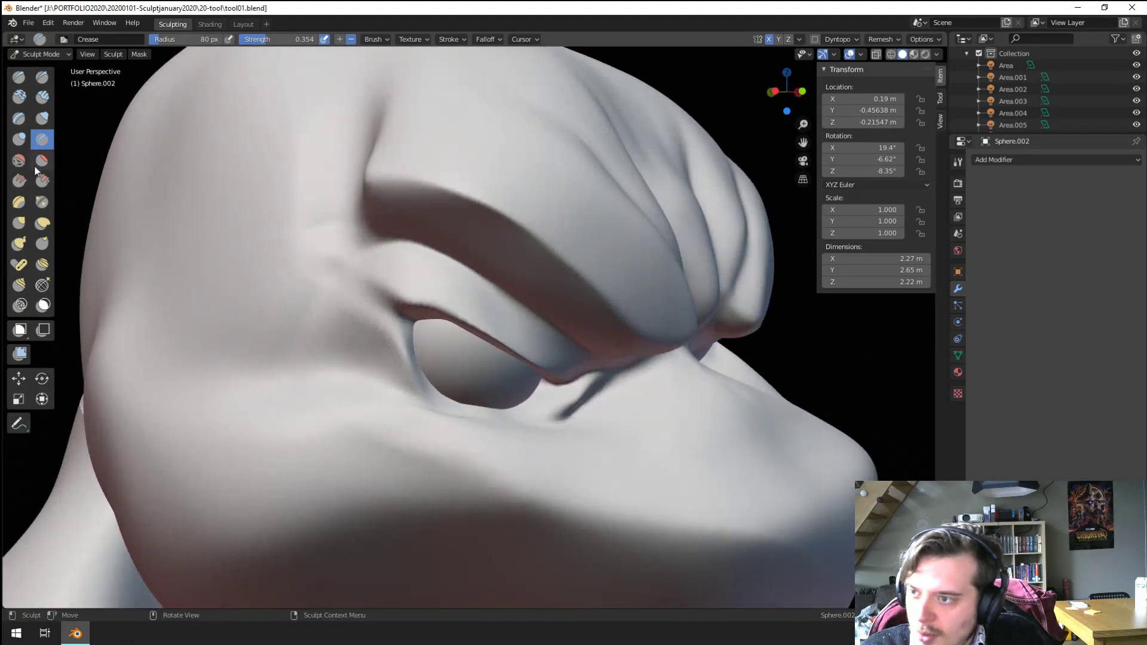
Step: Flatten the surface beside the outer eye corner with the Scrape/Peaks brush at about 74 px
click(42, 181)
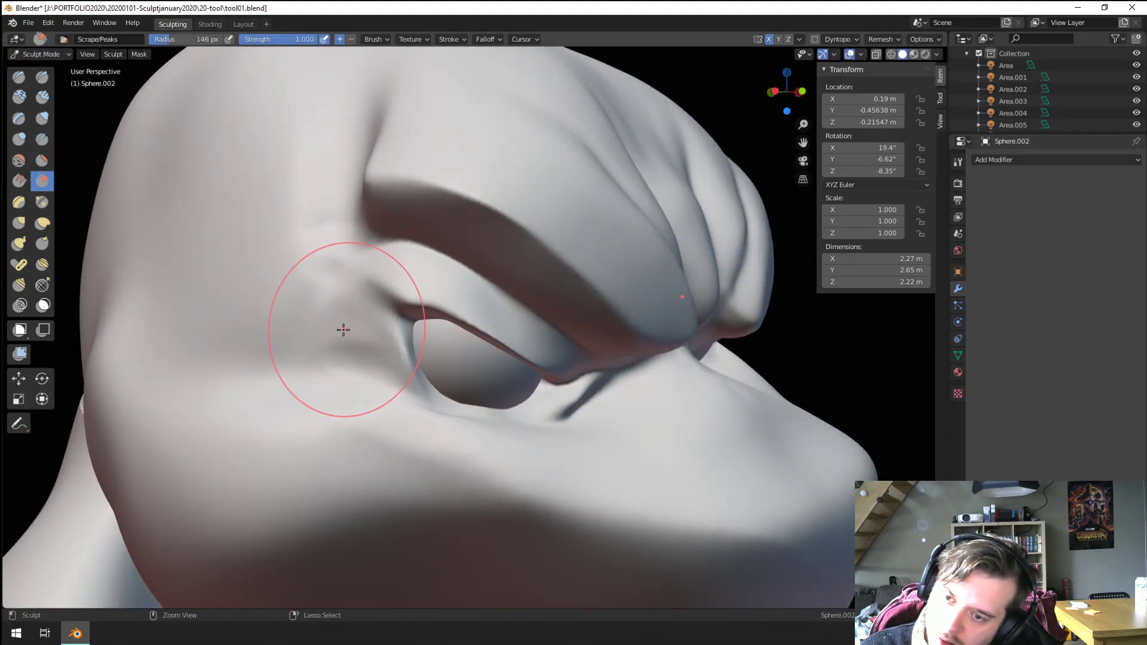
key(f)
click(335, 326)
scroll(405, 365, down, 4)
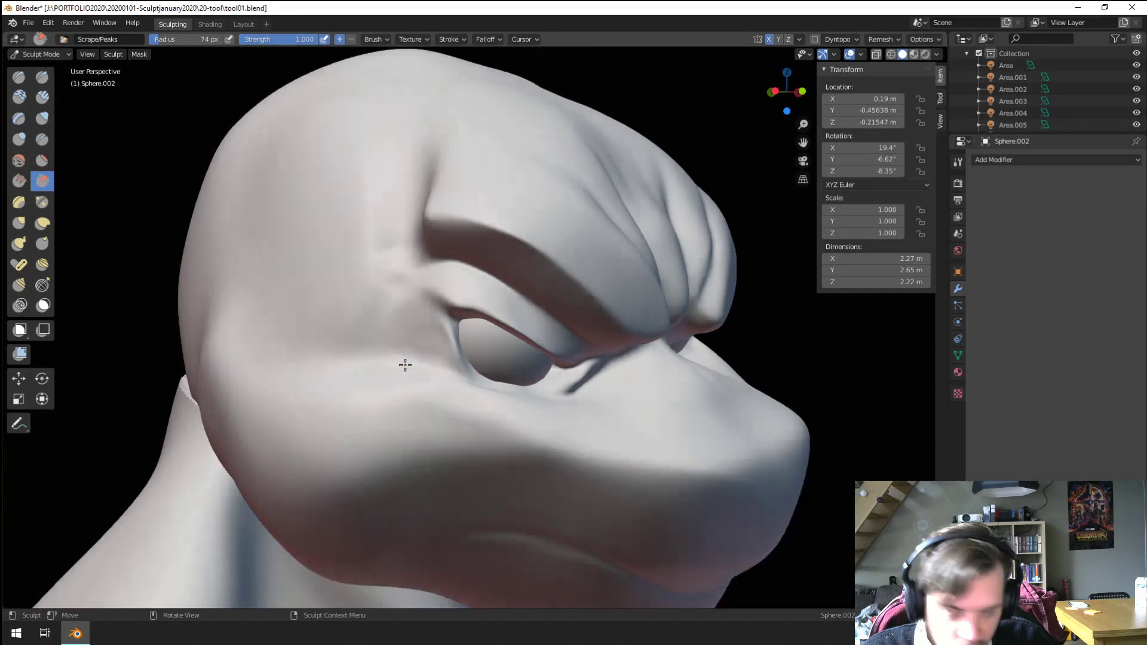
middle_drag(405, 364, 416, 367)
scroll(538, 276, up, 5)
mouse_move(543, 274)
middle_down()
mouse_move(431, 306)
mouse_move(448, 308)
middle_up()
Step: Reshape the outer eye socket and the face around it with the Grab brush at about 156 px, then 214 px
key(g)
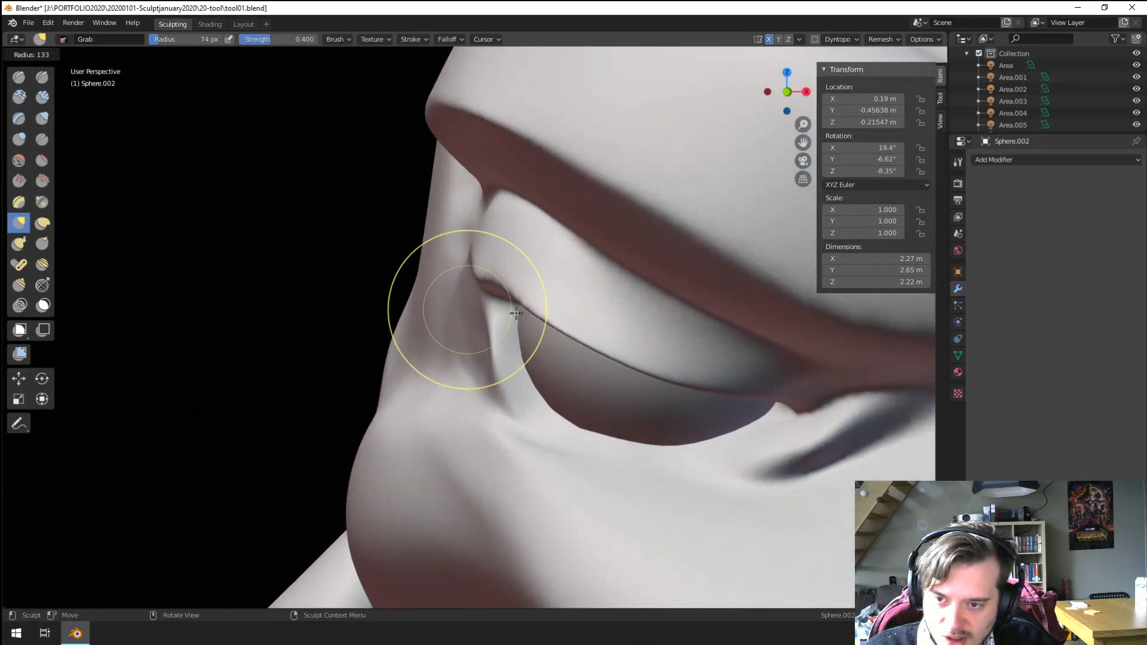
drag(448, 308, 510, 339)
scroll(525, 277, down, 9)
key(f)
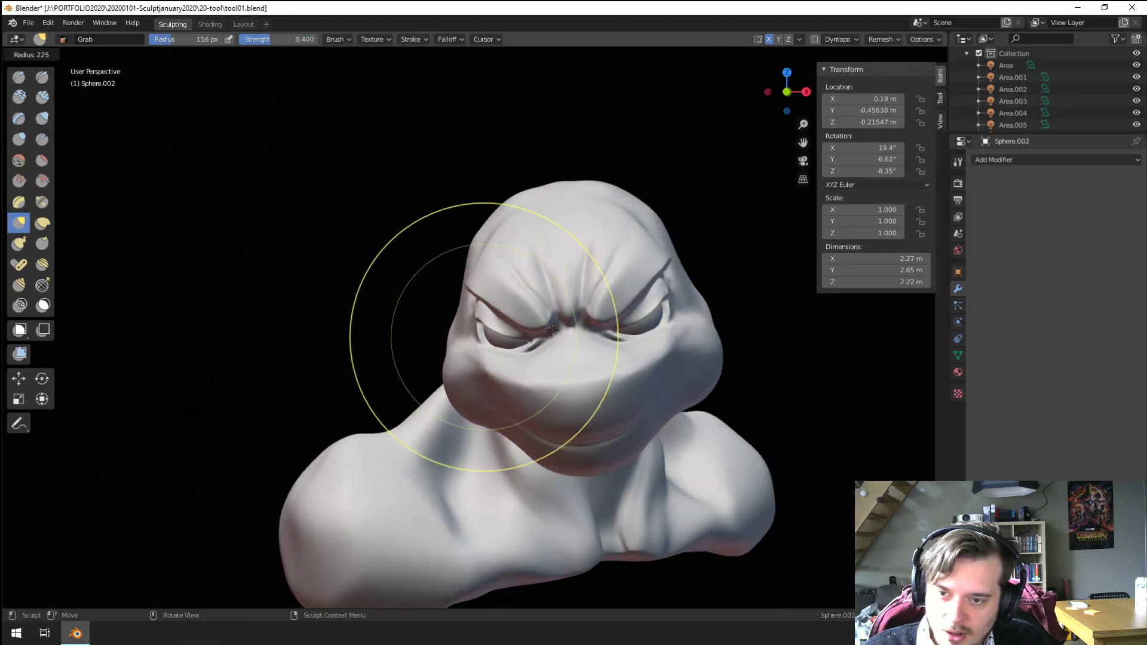
click(699, 339)
drag(549, 362, 549, 359)
mouse_move(549, 360)
middle_down()
mouse_move(640, 351)
mouse_move(621, 346)
middle_up()
key(f)
click(448, 245)
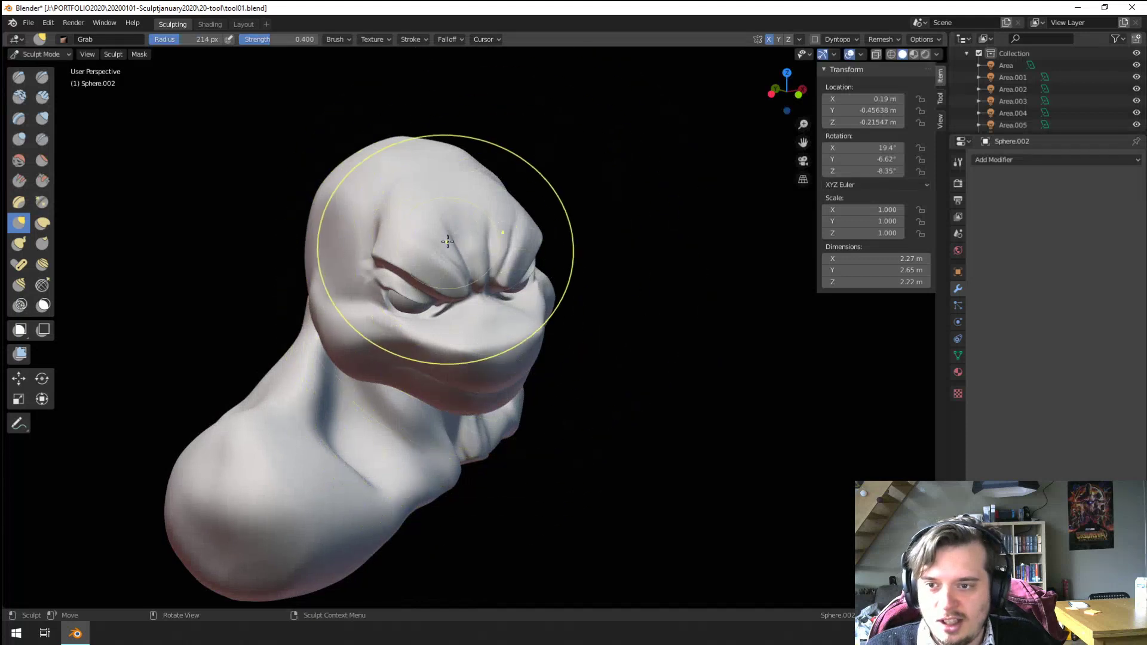
Step: Adjust the form beside the inner eye corner with the Grab brush at about 182 px, then enlarge its radius to about 253 px
mouse_move(476, 289)
middle_down()
mouse_move(513, 236)
mouse_move(441, 363)
middle_up()
scroll(512, 236, up, 3)
scroll(491, 442, up, 2)
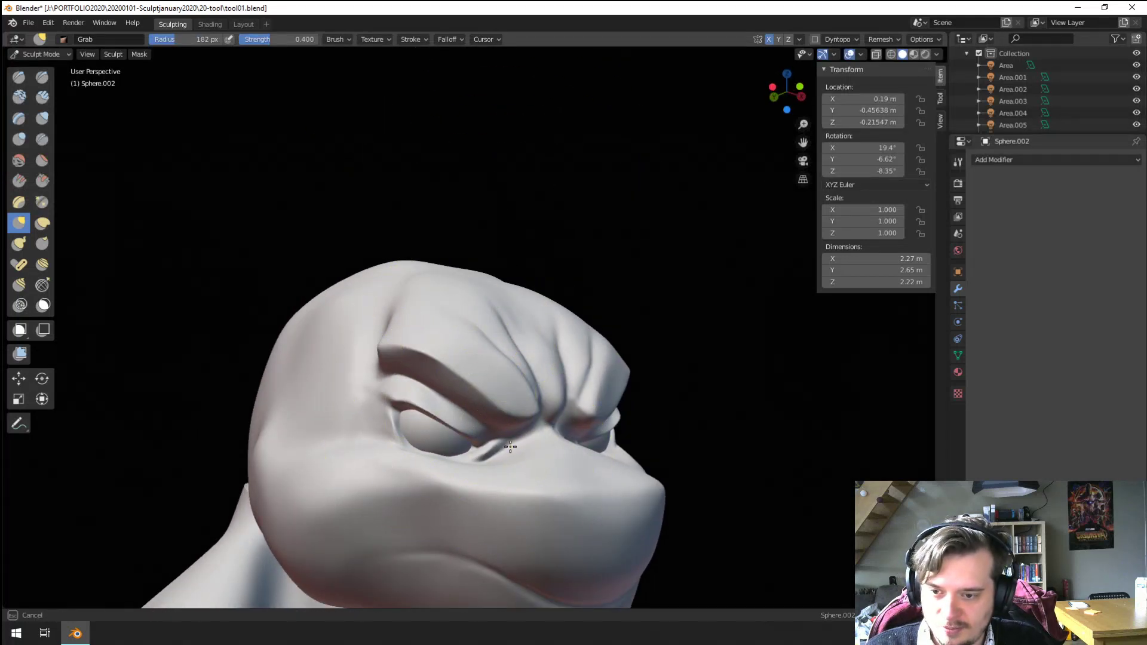
drag(510, 447, 512, 444)
key(KP_Decimal)
ctrl+middle_drag(412, 397, 450, 319)
mouse_move(451, 320)
middle_down()
mouse_move(351, 343)
mouse_move(520, 351)
mouse_move(478, 333)
mouse_move(341, 350)
mouse_move(328, 436)
mouse_move(313, 381)
mouse_move(367, 385)
middle_up()
key(f)
click(567, 351)
scroll(479, 332, down, 6)
ctrl+middle_drag(367, 385, 389, 405)
scroll(447, 375, up, 3)
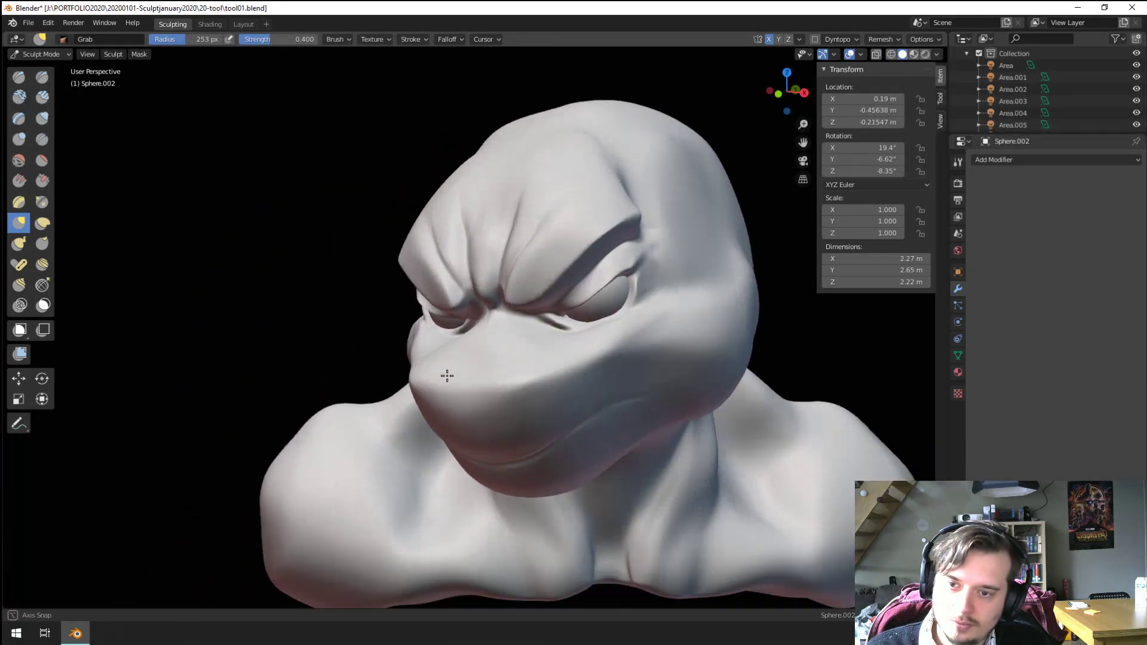
Step: Flatten the cheek plane below and behind the eye with the Scrape/Peaks brush at about 84 px, then 99 px
middle_drag(447, 375, 320, 295)
click(41, 181)
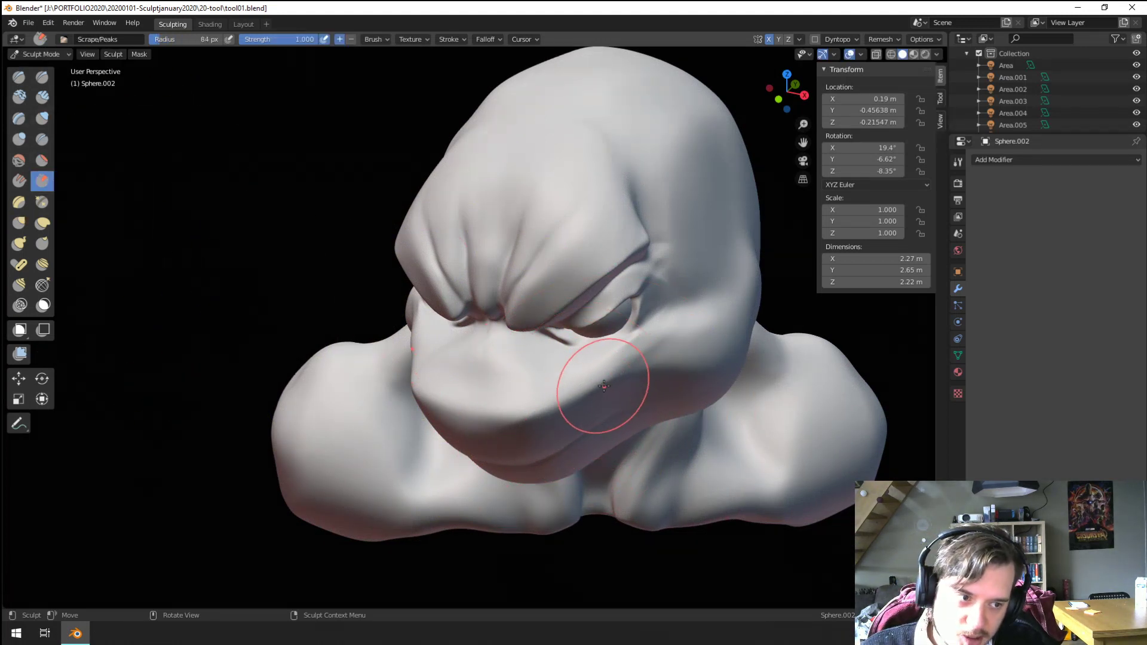
key(bracketleft)
key(f)
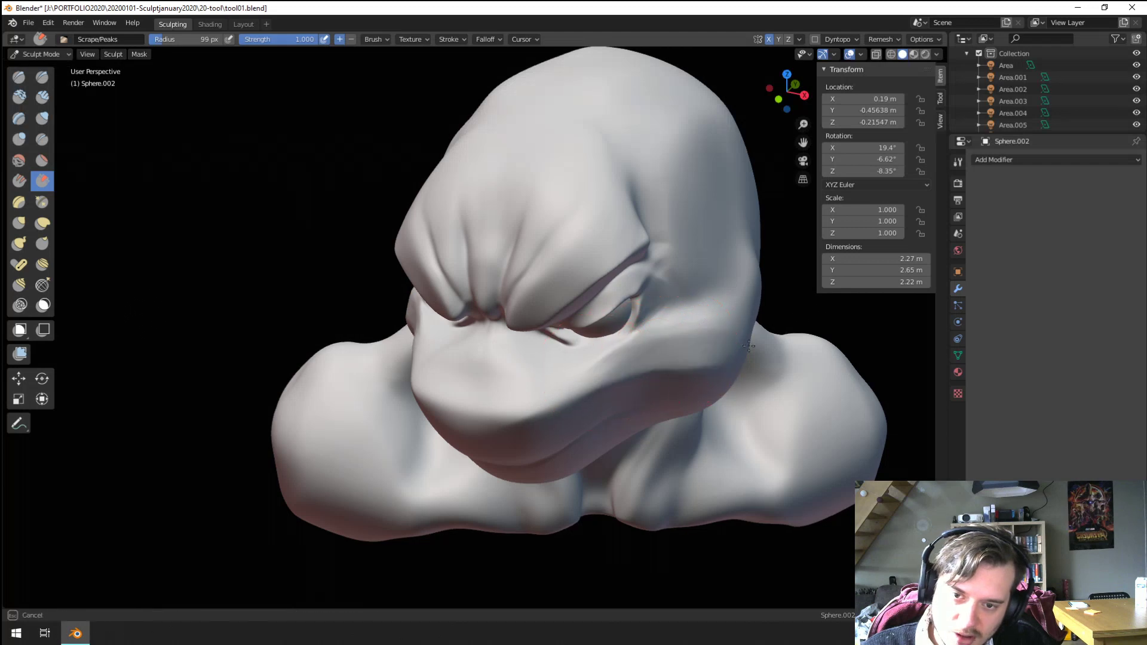
click(664, 342)
middle_drag(687, 328, 780, 341)
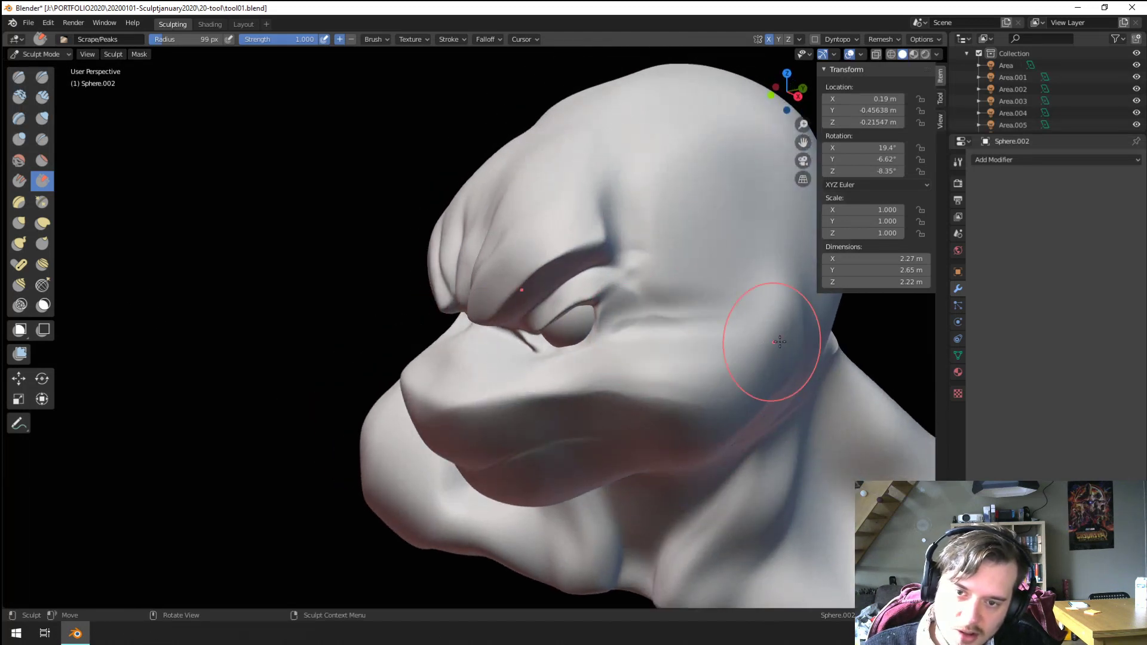
Step: Carve a crease along the top of the cheekbone behind the eye with the Crease brush at about 60 px
click(42, 140)
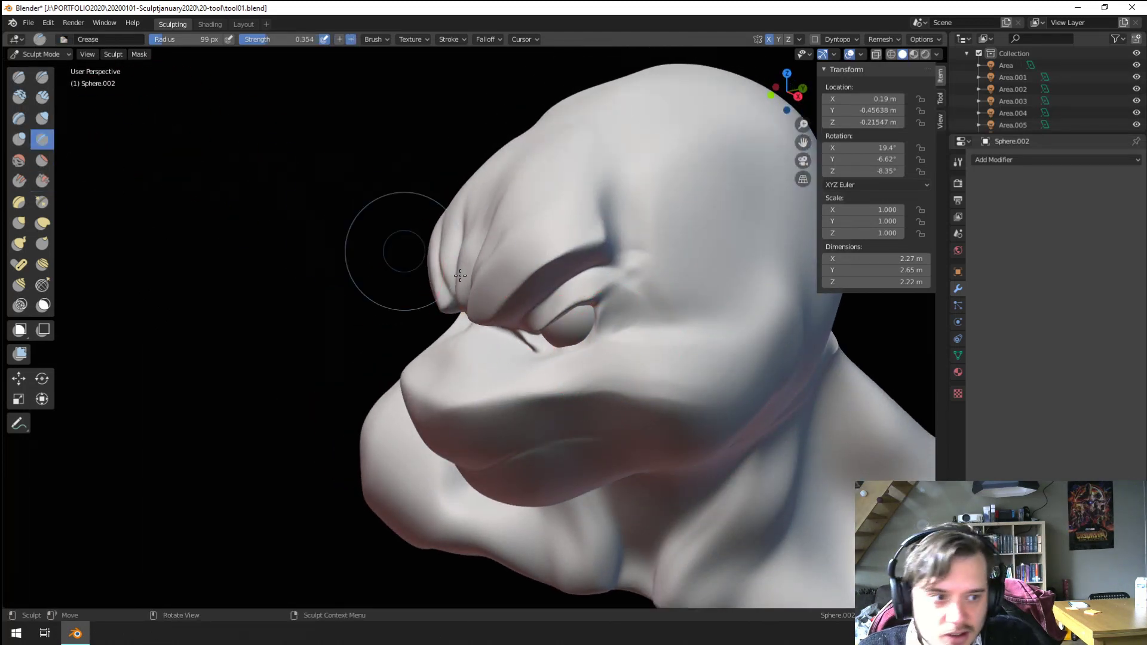
drag(648, 337, 826, 334)
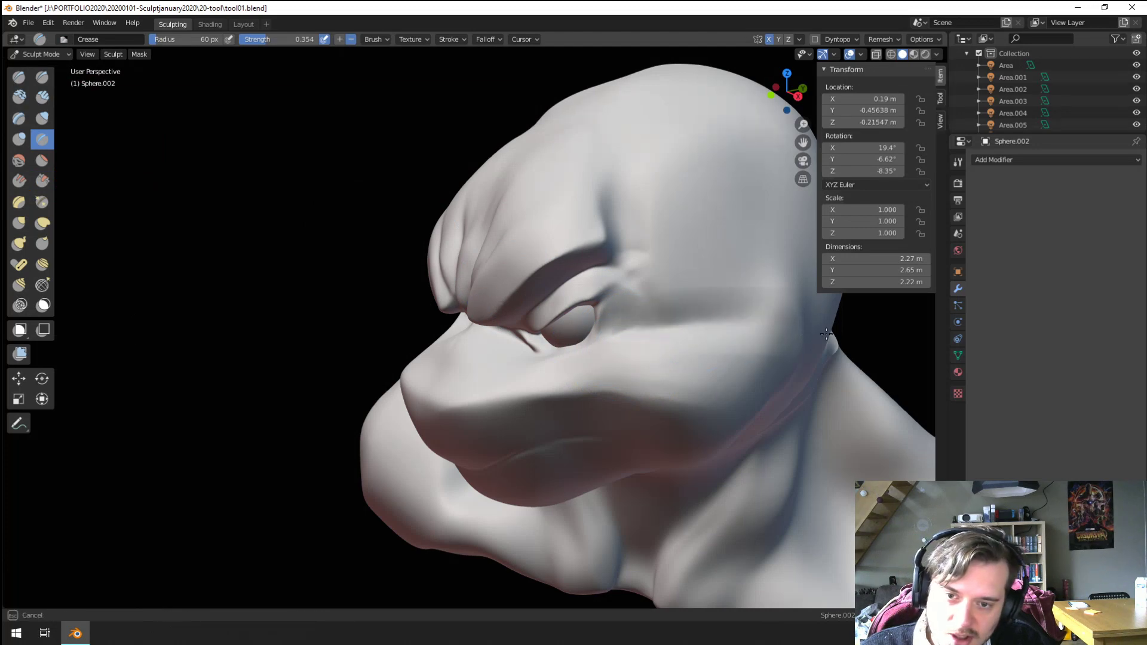
mouse_move(683, 314)
middle_down()
mouse_move(750, 289)
mouse_move(678, 274)
mouse_move(691, 267)
mouse_move(369, 321)
mouse_move(202, 210)
middle_up()
Step: Flatten the temple above the cheekbone with the Scrape/Peaks brush, varying its radius between about 66 and 133 px
click(43, 187)
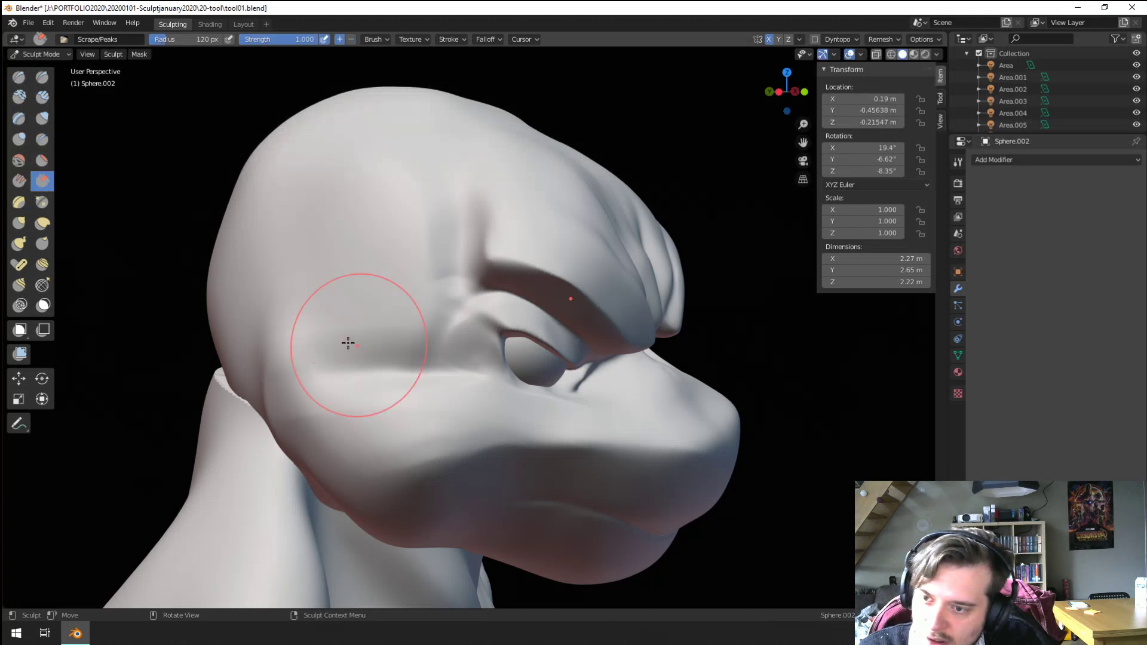
mouse_move(343, 333)
mouse_down()
mouse_move(361, 328)
mouse_move(295, 335)
mouse_move(426, 341)
mouse_up()
click(406, 333)
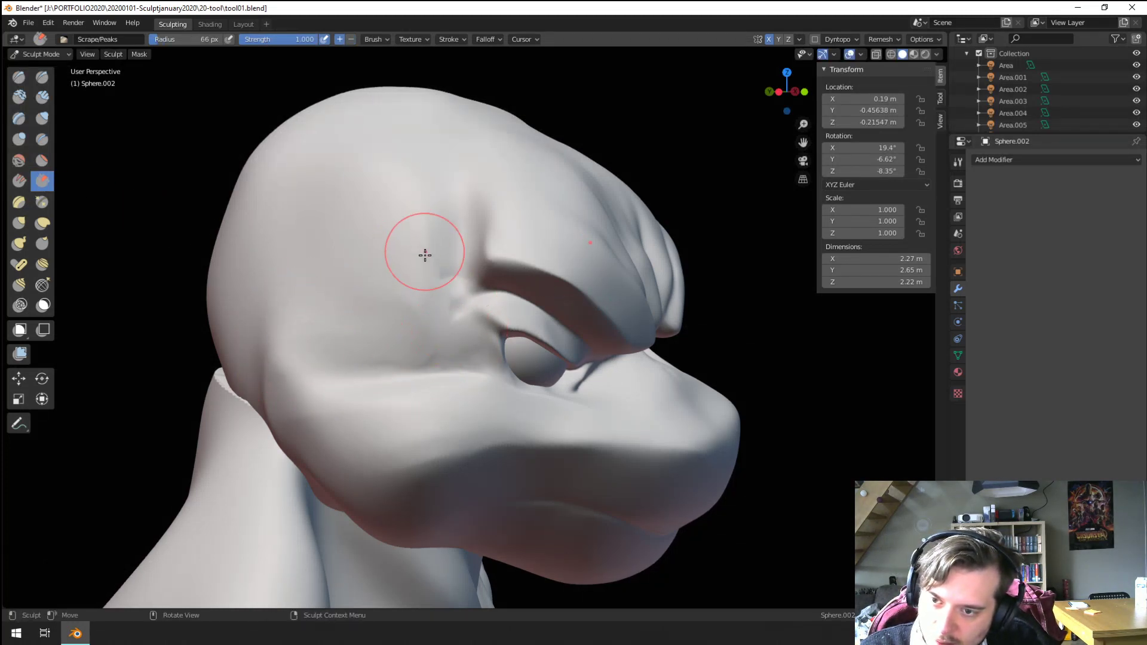
mouse_move(281, 349)
middle_down()
mouse_move(215, 330)
mouse_move(289, 336)
middle_up()
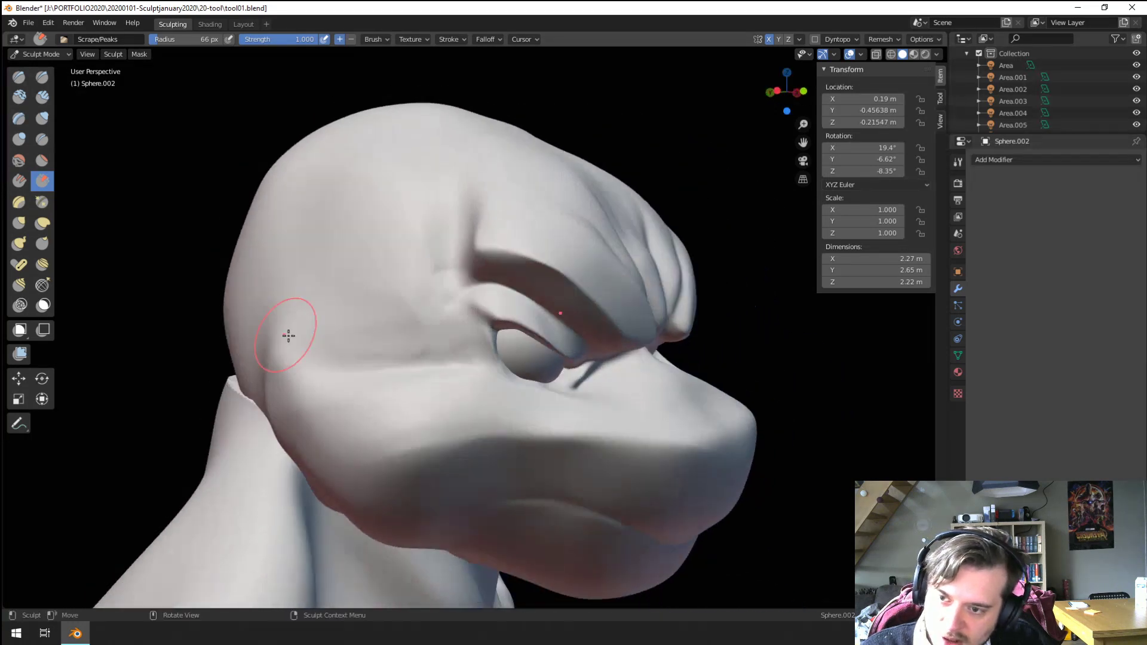
drag(332, 330, 388, 340)
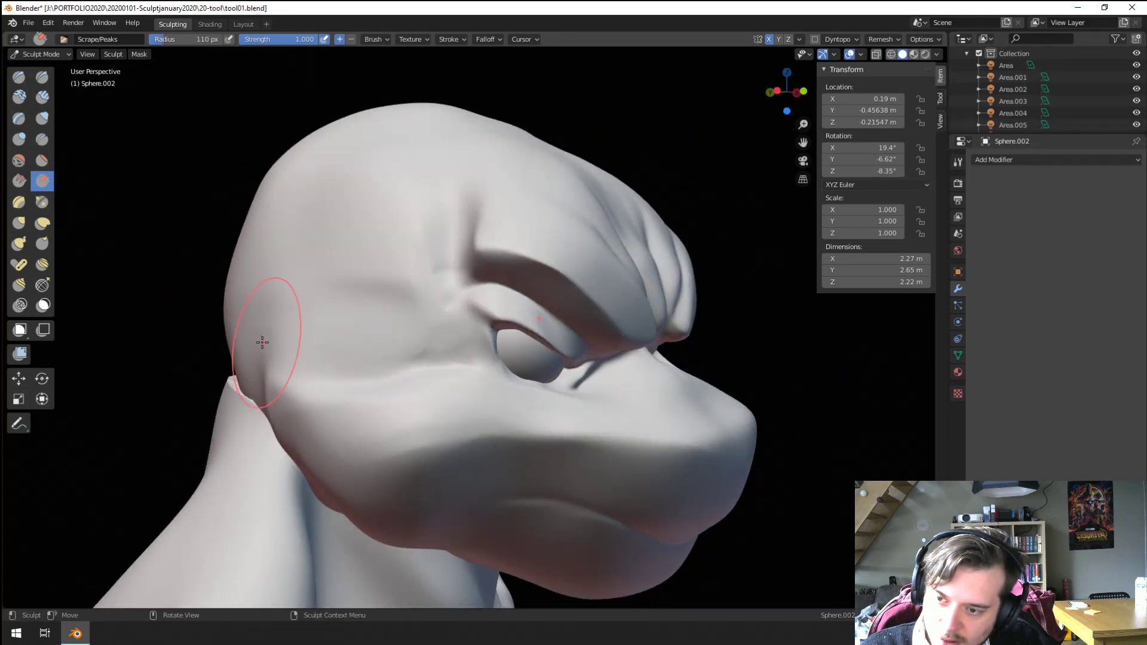
middle_drag(262, 342, 320, 352)
key(f)
click(356, 350)
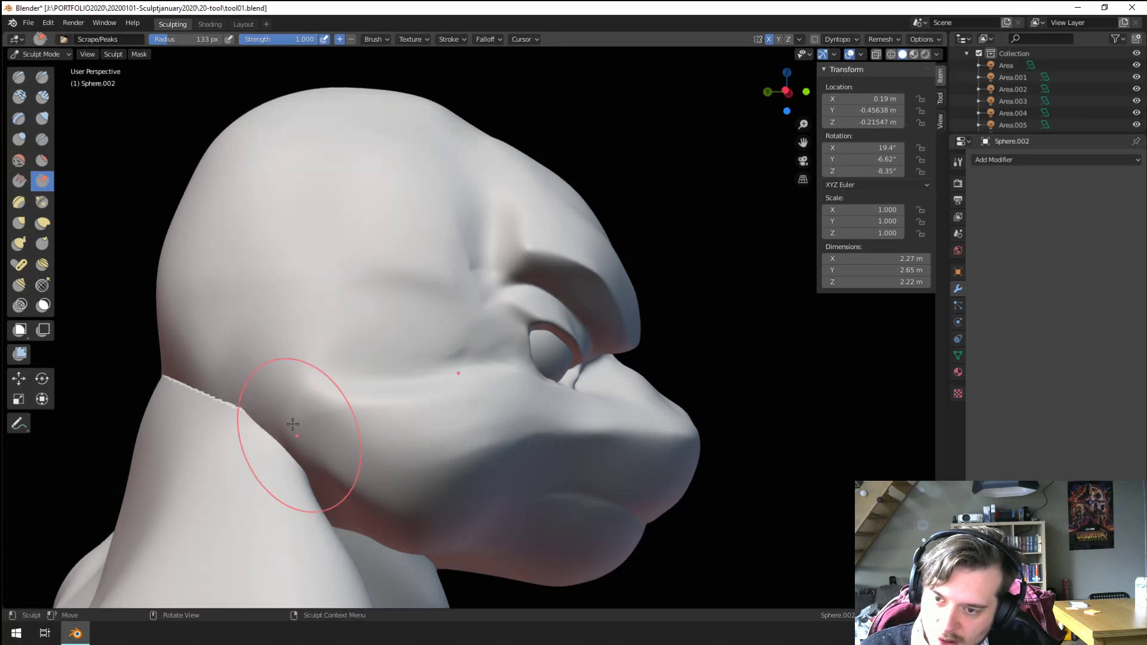
Step: Pull the back of the cheekbone outward with the Grab brush at about 124 px, then 100 px
mouse_move(293, 424)
middle_down()
mouse_move(197, 416)
mouse_move(265, 363)
middle_up()
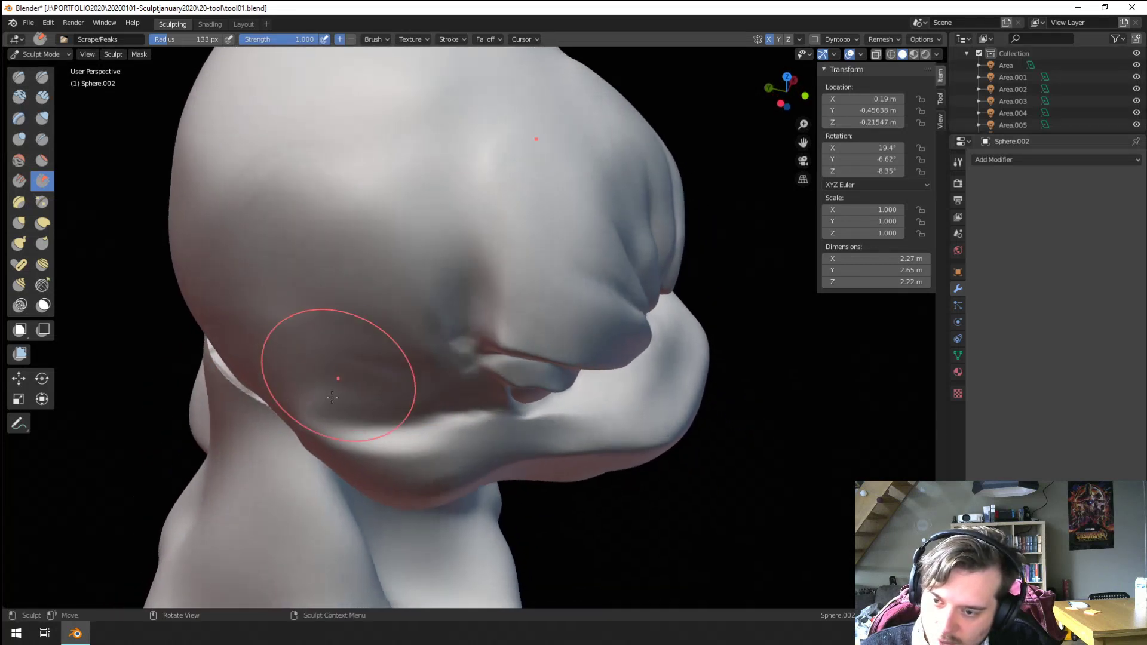
key(g)
drag(351, 456, 315, 491)
key(f)
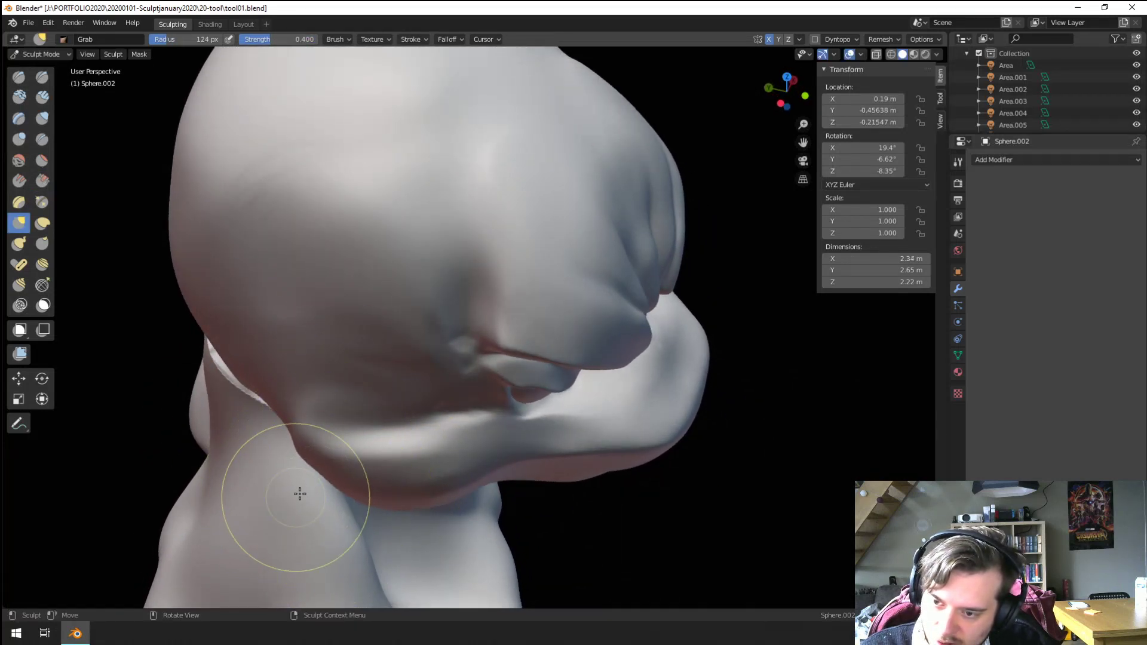
key(f)
click(326, 469)
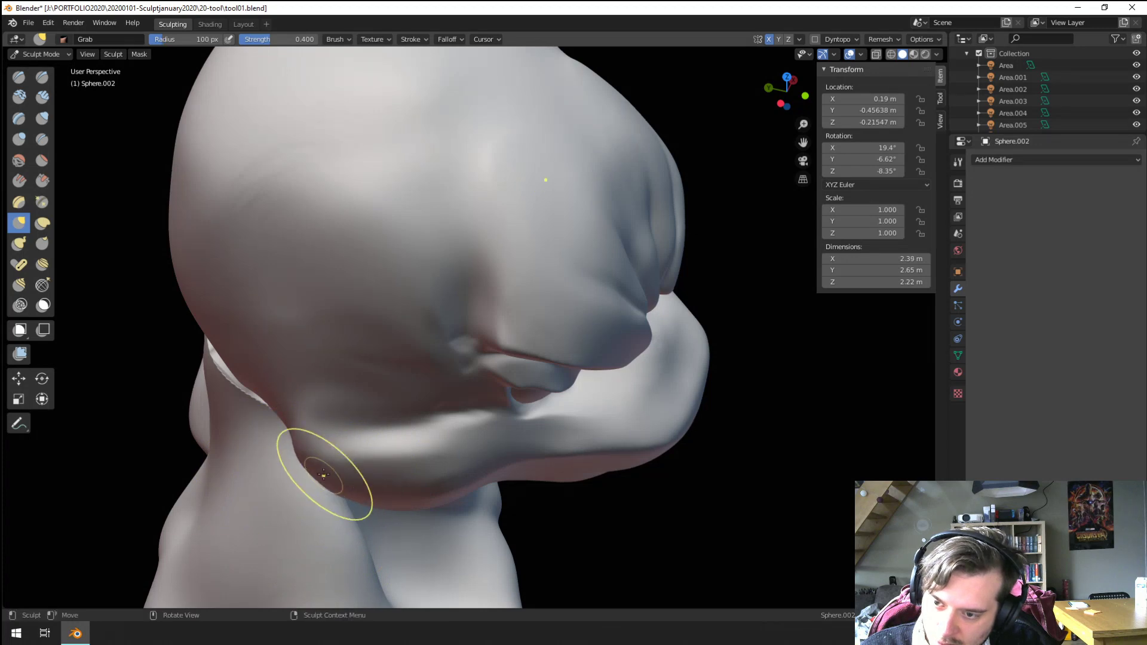
Step: Reshape the temple behind the outer end of the brow with the Grab brush at about 164 px
middle_drag(326, 469, 292, 440)
middle_drag(371, 437, 389, 473)
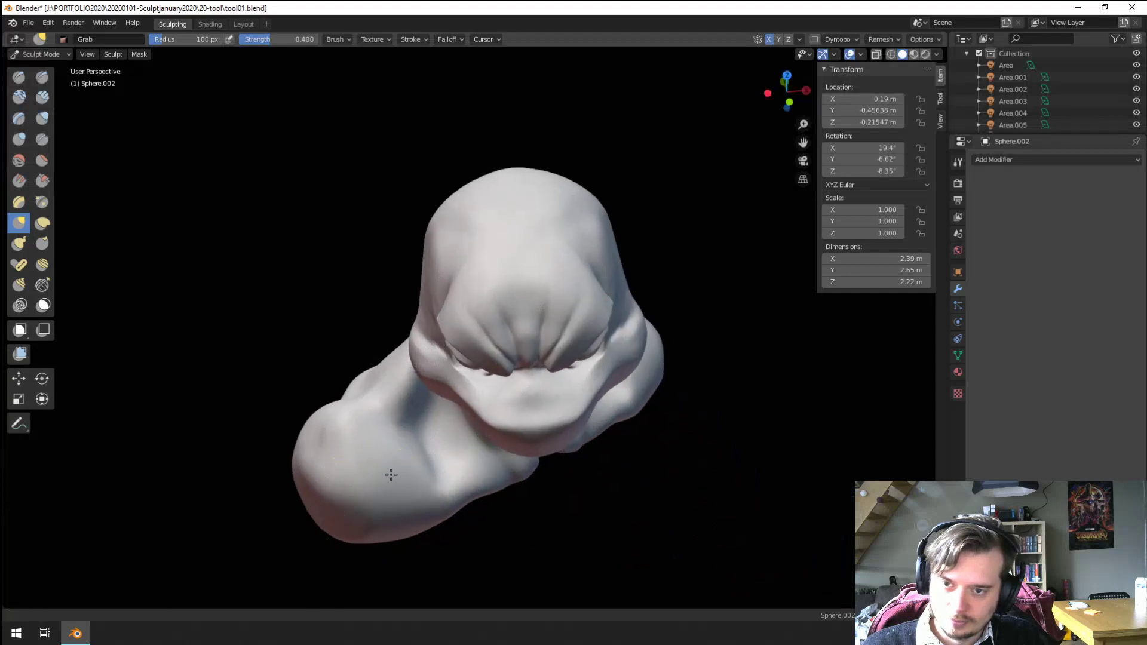
scroll(418, 430, up, 5)
key(f)
click(440, 290)
mouse_move(447, 286)
middle_down()
mouse_move(466, 258)
mouse_move(449, 239)
mouse_move(322, 254)
mouse_move(335, 246)
mouse_move(422, 277)
mouse_move(411, 309)
mouse_move(418, 274)
mouse_move(402, 307)
middle_up()
scroll(402, 307, up, 3)
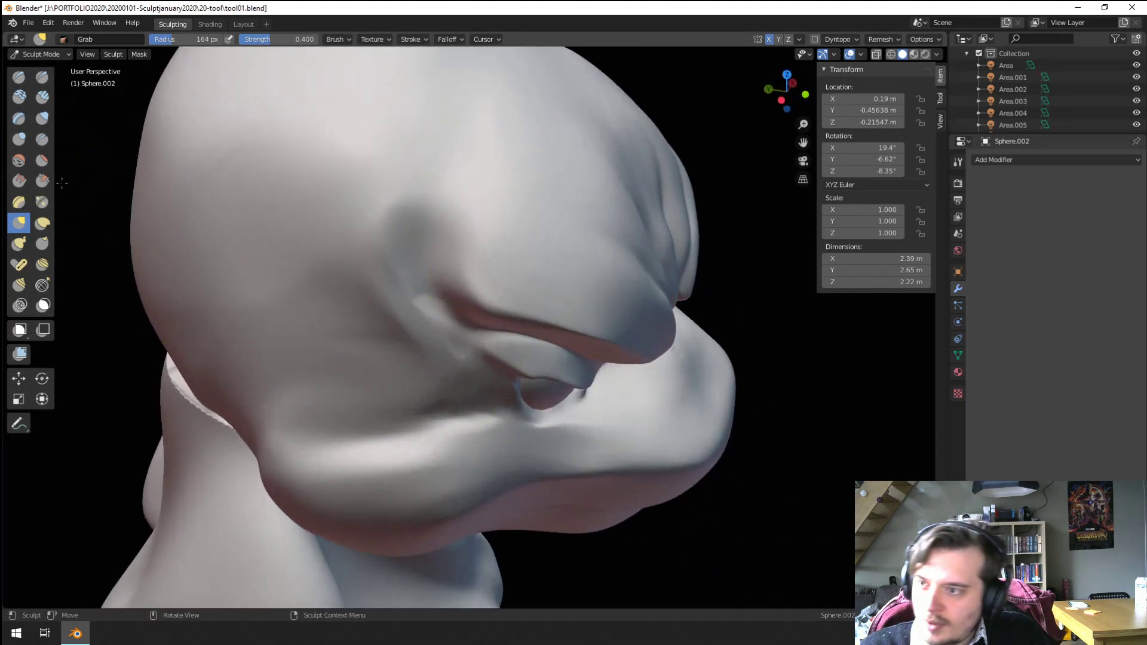
Step: Smooth out the temple behind the brow with the Flatten/Contrast brush at about 137 px, then 99 px
click(42, 160)
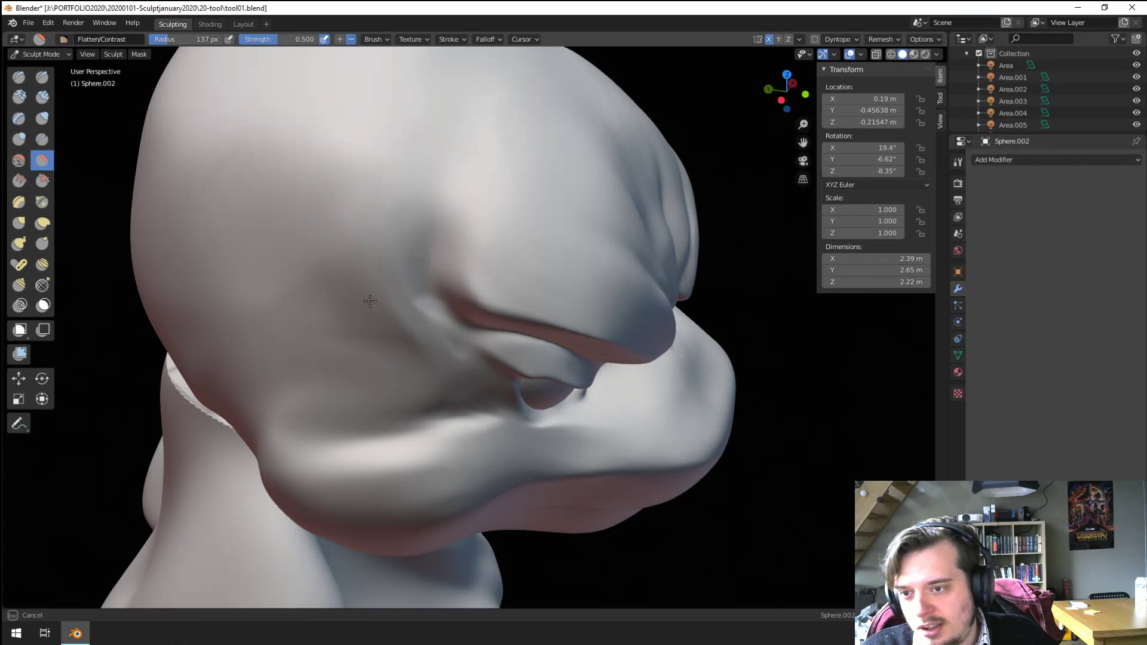
middle_drag(369, 301, 411, 334)
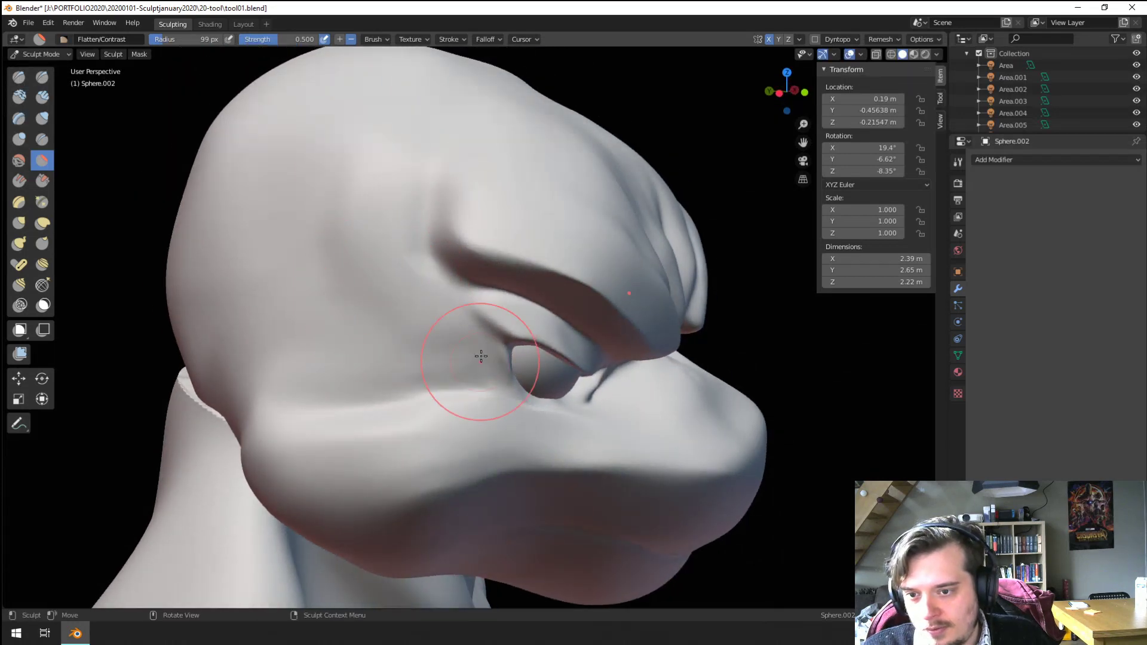
Step: Inflate the upper eyelid with the Inflate/Deflate brush at 99 px and deepen its outer corner with the Crease brush at 53 px
middle_drag(481, 357, 456, 292)
scroll(455, 292, up, 3)
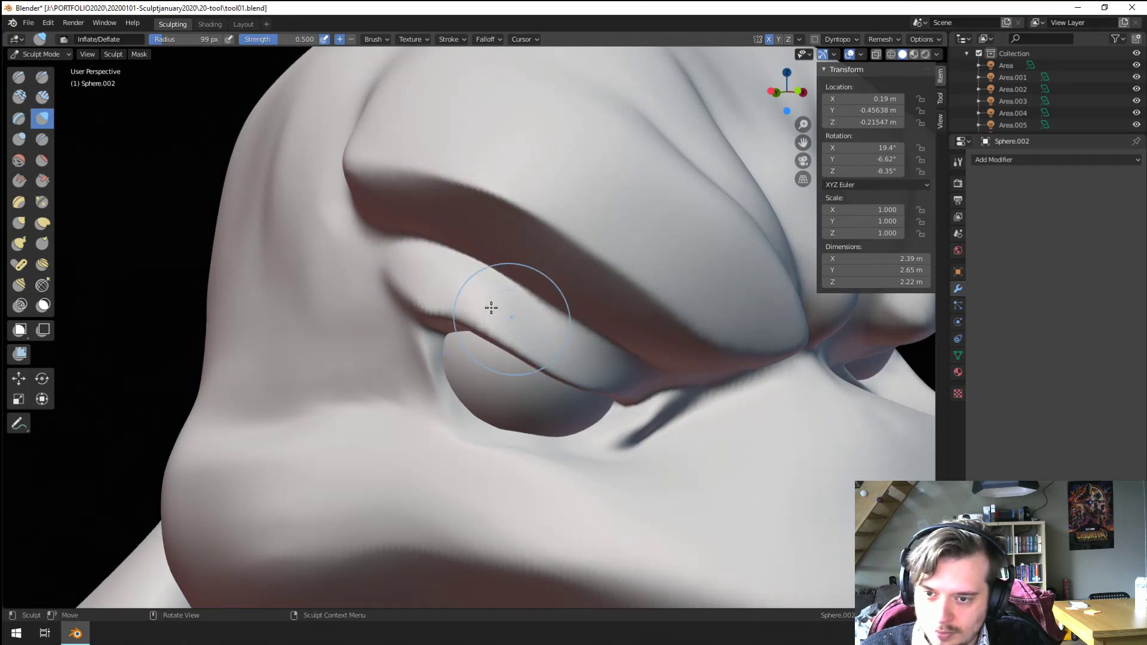
mouse_move(472, 295)
middle_down()
mouse_move(486, 294)
mouse_move(466, 296)
middle_up()
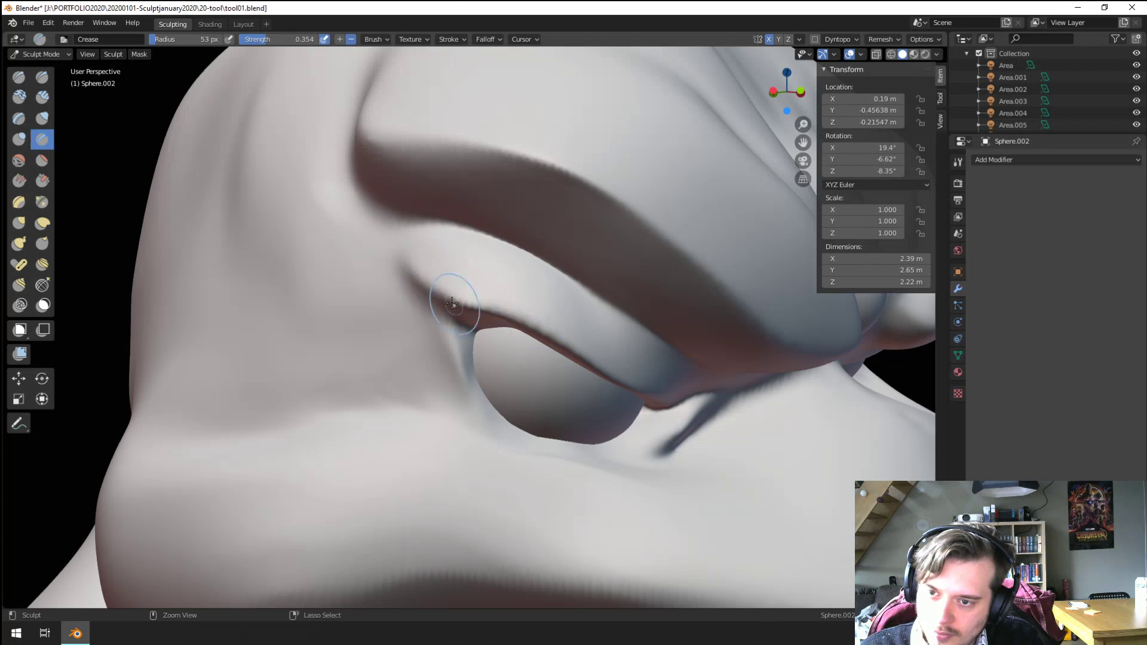
middle_drag(533, 352, 463, 277)
mouse_move(585, 330)
middle_down()
mouse_move(535, 315)
mouse_move(520, 327)
middle_up()
Step: Adjust the shape of the eye opening with the Grab brush at about 149 px, then 162 px
key(g)
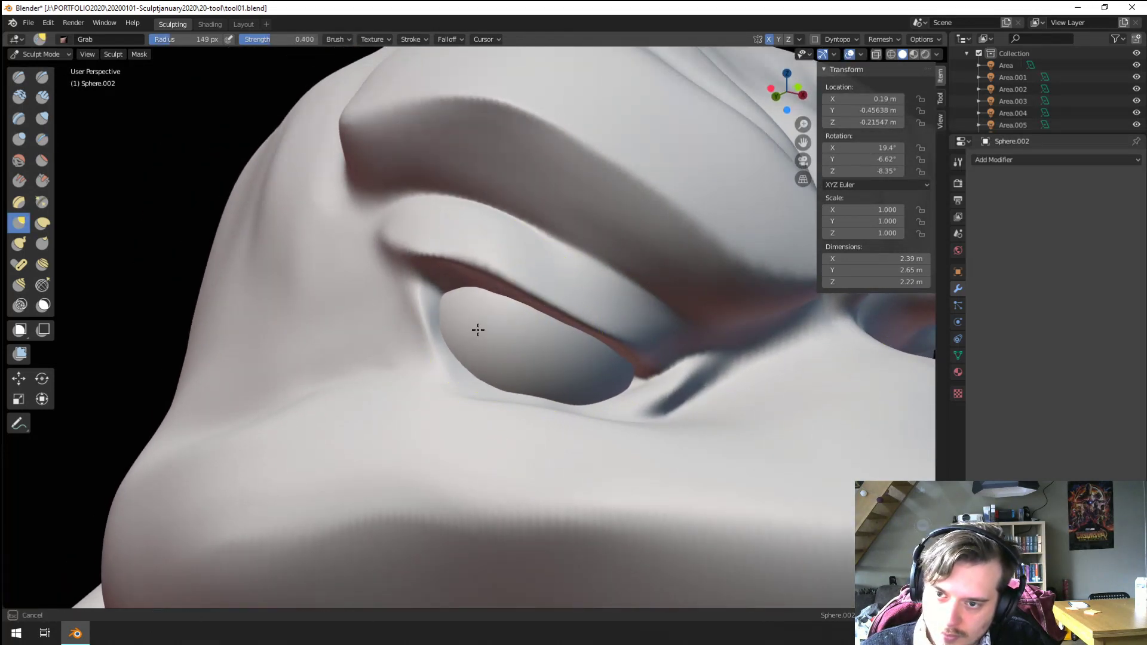
drag(481, 326, 483, 321)
key(f)
click(491, 315)
mouse_move(478, 336)
ctrl+middle_down()
mouse_move(494, 356)
mouse_move(420, 401)
mouse_move(439, 429)
ctrl+middle_up()
middle_drag(426, 387, 439, 401)
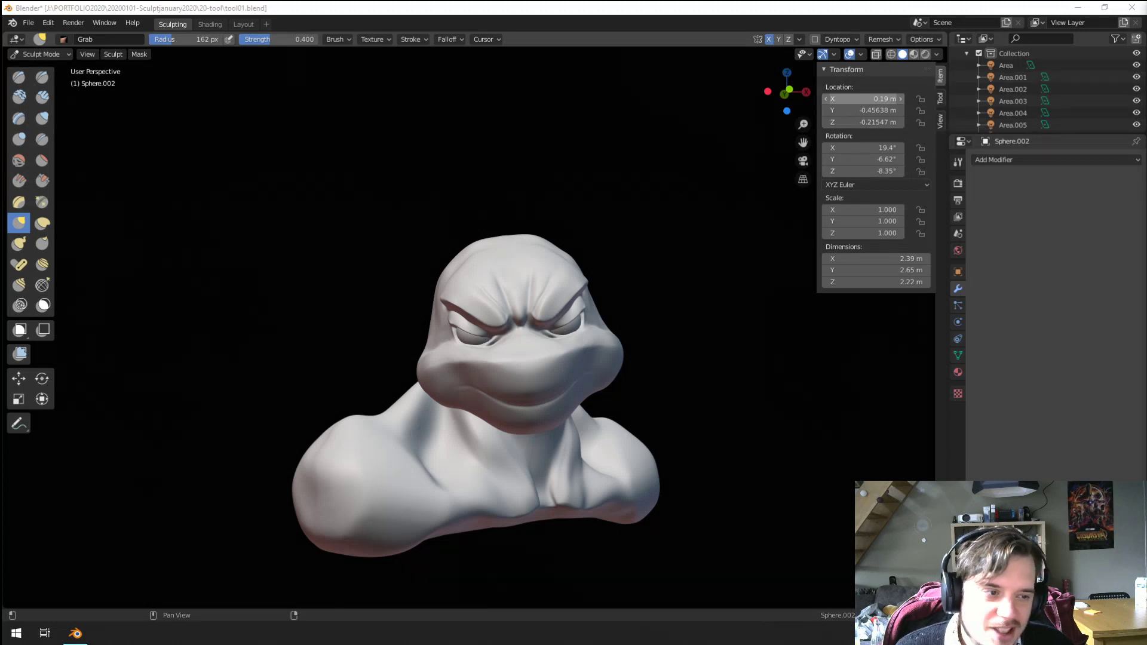
Step: Build up a raised mask band from the back of the head to the eye with the ClayTubes clay brush at about 106 px
scroll(660, 410, up, 8)
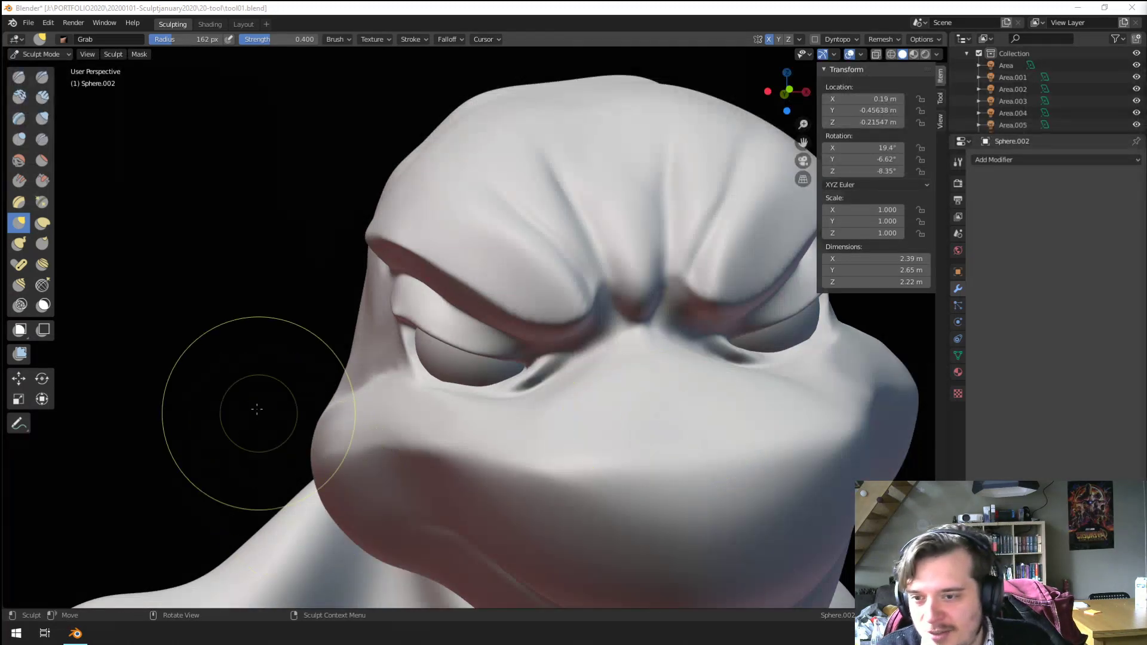
mouse_move(257, 409)
middle_down()
mouse_move(445, 430)
mouse_move(266, 361)
middle_up()
click(43, 99)
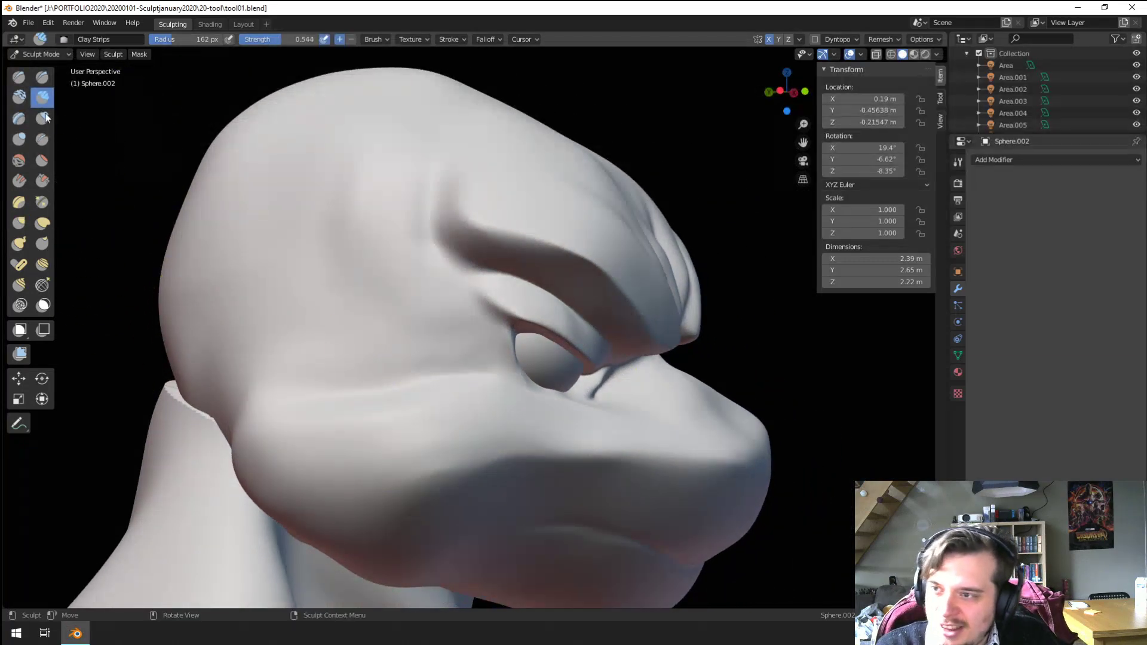
scroll(322, 296, down, 2)
click(20, 120)
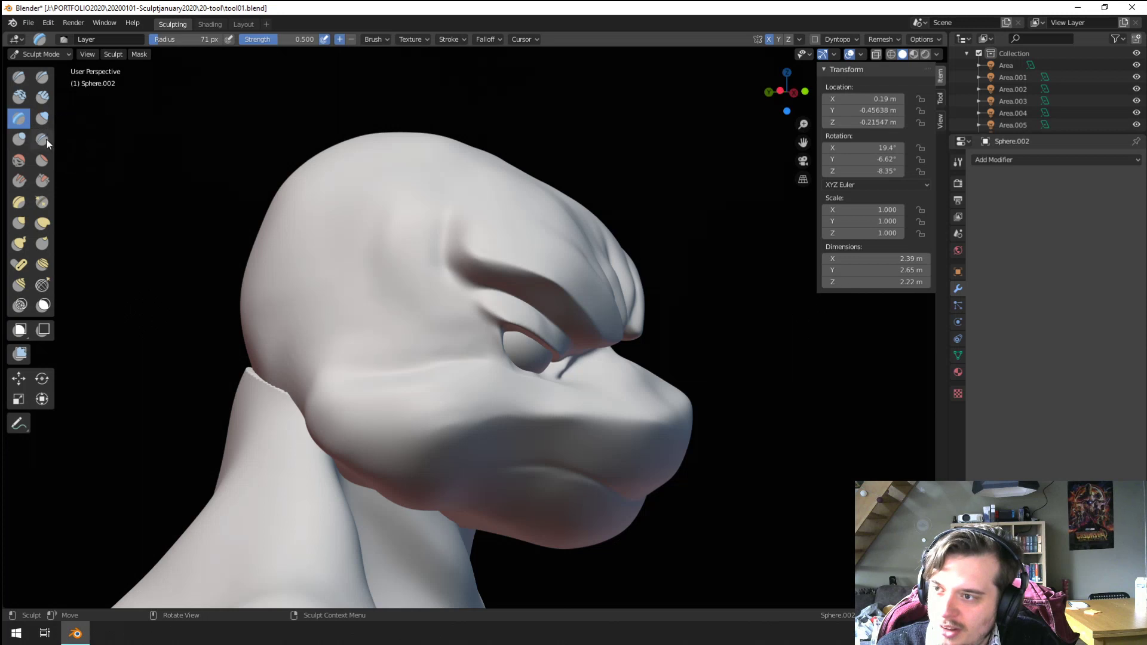
click(20, 97)
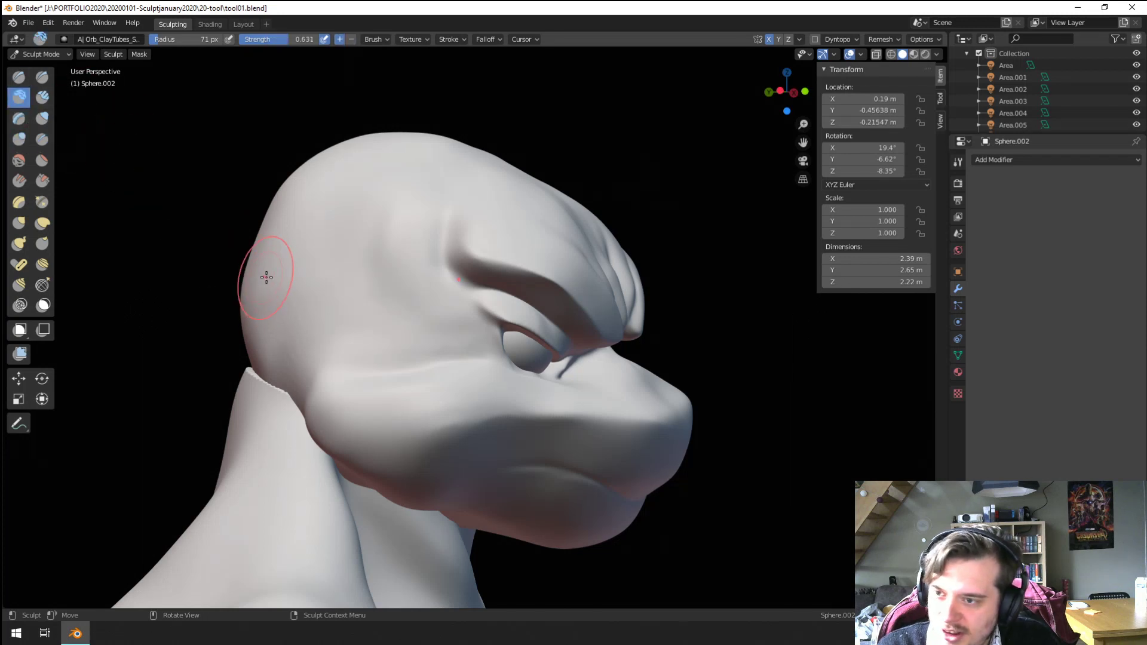
key(bracketright)
key(bracketright)
key(bracketright)
key(bracketright)
key(bracketright)
key(bracketright)
drag(250, 276, 412, 316)
mouse_move(360, 323)
middle_down()
mouse_move(296, 396)
mouse_move(294, 379)
mouse_move(404, 322)
middle_up()
scroll(402, 286, up, 4)
scroll(404, 323, down, 4)
Step: Sharpen the upper and lower edges of the mask band along the side of the head with the Pinch/Magnify brush at 106 px
click(41, 202)
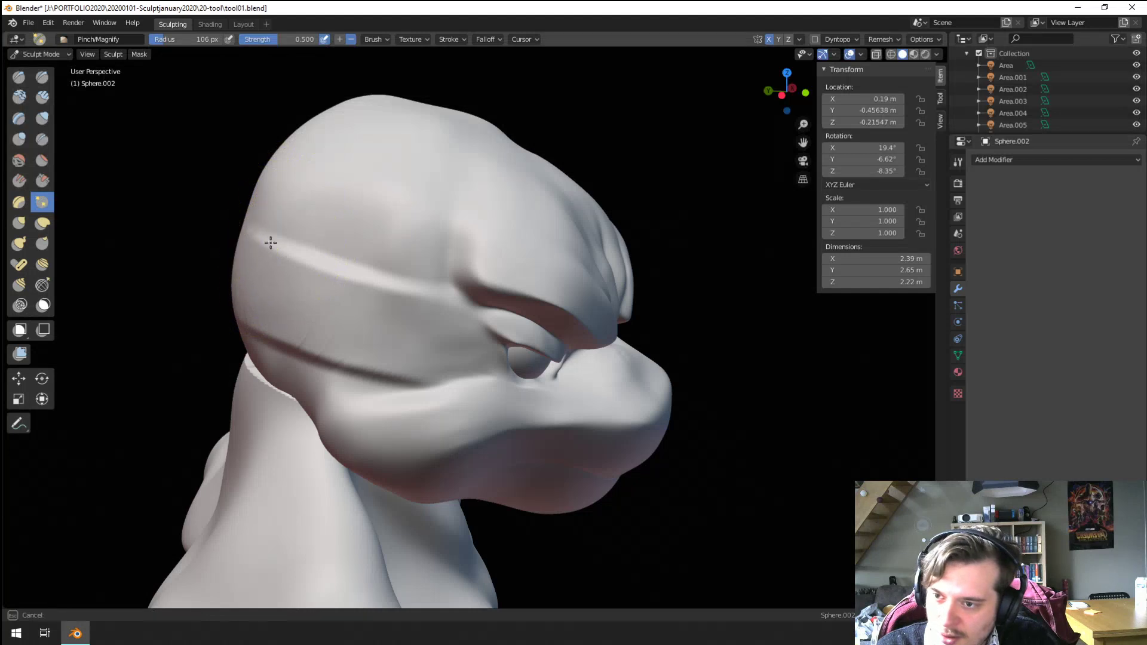
middle_drag(396, 287, 225, 312)
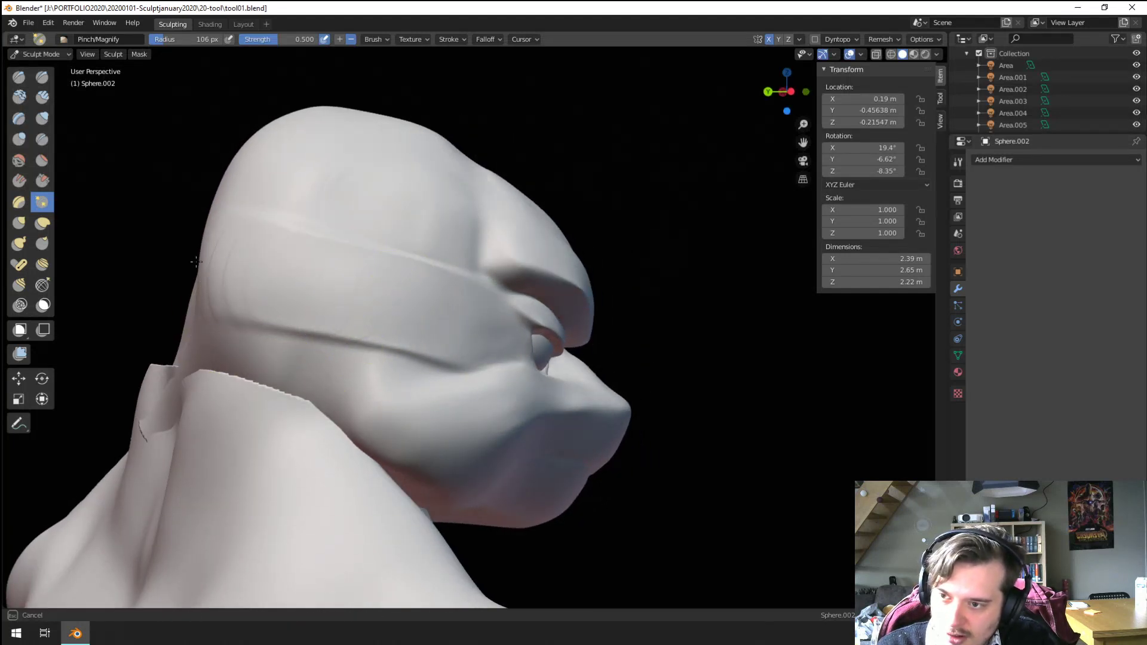
mouse_move(197, 261)
middle_down()
mouse_move(332, 300)
mouse_move(397, 302)
mouse_move(332, 333)
mouse_move(315, 299)
middle_up()
Step: Extend the mask band around the back of the head with the ClayTubes clay brush, raising its radius from 106 to about 136 px
click(18, 96)
mouse_move(128, 173)
middle_down()
mouse_move(396, 307)
mouse_move(387, 326)
middle_up()
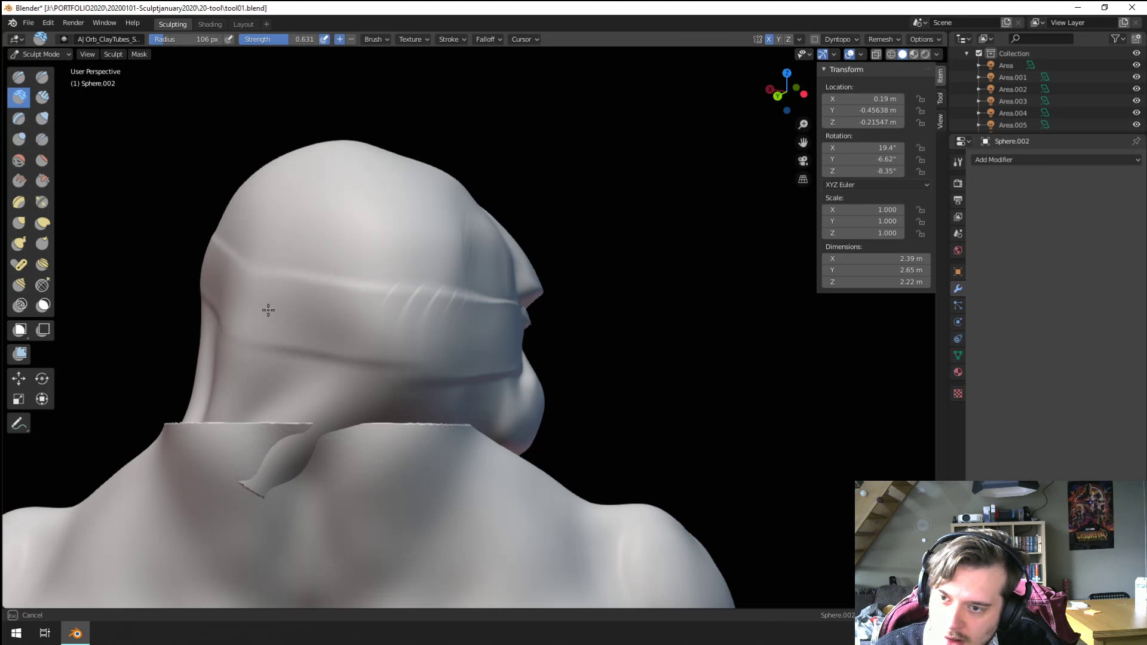
middle_drag(268, 310, 283, 306)
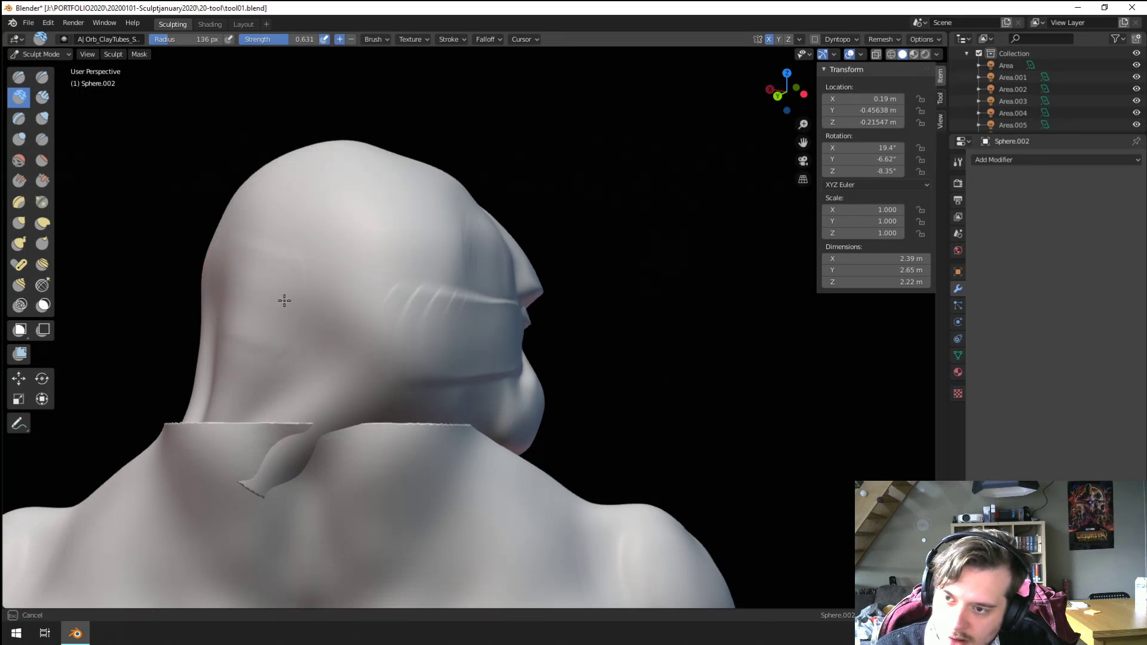
mouse_move(388, 329)
middle_down()
mouse_move(283, 333)
mouse_move(352, 344)
middle_up()
mouse_move(456, 359)
middle_down()
mouse_move(373, 339)
mouse_move(266, 376)
mouse_move(147, 288)
middle_up()
Step: Pinch the mask band's edges around the back of the head with the Pinch/Magnify brush at about 157 px
click(42, 202)
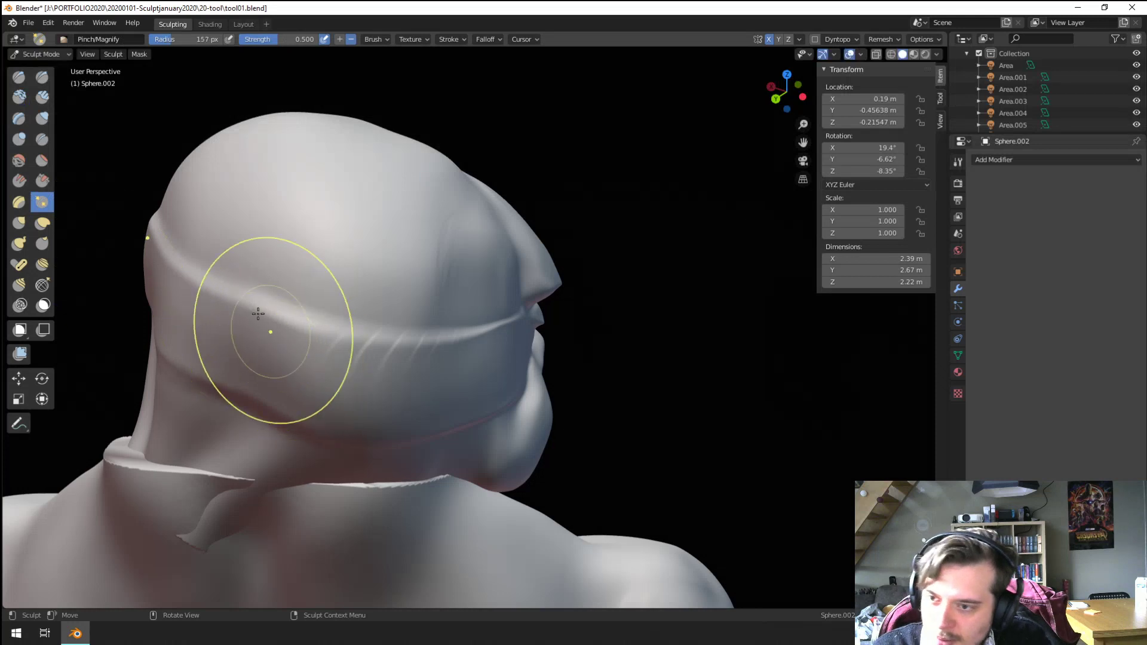
mouse_move(487, 322)
middle_down()
mouse_move(358, 312)
mouse_move(275, 328)
mouse_move(335, 339)
middle_up()
mouse_move(443, 333)
middle_down()
mouse_move(314, 341)
mouse_move(384, 363)
mouse_move(248, 374)
mouse_move(238, 338)
mouse_move(285, 410)
mouse_move(277, 382)
middle_up()
scroll(402, 336, down, 5)
scroll(277, 382, up, 4)
mouse_move(345, 314)
middle_down()
mouse_move(286, 384)
mouse_move(262, 381)
mouse_move(409, 358)
middle_up()
scroll(412, 329, up, 5)
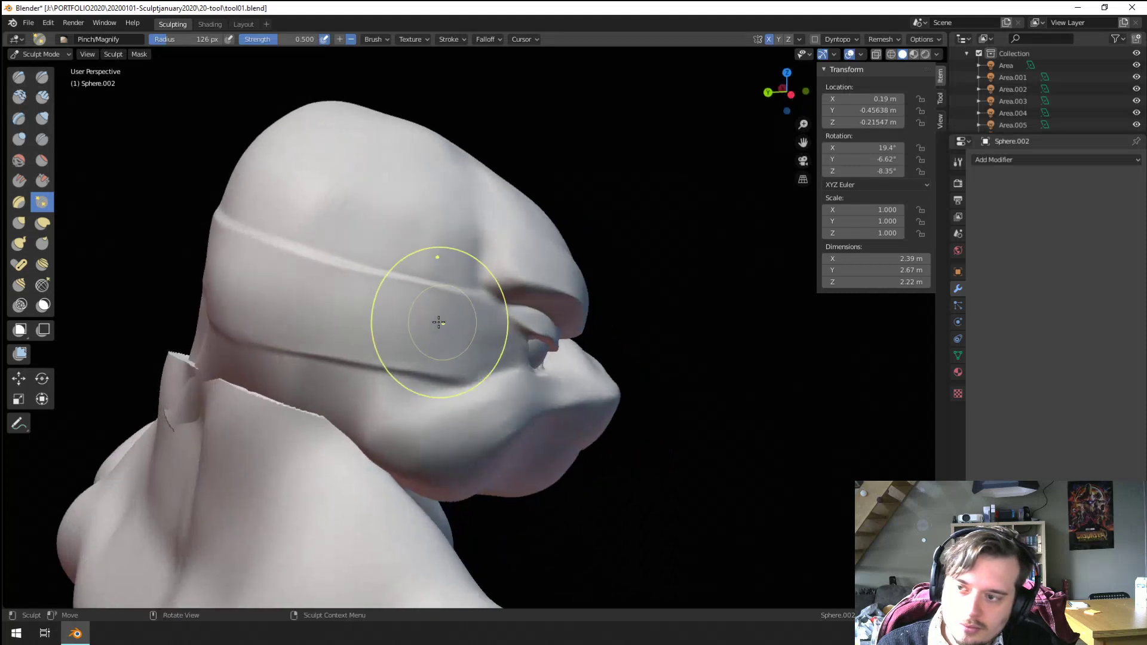
Step: Tighten the mask band's edges at the side and back with the Pinch/Magnify brush at 102 px, then 90 px
key(bracketleft)
key(bracketleft)
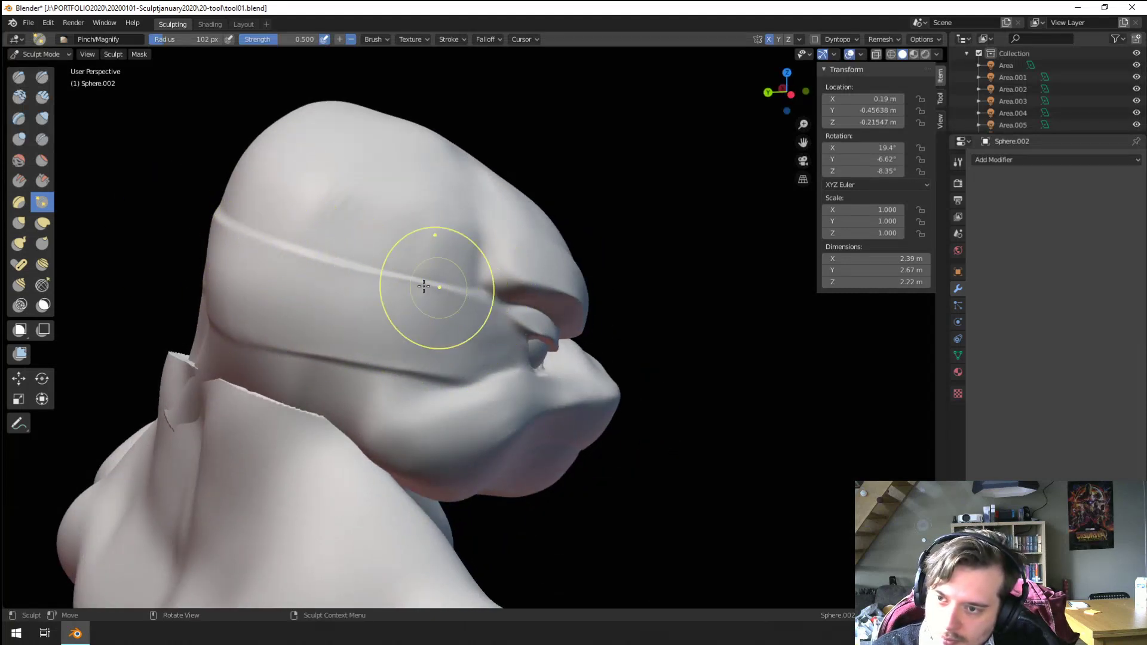
middle_drag(423, 286, 294, 333)
key(bracketleft)
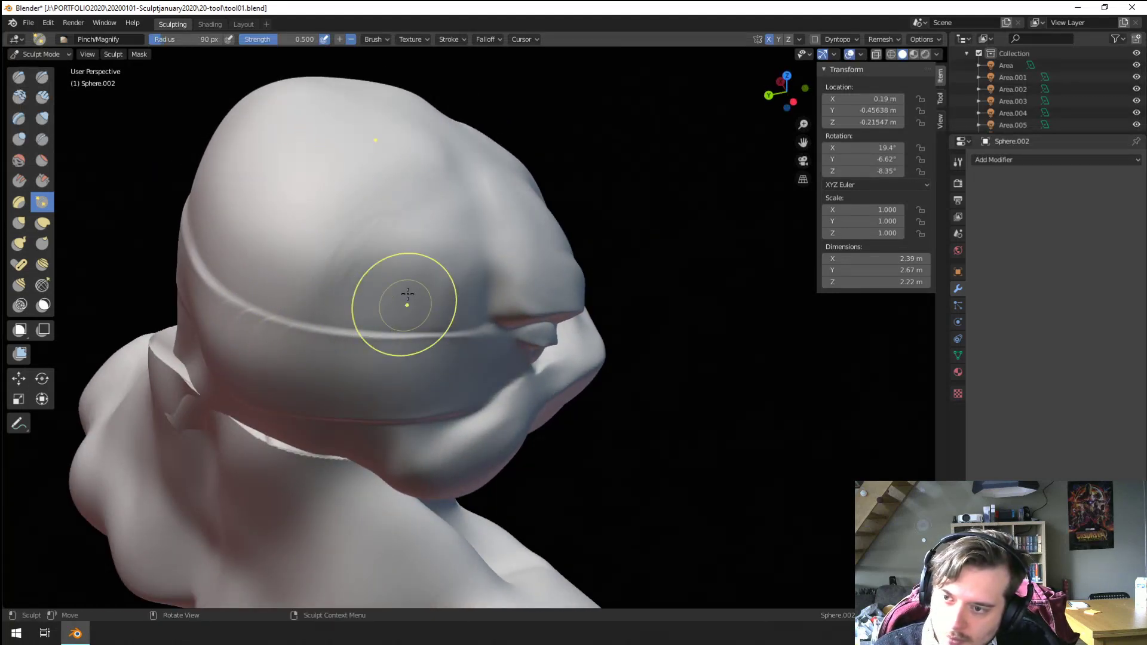
mouse_move(407, 293)
middle_down()
mouse_move(346, 223)
mouse_move(313, 277)
mouse_move(384, 277)
mouse_move(328, 267)
mouse_move(406, 272)
middle_up()
drag(251, 313, 363, 316)
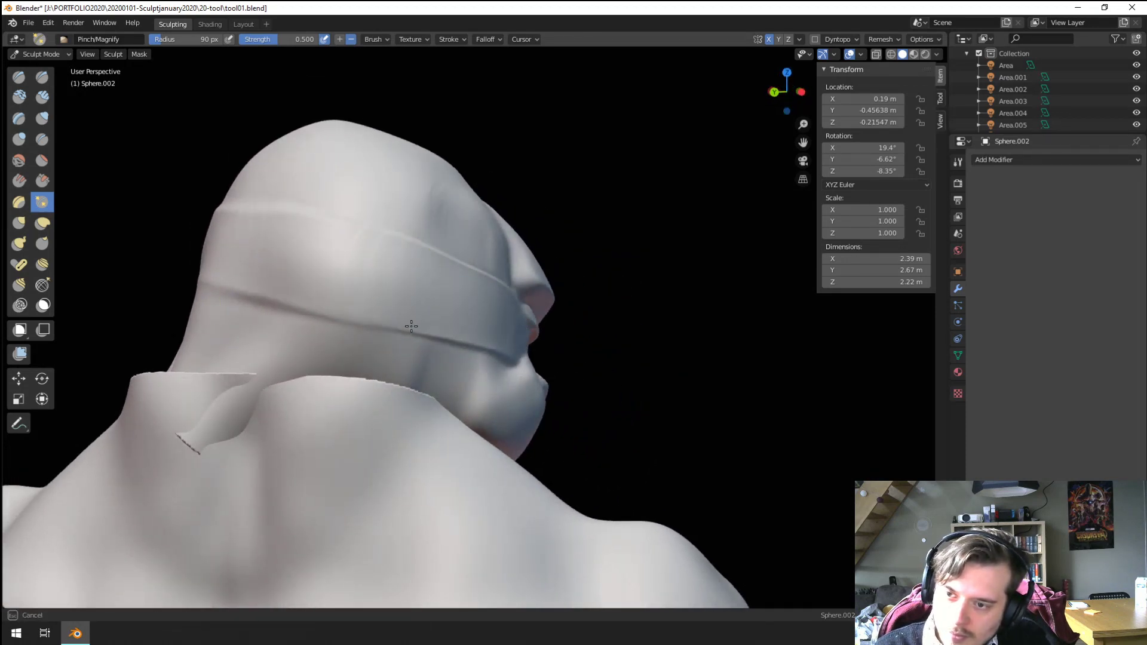
mouse_move(422, 302)
middle_down()
mouse_move(258, 287)
mouse_move(246, 340)
mouse_move(256, 358)
mouse_move(230, 350)
mouse_move(321, 317)
middle_up()
scroll(413, 233, up, 5)
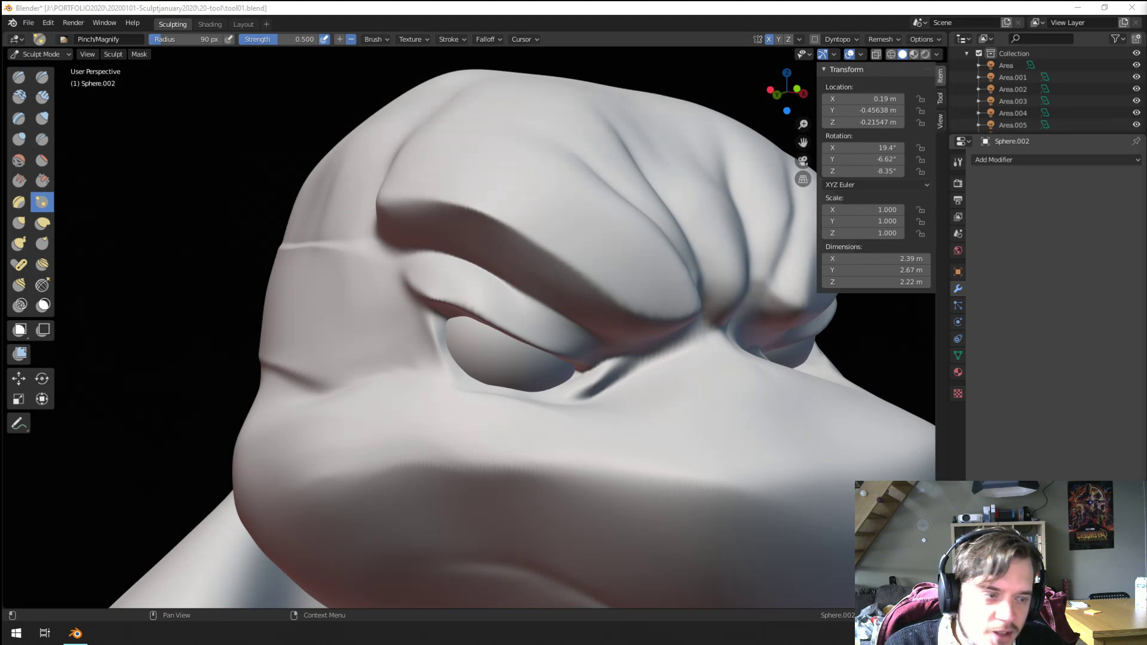
Step: Pull the mask band's upper edge upward behind the brow with the Grab brush, reducing the radius from 136 to 105 px
mouse_move(512, 338)
middle_down()
mouse_move(512, 328)
mouse_move(527, 374)
mouse_move(505, 377)
mouse_move(551, 385)
middle_up()
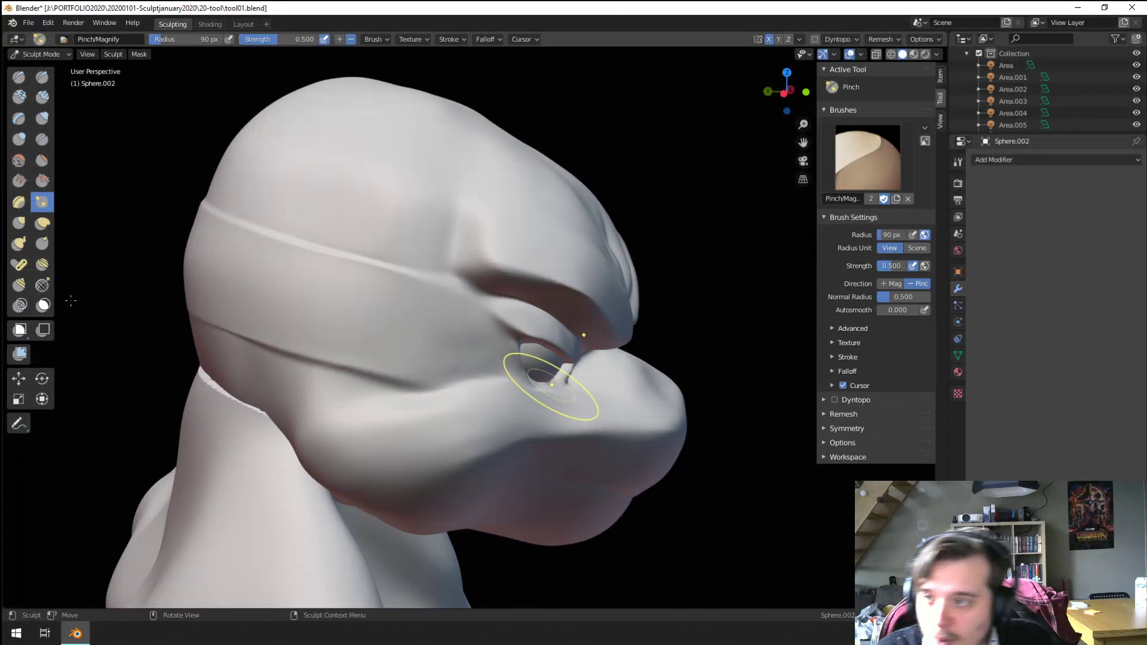
key(g)
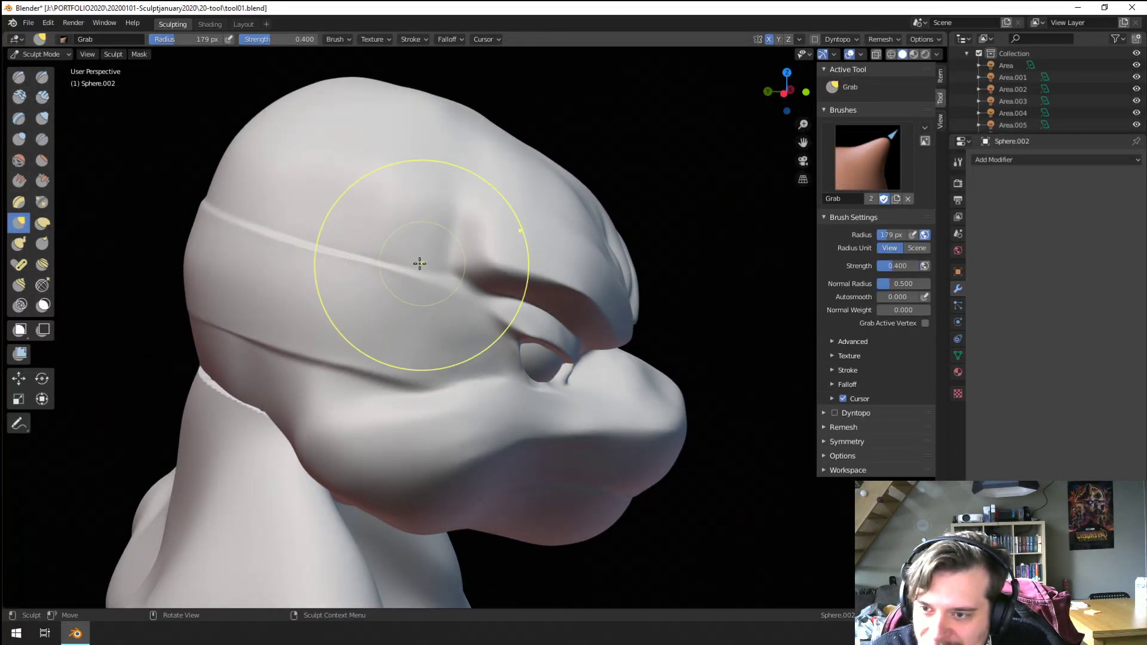
key(f)
click(338, 263)
mouse_move(338, 263)
mouse_down()
mouse_move(397, 243)
mouse_move(429, 251)
mouse_up()
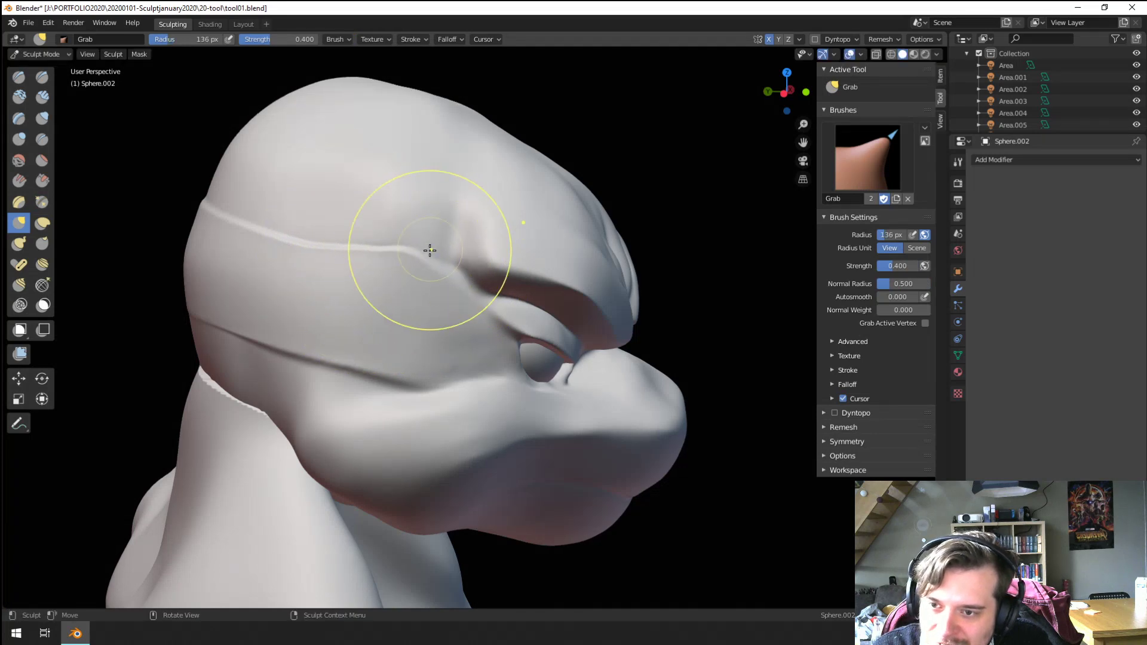
key(f)
click(453, 256)
mouse_move(453, 256)
middle_down()
mouse_move(320, 225)
mouse_move(361, 258)
mouse_move(411, 258)
middle_up()
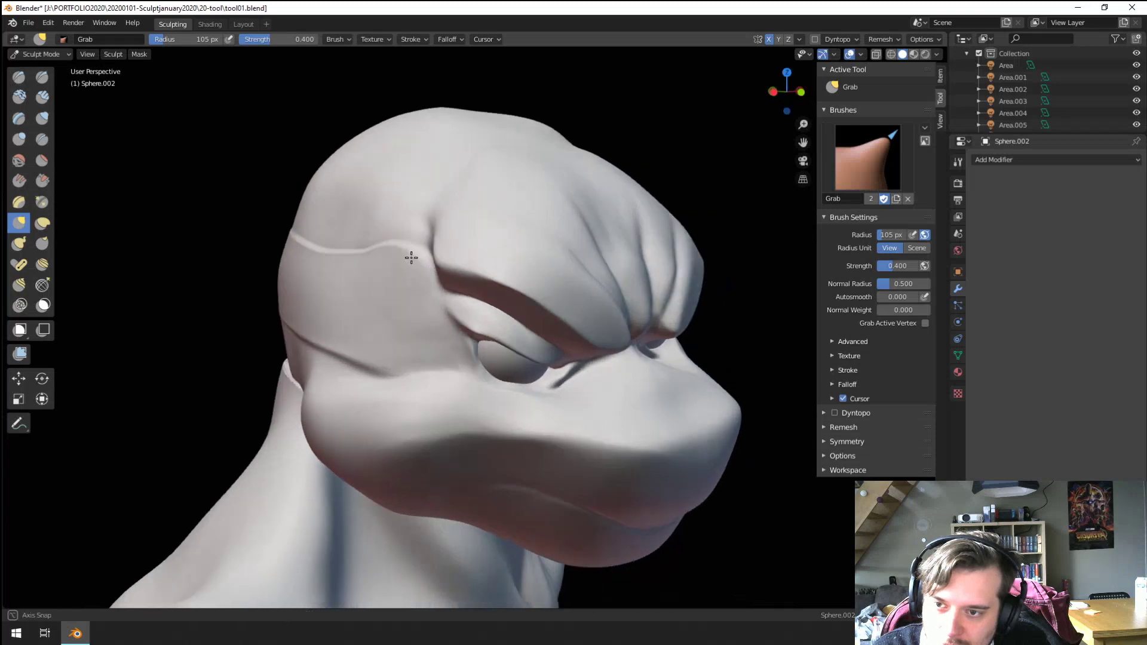
Step: Carry the mask band over the brow ridges with the ClayTubes clay brush, varying its radius between about 87 and 123 px
scroll(359, 230, up, 2)
click(19, 96)
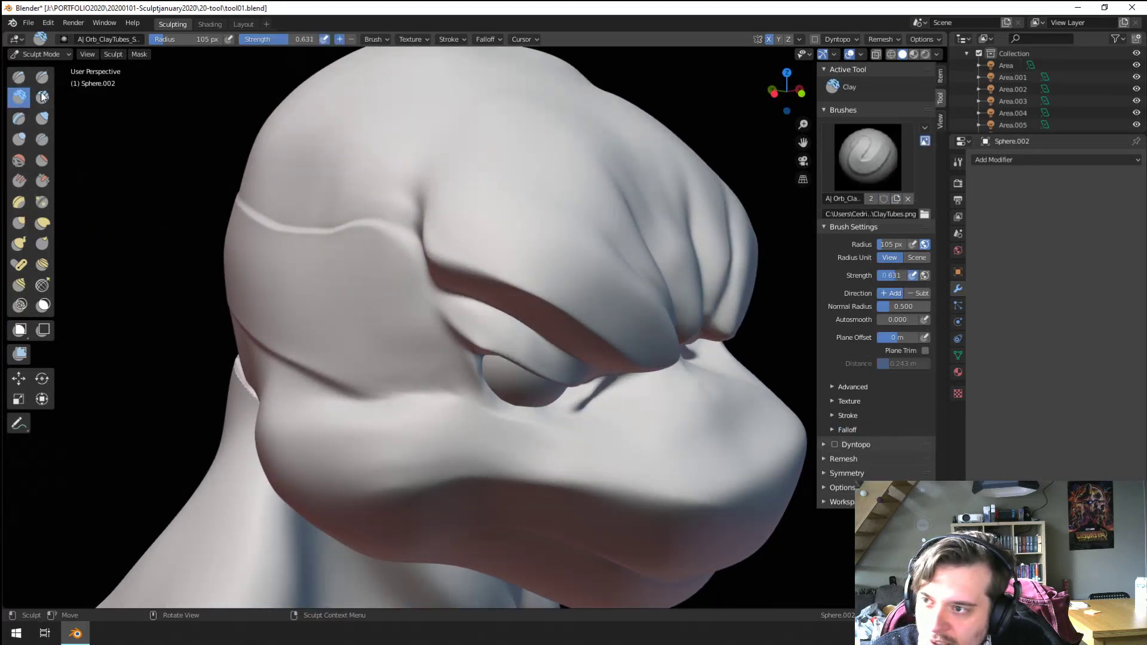
middle_drag(384, 264, 350, 281)
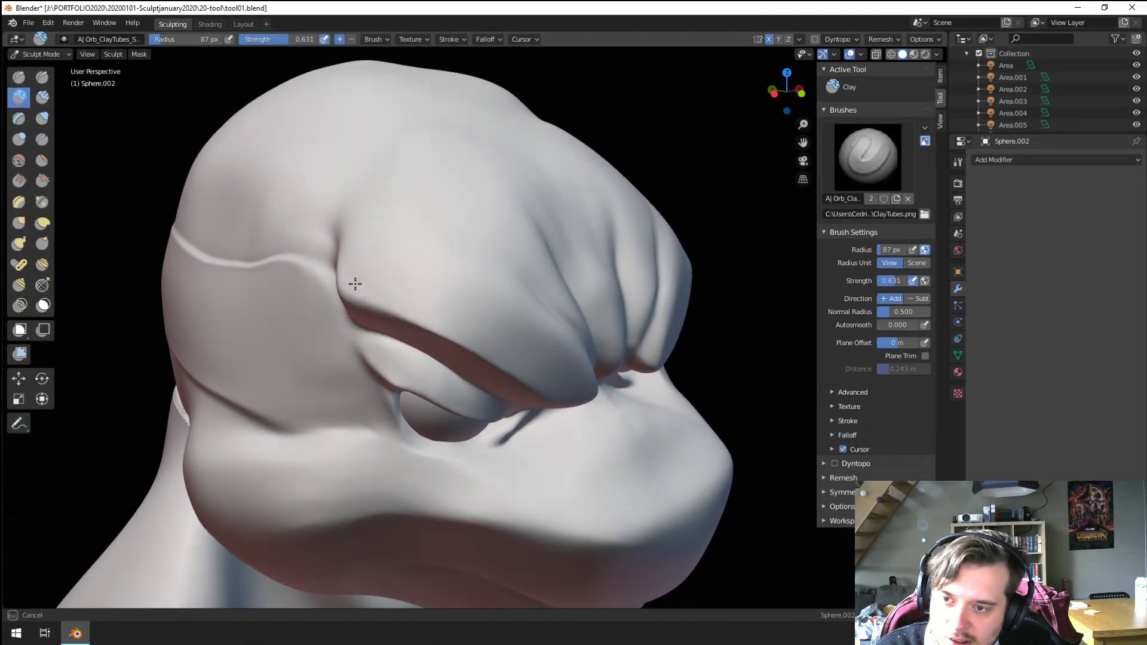
middle_drag(503, 326, 448, 323)
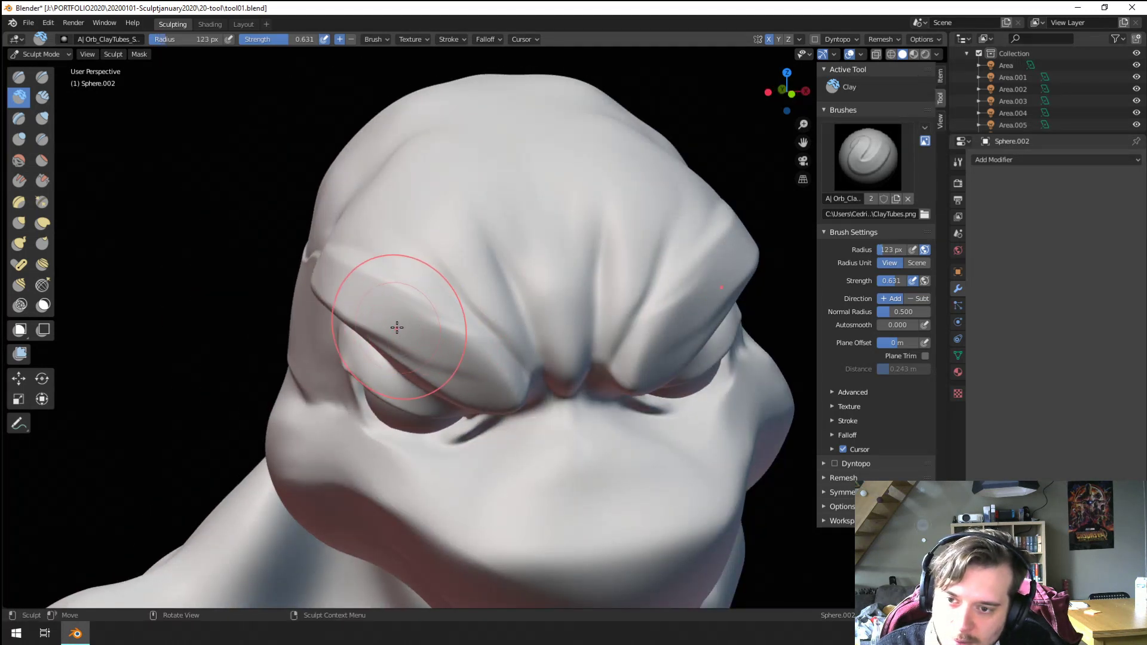
drag(423, 353, 542, 380)
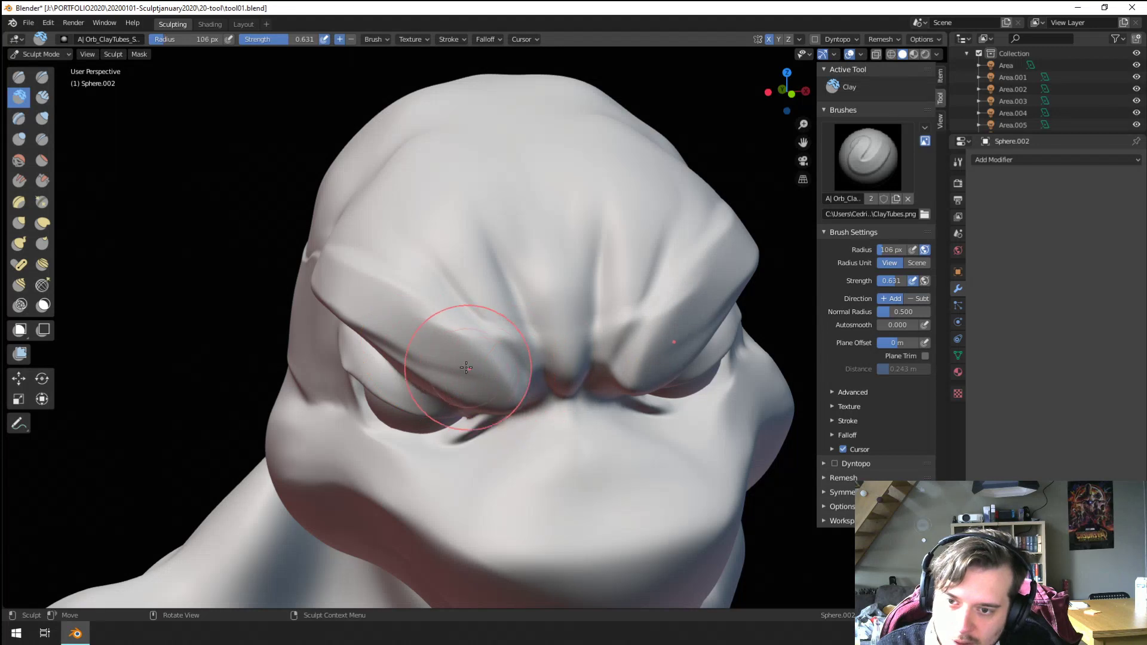
mouse_move(466, 367)
mouse_down()
mouse_move(512, 406)
mouse_move(507, 322)
mouse_up()
Step: Fill out the mask band along the brow ridge with the ClayTubes clay brush at 94 px, then 53 px
middle_drag(507, 322, 532, 311)
key(f)
click(422, 304)
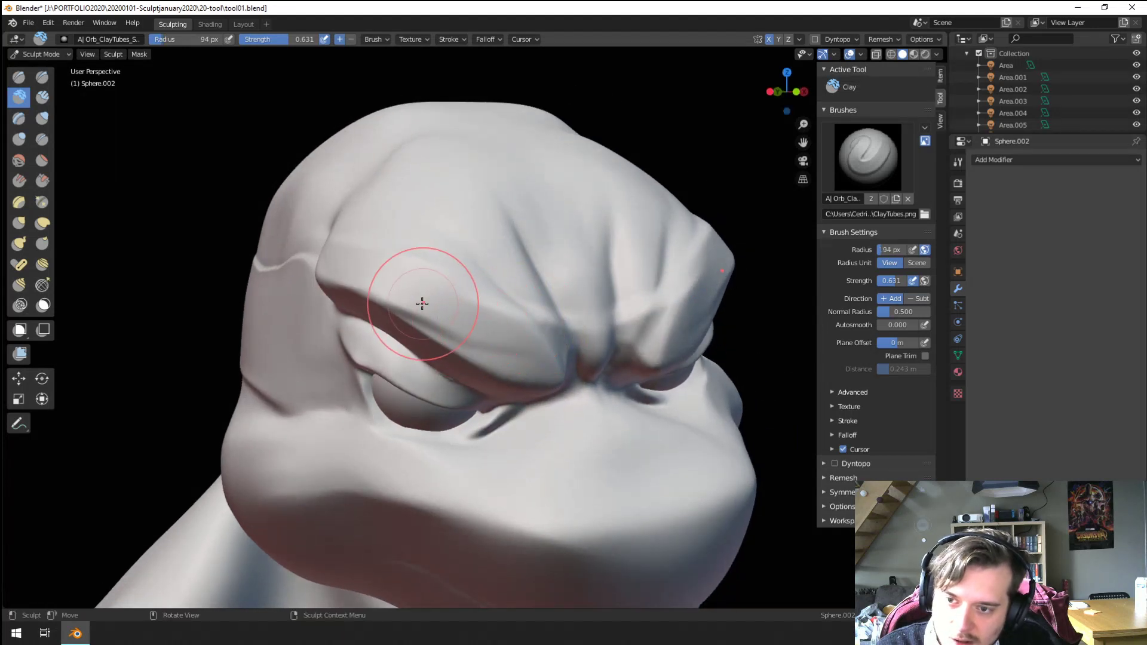
drag(399, 305, 444, 325)
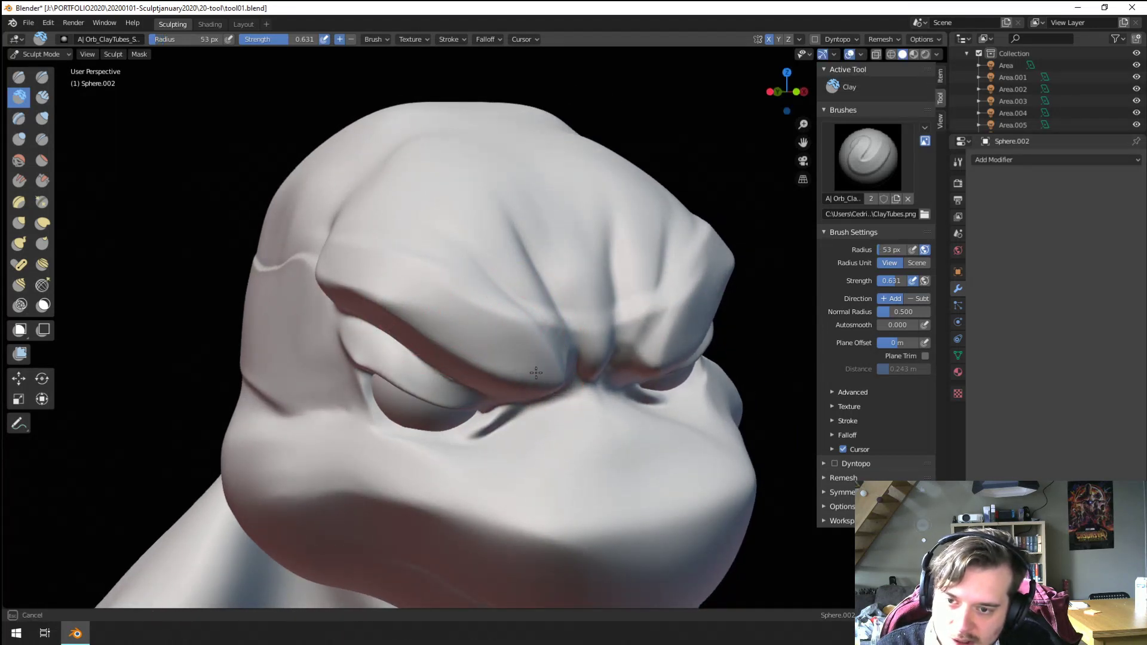
mouse_move(535, 372)
middle_down()
mouse_move(410, 338)
mouse_move(366, 422)
mouse_move(358, 359)
mouse_move(507, 365)
mouse_move(492, 362)
middle_up()
mouse_move(492, 362)
ctrl+middle_down()
mouse_move(492, 318)
mouse_move(405, 277)
mouse_move(507, 317)
ctrl+middle_up()
Step: Sharpen the mask band's upper edge across both brows with the Pinch/Magnify brush at about 118 to 125 px
click(42, 201)
drag(507, 317, 579, 325)
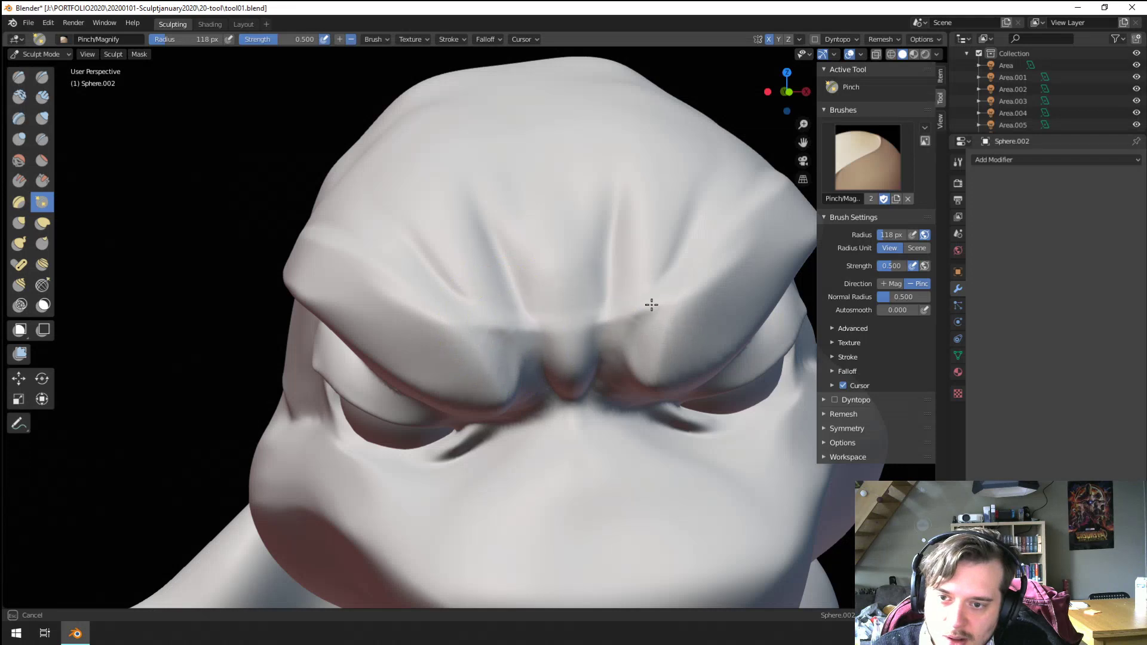
mouse_move(653, 259)
middle_down()
mouse_move(615, 314)
mouse_move(512, 384)
middle_up()
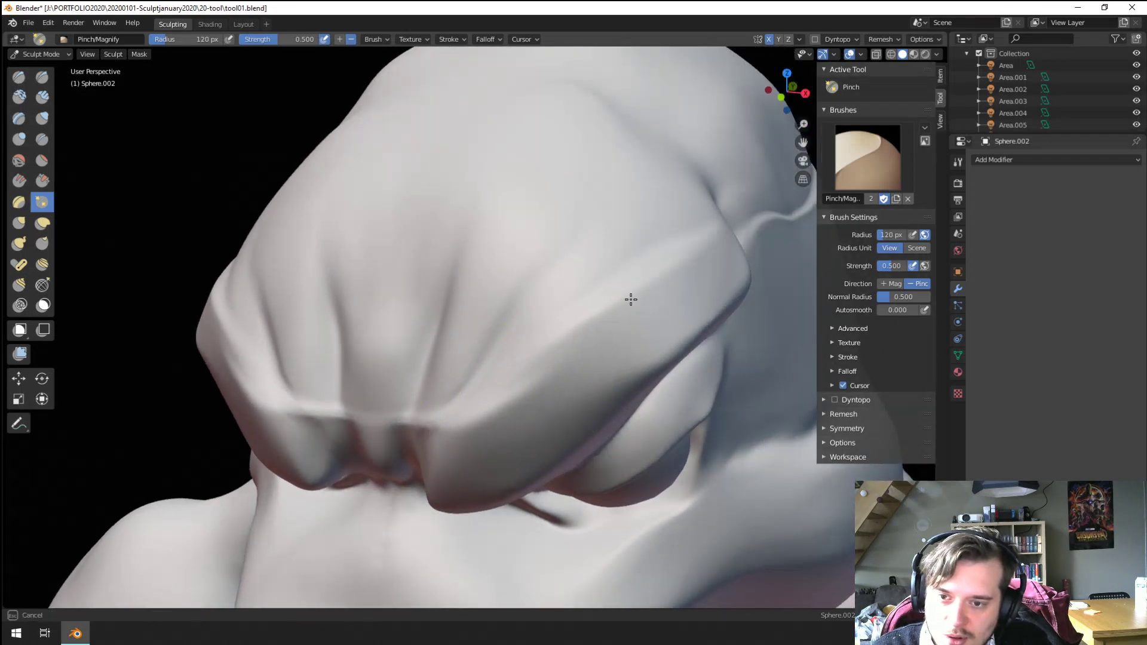
mouse_move(630, 299)
middle_down()
mouse_move(606, 332)
mouse_move(448, 410)
mouse_move(504, 418)
mouse_move(436, 415)
mouse_move(425, 356)
mouse_move(389, 354)
middle_up()
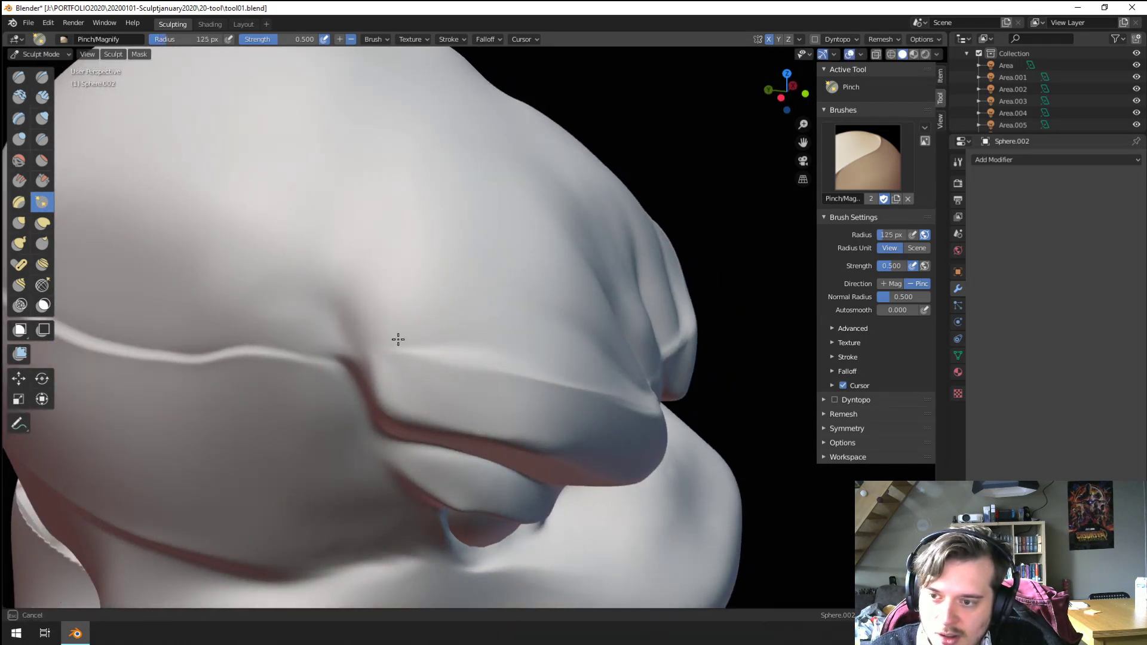
middle_drag(400, 299, 266, 258)
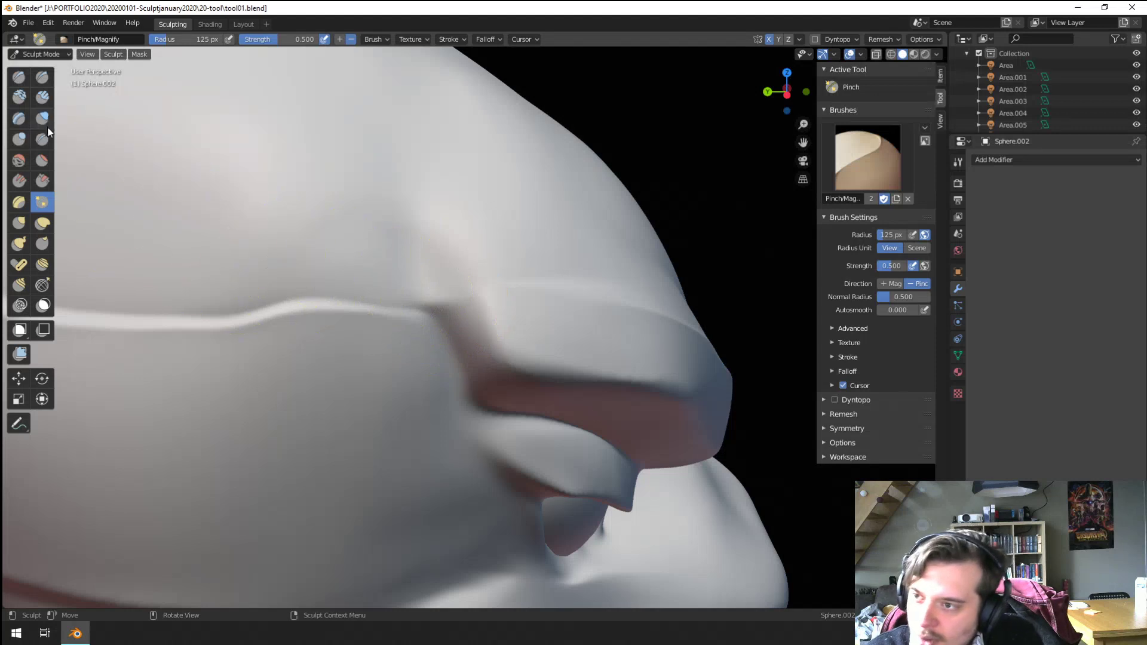
Step: Join the mask band's upper edge at the outer end of the brow with the Clay Strips brush at 51 px and smooth the join
click(42, 96)
click(85, 134)
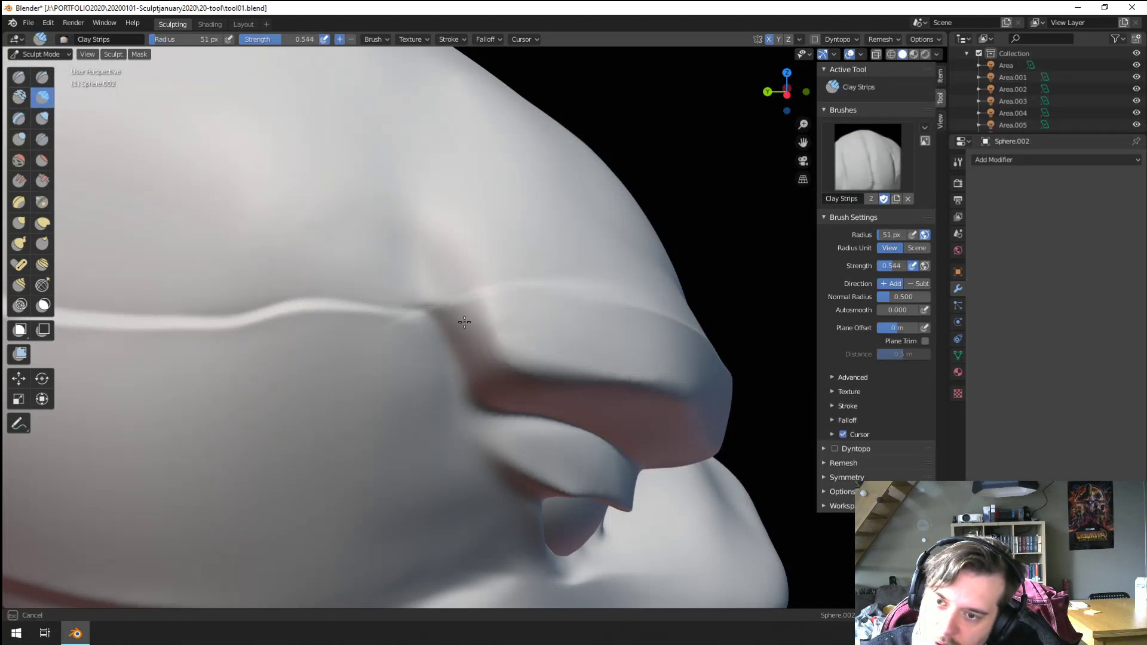
shift+drag(504, 313, 442, 326)
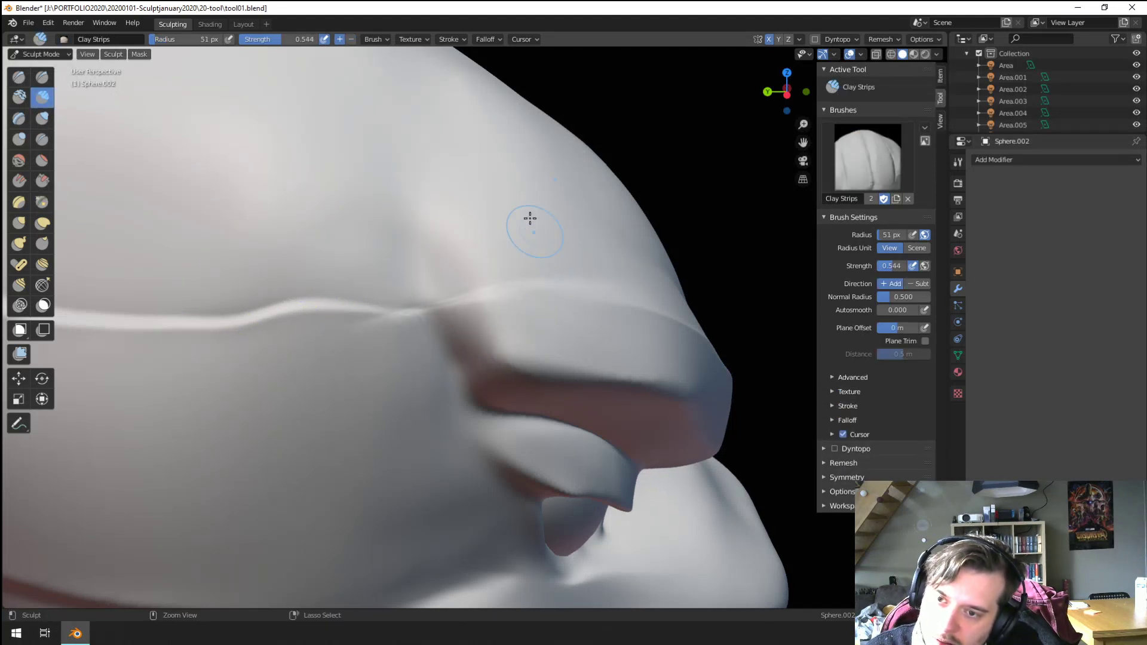
Step: Build up the mask band across the middle of the brows with the Clay Strips brush at 107 px, then about 54 to 77 px
scroll(529, 218, down, 6)
mouse_move(302, 378)
middle_down()
mouse_move(266, 338)
mouse_move(191, 338)
mouse_move(351, 340)
mouse_move(297, 322)
mouse_move(307, 307)
mouse_move(361, 310)
middle_up()
scroll(361, 310, up, 5)
key(f)
click(507, 346)
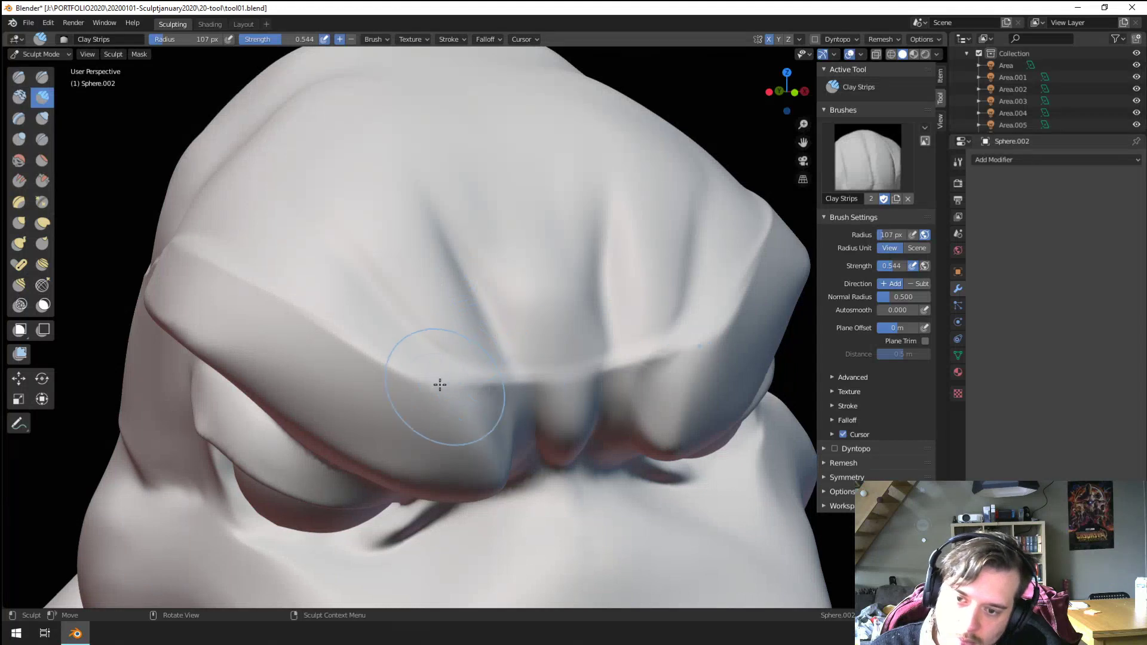
drag(457, 365, 658, 334)
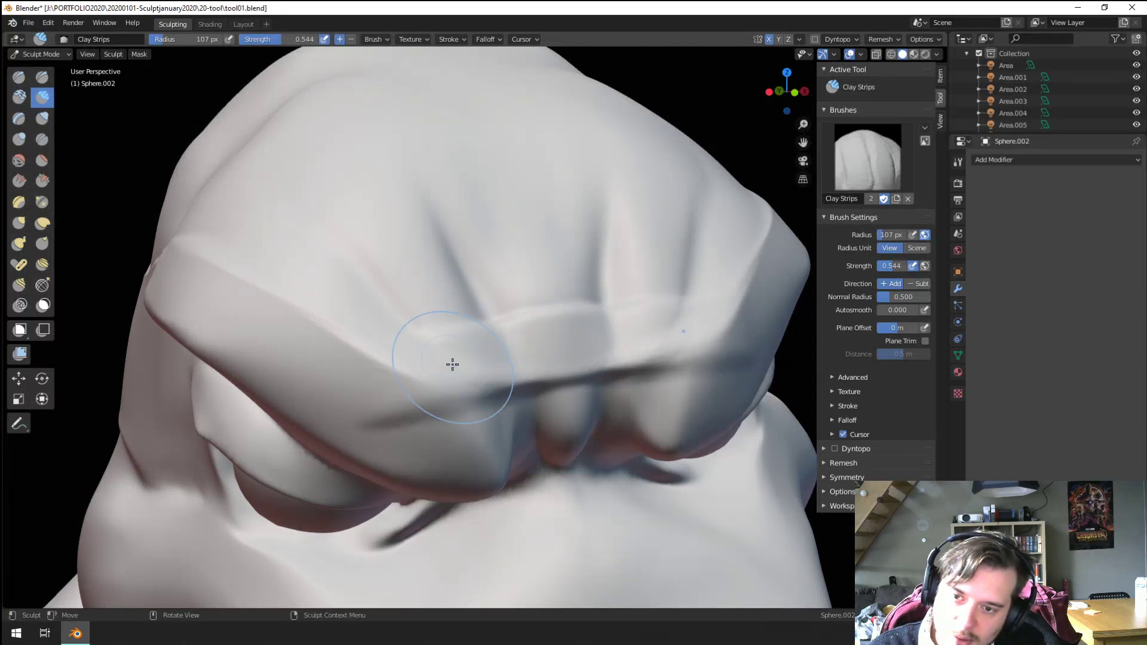
drag(487, 381, 595, 375)
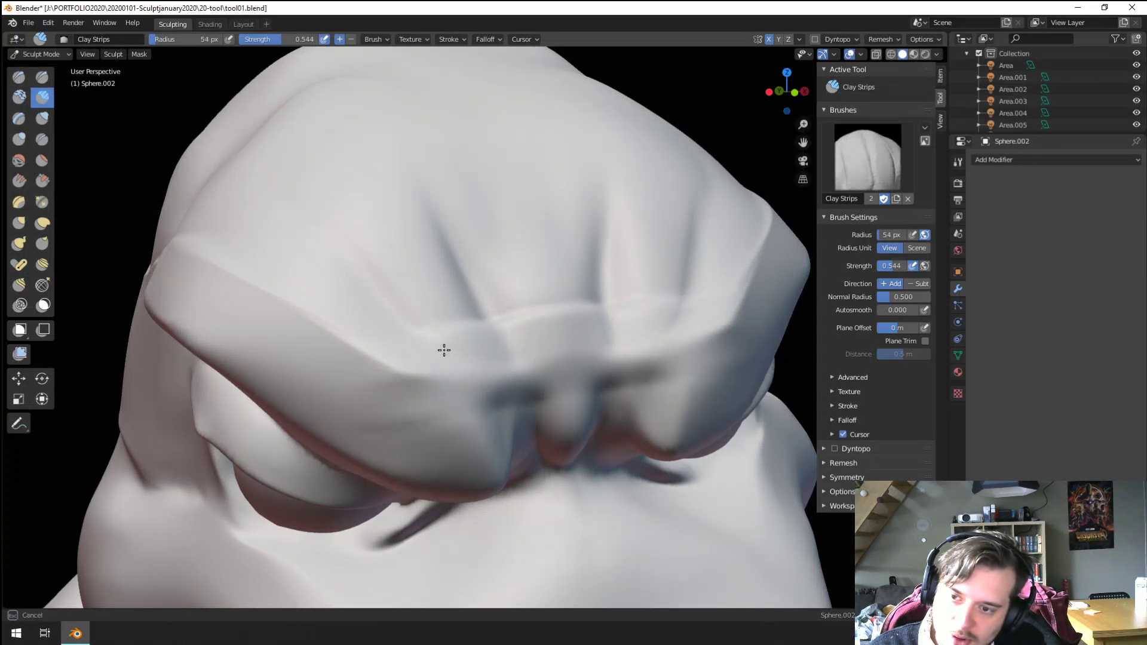
mouse_move(448, 389)
middle_down()
mouse_move(469, 376)
mouse_move(381, 392)
mouse_move(435, 379)
mouse_move(377, 379)
middle_up()
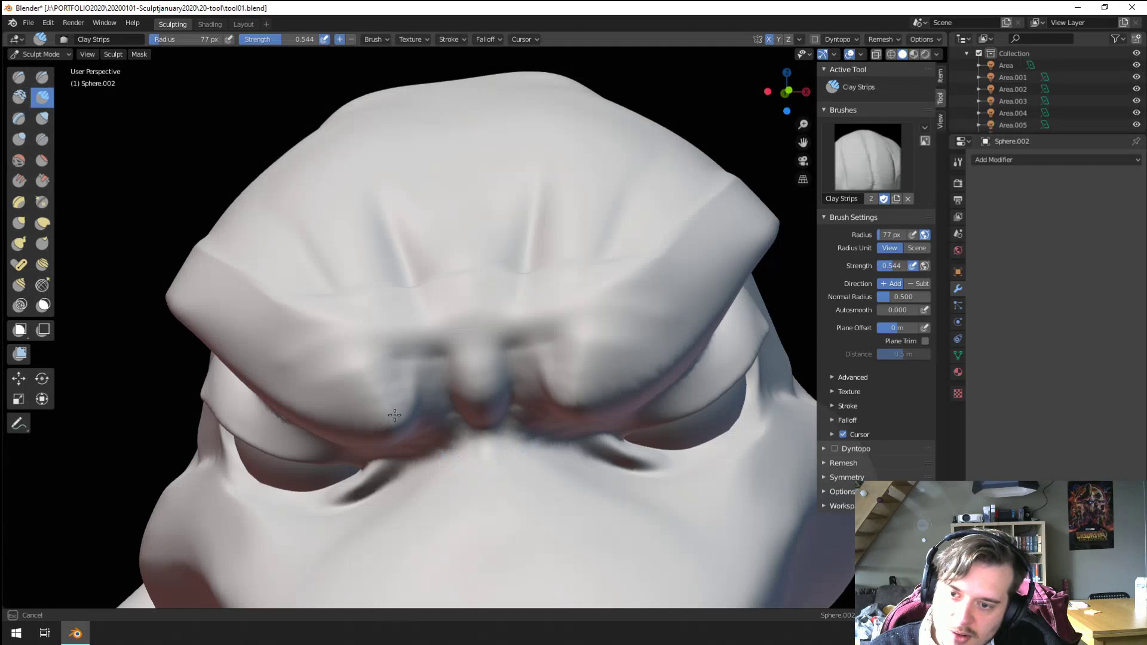
drag(302, 358, 310, 362)
Step: Raise the mask band's lower edge from the cheek under the eye onto the muzzle with the ClayTubes clay brush, enlarging it from 41 to 88 px
mouse_move(353, 382)
ctrl+middle_down()
mouse_move(359, 456)
mouse_move(315, 410)
mouse_move(441, 412)
ctrl+middle_up()
mouse_move(442, 412)
ctrl+middle_down()
mouse_move(452, 360)
mouse_move(494, 320)
mouse_move(307, 409)
mouse_move(481, 366)
mouse_move(489, 287)
mouse_move(469, 366)
mouse_move(417, 373)
ctrl+middle_up()
key(g)
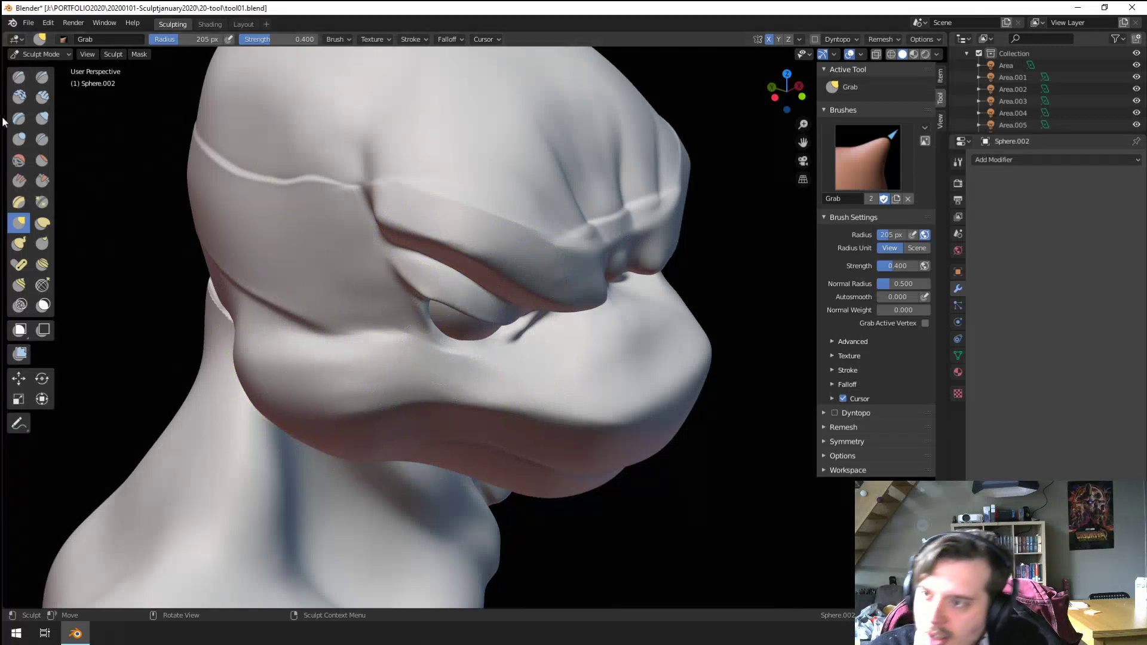
key(c)
scroll(398, 330, up, 2)
key(f)
click(372, 347)
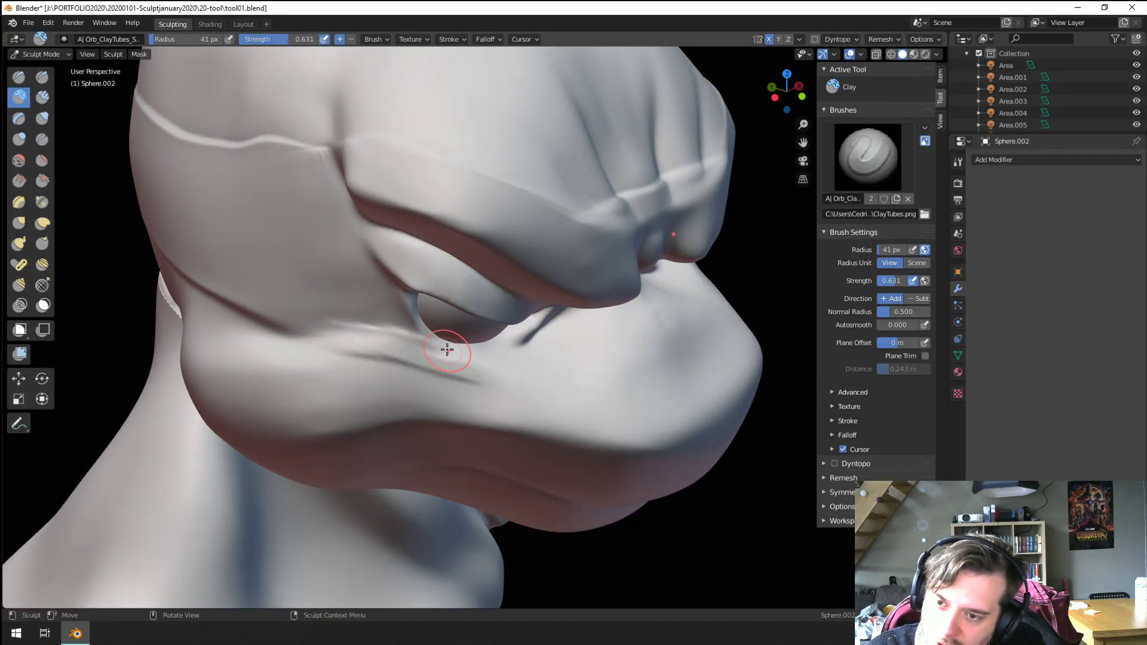
middle_drag(480, 359, 586, 335)
key(f)
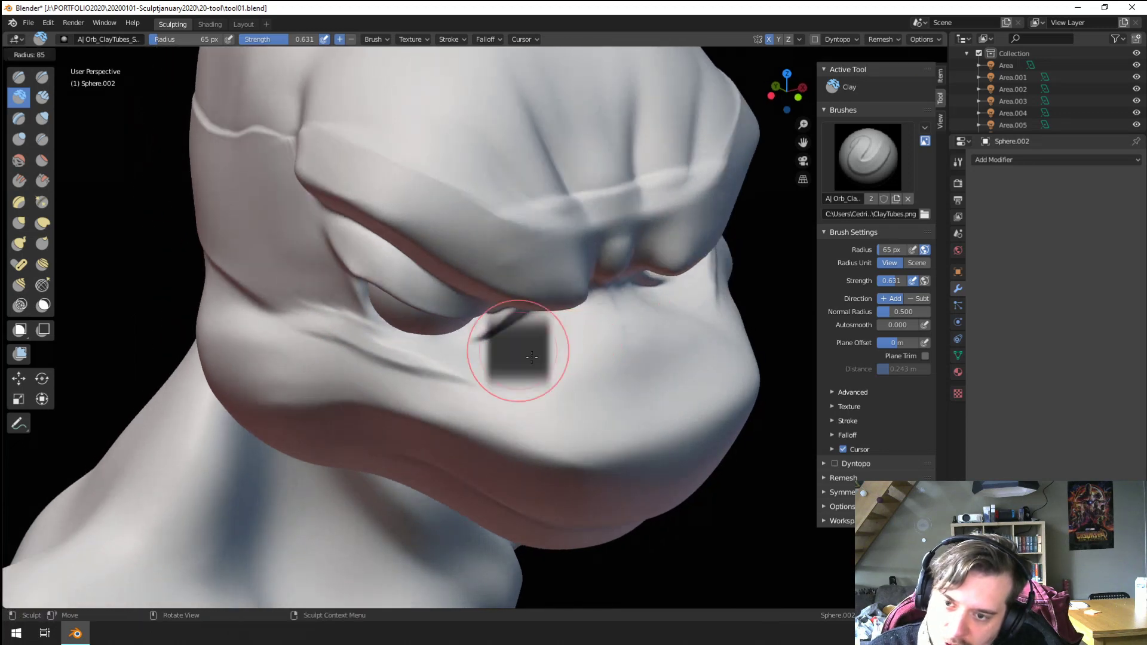
click(466, 359)
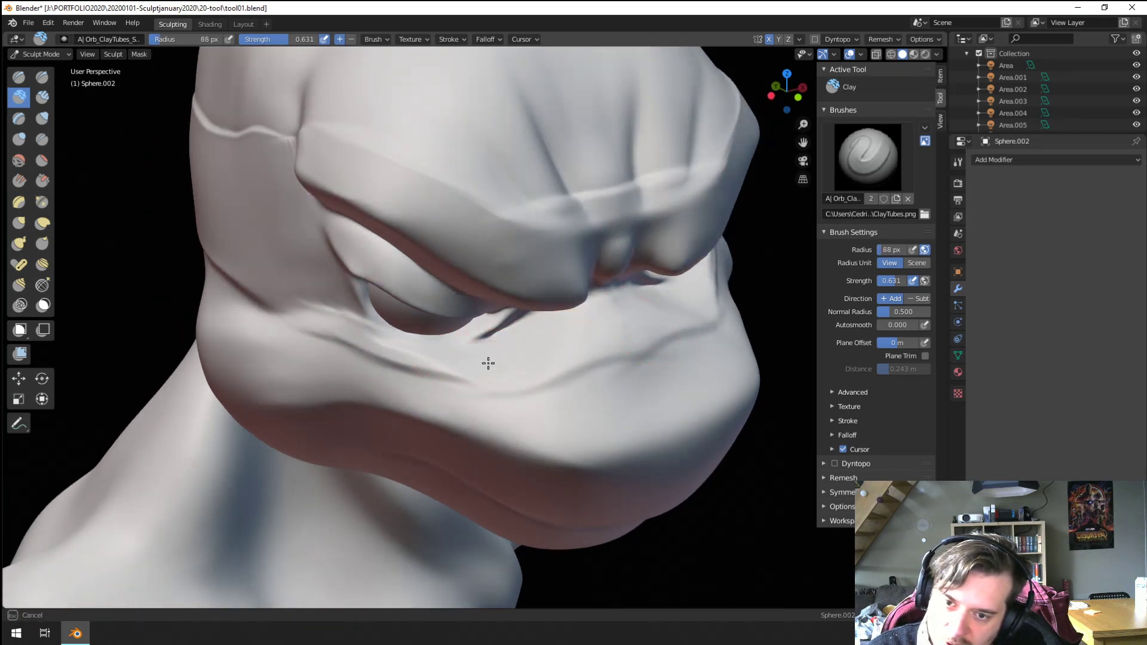
Step: Fill out the mask band's lower edge beneath the eye and across the muzzle with the ClayTubes clay brush at about 72 px
middle_drag(599, 323, 515, 369)
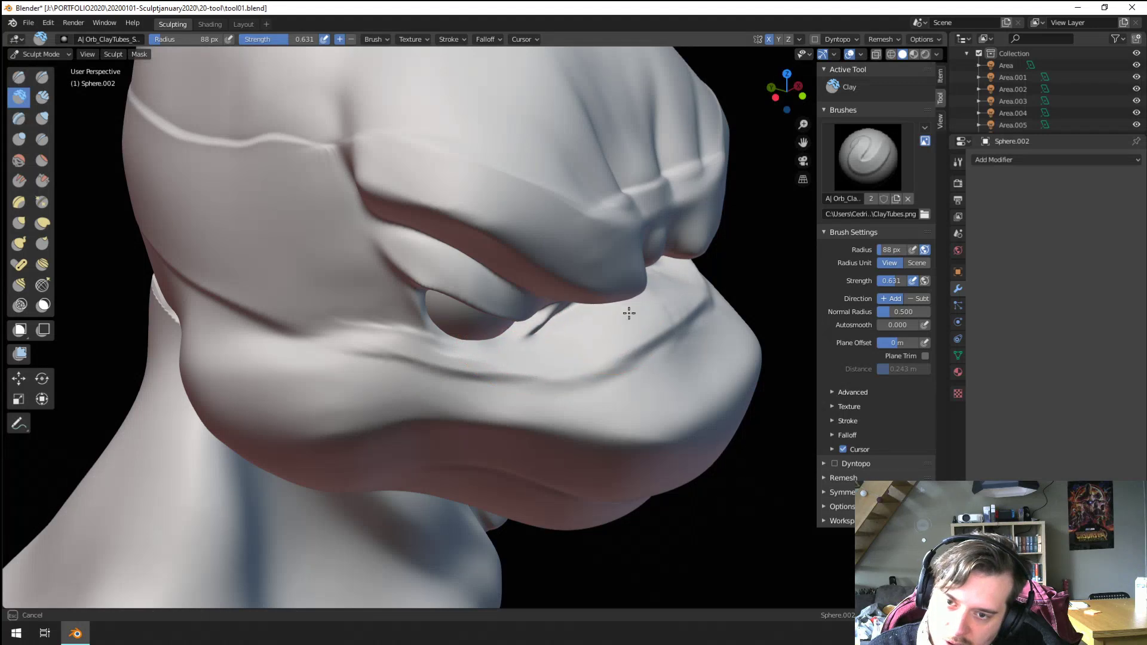
middle_drag(589, 324, 455, 357)
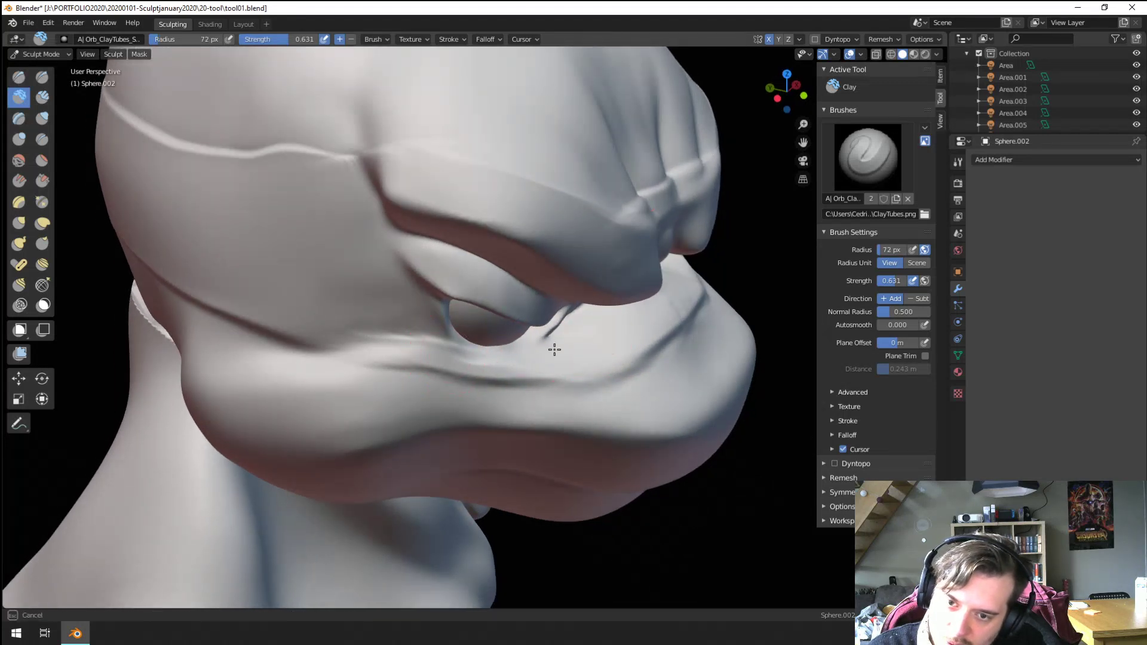
drag(648, 322, 614, 335)
mouse_move(614, 335)
middle_down()
mouse_move(553, 320)
mouse_move(562, 342)
mouse_move(633, 300)
mouse_move(550, 271)
mouse_move(584, 278)
middle_up()
key(f)
click(517, 355)
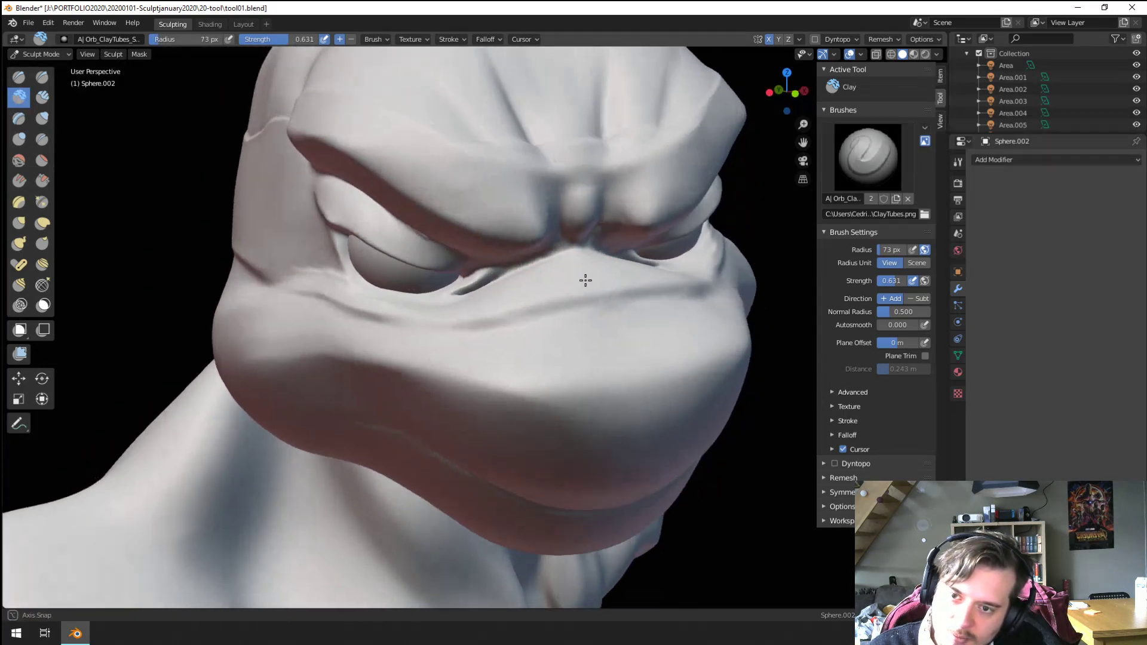
Step: Sharpen the mask band's lower edge below the eye with the Pinch/Magnify brush at 112 px, then 68 px
scroll(440, 307, up, 3)
click(51, 209)
mouse_move(192, 230)
middle_down()
mouse_move(517, 404)
mouse_move(475, 385)
mouse_move(540, 371)
mouse_move(517, 396)
middle_up()
key(f)
click(504, 401)
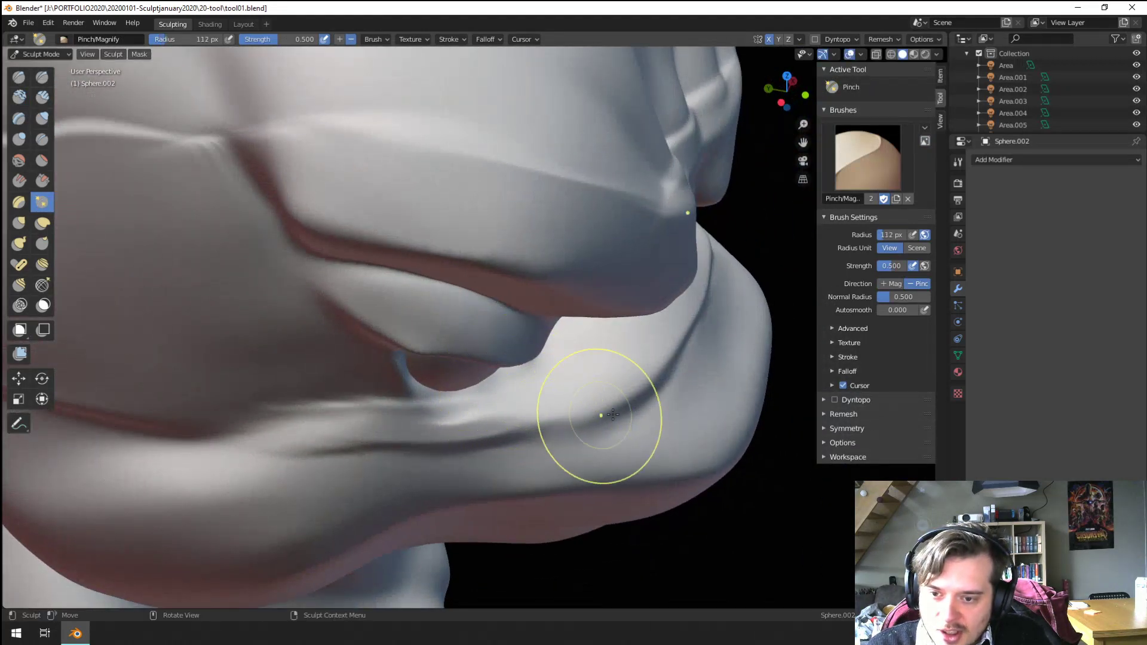
drag(609, 414, 515, 437)
key(f)
click(527, 434)
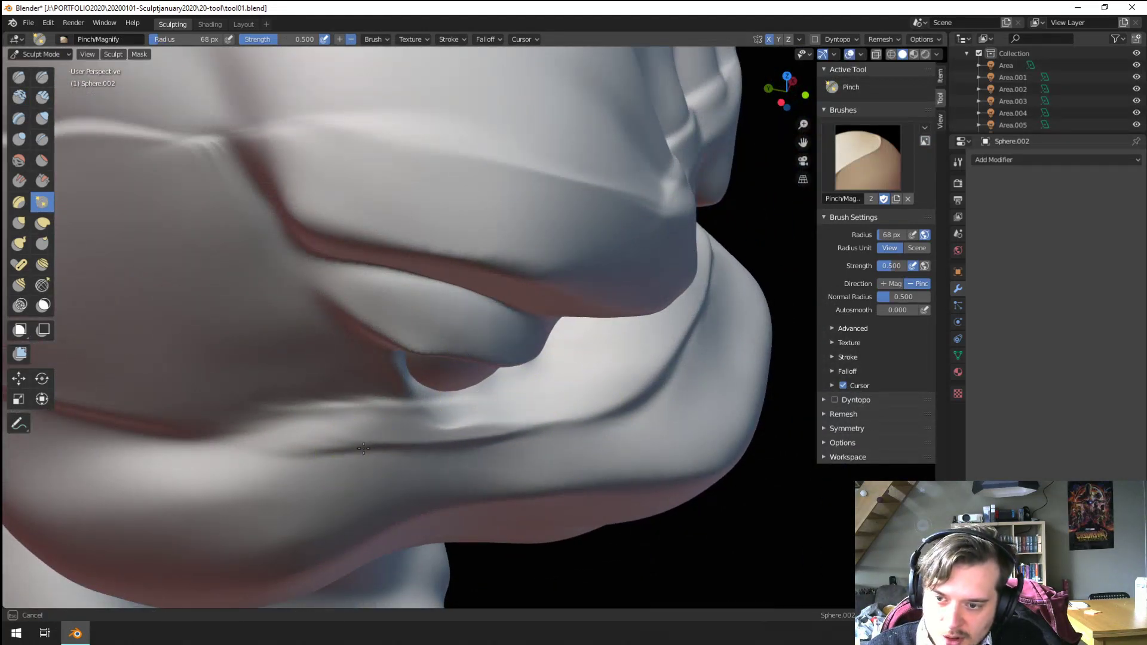
mouse_move(363, 448)
mouse_down()
mouse_move(501, 431)
mouse_move(441, 413)
mouse_move(481, 401)
mouse_move(525, 432)
mouse_up()
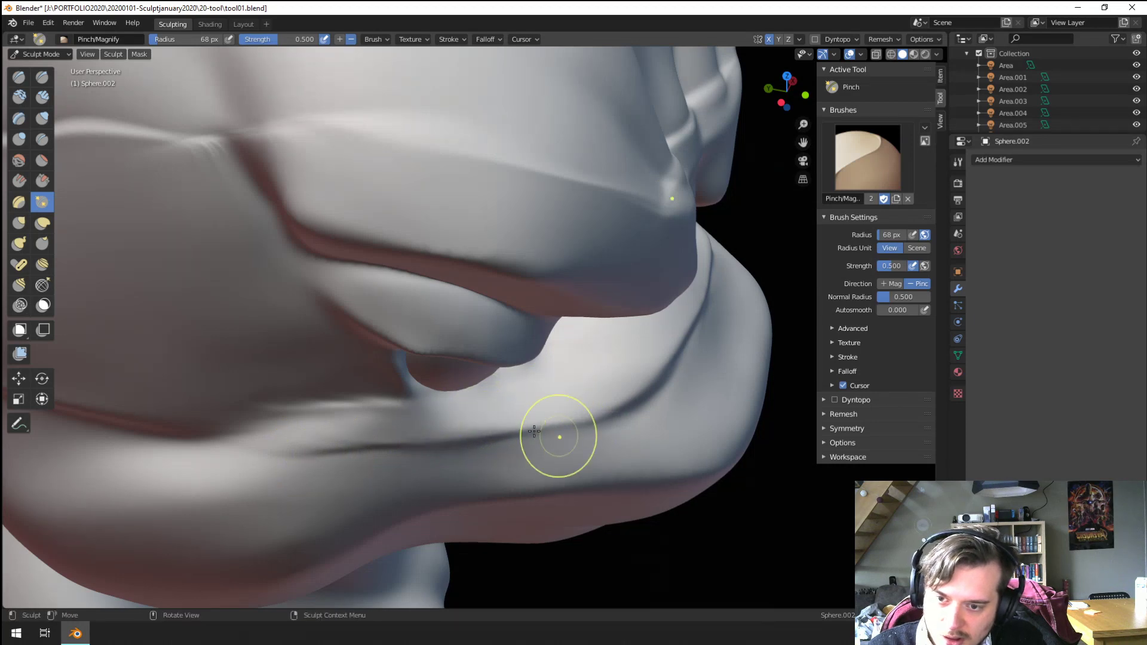
Step: Carve a crease along the mask band's lower edge under the eye with the Crease brush at about 38 to 45 px
middle_drag(511, 427, 460, 331)
click(47, 144)
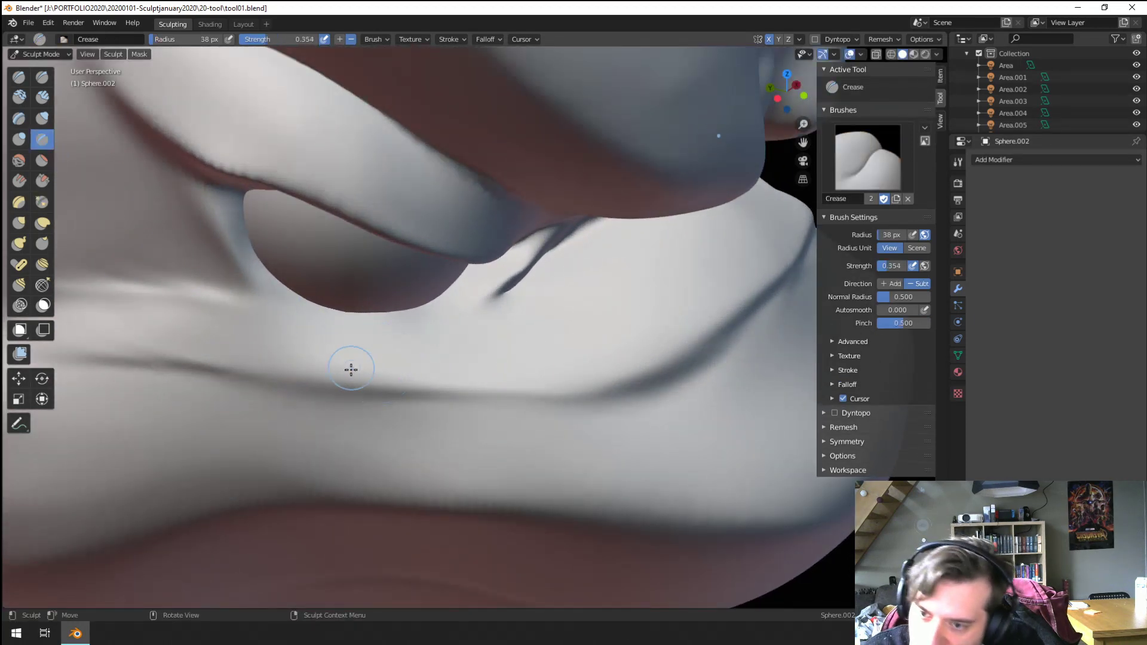
drag(394, 399, 520, 402)
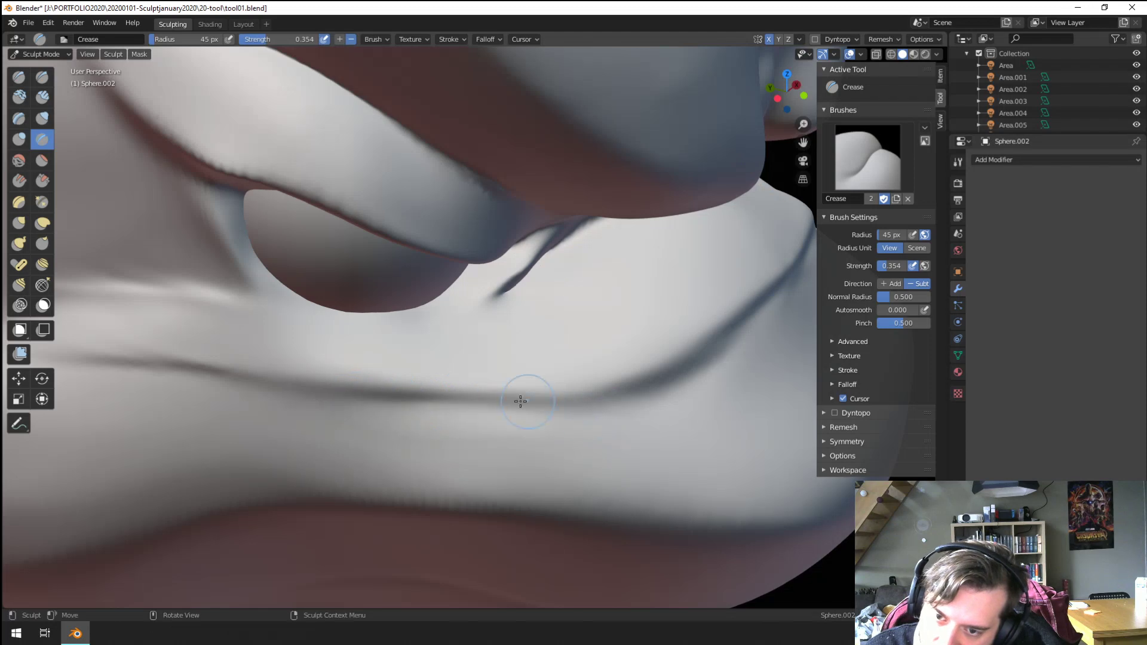
ctrl+middle_drag(656, 392, 639, 508)
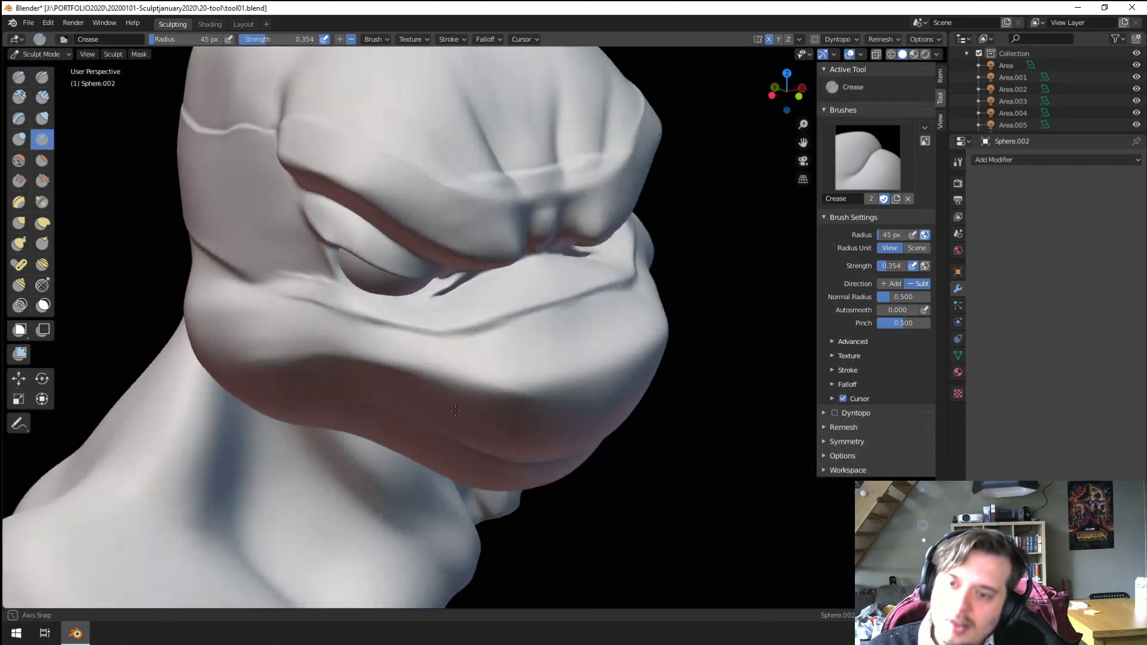
middle_drag(430, 442, 466, 436)
ctrl+middle_drag(465, 436, 457, 349)
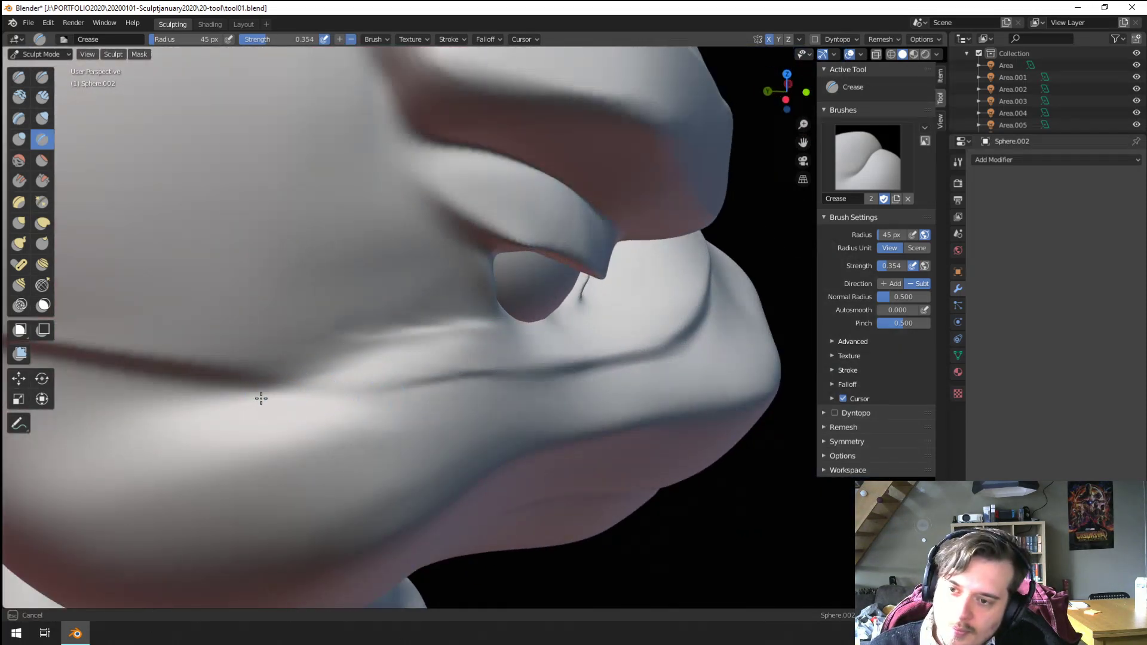
Step: Continue the crease under the mask band from the cheek across the muzzle with the Crease brush at about 41 px
key(f)
ctrl+middle_drag(435, 313, 418, 382)
middle_drag(418, 382, 305, 386)
mouse_move(304, 385)
middle_down()
mouse_move(313, 432)
mouse_move(387, 425)
mouse_move(422, 296)
middle_up()
key(f)
click(203, 315)
mouse_move(236, 317)
mouse_down()
mouse_move(215, 300)
mouse_move(299, 299)
mouse_move(407, 329)
mouse_move(390, 311)
mouse_up()
mouse_move(506, 323)
mouse_down()
mouse_move(592, 335)
mouse_move(702, 235)
mouse_up()
middle_drag(702, 236, 545, 292)
mouse_move(546, 292)
mouse_down()
mouse_move(661, 269)
mouse_move(619, 289)
mouse_move(448, 310)
mouse_move(442, 321)
mouse_move(637, 287)
mouse_move(567, 286)
mouse_up()
scroll(547, 297, down, 6)
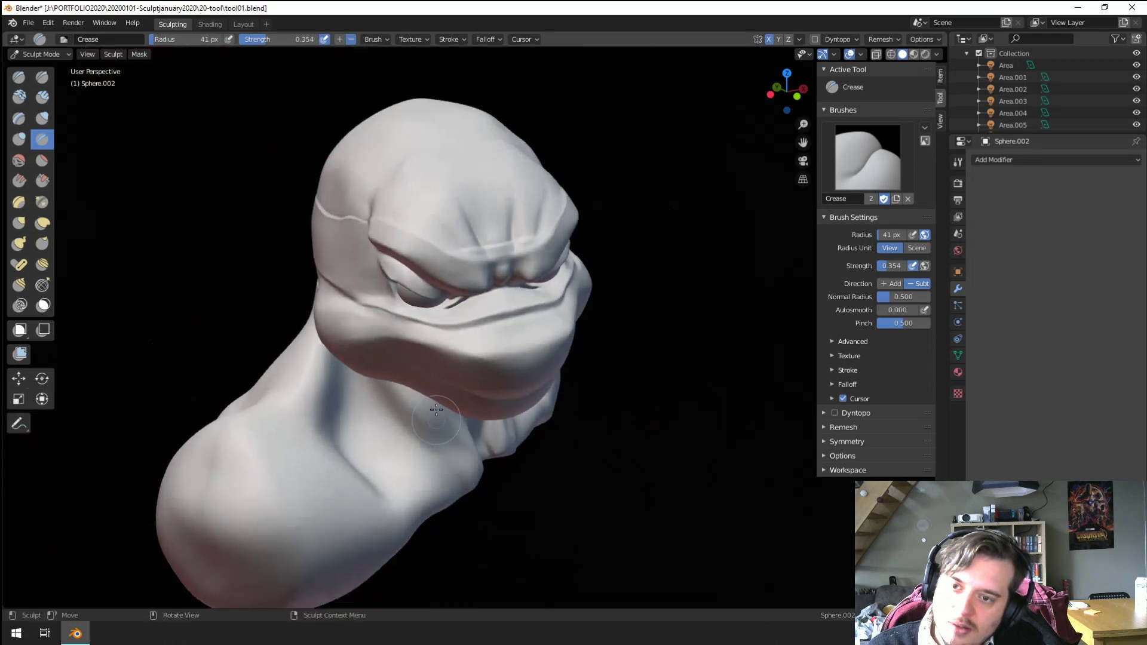
Step: Crease the forehead just above the mask band's upper edge between the brows with the Crease brush at 26 px, then 54 px
mouse_move(517, 292)
middle_down()
mouse_move(471, 266)
mouse_move(468, 319)
mouse_move(456, 298)
mouse_move(418, 341)
mouse_move(388, 333)
middle_up()
scroll(459, 302, up, 5)
key(f)
click(422, 317)
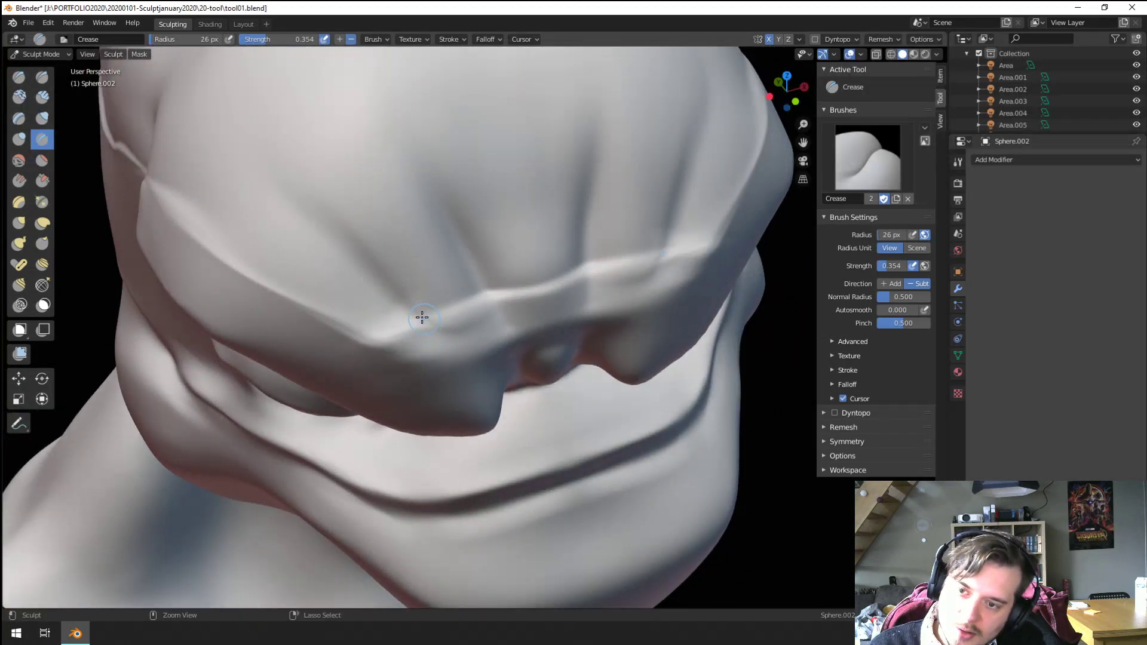
mouse_move(431, 318)
mouse_down()
mouse_move(530, 294)
mouse_move(568, 263)
mouse_up()
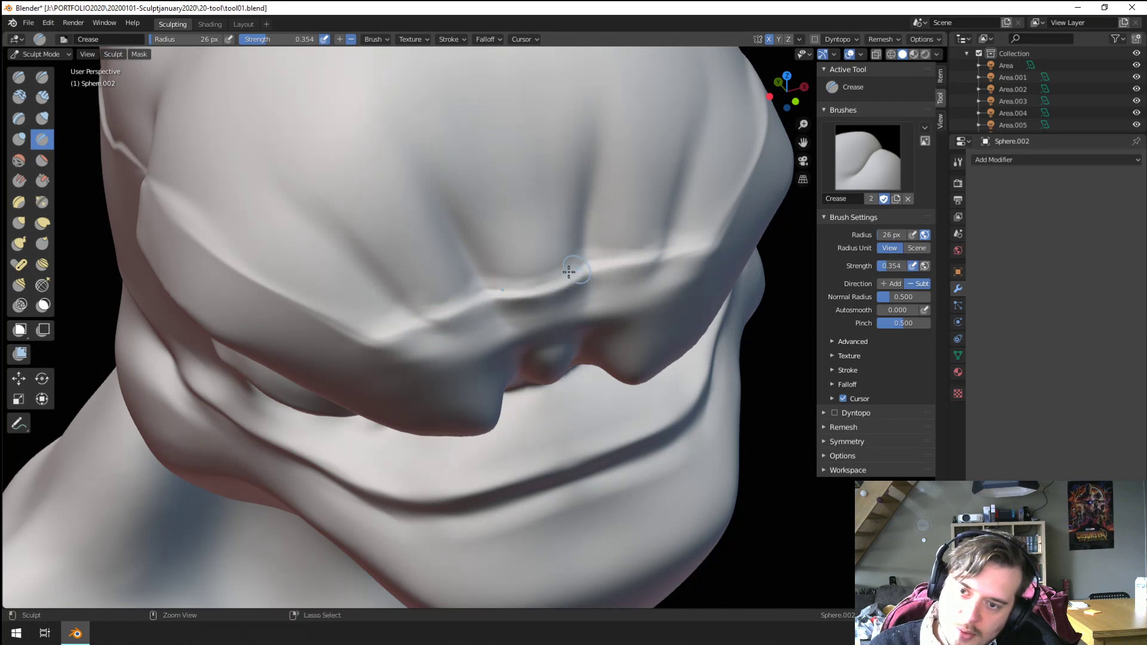
key(f)
click(484, 275)
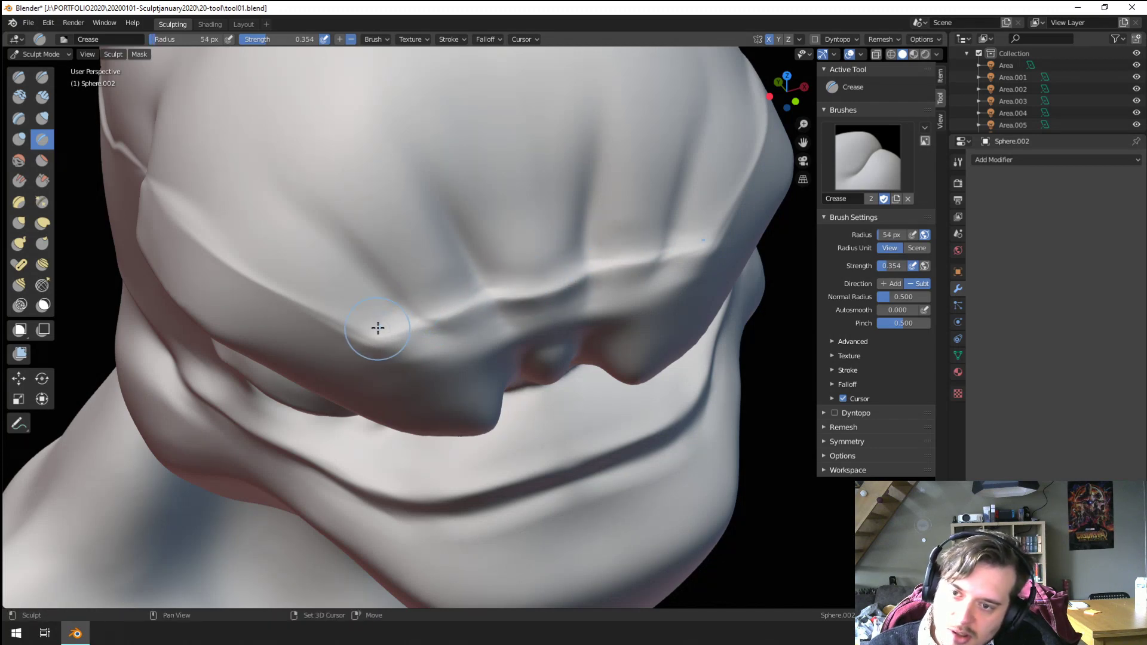
Step: Swell the area between the brows with Inflate/Deflate at 96 px and flatten the brow band with Scrape/Peaks at about 96 to 111 px
mouse_move(376, 324)
middle_down()
mouse_move(376, 302)
mouse_move(132, 213)
middle_up()
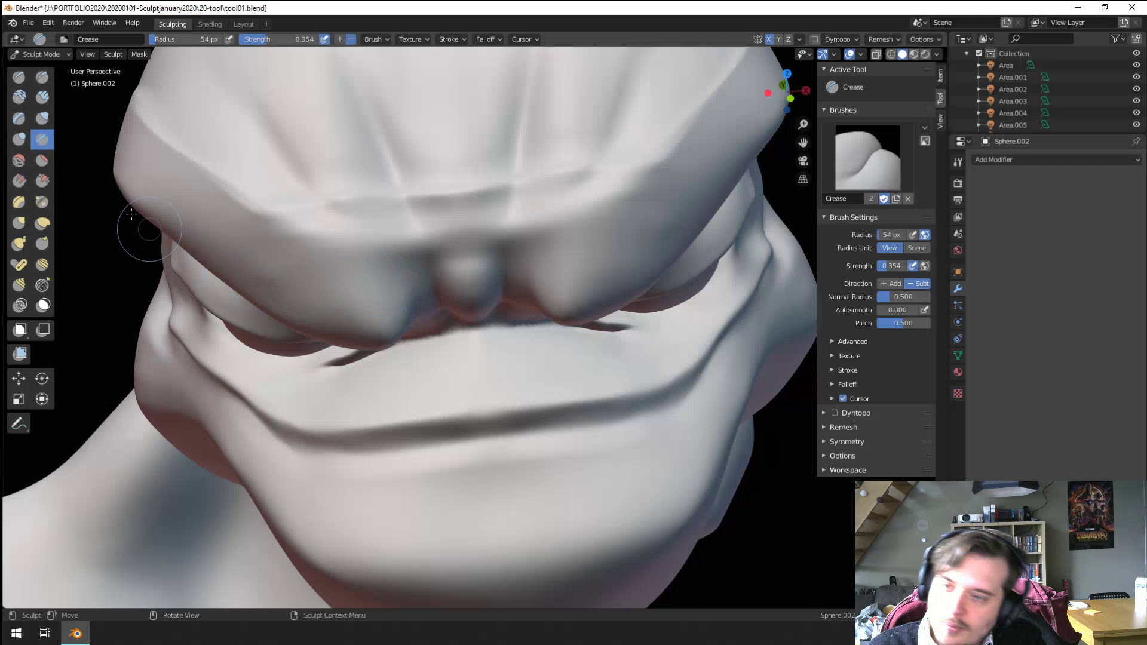
click(42, 118)
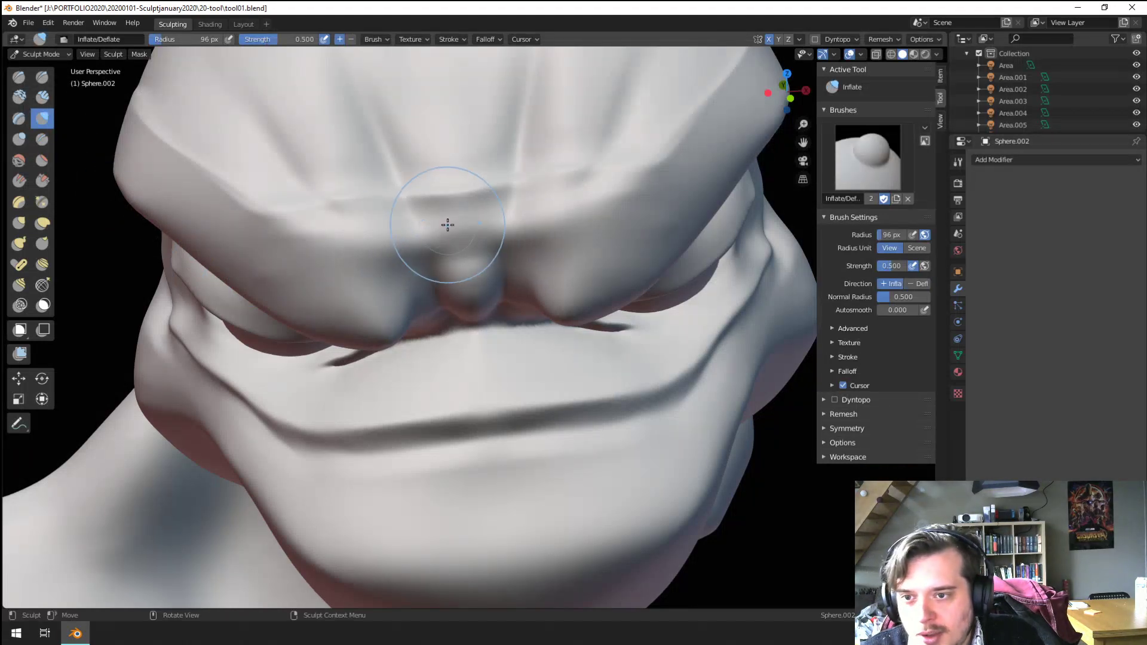
mouse_move(448, 225)
middle_down()
mouse_move(422, 316)
mouse_move(335, 341)
mouse_move(353, 328)
mouse_move(97, 174)
middle_up()
click(41, 180)
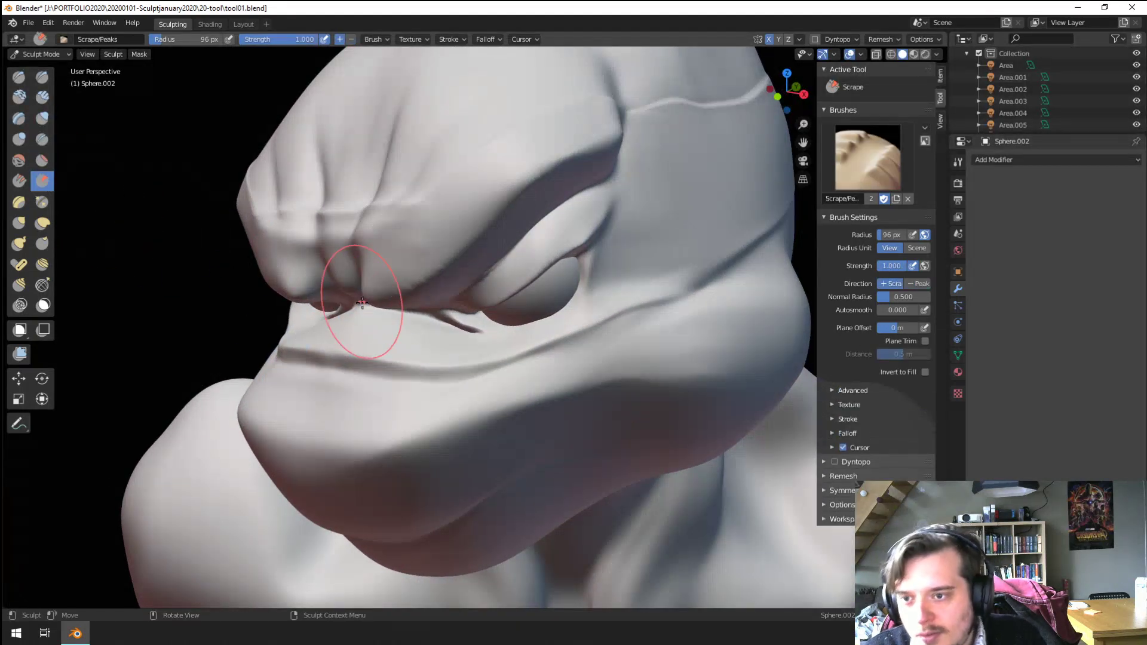
key(f)
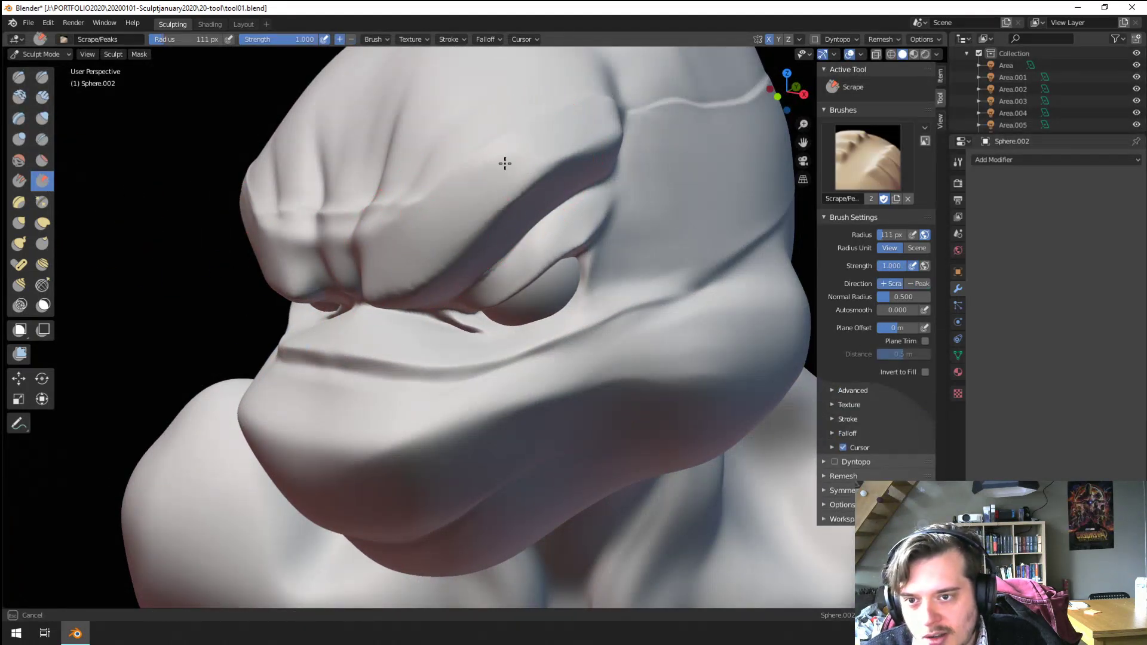
click(505, 163)
scroll(307, 332, down, 5)
middle_drag(307, 333, 381, 336)
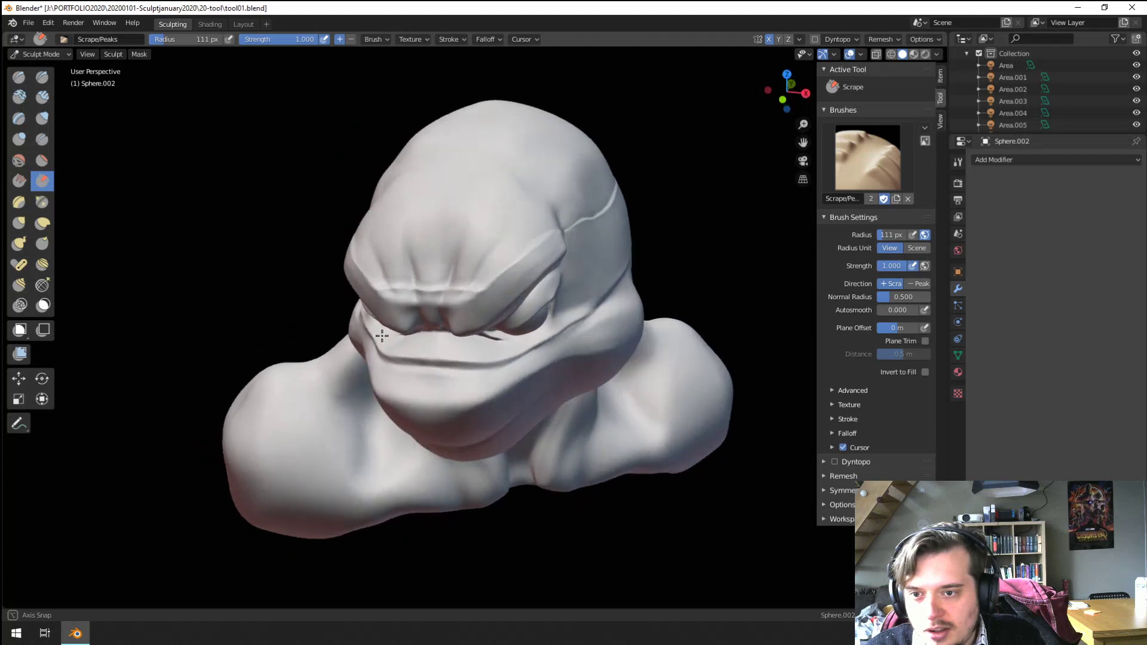
scroll(381, 336, up, 5)
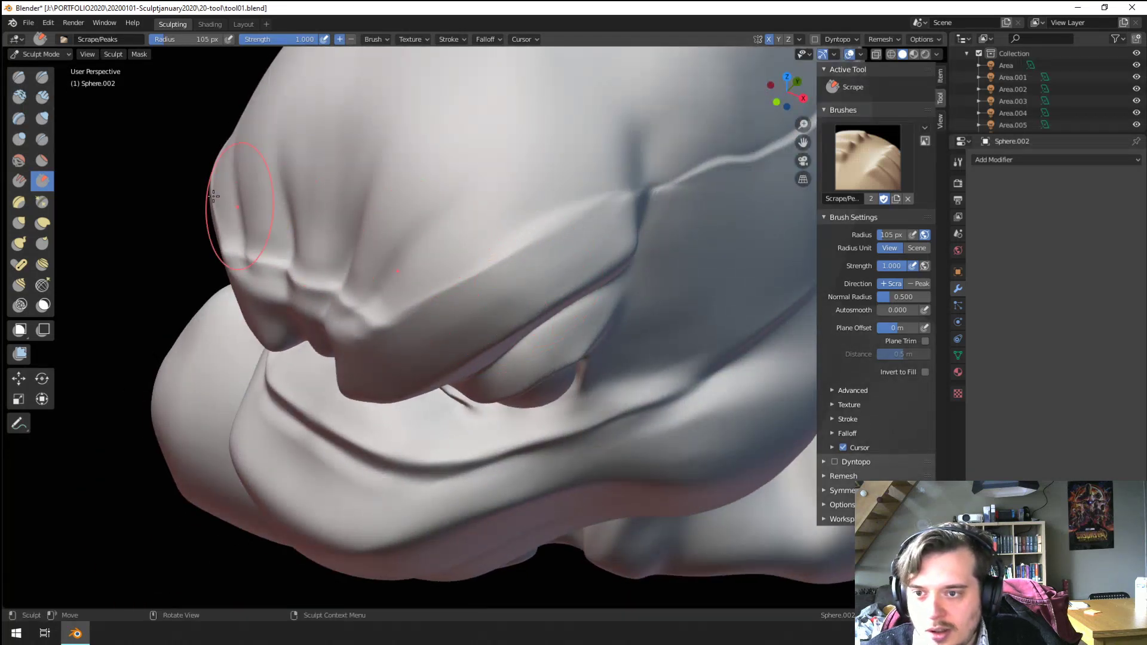
Step: Define the mask band's upper edge along the outer brow and temple with the Crease brush at 35 px, then 53 px
key(shift+c)
middle_drag(263, 256, 295, 295)
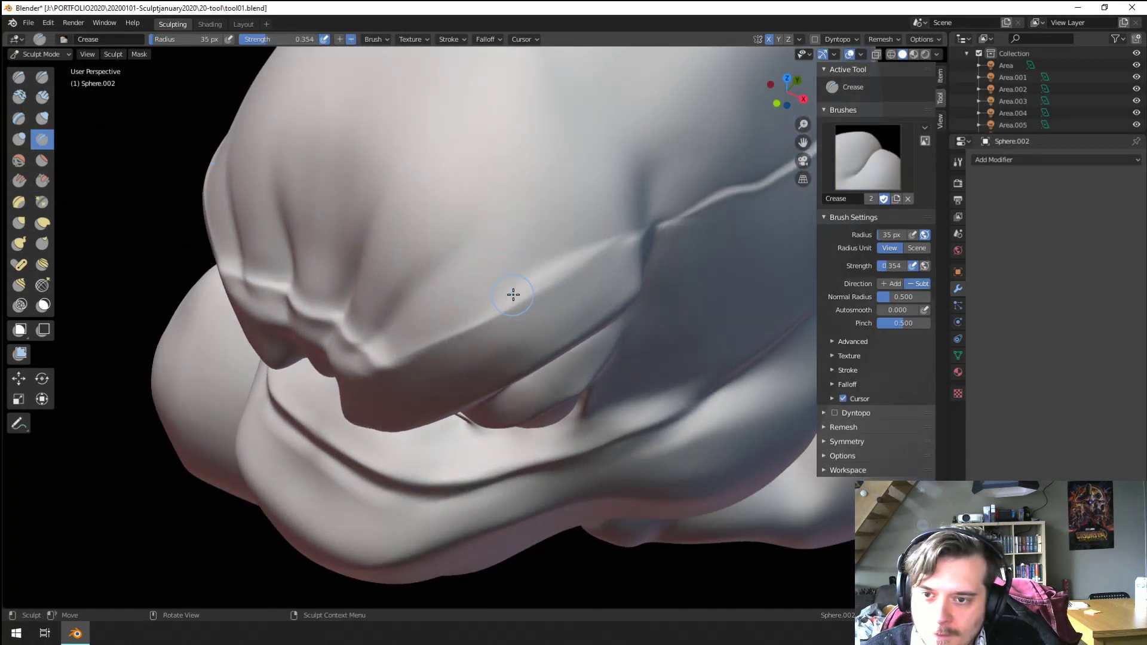
middle_drag(538, 274, 604, 221)
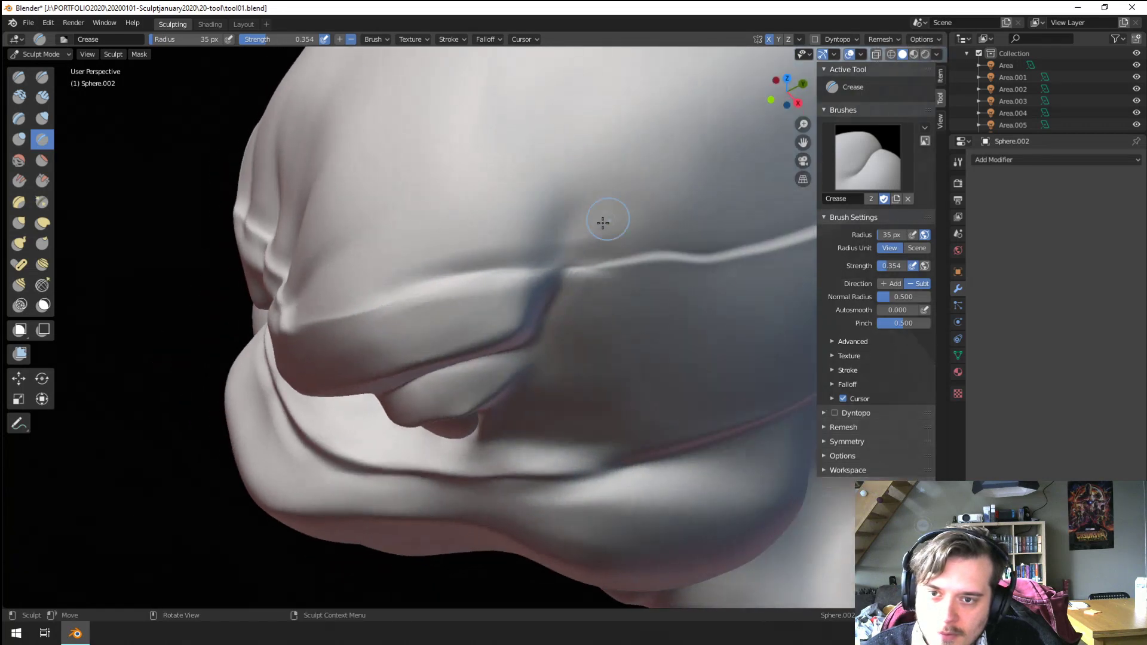
key(f)
click(527, 292)
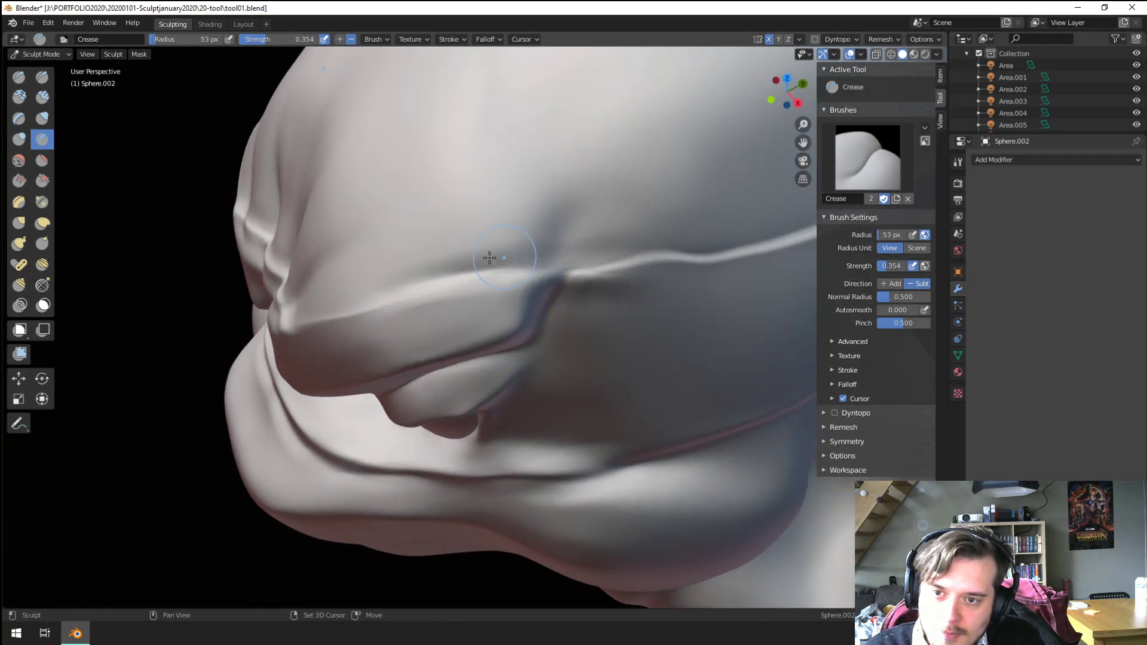
Step: Build up the mask band where the outer brow meets the temple with the Clay Strips and ClayTubes brushes at 53 px
key(c)
mouse_move(199, 179)
middle_down()
mouse_move(476, 230)
mouse_move(524, 139)
mouse_move(422, 204)
middle_up()
key(c)
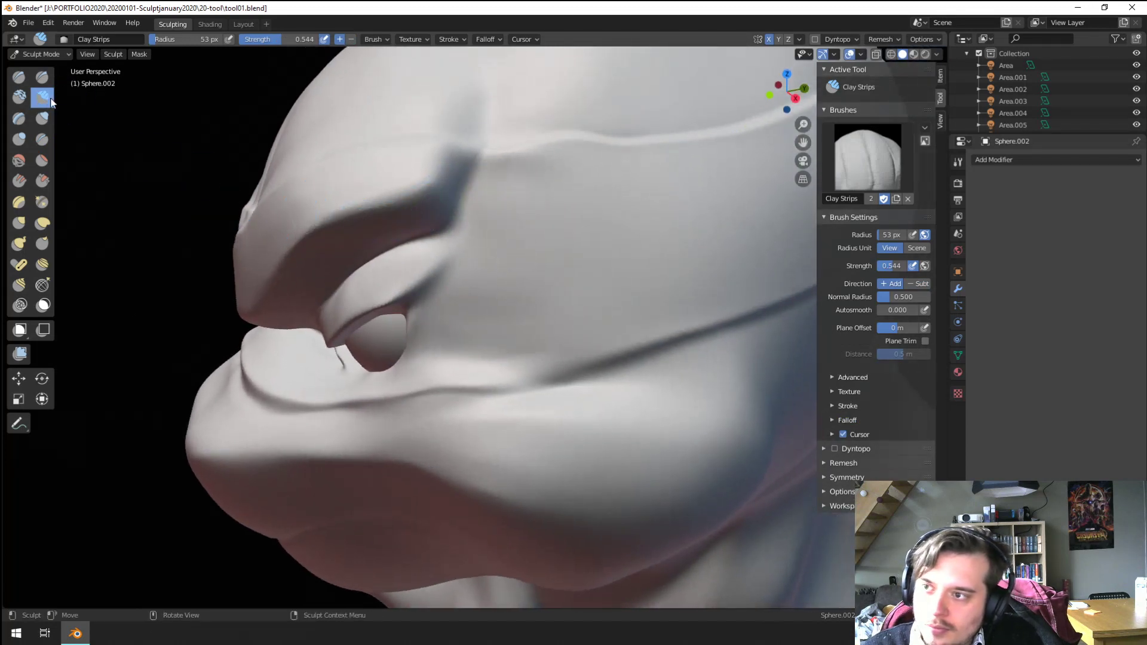
mouse_move(470, 169)
mouse_down()
mouse_move(478, 197)
mouse_move(504, 199)
mouse_move(503, 183)
mouse_up()
scroll(502, 209, down, 5)
mouse_move(502, 209)
middle_down()
mouse_move(514, 251)
mouse_move(363, 242)
mouse_move(448, 274)
mouse_move(448, 360)
mouse_move(460, 295)
middle_up()
scroll(464, 233, up, 5)
scroll(455, 255, up, 4)
scroll(461, 295, up, 2)
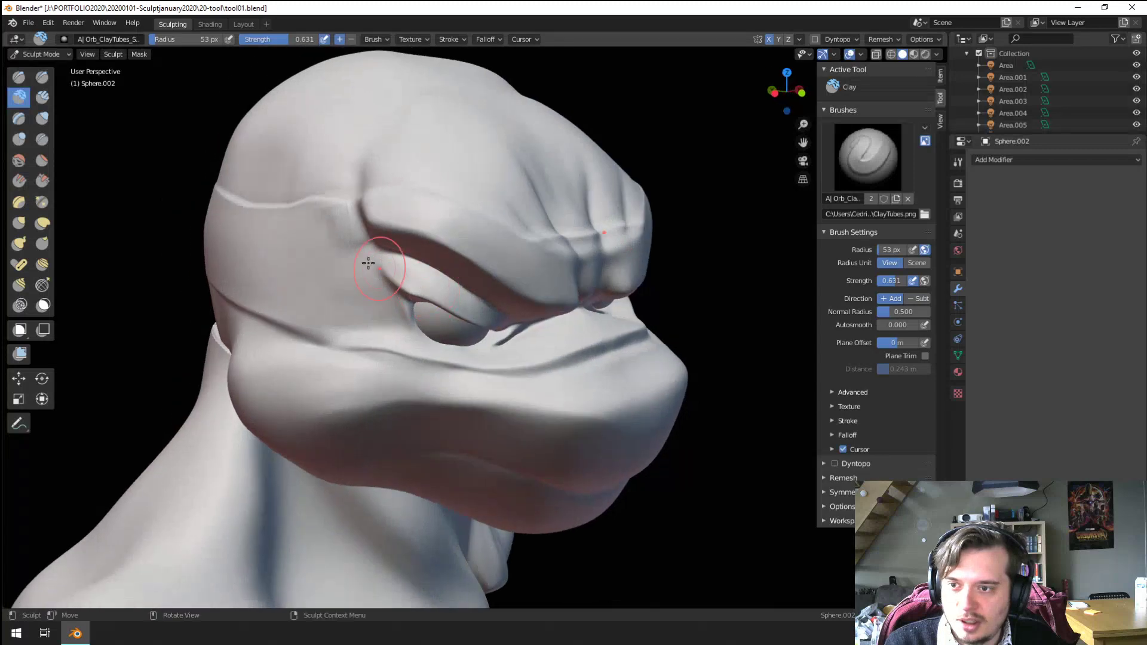
scroll(360, 235, down, 4)
middle_drag(360, 235, 889, 51)
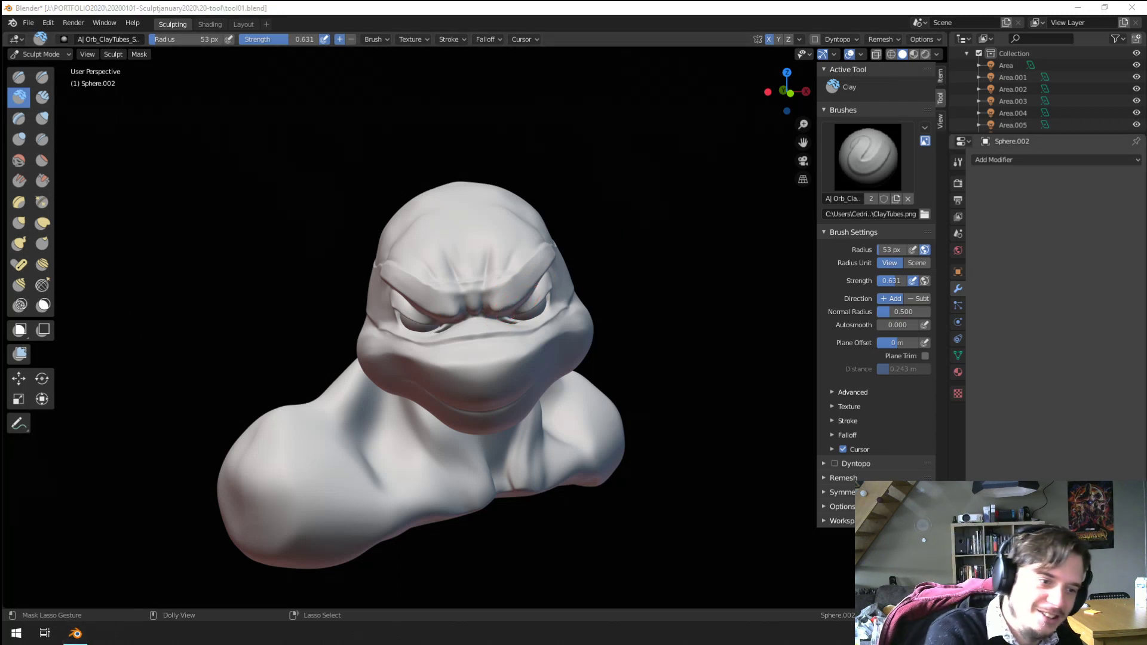
click(1131, 300)
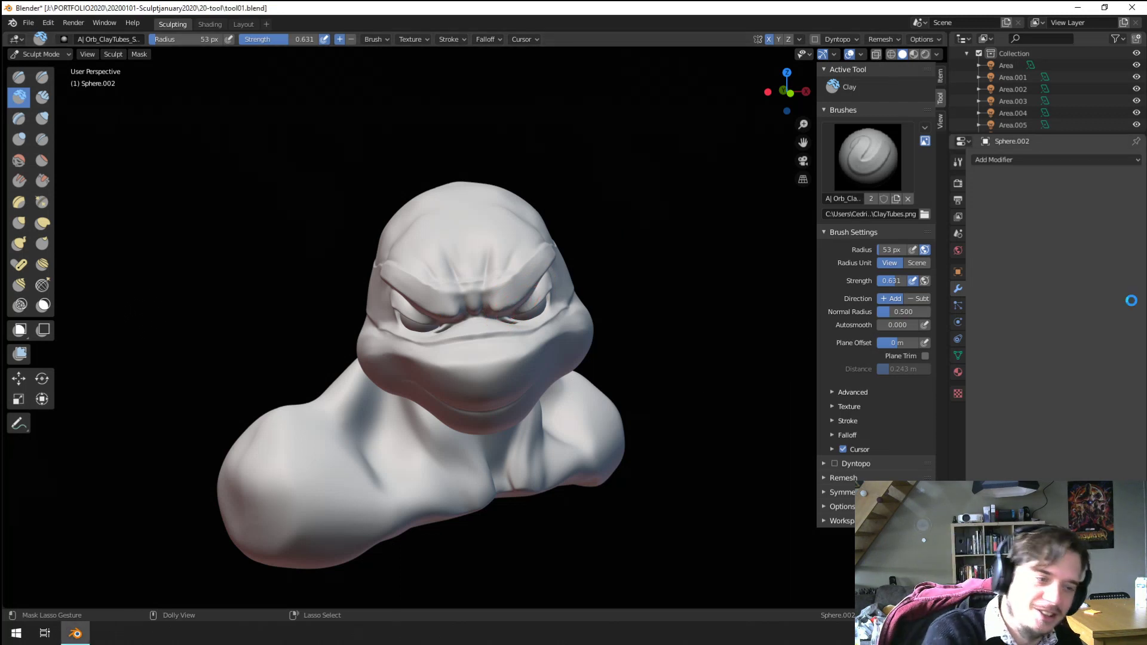
Step: Voxel-remesh the head at a 0.005 m voxel size
click(894, 40)
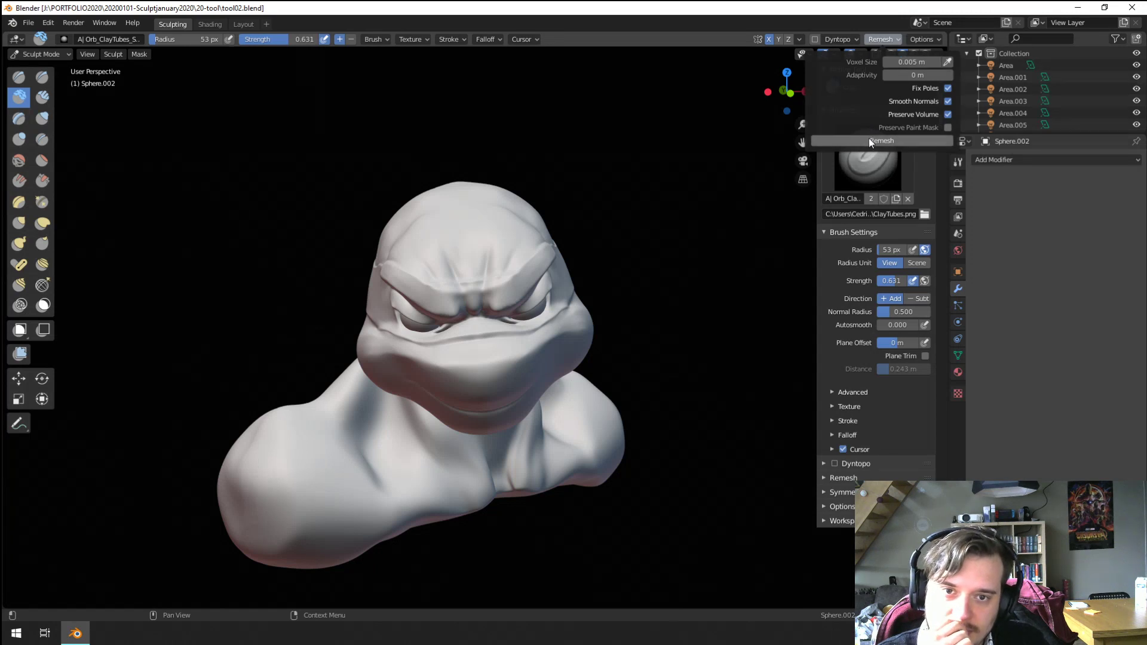
click(868, 140)
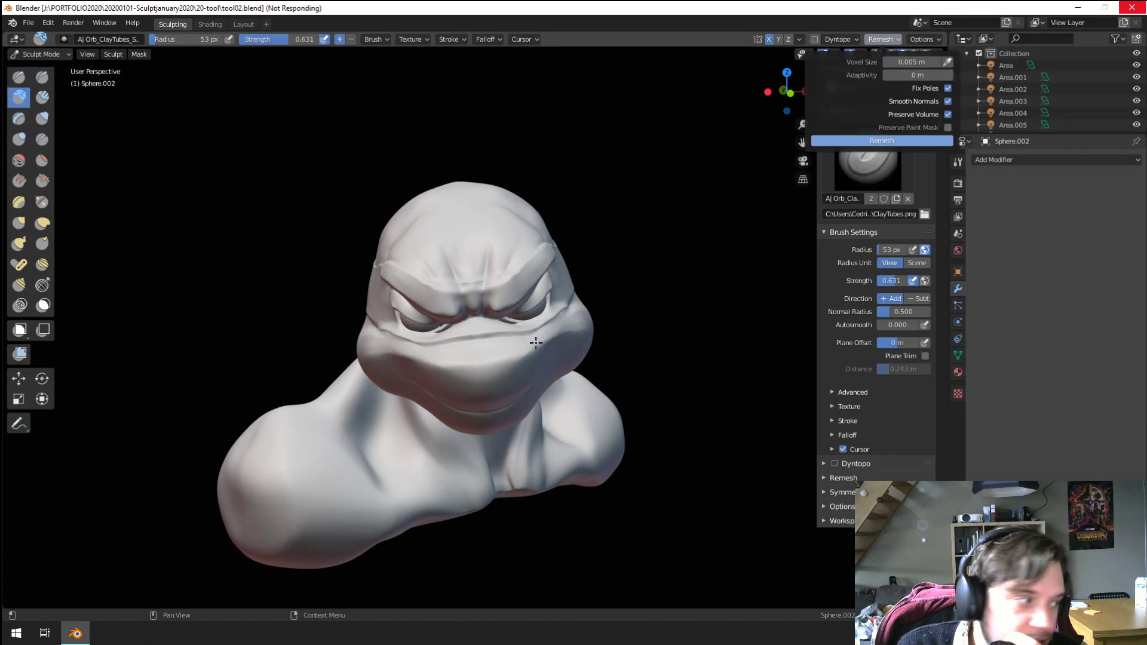
mouse_move(536, 343)
middle_down()
mouse_move(447, 484)
mouse_move(481, 481)
mouse_move(418, 468)
middle_up()
scroll(418, 469, up, 4)
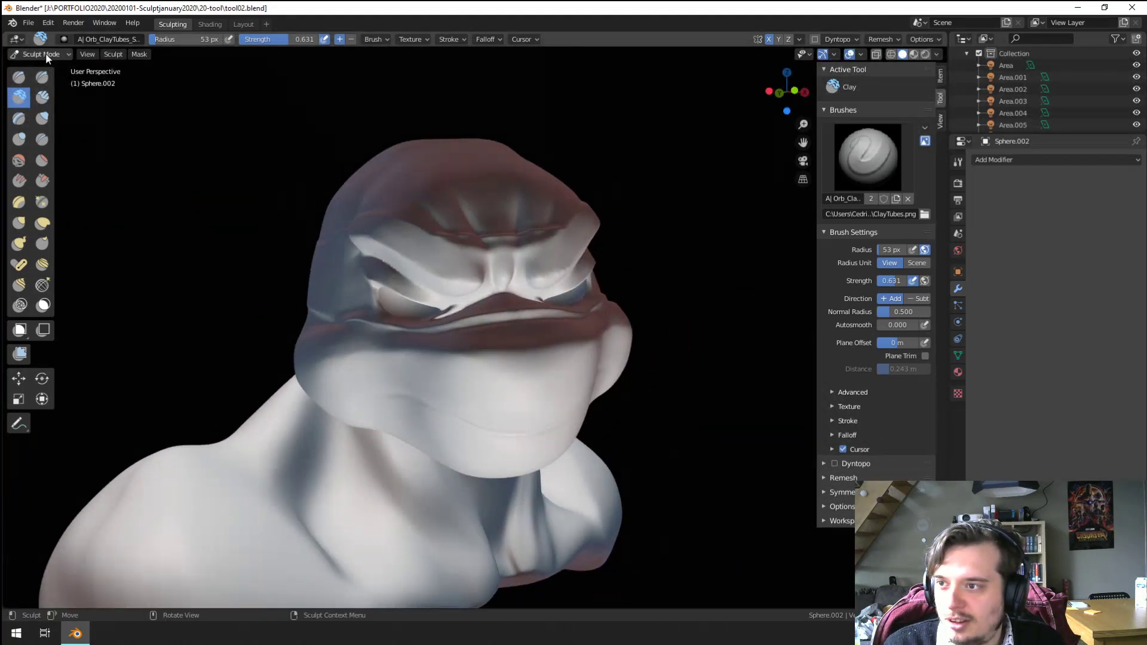
Step: Recalculate the normals of the whole head mesh in Edit Mode and return to Sculpt Mode
click(47, 57)
click(48, 66)
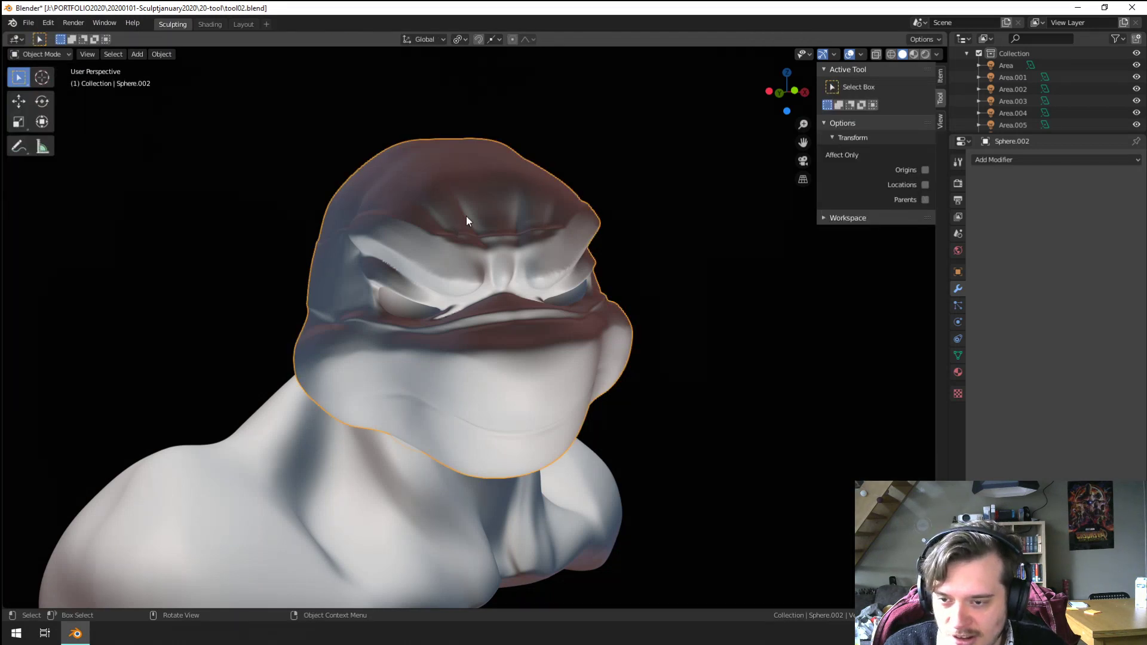
scroll(465, 216, down, 3)
mouse_move(465, 216)
middle_down()
mouse_move(560, 403)
mouse_move(543, 397)
middle_up()
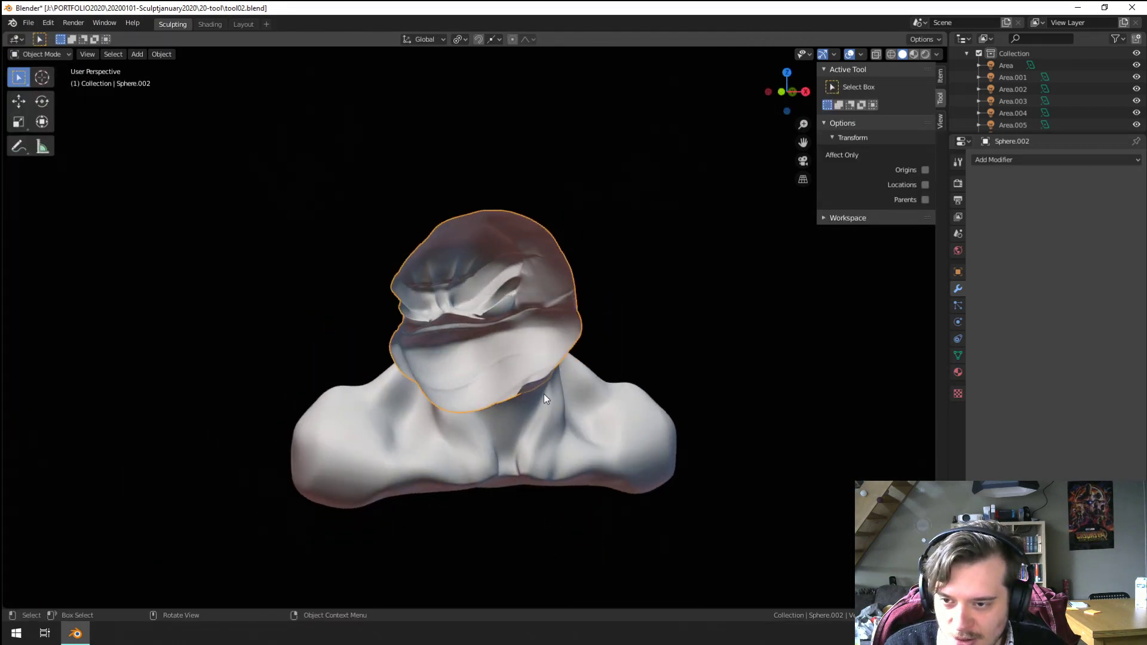
key(Tab)
key(a)
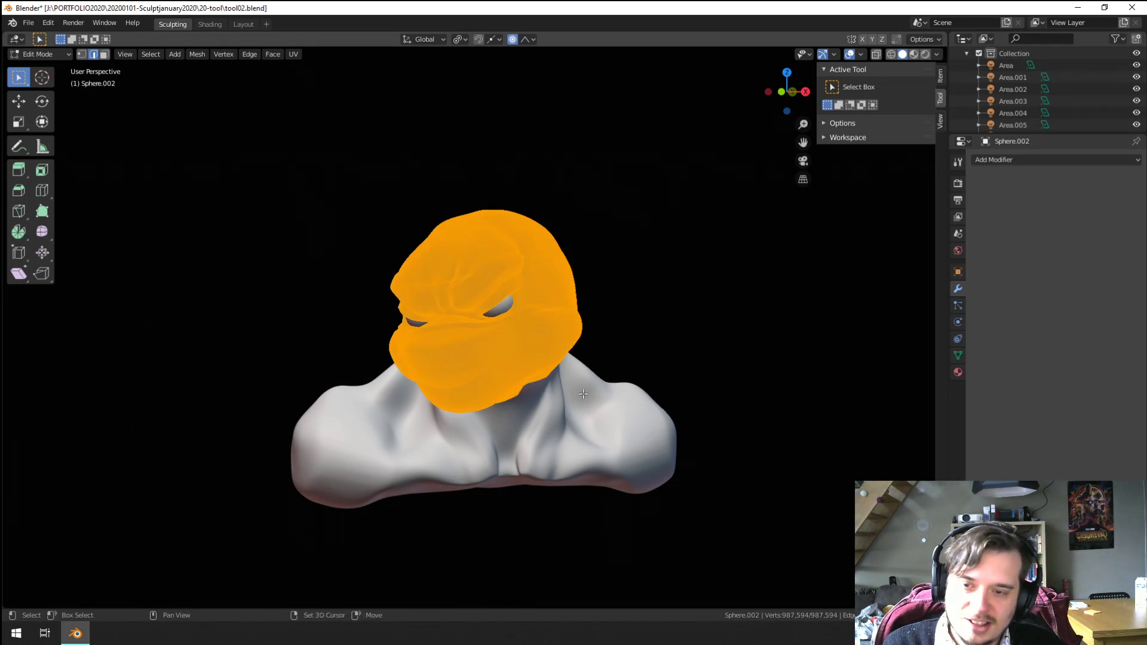
key(shift+n)
scroll(583, 393, up, 1)
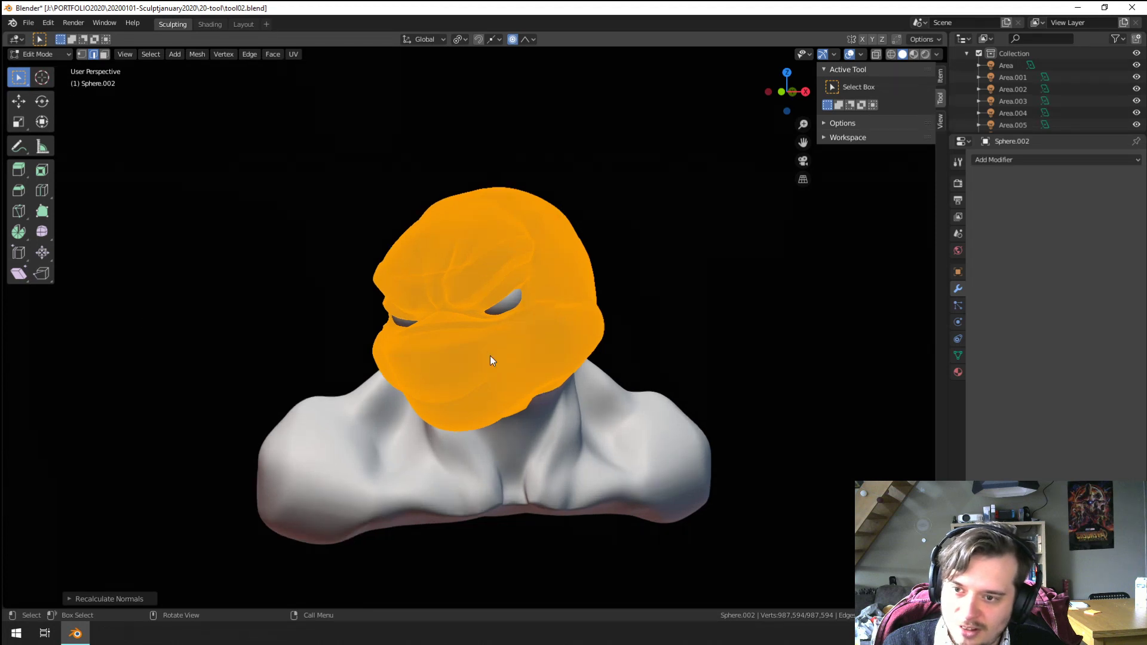
key(Tab)
click(48, 55)
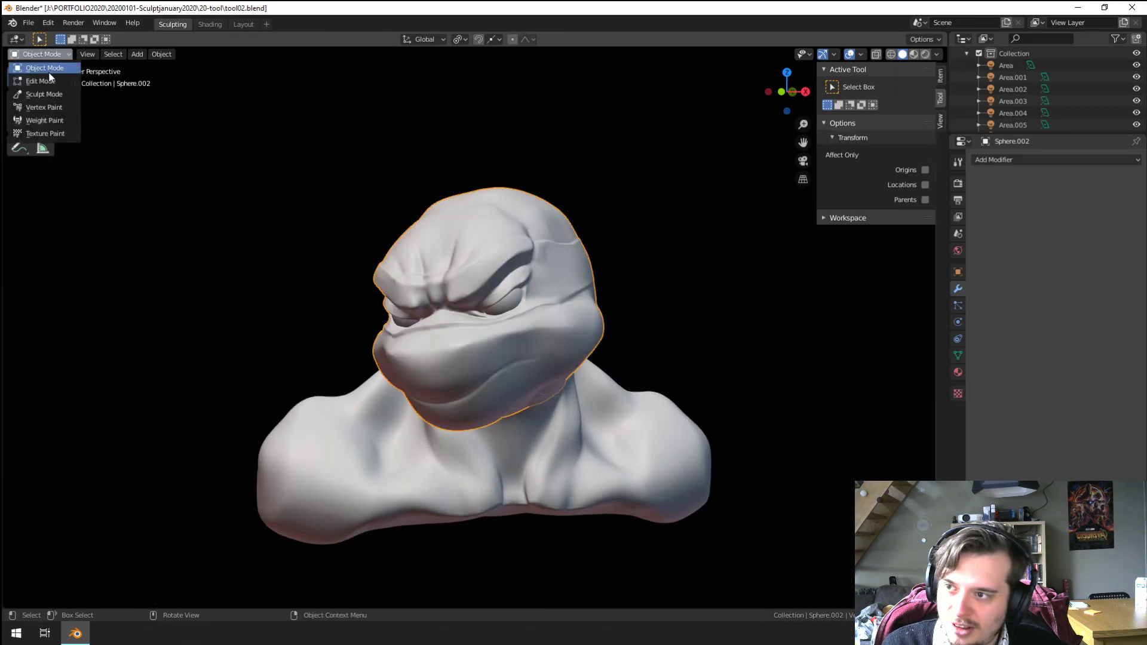
key(Return)
Step: Deepen the mask band's lower edge along the cheek behind the eye with the Crease brush at 65 px, then 50 px
scroll(458, 339, up, 3)
middle_drag(440, 379, 486, 391)
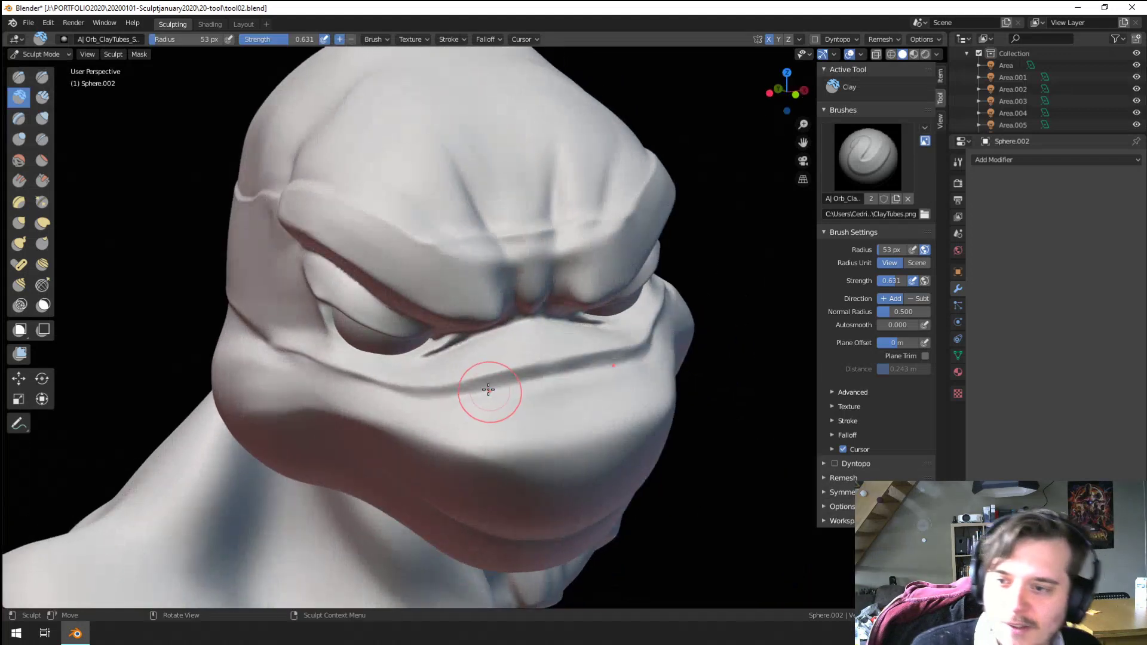
middle_drag(413, 395, 430, 376)
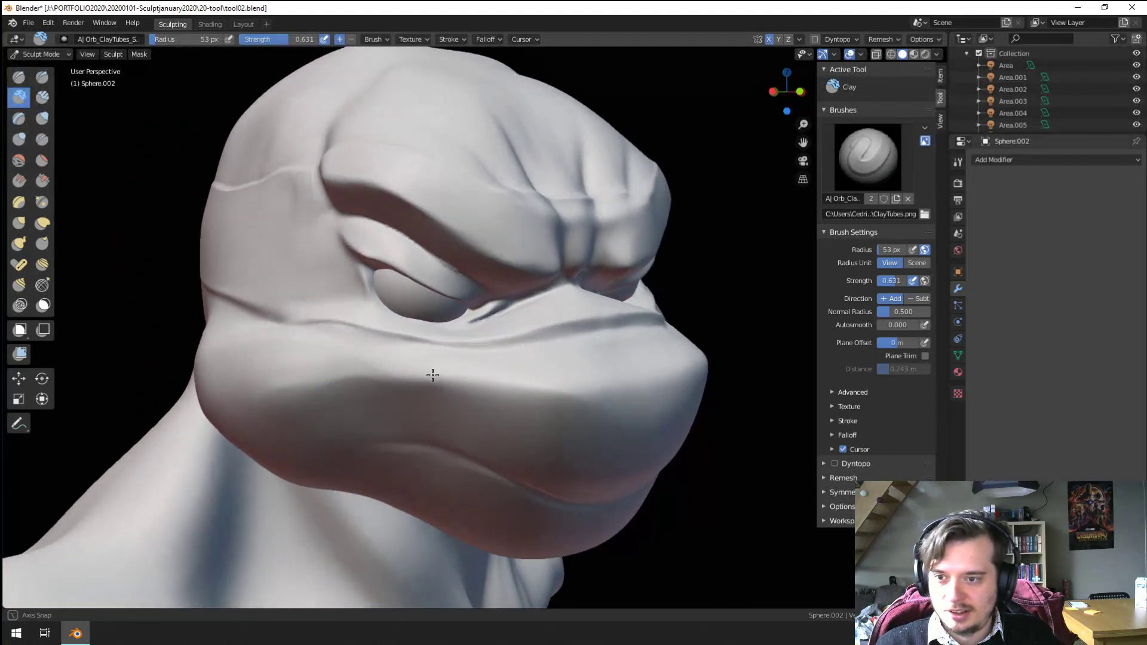
scroll(443, 315, up, 3)
scroll(457, 330, up, 1)
middle_drag(167, 178, 250, 194)
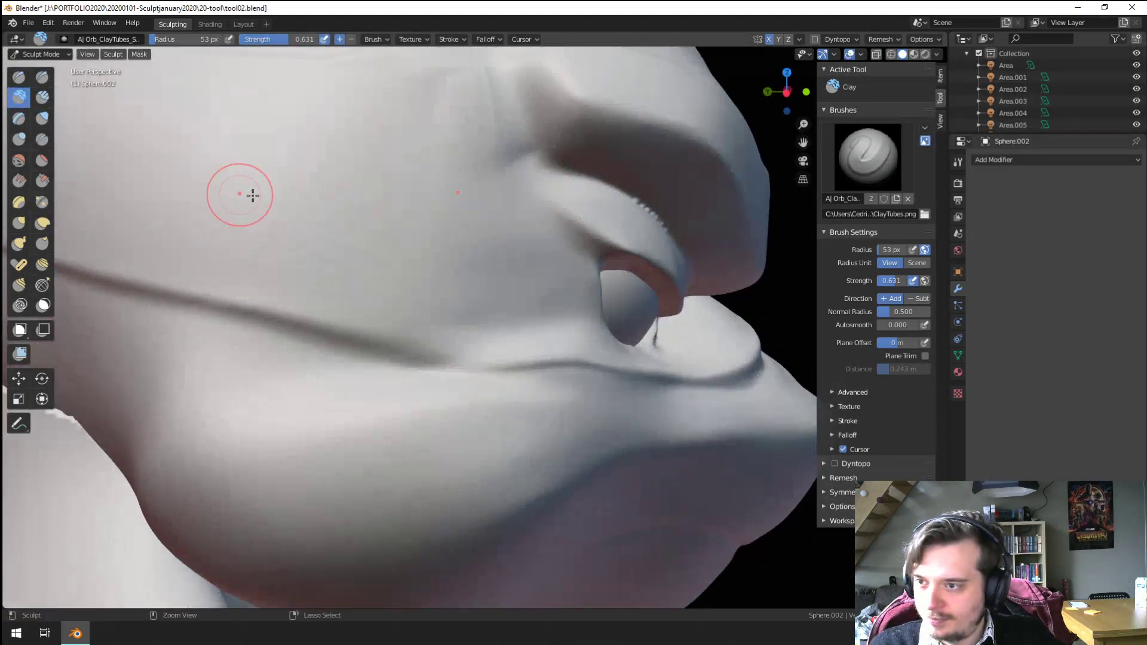
scroll(251, 195, down, 4)
middle_drag(279, 287, 341, 295)
scroll(342, 295, up, 3)
scroll(342, 295, up, 3)
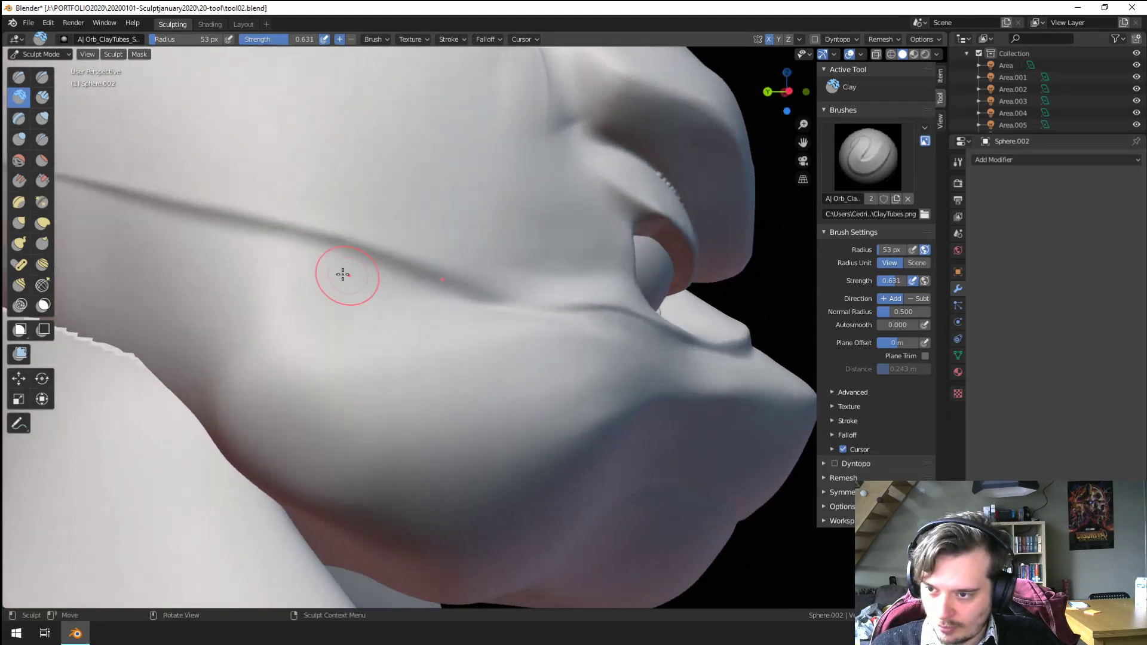
click(42, 140)
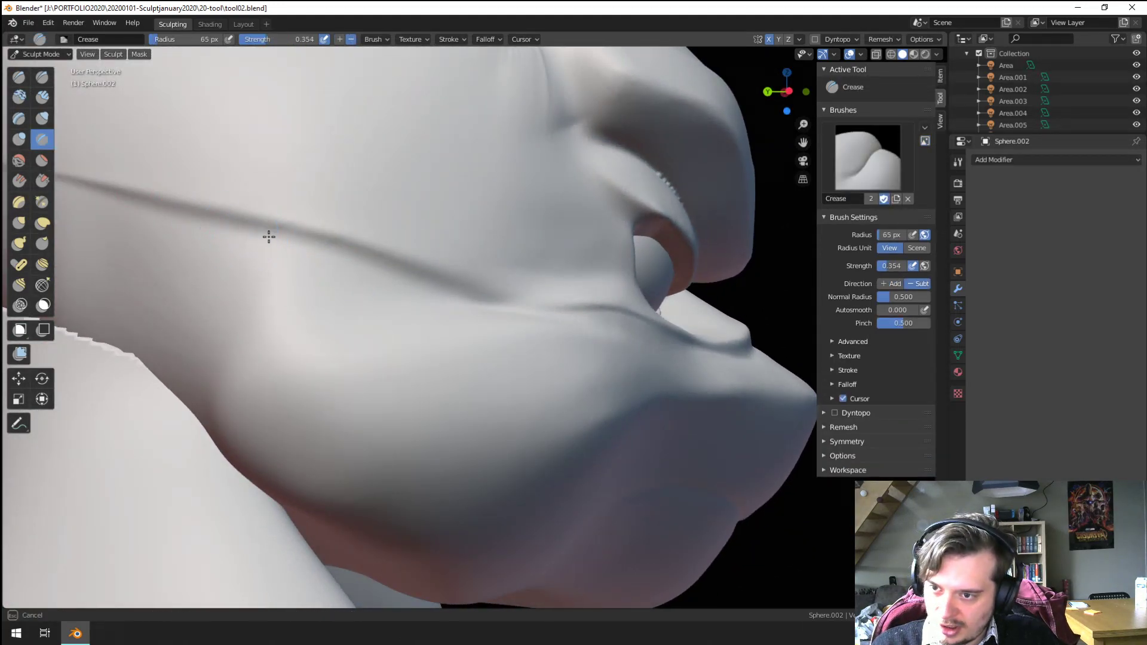
drag(303, 236, 458, 299)
middle_drag(458, 299, 424, 328)
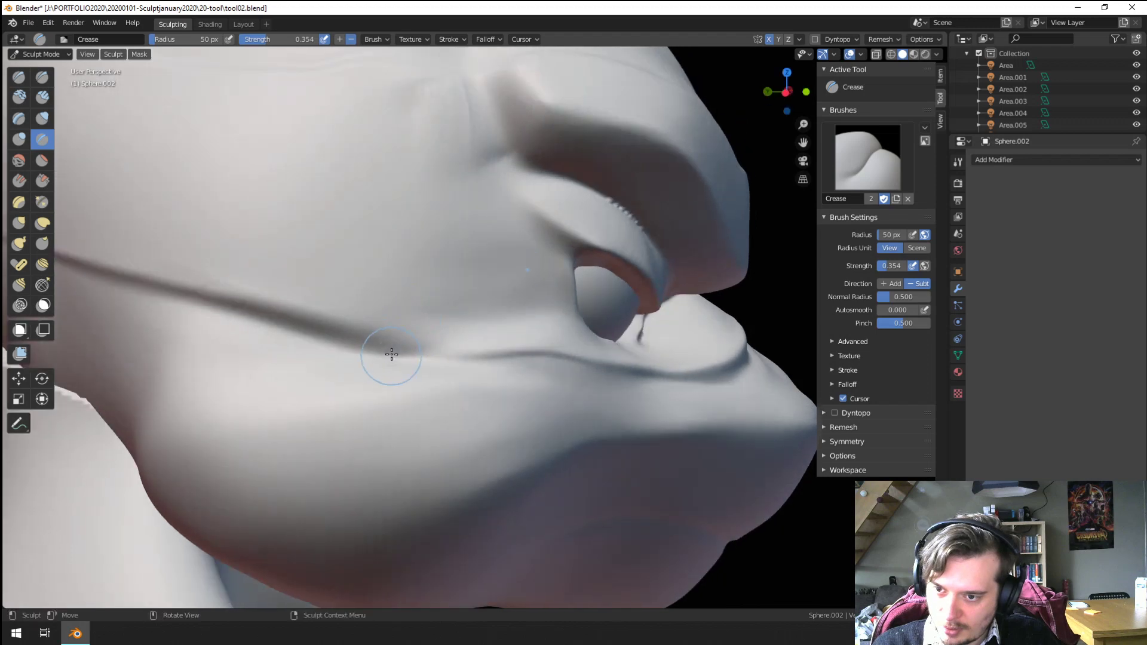
drag(386, 344, 431, 354)
drag(246, 313, 515, 349)
Step: Continue the crease of the mask band's lower edge beneath the eye with the brush at 50 px
mouse_move(508, 351)
middle_down()
mouse_move(499, 369)
mouse_move(469, 376)
middle_up()
drag(362, 421, 508, 435)
middle_drag(510, 416, 337, 408)
drag(316, 409, 448, 416)
drag(370, 424, 472, 430)
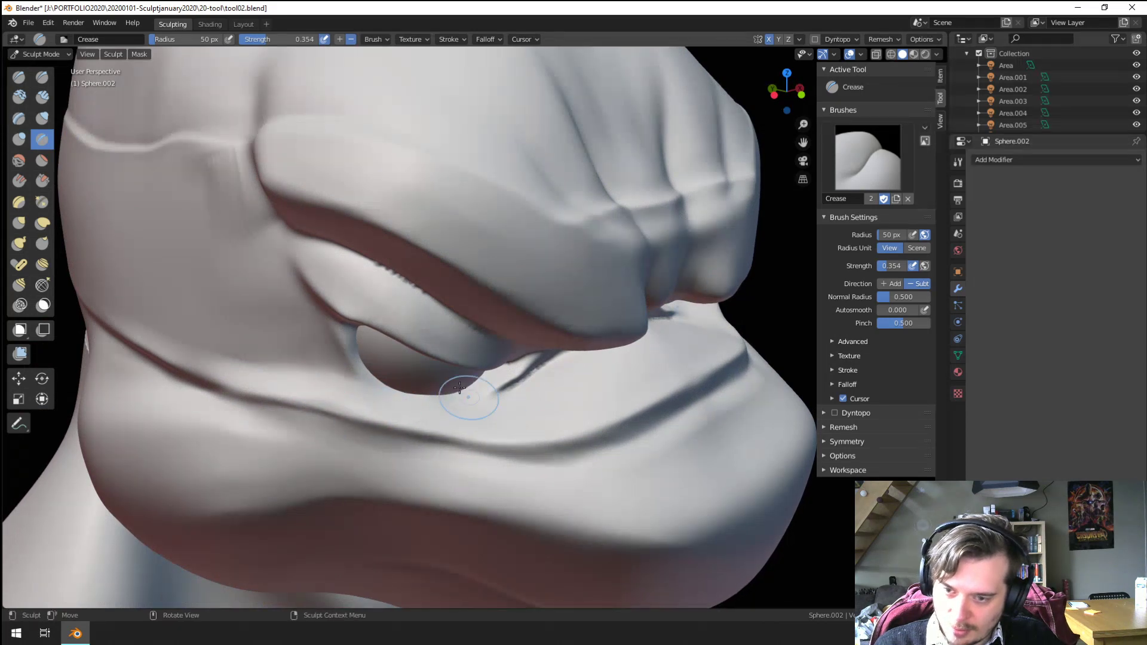
Step: Try raising a fold beside the outer eye corner with the Crease brush at 72 px and Sharp falloff
scroll(411, 397, down, 3)
middle_drag(435, 392, 371, 335)
scroll(410, 371, up, 3)
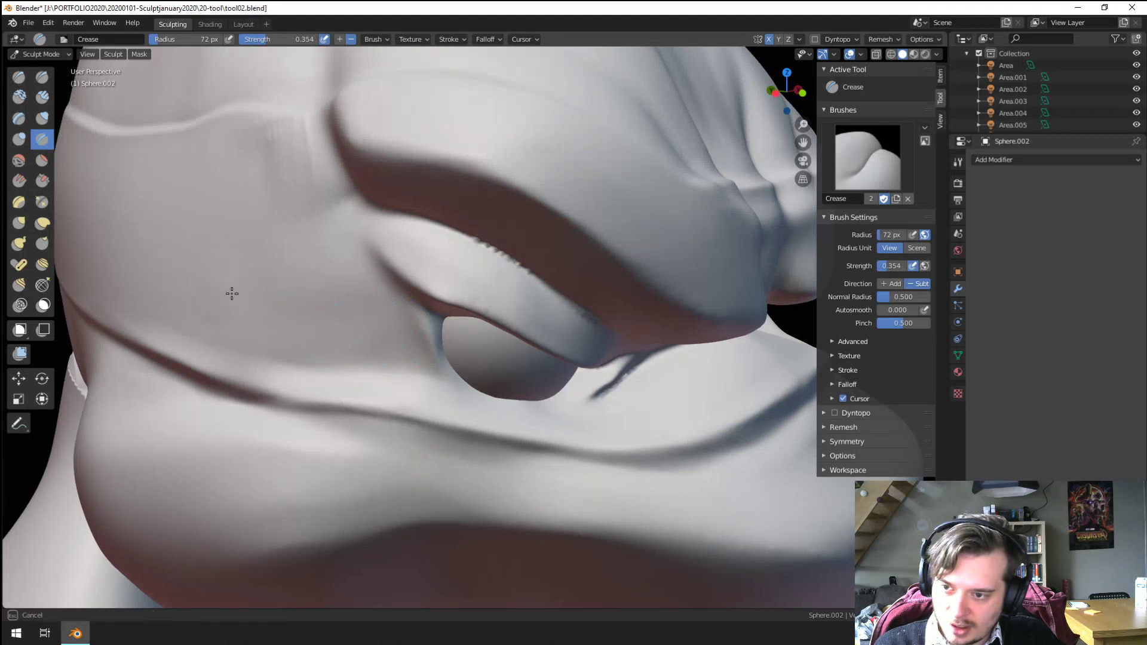
click(477, 38)
click(493, 62)
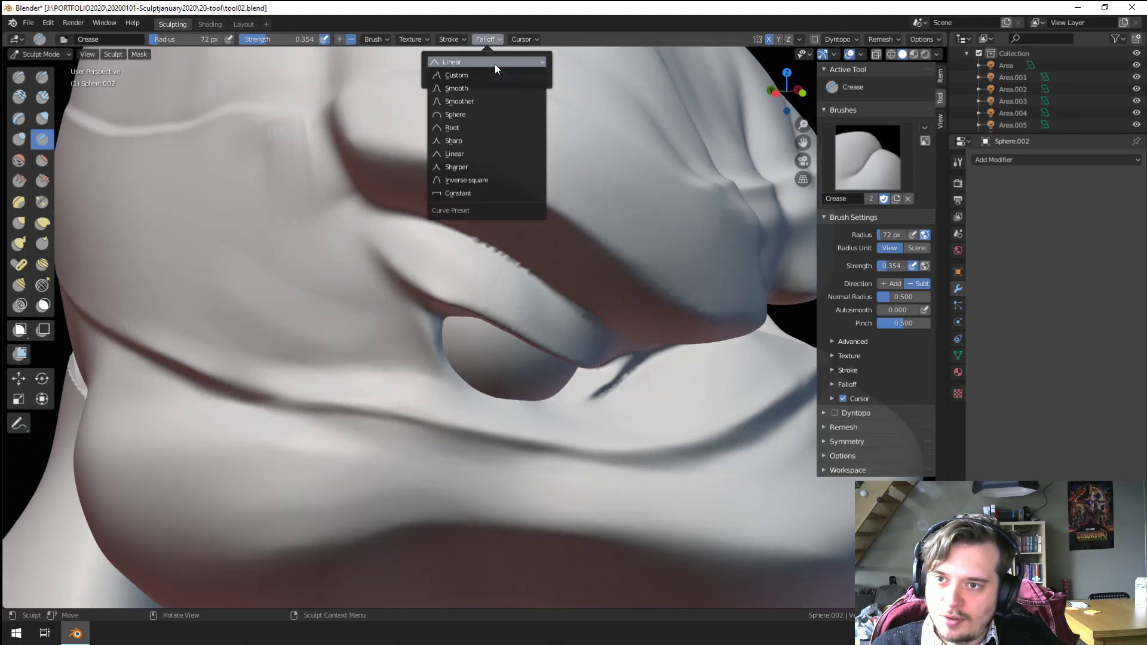
click(467, 142)
ctrl+drag(227, 290, 415, 353)
ctrl+drag(239, 296, 399, 350)
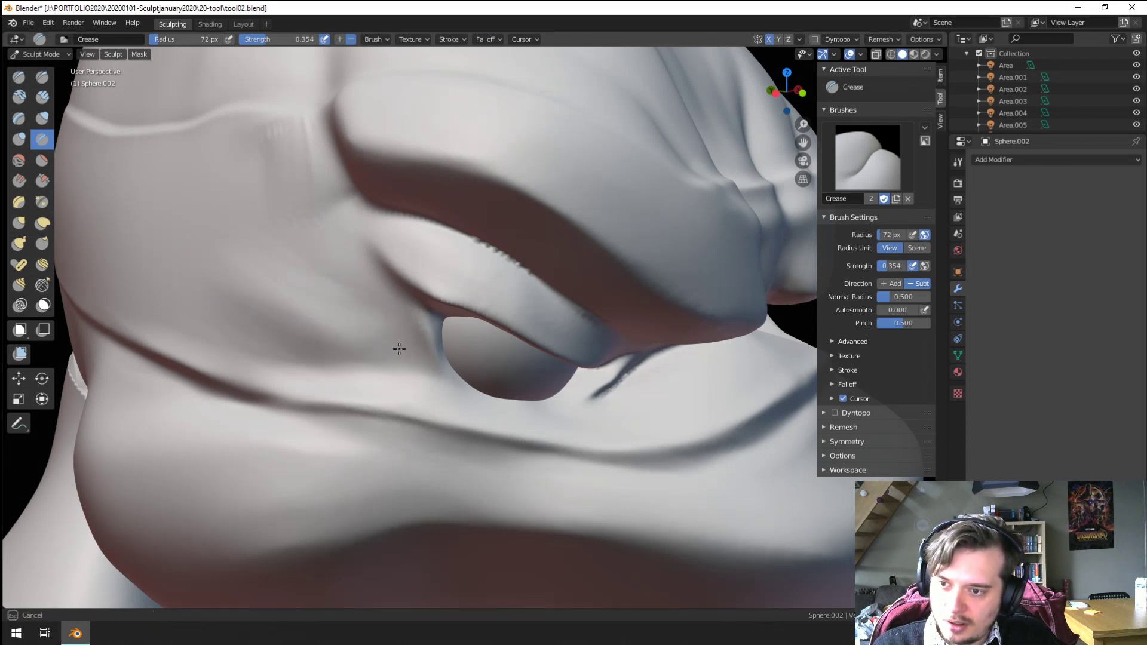
key(ctrl+z)
key(ctrl+z)
Step: Set the Crease brush falloff to Sharp and raise a diagonal fold beside the outer eye corner at 78 px
click(482, 38)
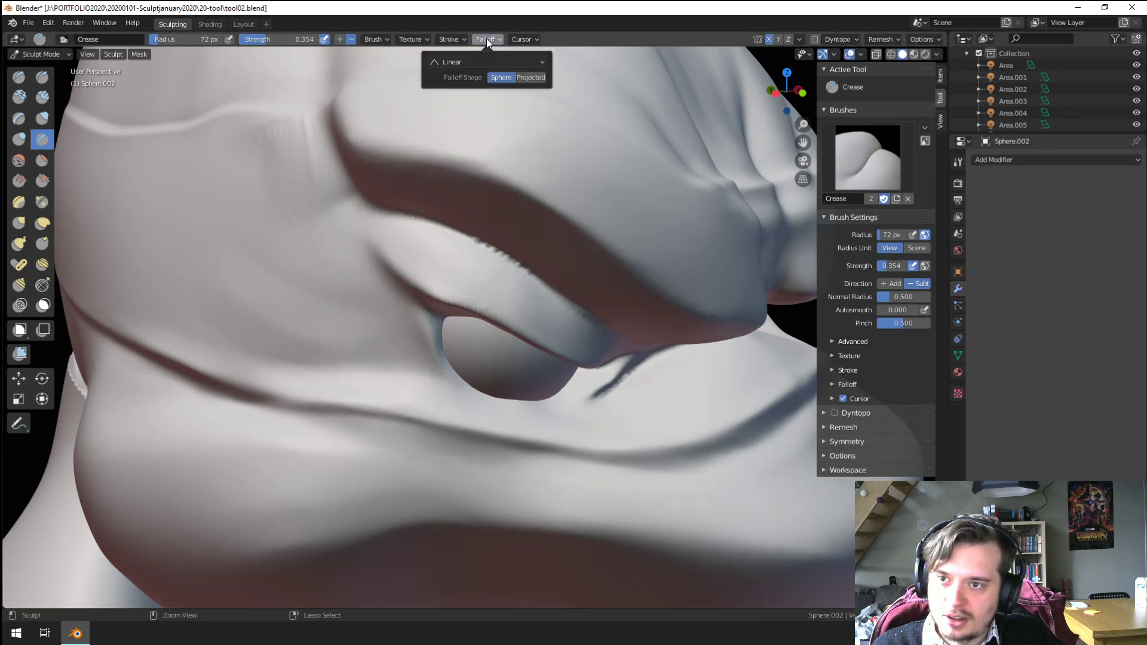
click(485, 63)
click(467, 166)
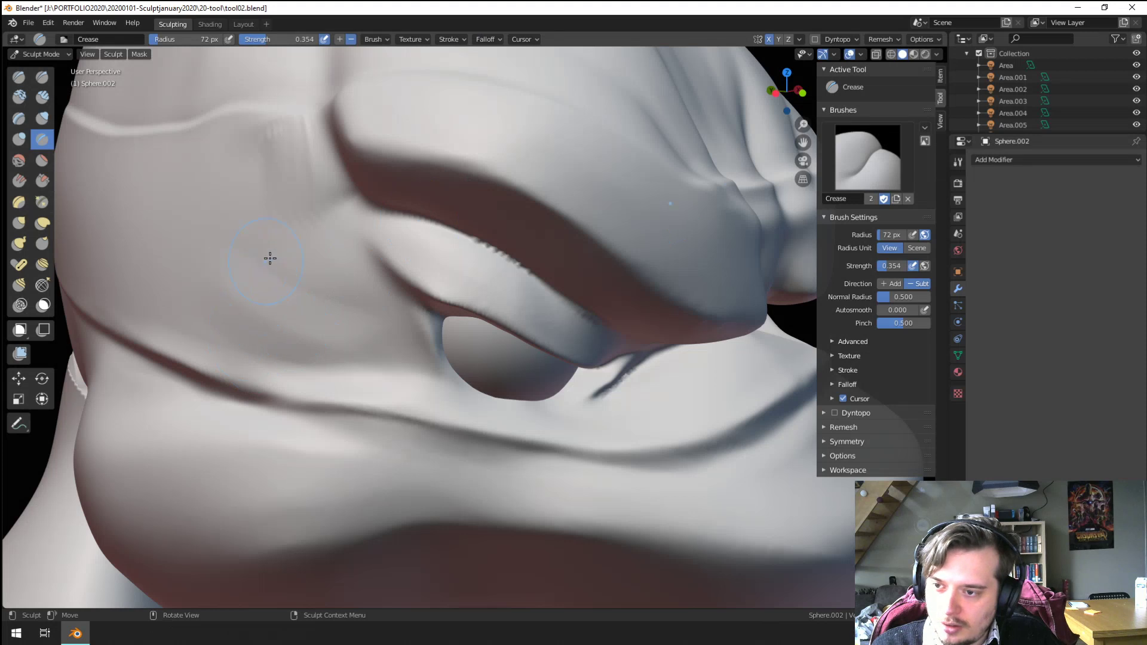
click(485, 39)
click(485, 67)
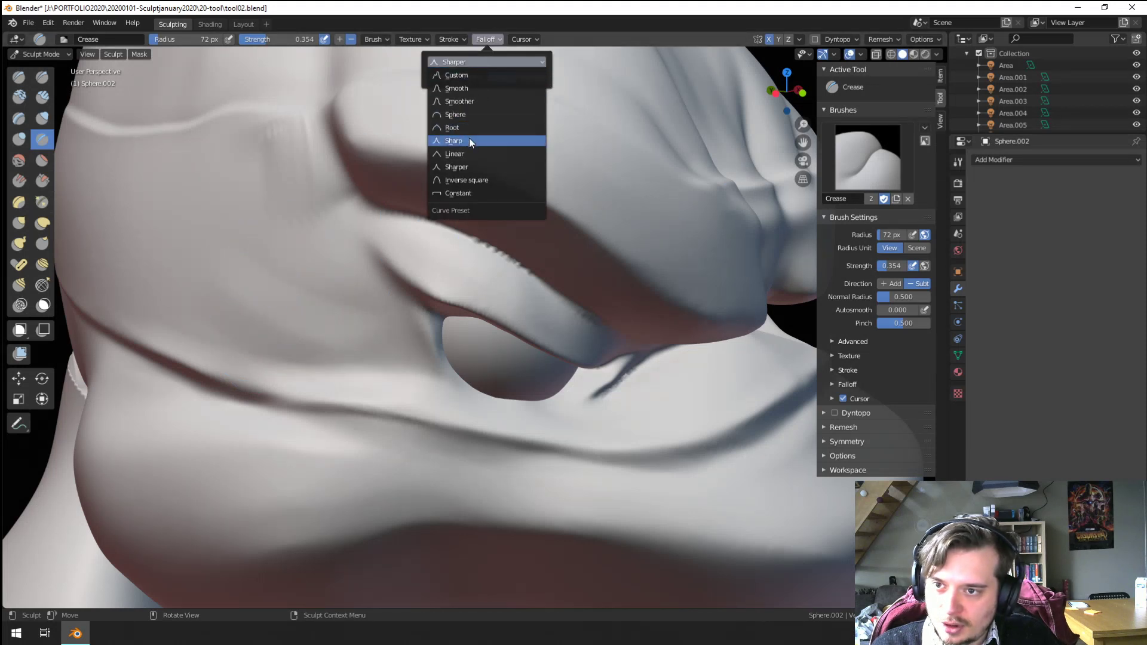
click(454, 141)
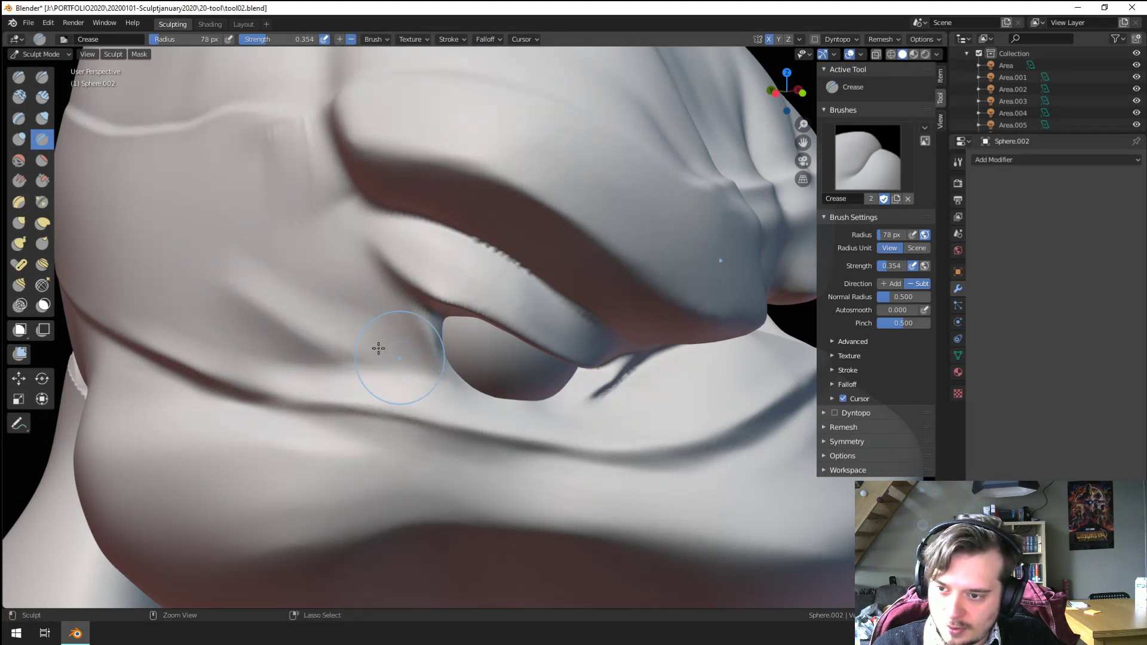
ctrl+drag(256, 301, 417, 351)
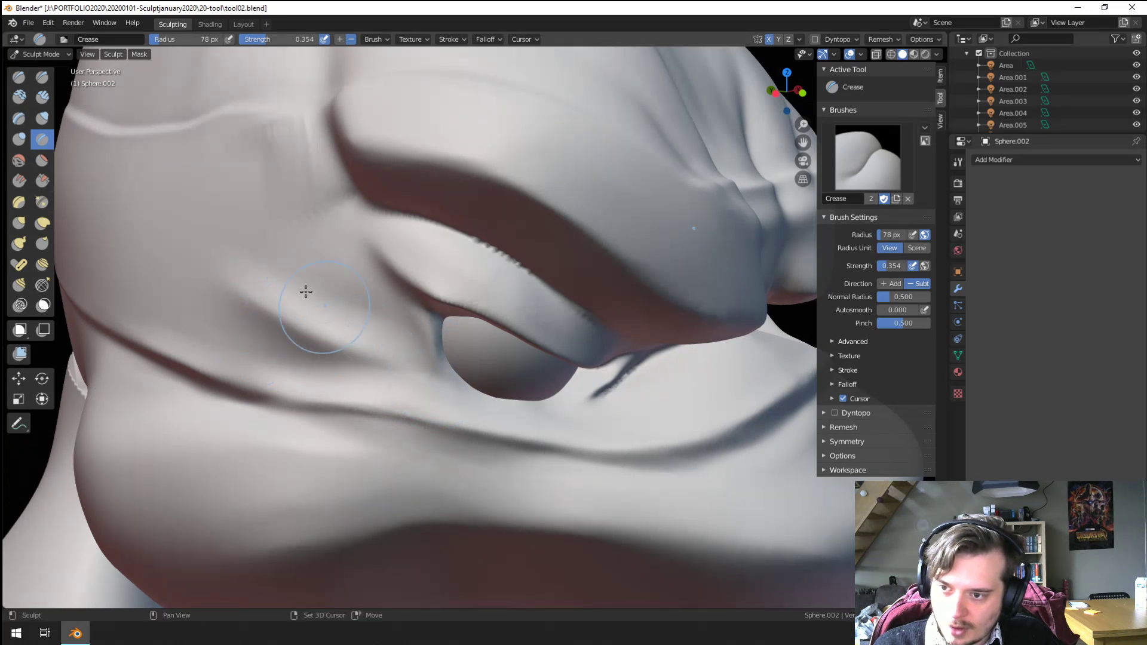
Step: Raise a fold from the outer eye corner along the underside of the eye with the Crease brush at 55 px
ctrl+middle_drag(348, 317, 345, 357)
mouse_move(345, 358)
middle_down()
mouse_move(323, 356)
mouse_move(362, 369)
middle_up()
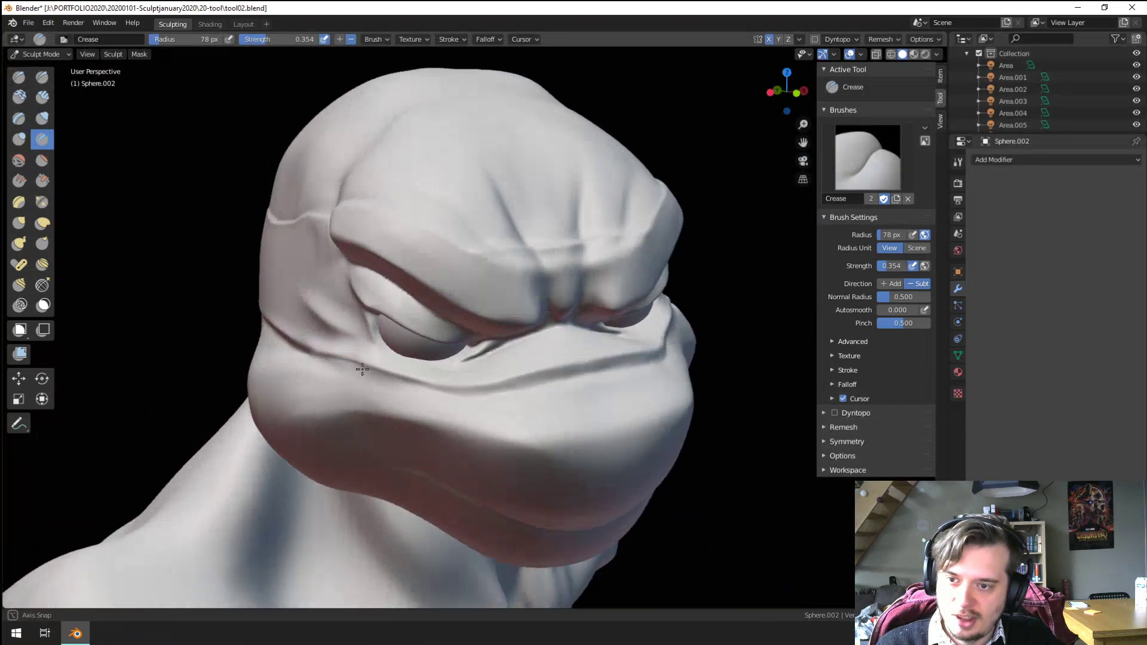
scroll(362, 369, up, 5)
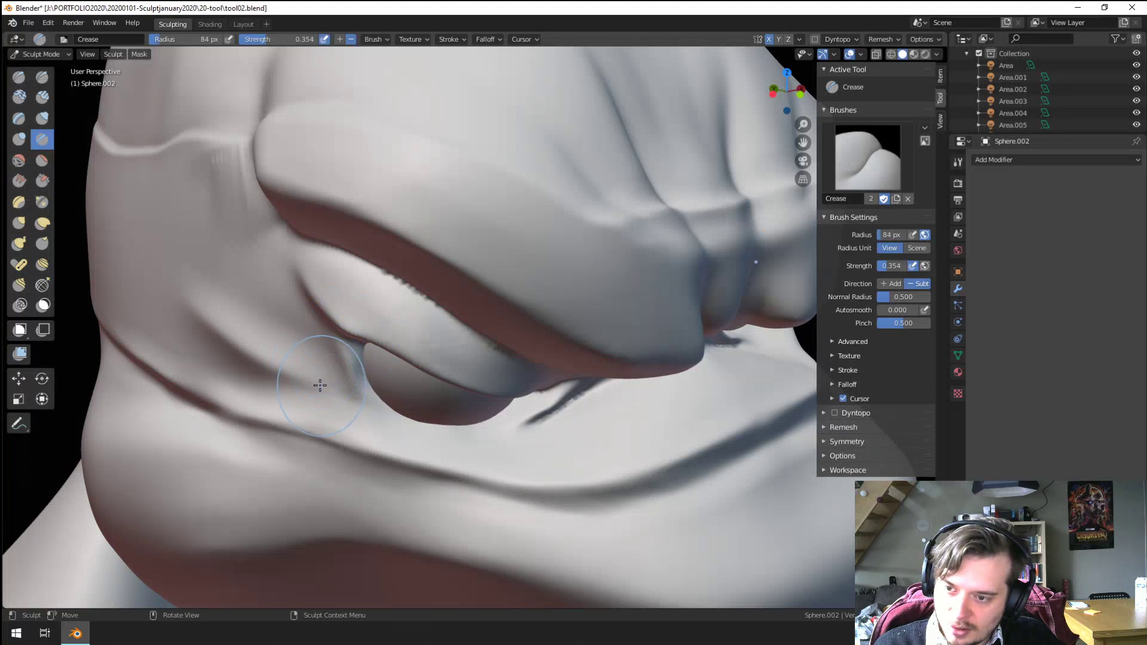
key(f)
click(304, 386)
ctrl+drag(305, 387, 447, 433)
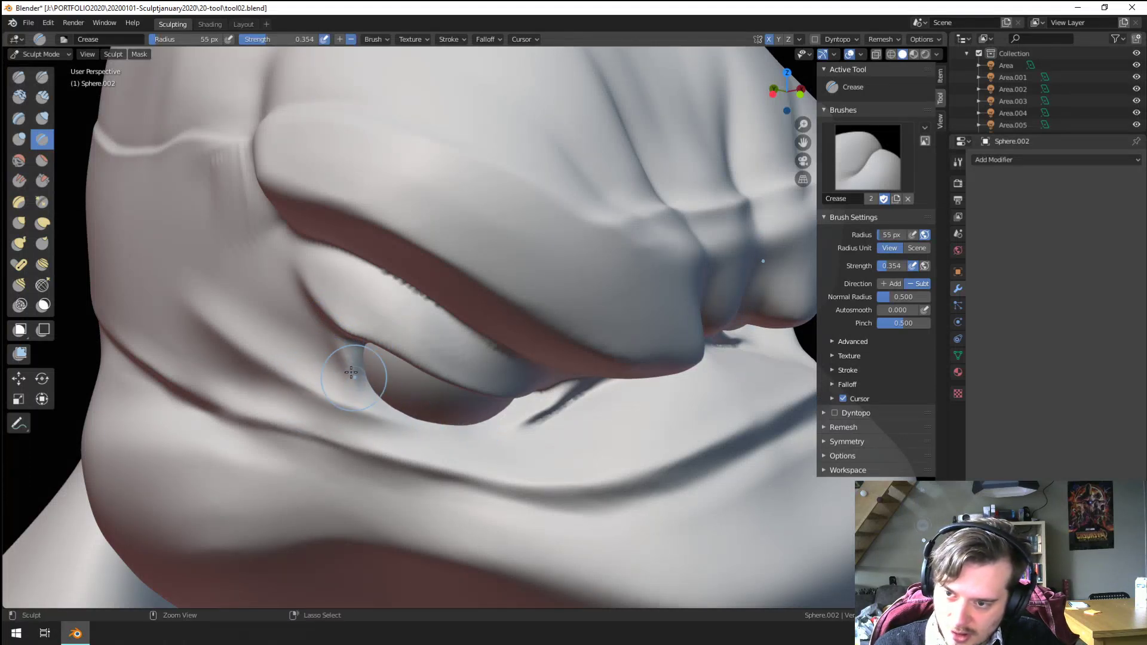
Step: Refine the folds below the eye with the Crease brush at 46 px, then 57 px
middle_drag(351, 372, 323, 332)
key(f)
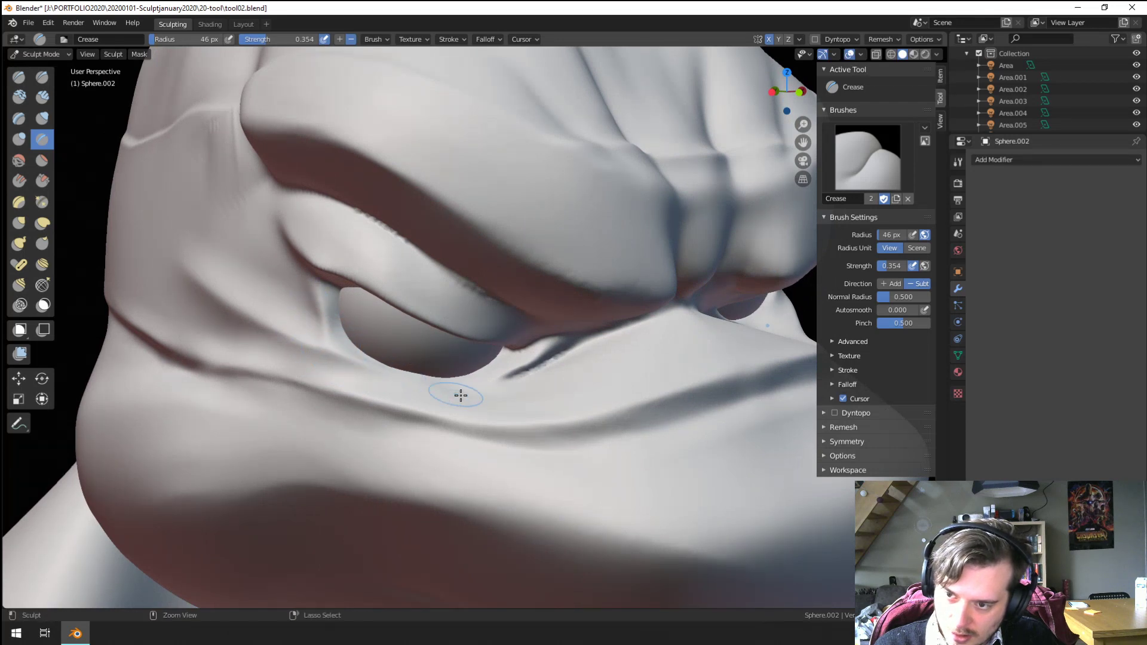
ctrl+middle_drag(478, 386, 385, 397)
ctrl+middle_drag(385, 397, 399, 330)
drag(303, 338, 305, 339)
click(304, 338)
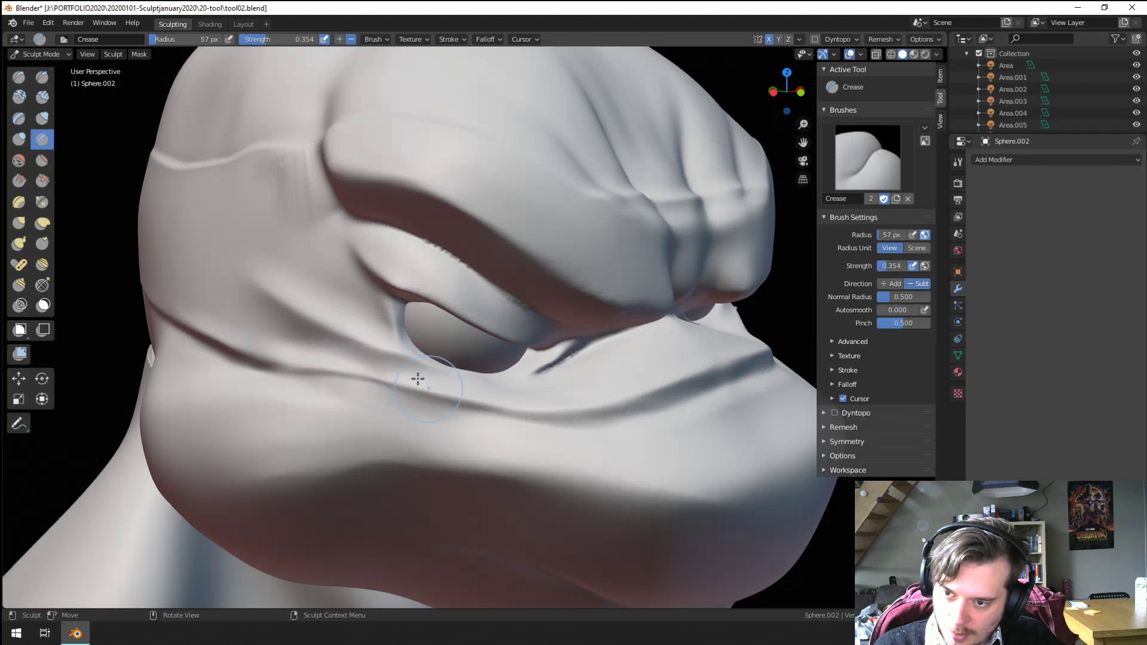
Step: Reshape the mask band's lower edge below the outer eye corner with the Grab brush at 88 px
middle_drag(432, 382, 343, 388)
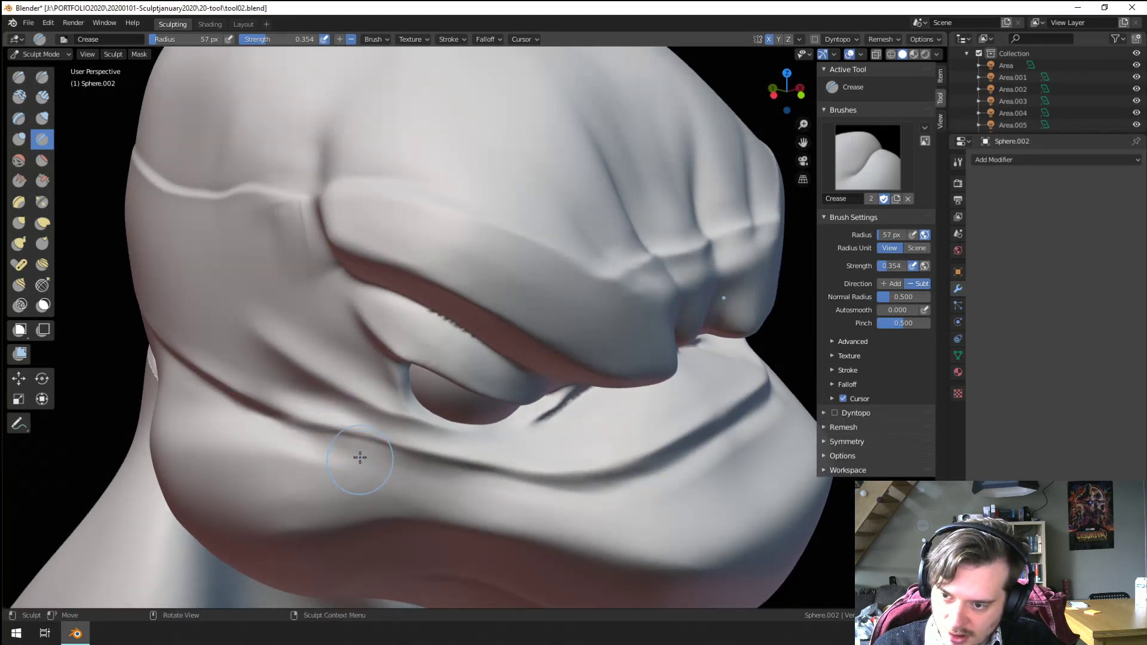
mouse_move(359, 457)
middle_down()
mouse_move(346, 417)
mouse_move(365, 417)
mouse_move(321, 406)
middle_up()
key(g)
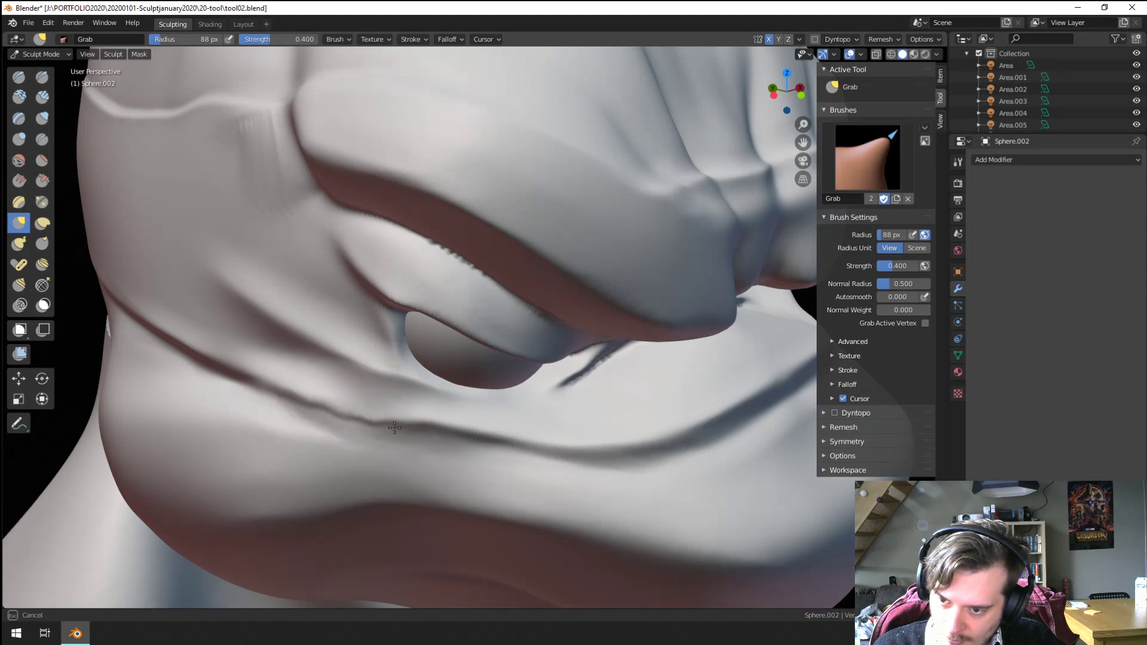
drag(425, 433, 510, 443)
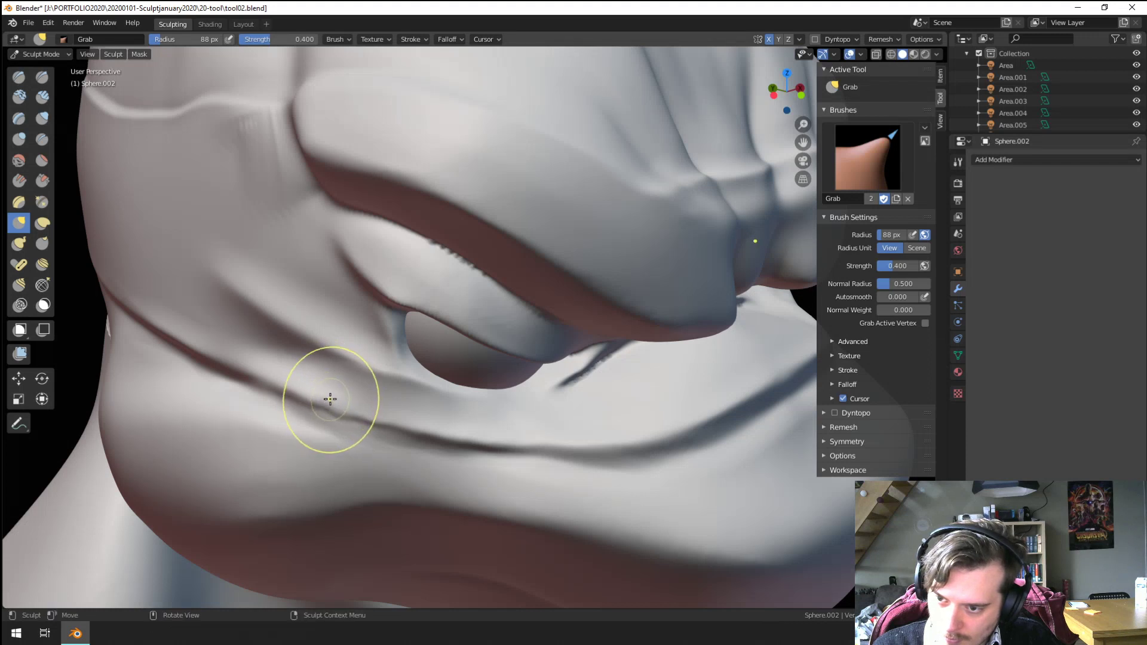
drag(323, 404, 359, 413)
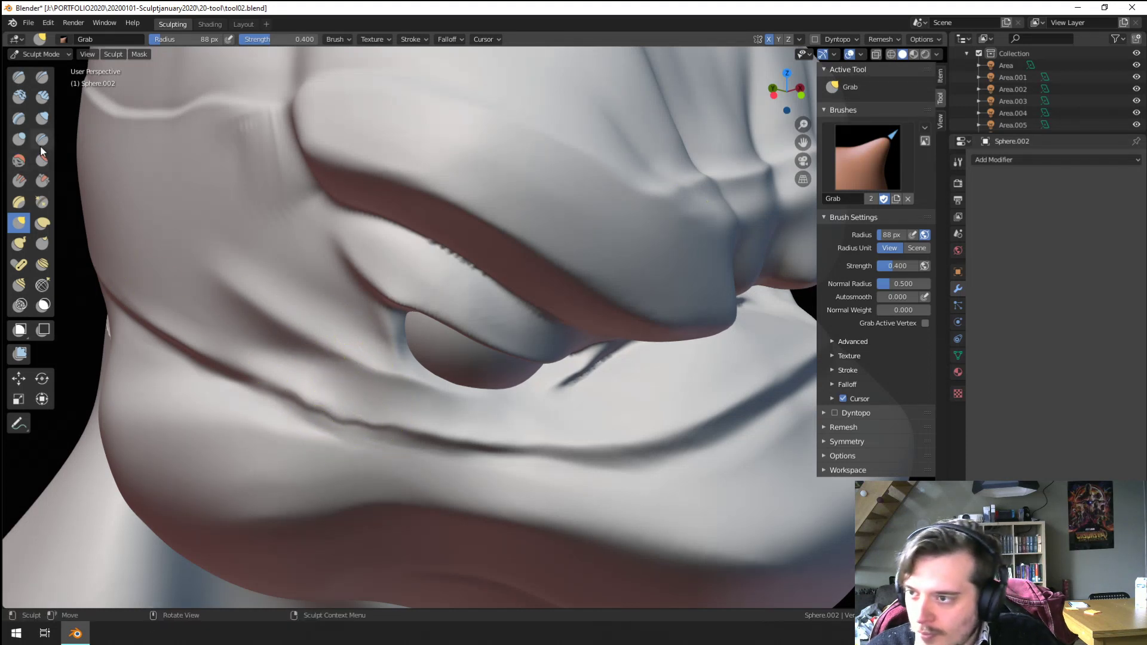
Step: Tighten the mask band's lower edge below the eye with the Pinch brush at 117 px, then 71 px
click(42, 139)
click(42, 203)
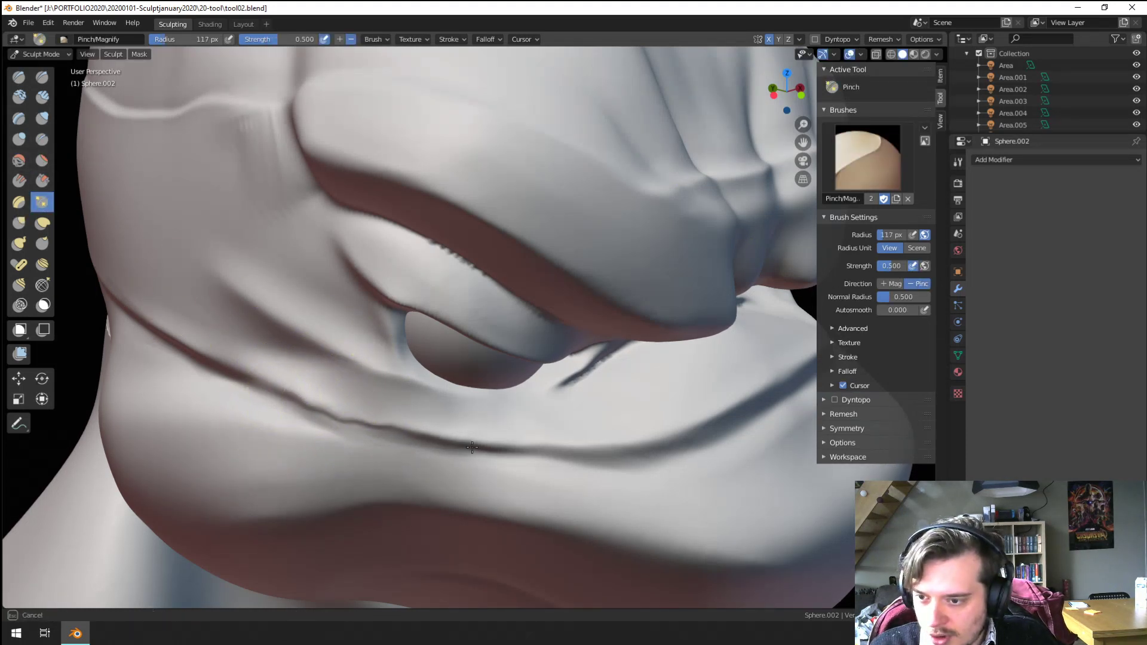
drag(380, 427, 473, 450)
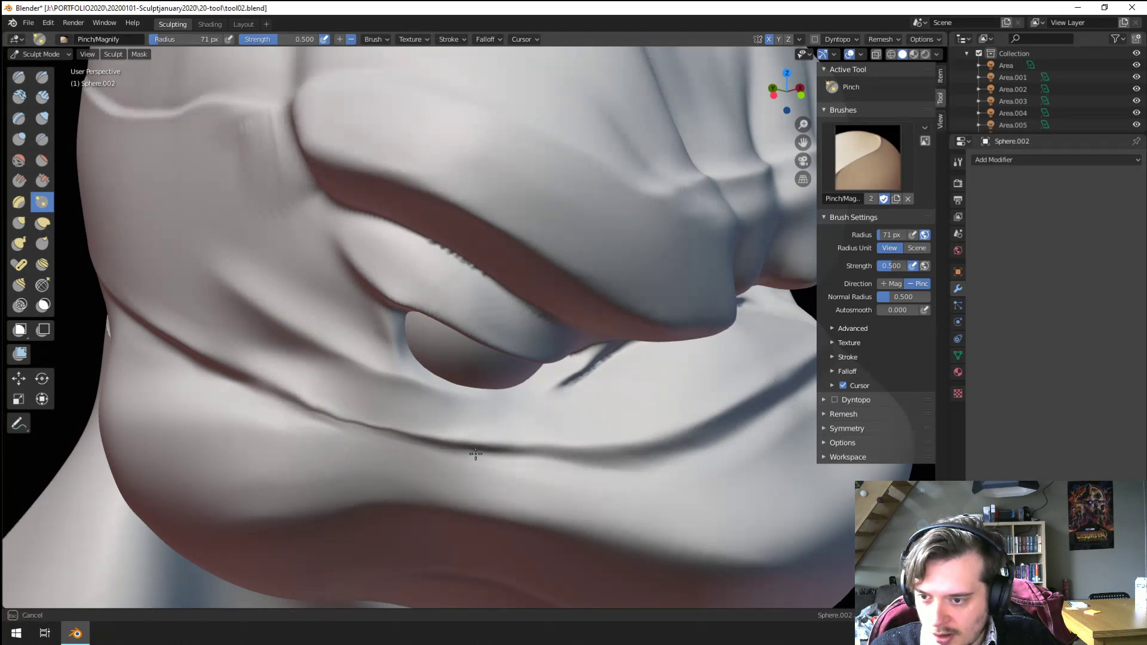
Step: Build up the rim along the mask band's lower edge under the eye with Clay Strips, then Blob, both at 38 px
middle_drag(395, 406, 397, 357)
ctrl+middle_drag(366, 440, 351, 374)
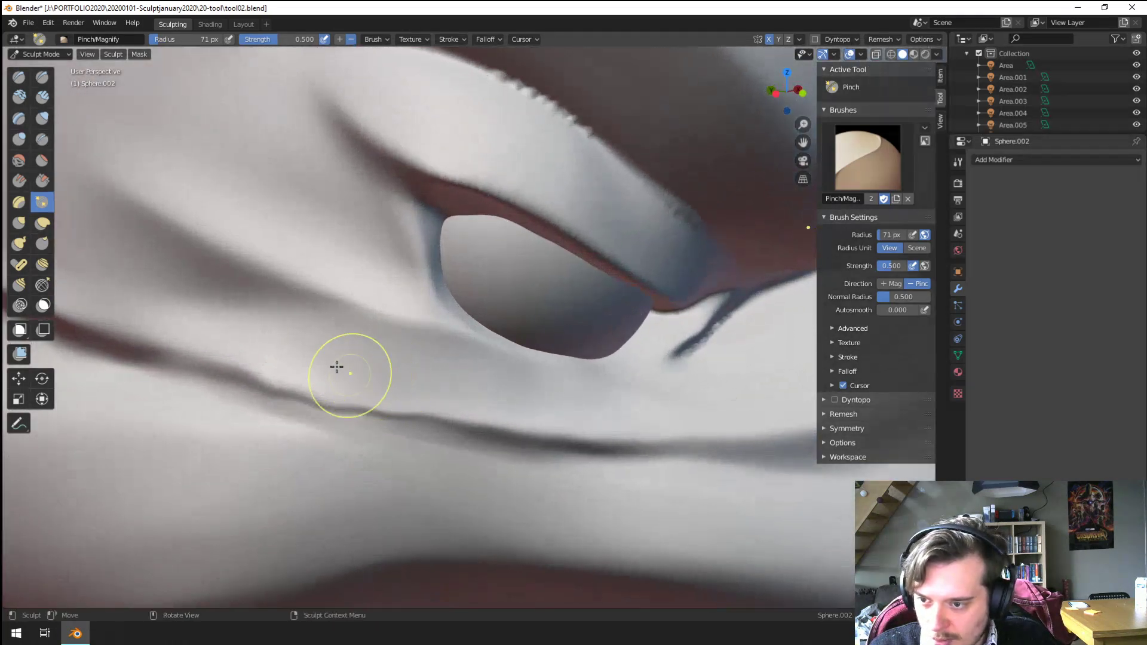
click(42, 96)
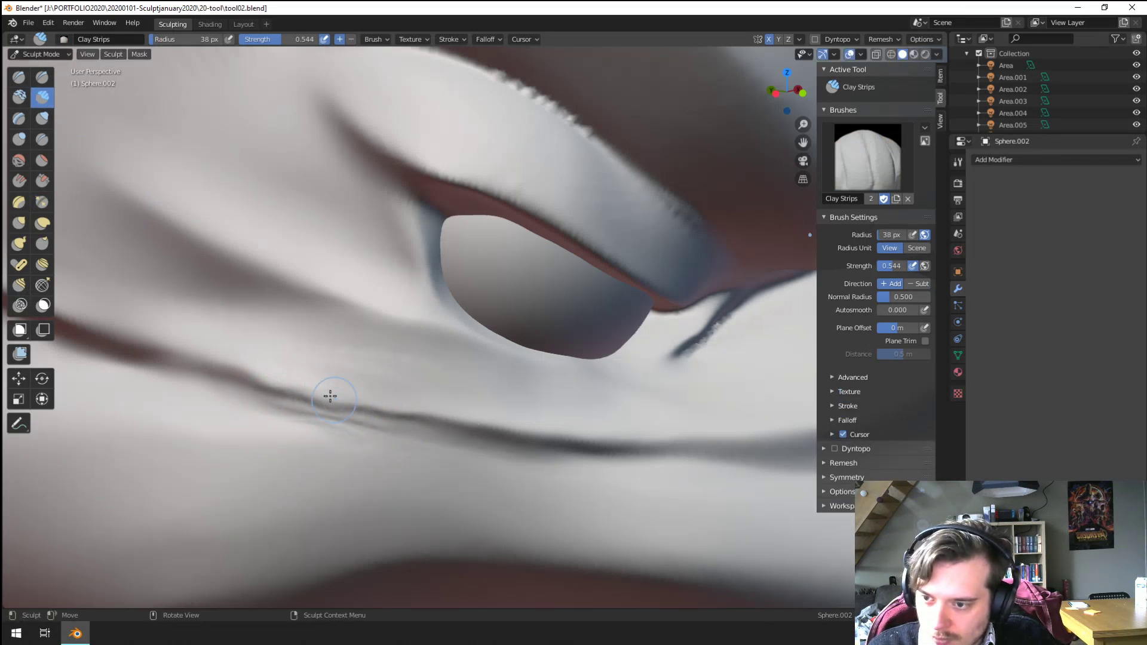
click(19, 139)
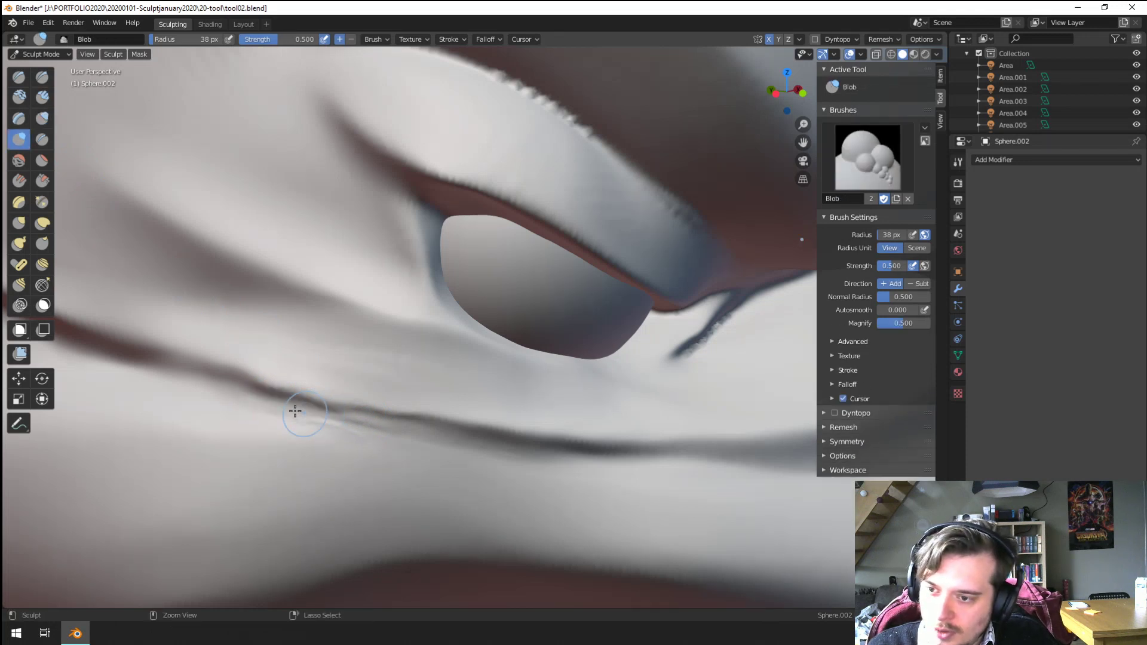
drag(448, 425, 626, 456)
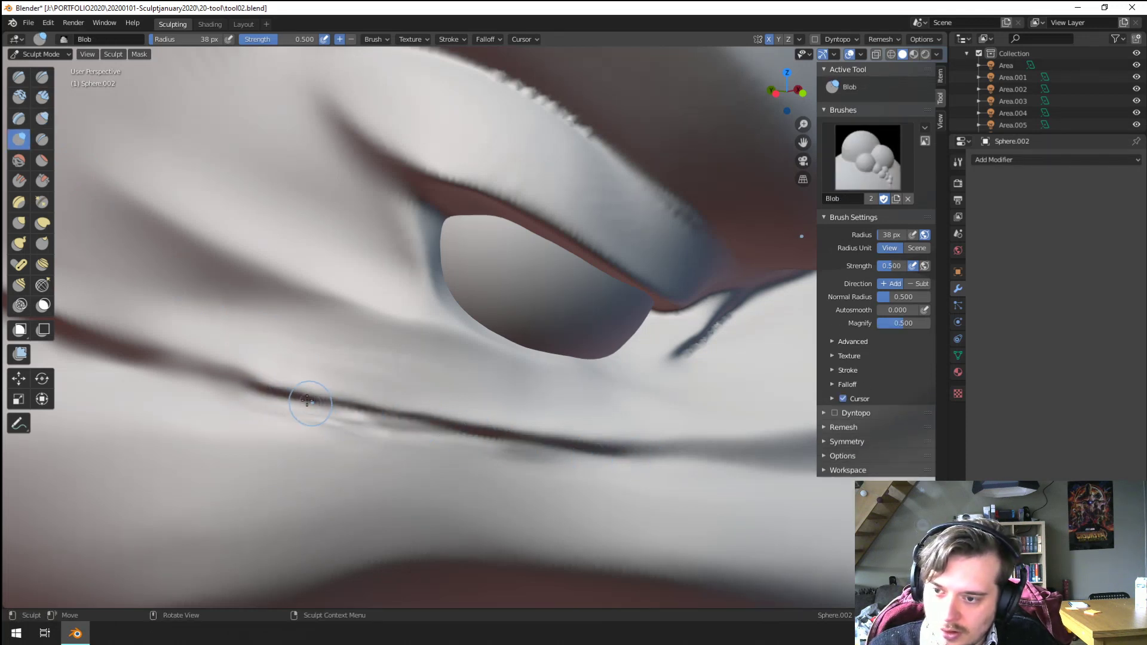
drag(307, 401, 635, 470)
Step: Deepen and clean up the crease along the mask band's lower edge with the Blob brush at 50 px, then 45 px
scroll(608, 361, down, 6)
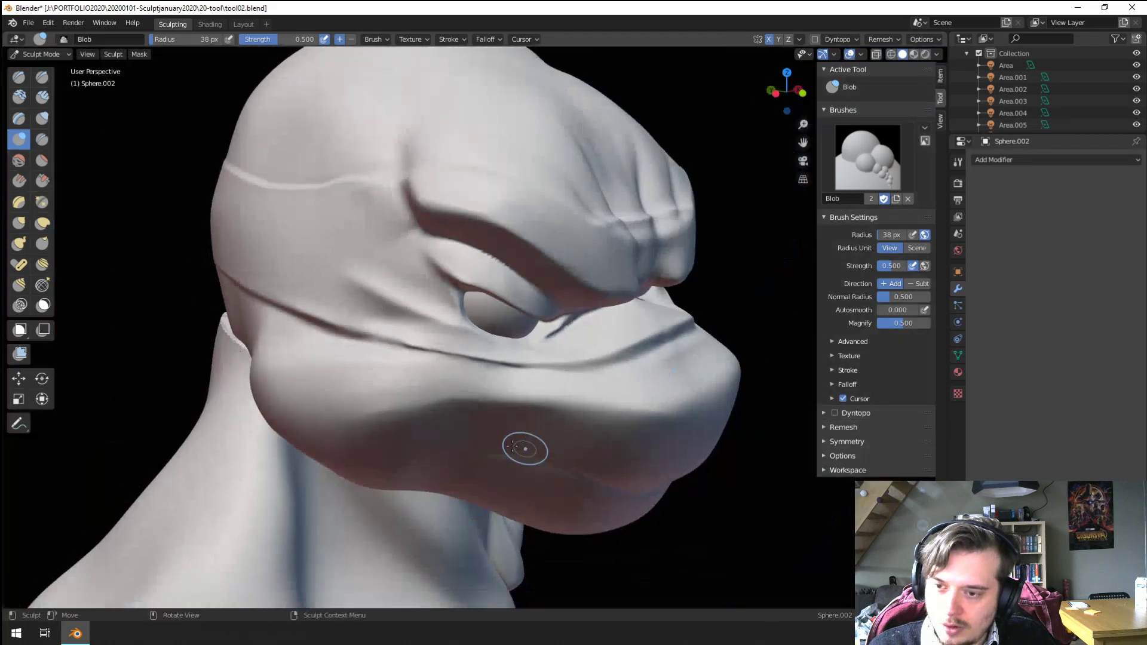
middle_drag(524, 448, 529, 412)
scroll(537, 384, up, 3)
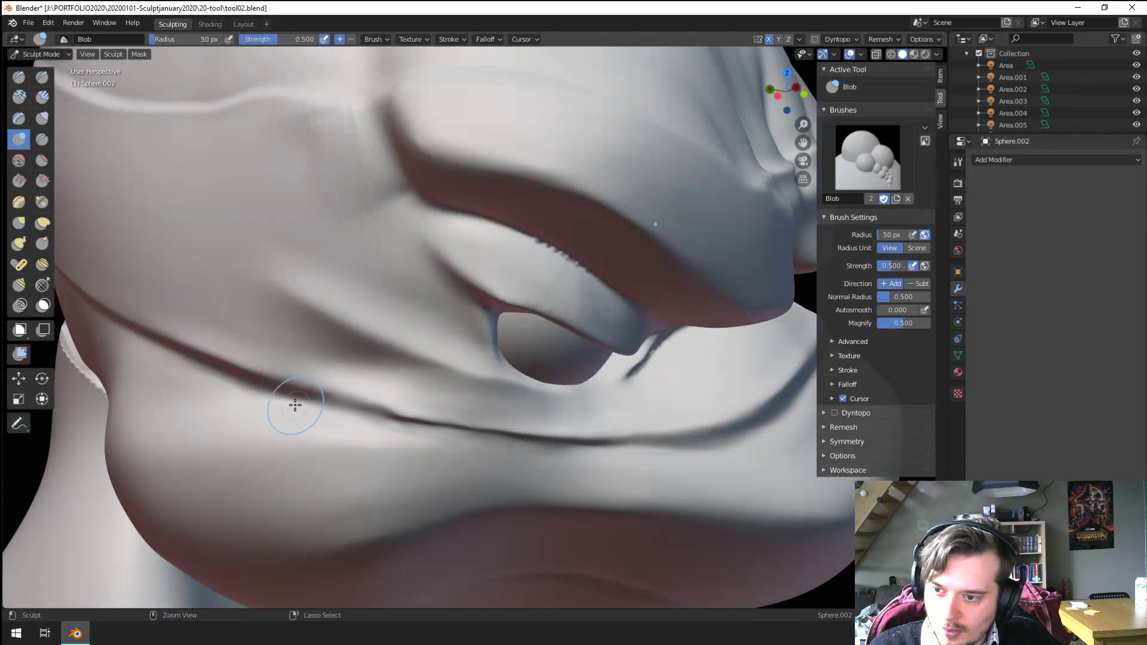
ctrl+drag(295, 405, 377, 427)
key(f)
click(306, 397)
drag(307, 394, 468, 412)
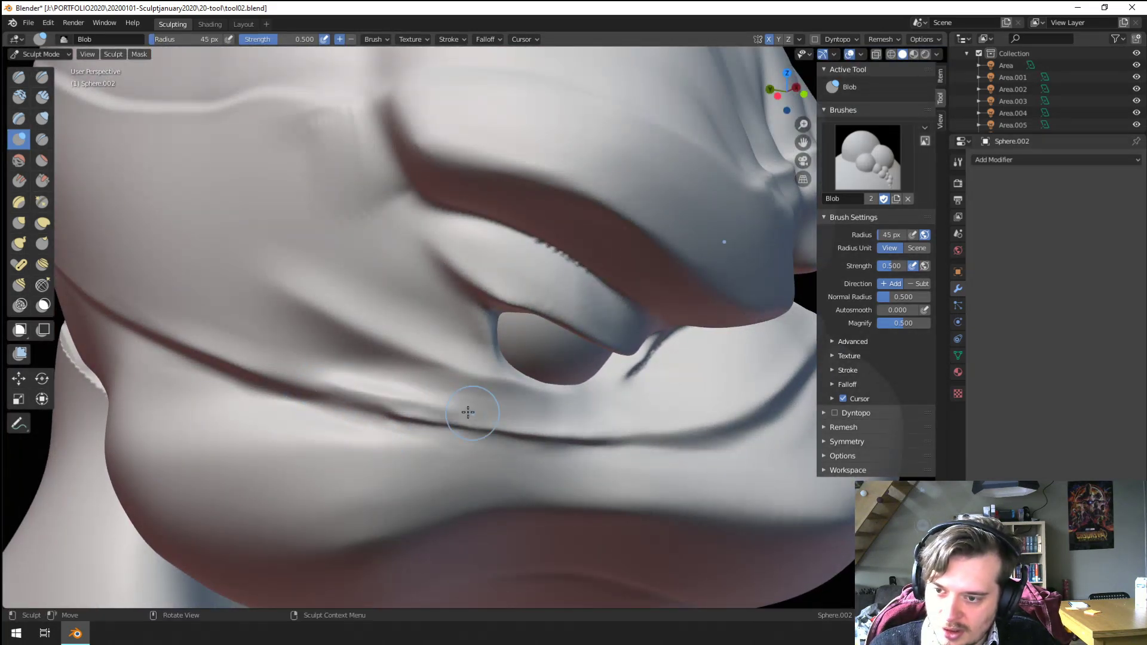
ctrl+drag(359, 397, 444, 388)
ctrl+drag(358, 394, 326, 377)
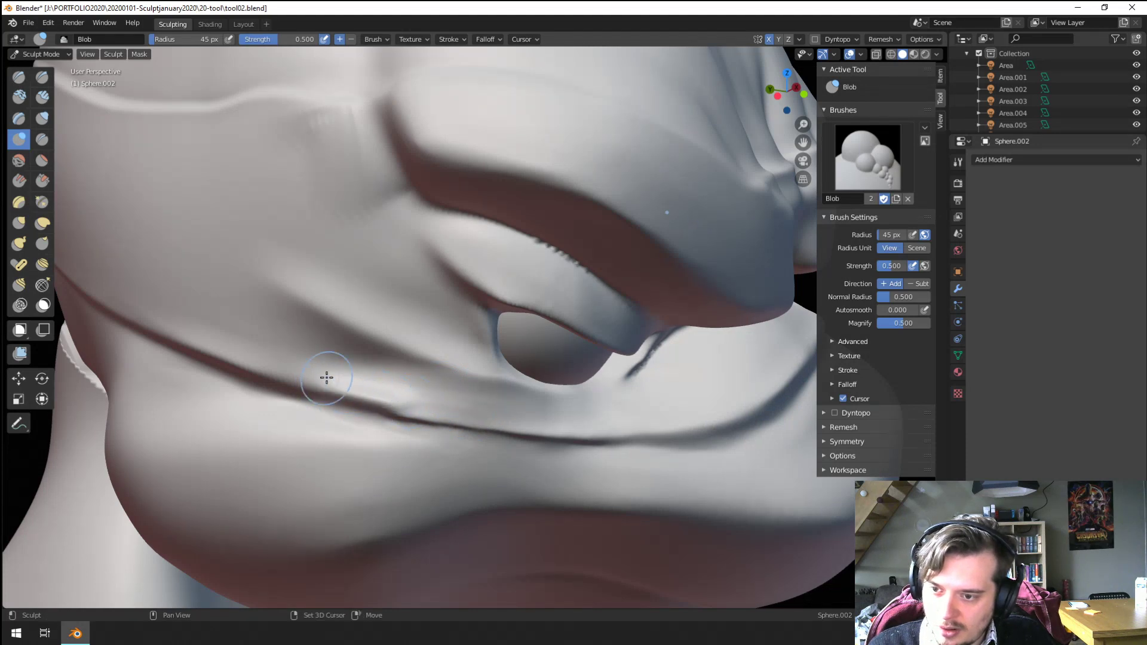
Step: Carve the area between the lower eyelid and the mask band's edge with the Blob brush at 60 px
ctrl+middle_drag(517, 422, 369, 356)
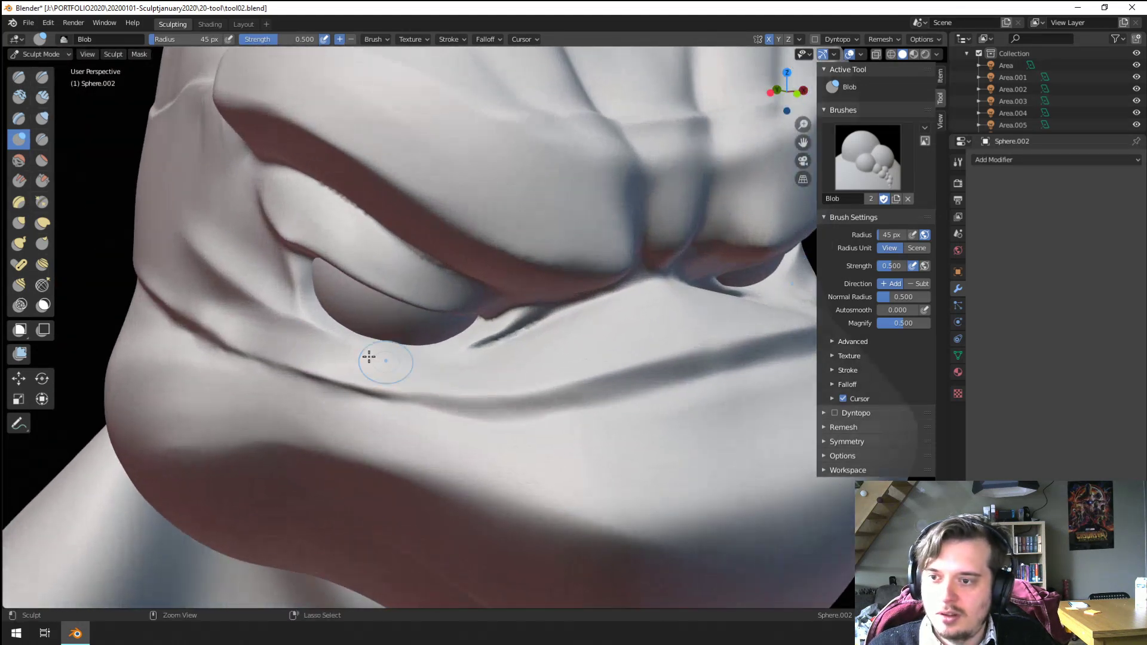
key(f)
click(251, 315)
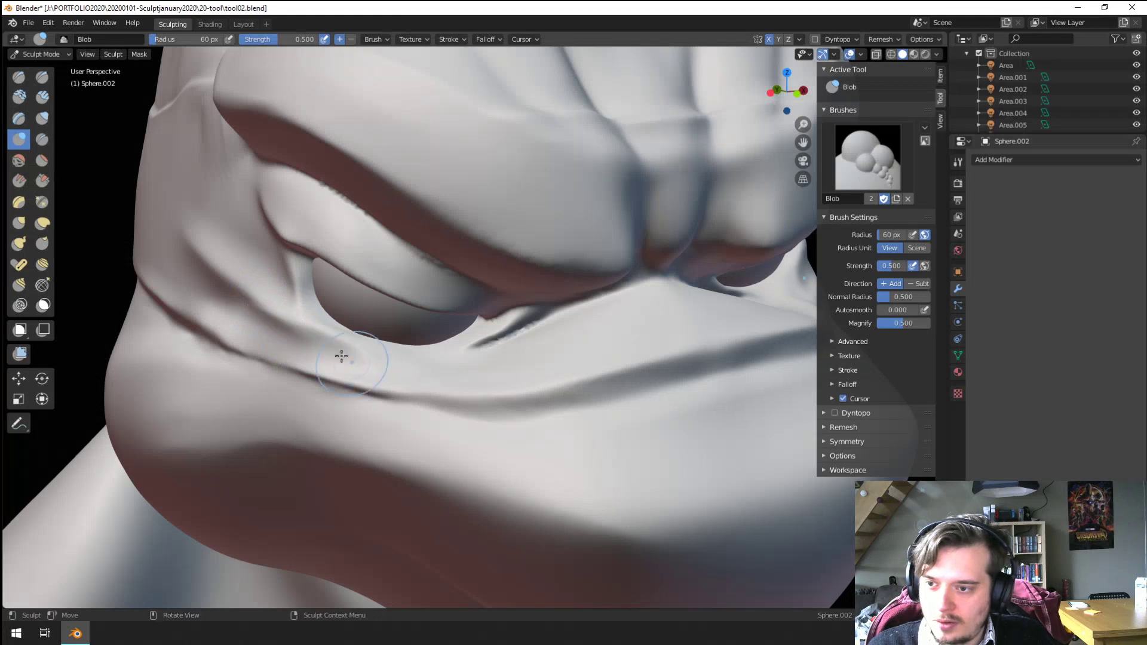
ctrl+drag(329, 349, 356, 353)
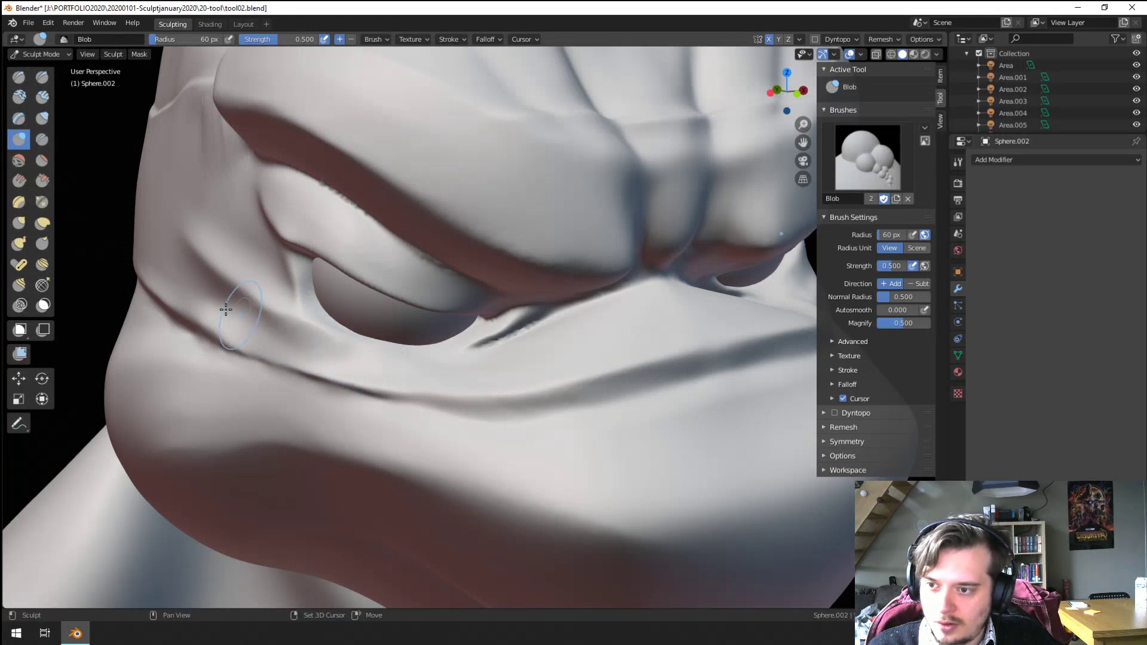
Step: Carve the diagonal fold running from beside the outer eye corner to below the eye with the Blob brush at 78 px
middle_drag(246, 299, 266, 300)
key(f)
click(290, 320)
ctrl+drag(233, 299, 374, 370)
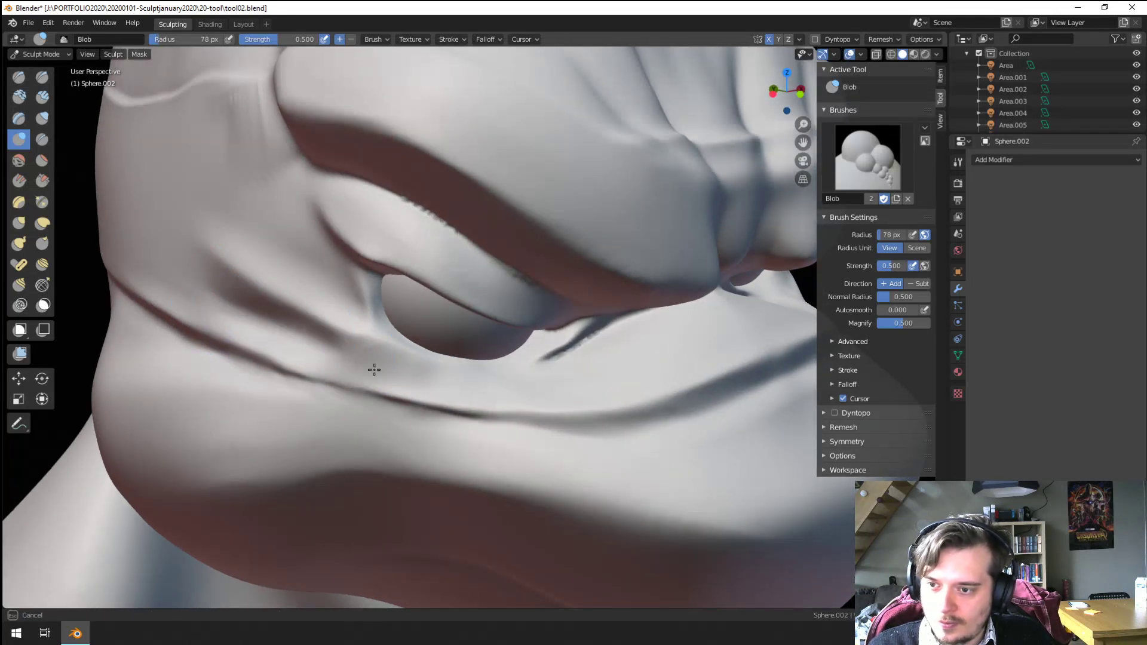
Step: Pull the outer end of the fold beside the eye back toward the temple with the Grab brush at 134 px
mouse_move(397, 304)
ctrl+middle_down()
mouse_move(504, 327)
mouse_move(277, 374)
mouse_move(364, 366)
ctrl+middle_up()
mouse_move(364, 365)
ctrl+middle_down()
mouse_move(358, 286)
mouse_move(406, 298)
ctrl+middle_up()
key(g)
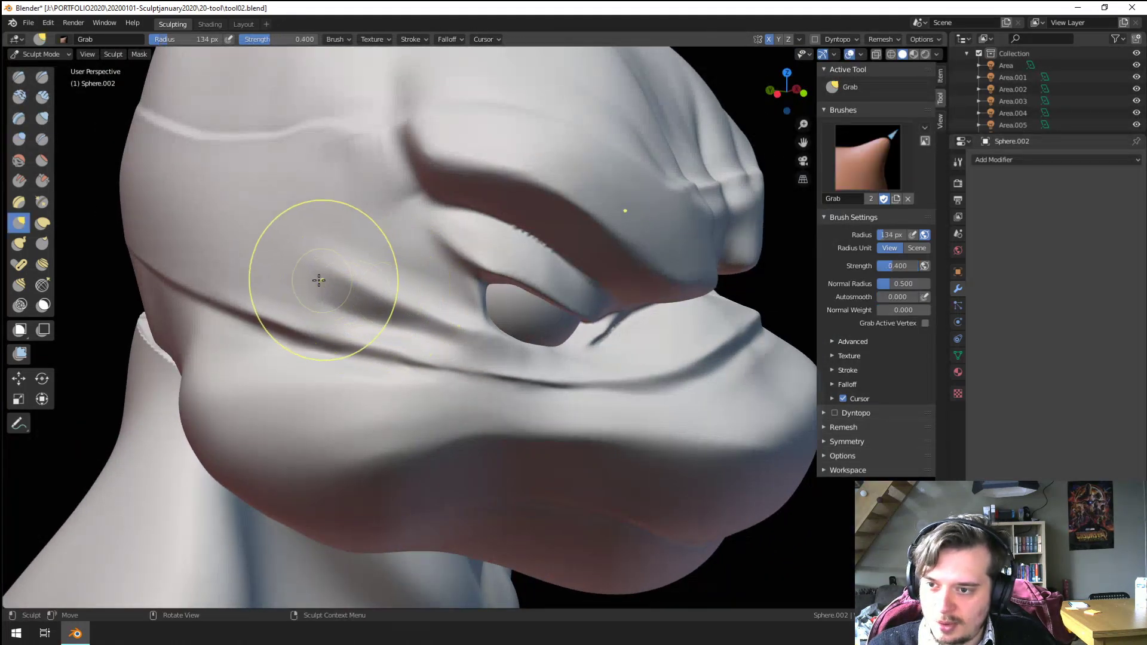
drag(330, 271, 286, 260)
middle_drag(285, 260, 322, 273)
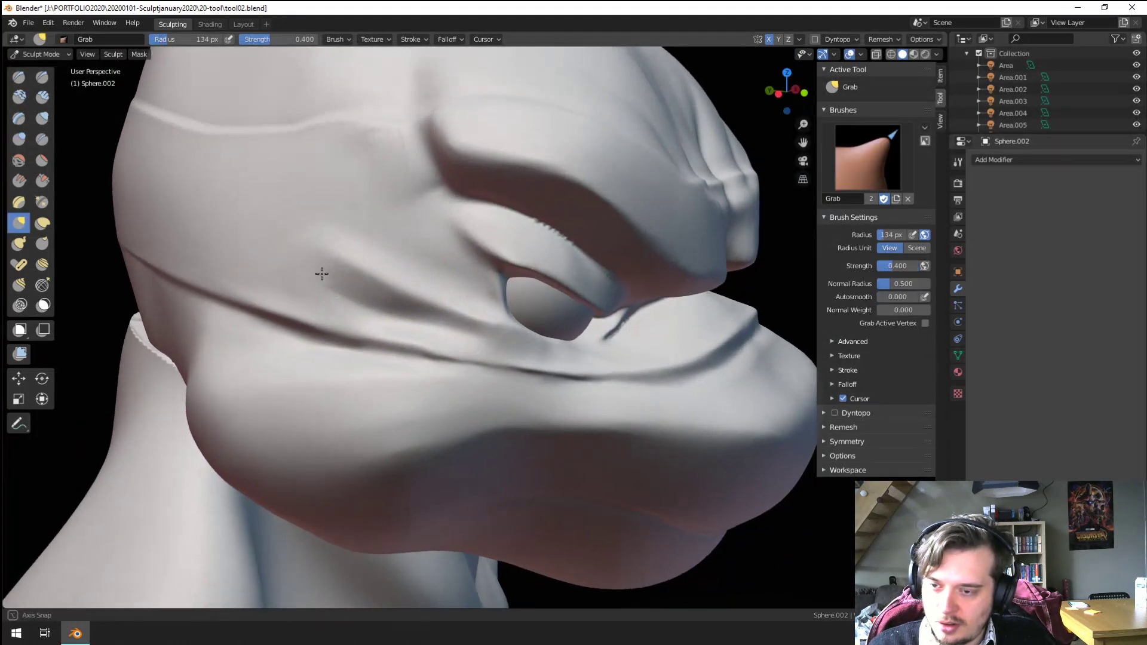
Step: Sharpen the folds beside the outer eye corner with the Pinch brush at 86 px
click(42, 202)
mouse_move(239, 269)
middle_down()
mouse_move(359, 302)
mouse_move(333, 307)
middle_up()
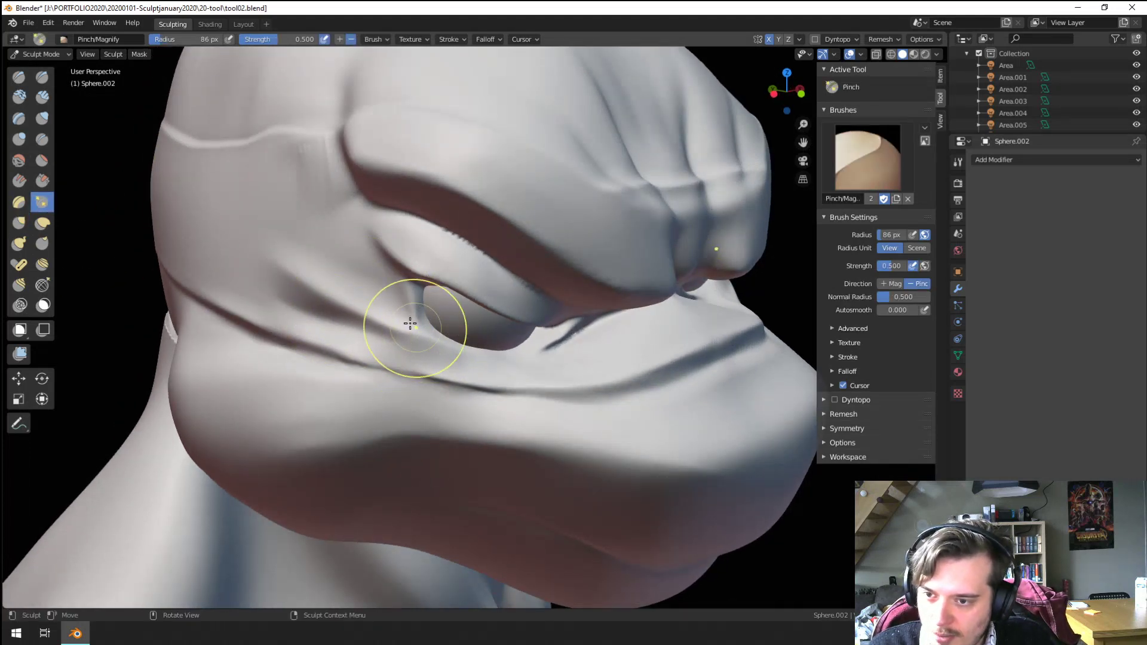
middle_drag(409, 320, 371, 302)
scroll(435, 378, down, 6)
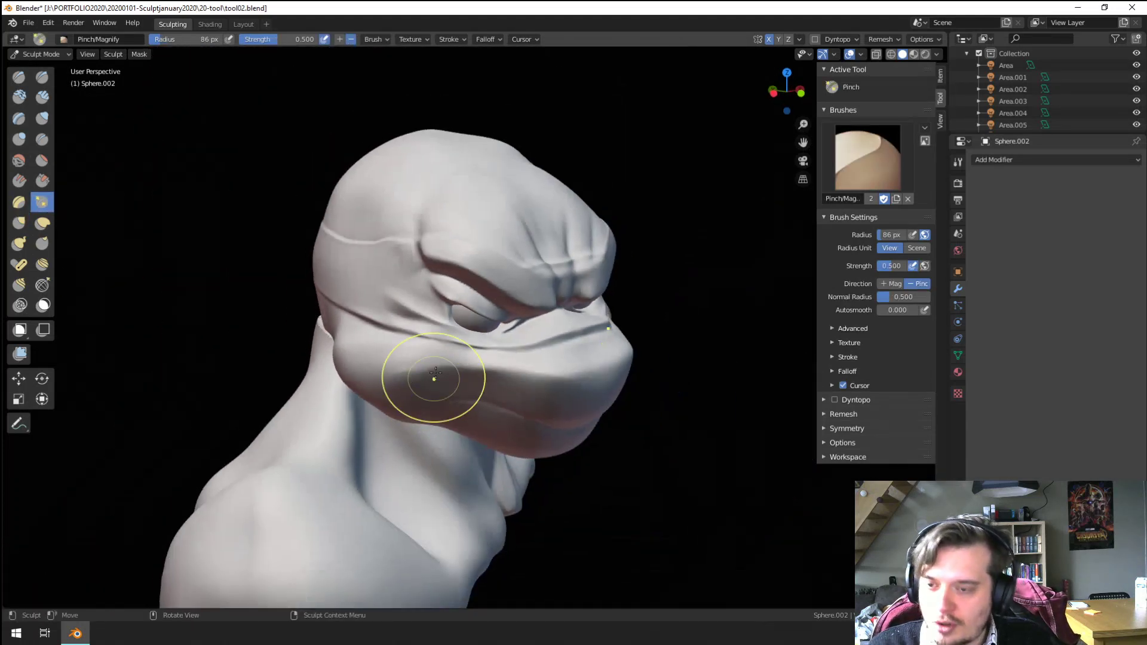
Step: Flatten the mask surface behind the outer eye corner and around the brow with the Flatten brush at 82 px
middle_drag(435, 379, 454, 334)
scroll(477, 332, up, 6)
scroll(477, 332, up, 2)
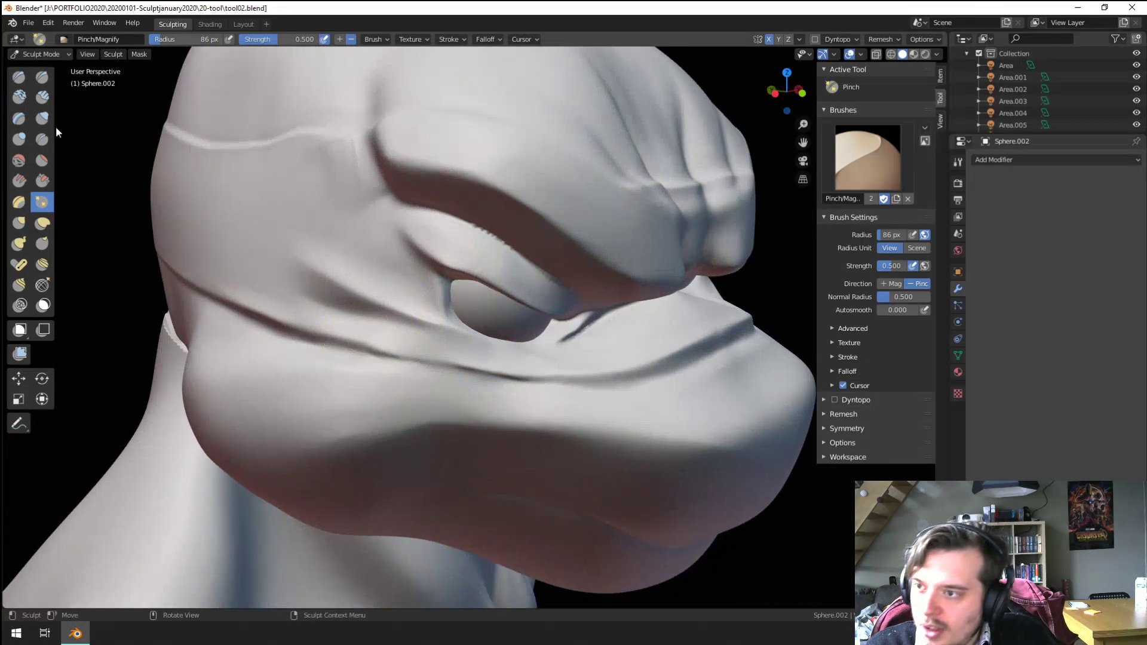
click(42, 160)
mouse_move(250, 347)
middle_down()
mouse_move(287, 366)
mouse_move(388, 382)
mouse_move(384, 409)
middle_up()
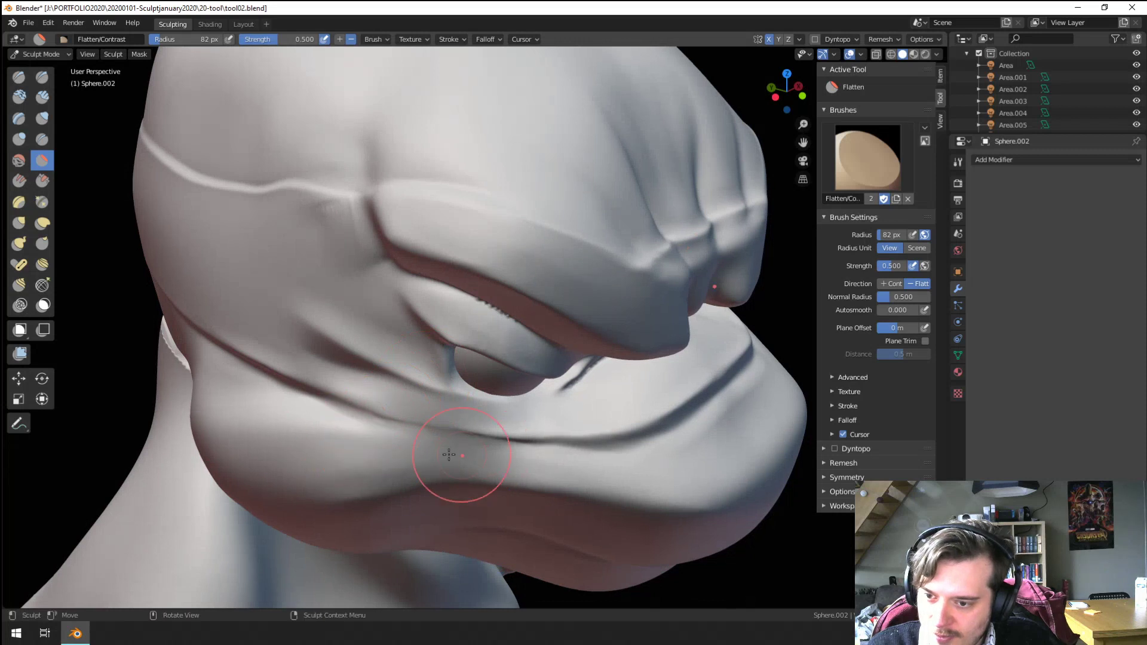
drag(289, 275, 370, 321)
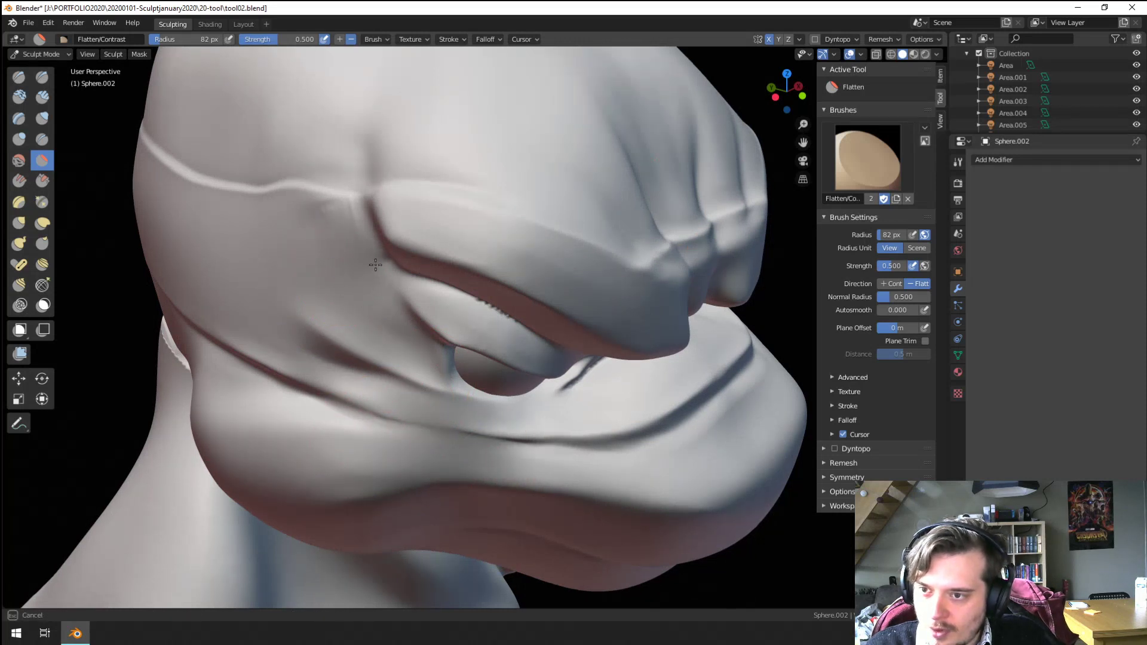
middle_drag(375, 265, 409, 254)
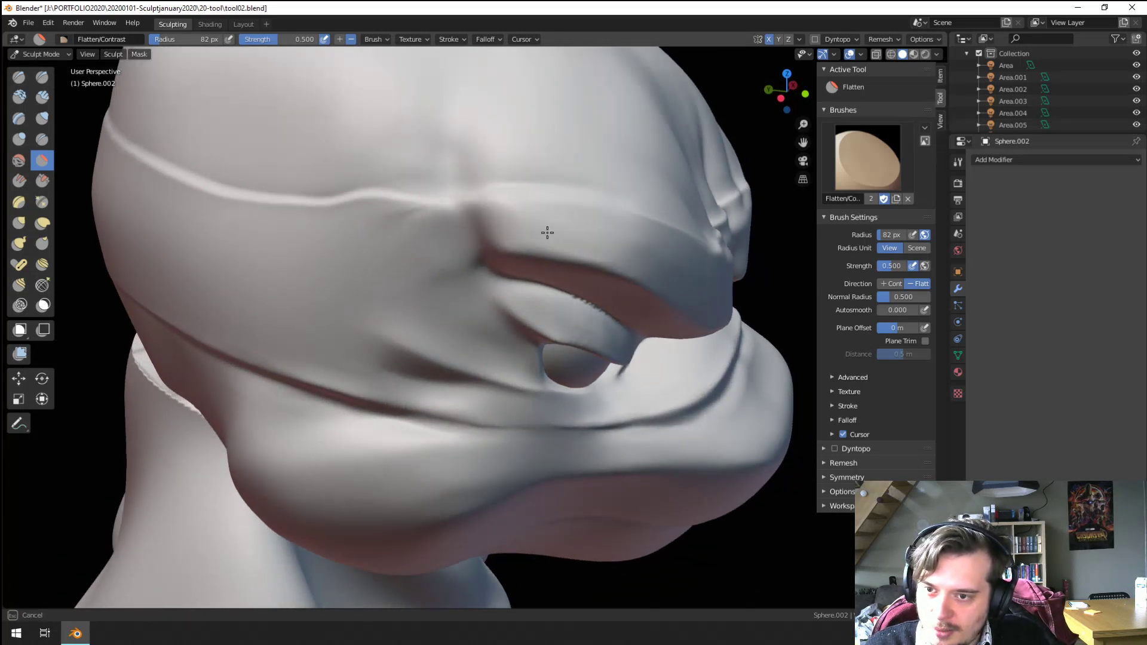
scroll(396, 230, down, 3)
middle_drag(396, 231, 410, 259)
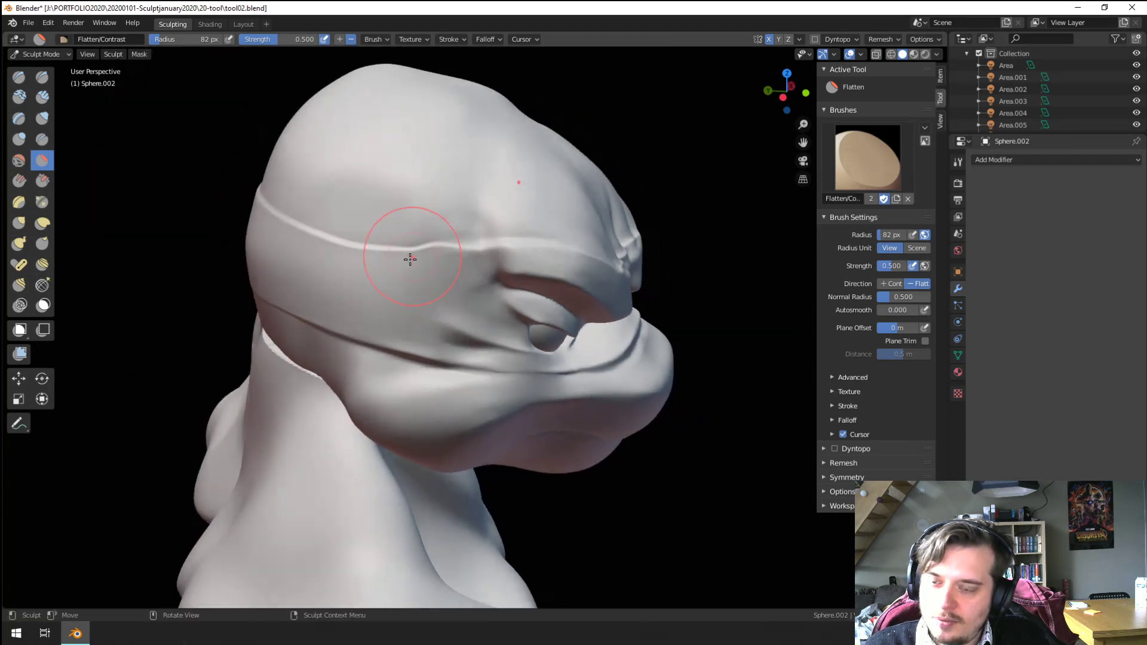
Step: Check the brush variants available for the Fill, Scrape and Flatten sculpting tools
scroll(332, 221, up, 2)
click(21, 181)
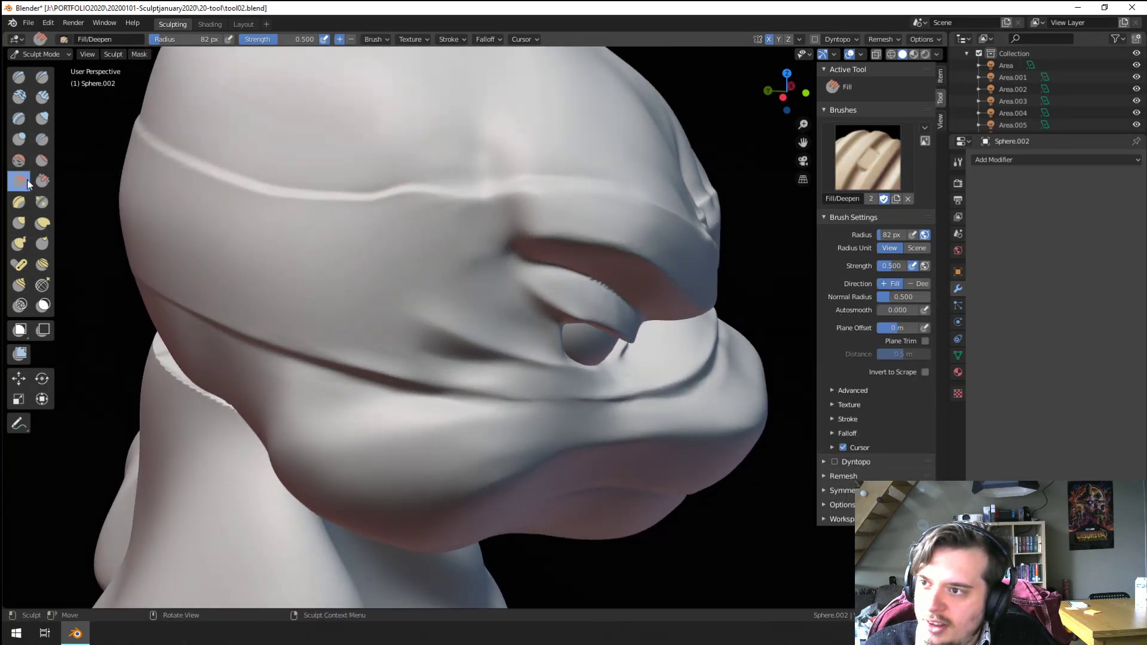
click(42, 180)
click(40, 39)
click(40, 39)
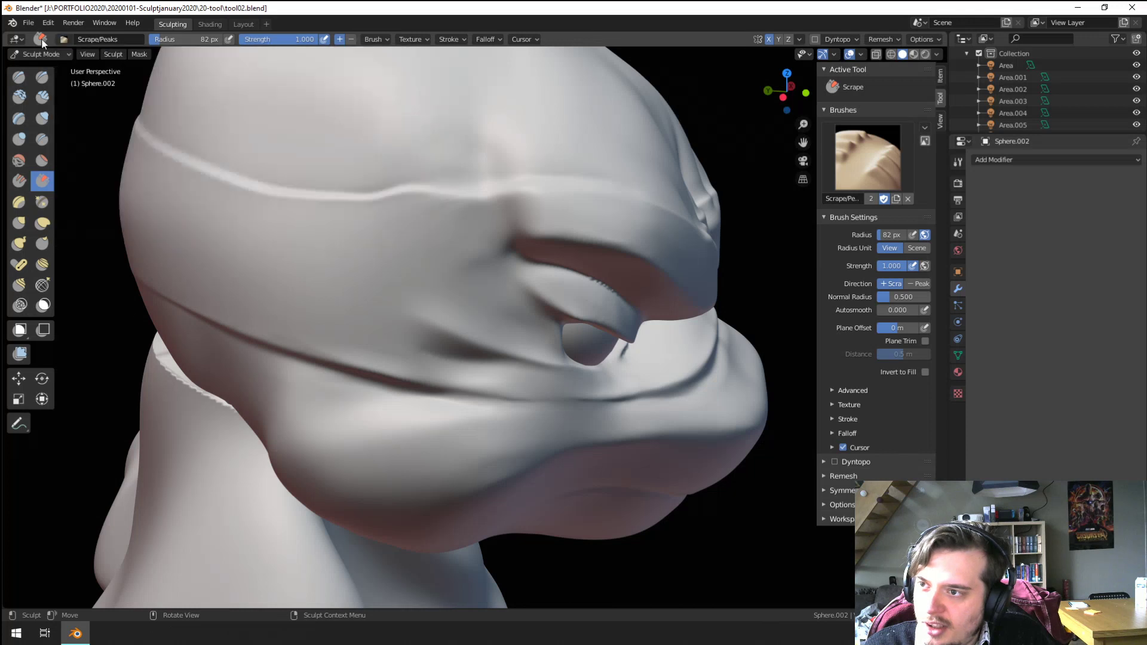
click(42, 160)
click(40, 38)
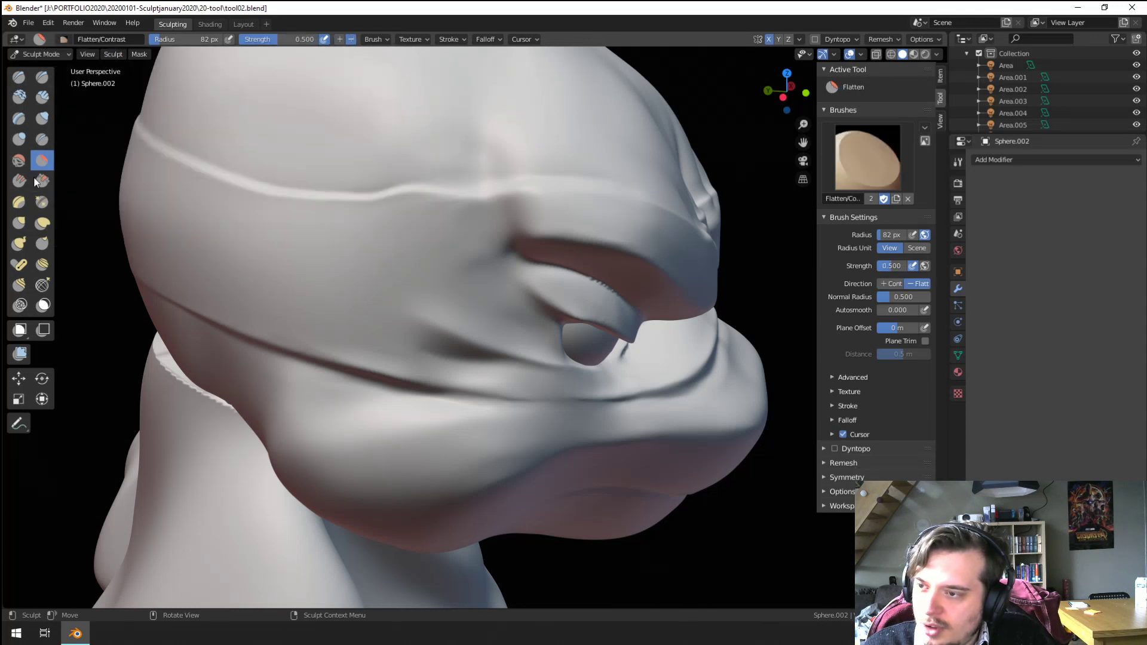
click(42, 181)
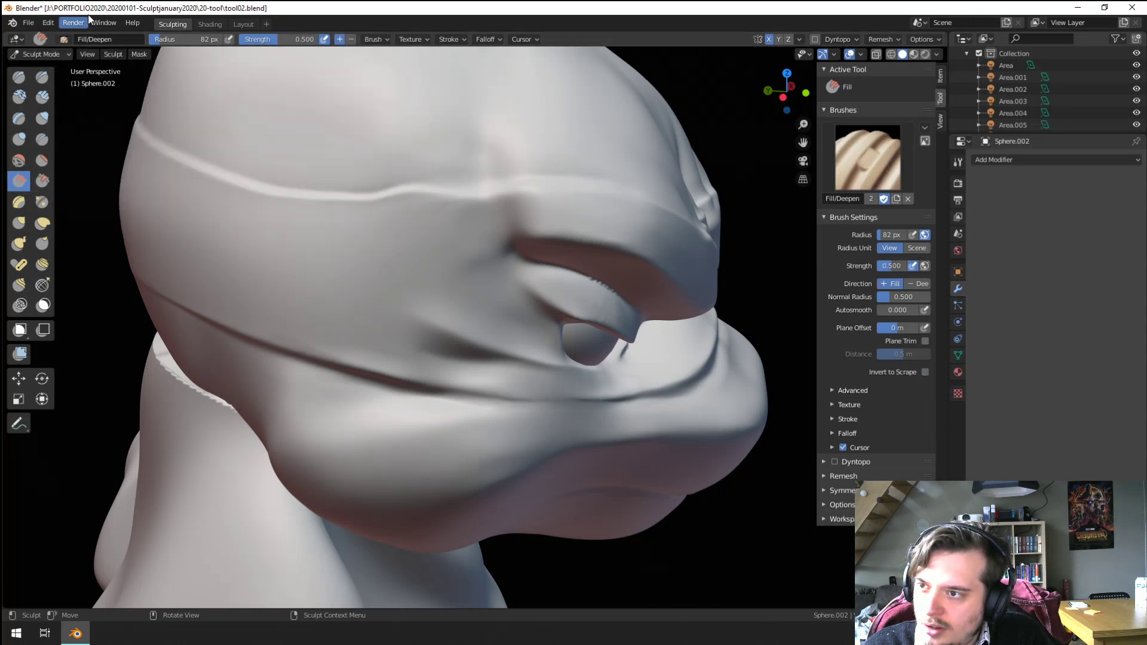
click(67, 39)
click(48, 175)
click(19, 180)
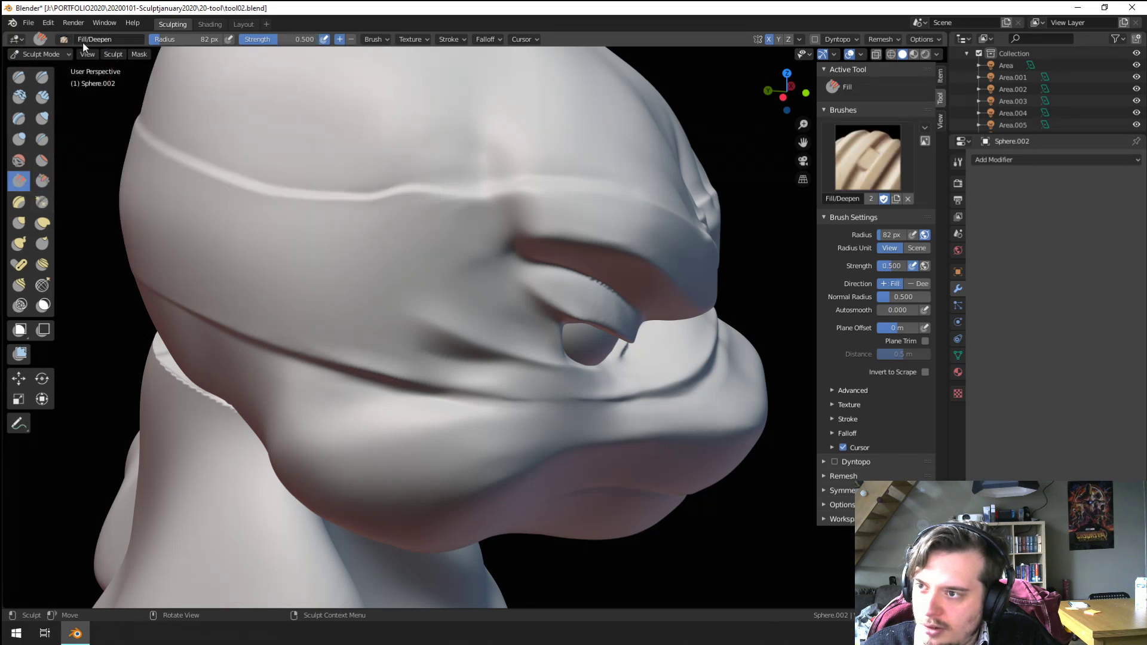
click(82, 40)
Step: Switch to the Draw tool and choose its A| Orb_Line_Large brush
click(19, 76)
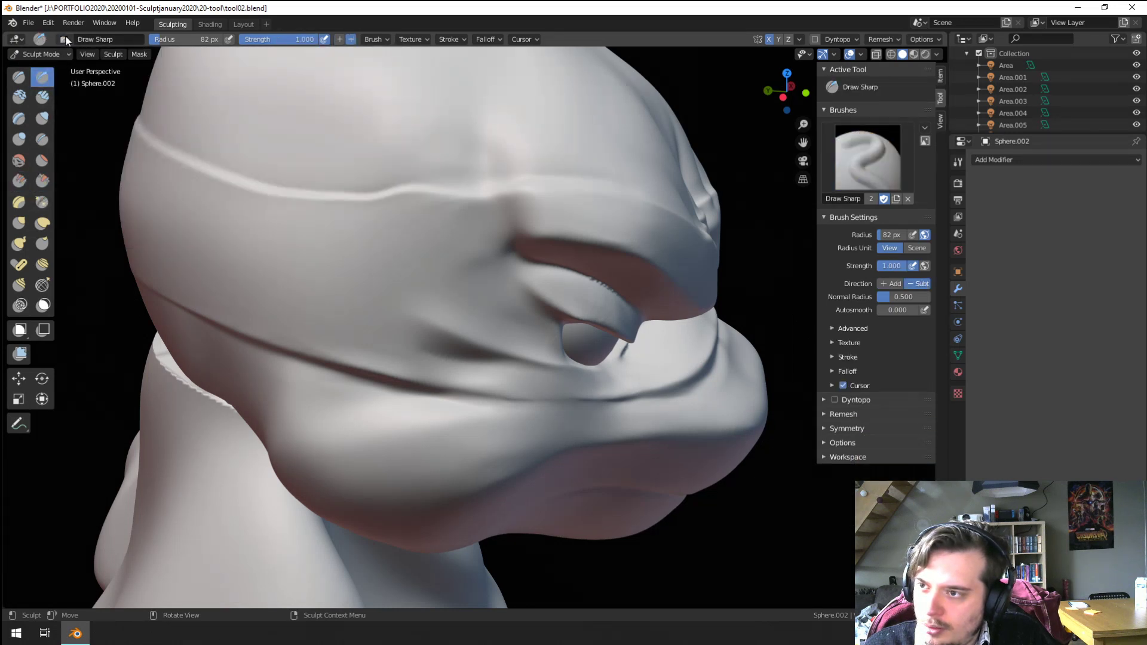
click(65, 38)
click(79, 79)
click(64, 39)
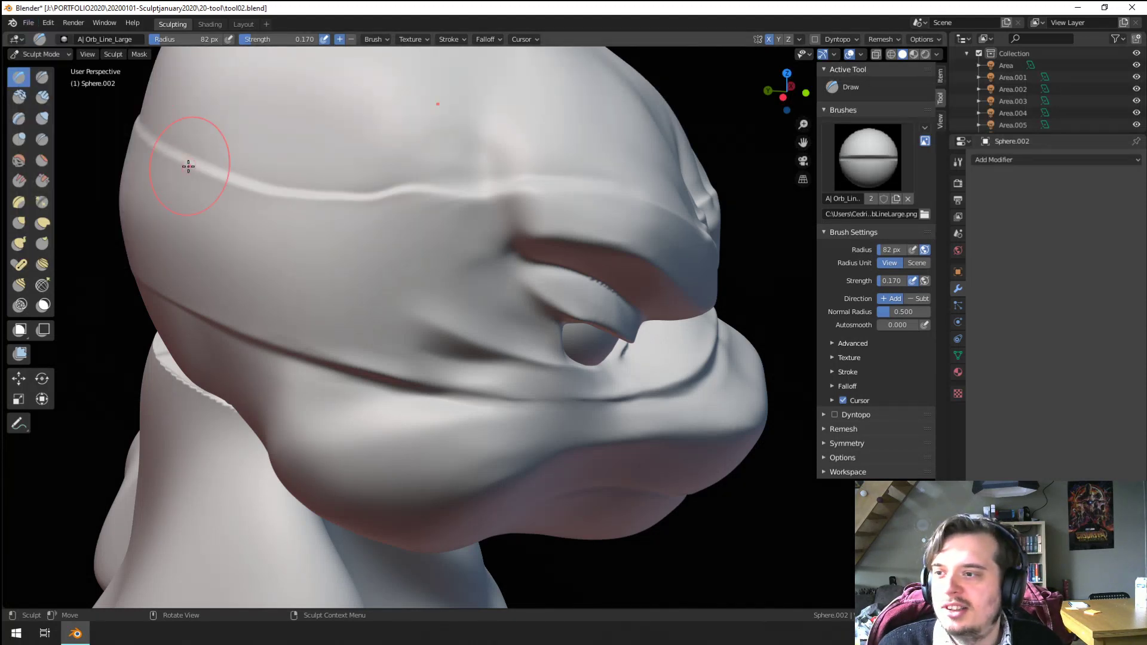
Step: Open the Append dialog for bringing in data from another Blender file
click(31, 24)
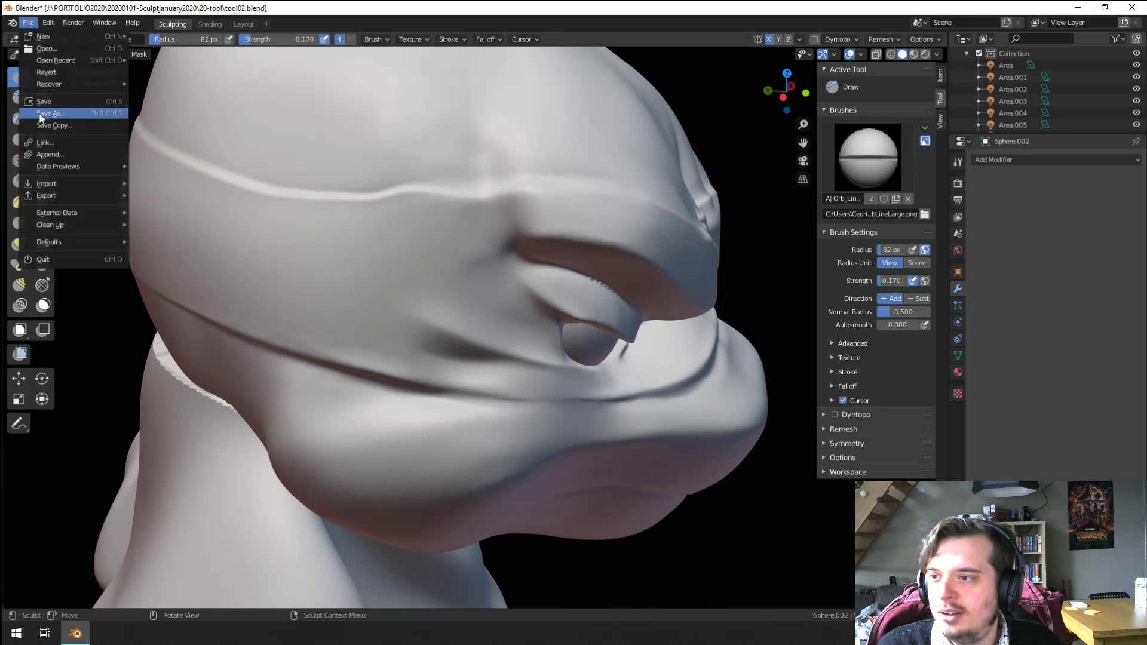
click(64, 154)
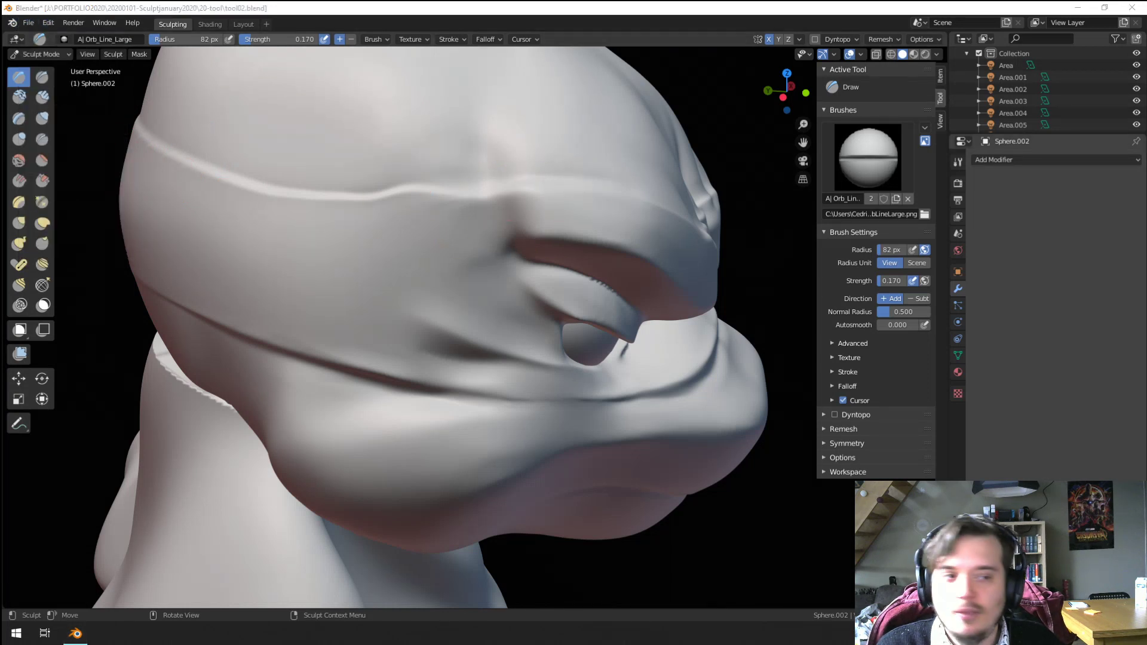
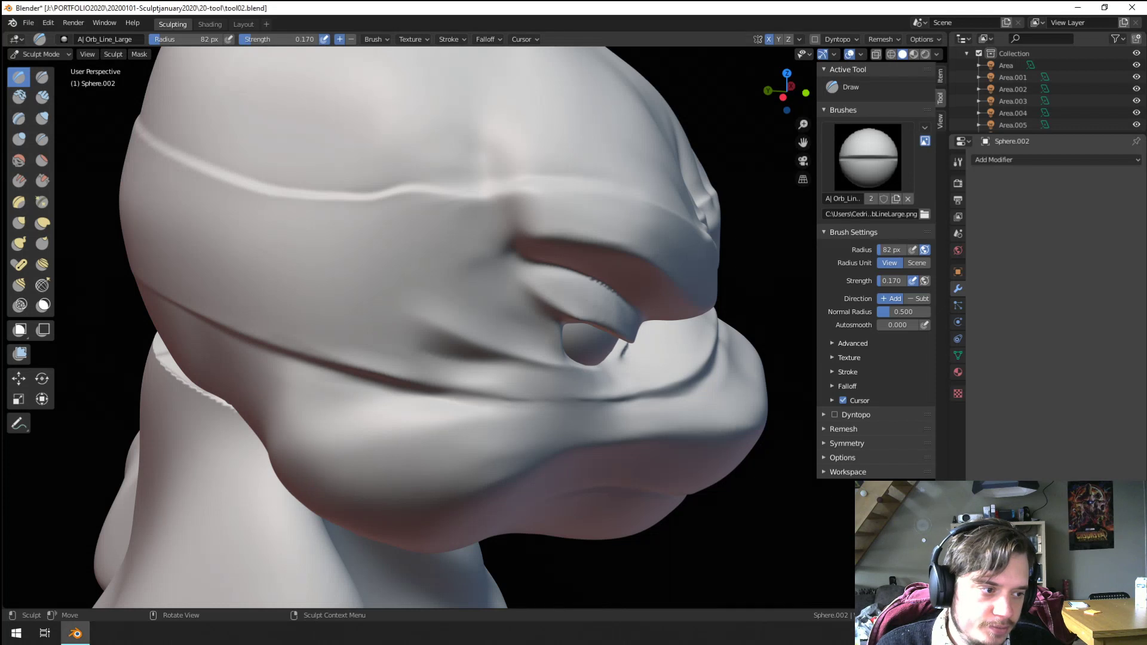
Step: Select the A| Orb_Cracks brush and the smooth Orb_Cracks brush in turn, protecting each with a fake user
click(64, 39)
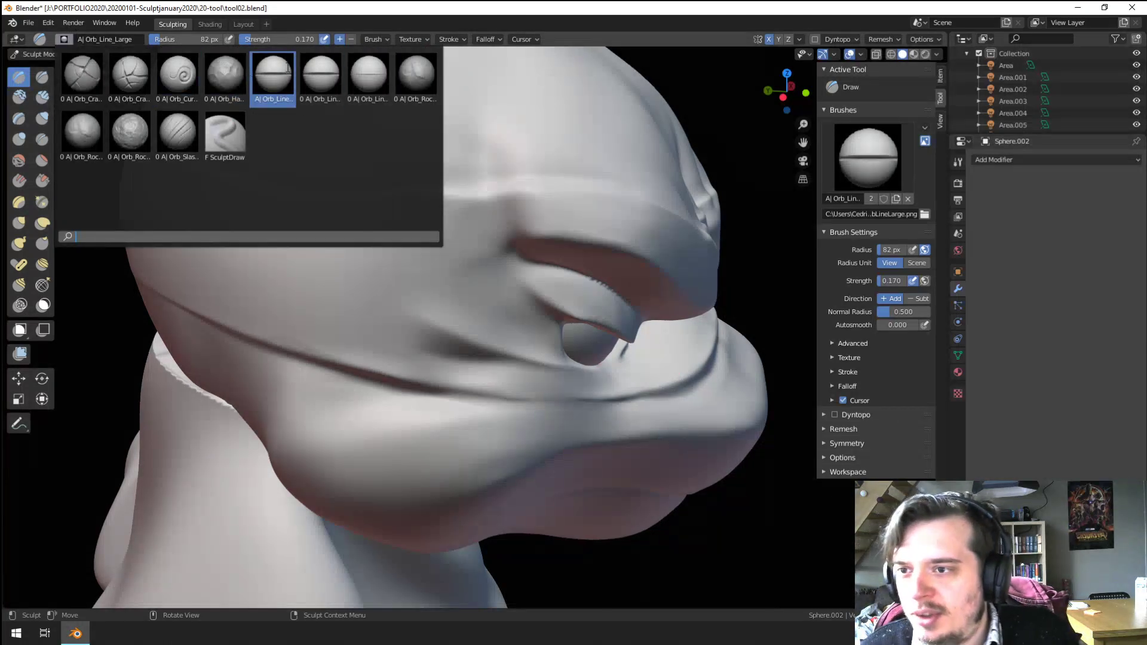
click(82, 81)
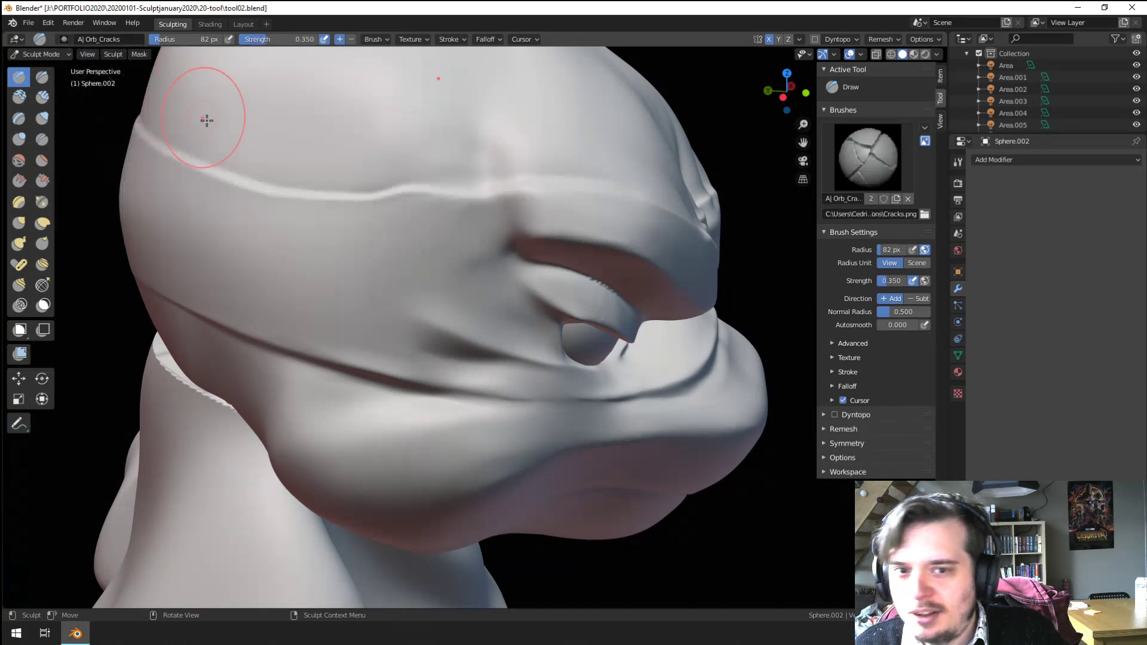
click(65, 39)
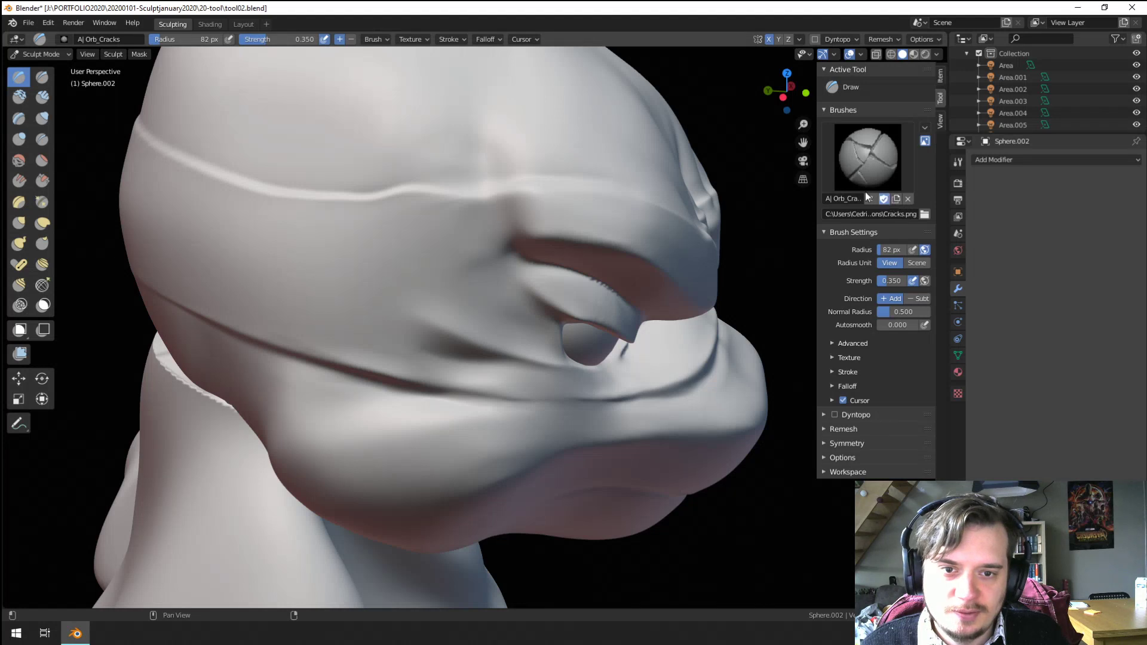
click(887, 200)
click(69, 39)
click(128, 81)
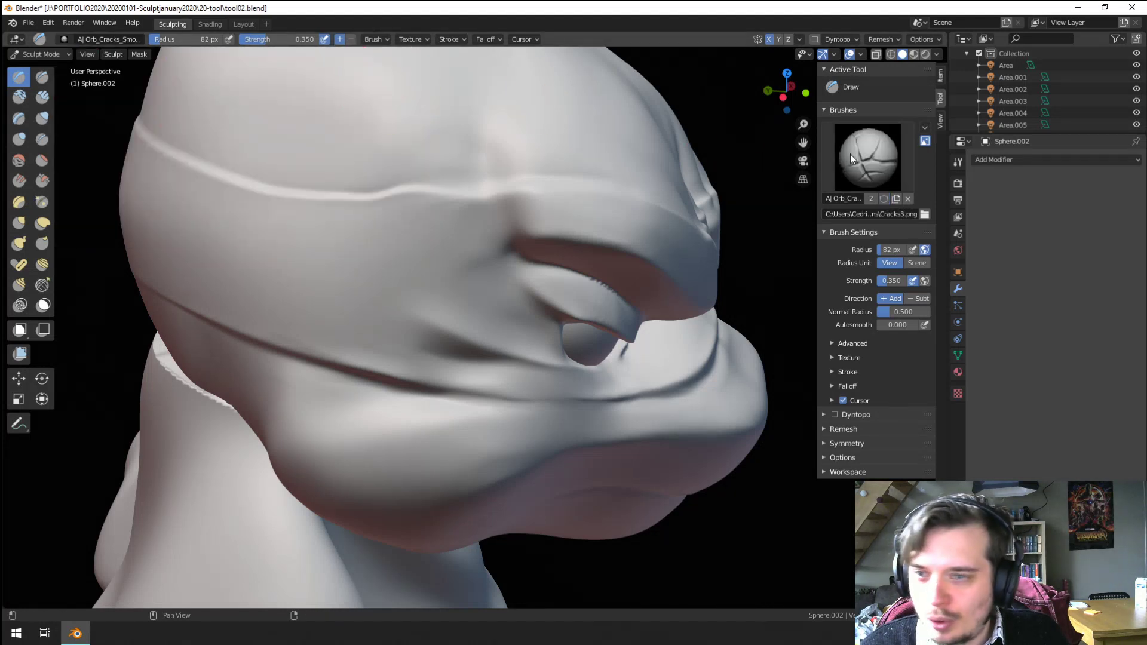
Step: Select the A| Orb_Hammered brush for the Draw tool and protect it with a fake user
click(64, 39)
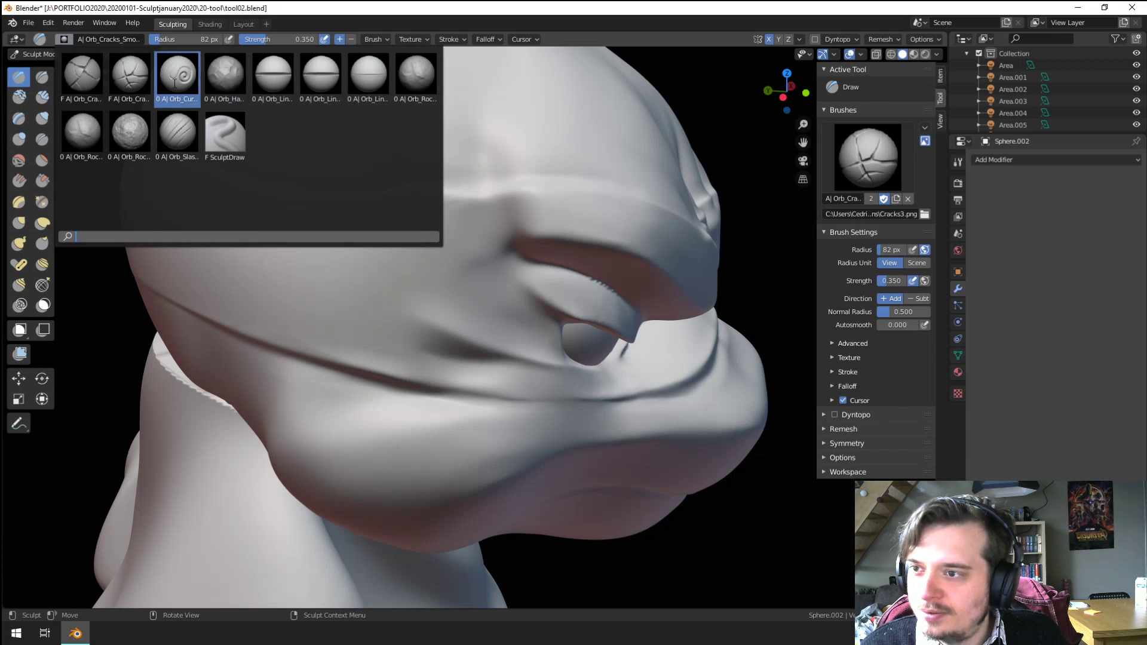
click(225, 77)
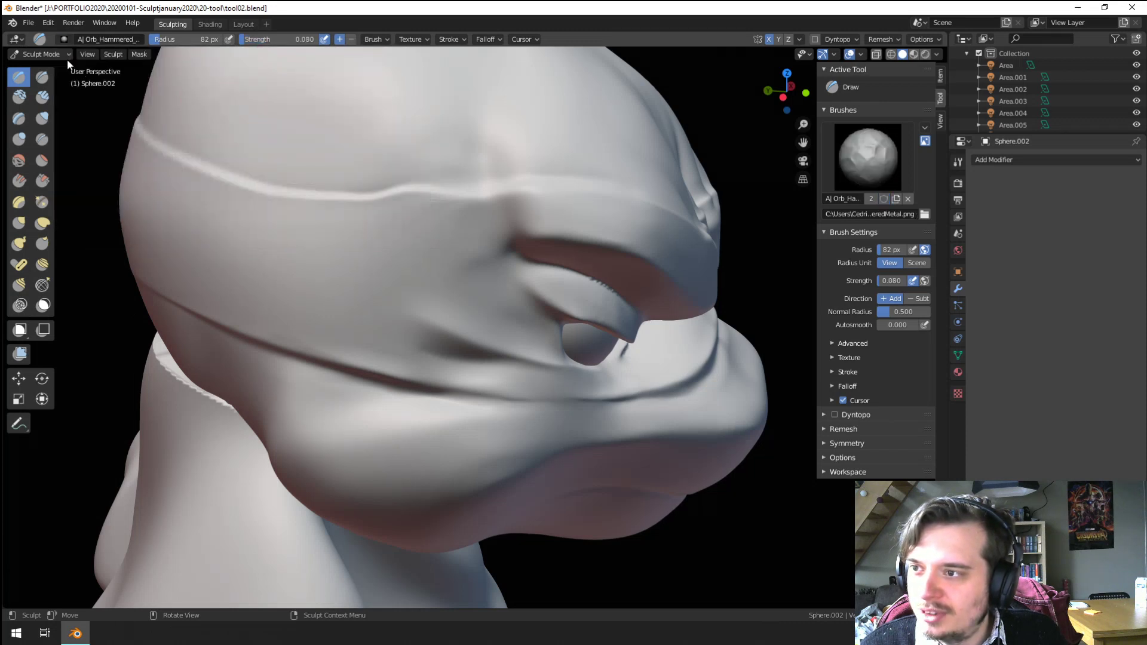
click(884, 201)
Step: Try stamping the hammered-metal pattern on the side of the head beside the eye with an enlarged brush
key(f)
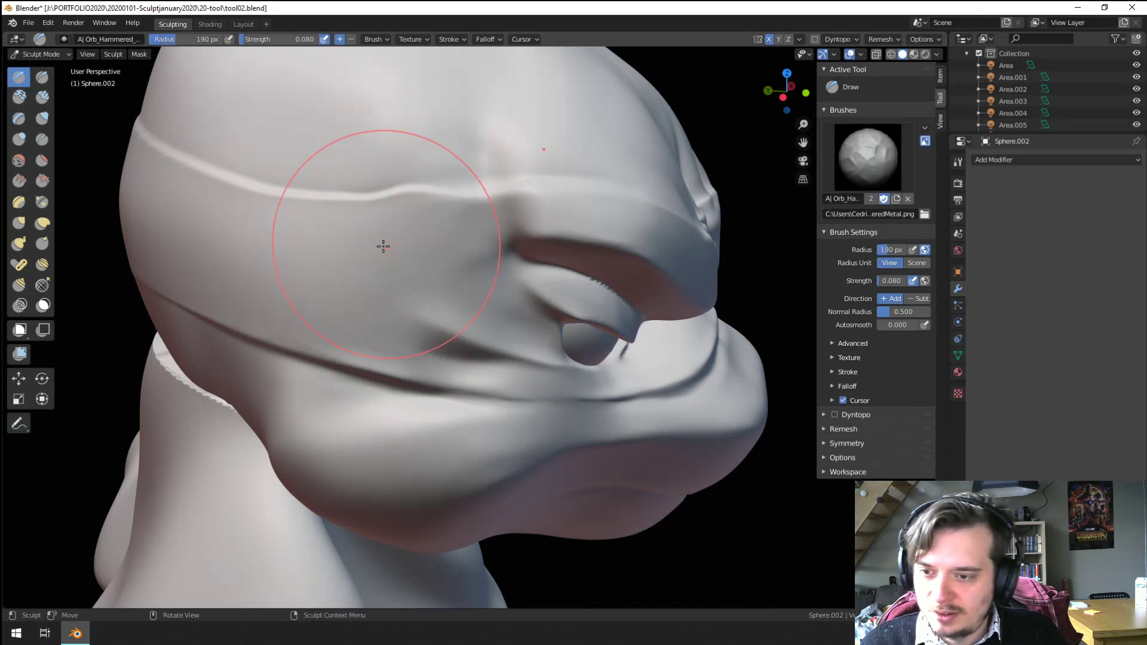
click(417, 265)
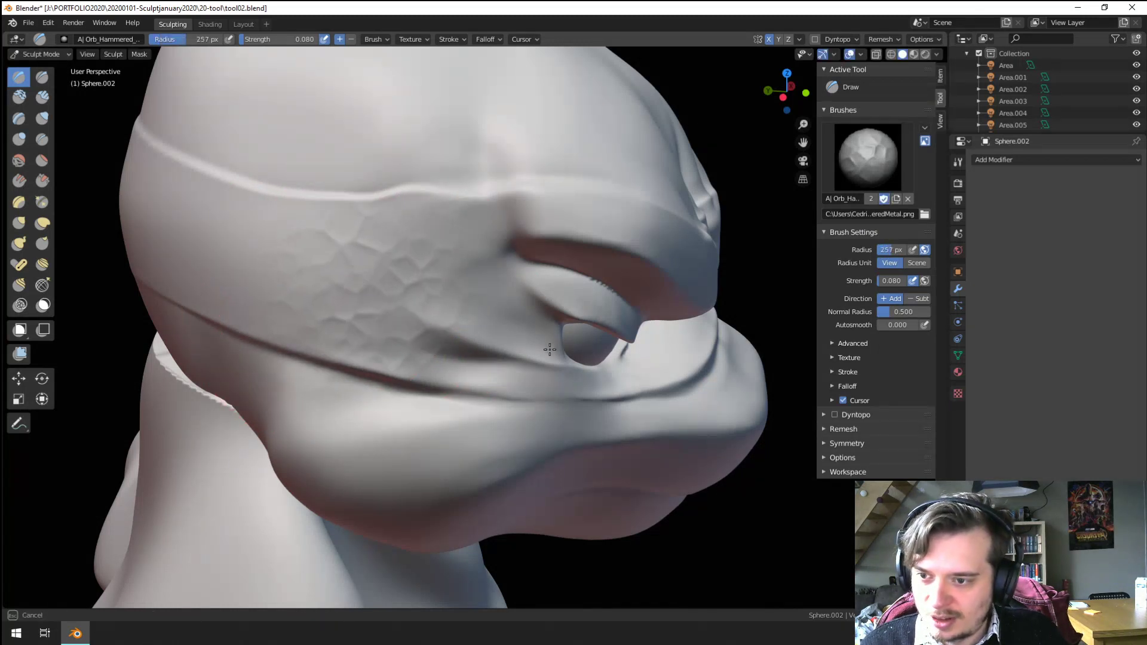
mouse_move(417, 265)
middle_down()
mouse_move(418, 320)
mouse_move(430, 335)
middle_up()
key(ctrl+z)
Step: Protect the A| Orb_Rock_Anchor brush with a fake user and try its rock detail on the temple
click(63, 39)
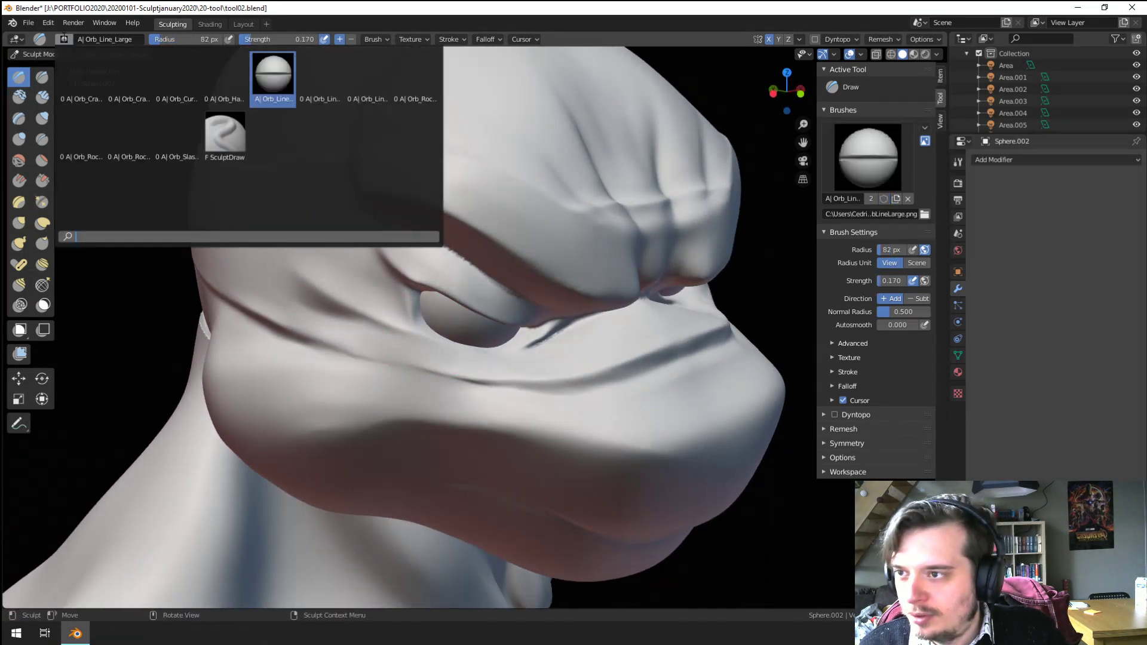
click(415, 77)
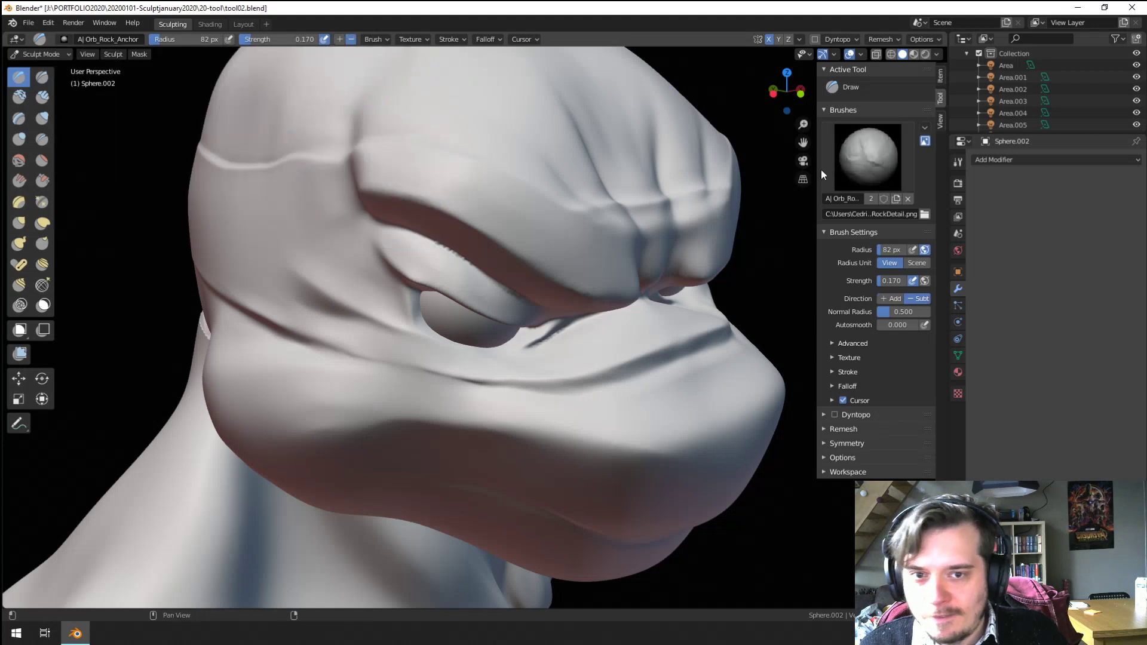
click(884, 199)
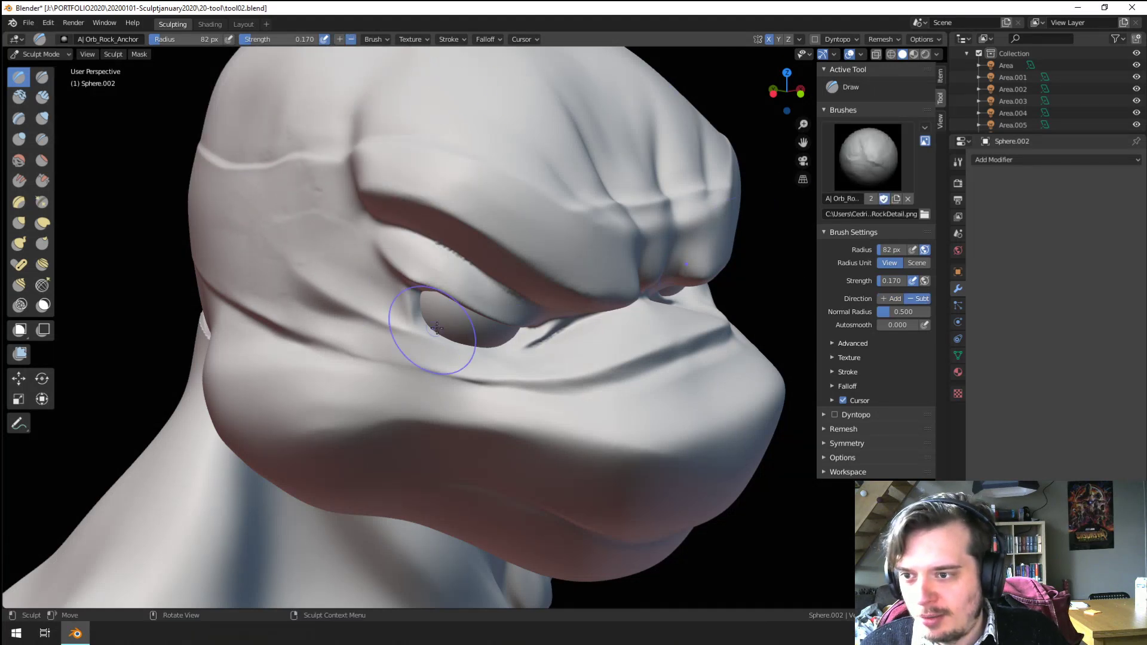
scroll(423, 335, down, 6)
key(ctrl+z)
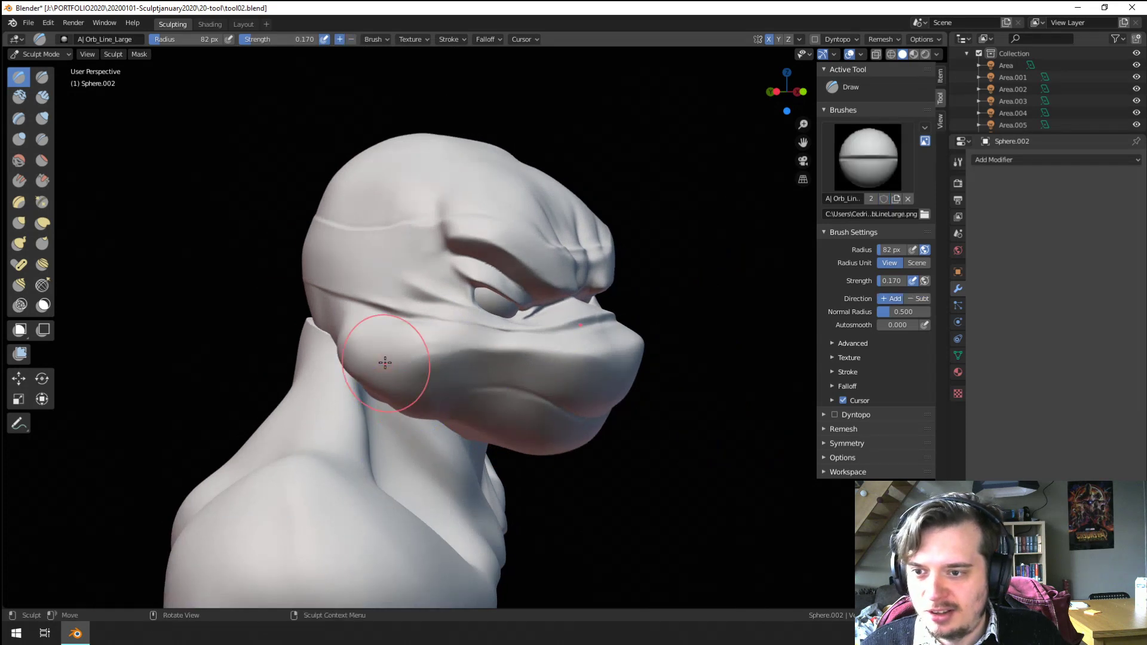
Step: Check the brush variants available for the Crease, Inflate, Blob and Flatten tools, ending on the Scrape tool
scroll(422, 316, up, 2)
mouse_move(421, 316)
middle_down()
mouse_move(356, 308)
mouse_move(362, 315)
middle_up()
scroll(362, 315, up, 3)
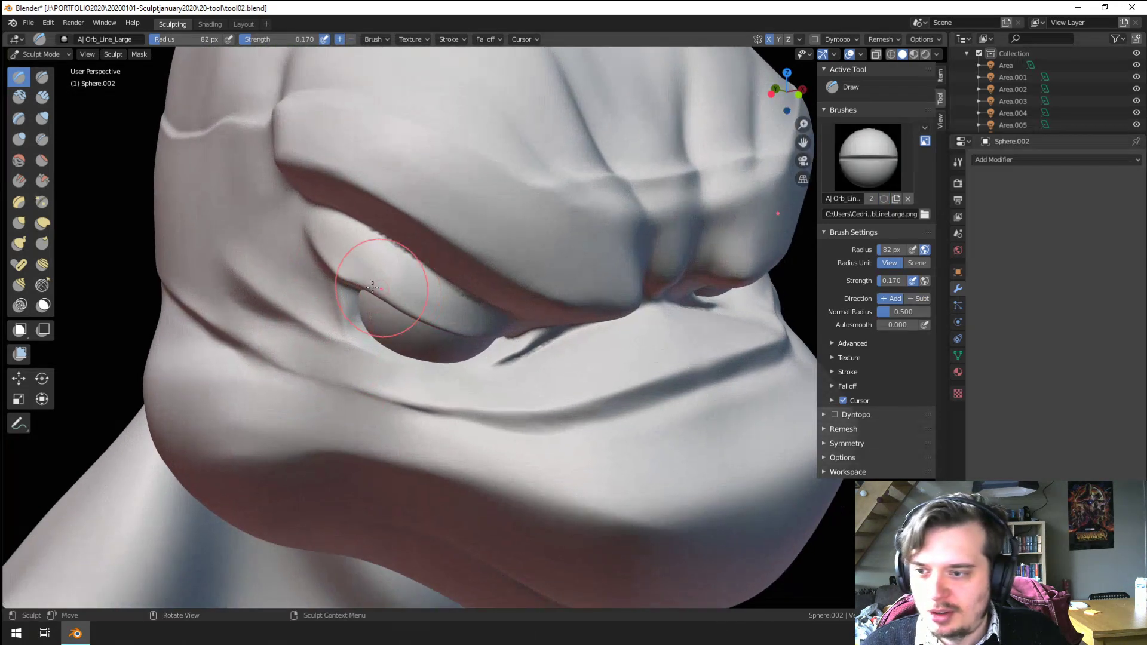
click(42, 139)
click(64, 39)
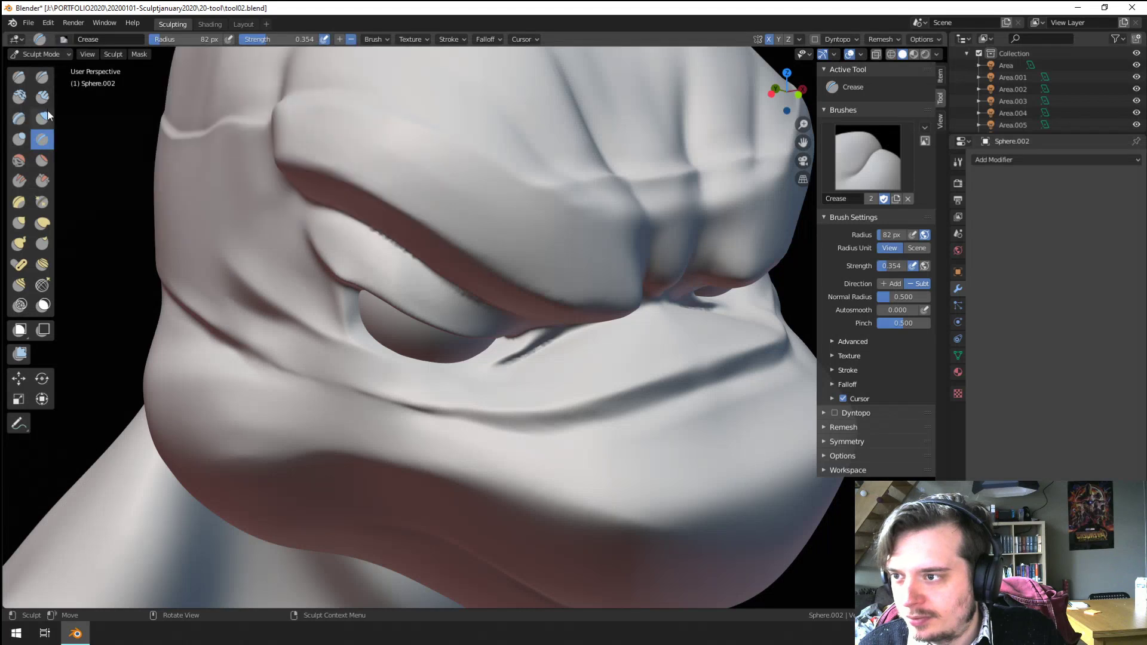
click(42, 119)
click(19, 141)
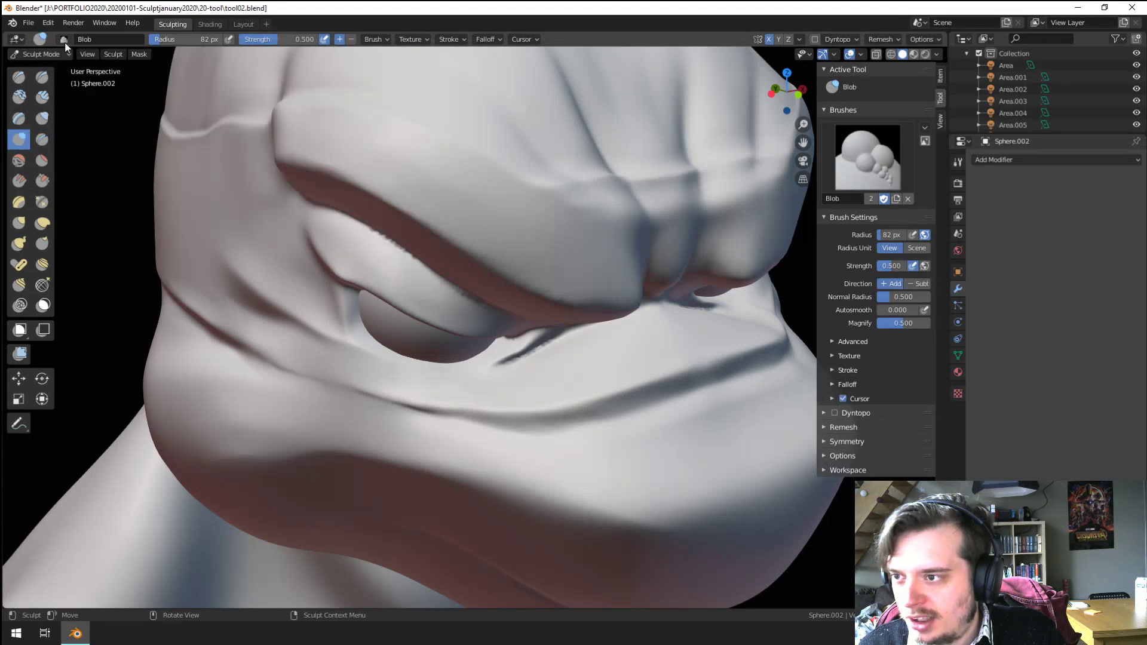
click(64, 40)
click(42, 160)
click(64, 39)
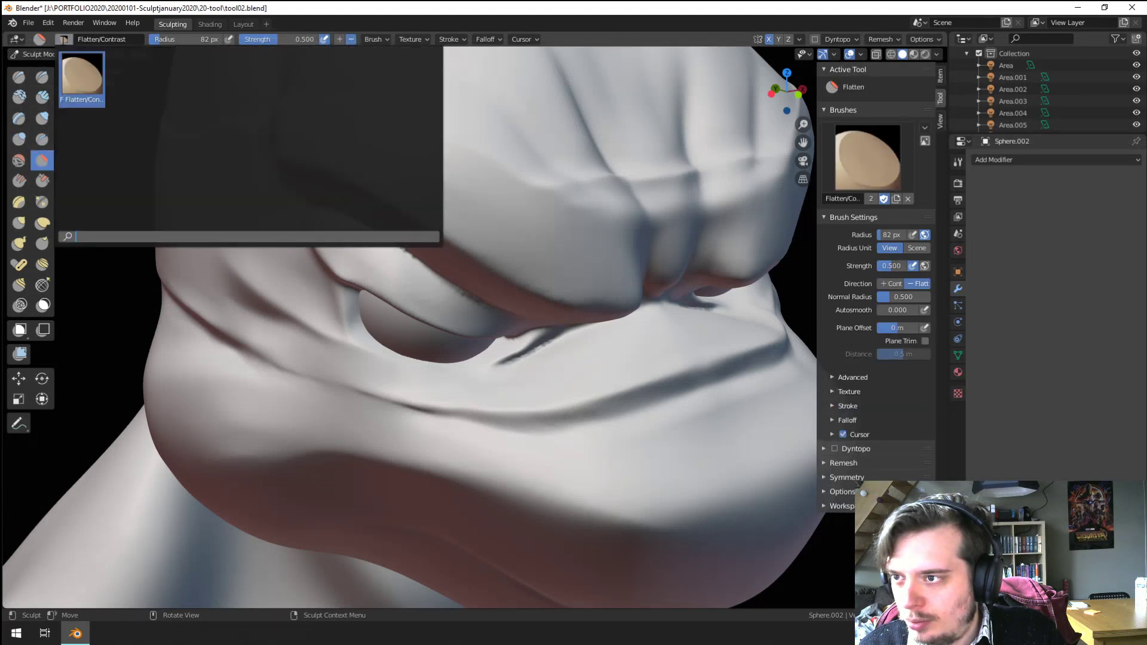
click(42, 181)
Step: Try the A| Orb_Extrem_Polish scrape brush on the folds behind the eye
click(64, 39)
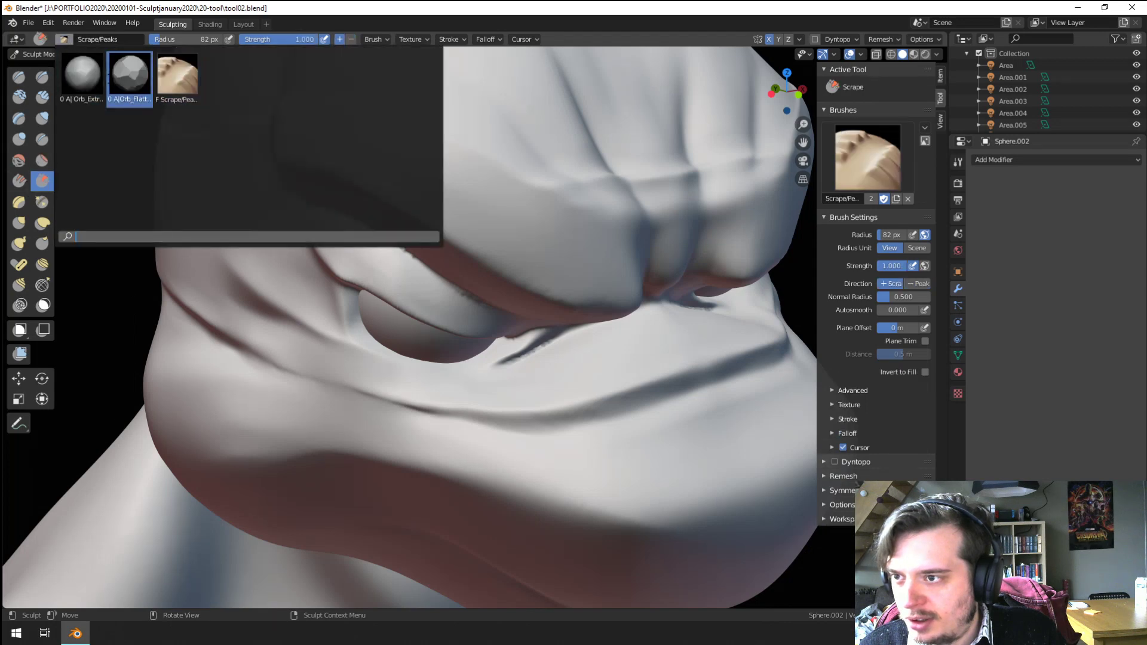
click(82, 74)
middle_drag(166, 192, 289, 289)
mouse_move(289, 289)
mouse_down()
mouse_move(334, 328)
mouse_move(404, 355)
mouse_move(335, 325)
mouse_up()
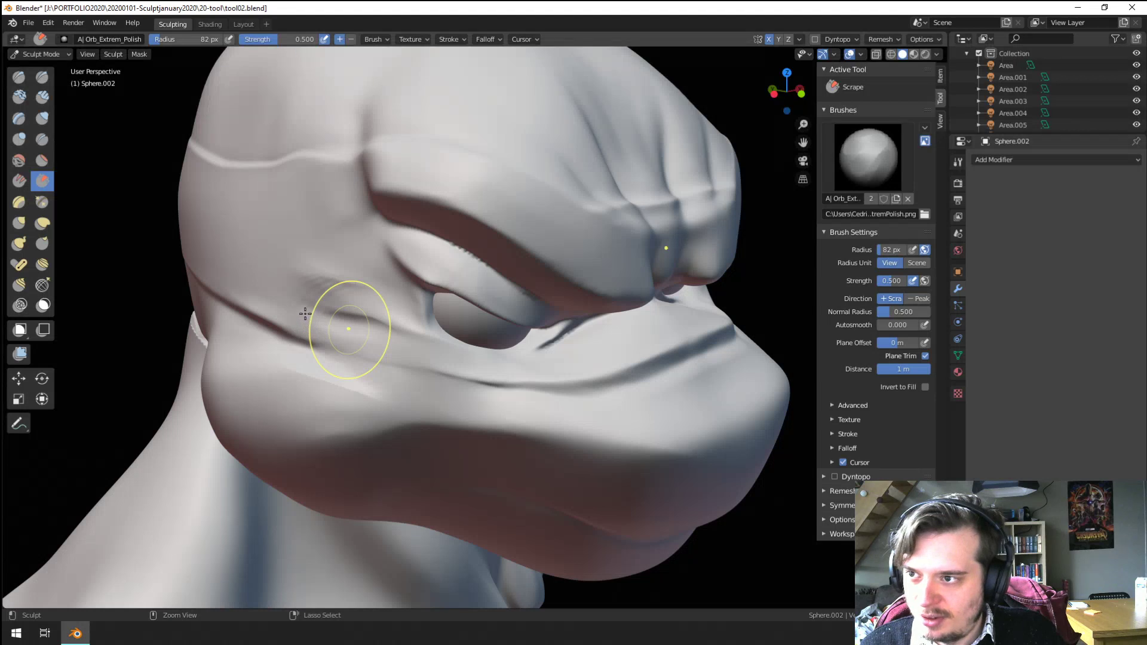
key(ctrl+z)
middle_drag(311, 301, 309, 308)
Step: Try the A|Orb_Flatten_Edge scrape brush at a 44 px radius on the folds behind the eye
click(65, 40)
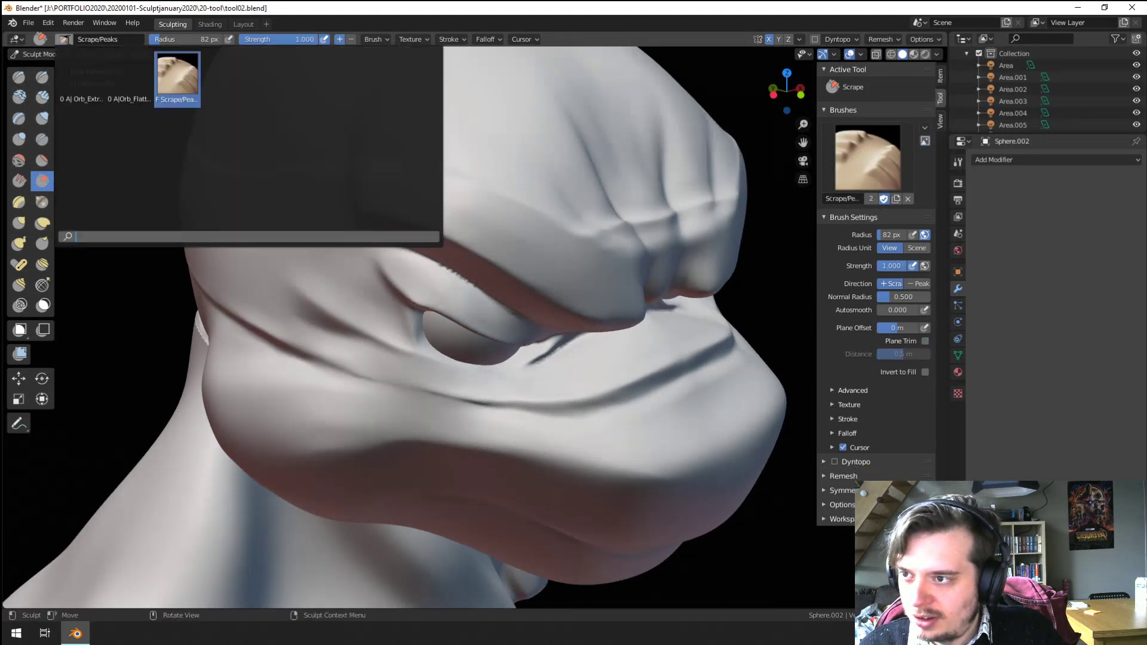
click(129, 77)
key(f)
click(276, 271)
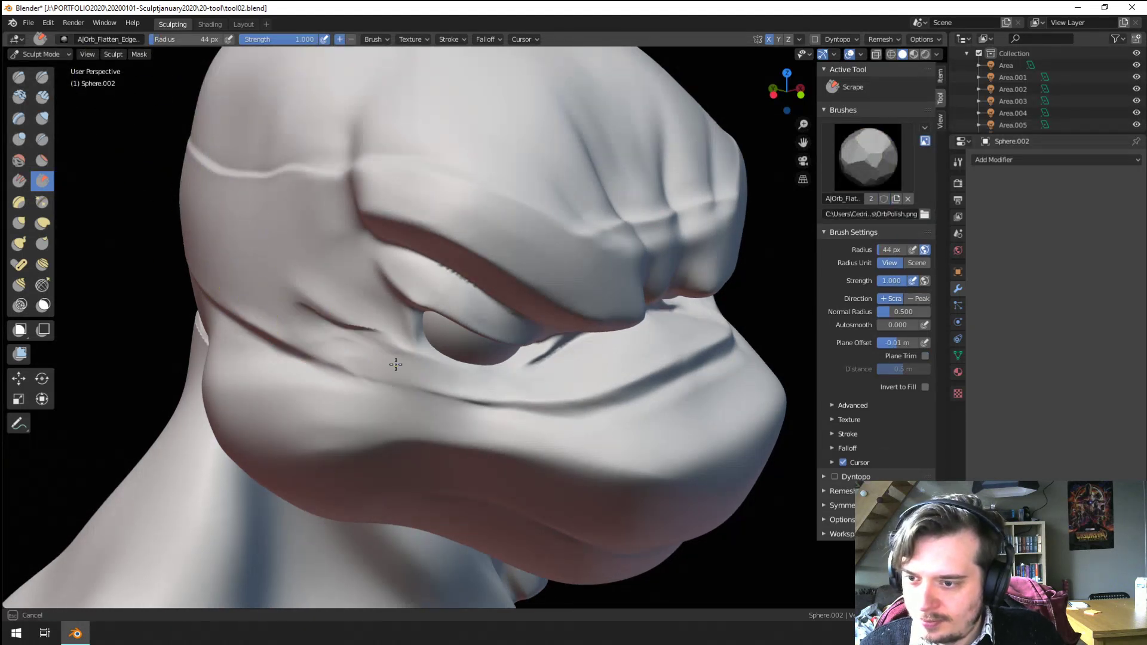
key(ctrl+z)
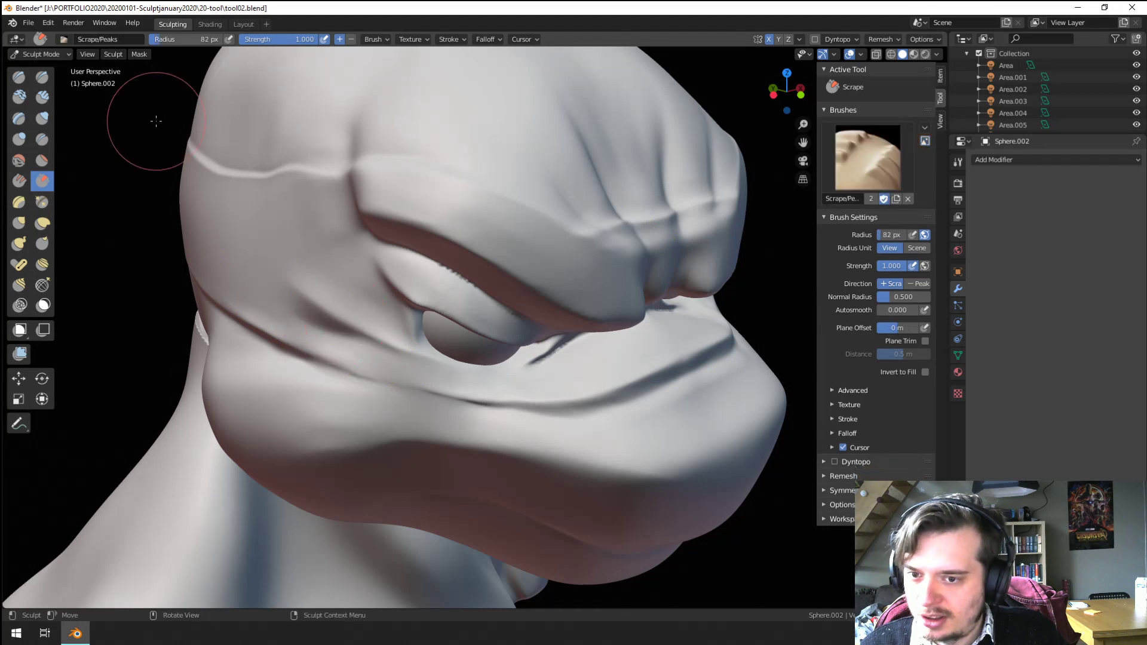
Step: Return the Scrape tool to the Scrape/Peaks brush with a 52 px radius
click(63, 39)
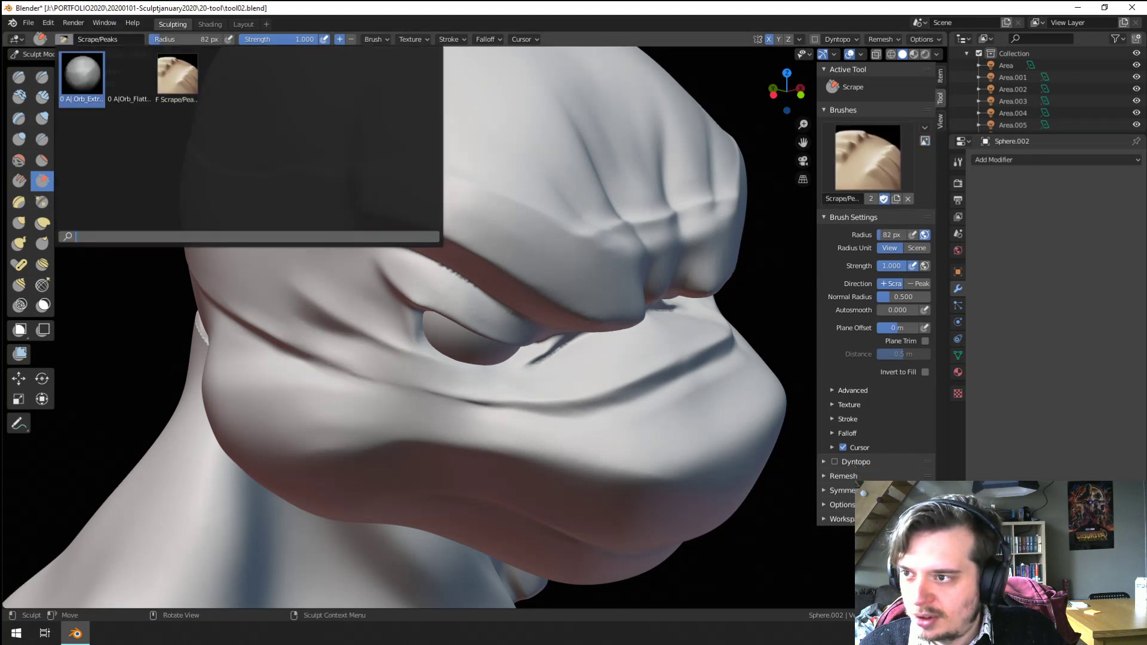
click(83, 74)
click(64, 39)
click(164, 71)
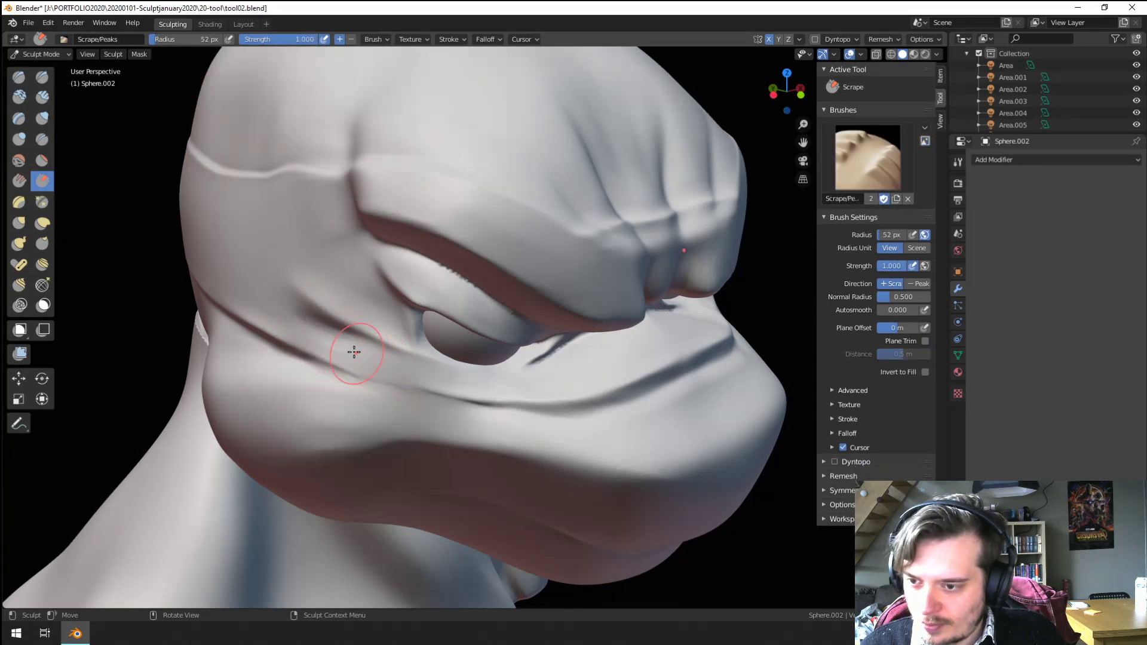
Step: Deepen the cheek fold below the eye with the Crease brush at a 38 px radius
scroll(353, 334, up, 4)
click(41, 139)
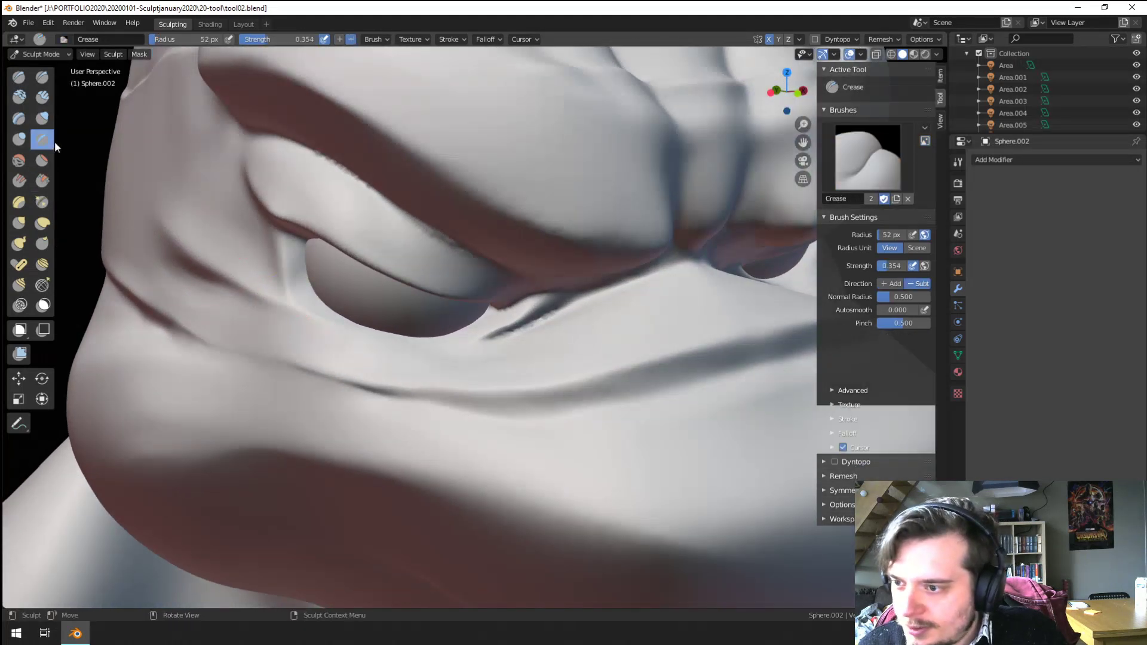
mouse_move(223, 358)
mouse_down()
mouse_move(338, 394)
mouse_move(406, 399)
mouse_up()
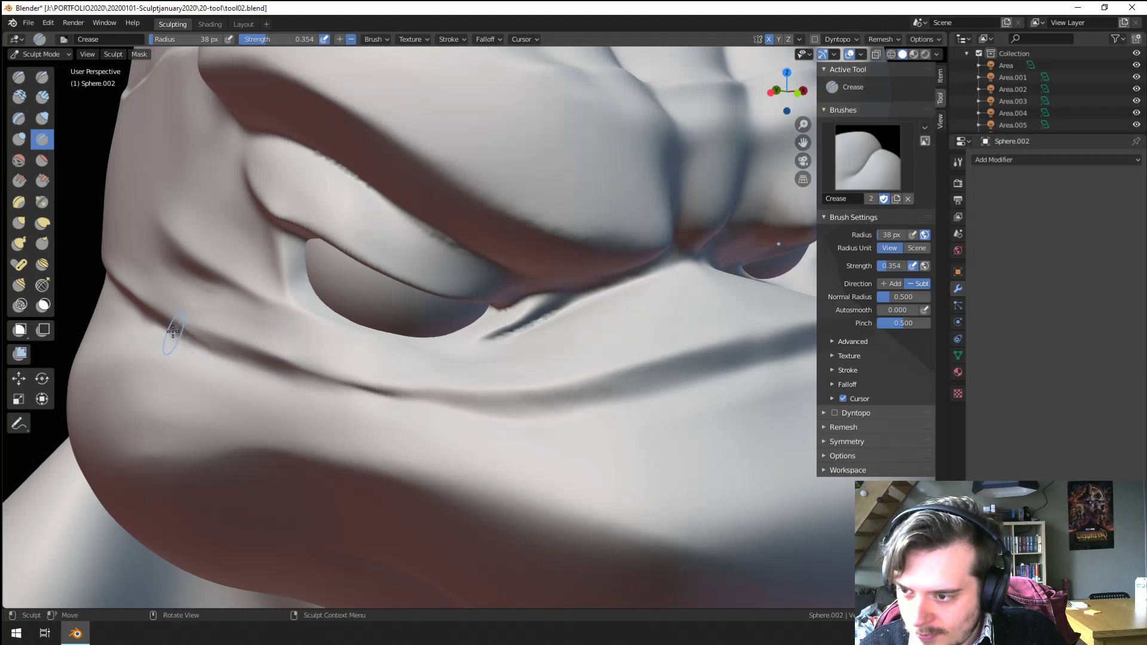
Step: Extend the cheek fold beneath the eye toward the nose with the Crease brush, pinching up its lower edge and smoothing it
mouse_move(203, 346)
mouse_down()
mouse_move(312, 392)
mouse_move(388, 399)
mouse_up()
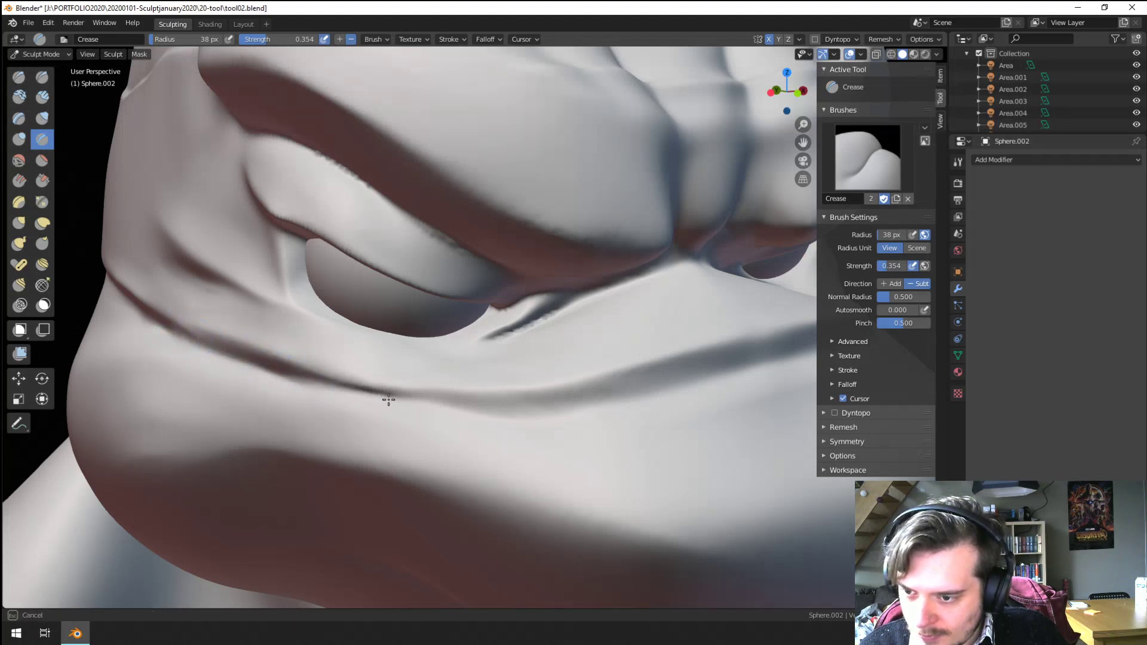
mouse_move(290, 358)
mouse_down()
mouse_move(309, 389)
mouse_move(422, 396)
mouse_move(388, 378)
mouse_move(313, 397)
mouse_move(430, 404)
mouse_move(468, 401)
mouse_move(440, 392)
mouse_move(523, 386)
mouse_up()
ctrl+drag(420, 400, 589, 384)
ctrl+drag(484, 416, 606, 395)
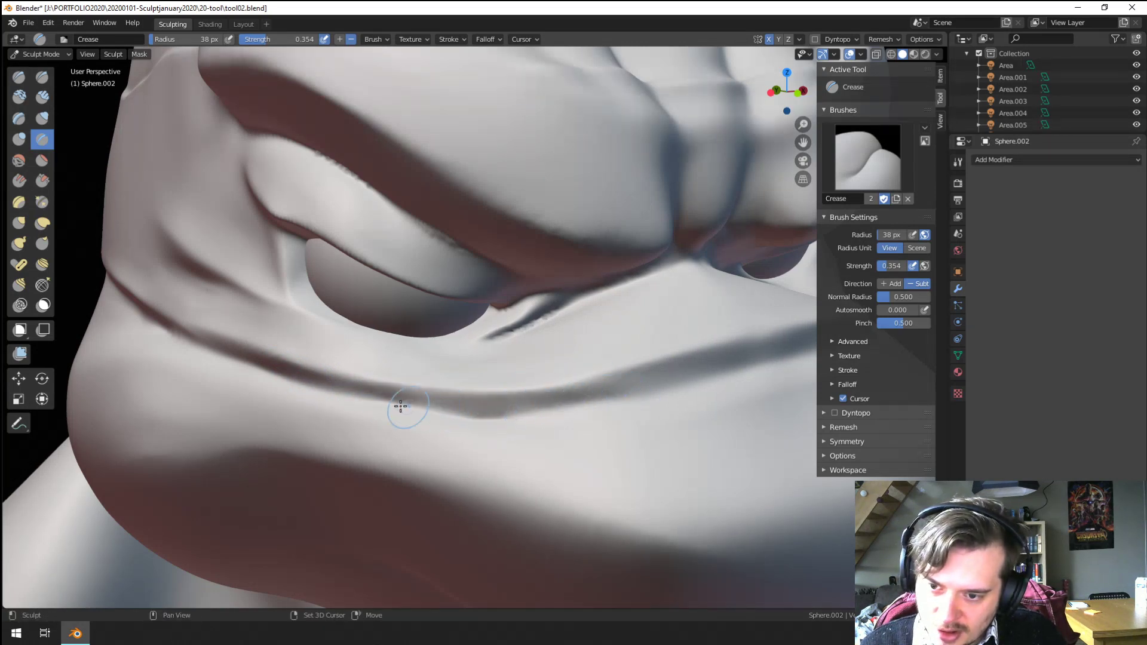
shift+drag(412, 406, 525, 412)
Step: Carve two slanting wrinkles behind the outer eye corner with the Crease brush at a 61 px radius
scroll(332, 323, down, 8)
mouse_move(332, 325)
middle_down()
mouse_move(303, 381)
mouse_move(333, 397)
middle_up()
scroll(379, 273, up, 6)
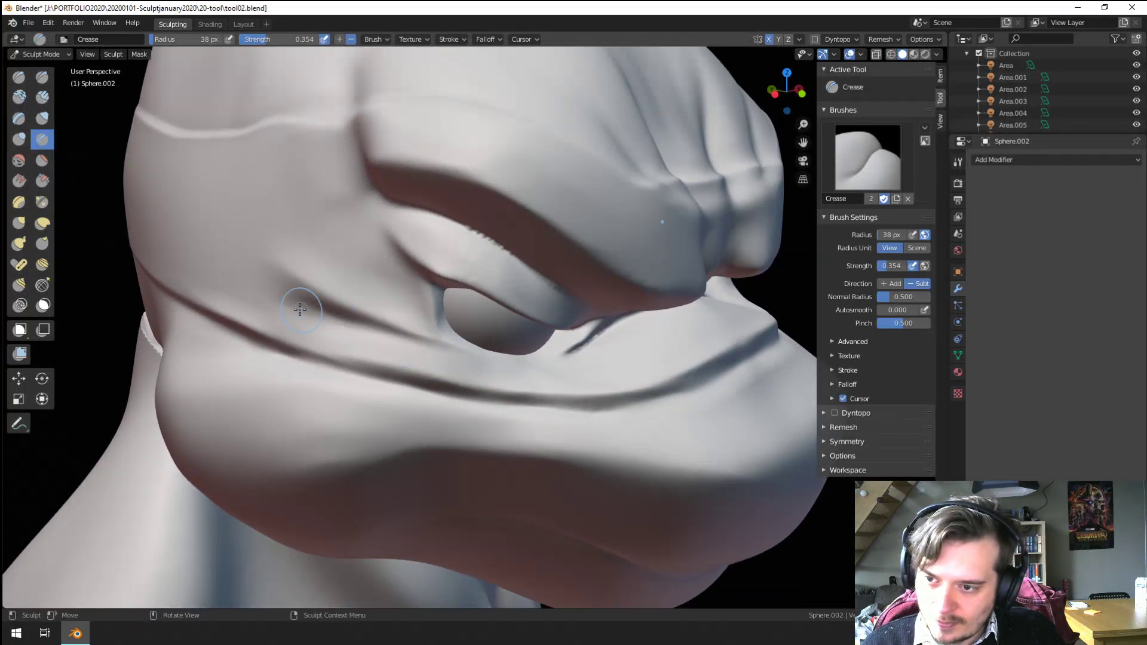
scroll(361, 335, down, 6)
middle_drag(360, 335, 311, 361)
scroll(277, 374, up, 6)
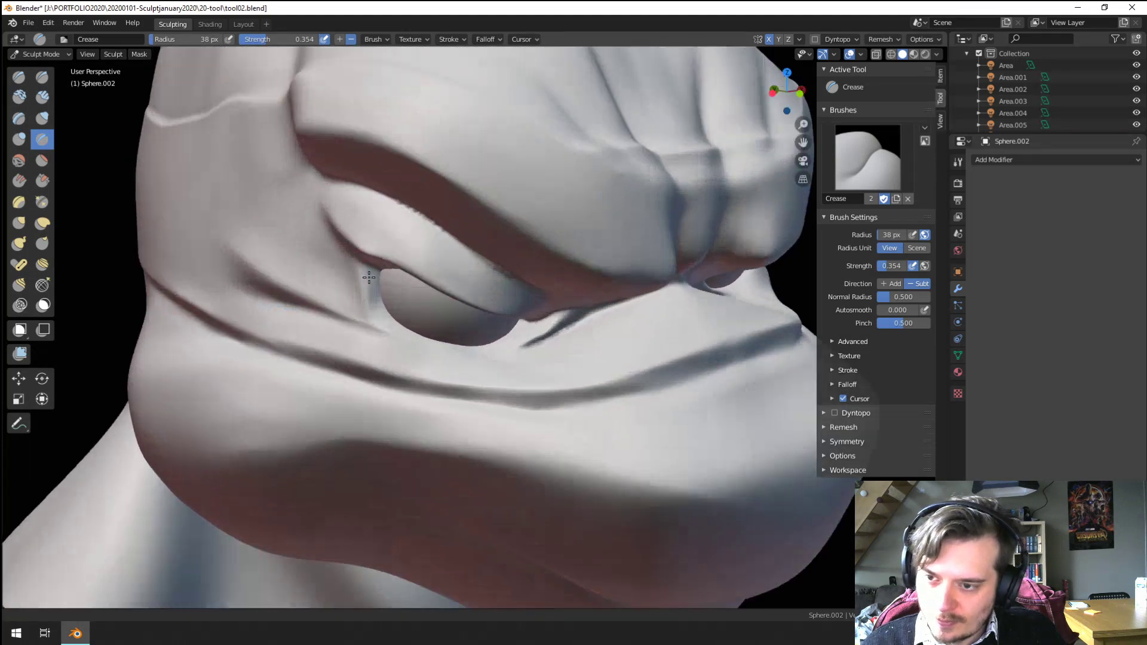
drag(240, 353, 249, 354)
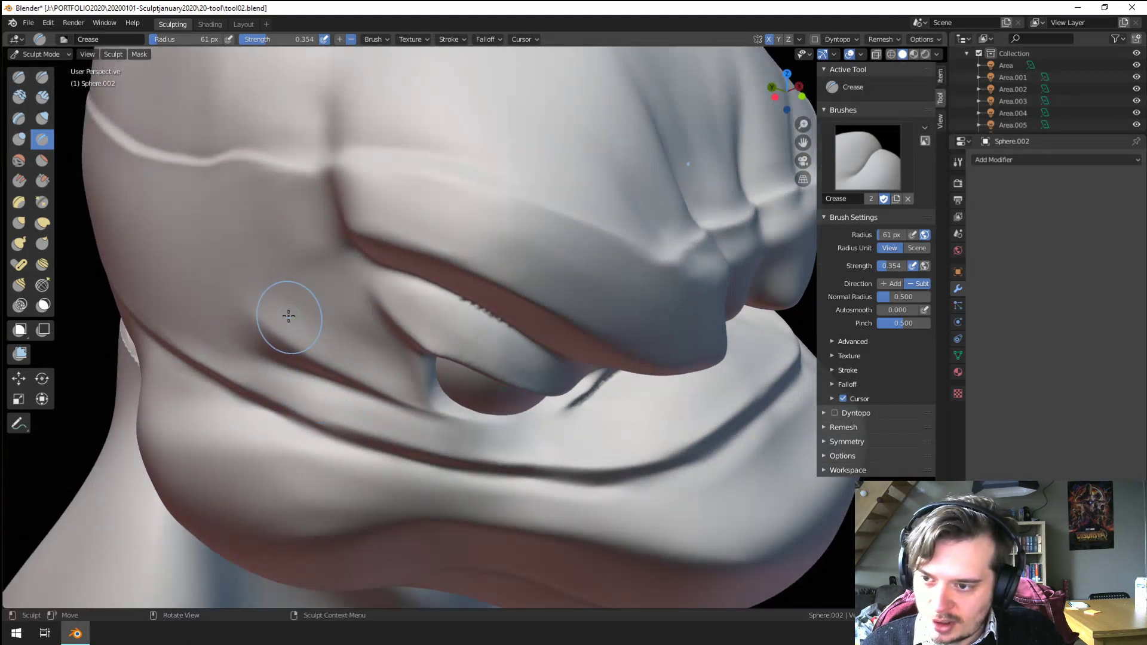
drag(259, 286, 358, 352)
drag(266, 238, 352, 336)
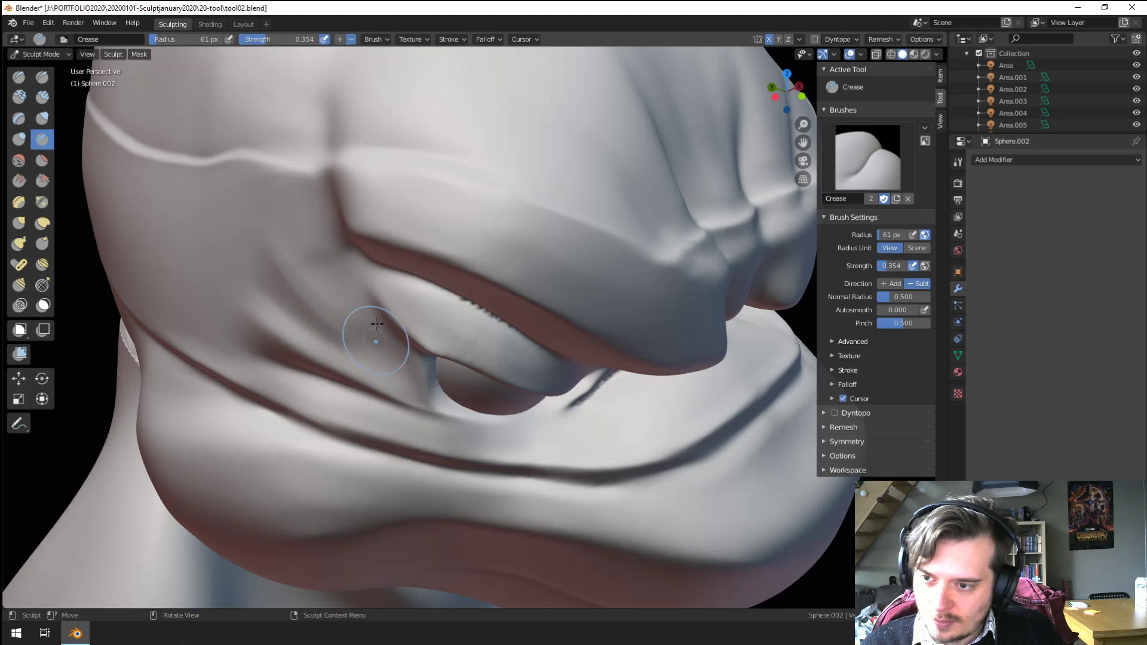
Step: Add another wrinkle from the temple down toward the outer eye corner with the Crease brush at a 48 px radius
scroll(377, 324, down, 8)
middle_drag(377, 324, 355, 375)
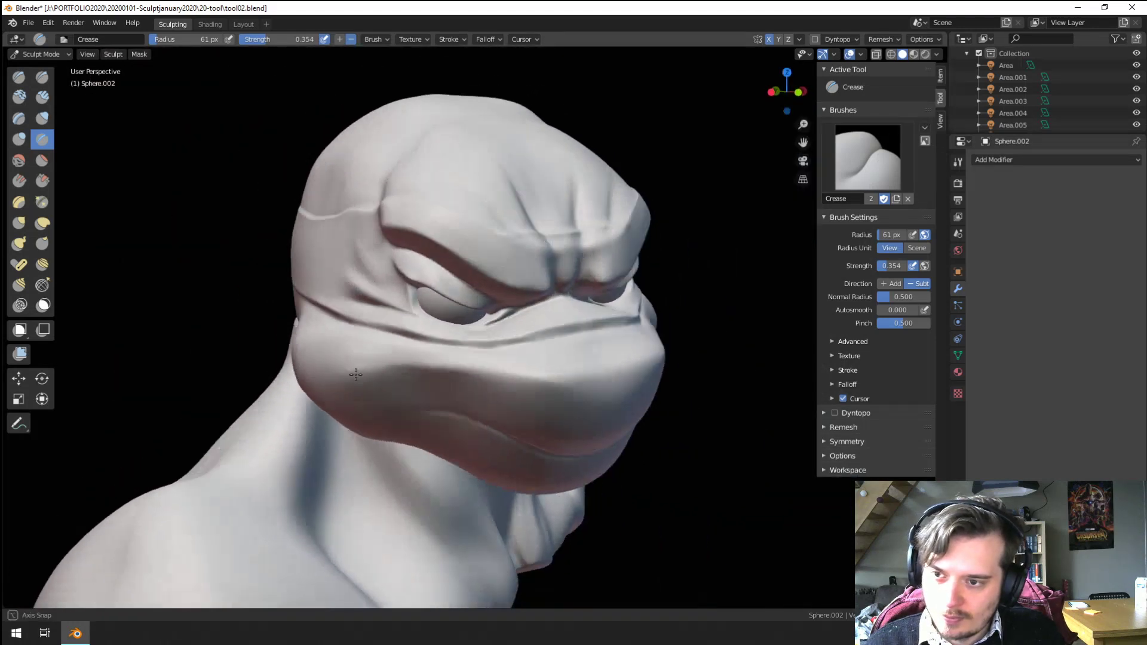
scroll(355, 305, up, 4)
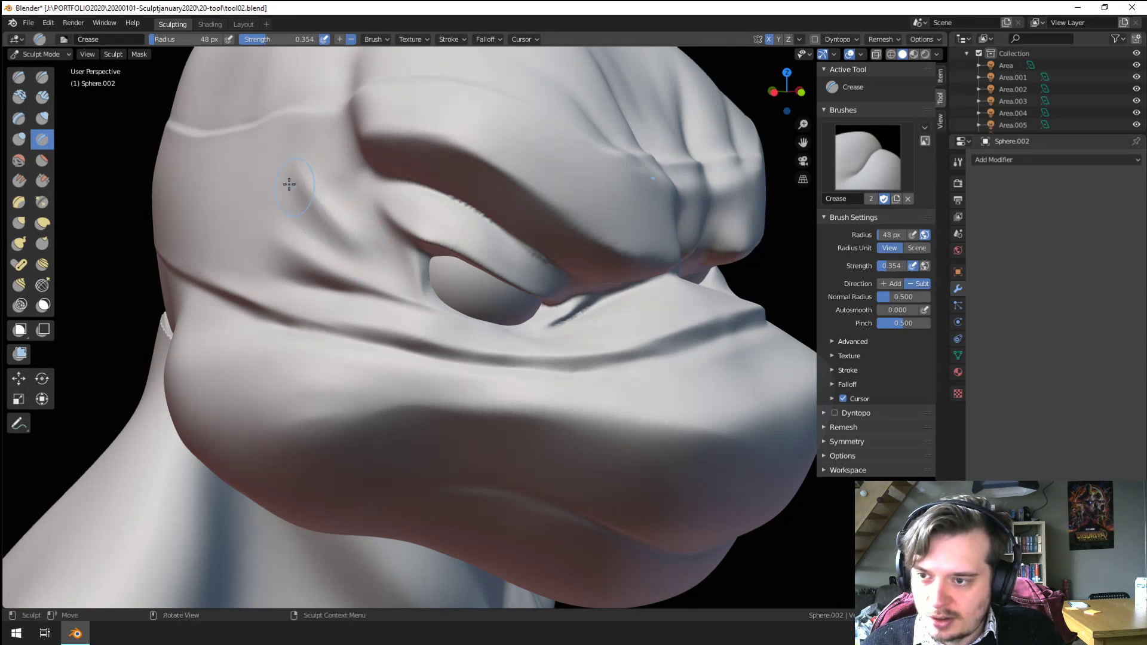
drag(338, 133, 391, 264)
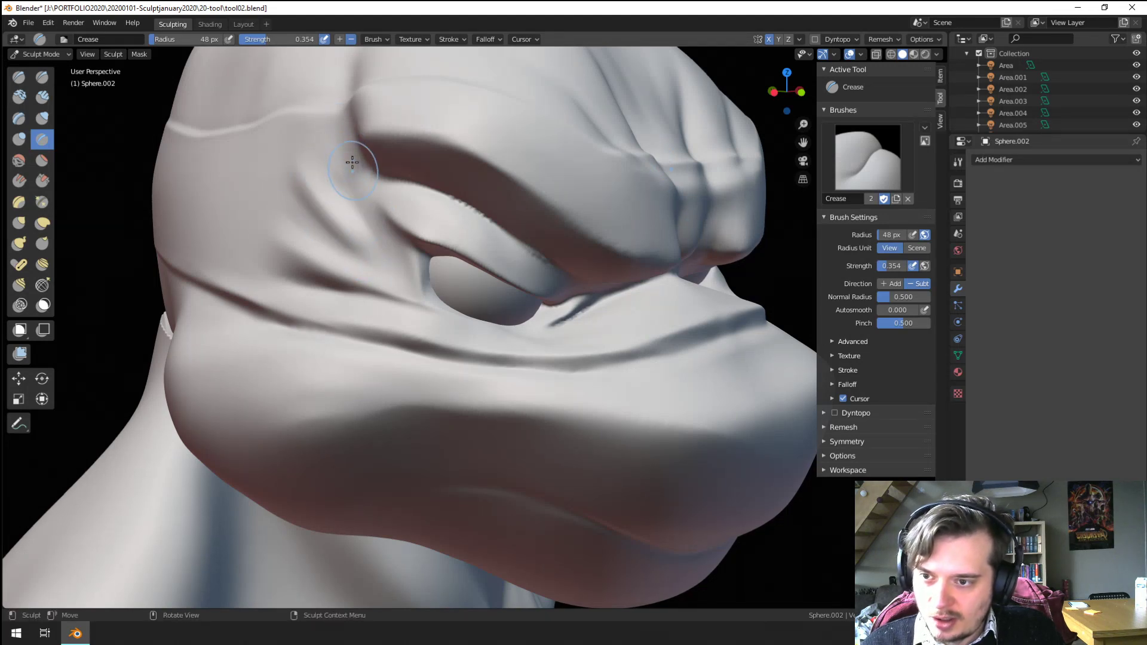
Step: Examine the new temple wrinkles and the brow from several angles and distances
scroll(353, 161, down, 5)
middle_drag(352, 162, 392, 254)
scroll(392, 253, up, 5)
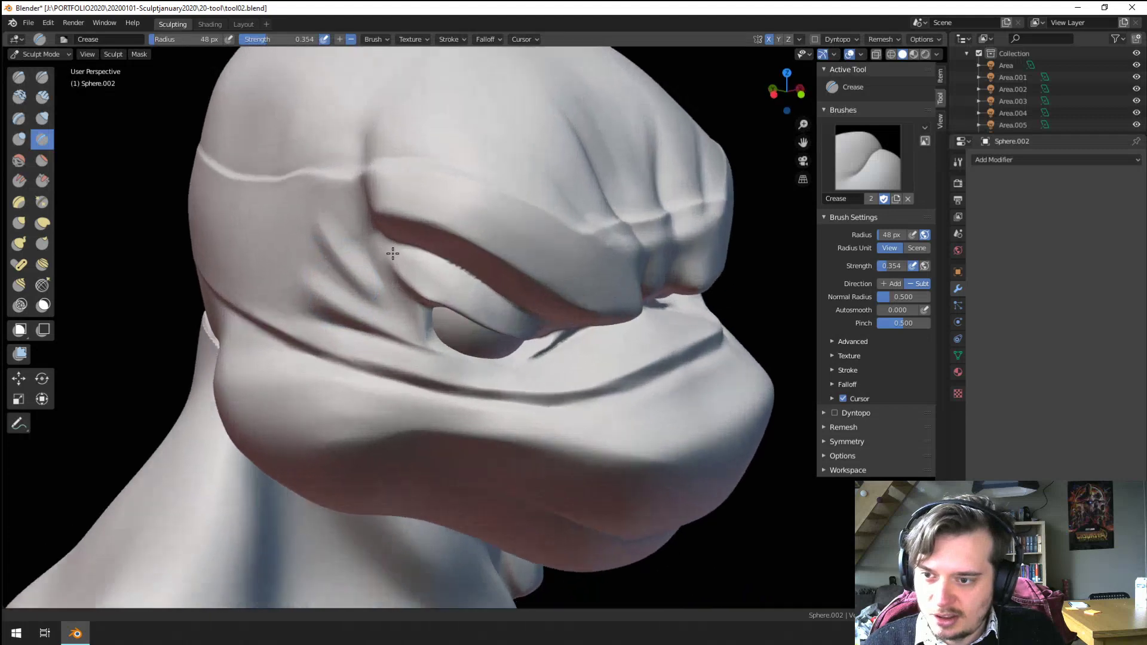
scroll(393, 254, down, 6)
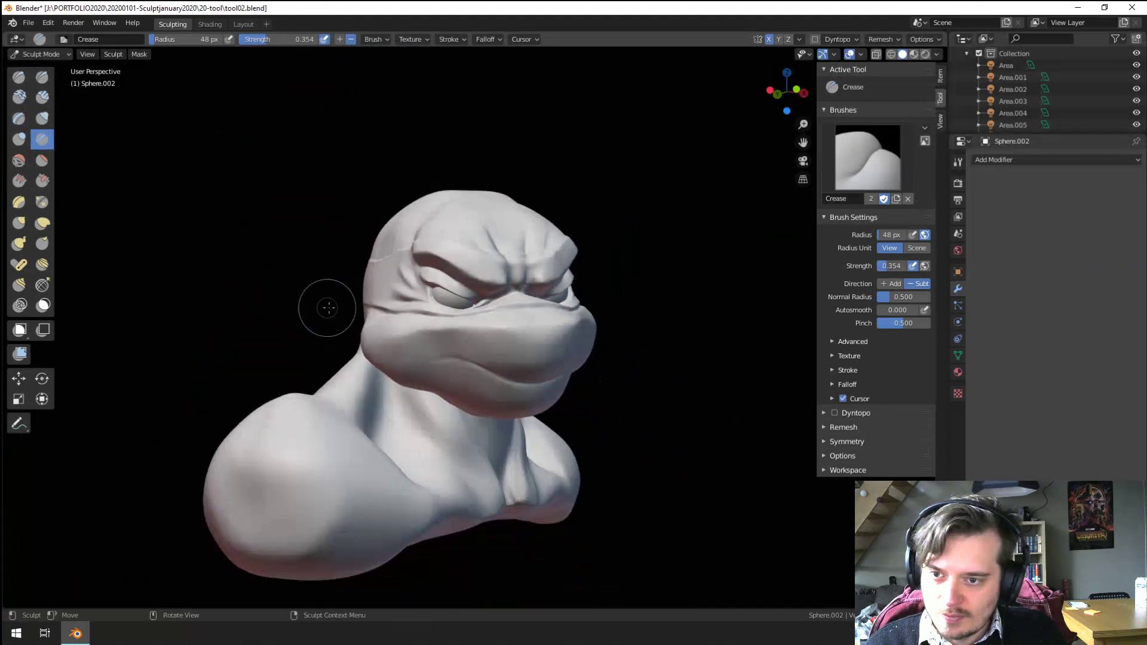
mouse_move(328, 307)
alt+middle_down()
mouse_move(274, 334)
mouse_move(382, 256)
mouse_move(382, 230)
mouse_move(365, 273)
alt+middle_up()
scroll(382, 254, up, 5)
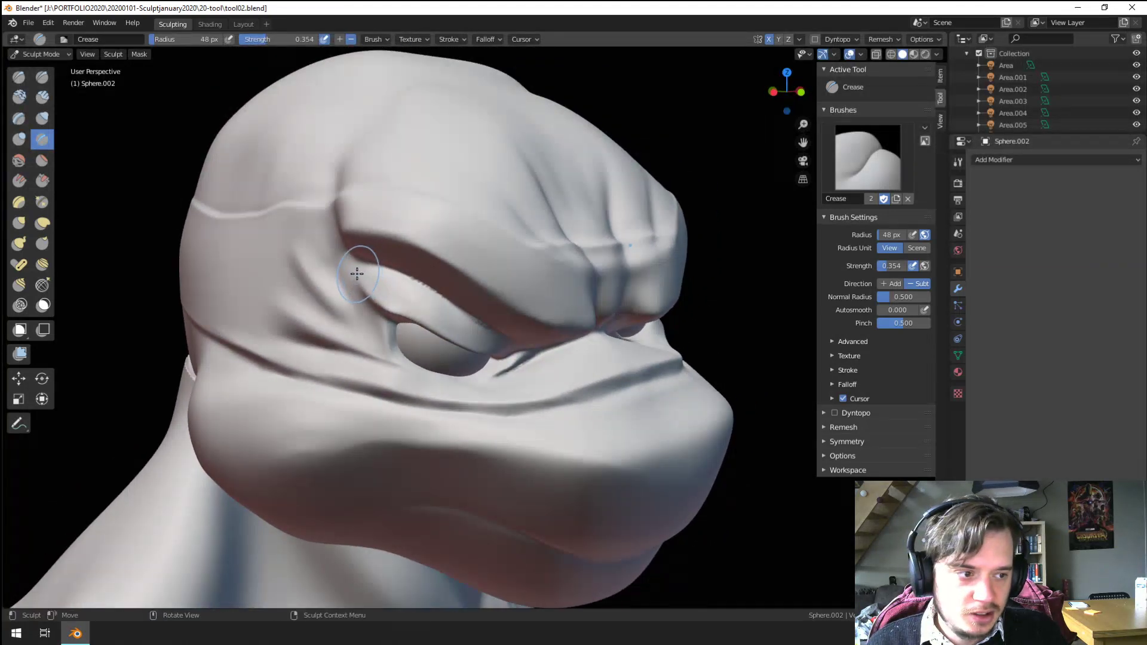
scroll(414, 223, down, 2)
middle_drag(415, 223, 401, 294)
scroll(401, 293, up, 2)
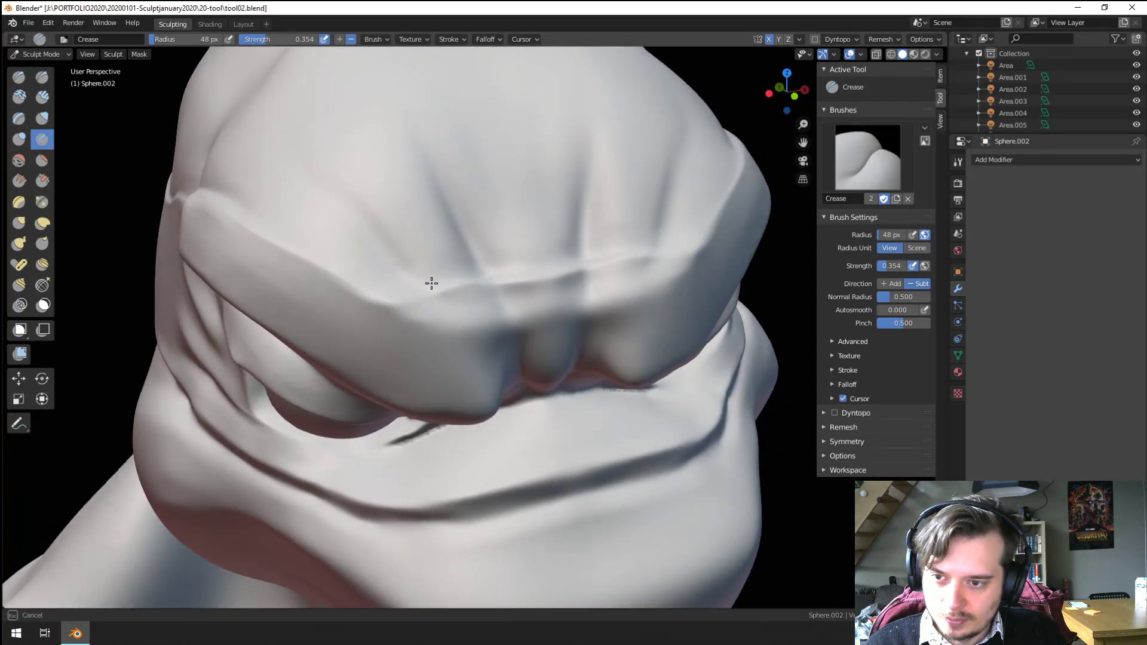
Step: Sharpen the crease line along the upper edge of the brow ridge with the Crease brush at a 39 px radius
mouse_move(464, 290)
middle_down()
mouse_move(452, 328)
mouse_move(463, 382)
middle_up()
mouse_move(524, 442)
mouse_down()
mouse_move(567, 402)
mouse_move(550, 397)
mouse_move(532, 431)
mouse_move(494, 460)
mouse_move(416, 446)
mouse_up()
key(f)
click(503, 432)
drag(291, 398, 405, 438)
drag(321, 410, 477, 475)
drag(403, 438, 478, 474)
drag(558, 402, 628, 363)
ctrl+middle_drag(540, 352, 459, 441)
mouse_move(459, 441)
middle_down()
mouse_move(375, 386)
mouse_move(399, 366)
mouse_move(435, 415)
mouse_move(479, 314)
mouse_move(235, 215)
middle_up()
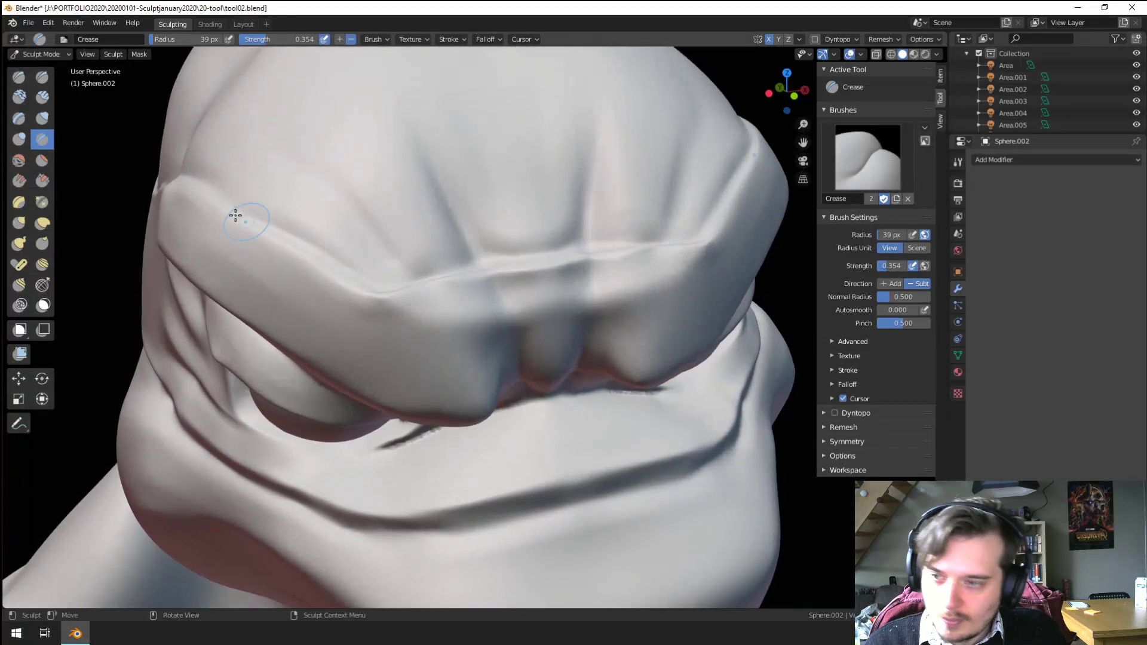
Step: Carve vertical creases down the inner brow beside the nose bridge with the Crease brush at a 37 px radius
click(42, 161)
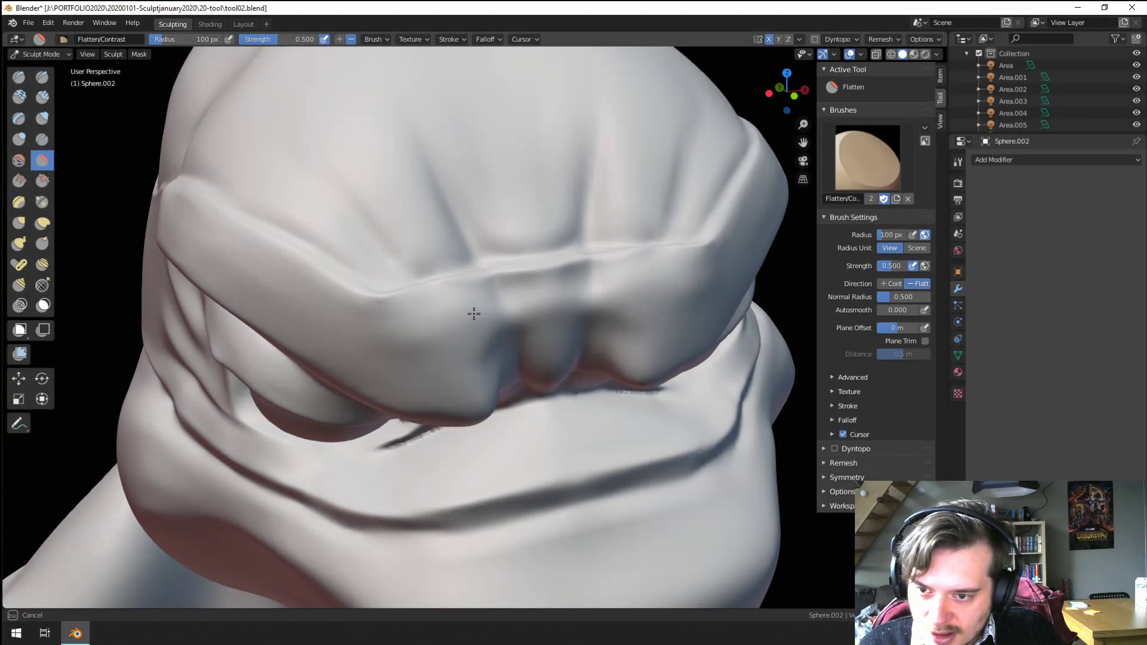
click(43, 139)
mouse_move(431, 306)
mouse_down()
mouse_move(471, 381)
mouse_move(492, 357)
mouse_up()
drag(486, 281, 515, 384)
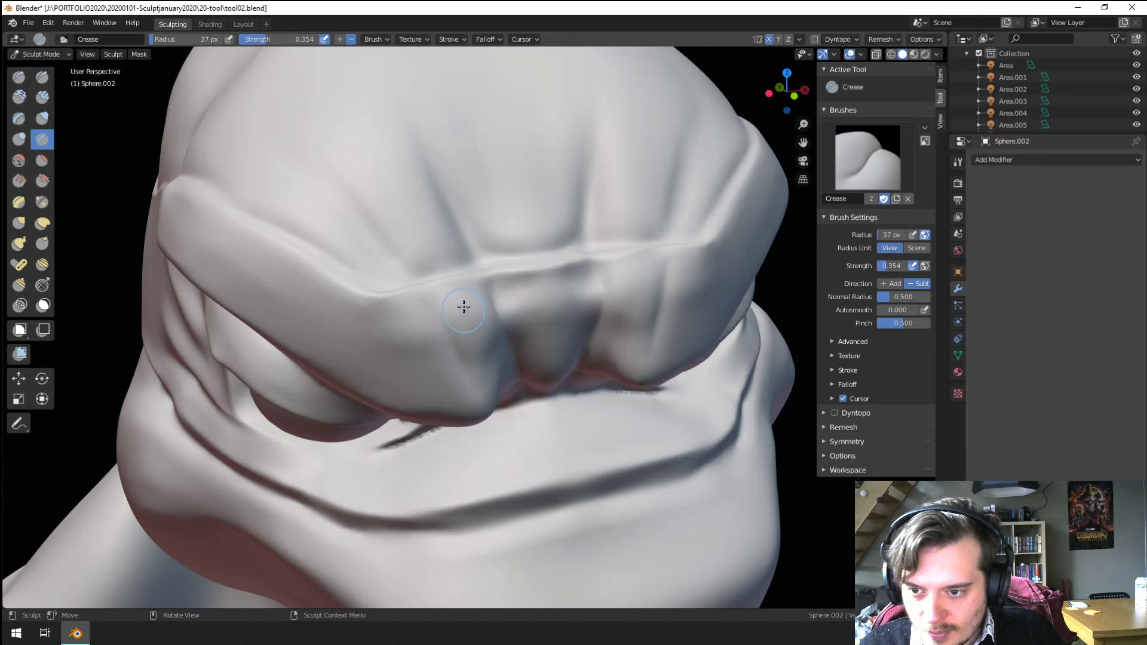
drag(463, 307, 486, 355)
Step: Plane the inner brow and its lower edge with the Scrape/Peaks brush, enlarging the radius to 71 px
click(42, 180)
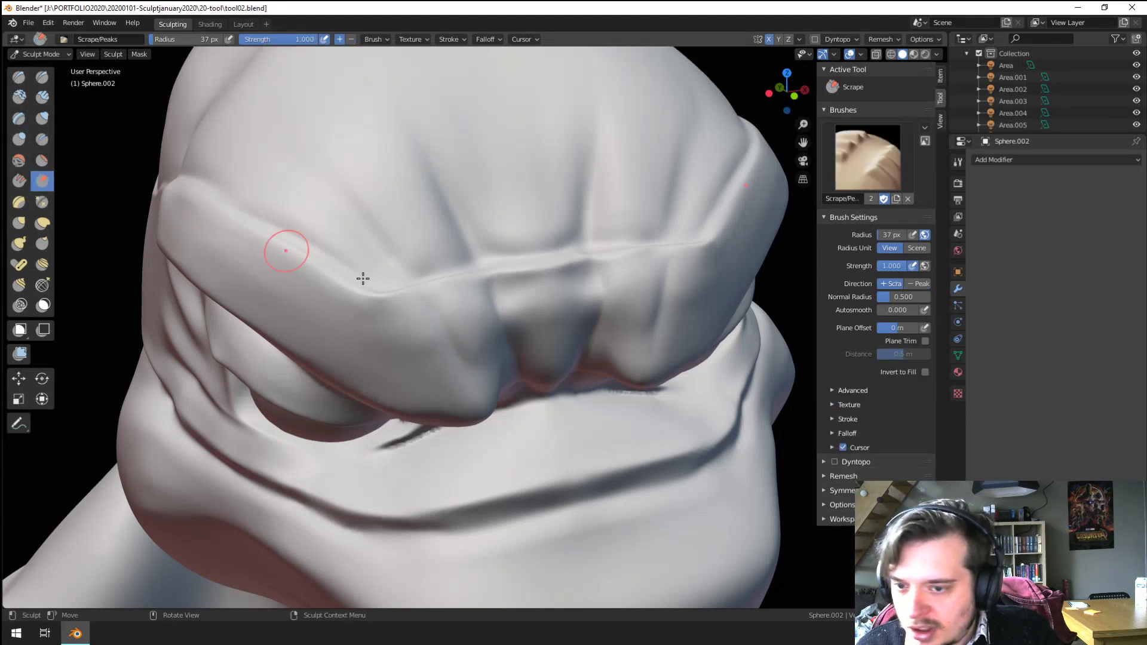
mouse_move(646, 320)
mouse_down()
mouse_move(634, 348)
mouse_move(628, 283)
mouse_up()
middle_drag(653, 303, 601, 298)
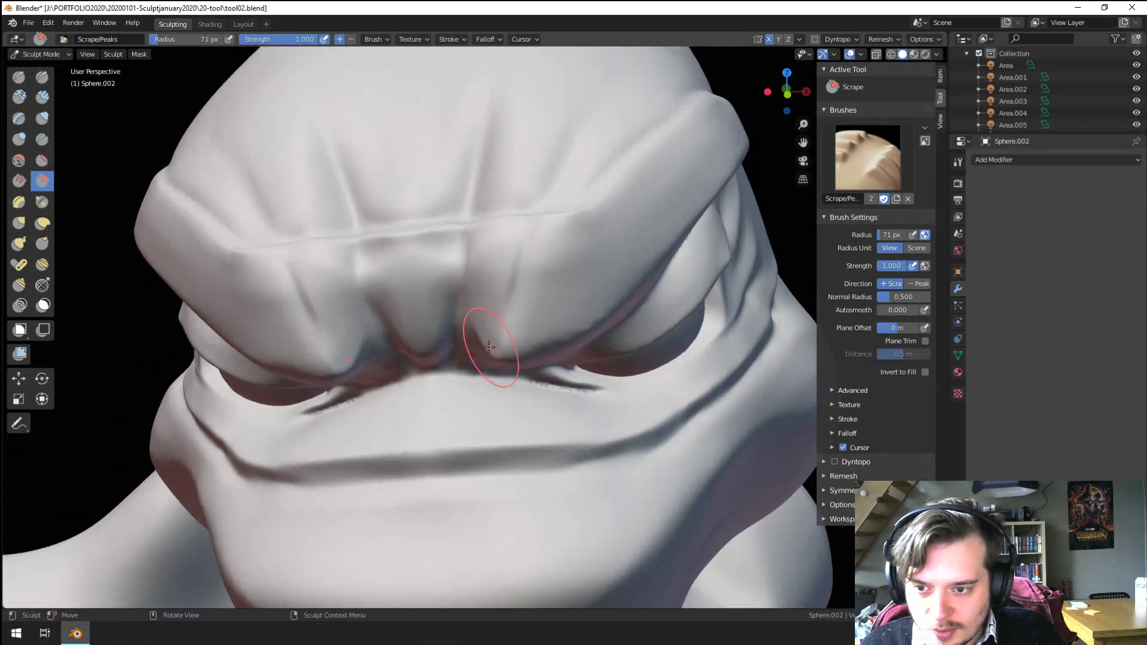
drag(489, 347, 611, 311)
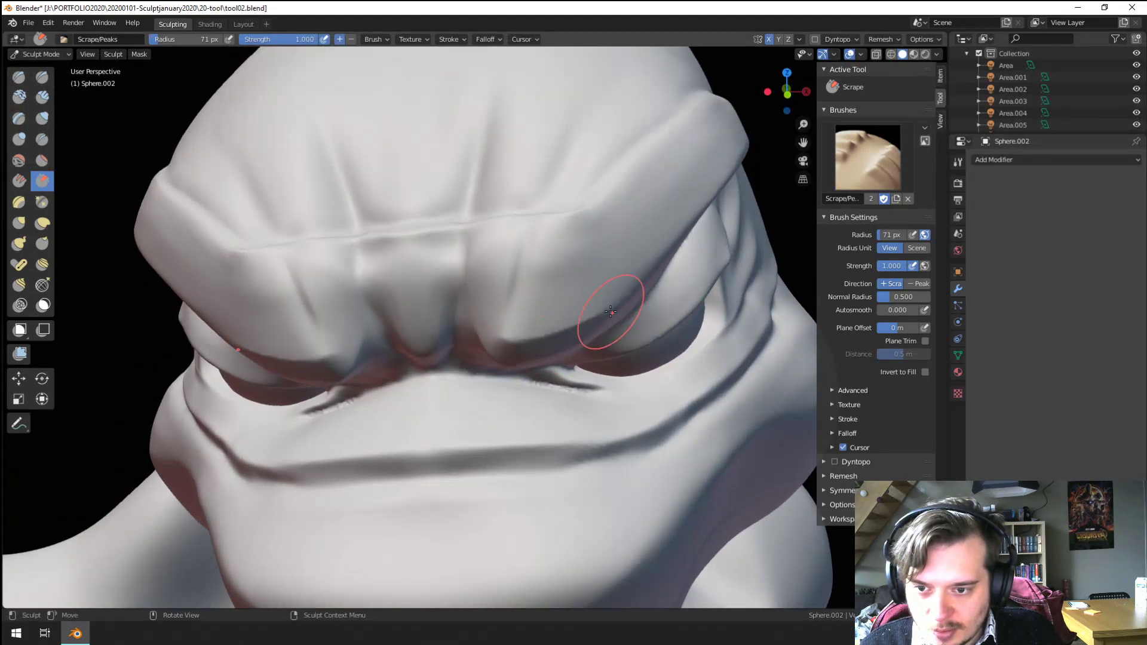
mouse_move(515, 340)
mouse_down()
mouse_move(607, 263)
mouse_move(538, 256)
mouse_up()
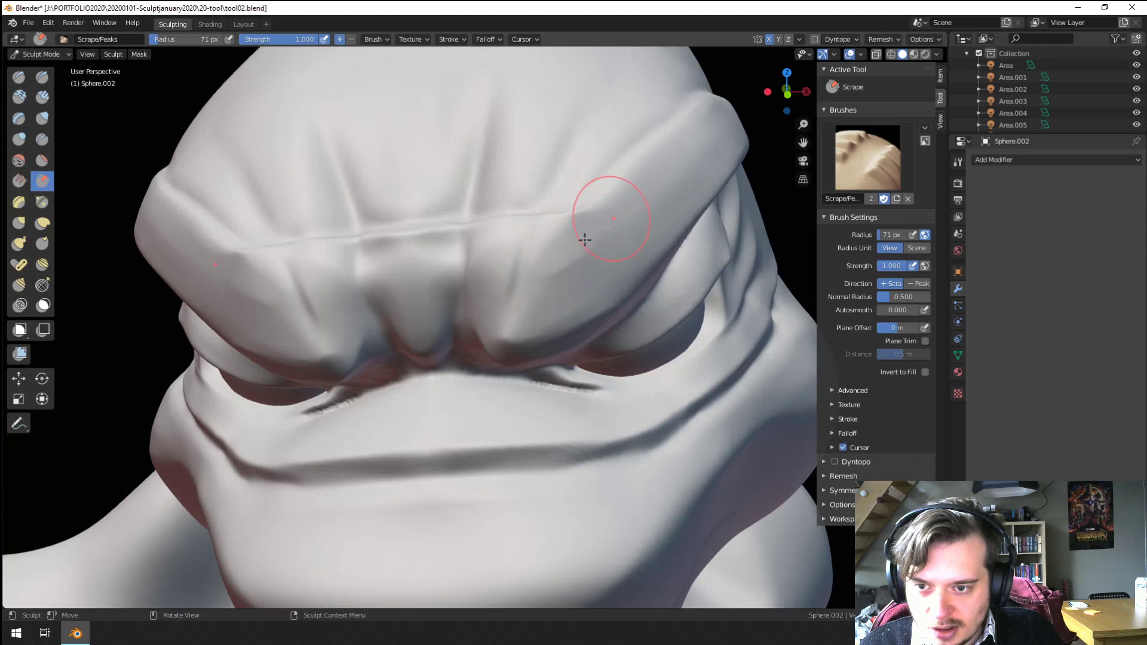
Step: Scrape the underside of the inner brow above the eye with the 71 px Scrape/Peaks brush
scroll(548, 360, down, 4)
middle_drag(549, 360, 512, 256)
scroll(502, 257, up, 4)
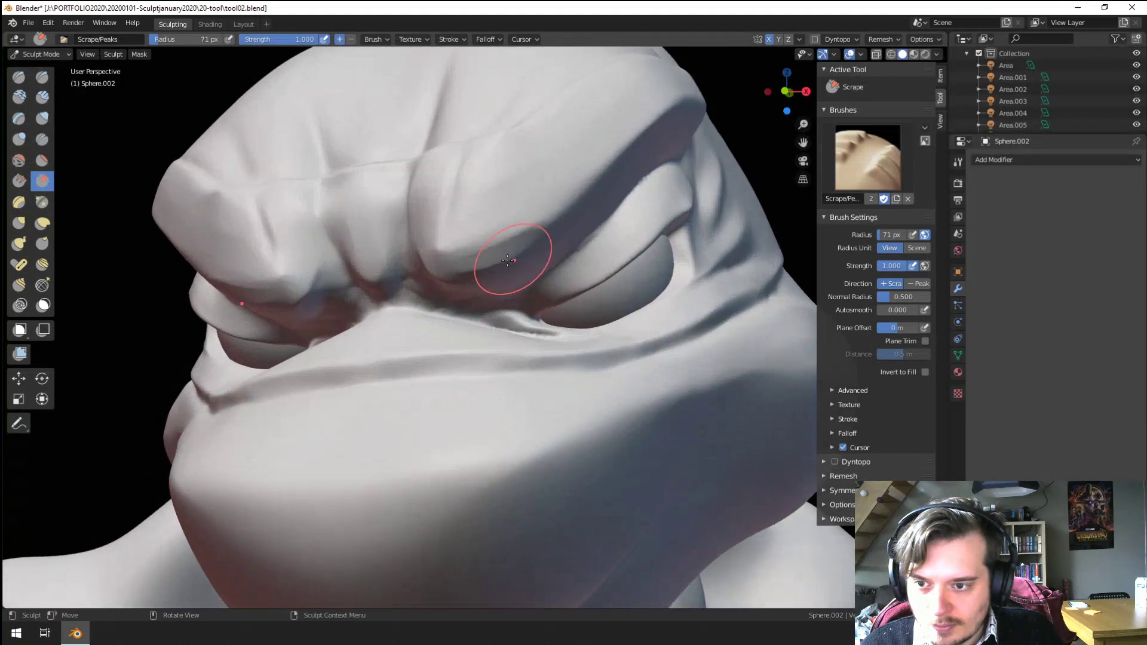
drag(466, 229, 460, 238)
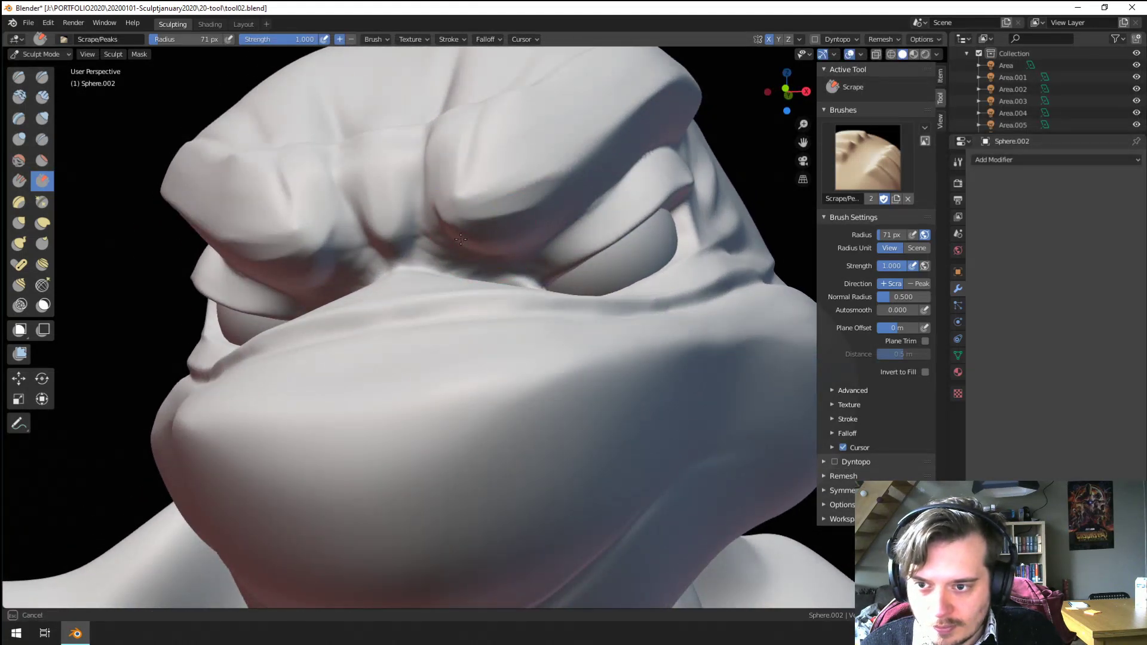
Step: Deepen the folds between the inner brow and nose bridge with the Crease brush at a 61 px radius and smooth the edge below
scroll(485, 254, down, 3)
scroll(502, 239, up, 5)
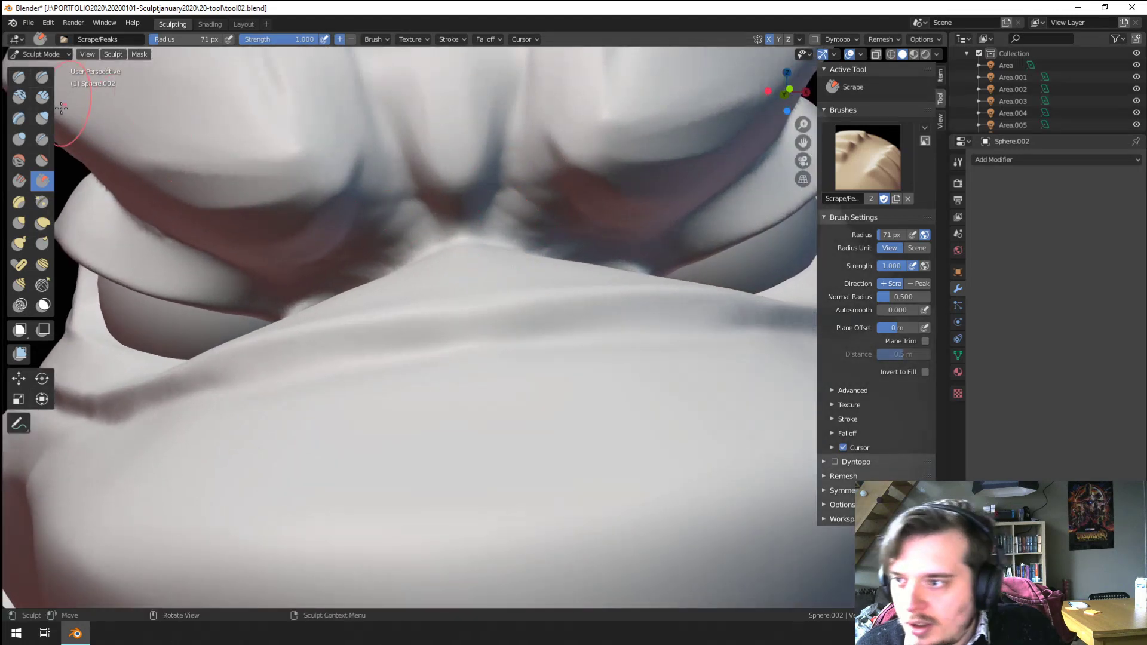
key(shift+c)
key(f)
click(365, 227)
drag(392, 234, 424, 216)
drag(354, 246, 412, 199)
scroll(369, 220, down, 4)
scroll(442, 245, up, 6)
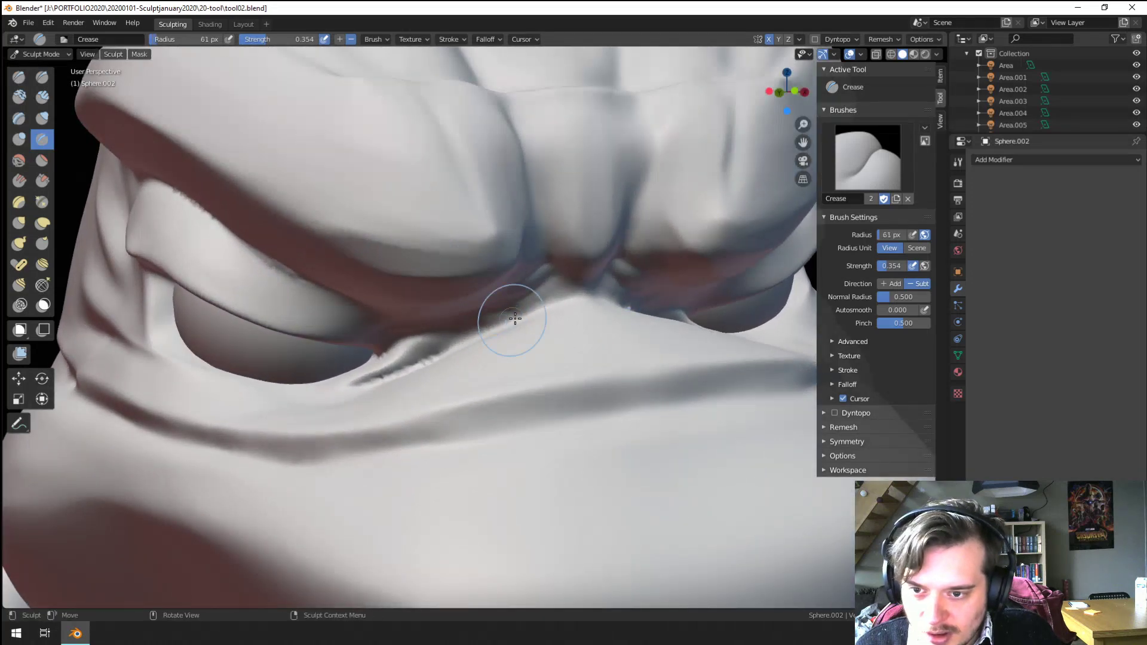
mouse_move(515, 318)
shift+mouse_down()
mouse_move(454, 335)
mouse_move(557, 295)
mouse_move(381, 384)
mouse_move(465, 332)
shift+mouse_up()
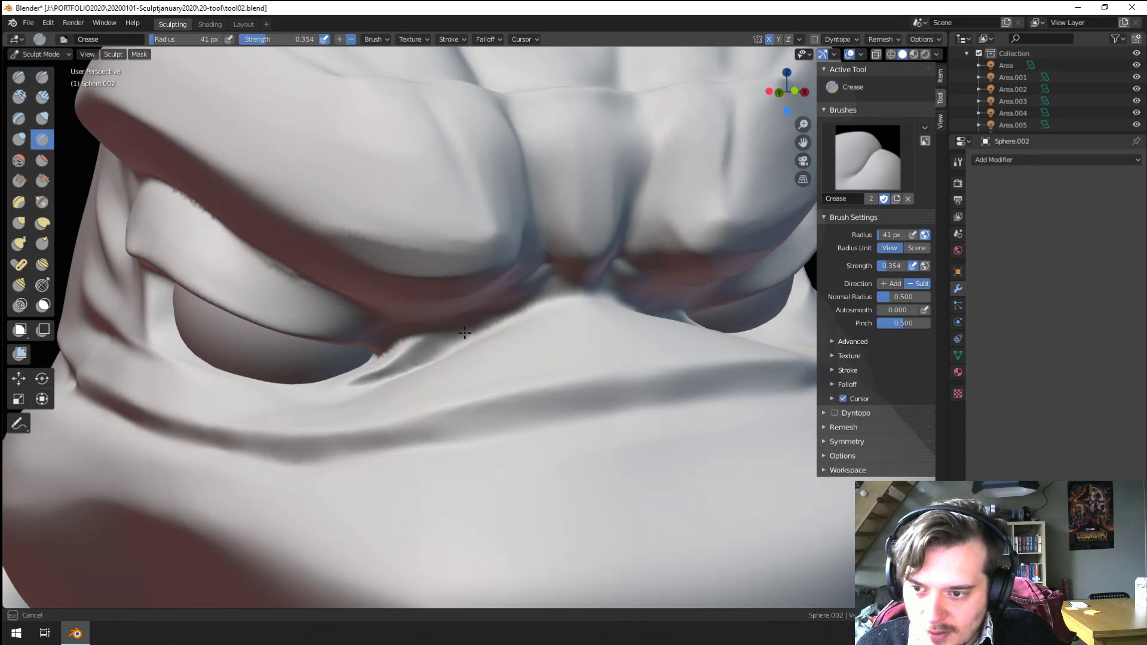
Step: Clean up the jagged fold between the upper eyelid and the brow with the brush at a 63 px radius
middle_drag(397, 327, 430, 299)
key(f)
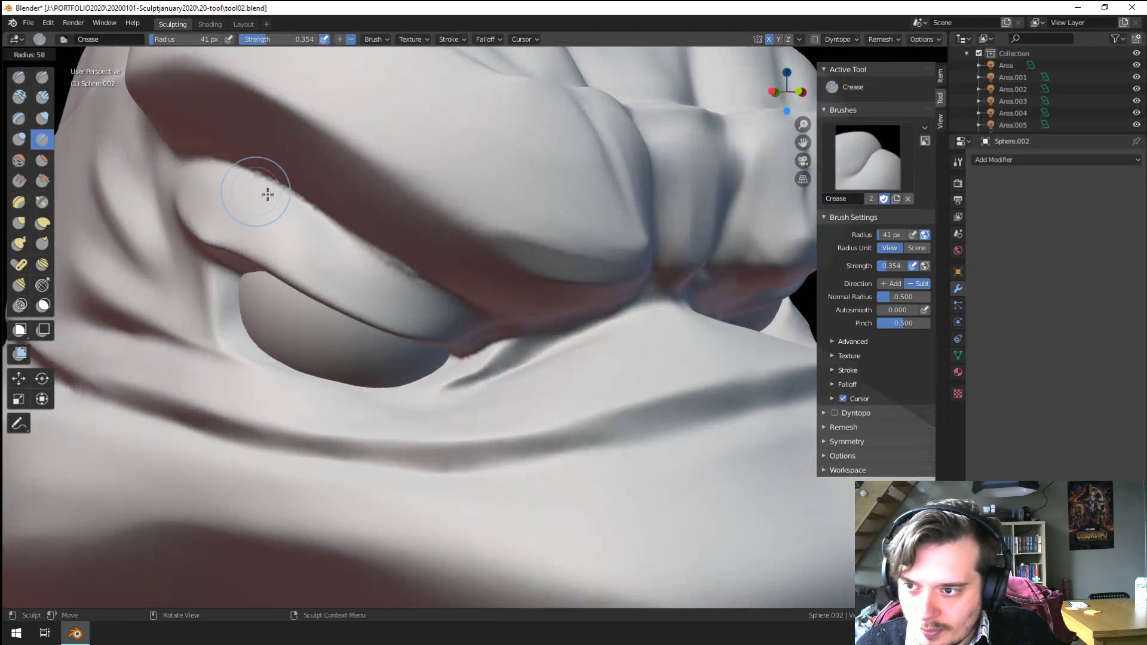
click(345, 226)
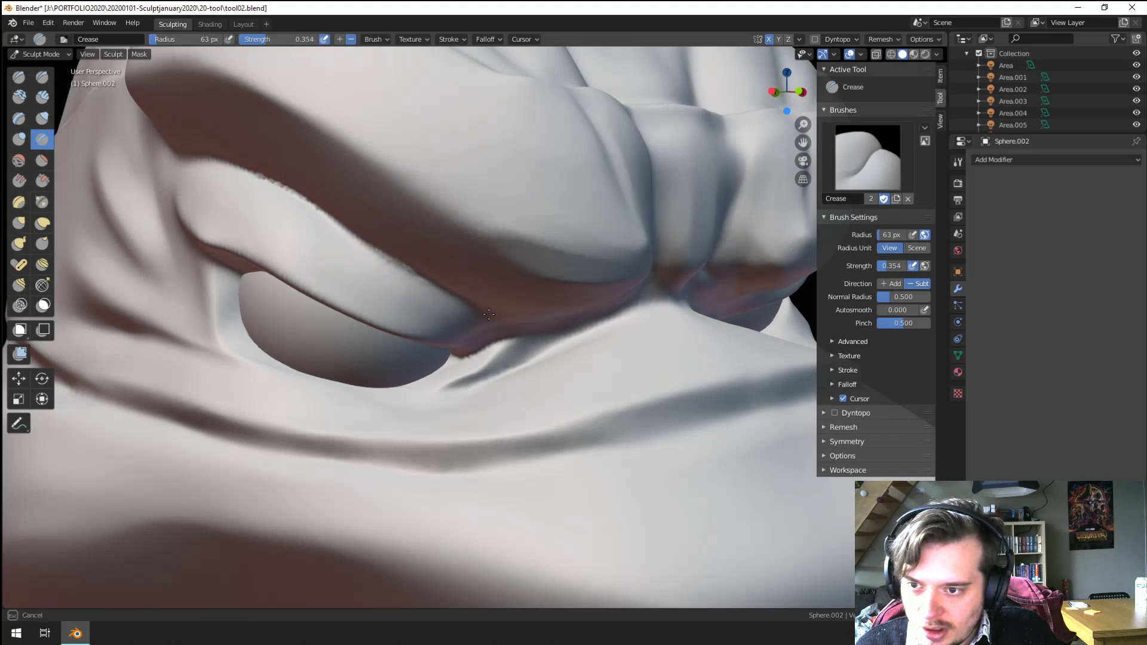
shift+middle_drag(353, 226, 431, 241)
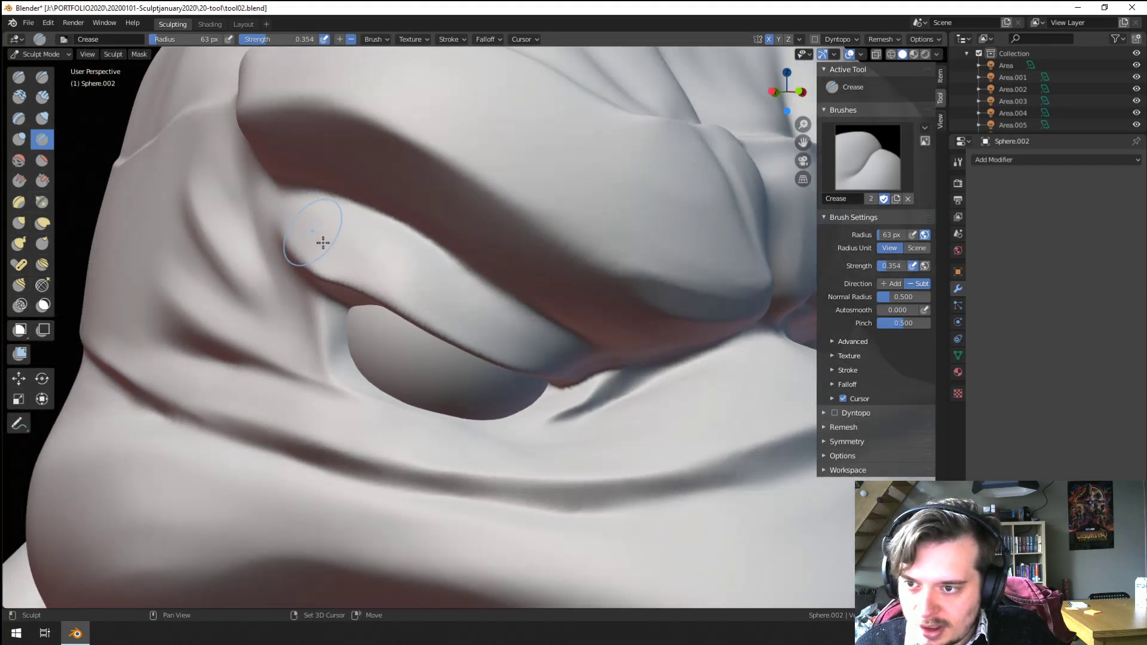
mouse_move(323, 242)
shift+middle_down()
mouse_move(332, 261)
mouse_move(337, 187)
shift+middle_up()
Step: Refine the upper eyelid's crease with the Crease brush at a 51 px radius
key(bracketleft)
key(bracketleft)
drag(352, 210, 487, 260)
middle_drag(423, 289, 430, 301)
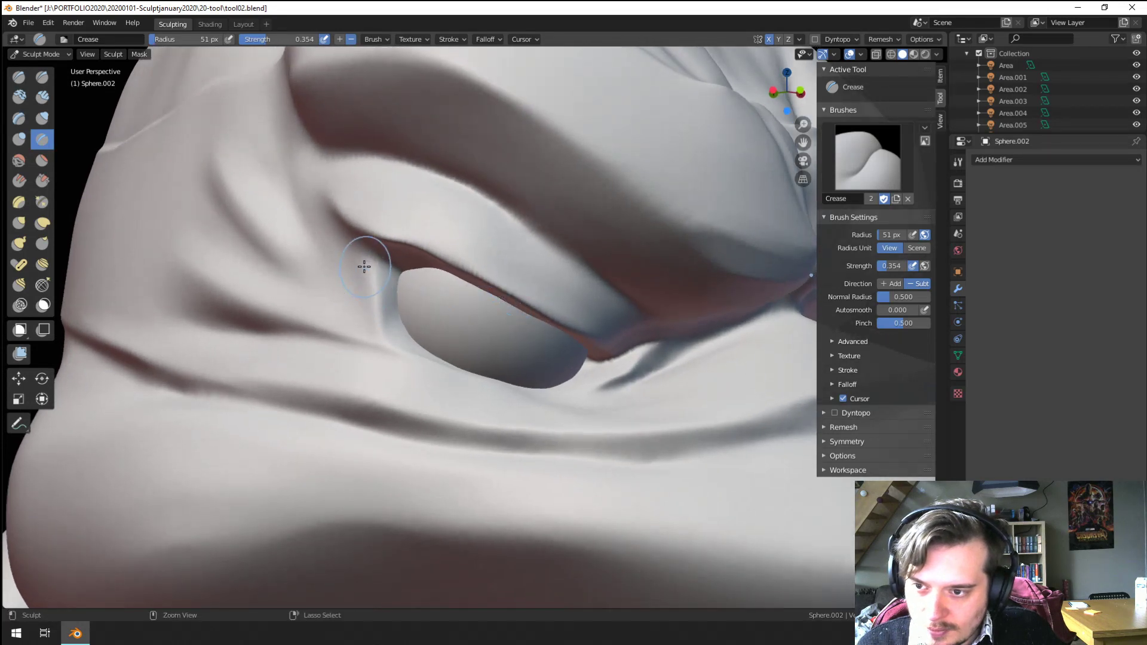
mouse_move(397, 356)
middle_down()
mouse_move(330, 366)
mouse_move(304, 384)
middle_up()
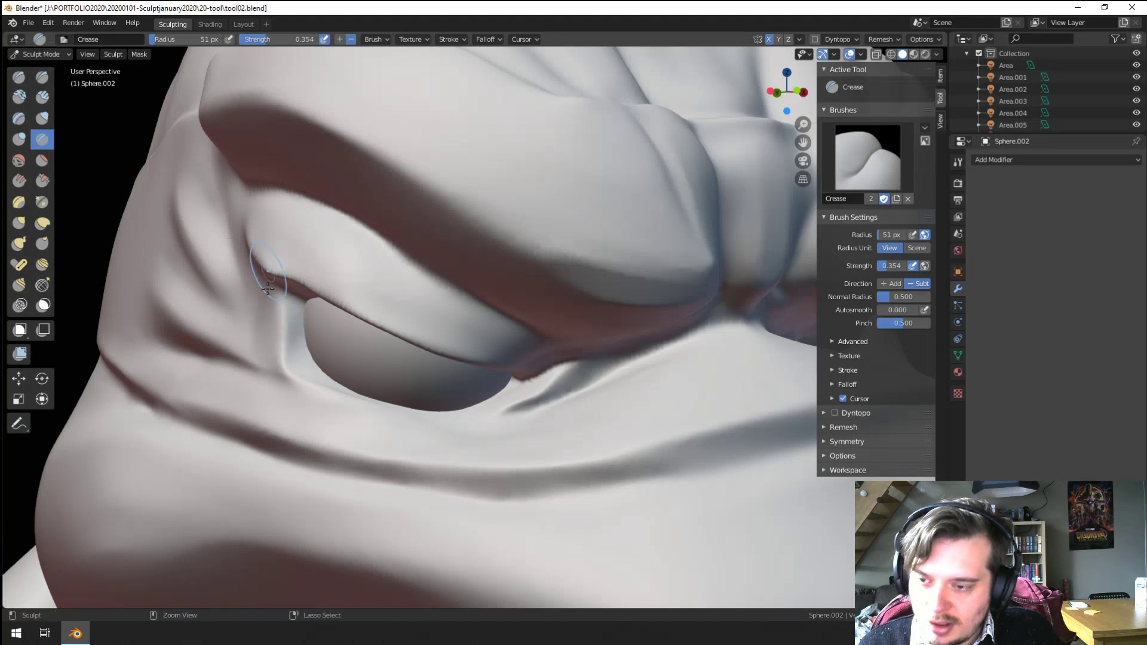
mouse_move(267, 289)
ctrl+middle_down()
mouse_move(314, 364)
mouse_move(370, 323)
ctrl+middle_up()
Step: Adjust the temple ridge with the Grab brush, and pinch it up toward the brow with the inverted Crease brush at 56 px
scroll(429, 291, up, 4)
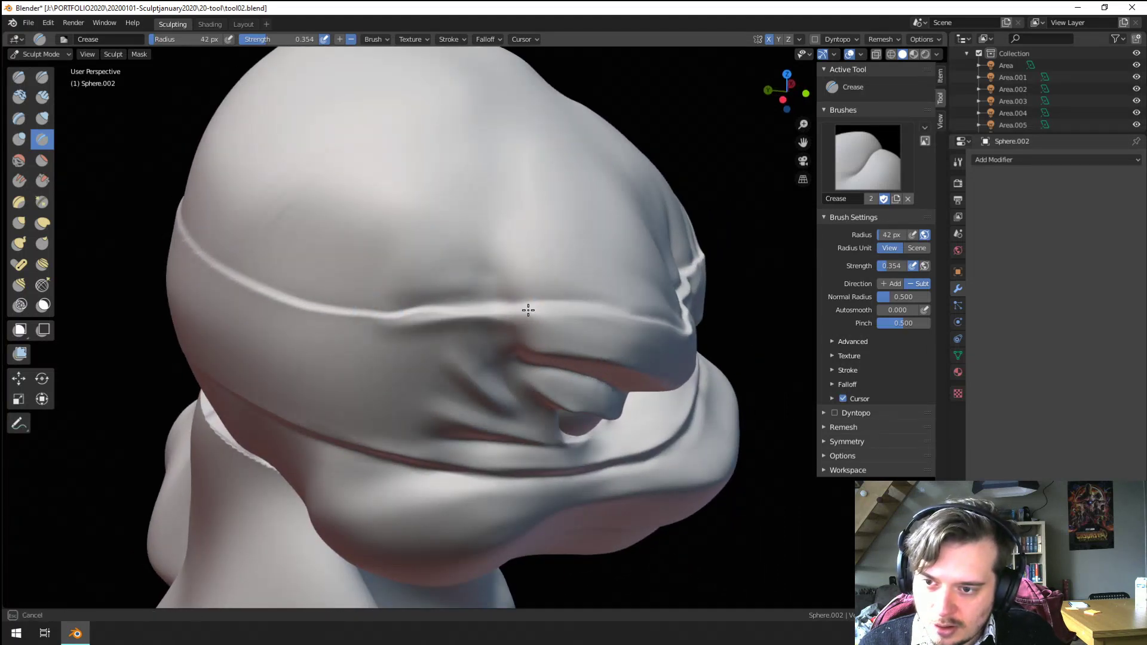
key(g)
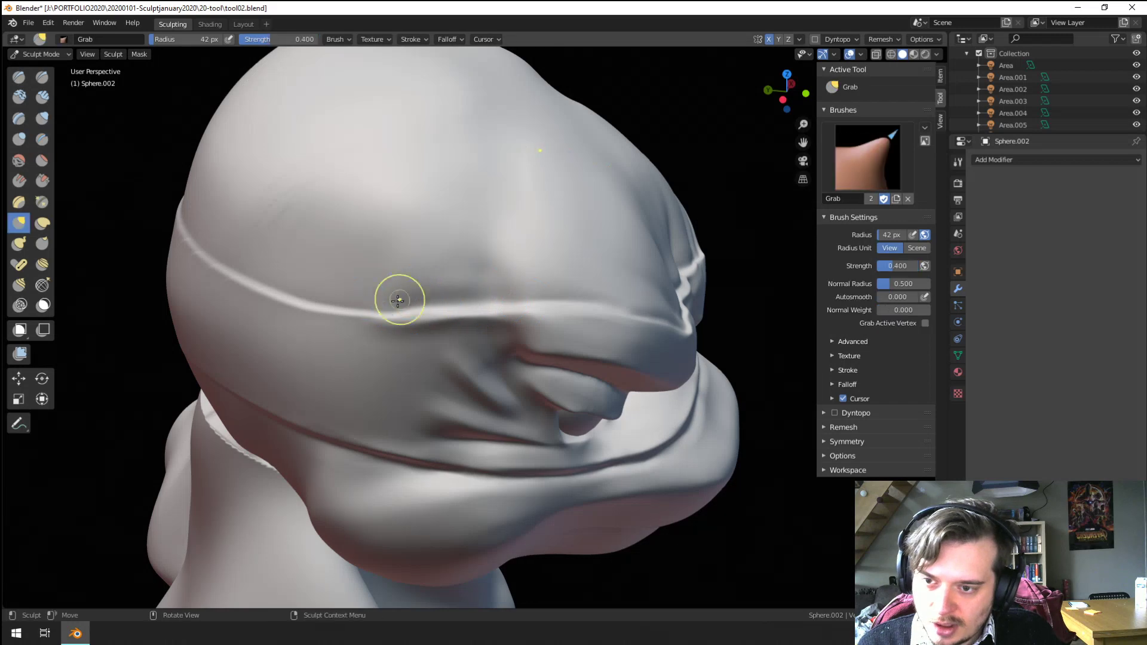
mouse_move(402, 328)
middle_down()
mouse_move(384, 277)
mouse_move(334, 278)
mouse_move(335, 255)
mouse_move(63, 218)
middle_up()
click(42, 139)
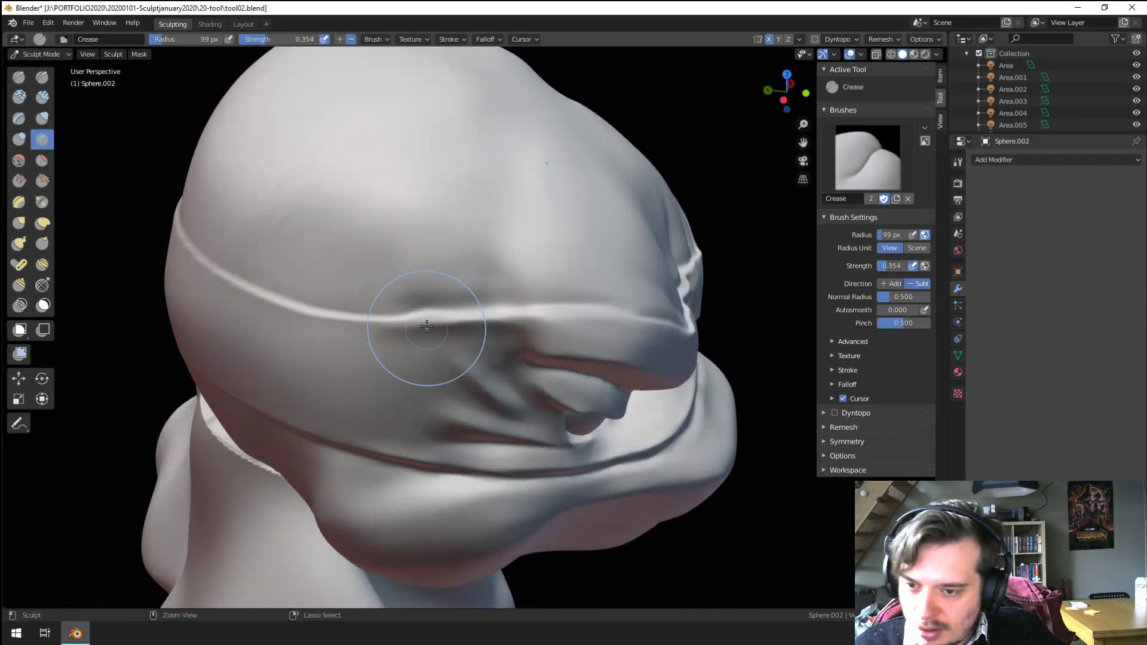
scroll(422, 333, up, 2)
ctrl+drag(438, 367, 665, 354)
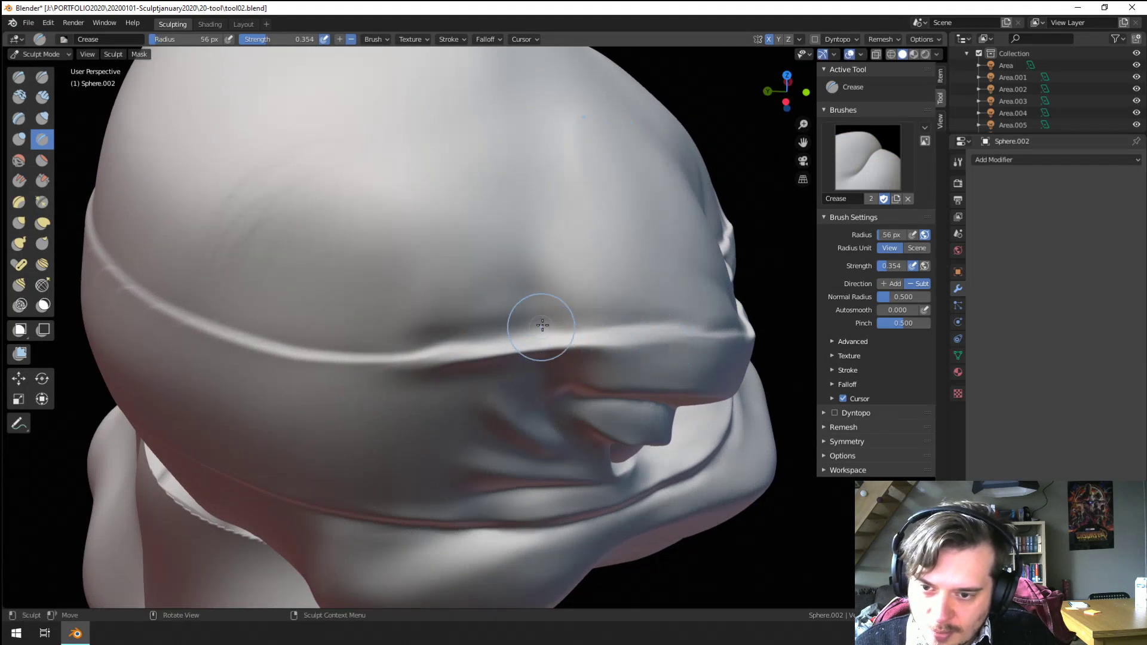
Step: Flatten the surface around the outer end of the brow with the Flatten brush at an 89 px radius
middle_drag(466, 325, 428, 289)
click(42, 160)
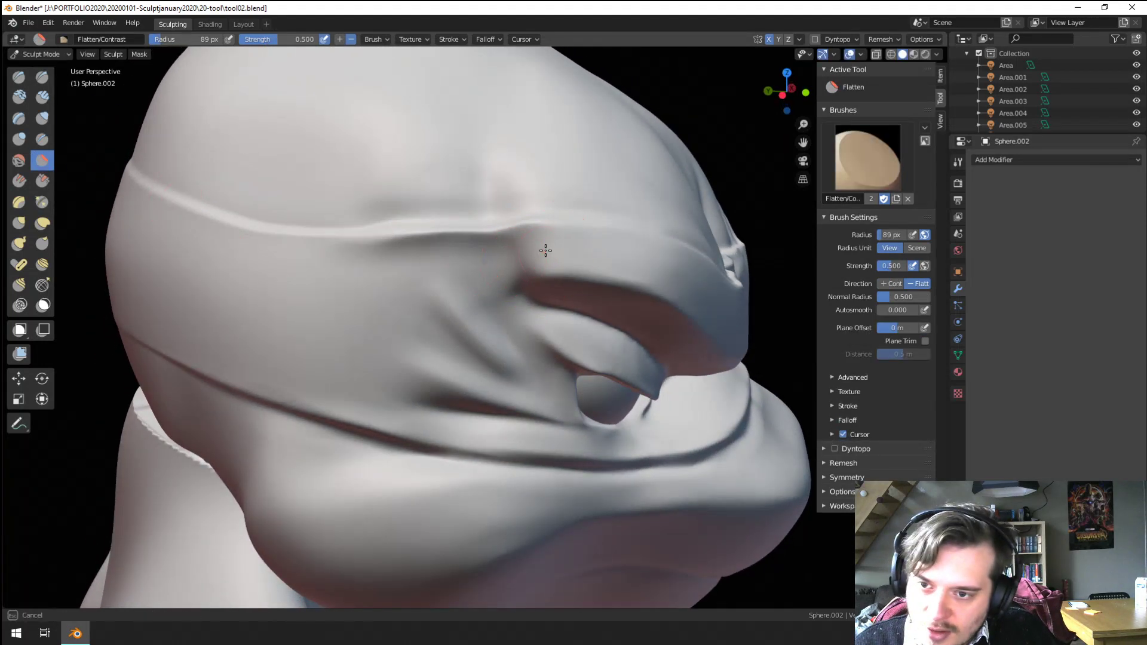
scroll(365, 244, down, 3)
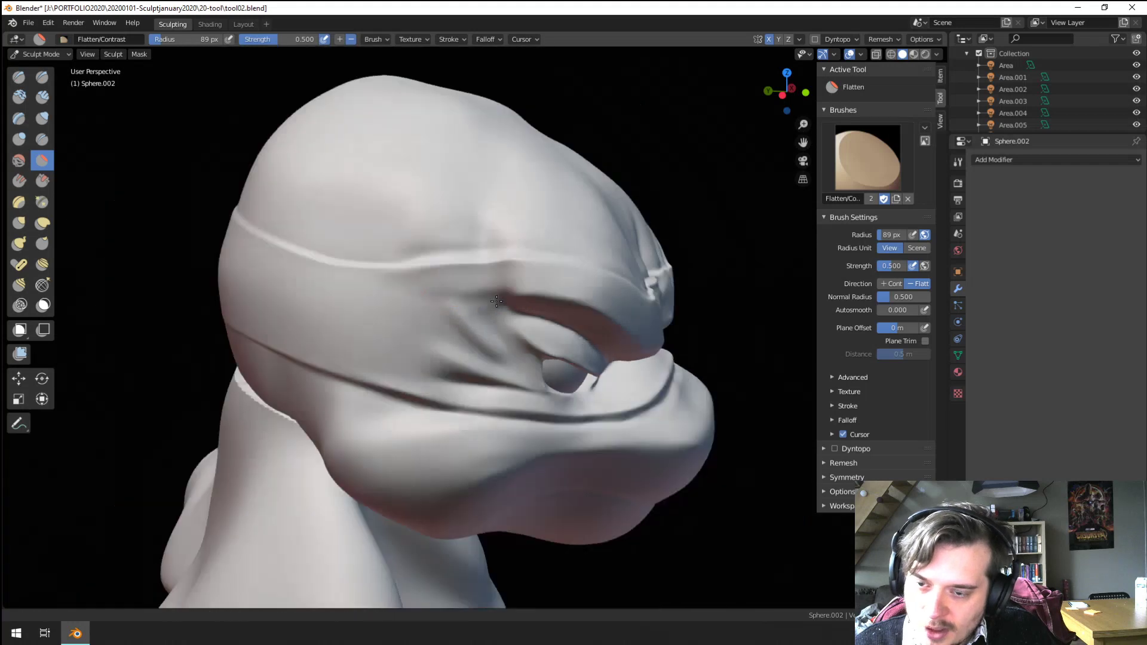
mouse_move(365, 243)
middle_down()
mouse_move(474, 348)
mouse_move(499, 255)
mouse_move(255, 249)
middle_up()
Step: Sharpen the temple ridge with the Crease brush at a 32 px radius, and refine the outer brow corner at 54 px
click(42, 139)
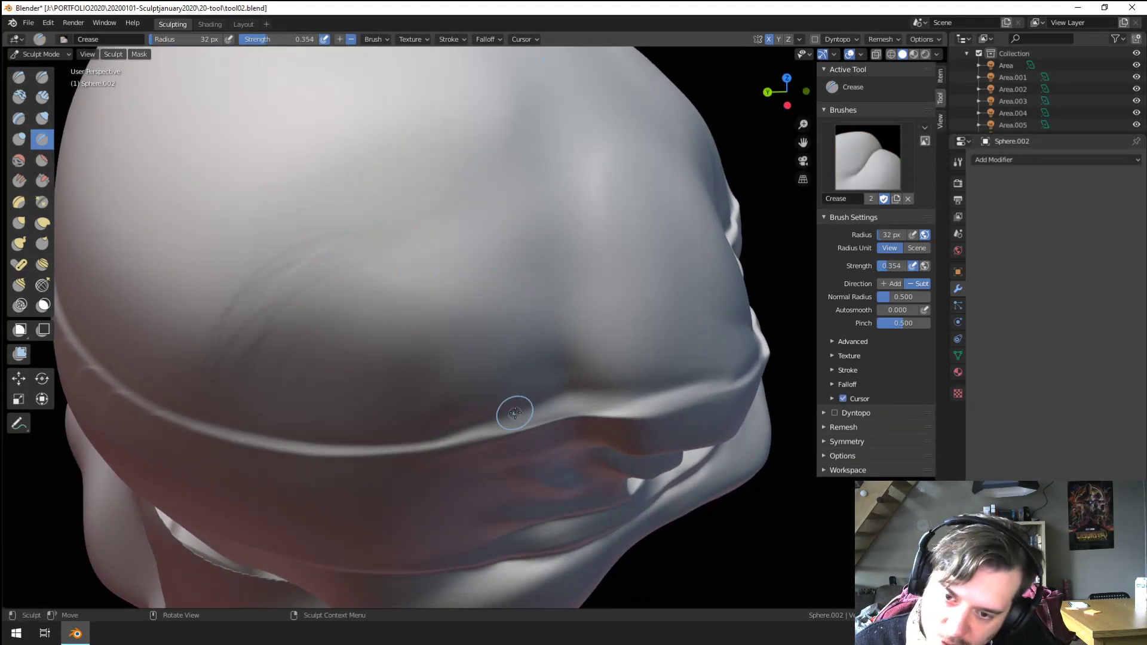
scroll(622, 294, down, 3)
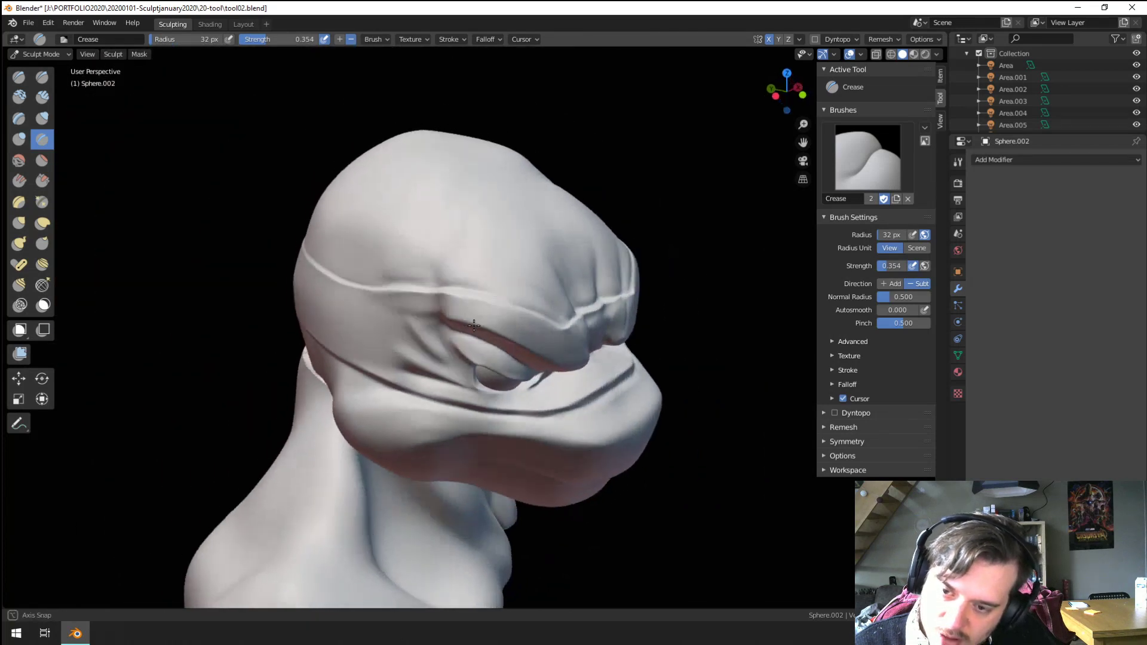
middle_drag(622, 295, 525, 247)
scroll(525, 246, up, 3)
scroll(525, 247, up, 1)
key(f)
click(495, 228)
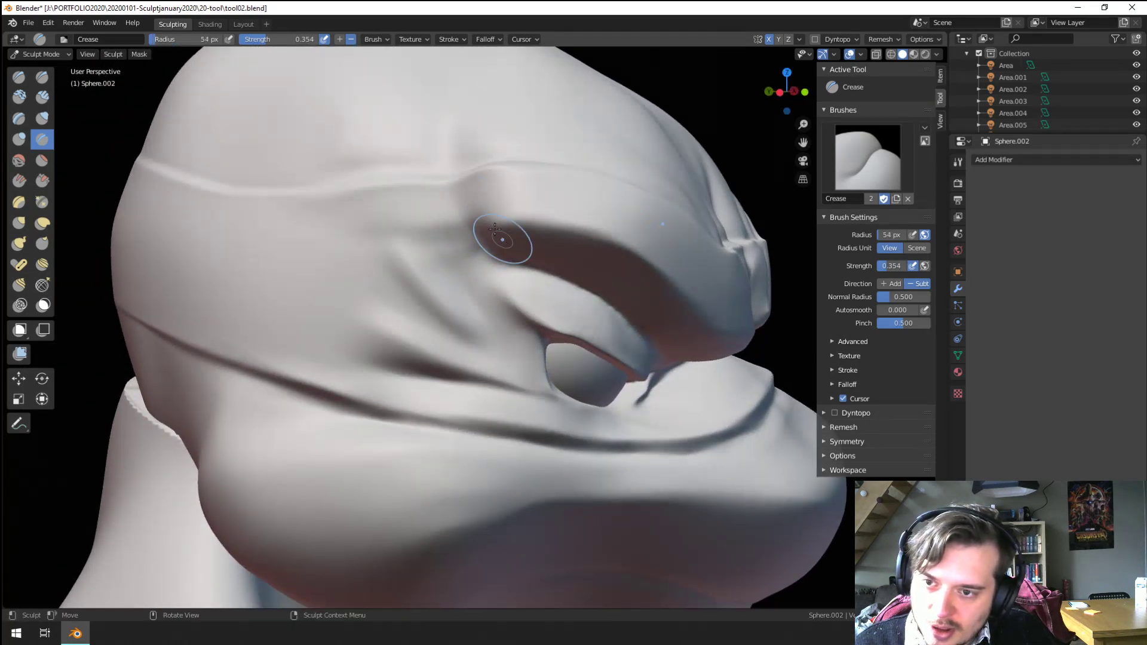
Step: Sharpen the upper edge of the brow ridge across the forehead with the Crease brush at a 35 px radius
scroll(562, 337, down, 3)
middle_drag(562, 337, 450, 364)
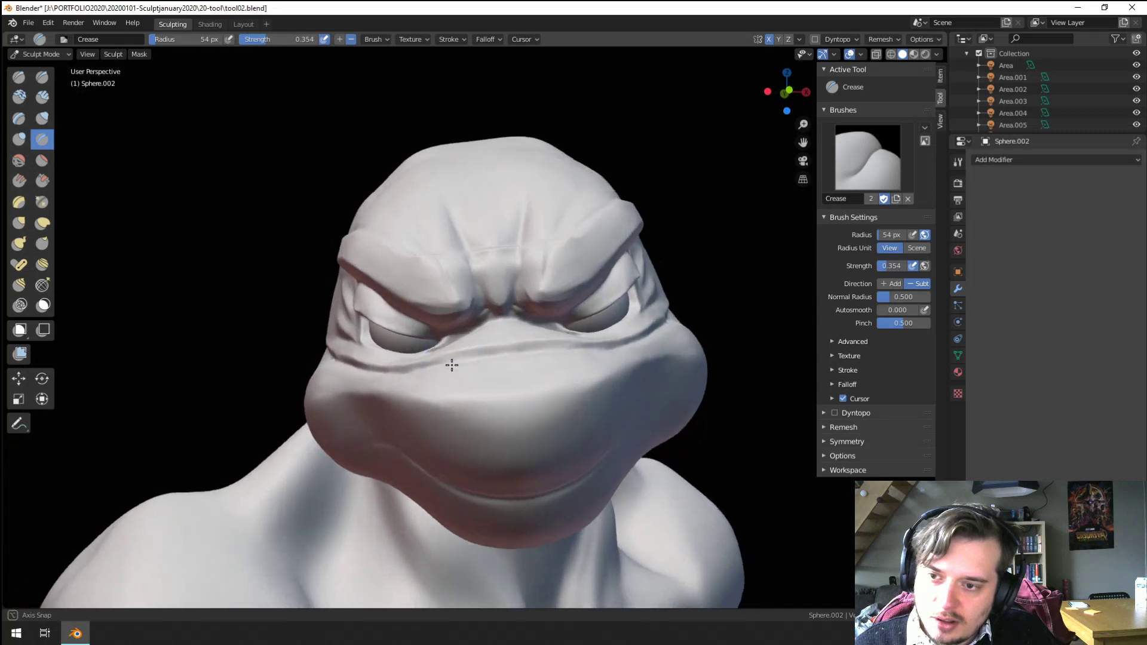
scroll(451, 364, down, 2)
scroll(446, 385, up, 3)
scroll(445, 385, up, 4)
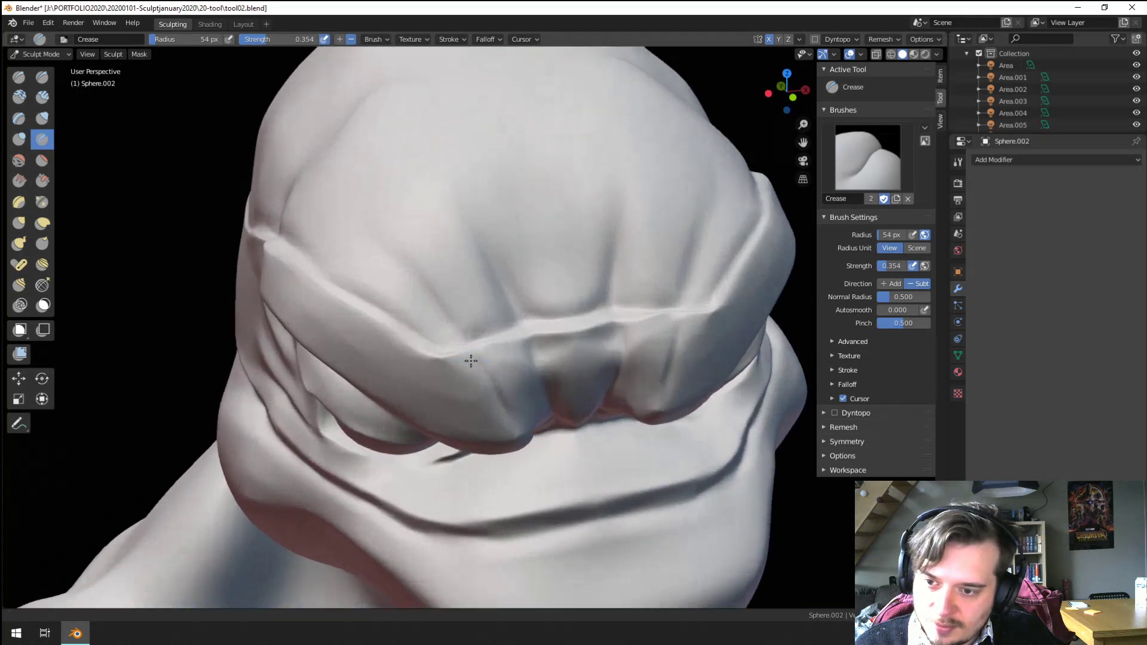
key(f)
click(440, 366)
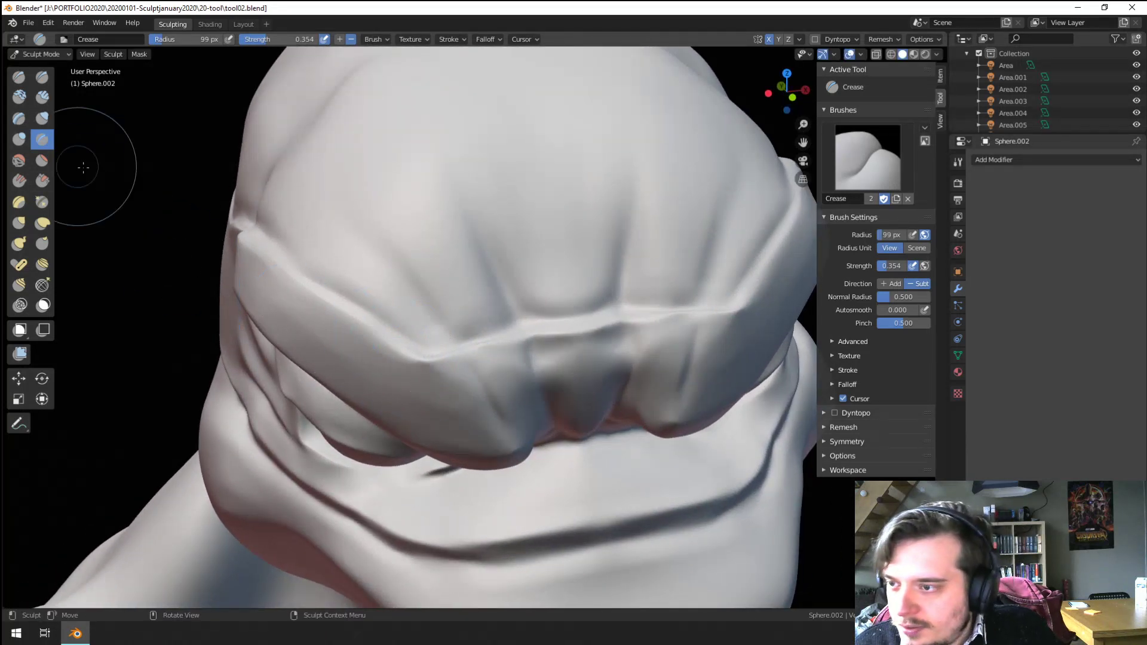
middle_drag(364, 362, 337, 384)
key(f)
click(292, 385)
key(f)
click(274, 375)
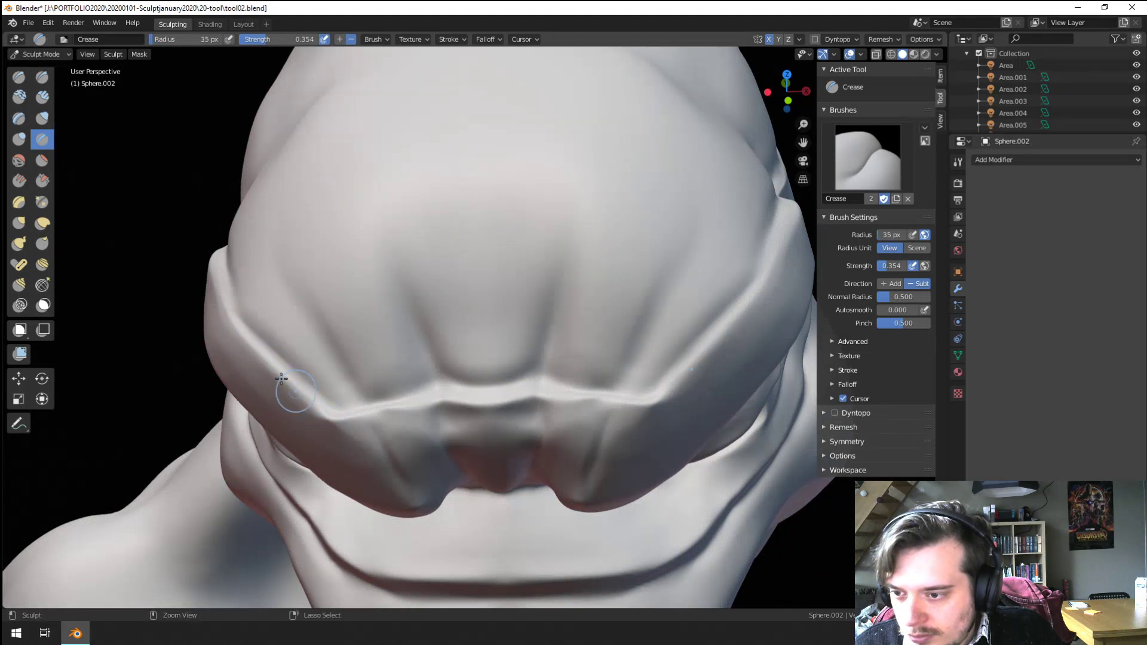
Step: Deepen the inner brow folds above the nose bridge with the Crease brush at a 65 px radius
scroll(337, 402, down, 4)
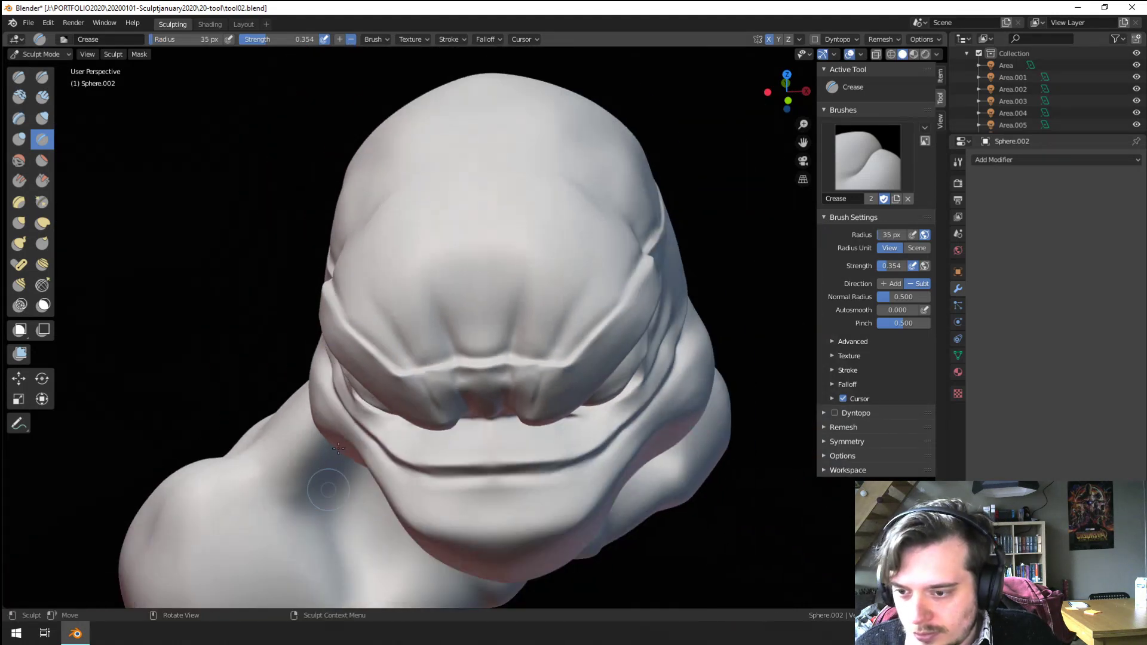
scroll(392, 376, up, 4)
key(f)
click(422, 412)
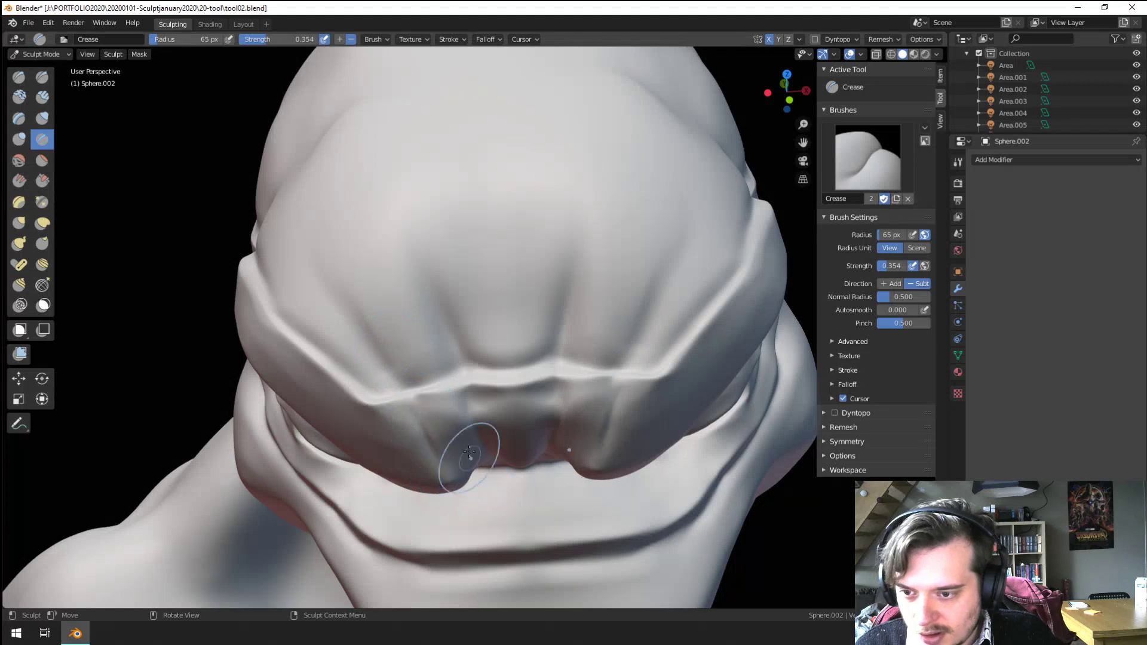
scroll(451, 329, down, 4)
middle_drag(440, 430, 436, 402)
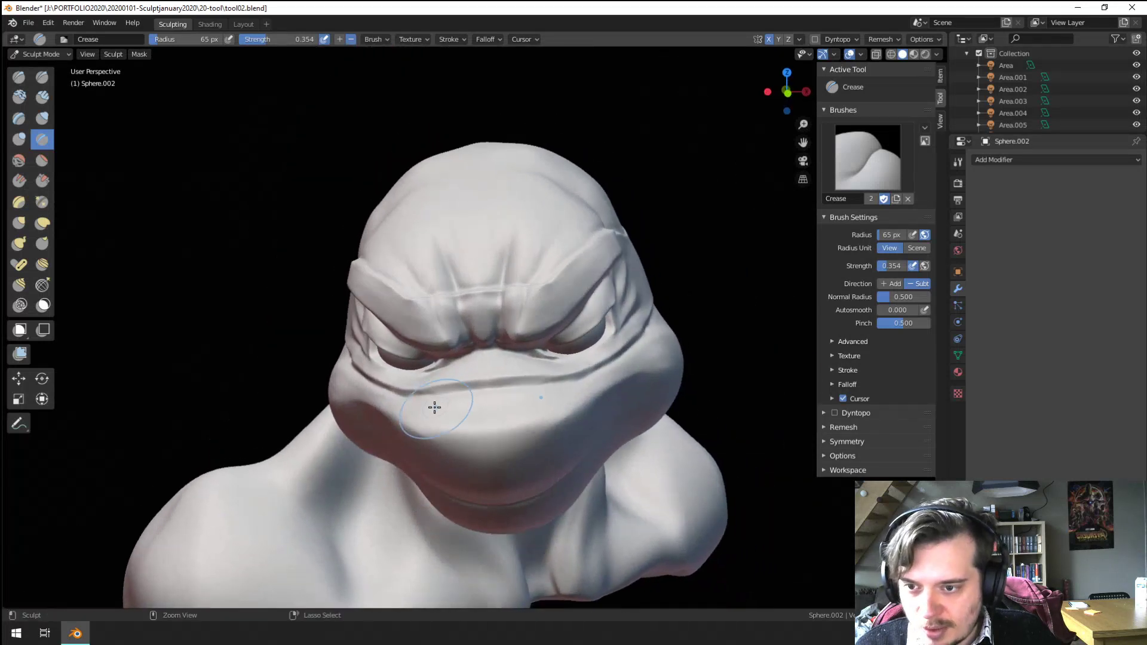
Step: Define the vertical furrows between the brows with the Crease brush, using radii of 43 px, 30 px and 34 px
scroll(435, 402, up, 4)
key(f)
click(466, 318)
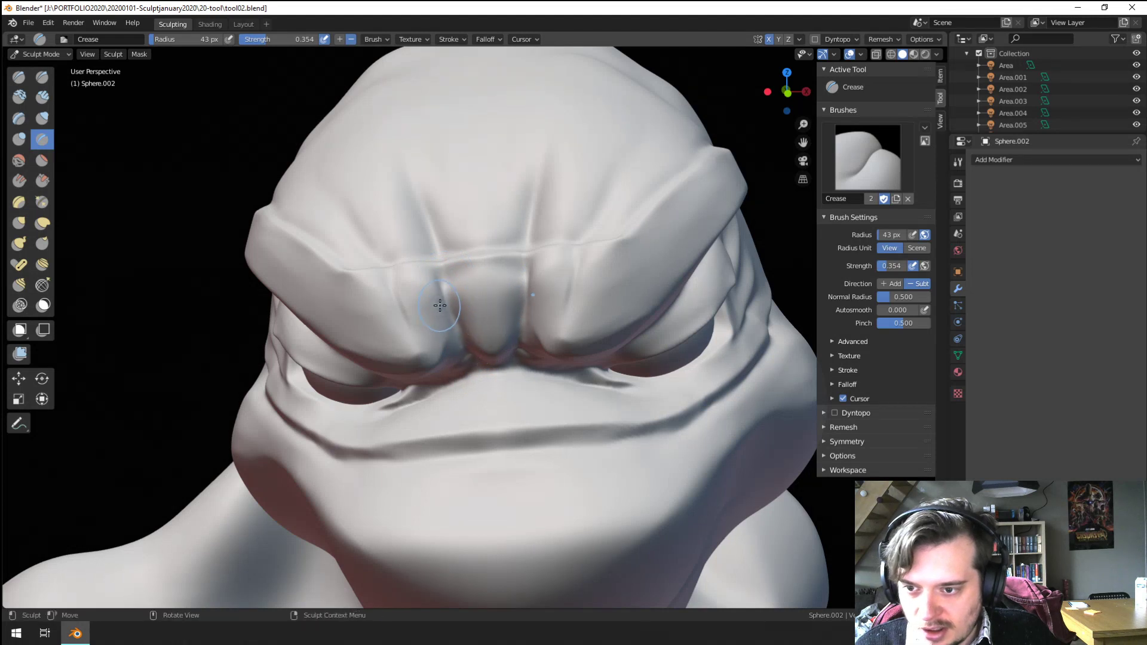
middle_drag(437, 364, 426, 301)
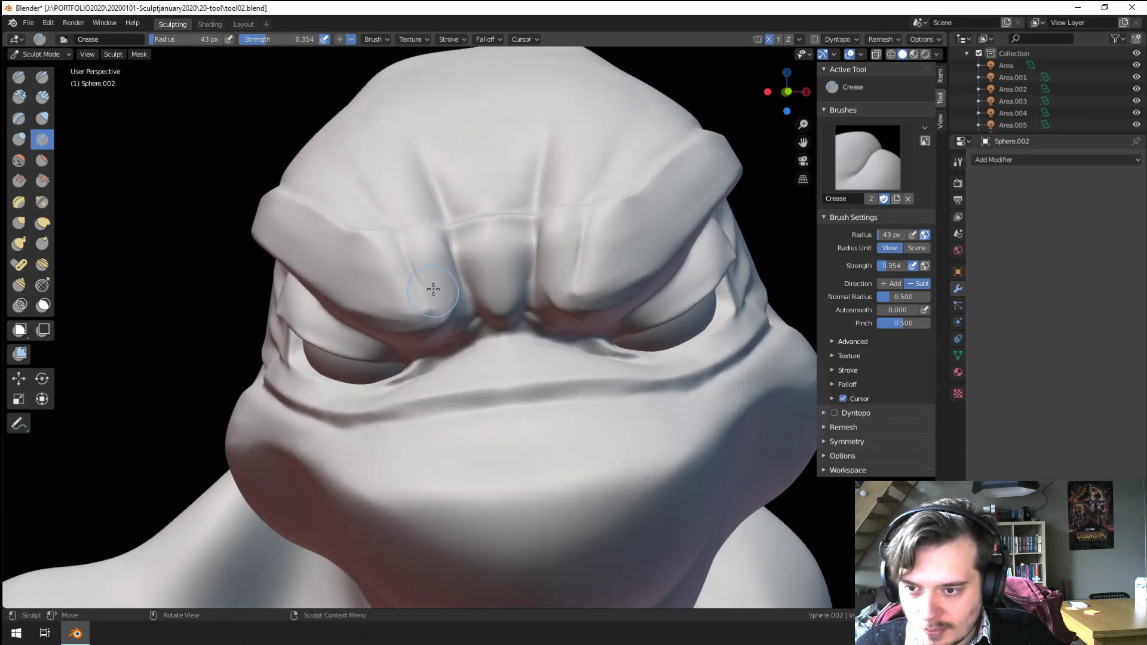
key(f)
click(452, 312)
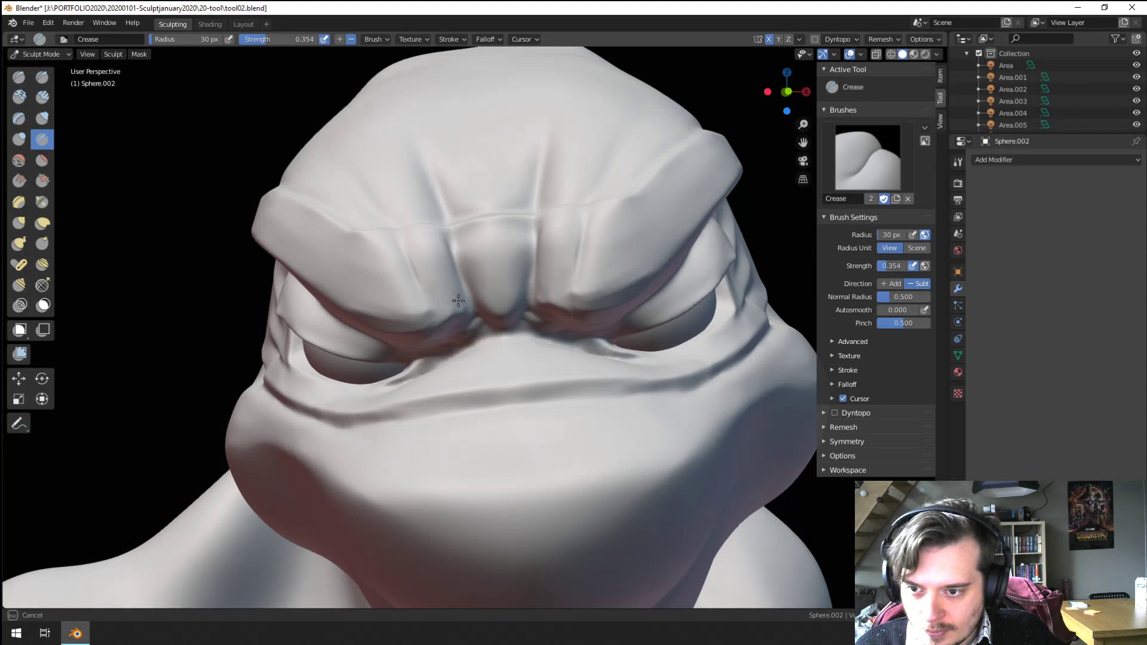
middle_drag(459, 303, 445, 302)
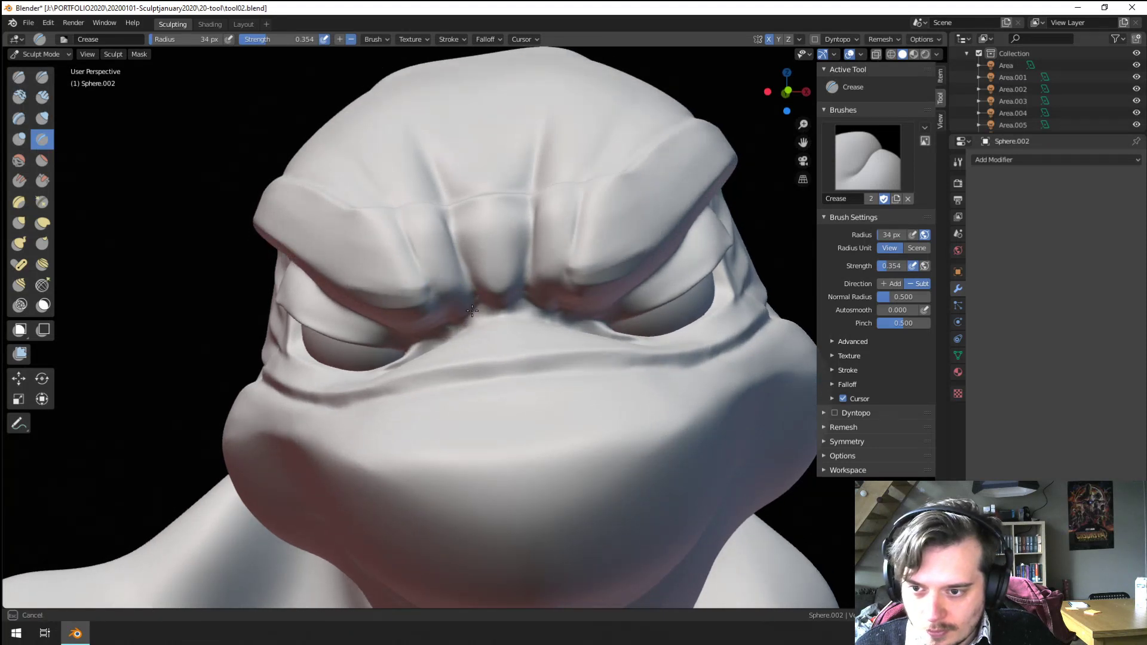
drag(427, 287, 431, 296)
Step: Pull the fold between the brows down toward the nose bridge with the Grab brush at an 88 px radius
scroll(406, 370, down, 5)
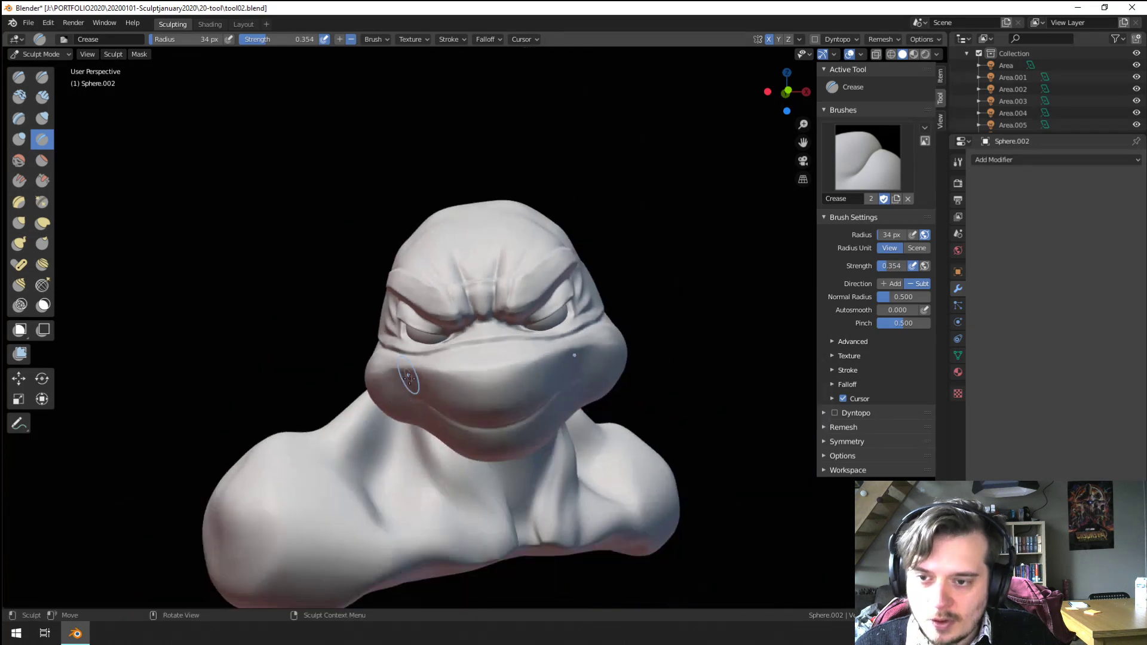
middle_drag(404, 378, 475, 387)
scroll(486, 334, up, 2)
mouse_move(490, 326)
middle_down()
mouse_move(452, 318)
mouse_move(478, 326)
middle_up()
key(g)
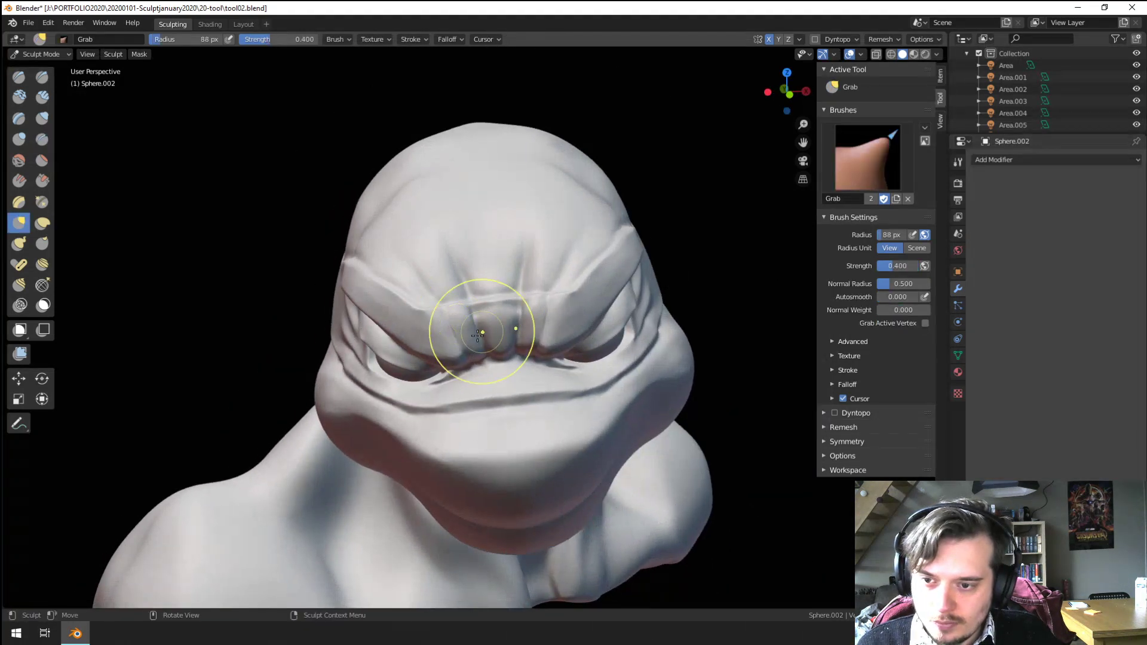
drag(486, 325, 483, 344)
Step: Examine the head's overall expression and proportions from the front, the side and below
scroll(466, 338, down, 3)
mouse_move(431, 334)
middle_down()
mouse_move(552, 318)
mouse_move(410, 383)
middle_up()
scroll(411, 383, down, 2)
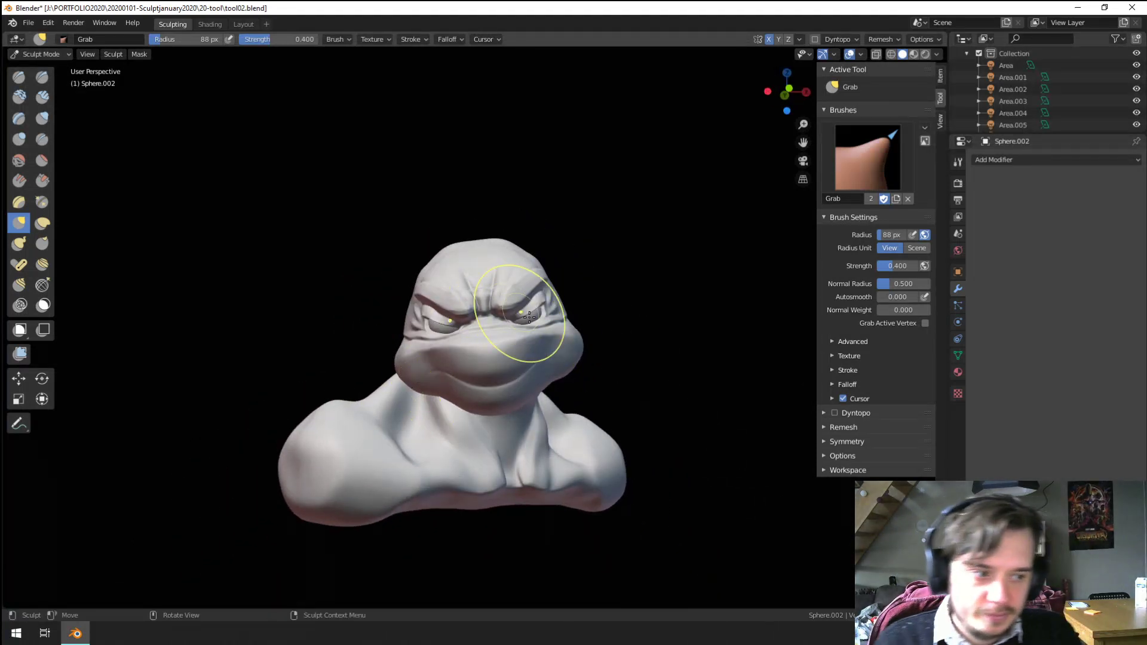
middle_drag(526, 346, 541, 354)
scroll(542, 354, up, 3)
mouse_move(568, 289)
middle_down()
mouse_move(508, 317)
mouse_move(404, 329)
mouse_move(554, 285)
middle_up()
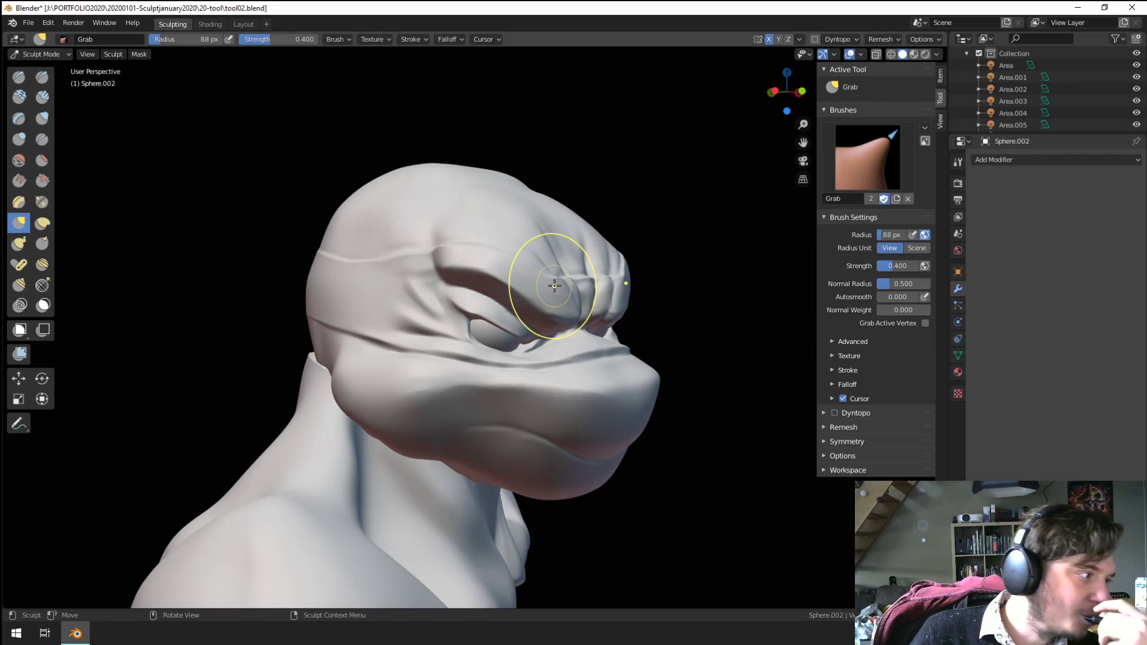
middle_drag(555, 285, 466, 466)
scroll(478, 388, down, 3)
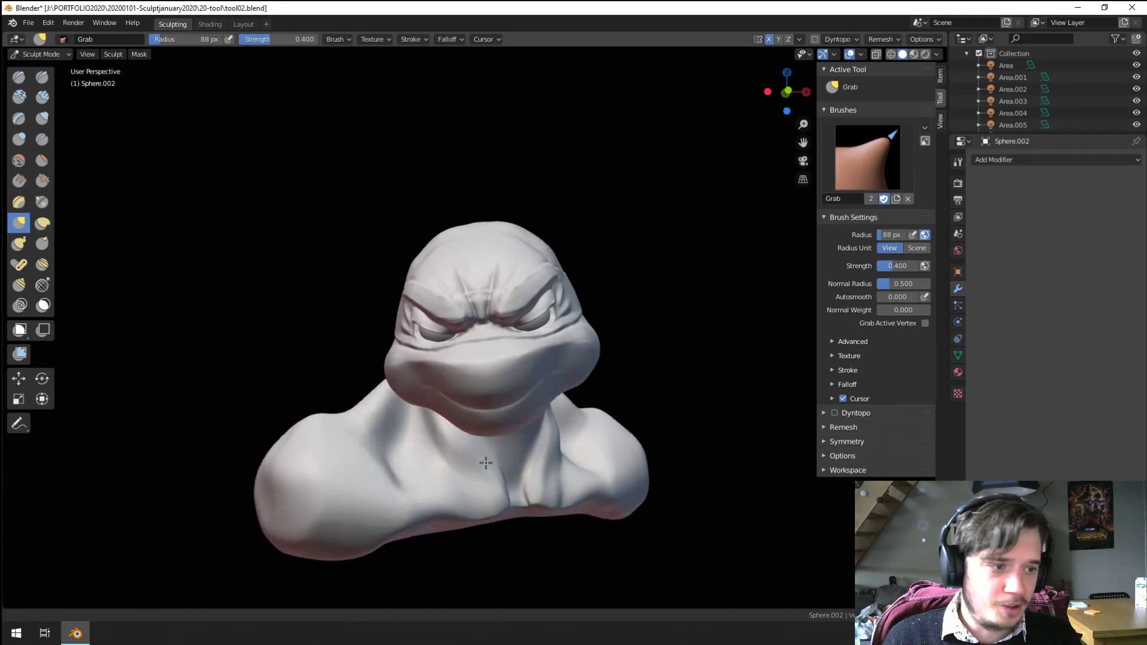
scroll(498, 405, up, 5)
middle_drag(498, 405, 531, 412)
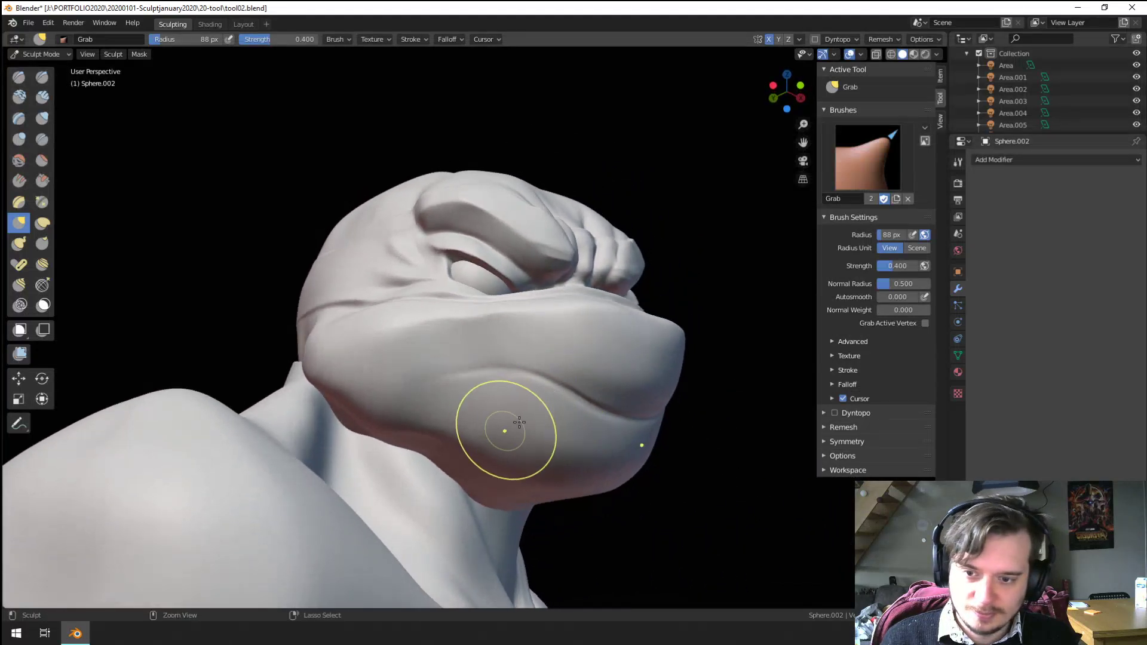
Step: Carve the mouth line with the Crease brush, and raise the upper lip's edge with inverted strokes at a 66 px radius
scroll(505, 429, up, 3)
click(43, 141)
mouse_move(371, 238)
middle_down()
mouse_move(412, 256)
mouse_move(403, 288)
middle_up()
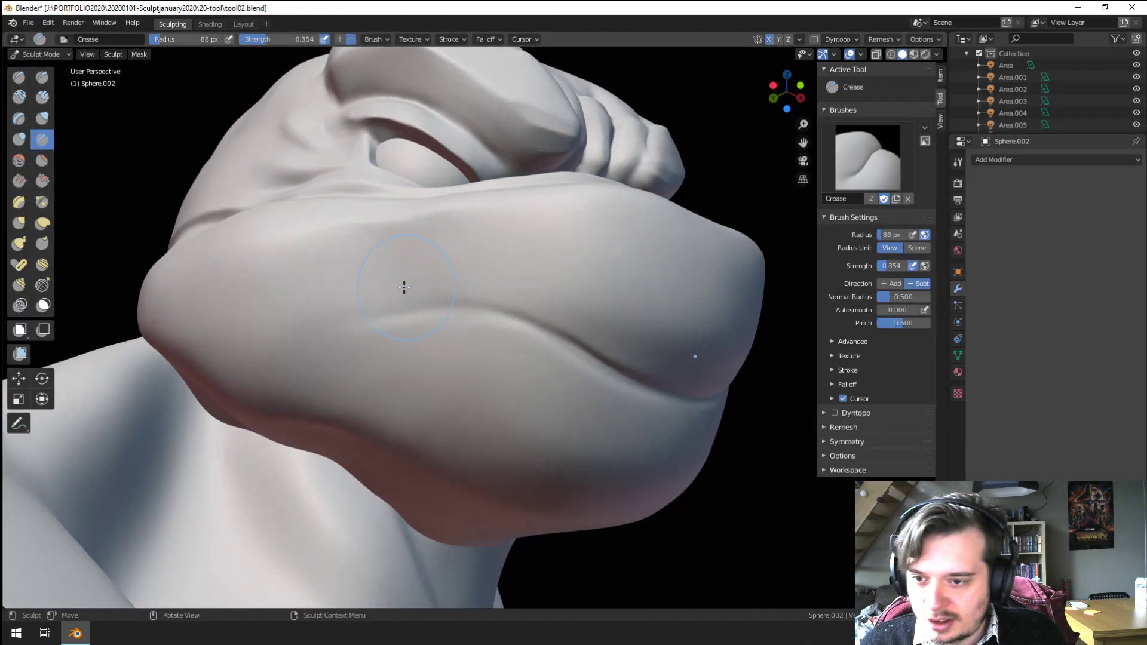
mouse_move(364, 313)
mouse_down()
mouse_move(486, 289)
mouse_move(622, 346)
mouse_move(712, 365)
mouse_move(728, 393)
mouse_up()
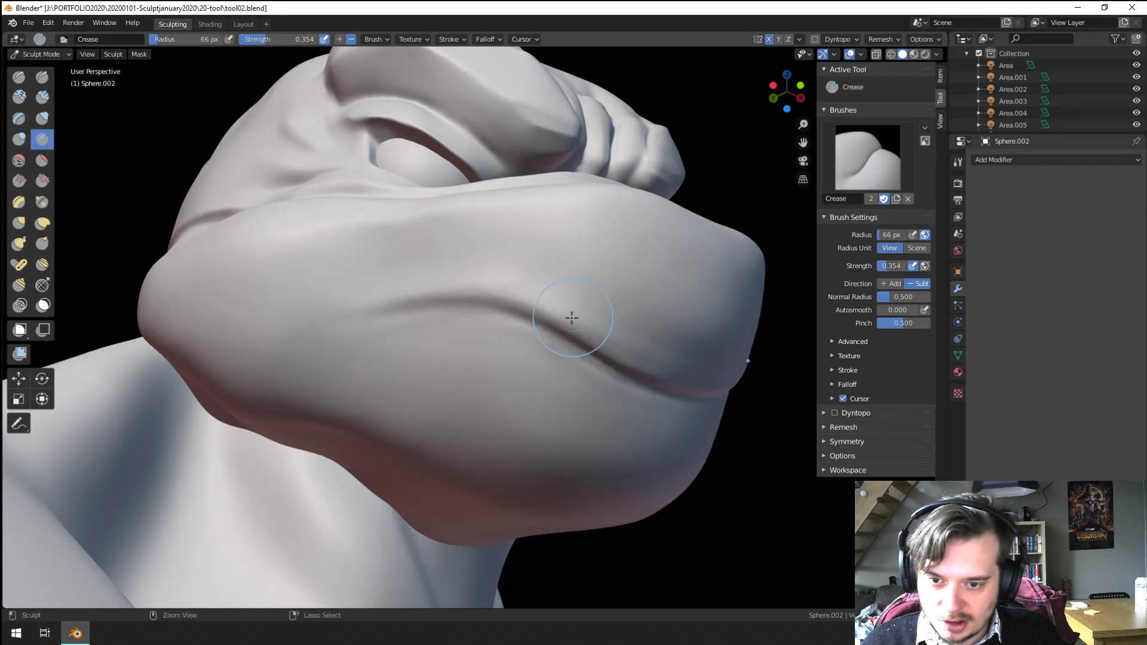
ctrl+drag(572, 317, 755, 382)
ctrl+drag(601, 346, 740, 391)
Step: Deepen the mouth line from its corner toward the front with the Crease brush at a 65 px radius
key(f)
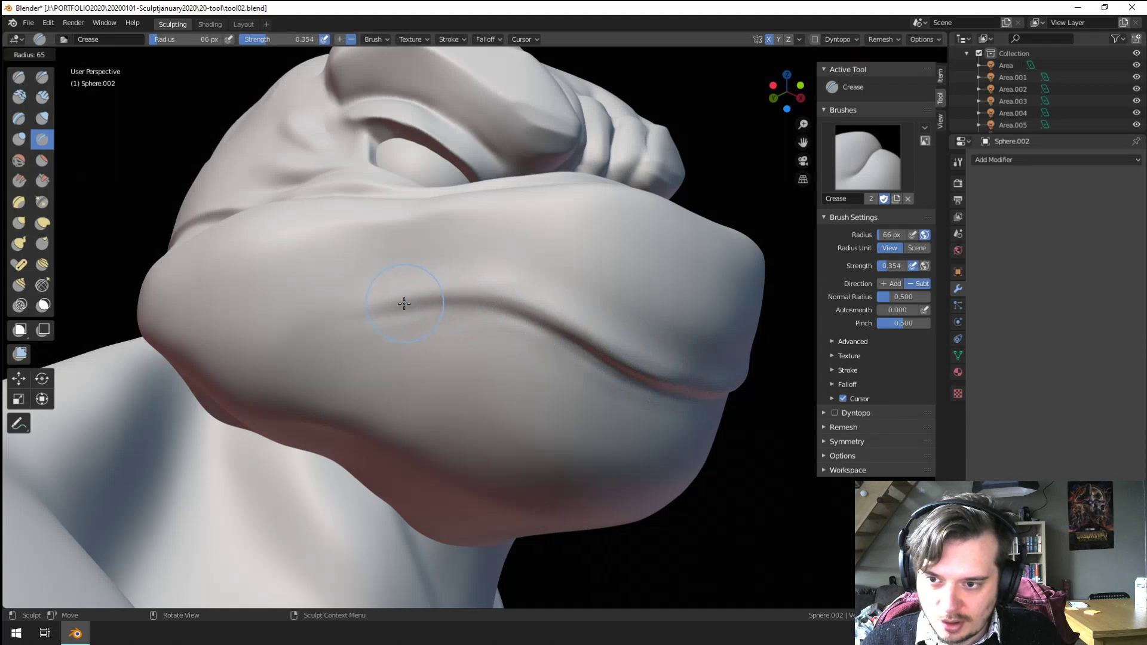
click(403, 303)
mouse_move(361, 309)
mouse_down()
mouse_move(496, 276)
mouse_move(657, 345)
mouse_up()
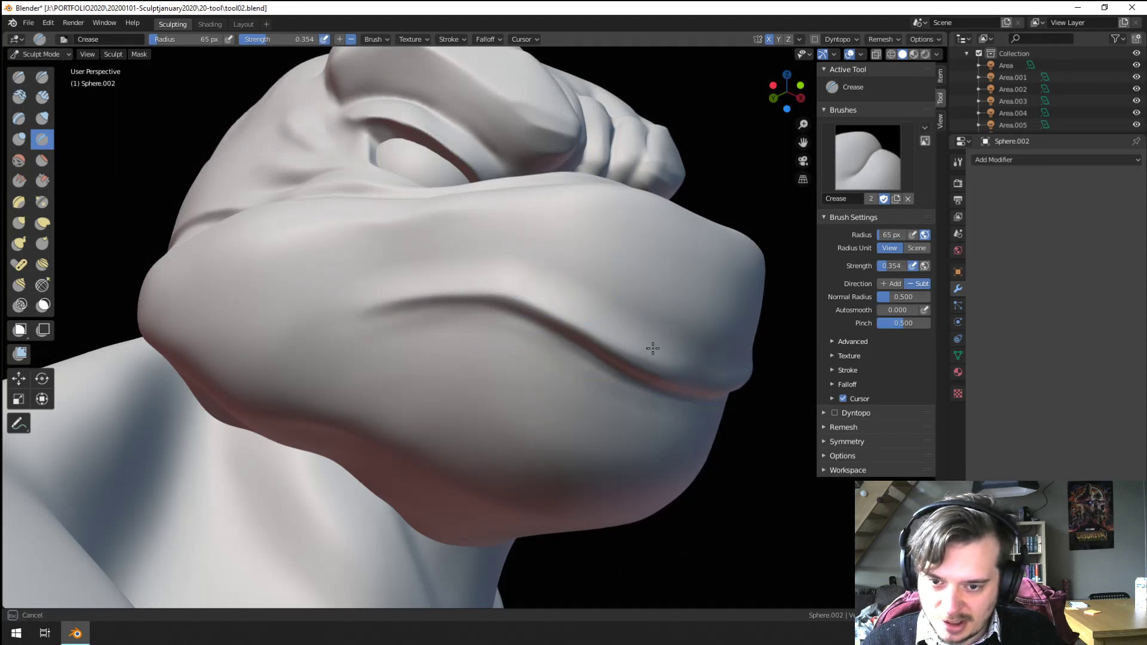
middle_drag(537, 324, 470, 315)
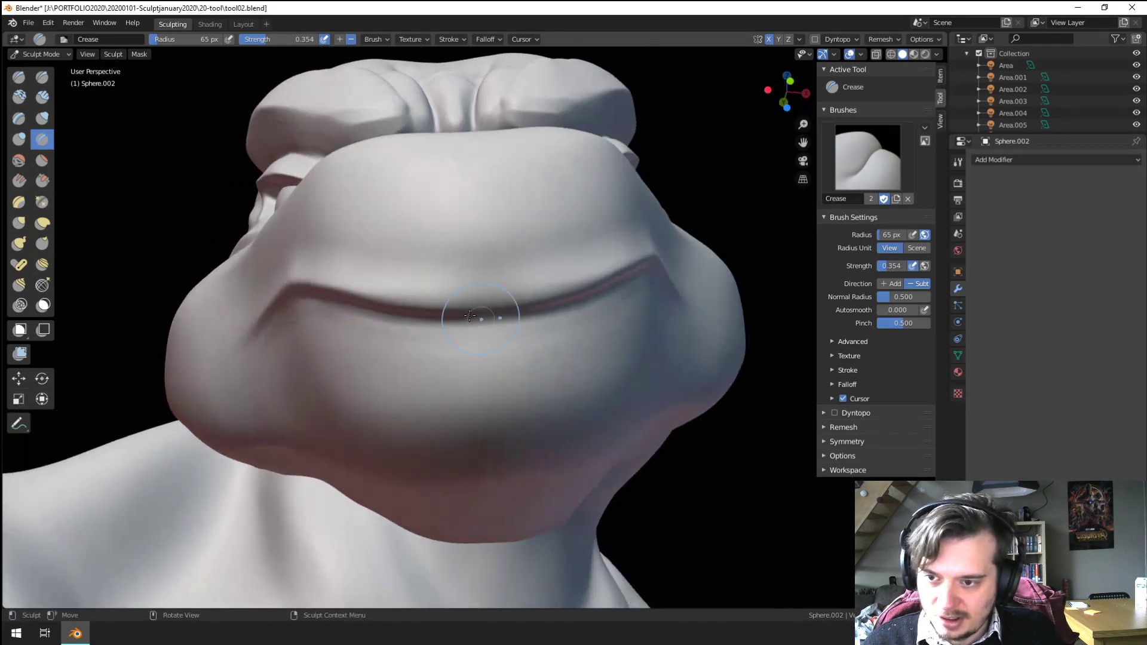
middle_drag(270, 274, 184, 236)
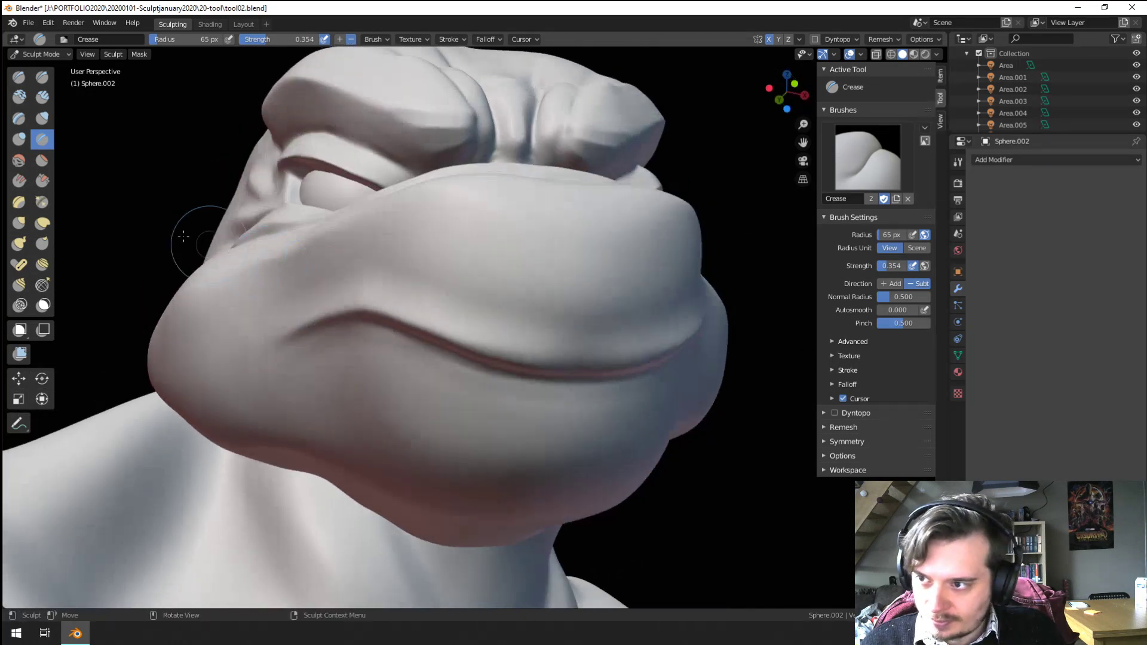
Step: Flatten the upper lip with the Flatten brush at 106 px, and tighten the mouth line with the Pinch brush at 60 px
click(43, 161)
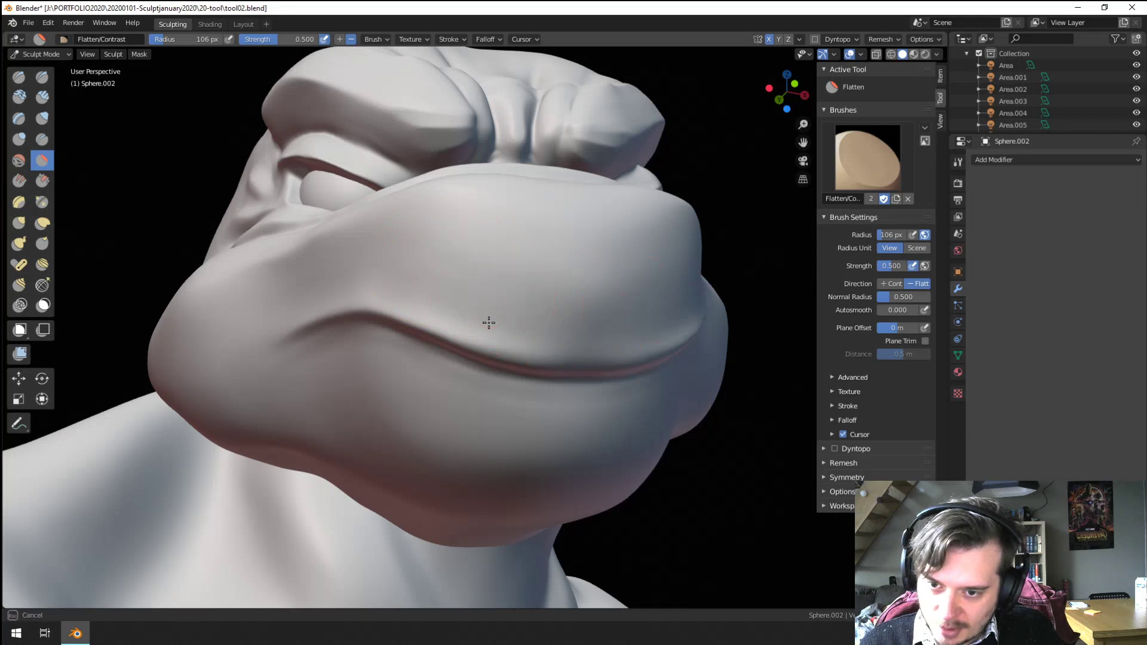
middle_drag(472, 322, 180, 213)
click(41, 202)
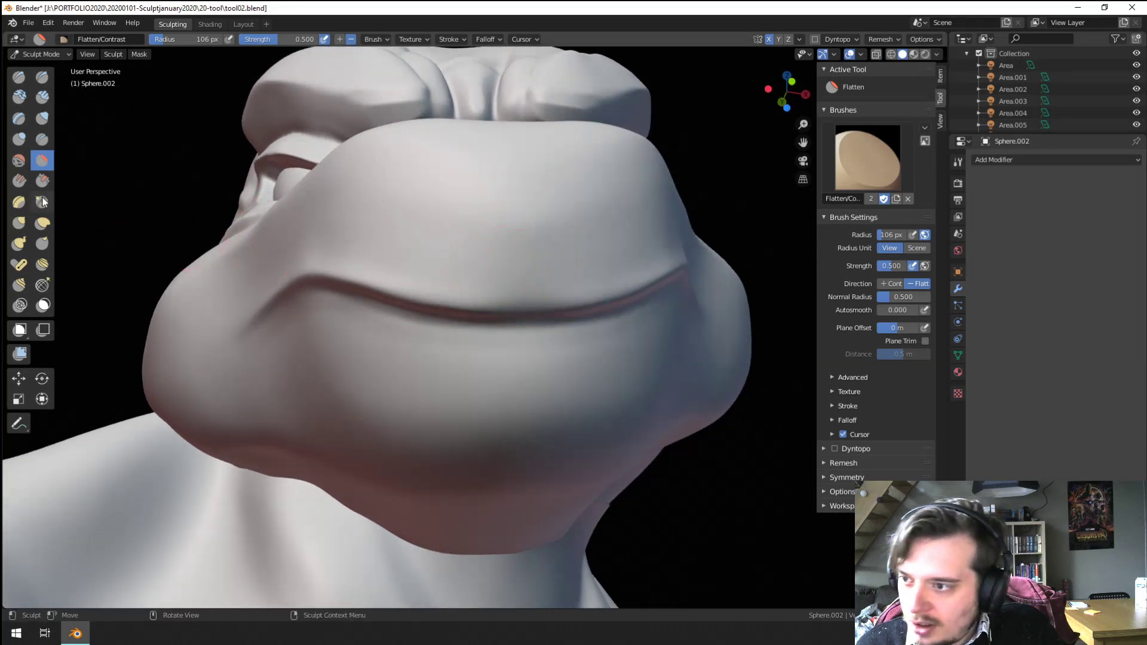
mouse_move(251, 245)
middle_down()
mouse_move(311, 257)
mouse_move(494, 239)
middle_up()
key(f)
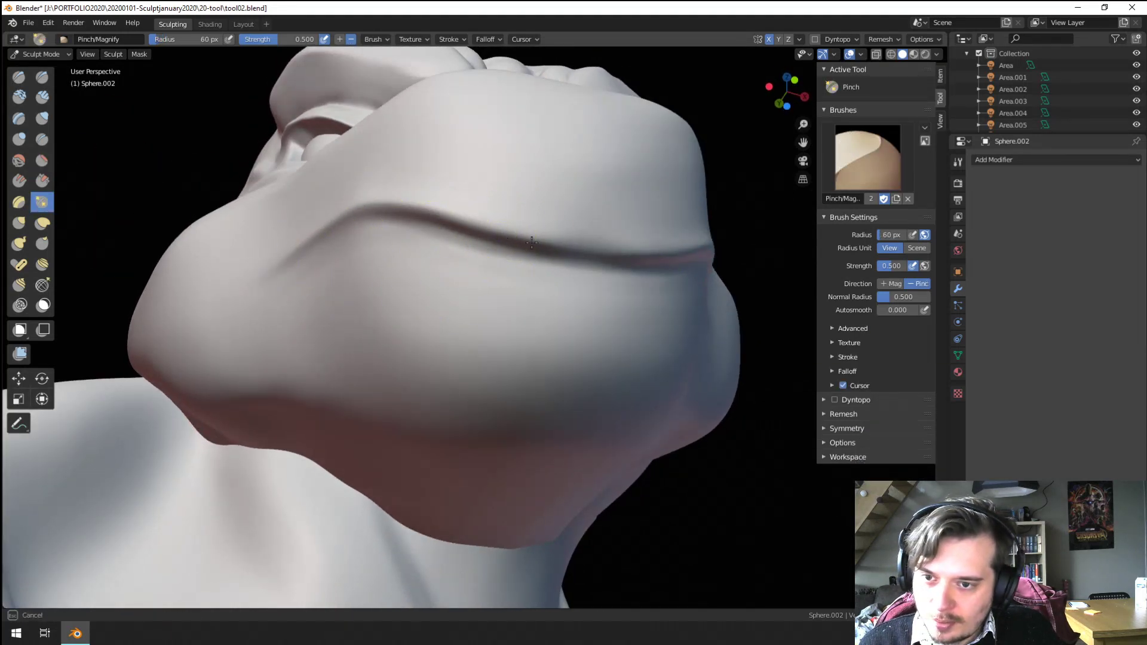
click(586, 244)
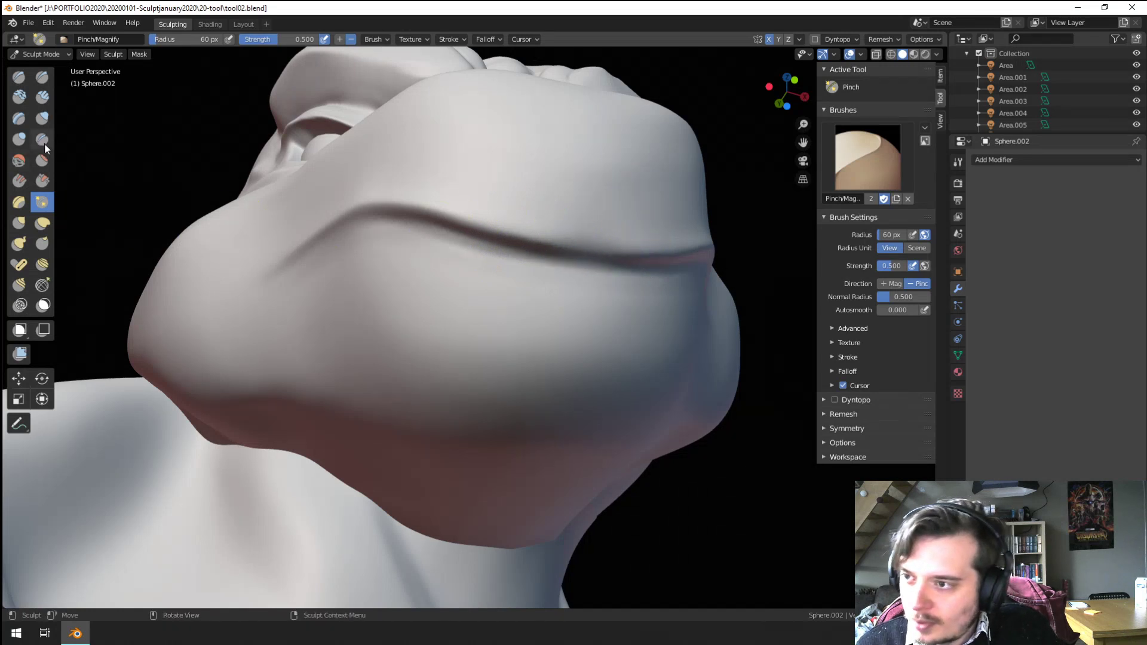
Step: Sharpen the front of the mouth line and its outer corner with the Crease brush, reducing the radius to 44 px
click(42, 140)
drag(508, 231, 699, 258)
key(f)
click(273, 272)
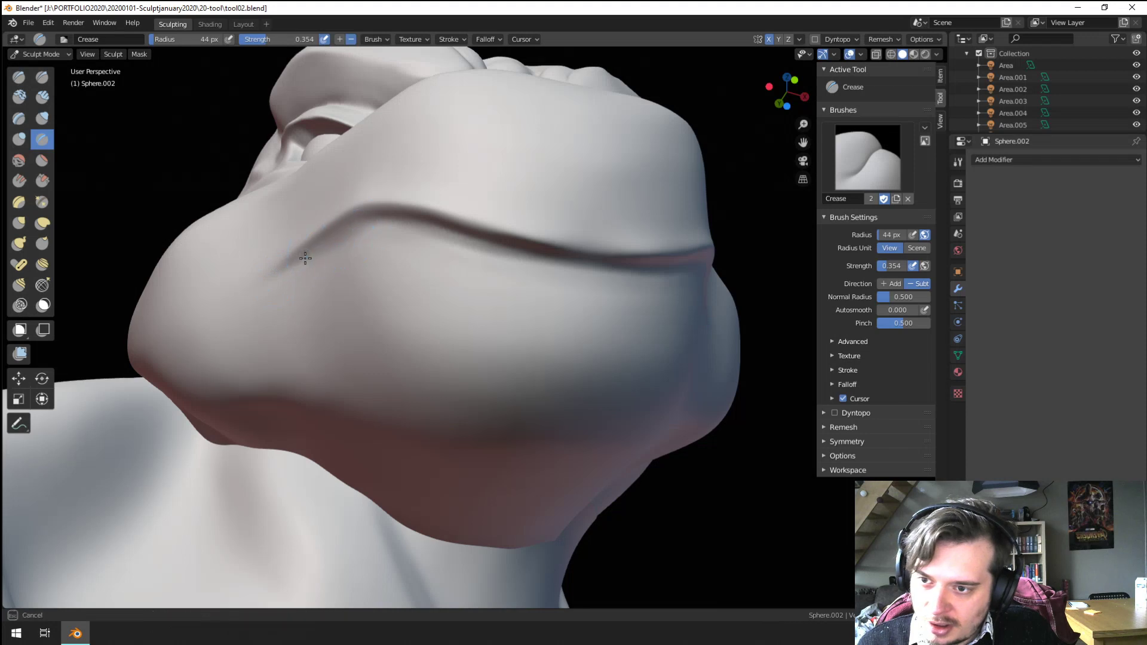
Step: Undo the first lower lip stroke and rework the lip's edge below the mouth line with the Crease brush at 58 px
drag(408, 234, 542, 257)
key(ctrl+z)
key(ctrl+shift+z)
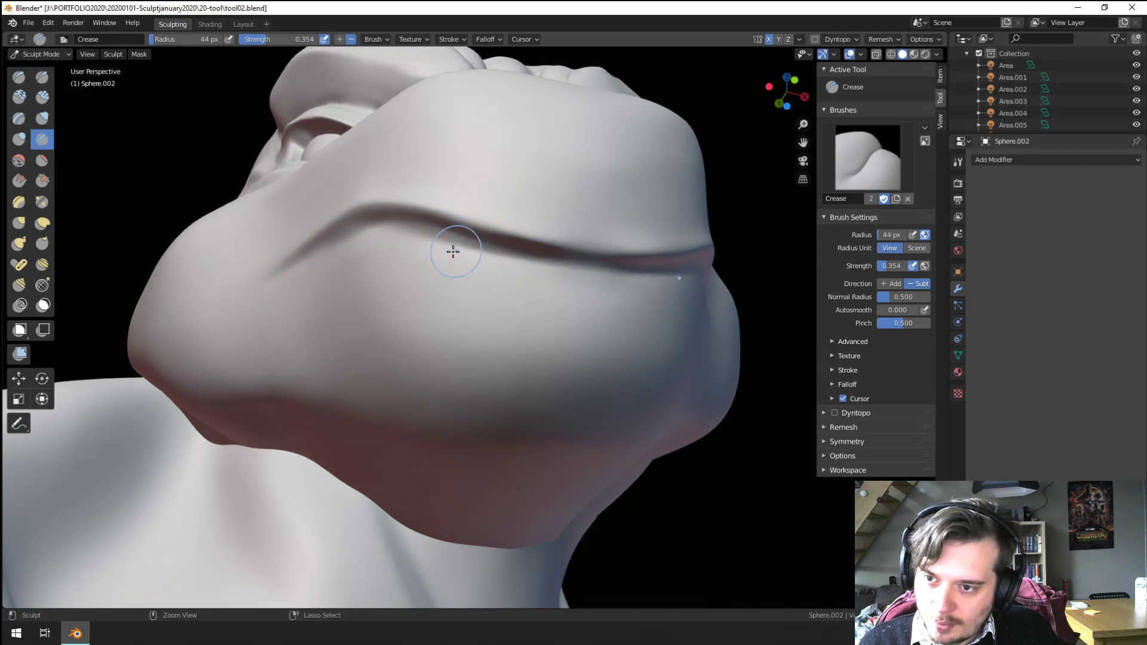
key(ctrl+z)
drag(394, 227, 552, 265)
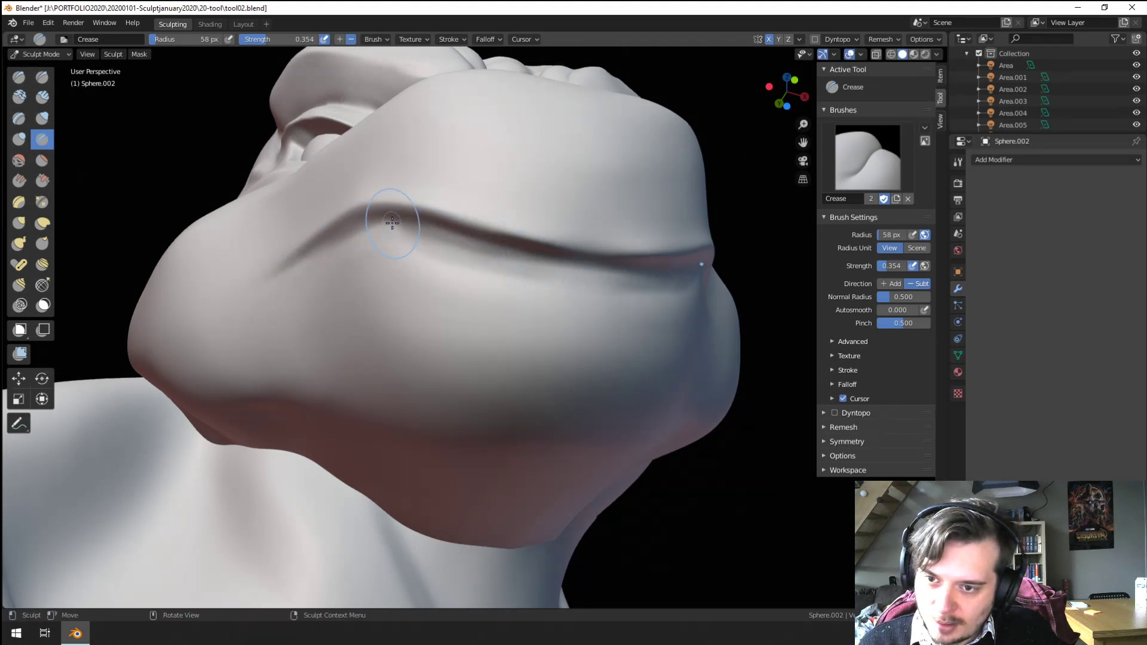
Step: Undo the last crease stroke and recarve the lower lip's edge from mouth corner to front with the Crease brush at 58 px
key(ctrl+z)
drag(396, 226, 539, 255)
drag(432, 238, 570, 266)
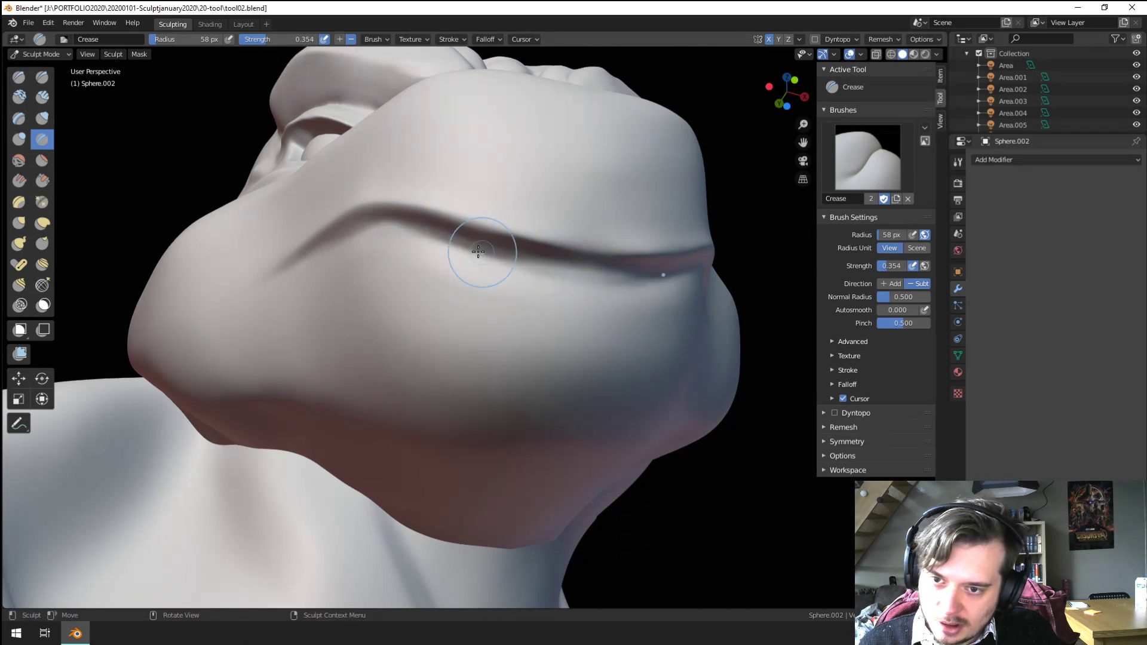
drag(482, 253, 622, 276)
drag(431, 237, 584, 274)
drag(387, 223, 390, 223)
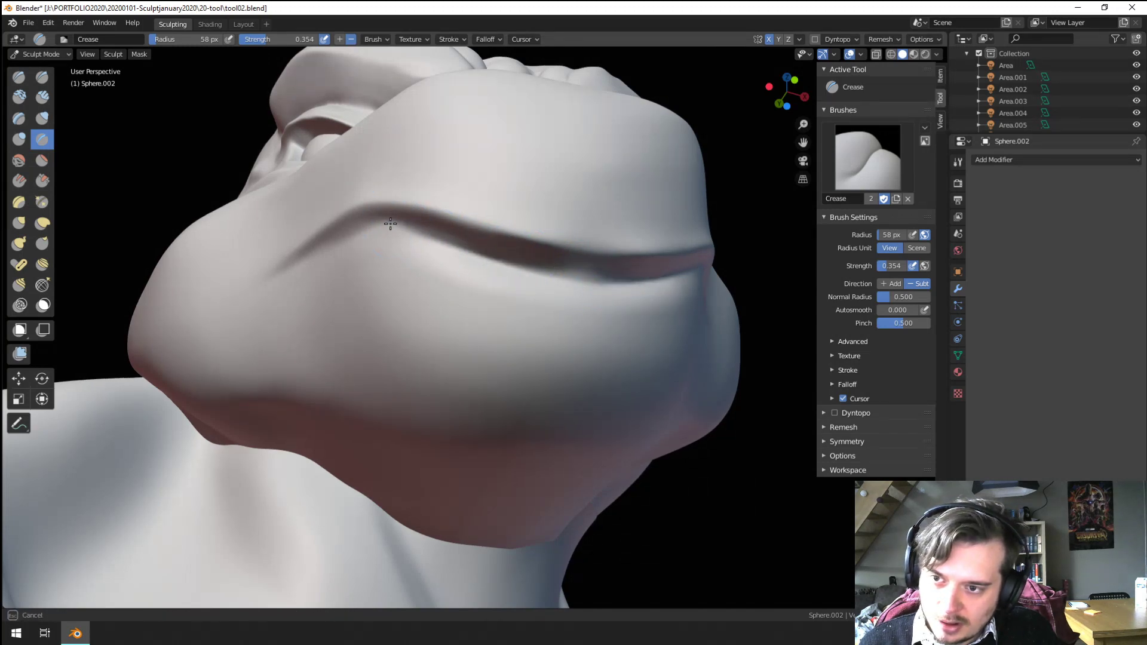
drag(281, 273, 389, 216)
Step: Extend the crease along the lower lip's edge across the front of the mouth
scroll(315, 367, down, 5)
mouse_move(315, 366)
middle_down()
mouse_move(250, 376)
mouse_move(299, 356)
middle_up()
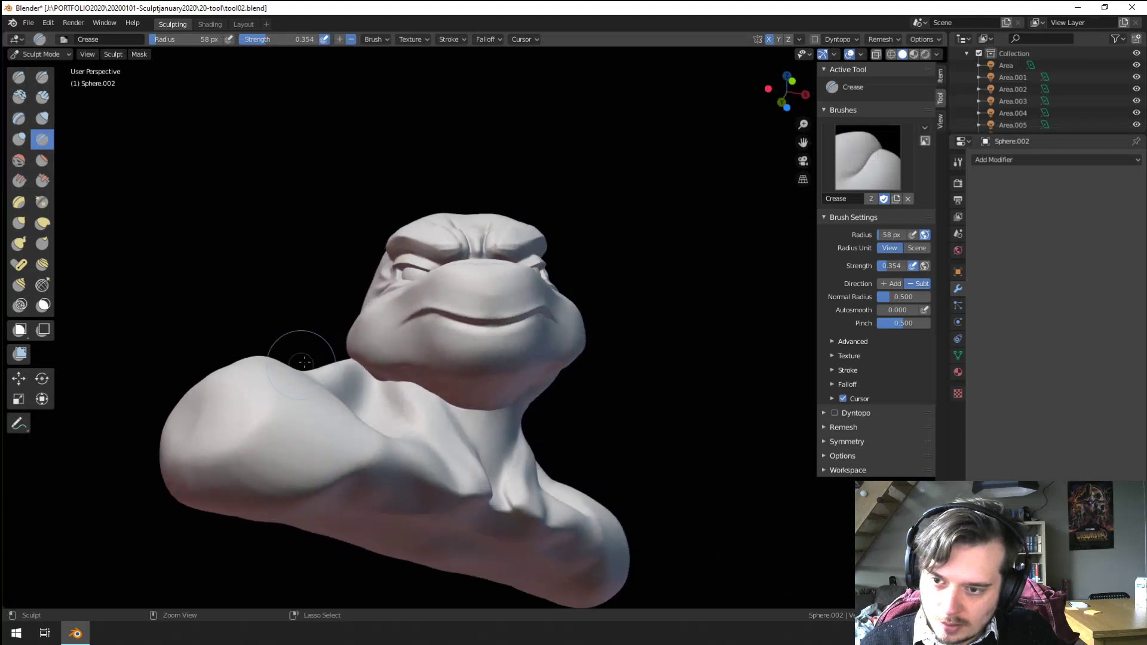
scroll(322, 335, up, 5)
drag(366, 297, 603, 301)
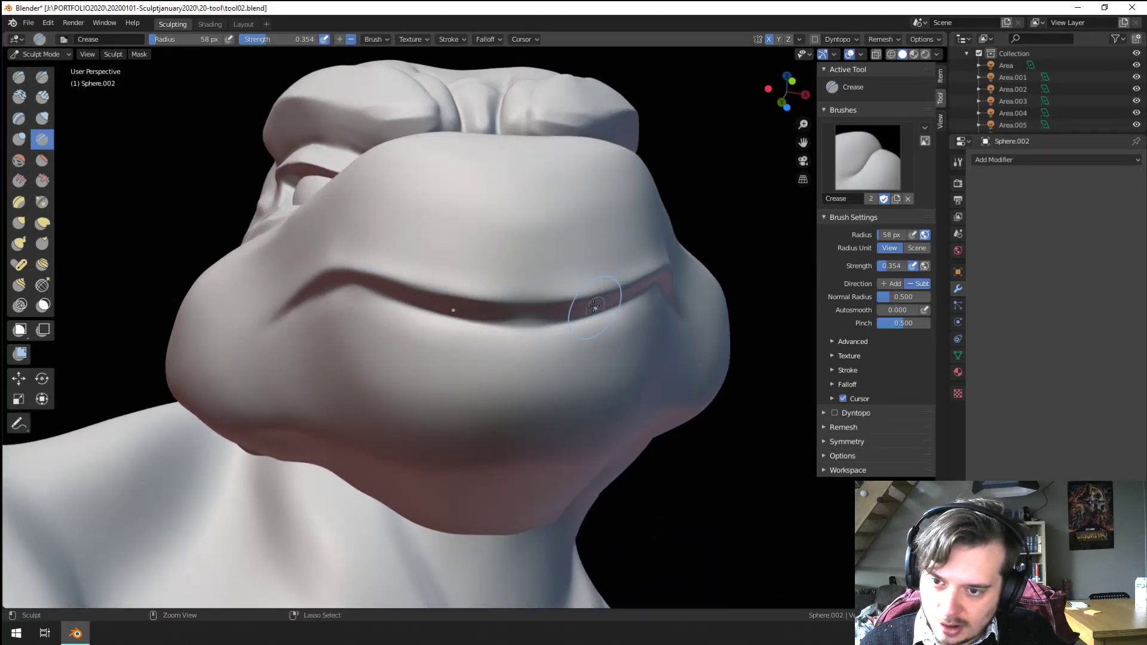
mouse_move(604, 301)
middle_down()
mouse_move(409, 309)
mouse_move(363, 273)
middle_up()
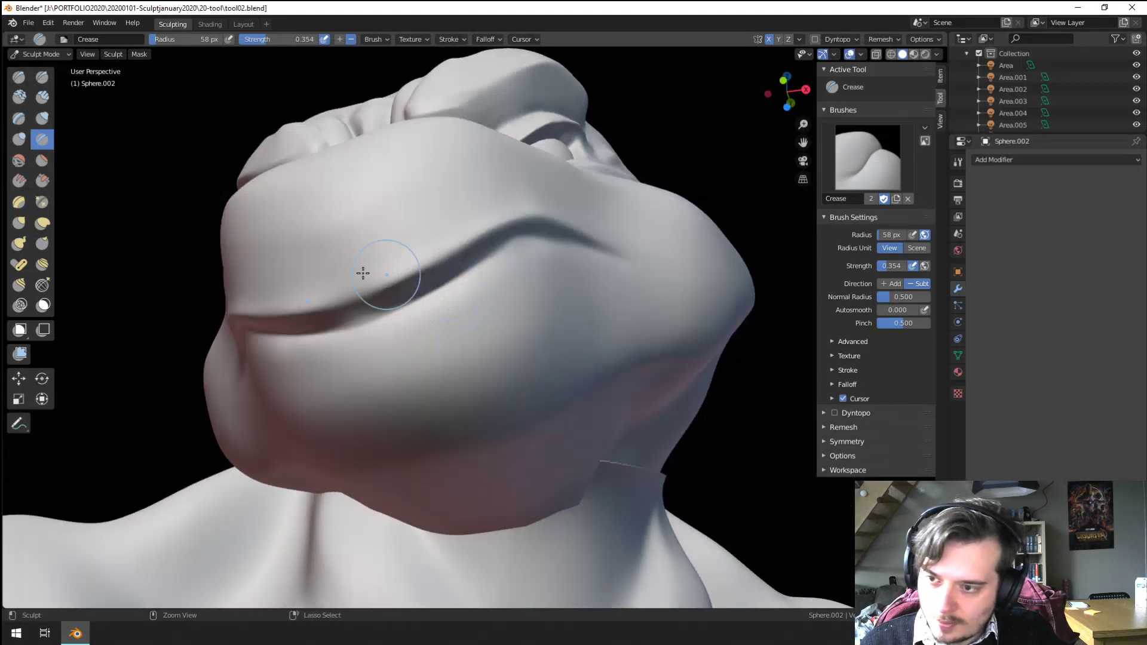
Step: Plane the lower lip and the front of the upper lip with the Scrape brush, reducing the radius to 90 px
click(49, 186)
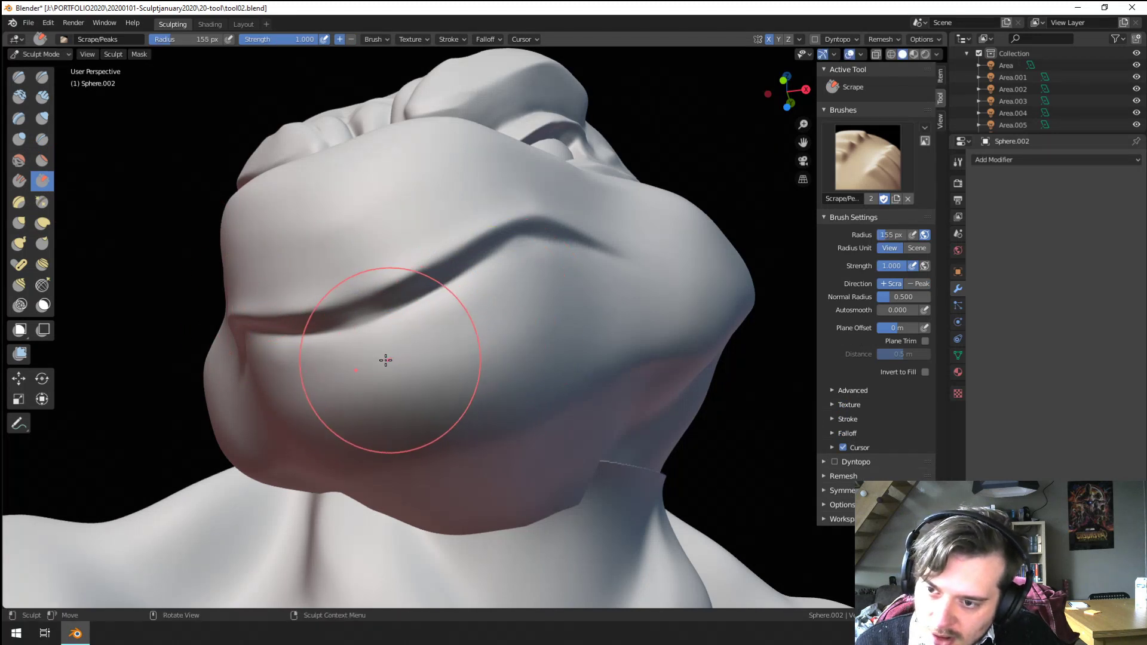
key(f)
click(362, 360)
mouse_move(338, 361)
mouse_down()
mouse_move(350, 369)
mouse_move(339, 411)
mouse_move(376, 425)
mouse_move(351, 440)
mouse_up()
mouse_move(365, 372)
ctrl+middle_down()
mouse_move(394, 400)
mouse_move(318, 409)
mouse_move(388, 399)
mouse_move(447, 331)
ctrl+middle_up()
key(f)
click(321, 370)
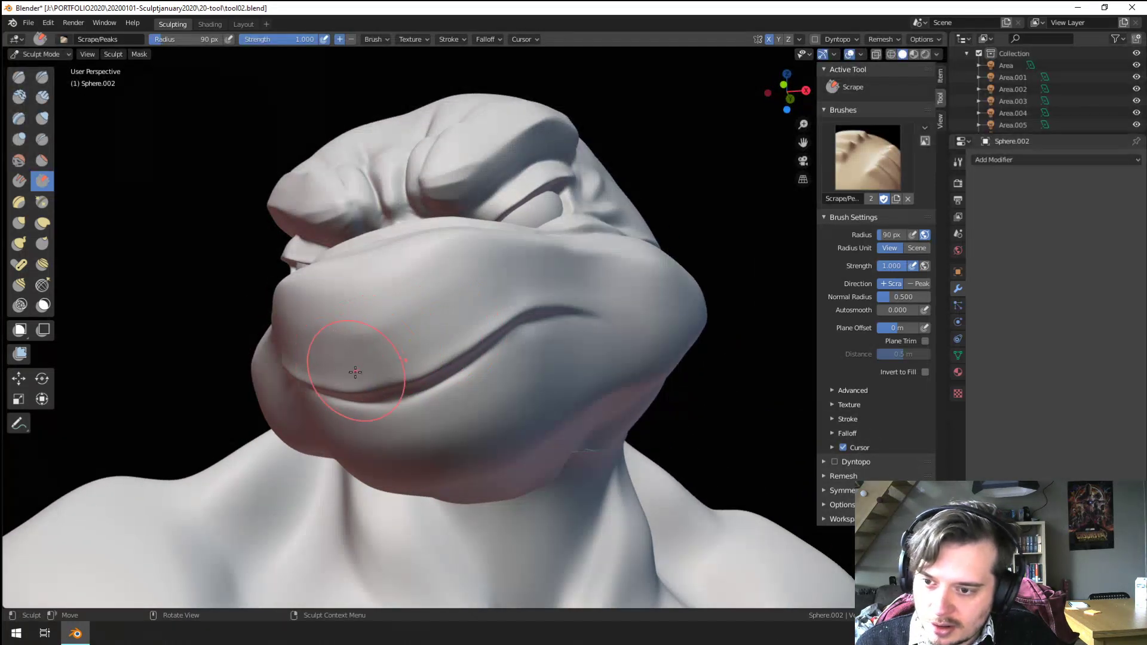
drag(354, 372, 402, 359)
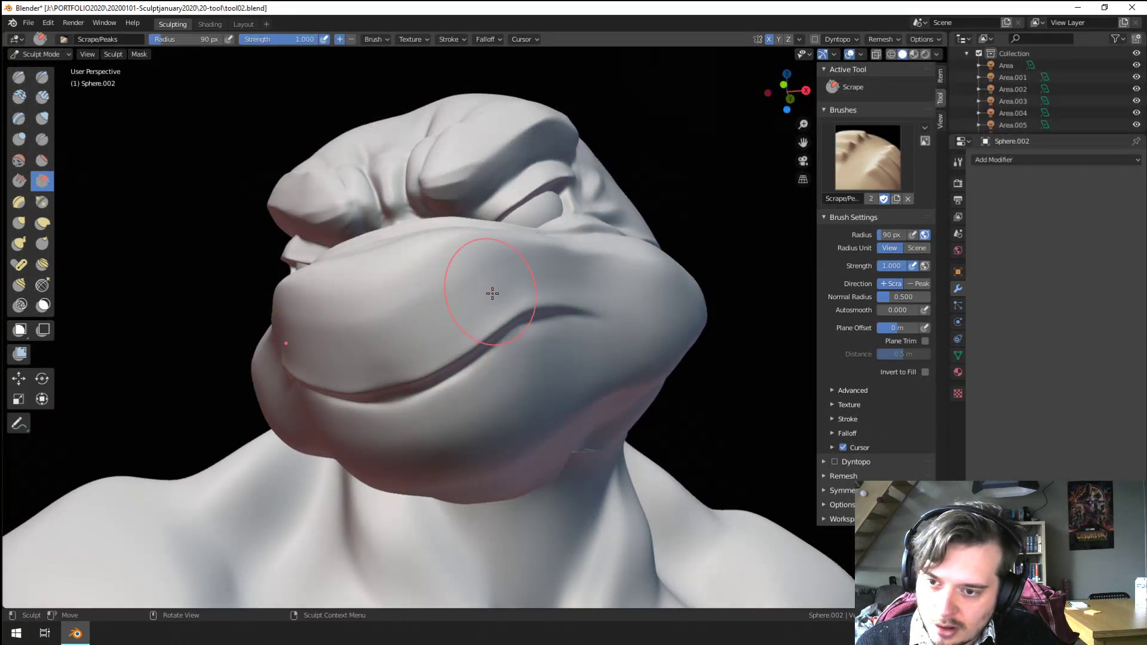
Step: Adjust the front of the upper lip along the mouth line with the Grab brush at 82 px
middle_drag(493, 293, 460, 330)
key(g)
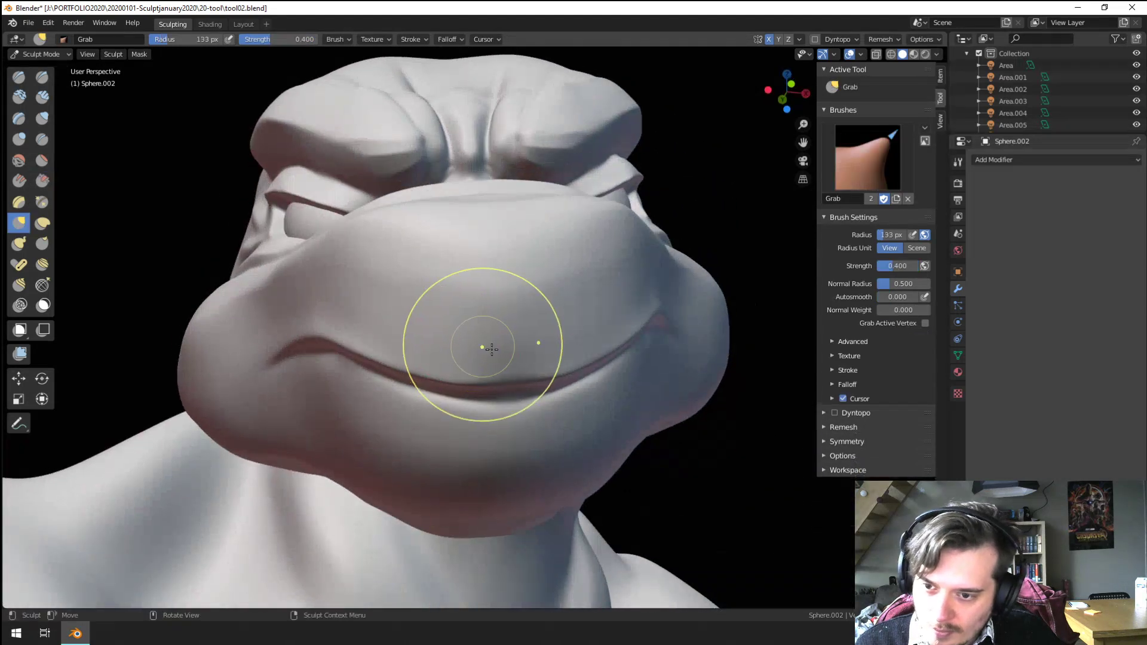
key(f)
click(511, 375)
mouse_move(503, 381)
middle_down()
mouse_move(723, 371)
mouse_move(64, 177)
middle_up()
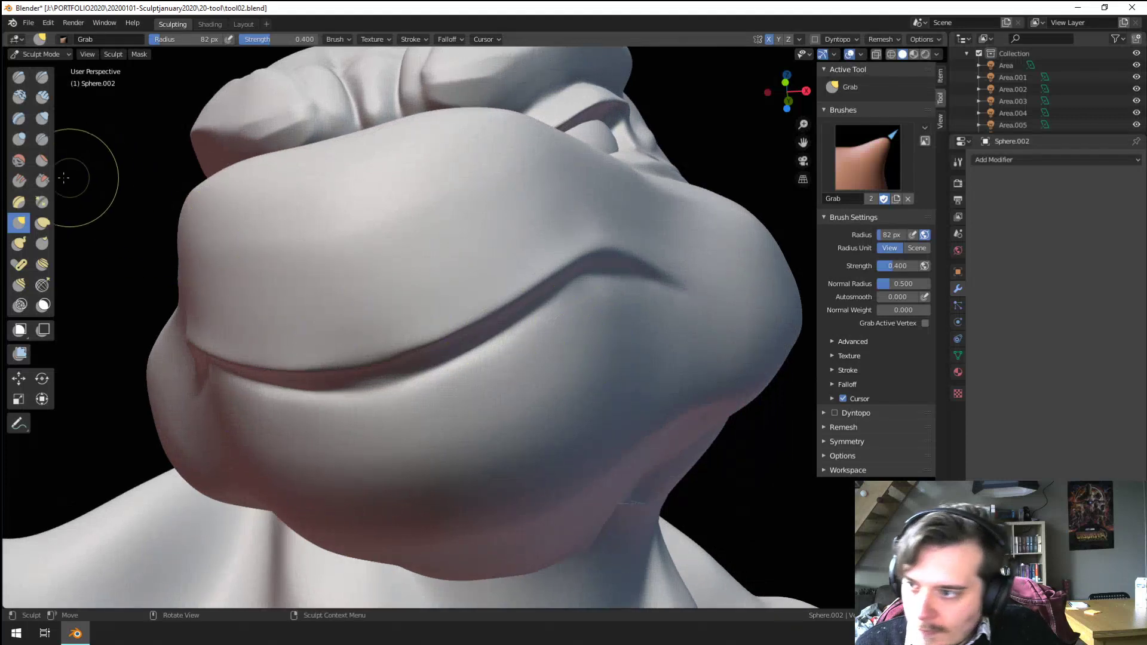
Step: Define a thin rim along the lower lip and extend the mouth corner onto the cheek with the Crease brush at 39 px
click(42, 142)
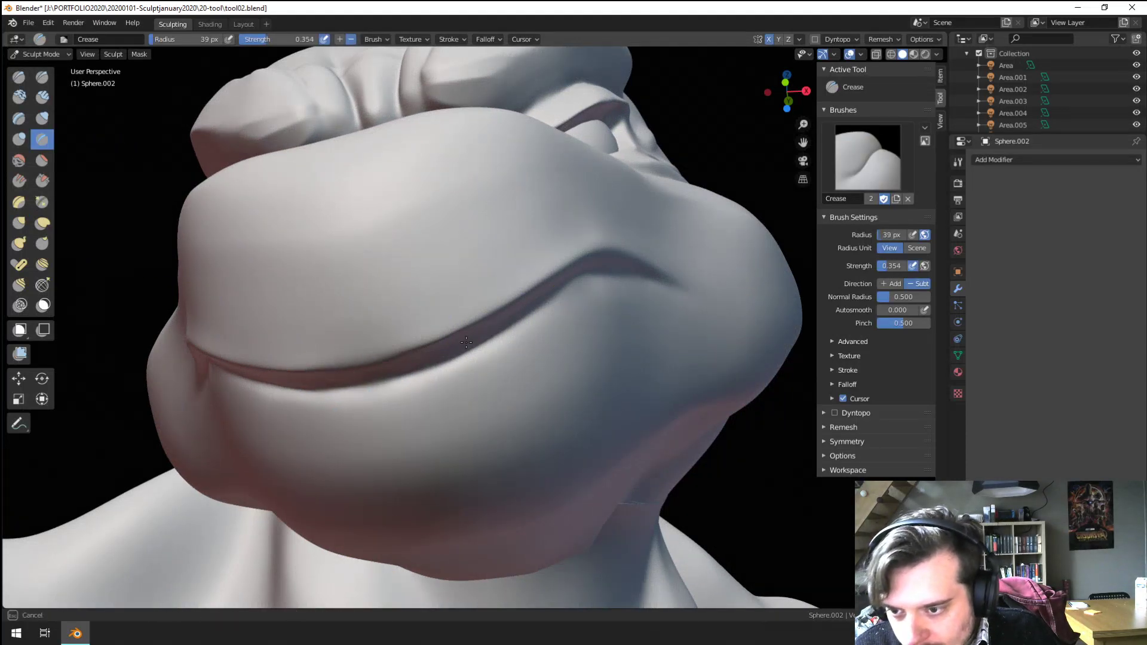
ctrl+middle_drag(466, 342, 400, 341)
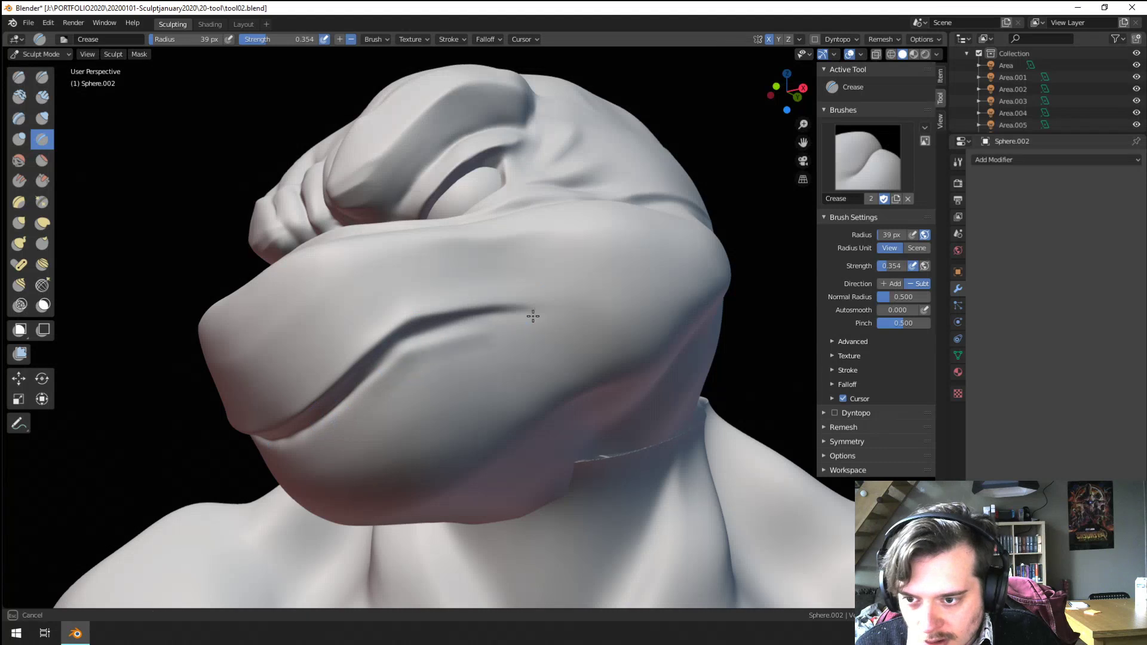
mouse_move(481, 343)
middle_down()
mouse_move(422, 333)
mouse_move(391, 371)
middle_up()
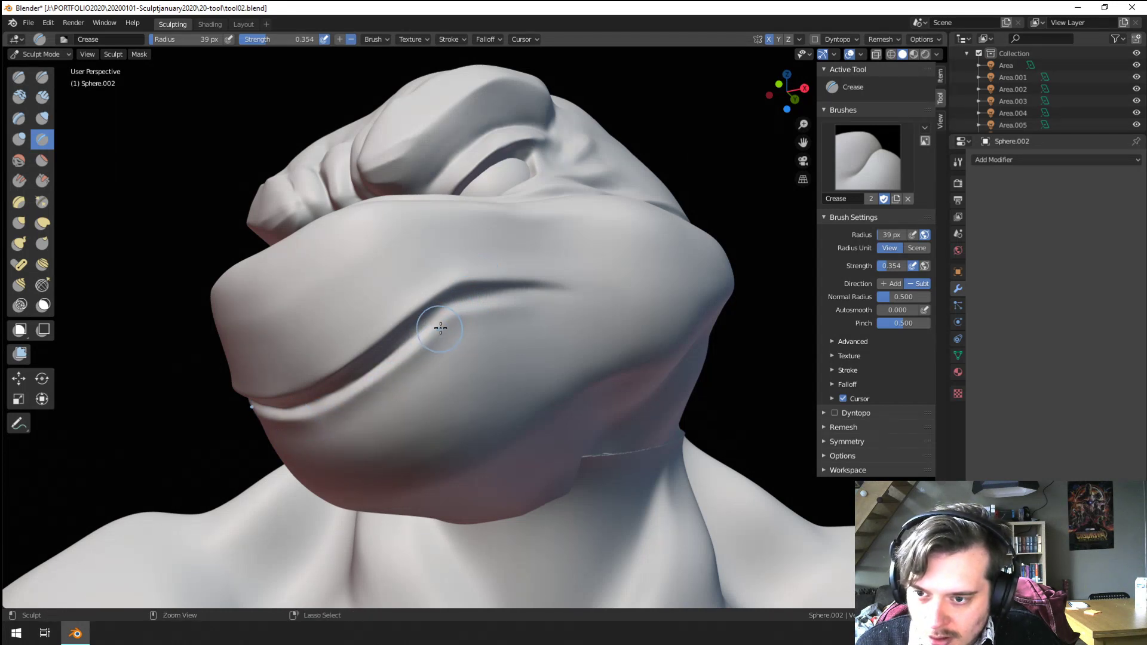
drag(492, 292, 589, 286)
scroll(502, 293, down, 5)
middle_drag(502, 294, 95, 201)
scroll(422, 350, up, 4)
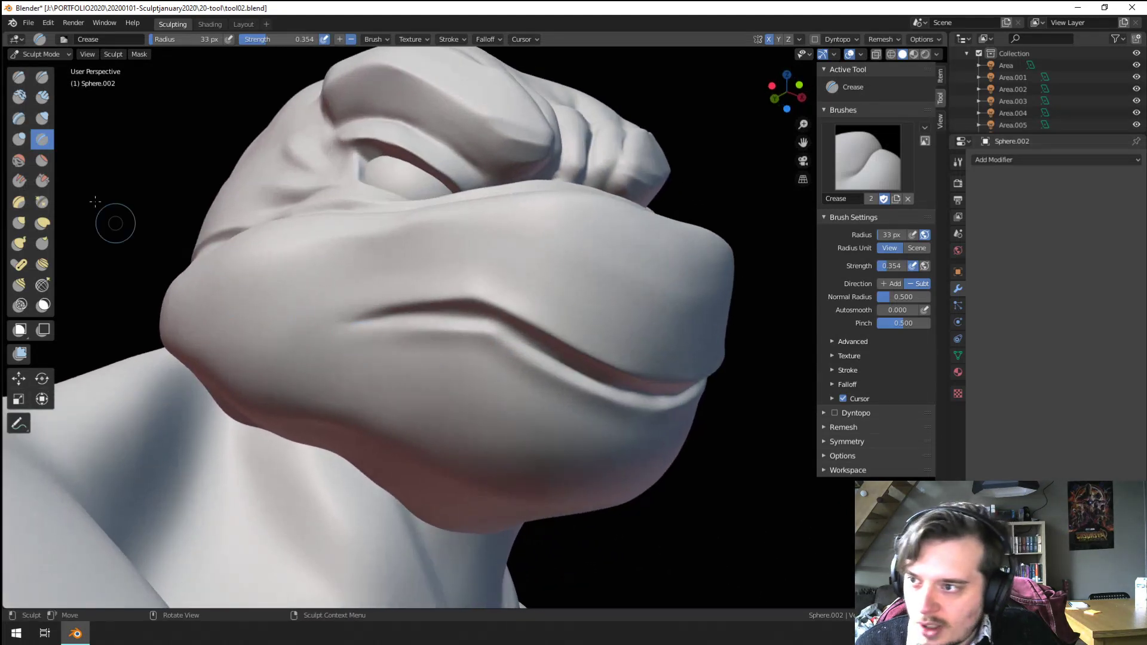
Step: Build up a soft fold behind the mouth corner with the Clay brush at 78 px
click(21, 98)
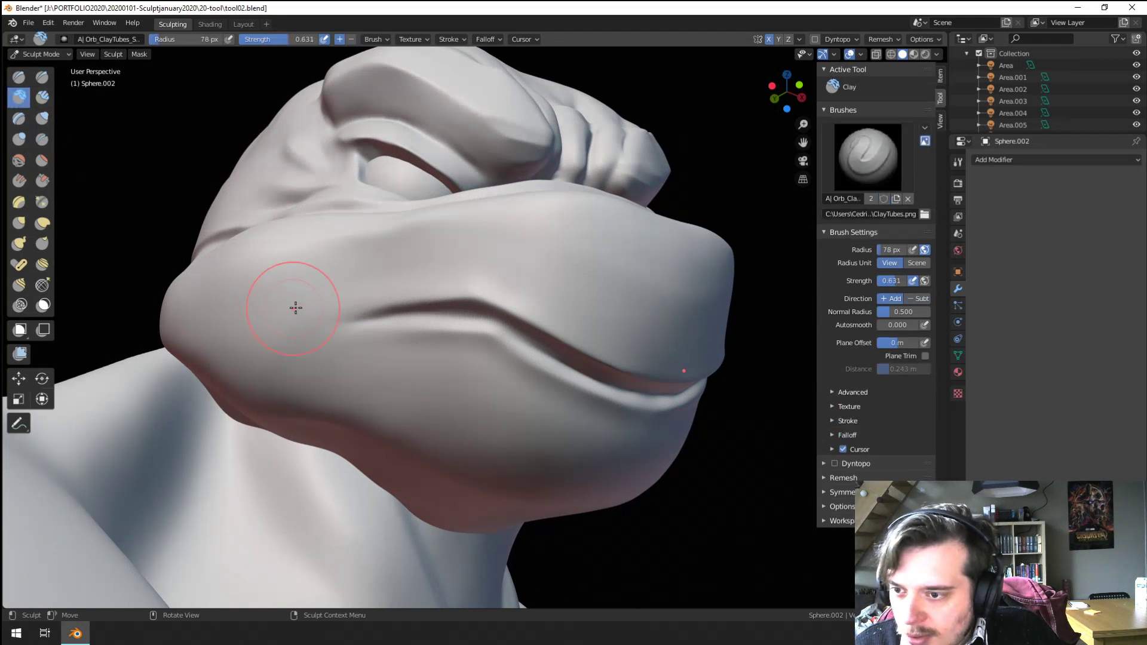
drag(300, 303, 301, 330)
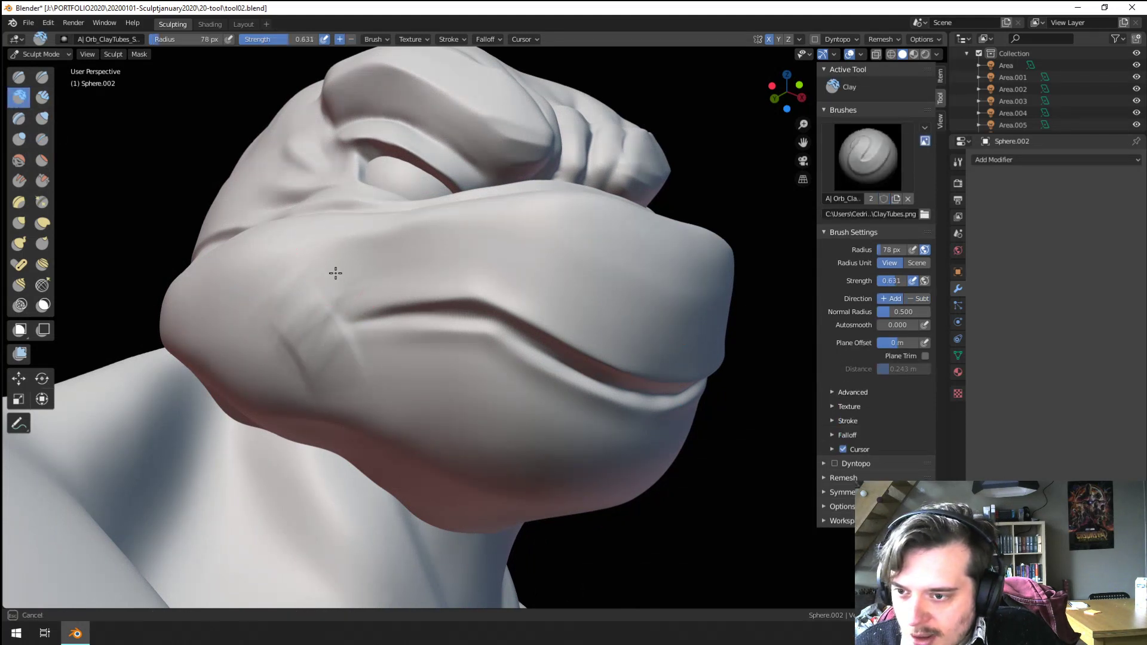
drag(335, 273, 326, 351)
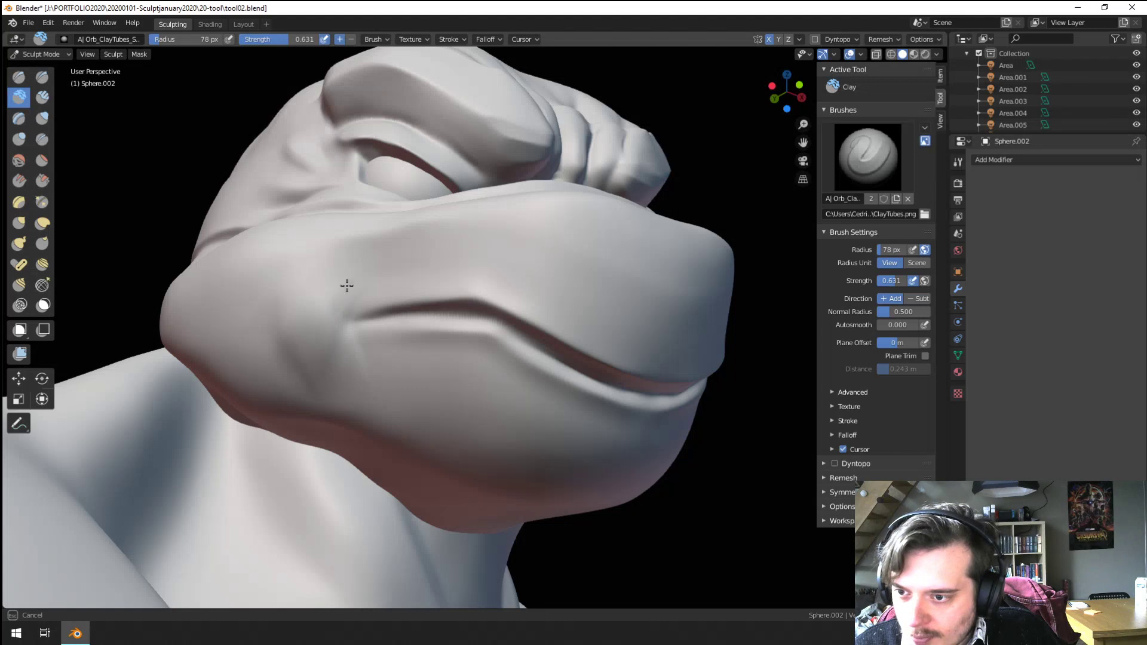
mouse_move(296, 371)
middle_down()
mouse_move(257, 358)
mouse_move(225, 366)
mouse_move(263, 334)
mouse_move(280, 273)
middle_up()
Step: Flatten the cheek fold around the mouth corner with the Flatten brush, using radii of 62, 180 and 75 px
click(42, 162)
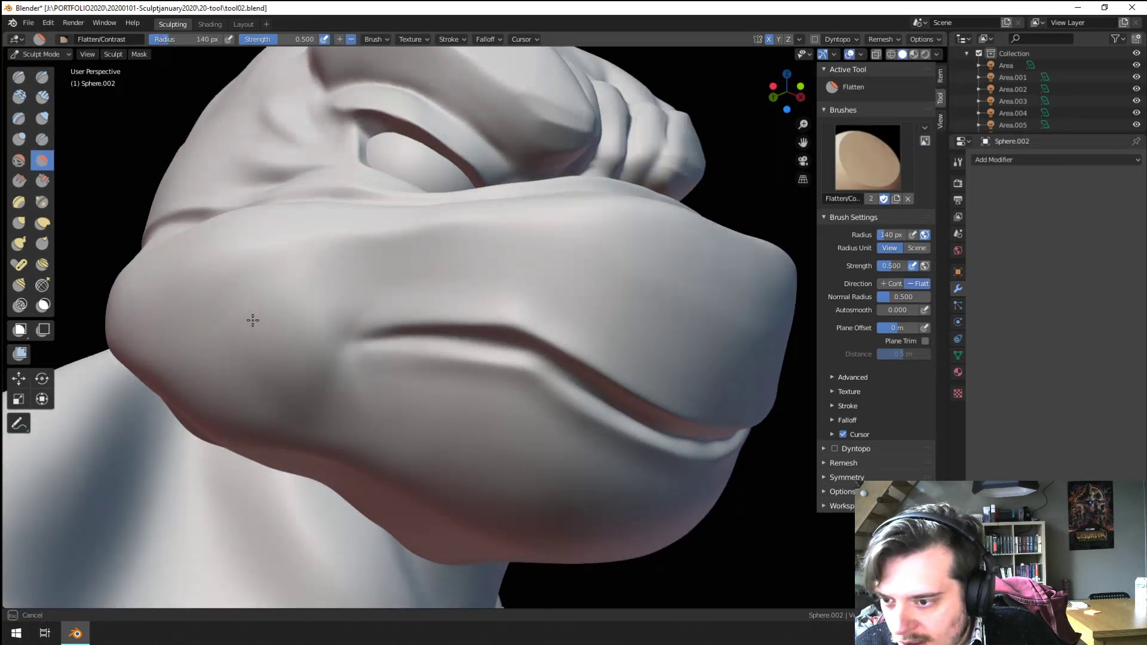
key(f)
click(300, 371)
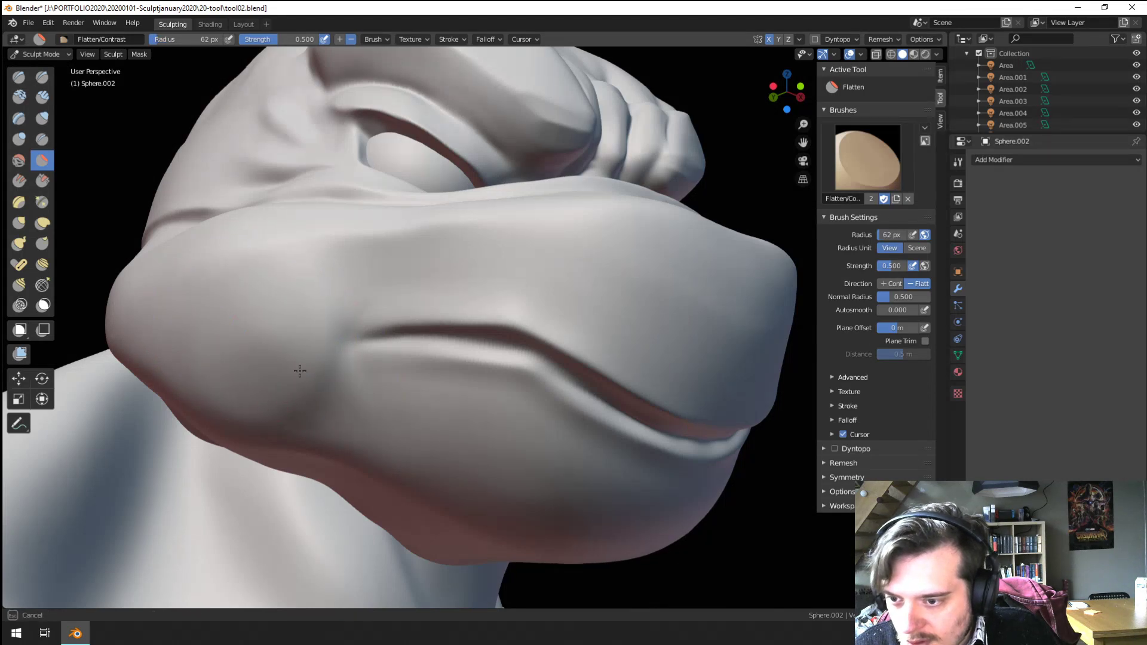
key(f)
click(336, 400)
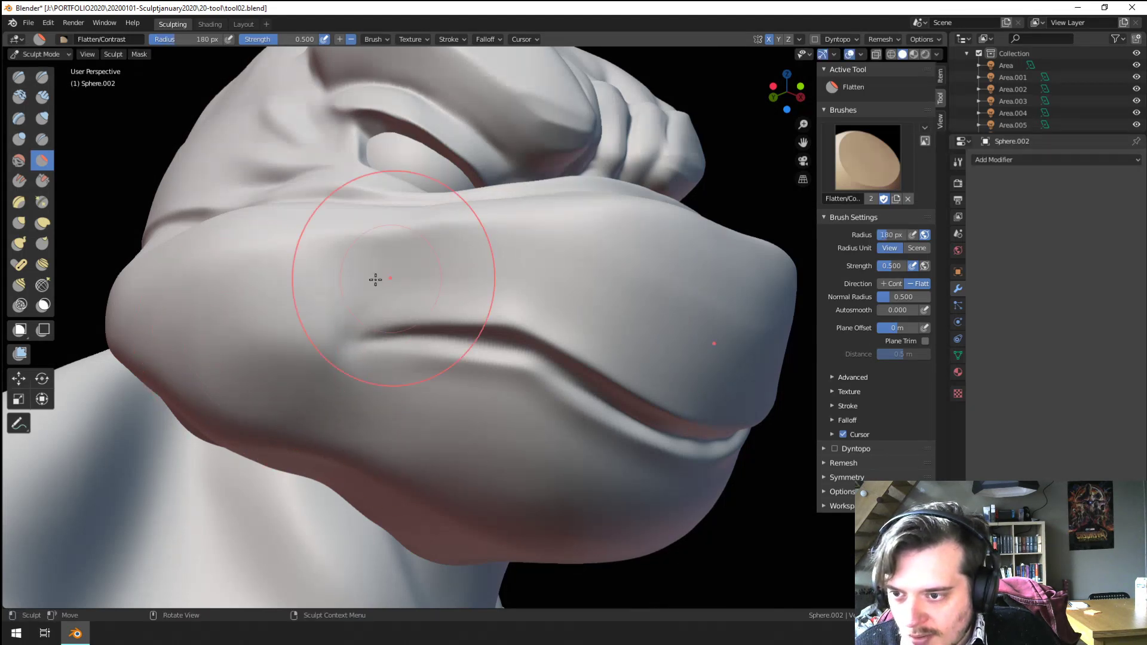
scroll(414, 250, down, 5)
mouse_move(414, 250)
middle_down()
mouse_move(286, 343)
mouse_move(310, 353)
middle_up()
key(f)
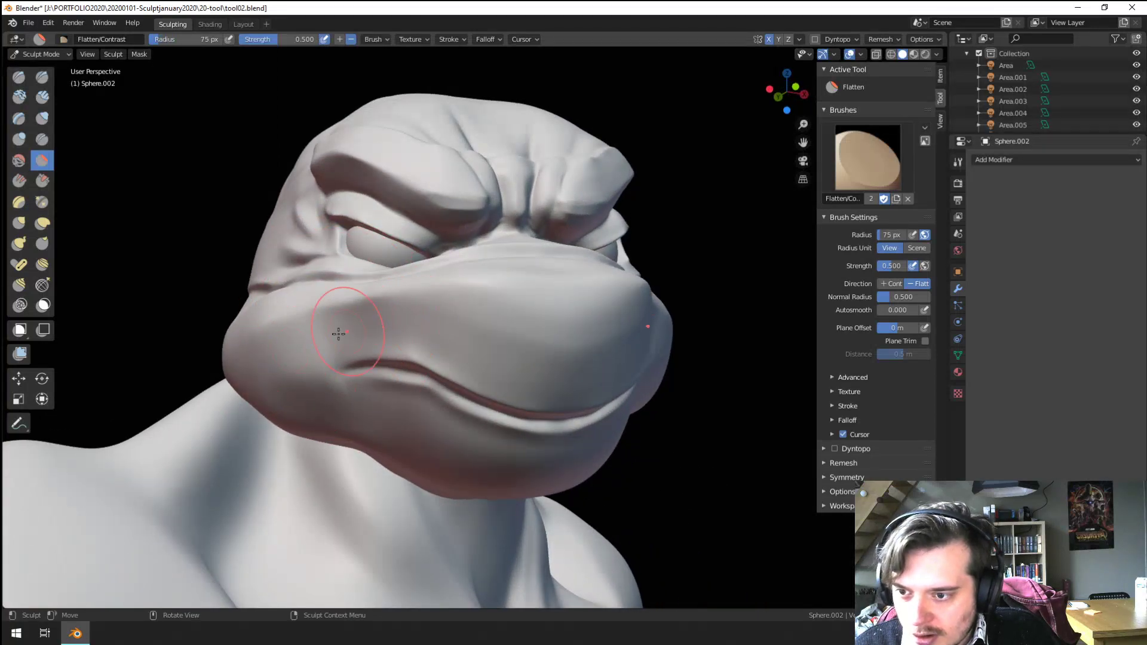
mouse_move(360, 326)
middle_down()
mouse_move(366, 340)
mouse_move(403, 302)
middle_up()
Step: Tighten the cheek and upper muzzle ridges with the Pinch brush at a 57 px radius
click(42, 201)
middle_drag(308, 350, 318, 365)
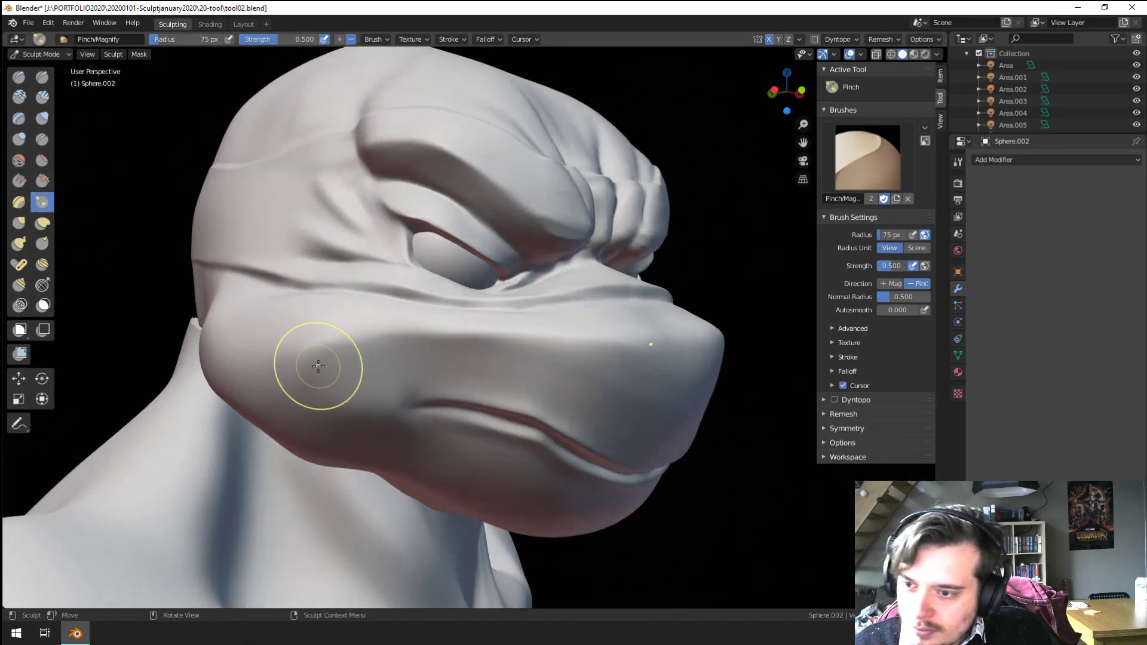
key(f)
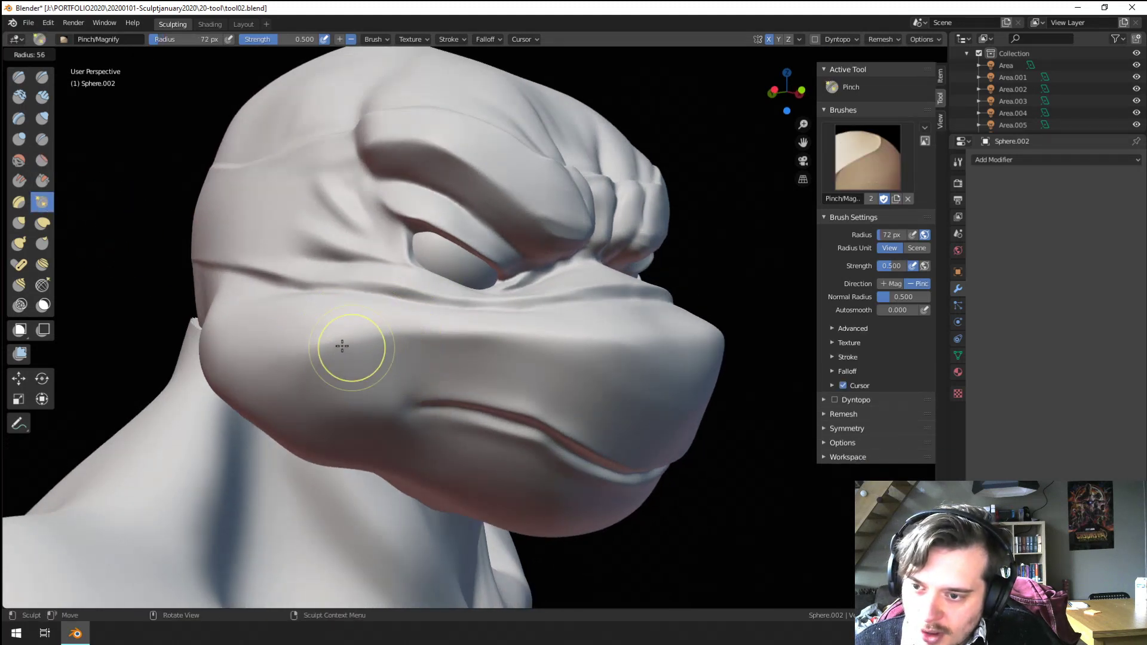
click(325, 345)
middle_drag(369, 345, 361, 414)
middle_drag(529, 374, 512, 425)
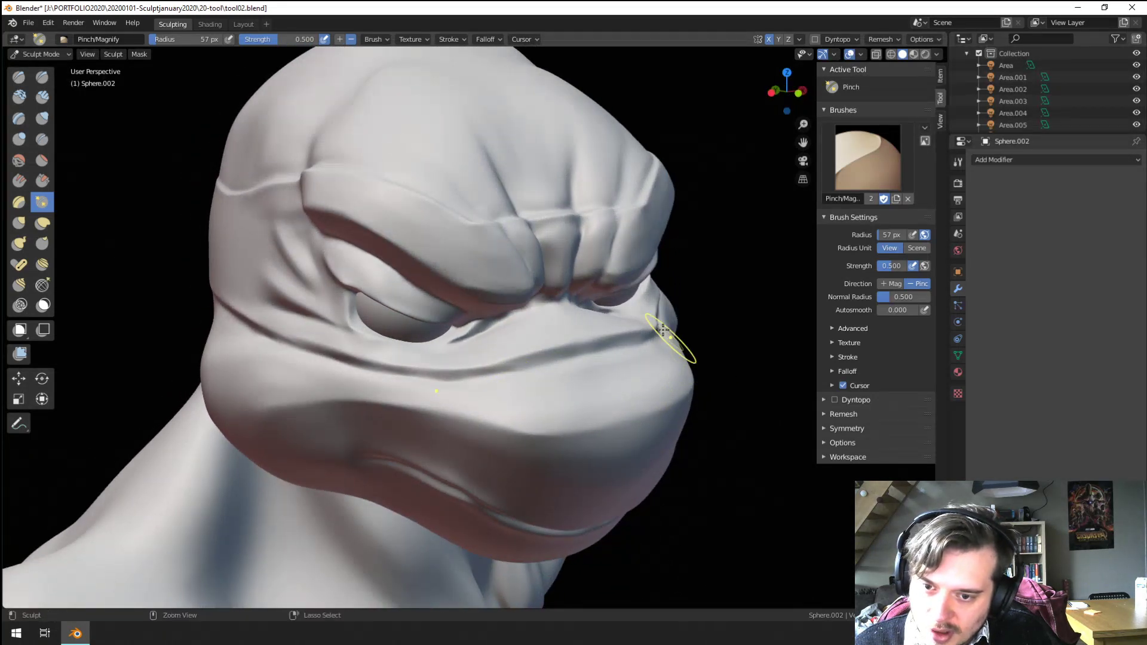
mouse_move(663, 330)
middle_down()
mouse_move(473, 394)
mouse_move(522, 335)
mouse_move(411, 354)
middle_up()
Step: Flatten the side planes of the muzzle above the mouth line with the Flatten brush at 109 px
key(shift+t)
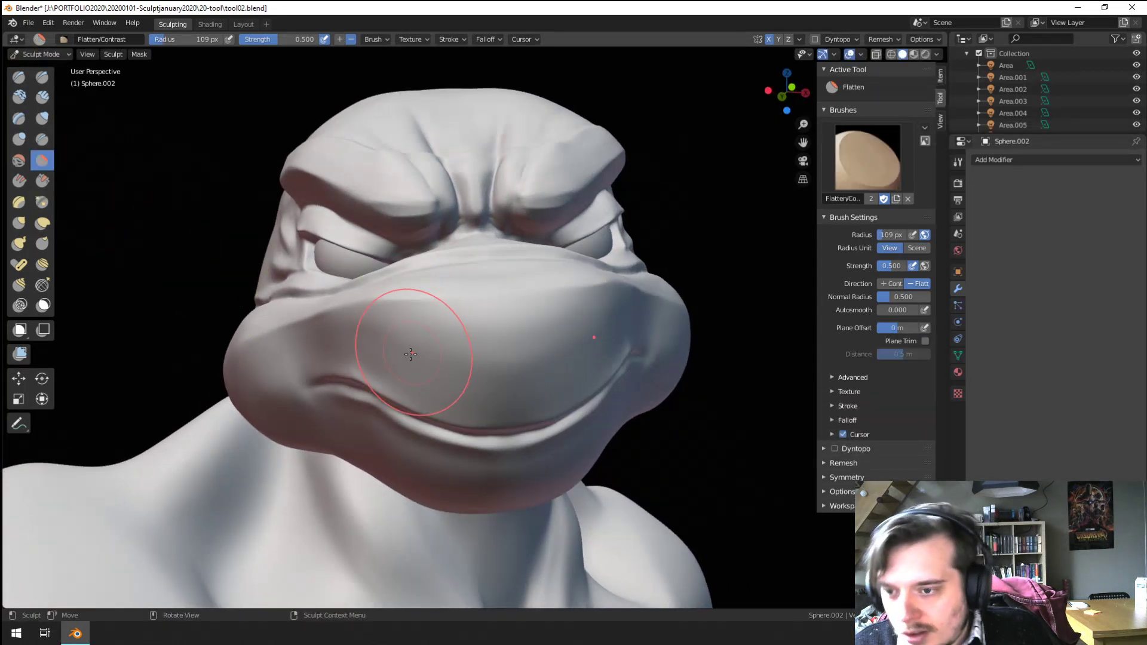
mouse_move(536, 359)
middle_down()
mouse_move(422, 418)
mouse_move(289, 448)
mouse_move(502, 412)
mouse_move(382, 339)
mouse_move(394, 358)
mouse_move(384, 358)
mouse_move(409, 392)
mouse_move(410, 333)
mouse_move(377, 222)
mouse_move(410, 236)
mouse_move(406, 211)
middle_up()
mouse_move(473, 150)
middle_down()
mouse_move(391, 212)
mouse_move(417, 215)
mouse_move(346, 205)
mouse_move(464, 191)
middle_up()
Step: Carve a crease up the outer edge of the brow bulge toward the skull with the Crease brush at 56 px
key(g)
scroll(445, 215, down, 2)
scroll(430, 243, up, 5)
middle_drag(430, 244, 421, 218)
click(42, 140)
scroll(419, 303, down, 4)
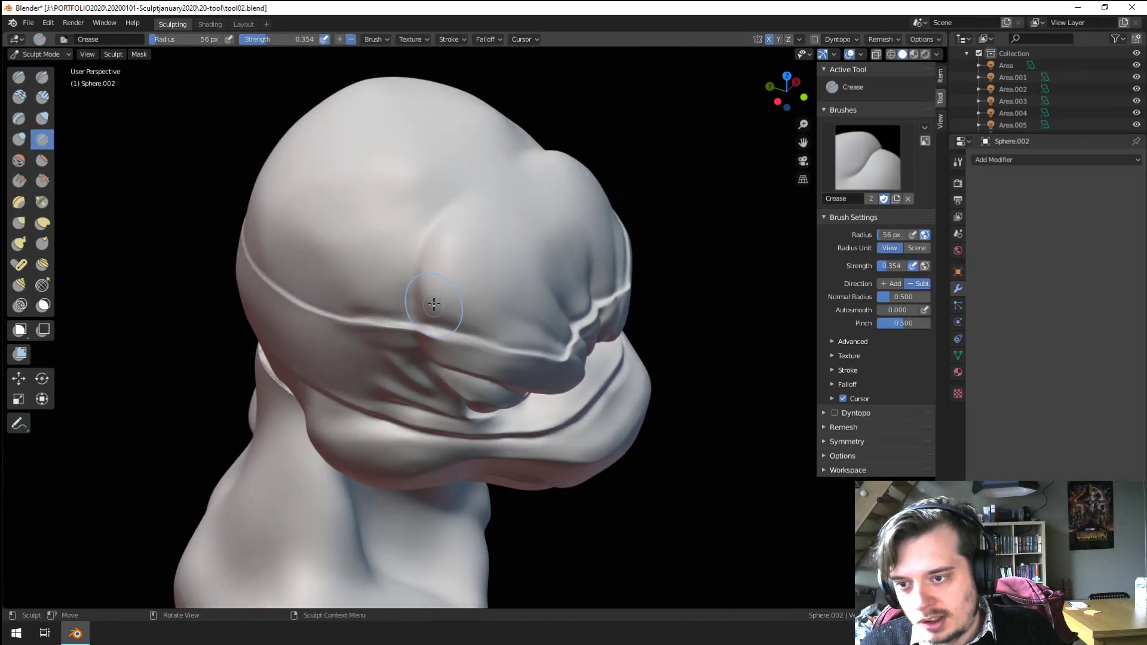
middle_drag(470, 254, 433, 202)
scroll(433, 202, down, 3)
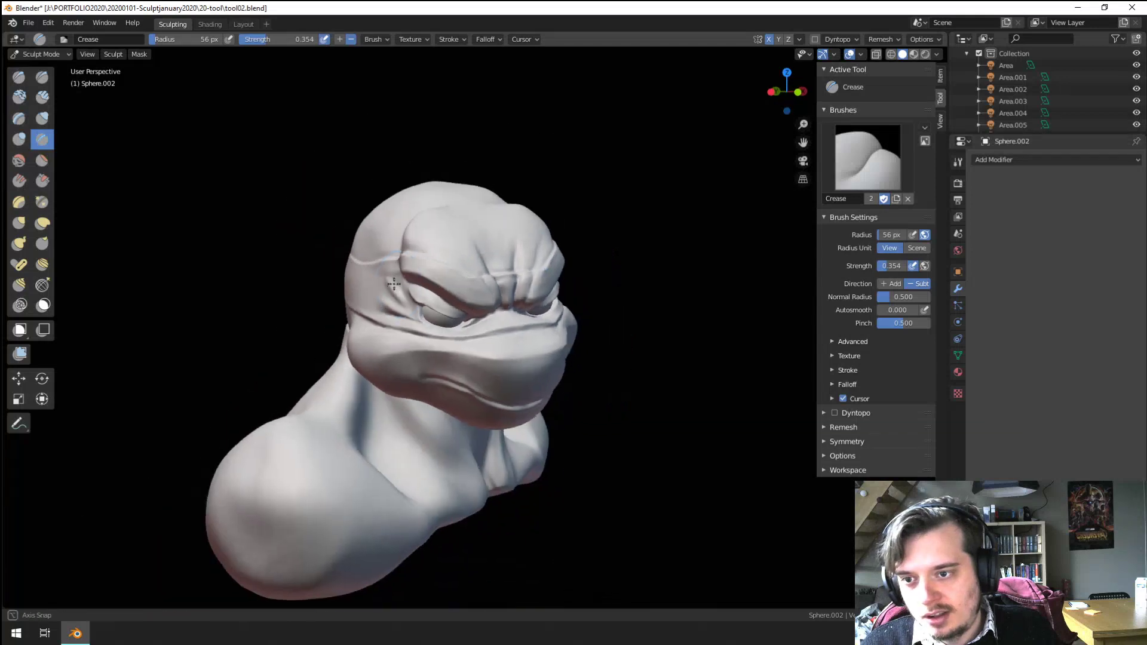
Step: Pull the forehead above the brow bulge slightly upward with the Grab brush at 108 px
scroll(443, 297, up, 2)
scroll(444, 275, up, 2)
key(g)
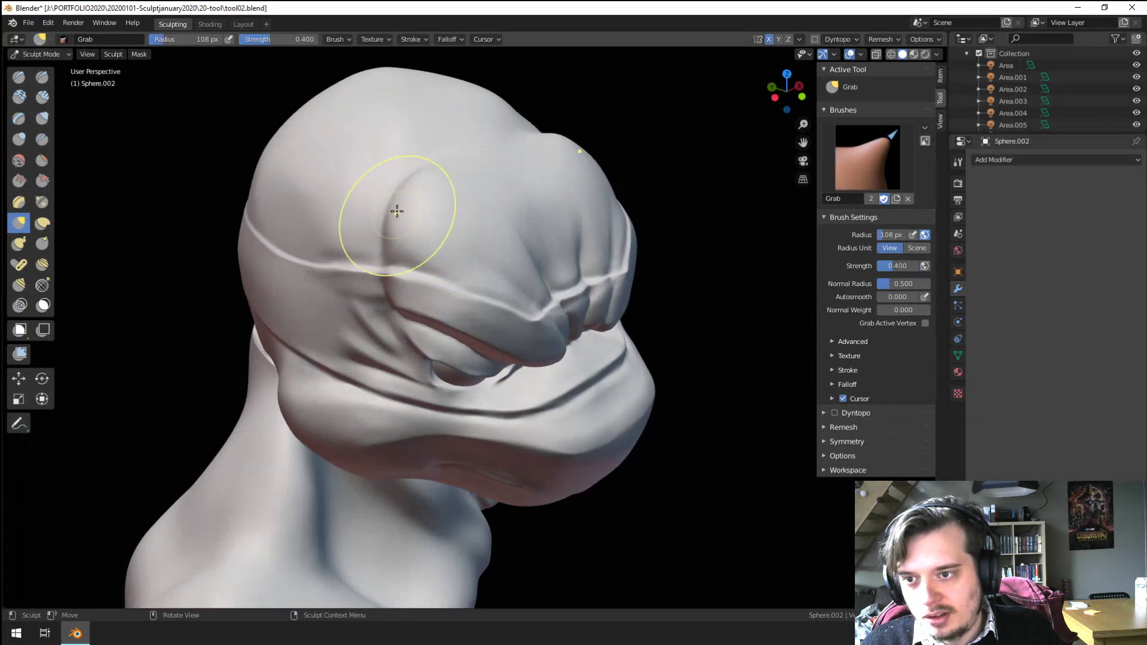
drag(435, 158, 438, 150)
middle_drag(439, 147, 373, 167)
drag(374, 166, 373, 159)
middle_drag(418, 133, 393, 126)
Step: Raise the crown of the head with the Grab brush at a 190 px radius
key(f)
click(440, 100)
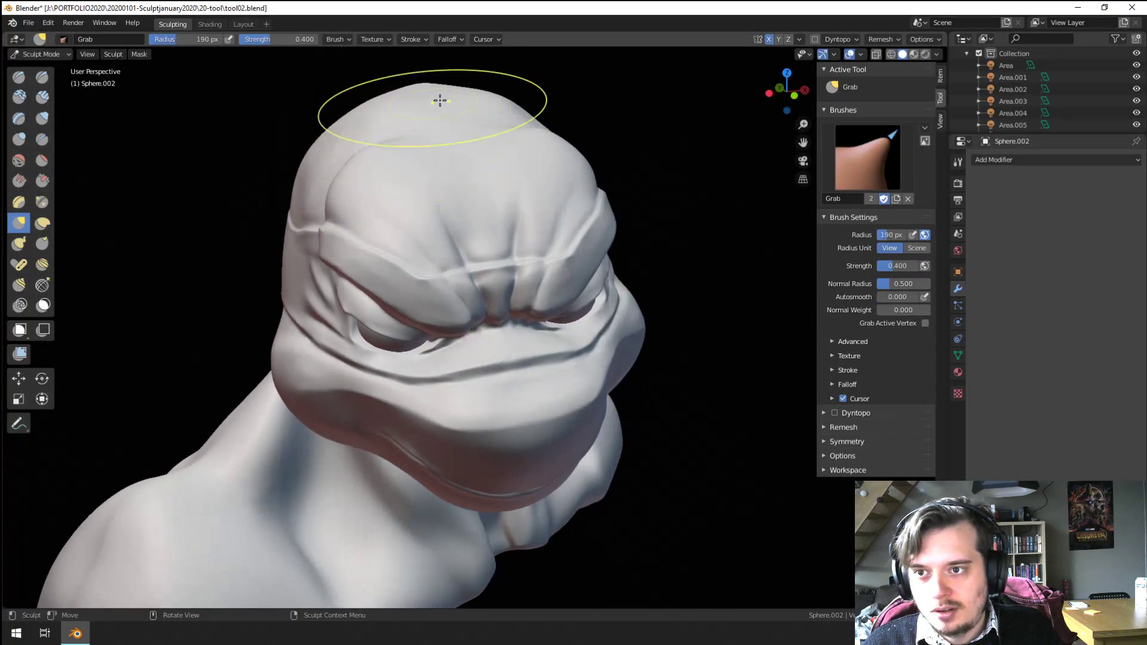
drag(422, 97, 421, 87)
scroll(358, 120, down, 4)
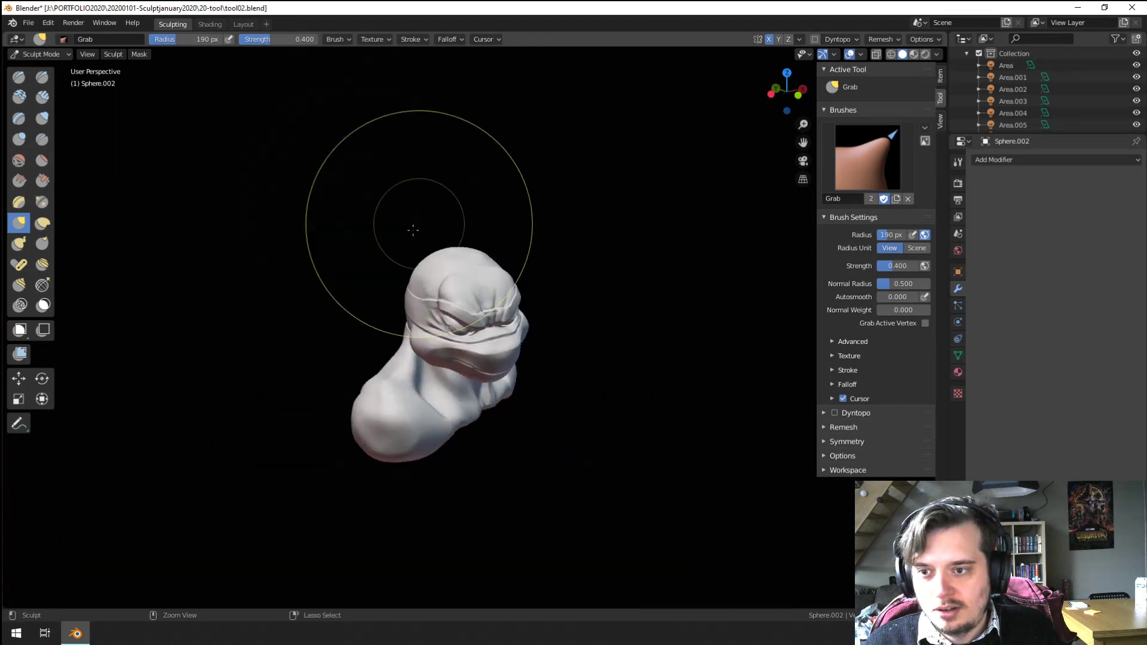
Step: Plane the side of the skull above the temple ridge with the Scrape brush, reducing the radius to 111 px
scroll(397, 218, up, 5)
middle_drag(397, 218, 399, 274)
click(42, 180)
scroll(338, 235, up, 2)
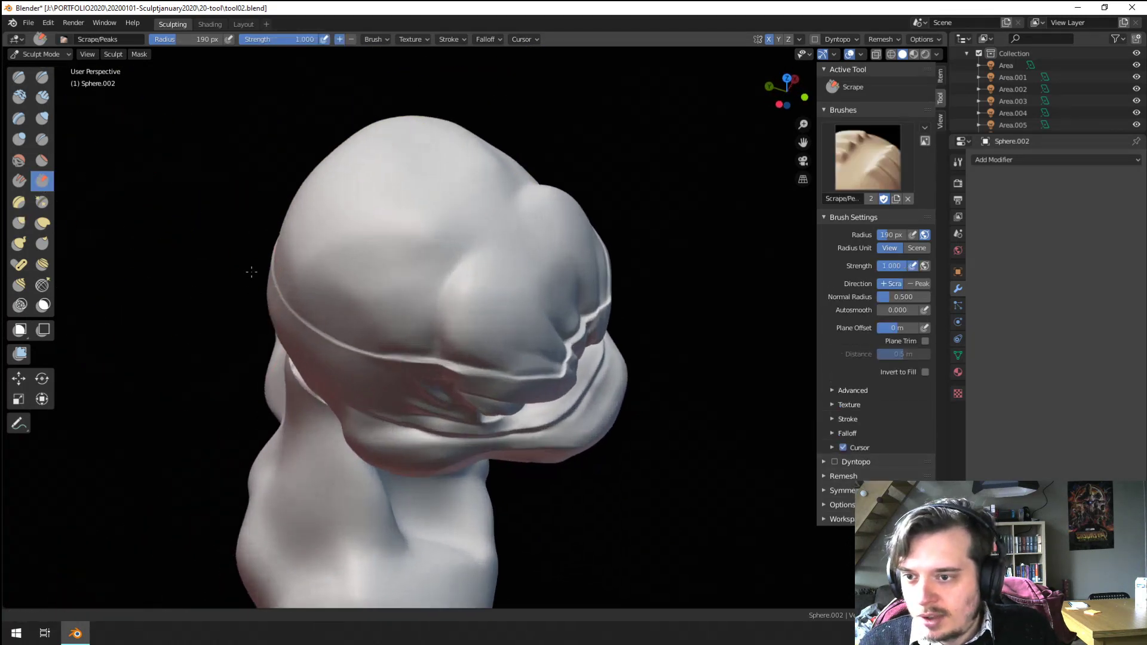
drag(338, 235, 314, 279)
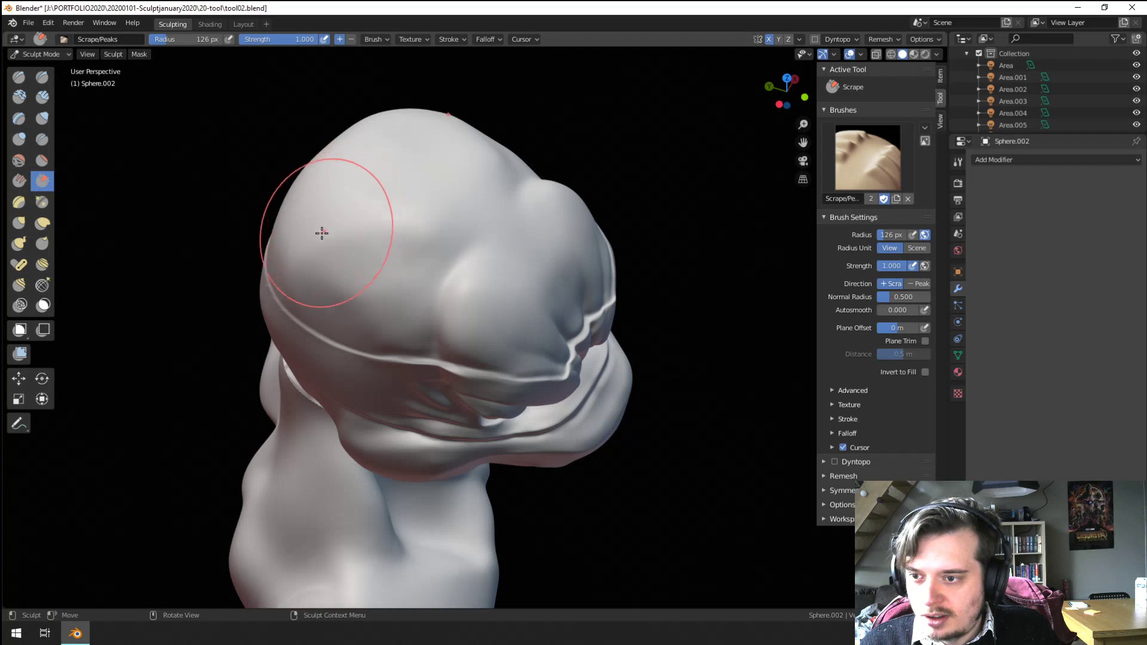
key(f)
click(294, 215)
key(f)
click(351, 305)
Step: Even out the top and back of the skull with the Scrape brush at a 152 px radius
middle_drag(351, 305, 410, 305)
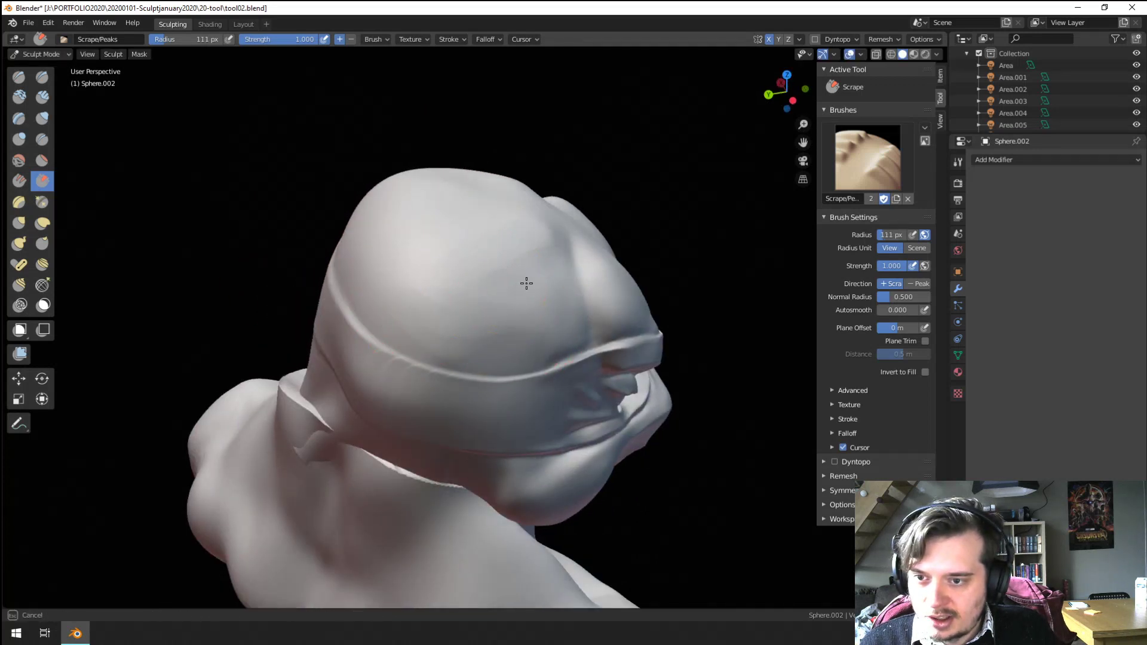
mouse_move(527, 283)
middle_down()
mouse_move(397, 303)
mouse_move(502, 243)
middle_up()
key(f)
click(386, 297)
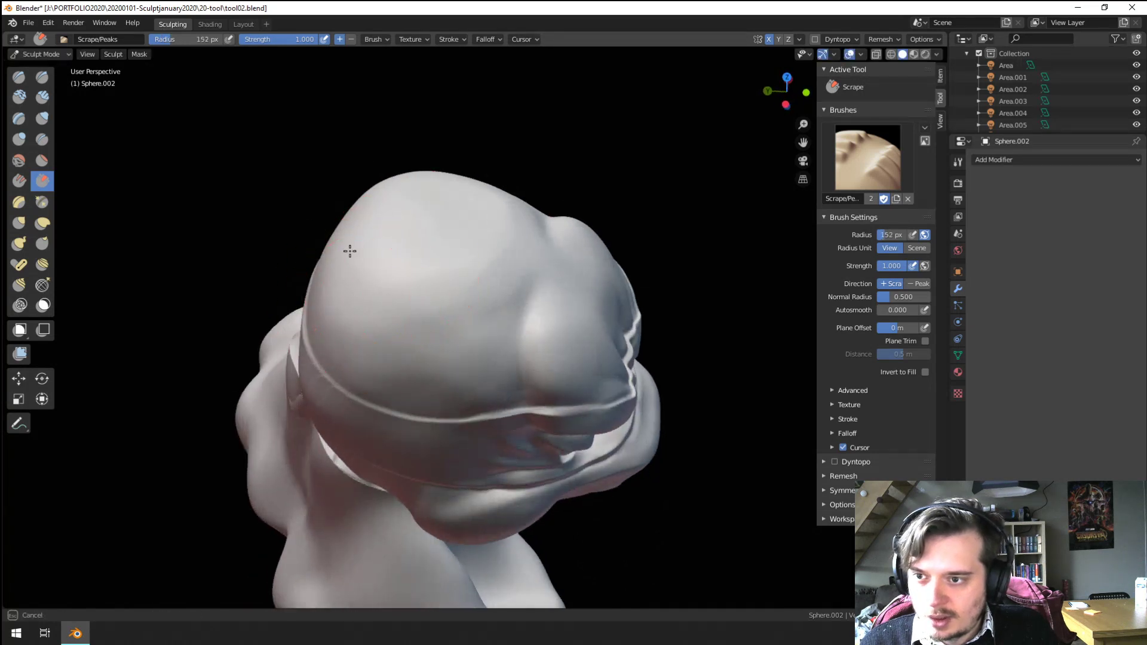
mouse_move(350, 251)
middle_down()
mouse_move(400, 304)
mouse_move(305, 346)
mouse_move(473, 336)
middle_up()
scroll(305, 345, up, 3)
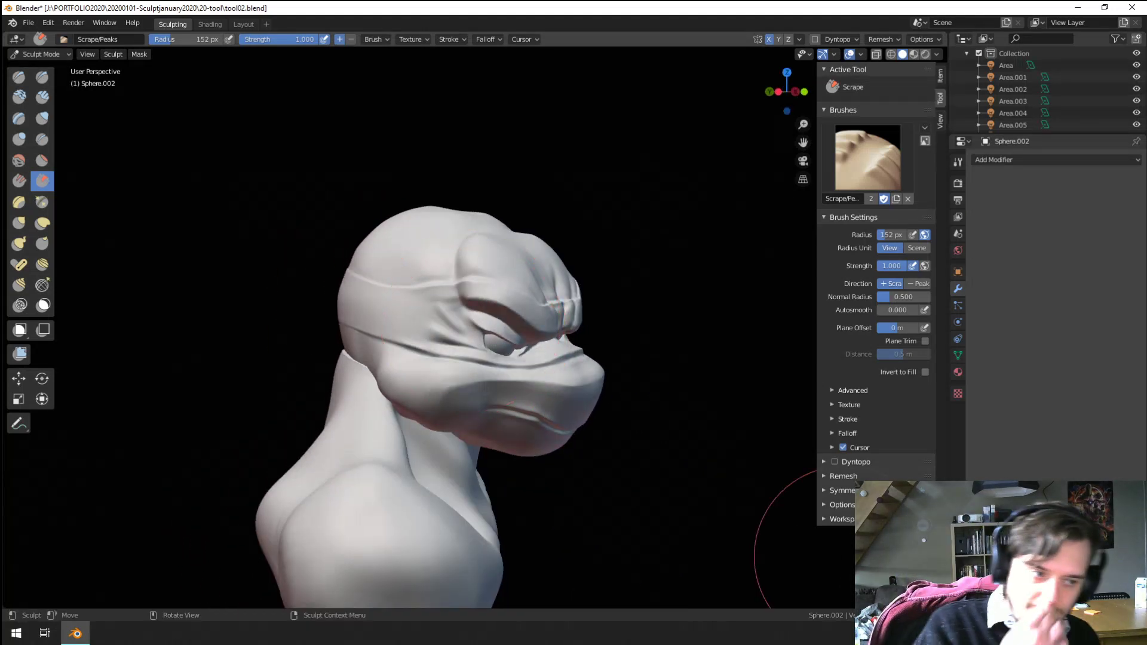
Step: Plane the brow ridge above the eye with the Scrape brush at a 135 px radius
mouse_move(770, 422)
middle_down()
mouse_move(401, 389)
mouse_move(438, 335)
middle_up()
scroll(437, 335, up, 6)
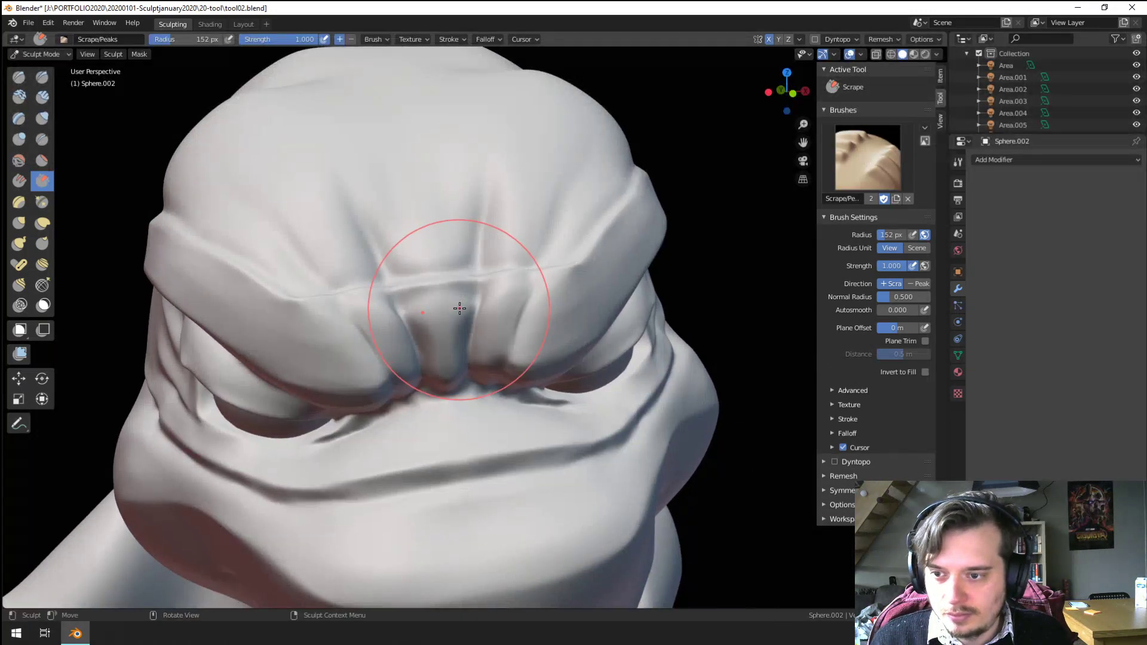
scroll(459, 308, down, 3)
middle_drag(459, 309, 419, 328)
scroll(418, 328, up, 4)
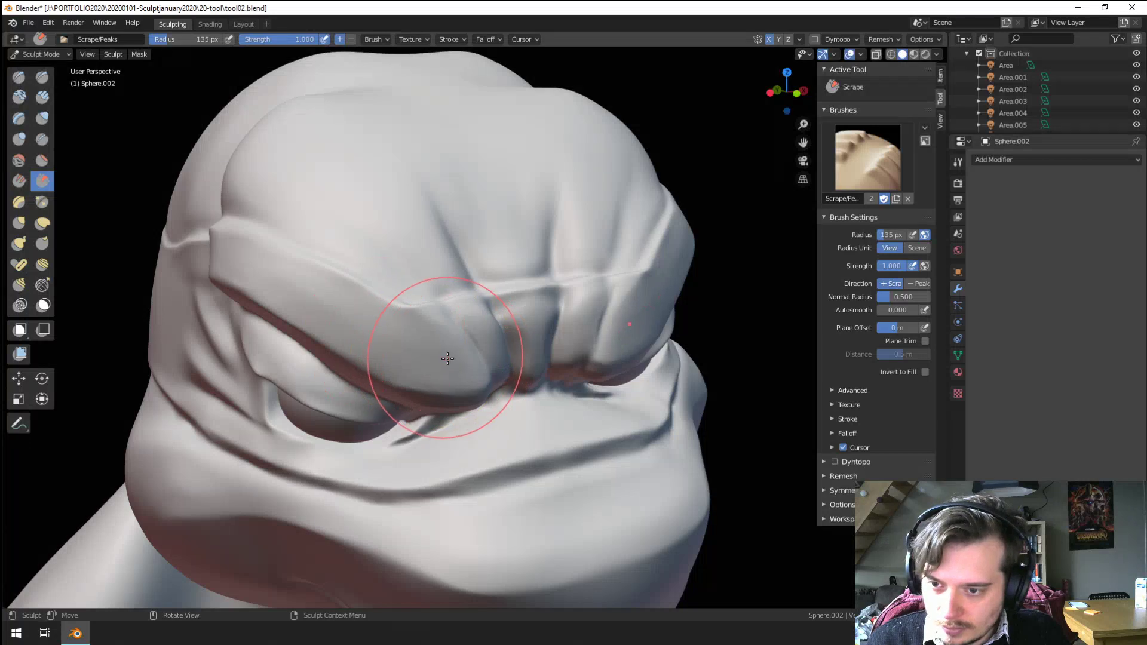
drag(228, 269, 395, 357)
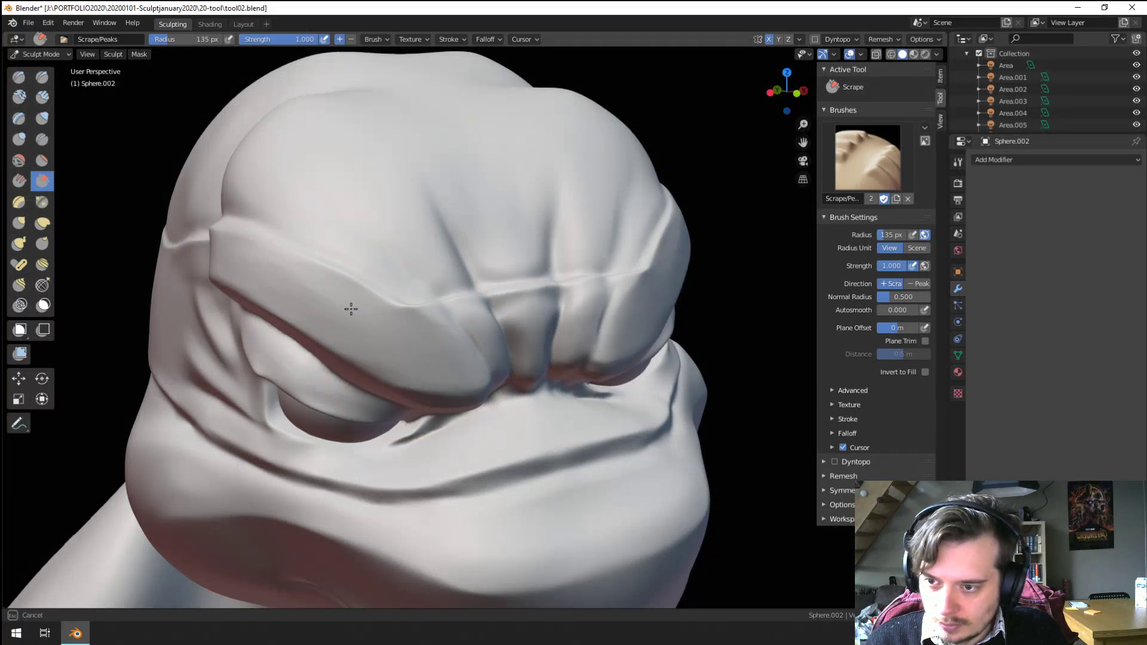
Step: Scrape the inner end of the brow beside the frown folds at a 68 px radius
middle_drag(351, 308, 392, 346)
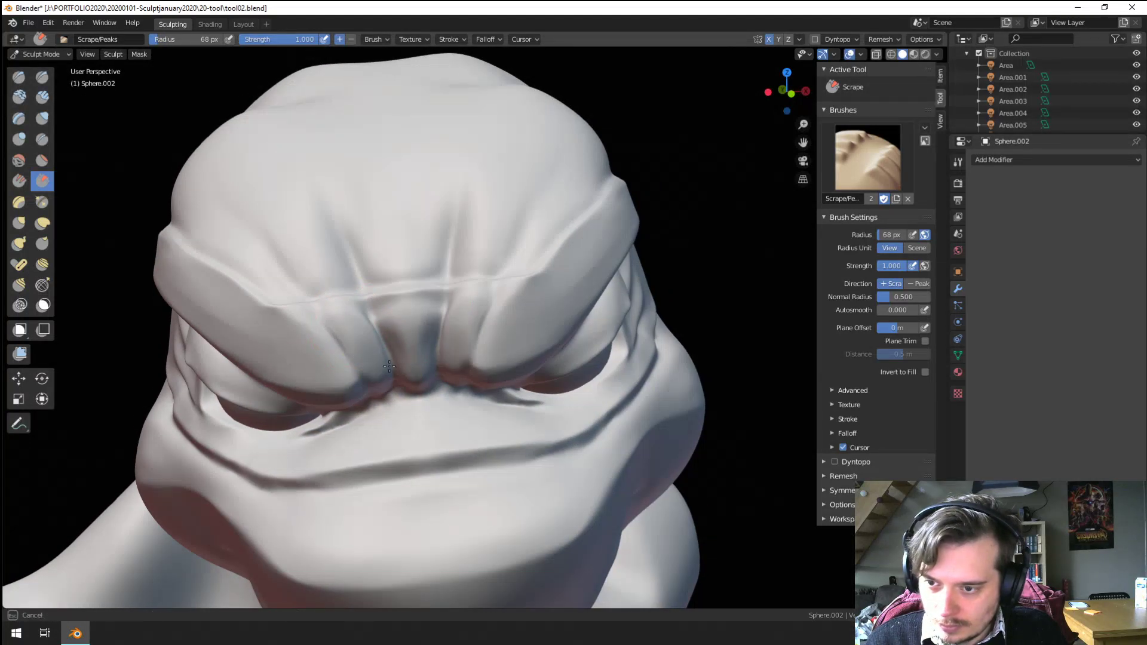
scroll(400, 327, down, 3)
middle_drag(371, 441, 397, 396)
scroll(452, 311, up, 4)
middle_drag(451, 311, 437, 282)
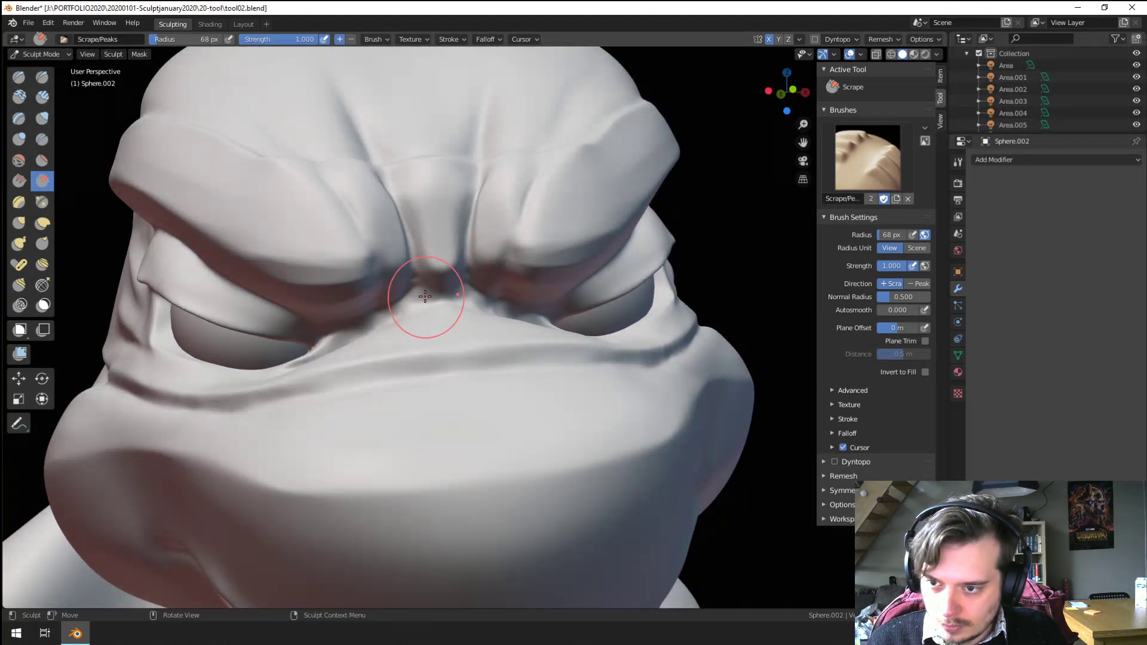
scroll(461, 327, down, 2)
middle_drag(461, 328, 455, 452)
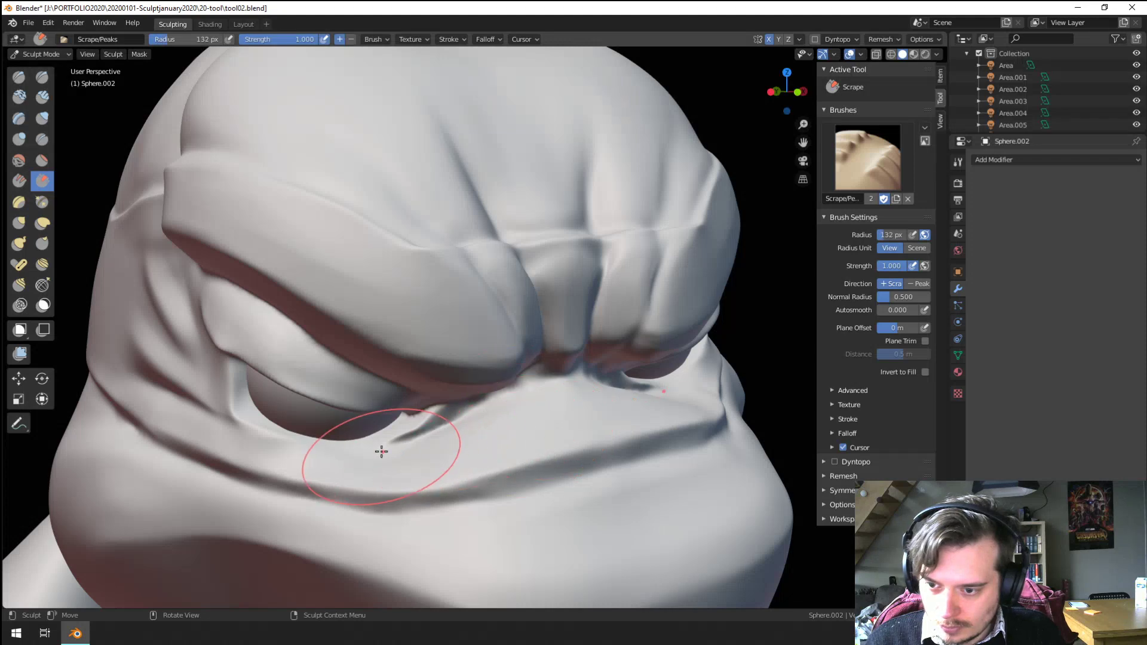
Step: Scrape the snout surface below the inner corner of the eye at a 101 px radius
key(f)
click(416, 456)
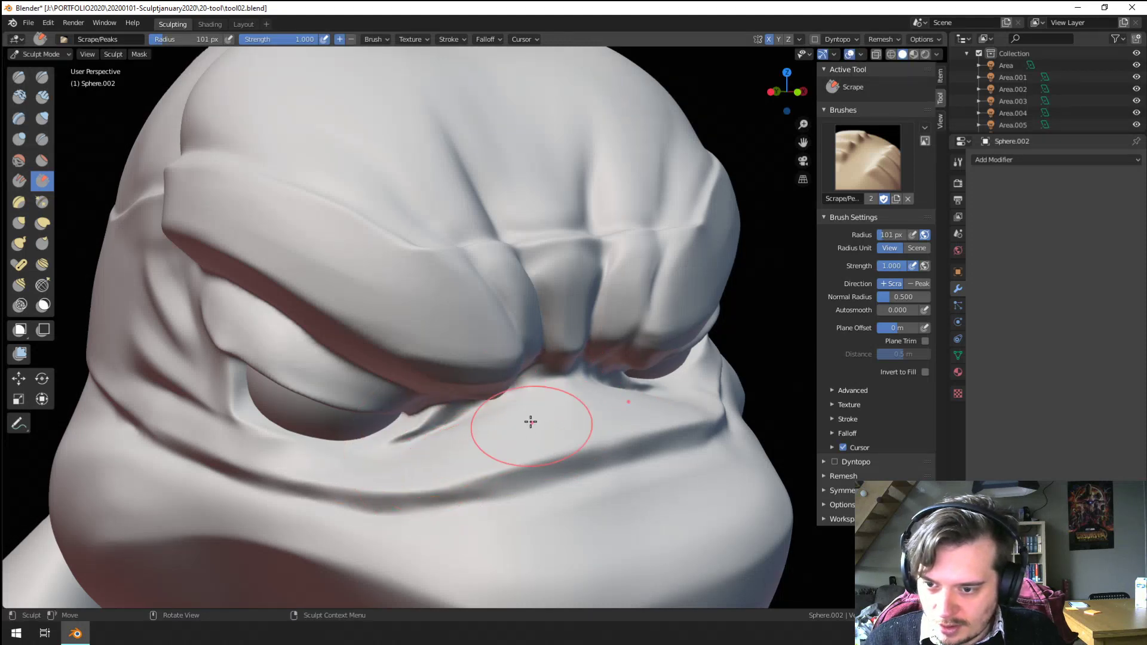
drag(488, 435, 491, 431)
middle_drag(491, 431, 458, 353)
Step: Scrape the underside of the brow above the eye at a 79 px radius
key(f)
click(336, 231)
drag(273, 238, 289, 209)
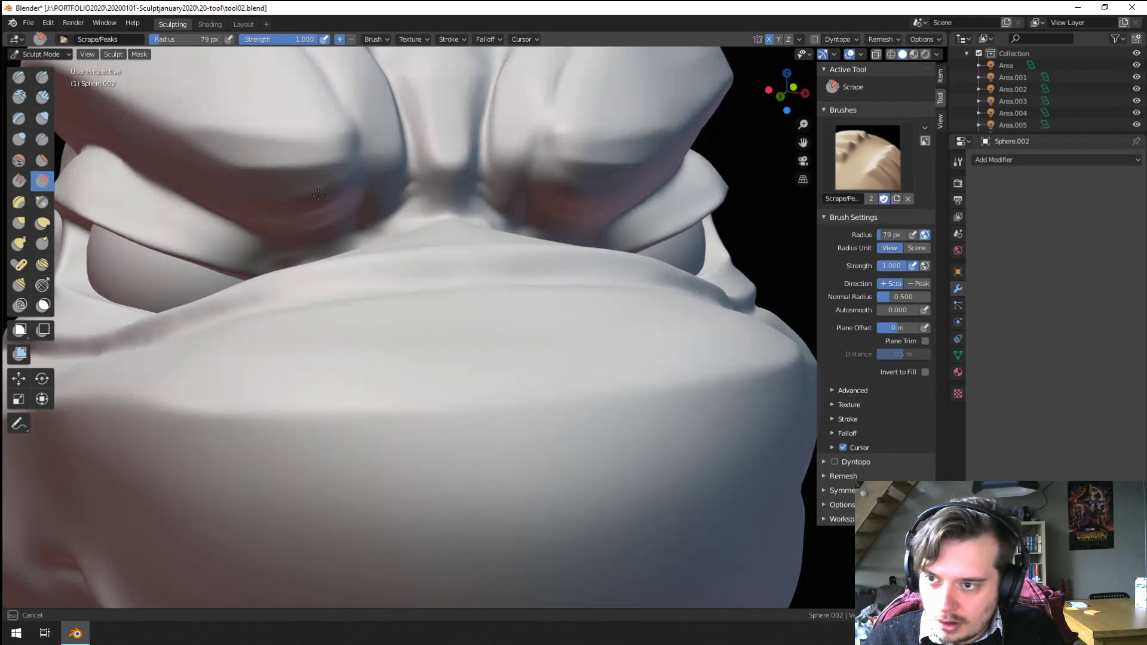
mouse_move(329, 190)
middle_down()
mouse_move(328, 213)
mouse_move(358, 251)
mouse_move(83, 141)
middle_up()
Step: Soften the fold at the inner corner of the eye with the Flatten brush at 79 px and 0.500 strength
click(43, 160)
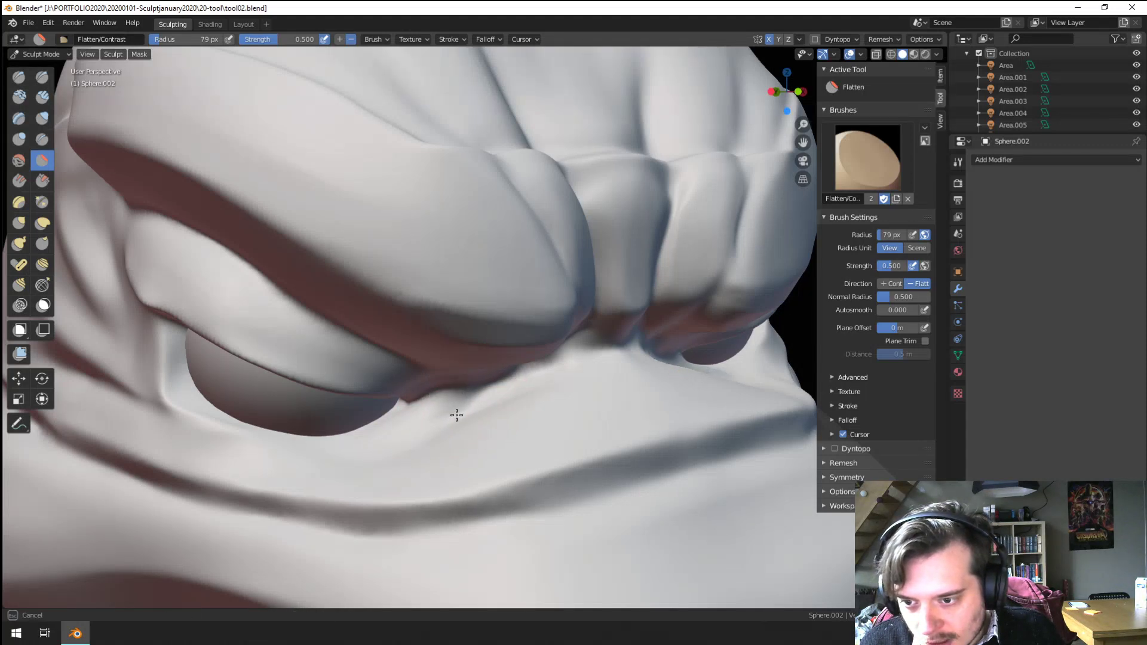
mouse_move(429, 443)
middle_down()
mouse_move(407, 460)
mouse_move(374, 460)
mouse_move(439, 420)
mouse_move(429, 386)
middle_up()
scroll(428, 386, up, 3)
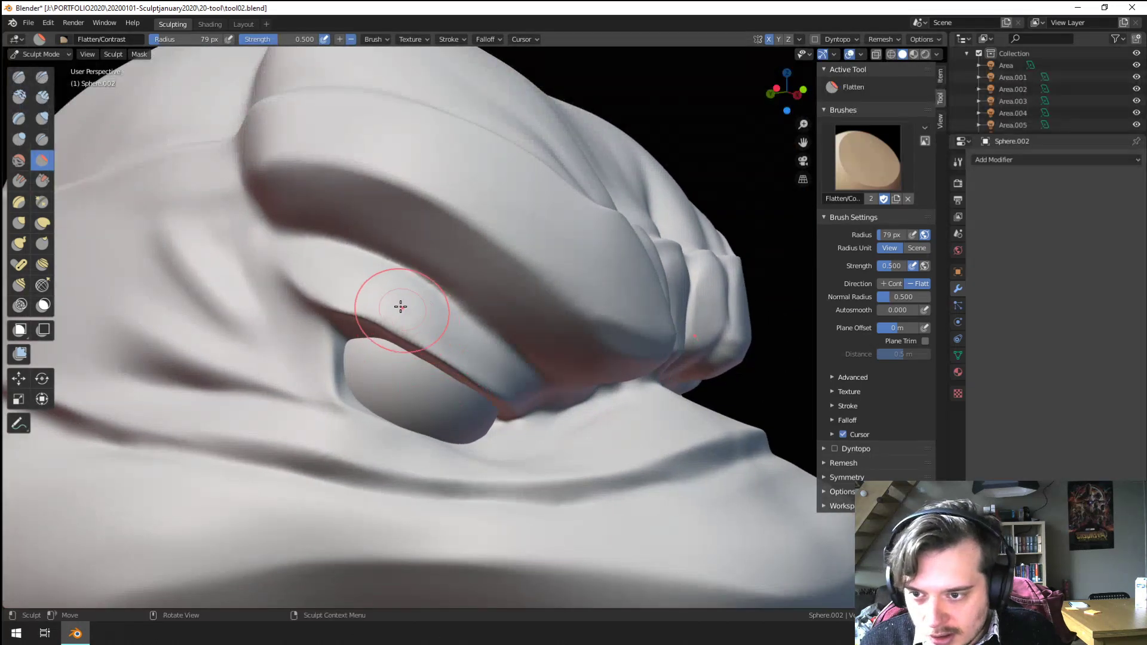
scroll(420, 311, down, 5)
mouse_move(419, 311)
middle_down()
mouse_move(410, 396)
mouse_move(317, 411)
mouse_move(389, 402)
mouse_move(361, 468)
mouse_move(388, 438)
mouse_move(466, 436)
mouse_move(425, 409)
middle_up()
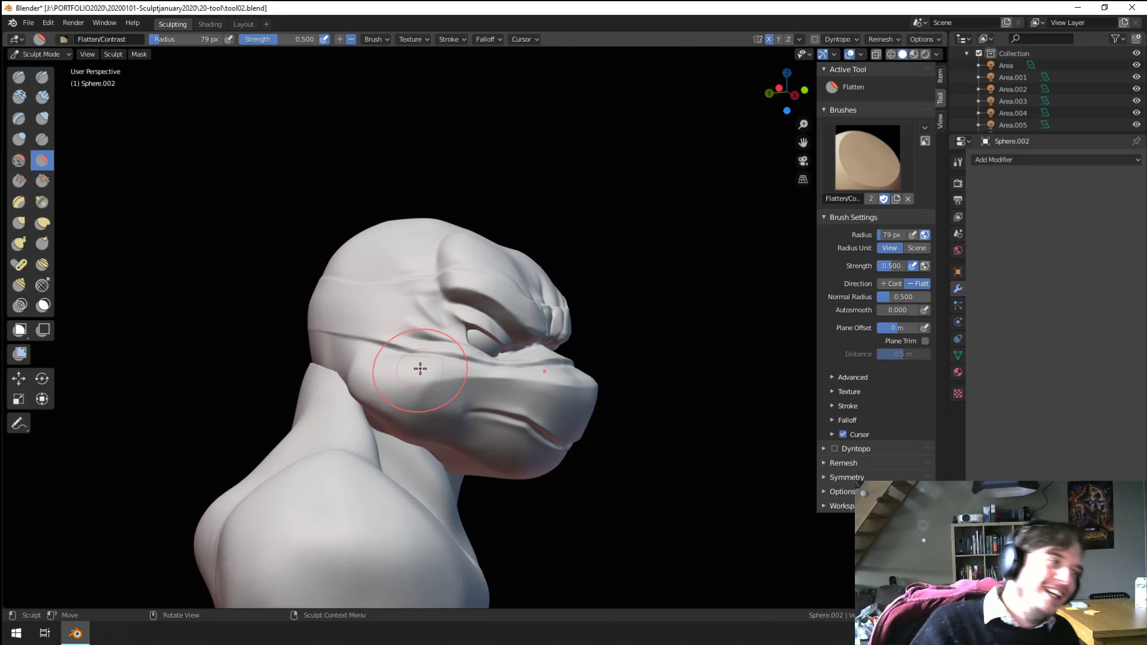
Step: Deepen the mouth line toward its corner with the Crease brush at 40 px, enlarging the radius to 57 px at the corner
mouse_move(419, 369)
middle_down()
mouse_move(438, 394)
mouse_move(377, 383)
mouse_move(431, 384)
mouse_move(473, 303)
middle_up()
mouse_move(459, 411)
middle_down()
mouse_move(464, 347)
mouse_move(491, 363)
mouse_move(471, 336)
mouse_move(494, 375)
middle_up()
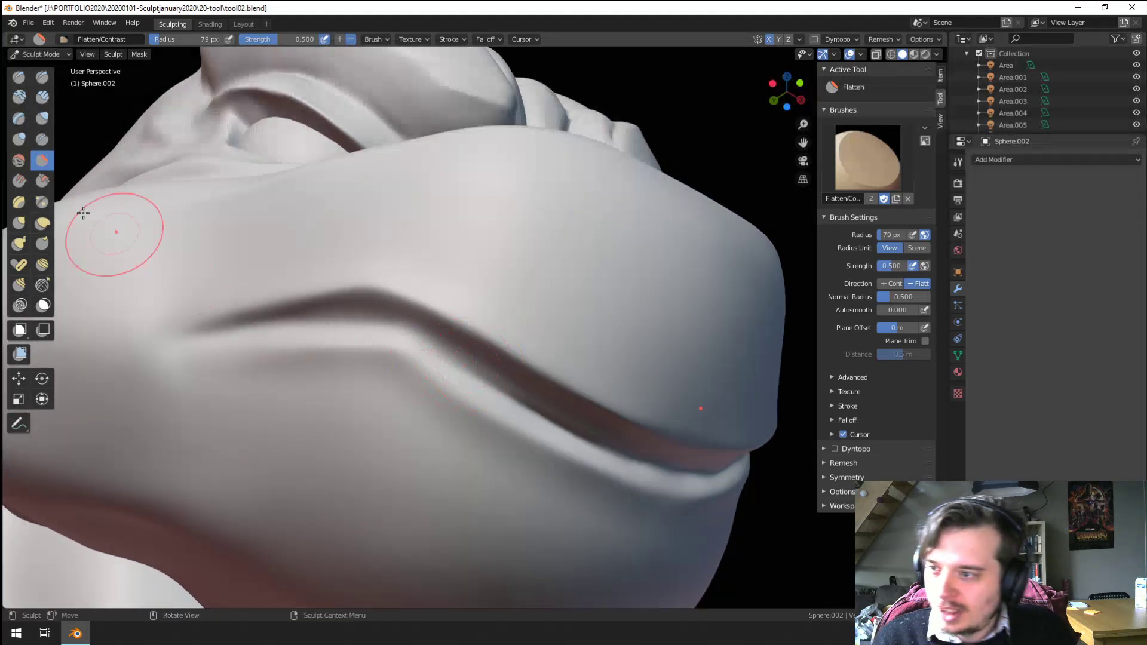
click(42, 139)
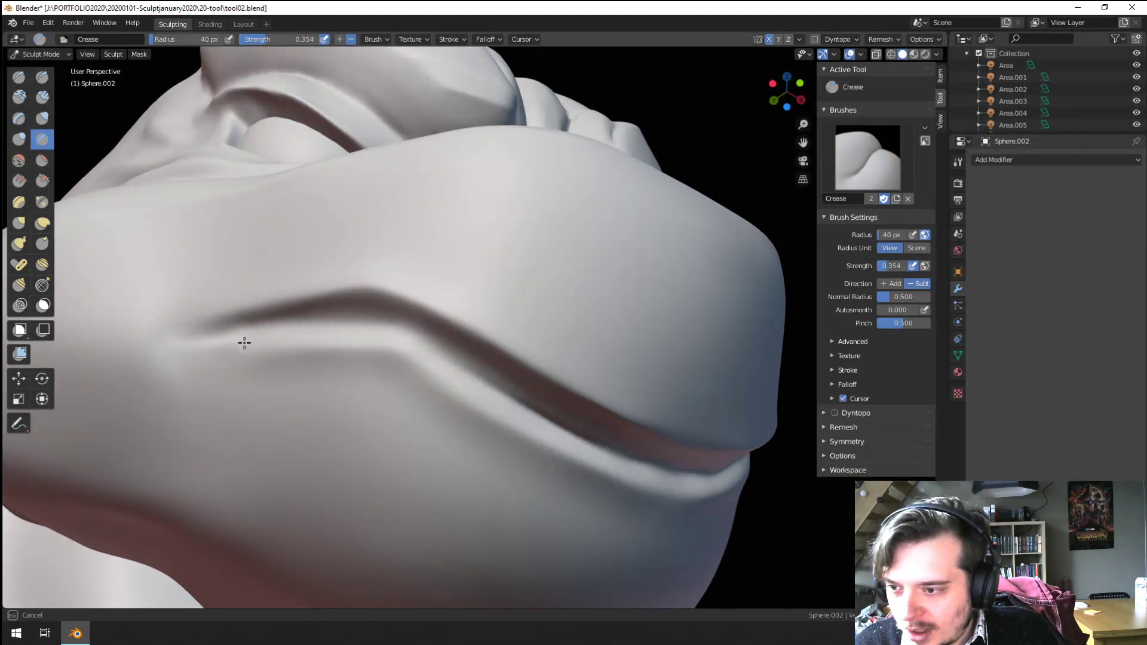
mouse_move(189, 339)
mouse_down()
mouse_move(179, 348)
mouse_move(307, 323)
mouse_move(349, 330)
mouse_up()
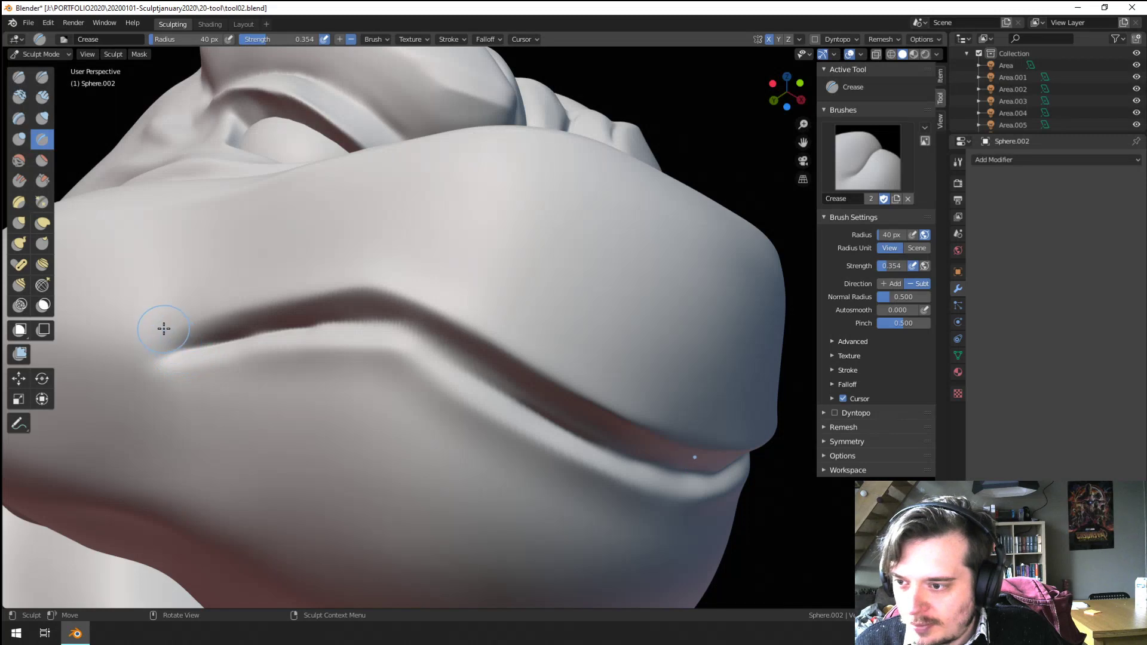
key(f)
click(190, 315)
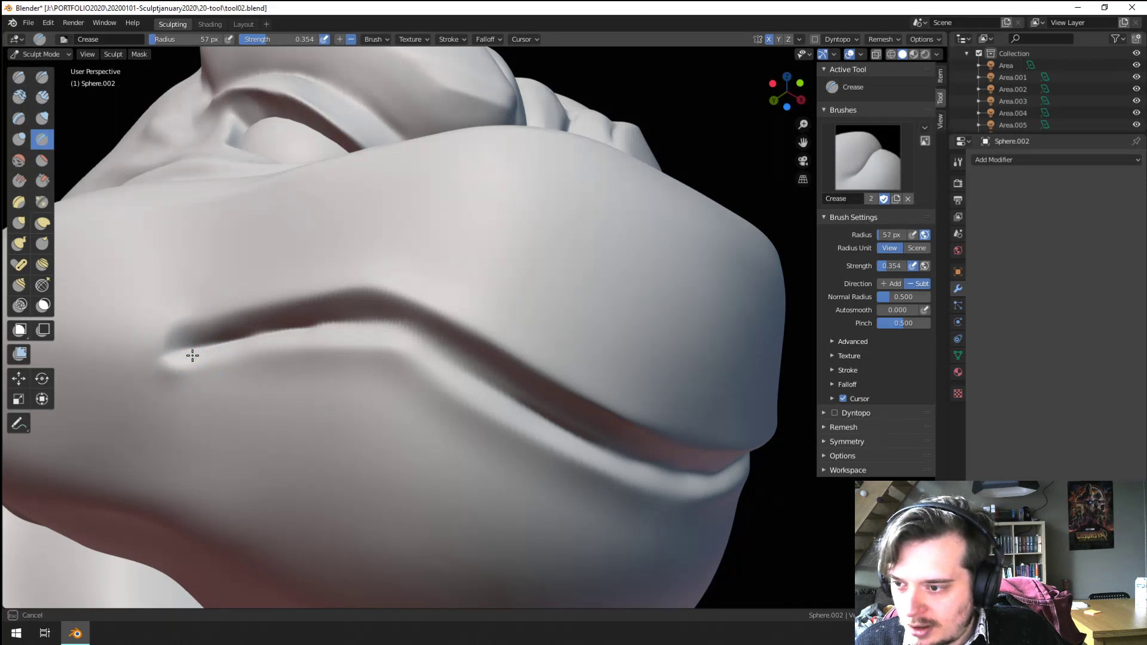
Step: Tighten the lip line from the mouth bend back to the corner with the Pinch brush at 85 px
scroll(228, 333, down, 5)
mouse_move(232, 359)
middle_down()
mouse_move(185, 418)
mouse_move(239, 364)
mouse_move(230, 397)
mouse_move(248, 400)
mouse_move(127, 280)
middle_up()
scroll(244, 367, up, 4)
scroll(217, 394, down, 5)
scroll(248, 401, up, 4)
click(43, 203)
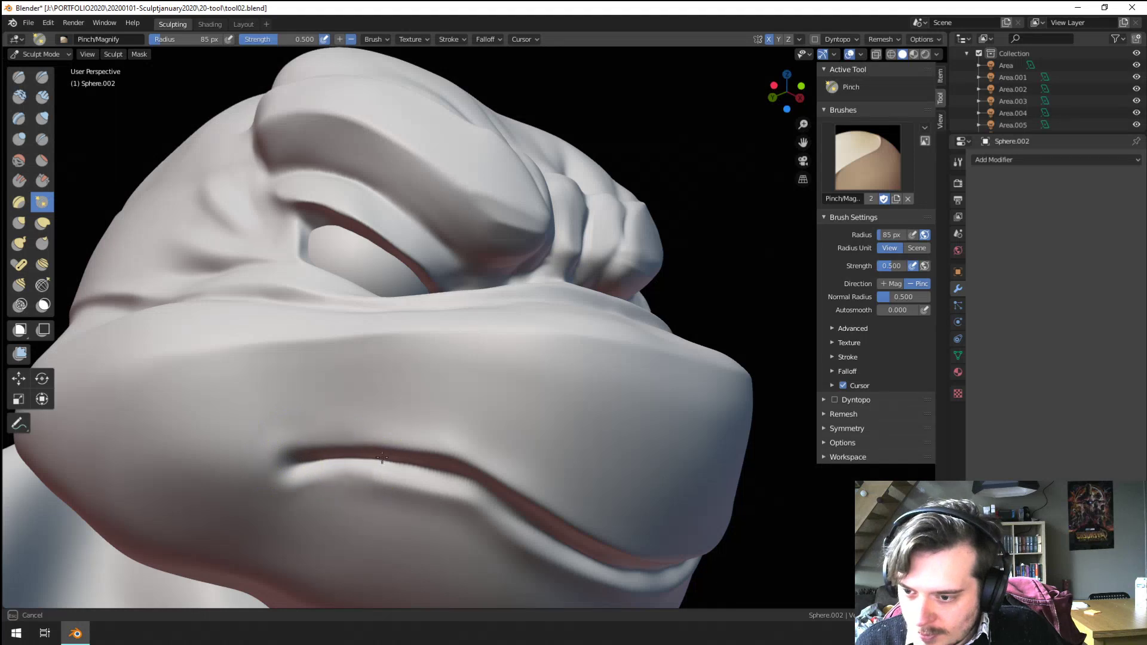
mouse_move(404, 468)
mouse_down()
mouse_move(289, 474)
mouse_move(409, 460)
mouse_move(290, 472)
mouse_up()
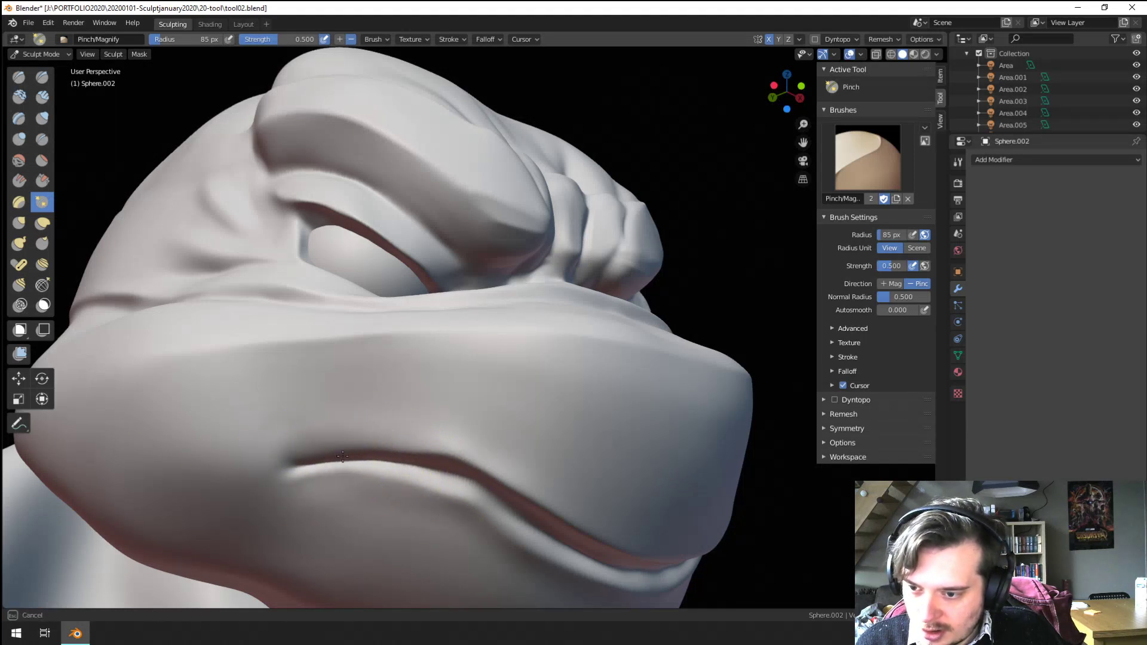
Step: Sharpen the lower lip's edge near the mouth corner with the Pinch brush at a 62 px radius
scroll(290, 471, down, 6)
mouse_move(302, 540)
middle_down()
mouse_move(298, 481)
mouse_move(326, 476)
middle_up()
scroll(326, 476, up, 8)
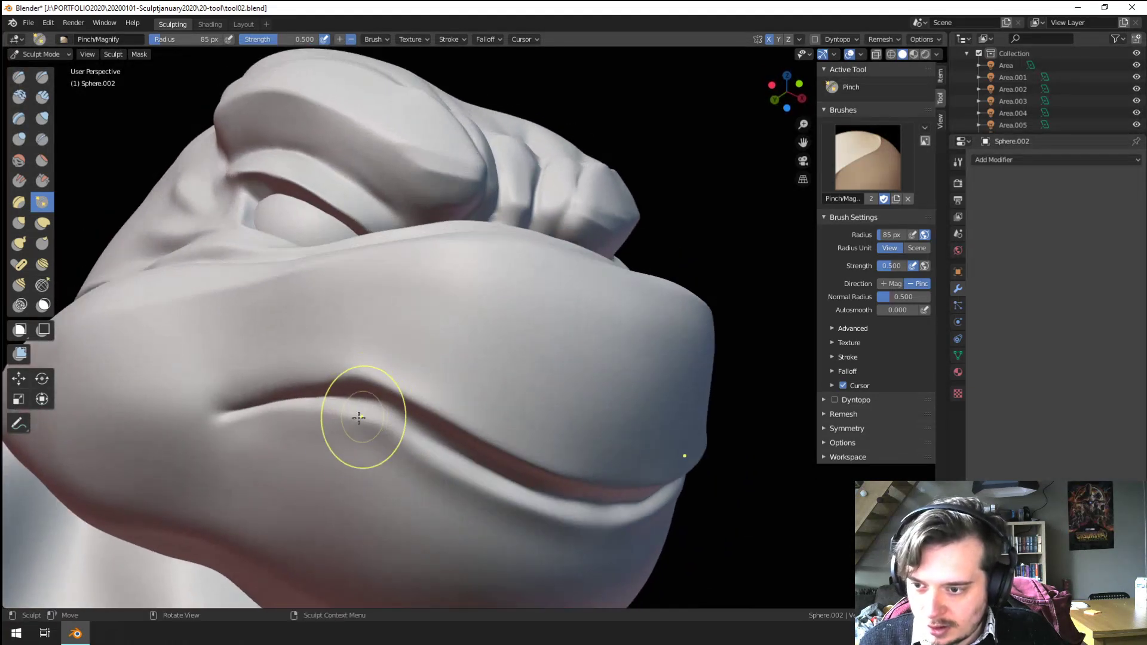
scroll(338, 417, up, 1)
middle_drag(338, 417, 371, 423)
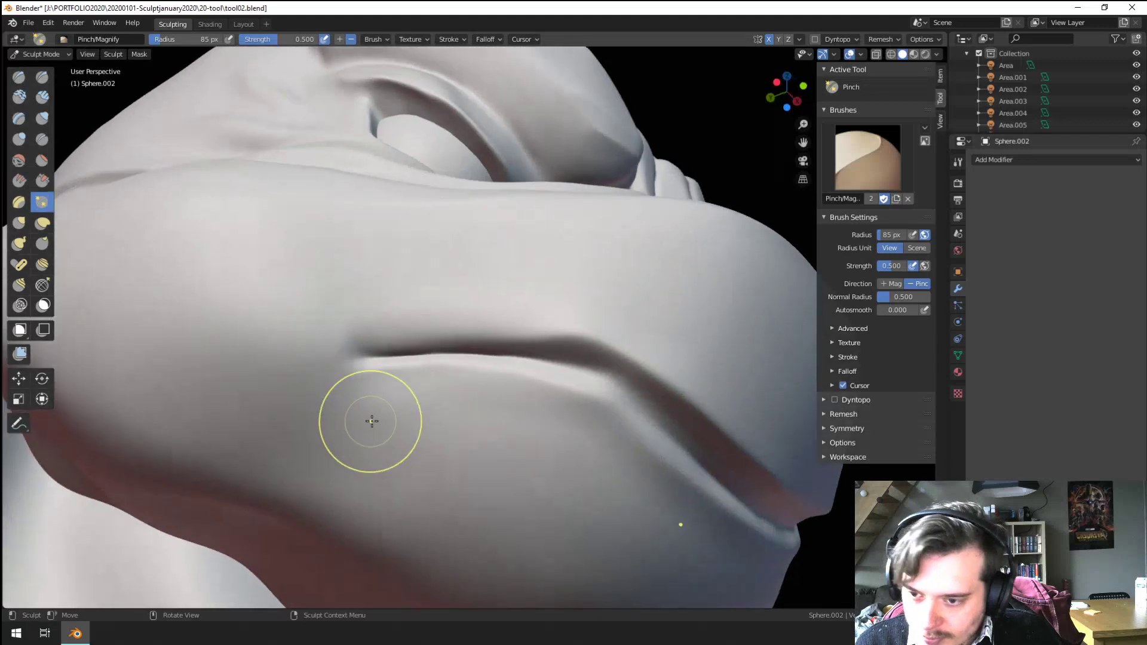
key(f)
click(358, 421)
drag(418, 376, 570, 390)
drag(456, 387, 443, 384)
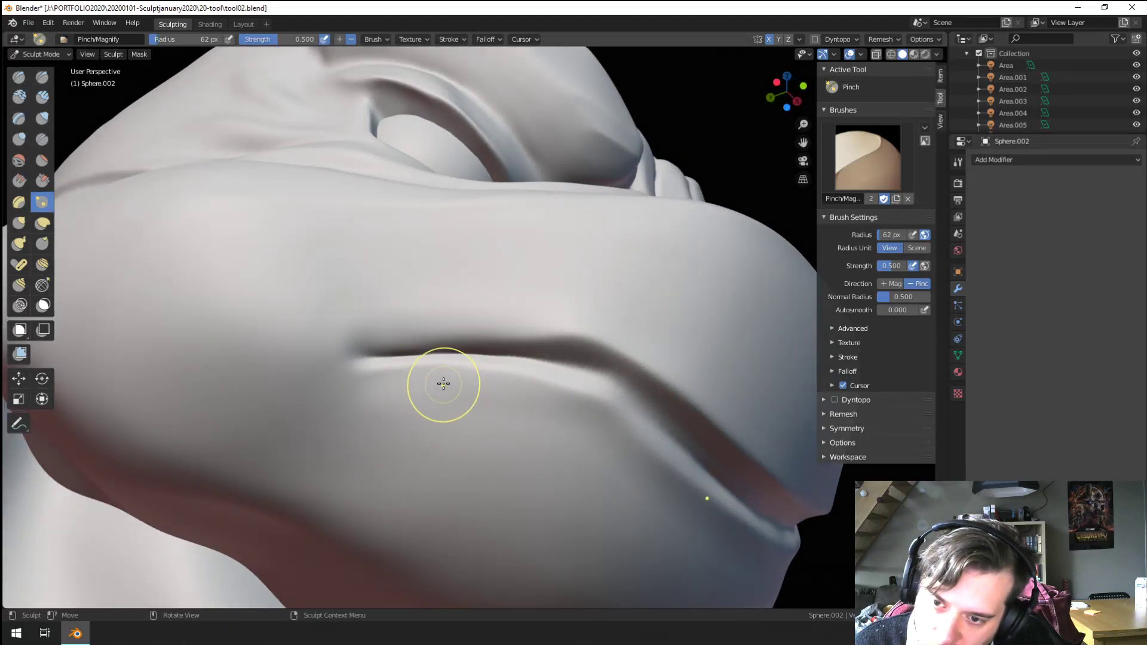
Step: Pinch the lower lip's edge from the mouth bend toward the front at 71 px, reducing the radius to 48 px
middle_drag(615, 416, 565, 381)
key(f)
click(376, 289)
drag(332, 266, 373, 274)
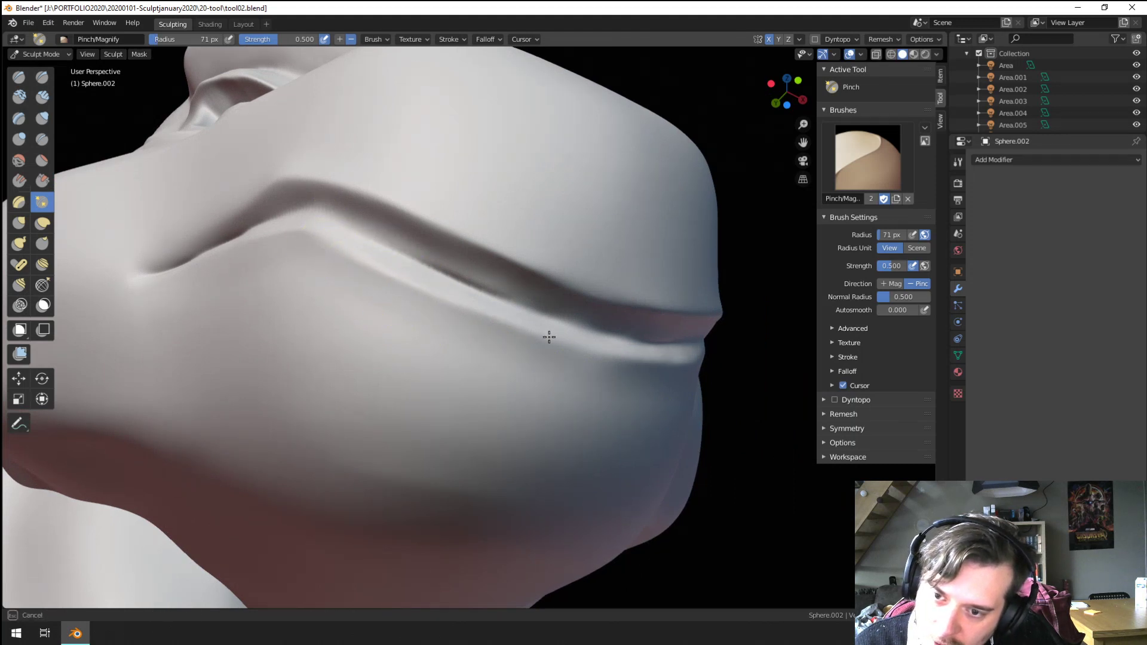
drag(601, 340, 621, 292)
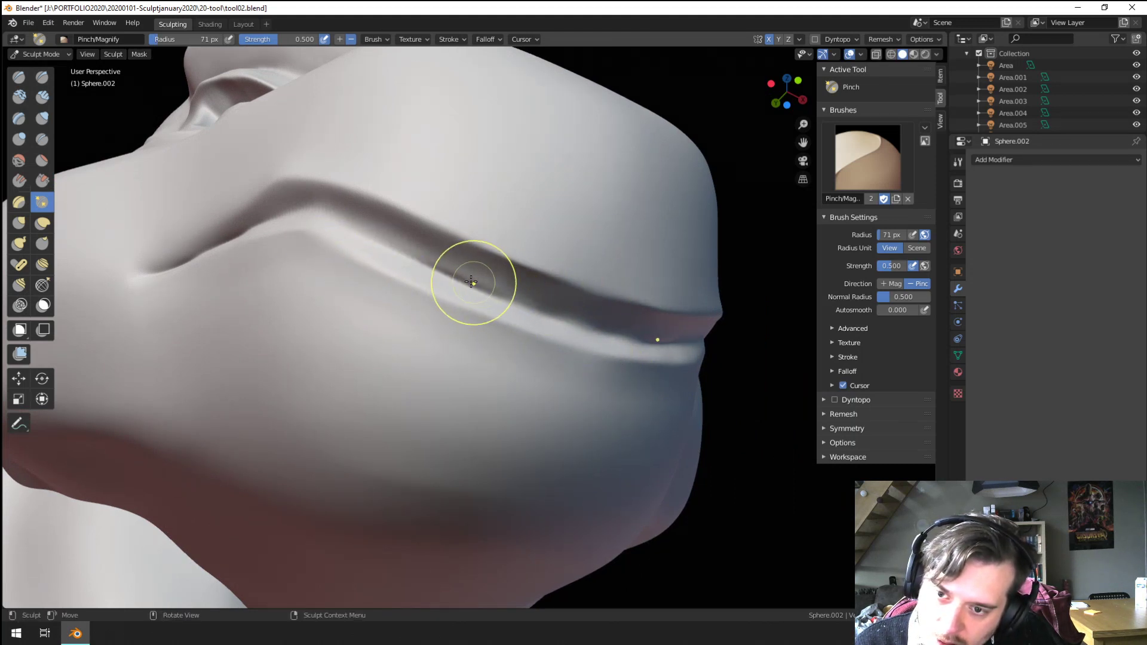
key(f)
click(538, 298)
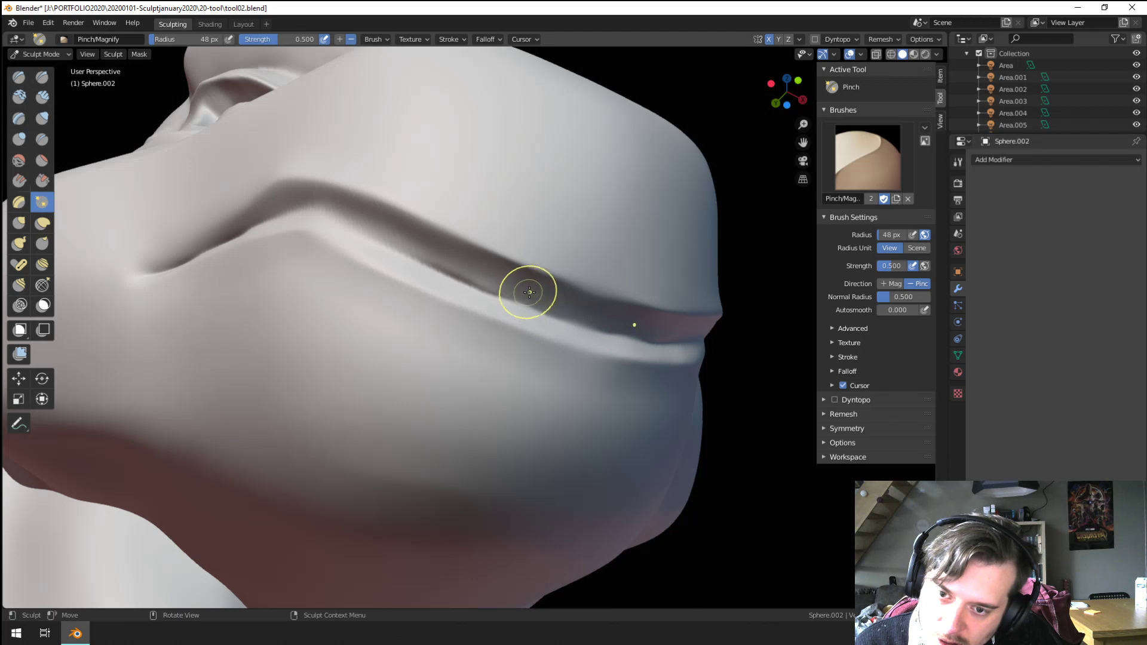
mouse_move(491, 298)
middle_down()
mouse_move(532, 328)
mouse_move(499, 289)
mouse_move(488, 306)
middle_up()
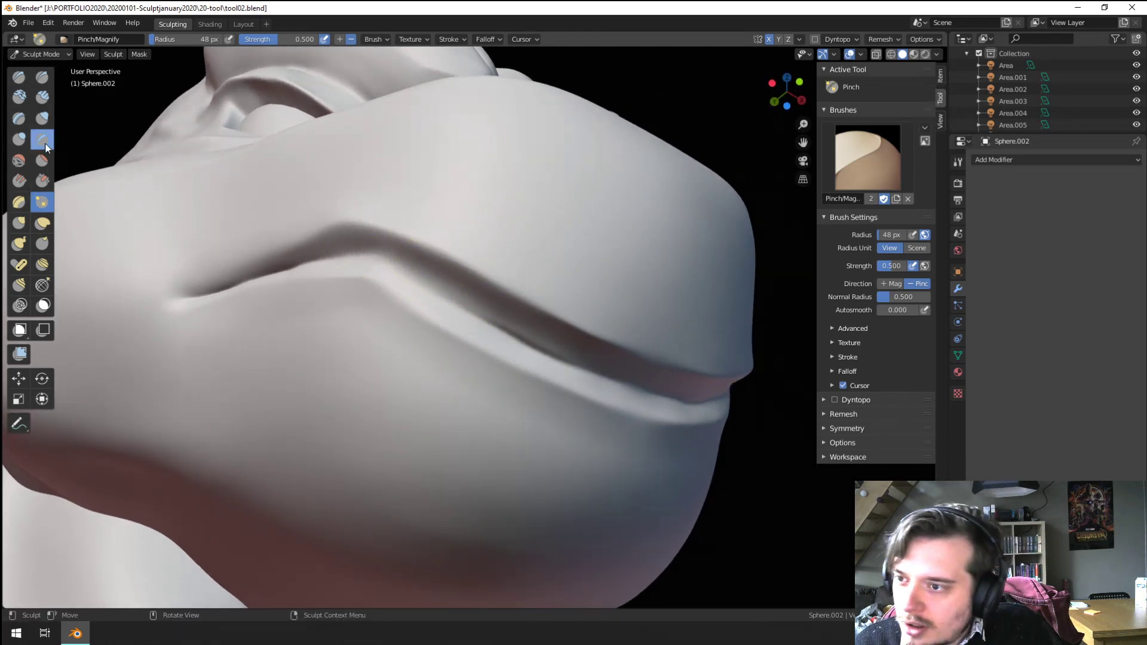
Step: Deepen the mouth line forward of the bend with the Crease brush at 48 px and 0.354 strength
click(43, 141)
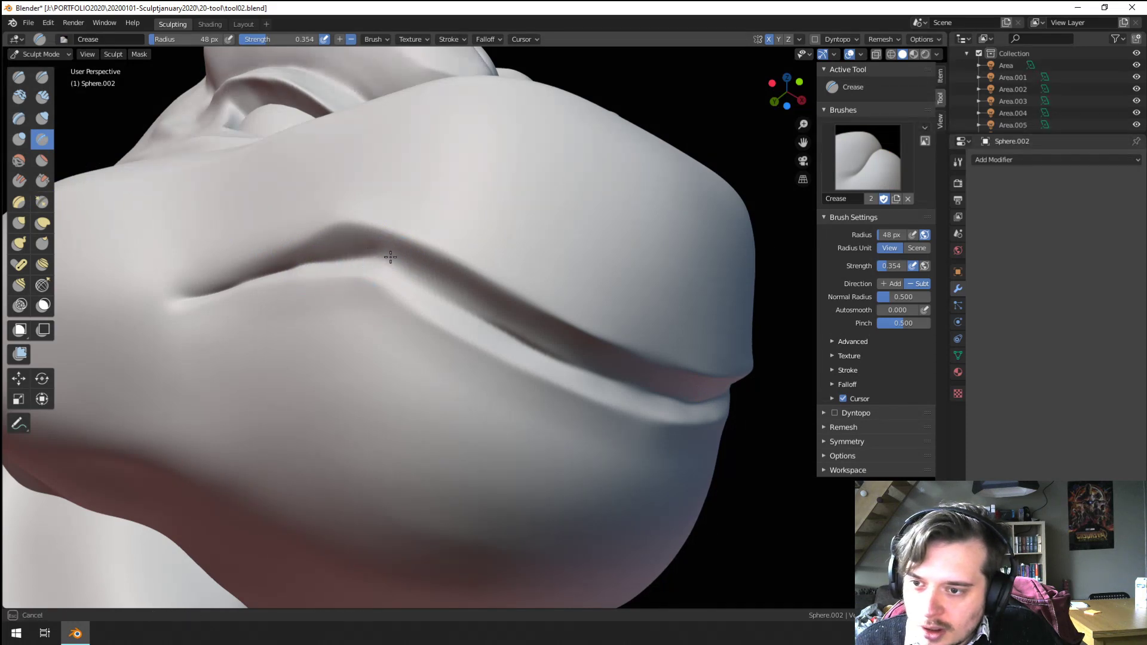
drag(390, 257, 469, 302)
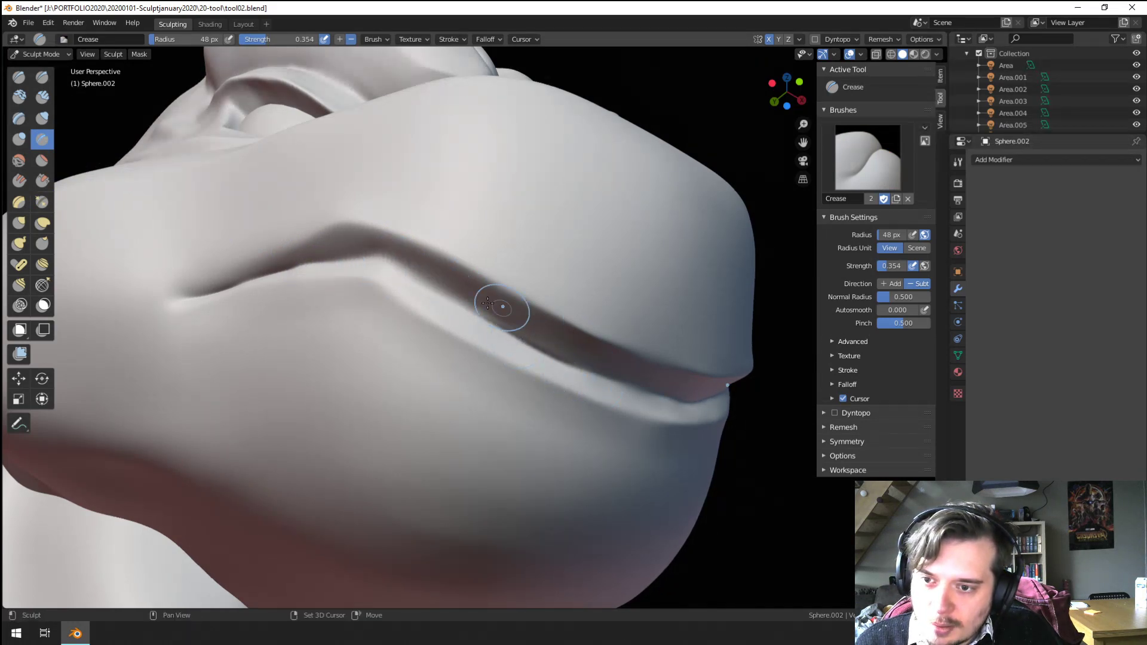
Step: Even out the chin below the lower lip with the Scrape brush at 48 px and 1.000 strength
ctrl+middle_drag(596, 308, 508, 427)
ctrl+middle_drag(507, 427, 500, 369)
click(42, 181)
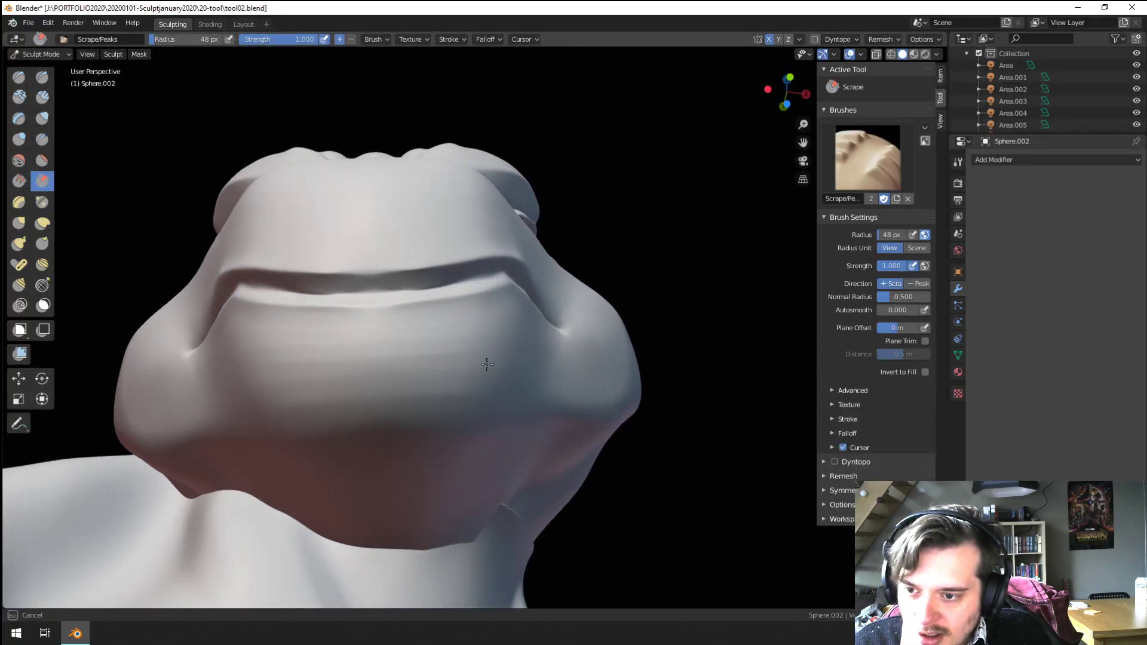
mouse_move(463, 328)
middle_down()
mouse_move(396, 379)
mouse_move(413, 388)
mouse_move(394, 447)
mouse_move(350, 436)
mouse_move(263, 461)
mouse_move(392, 454)
mouse_move(340, 490)
mouse_move(392, 456)
mouse_move(400, 411)
mouse_move(347, 421)
middle_up()
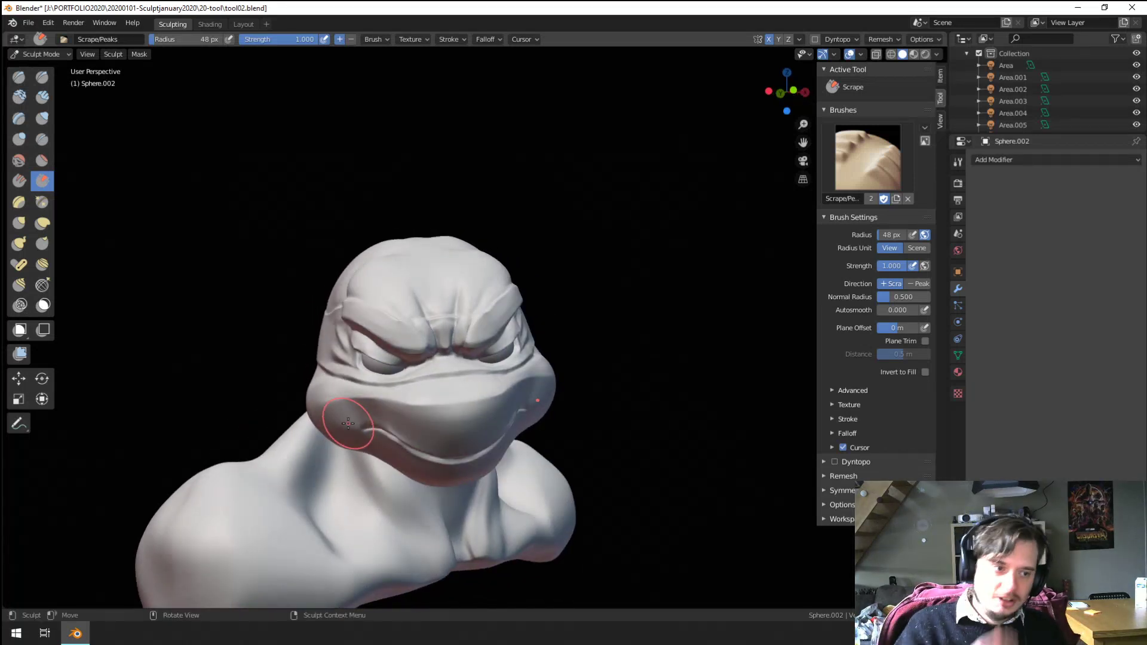
click(19, 139)
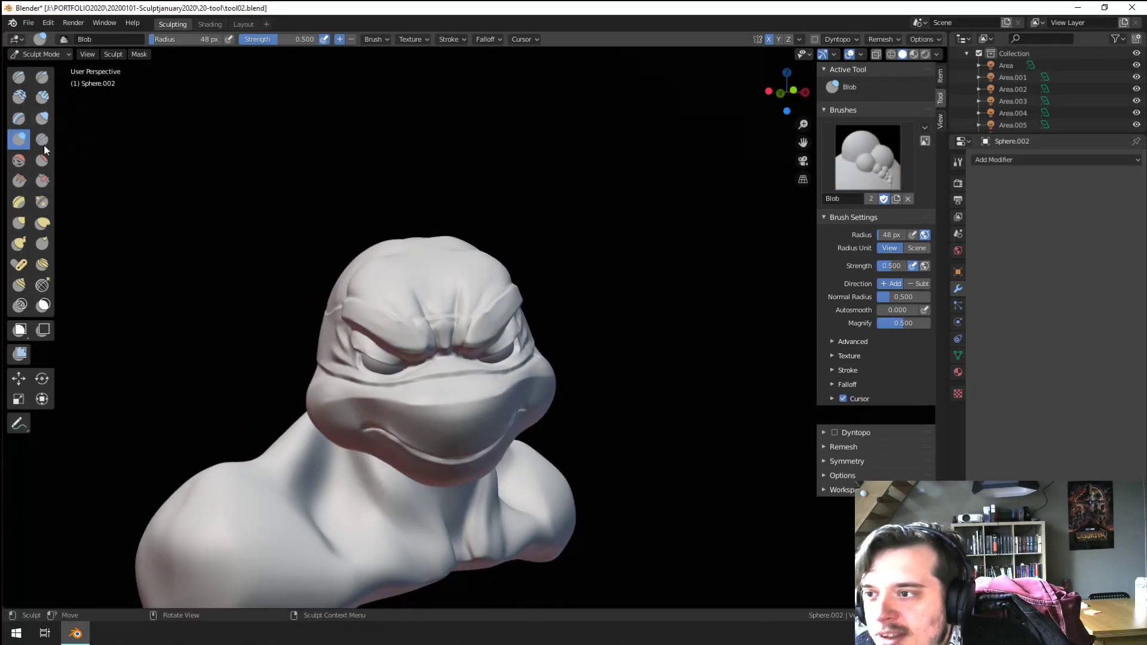
mouse_move(358, 454)
middle_down()
mouse_move(409, 472)
mouse_move(274, 353)
mouse_move(368, 414)
mouse_move(338, 391)
middle_up()
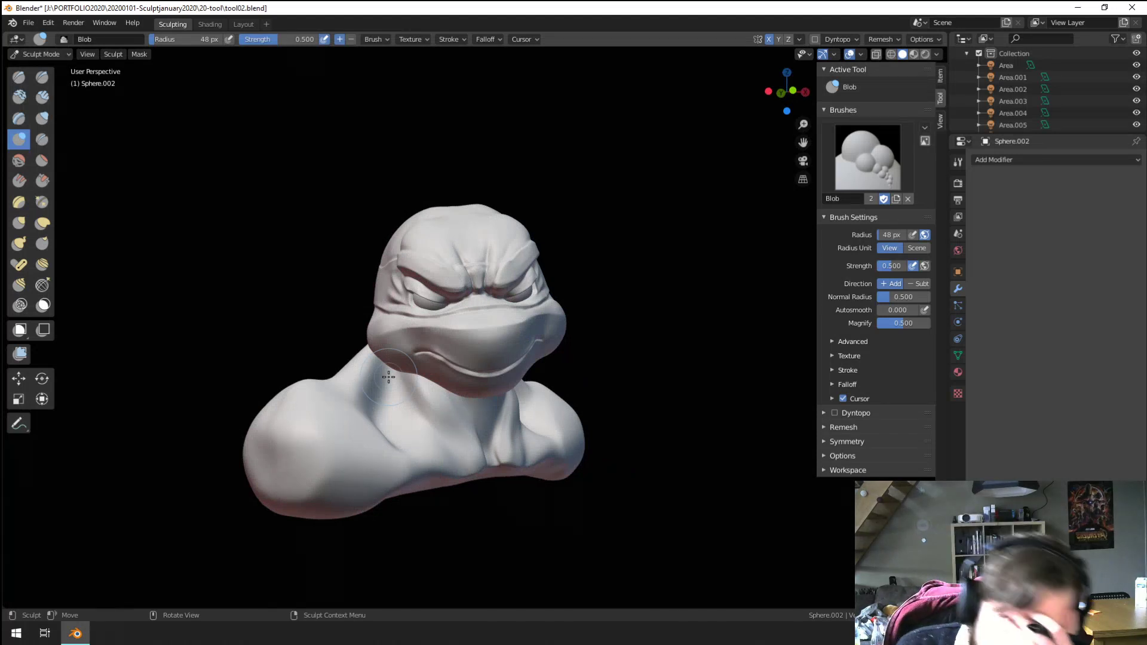
mouse_move(309, 349)
middle_down()
mouse_move(334, 371)
mouse_move(295, 384)
mouse_move(623, 362)
mouse_move(611, 367)
mouse_move(599, 342)
middle_up()
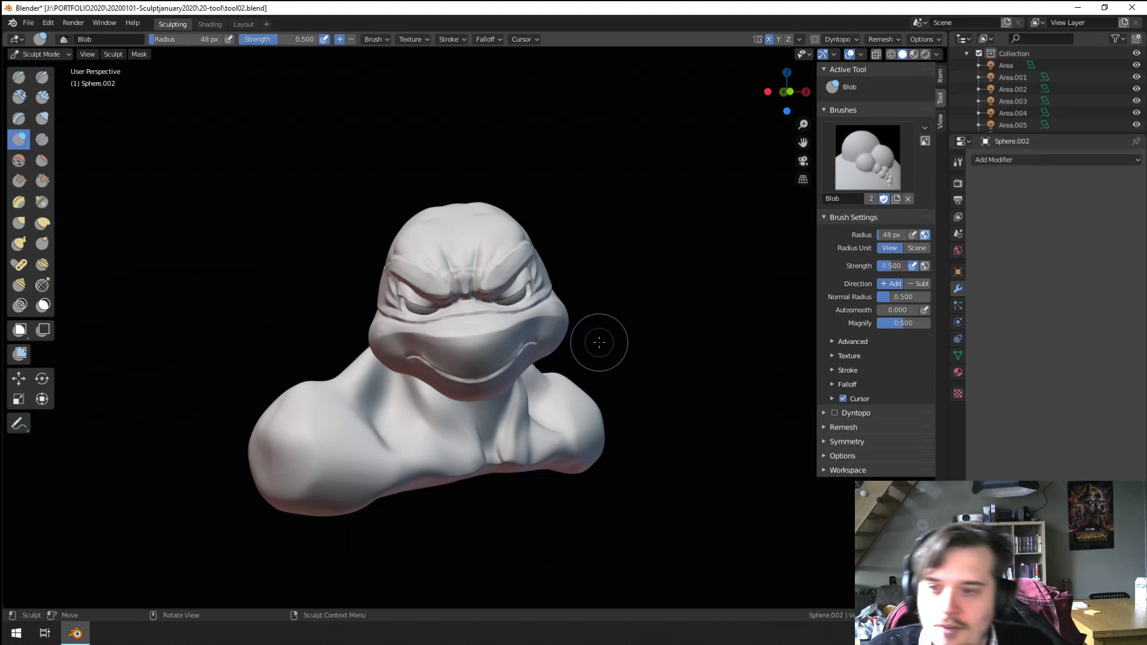
mouse_move(531, 417)
middle_down()
mouse_move(374, 405)
mouse_move(580, 387)
mouse_move(535, 418)
mouse_move(325, 428)
mouse_move(287, 453)
mouse_move(334, 435)
middle_up()
mouse_move(517, 389)
middle_down()
mouse_move(429, 405)
mouse_move(369, 376)
mouse_move(266, 360)
mouse_move(328, 356)
middle_up()
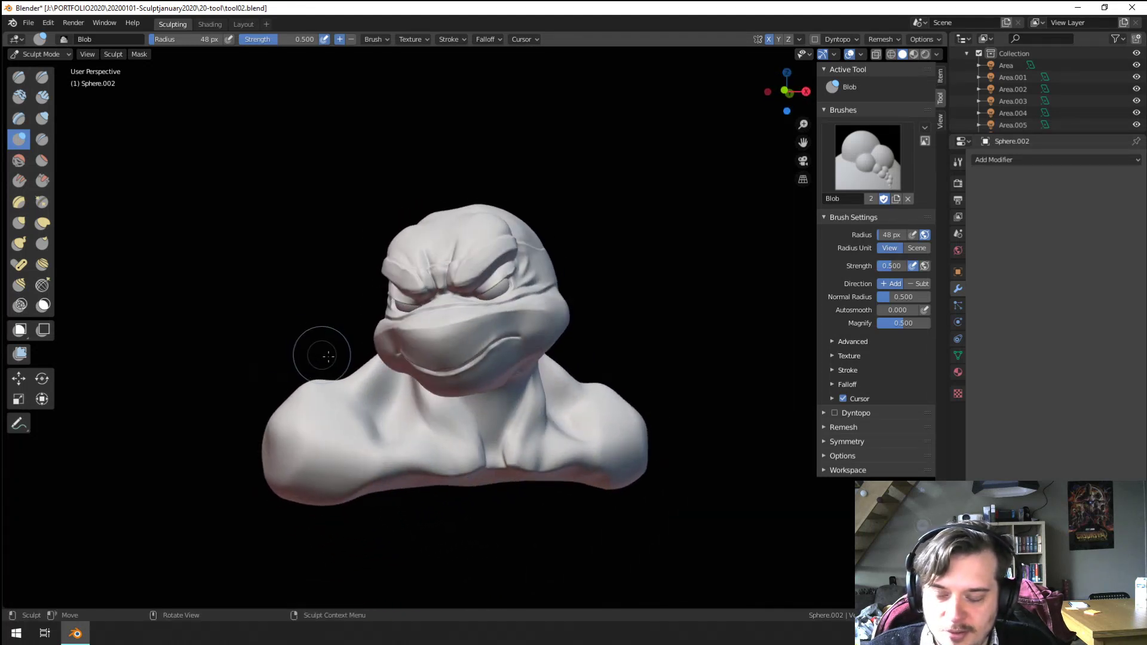
Step: Make the neck-and-shoulders object the active one and put it in Sculpt Mode
click(34, 54)
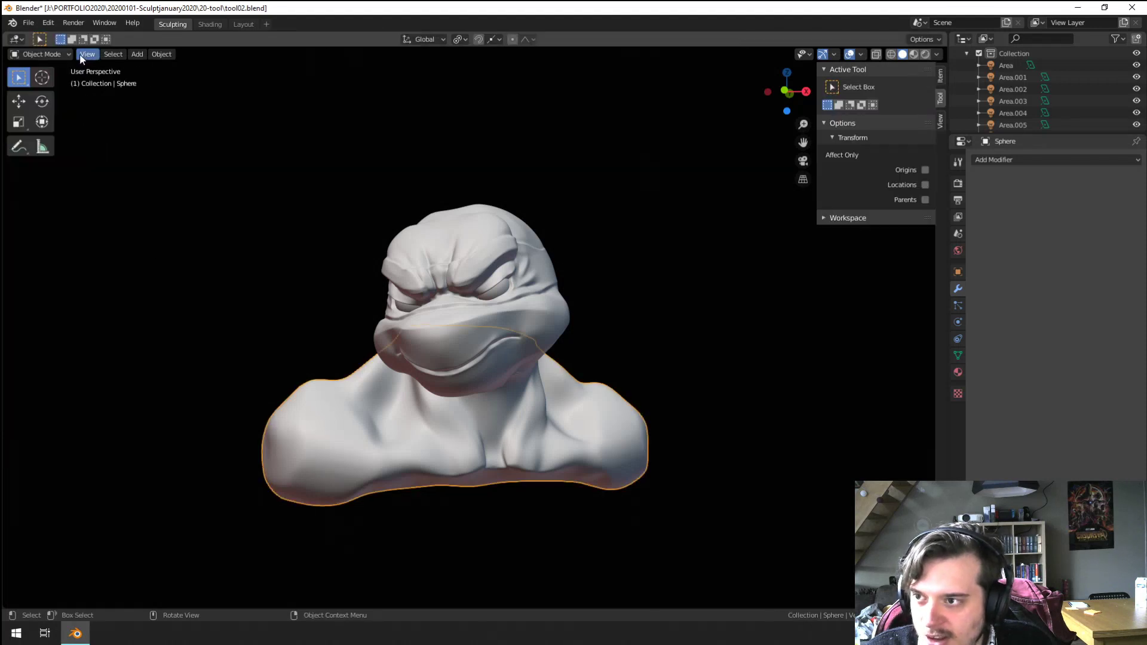
click(43, 54)
click(48, 92)
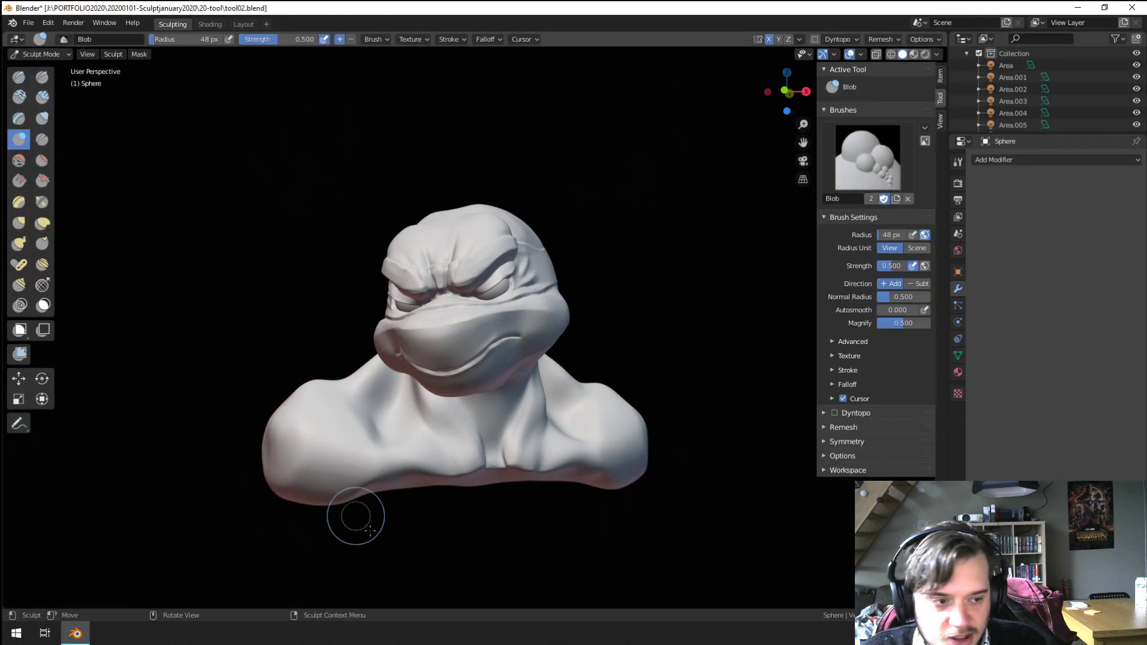
Step: Reshape the outer end of the shoulder slightly with the Grab brush at a 143 px radius
mouse_move(369, 531)
middle_down()
mouse_move(478, 568)
mouse_move(463, 425)
mouse_move(417, 440)
mouse_move(324, 396)
mouse_move(334, 340)
middle_up()
key(g)
key(f)
click(402, 348)
drag(336, 343, 323, 350)
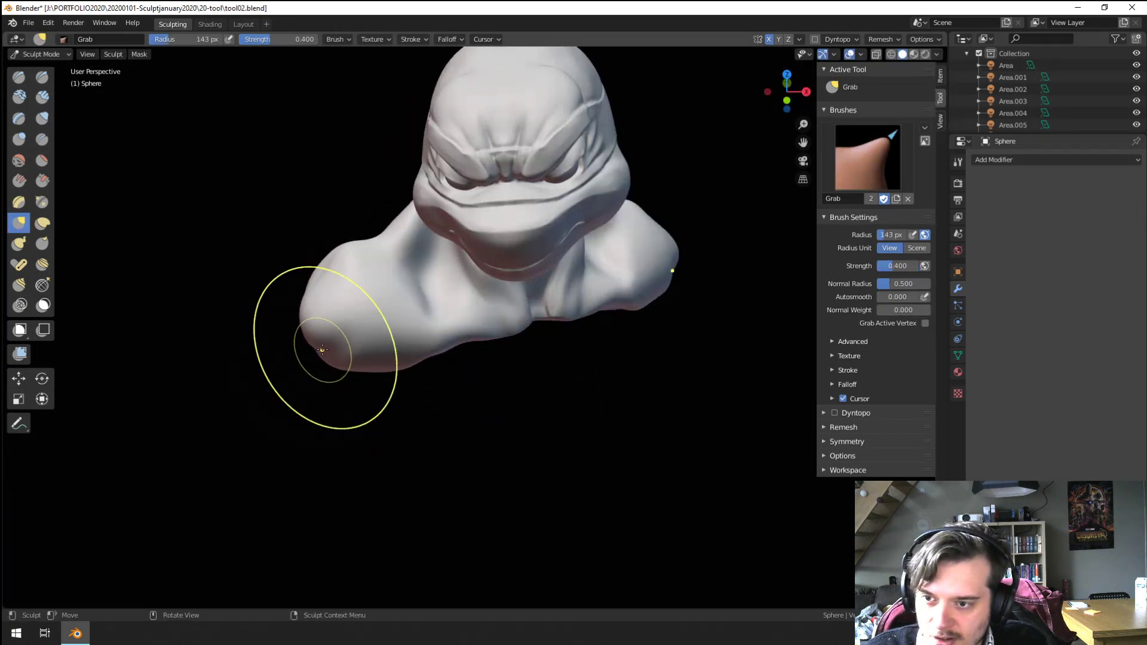
Step: Carve the muscle folds on the outer side of the shoulder with the Crease brush at 79 px and 0.354 strength
mouse_move(323, 349)
middle_down()
mouse_move(352, 412)
mouse_move(366, 397)
middle_up()
scroll(352, 394, up, 1)
click(42, 139)
key(f)
click(339, 356)
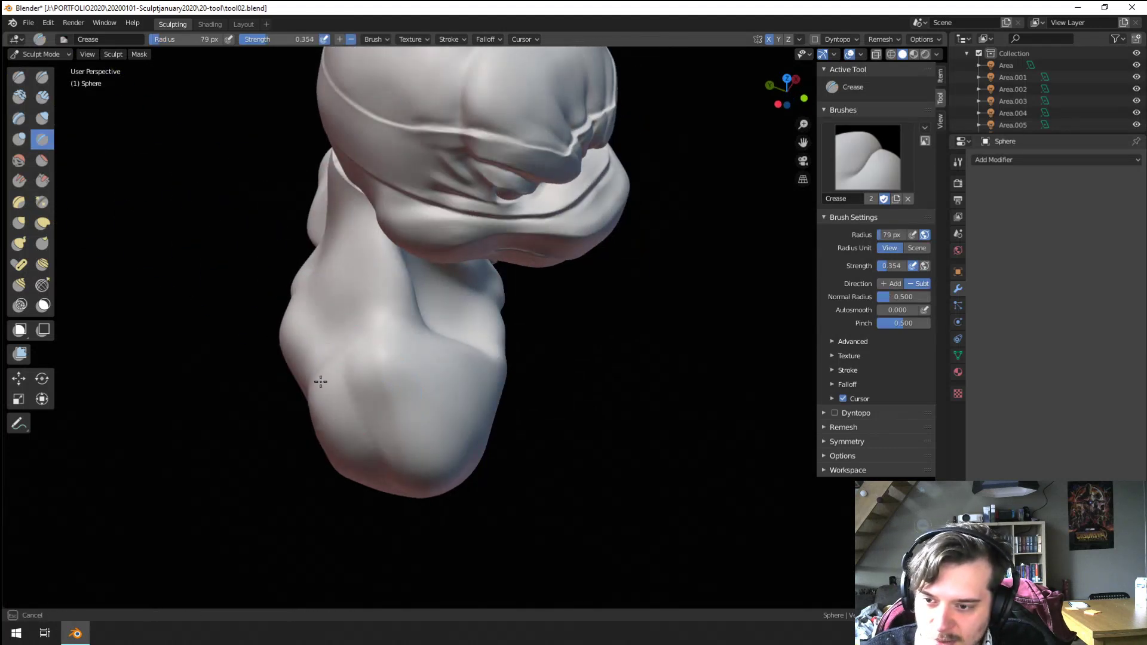
key(f)
click(385, 445)
mouse_move(434, 471)
middle_down()
mouse_move(360, 335)
mouse_move(320, 323)
middle_up()
mouse_move(448, 360)
middle_down()
mouse_move(349, 341)
mouse_move(391, 317)
middle_up()
Step: Flatten the side and lower planes of the shoulder with the Scrape brush at 101 px and 1.000 strength
click(42, 179)
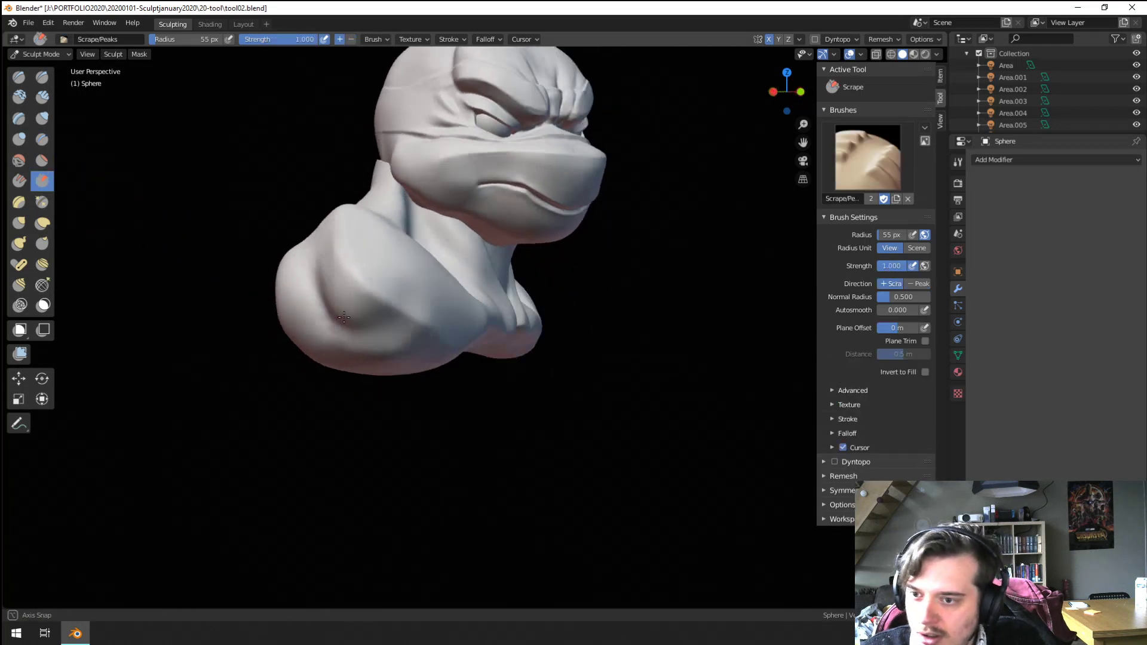
middle_drag(322, 298, 352, 281)
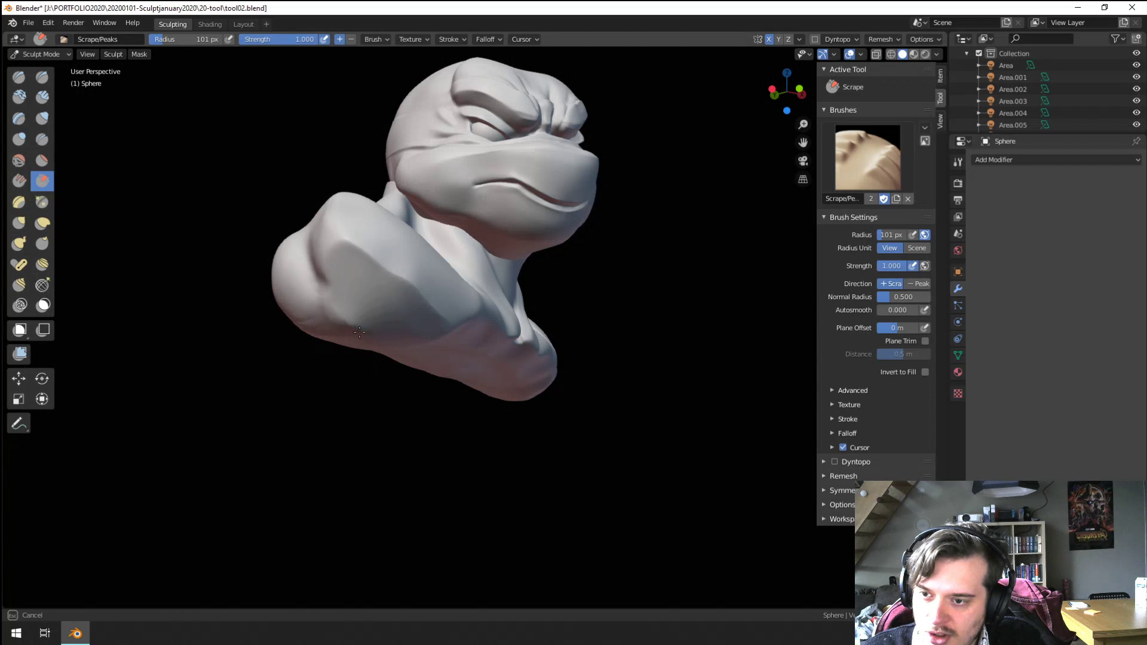
middle_drag(359, 333, 440, 341)
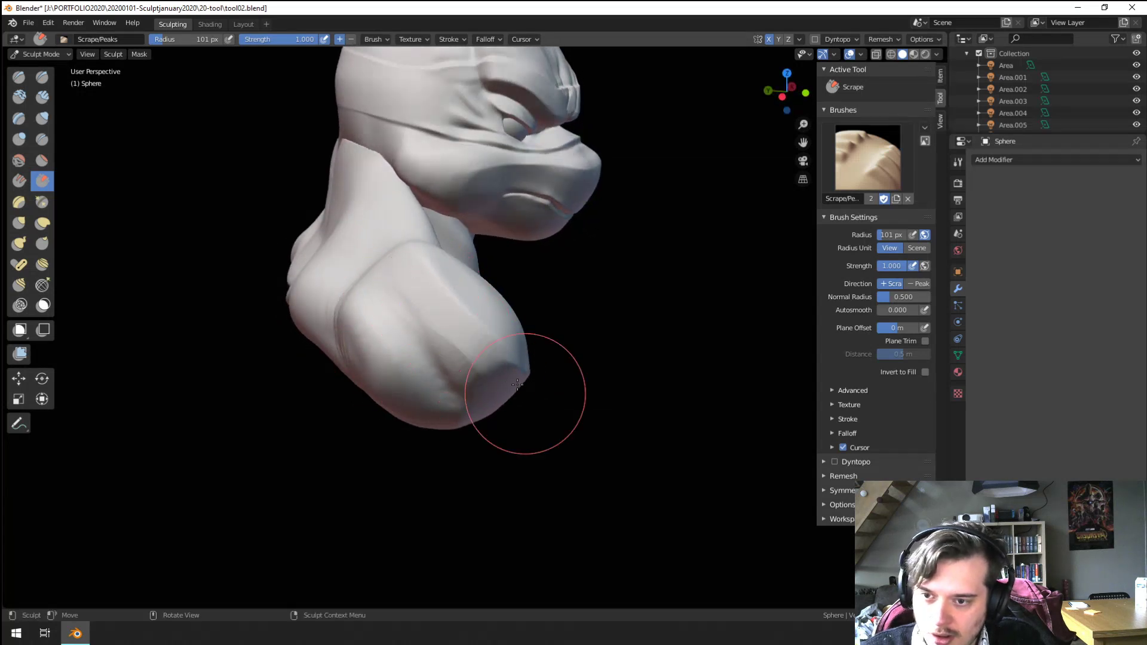
middle_drag(517, 384, 409, 321)
key(bracketleft)
key(bracketleft)
mouse_move(464, 387)
middle_down()
mouse_move(388, 378)
mouse_move(397, 361)
mouse_move(371, 385)
middle_up()
key(bracketright)
key(bracketright)
Step: Reshape the back of the shoulder with Grab at 151 px and even out its surface with Scrape at 104 px
key(g)
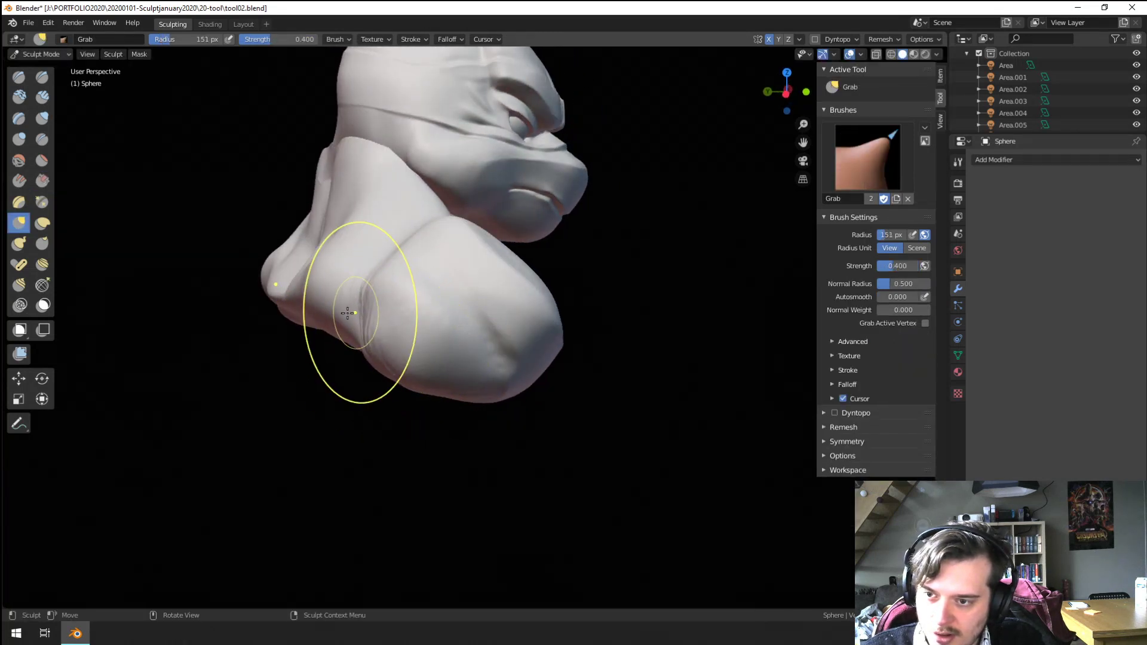
middle_drag(347, 313, 123, 243)
click(42, 180)
key(f)
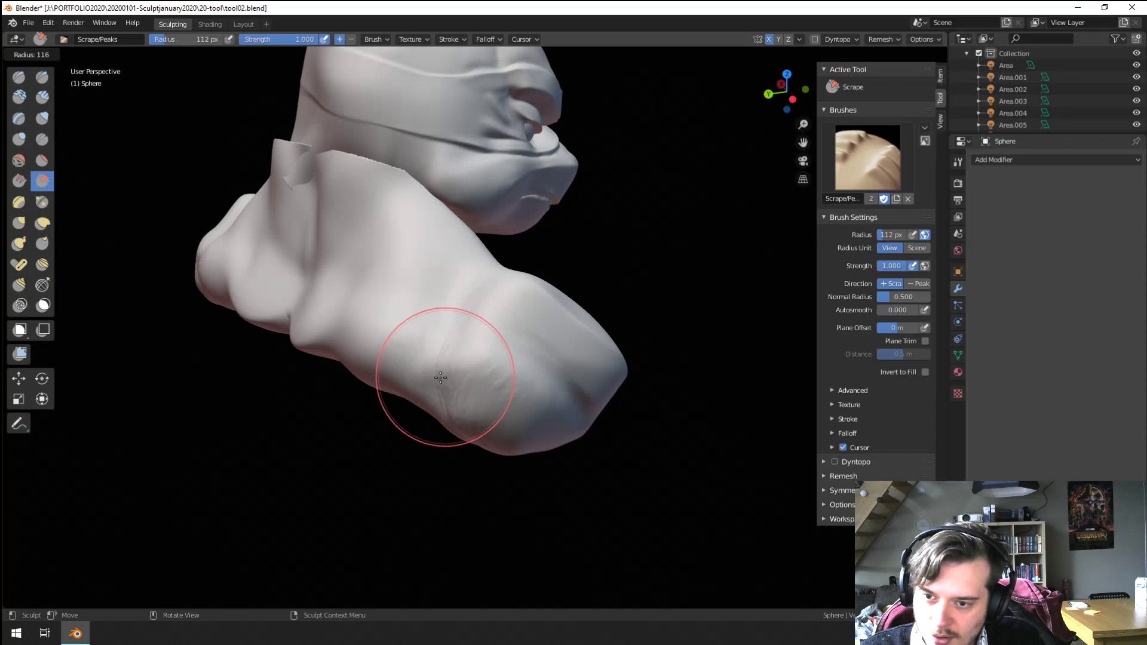
click(472, 387)
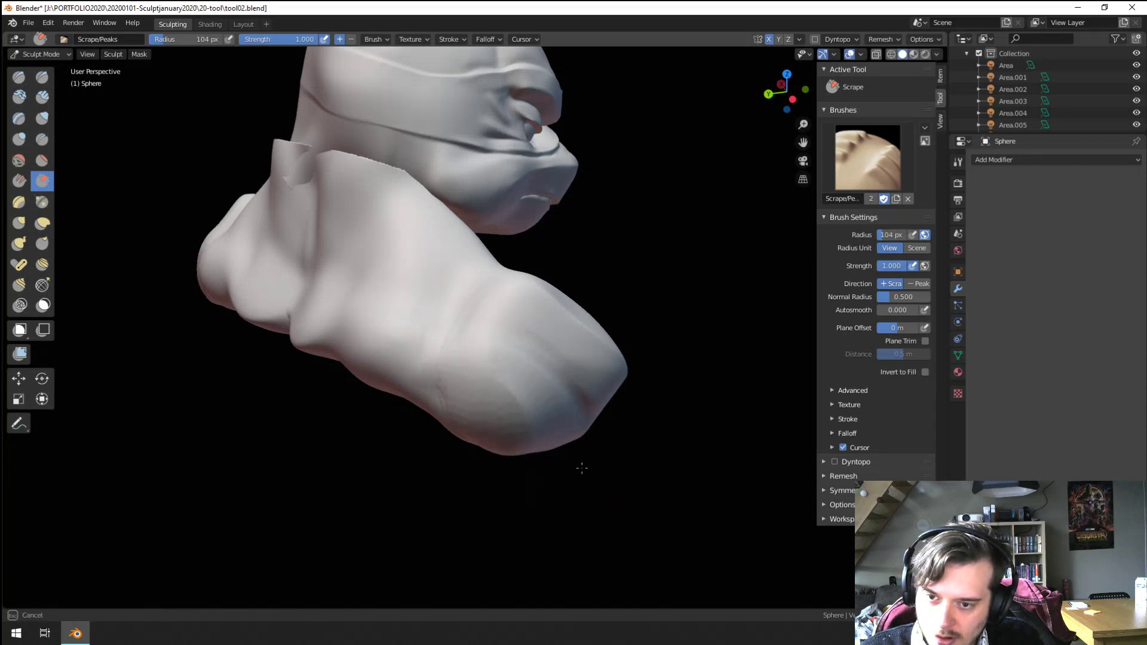
middle_drag(461, 411, 375, 316)
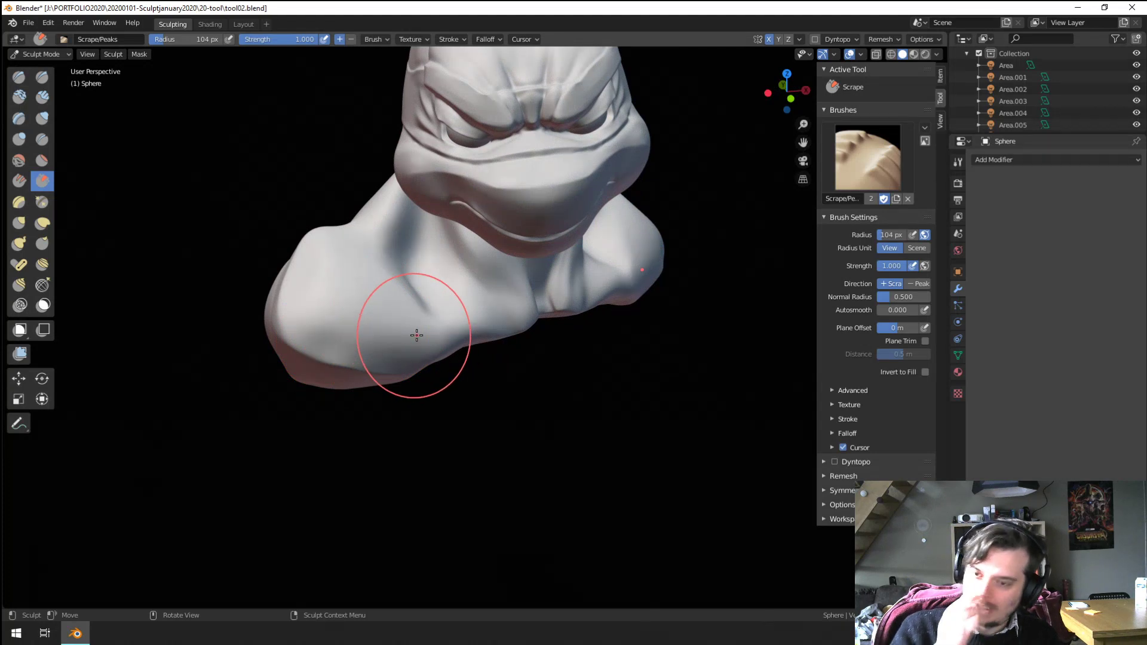
mouse_move(402, 309)
middle_down()
mouse_move(512, 366)
mouse_move(460, 328)
mouse_move(391, 379)
mouse_move(409, 305)
middle_up()
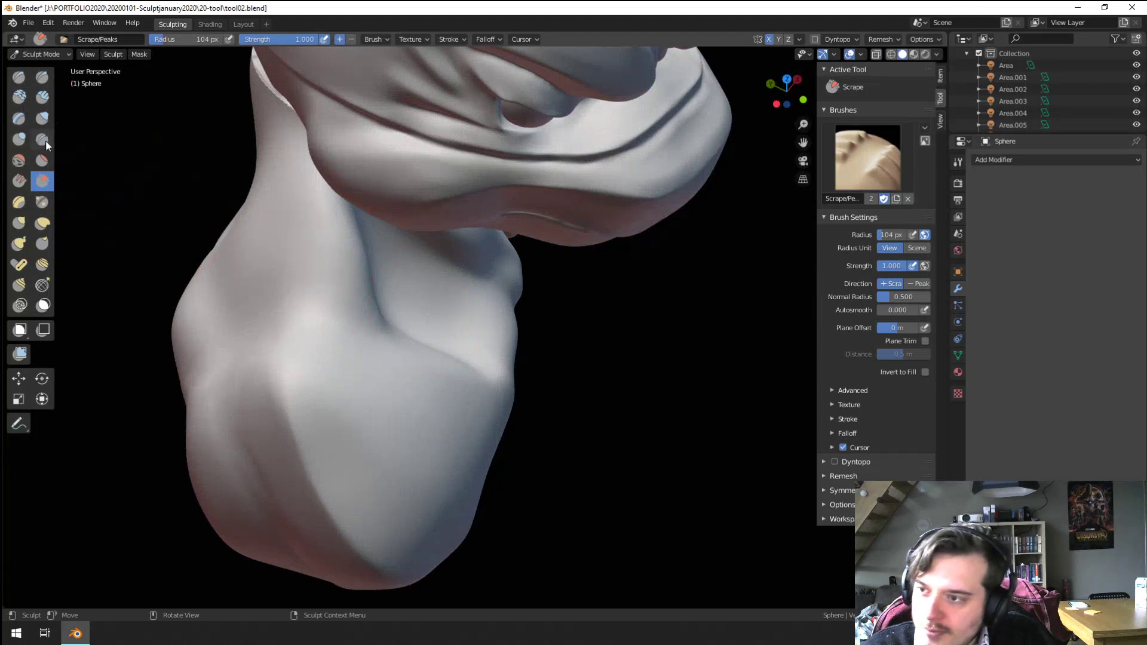
Step: Crease the border between the shoulder cap and the neck at 64 px and adjust its form with the Grab brush
click(41, 140)
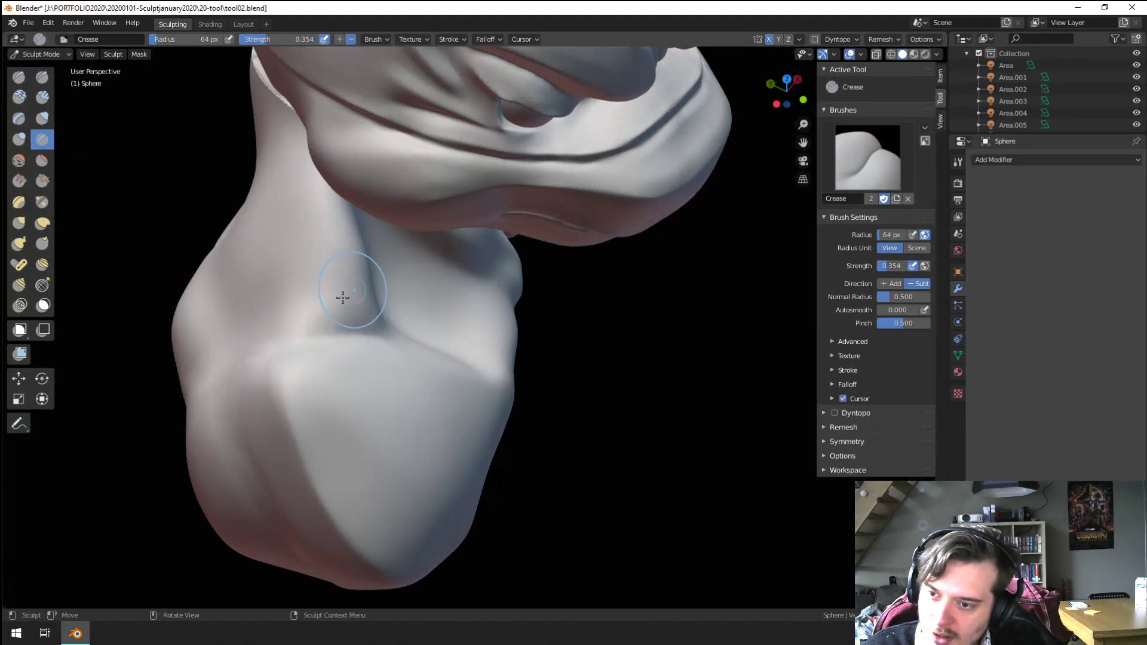
key(g)
mouse_move(343, 296)
middle_down()
mouse_move(256, 246)
mouse_move(289, 209)
middle_up()
key(f)
key(f)
drag(323, 201, 318, 172)
mouse_move(318, 172)
middle_down()
mouse_move(278, 272)
mouse_move(281, 298)
middle_up()
ctrl+middle_drag(412, 269, 410, 239)
mouse_move(395, 302)
middle_down()
mouse_move(416, 323)
mouse_move(103, 124)
middle_up()
Step: Deepen the grooves separating the shoulder, chest and neck muscles with the Crease brush at 148 and 104 px, 0.354 strength
click(45, 142)
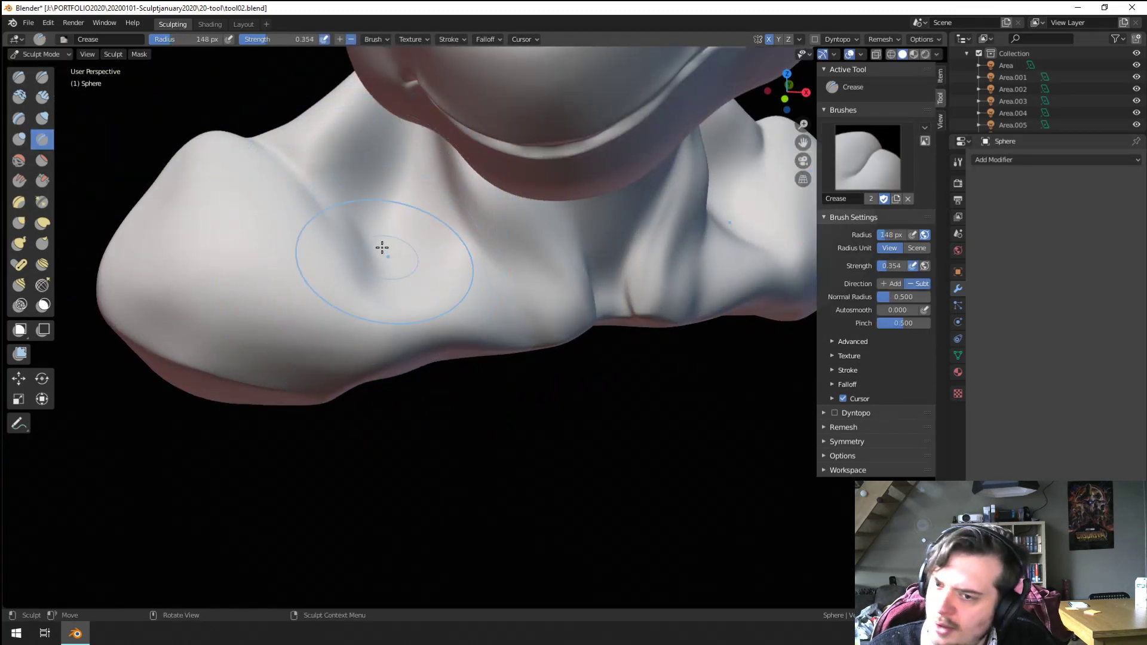
drag(380, 249, 439, 352)
mouse_move(403, 264)
middle_down()
mouse_move(405, 317)
mouse_move(317, 328)
mouse_move(395, 309)
mouse_move(408, 245)
middle_up()
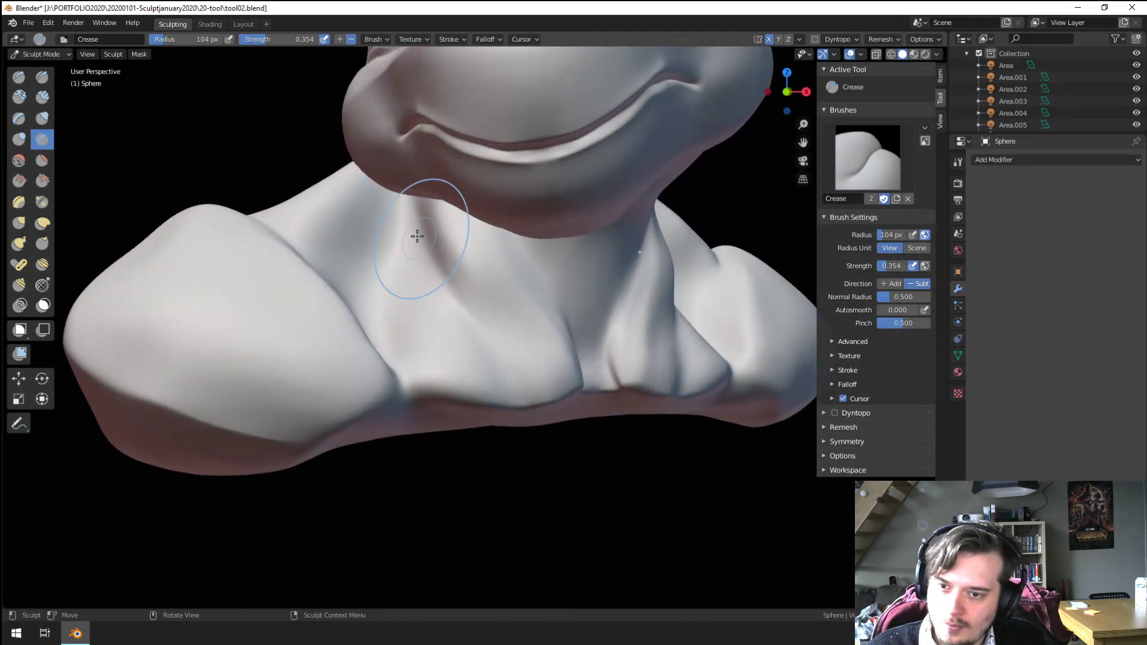
mouse_move(494, 340)
middle_down()
mouse_move(468, 328)
mouse_move(540, 352)
middle_up()
scroll(501, 362, down, 6)
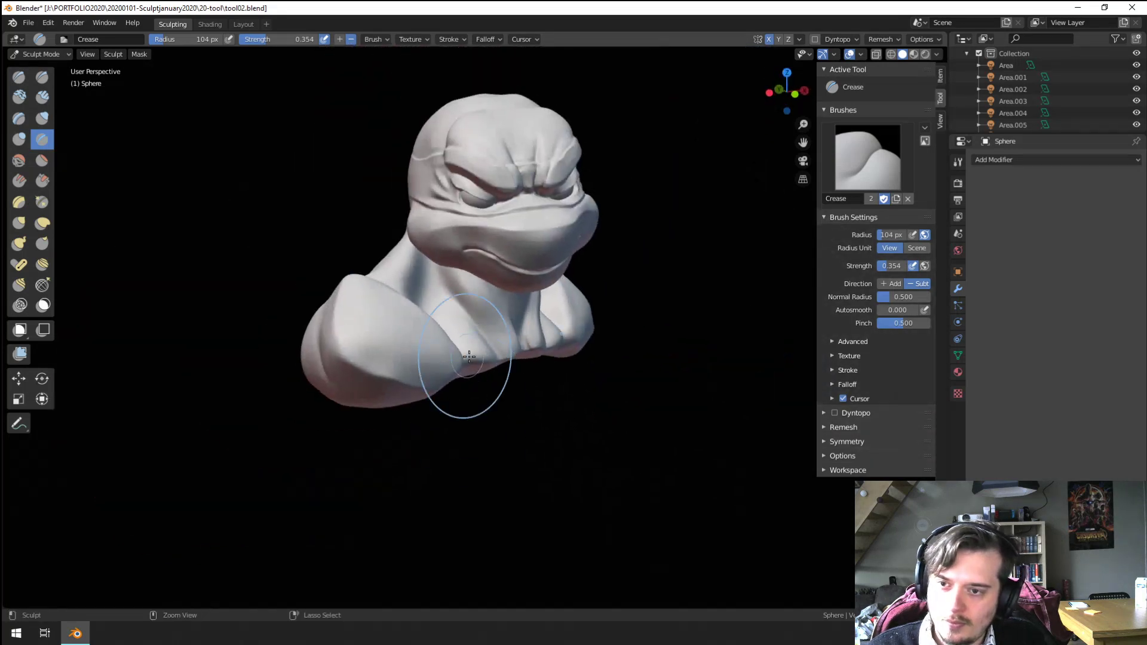
middle_drag(460, 371, 504, 358)
scroll(504, 358, up, 4)
Step: Cut the outer end of the shoulder into a flat plane with an enlarged Scrape brush at 1.000 strength
click(42, 180)
middle_drag(257, 340, 263, 304)
key(f)
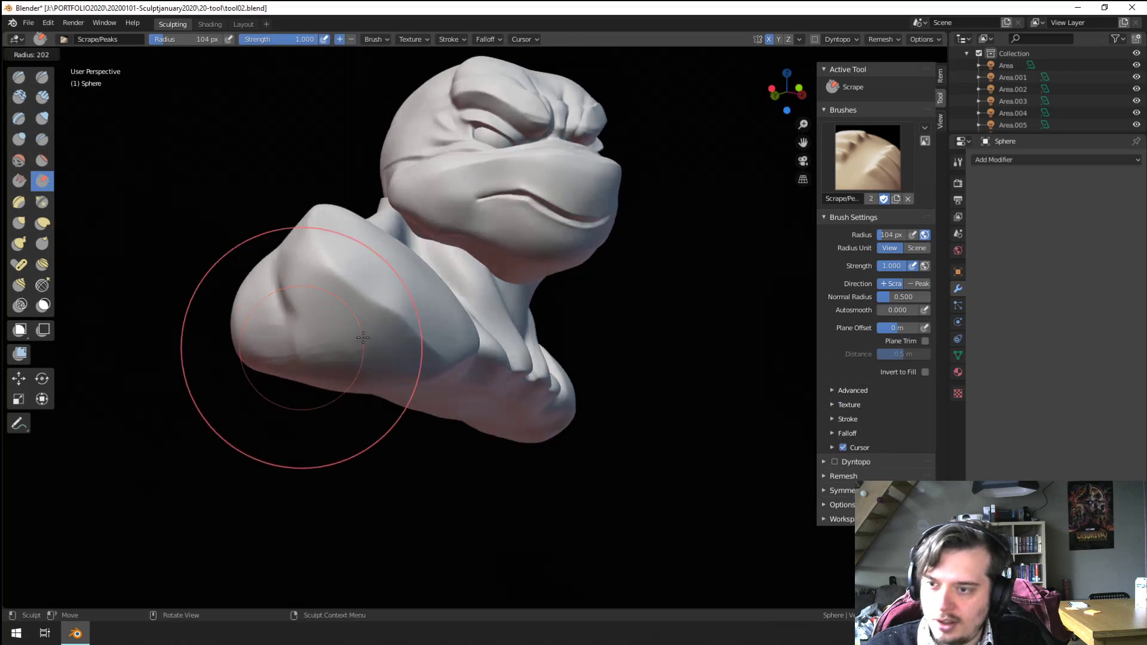
click(426, 348)
mouse_move(326, 275)
mouse_down()
mouse_move(340, 263)
mouse_move(329, 306)
mouse_up()
scroll(314, 399, down, 4)
mouse_move(329, 310)
middle_down()
mouse_move(314, 399)
mouse_move(323, 374)
mouse_move(385, 382)
middle_up()
scroll(314, 397, up, 2)
Step: Flatten the underside of the bust from shoulder to shoulder with the Scrape brush at 149 and 133 px
key(f)
click(383, 368)
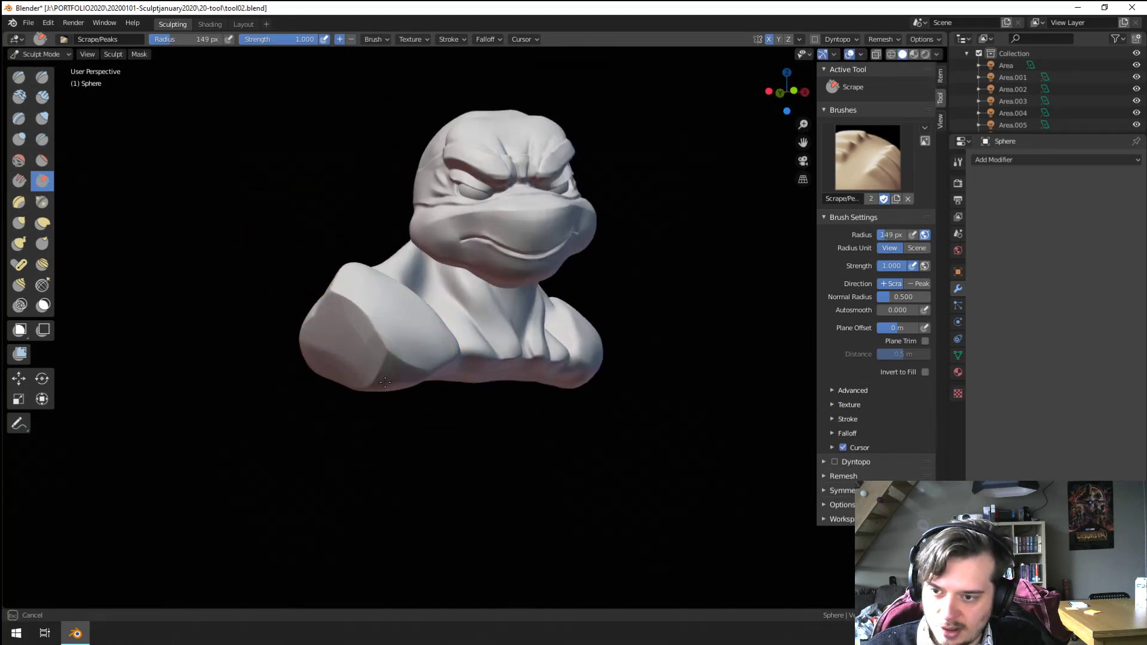
mouse_move(314, 341)
middle_down()
mouse_move(443, 374)
mouse_move(475, 316)
mouse_move(395, 359)
middle_up()
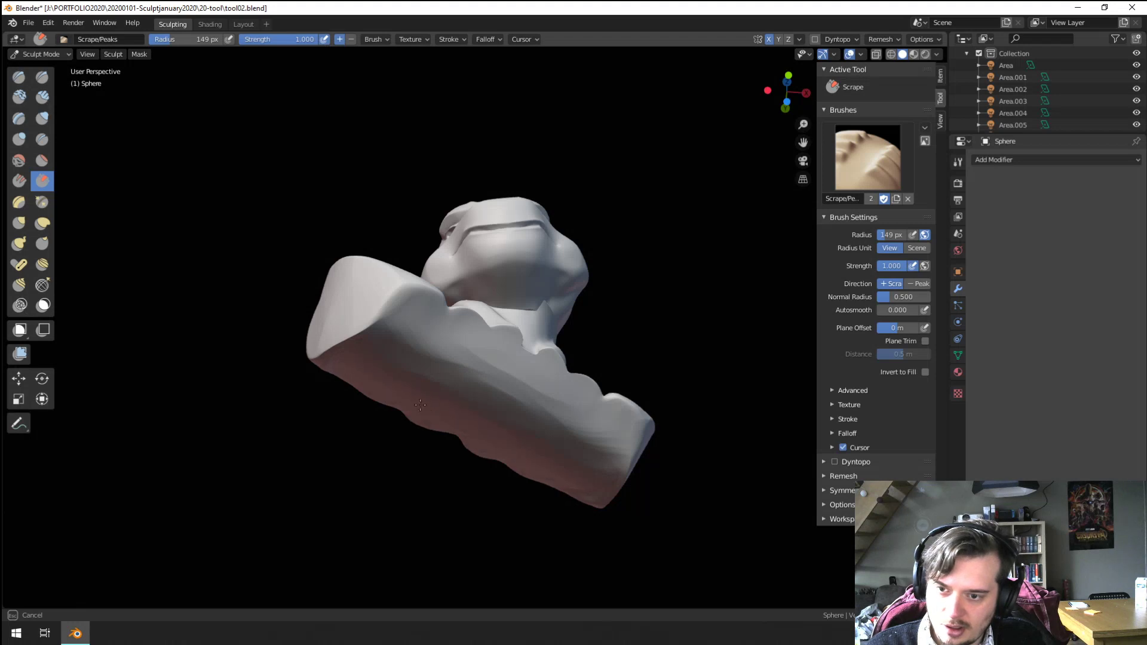
mouse_move(419, 405)
middle_down()
mouse_move(473, 499)
mouse_move(504, 481)
mouse_move(443, 453)
mouse_move(412, 376)
middle_up()
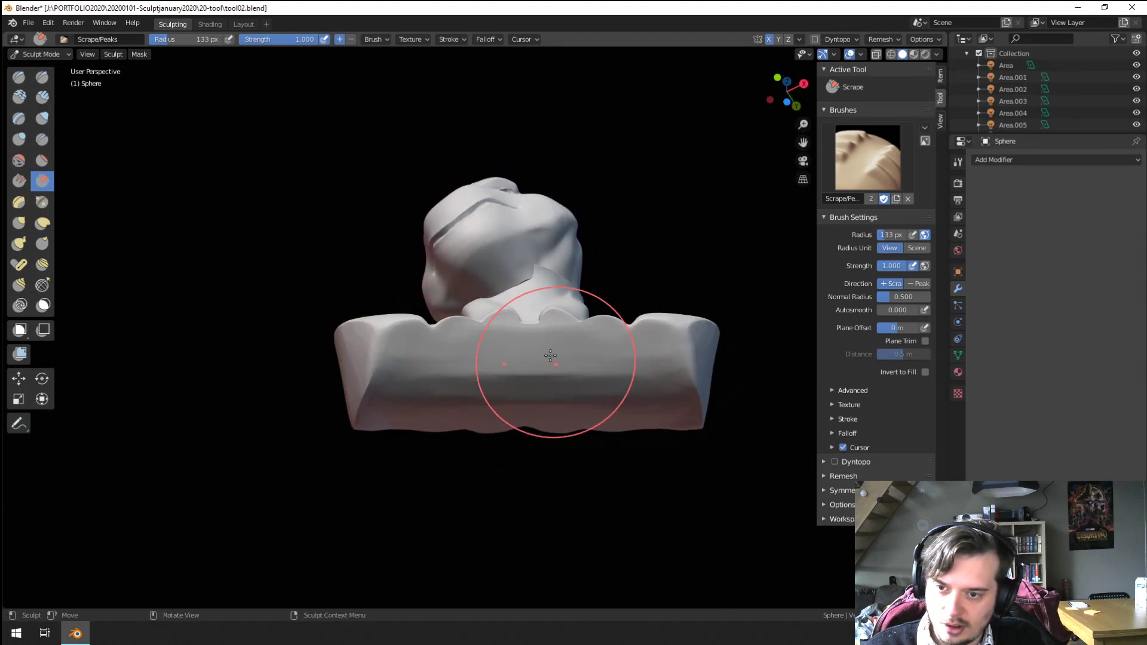
mouse_move(550, 356)
middle_down()
mouse_move(537, 274)
mouse_move(497, 301)
middle_up()
drag(346, 333, 584, 349)
mouse_move(629, 352)
middle_down()
mouse_move(487, 404)
mouse_move(492, 430)
mouse_move(601, 469)
mouse_move(640, 463)
mouse_move(294, 461)
mouse_move(159, 474)
mouse_move(251, 346)
middle_up()
Step: Push the rear lower edge and upper back of the bust into shape with the Grab brush at 133 and 184 px
key(g)
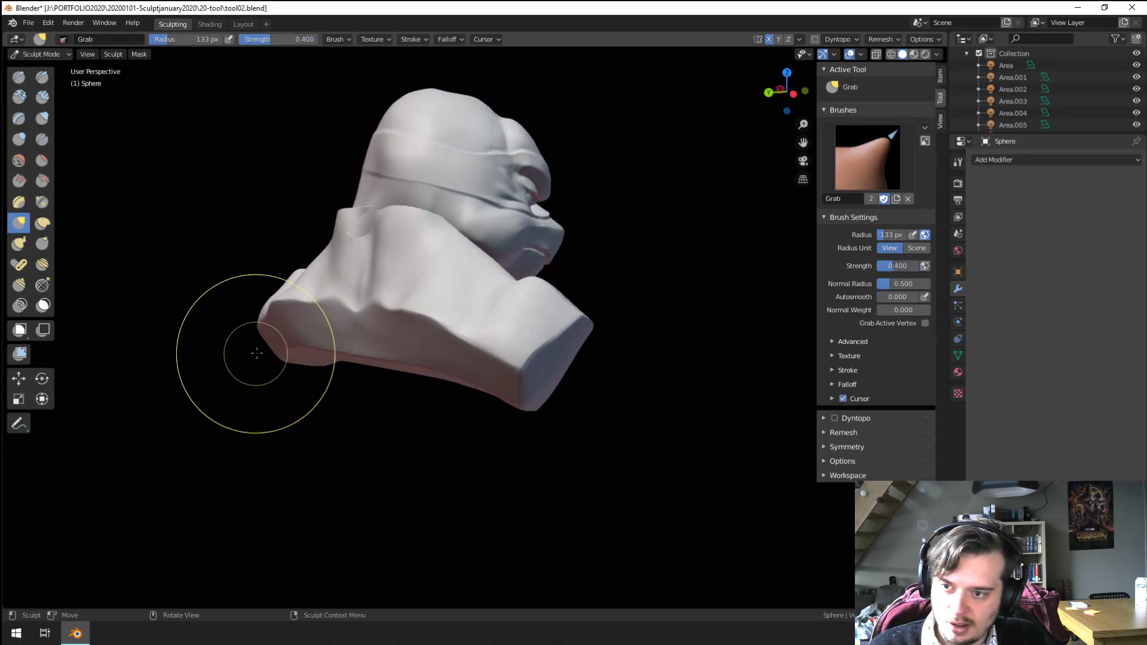
drag(251, 345, 321, 293)
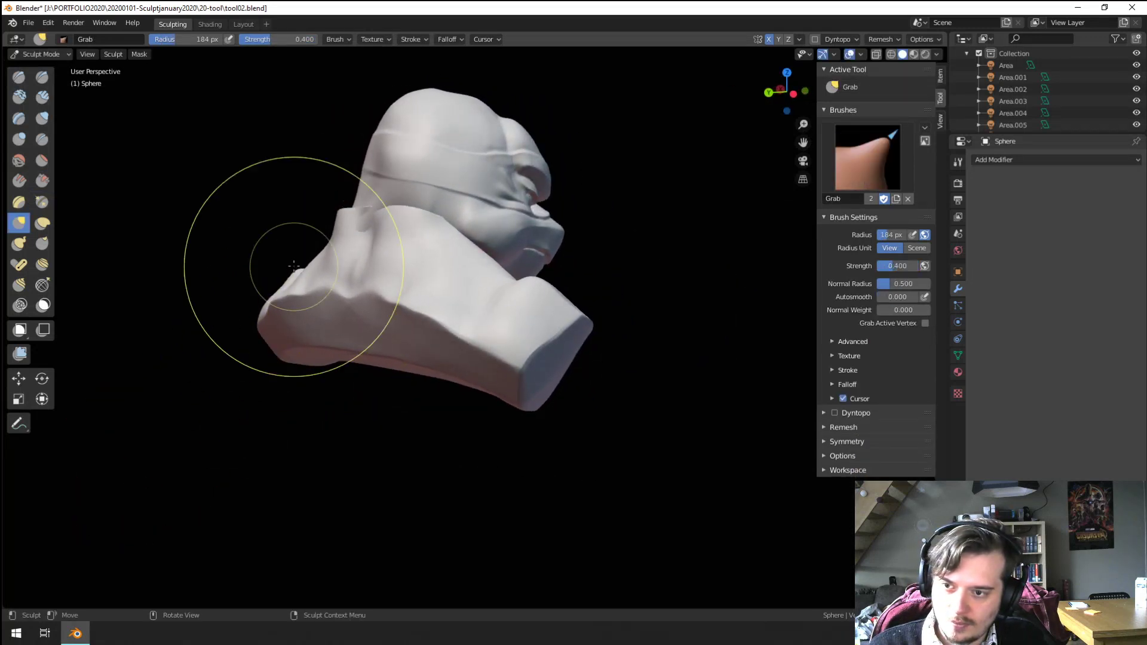
key(f)
click(363, 274)
middle_drag(293, 267, 532, 265)
mouse_move(381, 289)
middle_down()
mouse_move(356, 292)
mouse_move(341, 321)
mouse_move(360, 338)
middle_up()
Step: Reshape the top and front of the shoulders with the Grab brush at radii up to 182 px
key(f)
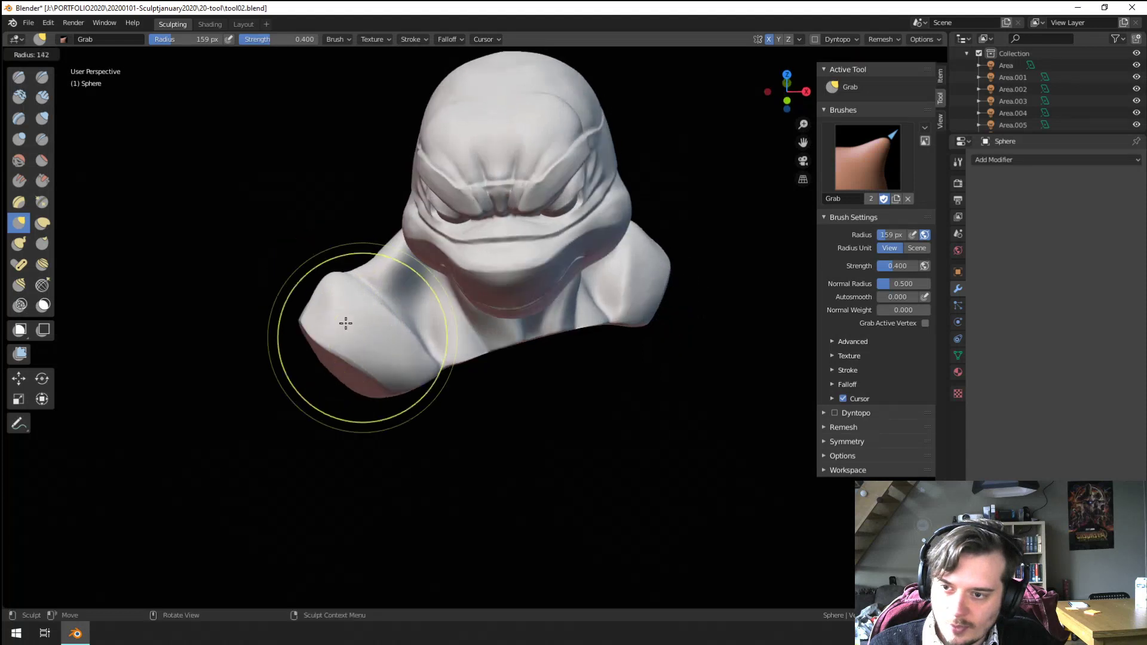
click(345, 322)
key(f)
click(380, 307)
drag(359, 287, 351, 305)
key(f)
click(328, 284)
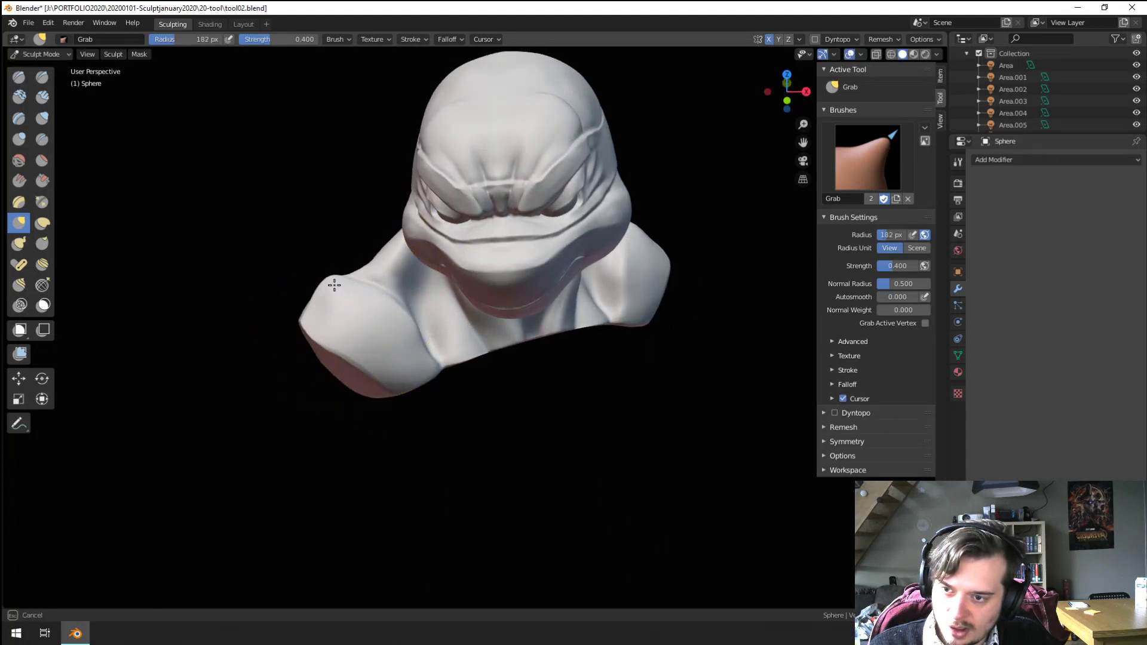
middle_drag(328, 284, 340, 281)
Step: Refine the front of the shoulders beside the neck with the Grab brush at a 123 px radius
middle_drag(417, 332, 397, 327)
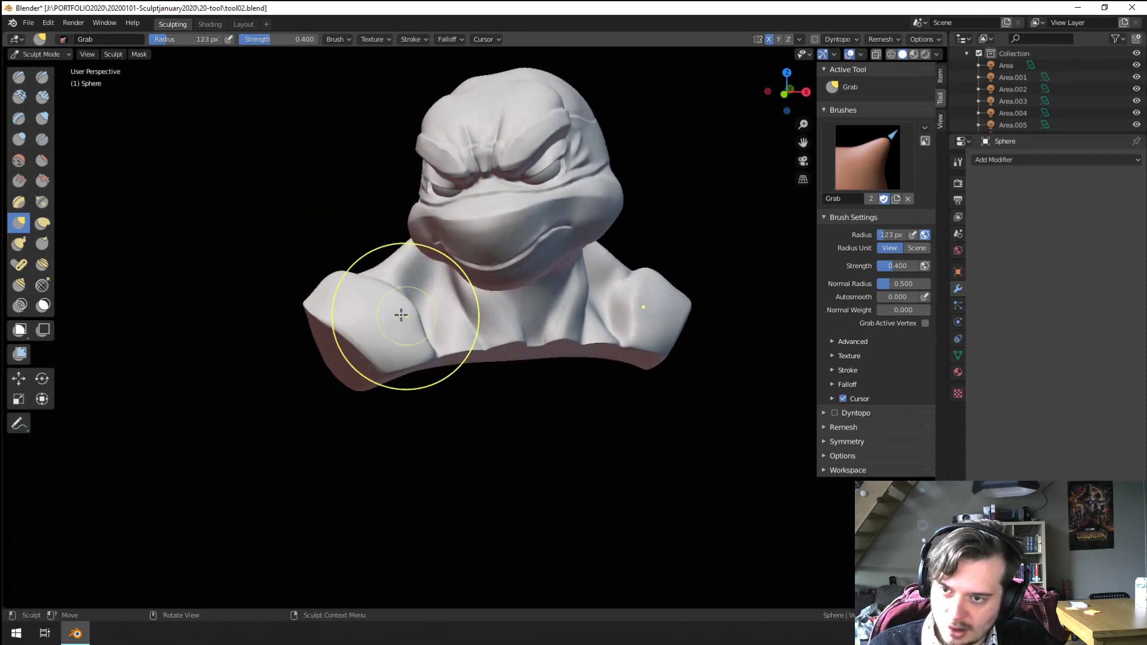
key(f)
click(427, 328)
Step: Turn off X mirror symmetry and shift the two shoulders independently with the Grab brush at 372 px
mouse_move(297, 327)
middle_down()
mouse_move(268, 320)
mouse_move(287, 335)
mouse_move(315, 317)
mouse_move(352, 339)
middle_up()
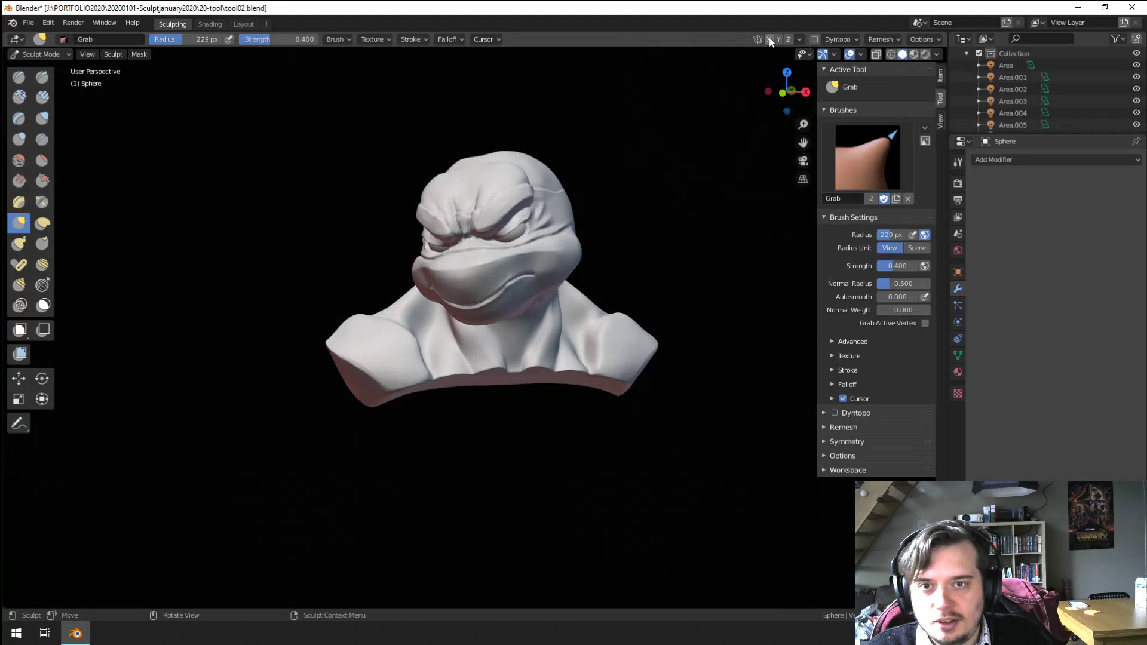
key(f)
click(357, 357)
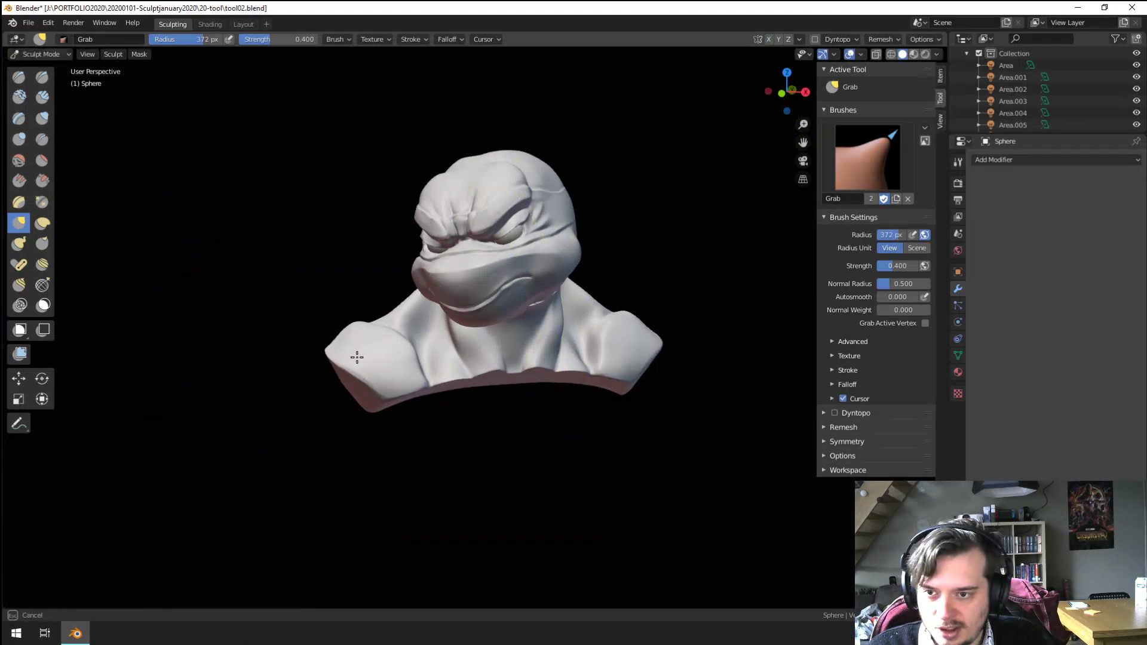
drag(356, 357, 354, 357)
drag(617, 343, 632, 335)
Step: Adjust the asymmetrical pose of the shoulders, neck and chest with the Grab brush at 222, 165 and 104 px
mouse_move(649, 312)
middle_down()
mouse_move(657, 289)
mouse_move(711, 291)
mouse_move(684, 299)
middle_up()
key(f)
click(586, 351)
mouse_move(586, 353)
middle_down()
mouse_move(506, 383)
mouse_move(528, 377)
mouse_move(546, 344)
mouse_move(506, 306)
mouse_move(507, 284)
mouse_move(496, 293)
middle_up()
key(f)
click(526, 307)
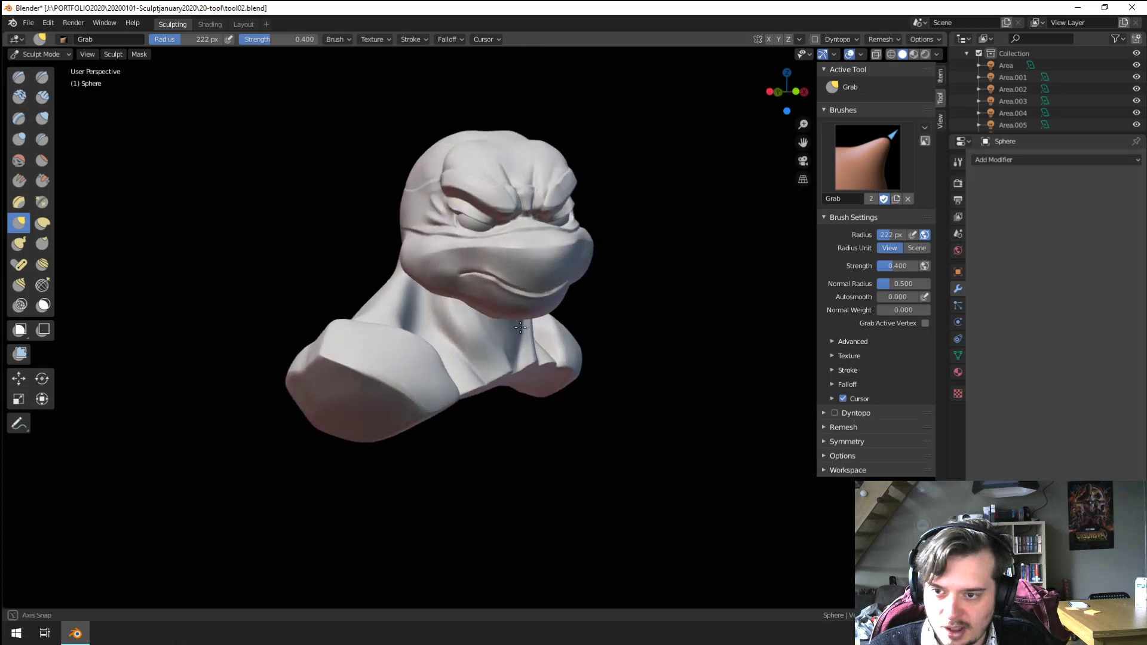
key(f)
click(485, 309)
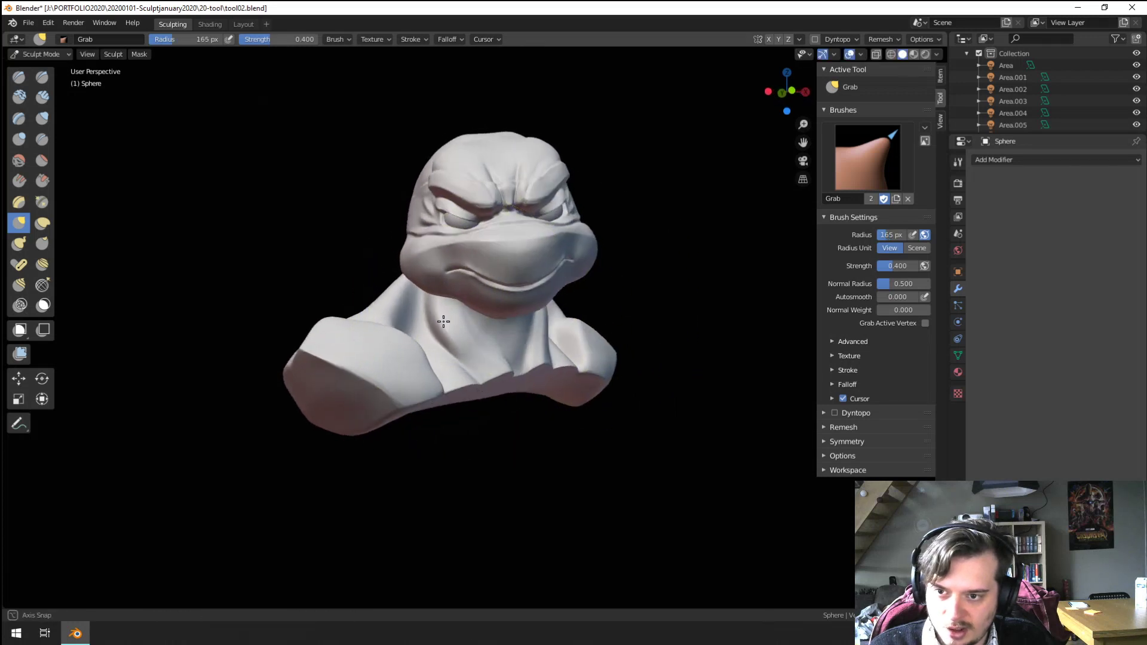
middle_drag(443, 321, 403, 334)
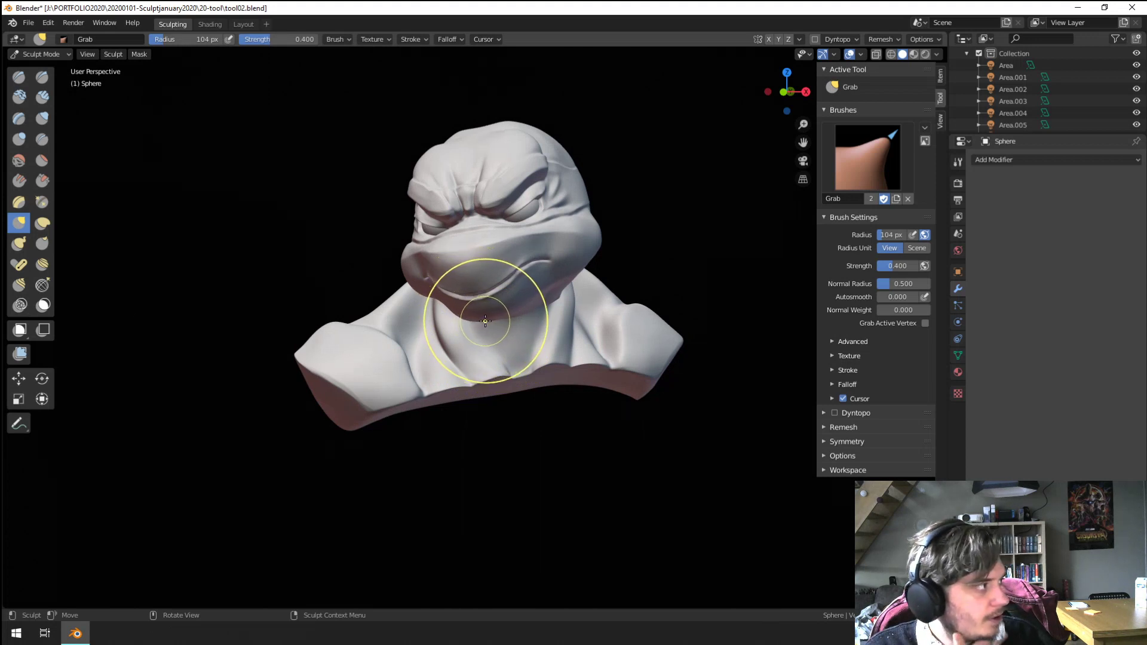
middle_drag(485, 324, 539, 296)
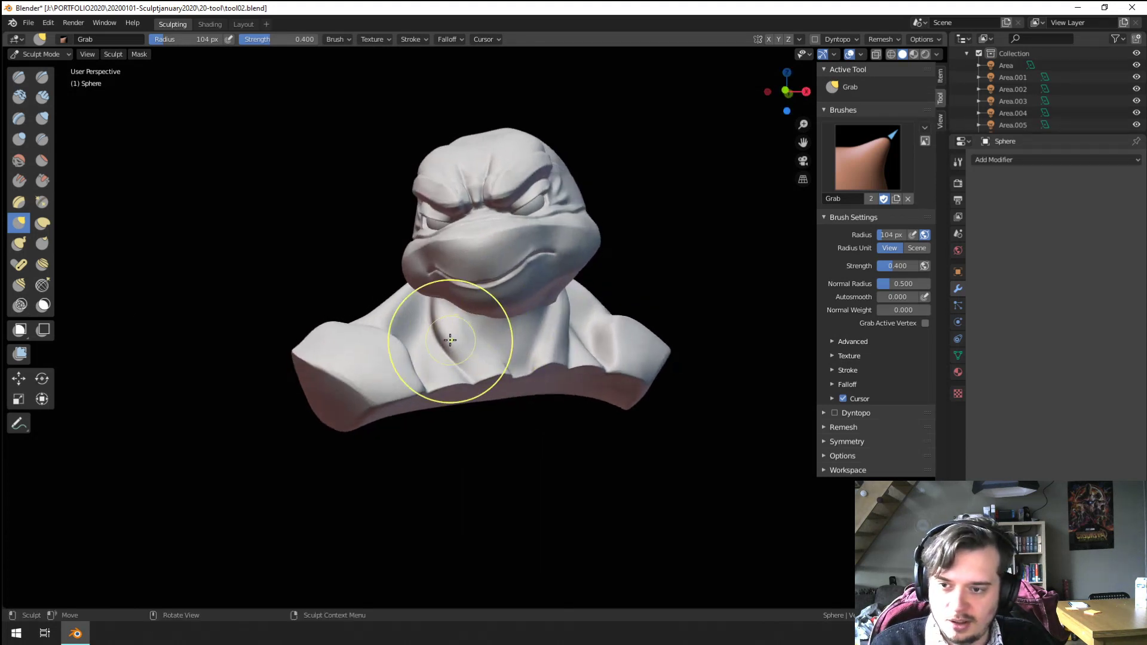
mouse_move(436, 345)
middle_down()
mouse_move(484, 370)
mouse_move(526, 349)
middle_up()
middle_drag(446, 336, 538, 321)
Step: Pull the back of the neck and upper back into the new pose with the Grab brush at 193 px
key(f)
click(482, 305)
drag(481, 305, 463, 310)
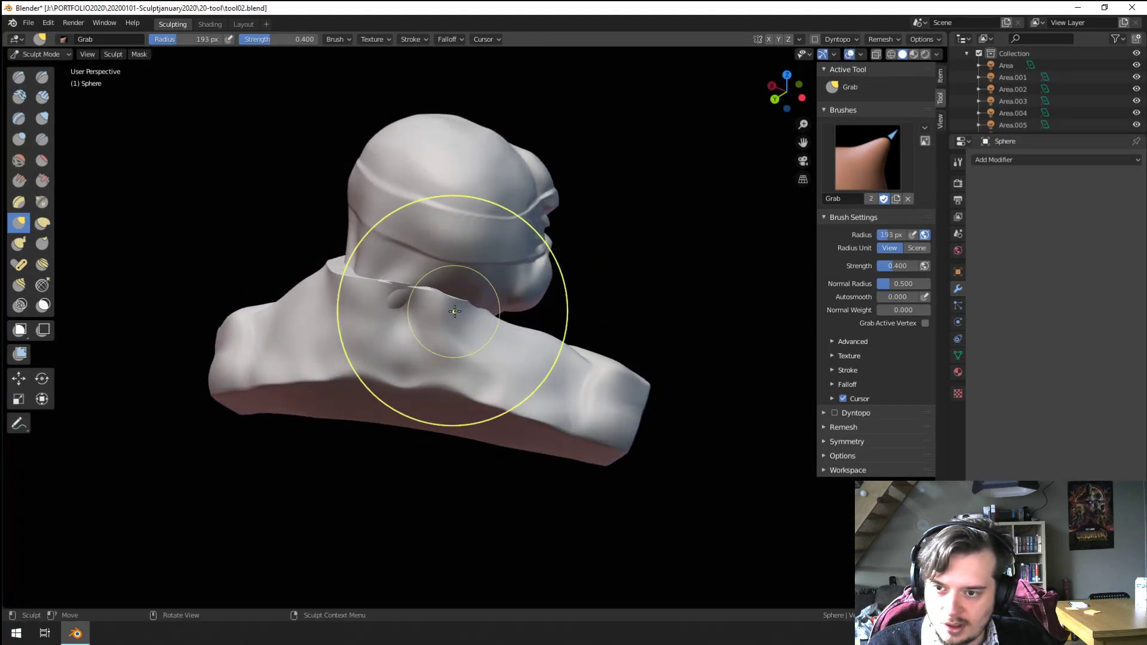
key(f)
click(491, 313)
middle_drag(492, 313, 335, 307)
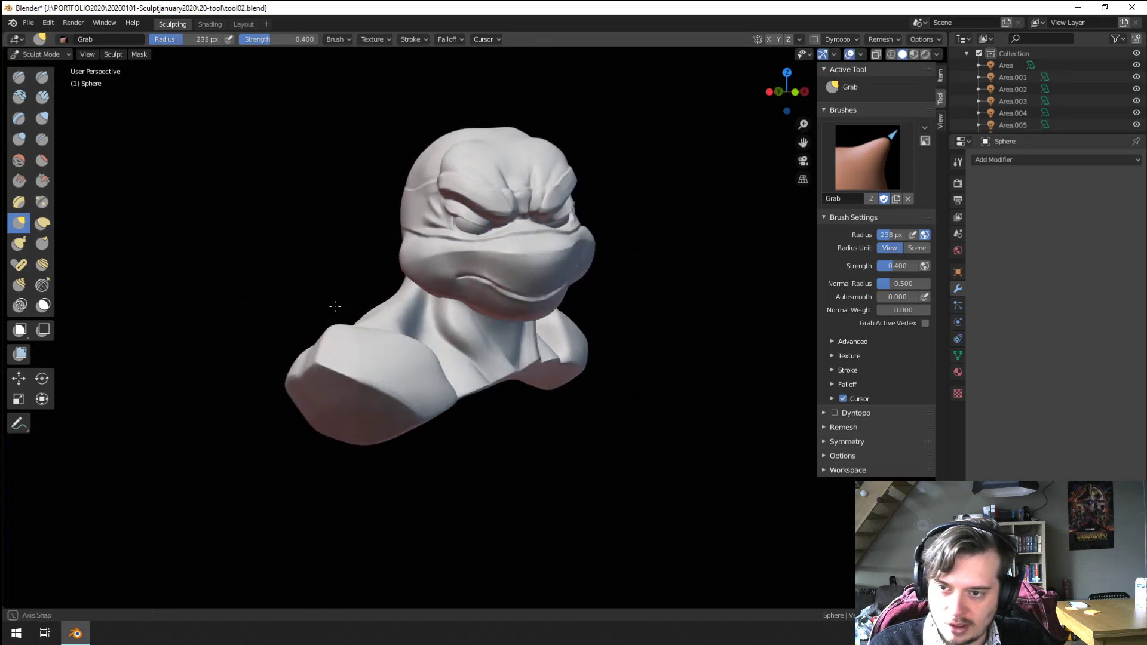
Step: Rework the shoulders and the neck opening behind the head with the Grab brush at 199 and 127 px
key(f)
click(437, 302)
mouse_move(438, 302)
middle_down()
mouse_move(500, 289)
mouse_move(469, 310)
mouse_move(340, 297)
mouse_move(308, 280)
mouse_move(365, 256)
mouse_move(525, 287)
mouse_move(392, 342)
mouse_move(356, 272)
mouse_move(336, 311)
middle_up()
key(f)
click(304, 279)
key(f)
click(525, 286)
key(f)
click(370, 324)
click(367, 276)
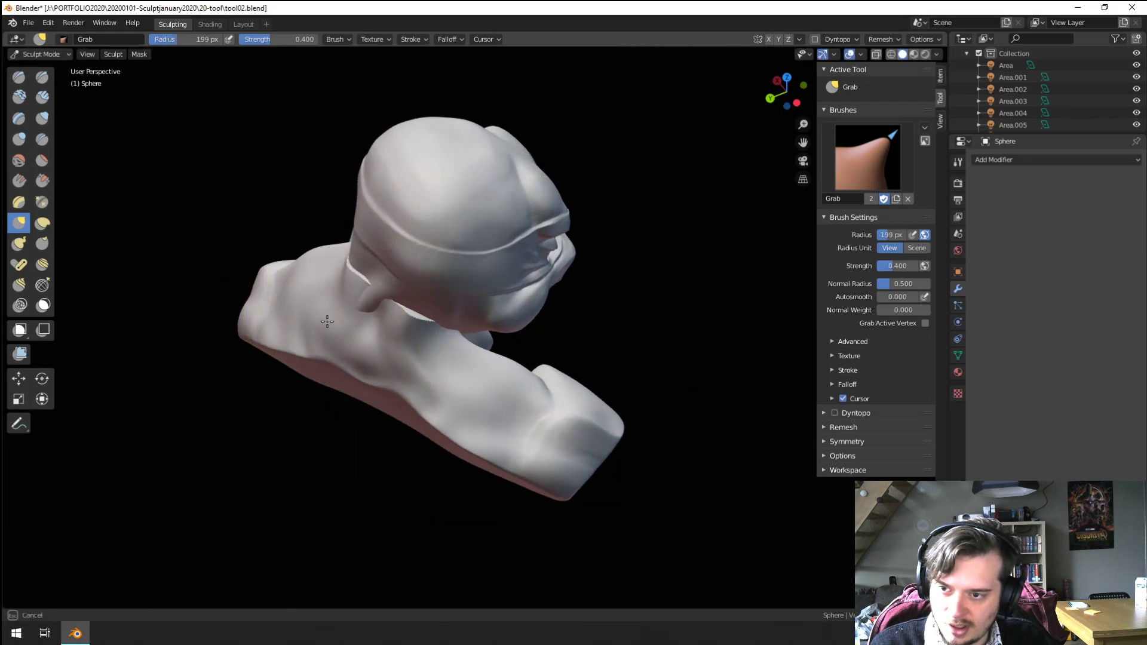
click(330, 319)
middle_drag(371, 290, 410, 261)
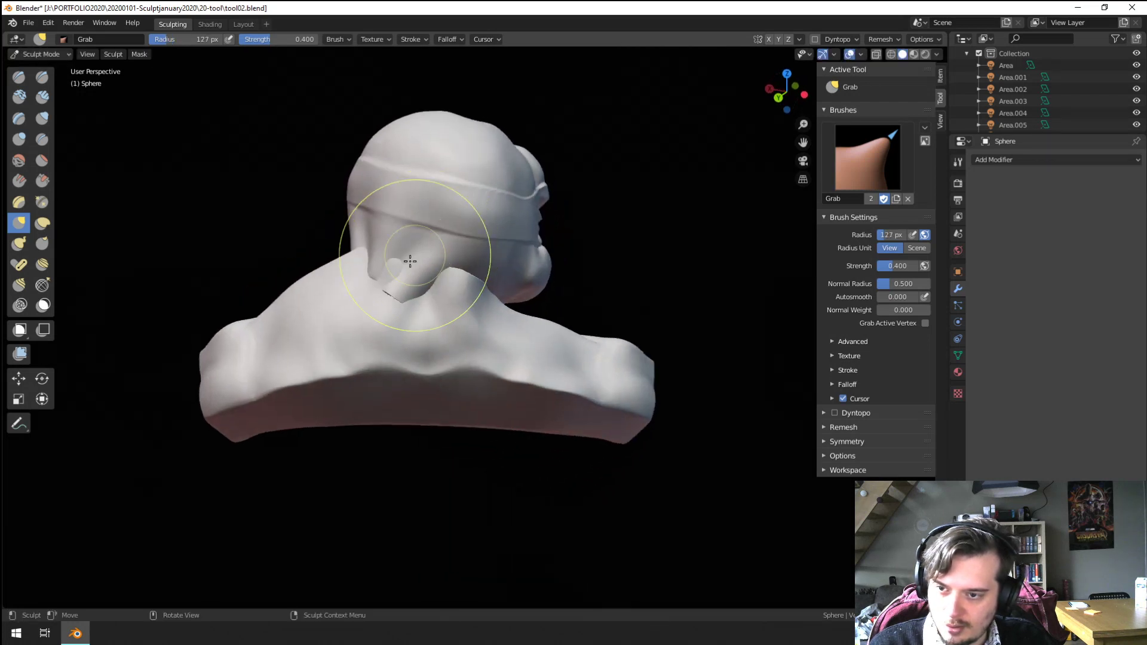
Step: Pull the nape opening and the upper back beneath it into shape with the Grab brush at 193 and 254 px
scroll(410, 261, up, 2)
click(42, 139)
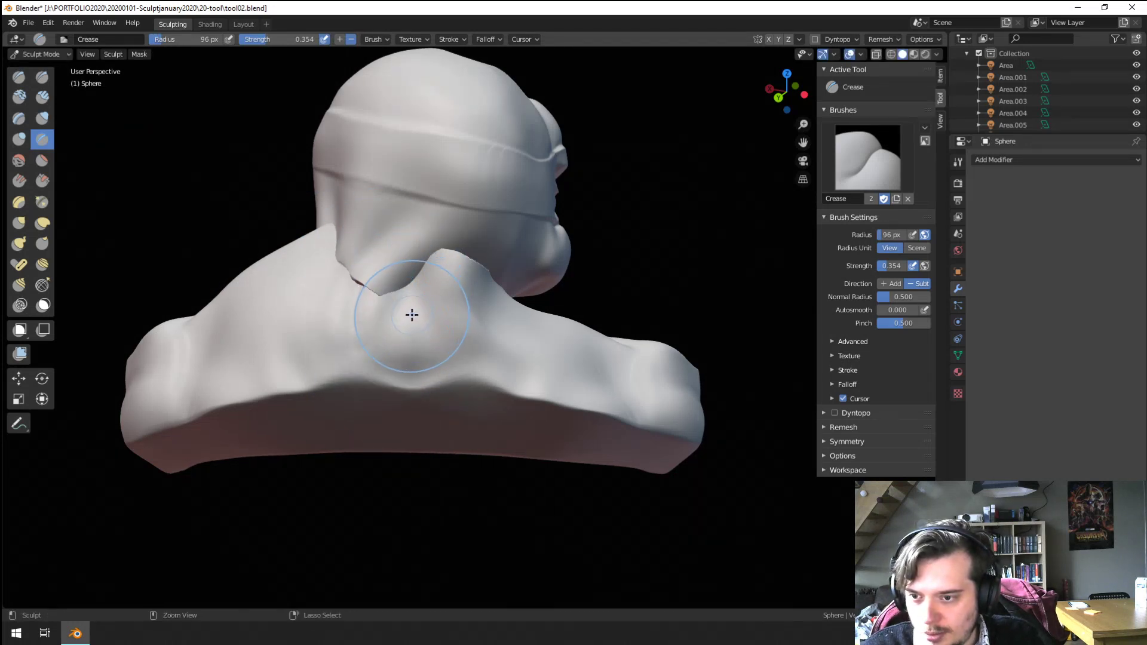
key(g)
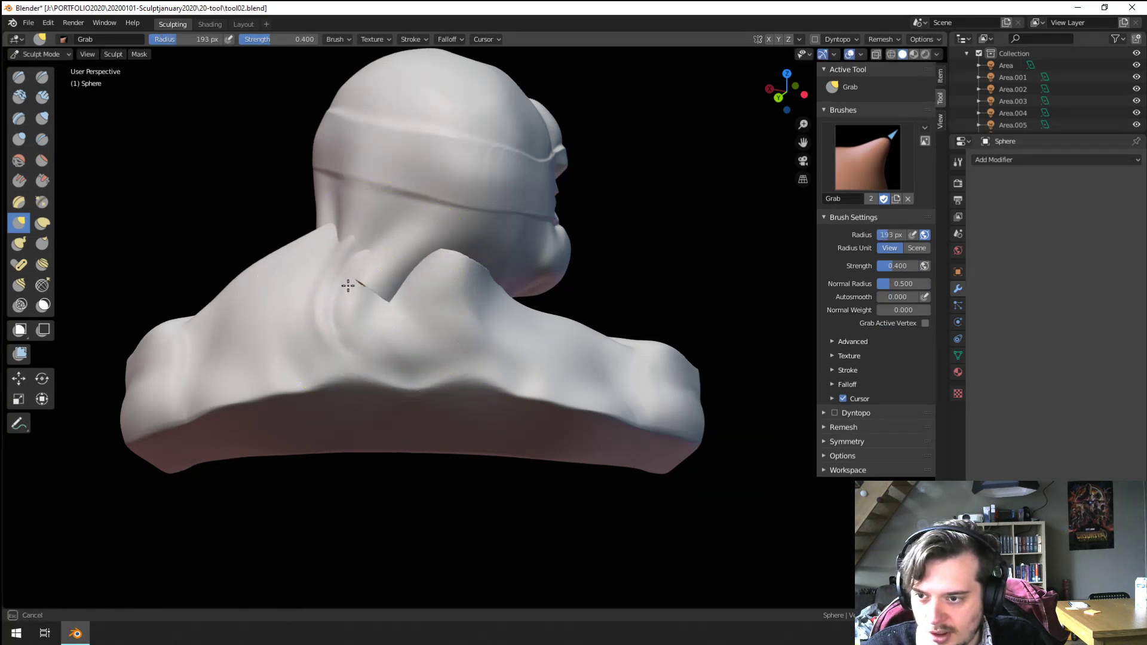
middle_drag(373, 274, 394, 302)
key(f)
click(399, 302)
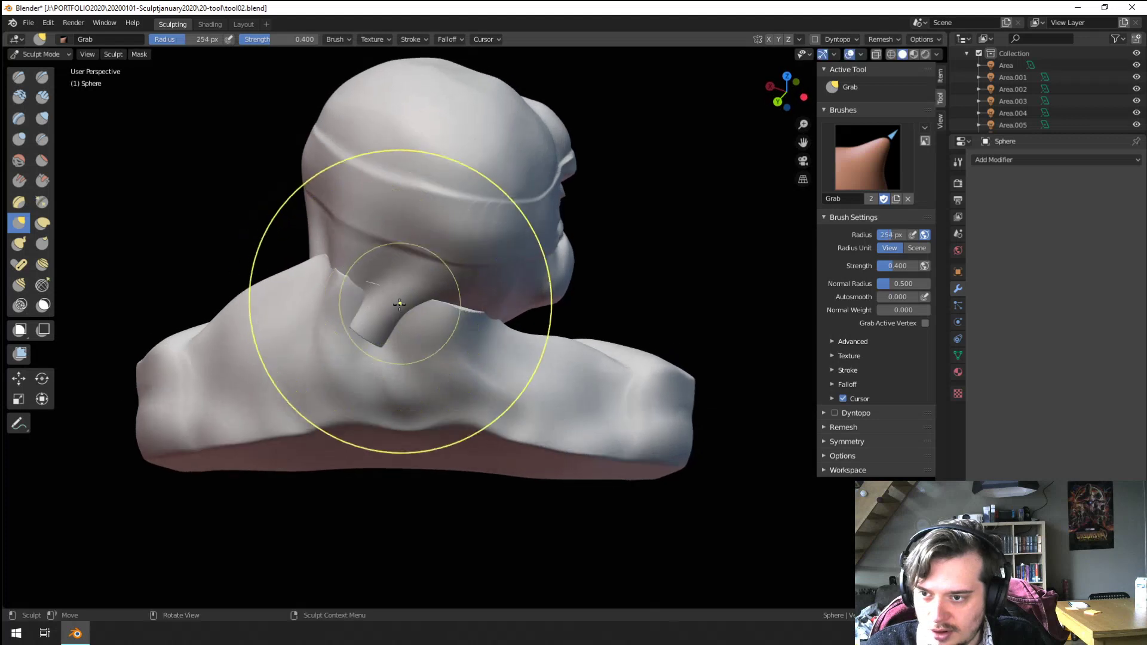
drag(400, 302, 371, 310)
mouse_move(448, 411)
mouse_down()
mouse_move(447, 424)
mouse_move(397, 439)
mouse_up()
drag(412, 416, 403, 424)
Step: Reshape the lower back edge and the shoulder slope beside the neck with the Grab brush at 207 and 222 px
key(f)
click(356, 409)
drag(332, 407, 304, 419)
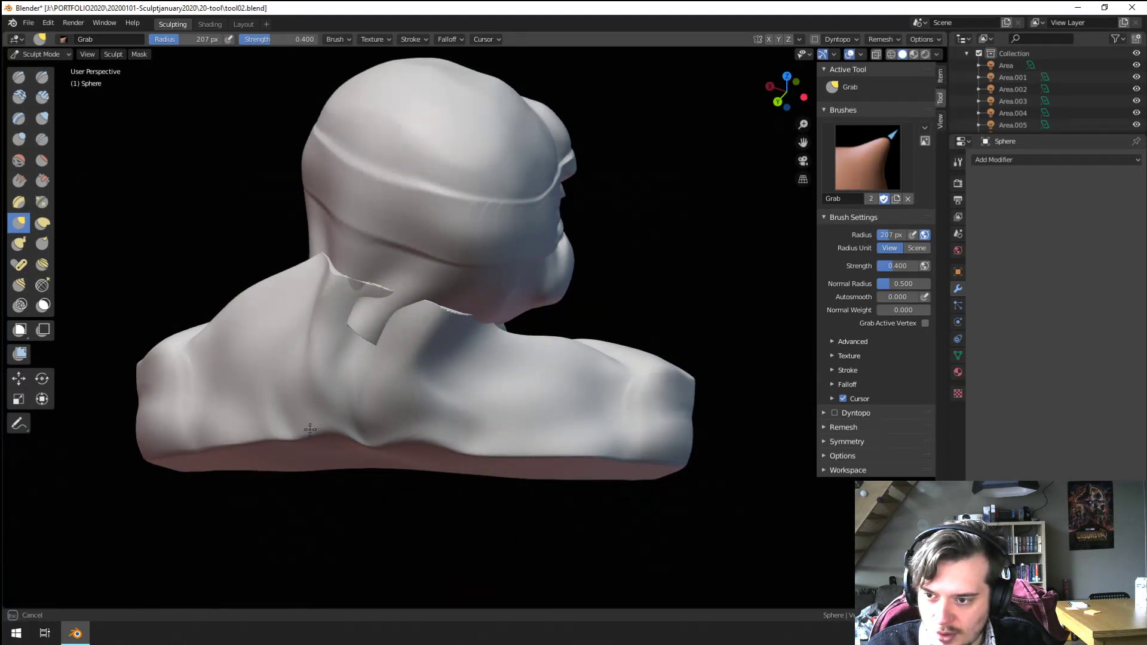
mouse_move(361, 392)
middle_down()
mouse_move(322, 382)
mouse_move(373, 358)
middle_up()
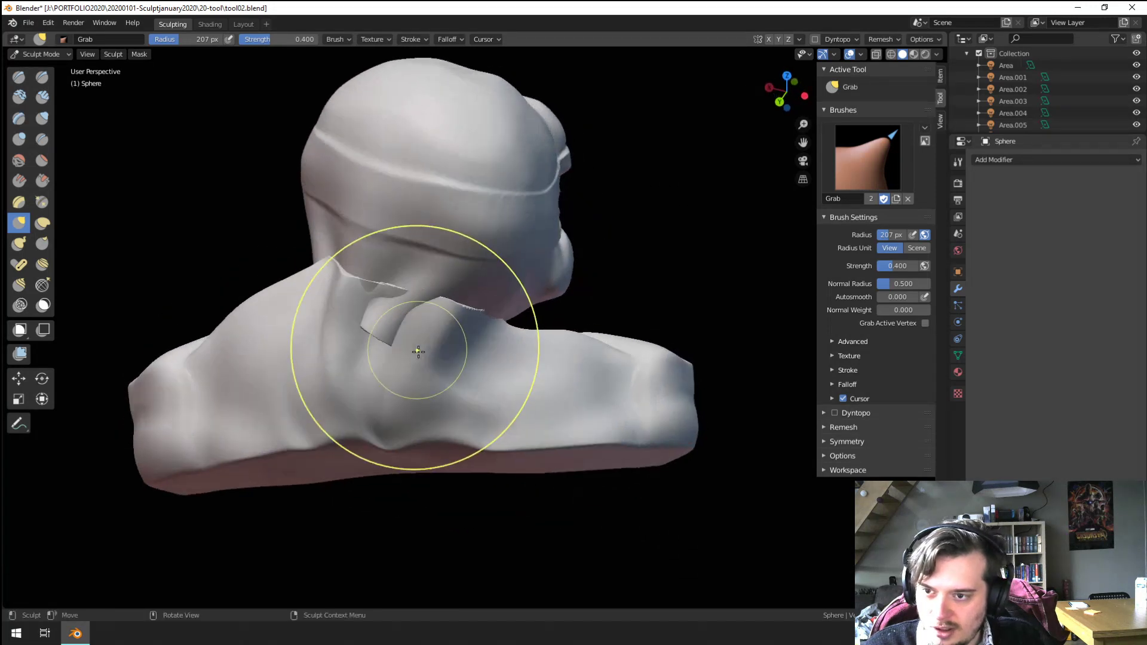
middle_drag(407, 308, 315, 357)
key(f)
click(315, 358)
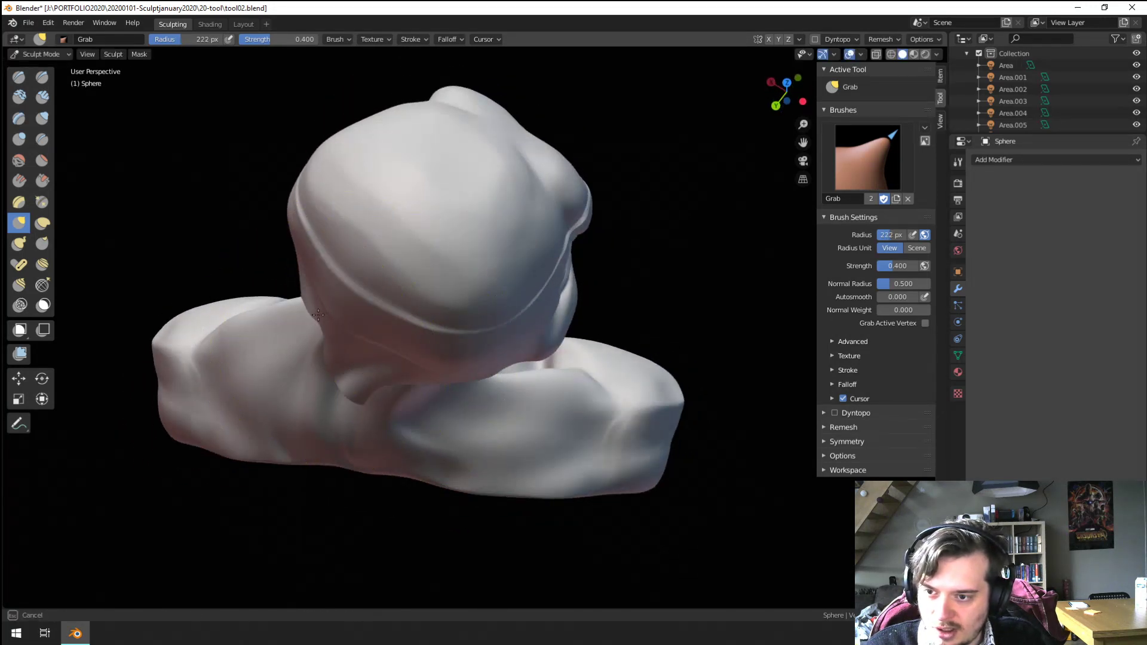
drag(318, 314, 317, 311)
mouse_move(317, 311)
middle_down()
mouse_move(295, 284)
mouse_move(322, 293)
middle_up()
Step: Adjust the side of the neck below the jaw with the Grab brush at 186 px, and enlarge the radius to 264 px
key(f)
click(332, 296)
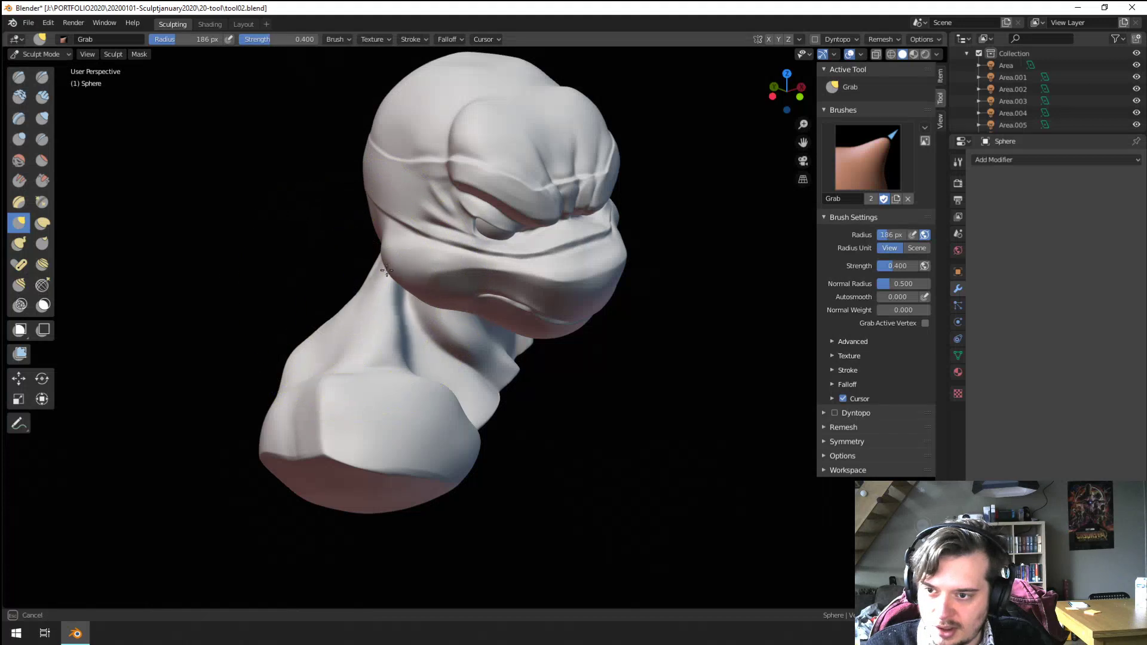
key(f)
click(392, 263)
mouse_move(389, 270)
middle_down()
mouse_move(368, 264)
mouse_move(412, 280)
mouse_move(263, 249)
middle_up()
key(f)
click(424, 287)
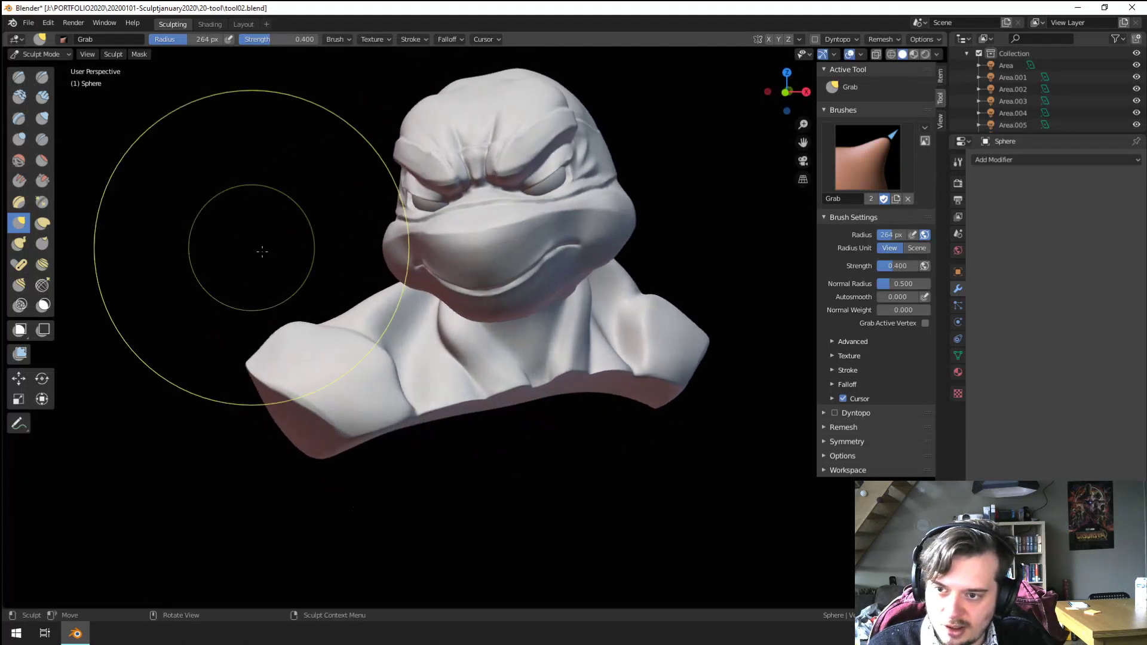
Step: Refine the slope of the shoulders from behind with the Grab brush at 222 px, and enlarge the radius to 340 px
scroll(536, 290, down, 4)
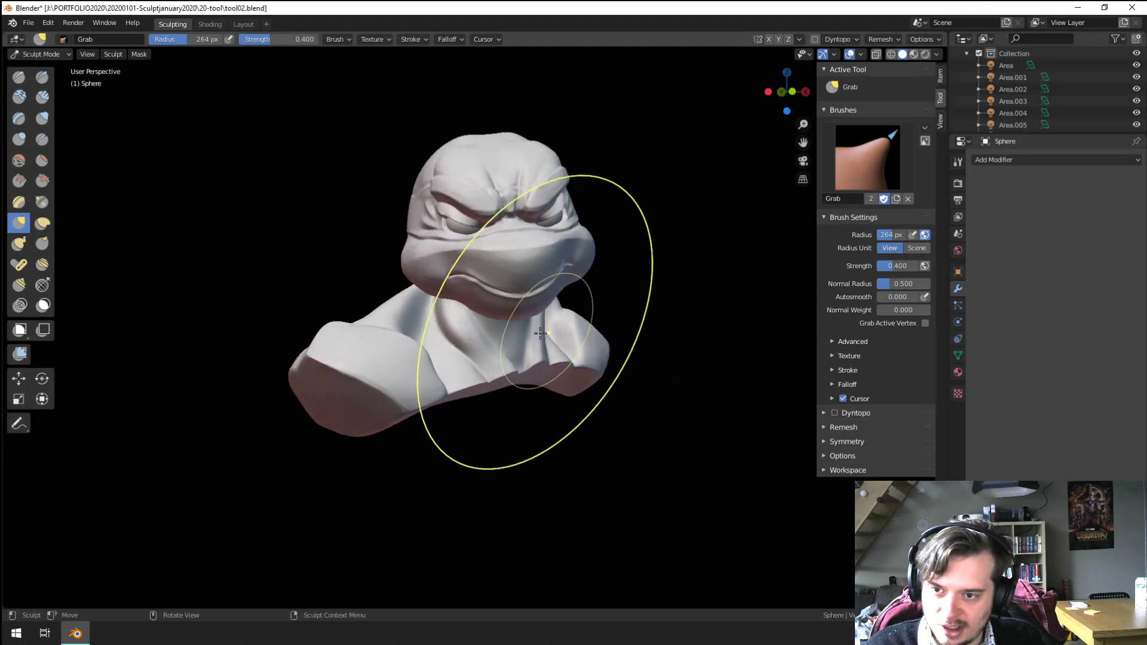
middle_drag(506, 359, 397, 302)
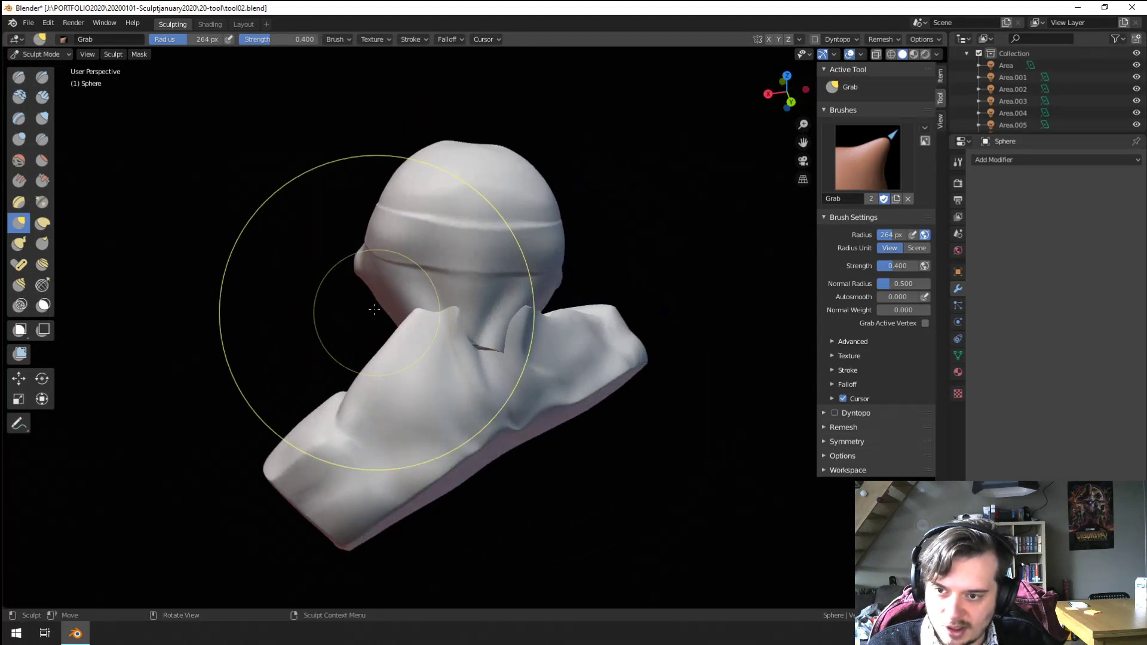
key(f)
click(416, 326)
middle_drag(437, 345, 399, 357)
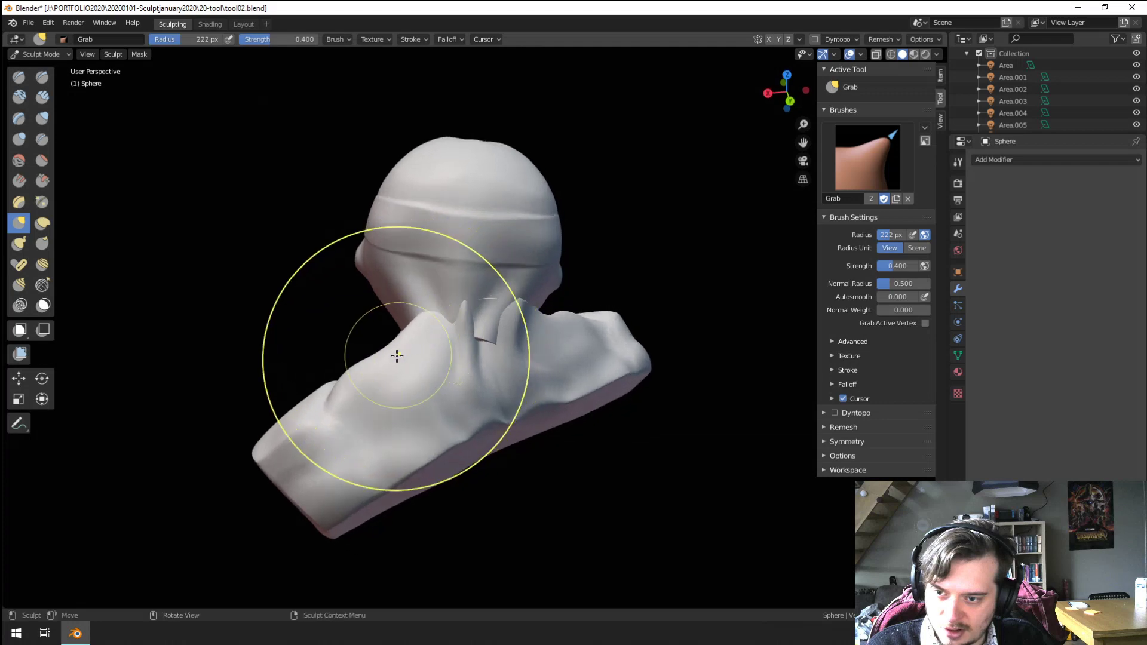
key(f)
click(367, 377)
mouse_move(357, 394)
middle_down()
mouse_move(345, 399)
mouse_move(580, 332)
mouse_move(512, 315)
middle_up()
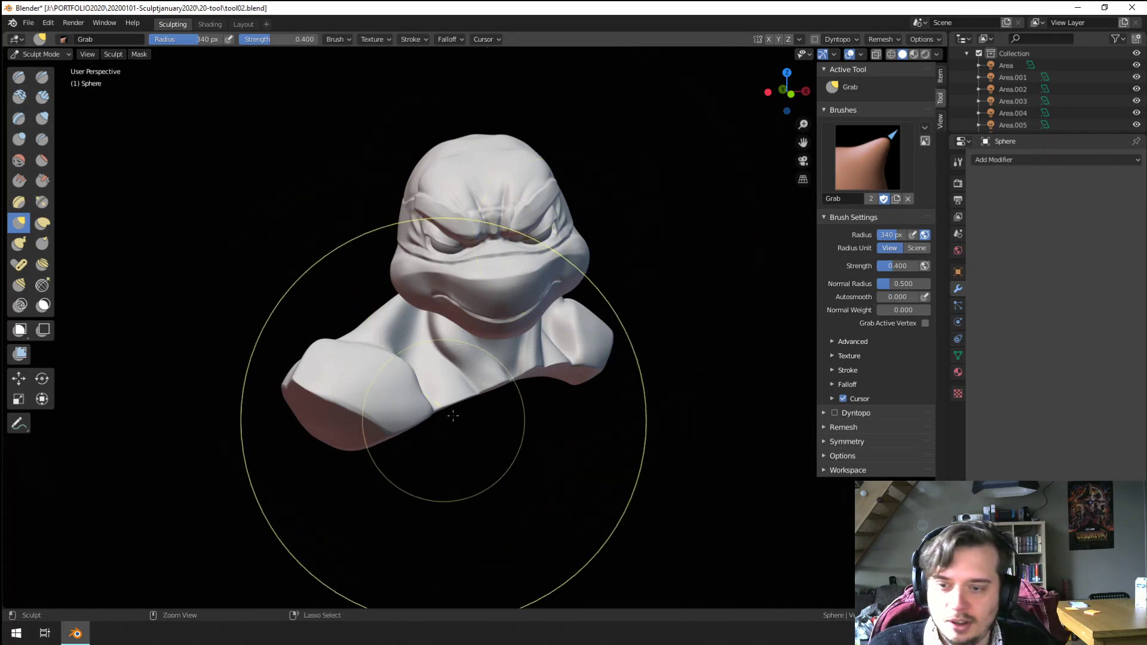
Step: Browse the custom brush presets of the Clay Strips, Clay, Multiplane Scrape, Draw and Draw Sharp tools for a surface detail brush
scroll(463, 382, up, 4)
scroll(469, 381, up, 2)
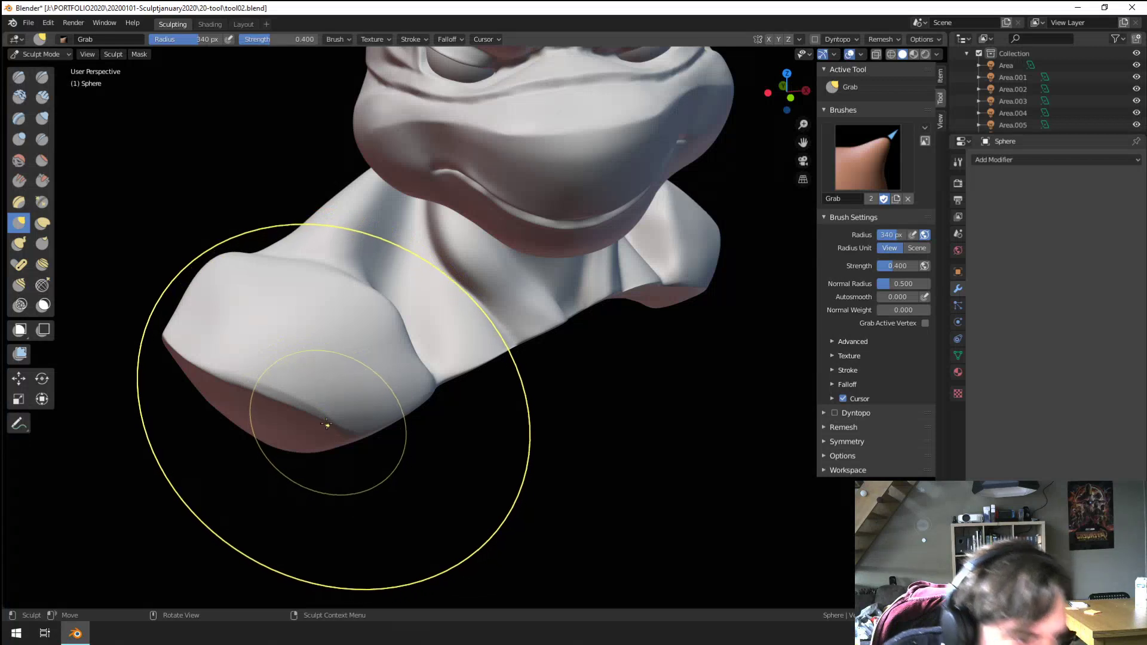
click(42, 119)
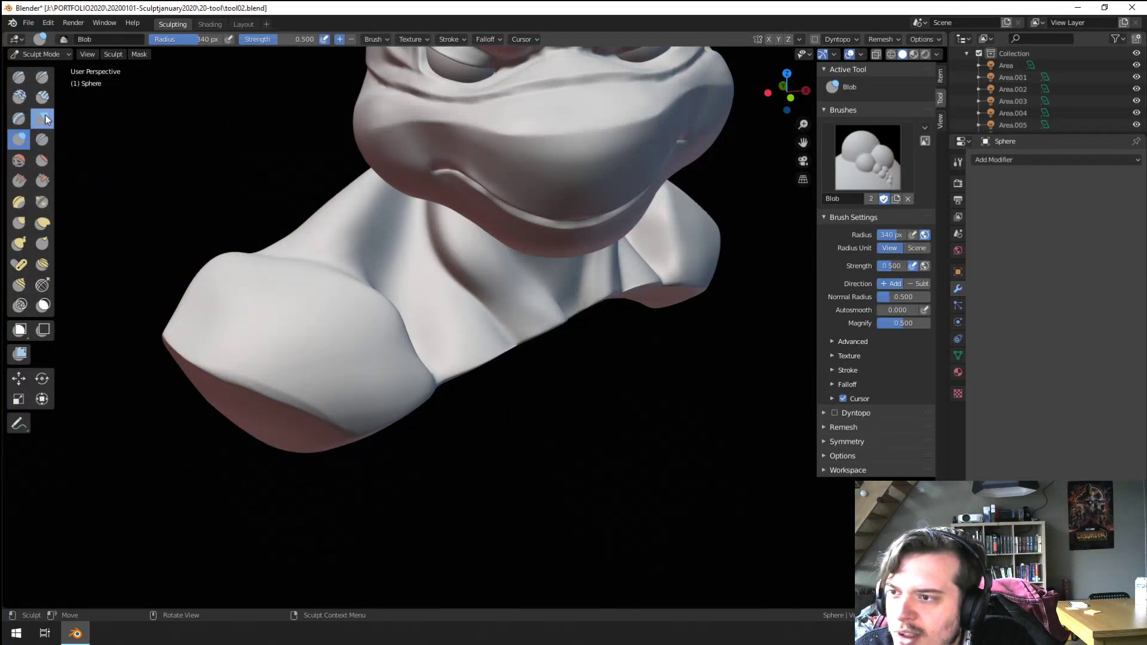
click(41, 97)
click(64, 39)
click(65, 38)
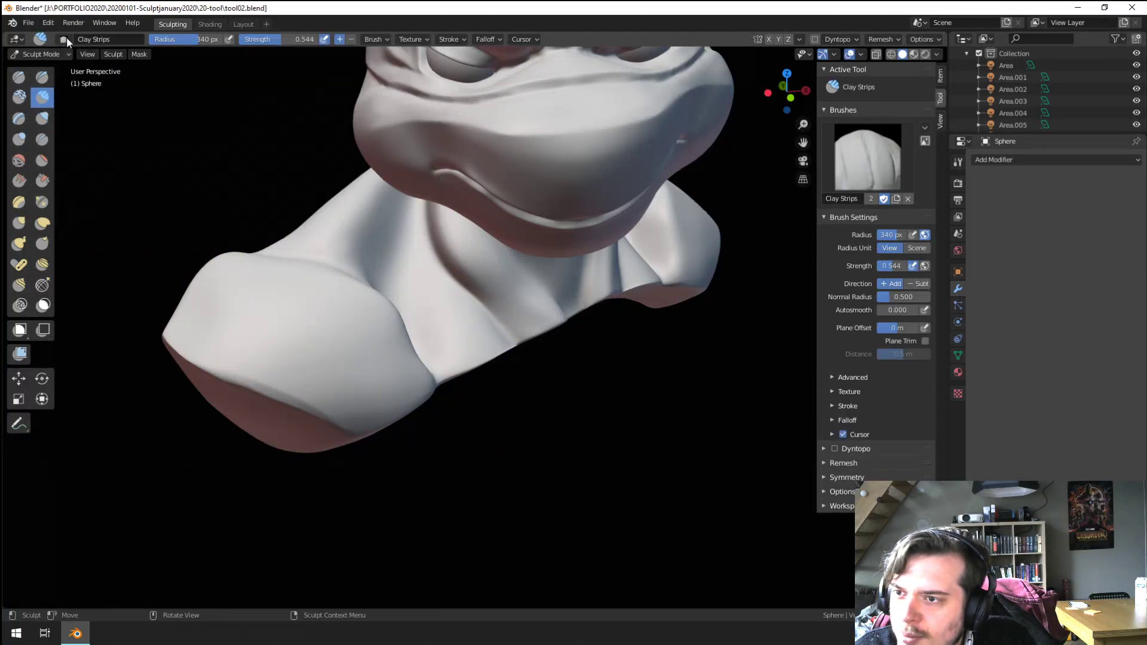
click(65, 39)
key(c)
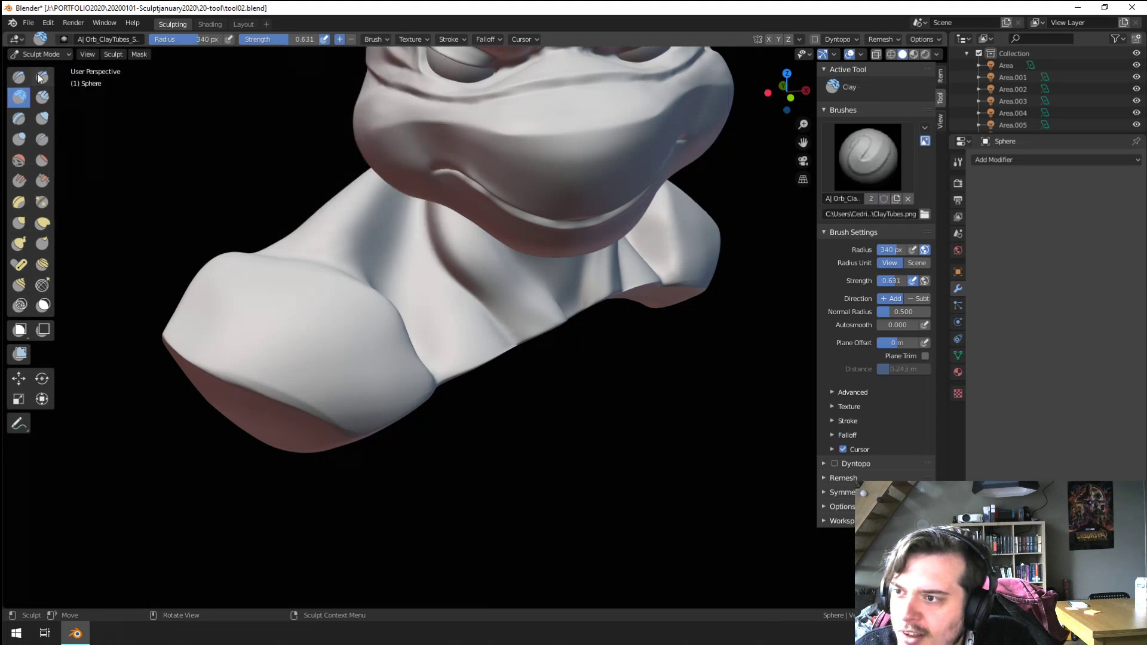
click(64, 39)
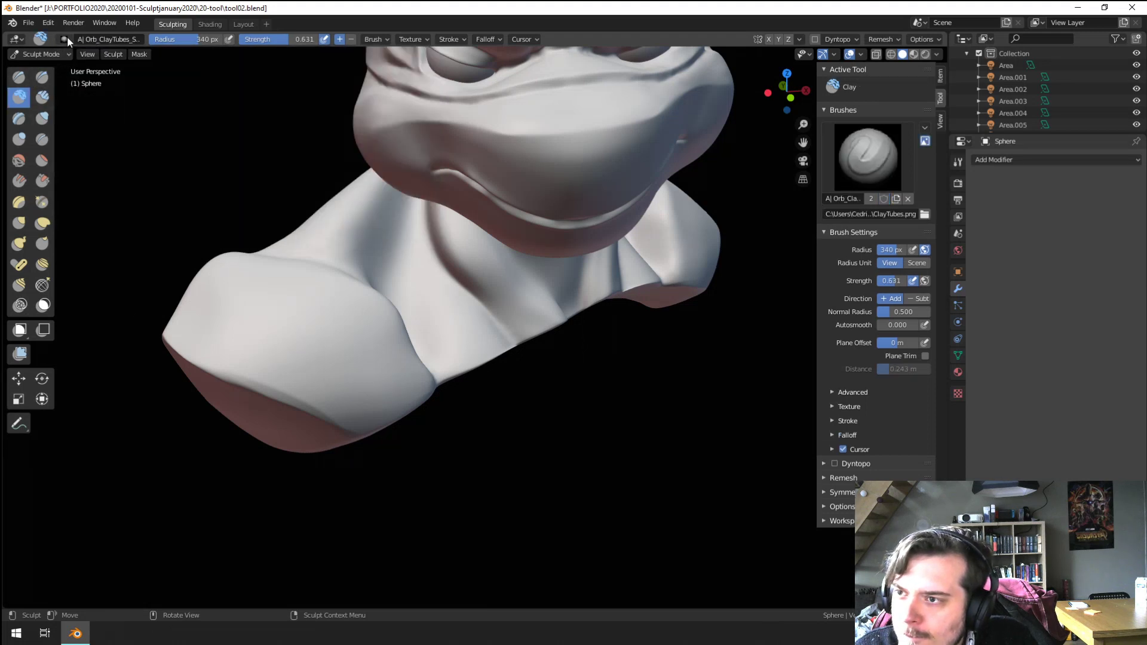
click(65, 39)
click(18, 118)
click(18, 139)
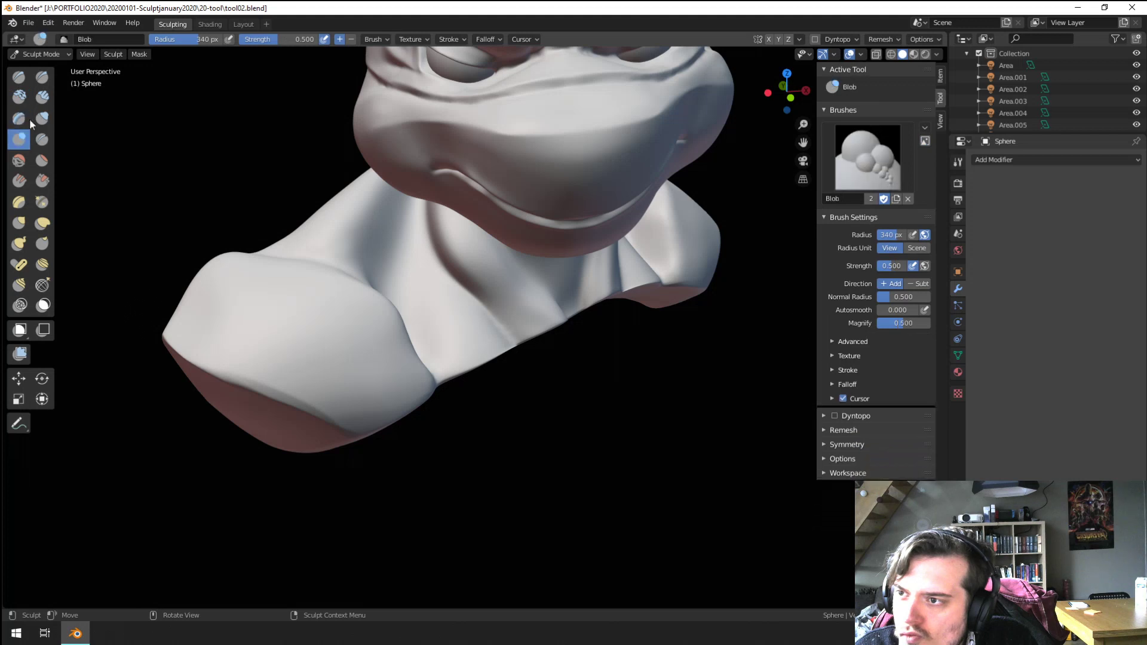
click(19, 160)
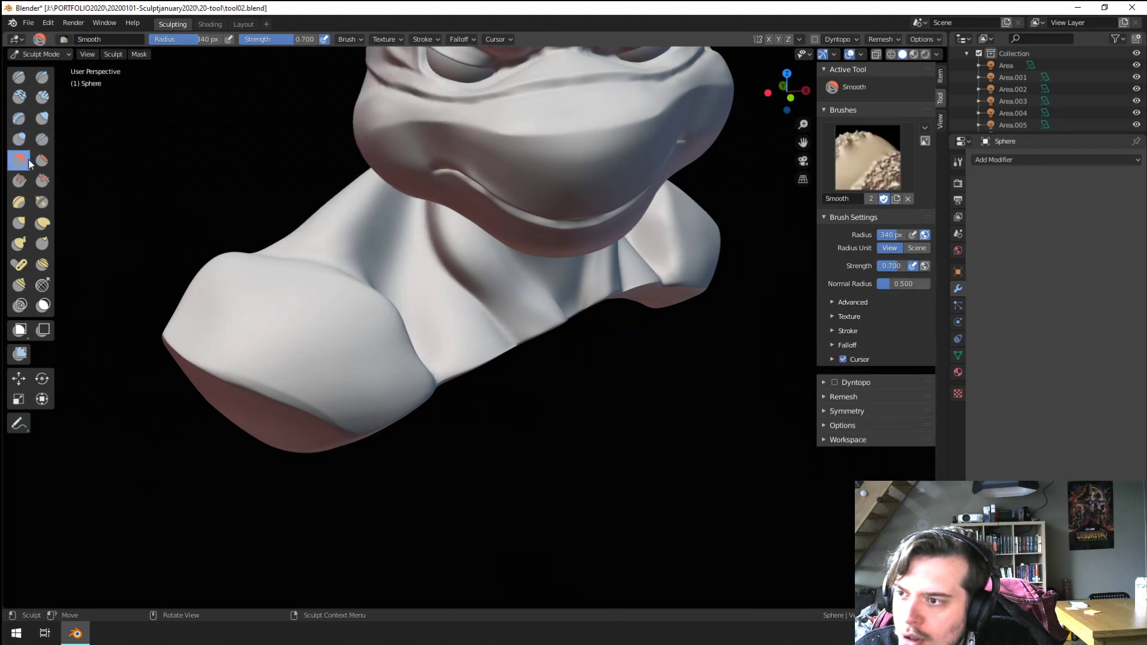
click(19, 201)
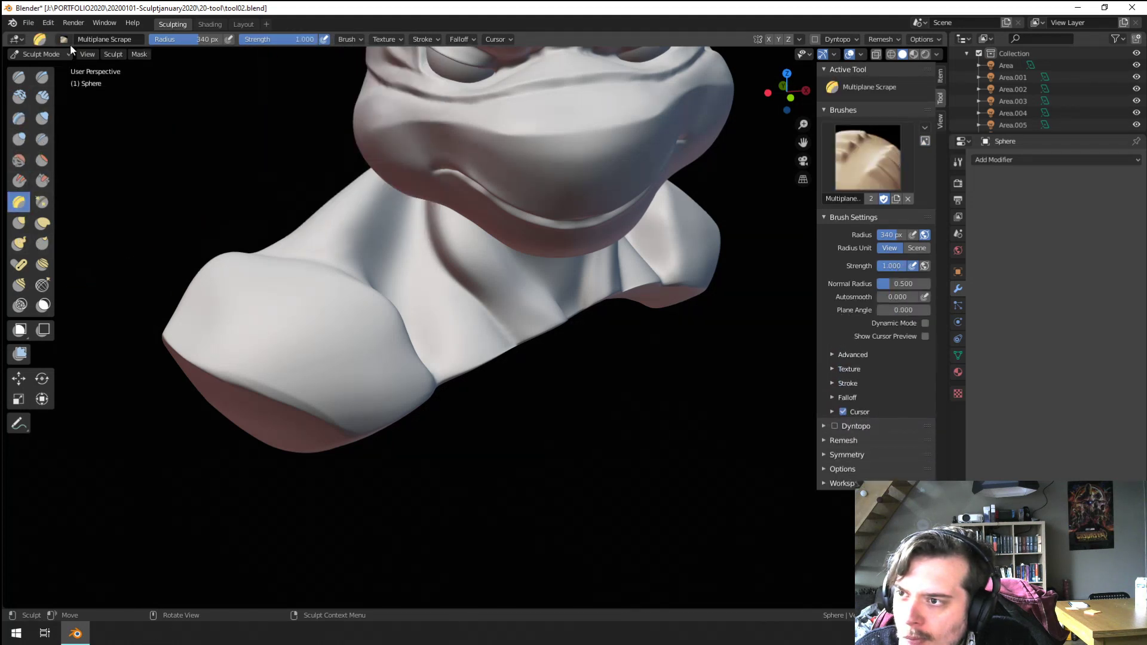
click(64, 39)
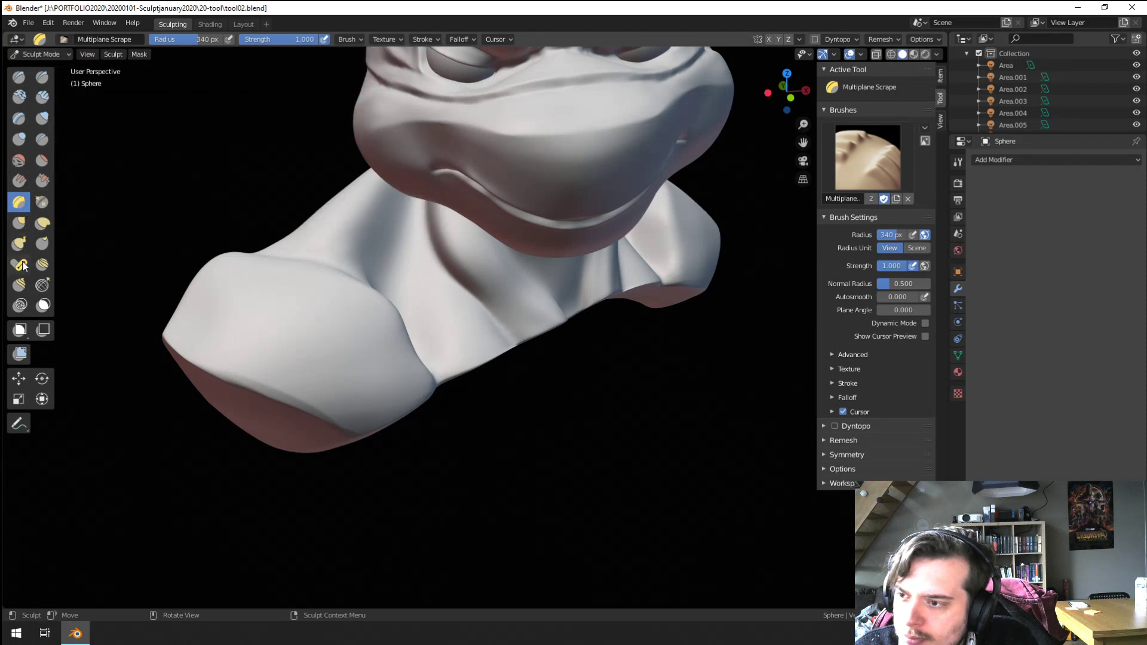
key(x)
click(64, 39)
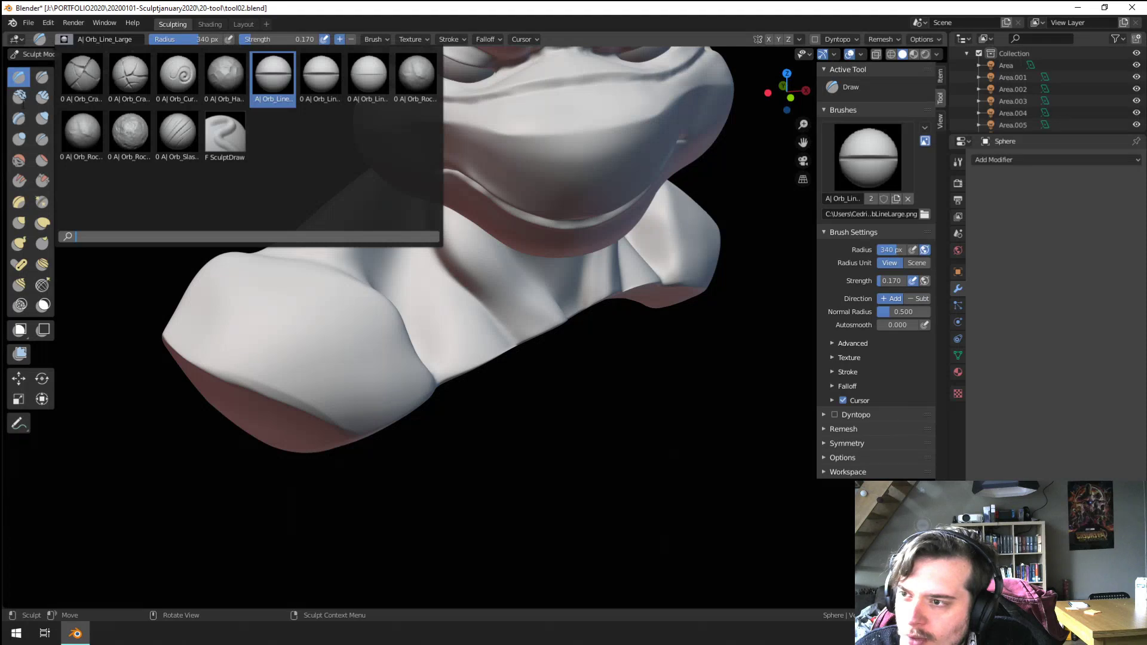
click(41, 77)
click(64, 38)
Step: Load the Orb_rubble_02 preset for the Clay Strips tool
click(42, 97)
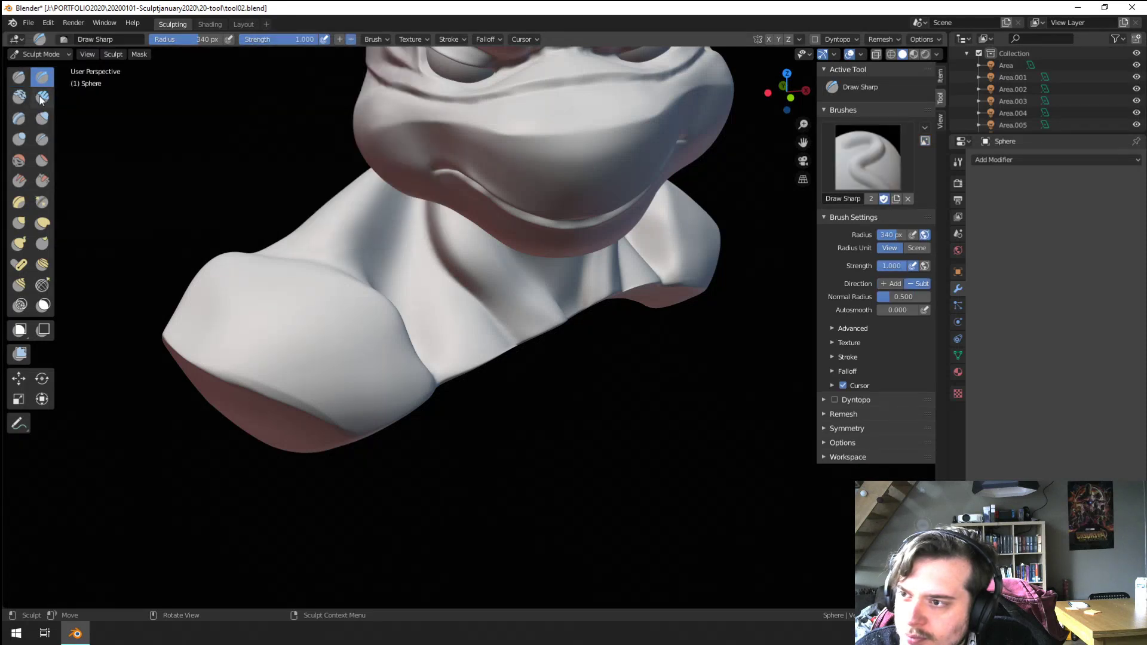
click(63, 39)
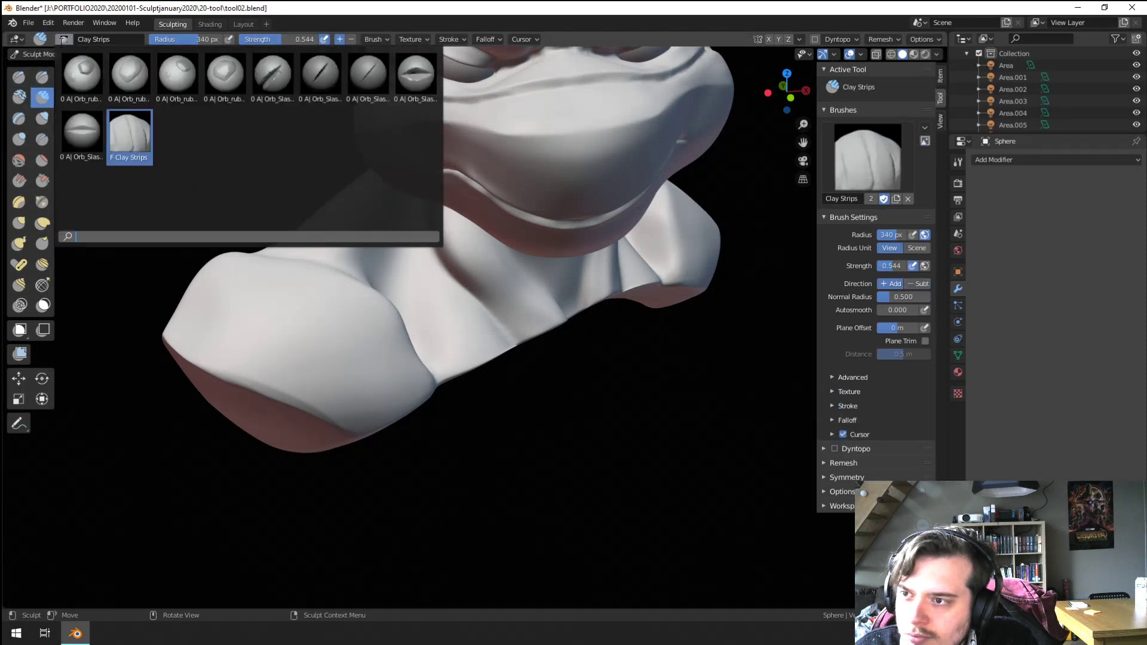
click(130, 75)
Step: Try a rubble brush stroke on the front of the near shoulder at a 140 px radius
middle_drag(209, 269, 266, 300)
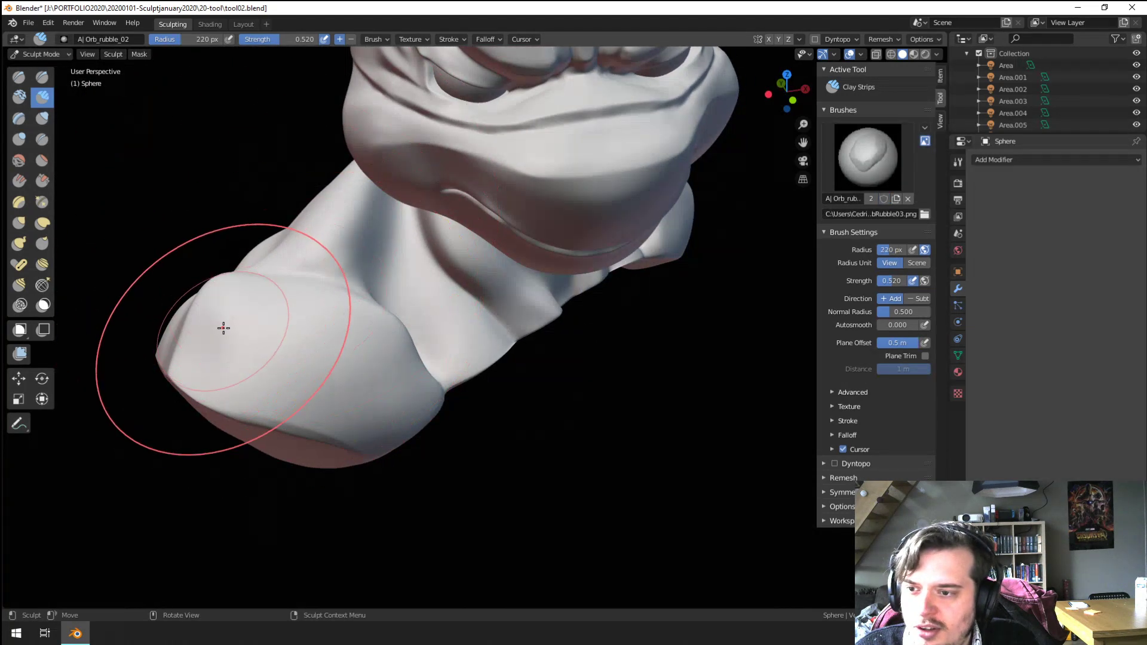
click(213, 340)
drag(273, 333, 316, 373)
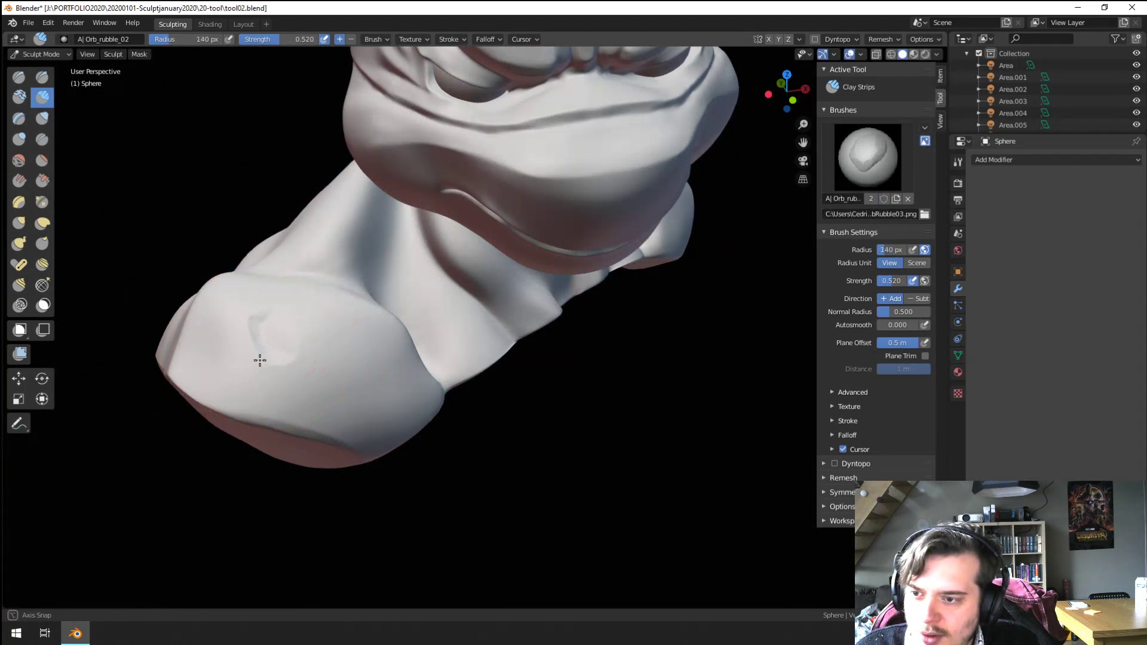
mouse_move(259, 360)
middle_down()
mouse_move(205, 346)
mouse_move(276, 345)
mouse_move(287, 366)
middle_up()
Step: Reduce the rubble brush to 86 px and stroke dents into the near shoulder, testing strengths of 0.727 and 0.572
key(bracketleft)
key(bracketleft)
key(bracketleft)
key(bracketleft)
key(bracketleft)
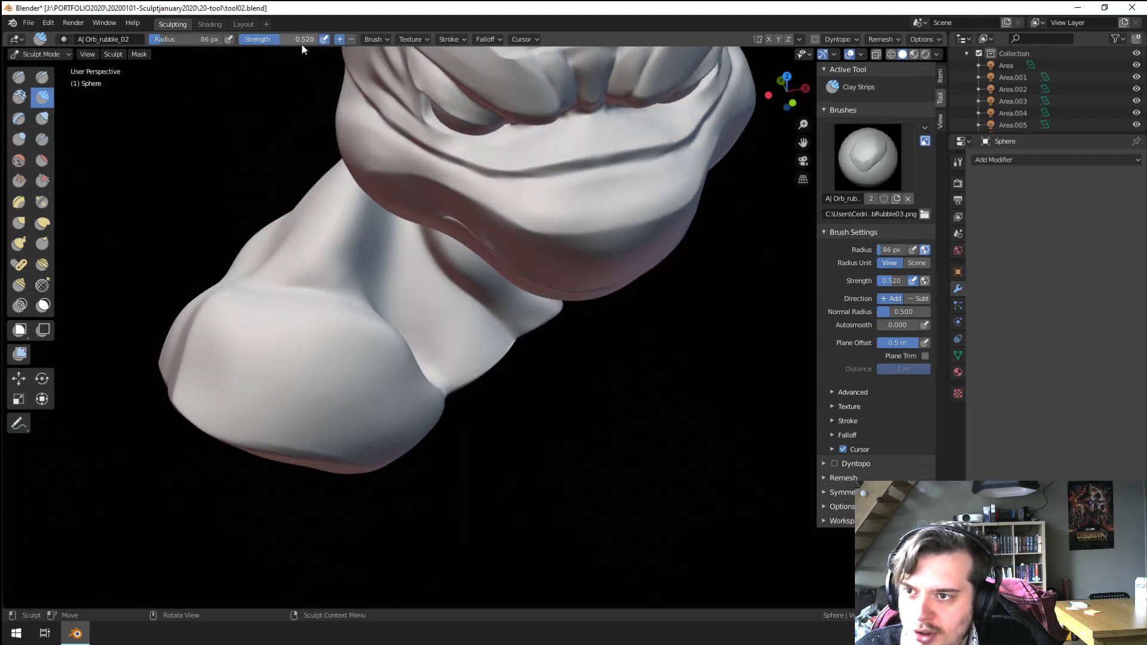
drag(263, 358, 249, 341)
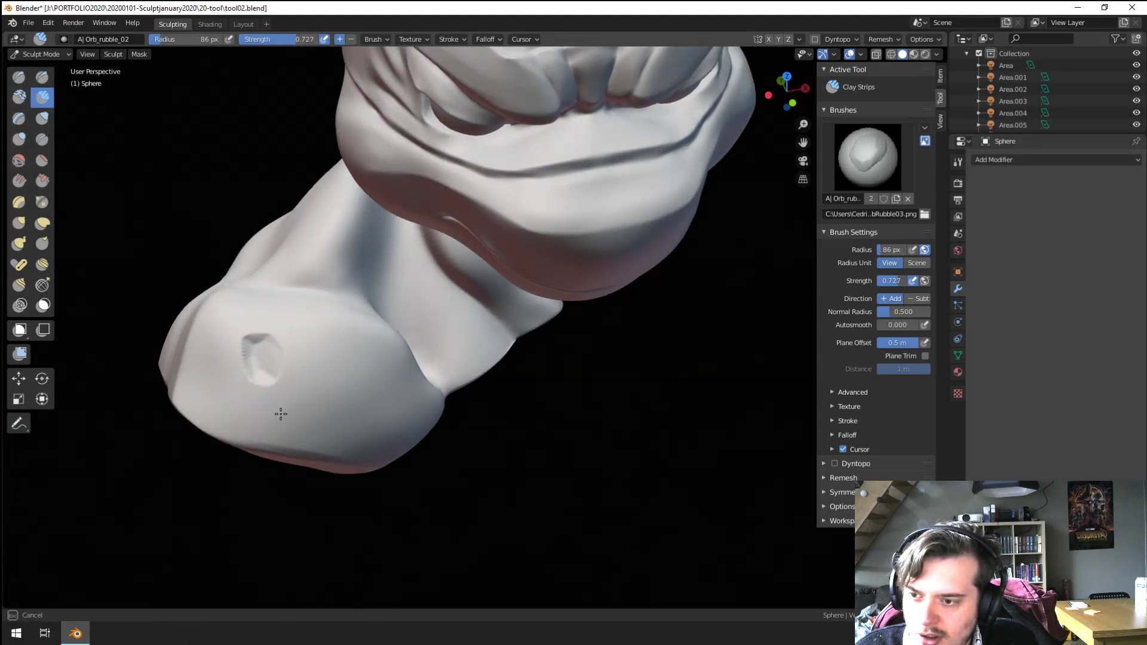
mouse_move(279, 415)
middle_down()
mouse_move(225, 366)
mouse_move(338, 287)
mouse_move(287, 358)
mouse_move(340, 261)
middle_up()
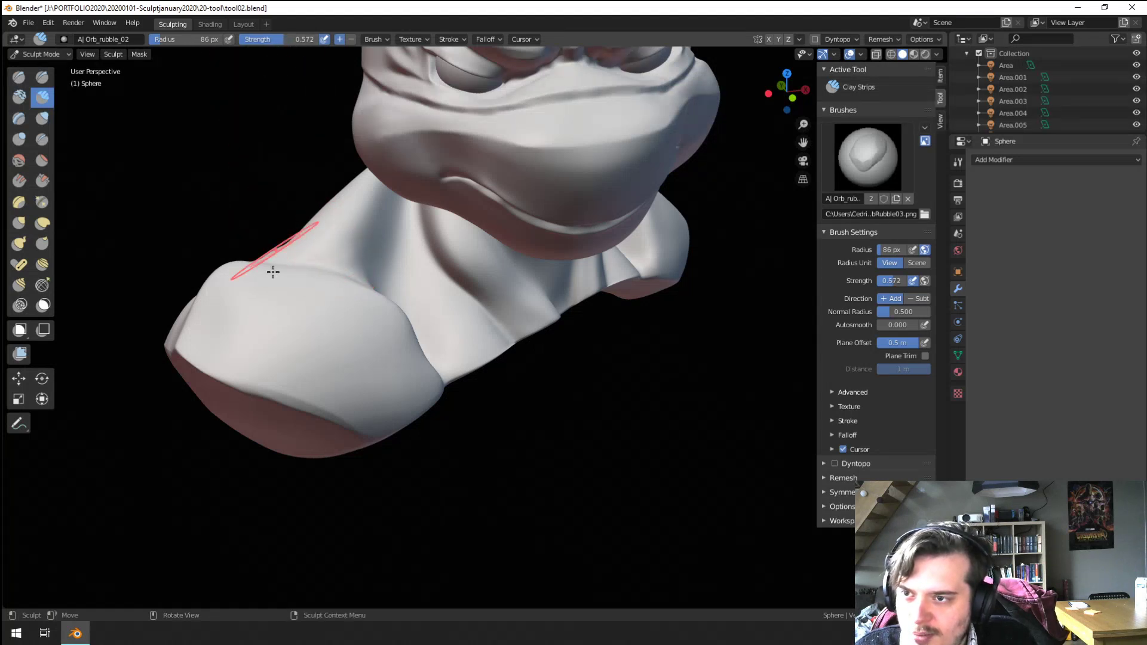
drag(273, 272, 295, 341)
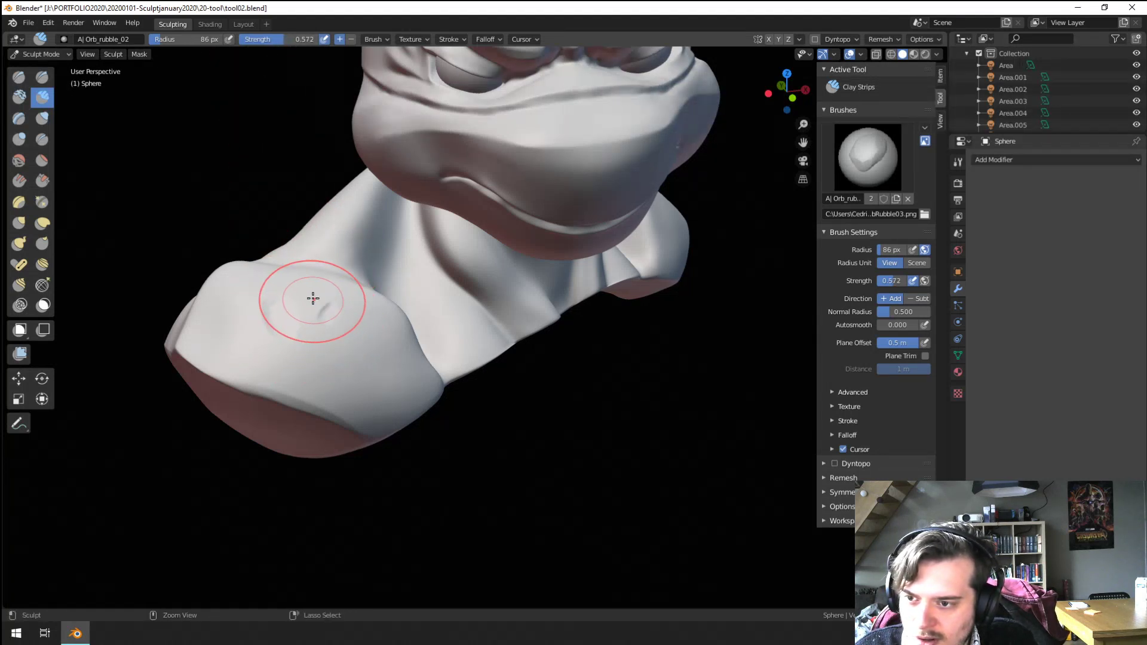
Step: Try stamping rubble dents on the opposite shoulder at strength 0.572, and undo them
mouse_move(320, 290)
middle_down()
mouse_move(251, 302)
mouse_move(589, 376)
mouse_move(384, 371)
middle_up()
click(526, 412)
click(602, 425)
click(574, 394)
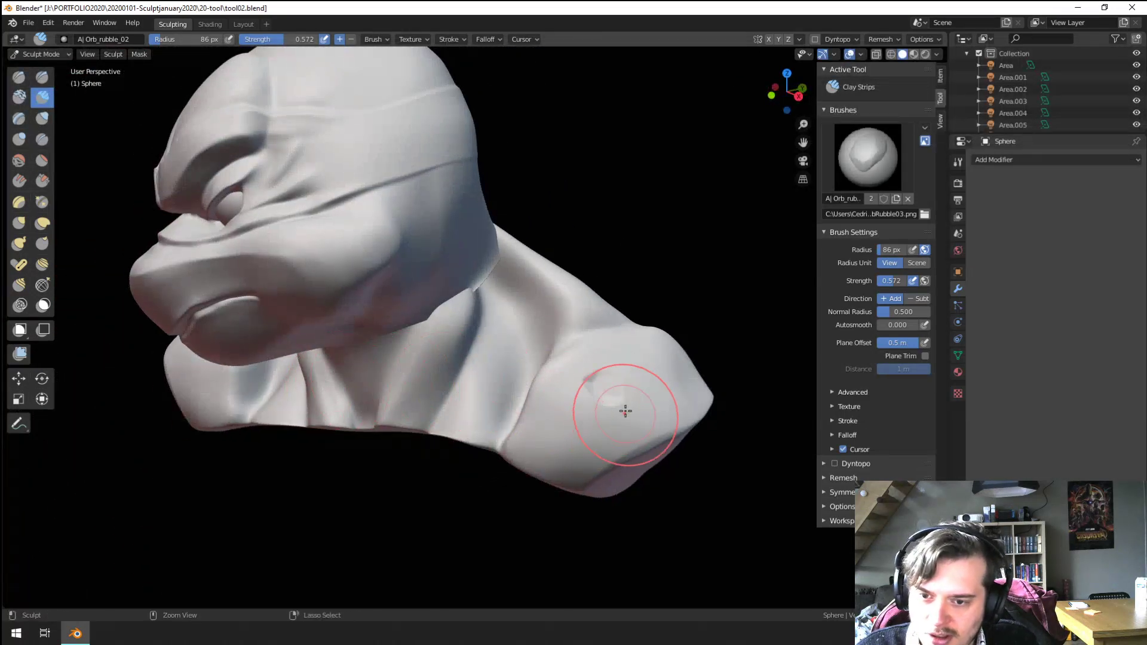
click(602, 389)
click(635, 373)
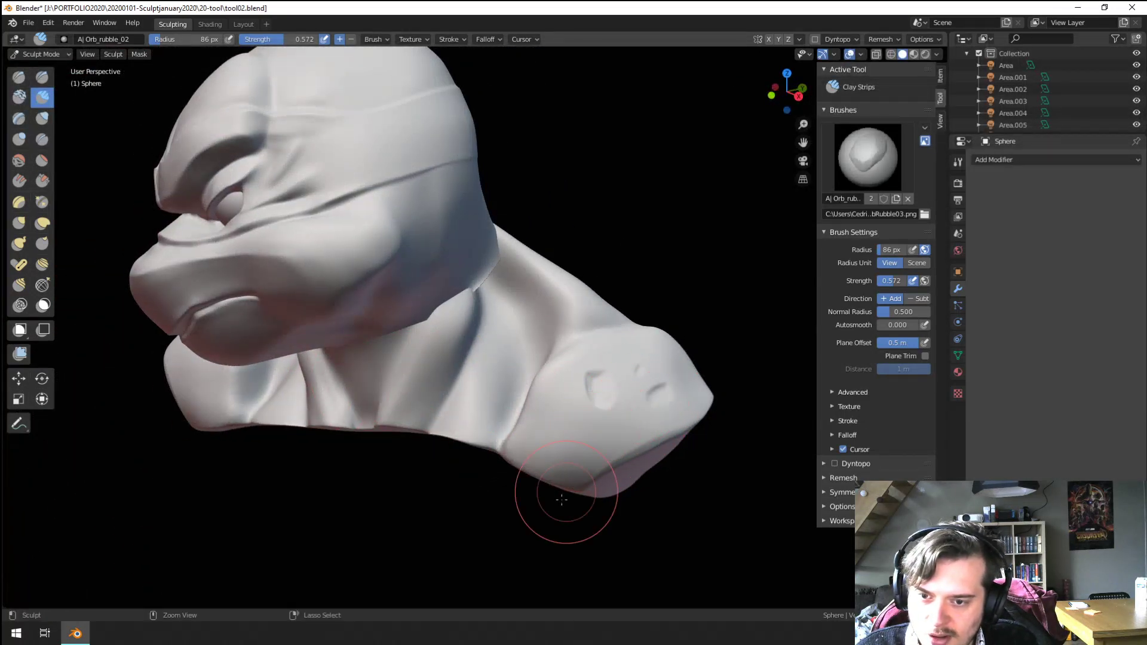
key(ctrl+z)
key(ctrl+z)
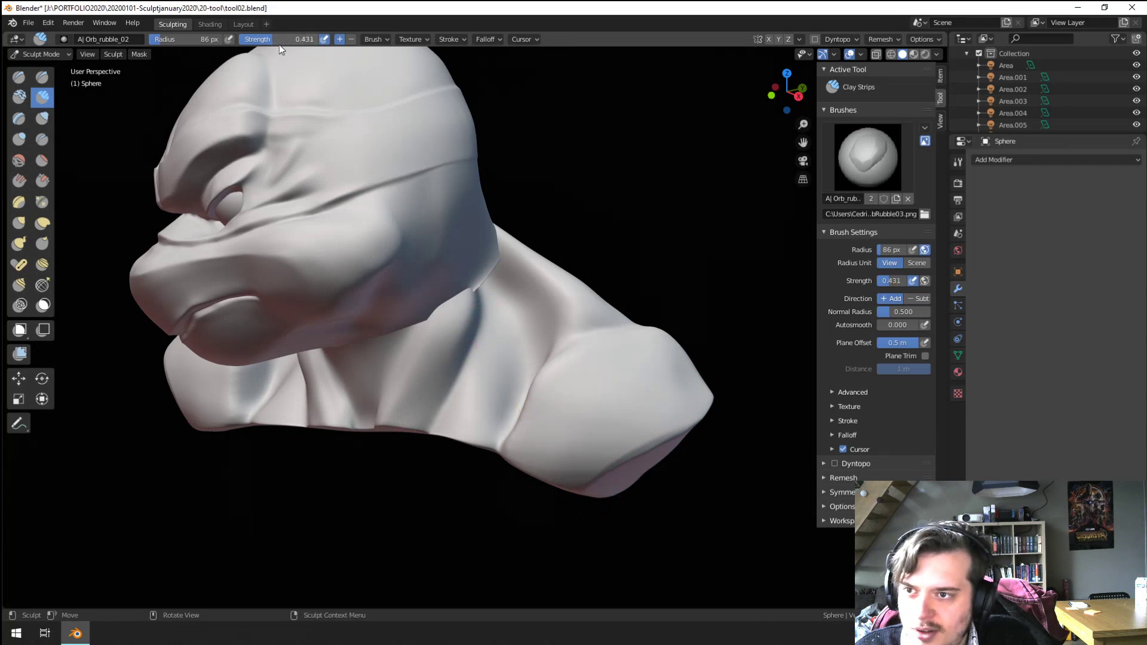
Step: Stamp three fainter rubble dents on the opposite shoulder with the strength lowered to 0.431 and 0.461
click(607, 394)
click(635, 374)
click(651, 388)
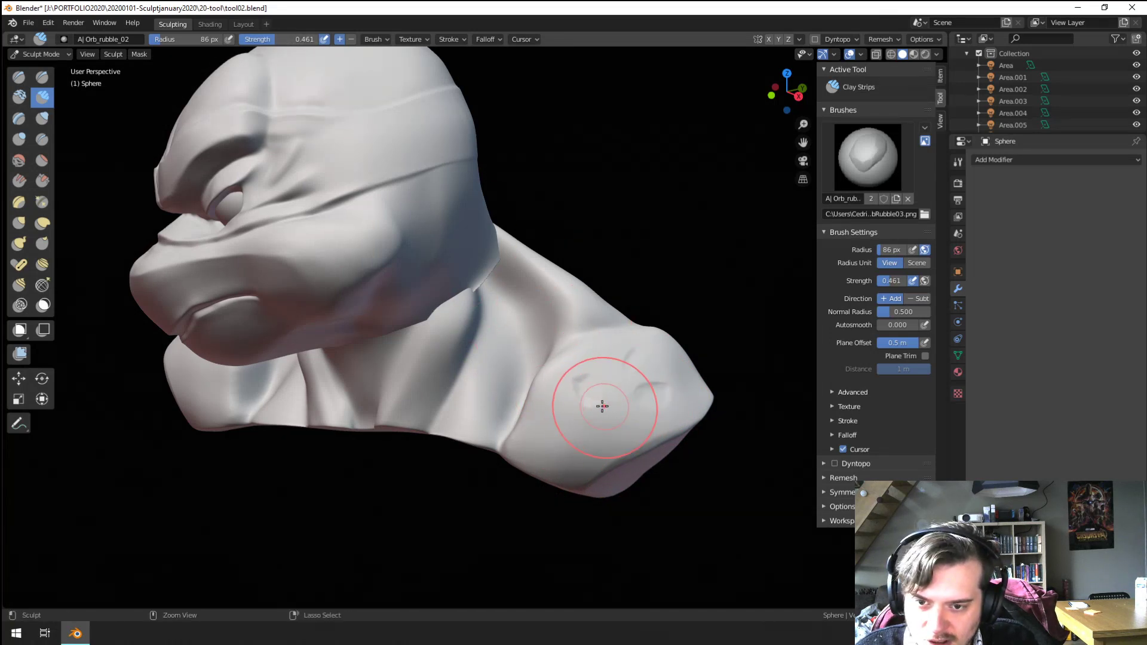
Step: Reduce the rubble brush radius to 62 px and 40 px and stamp dents along the neck muscles
mouse_move(602, 406)
middle_down()
mouse_move(614, 376)
mouse_move(517, 348)
mouse_move(461, 346)
mouse_move(411, 381)
middle_up()
key(f)
click(414, 338)
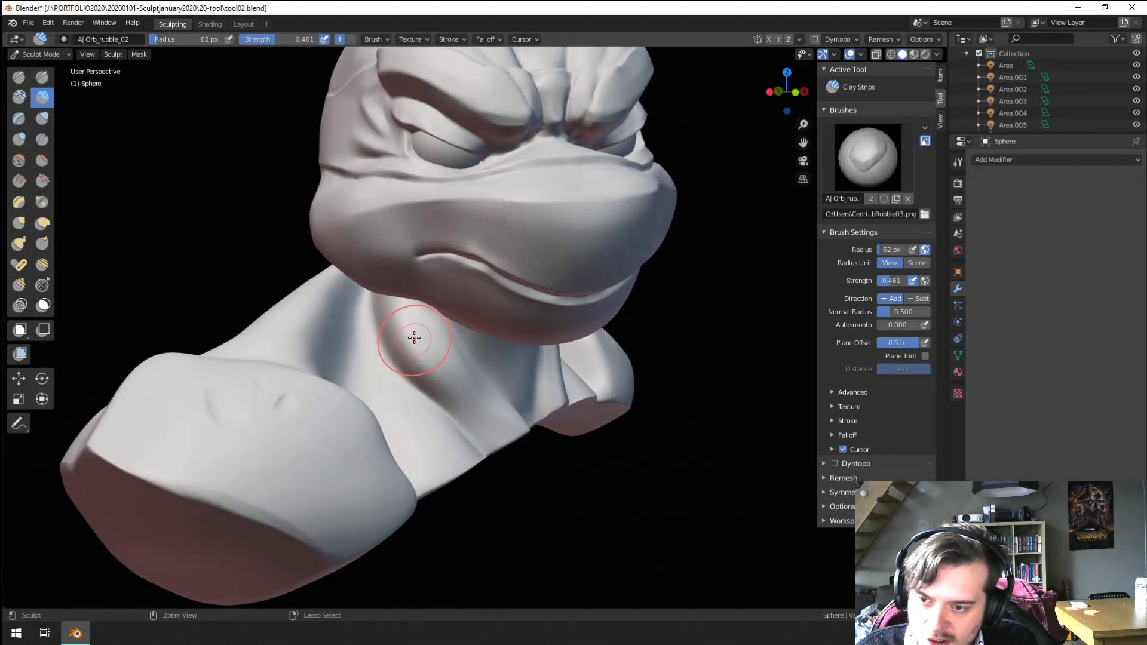
middle_drag(483, 408, 410, 414)
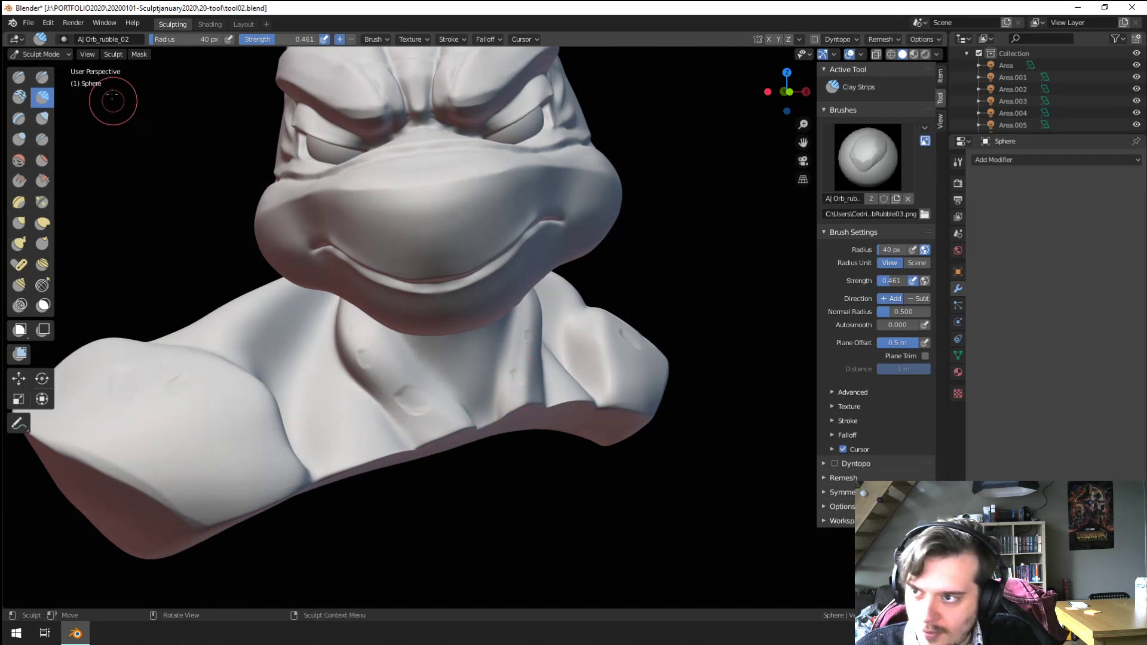
Step: Switch to the Orb_rubble_04 brush, set its strength to 0.364, and stamp rubble dents on both shoulders
click(63, 39)
click(224, 72)
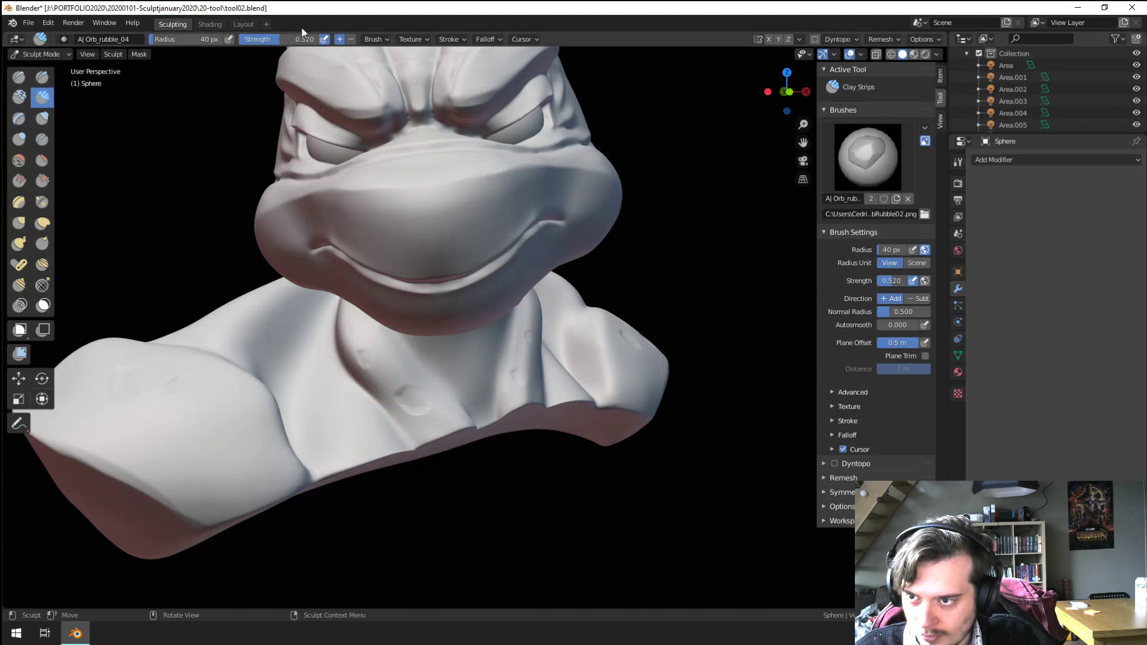
drag(294, 39, 279, 48)
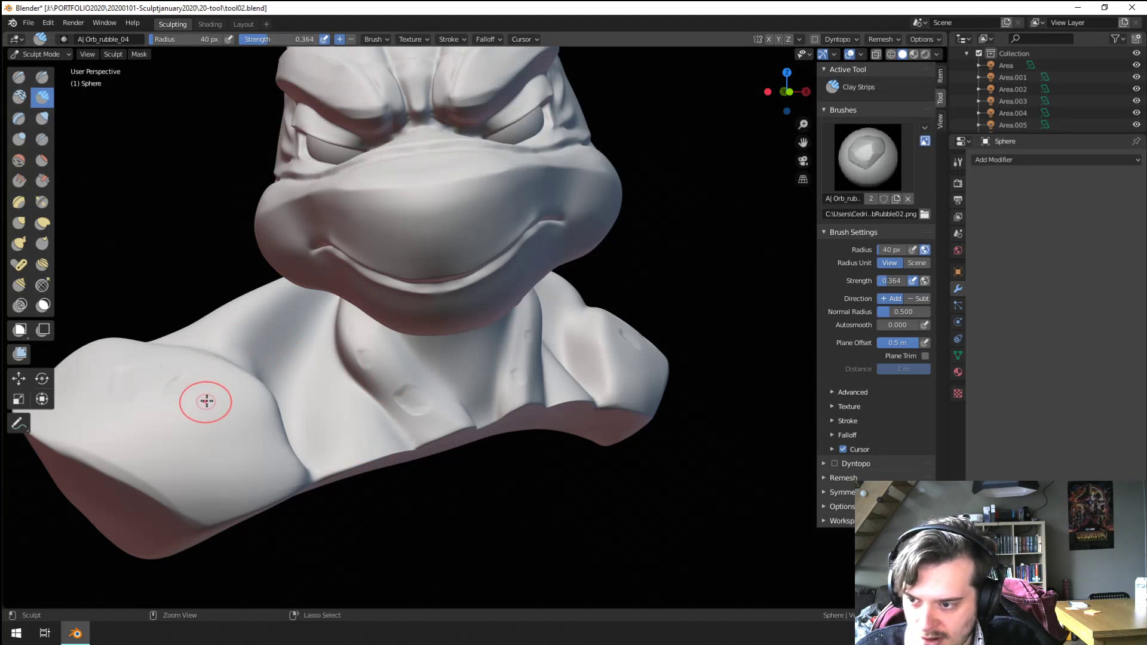
mouse_move(207, 401)
middle_down()
mouse_move(233, 445)
mouse_move(244, 510)
middle_up()
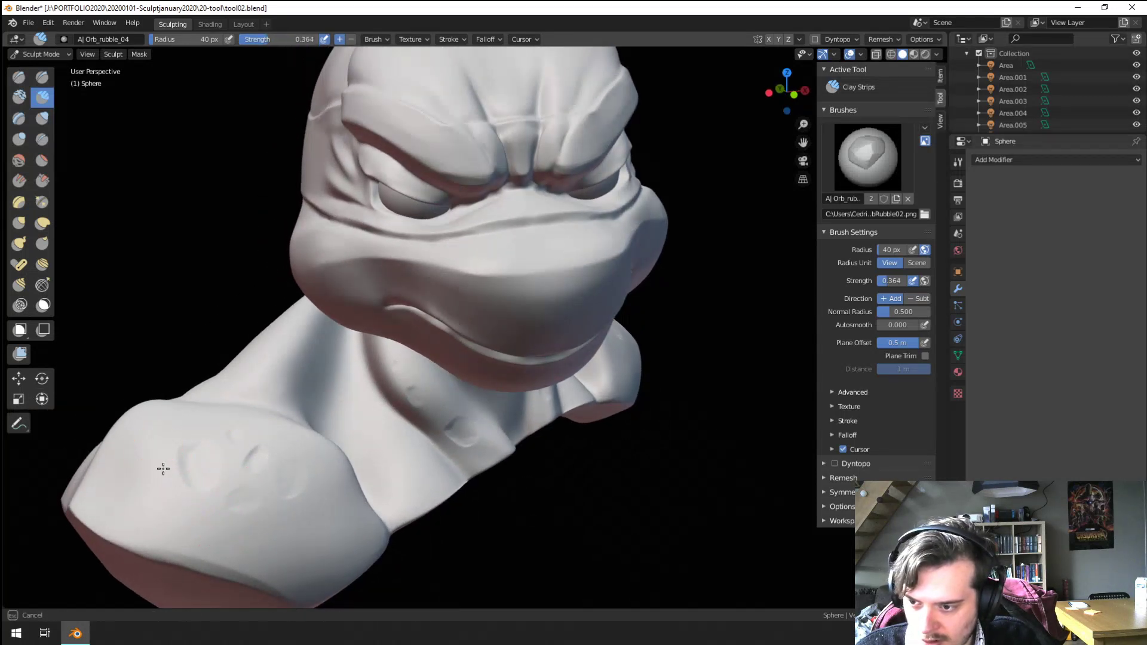
mouse_move(216, 421)
middle_down()
mouse_move(236, 407)
mouse_move(310, 428)
mouse_move(325, 386)
mouse_move(384, 340)
mouse_move(519, 453)
mouse_move(561, 388)
mouse_move(556, 445)
middle_up()
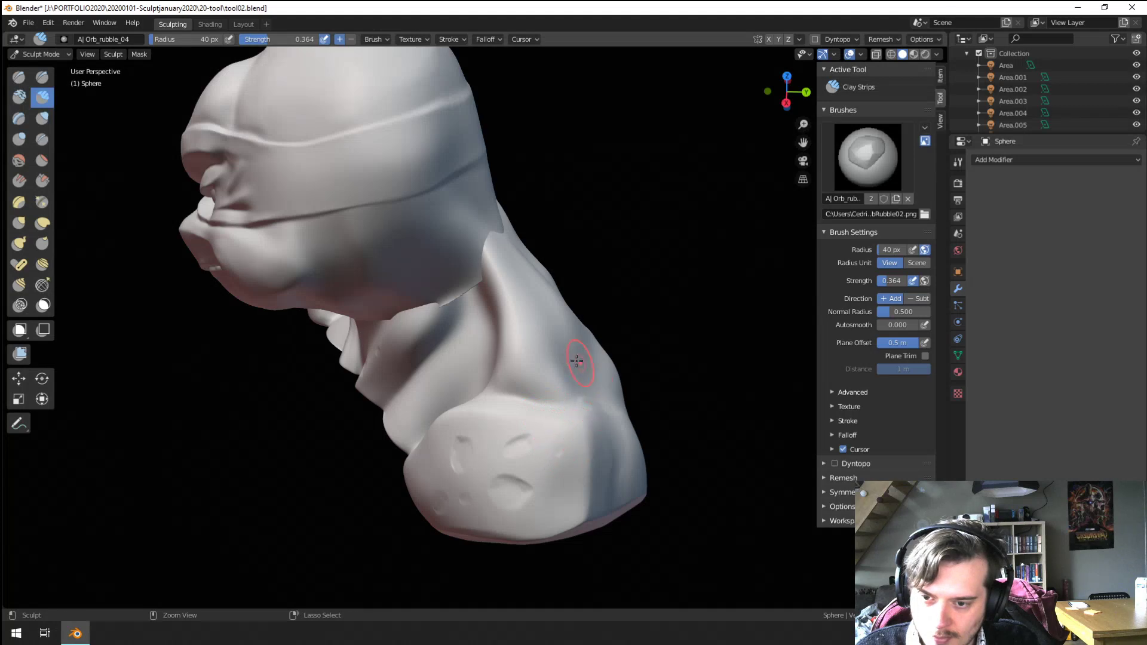
mouse_move(577, 361)
middle_down()
mouse_move(514, 383)
mouse_move(648, 325)
mouse_move(556, 329)
middle_up()
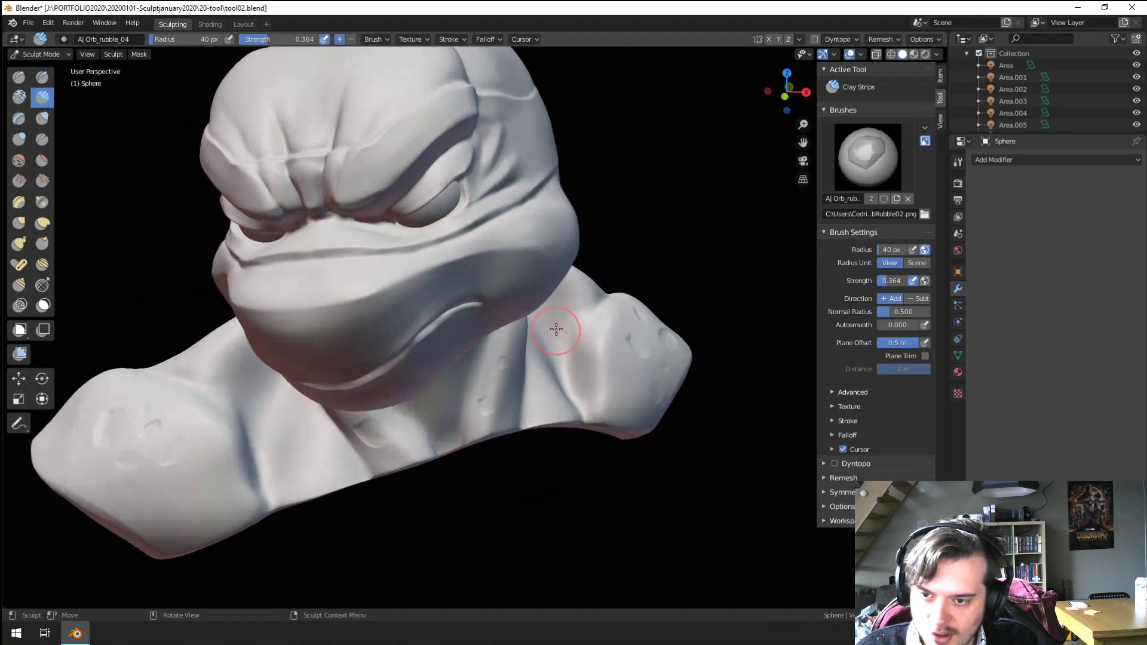
Step: Set the rubble brush radius to 39 px and add a dent low on the front of the neck
middle_drag(546, 393, 548, 327)
key(f)
click(485, 350)
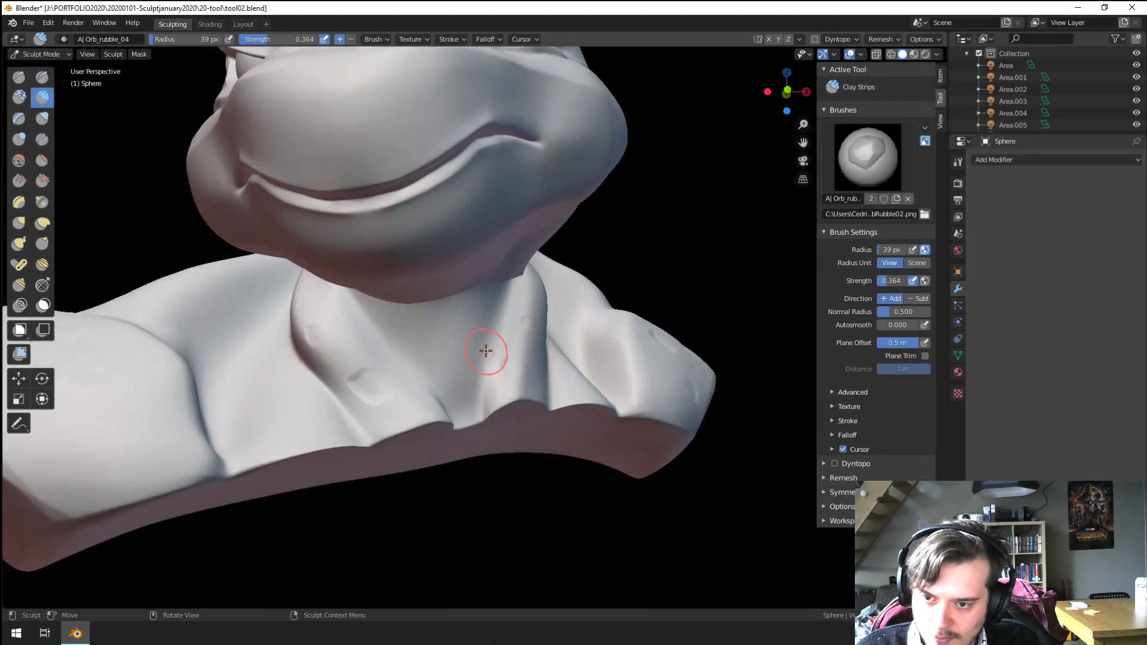
Step: Switch to the Blob brush and set its falloff curve to Sphere
click(18, 138)
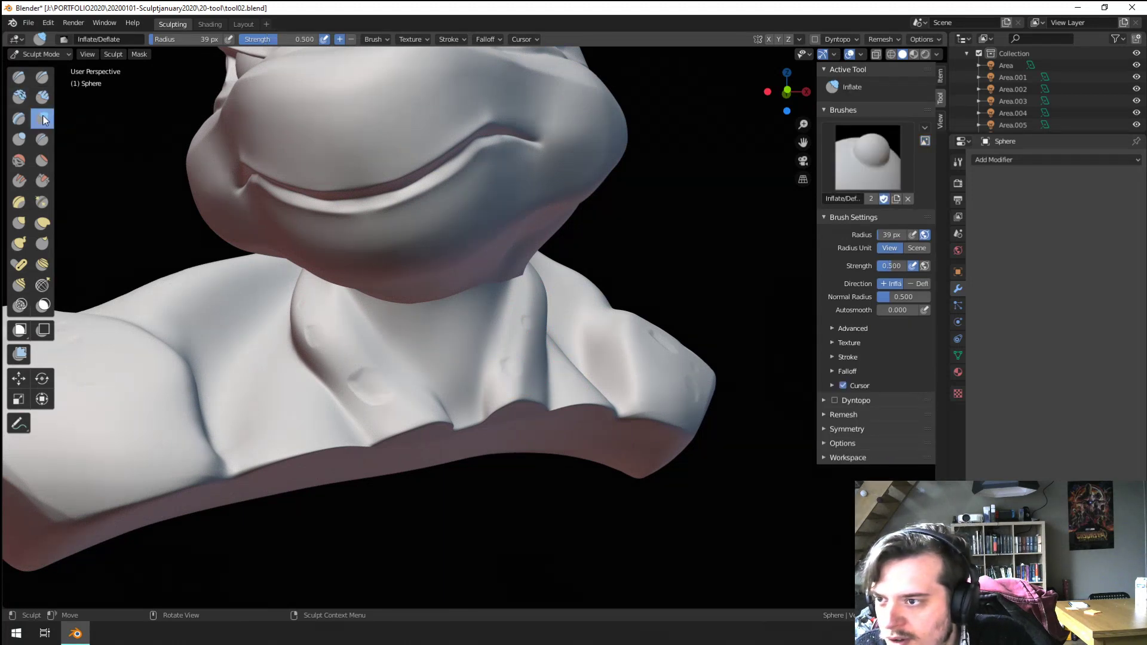
click(40, 39)
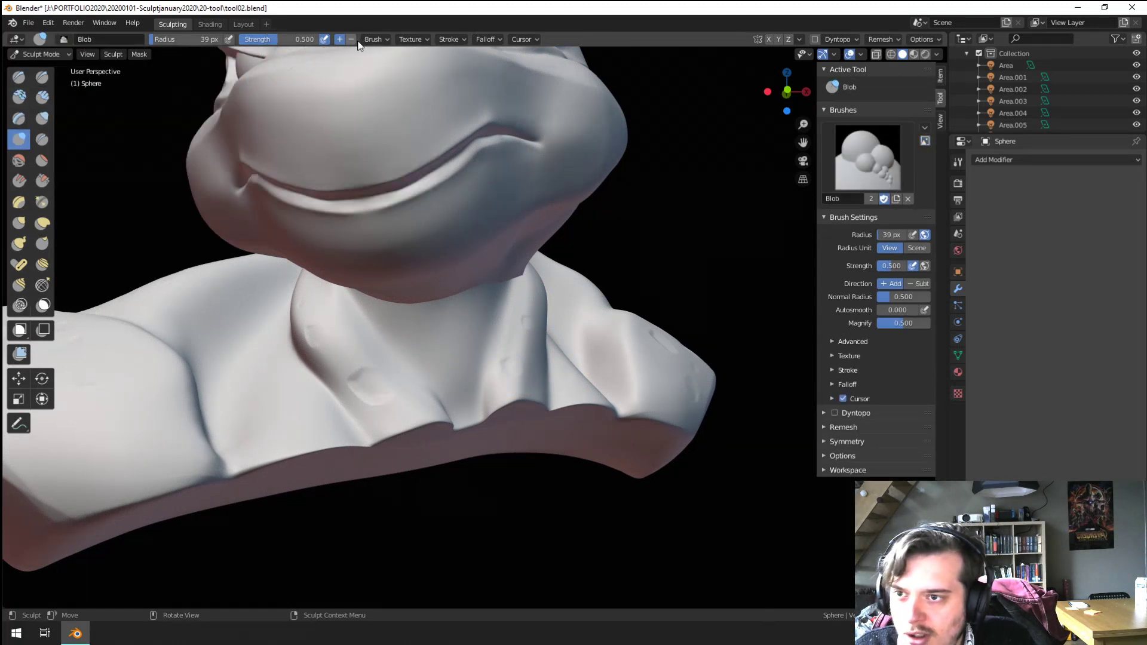
click(373, 38)
click(483, 62)
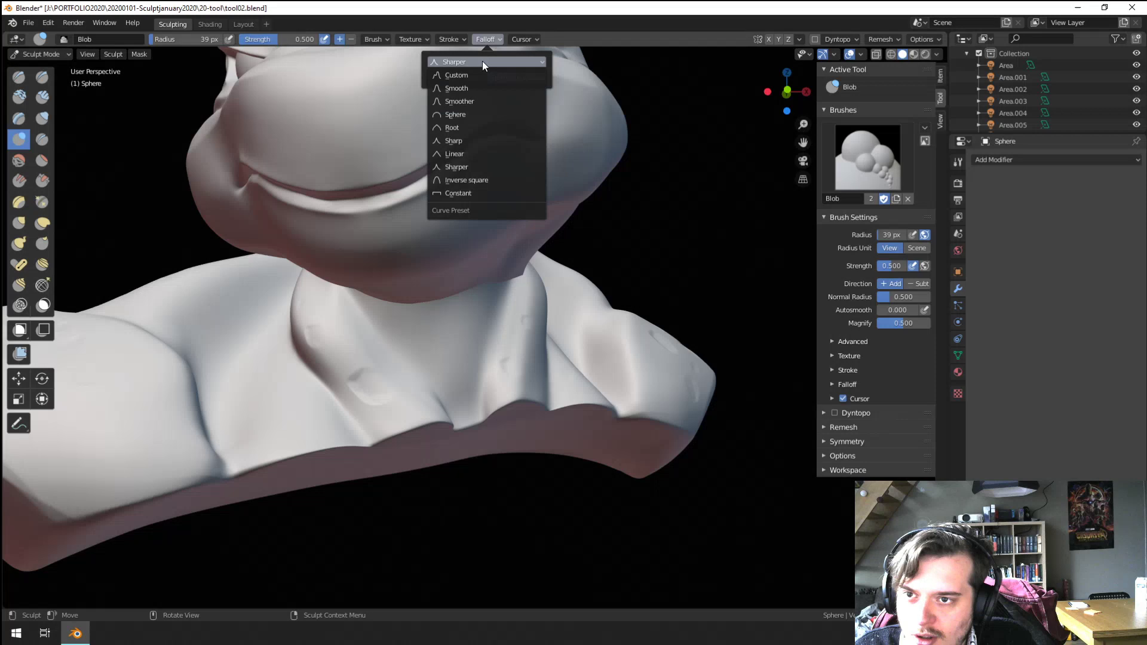
click(477, 114)
Step: Stamp round blob dents around the rubble marks on the neck muscle, using radii of 14, 32 and 21 px
ctrl+middle_drag(484, 251, 500, 375)
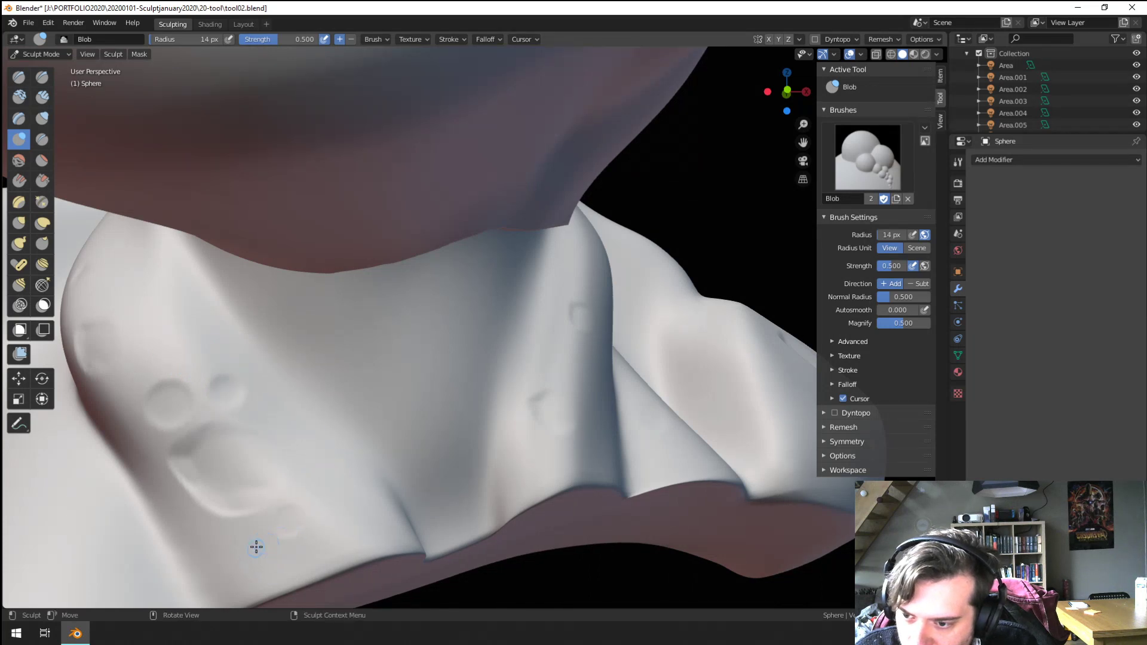
key(f)
click(284, 556)
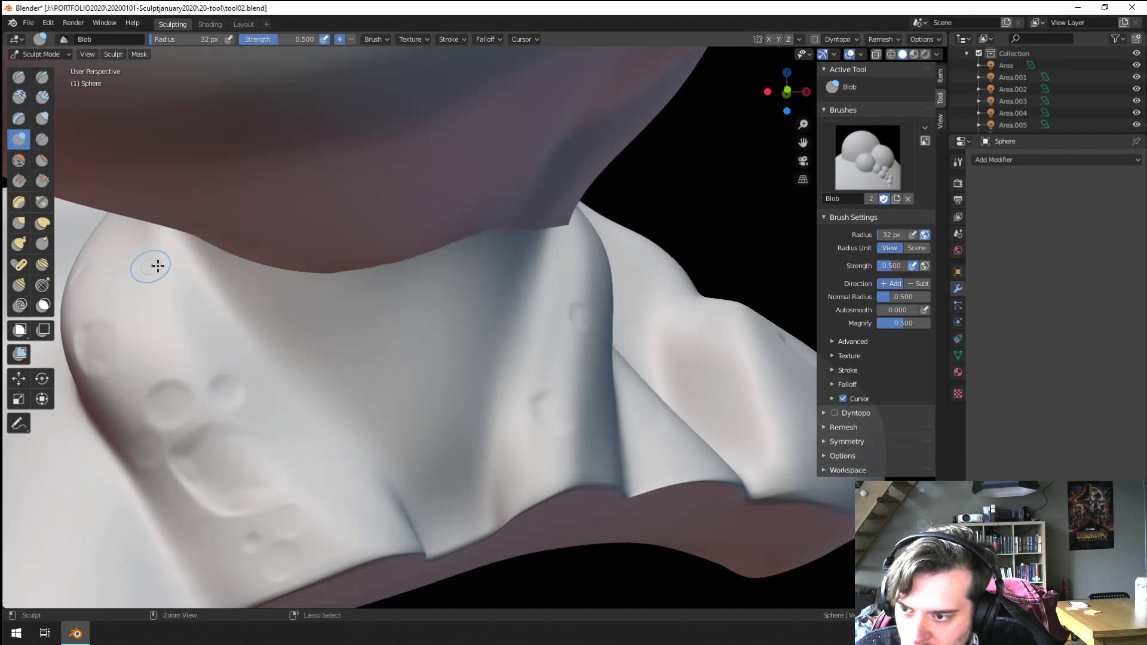
mouse_move(158, 265)
ctrl+middle_down()
mouse_move(256, 428)
mouse_move(302, 385)
ctrl+middle_up()
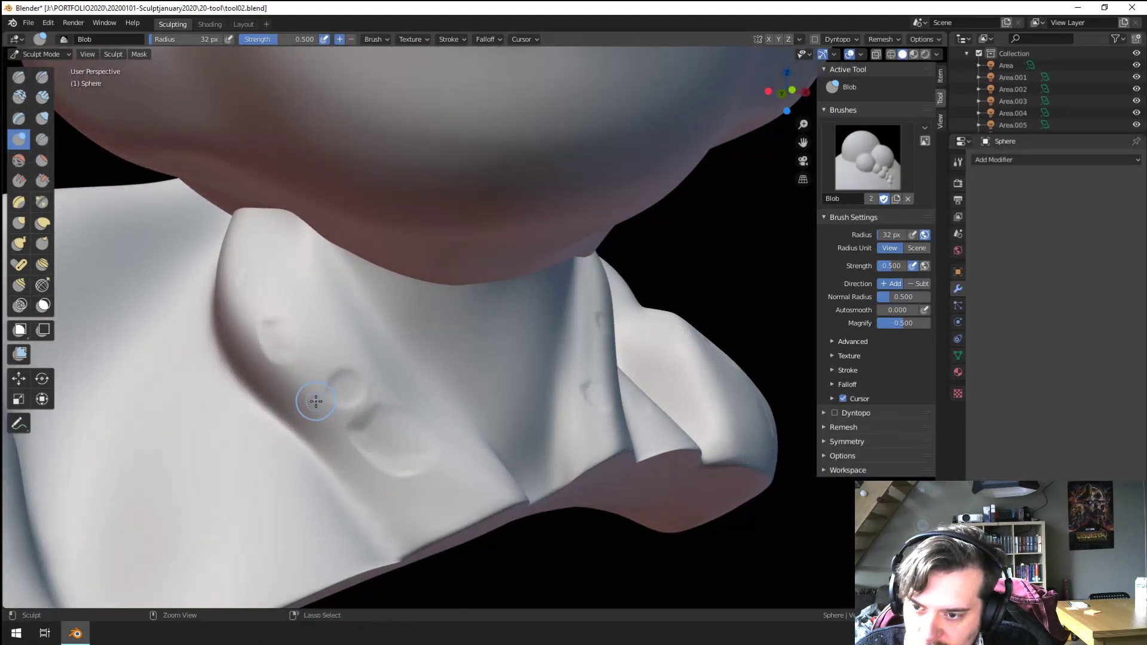
key(f)
click(319, 355)
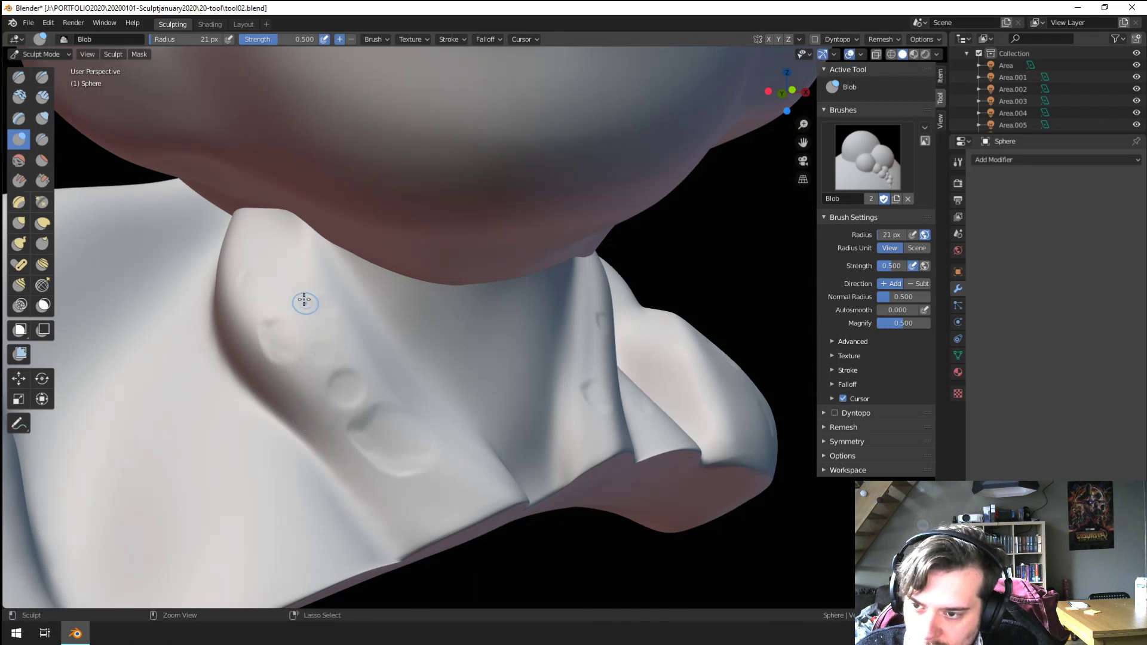
Step: Set the Blob brush radius to 30 px and stamp round dents on the near shoulder
mouse_move(323, 311)
ctrl+middle_down()
mouse_move(378, 396)
mouse_move(494, 325)
mouse_move(374, 378)
mouse_move(338, 415)
ctrl+middle_up()
key(f)
click(317, 462)
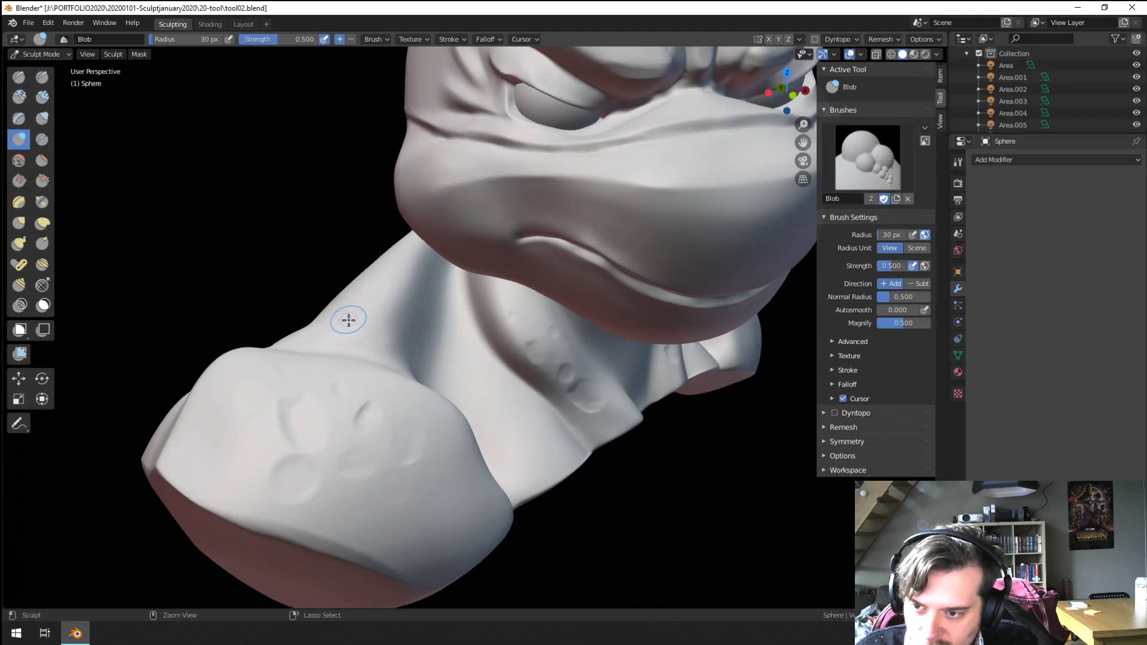
Step: Stamp round blob dents on the slope between neck and shoulder, reducing the radius to 23 px and 20 px
key(f)
middle_drag(449, 343, 372, 300)
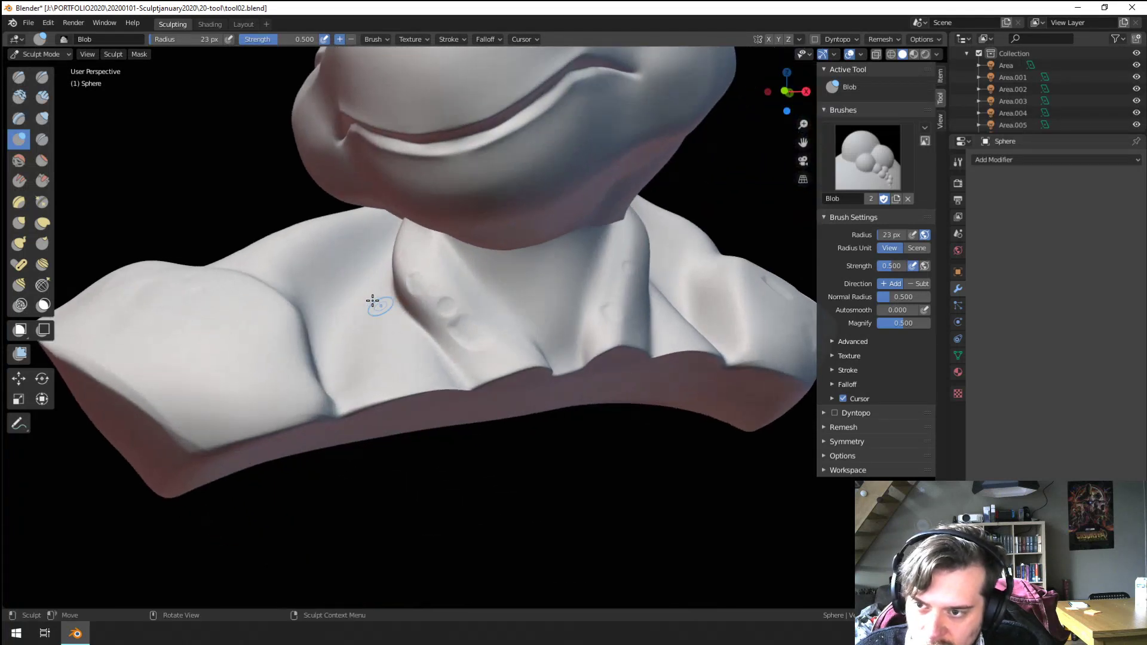
ctrl+middle_drag(389, 222, 351, 382)
middle_drag(358, 353, 413, 397)
middle_drag(412, 382, 498, 286)
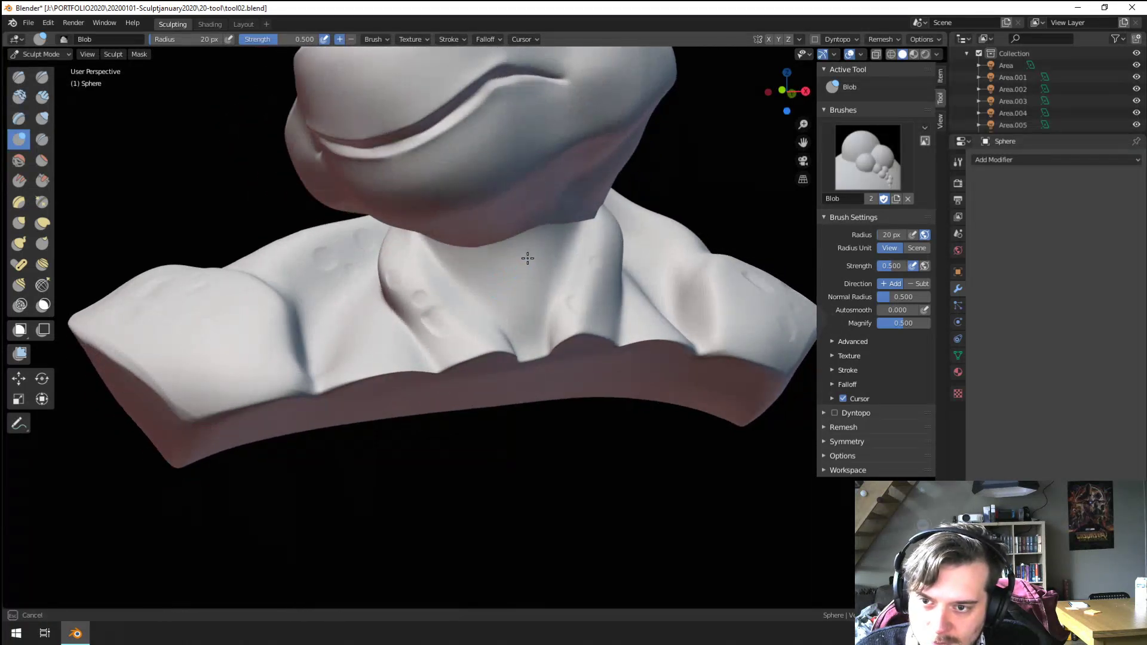
Step: Reduce the Blob brush radius to 13 px and stamp small dents across the throat under the chin
key(f)
click(504, 279)
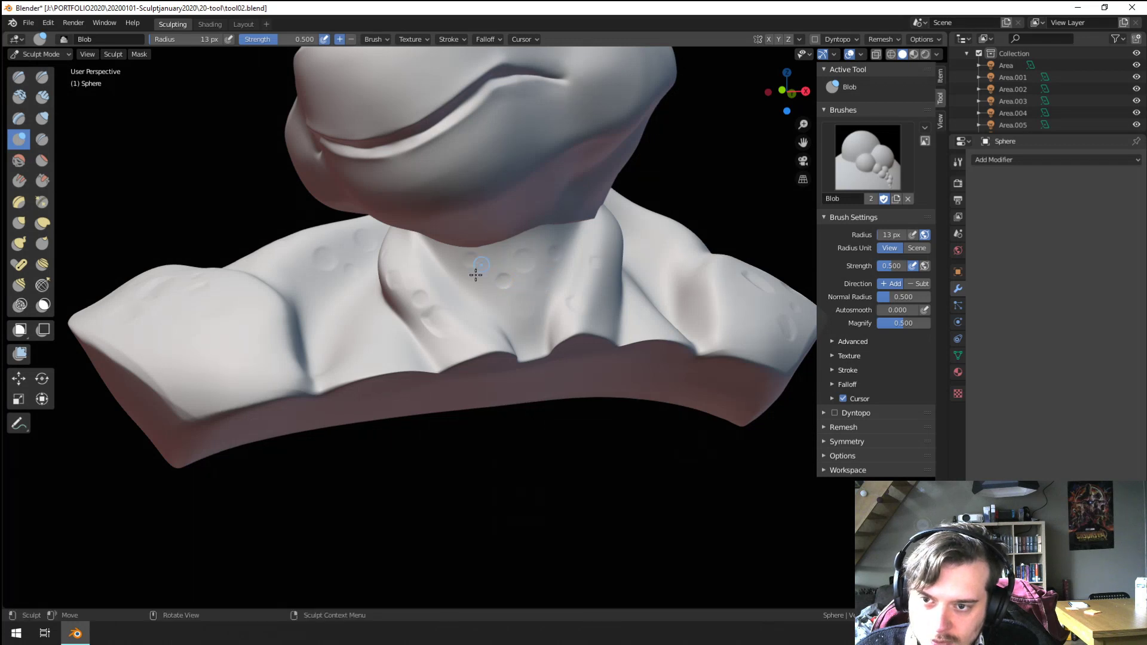
mouse_move(475, 274)
ctrl+middle_down()
mouse_move(440, 384)
mouse_move(402, 379)
mouse_move(429, 360)
mouse_move(402, 389)
mouse_move(358, 376)
mouse_move(504, 326)
ctrl+middle_up()
scroll(504, 325, up, 2)
middle_drag(519, 285, 537, 302)
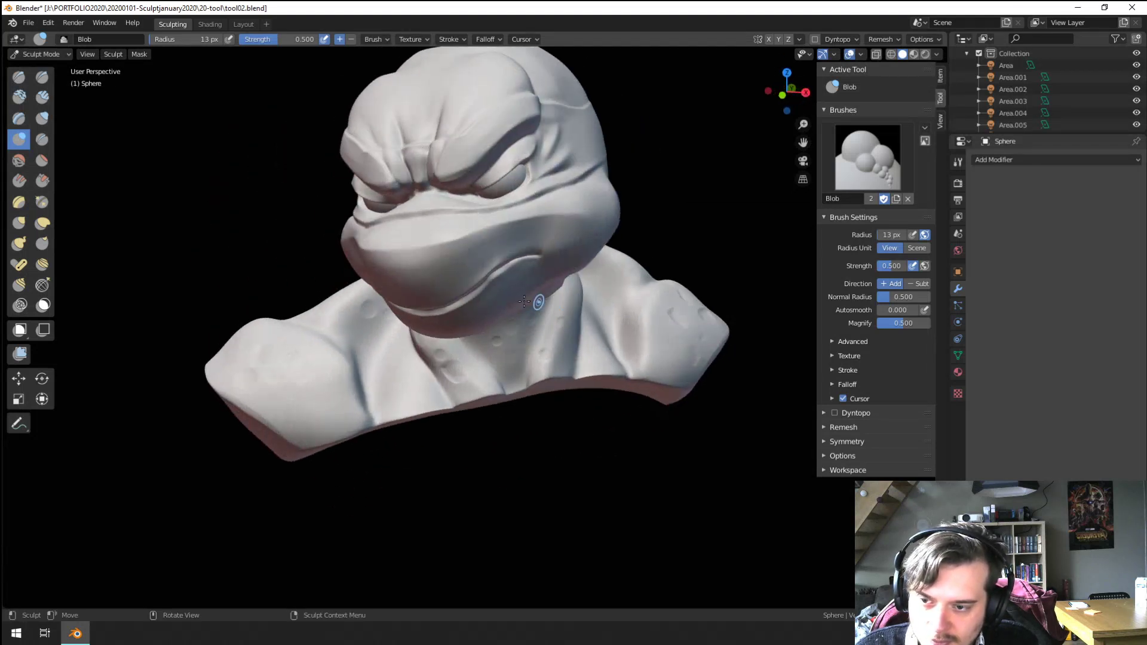
scroll(508, 334, down, 2)
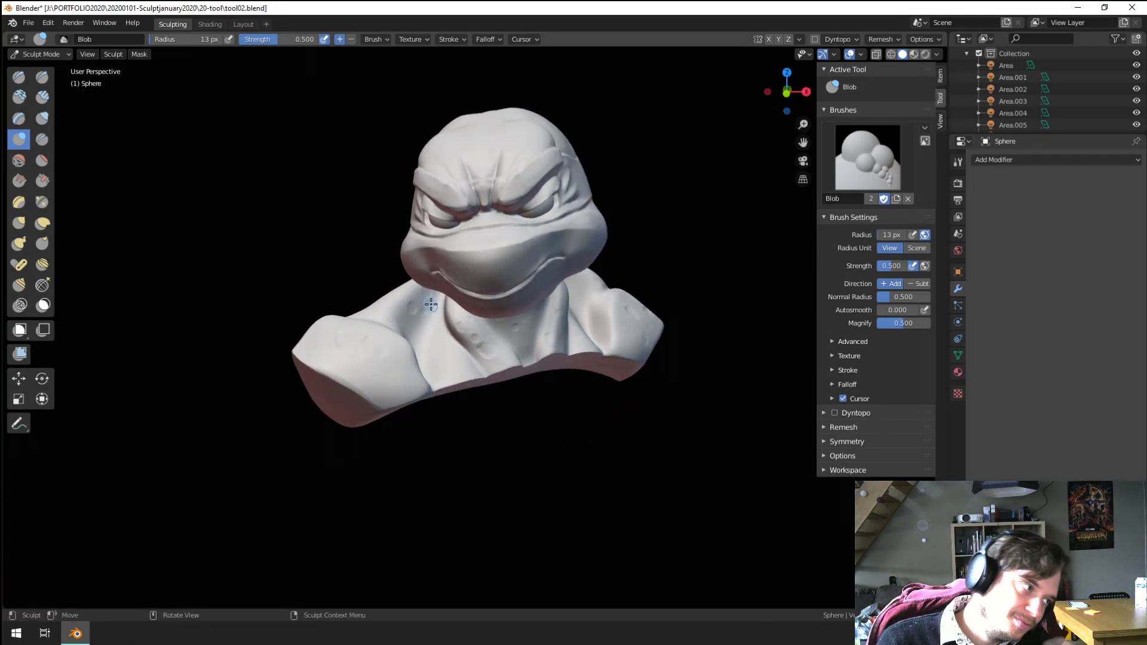
Step: Leave sculpting on the shoulders and enter Sculpt Mode on the head object instead
click(46, 54)
scroll(453, 258, up, 1)
click(453, 259)
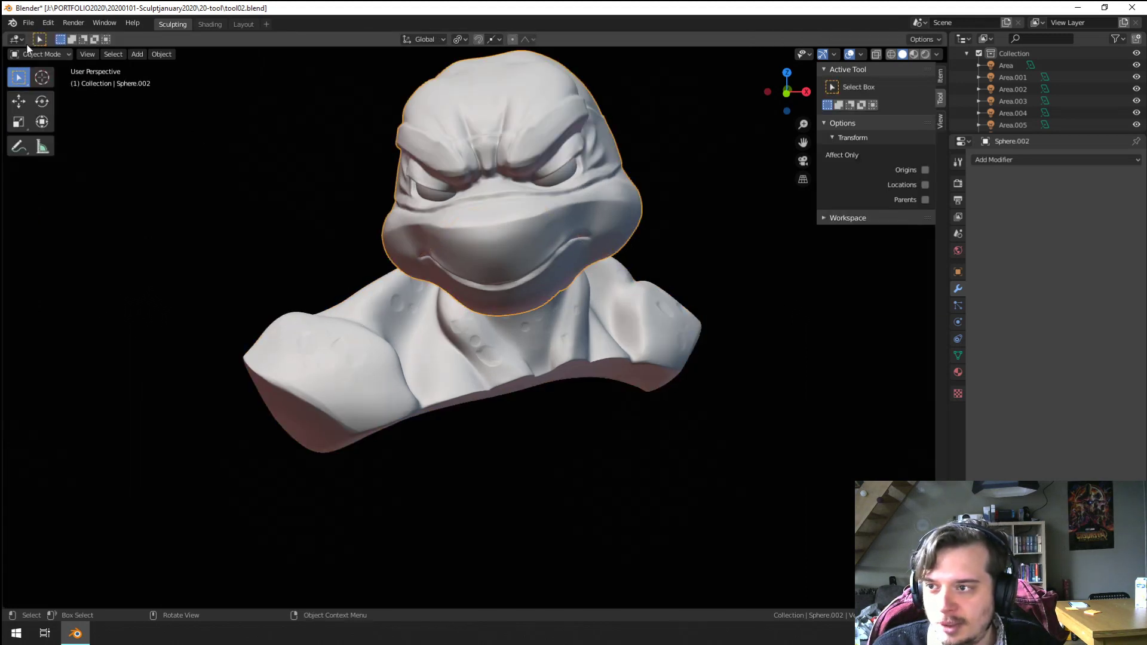
click(30, 55)
Step: Choose the Flatten brush, enable X symmetry, and flatten the brow ridges with a radius of 80 px
scroll(574, 159, up, 2)
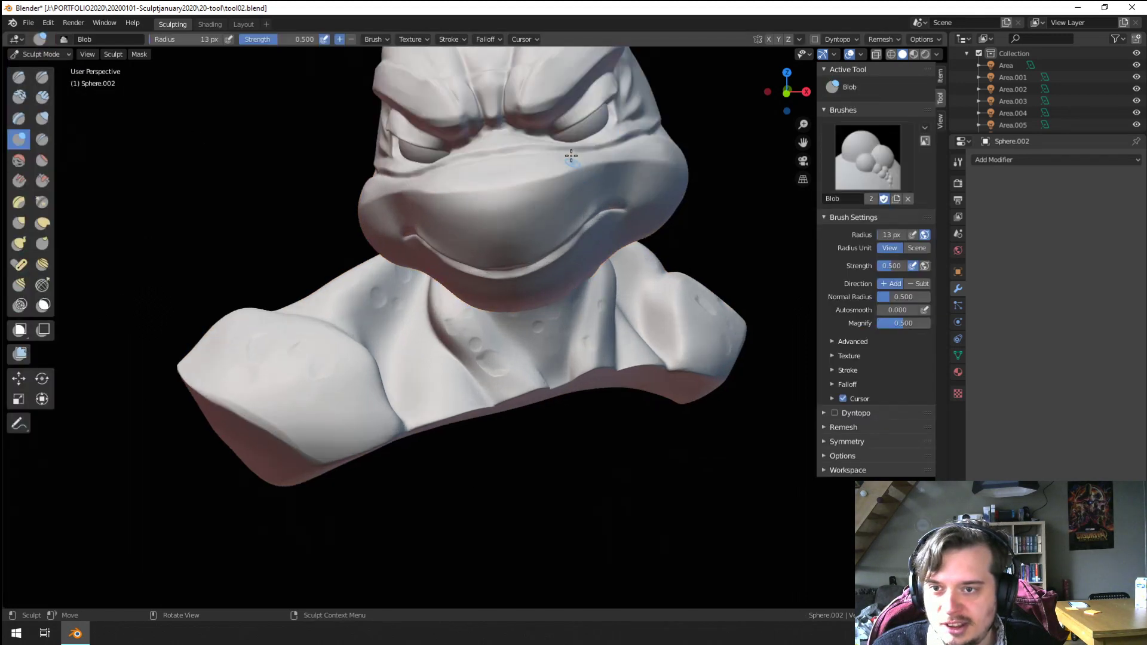
shift+middle_drag(573, 159, 510, 257)
scroll(510, 261, up, 2)
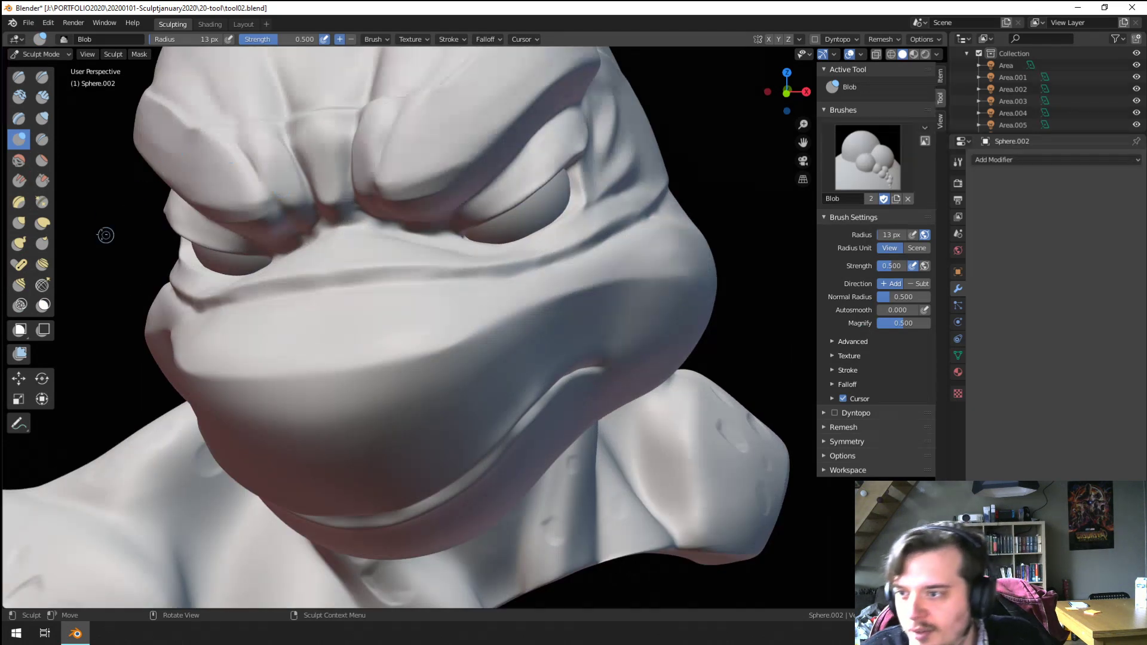
click(42, 160)
mouse_move(251, 250)
middle_down()
mouse_move(384, 243)
mouse_move(417, 267)
mouse_move(422, 225)
middle_up()
click(769, 40)
key(f)
click(401, 242)
key(f)
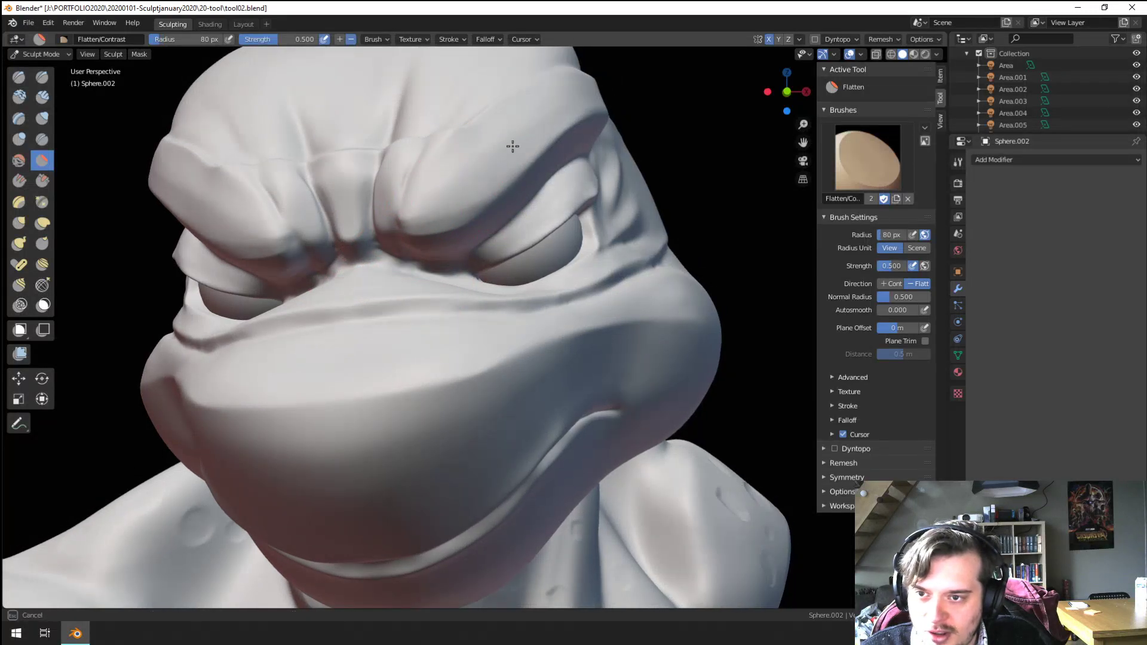
middle_drag(512, 146, 400, 285)
Step: Nudge the inner brow folds with the Grab brush at a 63 px radius and 0.400 strength
middle_drag(360, 322, 403, 282)
mouse_move(281, 367)
middle_down()
mouse_move(330, 317)
mouse_move(332, 382)
mouse_move(307, 333)
mouse_move(338, 264)
middle_up()
scroll(323, 325, up, 3)
key(g)
drag(338, 264, 351, 250)
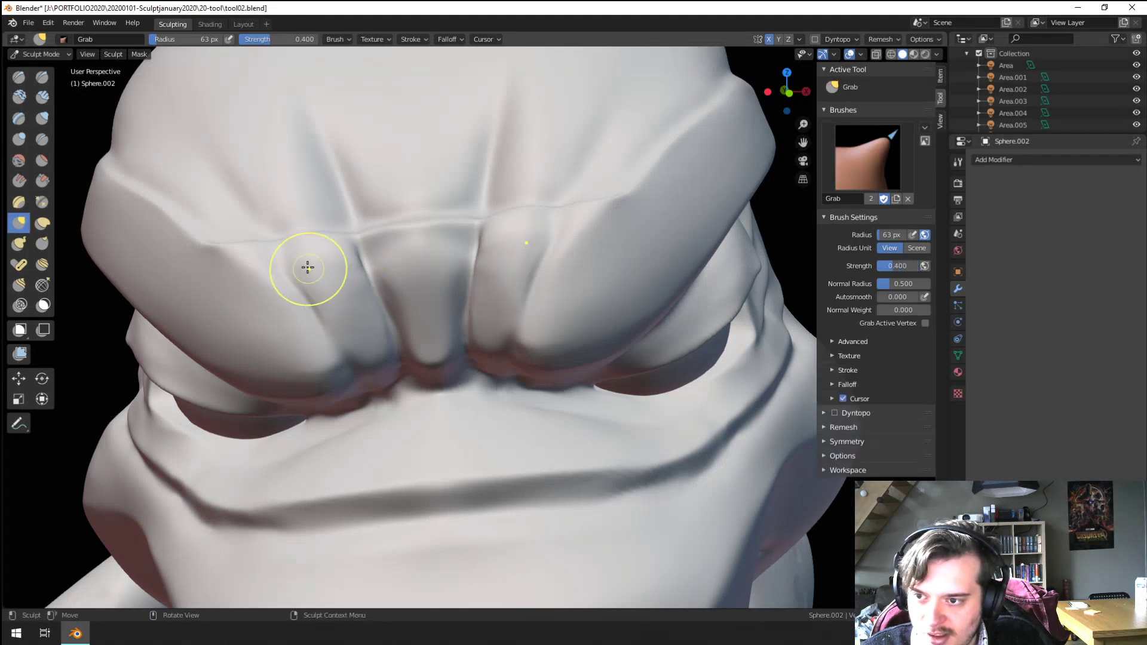
drag(261, 263, 265, 260)
mouse_move(264, 259)
middle_down()
mouse_move(325, 248)
mouse_move(332, 258)
middle_up()
Step: Resize the Grab brush and adjust the crease line above the inner brow folds
key(f)
click(470, 200)
middle_drag(471, 200, 477, 187)
key(f)
click(567, 195)
mouse_move(525, 194)
mouse_down()
mouse_move(539, 173)
mouse_move(512, 194)
mouse_move(520, 181)
mouse_up()
key(f)
click(513, 197)
Step: Sharpen the upper edge of the brow ridge with the Crease brush, reducing its radius to 93 px and 65 px
mouse_move(498, 176)
ctrl+middle_down()
mouse_move(458, 222)
mouse_move(462, 239)
ctrl+middle_up()
ctrl+middle_drag(462, 239, 470, 196)
click(42, 140)
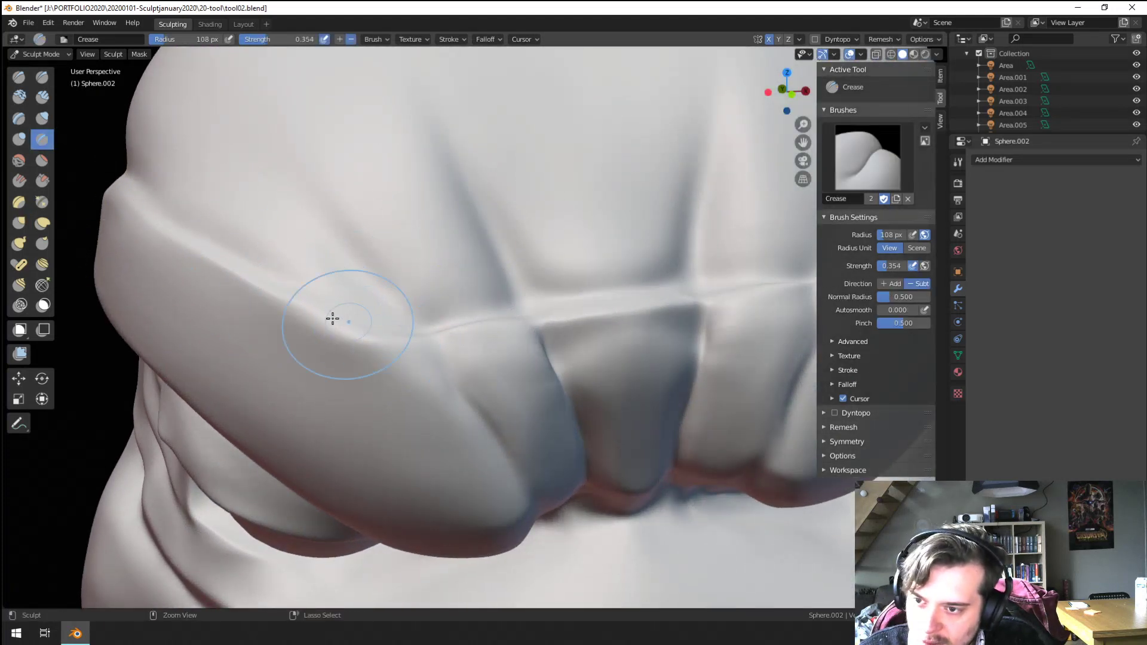
key(f)
click(294, 279)
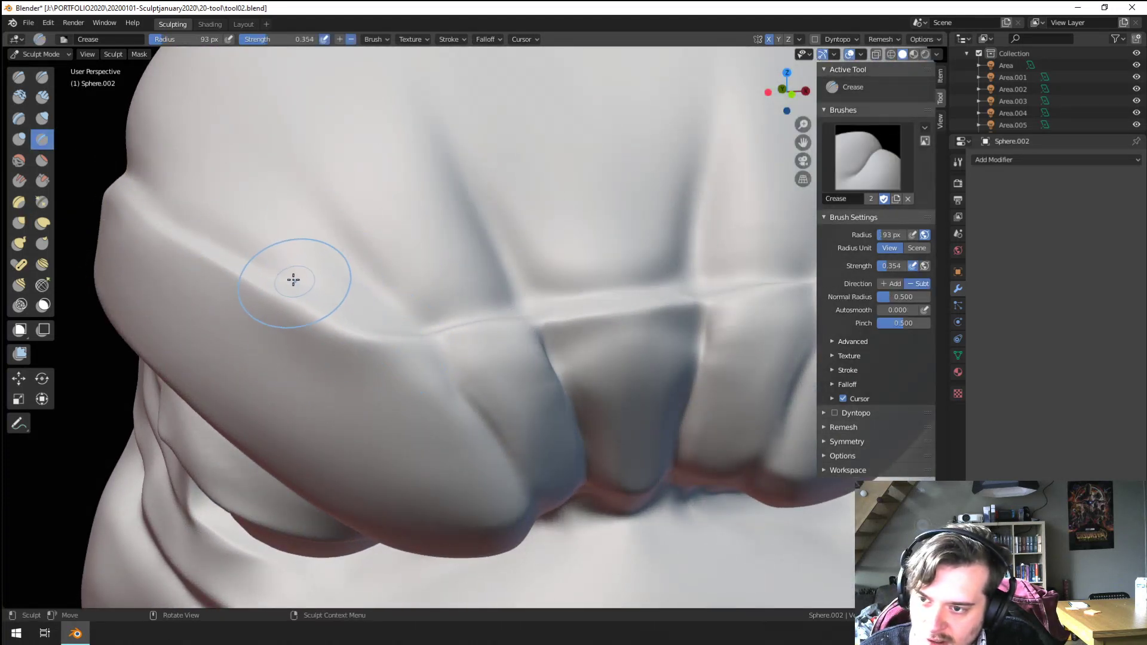
key(f)
click(270, 273)
drag(265, 271, 352, 313)
drag(280, 274, 282, 275)
scroll(397, 321, down, 5)
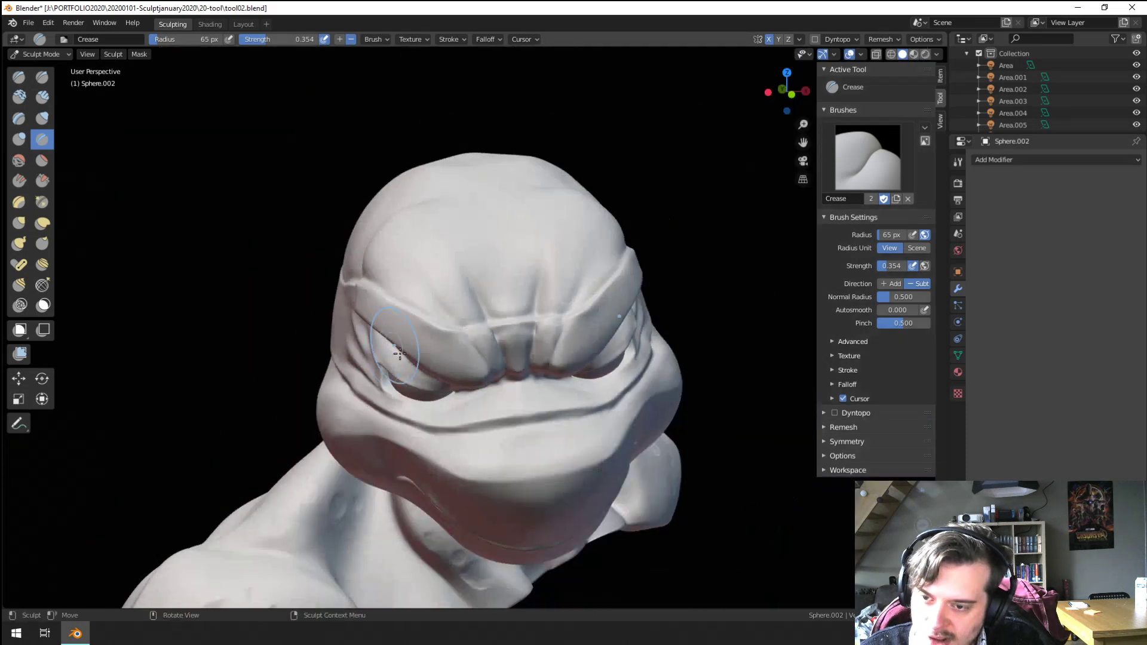
Step: Flatten the outer part of the brow ridge with the Flatten brush at a 65 px radius
scroll(397, 263, up, 6)
click(42, 160)
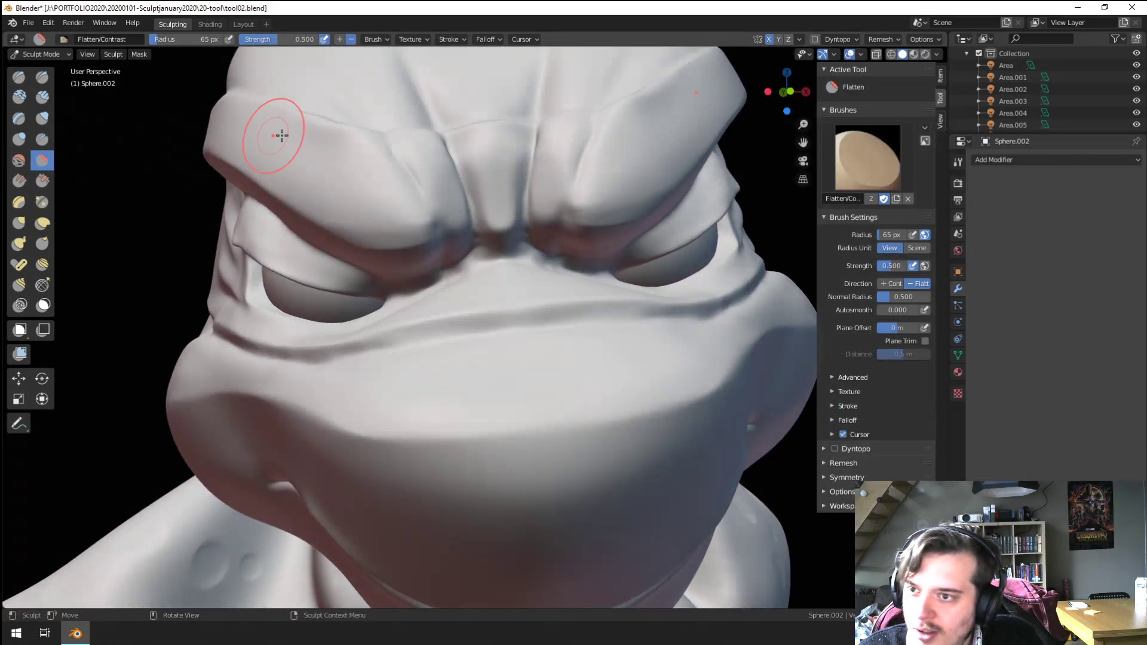
middle_drag(328, 185, 410, 299)
Step: Deepen the groove beside the central brow fold with the Crease brush at radii of 112 and 89 px
click(42, 139)
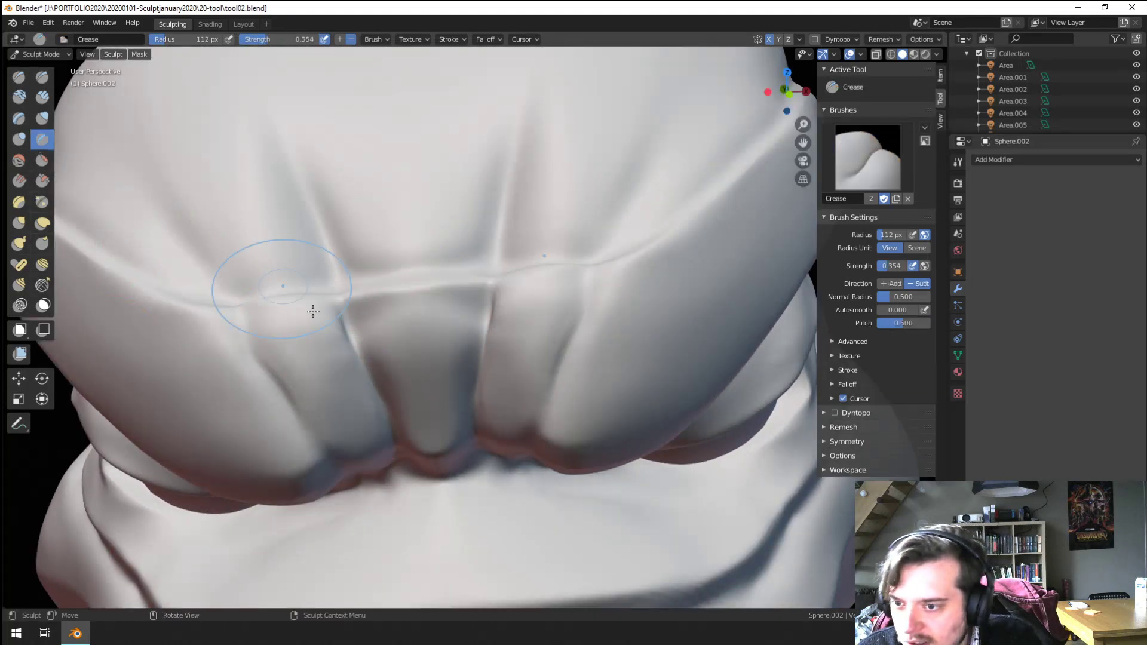
drag(372, 335, 395, 397)
drag(395, 381, 388, 418)
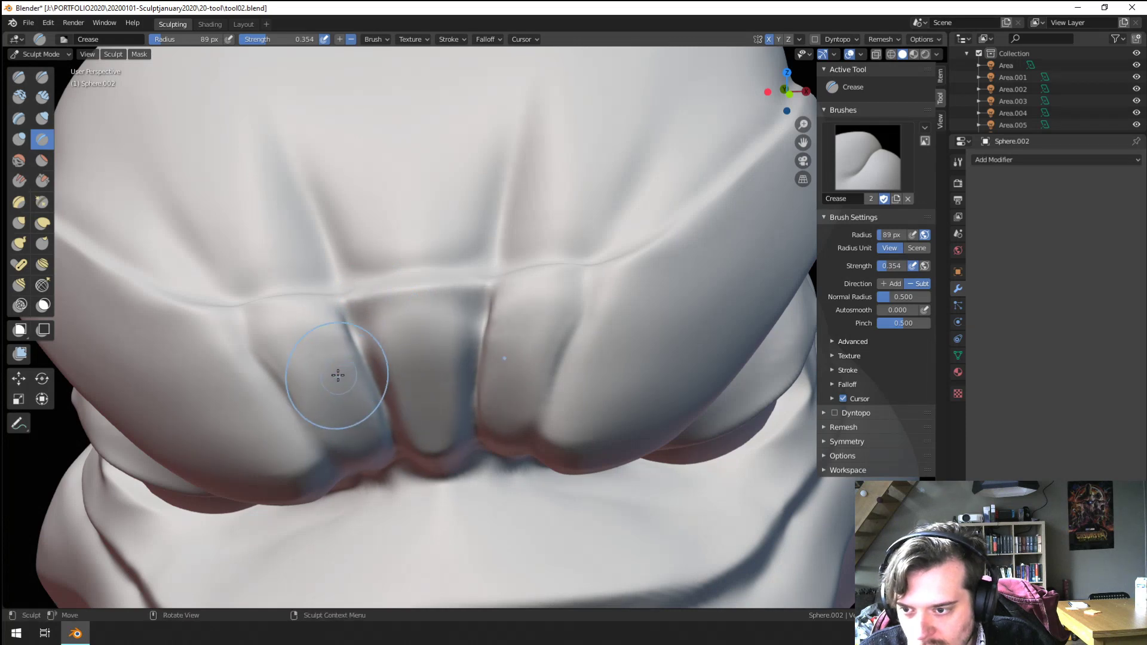
Step: Carve grooves into the inner brow folds with repeated Crease strokes at a 69 px radius
middle_drag(335, 376, 313, 357)
drag(310, 175, 358, 239)
drag(317, 123, 352, 221)
drag(292, 146, 359, 221)
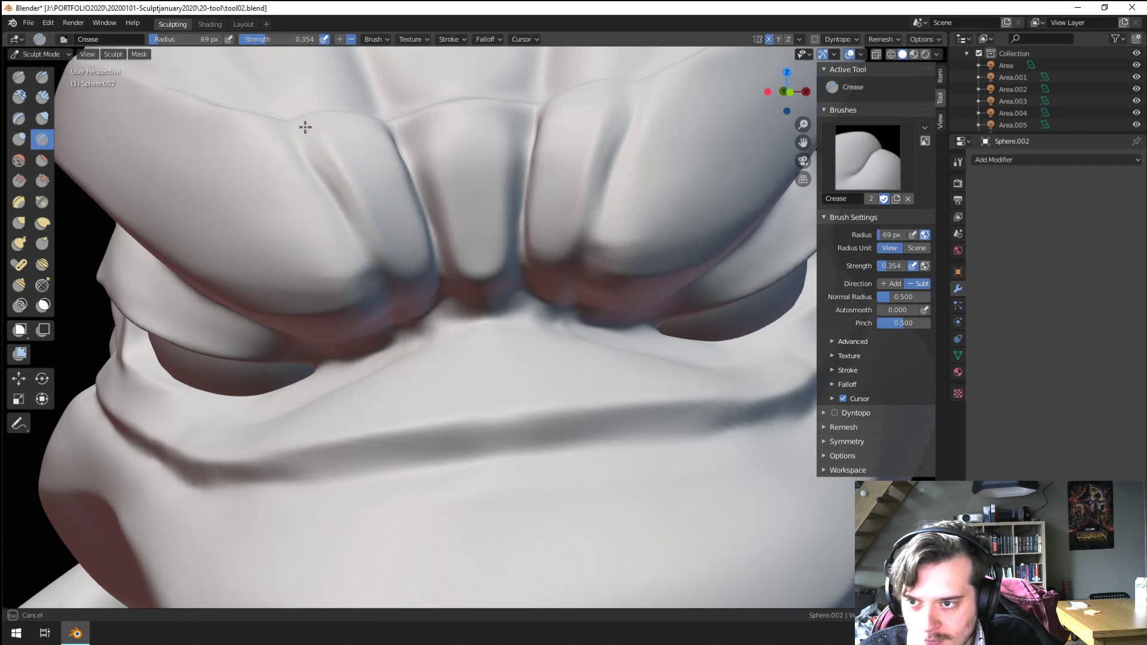
drag(306, 126, 357, 206)
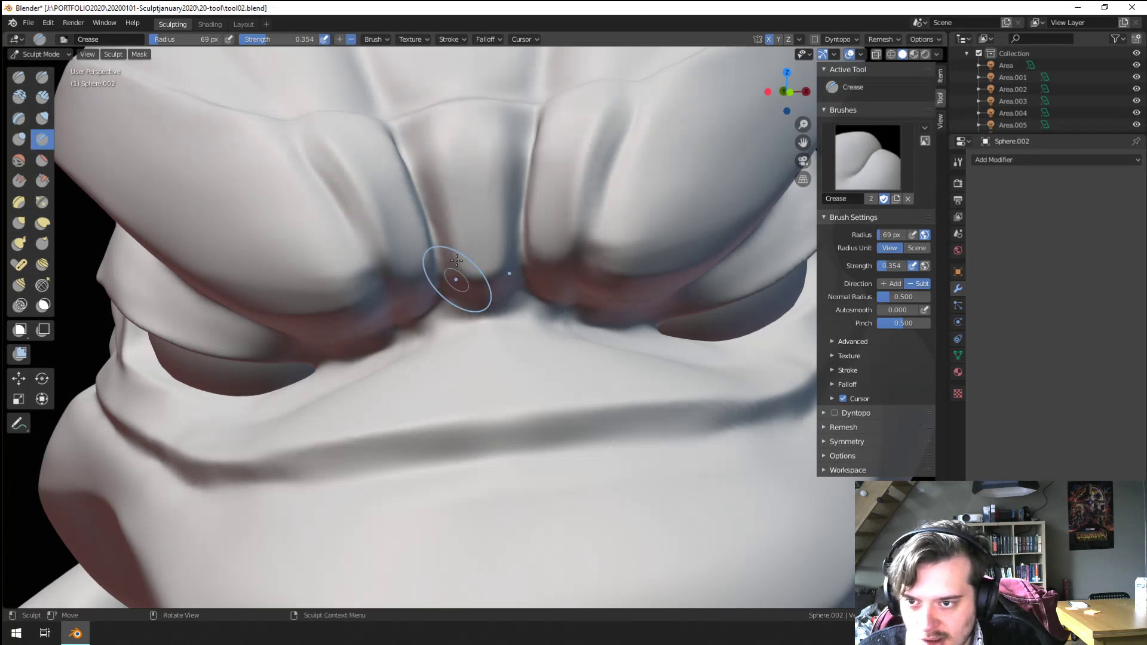
drag(406, 152, 424, 194)
Step: Sharpen the upper edge of the inner brow fold with the Crease brush at a 57 px radius
middle_drag(419, 200, 425, 206)
key(f)
click(425, 206)
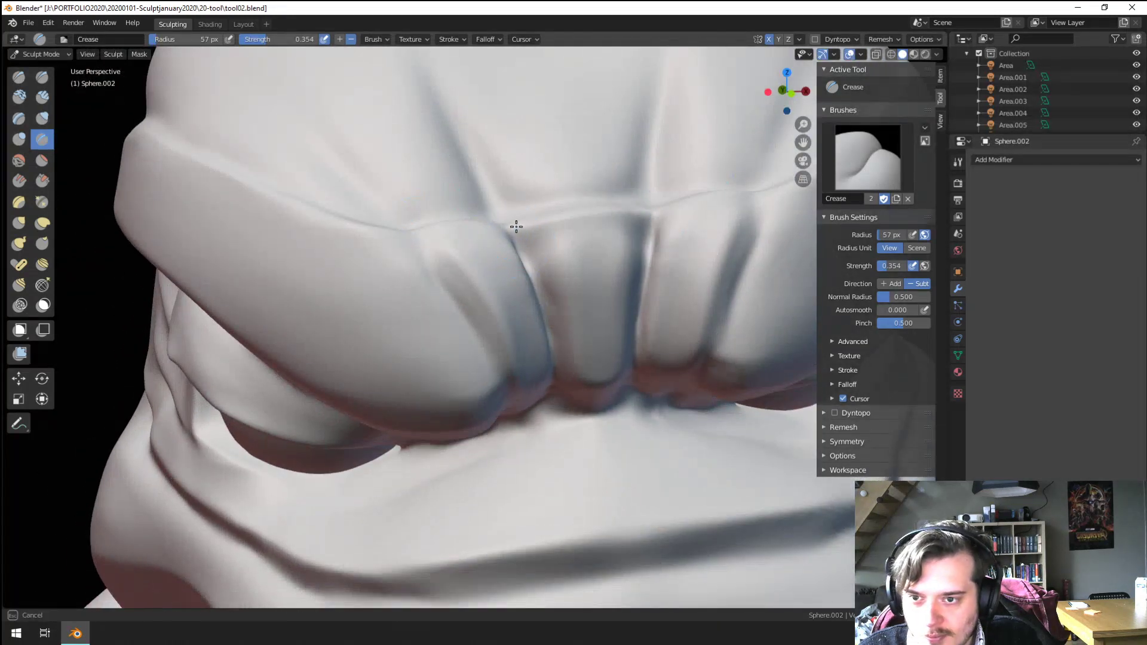
drag(524, 228, 469, 227)
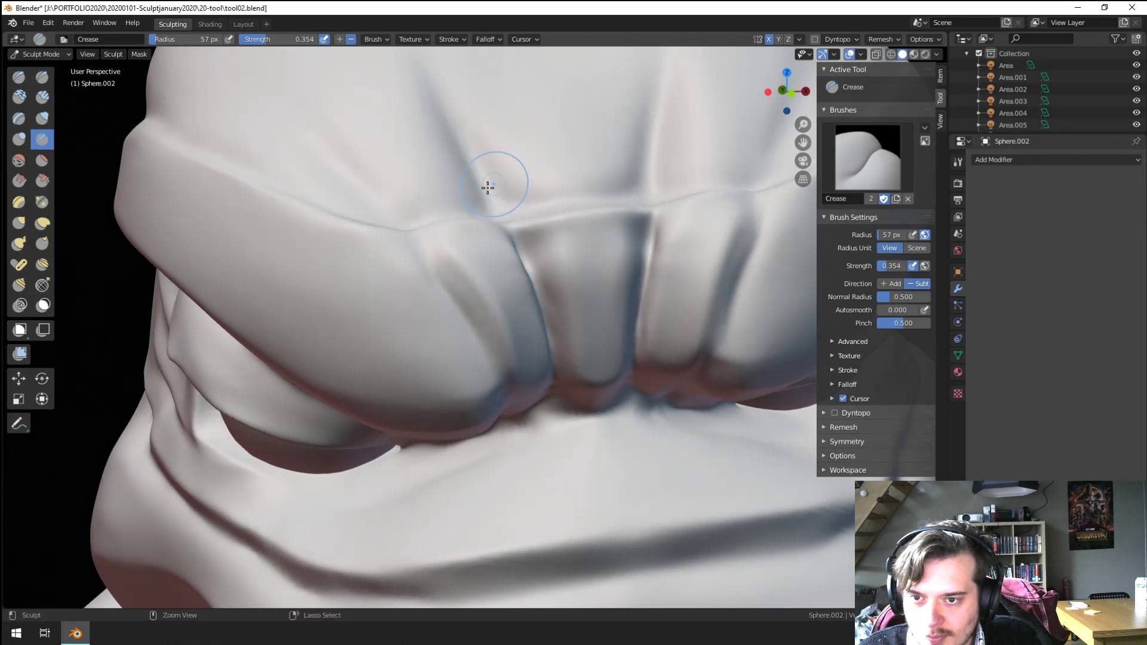
Step: Smooth down the inner brow folds with the Scrape brush, using radii of 76 and 143 px
ctrl+middle_drag(487, 188, 471, 418)
mouse_move(469, 371)
middle_down()
mouse_move(445, 222)
mouse_move(450, 242)
middle_up()
ctrl+middle_drag(450, 242, 439, 185)
click(42, 180)
scroll(397, 231, down, 3)
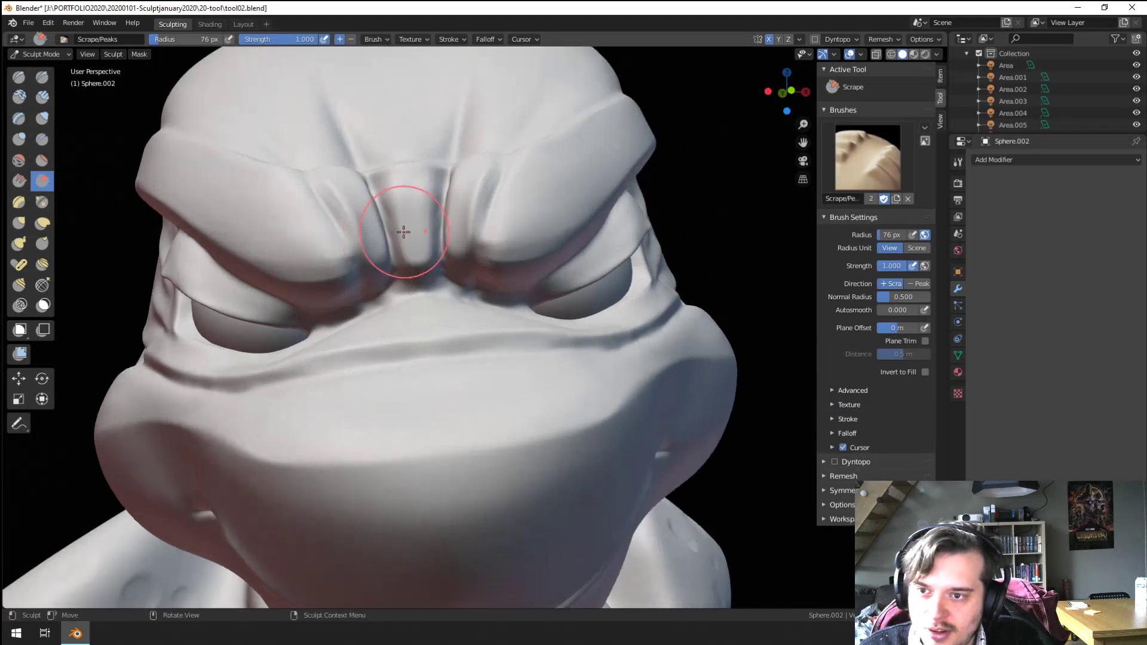
scroll(441, 179, down, 3)
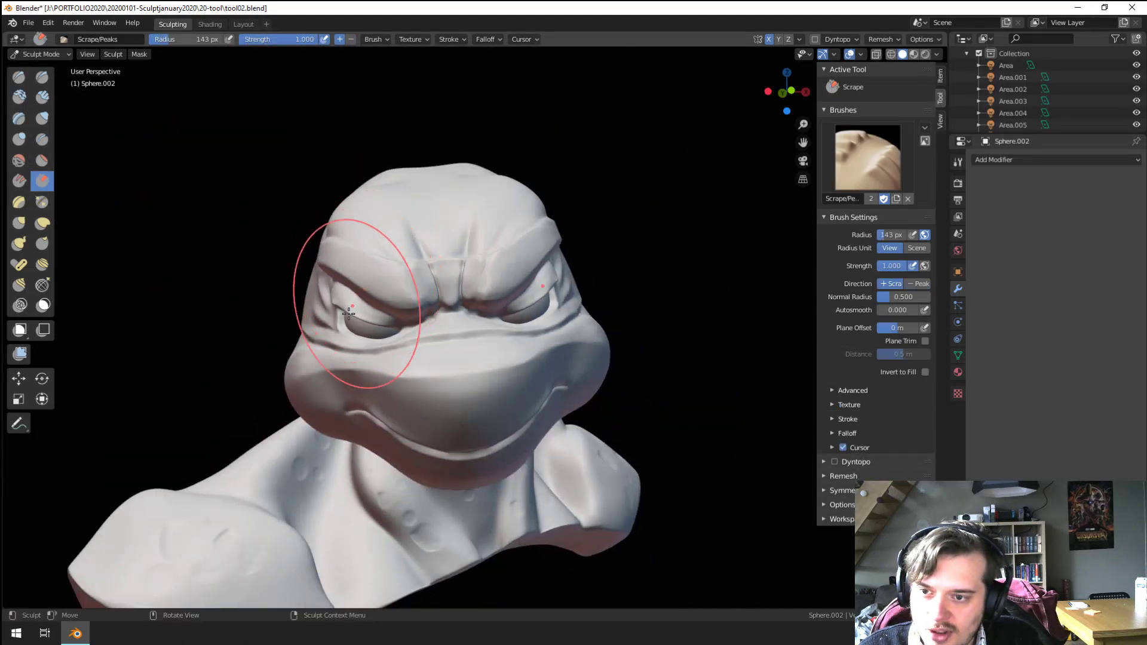
scroll(367, 269, up, 5)
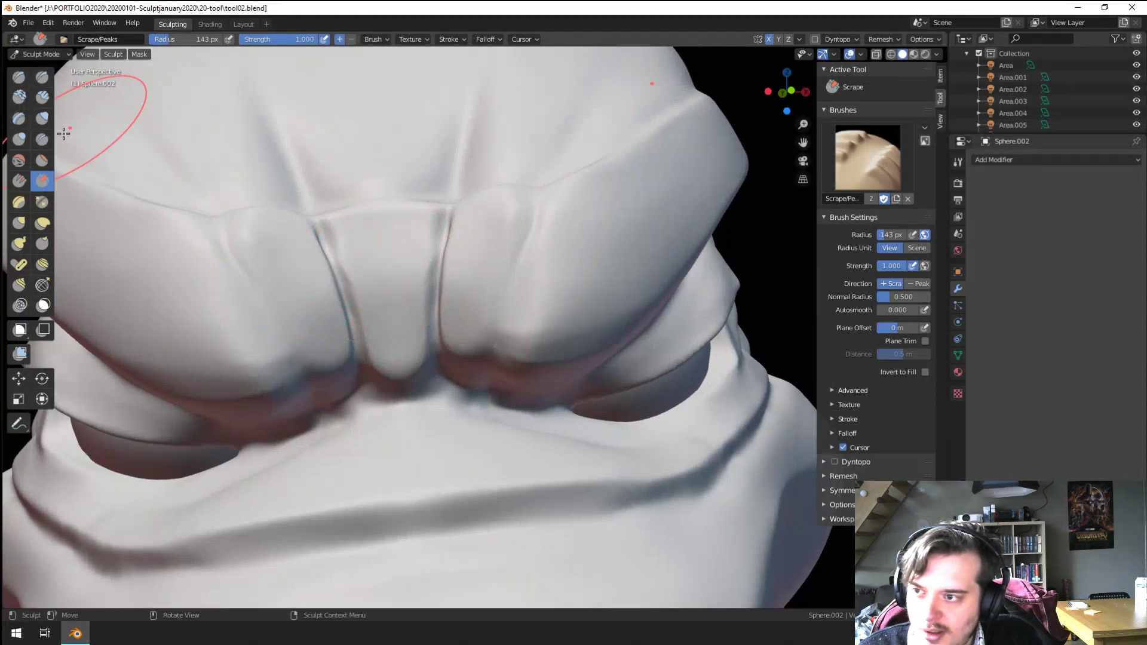
Step: Carve the groove back into the inner brow folds with the Crease brush at a 54 px radius, and reduce the radius to 32 px
click(42, 139)
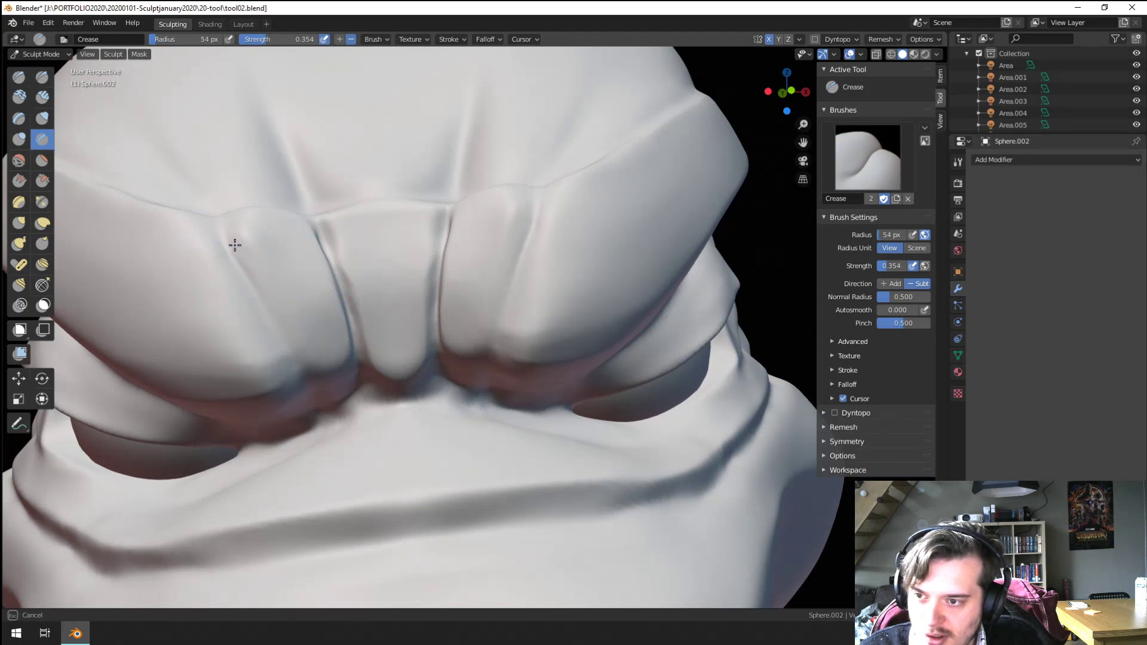
drag(241, 229, 289, 274)
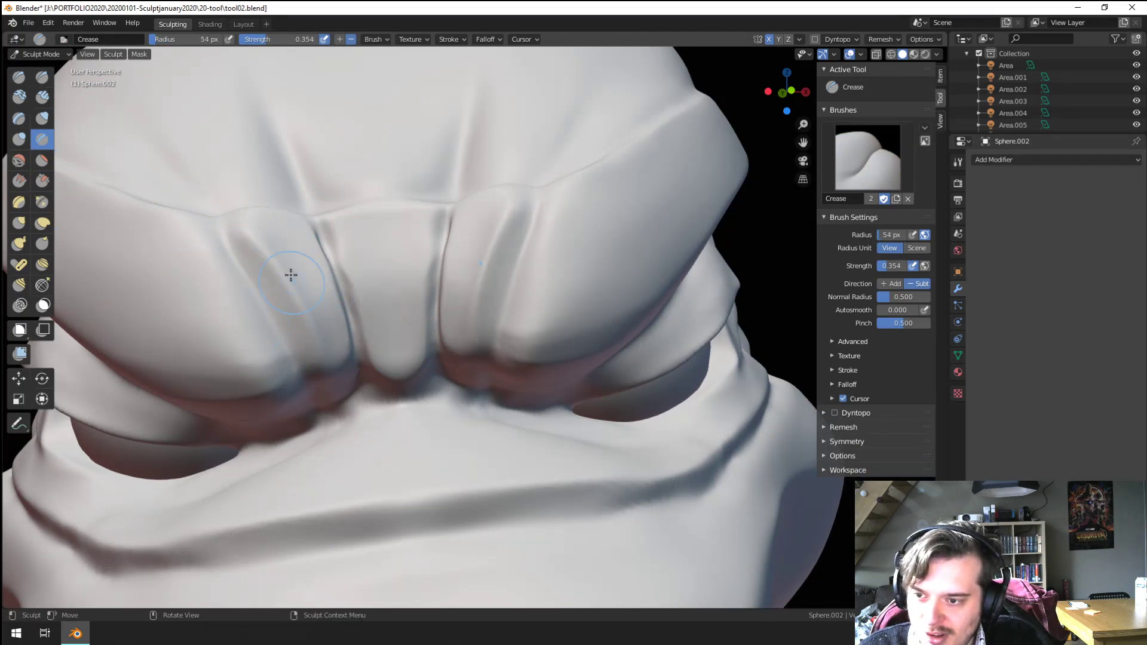
scroll(323, 348, down, 8)
ctrl+middle_drag(319, 347, 356, 292)
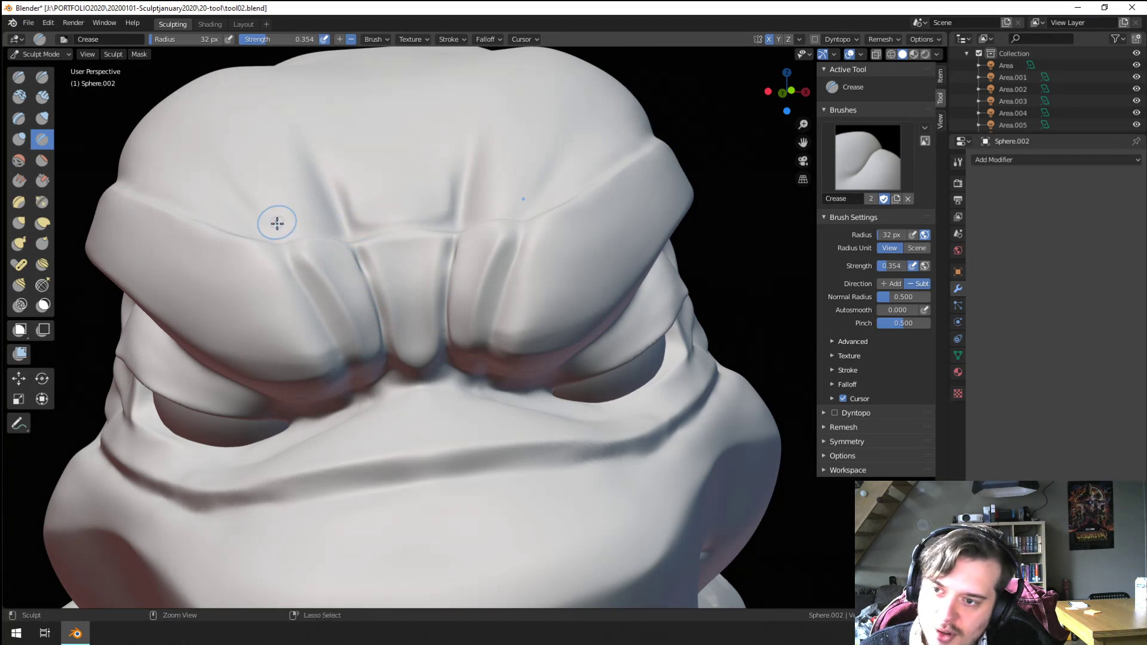
scroll(289, 254, down, 2)
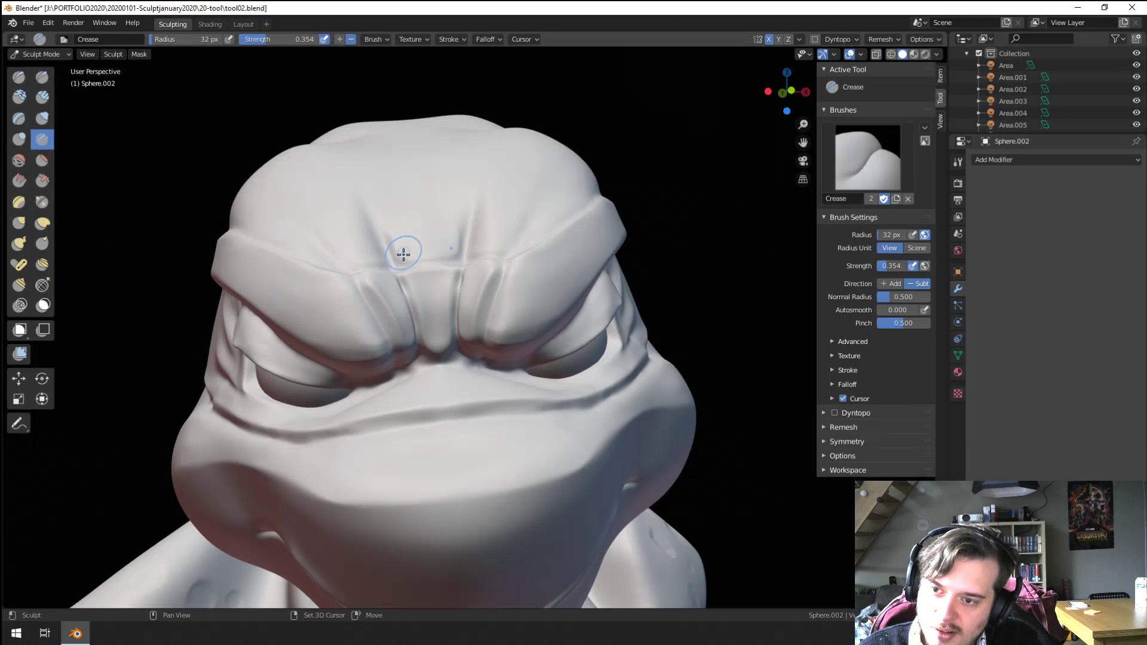
Step: Puff up the forehead skin just above the brow crease with the Inflate brush at a 74 px radius
ctrl+middle_drag(418, 251, 370, 197)
click(42, 118)
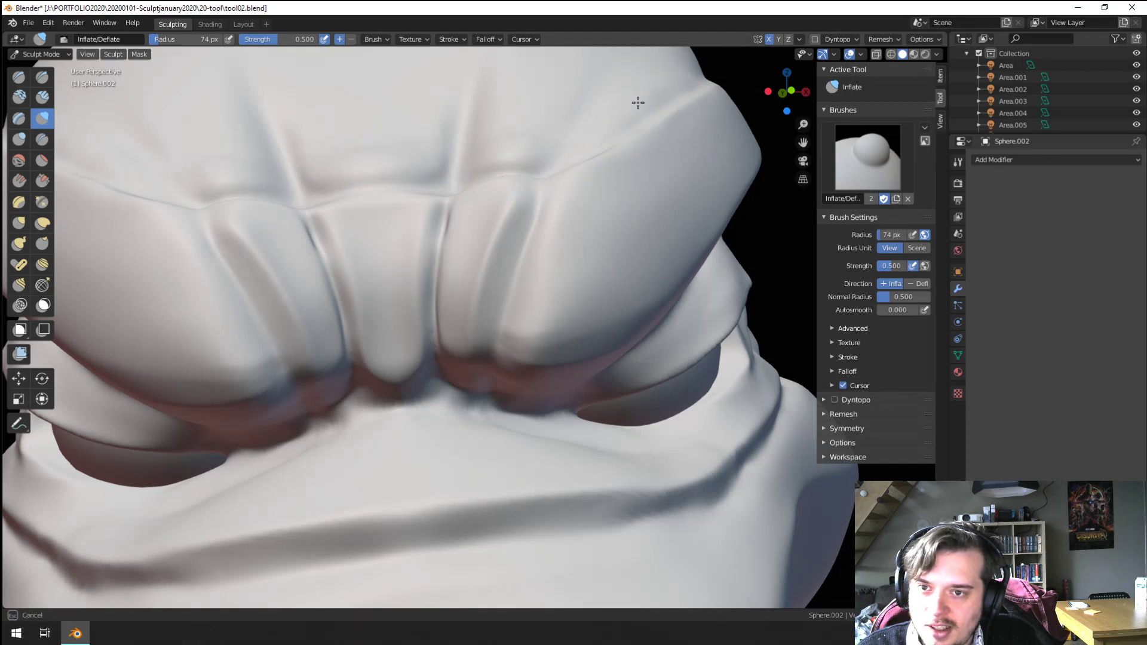
mouse_move(638, 102)
ctrl+middle_down()
mouse_move(538, 179)
mouse_move(567, 189)
ctrl+middle_up()
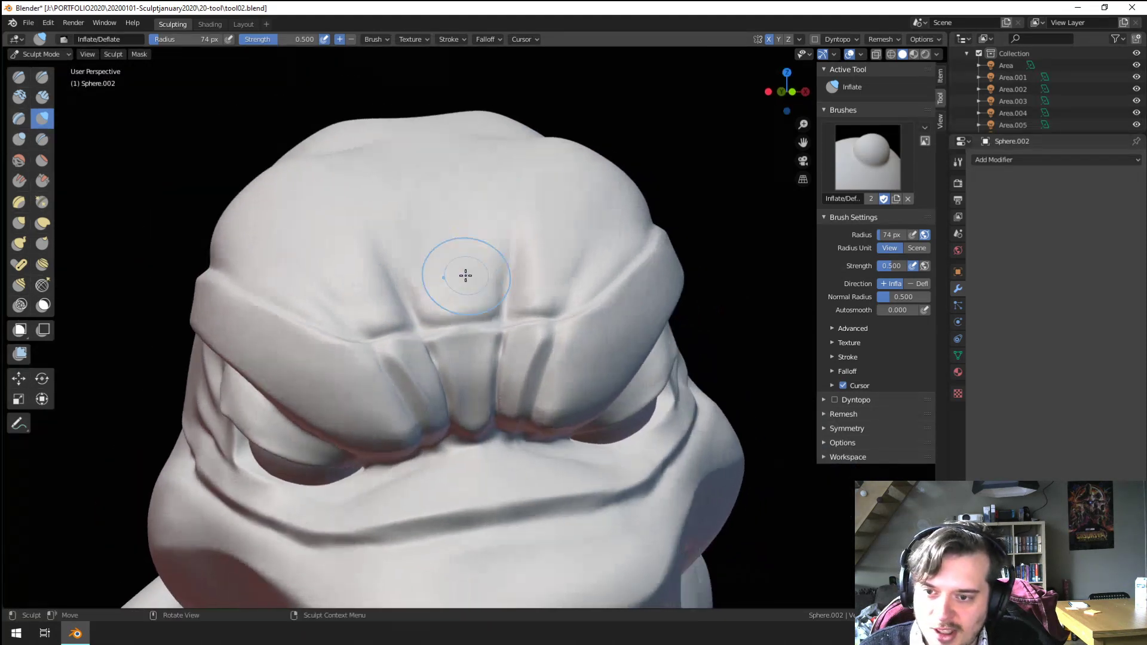
Step: Tighten the crease between the forehead and the central brow folds with the Pinch brush at a 179 px radius
click(42, 202)
key(f)
click(287, 242)
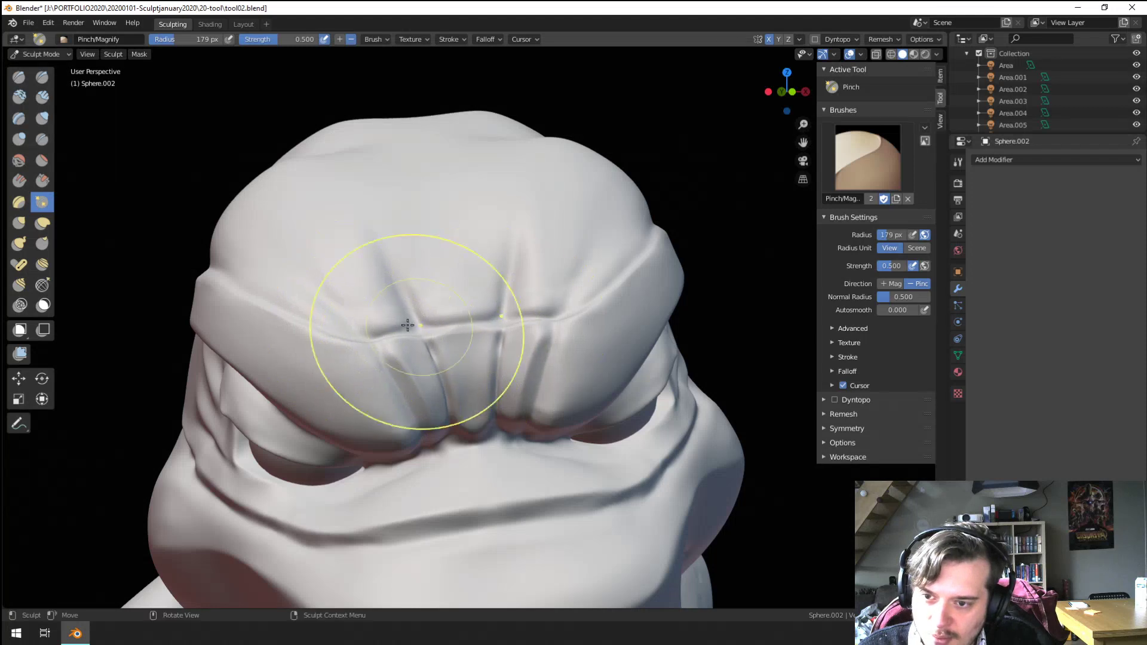
scroll(427, 344, down, 2)
scroll(427, 345, down, 2)
mouse_move(402, 358)
middle_down()
mouse_move(342, 374)
mouse_move(418, 311)
middle_up()
scroll(436, 291, up, 6)
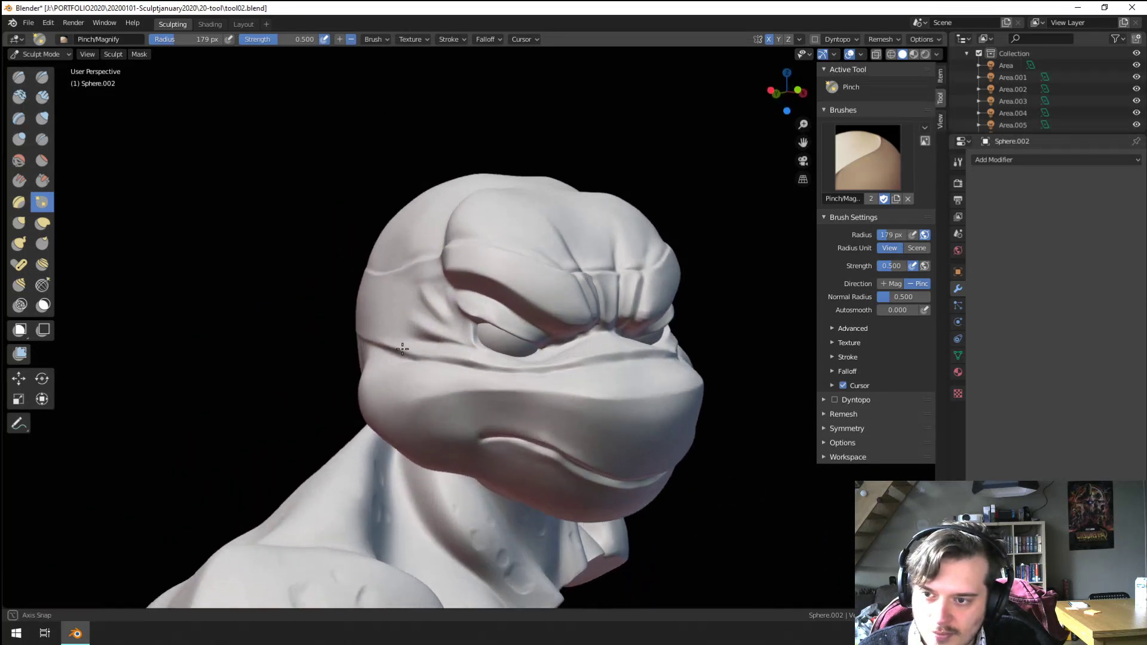
Step: Pinch the wrinkles beside the outer corner of the eye with the brush radius set to 106 px
key(f)
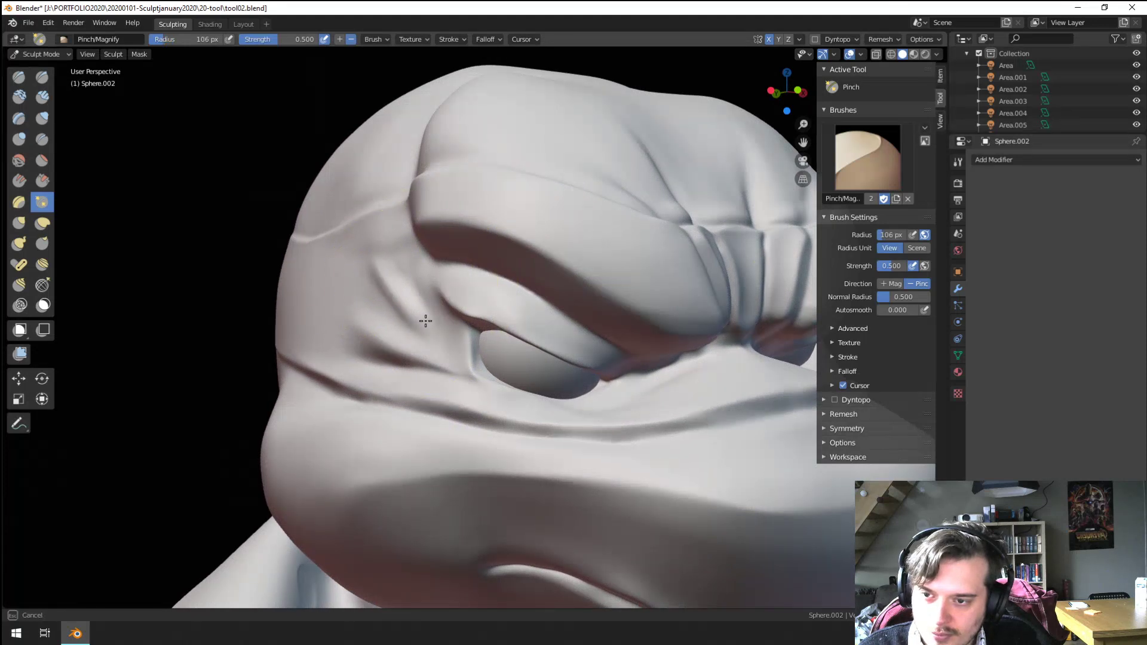
scroll(418, 329, down, 5)
middle_drag(382, 344, 314, 365)
scroll(376, 309, up, 6)
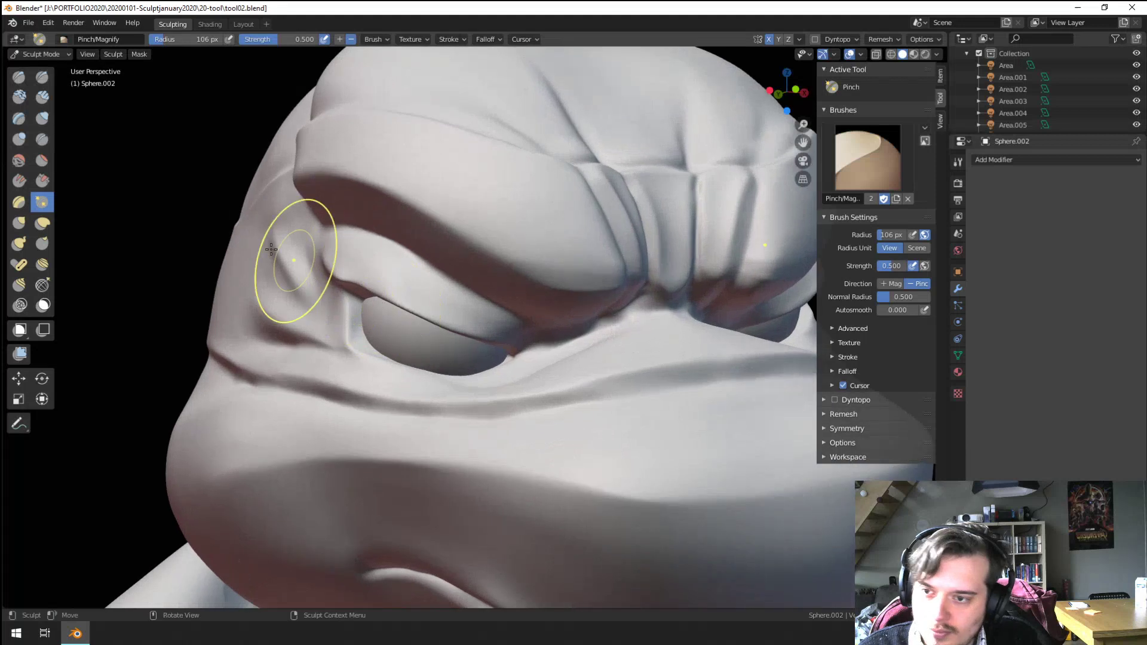
Step: Crease the upper eyelid edge at a 77 px radius and flatten the brow ridge with the Flatten brush at 98 and 72 px
click(42, 139)
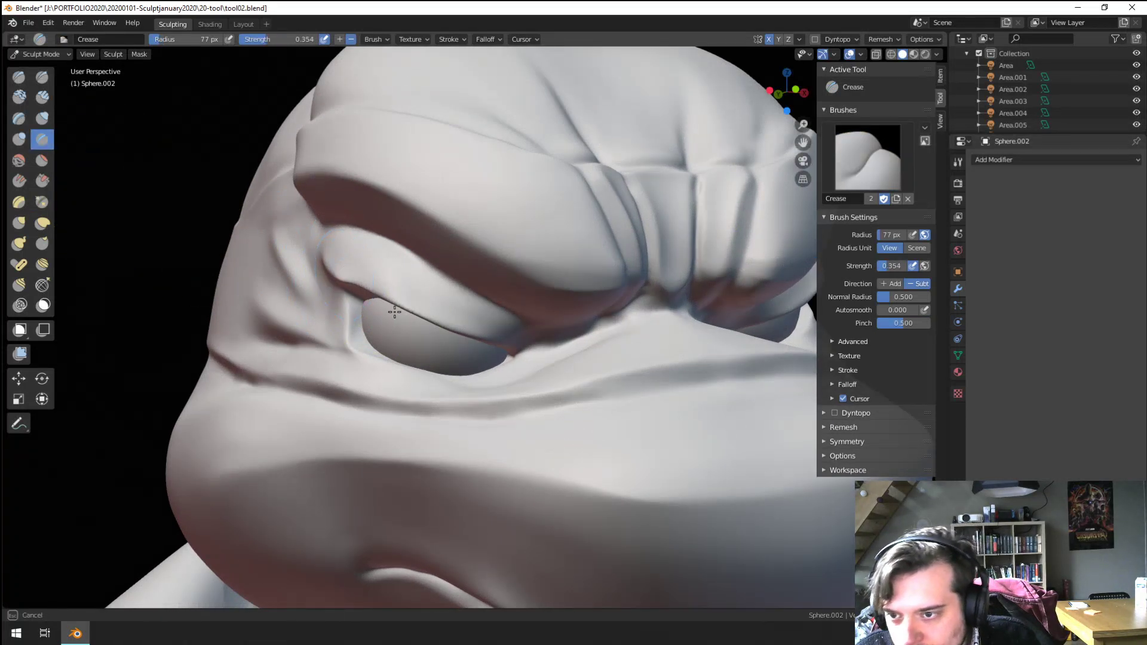
click(43, 160)
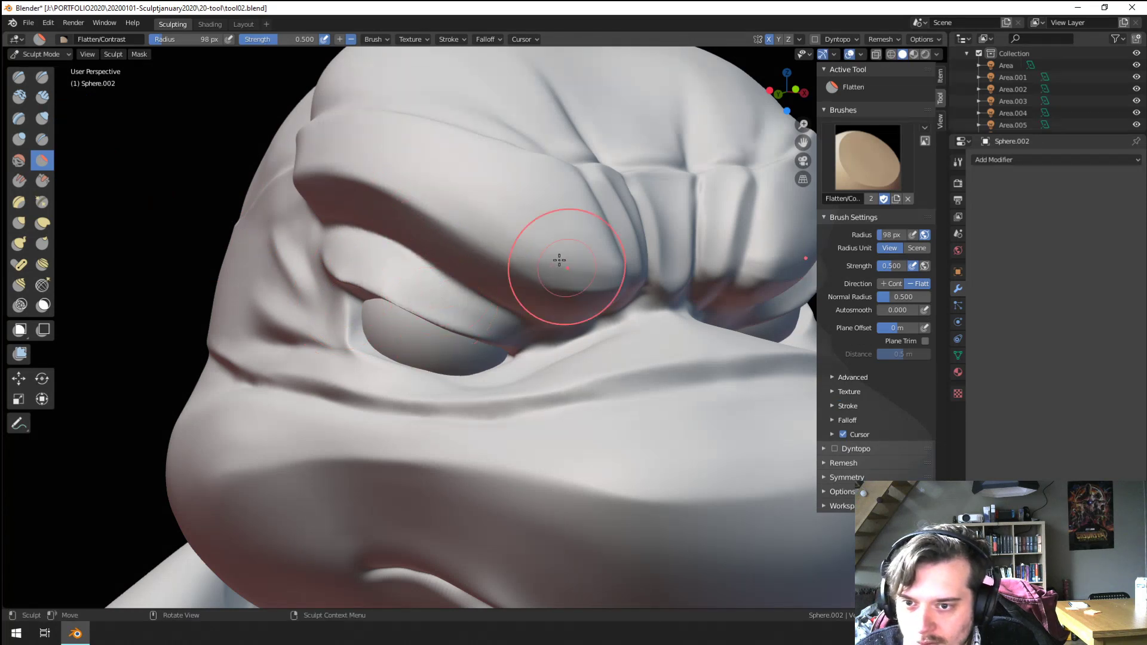
scroll(481, 188, down, 6)
mouse_move(481, 189)
middle_down()
mouse_move(450, 389)
mouse_move(481, 169)
middle_up()
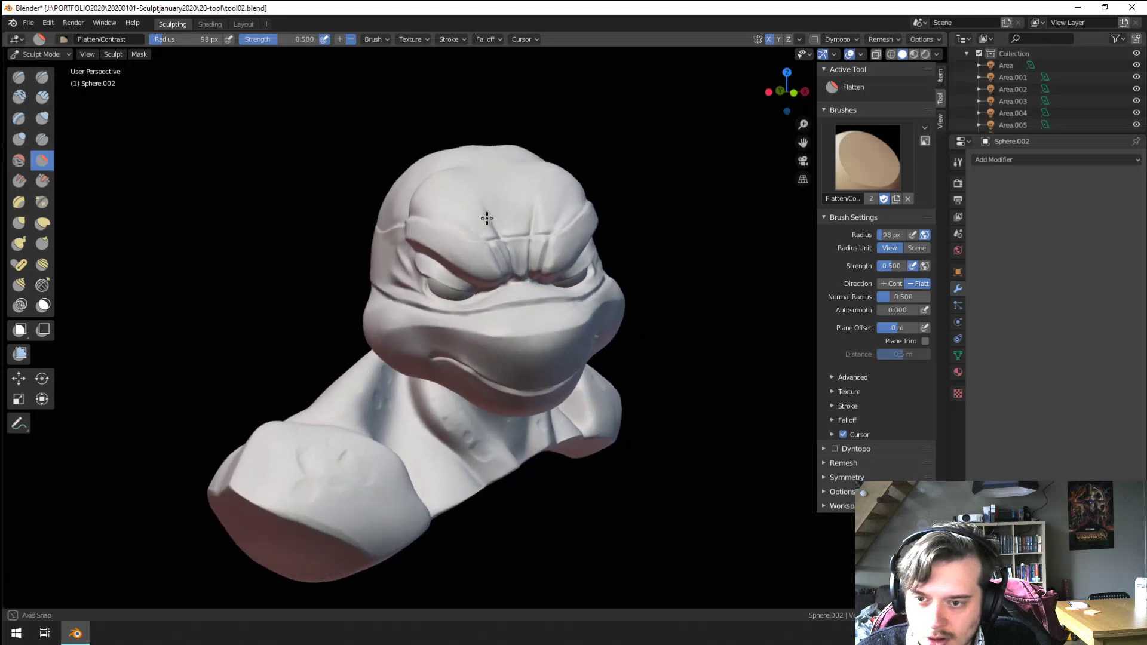
scroll(474, 281, up, 5)
mouse_move(517, 289)
middle_down()
mouse_move(473, 263)
mouse_move(412, 299)
mouse_move(367, 299)
mouse_move(461, 261)
mouse_move(382, 335)
mouse_move(400, 333)
mouse_move(364, 320)
middle_up()
scroll(366, 300, down, 3)
scroll(460, 260, up, 3)
scroll(465, 245, down, 3)
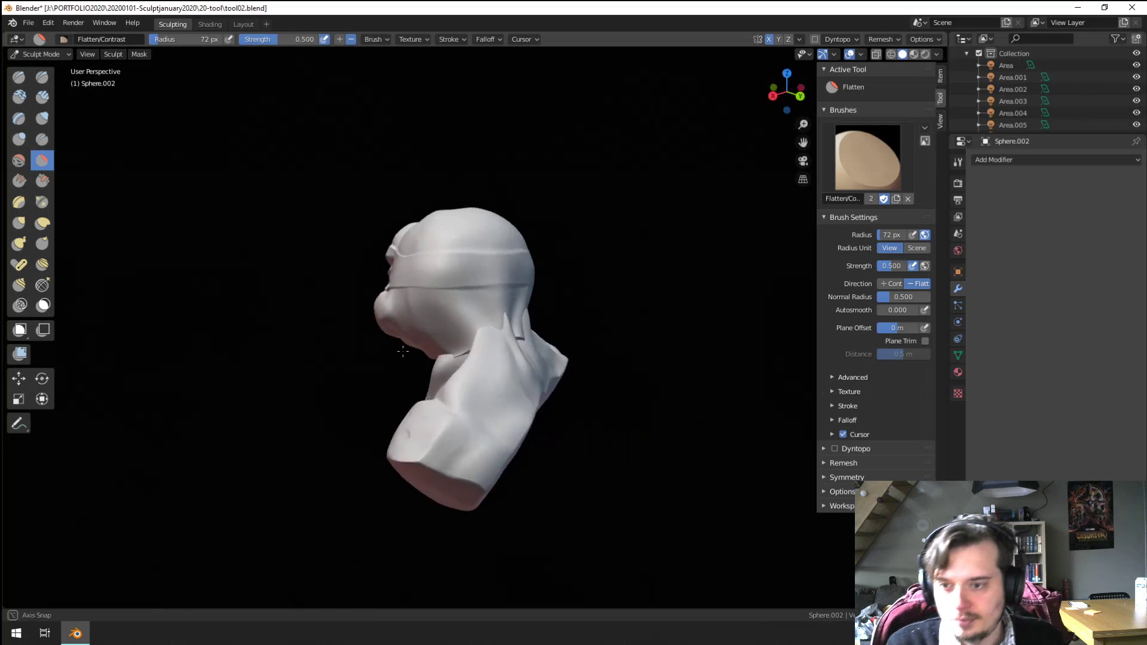
Step: Adjust the neck and cheek shapes with the Grab brush at radii of 92, 106 and 125 px
key(g)
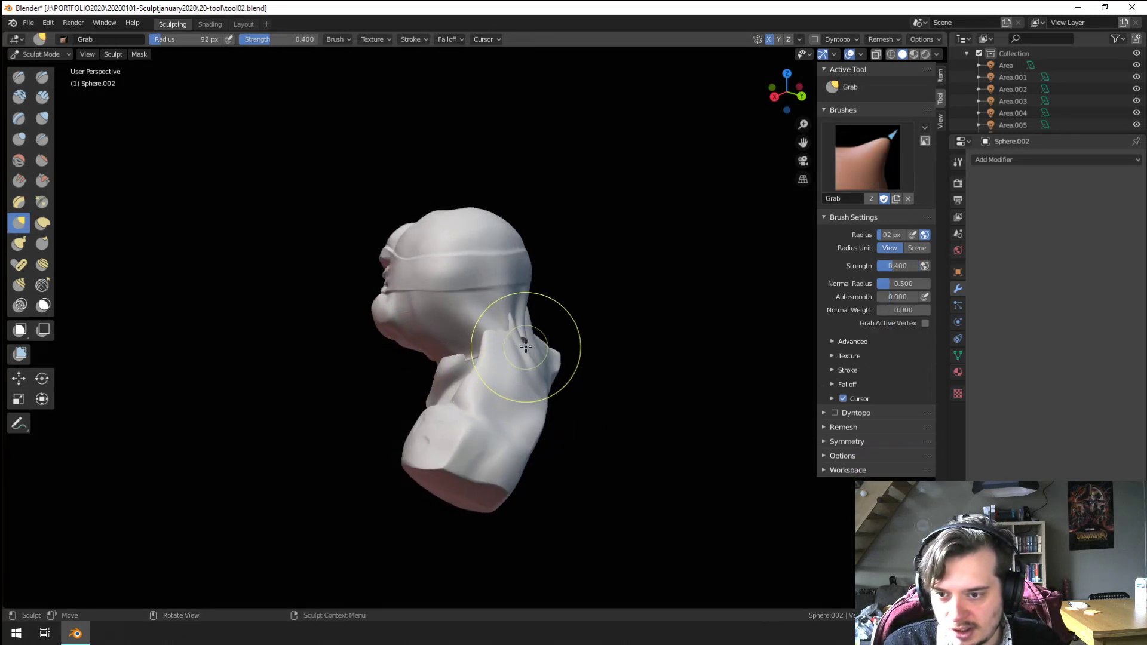
mouse_move(472, 362)
middle_down()
mouse_move(472, 335)
mouse_move(405, 328)
mouse_move(344, 339)
mouse_move(358, 367)
mouse_move(289, 325)
mouse_move(185, 396)
mouse_move(280, 366)
middle_up()
key(f)
scroll(358, 334, up, 2)
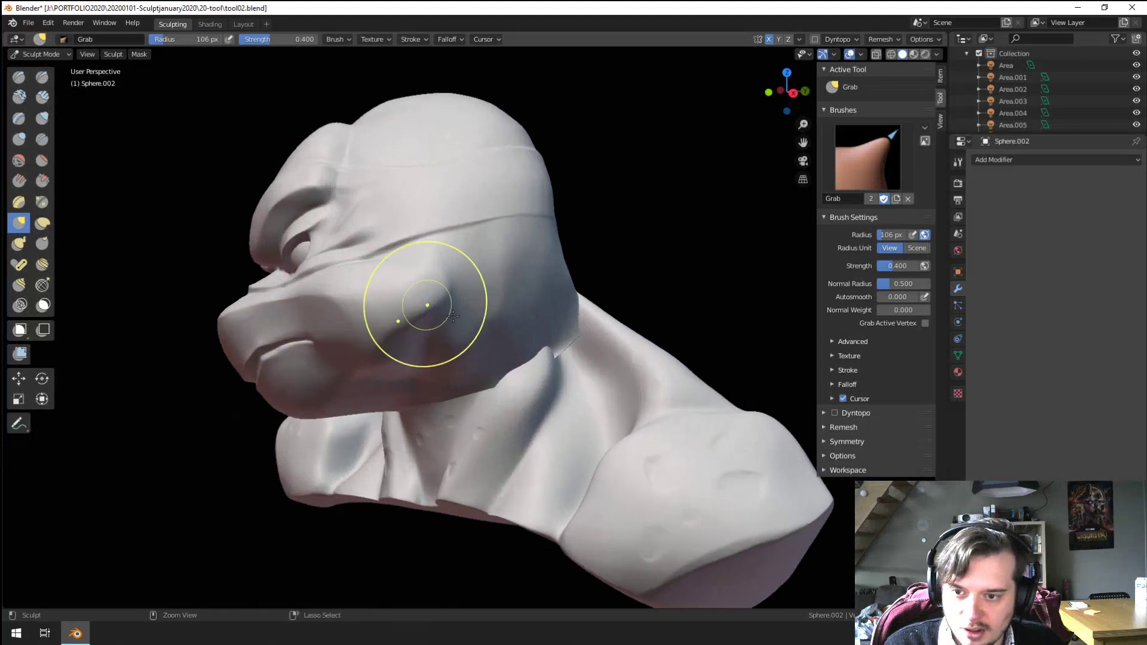
middle_drag(421, 306, 477, 286)
middle_drag(556, 336, 439, 456)
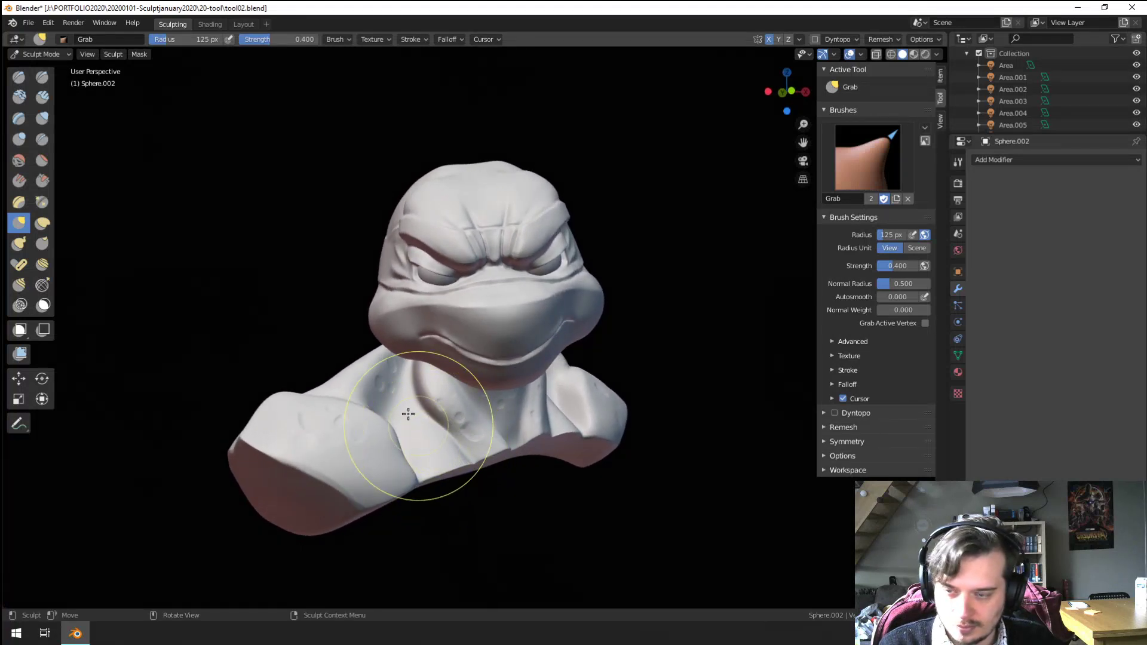
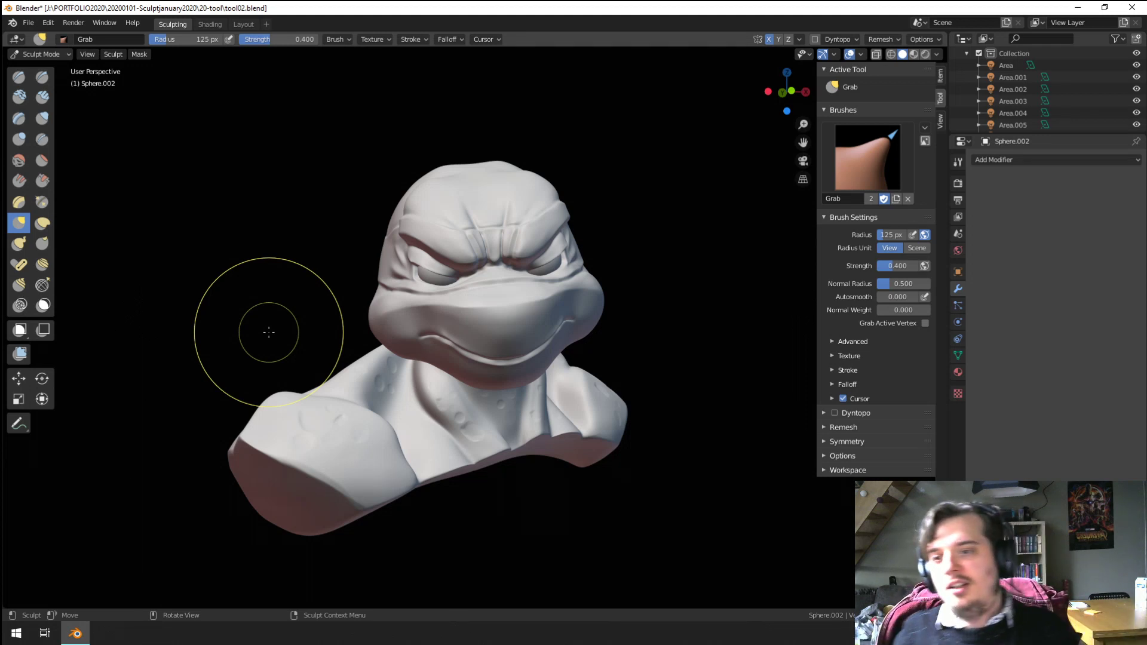
Step: Load the A| Orb_Slash_01 brush for Clay Strips and set its radius to 101 px
click(18, 77)
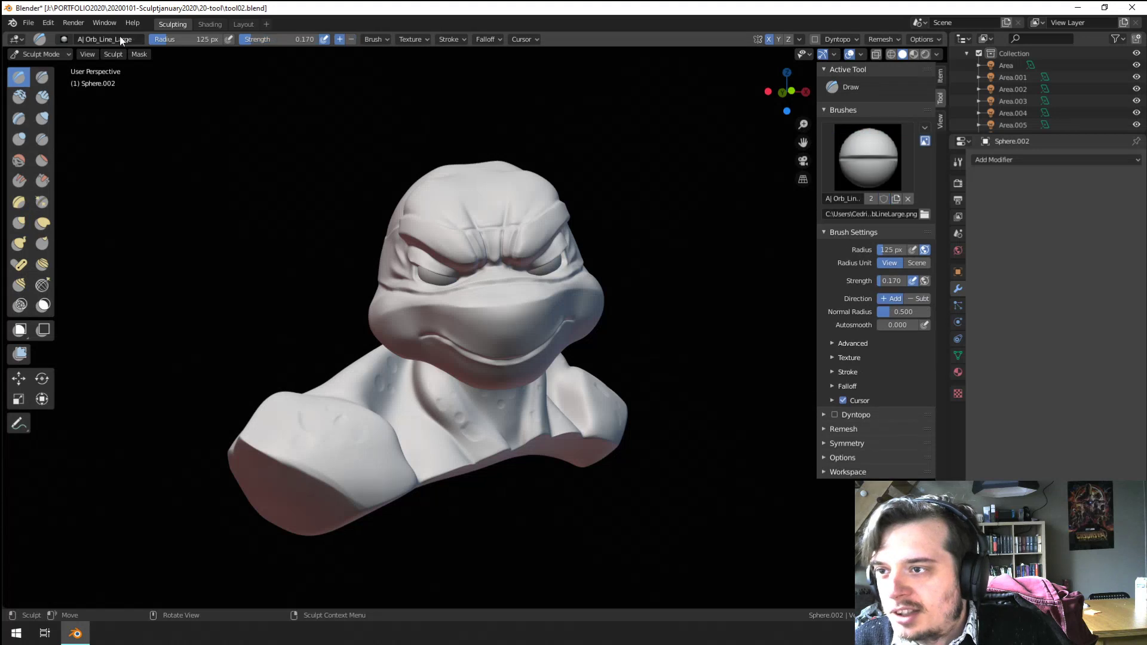
click(62, 39)
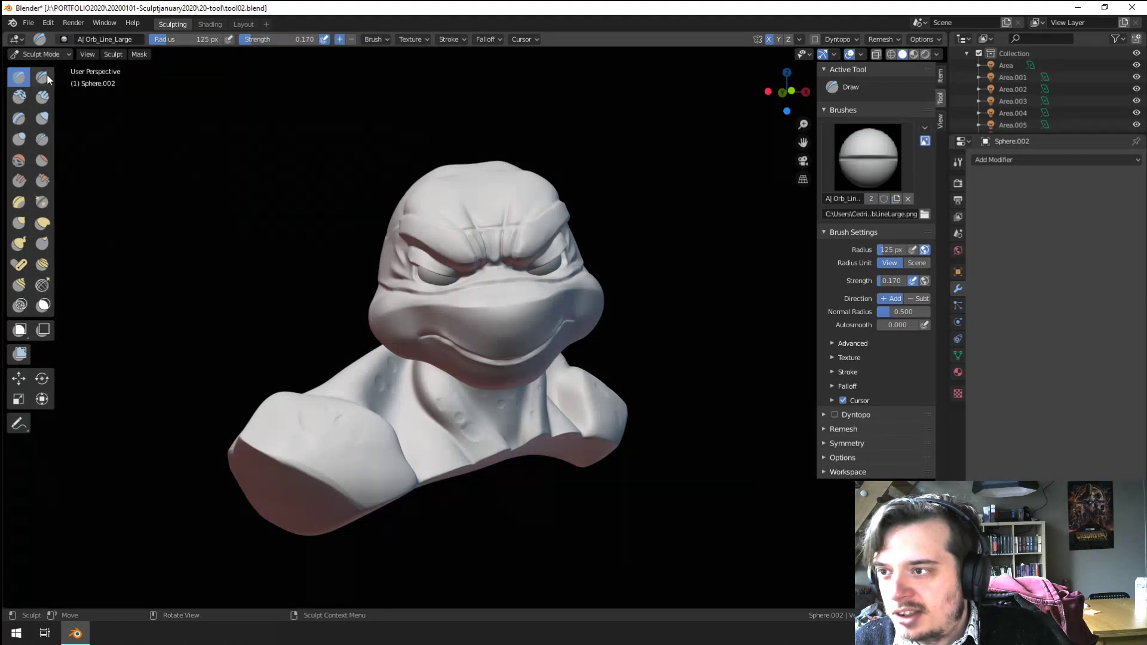
click(42, 77)
click(63, 38)
click(42, 97)
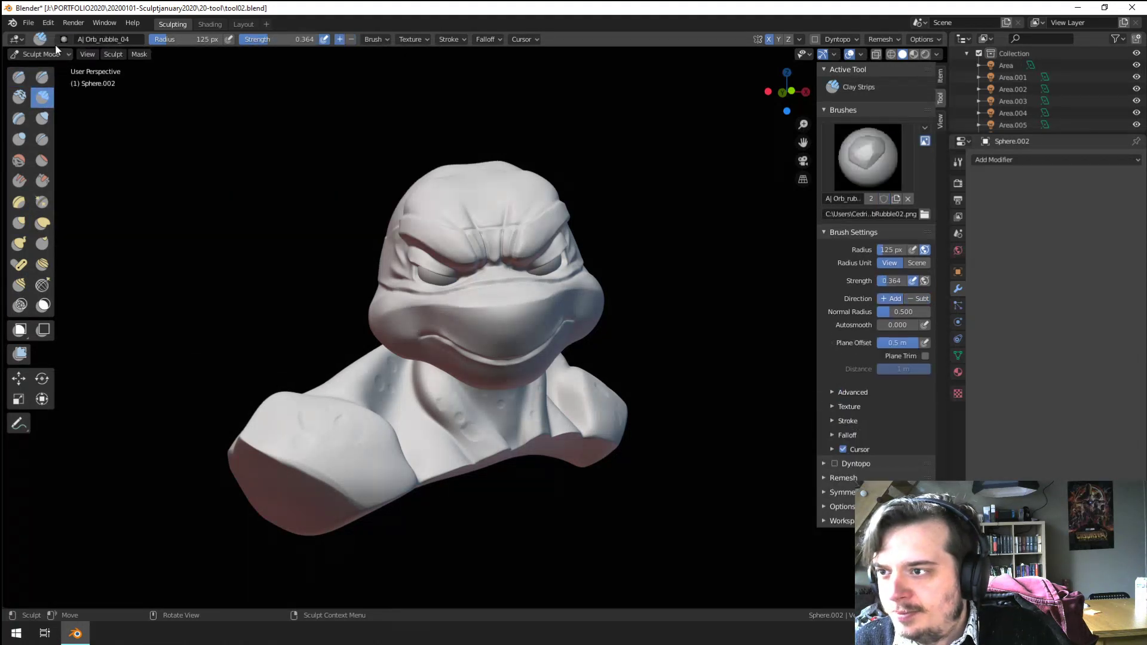
click(62, 39)
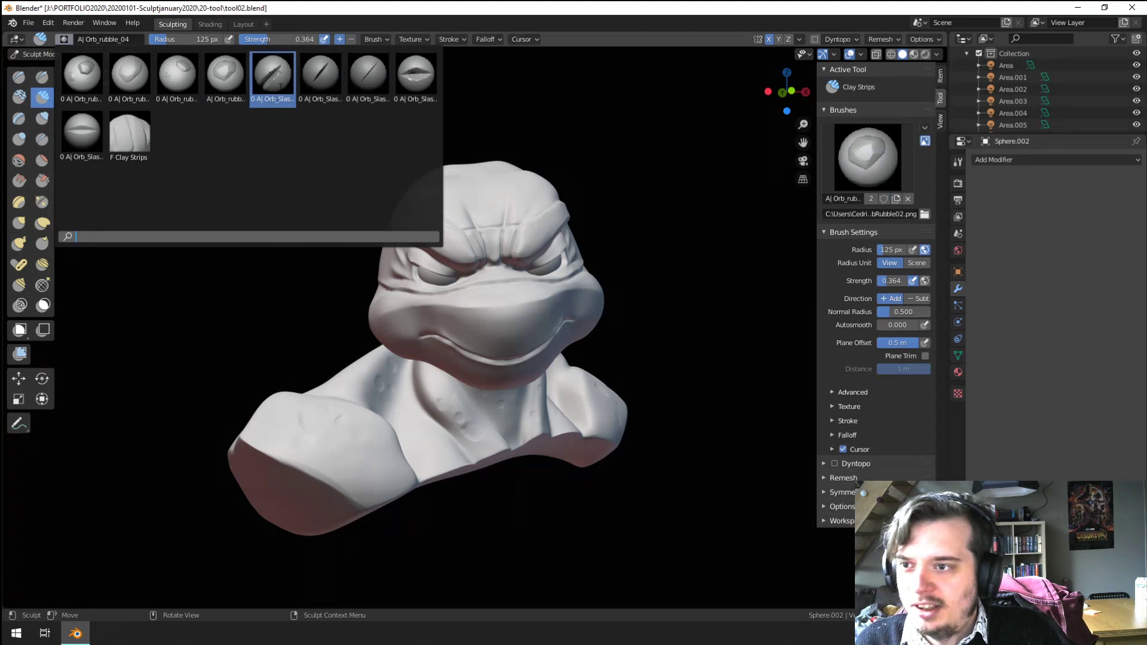
click(283, 90)
middle_drag(320, 141, 474, 282)
scroll(499, 295, up, 3)
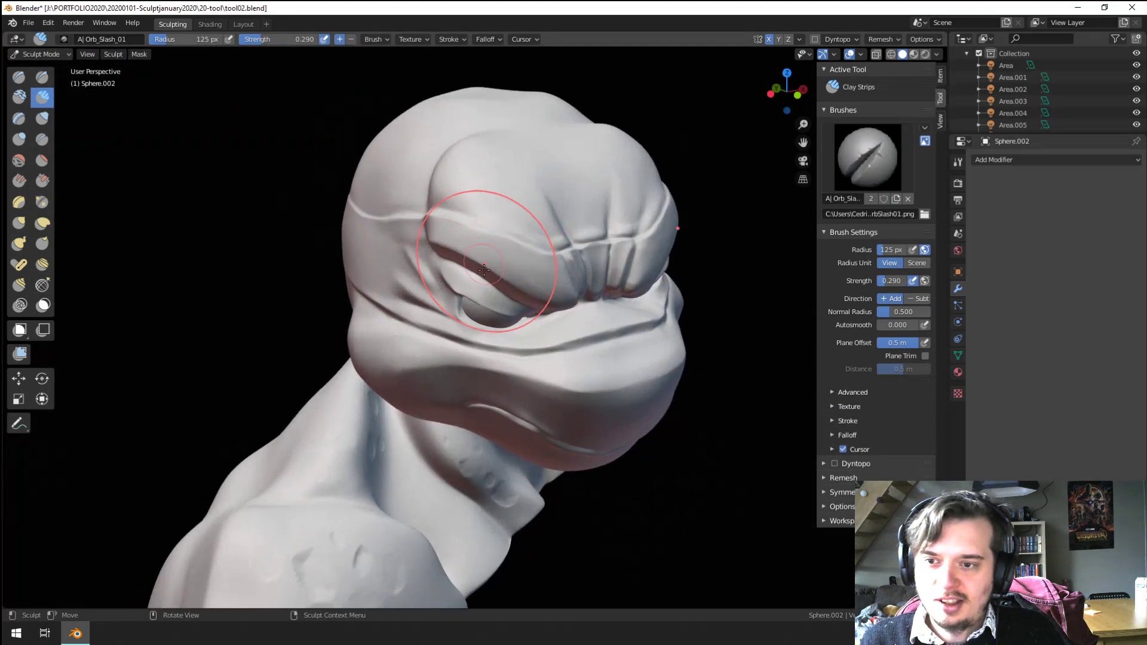
key(f)
click(453, 320)
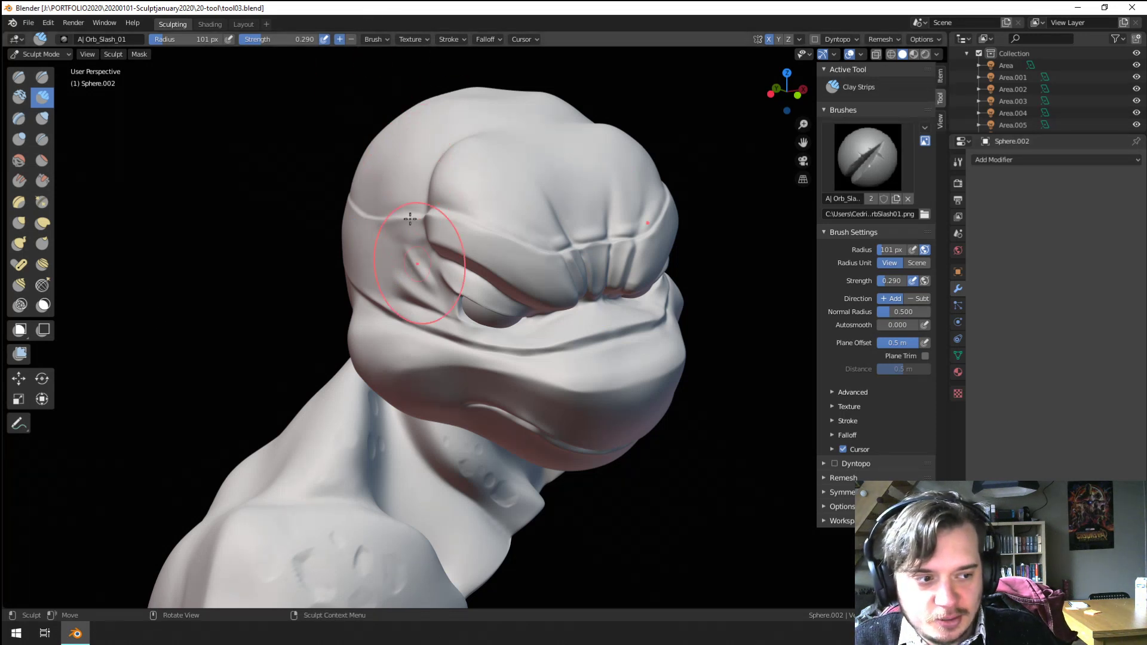
Step: Switch to the A| Orb_Slash_03 brush and try a slash stroke down the brow at 0.080 strength
click(70, 38)
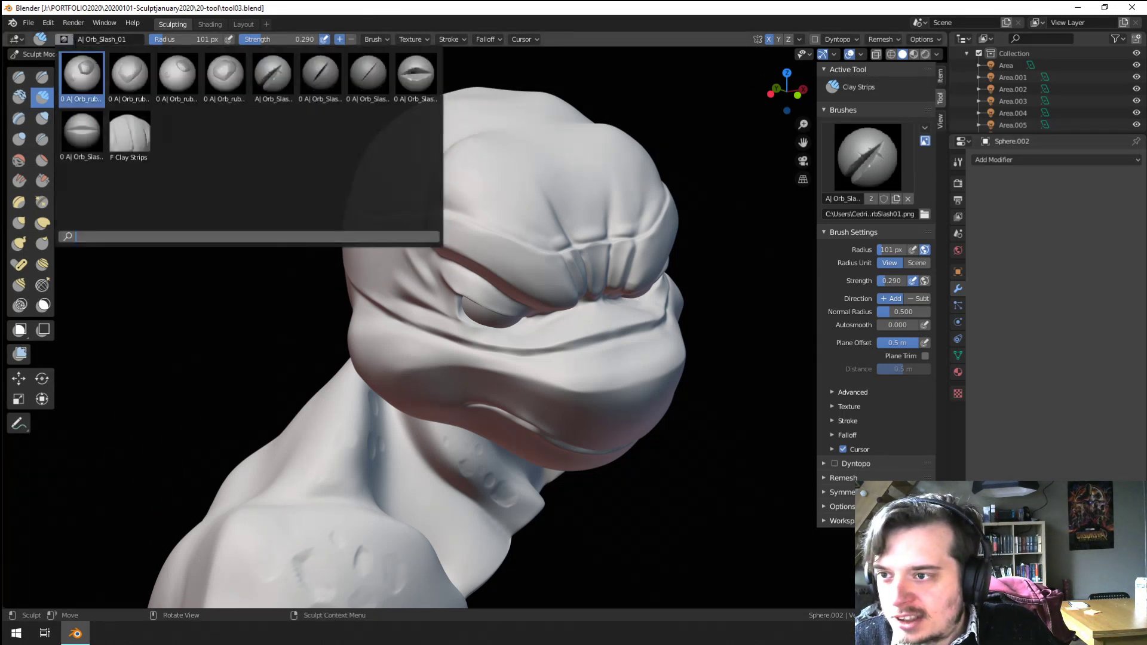
click(368, 75)
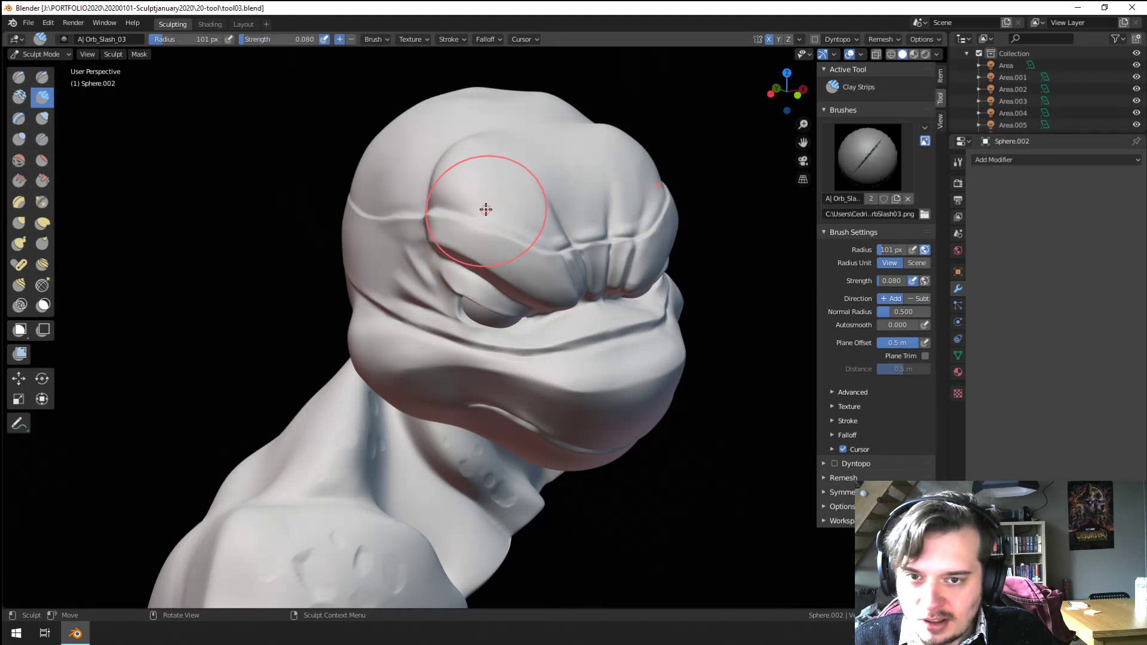
drag(502, 232, 492, 261)
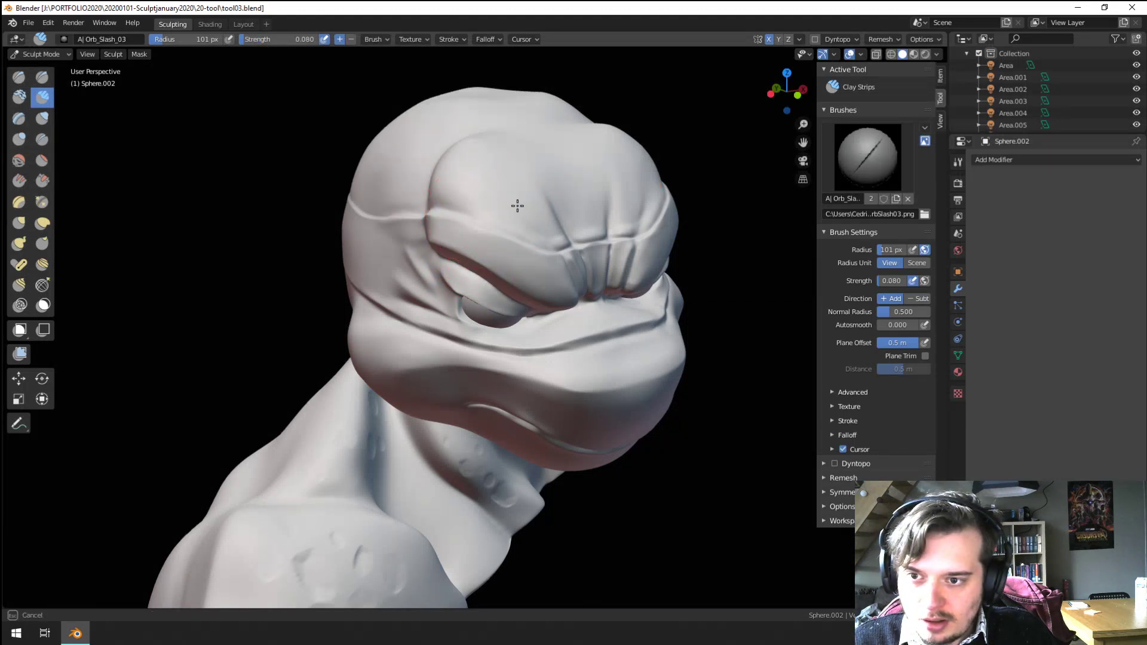
middle_drag(517, 206, 465, 260)
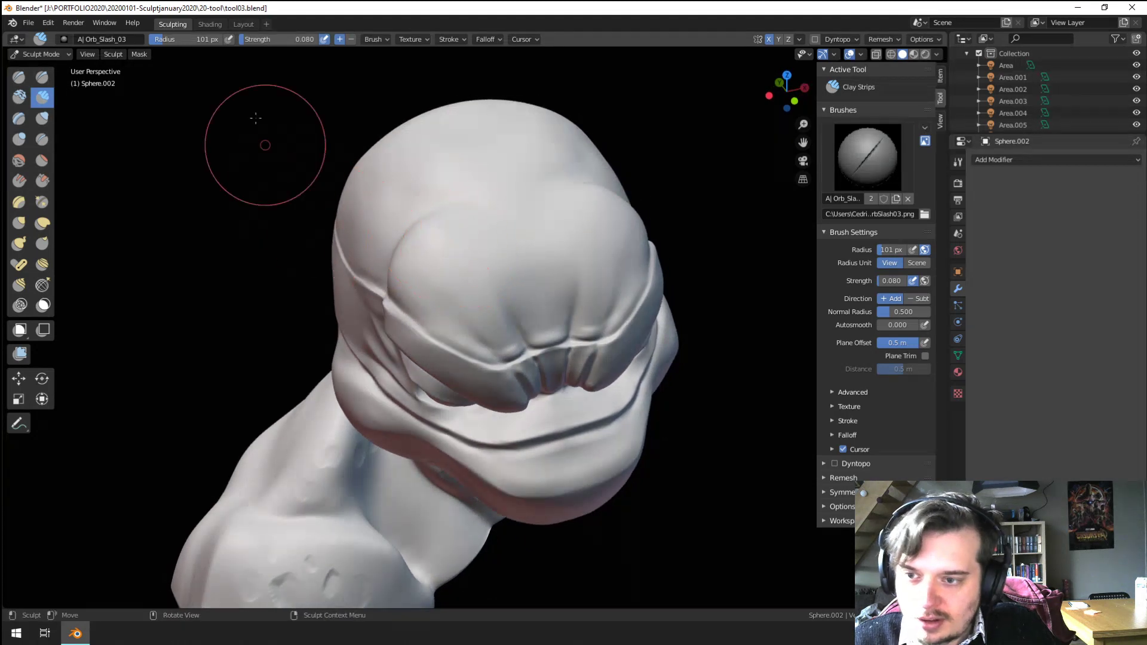
Step: Set the brush strength to 1.000 and test slash strokes over the brow, undoing the marks
drag(281, 43, 343, 45)
middle_drag(449, 281, 468, 257)
drag(469, 256, 470, 315)
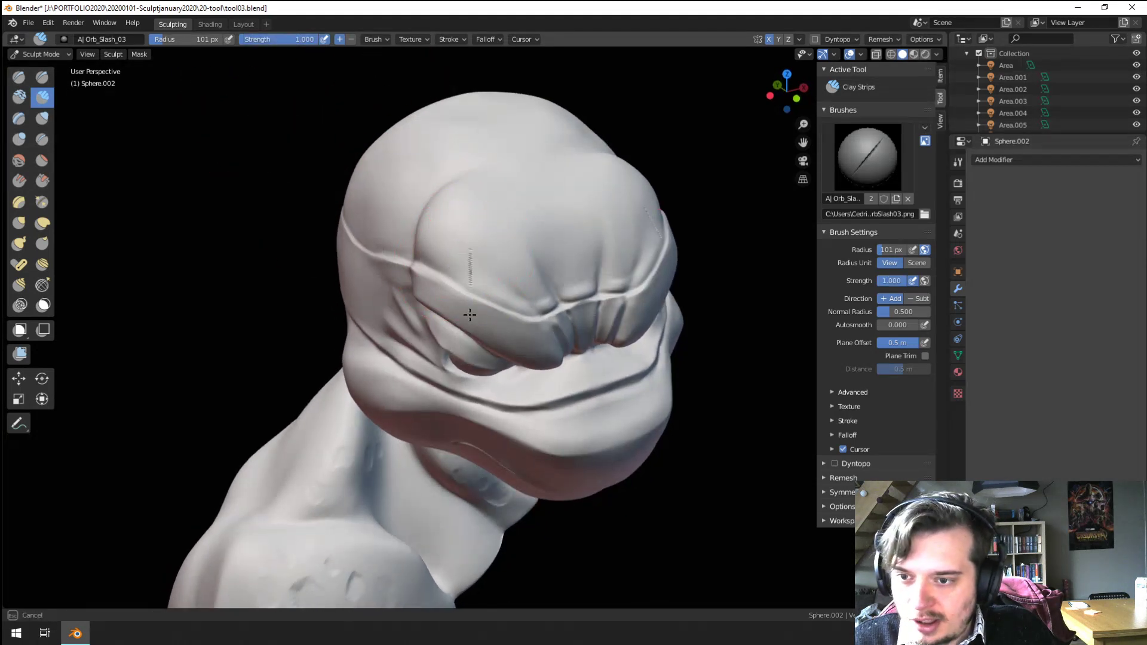
drag(429, 381, 428, 384)
middle_drag(441, 365, 461, 285)
key(ctrl+z)
middle_drag(486, 183, 471, 224)
scroll(471, 225, up, 4)
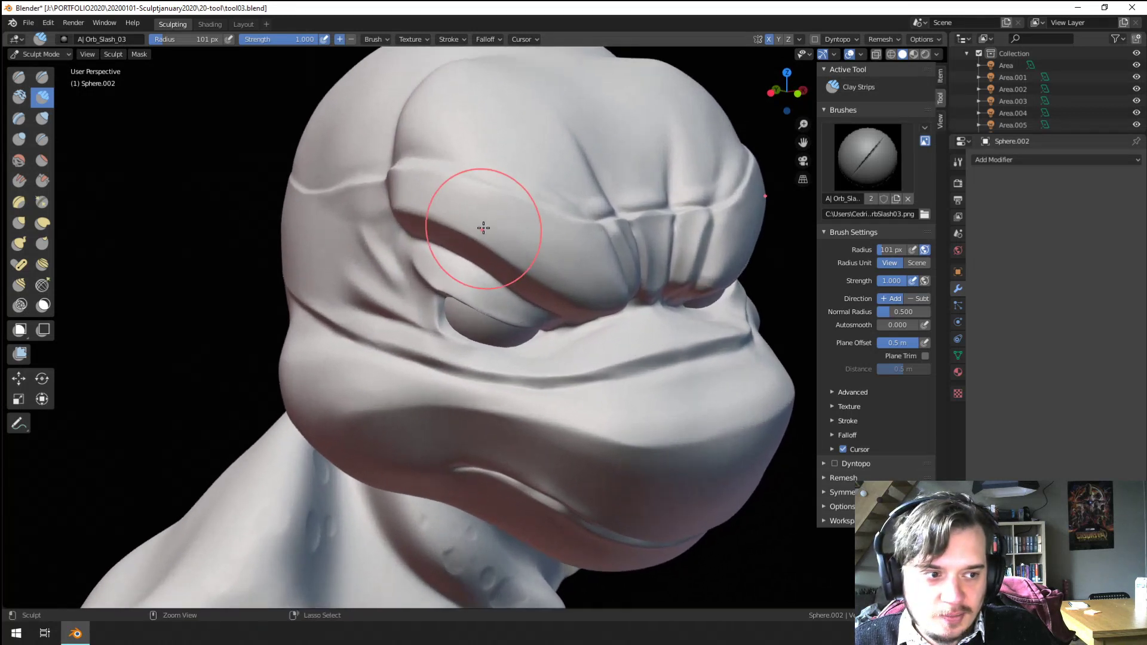
Step: Test A| Orb_Slash_03 strokes on the brow at 1.000 and 0.496 strength, undoing each mark
drag(494, 179, 504, 190)
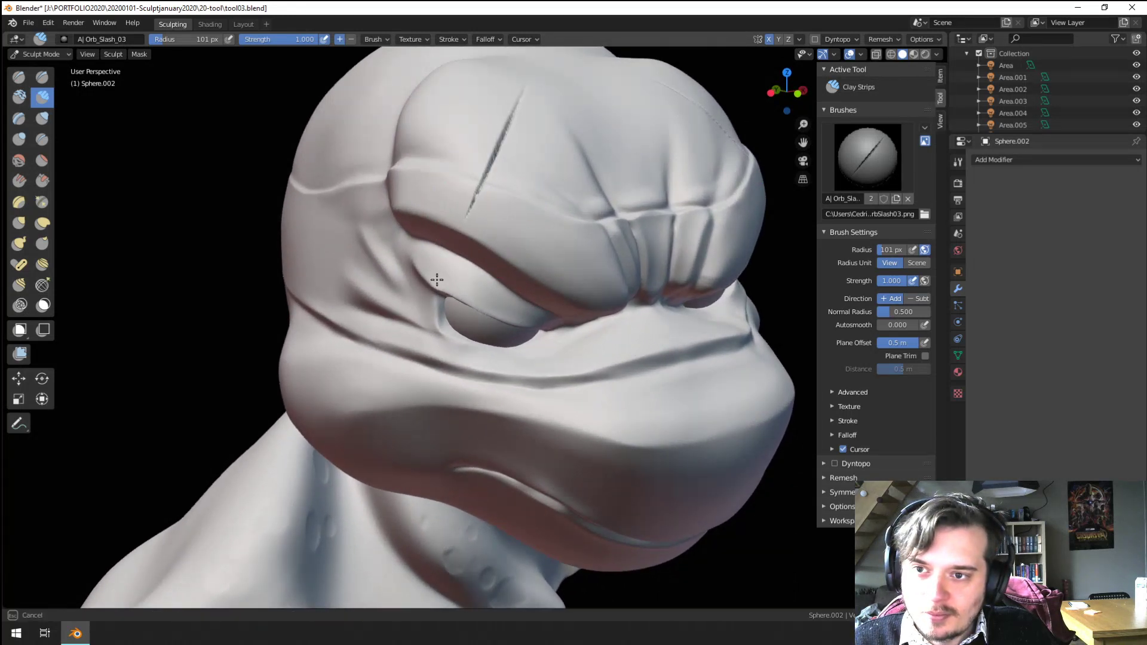
key(ctrl+z)
drag(291, 37, 268, 44)
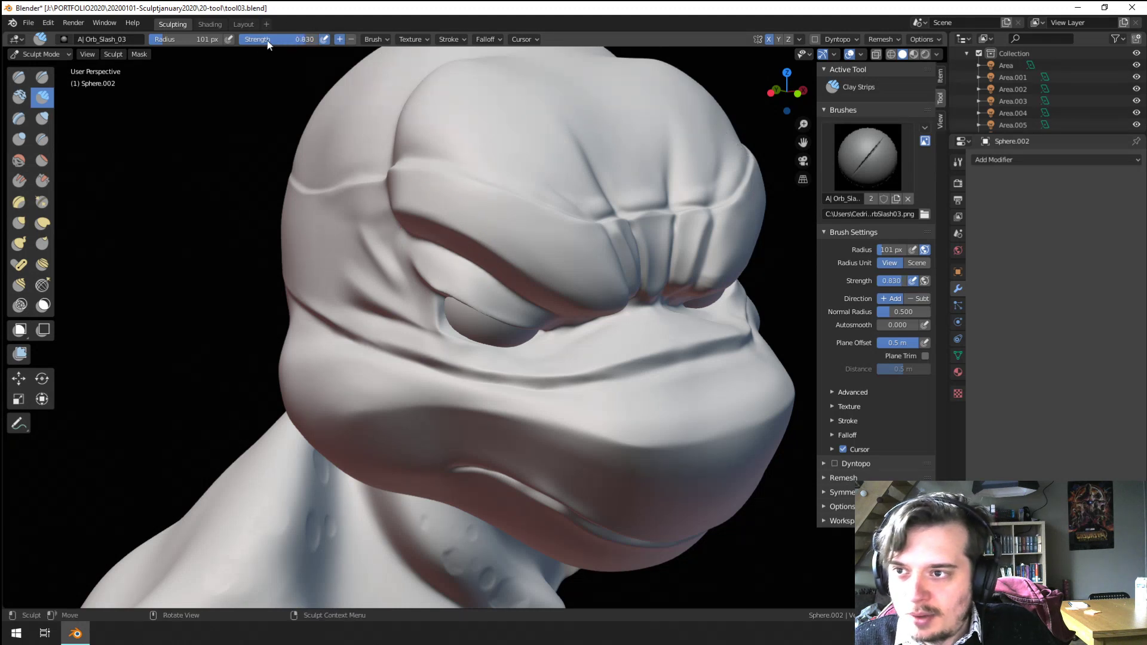
drag(468, 187, 480, 208)
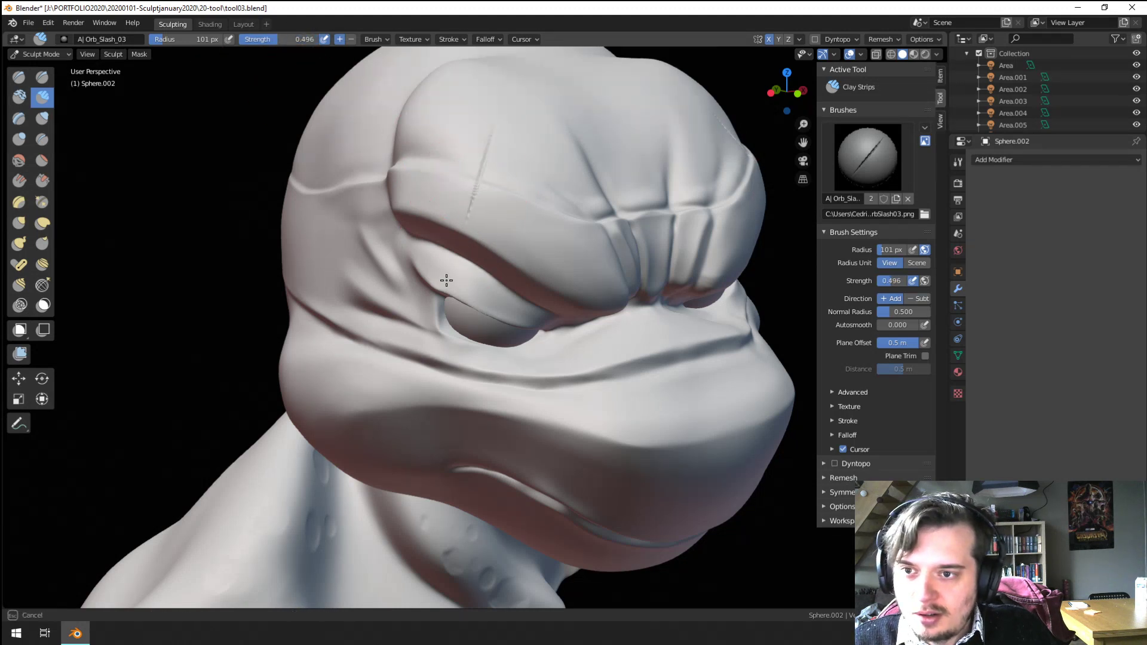
key(ctrl+z)
Step: Load the A| Orb_Slash_clean brush, set its strength to 0.618 and try vertical slash strokes across the brow
click(65, 40)
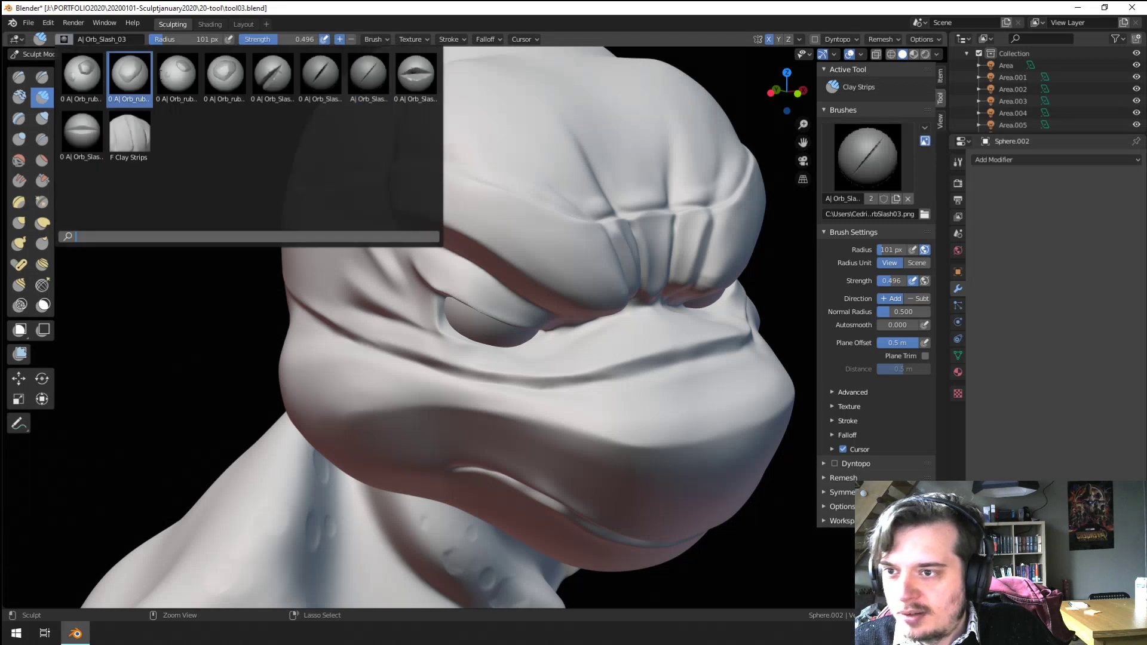
click(84, 139)
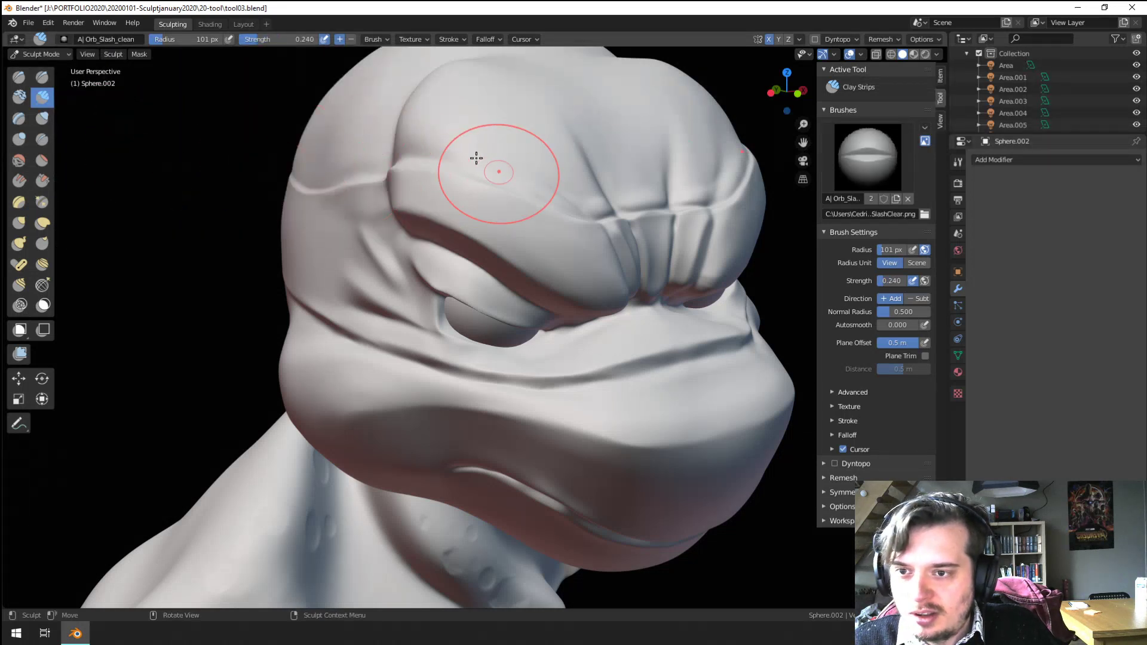
drag(478, 166, 474, 222)
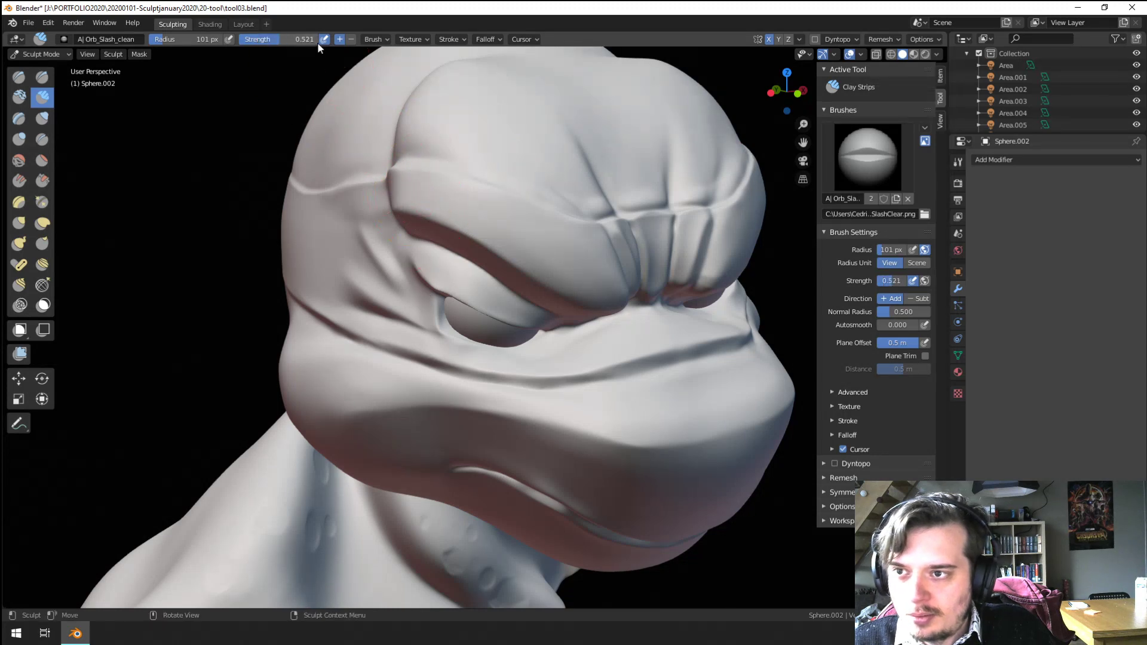
drag(302, 39, 317, 42)
drag(475, 144, 461, 245)
drag(430, 280, 437, 293)
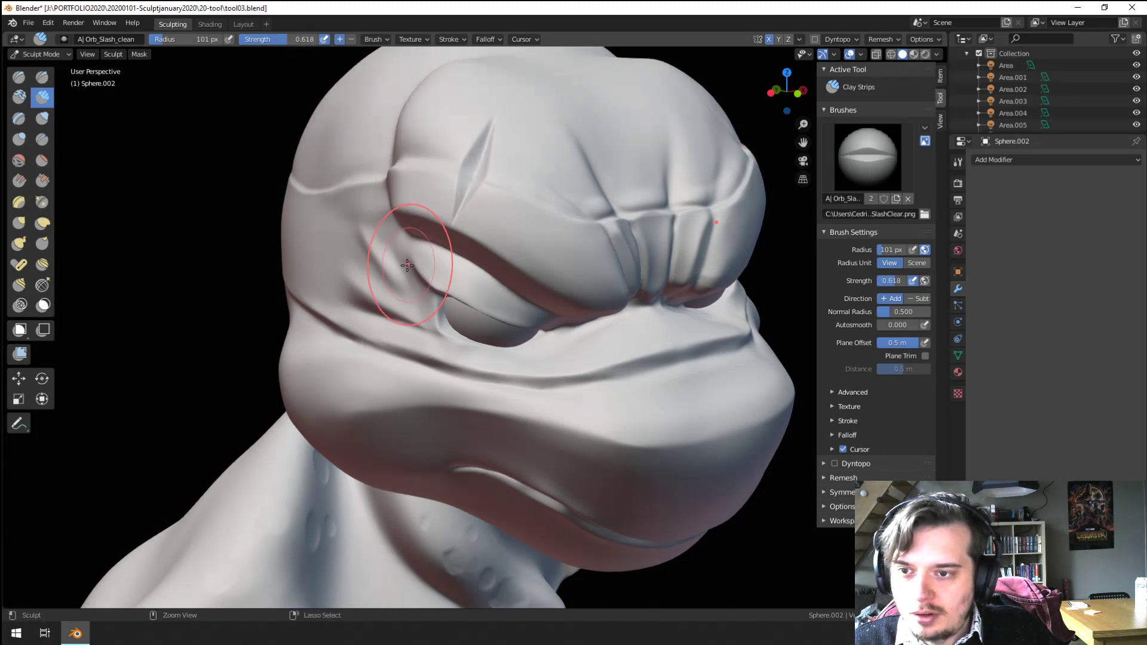
Step: Paint a mask along the brow ridge above the eye with the Mask brush at 101 px radius
mouse_move(436, 294)
middle_down()
mouse_move(366, 248)
mouse_move(378, 236)
mouse_move(379, 280)
mouse_move(404, 301)
mouse_move(416, 234)
middle_up()
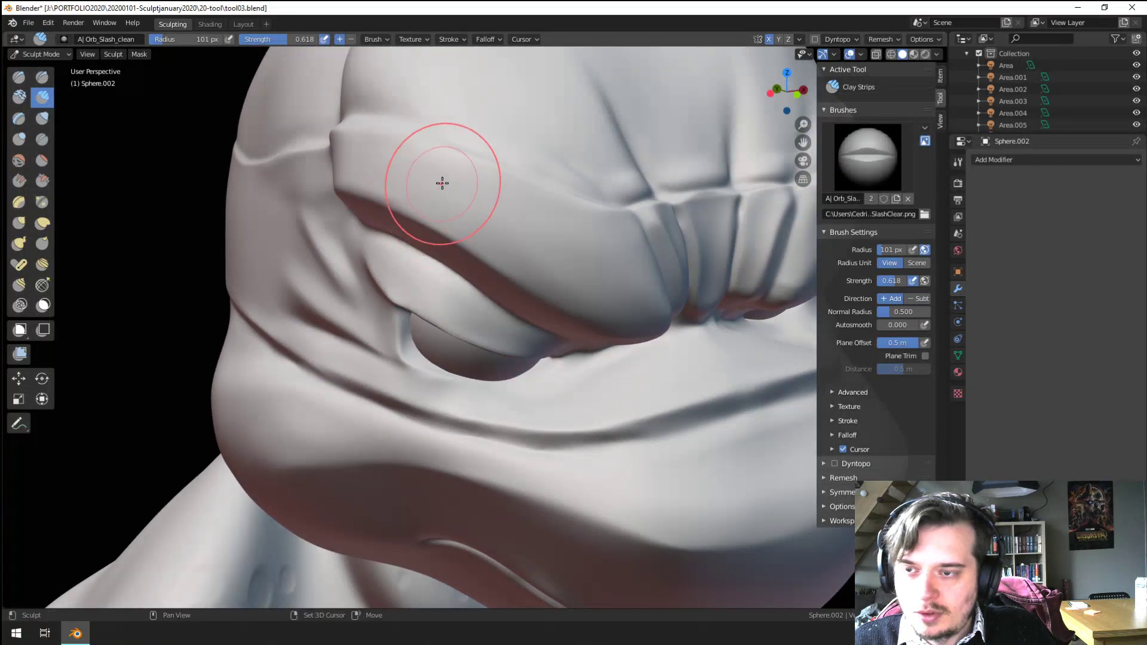
middle_drag(443, 179, 405, 248)
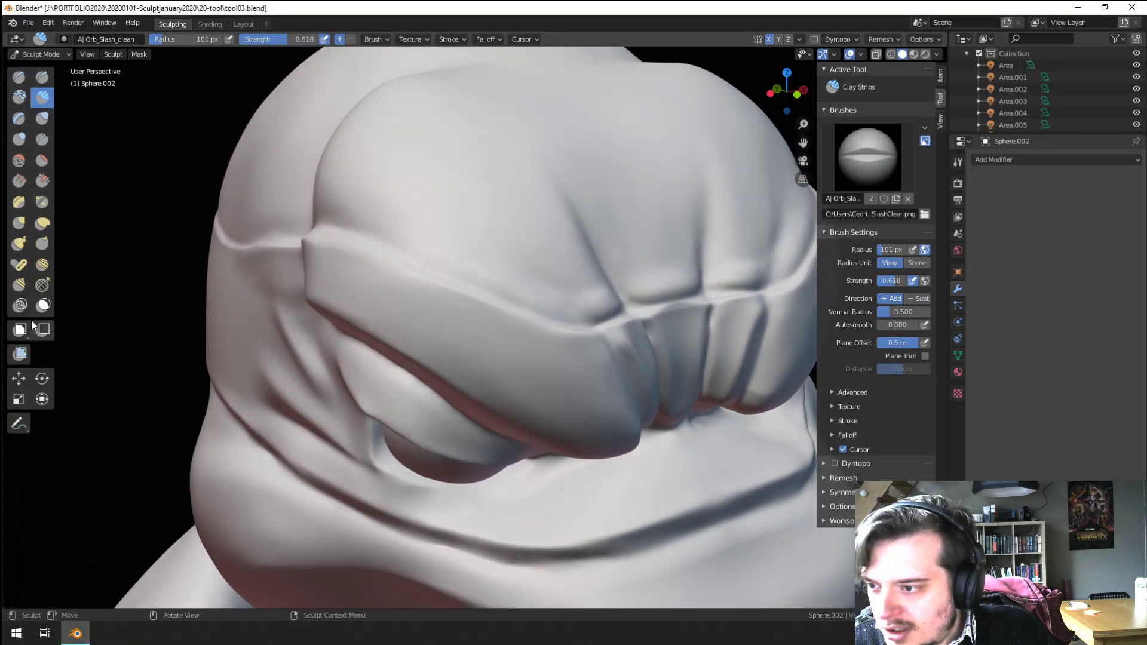
click(44, 306)
mouse_move(371, 281)
mouse_down()
mouse_move(430, 298)
mouse_move(394, 277)
mouse_move(368, 273)
mouse_move(472, 325)
mouse_move(418, 364)
mouse_move(334, 298)
mouse_move(519, 351)
mouse_move(520, 334)
mouse_move(297, 202)
mouse_move(334, 249)
mouse_up()
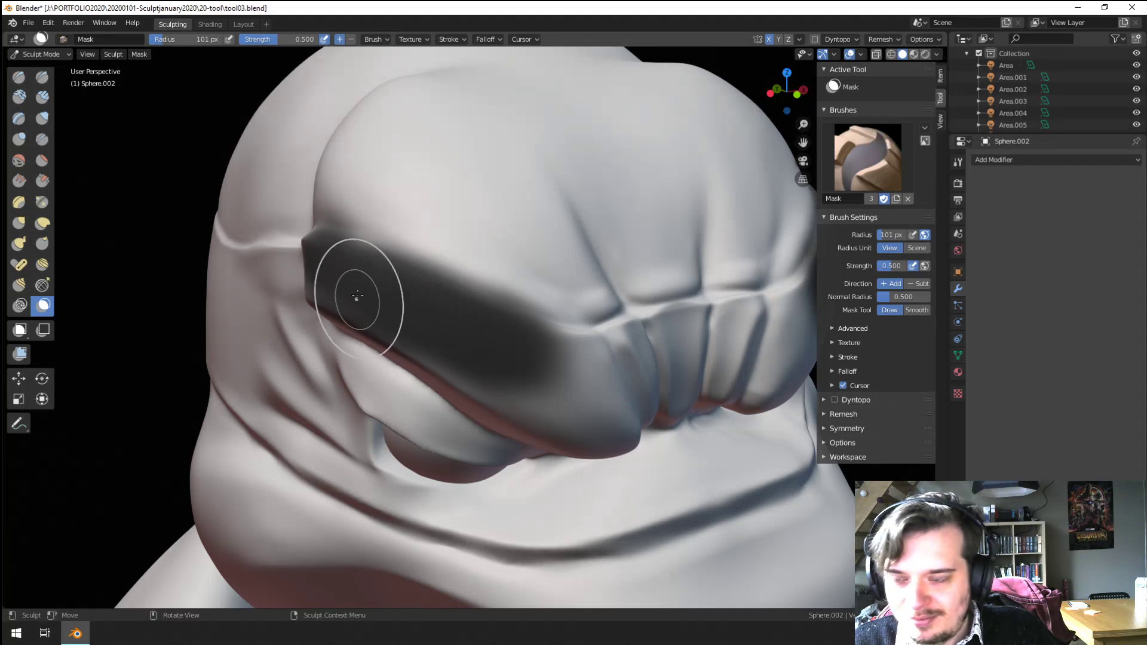
middle_drag(424, 315, 382, 312)
Step: Reduce the Mask brush radius to 66 px and fill in the mask along the brow ridge's upper edge
key(f)
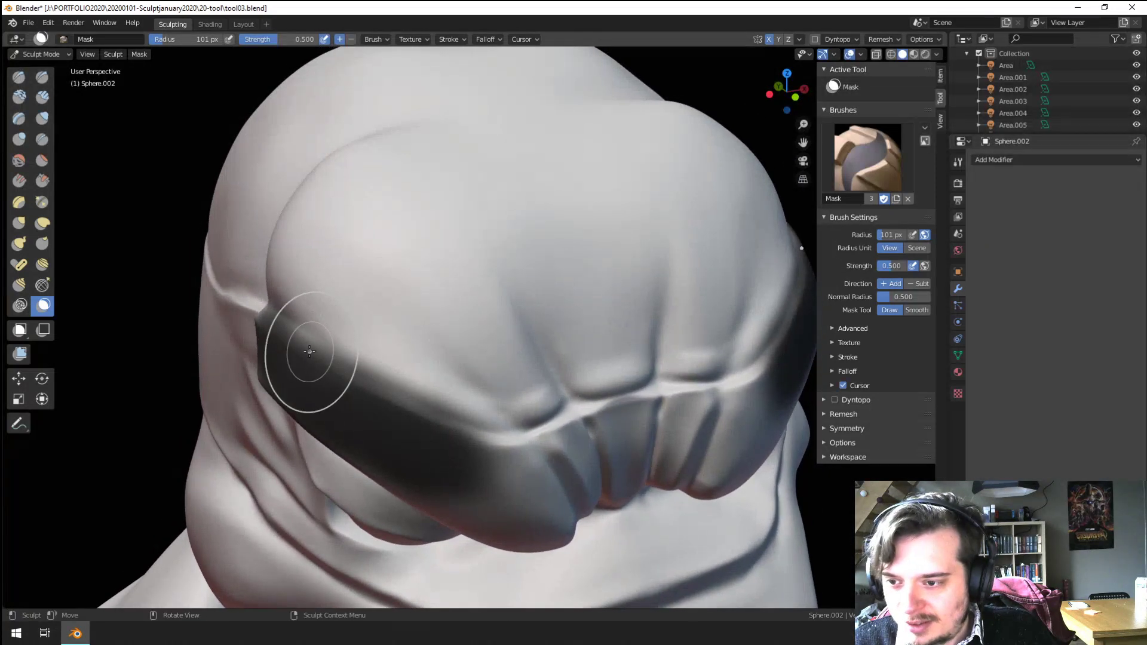
mouse_move(282, 340)
mouse_down()
mouse_move(359, 358)
mouse_move(311, 329)
mouse_move(465, 430)
mouse_move(329, 360)
mouse_up()
click(323, 359)
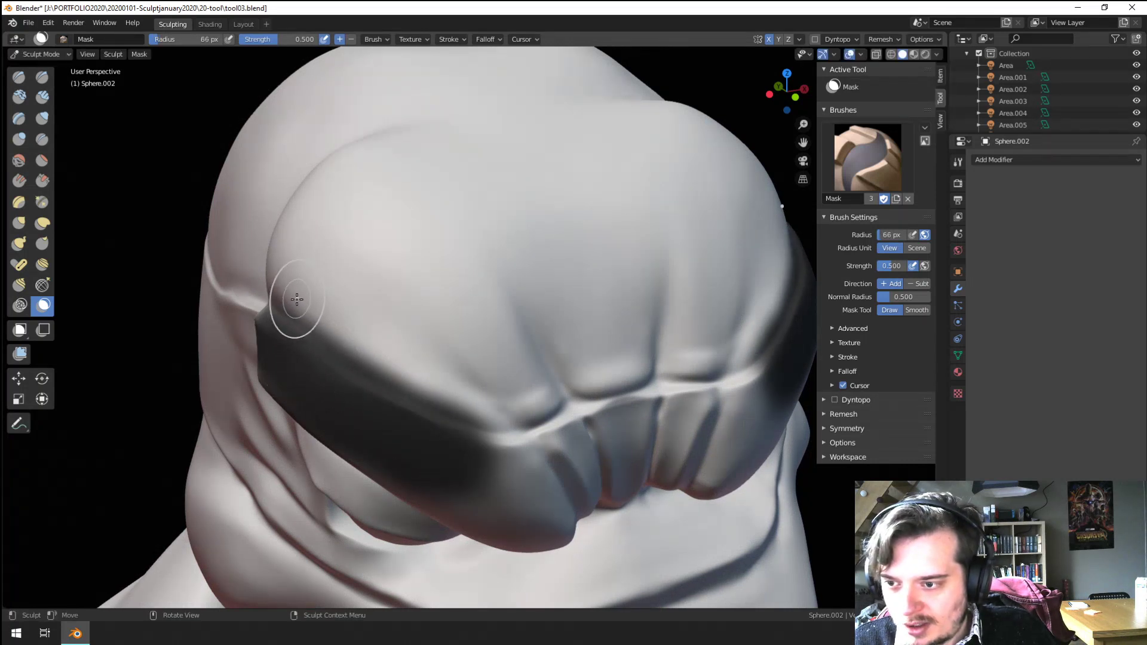
mouse_move(394, 365)
mouse_down()
mouse_move(502, 404)
mouse_move(311, 359)
mouse_up()
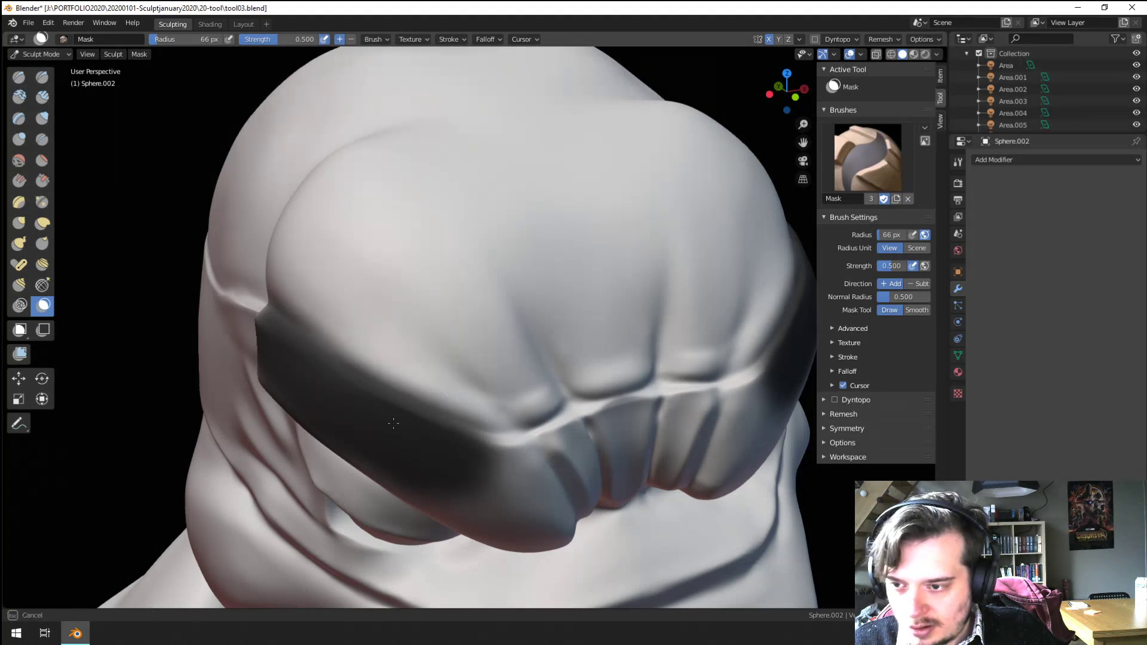
drag(394, 424, 387, 401)
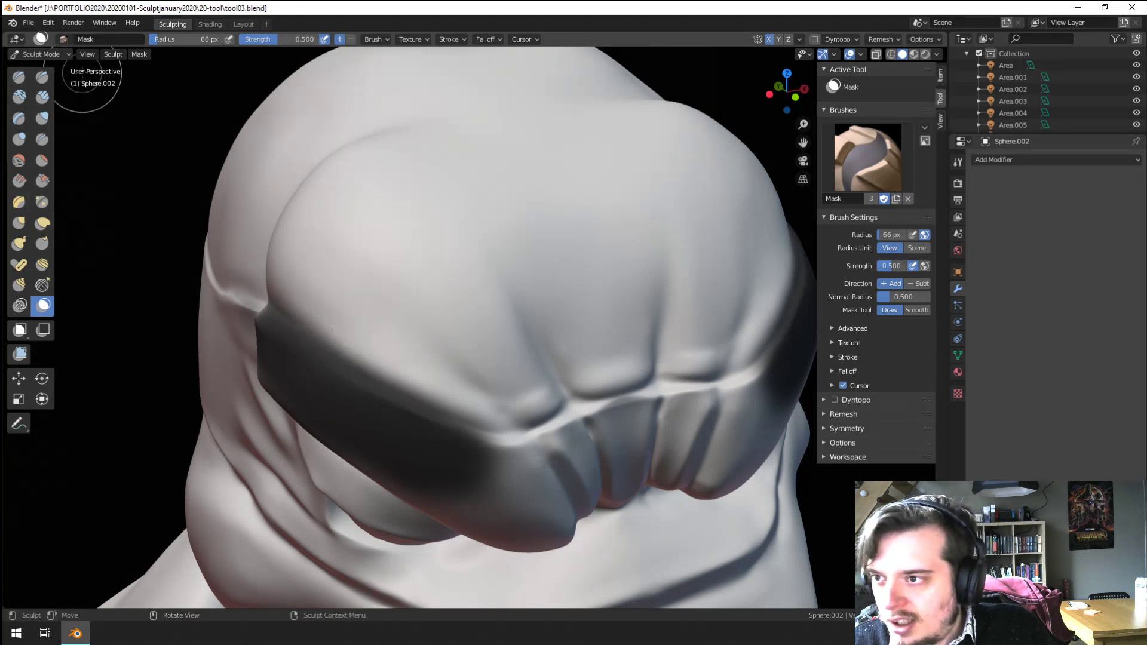
click(42, 77)
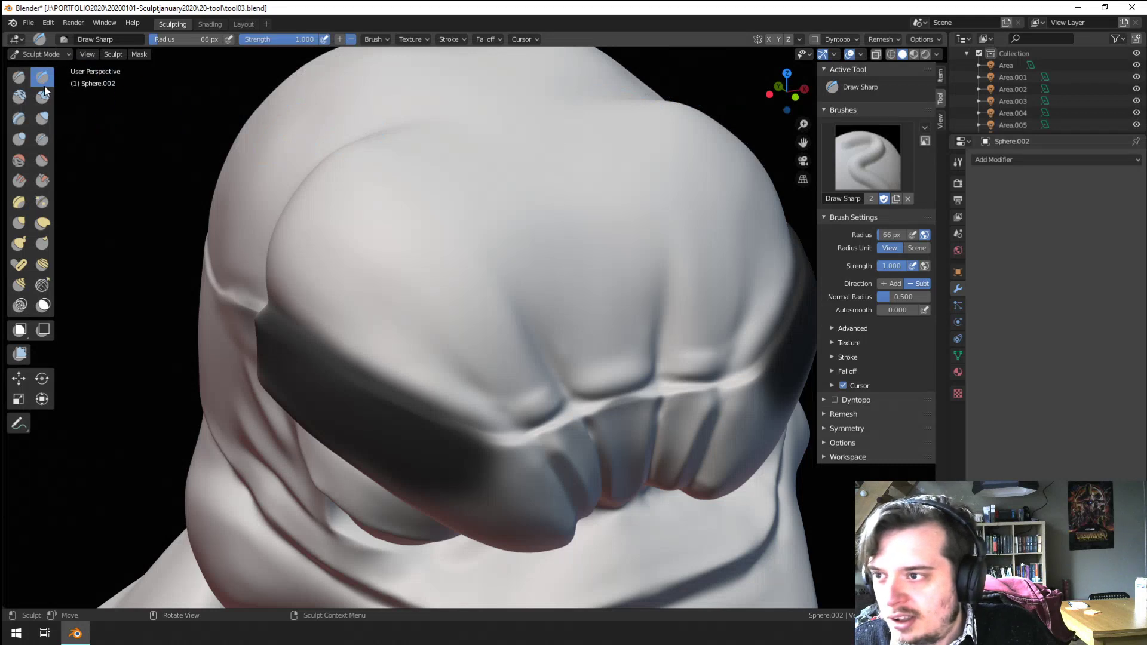
click(19, 83)
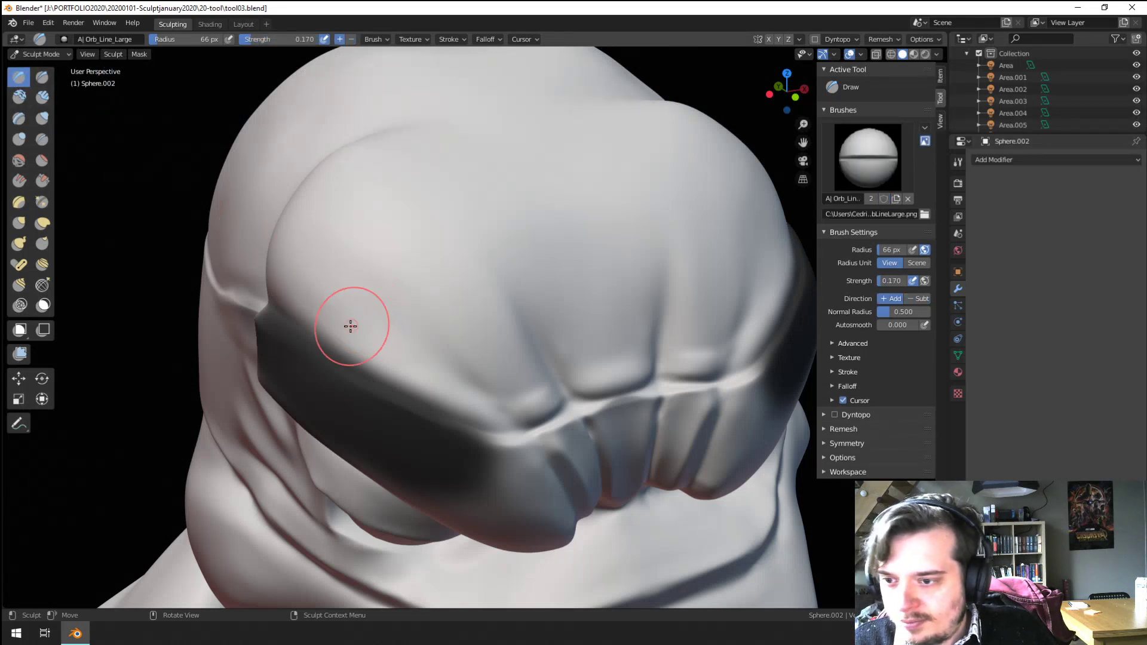
drag(350, 326, 367, 369)
drag(346, 442, 395, 203)
key(ctrl+z)
Step: Carve a slash just above the masked brow ridge with the A| Orb_Slash_clean Clay Strips brush at 66 px radius
click(42, 97)
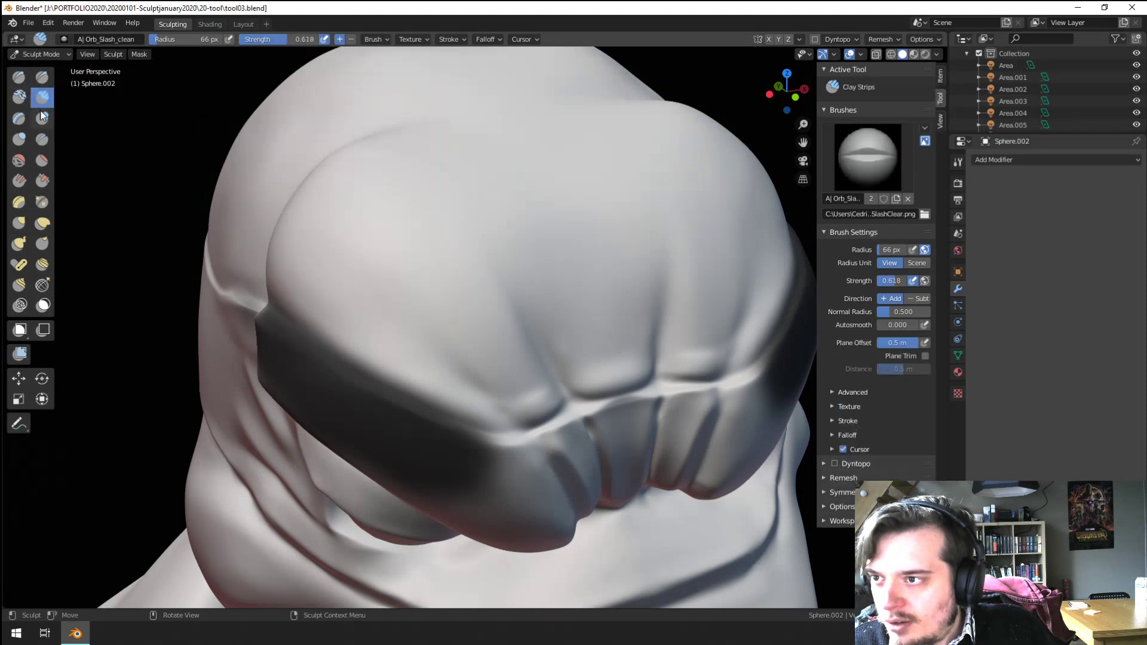
mouse_move(359, 338)
mouse_down()
mouse_move(382, 263)
mouse_move(273, 559)
mouse_up()
mouse_move(298, 412)
ctrl+middle_down()
mouse_move(314, 469)
mouse_move(377, 377)
mouse_move(351, 412)
mouse_move(409, 269)
mouse_move(396, 326)
ctrl+middle_up()
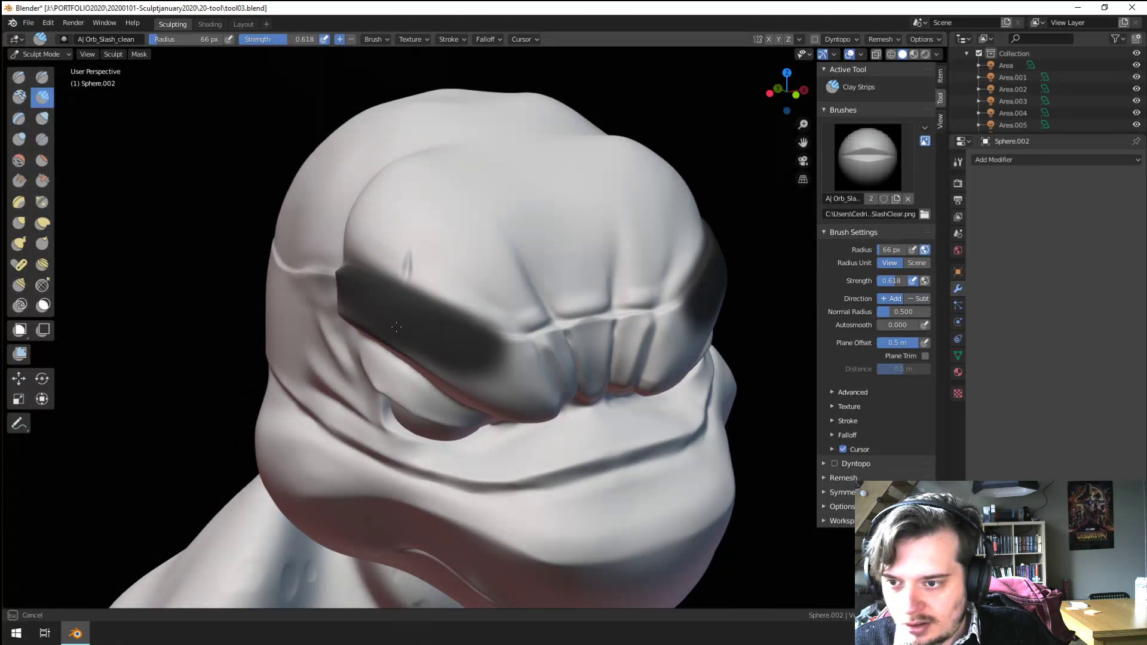
ctrl+middle_drag(356, 407, 384, 332)
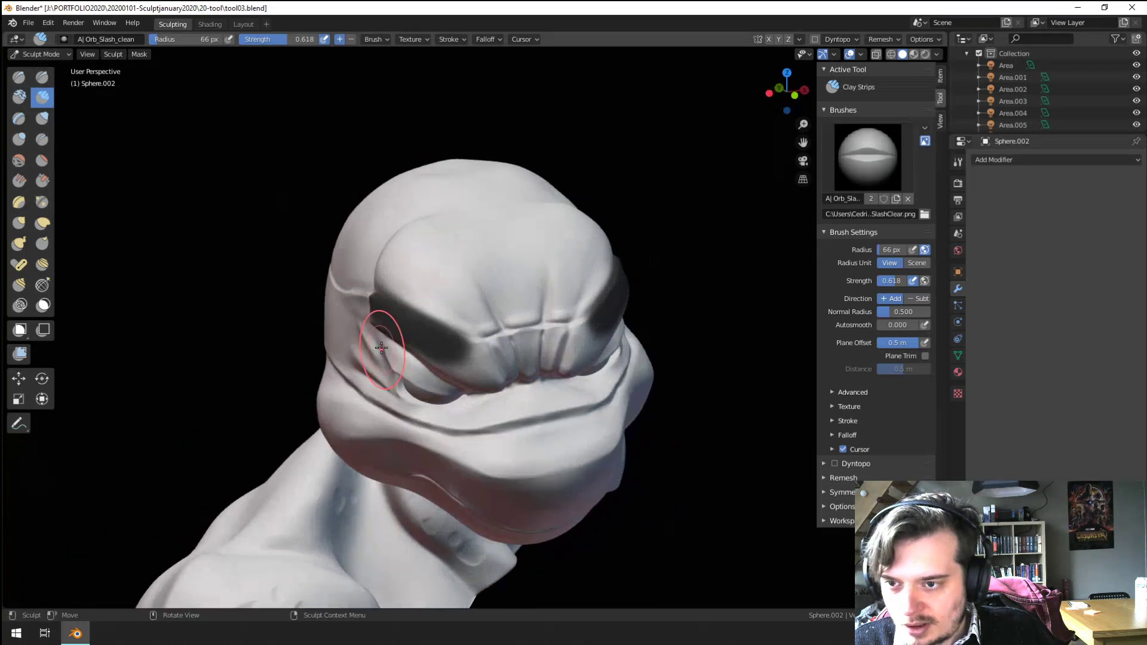
Step: Check the slash on the brow from several angles and clear the mask from the brow ridge
scroll(386, 322, up, 2)
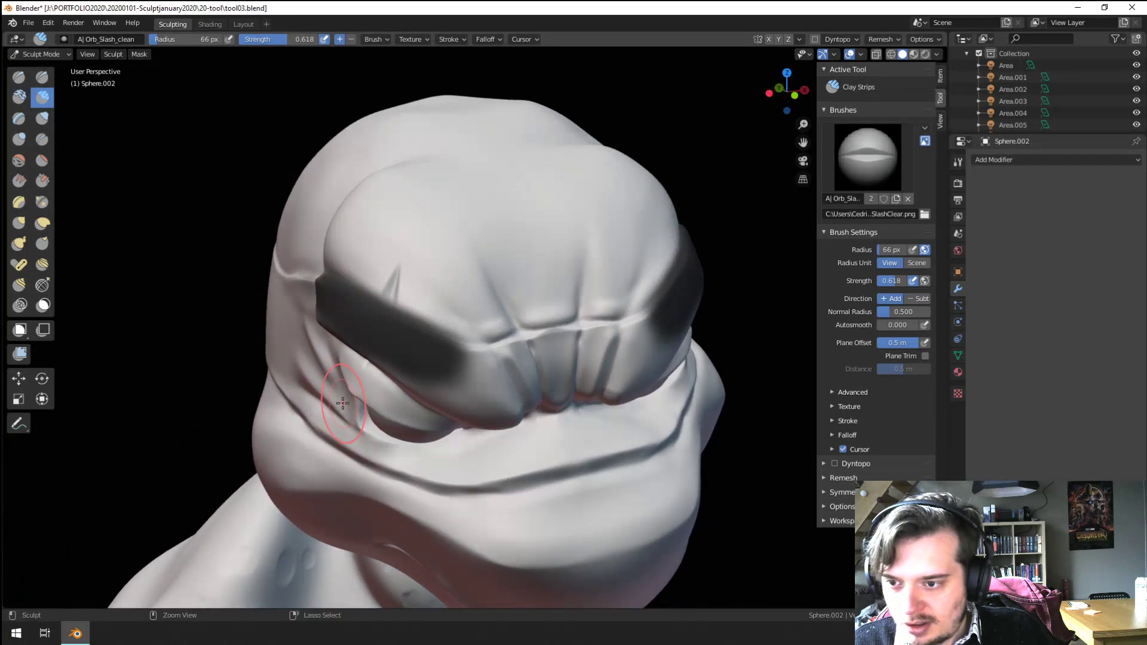
middle_drag(342, 403, 367, 365)
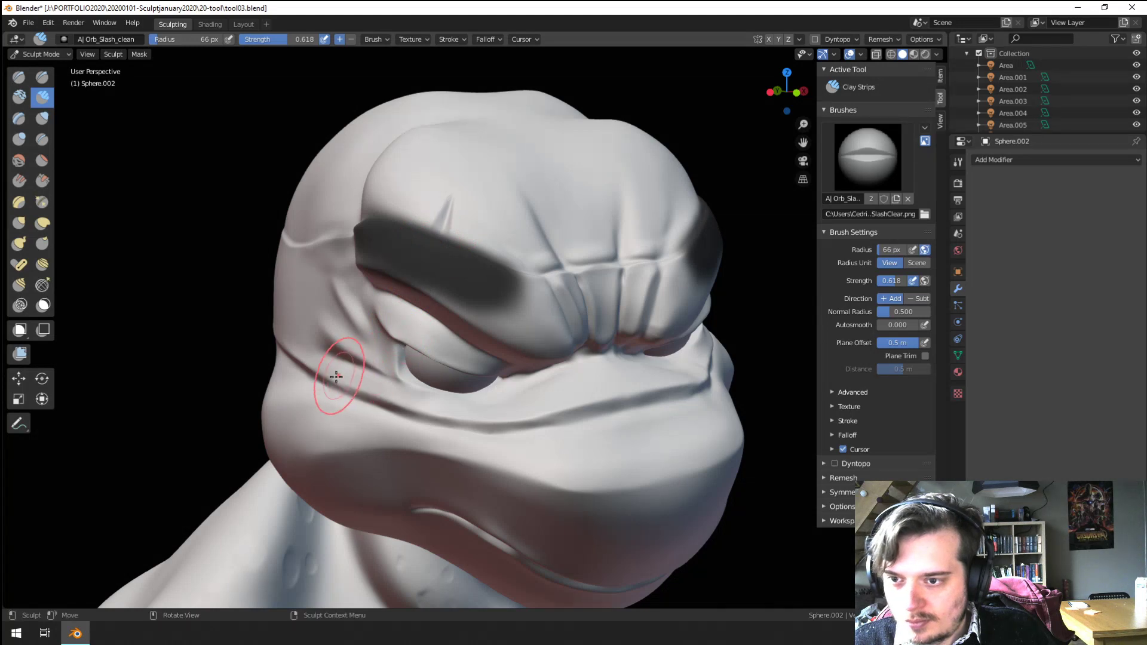
middle_drag(336, 377, 315, 367)
scroll(321, 375, down, 2)
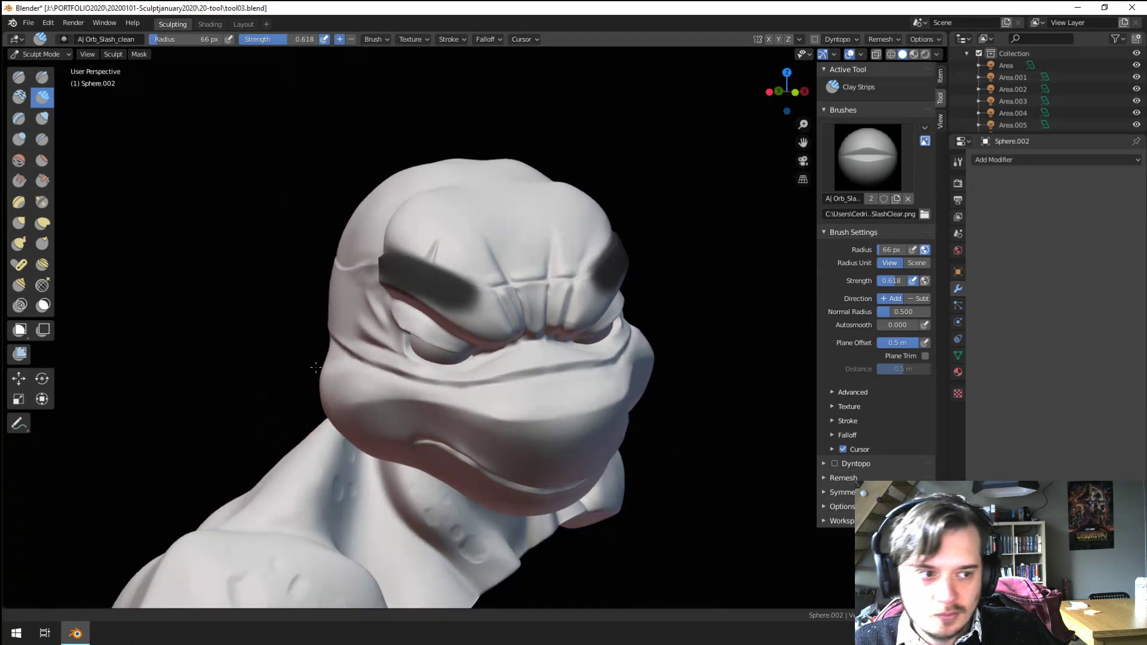
scroll(316, 367, up, 4)
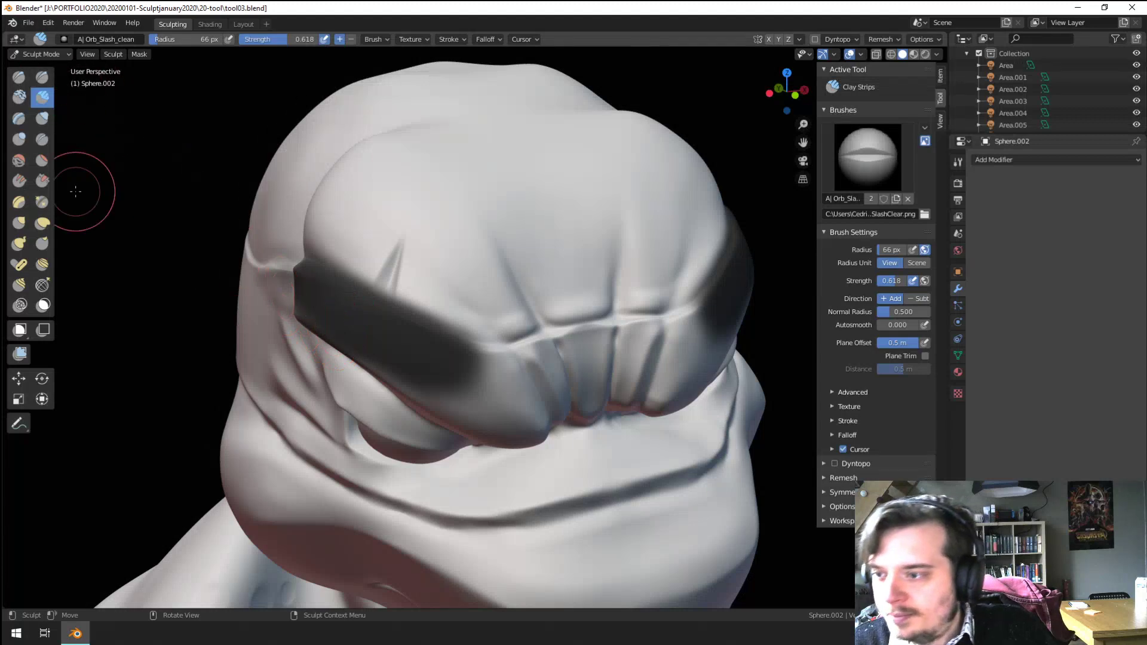
key(alt+m)
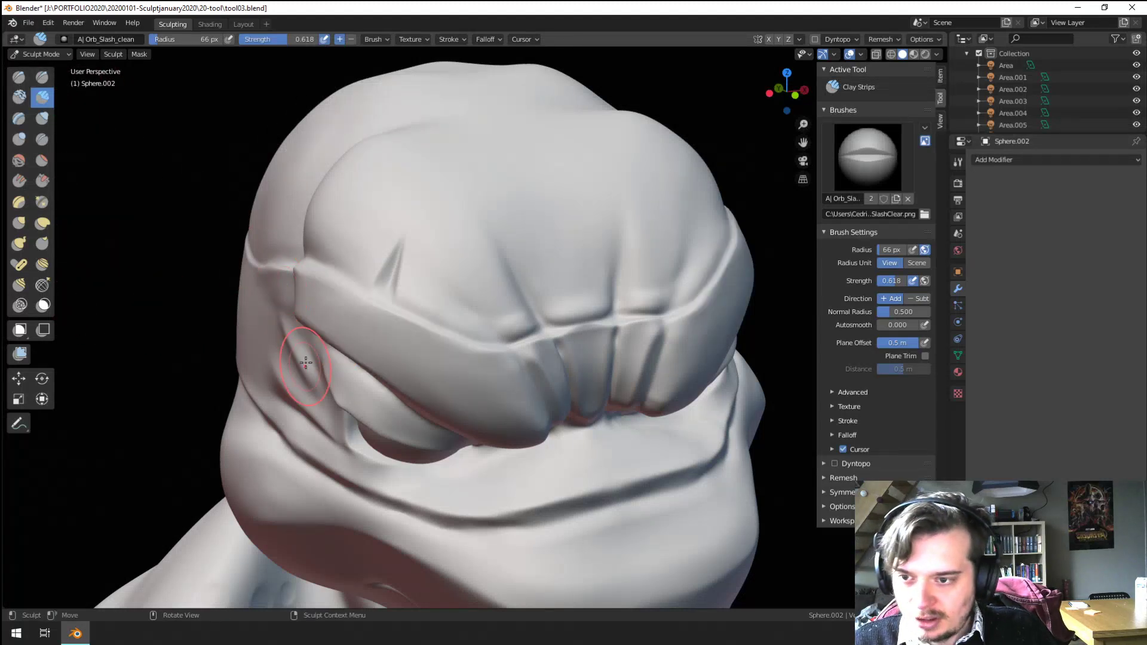
Step: Load the A| Orb_Slash_02 brush and try strokes across the brow slash at 0.160 strength
scroll(305, 362, down, 4)
middle_drag(305, 362, 340, 359)
scroll(353, 358, up, 5)
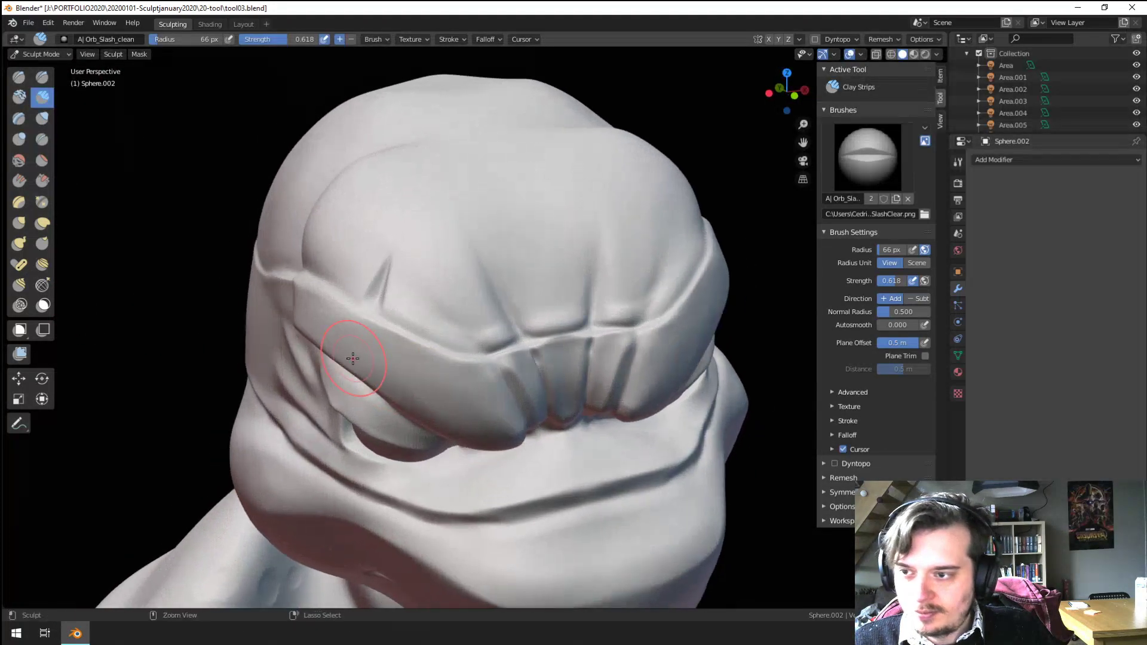
scroll(352, 358, up, 2)
click(87, 38)
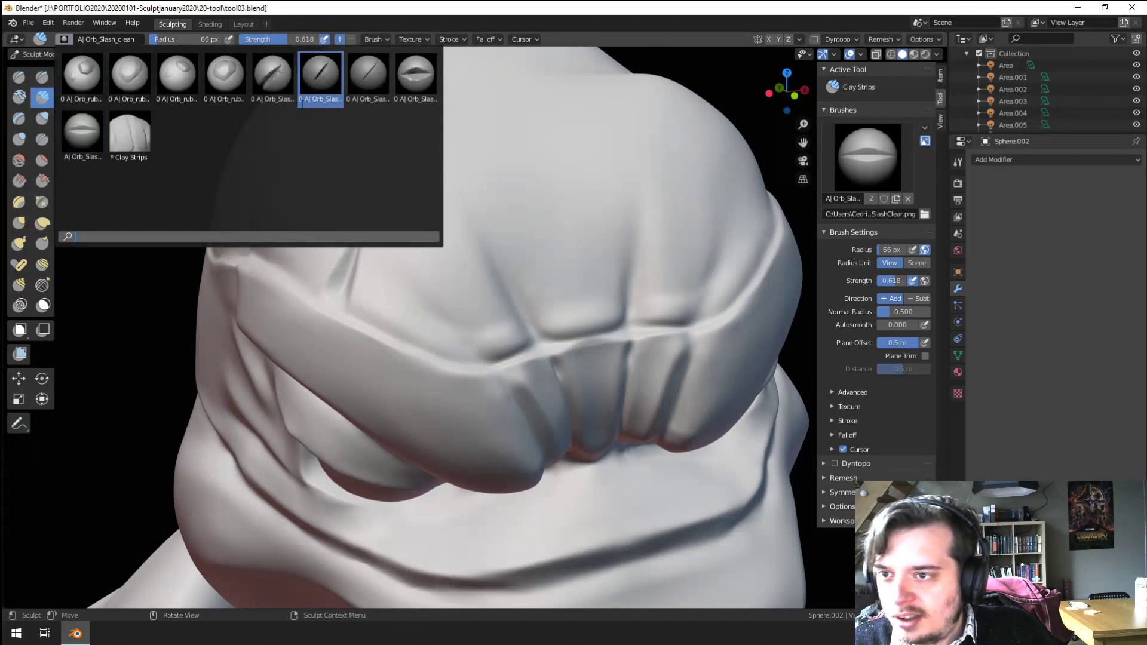
click(320, 80)
drag(352, 252, 397, 292)
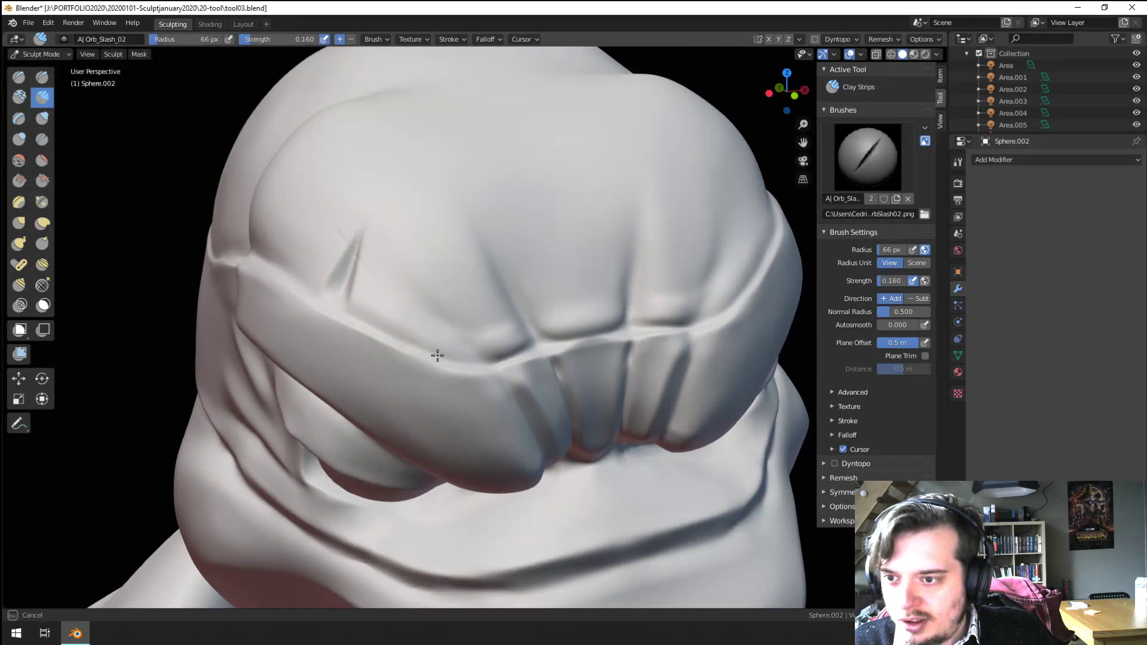
drag(358, 258, 417, 319)
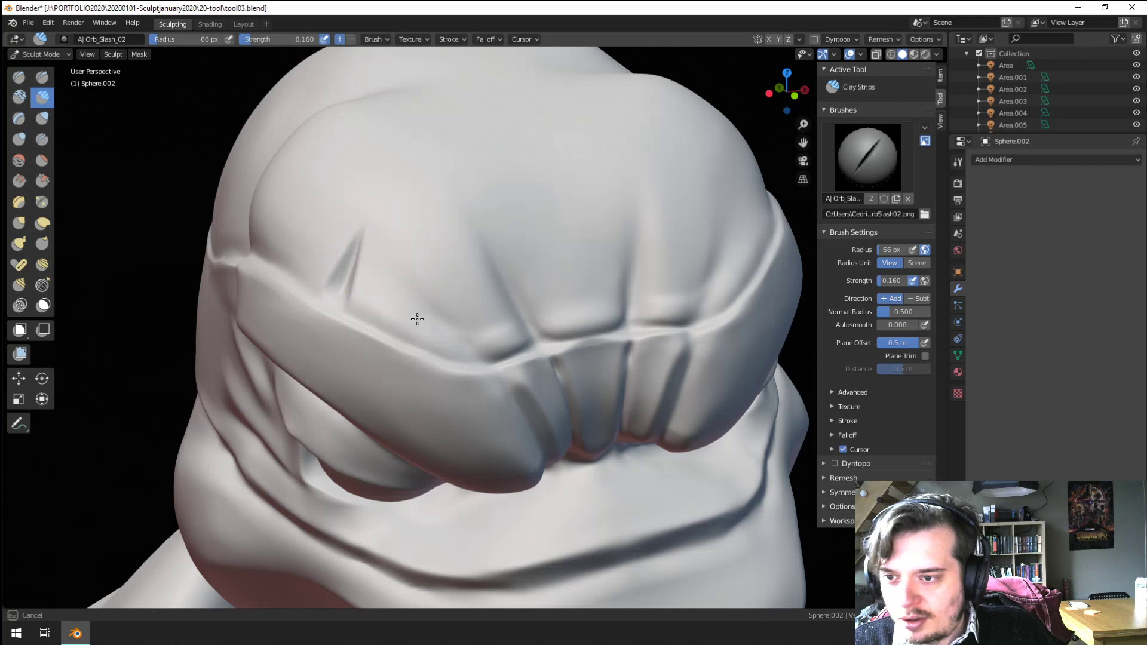
Step: Load the A| Orb_Slash_01 brush and carve a second slash crossing the brow scar at 0.601 strength
scroll(504, 321, down, 4)
middle_drag(505, 321, 434, 367)
scroll(434, 366, up, 5)
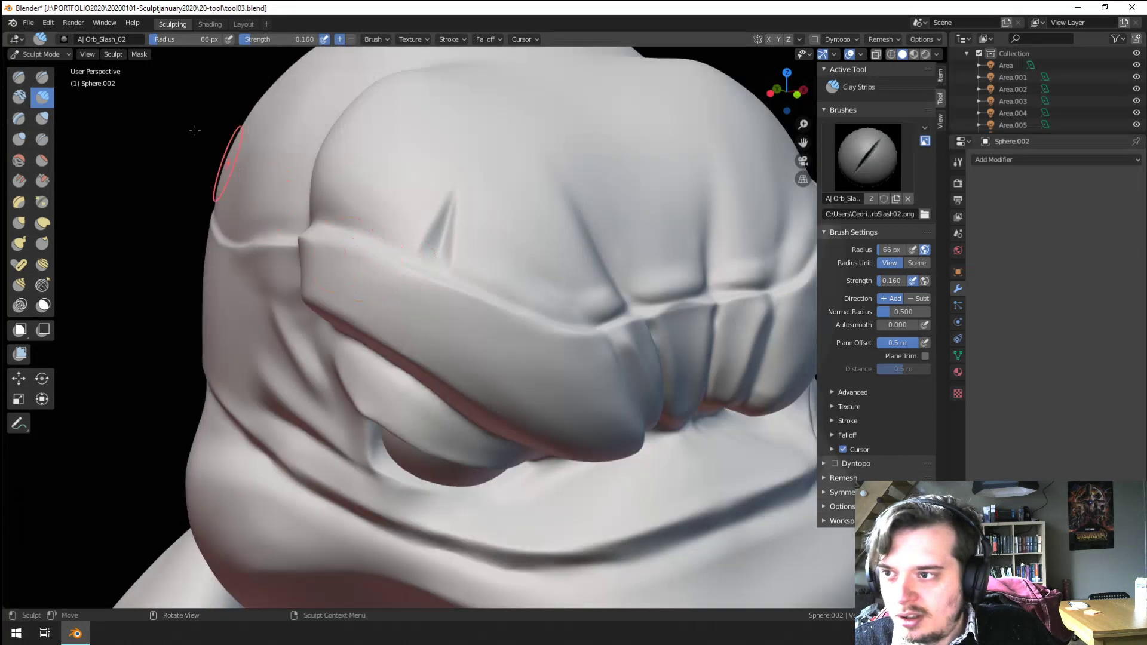
click(62, 39)
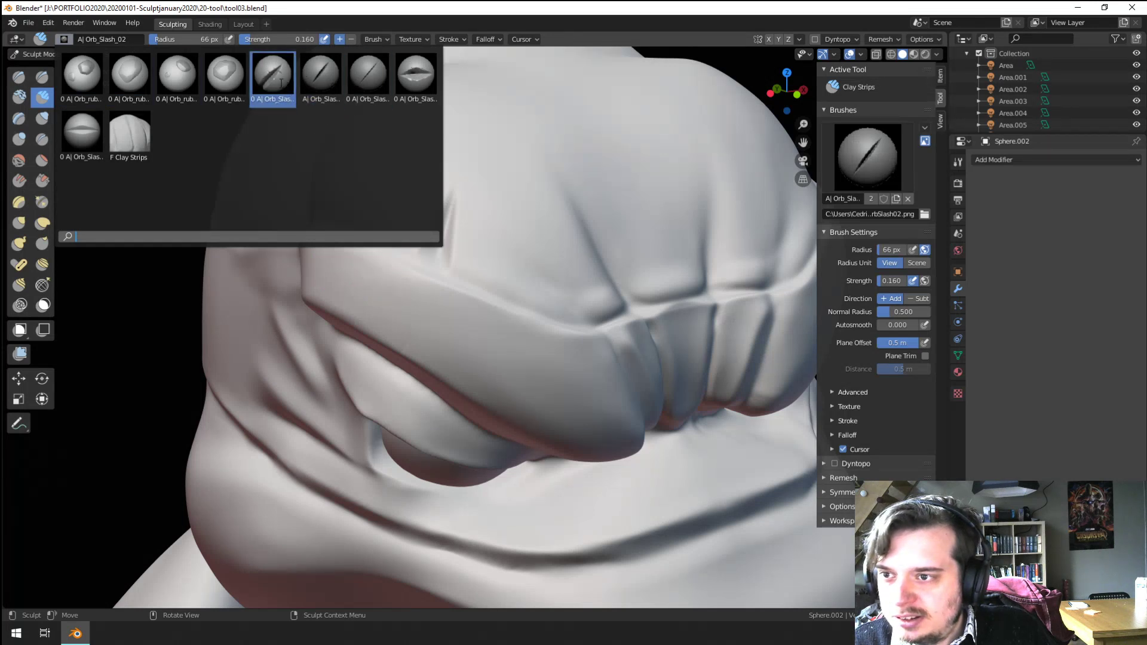
click(273, 78)
drag(436, 212, 486, 246)
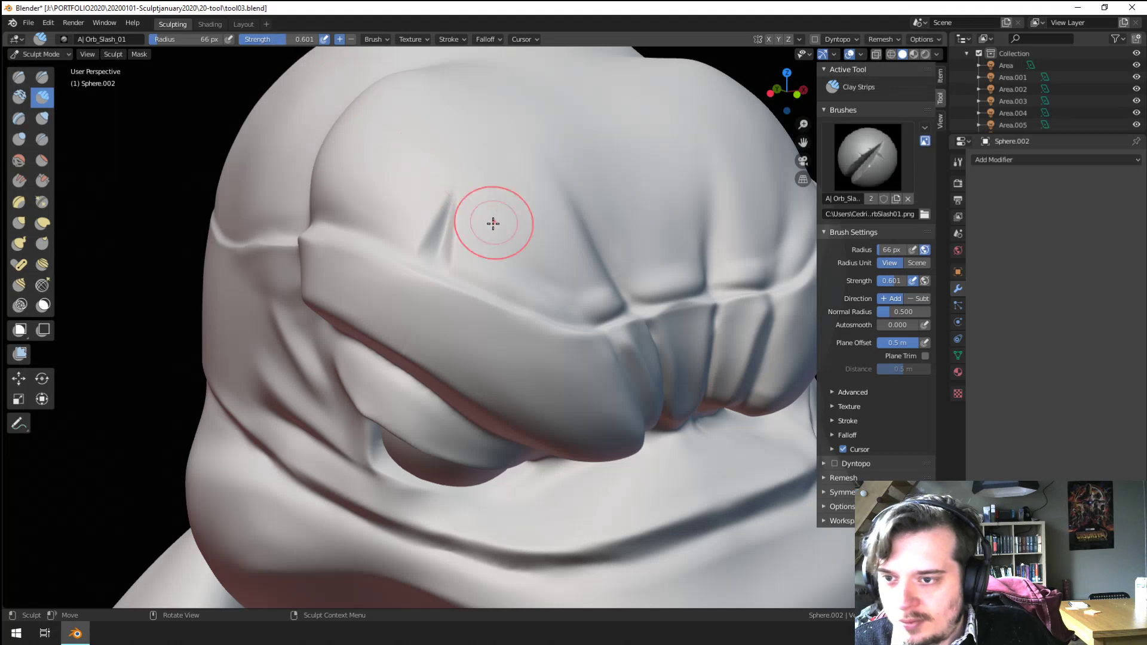
drag(493, 224, 483, 242)
Step: Load the A| Orb_Slash_02 brush and try a vertical slash down the cheek below the eye at 0.160 strength
scroll(507, 239, down, 5)
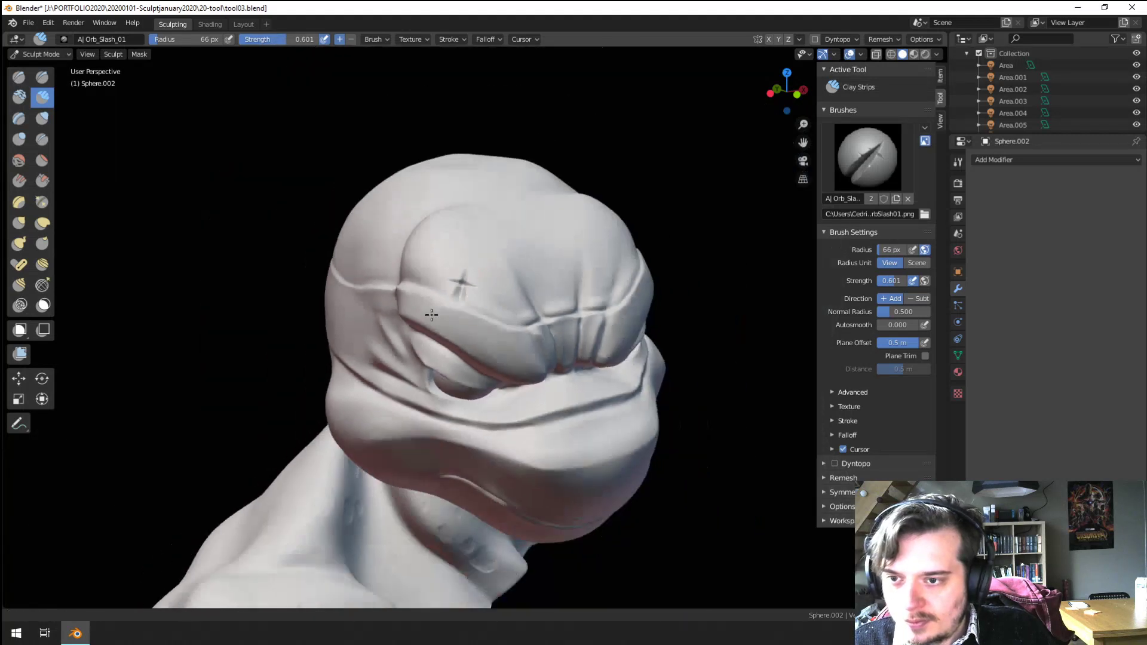
mouse_move(507, 239)
middle_down()
mouse_move(429, 317)
mouse_move(436, 299)
mouse_move(412, 275)
mouse_move(423, 287)
middle_up()
scroll(436, 299, up, 3)
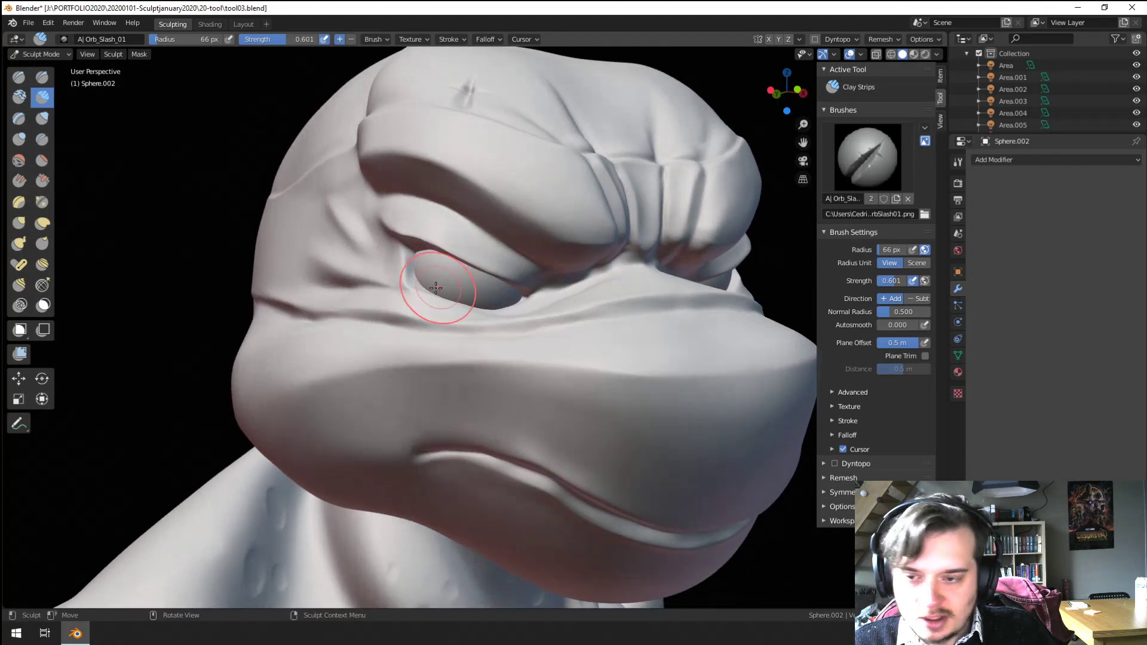
click(91, 39)
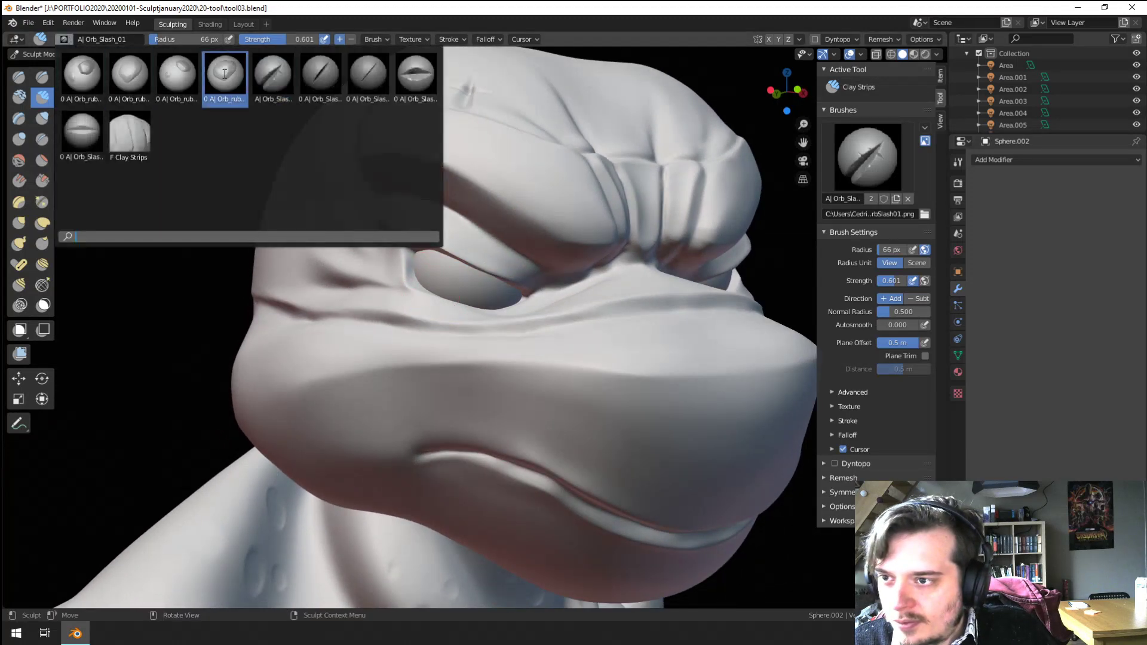
click(318, 83)
drag(346, 365, 352, 484)
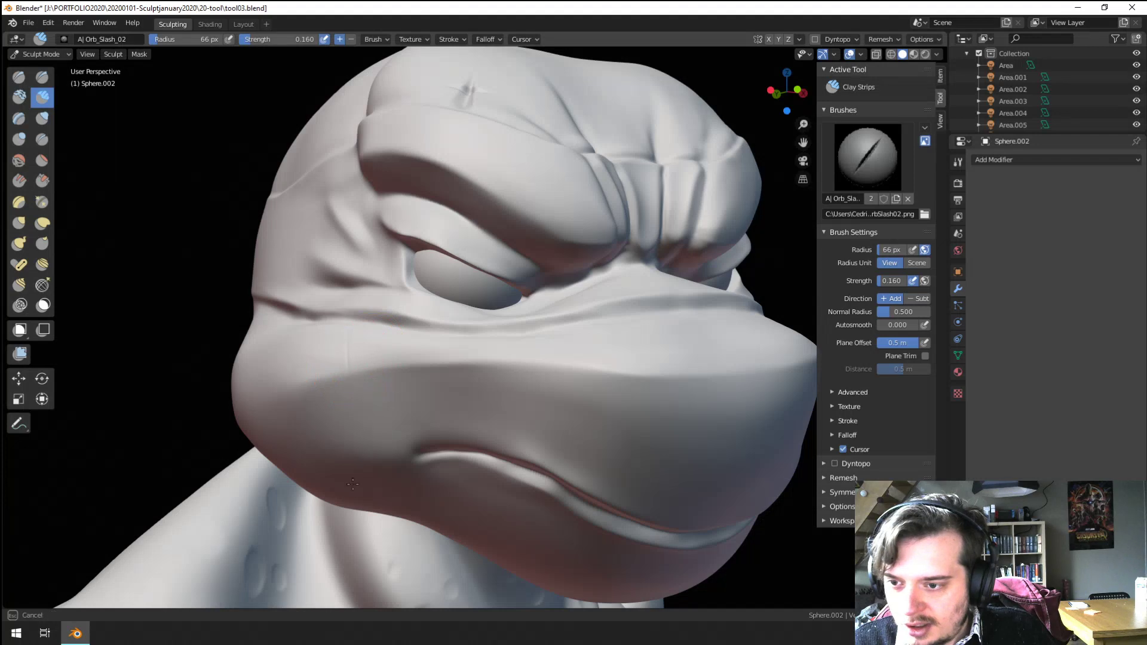
mouse_move(274, 326)
middle_down()
mouse_move(195, 317)
mouse_move(235, 278)
middle_up()
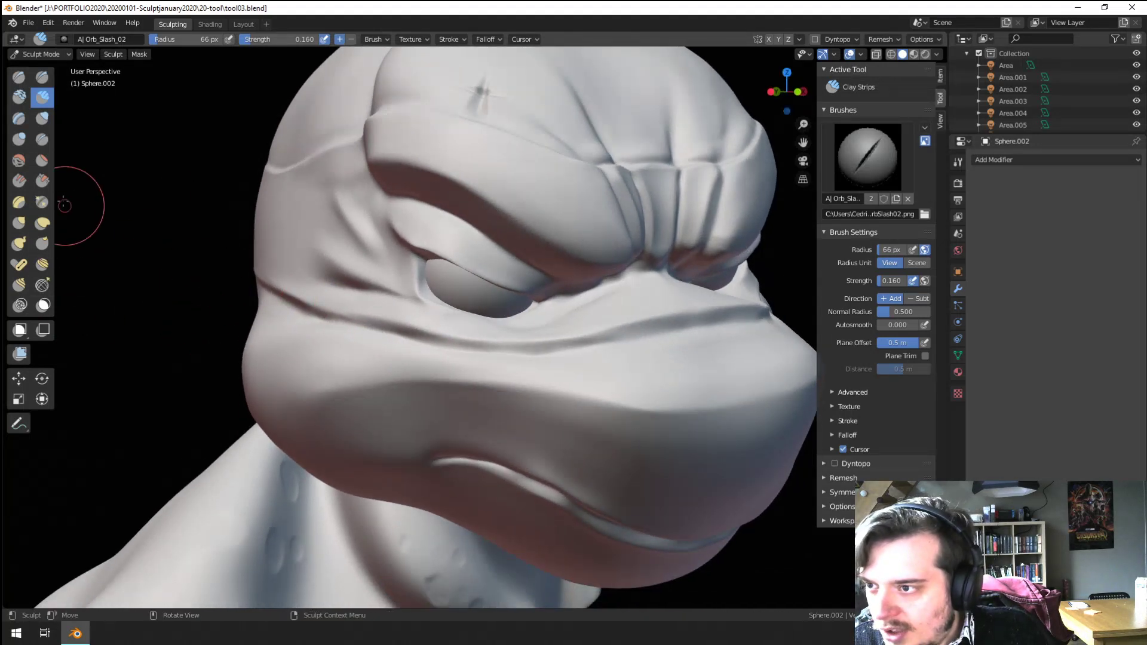
Step: Mask the eyelids and the area around the eye down to the cheek fold, enlarging the Mask brush to 96 px radius
click(43, 305)
middle_drag(119, 311, 322, 325)
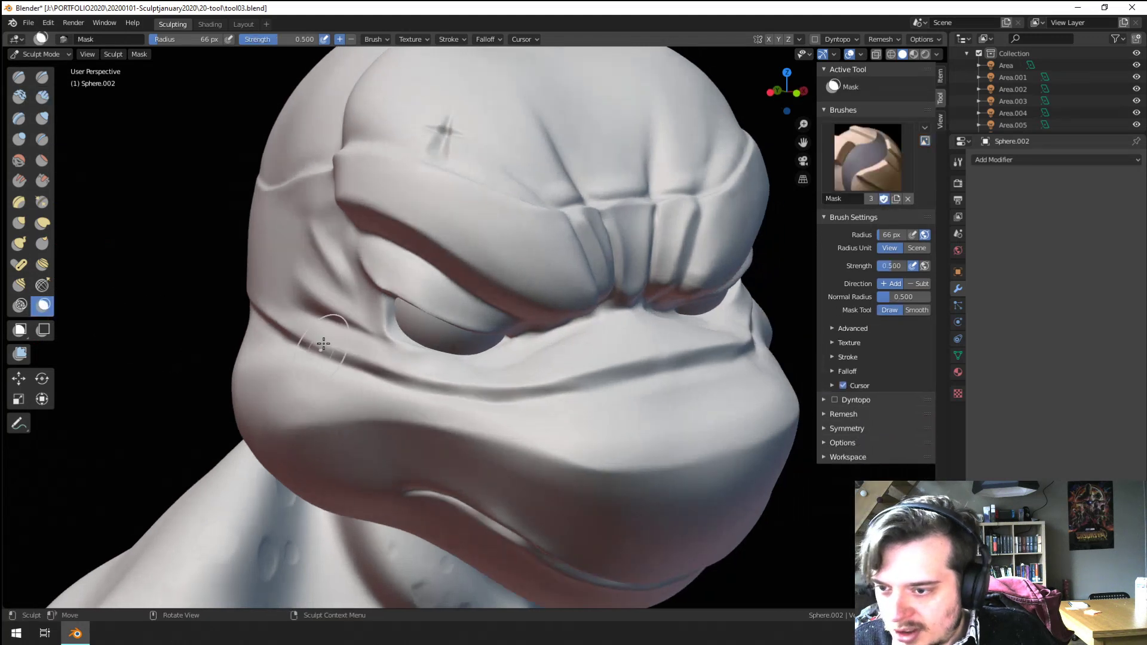
mouse_move(346, 345)
mouse_down()
mouse_move(383, 357)
mouse_move(316, 319)
mouse_move(412, 349)
mouse_move(378, 325)
mouse_move(382, 287)
mouse_move(359, 265)
mouse_move(472, 323)
mouse_move(430, 335)
mouse_move(477, 382)
mouse_move(415, 366)
mouse_up()
key(f)
click(457, 326)
key(f)
click(418, 362)
key(f)
click(412, 361)
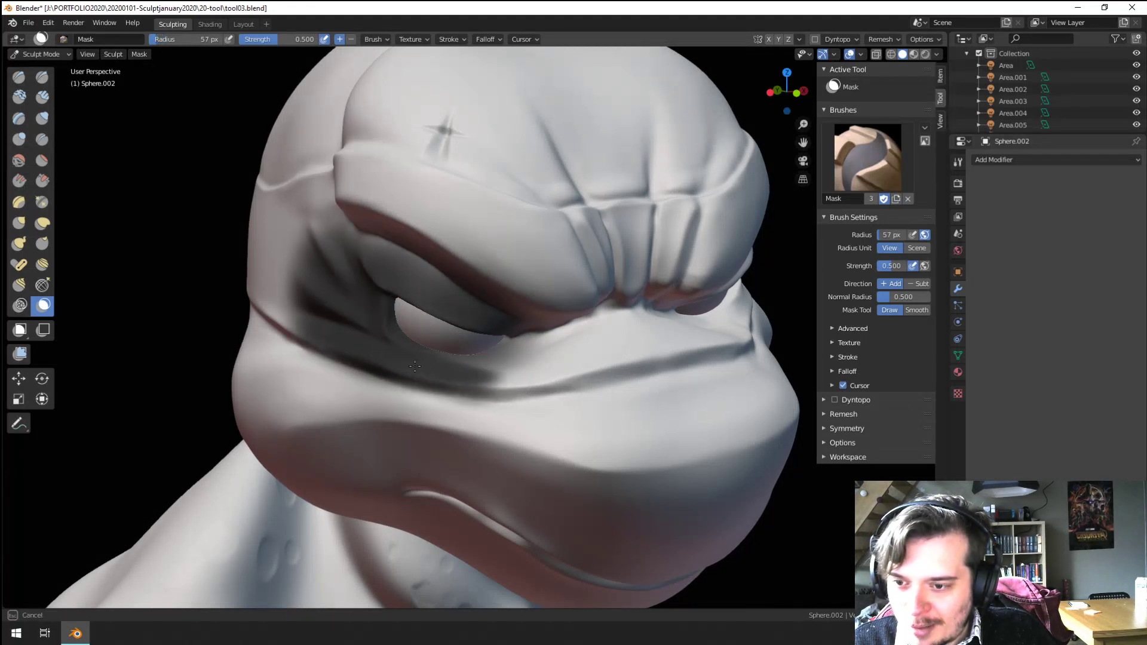
drag(513, 365, 528, 346)
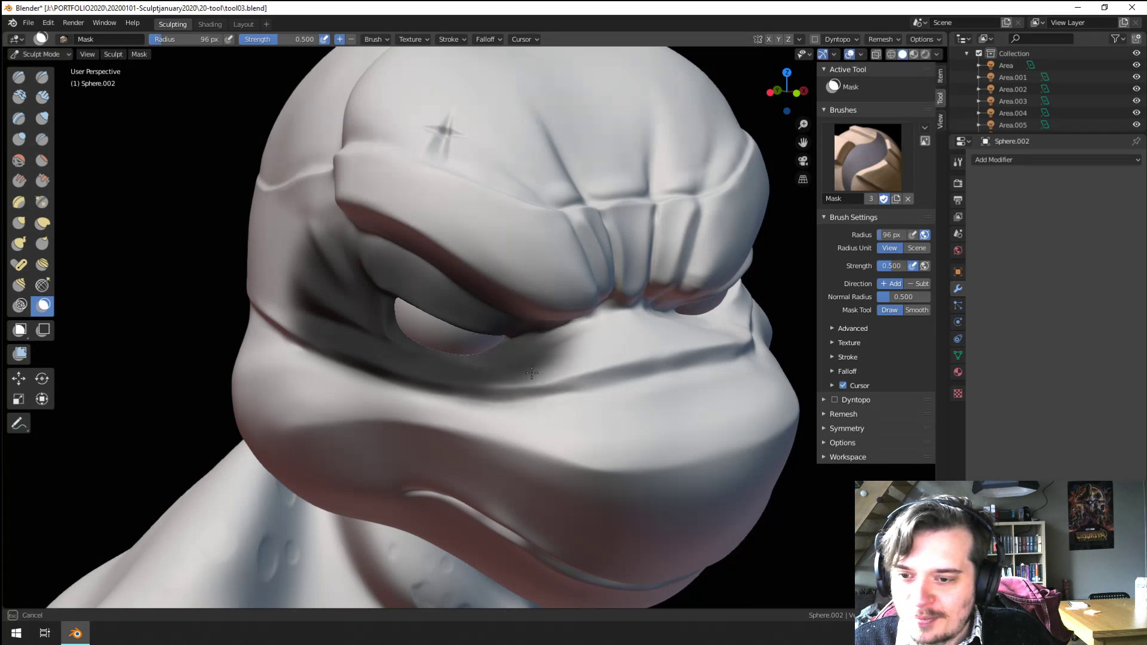
key(f)
click(455, 301)
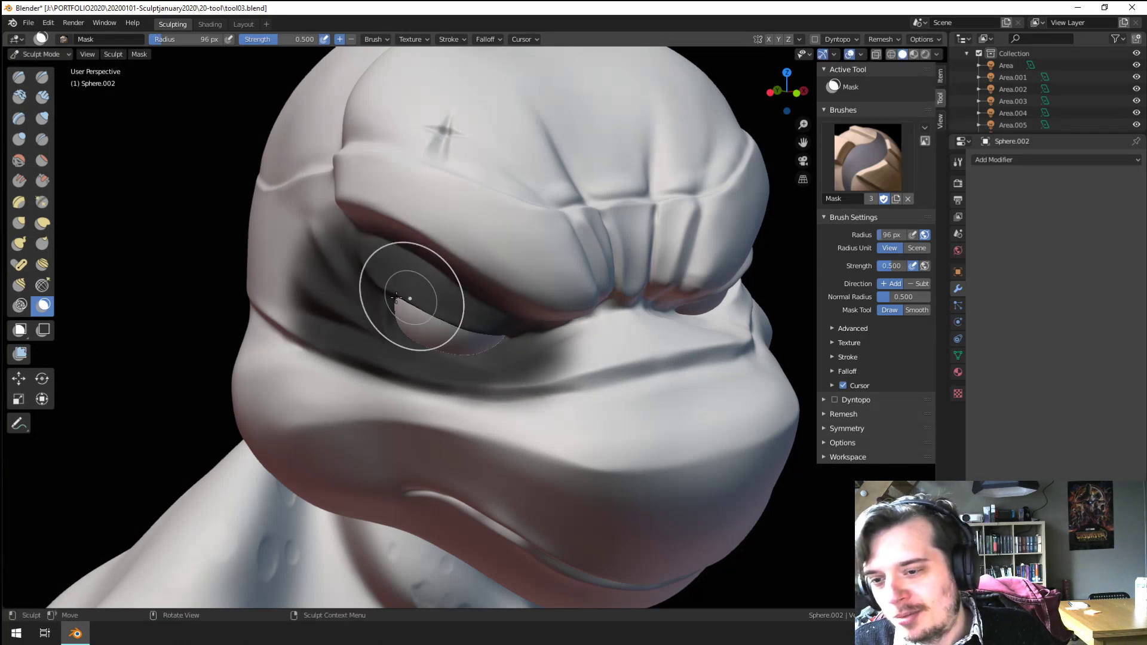
Step: Carve a slanted cut down the cheek below the masked fold with the A| Orb_Line_Large Draw brush at 96 px radius and 0.170 strength
key(x)
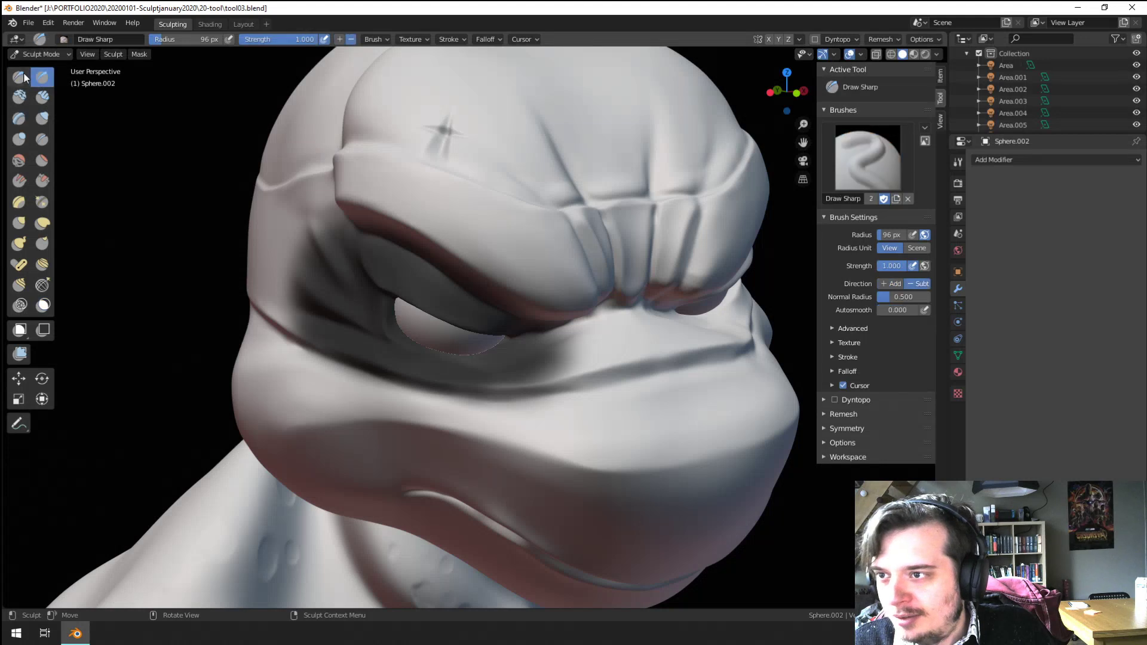
mouse_move(346, 384)
middle_down()
mouse_move(354, 358)
mouse_move(440, 389)
middle_up()
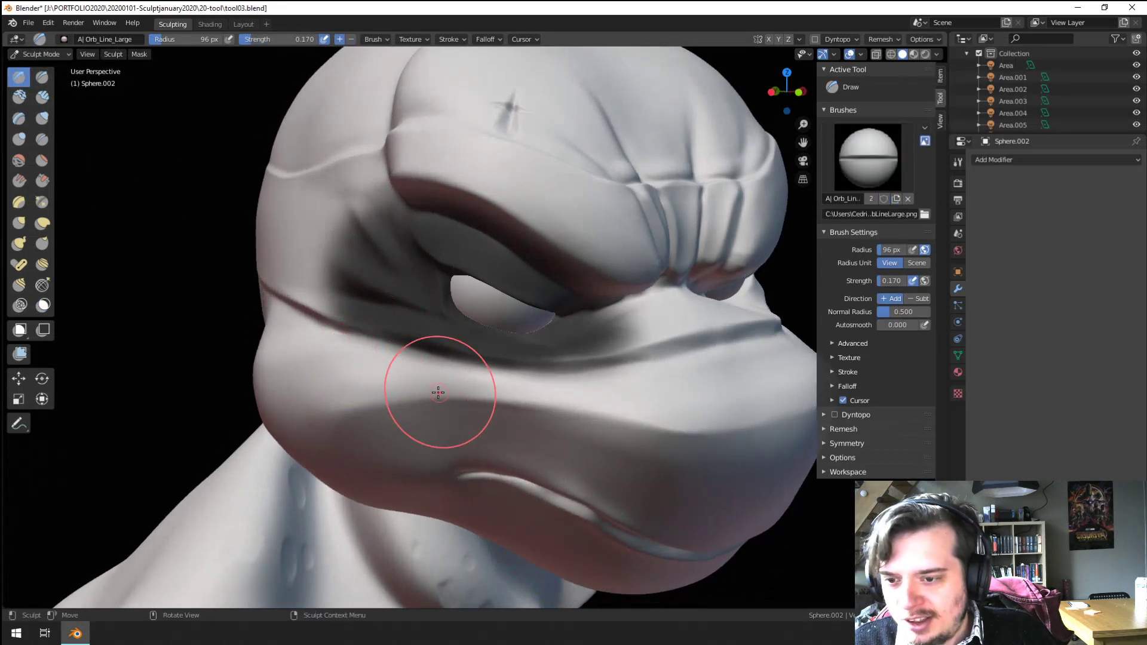
drag(440, 389, 431, 442)
mouse_move(379, 542)
mouse_down()
mouse_move(396, 447)
mouse_move(440, 371)
mouse_move(423, 493)
mouse_up()
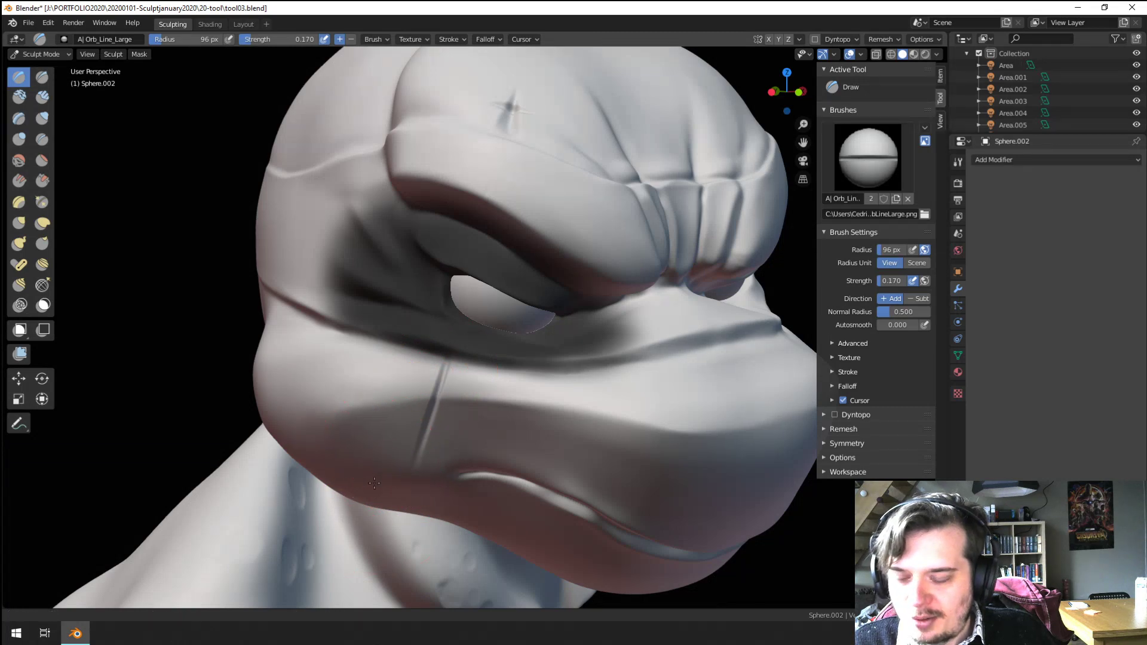
scroll(374, 482, down, 5)
mouse_move(370, 453)
middle_down()
mouse_move(358, 435)
mouse_move(350, 481)
mouse_move(349, 412)
middle_up()
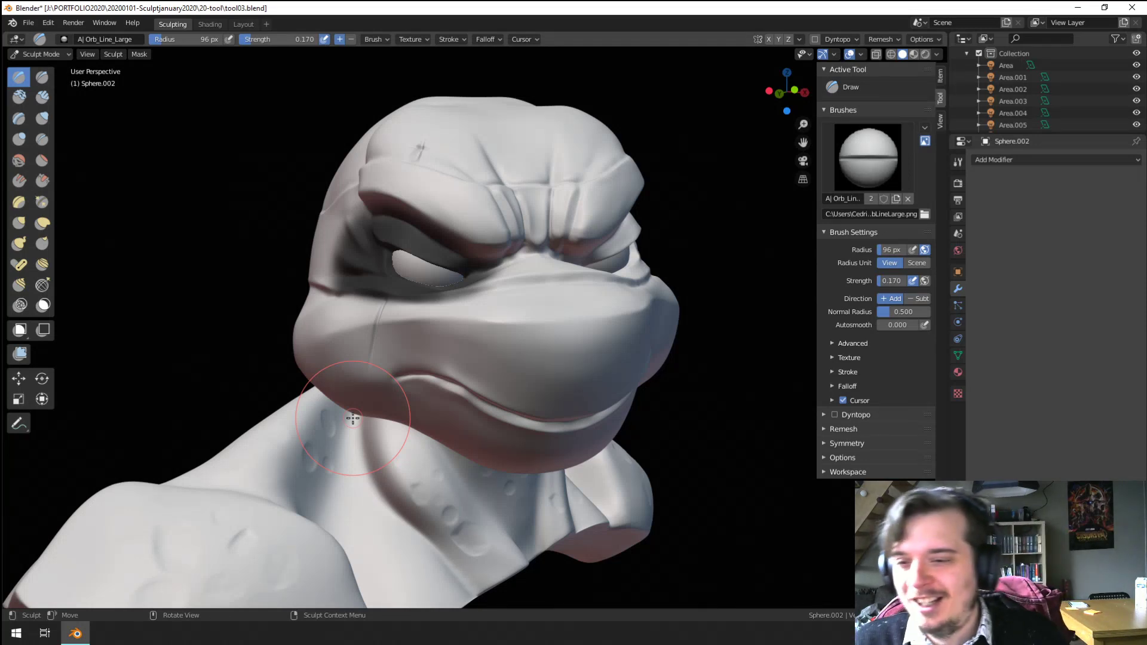
Step: Clear the mask around the eye and pinch the fold above the cheek cut with the Pinch/Magnify brush at 85 px radius
mouse_move(352, 418)
middle_down()
mouse_move(335, 474)
mouse_move(350, 415)
mouse_move(307, 481)
mouse_move(263, 460)
mouse_move(294, 463)
mouse_move(298, 355)
mouse_move(398, 398)
mouse_move(333, 376)
mouse_move(307, 438)
mouse_move(317, 443)
mouse_move(371, 332)
mouse_move(306, 296)
middle_up()
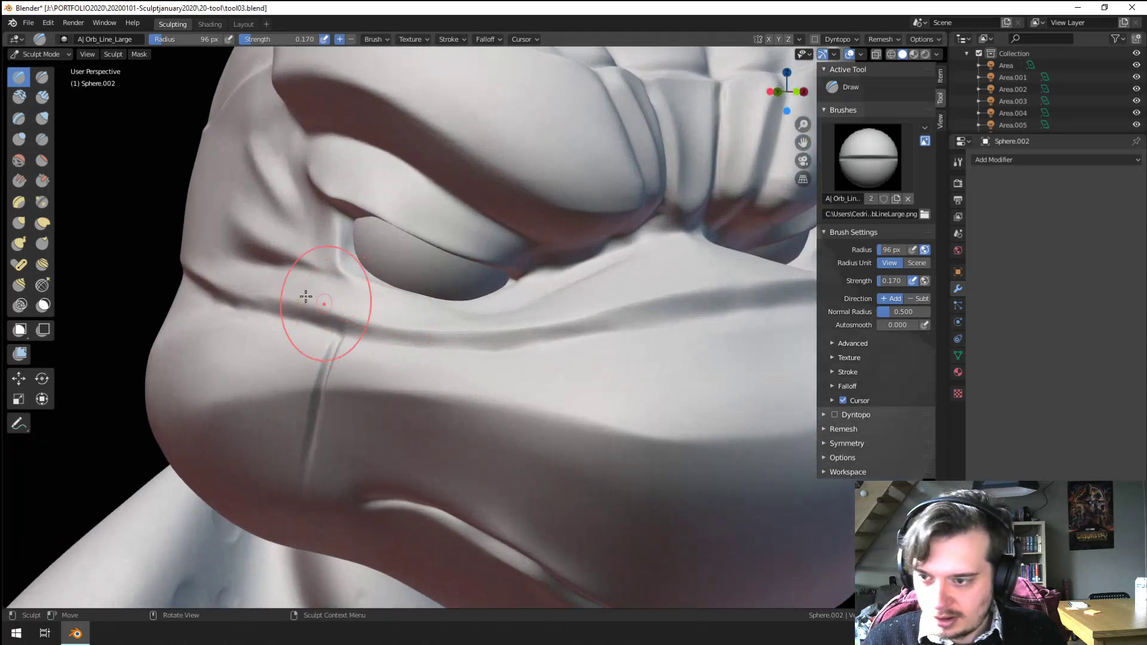
click(41, 201)
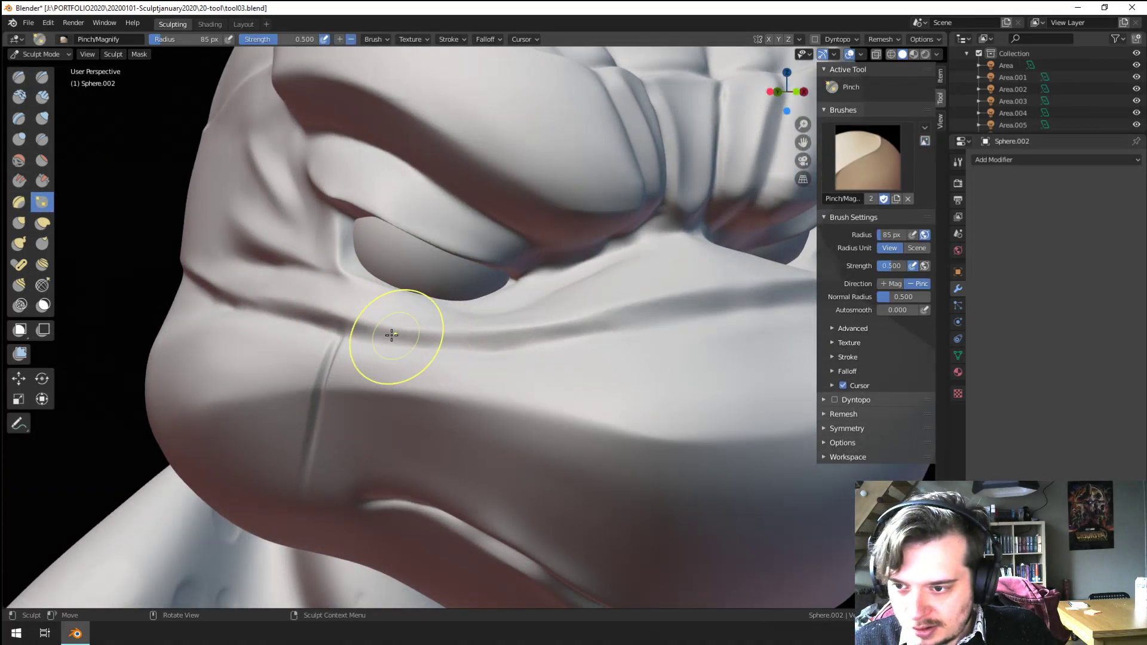
middle_drag(365, 345, 356, 317)
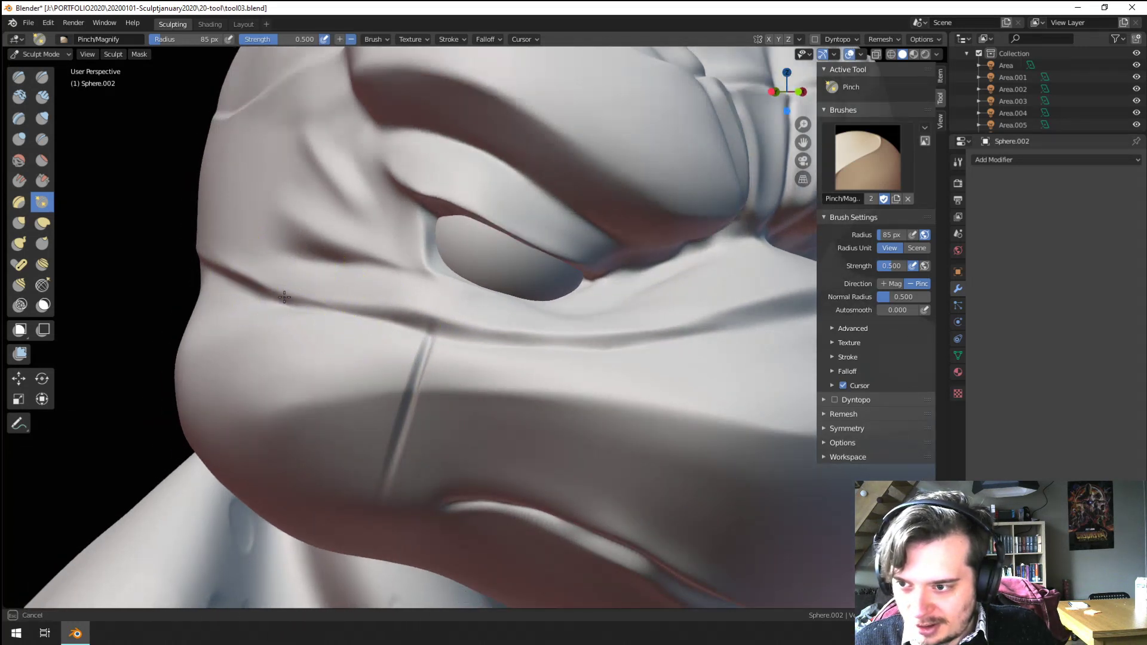
Step: Sharpen the crease running below the eyes and across the cheeks with the Pinch brush, reducing its radius to 72 px
mouse_move(258, 254)
middle_down()
mouse_move(271, 257)
mouse_move(203, 265)
middle_up()
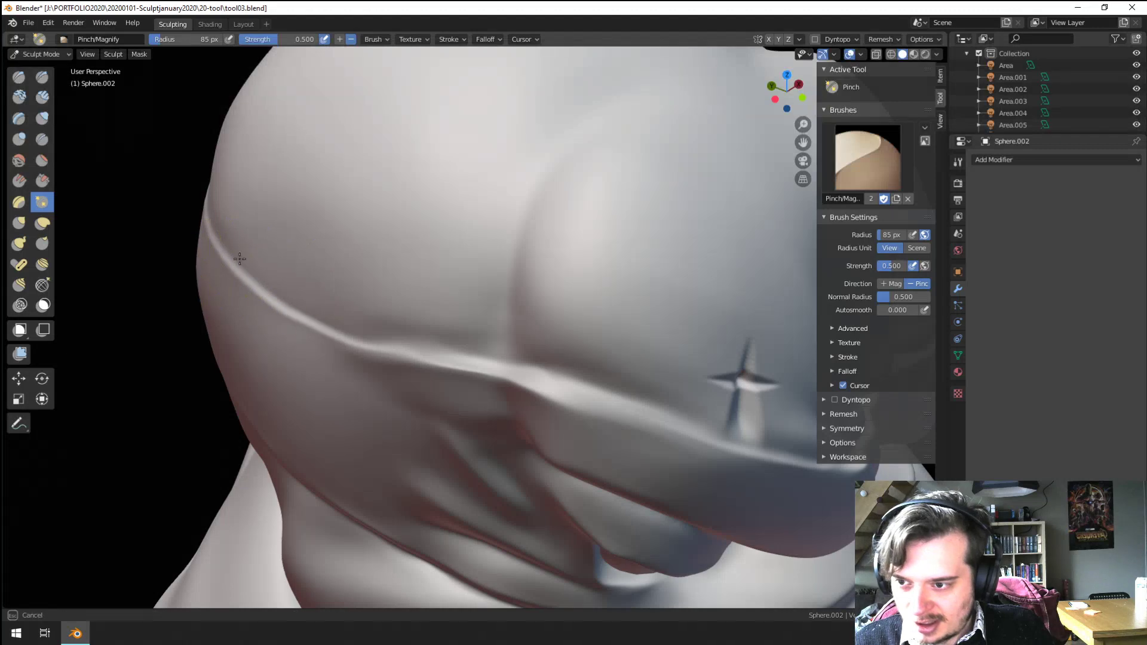
ctrl+middle_drag(408, 350, 442, 418)
mouse_move(496, 418)
middle_down()
mouse_move(438, 382)
mouse_move(460, 377)
middle_up()
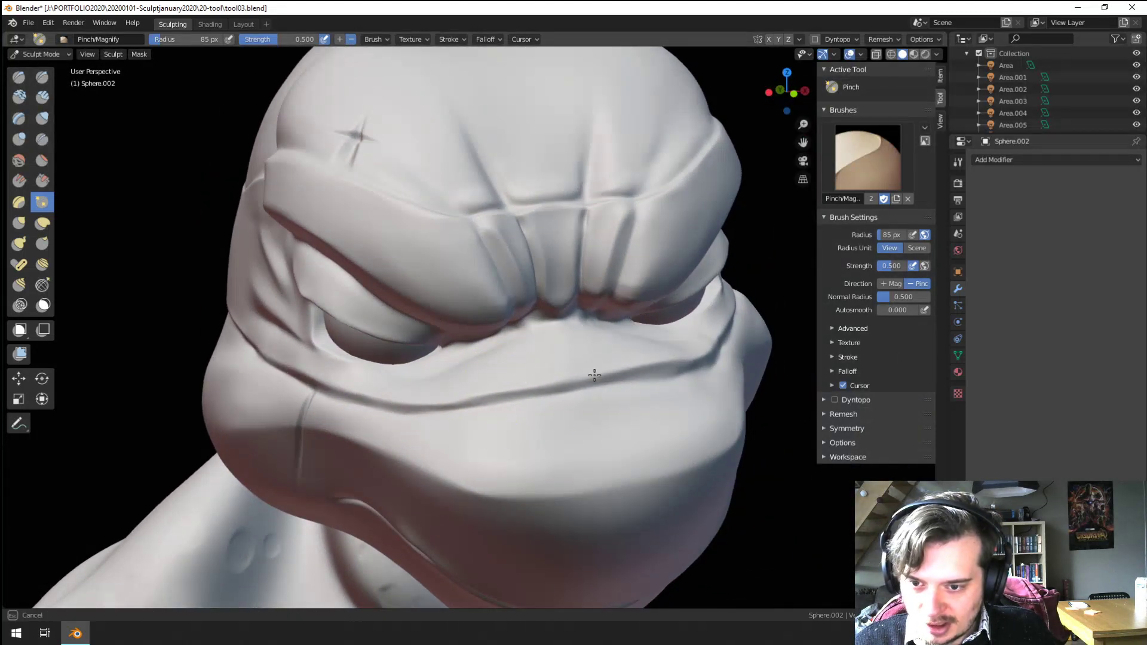
mouse_move(595, 374)
middle_down()
mouse_move(635, 350)
mouse_move(351, 371)
middle_up()
key(f)
click(369, 374)
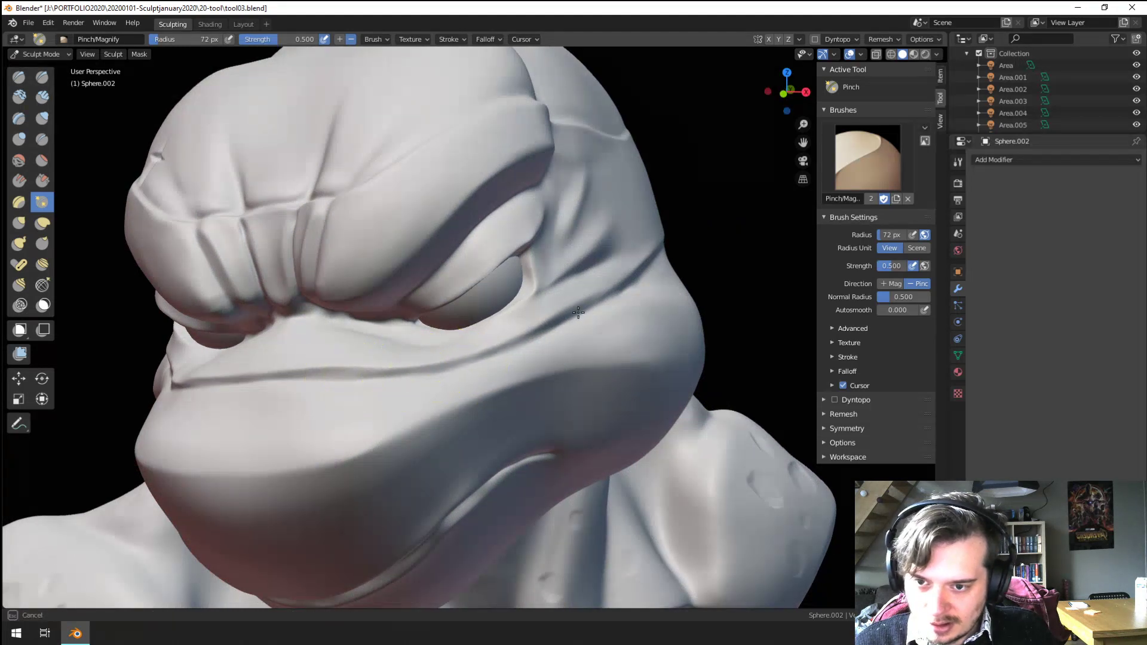
mouse_move(695, 226)
ctrl+middle_down()
mouse_move(583, 302)
mouse_move(556, 284)
mouse_move(469, 292)
ctrl+middle_up()
scroll(555, 283, down, 3)
scroll(454, 278, up, 2)
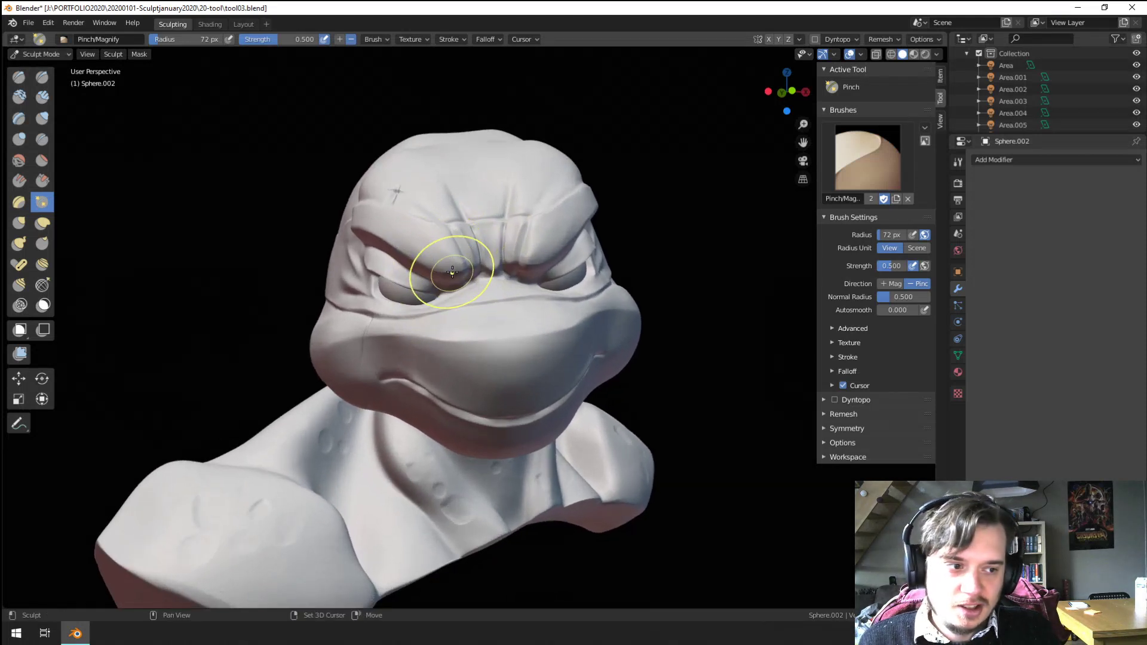
Step: Nudge the upper muzzle below the eye slightly with the Grab brush at a 193 px radius
key(g)
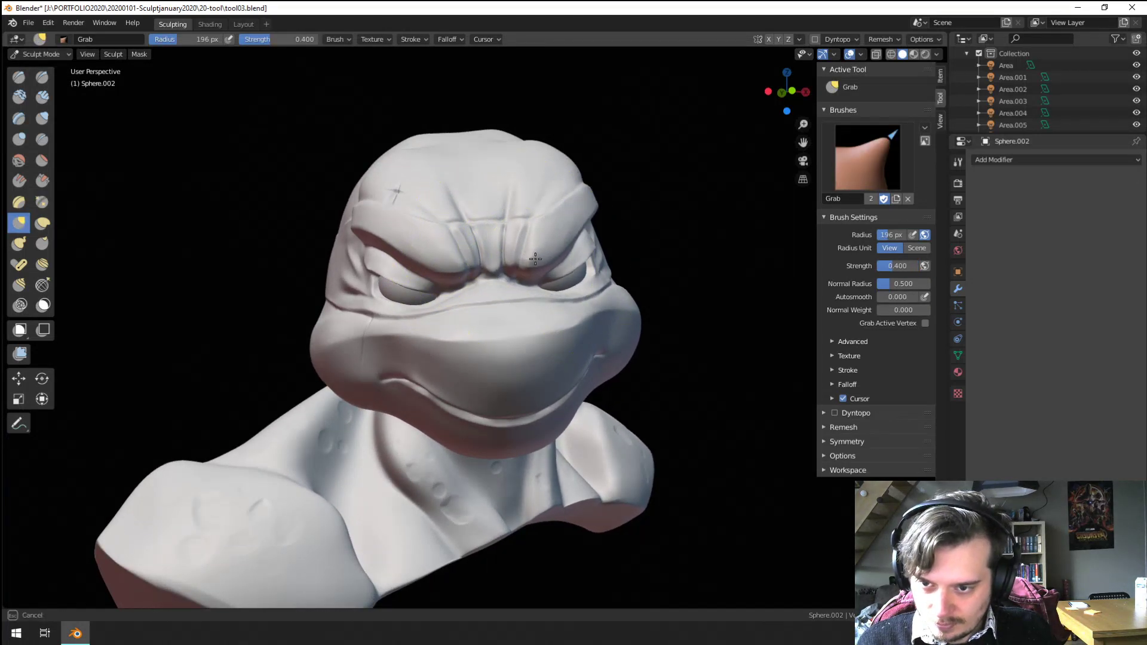
key(f)
click(523, 263)
middle_drag(515, 303, 524, 313)
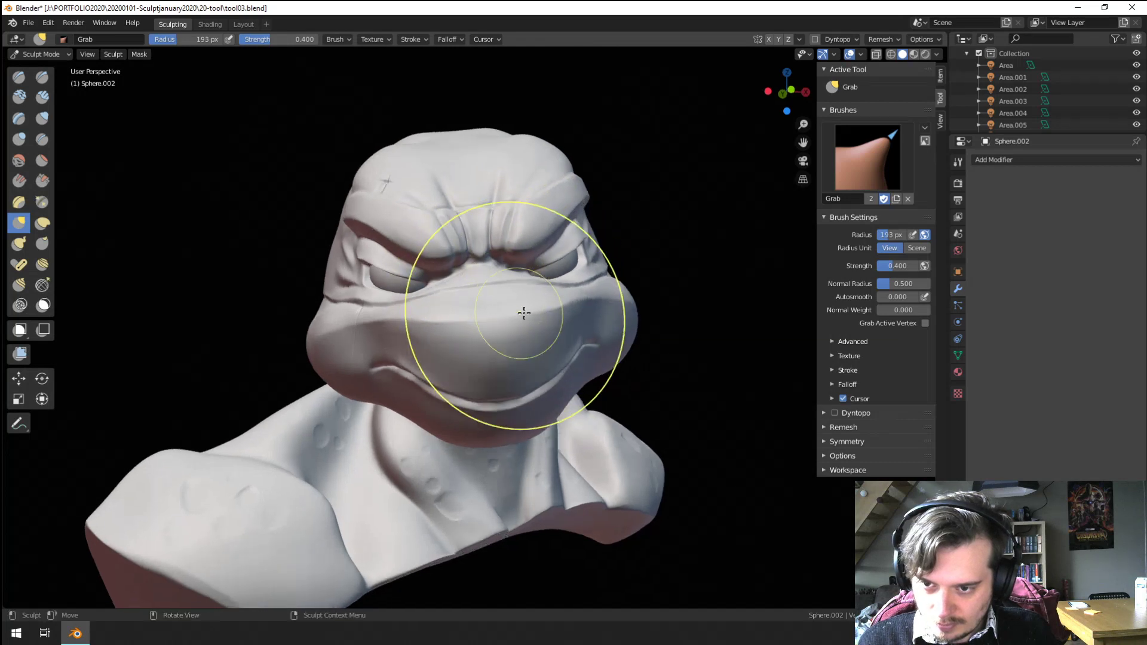
drag(552, 297, 548, 299)
middle_drag(542, 305, 524, 296)
Step: Push the mouth line near its corner slightly downward with an enlarged Grab brush, and set the radius to 181 px
key(f)
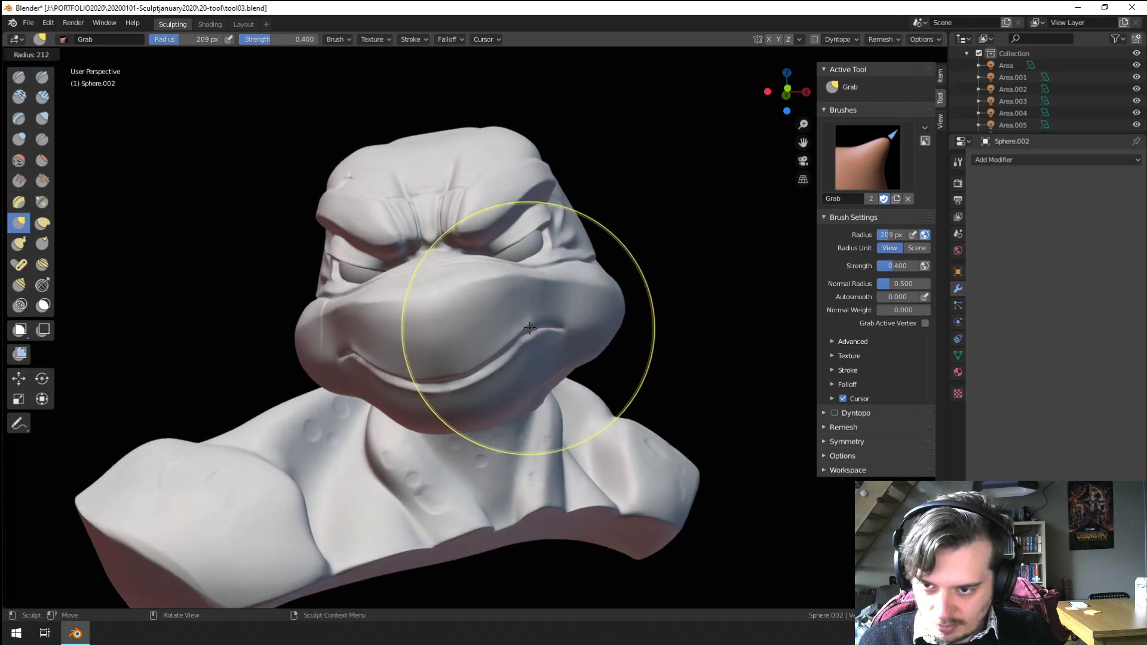
click(655, 328)
drag(521, 334, 515, 339)
middle_drag(514, 339, 445, 350)
key(f)
click(413, 275)
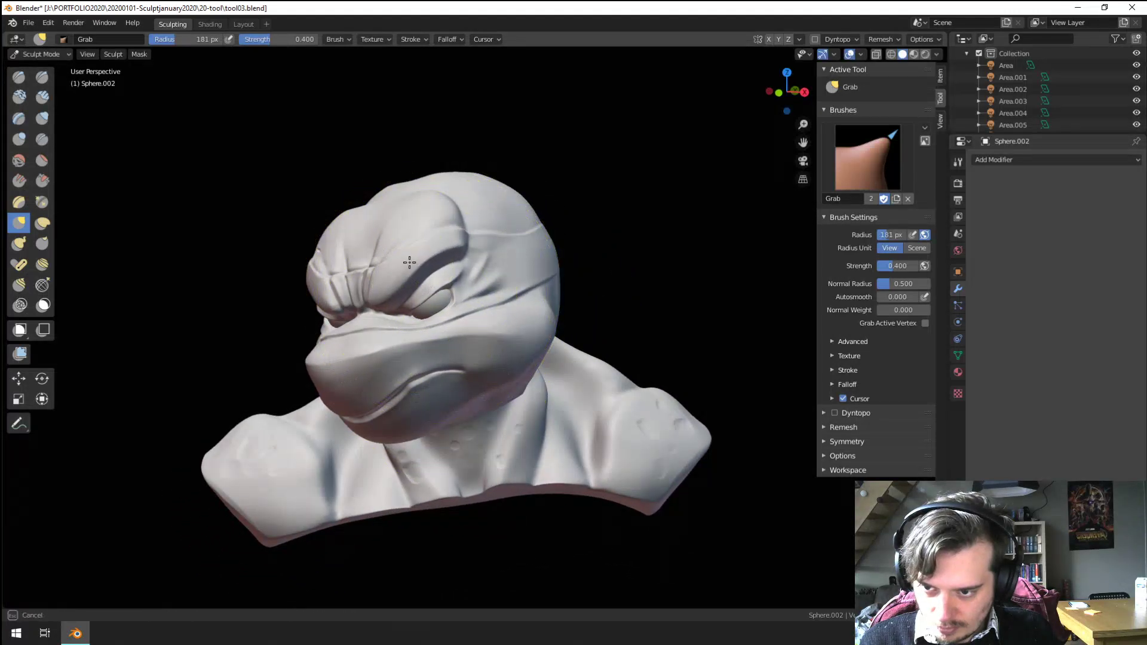
Step: Pinch the lip line near the mouth corner with the Pinch brush at a 117 px radius
middle_drag(409, 262, 468, 267)
scroll(468, 266, up, 3)
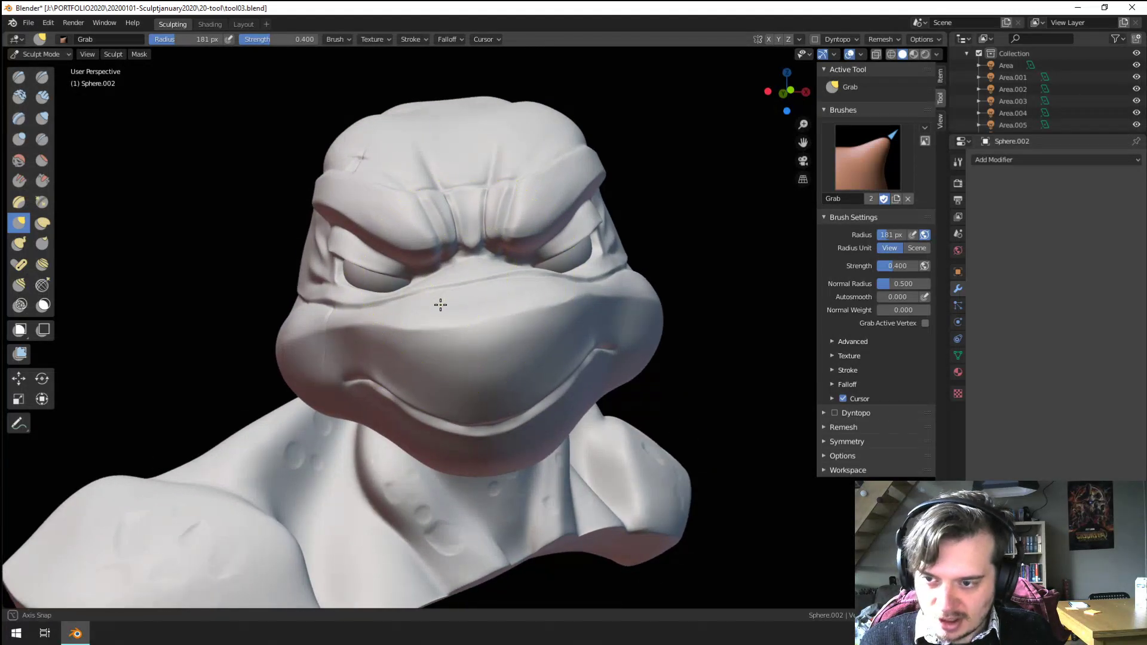
scroll(443, 308, down, 3)
mouse_move(441, 305)
middle_down()
mouse_move(384, 334)
mouse_move(423, 339)
middle_up()
scroll(423, 339, up, 2)
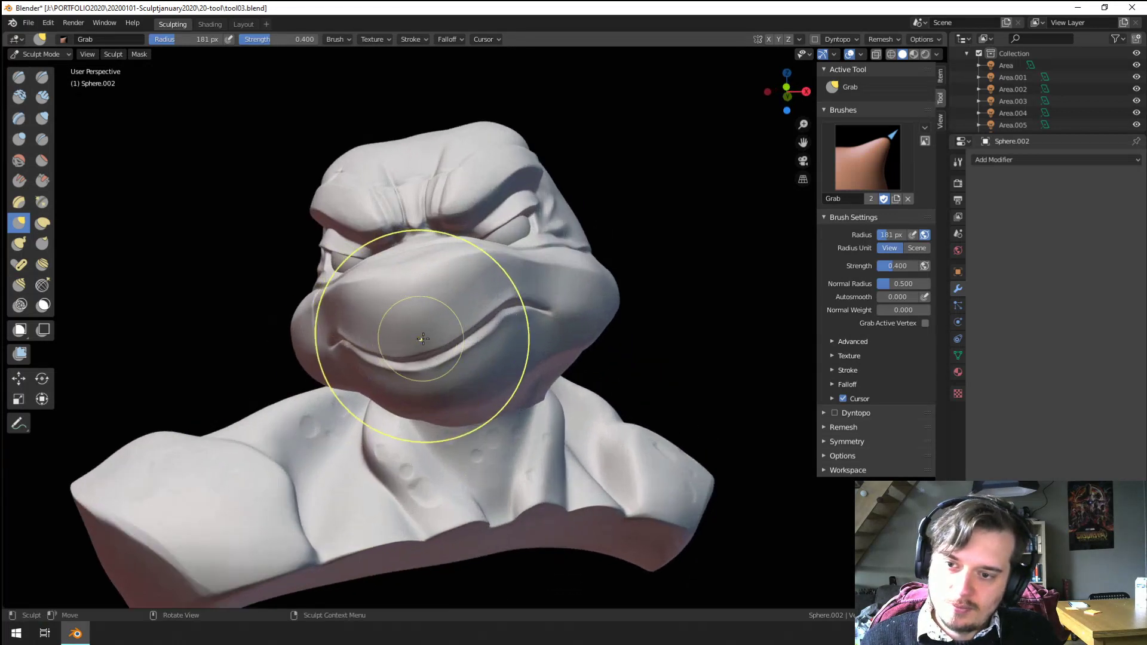
scroll(423, 339, up, 2)
click(42, 202)
key(f)
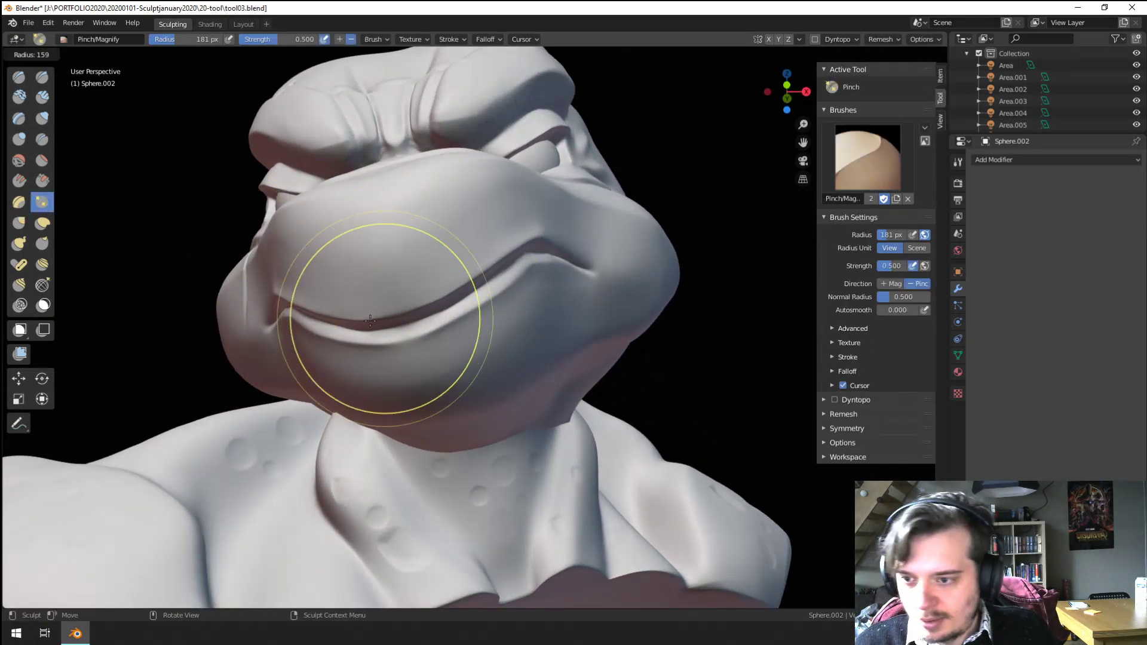
click(370, 320)
mouse_move(550, 256)
middle_down()
mouse_move(418, 274)
mouse_move(543, 267)
mouse_move(431, 298)
middle_up()
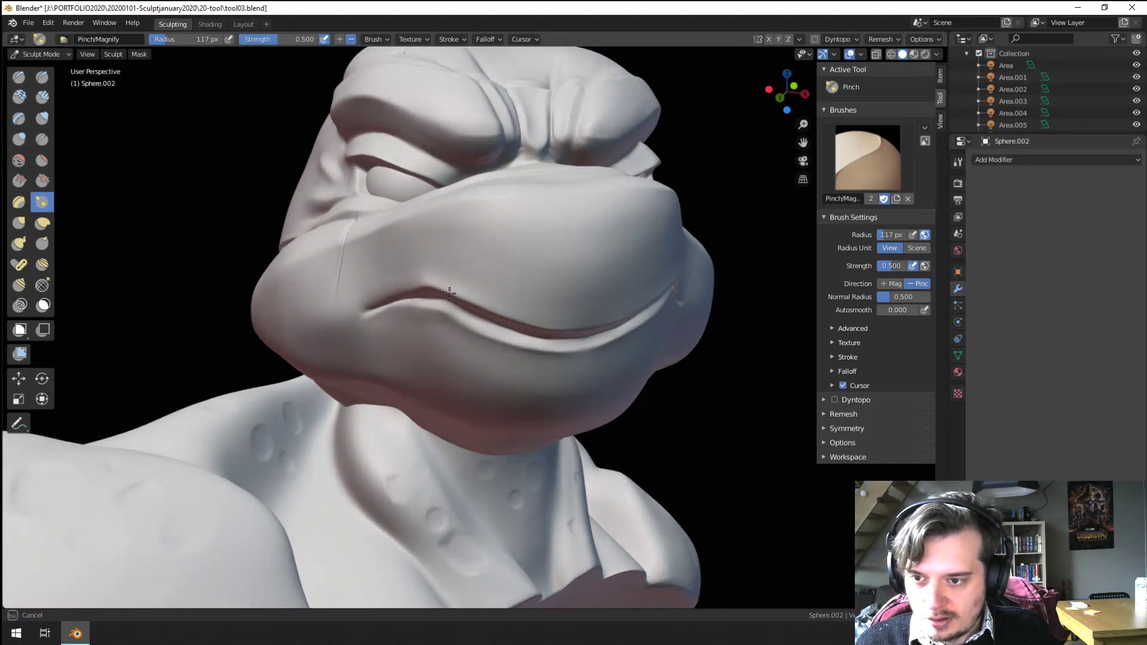
drag(449, 293, 485, 326)
middle_drag(427, 330, 446, 315)
ctrl+middle_drag(446, 315, 384, 294)
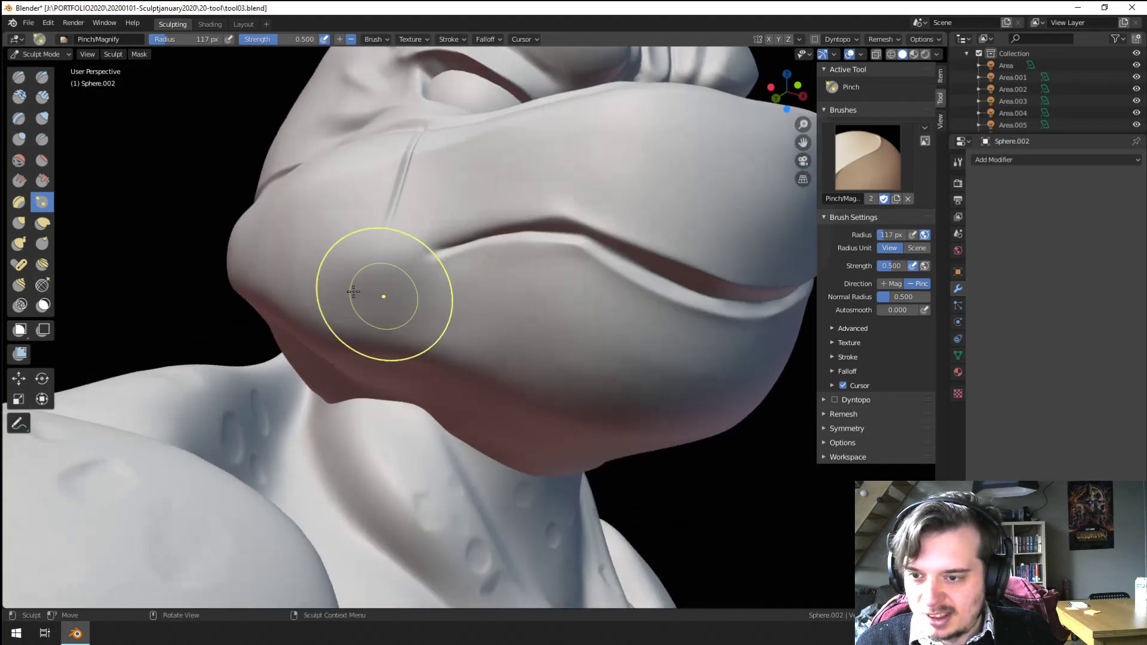
Step: Set the brush radius to 73 px and switch from Scrape to the Flatten brush near the mouth corner
click(43, 181)
key(f)
click(588, 202)
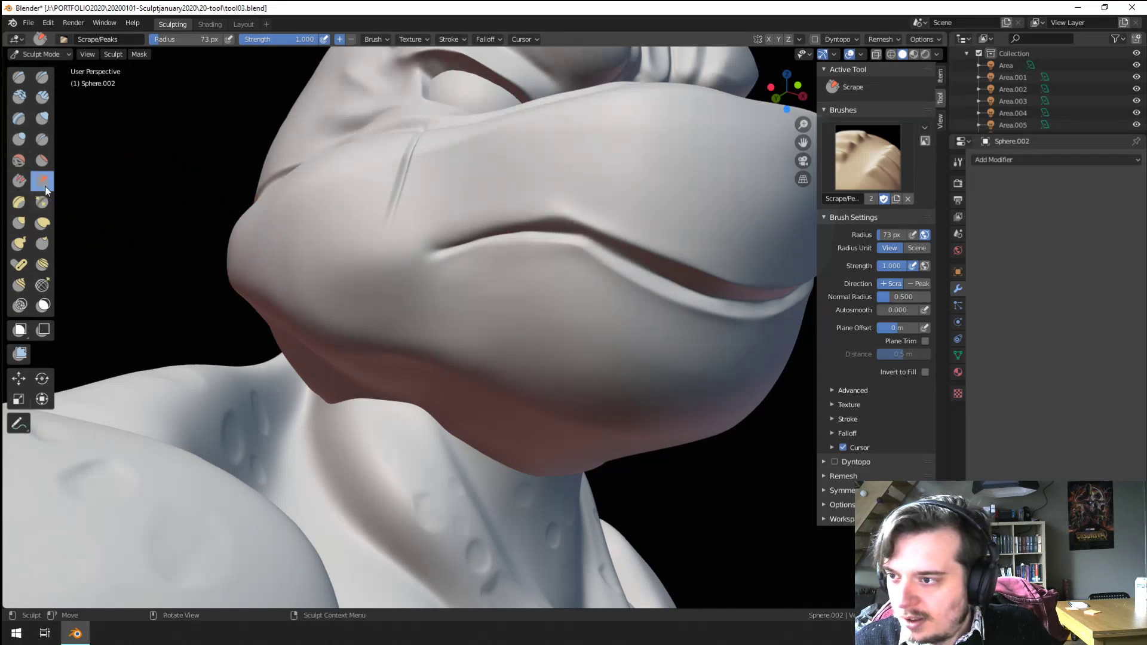
click(41, 160)
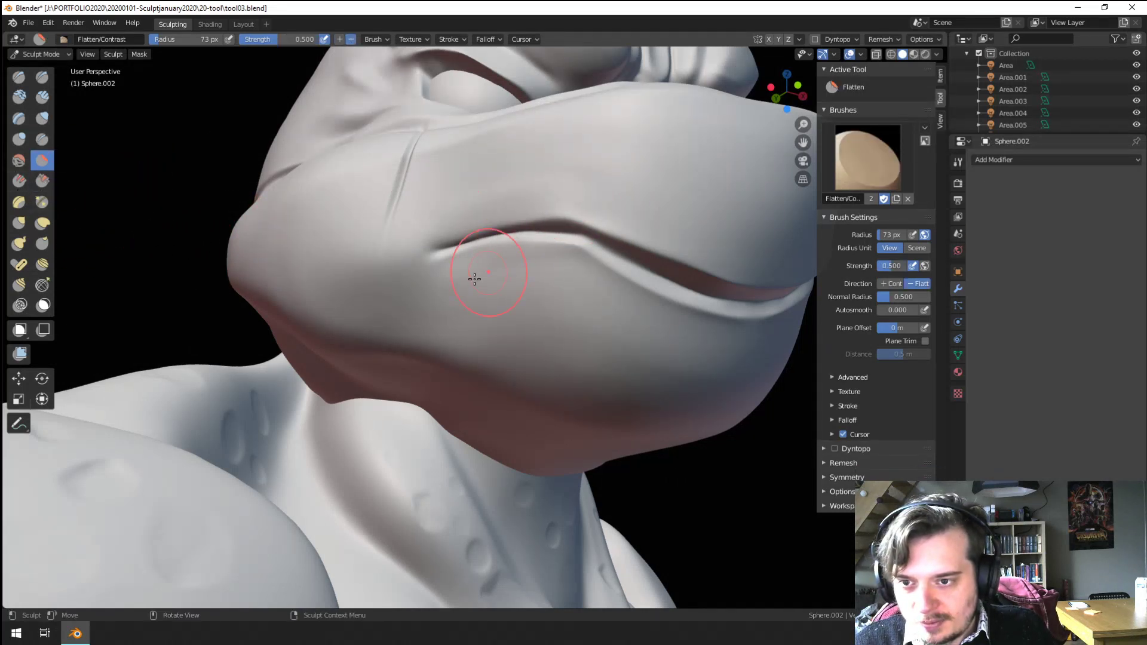
mouse_move(495, 270)
middle_down()
mouse_move(509, 299)
mouse_move(443, 299)
mouse_move(473, 229)
middle_up()
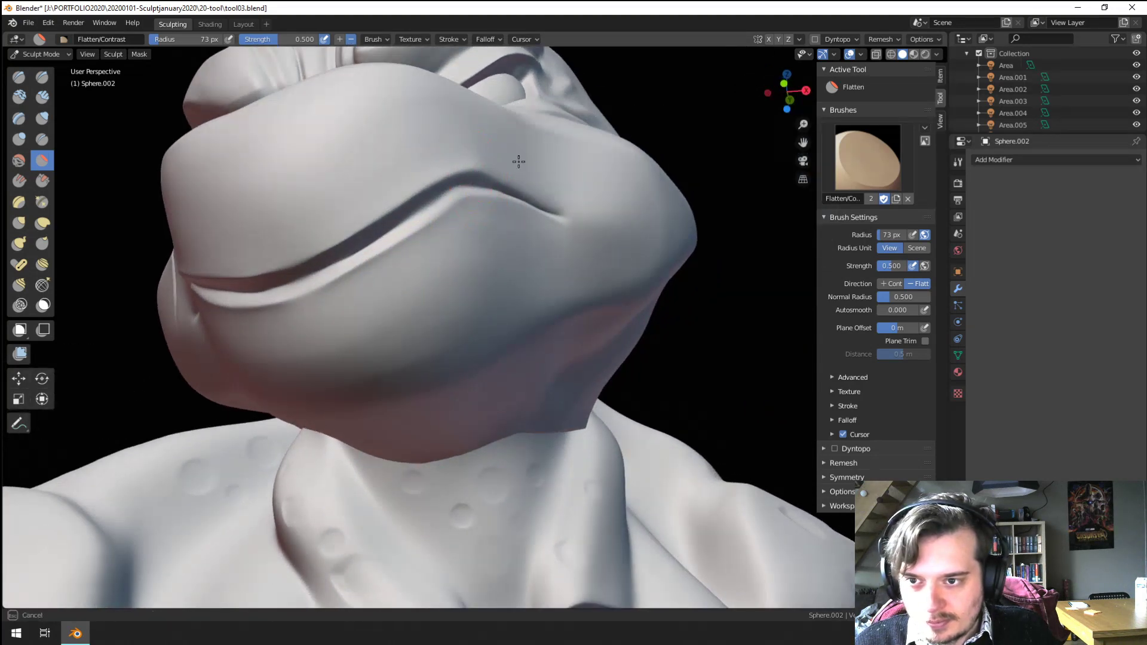
Step: Examine the head's brow, muzzle and mouth shapes from several angles and distances
scroll(518, 161, down, 5)
middle_drag(519, 161, 521, 249)
scroll(555, 236, down, 1)
scroll(514, 277, up, 3)
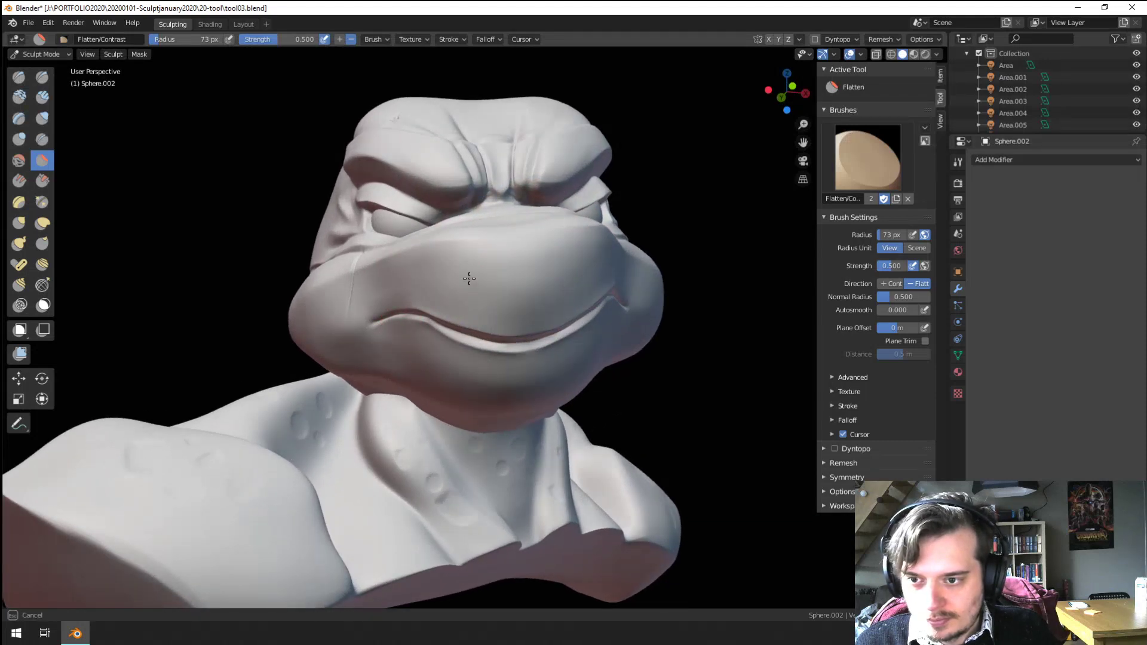
scroll(571, 296, down, 3)
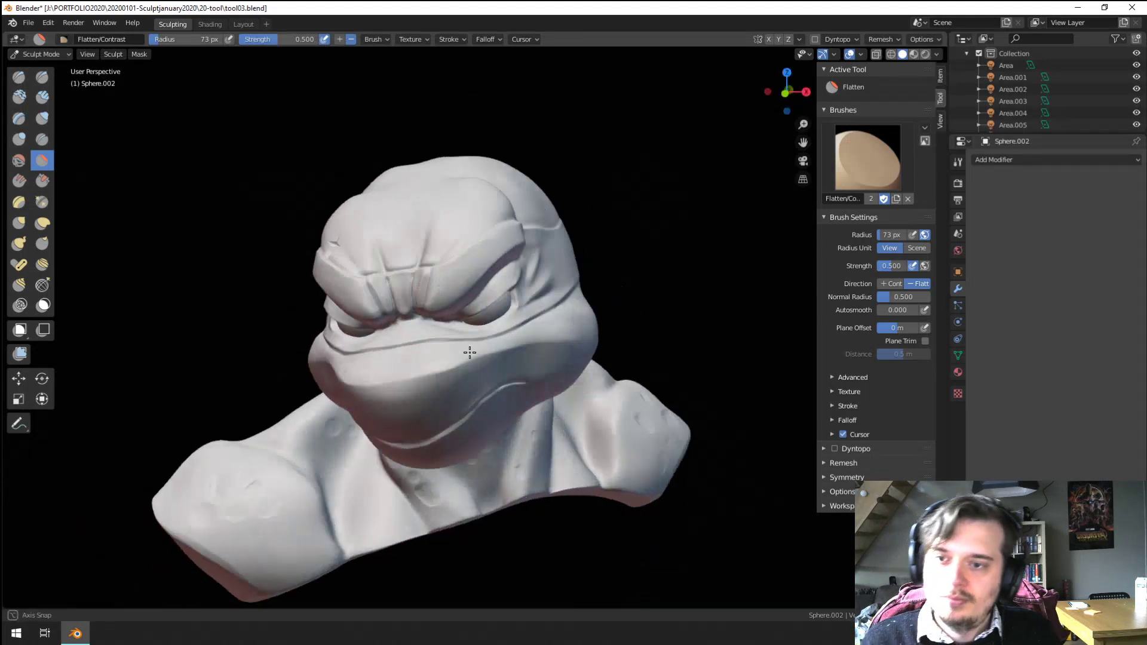
middle_drag(468, 350, 522, 302)
scroll(519, 311, up, 3)
scroll(466, 380, down, 2)
scroll(466, 379, up, 2)
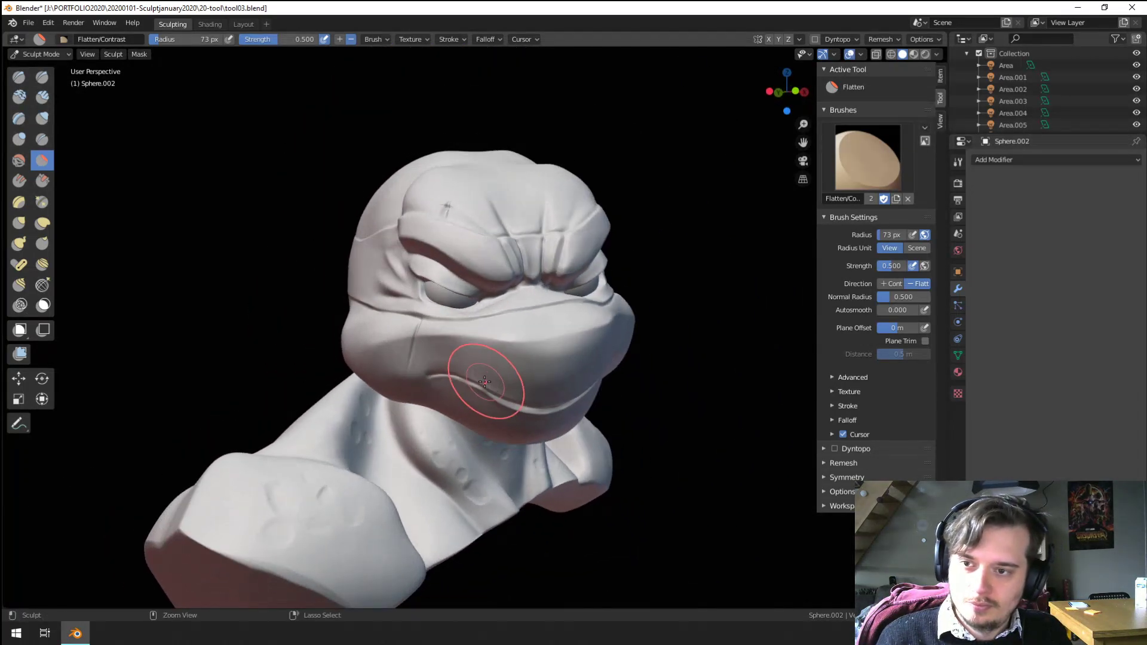
scroll(487, 379, down, 2)
mouse_move(486, 379)
middle_down()
mouse_move(428, 442)
mouse_move(445, 423)
middle_up()
scroll(445, 422, up, 3)
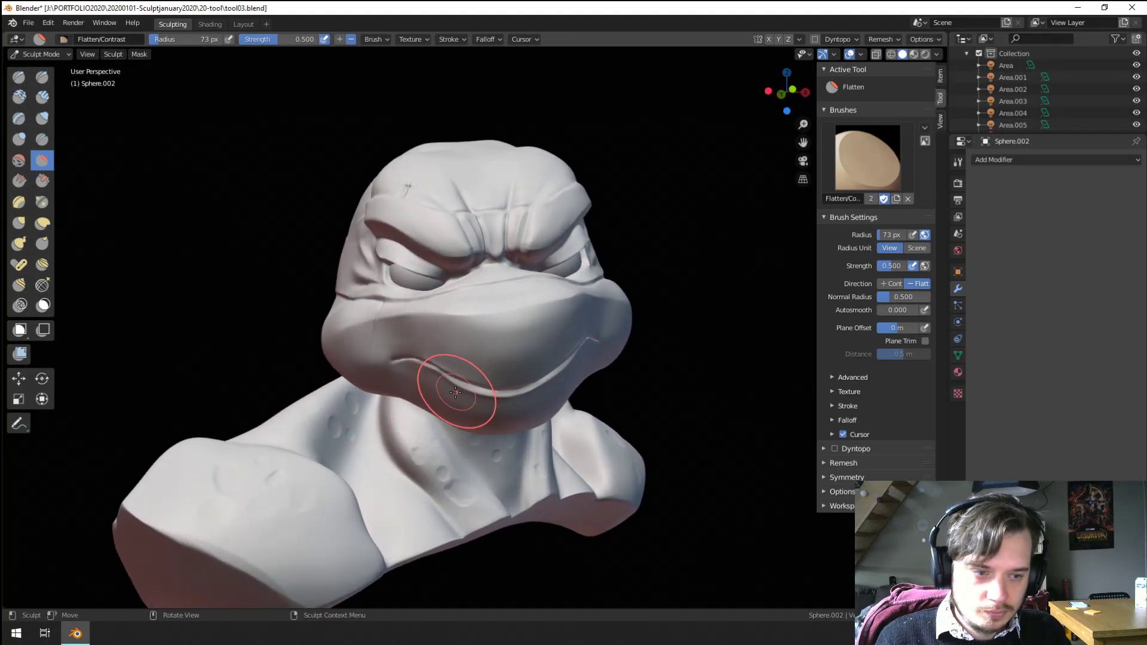
middle_drag(453, 394, 430, 364)
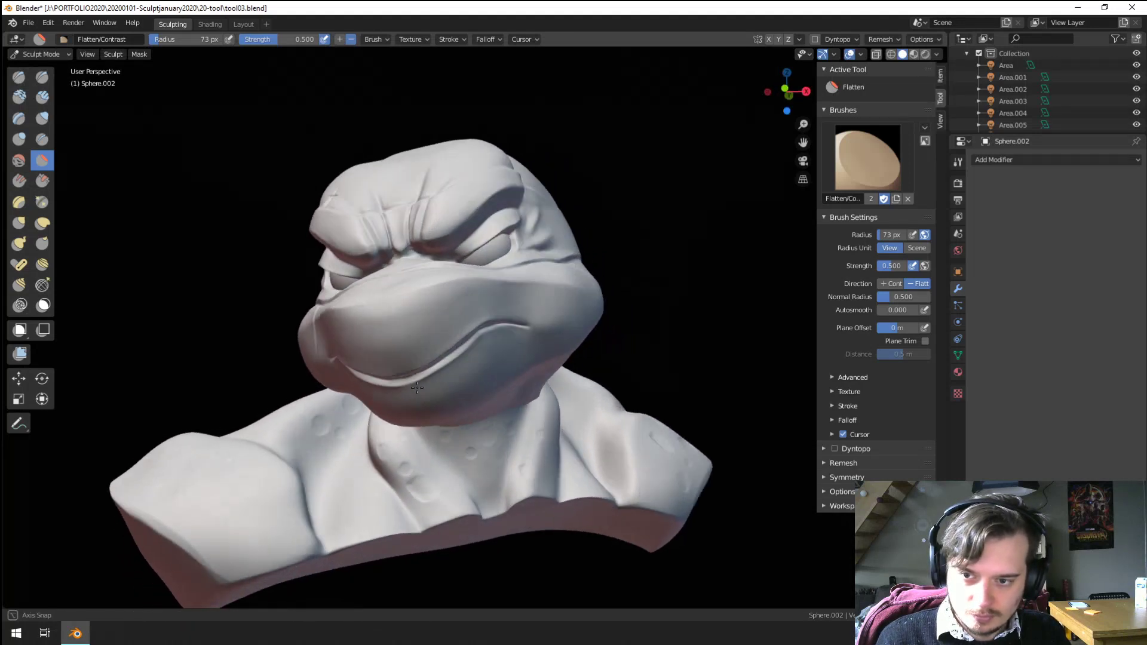
Step: Choose the Clay Strips variant brush A| Orb_Slash_01 for cutting slash marks
scroll(422, 346, up, 3)
middle_drag(143, 206, 209, 266)
scroll(221, 272, up, 3)
click(43, 118)
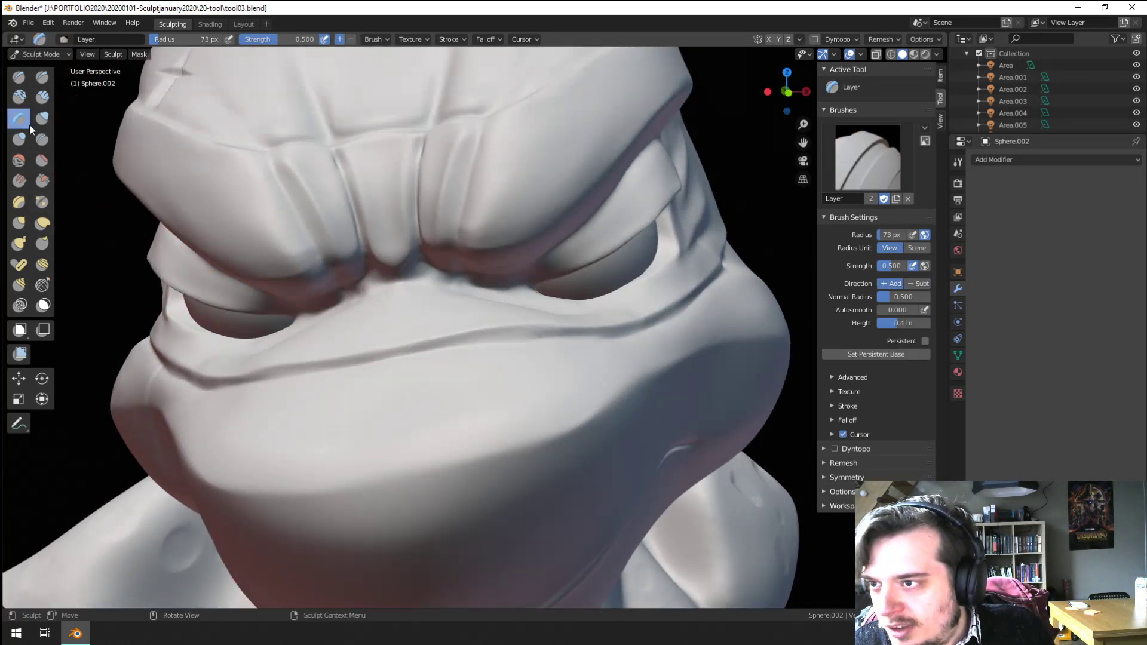
click(42, 96)
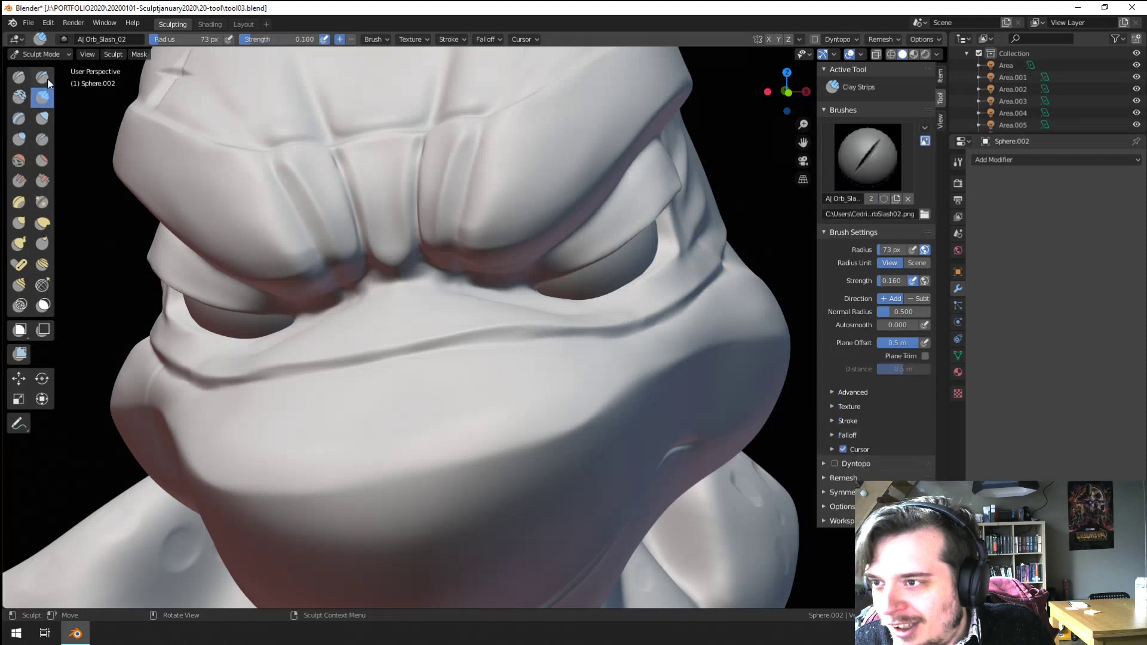
click(63, 38)
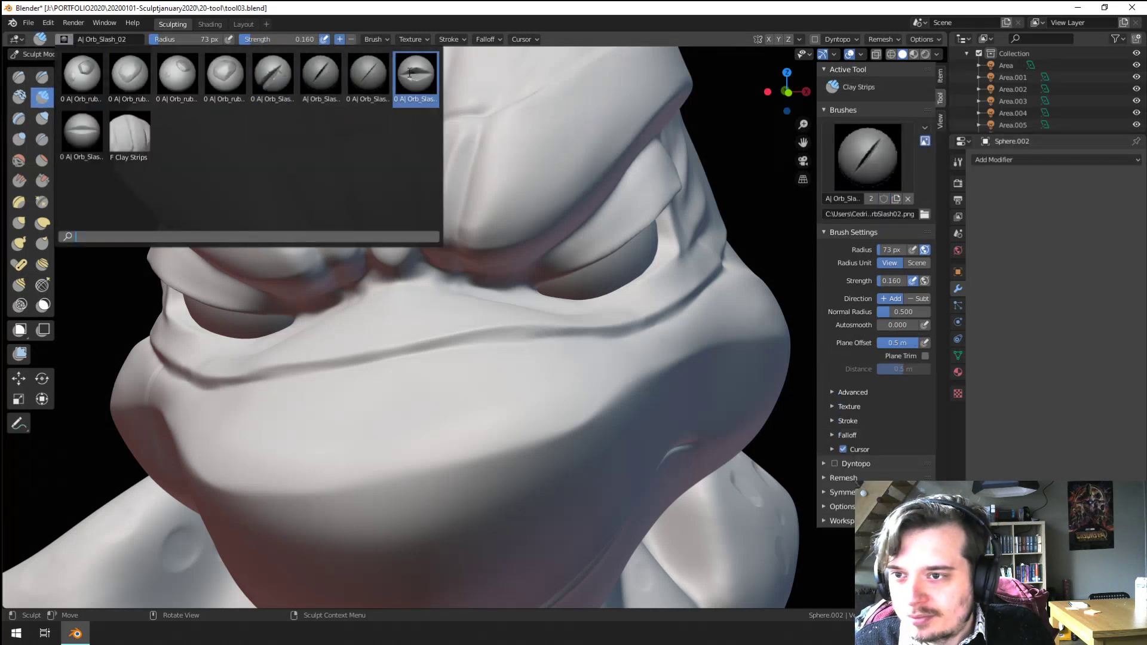
click(273, 77)
Step: Cut a short diagonal slash scar across the upper edge of the muzzle with the slash brush at 73 px radius
scroll(340, 219, down, 2)
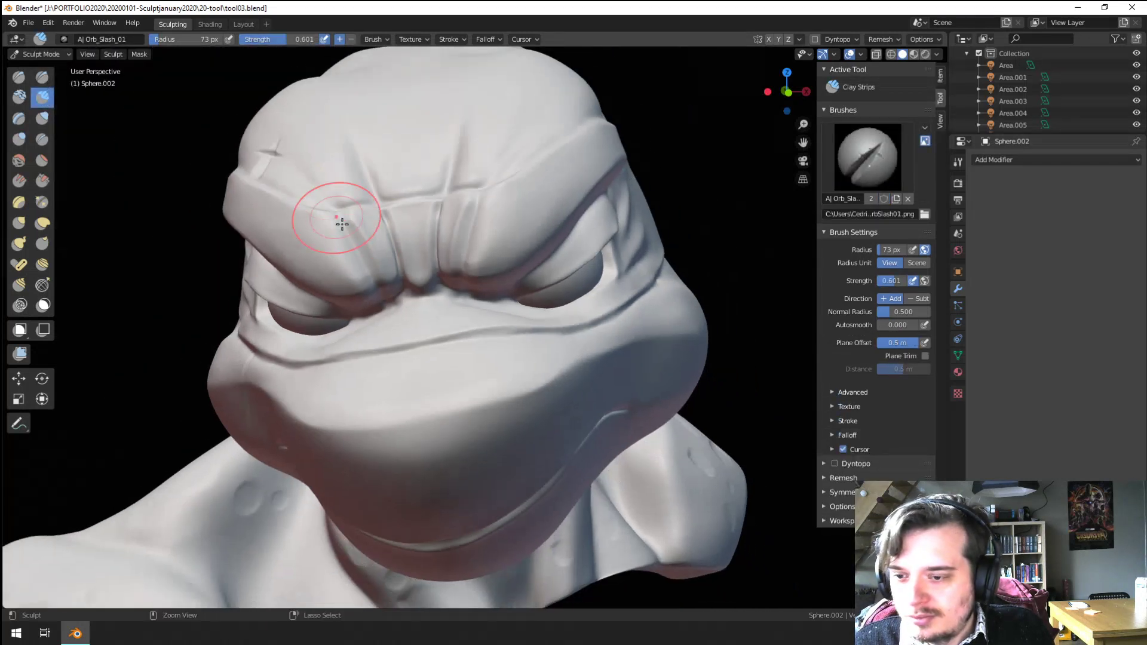
middle_drag(341, 222, 439, 339)
drag(462, 303, 493, 344)
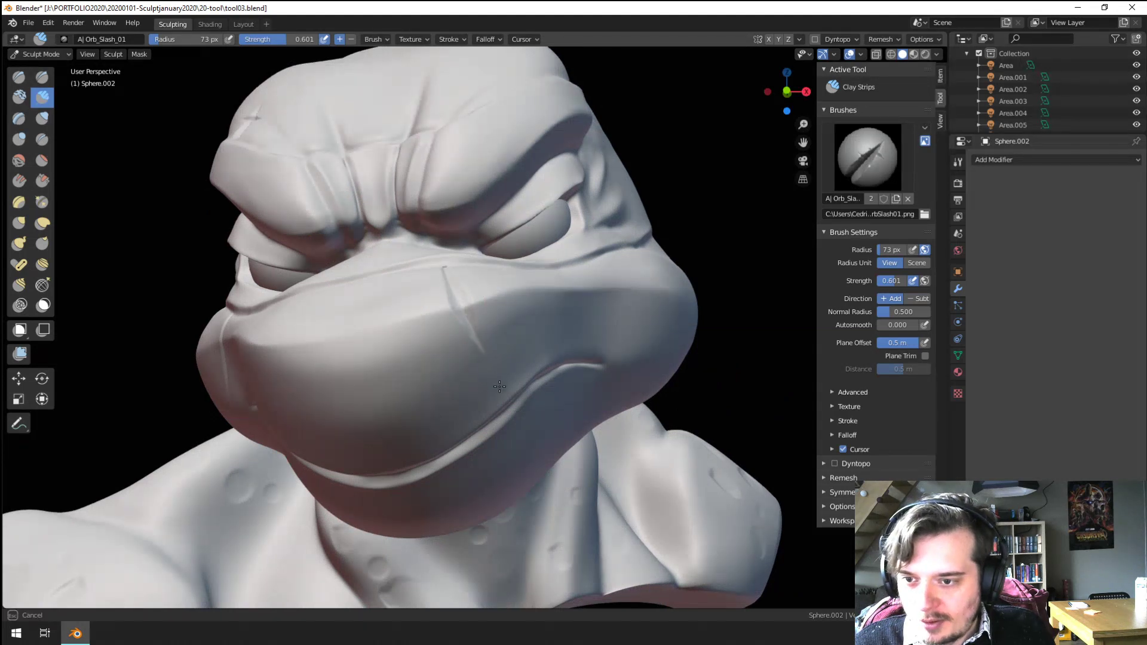
middle_drag(499, 386, 472, 342)
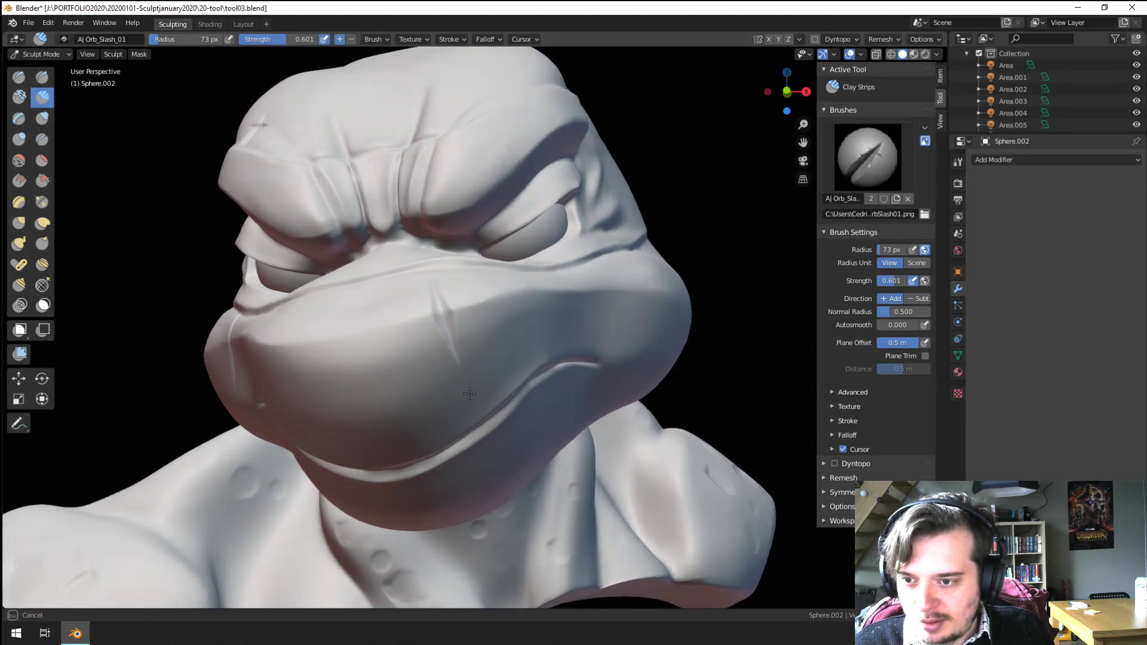
drag(470, 393, 471, 394)
Step: Try a slash mark on the forehead above the outer end of the brow
scroll(418, 406, down, 3)
mouse_move(410, 410)
middle_down()
mouse_move(430, 417)
mouse_move(472, 343)
middle_up()
scroll(472, 342, up, 3)
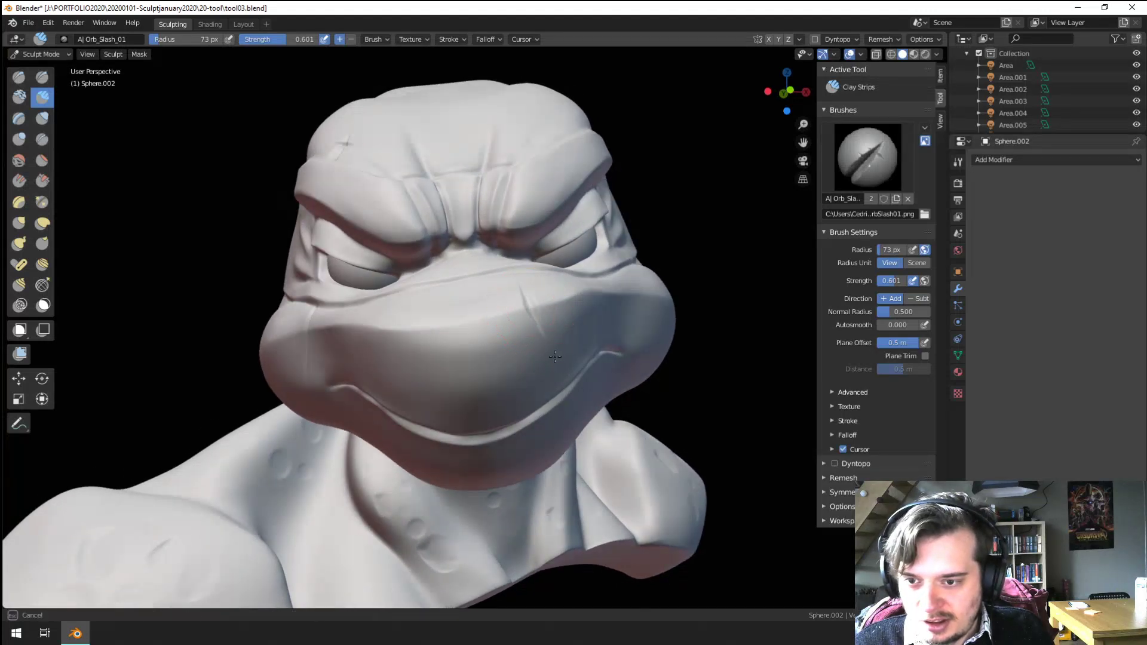
mouse_move(555, 357)
middle_down()
mouse_move(405, 391)
mouse_move(388, 383)
middle_up()
mouse_move(382, 433)
middle_down()
mouse_move(453, 395)
mouse_move(435, 436)
mouse_move(404, 453)
mouse_move(442, 316)
middle_up()
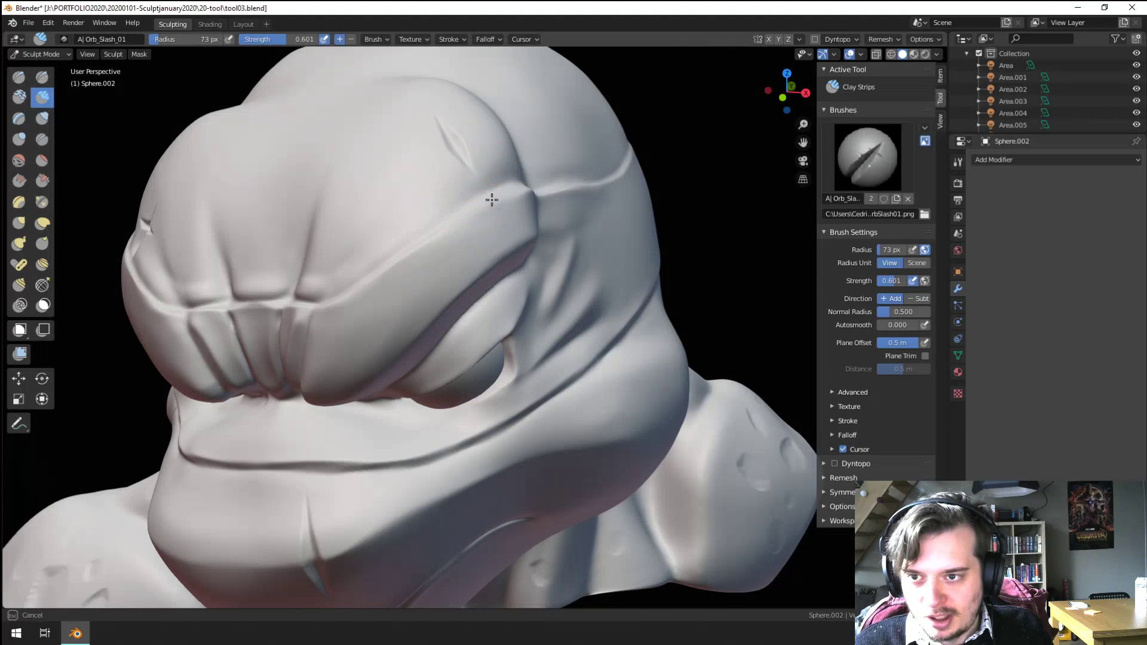
mouse_move(491, 200)
ctrl+middle_down()
mouse_move(521, 359)
mouse_move(496, 370)
mouse_move(450, 311)
ctrl+middle_up()
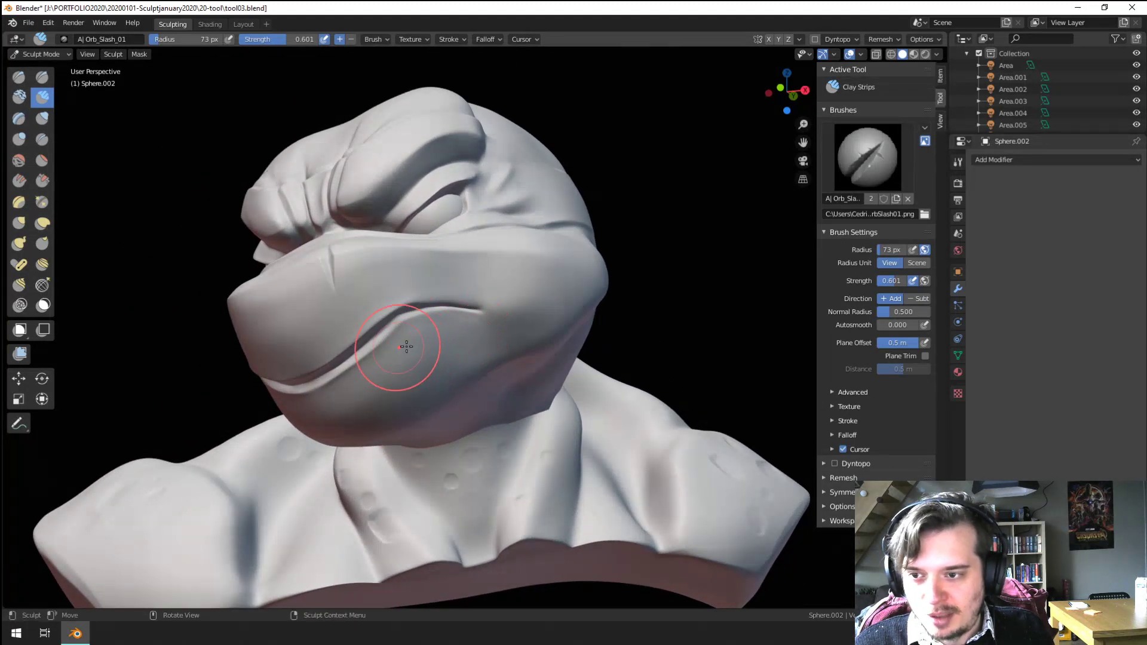
middle_drag(407, 346, 468, 388)
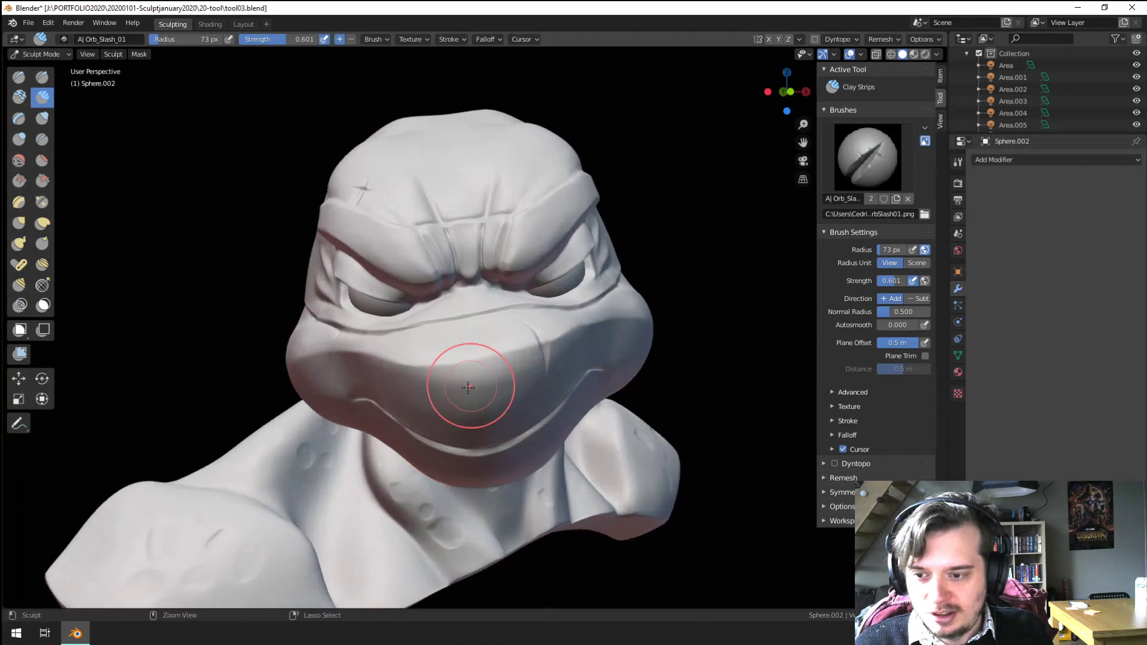
click(19, 76)
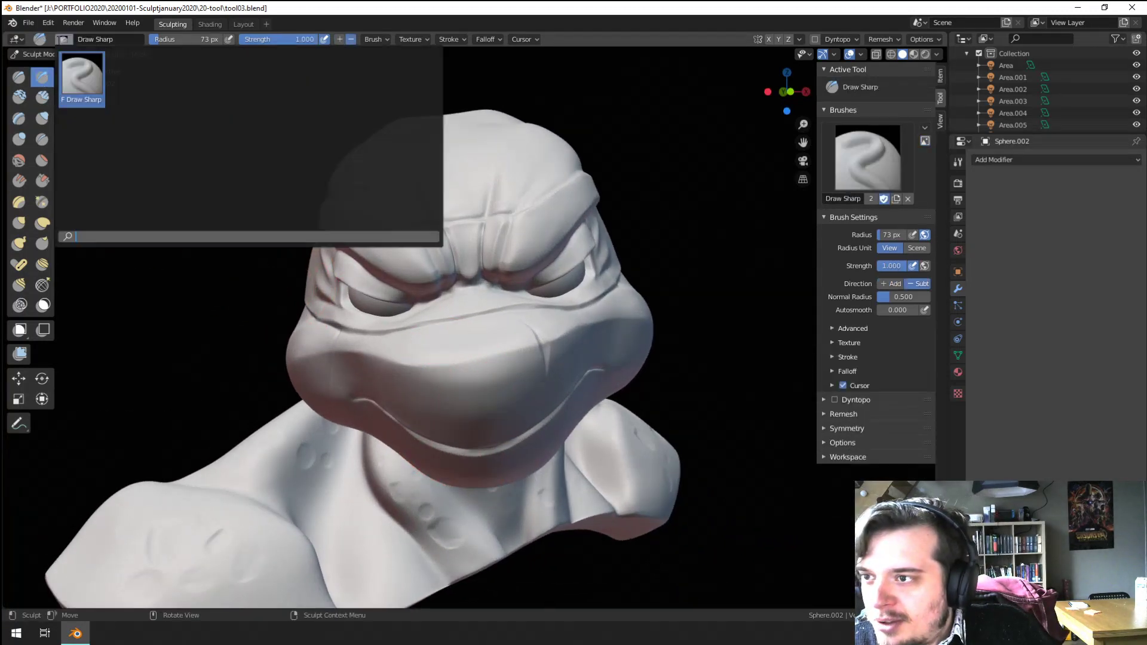
click(64, 38)
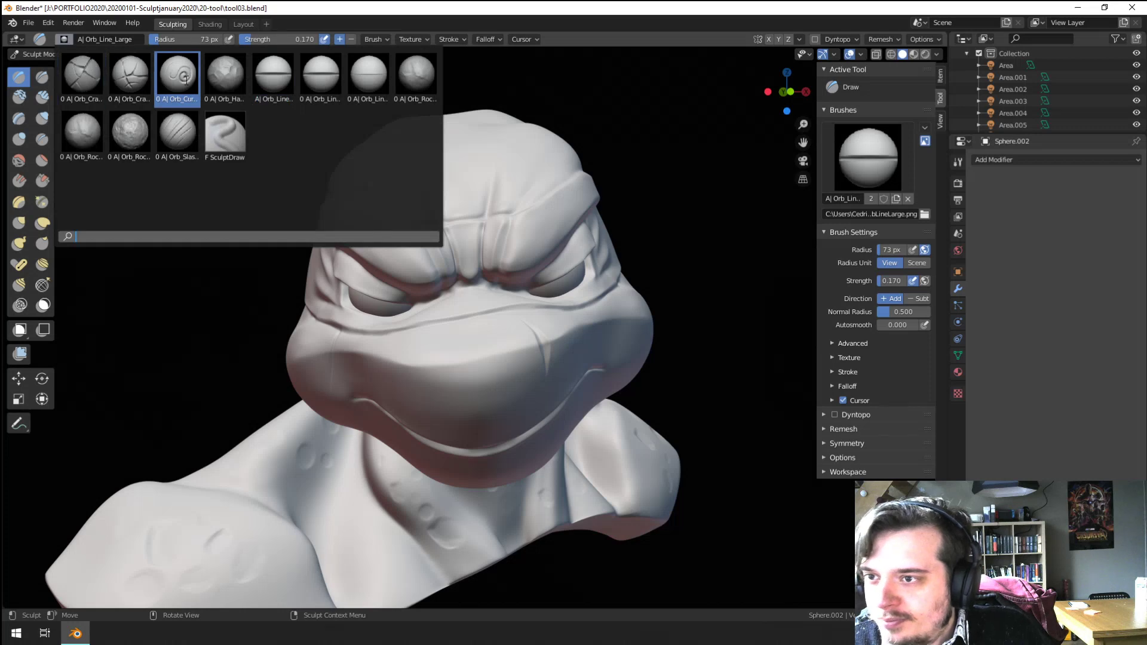
click(69, 100)
Step: Choose the Clay Strips variant brush A| Orb_rubble_02 and face the cheek below the eye
click(43, 97)
click(64, 40)
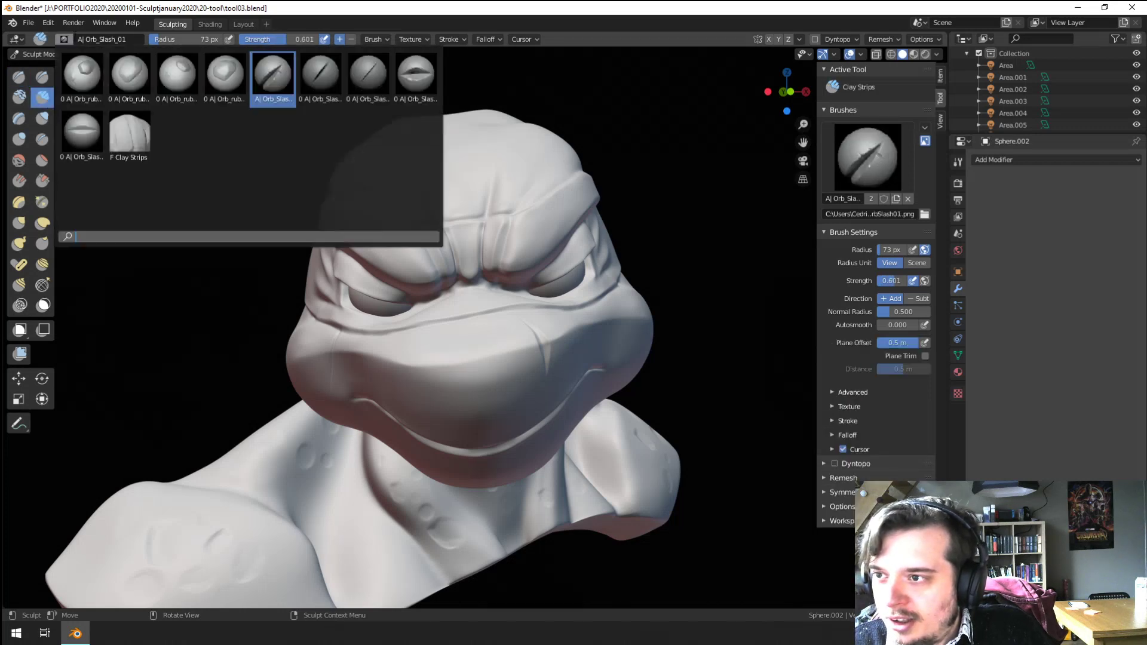
click(129, 79)
mouse_move(211, 209)
middle_down()
mouse_move(248, 256)
mouse_move(253, 224)
middle_up()
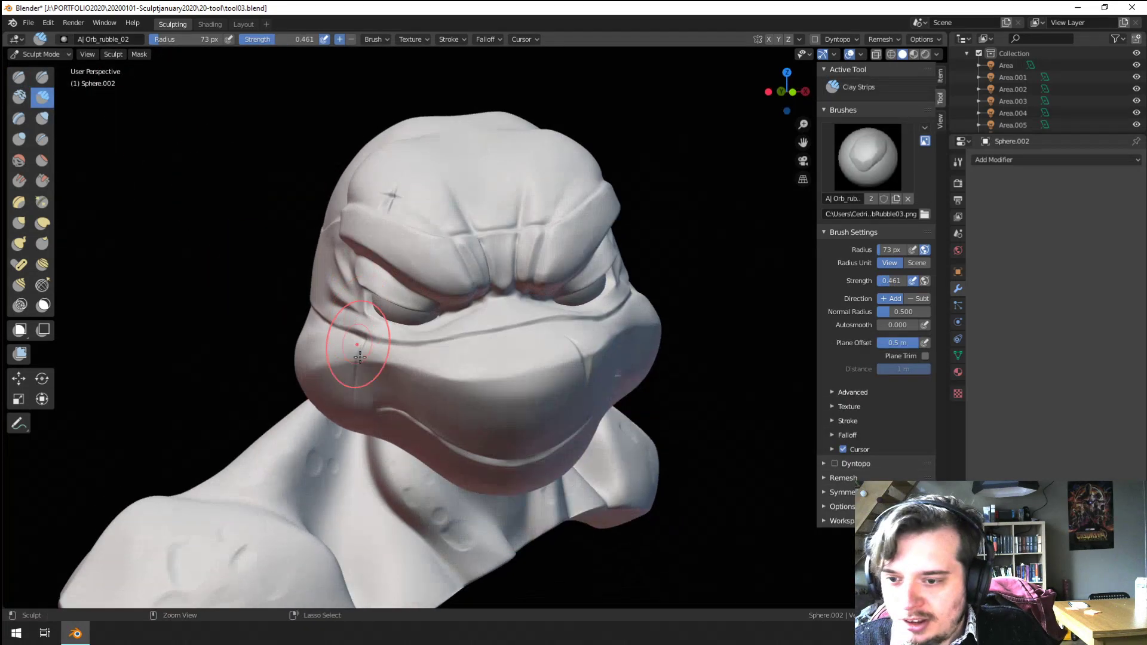
Step: Stamp rubble dents into the cheek below the eye and the top of the muzzle at a 73 px radius
scroll(359, 345, up, 4)
mouse_move(475, 371)
middle_down()
mouse_move(444, 369)
mouse_move(440, 502)
mouse_move(436, 391)
mouse_move(477, 414)
middle_up()
scroll(488, 367, down, 3)
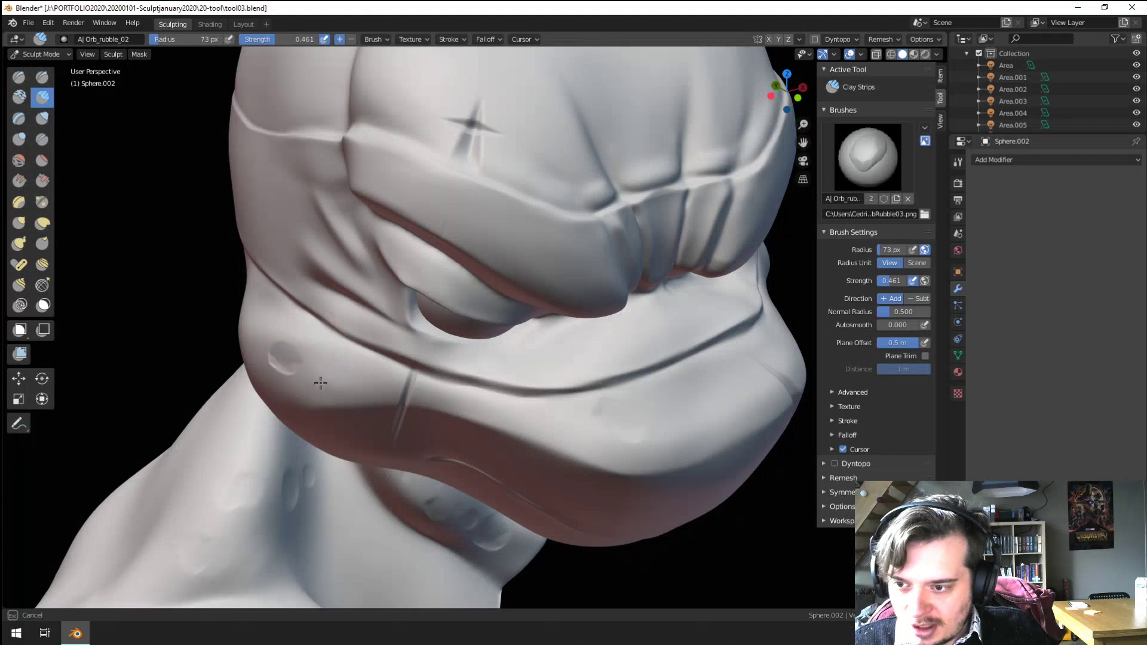
Step: Stamp two rubble dents across the upper forehead, one on each brow bulge, at a 73 px radius
scroll(358, 364, down, 3)
mouse_move(359, 364)
middle_down()
mouse_move(435, 399)
mouse_move(415, 384)
mouse_move(510, 339)
mouse_move(487, 353)
mouse_move(468, 294)
mouse_move(442, 274)
middle_up()
scroll(470, 361, down, 3)
scroll(498, 347, up, 4)
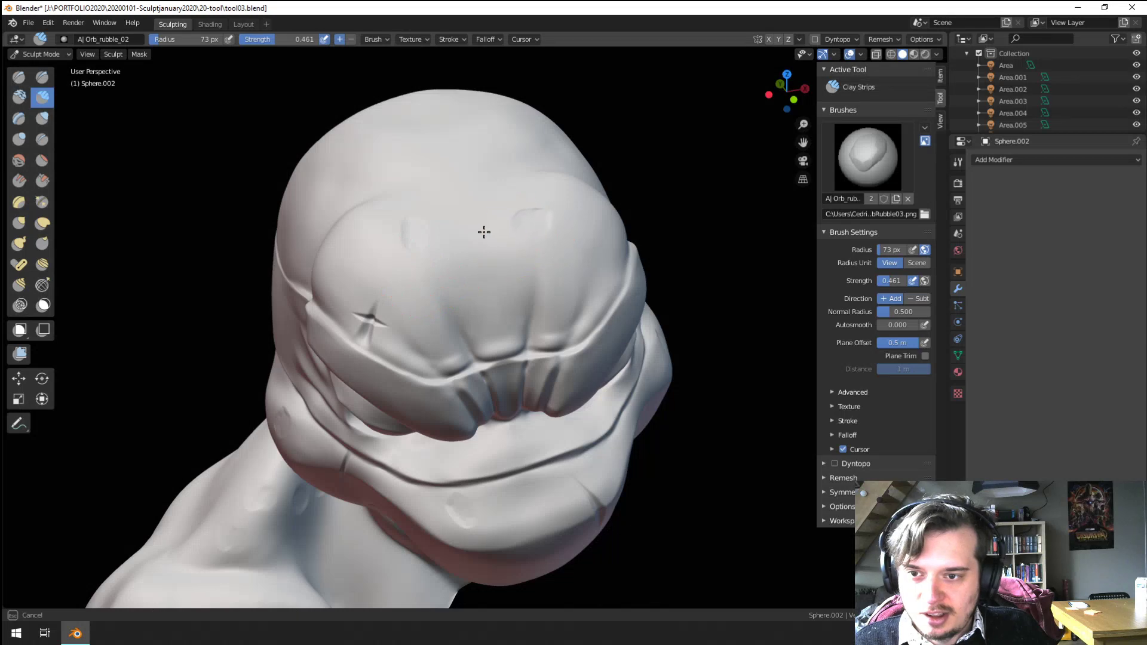
scroll(484, 232, down, 3)
mouse_move(484, 231)
middle_down()
mouse_move(422, 305)
mouse_move(400, 403)
mouse_move(384, 359)
middle_up()
middle_drag(332, 287, 239, 232)
scroll(219, 213, up, 3)
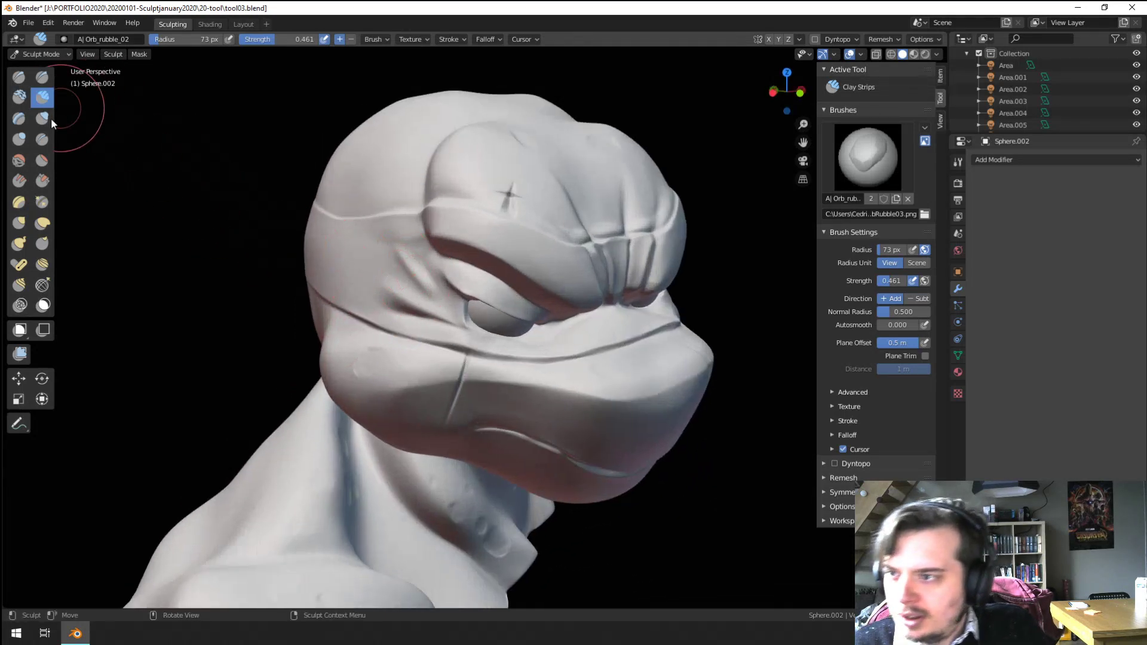
Step: Switch to the Blob brush at a 21 px radius and press a round pit into the cheek beside the rubble dent
click(19, 139)
scroll(376, 380, up, 3)
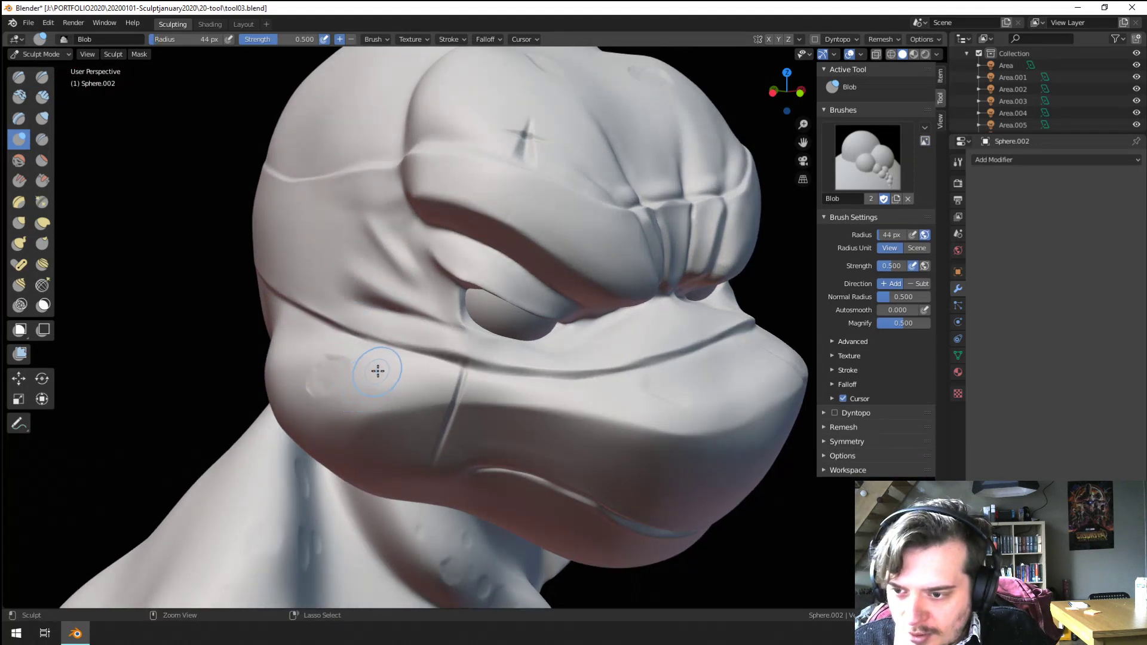
key(f)
click(373, 369)
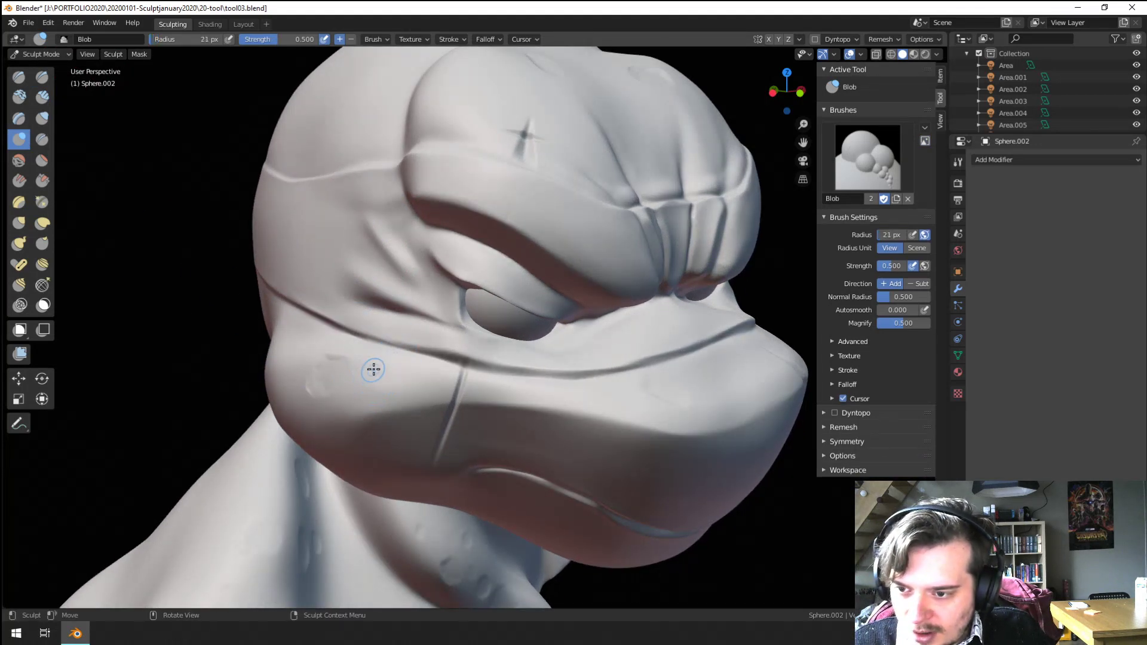
Step: Press round pits into the forehead around the rubble dents with the Blob brush at a 30 px radius
mouse_move(377, 366)
middle_down()
mouse_move(410, 336)
mouse_move(358, 374)
mouse_move(423, 325)
mouse_move(445, 243)
middle_up()
key(f)
click(445, 259)
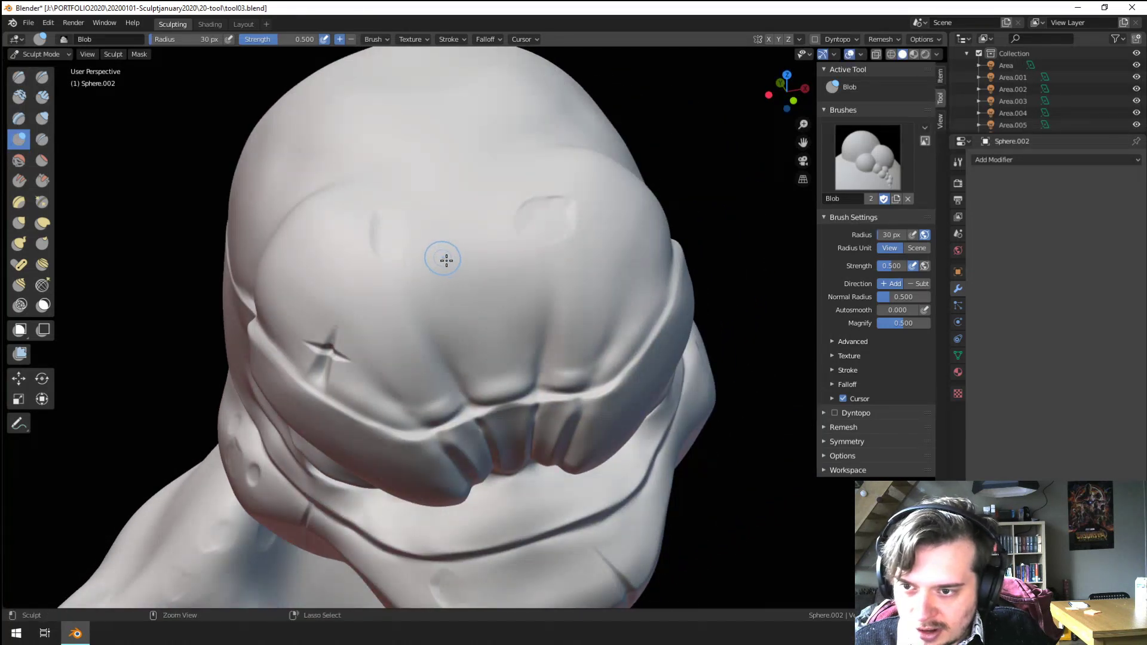
click(603, 235)
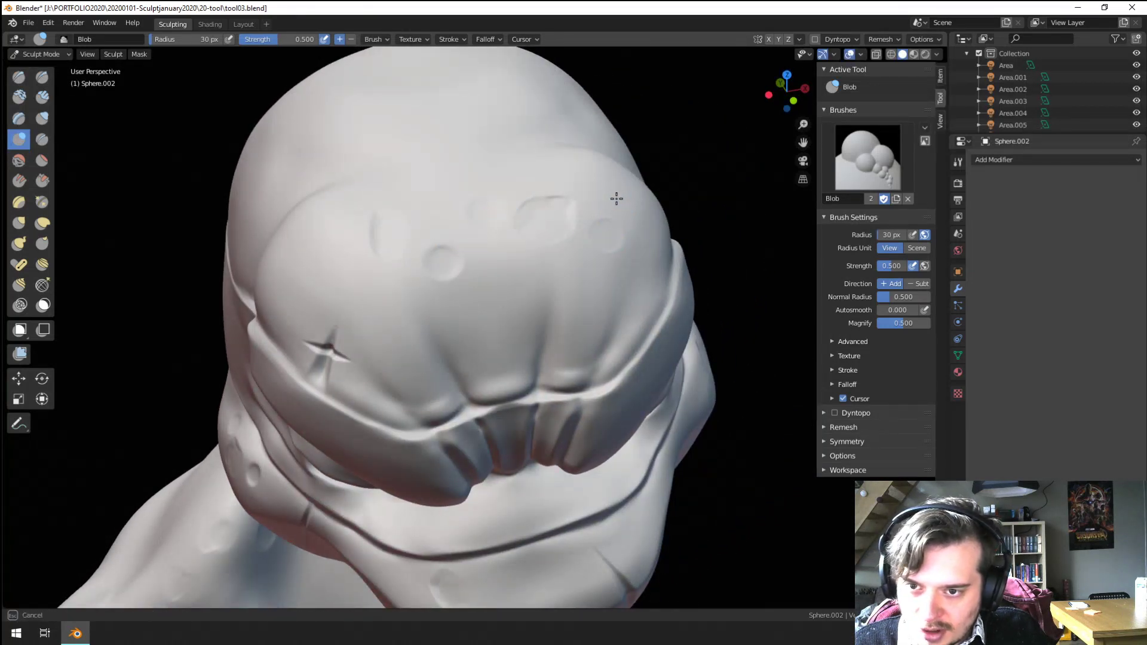
mouse_move(325, 233)
middle_down()
mouse_move(425, 346)
mouse_move(446, 442)
middle_up()
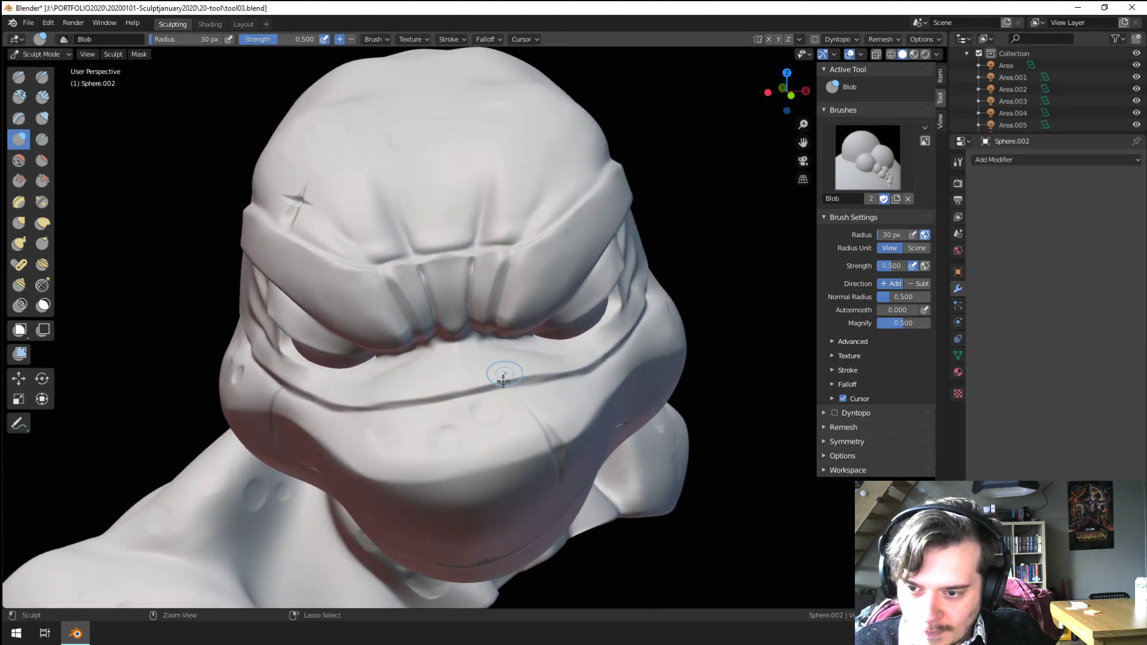
Step: Scatter small pits around the larger dents on the cheek with the Blob brush at a 14 px radius
middle_drag(503, 381, 458, 394)
scroll(458, 394, up, 3)
key(f)
click(424, 394)
scroll(442, 370, up, 2)
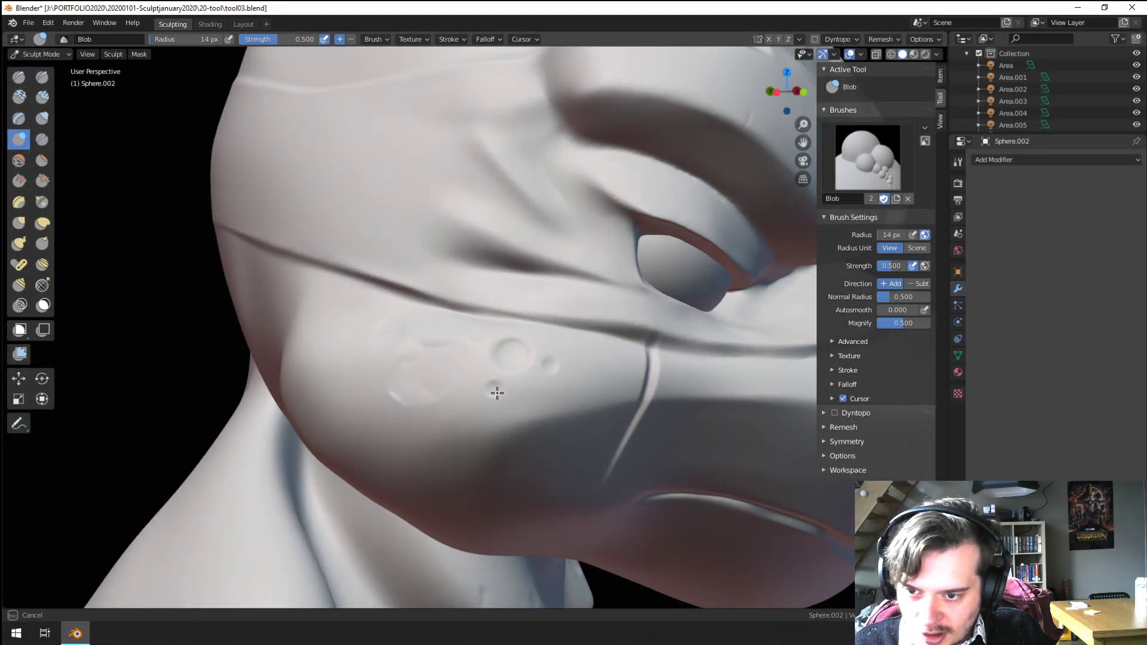
scroll(543, 361, down, 5)
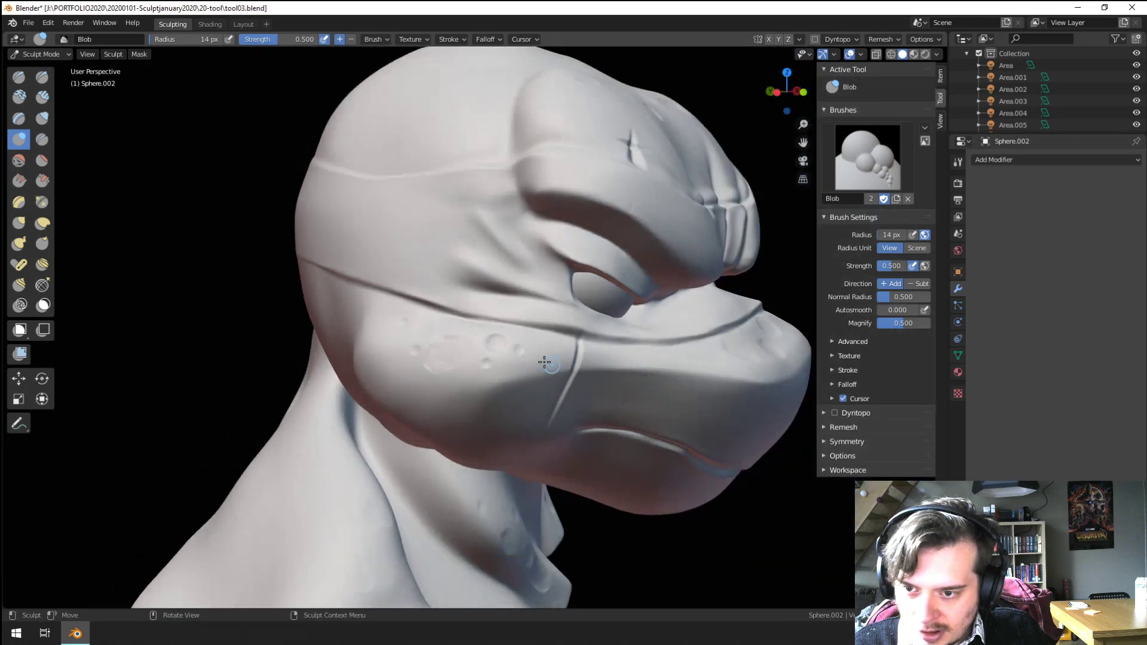
Step: Smooth away the dents on top of the muzzle at a 64 px radius and even its surface with the Flatten brush
mouse_move(542, 360)
middle_down()
mouse_move(460, 361)
mouse_move(465, 394)
mouse_move(476, 350)
mouse_move(472, 397)
middle_up()
key(f)
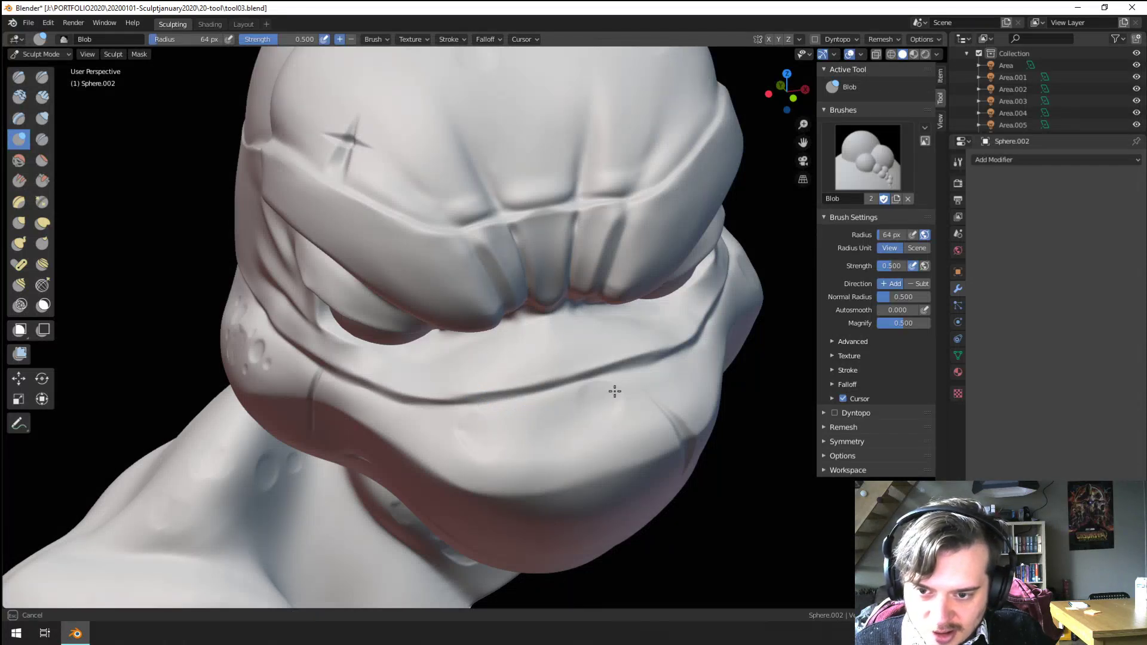
click(479, 435)
mouse_move(480, 436)
middle_down()
mouse_move(432, 478)
mouse_move(448, 447)
middle_up()
scroll(448, 448, up, 3)
click(42, 161)
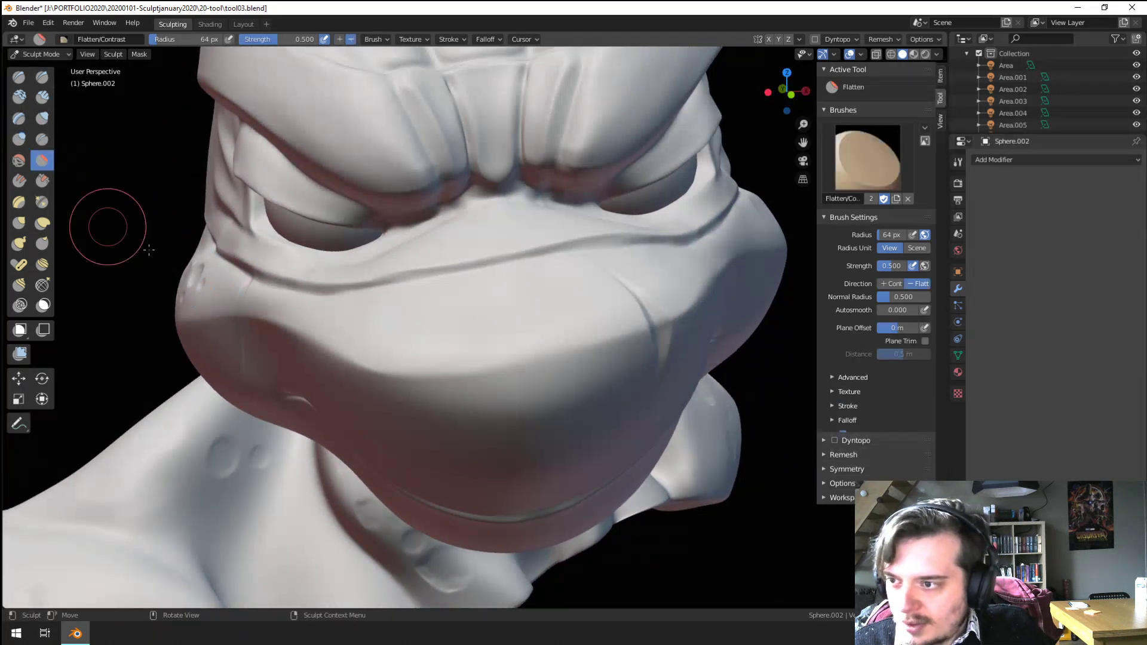
middle_drag(526, 398, 551, 415)
mouse_move(555, 456)
mouse_down()
mouse_move(671, 446)
mouse_move(710, 429)
mouse_up()
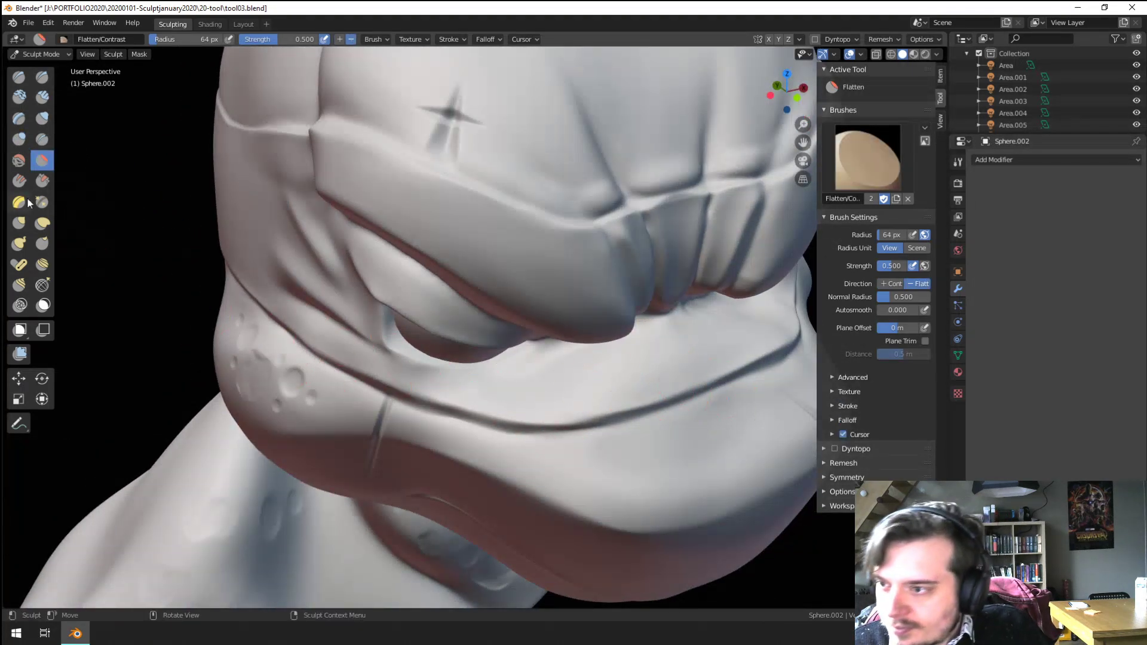
Step: Add pits along the cheek just below the crease with the Blob brush at 12 px and 23 px radius
click(19, 139)
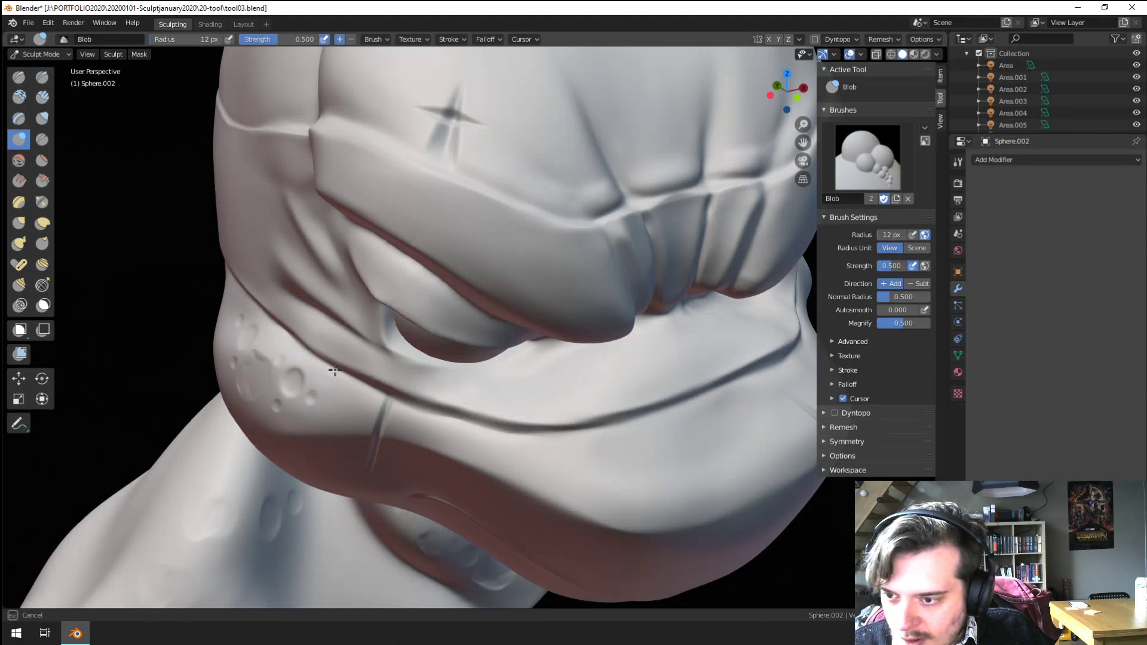
key(f)
click(277, 330)
Step: Adjust the cheek area below the eye crease with the Grab brush at a 47 px radius
key(g)
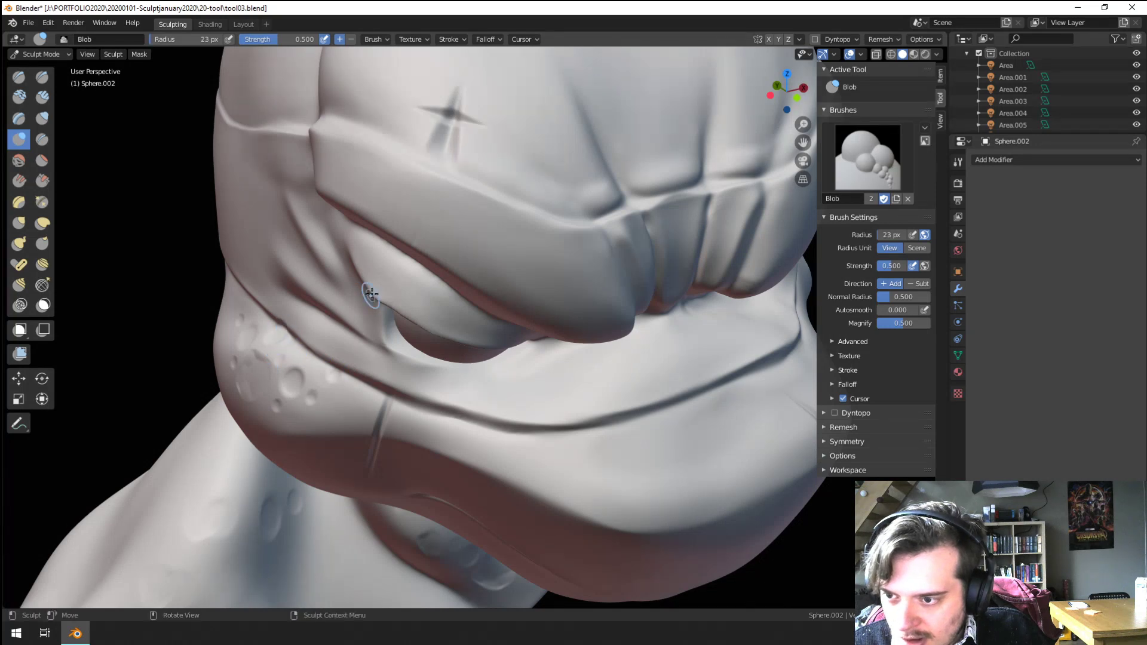
mouse_move(366, 296)
middle_down()
mouse_move(396, 269)
mouse_move(366, 305)
middle_up()
key(f)
click(377, 314)
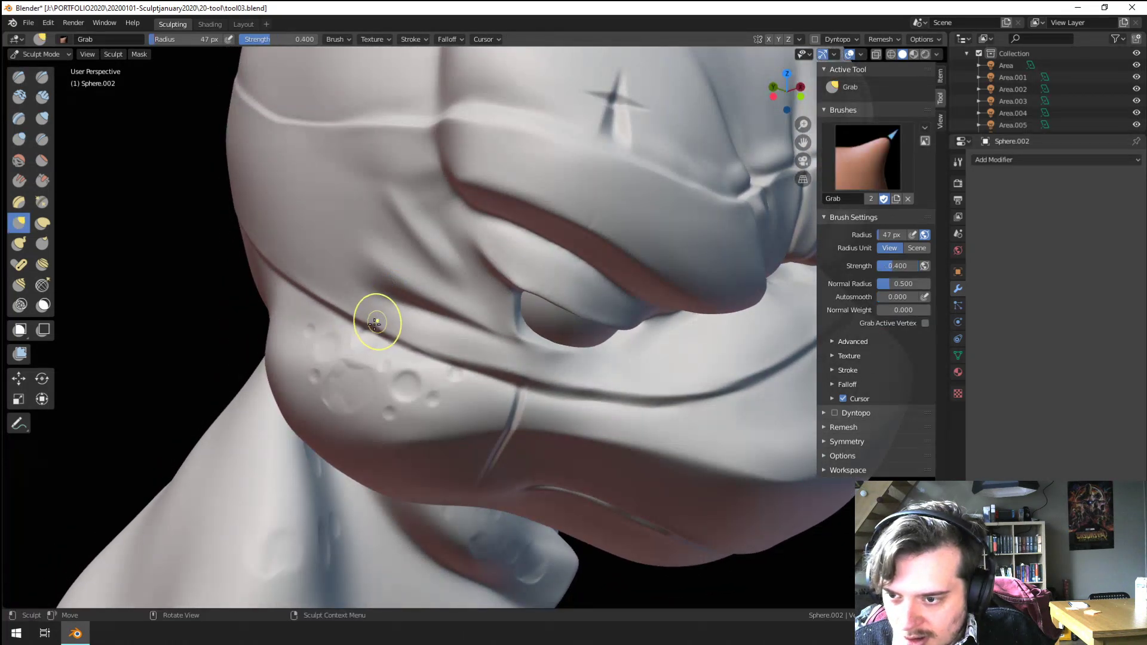
scroll(378, 318, down, 4)
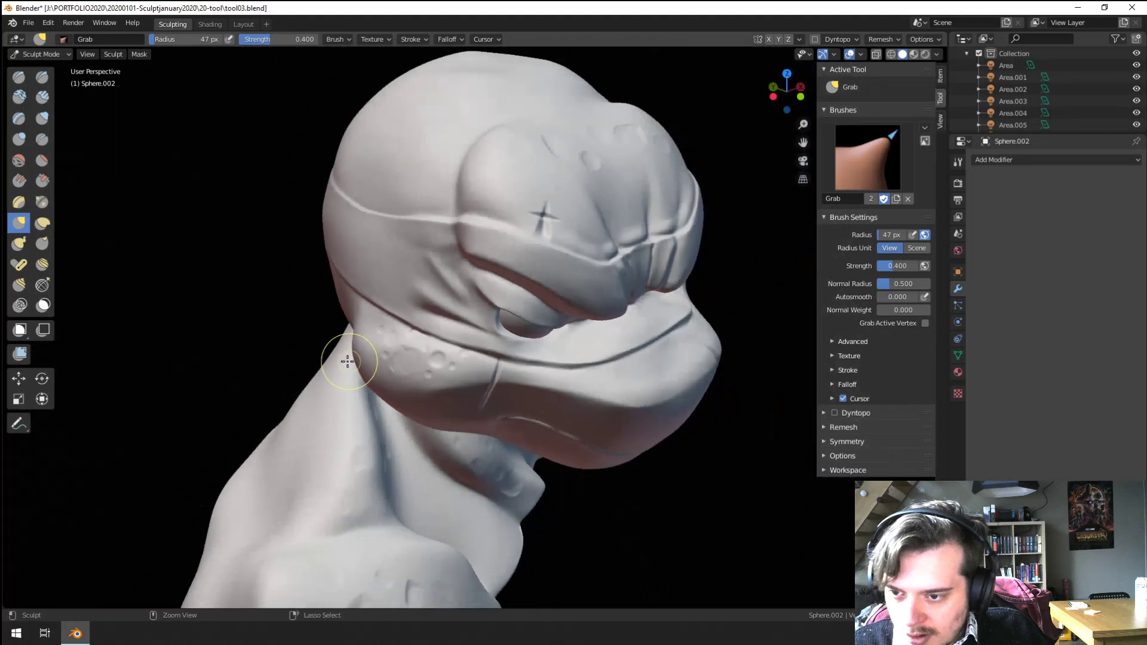
mouse_move(352, 358)
middle_down()
mouse_move(388, 356)
mouse_move(366, 364)
mouse_move(352, 303)
middle_up()
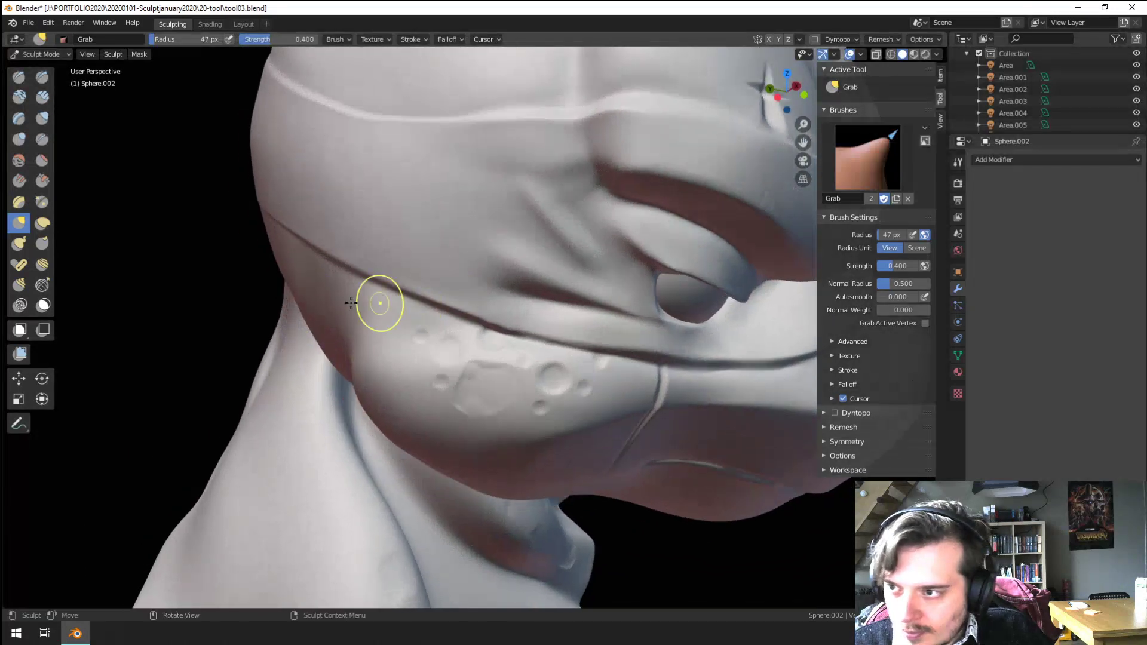
Step: Press larger pits into the rear of the cheek with the Blob brush at 32 px, and smaller ones at 17 px
click(19, 139)
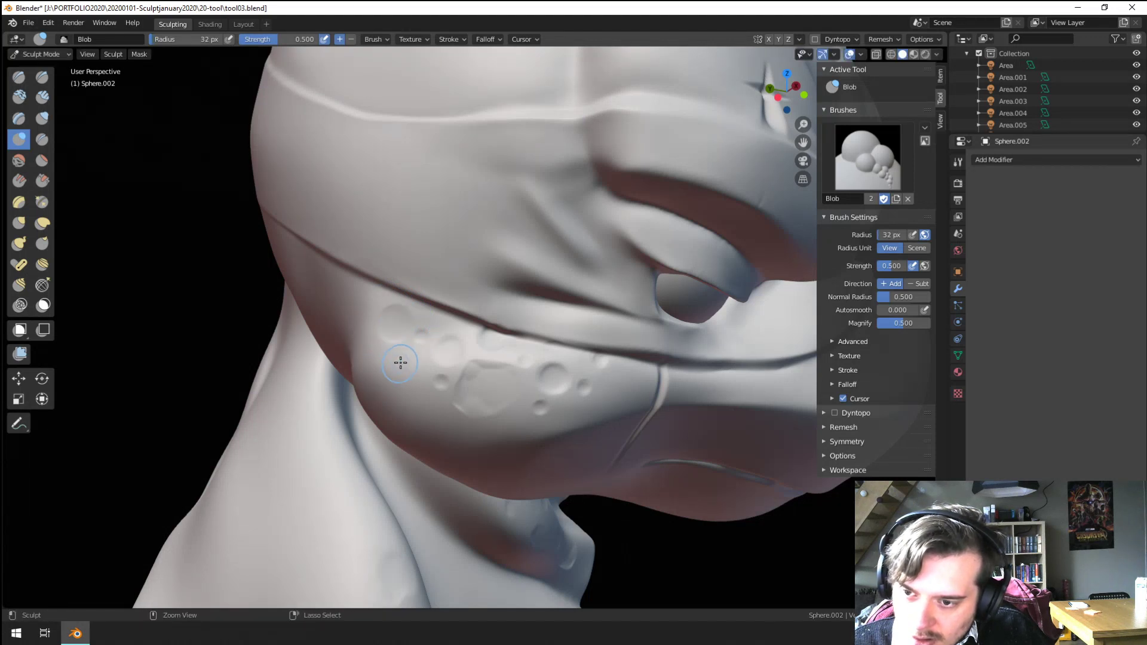
key(bracketleft)
key(bracketleft)
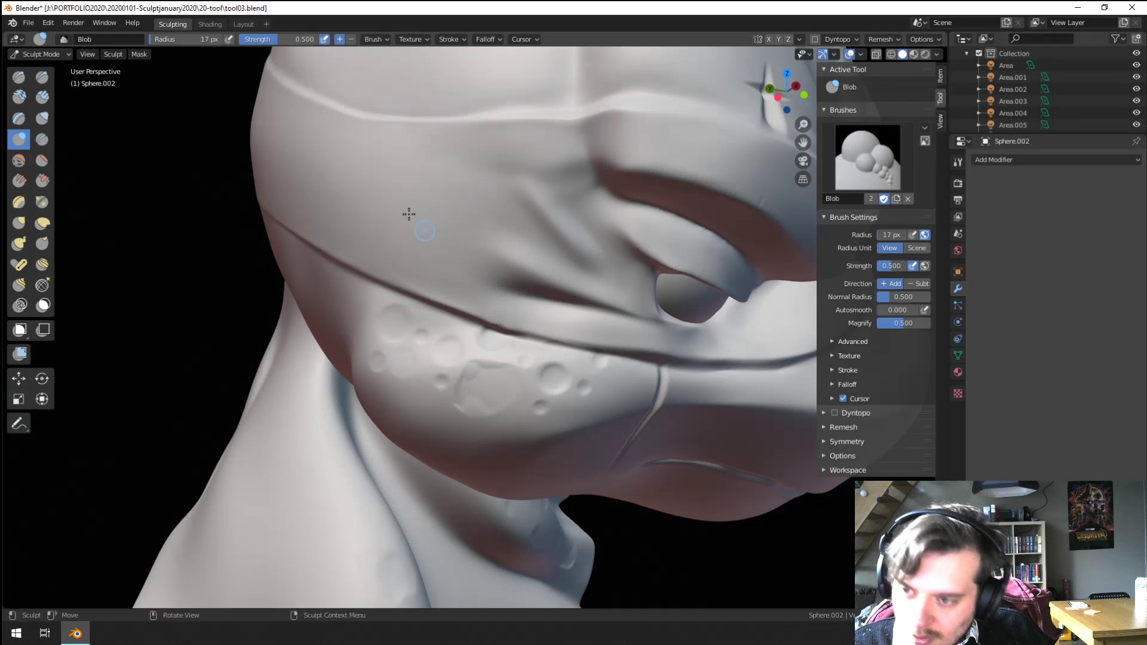
middle_drag(411, 404, 340, 409)
scroll(409, 346, up, 5)
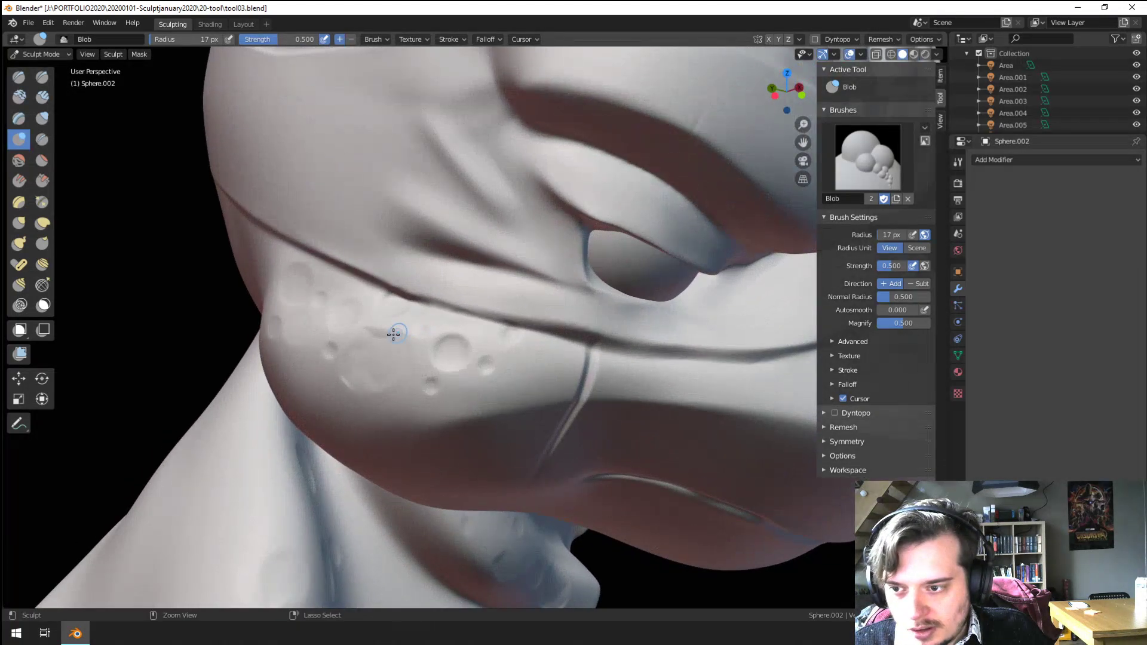
middle_drag(397, 333, 382, 356)
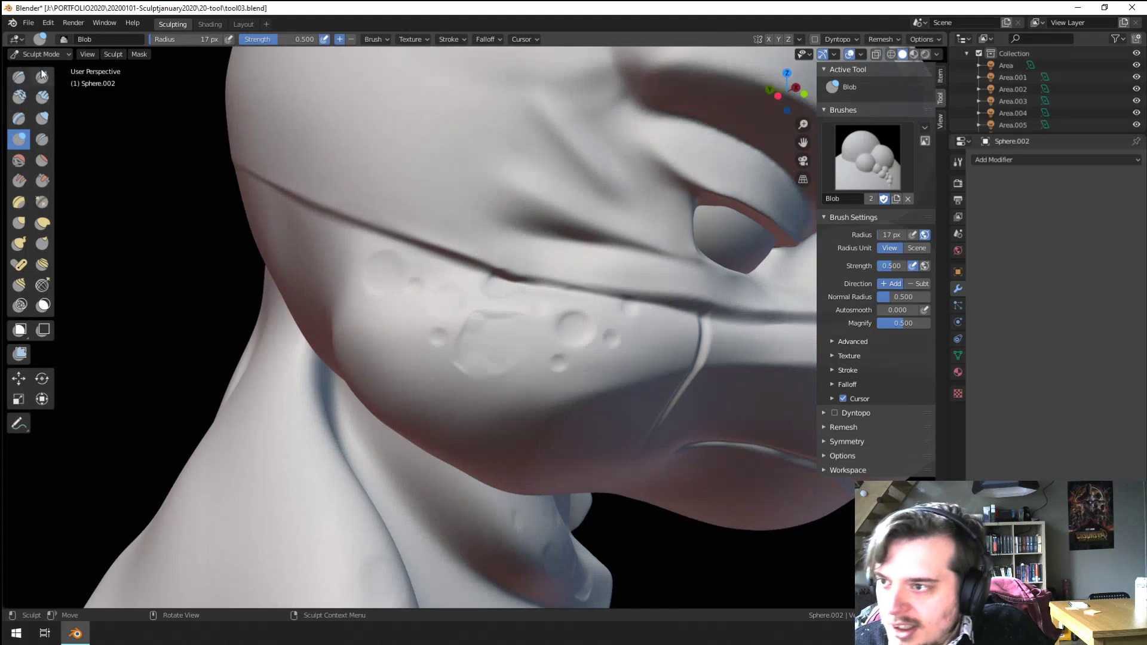
Step: Stamp an angular dent at the rear of the cheek with the Clay Strips variant A| Orb_rubble_04
click(42, 96)
click(40, 39)
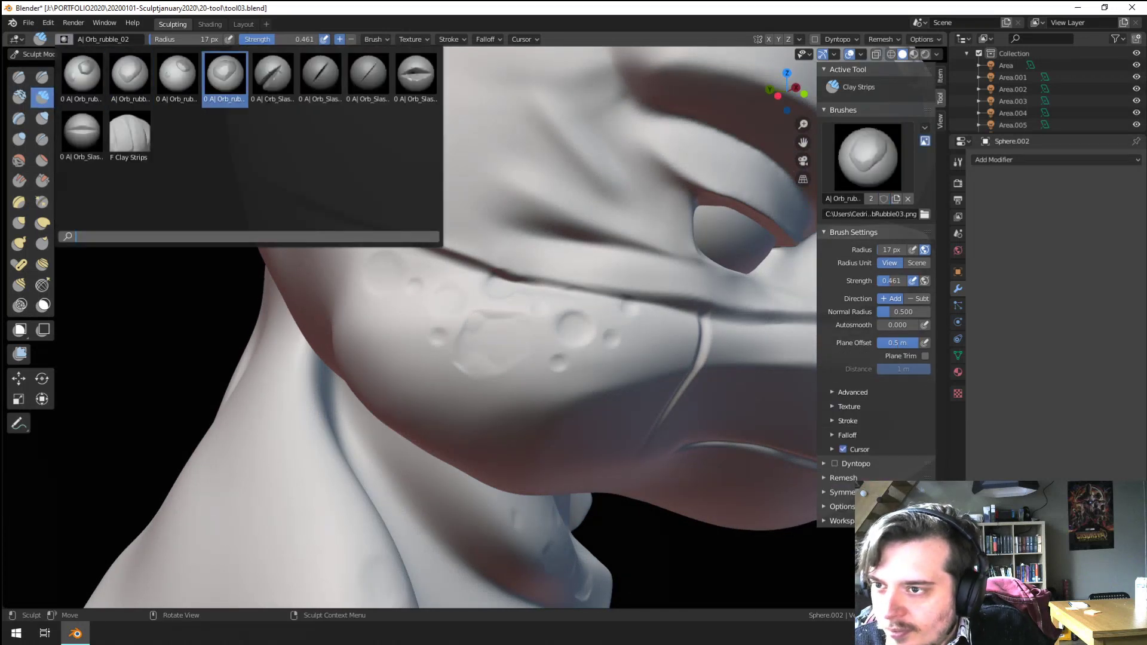
click(225, 77)
drag(388, 327, 368, 382)
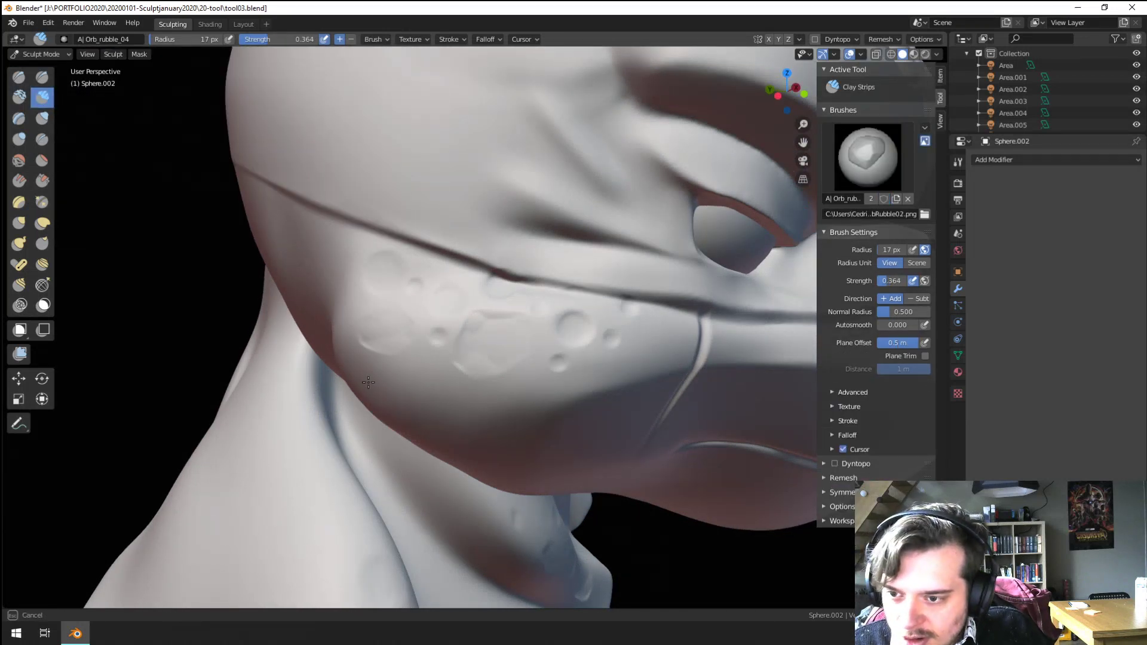
scroll(369, 380, down, 6)
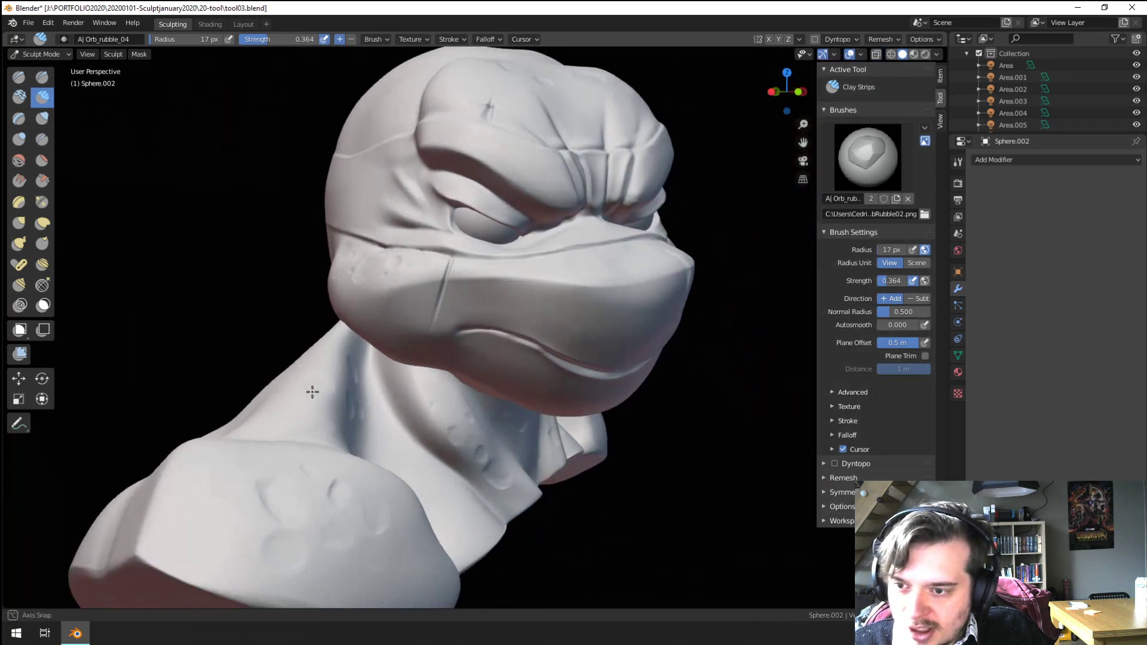
scroll(319, 275, up, 7)
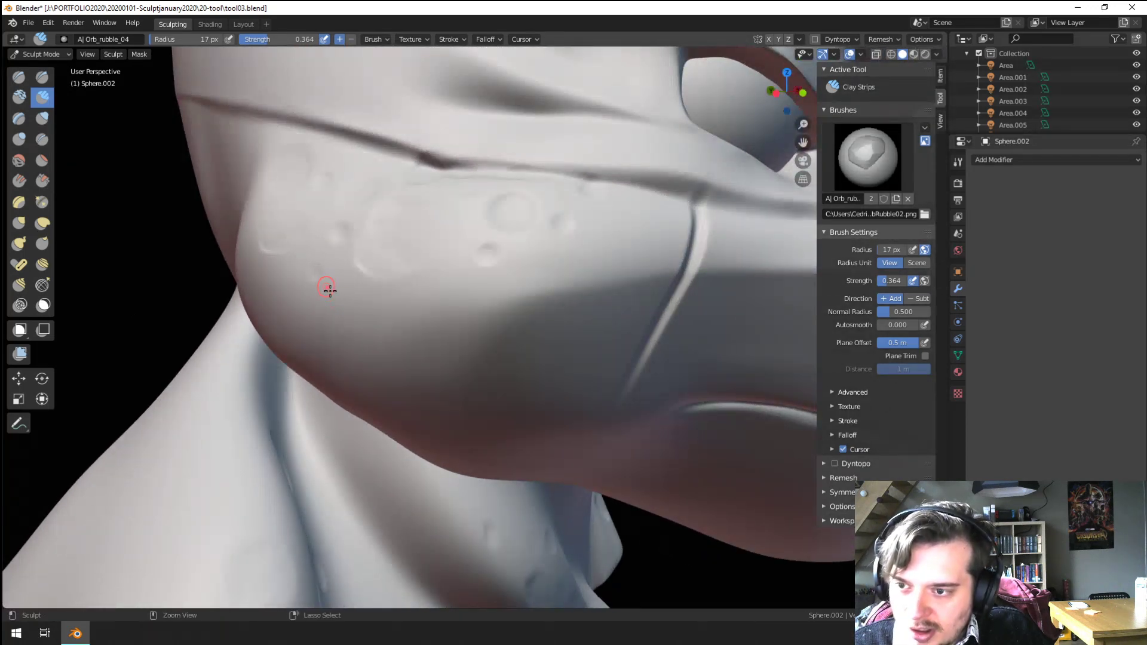
Step: Stamp several rubble dents into the opposite cheek with the Orb_rubble_04 brush
scroll(330, 291, down, 6)
middle_drag(355, 379, 525, 328)
scroll(396, 255, up, 4)
middle_drag(403, 264, 442, 362)
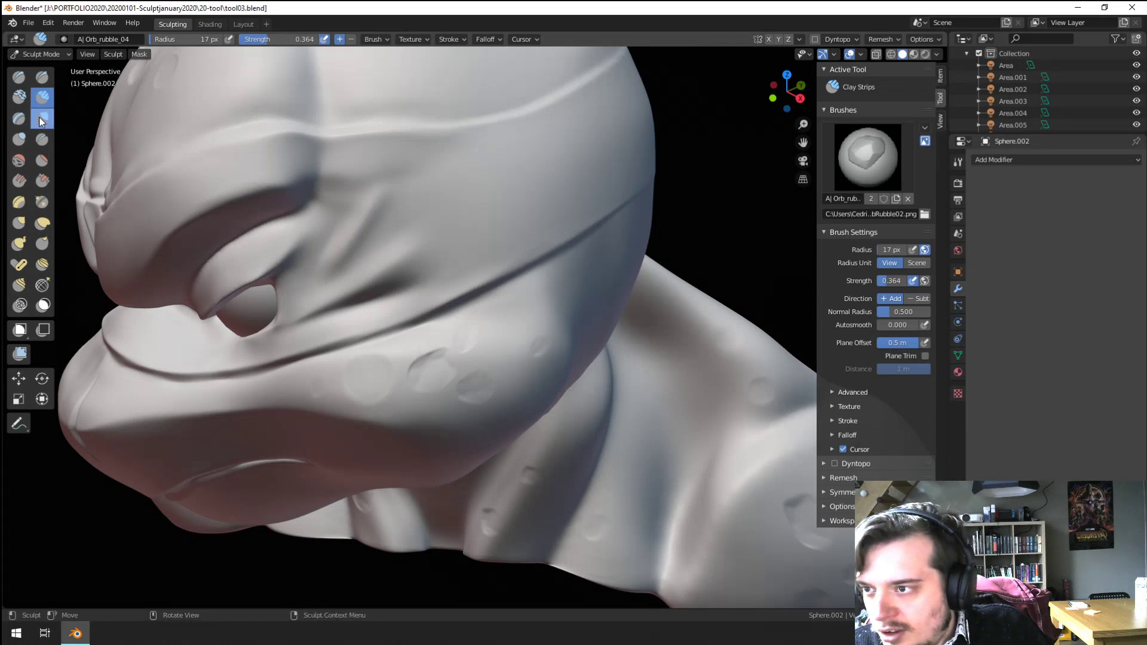
Step: Add round pits around the opposite cheek's rubble dents with the Blob brush at 32 px and 21 px radius
click(19, 138)
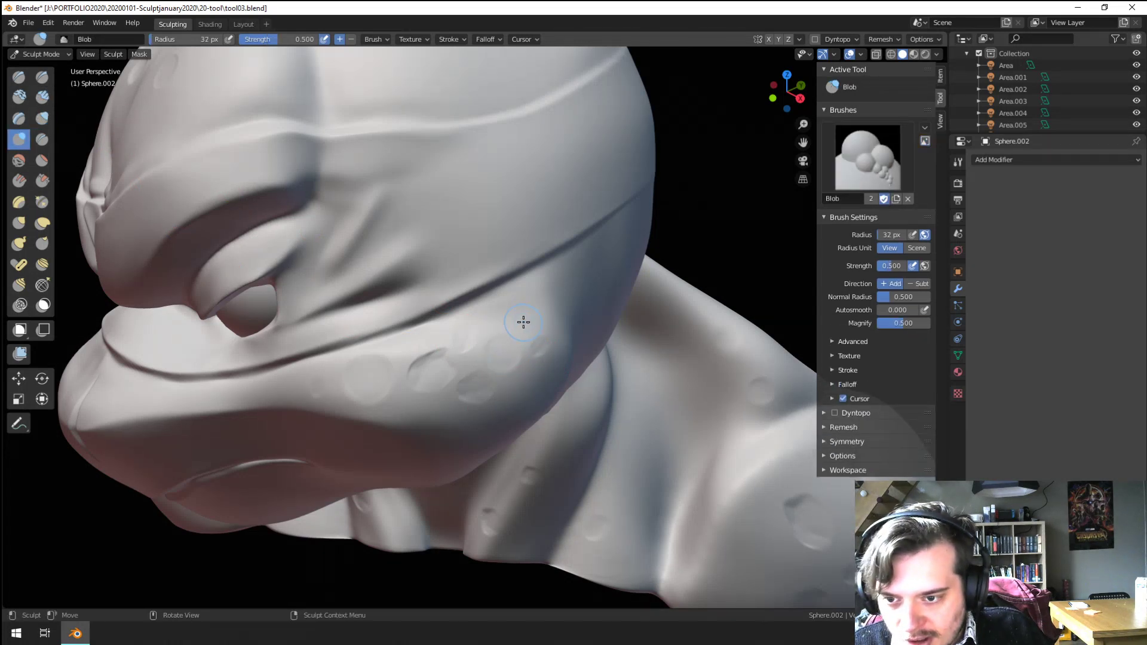
key(f)
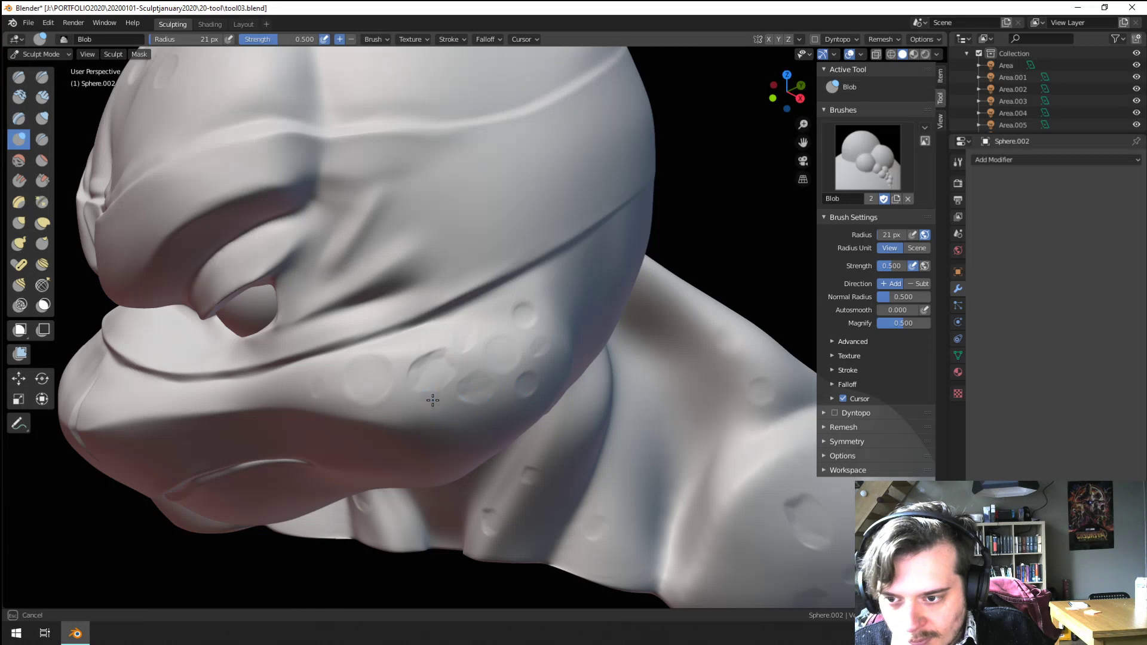
click(418, 349)
Step: Press small pits across the forehead at 13 px and a cluster into the side of the crown at 36 px and 24 px
mouse_move(418, 350)
middle_down()
mouse_move(461, 361)
mouse_move(496, 321)
mouse_move(470, 271)
middle_up()
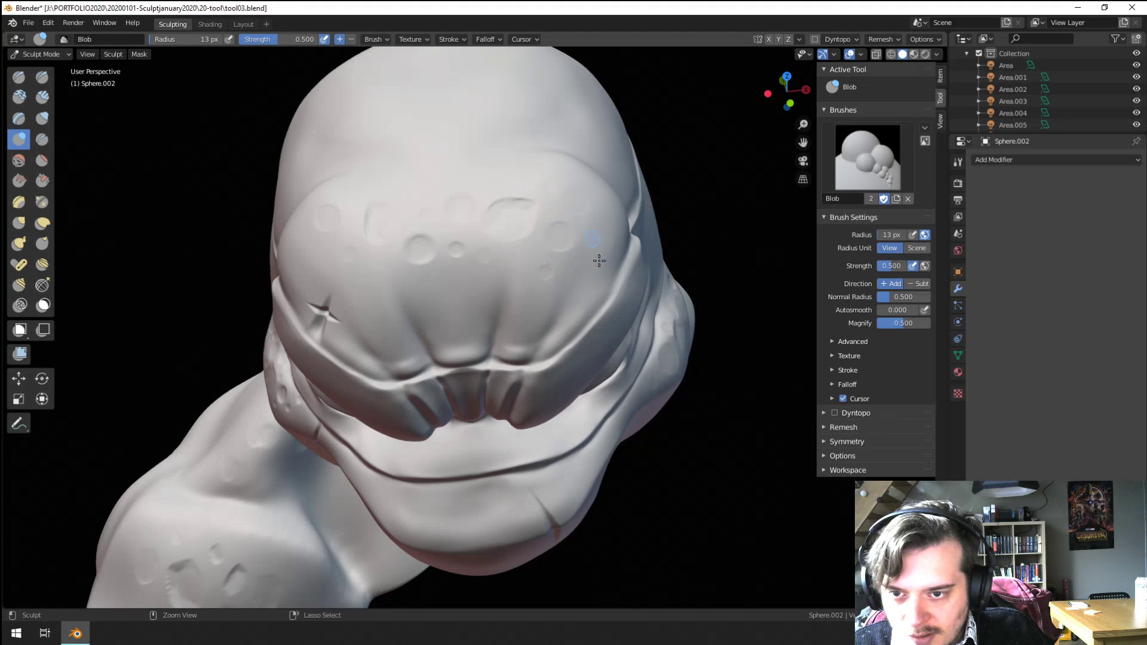
mouse_move(307, 256)
middle_down()
mouse_move(445, 339)
mouse_move(429, 260)
middle_up()
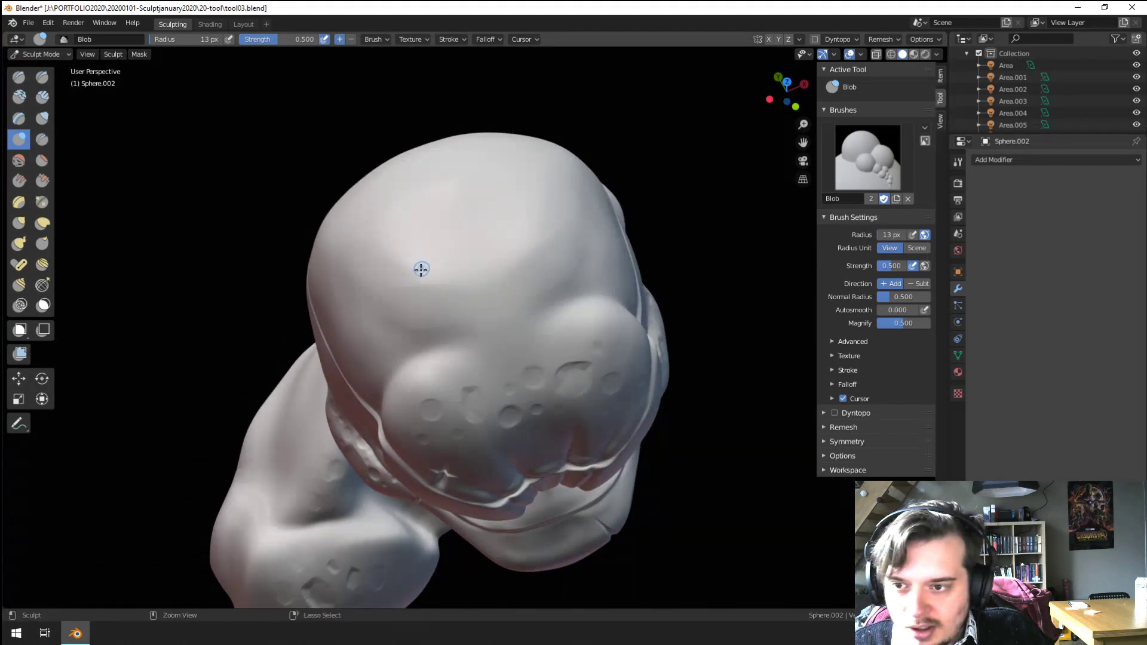
key(f)
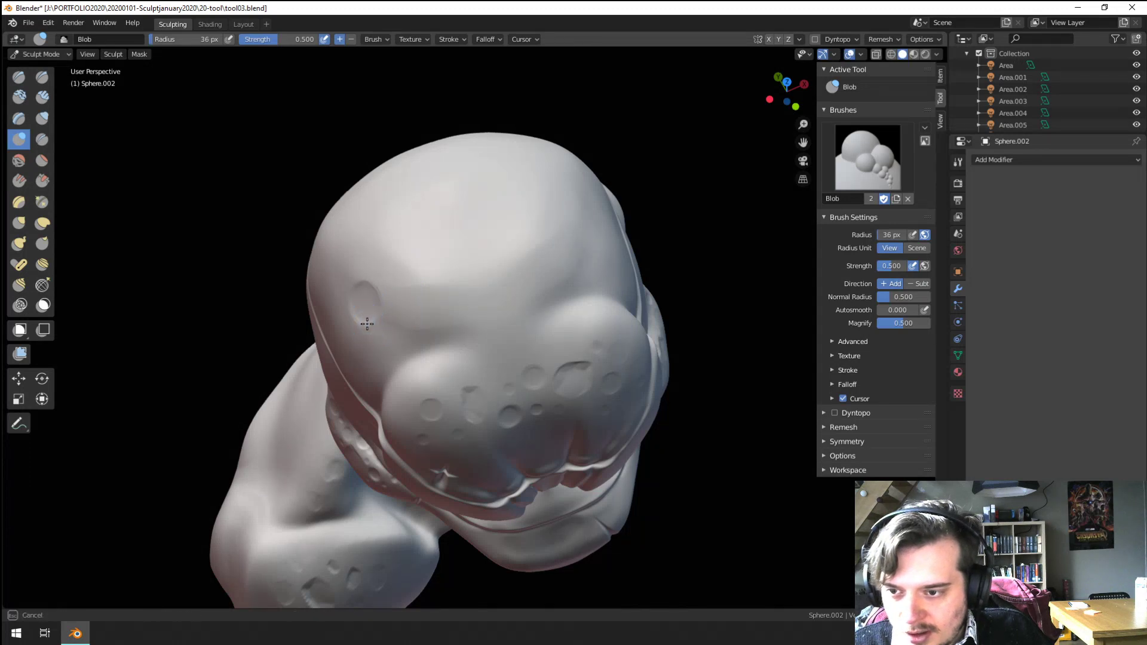
middle_drag(373, 323, 391, 316)
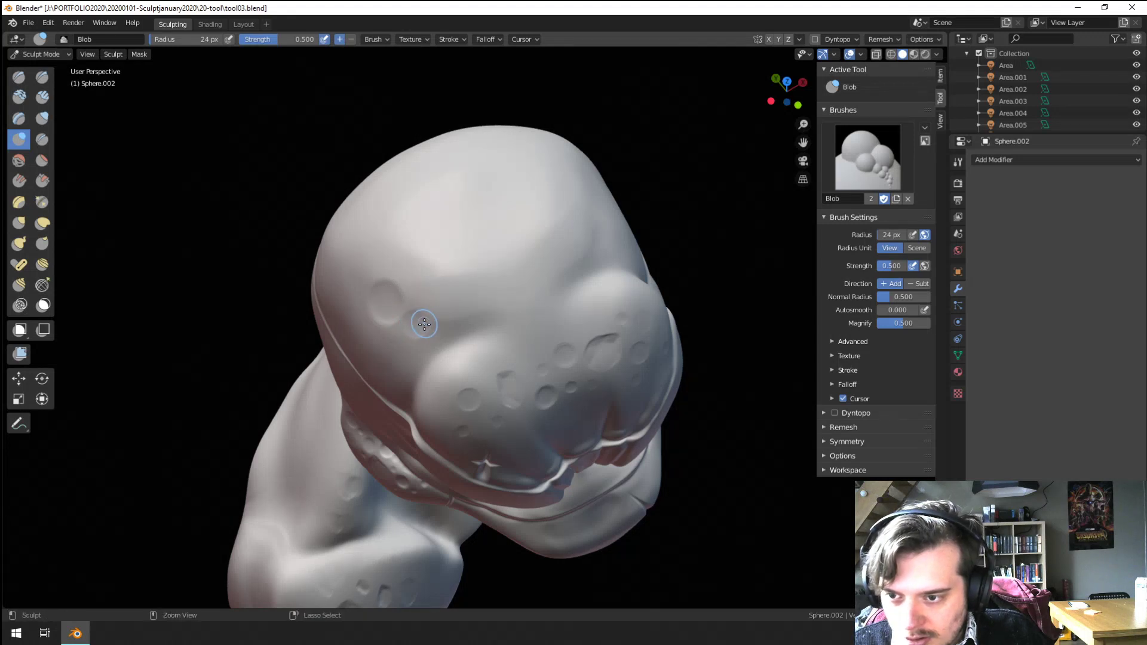
key(f)
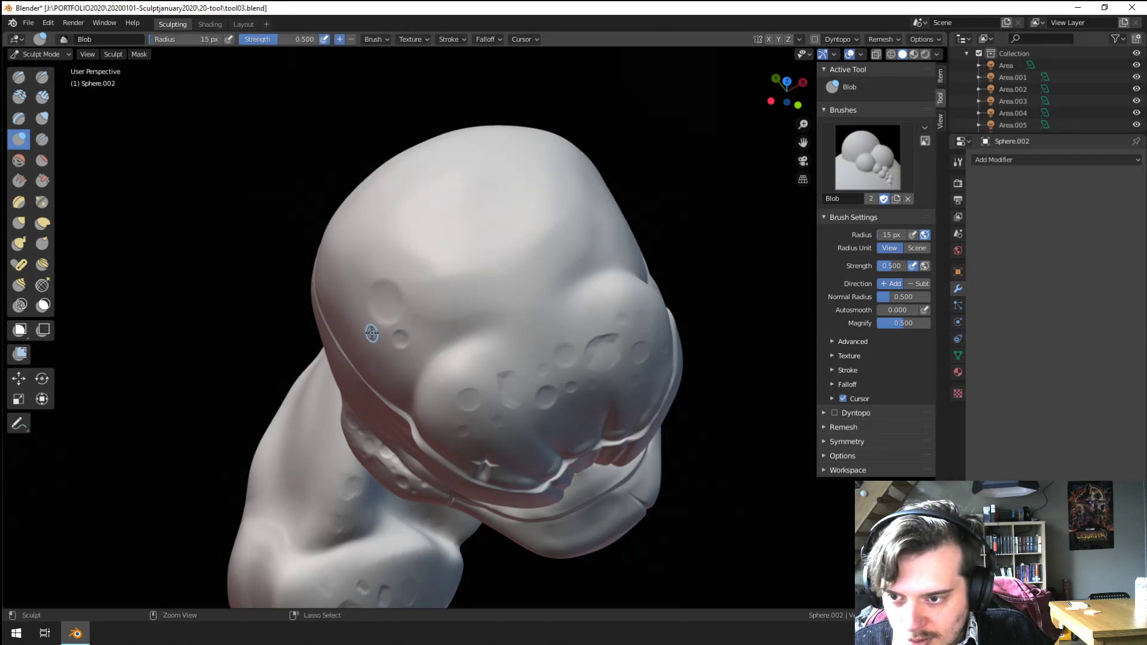
Step: Add round pits to the cheek below the eye with the Blob brush at 44 px radius and smooth the surface around them
mouse_move(406, 313)
middle_down()
mouse_move(349, 320)
mouse_move(402, 319)
mouse_move(440, 352)
mouse_move(469, 333)
middle_up()
scroll(424, 328, up, 6)
key(f)
click(455, 348)
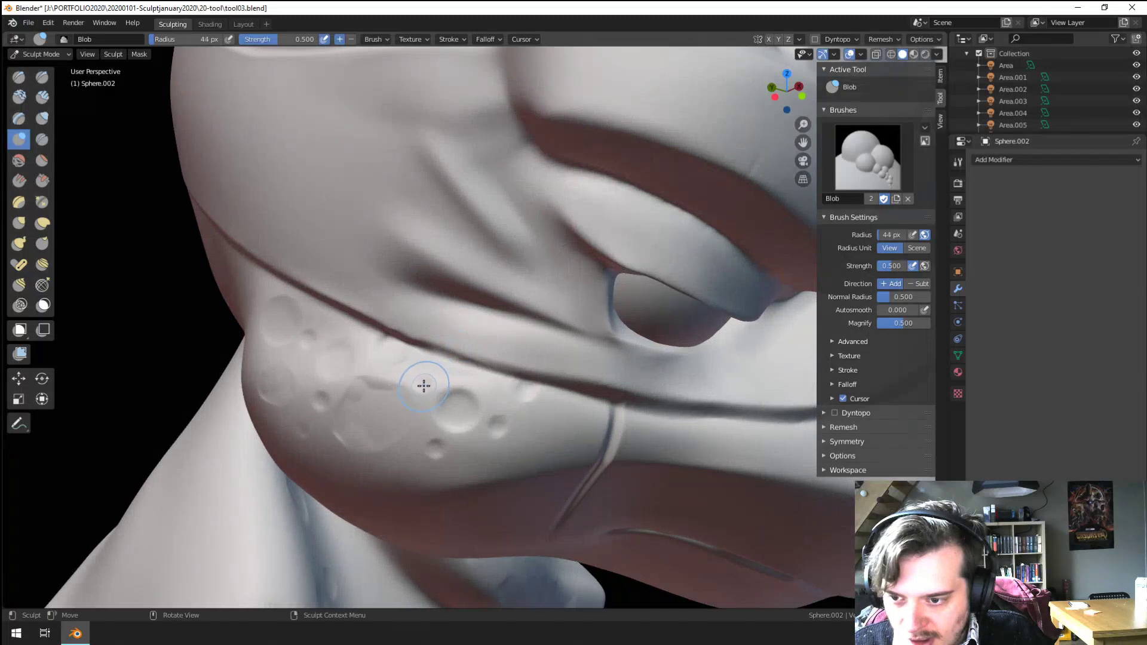
shift+drag(470, 463, 505, 428)
mouse_move(504, 429)
ctrl+middle_down()
mouse_move(500, 445)
mouse_move(417, 414)
mouse_move(342, 434)
mouse_move(364, 456)
mouse_move(382, 430)
mouse_move(440, 451)
mouse_move(489, 368)
mouse_move(475, 391)
mouse_move(468, 366)
mouse_move(456, 402)
mouse_move(448, 359)
mouse_move(494, 350)
mouse_move(463, 368)
mouse_move(494, 366)
ctrl+middle_up()
Step: Press a few small scattered pits into the top of the muzzle with the Blob brush at 28 px and 9 px radius
key(f)
click(444, 342)
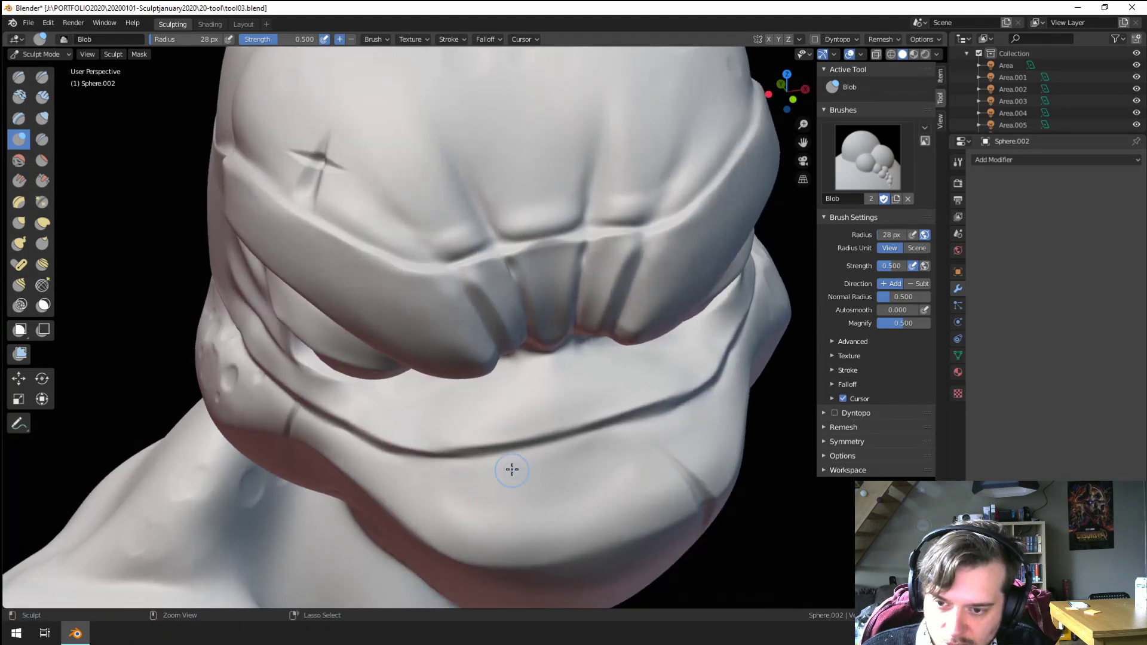
key(f)
click(542, 475)
scroll(547, 473, down, 5)
middle_drag(547, 473, 471, 404)
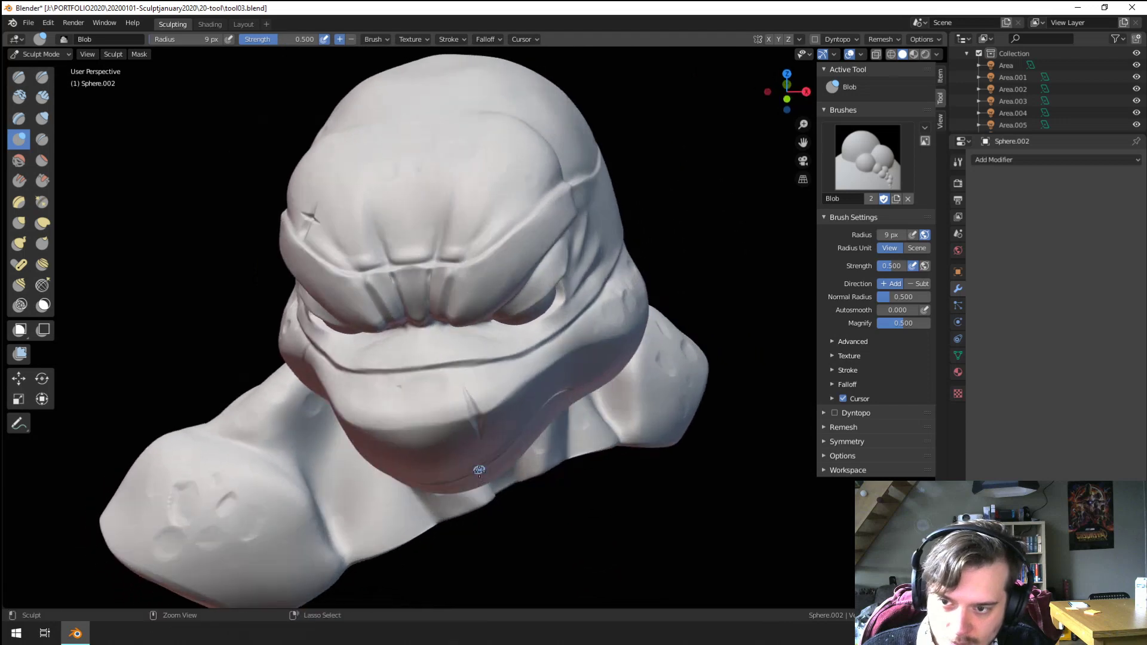
scroll(471, 404, up, 5)
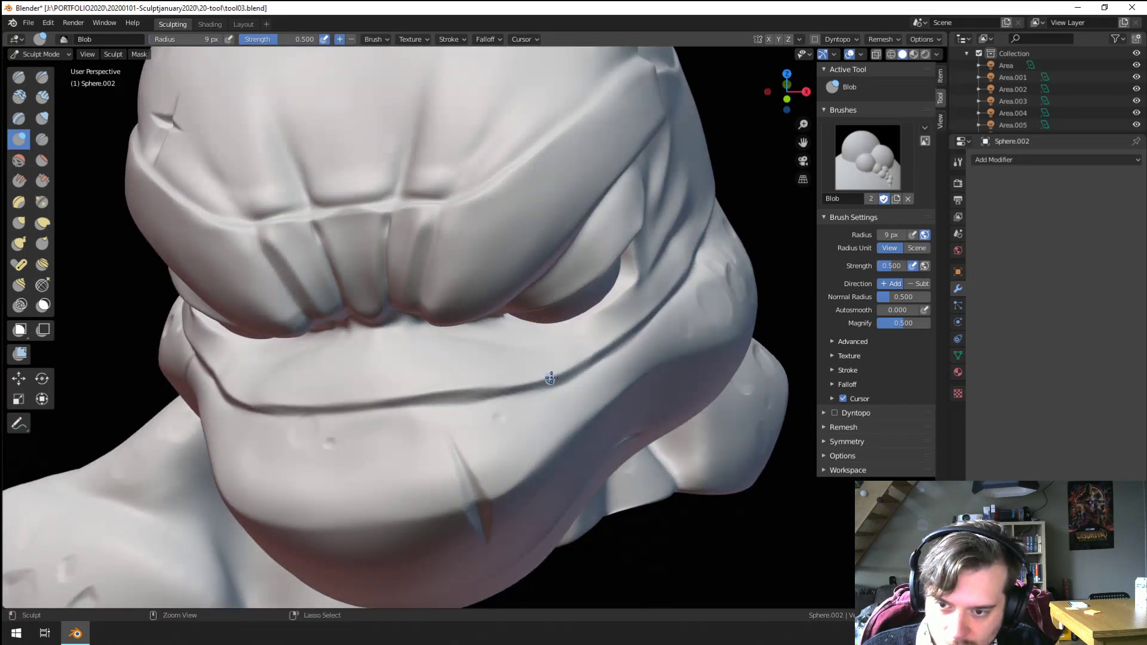
ctrl+middle_drag(550, 377, 523, 359)
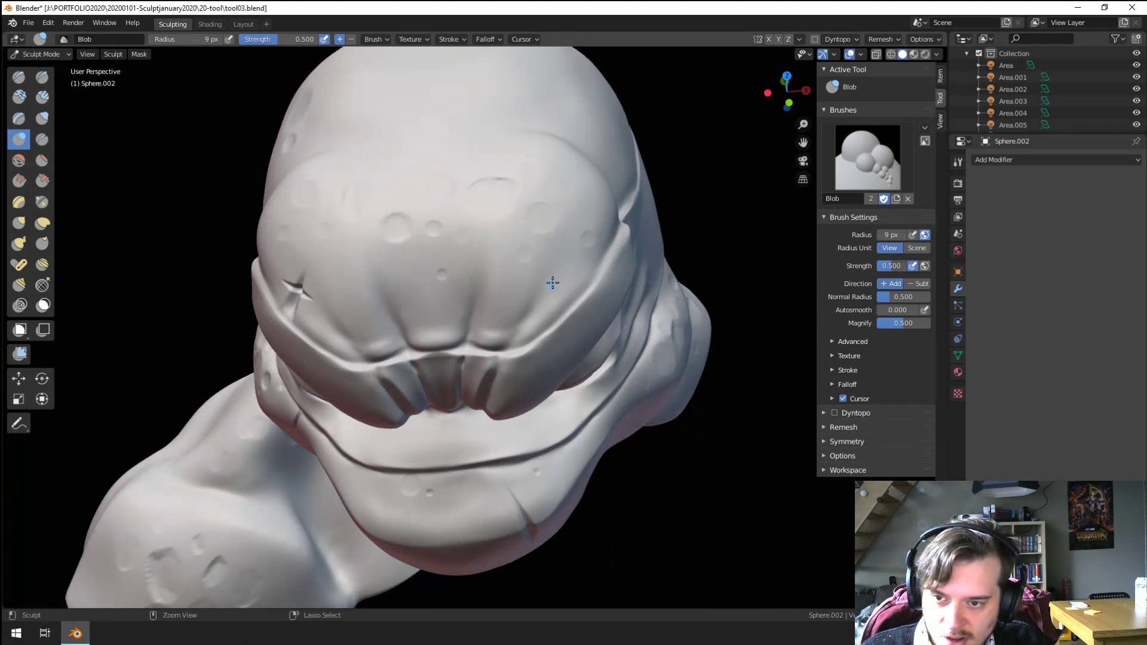
Step: Shape a fold beneath the lower lip with the Inflate/Deflate brush at 86 px and 78 px radius
ctrl+middle_drag(598, 239, 549, 409)
mouse_move(548, 409)
middle_down()
mouse_move(572, 332)
mouse_move(603, 301)
mouse_move(588, 314)
mouse_move(526, 278)
middle_up()
click(42, 117)
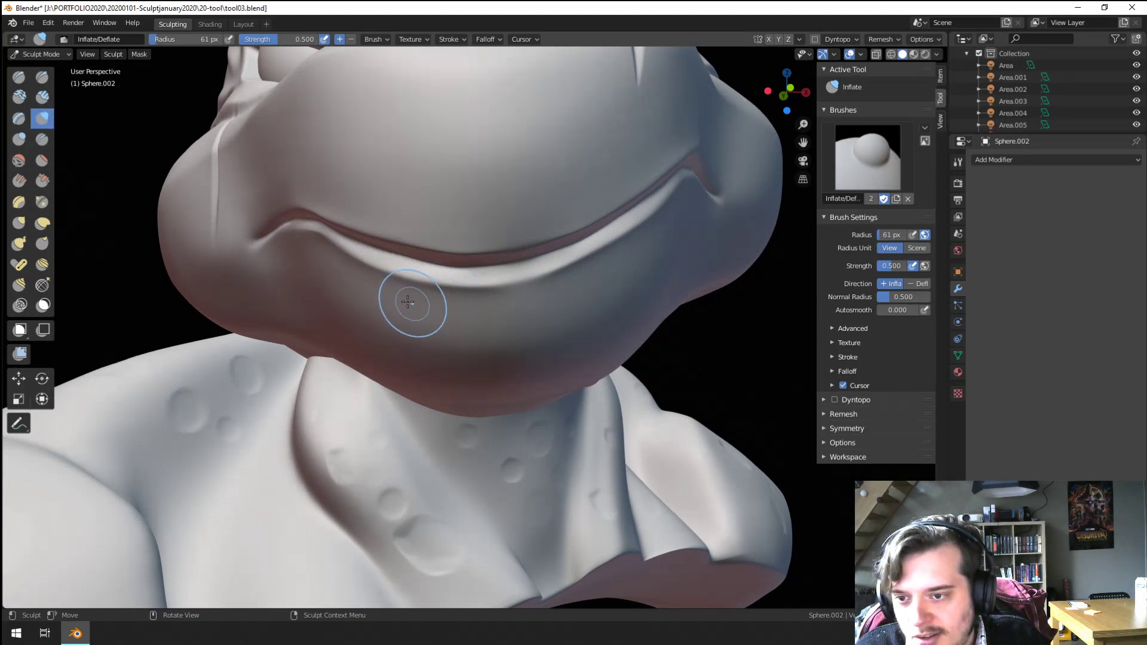
key(f)
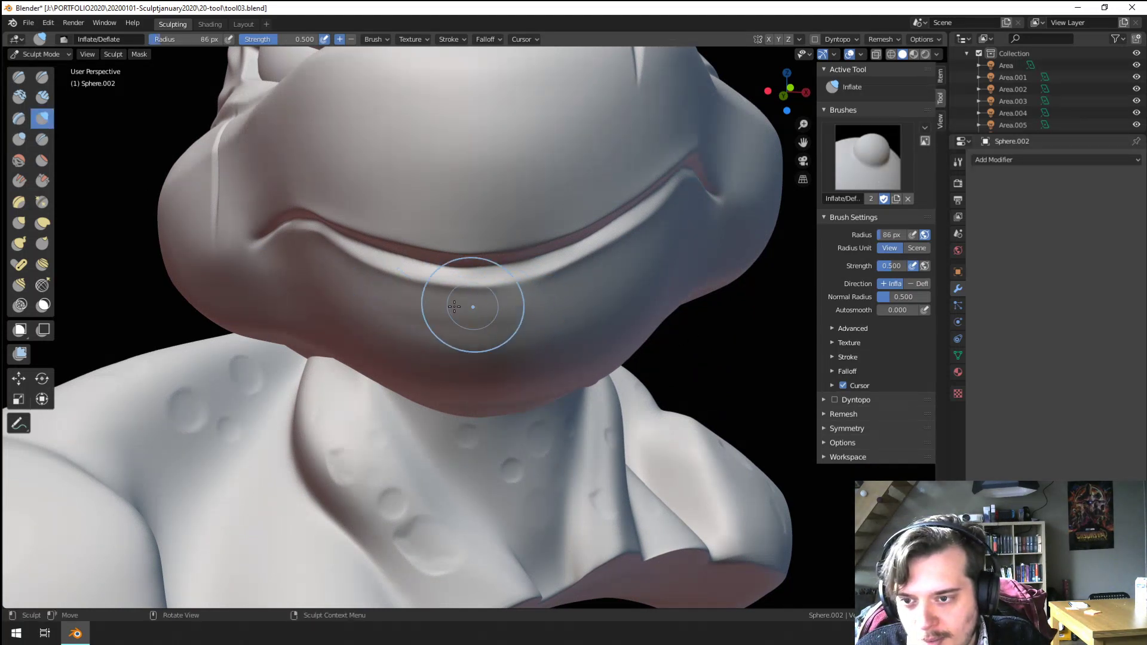
click(454, 307)
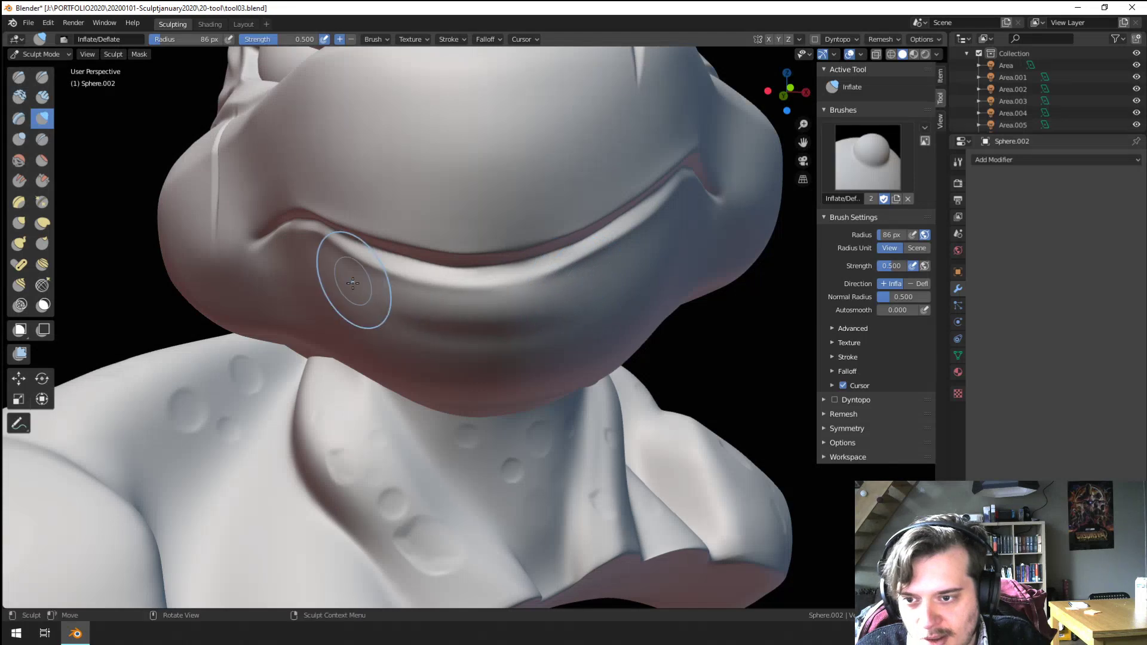
ctrl+middle_drag(369, 282, 469, 293)
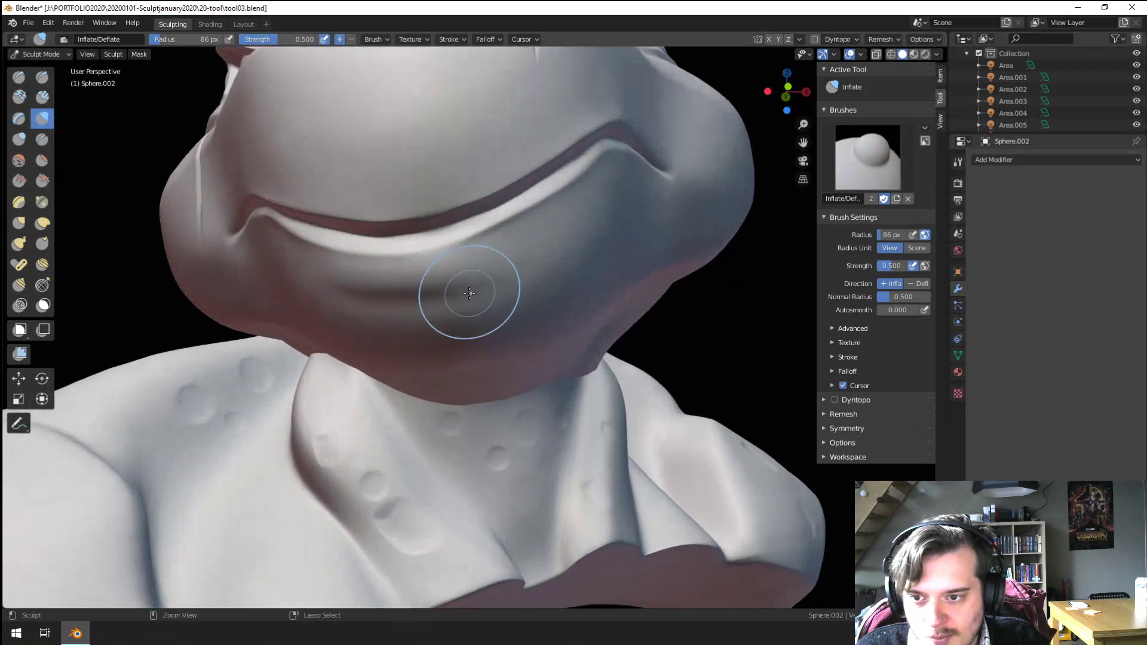
key(bracketleft)
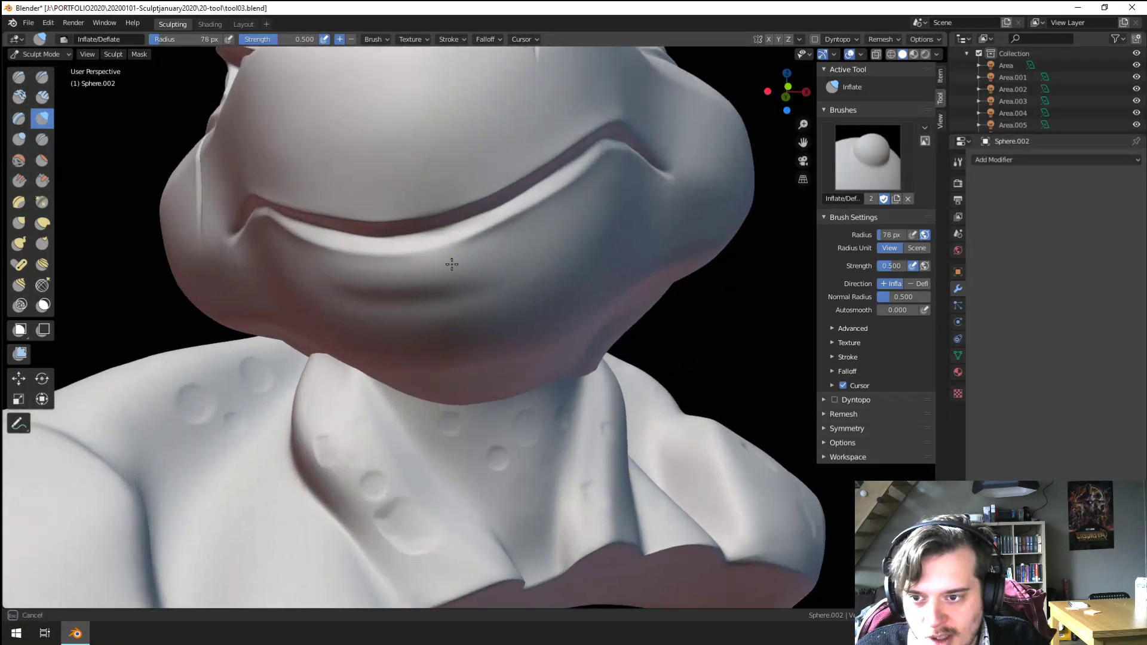
Step: Refine the edge of the lower lip with the Crease, Flatten and Pinch brushes at 47 px radius
click(42, 139)
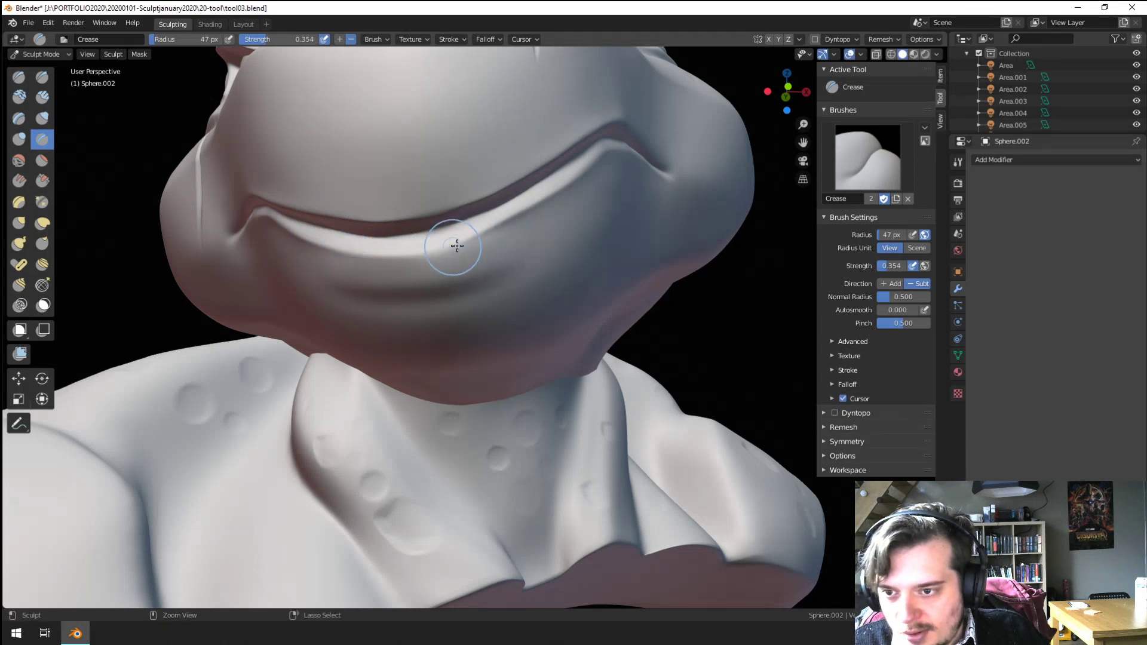
click(42, 160)
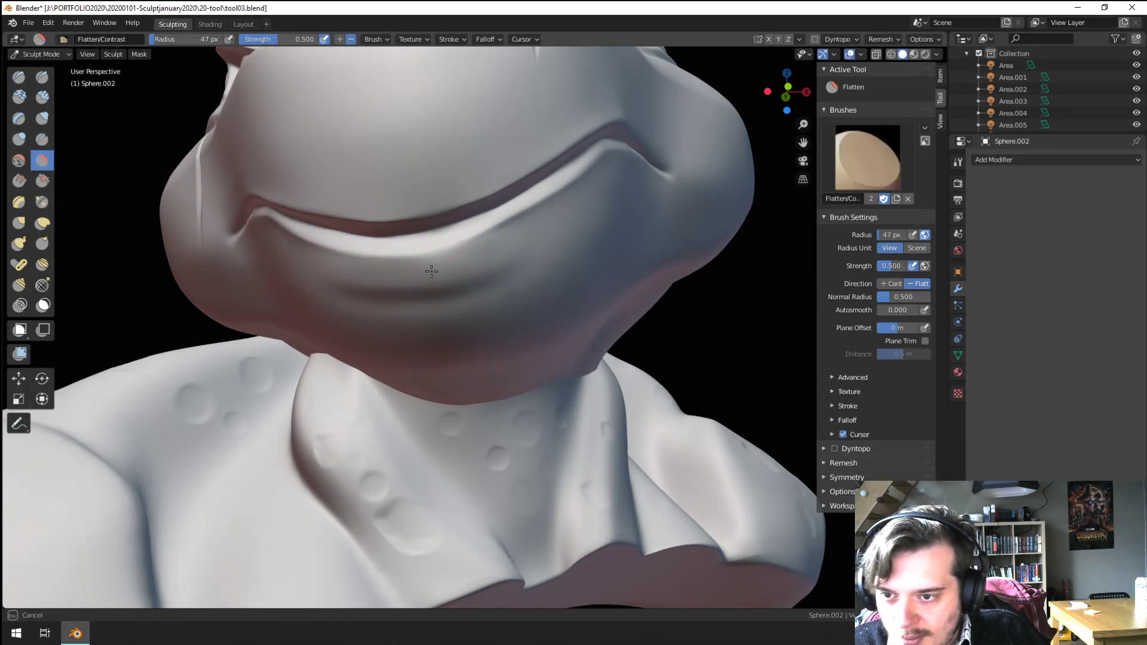
click(40, 203)
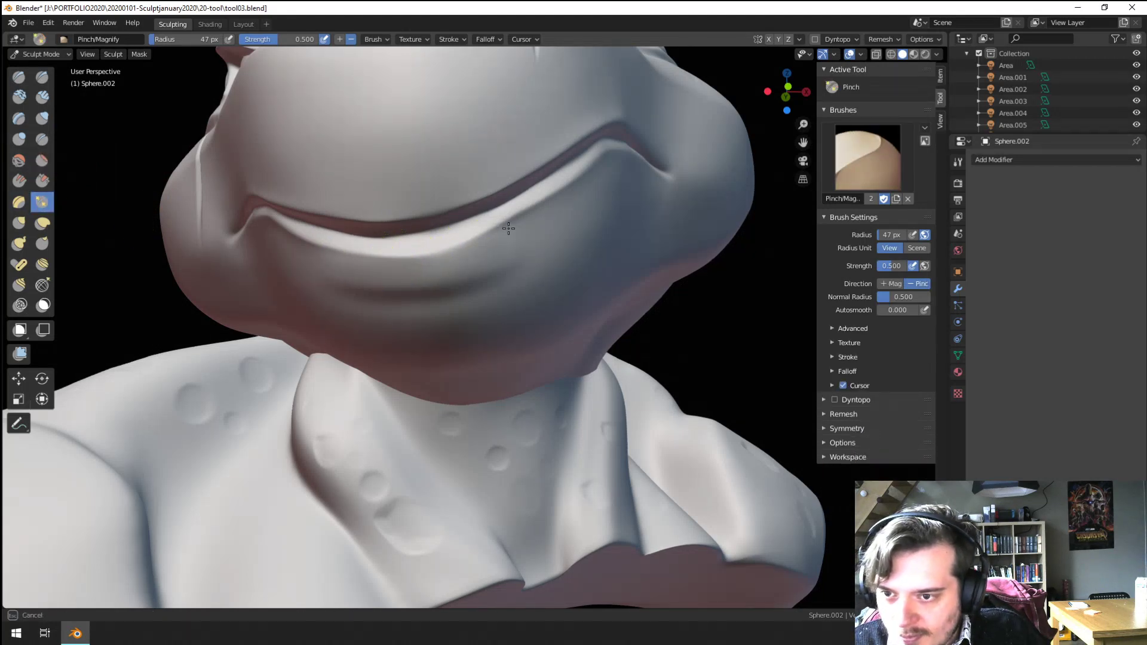
scroll(404, 248, down, 5)
middle_drag(403, 248, 510, 236)
scroll(510, 236, up, 6)
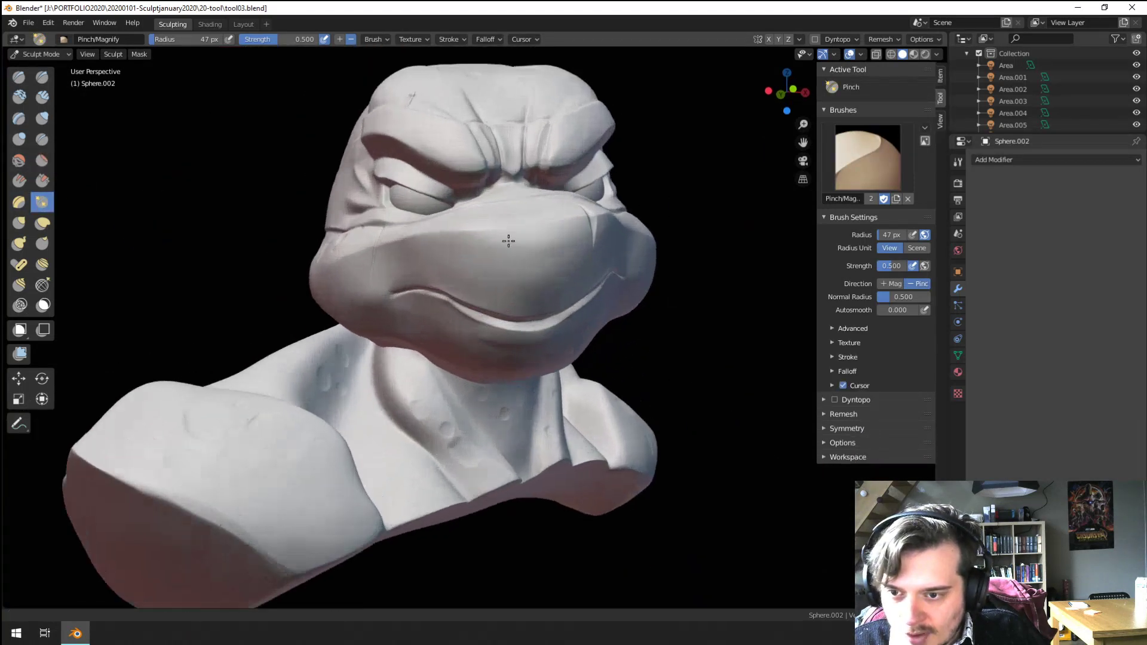
scroll(487, 239, up, 2)
mouse_move(397, 226)
mouse_down()
mouse_move(446, 229)
mouse_move(476, 197)
mouse_up()
Step: Deepen part of the mouth line with a short stroke of the Crease brush
click(42, 139)
scroll(476, 197, down, 5)
mouse_move(475, 197)
middle_down()
mouse_move(413, 315)
mouse_move(433, 298)
middle_up()
scroll(412, 316, up, 5)
key(f)
click(435, 304)
drag(436, 304, 452, 300)
ctrl+middle_drag(361, 333, 366, 360)
mouse_move(366, 360)
middle_down()
mouse_move(393, 361)
mouse_move(379, 366)
middle_up()
mouse_move(379, 366)
ctrl+middle_down()
mouse_move(374, 383)
mouse_move(366, 350)
mouse_move(344, 386)
mouse_move(486, 328)
ctrl+middle_up()
Step: Reshape the outer contour of both cheeks with the Grab brush at 180 px and 152 px radius
key(g)
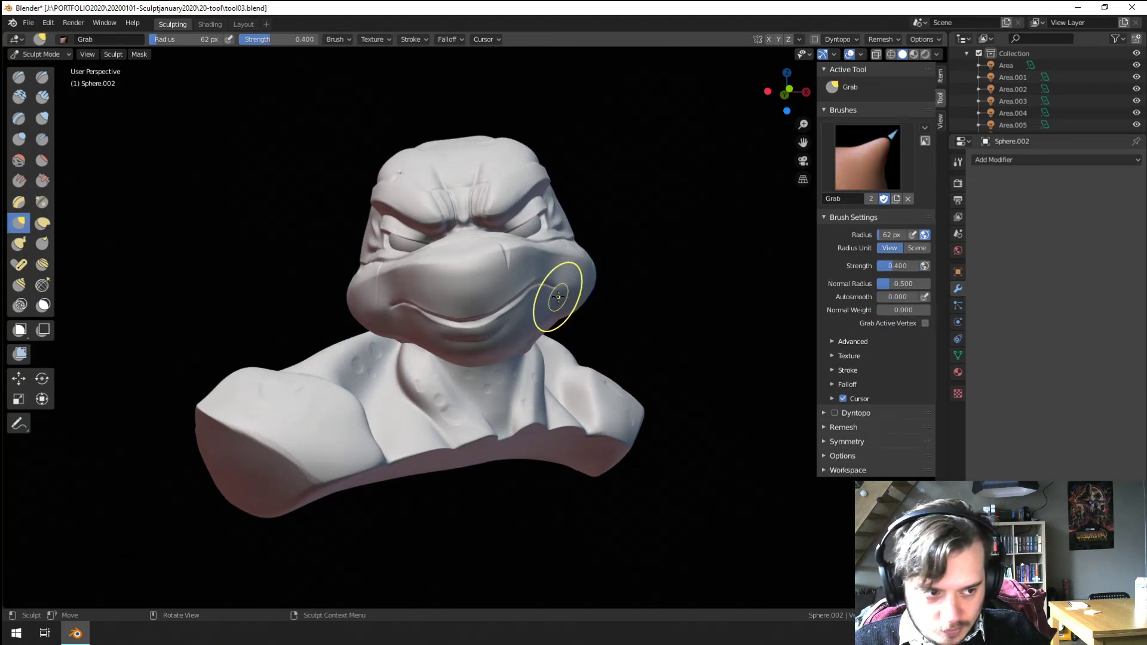
key(f)
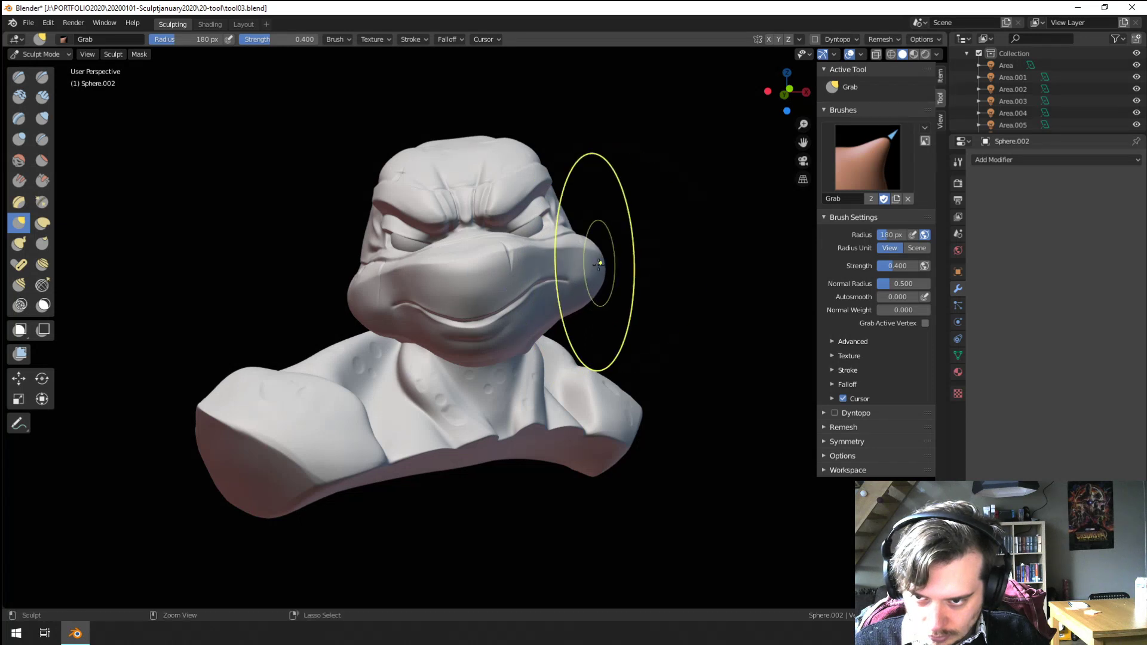
mouse_move(311, 292)
mouse_down()
mouse_move(359, 300)
mouse_move(372, 234)
mouse_up()
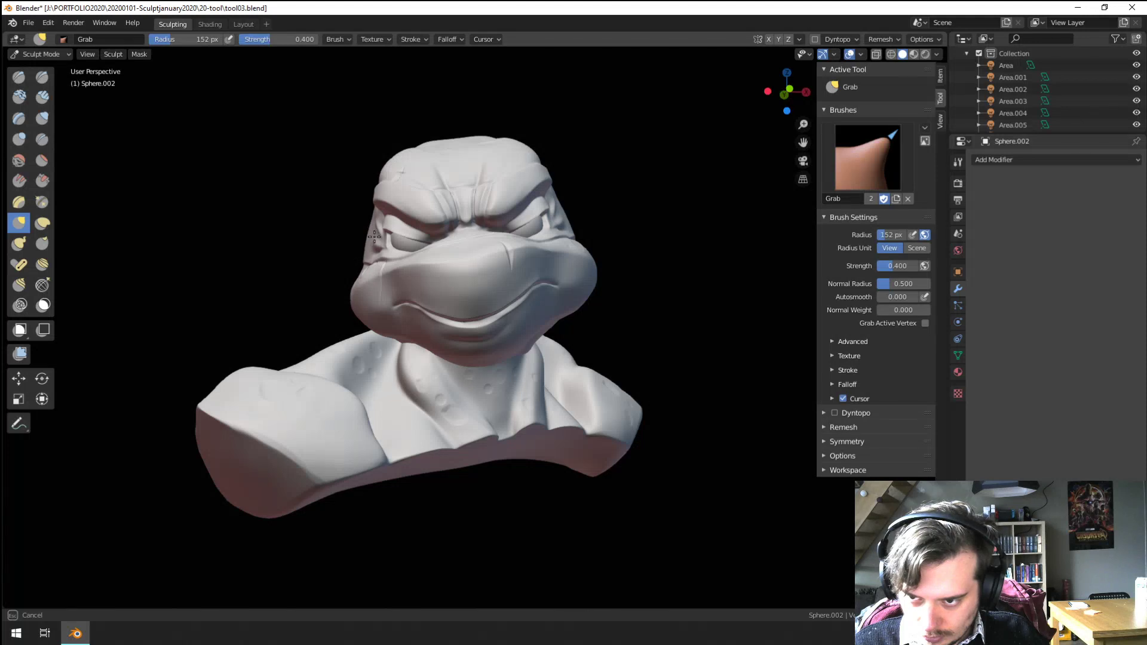
middle_drag(371, 239, 425, 233)
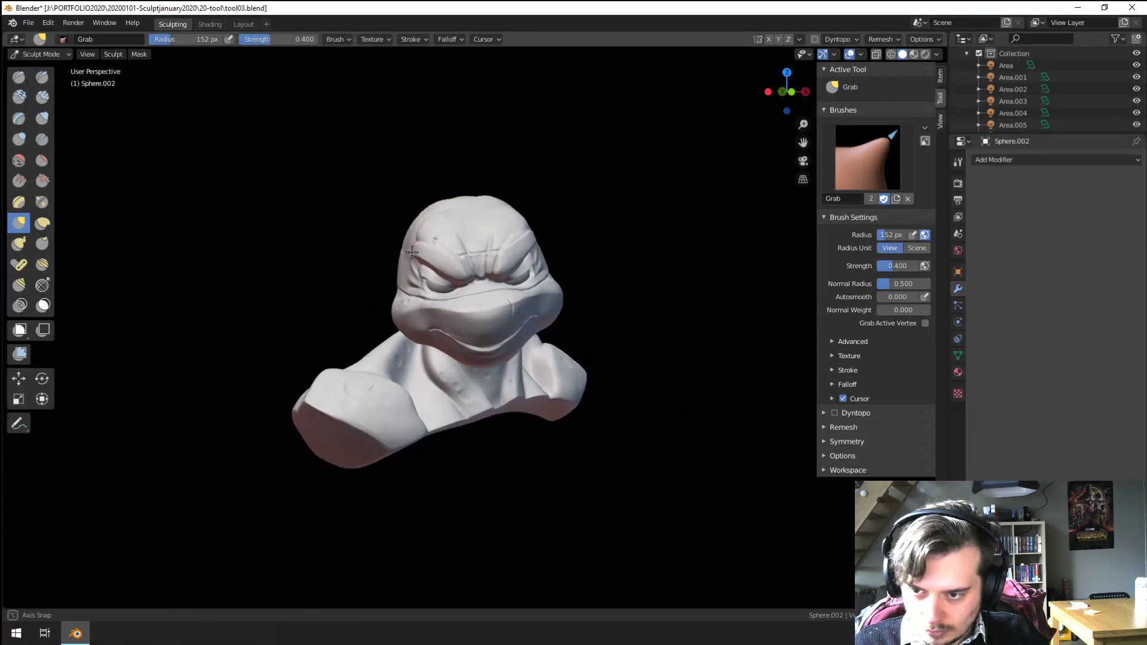
Step: Tighten the mouth line from corner to corner with the Pinch brush at 115 px and 100 px radius
scroll(445, 225, up, 5)
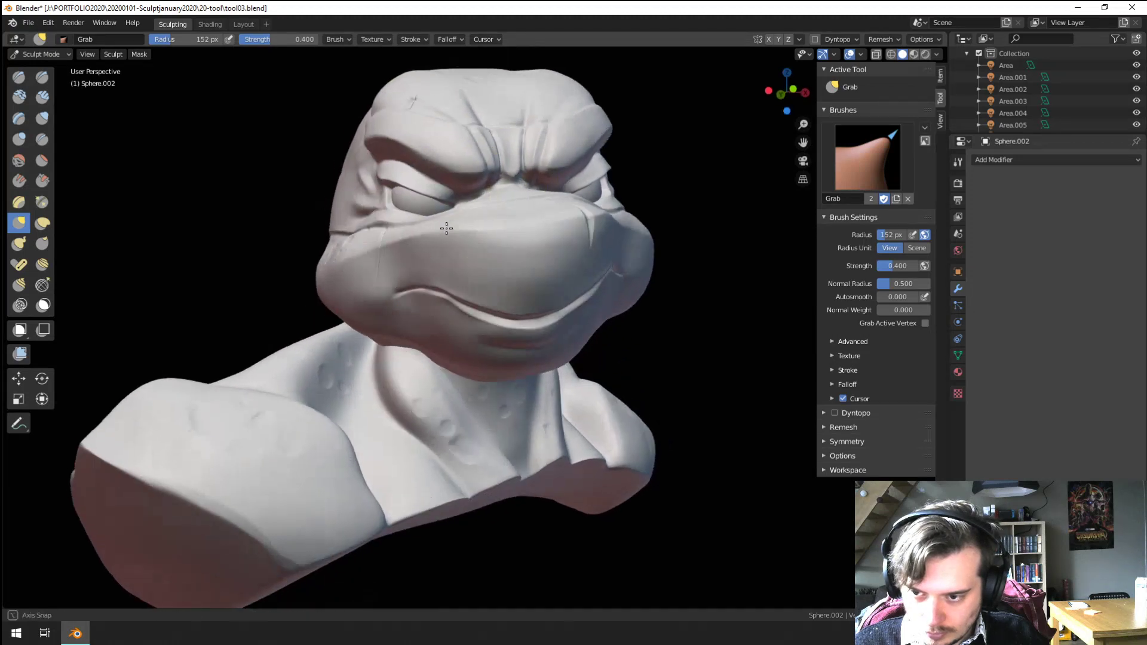
middle_drag(446, 228, 404, 256)
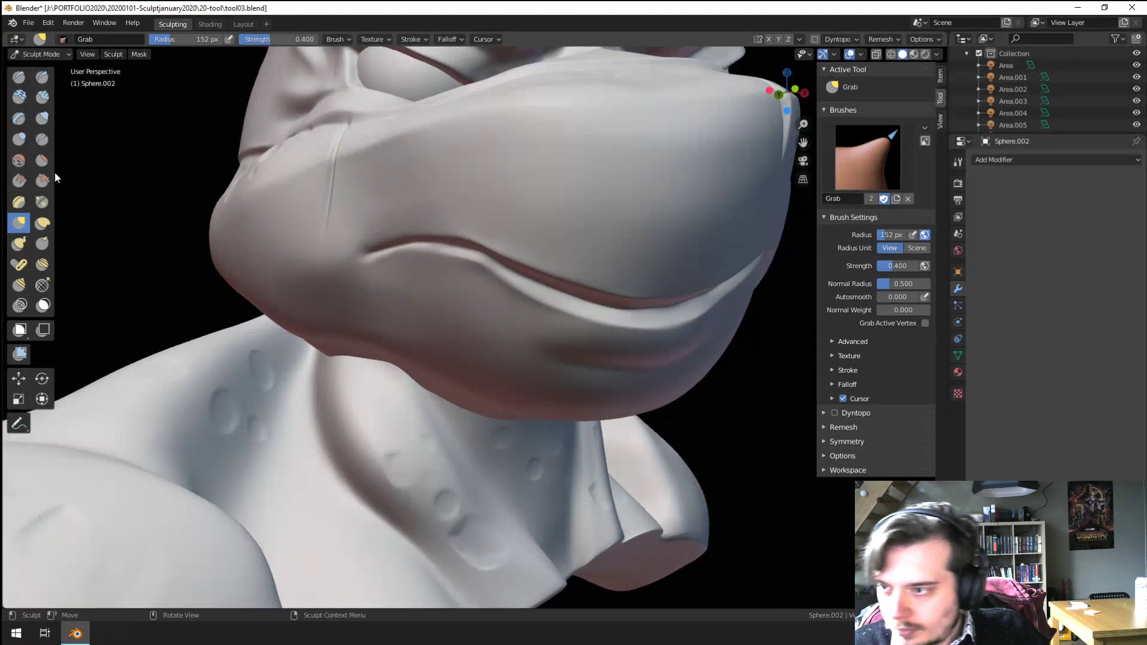
click(42, 202)
middle_drag(313, 244, 402, 238)
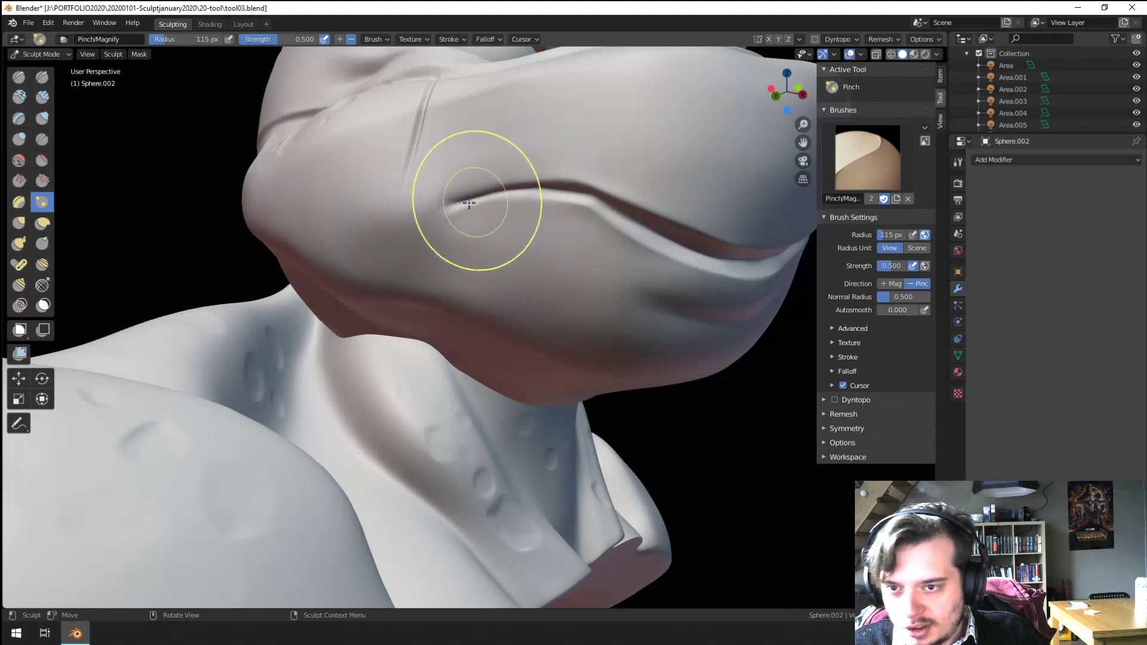
mouse_move(543, 185)
middle_down()
mouse_move(563, 230)
mouse_move(575, 218)
middle_up()
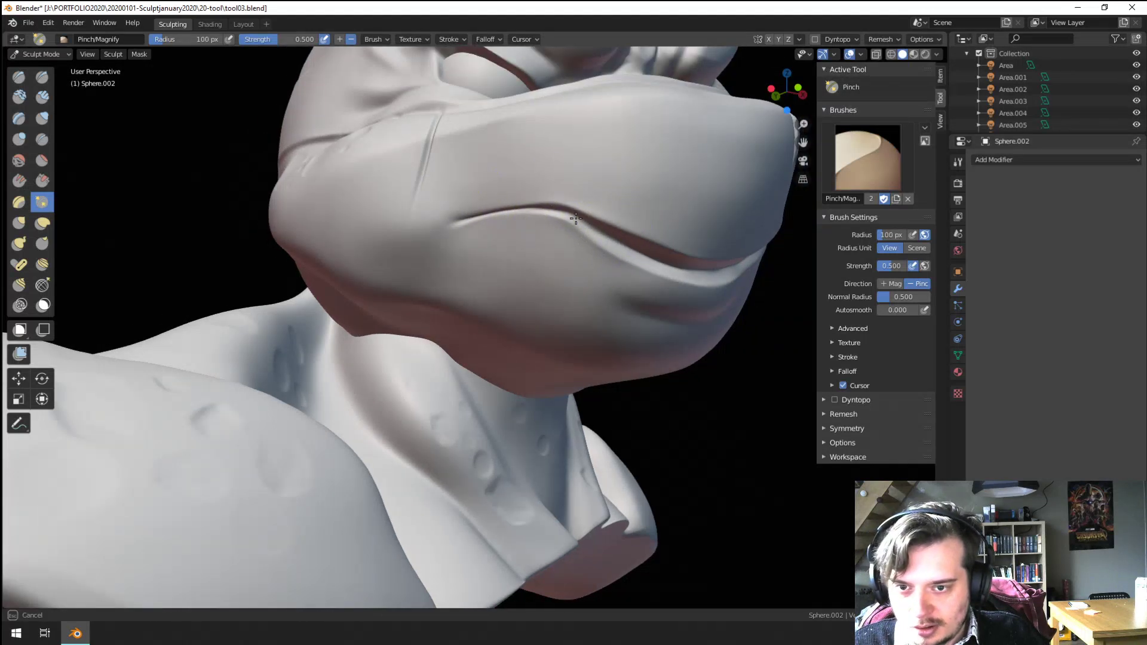
mouse_move(619, 250)
middle_down()
mouse_move(622, 235)
mouse_move(494, 204)
middle_up()
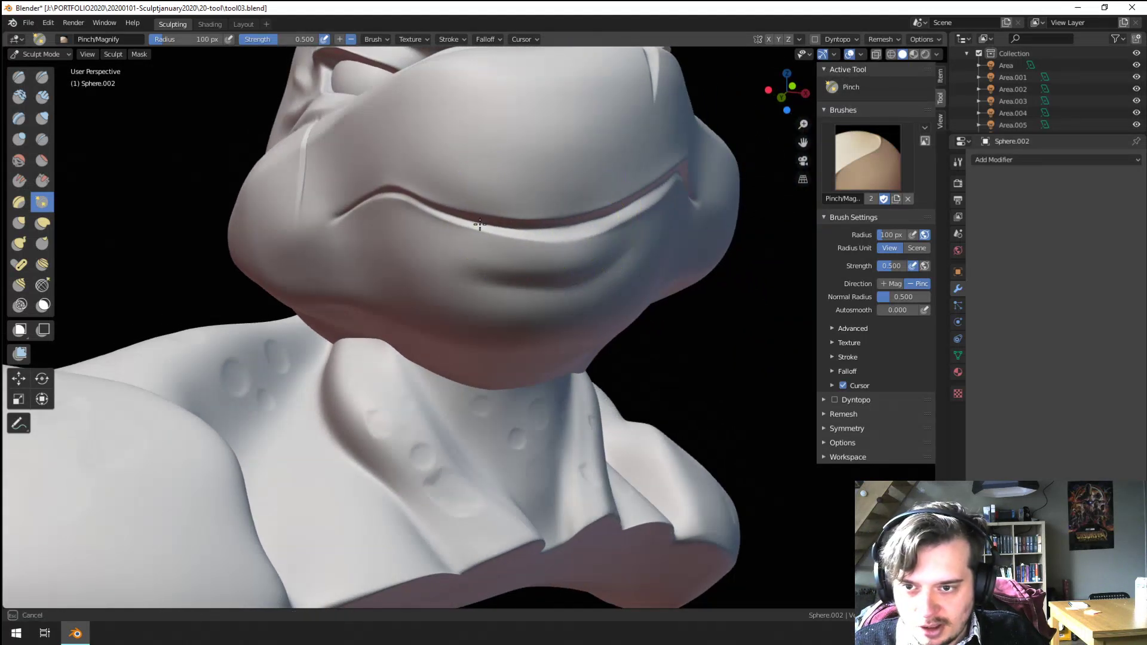
middle_drag(613, 198, 379, 233)
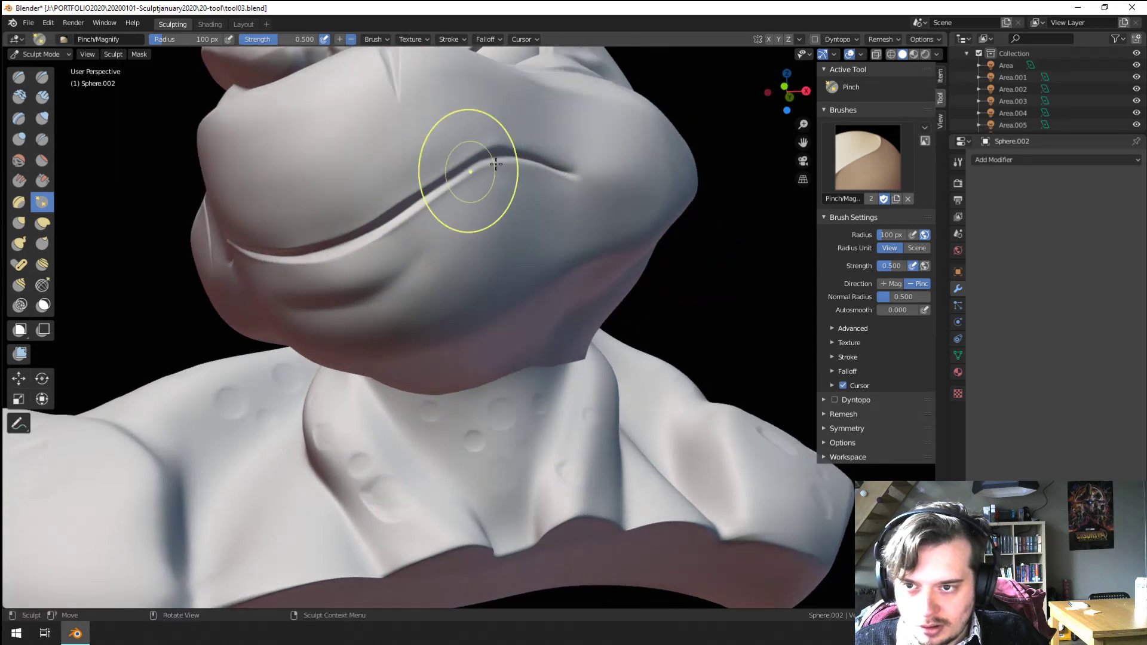
scroll(492, 274, down, 3)
mouse_move(587, 175)
middle_down()
mouse_move(486, 287)
mouse_move(333, 222)
middle_up()
scroll(496, 286, up, 3)
Step: Flatten the cheek and the surfaces around the mouth with the Flatten brush at 100 px and 165 px radius
click(42, 160)
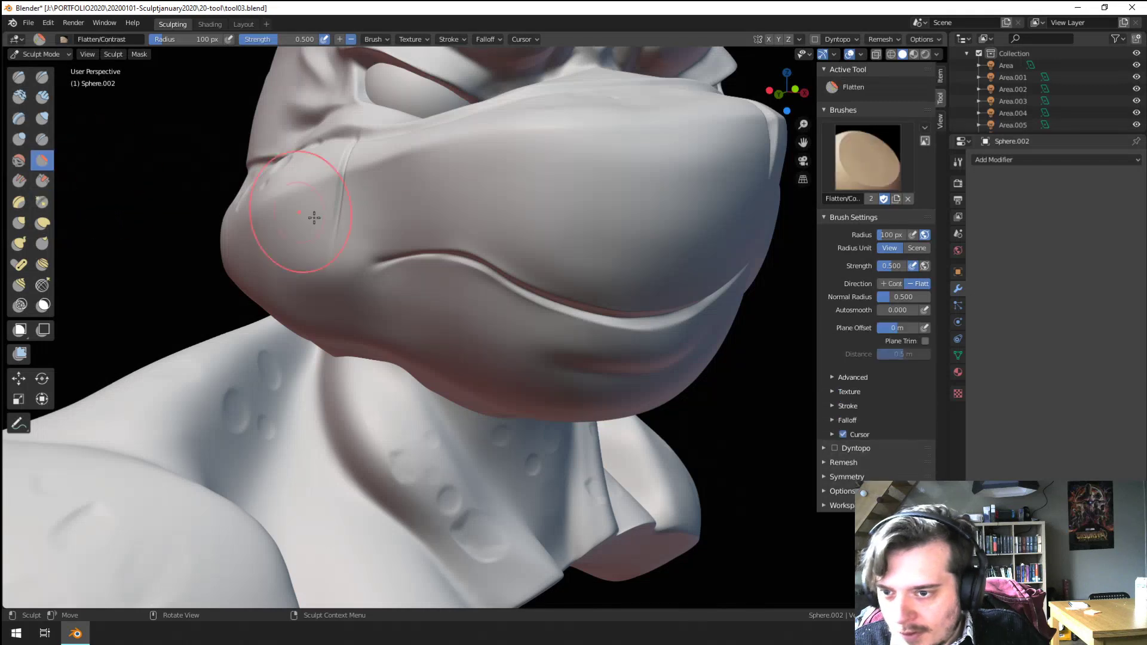
middle_drag(409, 255, 386, 236)
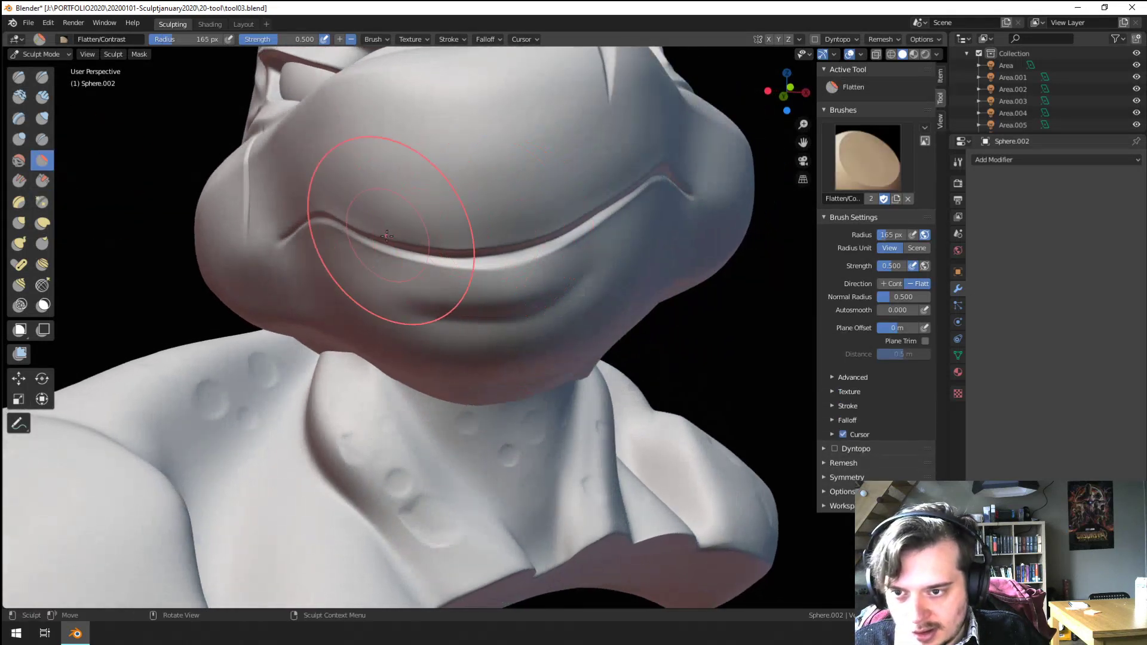
scroll(574, 239, down, 5)
mouse_move(539, 269)
middle_down()
mouse_move(519, 250)
mouse_move(403, 355)
middle_up()
scroll(518, 245, up, 5)
Step: Carve a short forked crease at the corner of the mouth with the Crease brush at 22 px radius
scroll(517, 245, down, 5)
scroll(497, 275, up, 6)
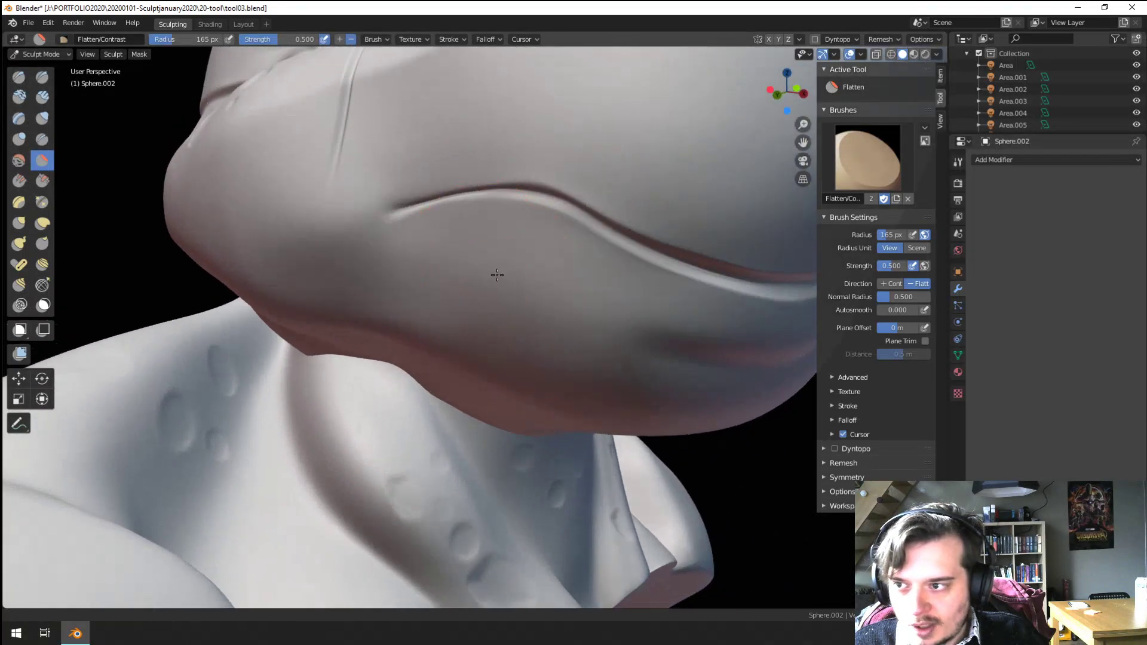
scroll(497, 275, up, 2)
click(43, 139)
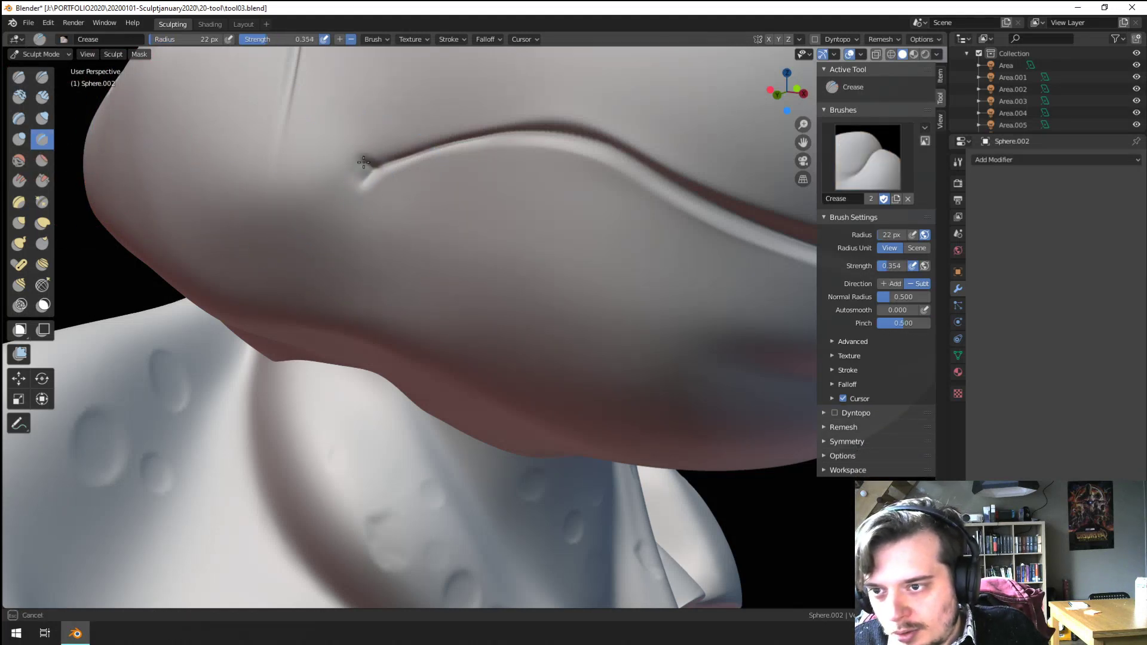
scroll(402, 115, down, 5)
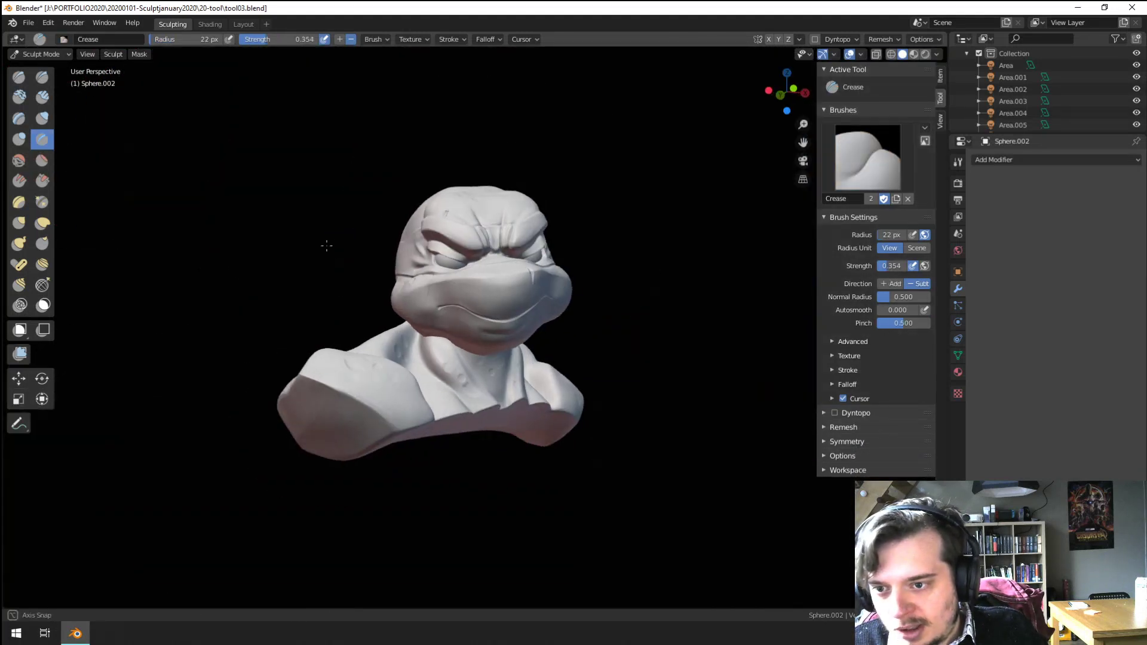
Step: Adjust the creased mouth corner with the Grab brush at 109 px and 67 px radius
middle_drag(328, 246, 406, 235)
scroll(420, 235, up, 6)
key(g)
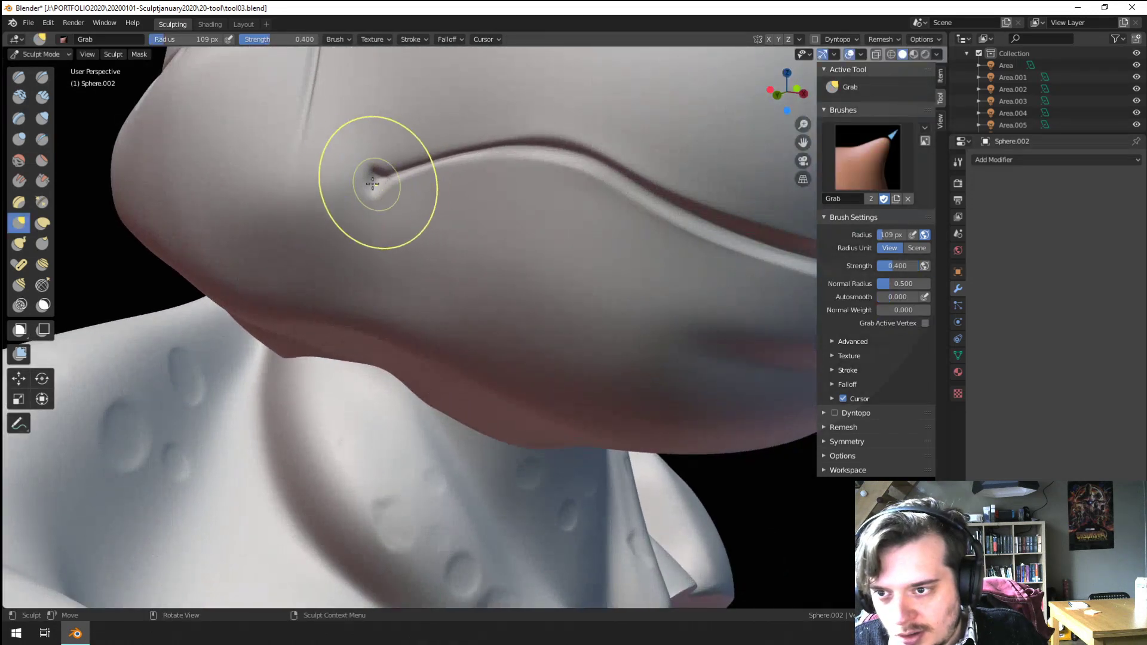
drag(371, 184, 336, 187)
key(f)
click(358, 187)
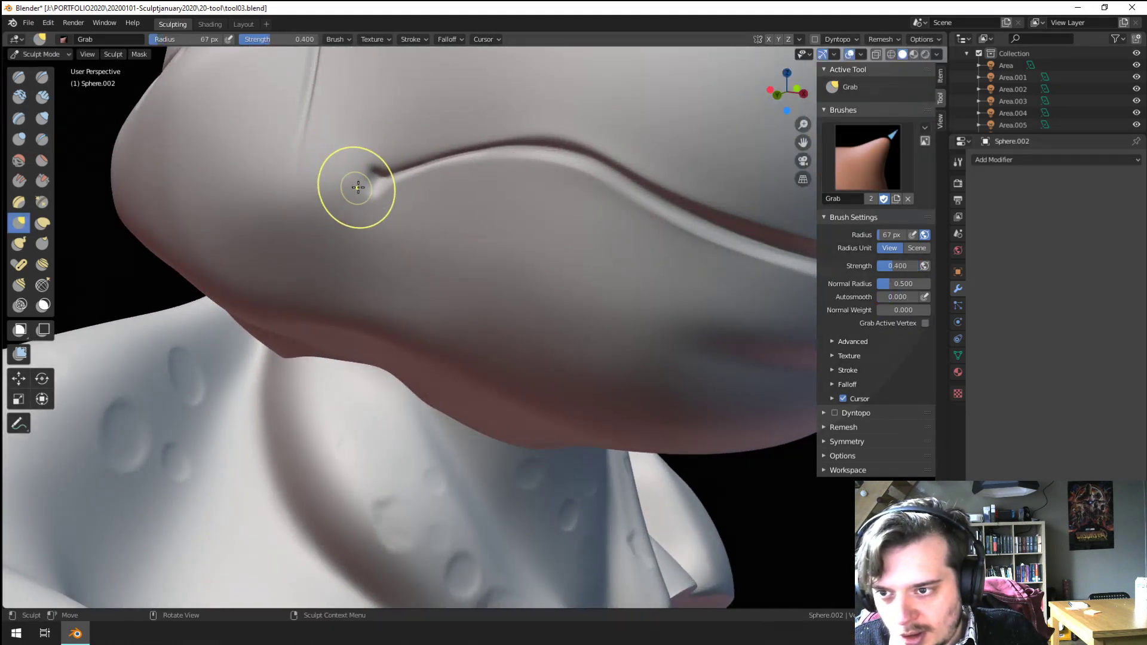
middle_drag(369, 181, 513, 154)
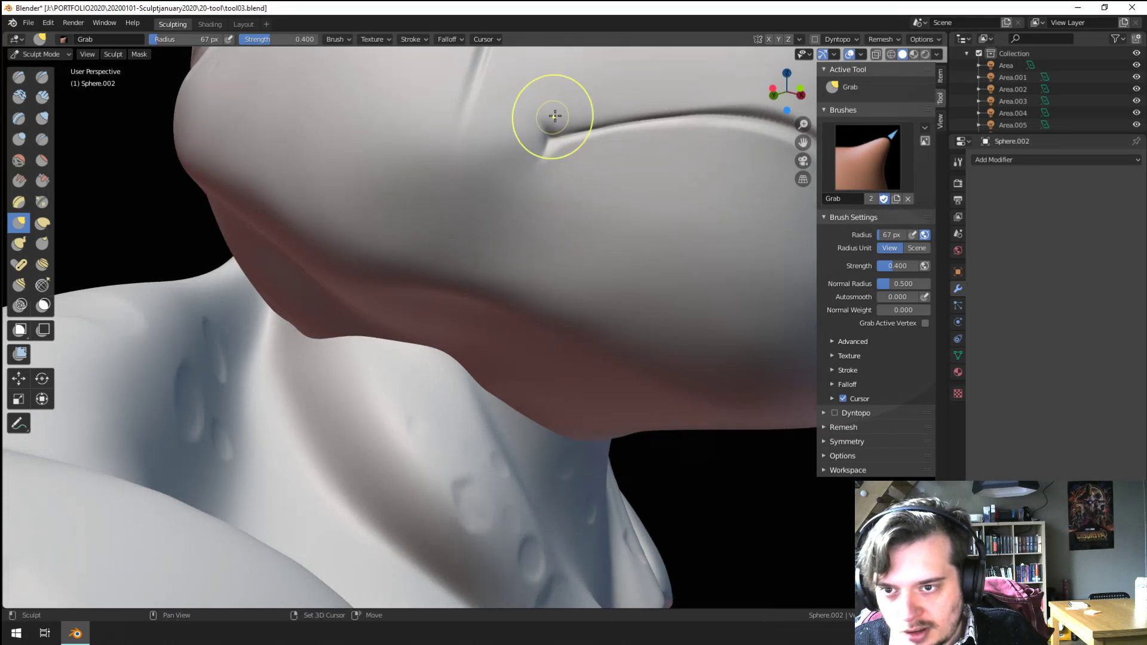
Step: Carve a small forked crease at the opposite mouth corner with the Crease brush at 17 px, then adjust it with the Grab brush at 51 px
scroll(435, 269, down, 5)
mouse_move(435, 269)
middle_down()
mouse_move(440, 328)
mouse_move(419, 297)
middle_up()
scroll(441, 328, up, 2)
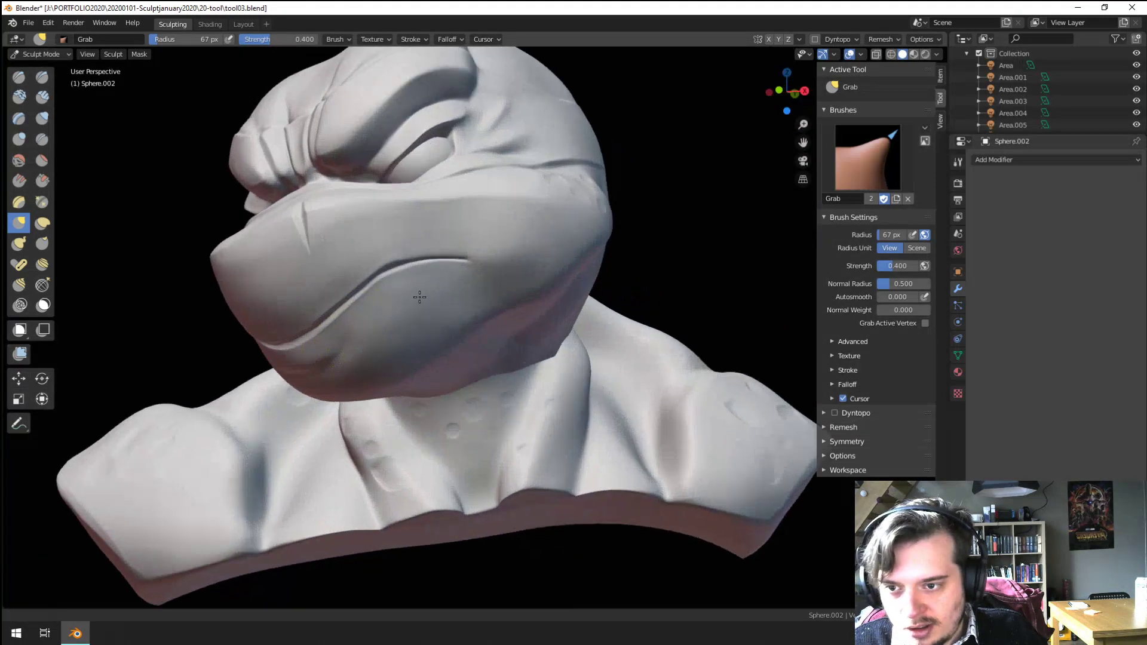
scroll(419, 297, up, 3)
click(42, 140)
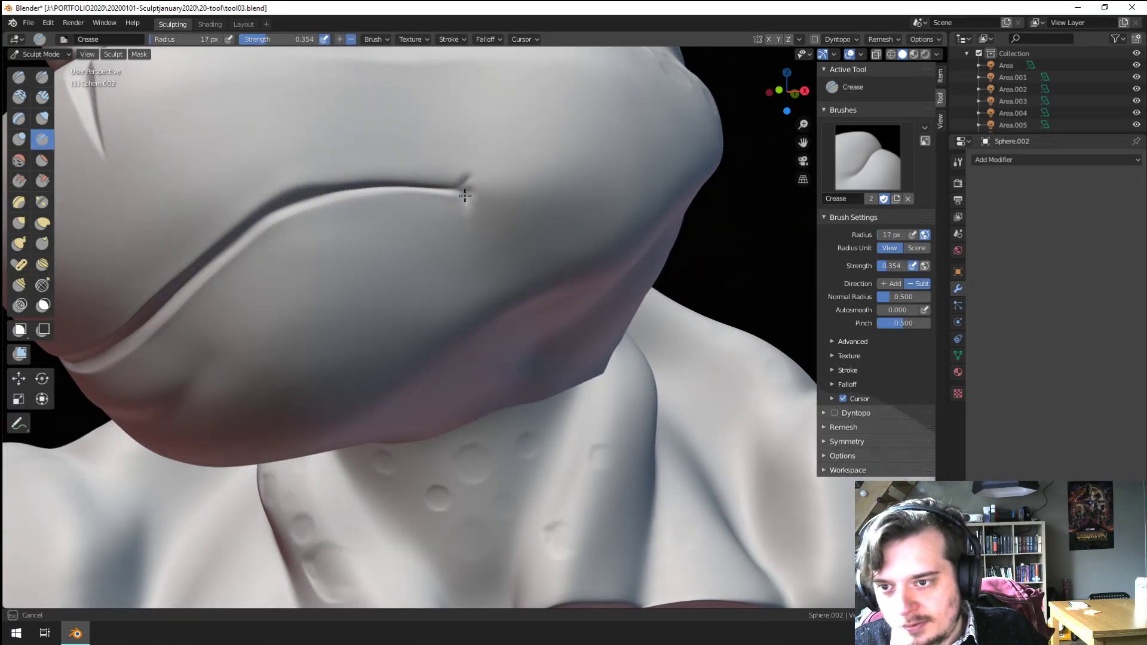
key(g)
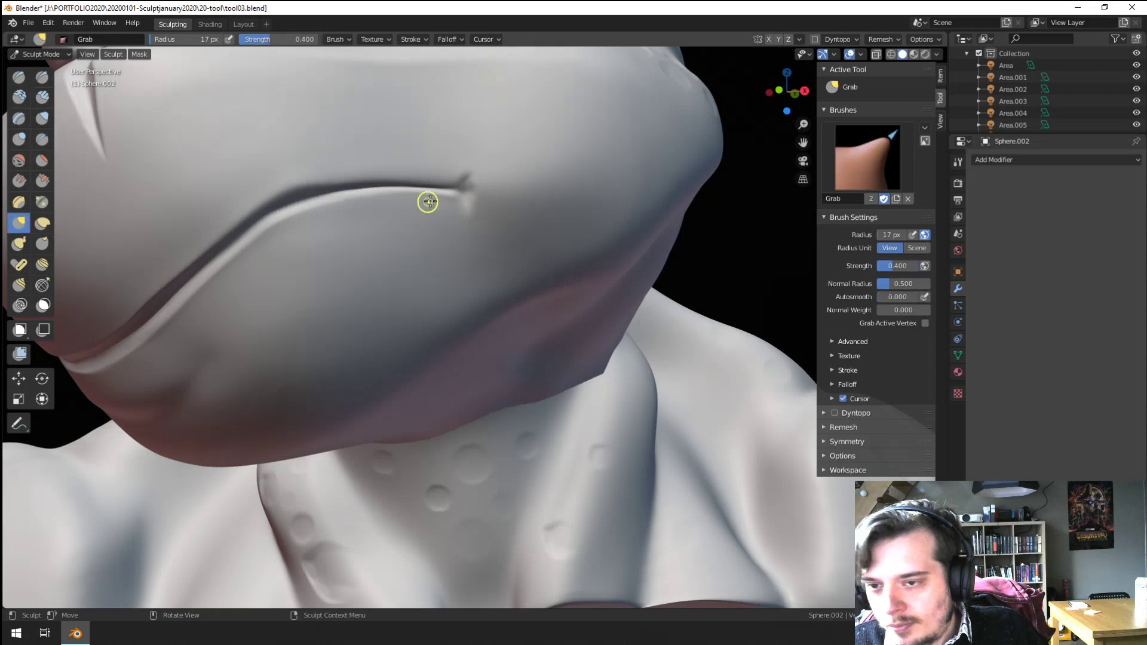
drag(470, 191, 468, 192)
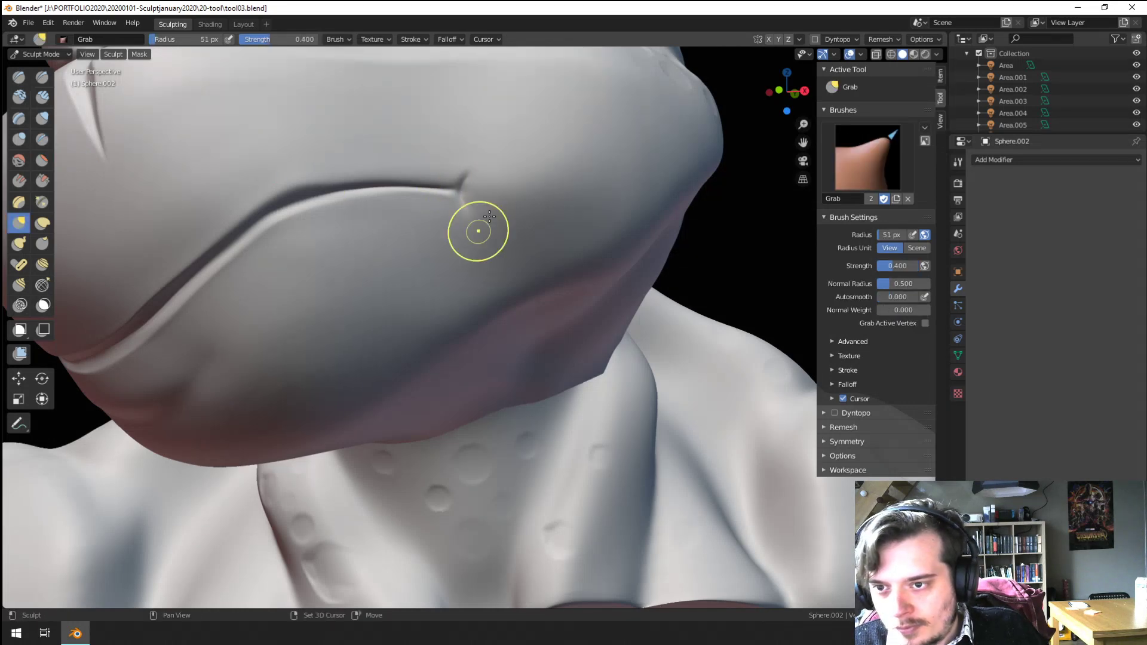
Step: Leave Sculpt Mode on the head and return to Object Mode
scroll(489, 217, down, 10)
middle_drag(490, 216, 453, 229)
scroll(514, 179, up, 5)
mouse_move(502, 158)
middle_down()
mouse_move(473, 161)
mouse_move(441, 205)
mouse_move(512, 166)
mouse_move(418, 250)
mouse_move(356, 332)
mouse_move(380, 324)
middle_up()
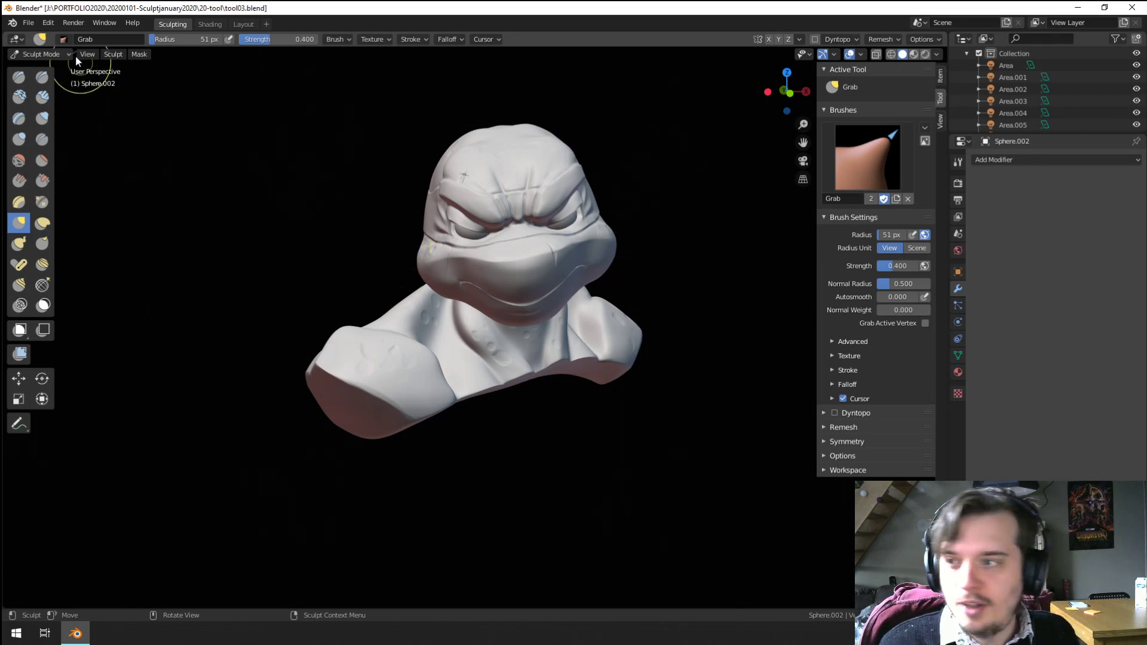
click(46, 53)
click(48, 68)
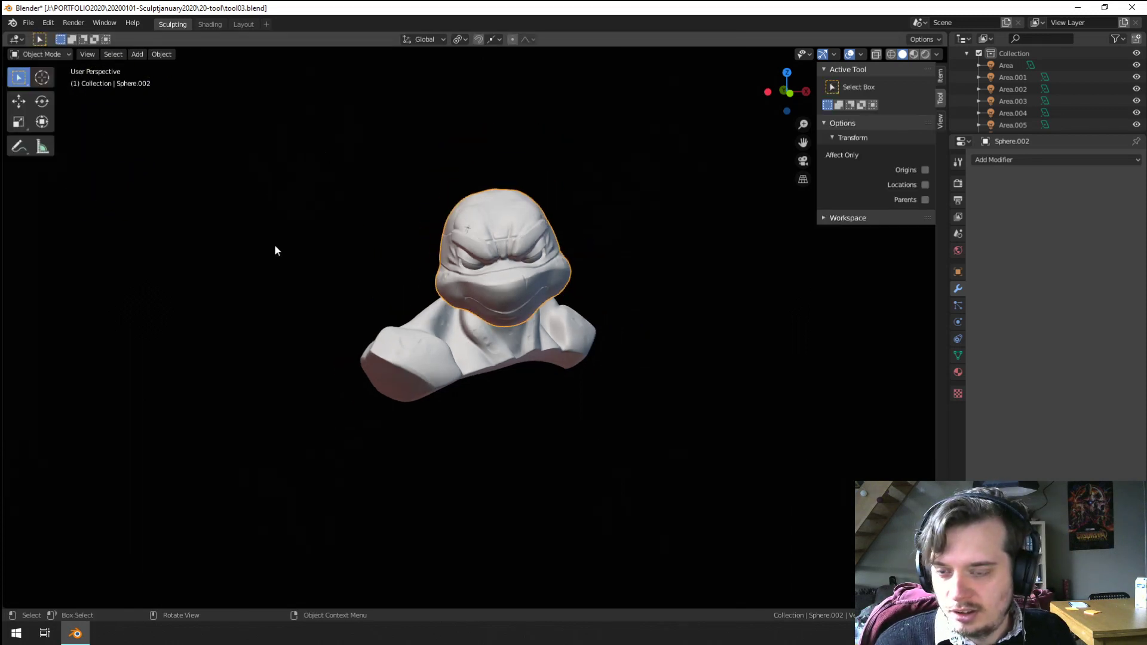
middle_drag(275, 250, 398, 242)
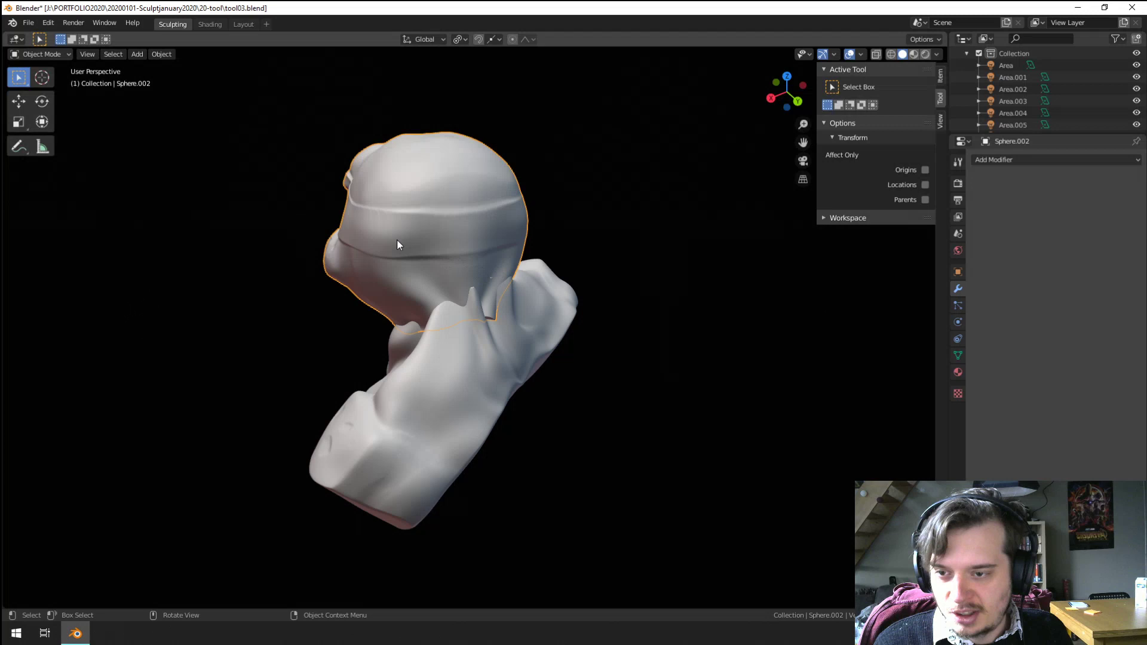
click(37, 54)
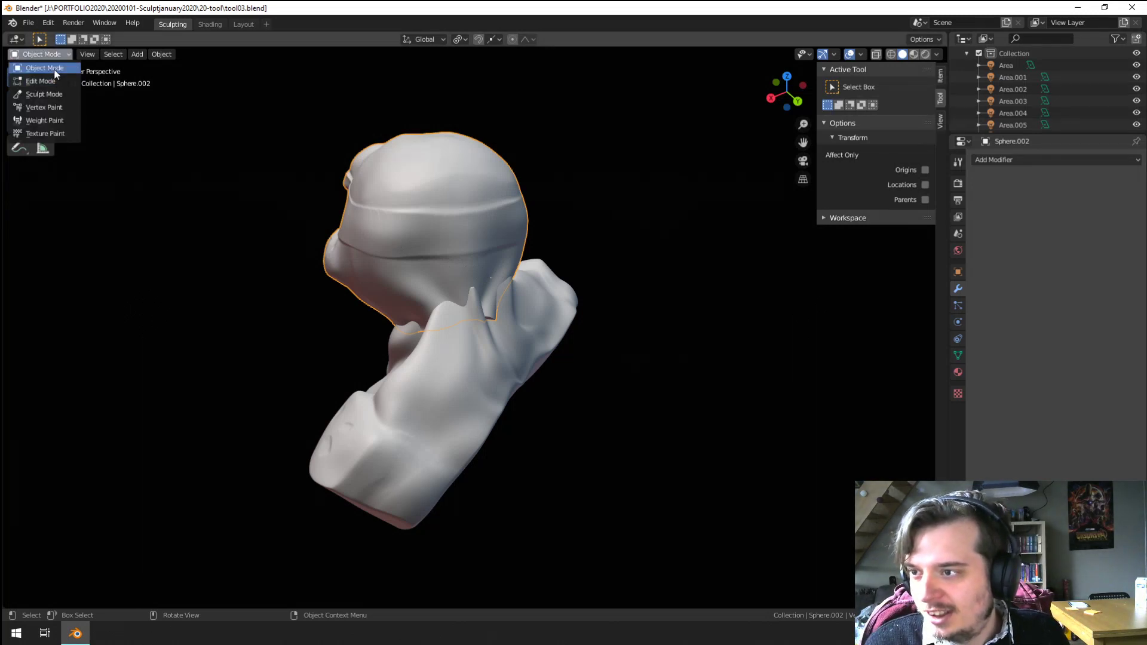
click(48, 68)
scroll(392, 223, down, 1)
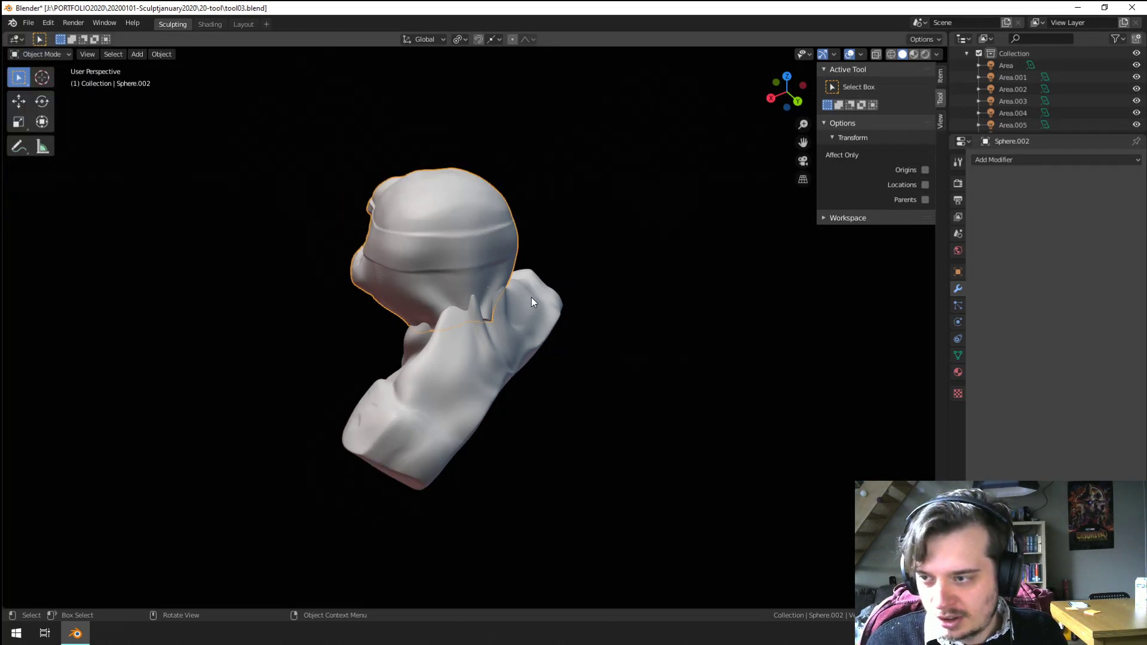
Step: Add a plane to the scene and rotate it 90° about the X axis
key(shift+a)
click(600, 295)
middle_drag(540, 299, 577, 301)
text(rx90)
key(Return)
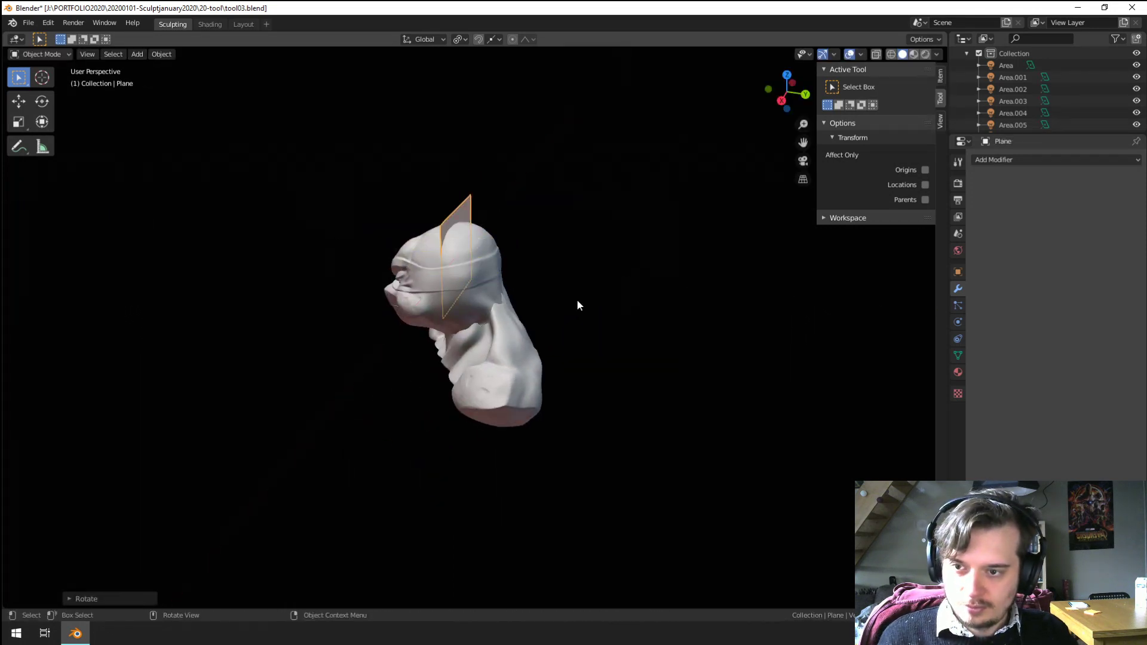
Step: Move the plane along Y to behind the head and scale it along Z into a narrow strip
key(g)
key(y)
key(Return)
key(s)
key(z)
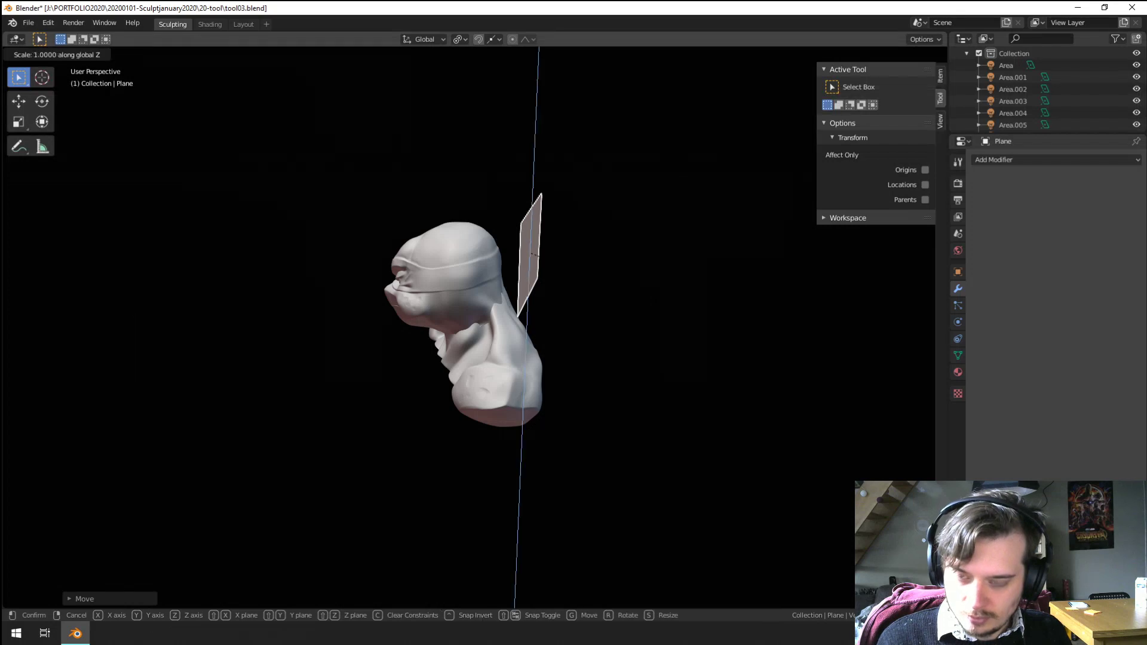
key(Return)
middle_drag(549, 293, 470, 265)
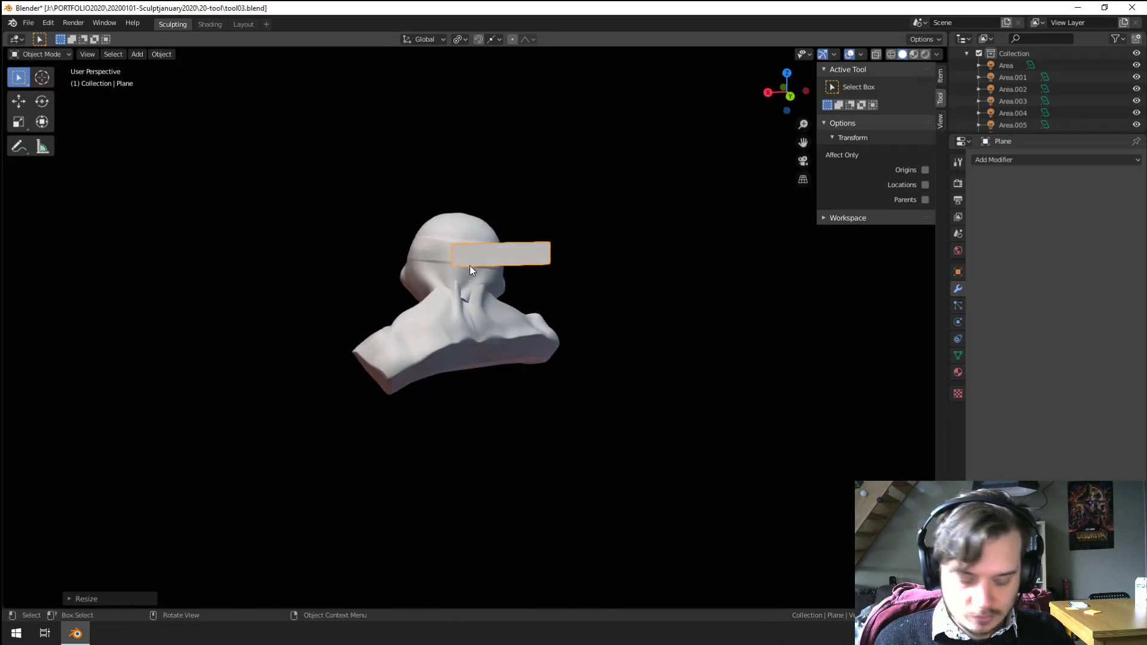
Step: Reposition the strip so it extends sideways from behind the head at the mask band's height, and put it in Sculpt Mode
key(KP_0)
scroll(516, 316, up, 3)
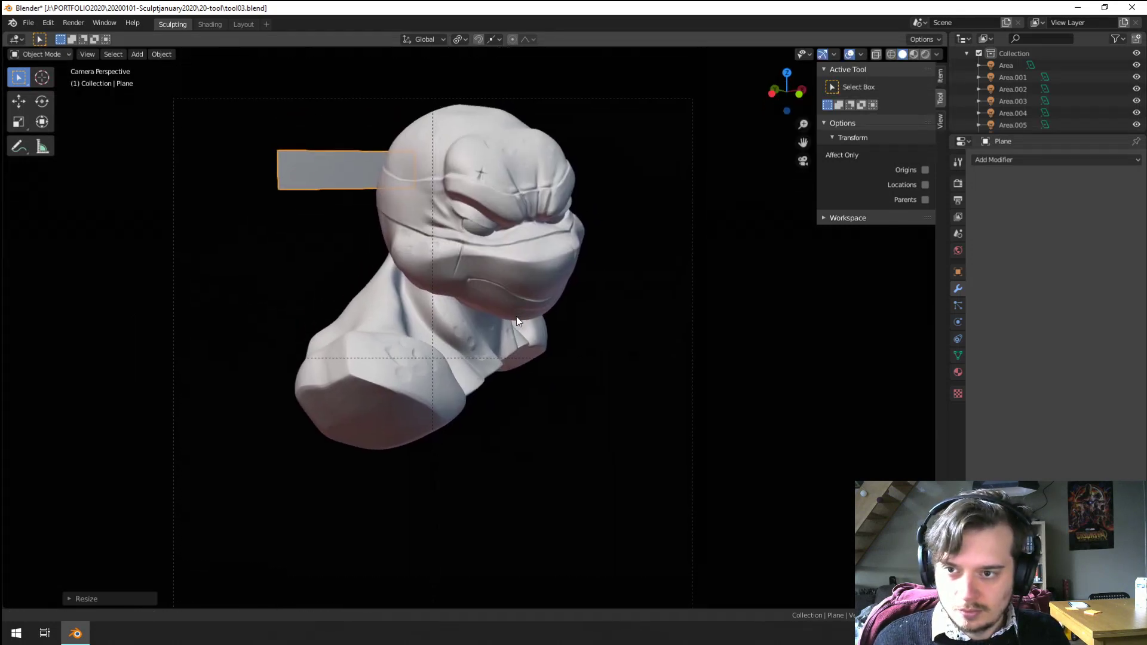
middle_drag(500, 357, 390, 289)
key(g)
click(436, 381)
key(g)
click(543, 401)
key(g)
click(606, 351)
click(44, 94)
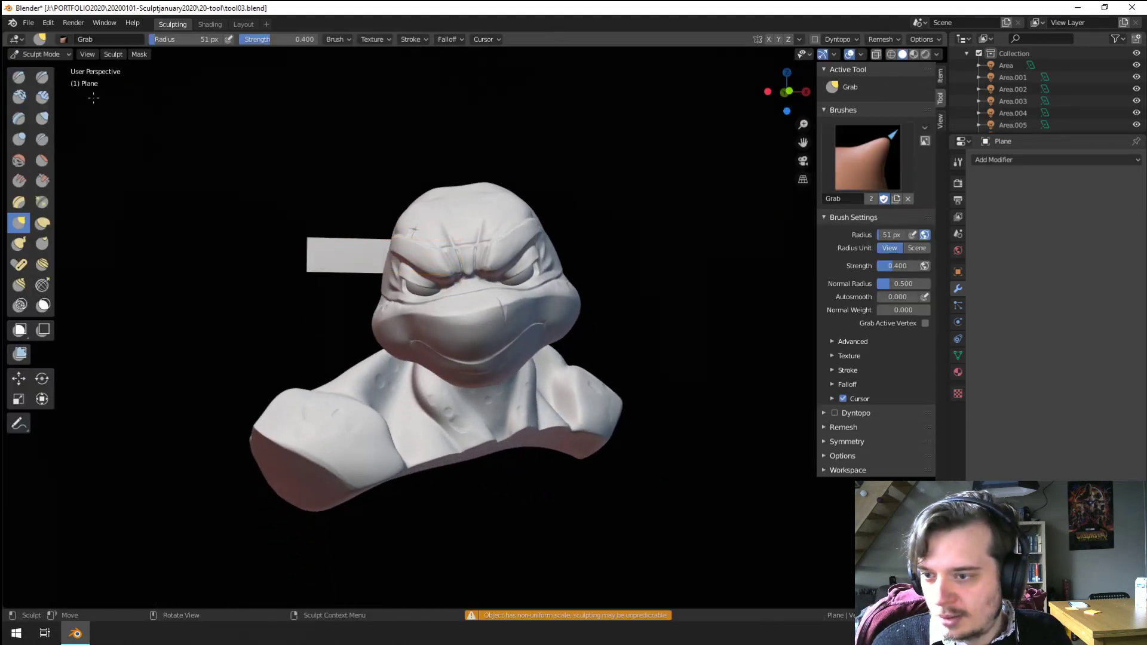
Step: Try remeshing the strip with a voxel size of 0.01 m and undo it
click(880, 40)
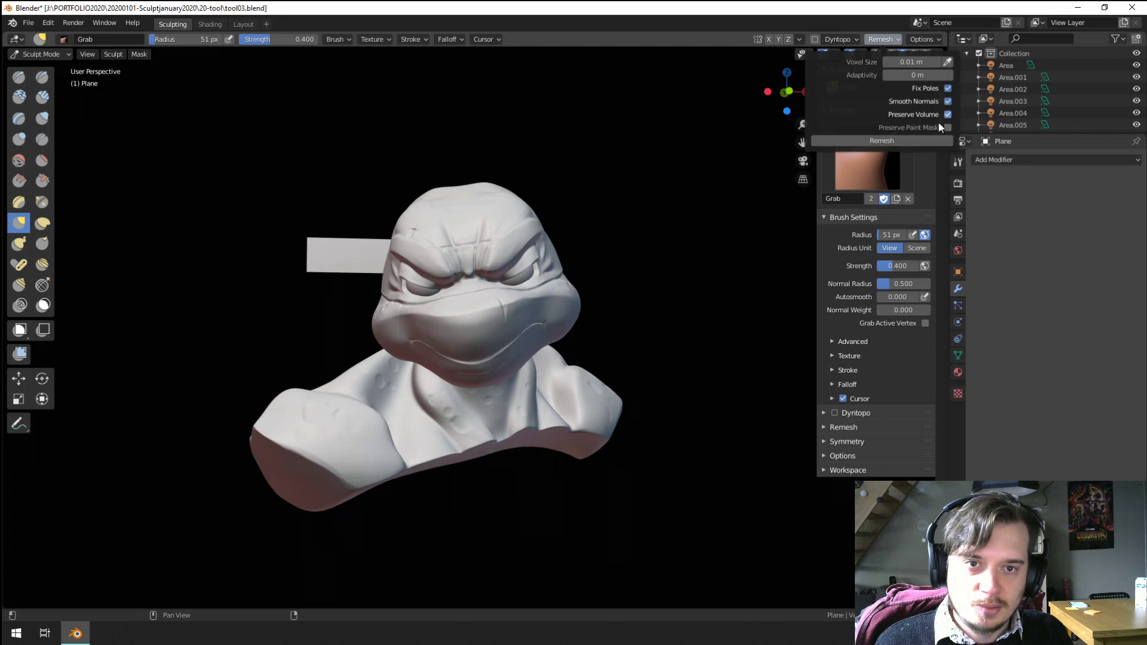
click(935, 141)
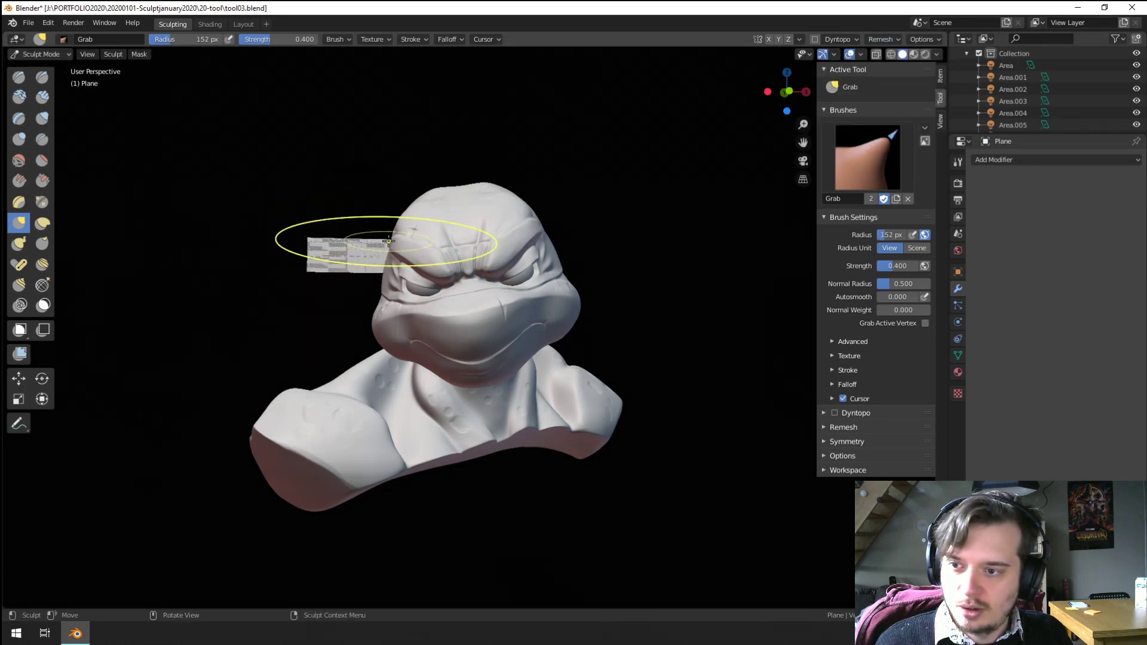
scroll(369, 221, up, 2)
mouse_move(371, 219)
middle_down()
mouse_move(625, 253)
mouse_move(609, 220)
mouse_move(468, 243)
mouse_move(494, 235)
mouse_move(479, 211)
middle_up()
scroll(616, 239, up, 2)
key(ctrl+z)
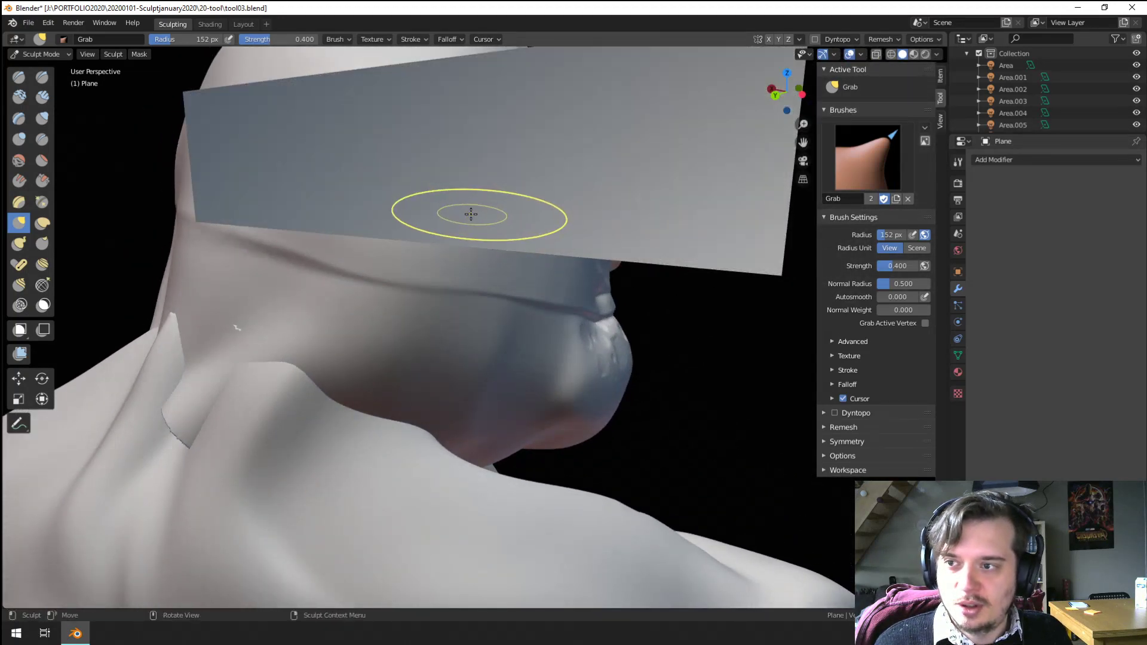
Step: Enable Dyntopo on the strip, accepting that vertex data is not preserved
scroll(471, 214, down, 5)
middle_drag(370, 200, 489, 191)
click(820, 41)
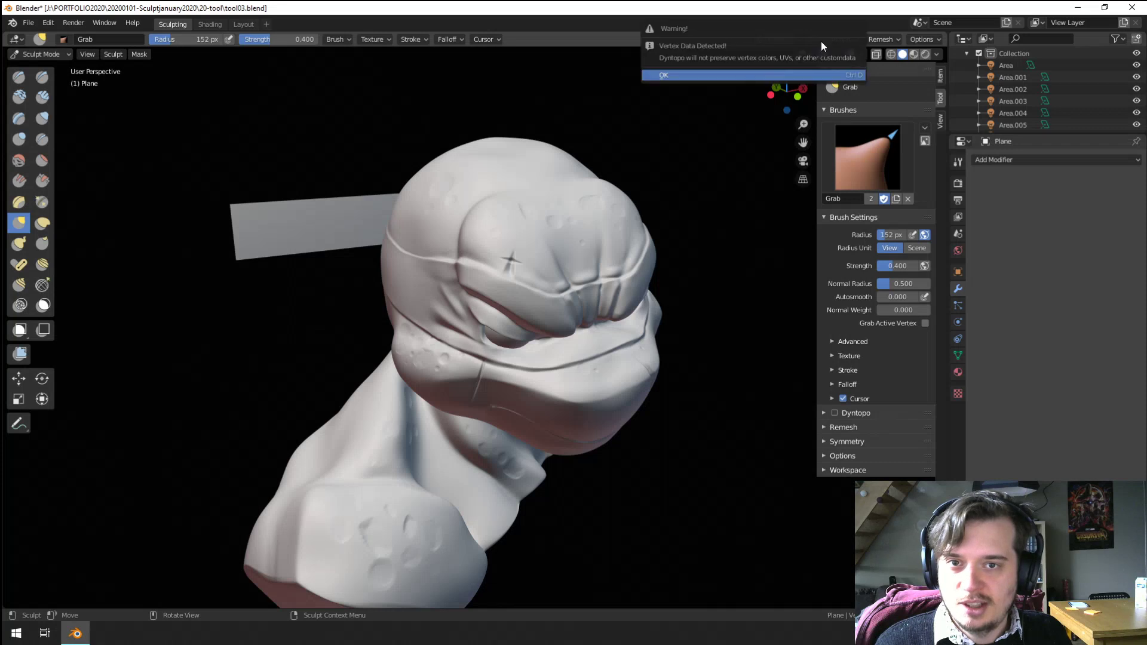
click(803, 75)
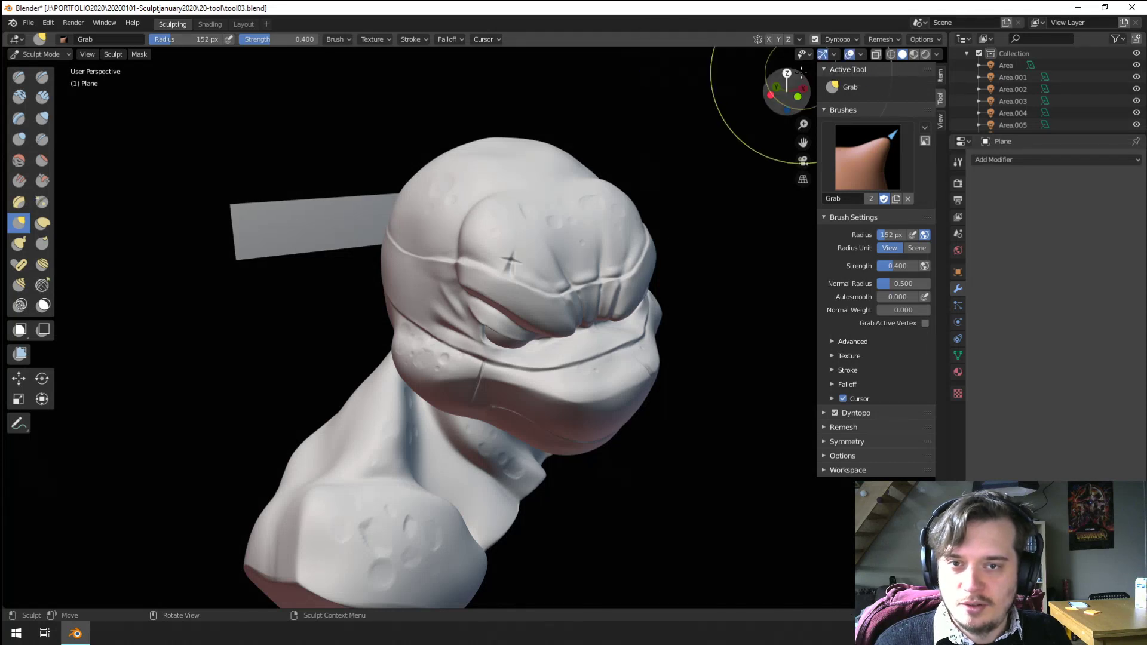
click(873, 40)
click(839, 40)
click(867, 62)
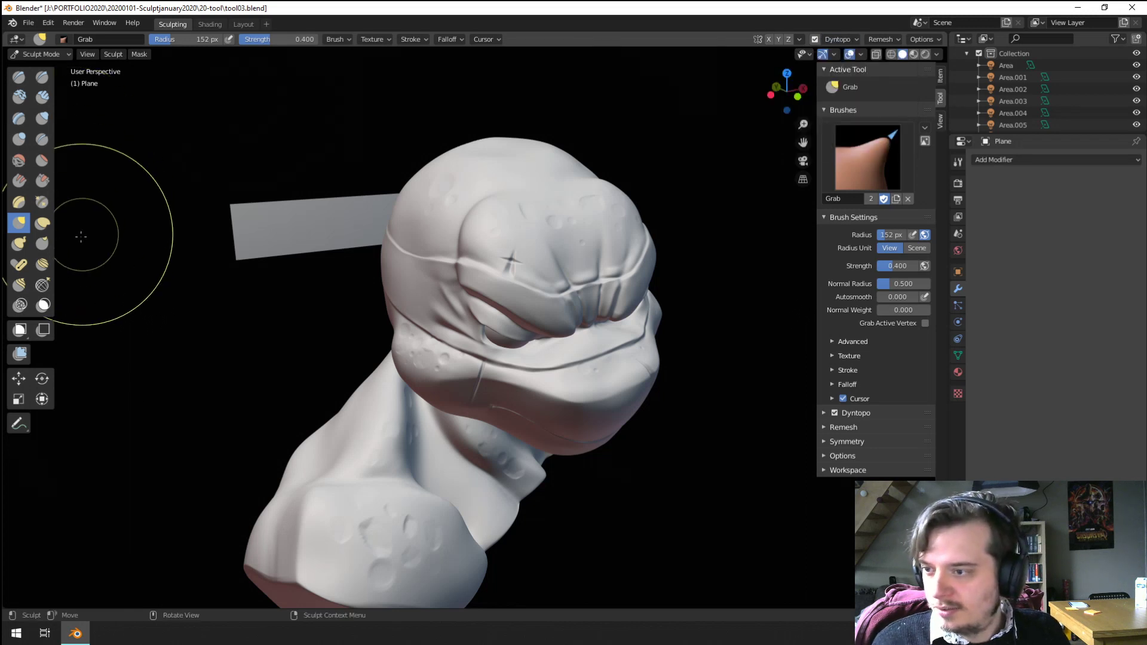
Step: Try to pull the free end of the strip with the Snake Hook brush, reducing the radius to 96 px
click(21, 248)
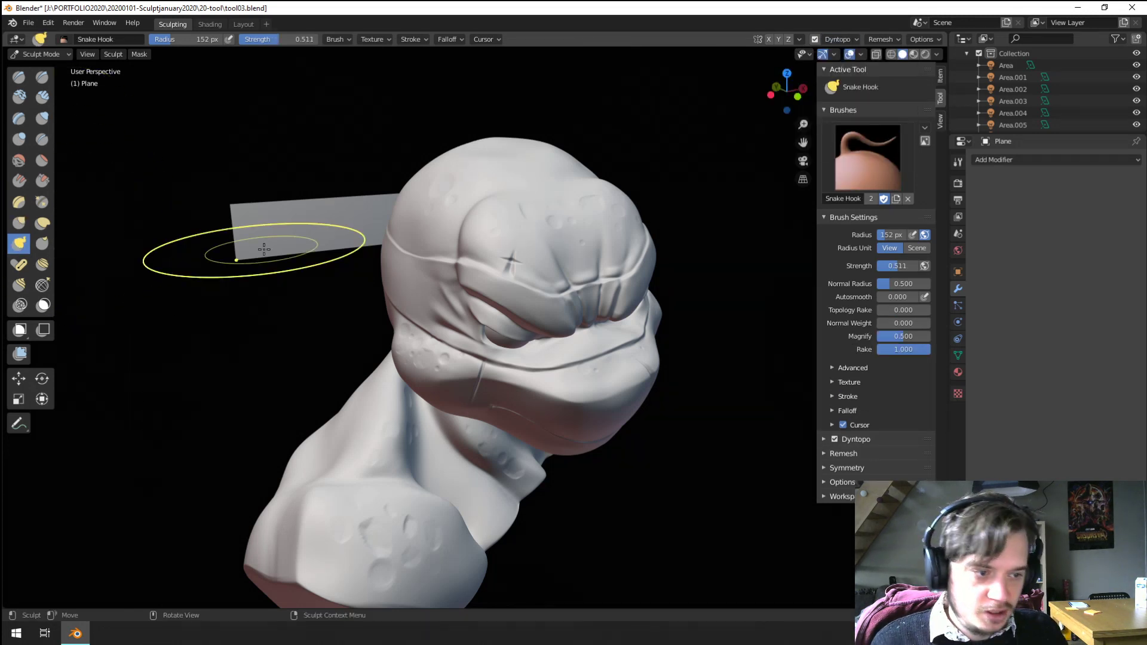
middle_drag(264, 249, 335, 263)
key(f)
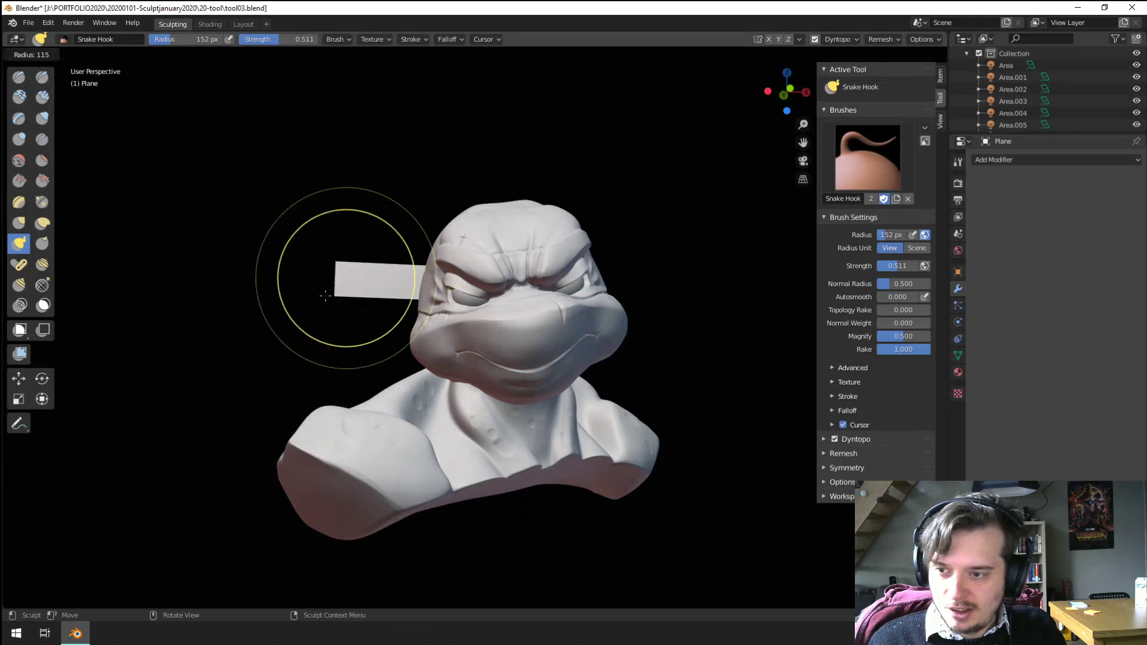
click(340, 284)
key(ctrl+z)
key(f)
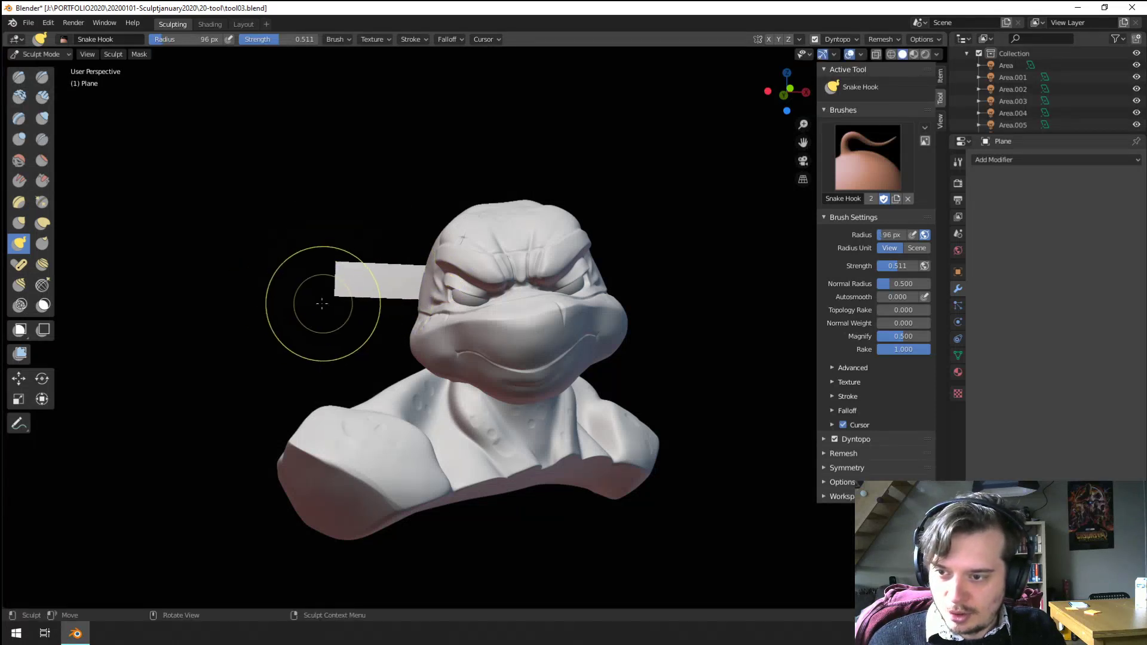
click(321, 297)
Step: Try shaping the strip with the Flatten and Scrape brushes at 359 px radius
middle_drag(297, 326, 217, 263)
click(39, 161)
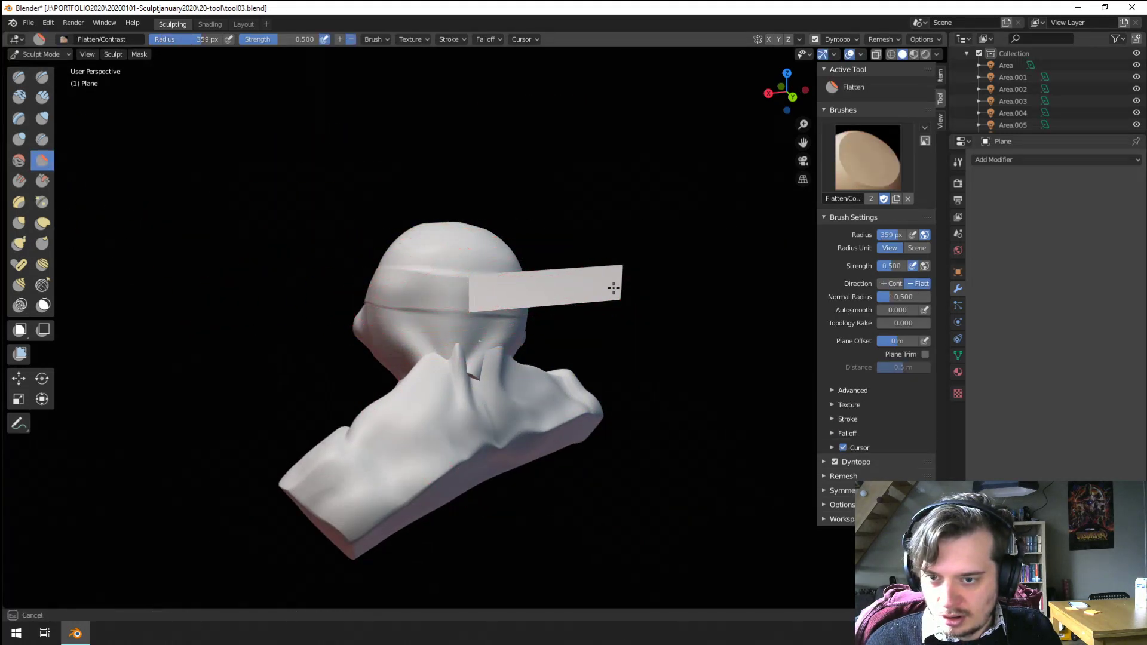
click(40, 183)
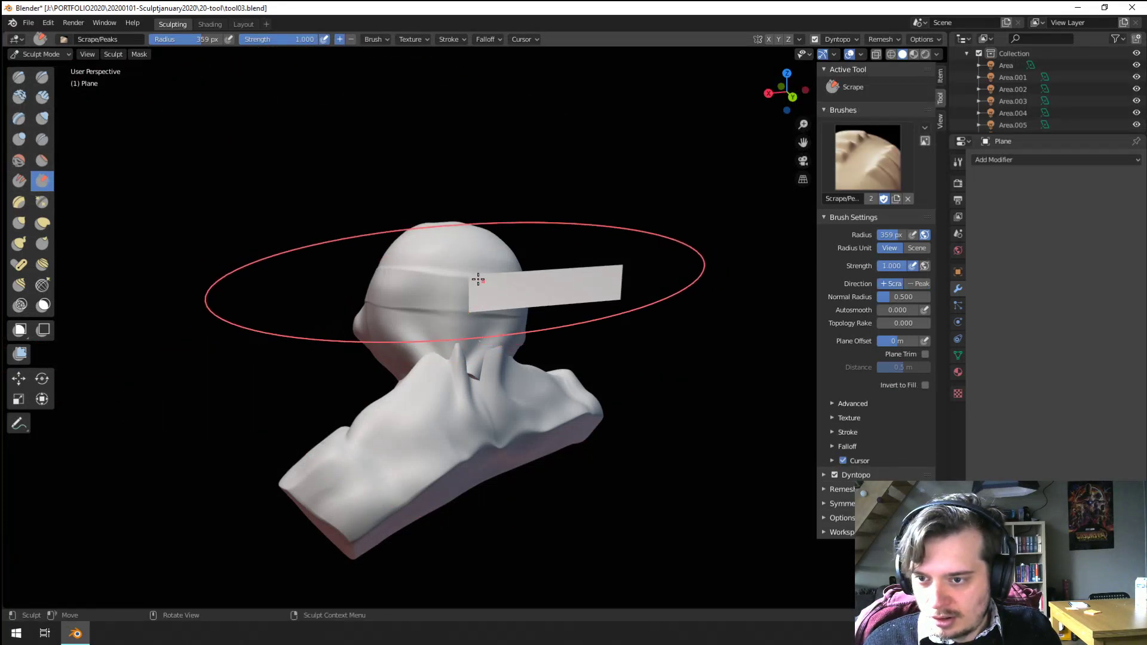
drag(622, 266, 622, 266)
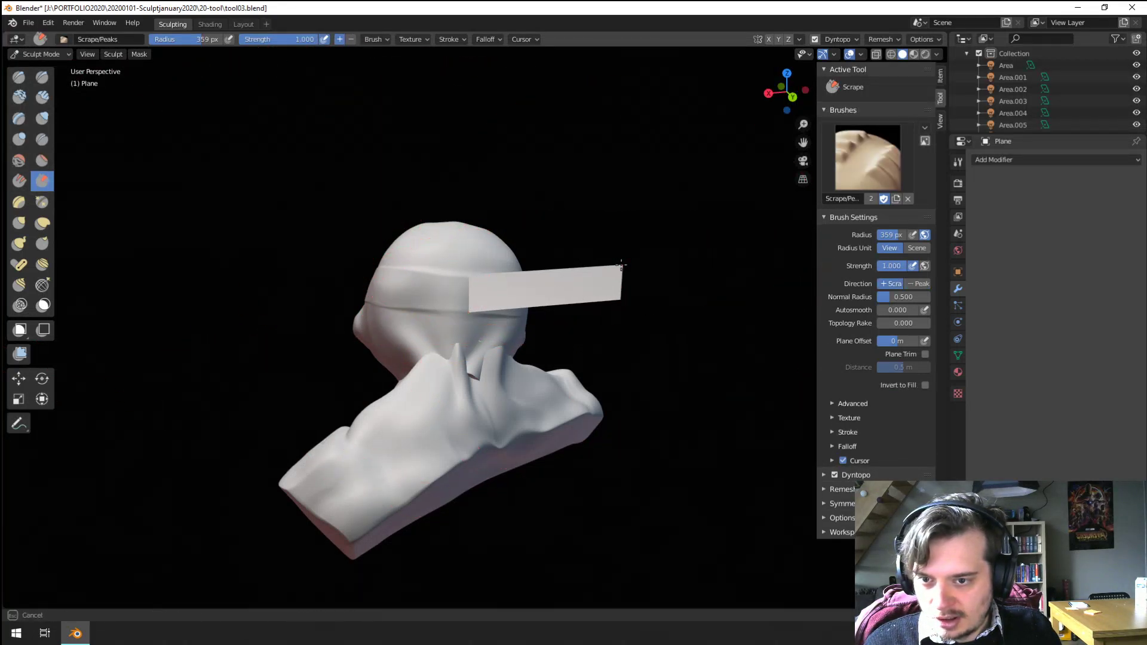
middle_drag(621, 266, 479, 294)
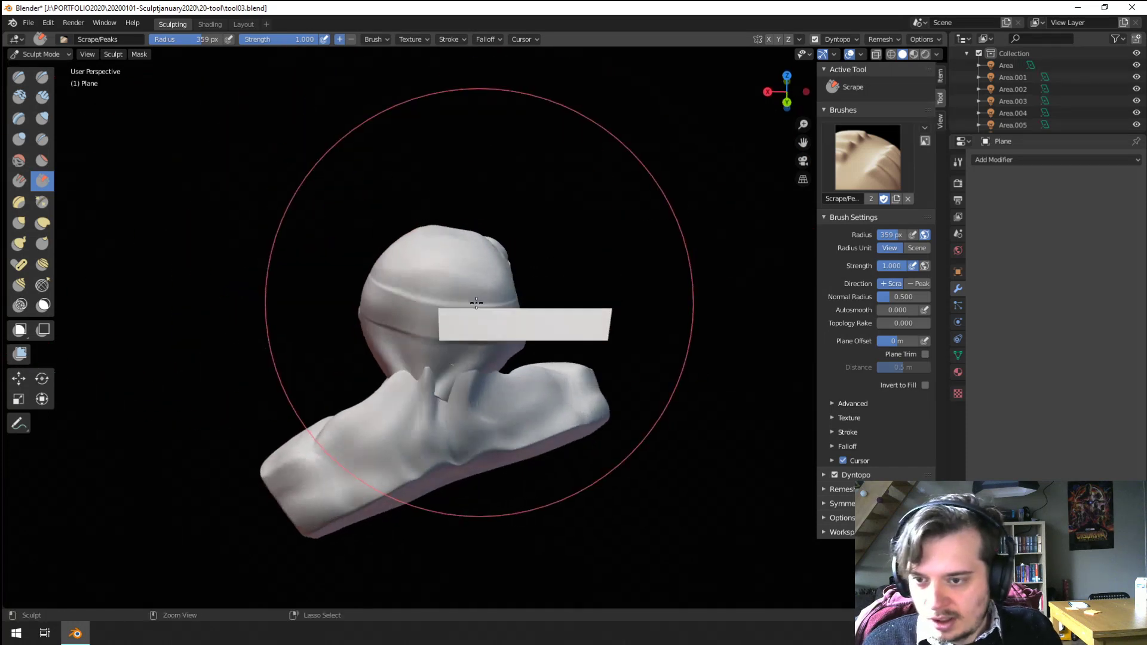
Step: Switch the strip to Object Mode and apply its scale
scroll(476, 303, up, 5)
middle_drag(451, 315, 380, 295)
scroll(371, 304, down, 3)
click(48, 56)
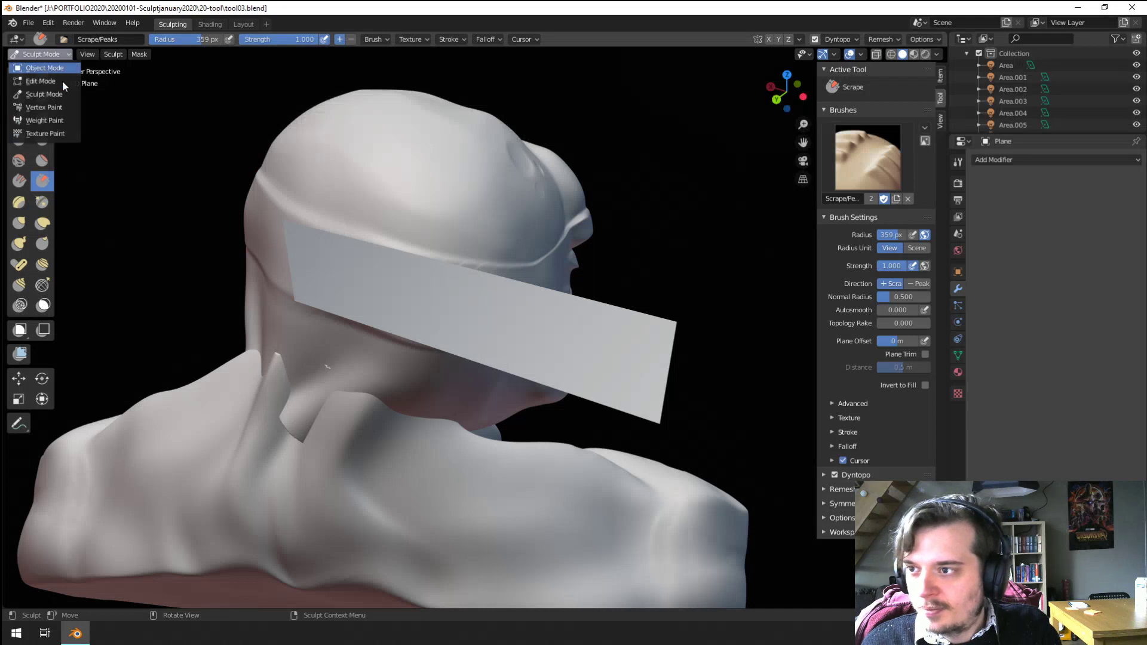
click(36, 67)
key(ctrl+a)
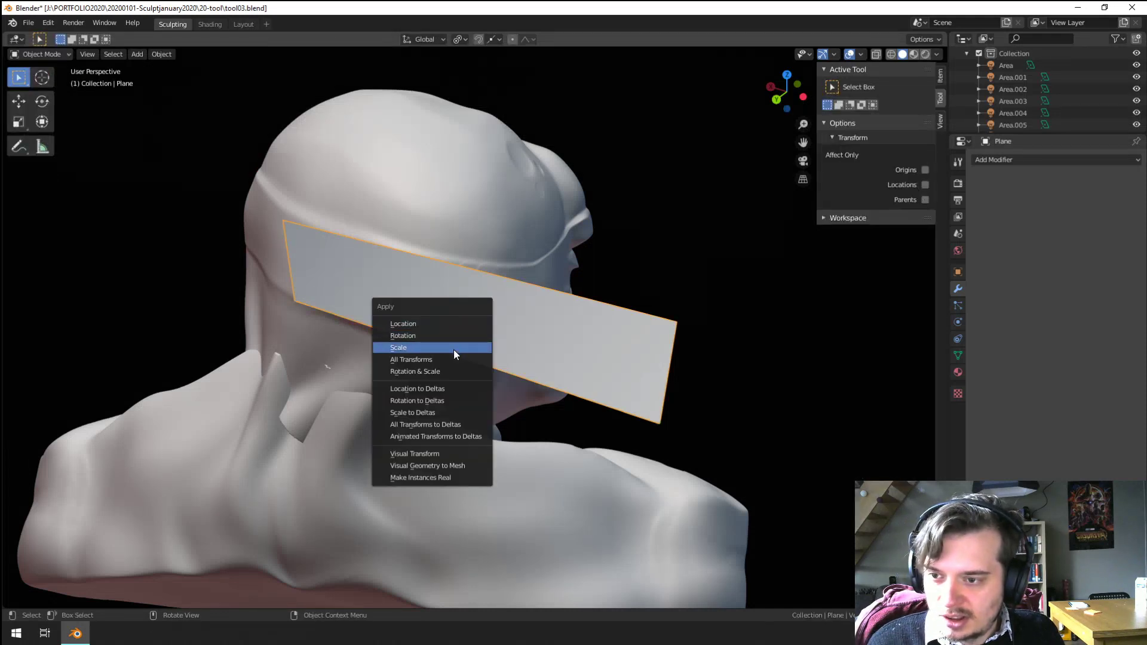
click(453, 348)
Step: Inspect the strip's mesh density in Edit Mode and return to Sculpt Mode
click(42, 55)
click(42, 81)
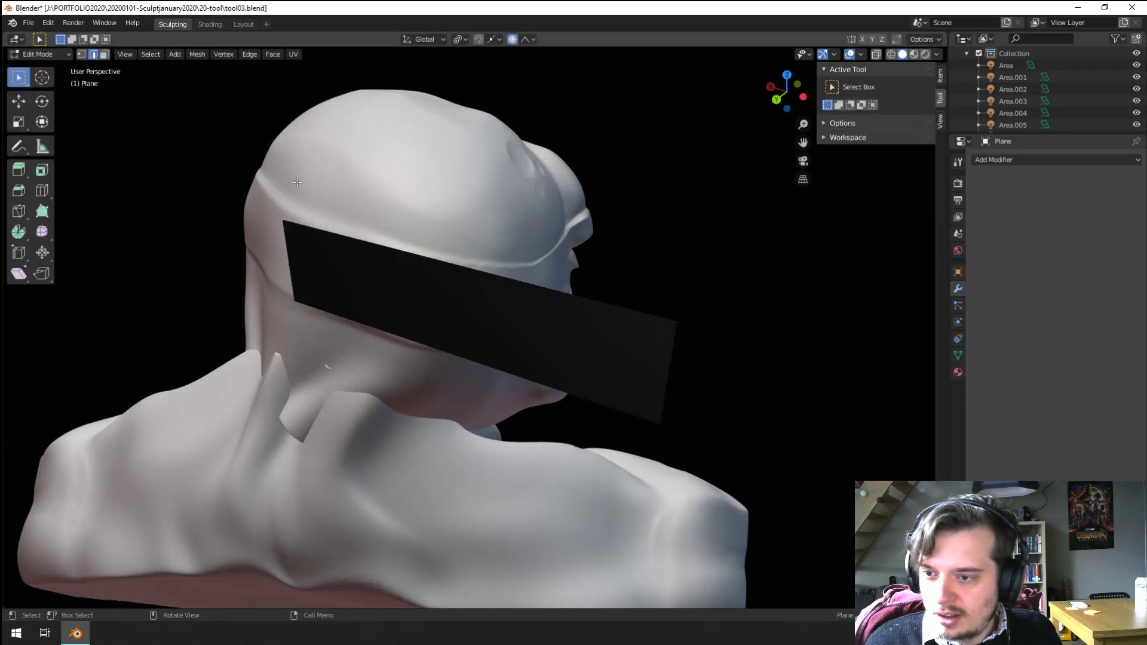
scroll(345, 293, up, 3)
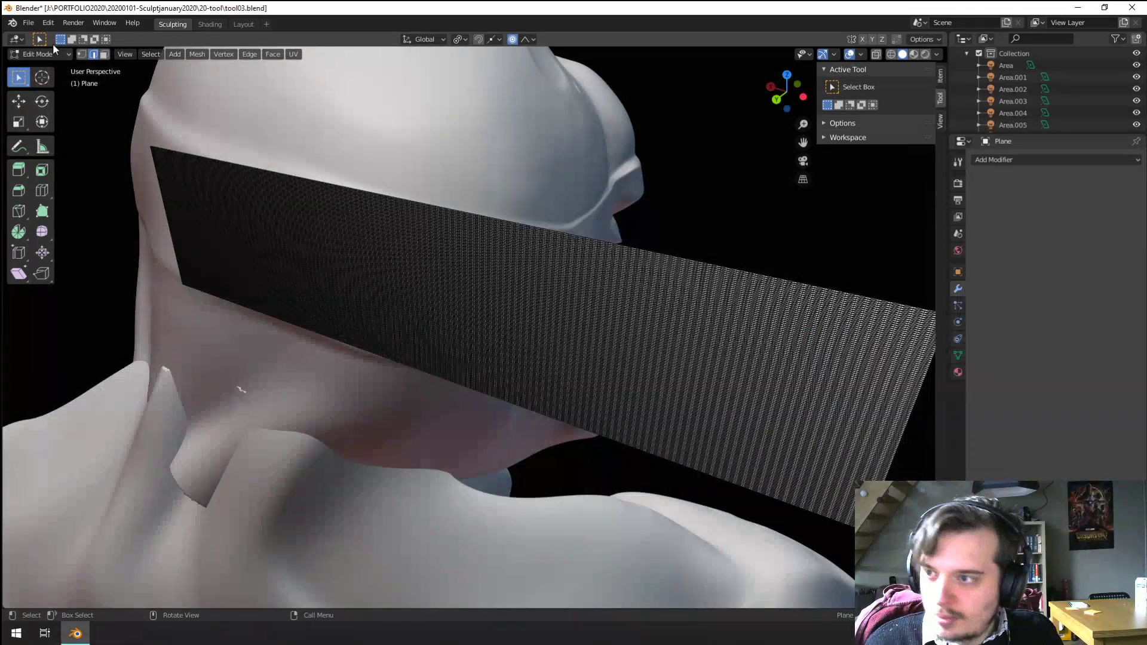
click(61, 51)
click(66, 96)
Step: Try bending the free end of the strip with the Snake Hook brush at 240 px radius
scroll(499, 289, down, 5)
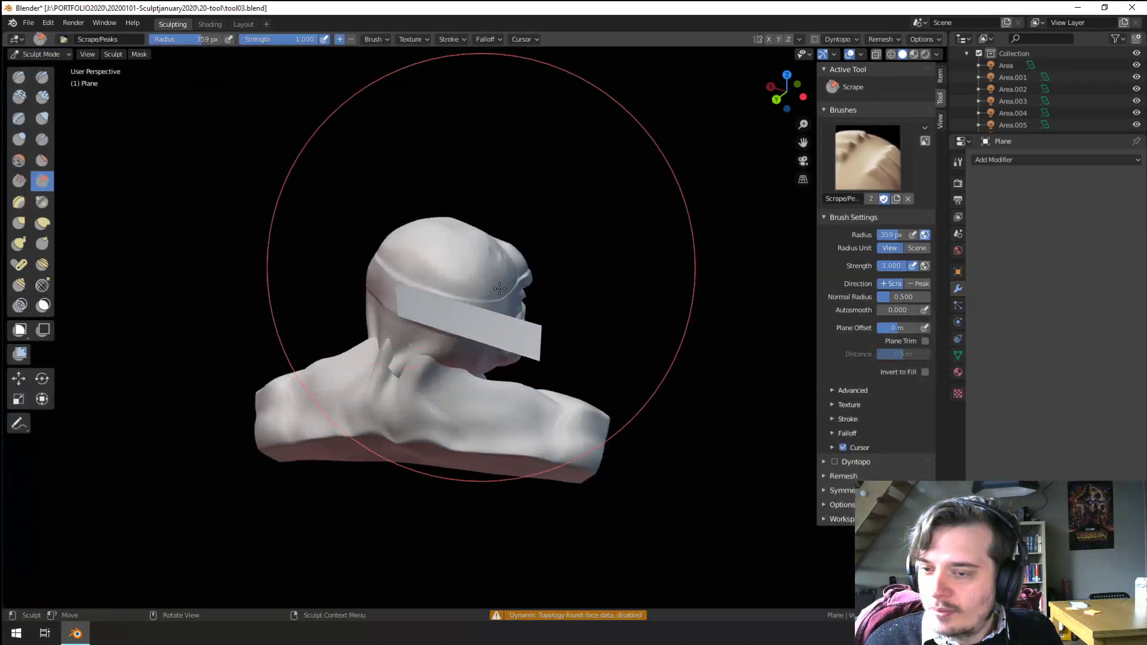
middle_drag(500, 288, 299, 274)
scroll(299, 274, up, 3)
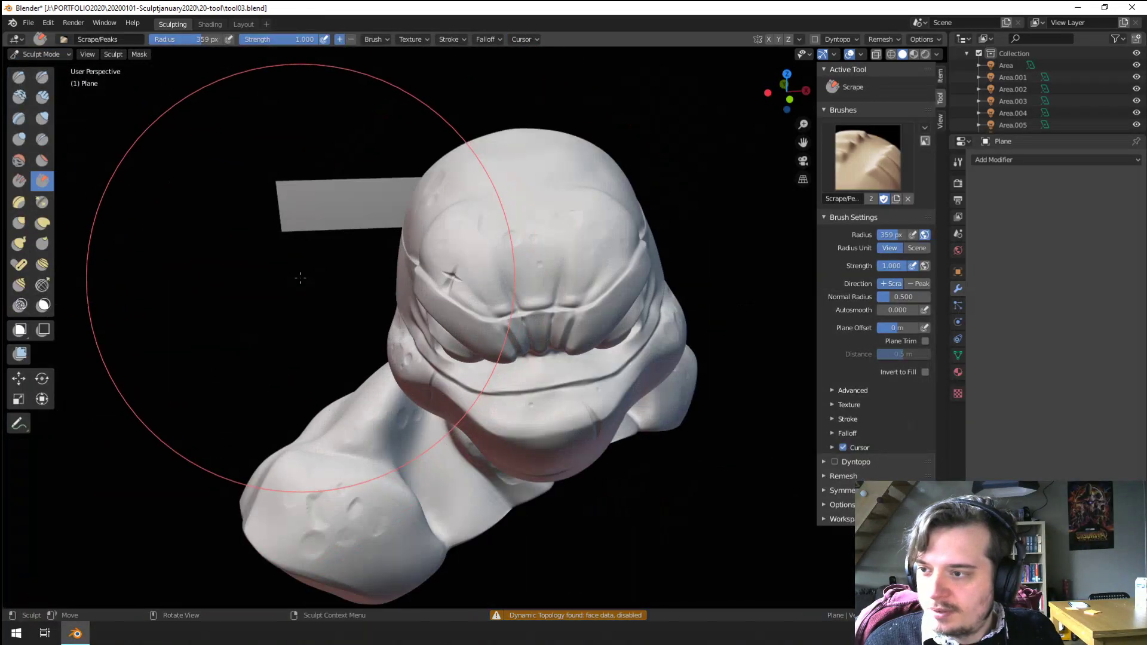
click(18, 243)
scroll(277, 333, down, 3)
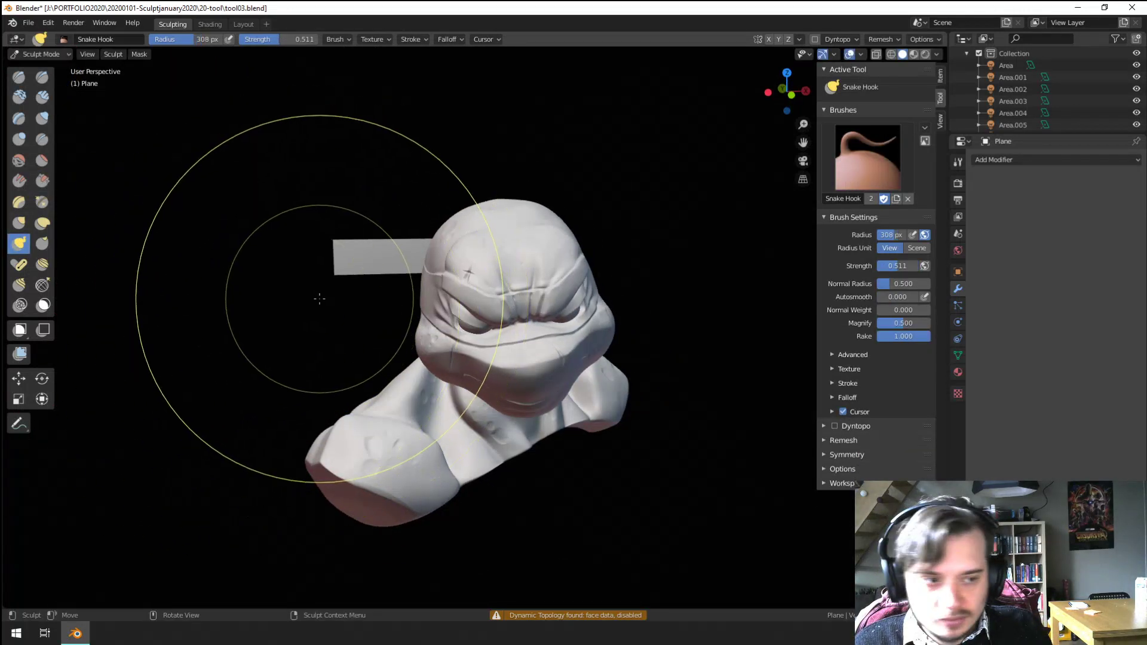
key(f)
click(323, 268)
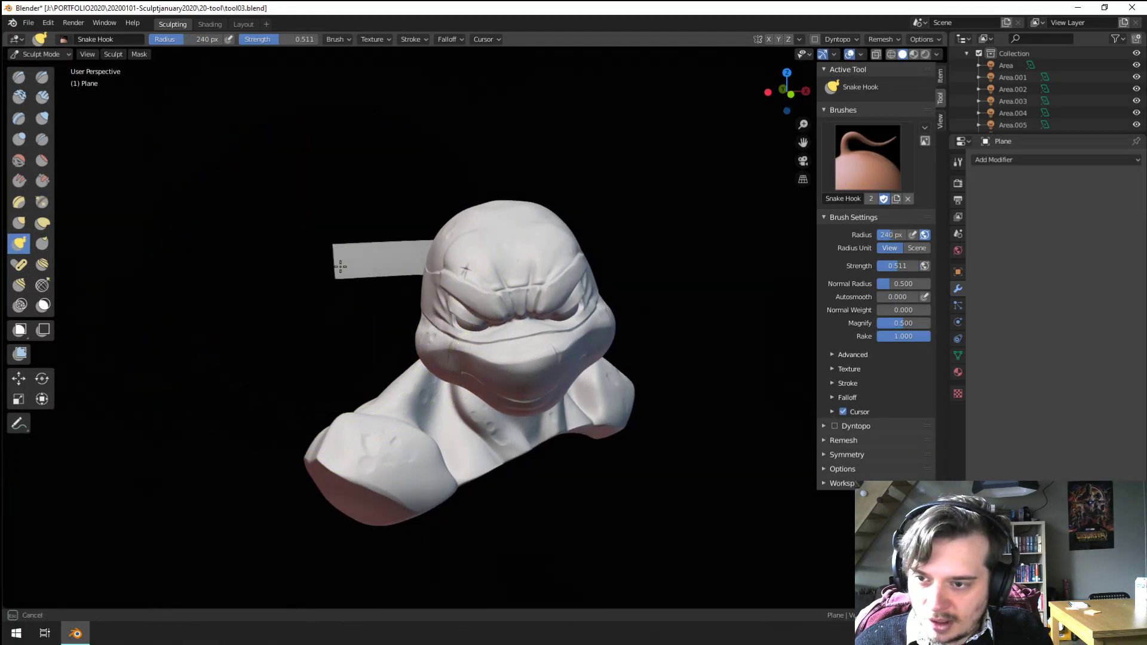
drag(336, 263, 312, 296)
key(ctrl+z)
Step: Pull the strip's free end outward and down into a flowing curve with Snake Hook at 199 px radius
key(f)
click(324, 283)
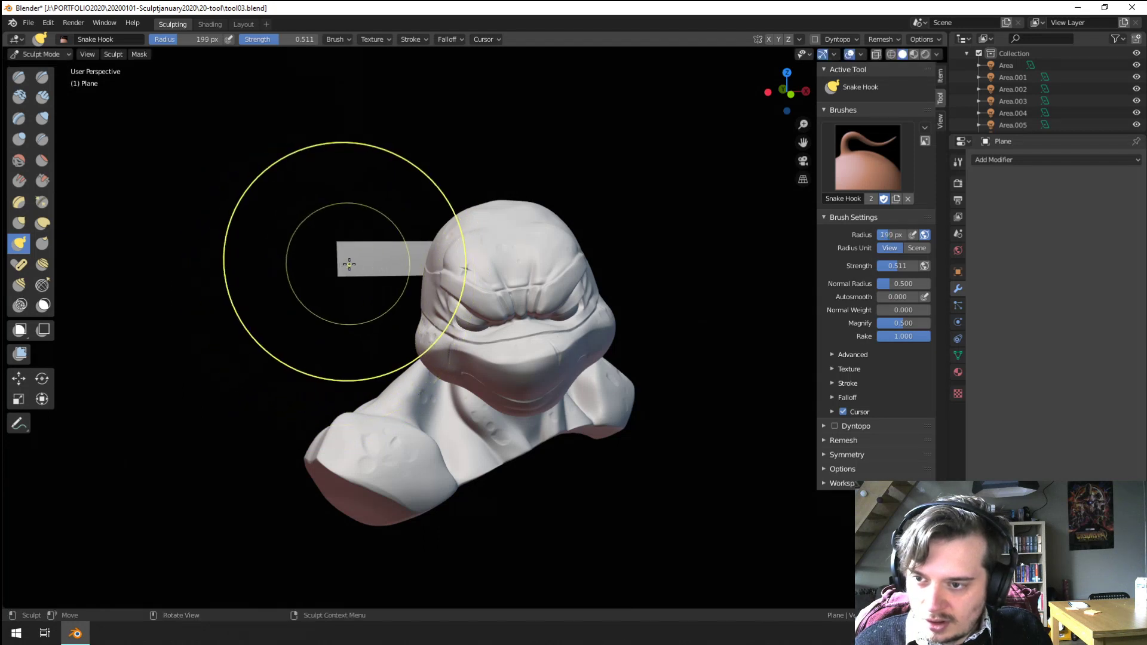
drag(346, 261, 322, 306)
mouse_move(174, 320)
middle_down()
mouse_move(258, 307)
mouse_move(249, 309)
middle_up()
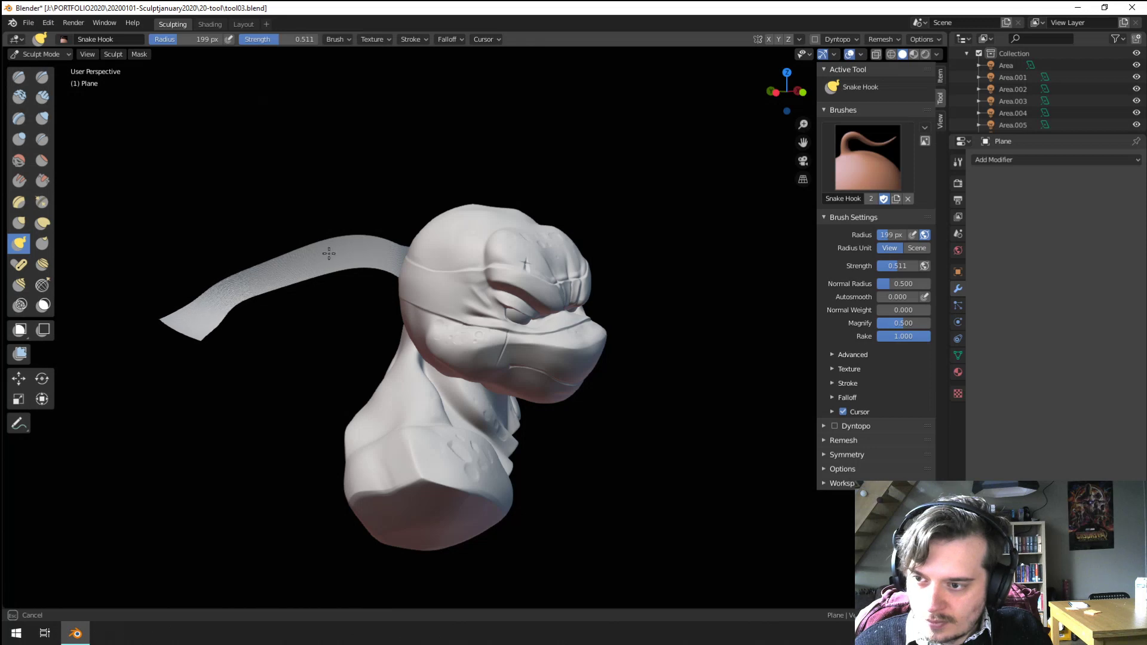
Step: Bend and twist the middle of the strip with the Grab brush, using radii of 259 px and 206 px
middle_drag(329, 253, 333, 361)
key(g)
key(f)
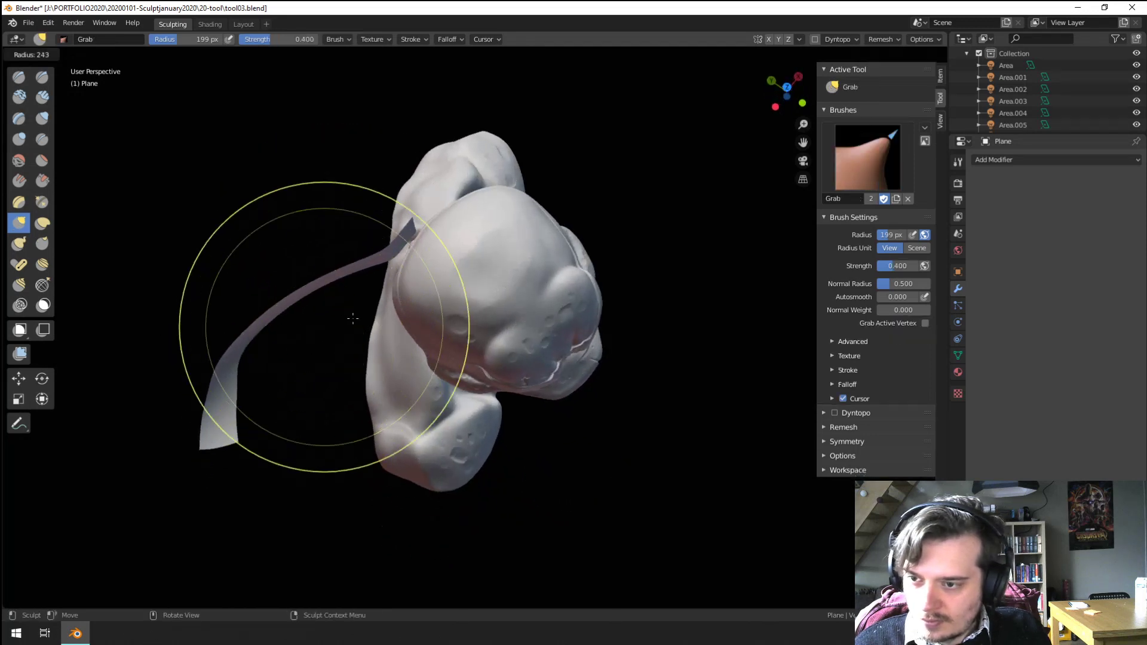
click(352, 318)
middle_drag(306, 442, 267, 313)
key(f)
click(406, 307)
drag(292, 312, 292, 325)
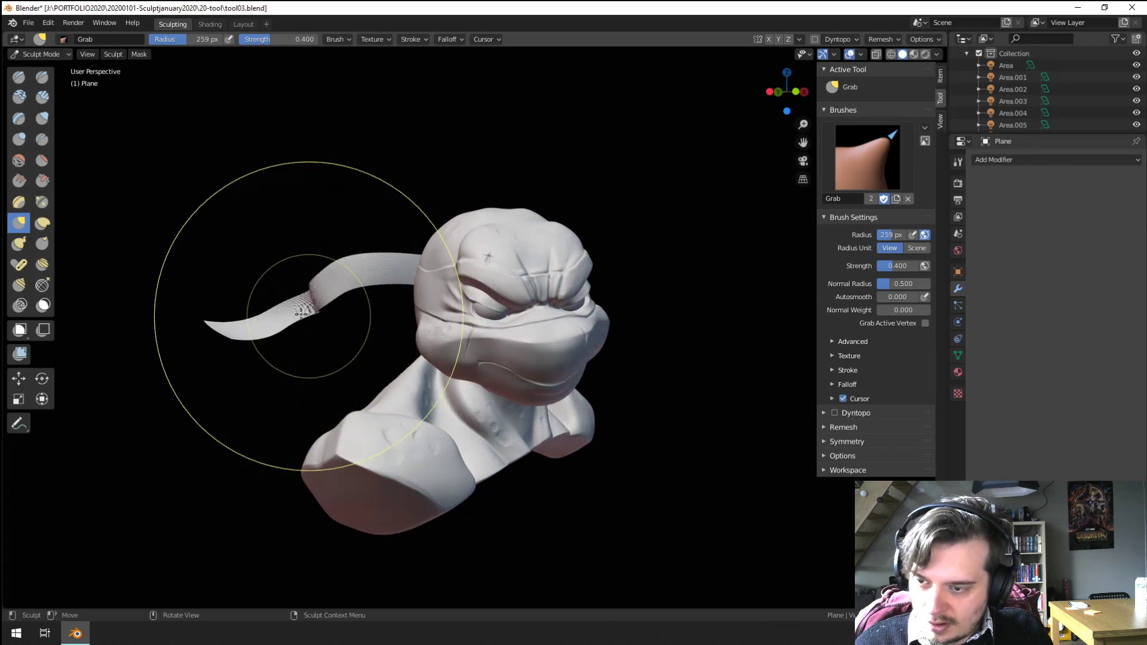
middle_drag(300, 313, 350, 309)
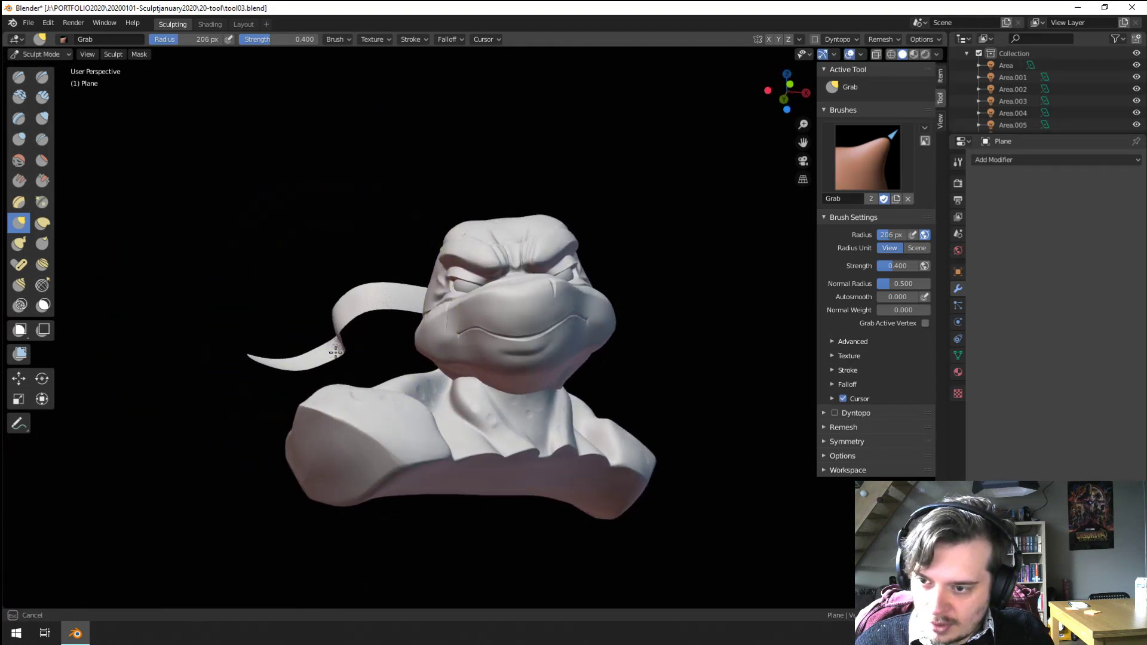
middle_drag(286, 333, 247, 355)
Step: Carve lengthwise folds into the strip with the Crease brush, using radii of 74 px and 45 px
mouse_move(291, 281)
middle_down()
mouse_move(382, 251)
mouse_move(384, 231)
mouse_move(389, 260)
middle_up()
scroll(430, 235, up, 5)
mouse_move(302, 289)
middle_down()
mouse_move(281, 299)
mouse_move(289, 328)
mouse_move(299, 317)
mouse_move(221, 240)
mouse_move(307, 205)
middle_up()
click(42, 140)
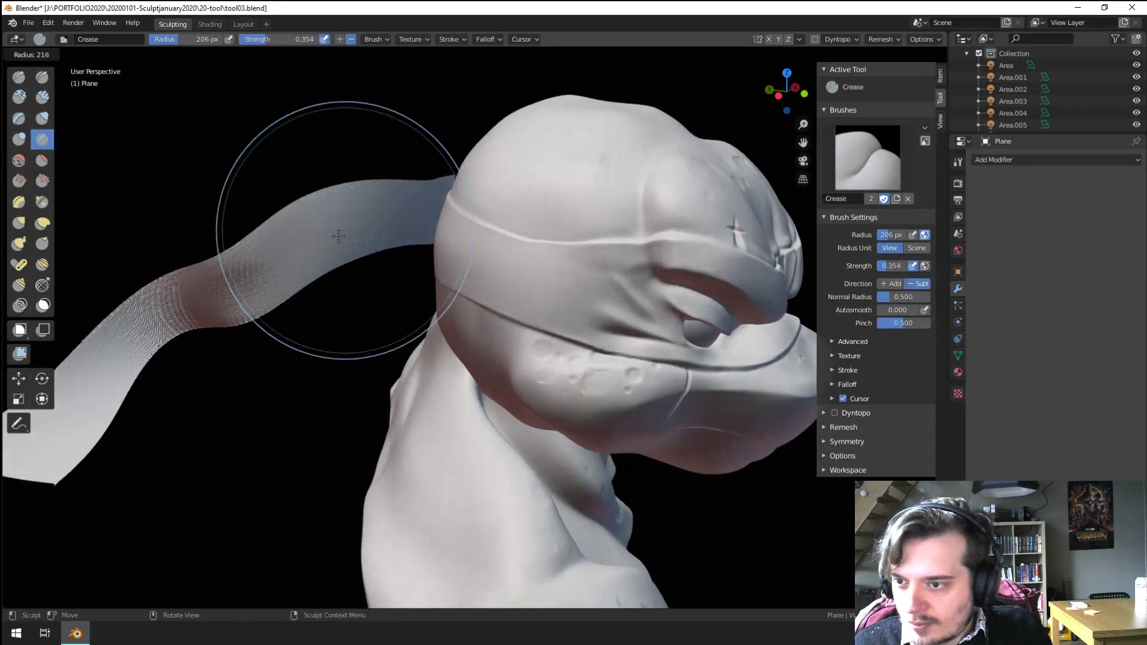
key(f)
click(288, 265)
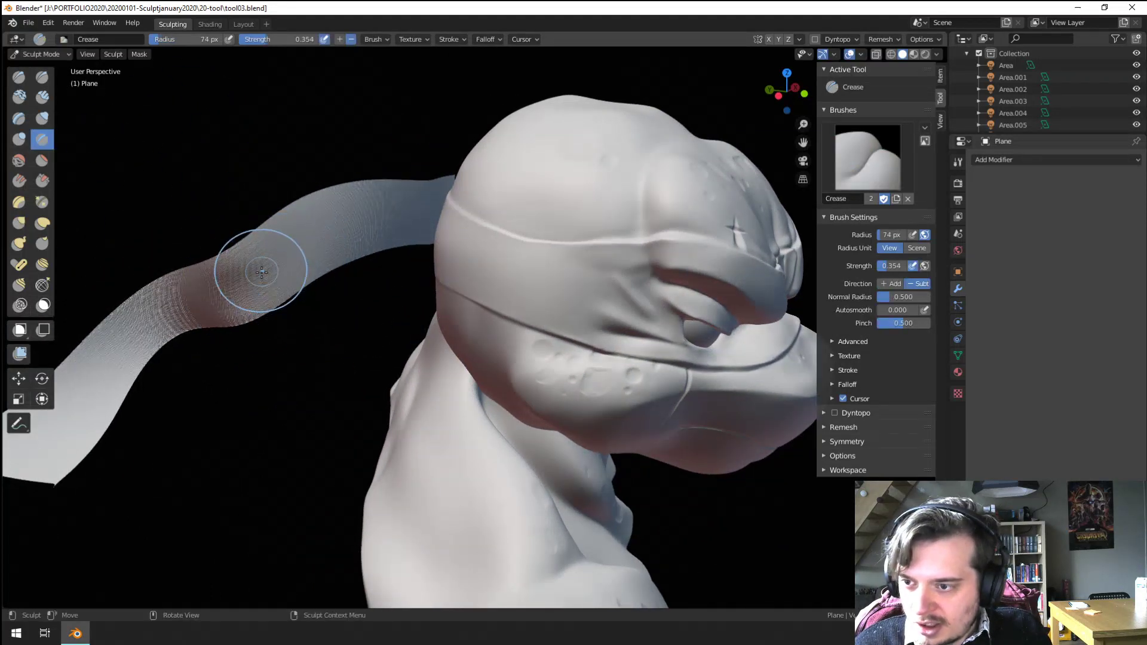
middle_drag(265, 274, 297, 265)
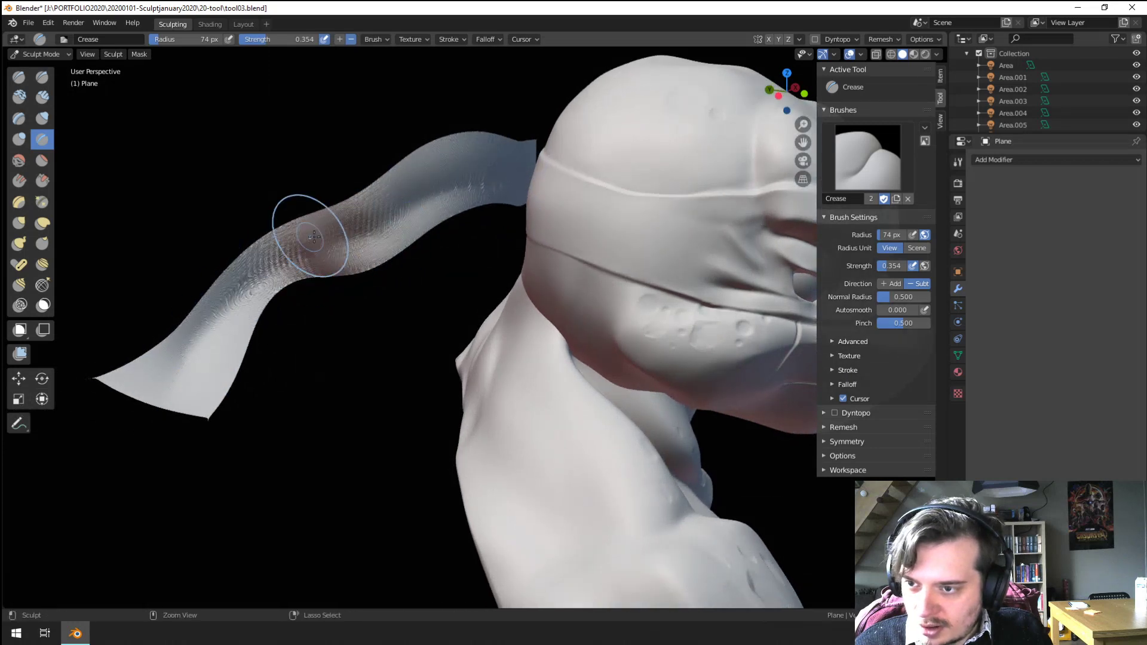
key(f)
click(297, 236)
middle_drag(358, 194, 325, 229)
Step: Examine the creased strip and its silhouette against the bust from the front and the side
scroll(281, 239, down, 5)
middle_drag(373, 263, 310, 257)
scroll(316, 252, up, 2)
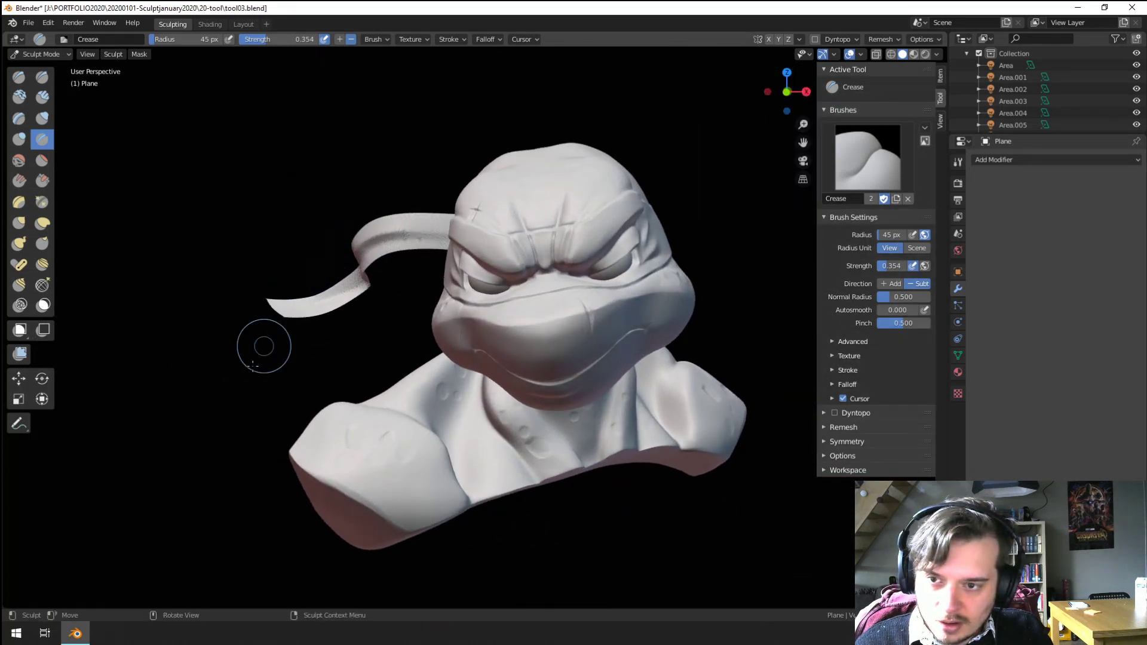
middle_drag(267, 361, 305, 361)
middle_drag(380, 381, 348, 362)
ctrl+middle_drag(348, 363, 321, 331)
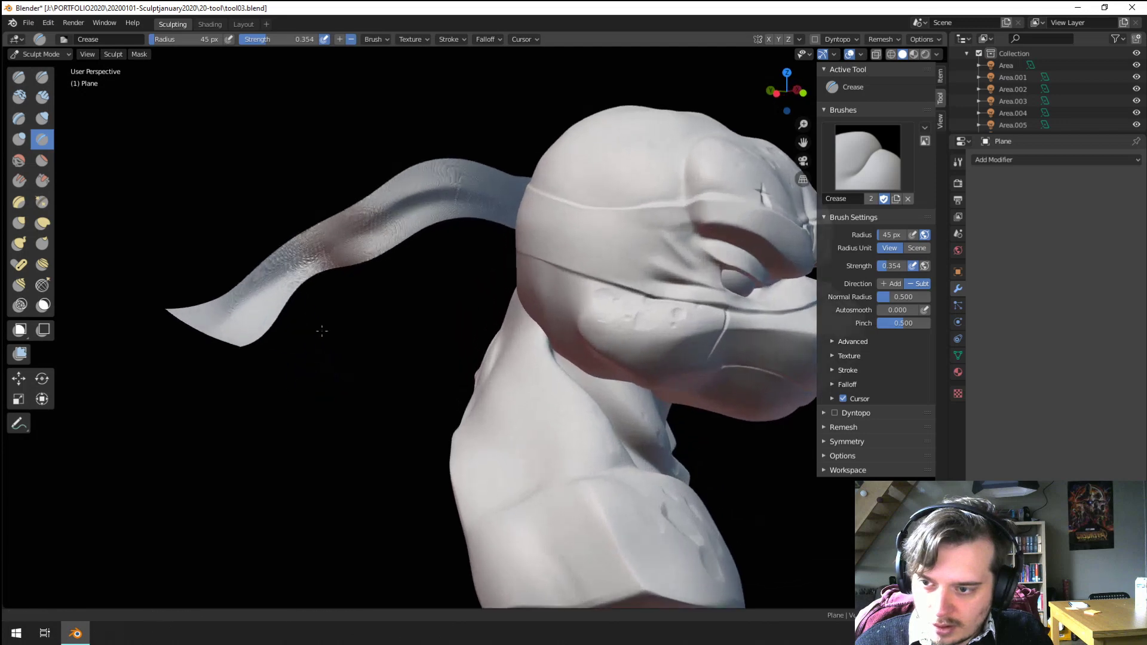
mouse_move(287, 264)
ctrl+middle_down()
mouse_move(261, 353)
mouse_move(225, 338)
mouse_move(251, 345)
mouse_move(358, 300)
ctrl+middle_up()
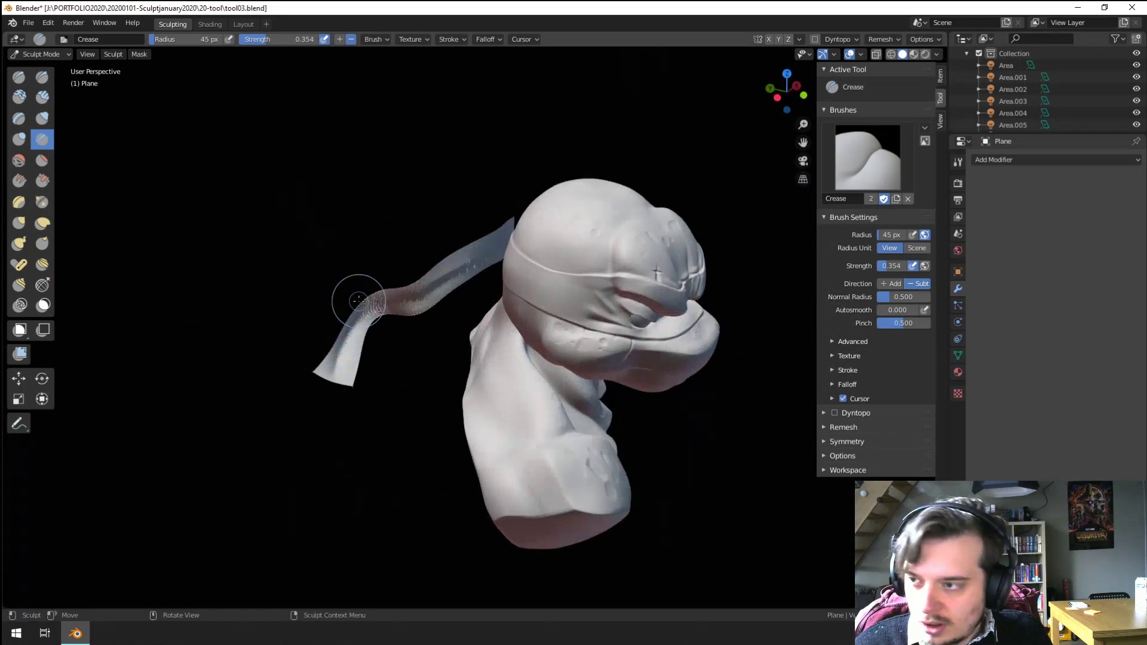
Step: Inspect the strip's mesh density up close in Edit Mode and return to Object Mode
click(12, 54)
click(35, 67)
scroll(481, 288, up, 10)
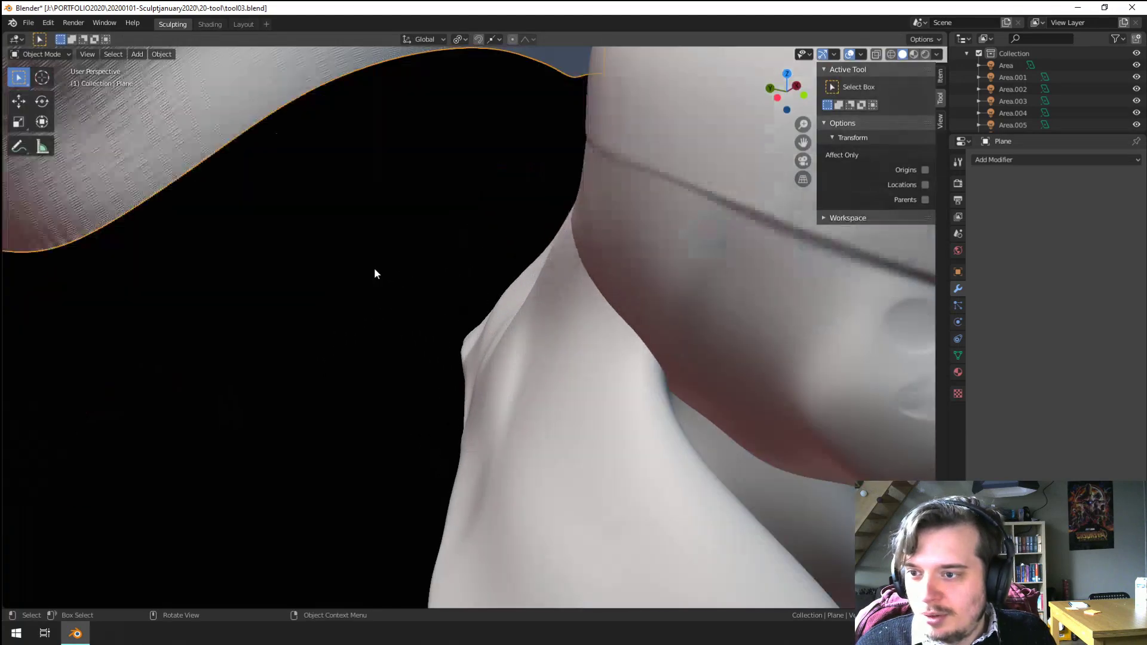
key(Tab)
key(Tab)
key(Tab)
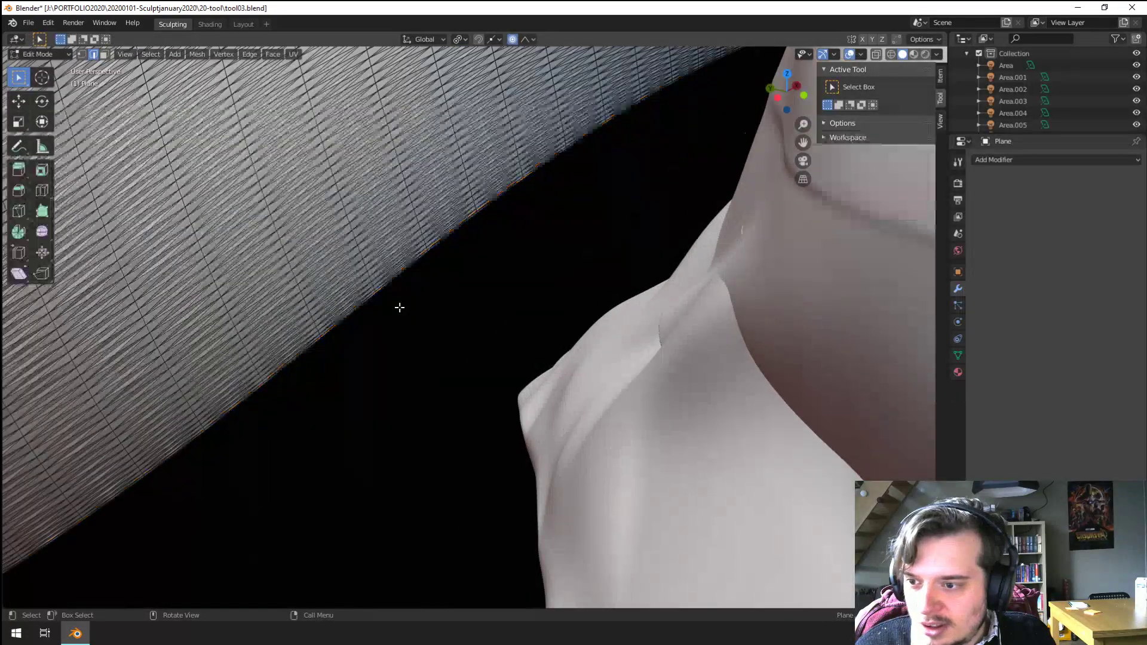
scroll(398, 306, down, 5)
key(Tab)
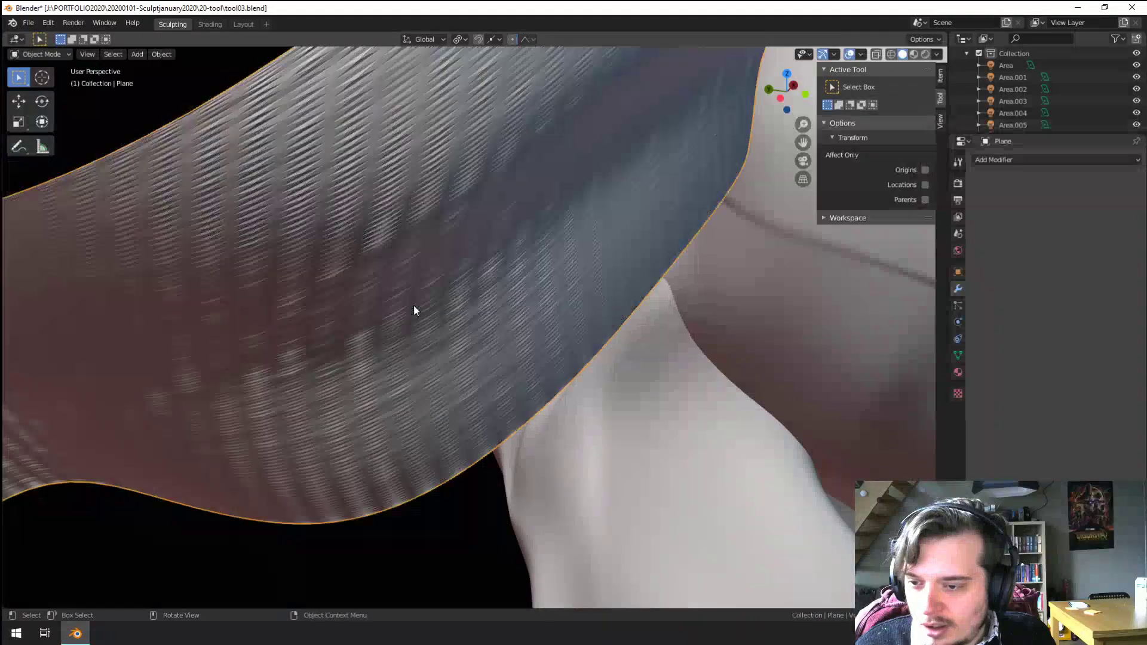
Step: Apply the strip's object transform and display its location, rotation, scale and dimensions
key(ctrl+a)
click(417, 306)
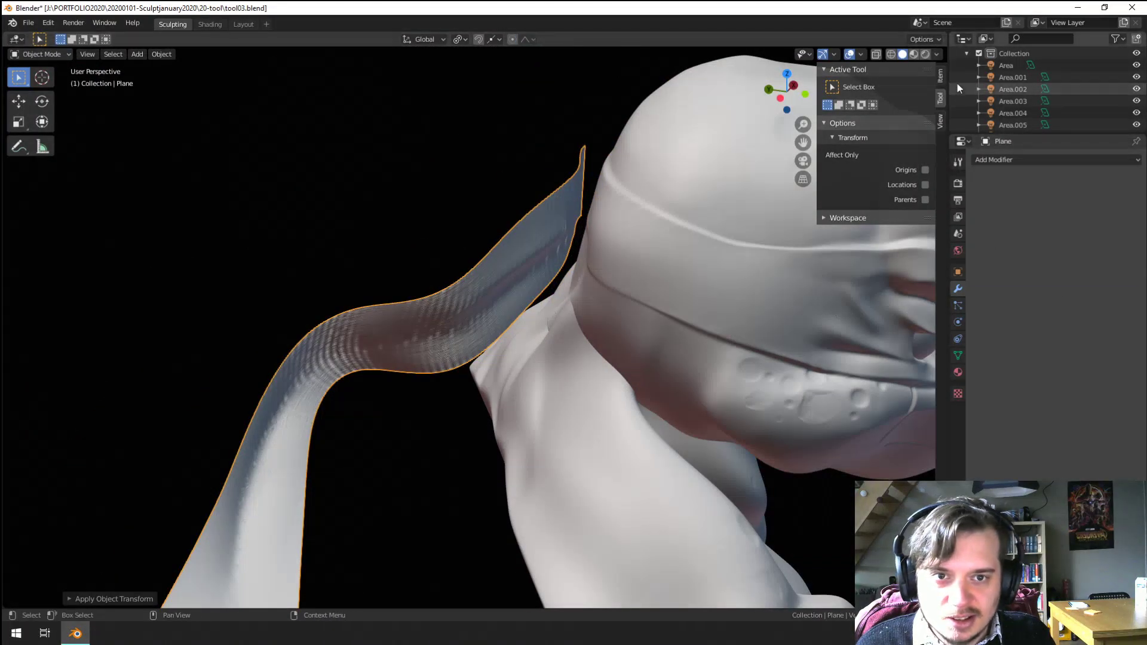
click(939, 75)
middle_drag(629, 303, 505, 309)
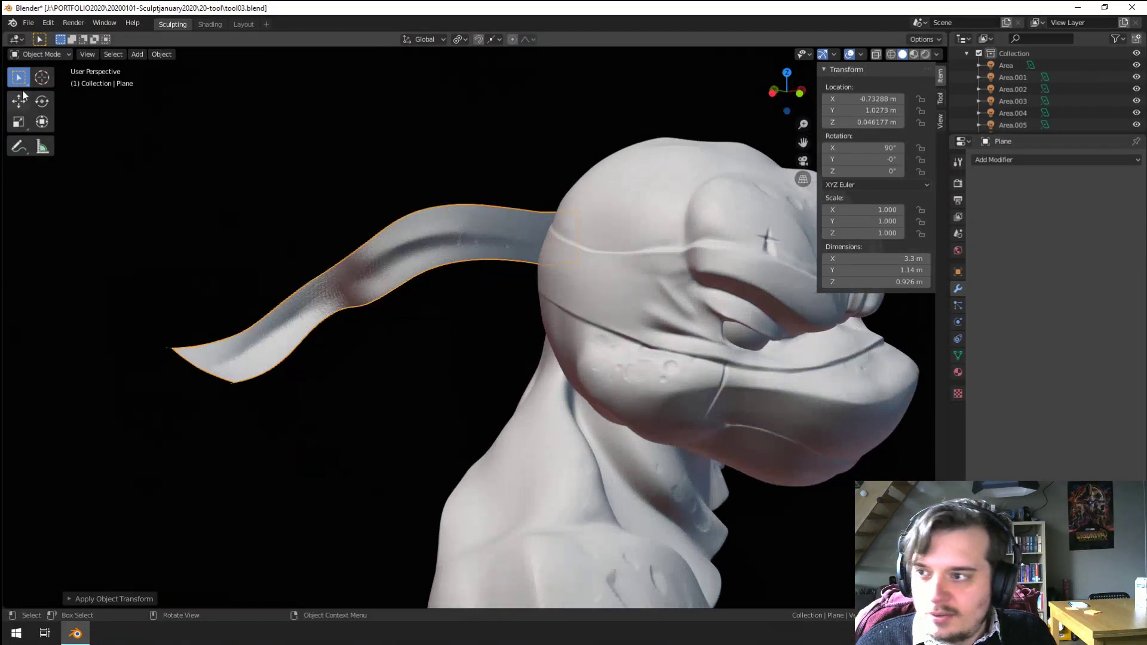
Step: Return the strip to Sculpt Mode by way of Edit Mode and enable Dyntopo
click(39, 54)
click(40, 81)
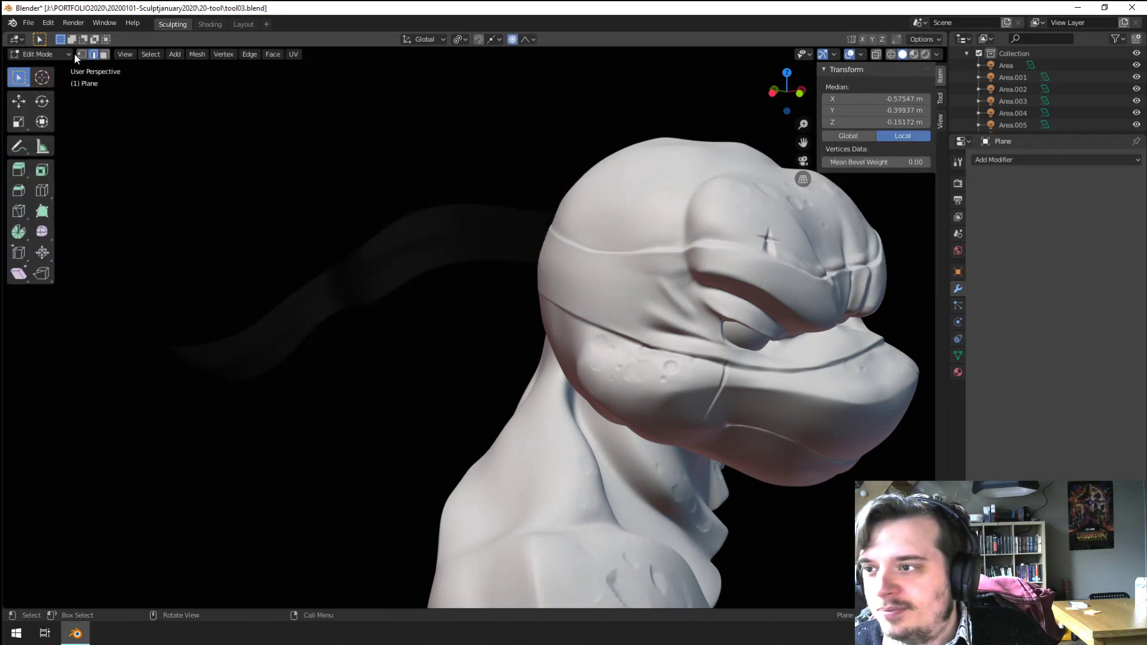
click(37, 54)
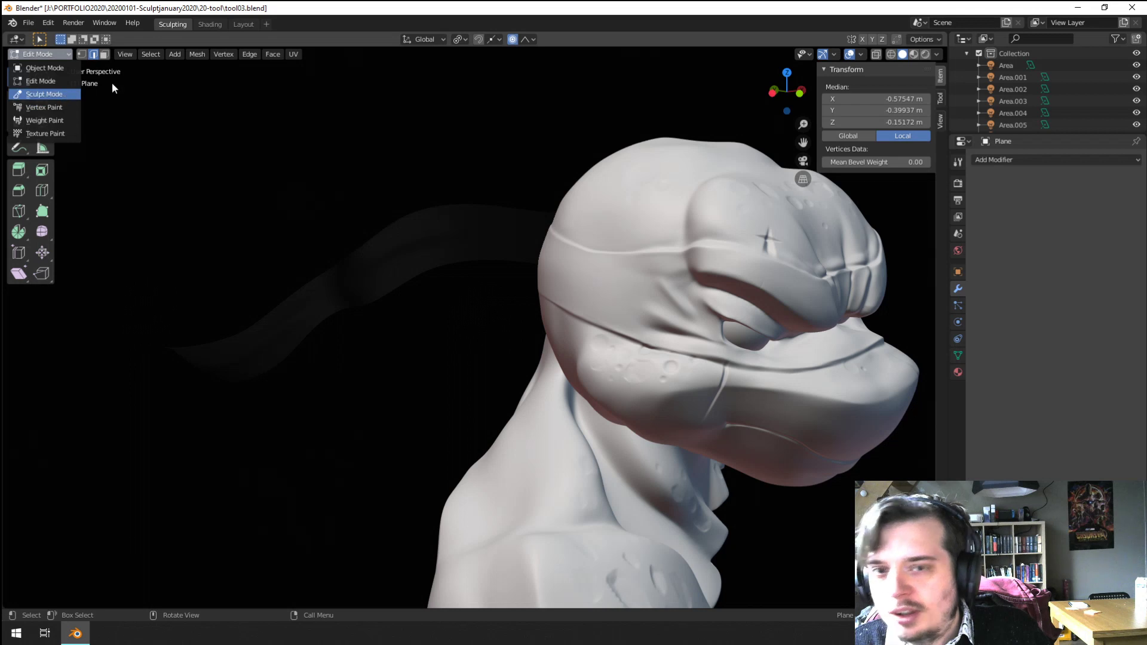
click(44, 94)
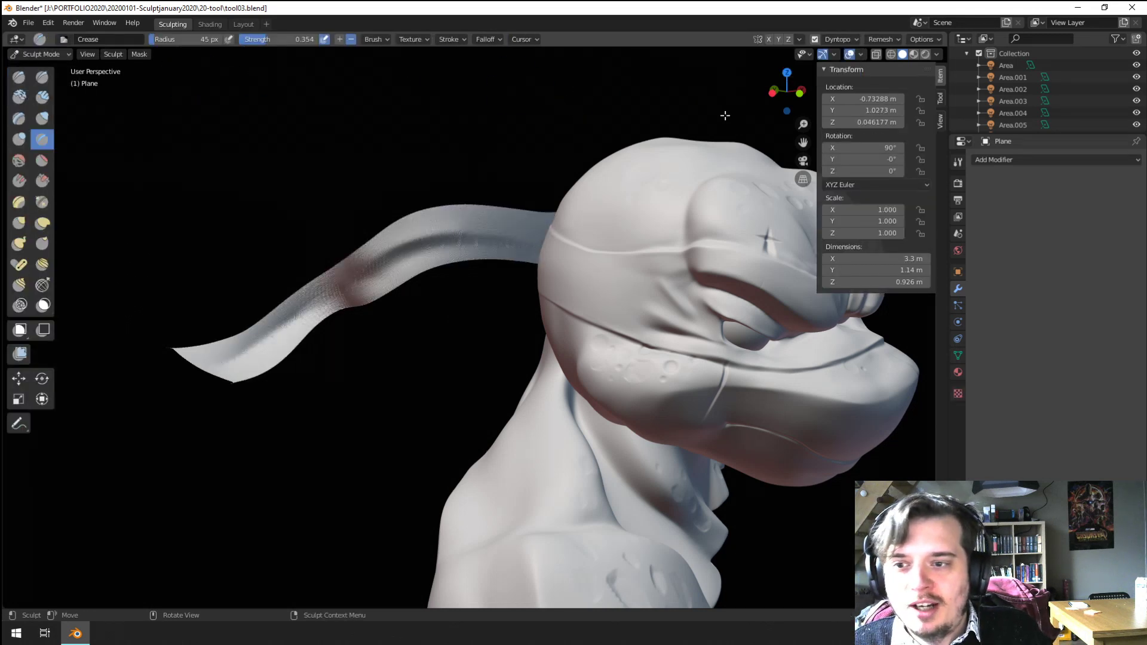
Step: Scrape along the strip from its free end to the head with the Scrape brush at 212 px radius
click(43, 186)
middle_drag(254, 304, 216, 304)
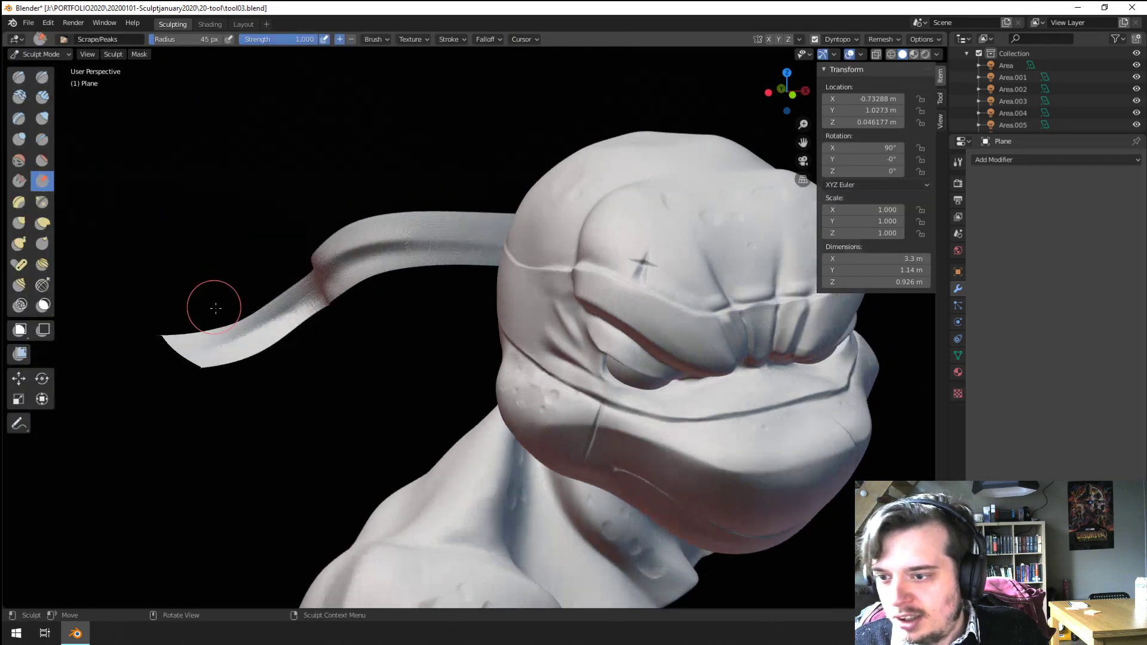
key(f)
click(338, 294)
drag(268, 318, 333, 283)
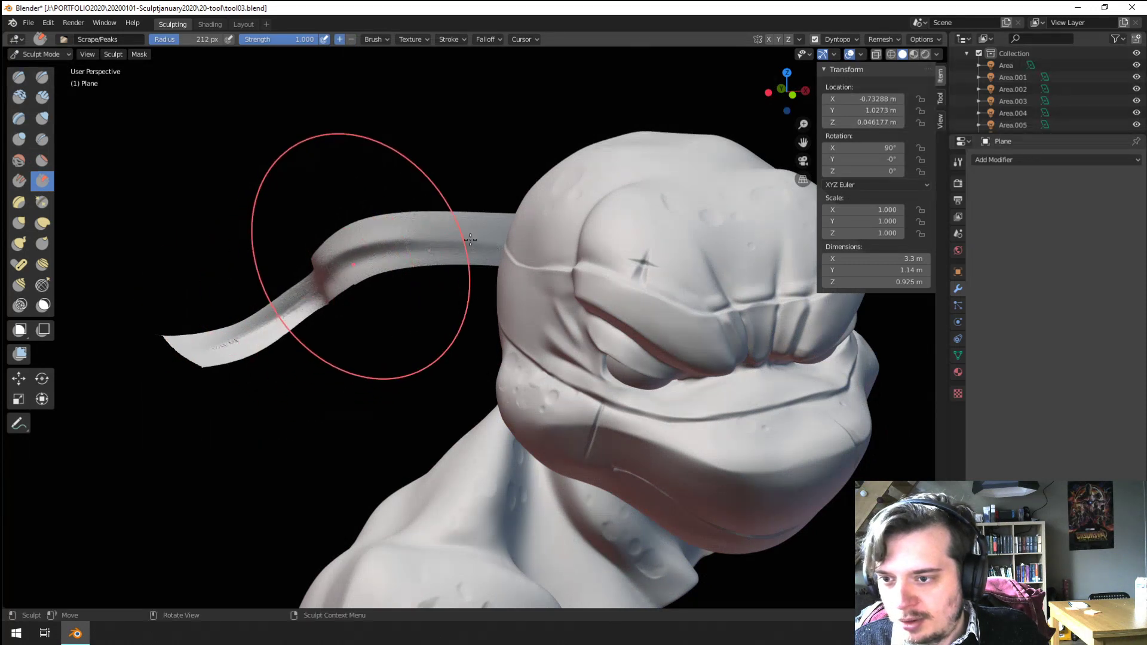
drag(472, 242, 474, 253)
drag(405, 273, 83, 164)
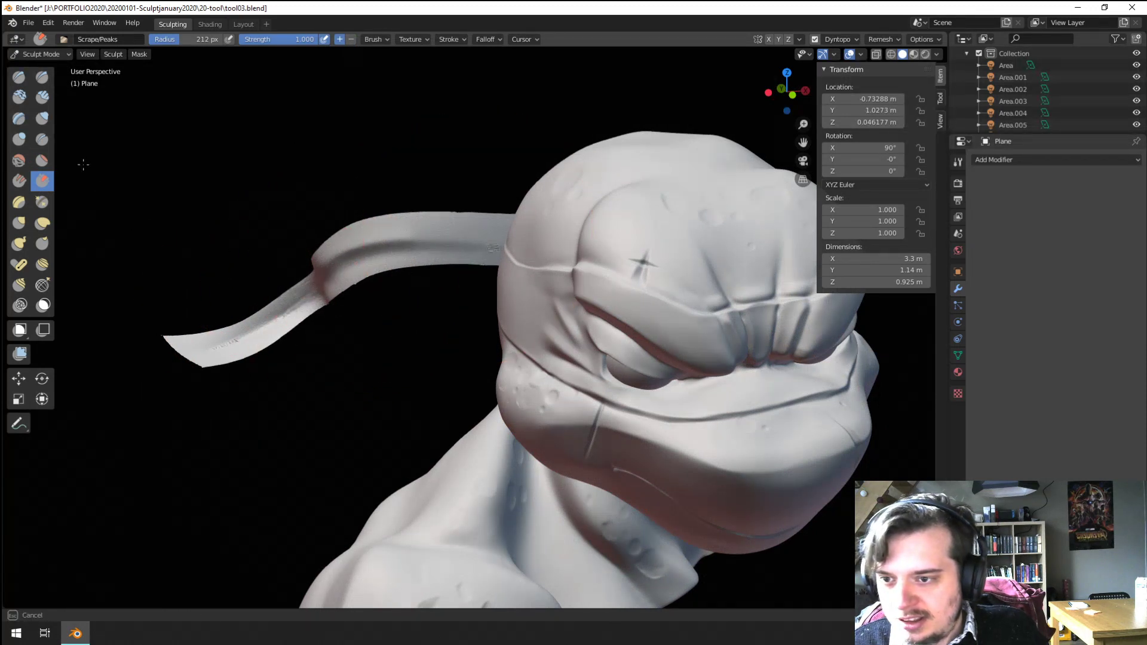
Step: Work over the strip's bend and free end with the A| Orb_rubble_04 brush, and switch to Scrape at 146 px
click(41, 97)
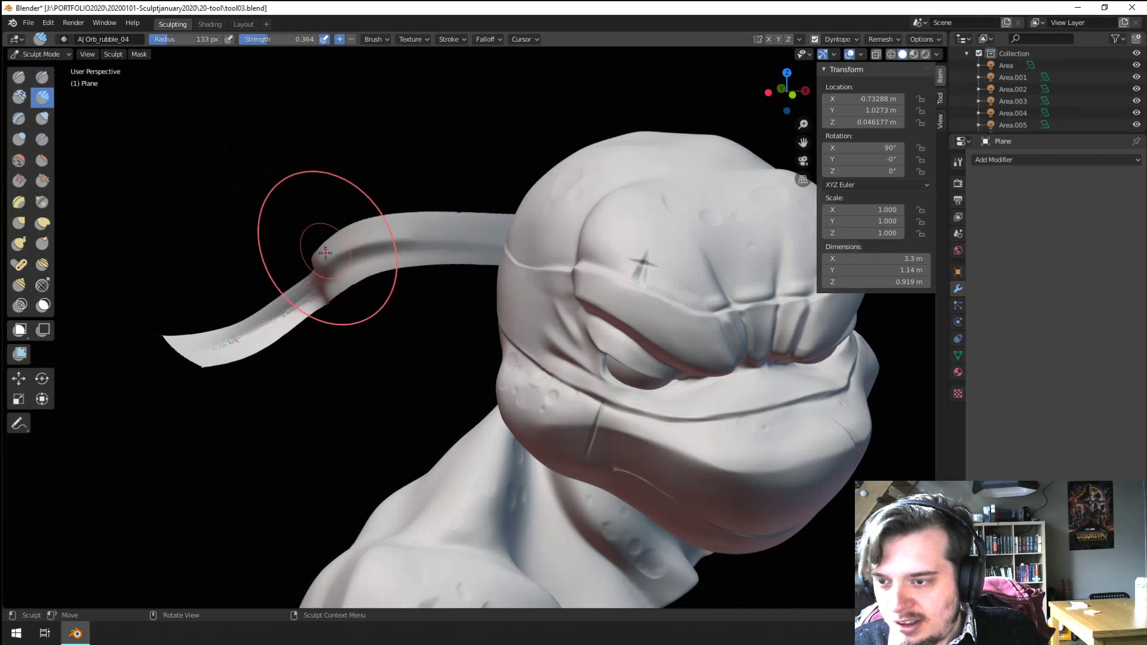
drag(330, 270, 286, 317)
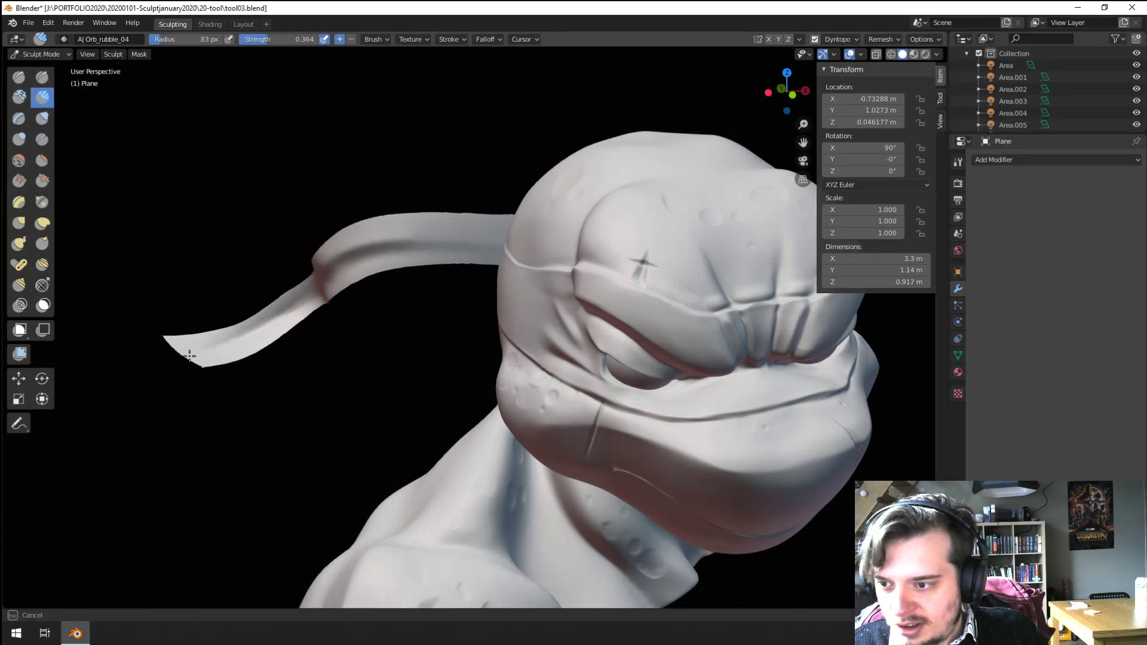
click(41, 181)
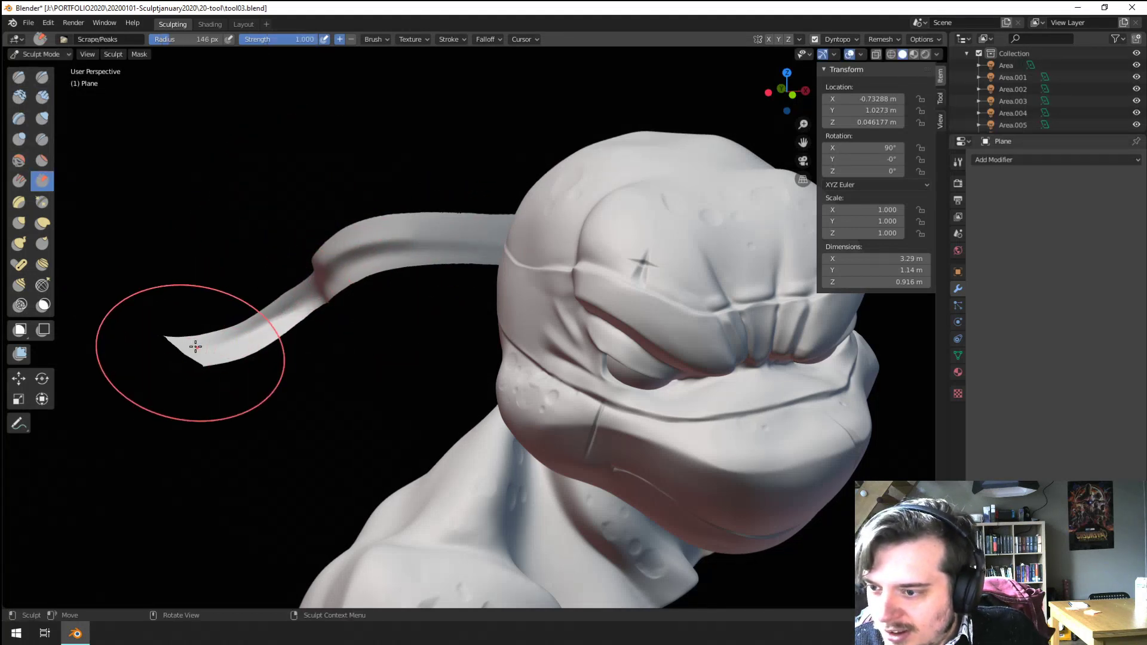
Step: Sculpt along the full length of the strip with the A| Orb_rubble_04 brush at 146 px radius
click(42, 97)
mouse_move(137, 239)
middle_down()
mouse_move(282, 248)
mouse_move(264, 235)
mouse_move(275, 292)
middle_up()
scroll(275, 292, up, 2)
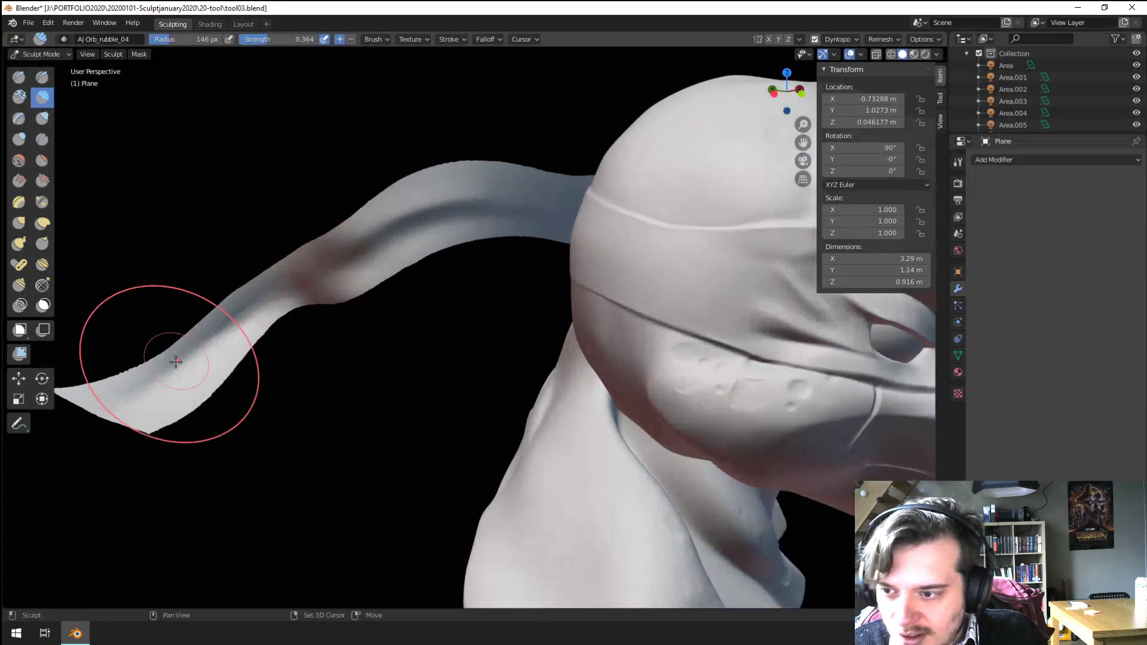
mouse_move(136, 365)
mouse_down()
mouse_move(185, 357)
mouse_move(329, 263)
mouse_move(535, 190)
mouse_up()
middle_drag(535, 189, 404, 210)
scroll(359, 268, down, 4)
scroll(340, 311, up, 4)
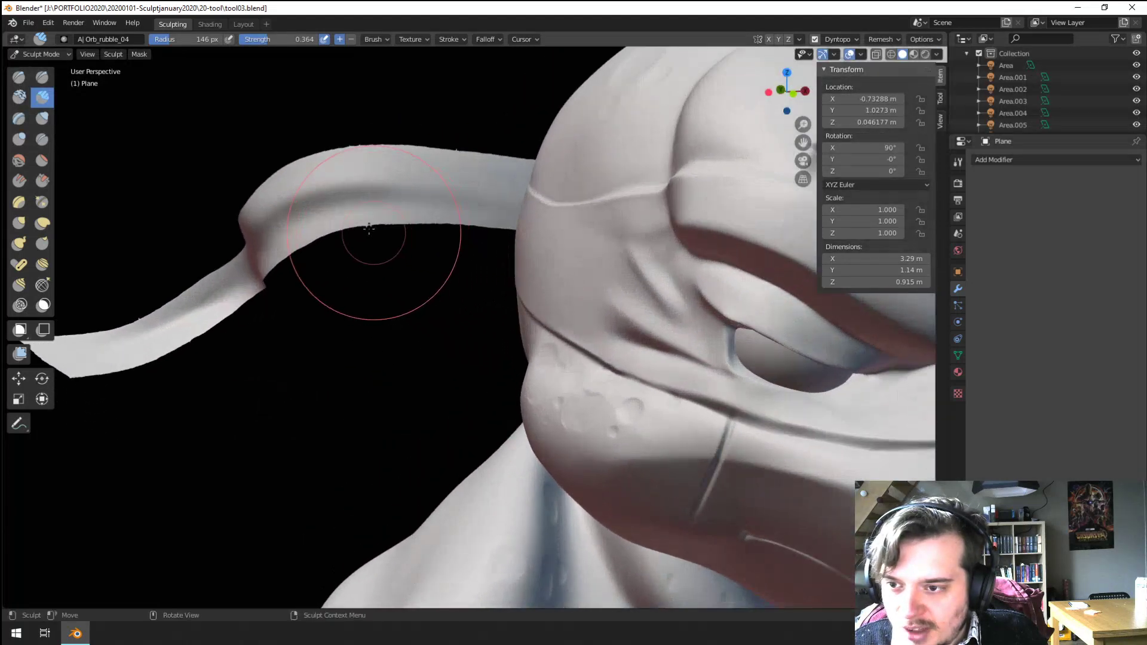
Step: Cut sharper folds around the strip's bend and toward the head with the Crease brush at 51 px radius
scroll(391, 280, down, 5)
scroll(391, 280, up, 4)
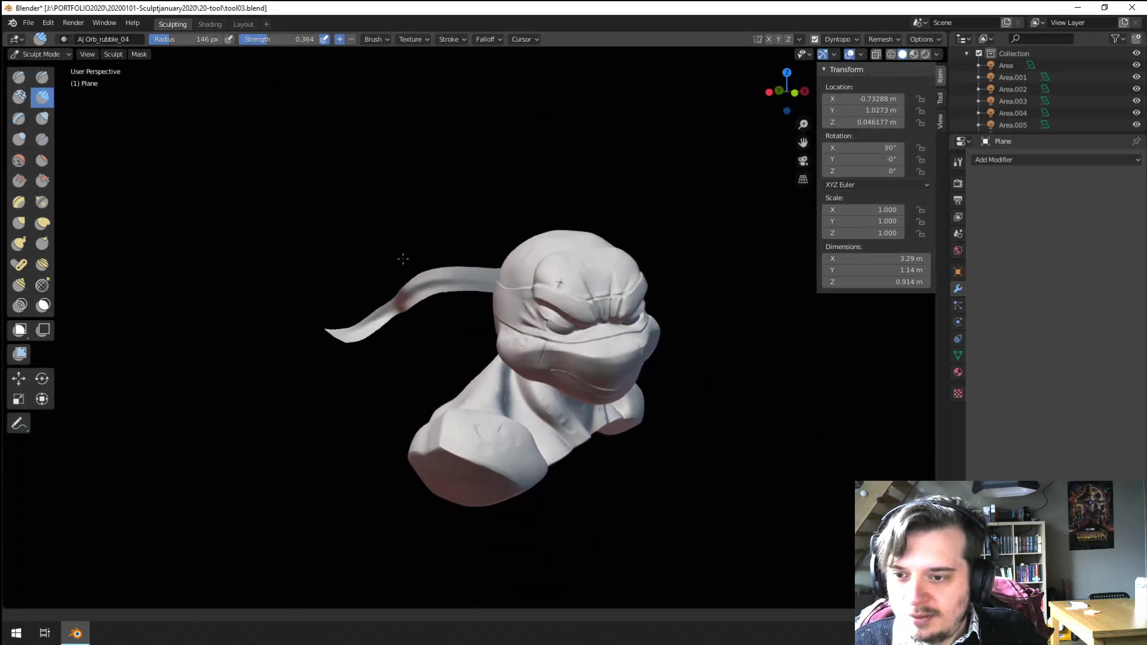
mouse_move(358, 218)
middle_down()
mouse_move(191, 224)
mouse_move(205, 225)
middle_up()
scroll(191, 224, up, 2)
click(42, 139)
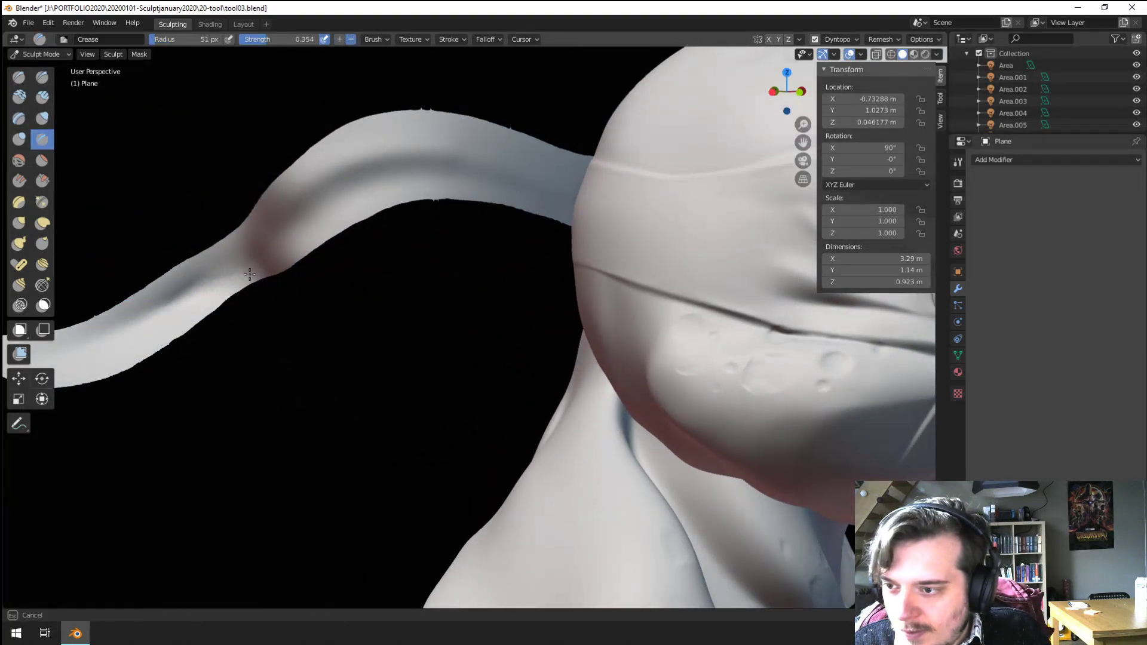
drag(248, 270, 143, 281)
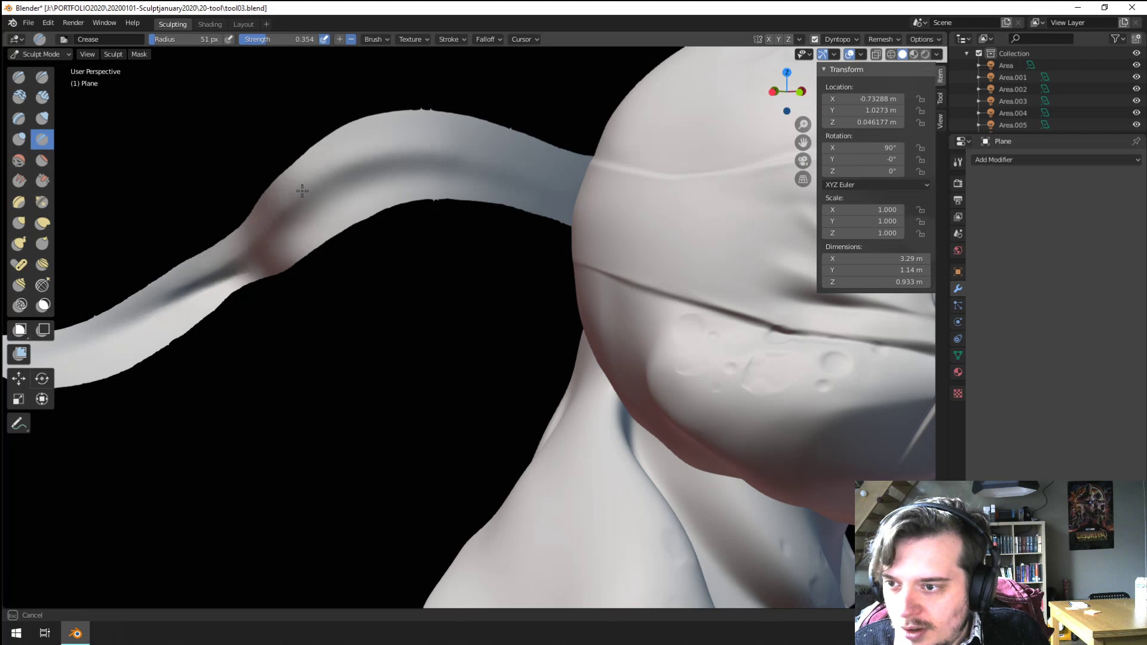
drag(426, 146, 358, 170)
drag(270, 239, 295, 233)
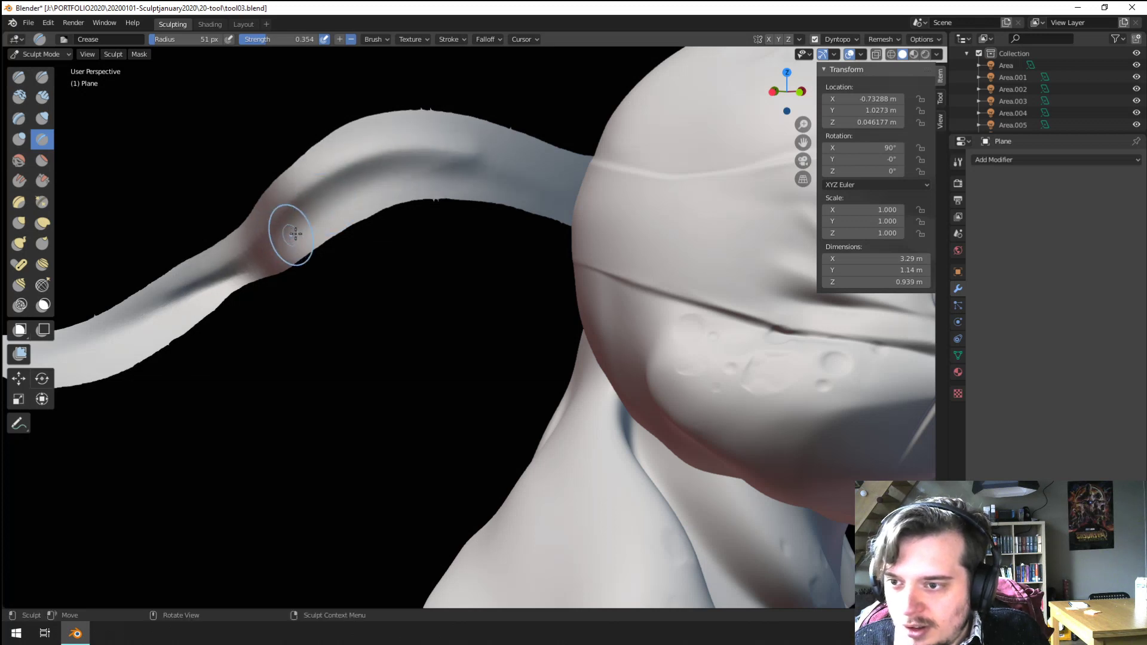
Step: Undo the last crease stroke and recut the fold from the strip's bend to the head with the Crease brush at 51 px
key(ctrl+z)
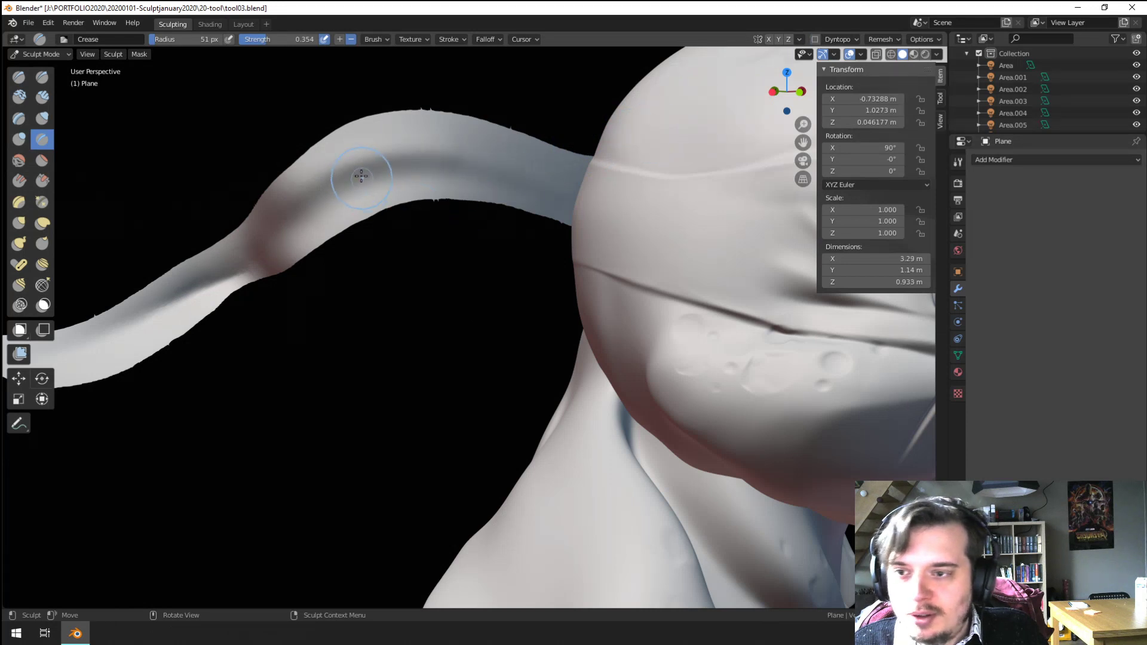
mouse_move(361, 176)
mouse_down()
mouse_move(472, 179)
mouse_move(584, 224)
mouse_up()
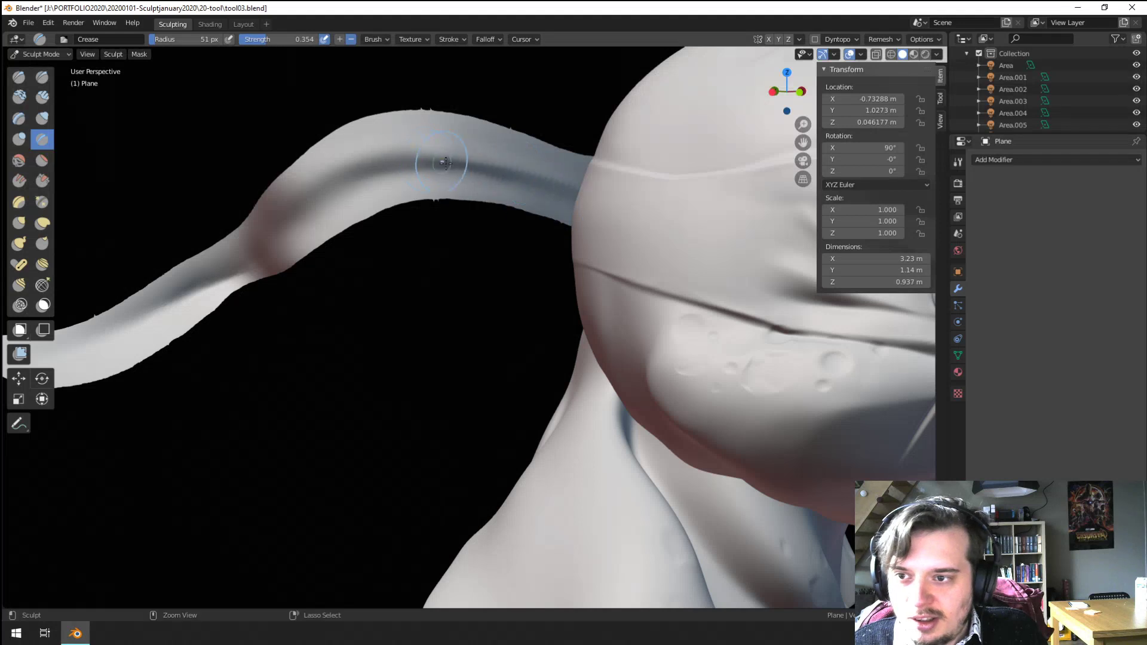
ctrl+drag(445, 163, 333, 188)
ctrl+drag(174, 294, 246, 265)
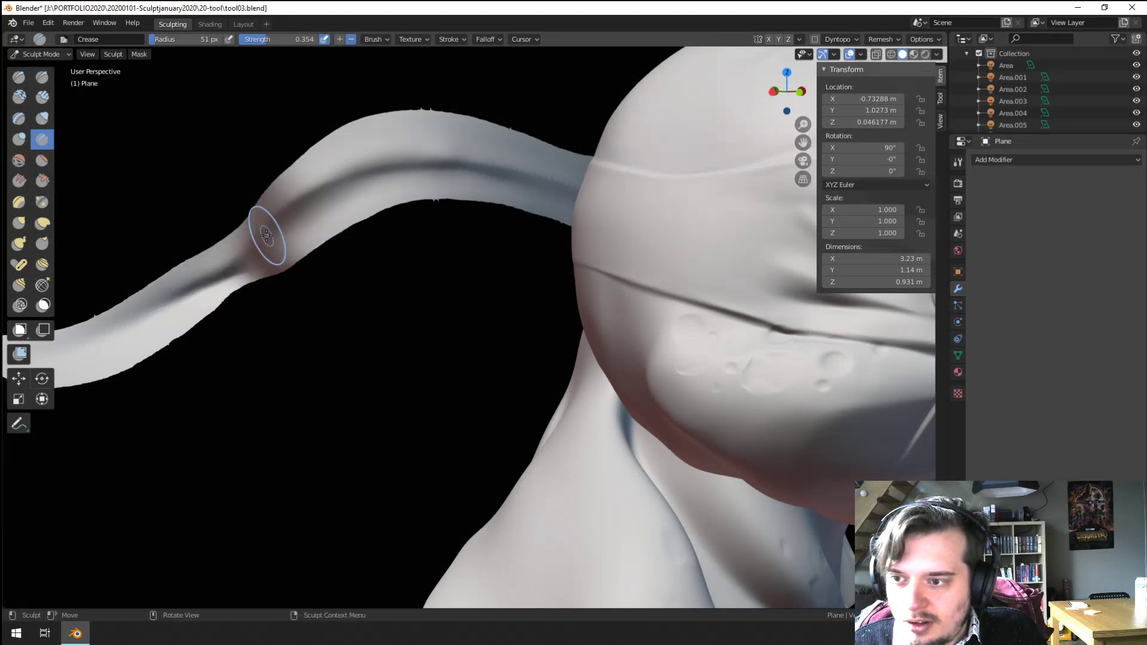
Step: Crease the lower part of the strip between its bend and free end with the Crease brush at 51 px radius
mouse_move(267, 234)
middle_down()
mouse_move(289, 243)
mouse_move(269, 307)
mouse_move(302, 302)
mouse_move(264, 314)
middle_up()
scroll(251, 246, down, 5)
scroll(302, 302, up, 5)
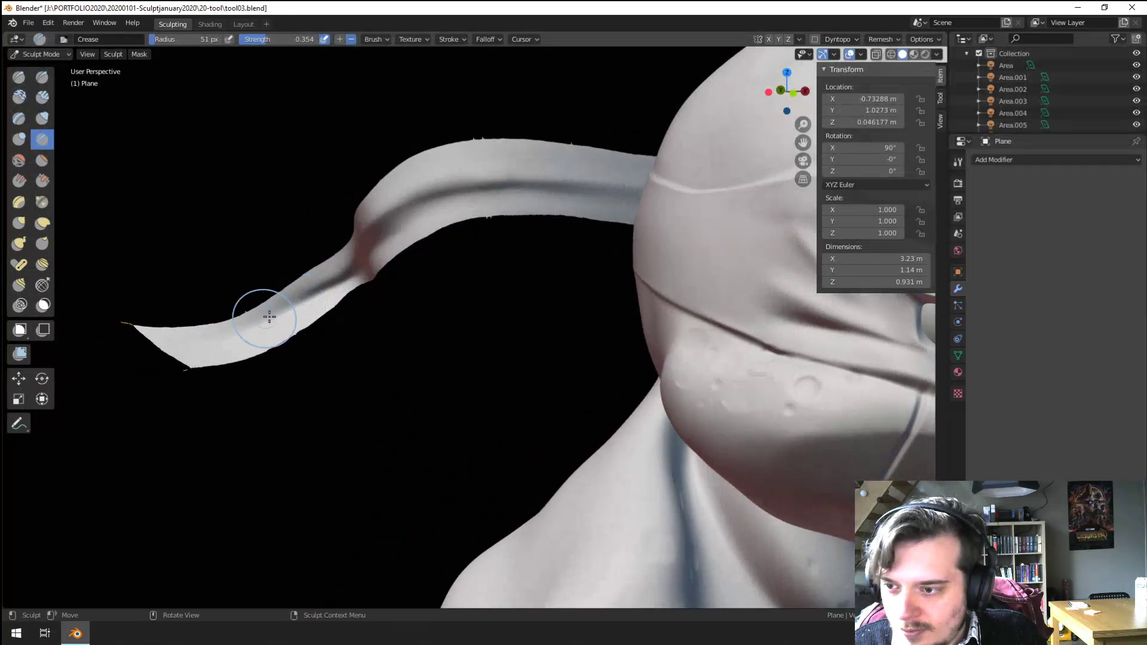
drag(263, 314, 223, 344)
drag(318, 301, 274, 274)
scroll(275, 274, down, 5)
mouse_move(218, 468)
middle_down()
mouse_move(297, 299)
mouse_move(406, 280)
mouse_move(307, 274)
middle_up()
scroll(320, 289, up, 5)
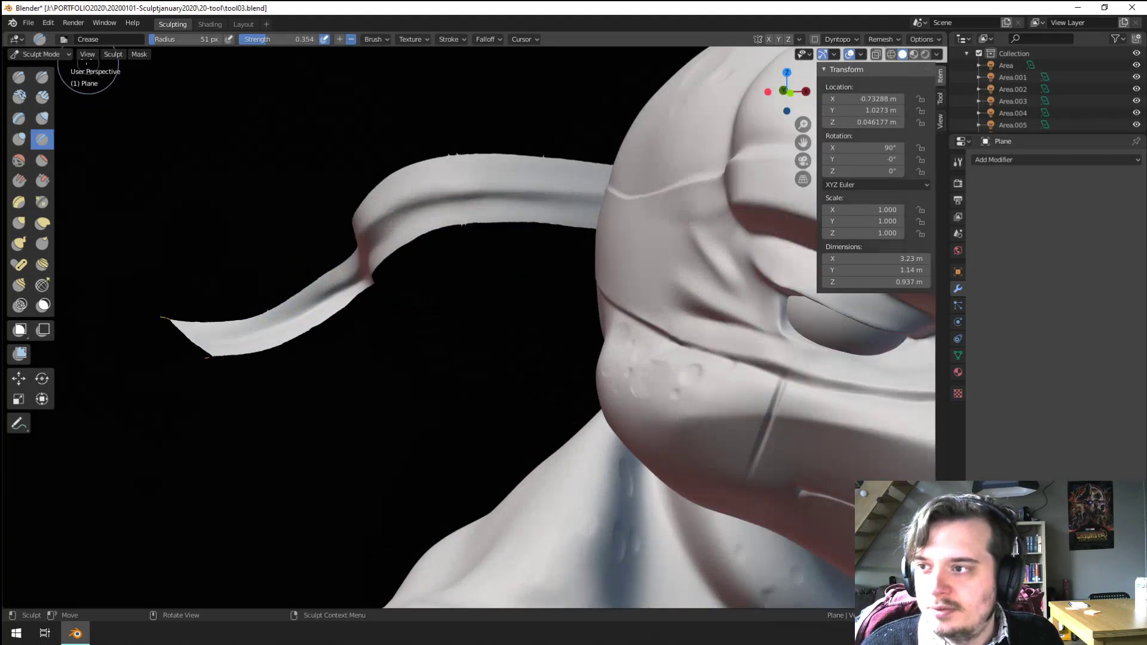
Step: Duplicate the band strip in Object Mode and place the copy below the original
click(41, 54)
click(35, 65)
scroll(502, 171, down, 5)
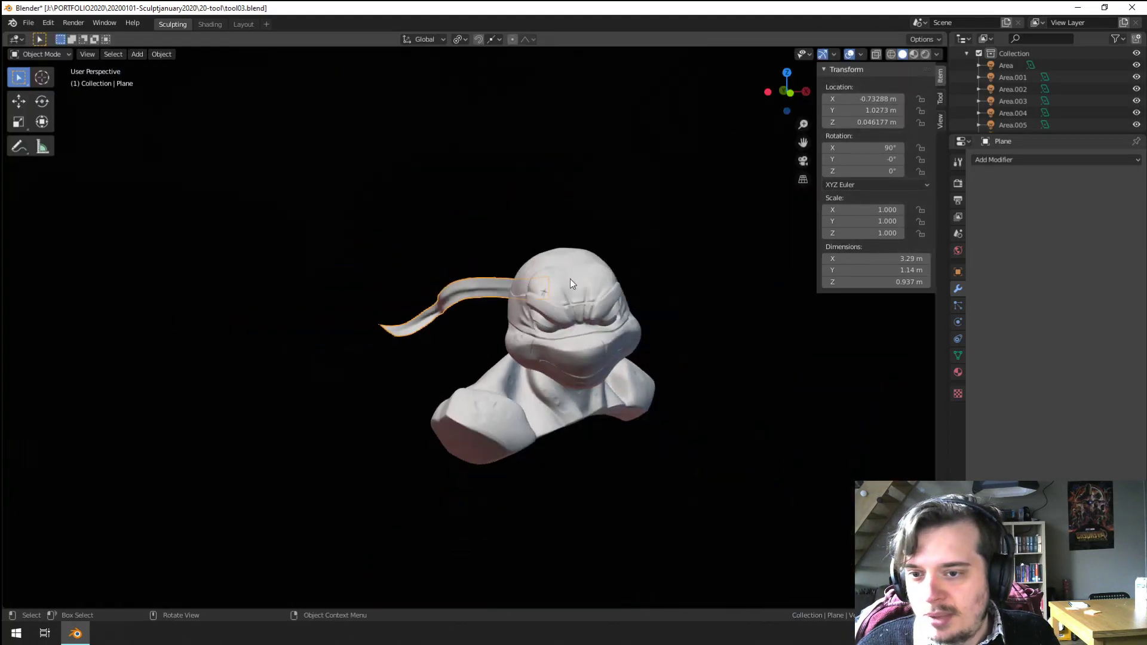
scroll(570, 278, up, 2)
middle_drag(489, 317, 474, 281)
scroll(474, 282, up, 3)
scroll(470, 269, down, 1)
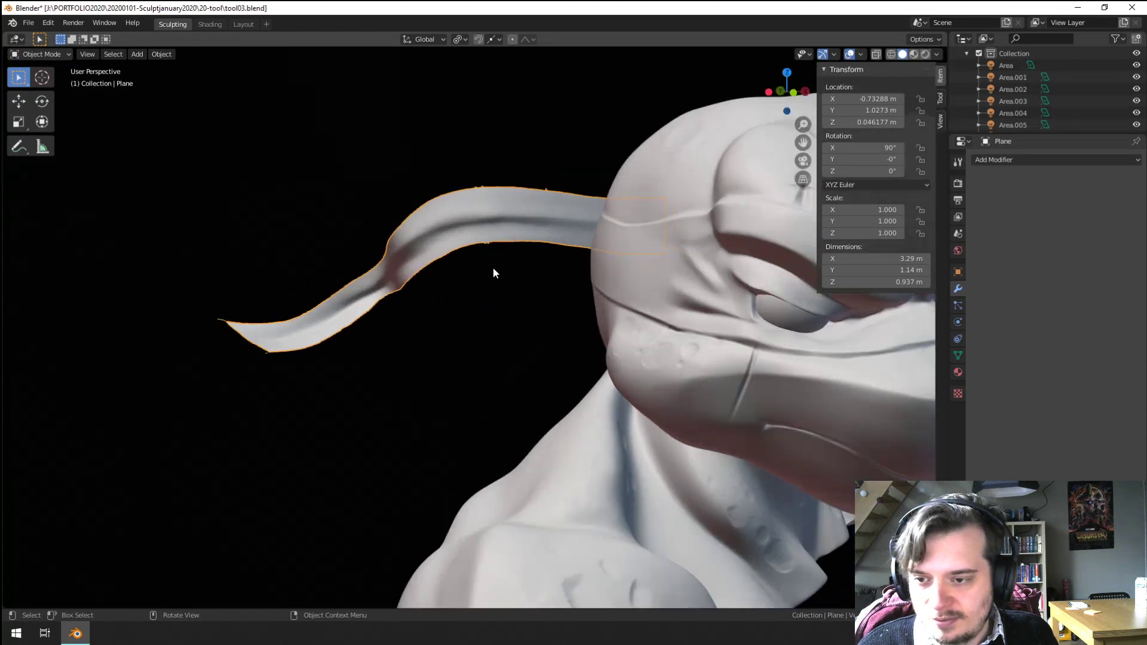
key(shift+d)
click(421, 439)
Step: Scale the duplicated strip to about 0.708 and move it up close beneath the original band tail
key(s)
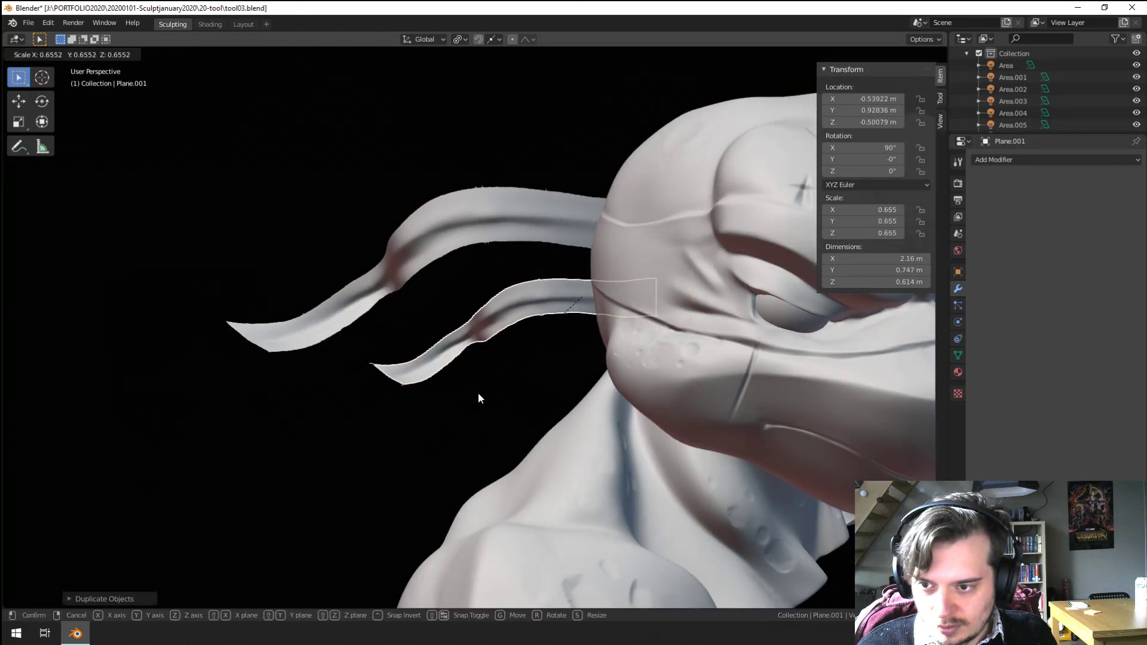
click(478, 392)
key(g)
click(507, 352)
middle_drag(507, 353, 670, 410)
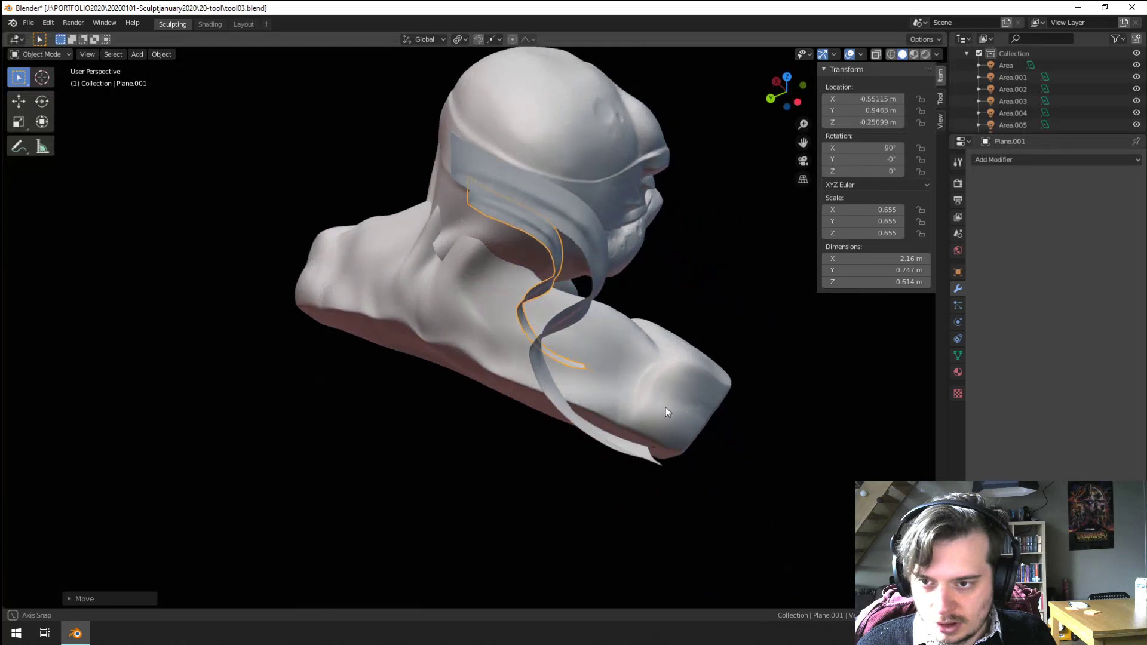
key(s)
click(678, 396)
Step: Bend the smaller strip's free end and middle in Sculpt Mode with the Grab brush at 156 px and 110 px radius
click(36, 55)
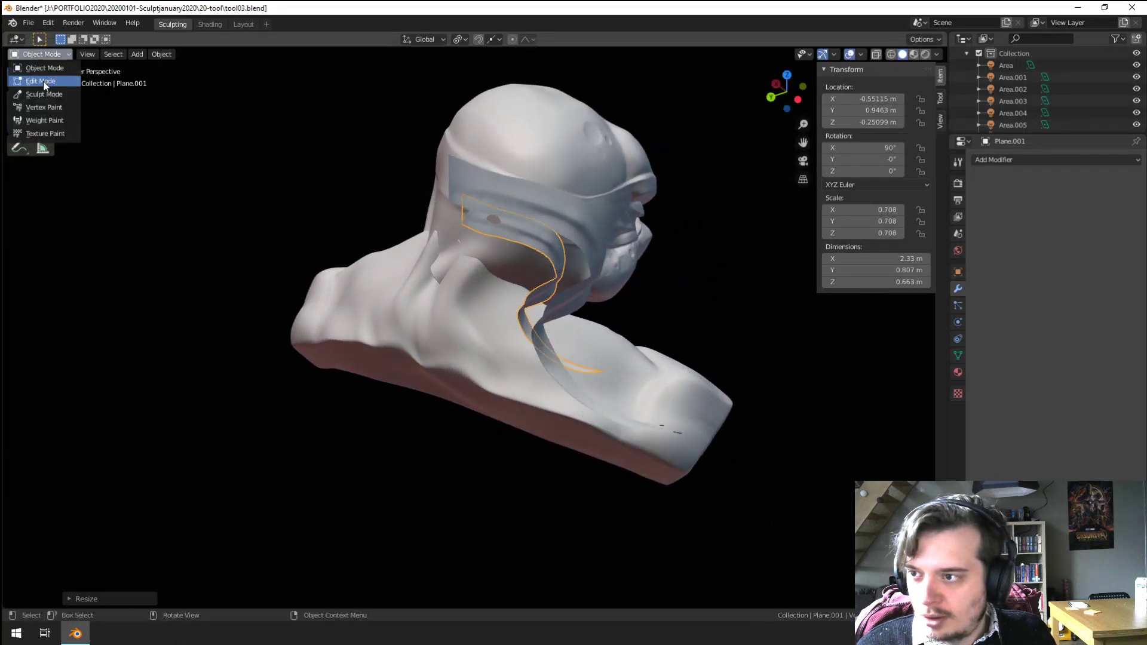
click(40, 94)
key(g)
middle_drag(589, 312, 614, 297)
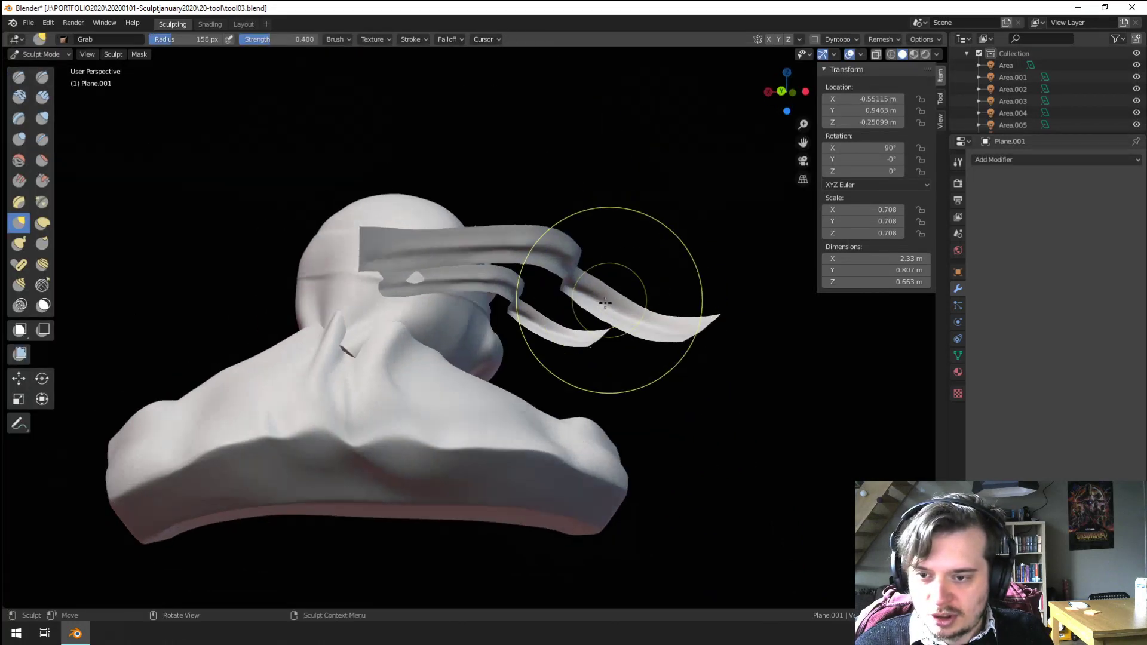
drag(615, 297, 603, 403)
mouse_move(604, 403)
middle_down()
mouse_move(550, 341)
mouse_move(517, 328)
middle_up()
key(f)
click(517, 327)
drag(516, 328, 574, 338)
middle_drag(702, 374, 476, 289)
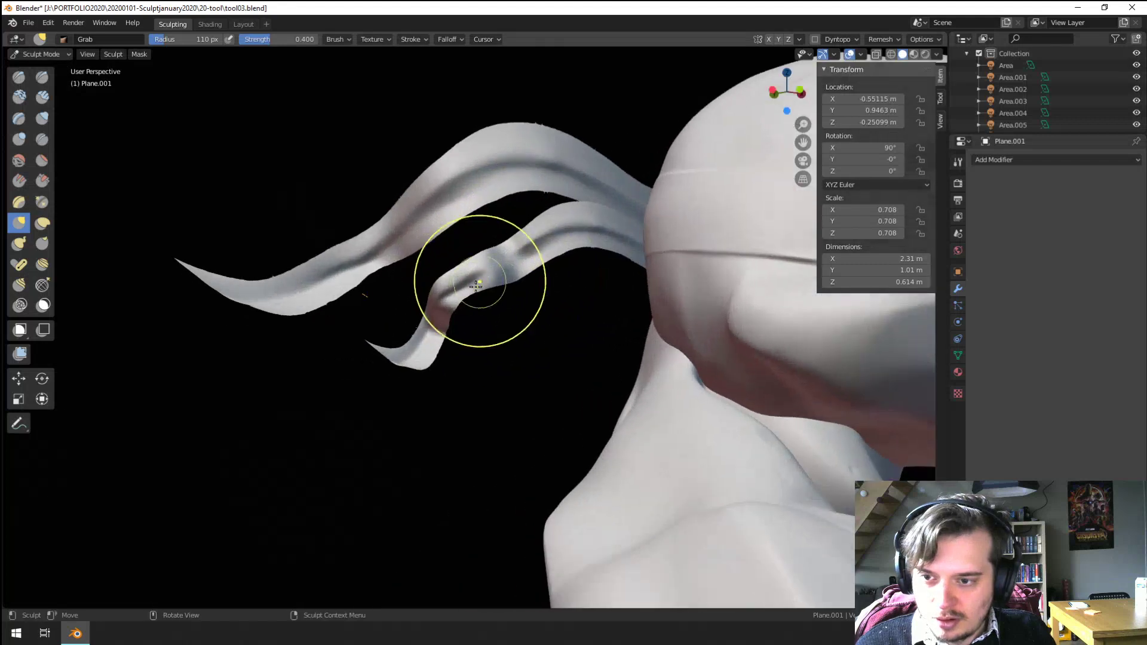
Step: Flatten the smaller strip around its bend and middle with the Flatten/Contrast brush at 110 px radius
click(42, 160)
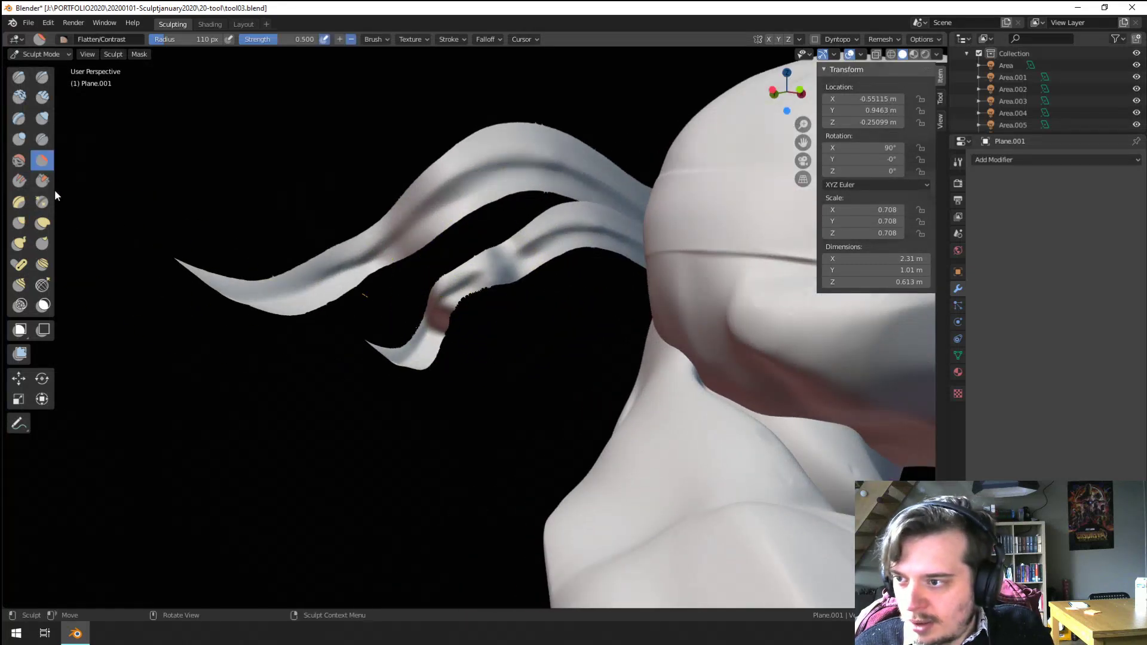
drag(454, 287, 443, 302)
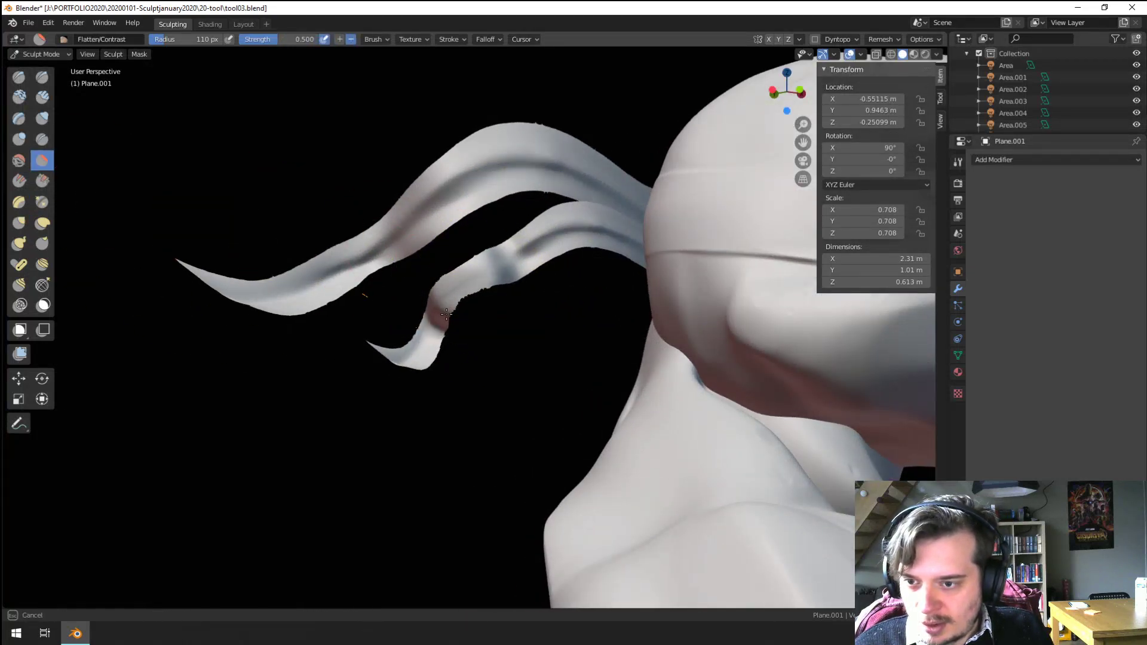
middle_drag(589, 204, 526, 249)
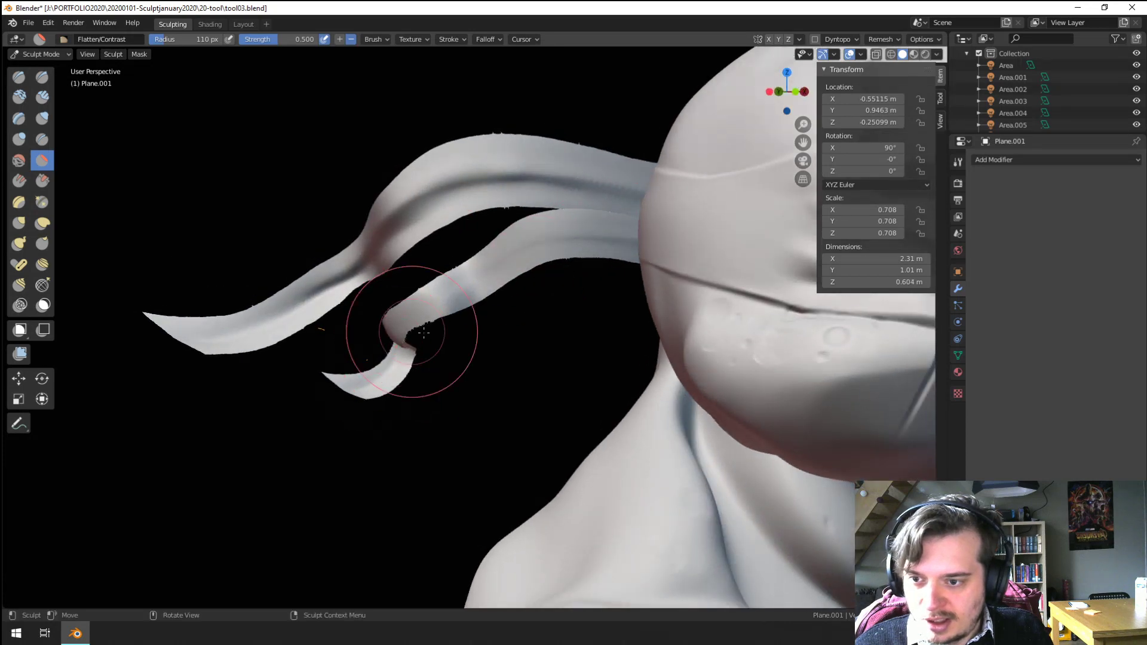
middle_drag(423, 332, 445, 319)
drag(441, 298, 431, 316)
Step: Pull the smaller strip's free end into a curl with the Grab brush at 141 px radius
scroll(442, 310, down, 3)
mouse_move(513, 287)
middle_down()
mouse_move(412, 316)
mouse_move(430, 333)
mouse_move(436, 315)
mouse_move(382, 322)
mouse_move(400, 316)
middle_up()
scroll(511, 278, down, 5)
scroll(430, 332, up, 5)
key(g)
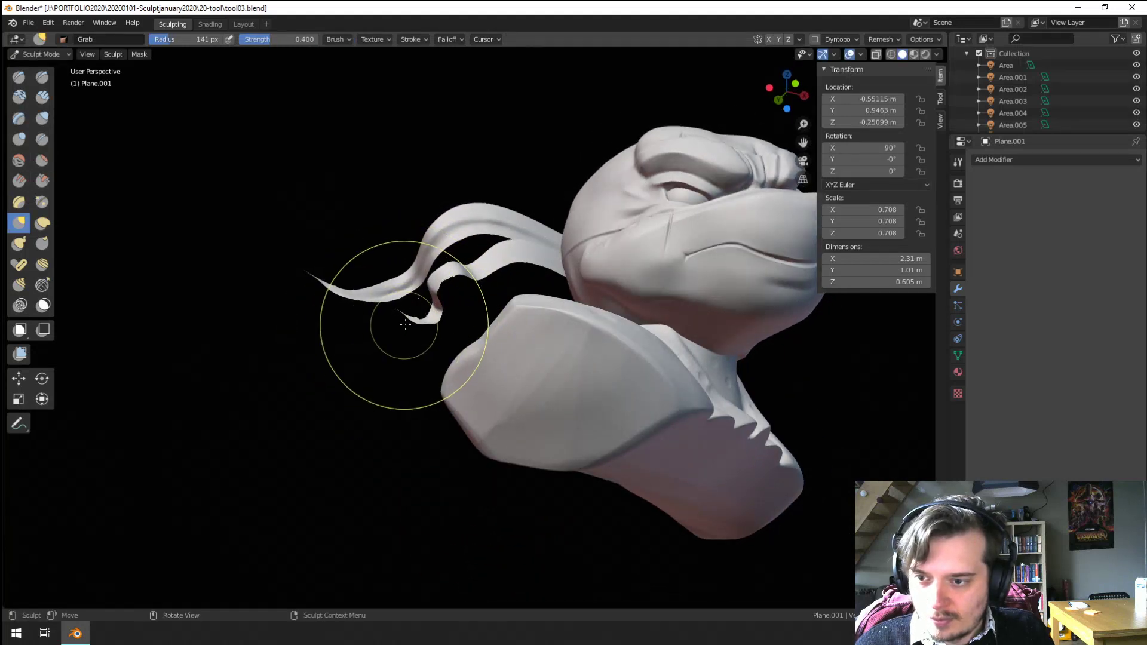
drag(405, 324, 401, 341)
mouse_move(388, 364)
middle_down()
mouse_move(382, 400)
mouse_move(356, 418)
mouse_move(409, 364)
mouse_move(394, 406)
middle_up()
middle_drag(394, 406, 382, 385)
Step: Shift the smaller strip's middle section with an enlarged Grab brush, and set the brush radius to 153 px
key(f)
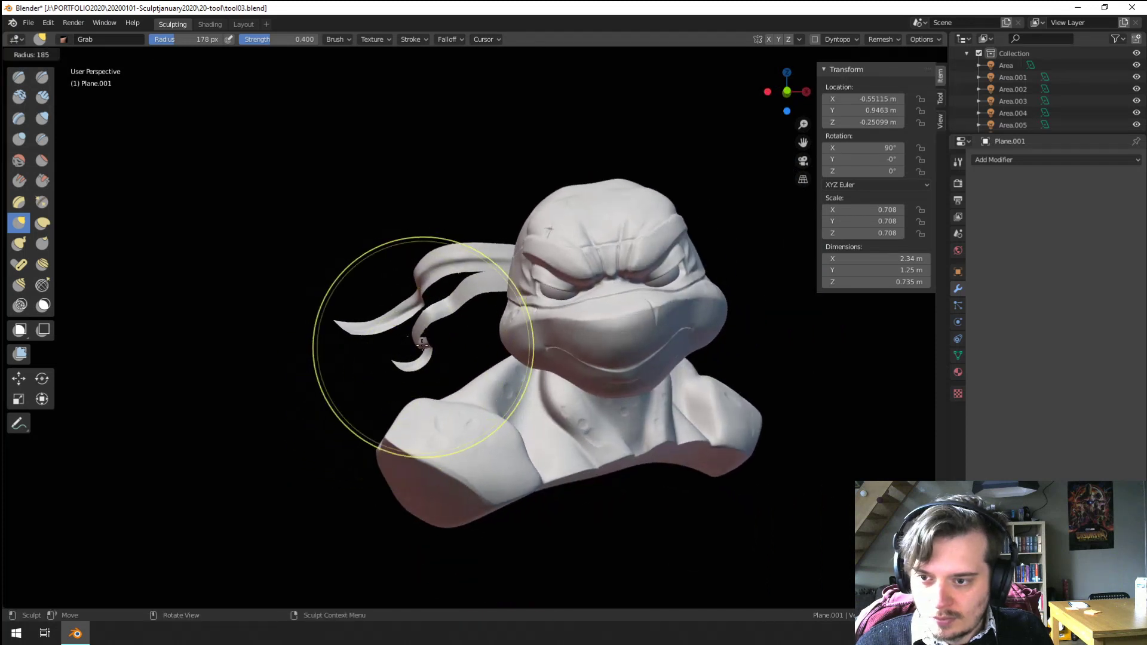
click(508, 346)
mouse_move(457, 311)
mouse_down()
mouse_move(505, 302)
mouse_move(441, 307)
mouse_up()
key(f)
click(455, 316)
middle_drag(441, 307, 449, 307)
scroll(449, 307, up, 3)
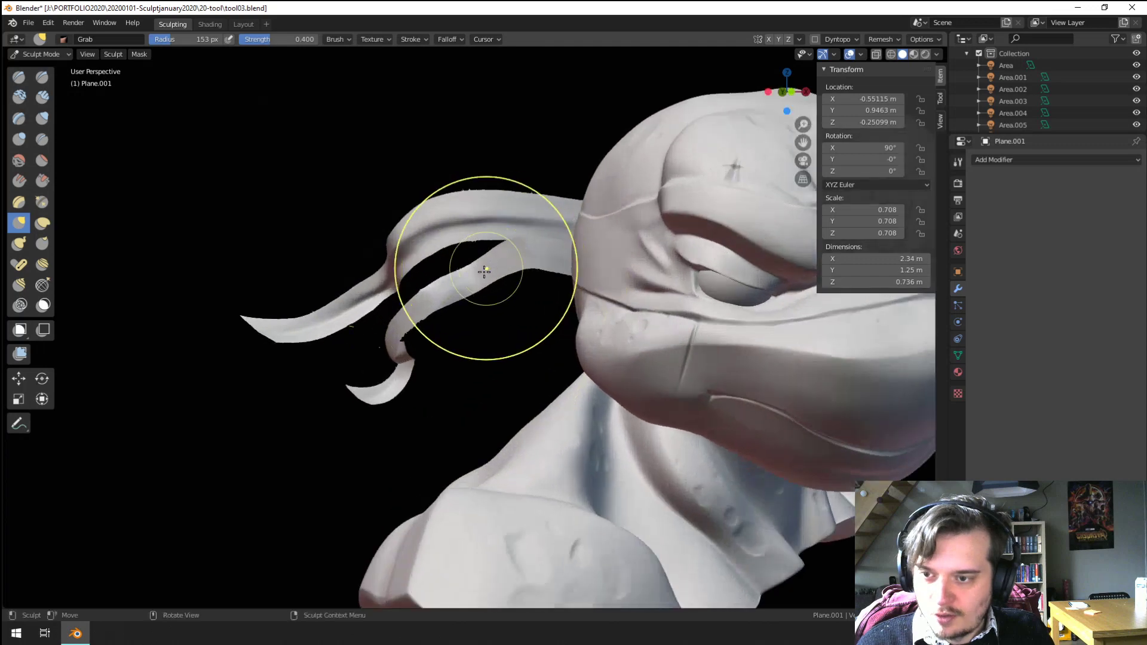
Step: Crease the smaller strip lengthwise with the Crease brush at 19 px radius and Stabilize Stroke enabled
middle_drag(461, 256, 430, 263)
click(42, 139)
key(f)
click(481, 325)
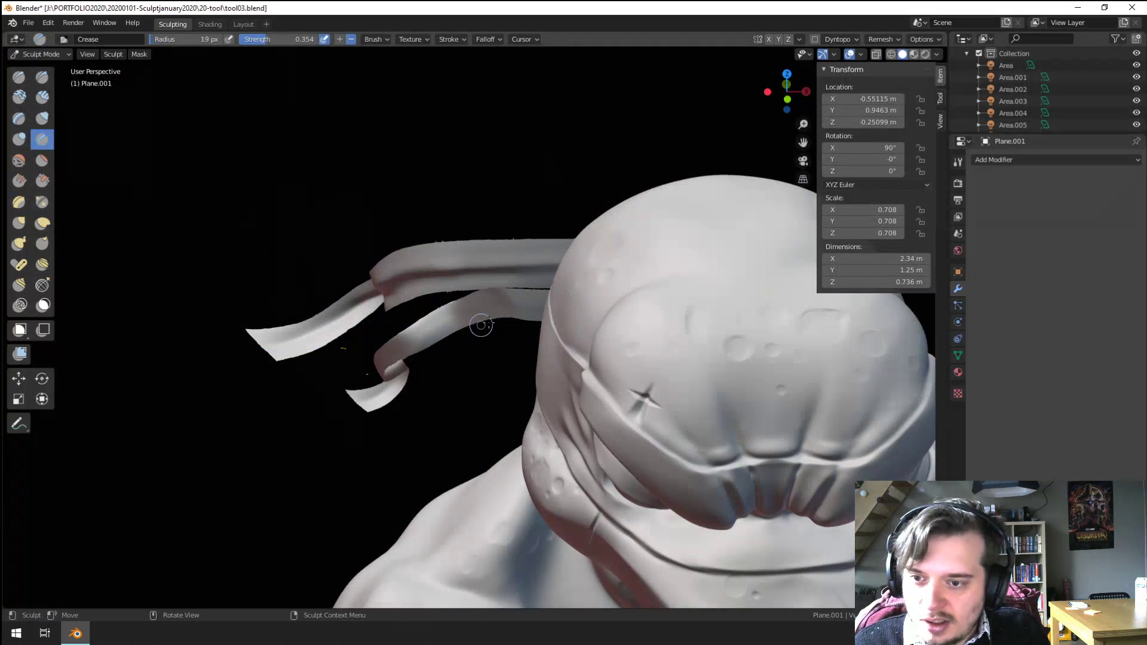
middle_drag(482, 325, 561, 292)
middle_drag(477, 310, 504, 287)
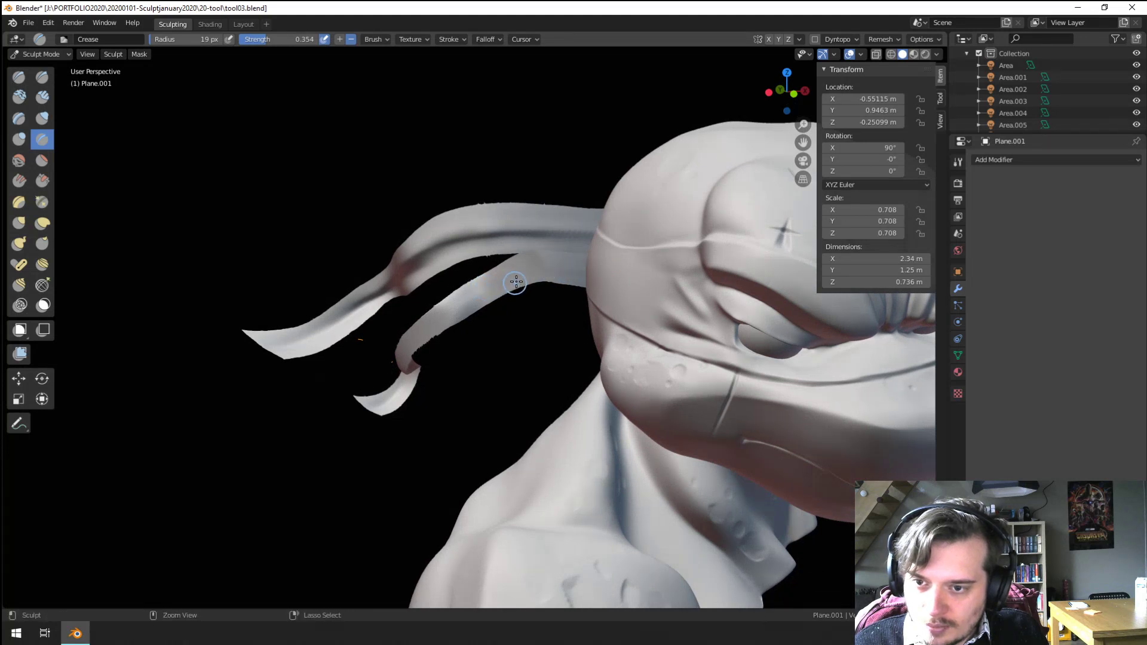
click(470, 39)
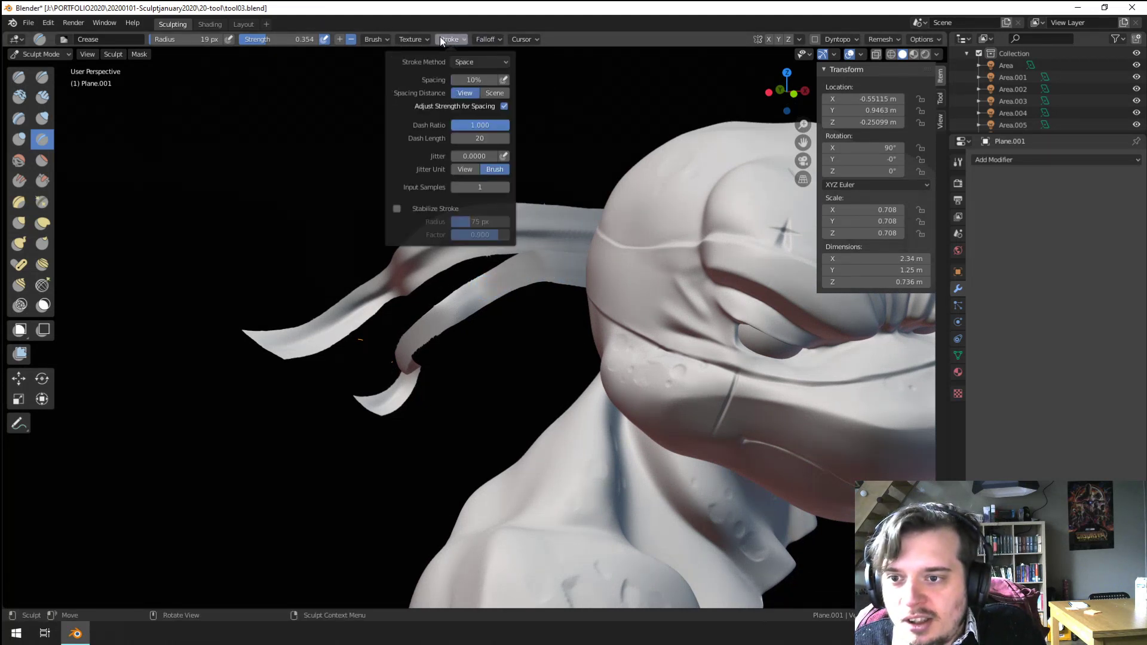
mouse_move(454, 39)
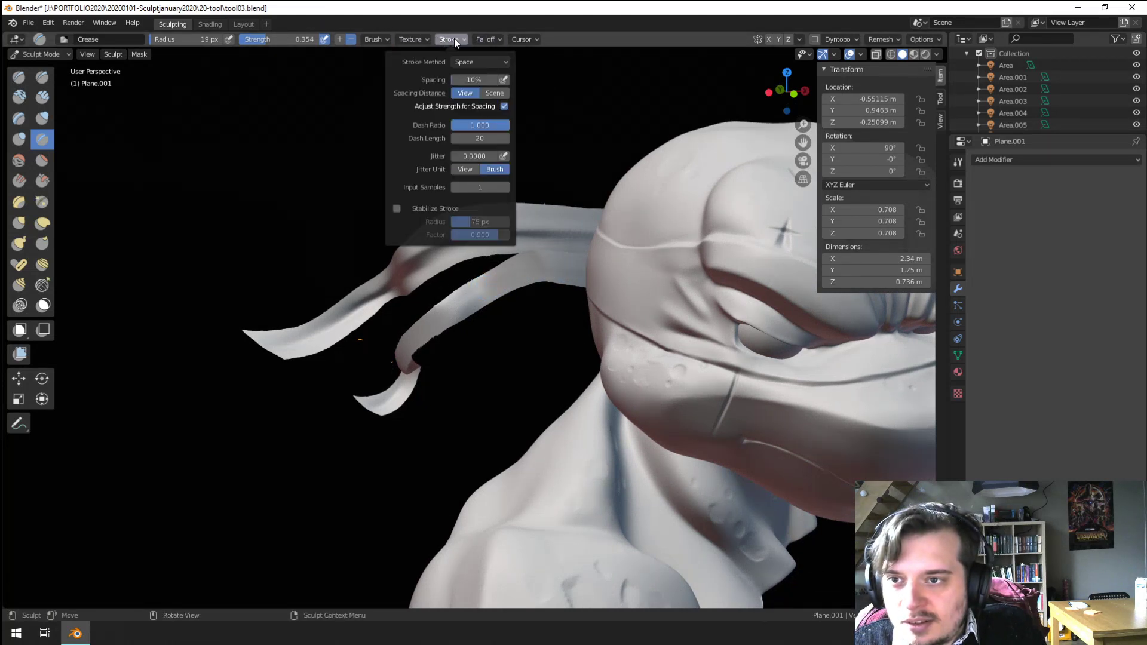
click(396, 208)
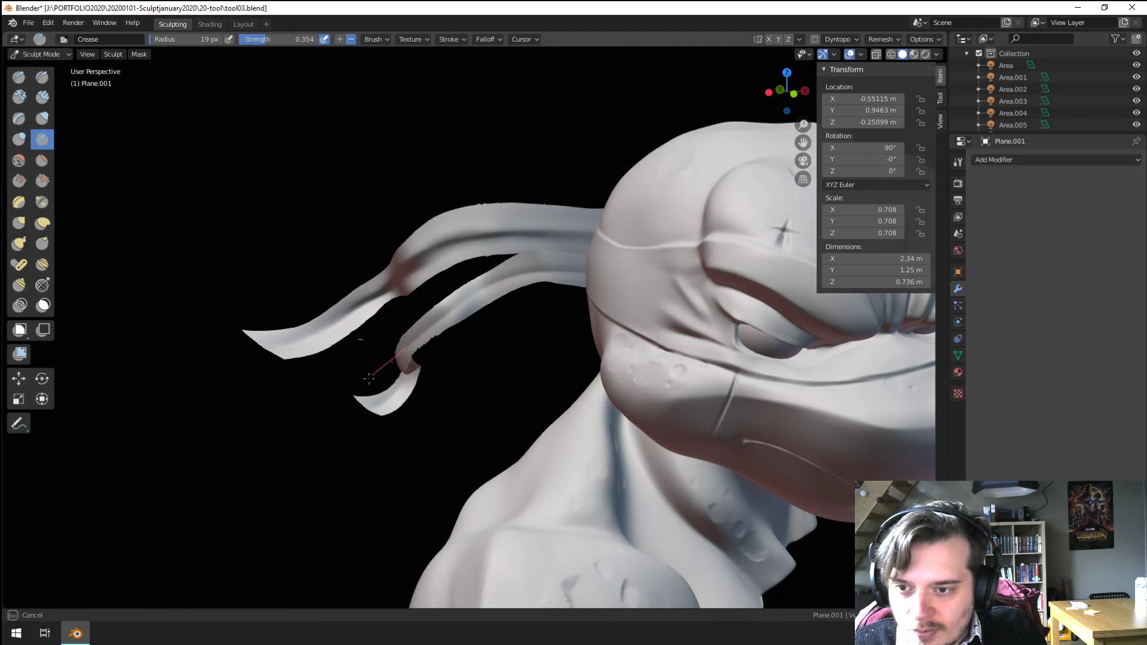
middle_drag(368, 378, 461, 309)
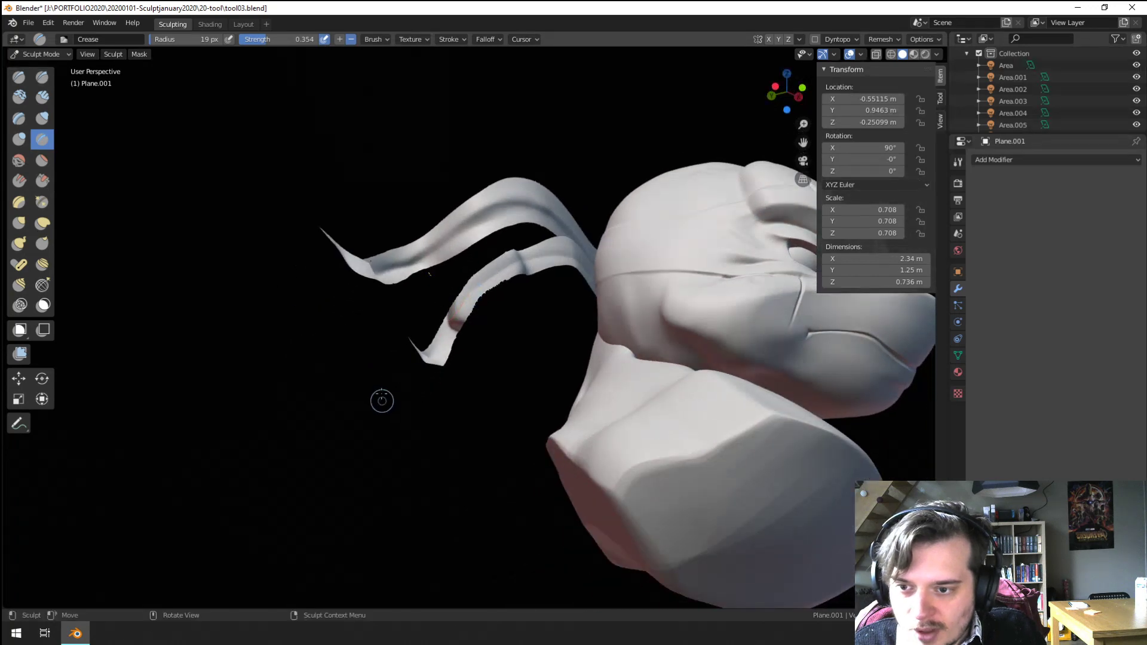
middle_drag(381, 401, 75, 125)
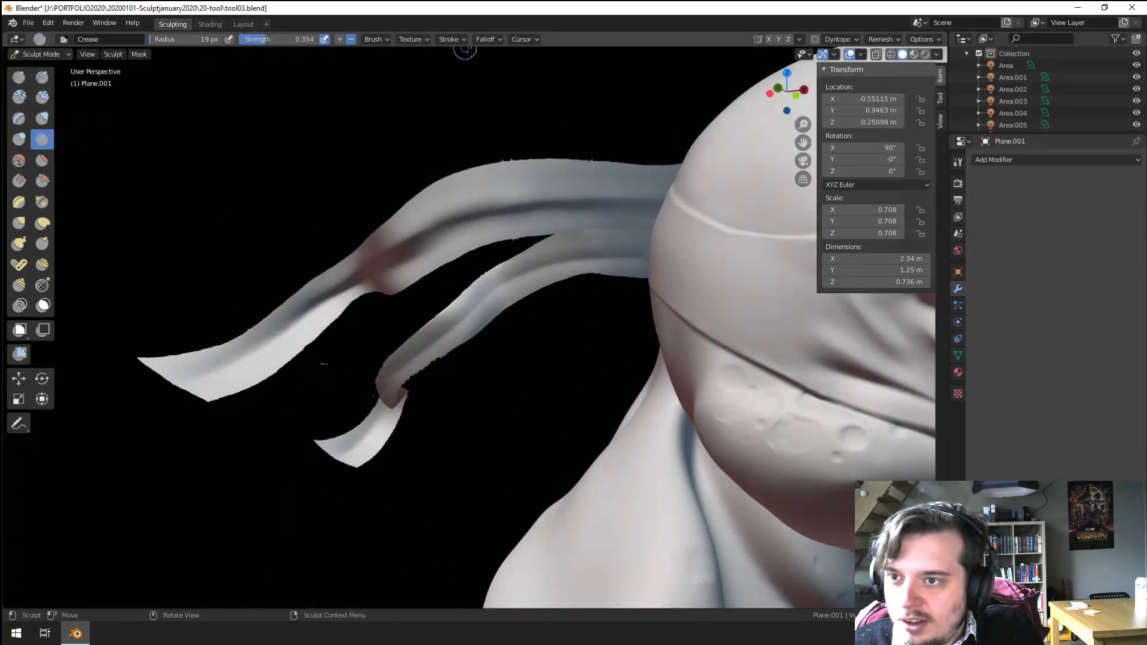
Step: Turn off Stabilize Stroke and rework the smaller strip's crease near the head at 22 px radius
click(386, 39)
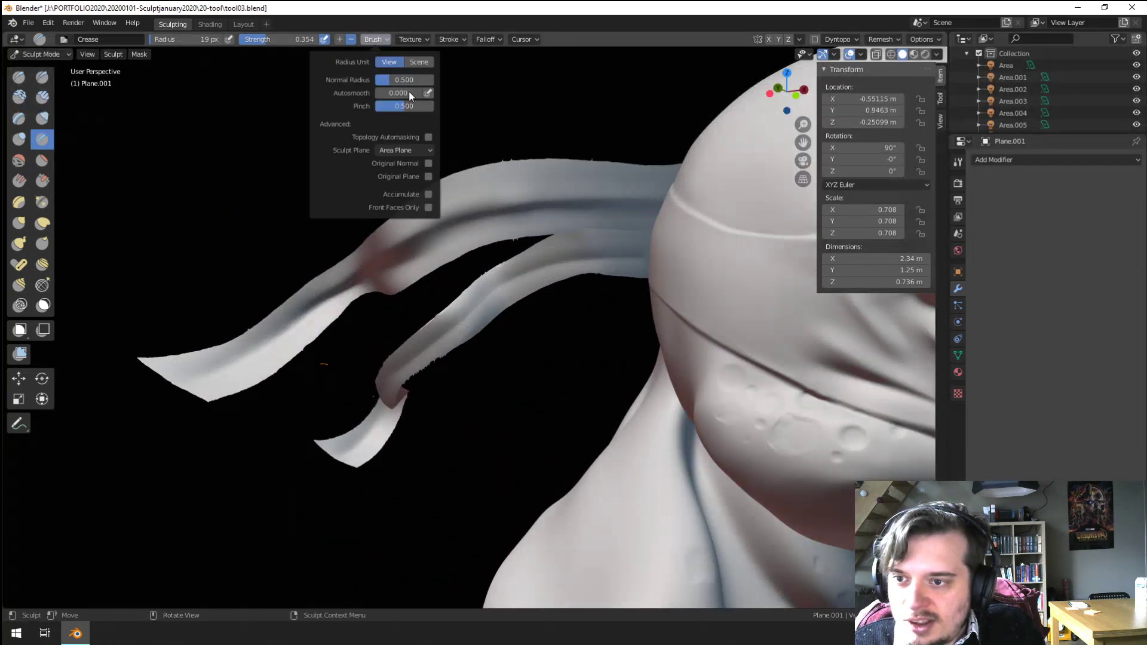
click(450, 34)
click(451, 35)
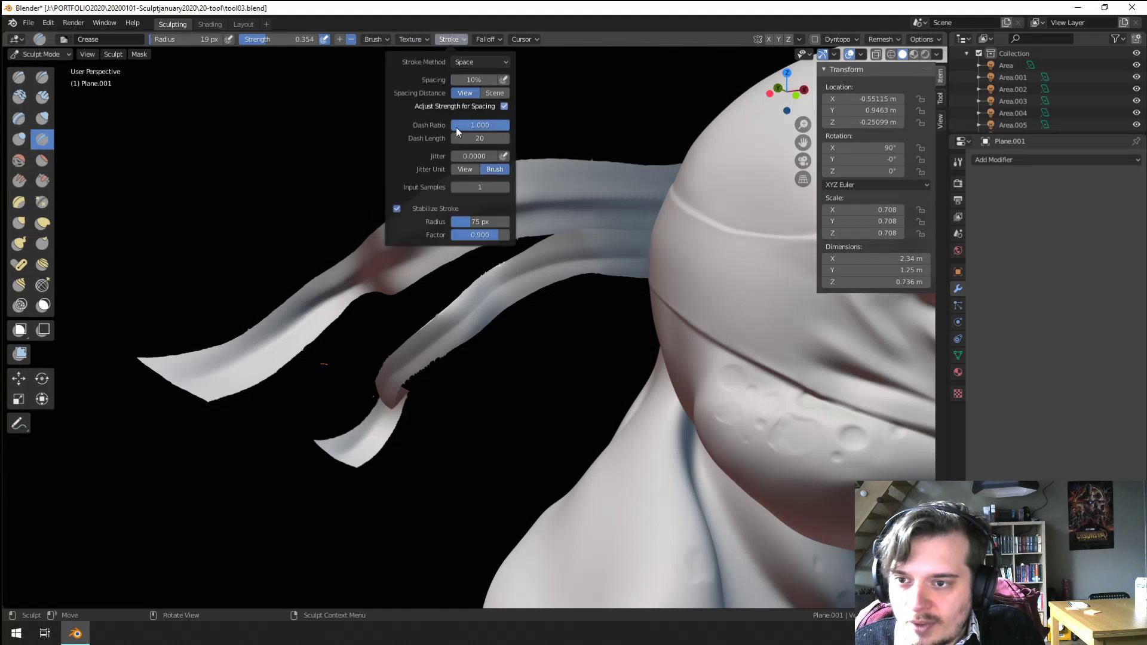
click(396, 209)
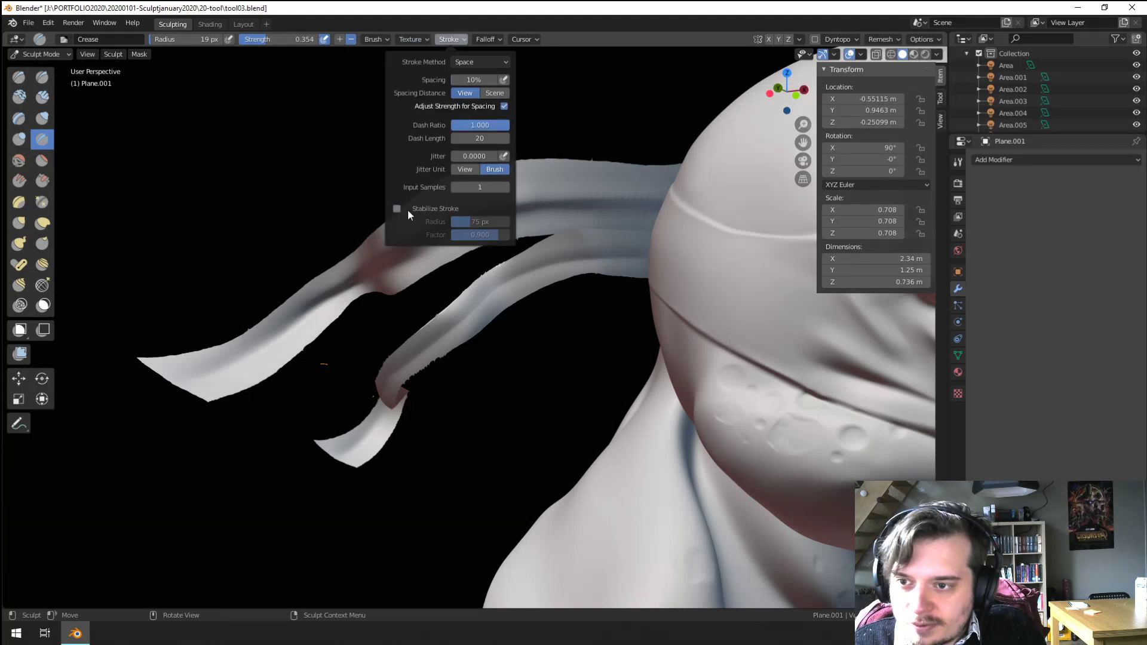
key(ctrl+z)
key(f)
click(476, 315)
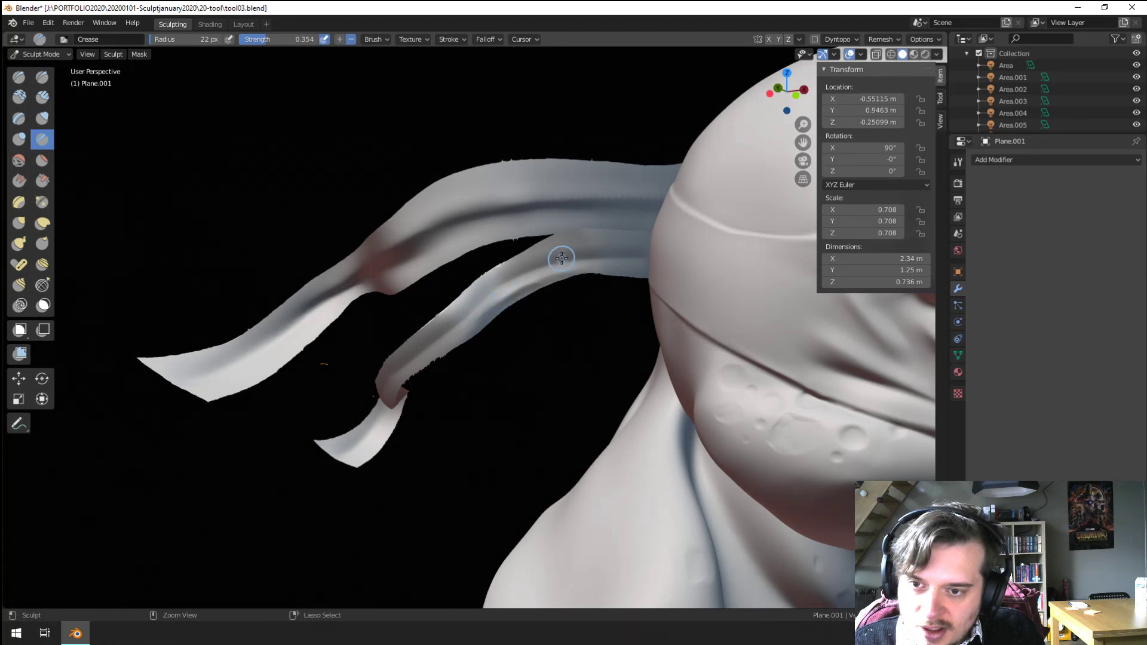
scroll(552, 255, down, 5)
middle_drag(507, 266, 473, 276)
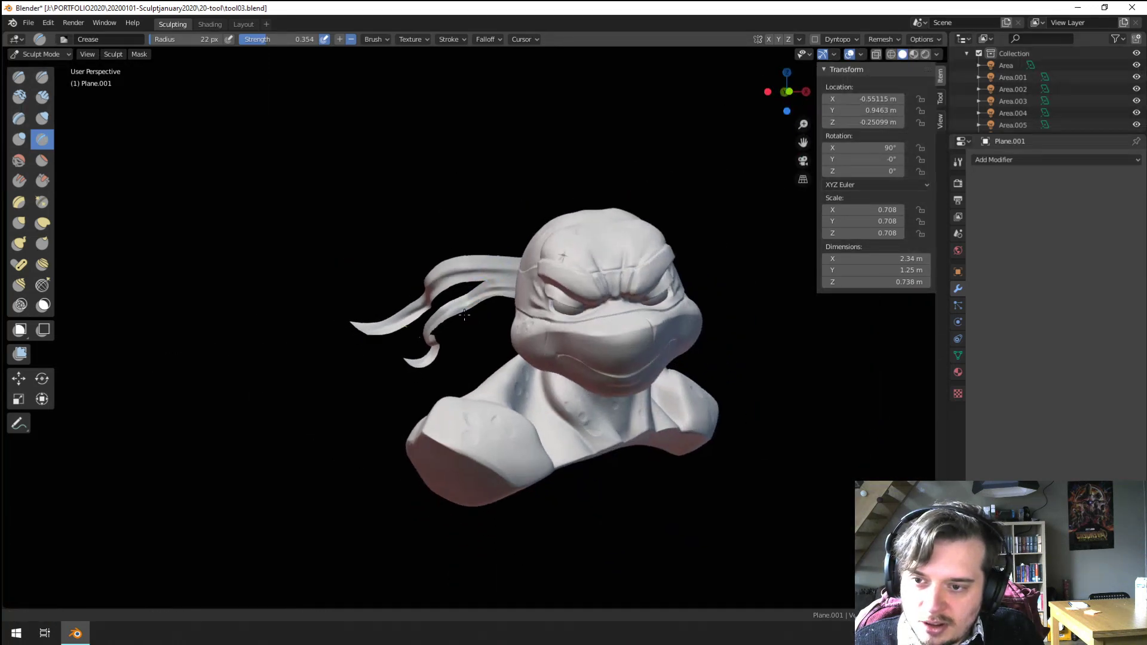
Step: Crease the smaller strip down to its free end with the Crease brush at 63 px radius
scroll(473, 276, up, 3)
scroll(473, 276, up, 1)
key(f)
click(470, 289)
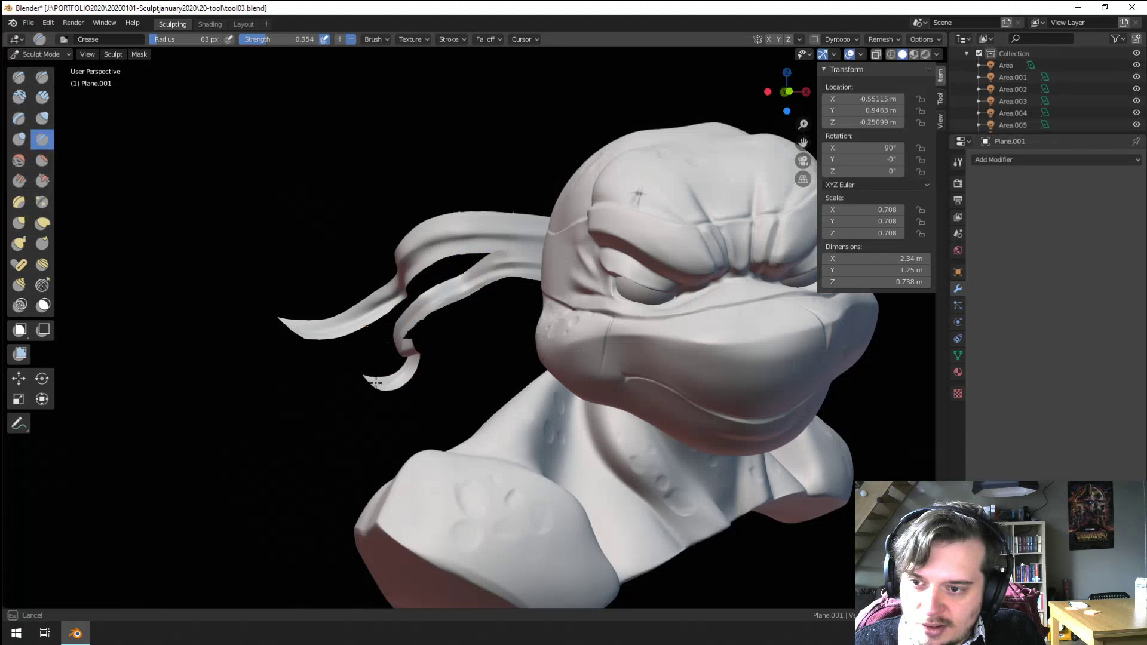
scroll(375, 382, down, 4)
middle_drag(379, 435, 413, 365)
scroll(418, 352, up, 2)
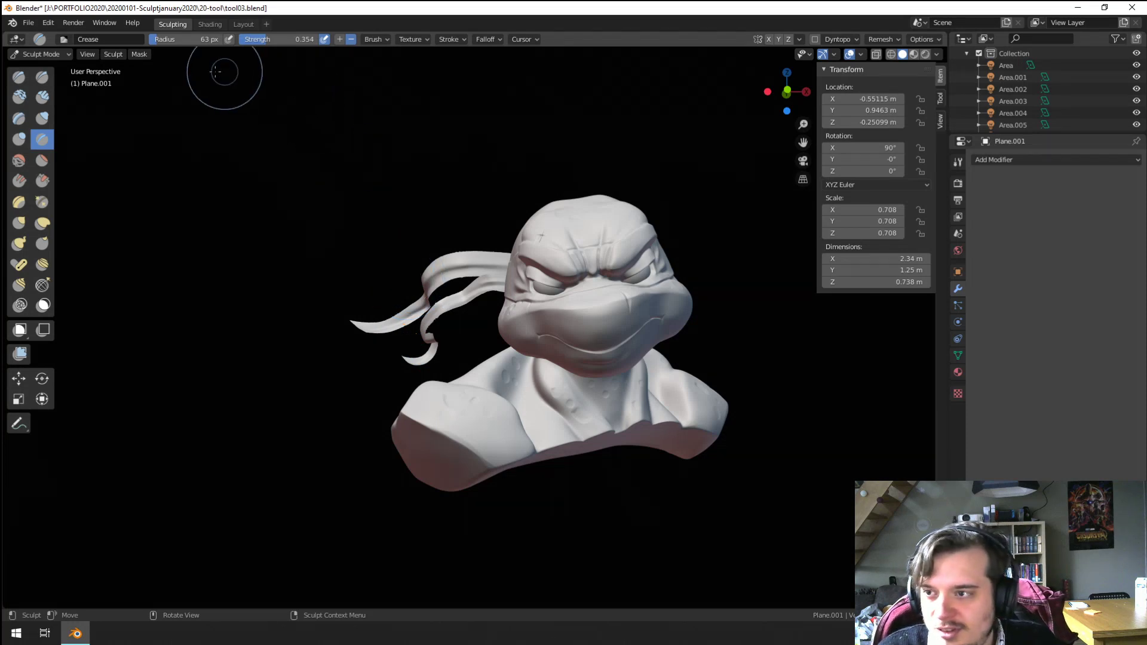
Step: Leave sculpting, delete the stray edges beside the smaller strip's curled free end in Edit Mode, and return to Object Mode
click(45, 53)
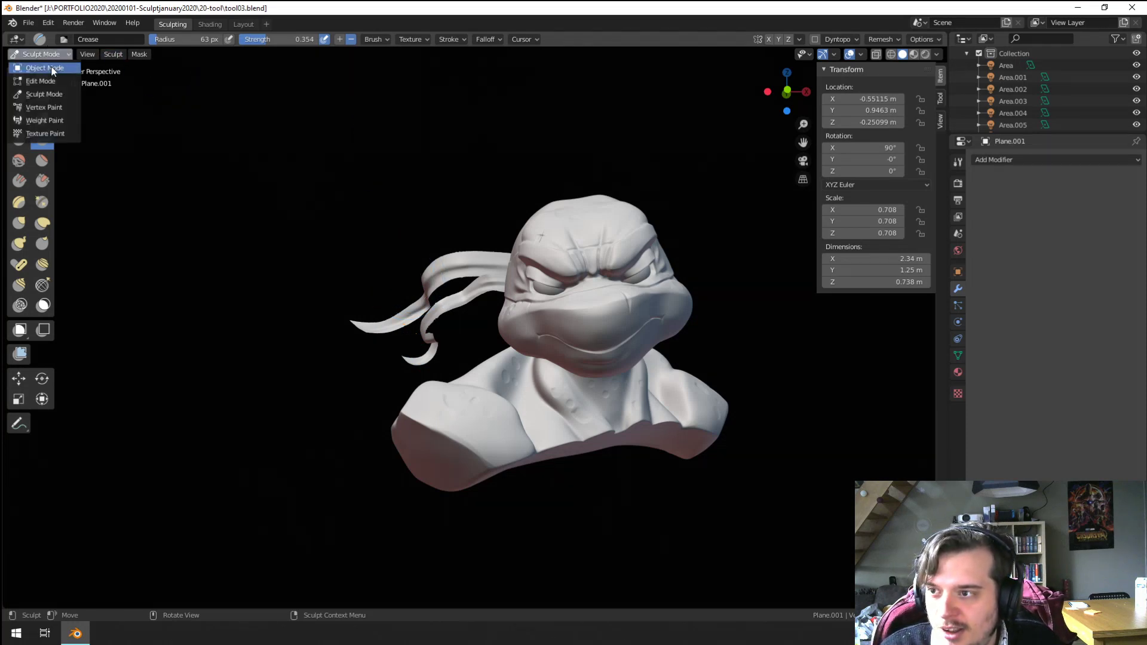
click(52, 70)
scroll(379, 325, up, 5)
scroll(380, 328, up, 2)
middle_drag(382, 379, 417, 381)
key(Tab)
middle_drag(335, 354, 180, 319)
key(alt+a)
key(c)
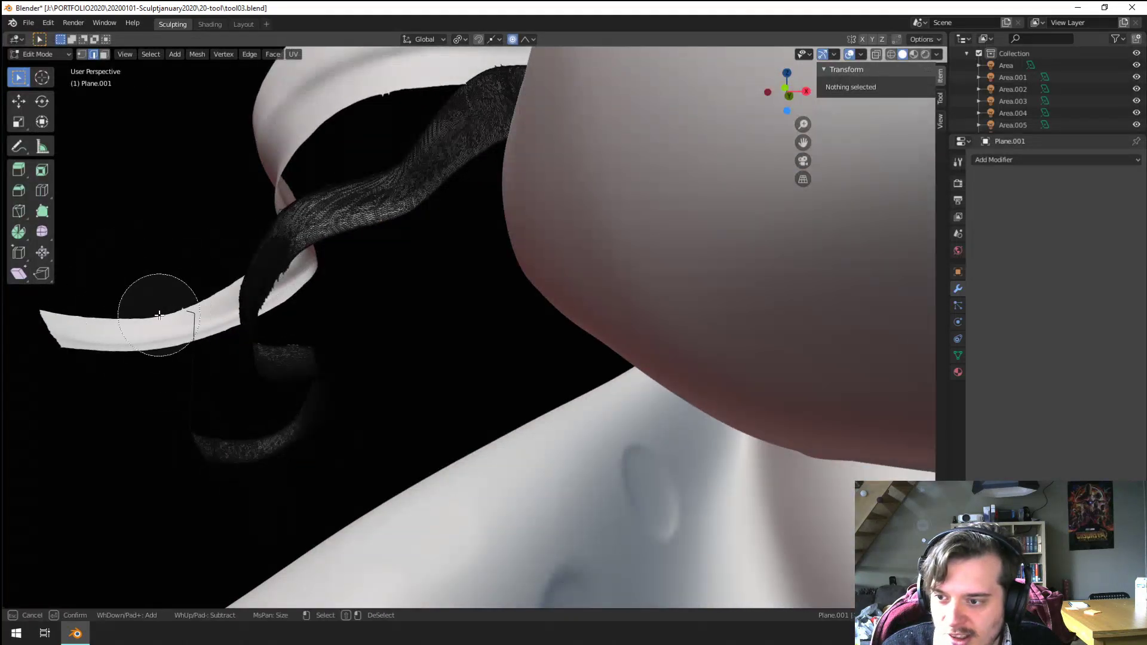
drag(158, 314, 192, 351)
right_click(192, 353)
key(x)
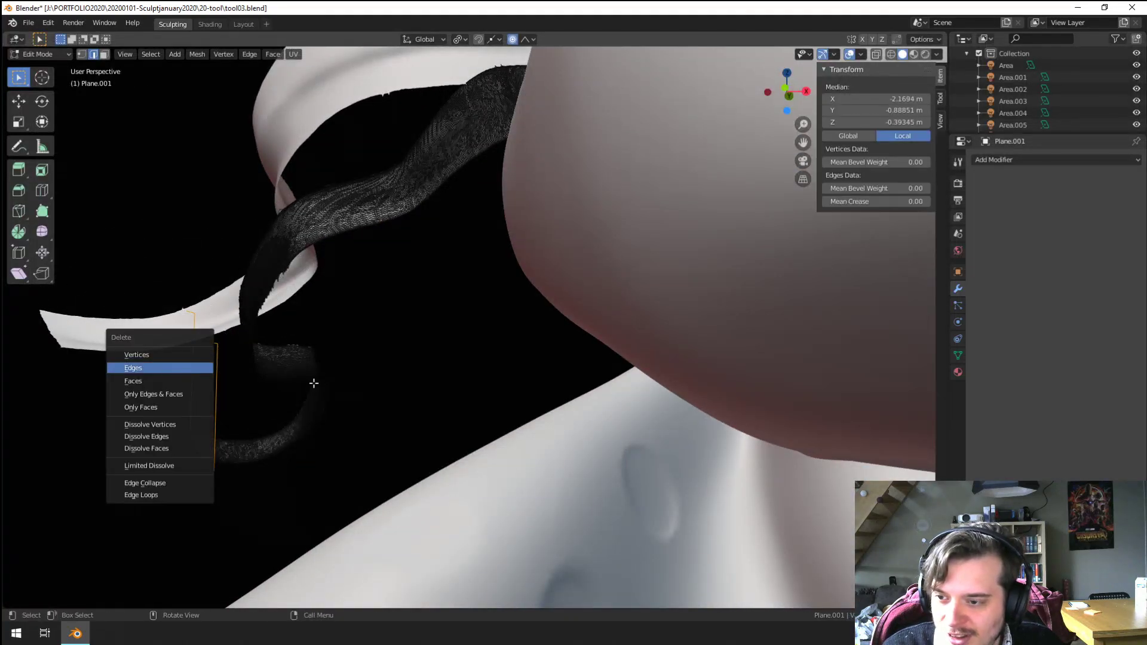
key(Return)
key(Tab)
scroll(358, 388, down, 8)
middle_drag(371, 391, 499, 316)
key(alt+a)
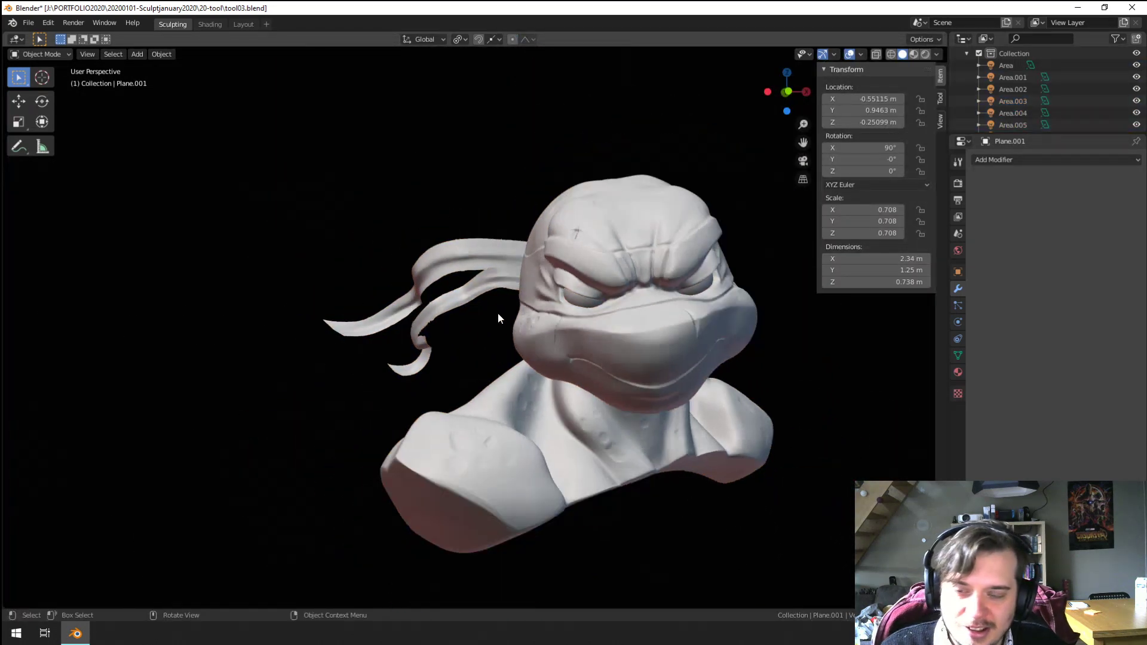
click(469, 294)
scroll(442, 322, up, 9)
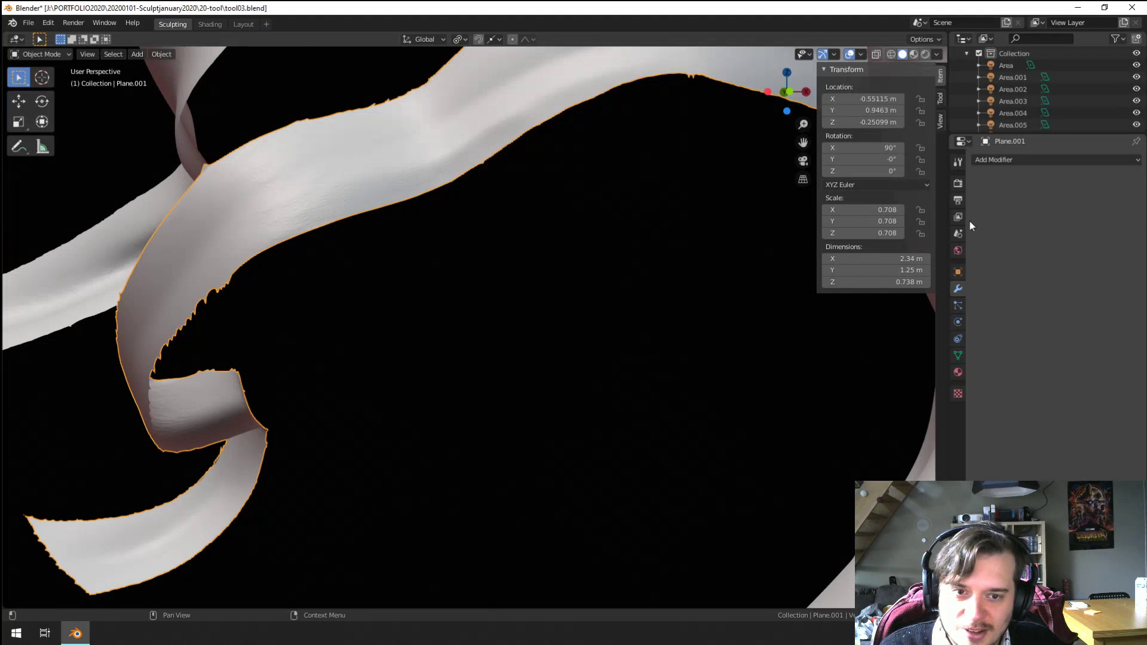
click(986, 161)
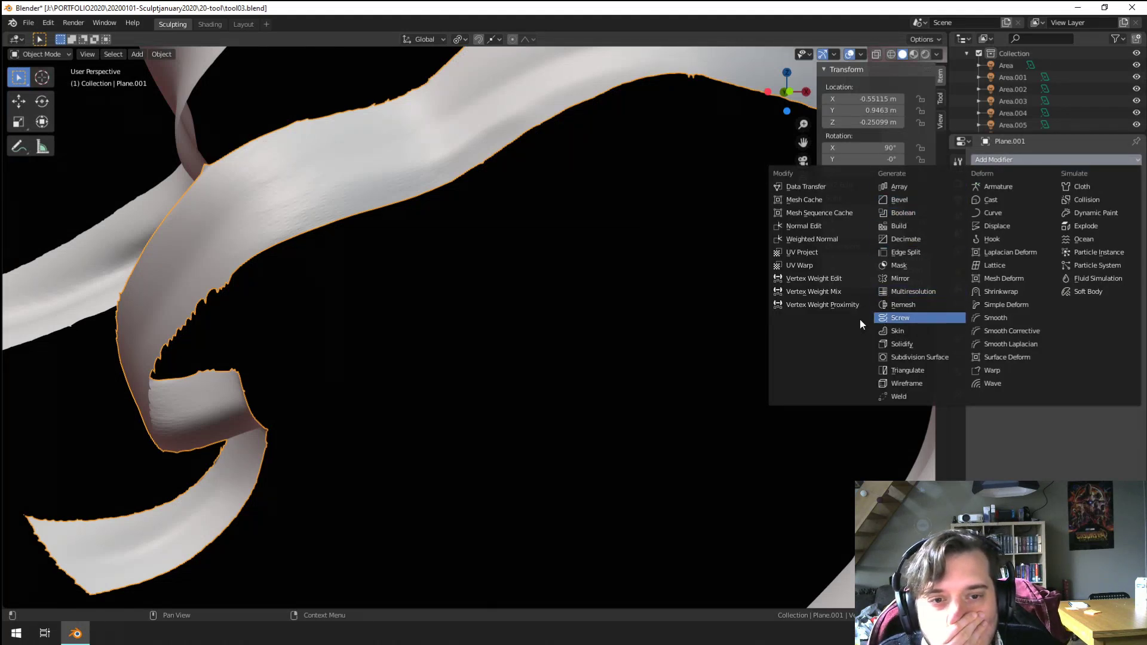
scroll(480, 330, down, 8)
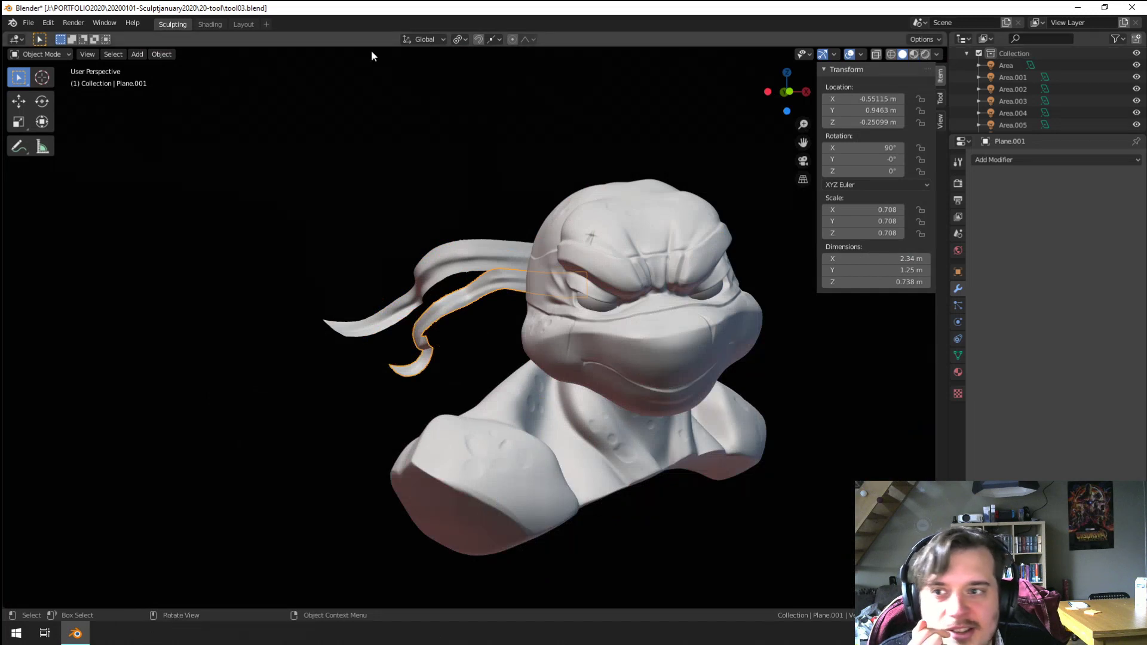
scroll(341, 221, down, 2)
Step: Save the scene as a new version named tool04.blend
key(ctrl+shift+Escape)
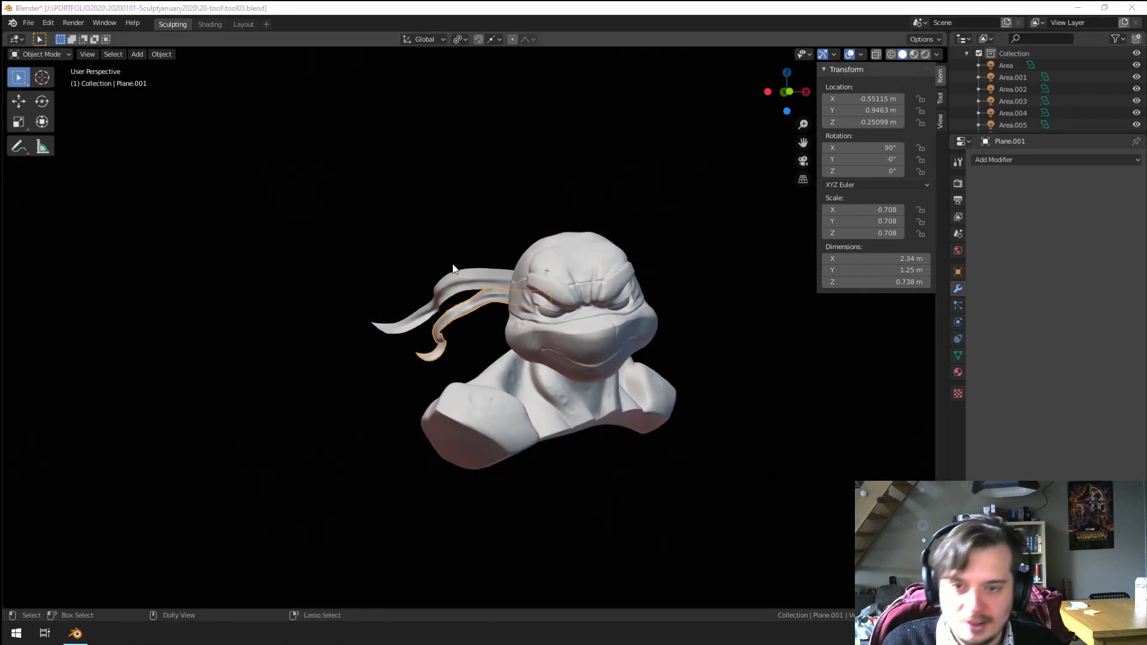
key(alt+Tab)
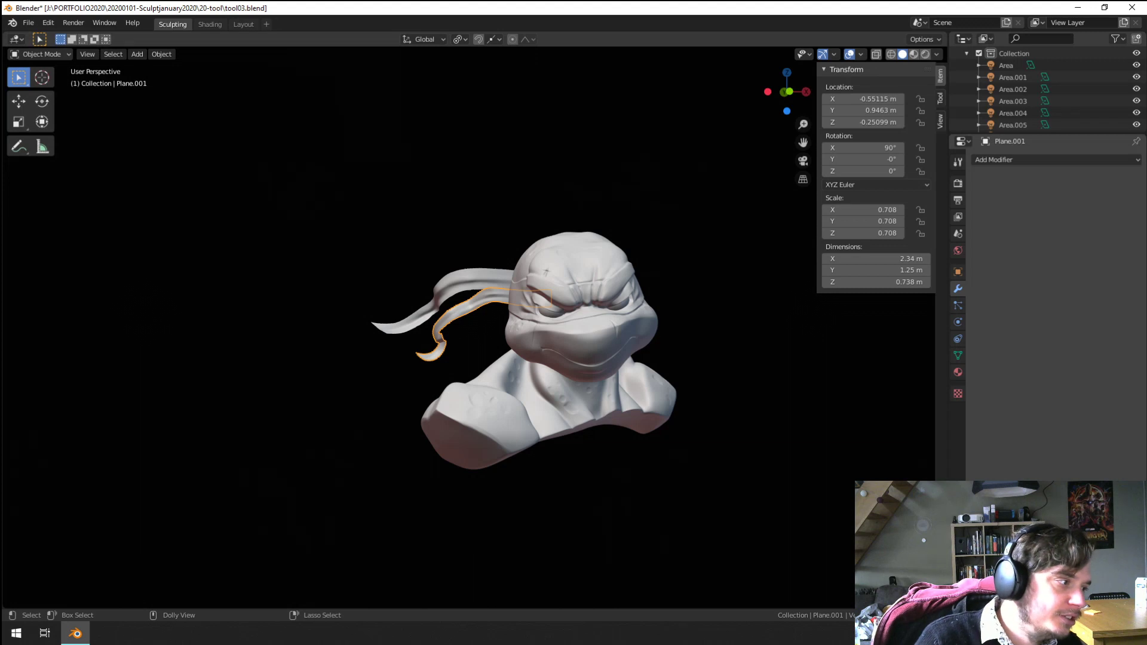
key(ctrl+alt+s)
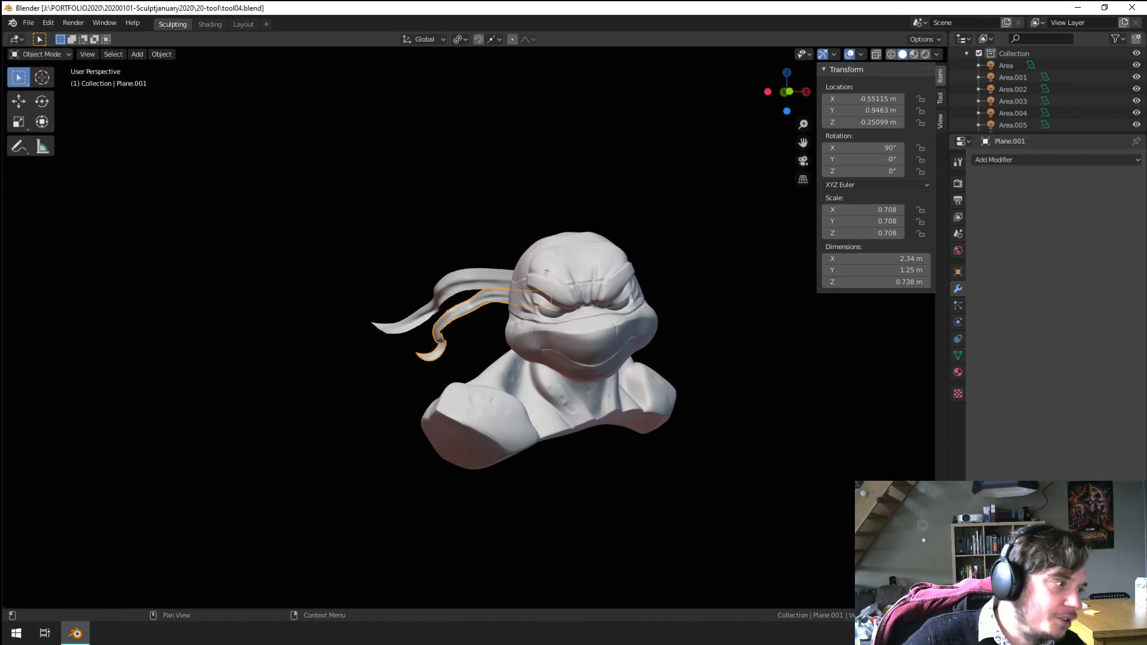
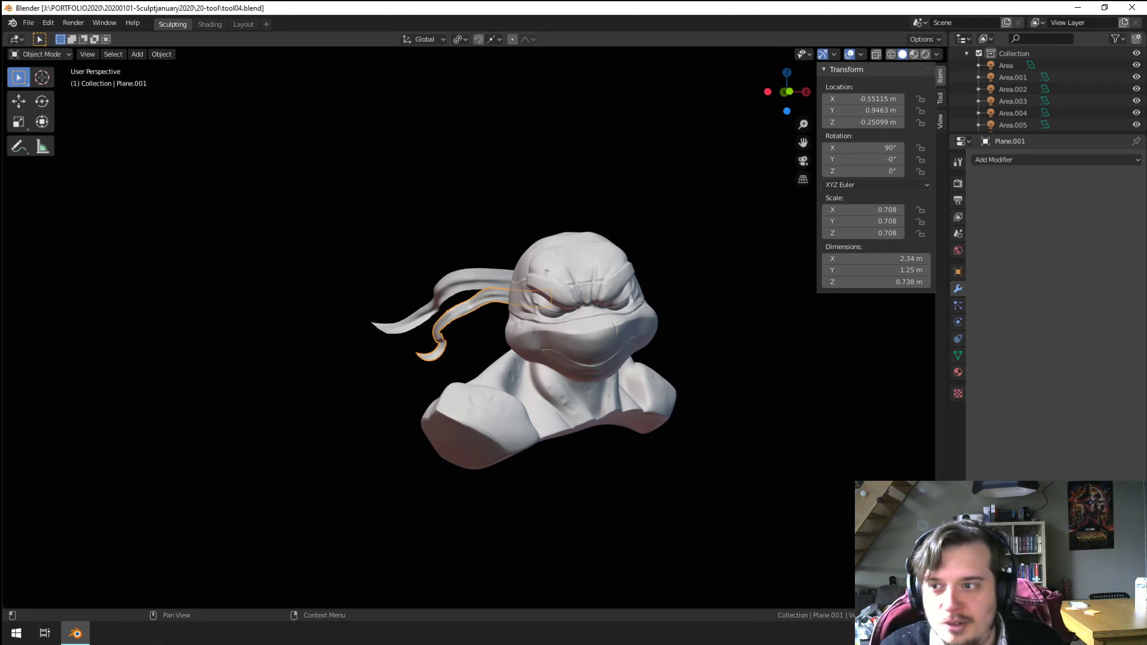
scroll(528, 243, down, 1)
scroll(519, 248, up, 5)
mouse_move(487, 259)
middle_down()
mouse_move(709, 280)
mouse_move(449, 243)
mouse_move(499, 258)
middle_up()
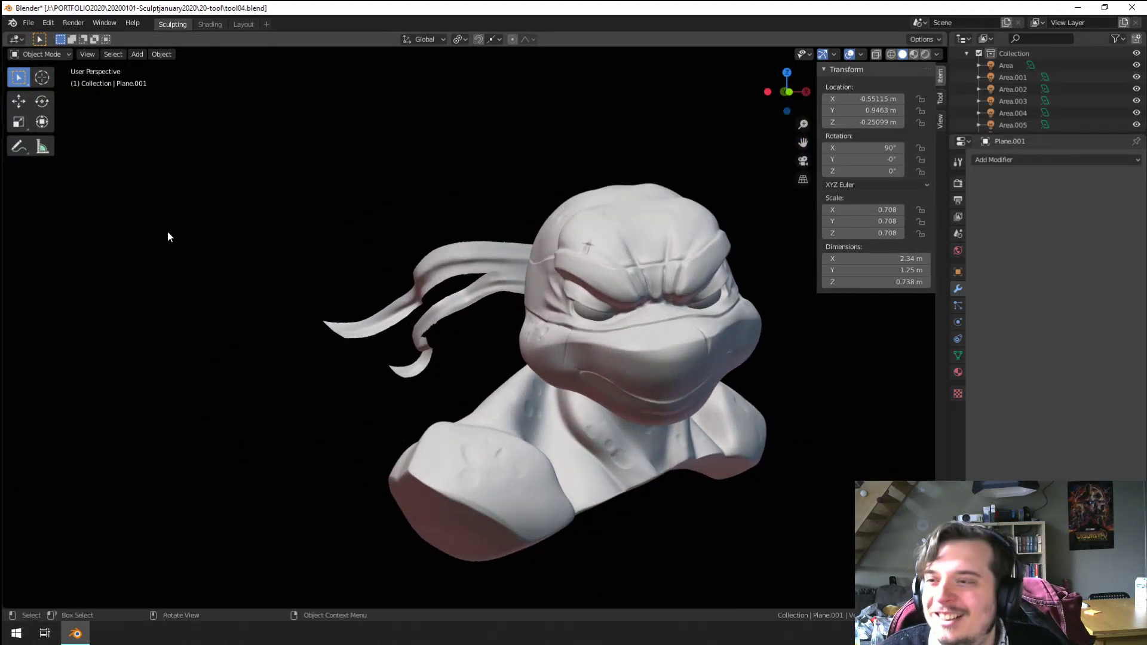
scroll(468, 105, up, 1)
scroll(478, 106, down, 2)
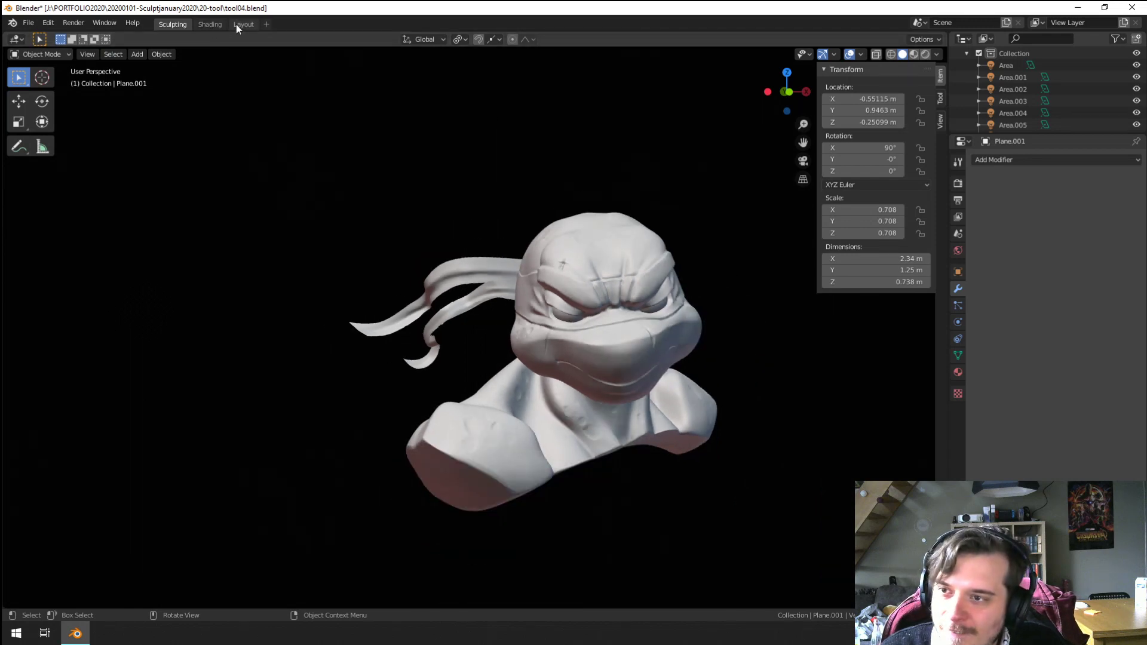
Step: Switch to the Shading workspace and assign the existing clayNew material to the head
click(220, 24)
scroll(545, 182, up, 3)
scroll(534, 237, down, 2)
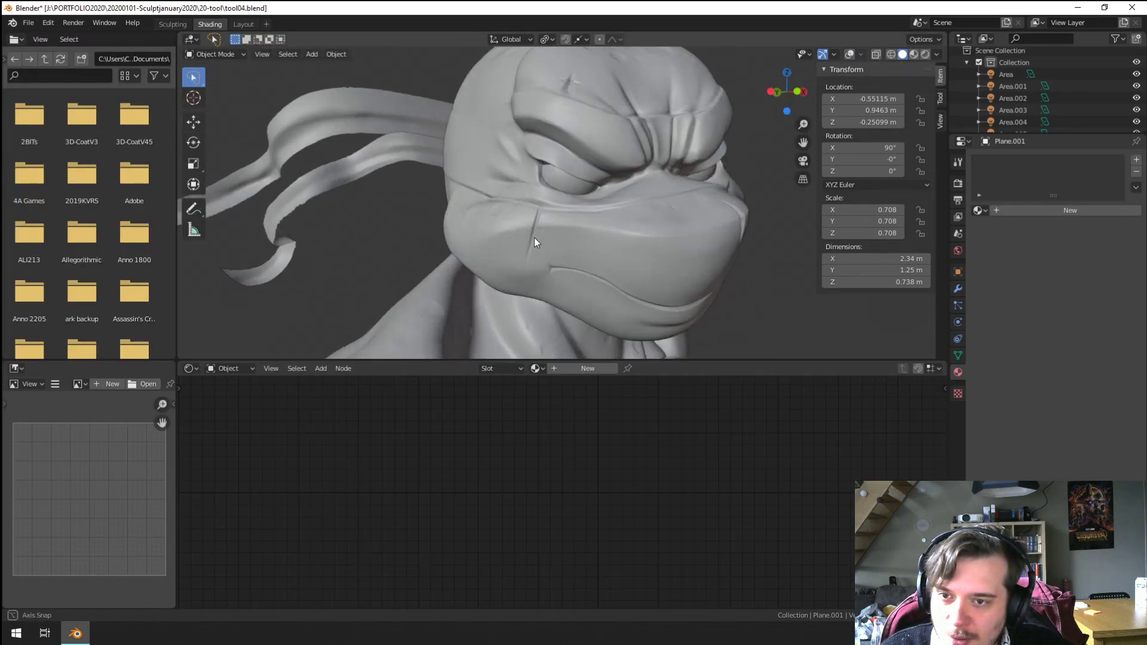
middle_drag(534, 237, 481, 166)
click(481, 166)
scroll(487, 205, down, 3)
middle_drag(487, 206, 550, 235)
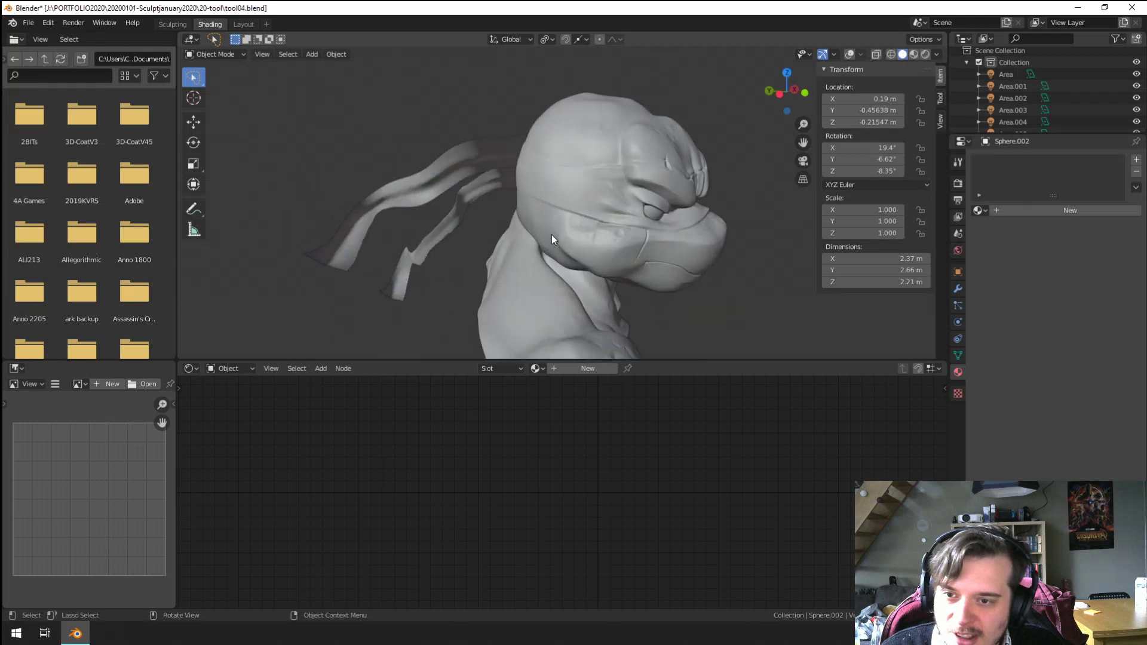
scroll(551, 235, up, 5)
click(536, 369)
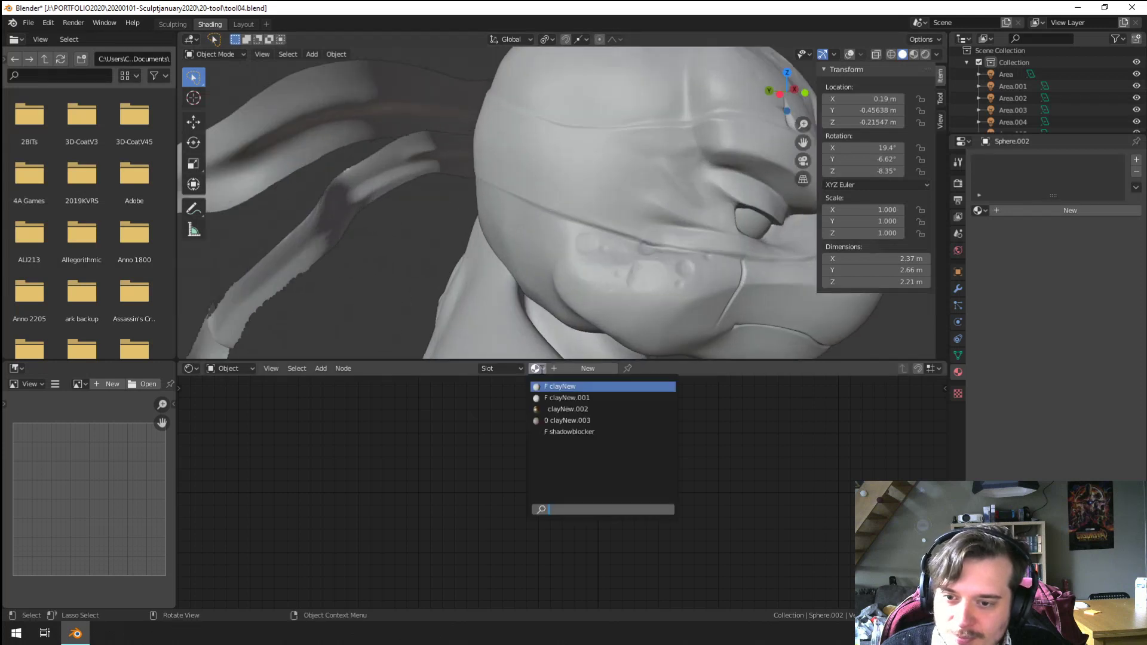
click(565, 388)
Step: Assign the clayNew material to both mask band tails, first the smaller strip and then the larger one
click(404, 183)
scroll(402, 182, down, 3)
click(536, 370)
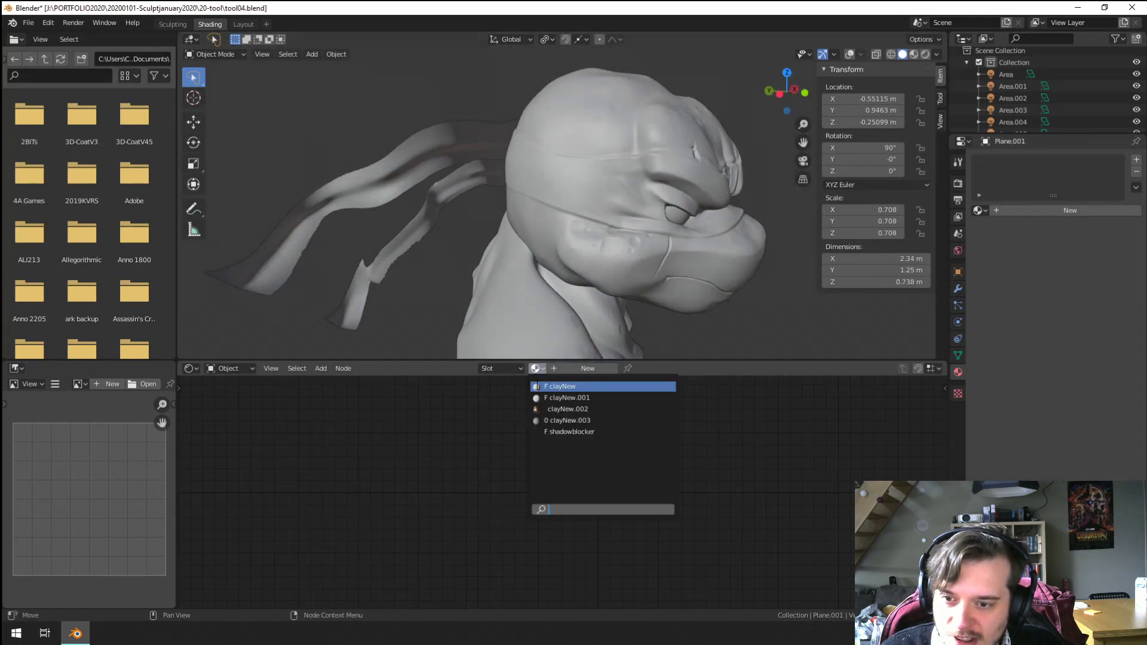
click(537, 386)
click(449, 161)
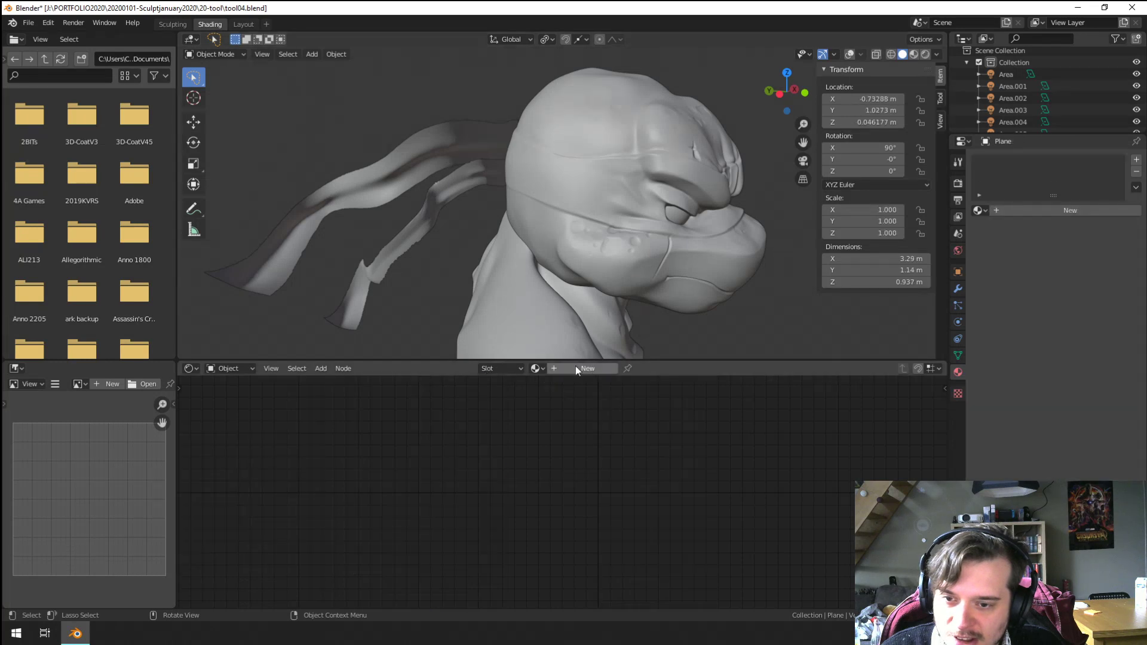
click(535, 370)
click(540, 386)
Step: Set the eyes' material emission colour to white and show the viewport in Material Preview shading
middle_drag(595, 315, 527, 227)
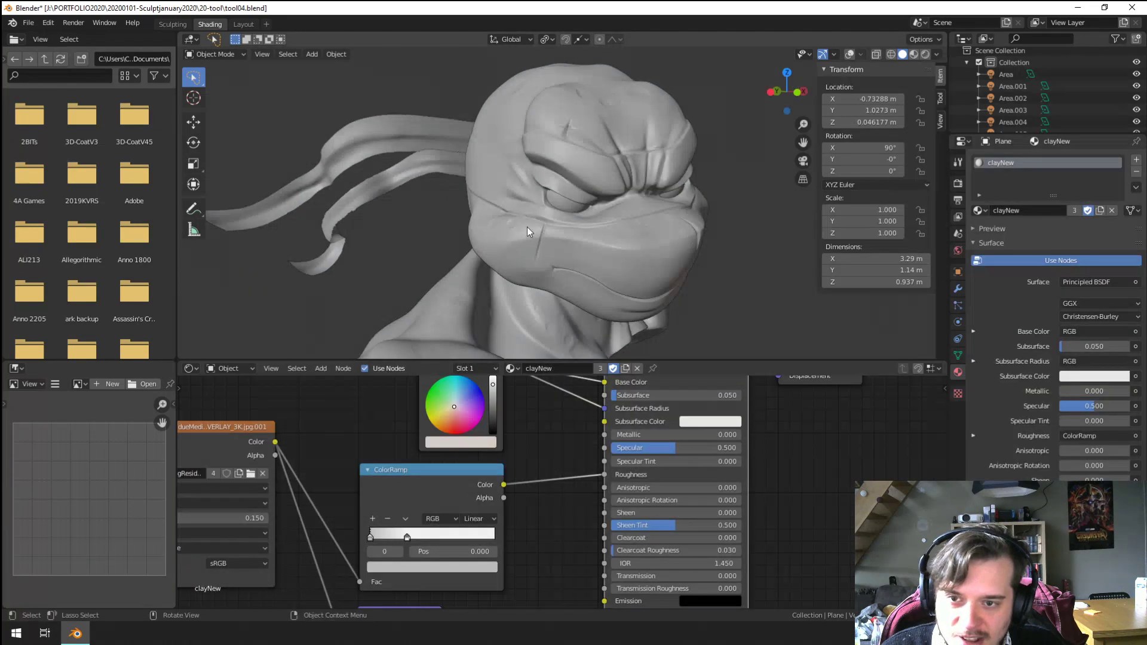
click(571, 206)
middle_drag(596, 416, 430, 377)
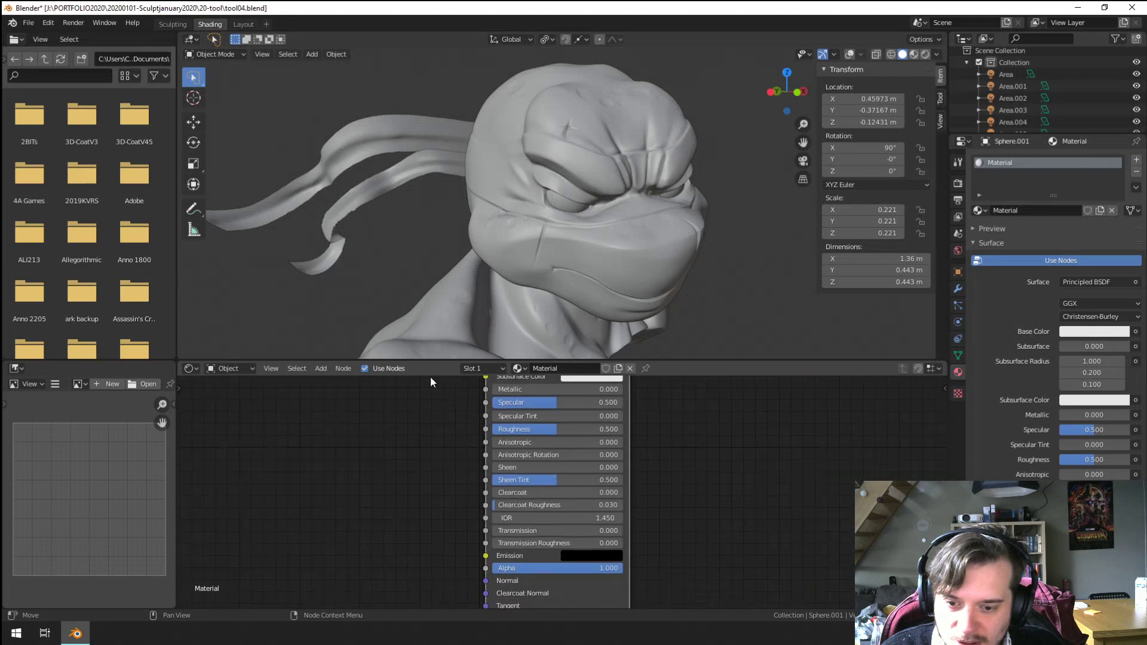
click(588, 556)
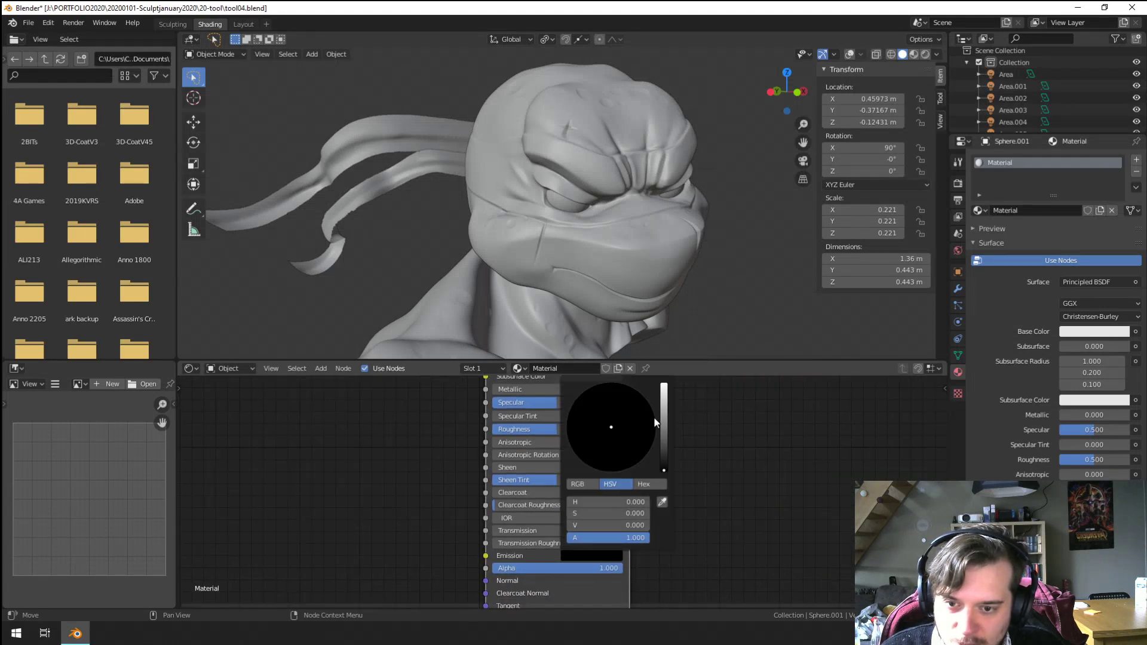
drag(663, 423, 664, 384)
click(913, 54)
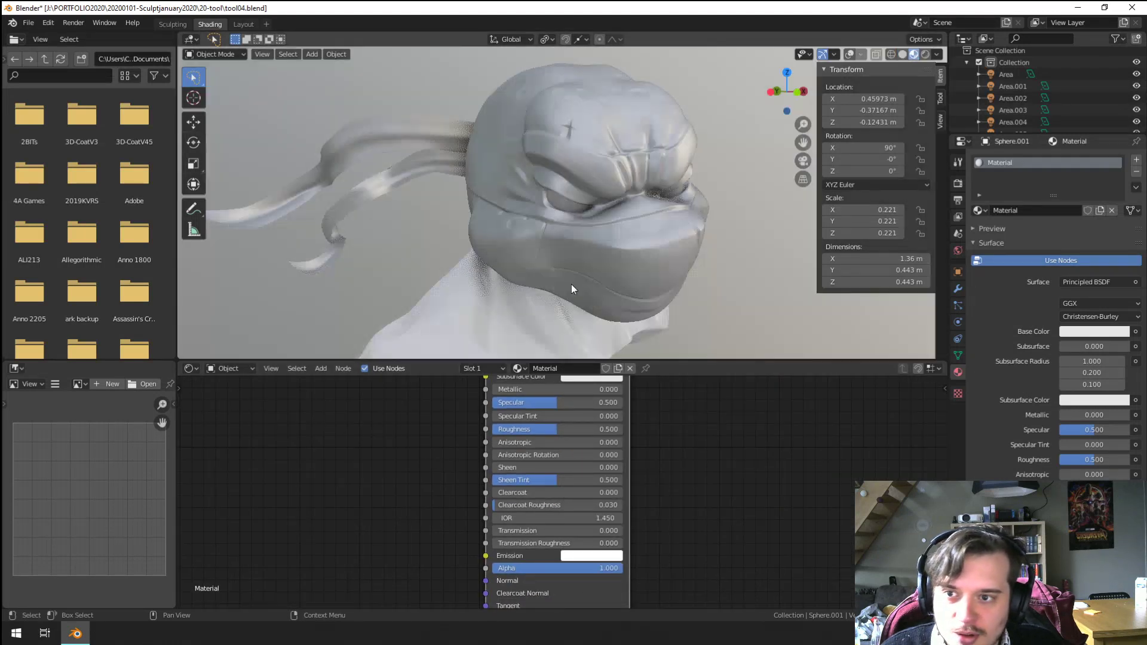
mouse_move(568, 289)
middle_down()
mouse_move(402, 274)
mouse_move(533, 277)
mouse_move(486, 250)
mouse_move(493, 133)
mouse_move(579, 312)
mouse_move(524, 312)
mouse_move(537, 279)
middle_up()
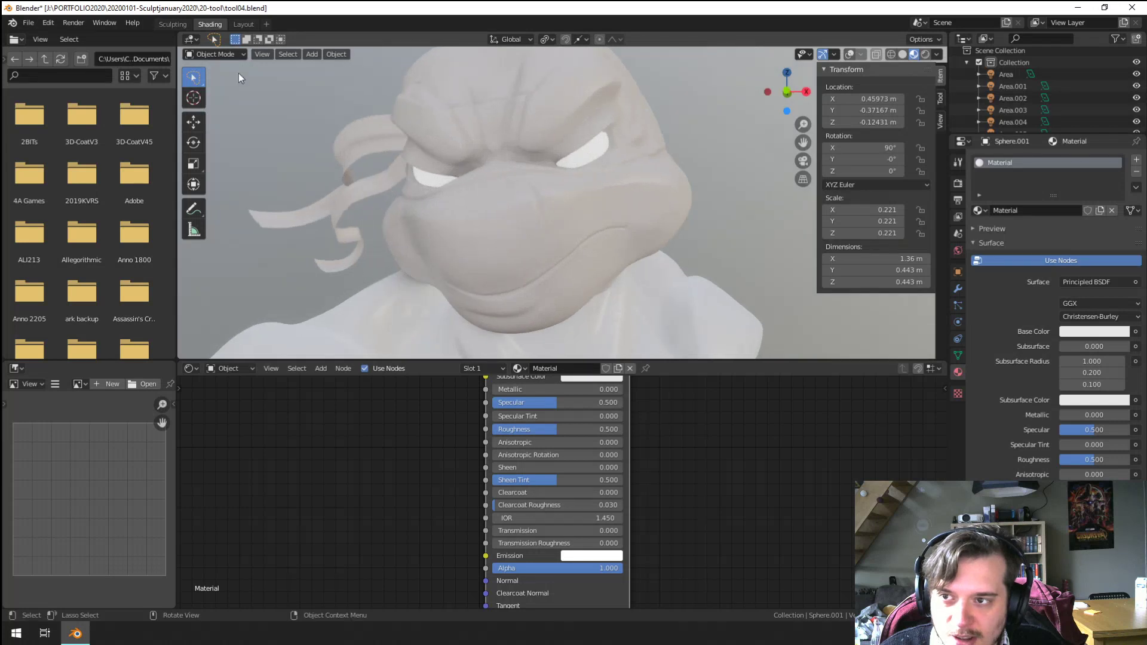
Step: Switch to the Layout workspace and align the scene camera to a three-quarter front view of the bust
click(243, 24)
middle_drag(382, 227, 374, 282)
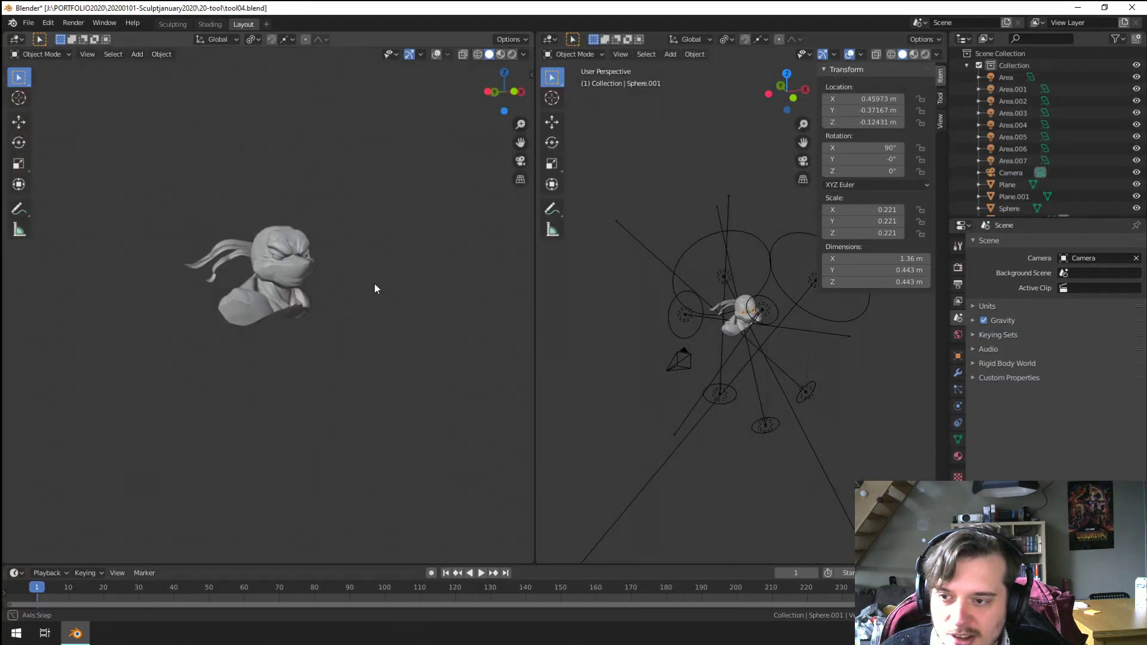
scroll(352, 257, up, 4)
middle_drag(332, 230, 320, 326)
scroll(319, 315, up, 2)
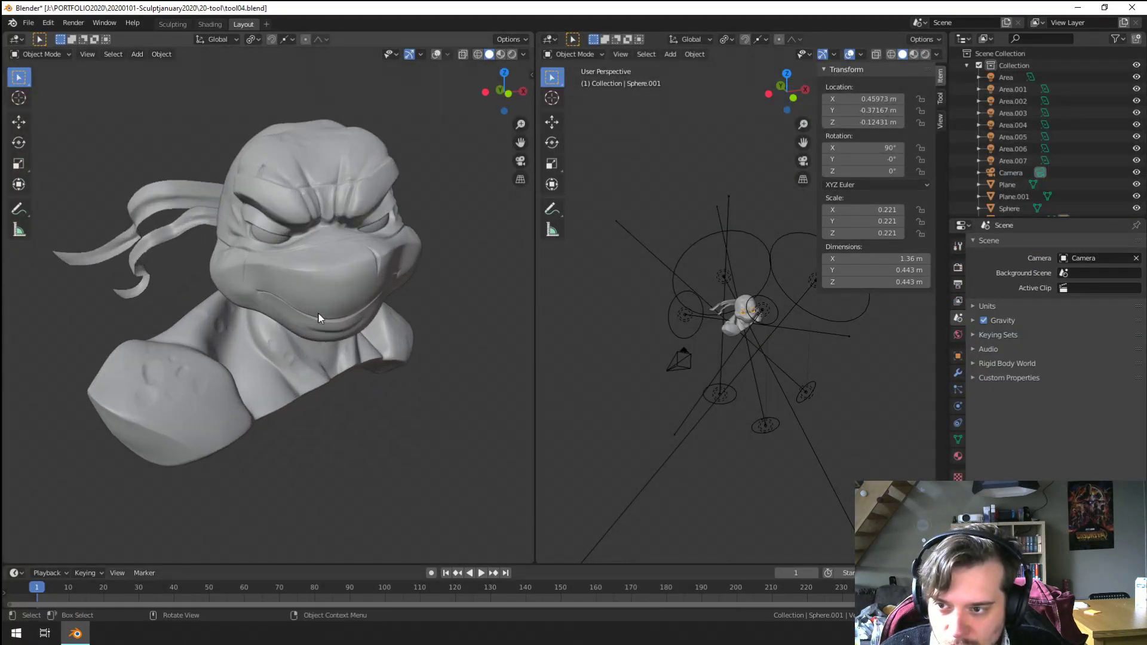
scroll(328, 303, down, 4)
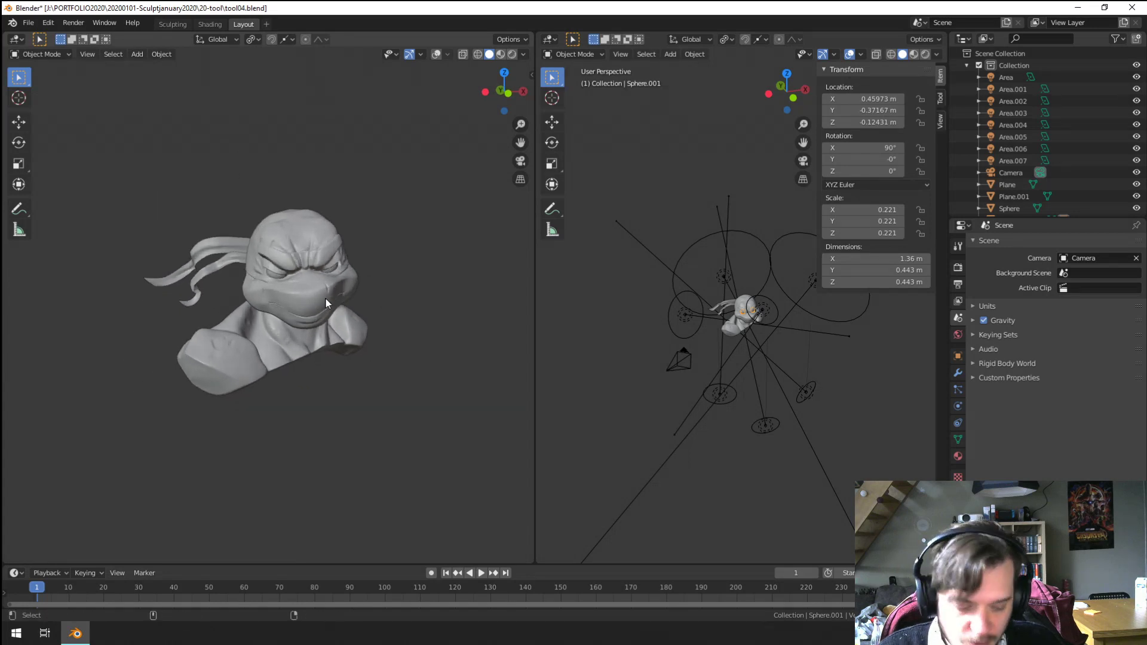
key(ctrl+alt+KP_0)
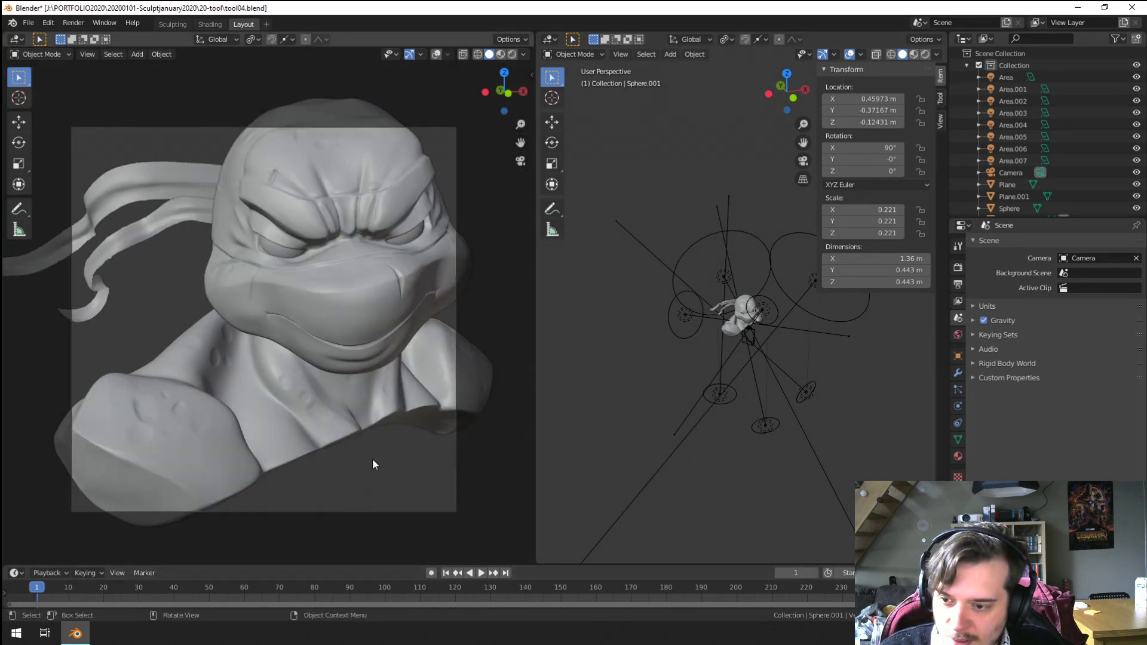
key(KP_0)
key(KP_0)
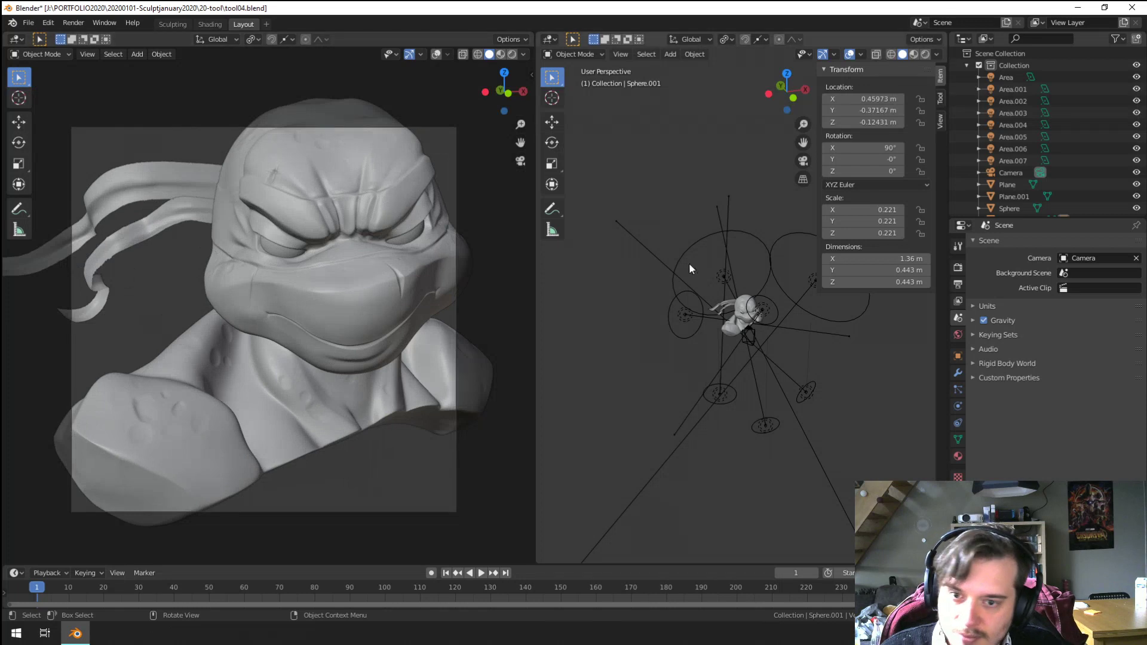
Step: Pull the camera back along its local Z axis and reposition it to about X -3.11, Y -13.17, Z -0.05 m, framing the whole bust
click(747, 334)
key(g)
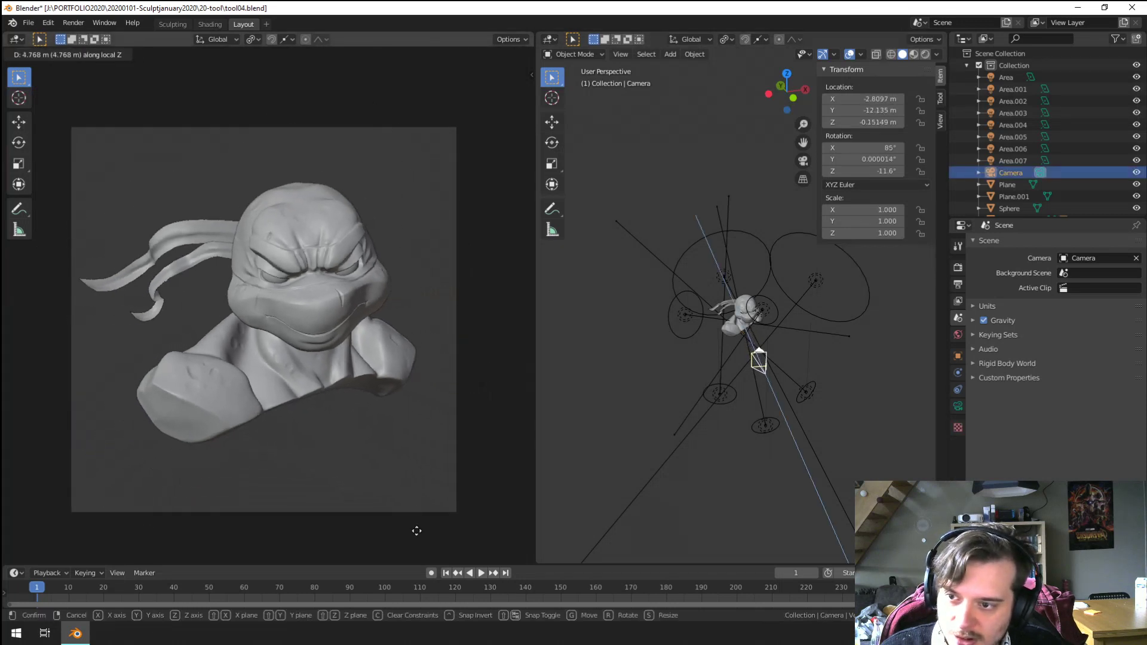
click(420, 547)
key(g)
click(383, 524)
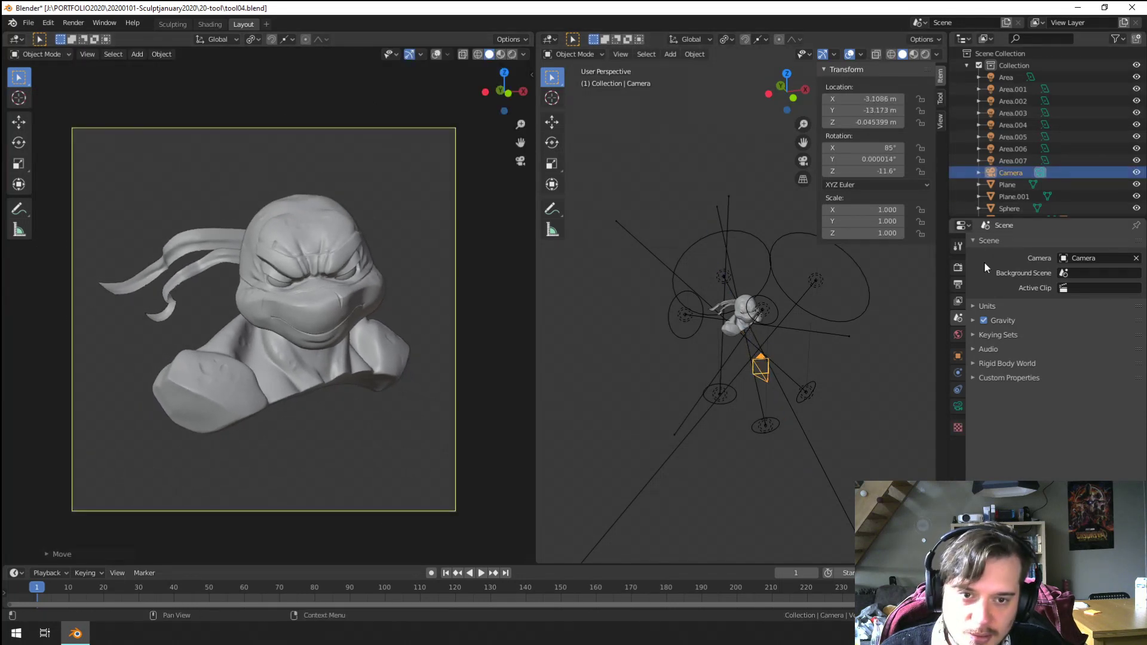
Step: Set the render output resolution to 1080 px in X and 720 px in Y
click(958, 267)
click(957, 284)
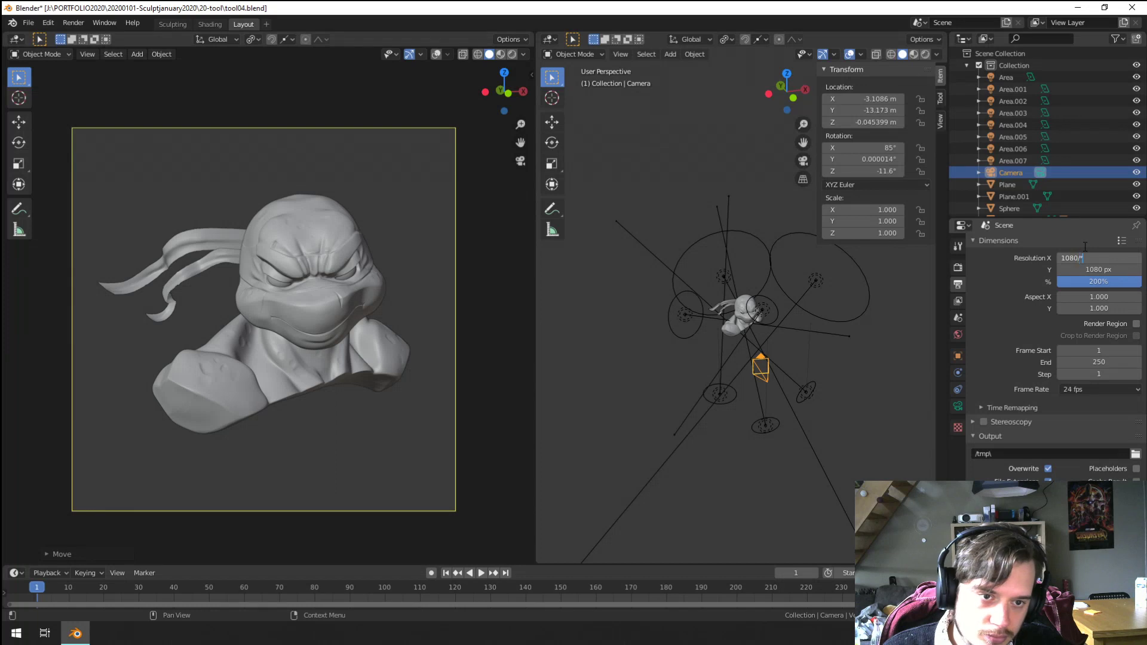
key(Return)
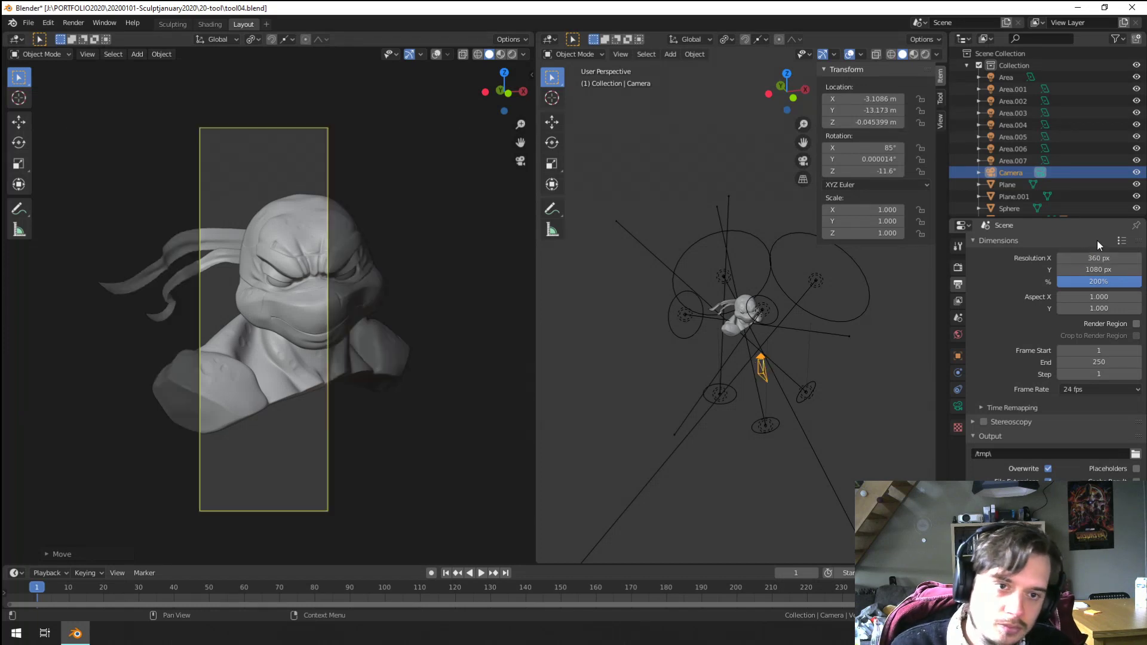
click(1108, 258)
text(7)
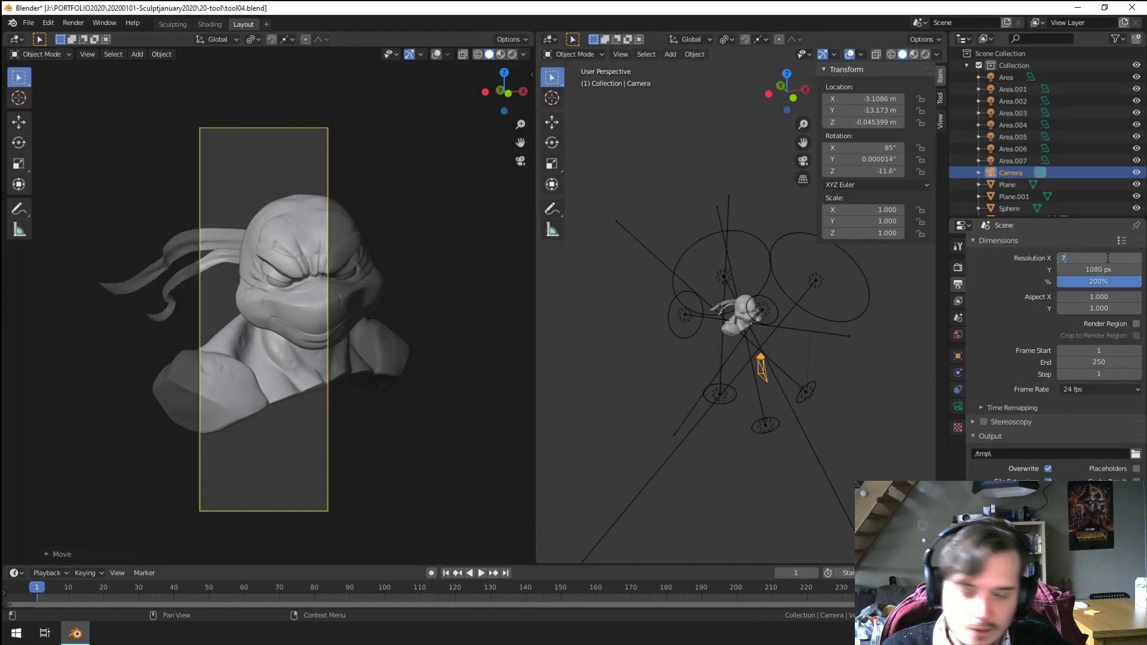
text(20)
key(Return)
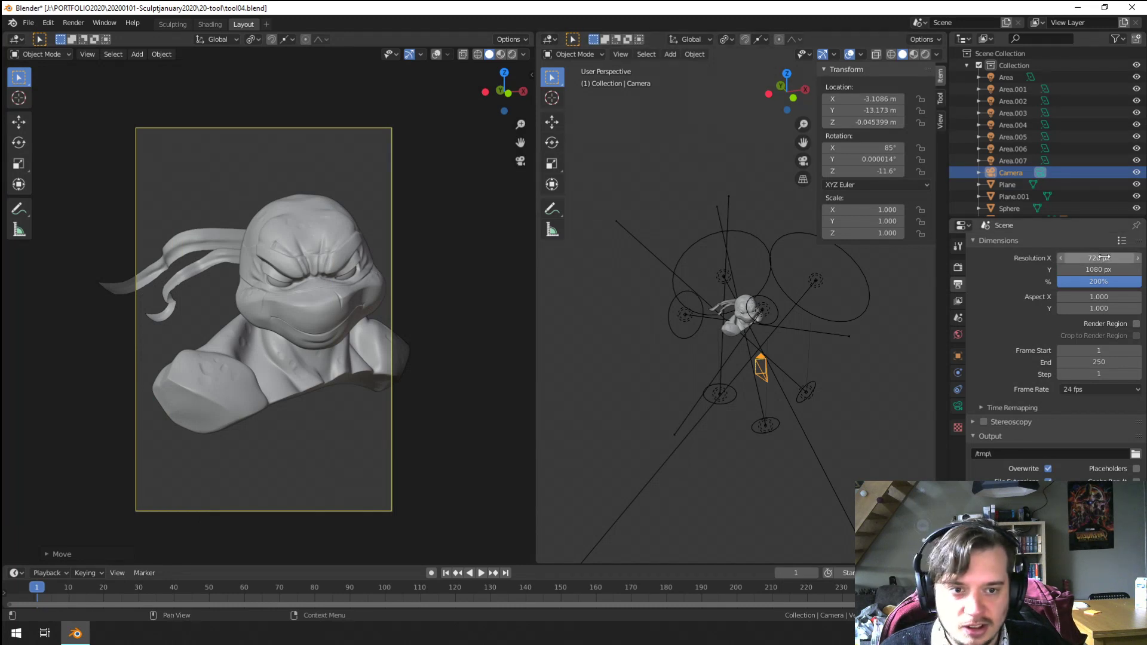
key(Tab)
text(720)
key(Return)
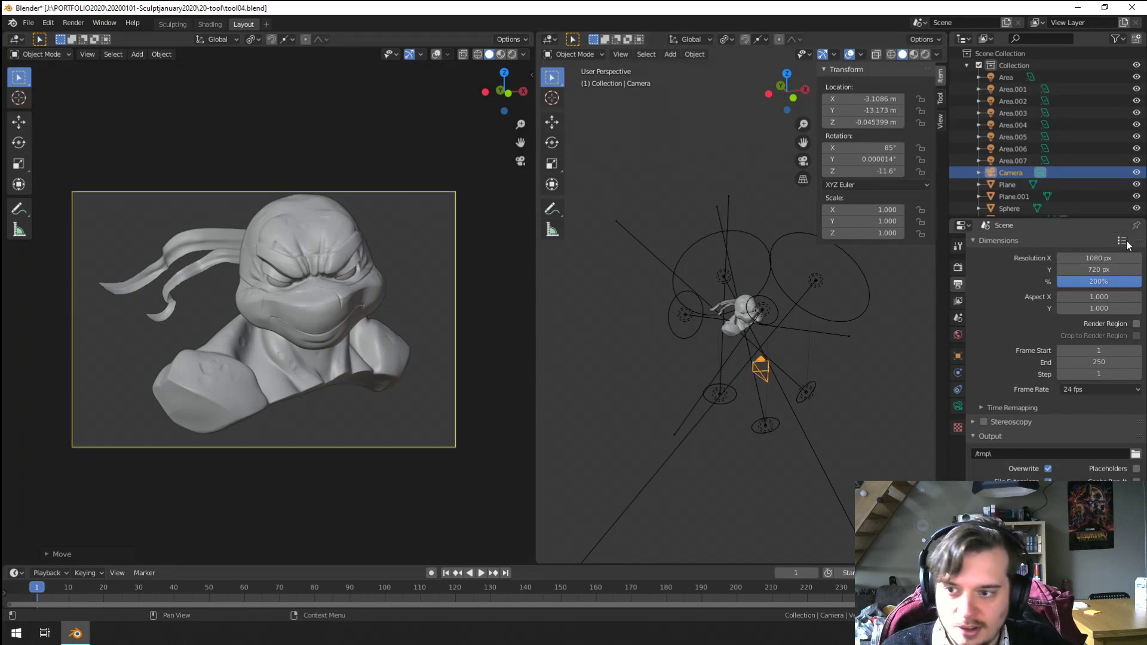
Step: Pull the camera back along its local Z axis to about X -3.29, Y -14.41, Z 0.14 m and show the camera view in Rendered shading
key(g)
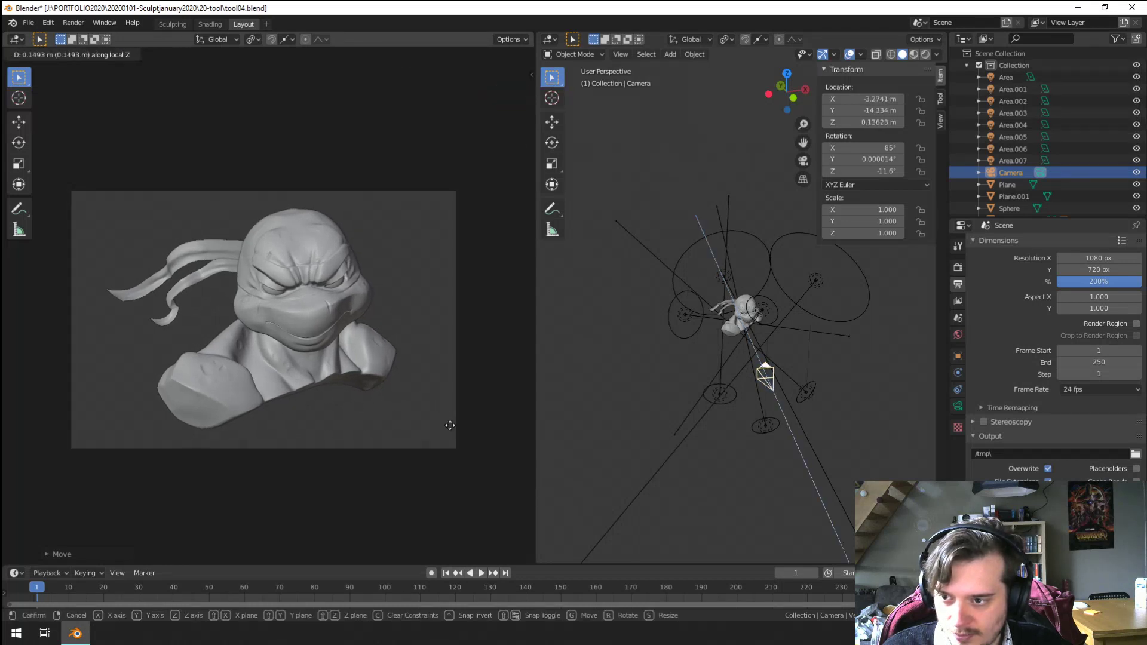
click(433, 425)
scroll(432, 425, up, 1)
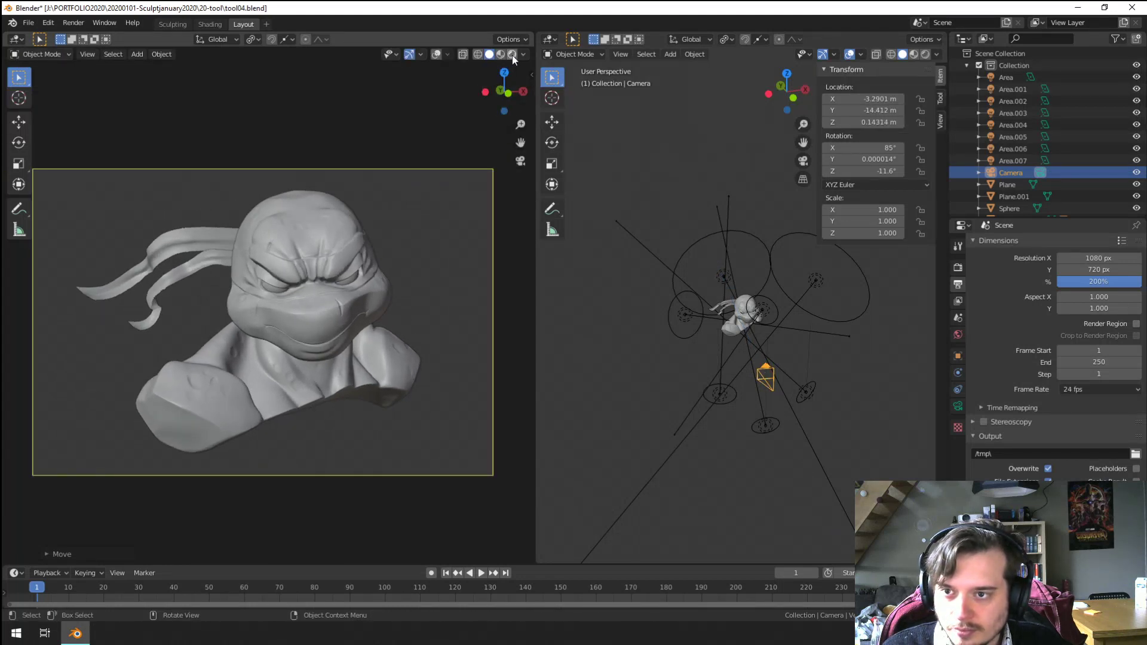
click(511, 54)
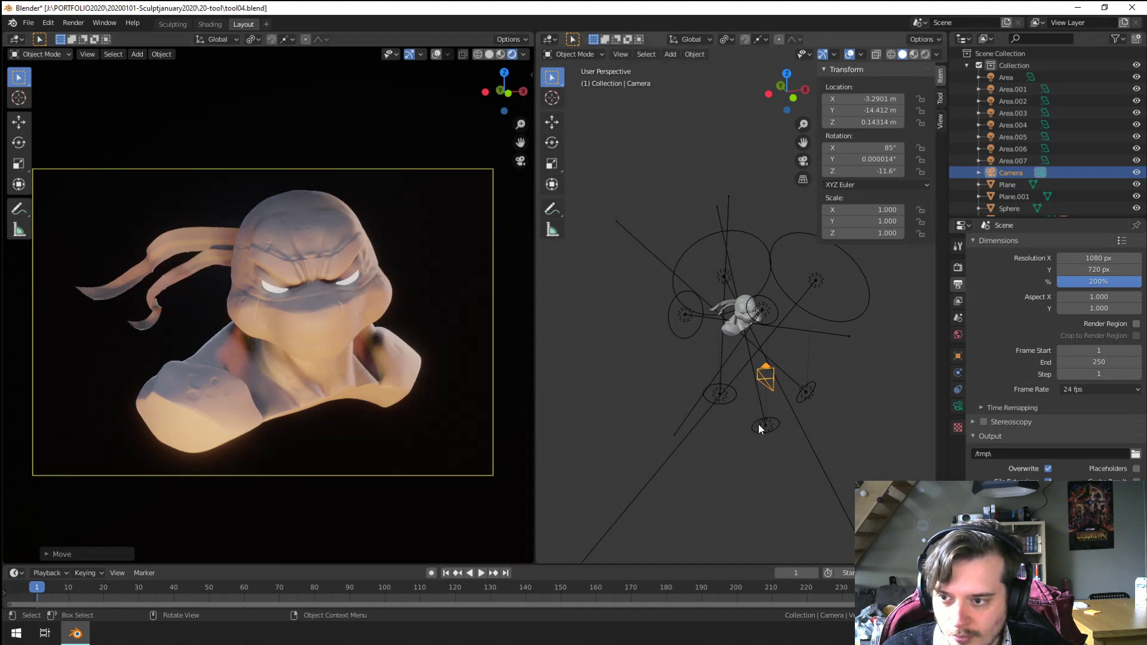
Step: Examine the rendered bust up close, checking the lighting on the face and the edges of the mask band tails
middle_drag(757, 424, 647, 376)
scroll(246, 296, up, 2)
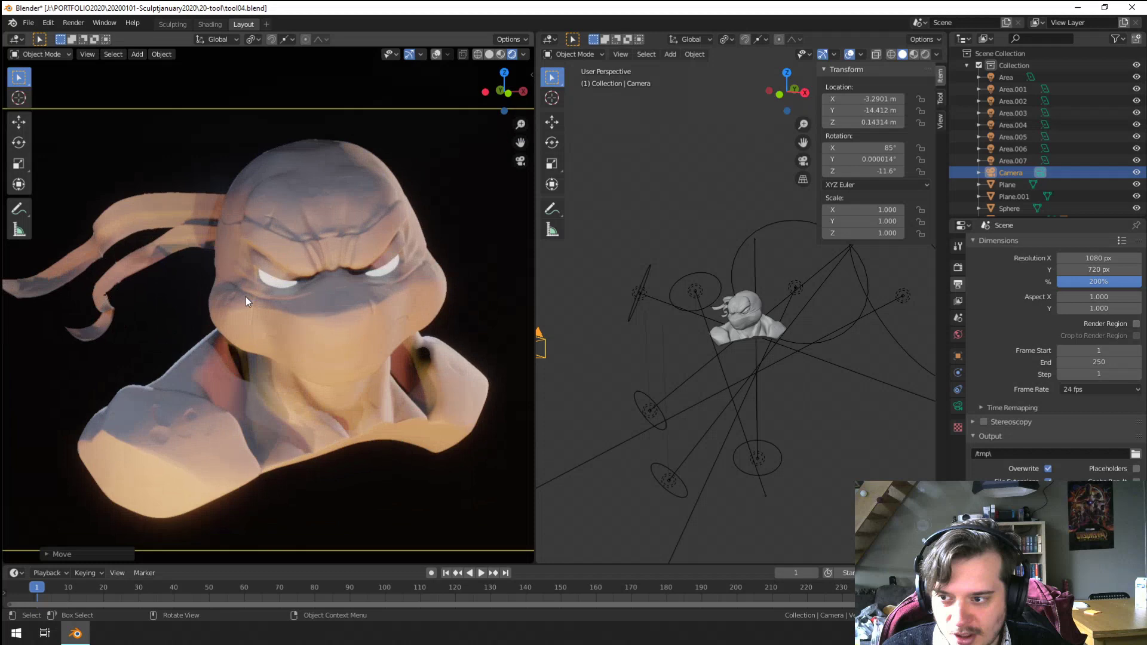
scroll(358, 316, up, 2)
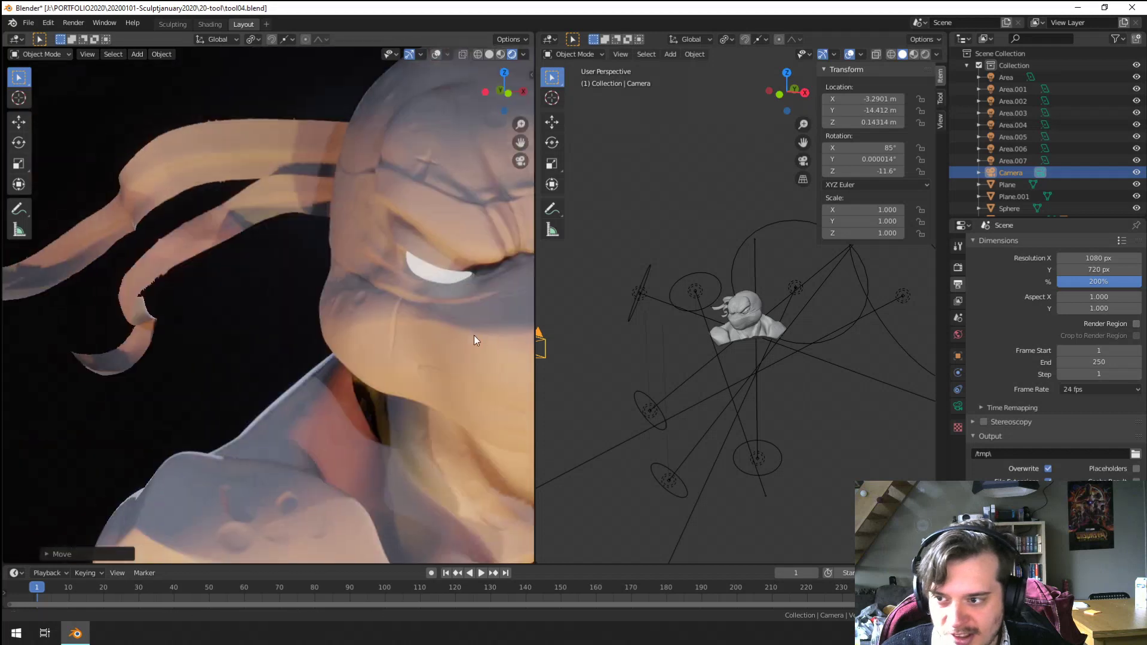
scroll(258, 313, up, 3)
scroll(205, 281, up, 2)
scroll(271, 263, up, 1)
scroll(271, 263, down, 4)
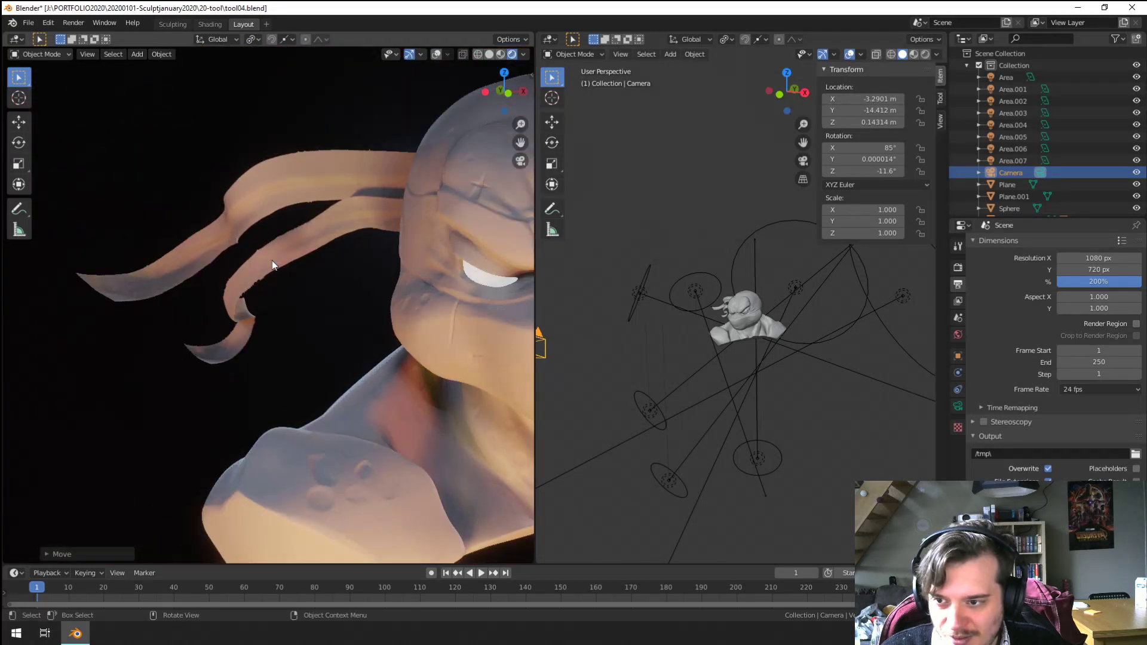
scroll(277, 270, up, 5)
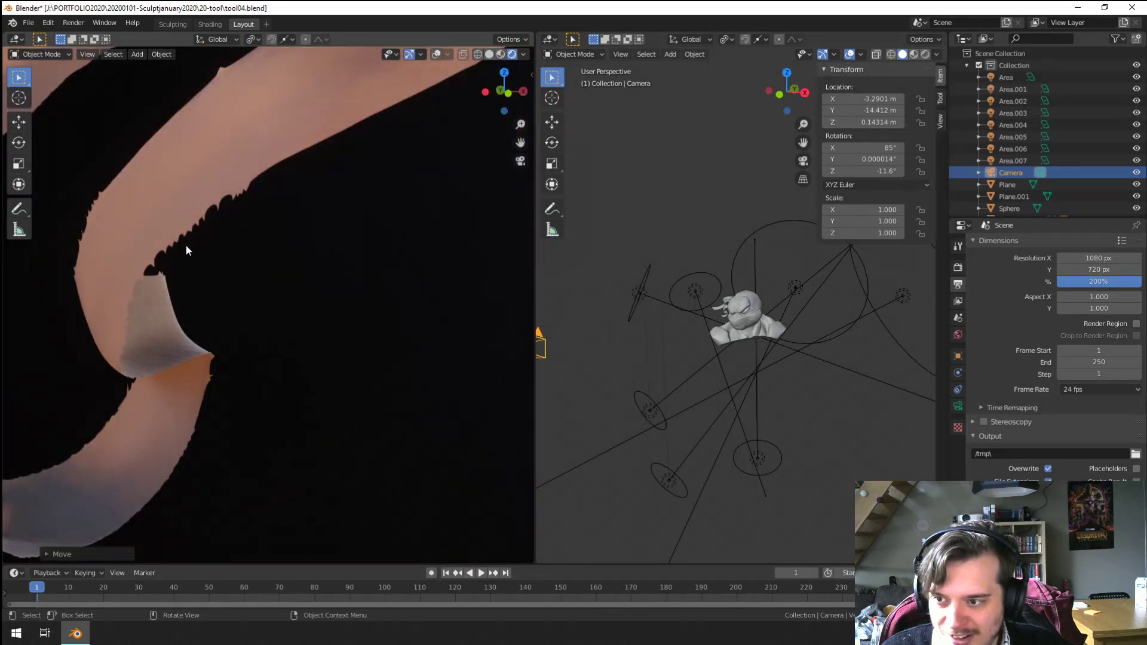
scroll(232, 254, down, 5)
scroll(287, 299, up, 5)
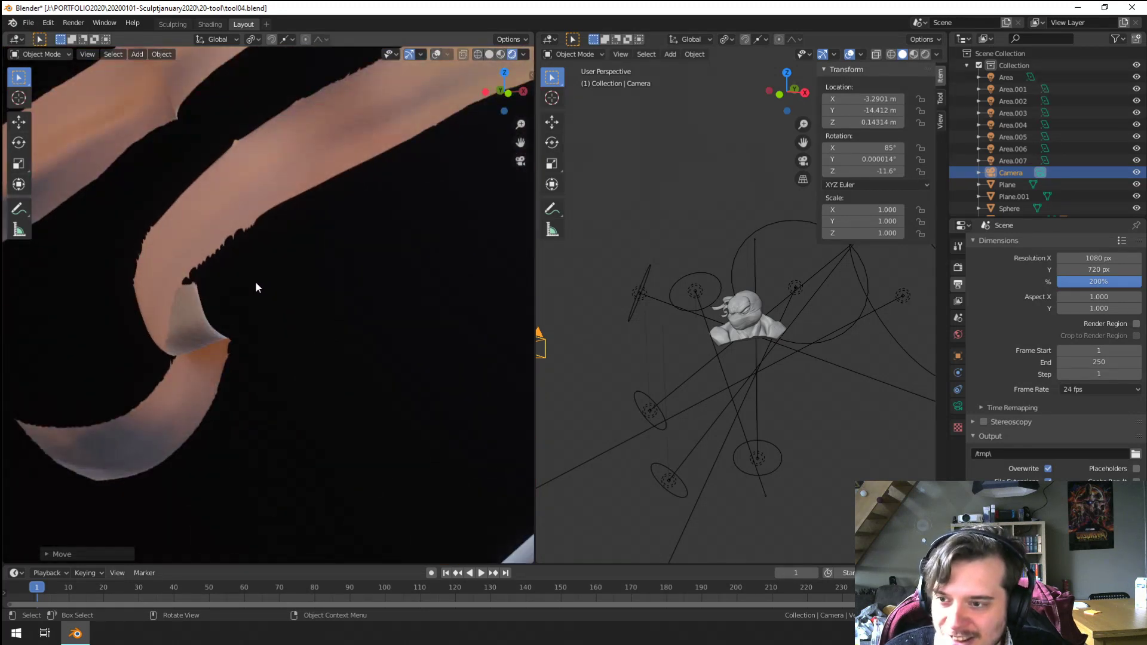
scroll(255, 287, down, 6)
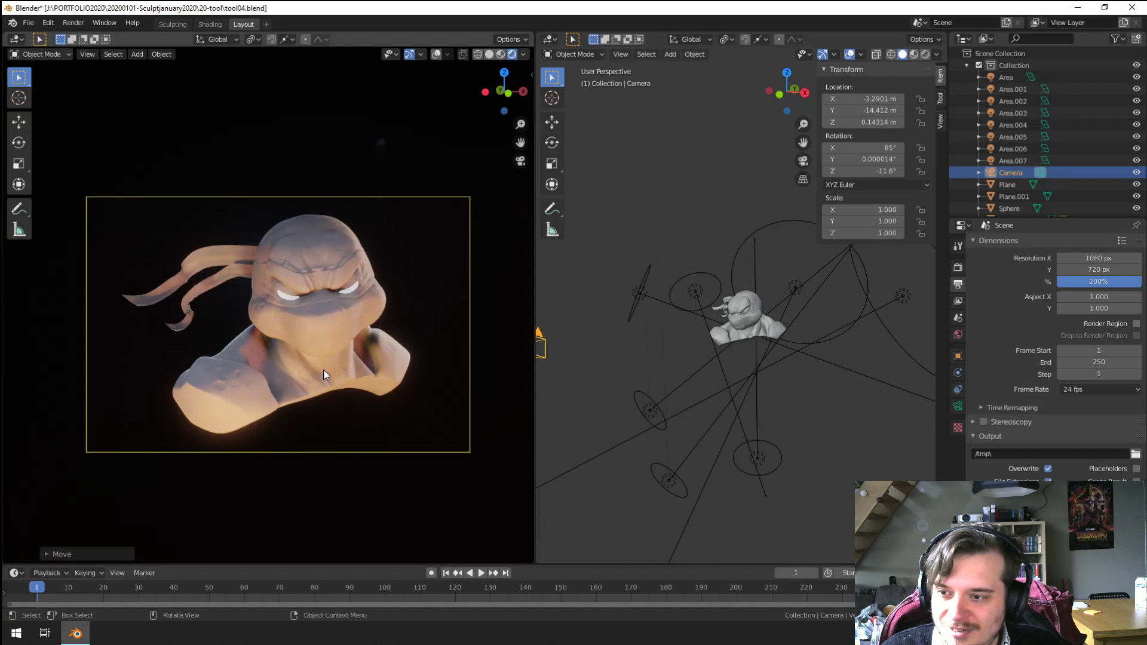
scroll(323, 376, up, 2)
scroll(324, 374, down, 2)
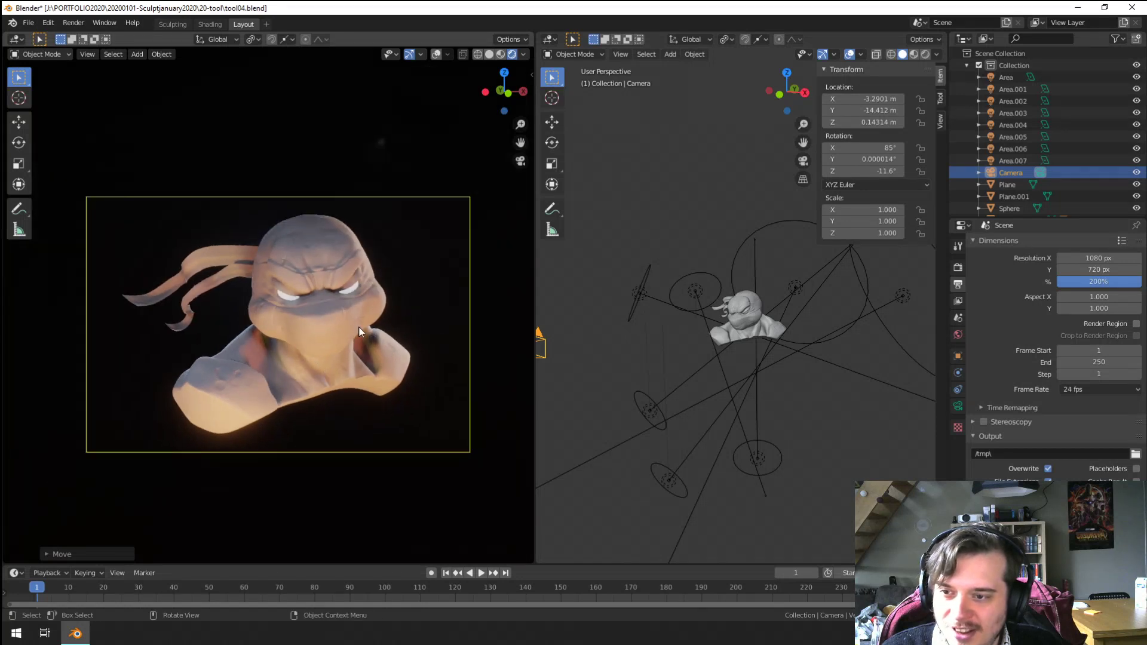
Step: Delete the three area lights below the bust (Area.001, Area.005, Area.006) and the light named Area beside it
click(779, 463)
shift+click(682, 493)
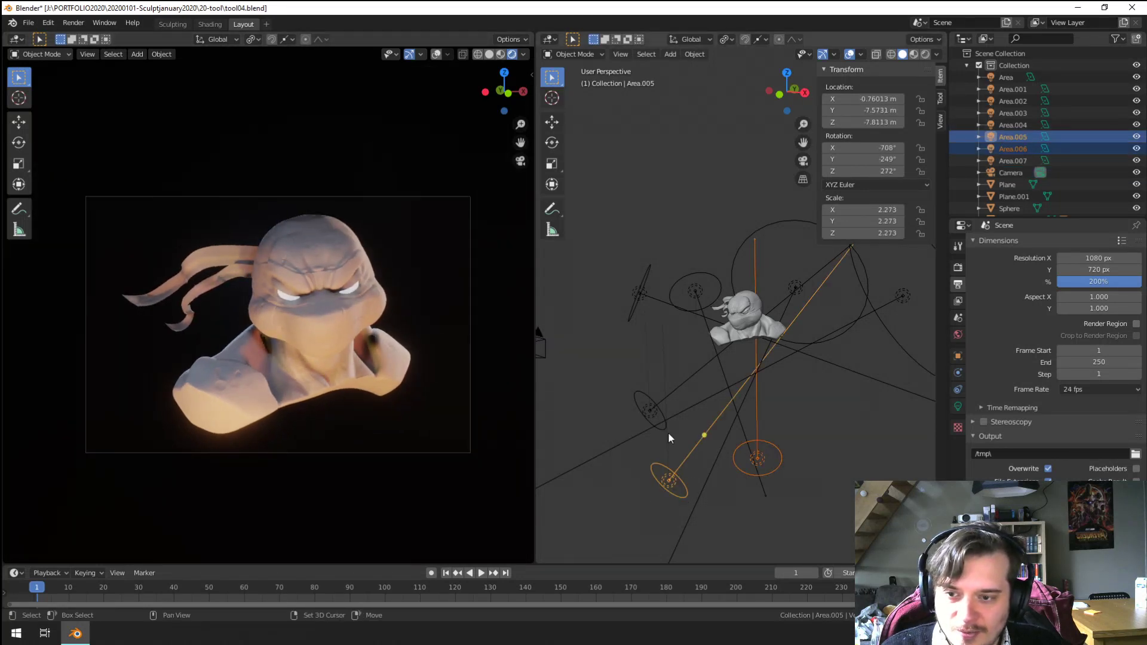
shift+click(662, 424)
key(x)
click(667, 427)
click(642, 298)
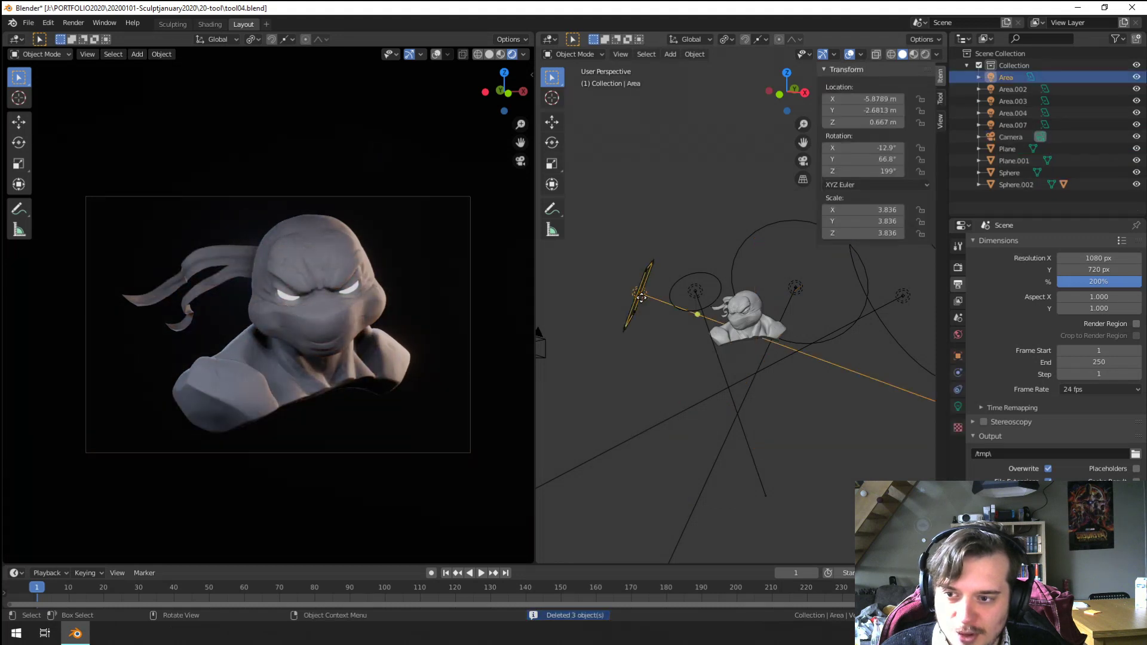
click(641, 299)
Step: Move Area.003 to about X 0.76, Y -4.00, Z 1.75 m in front of the bust and rotate it to about -180°, -143°, -85.9°
middle_drag(686, 317, 712, 372)
drag(728, 413, 776, 402)
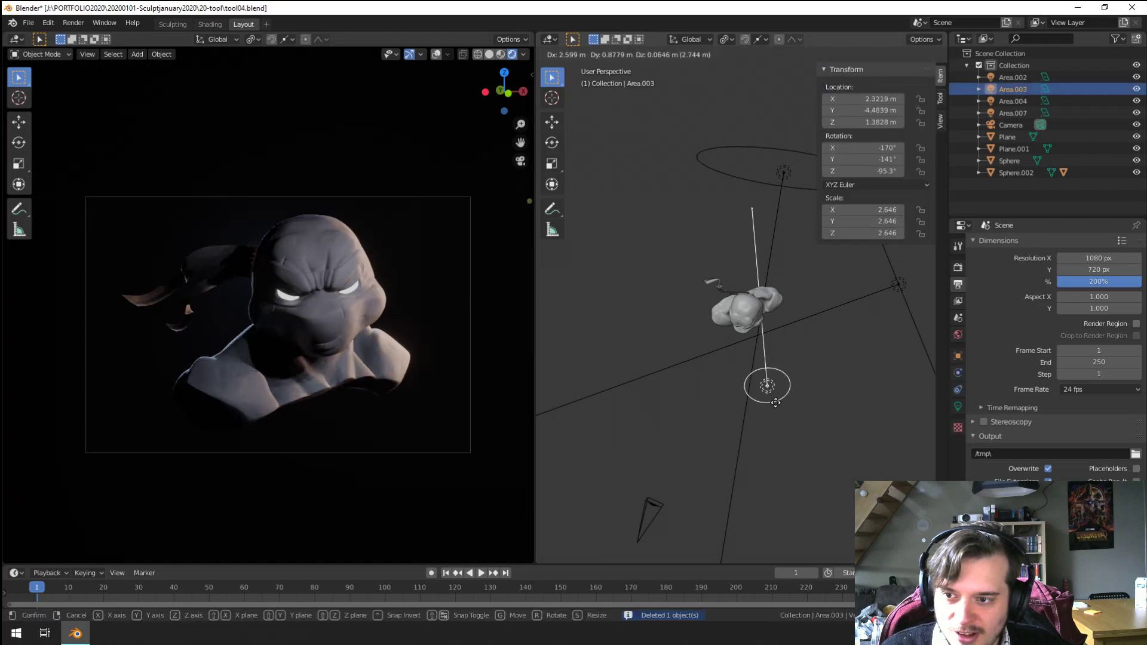
click(773, 402)
middle_drag(793, 412, 843, 333)
key(r)
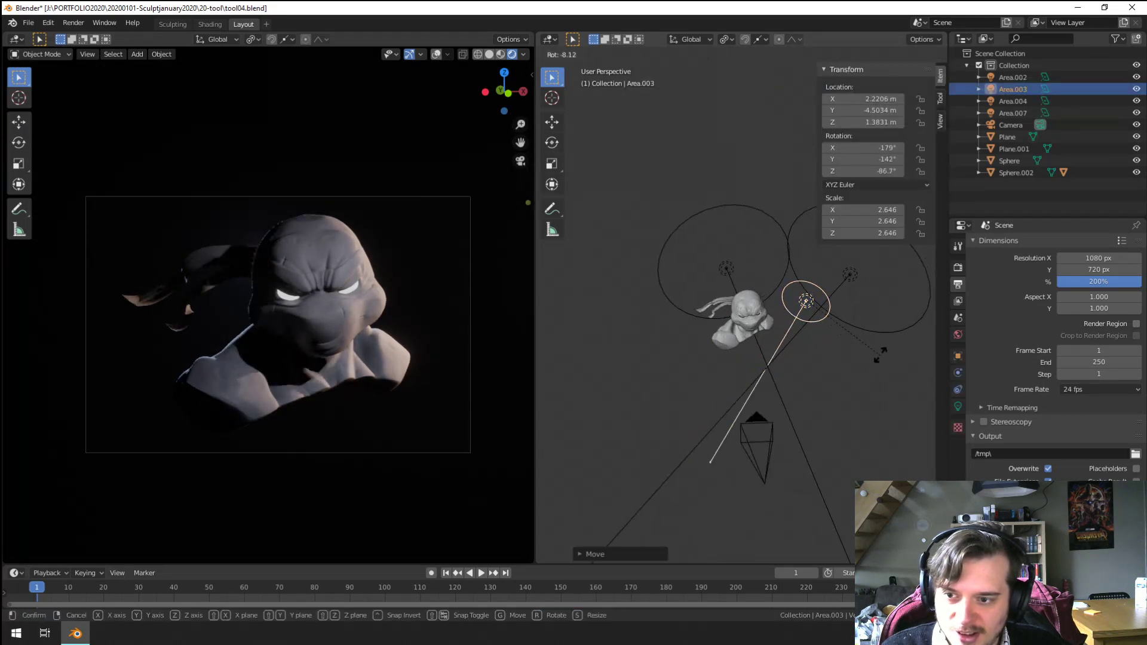
click(879, 352)
key(g)
click(851, 346)
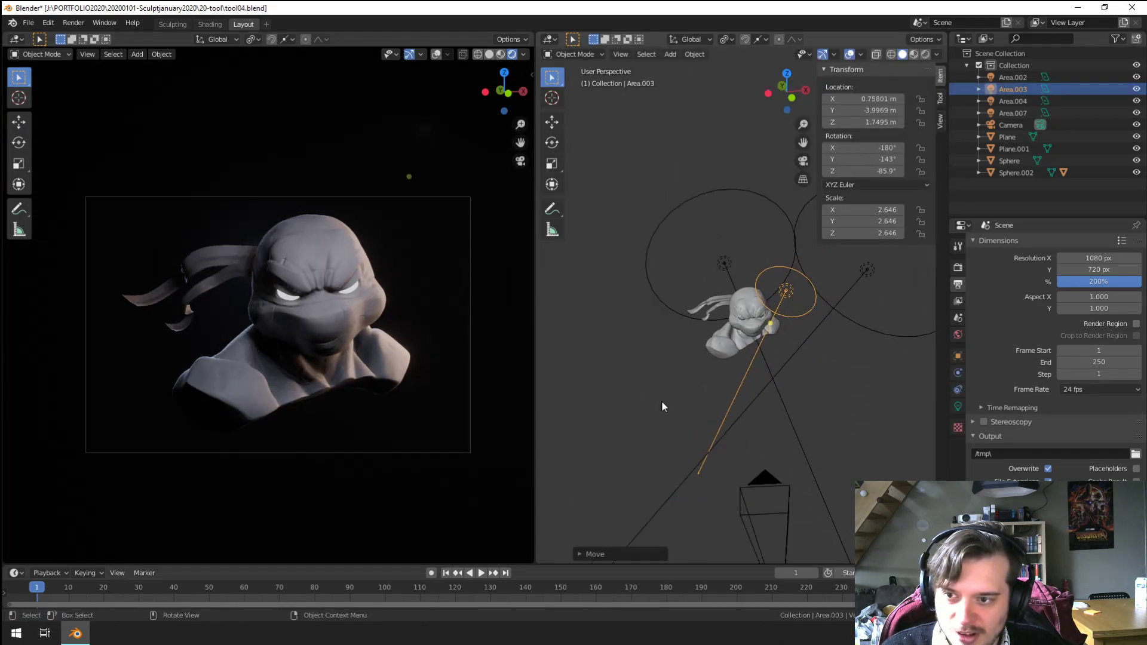
Step: Reposition Area.003 to about X 2.48, Y -5.37, Z -0.88 m with rotation about -144°, -141°, -119°, lighting the bust from lower down
scroll(403, 342, up, 4)
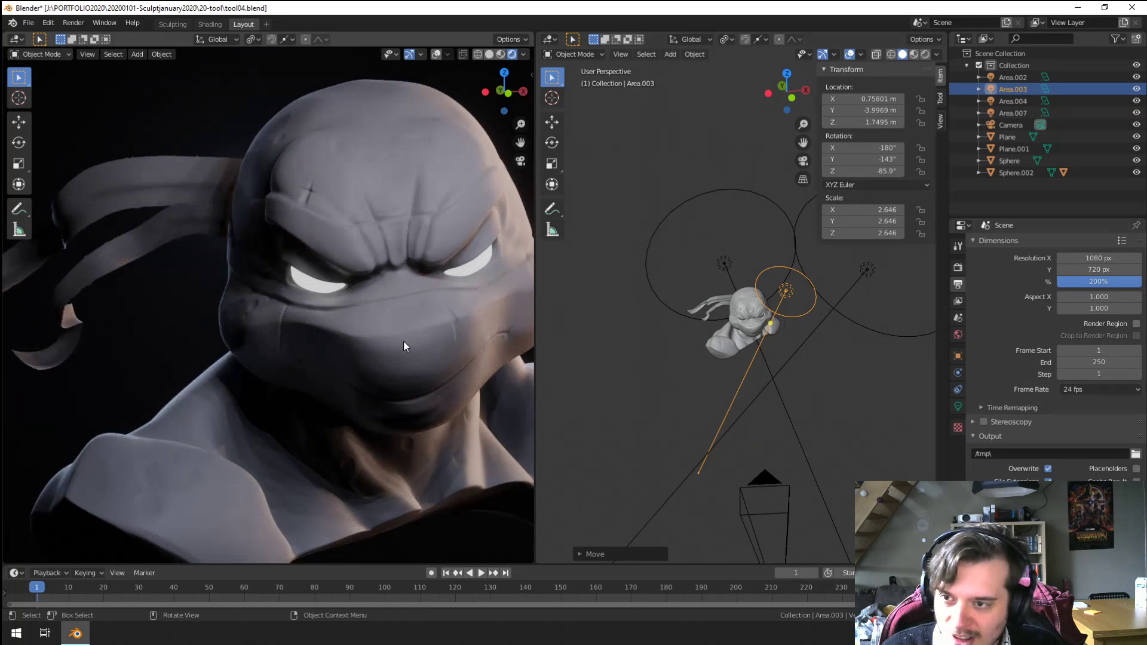
scroll(403, 341, down, 1)
scroll(410, 343, down, 2)
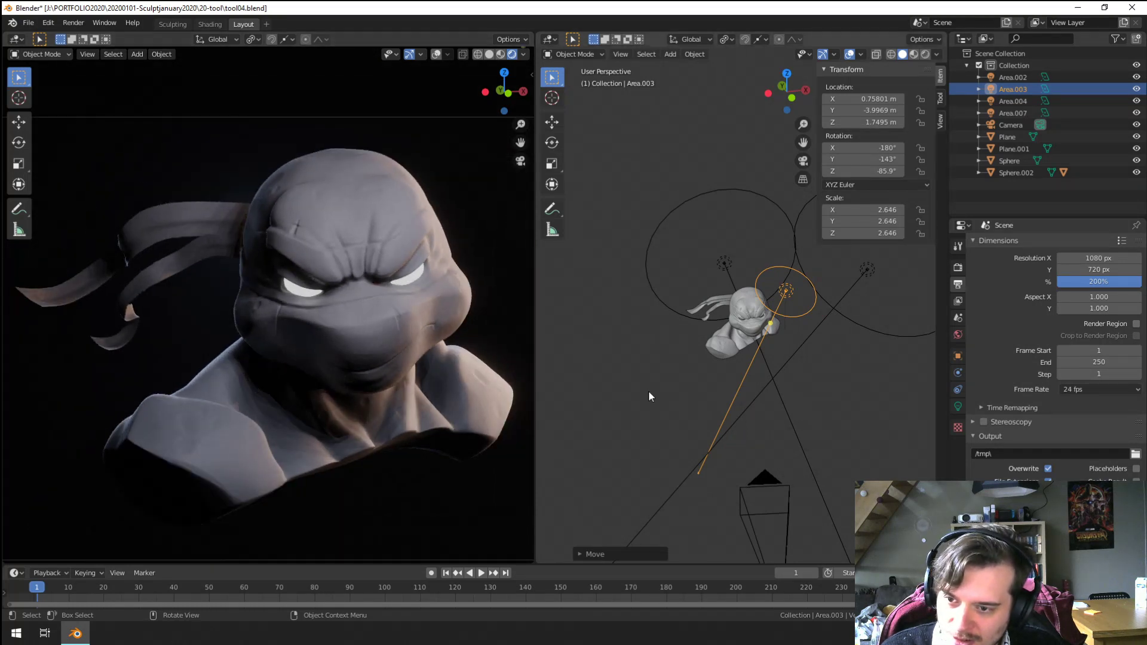
key(g)
click(804, 446)
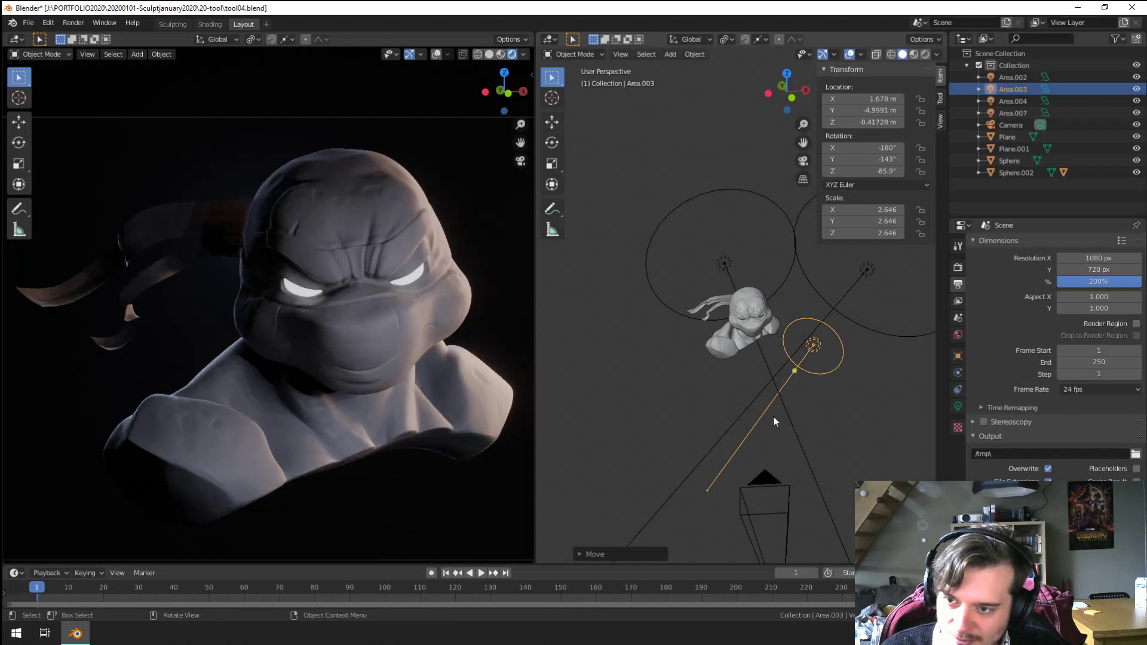
scroll(777, 422, down, 3)
key(g)
click(779, 434)
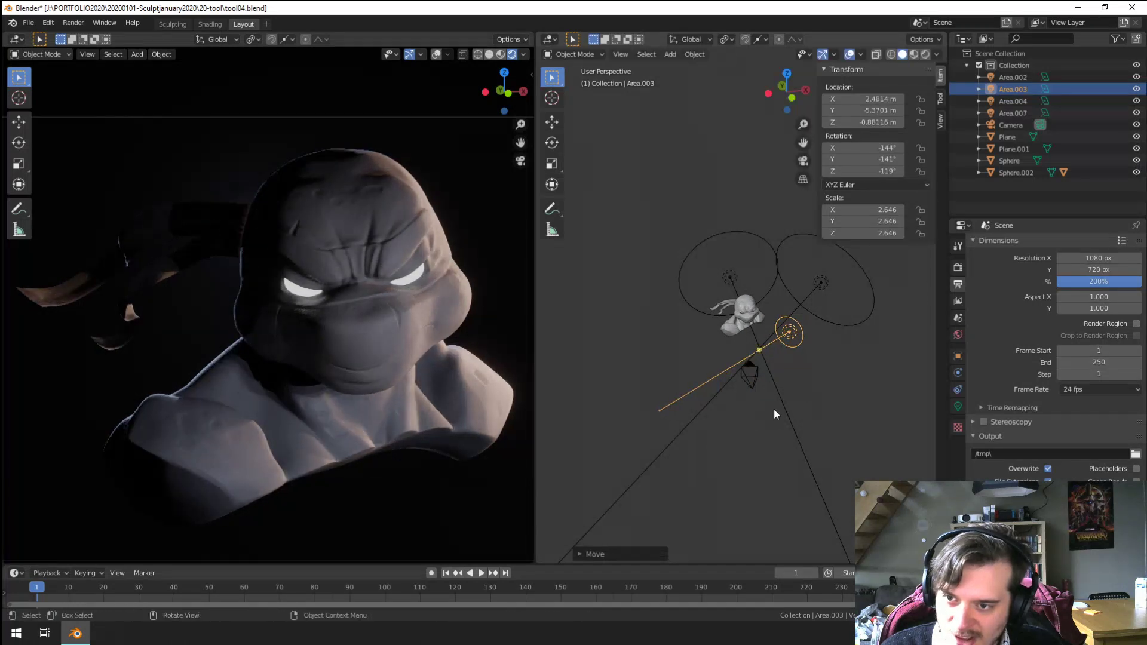
Step: Scale the rear light Area.007 down to about 4.375 and move it to about X 6.08, Y 5.90, Z 1.27 m
middle_drag(773, 408, 805, 271)
click(805, 271)
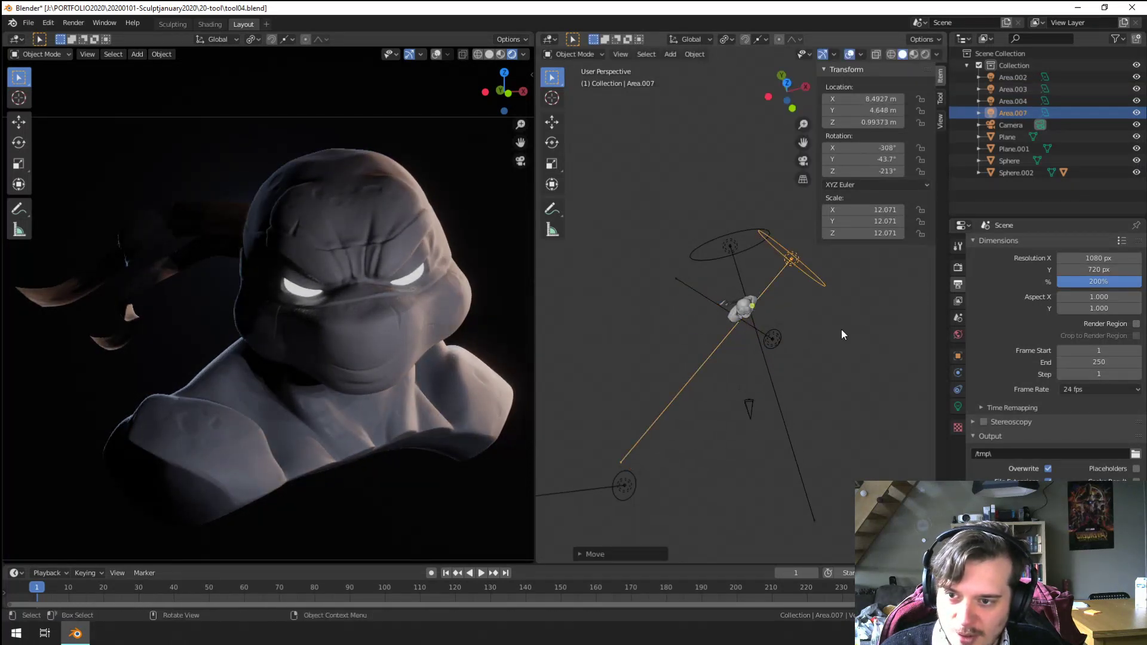
key(s)
key(Escape)
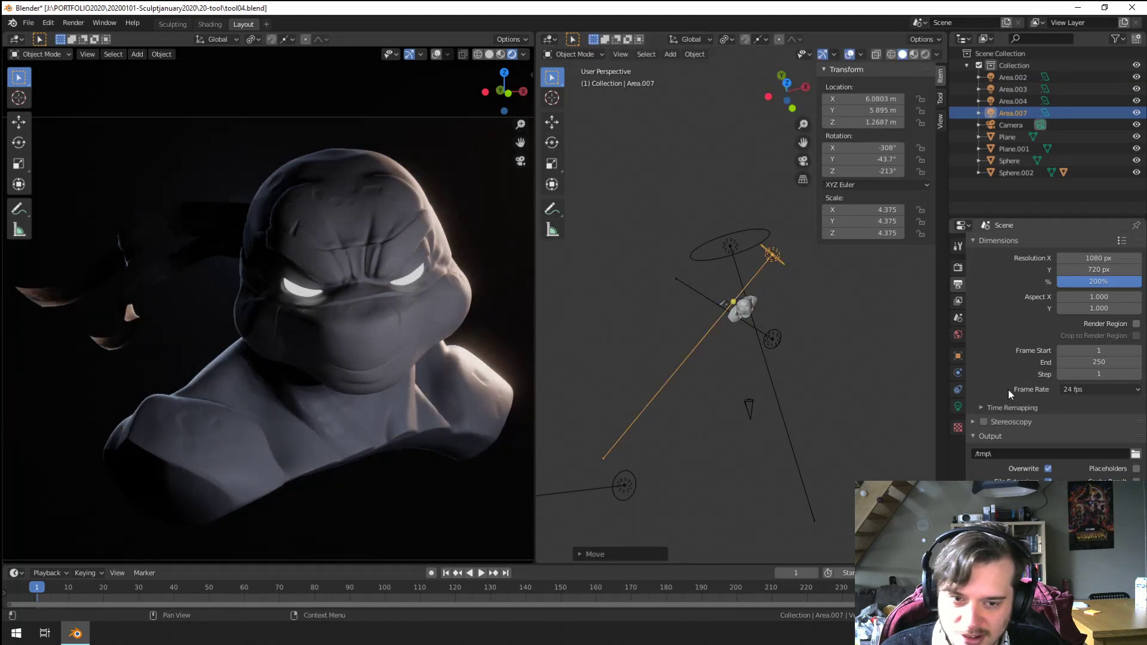
Step: Give Area.007 a warm yellow-orange colour and set its power to 177.1 W
click(958, 405)
click(1089, 308)
click(1051, 215)
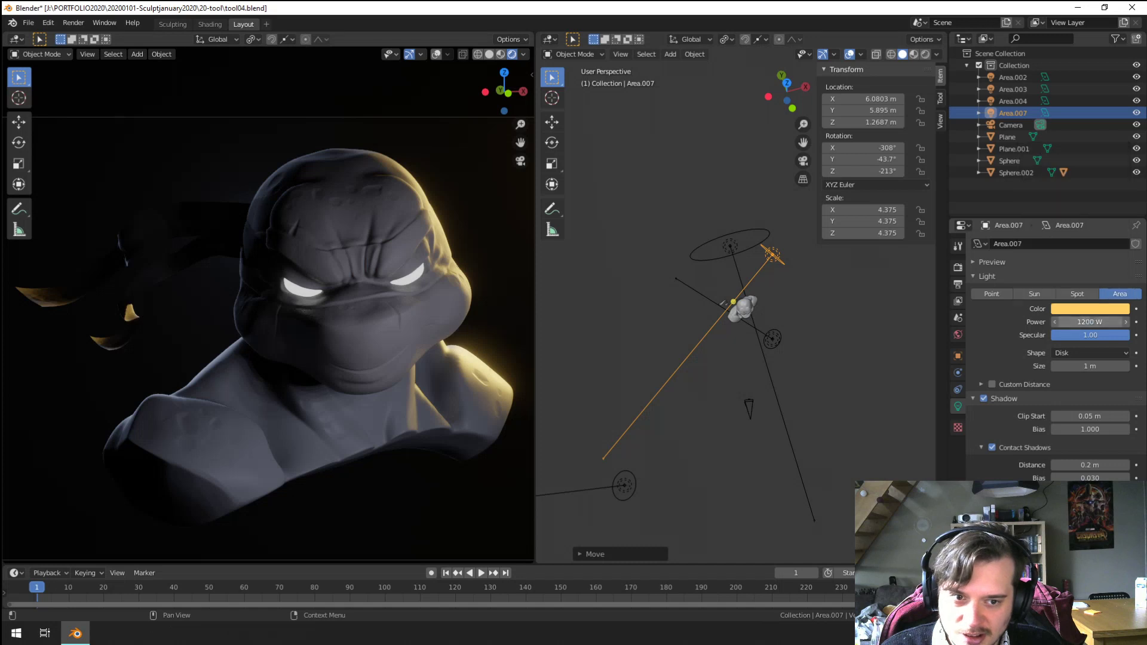
key(Return)
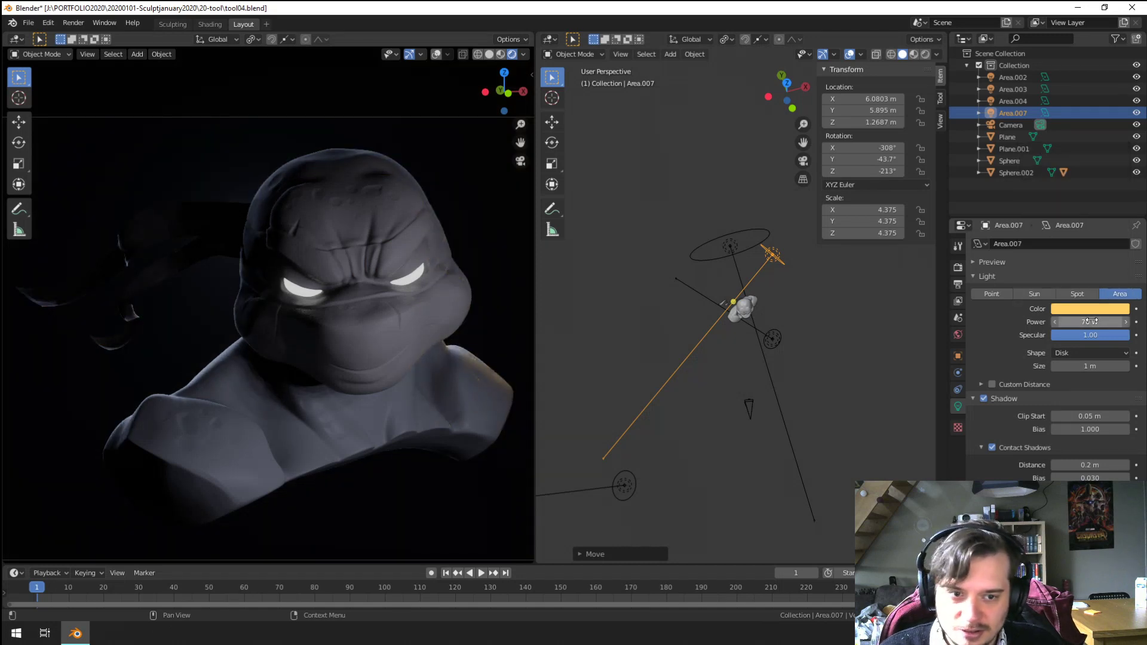
drag(1091, 321, 1094, 321)
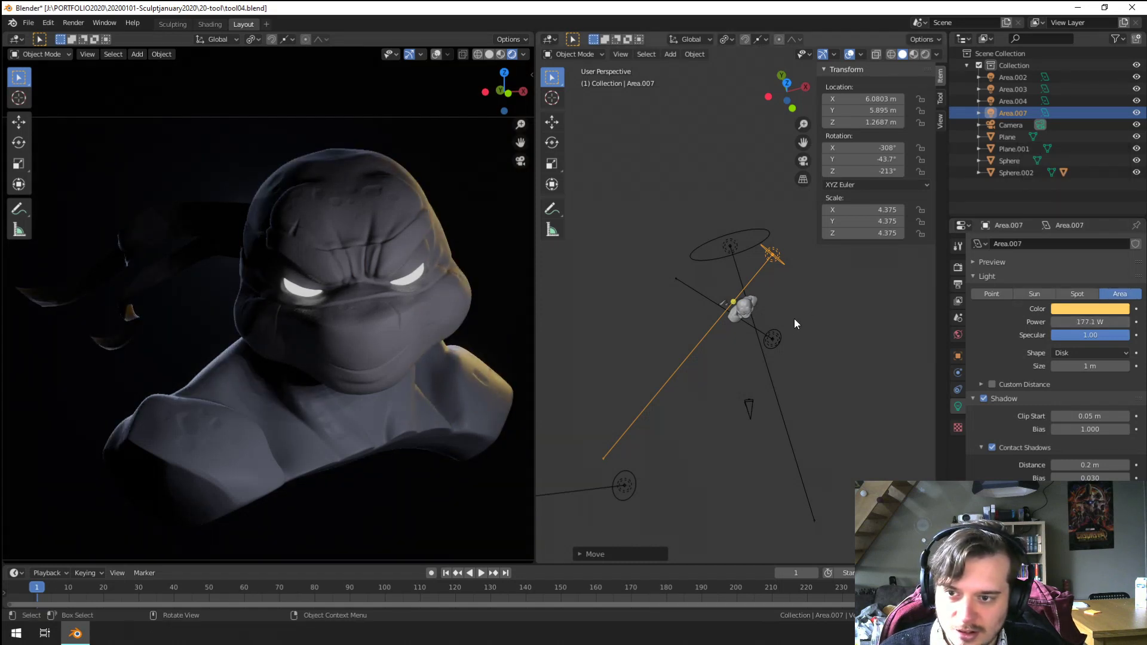
Step: Move Area.007 to about X 7.50, Y 5.55, Z 1.26 m, rotate it to about -188°, -66.9°, -332°, and scale it to about 13.622
key(g)
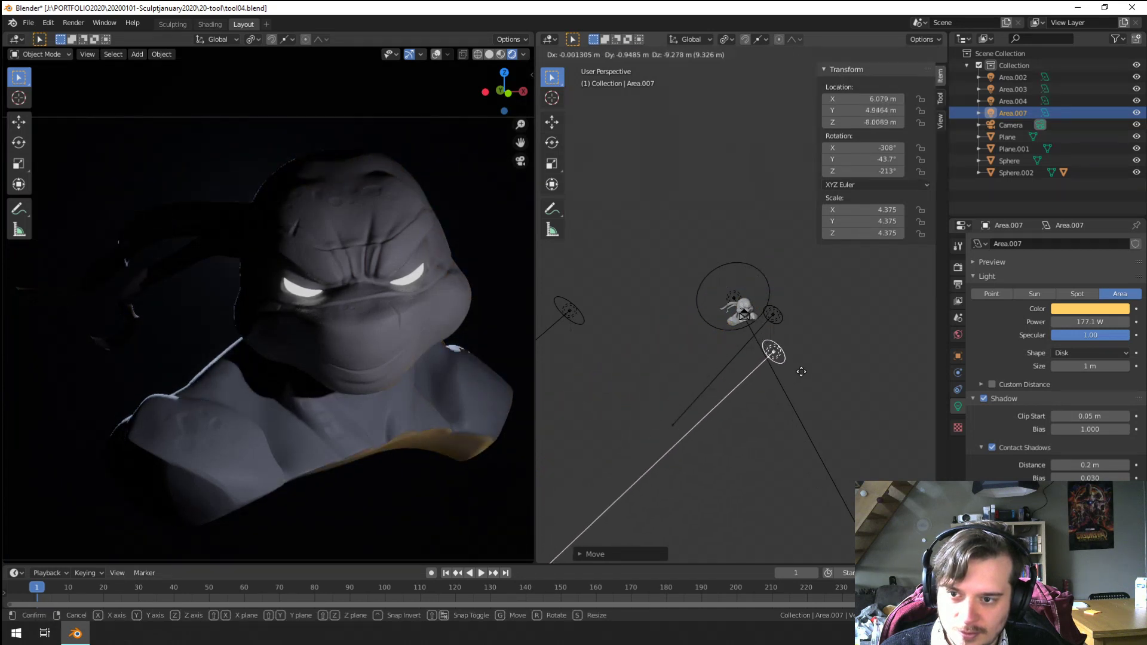
click(808, 346)
key(r)
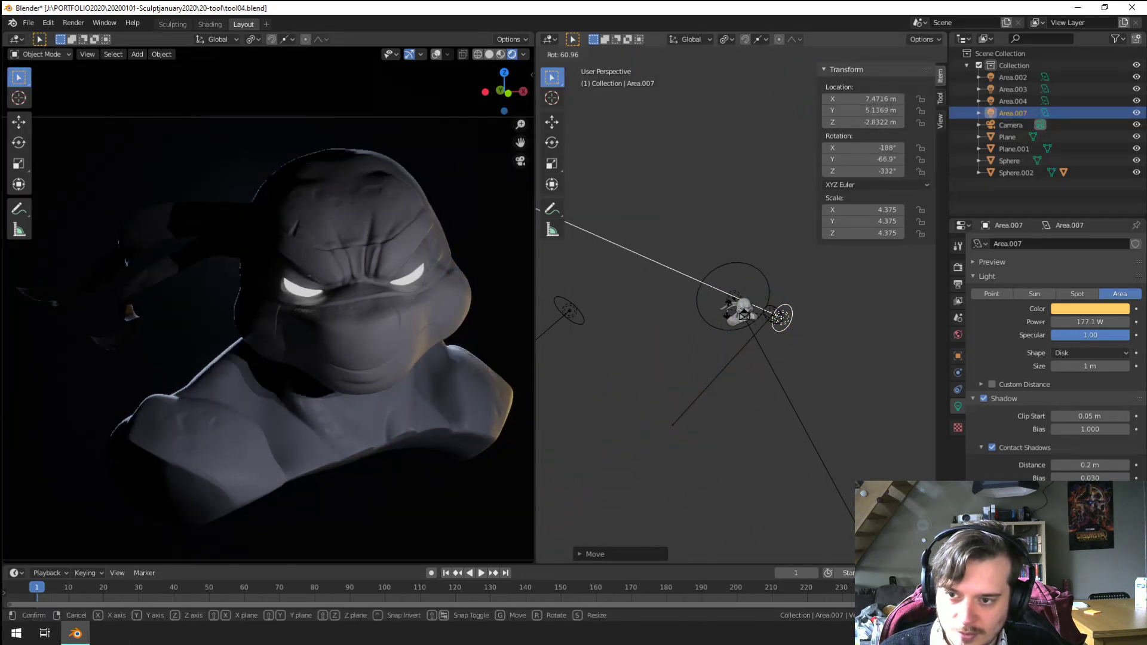
click(765, 360)
key(s)
click(753, 453)
key(g)
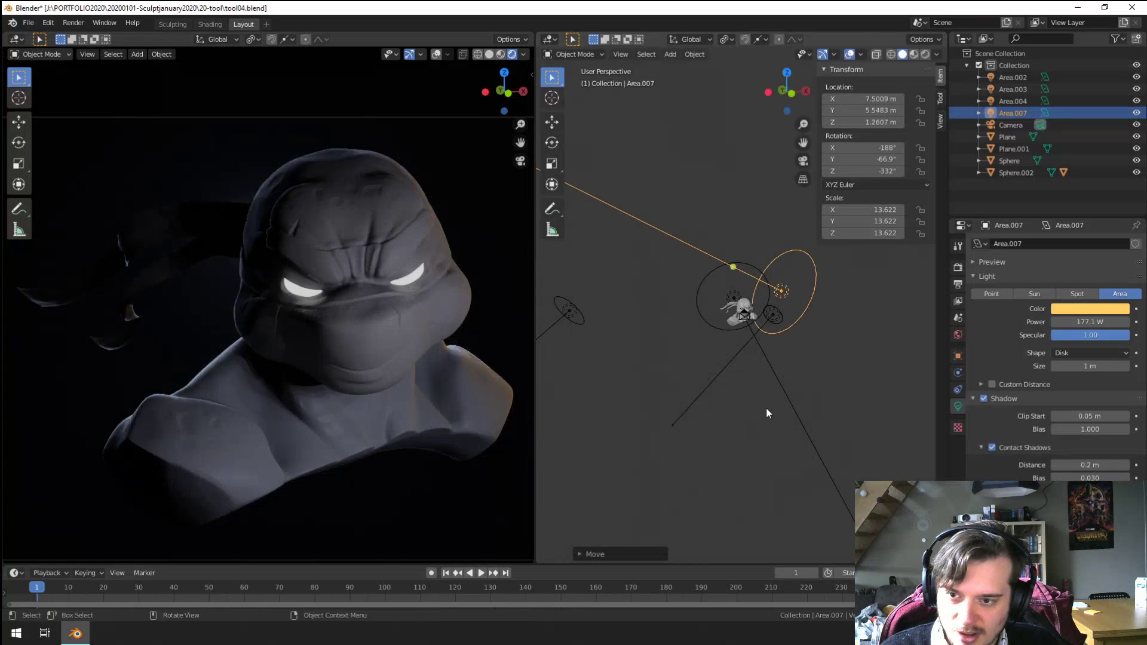
click(745, 354)
Step: Set the power of the bluish rear light Area.002 to 2400 W
key(KP_0)
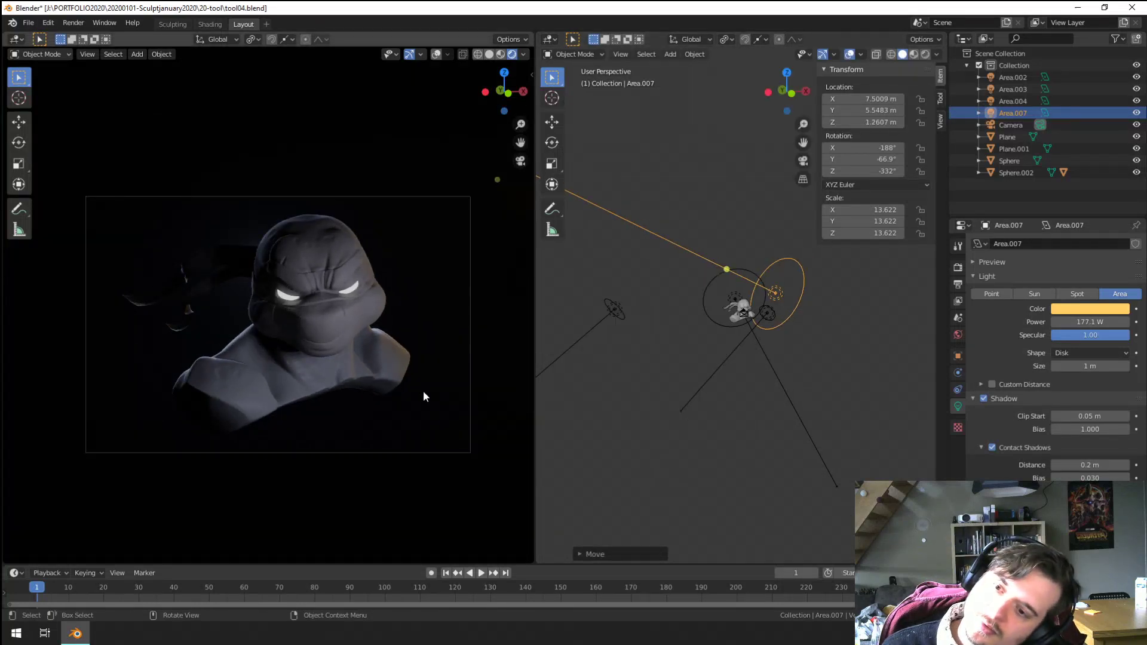
key(Home)
scroll(642, 412, up, 2)
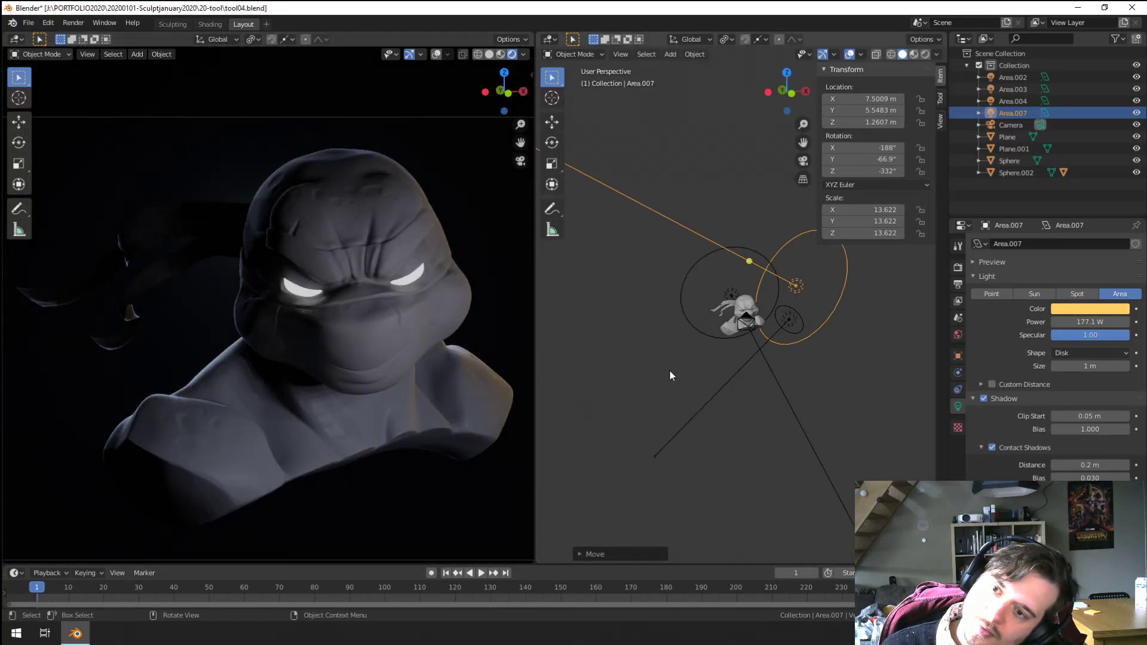
scroll(674, 334, up, 1)
click(670, 342)
middle_drag(670, 342, 771, 334)
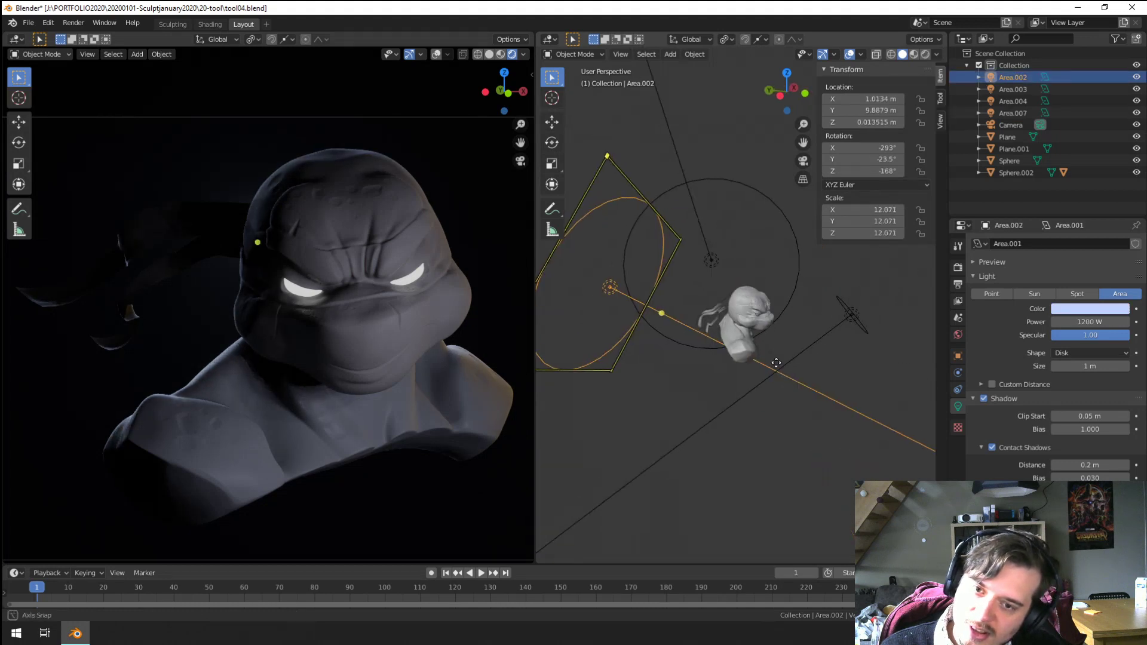
click(1073, 321)
text(2400)
key(Return)
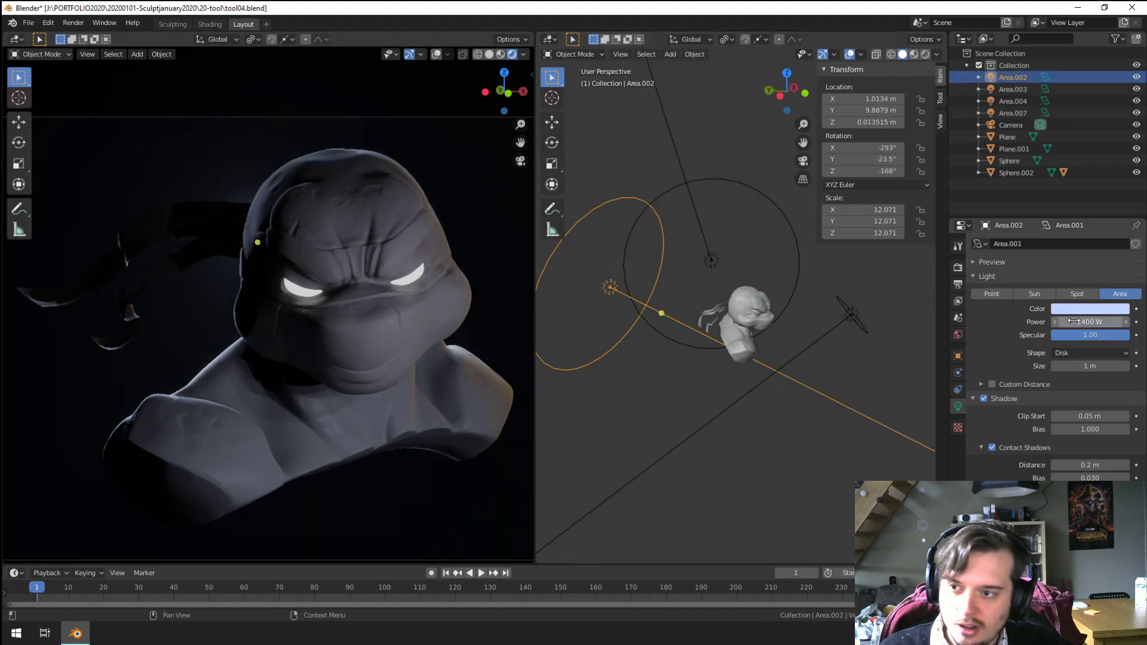
Step: Move Area.002 closer behind the bust, to about X 0.12, Y 8.49, Z 0.13 m
middle_drag(867, 363, 885, 399)
key(g)
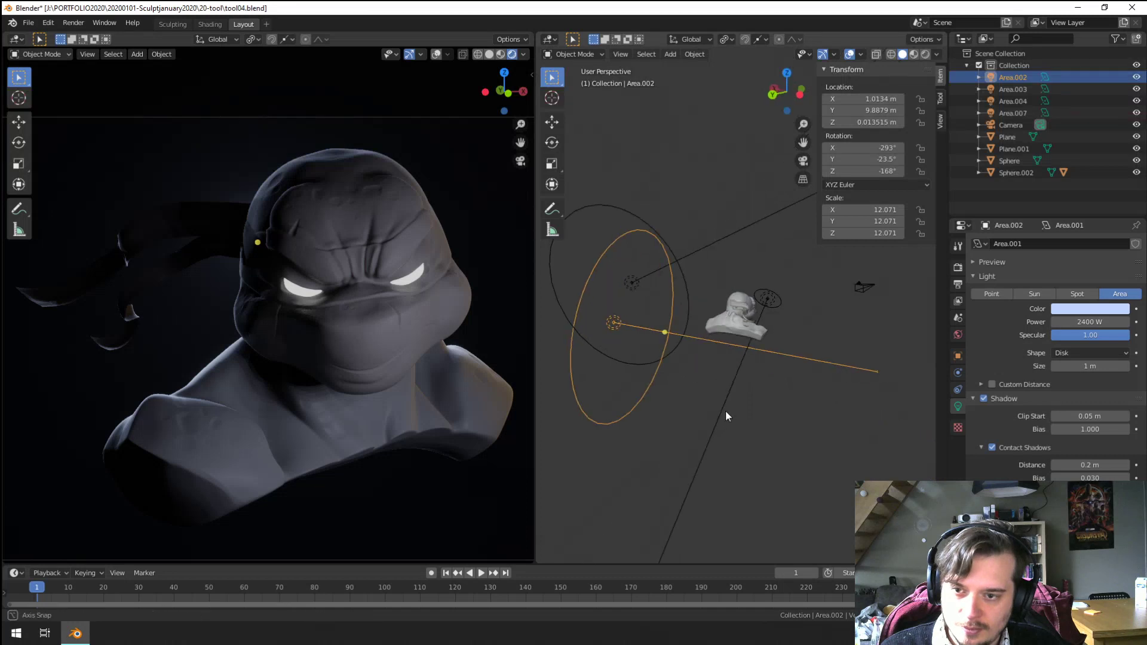
click(788, 389)
middle_drag(788, 388, 729, 376)
key(g)
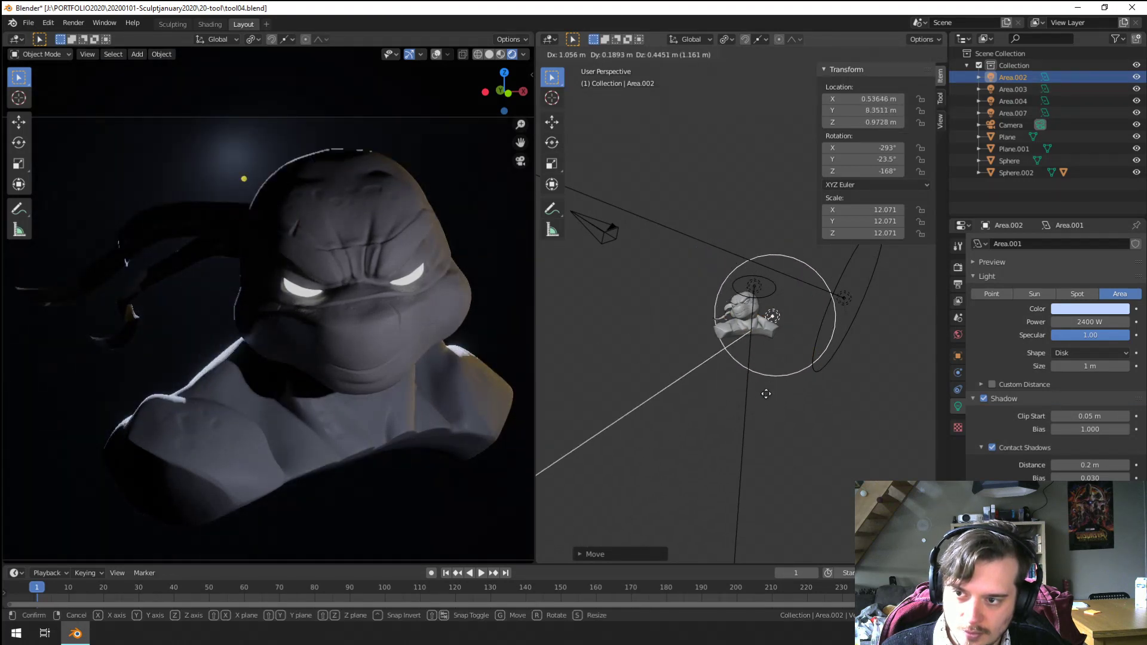
click(740, 425)
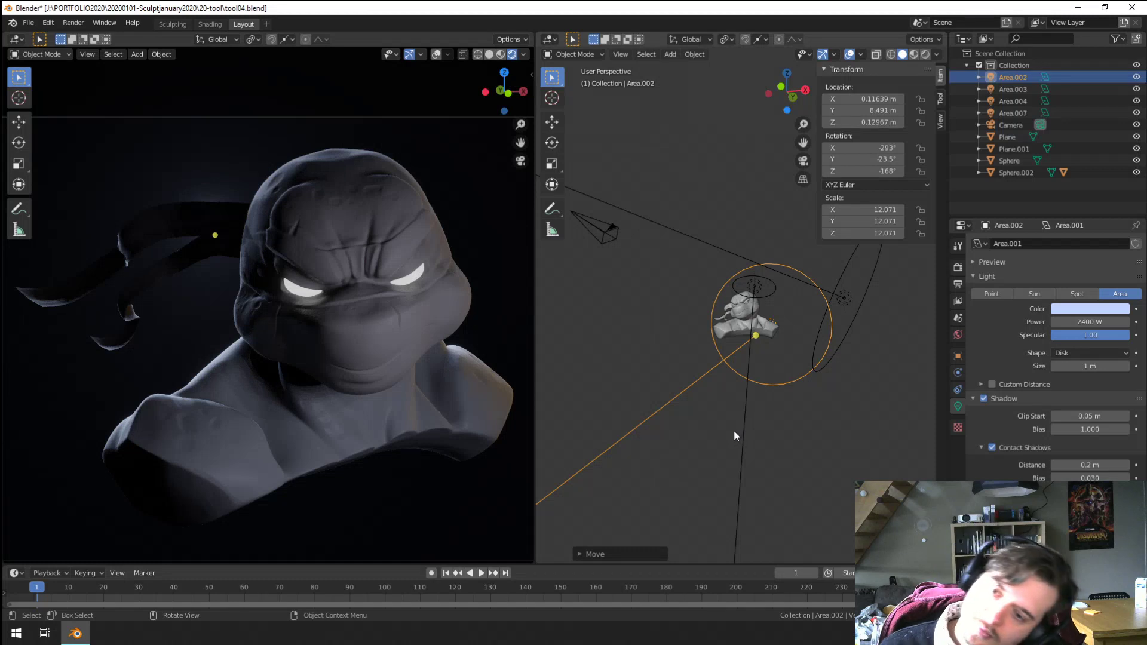
Step: Rotate Area.002 to about -293°, -15.1°, -141° and move it to about X -0.83, Y 8.17, Z 0.19 m
key(r)
key(r)
click(799, 427)
key(g)
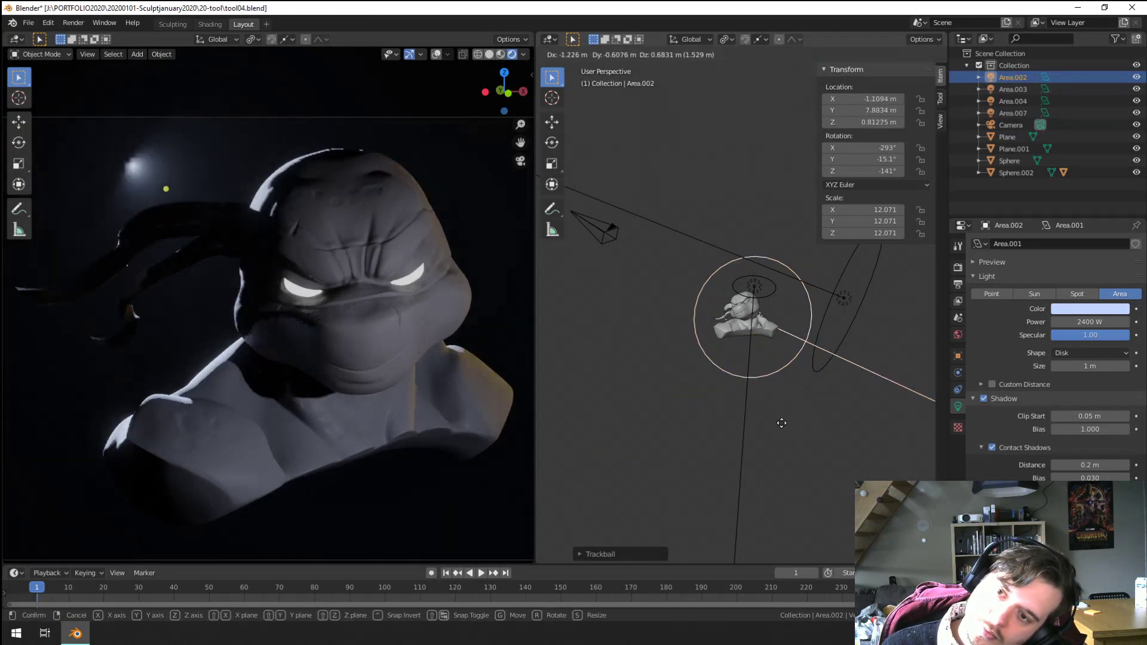
click(738, 425)
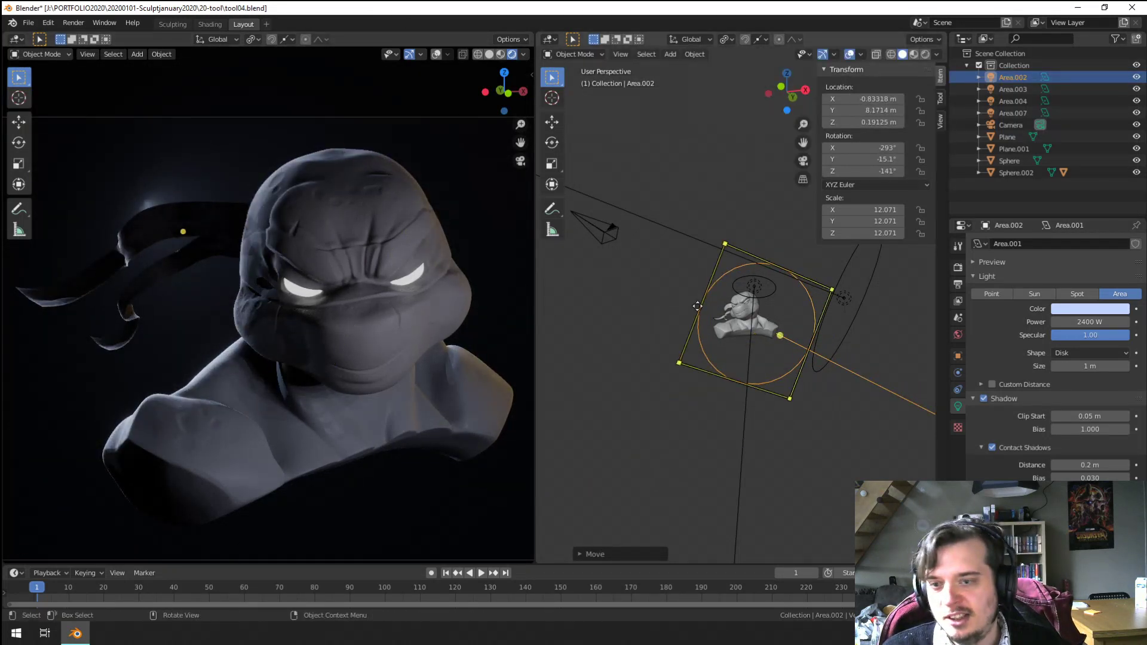
Step: Examine the rear light's effect on the bust up close from several angles and through the camera
scroll(712, 332, up, 1)
middle_drag(700, 374, 797, 378)
scroll(794, 376, up, 5)
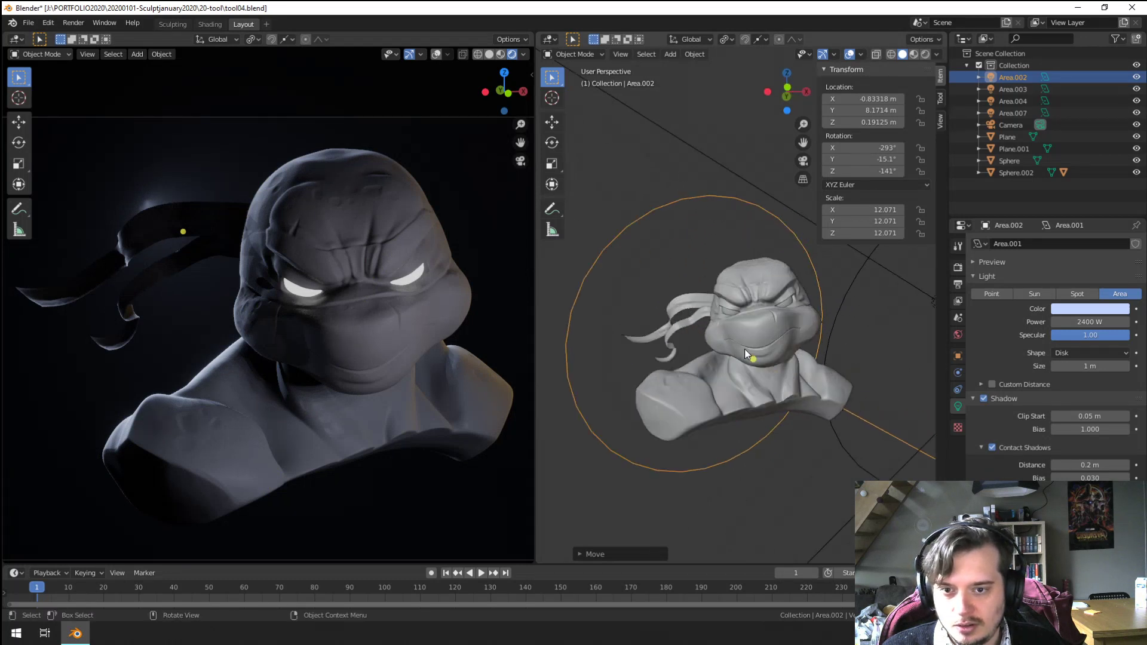
middle_drag(744, 349, 747, 337)
middle_drag(406, 412, 400, 399)
scroll(353, 359, up, 4)
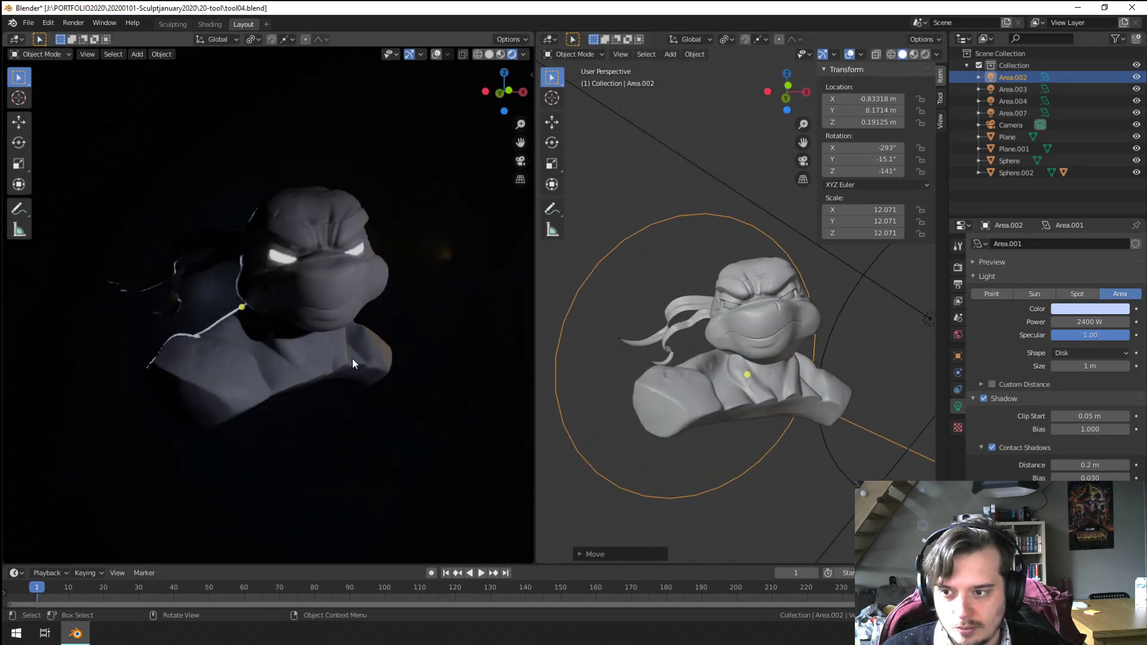
scroll(334, 357, down, 2)
scroll(332, 352, up, 4)
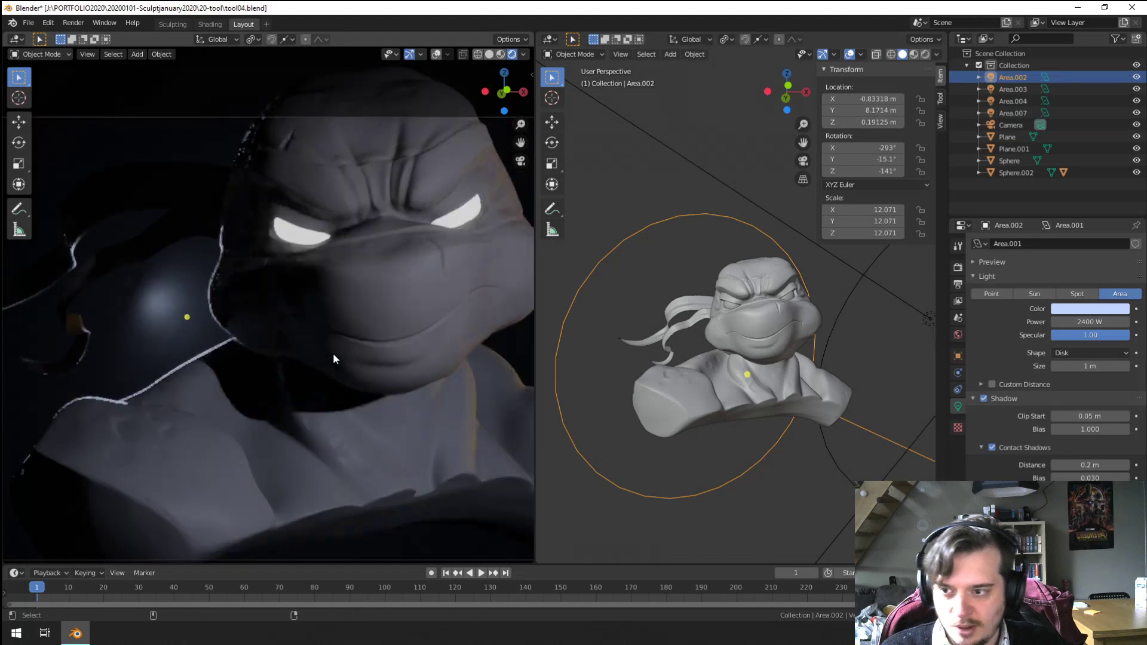
key(KP_0)
click(408, 193)
middle_drag(407, 192, 443, 290)
key(KP_0)
Step: Pull the camera back along its local Z axis and shift it to about X -2.38, Y -14.47, Z -2.78 m
scroll(401, 307, down, 3)
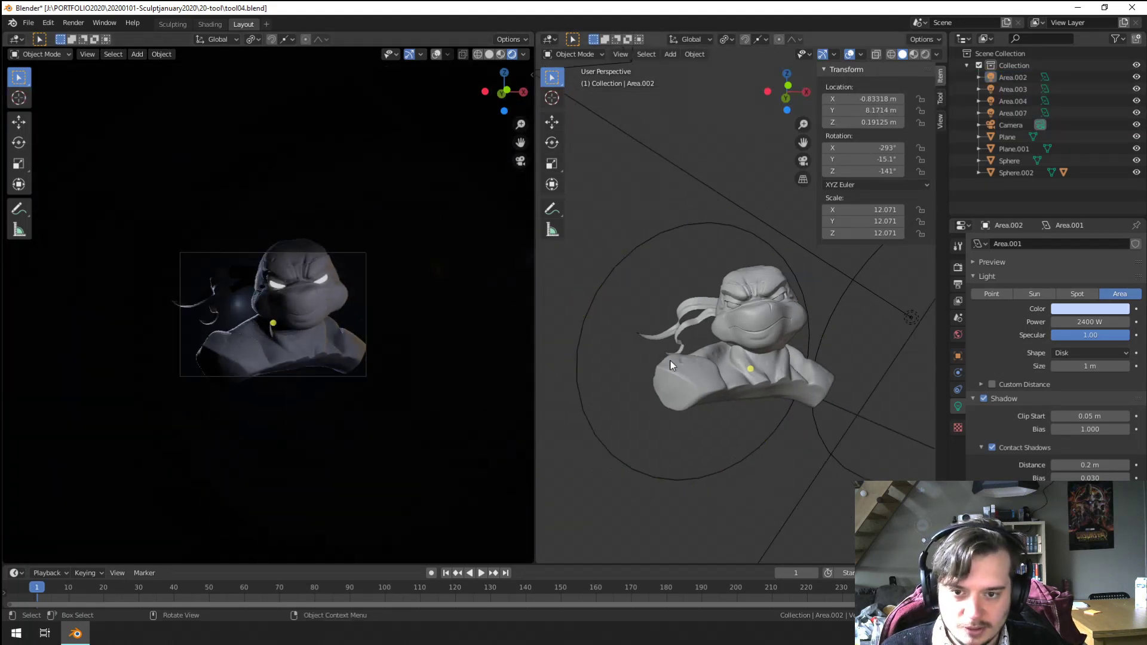
scroll(716, 281, down, 3)
click(704, 242)
key(g)
key(z)
key(z)
click(425, 481)
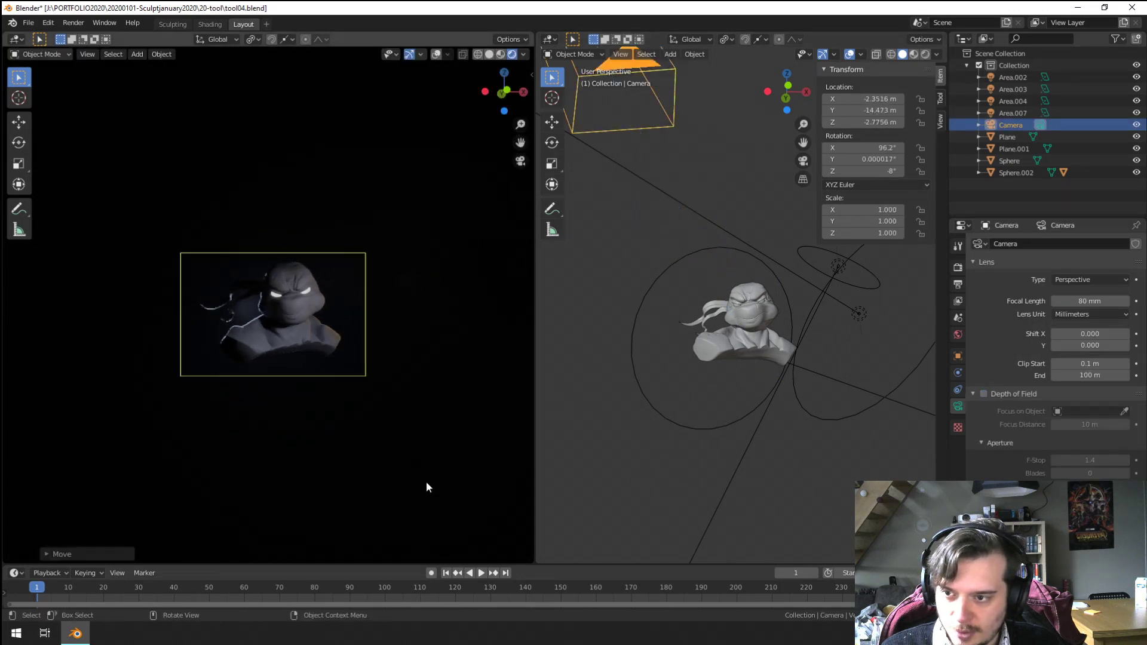
scroll(346, 418, up, 5)
key(g)
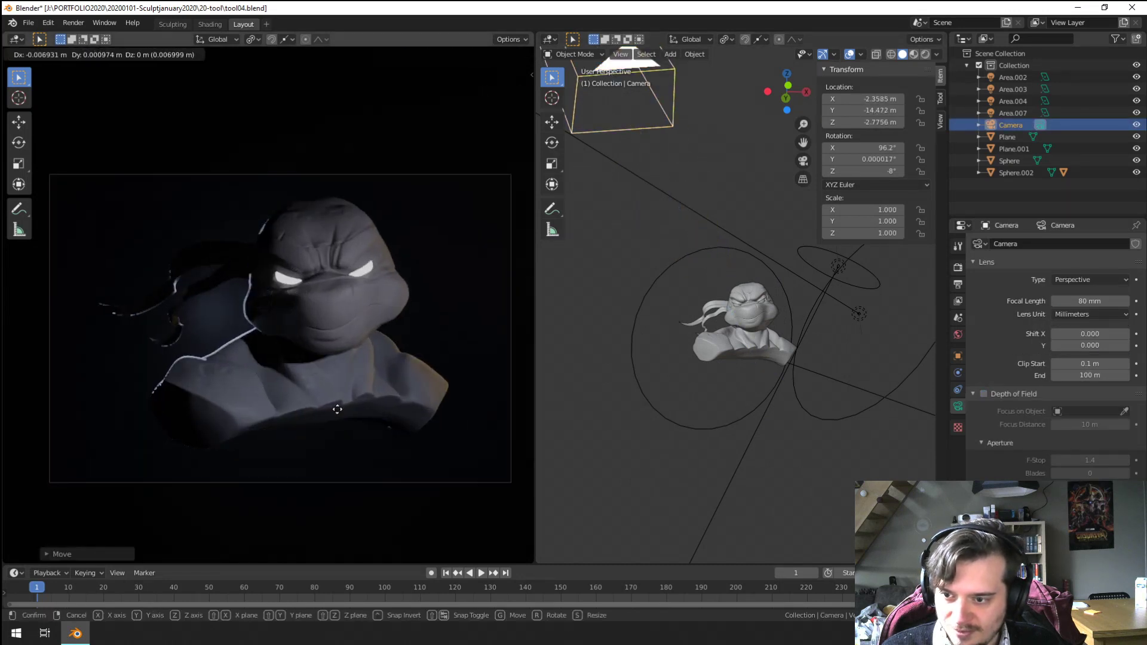
click(328, 408)
Step: Align the camera to a new view of the bust and pull it back along local Z to about X -2.63, Y -14.70, Z -1.43 m
middle_drag(334, 394, 339, 417)
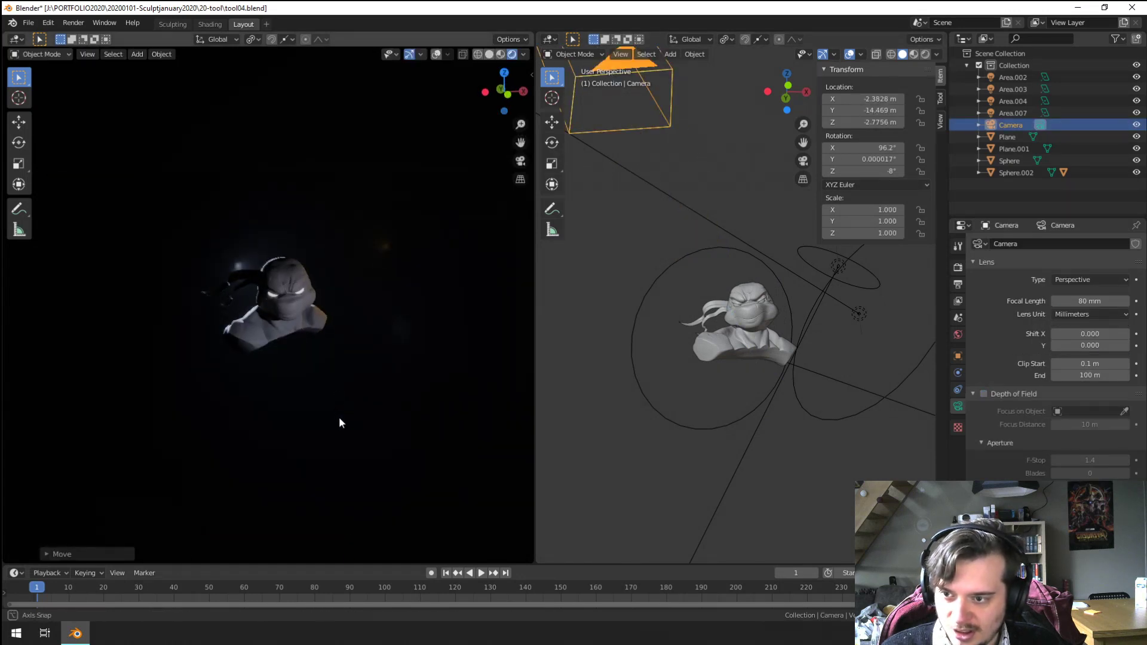
scroll(318, 403, up, 3)
scroll(313, 388, down, 4)
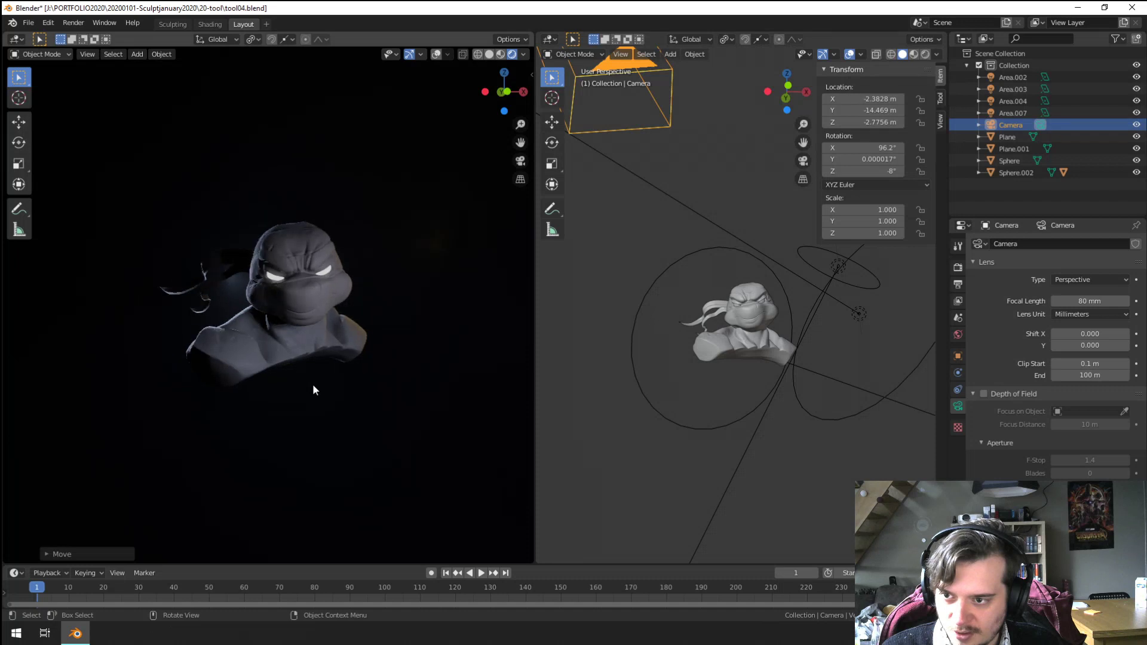
key(ctrl+alt+KP_0)
key(g)
key(z)
key(z)
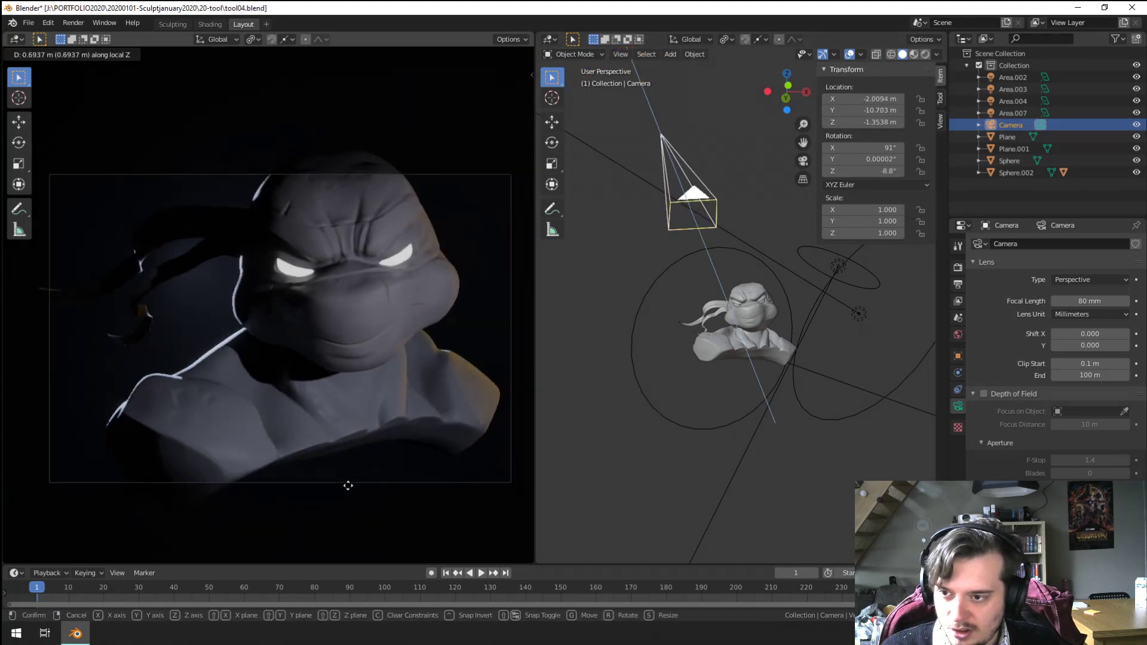
click(370, 110)
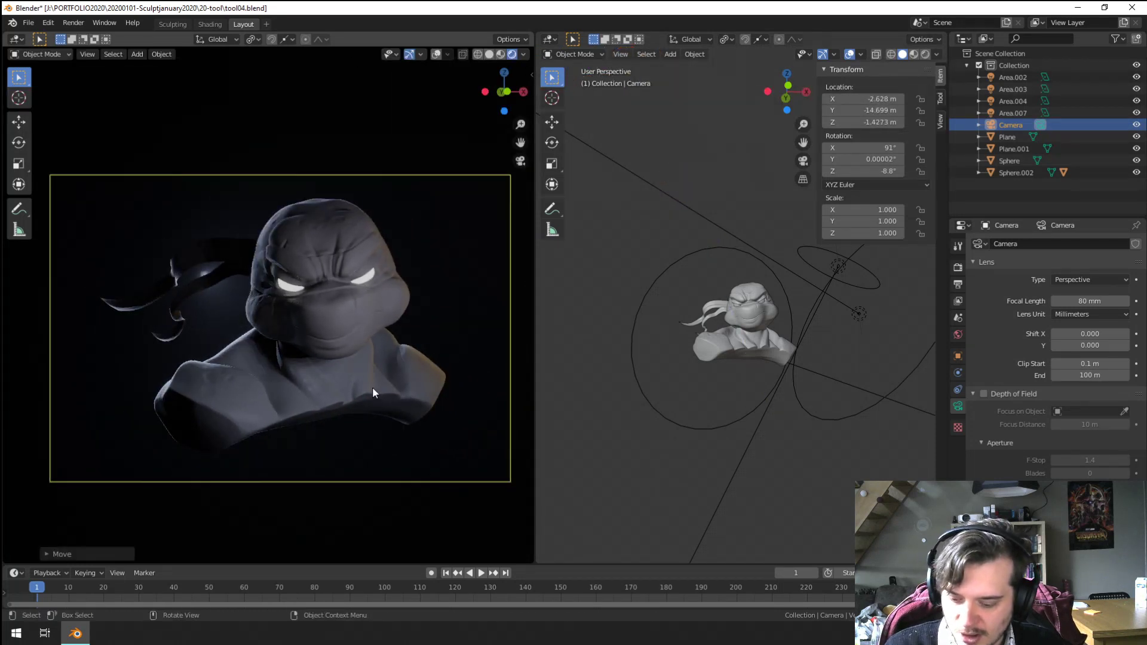
key(grave)
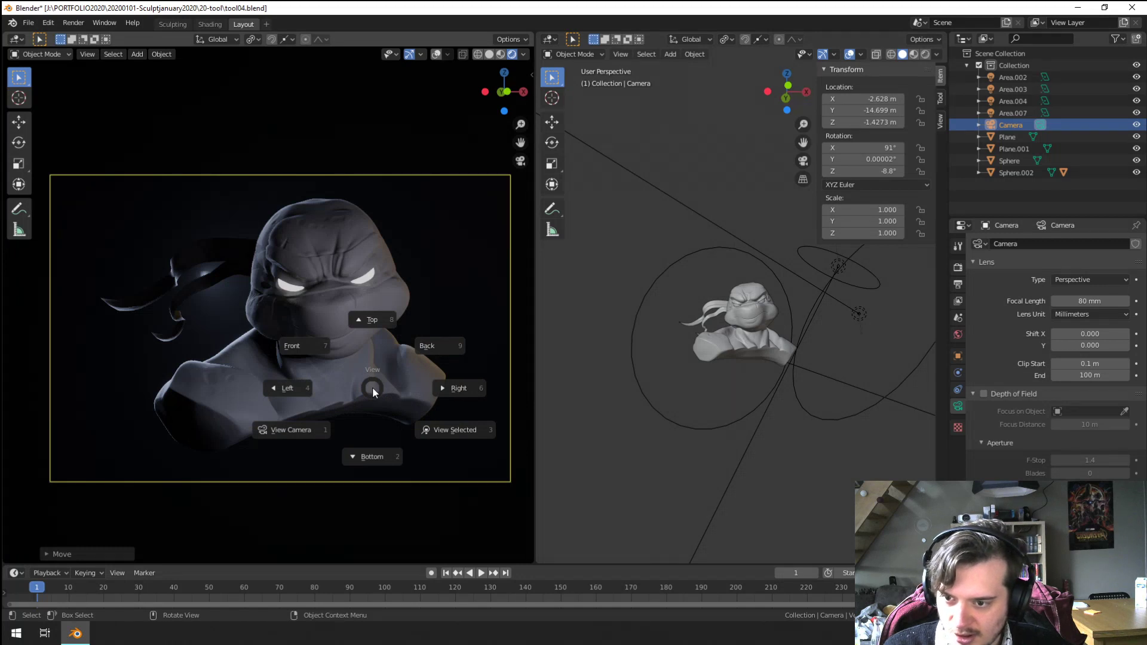
key(Escape)
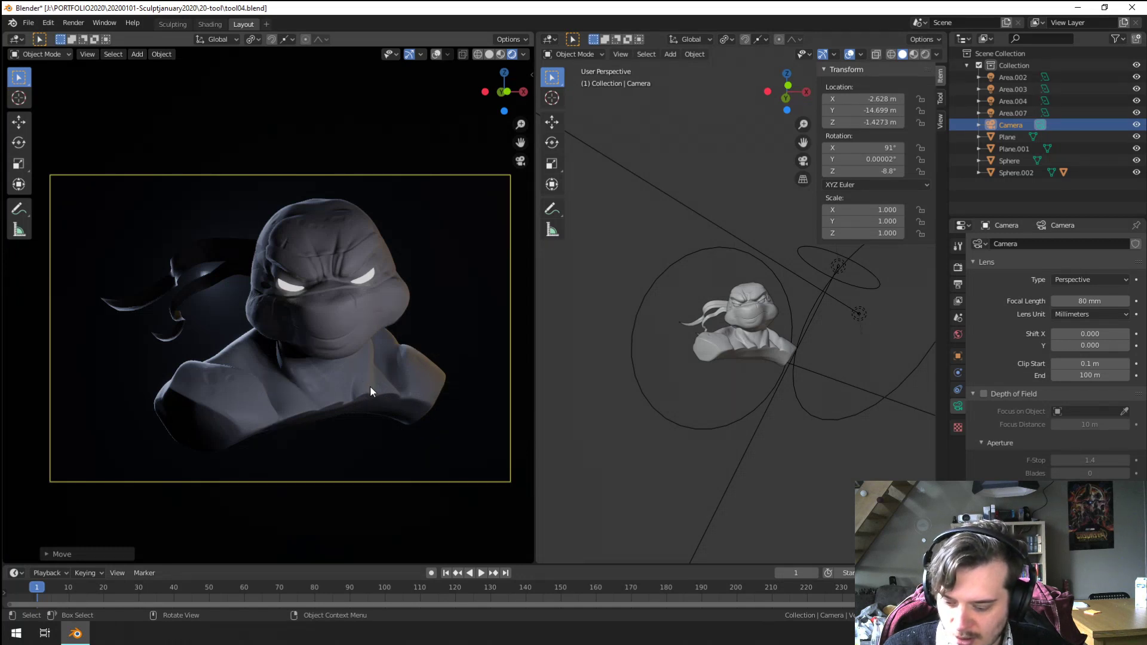
key(KP_0)
key(grave)
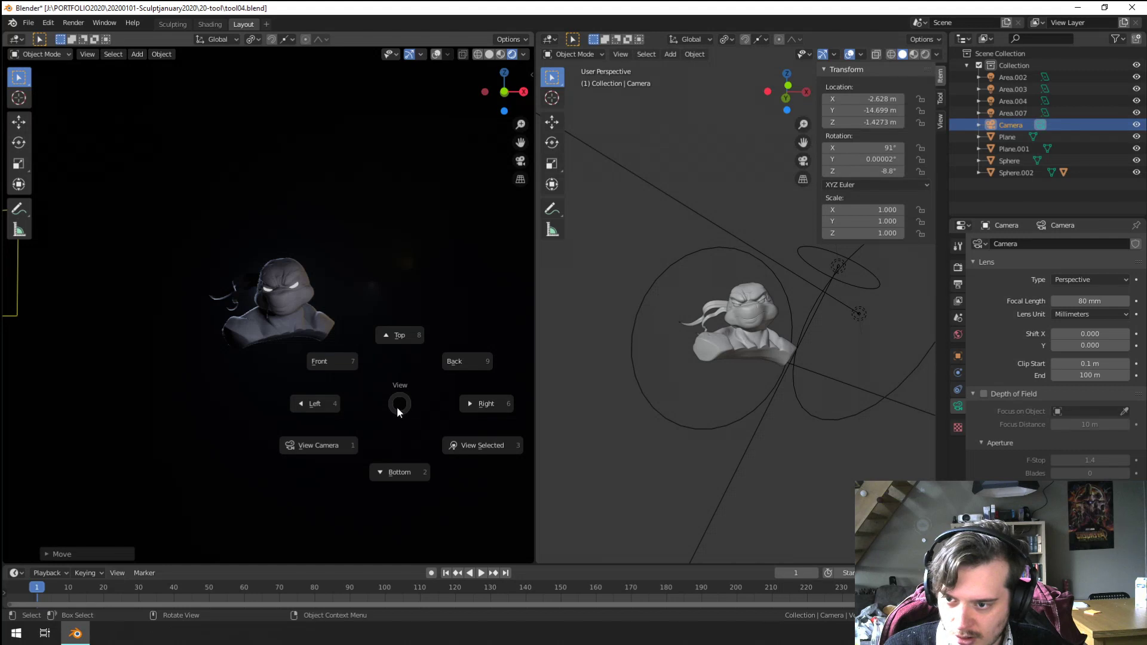
key(Escape)
key(KP_0)
Step: Reframe the bust with walk navigation, placing the camera at about X -3.19, Y -14.77, Z -0.26 m with rotation about 86.5°, 0°, -10.5°
key(shift+grave)
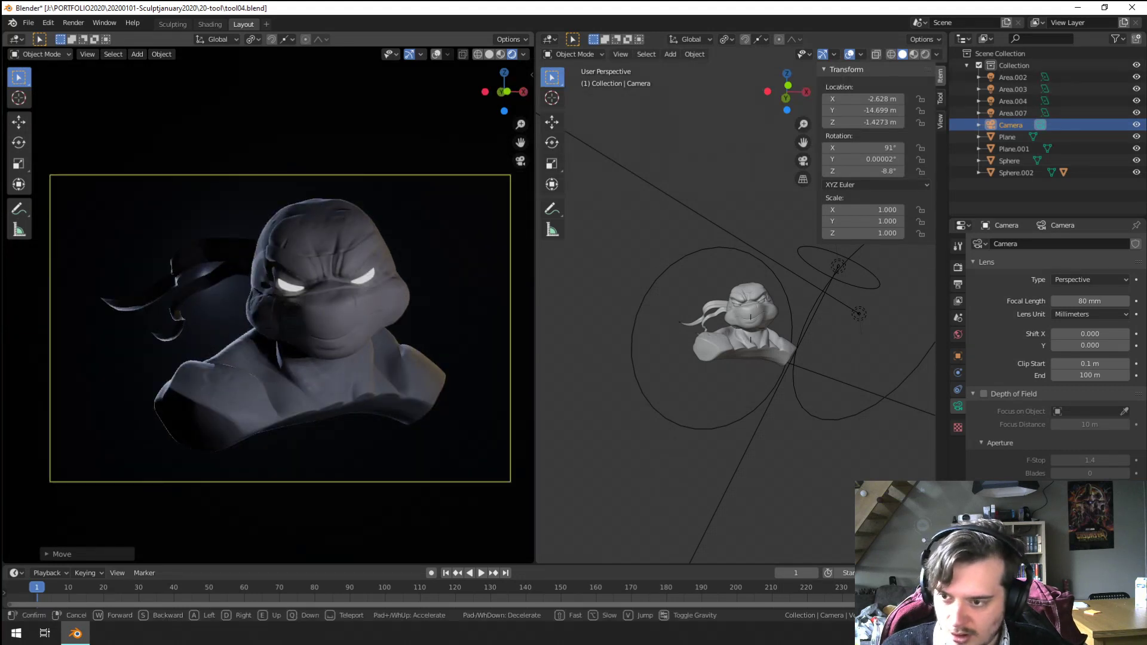
key(d)
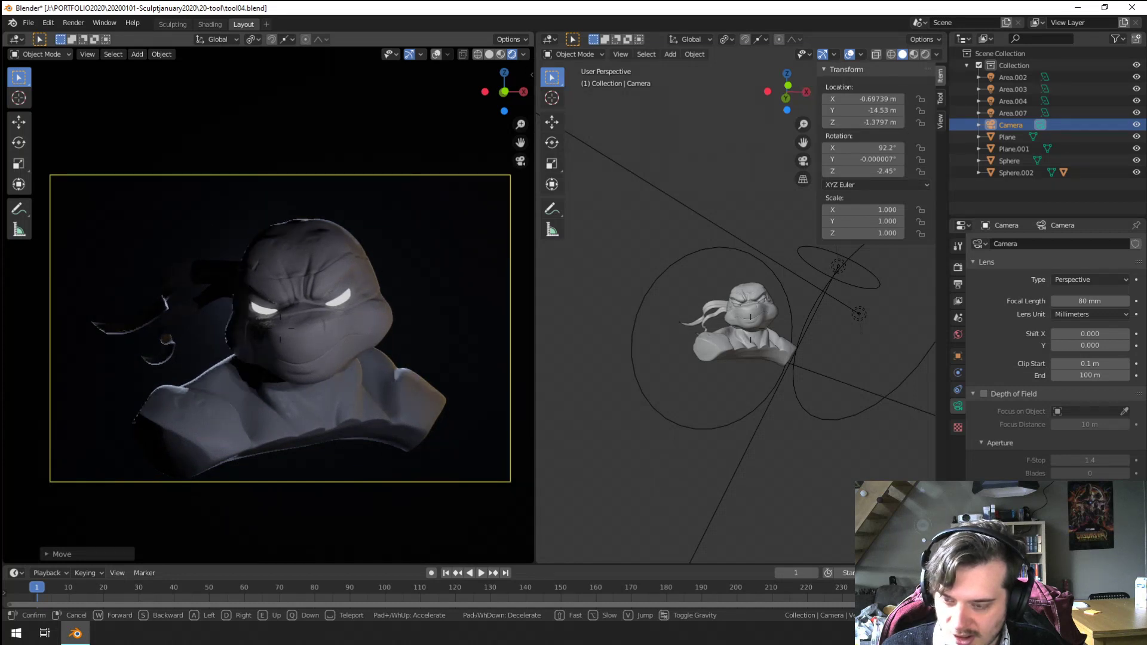
key(a)
key(e)
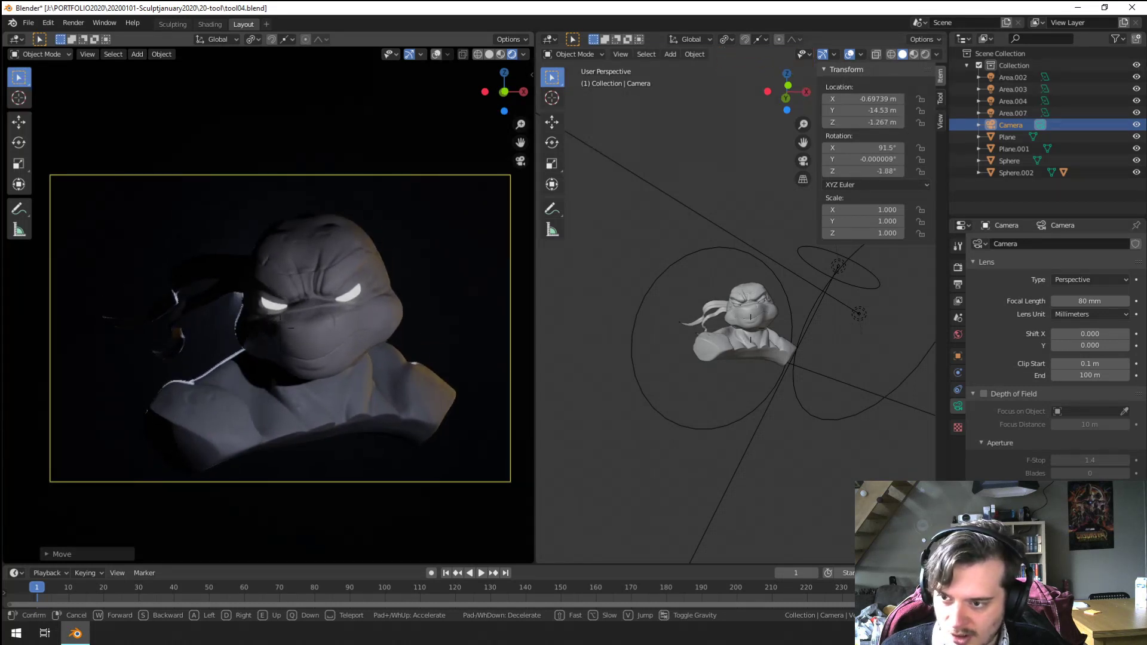
key(s)
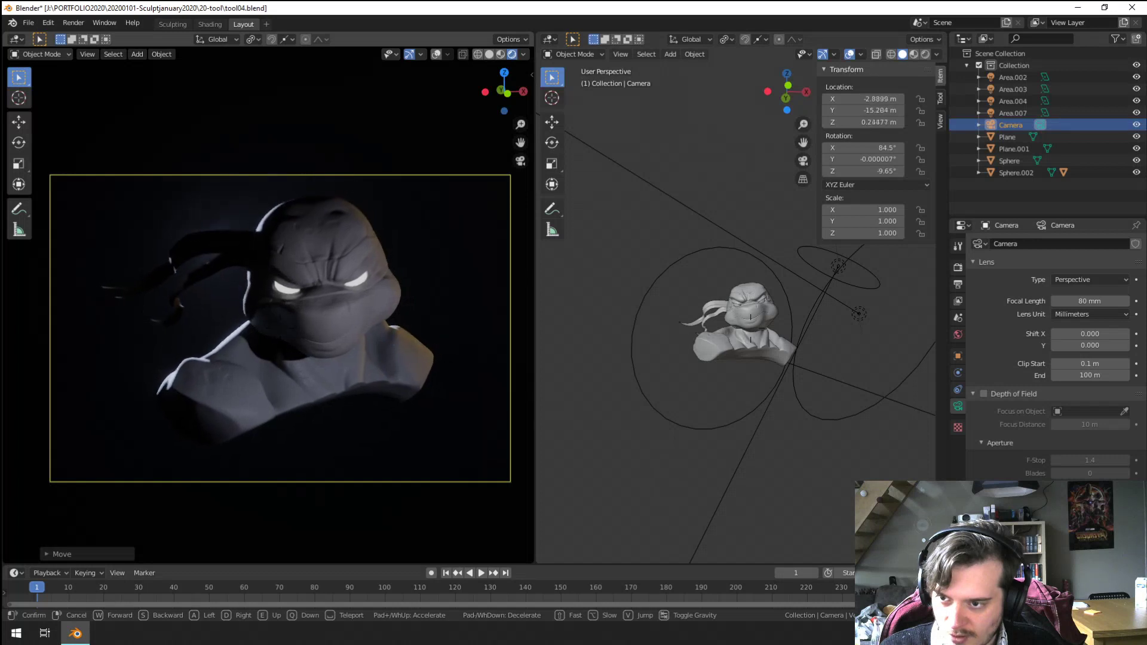
key(w)
key(q)
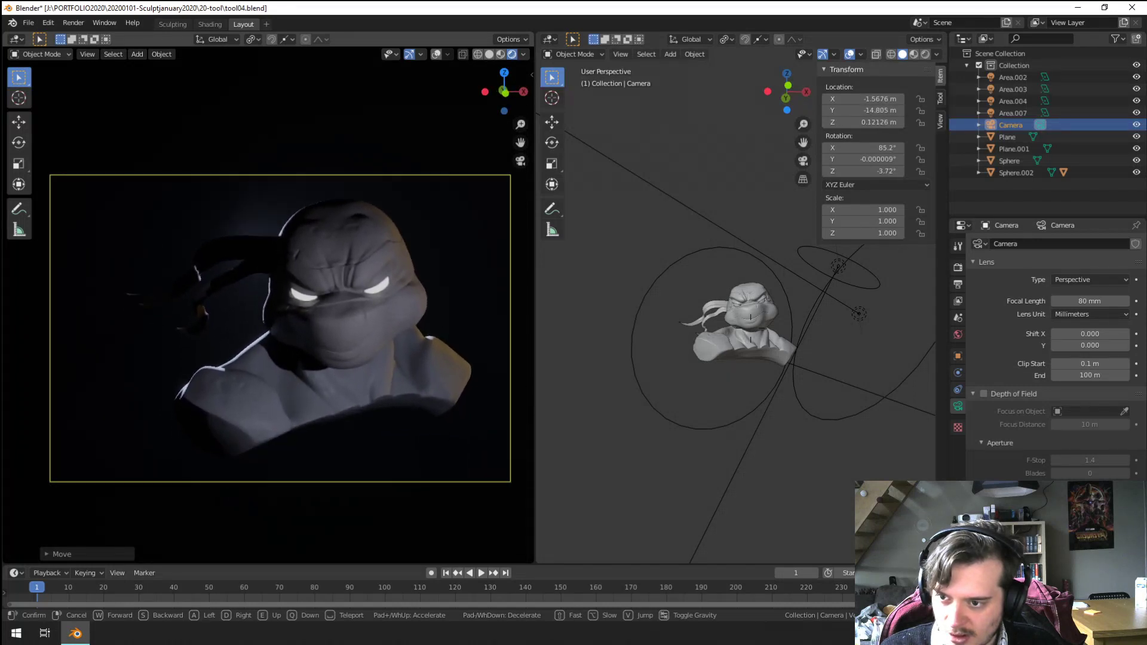
key(a)
key(e)
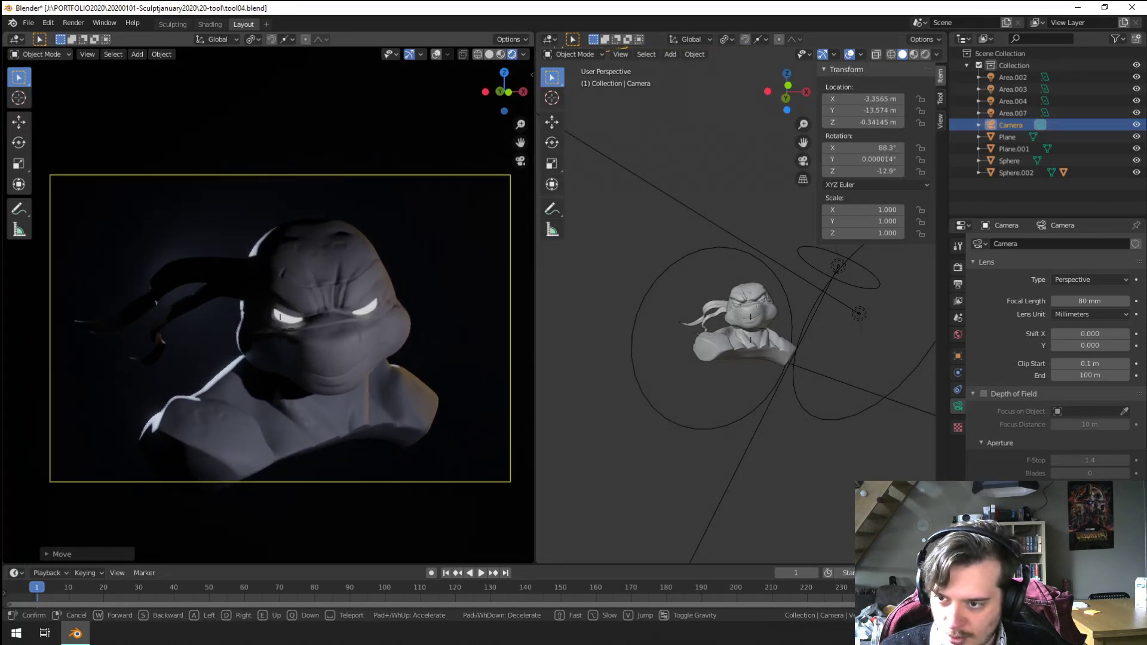
key(a)
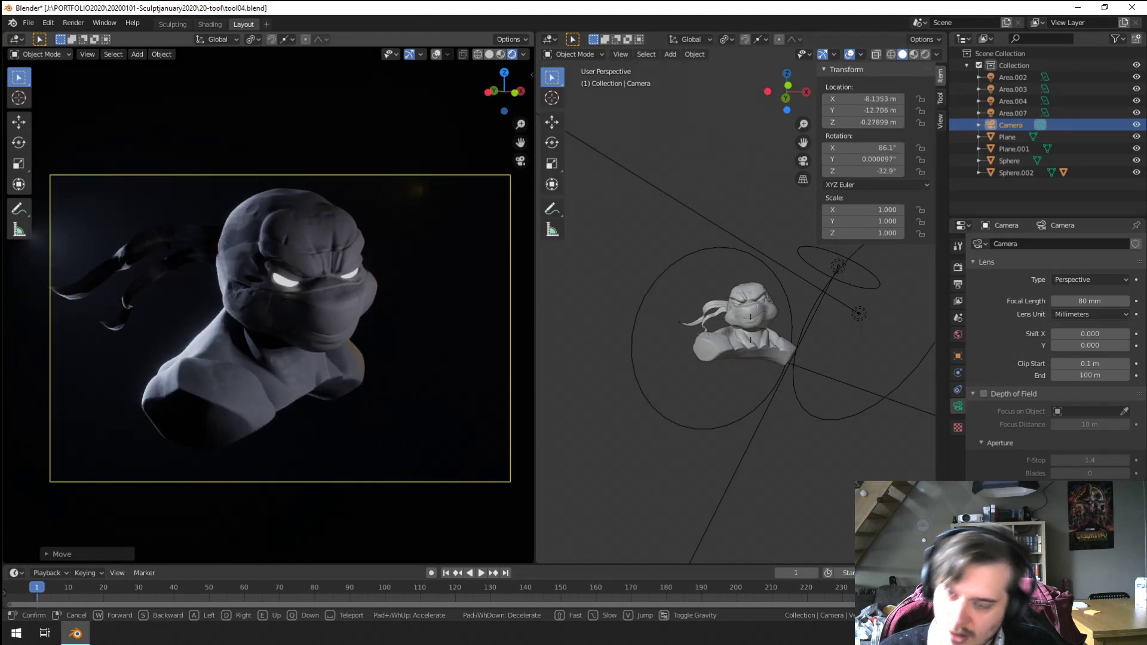
key(d)
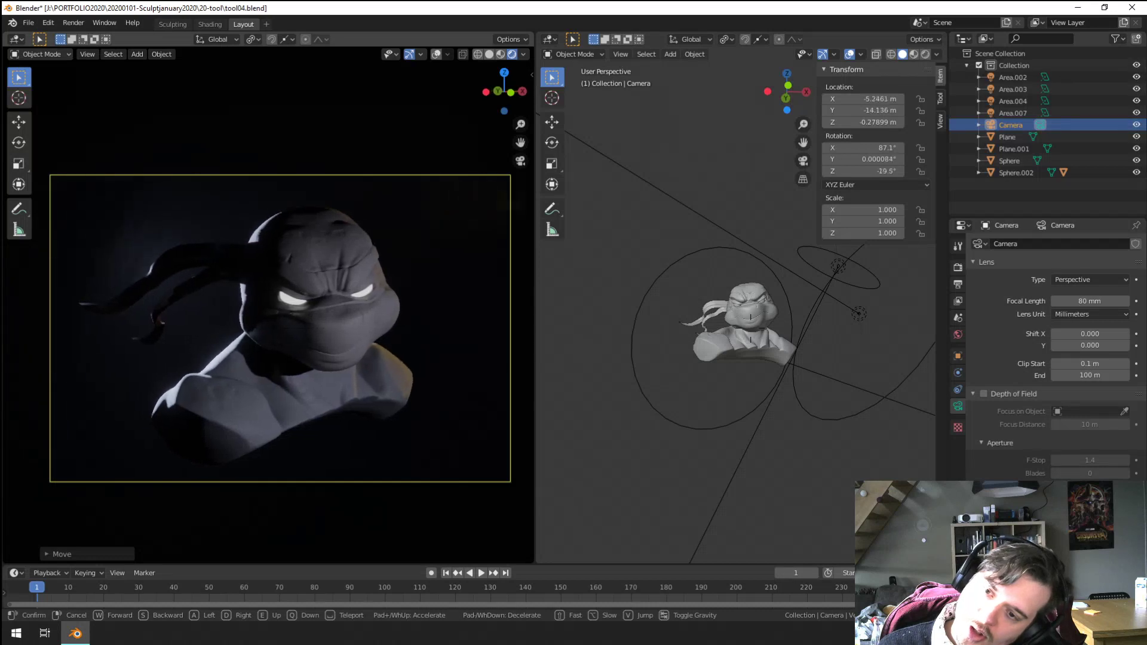
key(d)
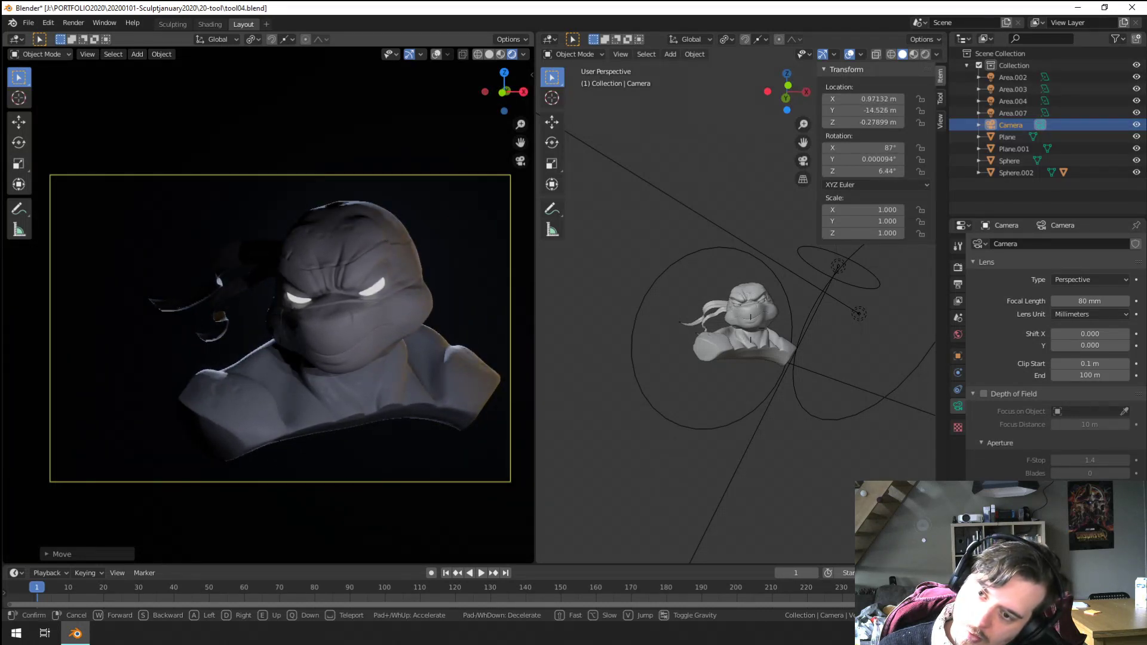
key(s)
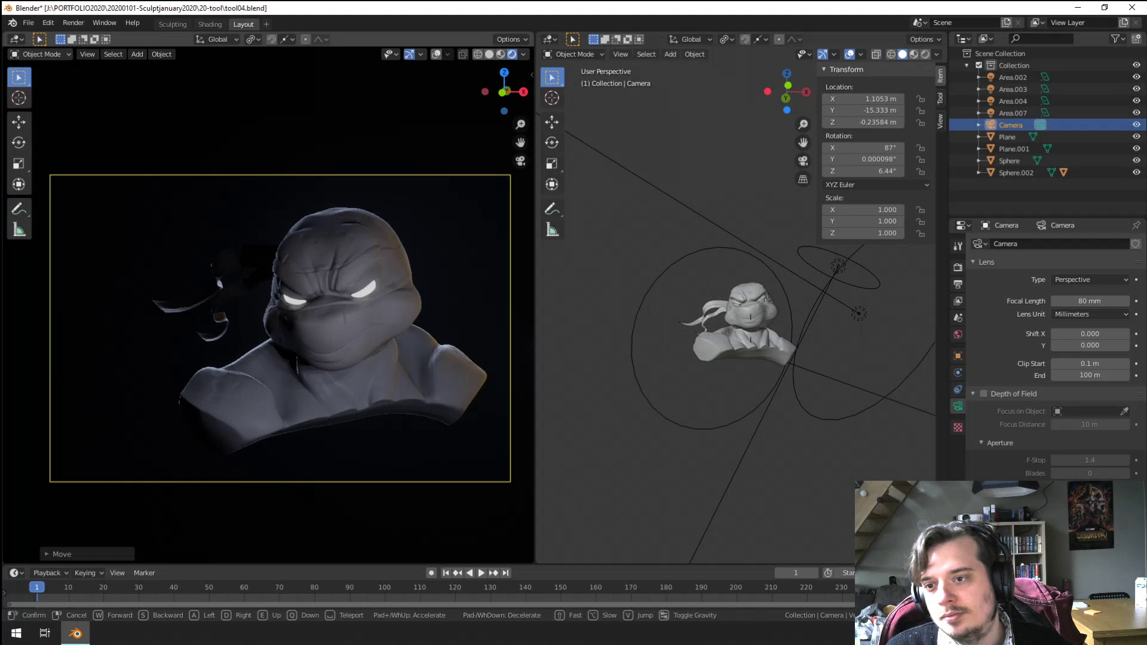
key(a)
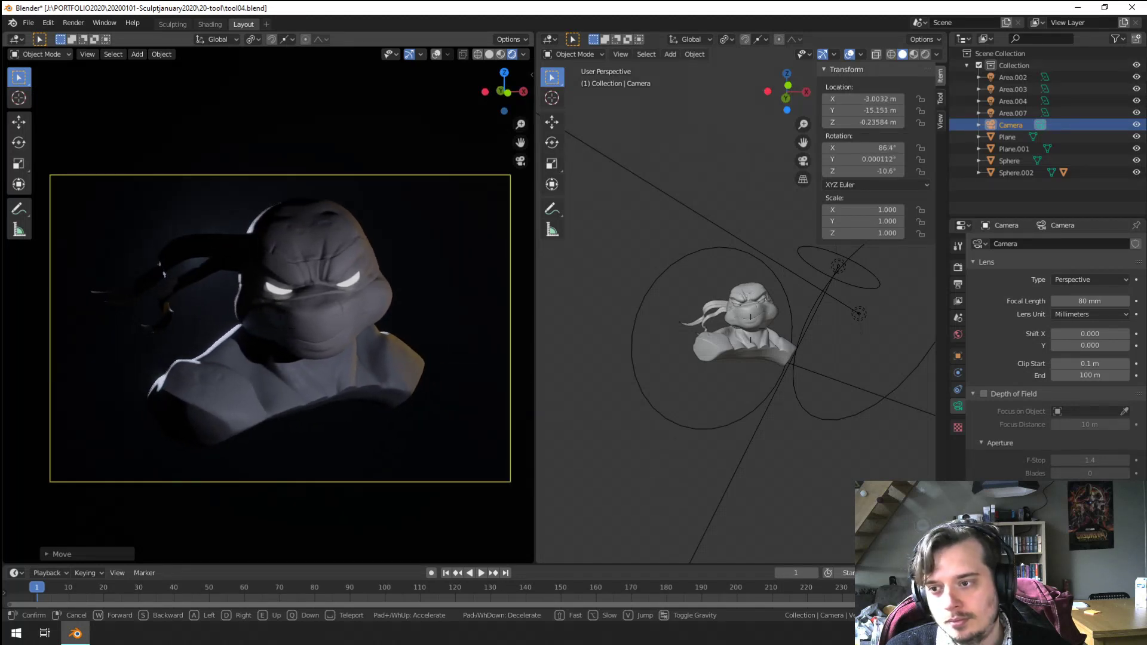
key(a)
key(d)
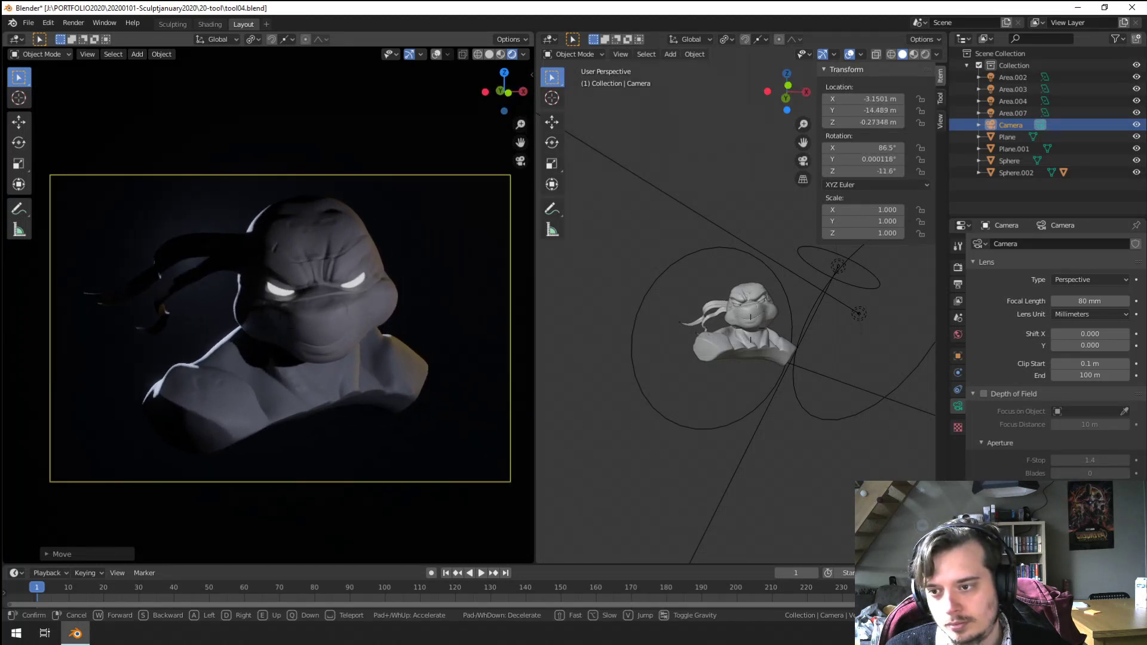
key(s)
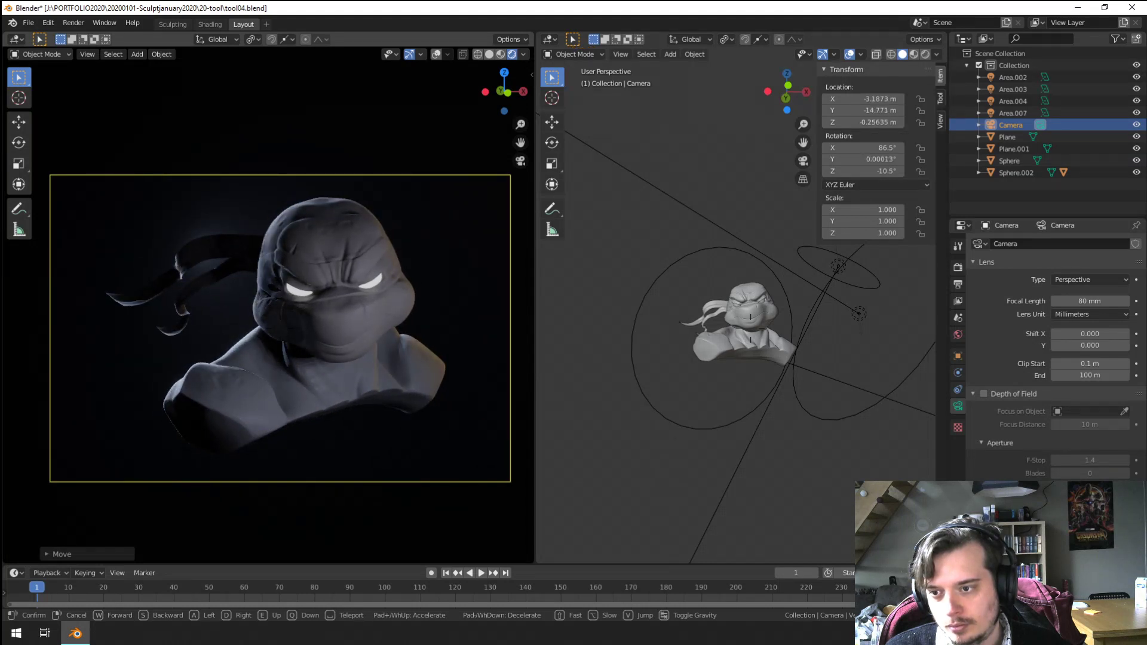
click(332, 306)
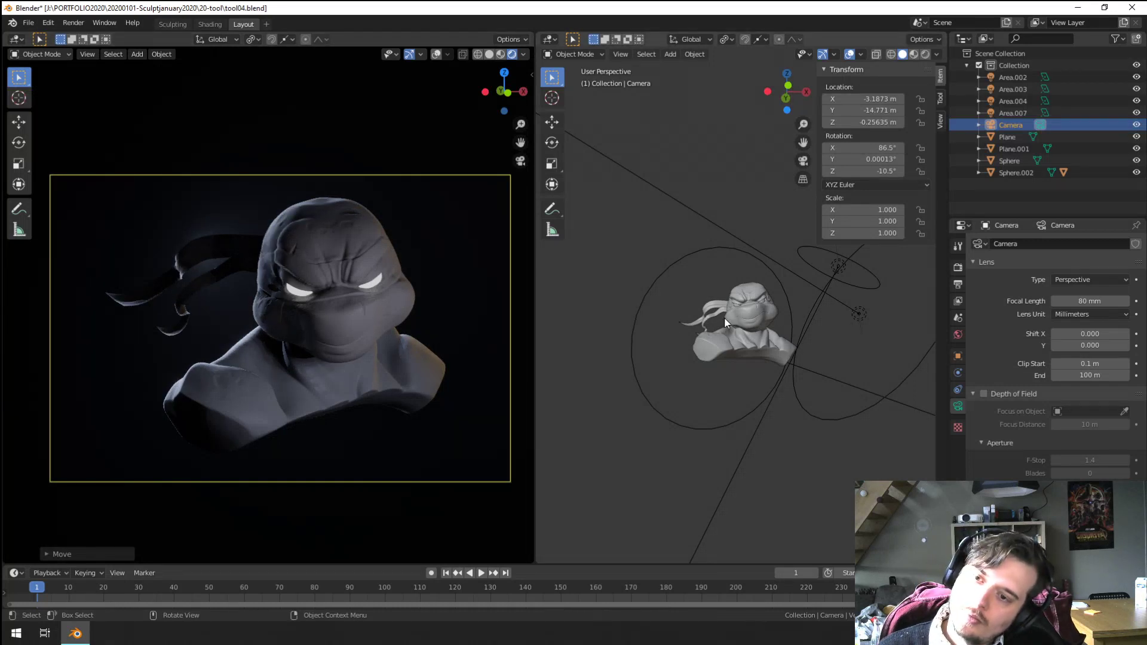
Step: Select the head mesh Sphere.002 and show it through the camera in the Sculpting workspace
scroll(726, 323, up, 6)
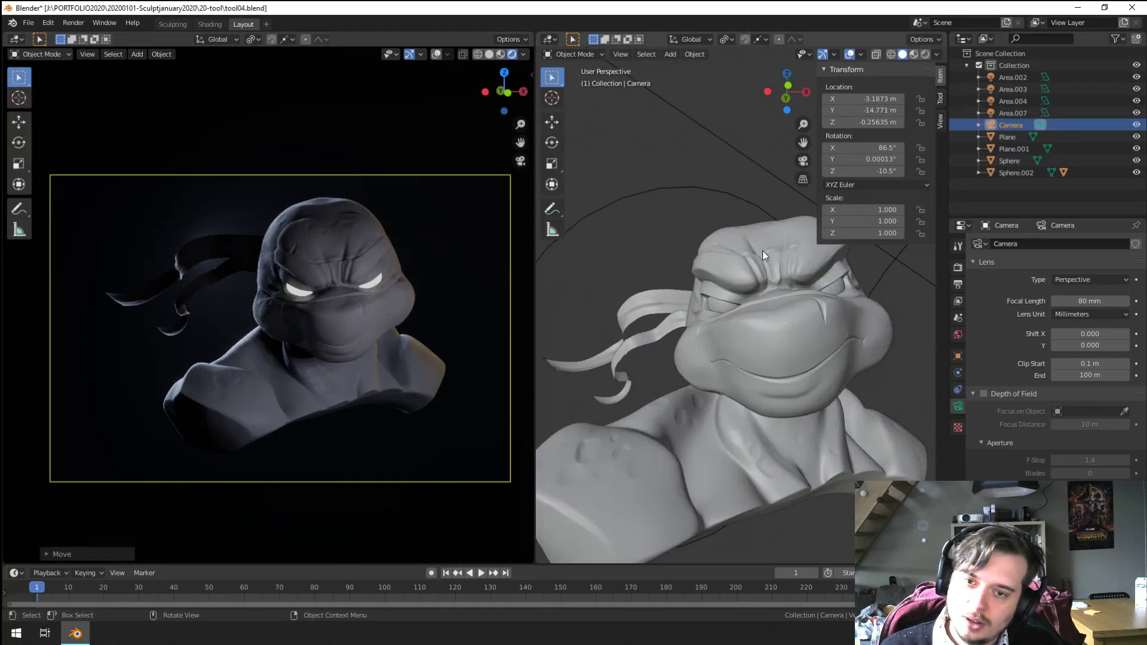
click(721, 263)
middle_drag(720, 262, 803, 317)
click(62, 54)
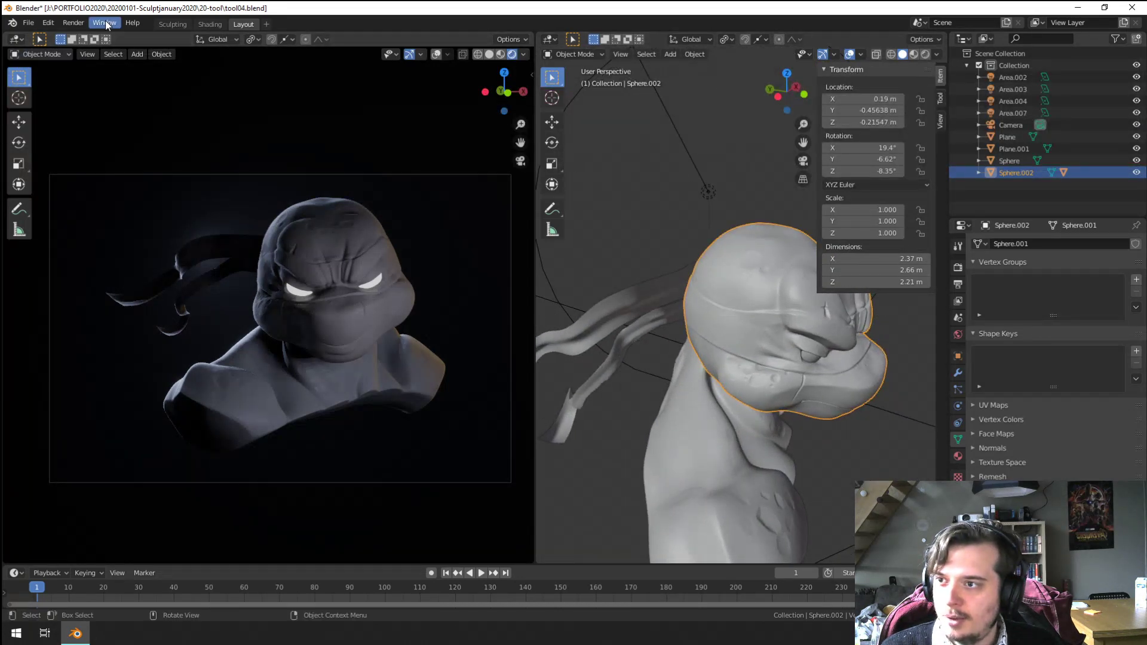
middle_drag(584, 258, 486, 251)
key(KP_0)
scroll(471, 233, up, 4)
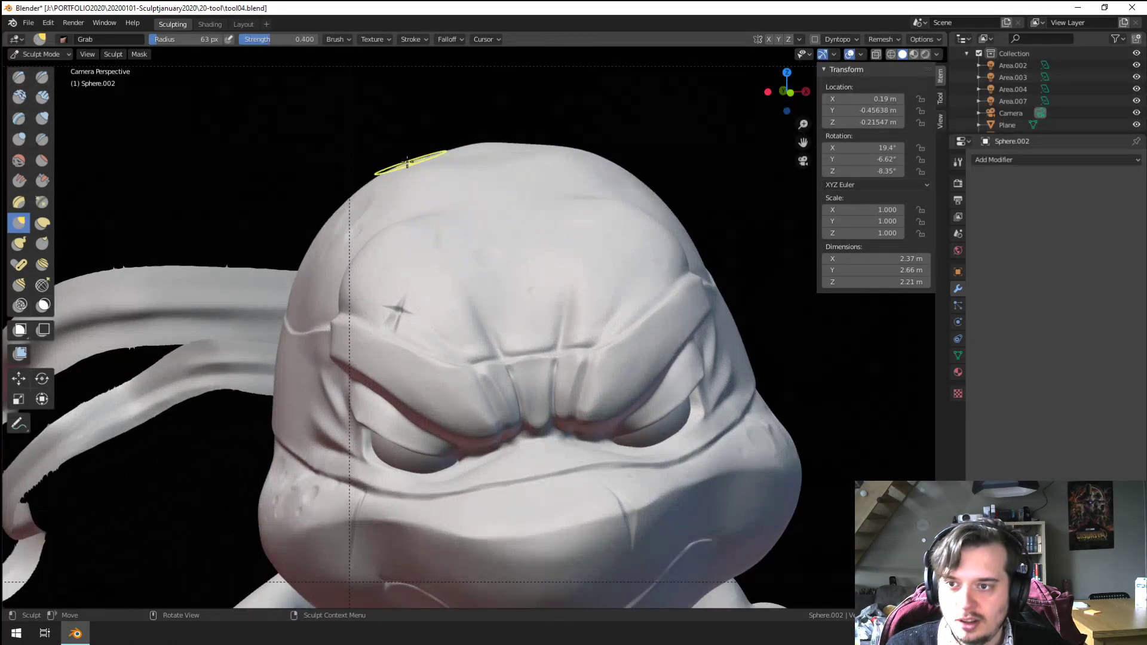
Step: Set the Grab brush radius to 177 px for reshaping the crown of the head
key(f)
click(478, 164)
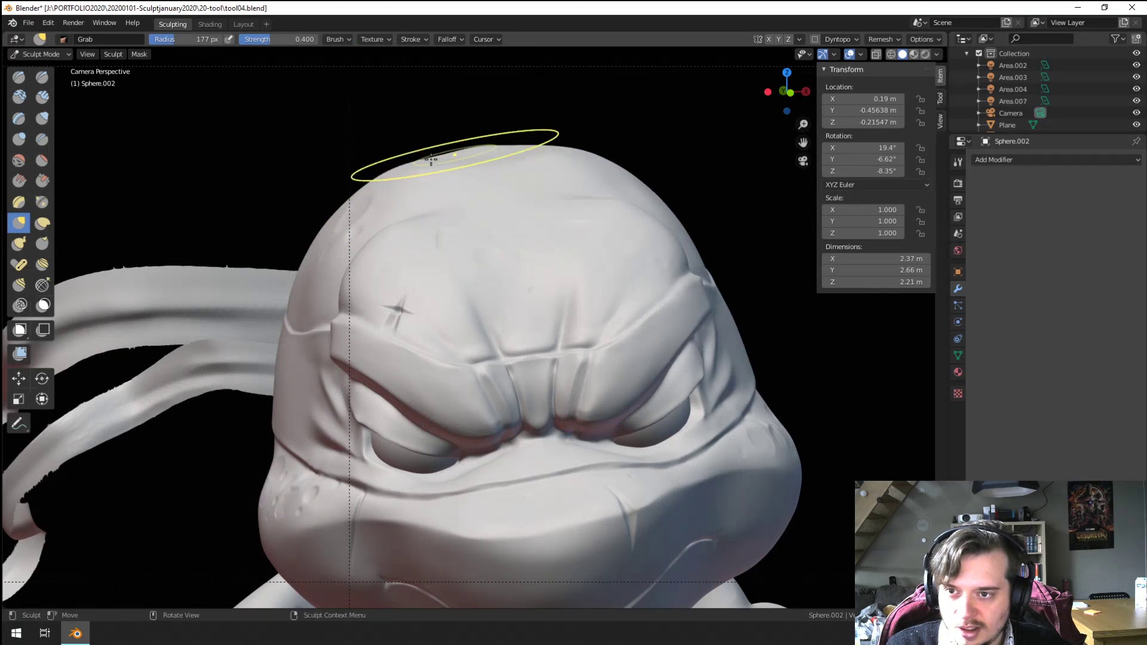
scroll(508, 158, down, 3)
middle_drag(525, 161, 535, 236)
scroll(537, 239, up, 5)
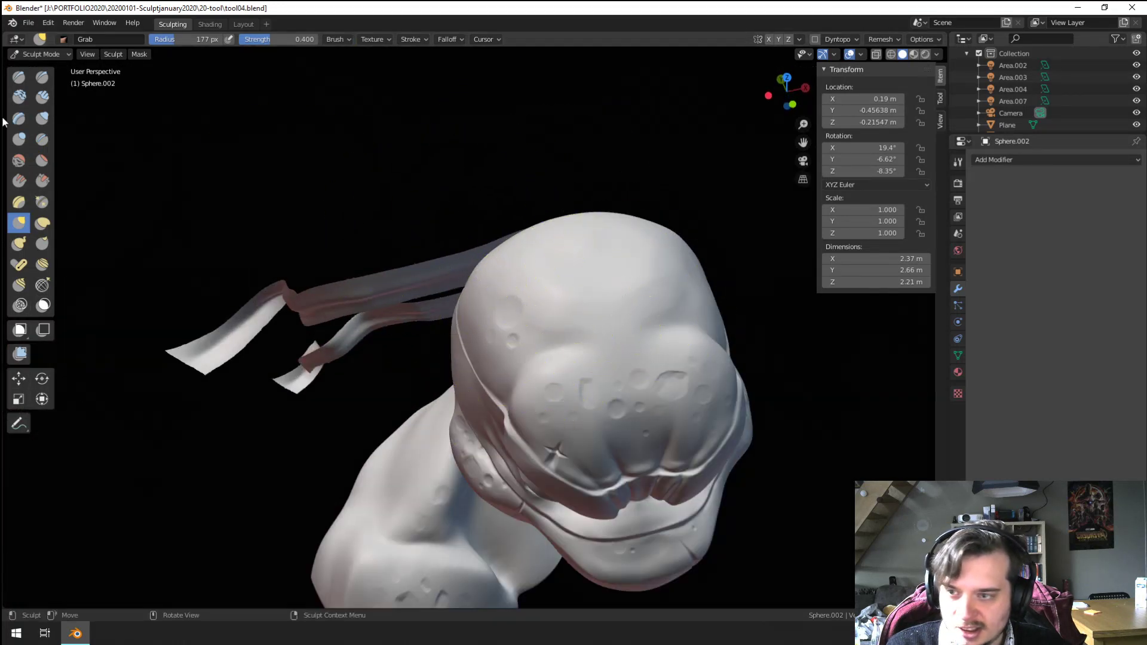
Step: Even out the top and side of the head's crown with the Flatten/Contrast brush, reducing its radius to about 134 px
click(42, 163)
mouse_move(268, 197)
middle_down()
mouse_move(345, 217)
mouse_move(442, 309)
middle_up()
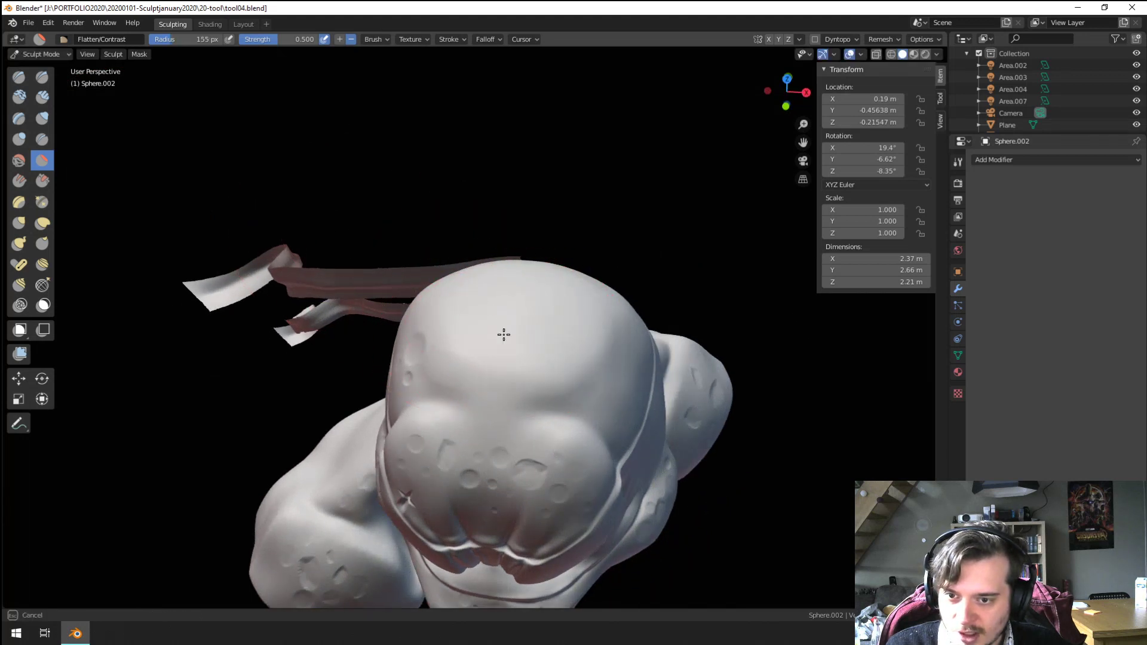
middle_drag(546, 330, 503, 409)
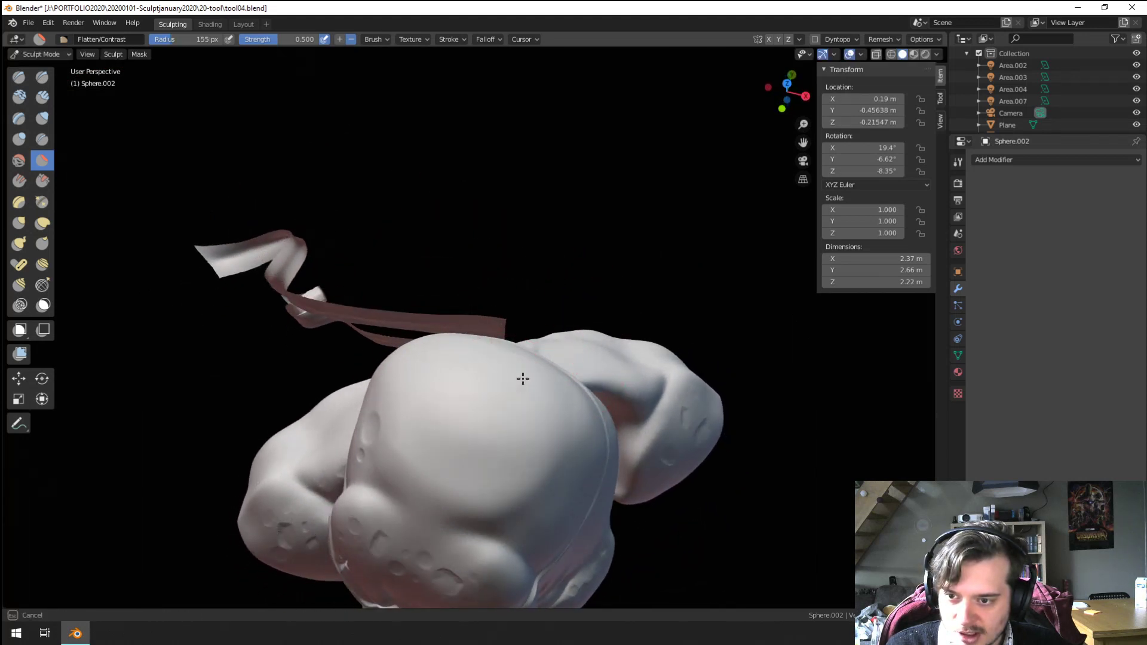
middle_drag(550, 380, 334, 198)
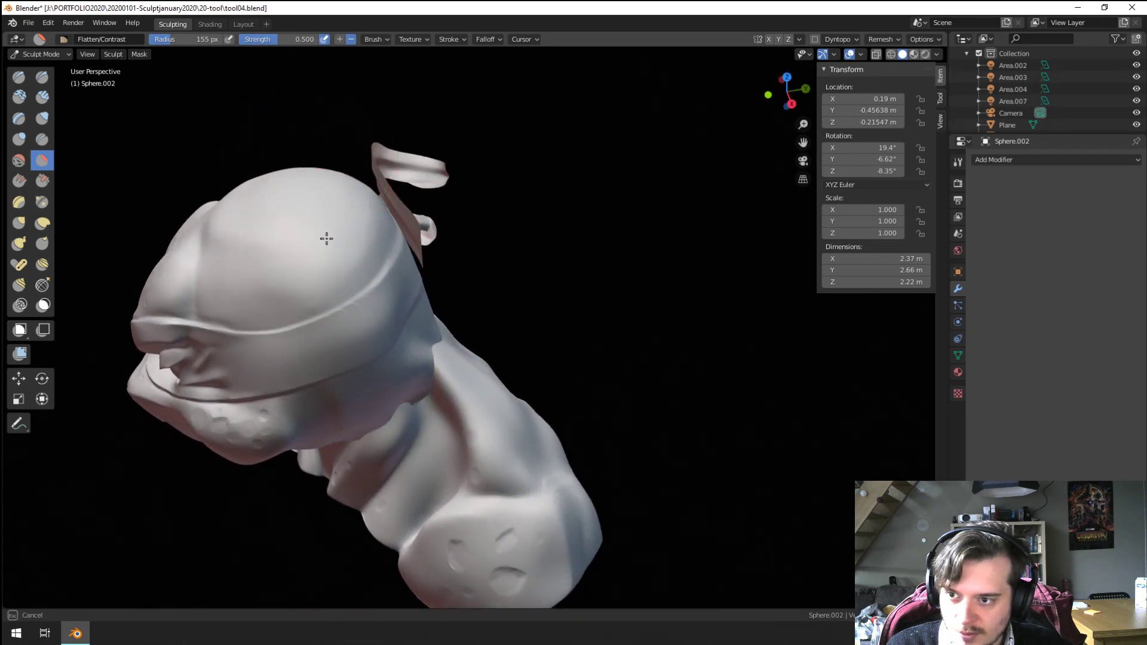
key(f)
click(383, 193)
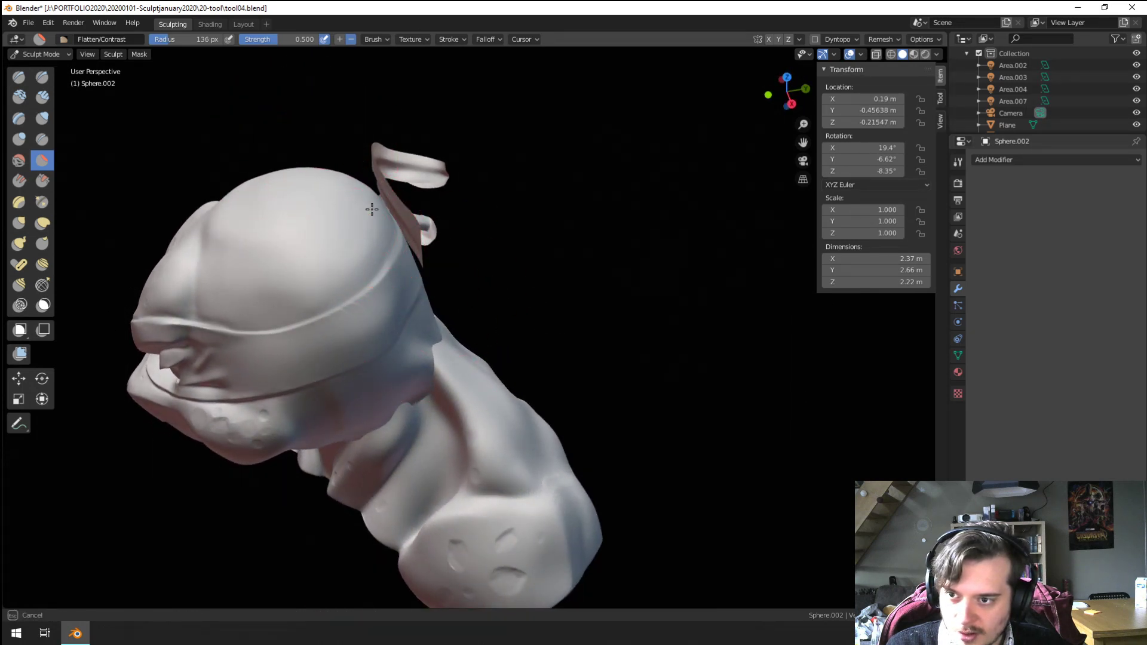
middle_drag(372, 209, 556, 228)
scroll(634, 234, down, 1)
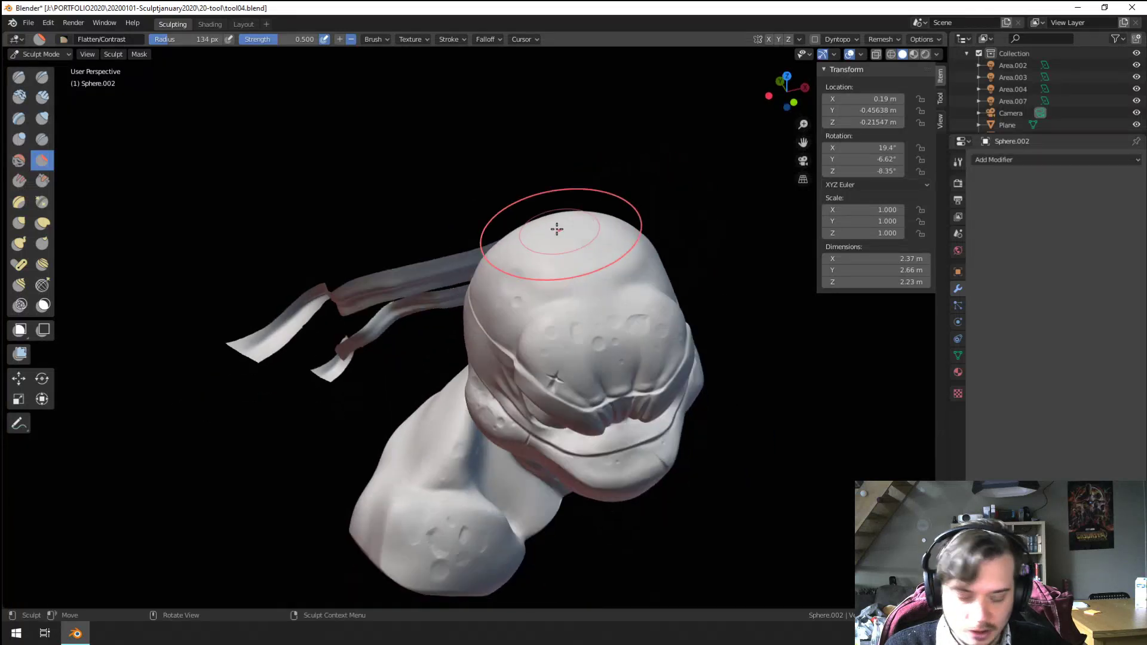
Step: In the camera view, push the top contour of the head slightly down with the Grab brush at about 199 px radius
key(KP_0)
key(g)
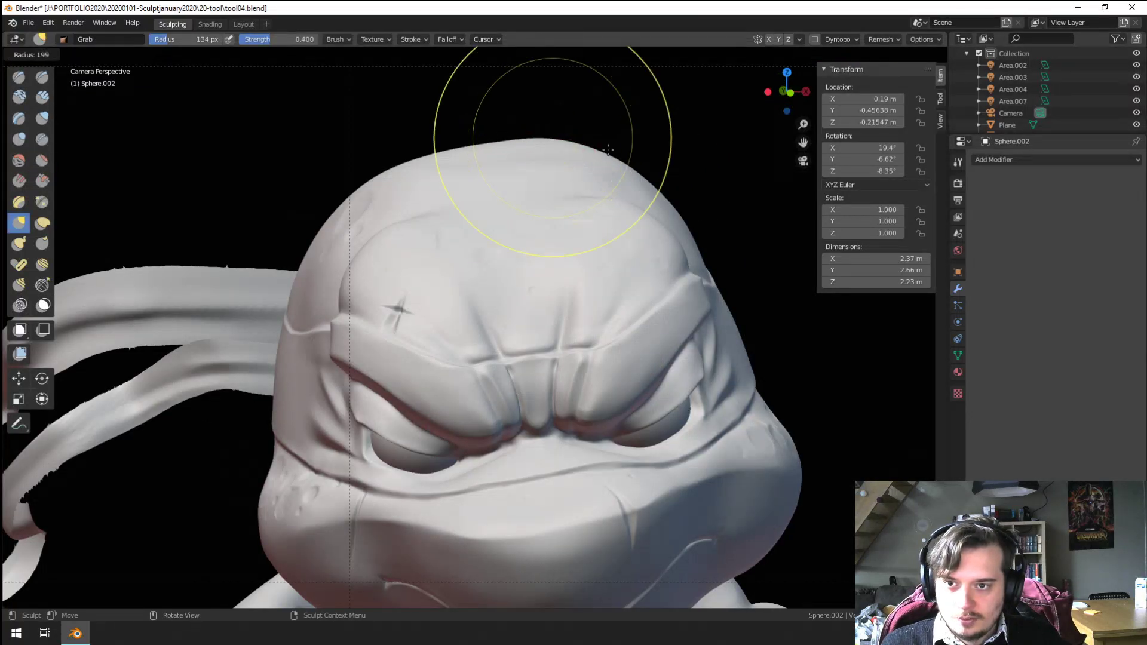
scroll(633, 126, down, 1)
drag(568, 155, 553, 180)
key(f)
click(505, 269)
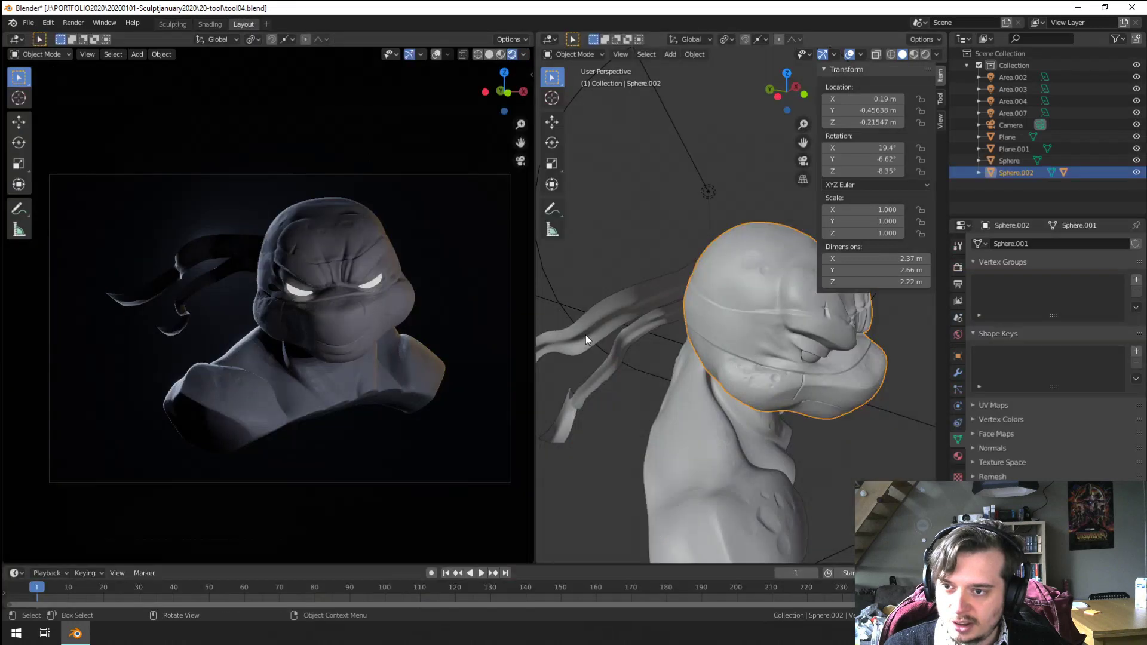
Step: Squash the head mesh Sphere.002 along its local Z axis to a scale of about 0.915
scroll(403, 284, up, 2)
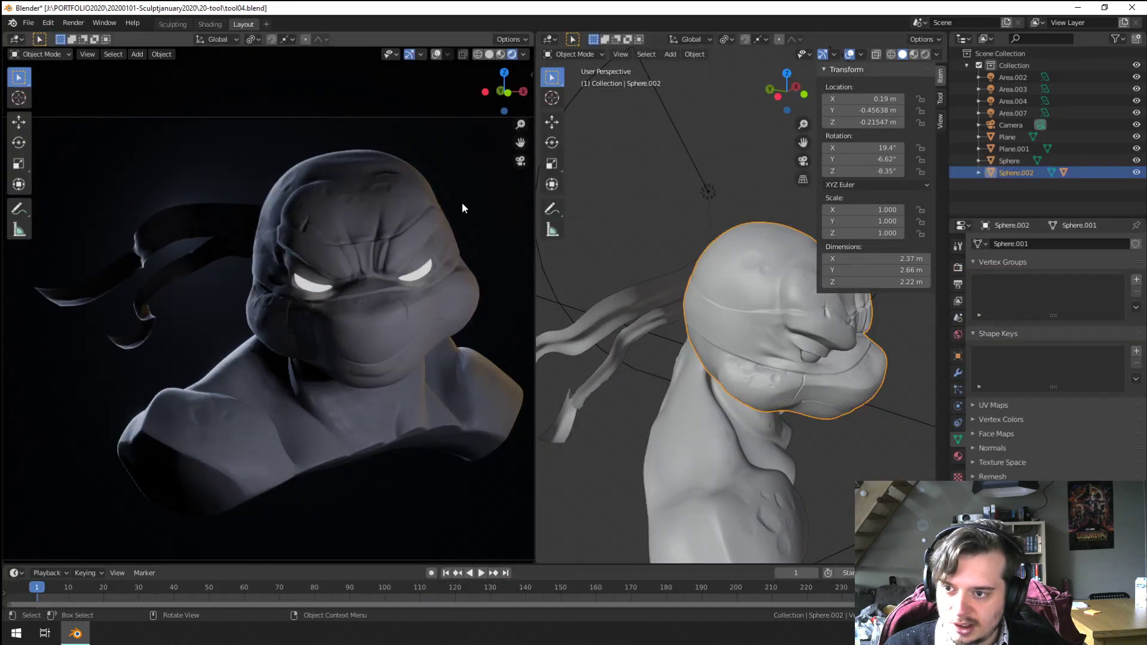
scroll(431, 239, down, 2)
scroll(650, 324, down, 3)
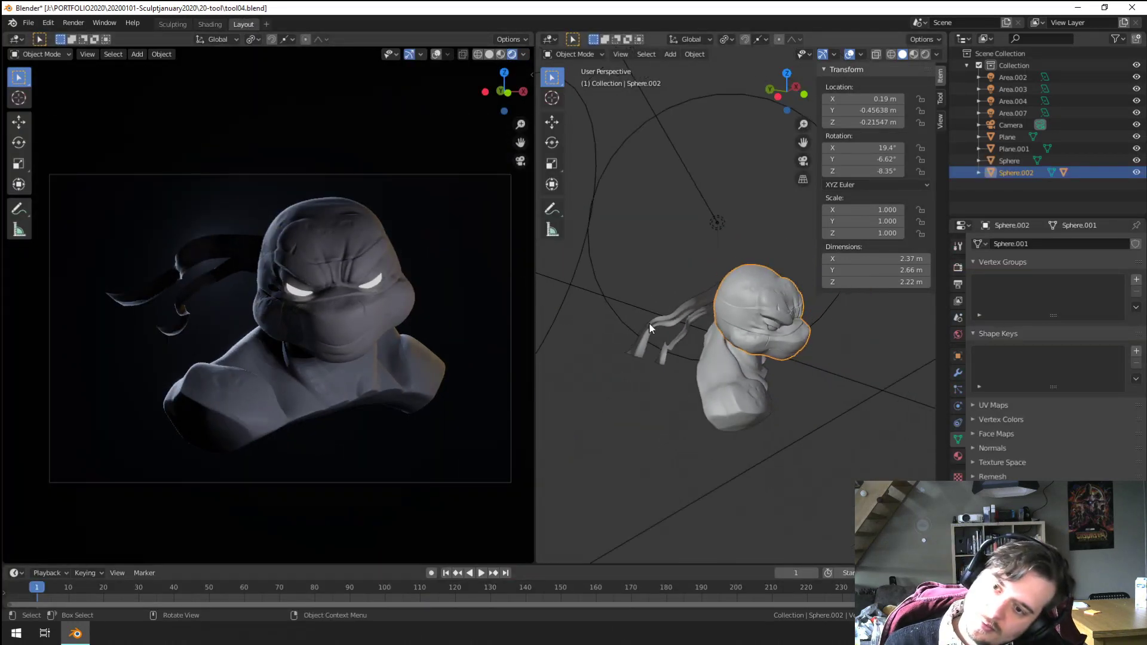
scroll(647, 326, up, 3)
key(s)
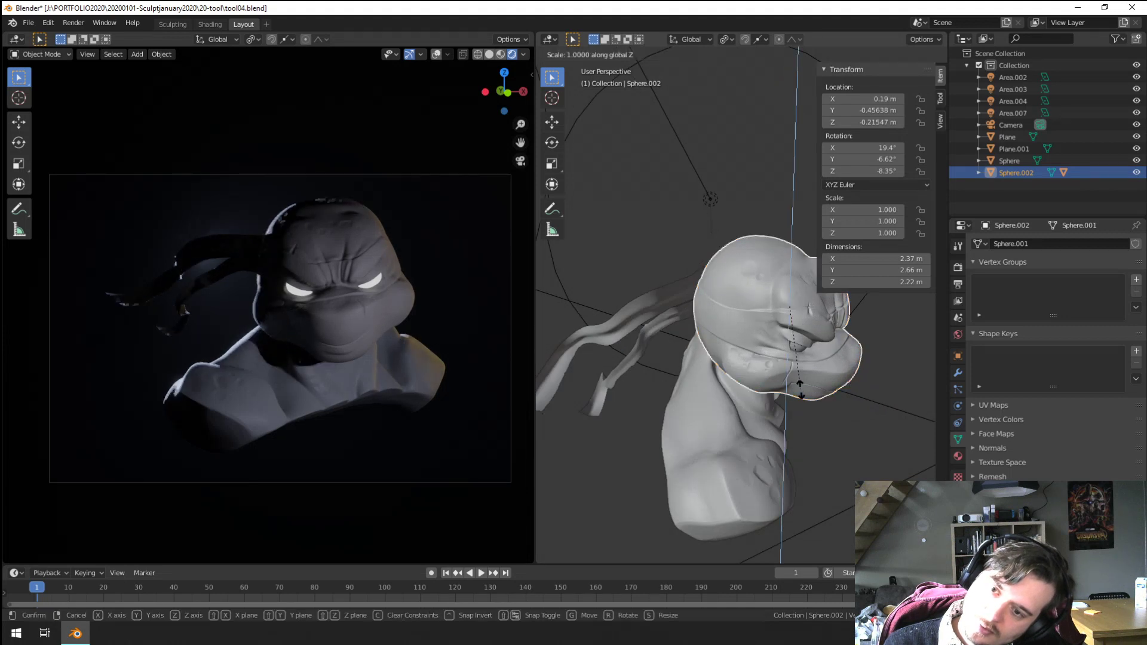
key(z)
key(z)
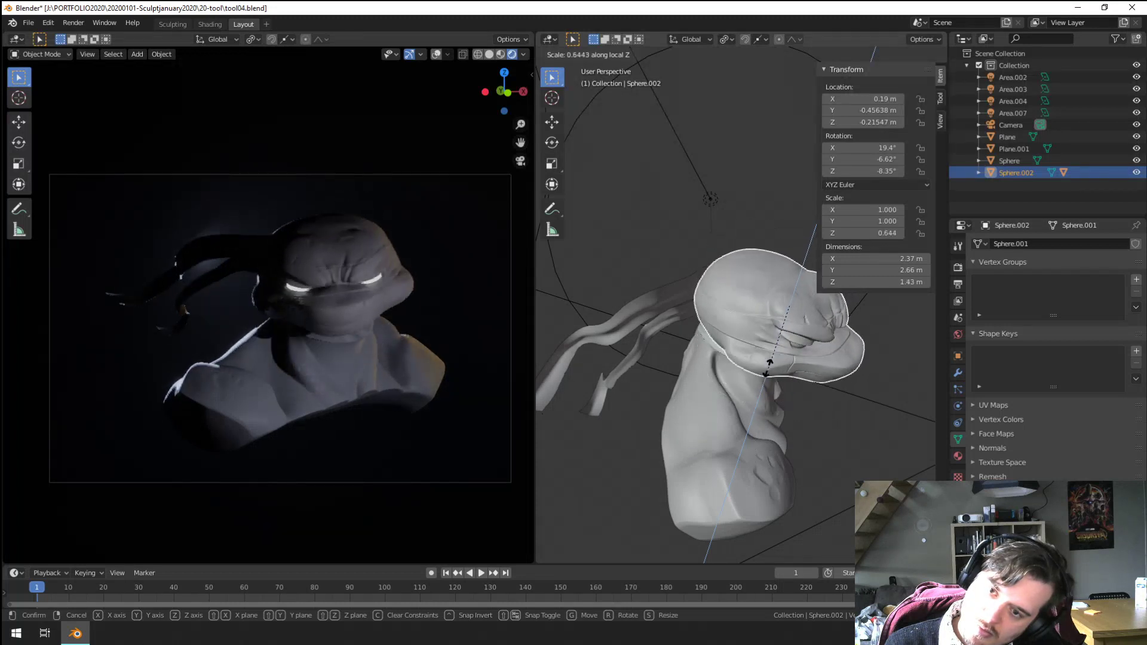
click(764, 409)
Step: Move the head along its local Z axis to about X 0.191, Y -0.455, Z -0.221 m
middle_drag(777, 396, 695, 354)
scroll(696, 354, up, 2)
key(g)
key(z)
key(z)
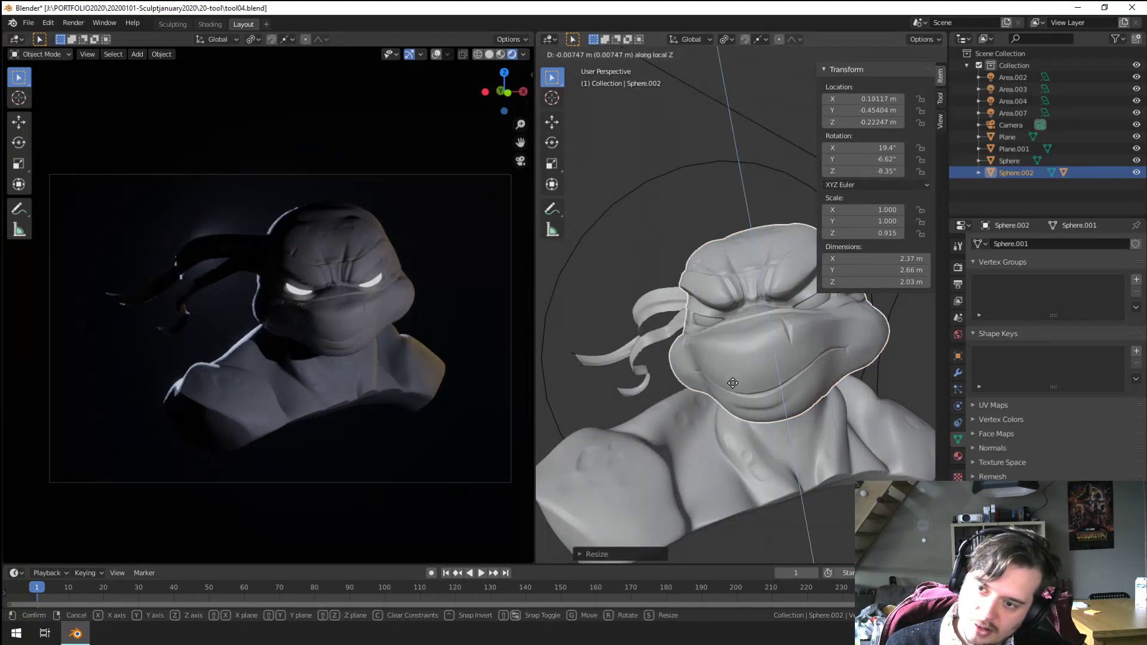
click(752, 382)
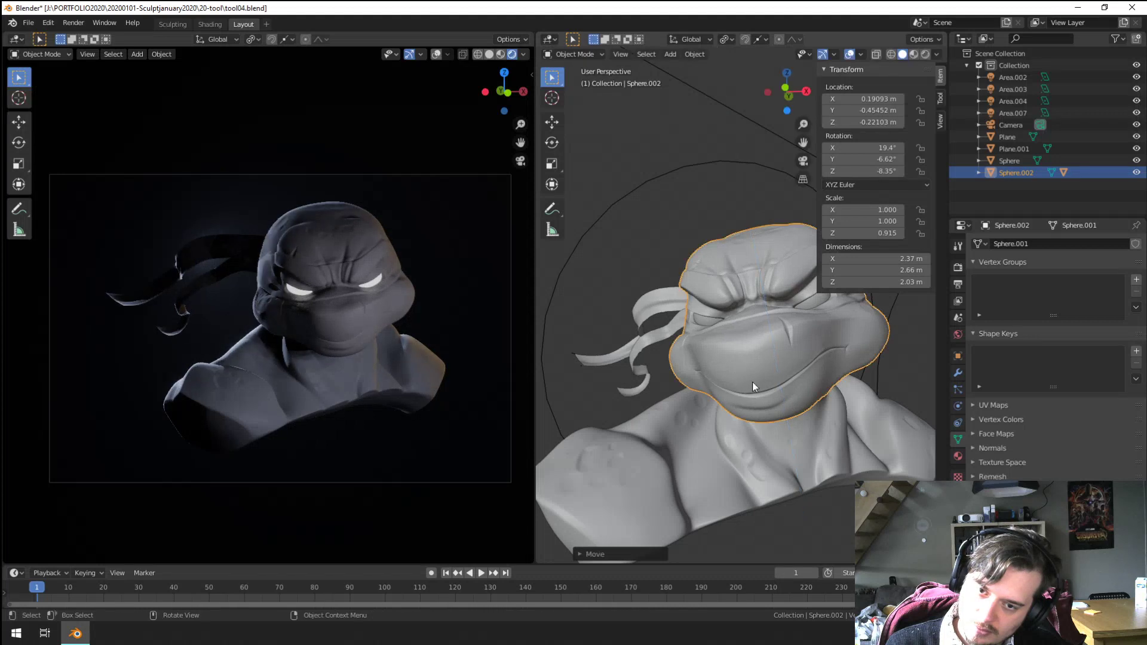
key(r)
key(r)
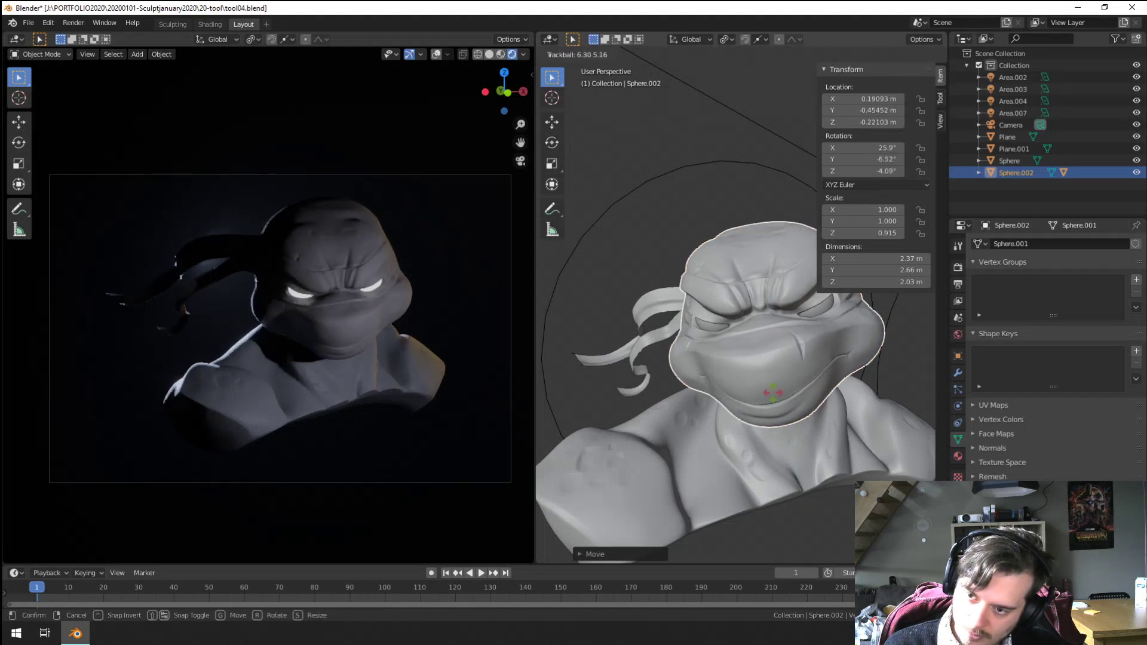
right_click(793, 398)
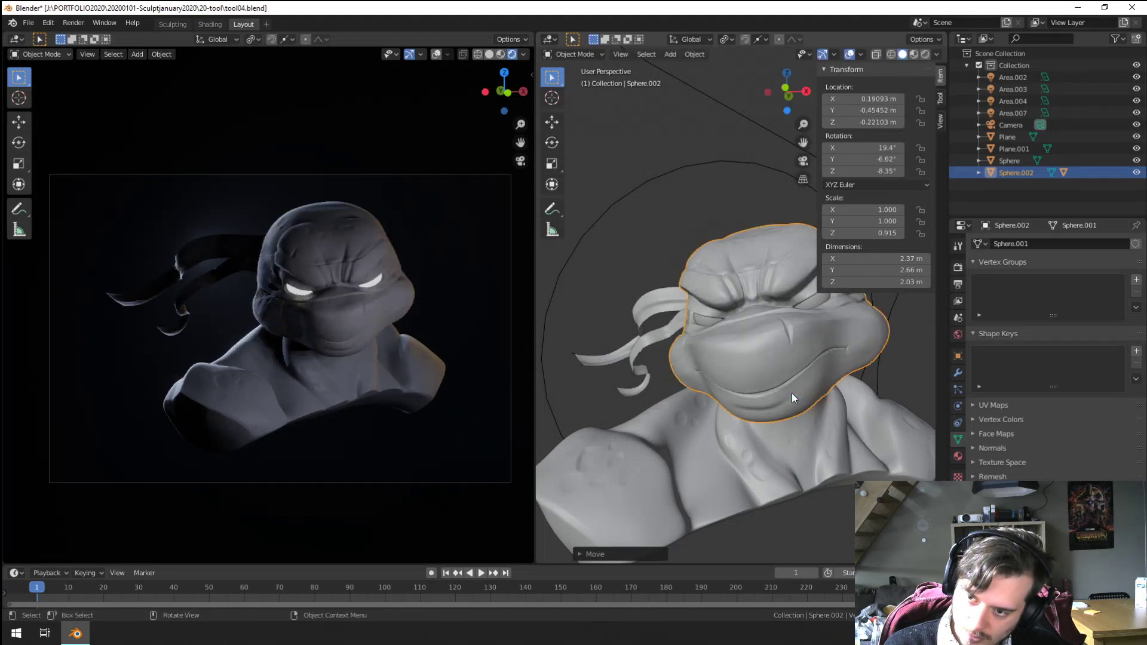
key(s)
key(z)
key(z)
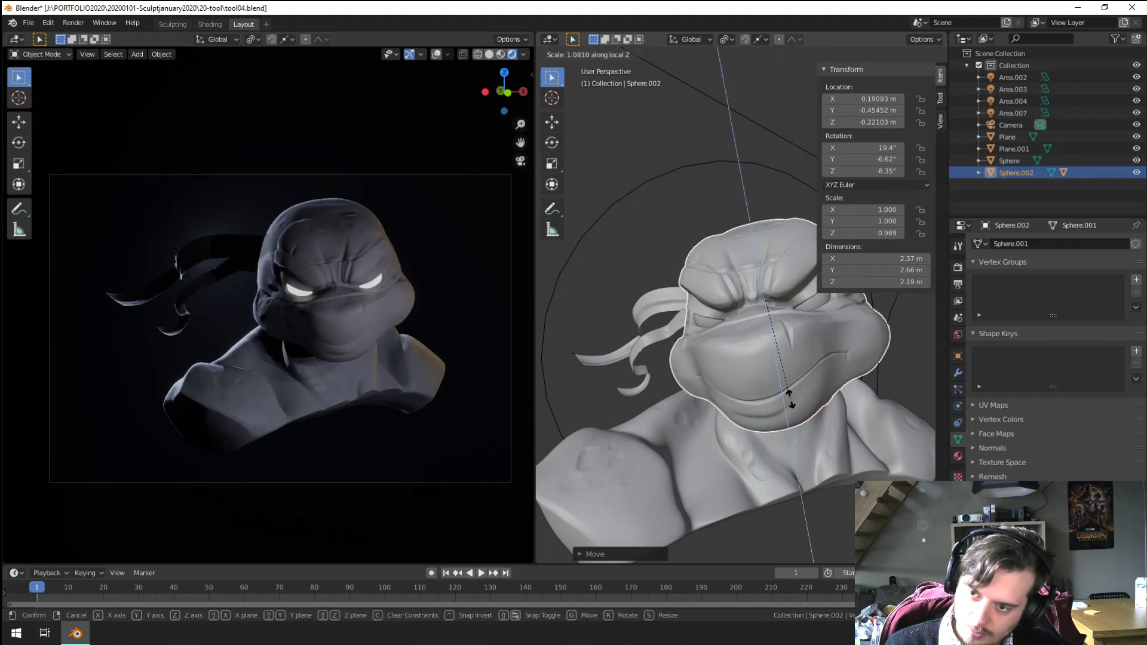
right_click(790, 400)
Step: Clear the head's scale and raise it along Z to about -0.162 m
key(alt+s)
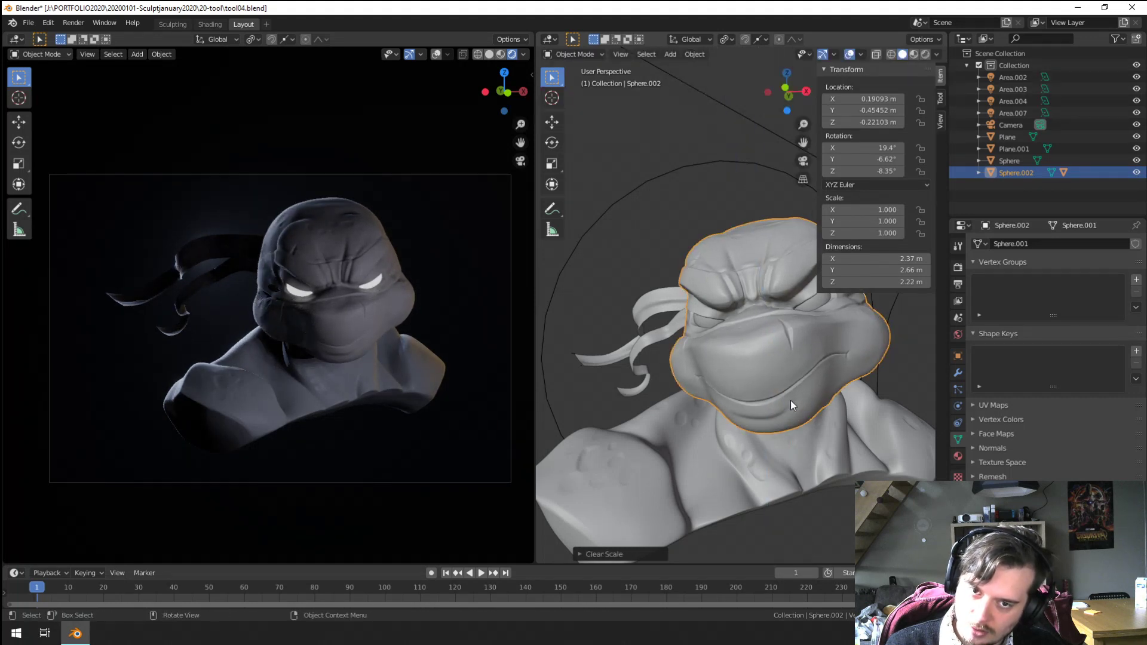
key(z)
click(794, 403)
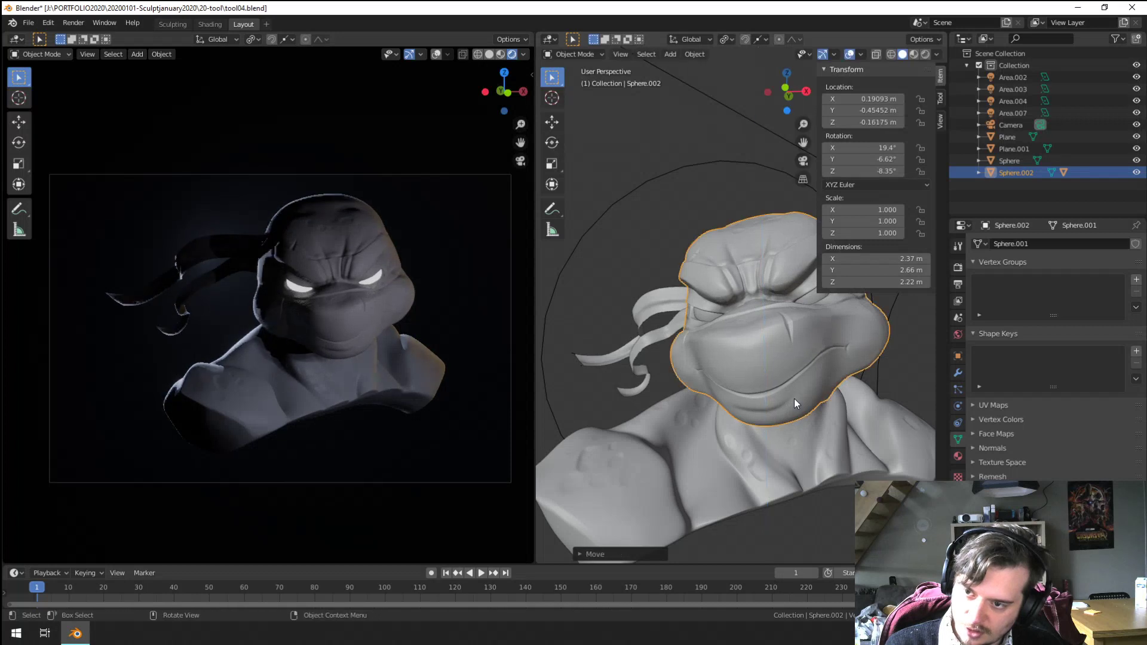
Step: Trackball-rotate the torso mesh Sphere to about 4.14°, 0.81°, 27.7° and move it to about X 0.12, Y 0.62, Z -1.87 m
click(685, 468)
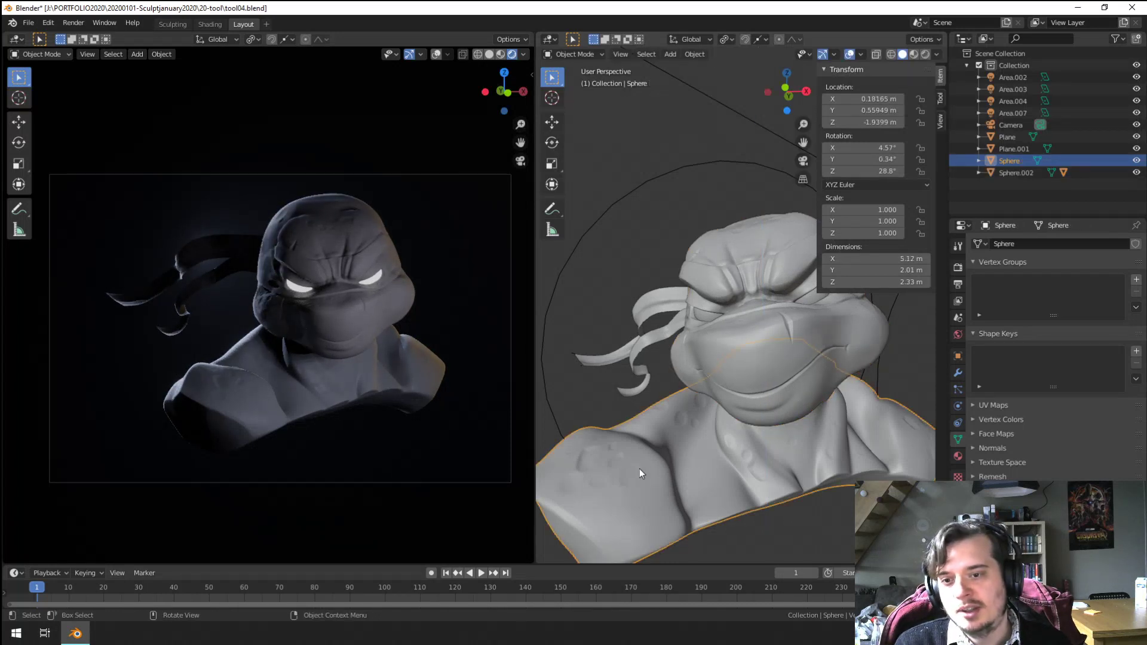
key(r)
key(r)
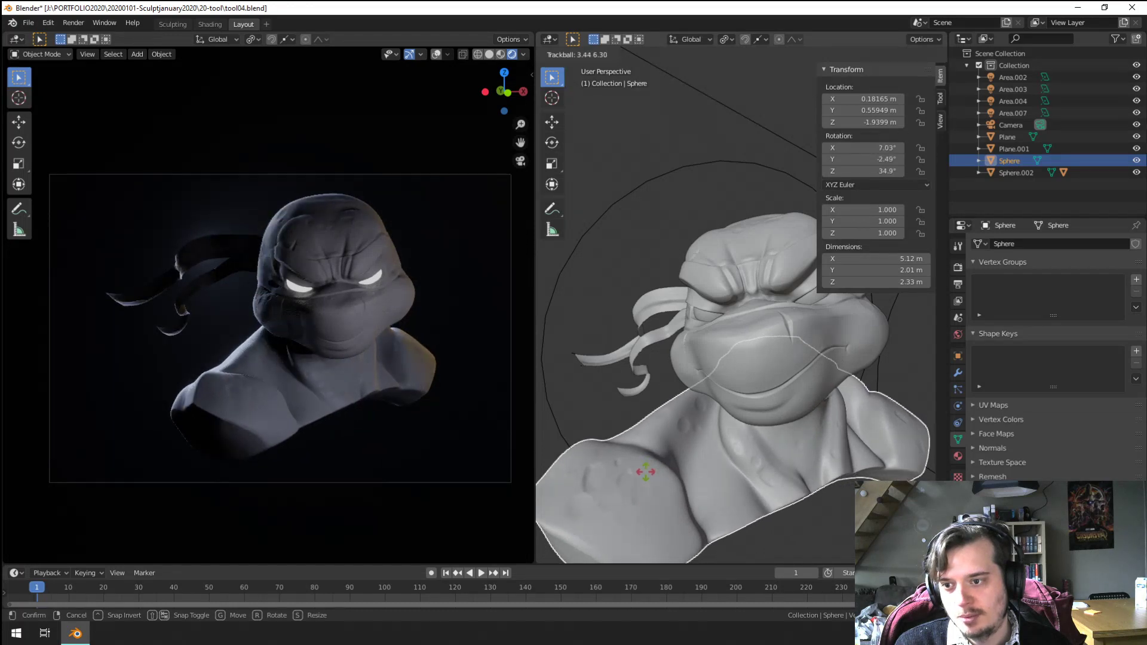
click(641, 471)
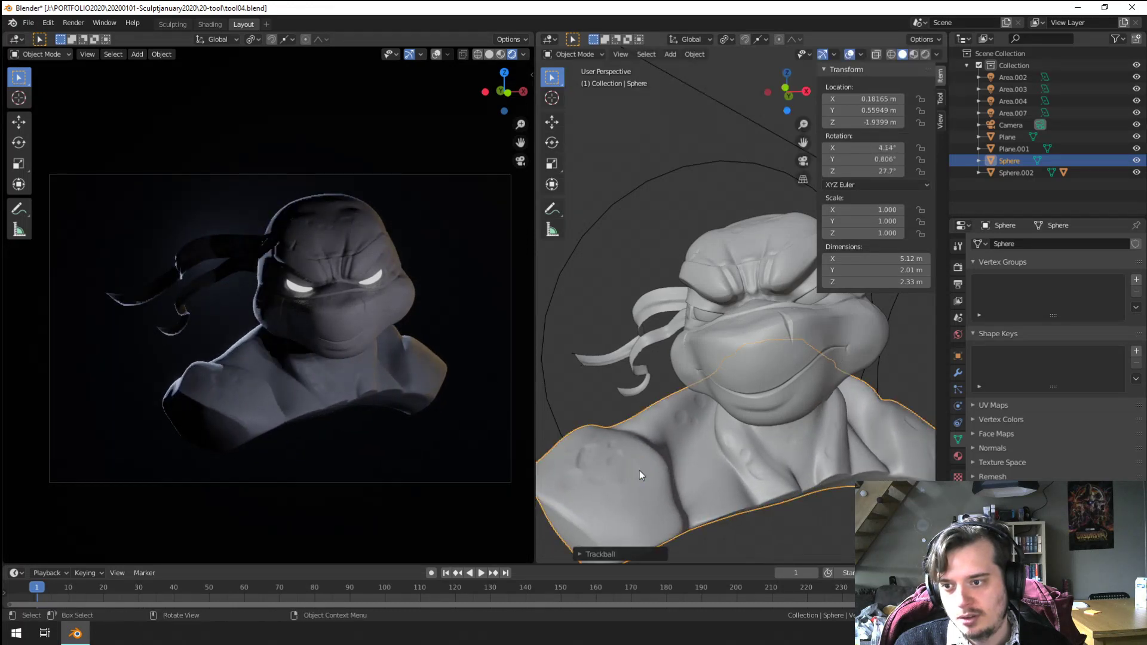
middle_drag(665, 458, 769, 457)
key(g)
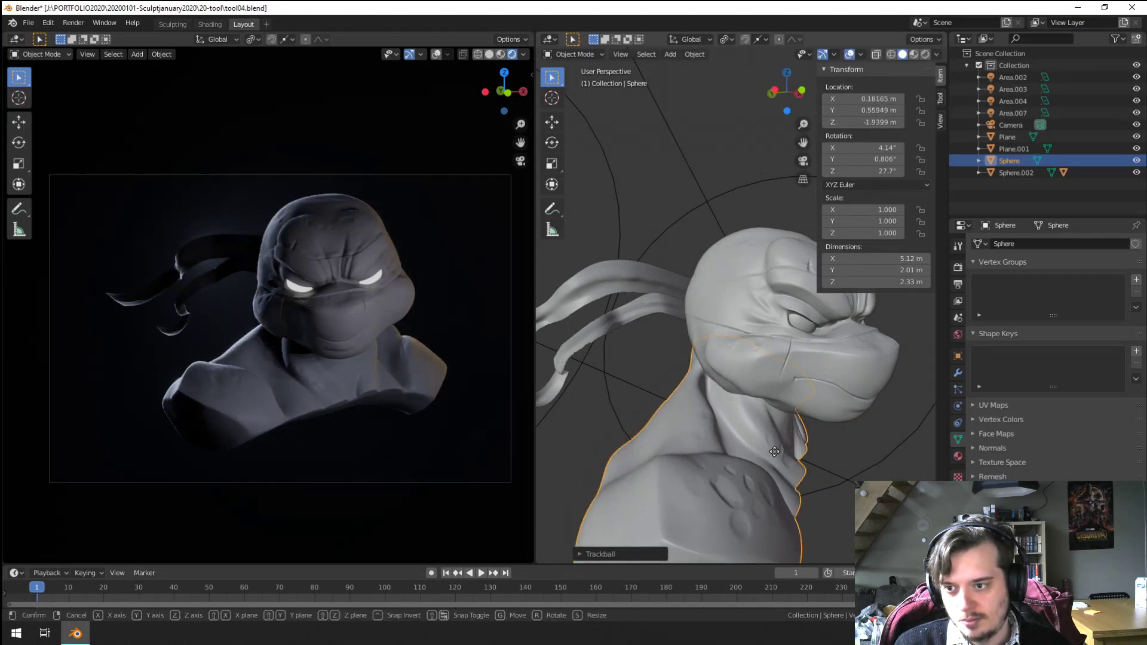
click(768, 446)
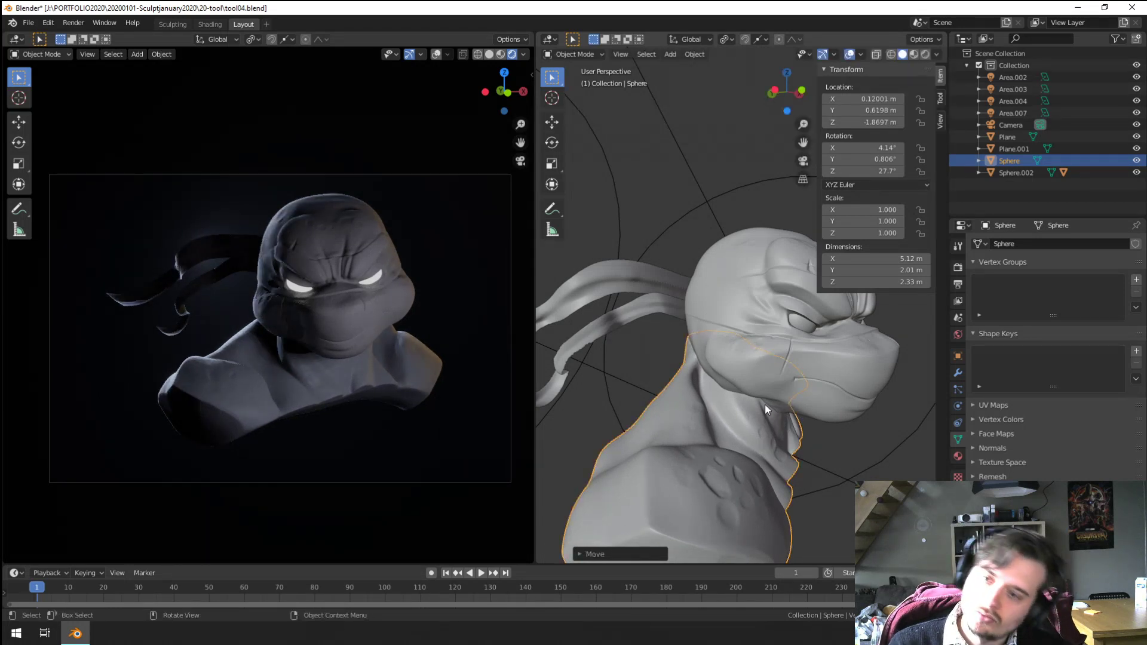
Step: Reposition area light Area.003 above the bust at about X -3.09, Y 0.70, Z 2.66 m, rotated to about -206°, -164°, -102°
scroll(765, 404, down, 6)
click(841, 312)
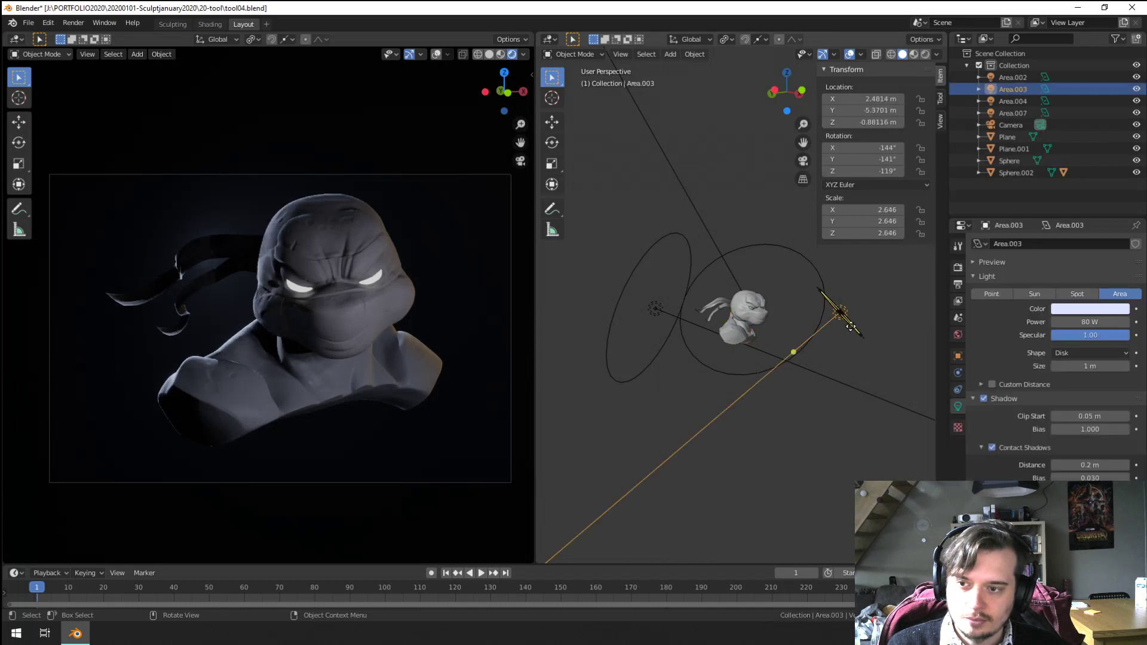
key(g)
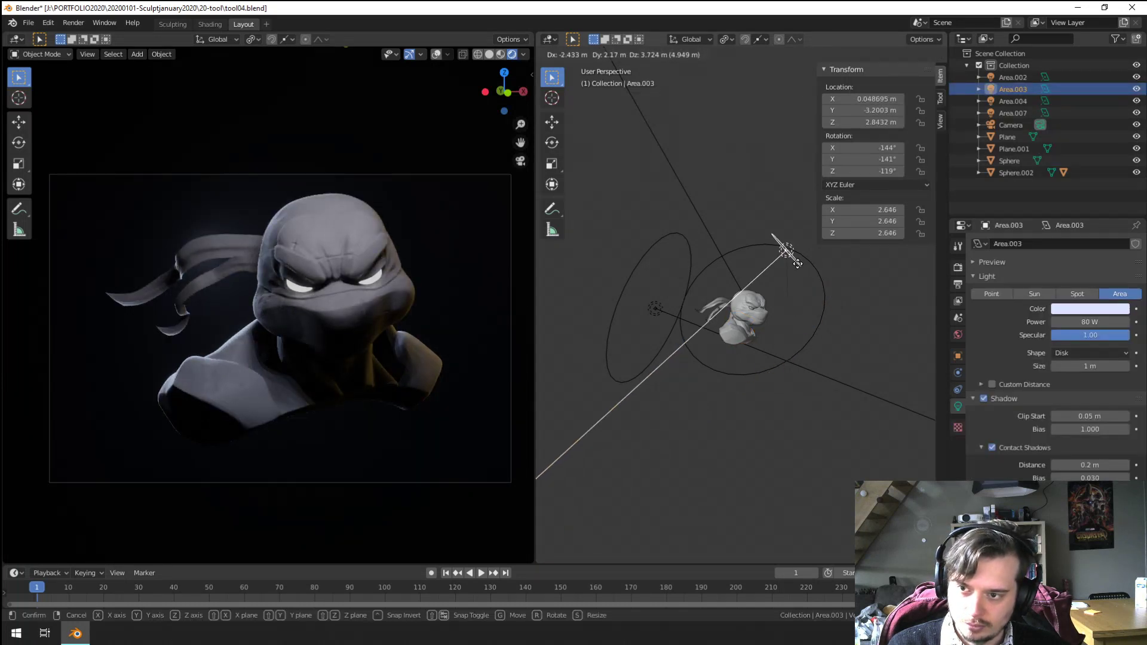
click(796, 264)
key(r)
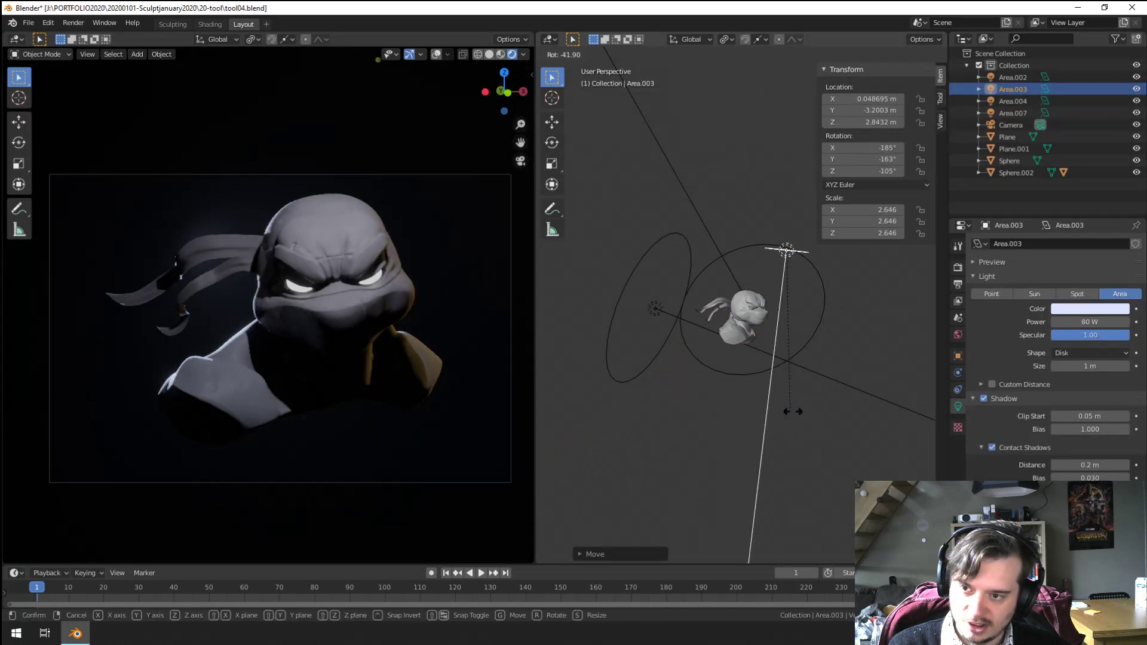
click(804, 409)
key(g)
click(720, 414)
middle_drag(721, 413, 704, 389)
key(r)
click(715, 366)
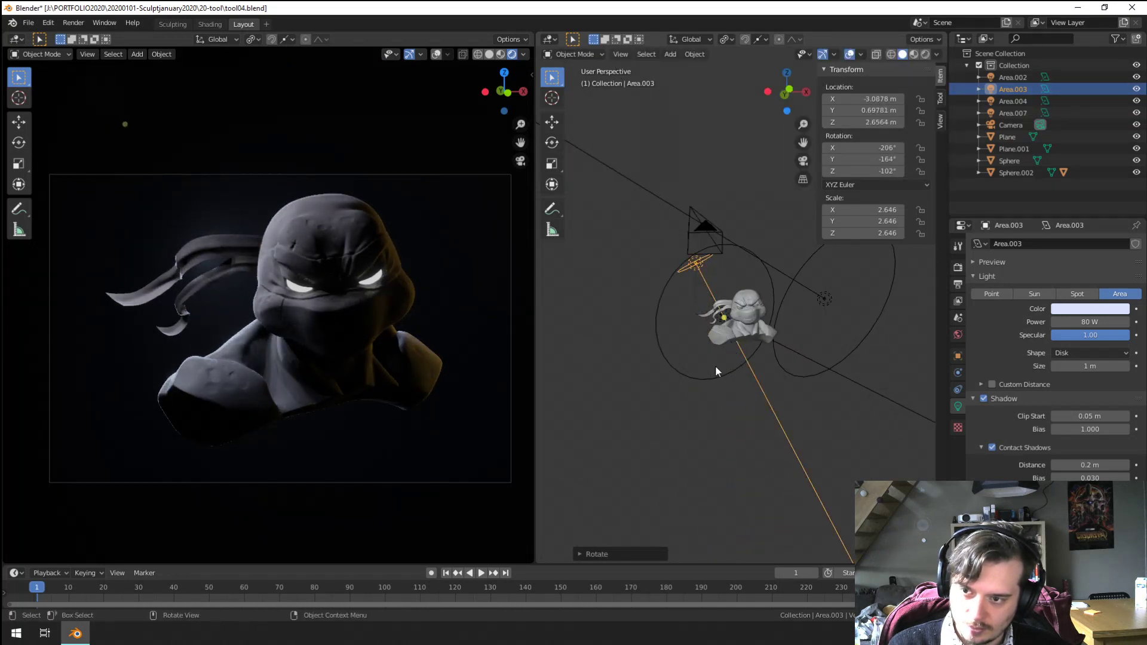
Step: Set the power of Area.003 to about 103.4 W and shift its color to a nearly neutral white
scroll(688, 338, up, 6)
scroll(755, 331, down, 5)
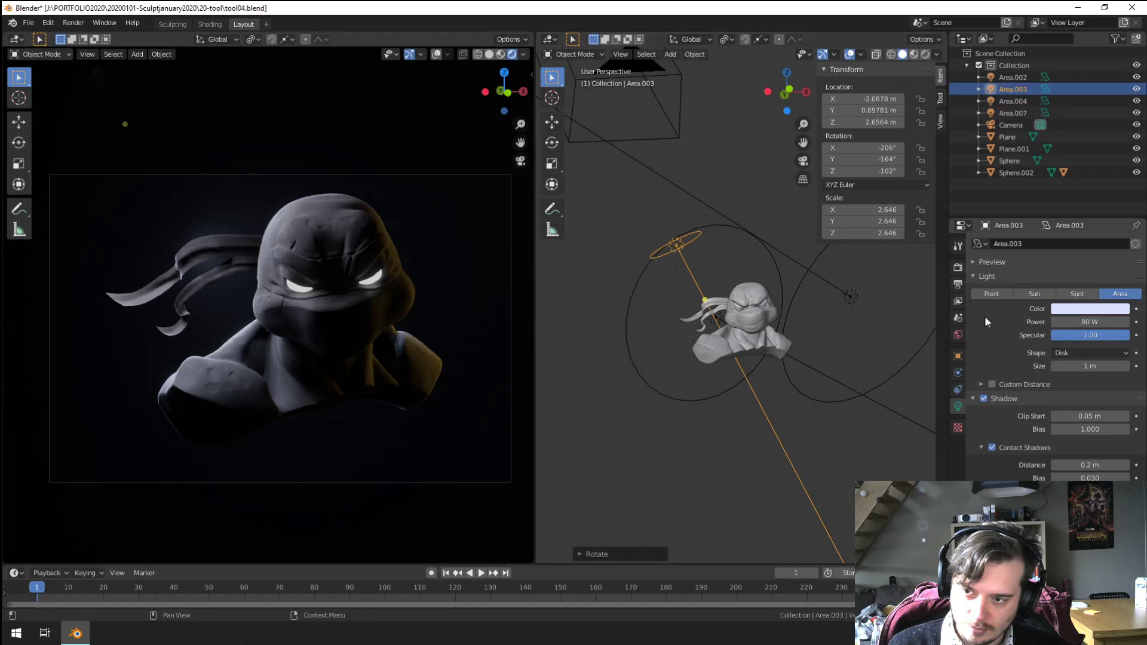
drag(1071, 326, 1099, 326)
click(1080, 308)
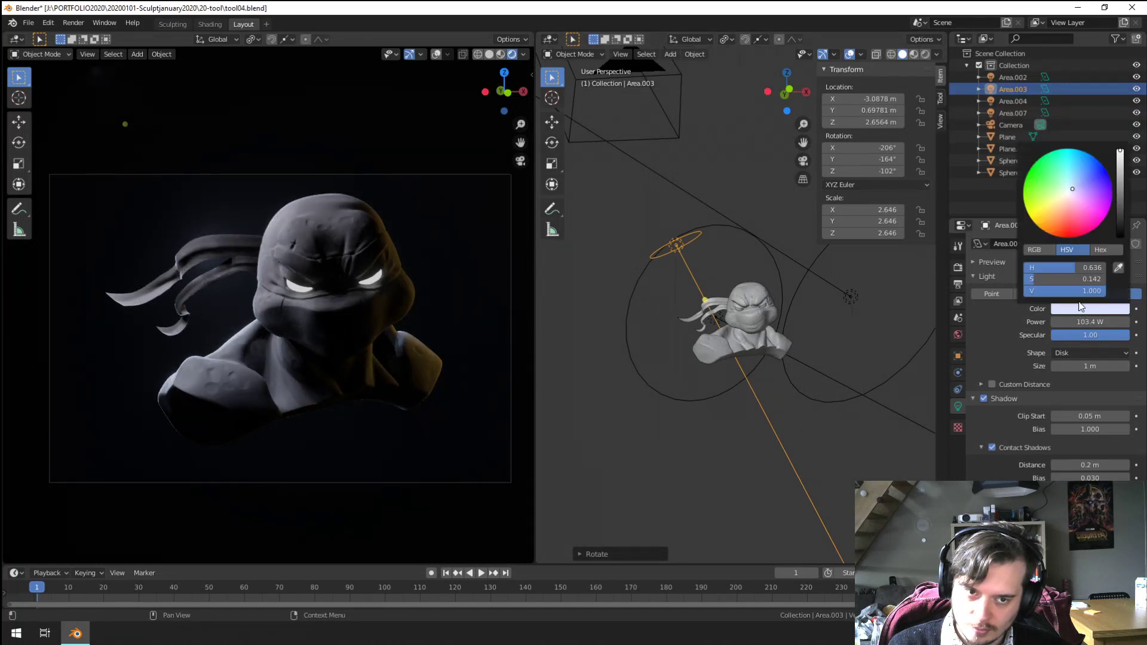
drag(1068, 197, 1069, 192)
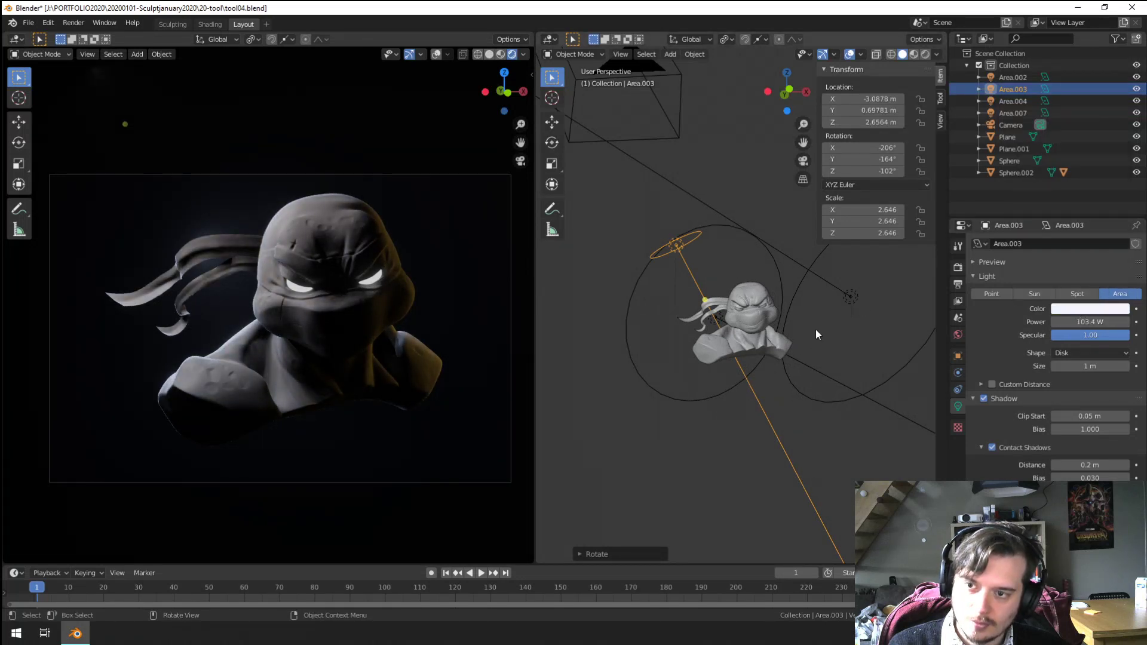
Step: Move the orange light Area.007 to about X 4.65, Y -5.31, Z 4.47 m and rotate it to about -278°, -65.1°, -343°
middle_drag(815, 328, 783, 350)
click(813, 387)
scroll(818, 358, down, 3)
key(g)
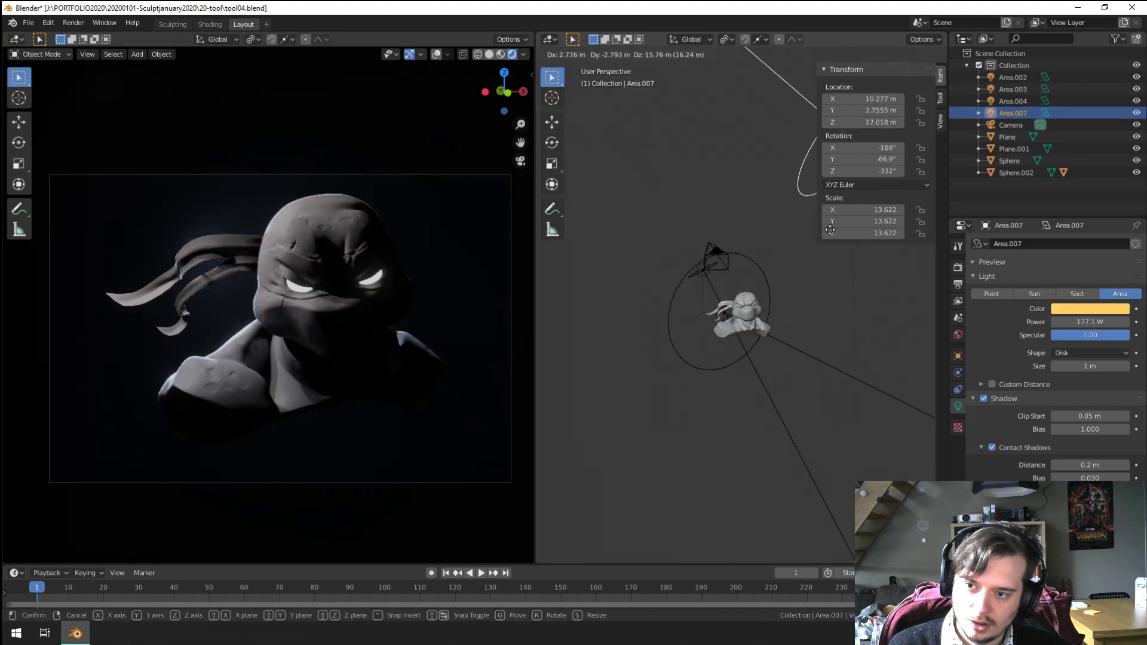
click(830, 229)
middle_drag(830, 230, 687, 334)
key(r)
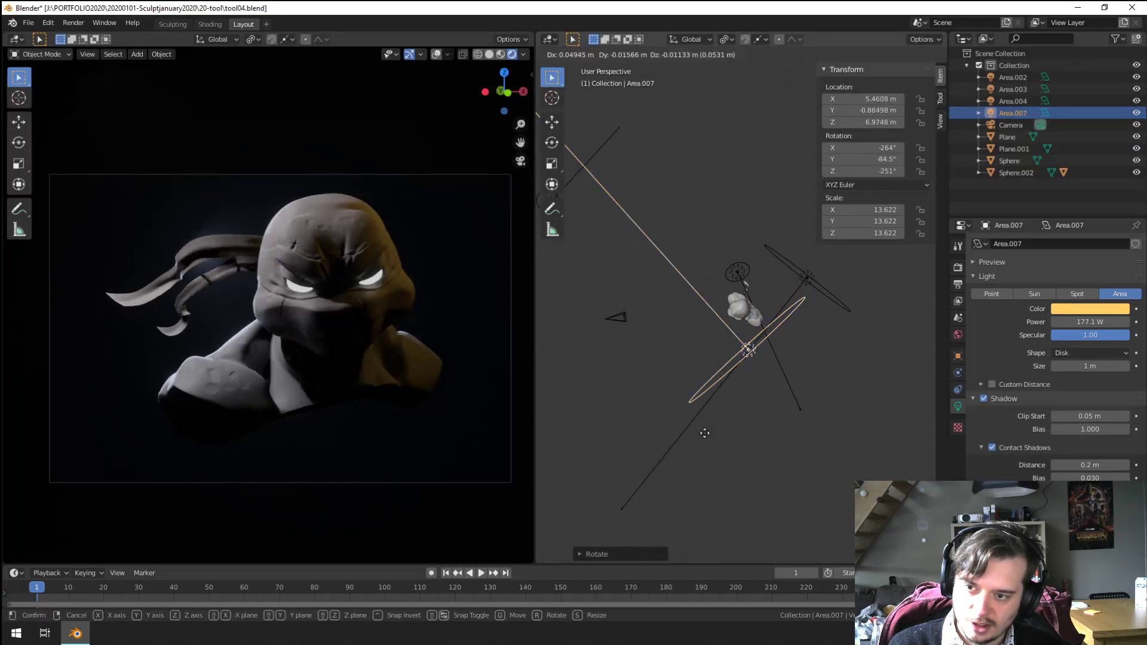
click(686, 406)
middle_drag(686, 406, 663, 340)
Step: Tint Area.007 pale blue and place it at about X 0.31, Y -4.22, Z 4.78 m, rotated to about -362°, -39.2°, -251°
click(1075, 308)
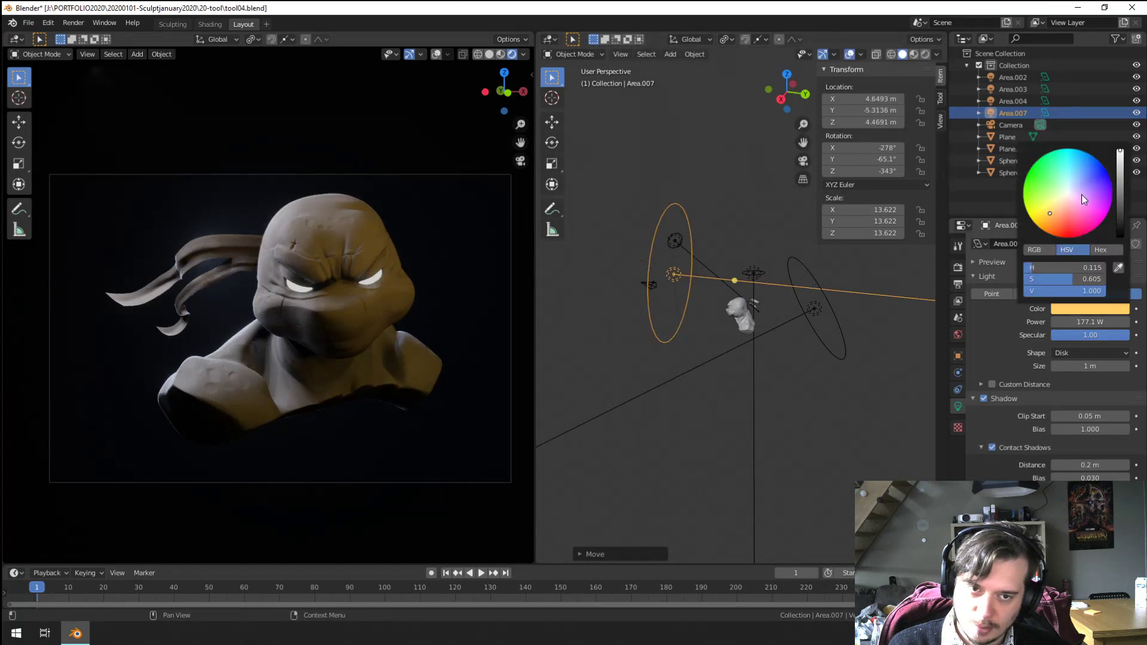
click(1076, 183)
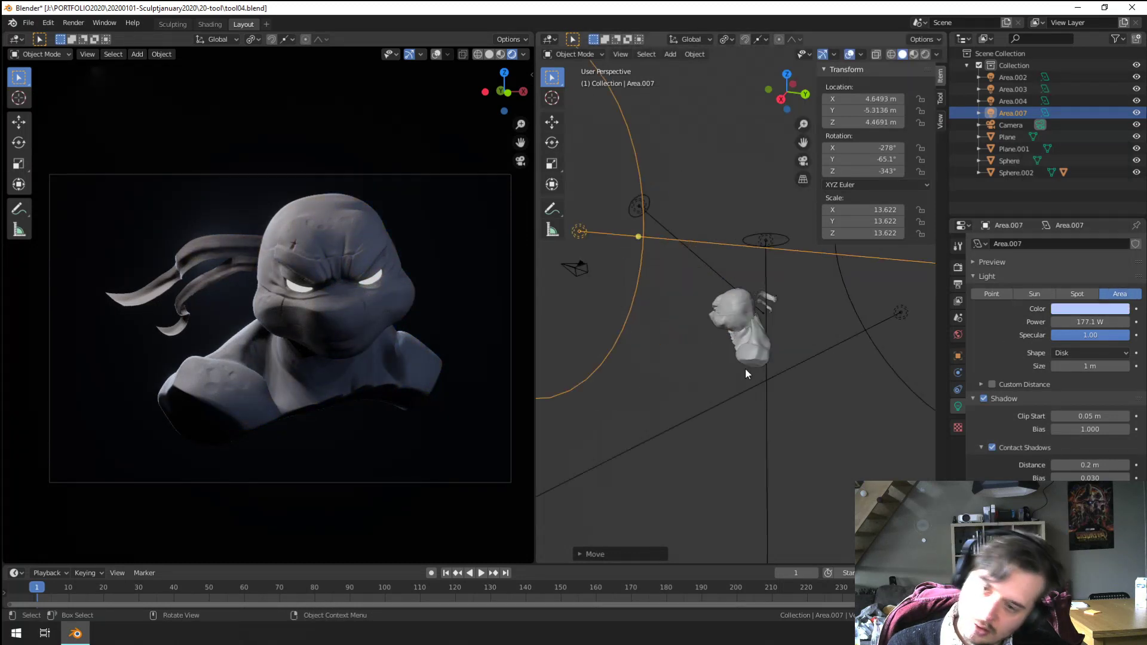
mouse_move(744, 367)
middle_down()
mouse_move(723, 370)
mouse_move(739, 407)
mouse_move(824, 465)
mouse_move(607, 312)
middle_up()
key(g)
click(777, 468)
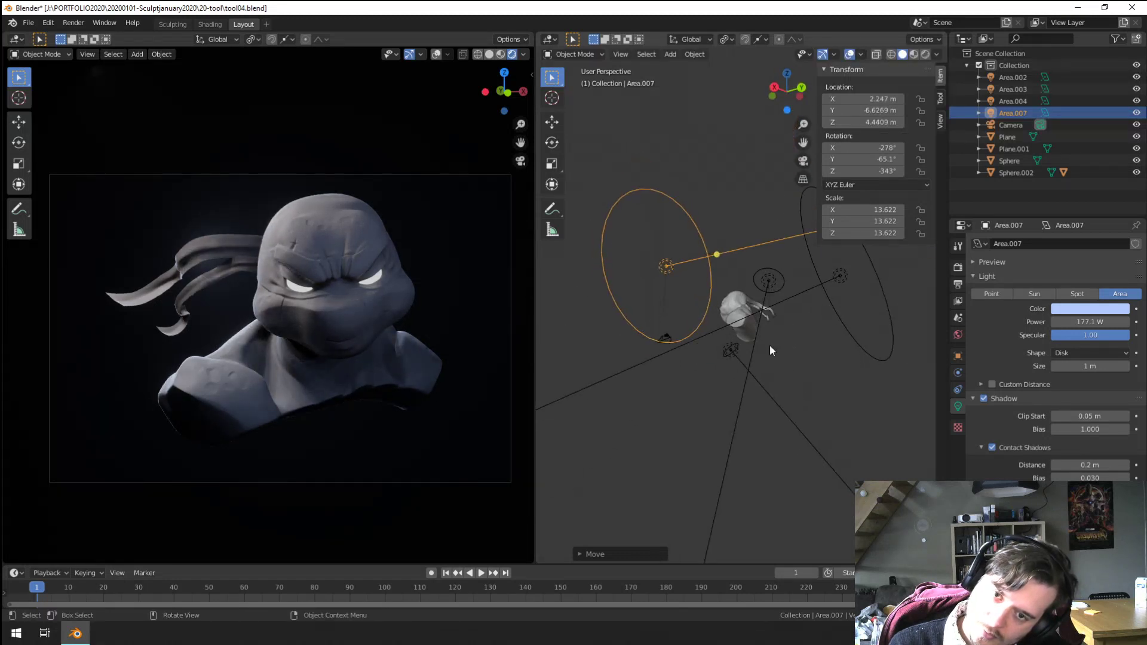
key(r)
click(658, 427)
key(g)
click(693, 431)
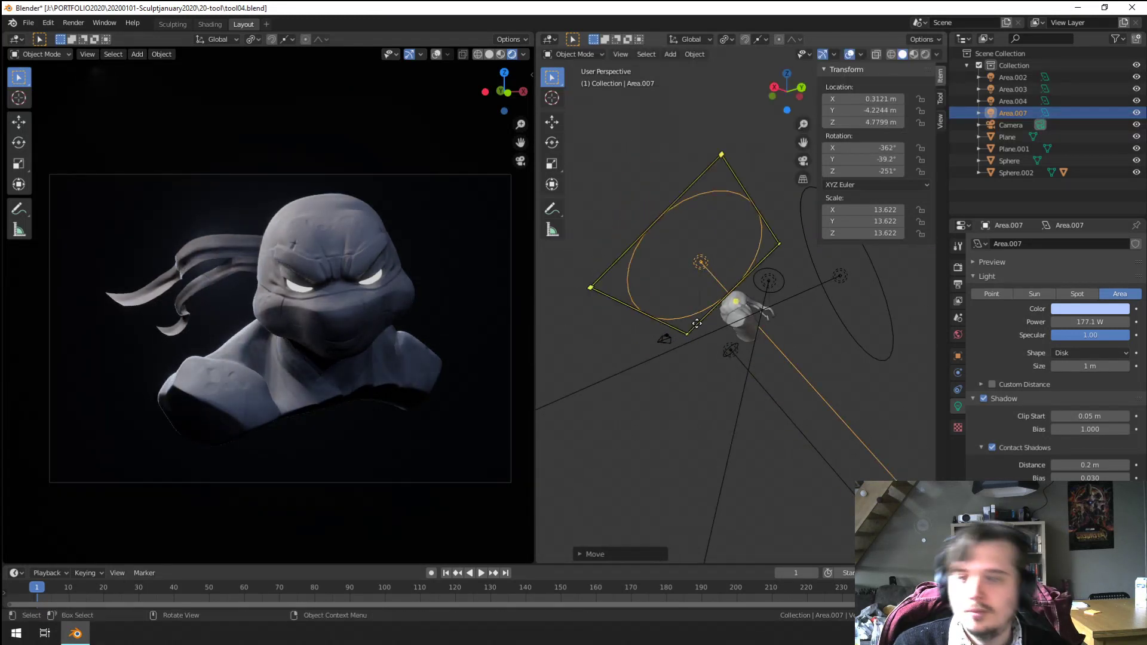
Step: Shift the color of Area.007 to a more saturated blue
scroll(696, 324, up, 1)
click(1072, 311)
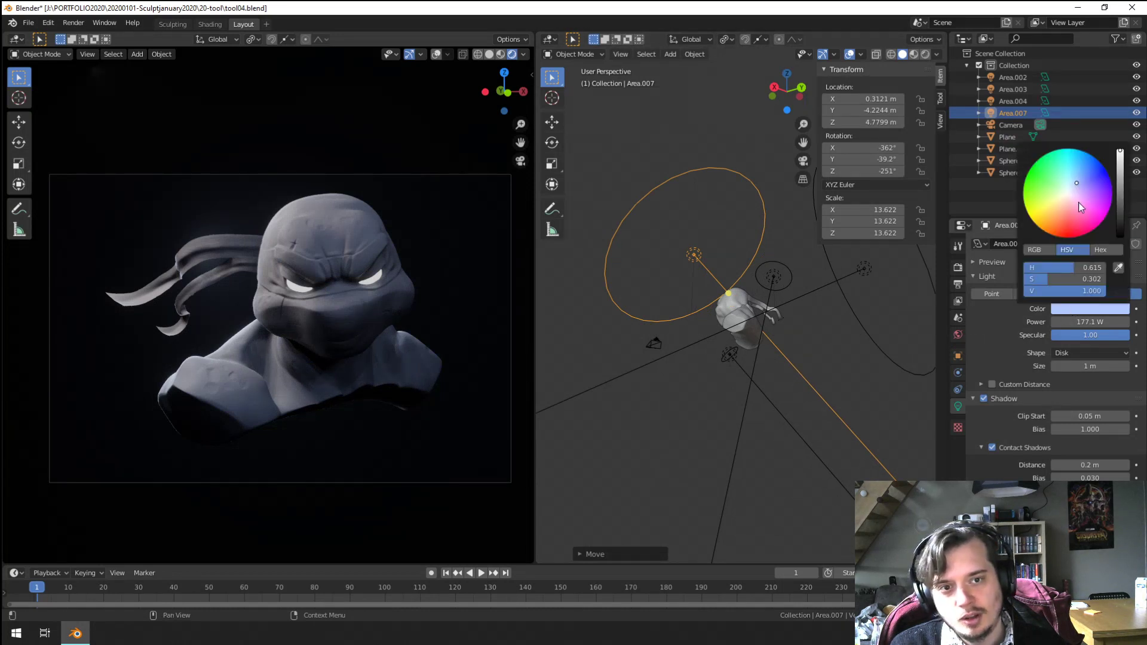
drag(1081, 179, 1084, 175)
Step: Scale area light Area.002 behind the bust down to about 3.997 and move it to about X -1.01, Y 7.06, Z 1.14 m
middle_drag(854, 281, 684, 350)
scroll(833, 283, up, 2)
click(835, 318)
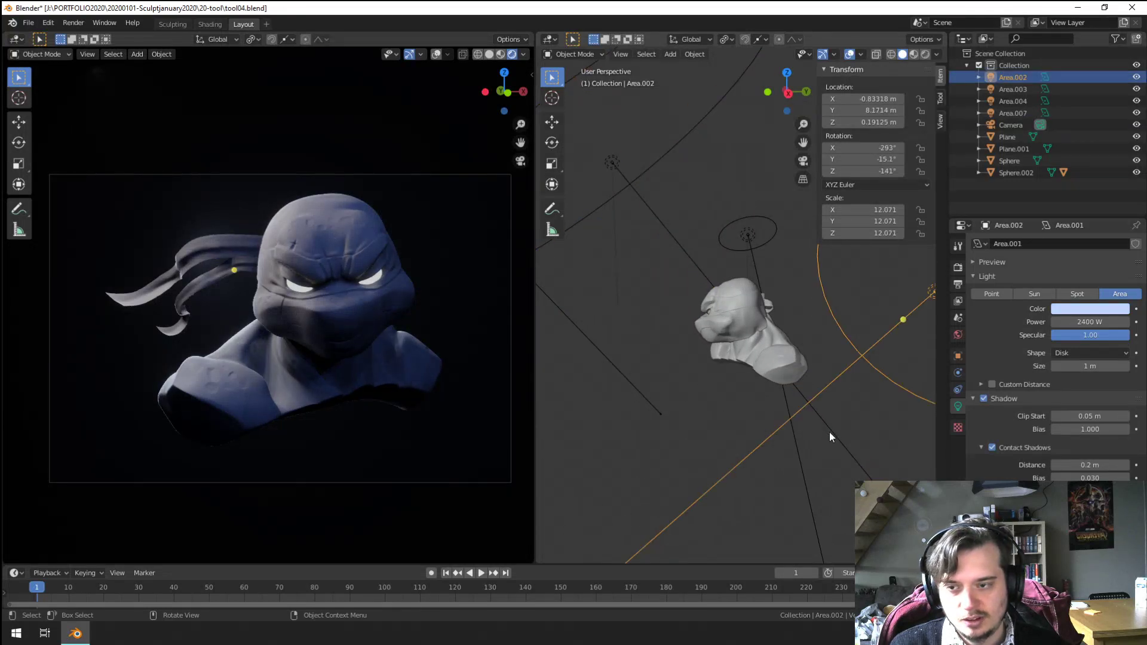
key(g)
key(g)
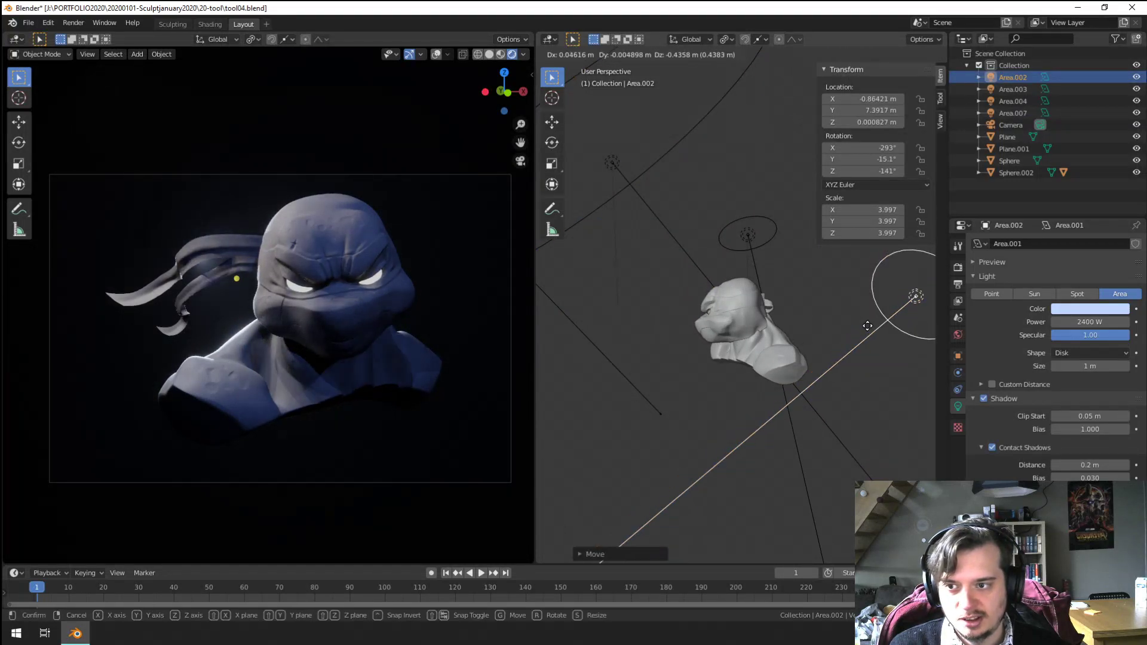
click(868, 324)
key(g)
click(809, 333)
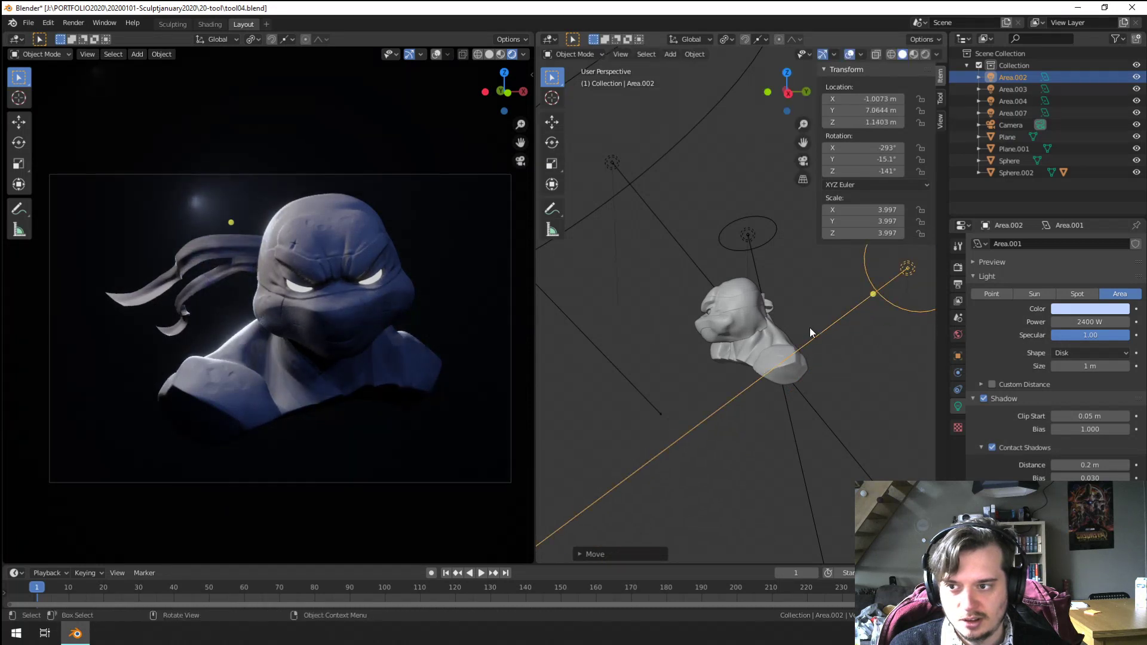
Step: Set the color of Area.002 to a stronger blue, about hue 0.600 and saturation 0.611
click(1069, 309)
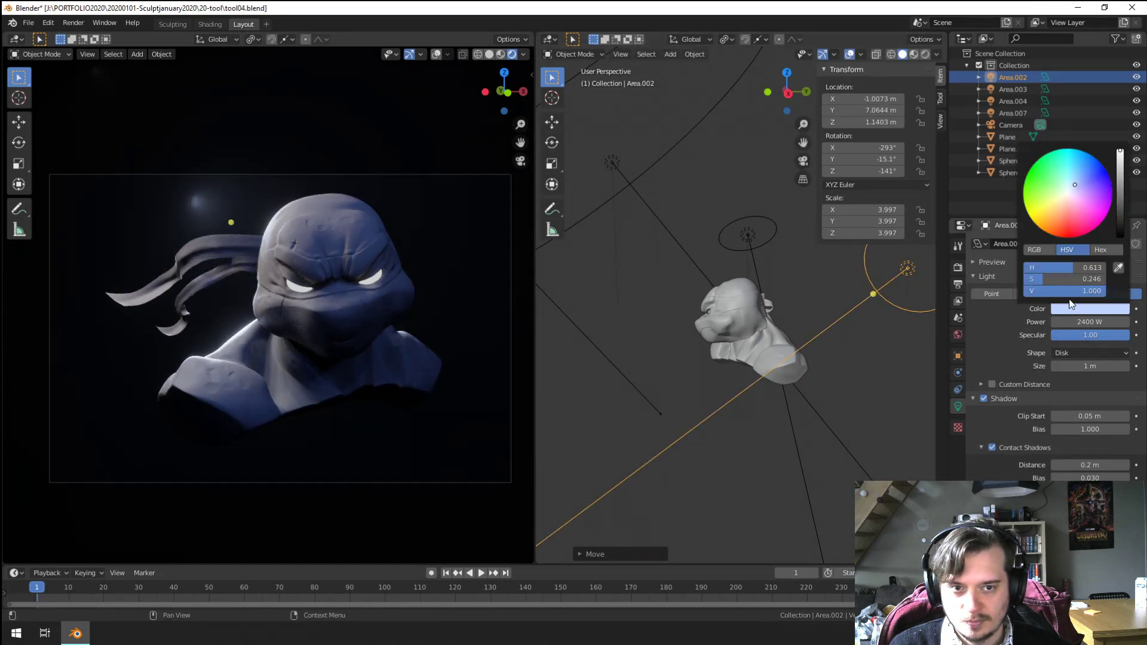
click(1083, 171)
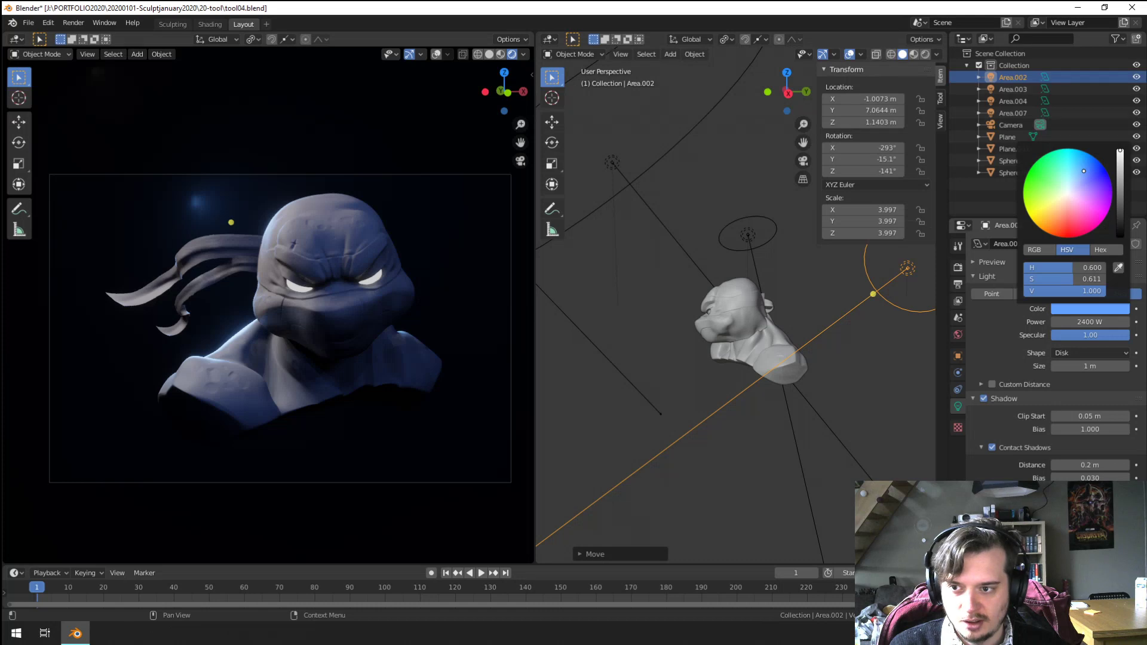
Step: Duplicate Area.007 and place the copy below the bust at about X 4.37, Y -2.71, Z -5.52 m, rotated to about -492°, -33.5°, -94.9°
scroll(800, 349, down, 4)
mouse_move(691, 399)
middle_down()
mouse_move(717, 381)
mouse_move(675, 391)
middle_up()
click(716, 381)
key(shift+d)
click(691, 539)
key(r)
click(762, 370)
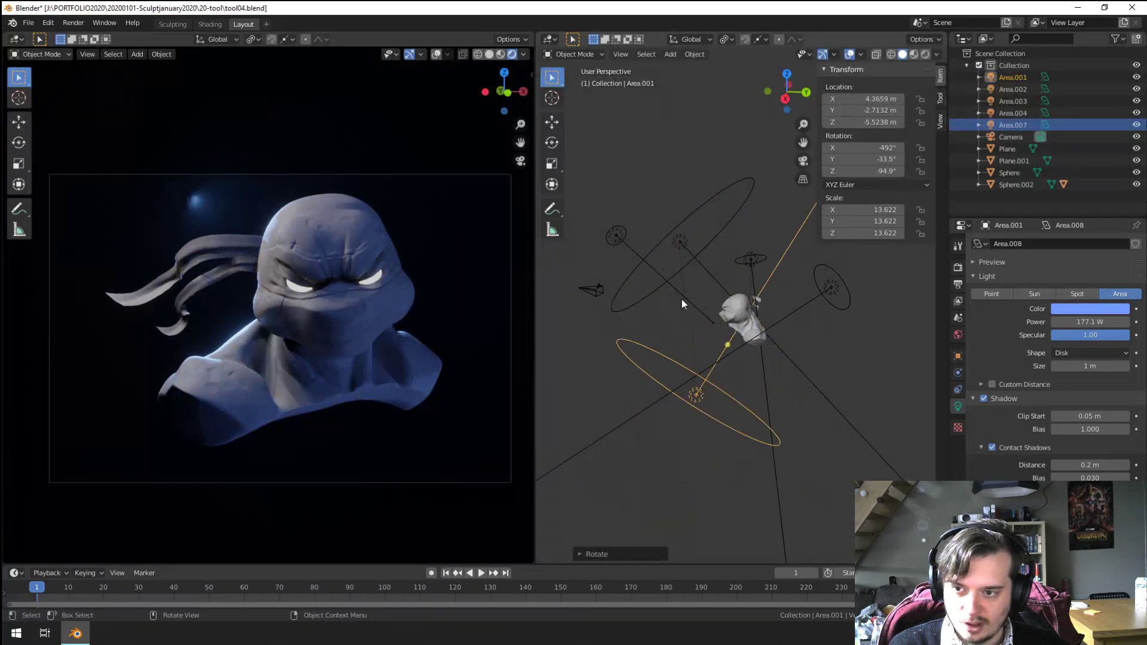
Step: Change the color of the duplicated area light below the bust to lime green
middle_drag(681, 299, 802, 332)
click(1089, 309)
click(1057, 219)
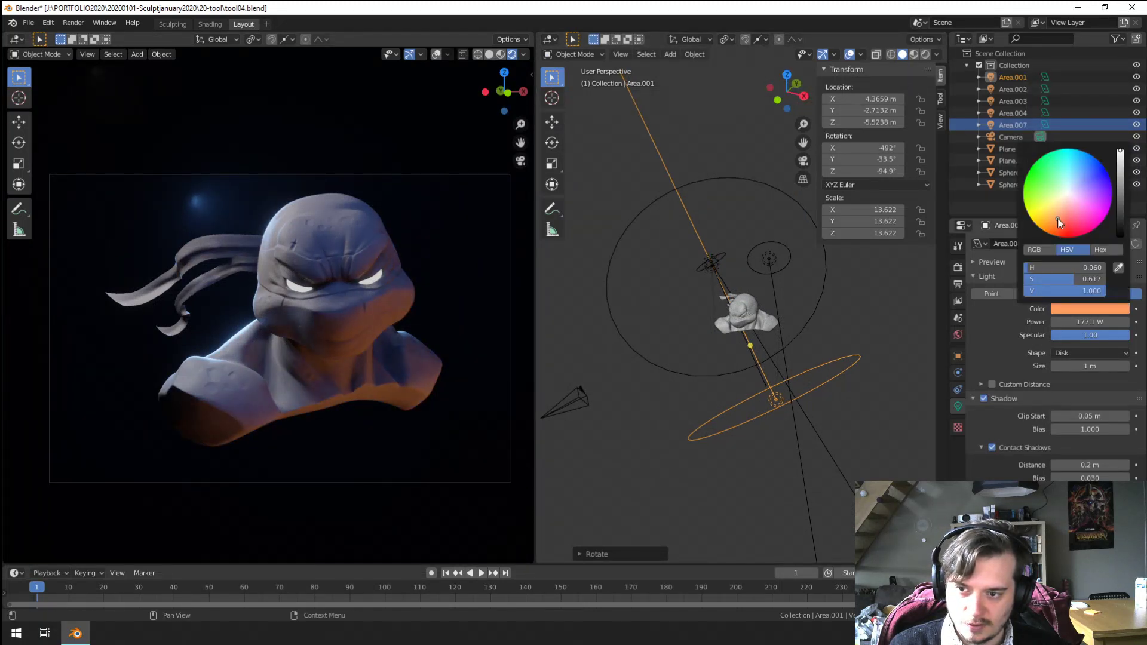
drag(1057, 219, 1039, 194)
Step: Reposition Area.001 to about X 2.84, Y -4.63, Z 0.34 m, rotated to about -462°, -28.1°, -109°, and deepen its green color
key(g)
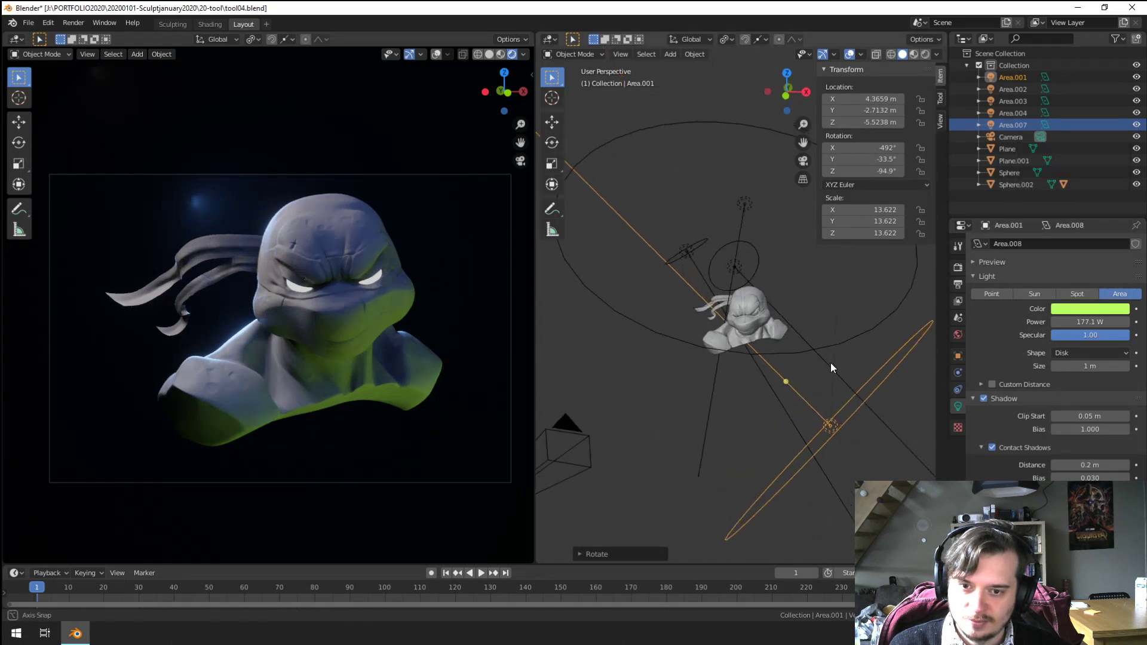
click(884, 186)
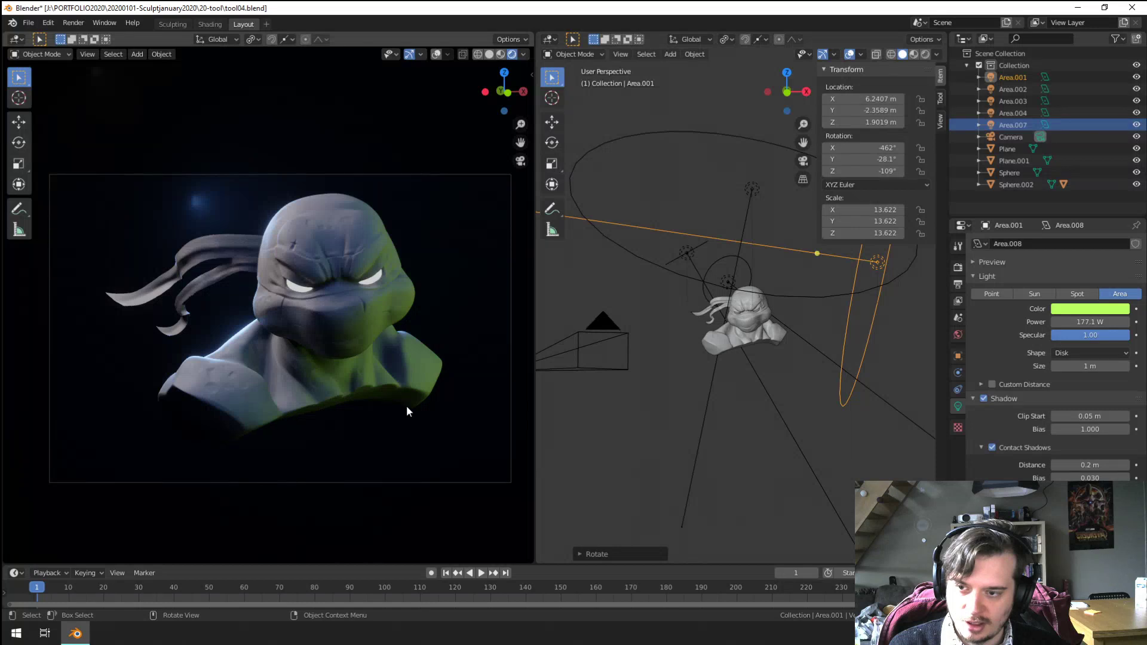
key(g)
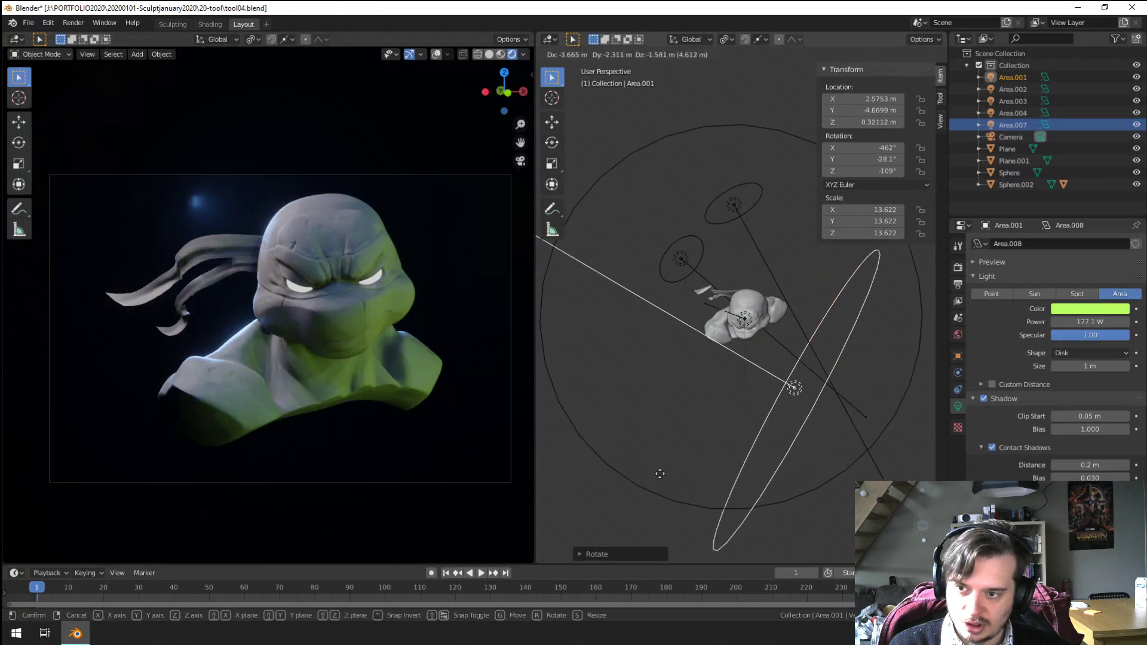
click(665, 472)
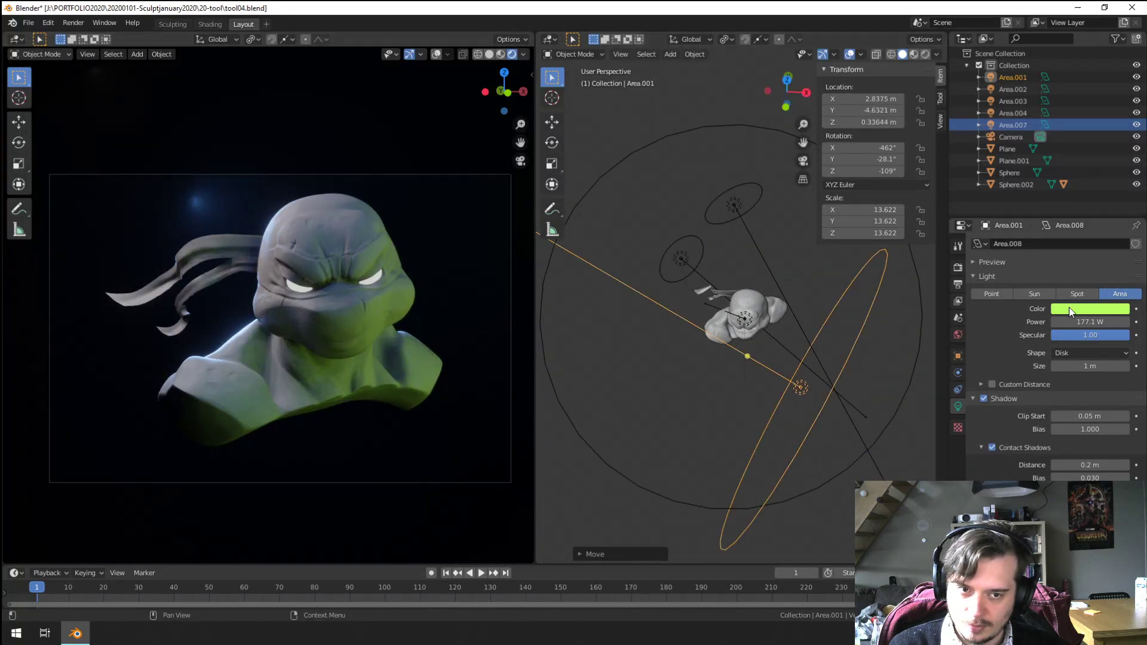
click(1074, 308)
drag(1044, 199, 1029, 199)
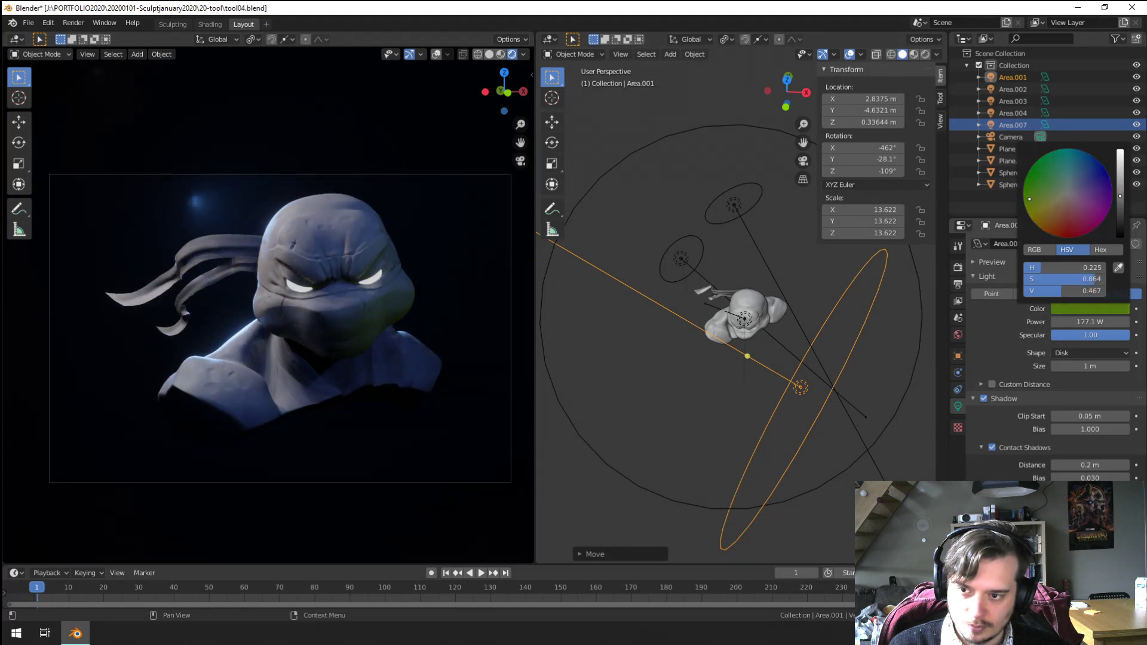
Step: Raise green light Area.001 to about X 0.82, Y -4.78, Z 2.65 m and rotate it to about -437°, -28°, -129°
middle_drag(782, 364, 827, 373)
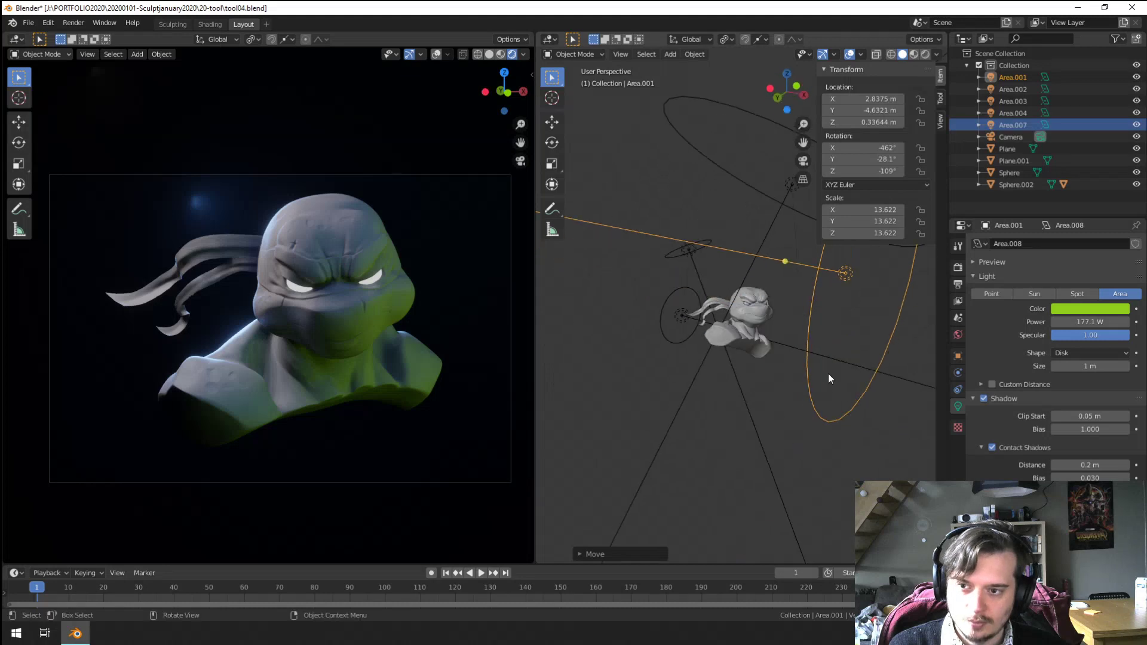
key(r)
click(800, 383)
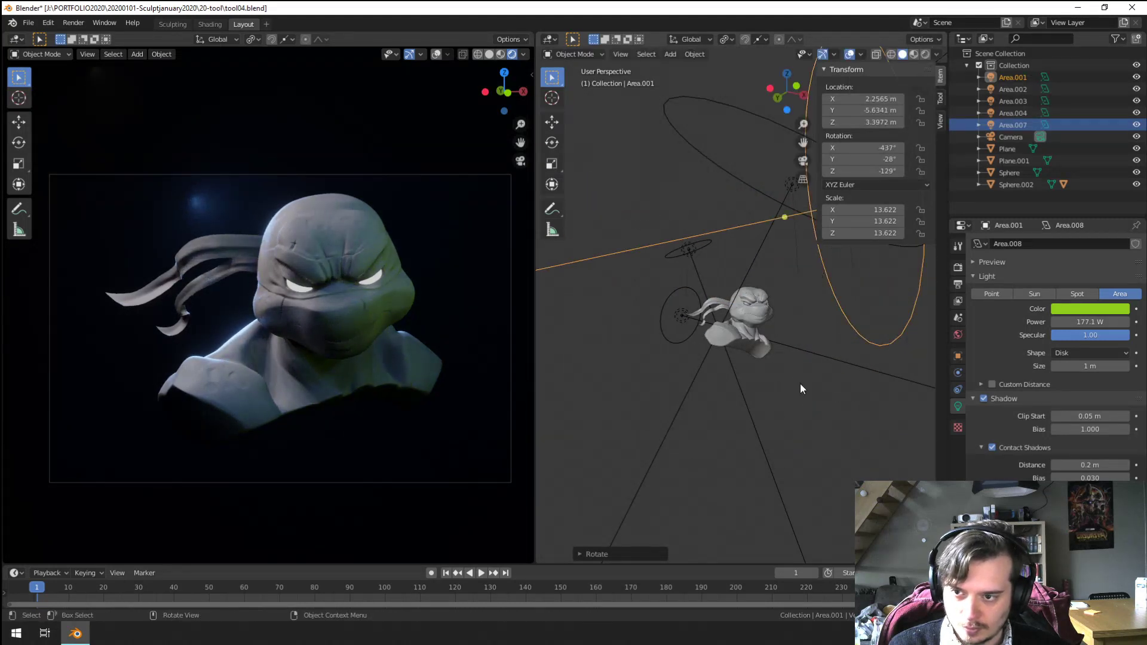
key(g)
click(762, 387)
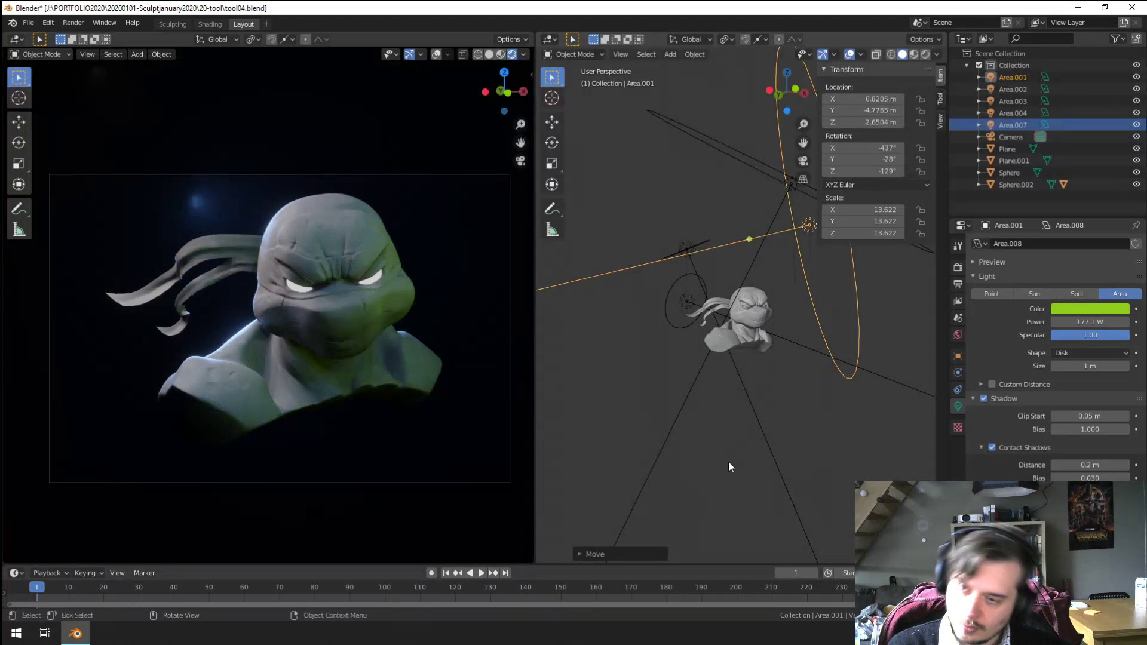
Step: Rotate green light Area.001 to about -491°, -17.3°, -95.4° and lower it to light the bust from below
middle_drag(740, 423, 726, 335)
key(r)
click(702, 353)
key(g)
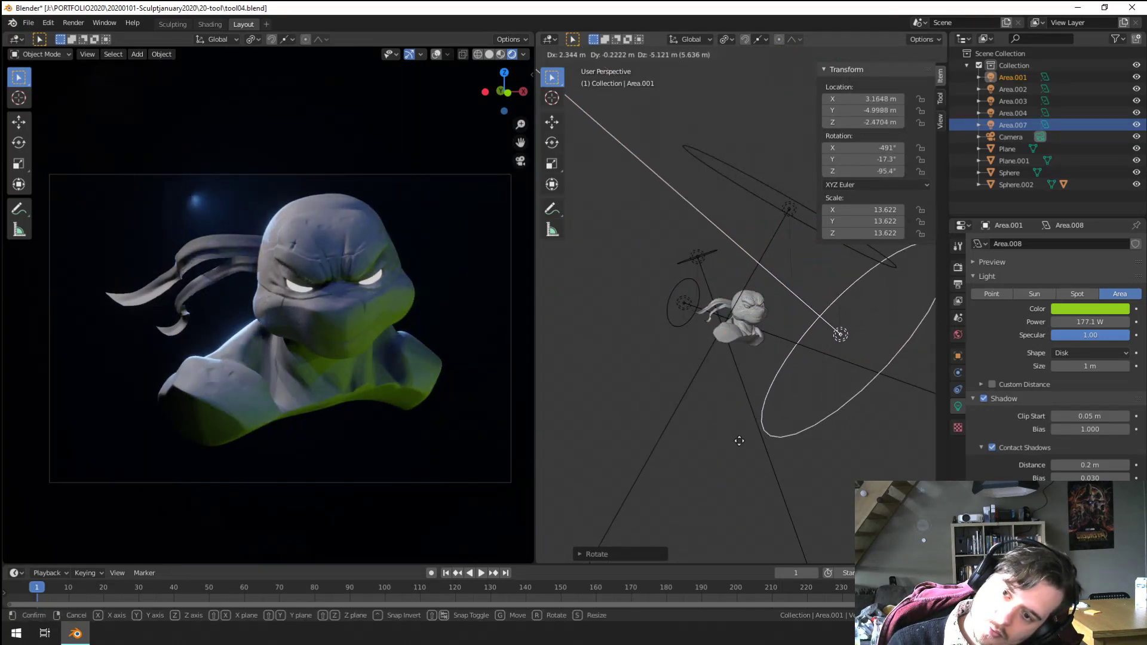
Step: Scale the green area light to 7.477, move it to about X 3.56, Y -6.07, Z 0.59 m and rotate it toward the bust
click(732, 414)
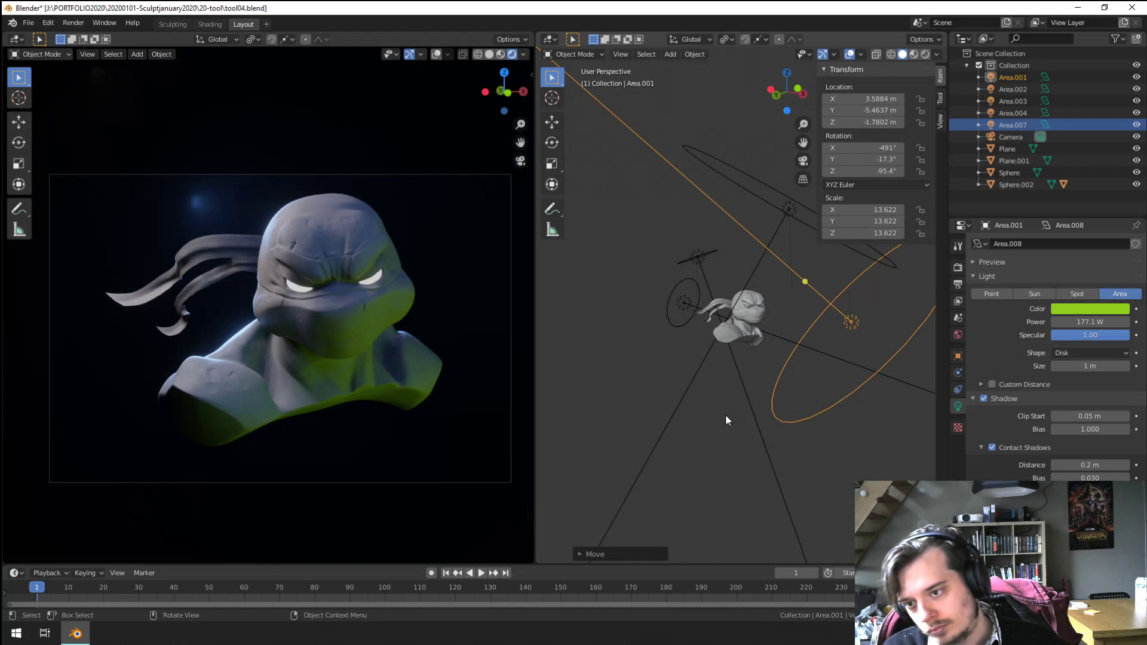
click(788, 390)
key(r)
click(786, 436)
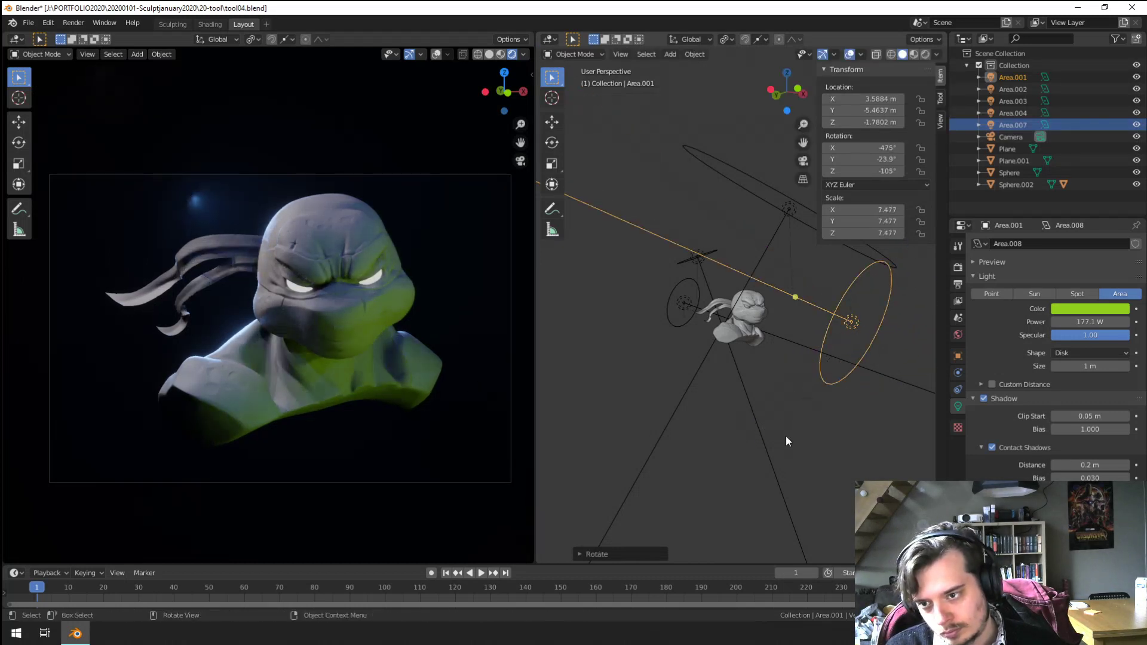
key(g)
click(787, 396)
key(r)
click(762, 435)
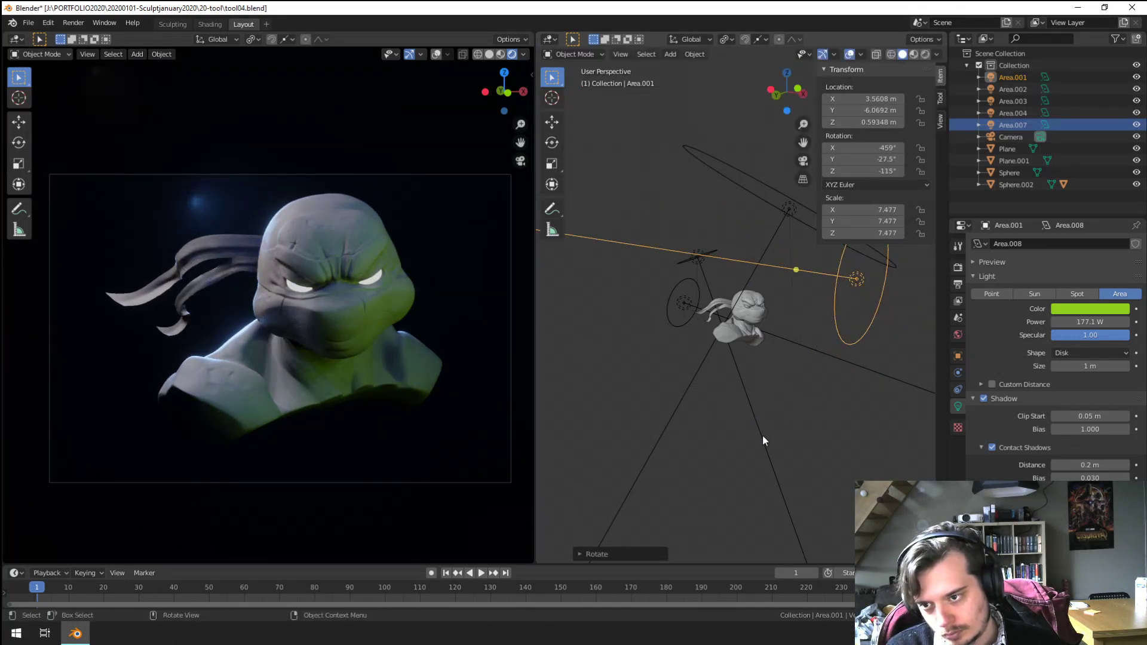
Step: Duplicate the green area light and aim the copy at the bust from about X 6.24, Y 2.64, Z 0.96 m
middle_drag(762, 435, 643, 487)
key(shift+d)
click(815, 415)
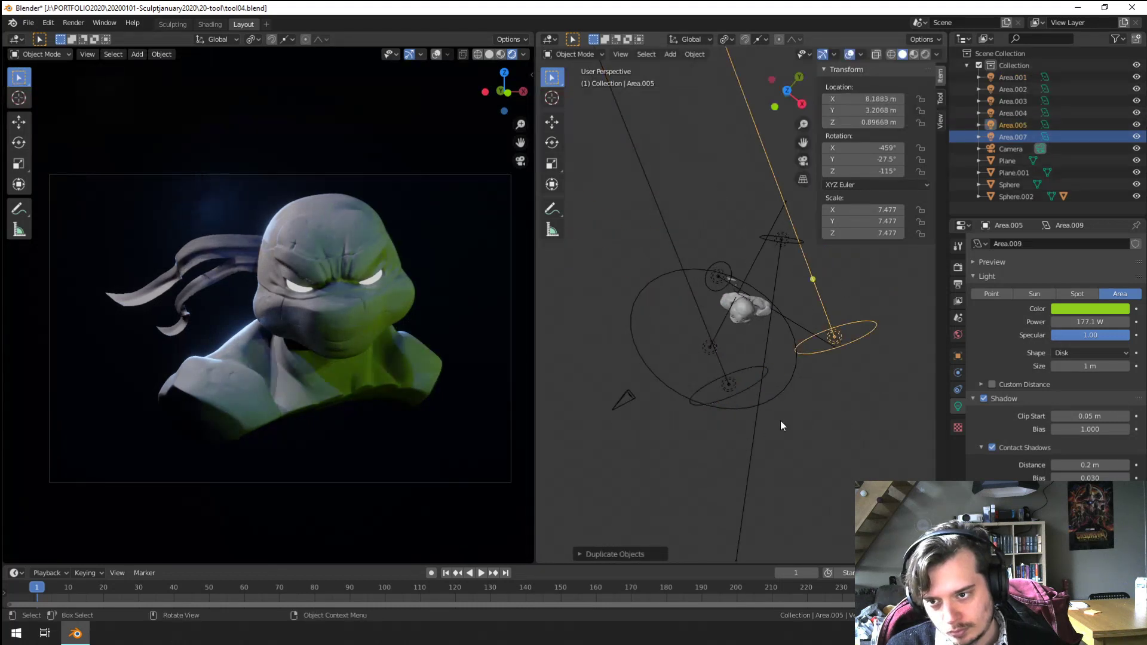
key(r)
click(746, 454)
key(g)
click(719, 448)
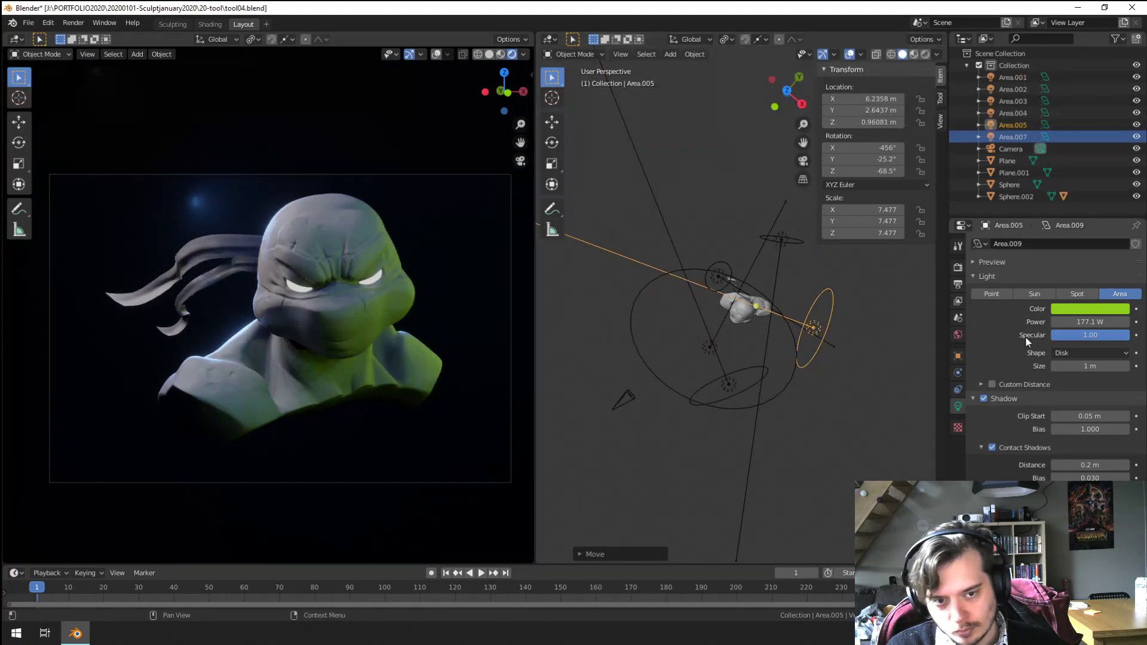
Step: Change the duplicated light's color to yellow-green and raise its power to 266.3 W
click(1087, 308)
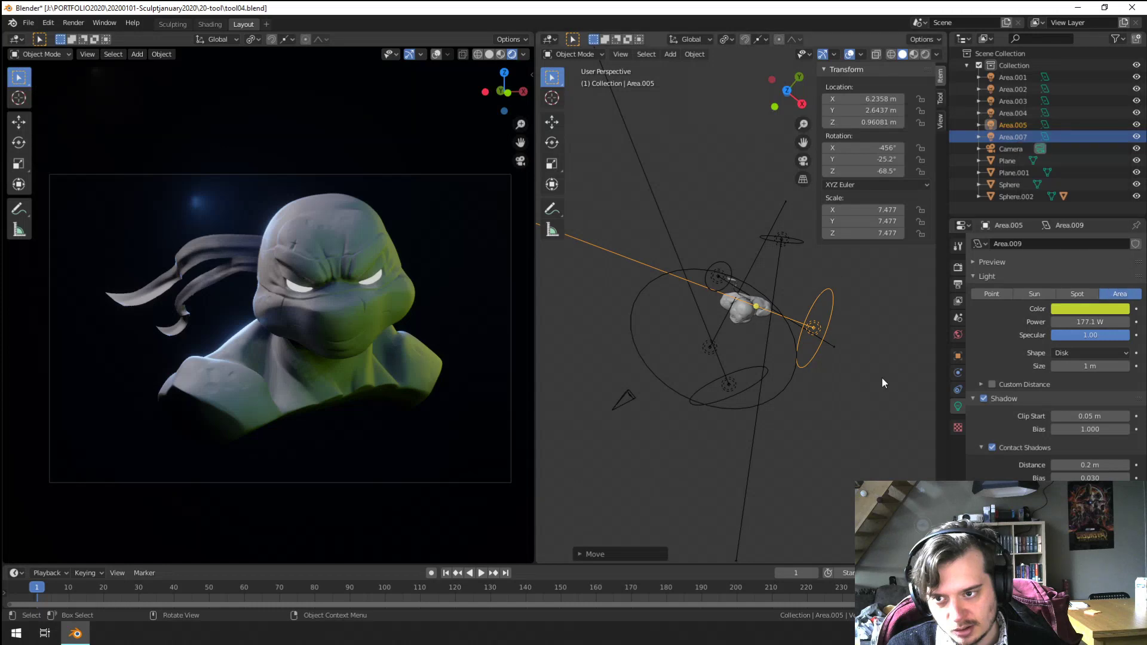
drag(1081, 322, 1104, 322)
middle_drag(611, 429, 636, 417)
scroll(355, 349, up, 7)
scroll(356, 348, down, 4)
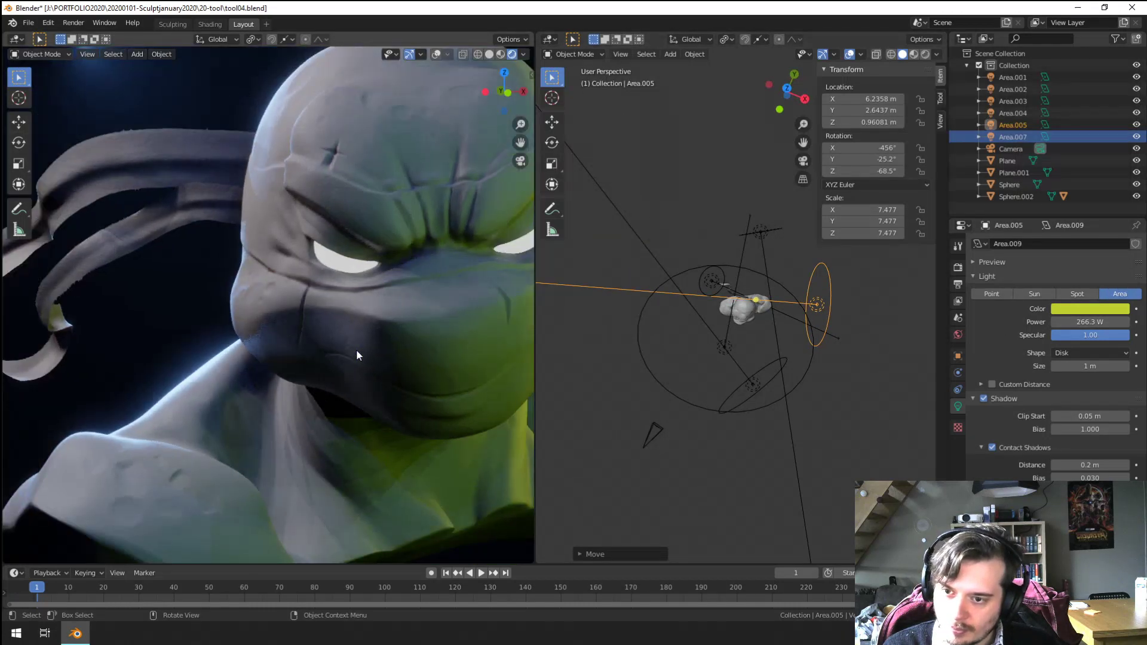
scroll(766, 439, down, 1)
scroll(490, 437, down, 1)
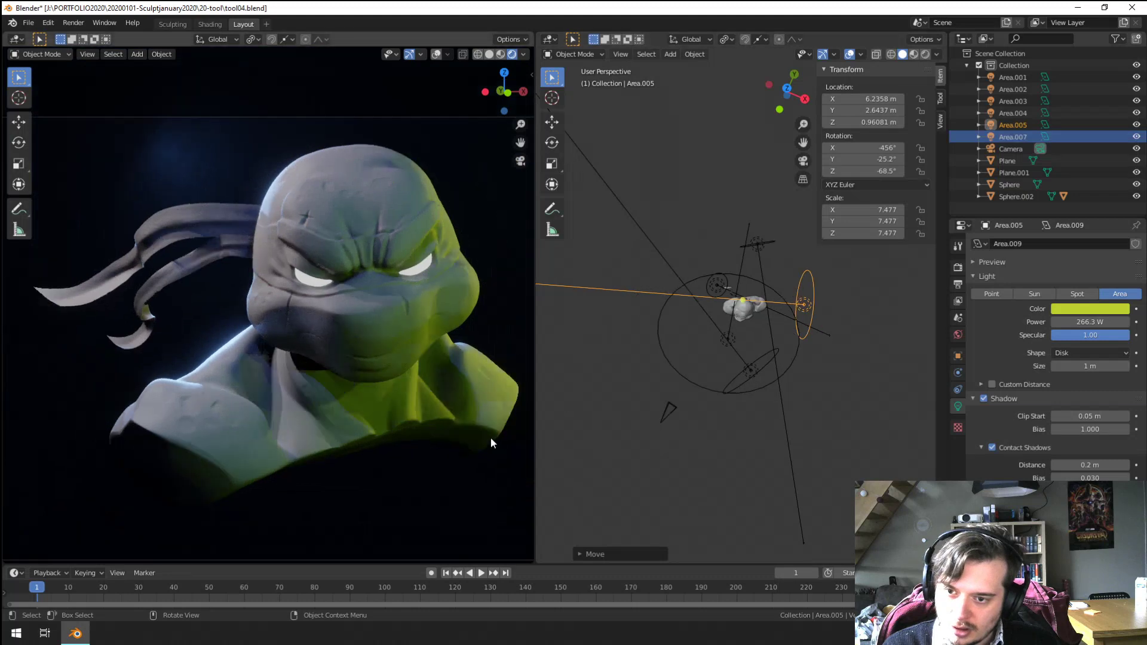
middle_drag(490, 443, 402, 445)
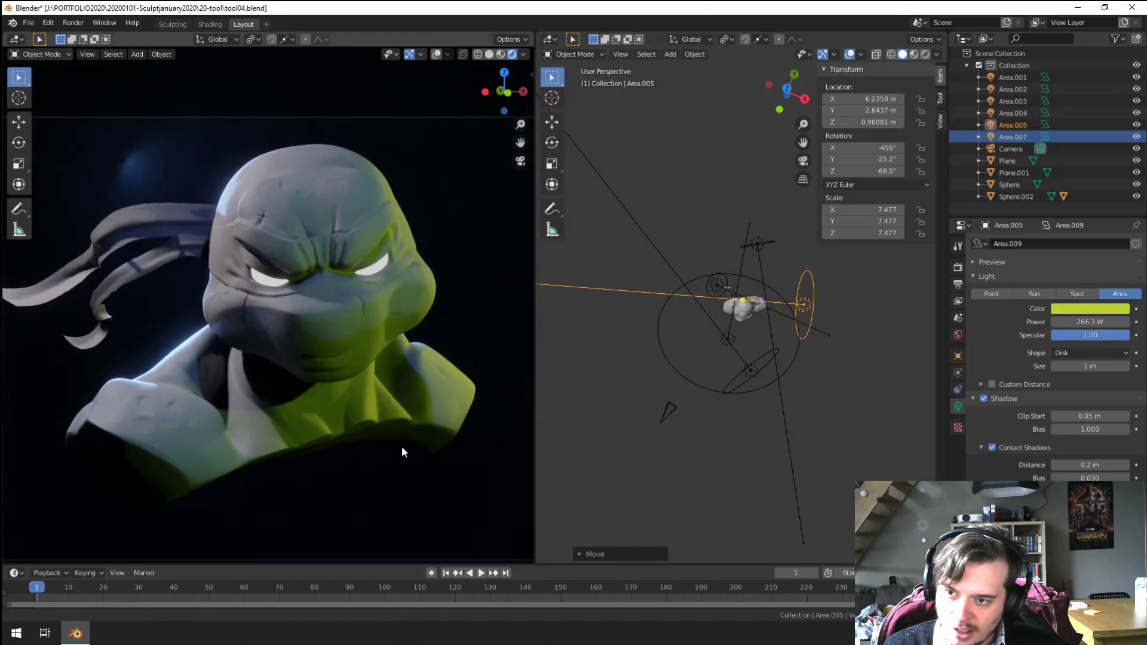
Step: Move the original green light, Area.001, to about X 4.74, Y -5.45, Z 0.61 m and deselect it
click(728, 375)
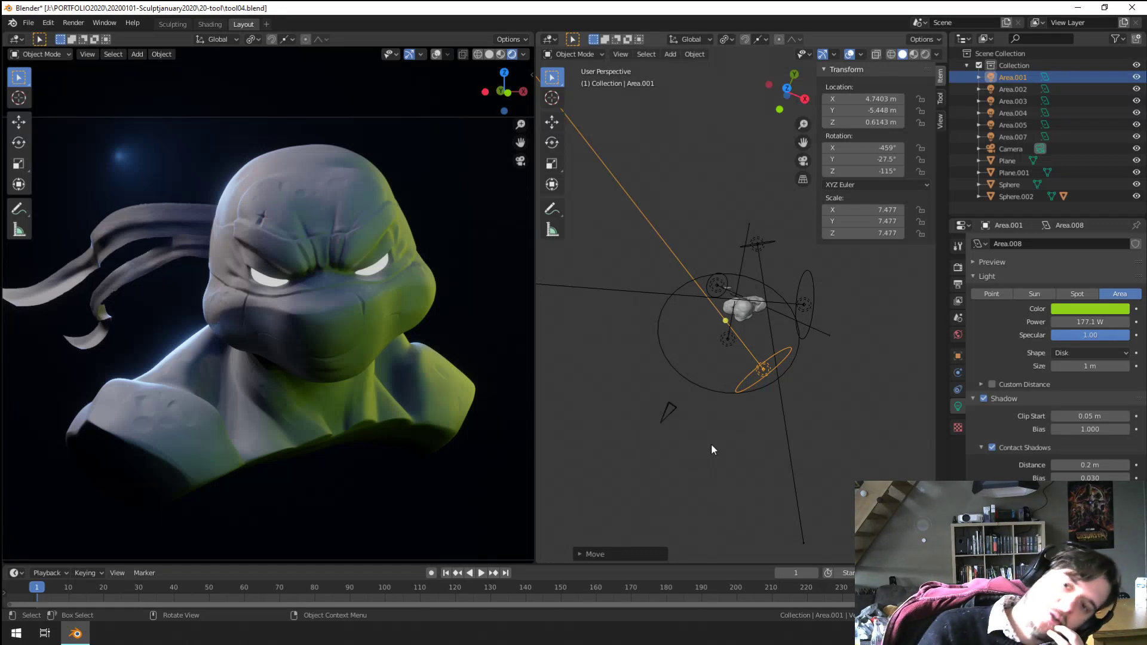
scroll(324, 434, down, 4)
scroll(323, 433, up, 3)
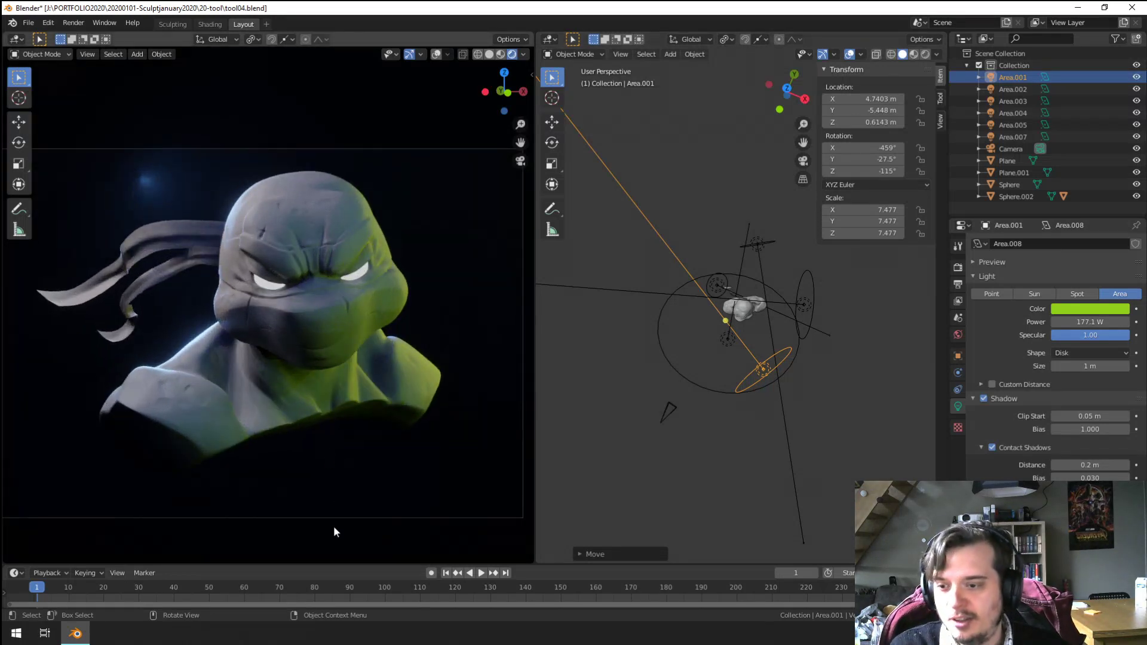
click(349, 517)
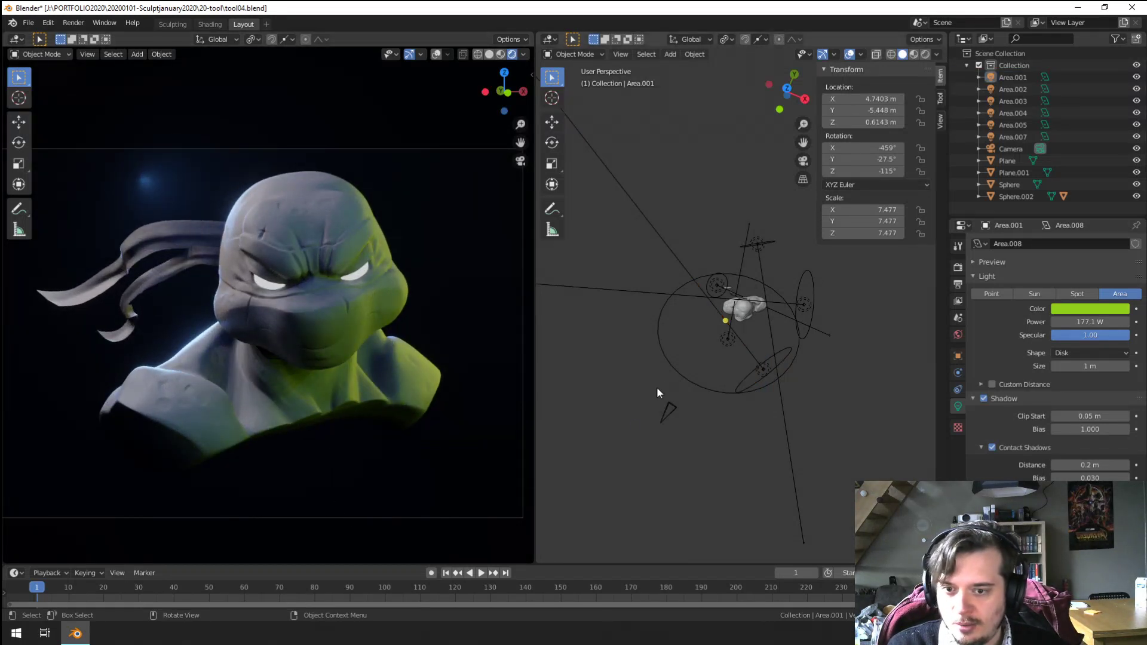
Step: Reframe the bust by moving the camera to about X -3.13, Y -14.78, Z -0.16 m
click(665, 415)
key(g)
click(363, 458)
scroll(359, 411, down, 1)
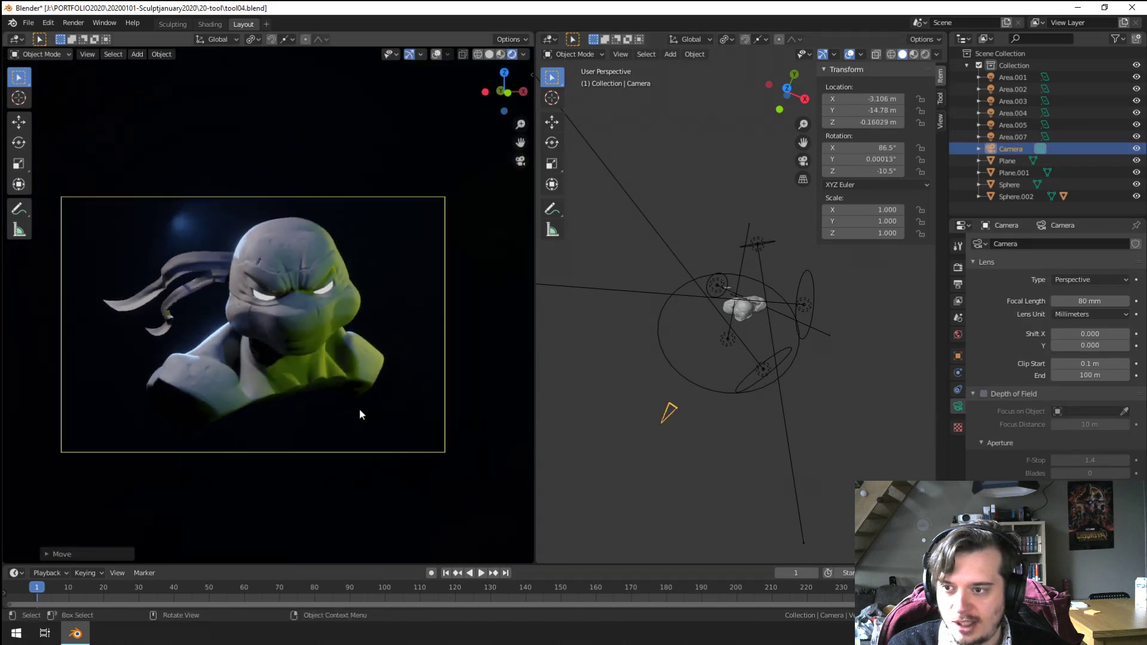
key(g)
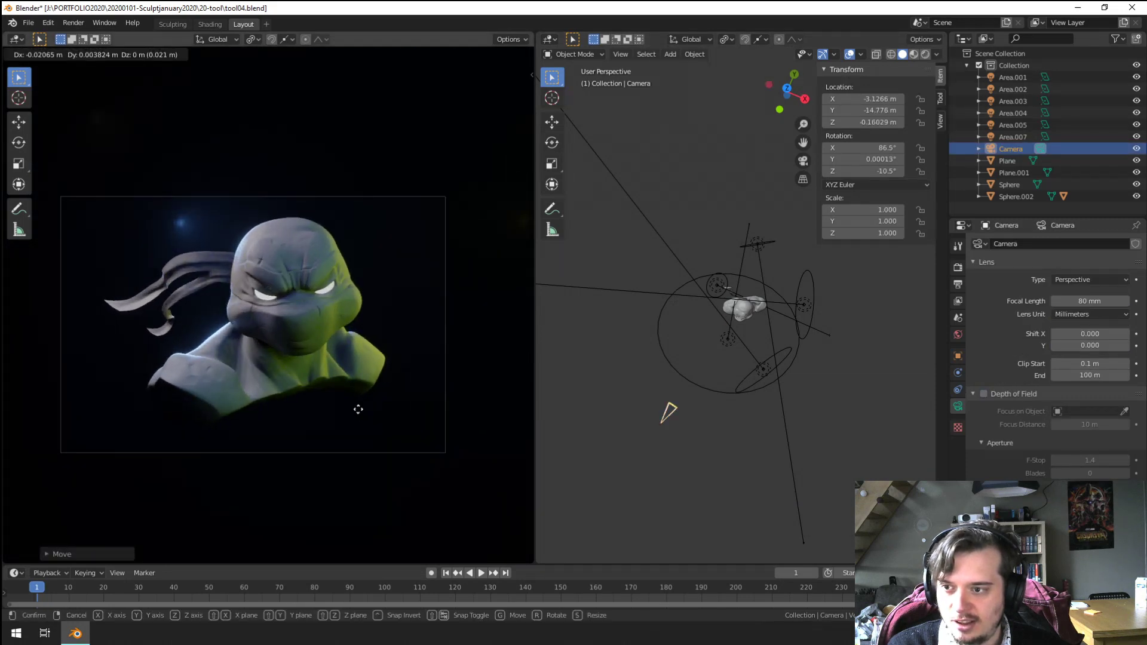
click(358, 409)
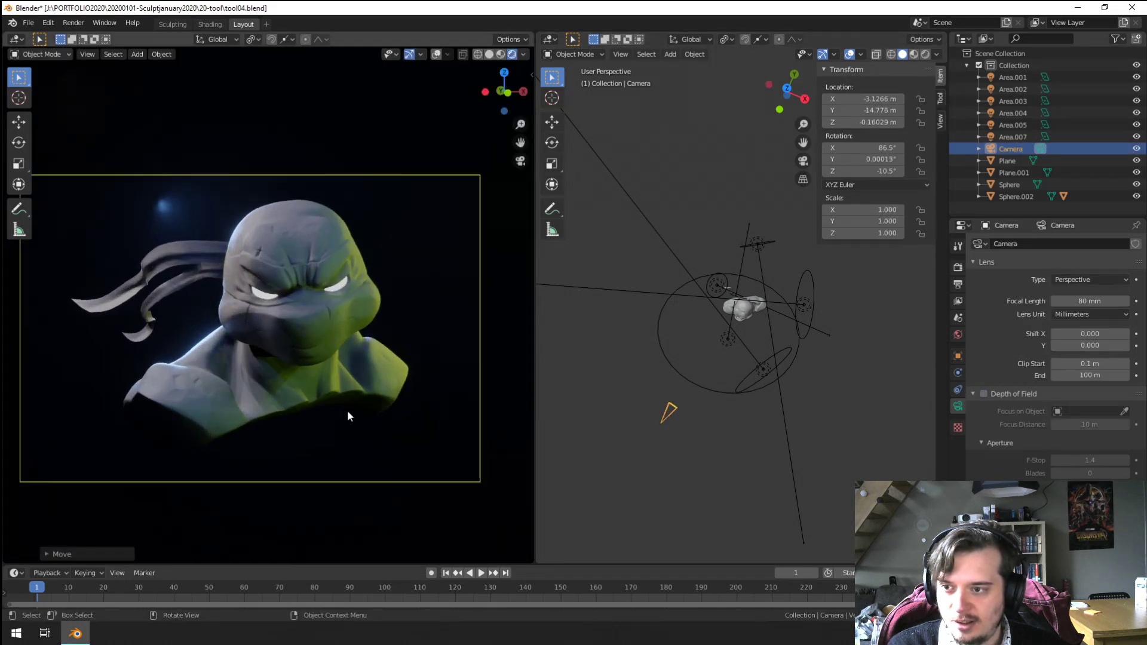
scroll(347, 409, up, 2)
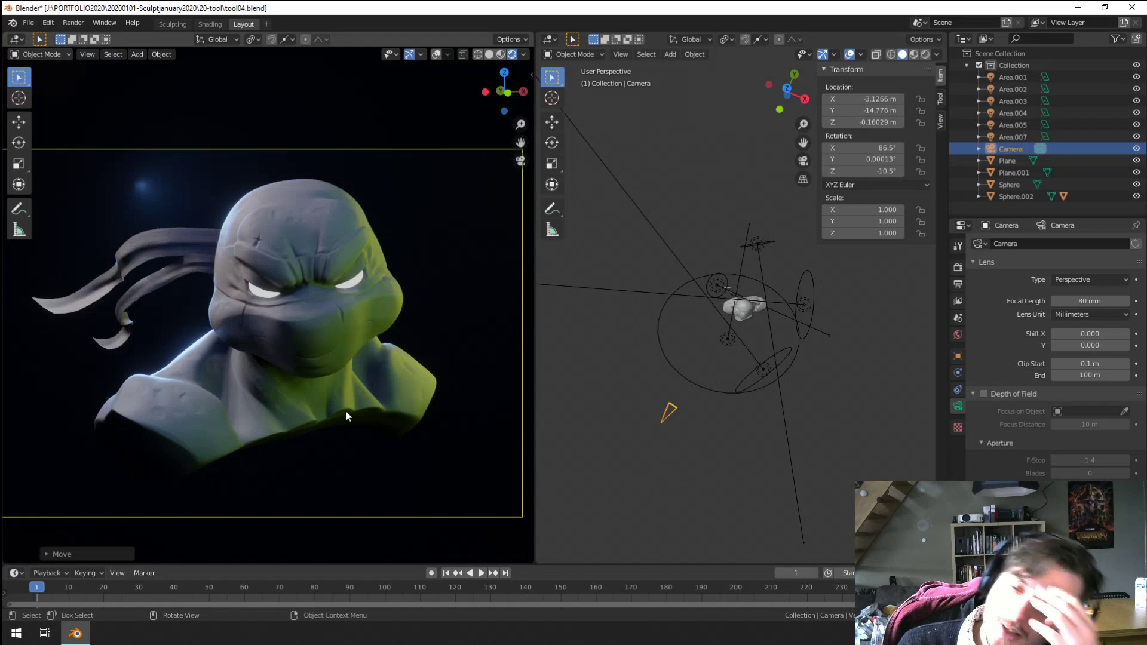
Step: Shift the green light Area.001 to about X 5.57, Y -4.31, Z 0.75 m
scroll(608, 380, up, 2)
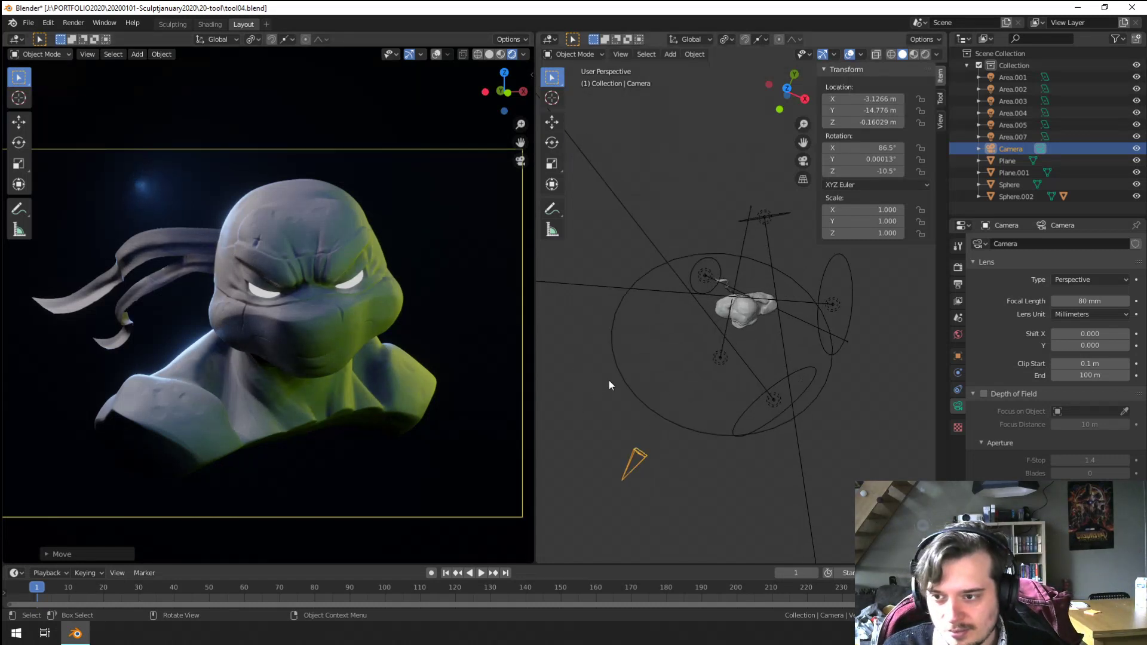
scroll(608, 384, up, 2)
click(801, 481)
key(g)
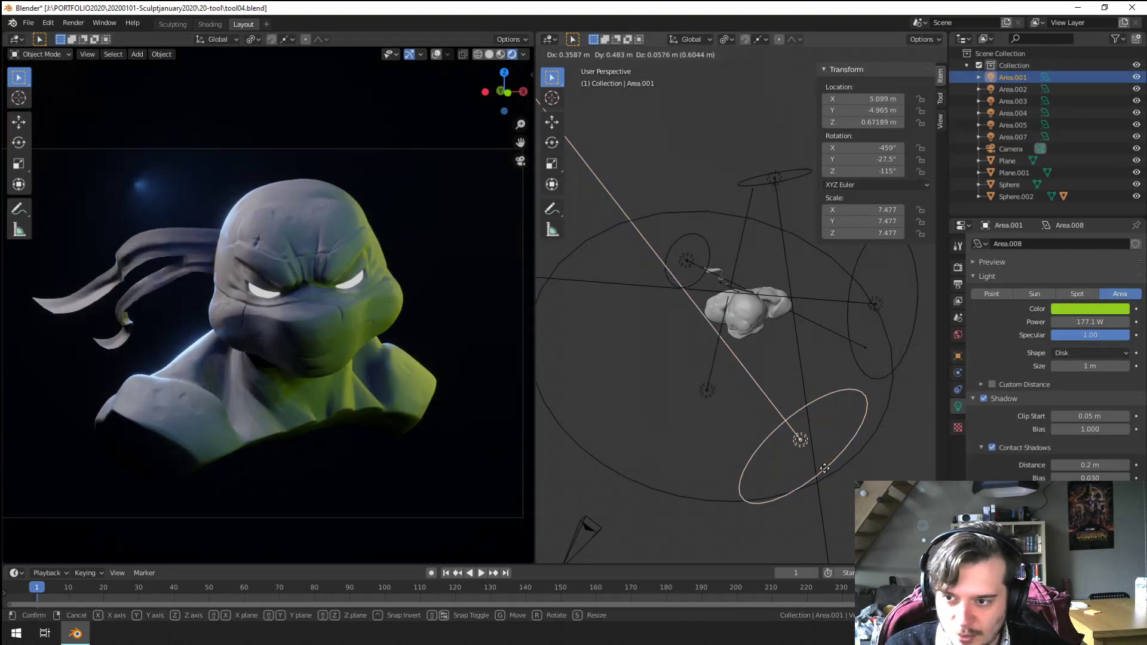
click(838, 459)
Step: Shrink the blue overhead light Area.007 and rotate it to about X -357°, Y -27.2°, Z -254°
click(708, 395)
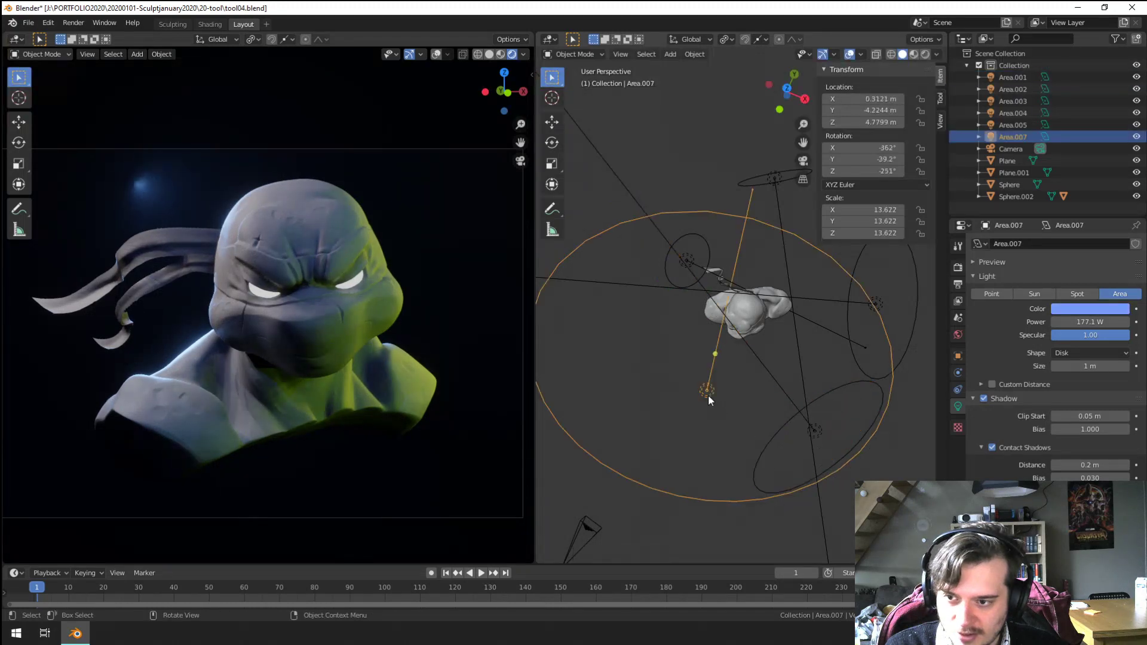
key(g)
right_click(635, 358)
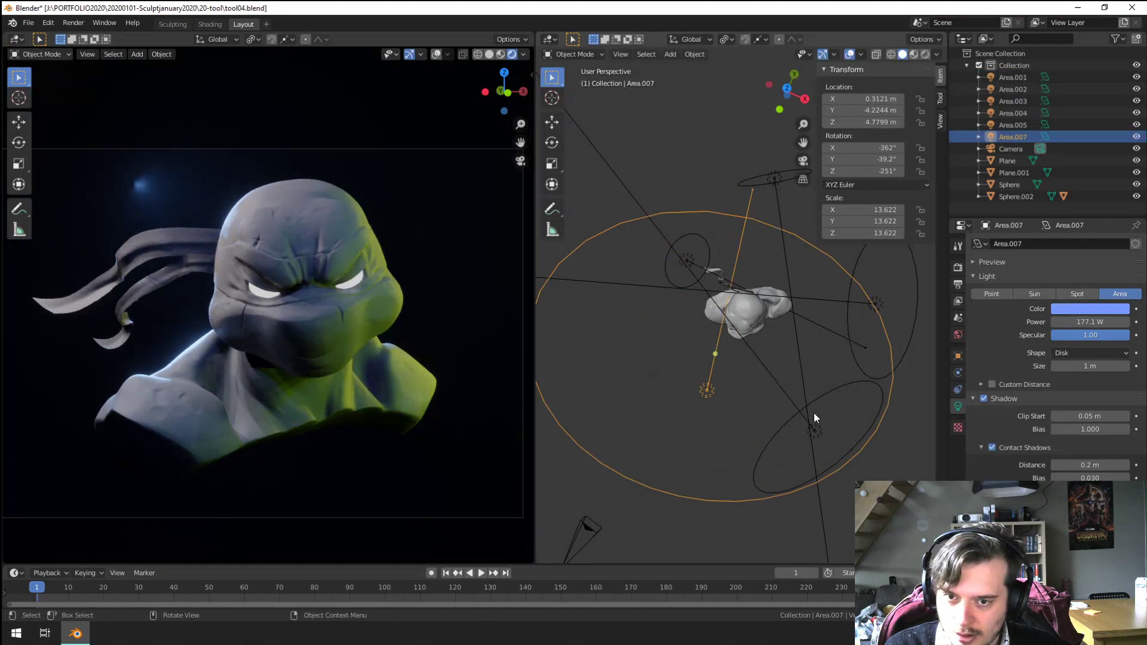
middle_drag(814, 417, 694, 293)
key(s)
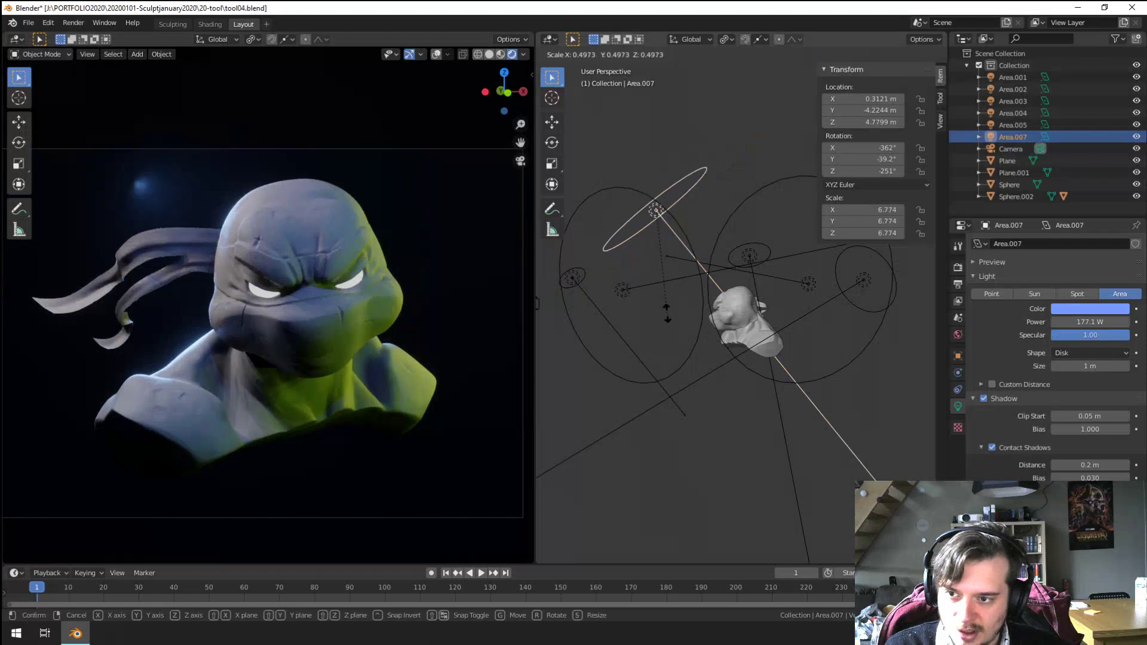
click(731, 393)
key(r)
click(690, 408)
Step: Enlarge the blue overhead light to scale 18.328 and raise it to about Z 5.71 m
key(s)
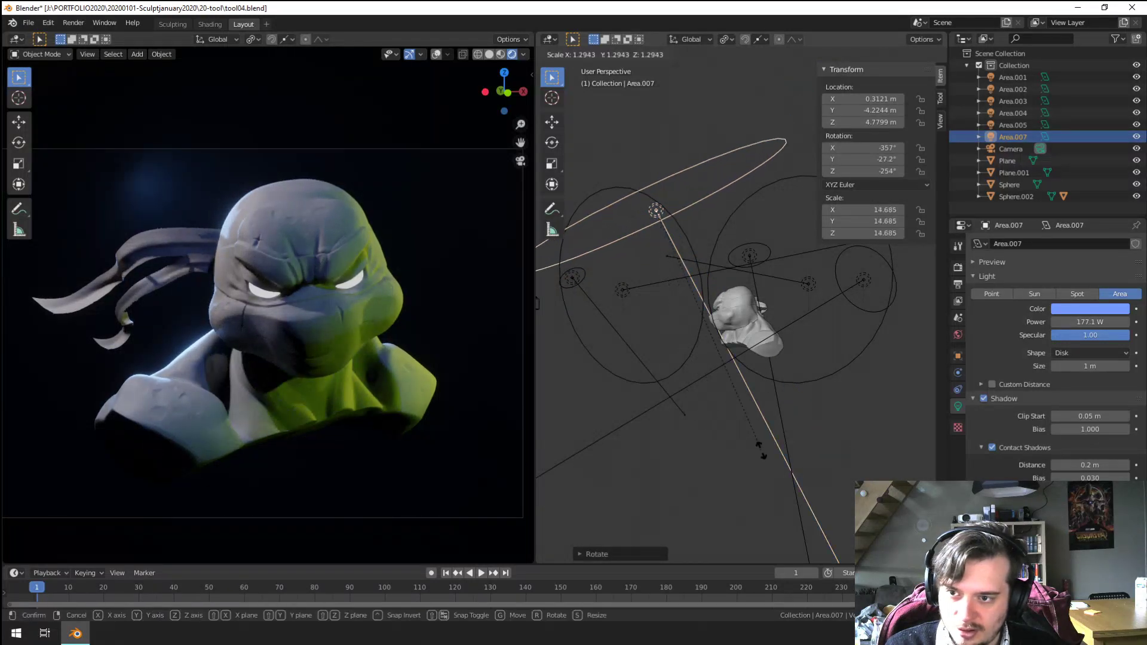
click(776, 498)
key(g)
click(726, 414)
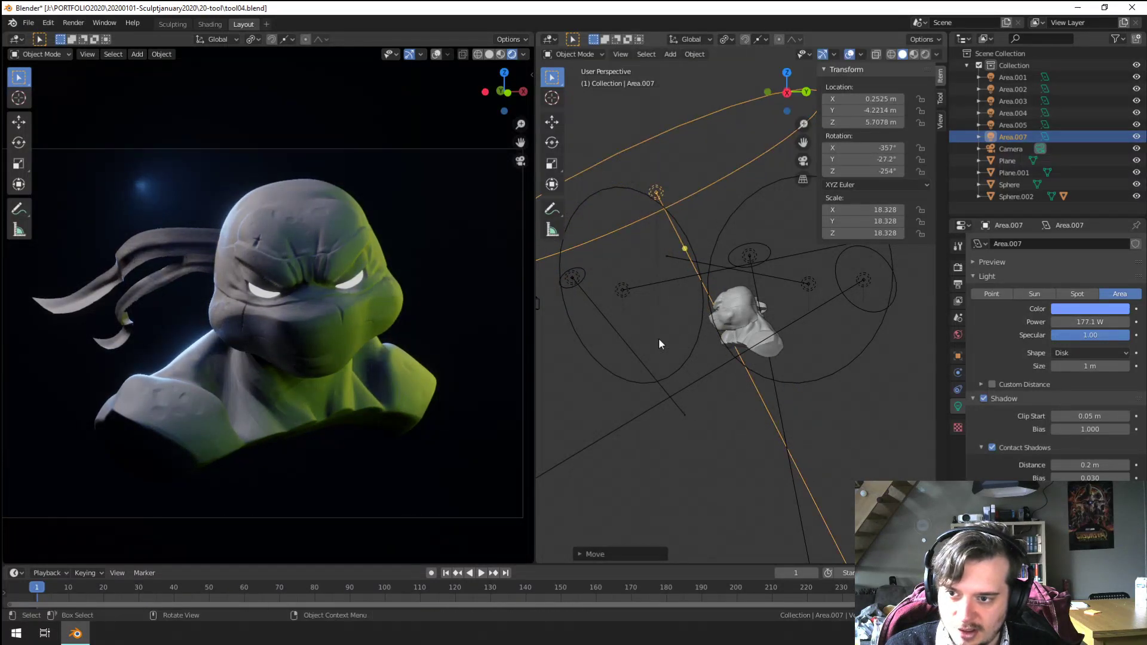
Step: Pull the green light Area.001 farther from the bust, to about X 7.19, Y -4.89, Z -0.85 m
middle_drag(658, 338, 704, 399)
click(722, 429)
key(g)
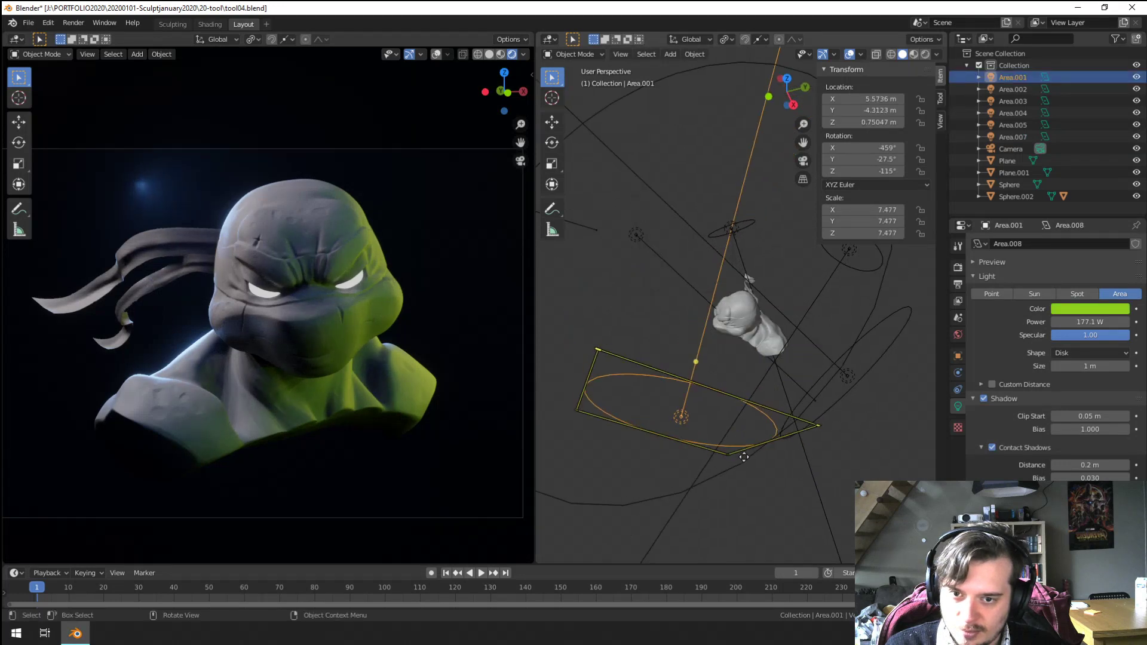
click(740, 528)
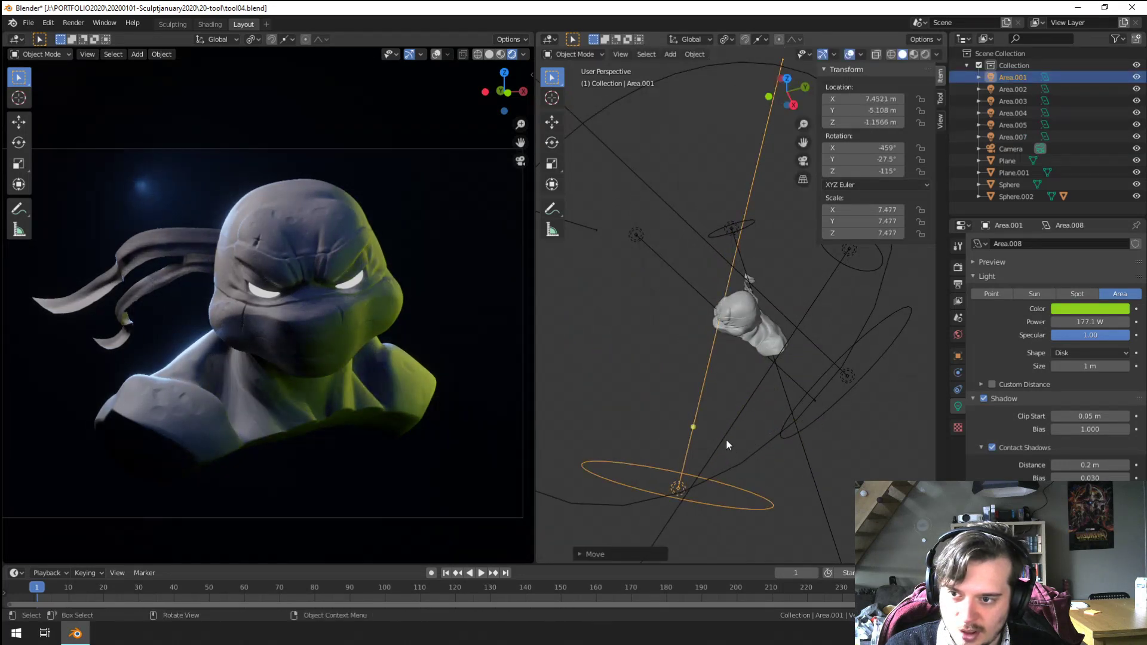
key(g)
click(740, 411)
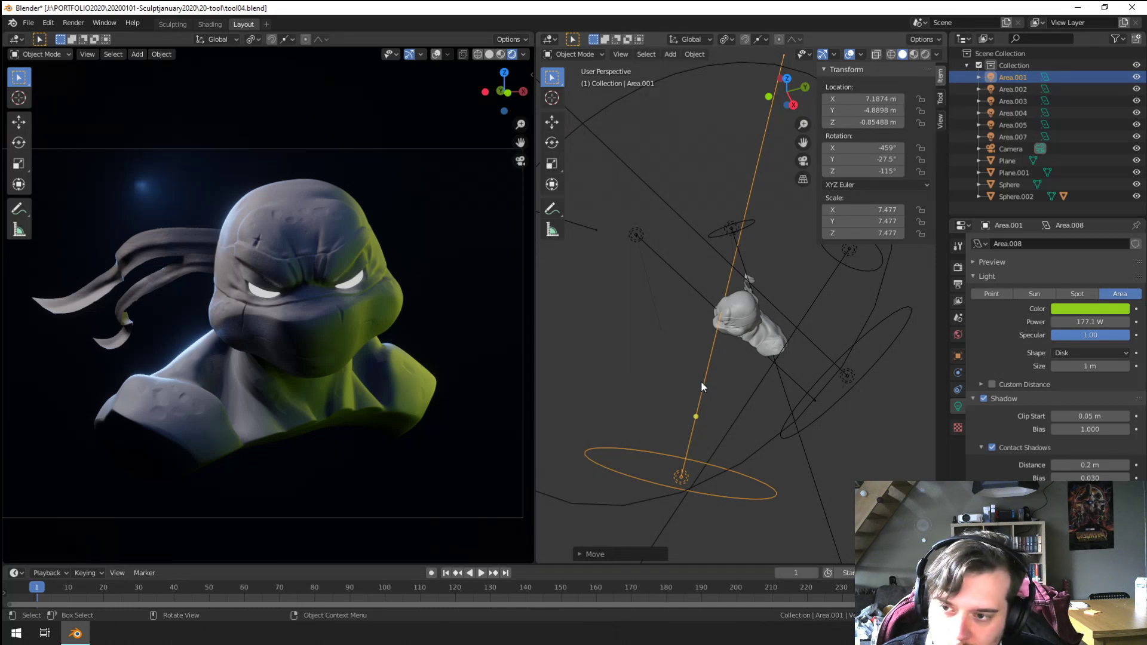
Step: Make the turtle's head mesh Sphere.002 the active object and switch to the Sculpting workspace
middle_drag(701, 387, 719, 334)
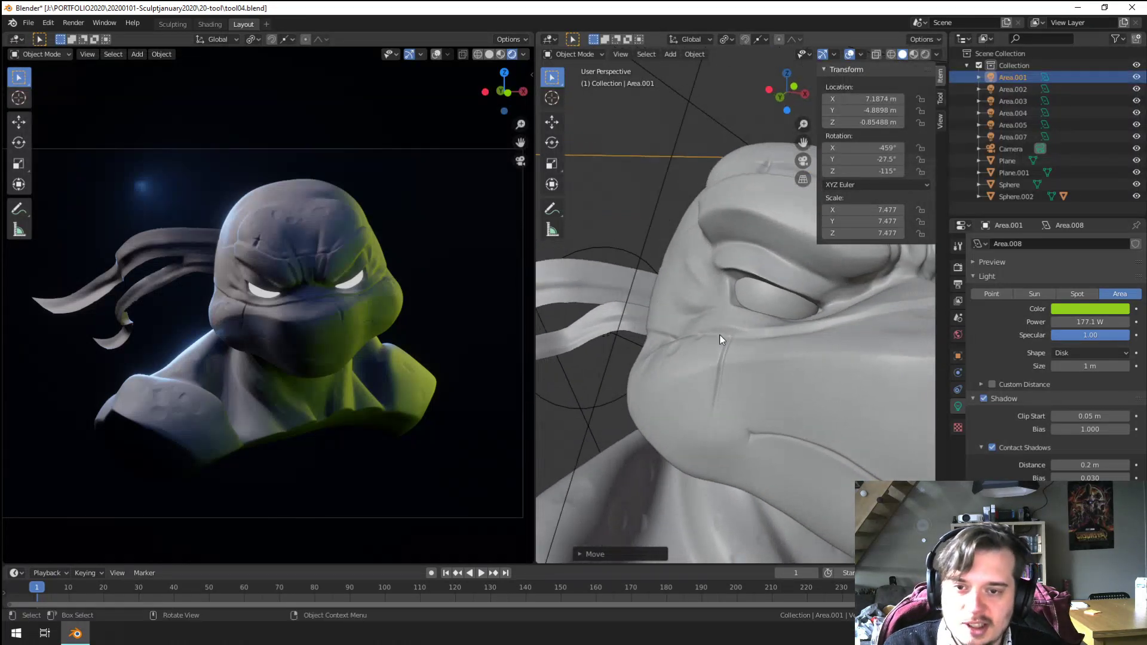
click(719, 334)
key(alt+a)
click(39, 53)
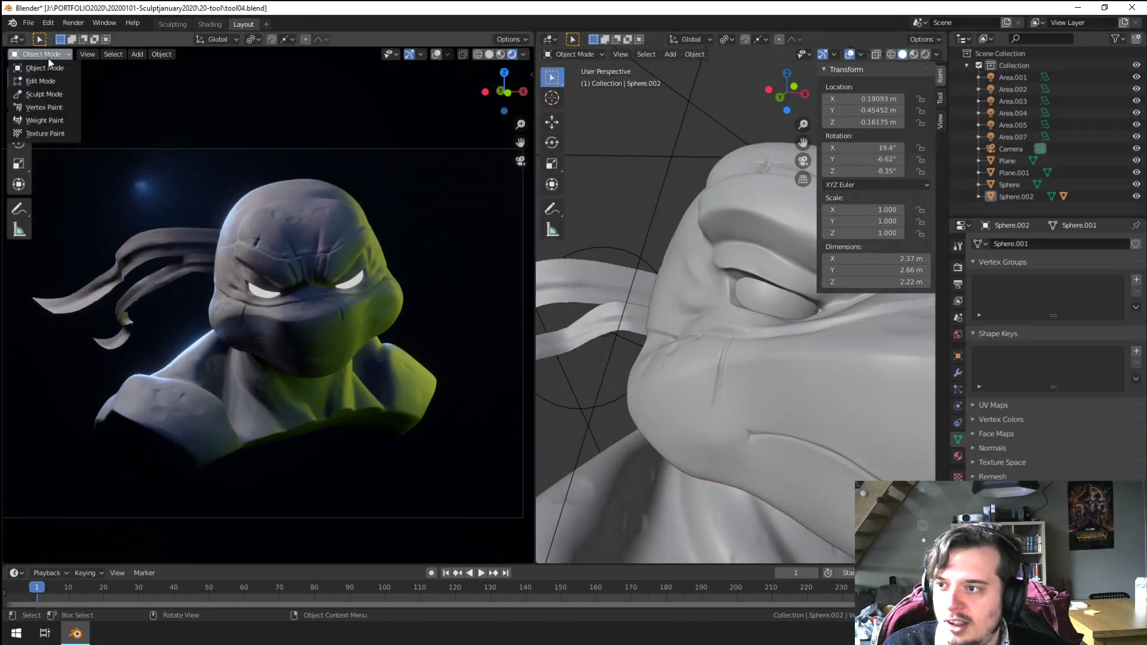
click(172, 24)
Step: Nudge the head's brow with the Grab brush at a 115 px radius and return to the Layout workspace
scroll(487, 359, down, 5)
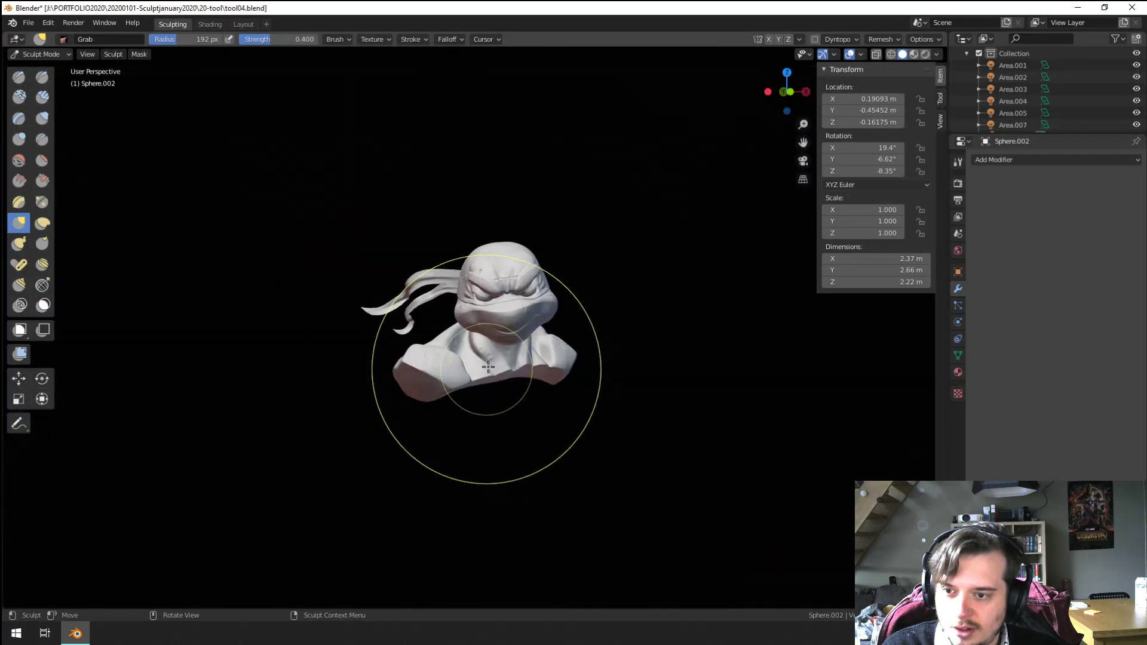
scroll(496, 291, up, 5)
key(f)
click(525, 218)
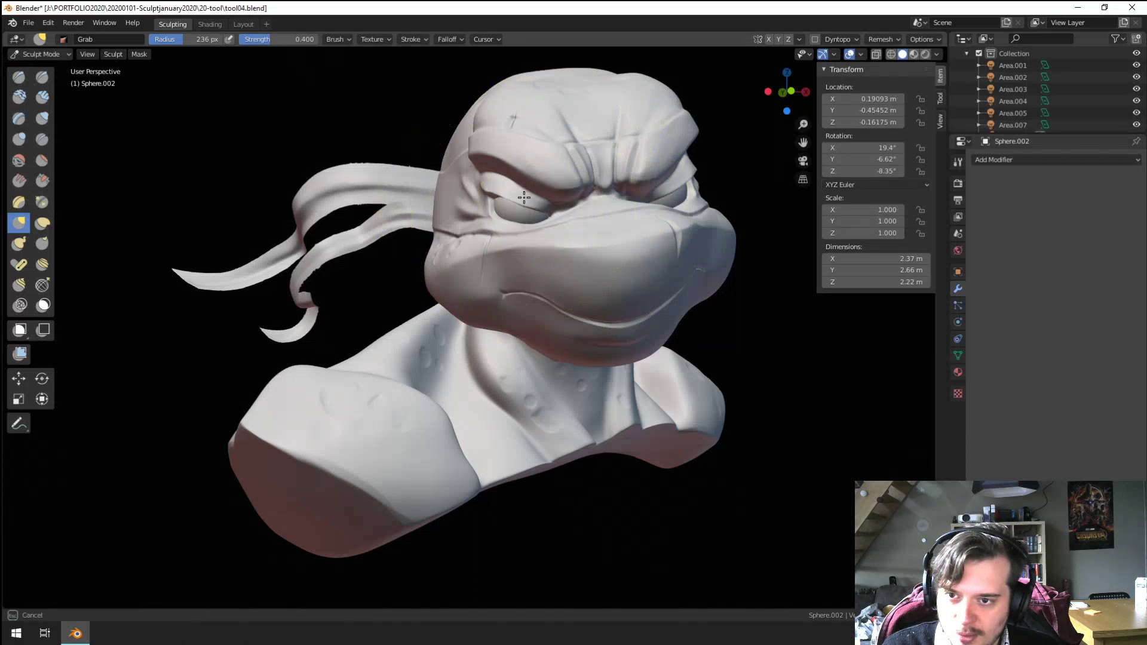
click(559, 218)
middle_drag(558, 217, 550, 274)
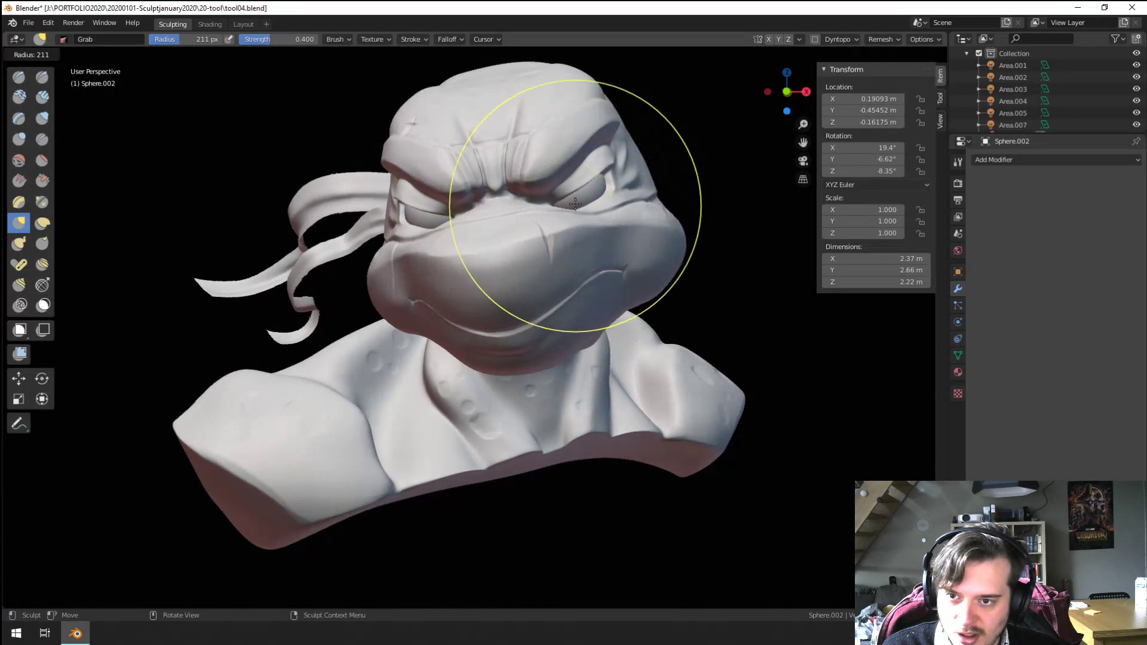
middle_drag(552, 199, 418, 216)
key(f)
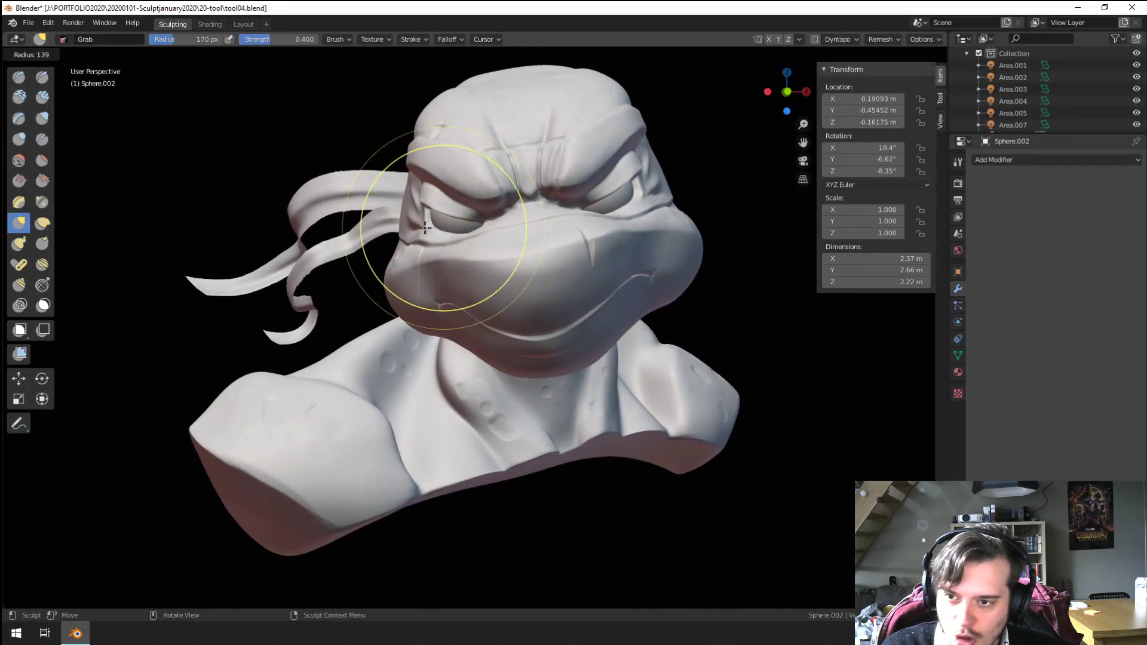
click(442, 221)
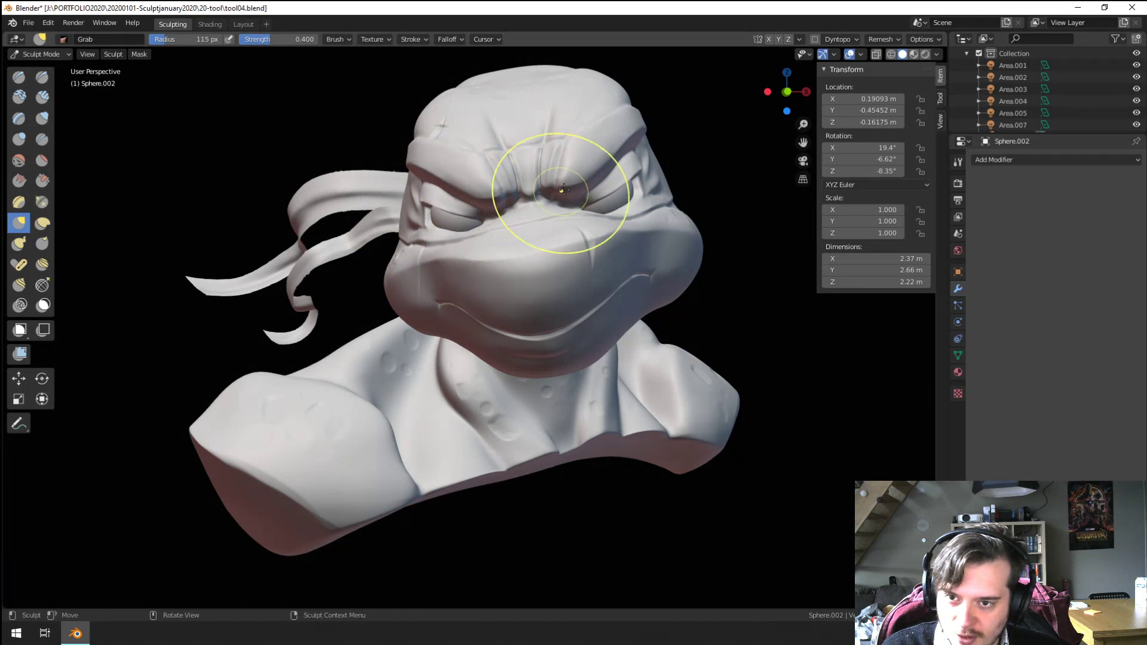
drag(604, 184, 604, 184)
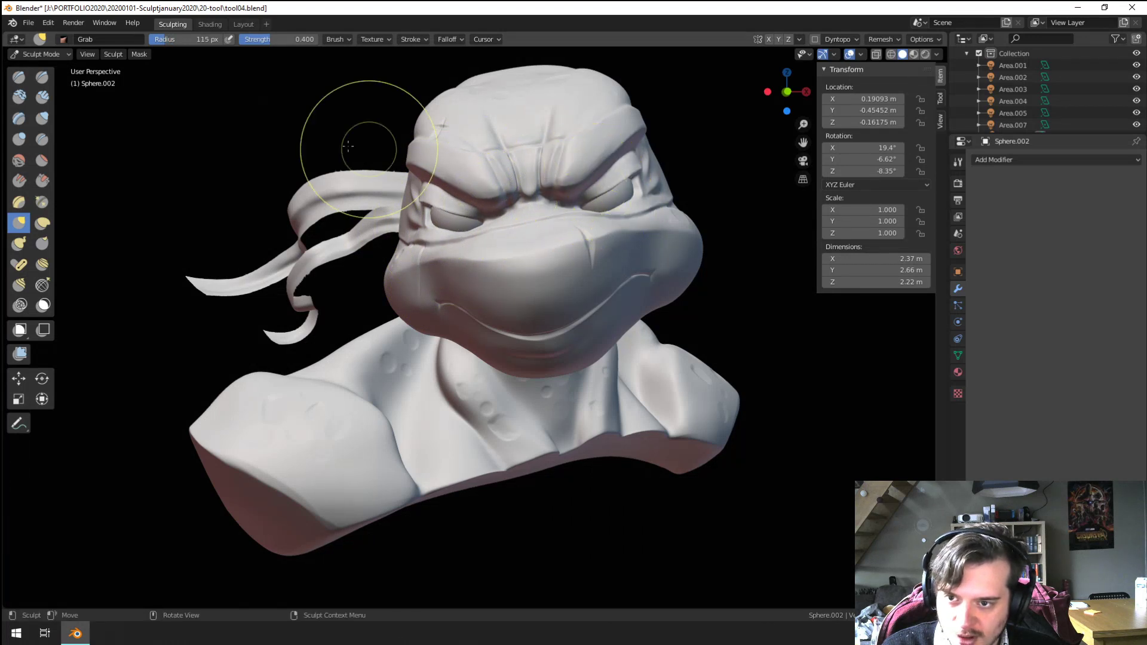
key(ctrl+Page_Up)
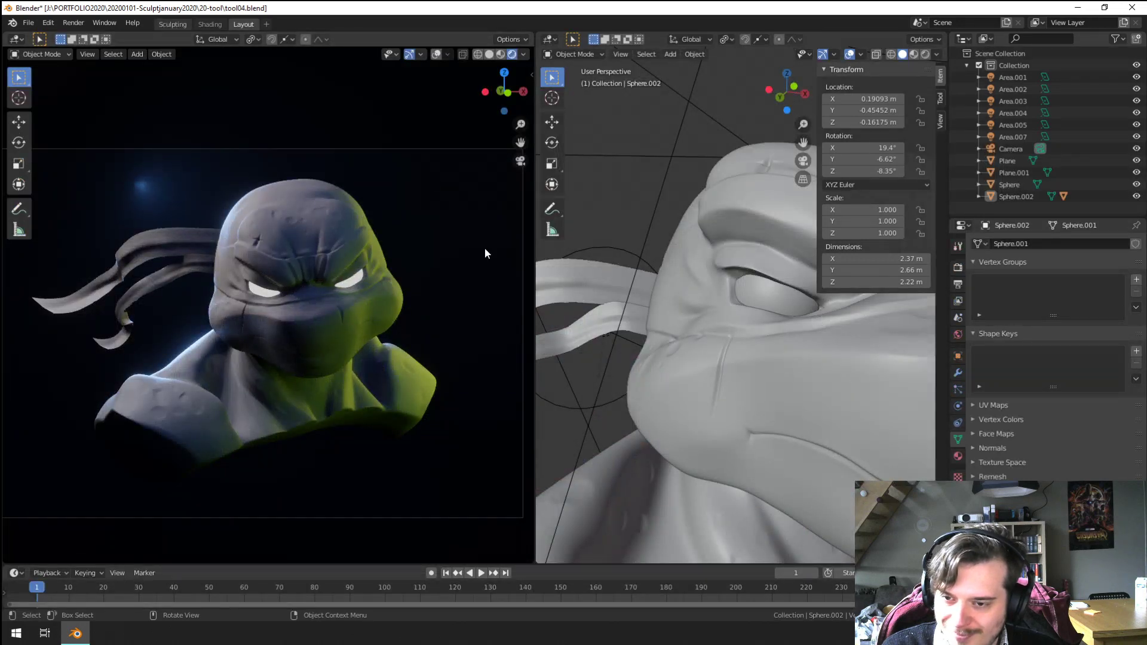
Step: Nudge the head mesh around both eyes with the Grab brush at a 147 px radius in the Sculpting workspace, and return to Layout
key(ctrl+Page_Down)
drag(448, 256, 450, 236)
drag(610, 224, 621, 209)
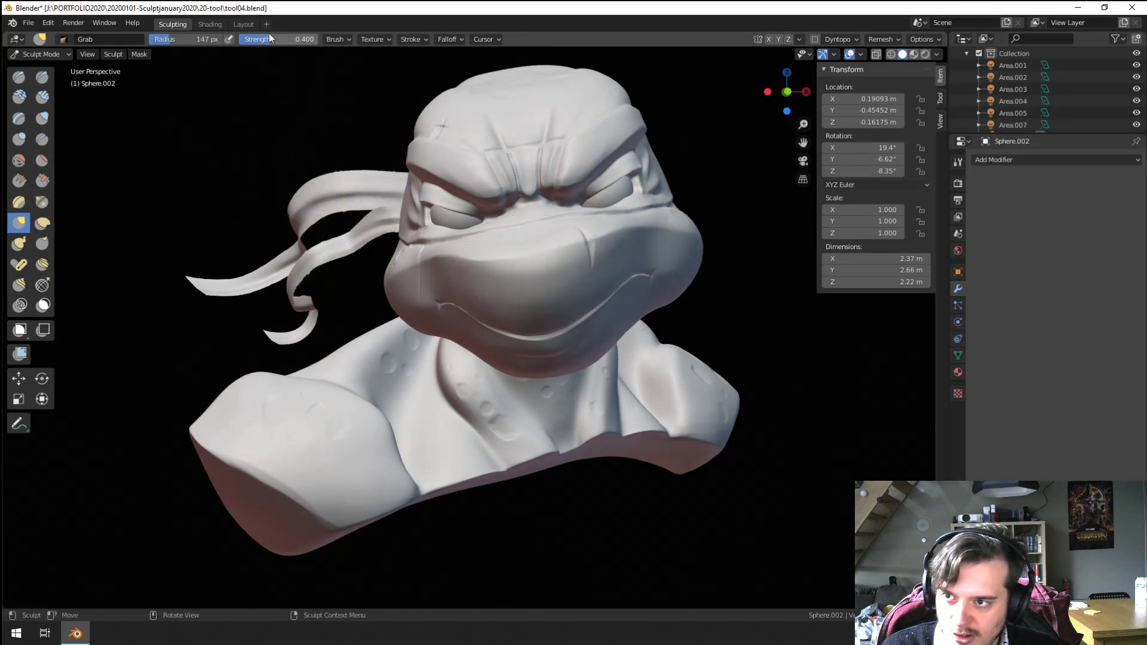
key(ctrl+Page_Up)
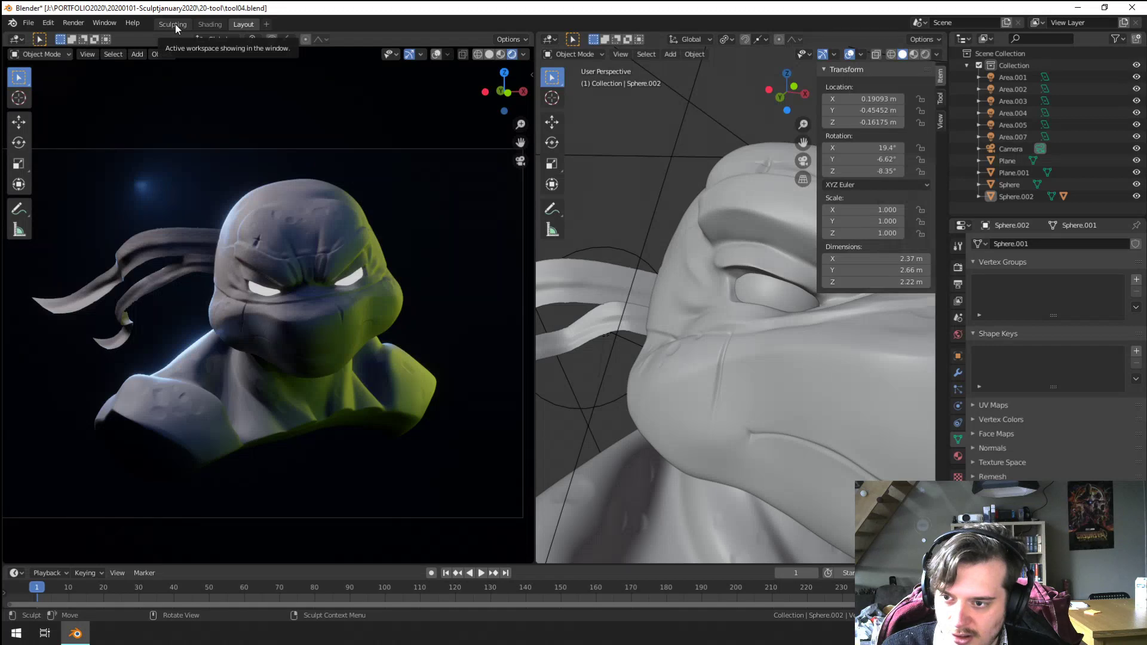
Step: Select the turtle's eyes Sphere.001 and set their material's emission color value to 4 in the Shading workspace
click(174, 24)
click(62, 55)
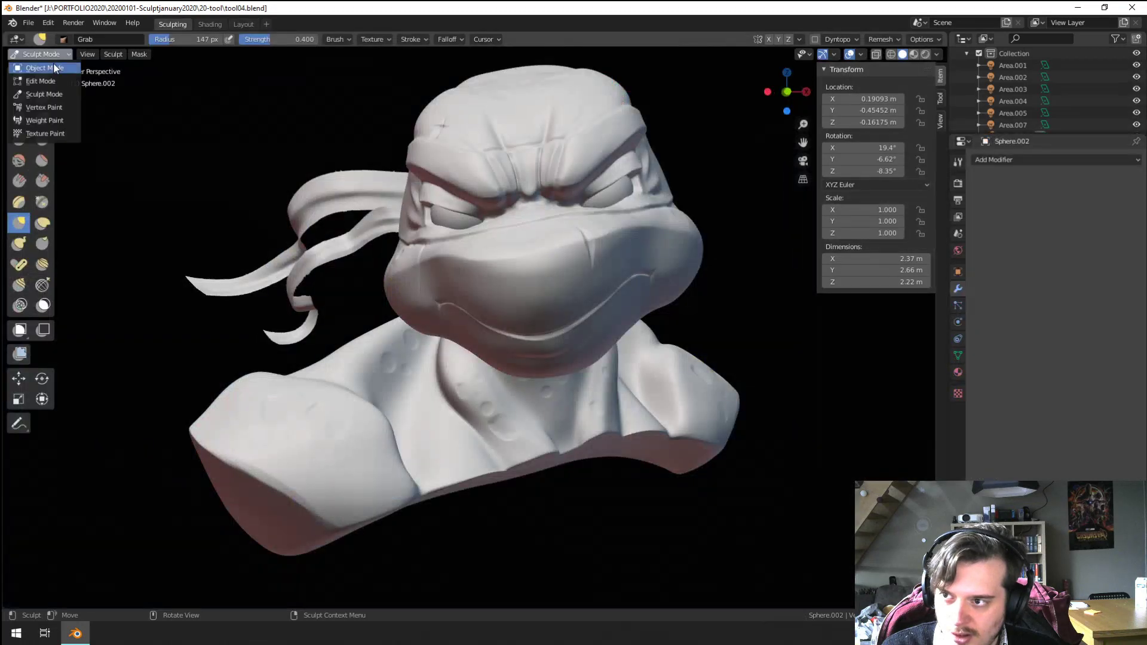
click(236, 24)
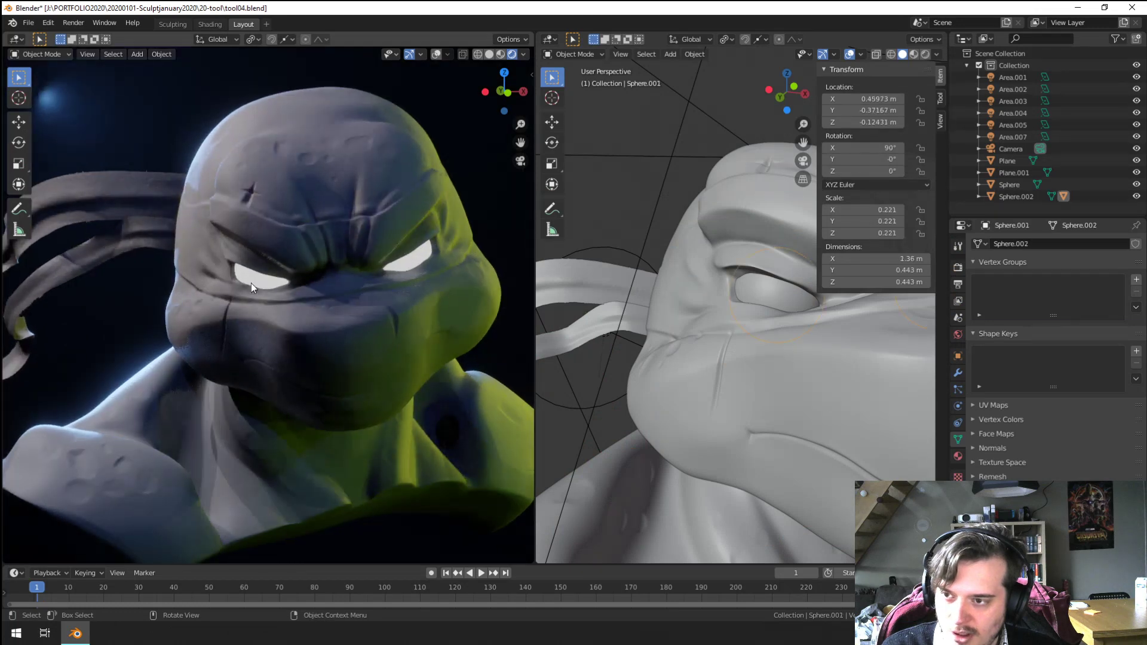
click(214, 24)
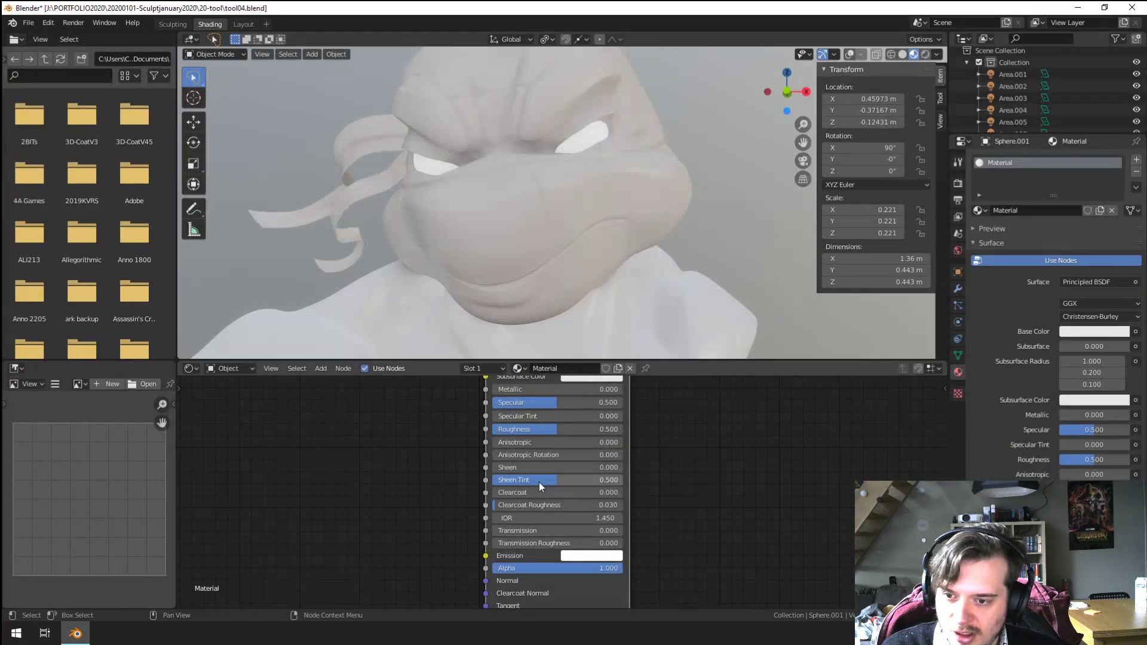
click(577, 556)
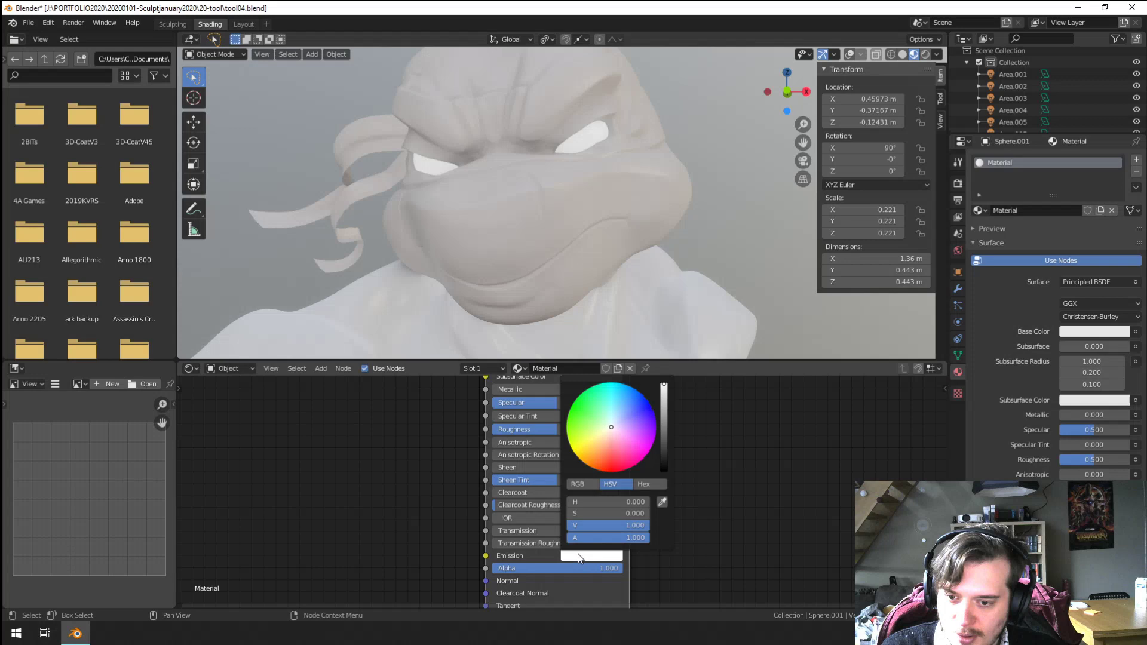
click(616, 524)
text(4)
key(Return)
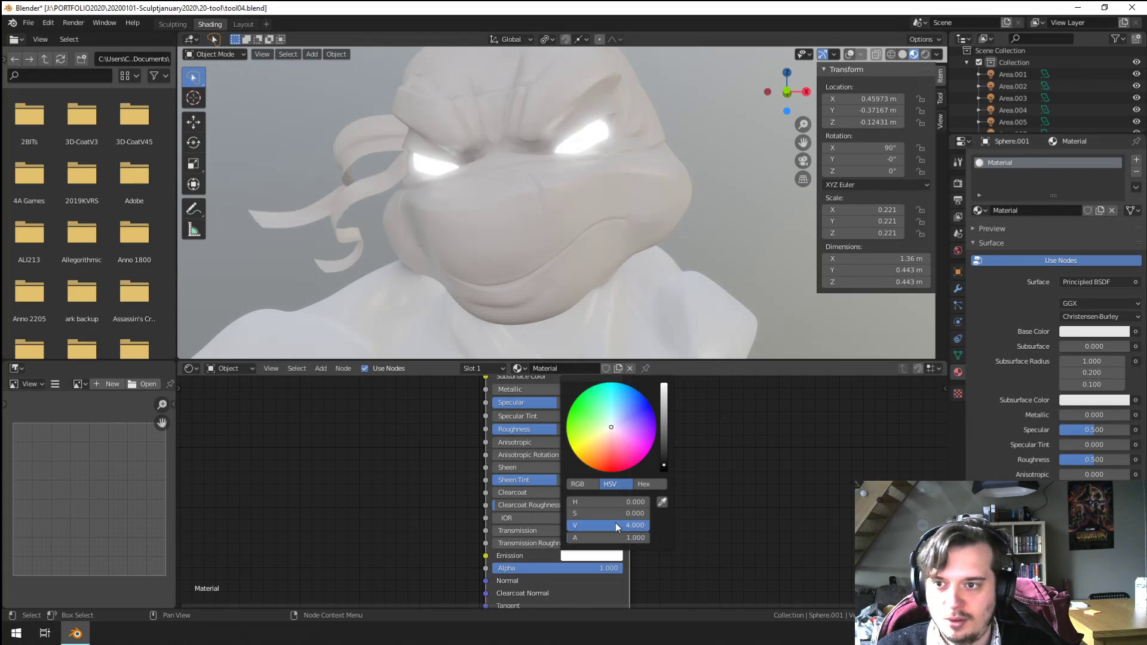
Step: Compare the eye glow in the Layout render, reduce the eye material's emission value below 4, and return to Layout
click(239, 23)
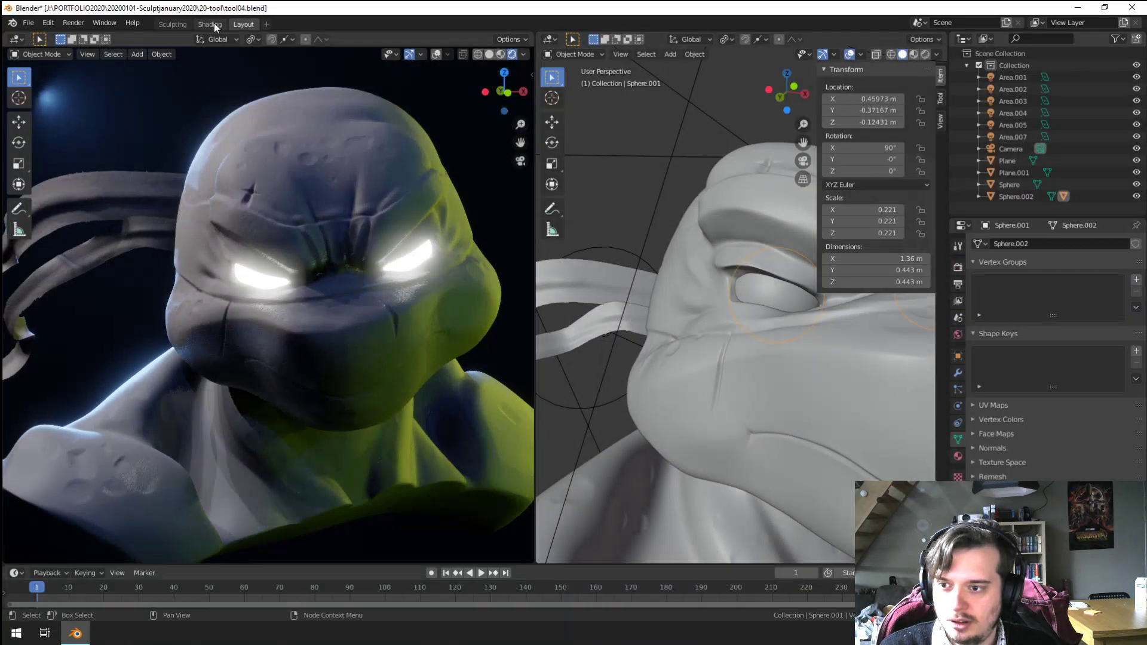
click(212, 23)
click(572, 554)
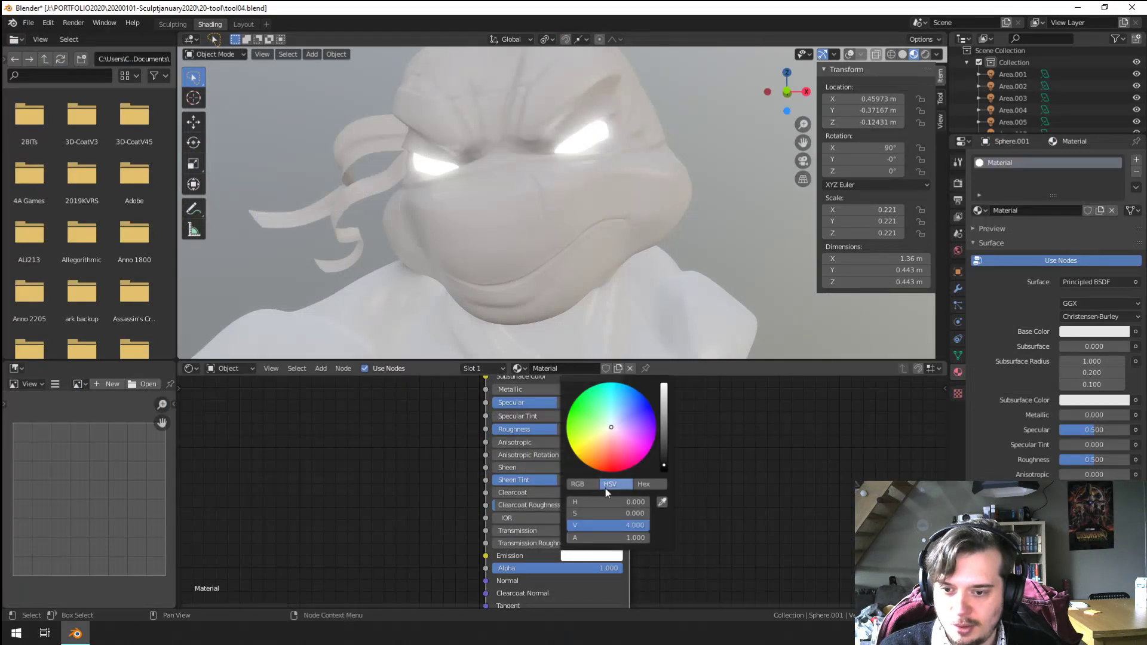
key(Return)
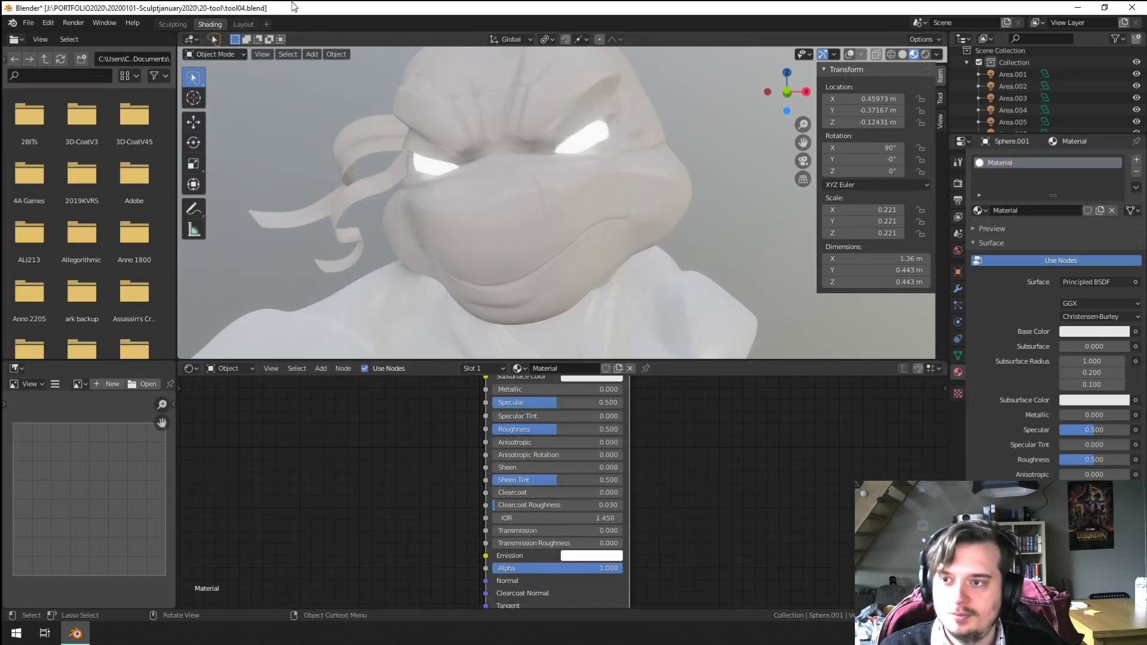
click(238, 24)
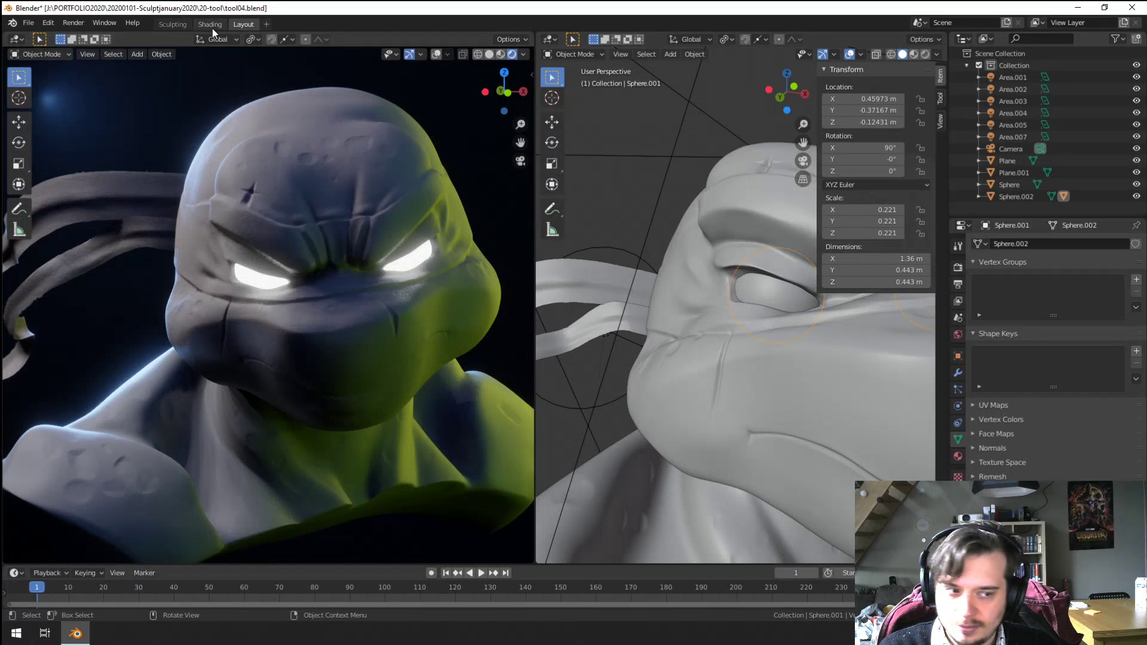
Step: Recolor the side area light Area.005 to a cooler, pure green
key(KP_0)
scroll(750, 417, down, 8)
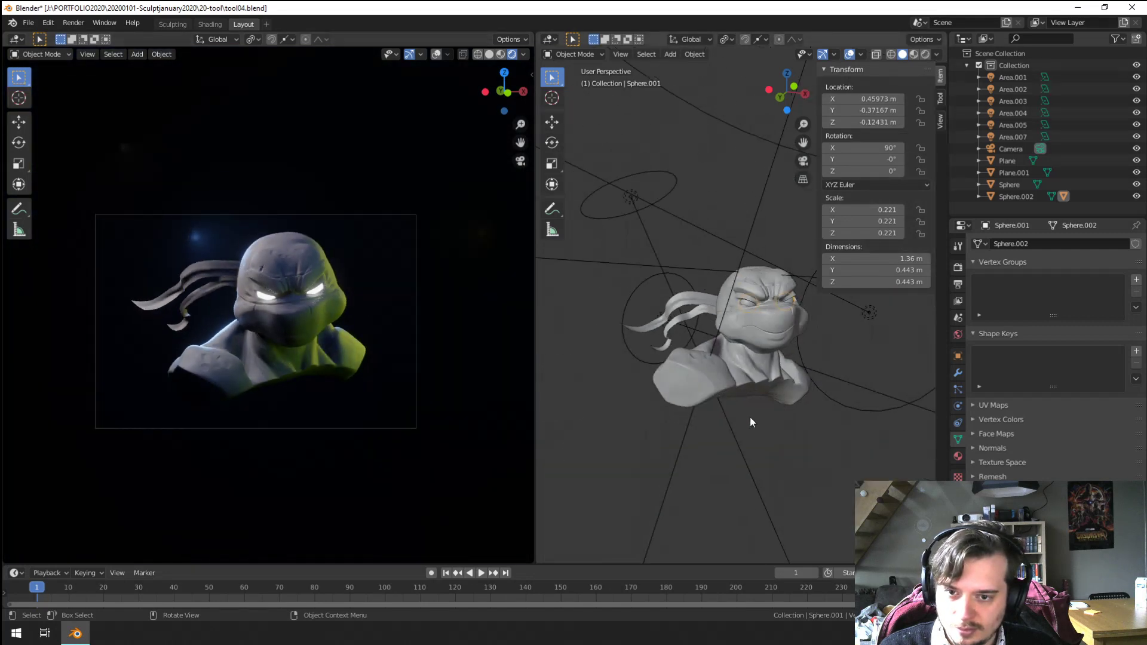
click(839, 371)
middle_drag(848, 367, 895, 358)
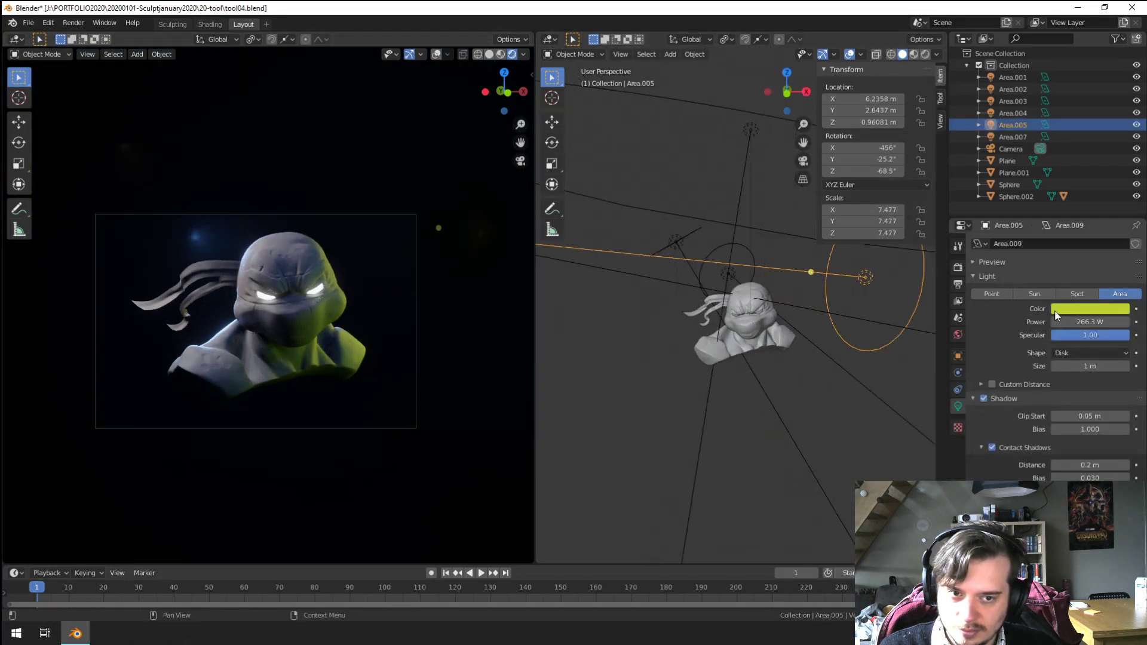
click(1059, 314)
click(1078, 207)
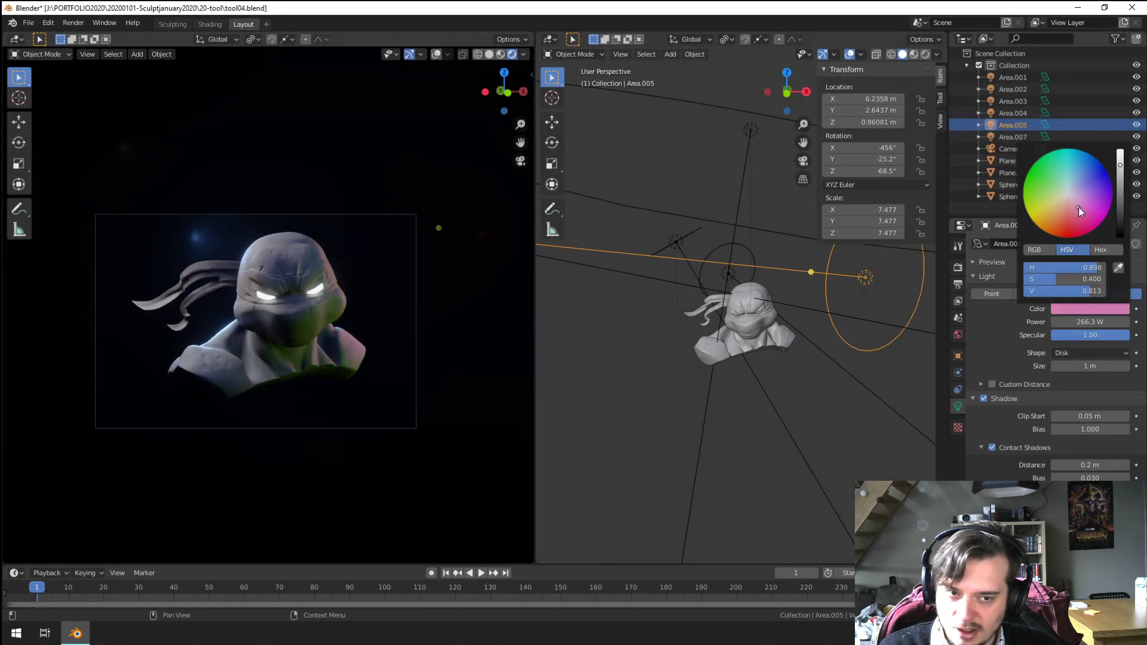
drag(1083, 206, 1046, 176)
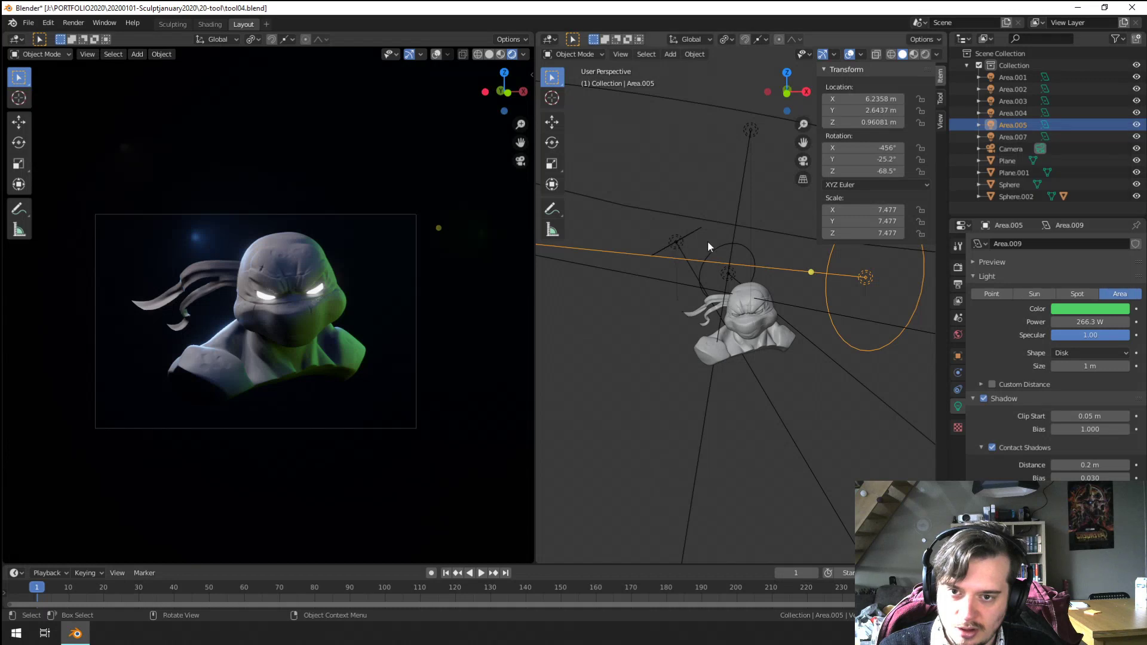
Step: Try a saturated magenta color on the area light Area.003 and undo it
click(675, 241)
click(1066, 310)
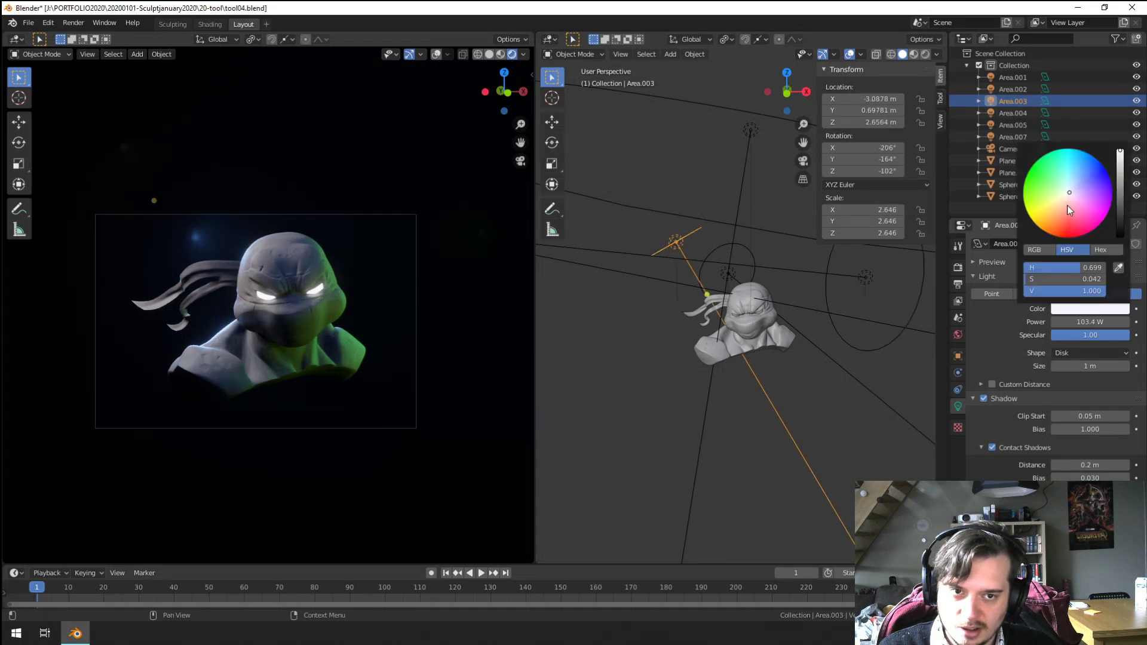
drag(1069, 209, 1095, 205)
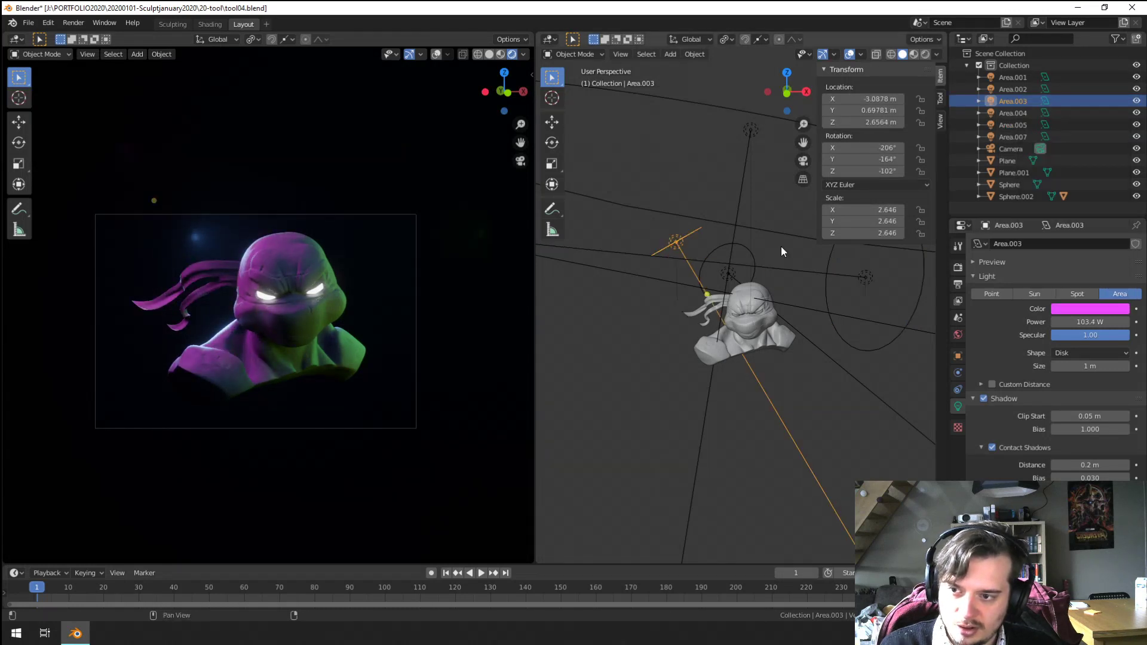
middle_drag(737, 282, 735, 349)
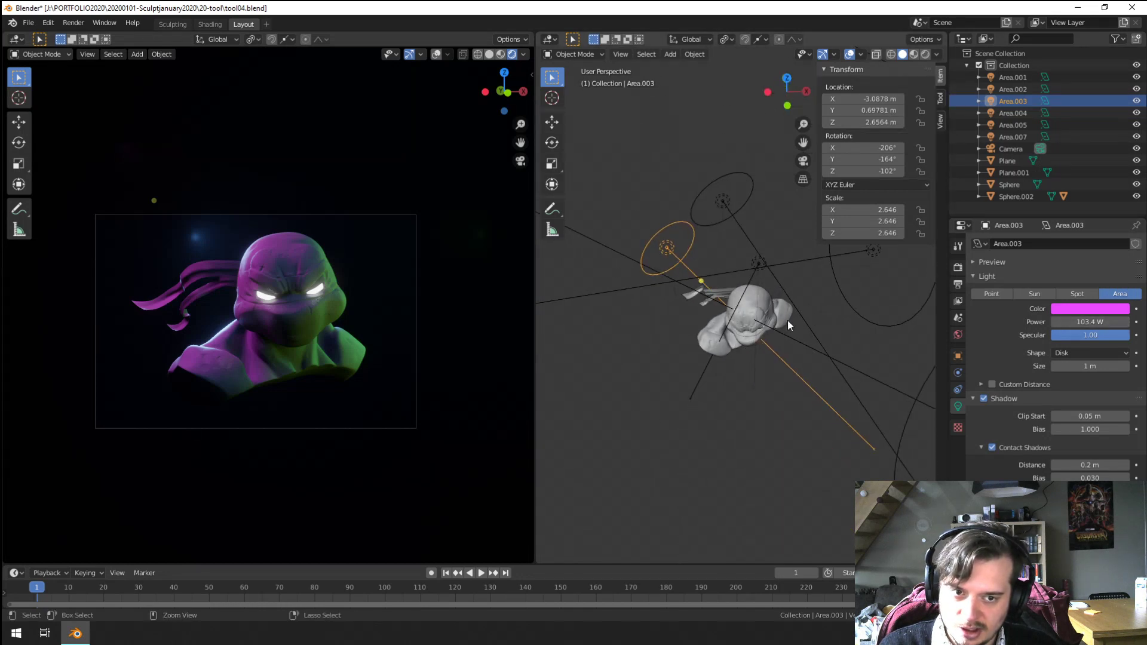
key(ctrl+z)
Step: Try a pink color on the 2400 W back light Area.002 and inspect the rim lighting up close
click(746, 206)
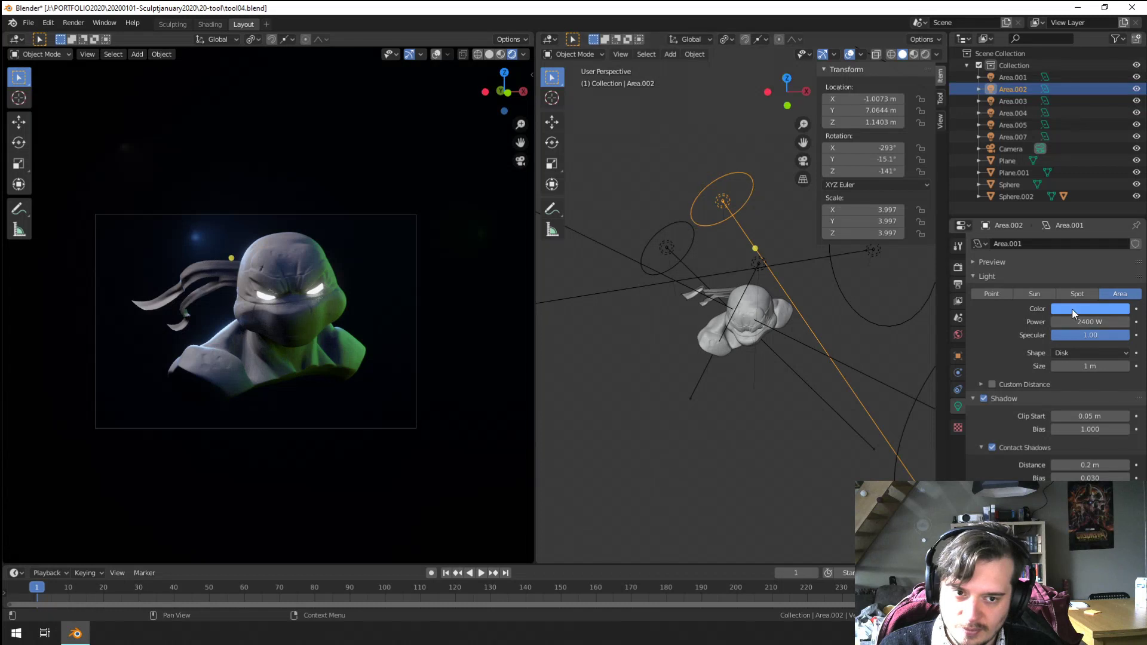
key(g)
click(664, 265)
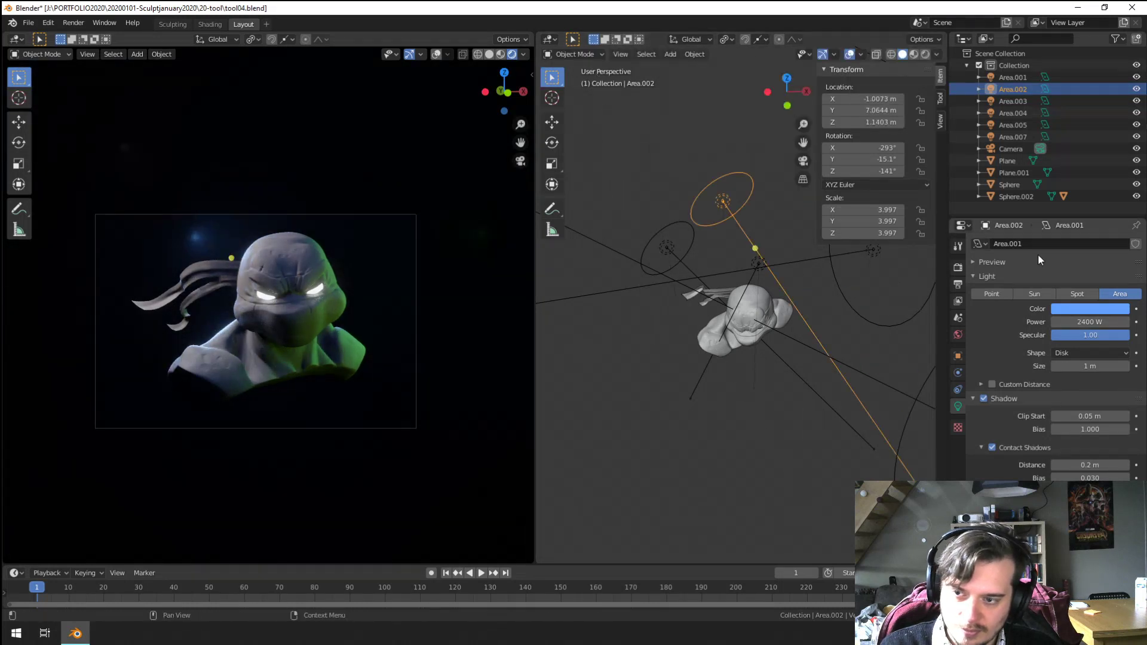
click(1078, 309)
drag(1069, 202, 1081, 211)
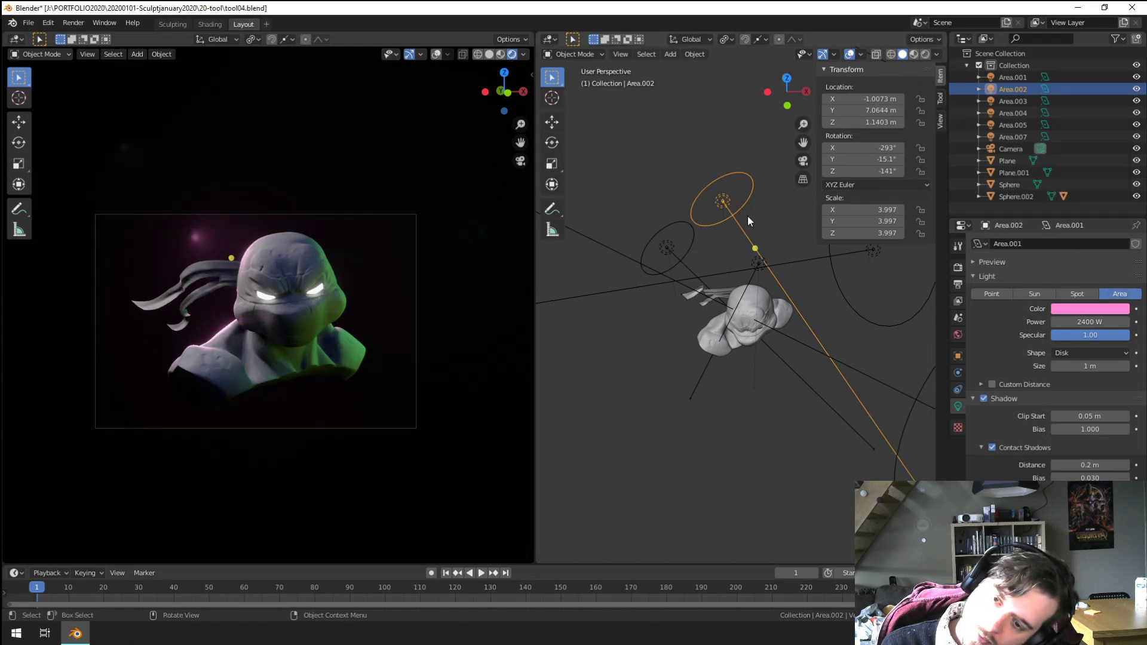
scroll(707, 215, up, 2)
scroll(707, 215, down, 1)
scroll(364, 368, up, 6)
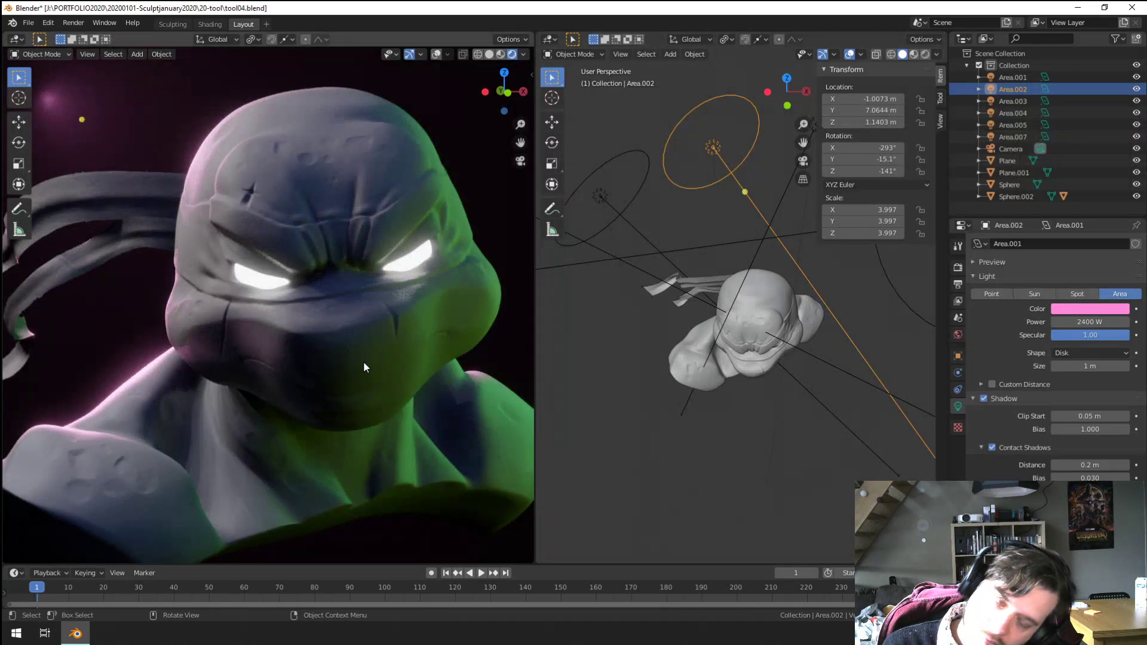
scroll(363, 361, down, 3)
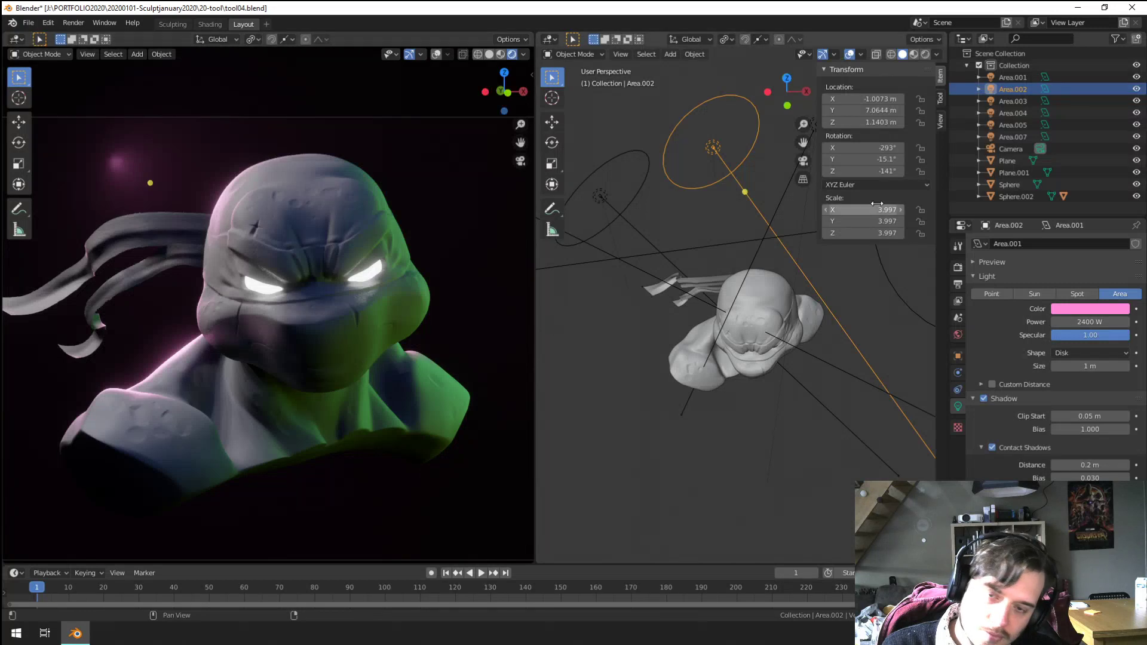
Step: Try a crimson color on the back light Area.002, and undo both of its color changes
click(1085, 308)
drag(1081, 210, 1081, 231)
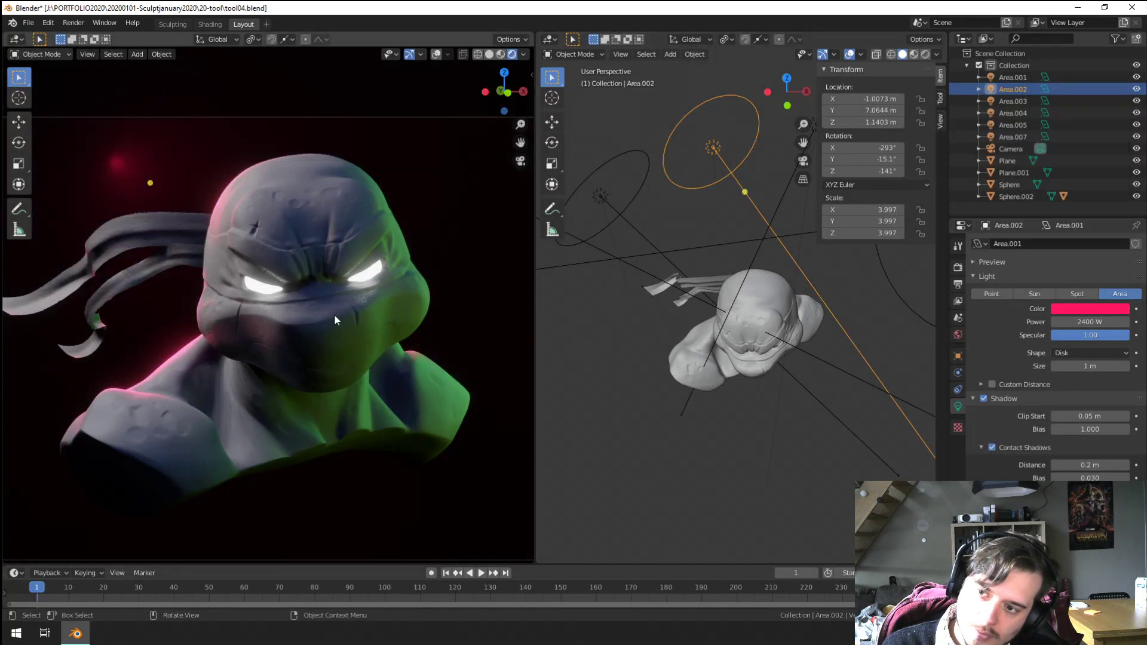
key(s)
right_click(639, 431)
scroll(639, 432, down, 3)
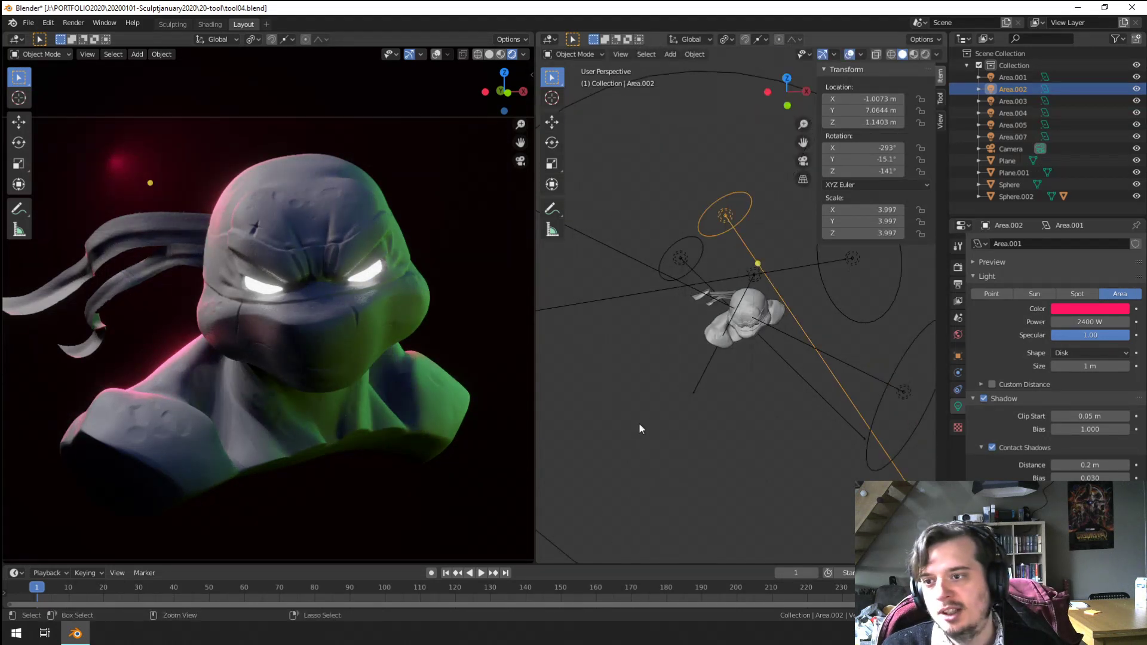
key(ctrl+z)
key(ctrl+z)
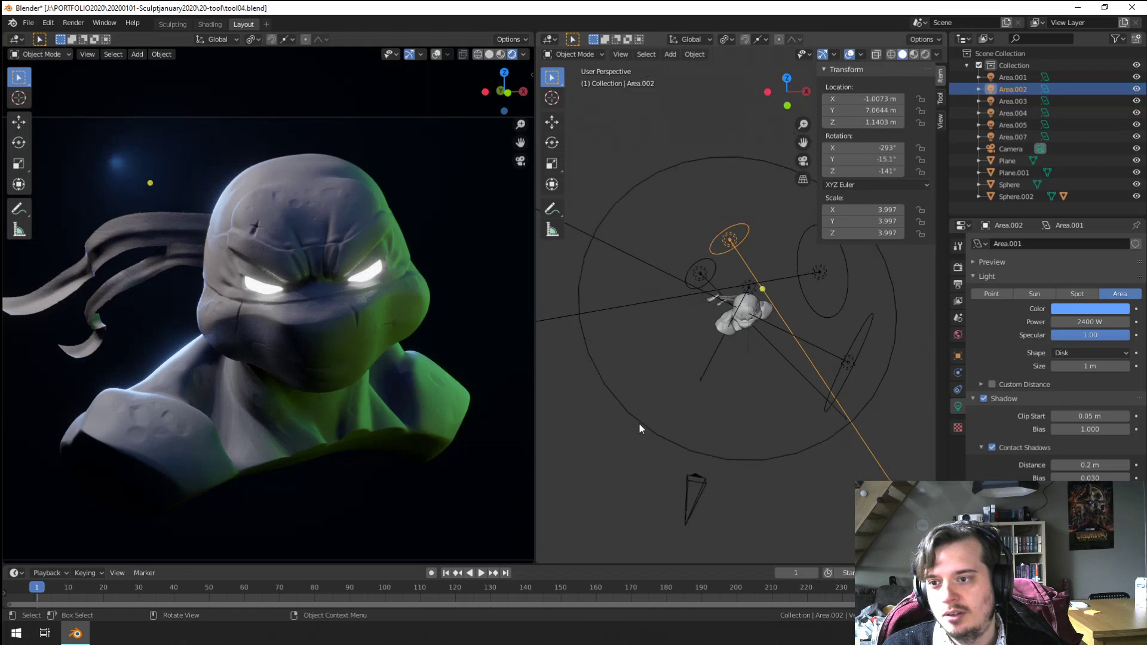
scroll(639, 428, up, 2)
scroll(639, 429, up, 1)
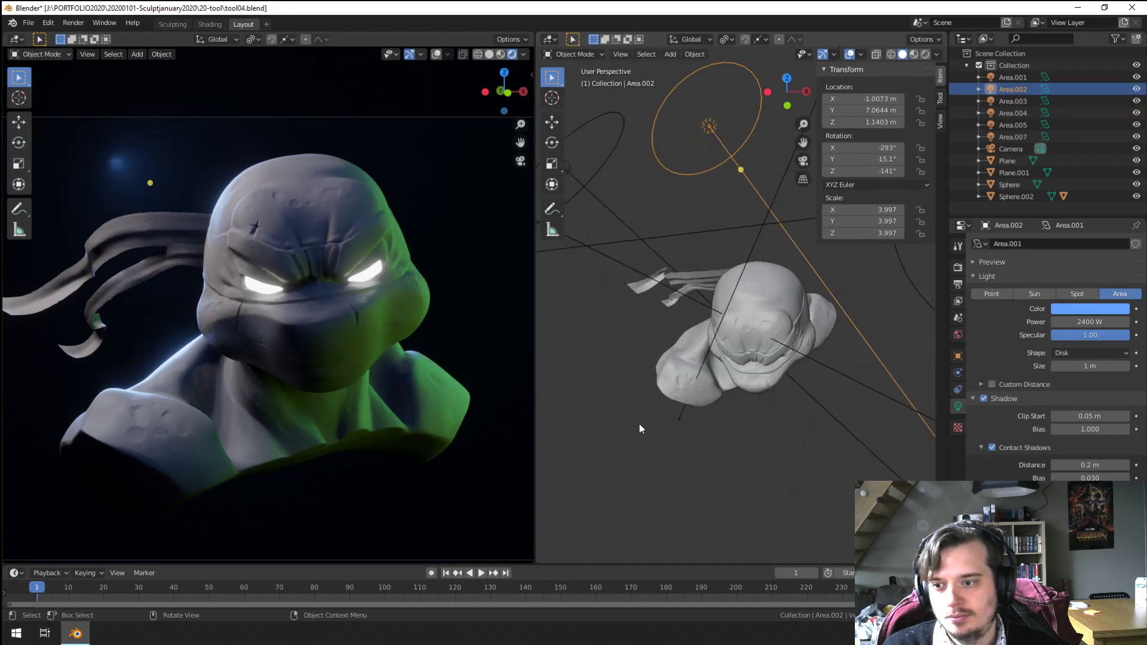
click(711, 391)
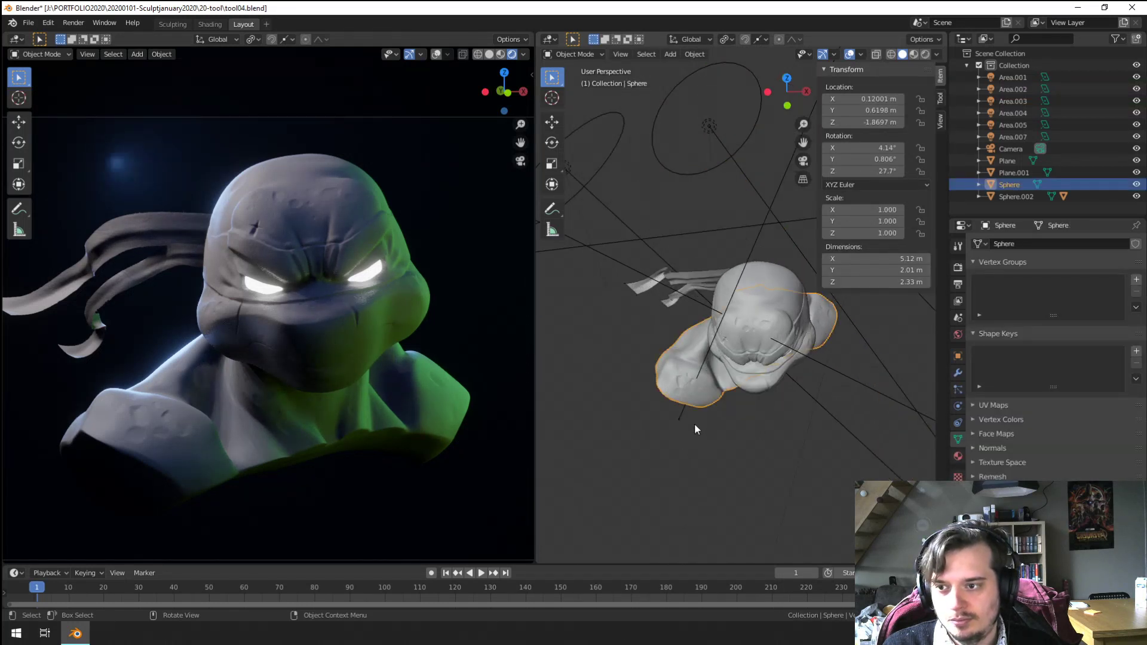
middle_drag(694, 422, 698, 371)
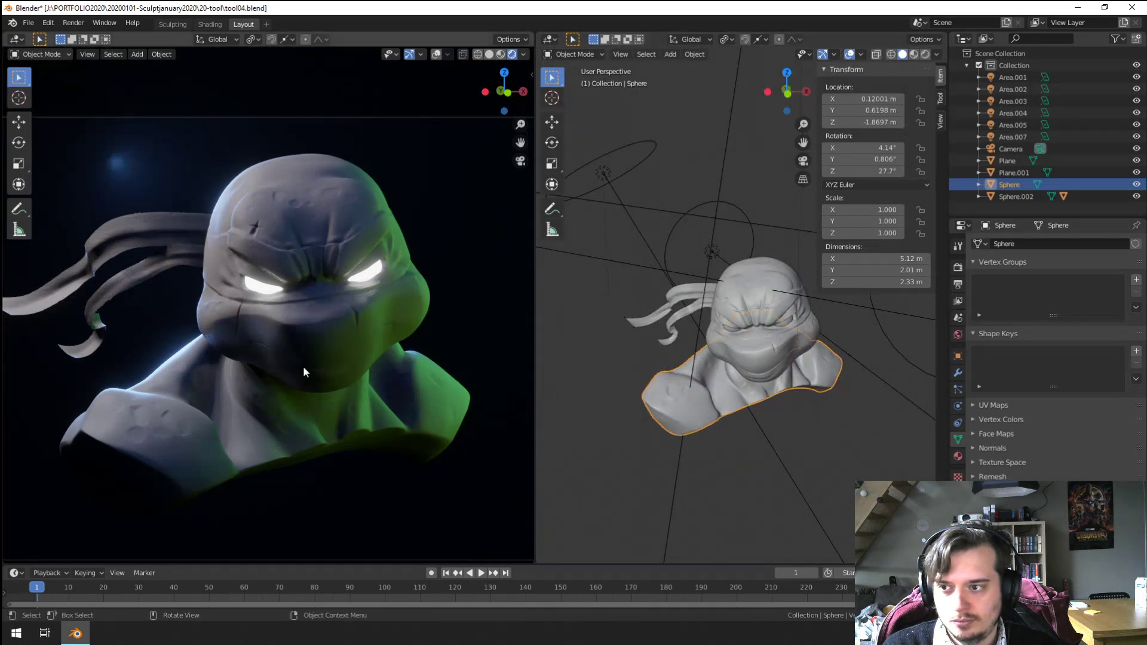
key(KP_0)
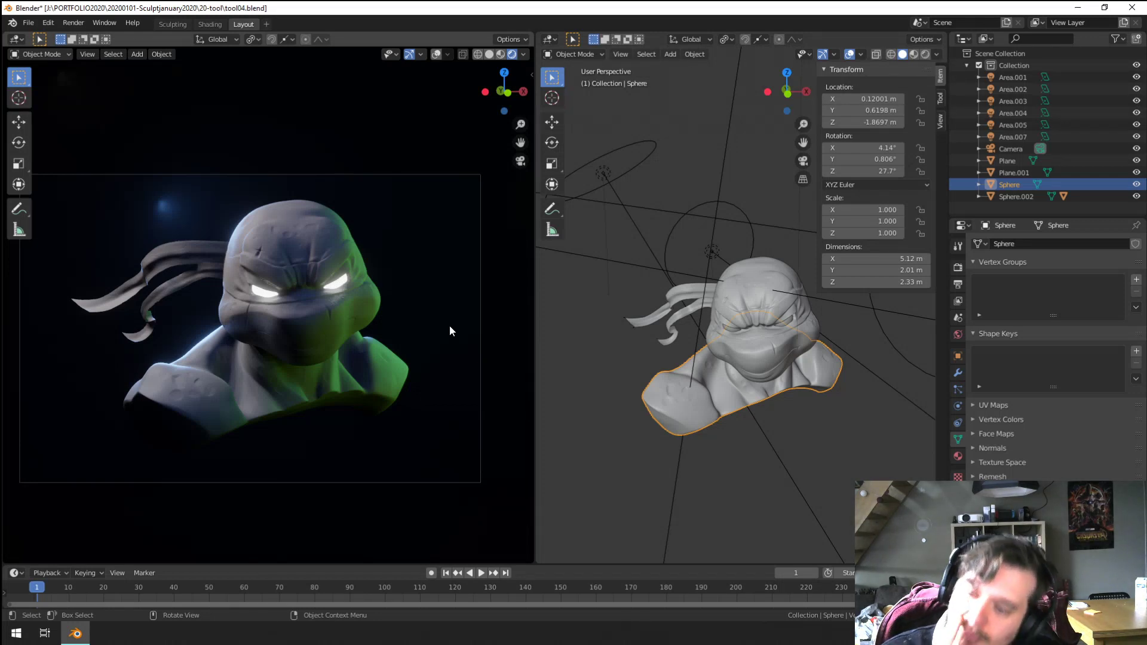
Step: Move the green light Area.001 above the bust, to about X 1.08, Y -1.86, Z 3.19 m
scroll(696, 378, down, 5)
middle_drag(714, 417, 749, 417)
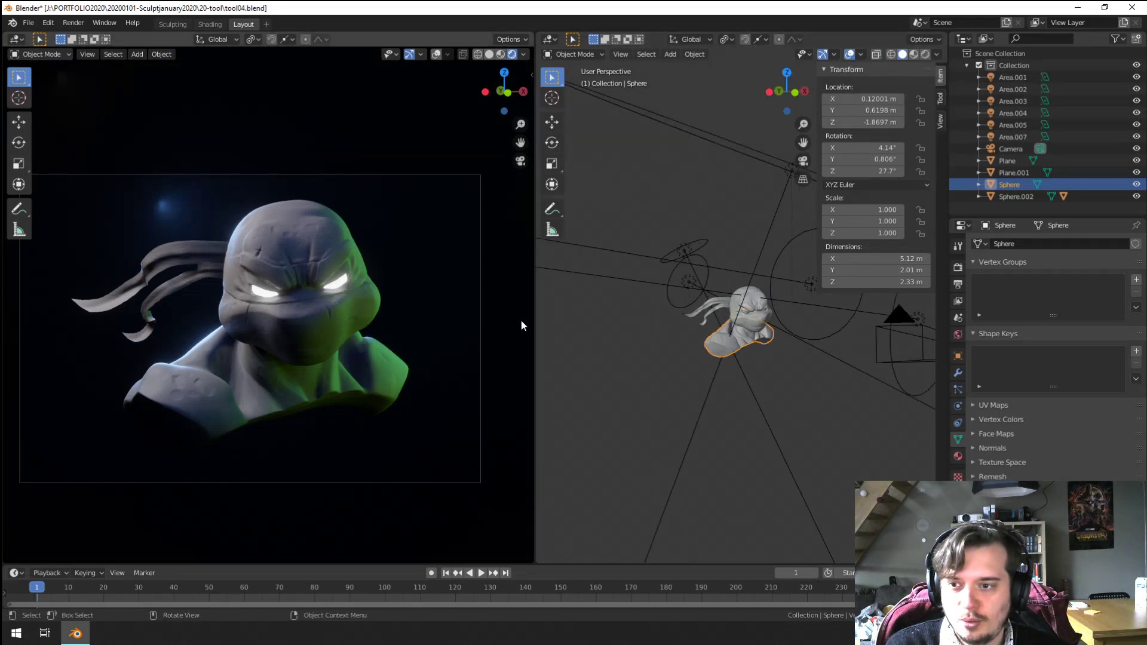
middle_drag(794, 383, 858, 357)
click(857, 357)
key(g)
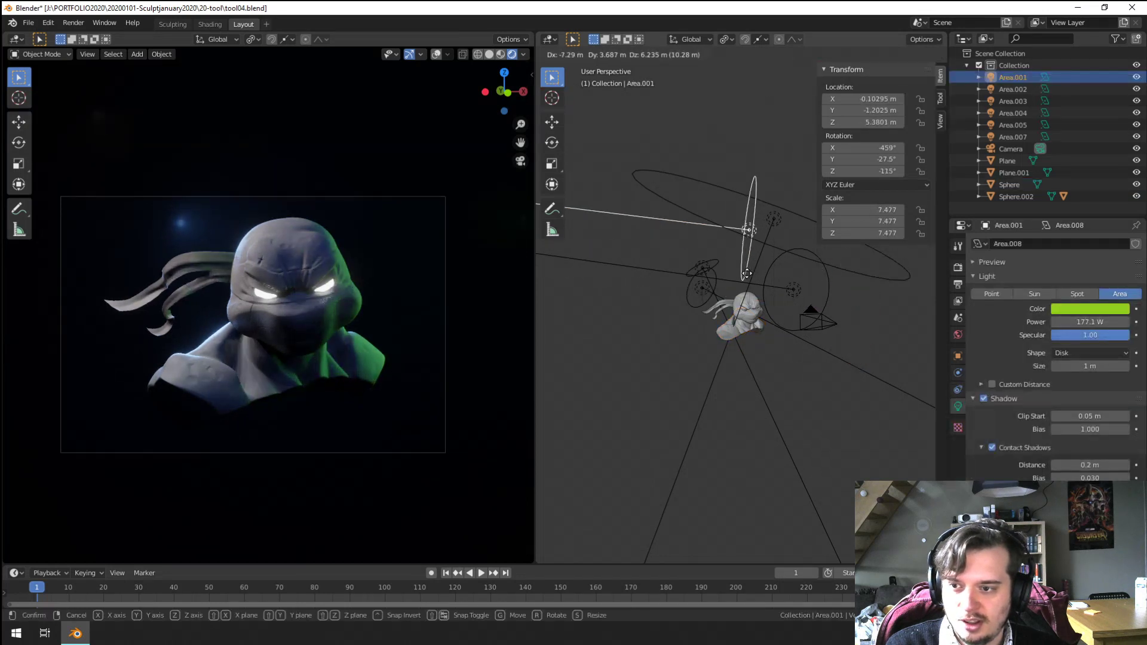
click(762, 353)
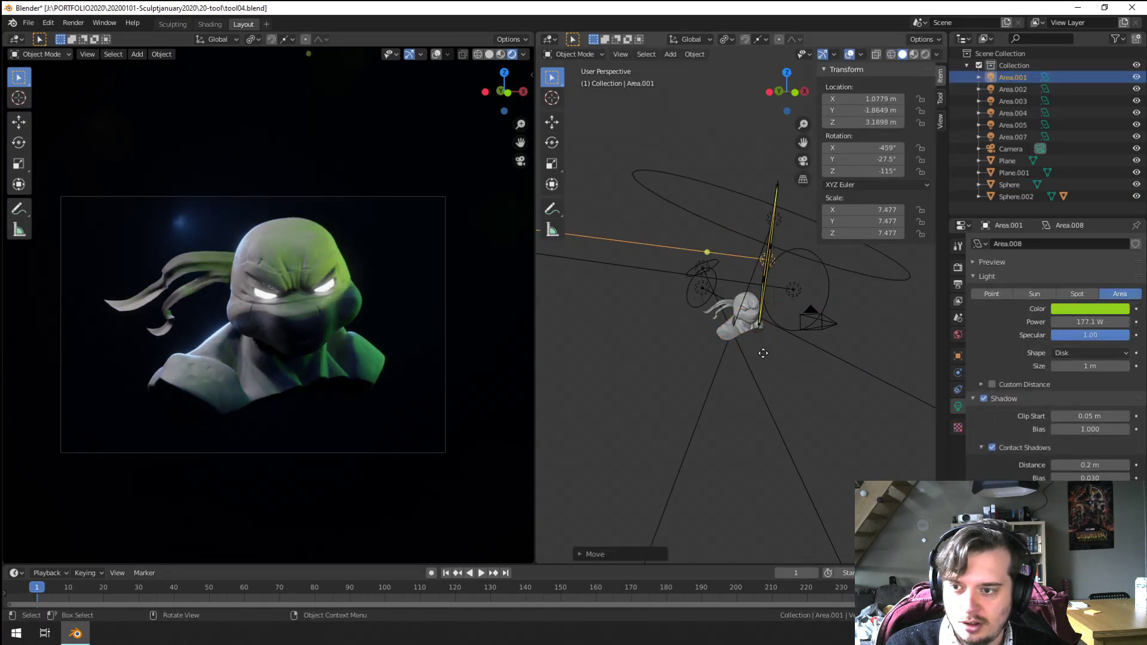
Step: Rotate the green light Area.001 to face down, about -381°, -8.11°, -139°, and shrink it to scale 4.990
key(r)
click(749, 381)
middle_drag(749, 382, 684, 396)
key(s)
click(730, 360)
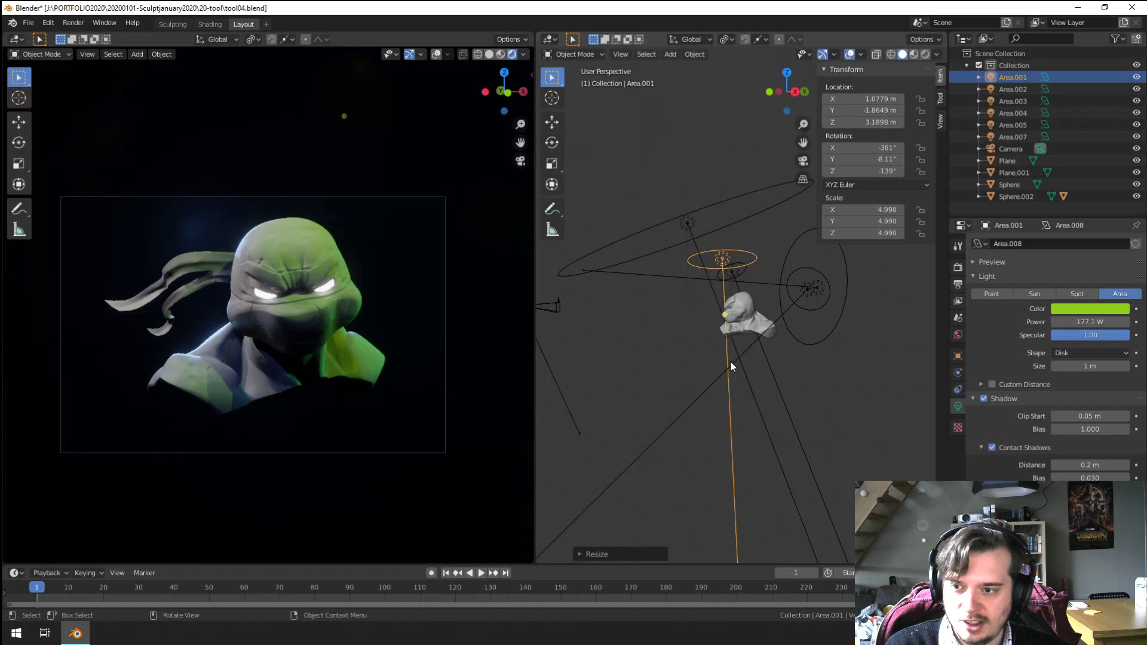
Step: Shift the green light Area.001 in front of the head, to about X 0.53, Y -3.04, Z 2.94 m
key(g)
click(714, 369)
scroll(291, 334, up, 3)
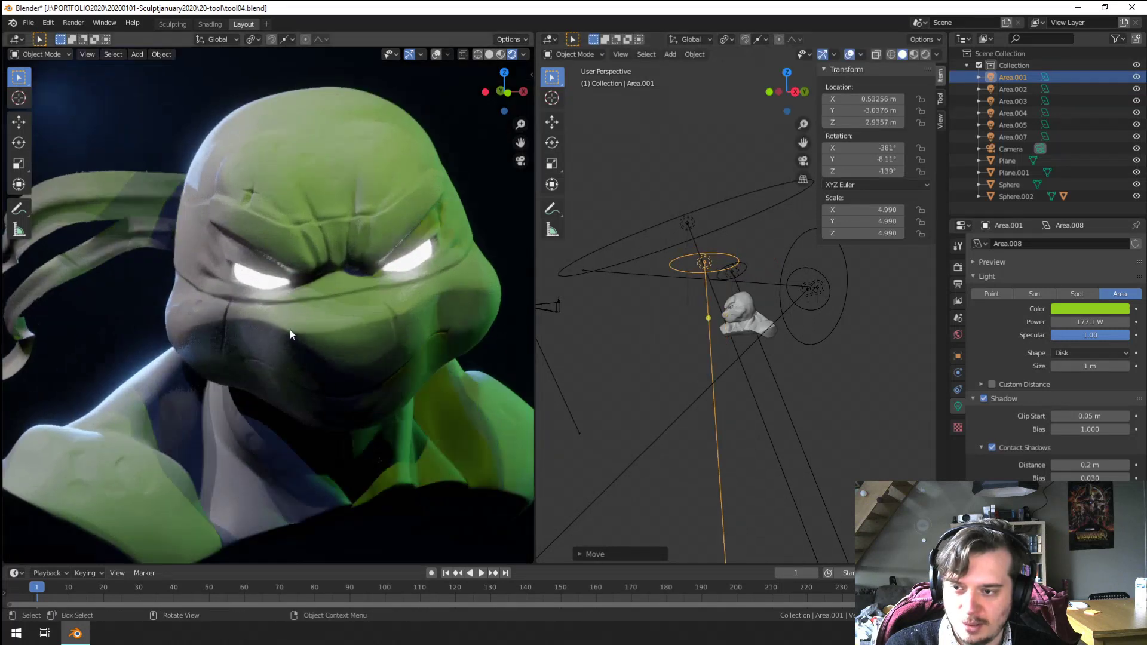
Step: Change the Area.001 light from green to pale lavender and set its power to 106.5 W
scroll(675, 392, down, 2)
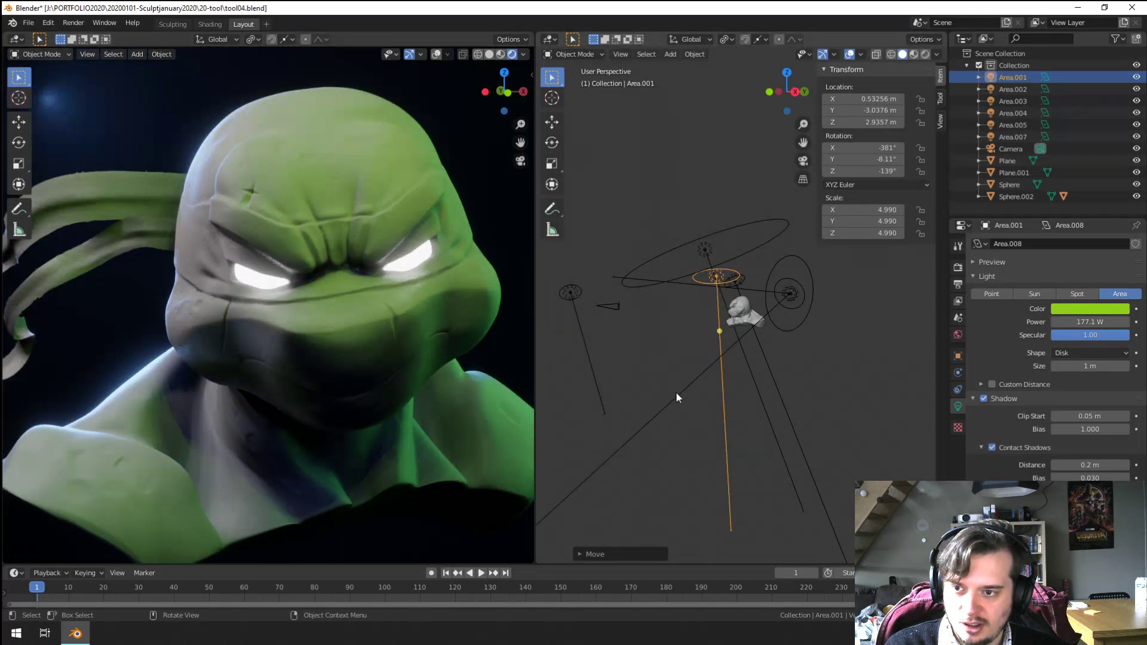
click(1102, 309)
drag(1076, 181, 1076, 187)
mouse_move(1090, 322)
mouse_down()
mouse_move(1069, 322)
mouse_move(1099, 322)
mouse_up()
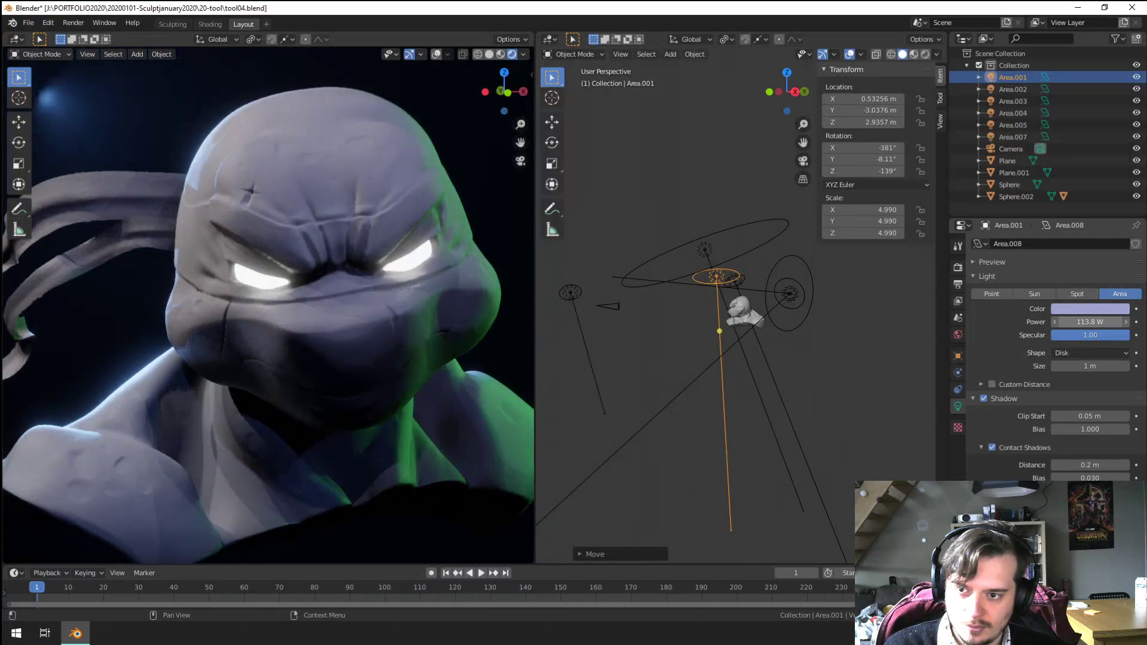
scroll(707, 320, down, 2)
scroll(467, 347, down, 3)
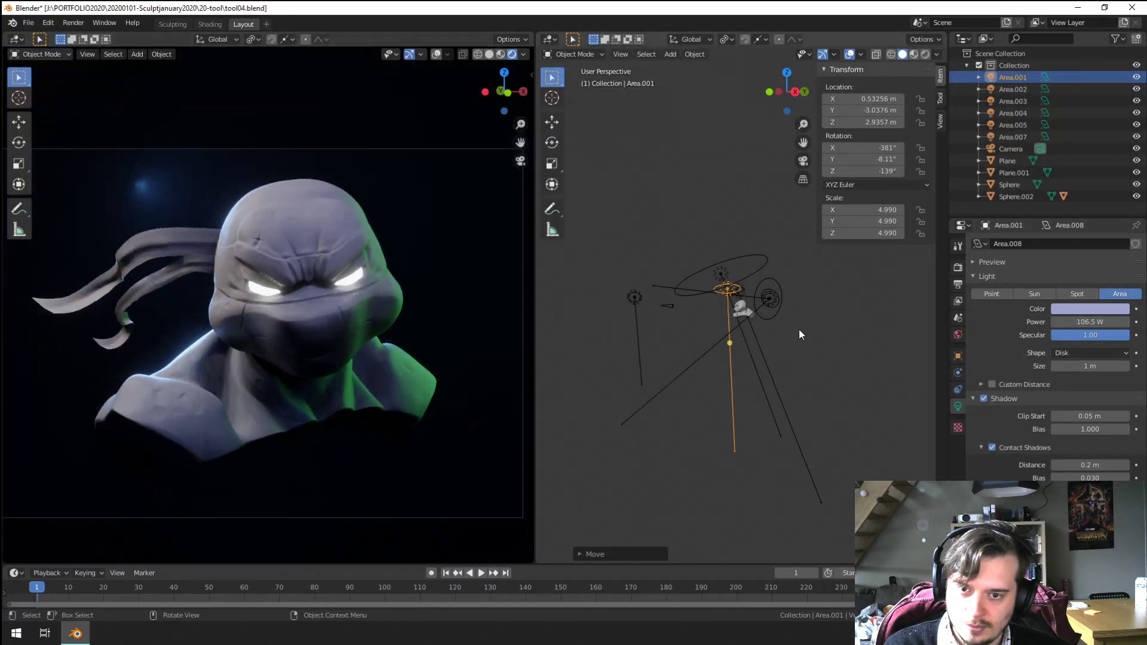
Step: Recolor the green rim light Area.005 to pale lilac, about hue 0.791, saturation 0.207, value 0.813
click(768, 317)
middle_drag(769, 317, 836, 397)
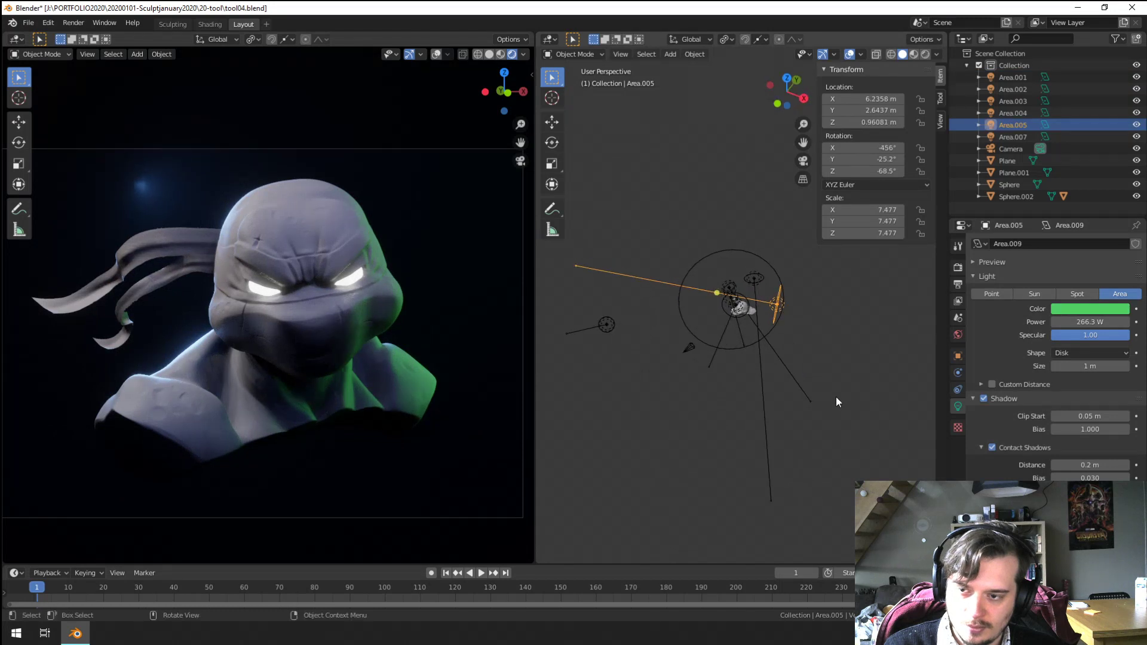
click(1082, 309)
click(1077, 208)
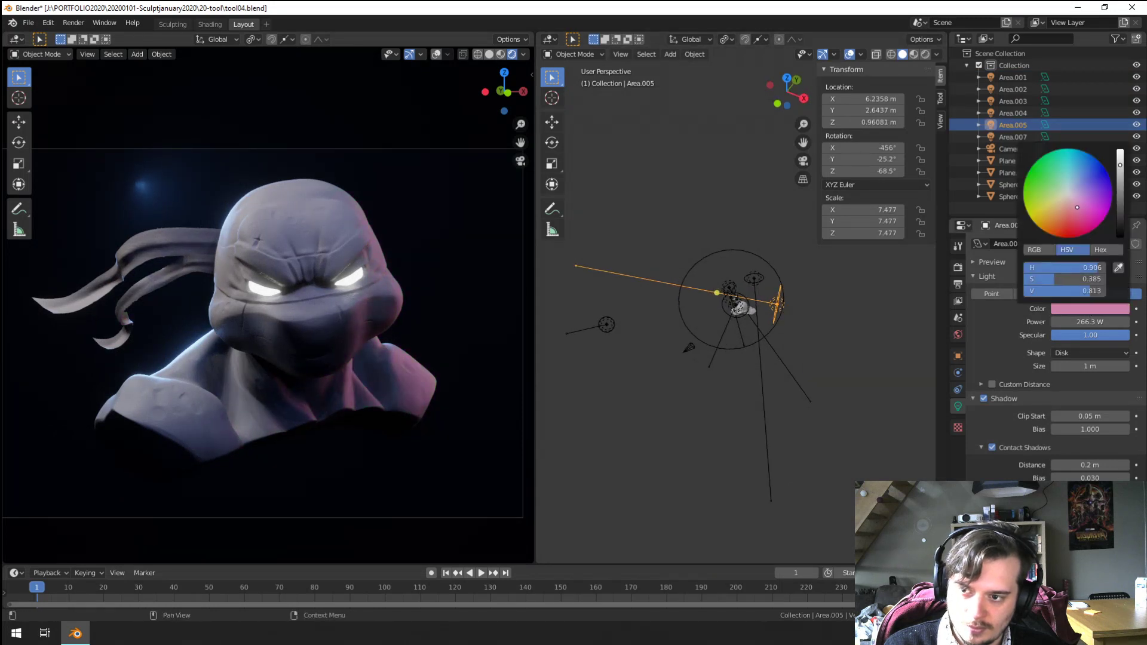
click(1076, 195)
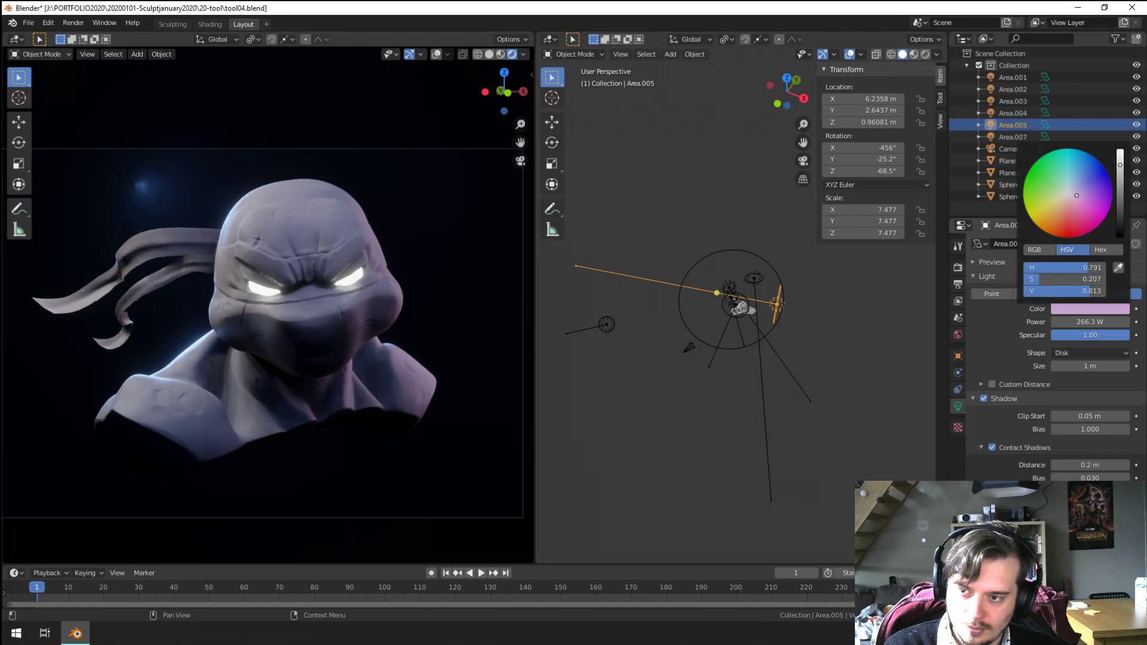
Step: Move the Area.005 light to about X 6.61, Y 6.01, Z 1.06 m and rotate it to about -455°, -24.5°, -48.6°
key(g)
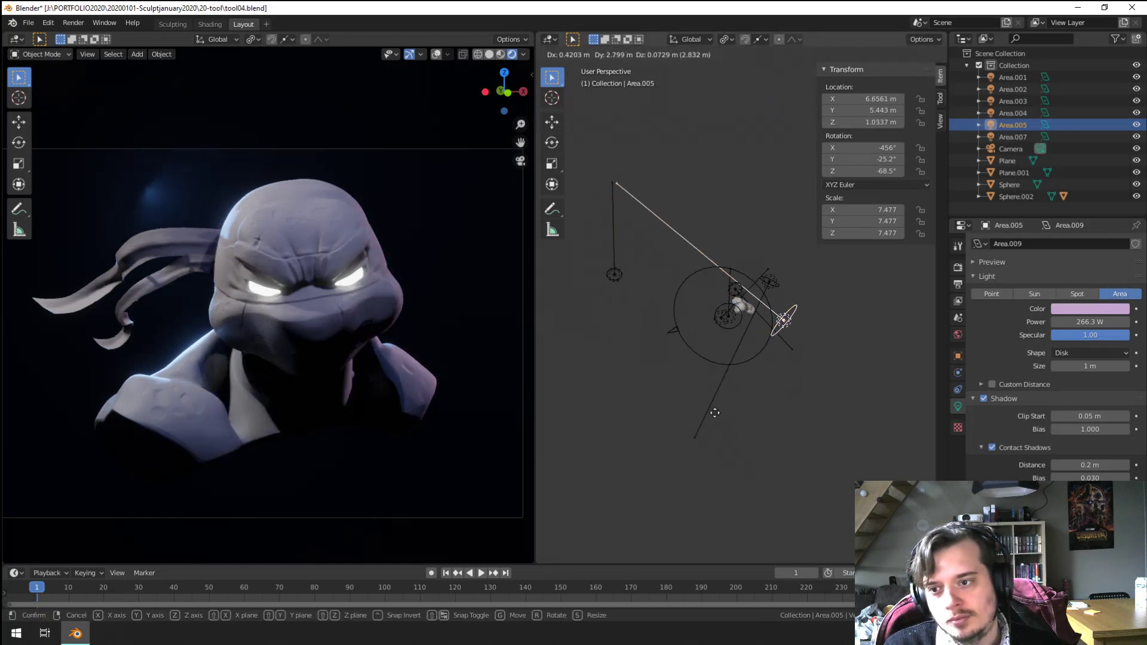
click(715, 413)
key(r)
click(846, 399)
Step: Enlarge the Area.005 light to scale 10.761 and set its power to 858.8 W
key(s)
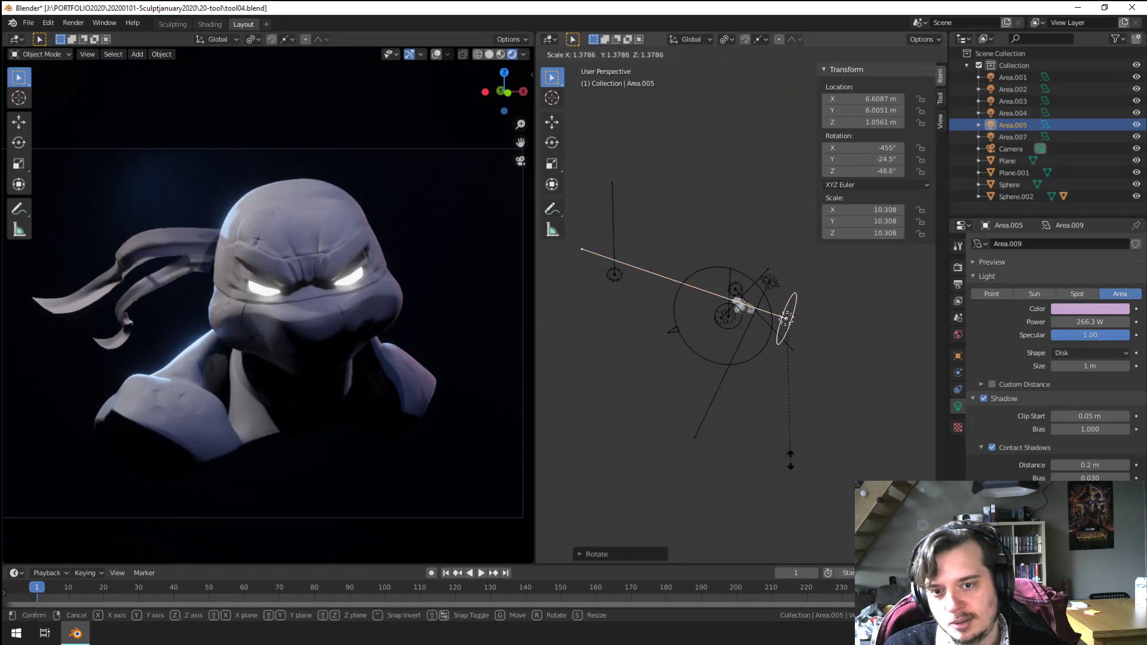
click(801, 460)
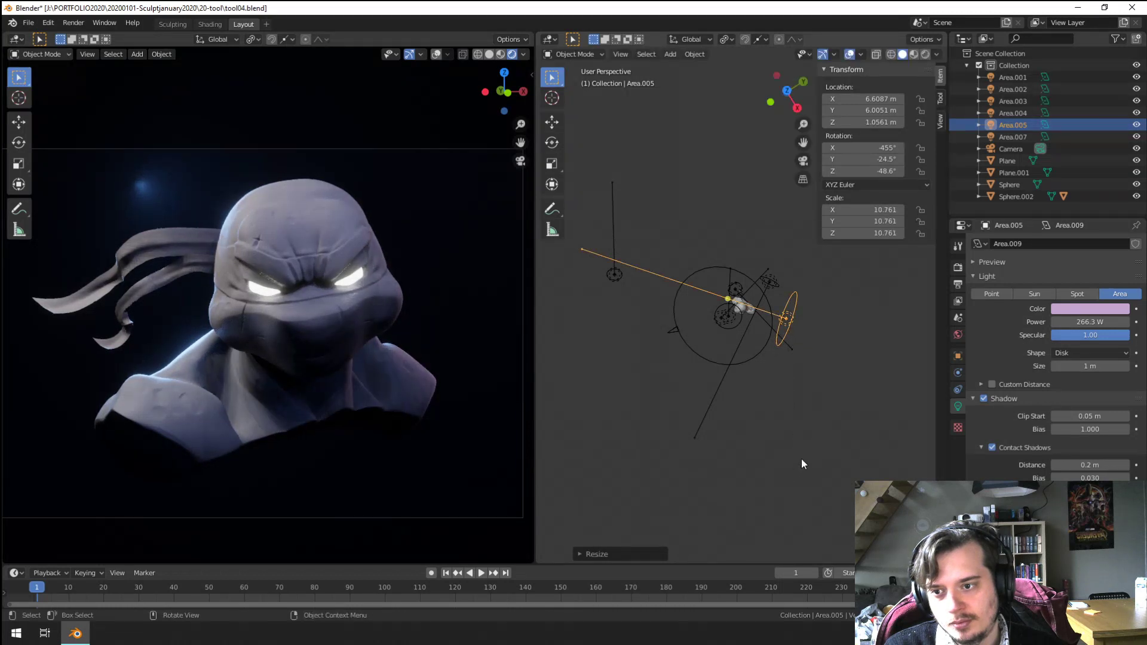
scroll(758, 410, up, 2)
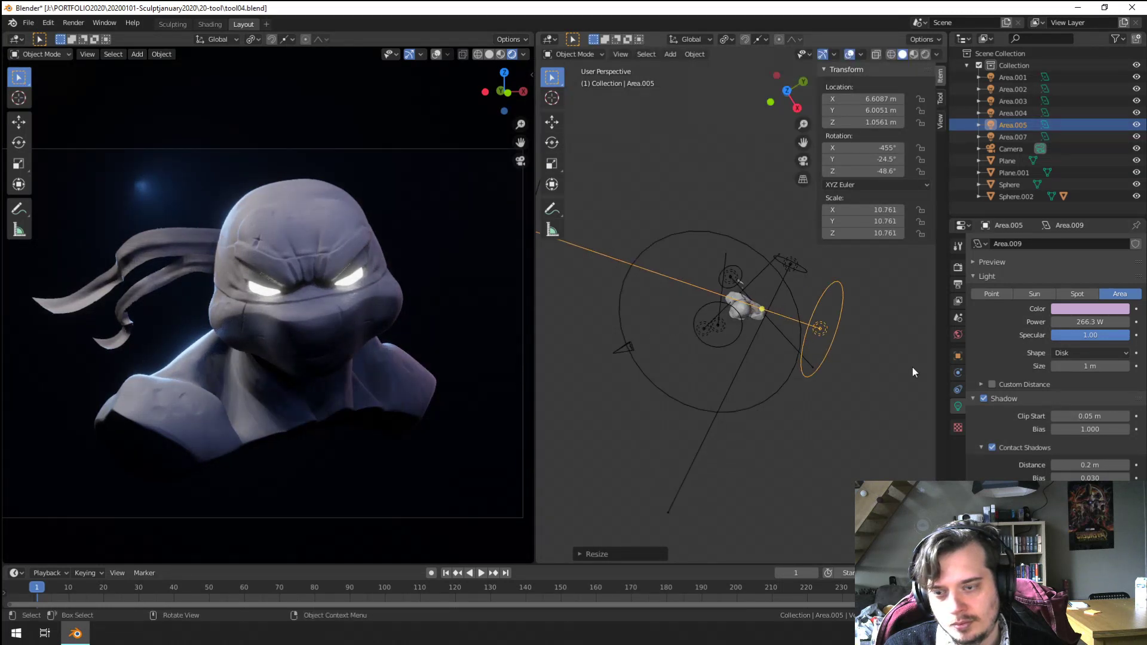
drag(1082, 322, 1068, 323)
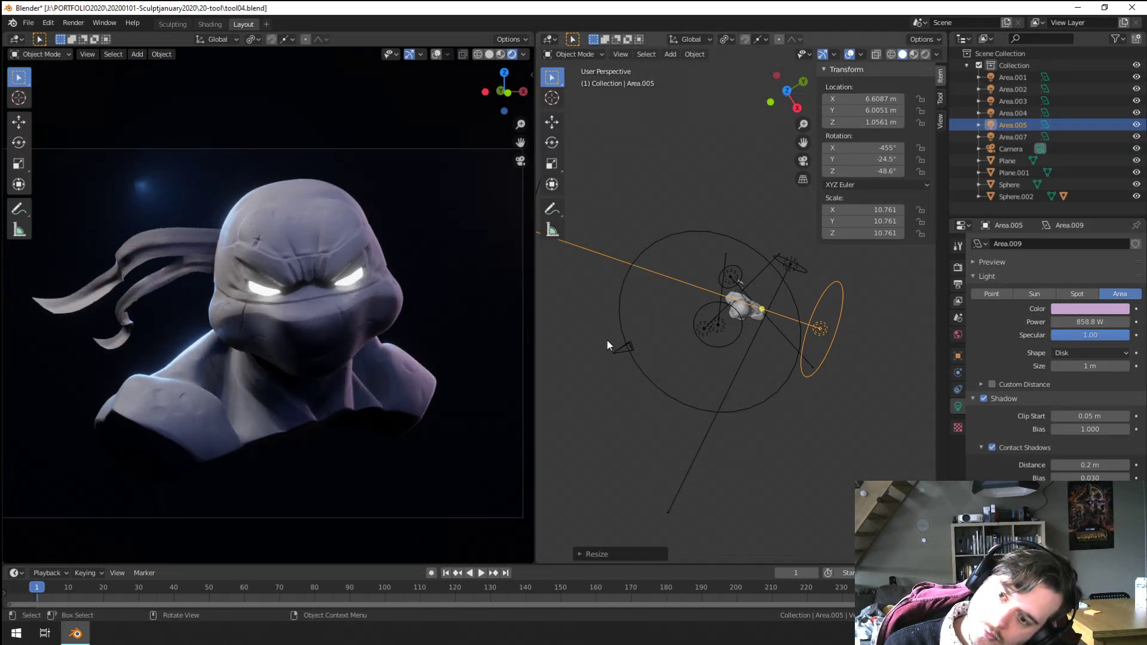
Step: Enlarge the blue overhead light Area.007 to scale 27.426
scroll(777, 412, down, 2)
middle_drag(777, 412, 713, 383)
scroll(767, 395, up, 5)
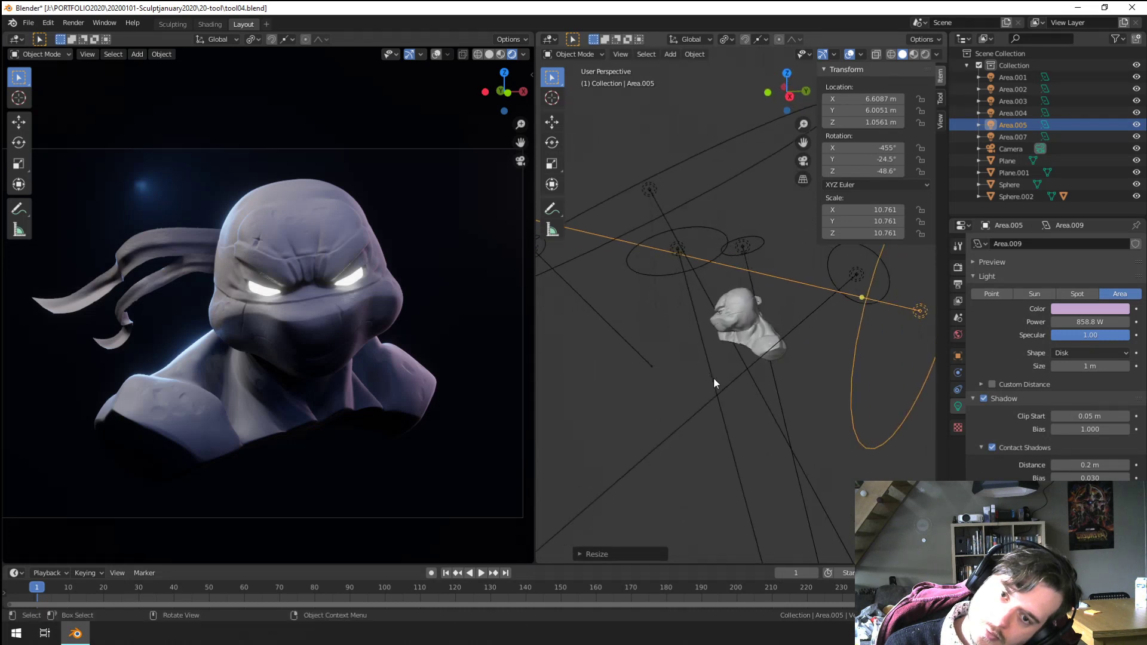
click(680, 400)
key(s)
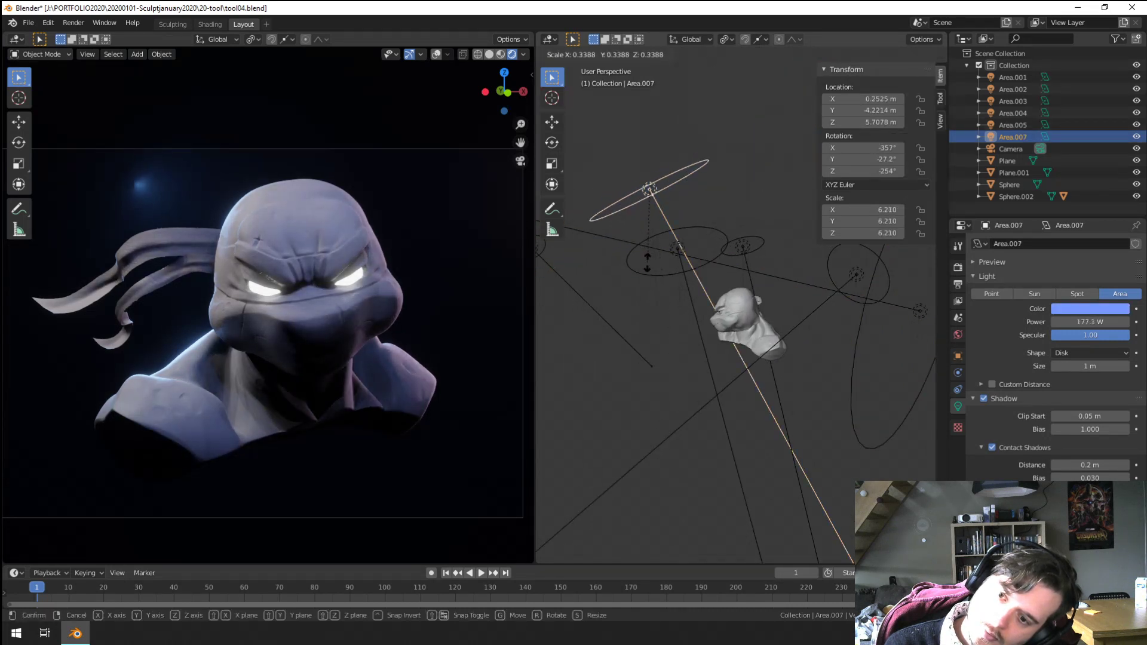
click(691, 394)
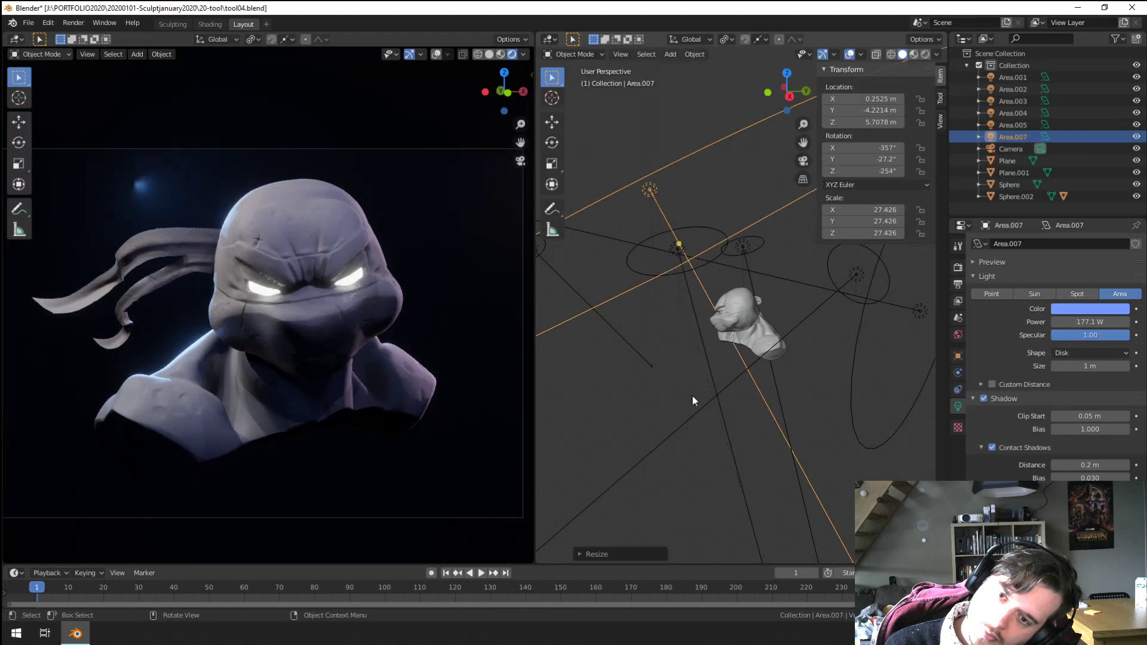
Step: Shrink the lavender light Area.001 to scale 3.634
click(678, 246)
key(s)
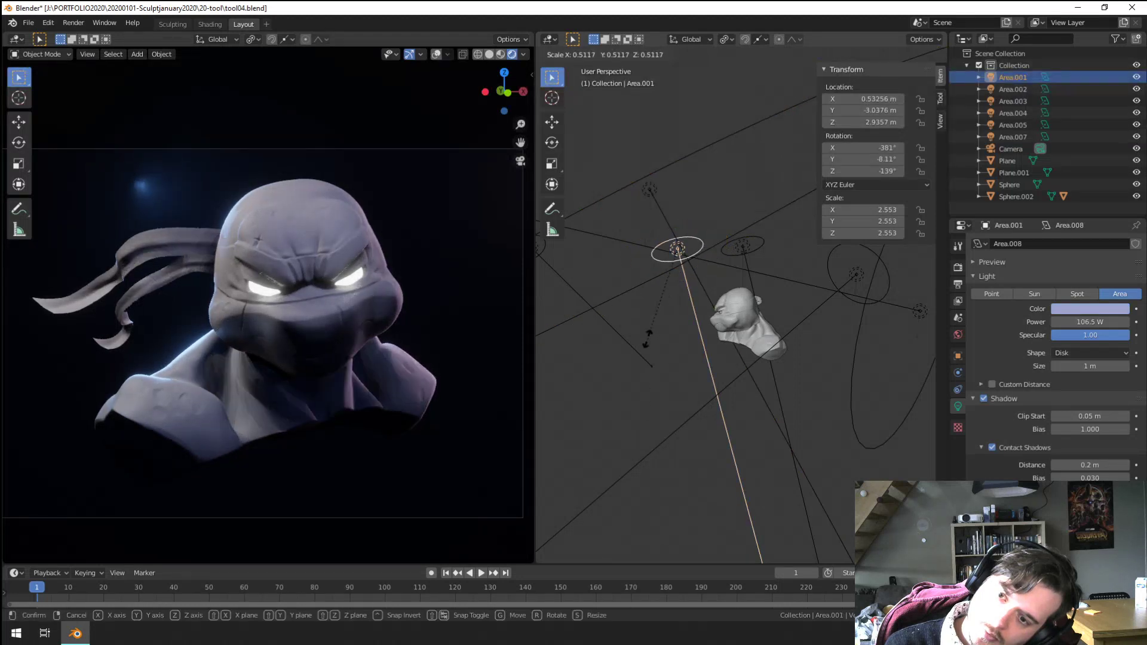
click(650, 380)
Step: Move Area.001 close above the front of the head, to about X 0.16, Y -2.04, Z 1.57 m, and adjust its power
key(g)
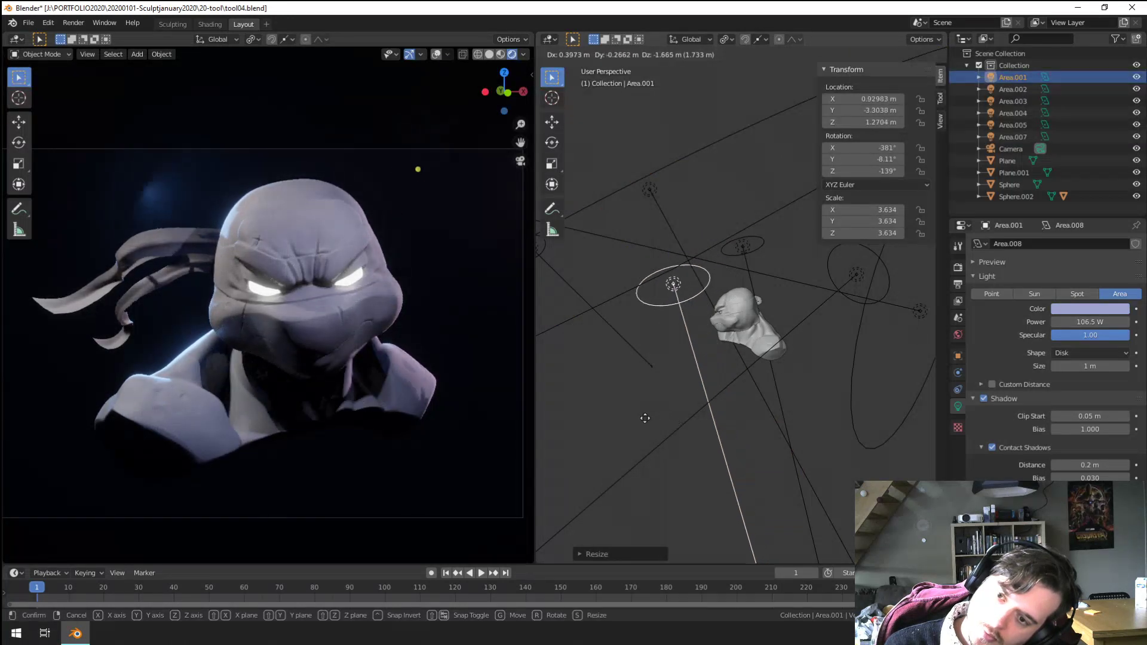
click(650, 423)
middle_drag(650, 423, 783, 497)
key(g)
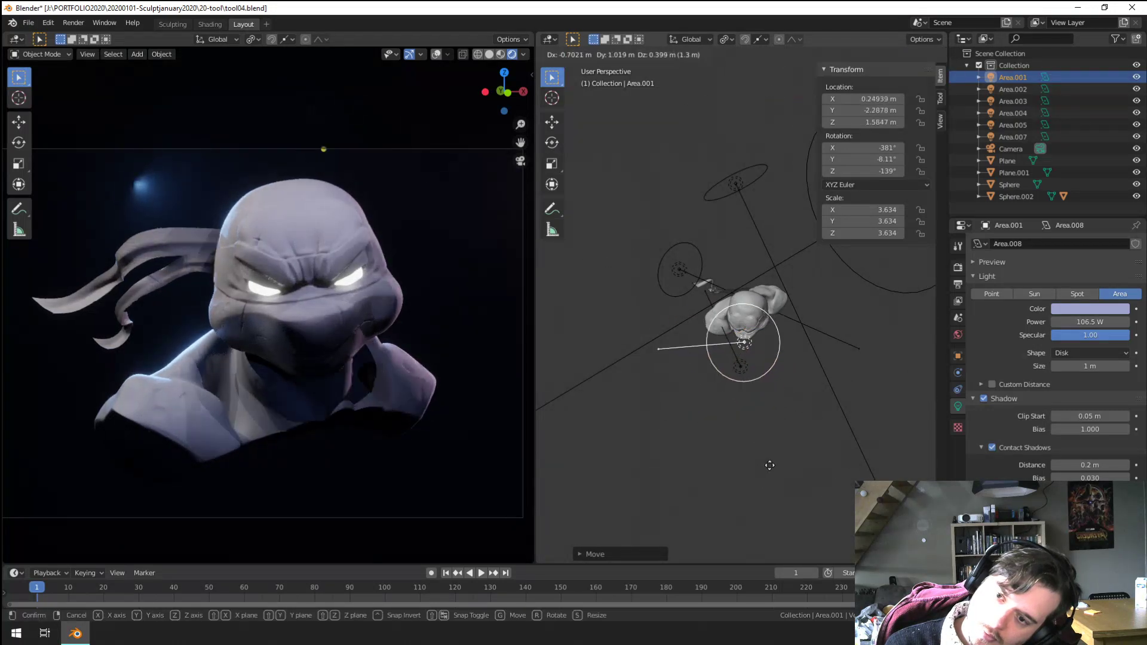
click(748, 452)
scroll(747, 451, up, 2)
middle_drag(749, 452, 794, 382)
key(g)
click(809, 357)
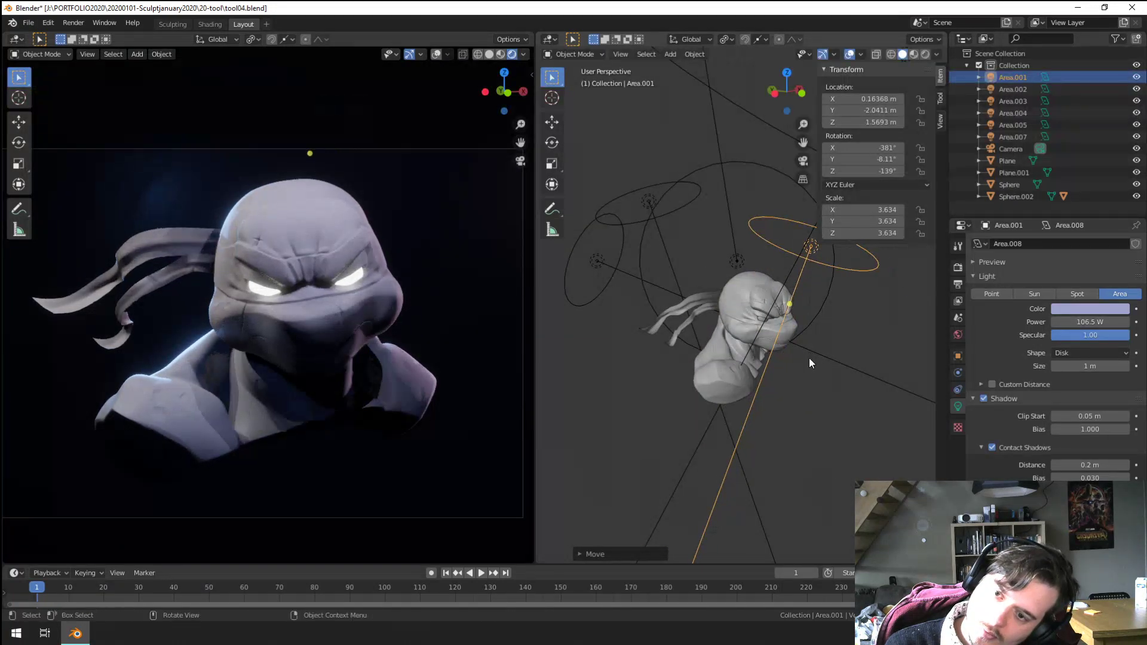
middle_drag(794, 397, 757, 393)
drag(1090, 321, 1064, 321)
Step: Move the Area.003 light near the mask tails to about X -2.38, Y 0.63, Z 1.09 m and set its power to 52.1 W
click(665, 256)
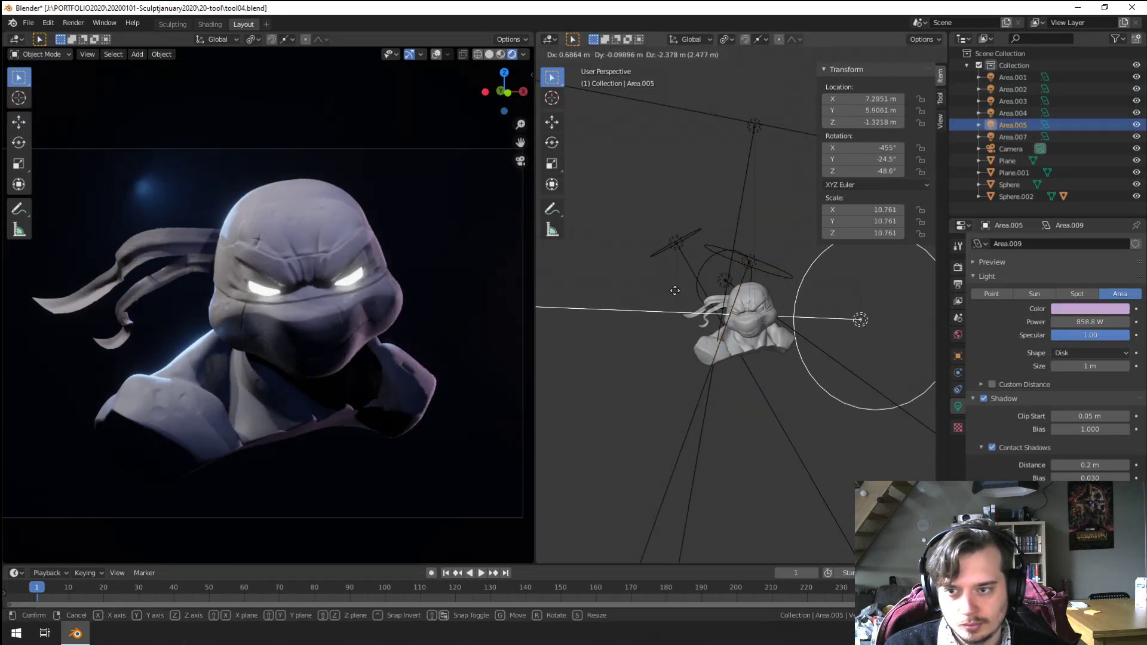
drag(655, 259, 691, 277)
drag(1082, 321, 1072, 320)
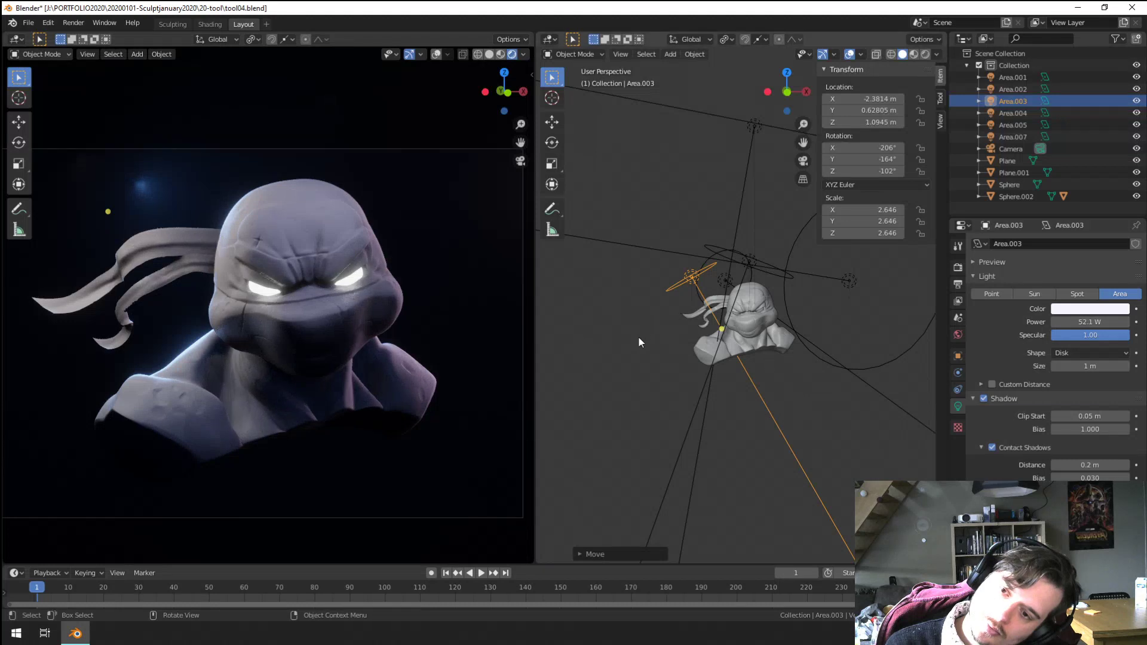
scroll(443, 388, up, 5)
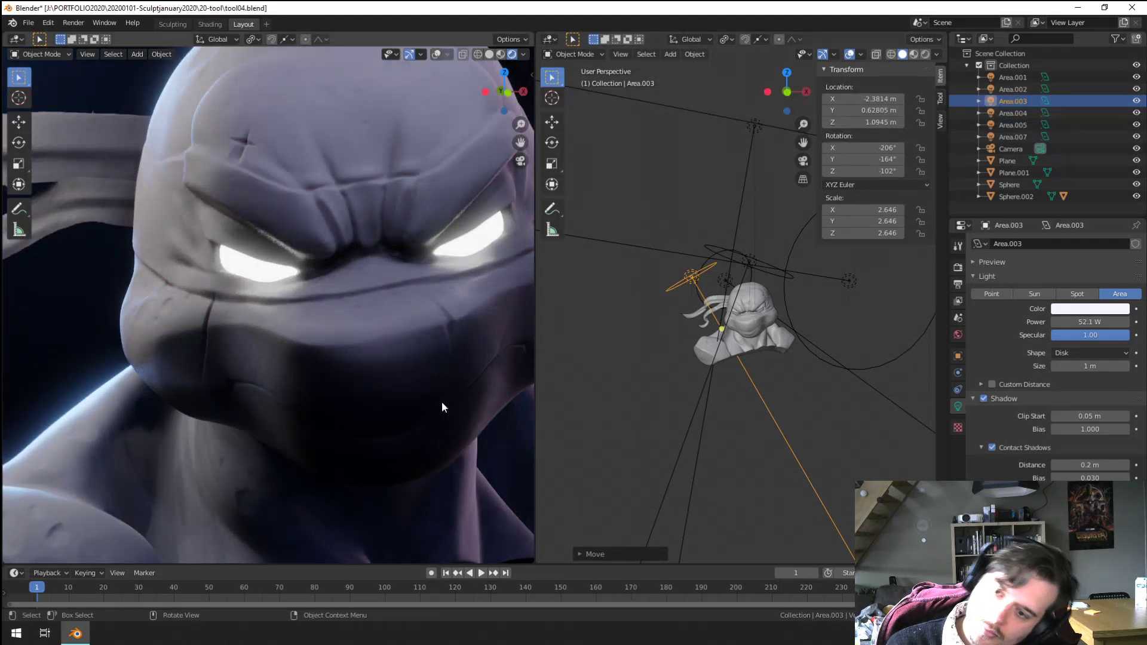
scroll(446, 392, up, 4)
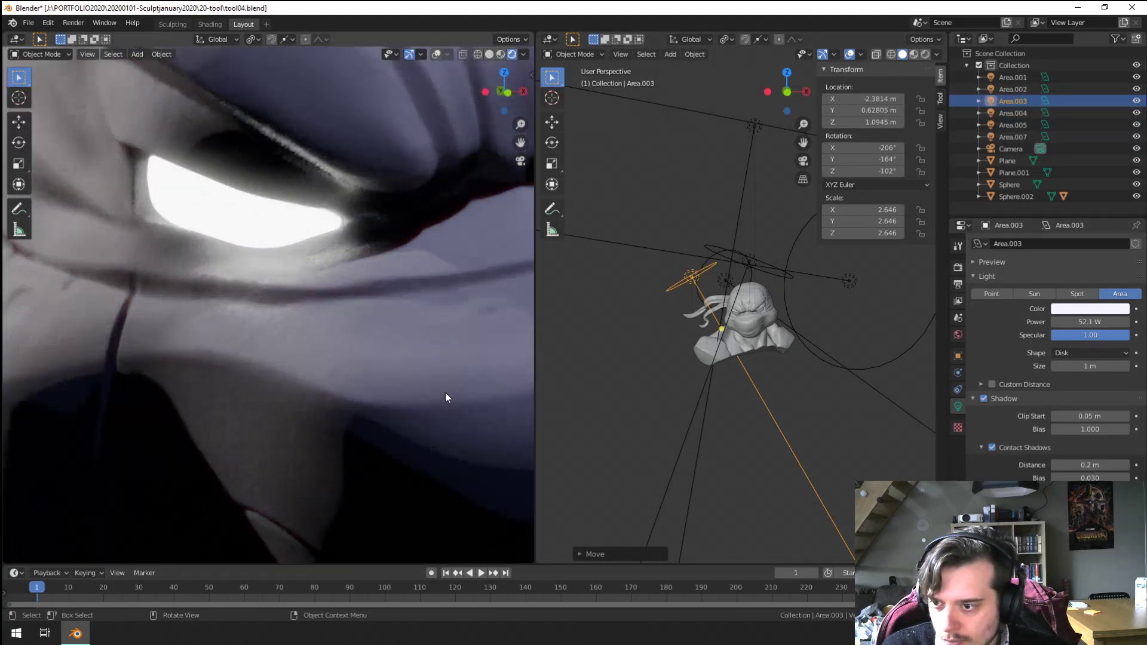
scroll(446, 397, down, 6)
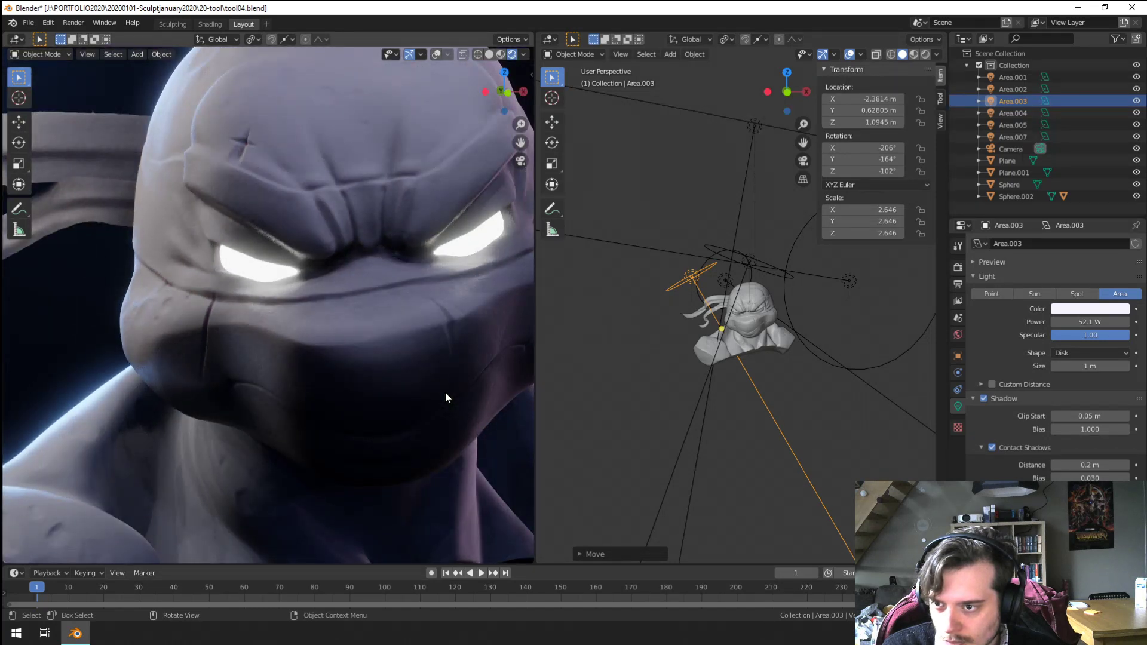
scroll(446, 397, down, 3)
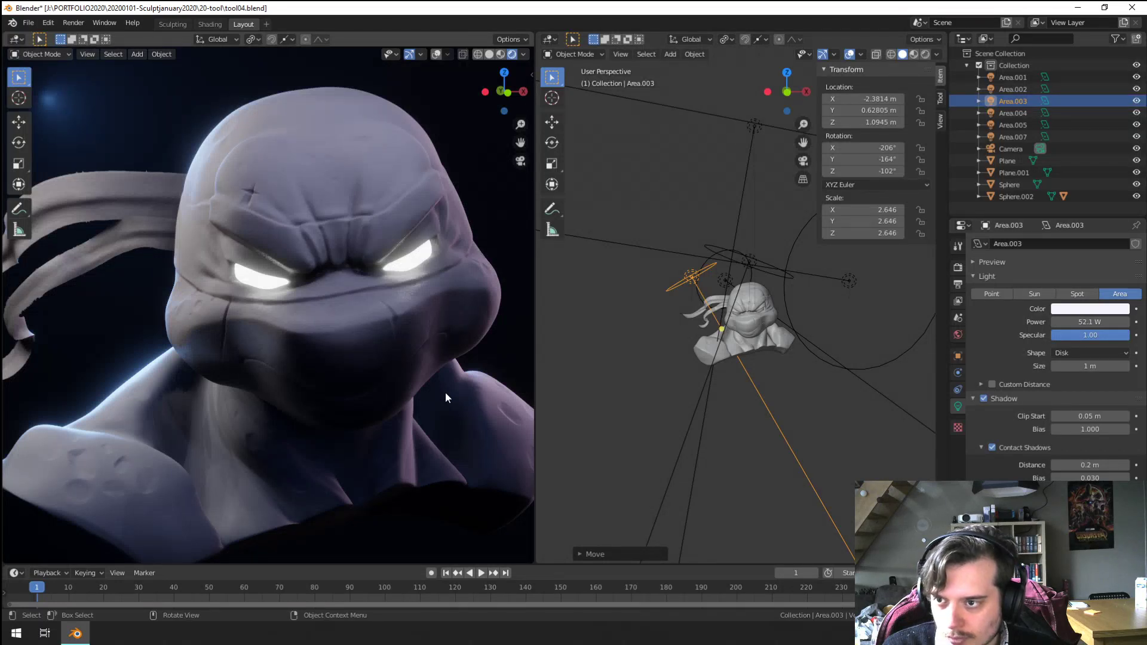
Step: Move the blue light Area.007 behind the bust, to about X 5.08, Y 4.28, Z 5.32 m, angled about -339°, -6.71°, -262°
middle_drag(574, 379, 802, 275)
middle_drag(792, 326, 769, 296)
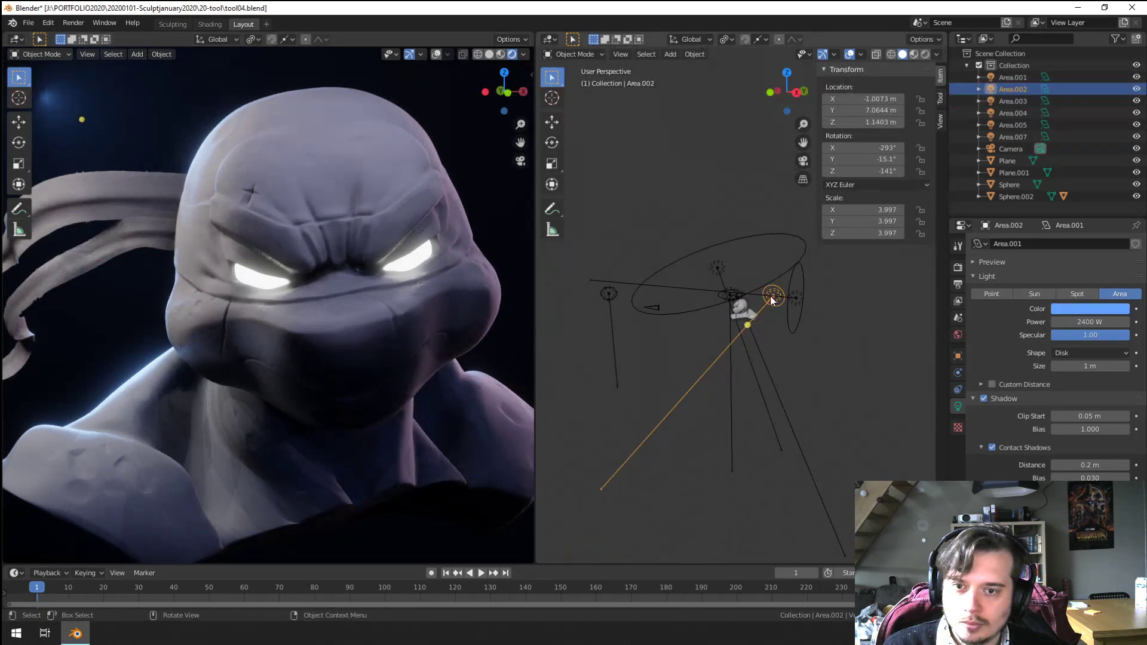
click(815, 250)
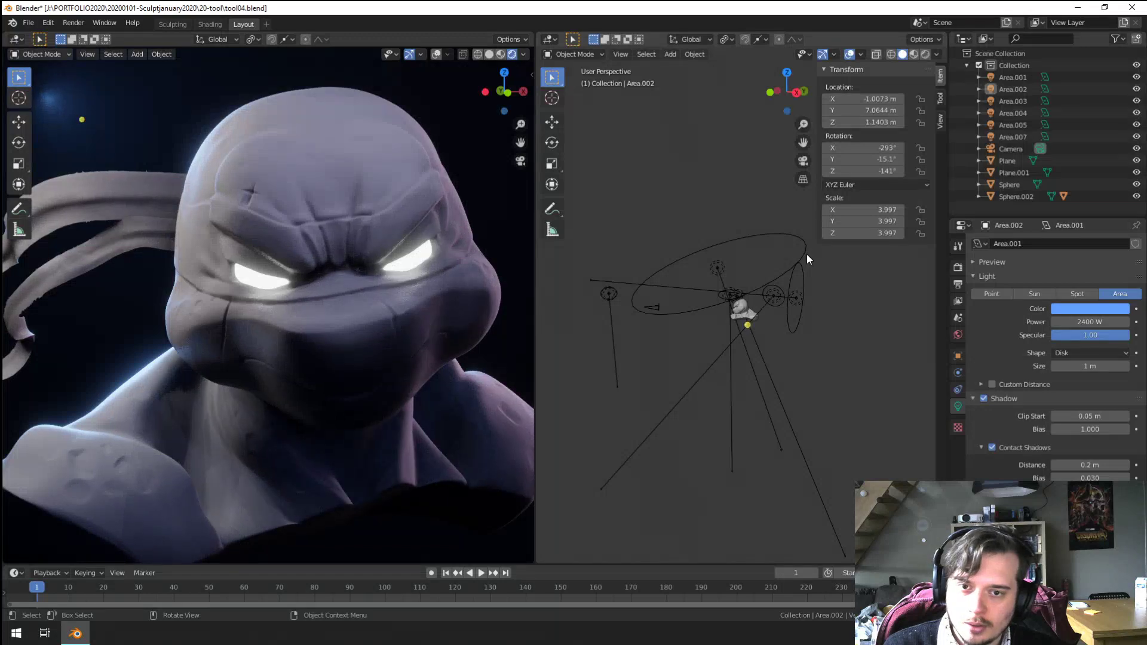
click(807, 254)
key(g)
click(797, 361)
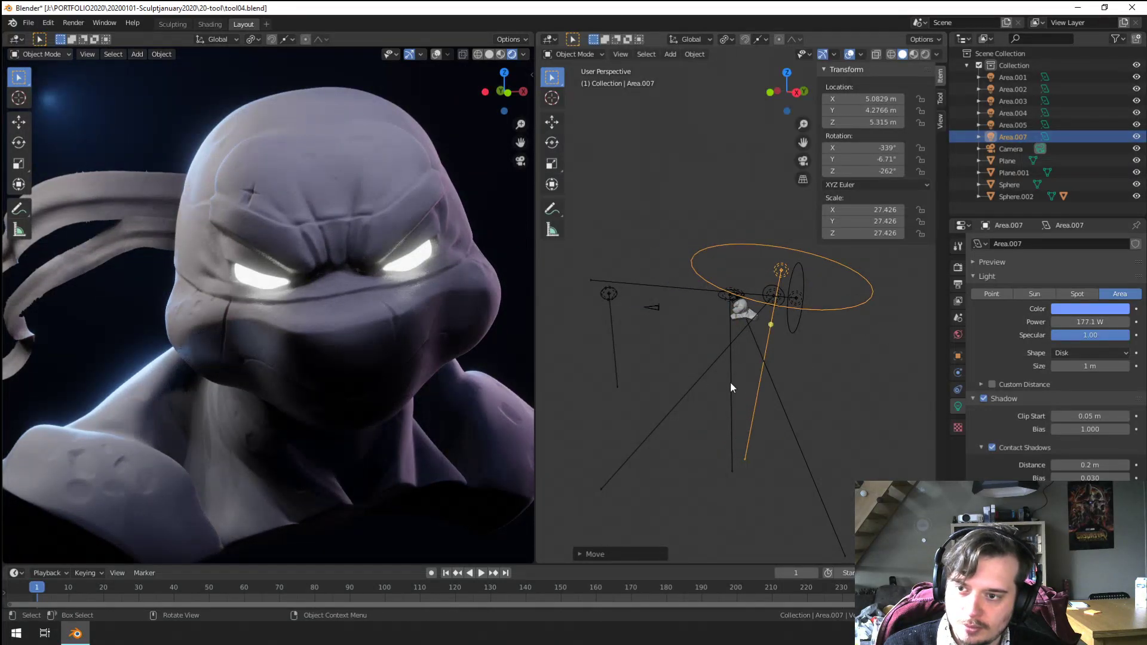
scroll(403, 338, down, 3)
scroll(403, 339, up, 1)
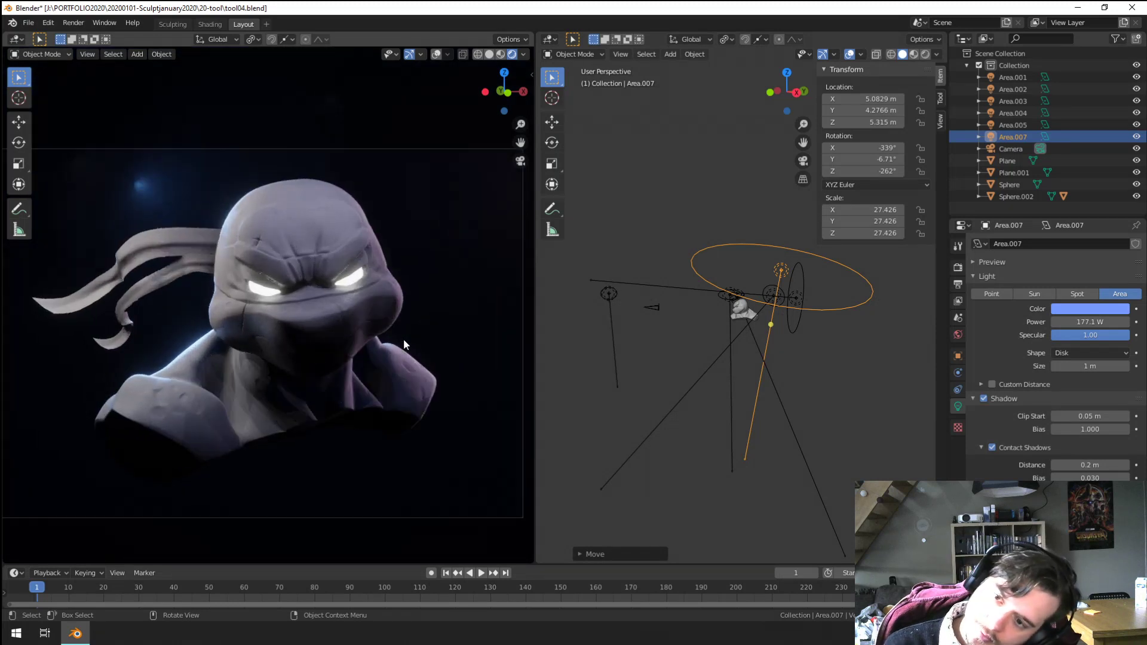
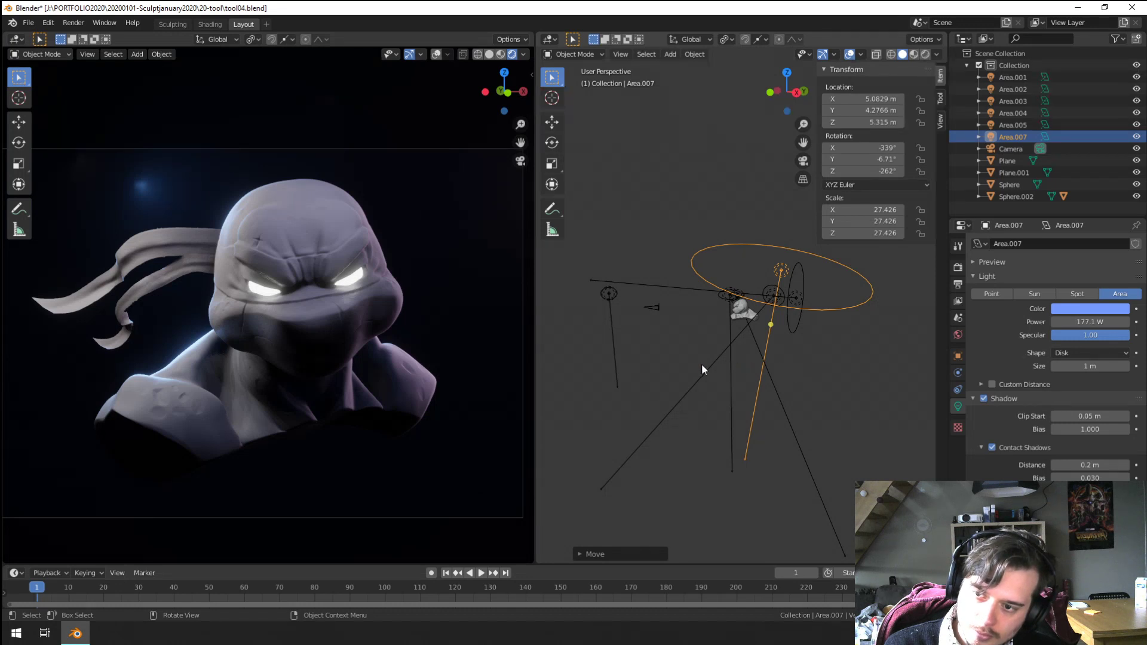
Step: Give the eyeball material of Sphere.001 a pale blue emission color with hue 0.641, saturation 0.190 and value 2.000
middle_drag(701, 363, 744, 352)
scroll(745, 352, up, 2)
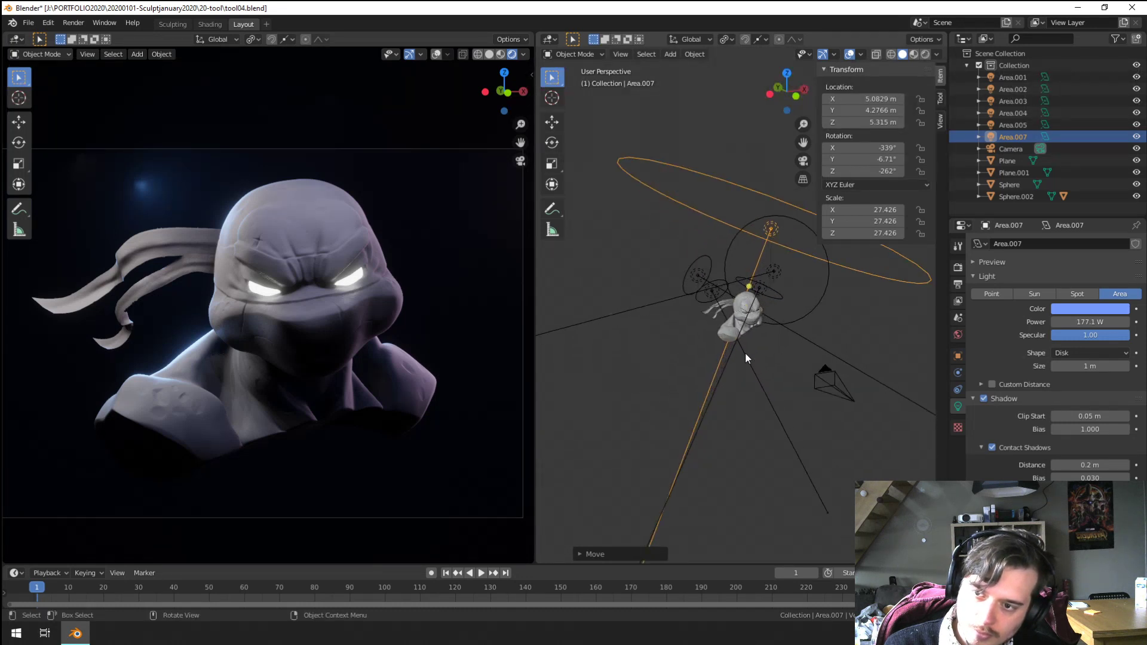
scroll(733, 346, up, 4)
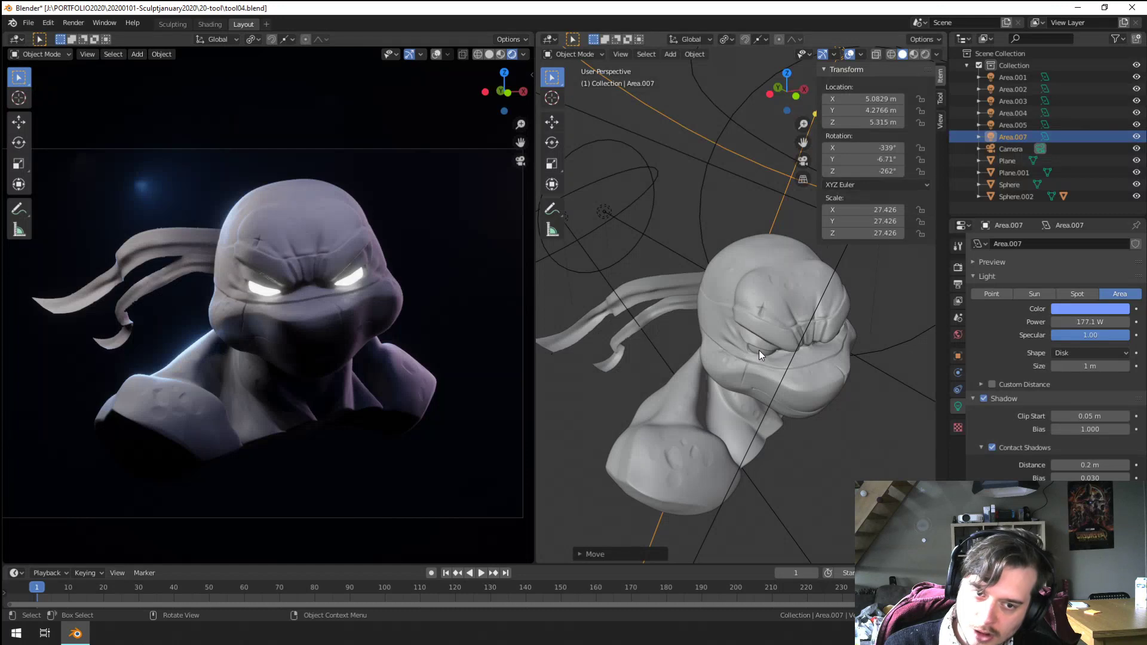
click(758, 350)
click(957, 456)
scroll(763, 368, up, 4)
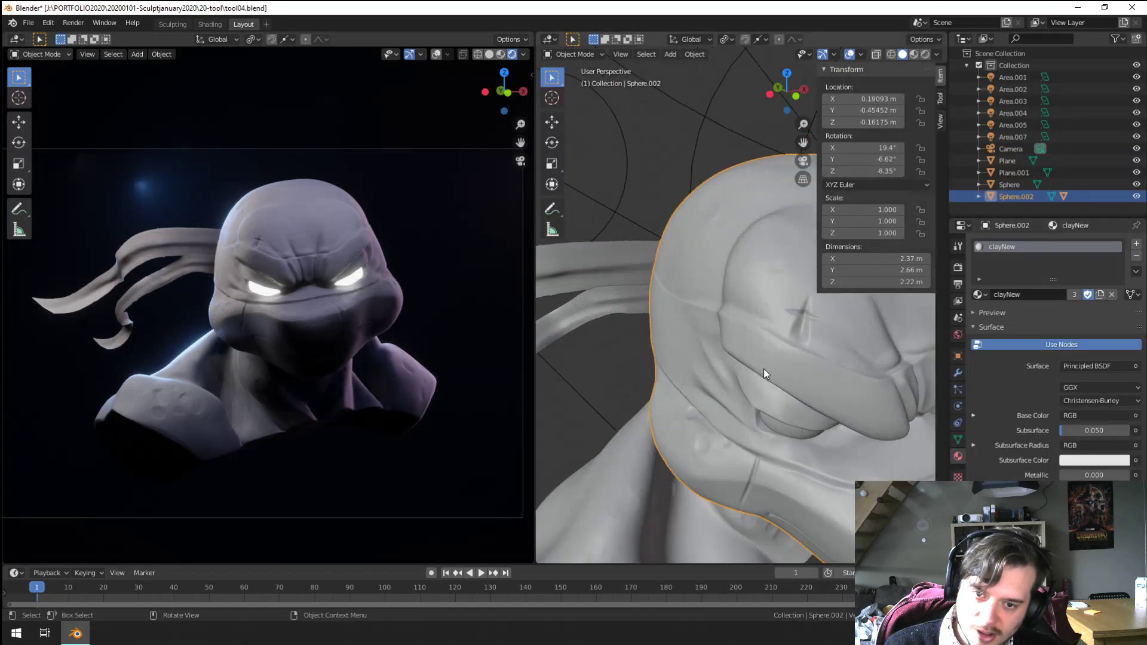
click(805, 371)
scroll(1070, 420, down, 8)
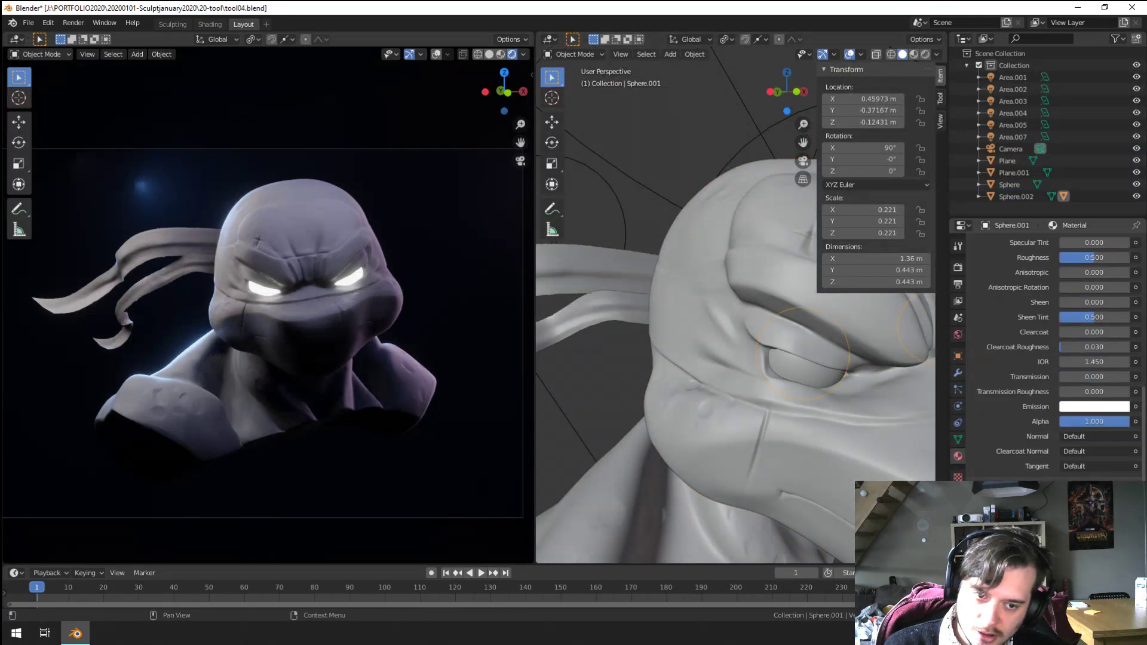
click(1088, 410)
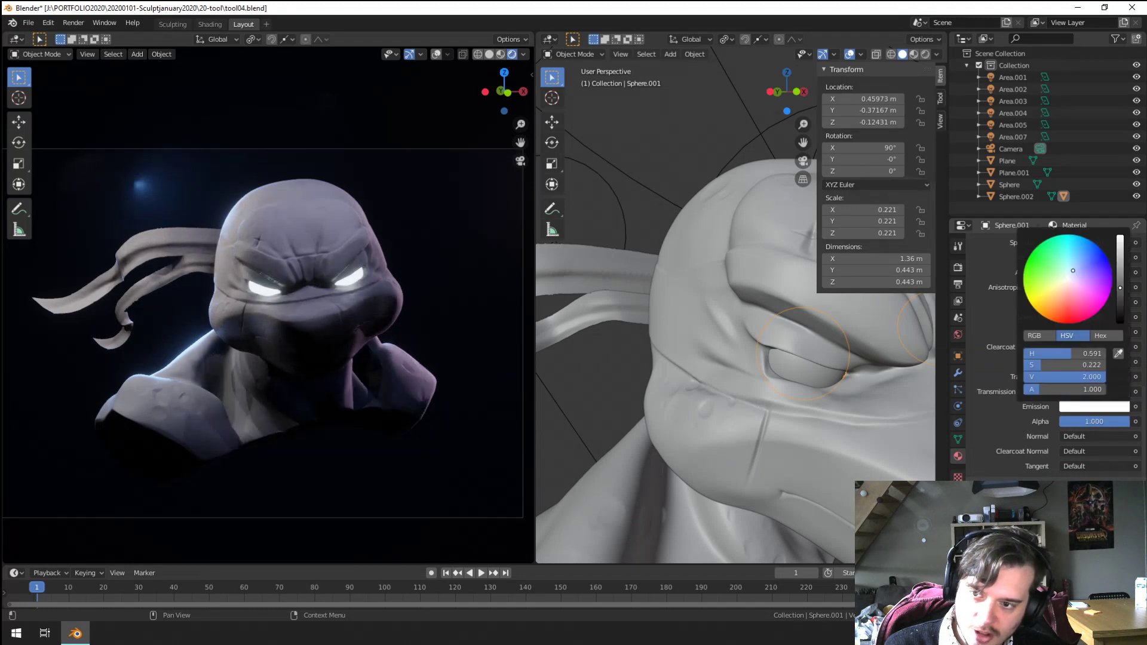
mouse_move(1072, 270)
mouse_down()
mouse_move(1051, 291)
mouse_move(1053, 270)
mouse_move(1045, 278)
mouse_move(1074, 273)
mouse_up()
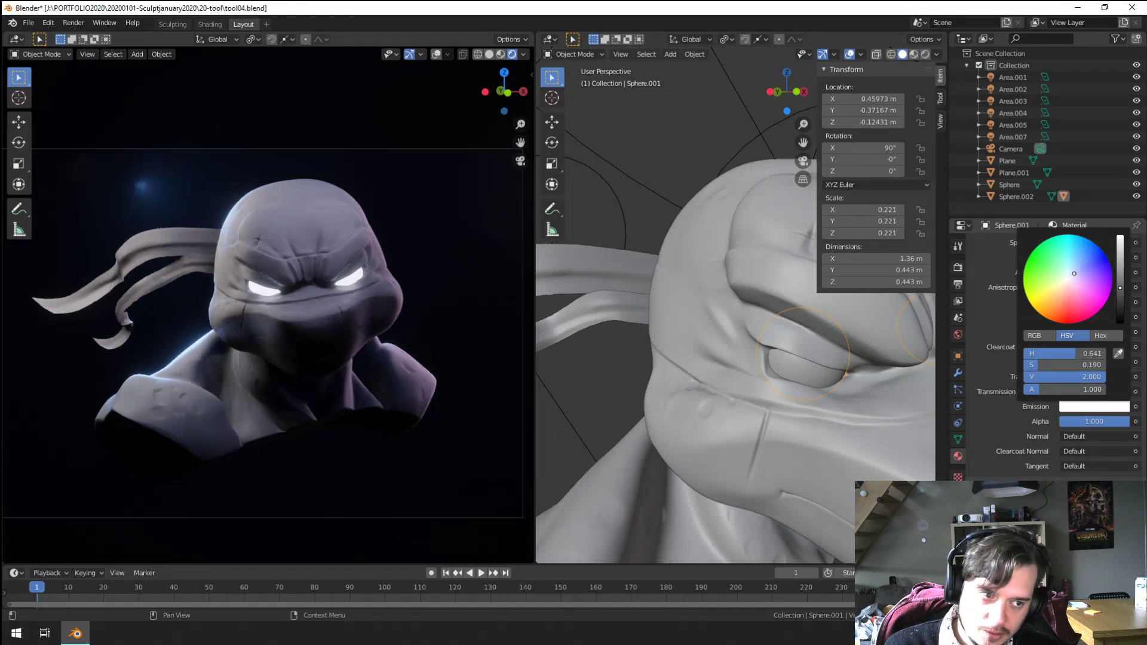
Step: Shift the eye material's emission to a slightly stronger pale blue with hue 0.654, saturation 0.259 and value 2.000
drag(1074, 272, 1063, 290)
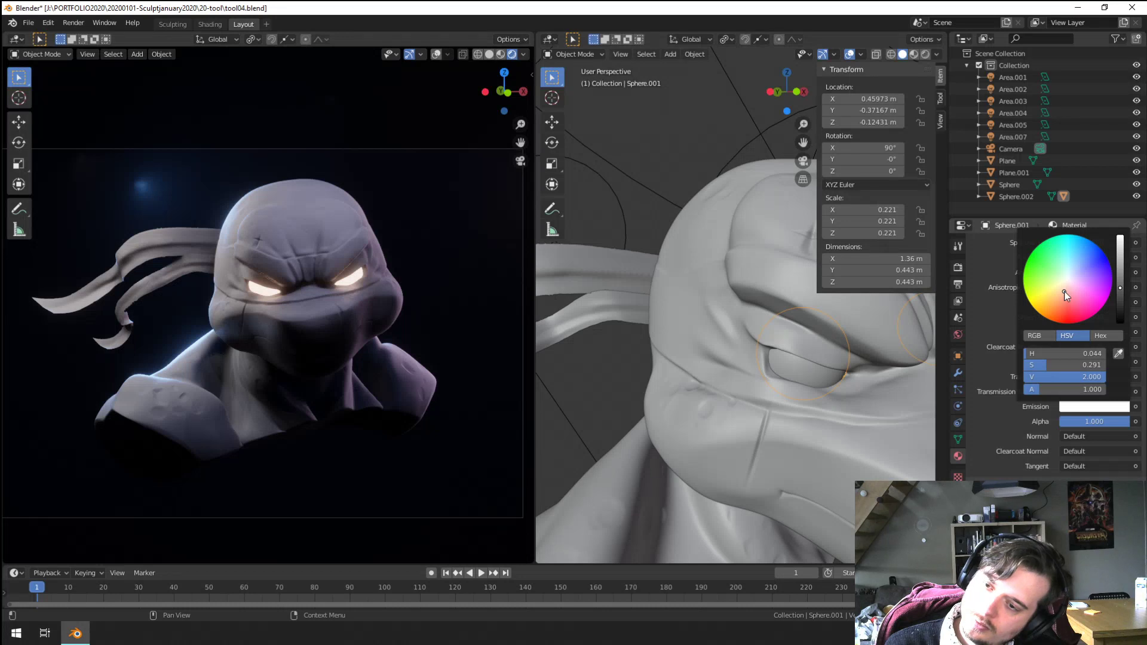
drag(1066, 296, 1074, 272)
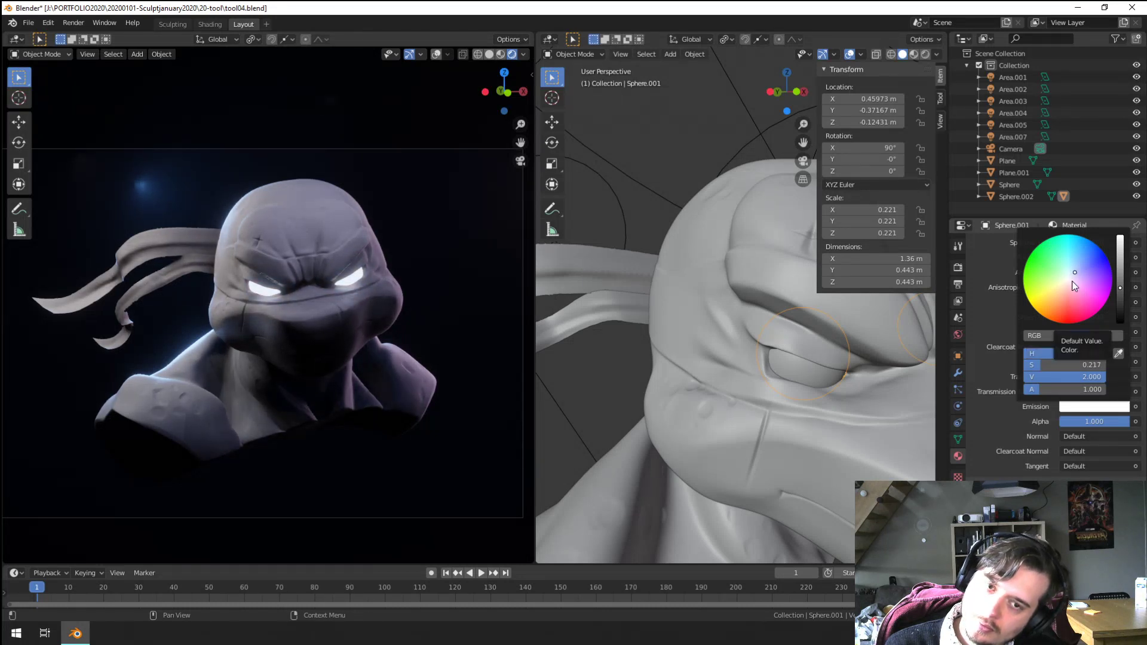
drag(1074, 286, 1076, 271)
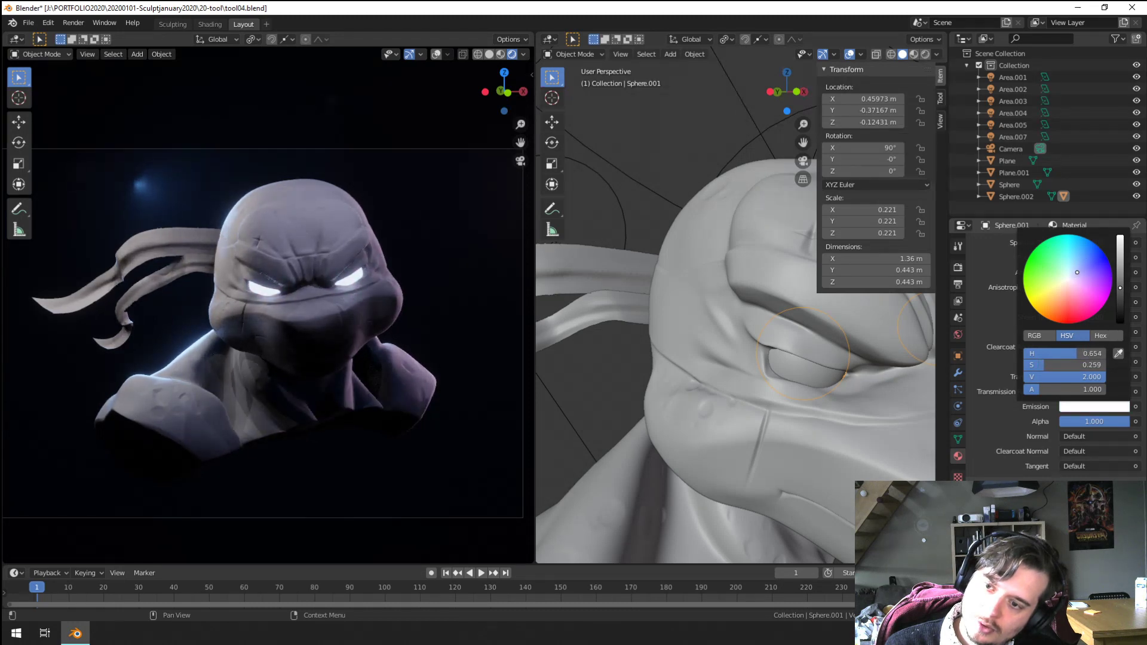
Step: Brighten the Area.005 light to a full-value pink with hue 0.821, saturation 0.340 and value 1.000
scroll(500, 347, down, 4)
scroll(628, 356, down, 8)
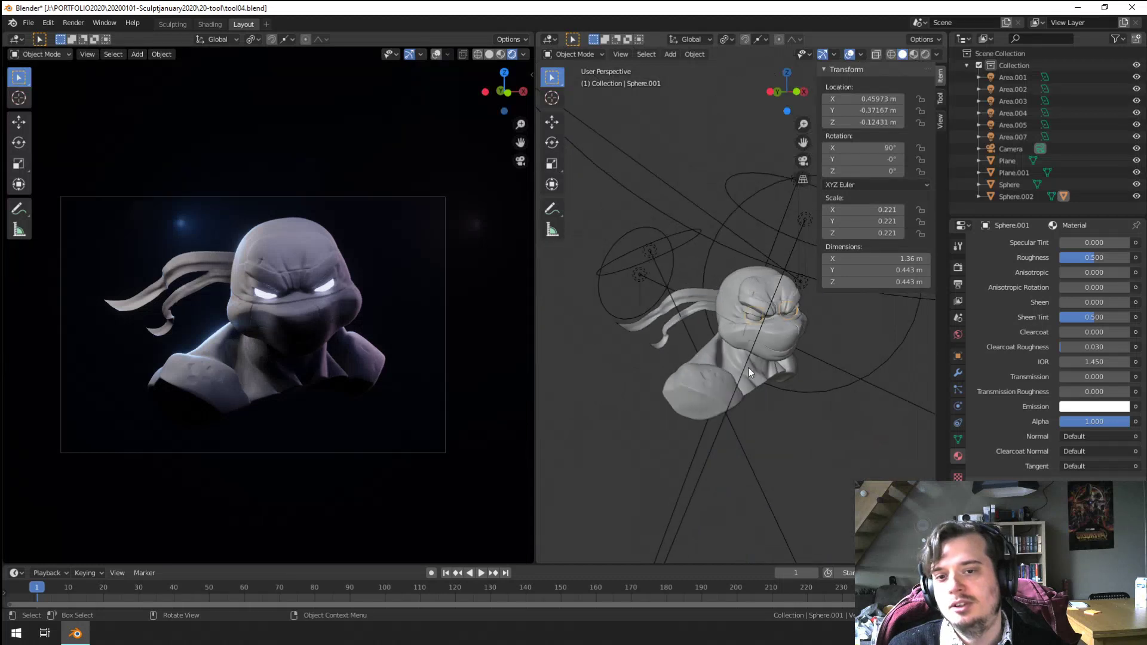
click(809, 392)
click(1077, 309)
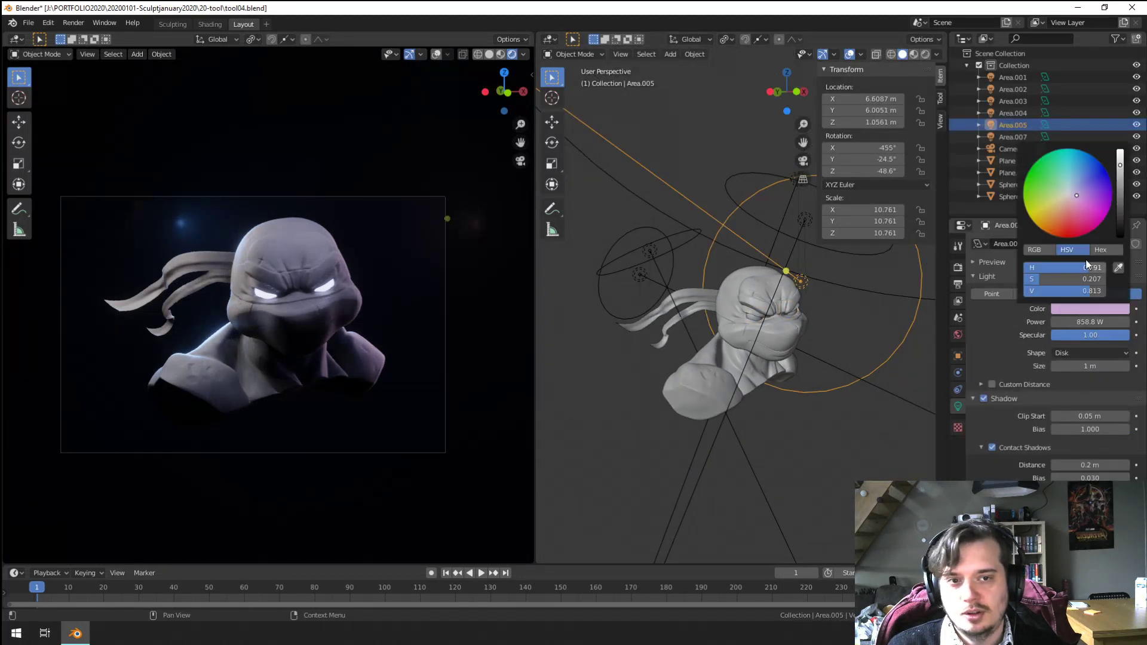
drag(1119, 165, 1119, 150)
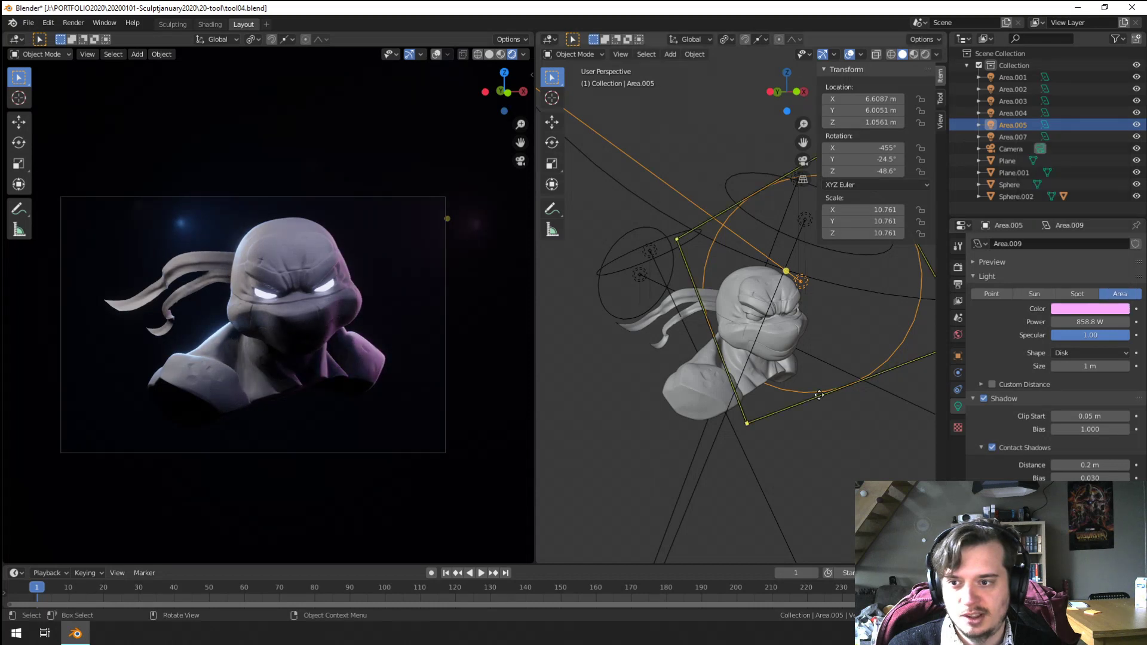
Step: Shrink Area.005 to scale 5.414 and bring it closer behind the bust, to about X 4.30, Y 4.05, Z 0.51 m
middle_drag(776, 382, 686, 390)
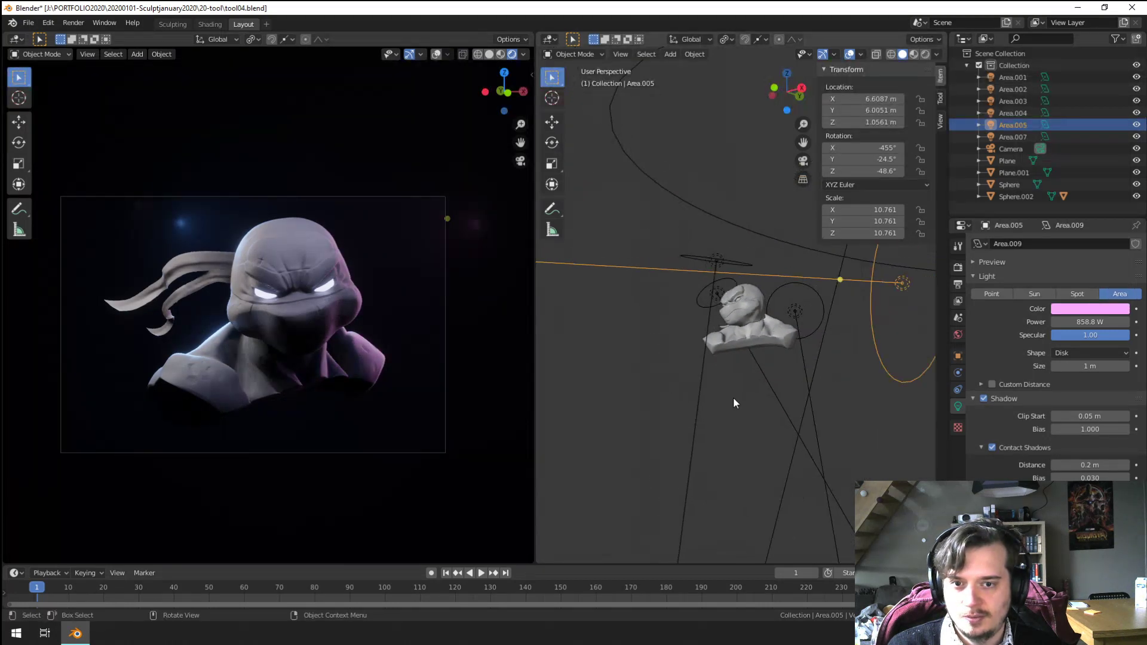
scroll(743, 410, down, 2)
key(s)
click(798, 350)
key(g)
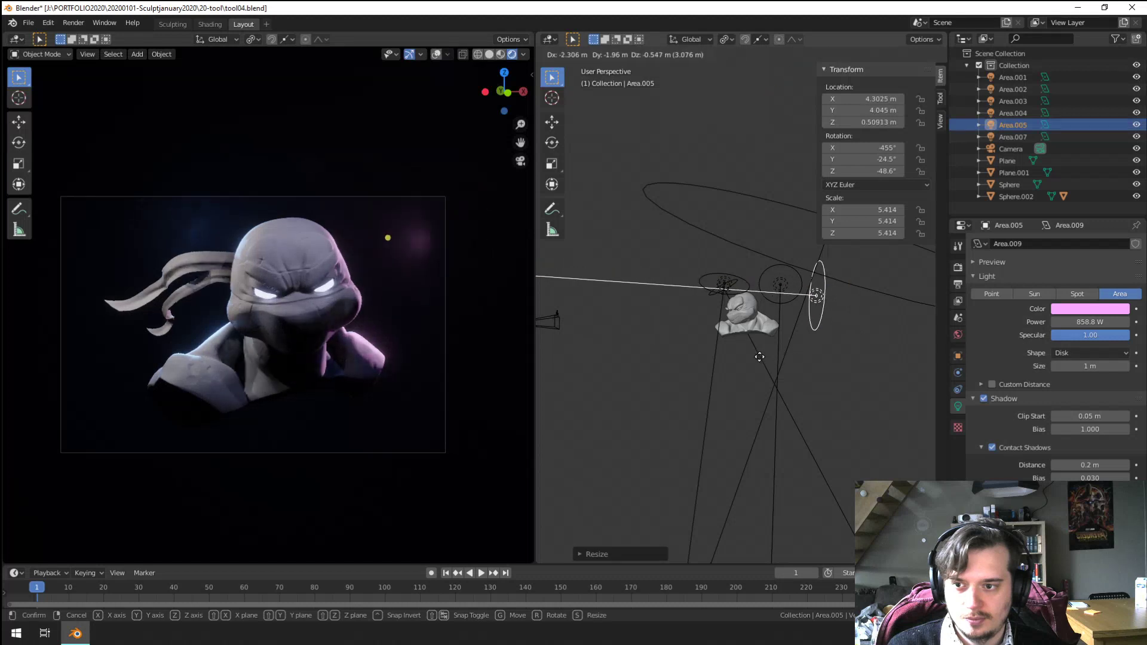
click(759, 357)
Step: Angle Area.005 to about -424°, -23.1°, -58.3°, raise it to about X 3.74, Y 3.94, Z 3.29 m and resize it to scale 6.731
key(r)
click(776, 394)
key(g)
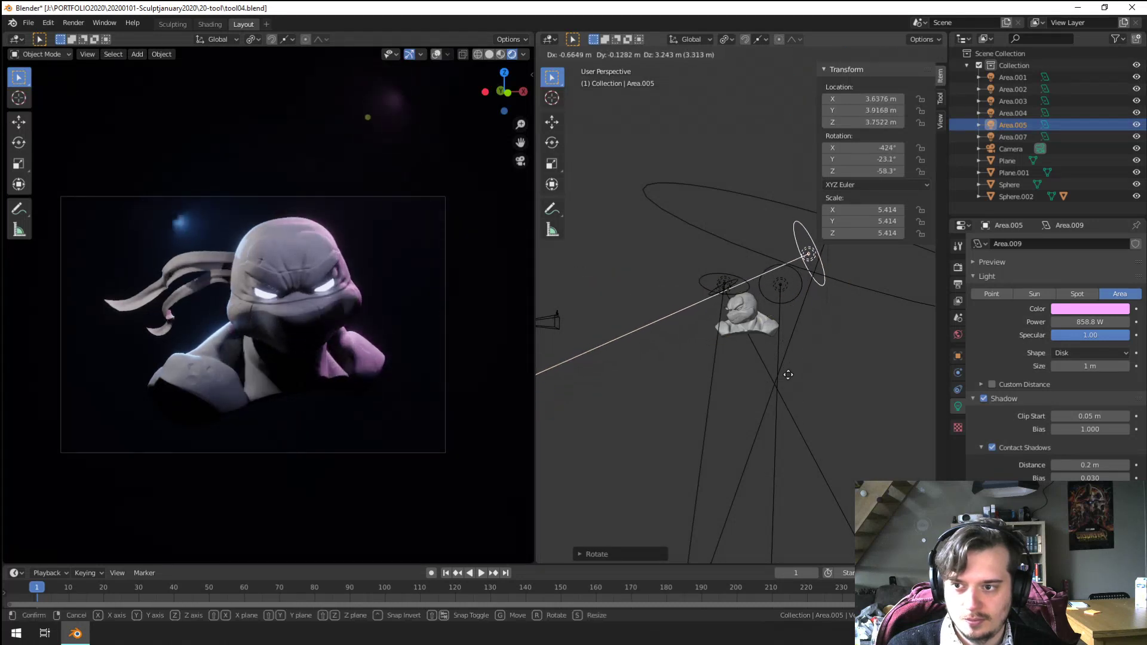
click(785, 381)
key(s)
click(787, 446)
scroll(380, 393, up, 3)
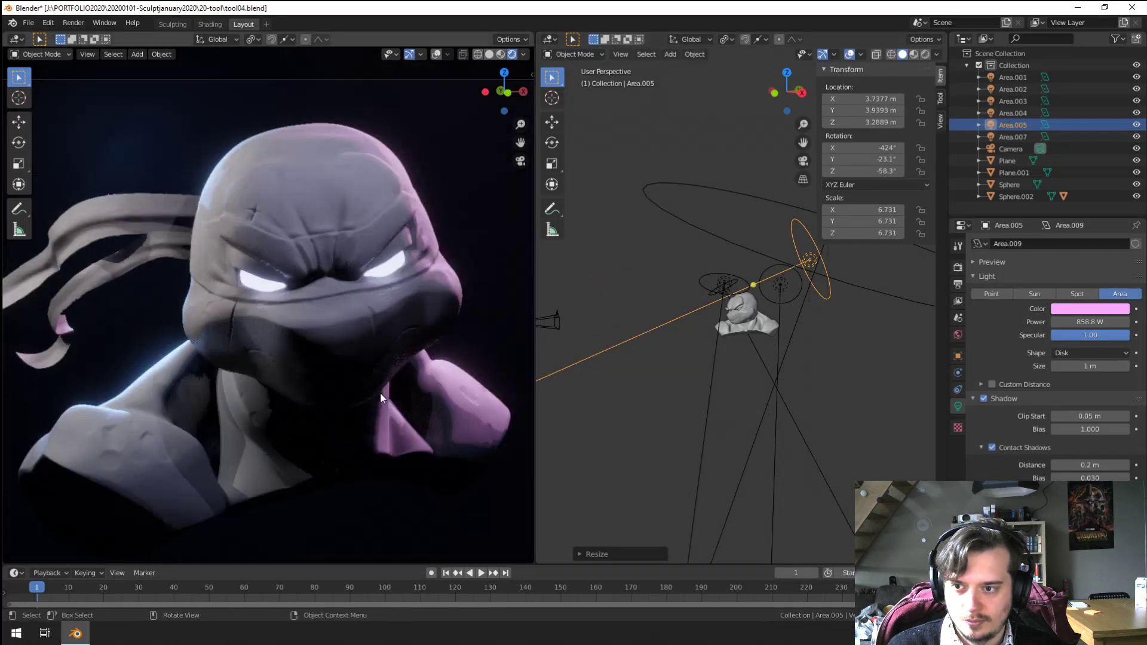
scroll(379, 393, up, 2)
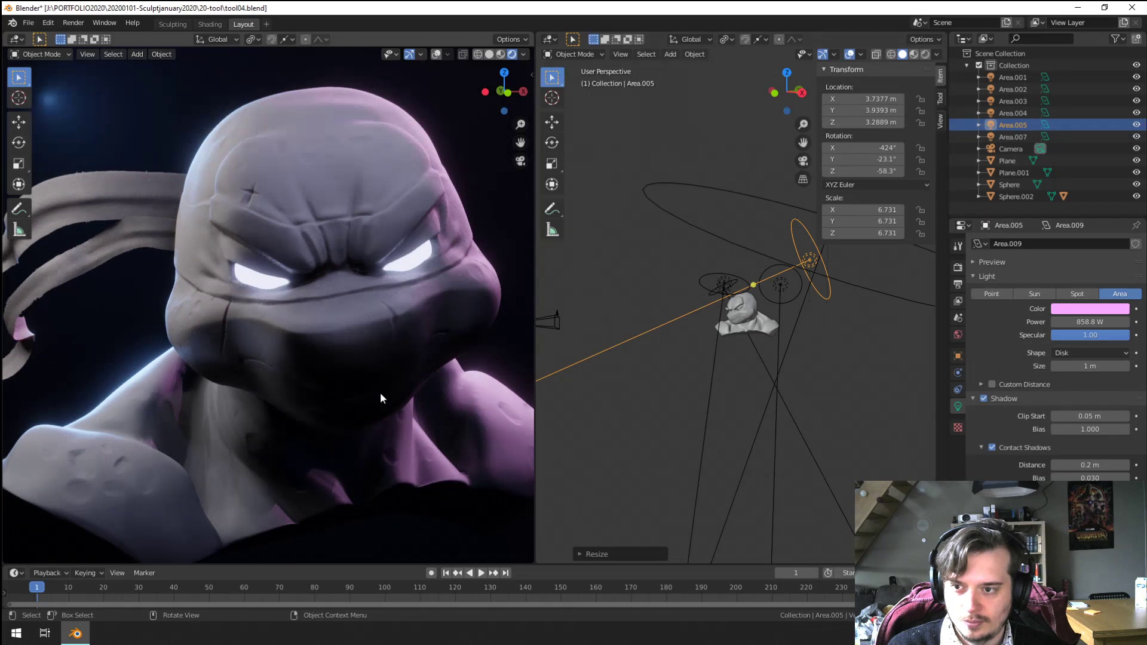
scroll(380, 395, down, 2)
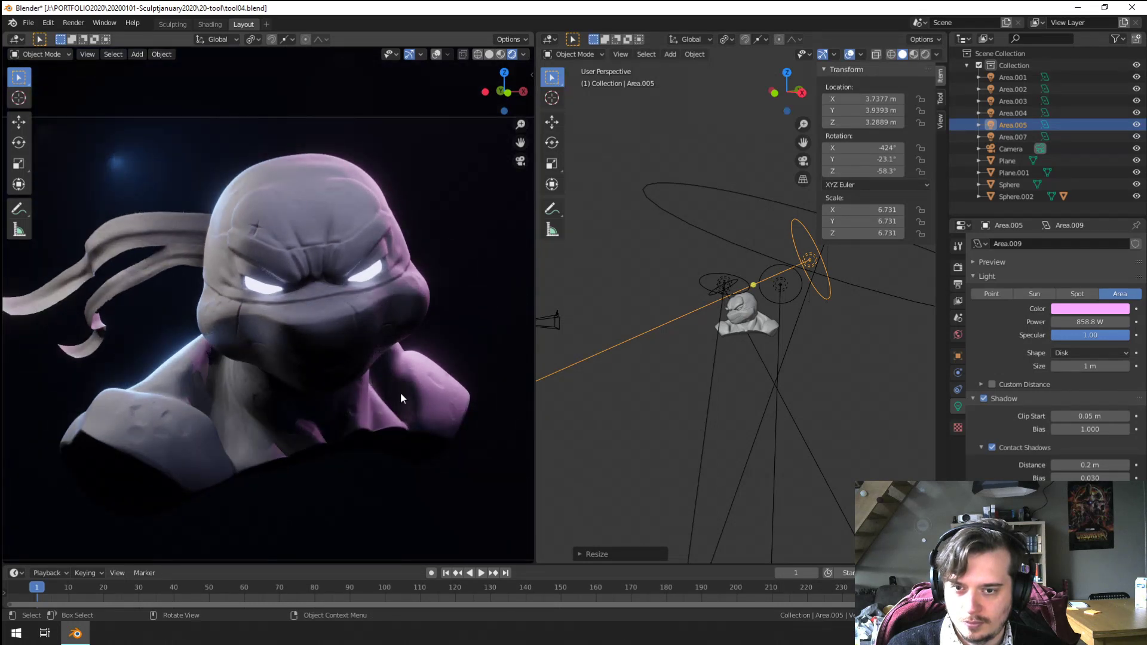
Step: Enlarge Area.005 to scale 14.767 and move it farther behind the bust, to about X 2.23, Y 8.05, Z 4.47 m
key(s)
click(794, 388)
middle_drag(794, 388, 752, 483)
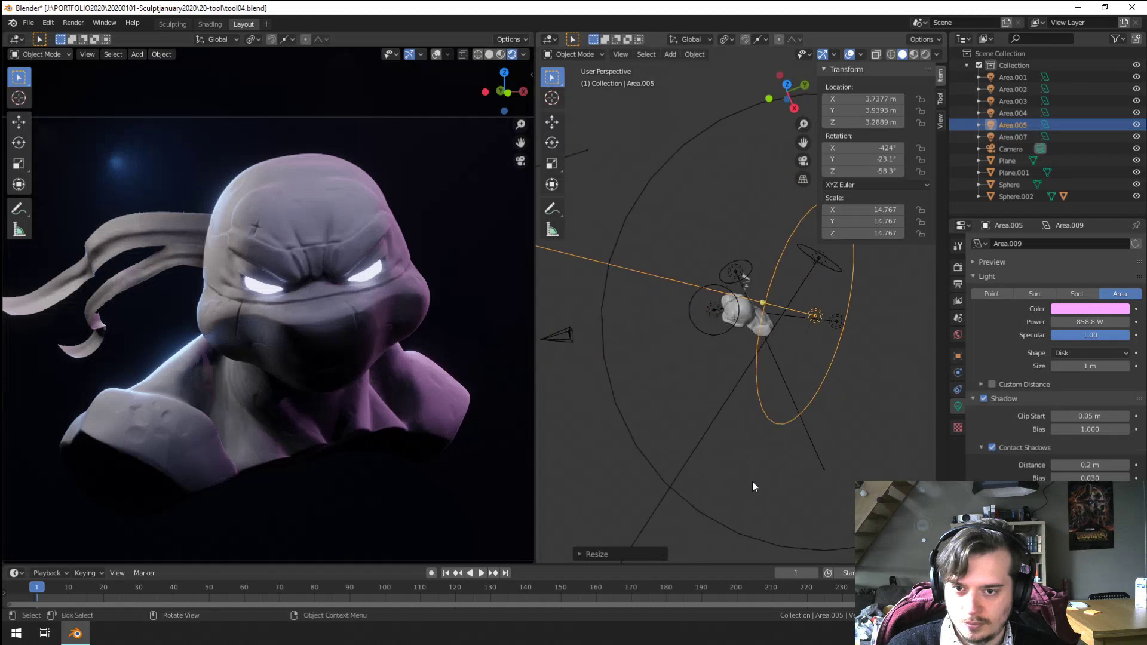
key(g)
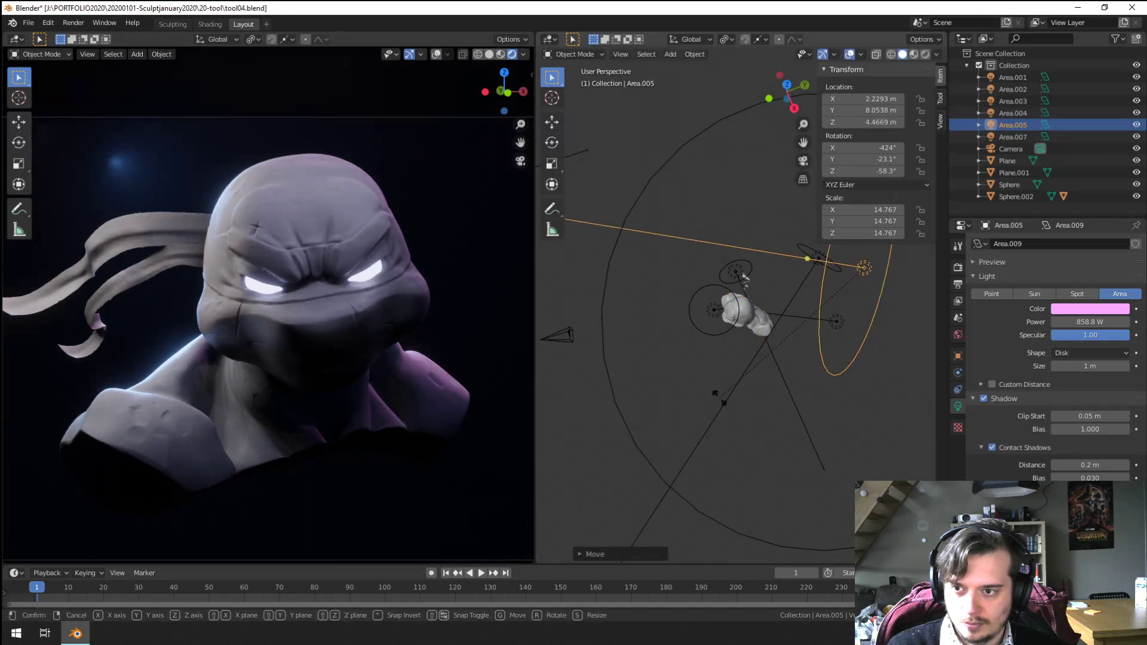
click(744, 276)
middle_drag(743, 276, 775, 403)
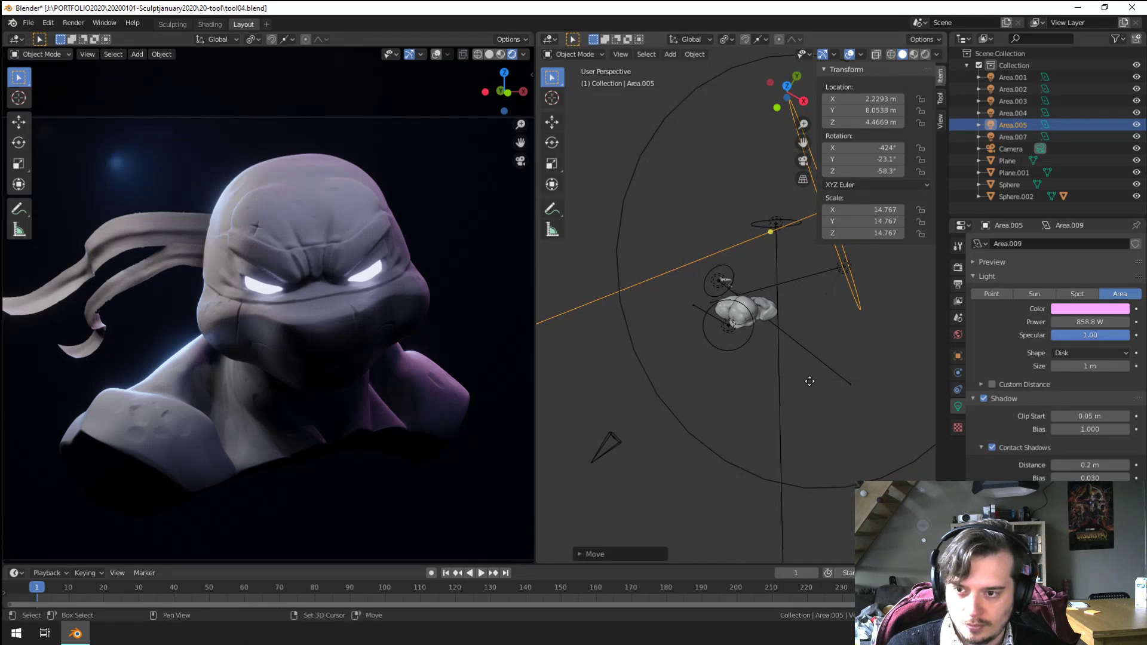
Step: Duplicate Area.005 and place the copy beside the bust at about X 4.61, Y -0.67, Z 1.72 m, angled -435°, -25.5°, -86.8°, scale 7.279
key(shift+d)
key(r)
click(684, 388)
key(s)
click(722, 340)
key(g)
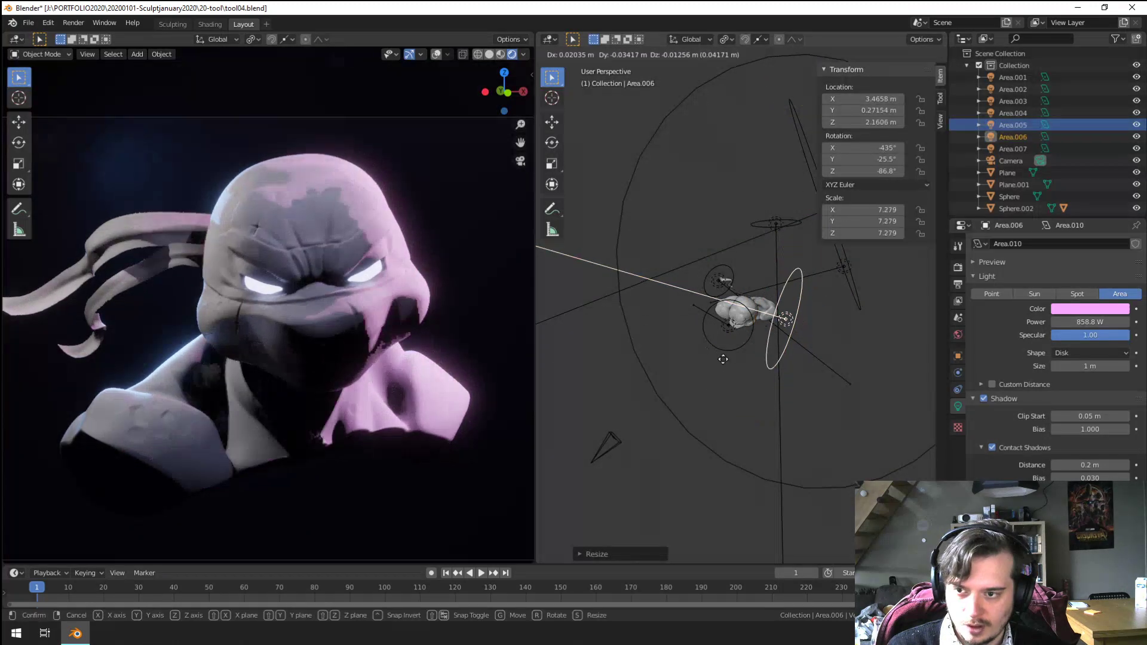
click(729, 362)
Step: Tint the Area.006 light pale green with hue 0.359 and saturation 0.379, and set its power to 101.7 W
click(1092, 308)
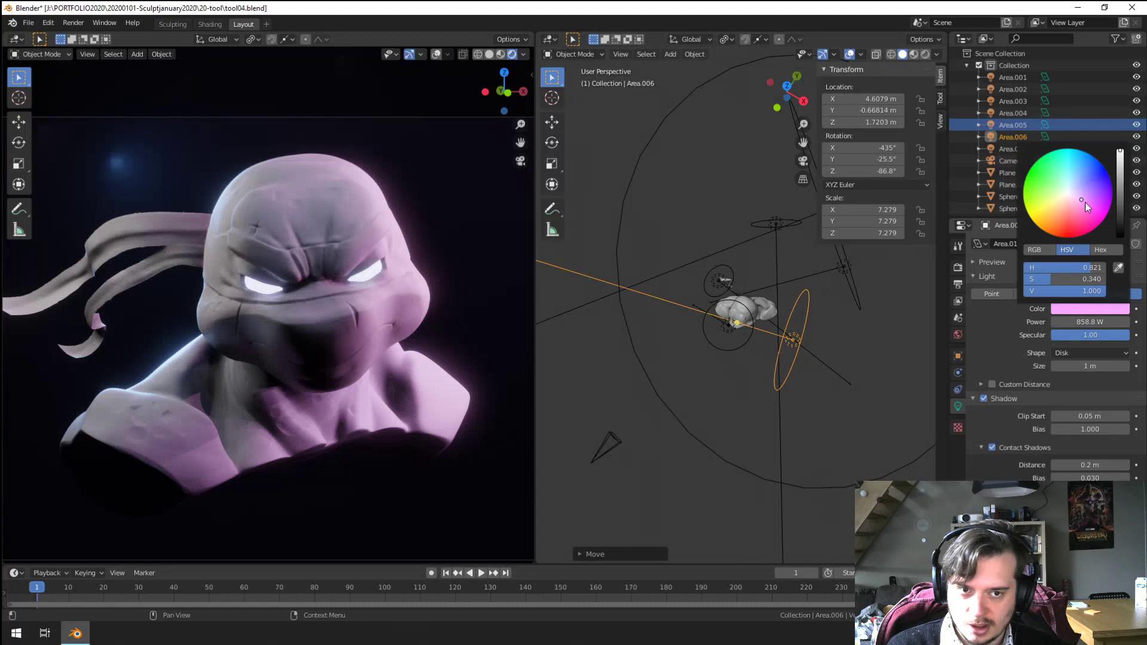
click(1055, 186)
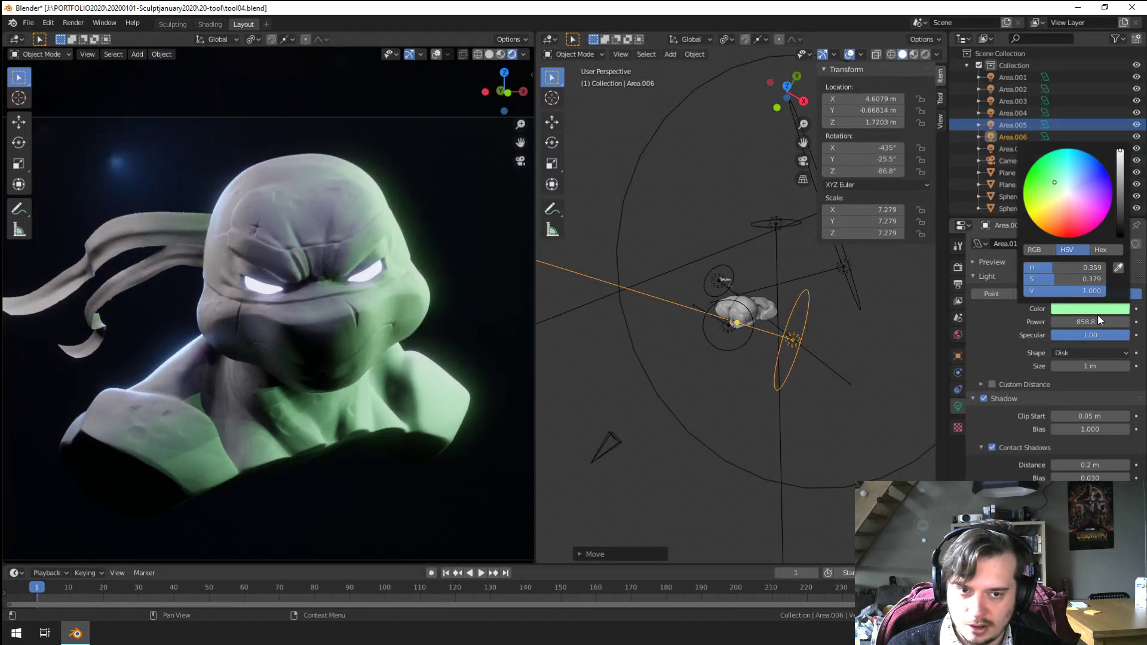
drag(1098, 321, 1047, 327)
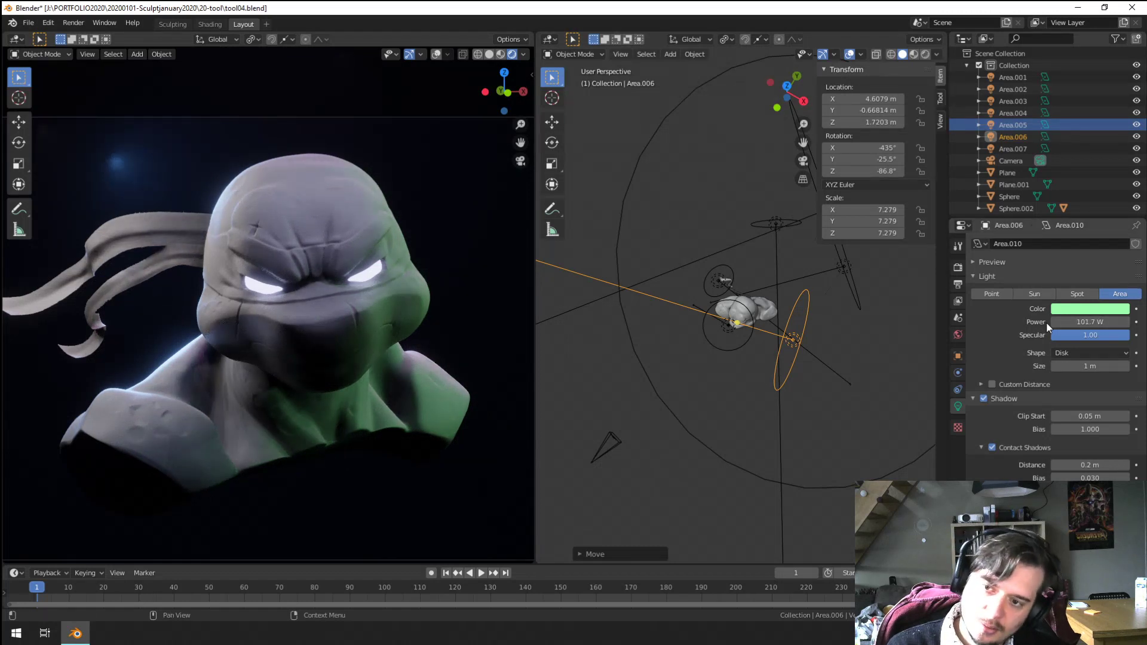
Step: Try yellow and pink tints on Area.006, ending on a warm yellow with hue 0.135 and saturation 0.444
click(1075, 309)
click(1053, 204)
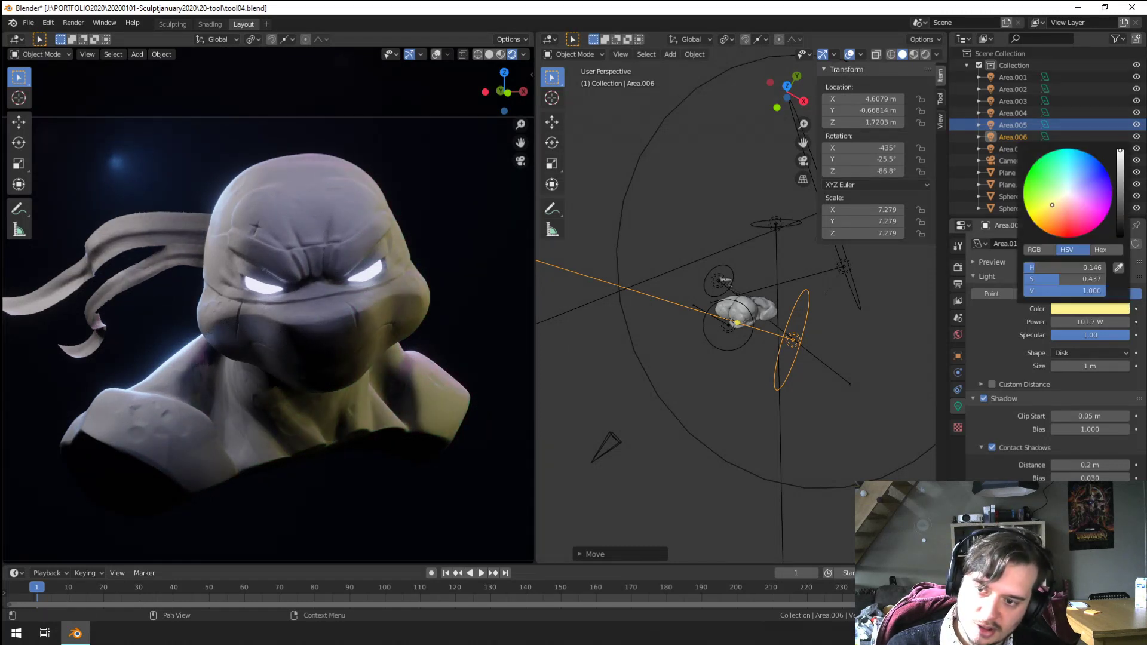
mouse_move(1073, 182)
mouse_down()
mouse_move(1063, 209)
mouse_move(1079, 212)
mouse_up()
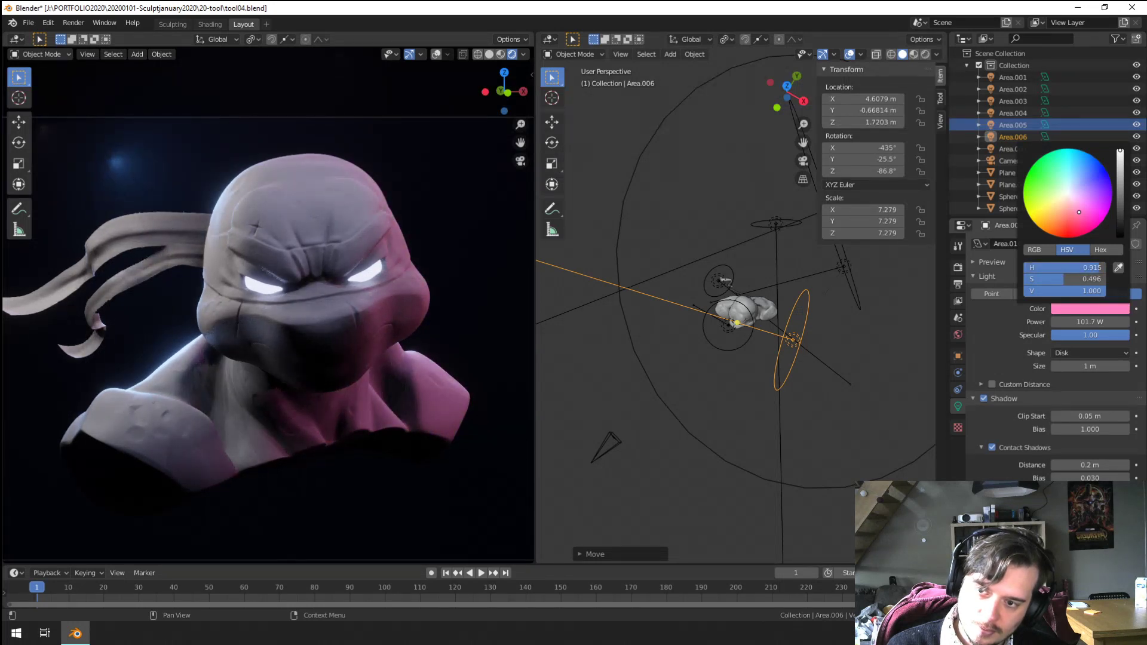
click(1052, 206)
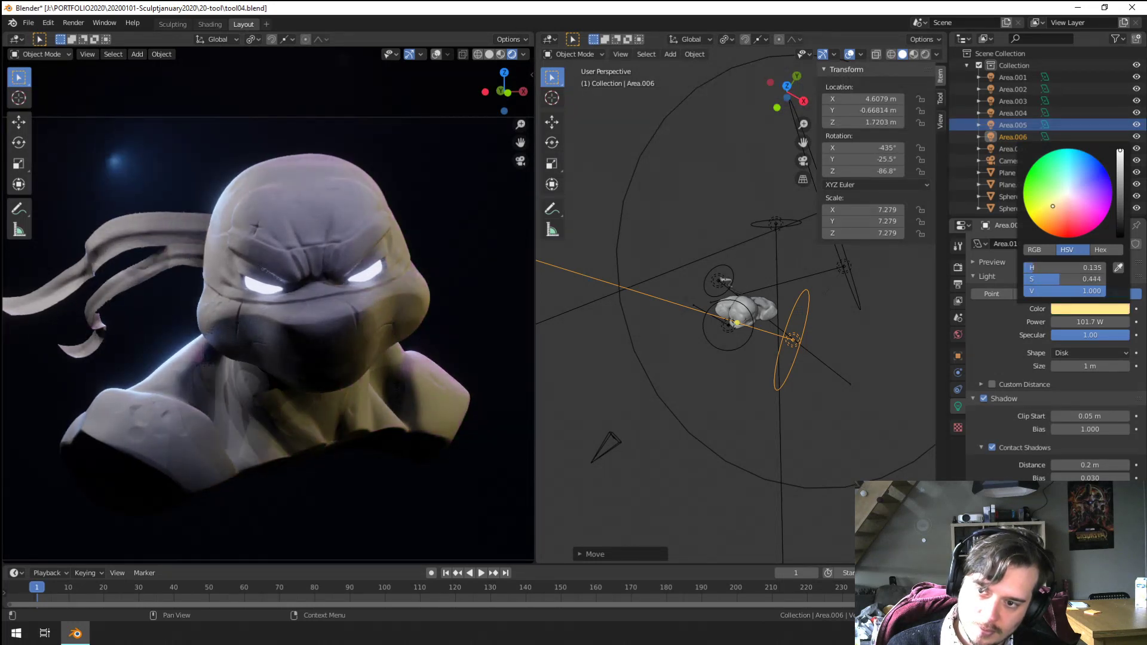
Step: Move Area.006 away to about X 8.11, Y -0.11, Z 1.30 m and tint it peach with hue 0.050 and saturation 0.434
drag(804, 391, 841, 416)
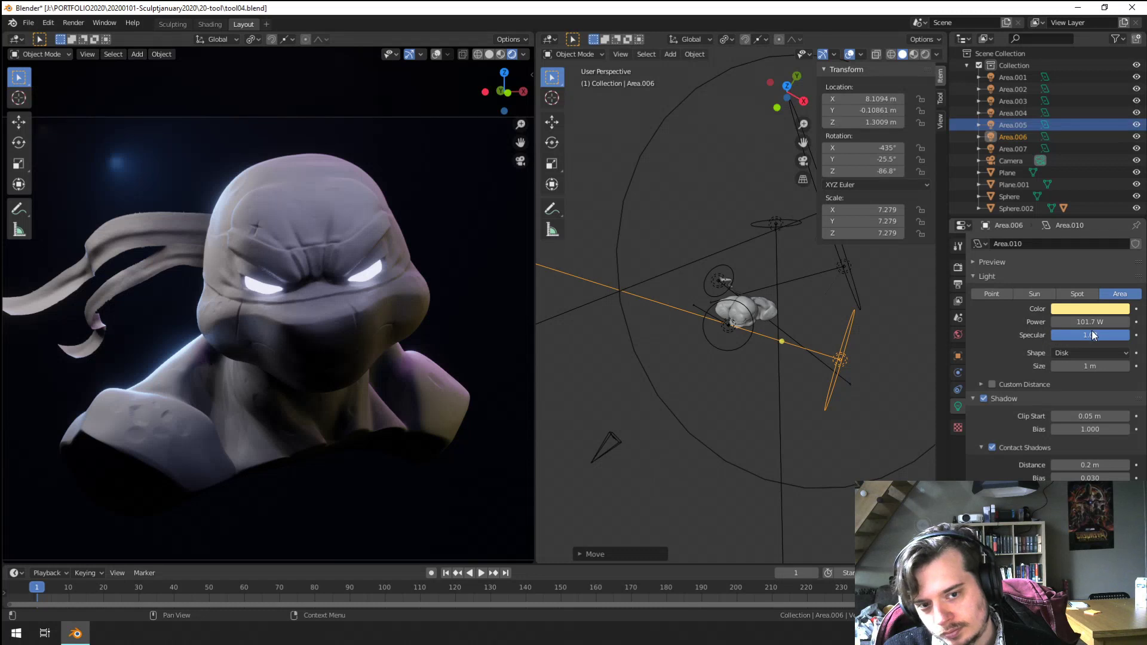
click(1093, 310)
click(1062, 211)
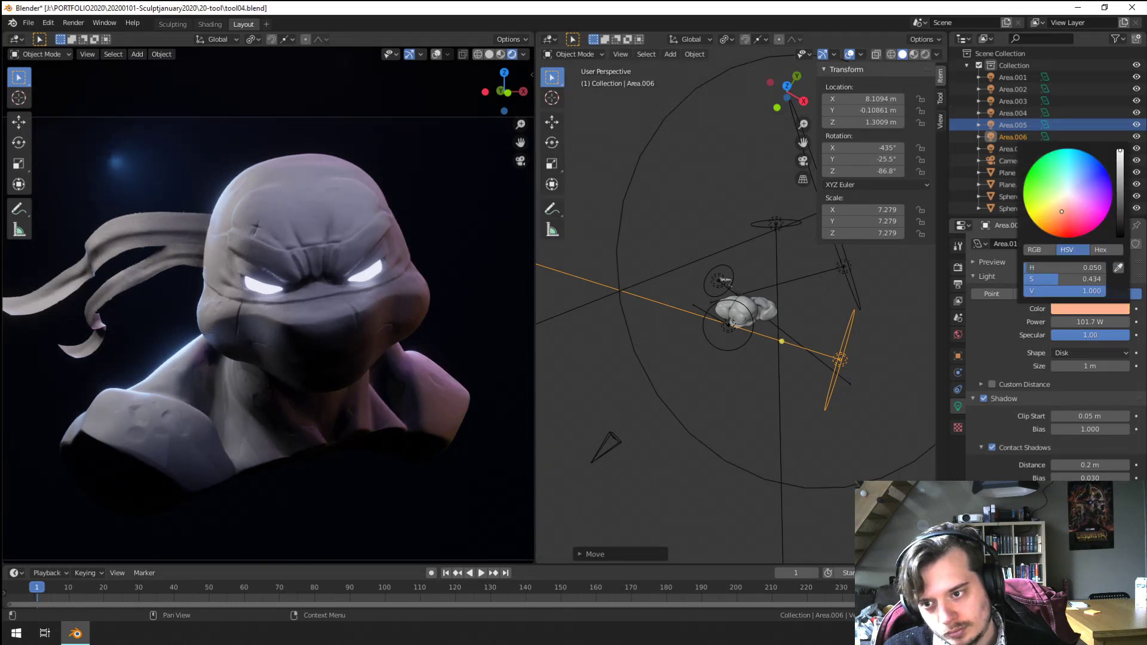
Step: Angle Area.006 to about -473°, -42.8°, -88.2°, move it to about X 5.73, Y -2.11, Z 0.49 m and set its power to 55.7 W
middle_drag(839, 450, 834, 382)
key(r)
click(801, 358)
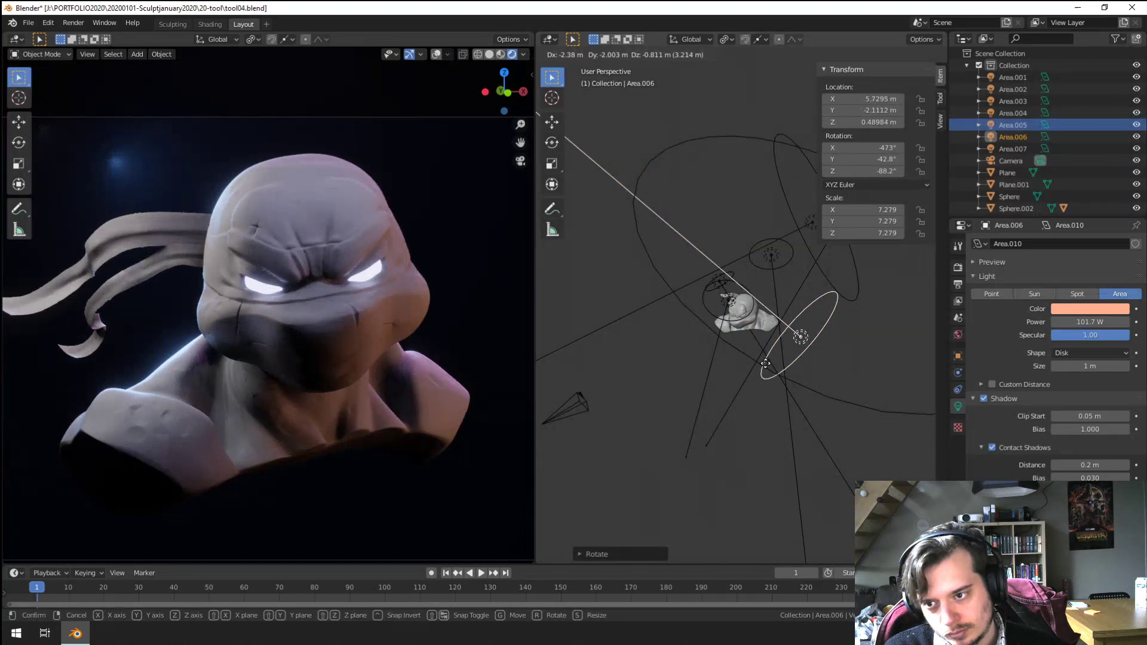
key(g)
click(753, 373)
mouse_move(1082, 322)
mouse_down()
mouse_move(1069, 322)
mouse_move(1084, 323)
mouse_up()
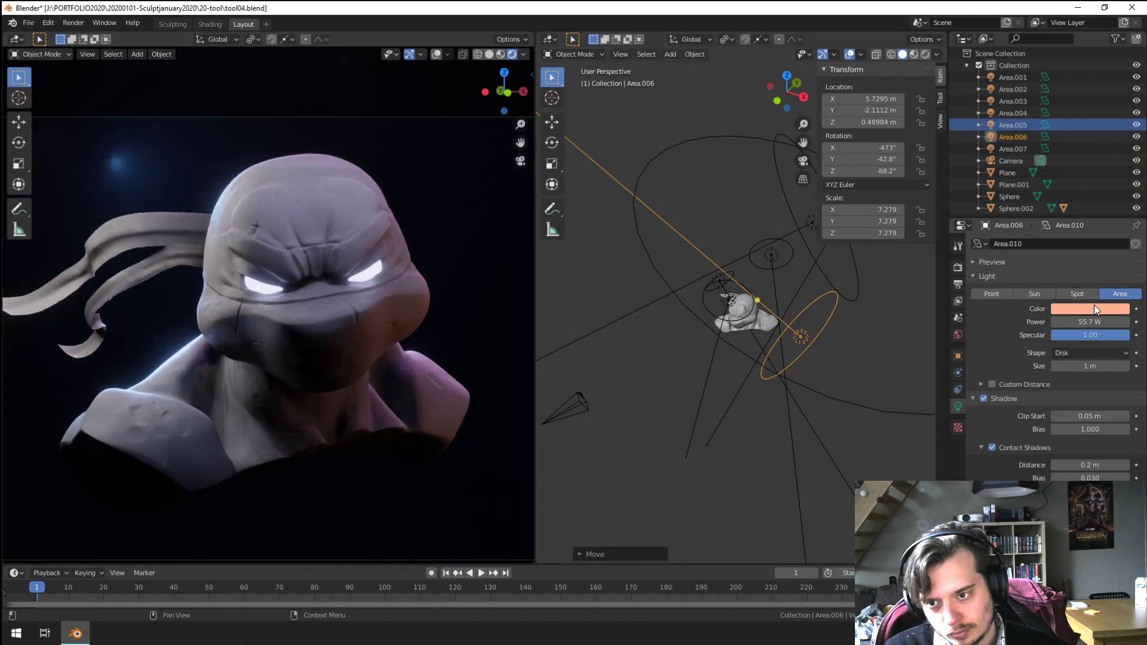
Step: Tint Area.006 coral red and place it at about X 6.43, Y -1.24, Z 1.11 m, angled -444°, -29.6°, -88.3°
click(1094, 306)
click(1067, 216)
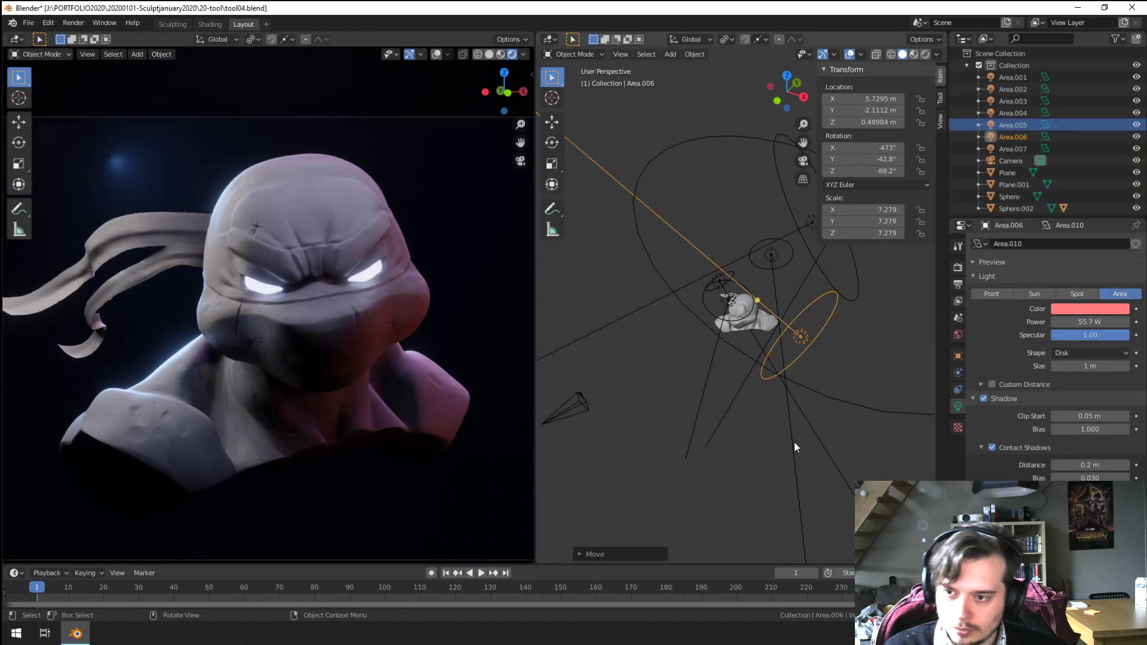
key(r)
click(875, 411)
key(g)
click(894, 399)
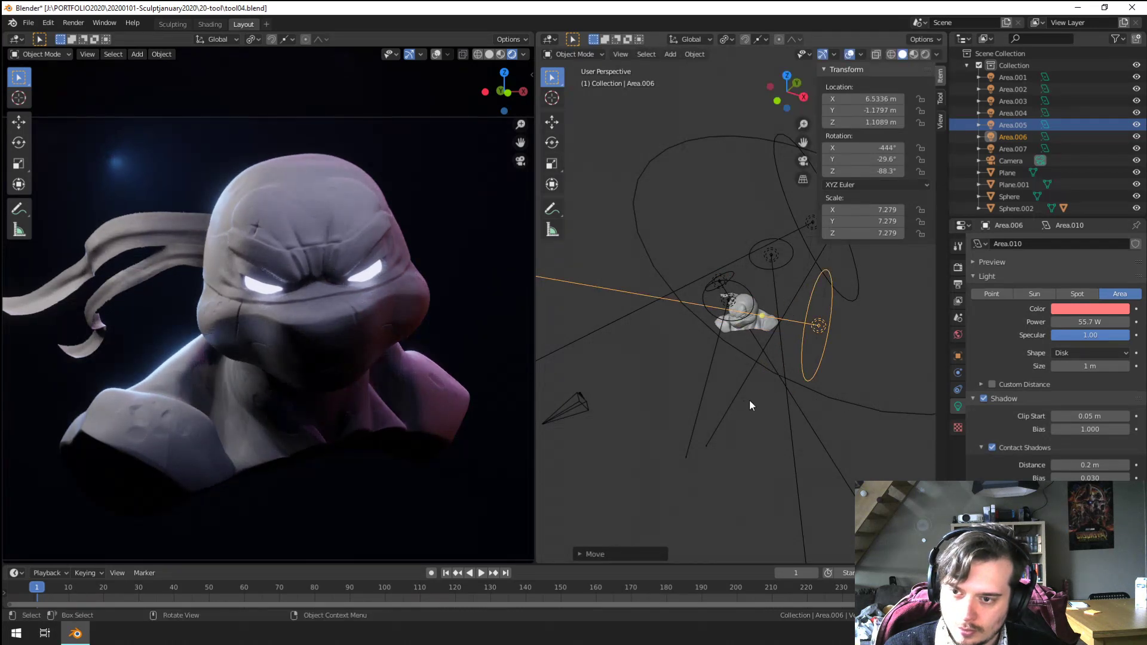
key(g)
click(787, 397)
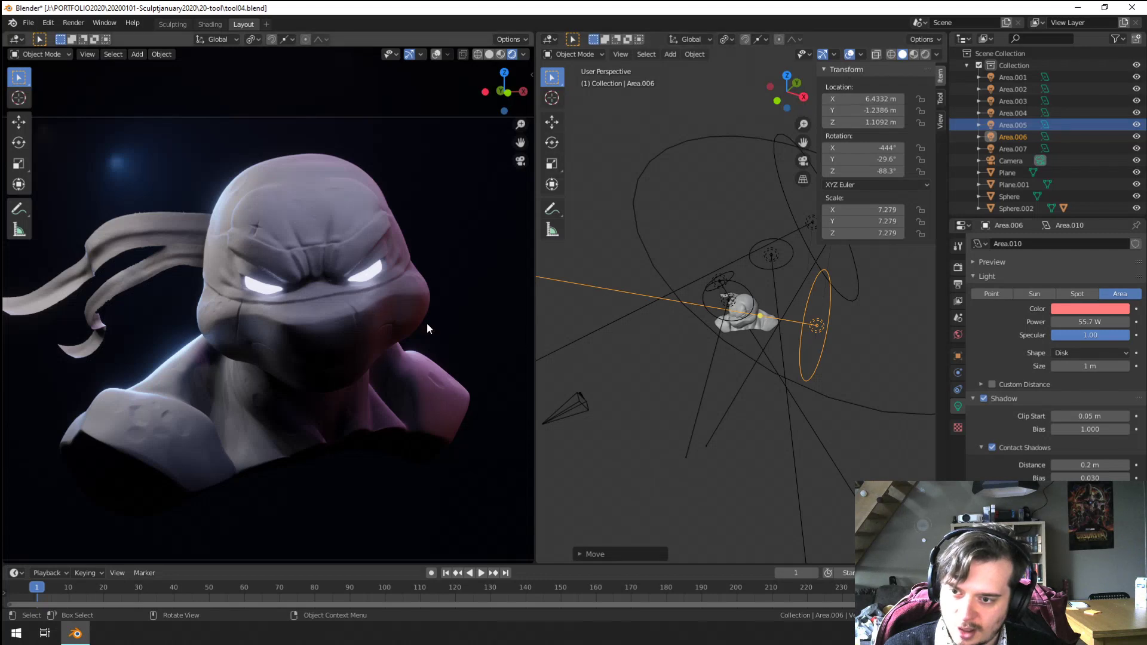
Step: Move Area.006 in front of the bust to about X -0.33, Y -6.51, Z 1.30 m, angled toward the face at -445°, -49.7°, -179°
scroll(393, 385, up, 6)
scroll(419, 391, down, 3)
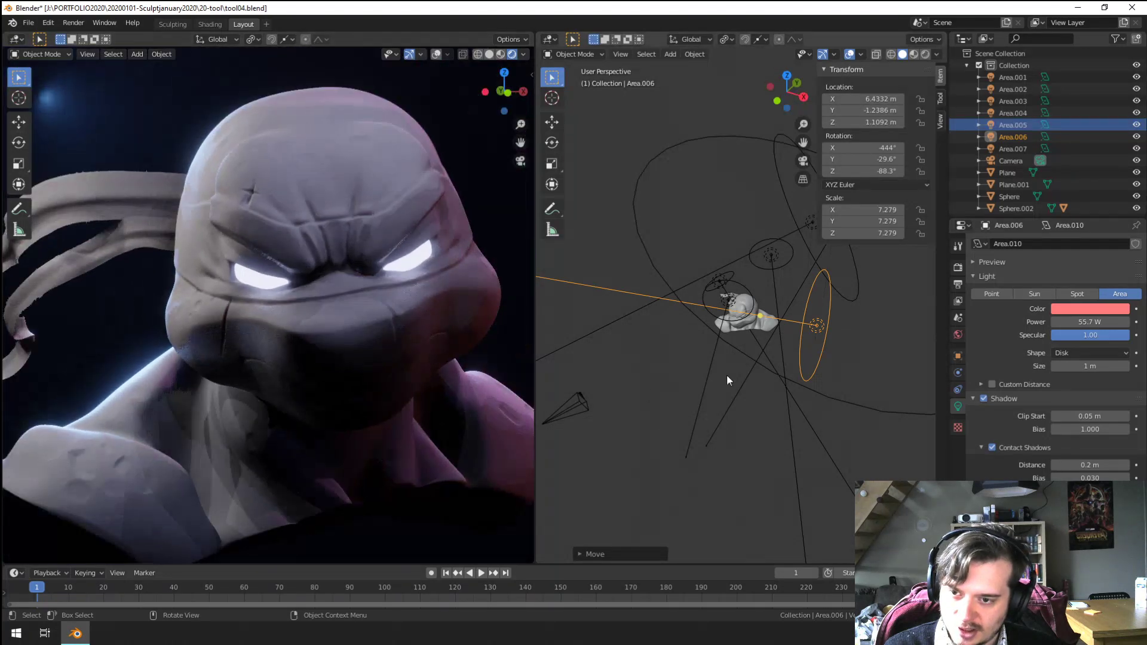
scroll(728, 376, down, 2)
middle_drag(776, 389, 739, 430)
key(g)
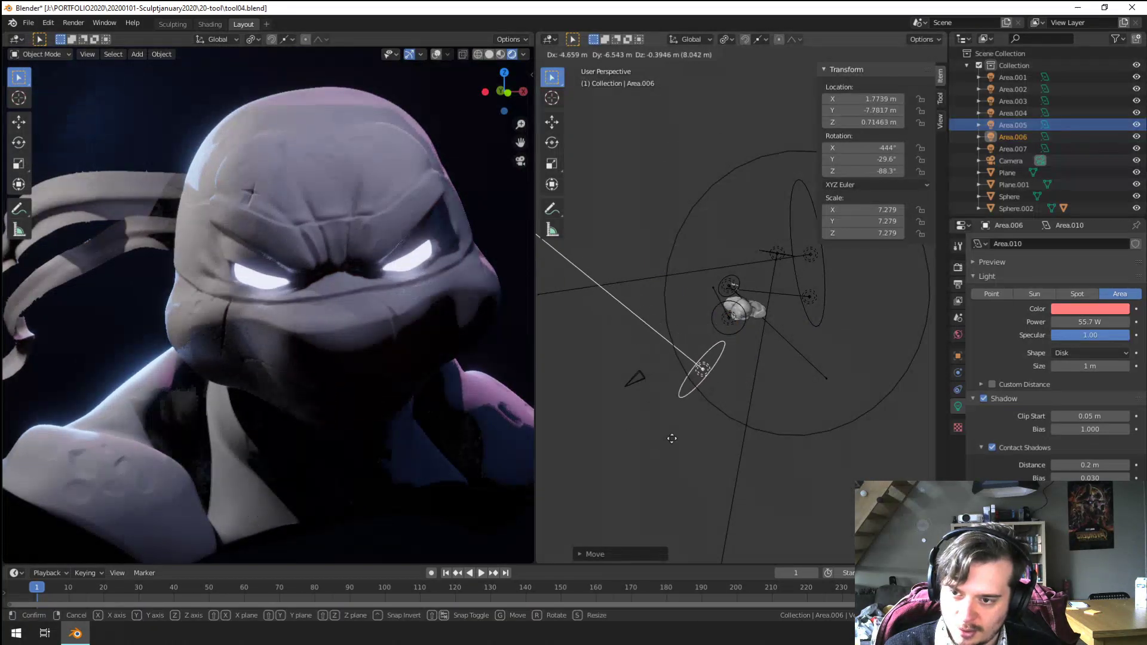
click(688, 429)
key(r)
click(684, 331)
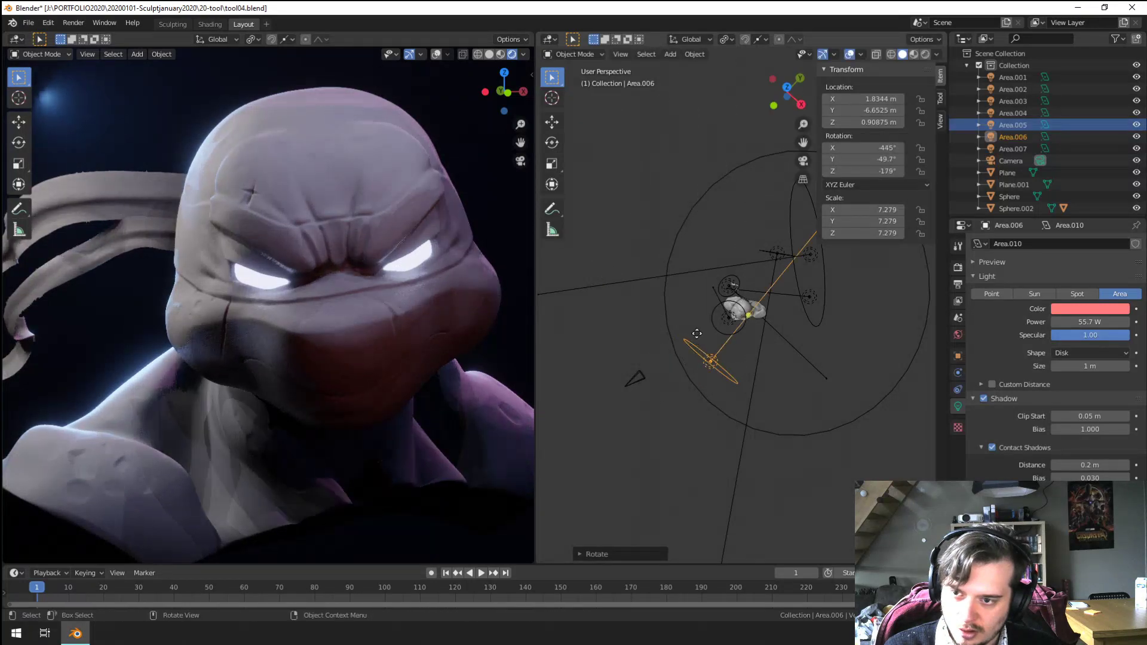
key(g)
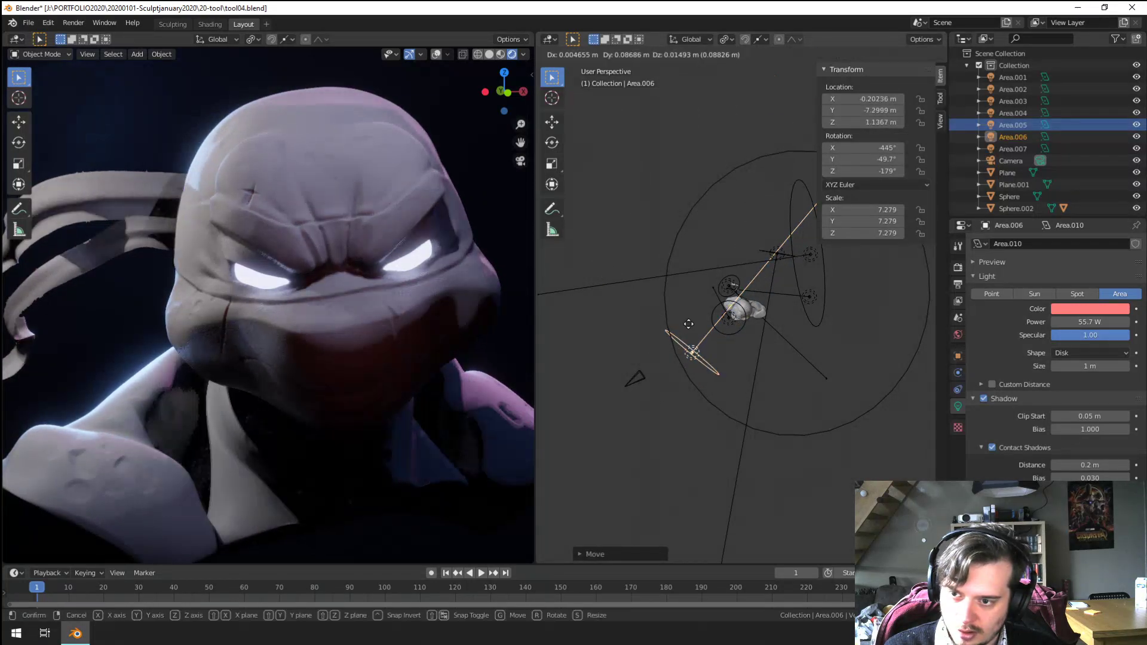
click(680, 320)
Step: Change the Area.006 light color to white and enlarge the light to scale 11.934
click(1088, 308)
click(1069, 193)
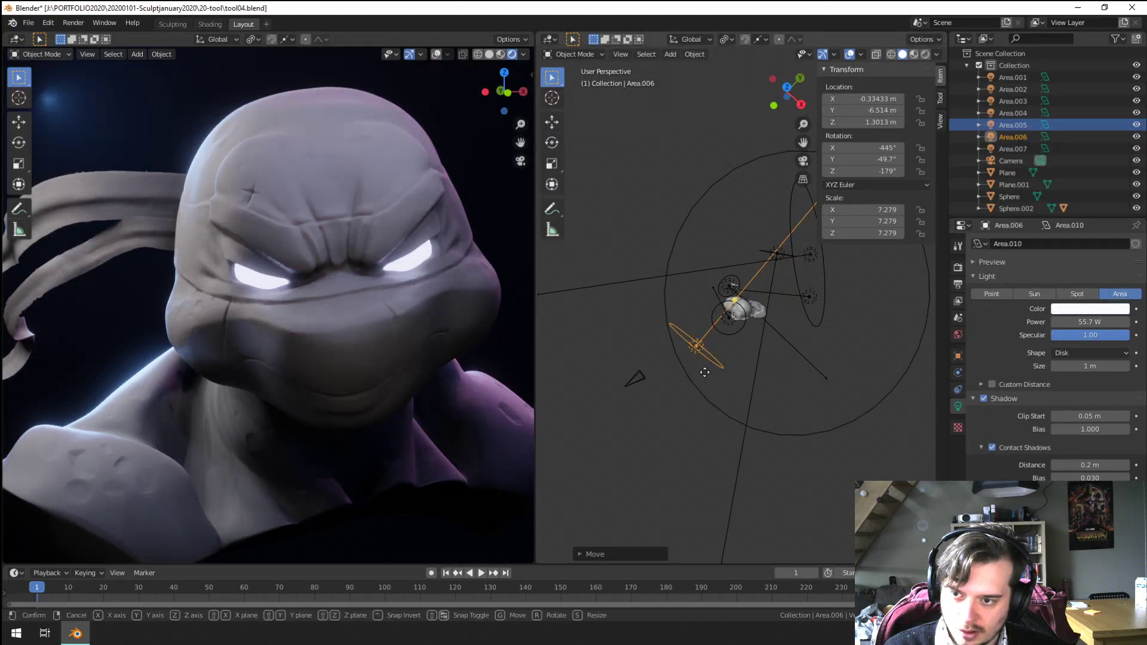
key(s)
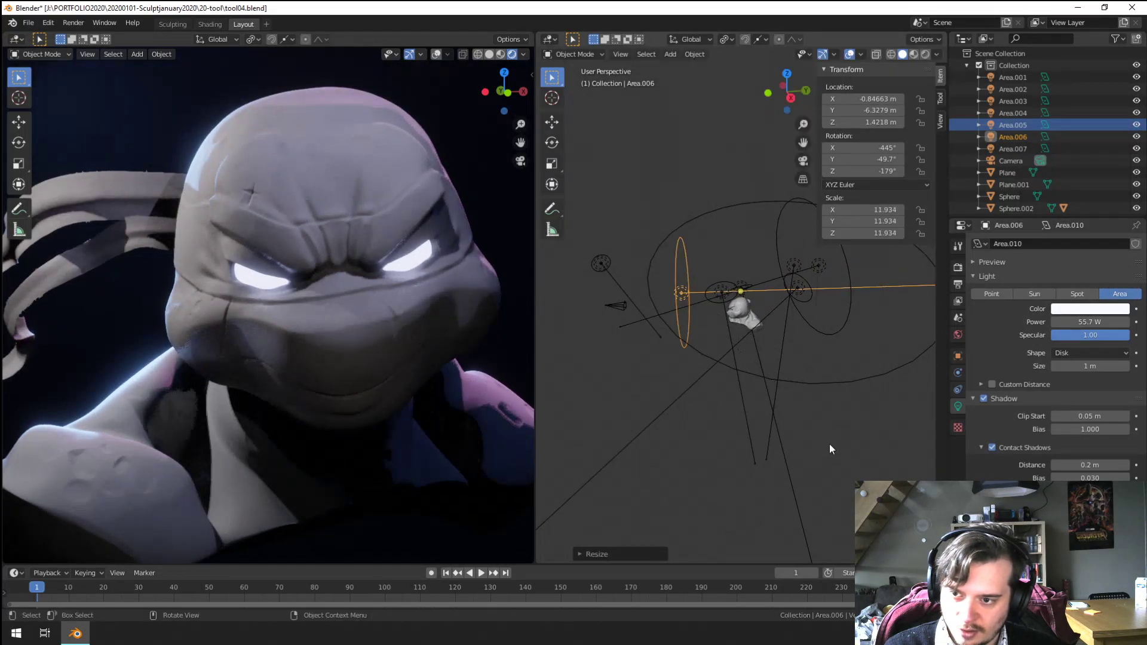
Step: Move Area.006 below the bust to about X -0.56, Y -0.76, Z -6.61 m, angled upward at -532°, -7.06°, -111°
click(768, 411)
key(g)
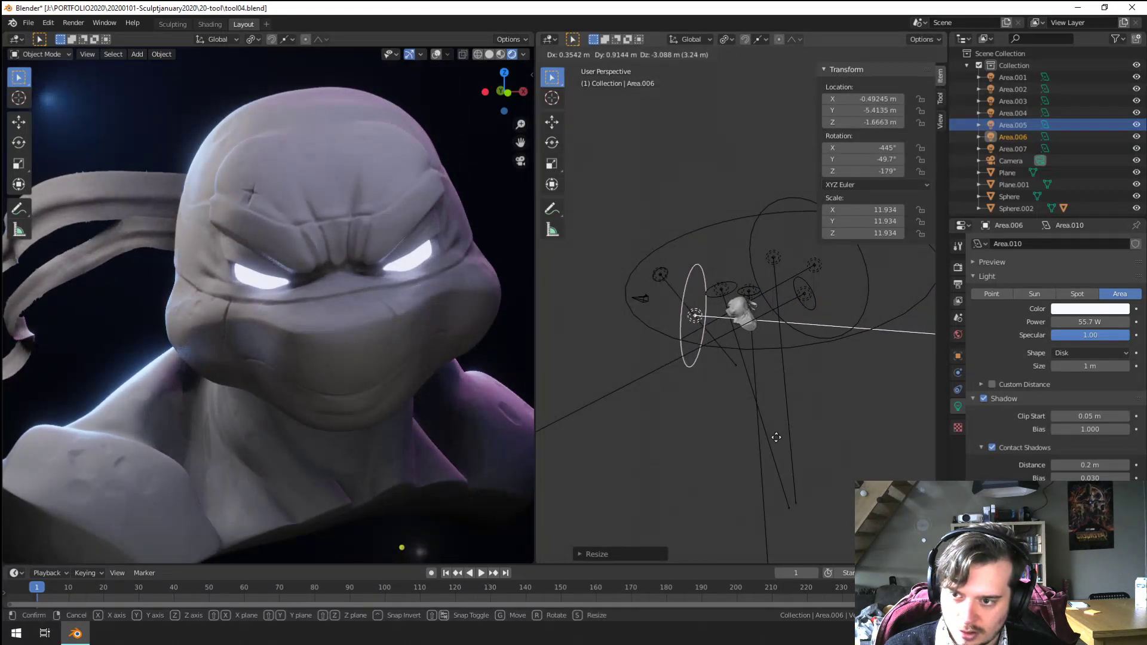
click(829, 415)
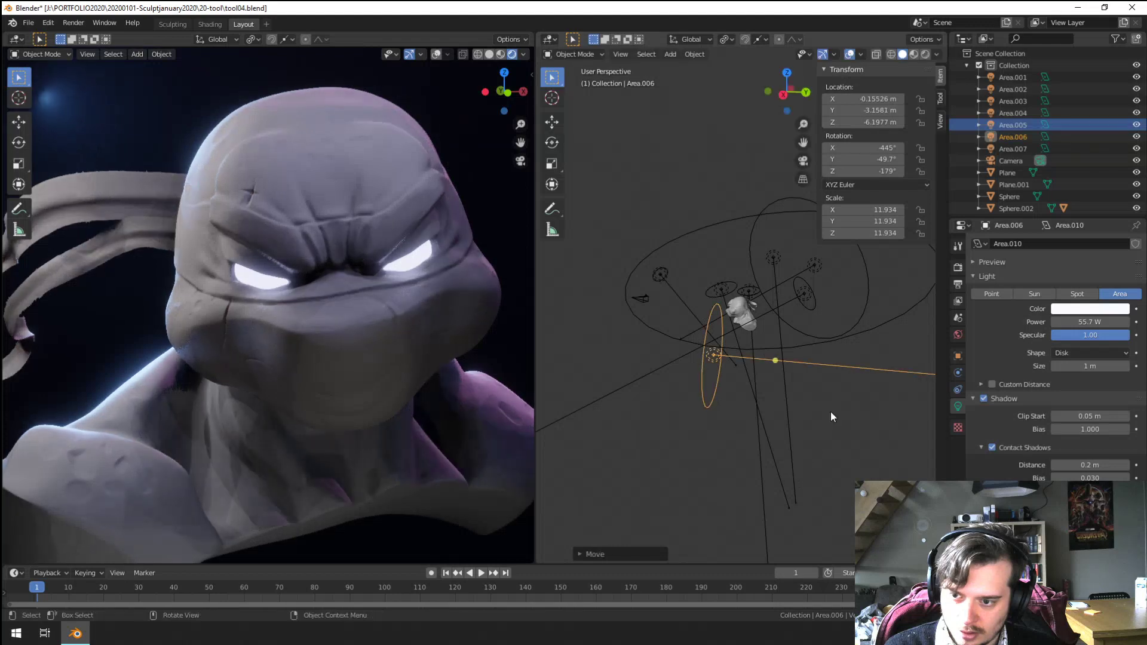
key(r)
click(762, 276)
key(g)
click(790, 395)
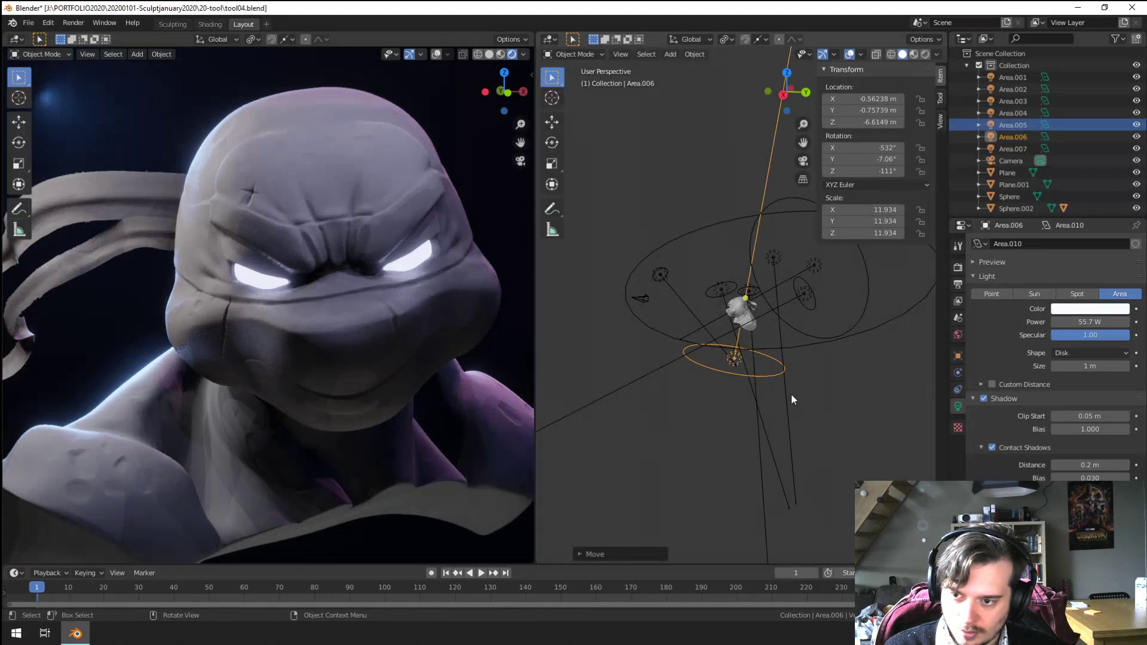
middle_drag(791, 394, 814, 410)
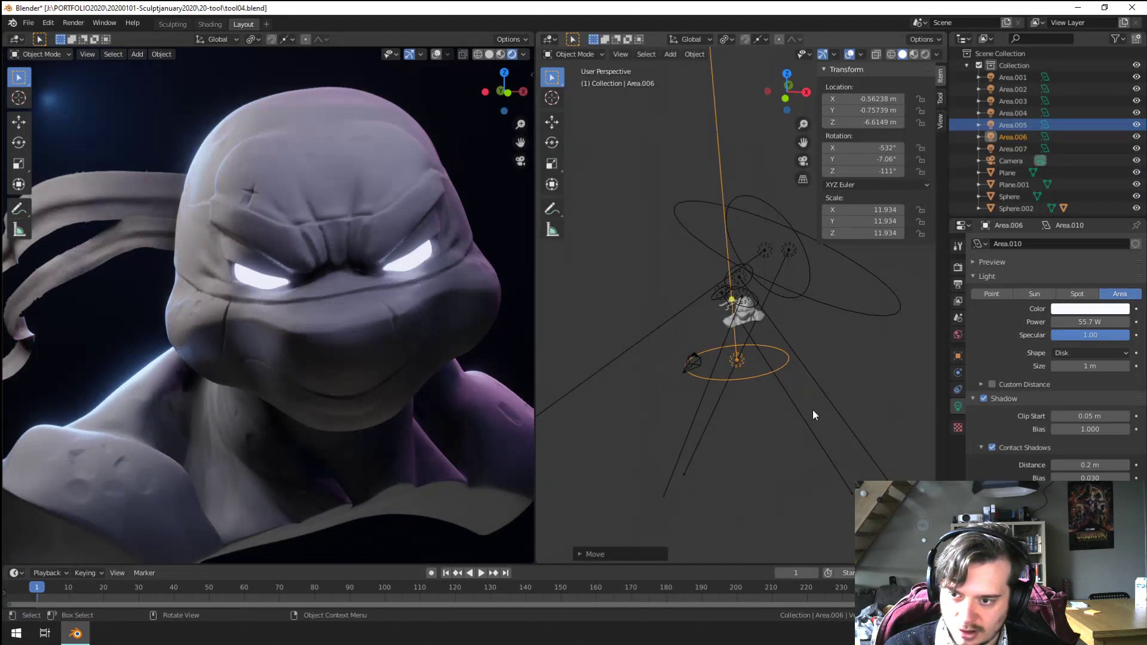
Step: Tint Area.006 pale green with hue 0.301, saturation 0.422 and value 1.000
click(1084, 309)
click(1063, 210)
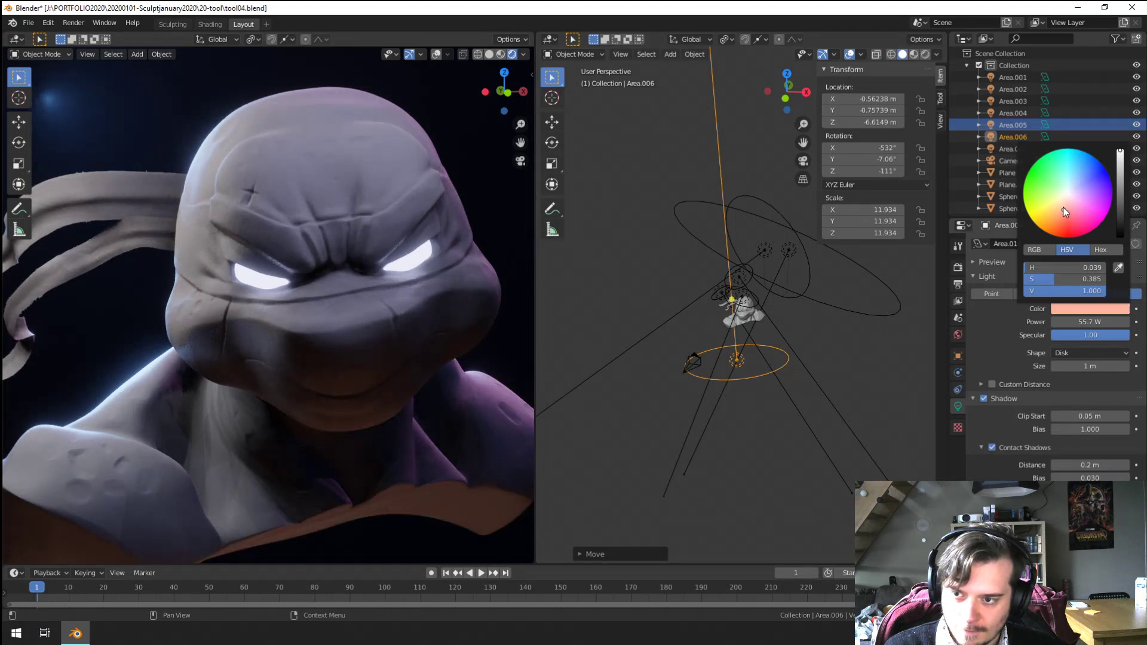
drag(1062, 209, 1050, 187)
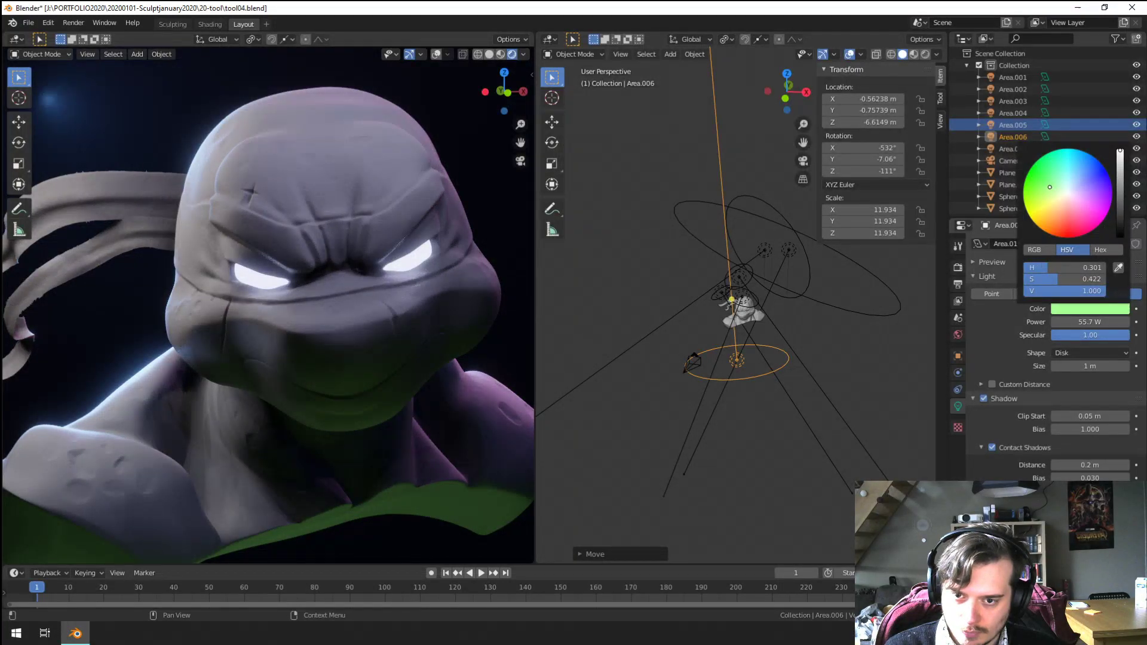
Step: Try tilting the torso to 28.3°, 3.44°, 25.8° and moving it to about X 0.02, Y 0.80, Z -1.74 m
middle_drag(735, 382, 797, 404)
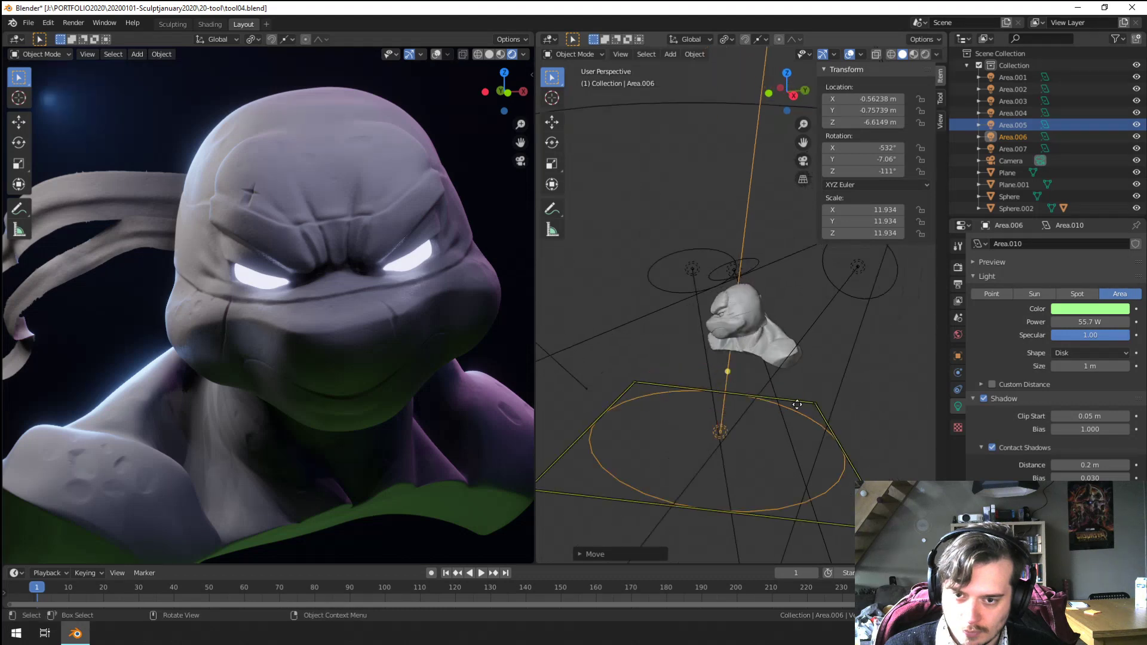
click(779, 352)
middle_drag(778, 352, 825, 414)
key(r)
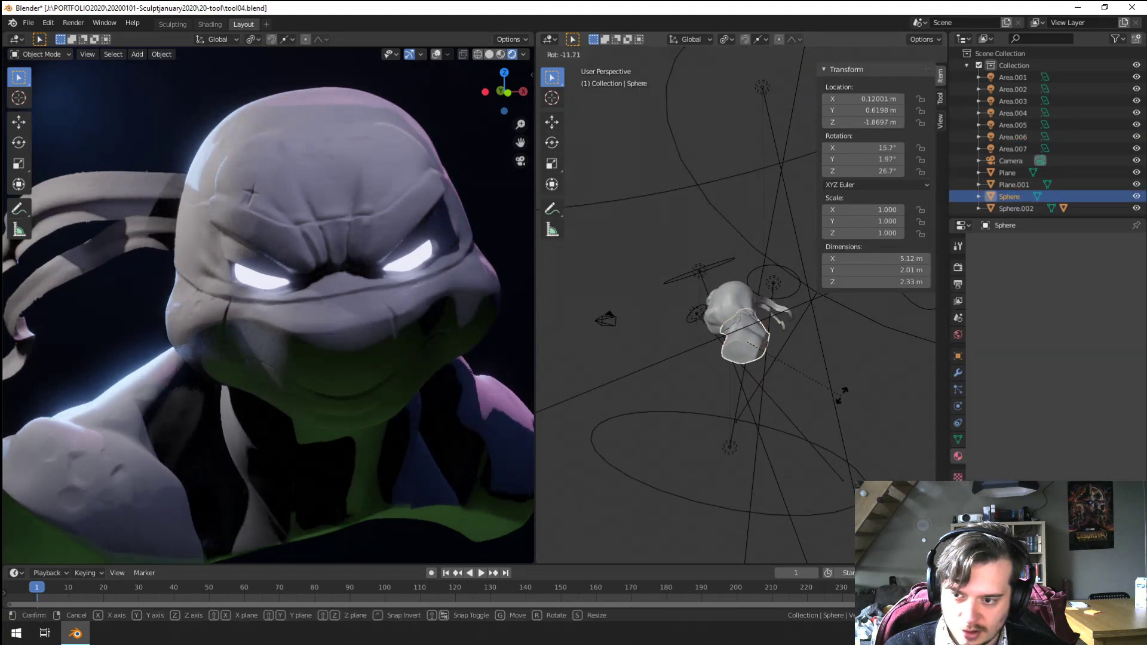
click(857, 380)
key(g)
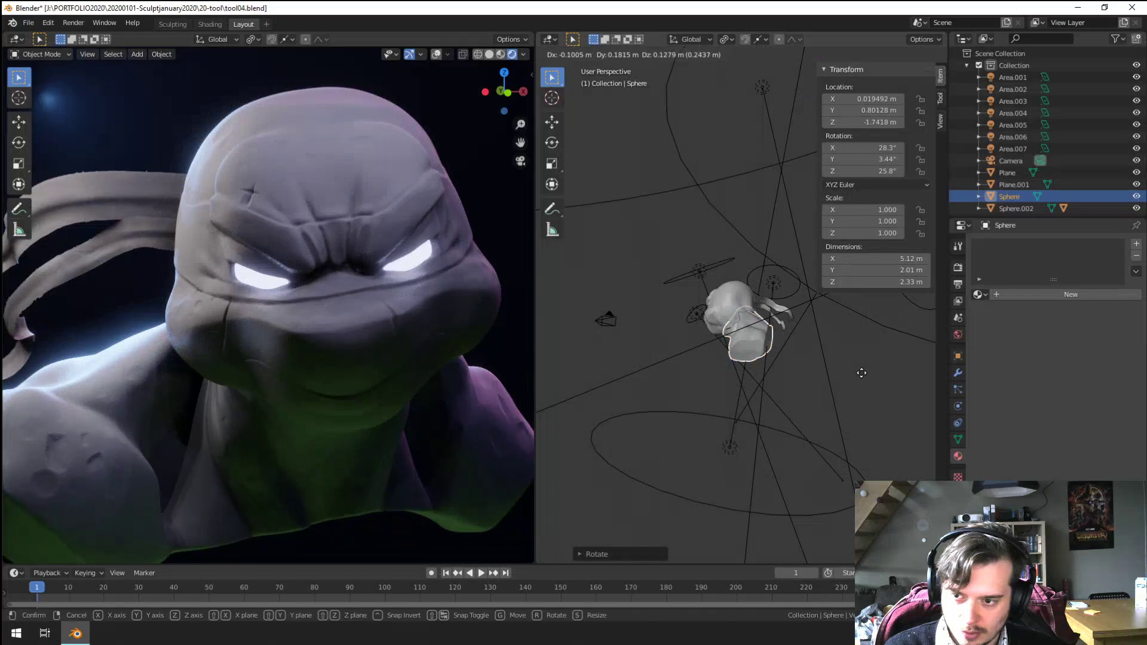
click(861, 373)
scroll(417, 417, down, 3)
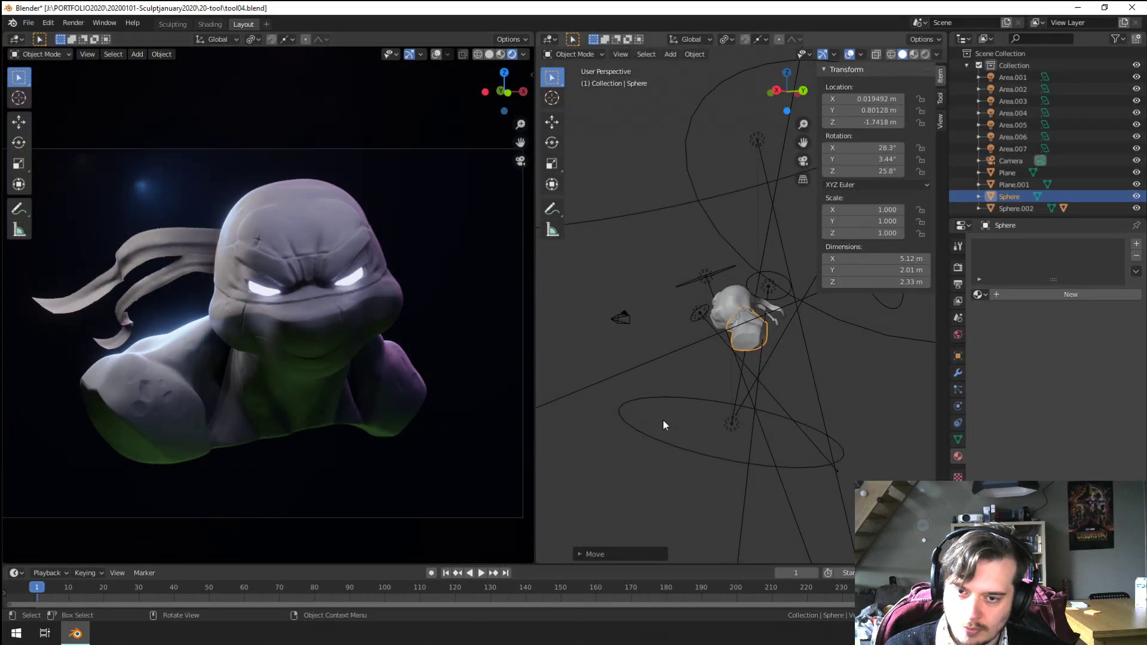
Step: Try a further rotation of the torso, and undo its trial move and rotations
scroll(774, 431, up, 4)
key(r)
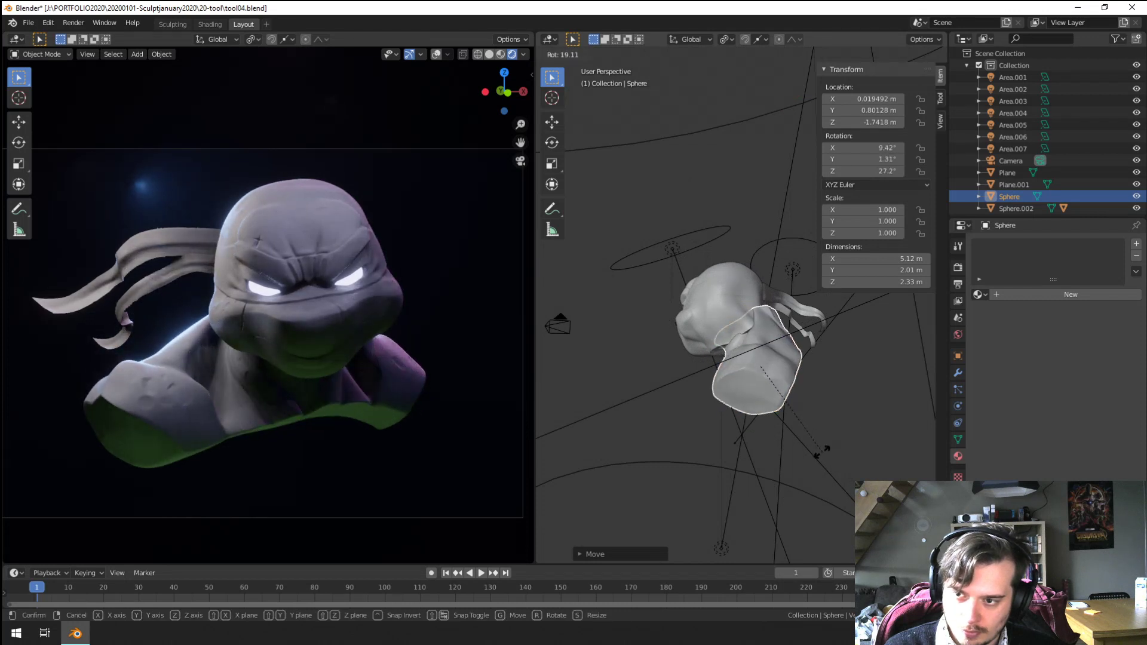
click(823, 457)
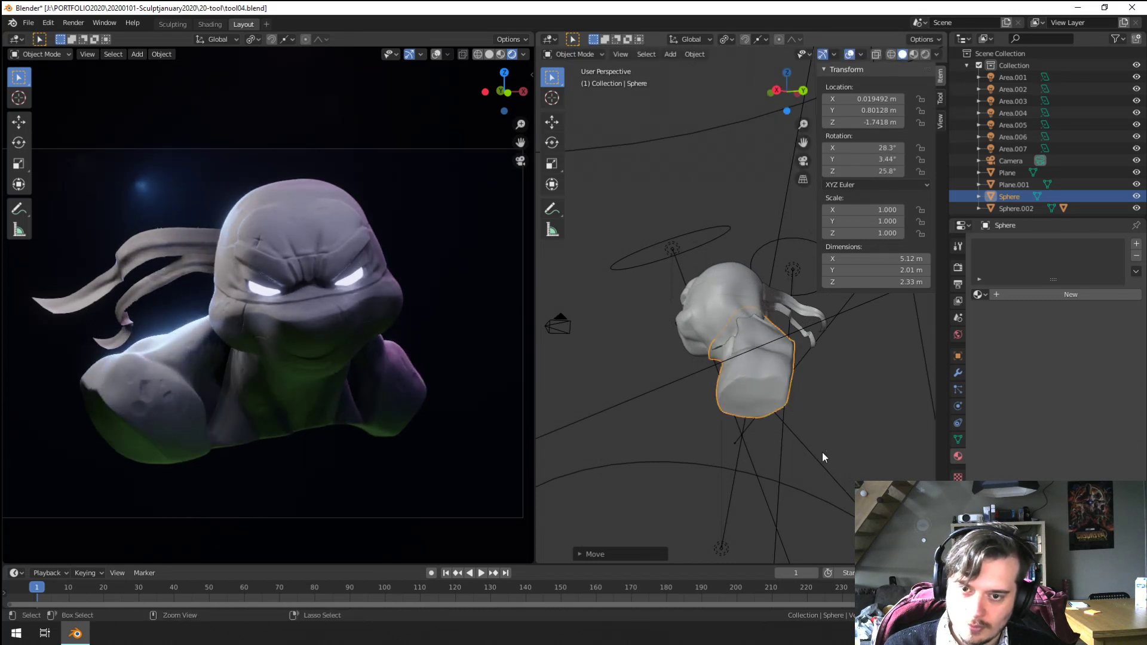
key(ctrl+z)
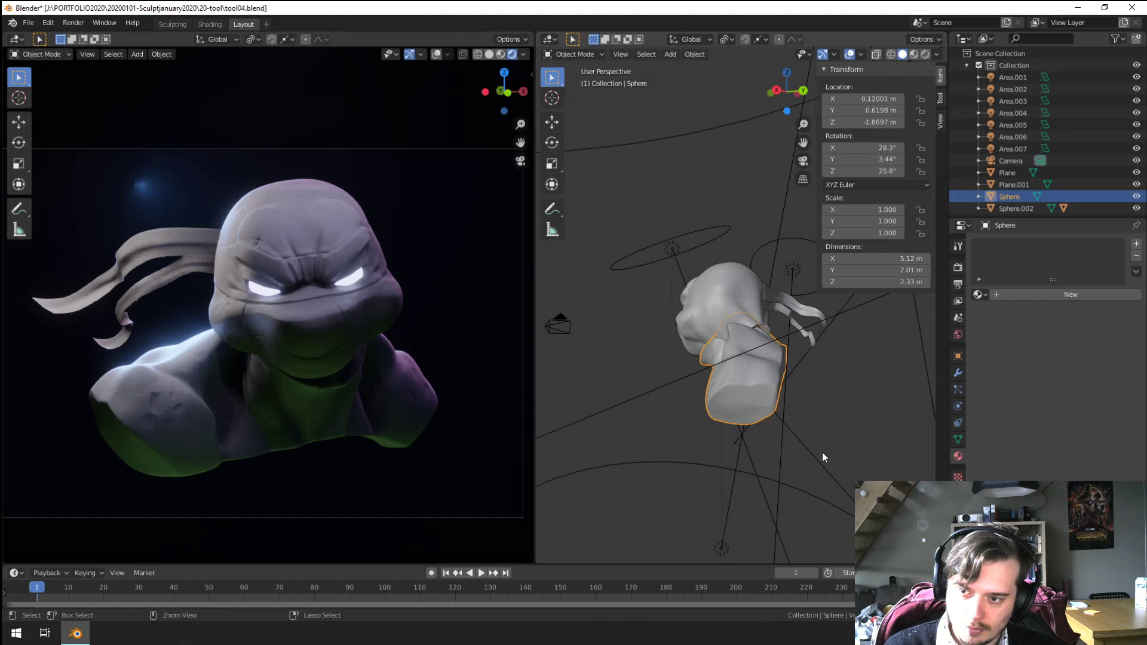
key(ctrl+z)
Step: In the Sculpting workspace, flatten the torso's underside using the Scrape/Peaks brush at 318 px radius and full strength
middle_drag(736, 484, 693, 422)
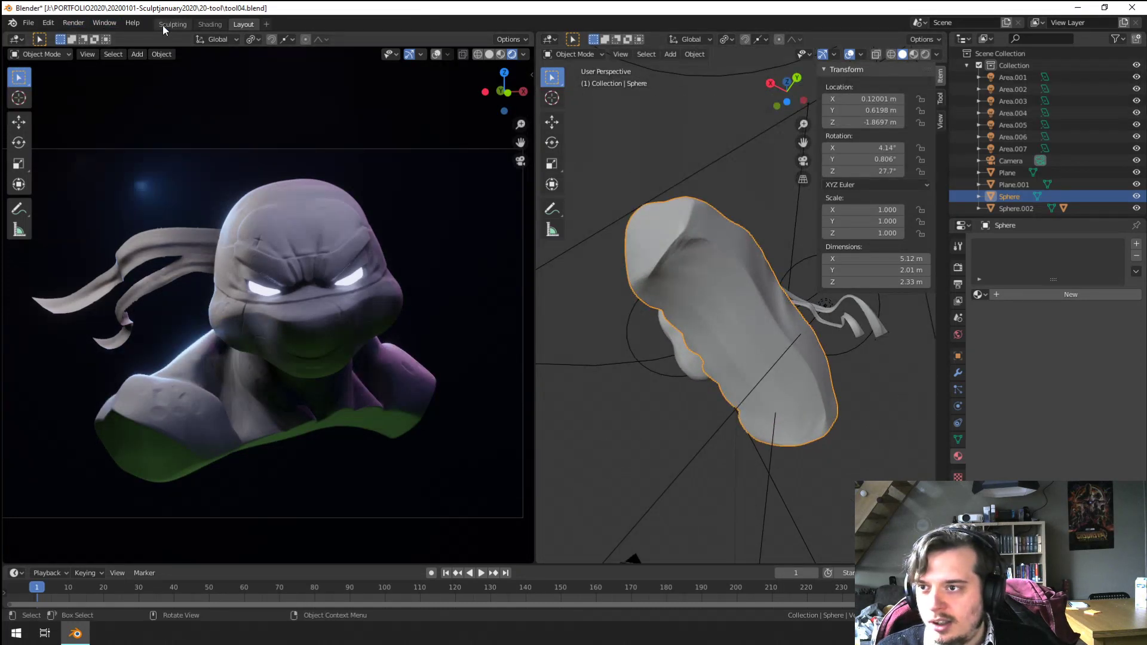
key(KP_0)
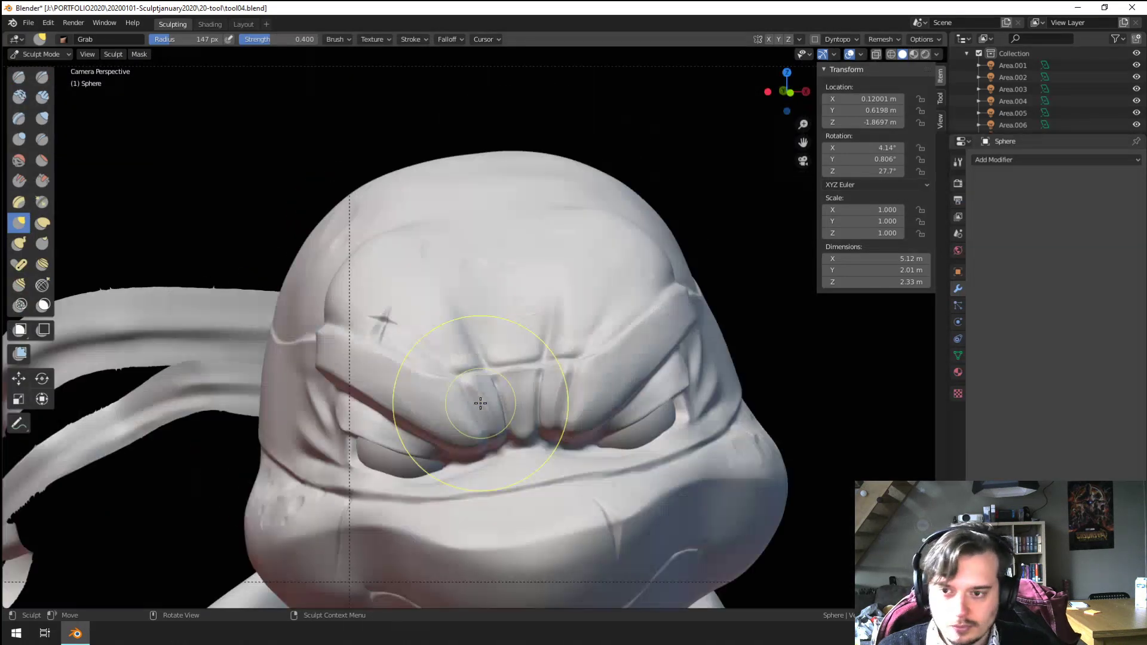
scroll(482, 403, down, 3)
scroll(497, 446, down, 4)
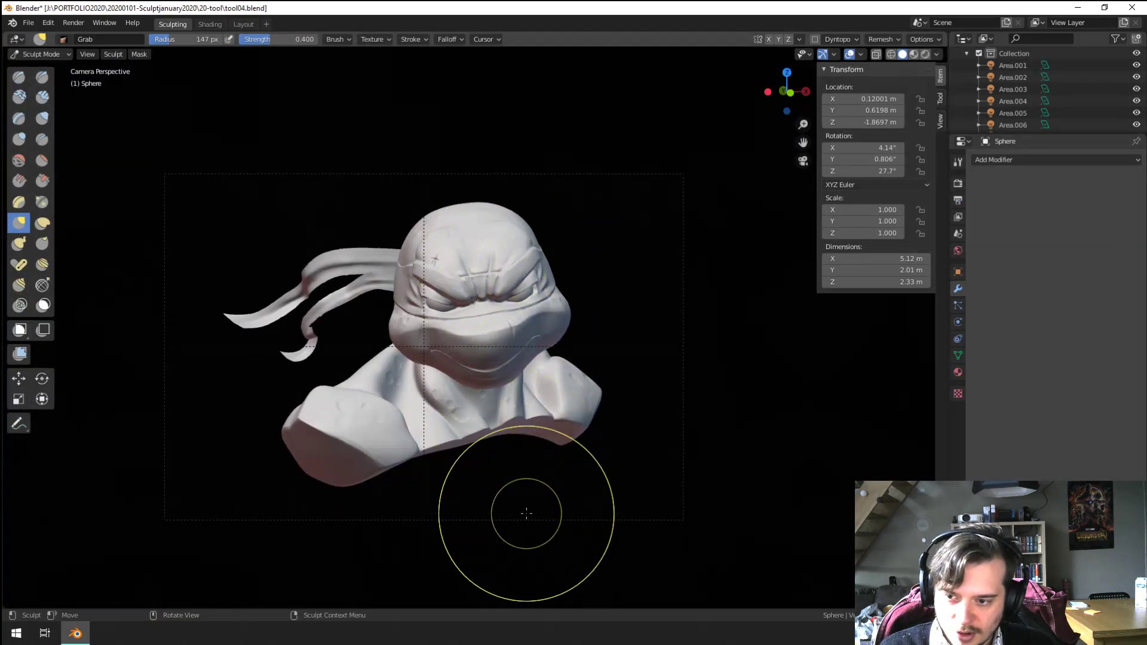
middle_drag(522, 503, 521, 434)
scroll(521, 434, up, 5)
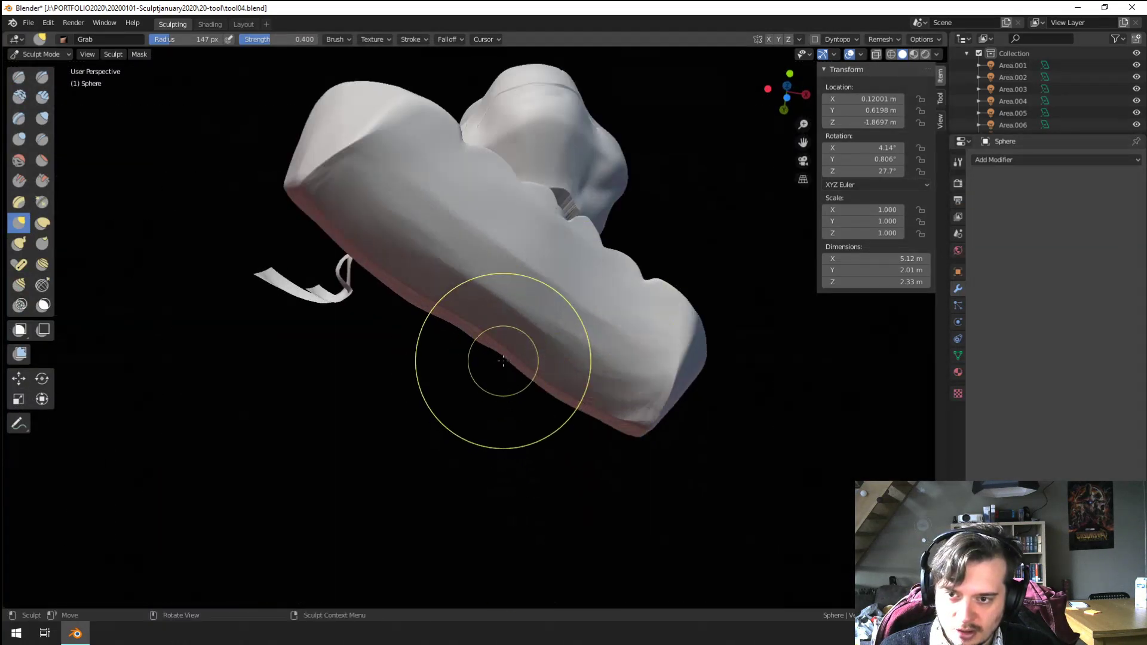
click(41, 181)
drag(625, 346, 384, 201)
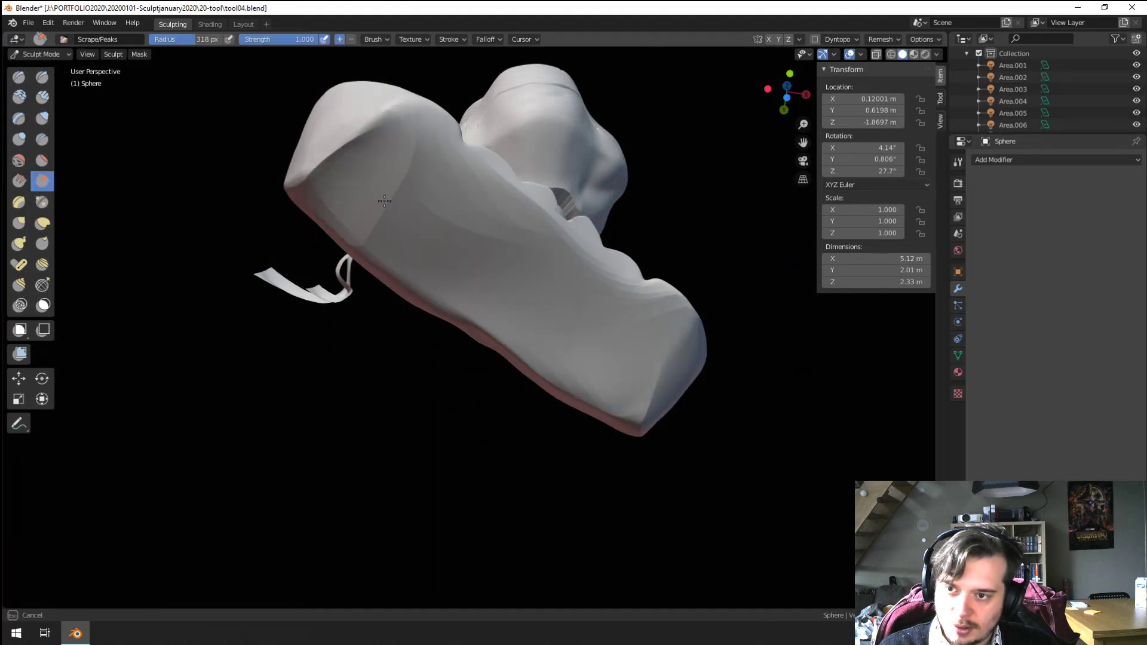
middle_drag(605, 286, 579, 392)
key(KP_0)
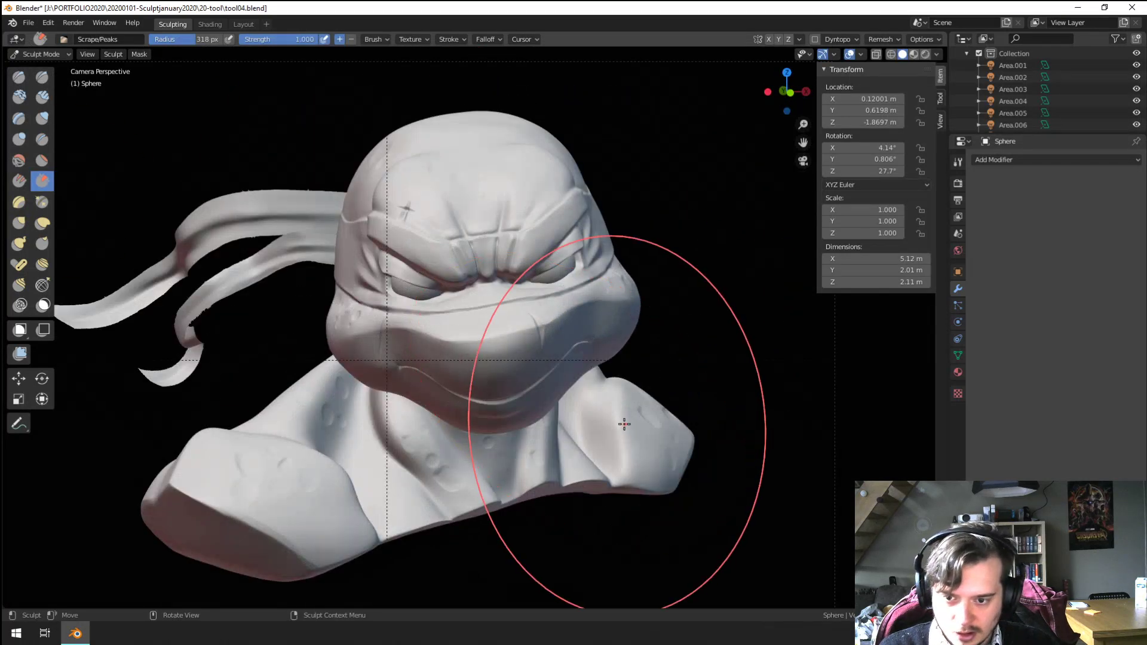
Step: Try scraping the middle of the torso's underside deeper with a 253 px brush, and undo the stroke
middle_drag(624, 424, 604, 446)
scroll(603, 445, up, 6)
middle_drag(499, 251, 543, 236)
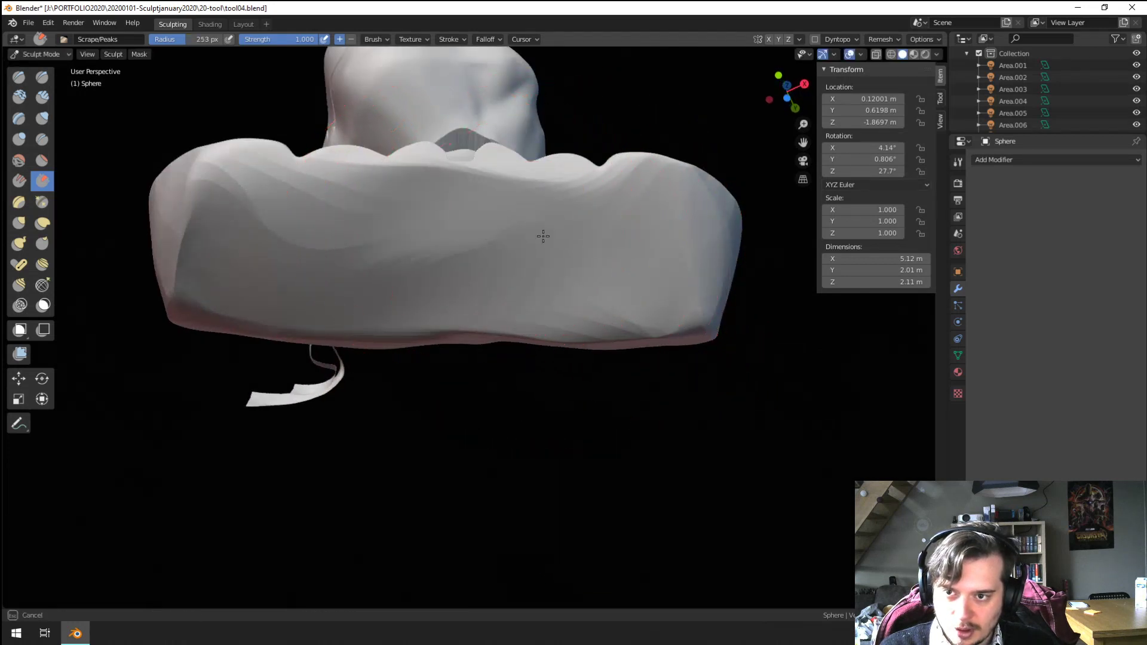
mouse_move(543, 236)
mouse_down()
mouse_move(466, 217)
mouse_move(589, 232)
mouse_move(418, 268)
mouse_move(245, 260)
mouse_move(287, 227)
mouse_move(454, 251)
mouse_up()
scroll(486, 307, down, 4)
middle_drag(486, 307, 555, 418)
key(KP_0)
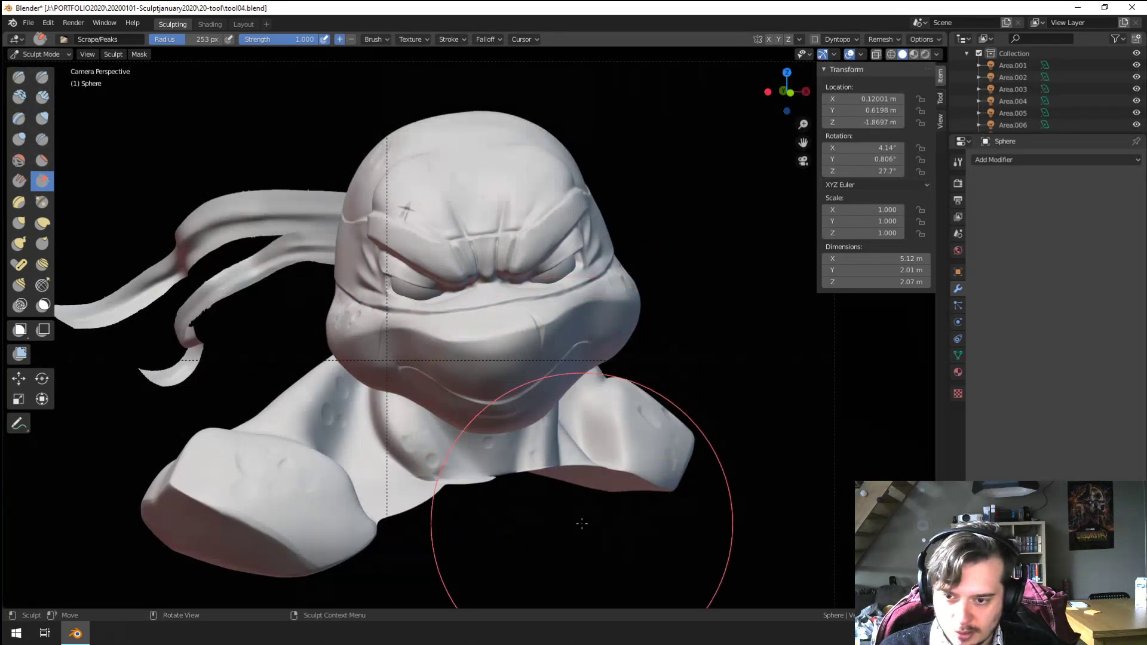
key(f)
click(660, 557)
key(ctrl+z)
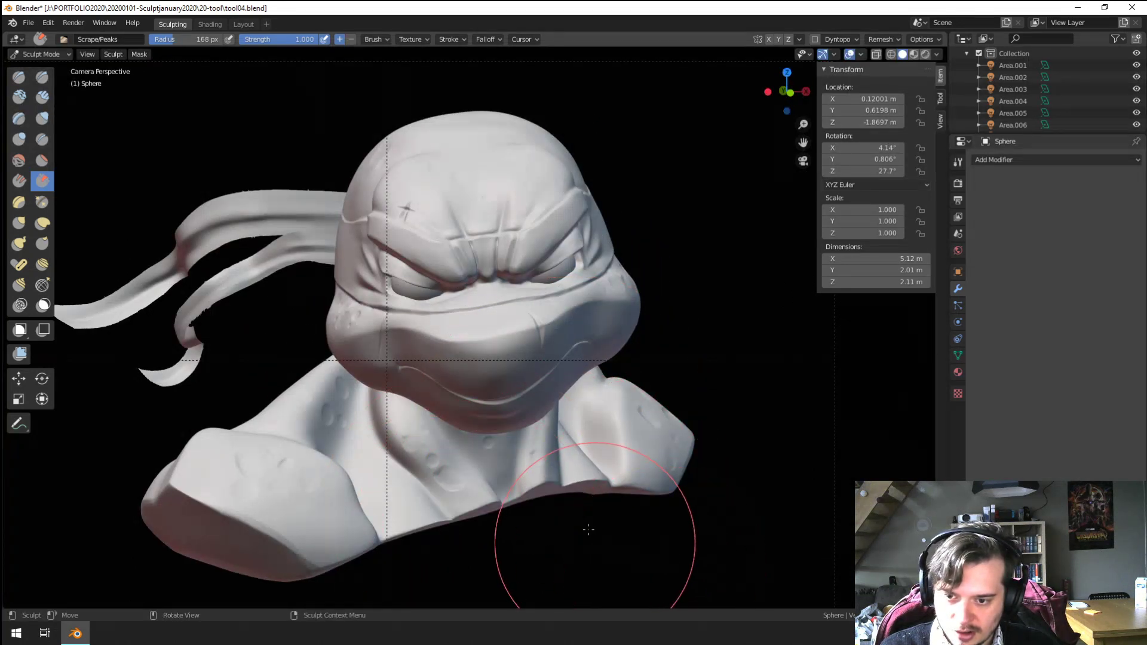
Step: Scrape the torso's underside along its front rim with a smaller Scrape/Peaks brush of about 103 px radius
mouse_move(588, 529)
middle_down()
mouse_move(512, 435)
mouse_move(471, 241)
middle_up()
key(f)
click(471, 242)
mouse_move(499, 264)
mouse_down()
mouse_move(597, 276)
mouse_move(359, 264)
mouse_move(700, 292)
mouse_up()
key(KP_0)
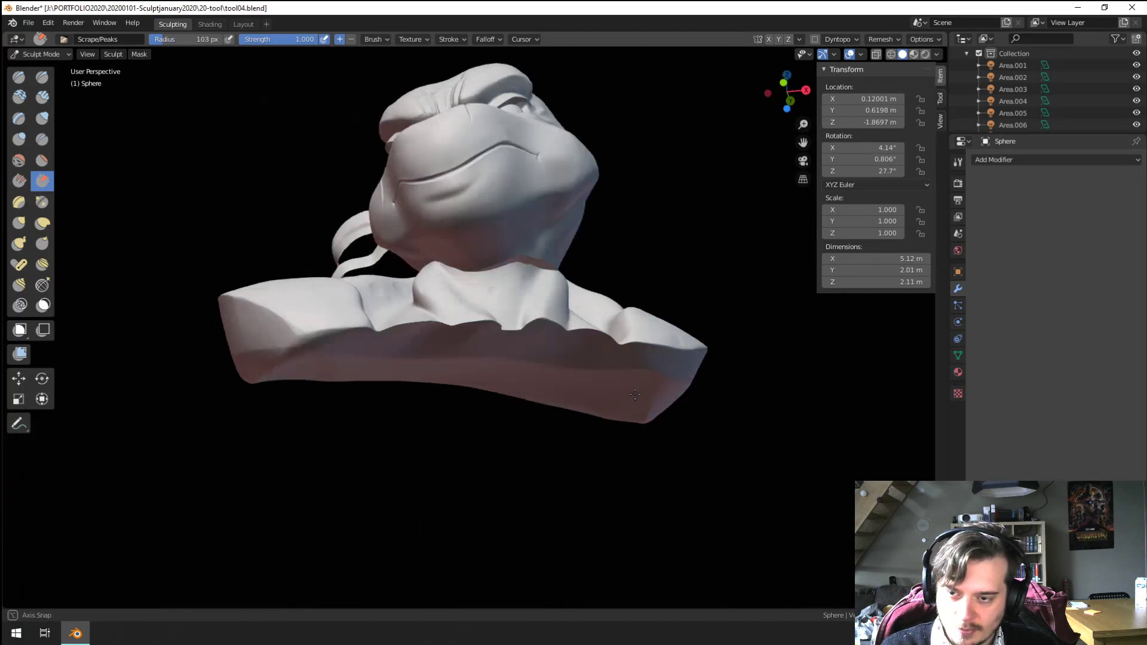
mouse_move(676, 434)
middle_down()
mouse_move(604, 410)
mouse_move(546, 345)
mouse_move(603, 362)
mouse_move(642, 472)
middle_up()
key(KP_0)
scroll(627, 473, up, 2)
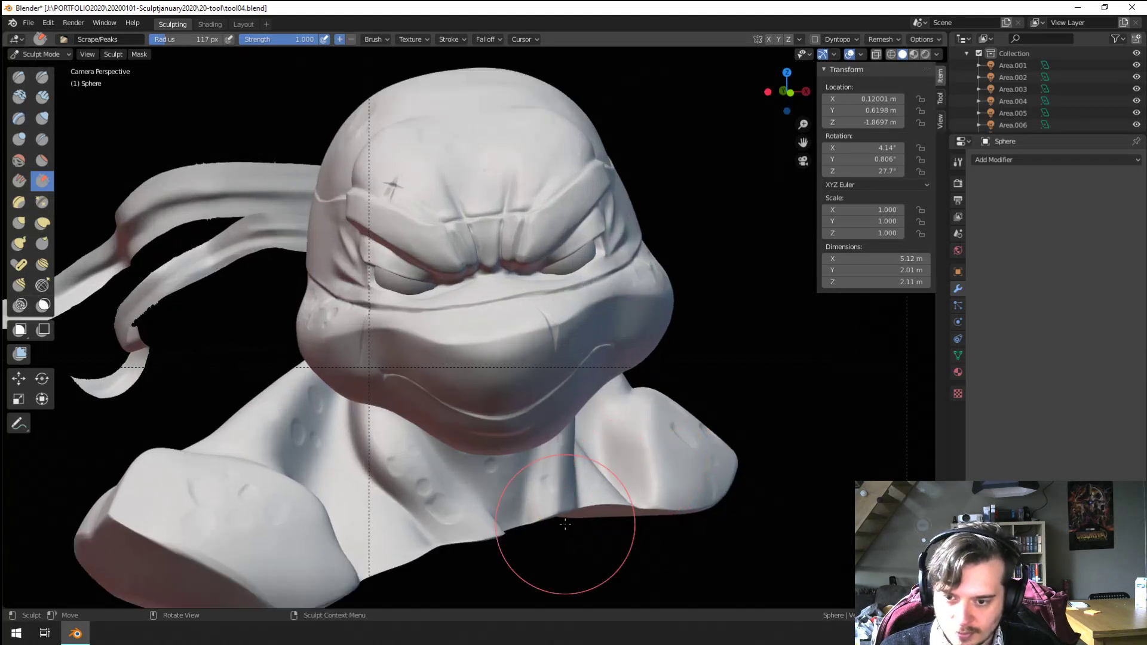
Step: Reshape the lower edge of the torso's bandana-side shoulder using the Grab brush at about 300 px radius
key(g)
key(f)
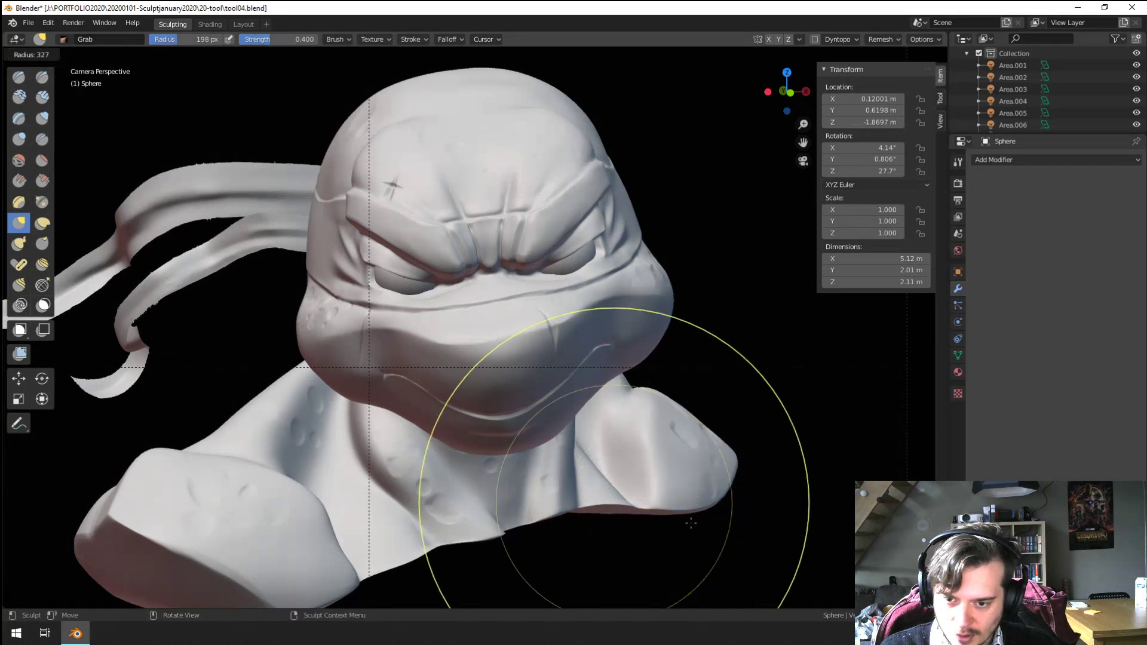
click(771, 496)
scroll(658, 533, down, 2)
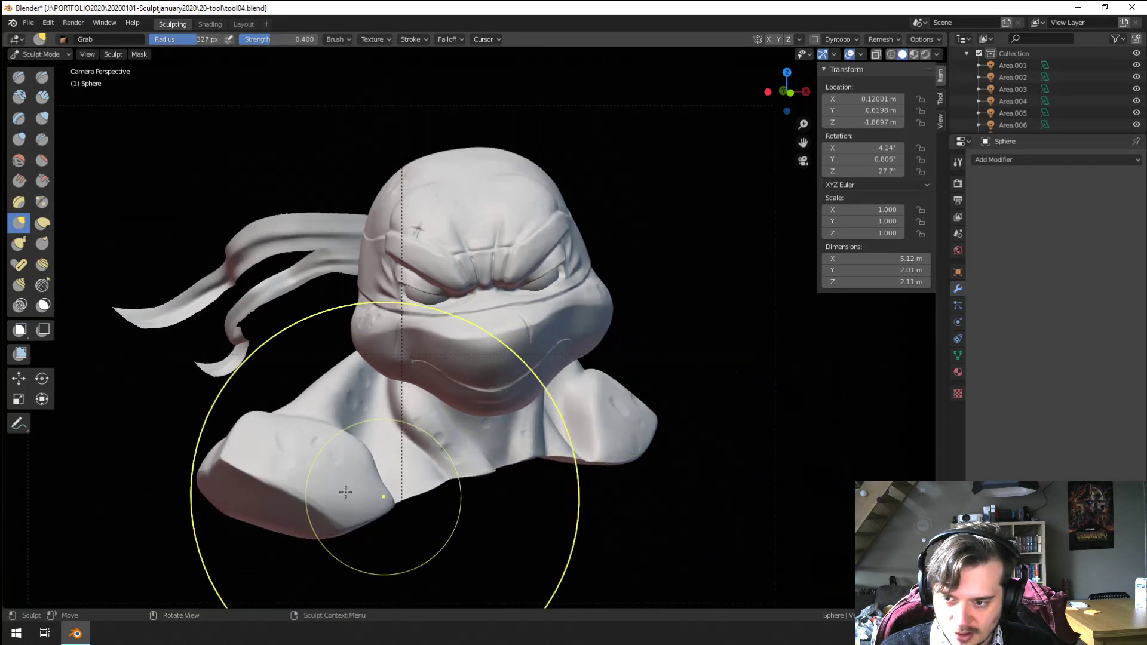
key(f)
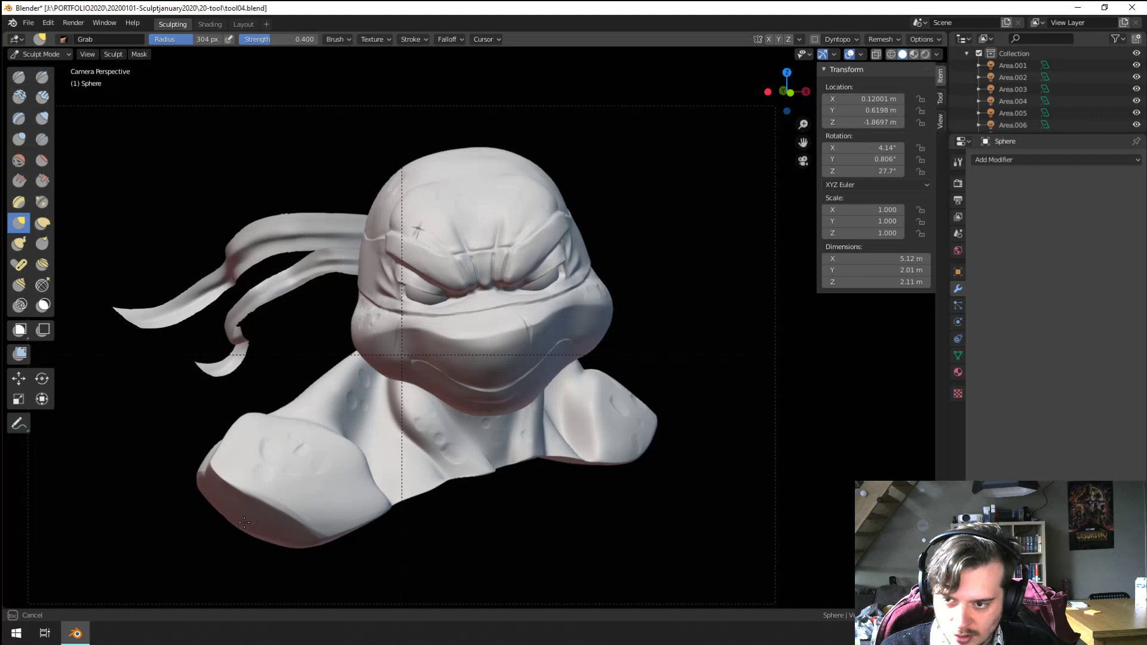
drag(244, 522, 277, 493)
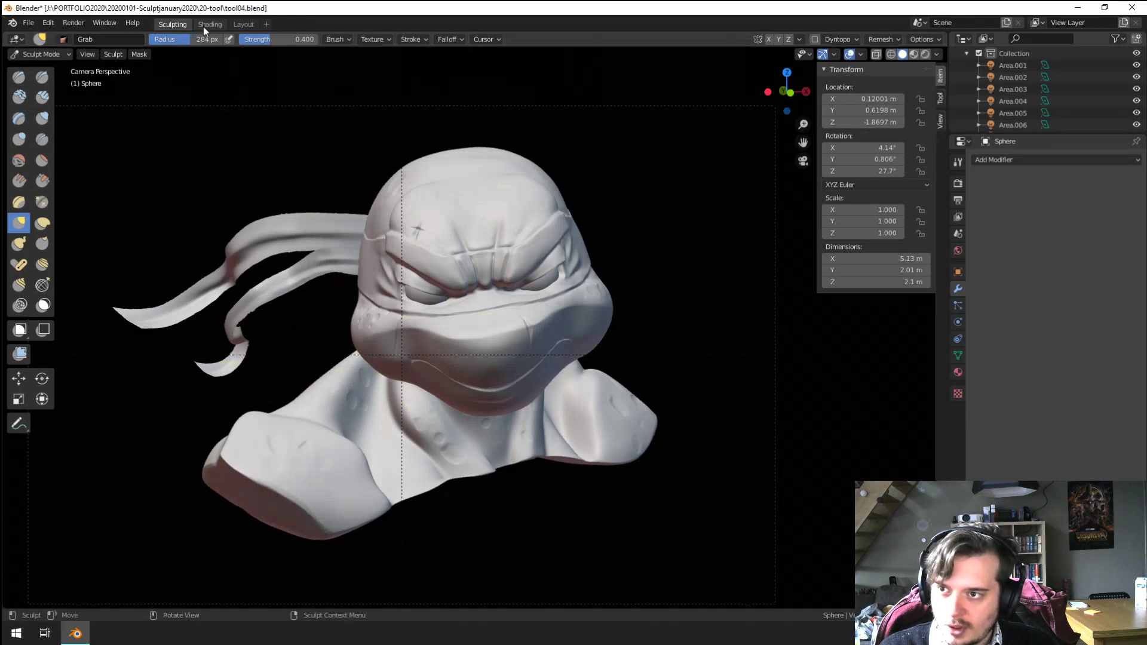
Step: Back in the Layout workspace, place Area.006 at about X 0.92, Y 0.56, Z -5.45 m, angled -520°, 10.6°, -107°, at scale 11.271
click(241, 23)
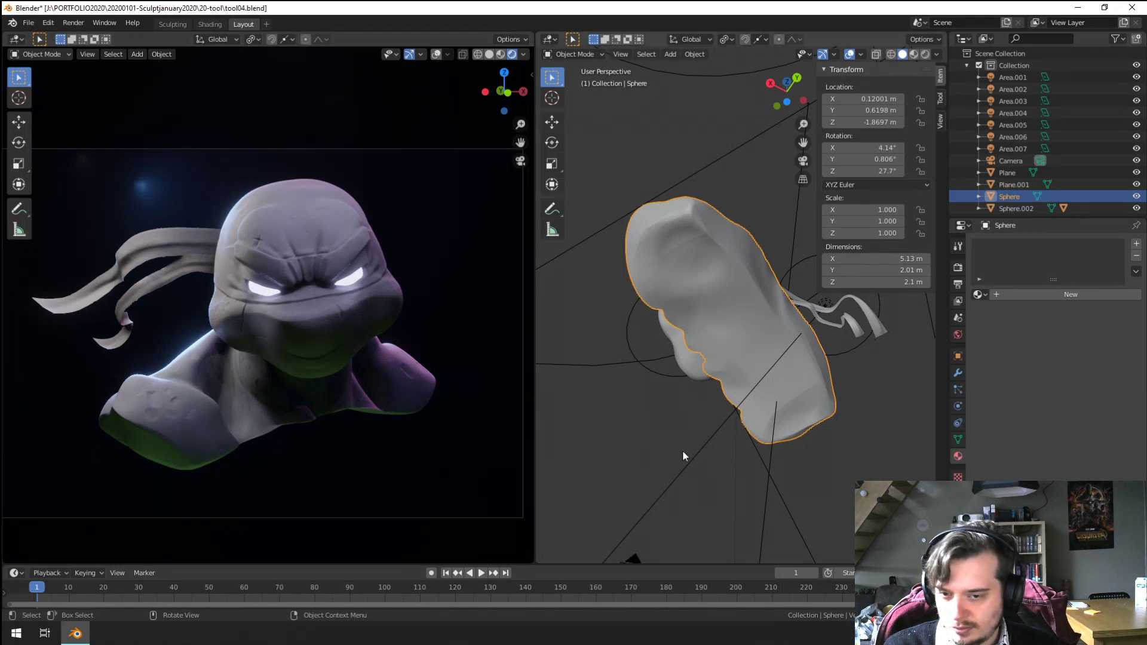
scroll(686, 456, down, 5)
mouse_move(724, 402)
middle_down()
mouse_move(827, 478)
mouse_move(744, 475)
middle_up()
click(744, 475)
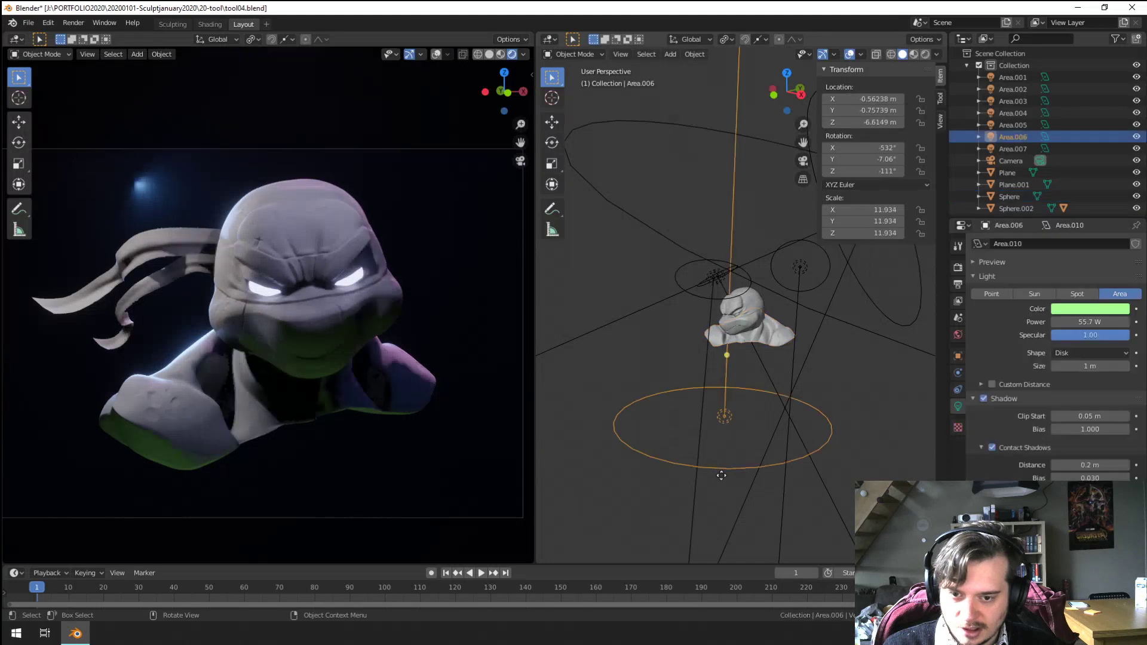
key(g)
click(851, 437)
key(ctrl+z)
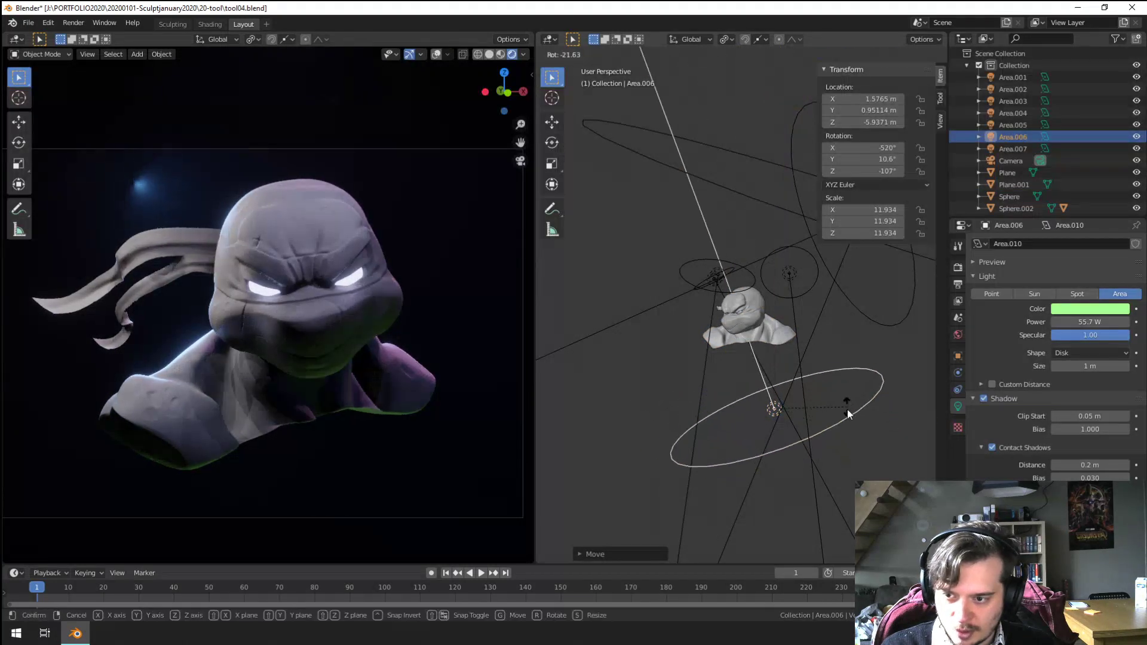
key(s)
click(828, 467)
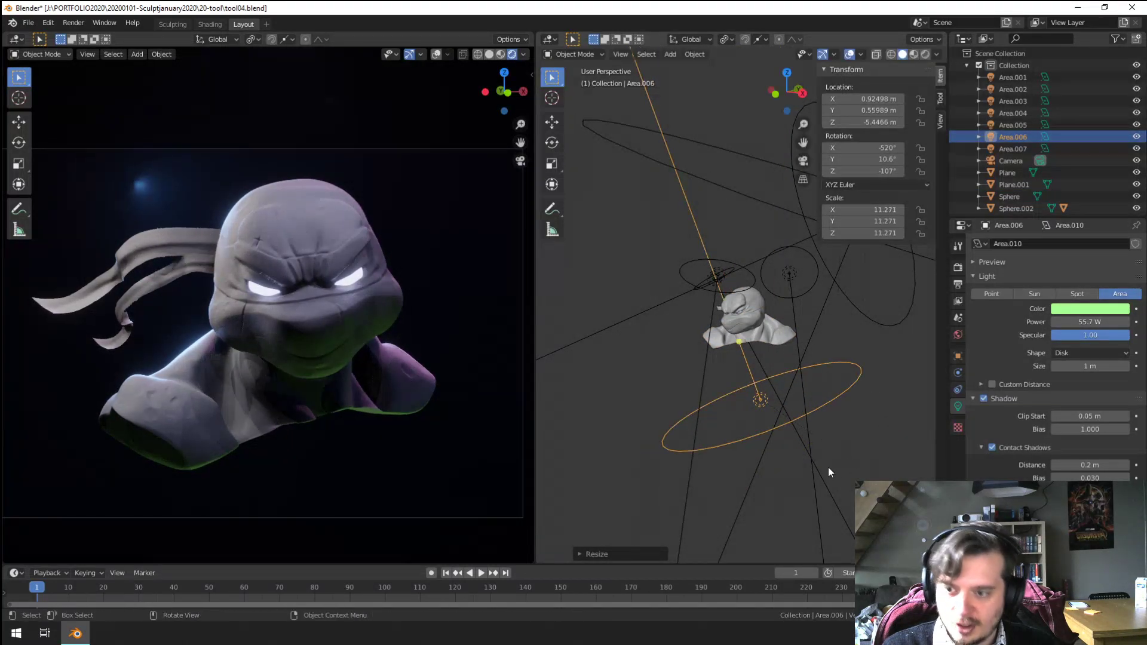
scroll(772, 444, up, 2)
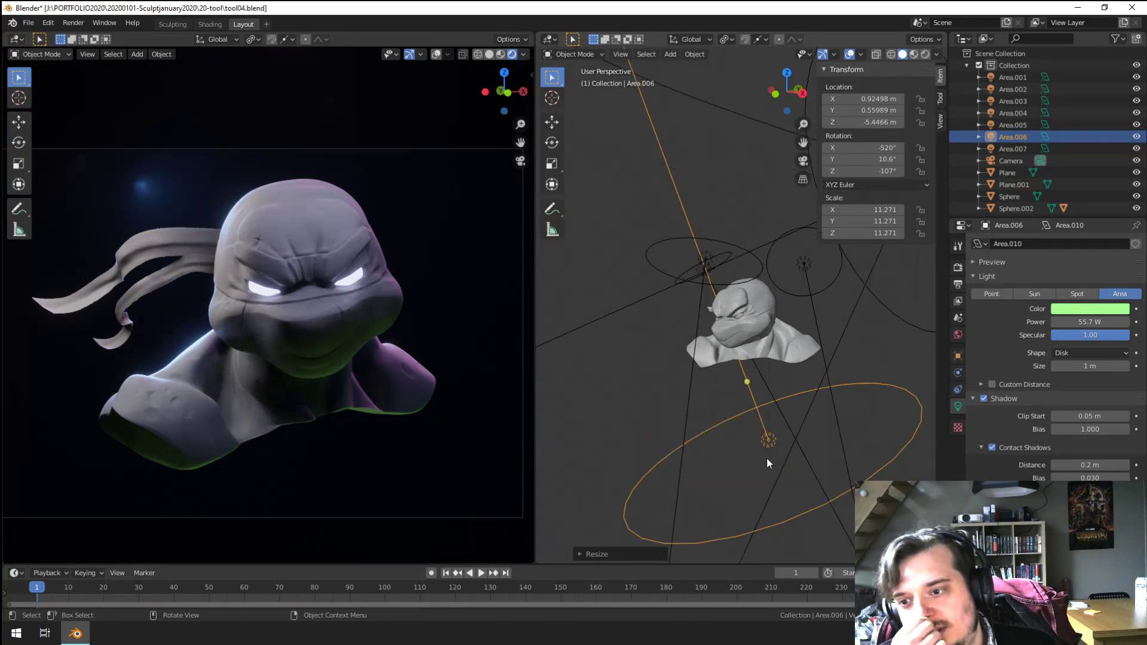
Step: Shift the Area.006 light color to a pale yellow-green and inspect the face in the rendered view
click(1080, 310)
drag(1049, 187, 1049, 195)
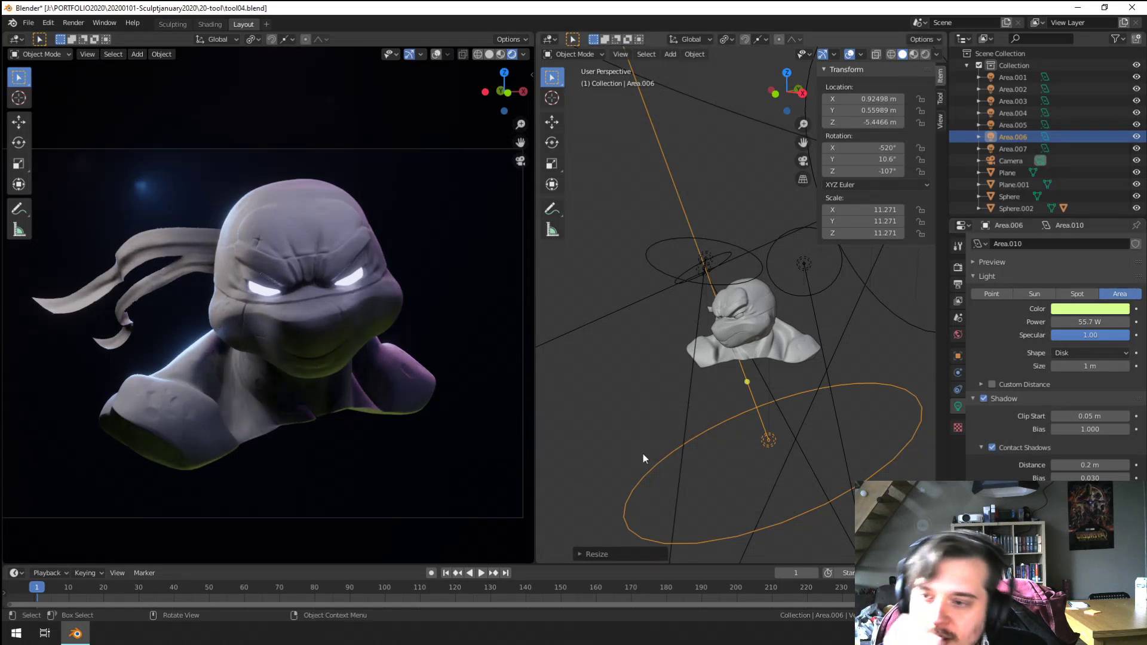
scroll(263, 482, up, 5)
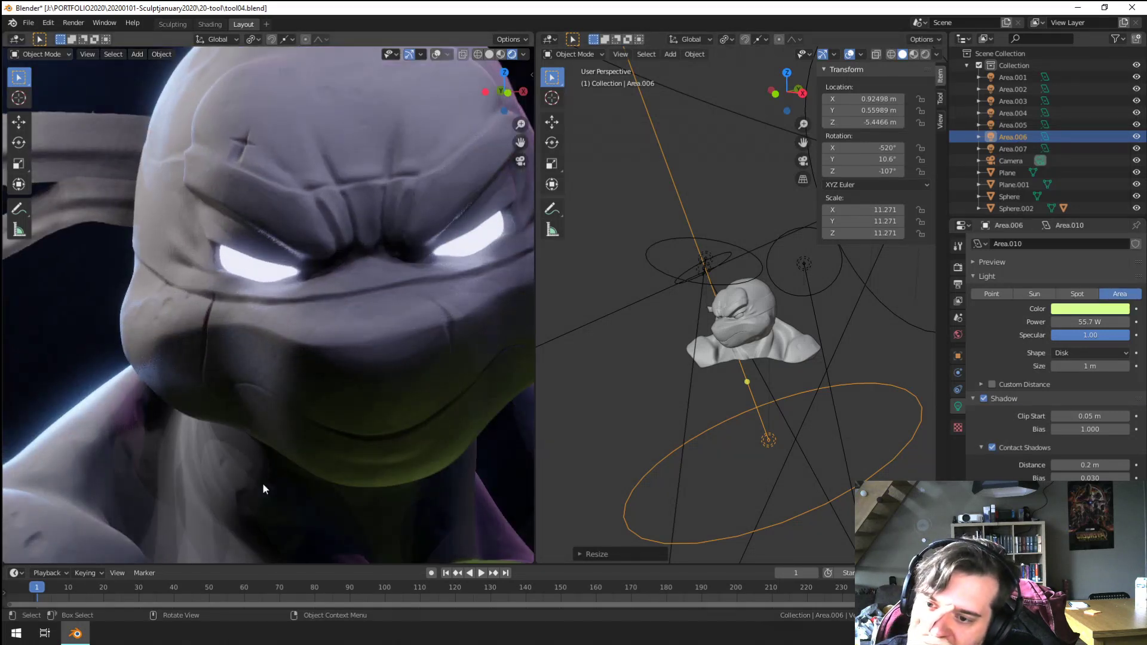
Step: Fine-tune the Area.006 light color to a pale yellow-green with hue 0.219 and saturation 0.408
scroll(270, 485, down, 3)
click(1091, 310)
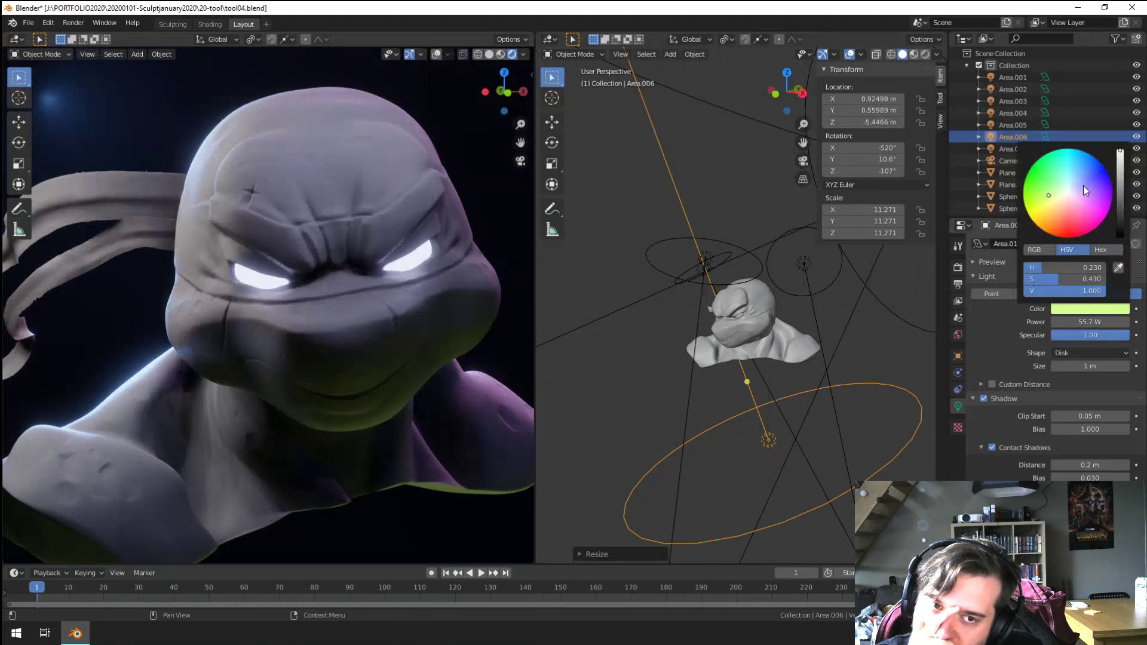
drag(1083, 181, 1049, 196)
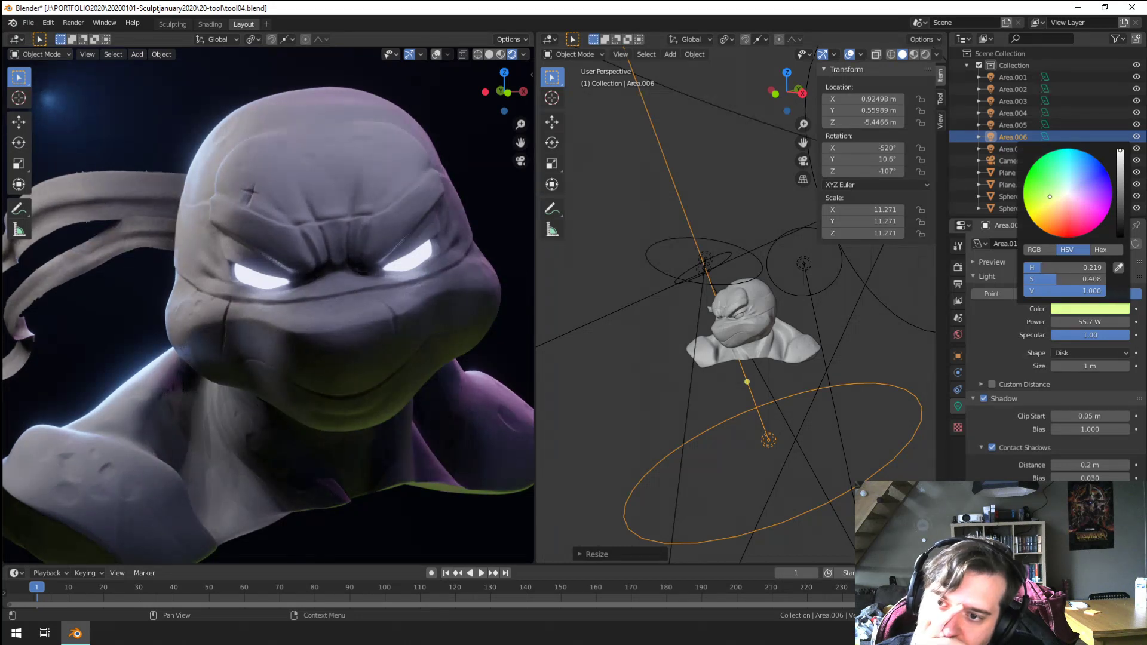
Step: Select the turtle's head and expand its clayNew base color, nudging it around a pale lavender-gray
click(366, 195)
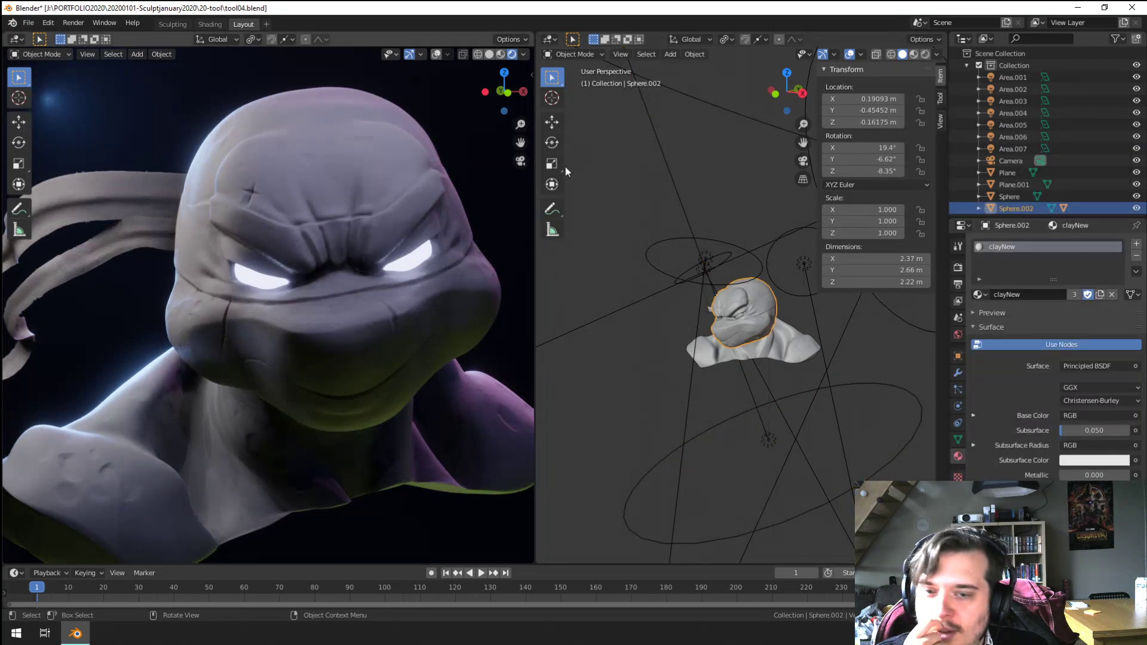
scroll(1052, 465, down, 5)
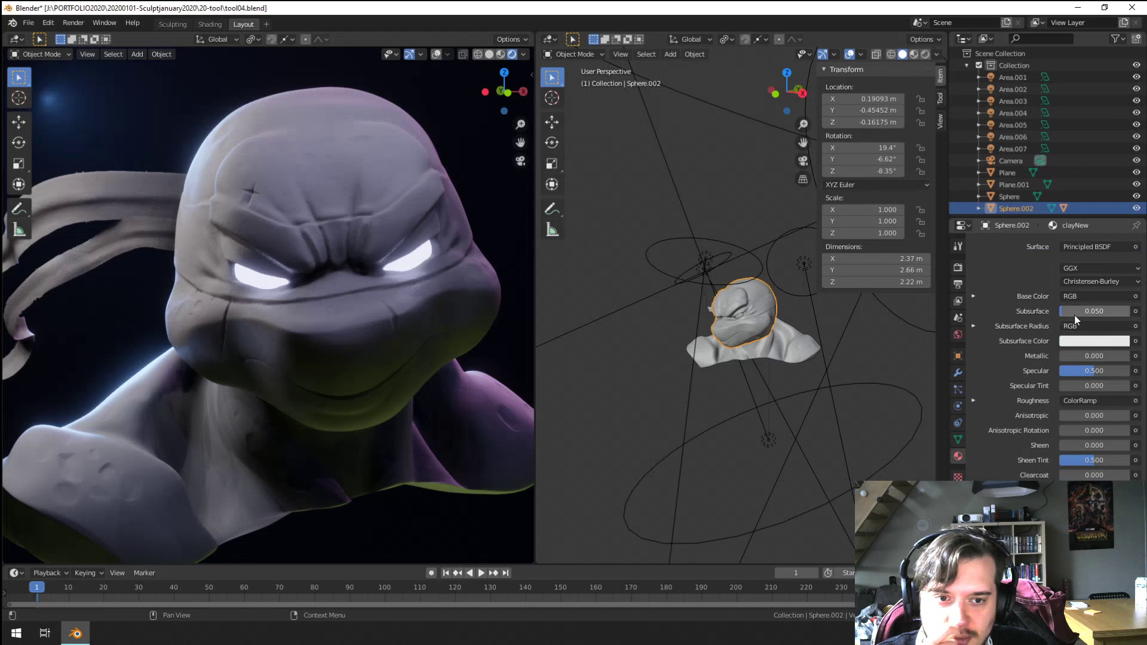
click(973, 296)
mouse_move(1090, 332)
mouse_down()
mouse_move(1079, 331)
mouse_move(1095, 334)
mouse_up()
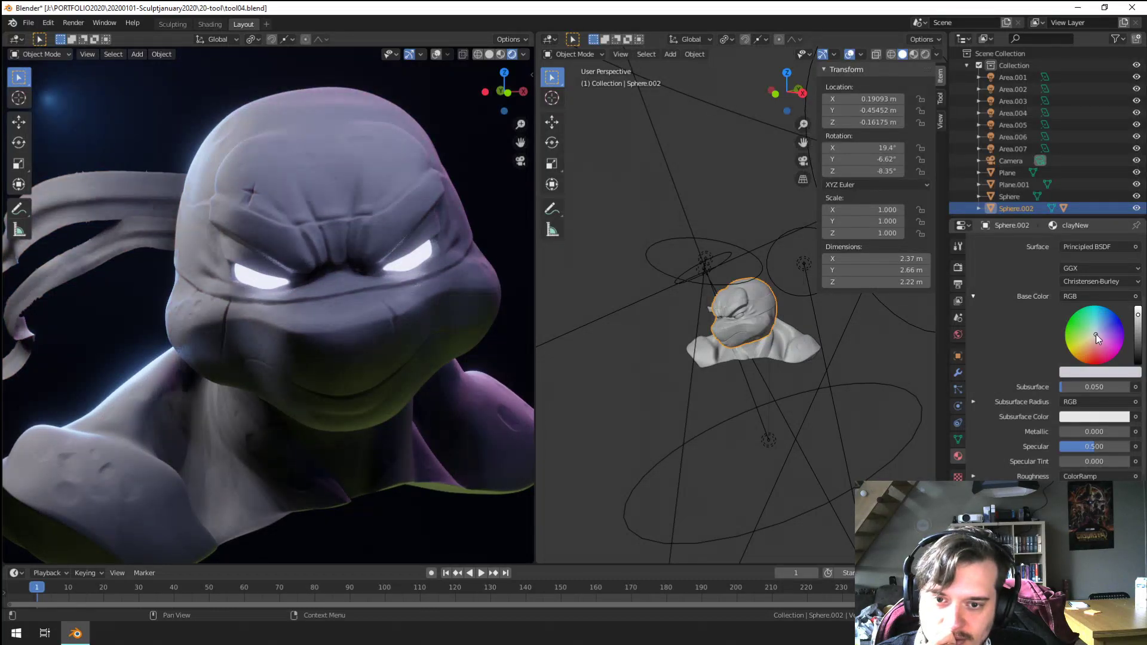
Step: Assign the existing clayNew material to the torso
click(800, 351)
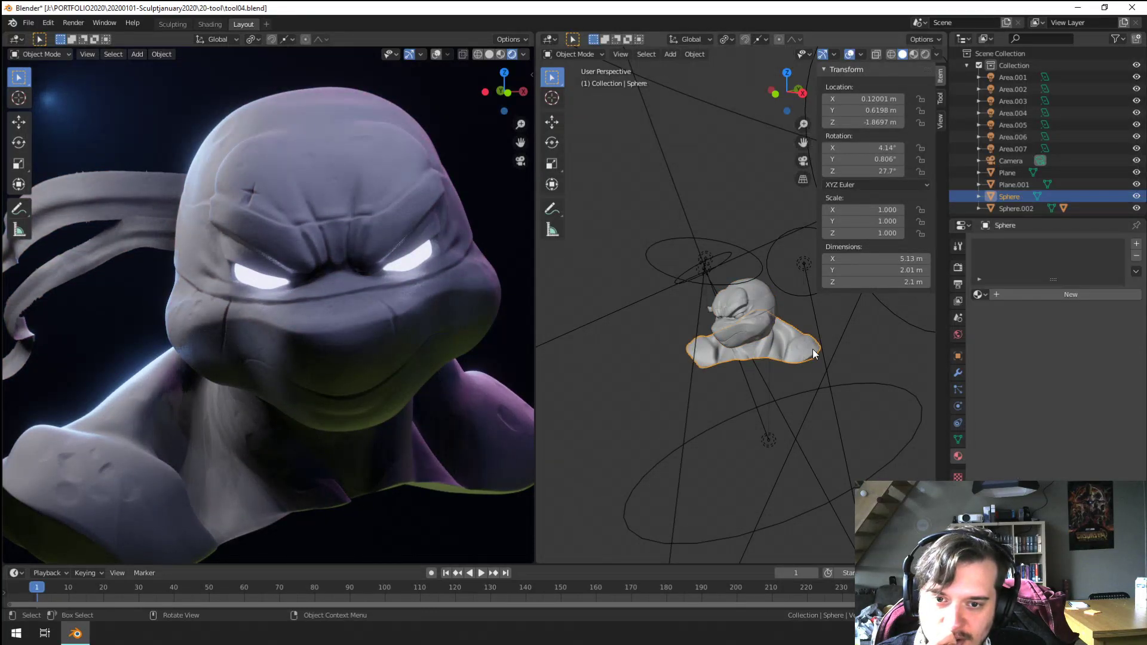
click(978, 295)
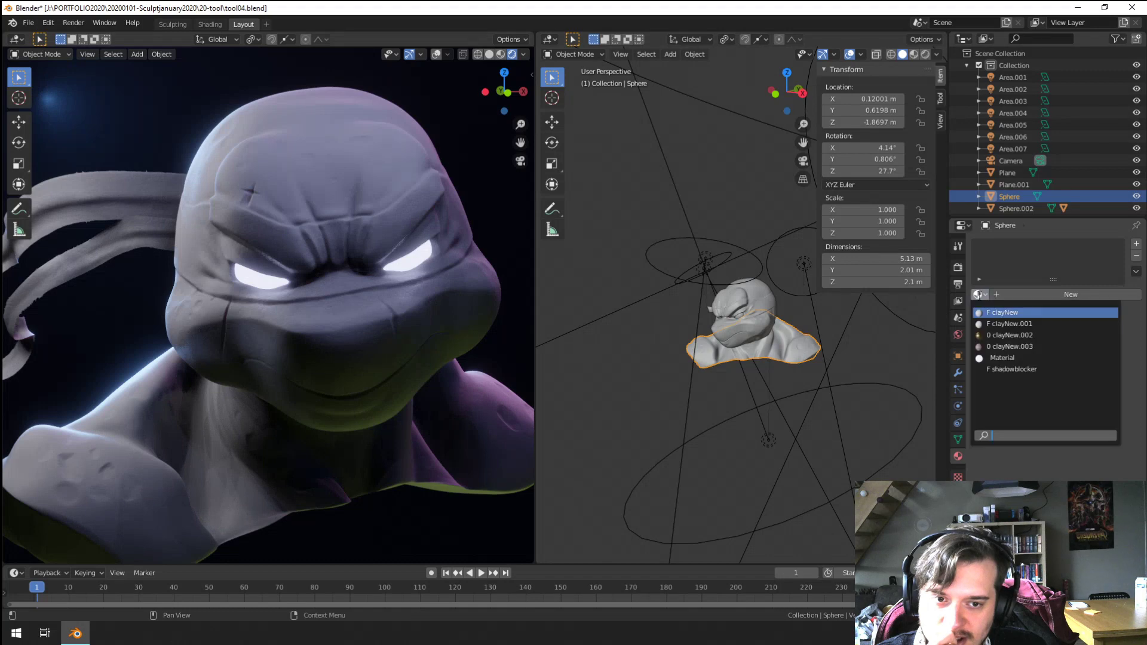
click(1000, 314)
Step: Change the head's clayNew base color to a saturated yellowish green and check the whole bust in the camera frame
click(744, 294)
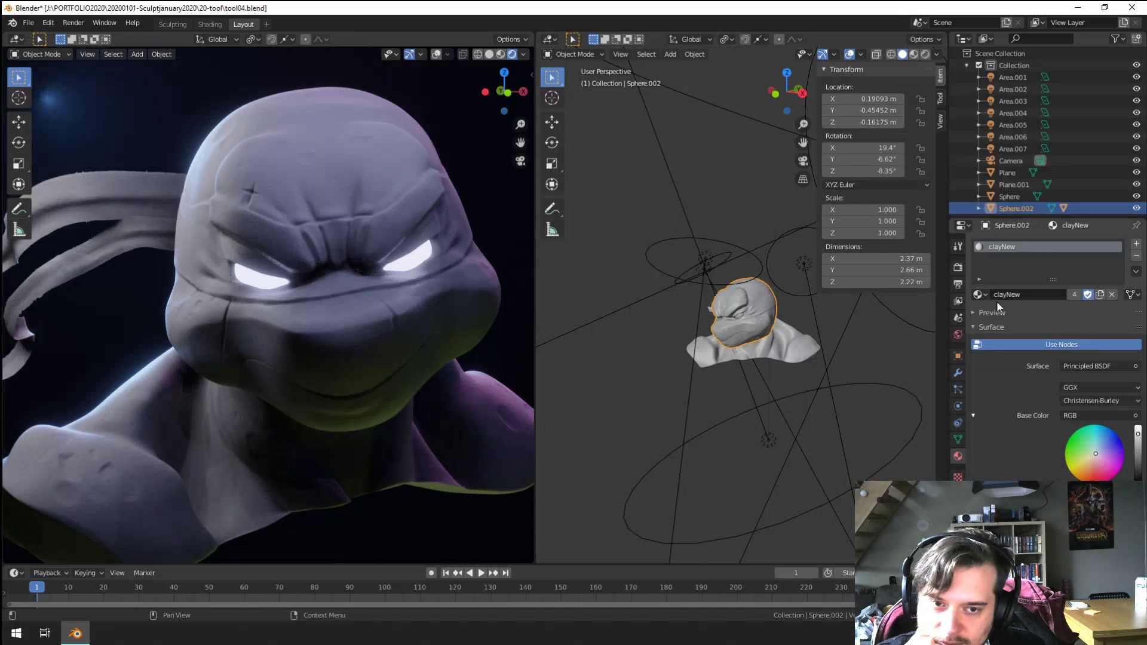
click(1097, 449)
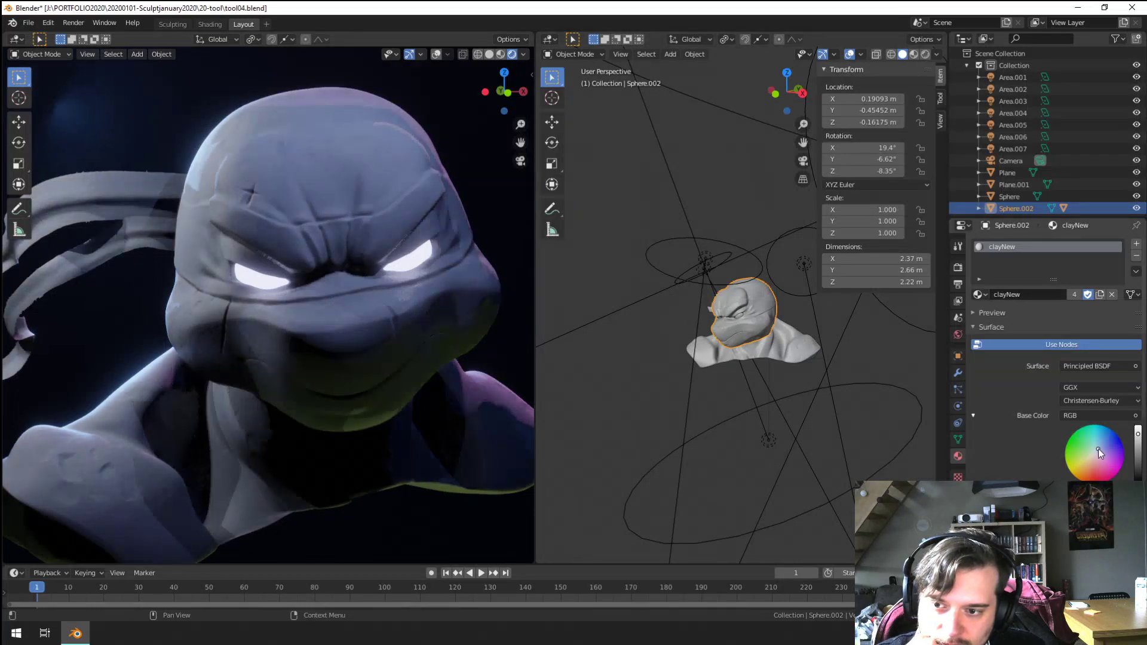
mouse_move(1094, 457)
mouse_down()
mouse_move(1078, 471)
mouse_move(1105, 471)
mouse_move(1068, 451)
mouse_move(1077, 447)
mouse_up()
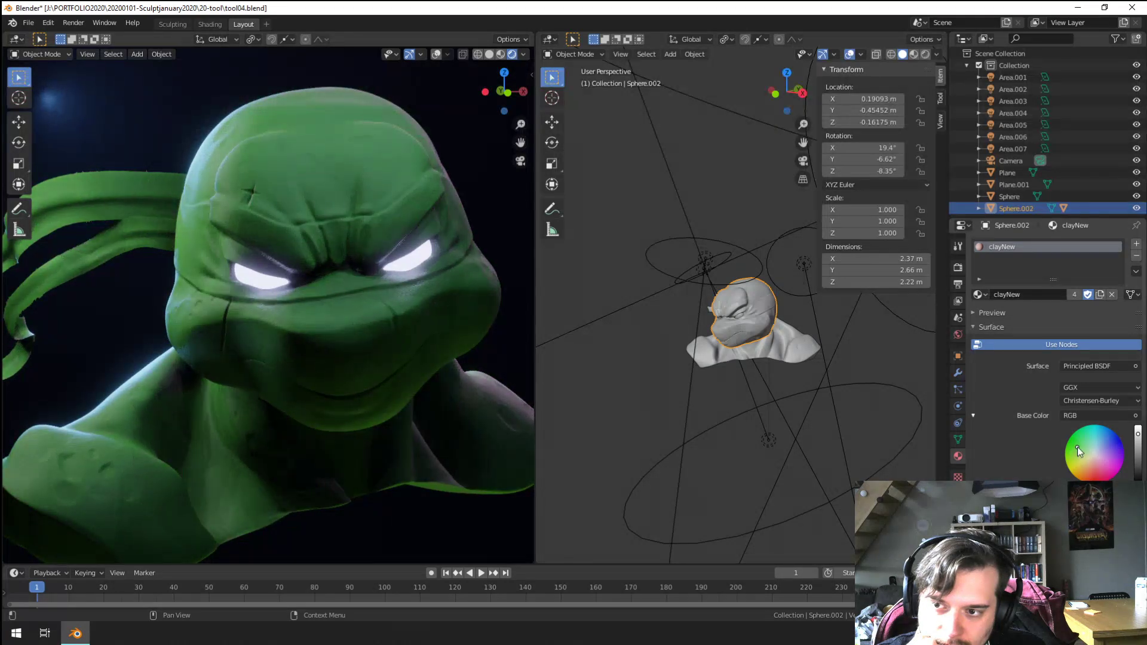
scroll(326, 342, down, 4)
scroll(369, 349, down, 2)
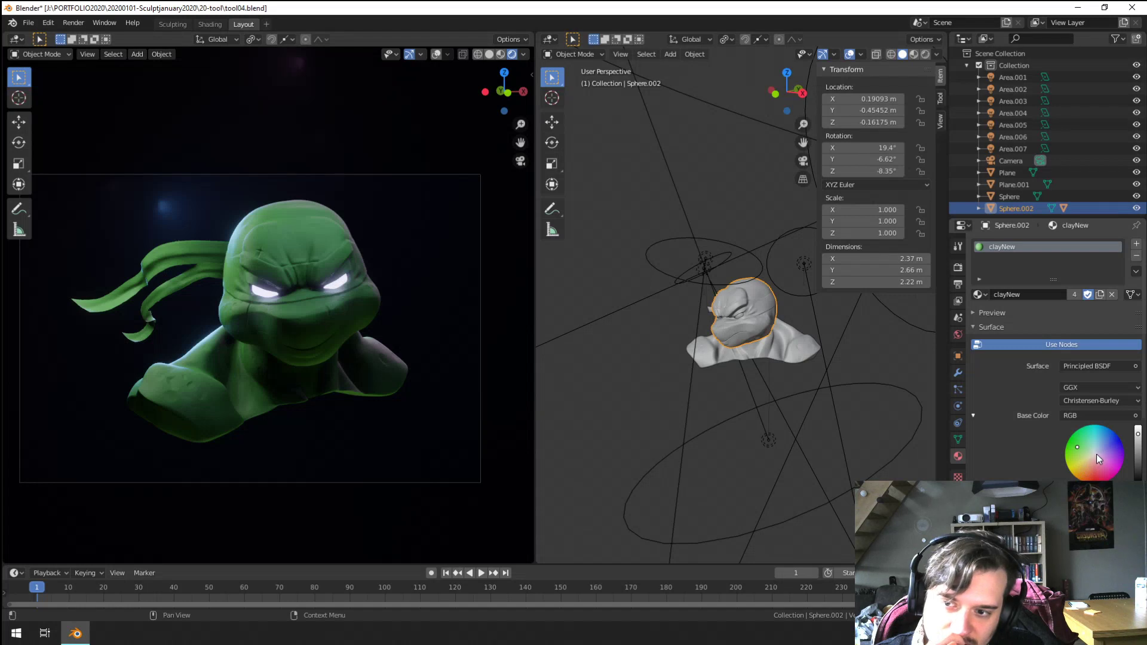
drag(1096, 454, 1070, 452)
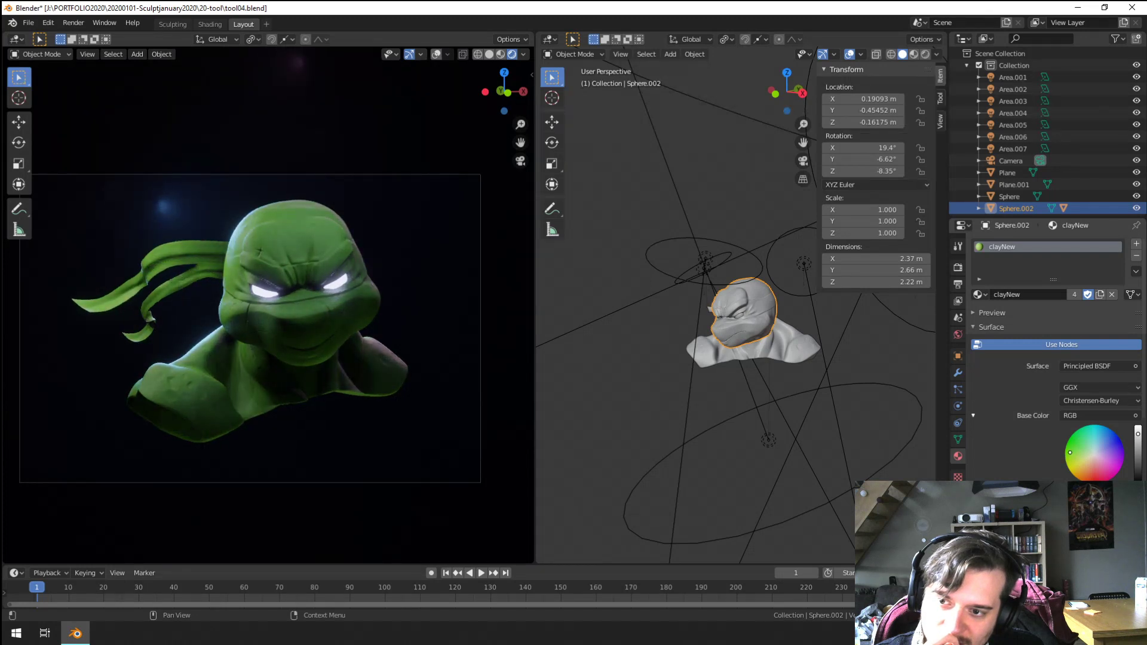
Step: Change the Area.005 light behind the bust to a saturated magenta and raise its power to 1023.1 W
scroll(793, 338, down, 3)
middle_drag(793, 339, 775, 308)
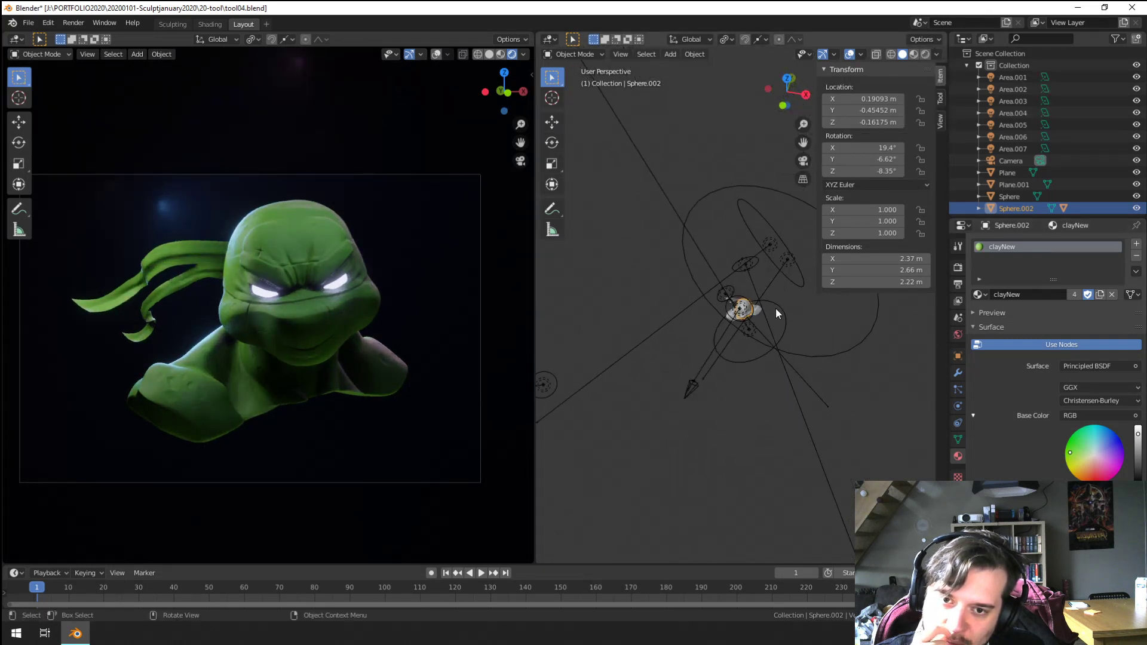
click(792, 291)
click(1046, 309)
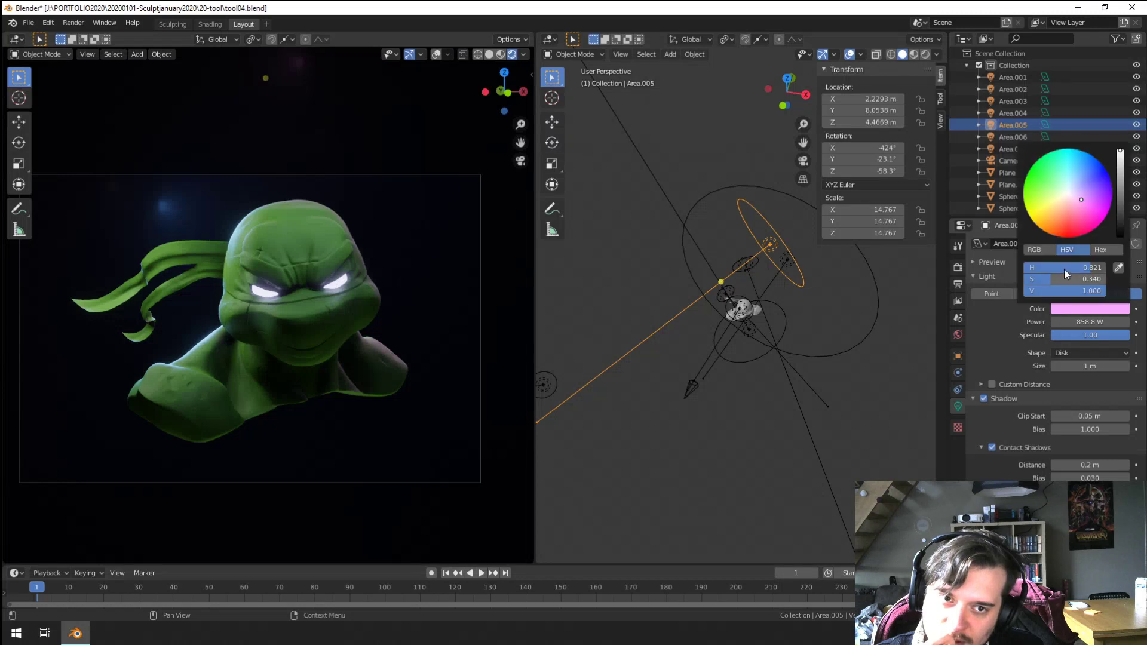
click(1096, 213)
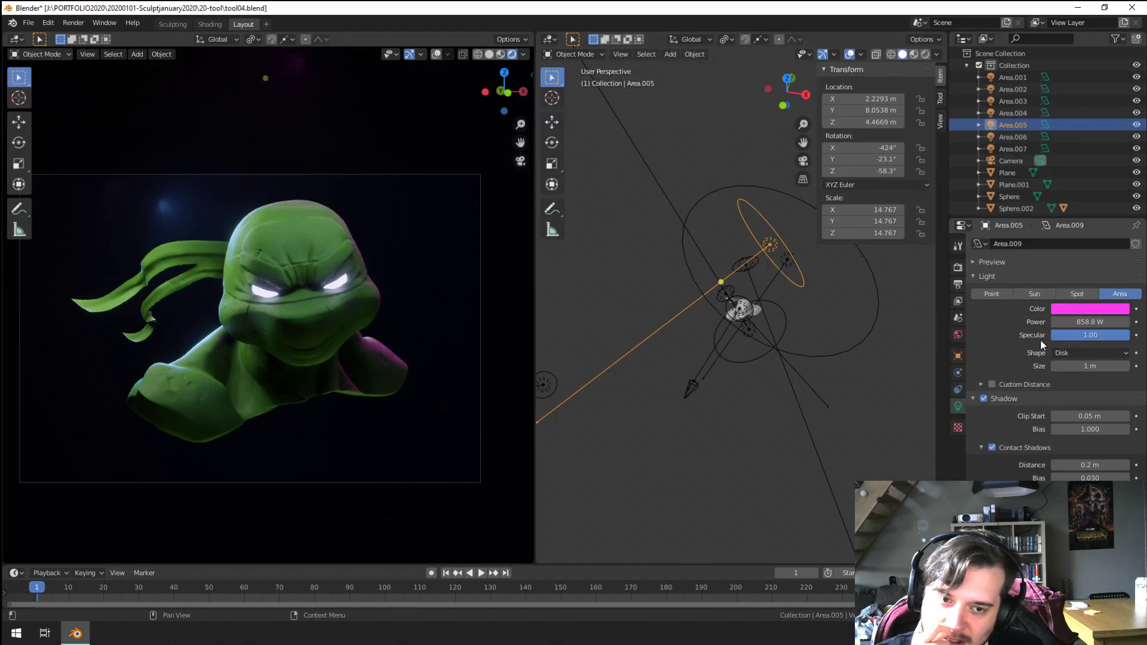
drag(1090, 322, 1111, 322)
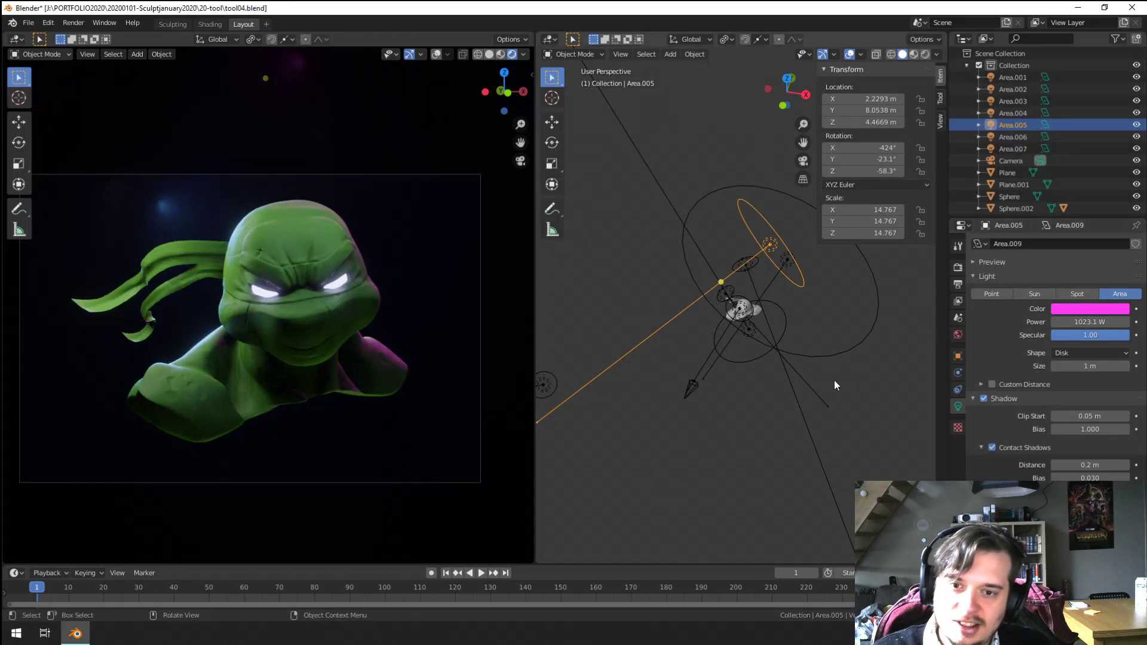
Step: Change the Area.001 light color to a warm tan-orange, trying magenta and green along the way
middle_drag(834, 380, 724, 339)
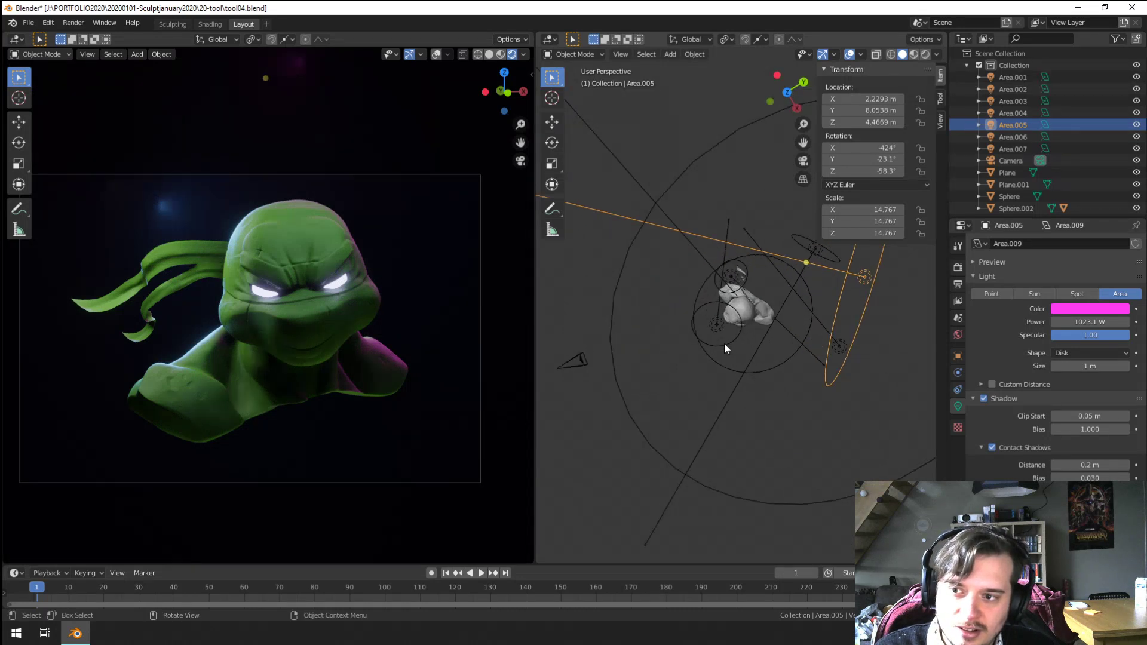
click(724, 343)
click(1069, 309)
click(1087, 204)
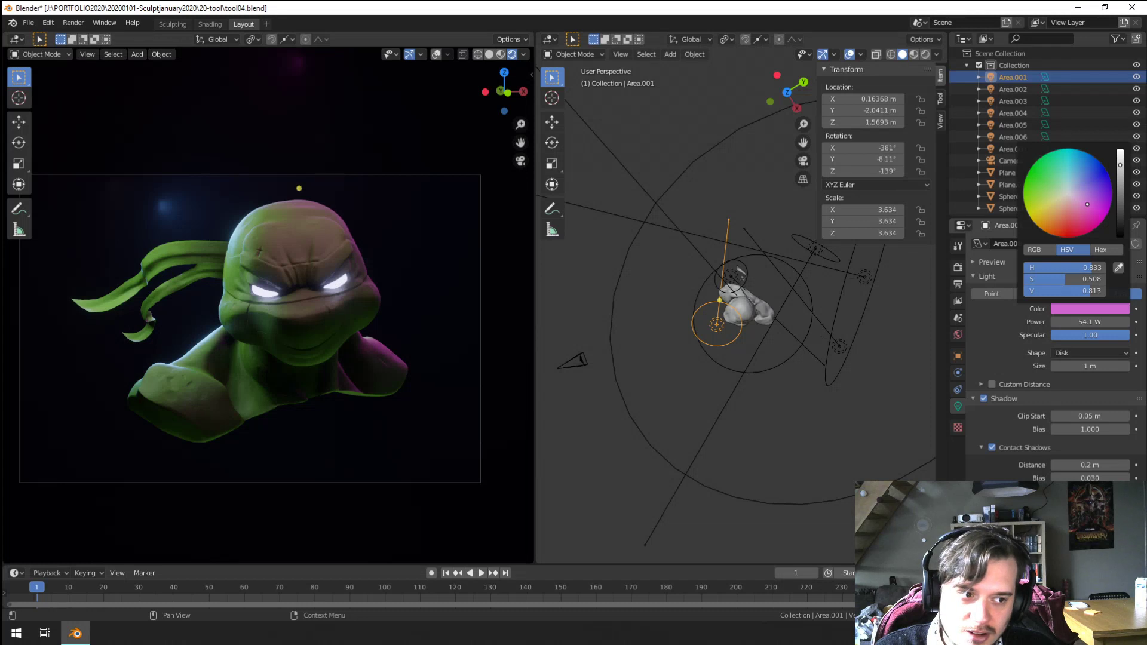
click(1060, 197)
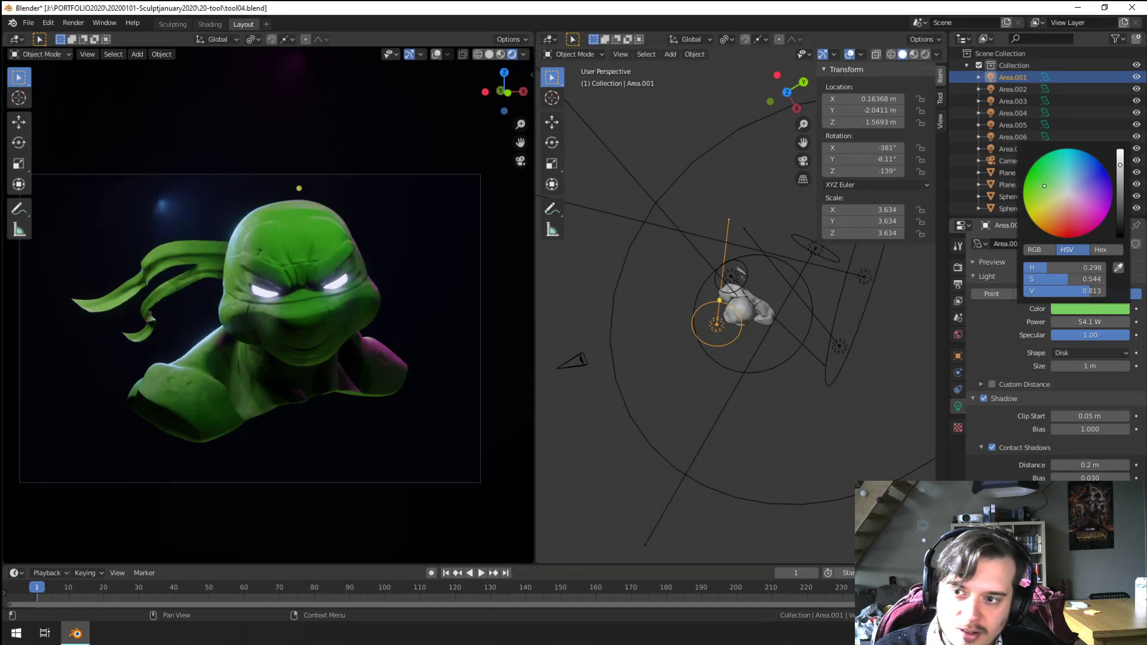
drag(1060, 197, 1049, 215)
Step: Place Area.001 above the head at about X 0.82, Y -1.94, Z 1.54 m and enlarge it to scale 3.718
middle_drag(794, 287, 762, 302)
key(g)
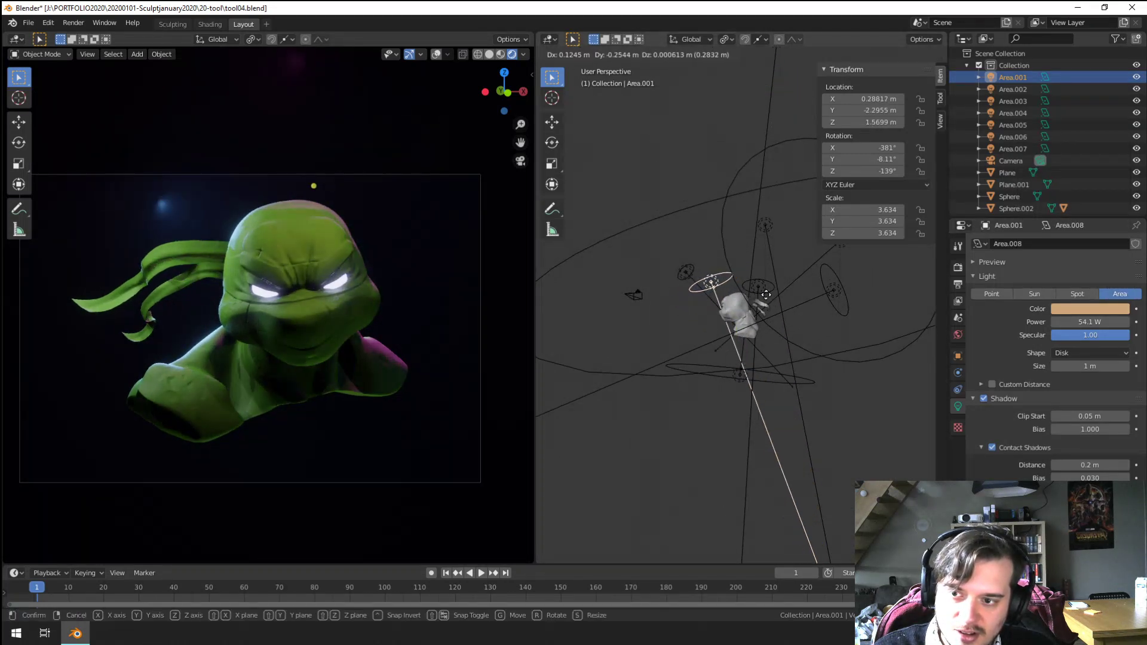
click(767, 296)
key(s)
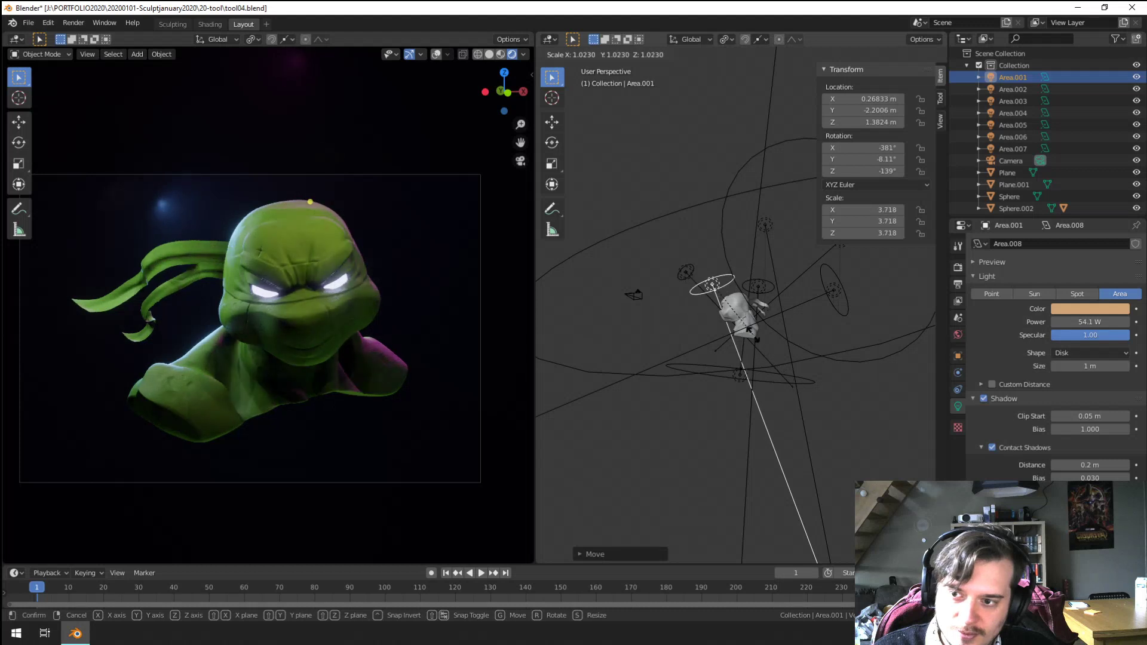
click(754, 338)
scroll(748, 332, up, 4)
middle_drag(747, 328, 854, 351)
key(g)
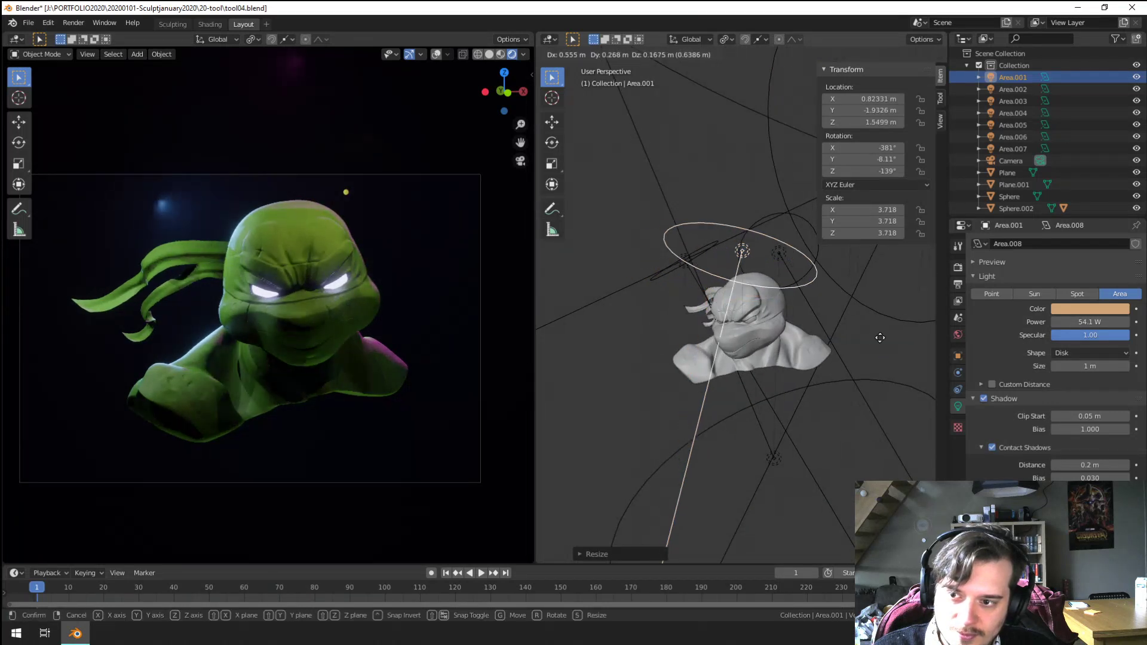
click(864, 349)
Step: Change the Area.006 underlight color to a light pink with hue 0.851 and saturation 0.381
scroll(602, 387, down, 5)
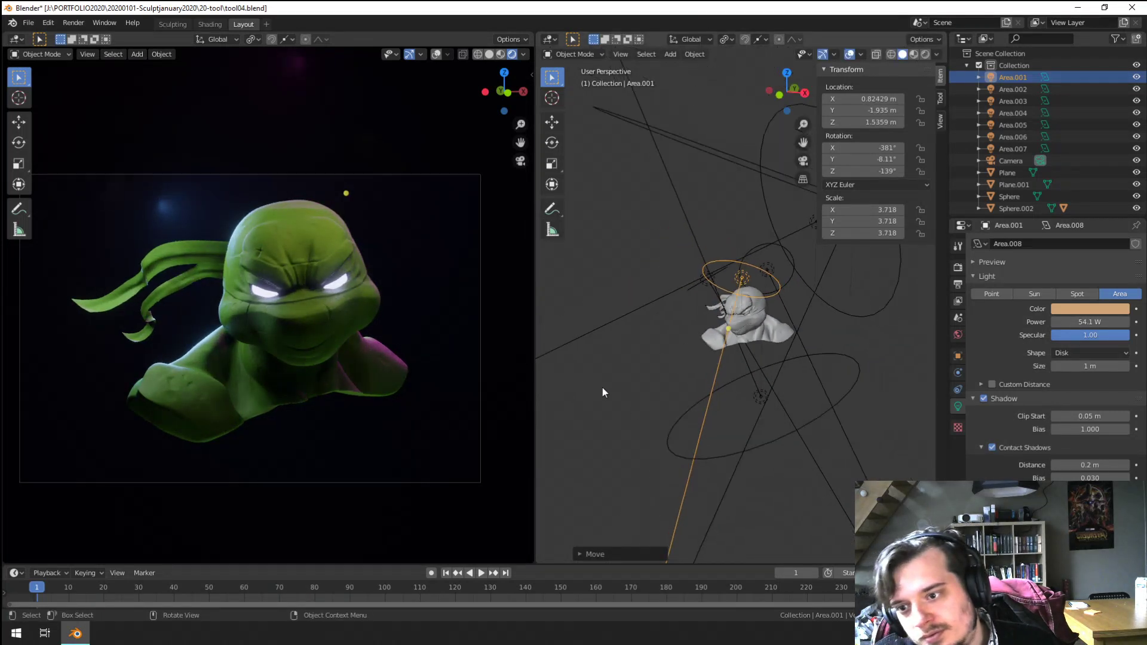
click(777, 366)
click(779, 364)
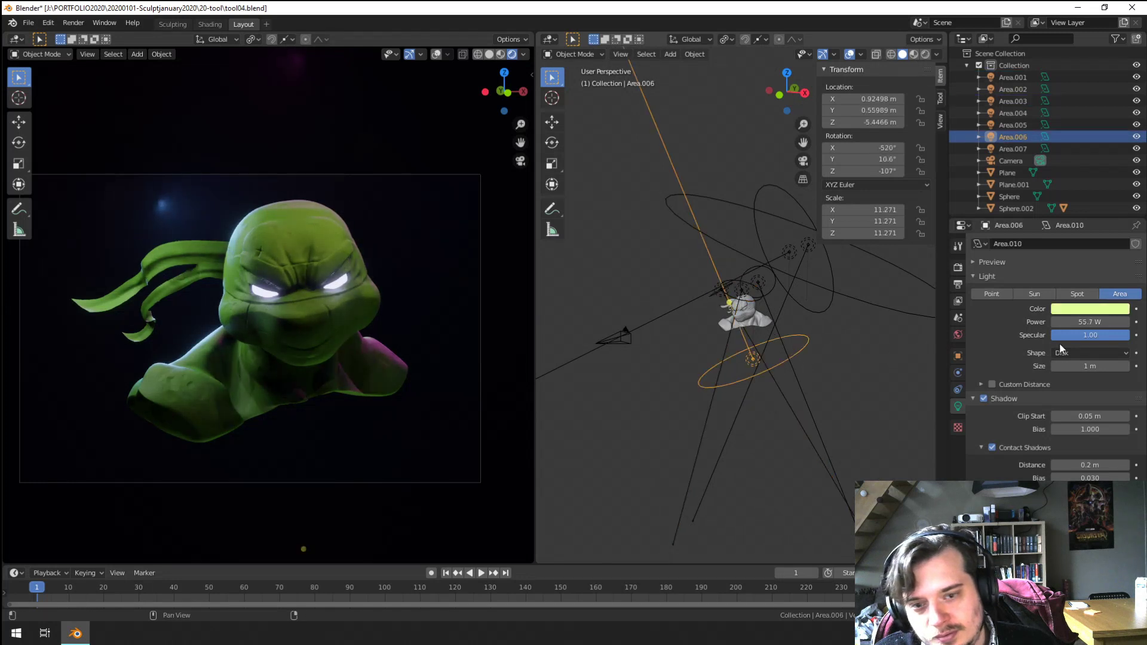
click(1090, 309)
drag(1102, 209, 1081, 203)
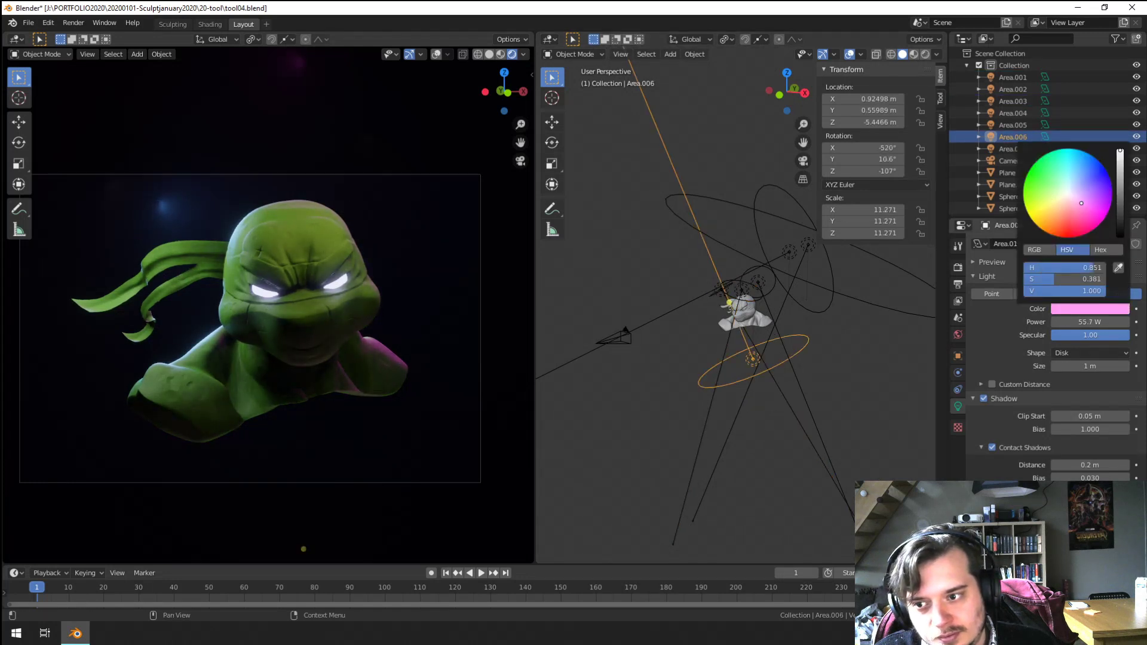
Step: Move Area.006 to about X 2.01, Y 1.23, Z -4.38 m below the bust and resize it to scale 11.586
key(s)
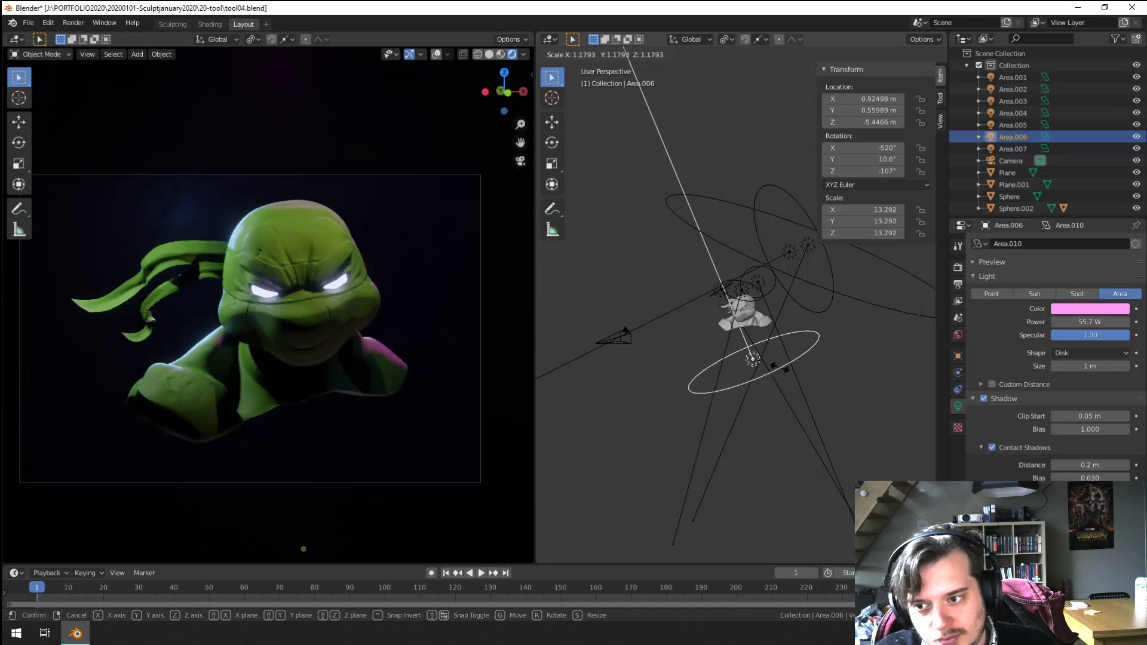
click(792, 379)
key(g)
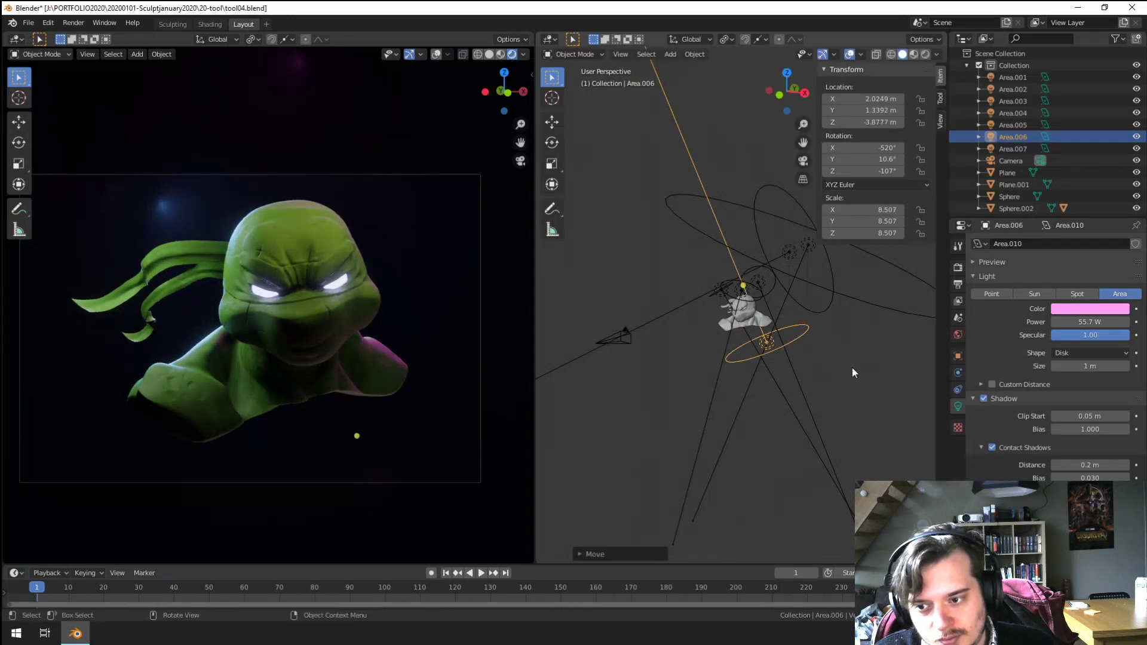
click(853, 375)
key(s)
click(884, 382)
Step: Raise the Area.006 power to 162 W and shift its color to a stronger hot pink
click(1085, 309)
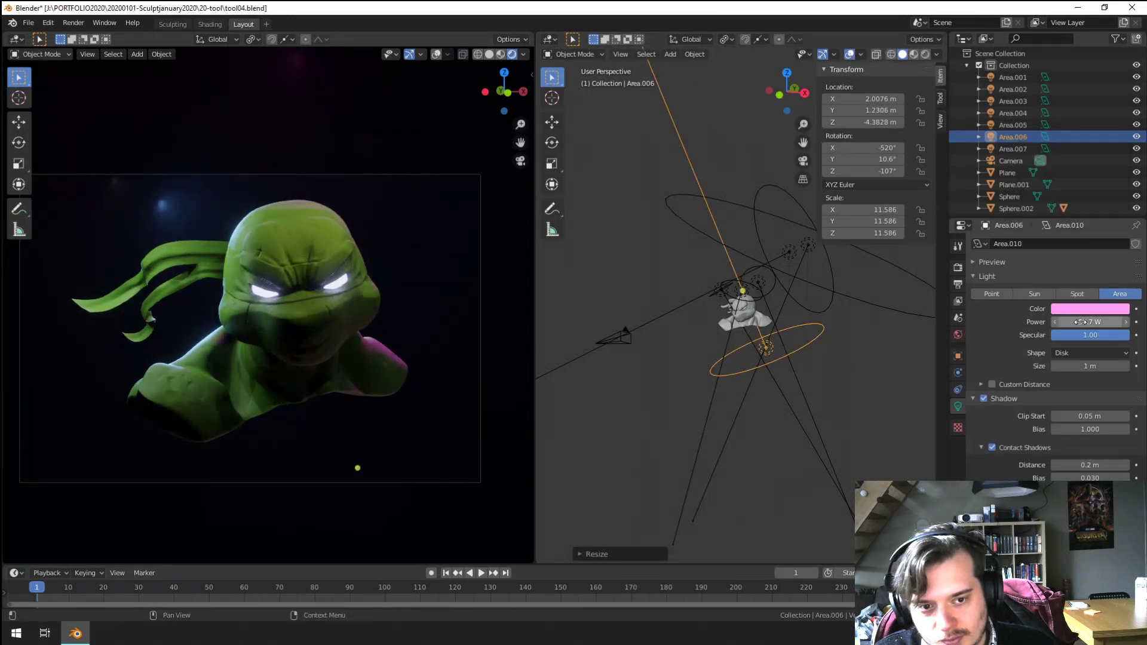
drag(1088, 321, 1059, 323)
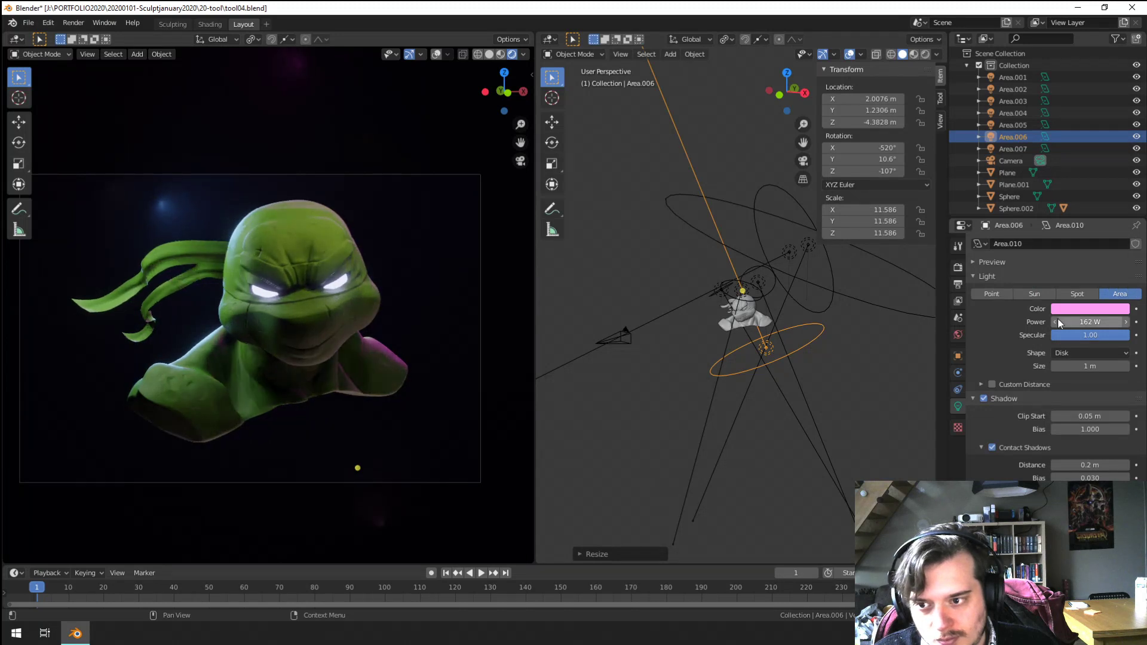
click(1096, 308)
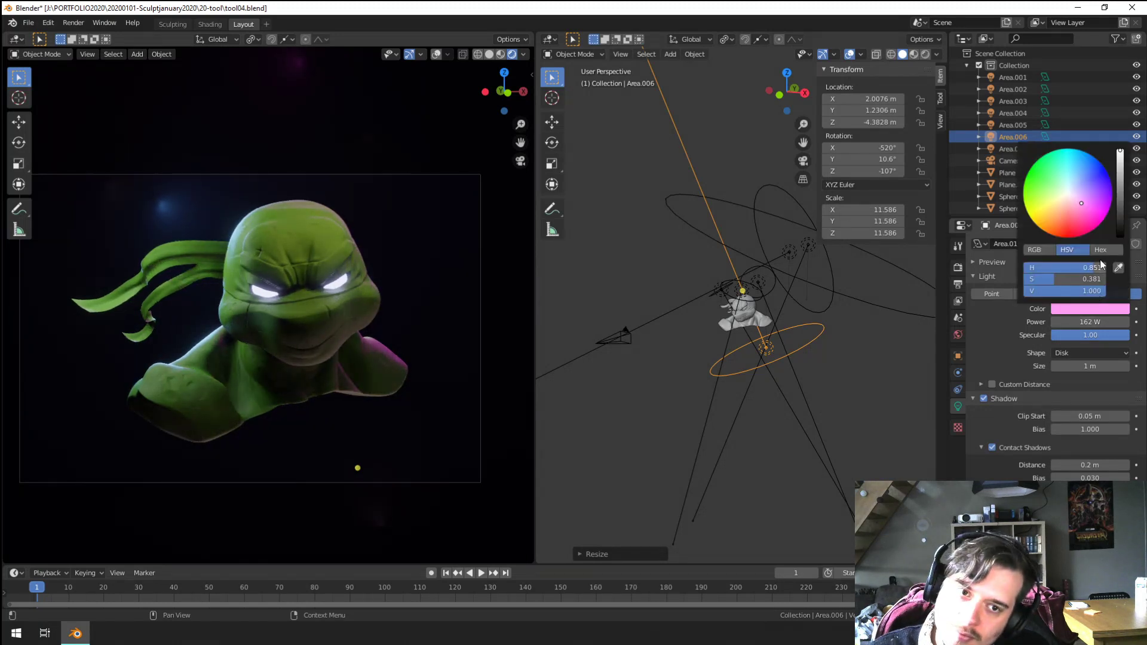
click(1077, 209)
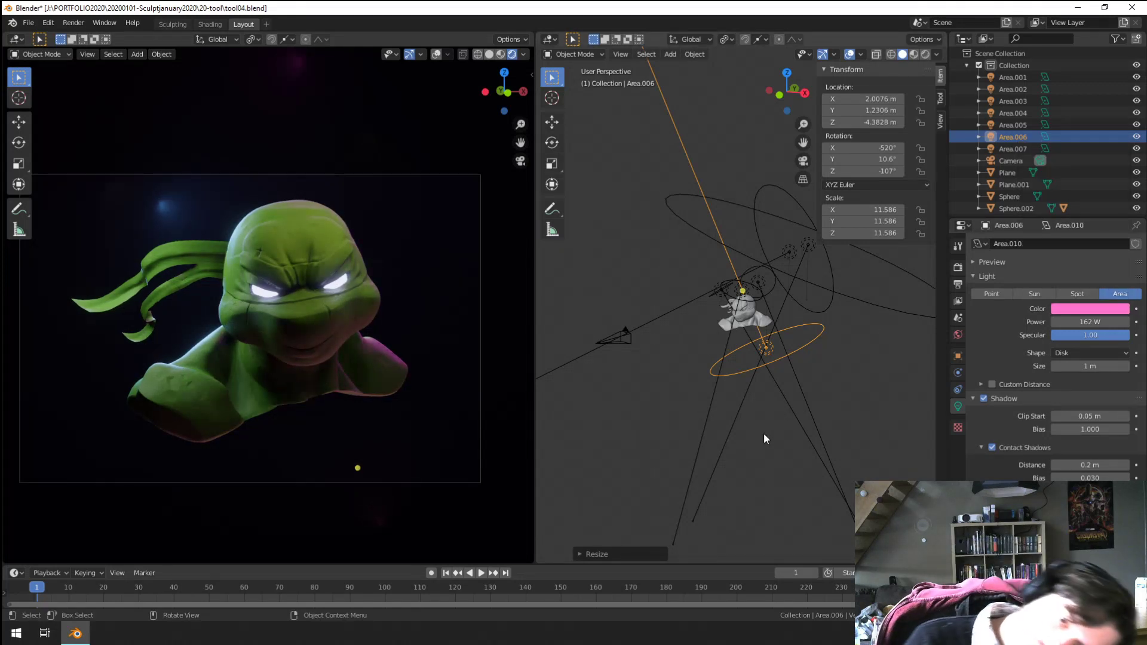
Step: Give the upper bandana tail its own copy of the clayNew material and make its base color a dark muted purple
scroll(733, 260, up, 8)
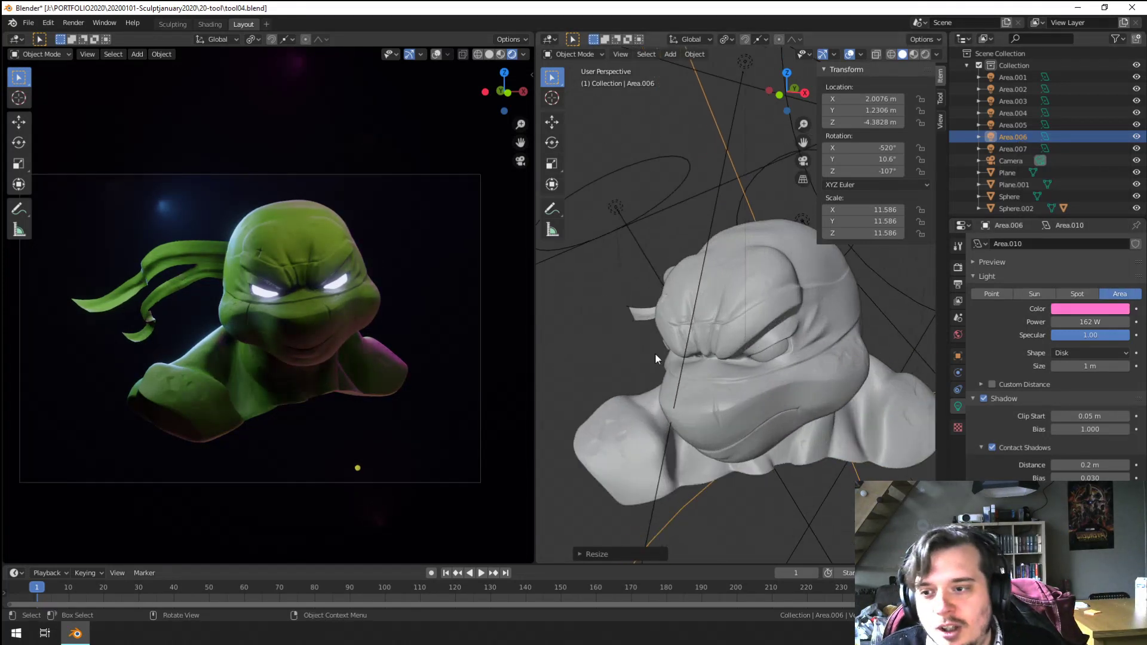
middle_drag(655, 352, 728, 359)
click(634, 291)
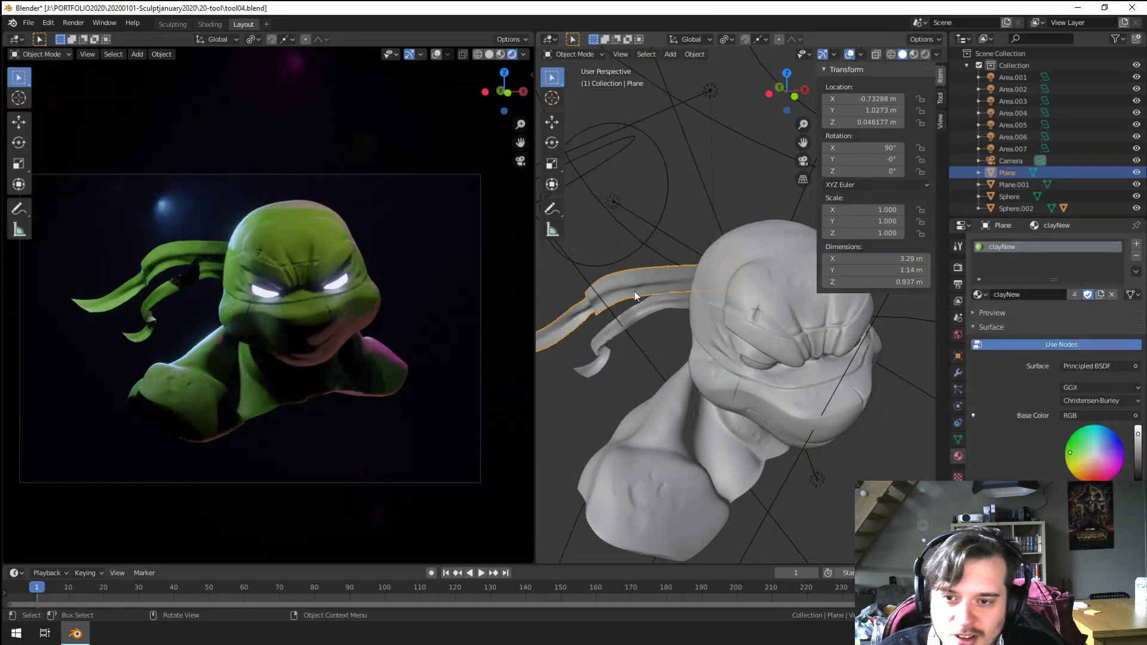
click(1100, 294)
click(1094, 455)
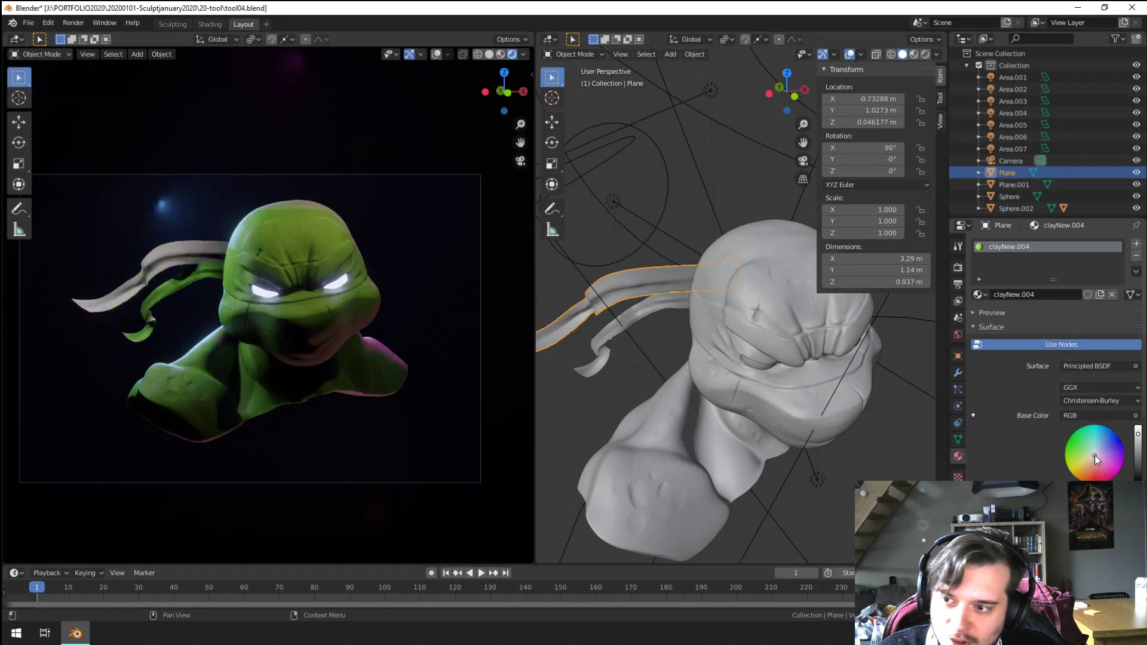
mouse_move(1137, 434)
mouse_down()
mouse_move(1137, 465)
mouse_move(1109, 443)
mouse_up()
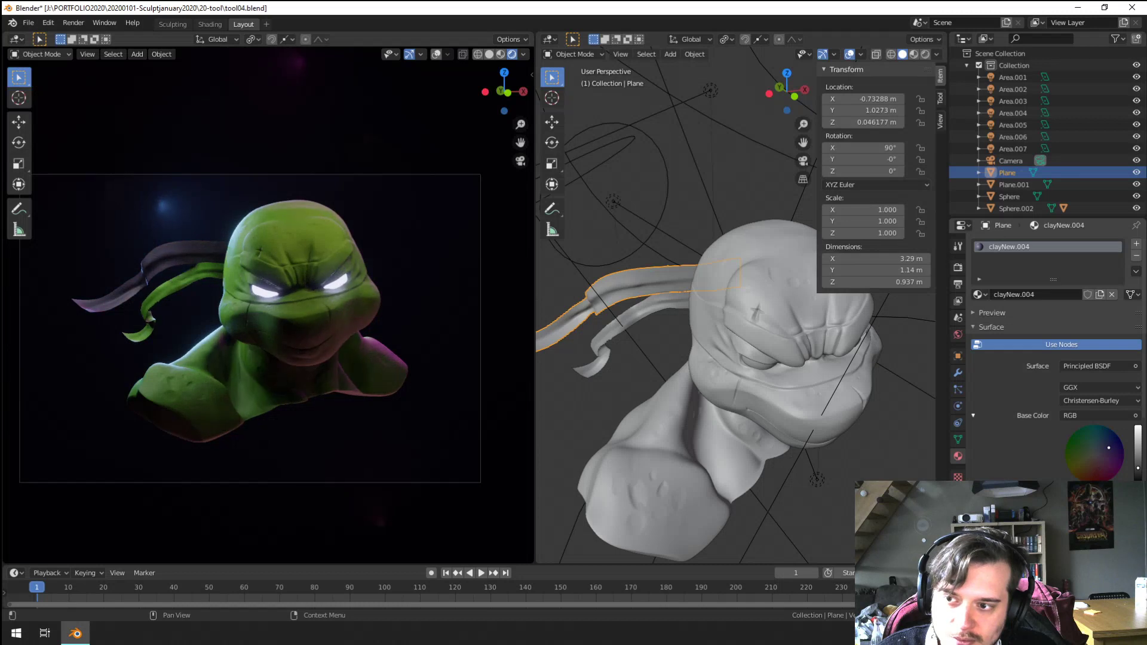
Step: Assign the clayNew.004 material to the lower bandana tail and rename that material mask
click(641, 316)
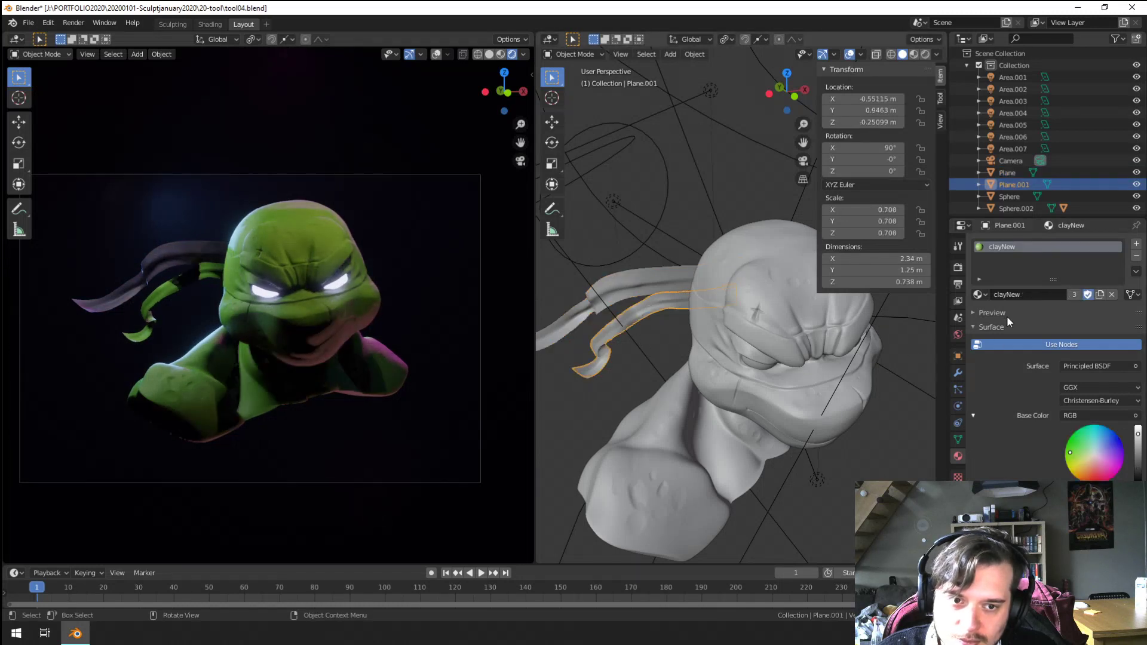
click(978, 294)
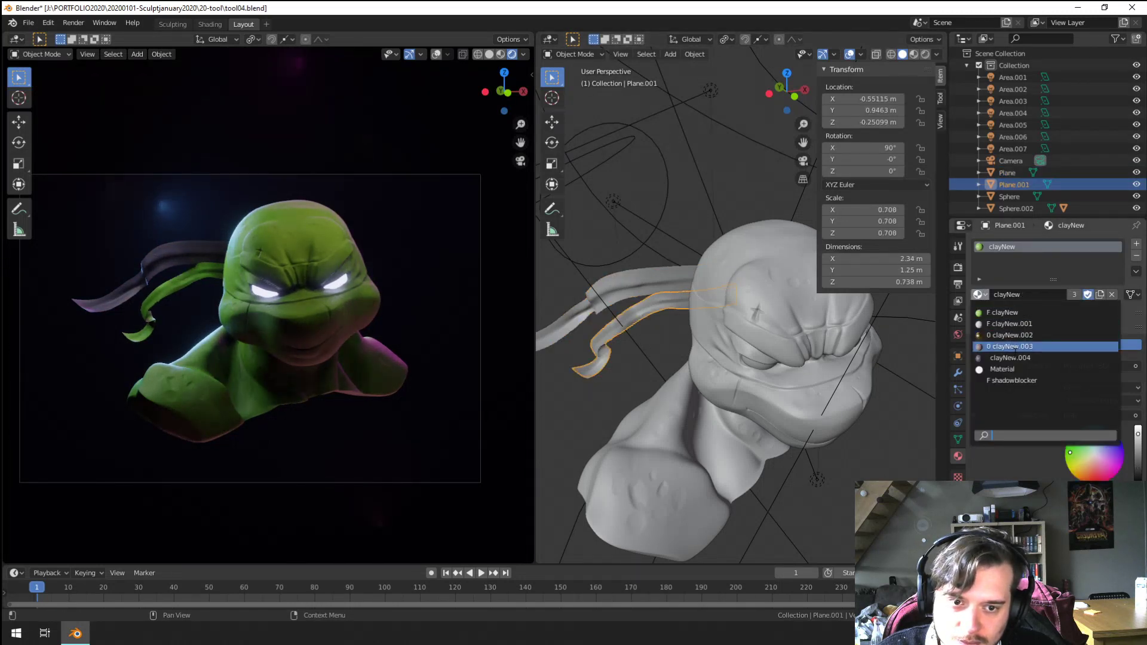
click(1015, 358)
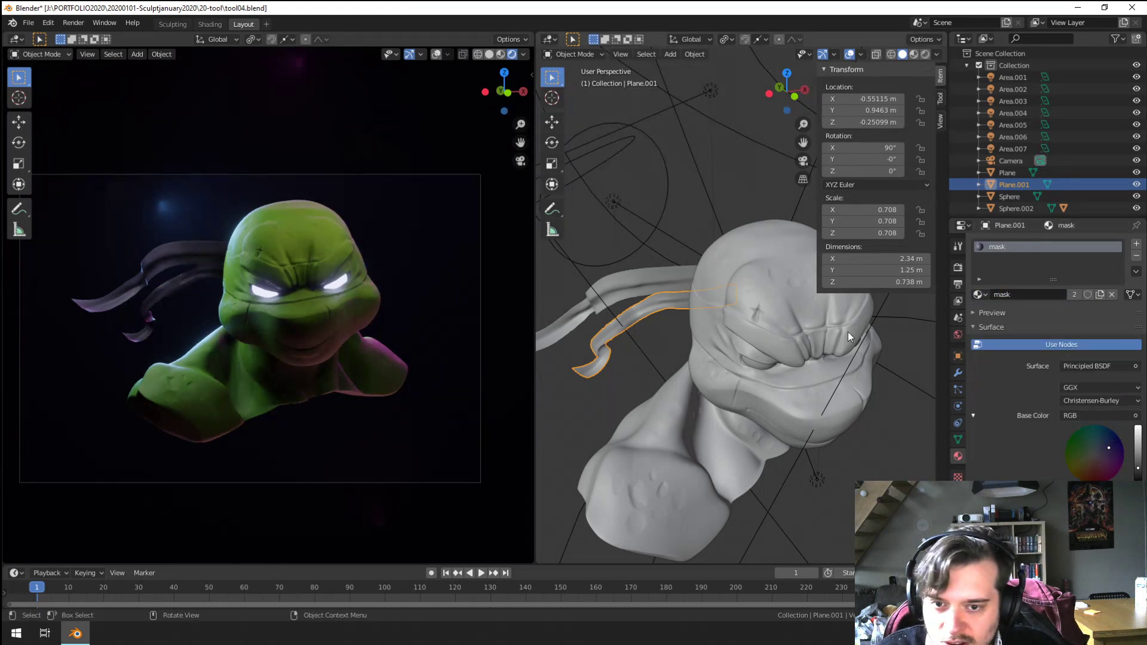
Step: Select the turtle's head and open it in the Sculpting workspace in Vertex Paint mode
click(835, 361)
middle_drag(834, 364, 785, 326)
scroll(785, 326, up, 3)
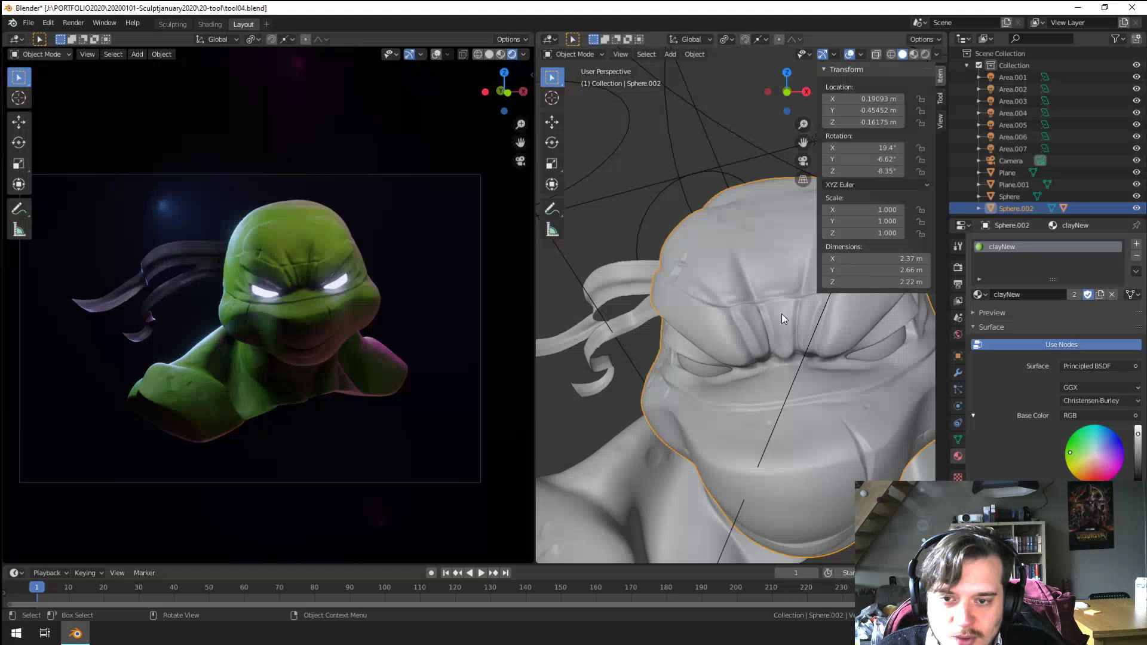
click(167, 25)
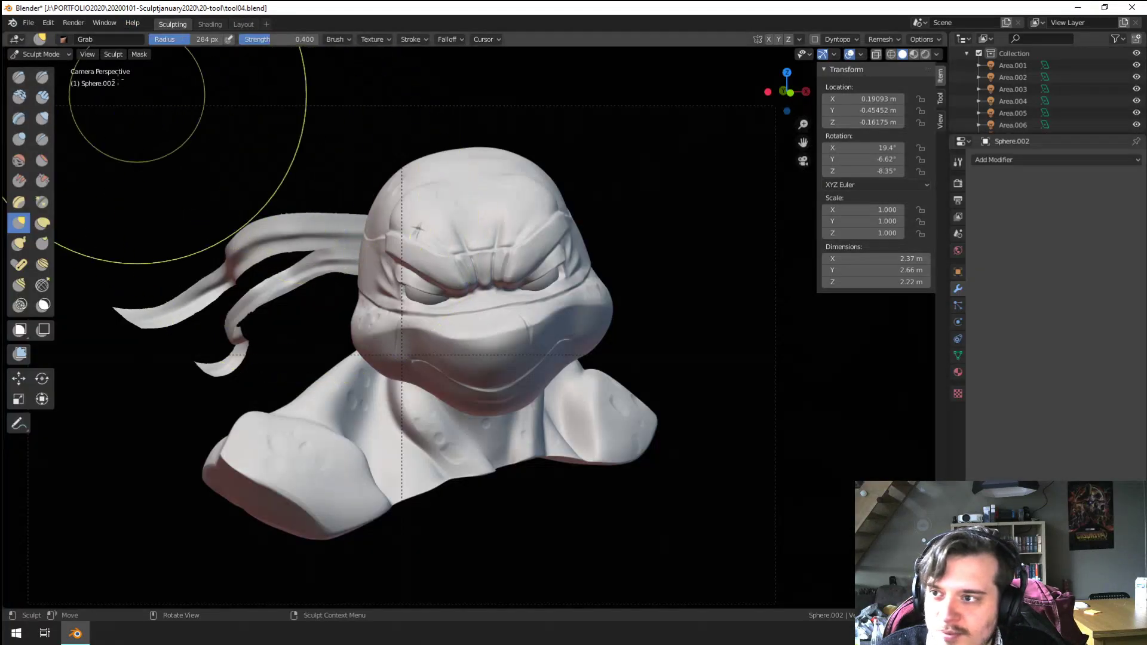
click(53, 55)
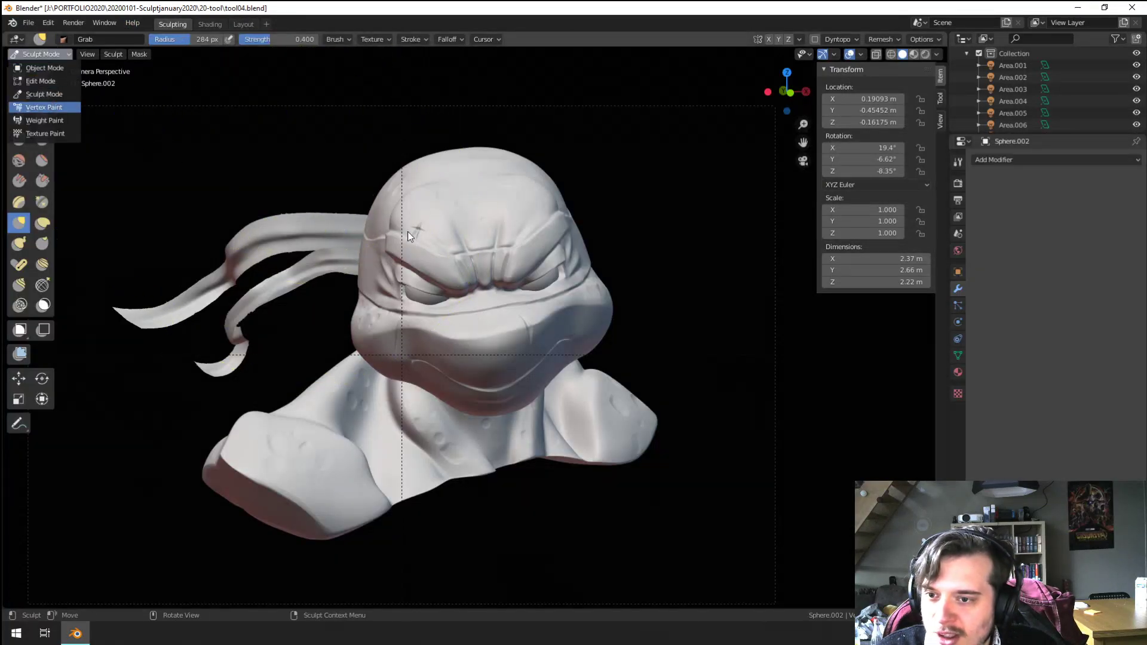
key(Return)
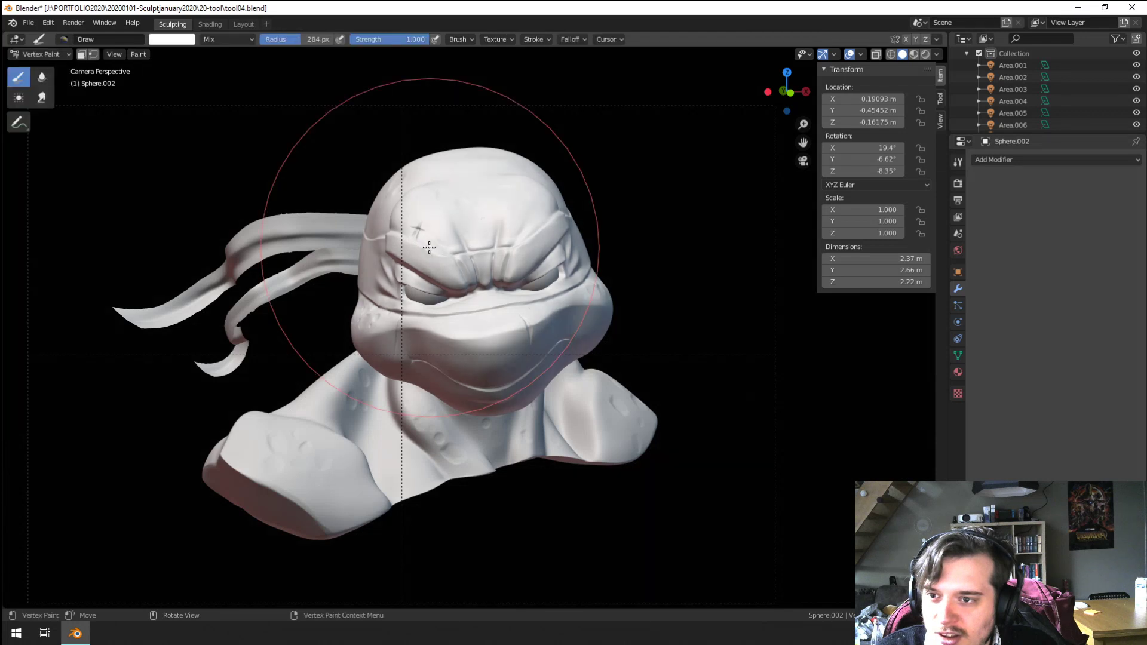
Step: Return the head to Sculpt Mode and paint a small spot on the forehead with the Mask brush
click(63, 52)
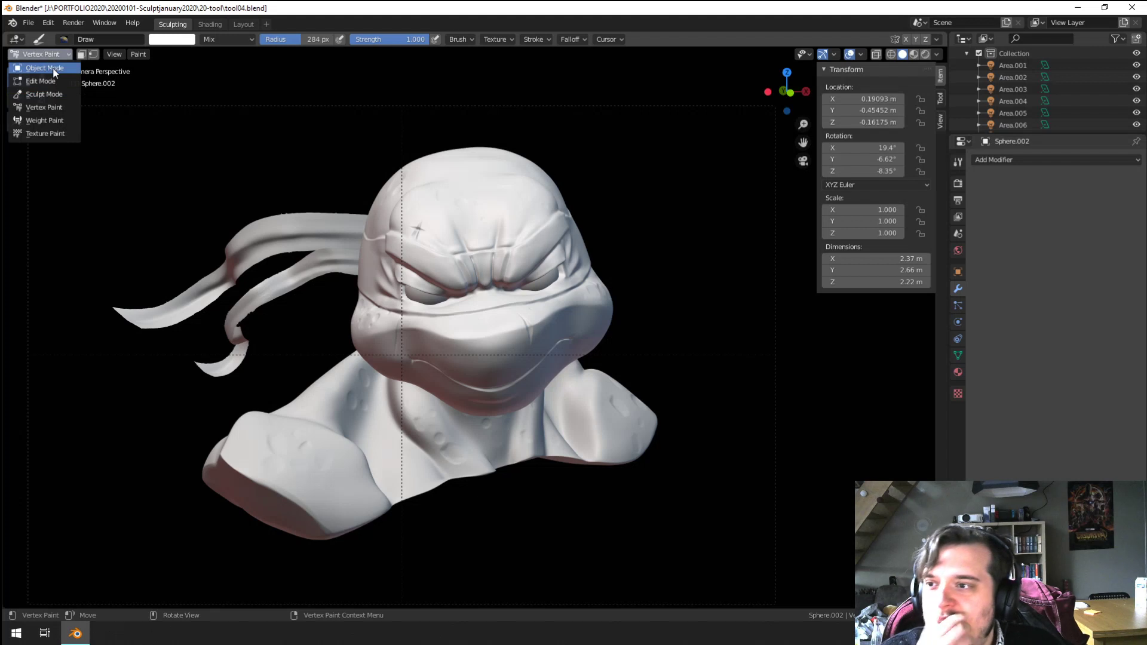
click(50, 67)
click(33, 57)
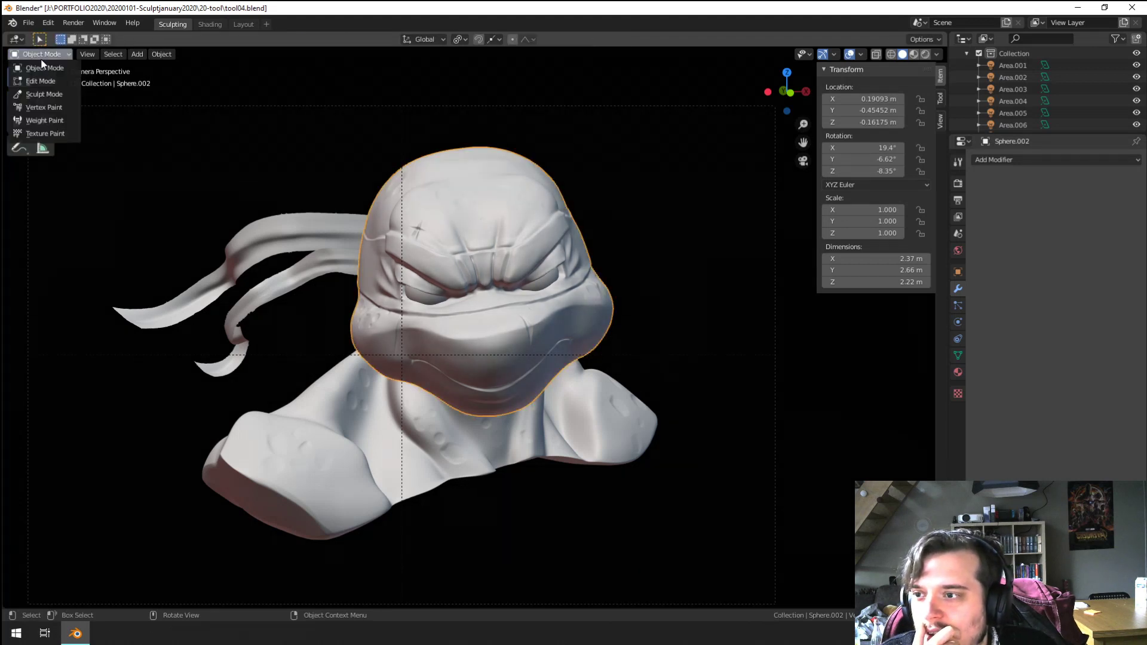
key(Return)
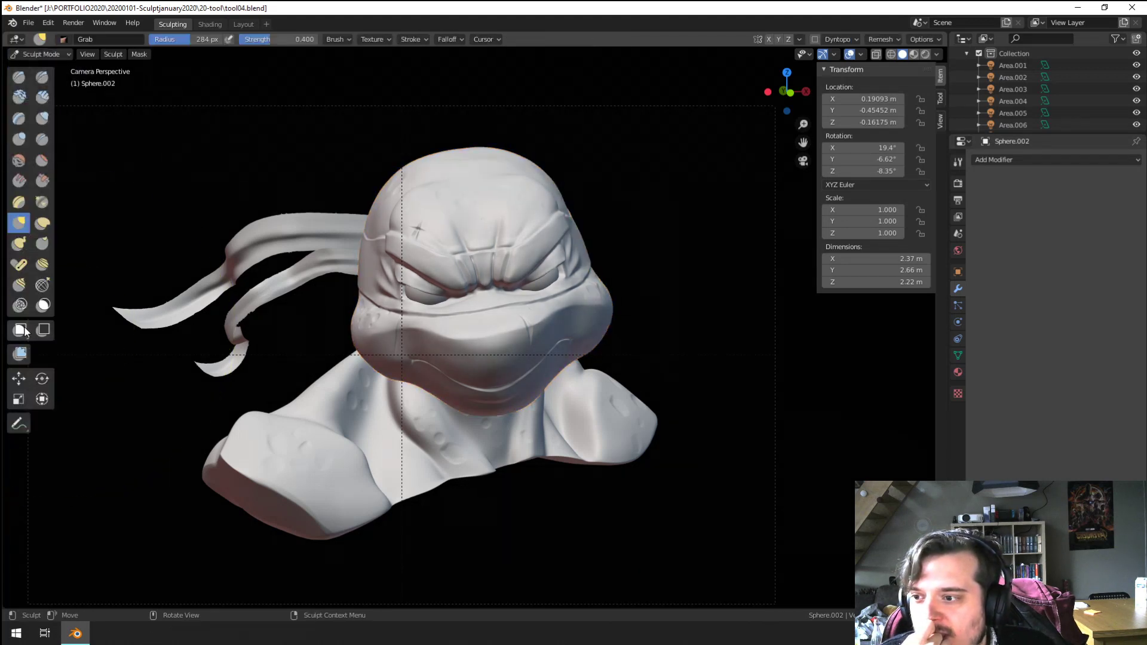
click(43, 305)
mouse_move(525, 226)
middle_down()
mouse_move(532, 205)
mouse_move(479, 317)
middle_up()
scroll(479, 317, up, 10)
mouse_move(651, 304)
mouse_down()
mouse_move(679, 301)
mouse_move(669, 302)
mouse_up()
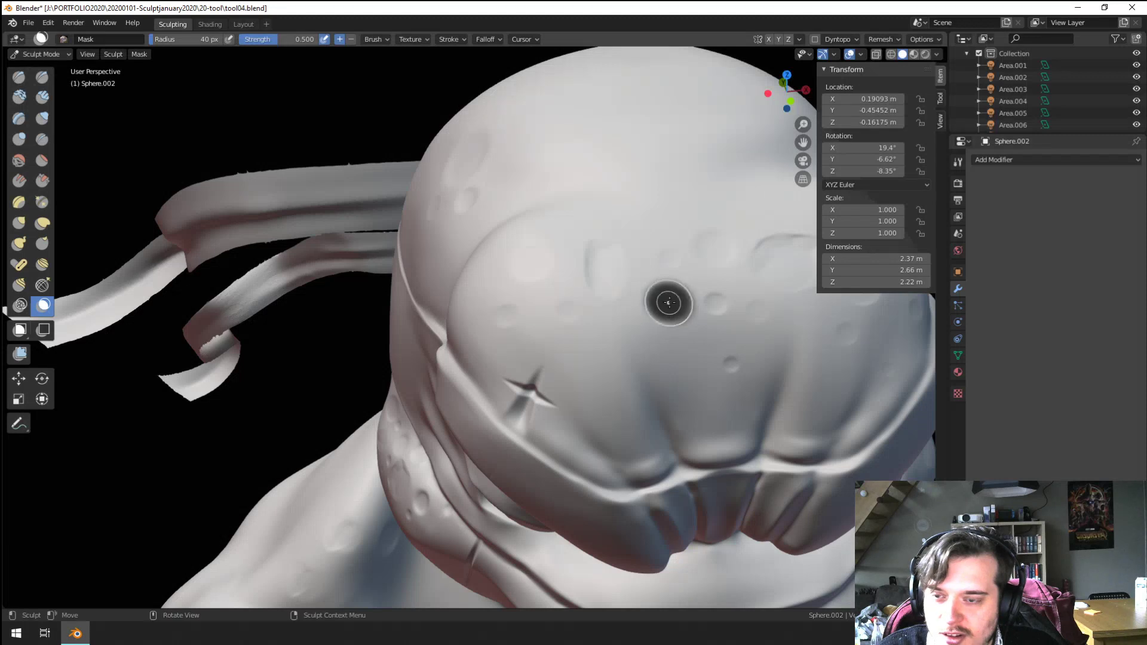
Step: Check the masked head in Edit Mode and return it to Sculpt Mode
middle_drag(660, 246, 621, 248)
click(138, 54)
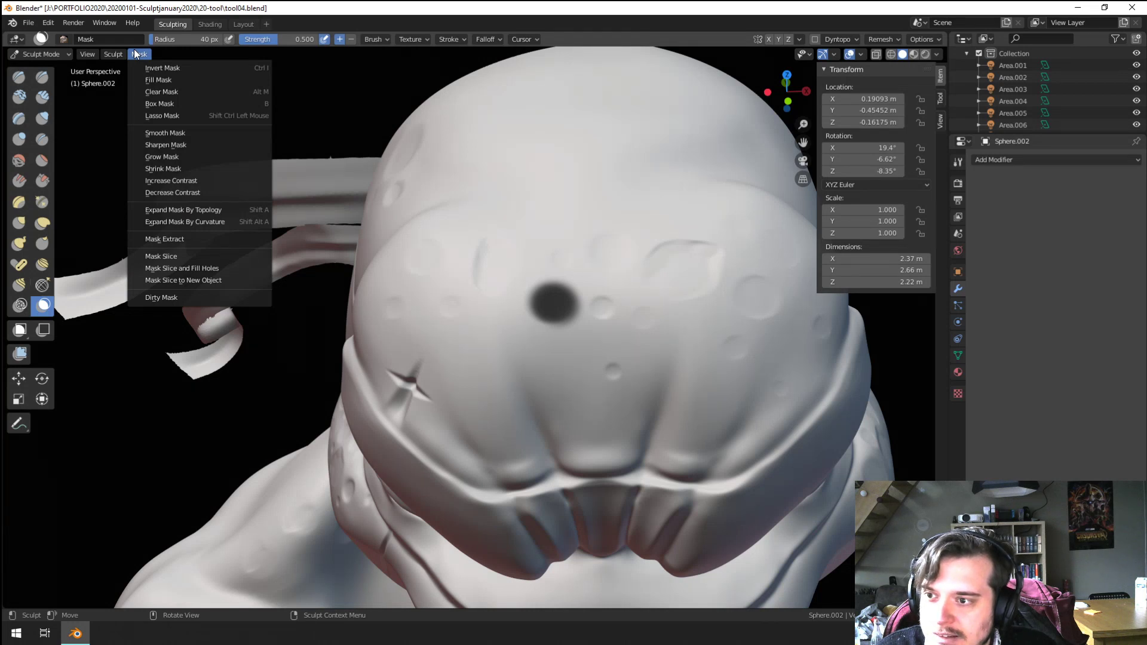
click(46, 58)
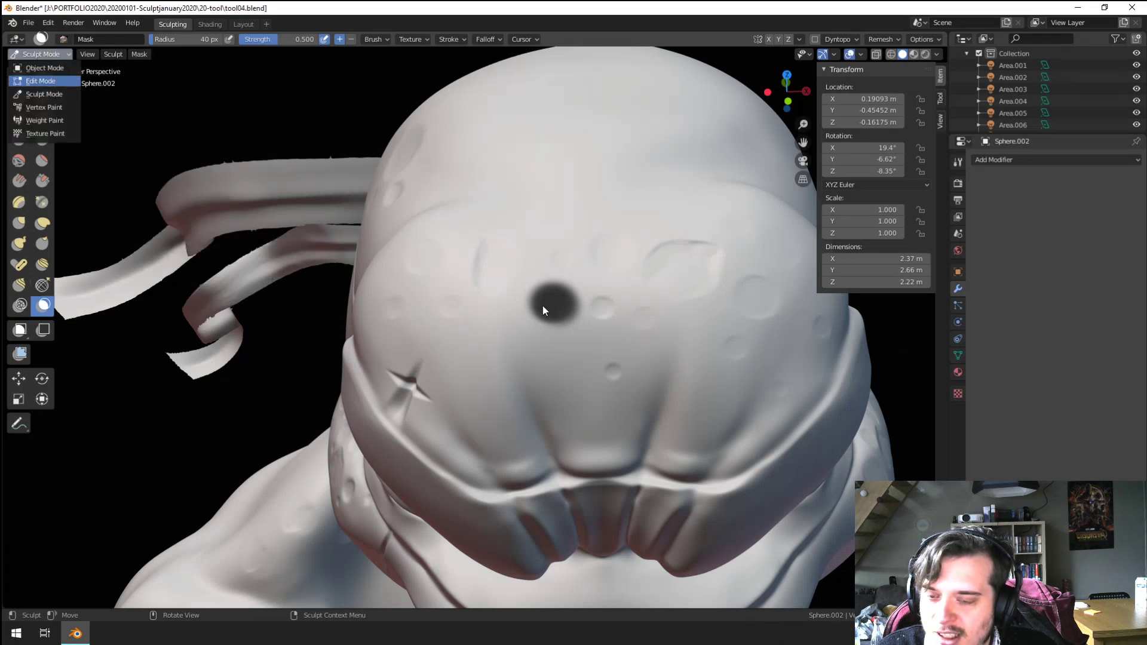
click(53, 81)
click(50, 55)
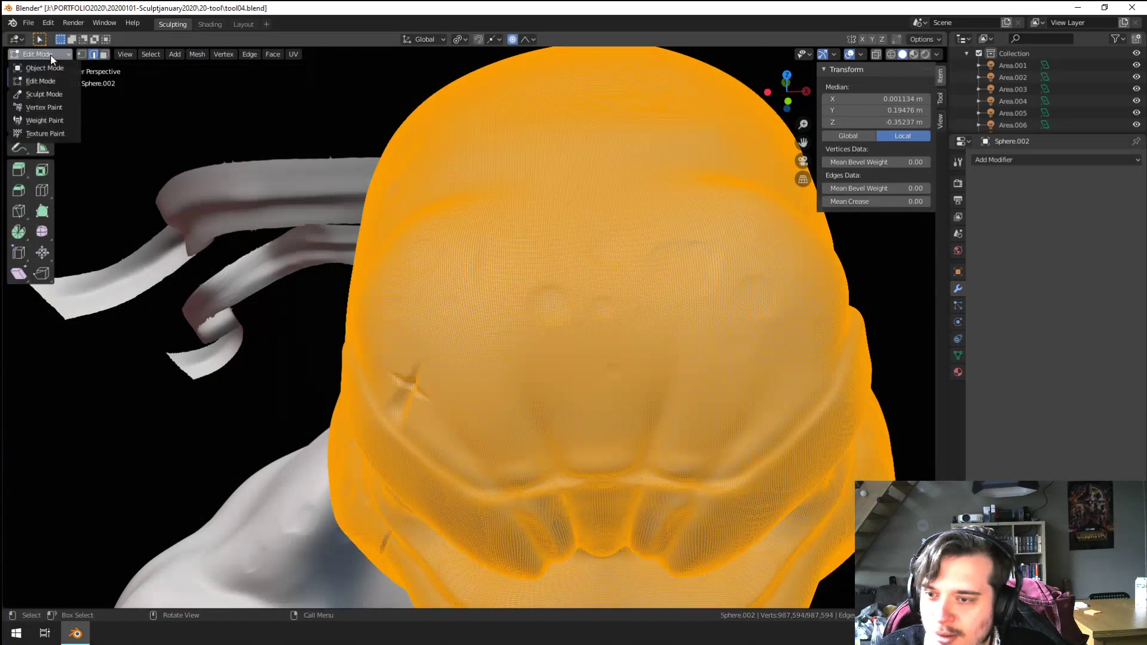
click(43, 96)
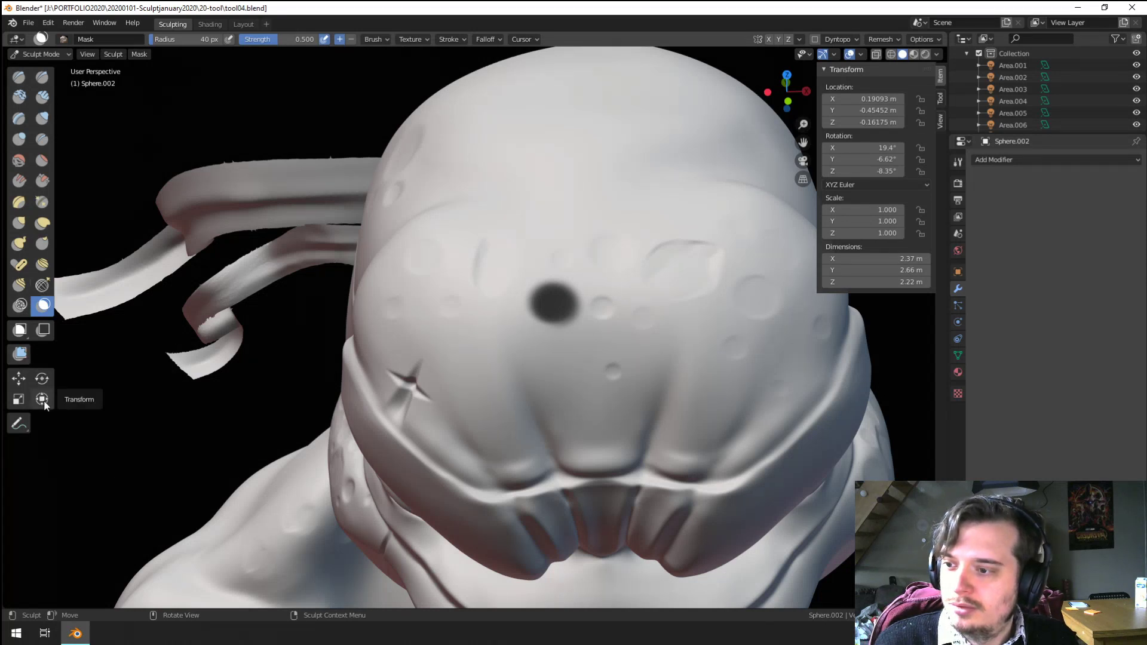
Step: Try moving the unmasked part of the head vertically around the masked forehead spot
click(20, 378)
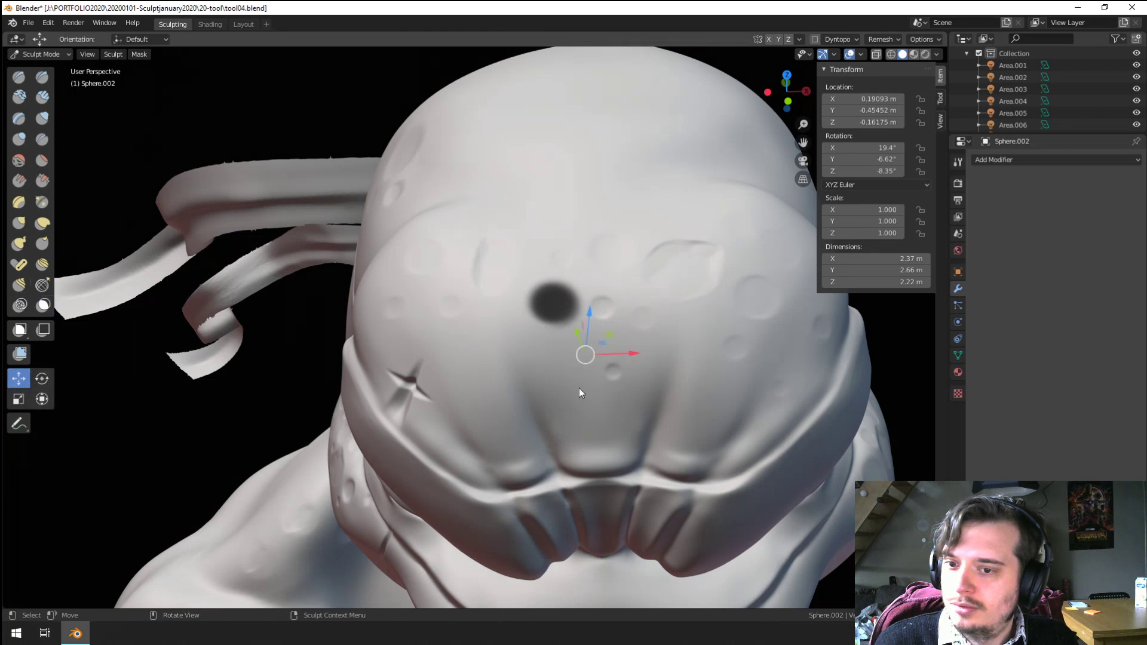
mouse_move(590, 311)
mouse_down()
mouse_move(589, 331)
mouse_move(587, 276)
mouse_up()
scroll(573, 342, down, 5)
middle_drag(573, 342, 559, 343)
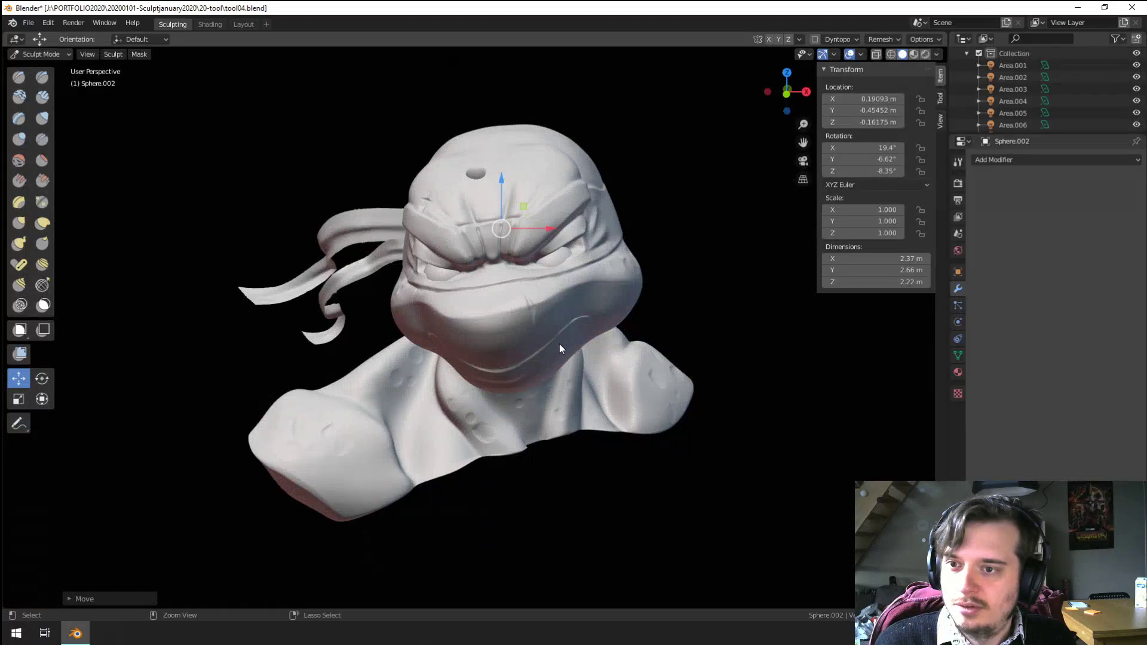
scroll(553, 327, up, 3)
drag(522, 137, 522, 151)
middle_drag(522, 151, 560, 208)
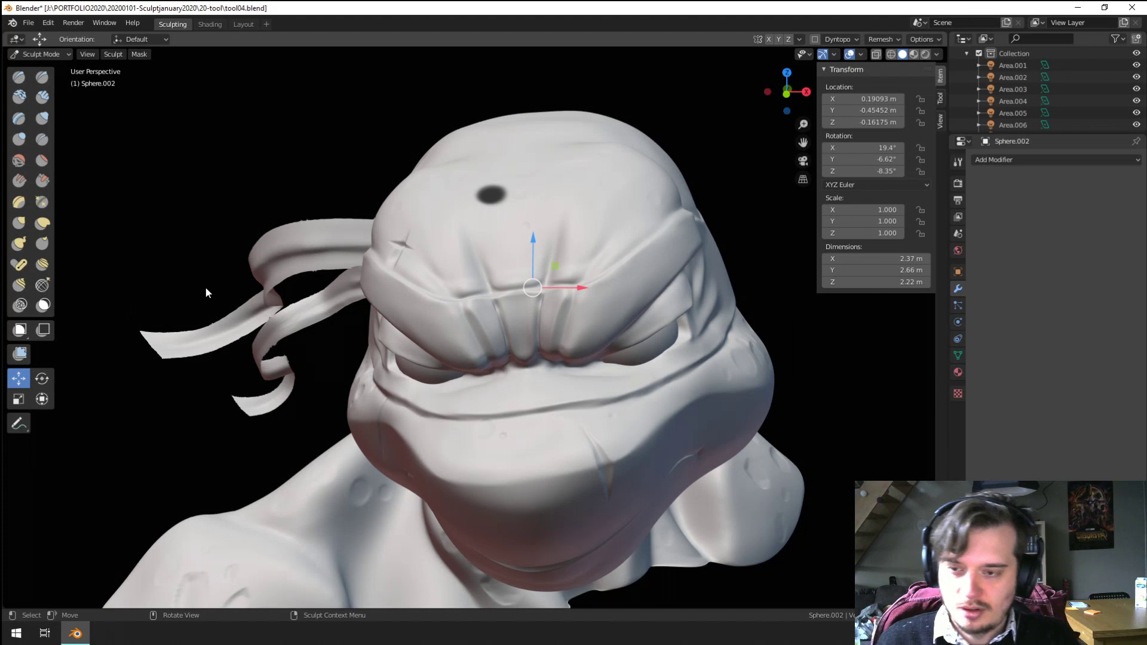
Step: Invert the head's mask and try moving the unmasked forehead spot vertically
key(i)
key(ctrl+i)
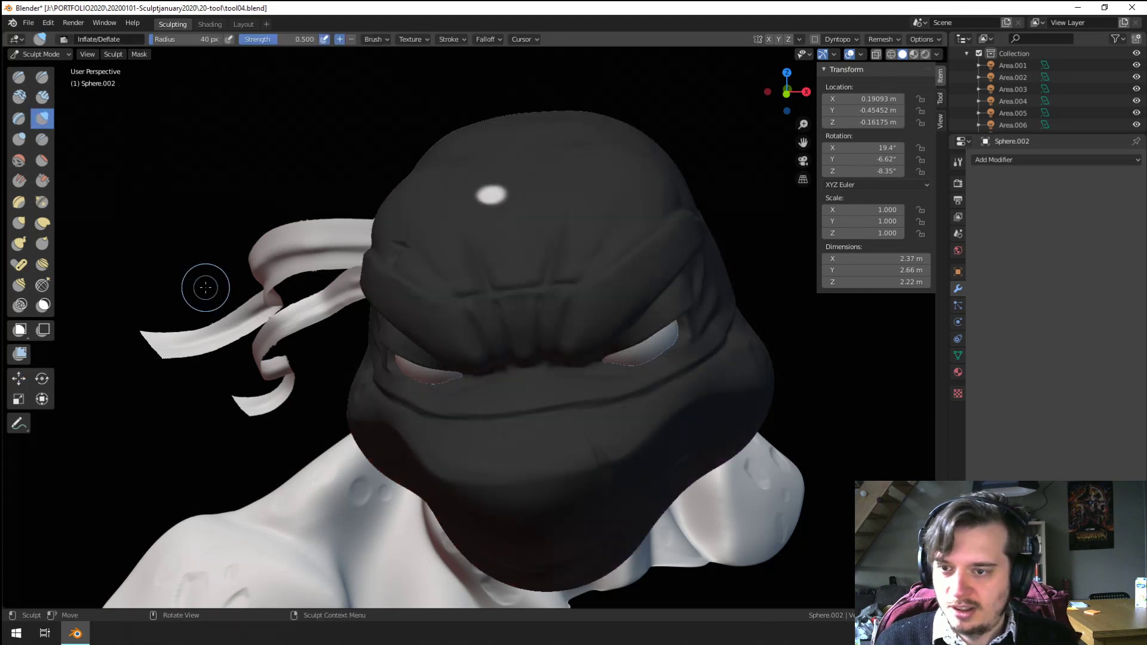
click(20, 379)
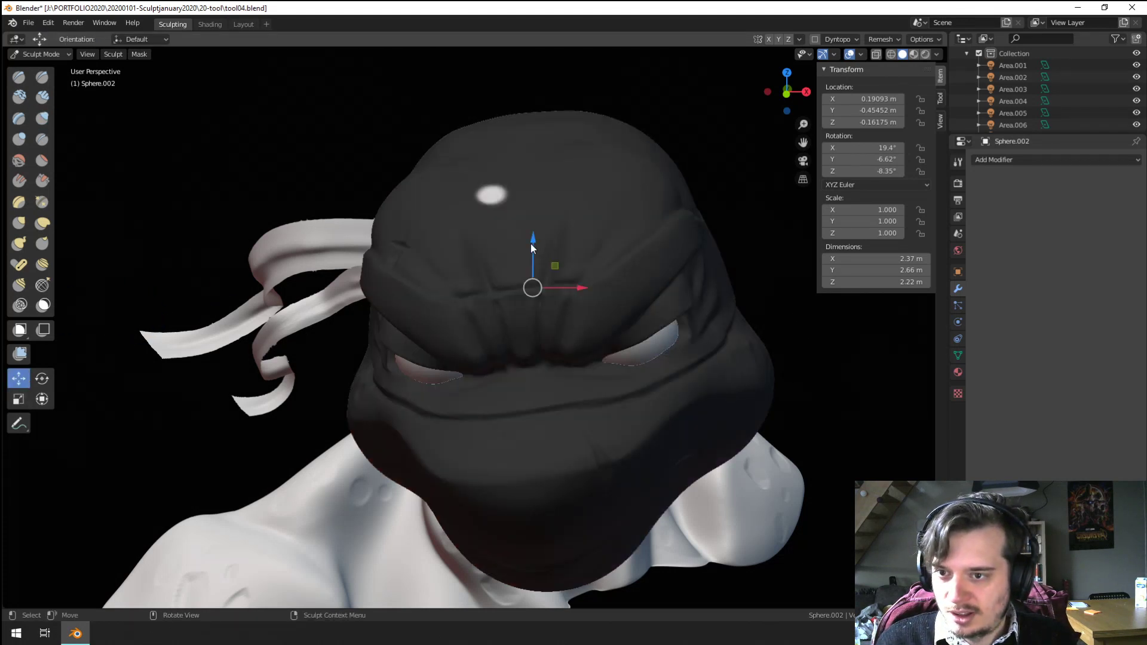
mouse_move(530, 243)
mouse_down()
mouse_move(526, 228)
mouse_move(529, 259)
mouse_up()
mouse_move(529, 260)
middle_down()
mouse_move(586, 257)
mouse_move(562, 280)
mouse_move(564, 242)
middle_up()
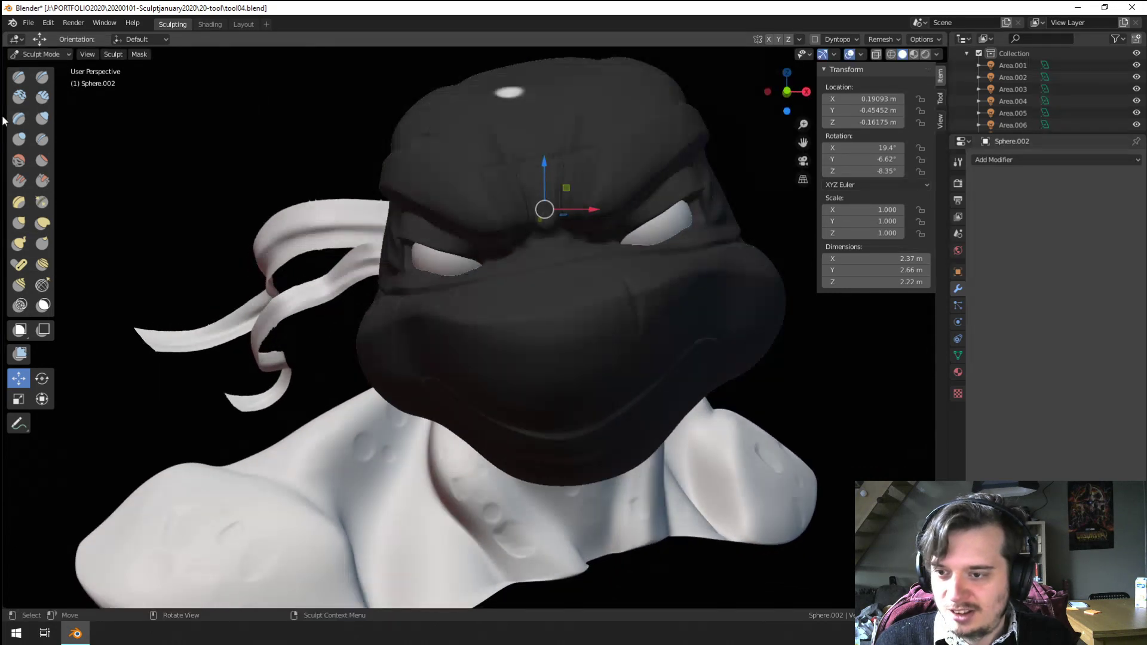
Step: Select the Orb_Cracks brush and clear the mask from the head
click(18, 78)
key(alt+m)
scroll(213, 217, up, 3)
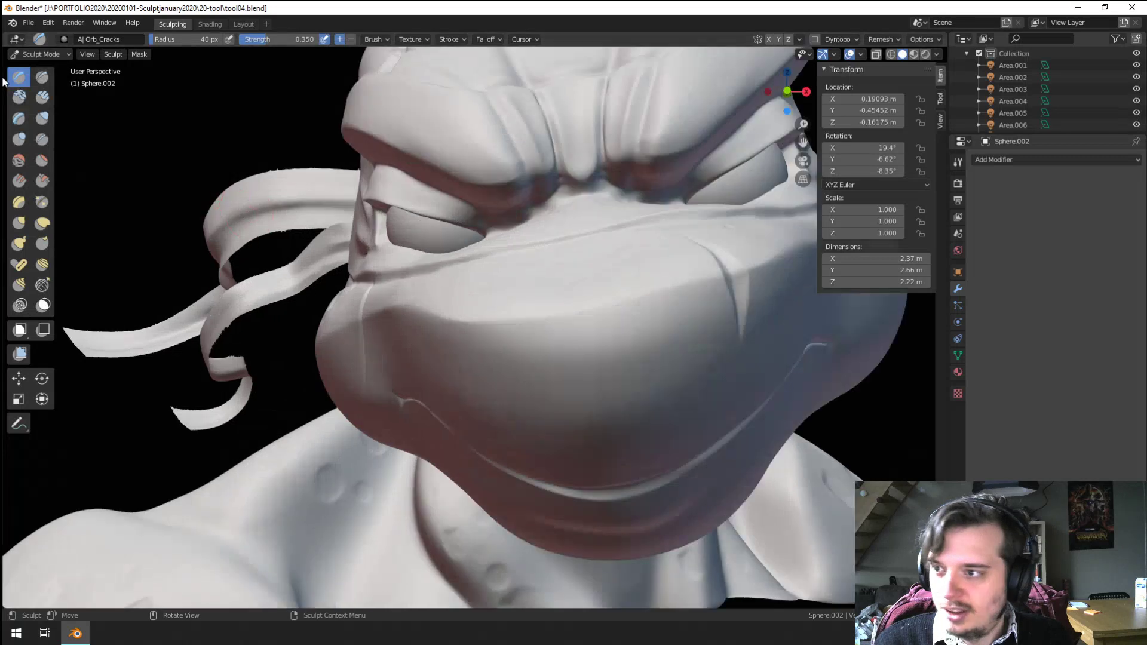
Step: Switch the head to Vertex Paint mode and set the Draw brush to a 64 px radius and black color
click(37, 54)
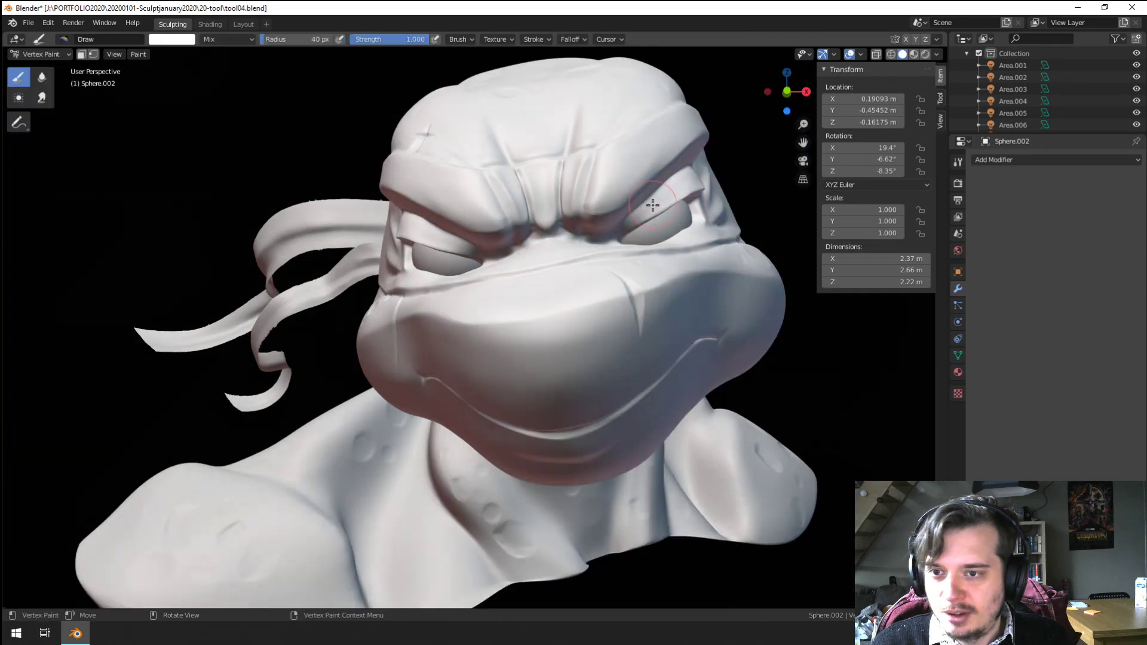
middle_drag(412, 257, 427, 257)
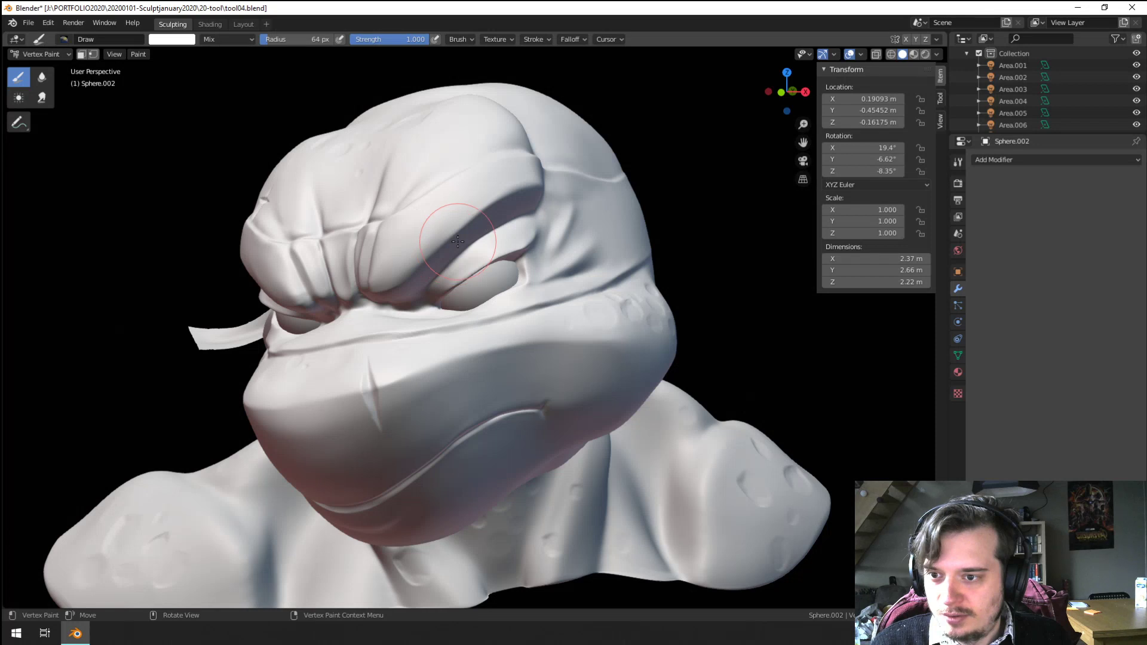
middle_drag(457, 242, 472, 236)
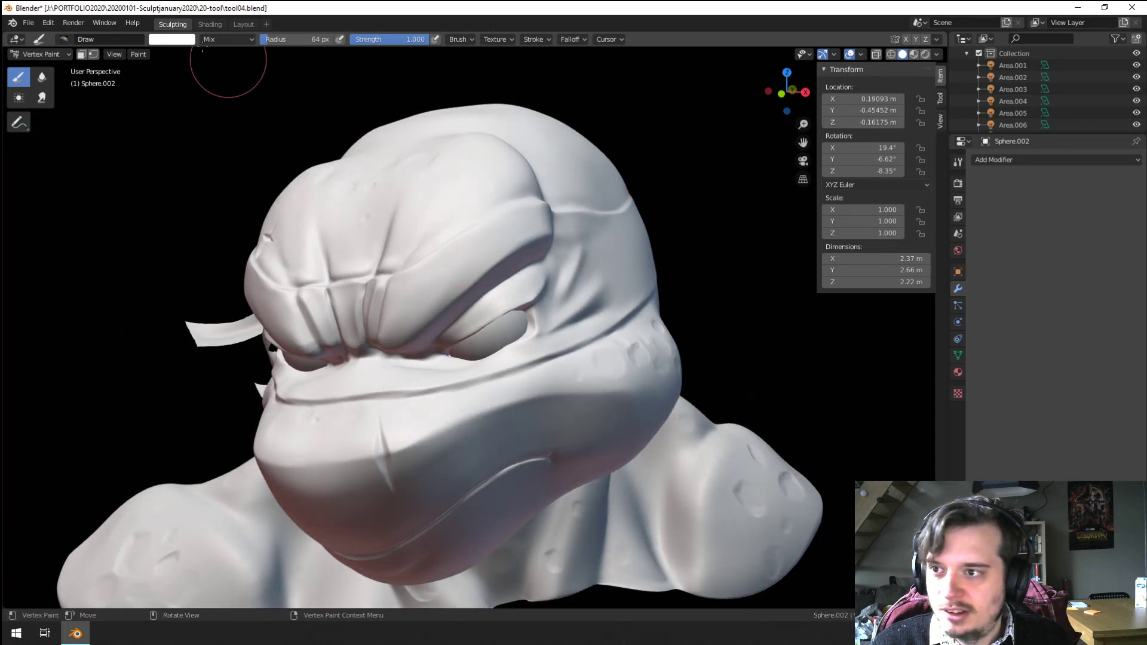
click(182, 40)
drag(249, 121, 251, 141)
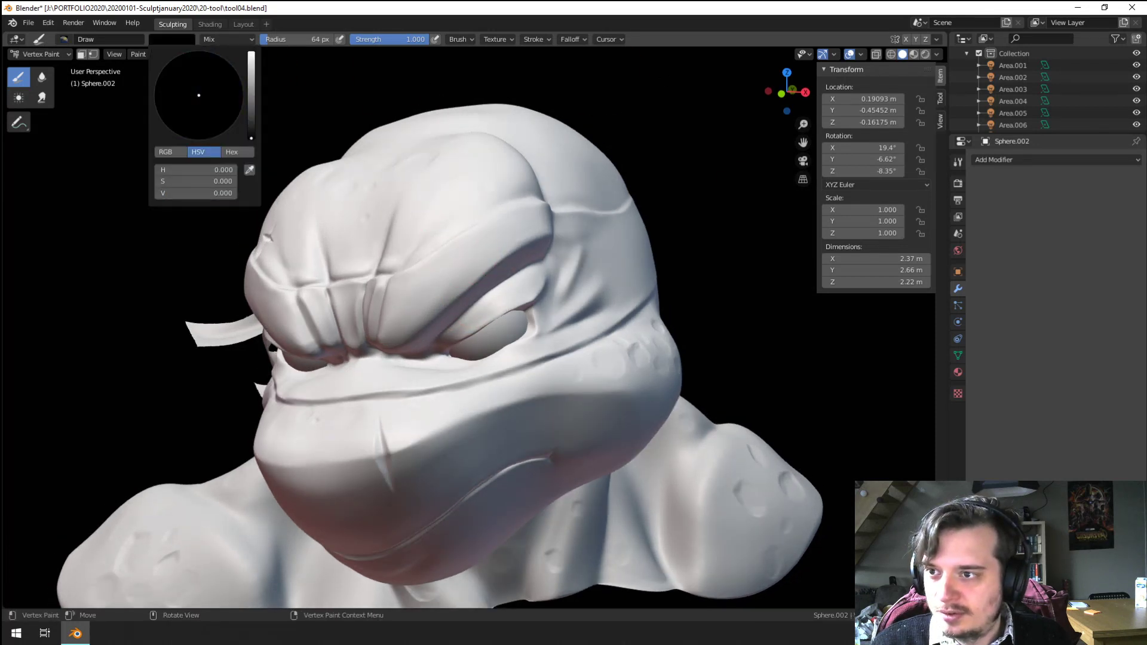
Step: Paint a black band from the nose bridge across the character's left eye to the temple, enlarging the brush to 118 px, and reduce it to 61 px
click(433, 312)
drag(485, 293, 598, 258)
key(f)
click(445, 346)
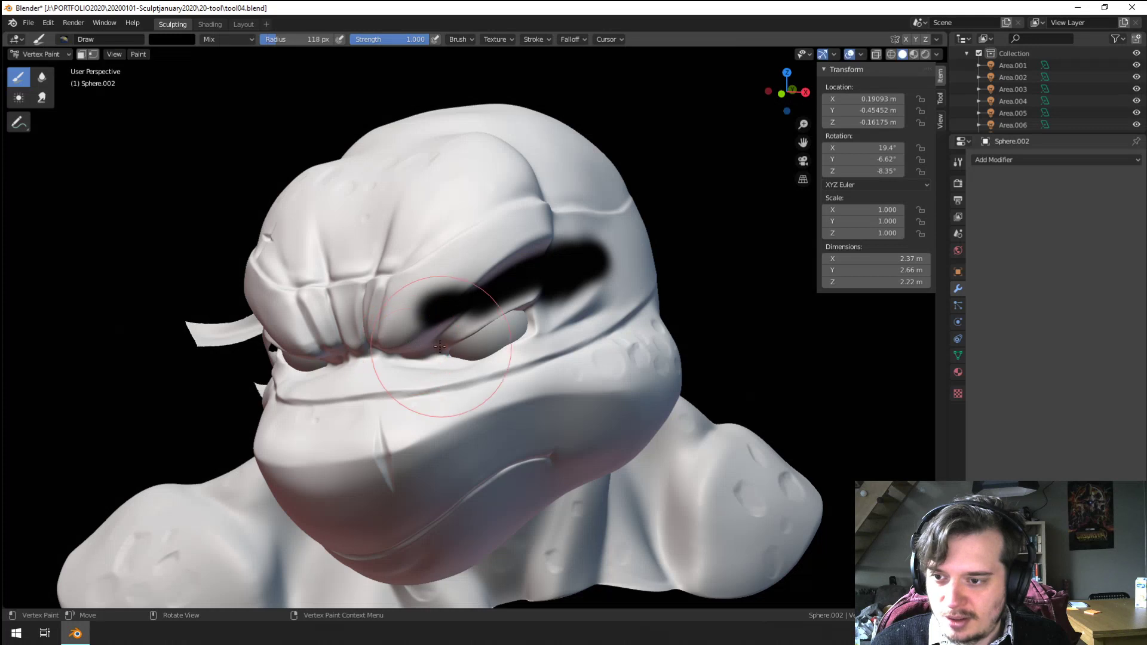
mouse_move(358, 341)
mouse_down()
mouse_move(478, 317)
mouse_move(627, 239)
mouse_move(681, 231)
mouse_up()
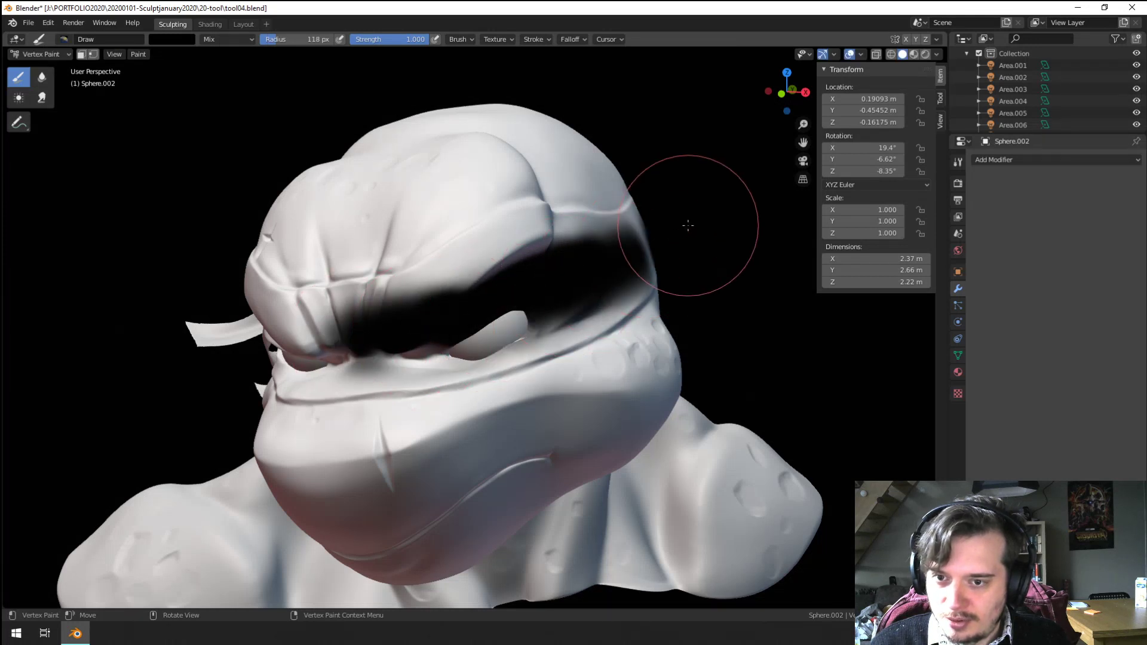
key(f)
click(626, 257)
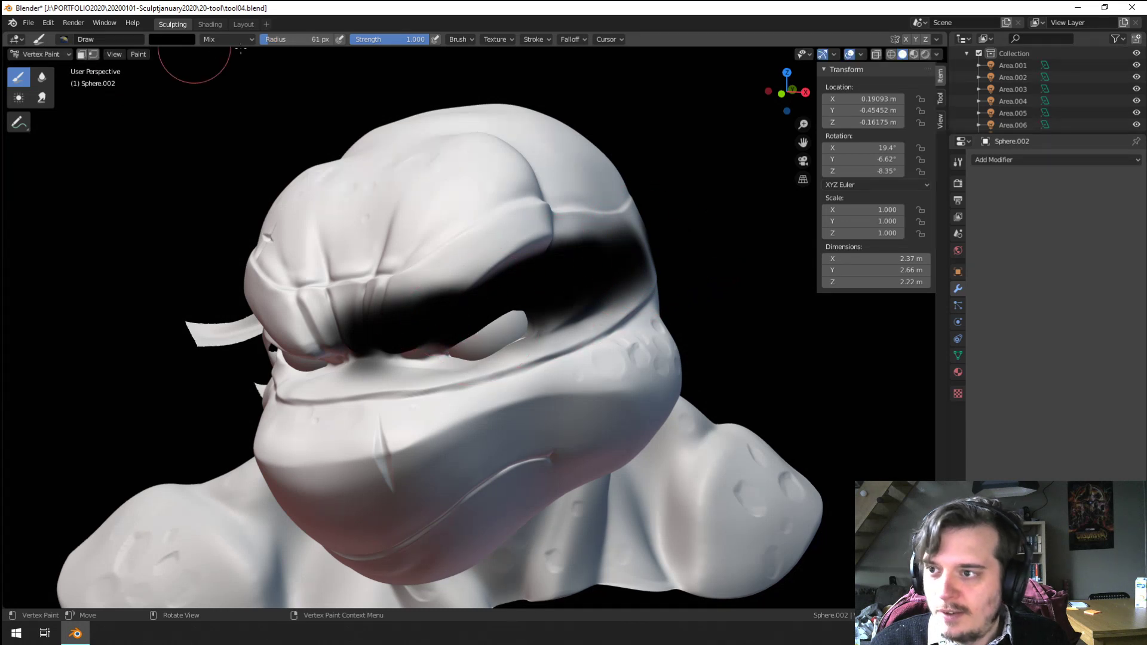
Step: Try smearing the black paint across the nose bridge with the Smear brush
click(134, 55)
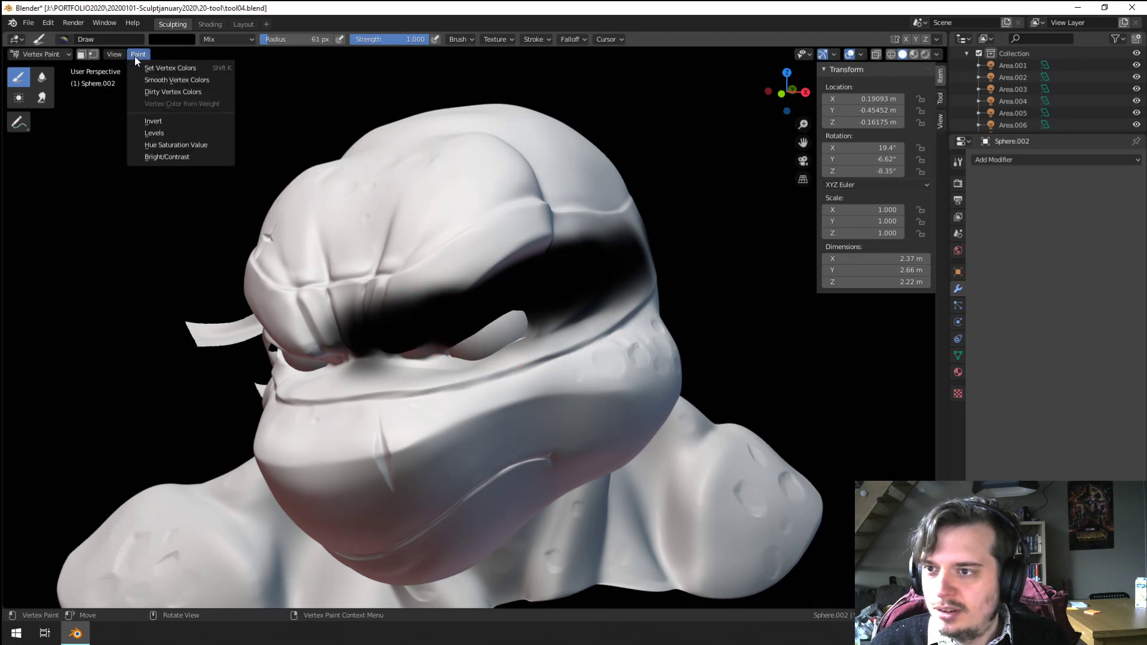
click(135, 58)
click(106, 57)
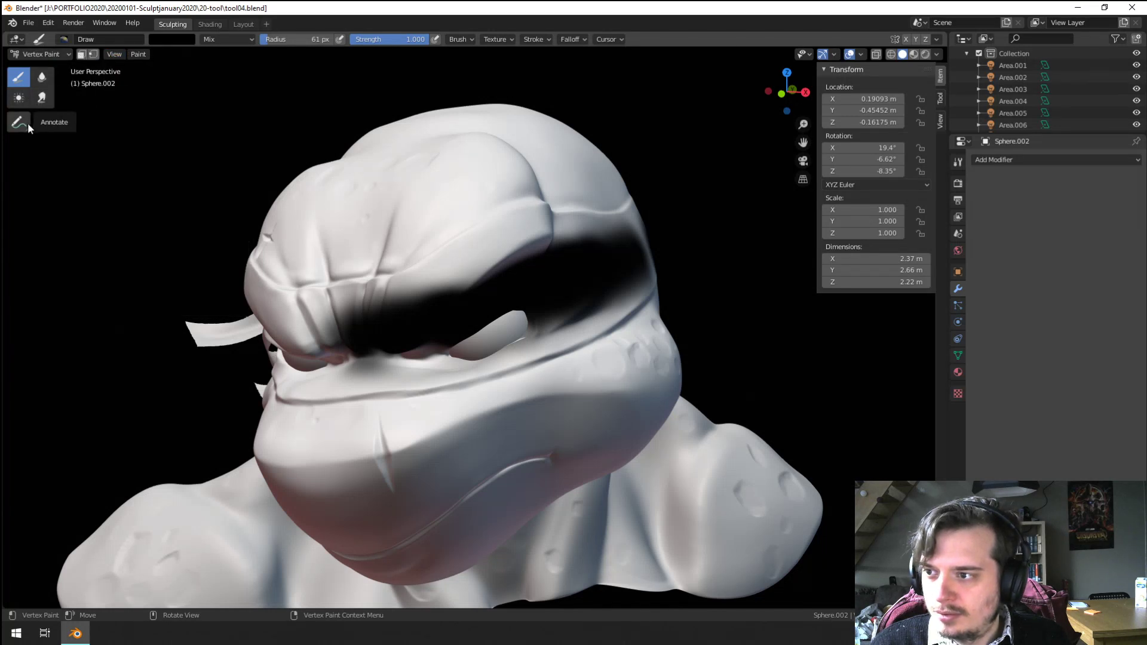
click(41, 98)
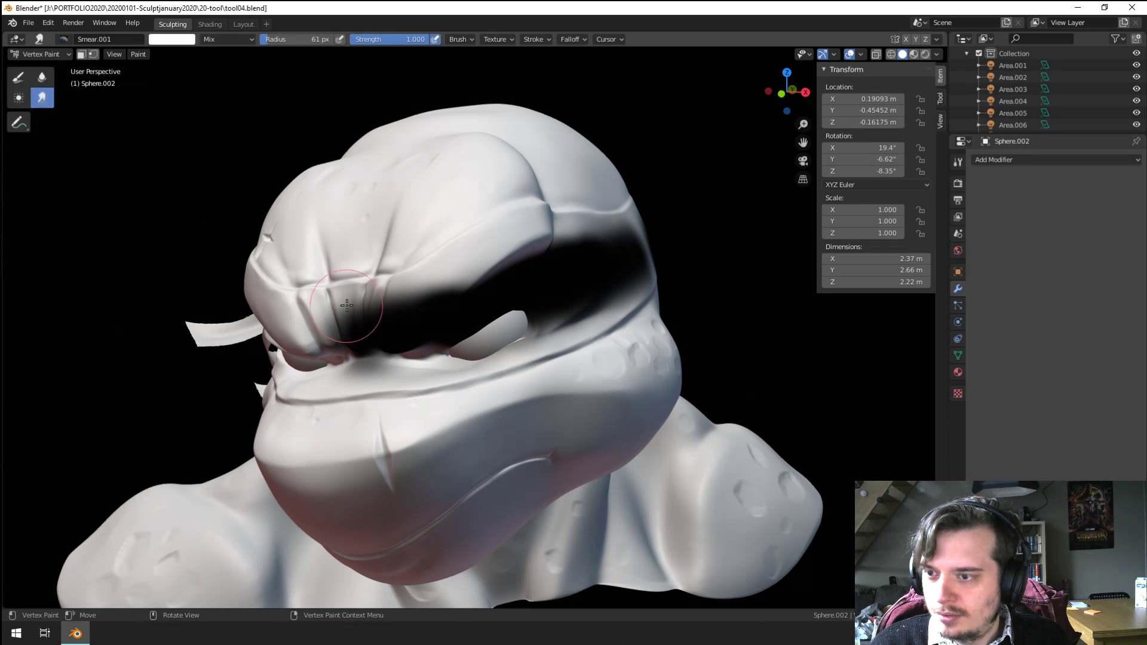
mouse_move(346, 306)
mouse_down()
mouse_move(376, 324)
mouse_move(306, 325)
mouse_up()
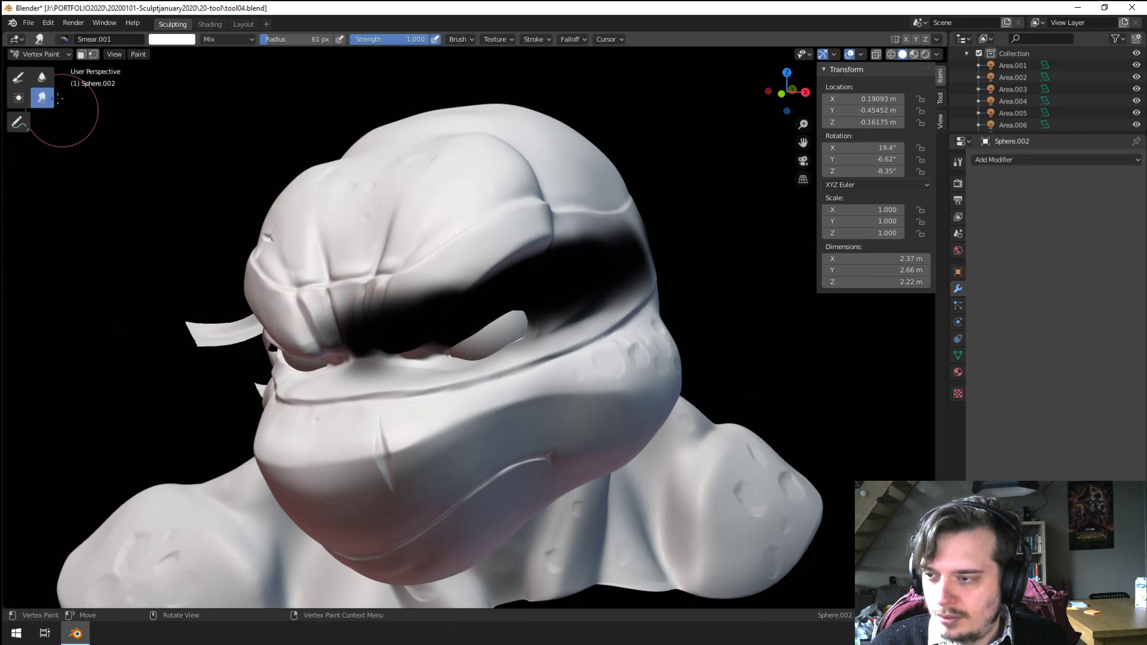
Step: Paint a black band across the character's right temple and brow with the Draw brush, enlarging its radius to 99 px
click(18, 77)
mouse_move(333, 257)
middle_down()
mouse_move(397, 266)
mouse_move(442, 308)
middle_up()
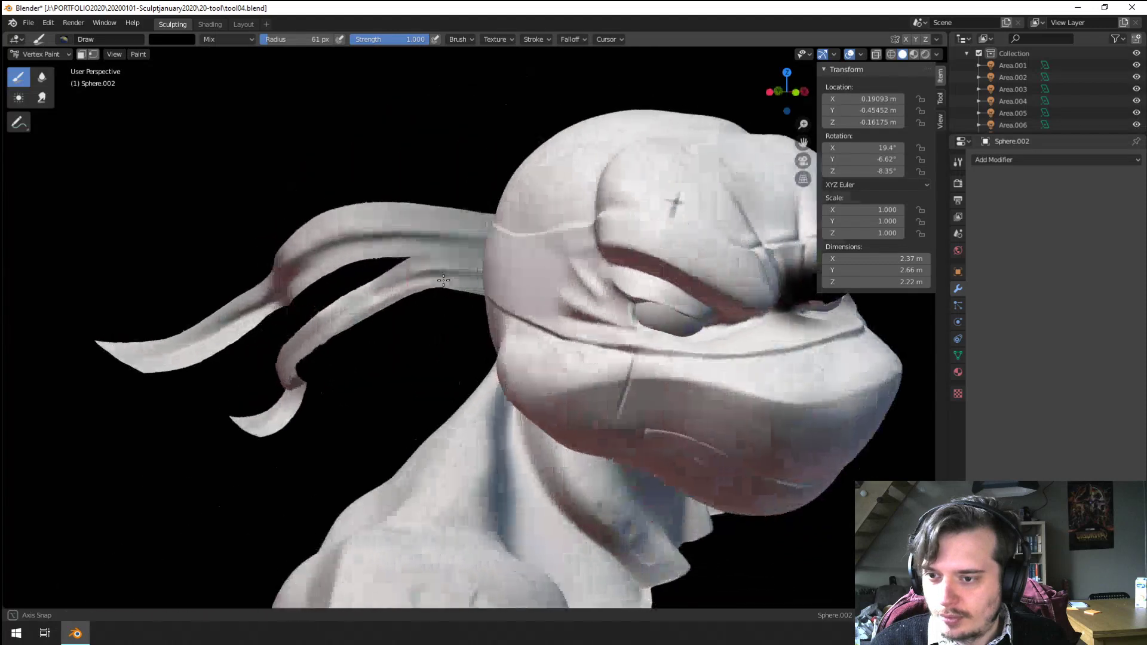
drag(520, 271, 734, 299)
key(f)
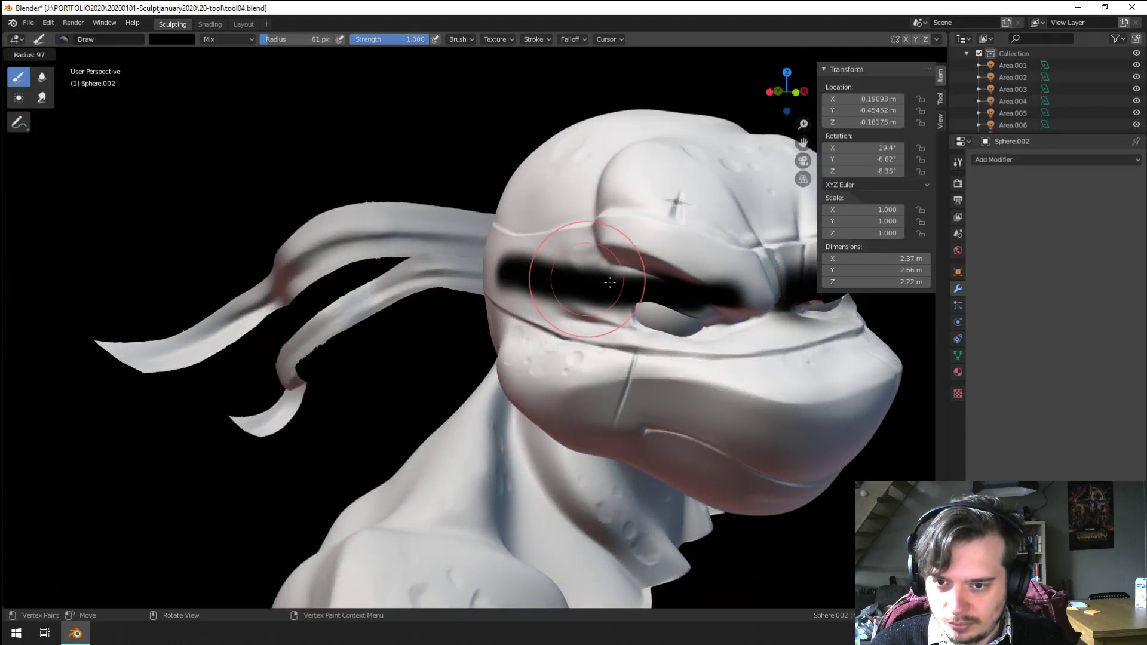
click(618, 270)
drag(654, 266, 743, 293)
middle_drag(744, 292, 621, 300)
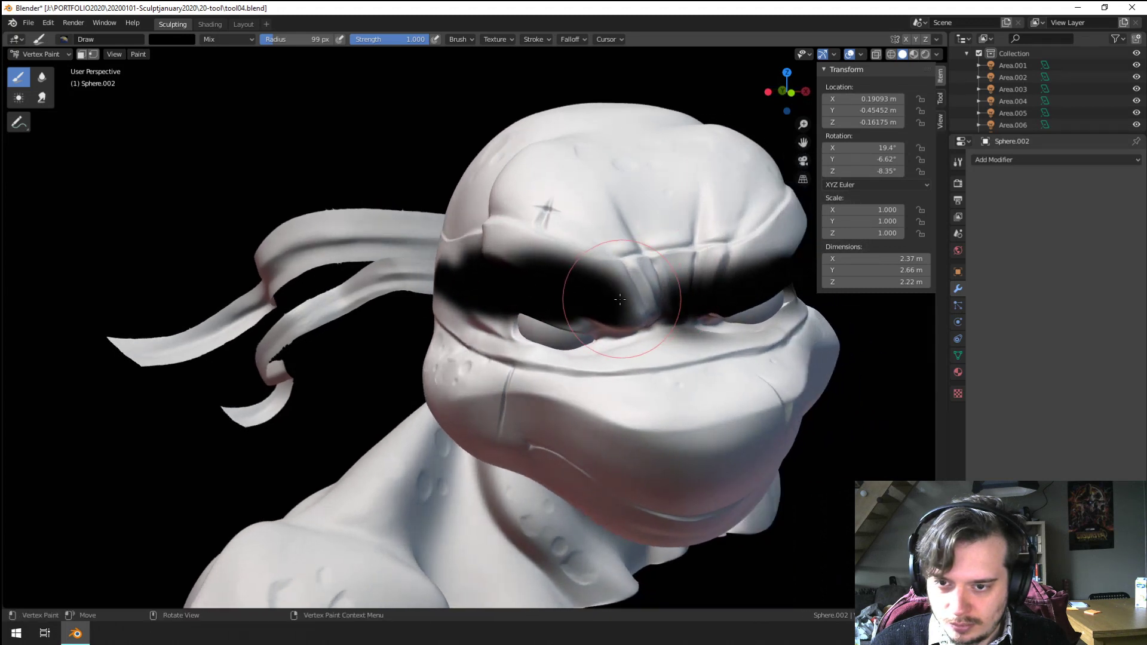
Step: Set the brush radius to 79 px and paint the nose bridge black to join the bands over both eyes
key(f)
click(635, 298)
mouse_move(635, 298)
mouse_down()
mouse_move(603, 298)
mouse_move(714, 278)
mouse_move(672, 272)
mouse_move(669, 283)
mouse_move(595, 294)
mouse_up()
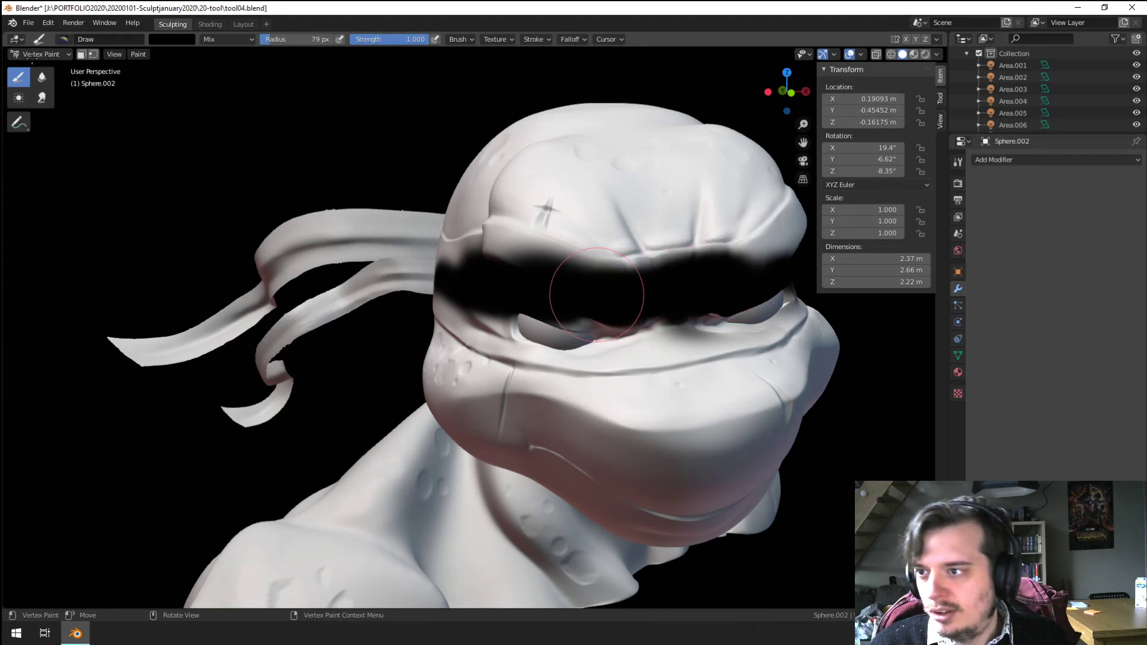
Step: Put the head in Edit Mode with face selection and leave none of its faces selected
click(40, 54)
click(36, 57)
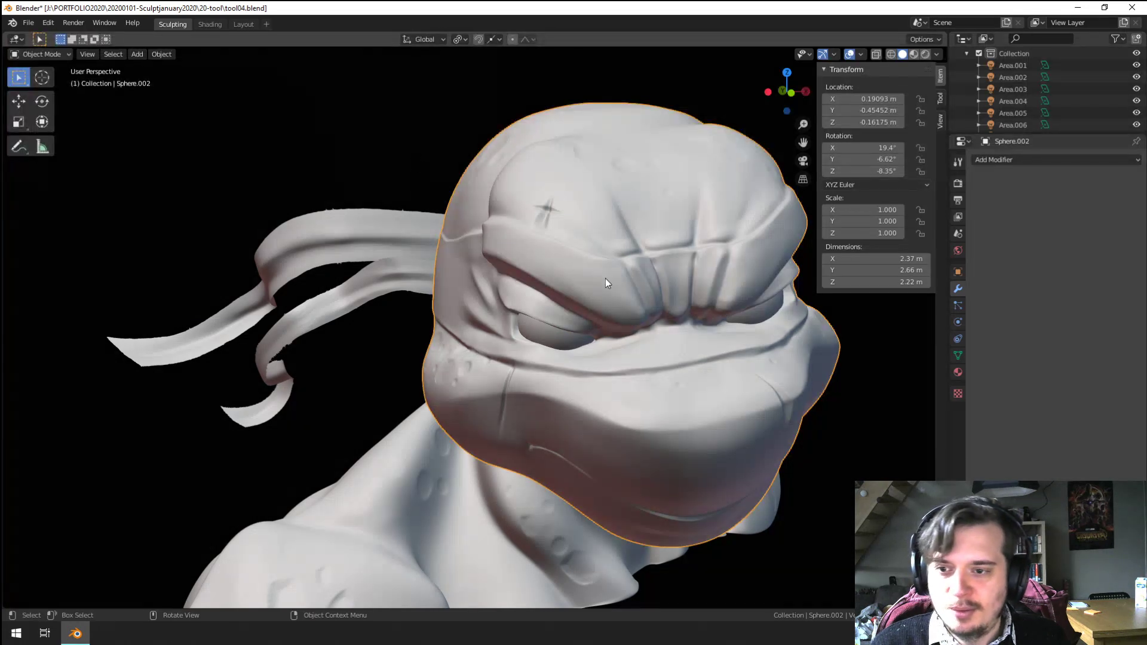
key(Tab)
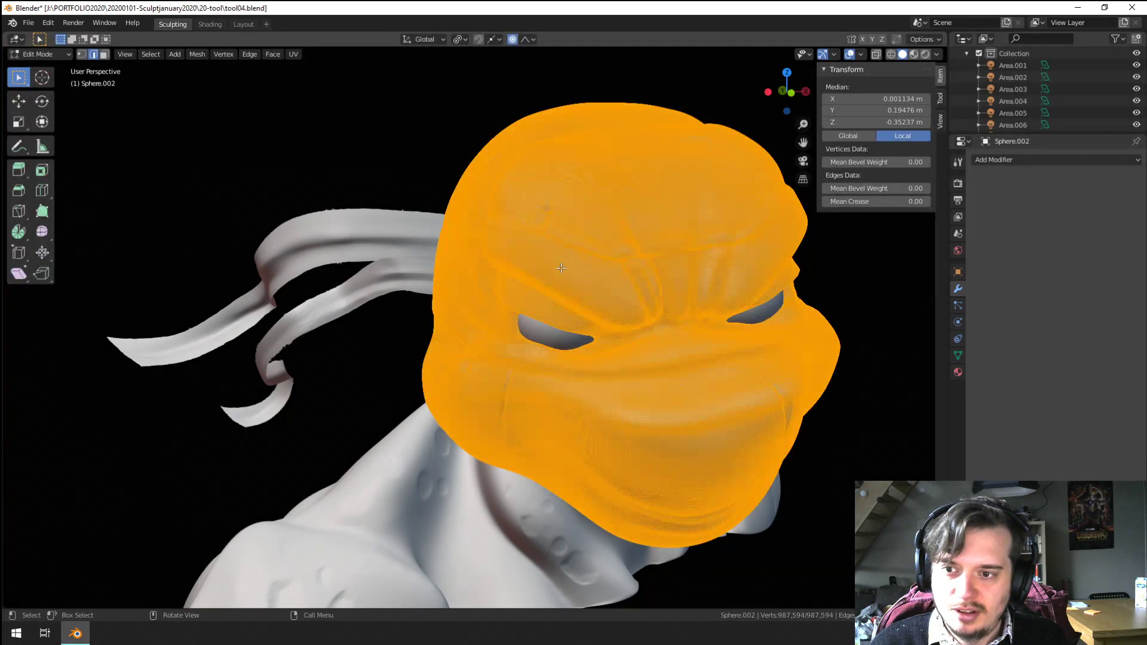
middle_drag(562, 268, 517, 247)
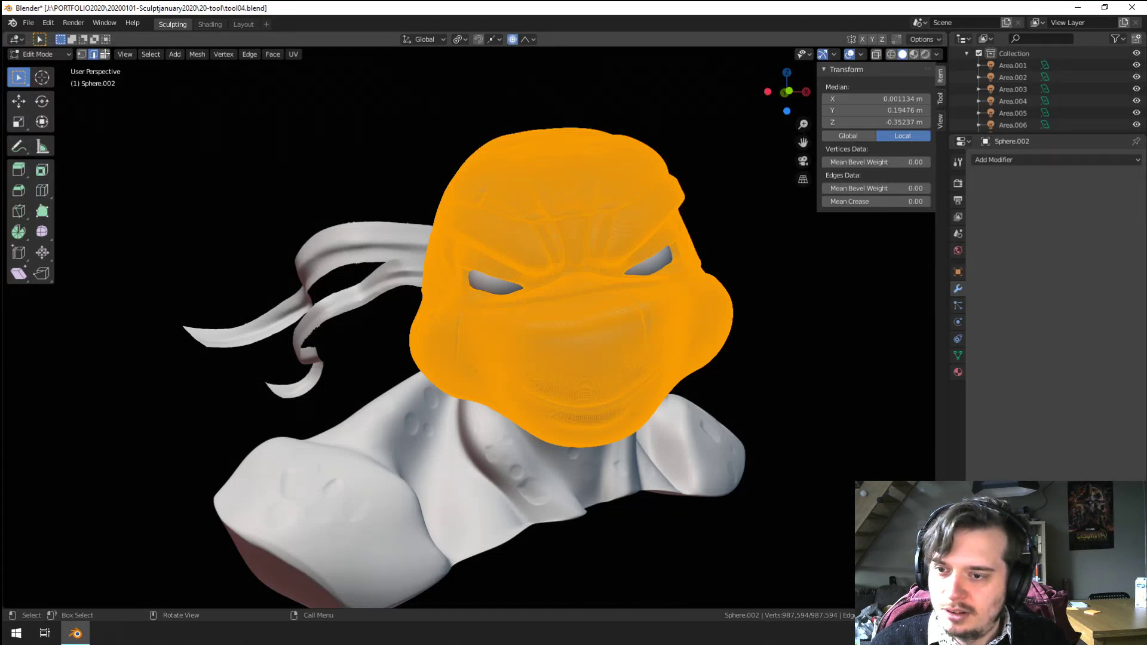
click(105, 54)
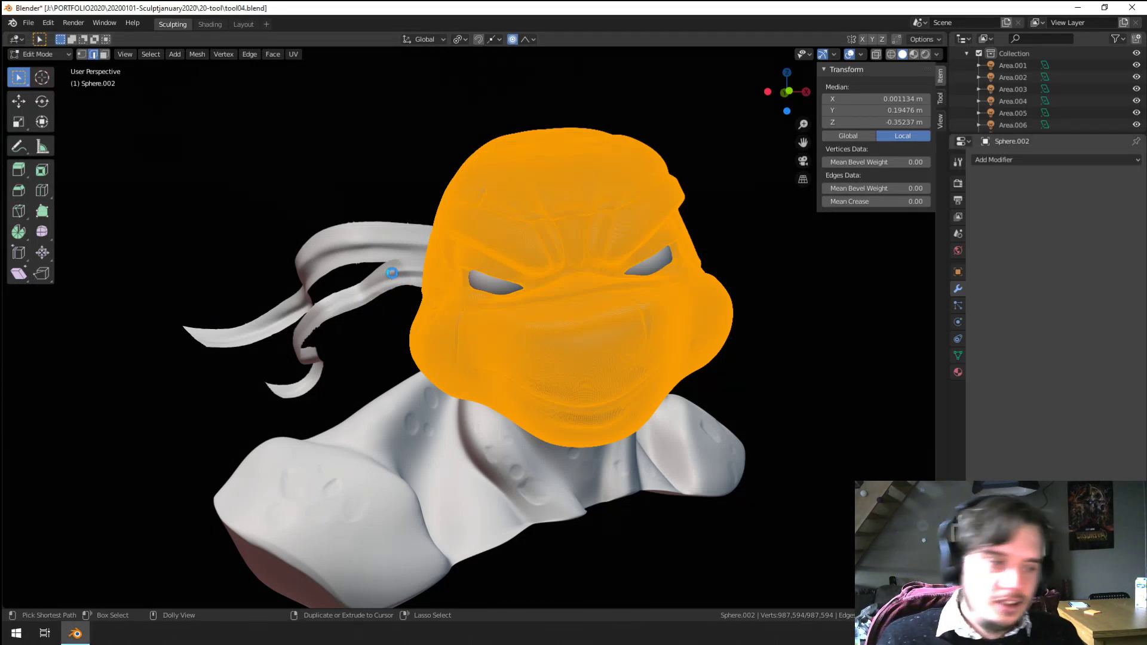
scroll(392, 273, up, 2)
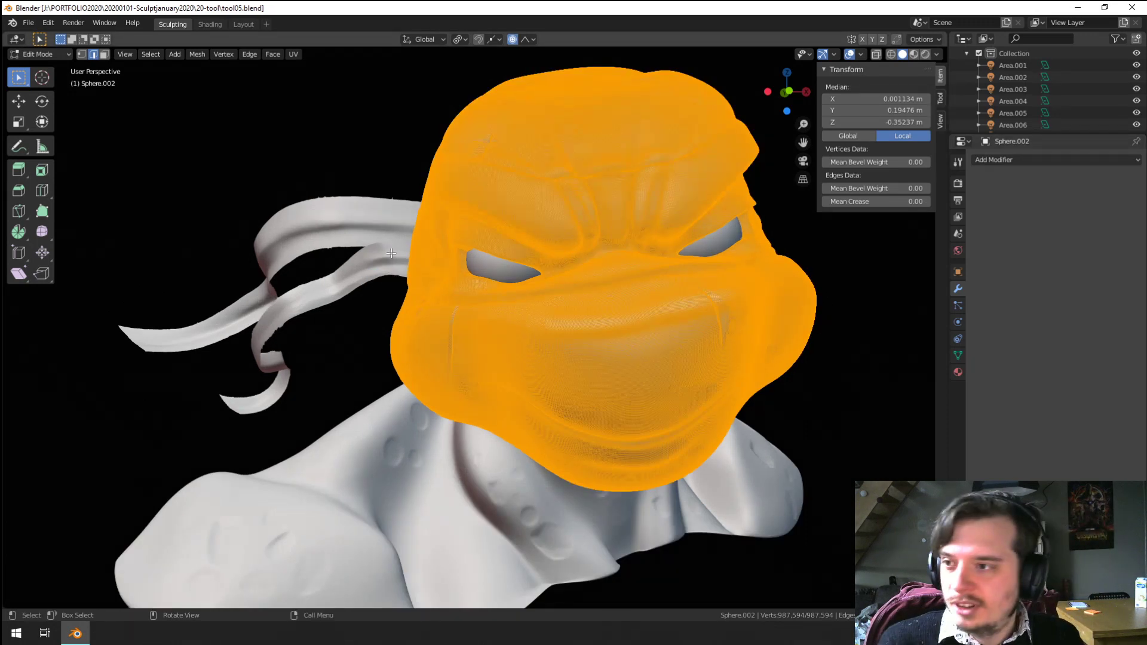
scroll(390, 252, down, 2)
click(624, 395)
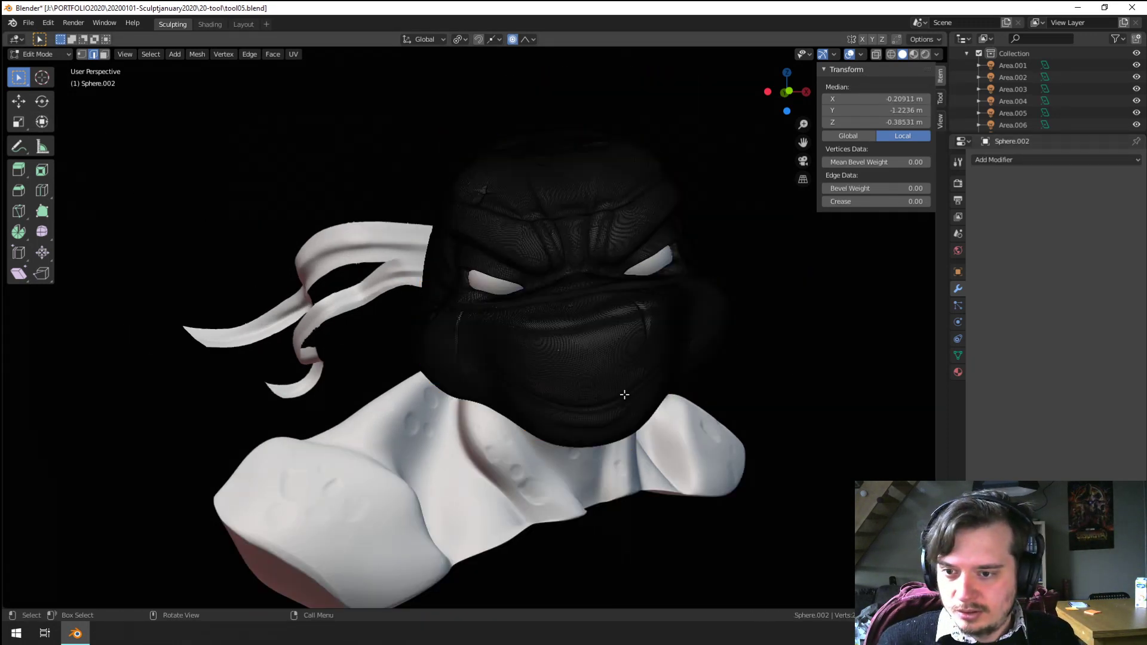
click(347, 301)
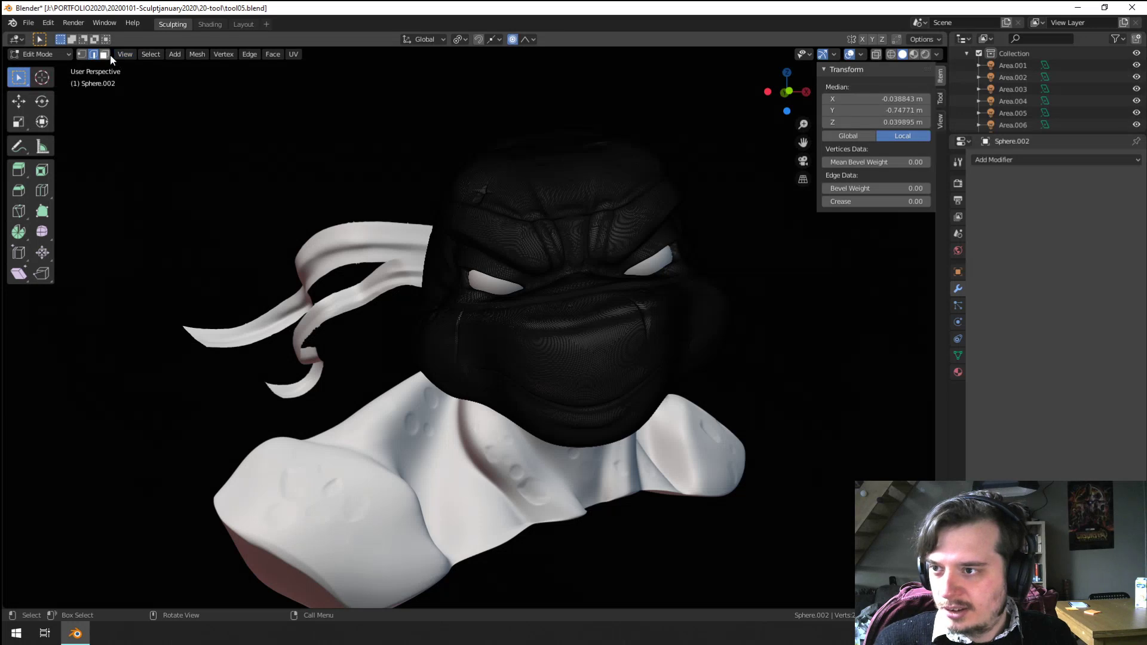
key(3)
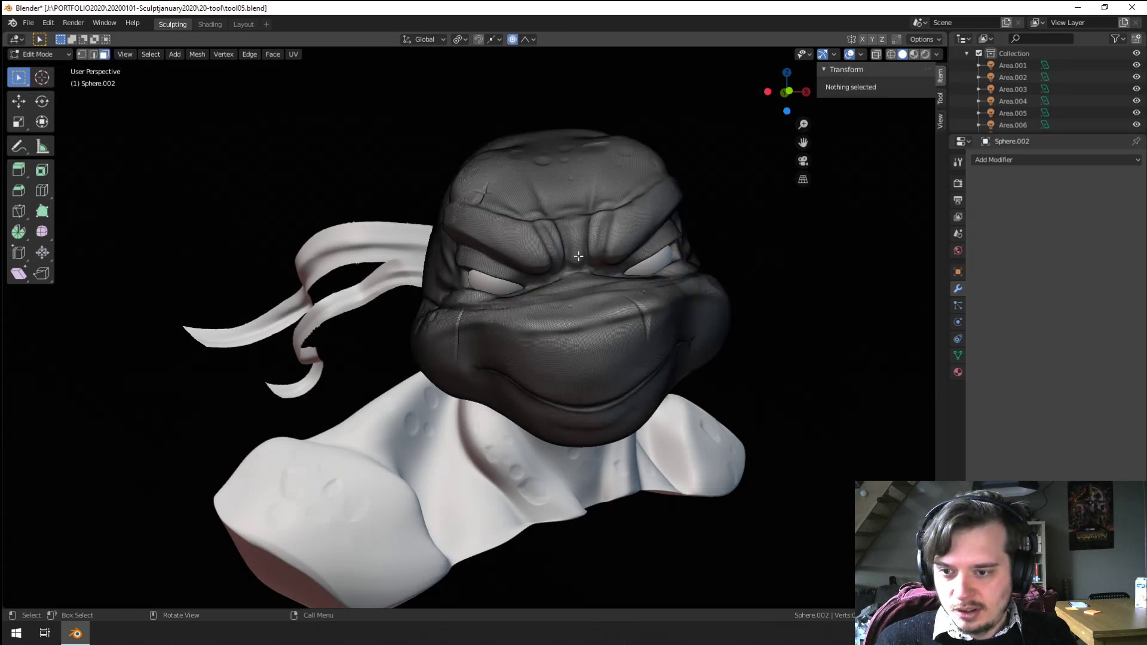
Step: Circle-select the faces from the nose bridge across the character's left eye to the temple
key(c)
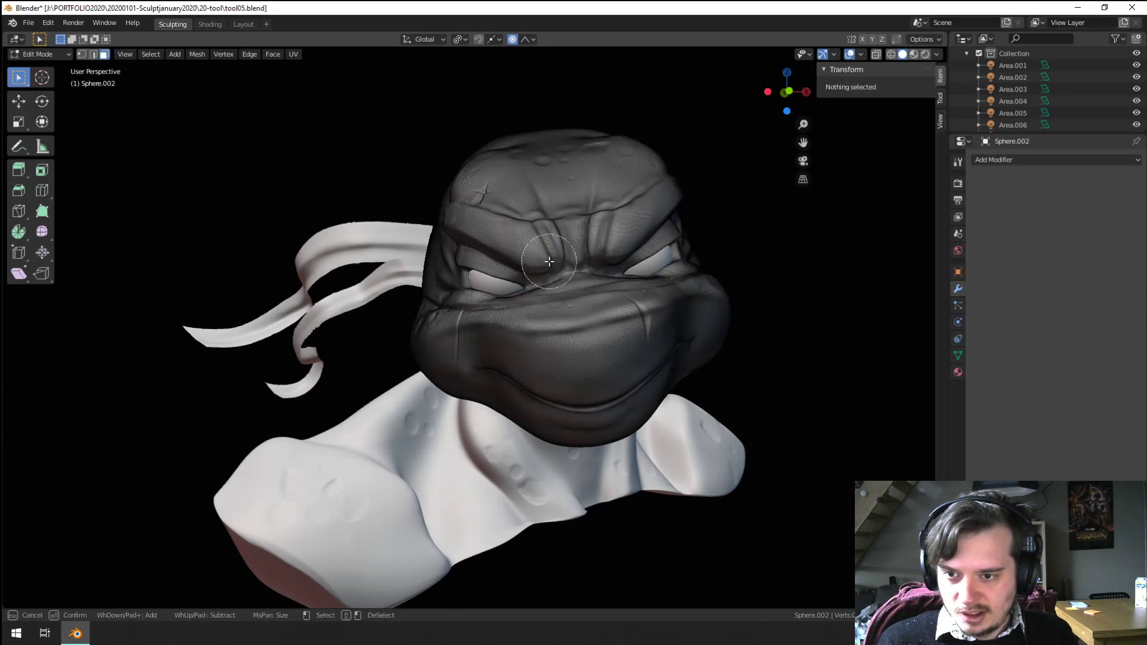
drag(550, 261, 692, 231)
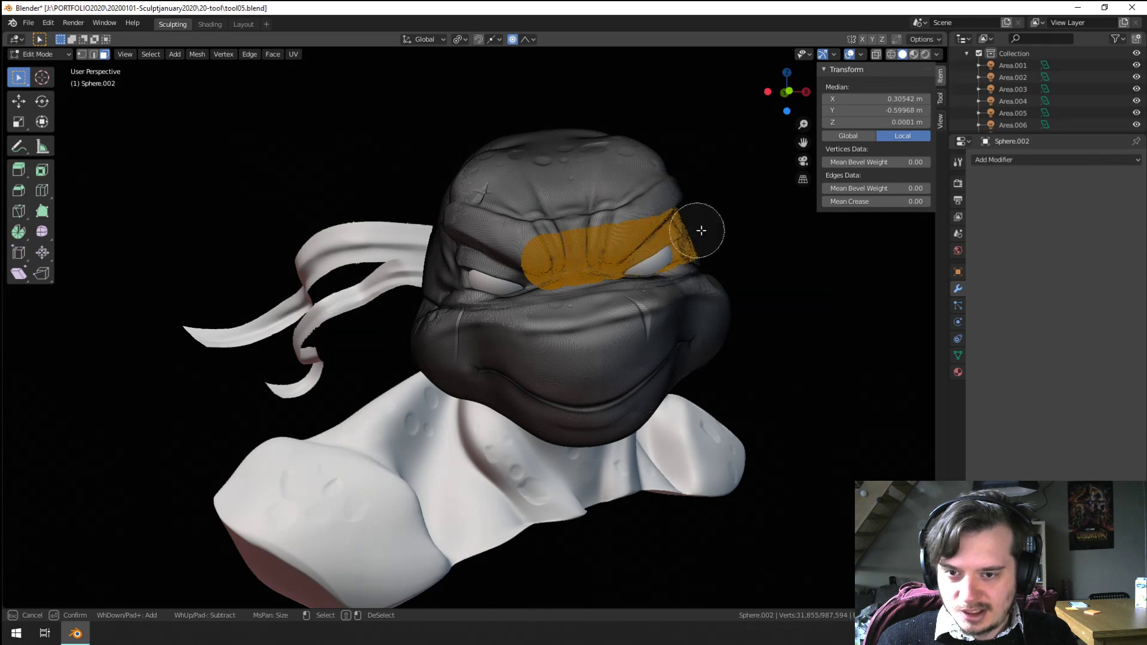
right_click(693, 230)
mouse_move(692, 230)
middle_down()
mouse_move(722, 249)
mouse_move(584, 261)
middle_up()
scroll(615, 259, up, 6)
scroll(584, 261, up, 2)
scroll(584, 261, down, 7)
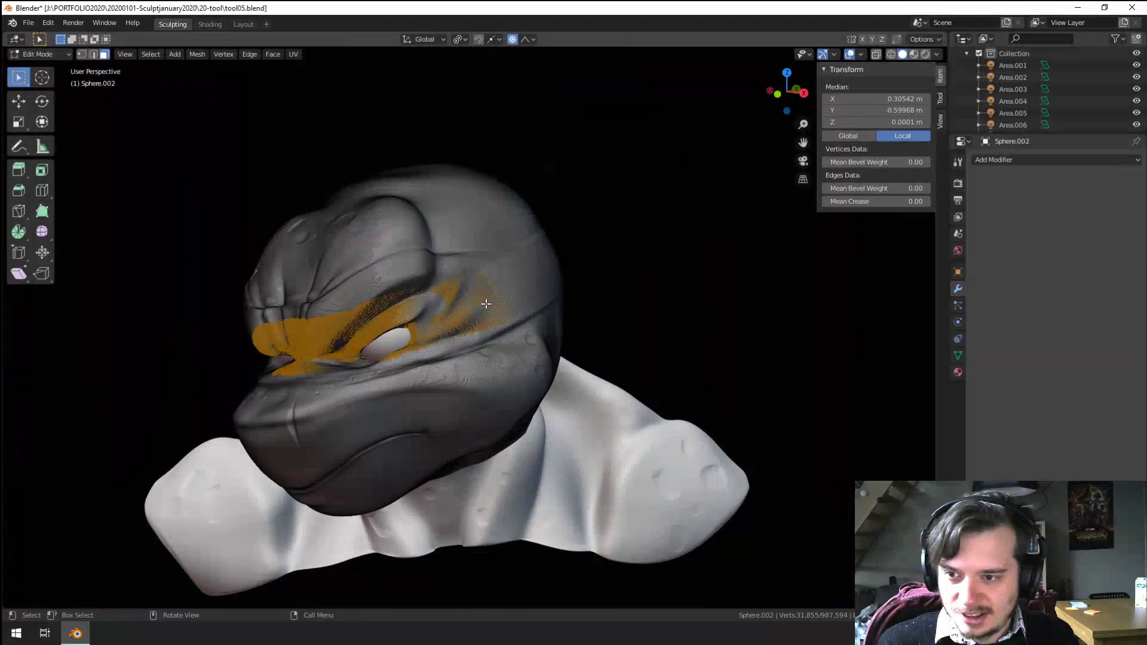
mouse_move(486, 303)
middle_down()
mouse_move(532, 304)
mouse_move(508, 302)
middle_up()
scroll(507, 301, up, 1)
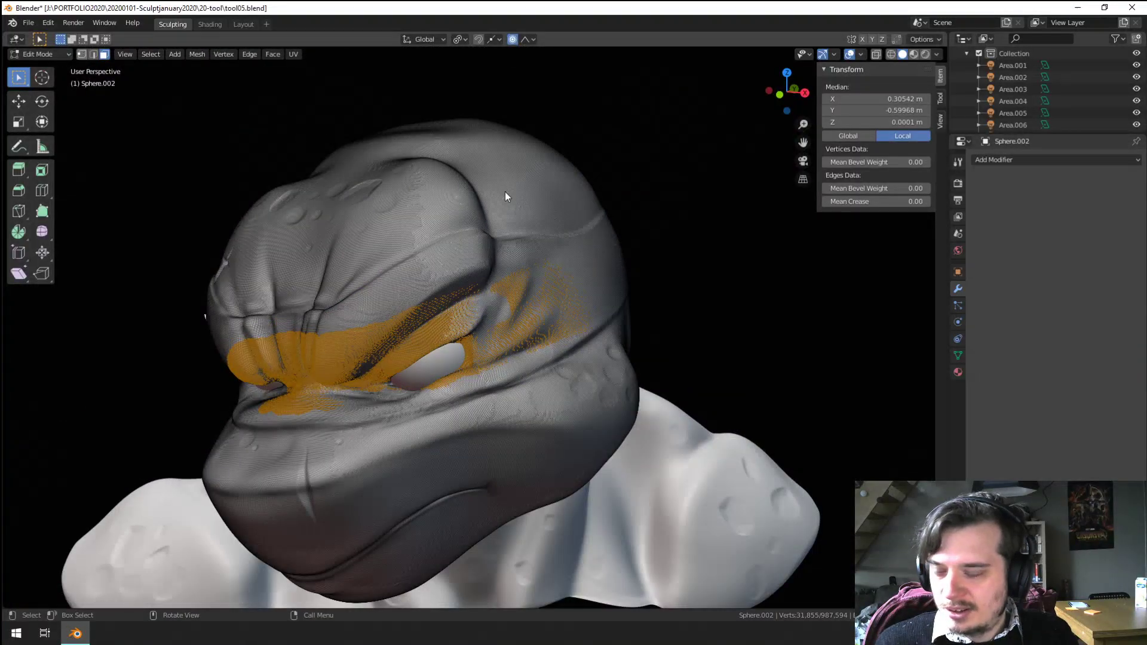
Step: Switch to vertex selection with wireframe shading and circle-select the full mask area over the character's left eye and temple
key(1)
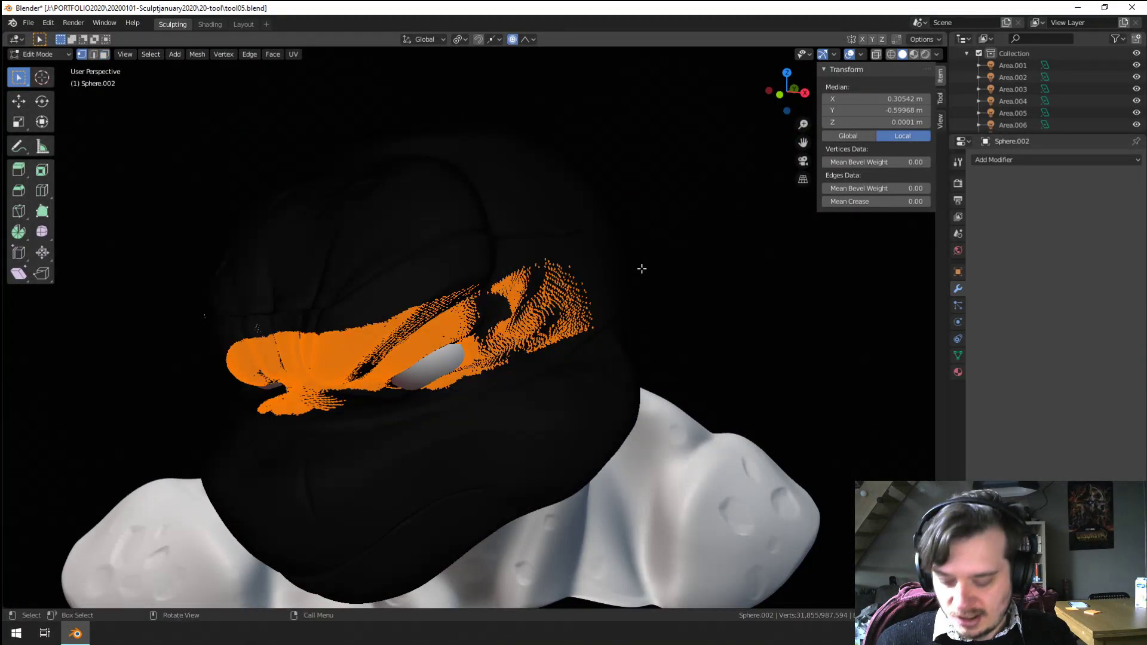
key(z)
click(586, 270)
mouse_move(587, 270)
middle_down()
mouse_move(539, 311)
mouse_move(571, 290)
middle_up()
key(c)
mouse_move(572, 276)
mouse_down()
mouse_move(633, 242)
mouse_move(591, 251)
mouse_up()
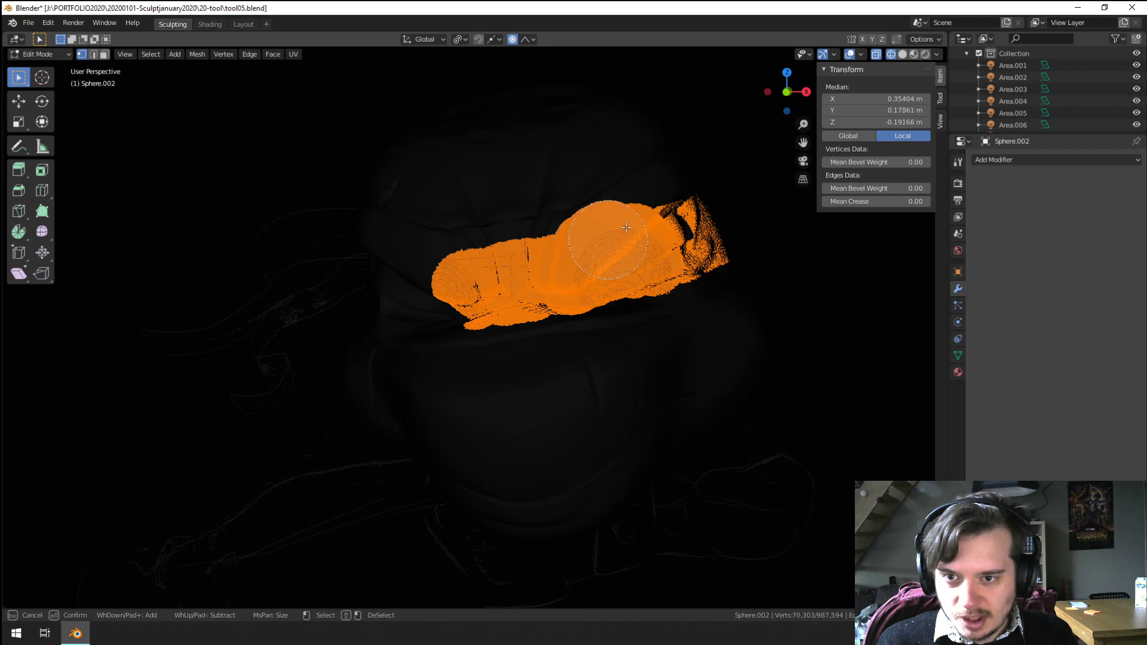
mouse_move(626, 227)
mouse_down()
mouse_move(681, 185)
mouse_move(702, 187)
mouse_move(717, 251)
mouse_move(612, 254)
mouse_up()
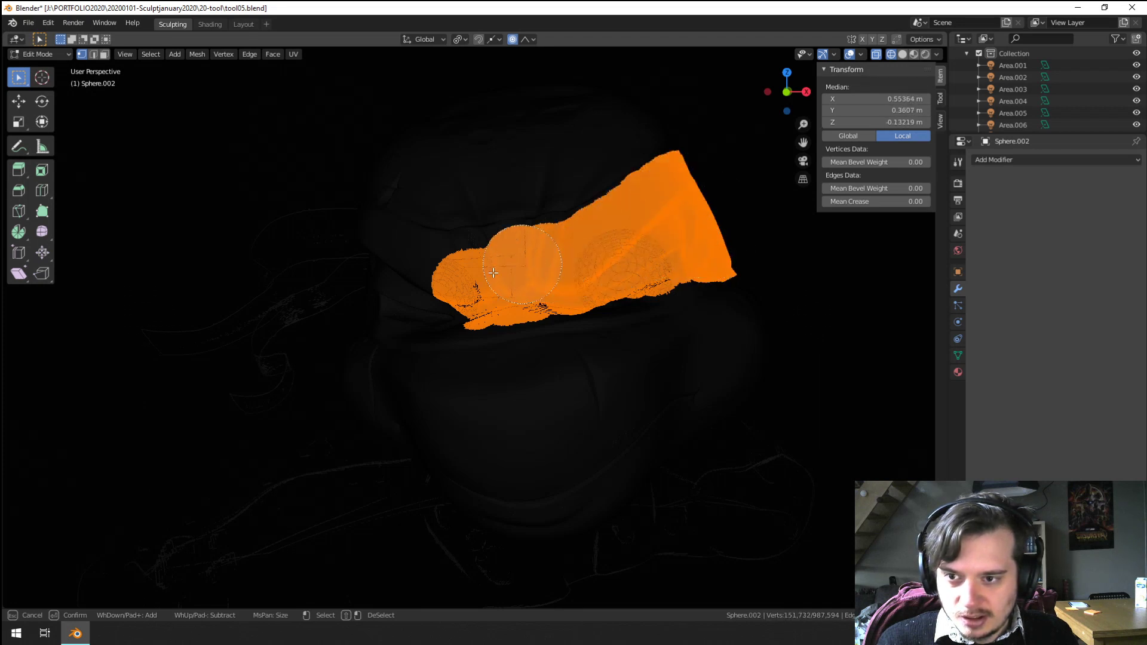
Step: Extend the vertex selection over the nose bridge and the mask's lower edge, and deselect the lower corner at the temple
mouse_move(436, 266)
shift+mouse_down()
mouse_move(497, 280)
mouse_move(469, 285)
mouse_move(513, 284)
shift+mouse_up()
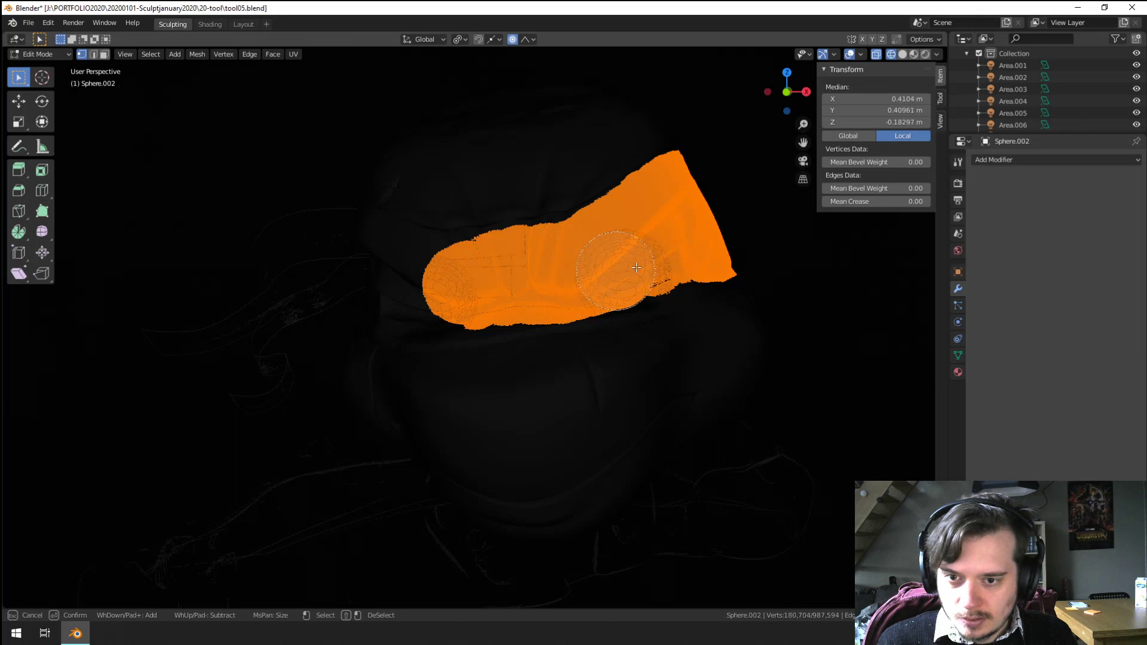
drag(702, 253, 736, 245)
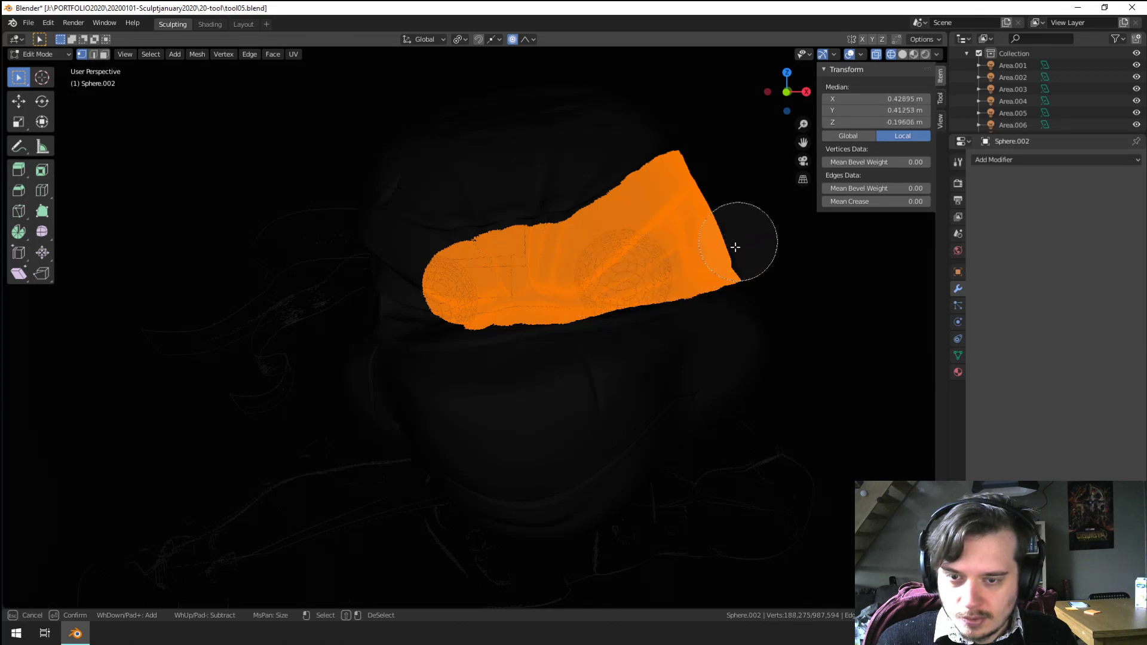
shift+drag(743, 289, 716, 234)
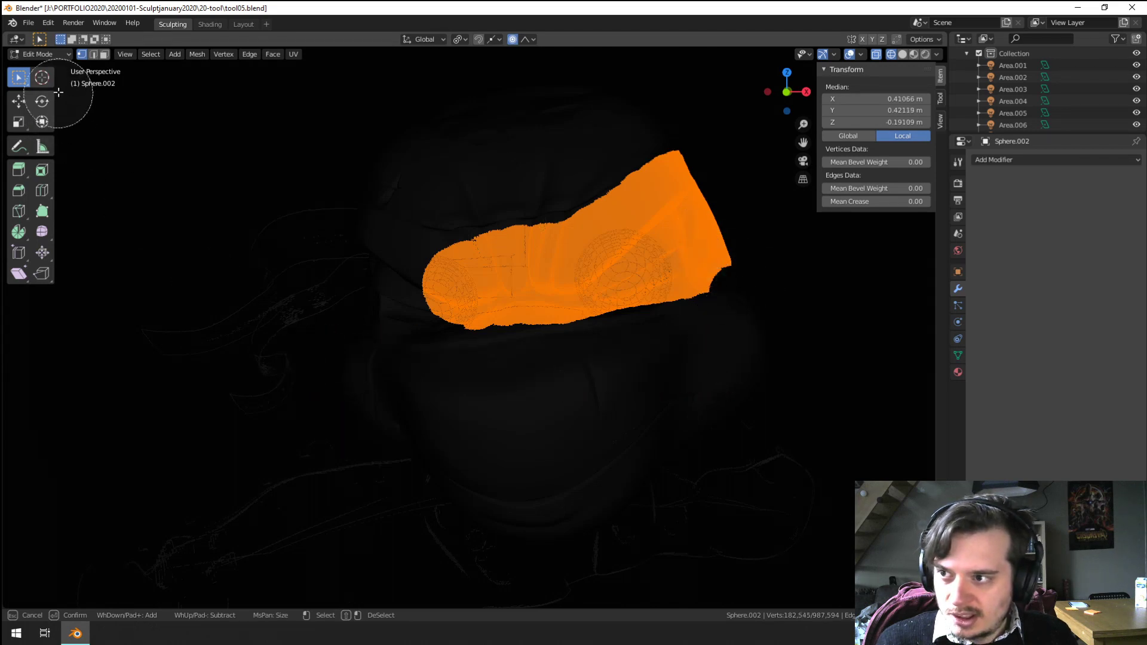
right_click(376, 329)
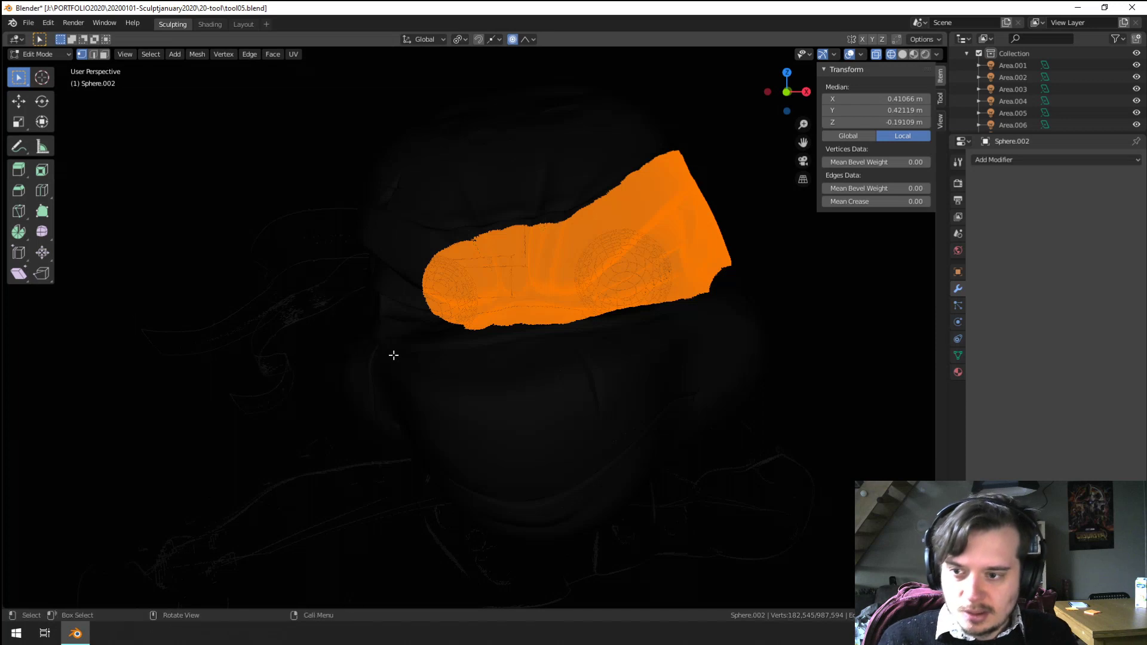
Step: Circle-select the remaining vertices along the mask's lower edge from below the left eye to the back of the head
mouse_move(389, 353)
middle_down()
mouse_move(302, 366)
mouse_move(336, 390)
mouse_move(432, 381)
mouse_move(463, 402)
mouse_move(418, 406)
mouse_move(468, 393)
mouse_move(279, 376)
mouse_move(320, 402)
mouse_move(367, 387)
mouse_move(428, 400)
mouse_move(412, 389)
middle_up()
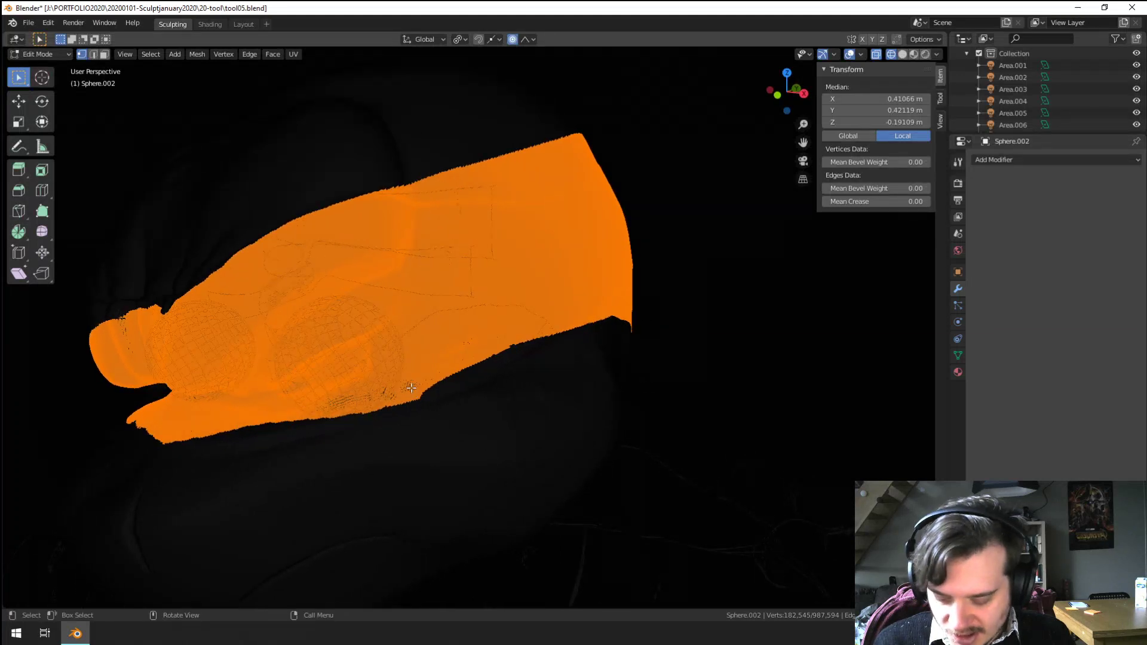
key(c)
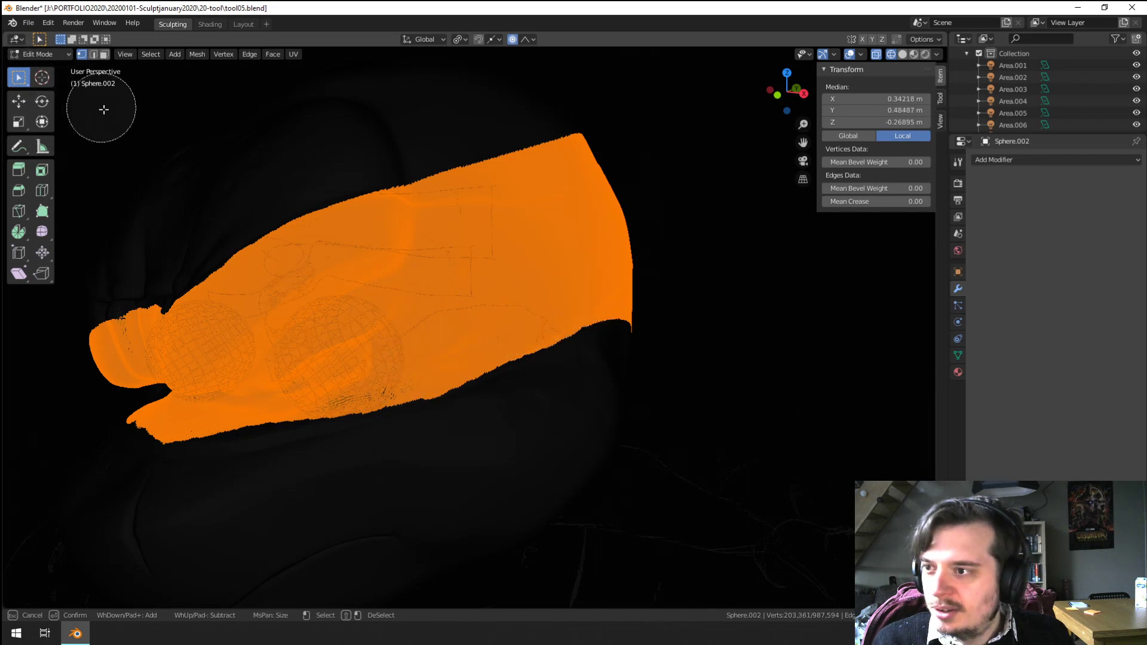
key(Escape)
Step: Switch the head back to Vertex Paint mode and set the viewport shading to Solid
click(37, 53)
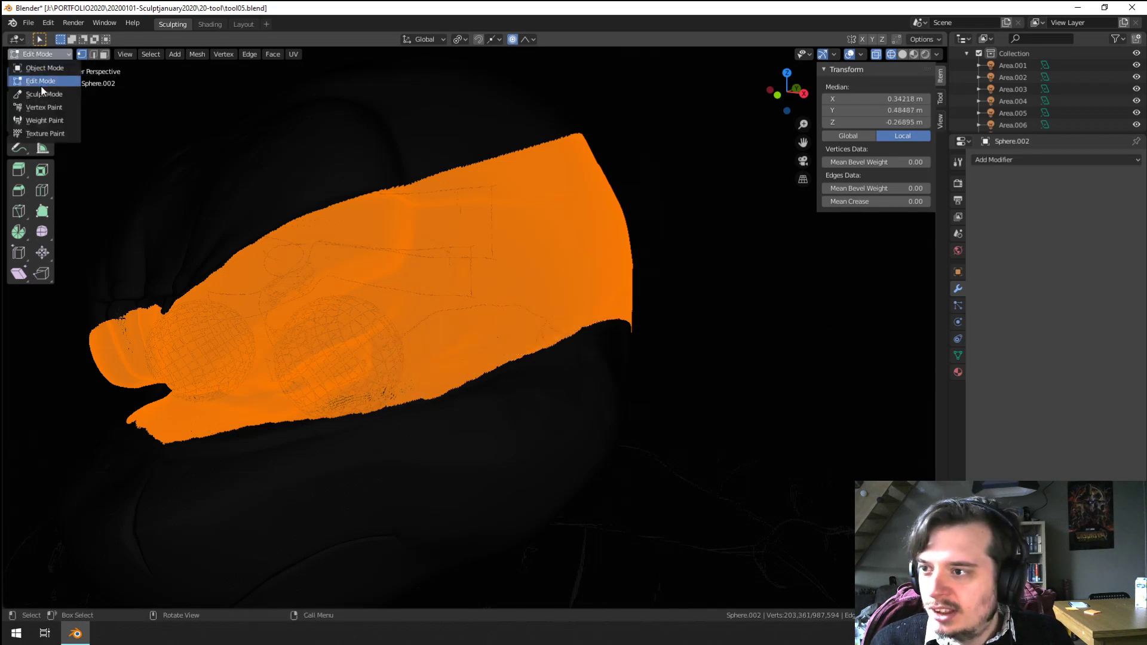
click(56, 134)
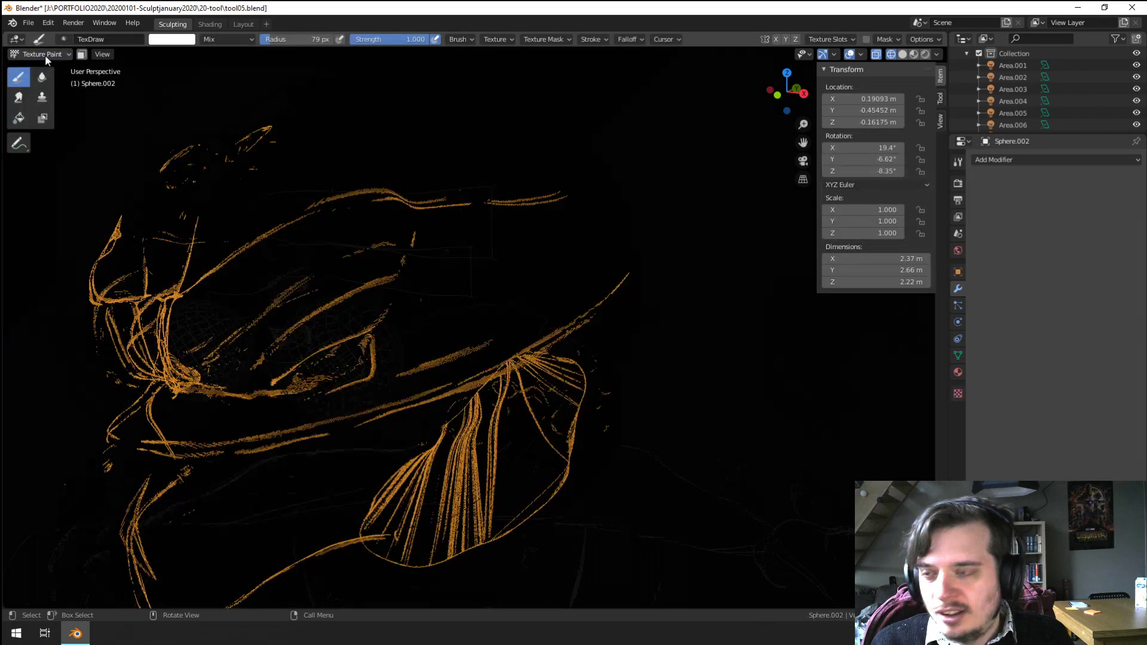
click(45, 55)
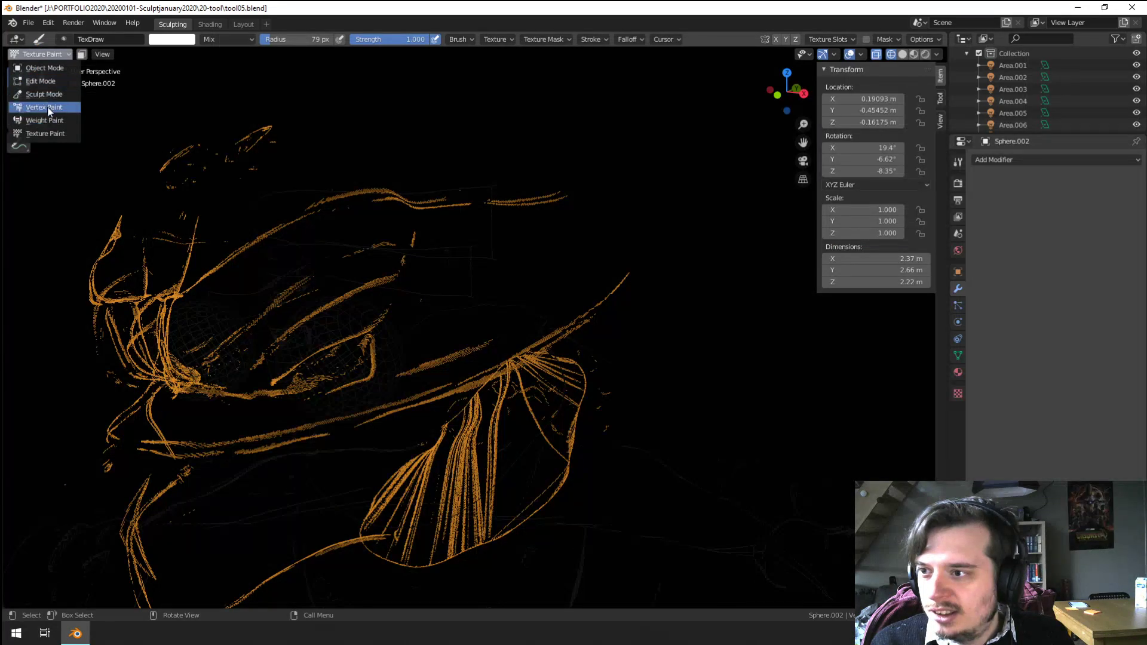
key(Return)
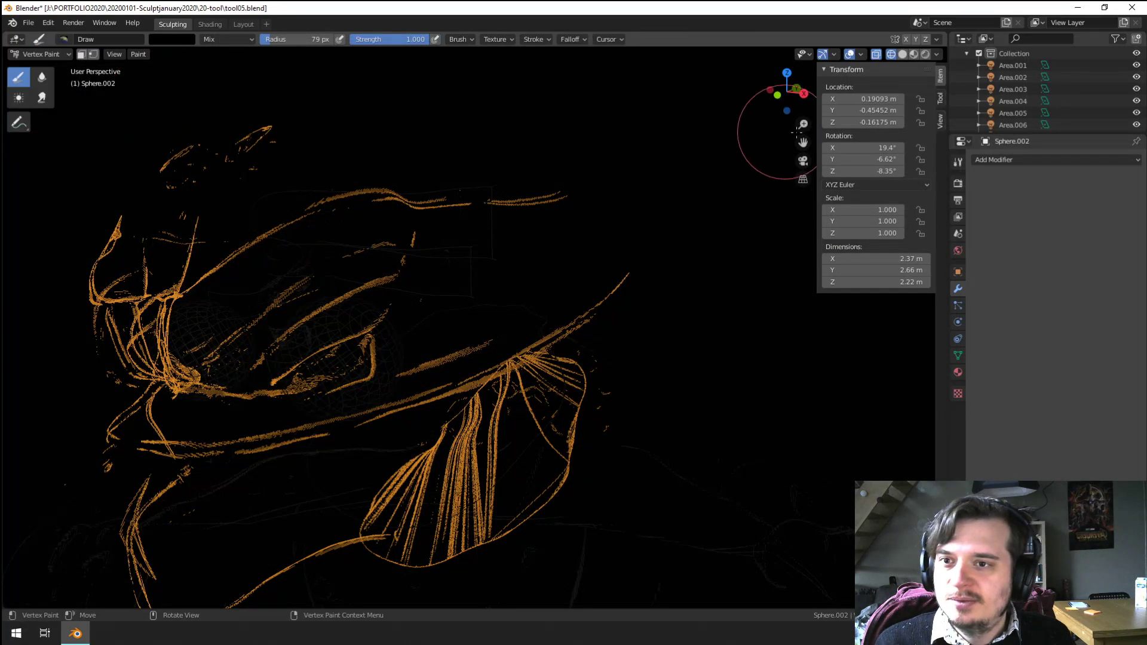
click(902, 54)
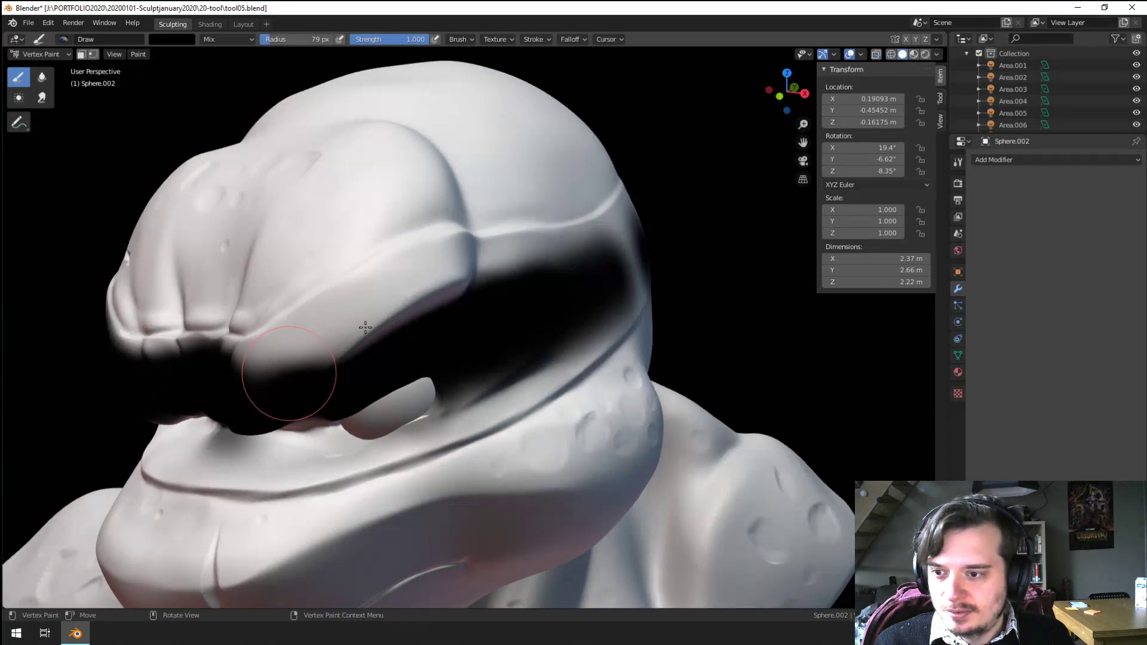
Step: Paint the character's left brow black down to the nose bridge, changing the viewport lighting to Studio
drag(365, 327, 483, 302)
click(935, 54)
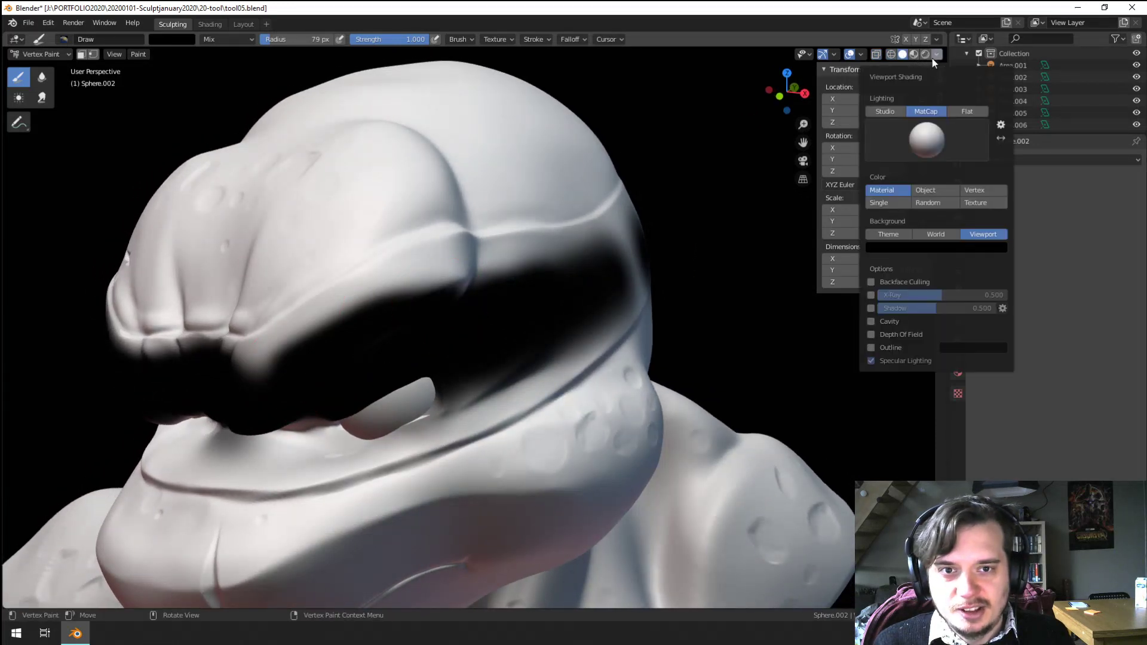
click(890, 113)
mouse_move(404, 294)
mouse_down()
mouse_move(346, 328)
mouse_move(436, 281)
mouse_move(473, 282)
mouse_move(288, 356)
mouse_move(302, 361)
mouse_move(266, 379)
mouse_up()
Step: Paint black from the nose bridge onto the area below it under Flat viewport lighting, and restore MatCap lighting
click(937, 52)
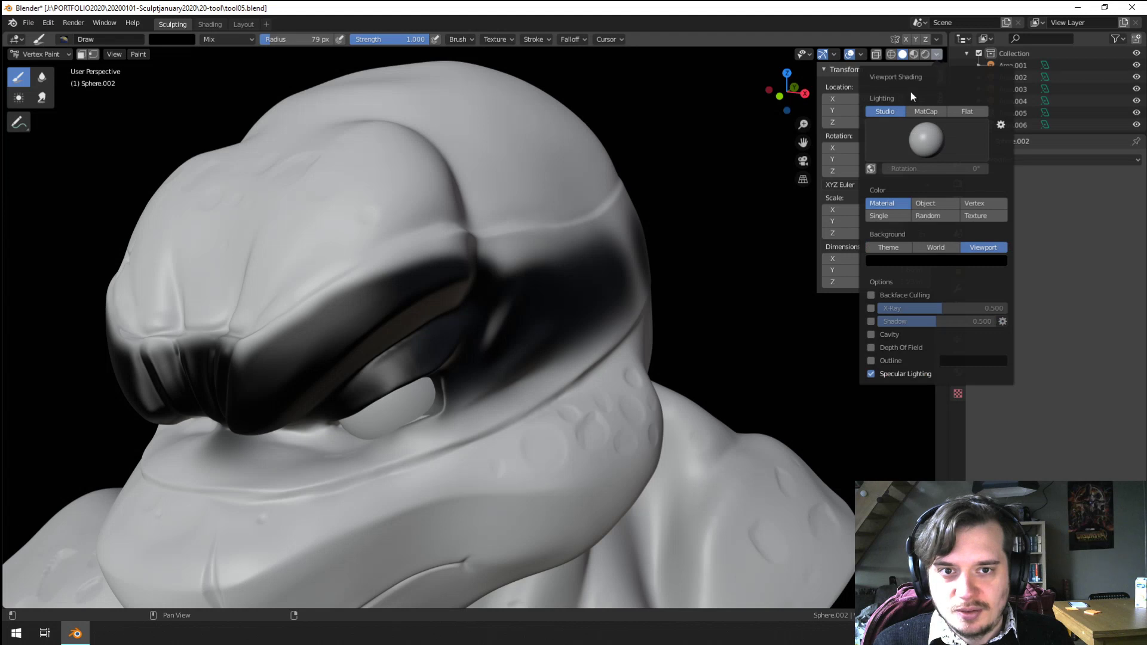
click(966, 111)
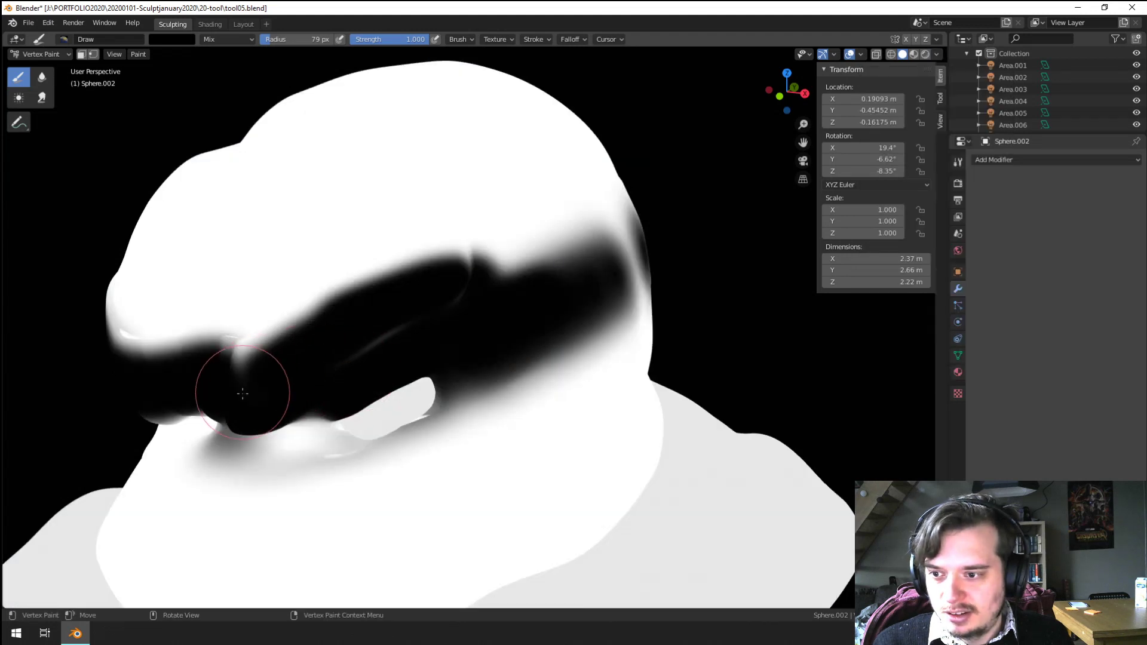
drag(242, 392, 242, 451)
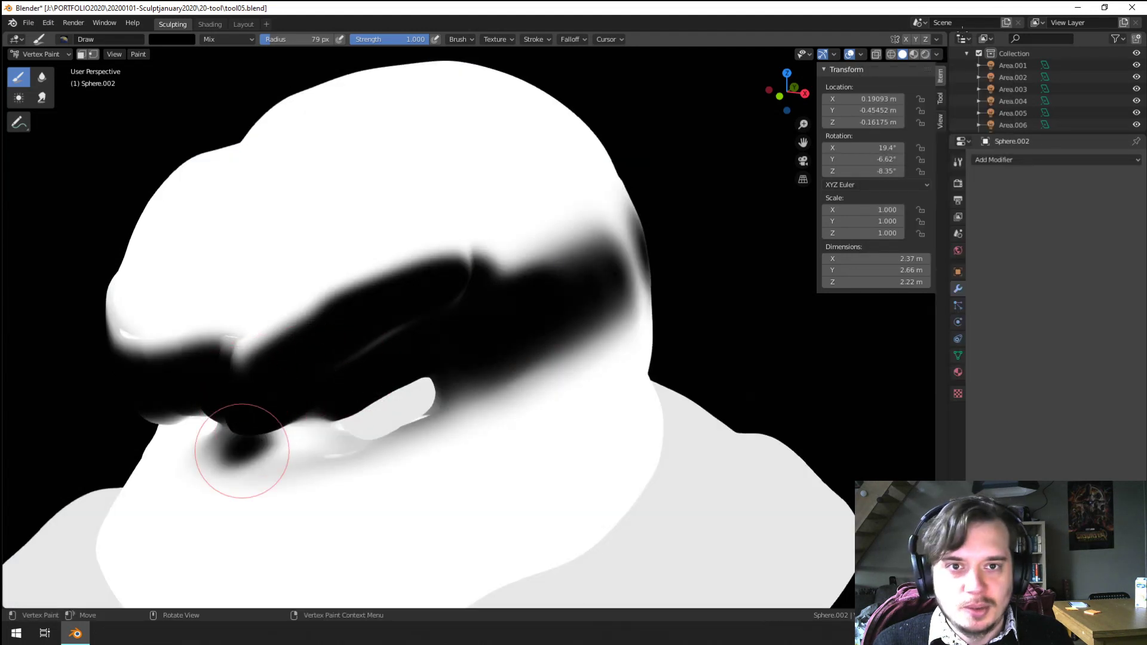
click(937, 52)
click(915, 111)
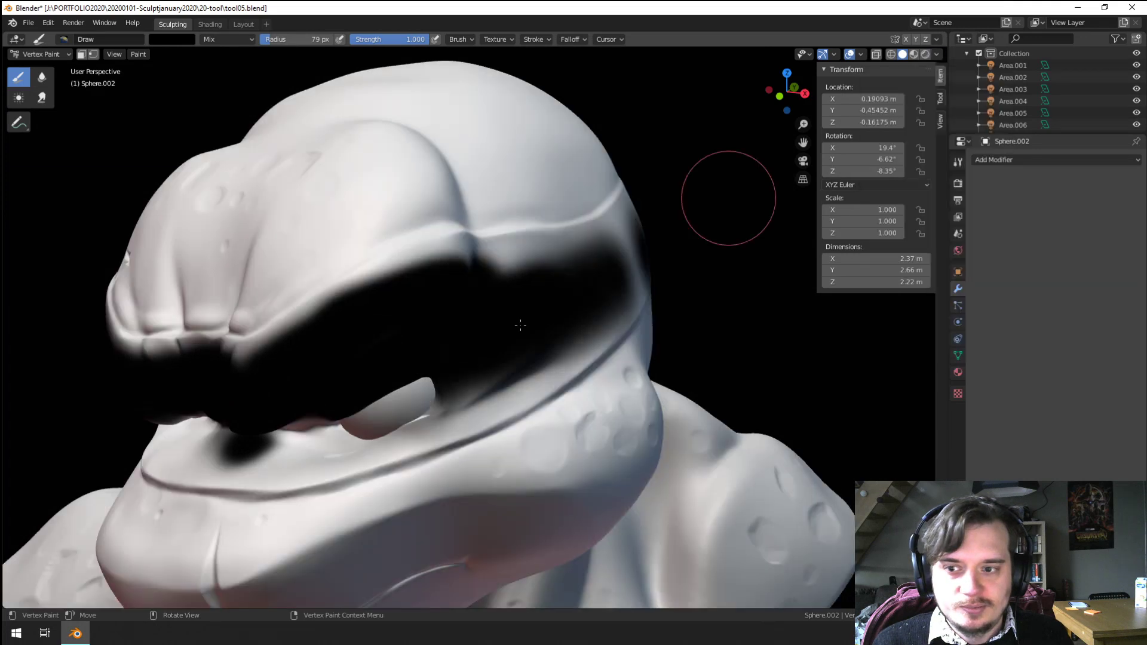
Step: Paint a black band along the left side of the head, from beside the left eye to the back
mouse_move(266, 468)
mouse_down()
mouse_move(328, 464)
mouse_move(583, 344)
mouse_move(266, 442)
mouse_move(327, 399)
mouse_move(277, 451)
mouse_move(385, 428)
mouse_move(499, 365)
mouse_move(588, 289)
mouse_move(532, 307)
mouse_up()
mouse_move(532, 307)
middle_down()
mouse_move(453, 321)
mouse_move(263, 305)
middle_up()
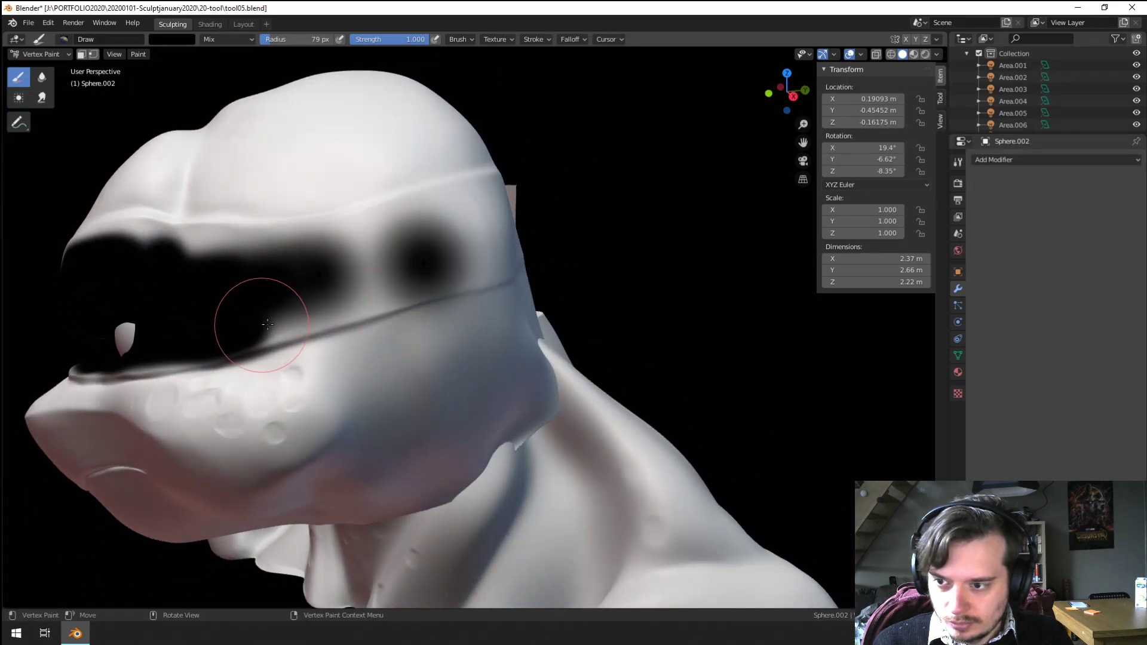
drag(440, 271, 575, 236)
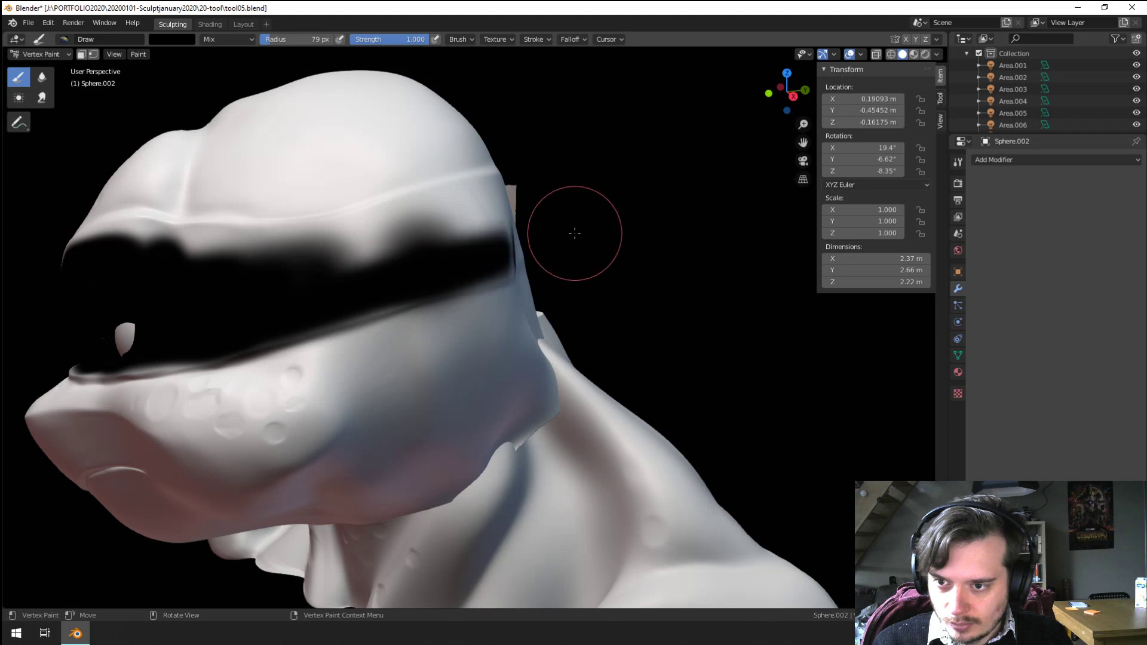
mouse_move(372, 253)
mouse_down()
mouse_move(320, 269)
mouse_move(495, 236)
mouse_up()
Step: Fill the mask's upper edge black on the left side of the head and above the left brow, reducing the brush radius to 44 and 36 px
middle_drag(389, 263, 359, 327)
key(f)
click(305, 324)
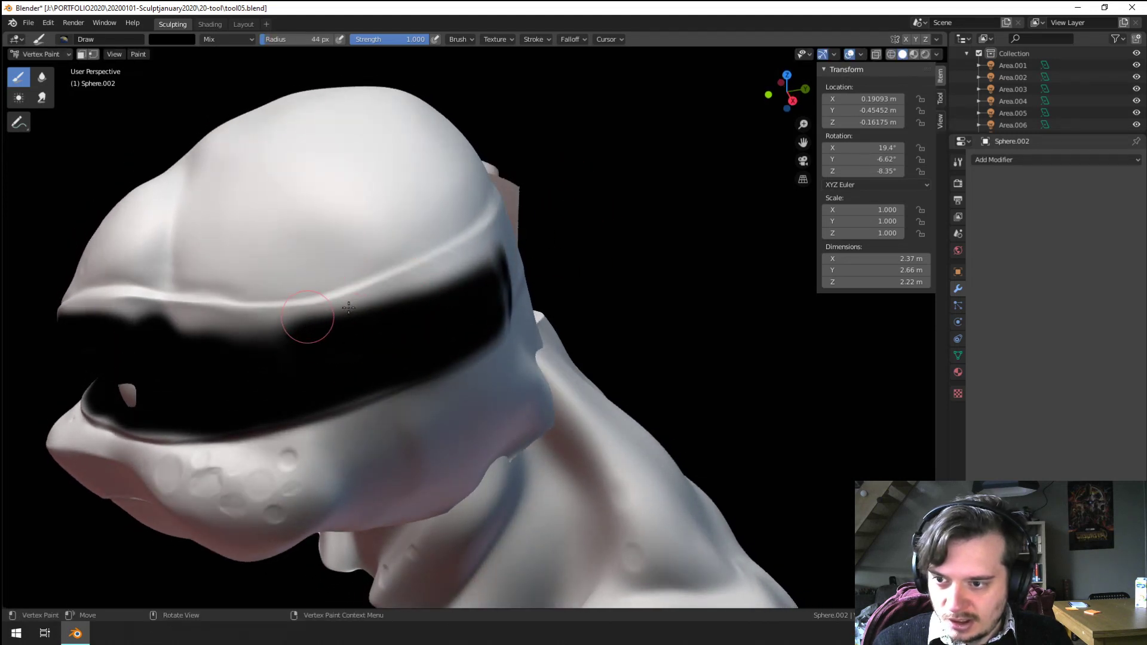
drag(348, 307, 491, 239)
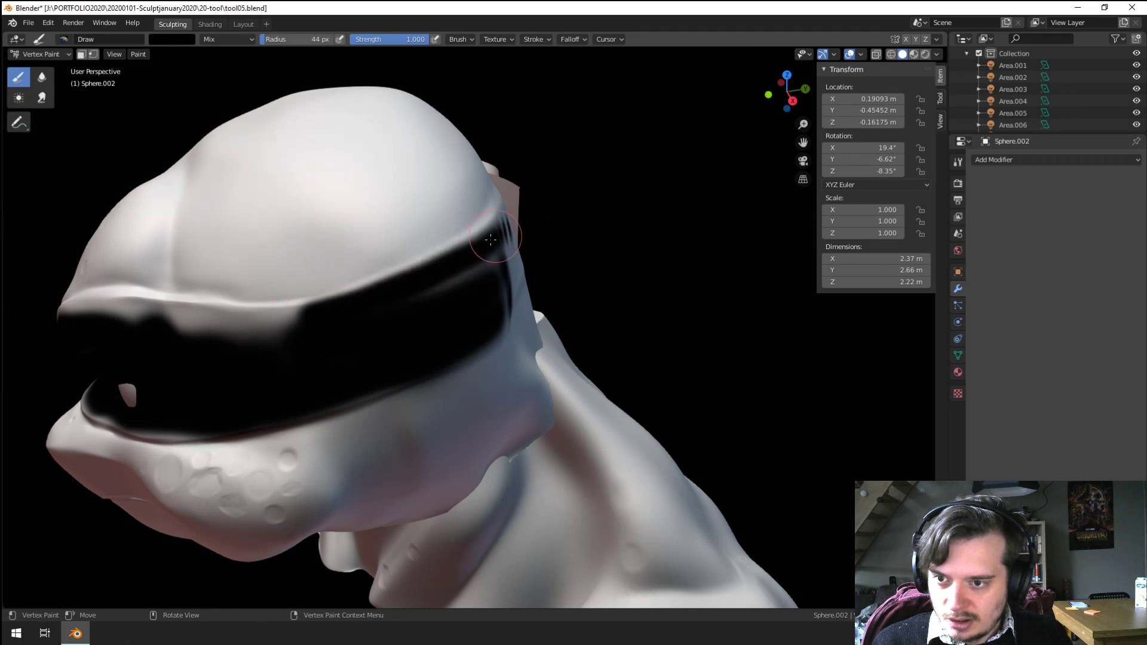
middle_drag(418, 287, 394, 335)
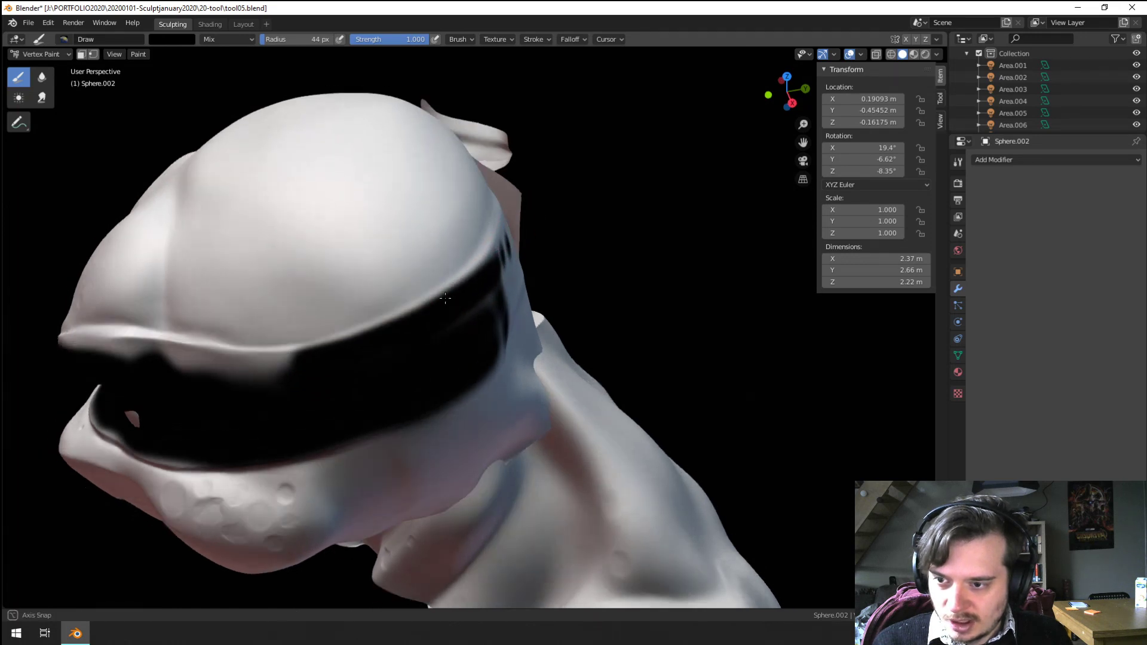
key(f)
click(352, 357)
mouse_move(349, 347)
mouse_down()
mouse_move(430, 317)
mouse_move(487, 263)
mouse_up()
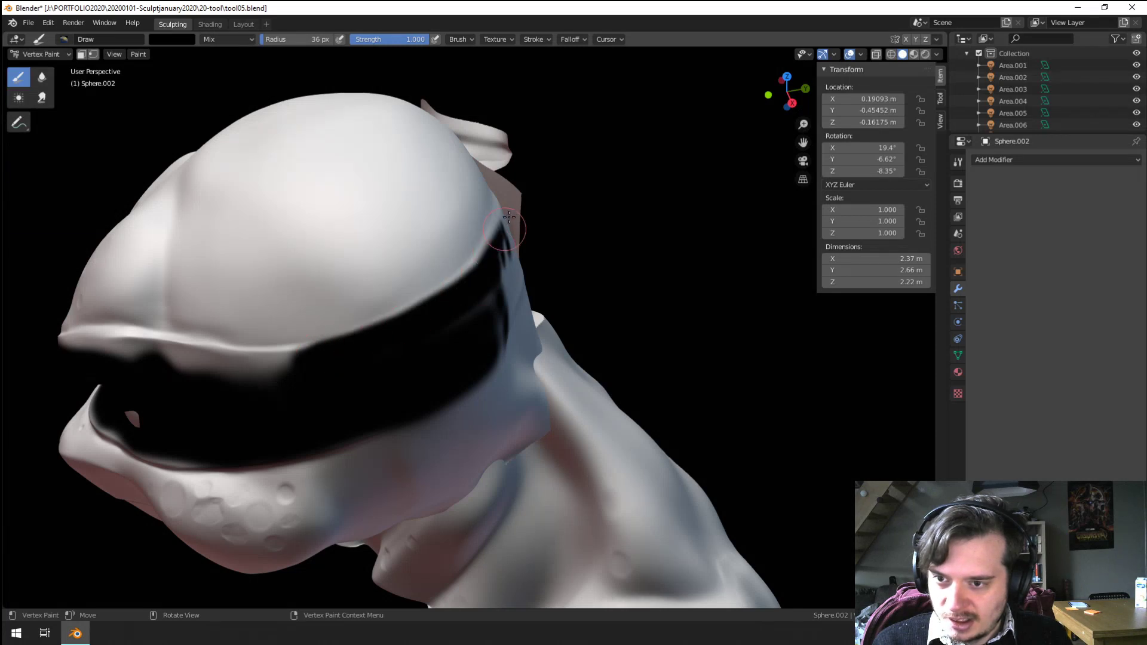
middle_drag(227, 431, 269, 445)
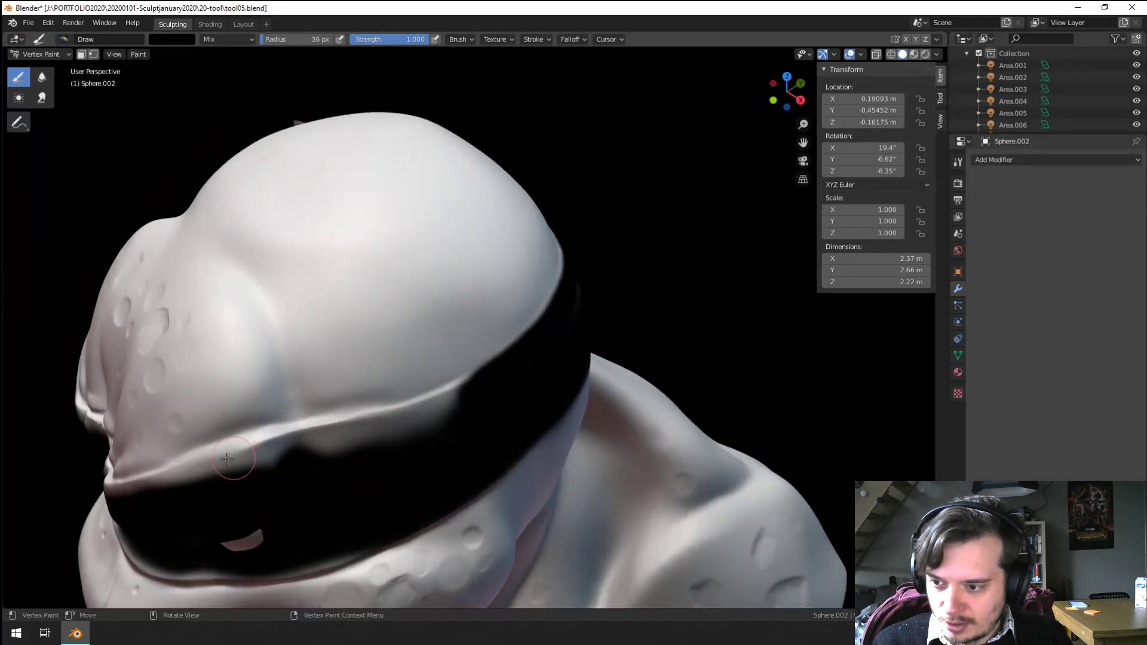
drag(201, 466, 495, 384)
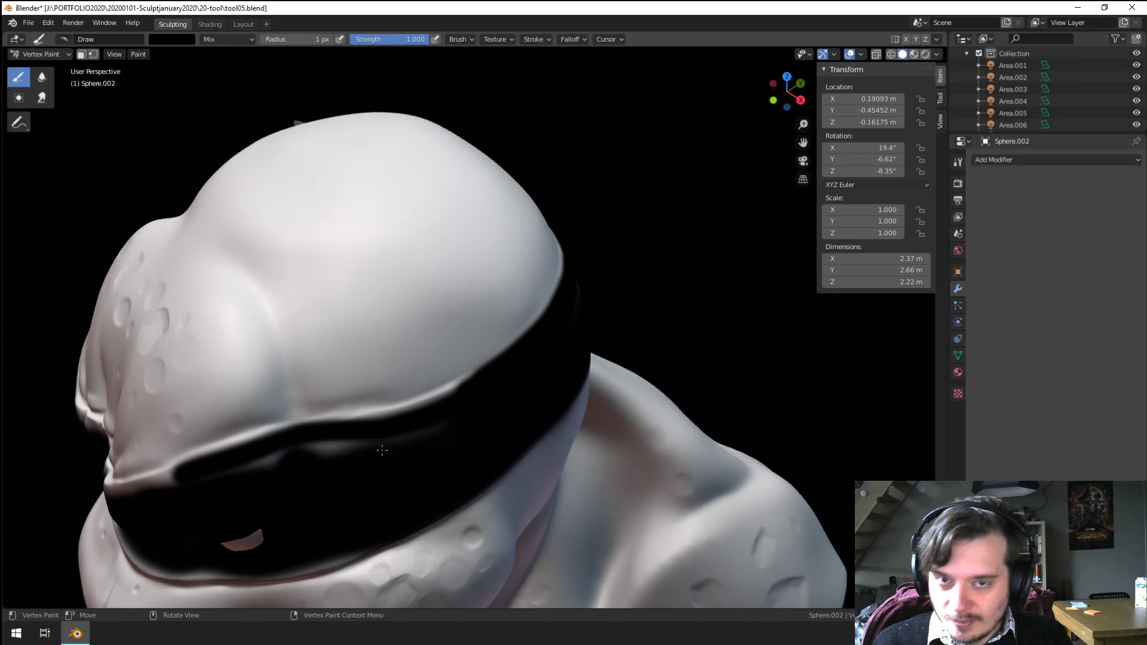
Step: With X symmetry on and a 58 px brush, paint the area under the right eye and nose bridge black, including the inner eye corners
scroll(397, 468, down, 3)
middle_drag(397, 468, 438, 378)
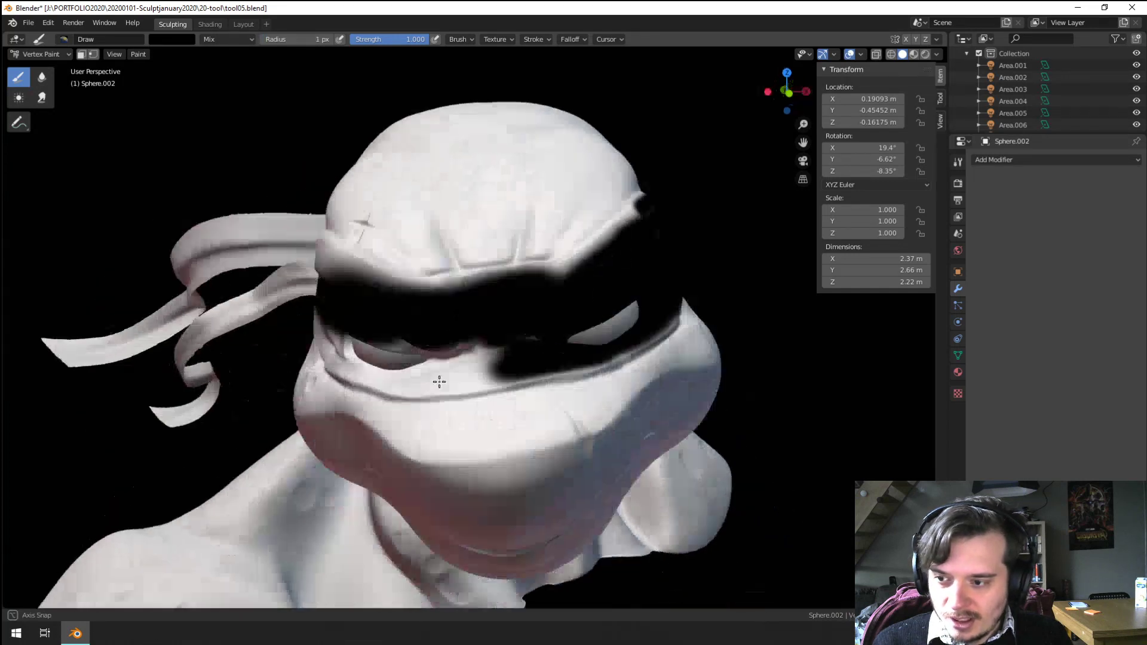
scroll(437, 378, up, 4)
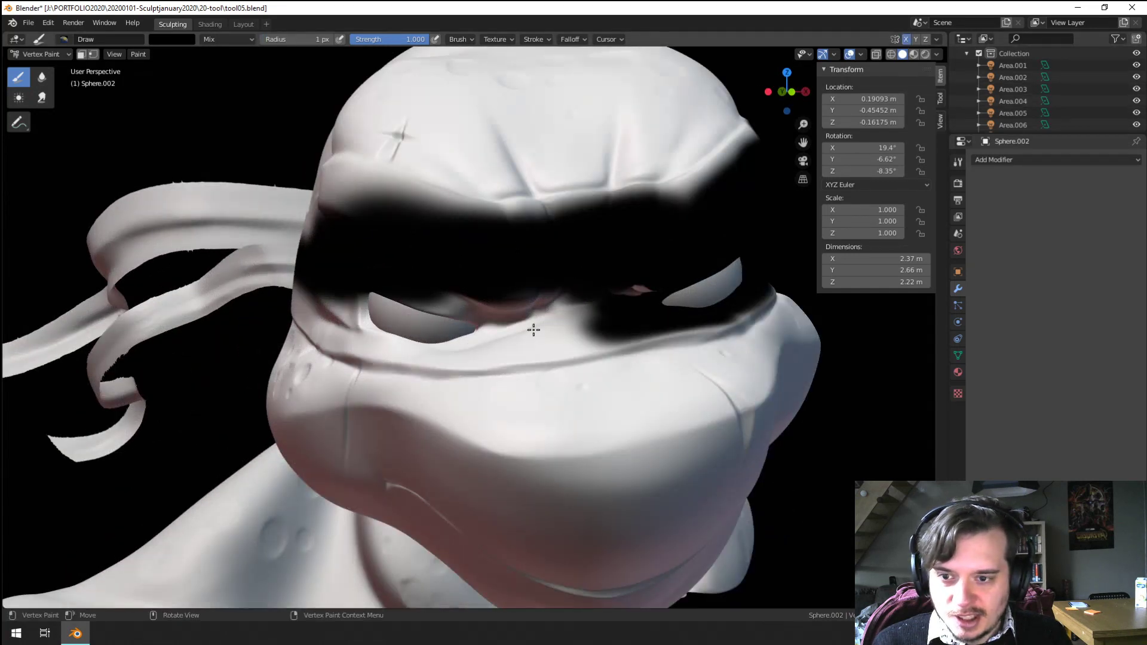
key(f)
click(476, 339)
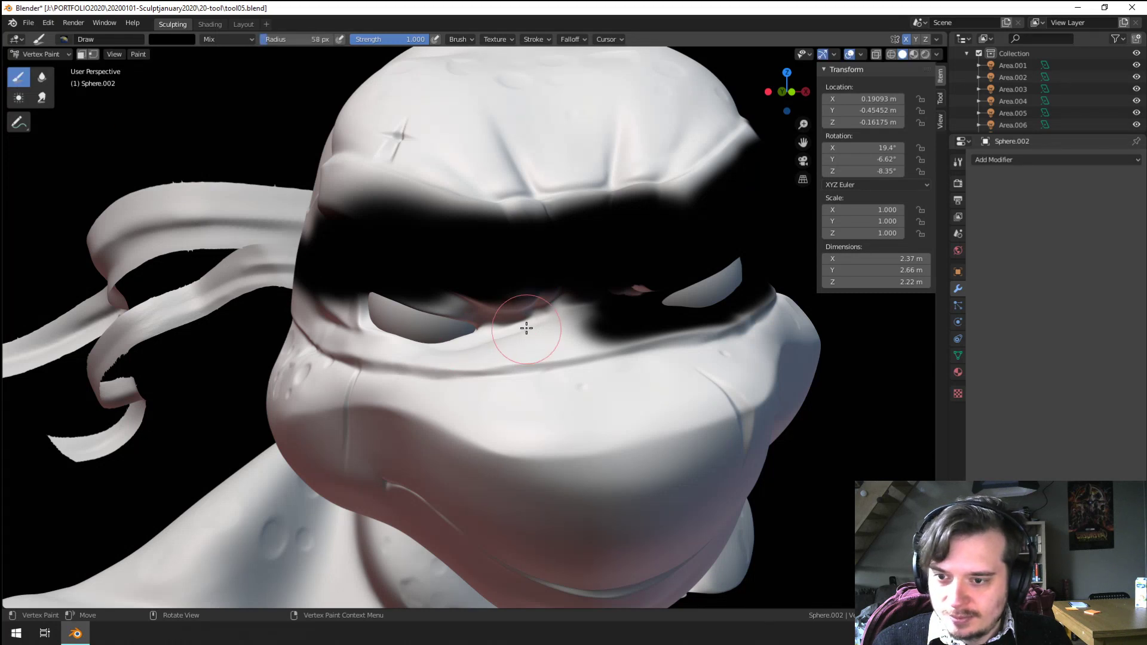
drag(456, 319, 411, 315)
mouse_move(567, 330)
mouse_down()
mouse_move(597, 311)
mouse_move(621, 314)
mouse_move(530, 353)
mouse_move(476, 358)
mouse_move(353, 344)
mouse_move(307, 294)
mouse_move(335, 297)
mouse_up()
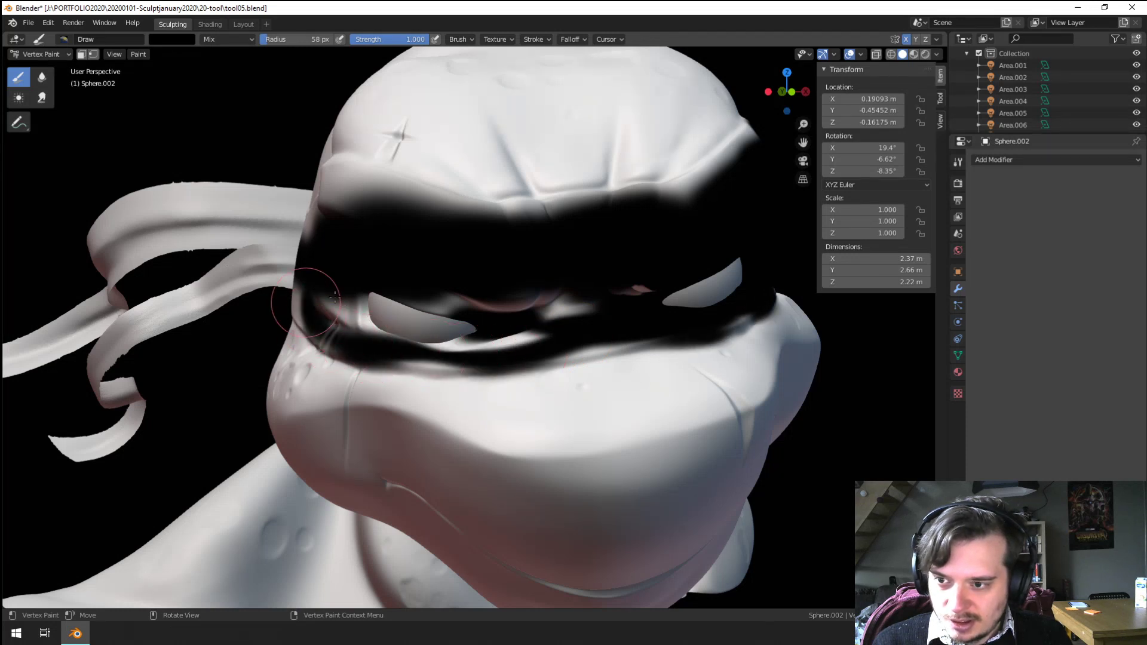
mouse_move(382, 339)
mouse_down()
mouse_move(514, 332)
mouse_move(517, 309)
mouse_move(487, 319)
mouse_move(418, 298)
mouse_move(537, 307)
mouse_move(571, 291)
mouse_up()
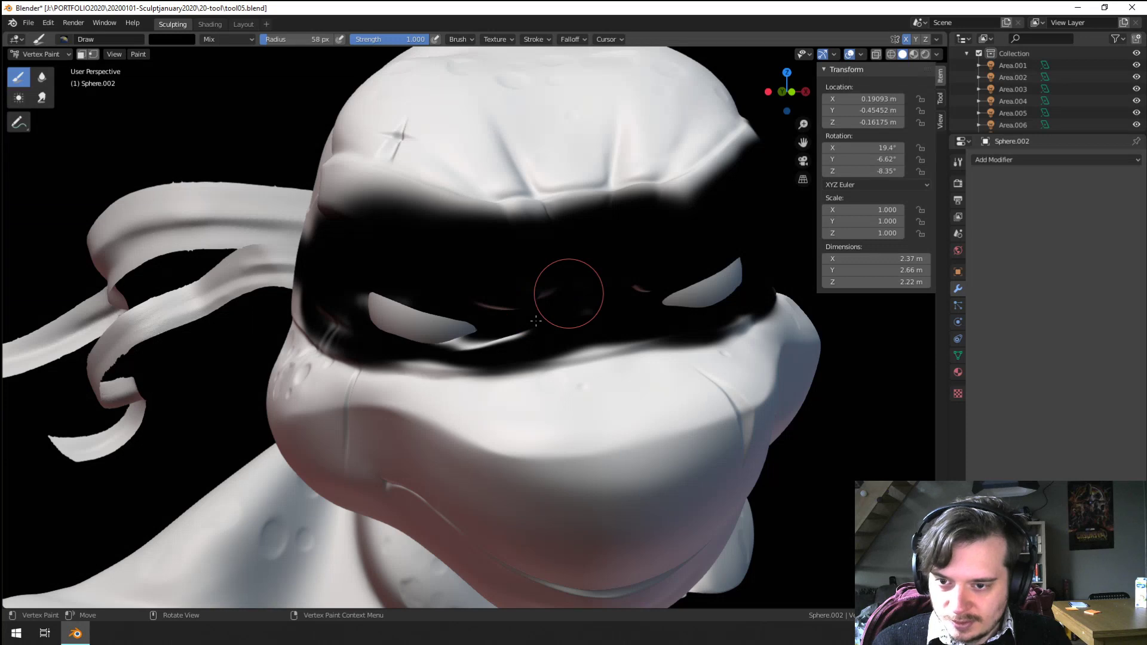
middle_drag(513, 299, 494, 276)
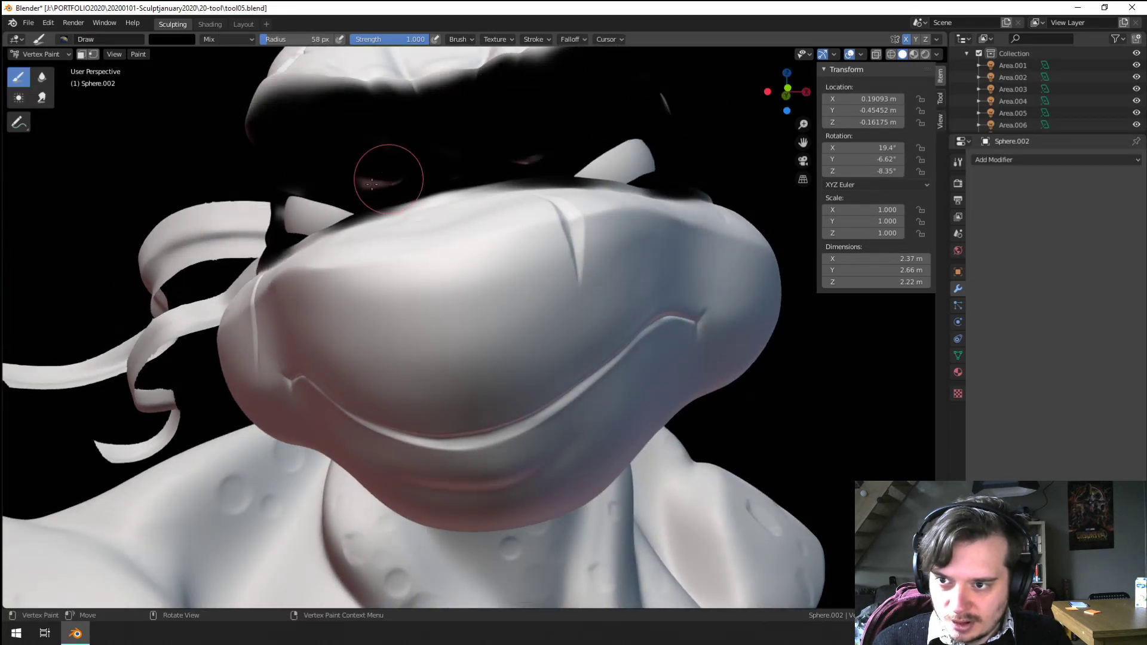
mouse_move(371, 184)
mouse_down()
mouse_move(387, 179)
mouse_move(333, 161)
mouse_up()
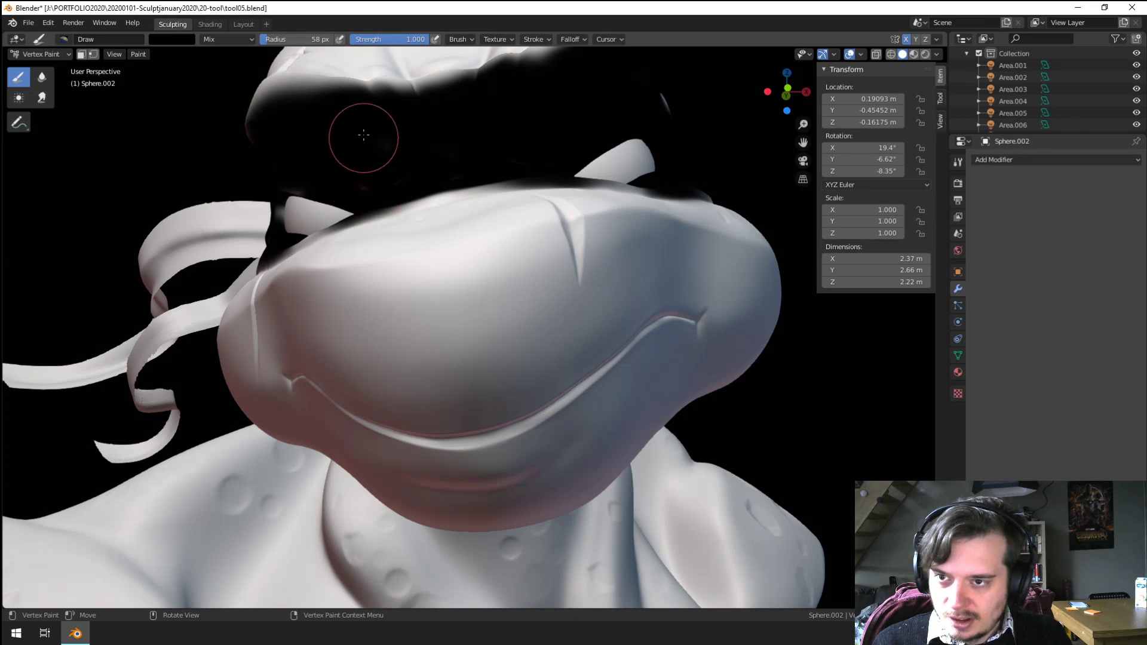
Step: Paint the mask's upper edge black over the right brow and along the right side to the back, using a 46 px brush
middle_drag(410, 199, 450, 366)
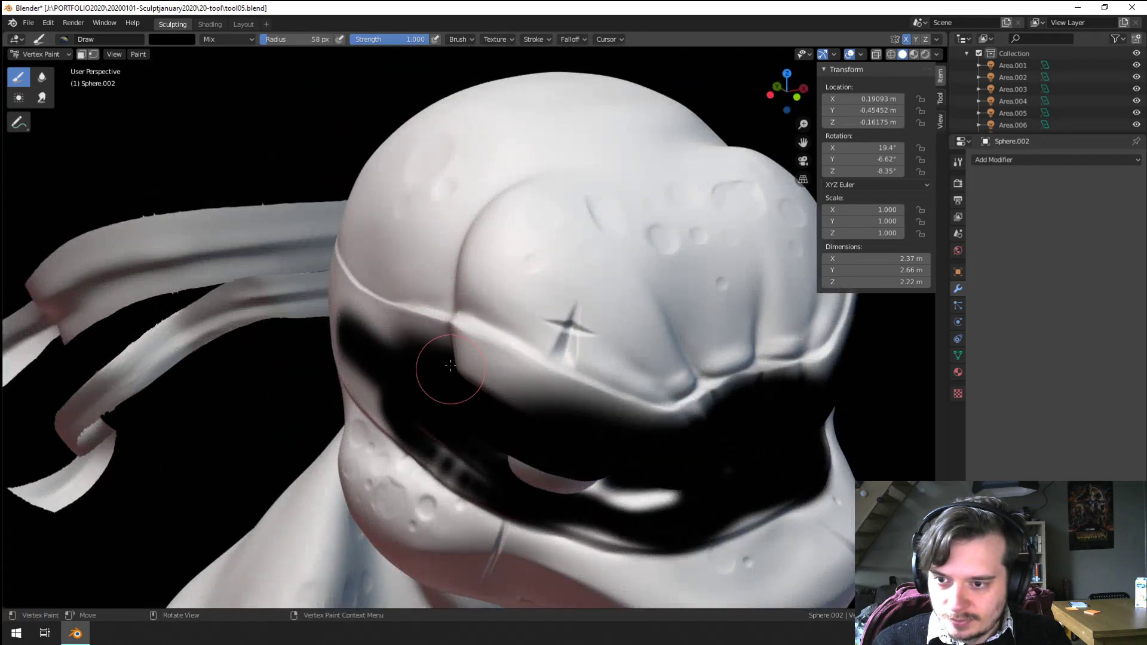
mouse_move(466, 346)
mouse_down()
mouse_move(537, 395)
mouse_move(673, 441)
mouse_move(735, 405)
mouse_move(691, 421)
mouse_move(715, 391)
mouse_move(741, 388)
mouse_move(693, 418)
mouse_move(621, 412)
mouse_move(436, 322)
mouse_move(553, 350)
mouse_up()
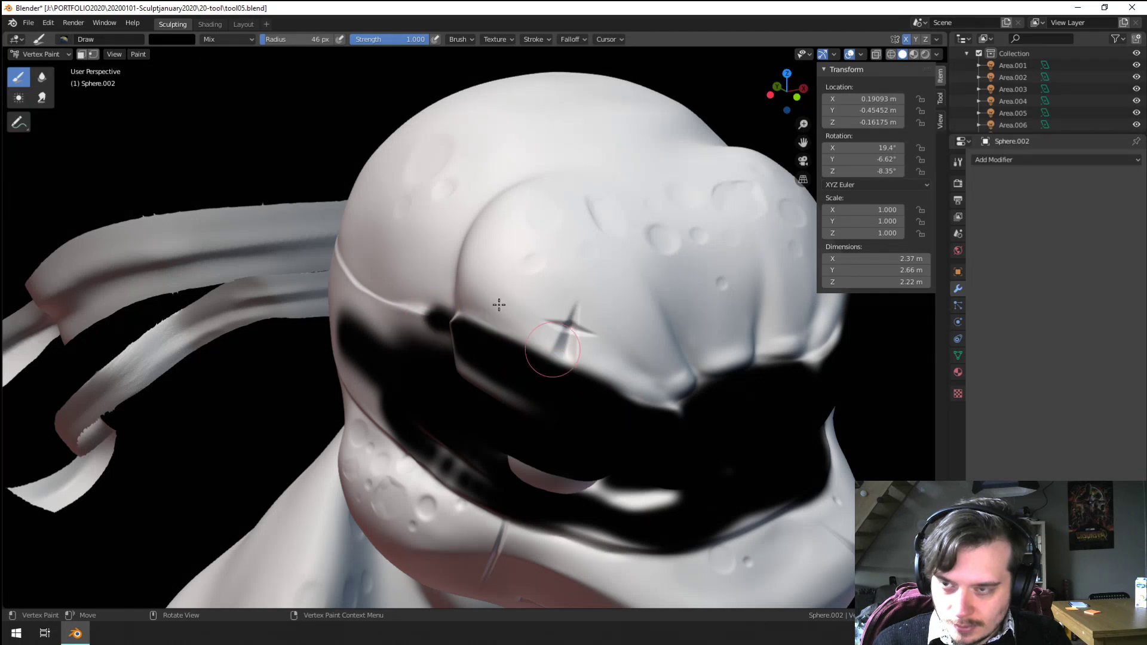
middle_drag(383, 316, 496, 344)
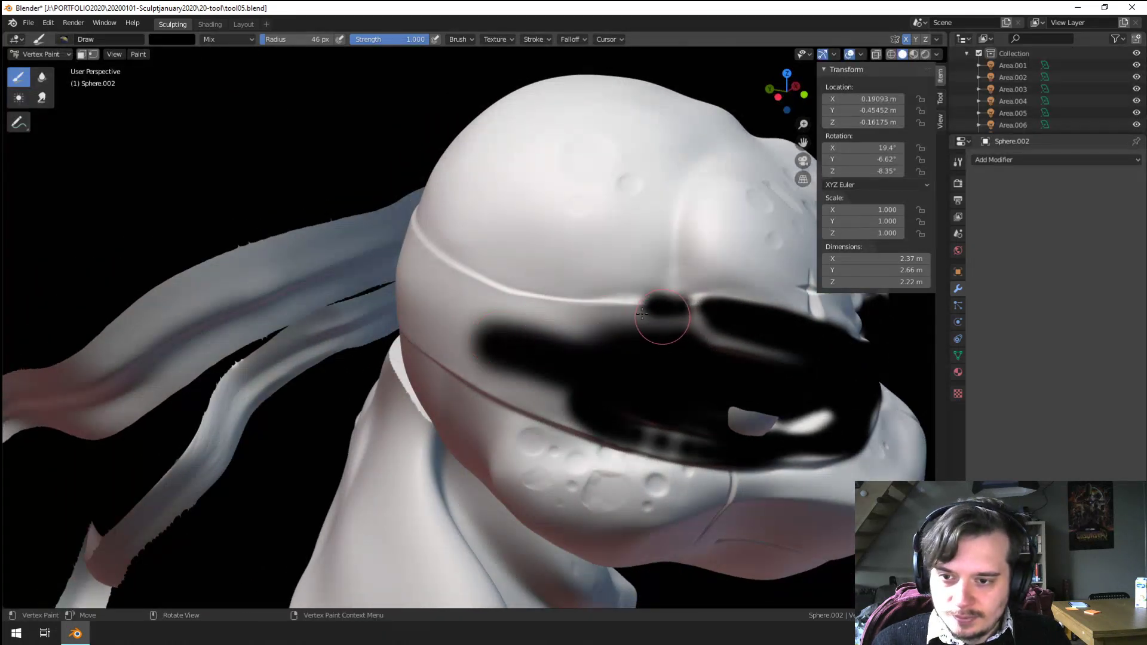
mouse_move(642, 313)
mouse_down()
mouse_move(519, 320)
mouse_move(436, 274)
mouse_move(400, 239)
mouse_up()
Step: Fill the remaining white gaps in the right side of the mask black, using brush radii of 76 and 67 px
key(f)
click(480, 315)
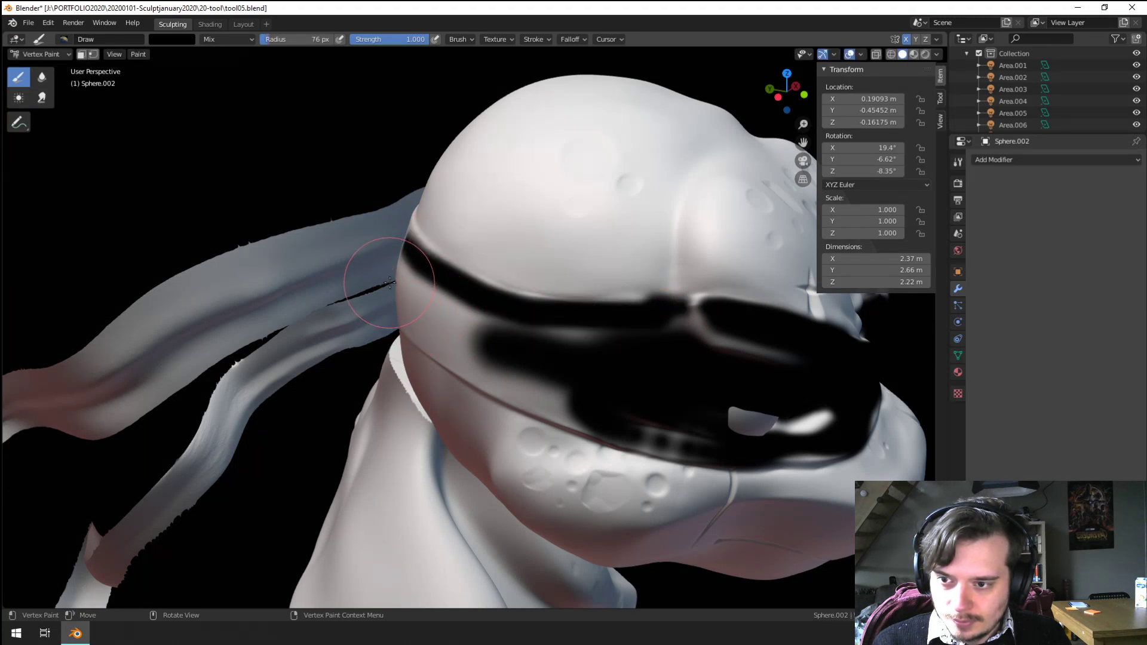
mouse_move(391, 283)
mouse_down()
mouse_move(509, 350)
mouse_move(597, 352)
mouse_move(429, 301)
mouse_move(392, 273)
mouse_up()
key(f)
click(650, 347)
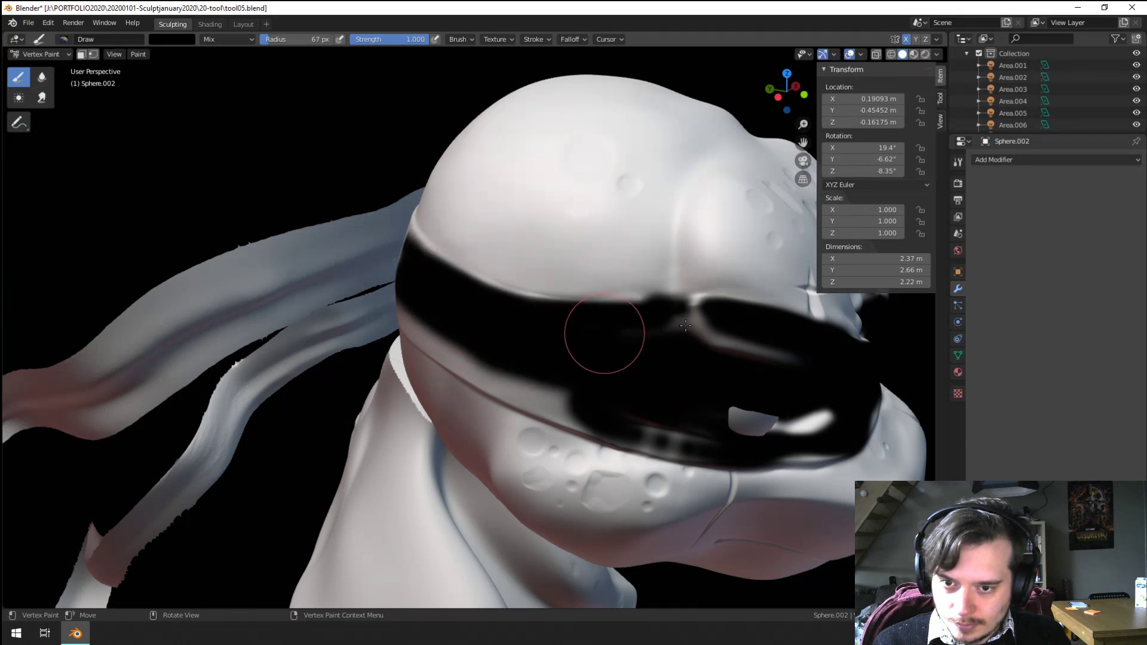
drag(685, 325, 817, 375)
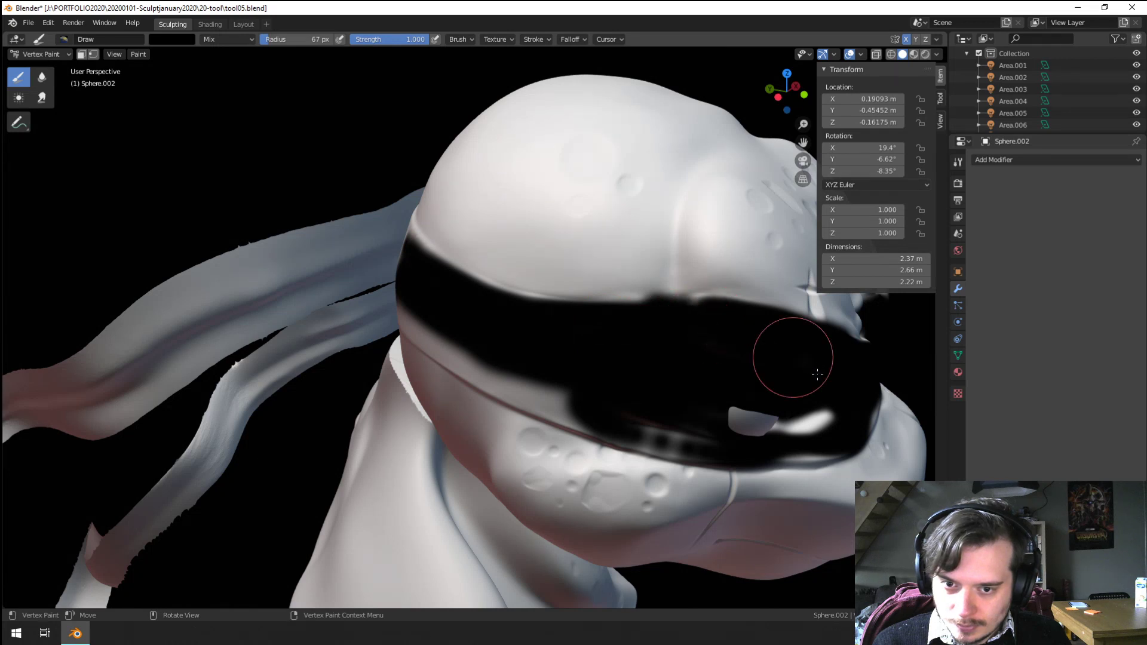
mouse_move(795, 431)
mouse_down()
mouse_move(555, 391)
mouse_move(382, 298)
mouse_up()
Step: Paint the mask's lower edge black from the back of the right side to below the nose bridge with a 52 px brush
mouse_move(410, 287)
middle_down()
mouse_move(512, 324)
mouse_move(443, 299)
mouse_move(486, 324)
middle_up()
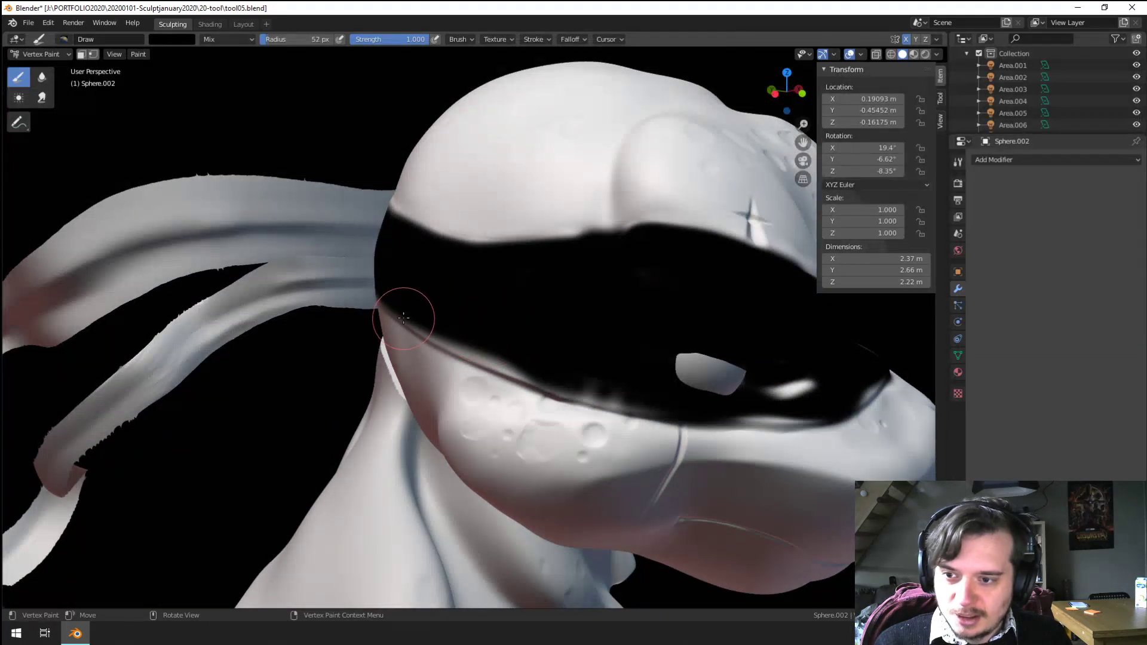
mouse_move(467, 339)
mouse_down()
mouse_move(654, 399)
mouse_move(777, 412)
mouse_move(840, 404)
mouse_up()
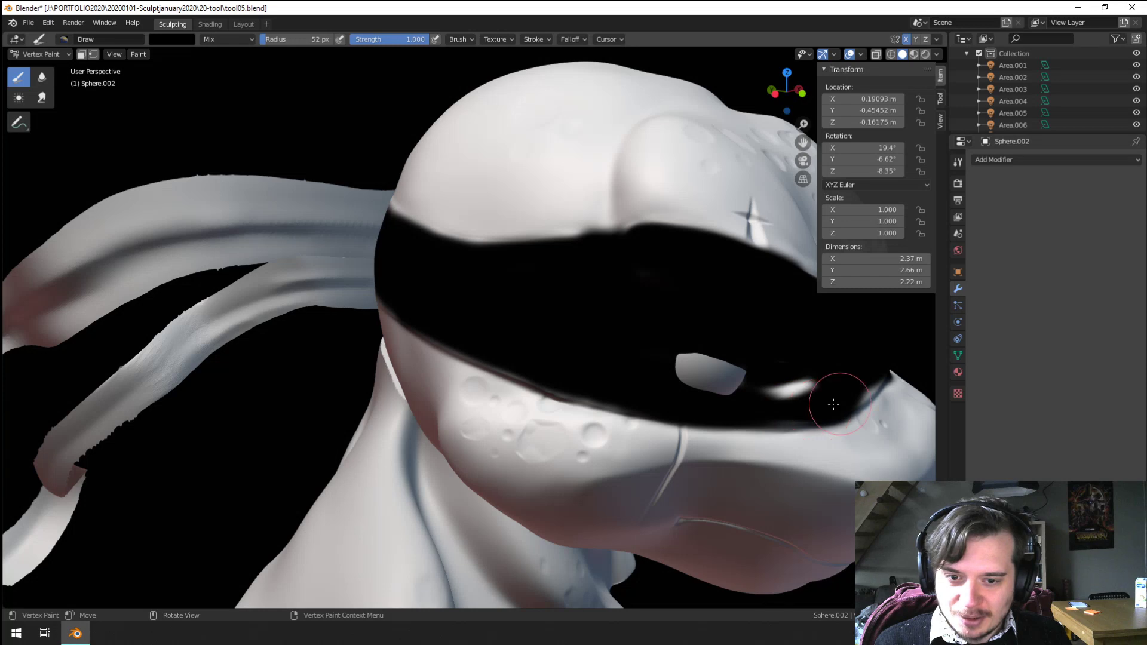
middle_drag(833, 404, 745, 404)
mouse_move(629, 417)
mouse_down()
mouse_move(615, 410)
mouse_move(653, 410)
mouse_move(573, 411)
mouse_up()
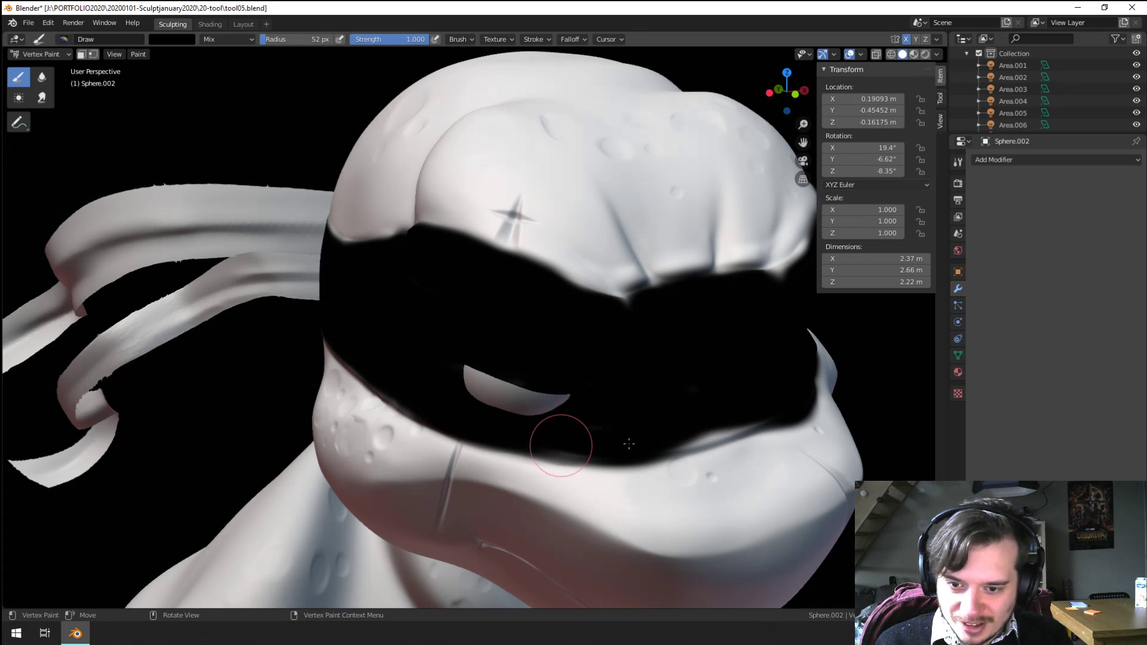
drag(629, 443, 655, 419)
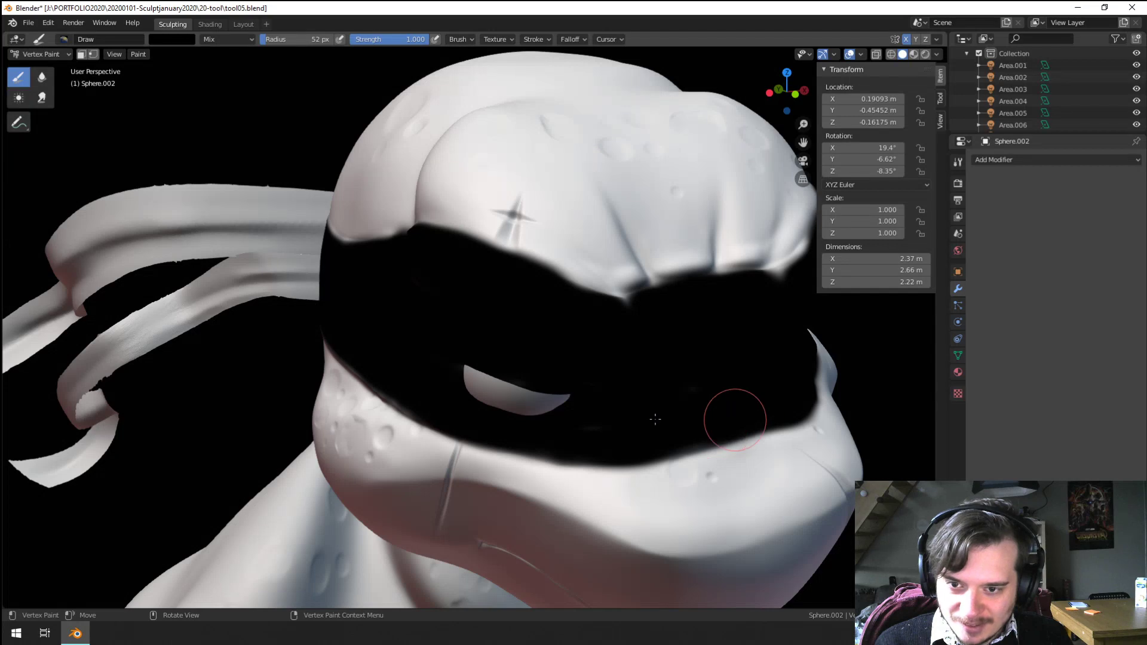
Step: Fill the rear left part of the mask black up to the bandana tails with a 72 px brush
mouse_move(397, 382)
middle_down()
mouse_move(322, 324)
mouse_move(353, 323)
middle_up()
key(f)
click(366, 321)
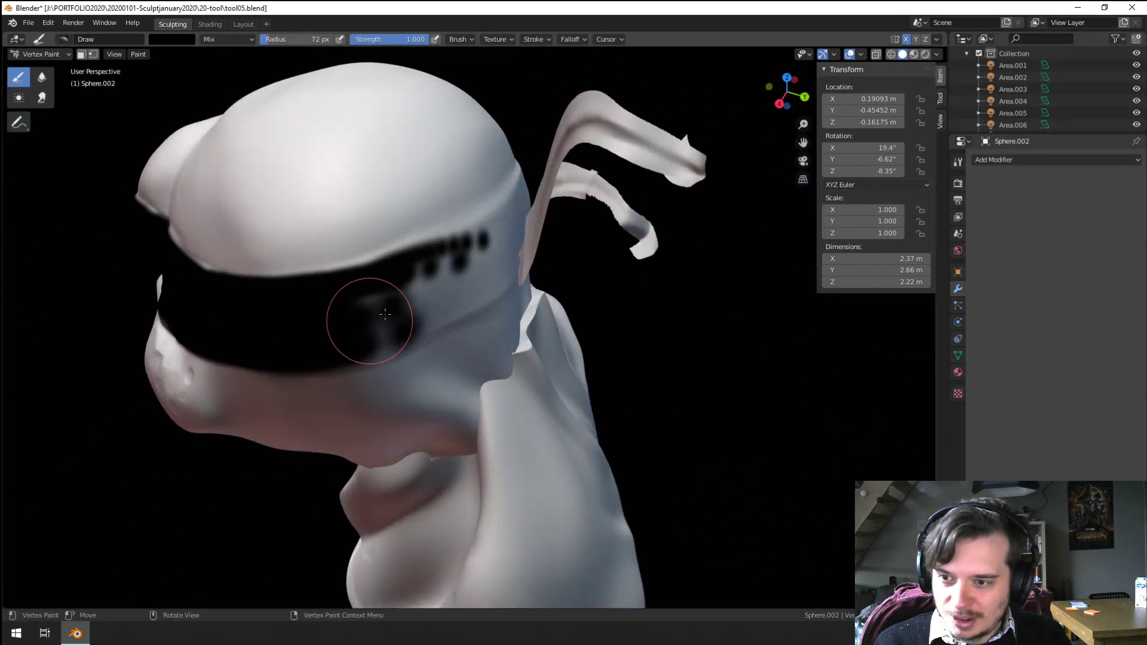
mouse_move(371, 321)
mouse_down()
mouse_move(501, 252)
mouse_move(474, 265)
mouse_up()
mouse_move(438, 307)
mouse_down()
mouse_move(430, 299)
mouse_move(466, 294)
mouse_move(430, 277)
mouse_move(359, 303)
mouse_move(523, 224)
mouse_move(422, 274)
mouse_move(379, 274)
mouse_move(354, 290)
mouse_up()
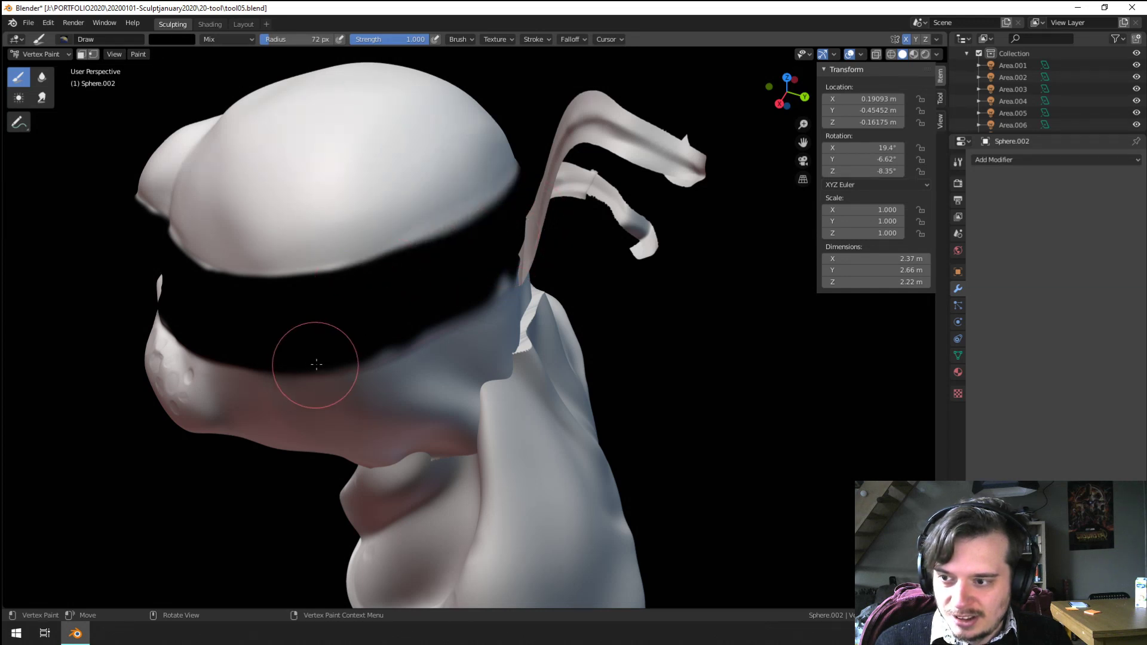
Step: Fill the mask's lower edge black above the left cheek with a 59 px brush
mouse_move(315, 366)
middle_down()
mouse_move(469, 328)
mouse_move(471, 307)
middle_up()
key(f)
click(435, 347)
mouse_move(395, 346)
mouse_down()
mouse_move(368, 361)
mouse_move(434, 337)
mouse_move(364, 361)
mouse_up()
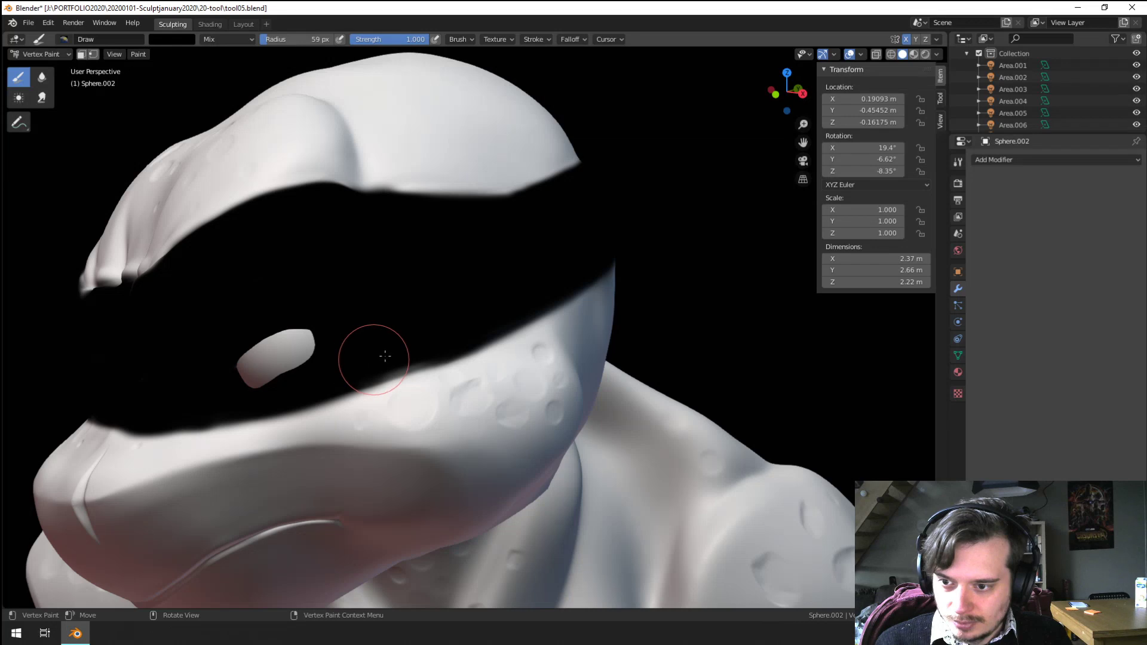
Step: Set the brush color to white and touch up the mask's lower edge below the left eye
middle_drag(379, 359, 428, 438)
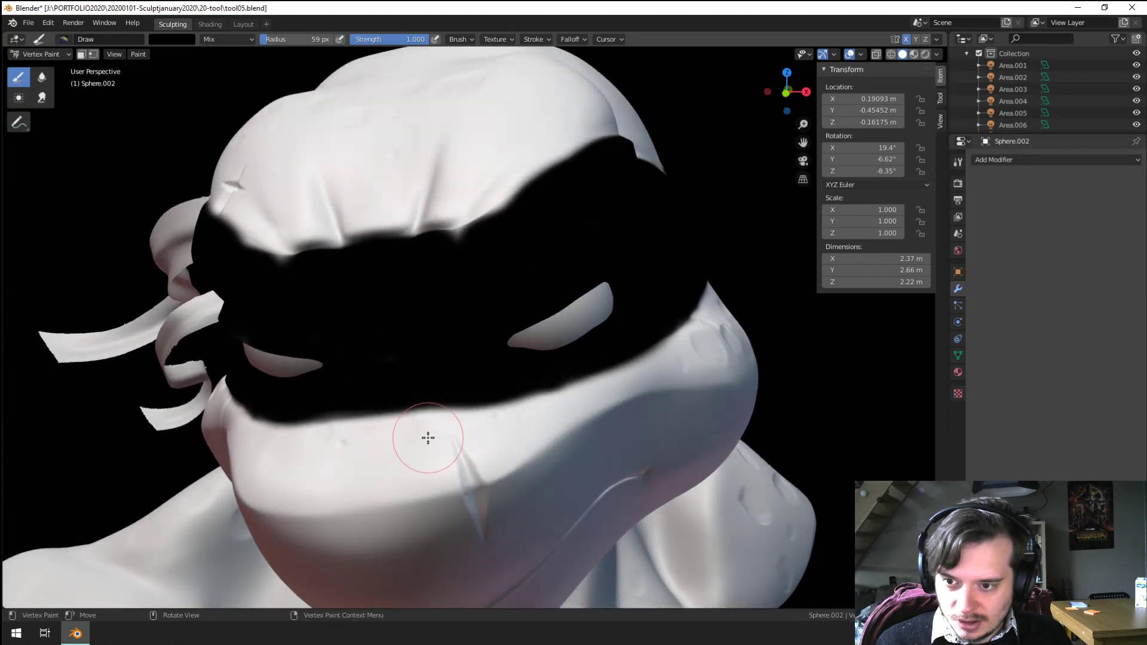
scroll(427, 438, up, 3)
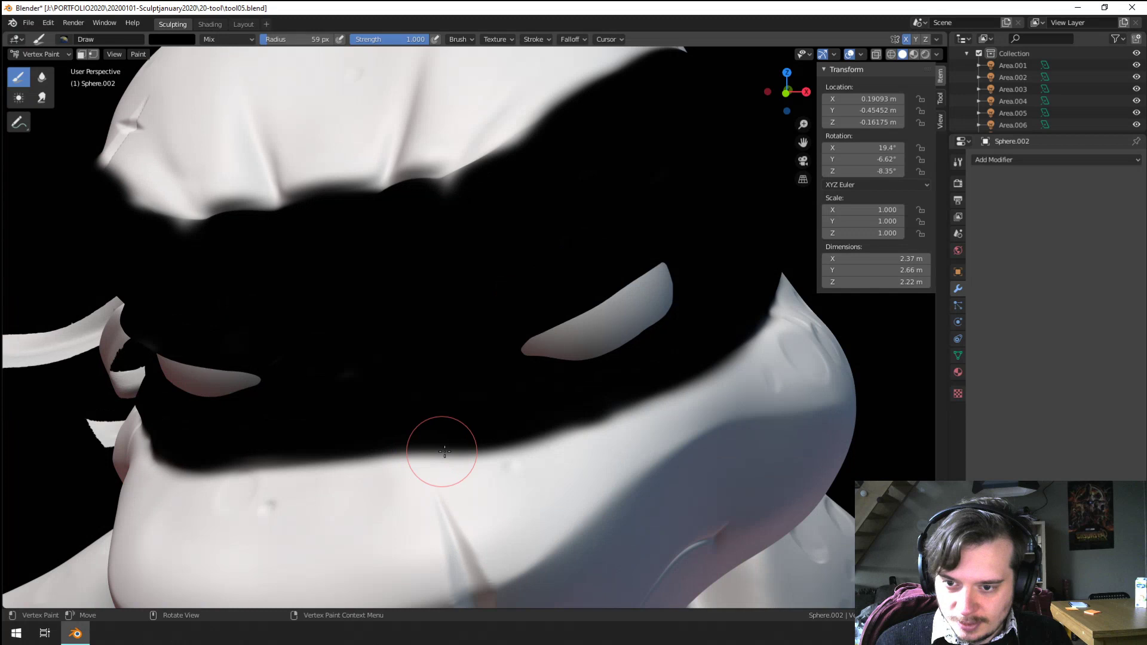
click(174, 39)
drag(252, 79, 252, 53)
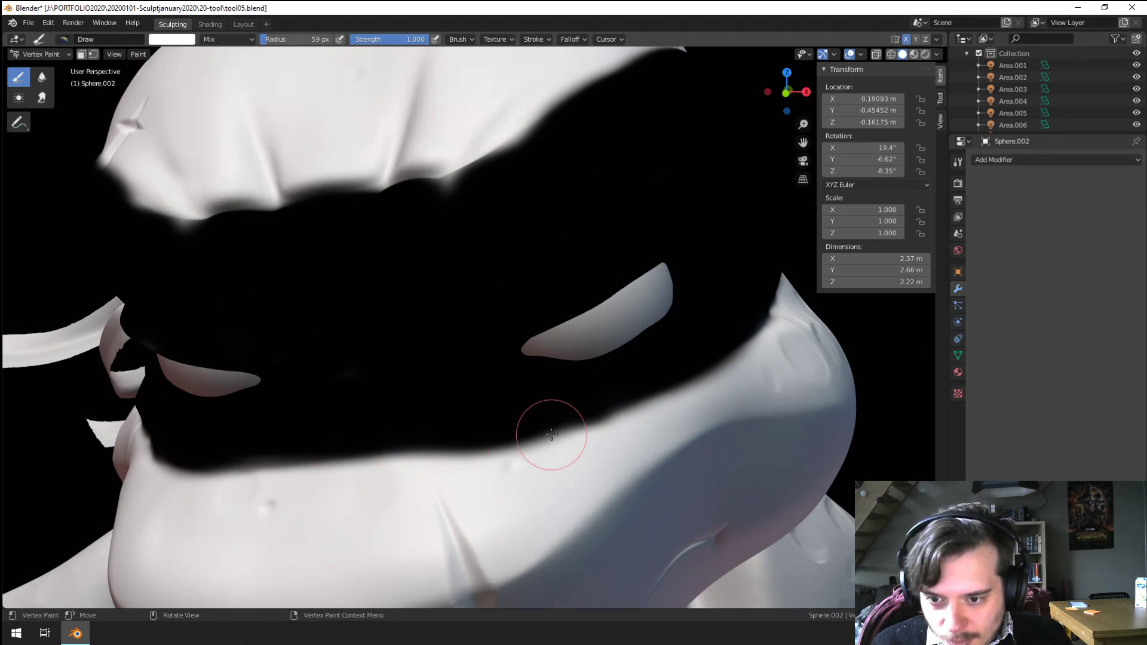
mouse_move(545, 436)
mouse_down()
mouse_move(609, 428)
mouse_move(559, 453)
mouse_up()
key(x)
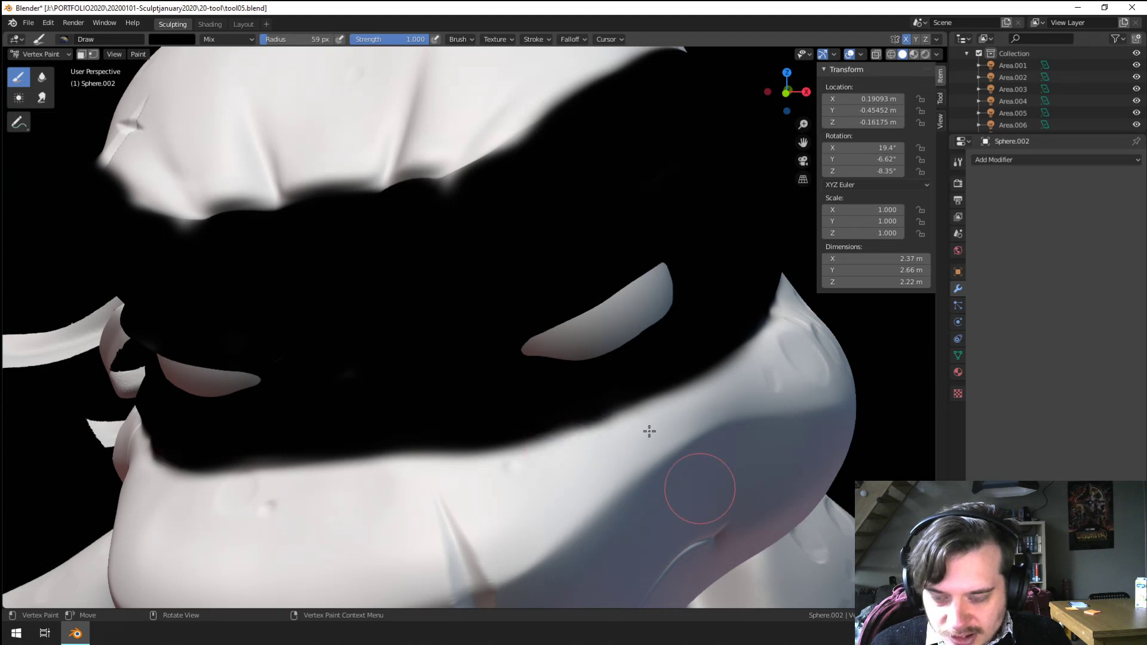
mouse_move(647, 430)
mouse_down()
mouse_move(553, 458)
mouse_move(603, 433)
mouse_move(591, 439)
mouse_up()
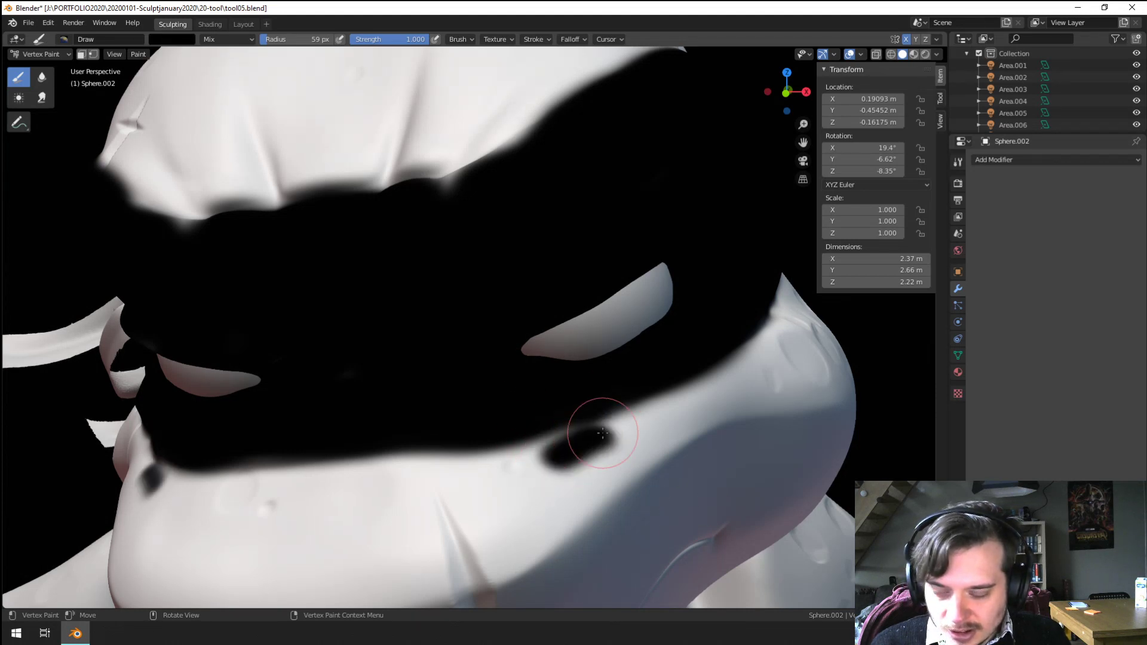
key(ctrl+z)
Step: Restore the white brush color and trim the black overlap along the mask's lower edge from below the left eye to the outer cheek
click(172, 39)
click(250, 78)
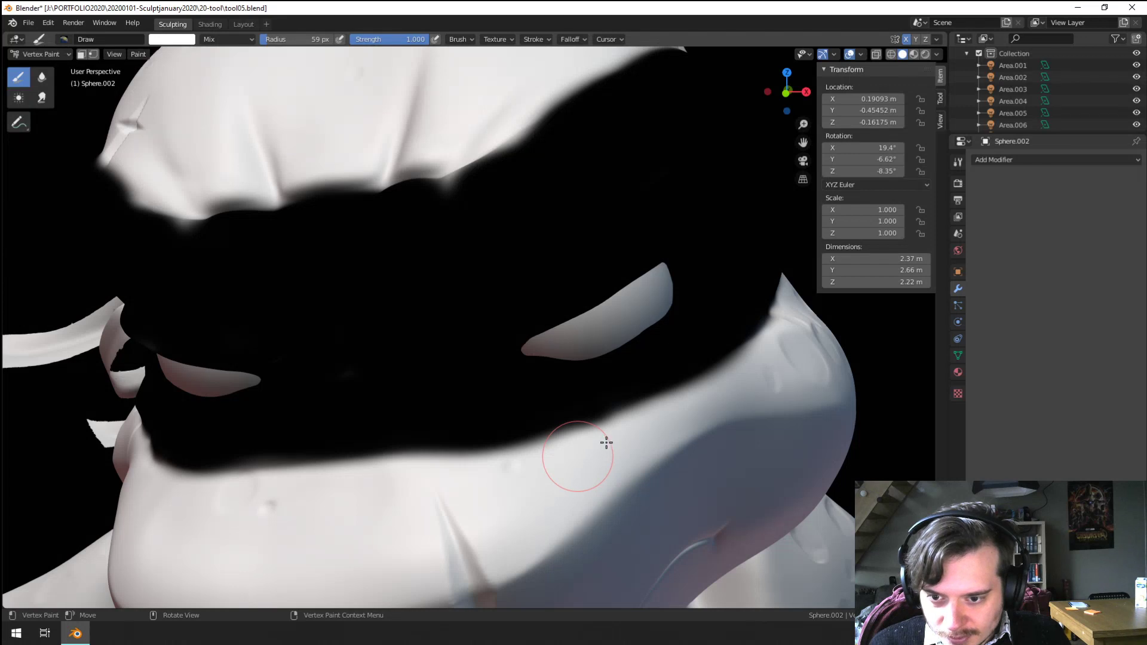
mouse_move(606, 443)
mouse_down()
mouse_move(789, 332)
mouse_move(762, 319)
mouse_up()
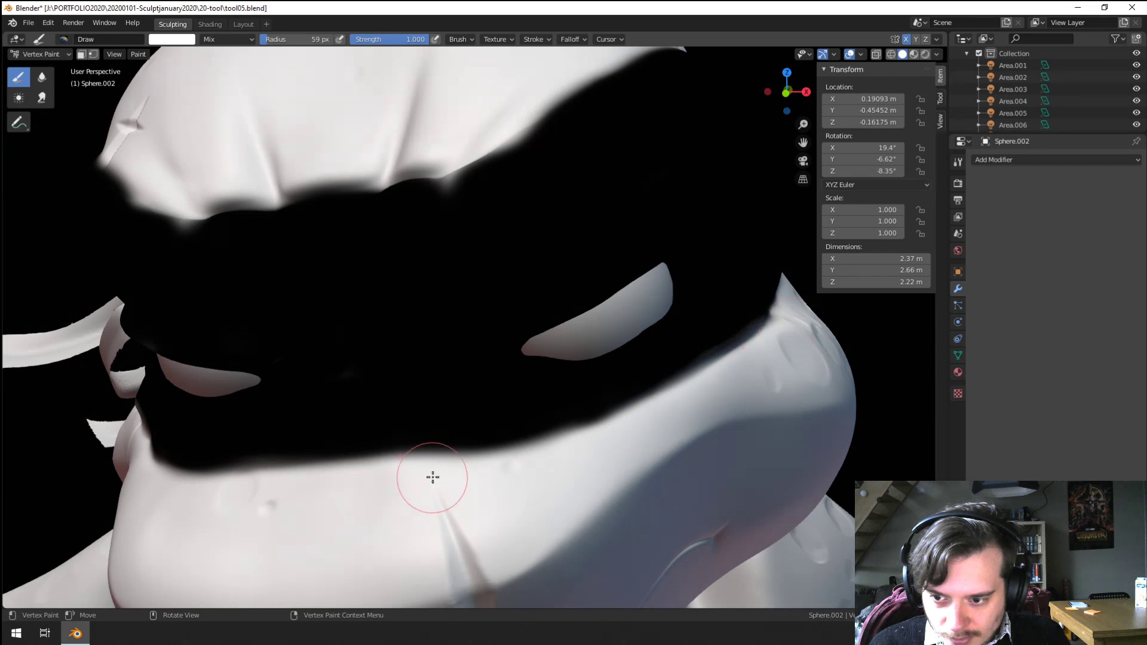
Step: Trim the mask's lower edge with white, and refine its lower and forehead edges with the brush color set to black
drag(432, 476, 670, 416)
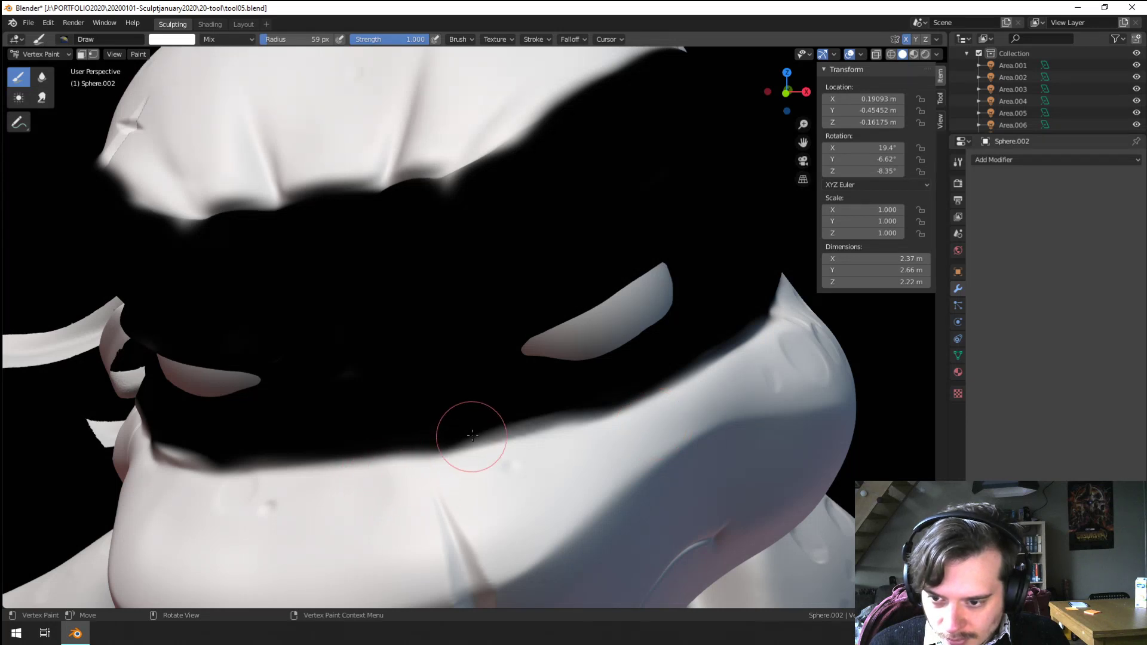
click(171, 39)
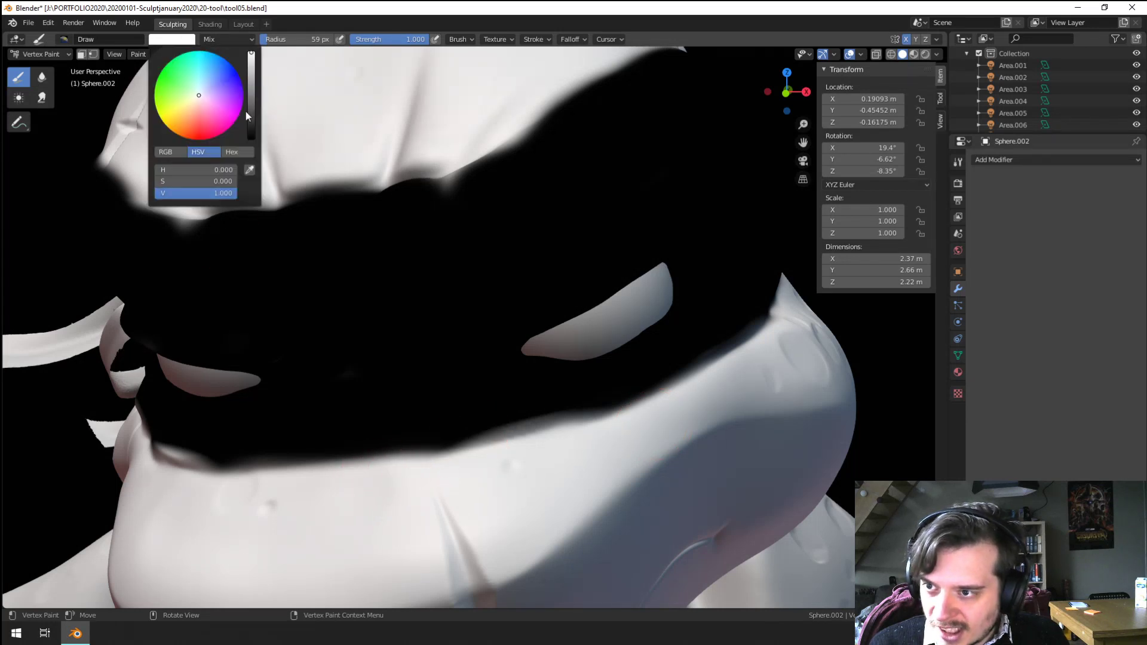
drag(247, 114, 249, 141)
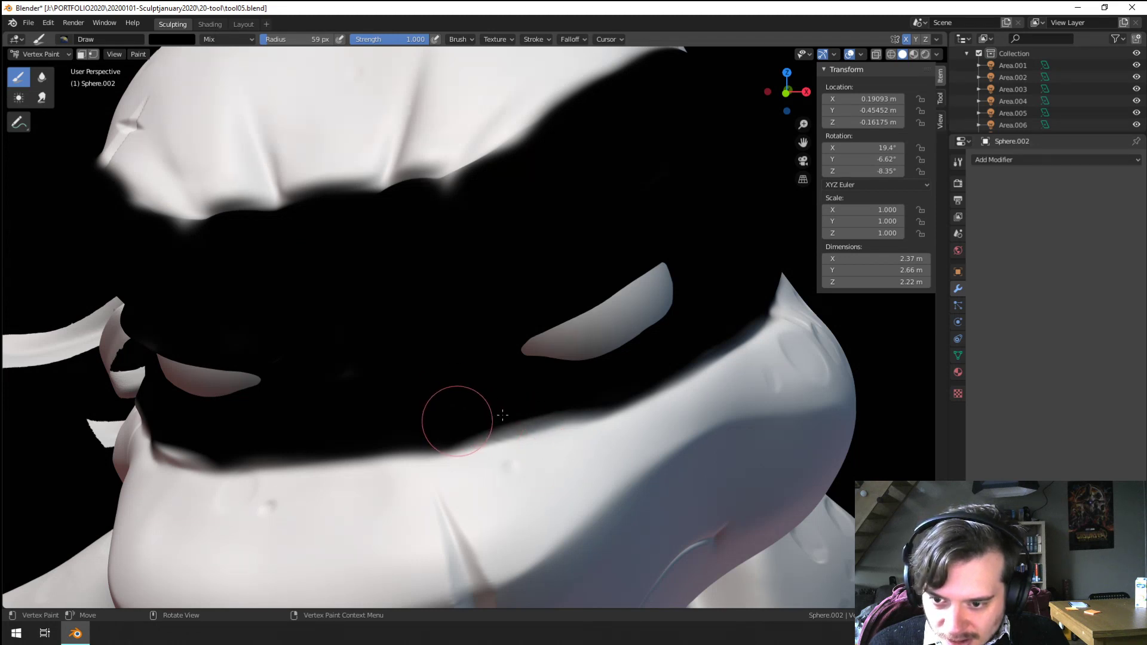
mouse_move(503, 415)
mouse_down()
mouse_move(571, 402)
mouse_move(537, 397)
mouse_move(483, 429)
mouse_move(352, 409)
mouse_move(331, 370)
mouse_move(486, 415)
mouse_move(653, 427)
mouse_move(630, 310)
mouse_move(499, 333)
mouse_move(448, 204)
mouse_move(513, 161)
mouse_move(442, 195)
mouse_up()
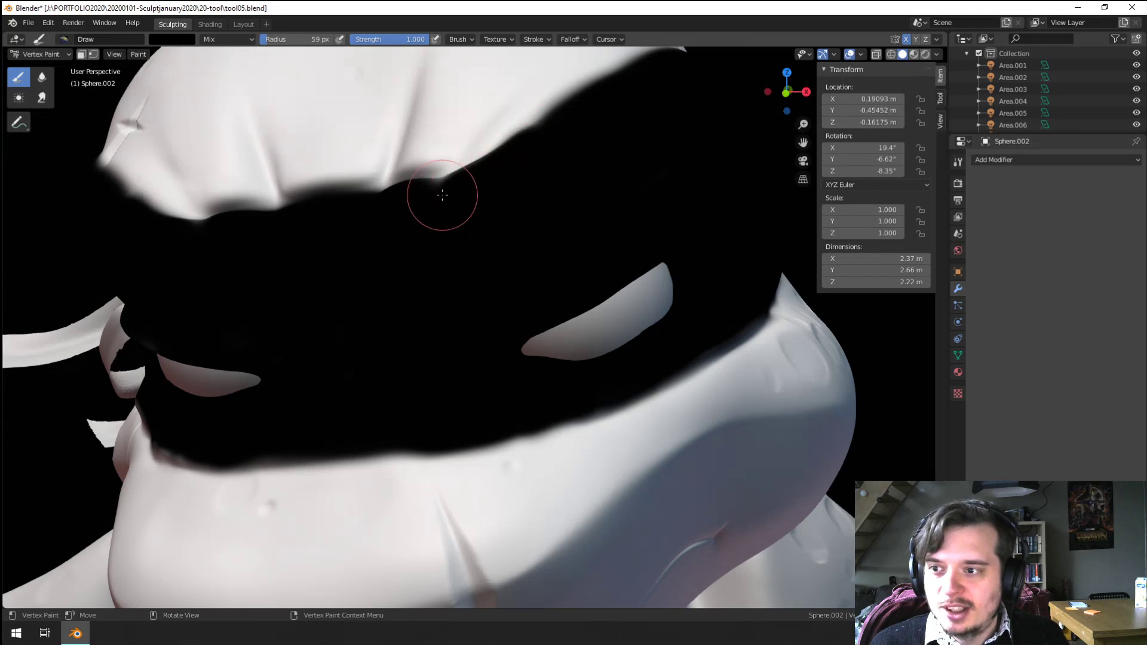
Step: Switch to the Shading workspace and move the green RGB node of the clayNew material farther from the Principled BSDF node
scroll(442, 195, down, 5)
scroll(486, 320, up, 4)
mouse_move(486, 320)
middle_down()
mouse_move(504, 332)
mouse_move(533, 290)
mouse_move(386, 393)
mouse_move(291, 22)
middle_up()
scroll(533, 290, down, 4)
click(208, 27)
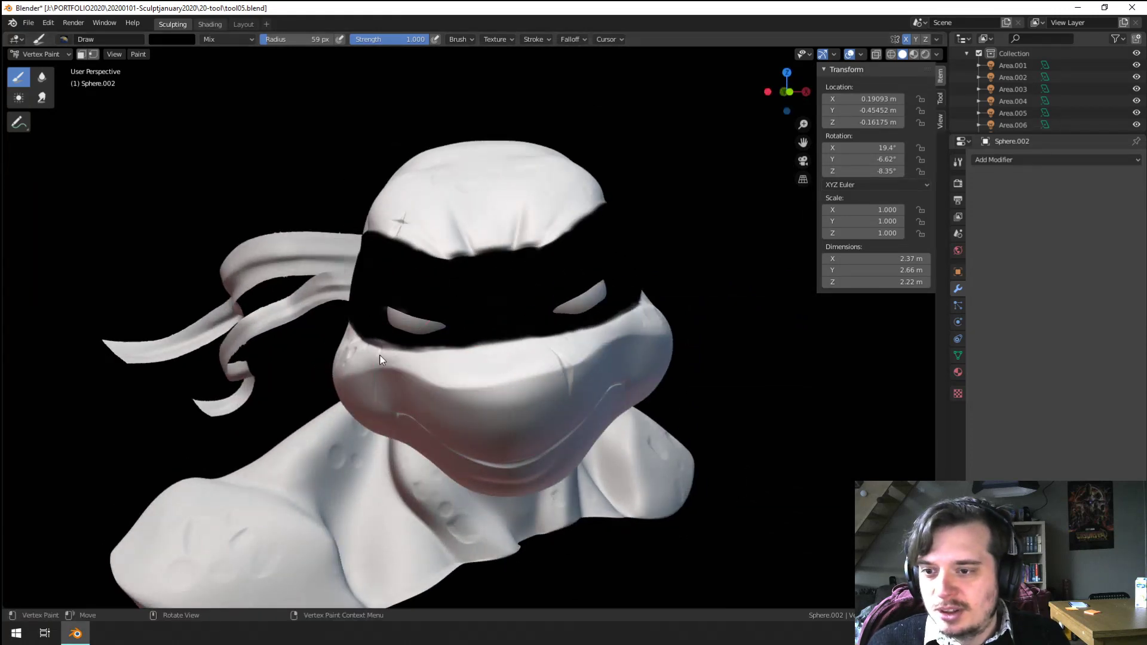
scroll(371, 485, down, 5)
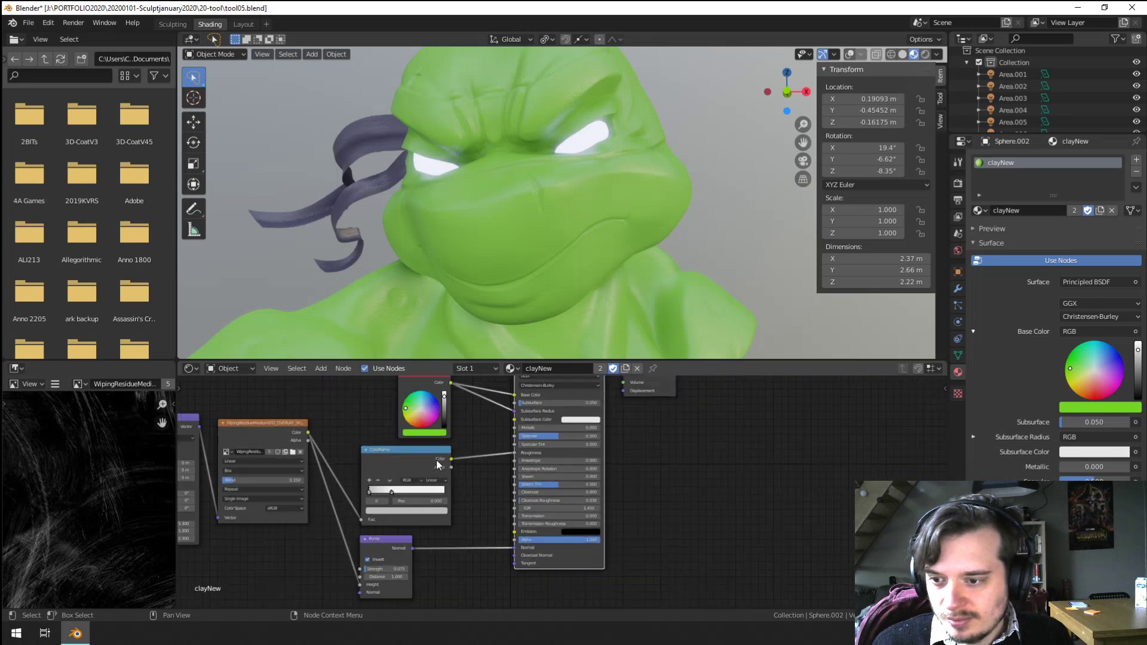
drag(511, 493, 425, 436)
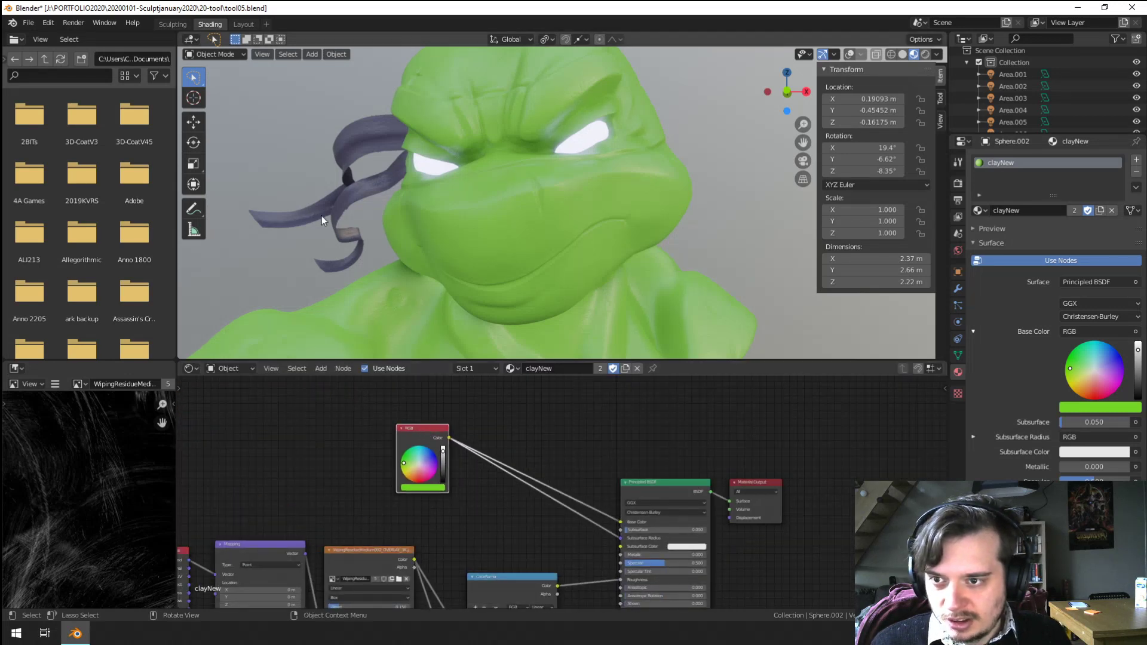
Step: Copy the dark purple RGB node from the bandana tails' mask material into the head's clayNew material, below the green RGB node
click(342, 213)
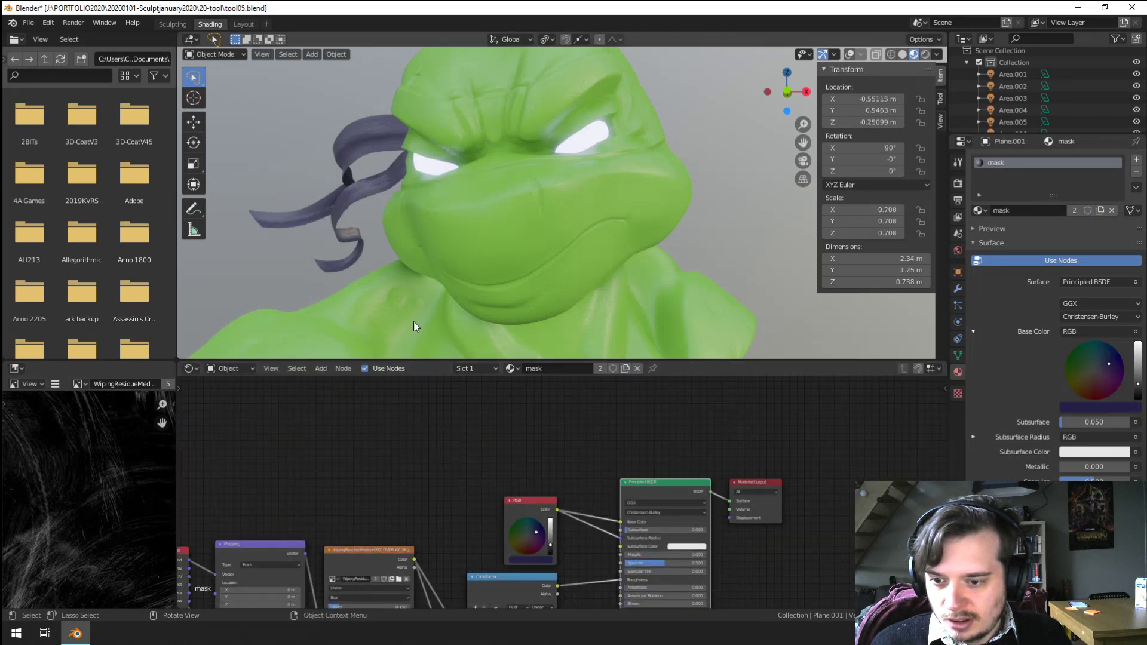
click(538, 284)
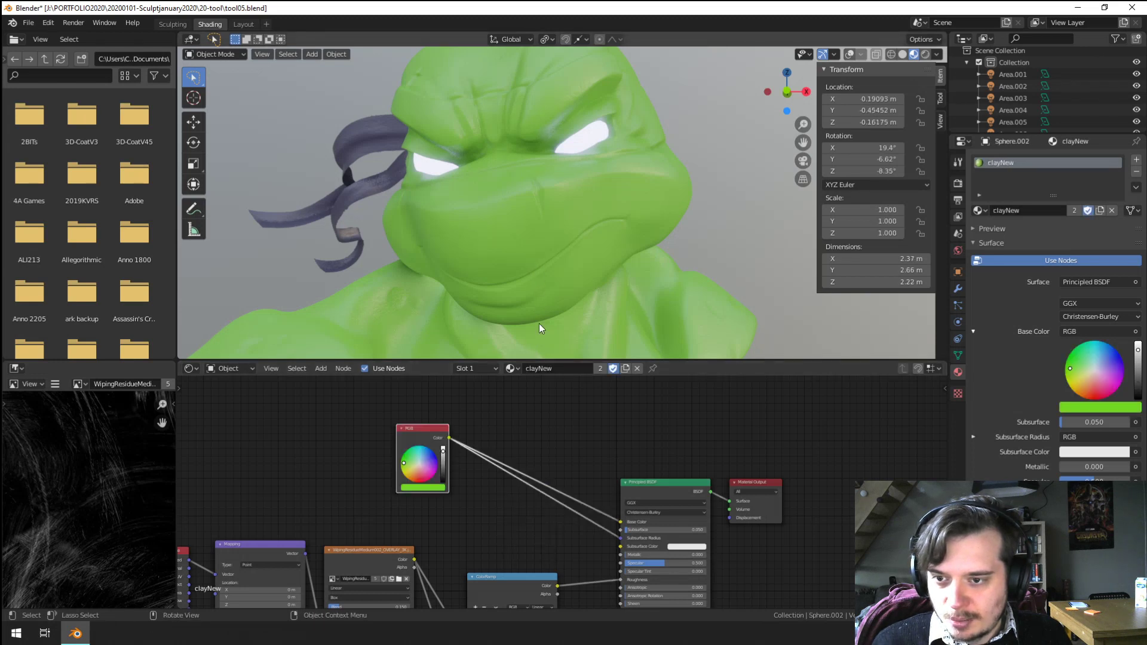
drag(429, 439, 419, 404)
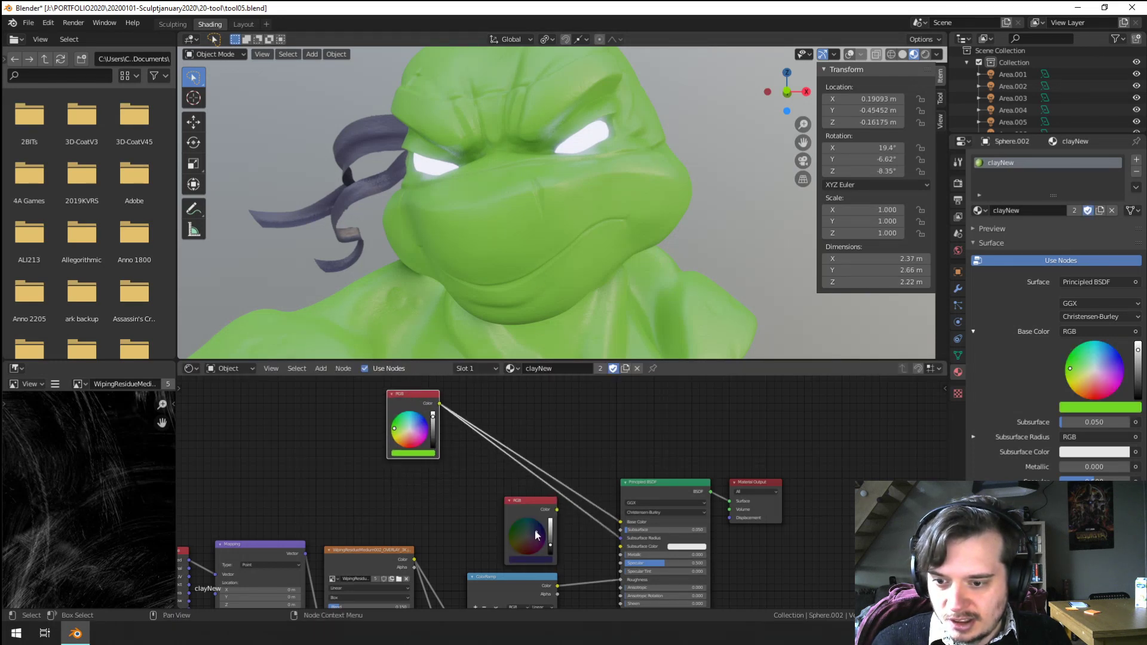
drag(539, 514, 422, 482)
shift+click(414, 402)
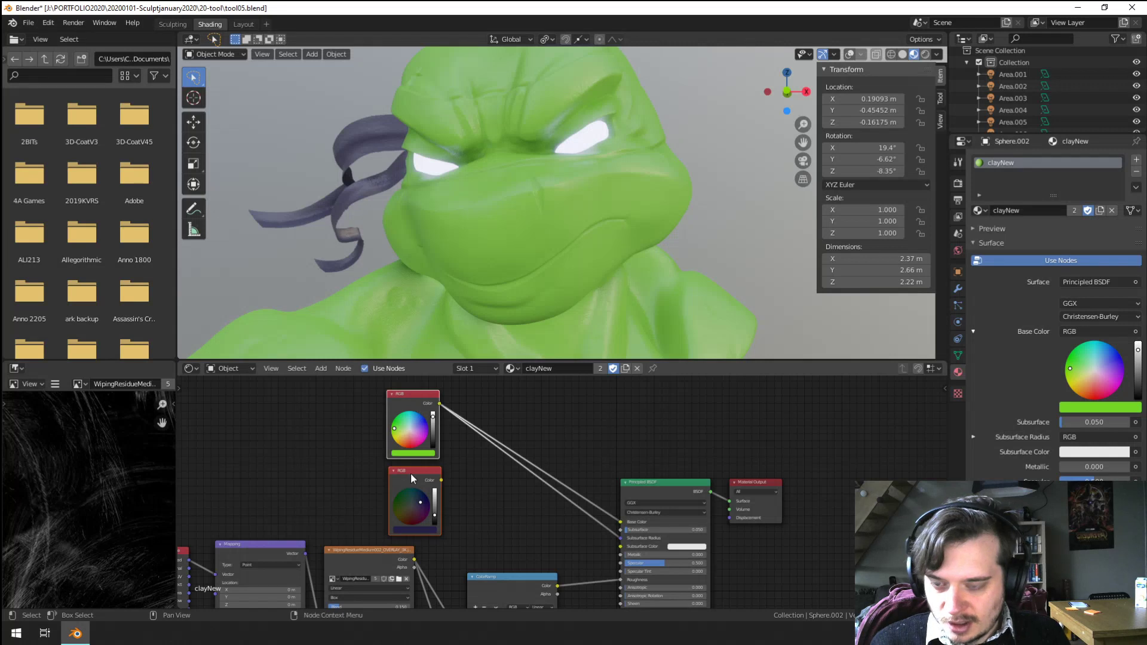
Step: Add a MixRGB node between the two RGB nodes and the Principled BSDF node
scroll(562, 490, up, 1)
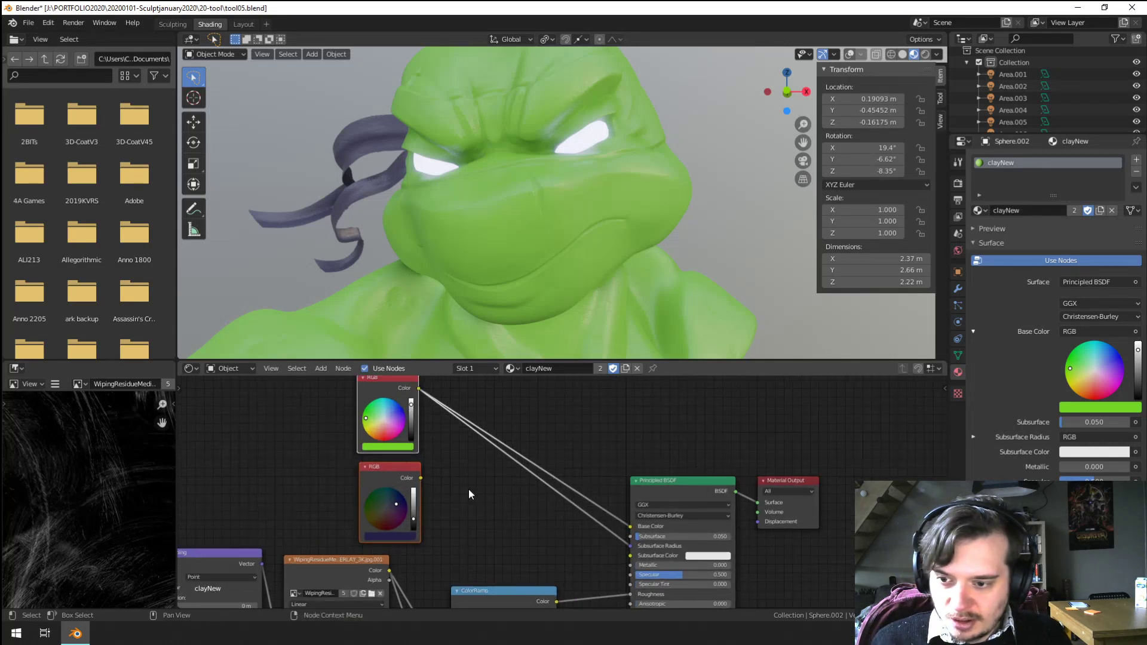
key(shift+a)
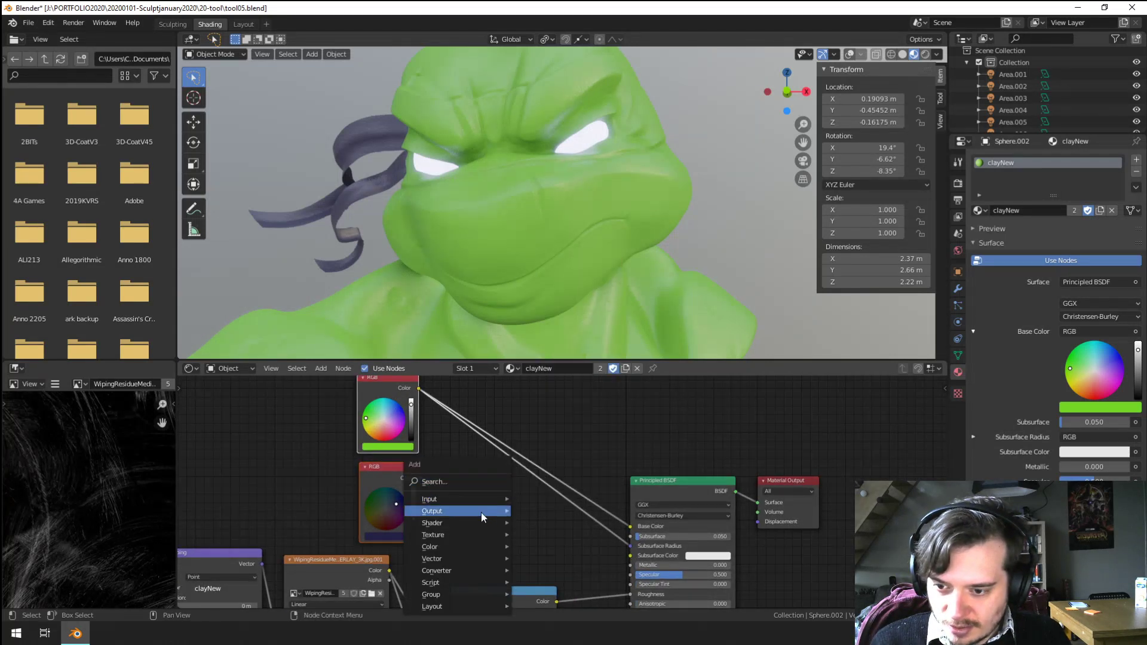
mouse_move(461, 569)
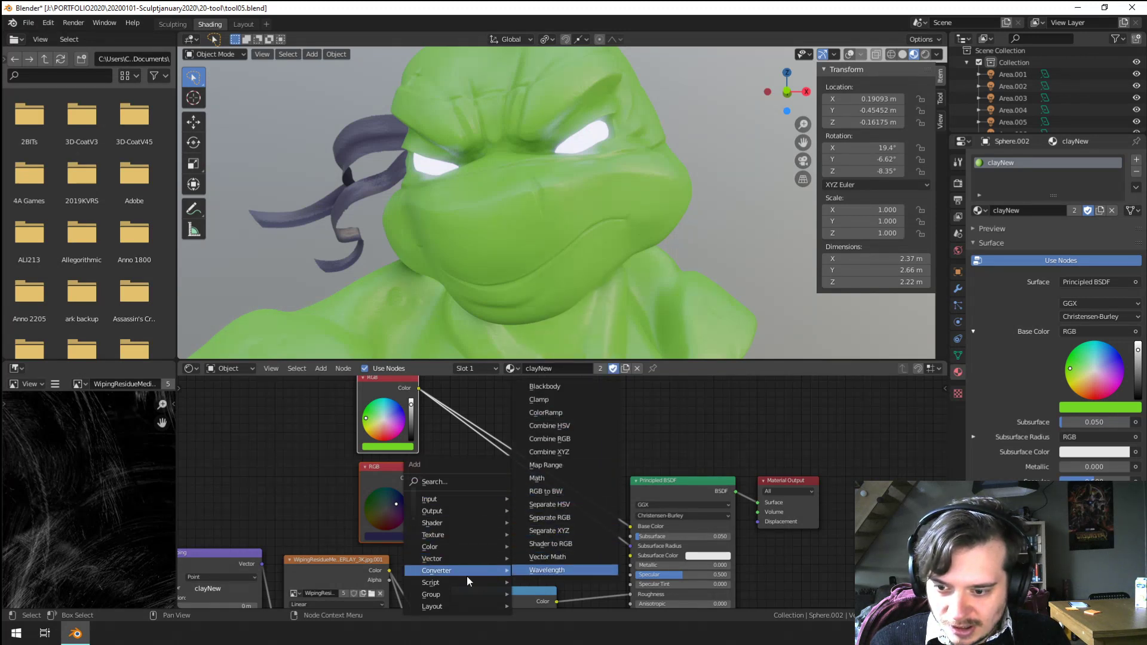
mouse_move(427, 595)
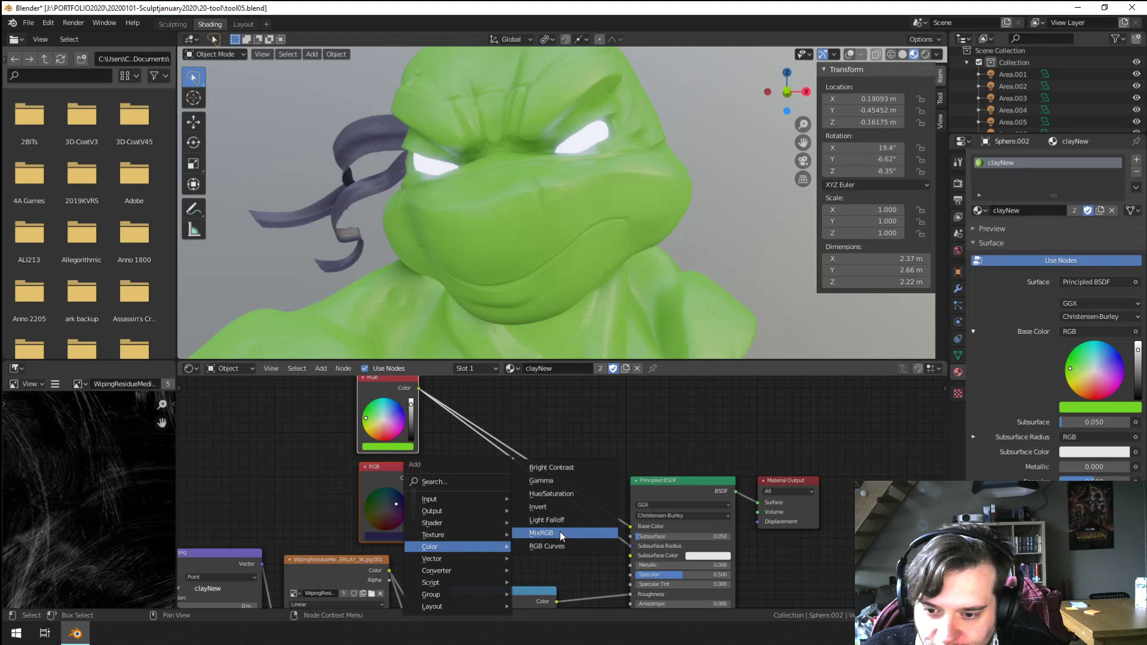
click(541, 532)
click(491, 515)
Step: Connect the purple RGB node to the Mix node's Color1 and the green RGB node to its Color2
drag(420, 389, 459, 536)
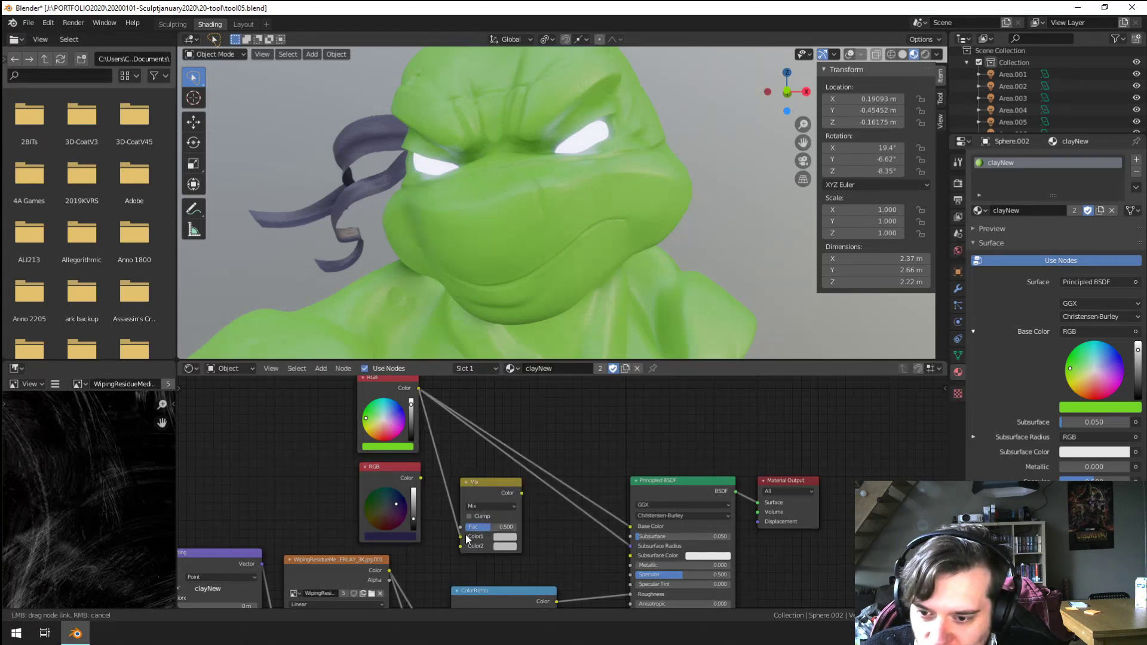
click(414, 507)
drag(421, 478, 460, 546)
scroll(488, 490, down, 4)
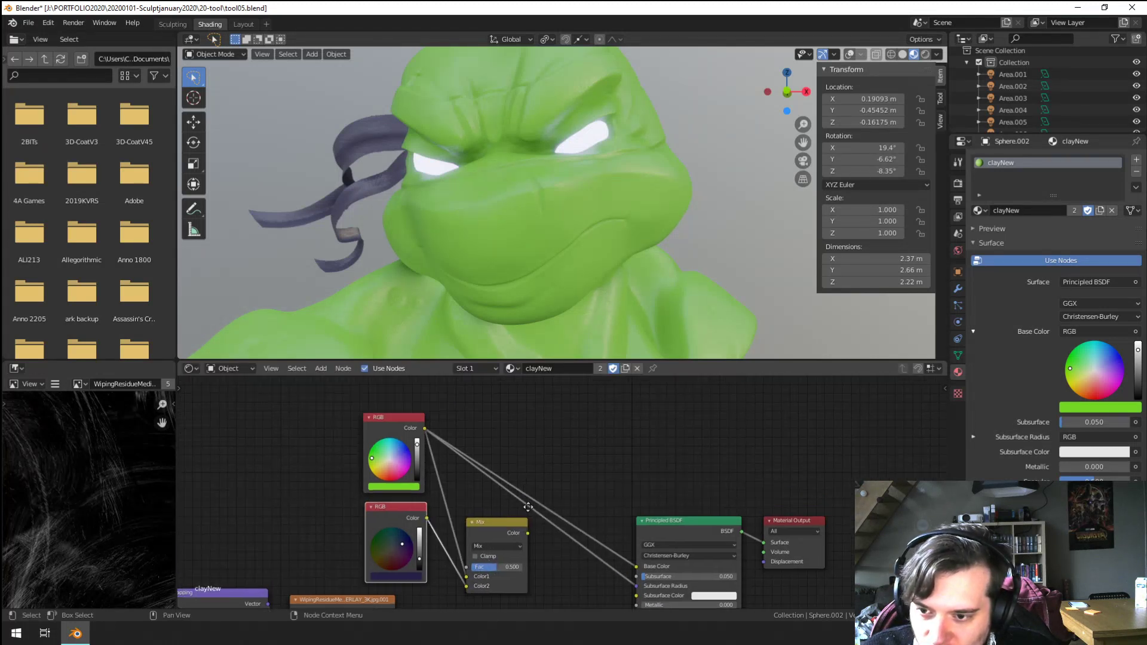
scroll(558, 531, up, 3)
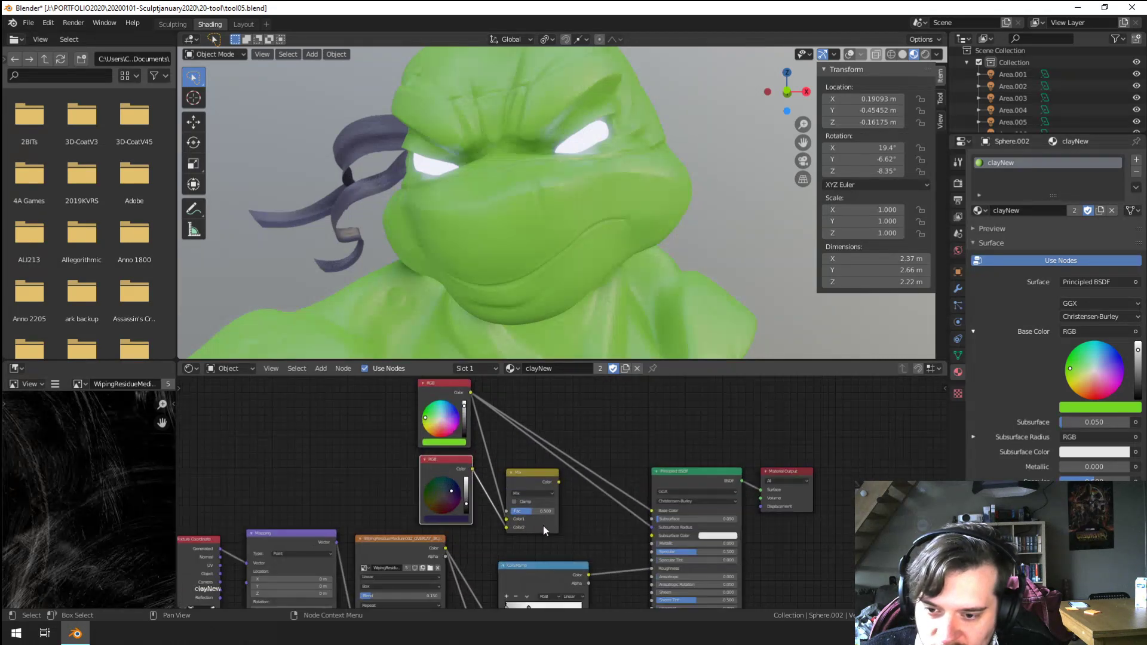
drag(505, 519, 507, 529)
Step: Add a Vertex Color node using the Col layer and connect its Color output to the Mix node's Fac input
middle_drag(532, 444, 528, 533)
scroll(528, 457, down, 1)
key(shift+a)
mouse_move(473, 397)
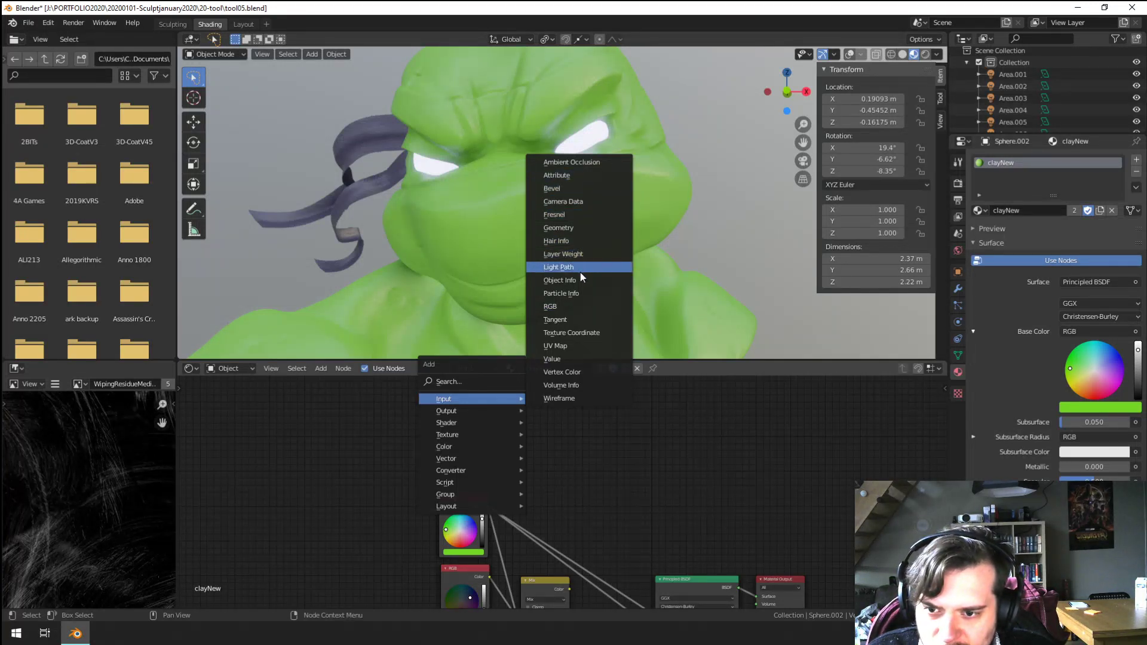
click(575, 372)
click(434, 453)
scroll(424, 442, up, 2)
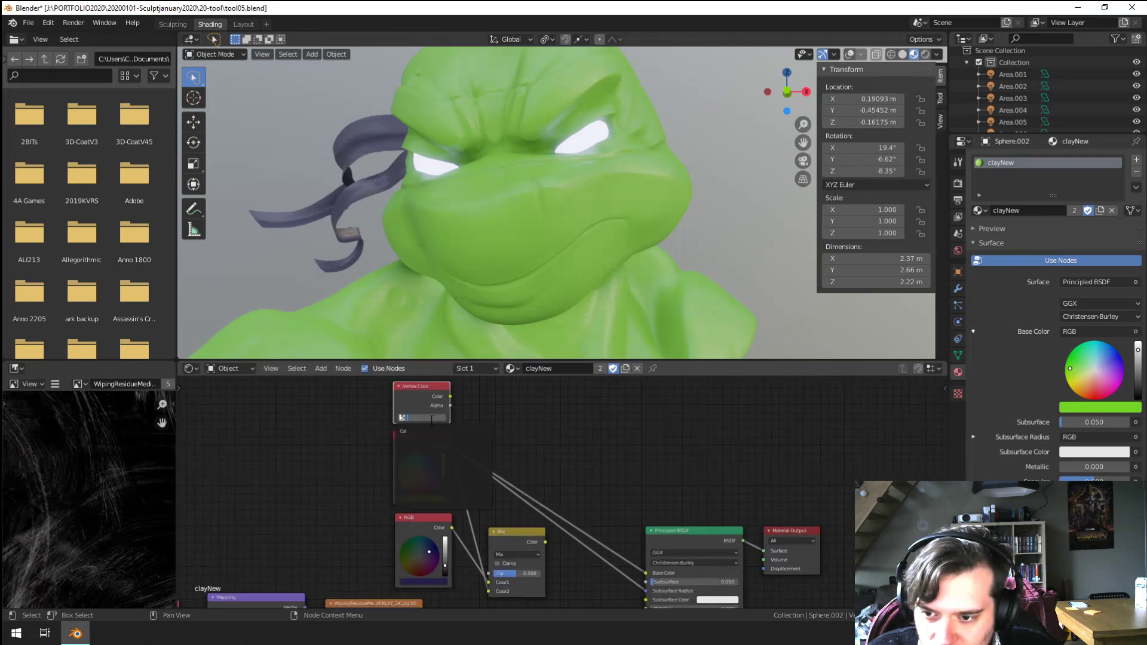
drag(449, 405, 488, 573)
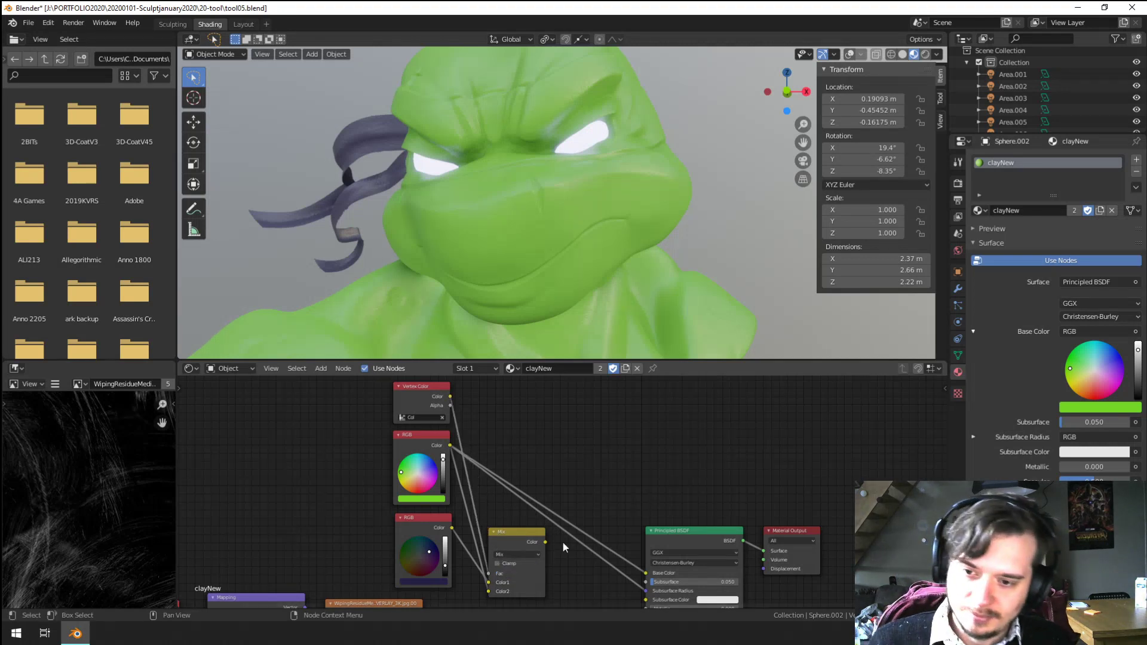
Step: Connect the Mix node's Color output to the Principled BSDF's Base Color and Subsurface Radius
middle_drag(563, 542, 525, 467)
drag(516, 485, 617, 514)
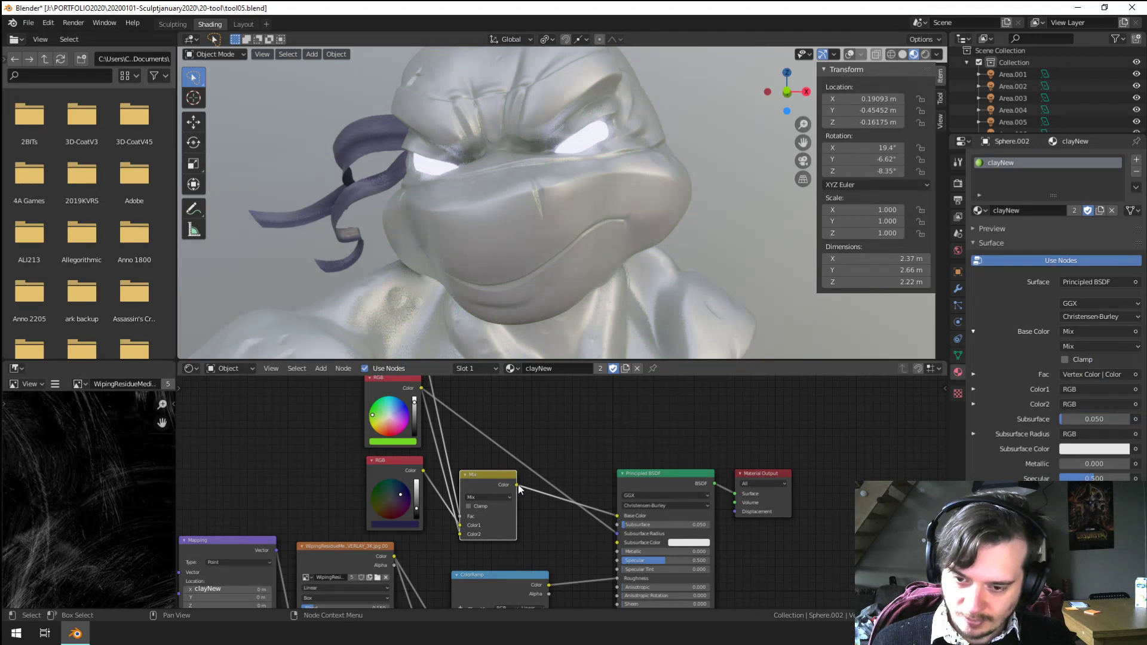
drag(518, 485, 621, 539)
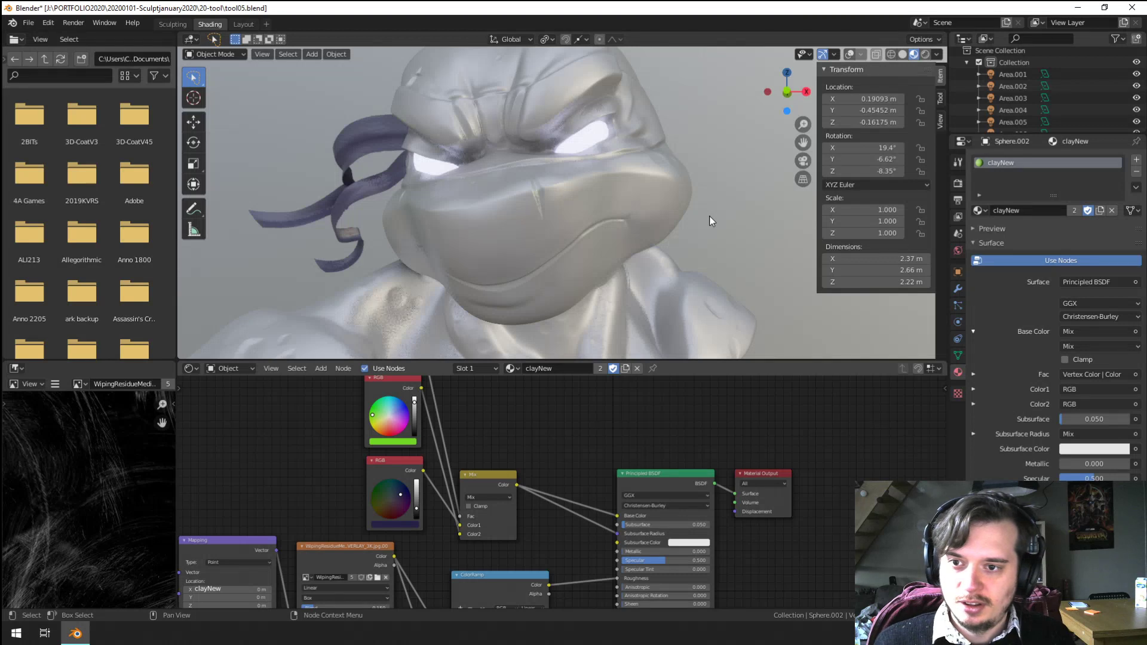
Step: Give the shoulders their own copy of the clayNew material and replace its purple RGB color with the green
scroll(646, 262, down, 5)
click(637, 286)
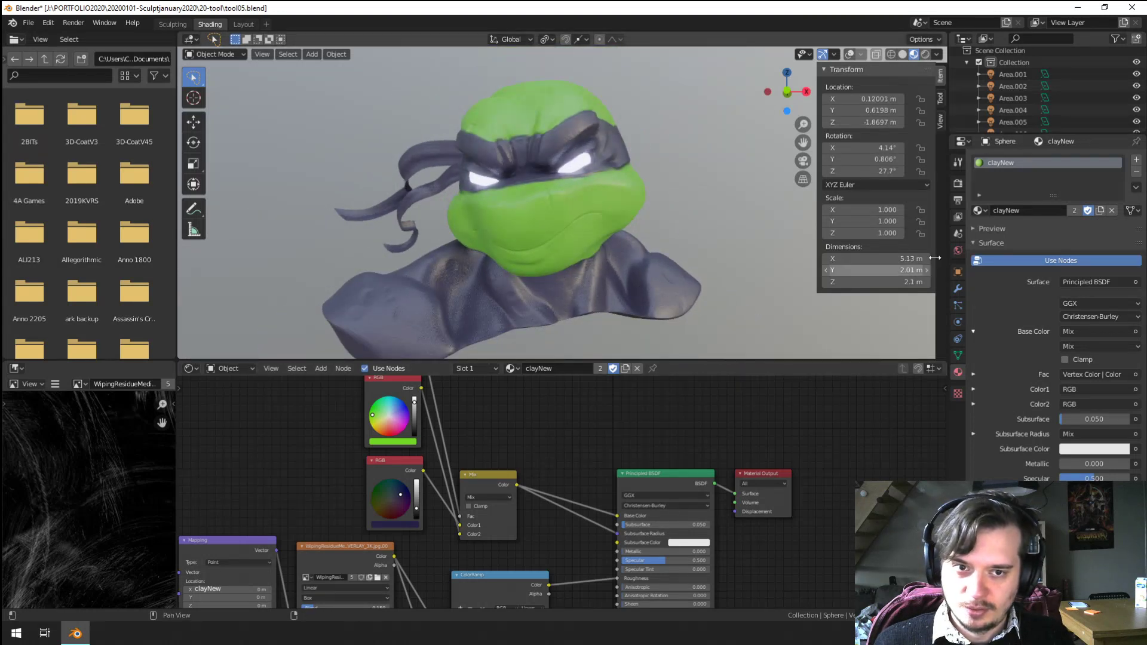
click(1099, 211)
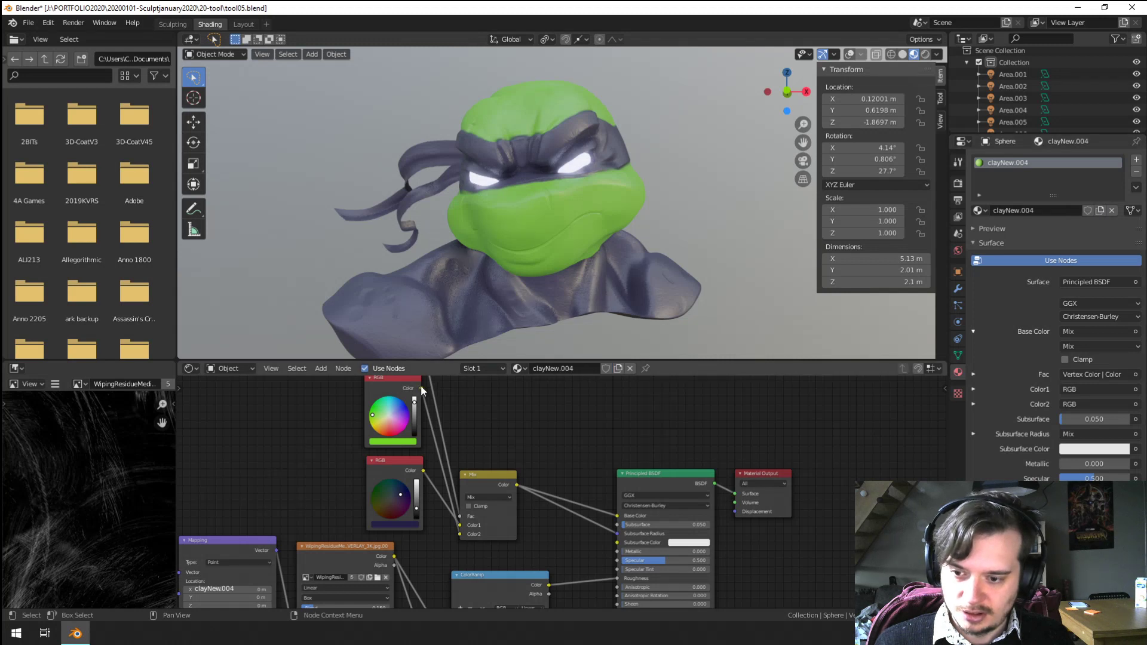
click(420, 389)
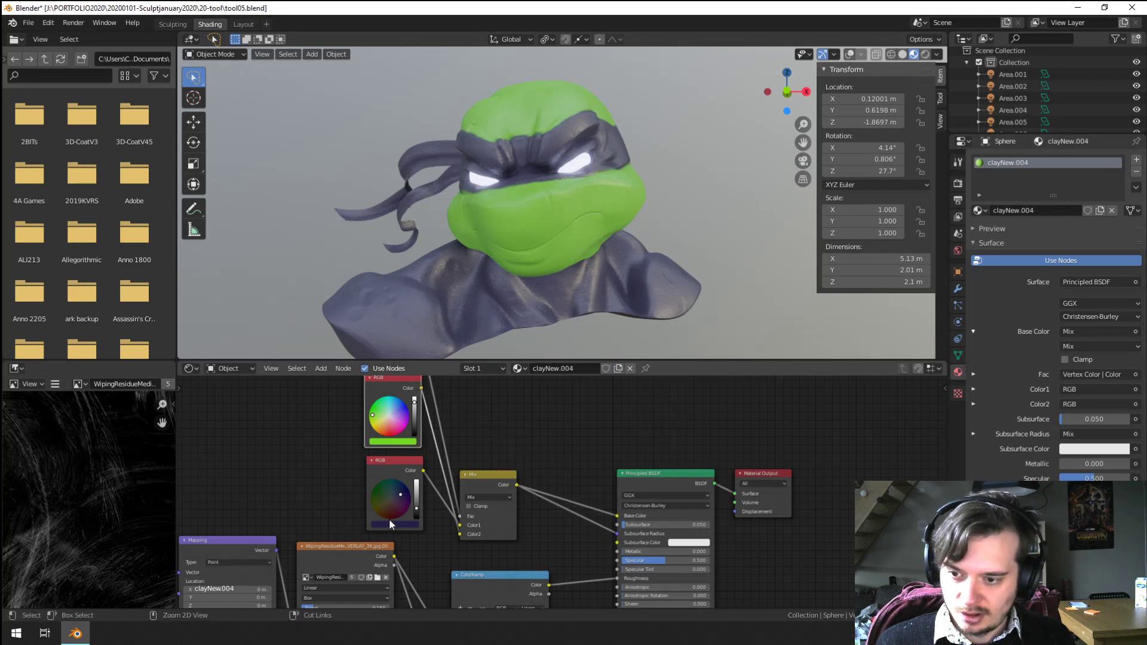
key(ctrl+v)
click(615, 208)
Step: Examine the green head and purple mask from several angles in Shading and in the rendered camera view of the Layout workspace
scroll(618, 257, down, 2)
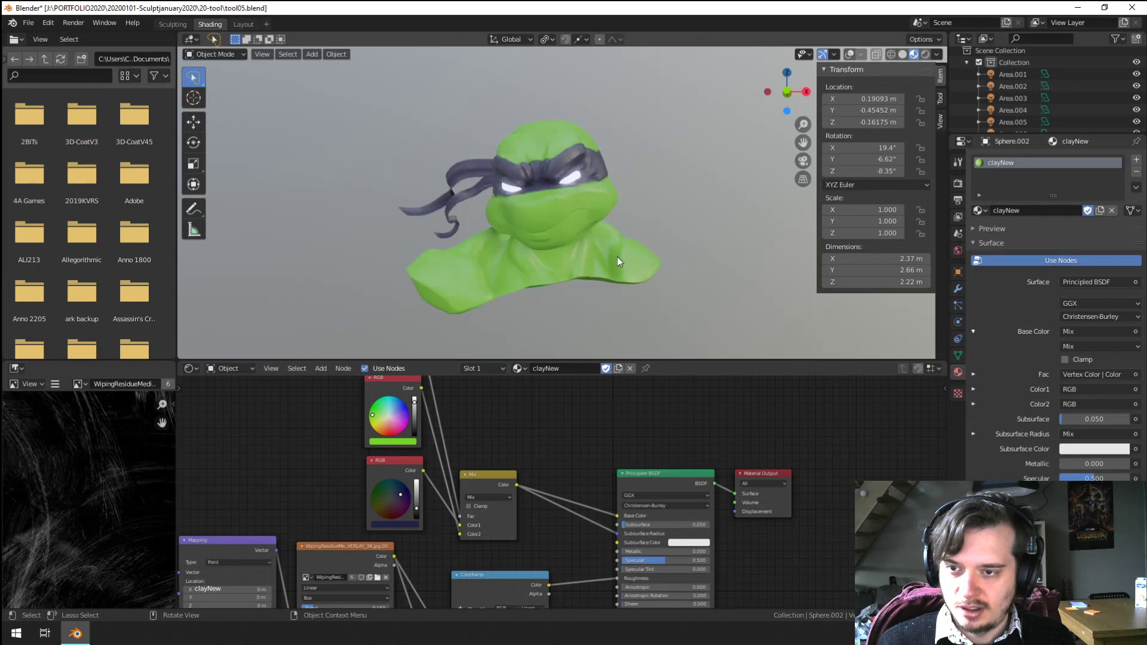
middle_drag(619, 261, 596, 267)
scroll(611, 278, up, 2)
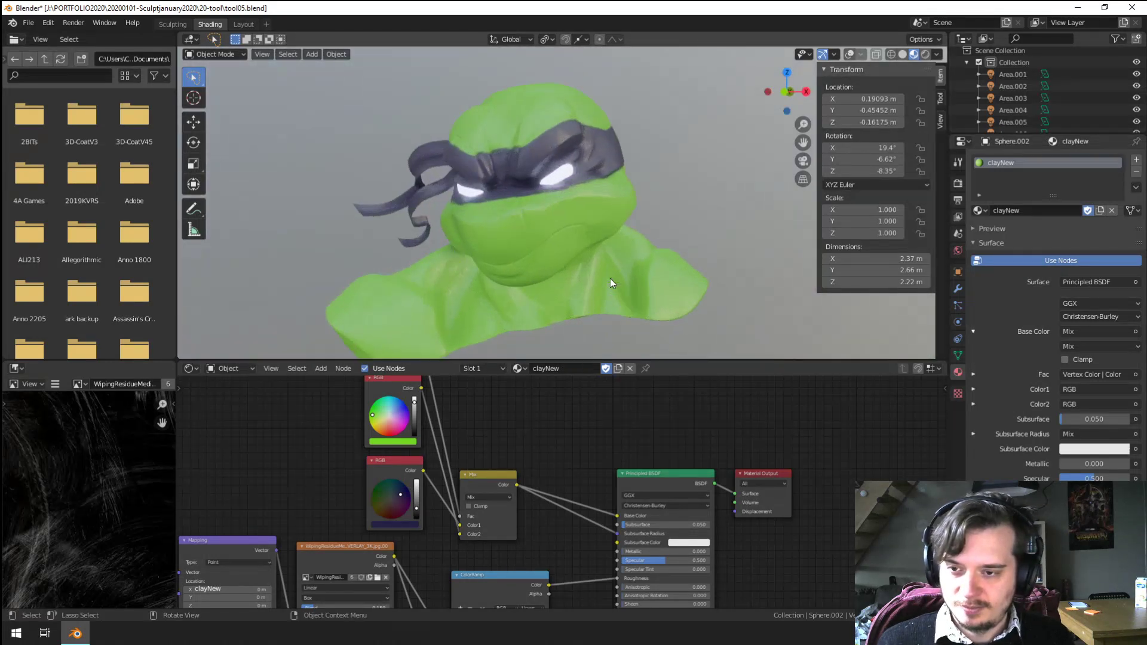
scroll(503, 130, up, 4)
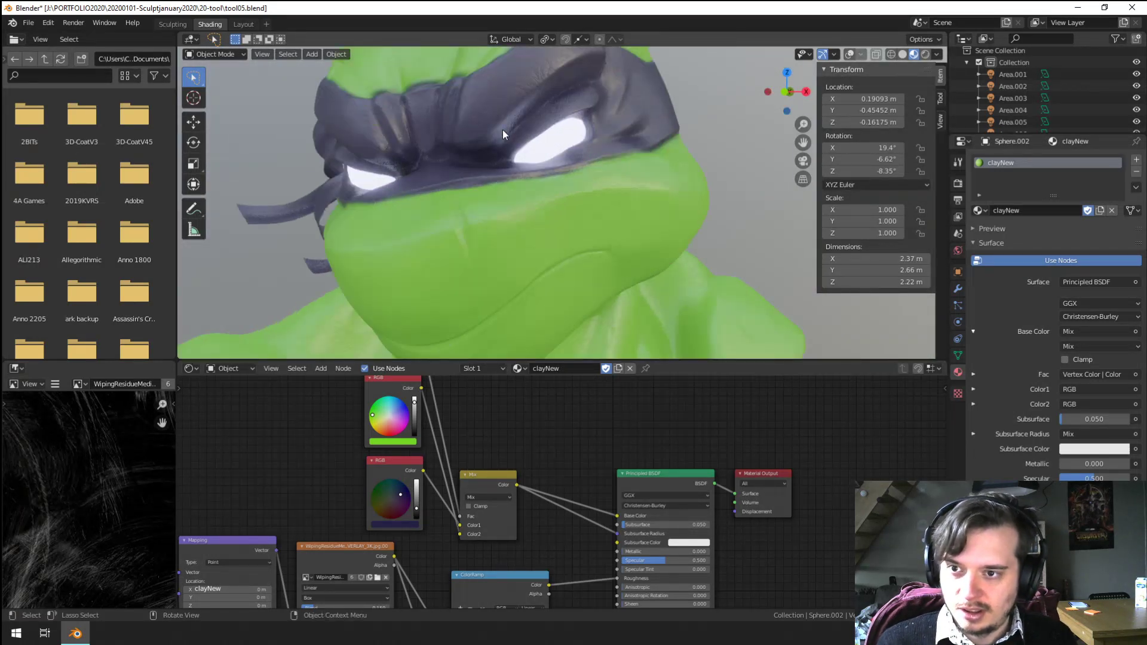
scroll(521, 185, up, 2)
scroll(404, 174, down, 4)
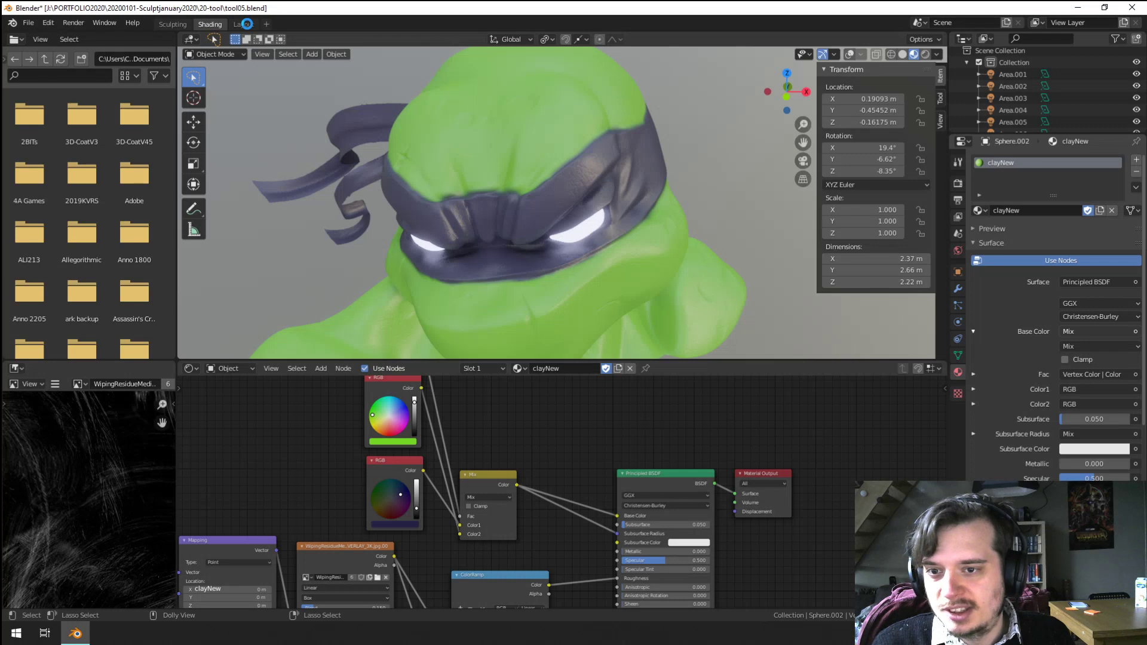
click(247, 24)
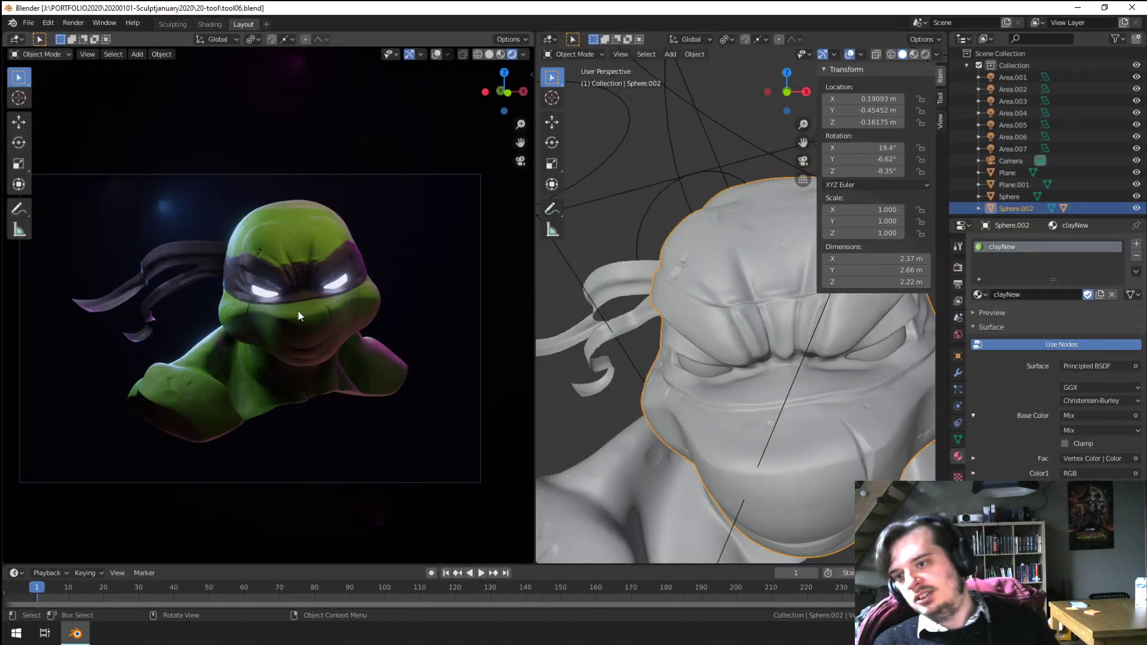
scroll(302, 292, up, 5)
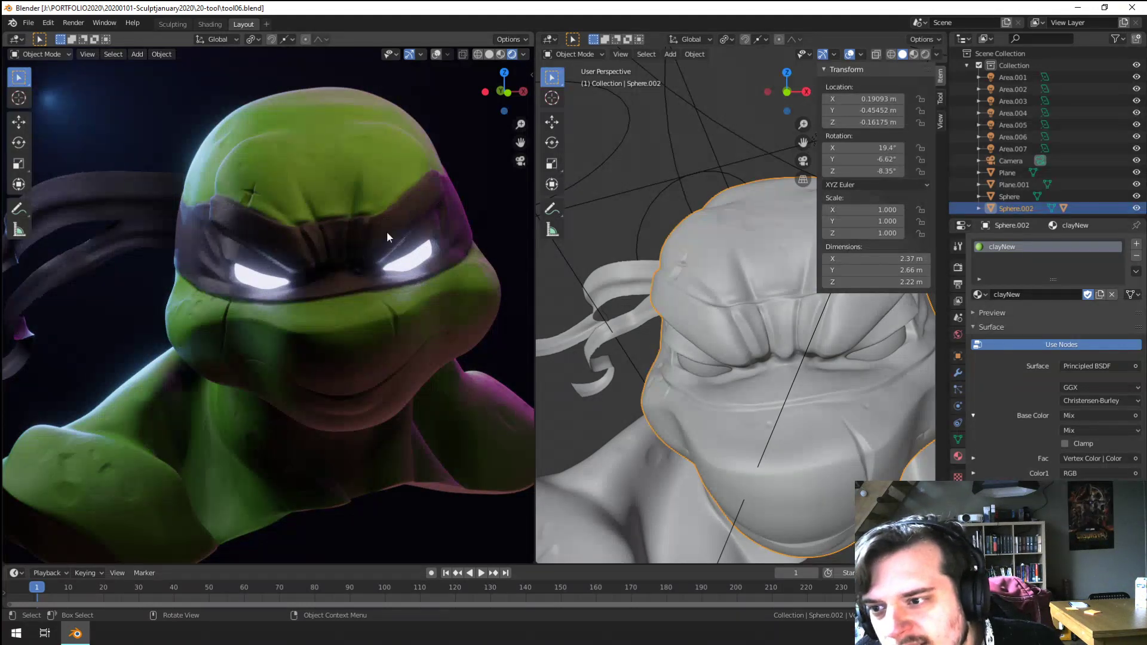
scroll(385, 231, down, 4)
scroll(387, 304, up, 7)
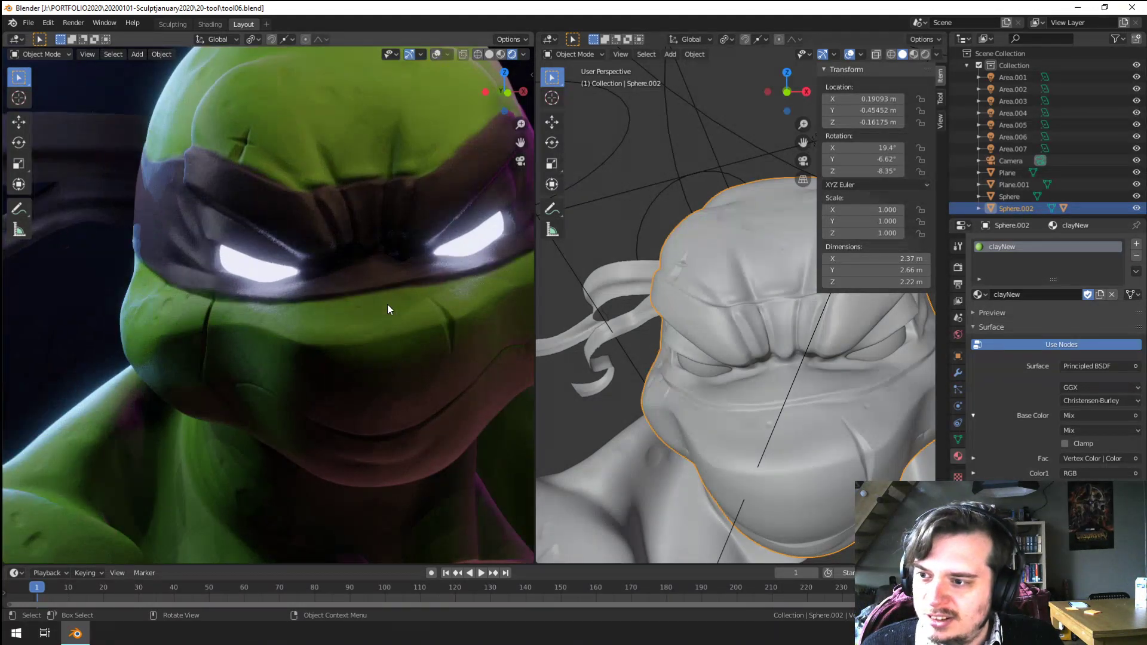
scroll(387, 309, down, 7)
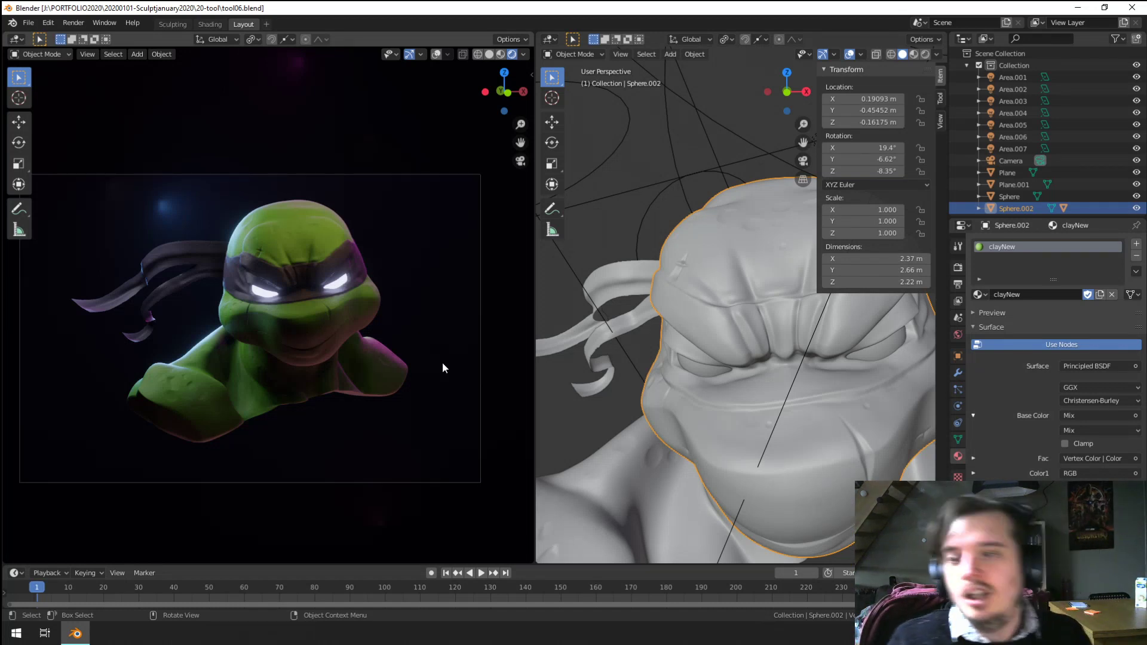
scroll(434, 360, down, 1)
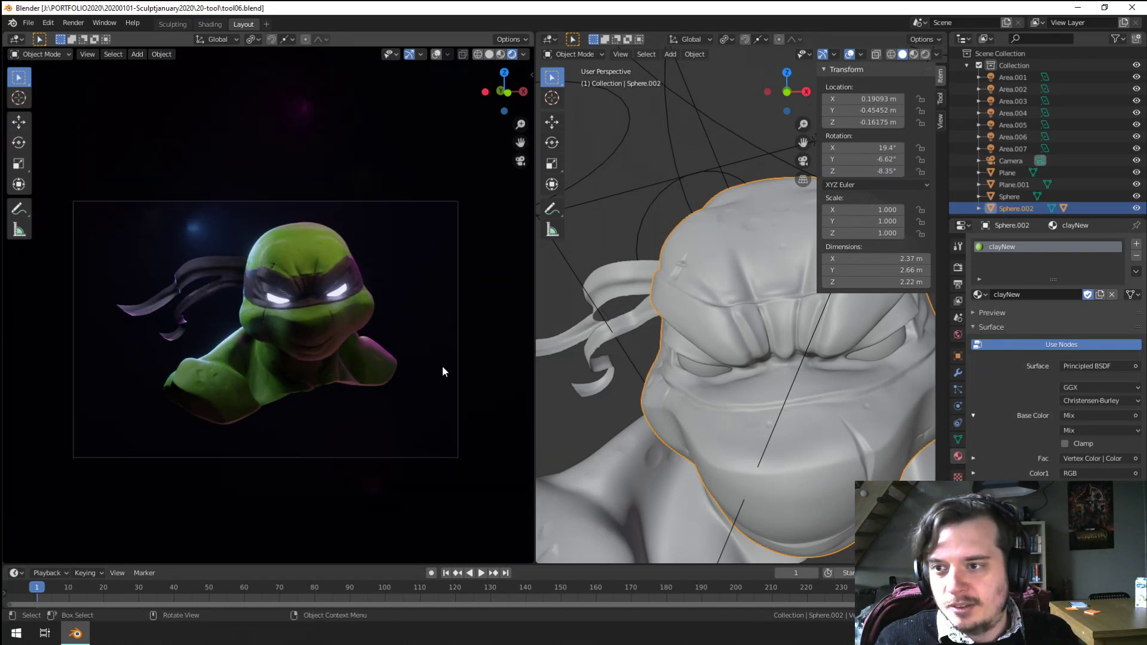
scroll(178, 387, up, 1)
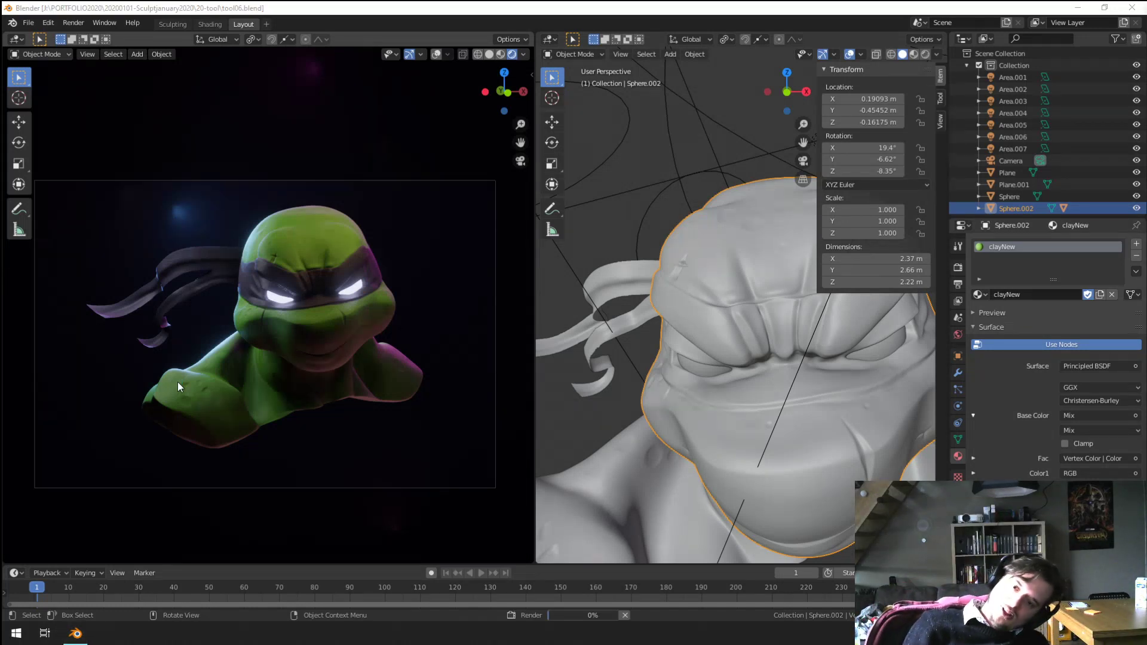
click(483, 182)
key(z)
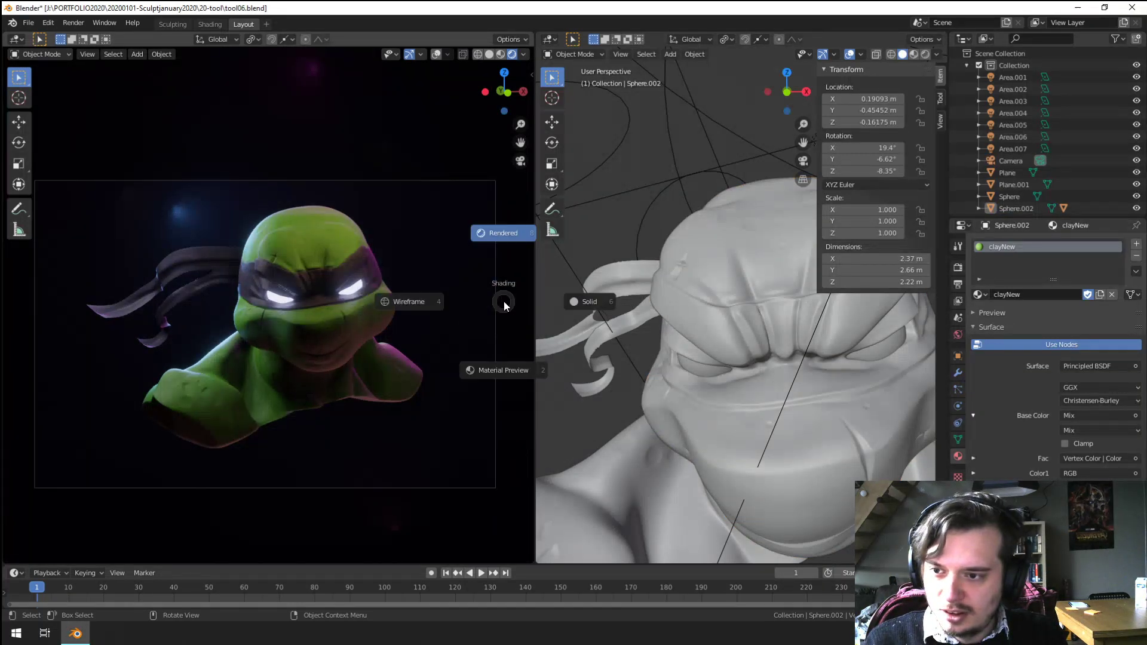
click(500, 293)
Step: Raise the camera slightly along the global Z axis to a Z location of about -0.079 m
scroll(683, 318, down, 10)
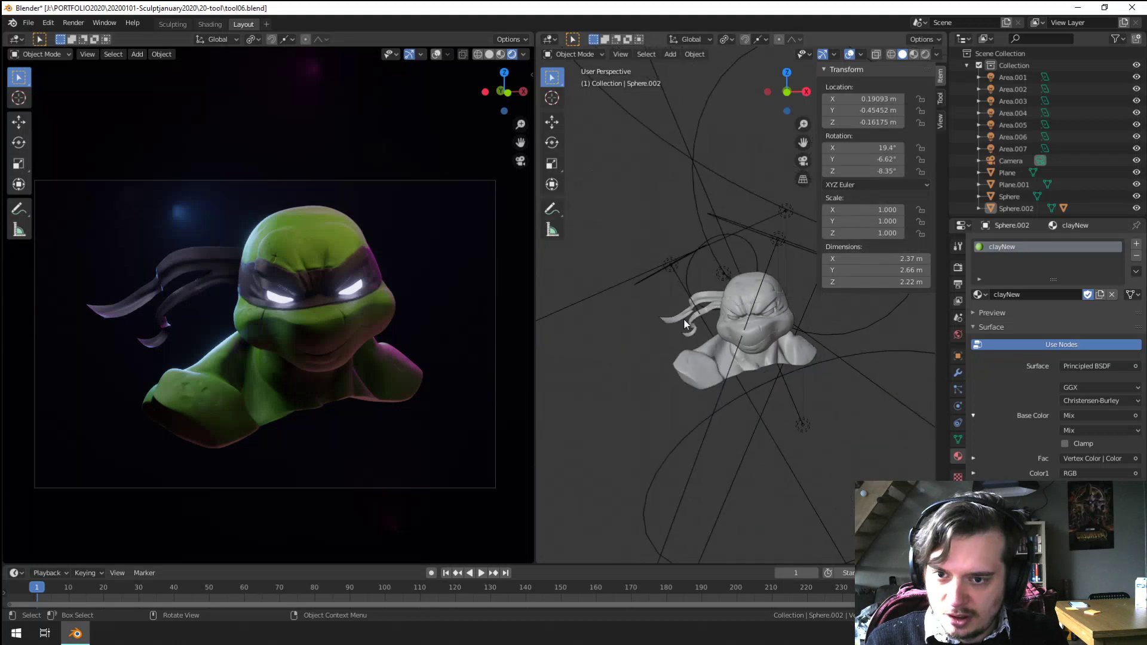
click(636, 325)
key(g)
key(z)
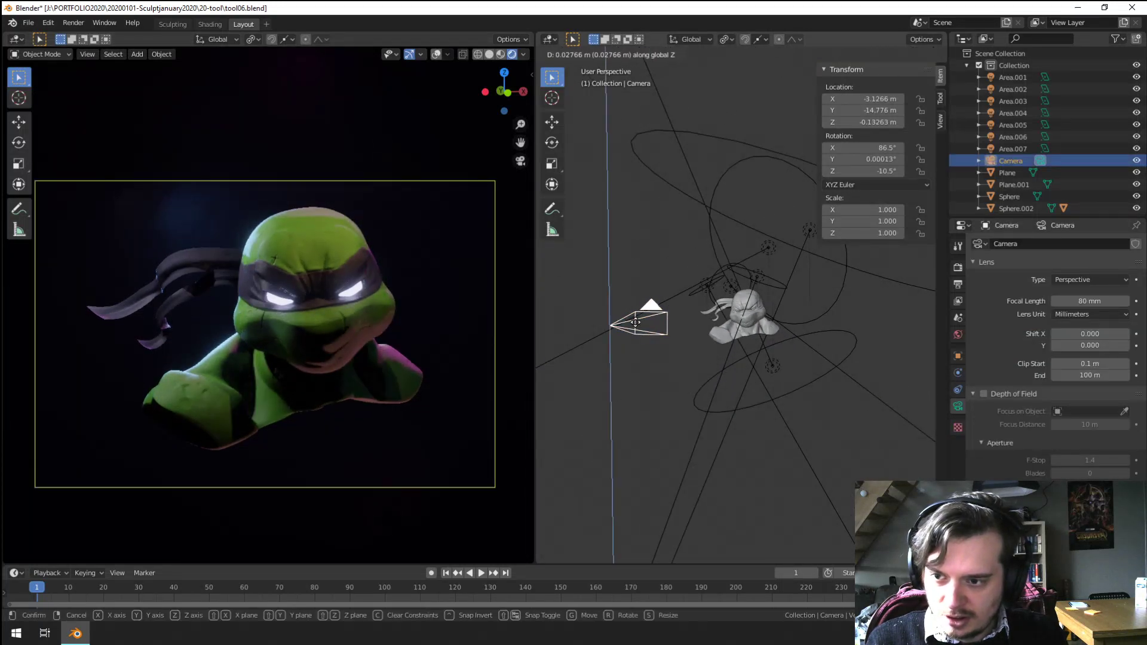
click(637, 330)
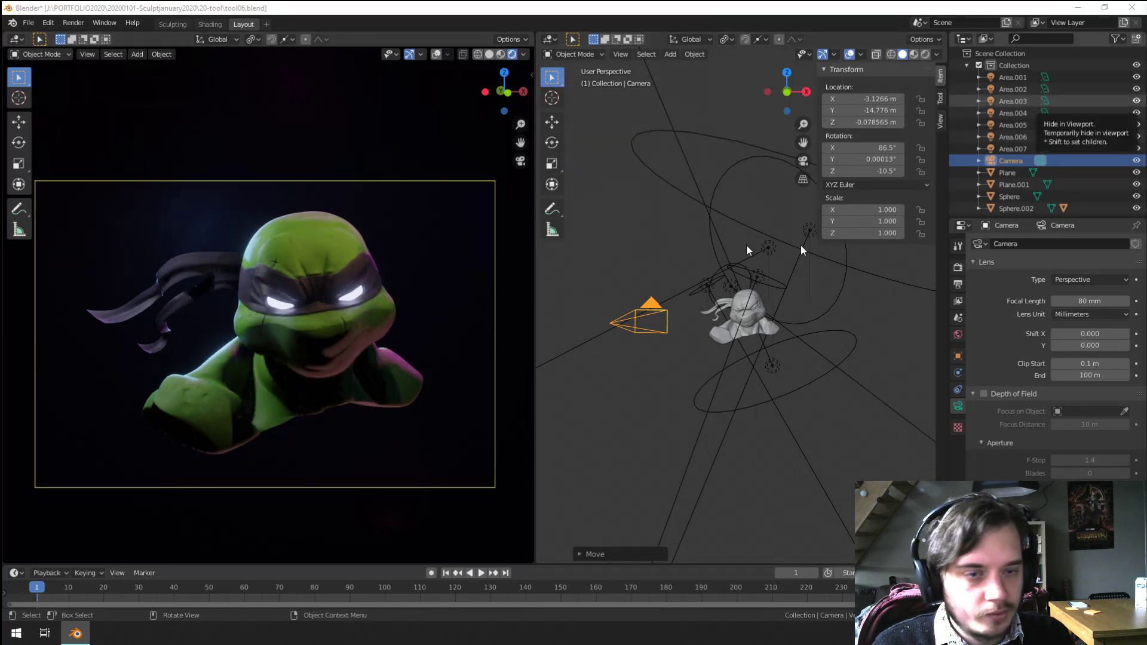
Step: Render the current frame through the camera and inspect the whole turtle bust in the render result
key(F12)
scroll(551, 259, down, 1)
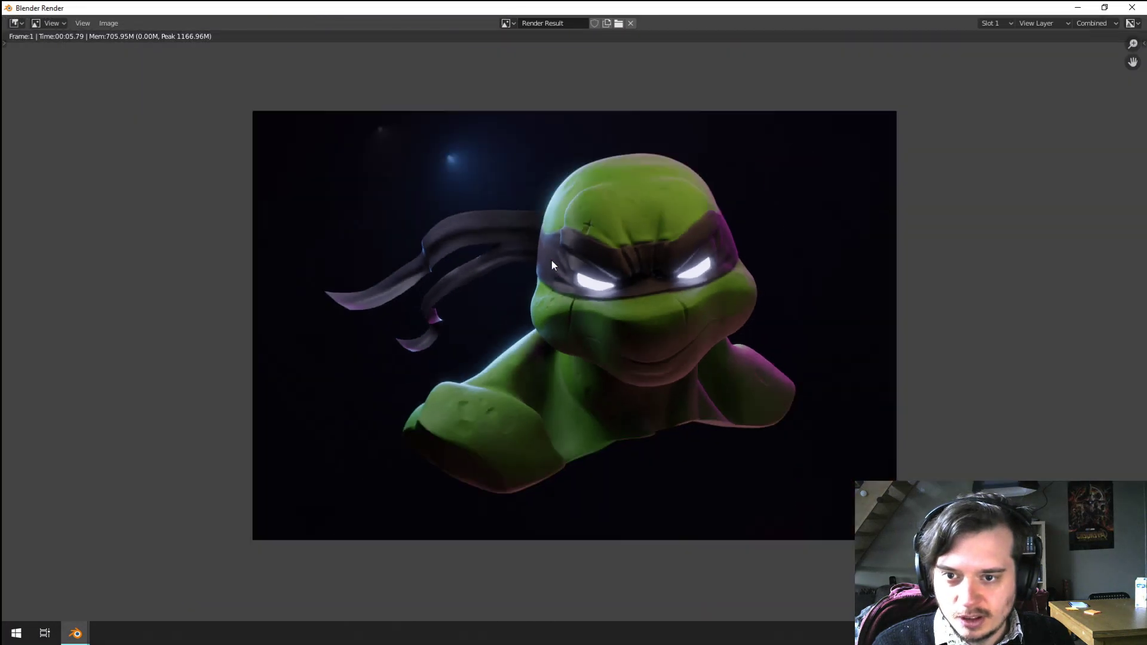
scroll(663, 463, down, 1)
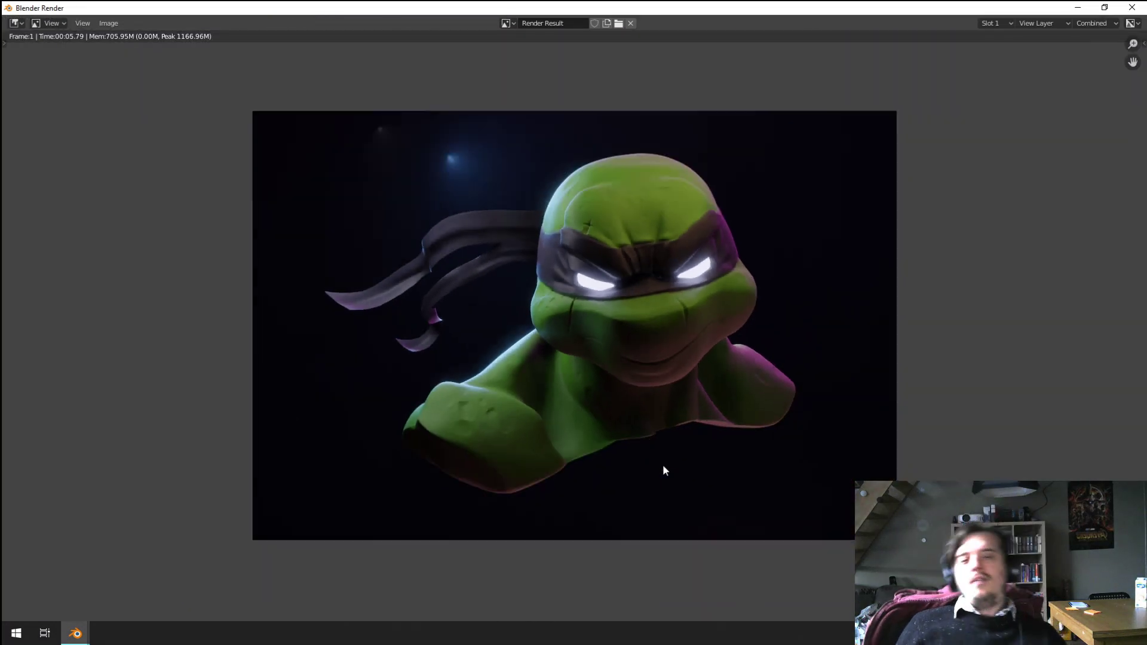